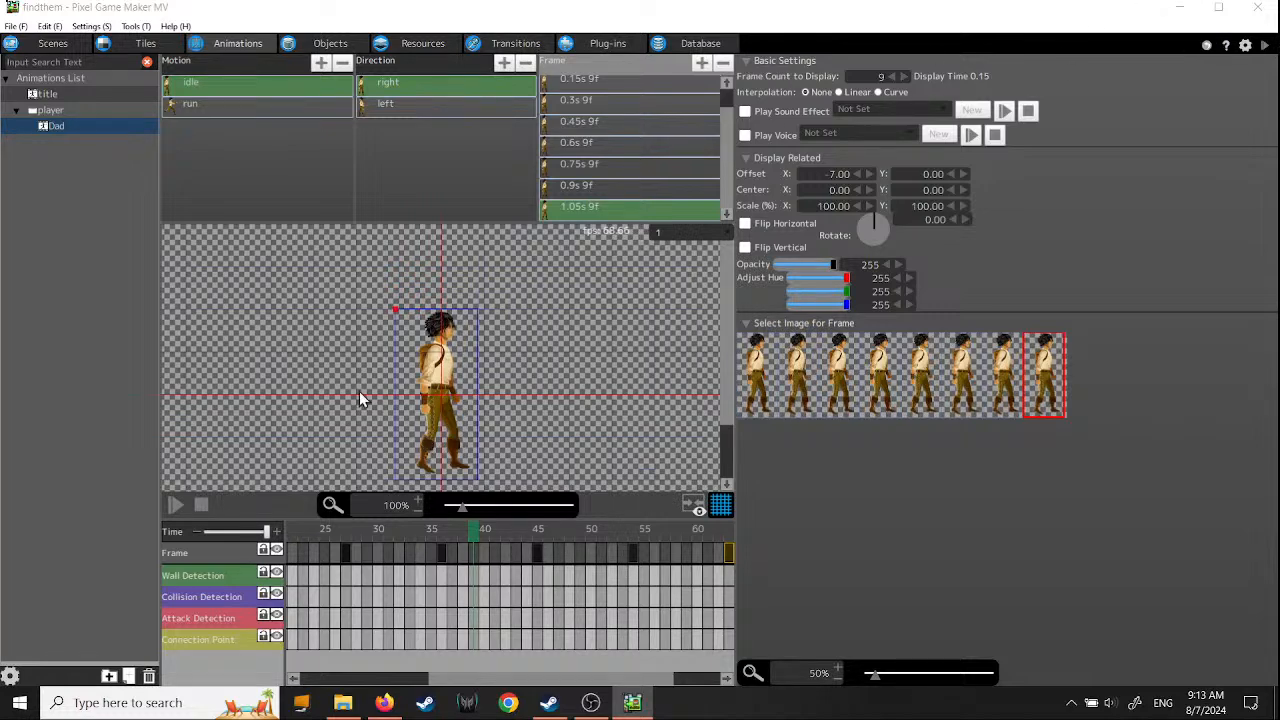
- Compare the Dad idle motion's right and left directions and inspect the first-frame flip settings of the idle and run motions
{"action": "left_click", "coordinate": [390, 112]}
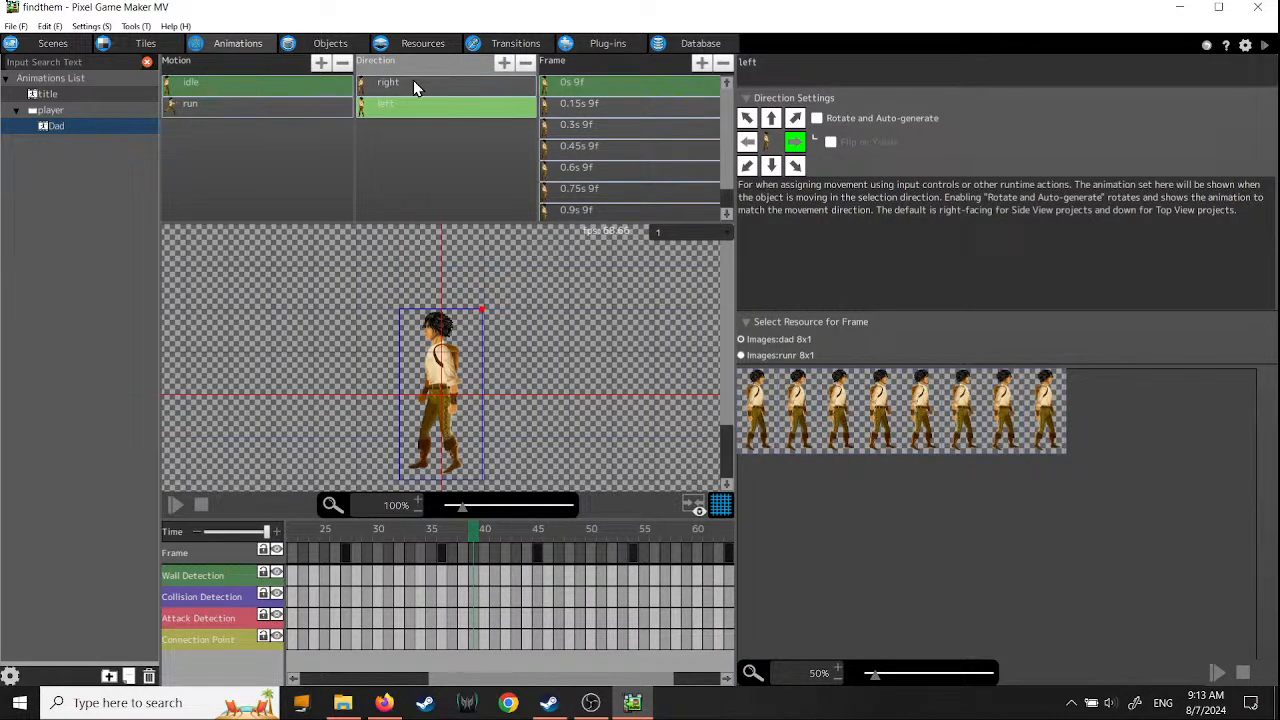
{"action": "left_click", "coordinate": [413, 84]}
{"action": "left_click", "coordinate": [408, 110]}
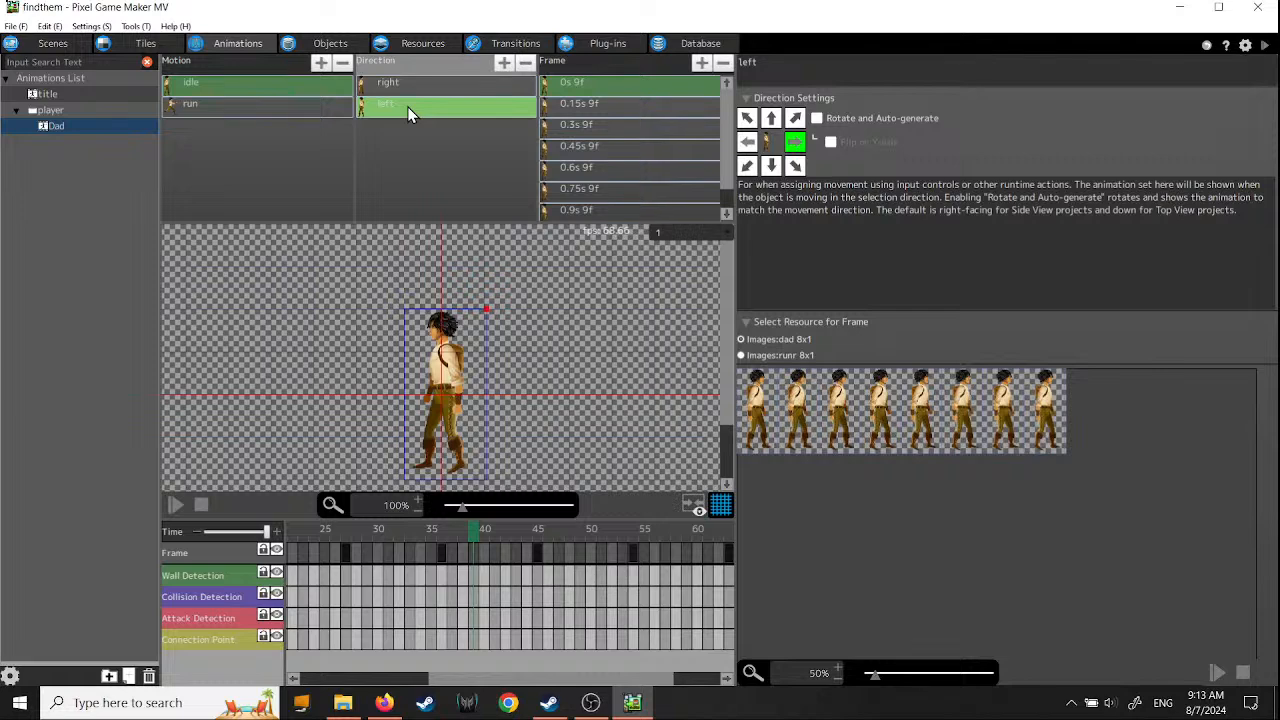
{"action": "left_click", "coordinate": [579, 87]}
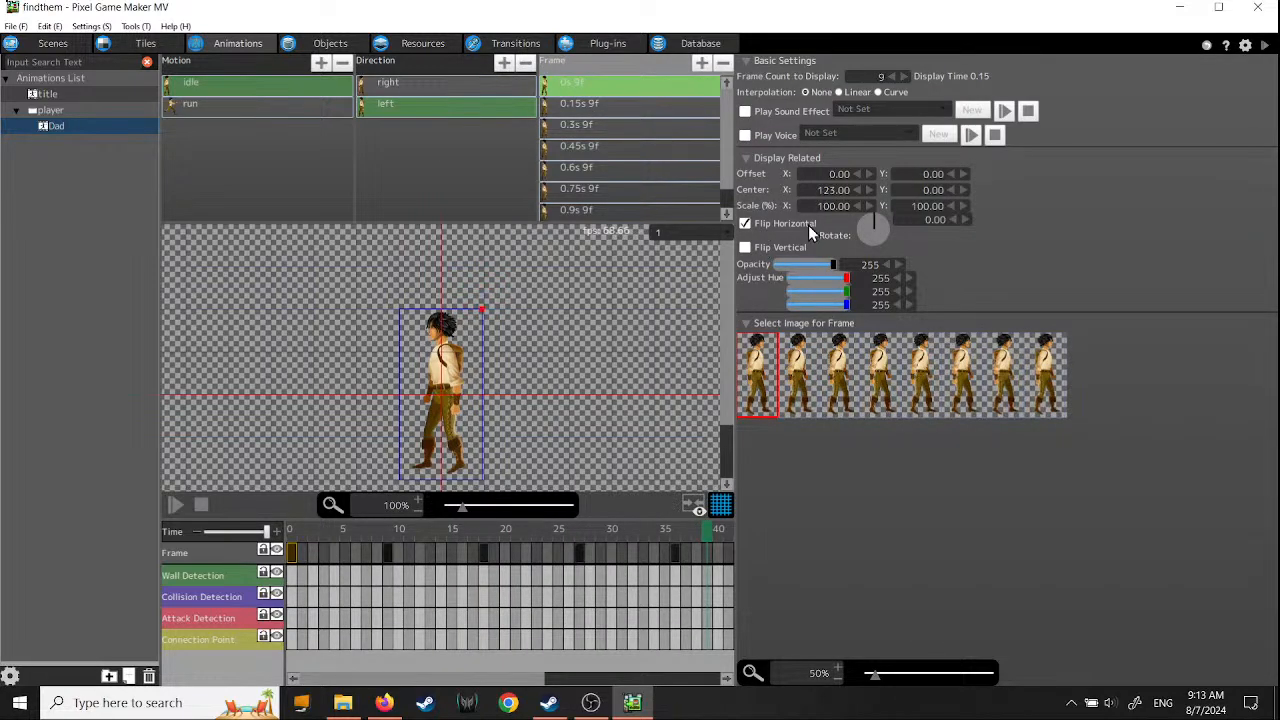
{"action": "left_click", "coordinate": [268, 113]}
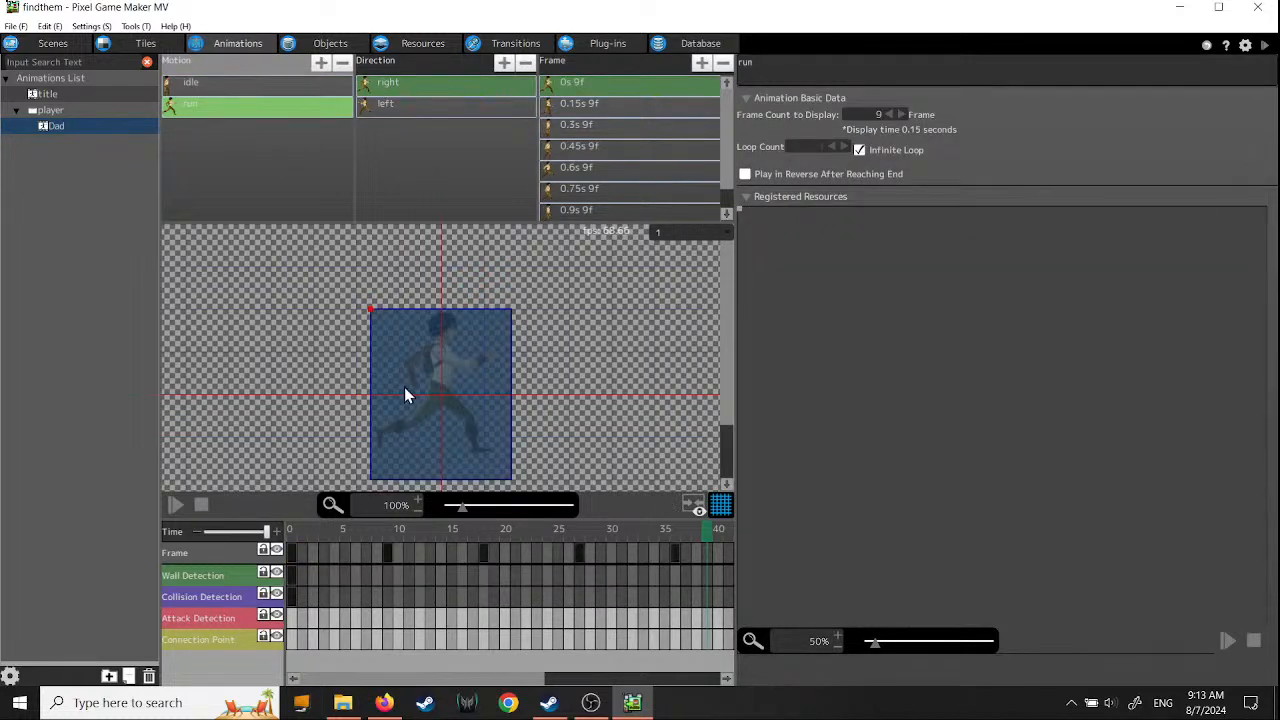
{"action": "left_click", "coordinate": [590, 88]}
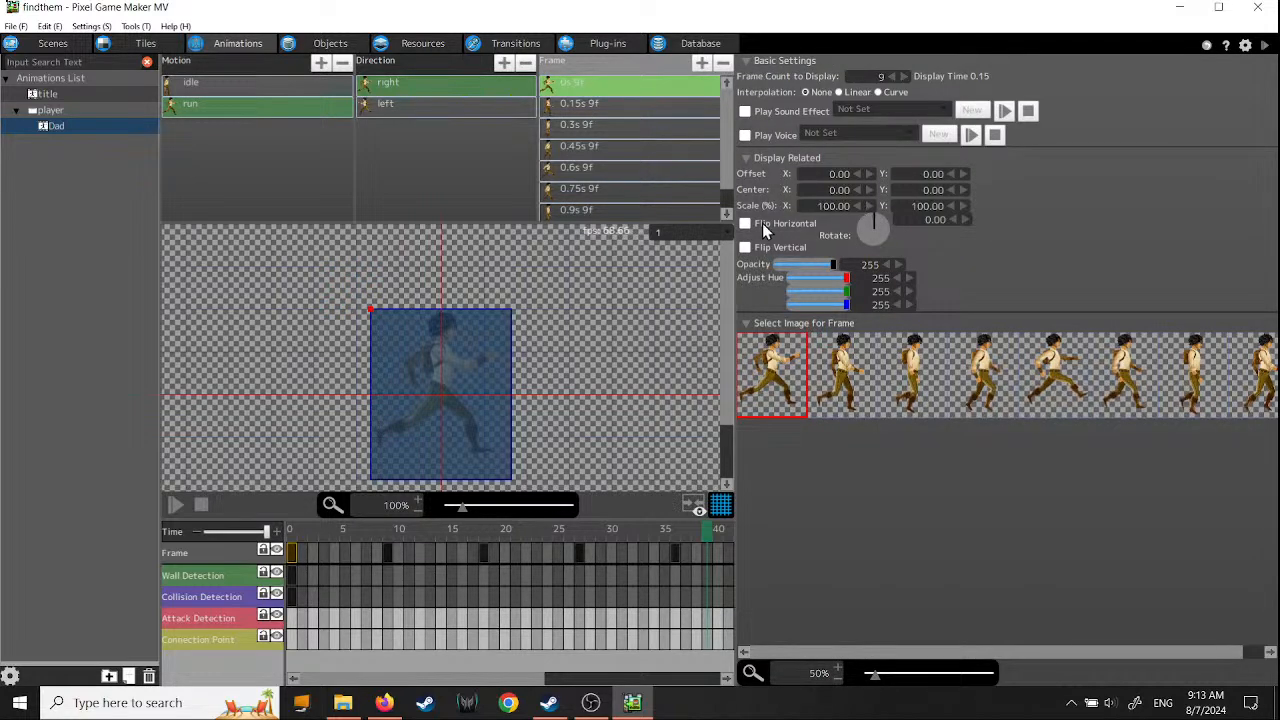
- Assign the run motion's left direction to leftward movement instead of rightward, comparing it with the right direction
{"action": "left_click", "coordinate": [399, 108]}
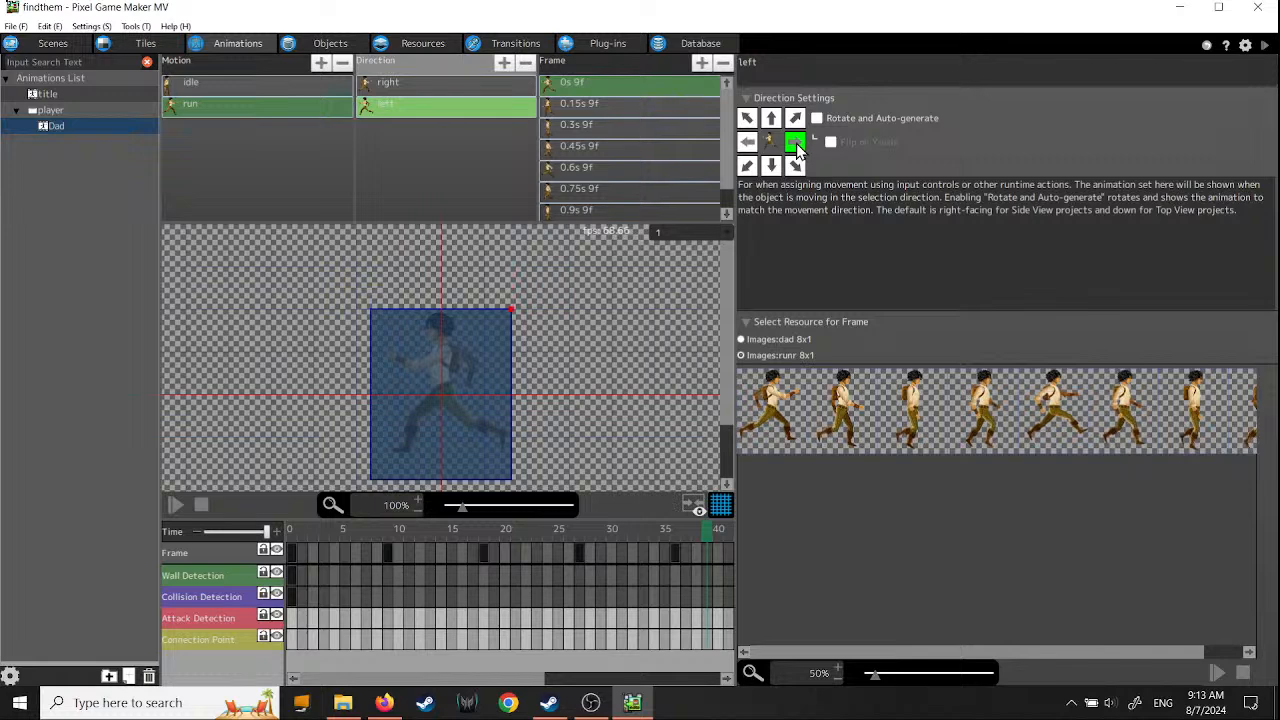
{"action": "left_click", "coordinate": [396, 88]}
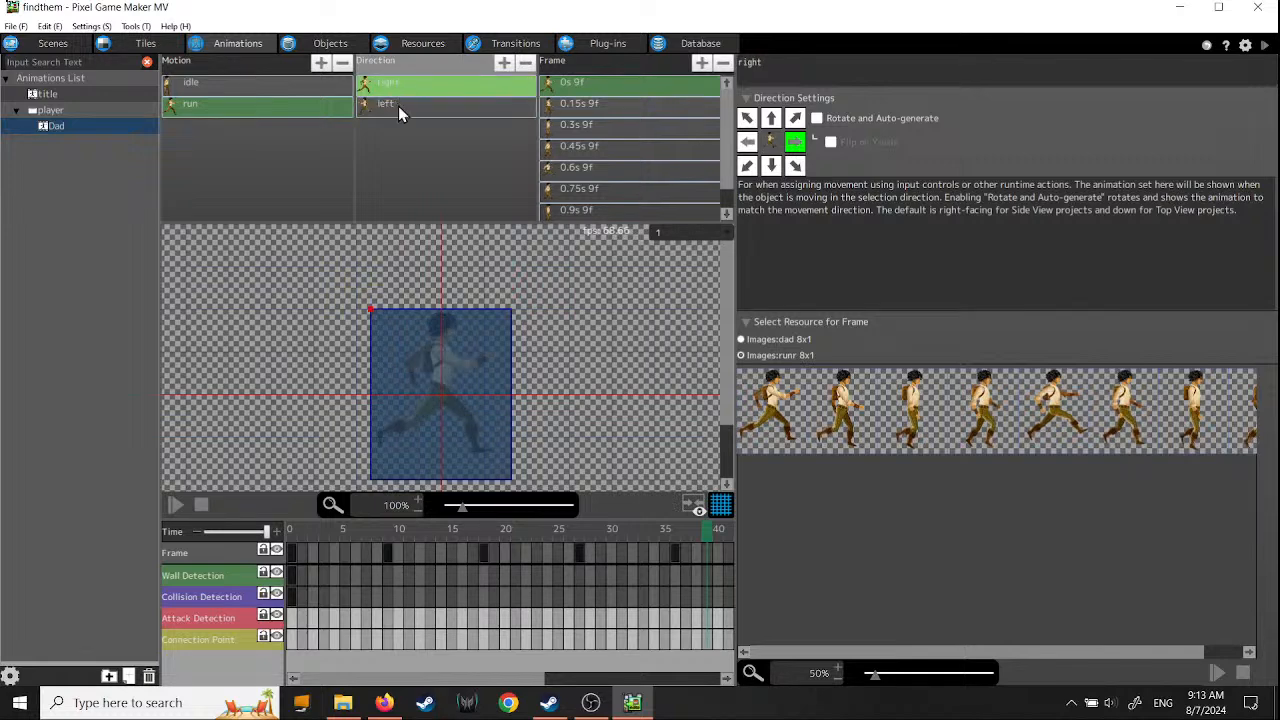
{"action": "left_click", "coordinate": [396, 106]}
{"action": "left_click", "coordinate": [747, 141]}
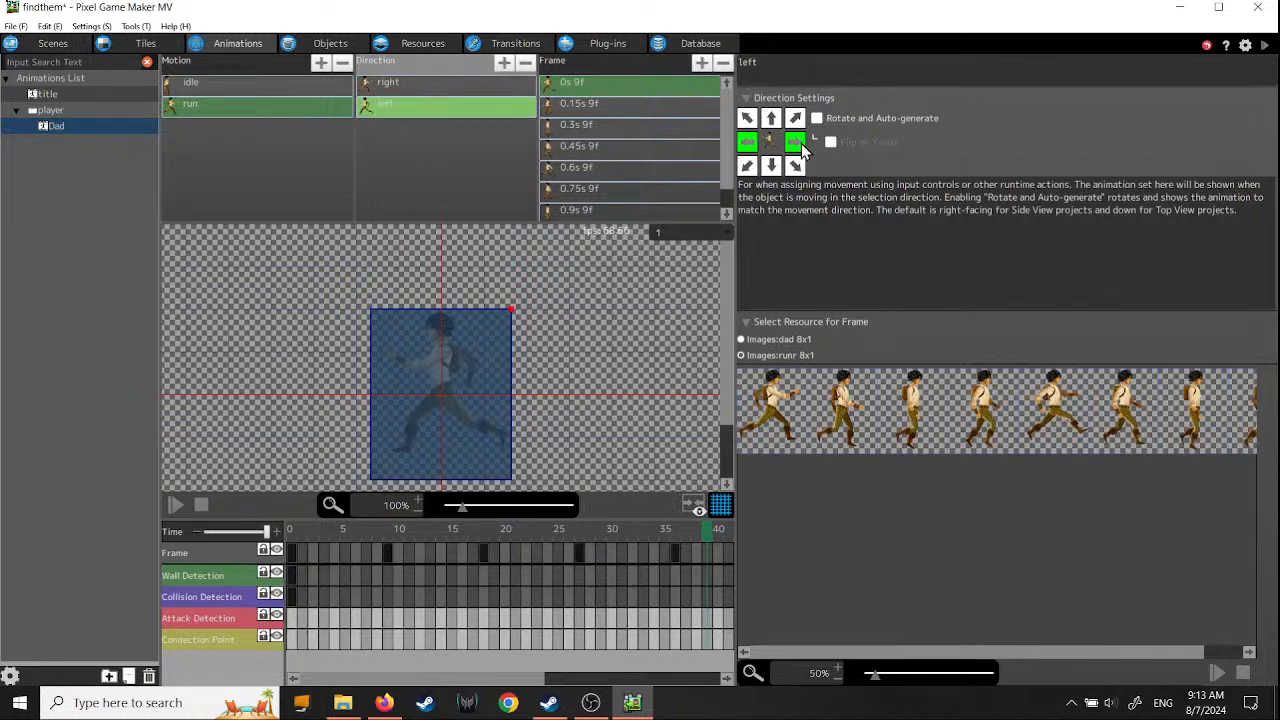
{"action": "left_click", "coordinate": [414, 87]}
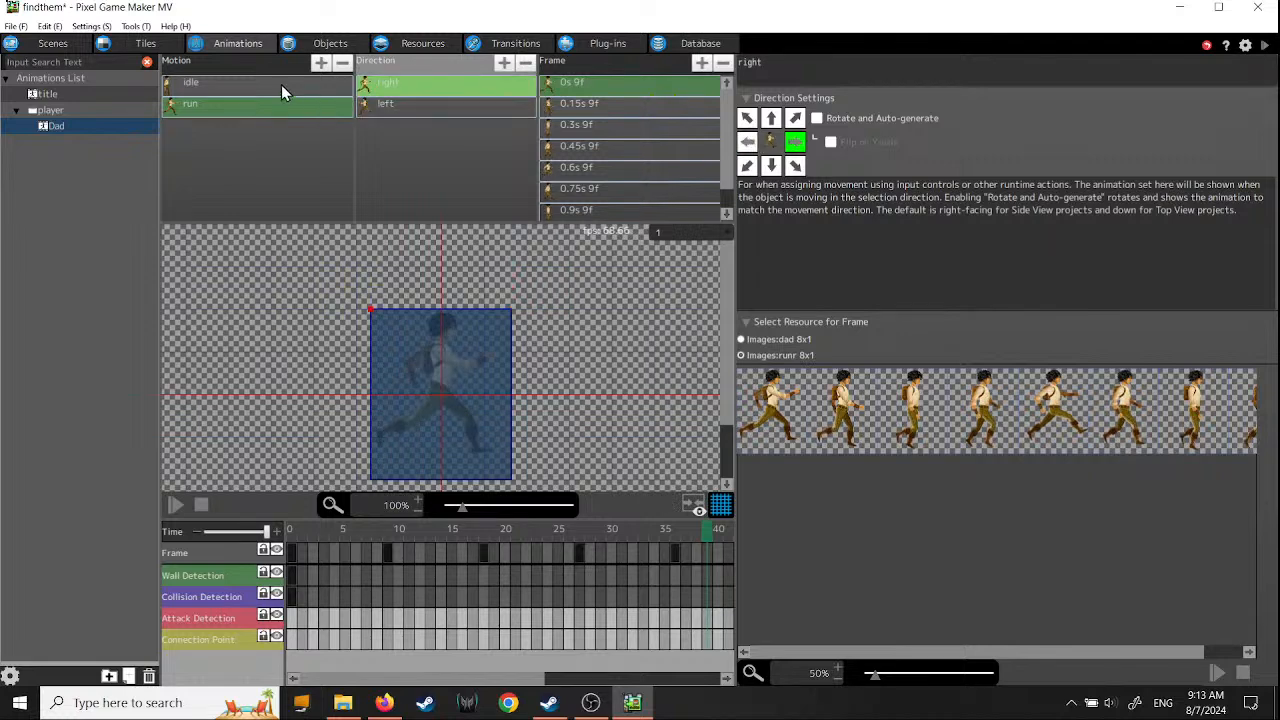
- Assign the idle motion's left direction to leftward movement only, comparing it with the right direction
{"action": "left_click", "coordinate": [281, 84]}
{"action": "left_click", "coordinate": [419, 92]}
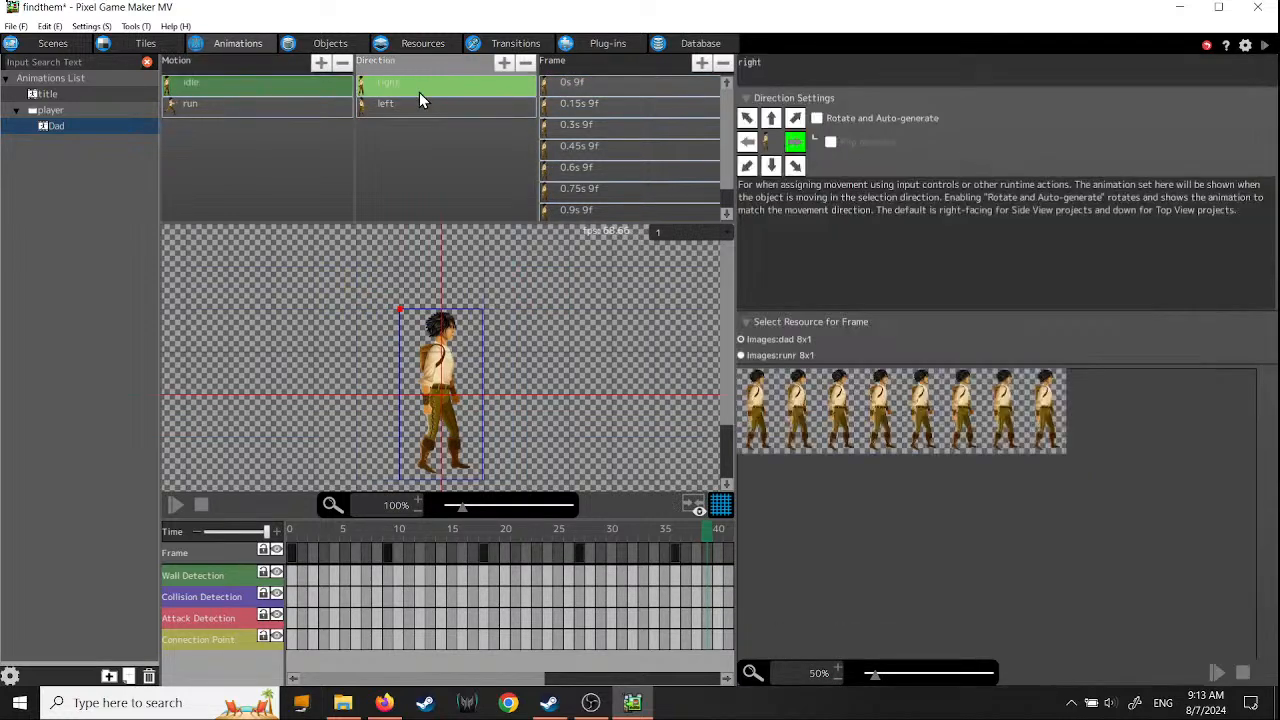
{"action": "left_click", "coordinate": [427, 110]}
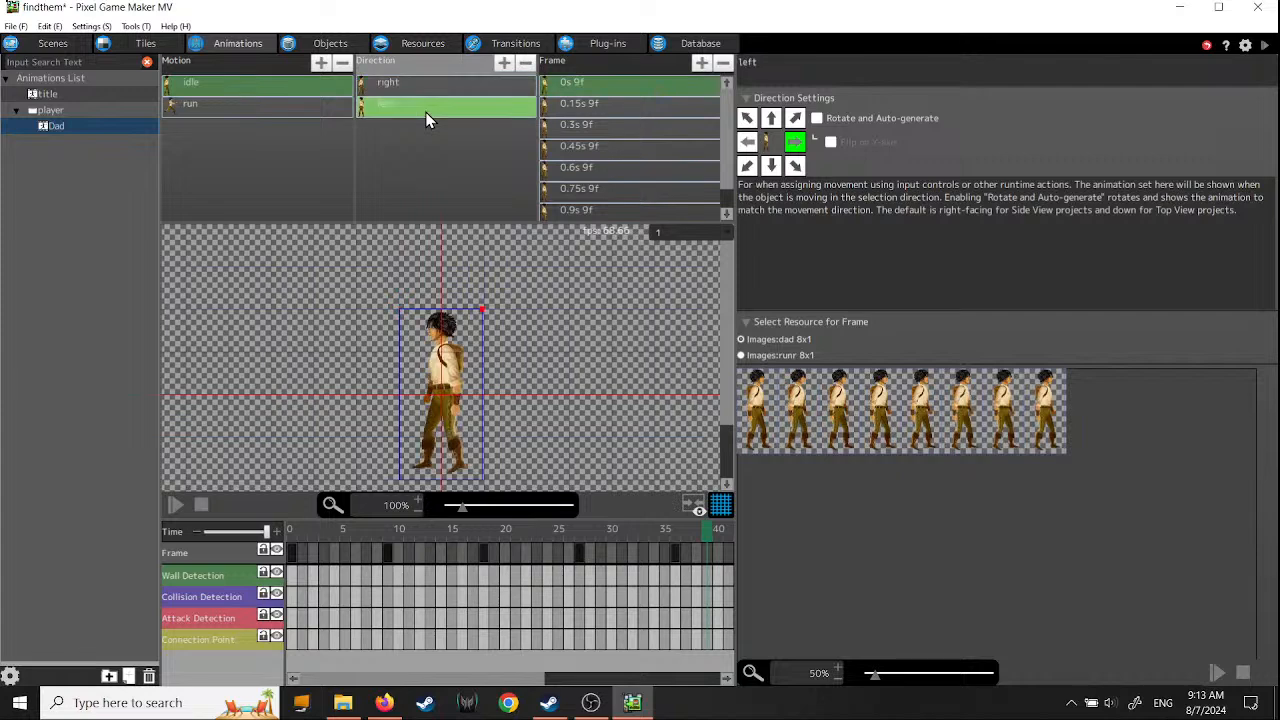
- Test-play the game from its title screen, running the character right and left, and close the game window
{"action": "left_click", "coordinate": [1265, 47]}
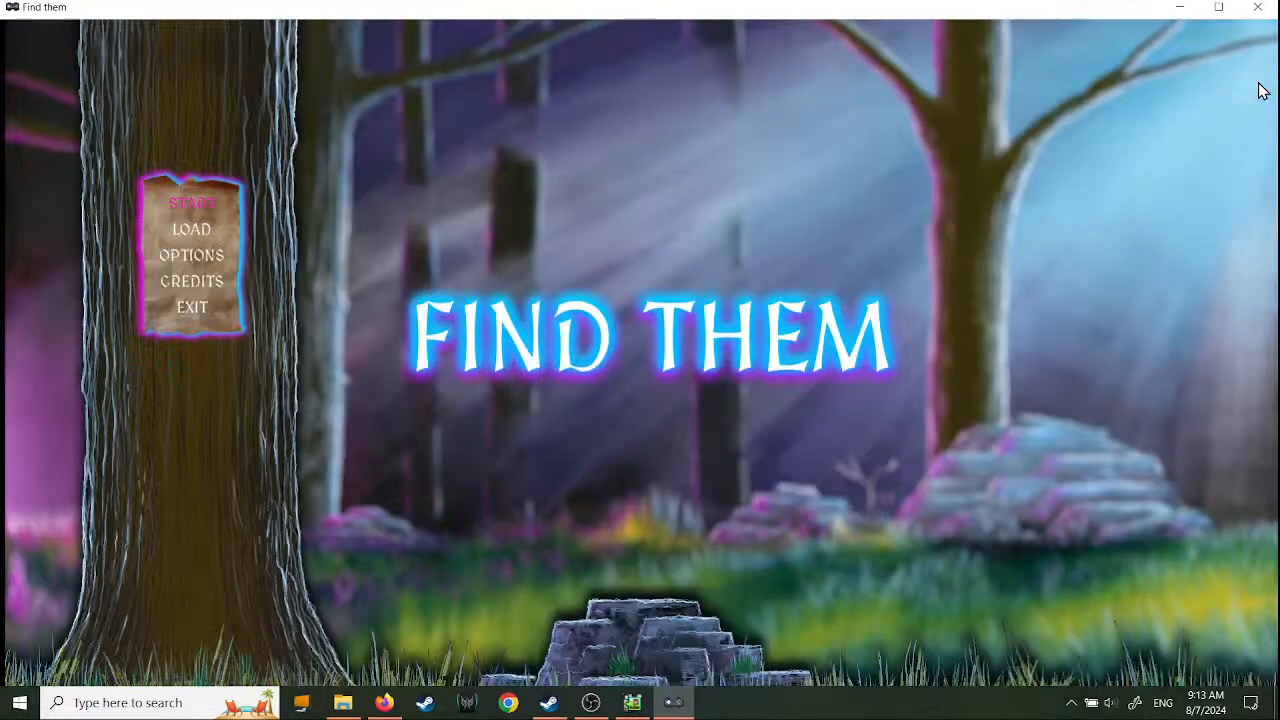
{"action": "key", "text": "Return"}
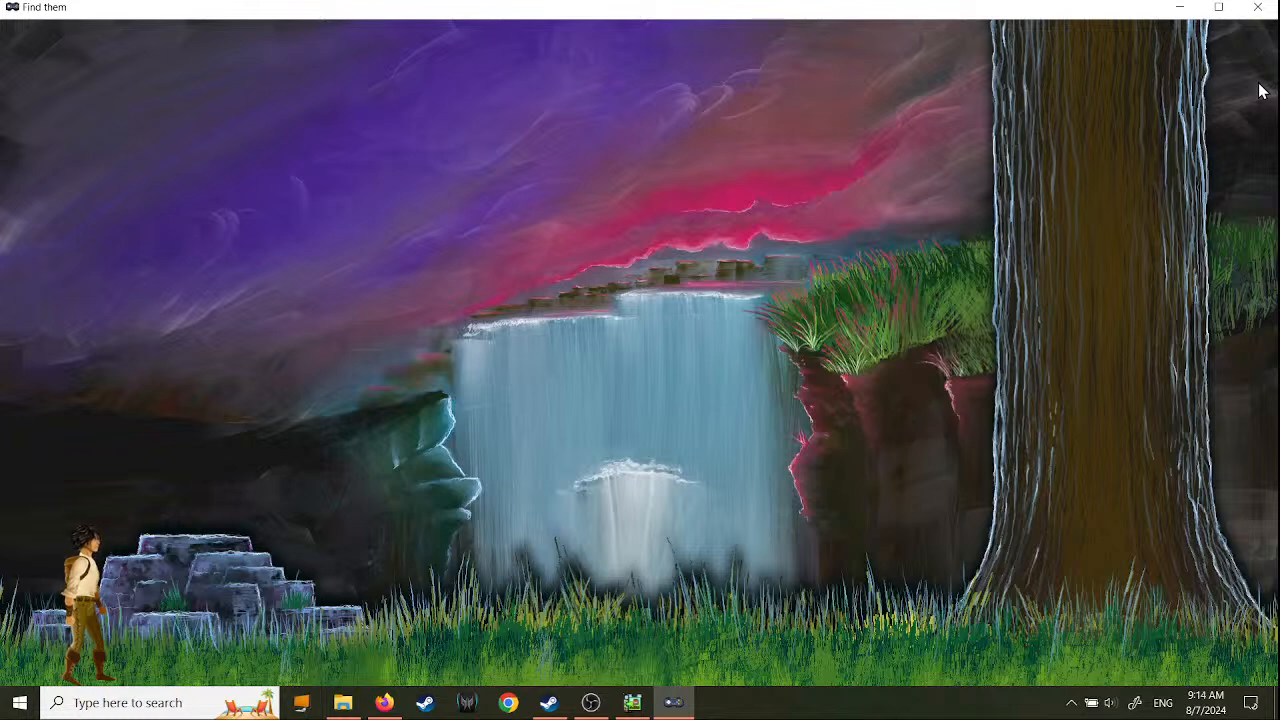
{"action": "key", "text": "Right"}
{"action": "key", "text": "Left"}
{"action": "key", "text": "Right"}
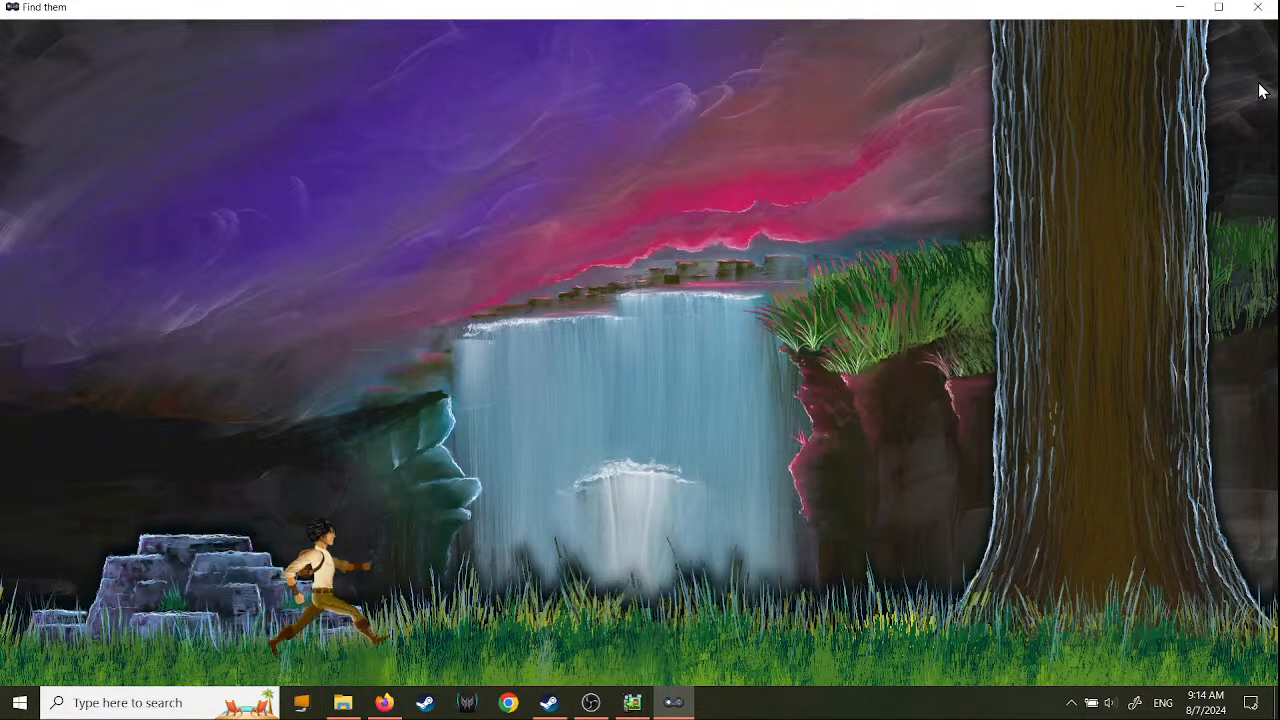
{"action": "key", "text": "Right"}
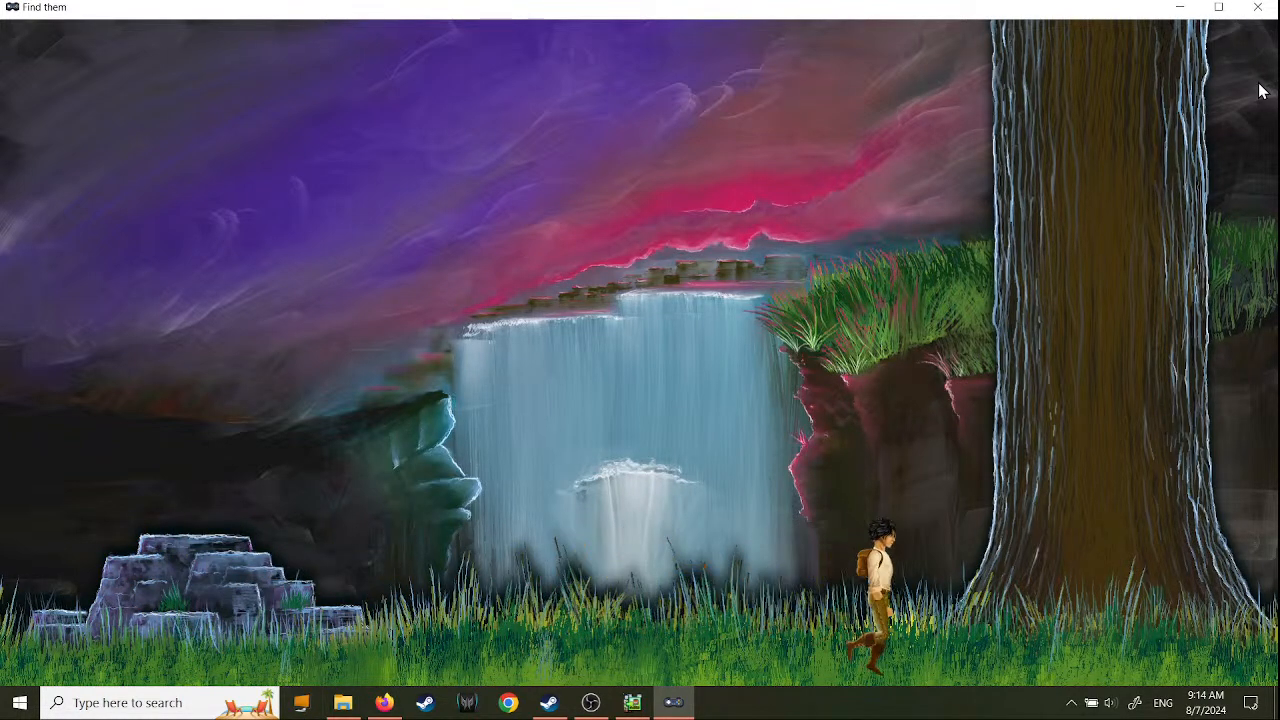
{"action": "key", "text": "Left"}
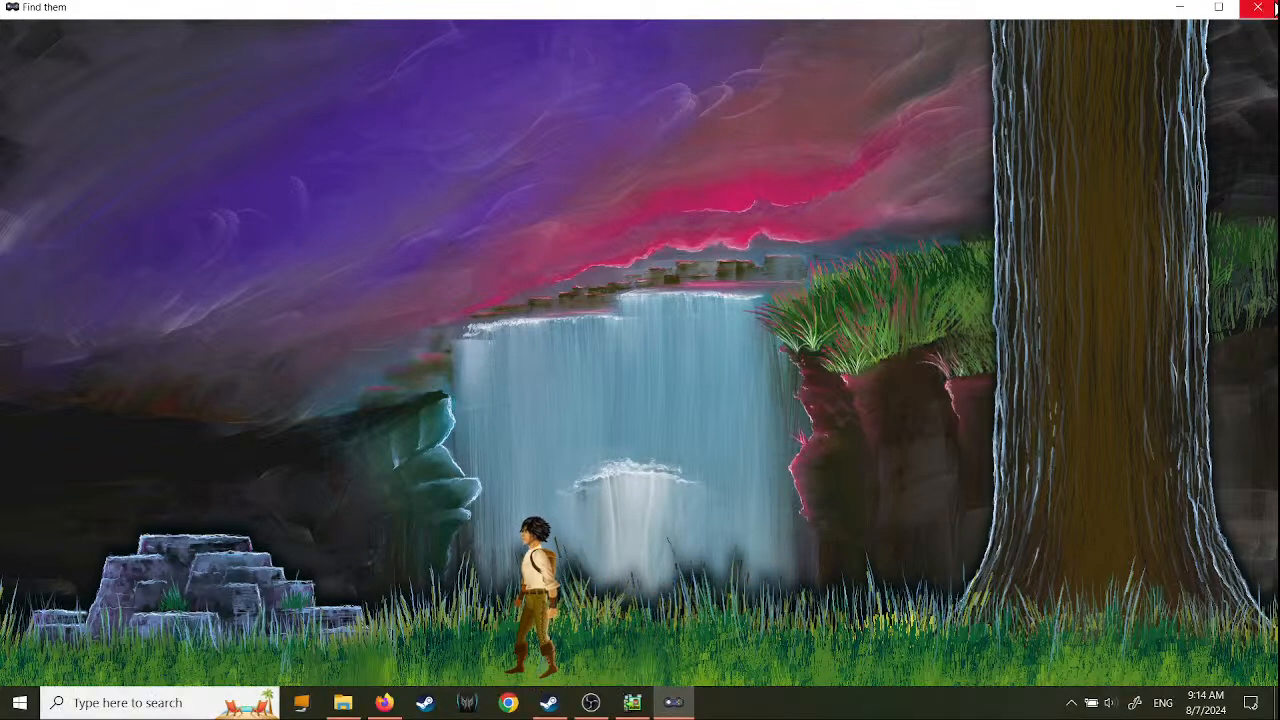
{"action": "left_click", "coordinate": [1262, 8]}
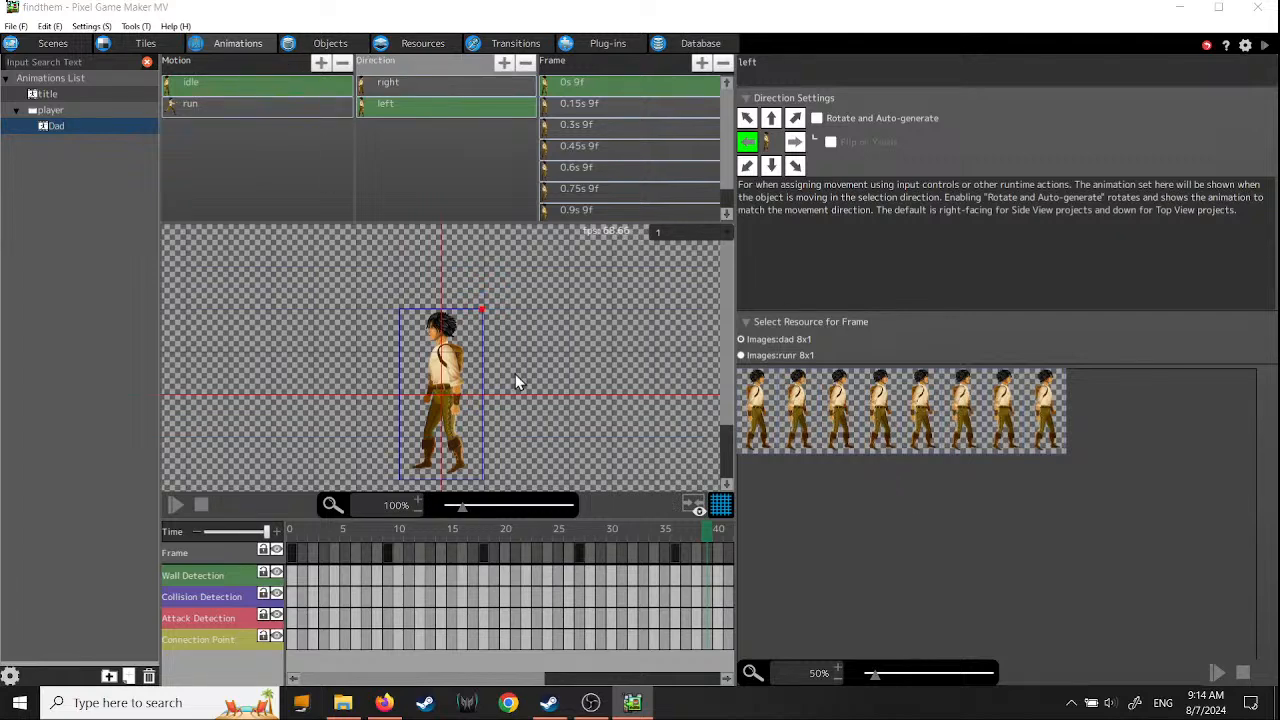
- Save the findthem project and close Pixel Game Maker MV
{"action": "left_click", "coordinate": [548, 702]}
{"action": "left_click", "coordinate": [632, 702]}
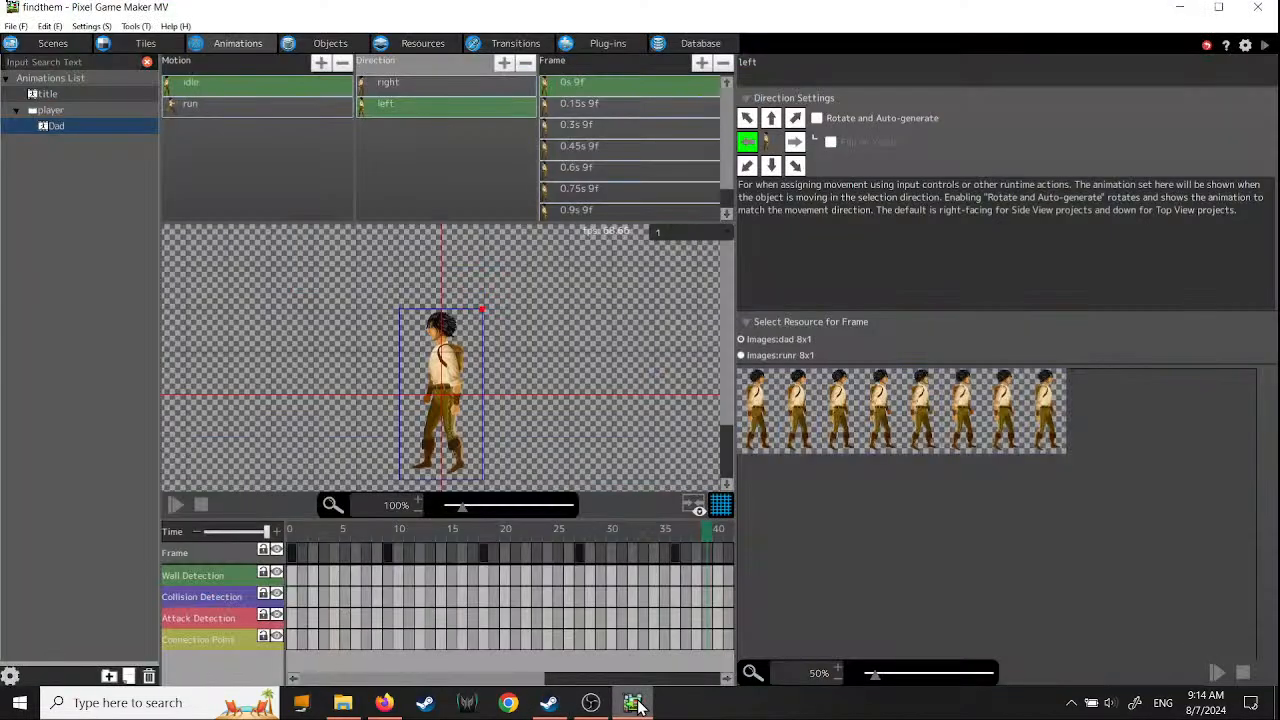
{"action": "left_click", "coordinate": [16, 30]}
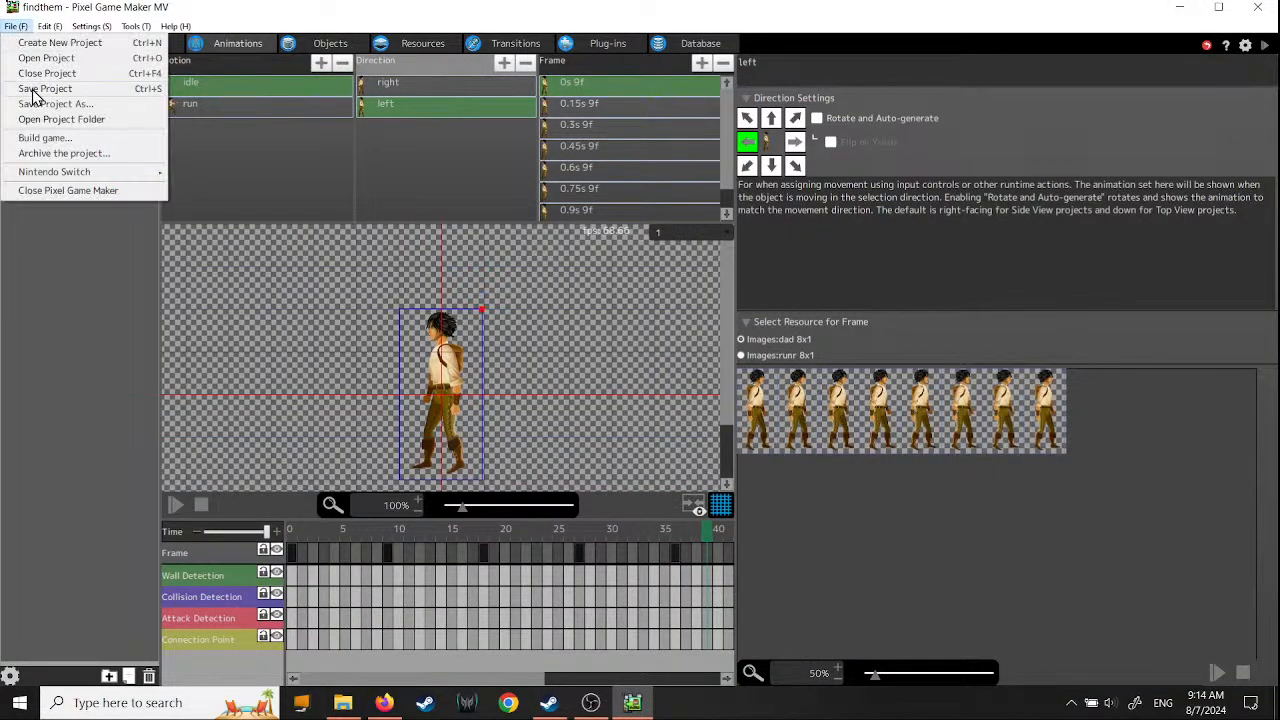
{"action": "left_click", "coordinate": [36, 88]}
{"action": "left_click", "coordinate": [1257, 7]}
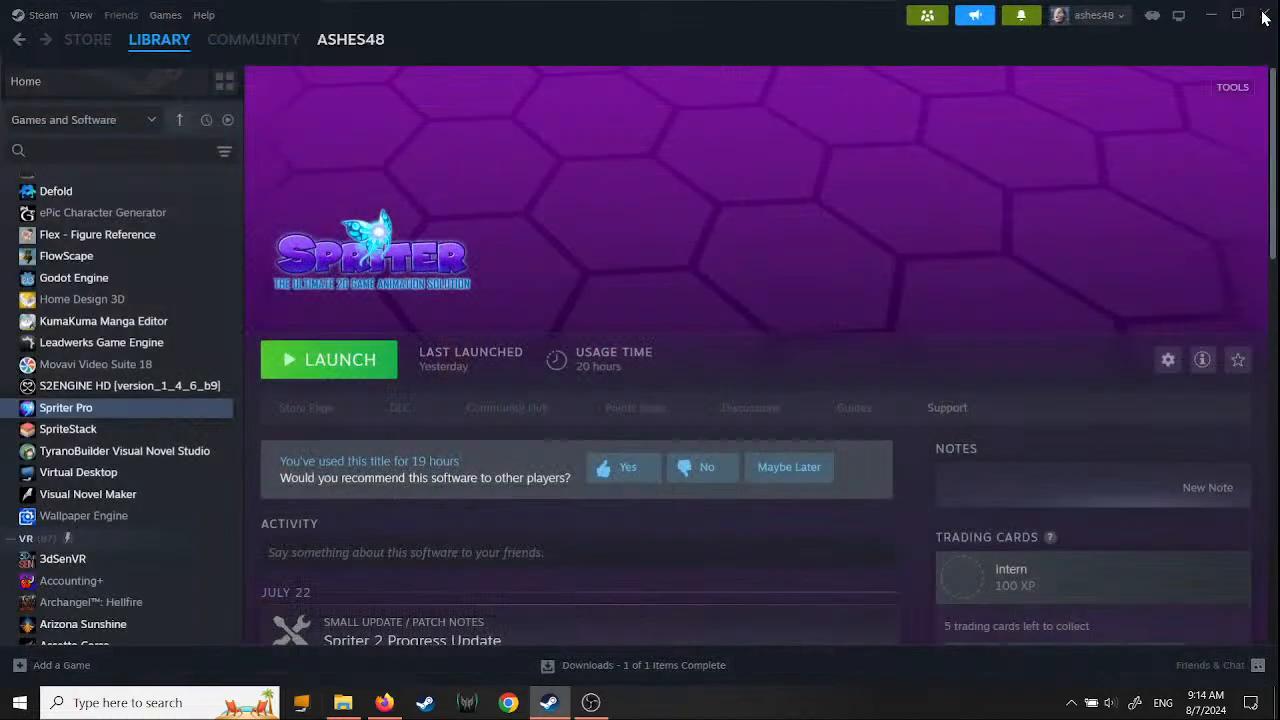
- Launch Spriter Pro from the Steam library and look over the sprite files in the player's p1 folder
{"action": "left_click", "coordinate": [340, 362]}
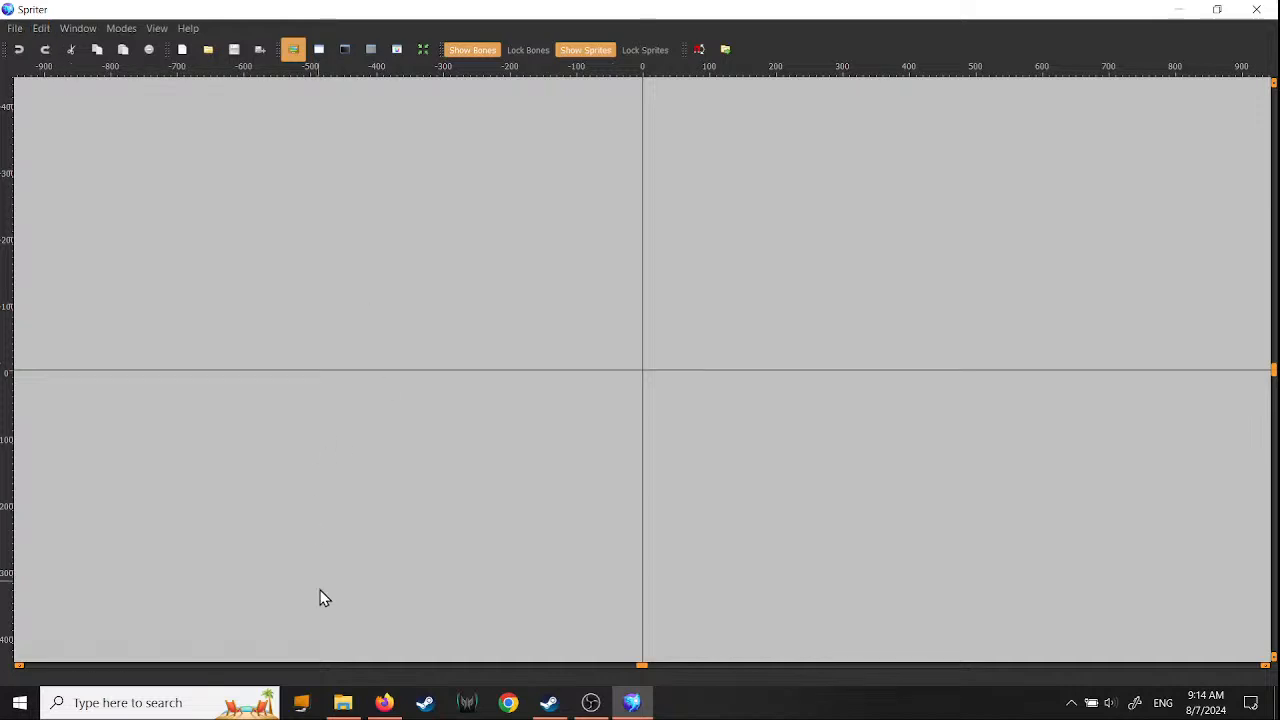
{"action": "left_click", "coordinate": [343, 702]}
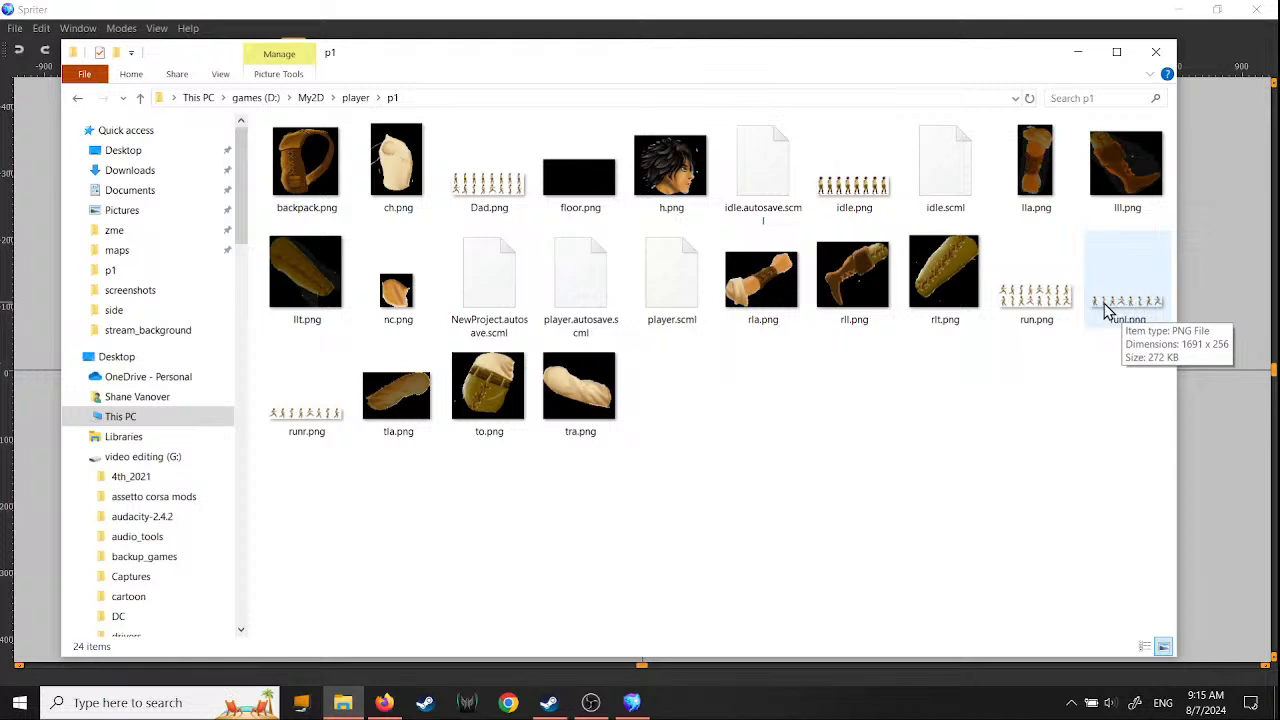
{"action": "left_click", "coordinate": [928, 10]}
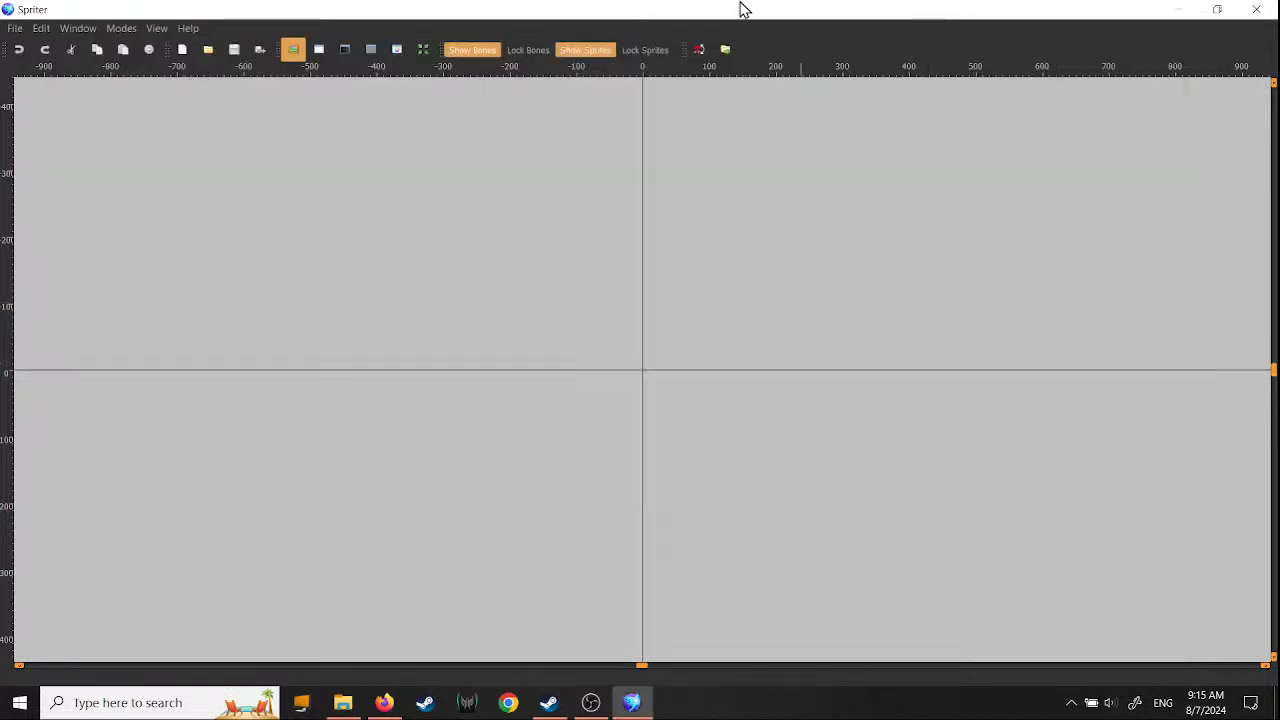
- Open the recent project D:/My2D/player/p1/idle.scml and preview its idle animation
{"action": "left_click", "coordinate": [15, 29]}
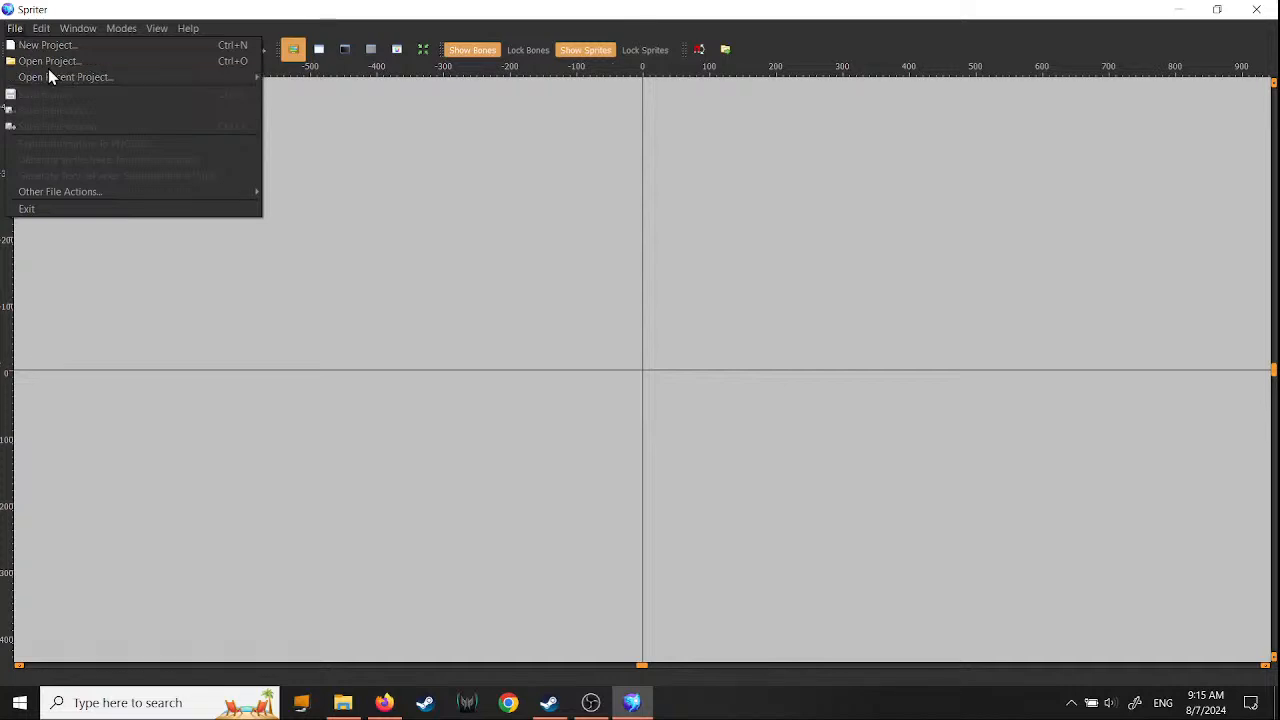
{"action": "mouse_move", "coordinate": [59, 84]}
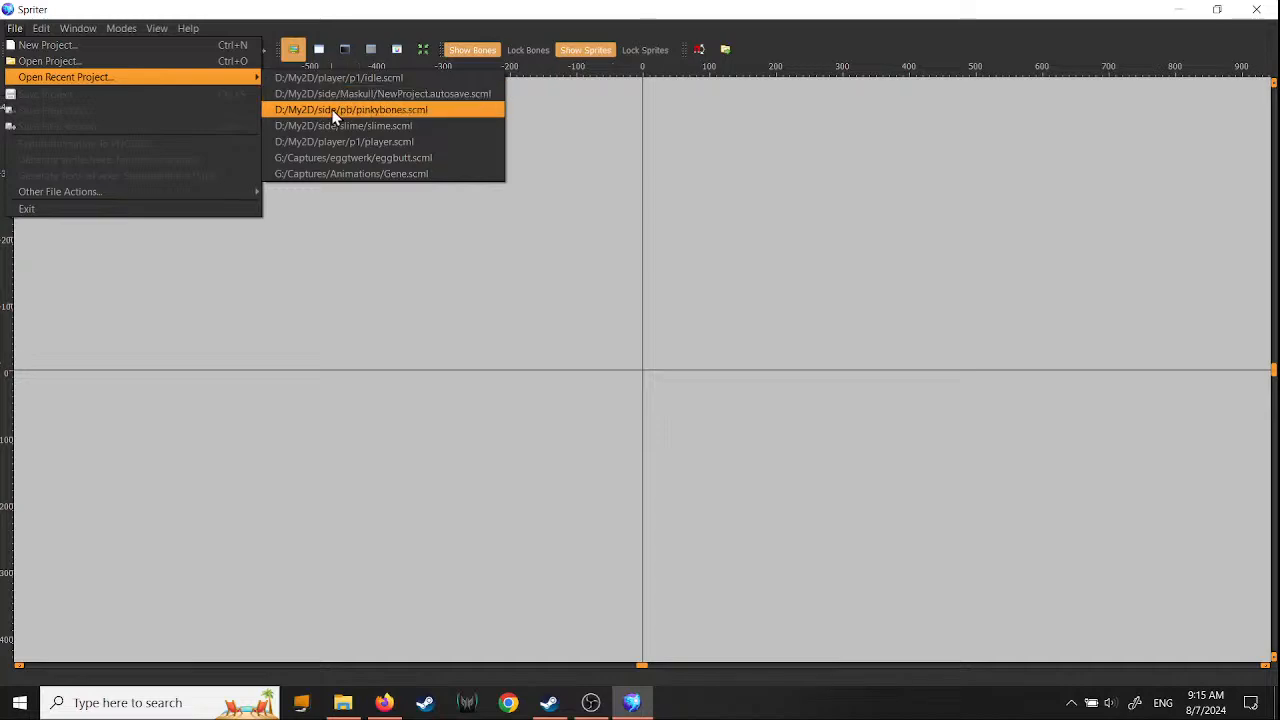
{"action": "left_click", "coordinate": [341, 77]}
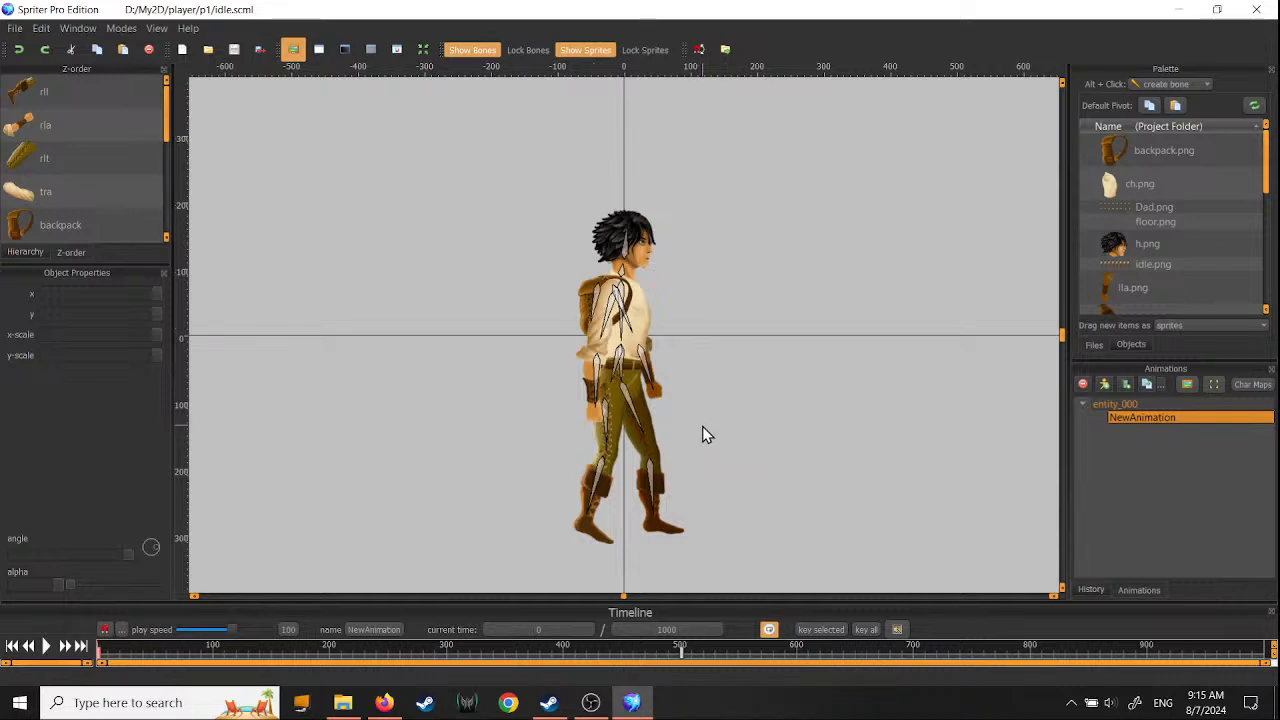
{"action": "left_click", "coordinate": [46, 647]}
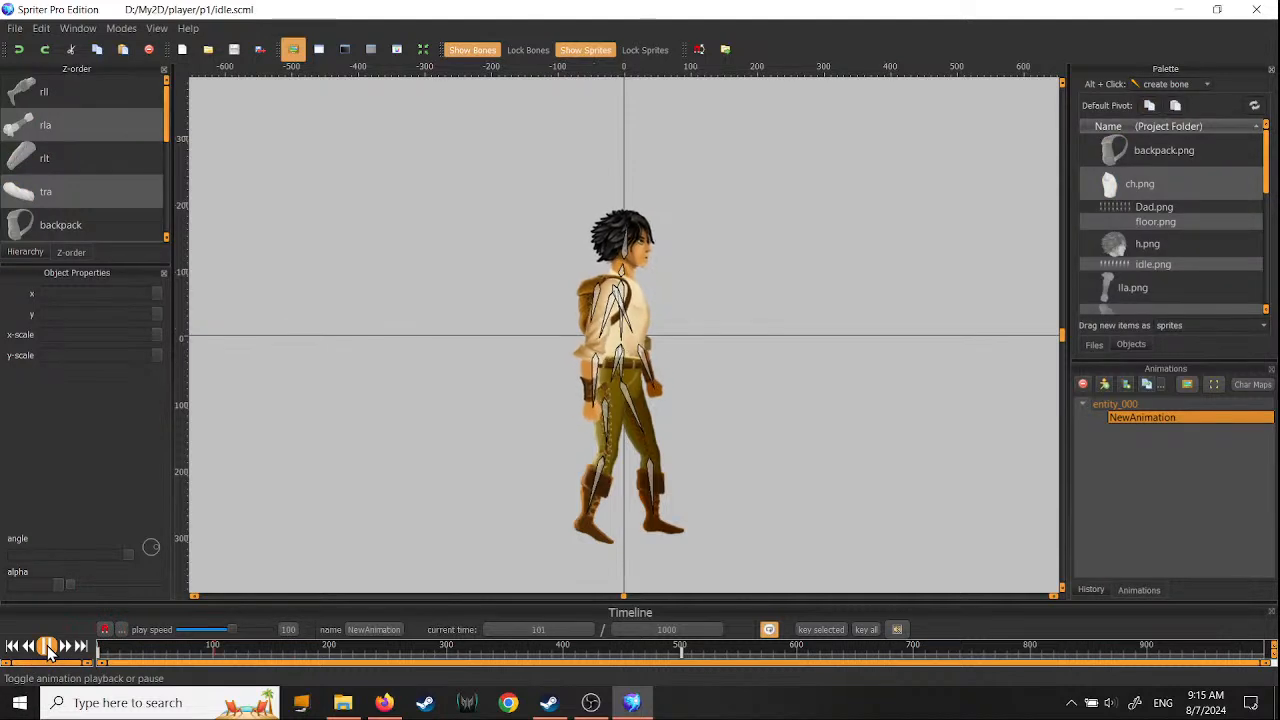
{"action": "left_click", "coordinate": [46, 647]}
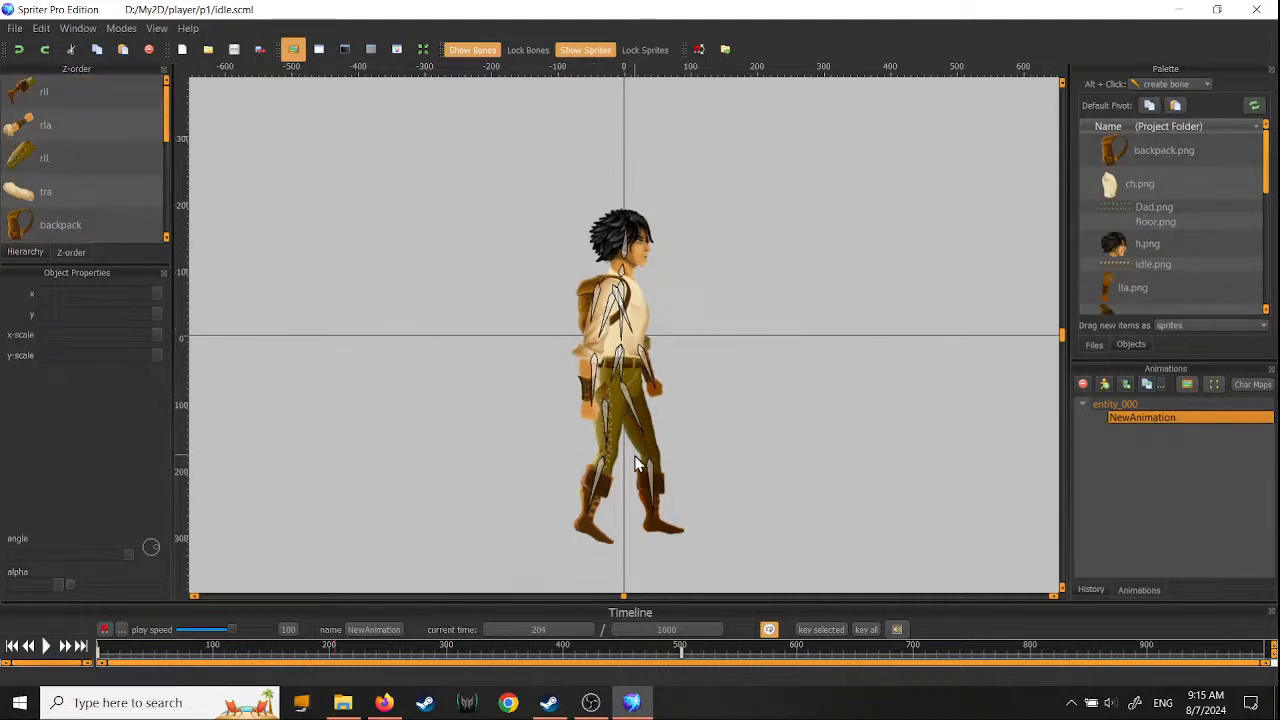
{"action": "scroll", "coordinate": [636, 463], "scroll_direction": "up", "scroll_amount": 2}
{"action": "scroll", "coordinate": [696, 460], "scroll_direction": "down", "scroll_amount": 4}
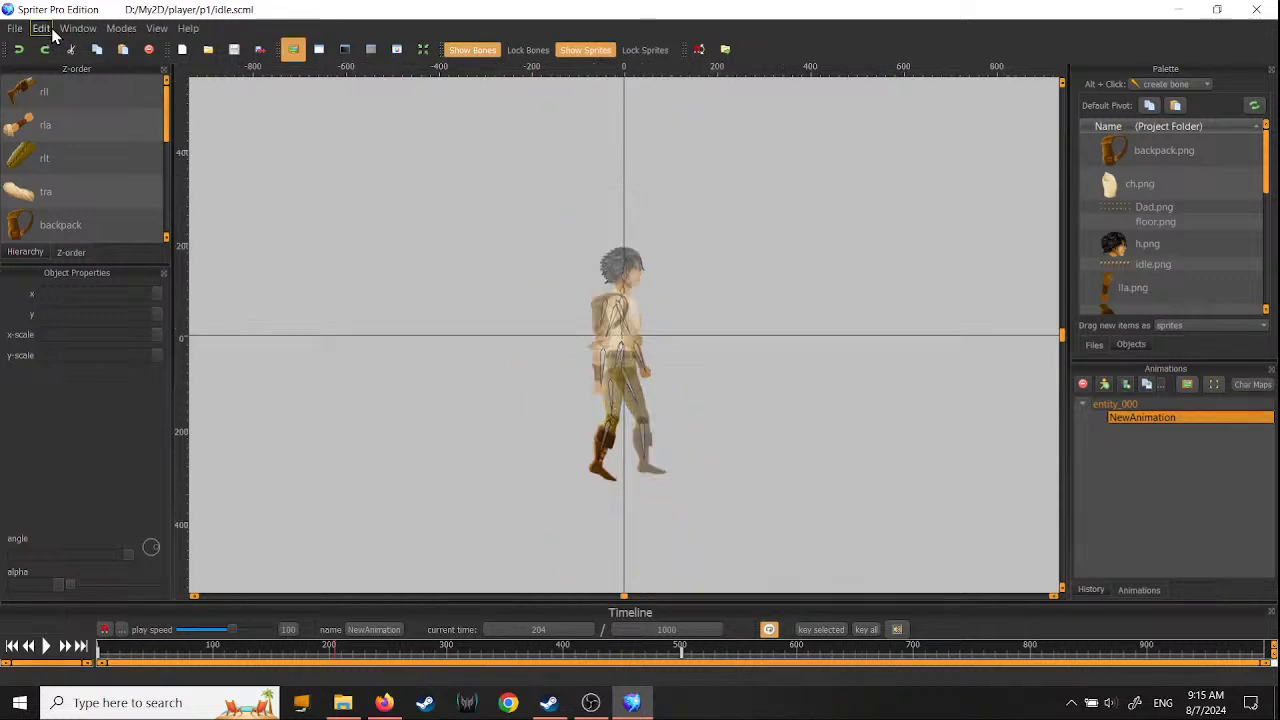
- Open the recent project D:/My2D/player/p1/player.scml and preview its run animation
{"action": "left_click", "coordinate": [15, 28]}
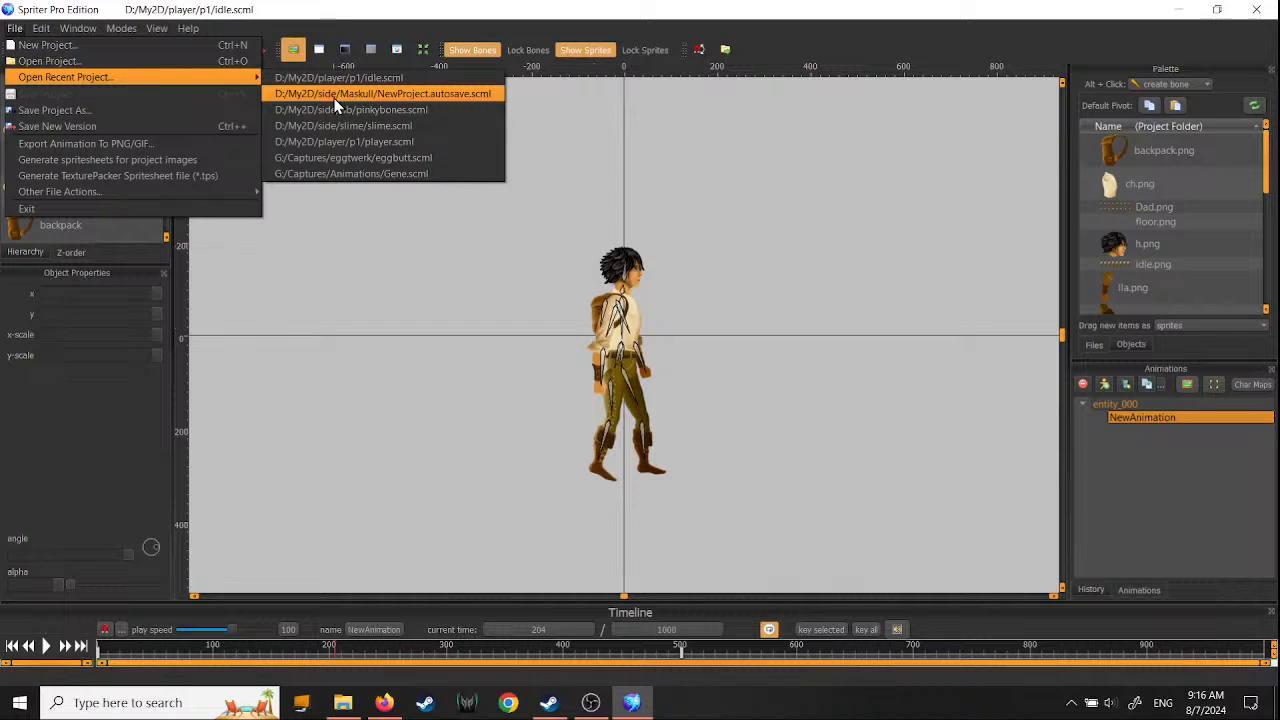
{"action": "left_click", "coordinate": [384, 146]}
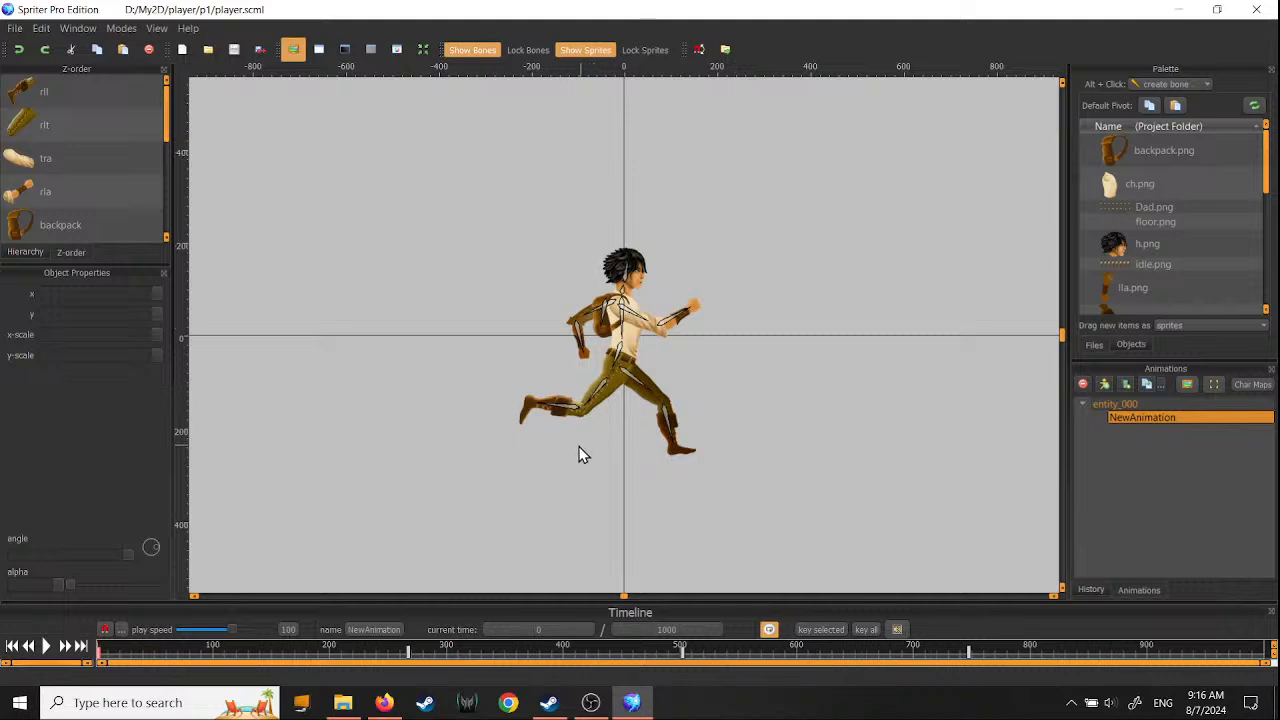
{"action": "left_click", "coordinate": [45, 648]}
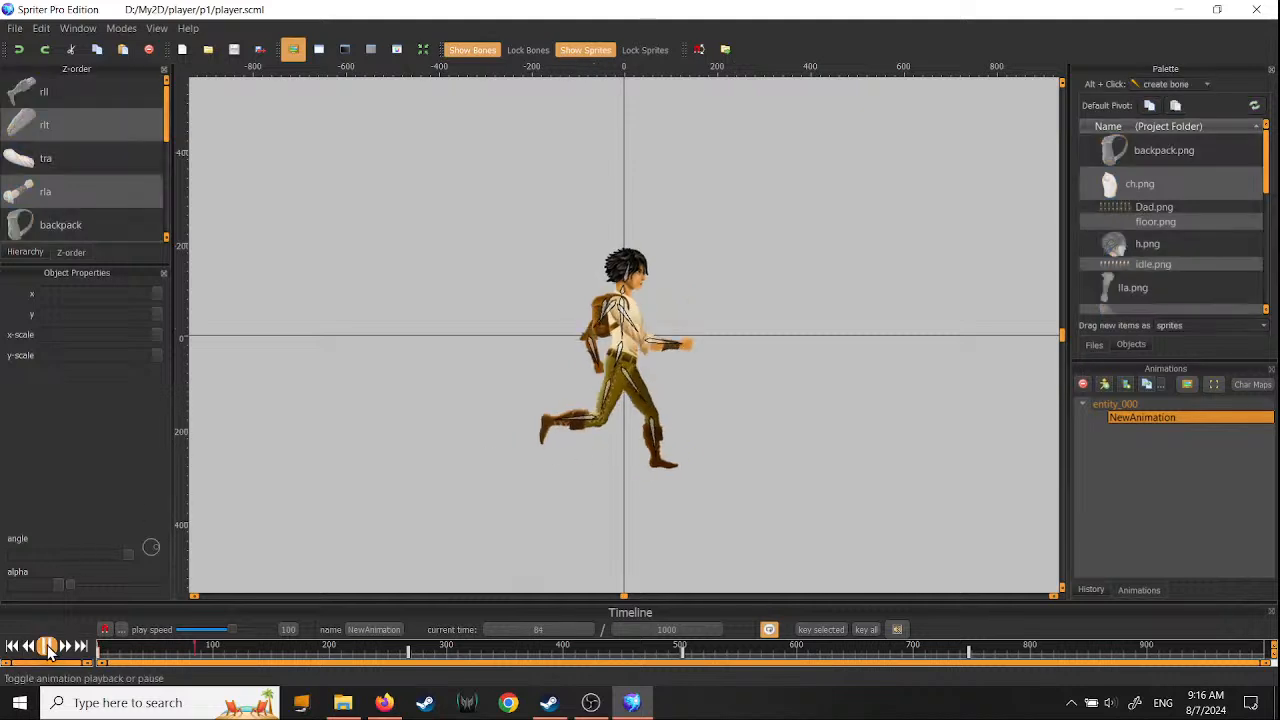
{"action": "left_click", "coordinate": [47, 649]}
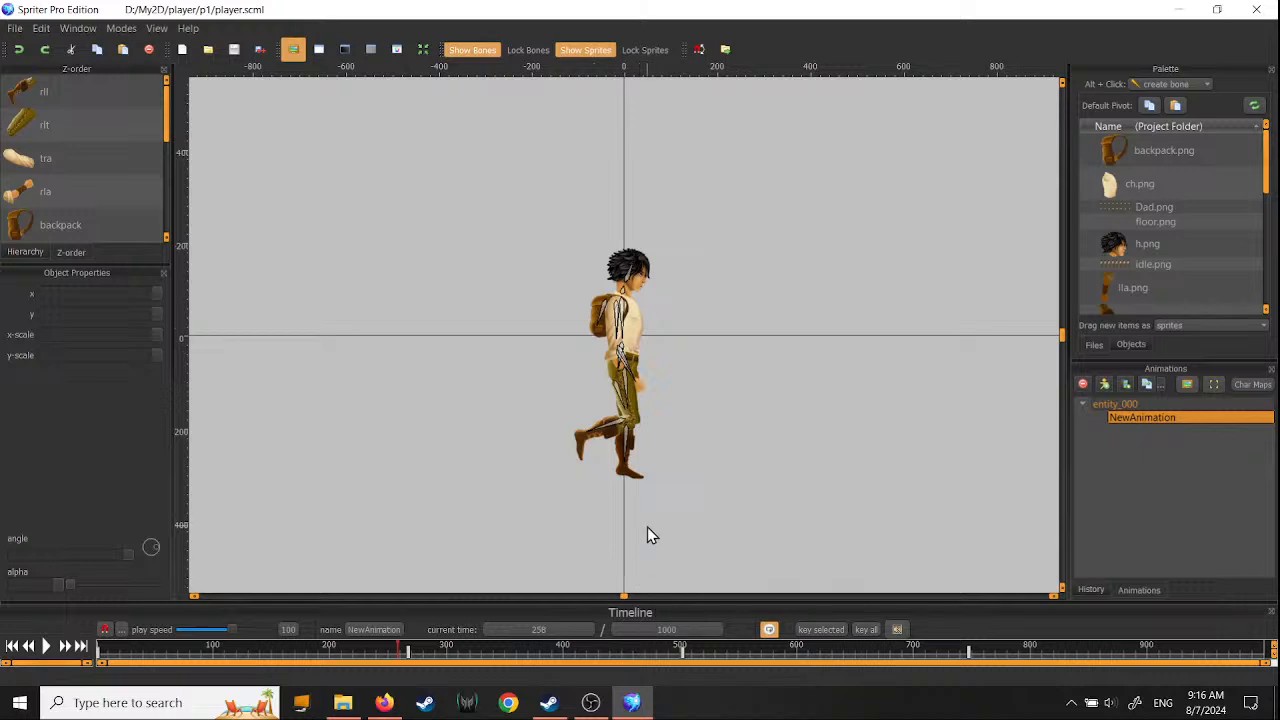
- Enlarge the timeline to expose the keyframe tracks of the individual body parts and bones
{"action": "scroll", "coordinate": [647, 527], "scroll_direction": "down", "scroll_amount": 1}
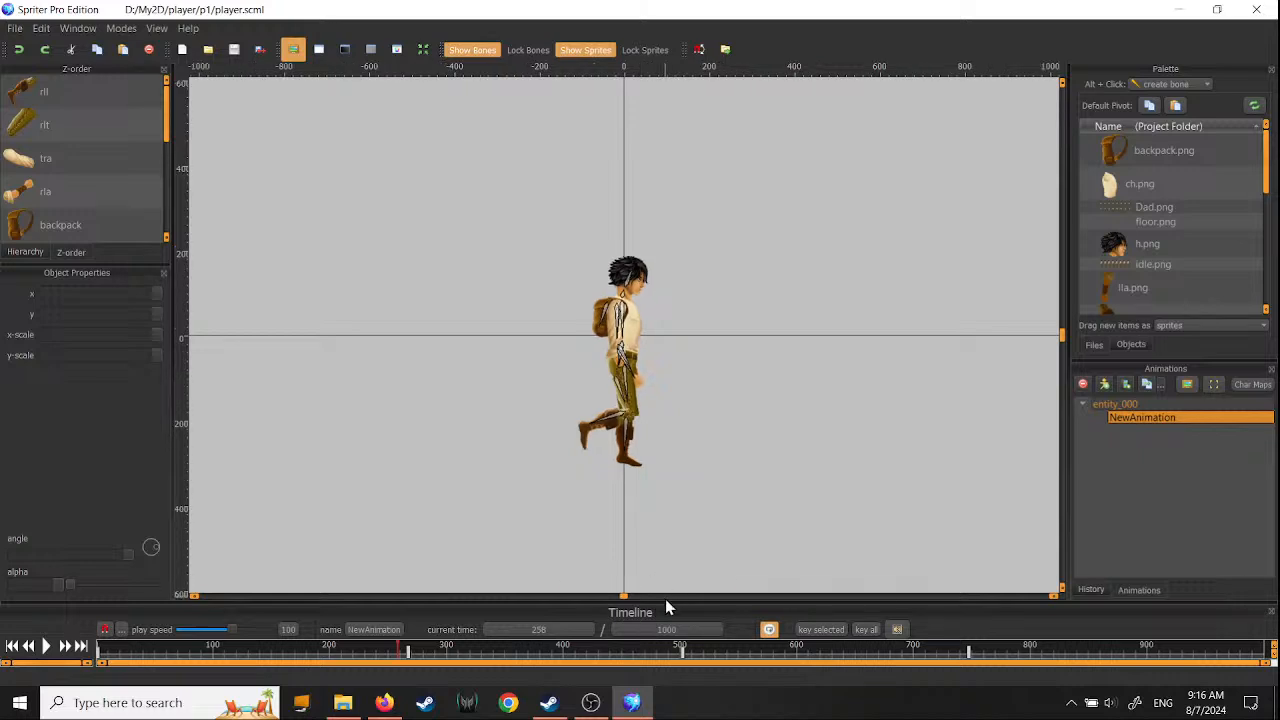
{"action": "left_click_drag", "start_coordinate": [665, 598], "coordinate": [652, 425]}
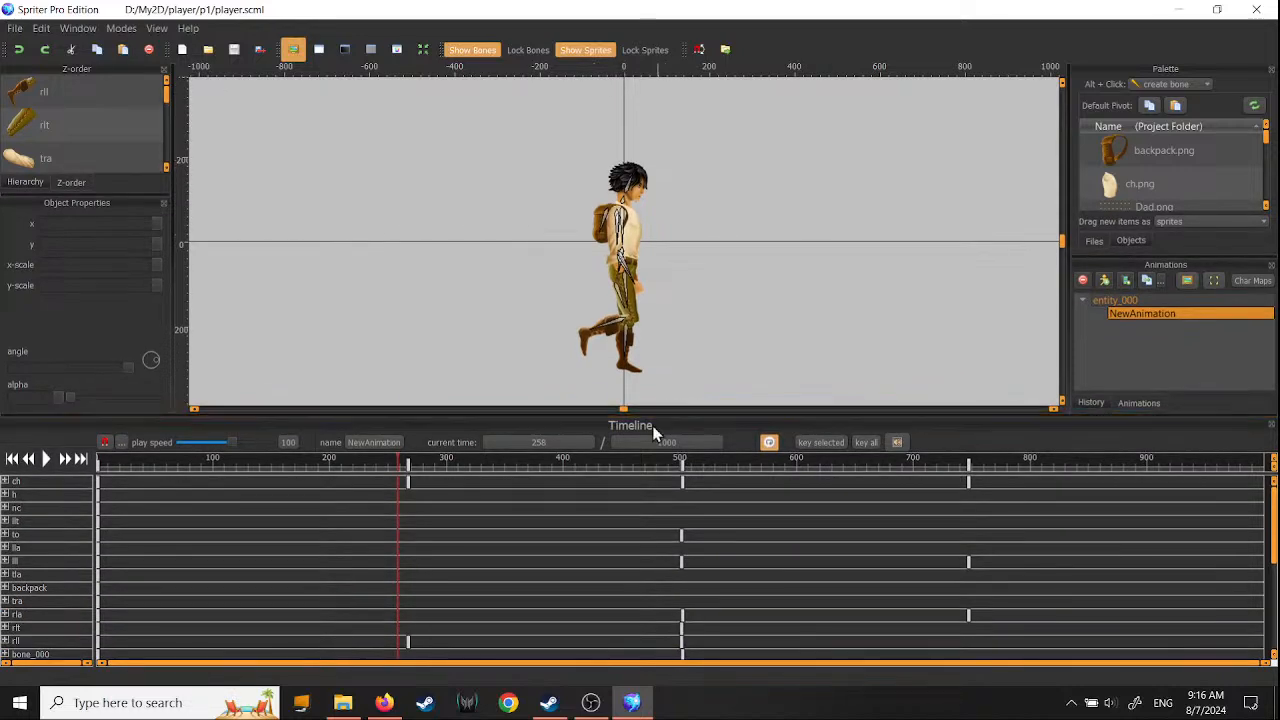
- Delete the run animation's keyframes at time 266, about 500 and about 750, keeping only the starting one
{"action": "left_click", "coordinate": [408, 467]}
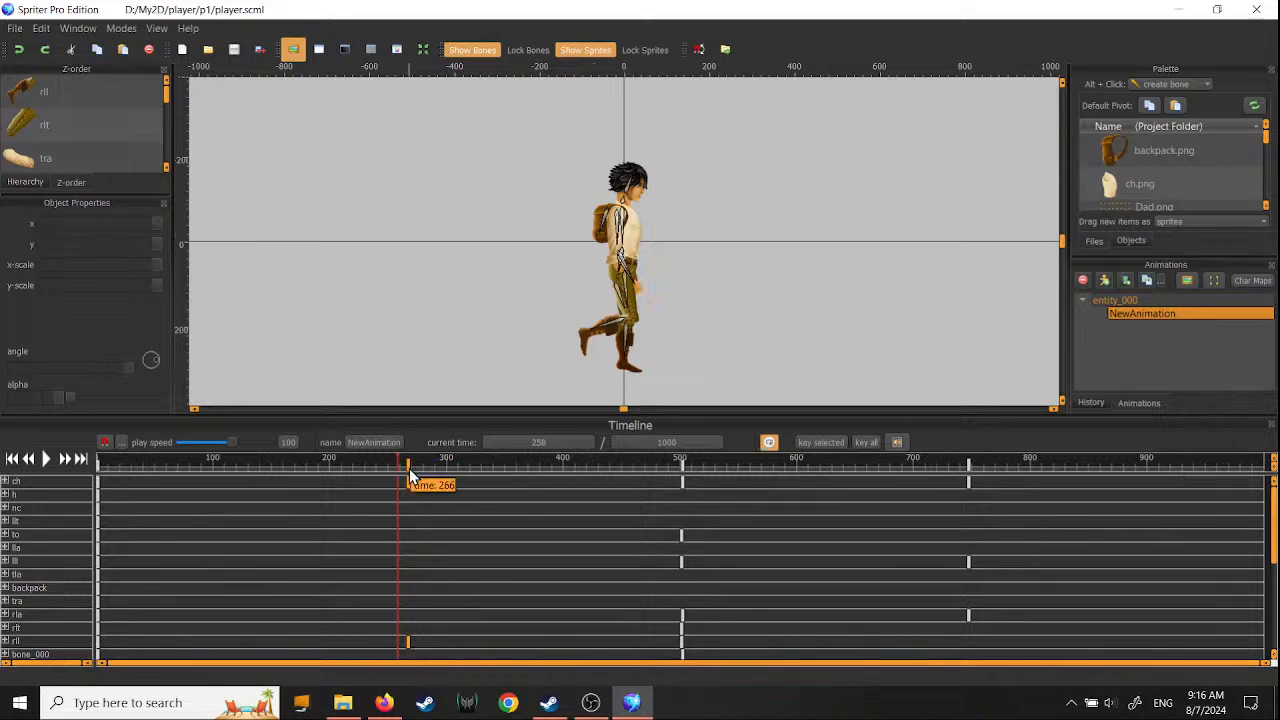
{"action": "left_click", "coordinate": [98, 465]}
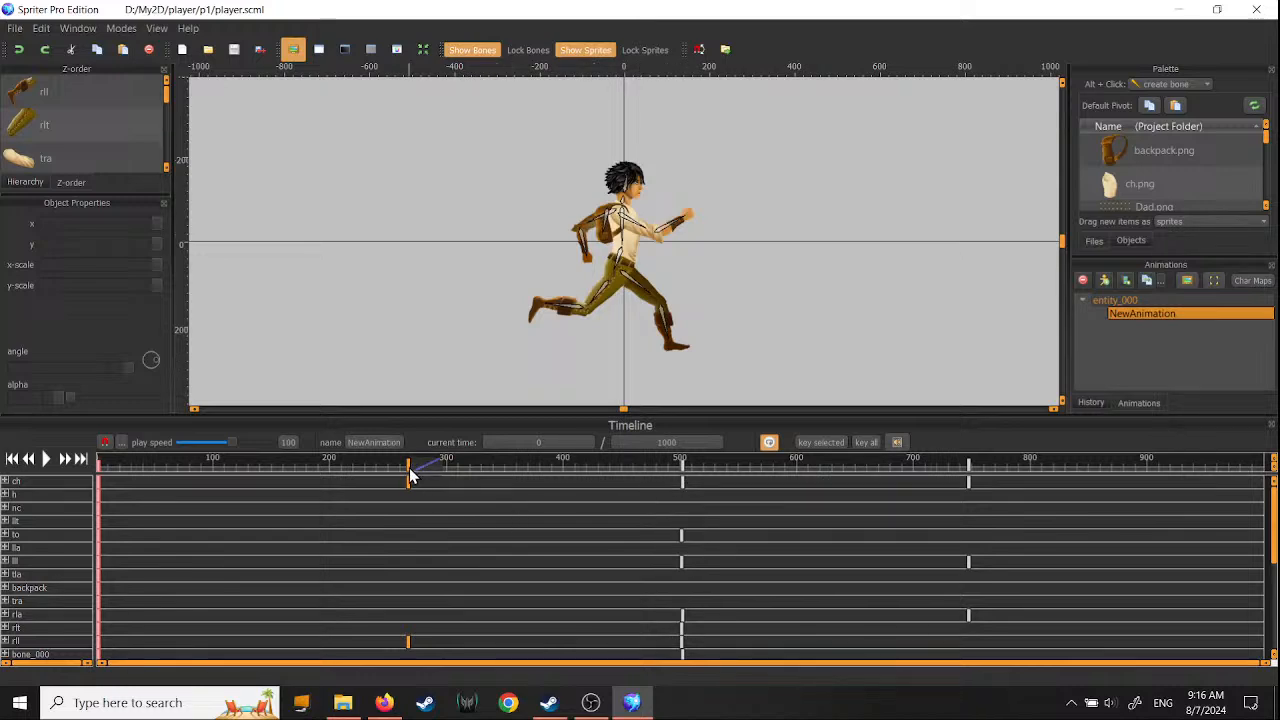
{"action": "key", "text": "Delete"}
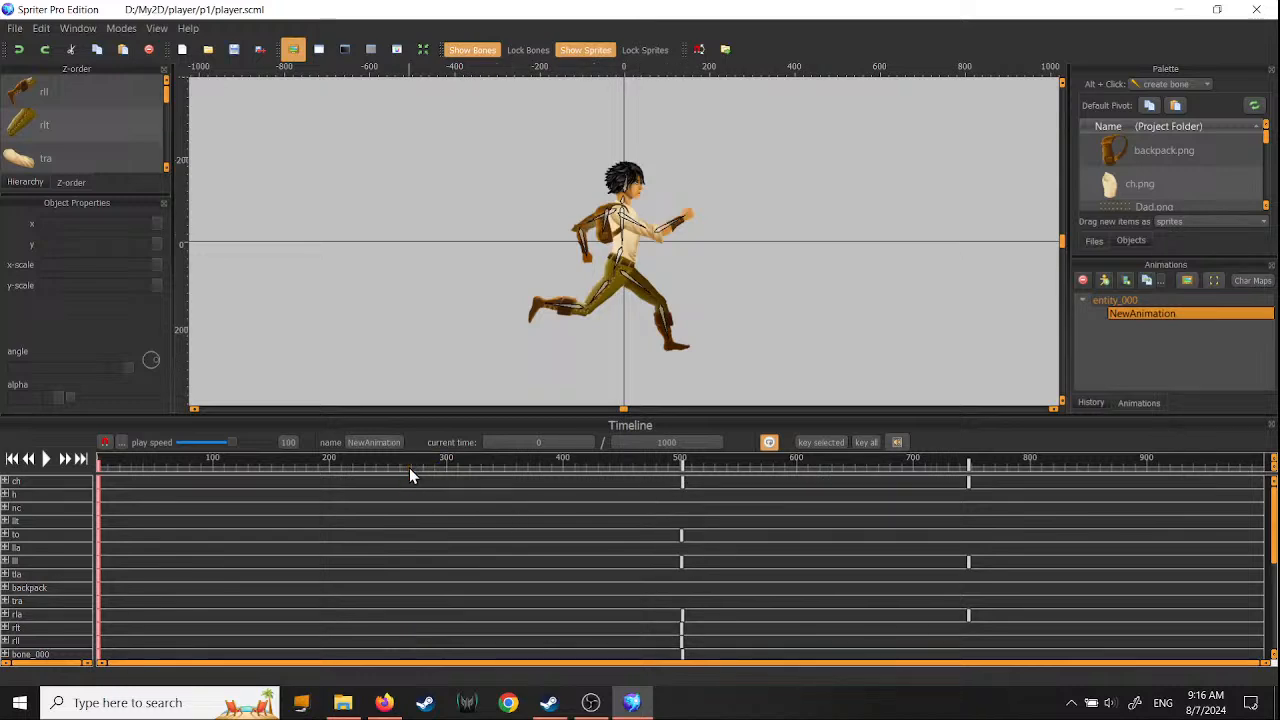
{"action": "left_click", "coordinate": [683, 467]}
{"action": "key", "text": "Delete"}
{"action": "left_click", "coordinate": [682, 467]}
{"action": "key", "text": "Delete"}
{"action": "left_click", "coordinate": [968, 467]}
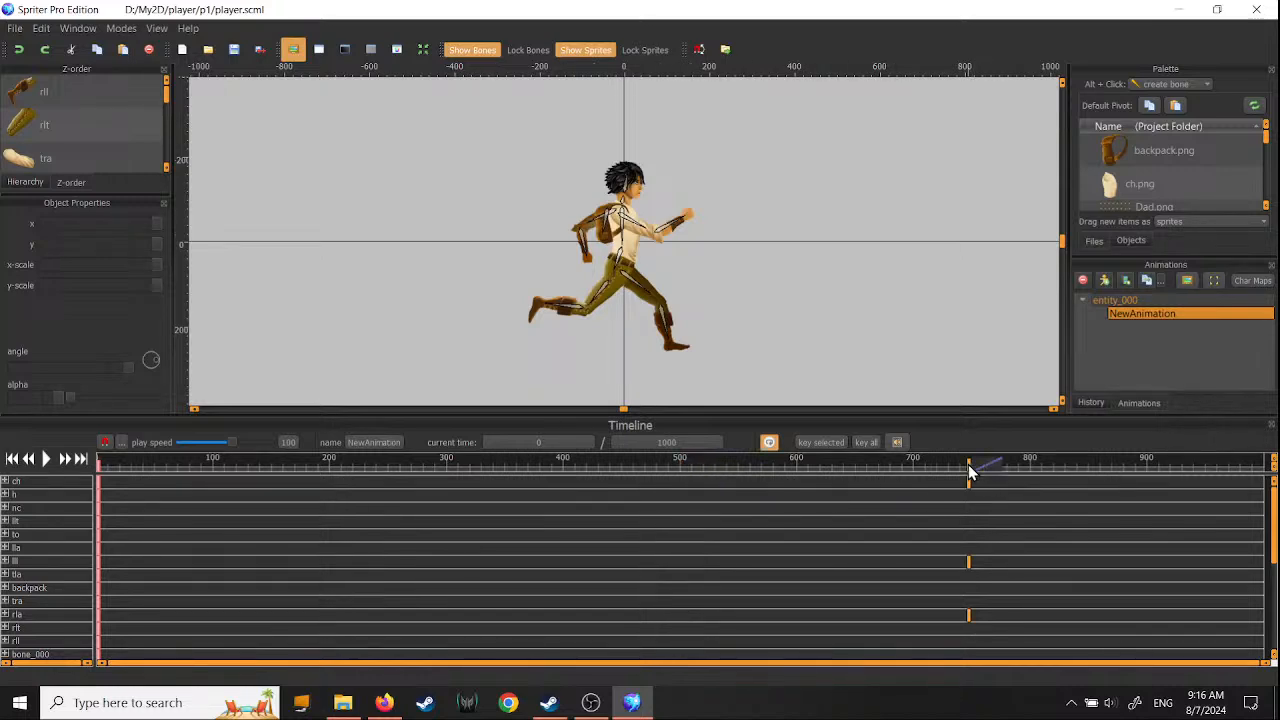
{"action": "key", "text": "Delete"}
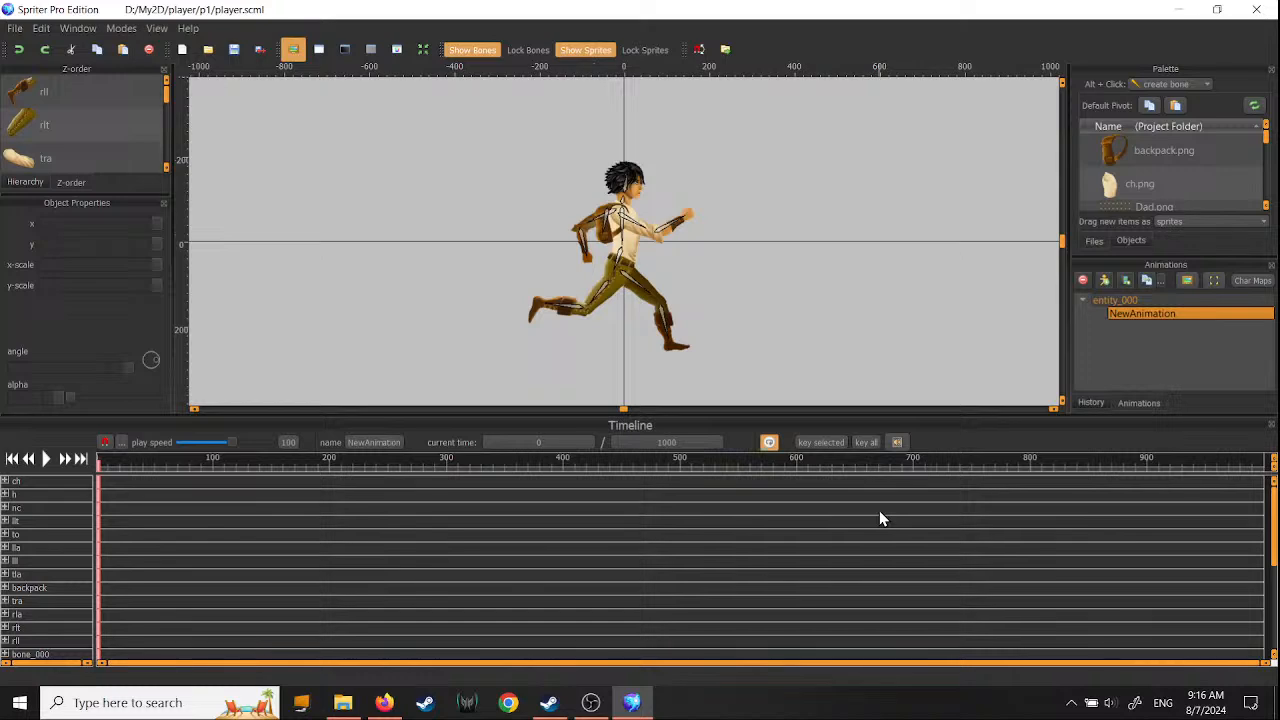
- Try deleting the starting keyframe at time 0, and undo the deletion
{"action": "left_click", "coordinate": [99, 467]}
{"action": "key", "text": "Delete"}
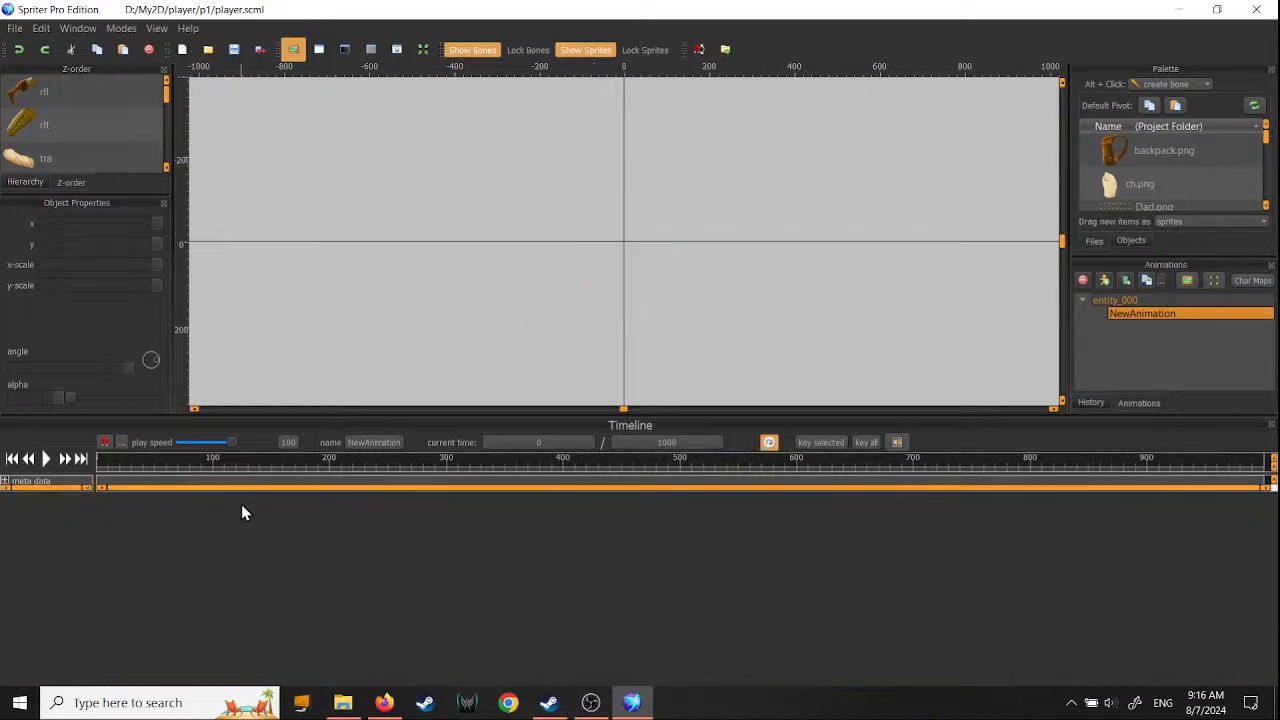
{"action": "left_click", "coordinate": [21, 53]}
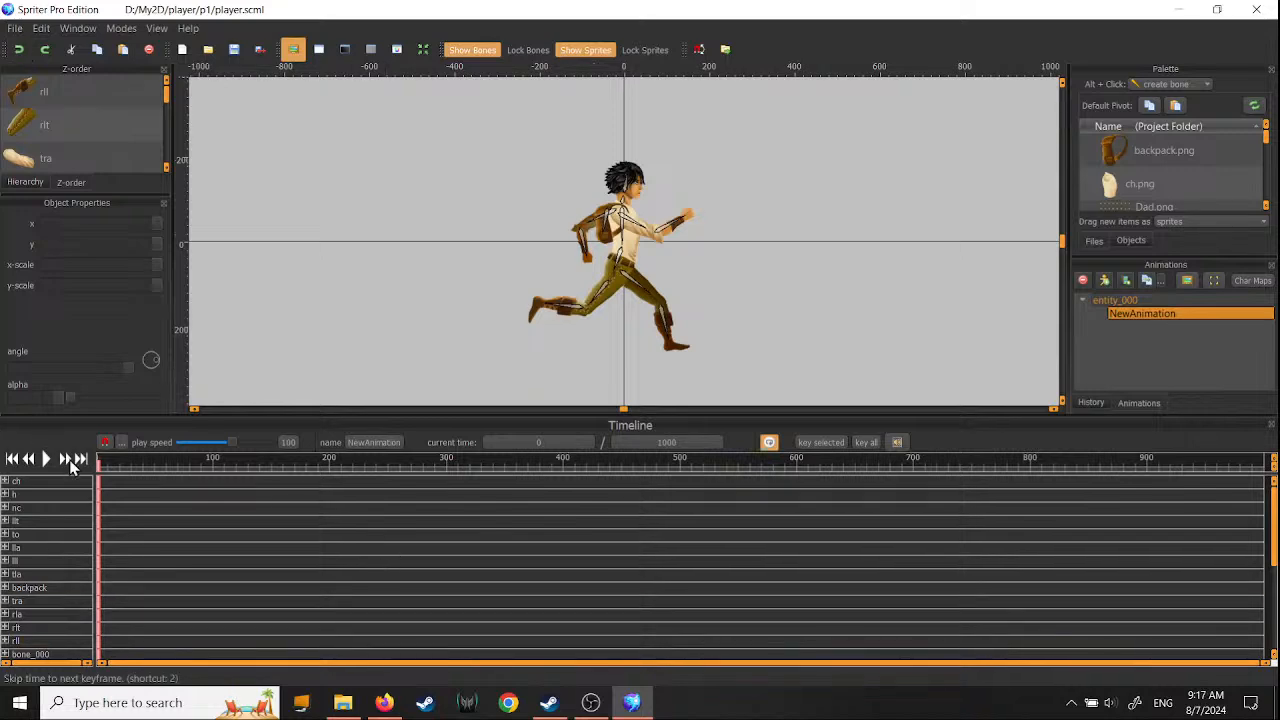
- Play the animation with only its starting keyframe and return the playhead to time 0
{"action": "left_click", "coordinate": [47, 467]}
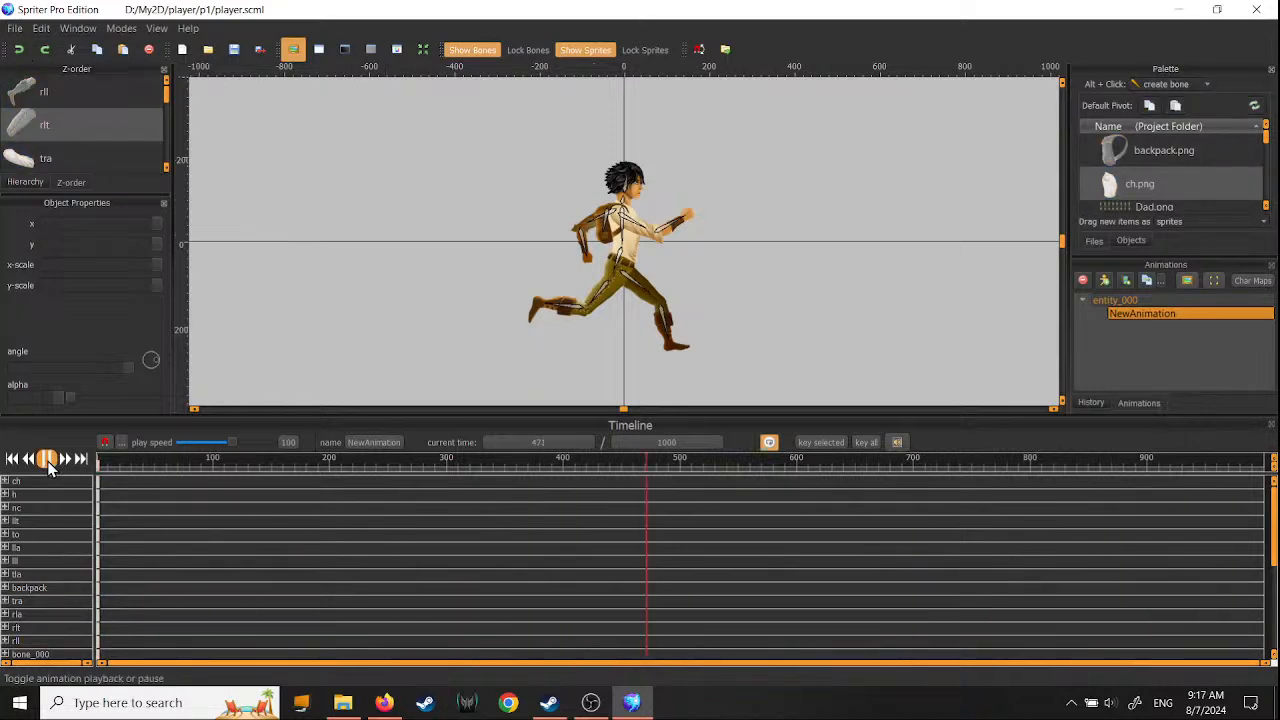
{"action": "left_click", "coordinate": [47, 467]}
{"action": "left_click", "coordinate": [29, 459]}
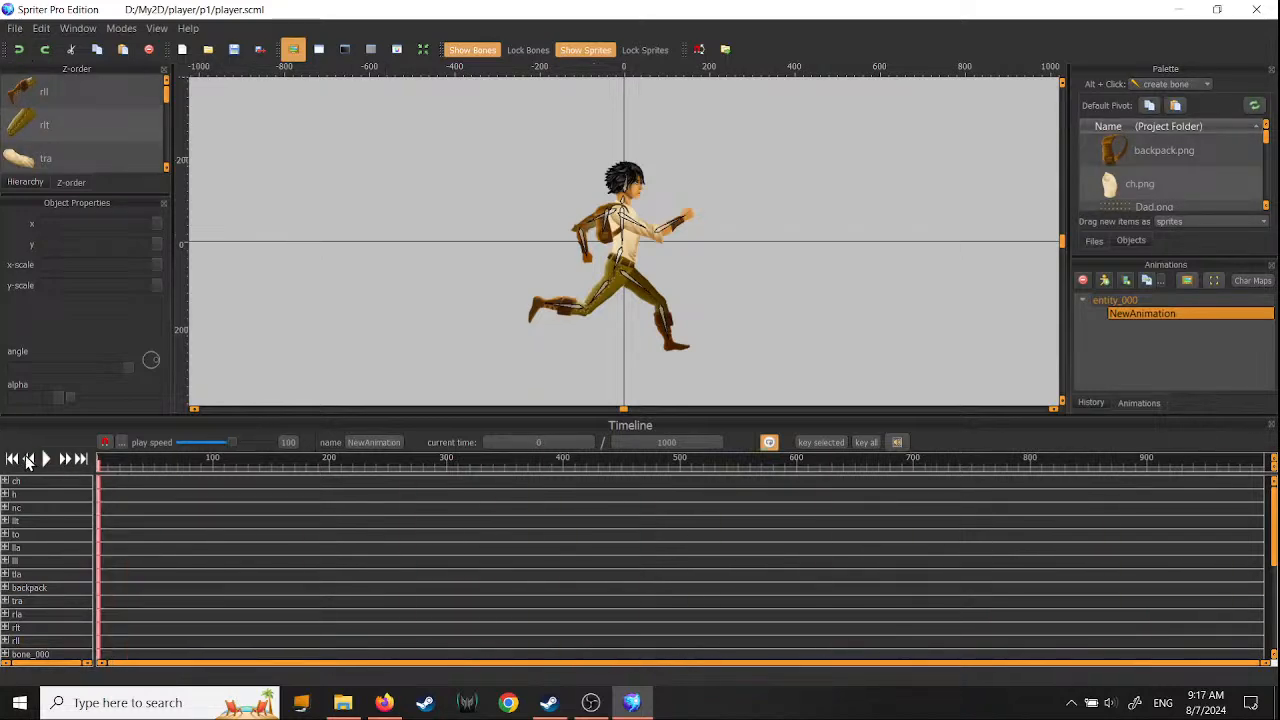
- Enlarge the canvas area and try rotating the hip bone (bone_004) of the running pose, undoing the rotation
{"action": "left_click", "coordinate": [643, 305]}
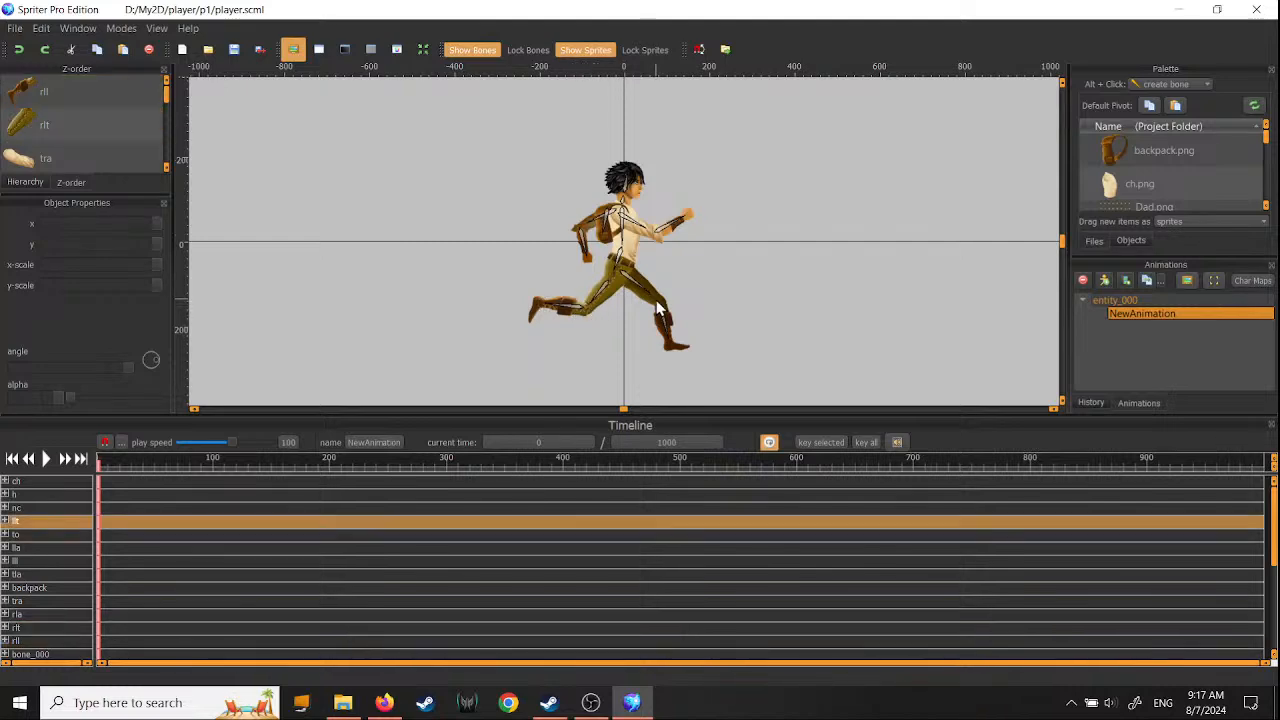
{"action": "scroll", "coordinate": [657, 308], "scroll_direction": "up", "scroll_amount": 2}
{"action": "left_click", "coordinate": [752, 368]}
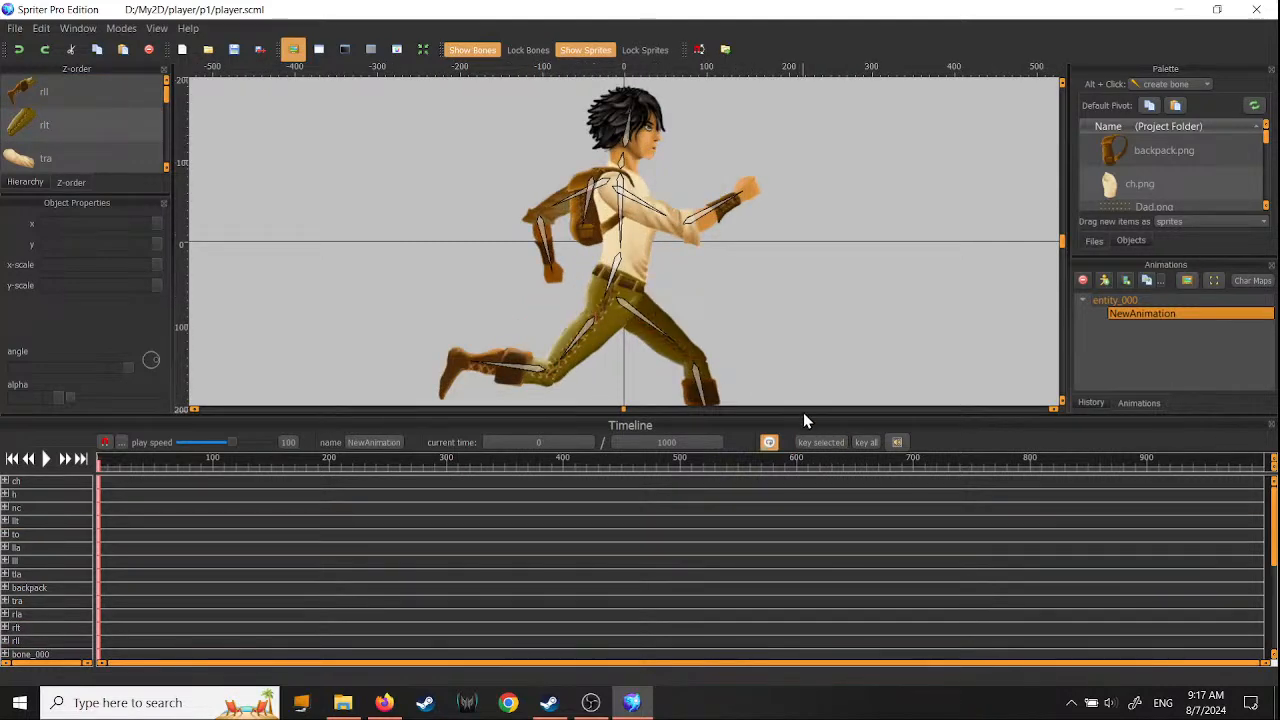
{"action": "left_click_drag", "start_coordinate": [803, 412], "coordinate": [814, 540]}
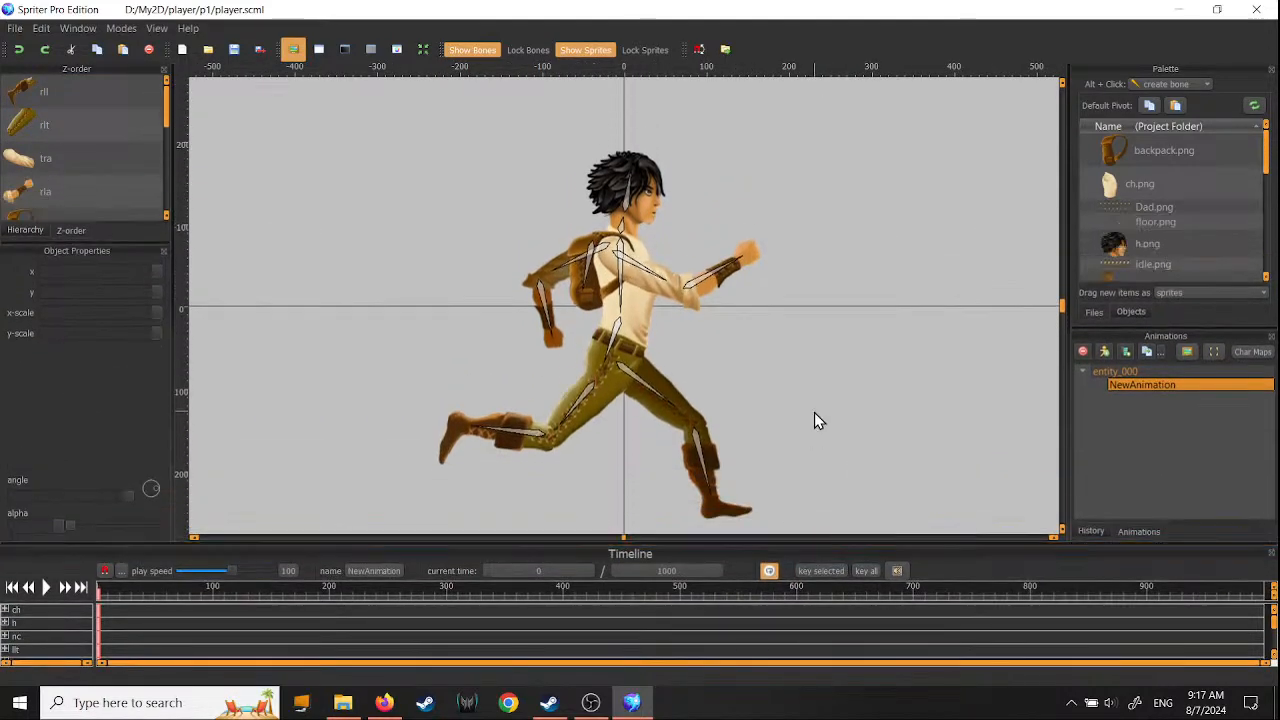
{"action": "scroll", "coordinate": [814, 416], "scroll_direction": "down", "scroll_amount": 1}
{"action": "left_click", "coordinate": [684, 388]}
{"action": "left_click", "coordinate": [587, 390]}
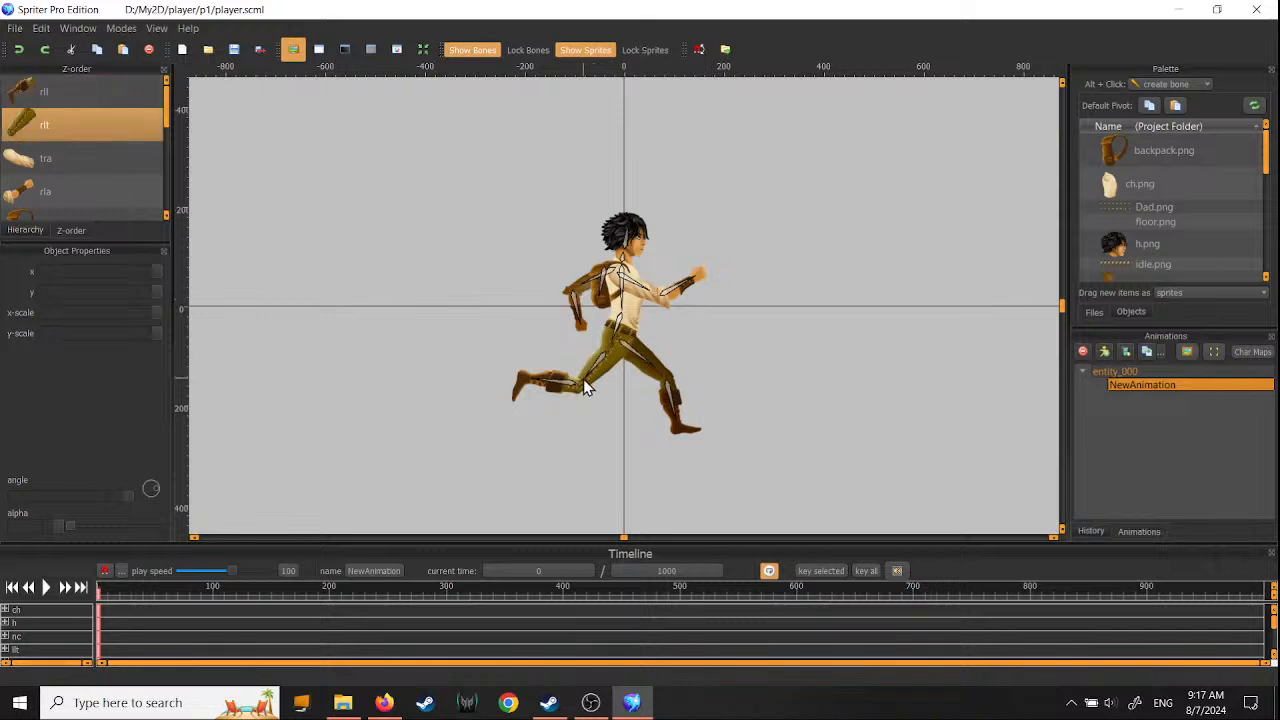
{"action": "left_click_drag", "start_coordinate": [591, 376], "coordinate": [612, 344]}
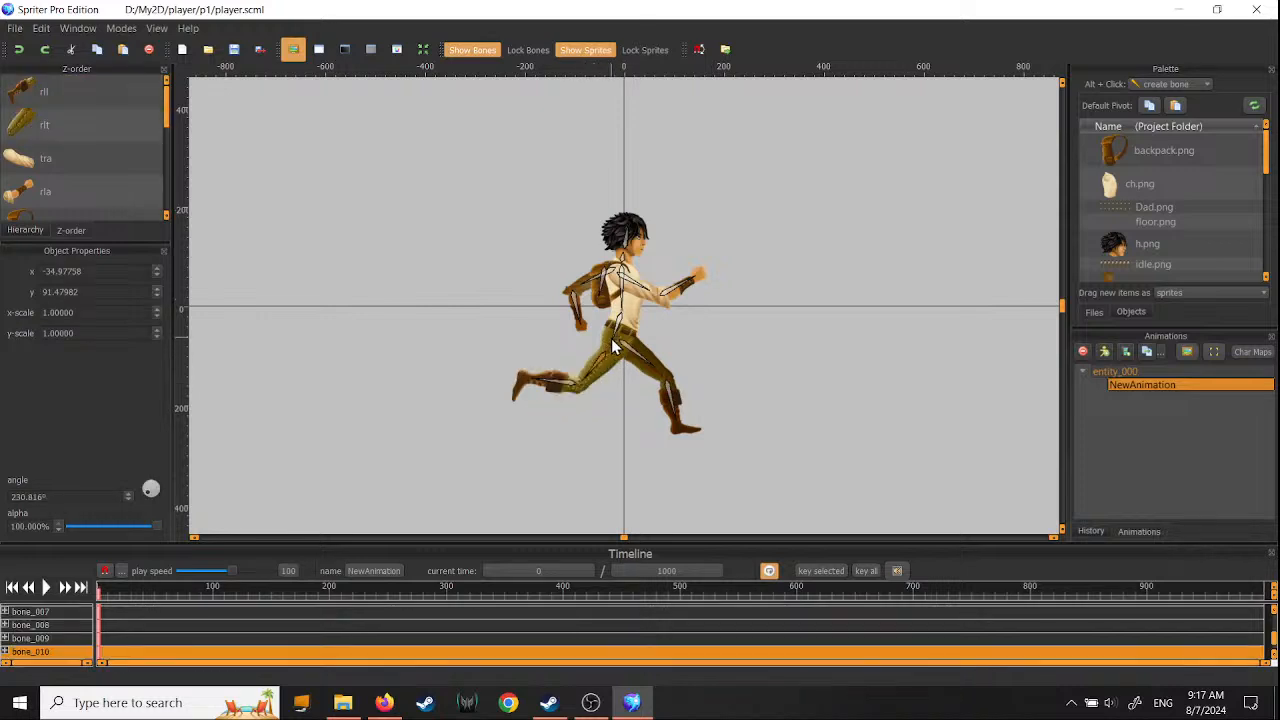
{"action": "scroll", "coordinate": [611, 338], "scroll_direction": "up", "scroll_amount": 1}
{"action": "left_click_drag", "start_coordinate": [602, 368], "coordinate": [619, 371]}
{"action": "key", "text": "ctrl+z"}
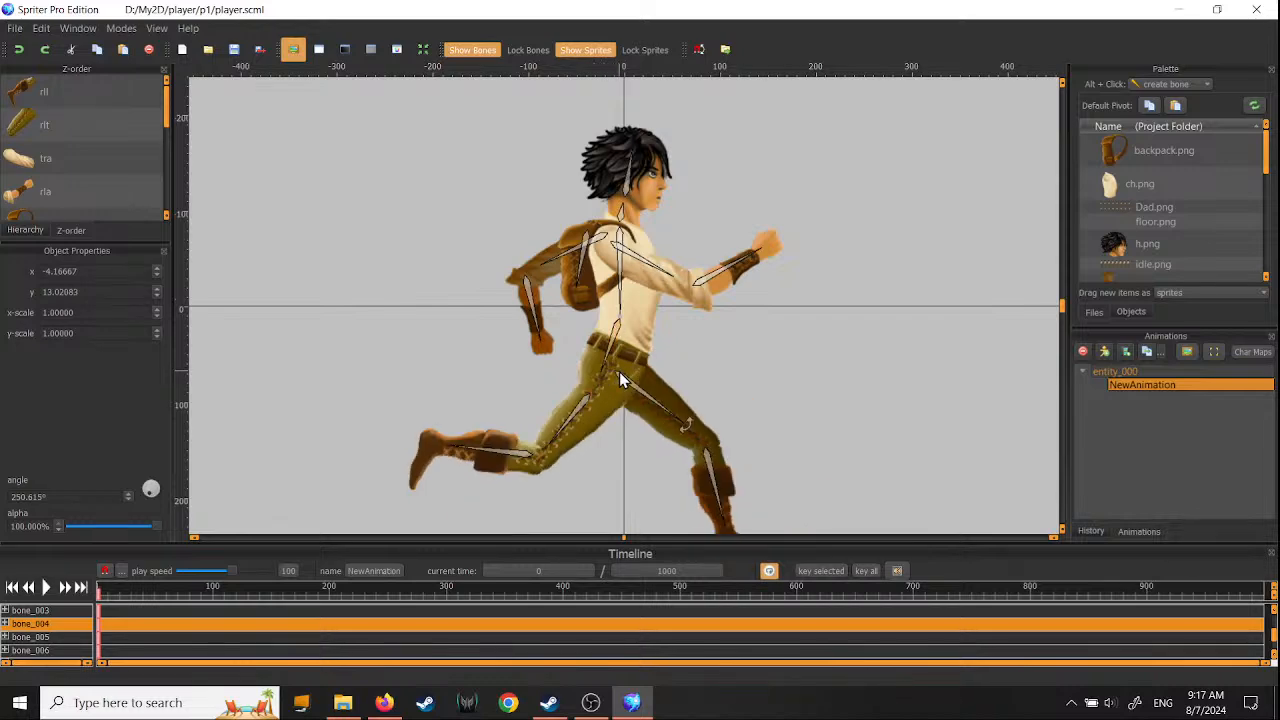
- Try rotating the hip bone to about 260° and to a wider angle, undoing each rotation
{"action": "left_click", "coordinate": [772, 358]}
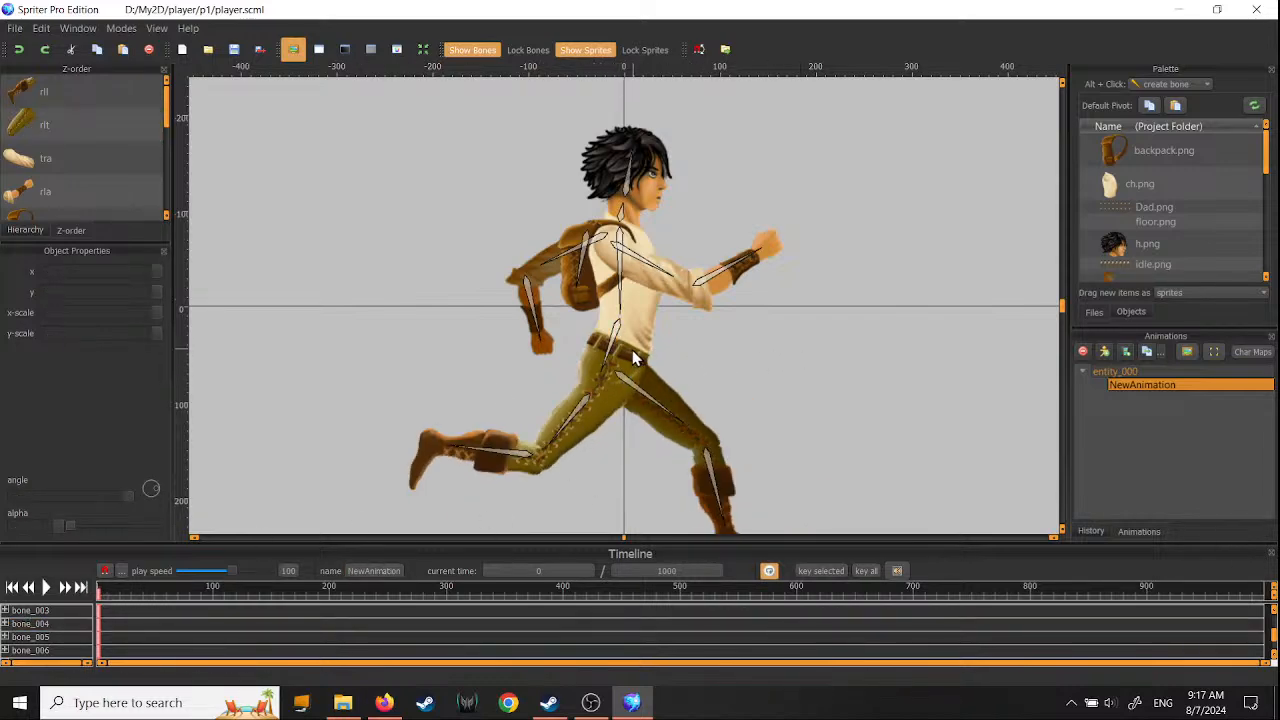
{"action": "left_click", "coordinate": [602, 370]}
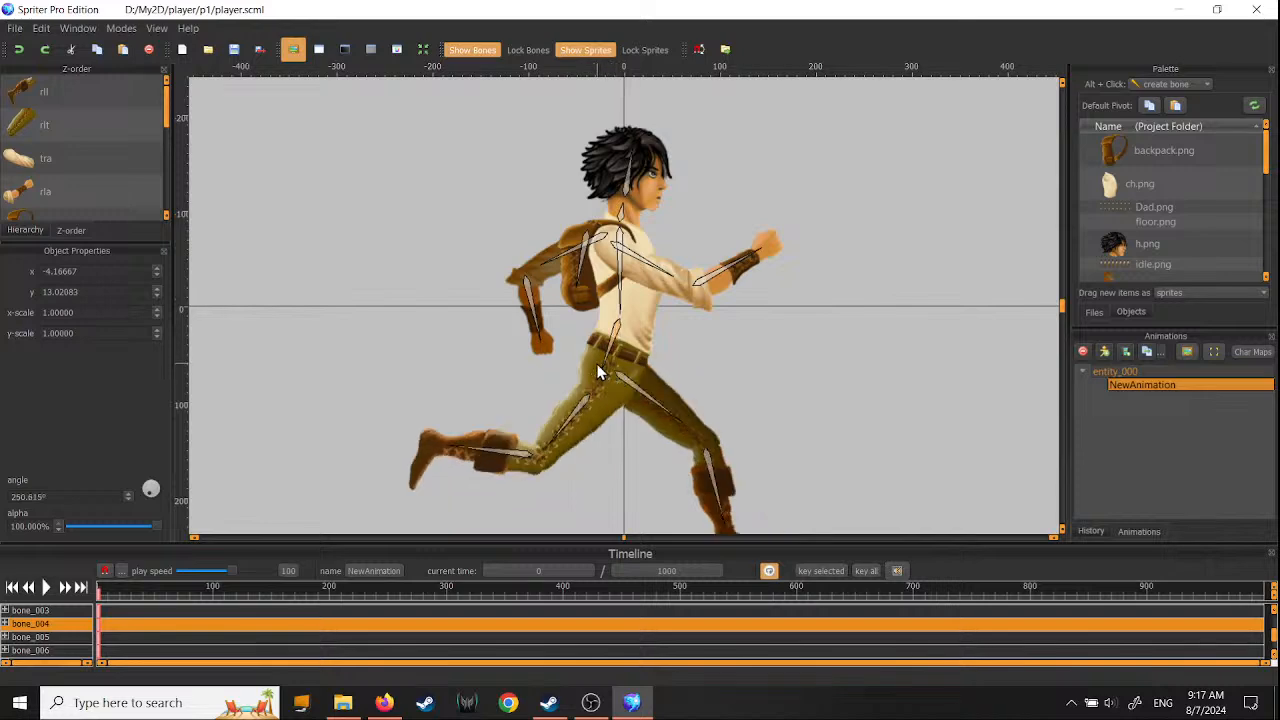
{"action": "left_click_drag", "start_coordinate": [602, 363], "coordinate": [612, 363]}
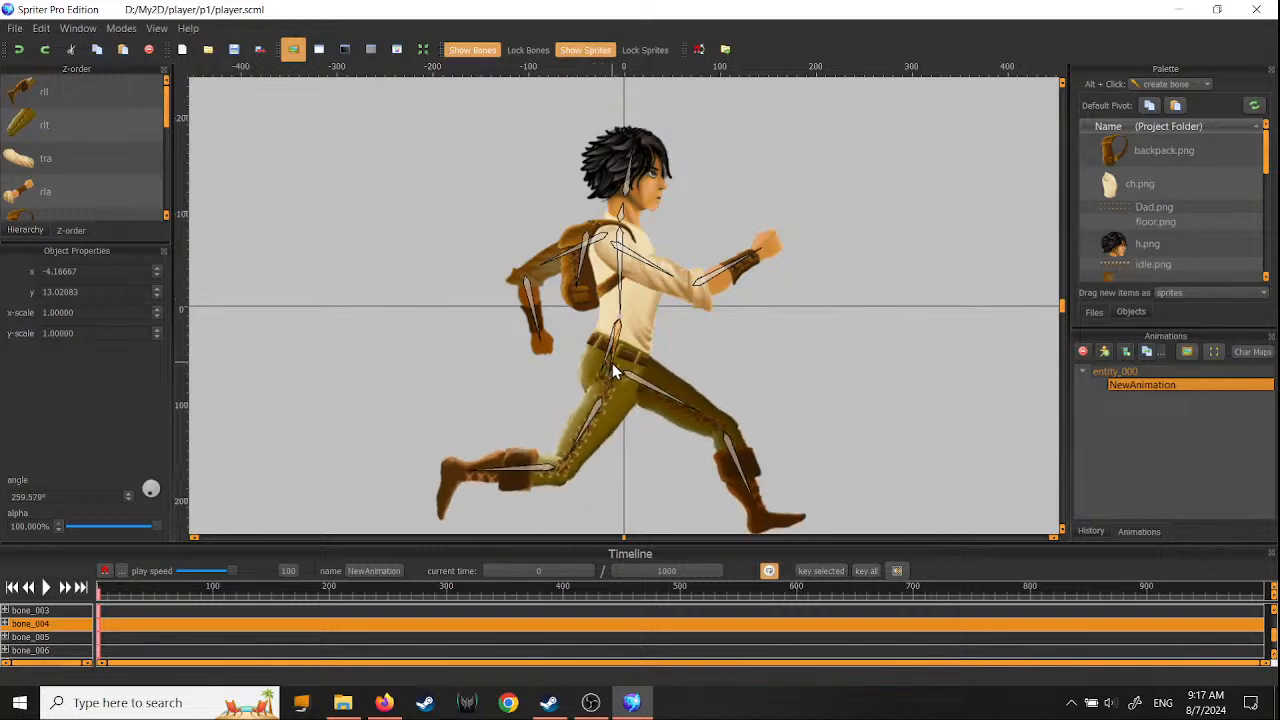
{"action": "key", "text": "ctrl+z"}
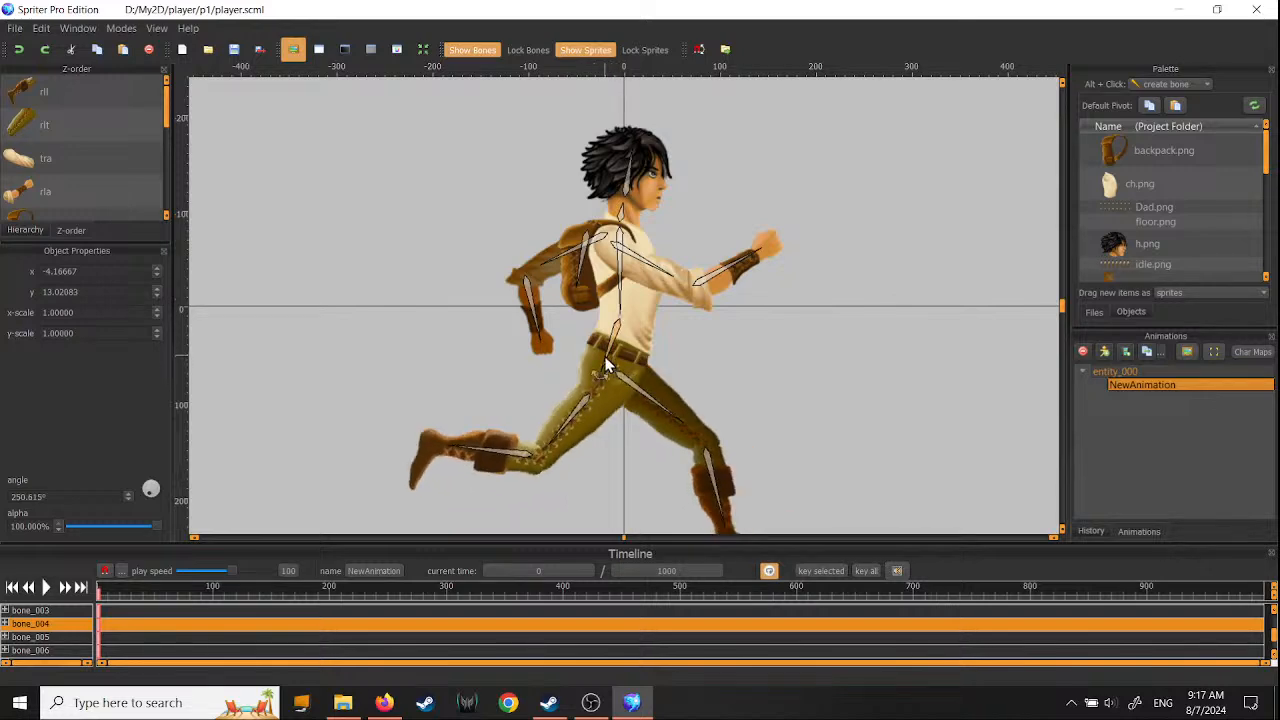
{"action": "left_click_drag", "start_coordinate": [607, 353], "coordinate": [656, 342]}
{"action": "key", "text": "ctrl+z"}
- Try rotating the rear thigh bone, the front thigh bone and the hip bone one by one, undoing each change
{"action": "middle_click_drag", "start_coordinate": [754, 429], "coordinate": [739, 326]}
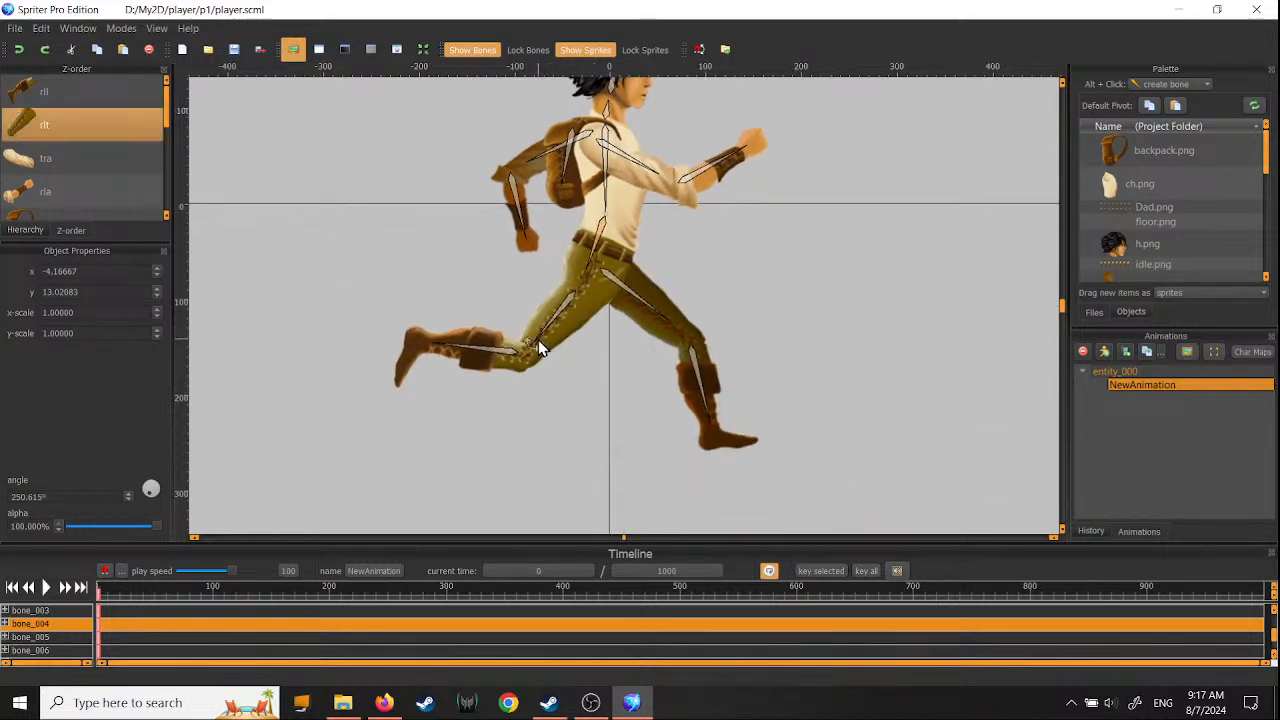
{"action": "left_click_drag", "start_coordinate": [540, 348], "coordinate": [576, 347]}
{"action": "key", "text": "ctrl+z"}
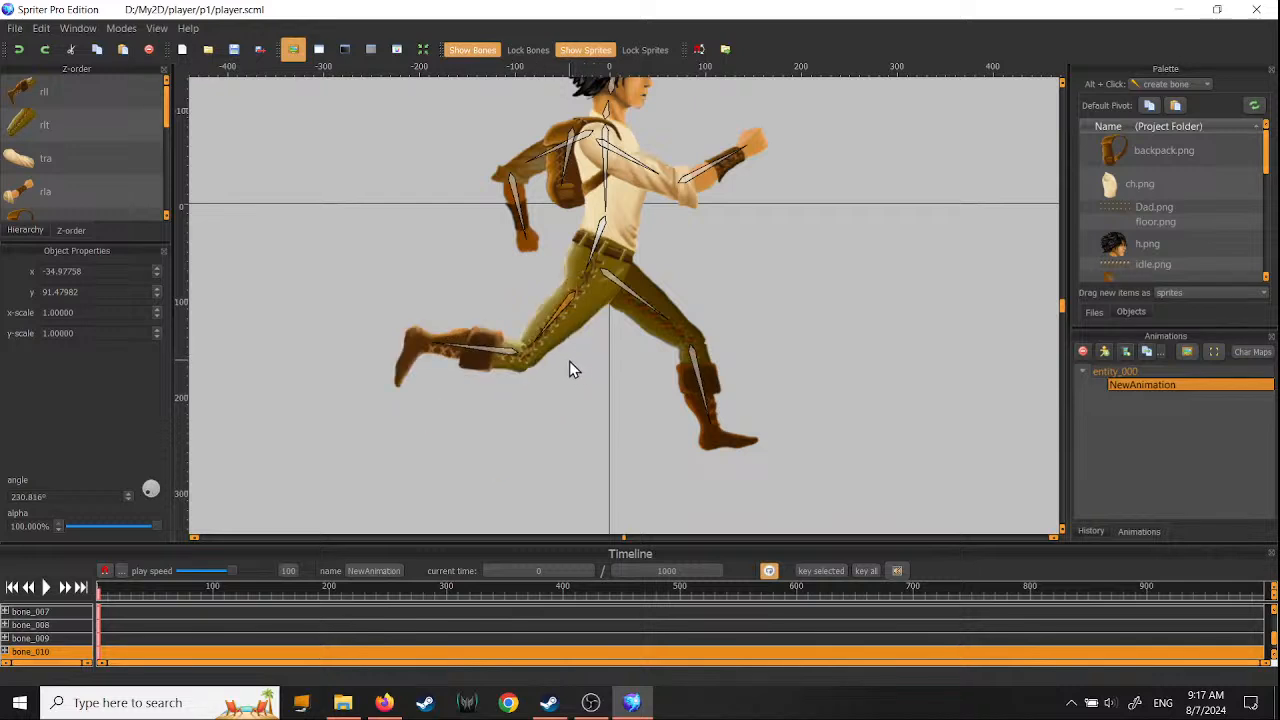
{"action": "left_click_drag", "start_coordinate": [541, 337], "coordinate": [561, 345]}
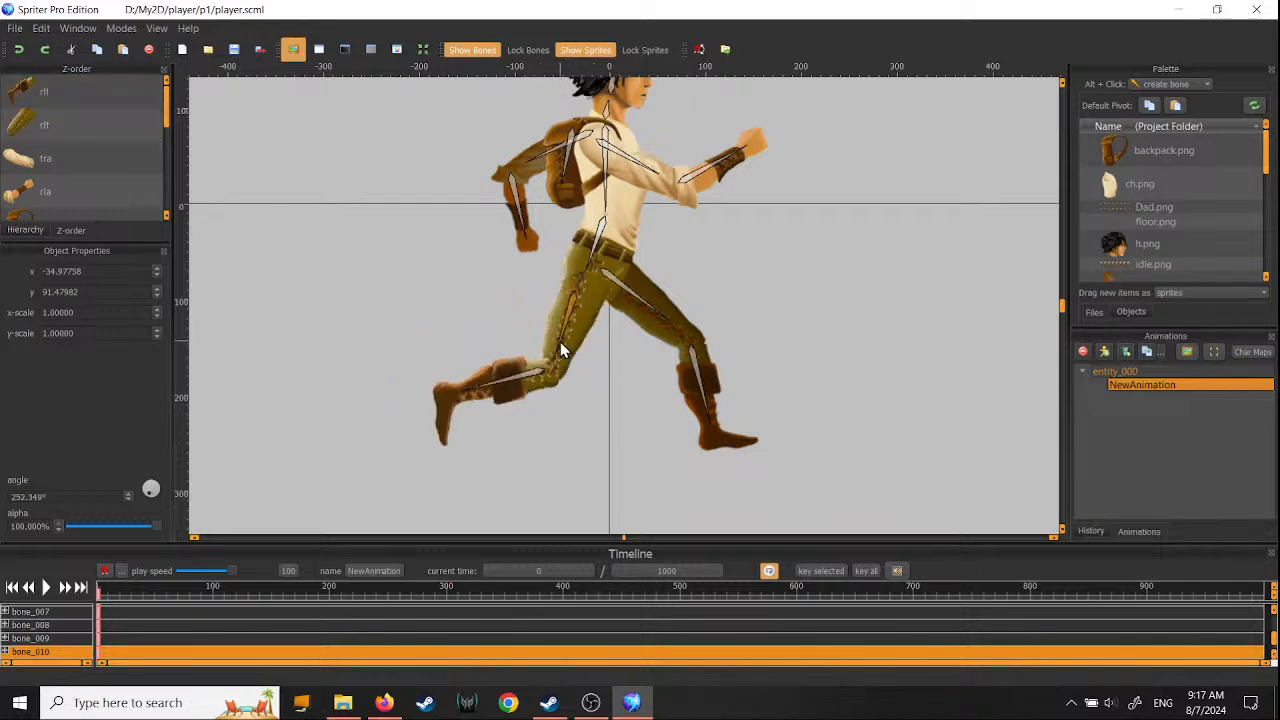
{"action": "key", "text": "ctrl+z"}
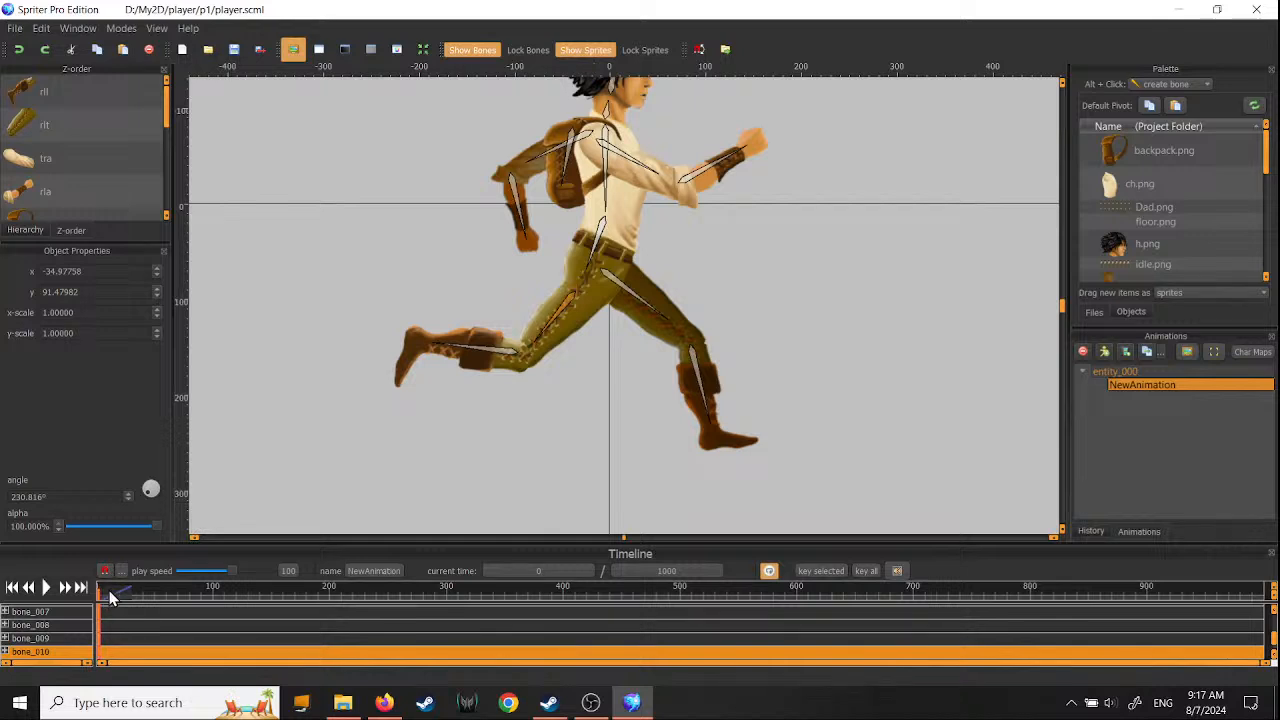
{"action": "left_click_drag", "start_coordinate": [660, 312], "coordinate": [630, 322]}
{"action": "key", "text": "ctrl+z"}
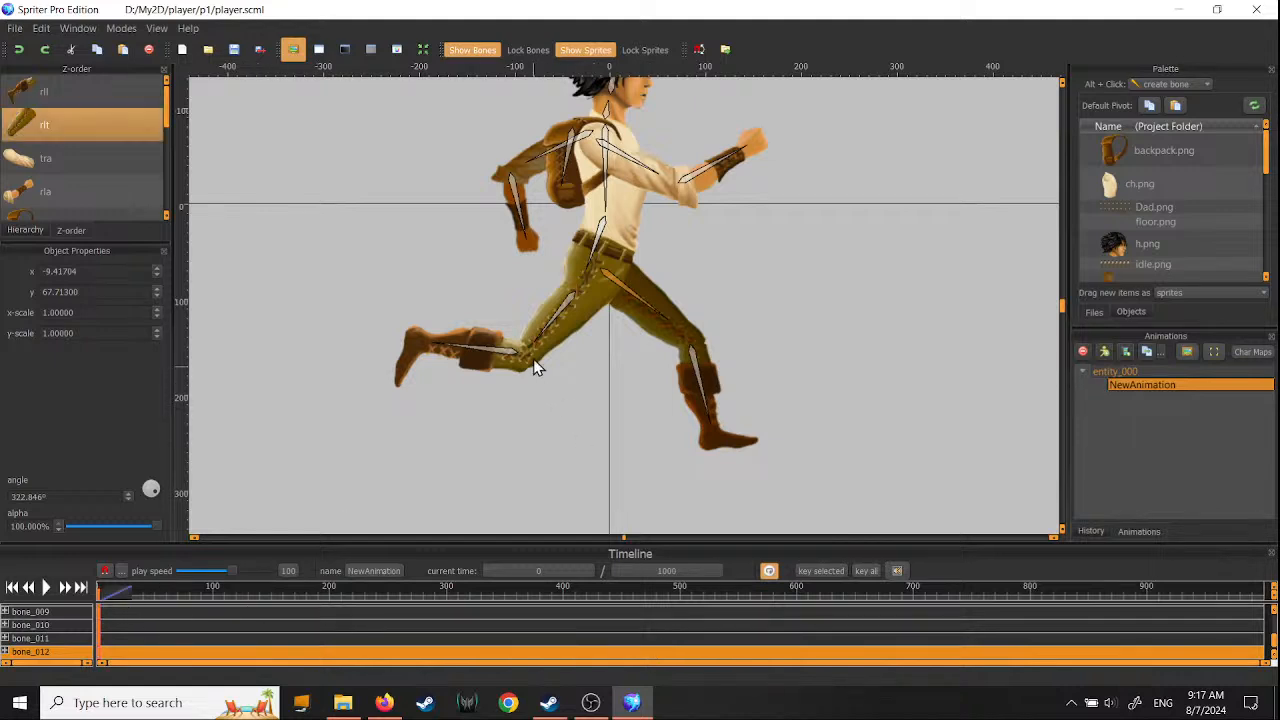
{"action": "left_click_drag", "start_coordinate": [587, 269], "coordinate": [605, 268]}
{"action": "key", "text": "ctrl+z"}
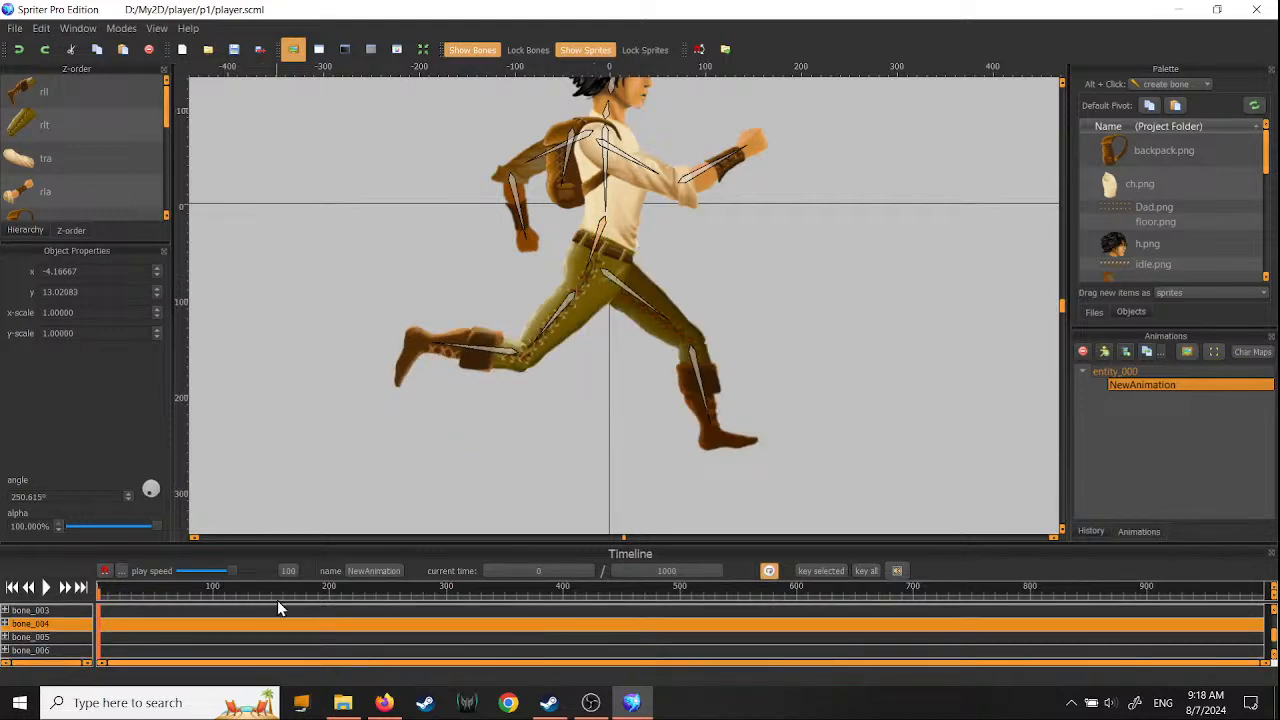
- Check the list of bone tracks and test rotating the rear thigh and hip bones once more, undoing both
{"action": "left_click_drag", "start_coordinate": [555, 543], "coordinate": [557, 348]}
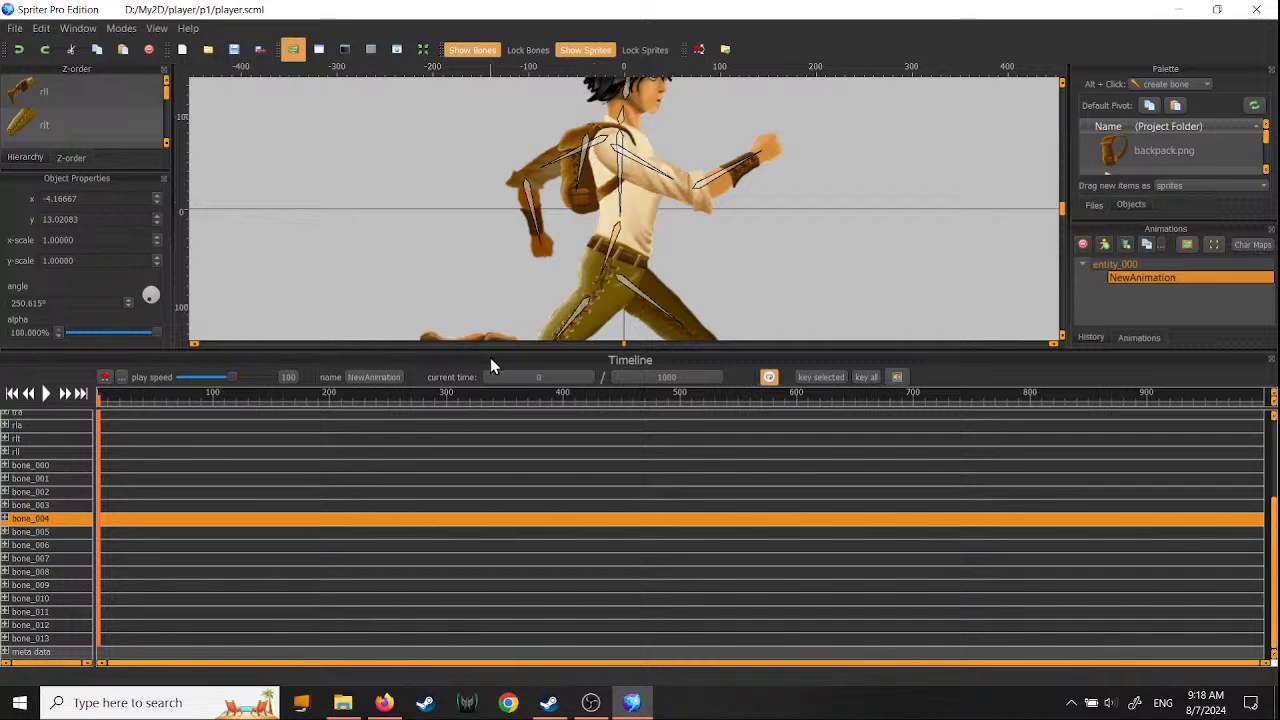
{"action": "left_click_drag", "start_coordinate": [490, 354], "coordinate": [530, 560]}
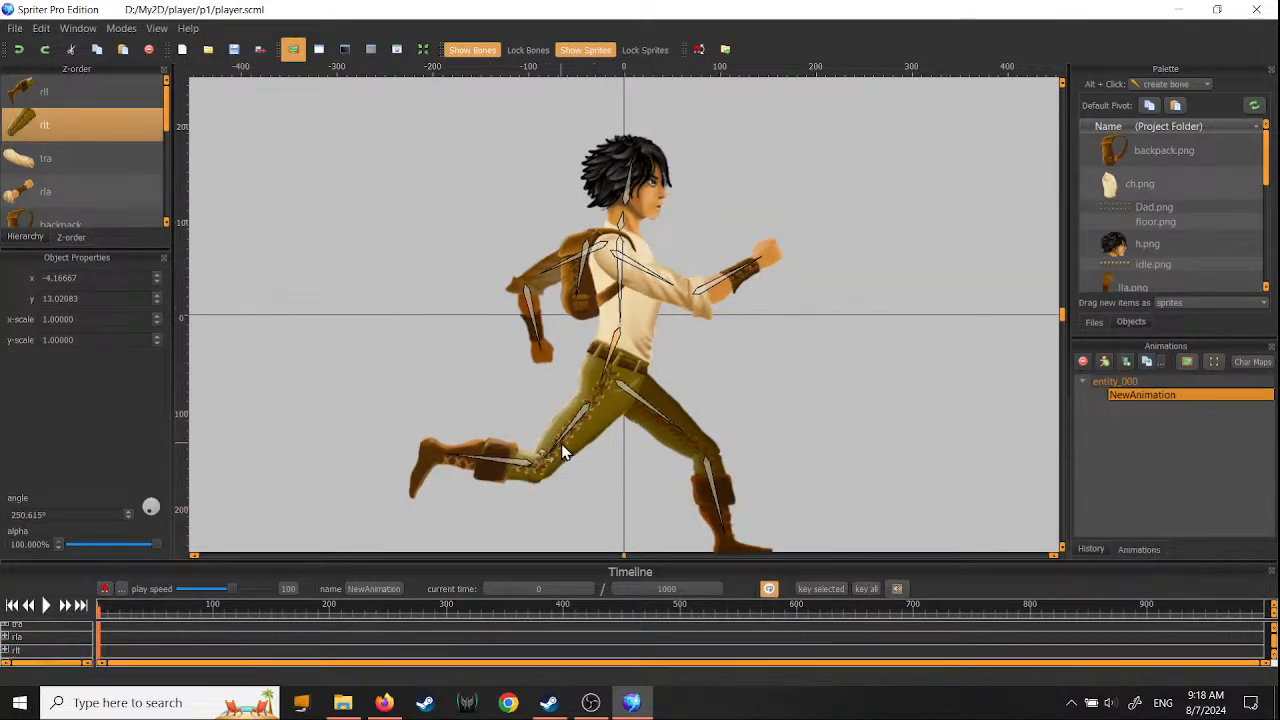
{"action": "left_click_drag", "start_coordinate": [553, 448], "coordinate": [613, 456]}
{"action": "key", "text": "ctrl+z"}
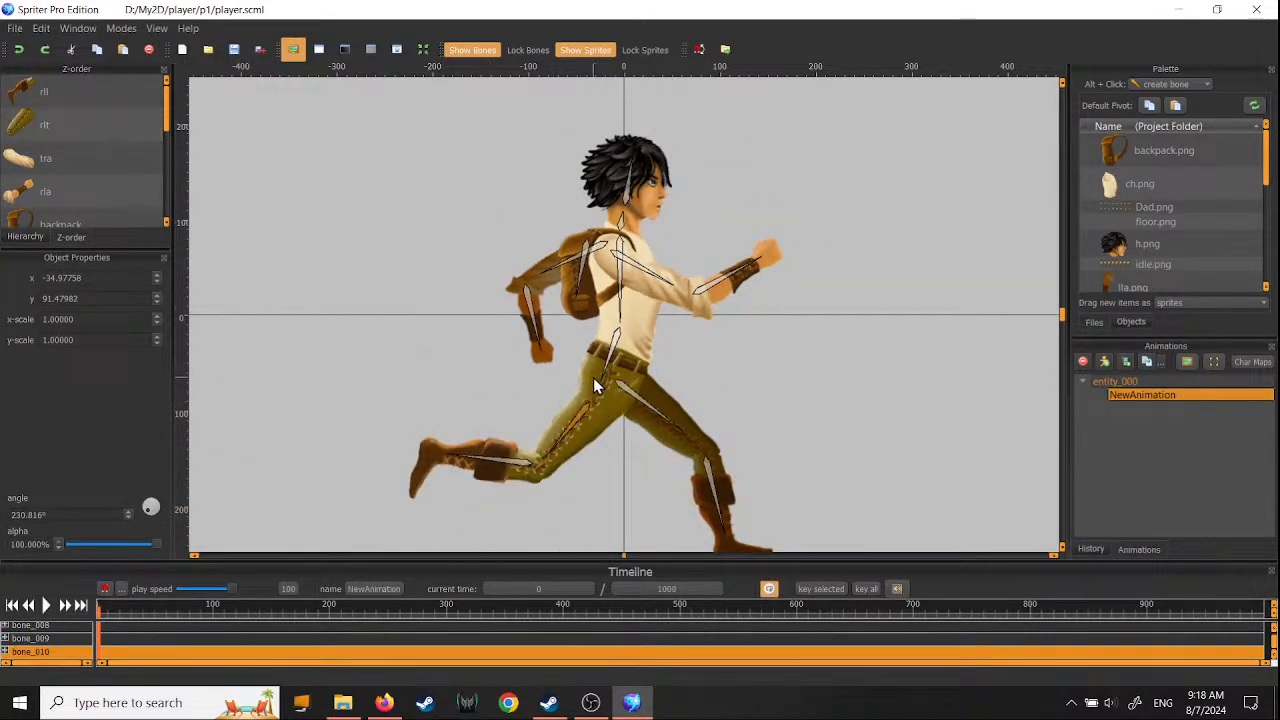
{"action": "left_click_drag", "start_coordinate": [599, 378], "coordinate": [616, 379]}
{"action": "key", "text": "ctrl+z"}
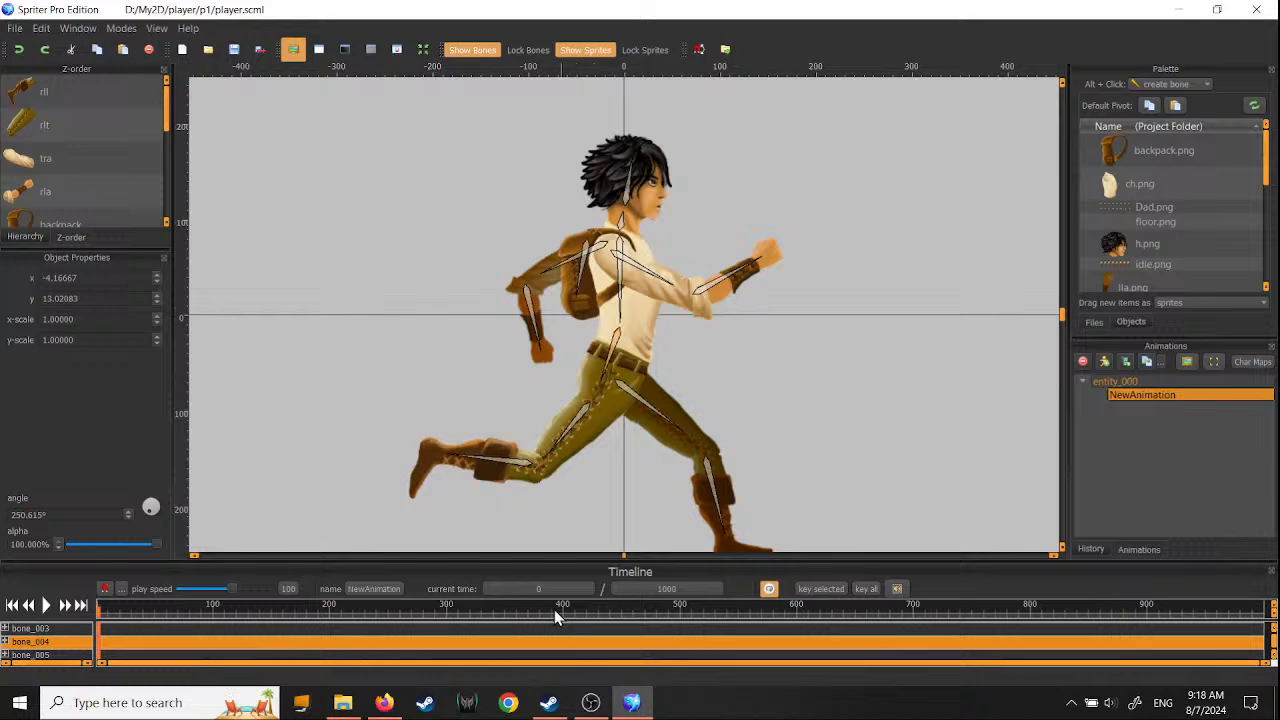
- At time 100, rotate the hip bone to about 282° to key a new leg pose
{"action": "left_click", "coordinate": [214, 612]}
{"action": "left_click_drag", "start_coordinate": [602, 380], "coordinate": [631, 388]}
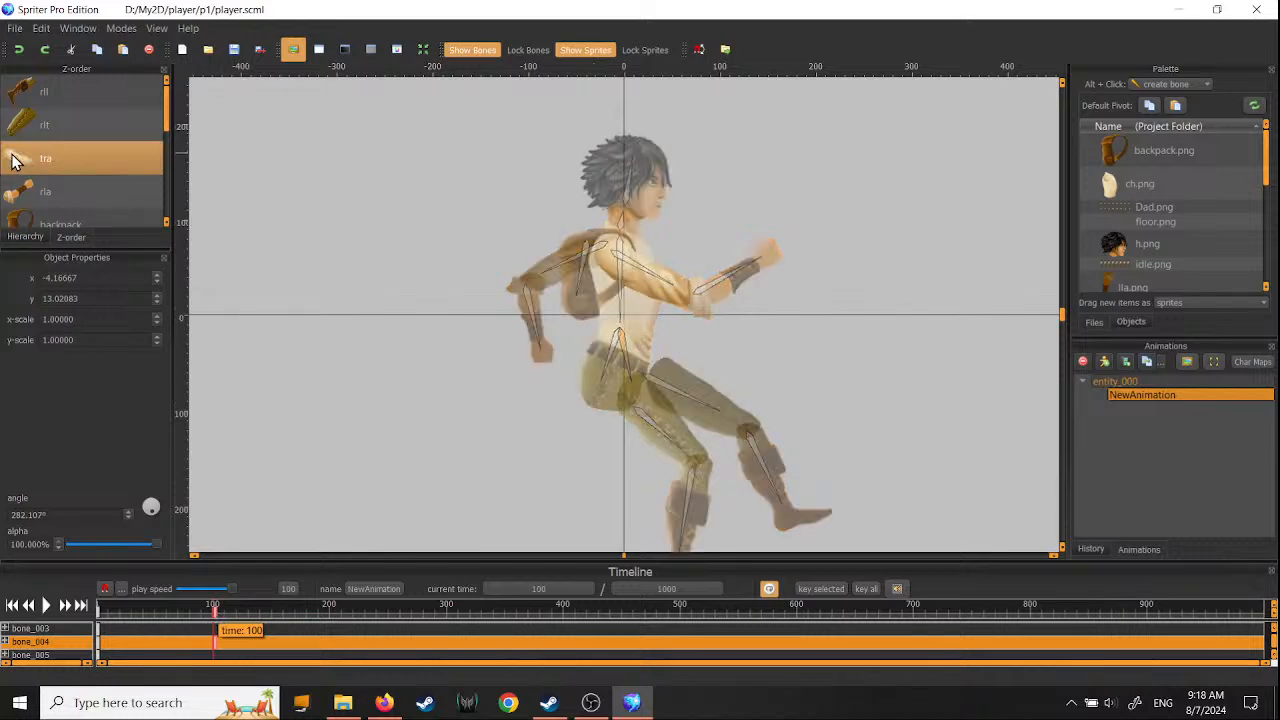
- Open the recent project D:/My2D/player/p1/idle.scml without saving the changes to player.scml
{"action": "left_click", "coordinate": [14, 28]}
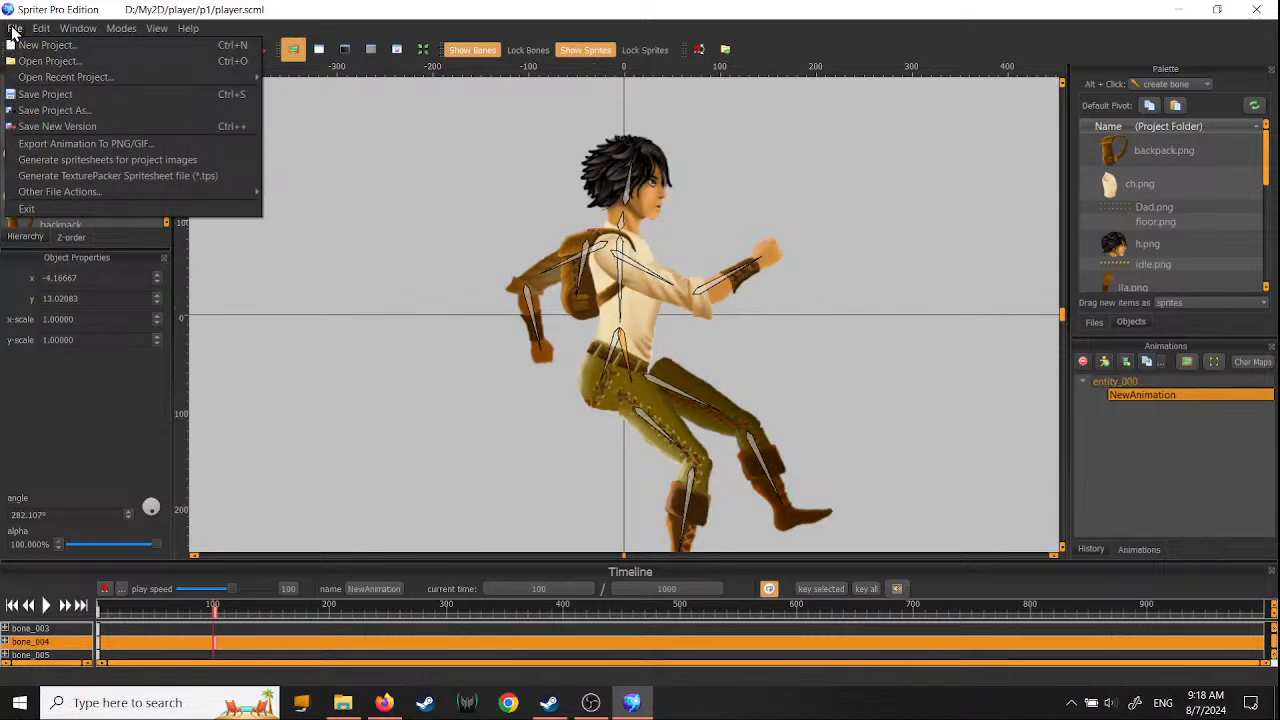
{"action": "mouse_move", "coordinate": [123, 84]}
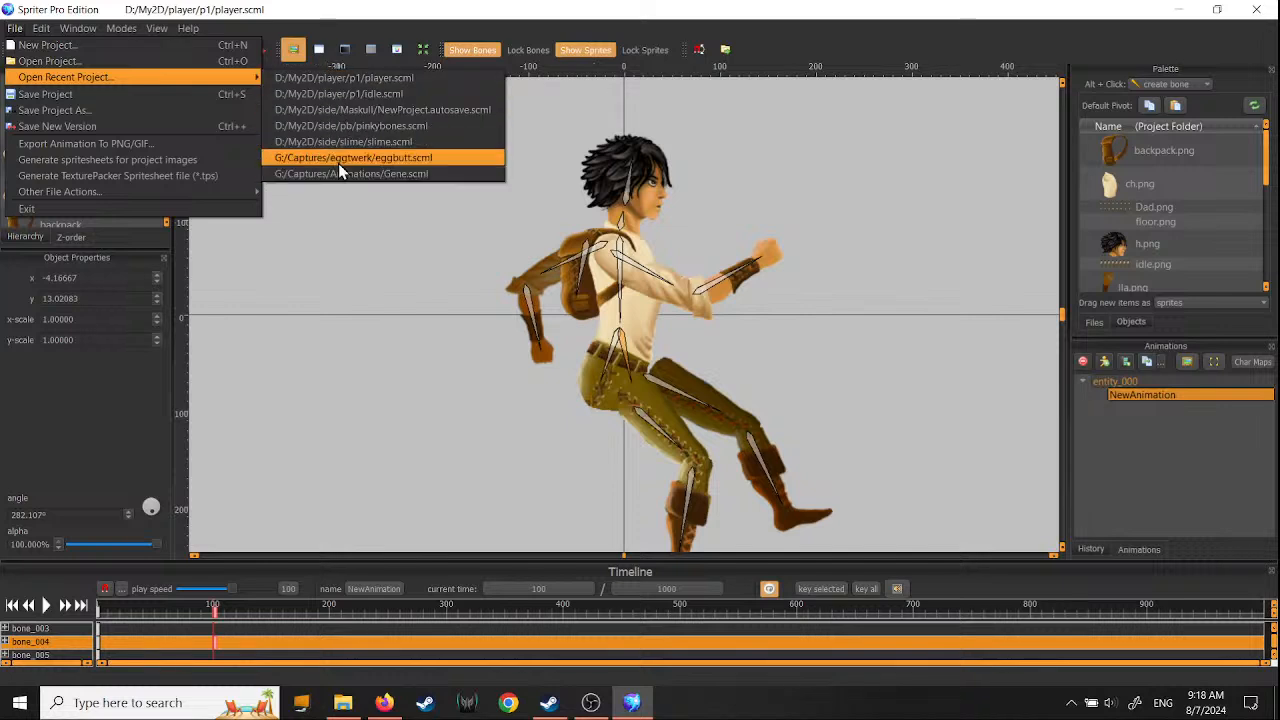
{"action": "left_click", "coordinate": [336, 99]}
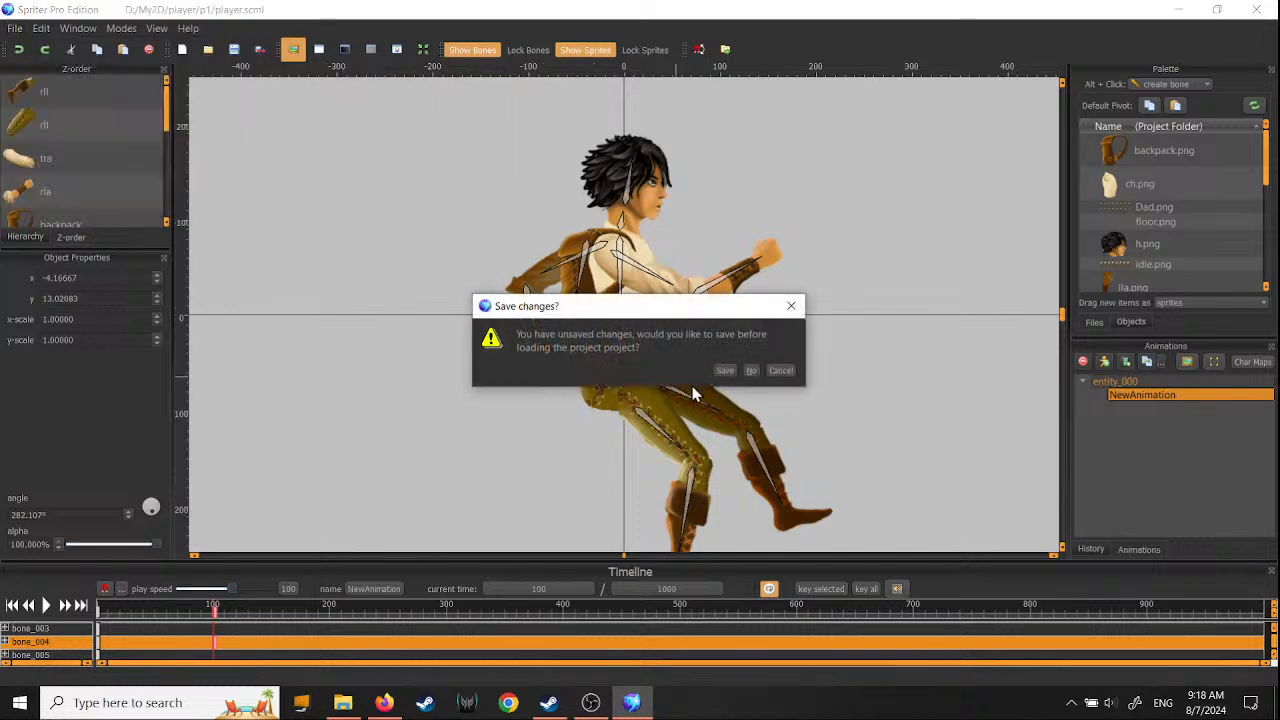
{"action": "left_click", "coordinate": [754, 371]}
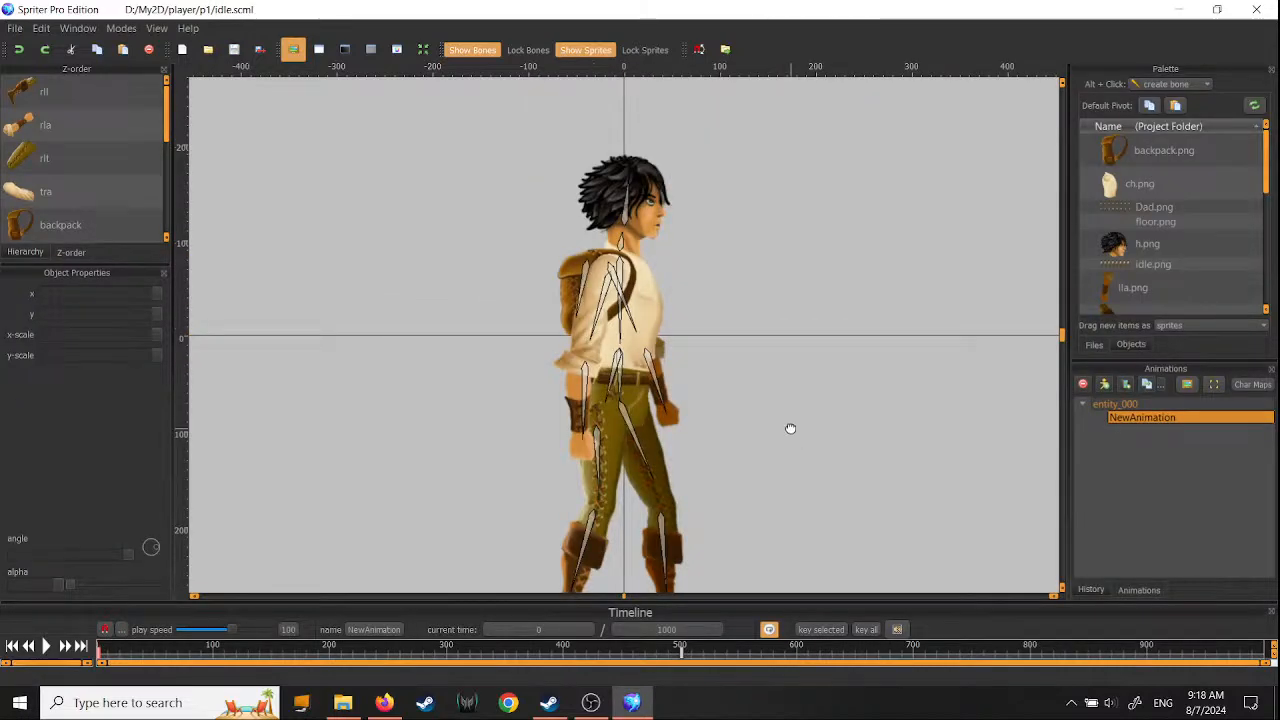
{"action": "left_click_drag", "start_coordinate": [790, 428], "coordinate": [757, 349]}
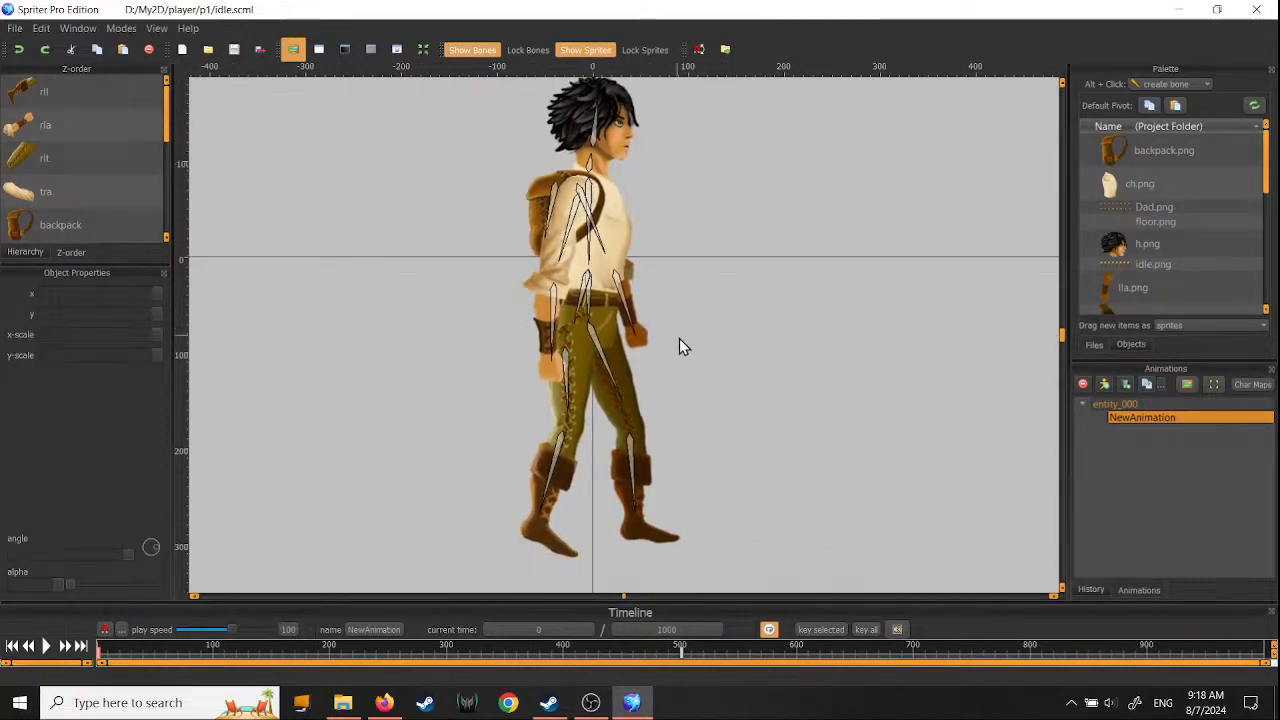
- Enlarge the timeline to expose the bone tracks and delete all keyframes at time 500
{"action": "scroll", "coordinate": [775, 360], "scroll_direction": "down", "scroll_amount": 3}
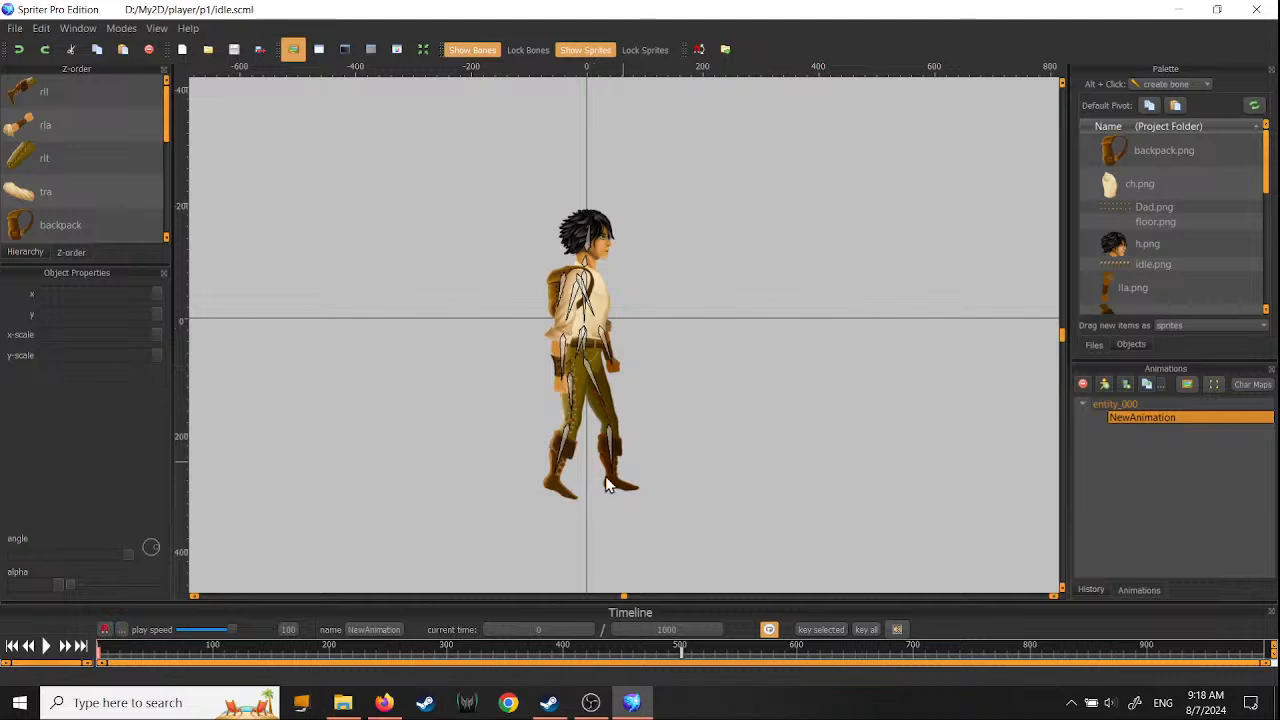
{"action": "left_click_drag", "start_coordinate": [680, 490], "coordinate": [695, 429]}
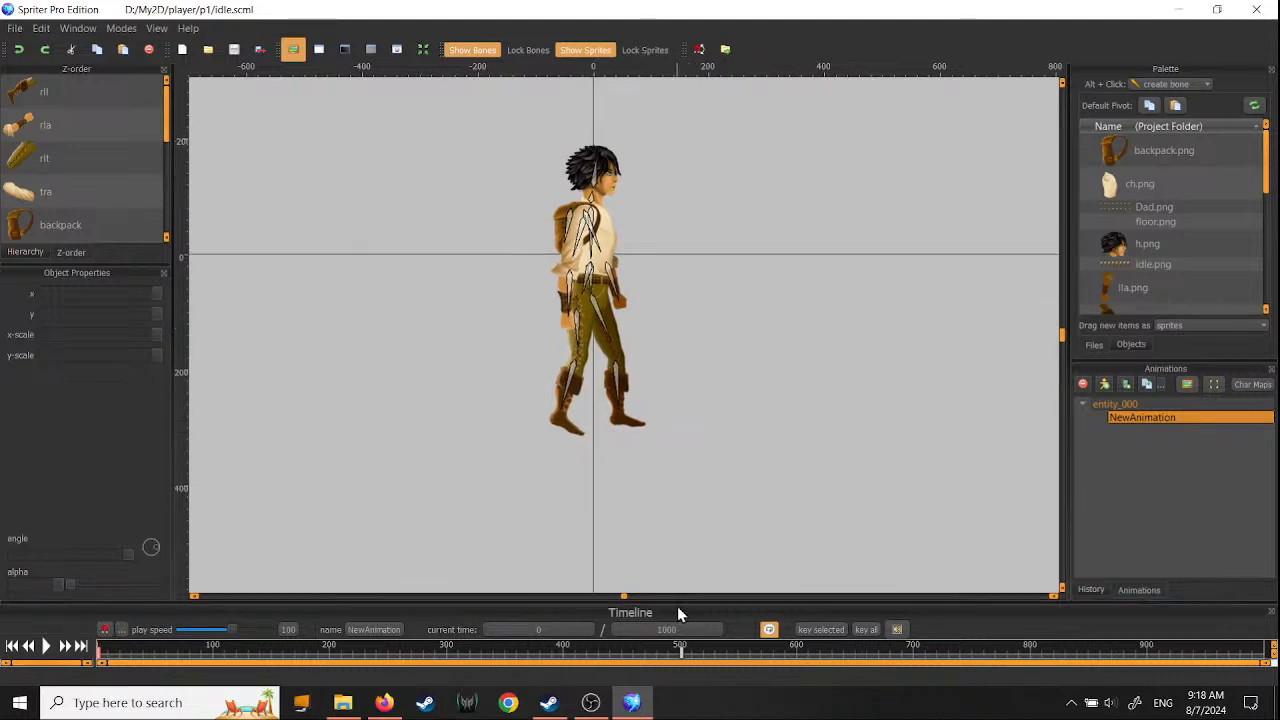
{"action": "left_click_drag", "start_coordinate": [676, 600], "coordinate": [676, 437]}
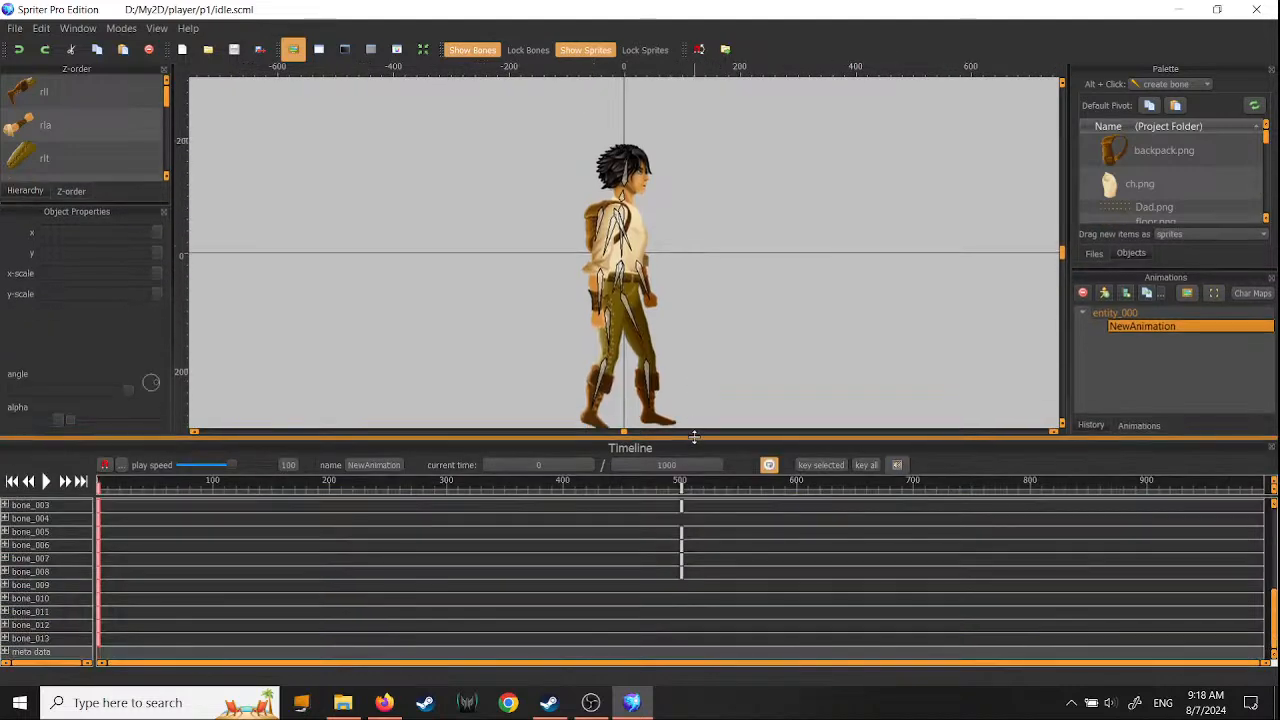
{"action": "left_click", "coordinate": [684, 495]}
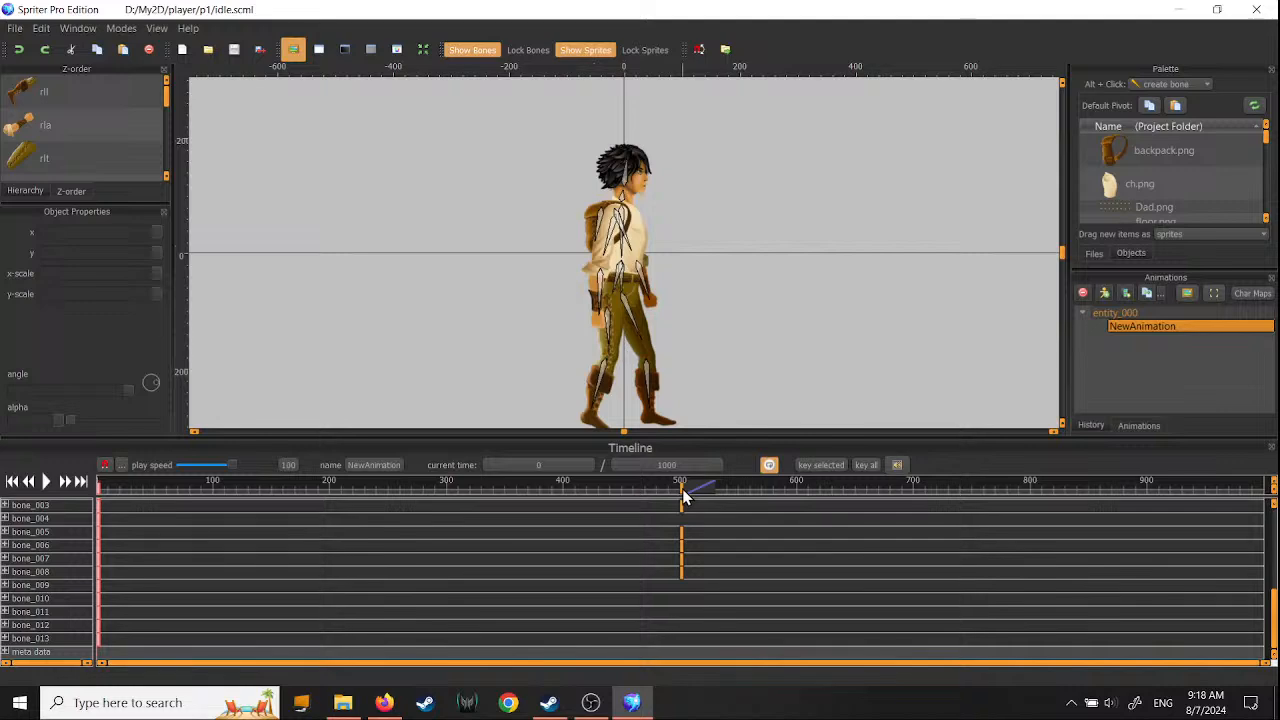
{"action": "key", "text": "Delete"}
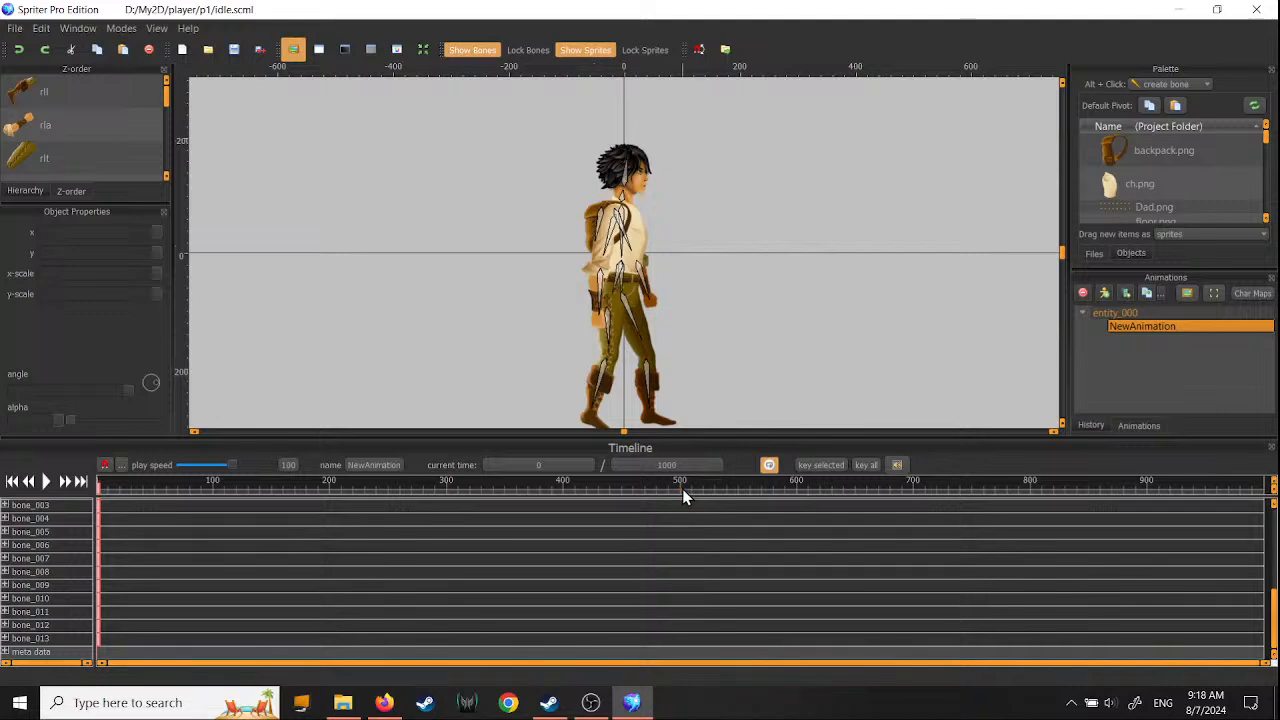
- Play the idle animation to check its motion, stop it and return to time 0
{"action": "left_click", "coordinate": [45, 482]}
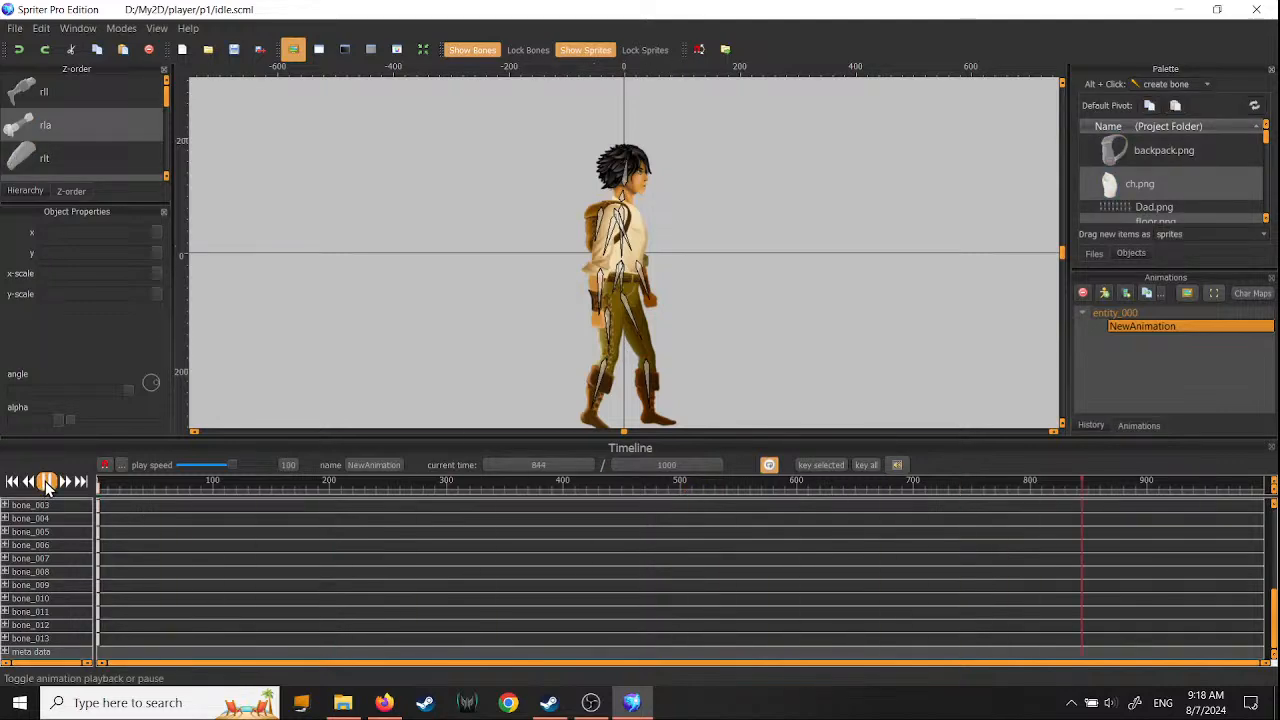
{"action": "left_click", "coordinate": [46, 482]}
{"action": "left_click", "coordinate": [99, 487]}
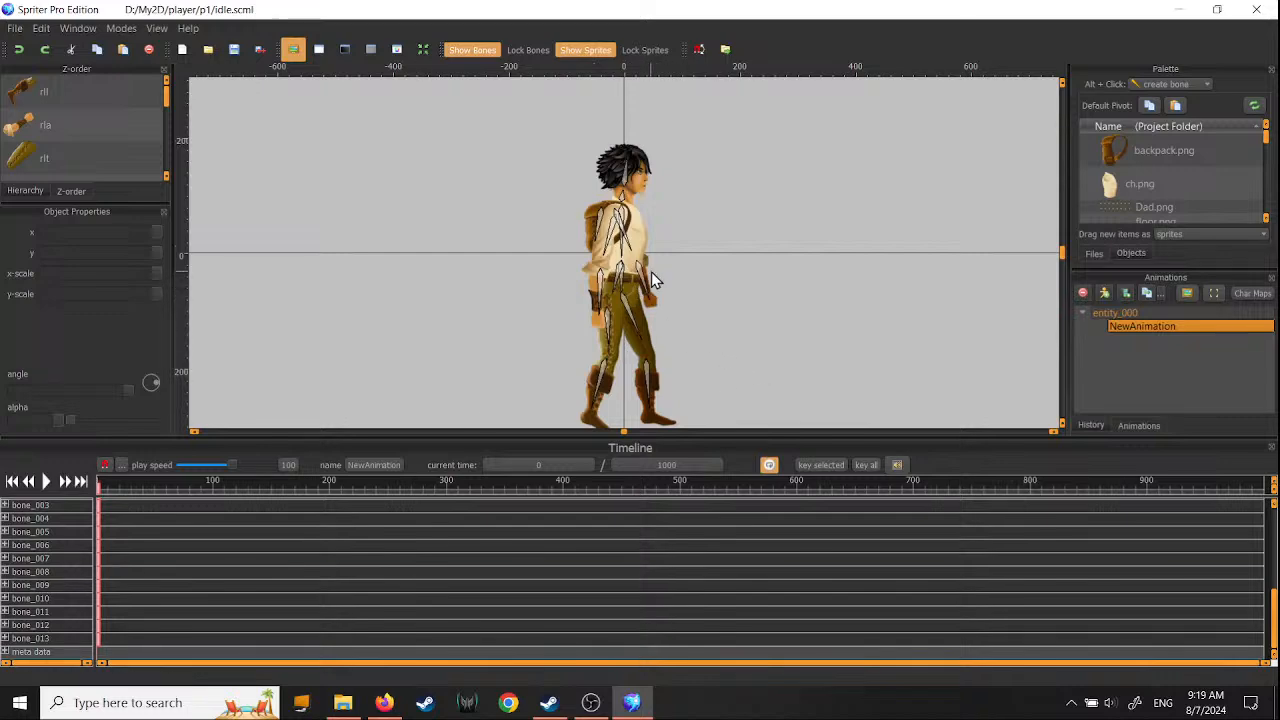
- At time 0, rotate the rear thigh to about 282° and its shin to 252°, the front thigh to about 301° and its shin to 265°
{"action": "scroll", "coordinate": [689, 312], "scroll_direction": "up", "scroll_amount": 2}
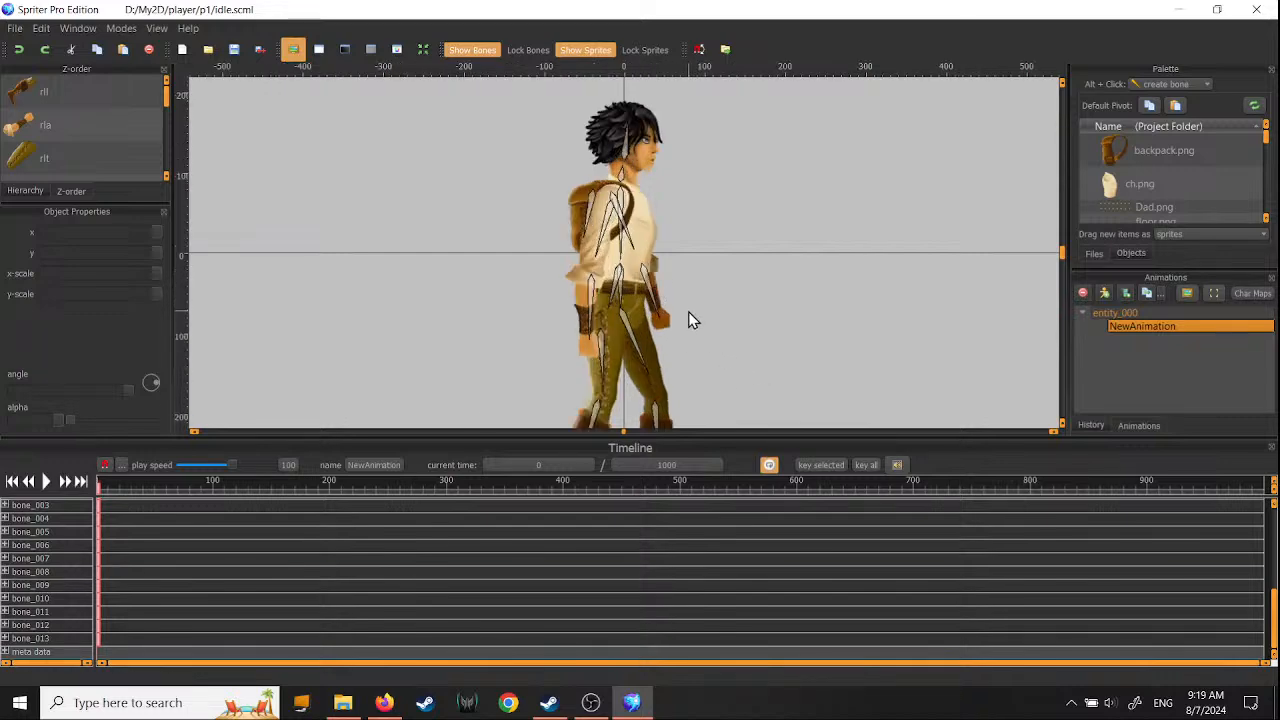
{"action": "left_click", "coordinate": [648, 245]}
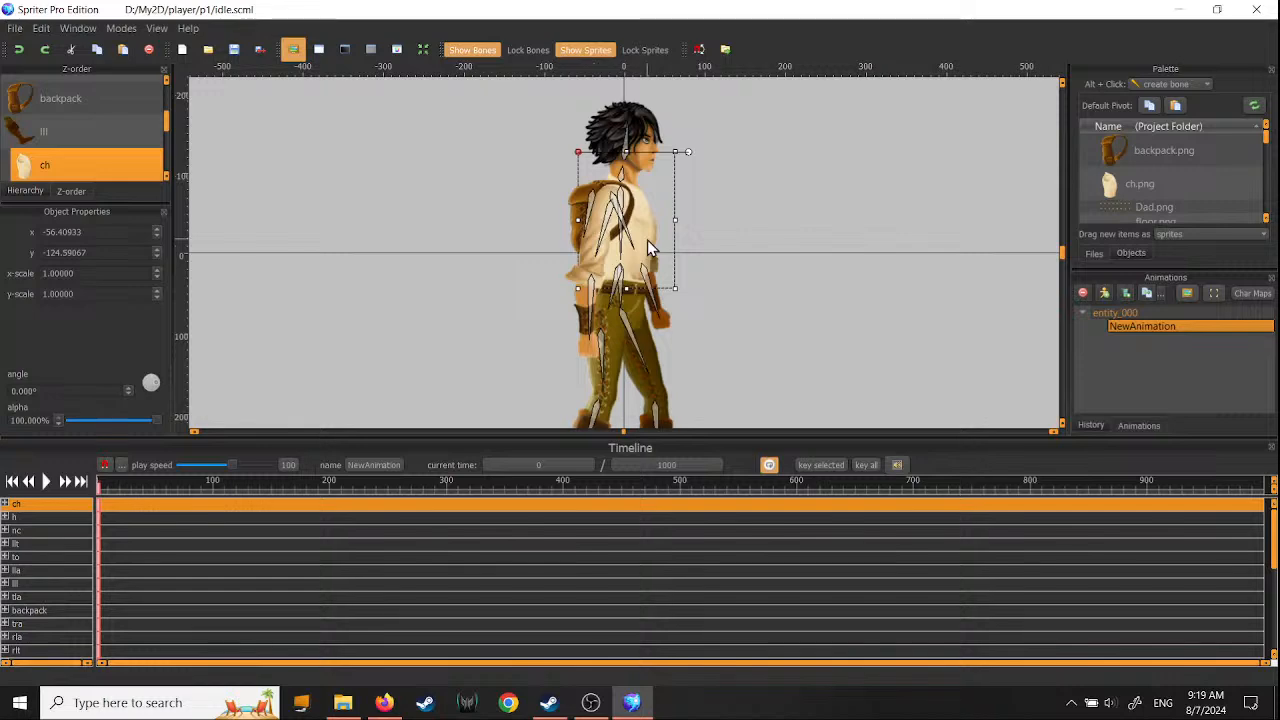
{"action": "middle_click_drag", "start_coordinate": [702, 338], "coordinate": [702, 243]}
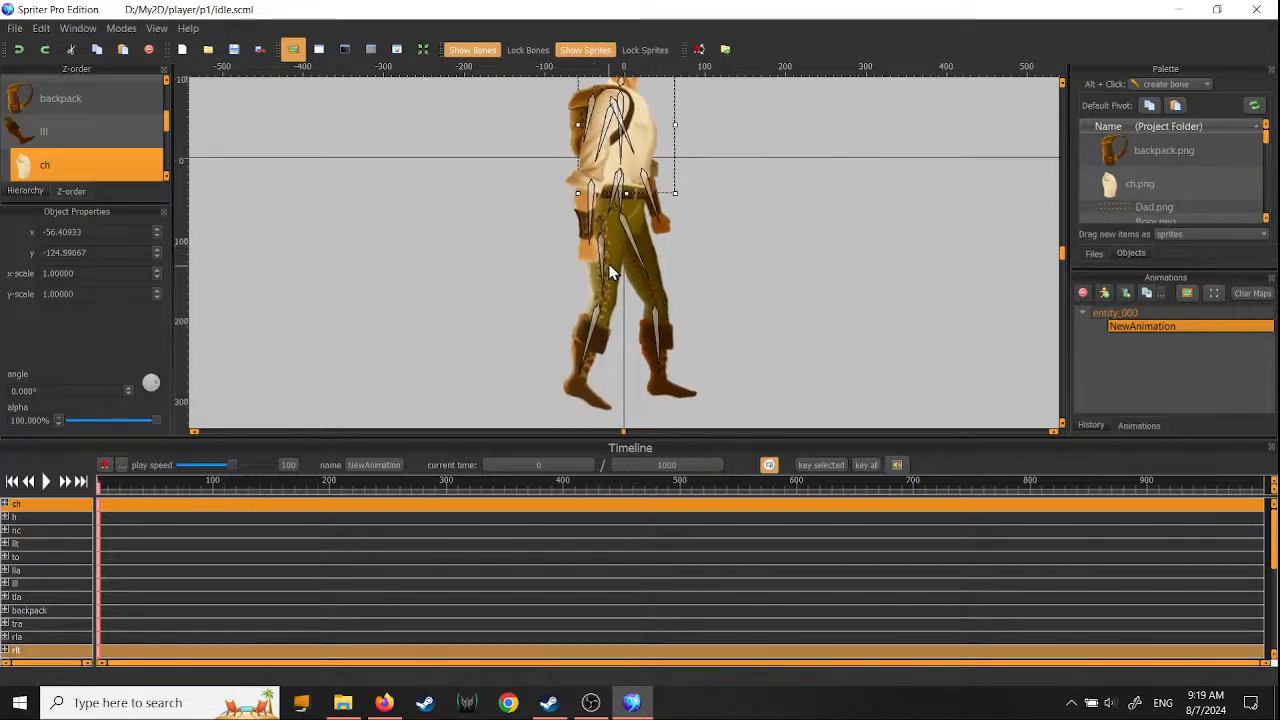
{"action": "left_click", "coordinate": [606, 296]}
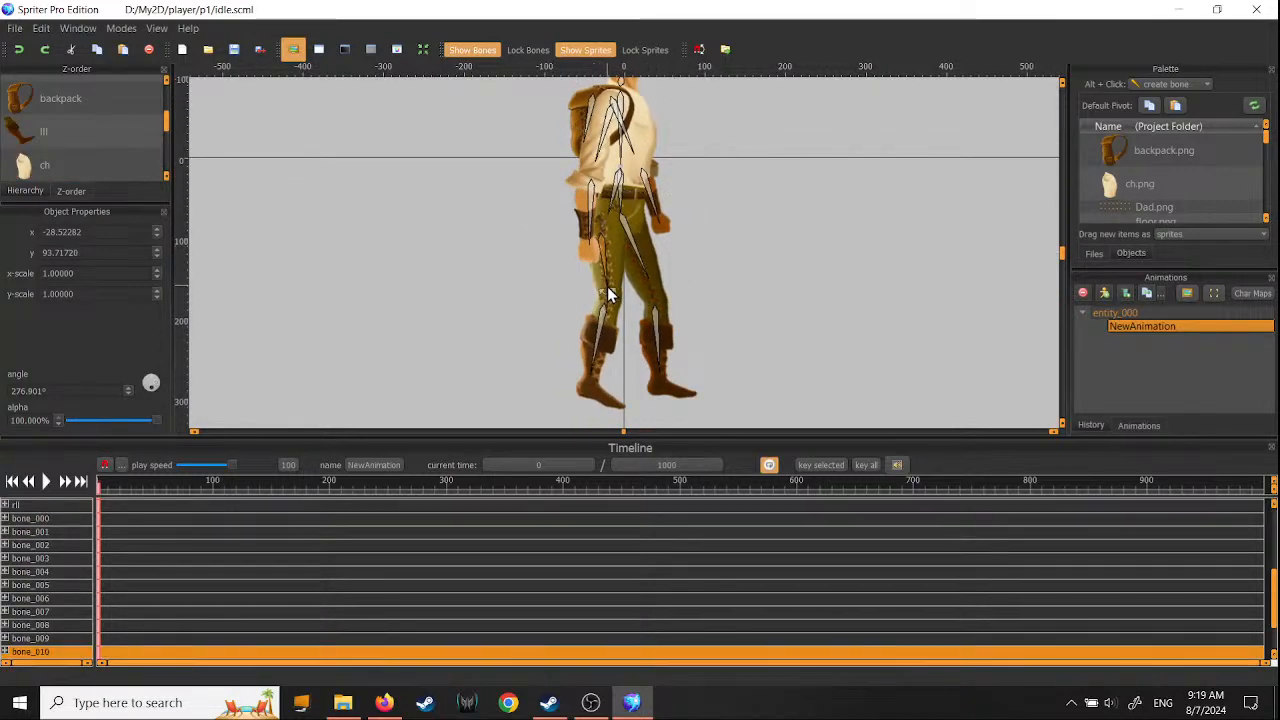
{"action": "left_click", "coordinate": [604, 378]}
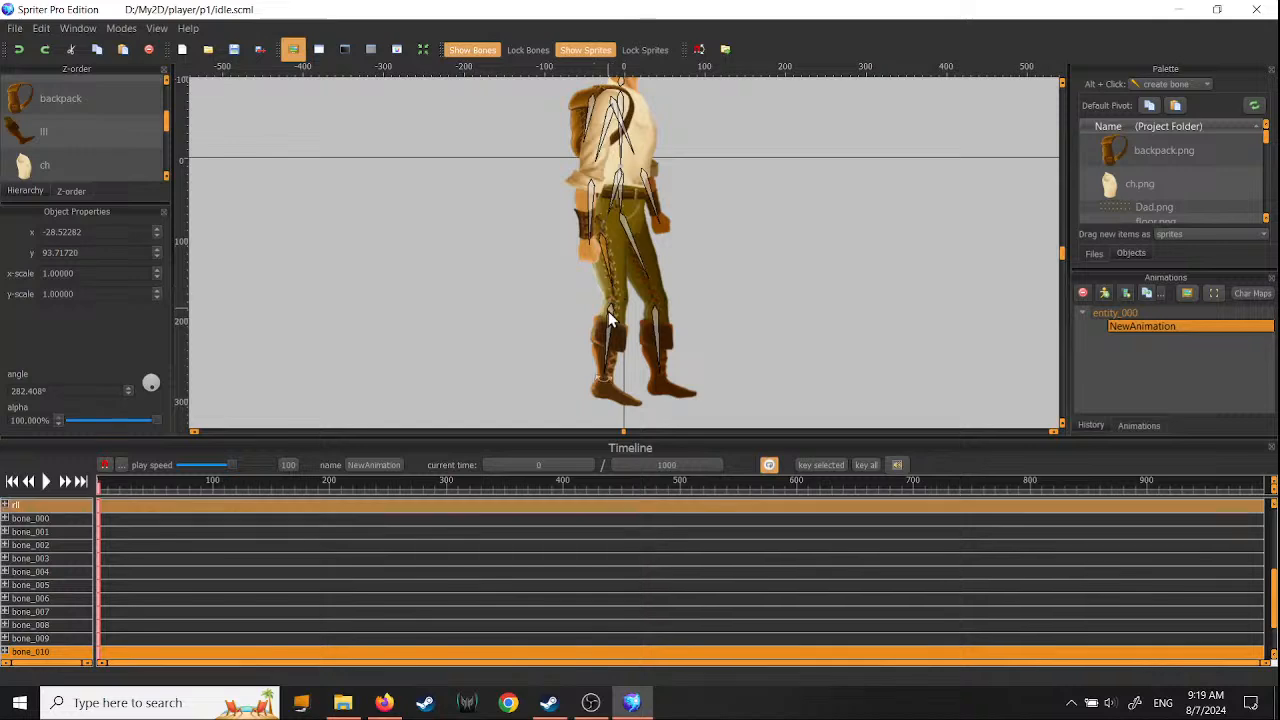
{"action": "left_click_drag", "start_coordinate": [604, 378], "coordinate": [590, 392]}
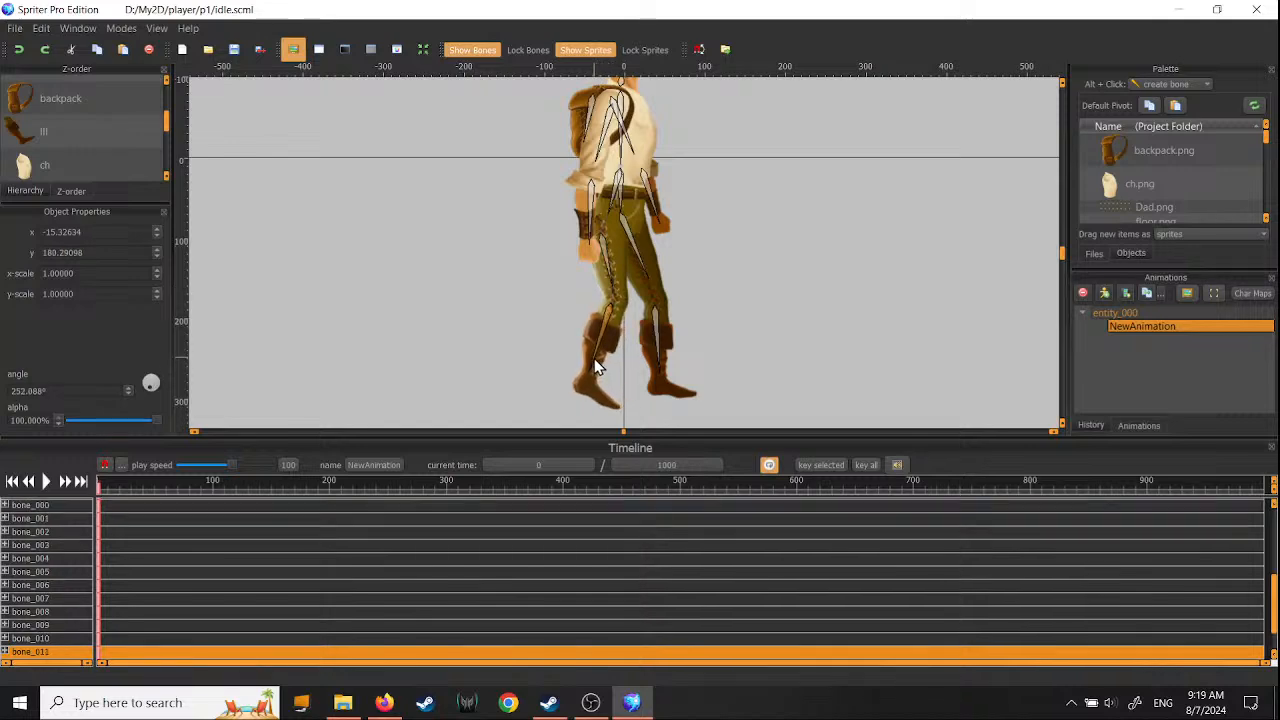
{"action": "left_click_drag", "start_coordinate": [650, 285], "coordinate": [663, 310]}
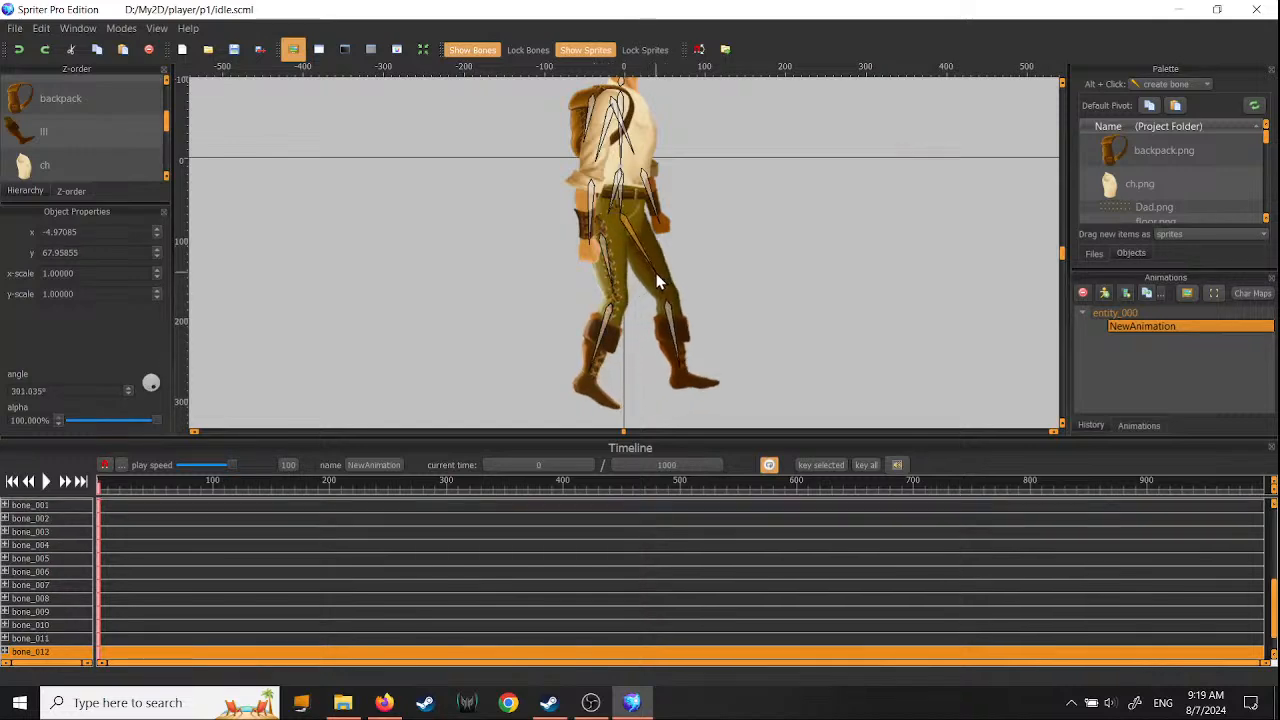
{"action": "left_click_drag", "start_coordinate": [681, 372], "coordinate": [664, 362]}
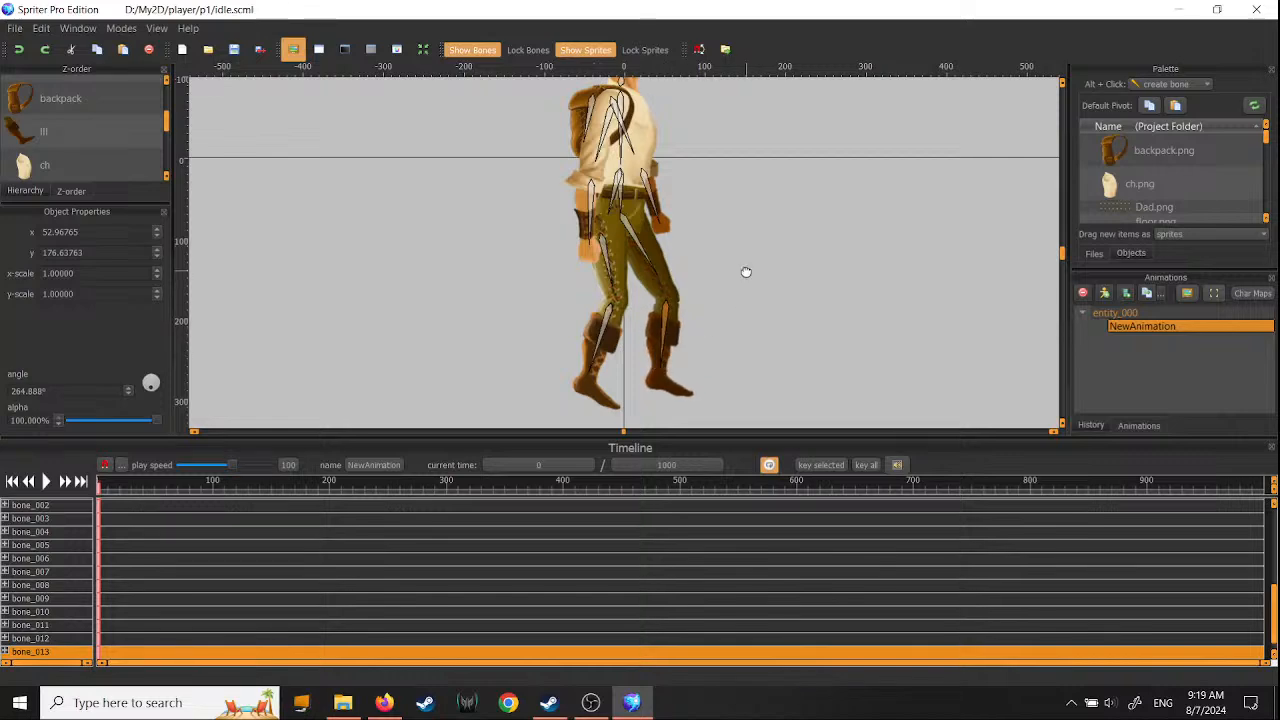
- Try rotating the main torso bone slightly and undo the change
{"action": "right_click_drag", "start_coordinate": [743, 271], "coordinate": [720, 354]}
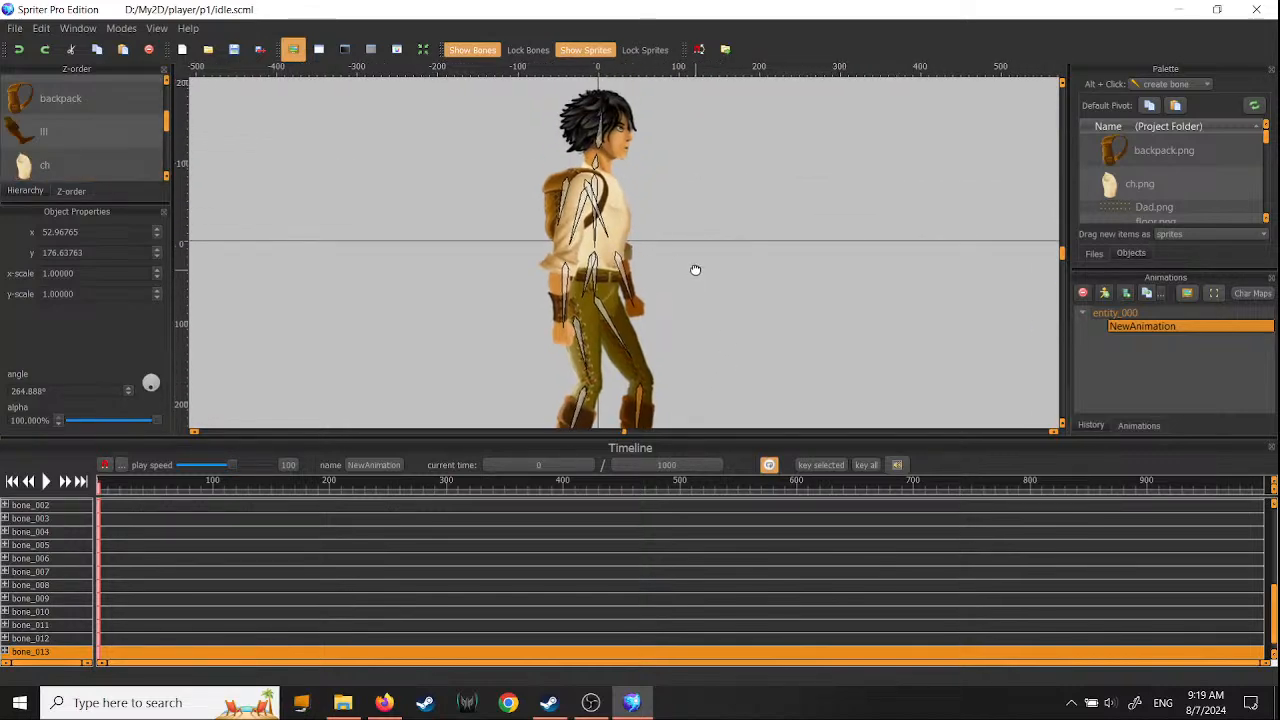
{"action": "scroll", "coordinate": [685, 236], "scroll_direction": "down", "scroll_amount": 4}
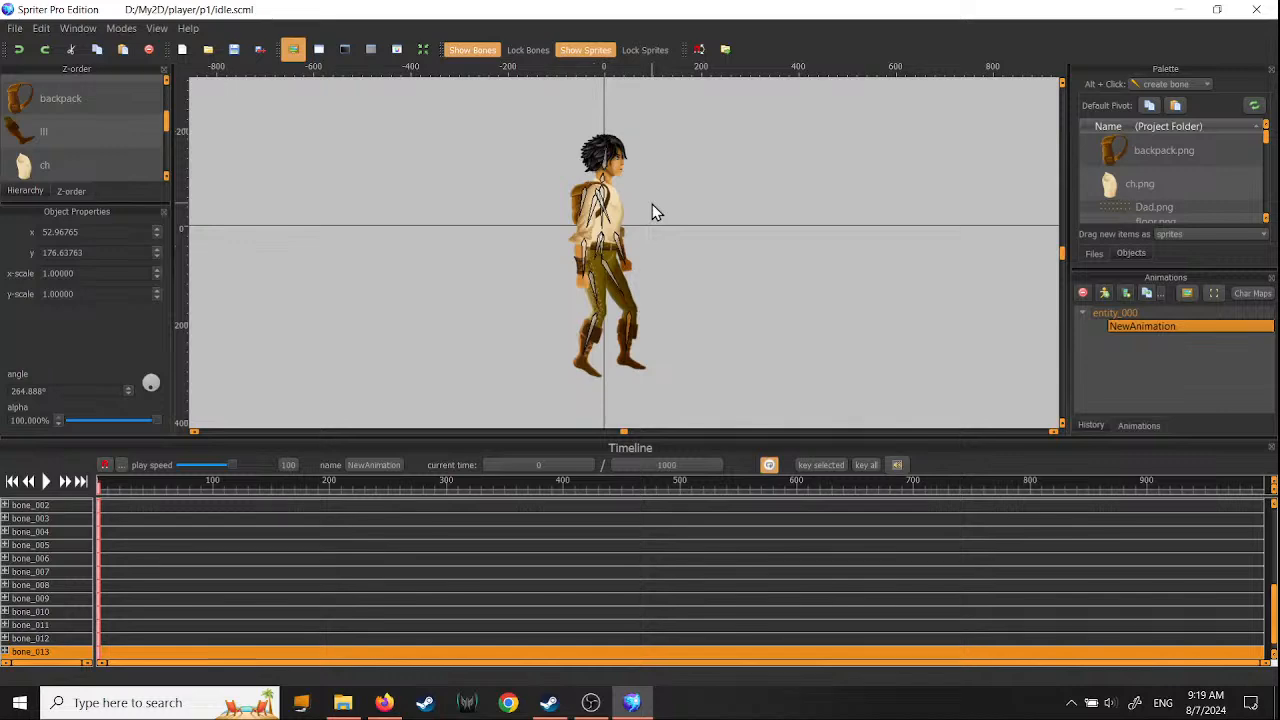
{"action": "left_click", "coordinate": [593, 265]}
{"action": "left_click", "coordinate": [593, 265]}
{"action": "scroll", "coordinate": [590, 245], "scroll_direction": "up", "scroll_amount": 3}
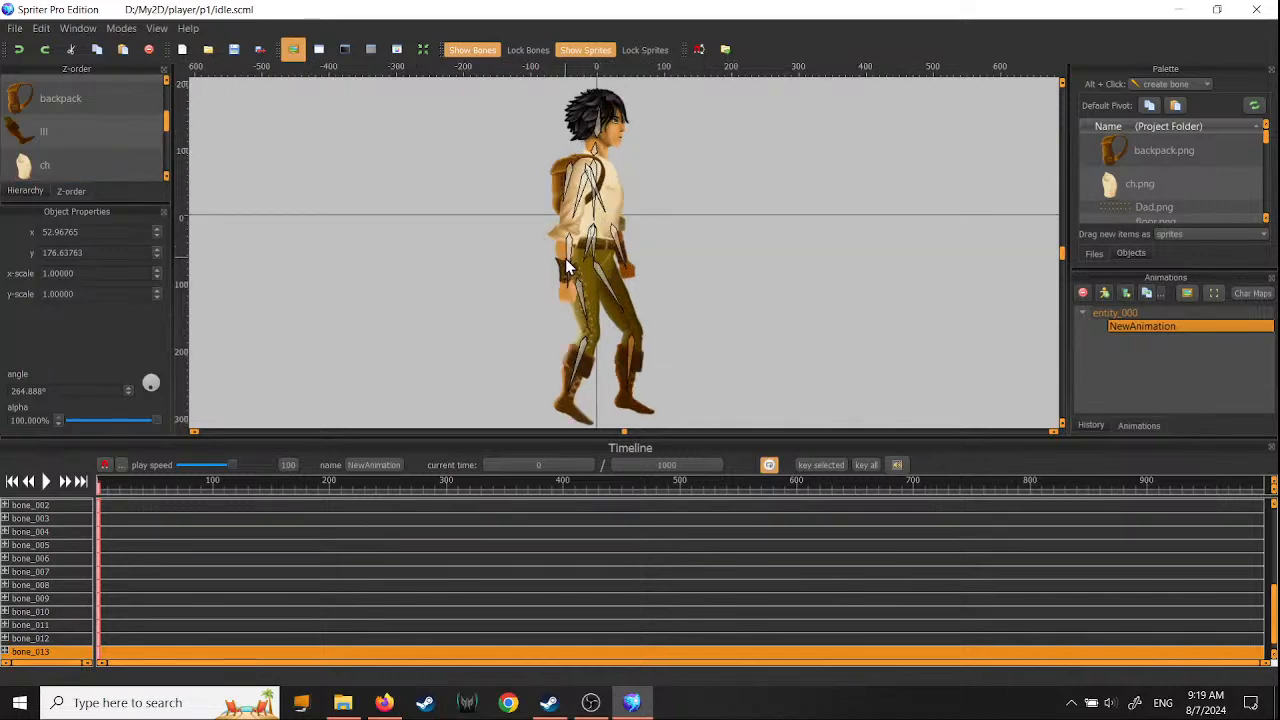
{"action": "left_click", "coordinate": [585, 148]}
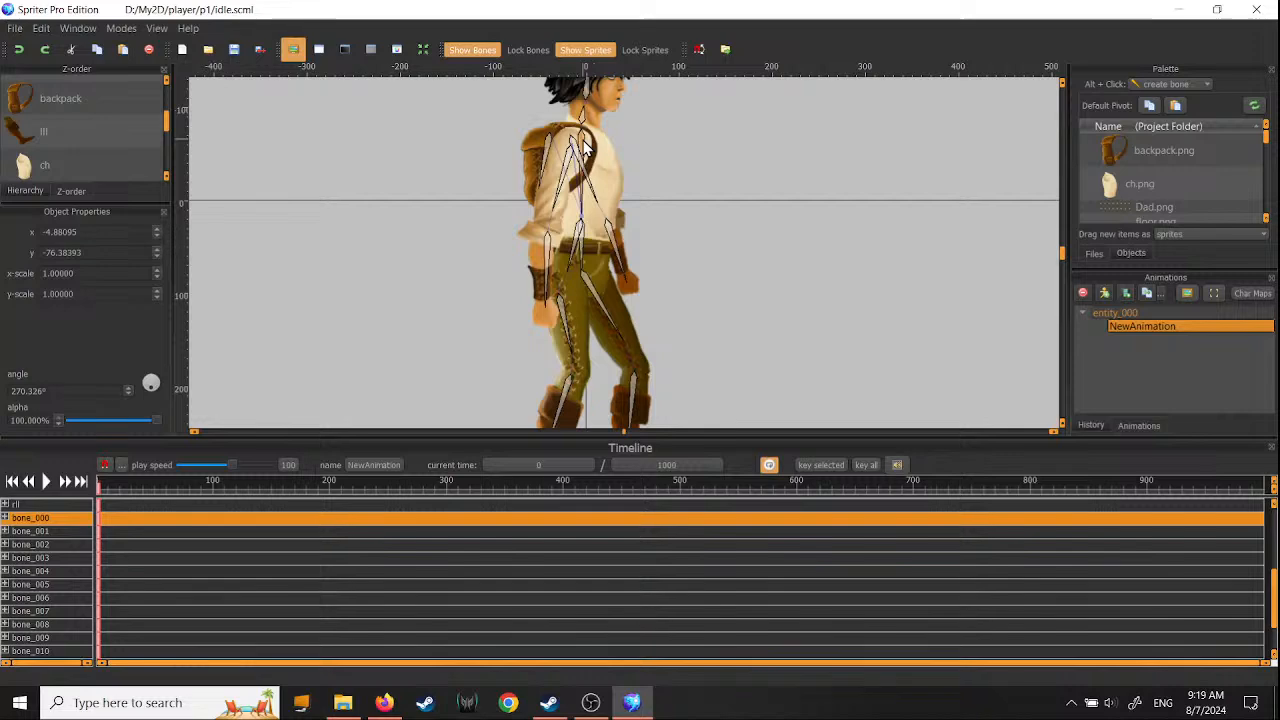
{"action": "left_click", "coordinate": [20, 50]}
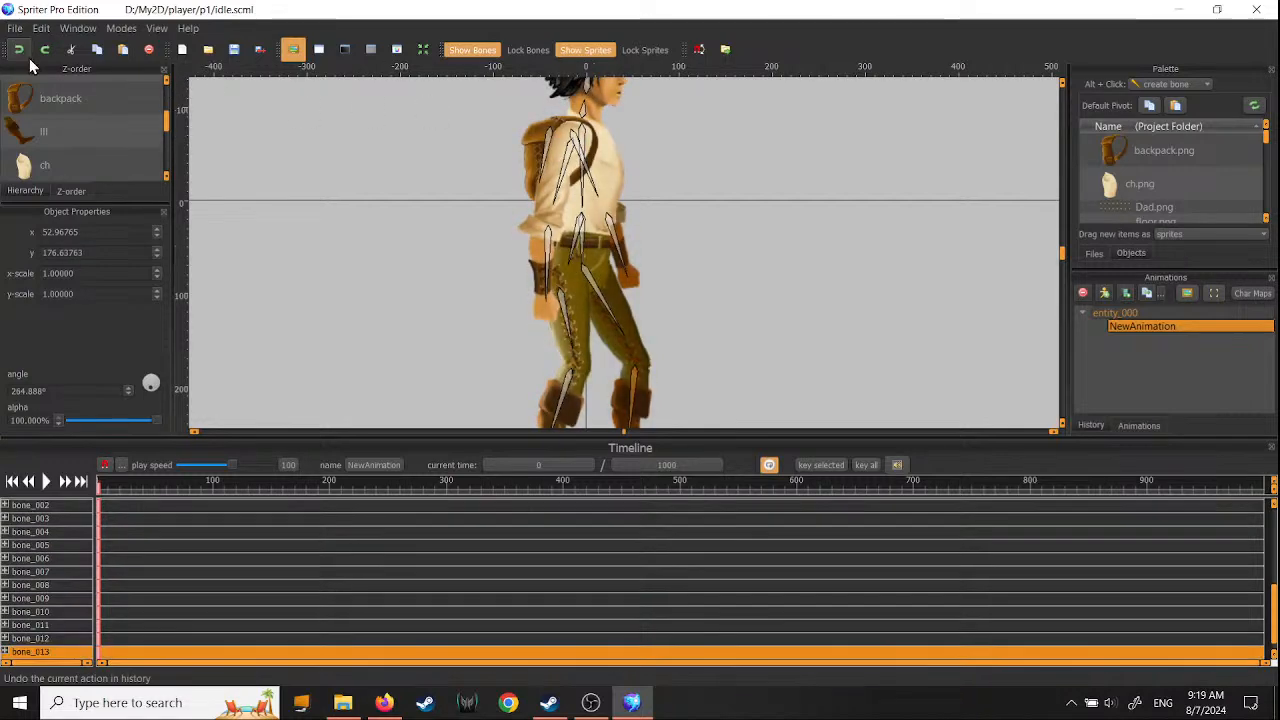
- Lean the whole body forward by rotating the torso bone to about 247°, straighten the head and rotate the neck bone to about 69°
{"action": "scroll", "coordinate": [746, 234], "scroll_direction": "down", "scroll_amount": 2}
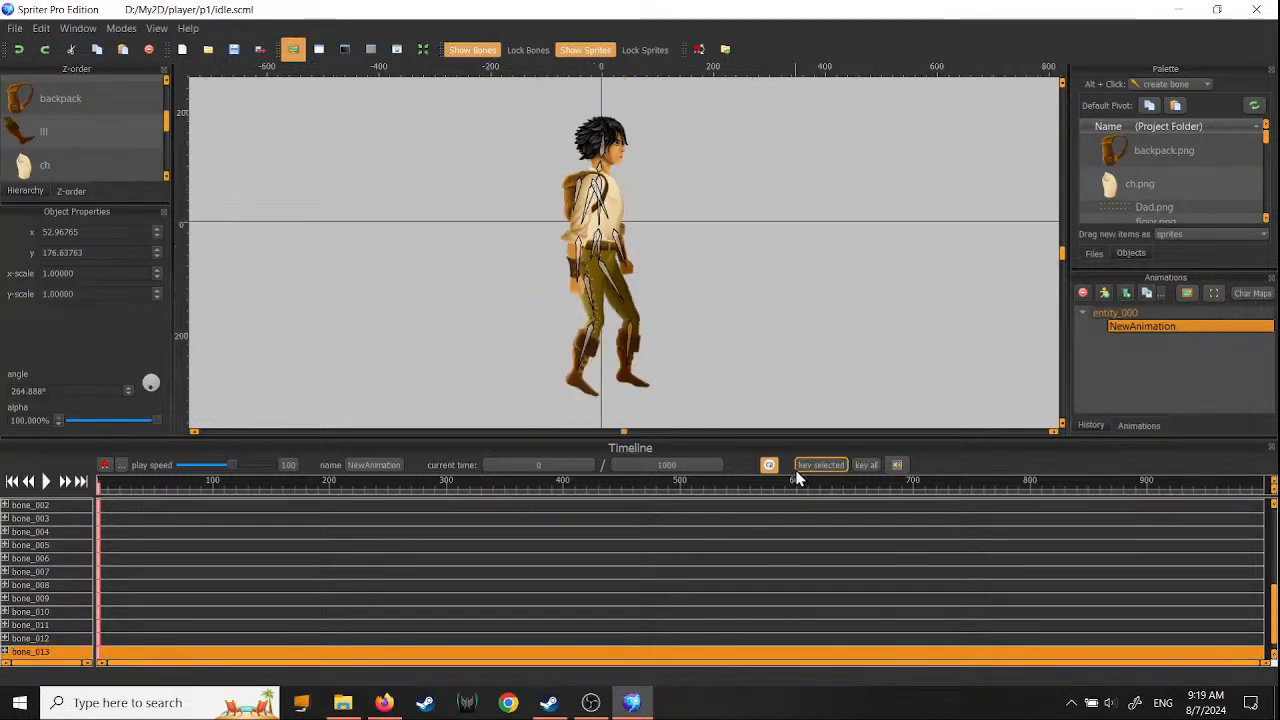
{"action": "left_click_drag", "start_coordinate": [785, 438], "coordinate": [785, 493]}
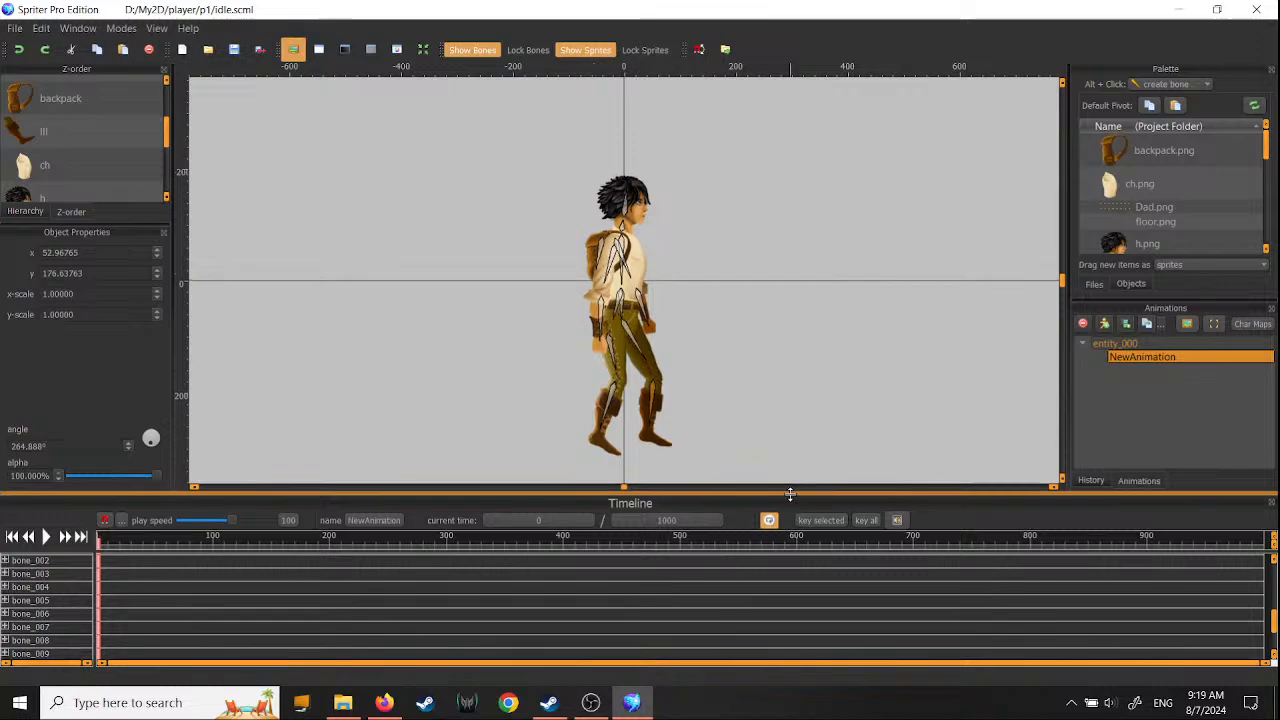
{"action": "scroll", "coordinate": [710, 435], "scroll_direction": "up", "scroll_amount": 1}
{"action": "middle_click_drag", "start_coordinate": [754, 409], "coordinate": [726, 346]}
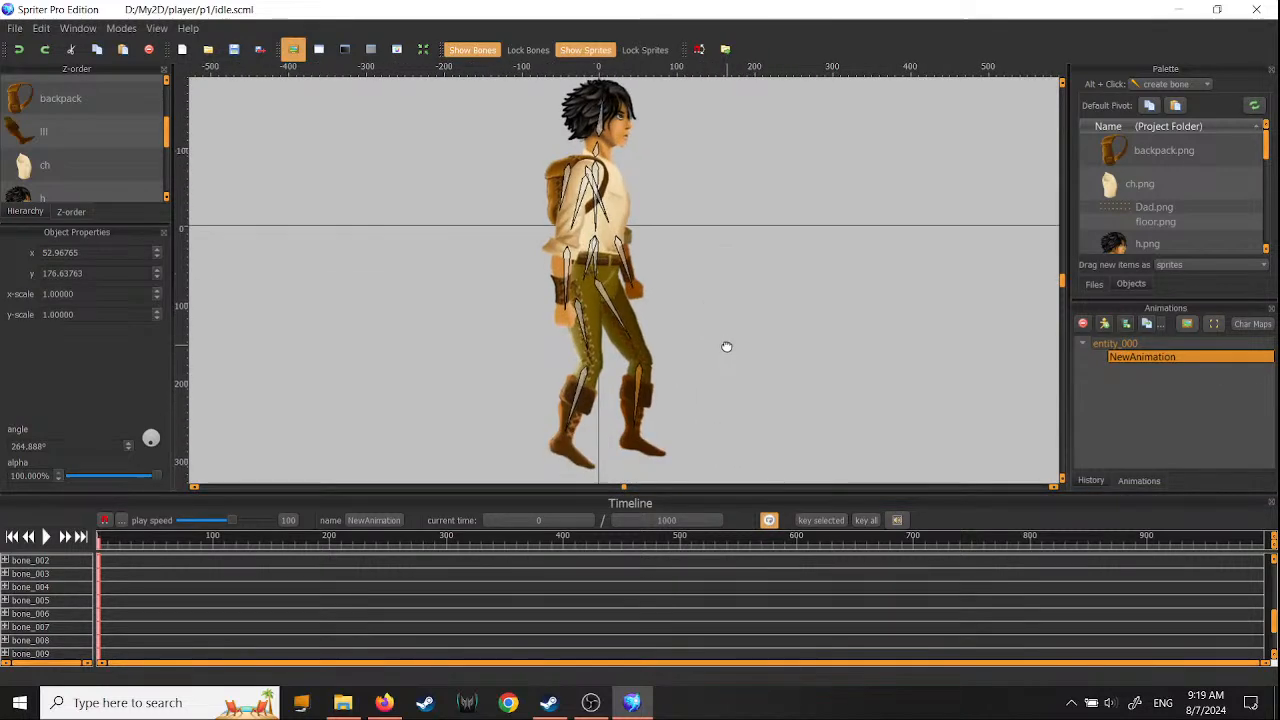
{"action": "left_click_drag", "start_coordinate": [598, 234], "coordinate": [569, 224]}
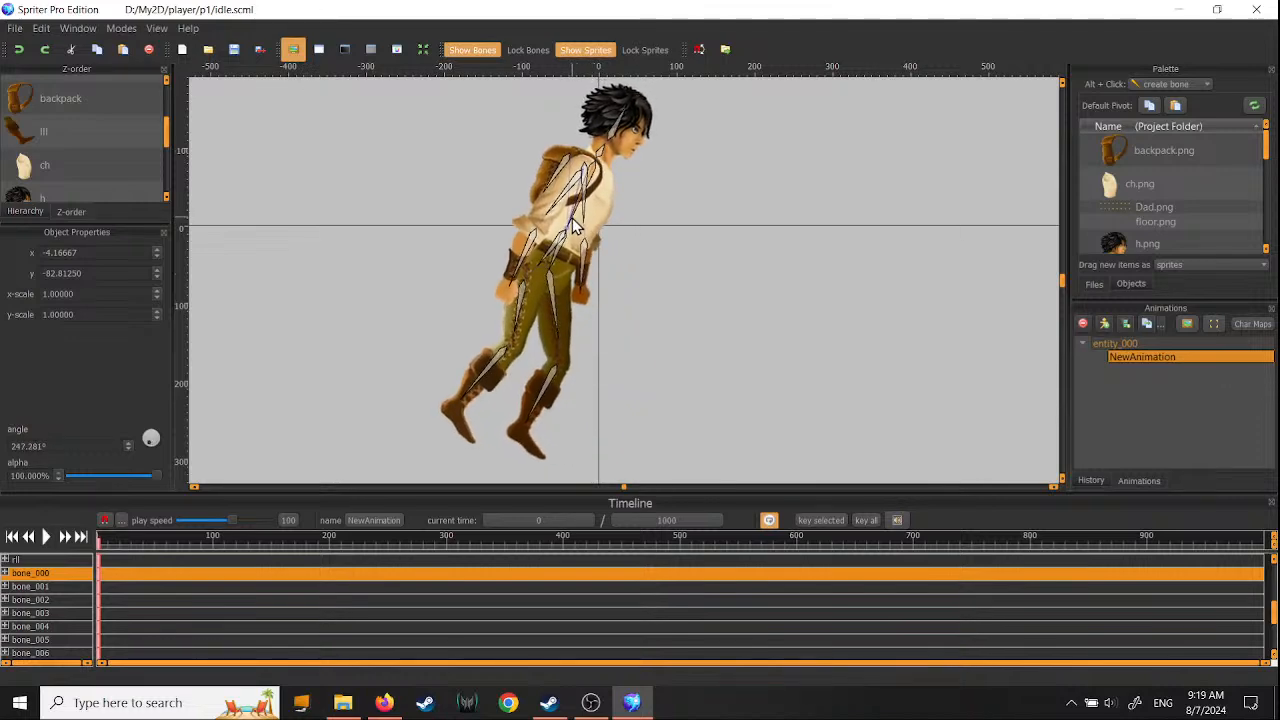
{"action": "left_click", "coordinate": [623, 114]}
{"action": "left_click_drag", "start_coordinate": [613, 104], "coordinate": [603, 145]}
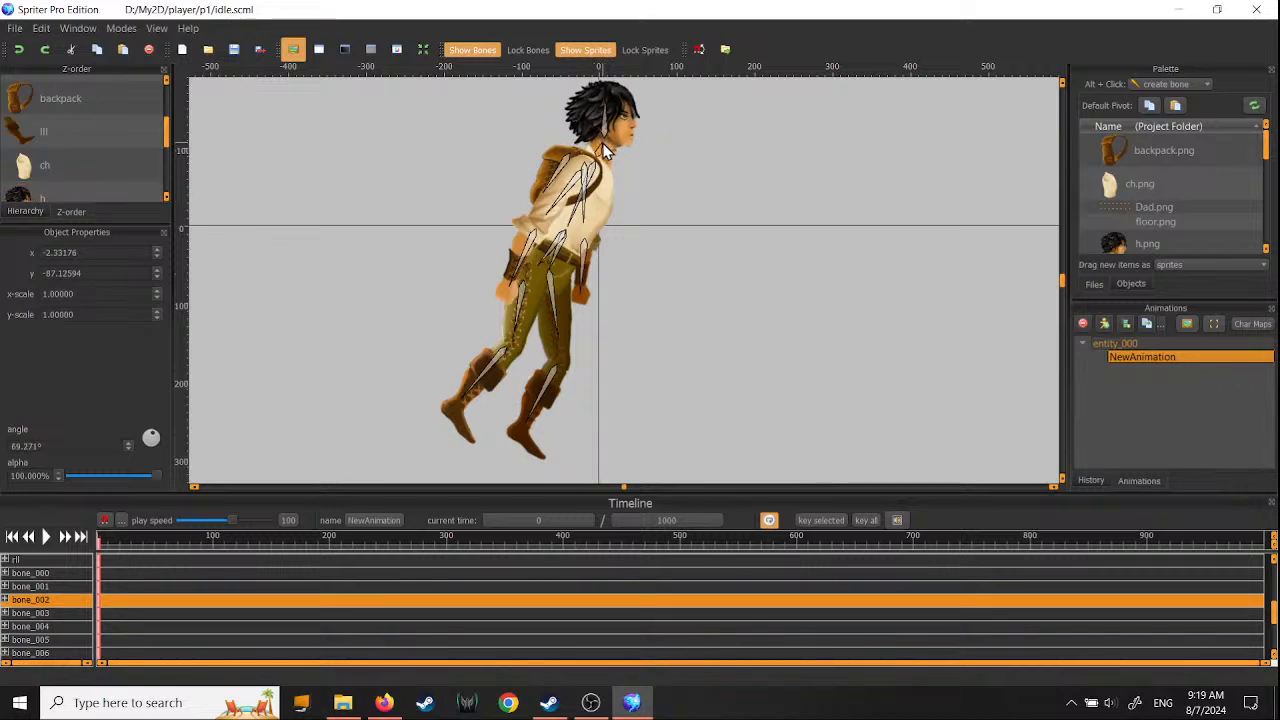
- Rotate the hip bone to about 264° and bring the legs back under the leaning torso
{"action": "left_click_drag", "start_coordinate": [549, 276], "coordinate": [559, 268]}
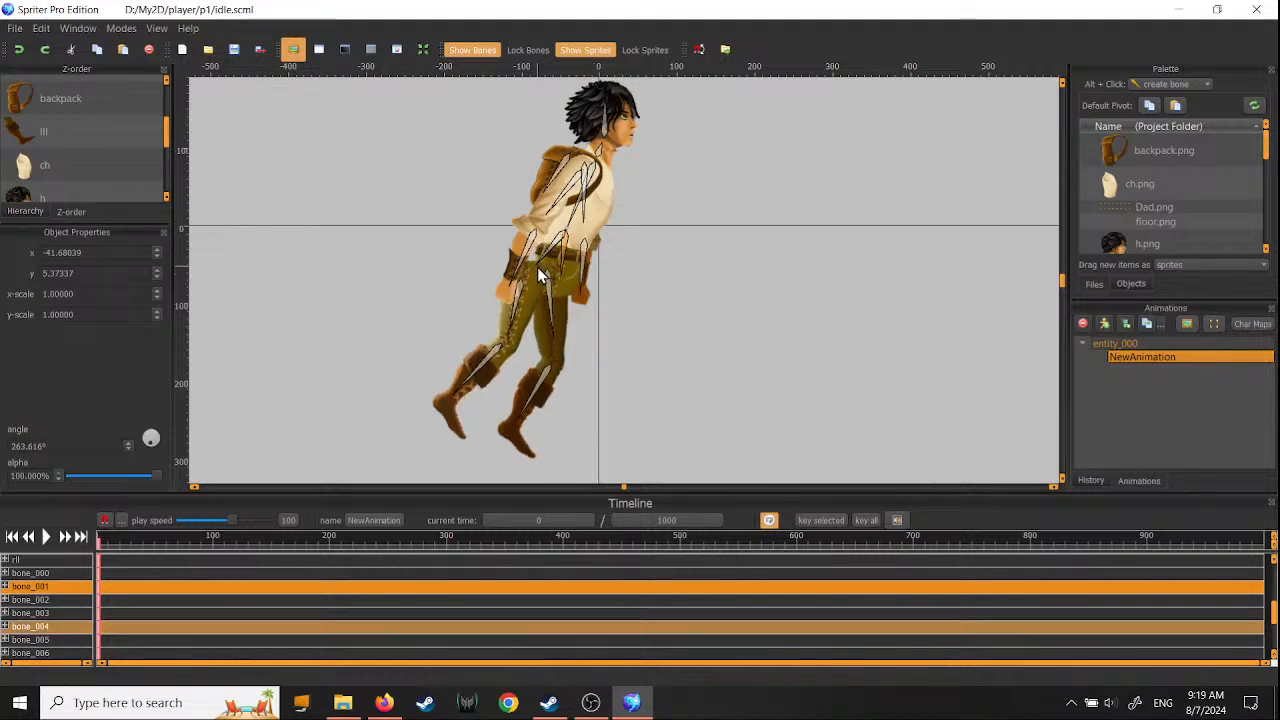
{"action": "left_click", "coordinate": [538, 274]}
{"action": "left_click", "coordinate": [652, 294]}
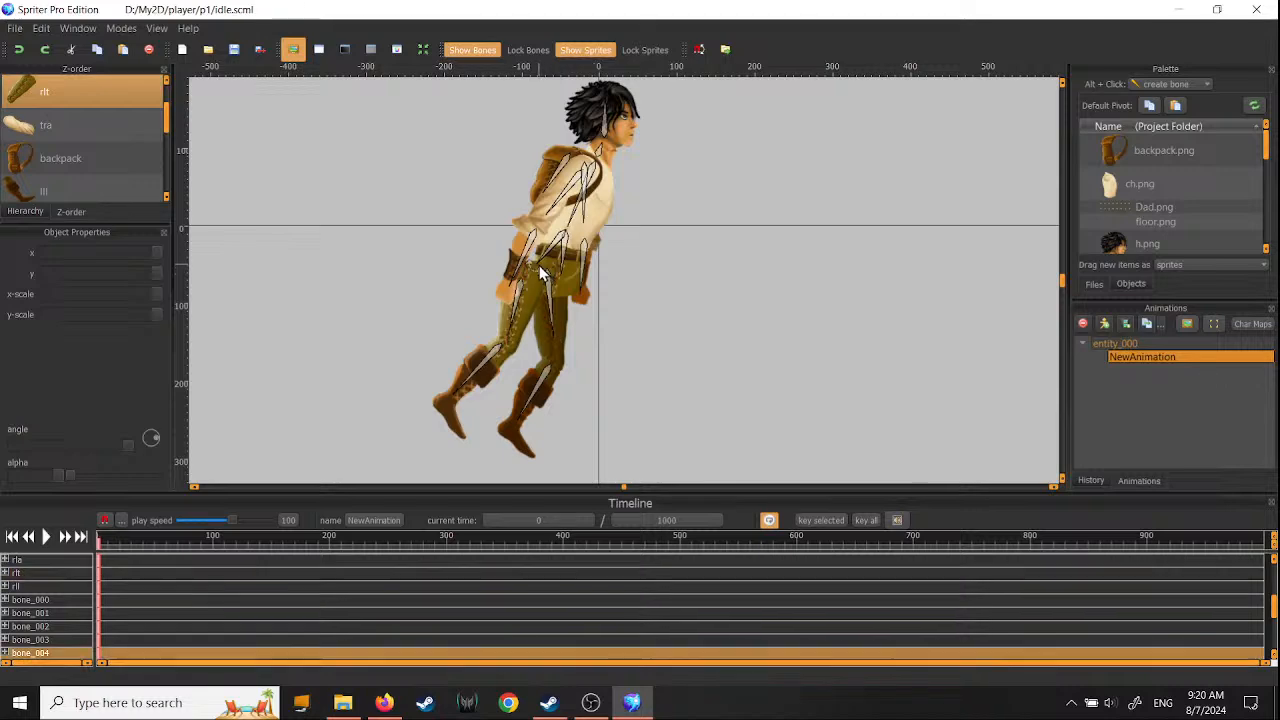
- Swing the near upper arm bone back to about 223° and rotate the far upper arm bone to about 271°
{"action": "left_click_drag", "start_coordinate": [539, 268], "coordinate": [545, 218]}
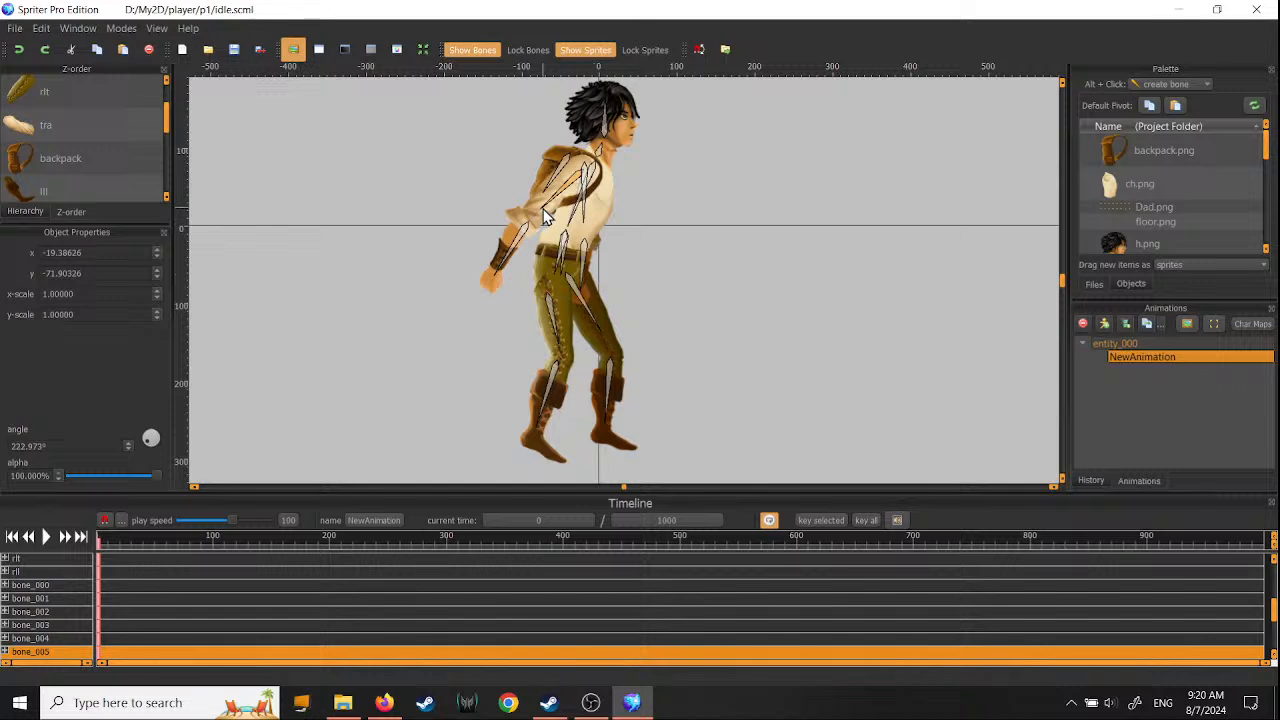
{"action": "left_click", "coordinate": [586, 221]}
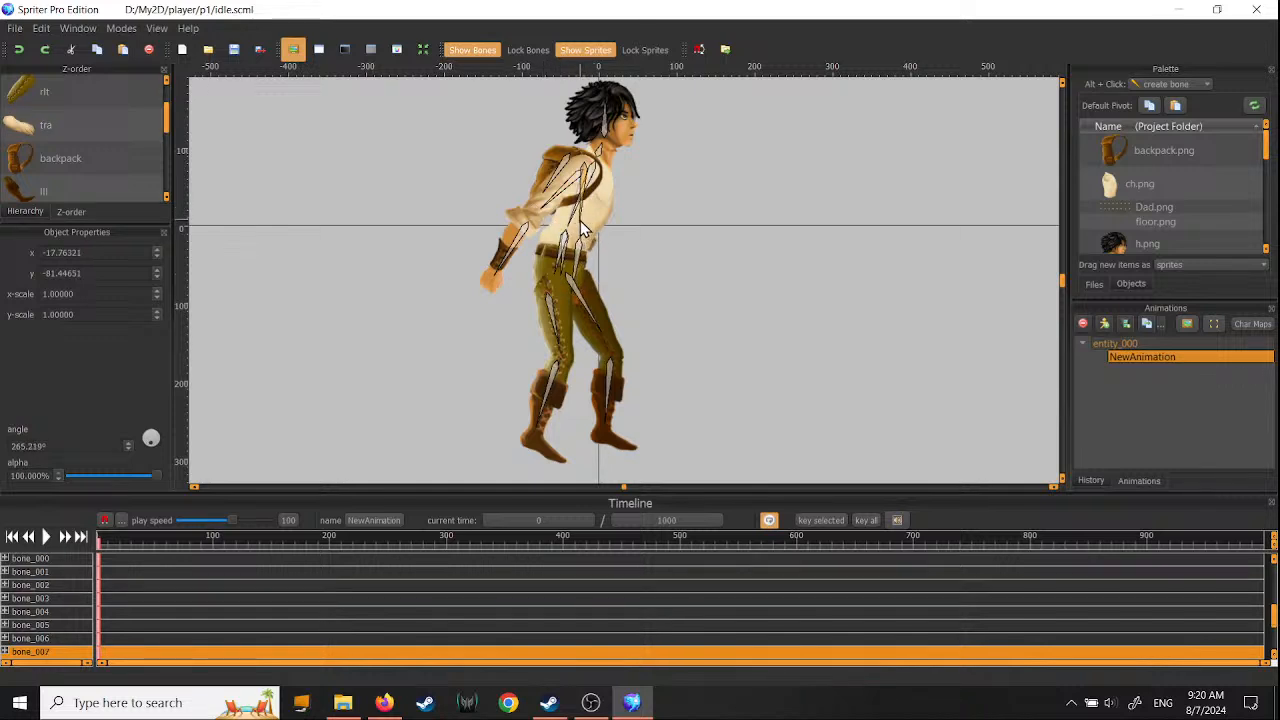
{"action": "mouse_move", "coordinate": [581, 225]}
{"action": "left_mouse_down"}
{"action": "mouse_move", "coordinate": [564, 220]}
{"action": "mouse_move", "coordinate": [585, 216]}
{"action": "left_mouse_up"}
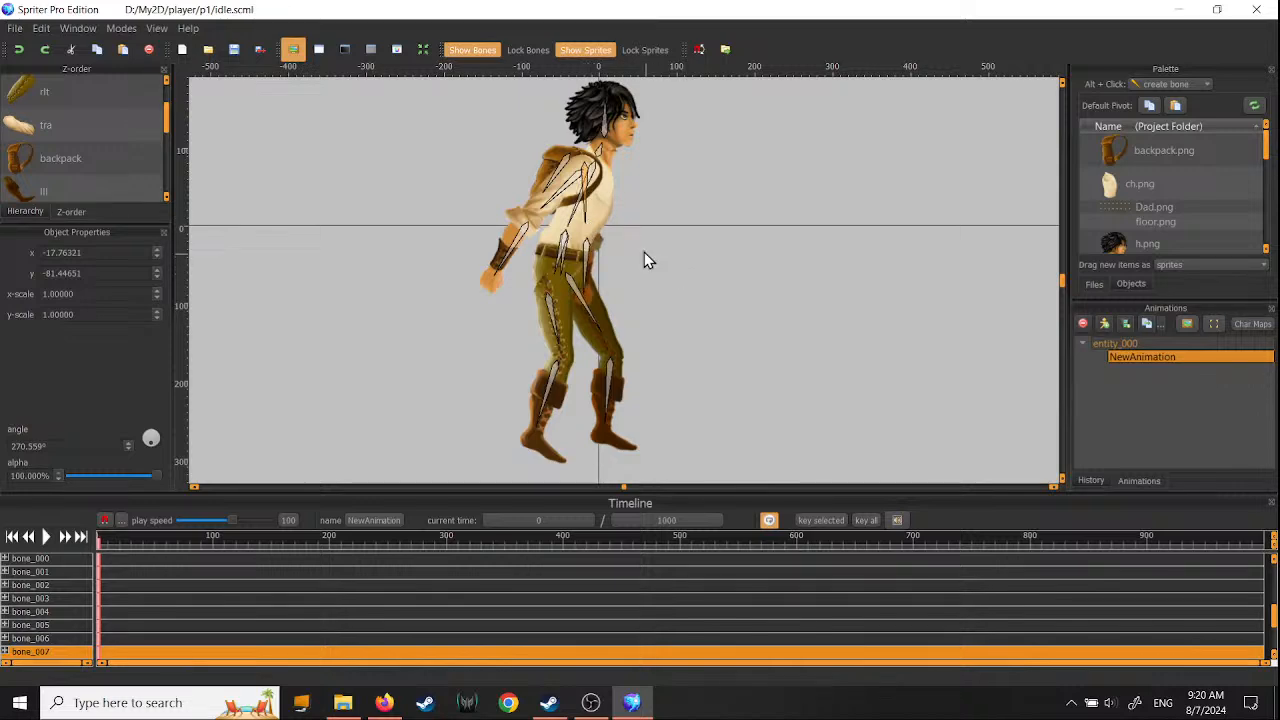
- Nudge the chest sprite up to about y -138 and reposition the neck sprite to fit the leaning pose
{"action": "left_click", "coordinate": [597, 217]}
{"action": "left_click", "coordinate": [546, 270]}
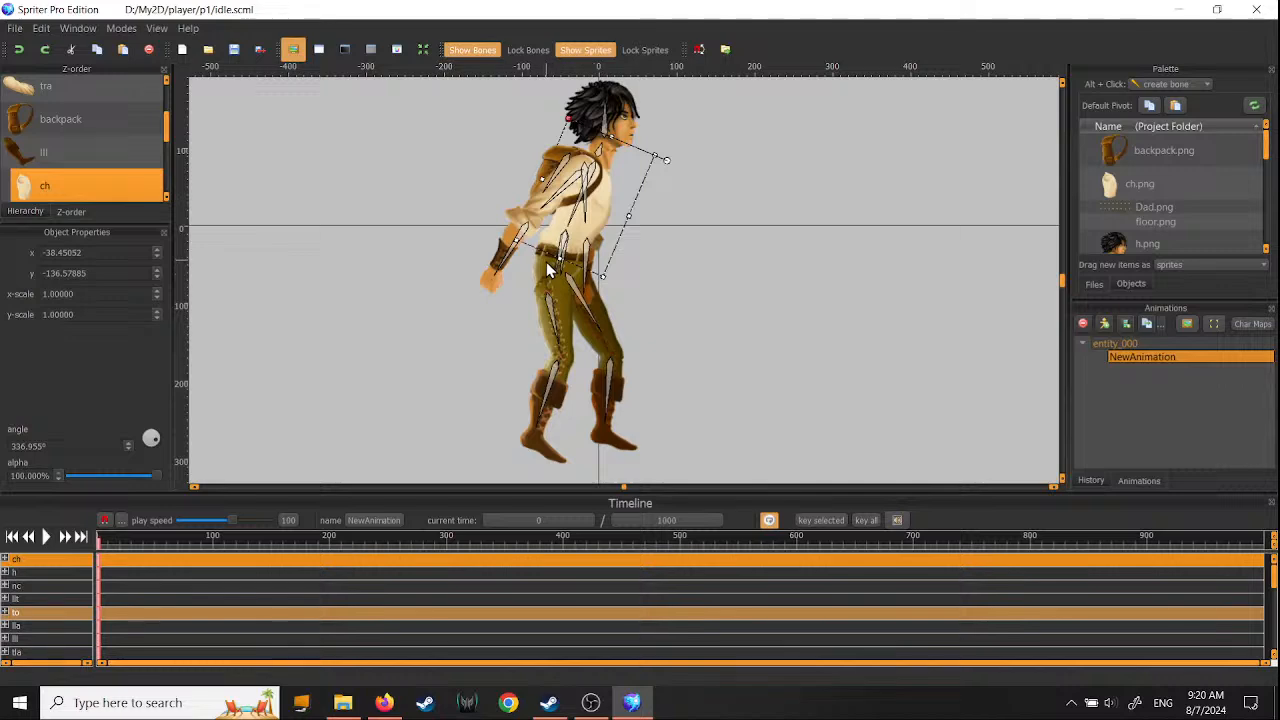
{"action": "left_click_drag", "start_coordinate": [546, 270], "coordinate": [546, 277]}
{"action": "left_click", "coordinate": [612, 200]}
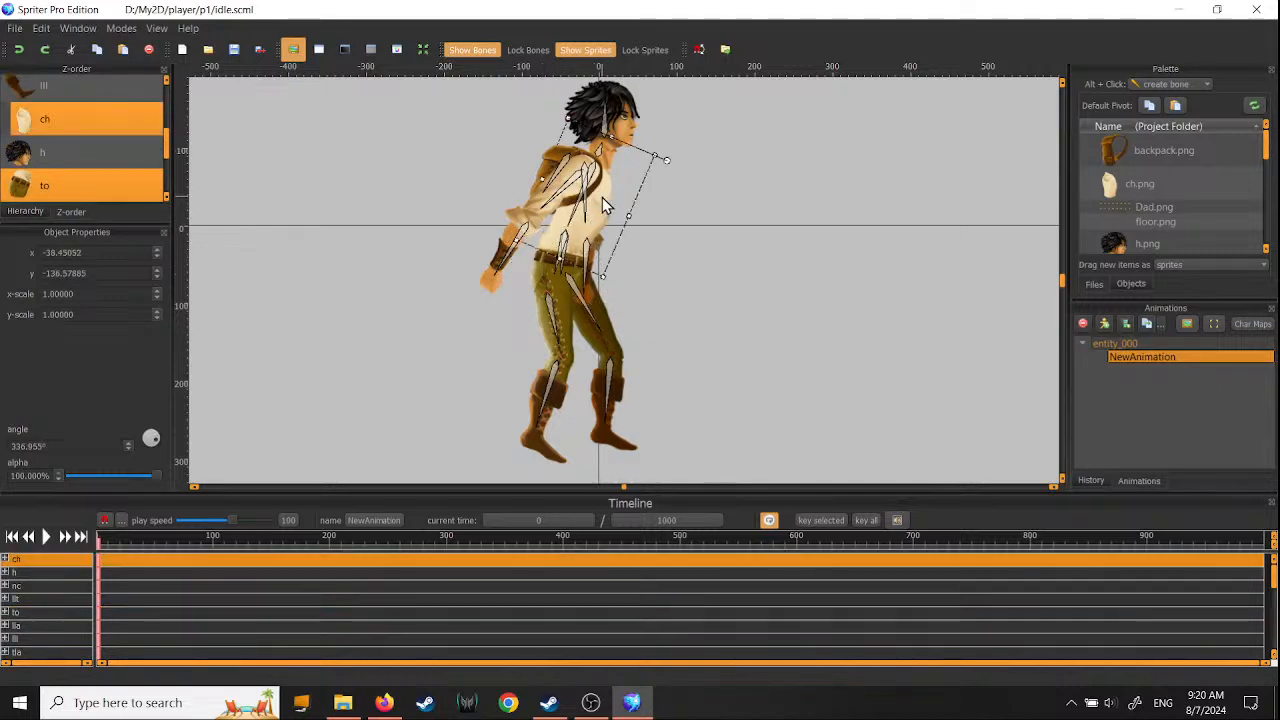
{"action": "left_click_drag", "start_coordinate": [604, 196], "coordinate": [602, 196]}
{"action": "left_click", "coordinate": [610, 172]}
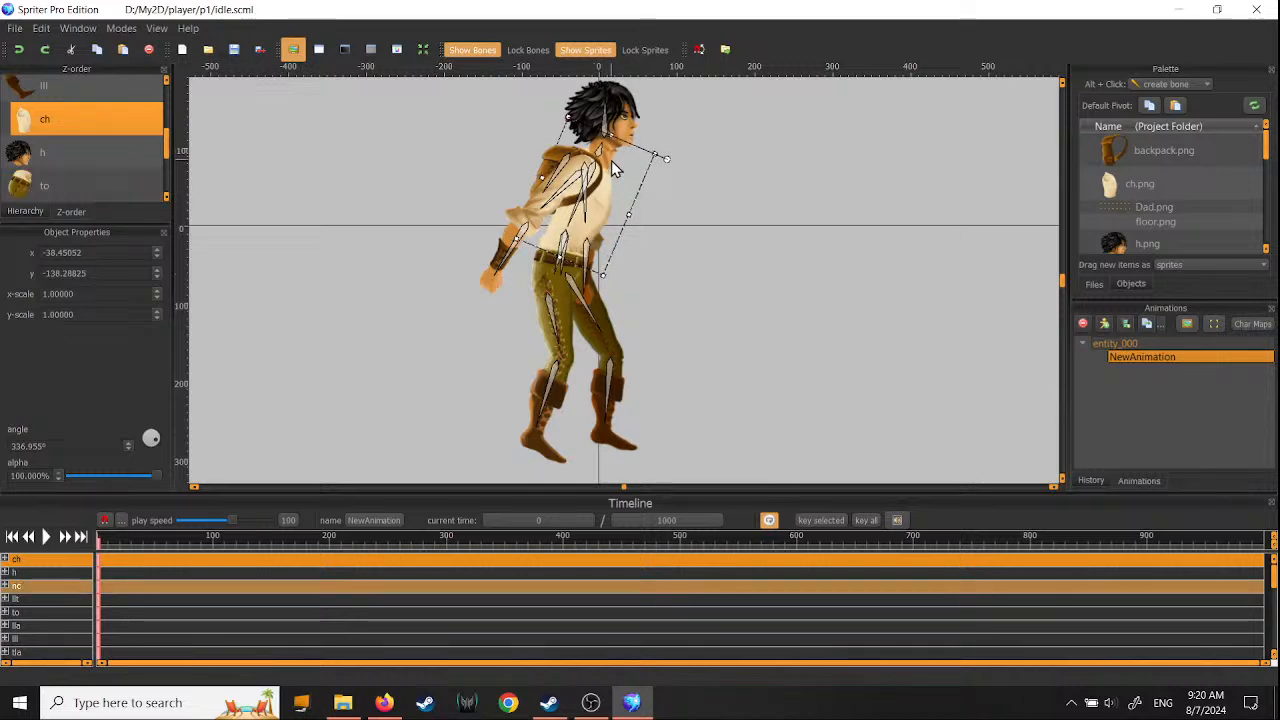
{"action": "left_click_drag", "start_coordinate": [612, 164], "coordinate": [608, 166]}
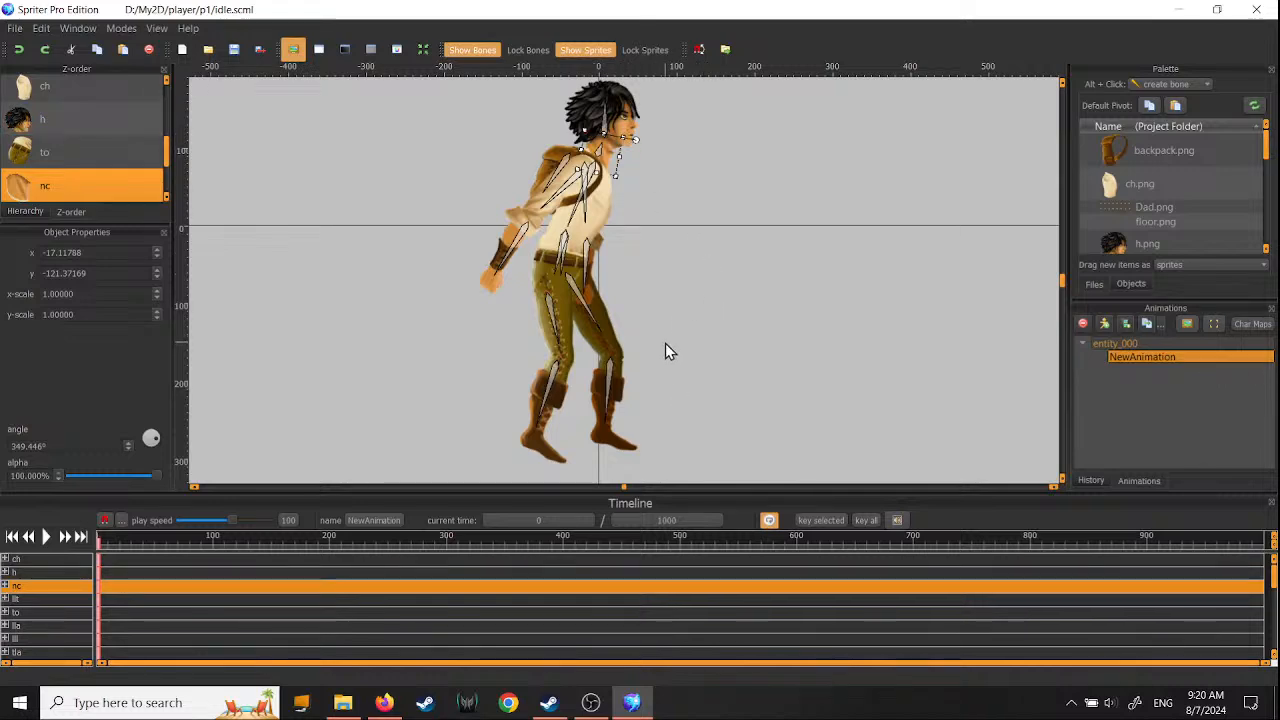
- Bend the knees at time 0 by rotating the thighs forward, the near shin bone to about 241° and the far shin to about 261°
{"action": "left_click_drag", "start_coordinate": [567, 358], "coordinate": [609, 326]}
{"action": "left_click_drag", "start_coordinate": [565, 425], "coordinate": [548, 416]}
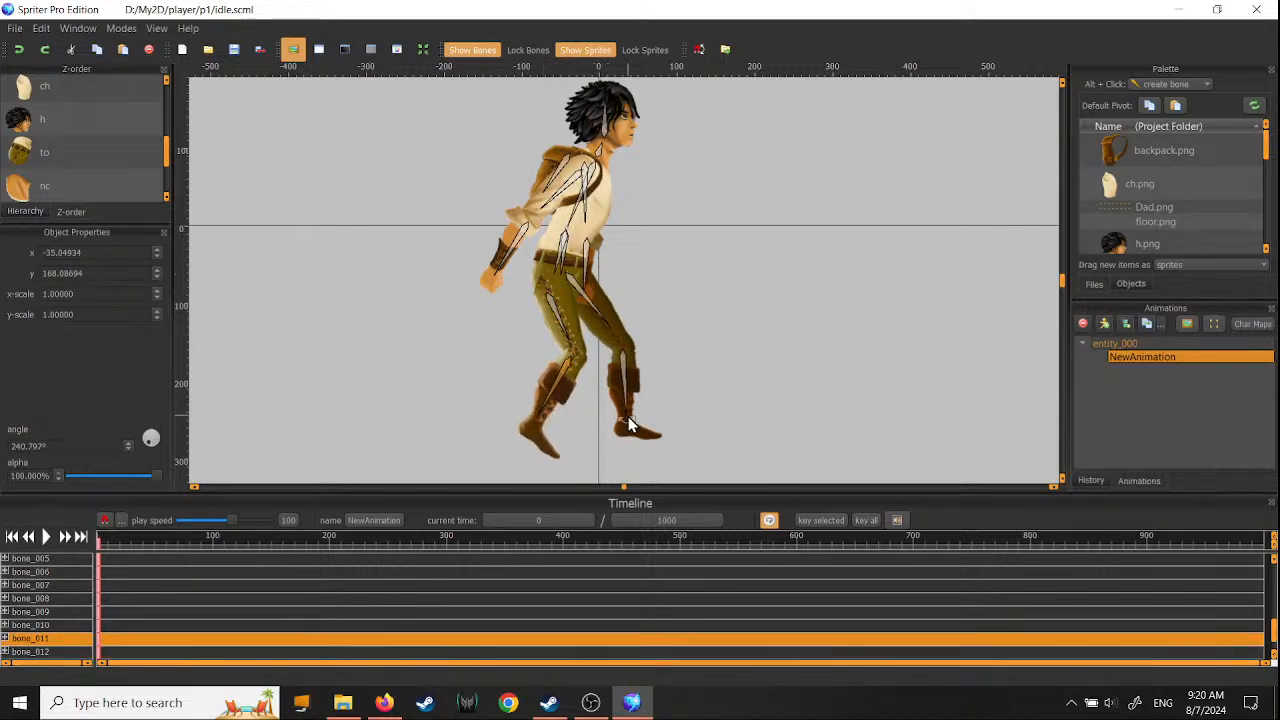
{"action": "left_click_drag", "start_coordinate": [628, 422], "coordinate": [614, 409]}
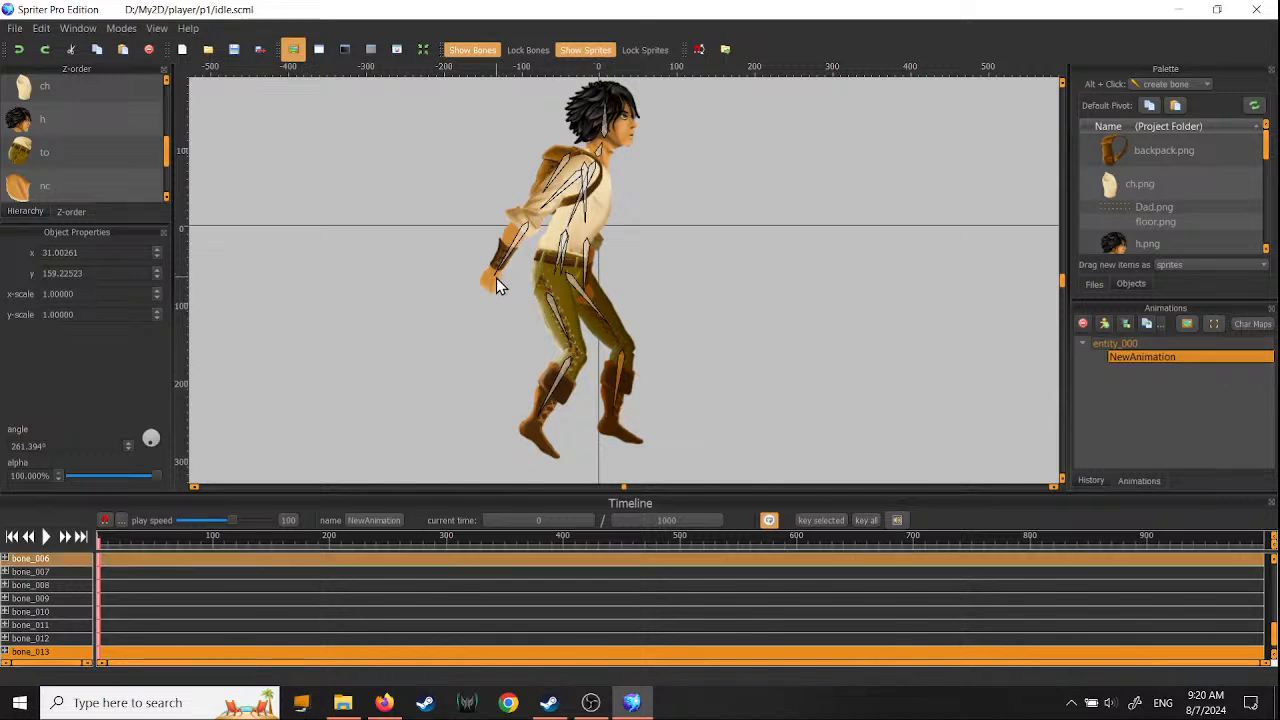
- Swing the near forearm bone down beside the hip and rotate the far forearm bone forward to about 300°
{"action": "left_click_drag", "start_coordinate": [497, 277], "coordinate": [533, 248]}
{"action": "left_click", "coordinate": [586, 288]}
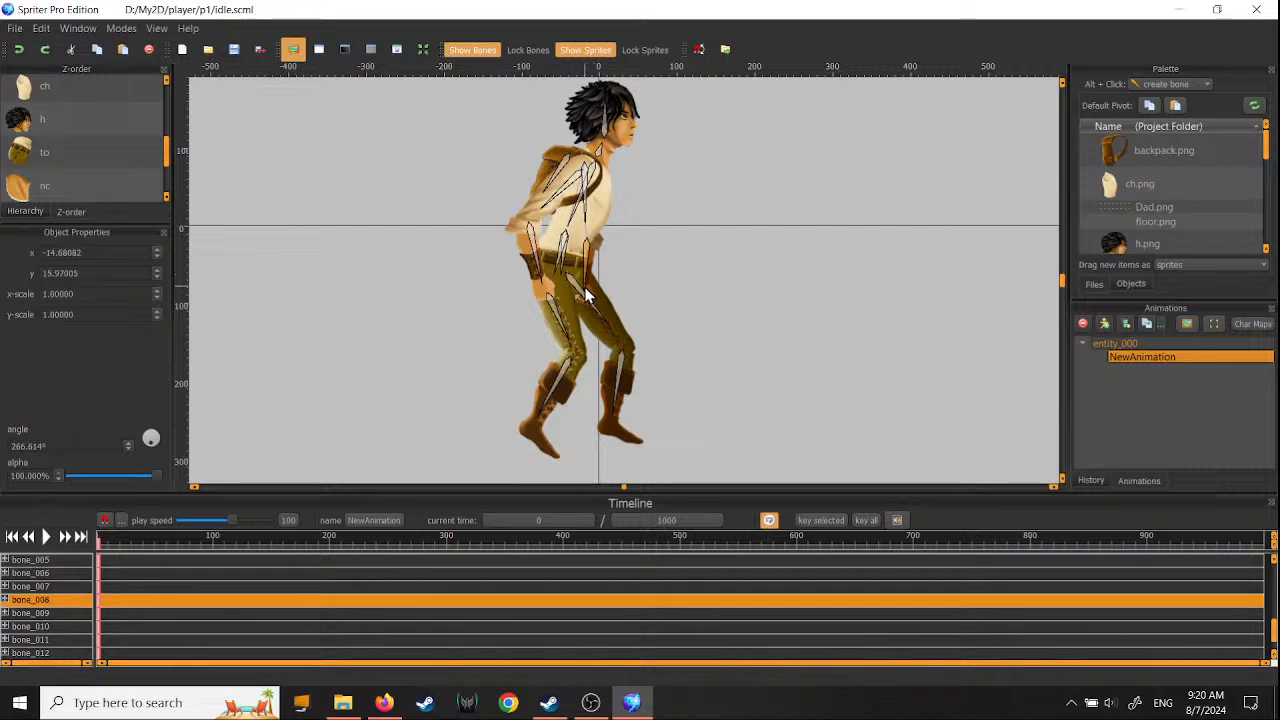
{"action": "left_click_drag", "start_coordinate": [588, 296], "coordinate": [612, 283]}
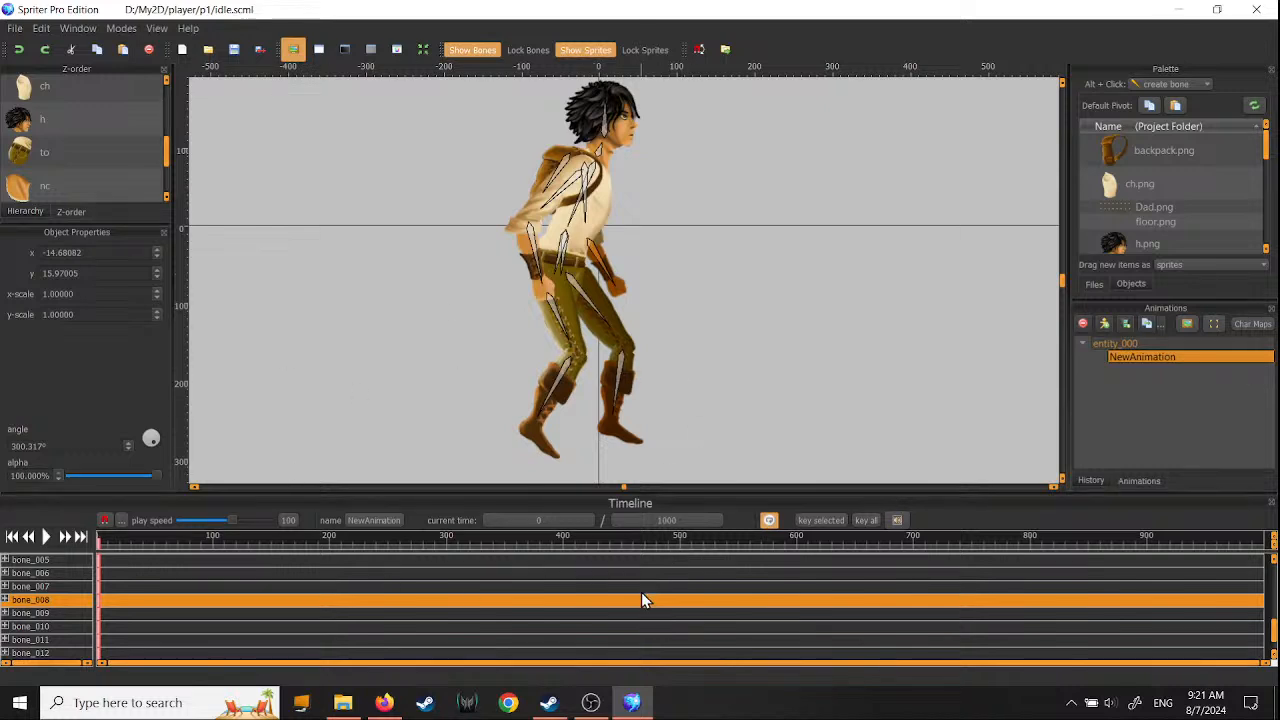
- At time 500, straighten both legs by rotating the thighs back, setting the far shin under its knee and the near shin to about 256°
{"action": "left_click", "coordinate": [680, 544]}
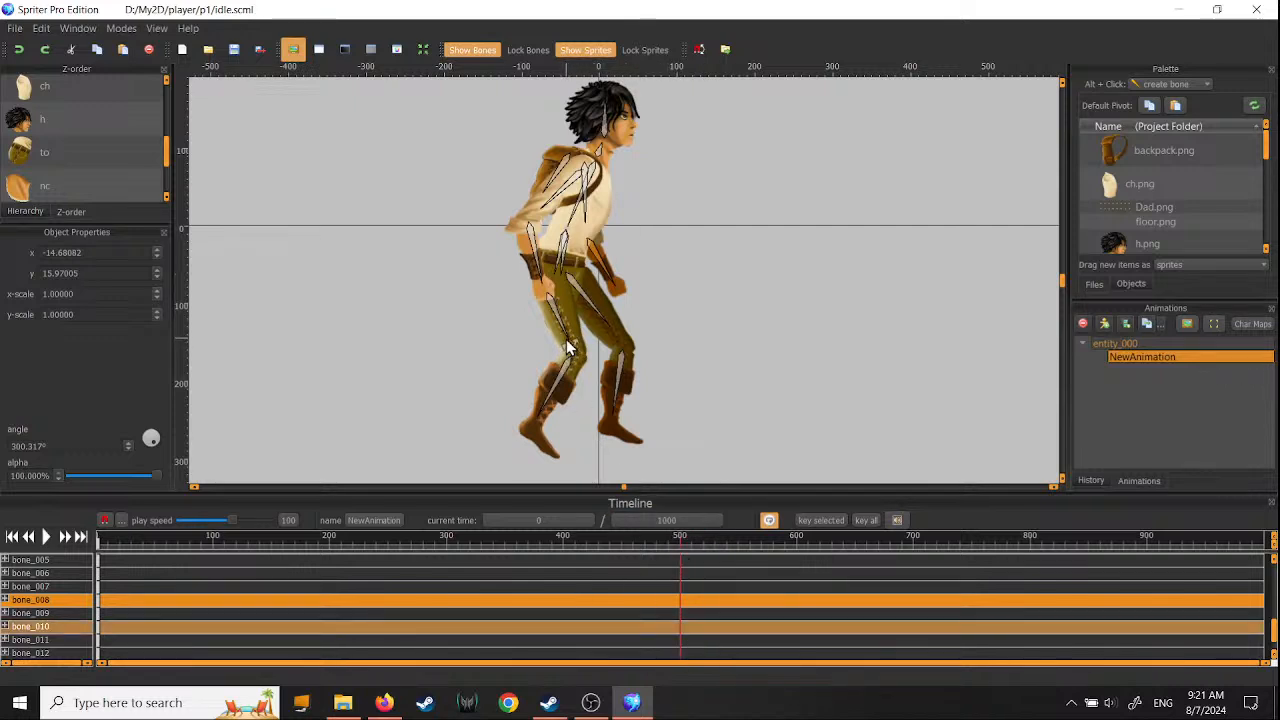
{"action": "left_click_drag", "start_coordinate": [566, 352], "coordinate": [521, 404]}
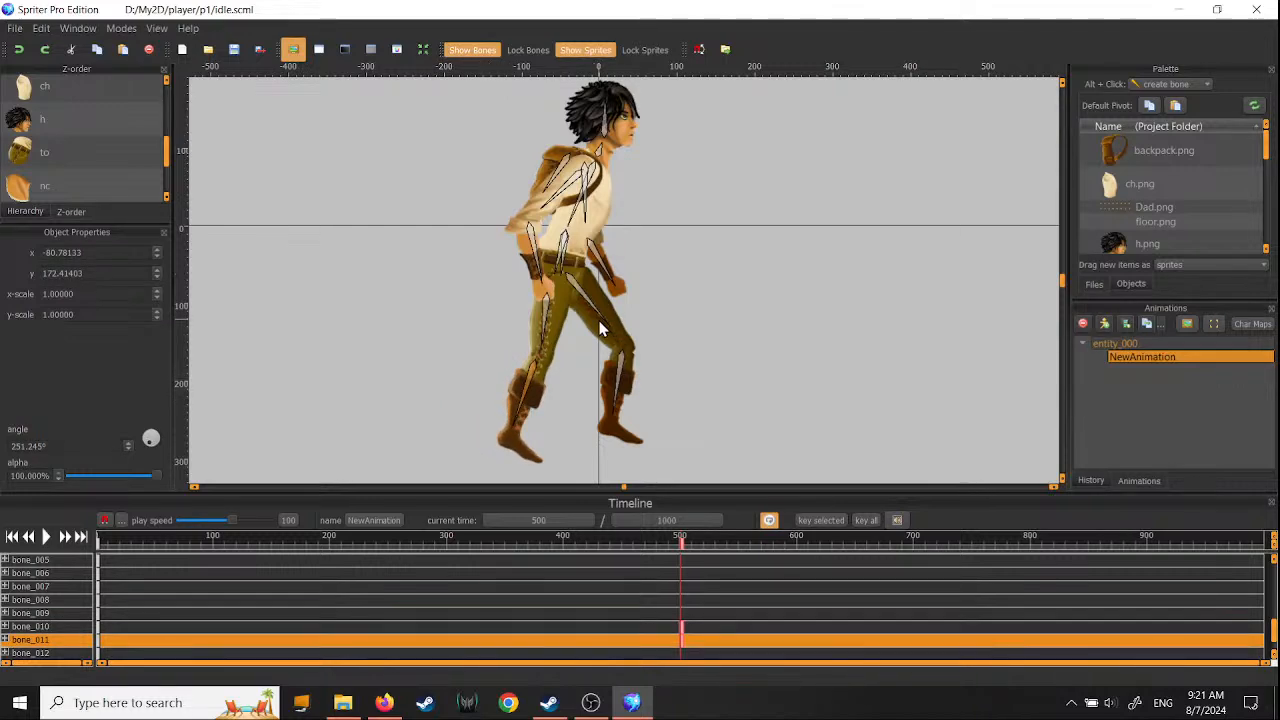
{"action": "left_click_drag", "start_coordinate": [600, 328], "coordinate": [578, 330]}
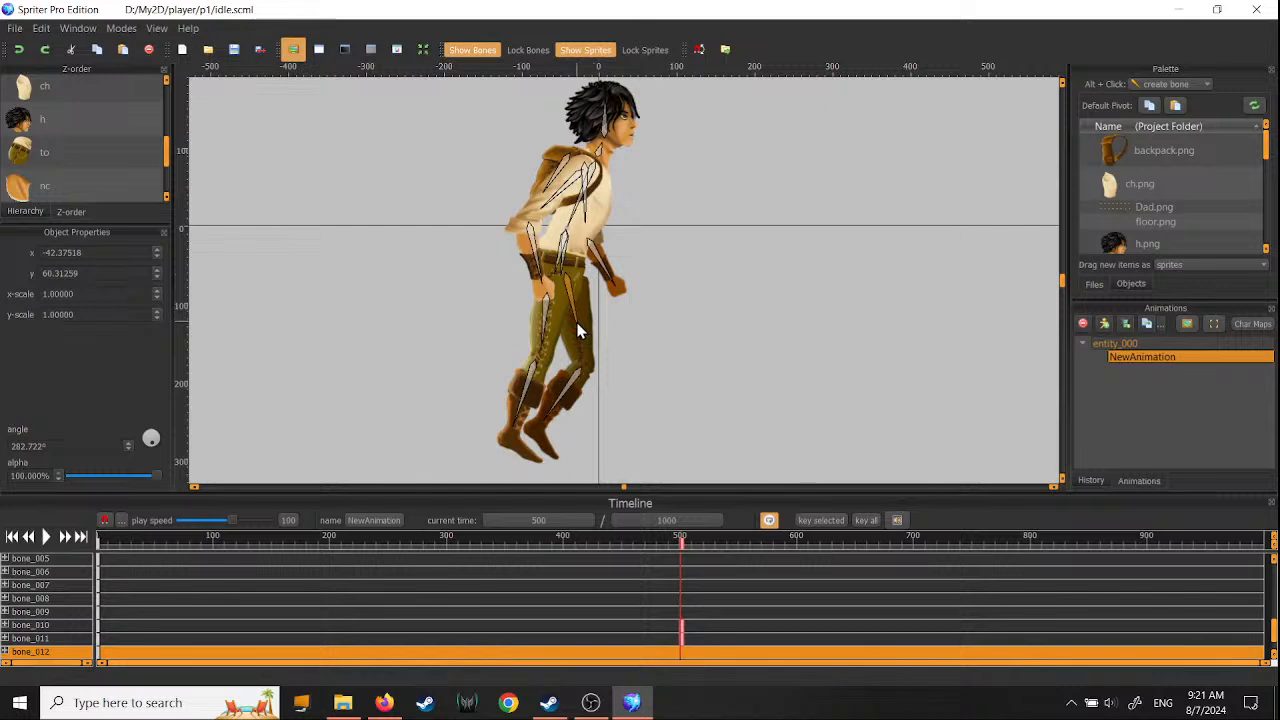
{"action": "left_click_drag", "start_coordinate": [560, 425], "coordinate": [585, 432]}
{"action": "left_click_drag", "start_coordinate": [577, 338], "coordinate": [567, 342]}
{"action": "left_click", "coordinate": [579, 318]}
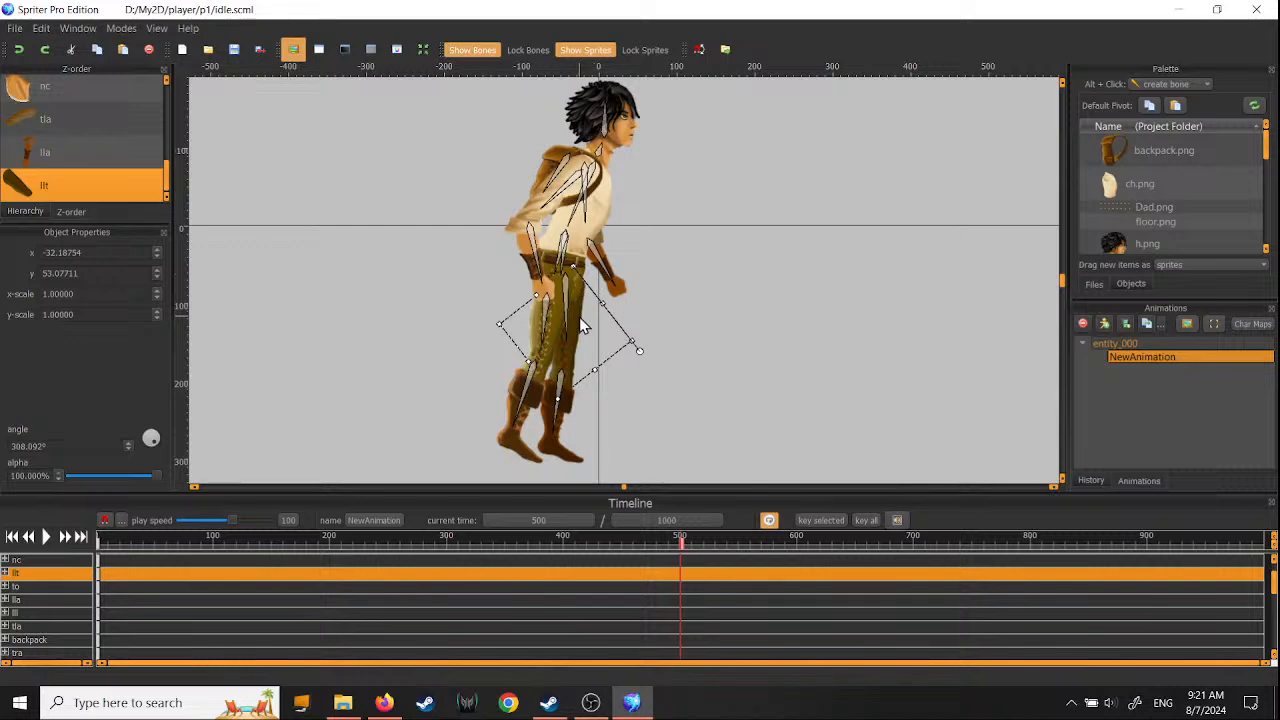
{"action": "left_click", "coordinate": [516, 425]}
{"action": "left_click_drag", "start_coordinate": [516, 425], "coordinate": [524, 452]}
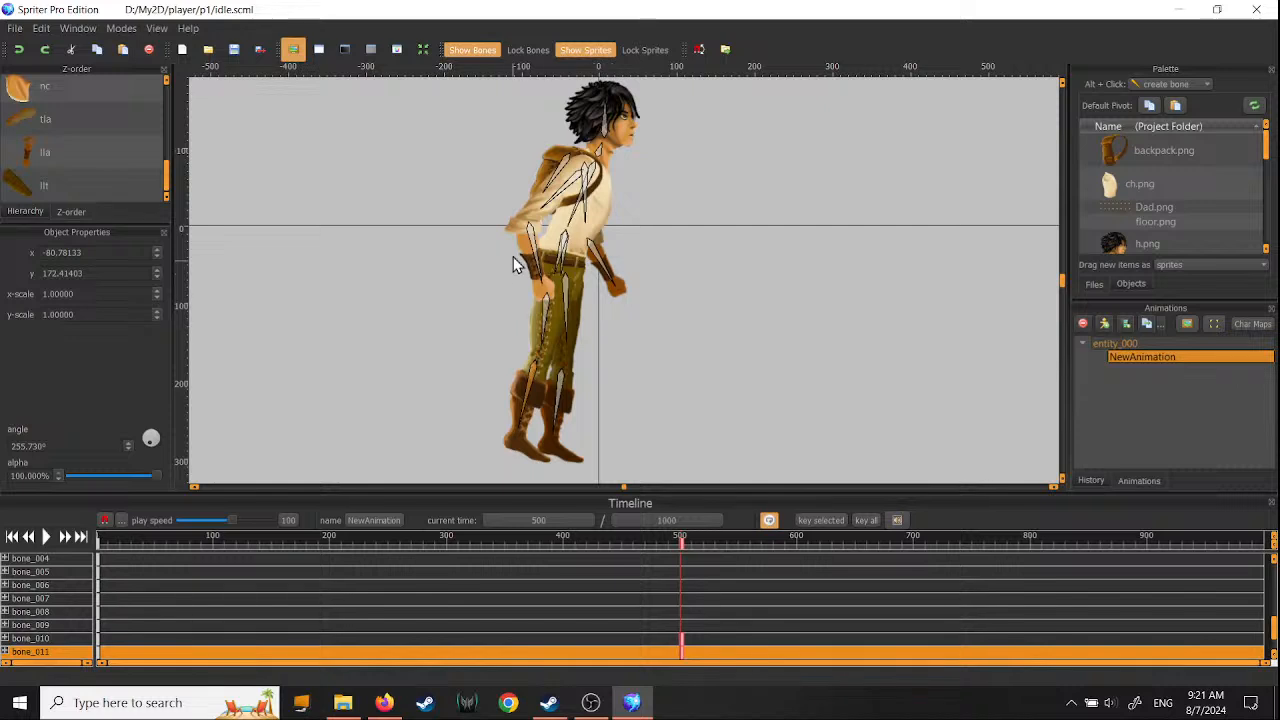
- Swing both forearms back at time 500, with the near upper arm at about 232° and the near forearm at about 243°
{"action": "left_click_drag", "start_coordinate": [540, 287], "coordinate": [504, 280]}
{"action": "left_click_drag", "start_coordinate": [612, 282], "coordinate": [581, 288]}
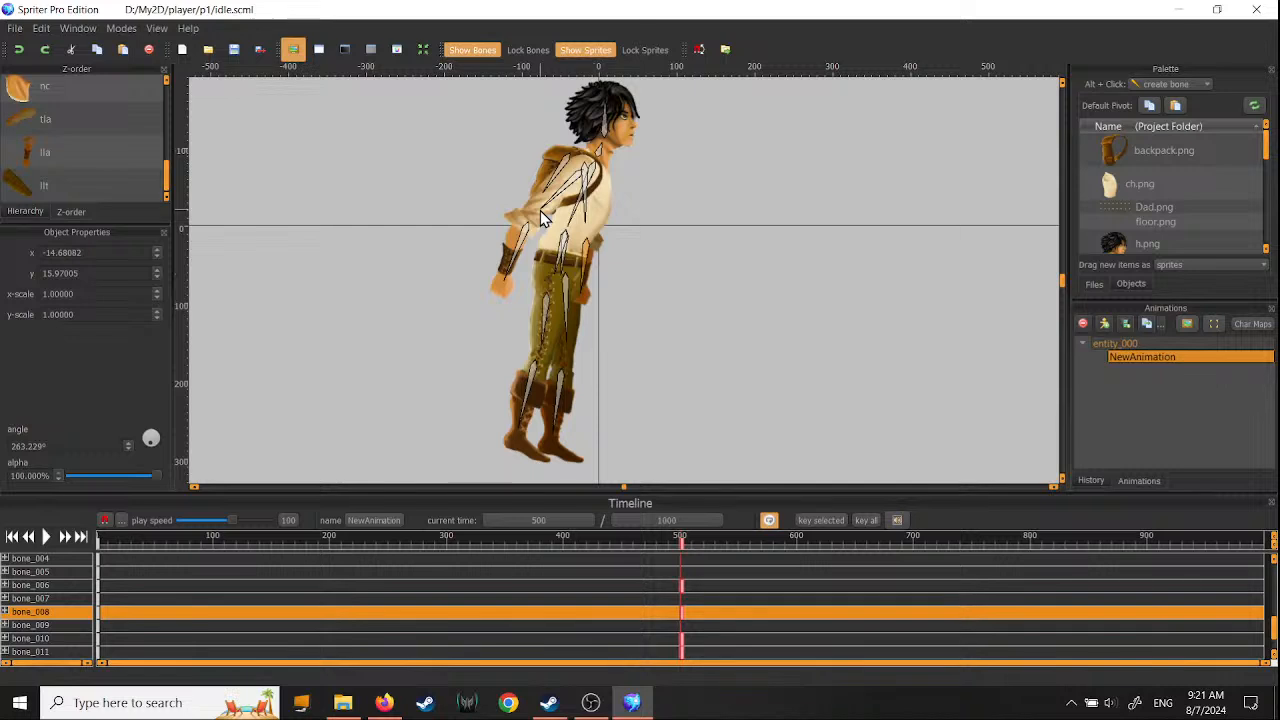
{"action": "left_click_drag", "start_coordinate": [543, 222], "coordinate": [550, 212]}
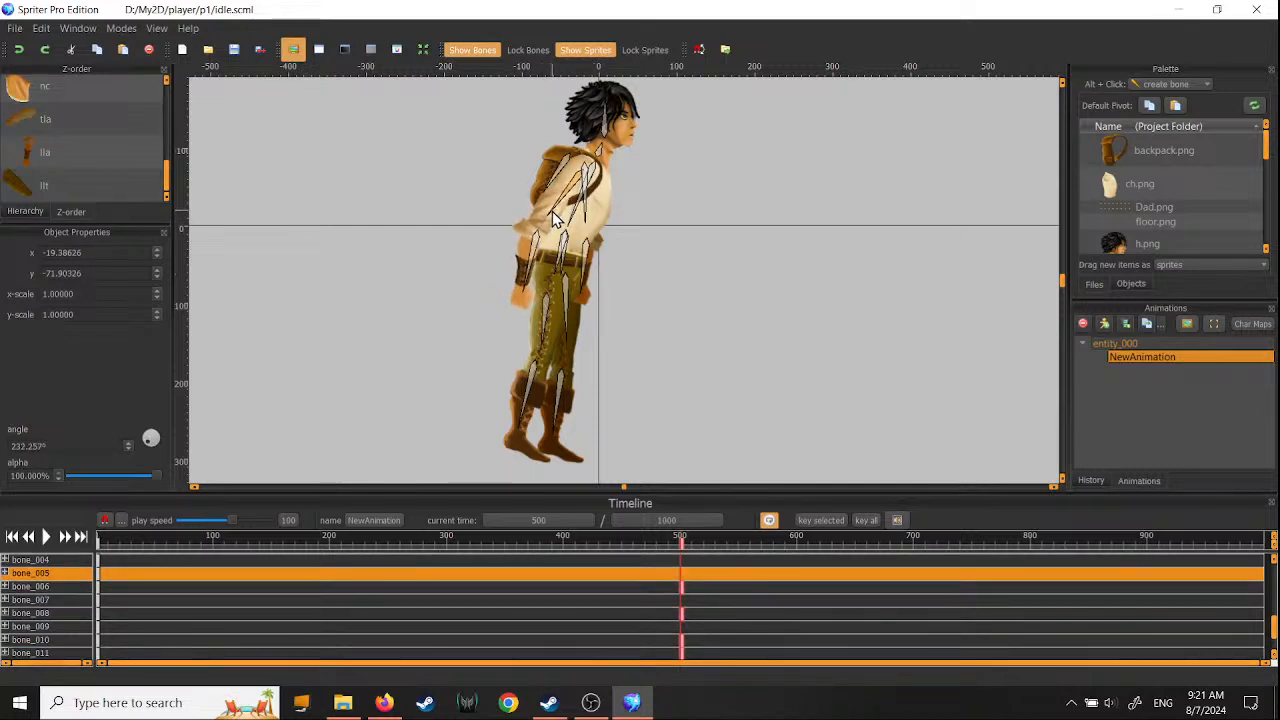
{"action": "left_click_drag", "start_coordinate": [521, 287], "coordinate": [511, 283]}
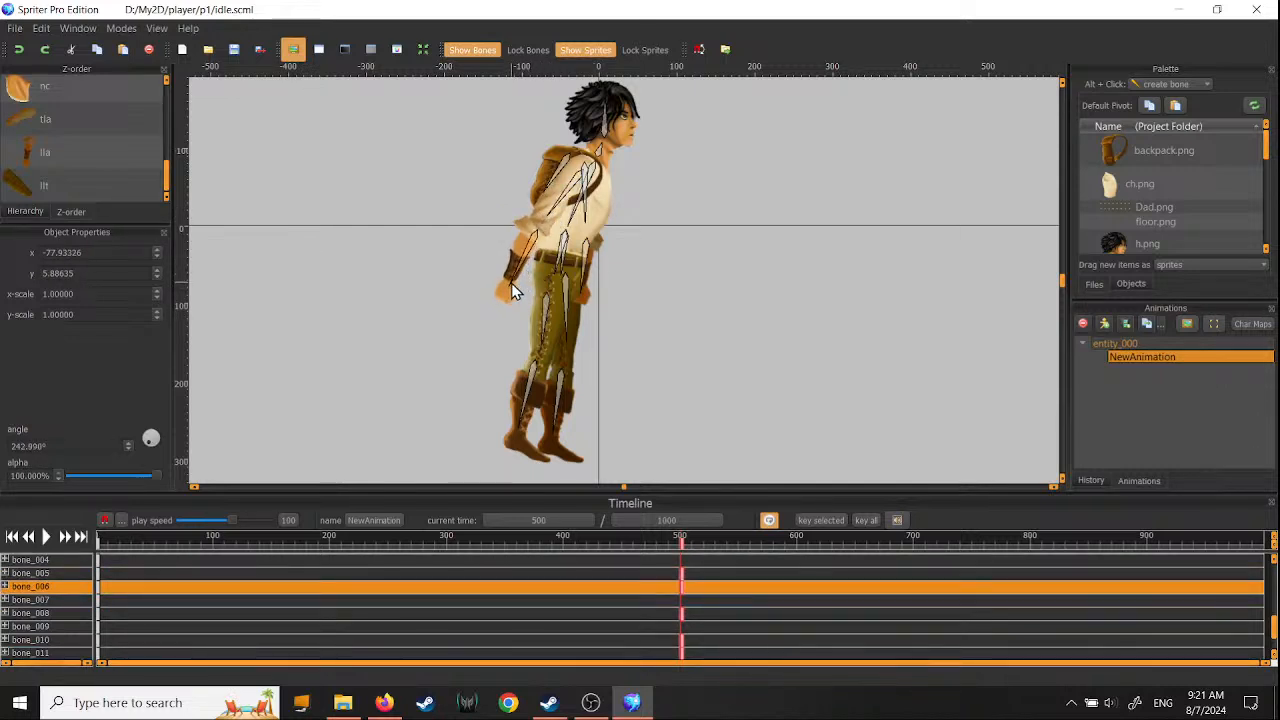
- Rotate the far forearm bone to about 262° and the far upper arm bone to about 264°
{"action": "left_click", "coordinate": [581, 291]}
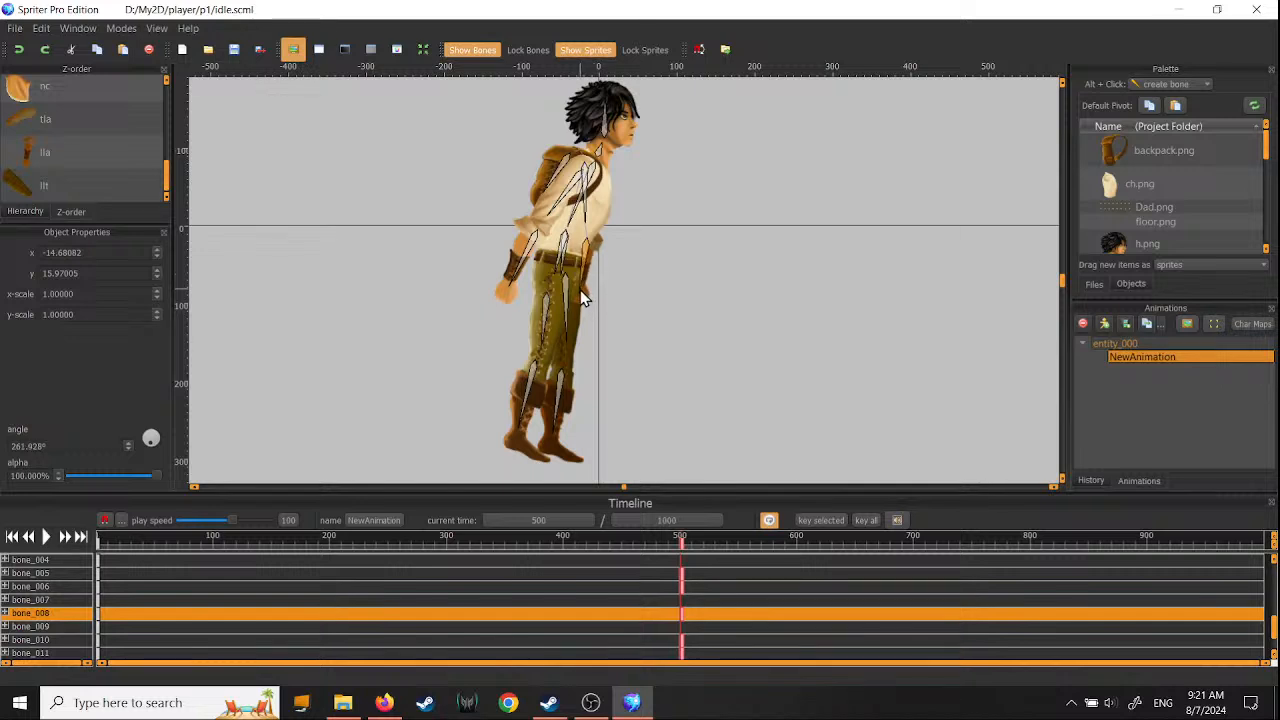
{"action": "left_click", "coordinate": [585, 224]}
{"action": "left_click_drag", "start_coordinate": [585, 222], "coordinate": [581, 232]}
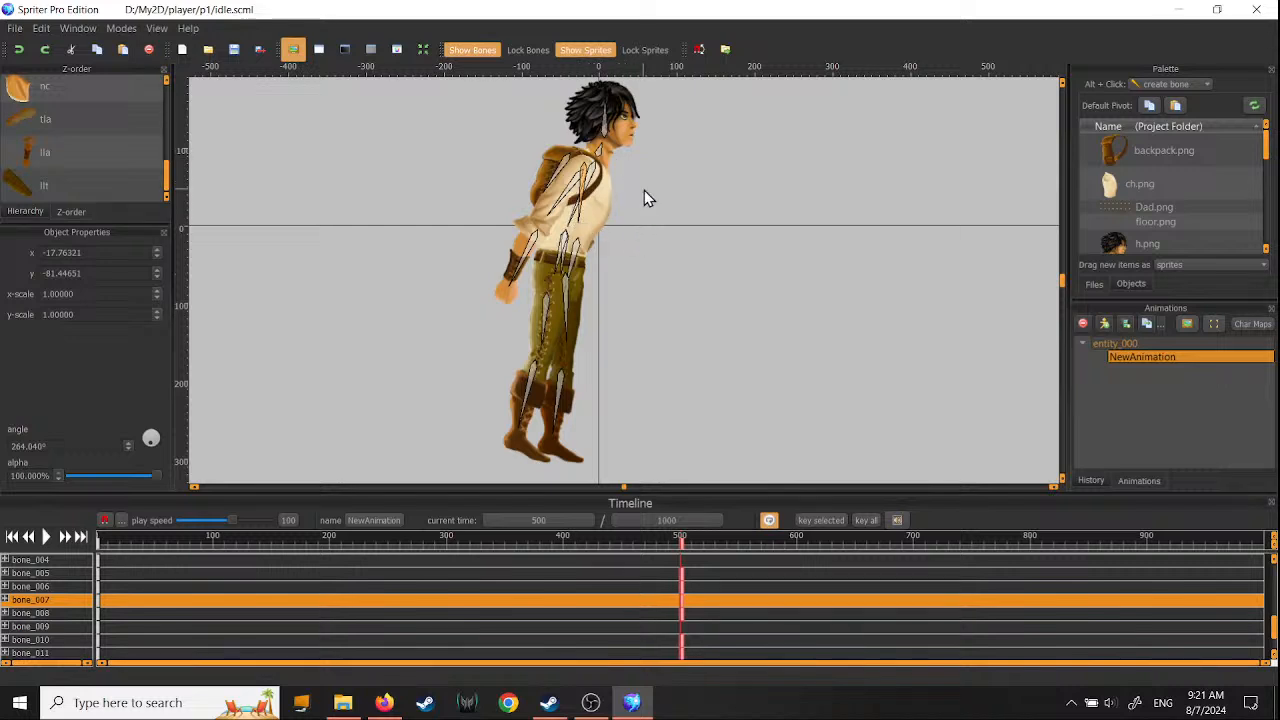
- Nudge the chest sprite to about x -32, y -147 and the hip sprite to about x -112
{"action": "middle_click_drag", "start_coordinate": [644, 190], "coordinate": [591, 241]}
{"action": "left_click", "coordinate": [579, 246]}
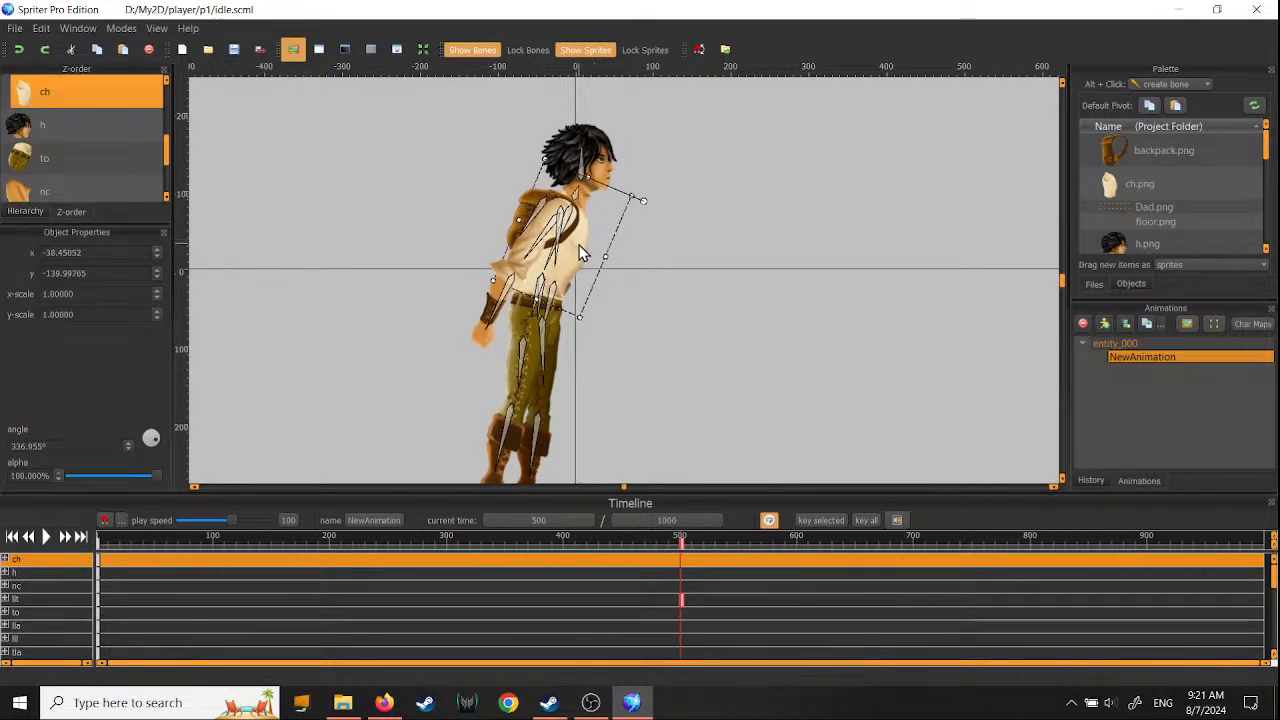
{"action": "left_click_drag", "start_coordinate": [581, 240], "coordinate": [584, 238]}
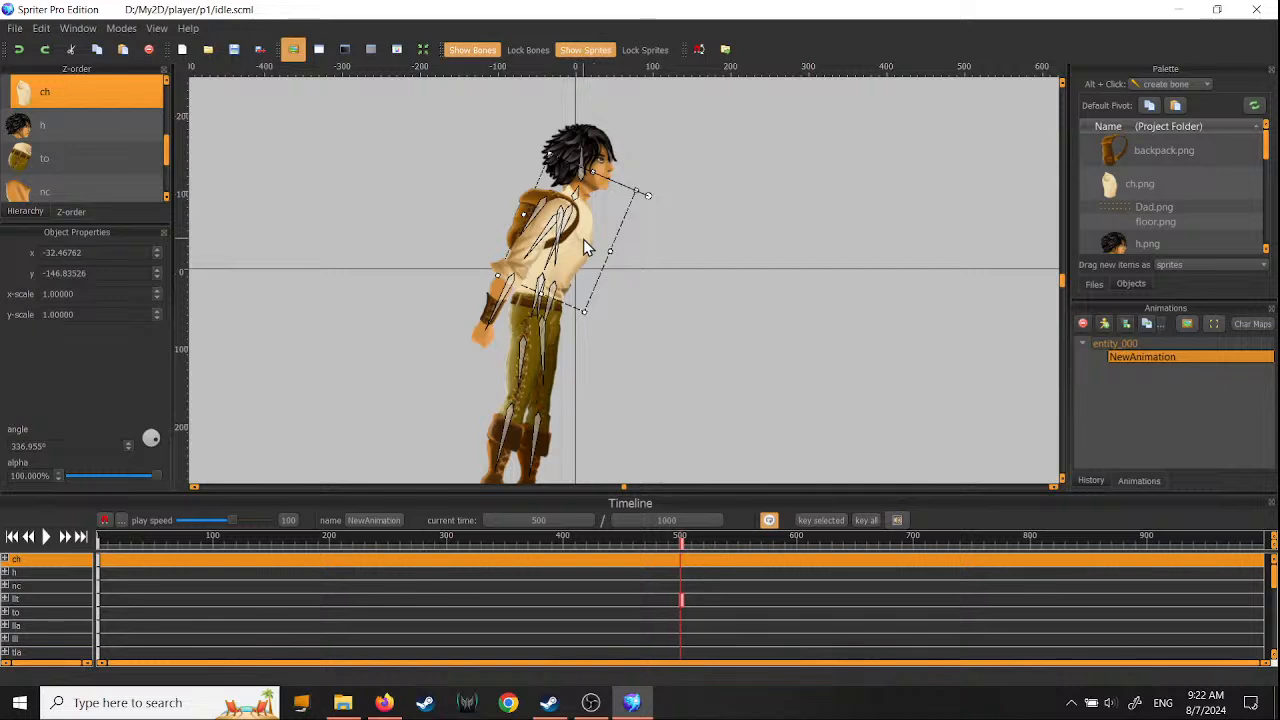
{"action": "left_click", "coordinate": [563, 290]}
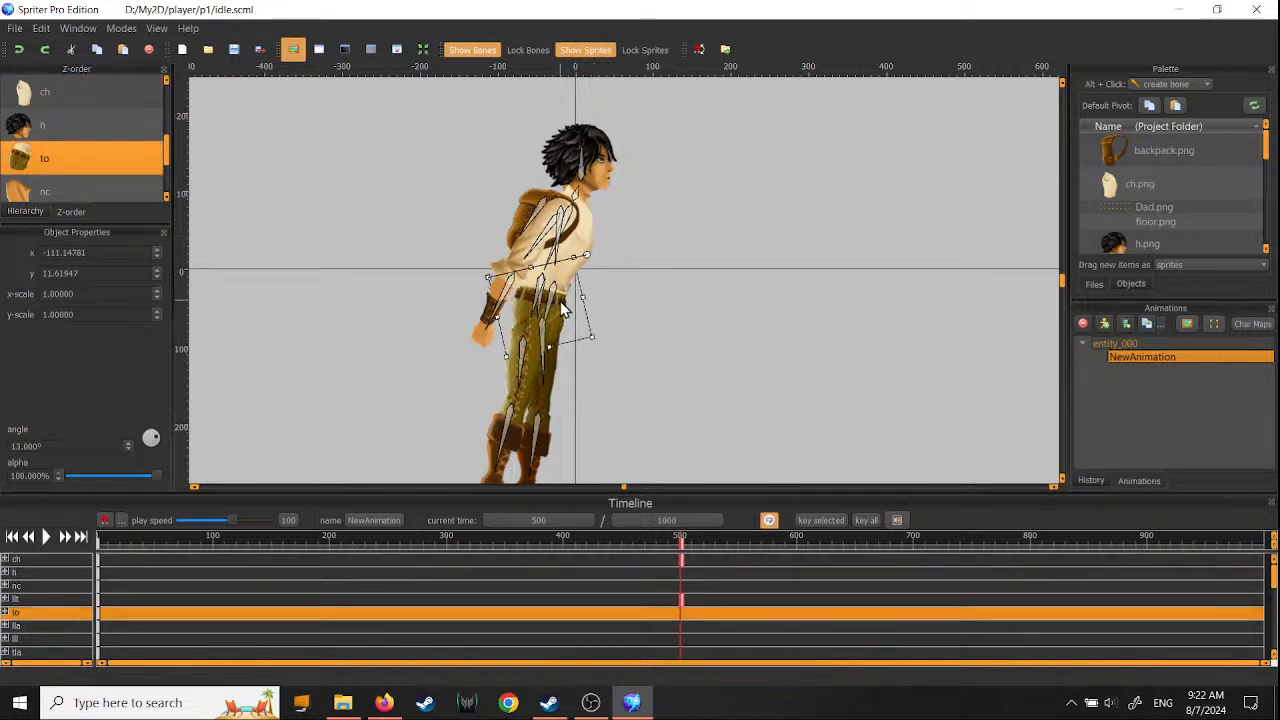
{"action": "left_click", "coordinate": [603, 170], "text": "ctrl"}
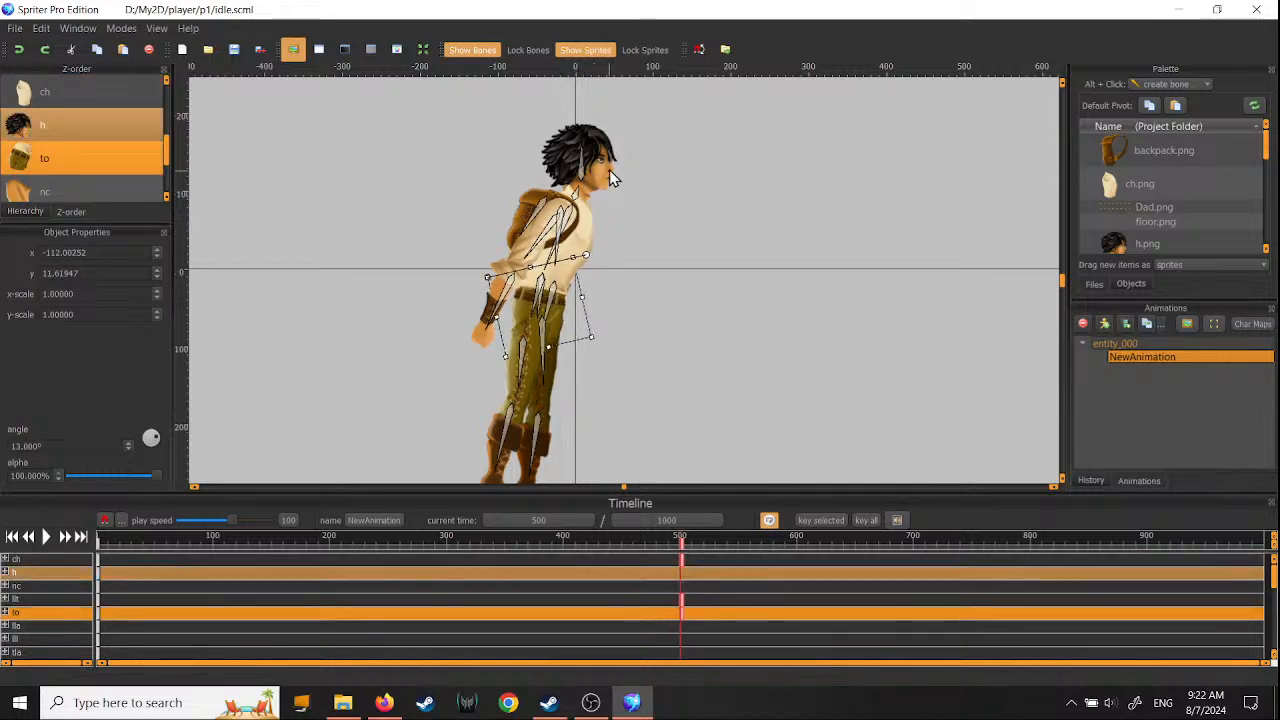
- Rotate the head bone to about 93°, the far upper arm bone to about 267° and the torso bone to about 252°
{"action": "left_click_drag", "start_coordinate": [583, 154], "coordinate": [580, 147]}
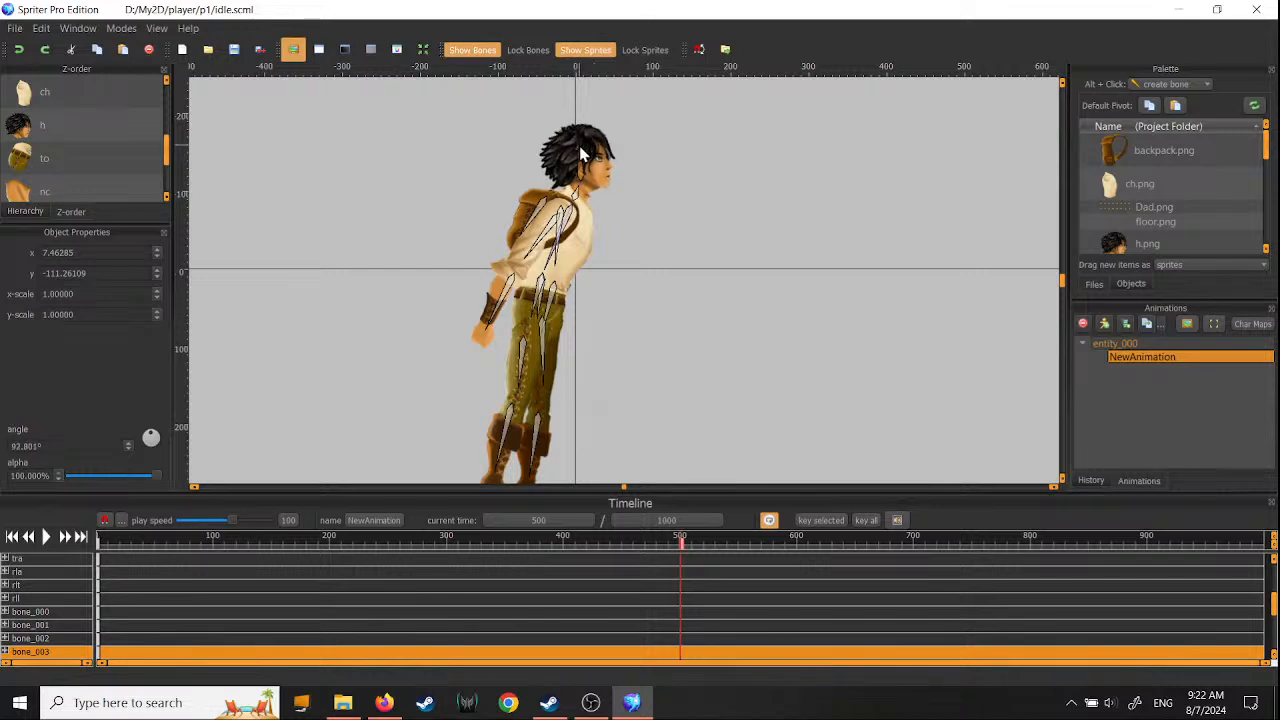
{"action": "left_click", "coordinate": [557, 272]}
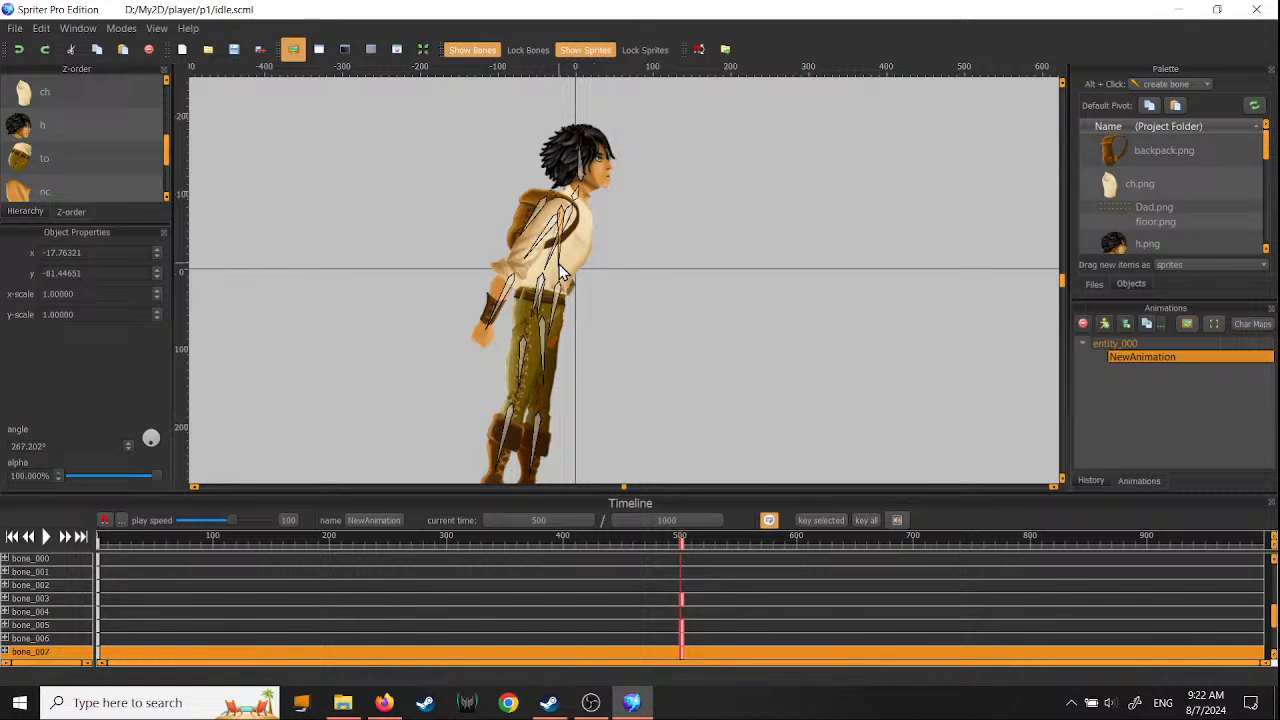
{"action": "left_click_drag", "start_coordinate": [543, 267], "coordinate": [553, 276]}
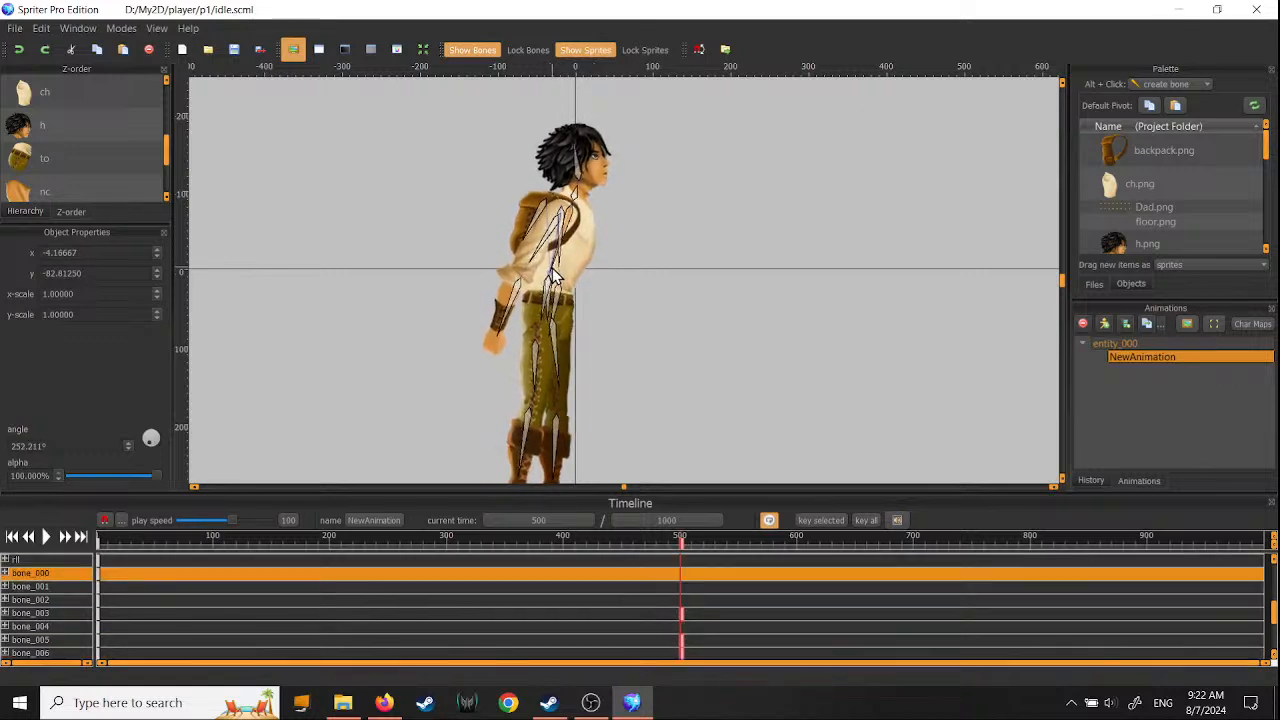
- Rotate the near thigh bone to about 262° and the far thigh bone to about 271°
{"action": "left_click", "coordinate": [530, 391]}
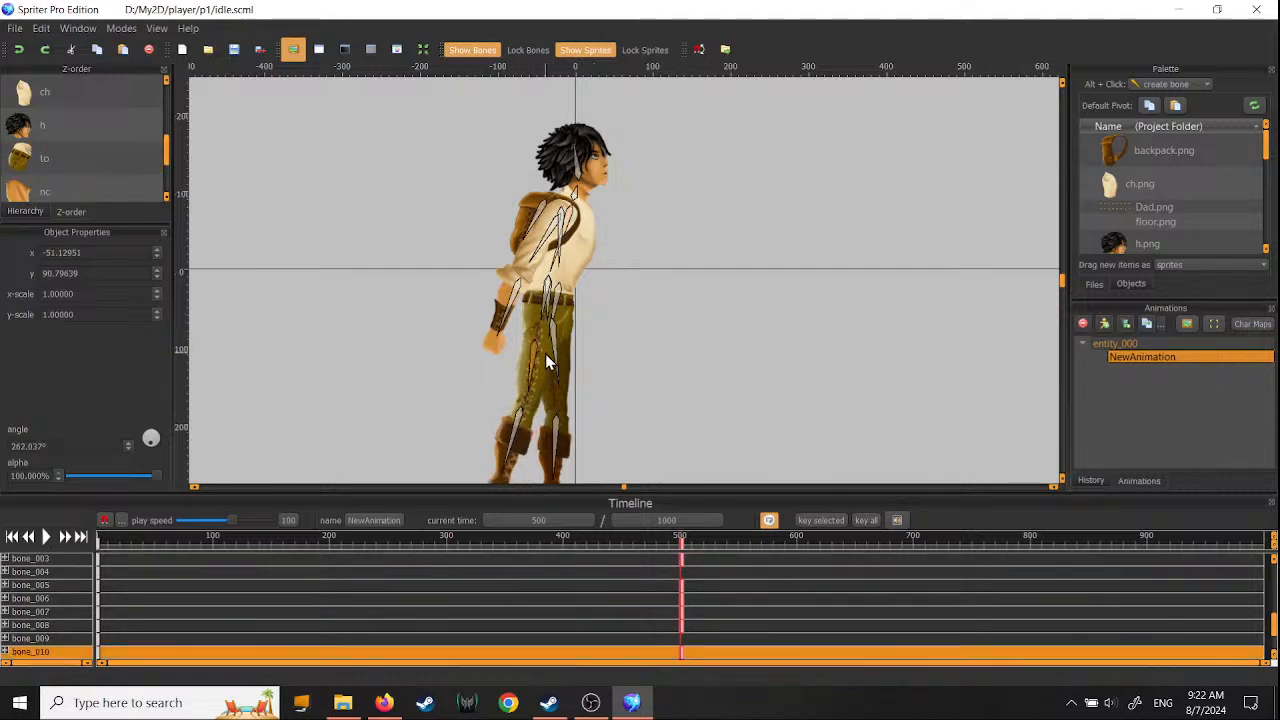
{"action": "left_click", "coordinate": [542, 351]}
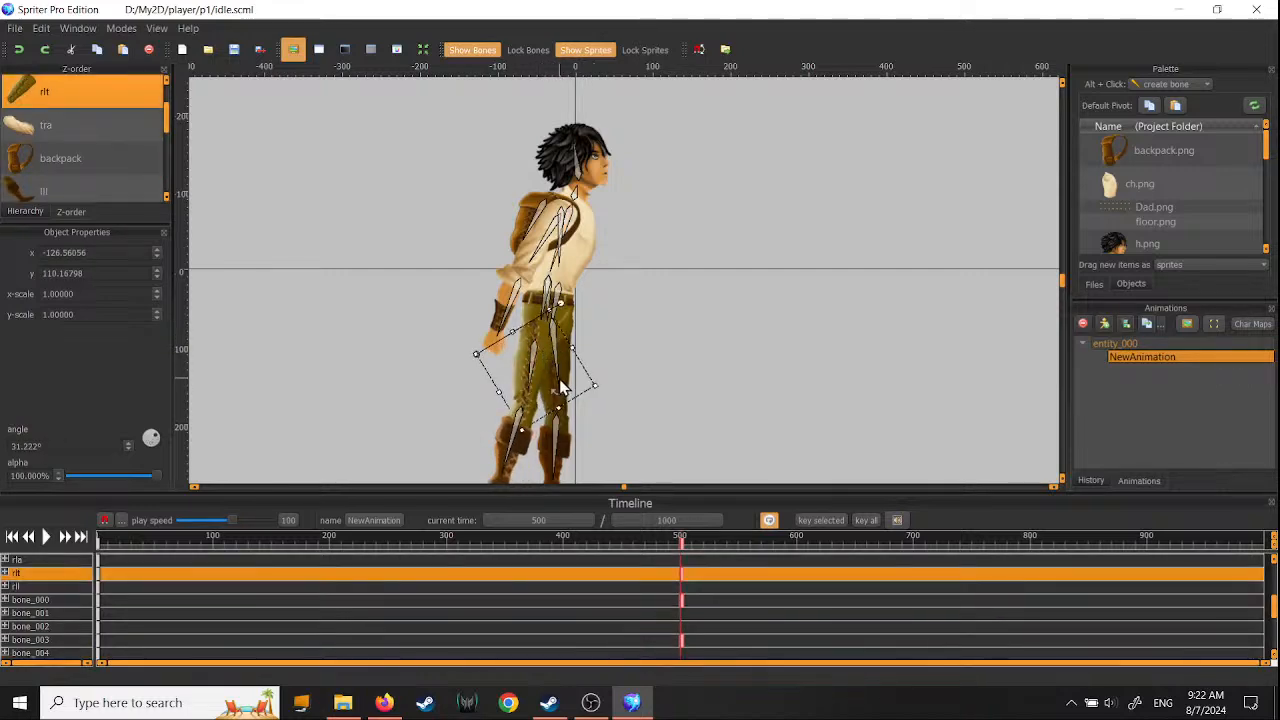
{"action": "left_click", "coordinate": [555, 381]}
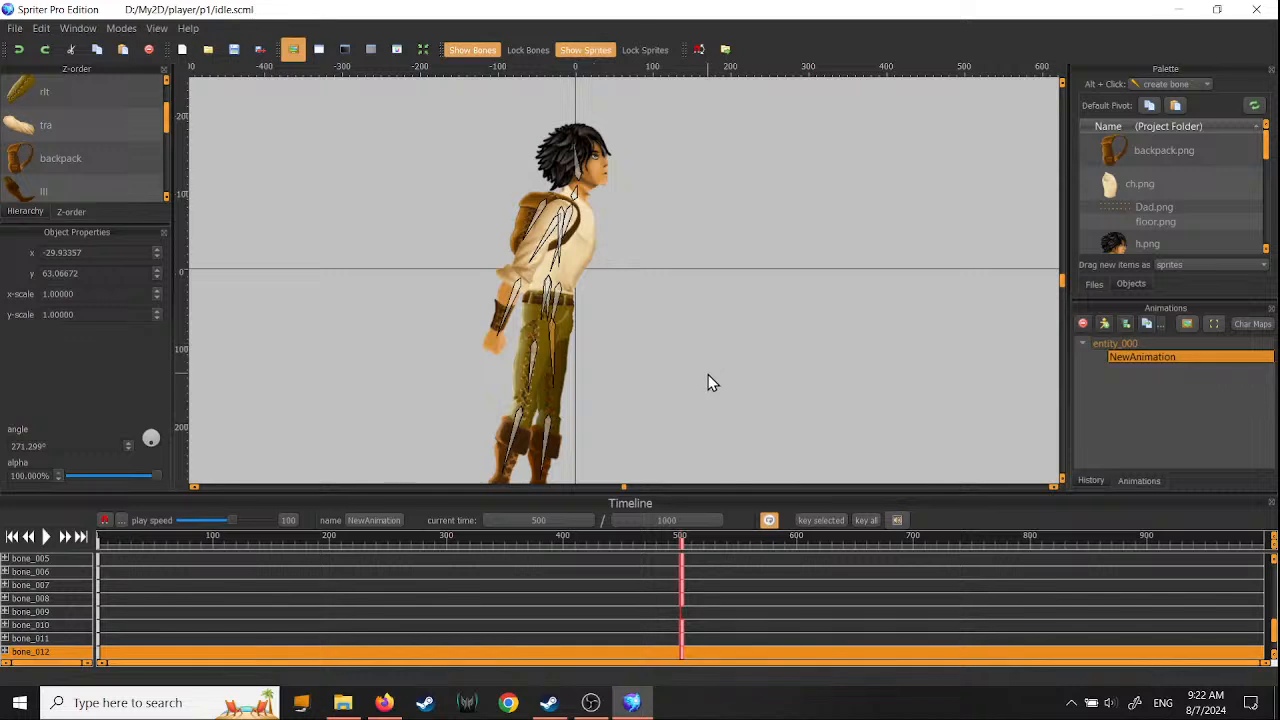
- Refine the far leg by rotating its thigh bone to about 266° and its shin bone to about 262°
{"action": "middle_click_drag", "start_coordinate": [708, 374], "coordinate": [700, 303]}
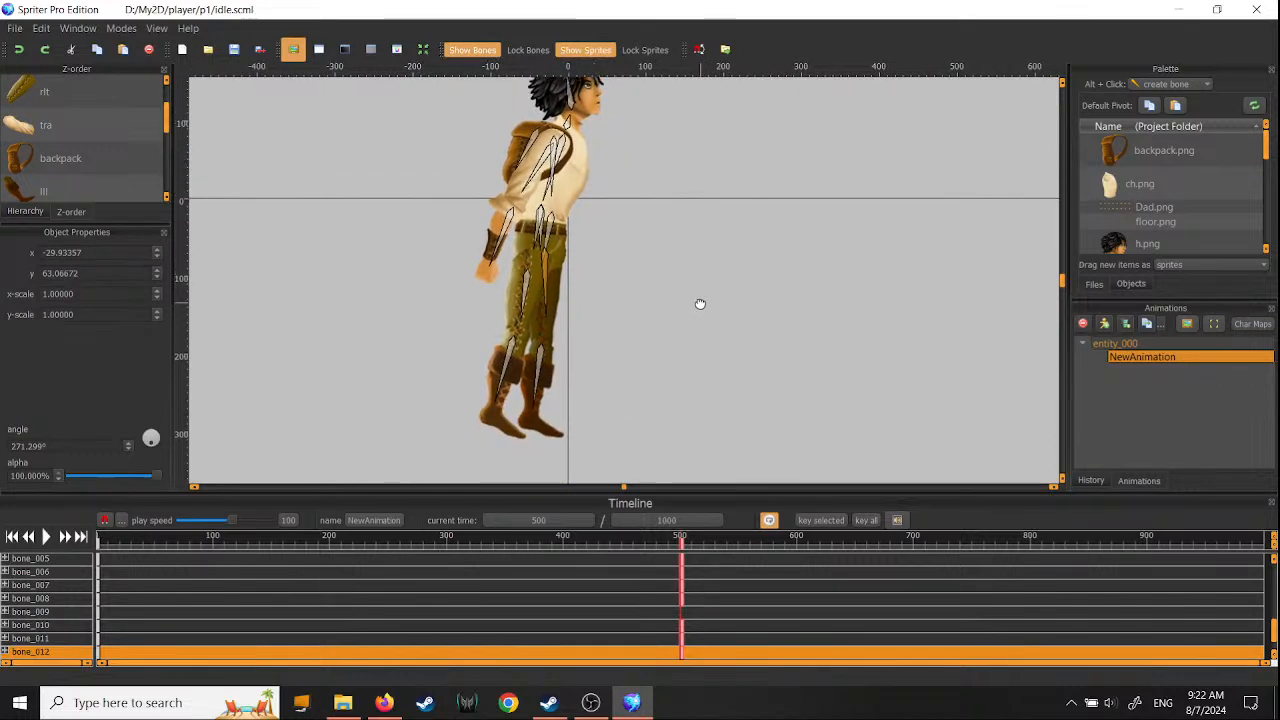
{"action": "left_click", "coordinate": [540, 404]}
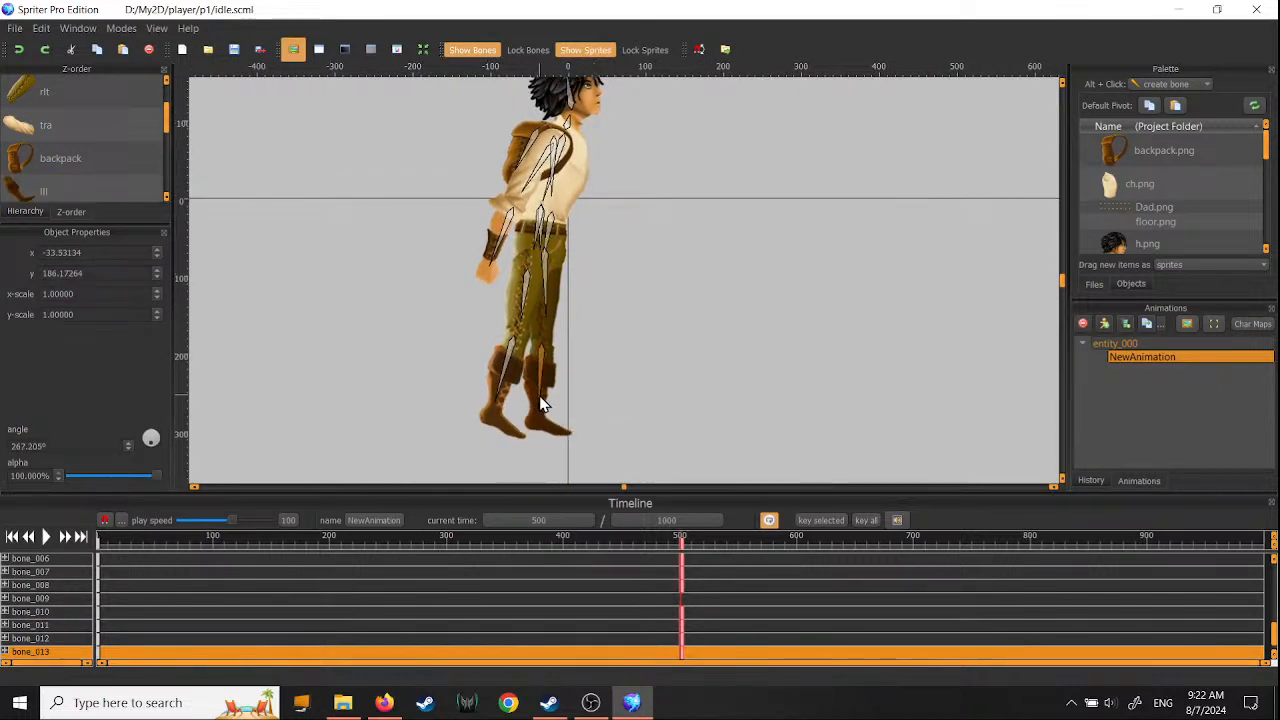
{"action": "left_click_drag", "start_coordinate": [540, 397], "coordinate": [542, 395]}
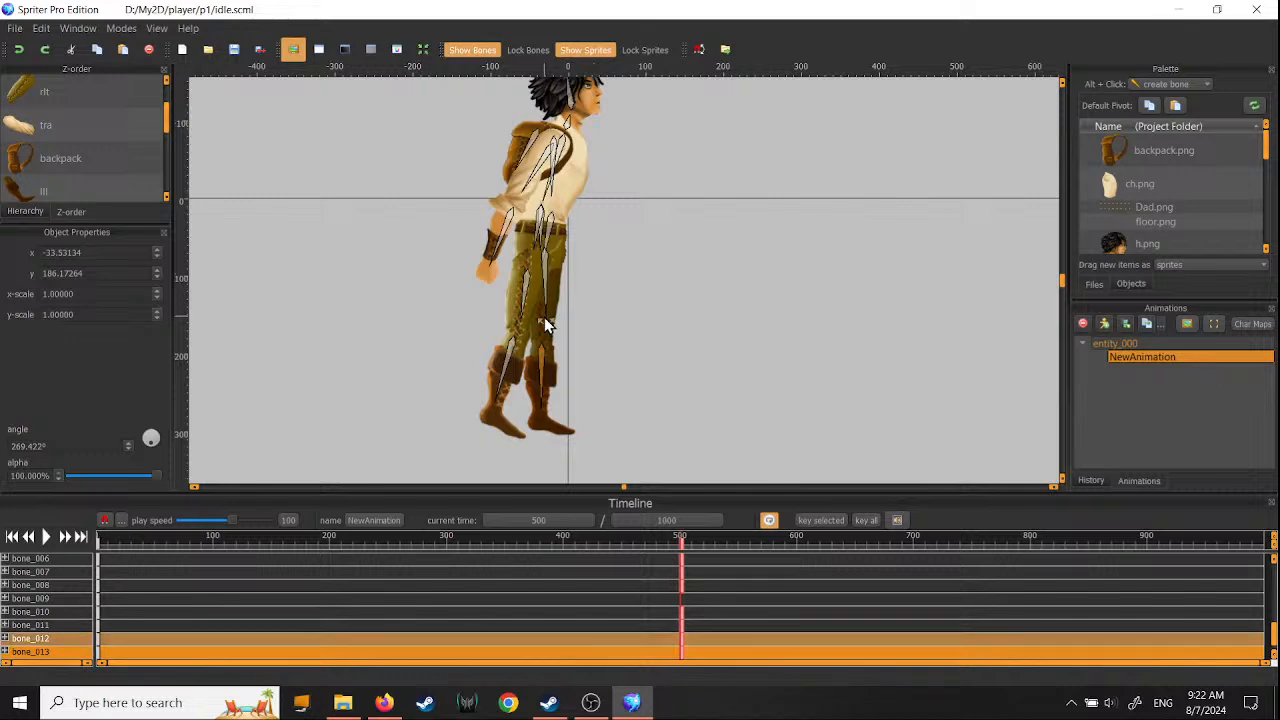
{"action": "left_click_drag", "start_coordinate": [544, 317], "coordinate": [540, 315]}
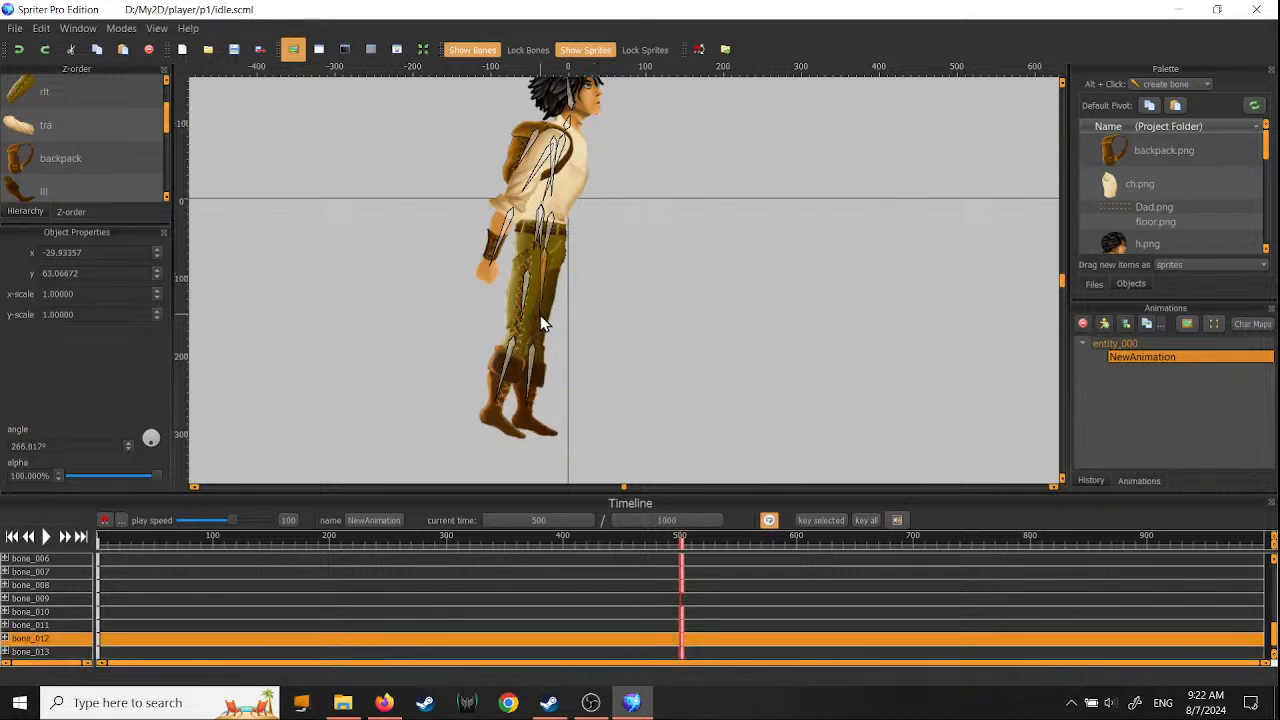
{"action": "left_click", "coordinate": [532, 403]}
{"action": "left_click_drag", "start_coordinate": [531, 405], "coordinate": [528, 410]}
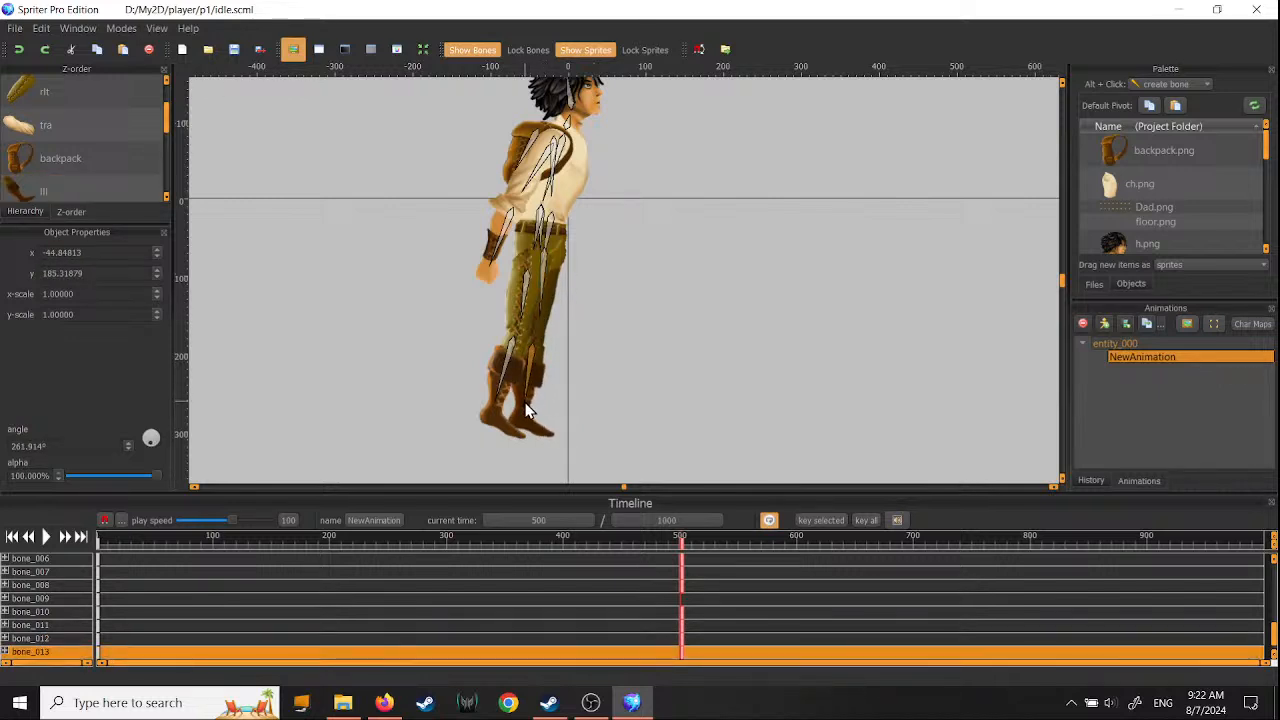
- Fine-tune the forward lean at time 500 by rotating the torso bone to about 251°
{"action": "middle_click_drag", "start_coordinate": [705, 304], "coordinate": [658, 397]}
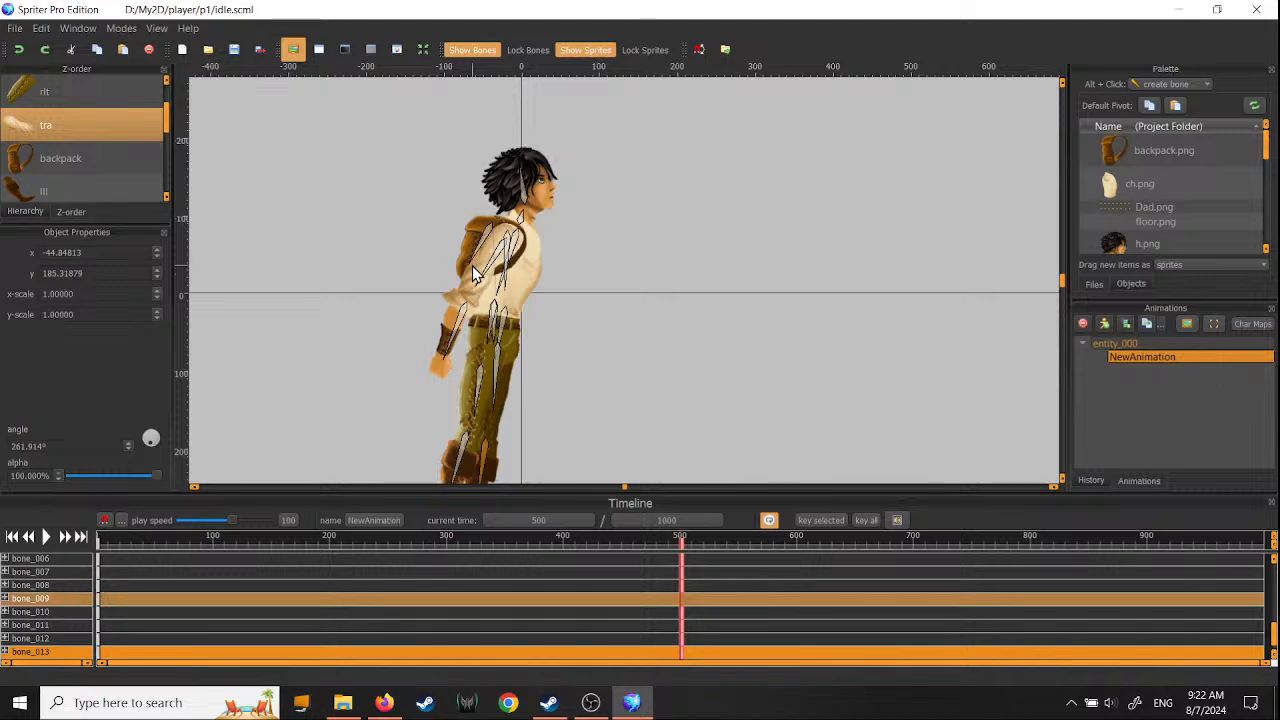
{"action": "middle_click_drag", "start_coordinate": [594, 329], "coordinate": [643, 269]}
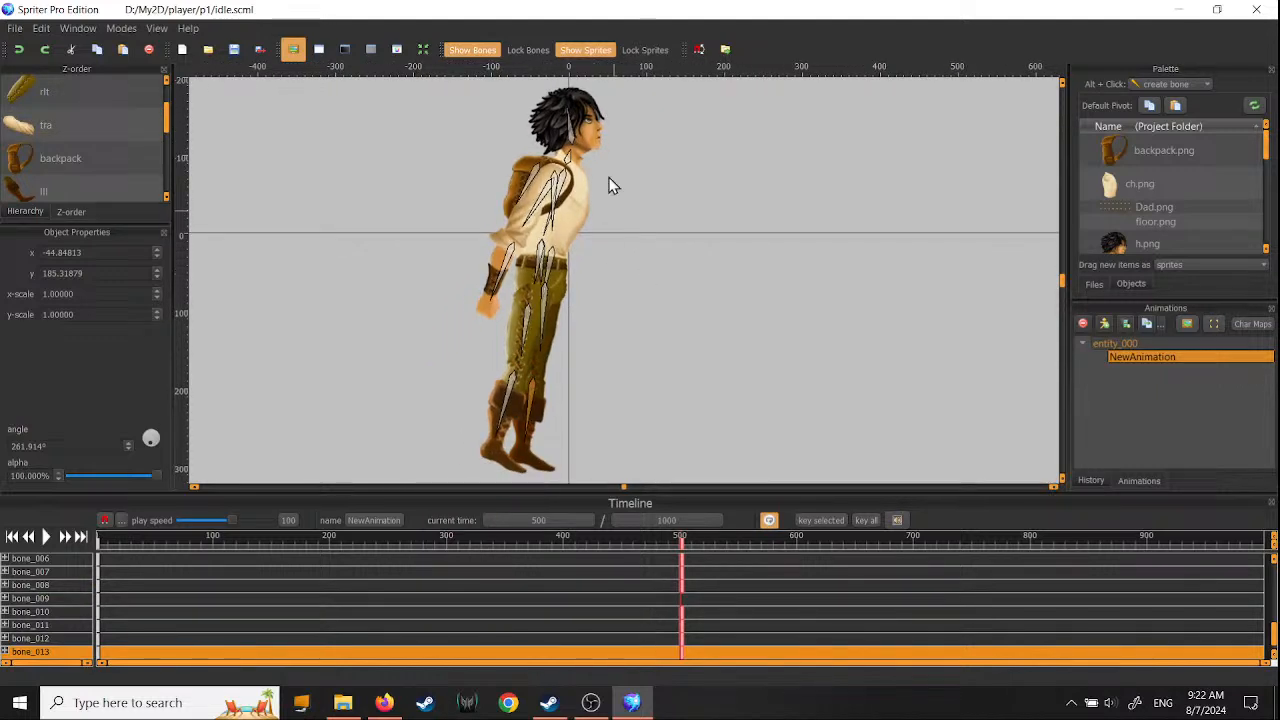
{"action": "left_click", "coordinate": [594, 135]}
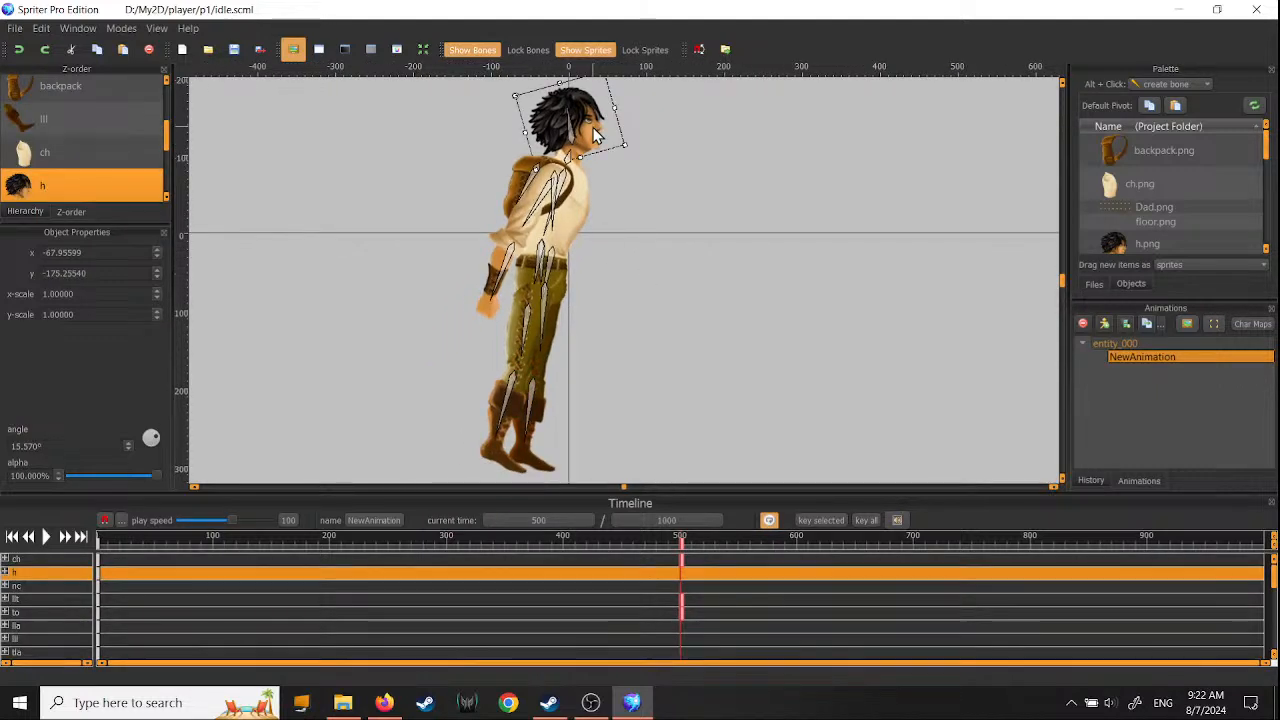
{"action": "left_click", "coordinate": [541, 246]}
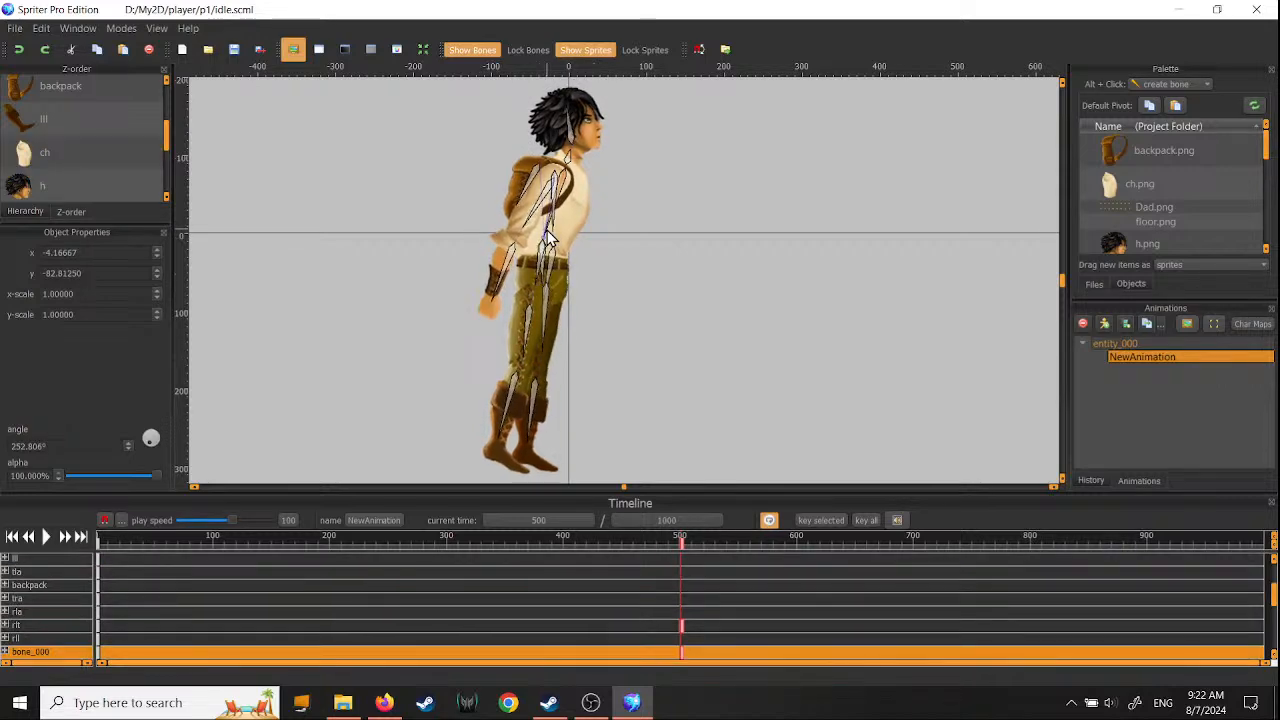
{"action": "left_click_drag", "start_coordinate": [547, 230], "coordinate": [547, 227]}
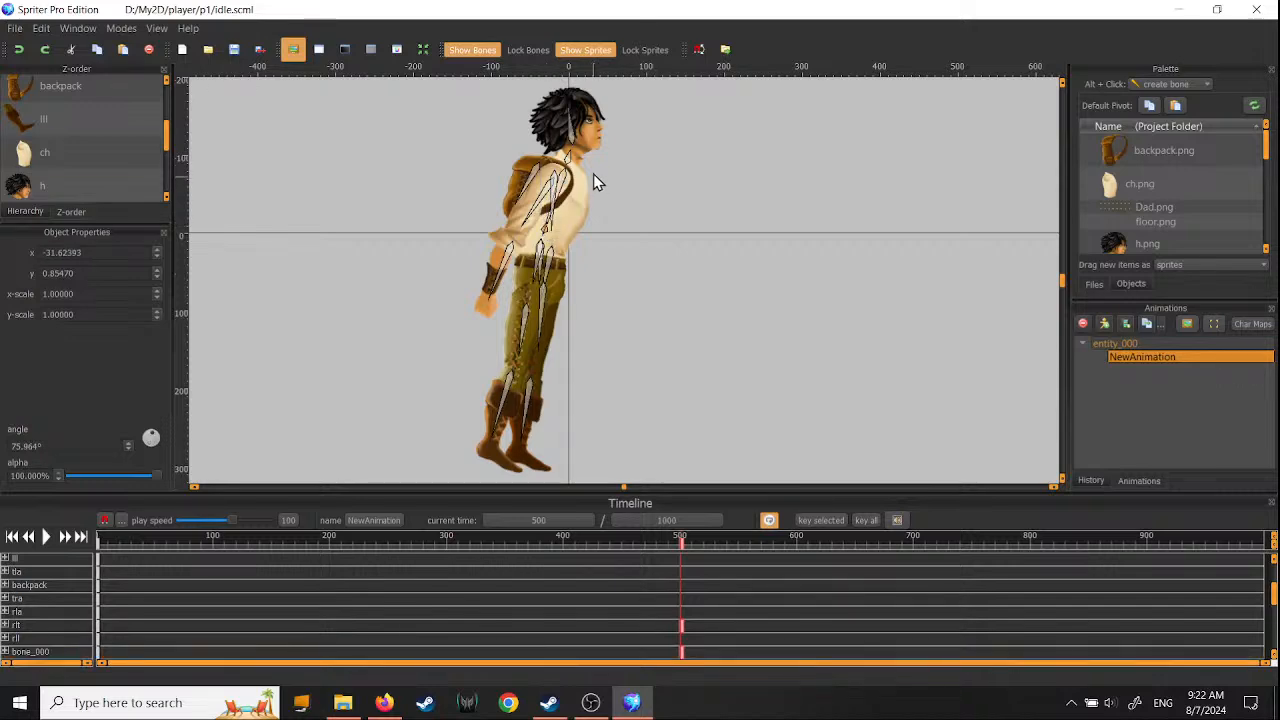
{"action": "left_click", "coordinate": [566, 183]}
{"action": "left_click", "coordinate": [566, 186]}
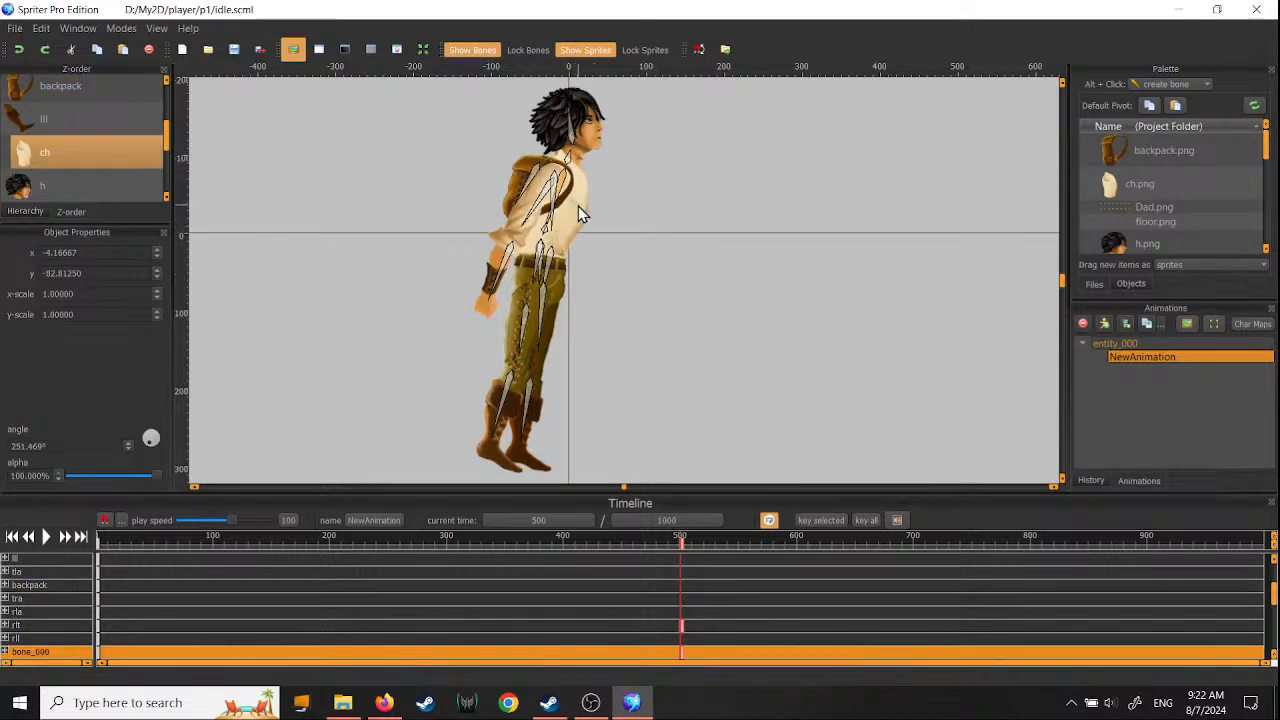
- Raise the whole character at time 500 by moving its root bone to about x 9, y -113, and preview the animation from the start
{"action": "left_click_drag", "start_coordinate": [565, 182], "coordinate": [575, 161]}
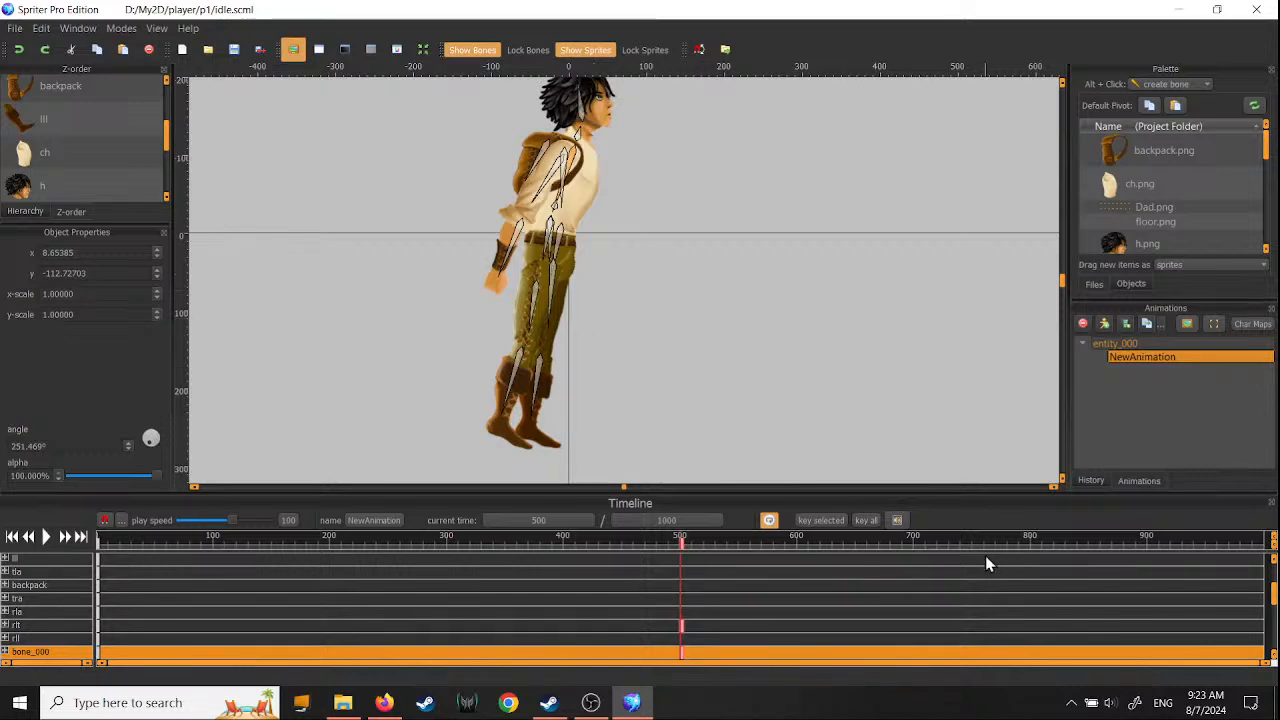
{"action": "left_click_drag", "start_coordinate": [991, 543], "coordinate": [1273, 540]}
{"action": "left_click", "coordinate": [12, 537]}
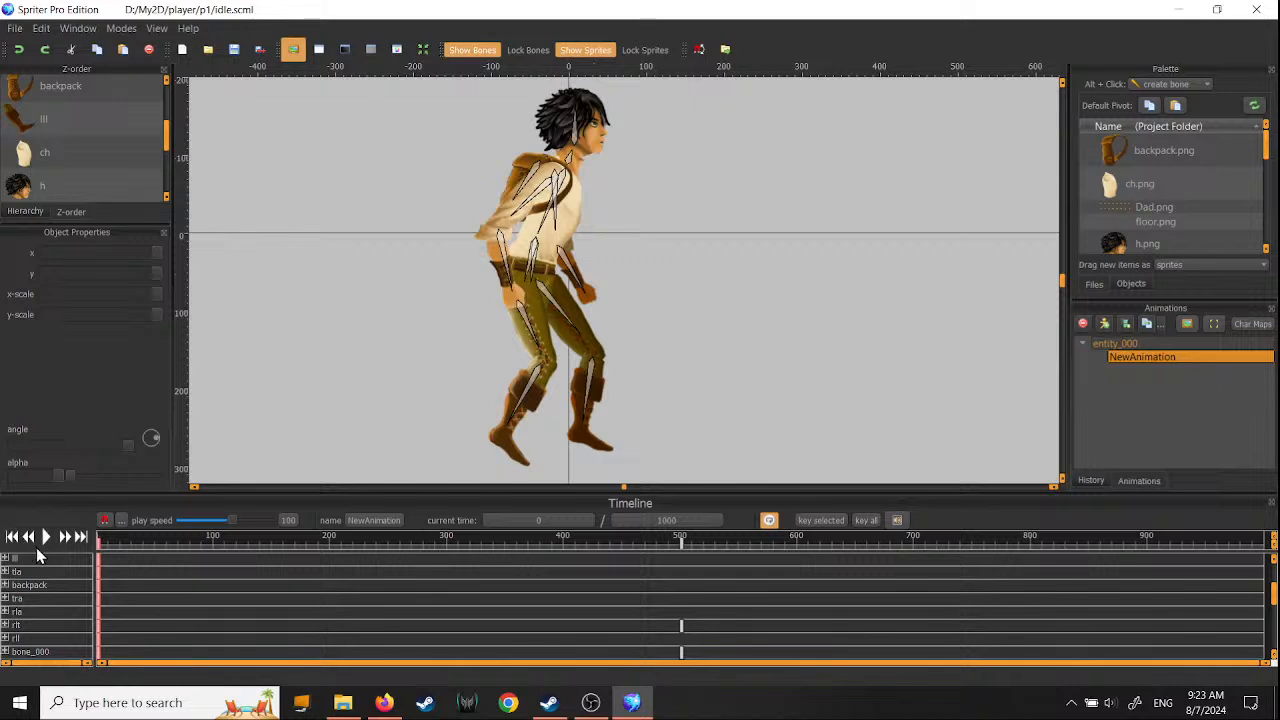
{"action": "left_click", "coordinate": [45, 537]}
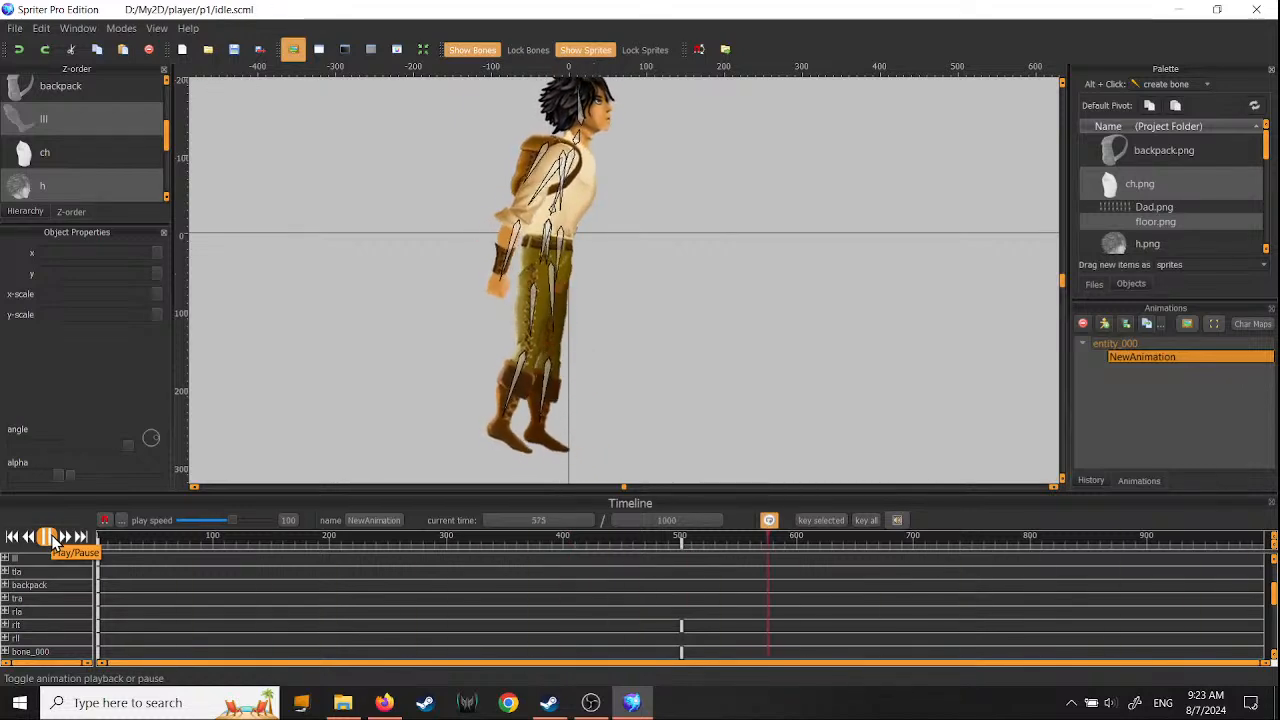
{"action": "left_click", "coordinate": [47, 537]}
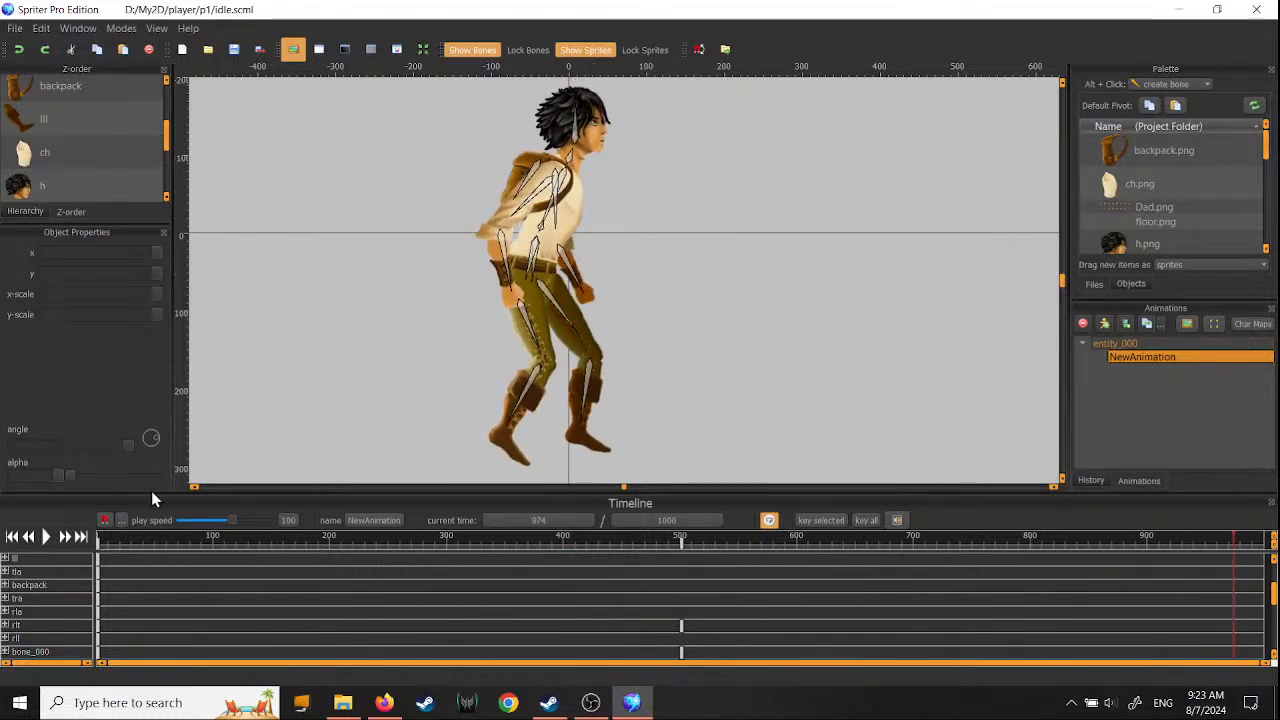
- Tilt the head forward at time 0 by rotating the head bone to about 64°, and play the animation to check it
{"action": "left_click", "coordinate": [63, 537]}
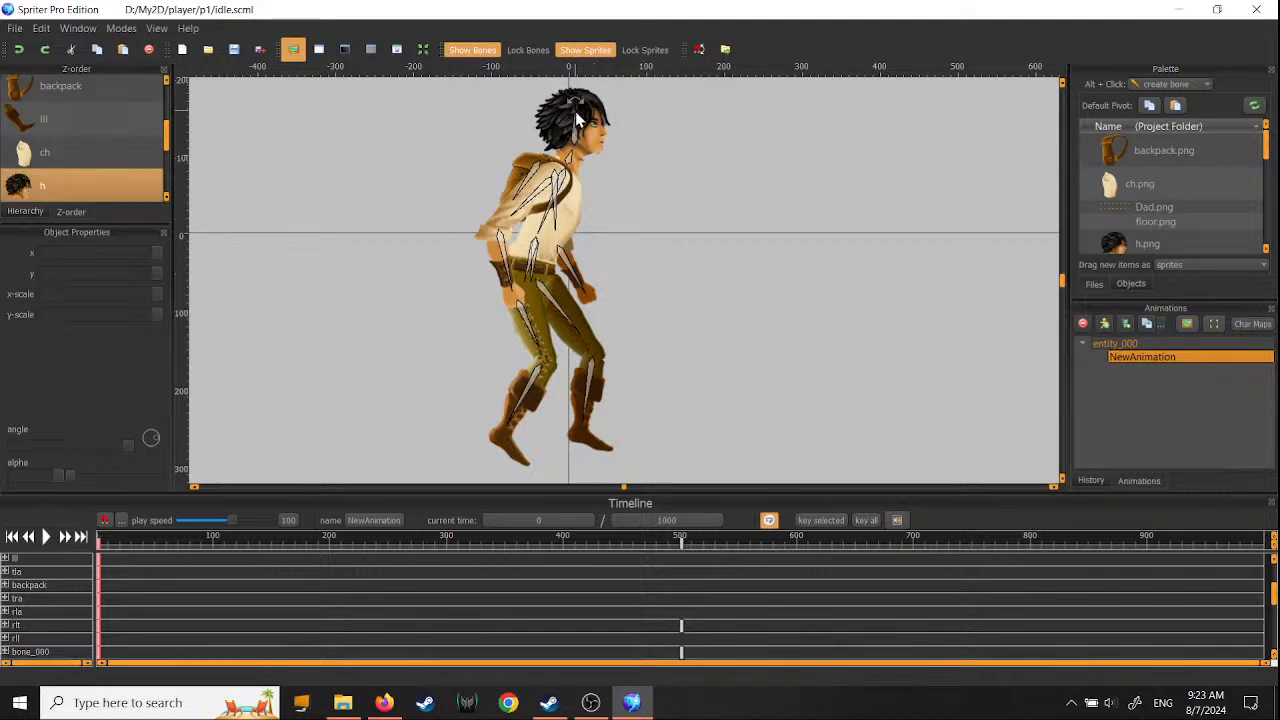
{"action": "left_click_drag", "start_coordinate": [575, 112], "coordinate": [576, 157]}
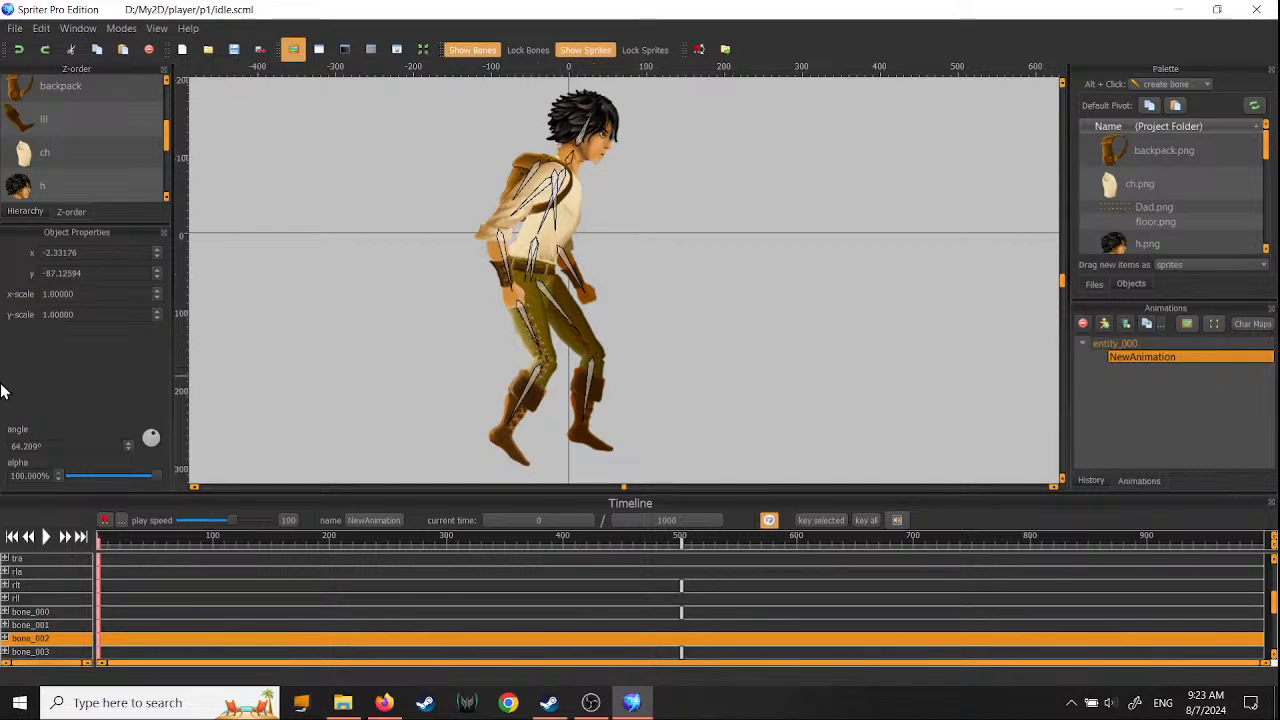
{"action": "left_click", "coordinate": [45, 537]}
{"action": "left_click", "coordinate": [45, 537]}
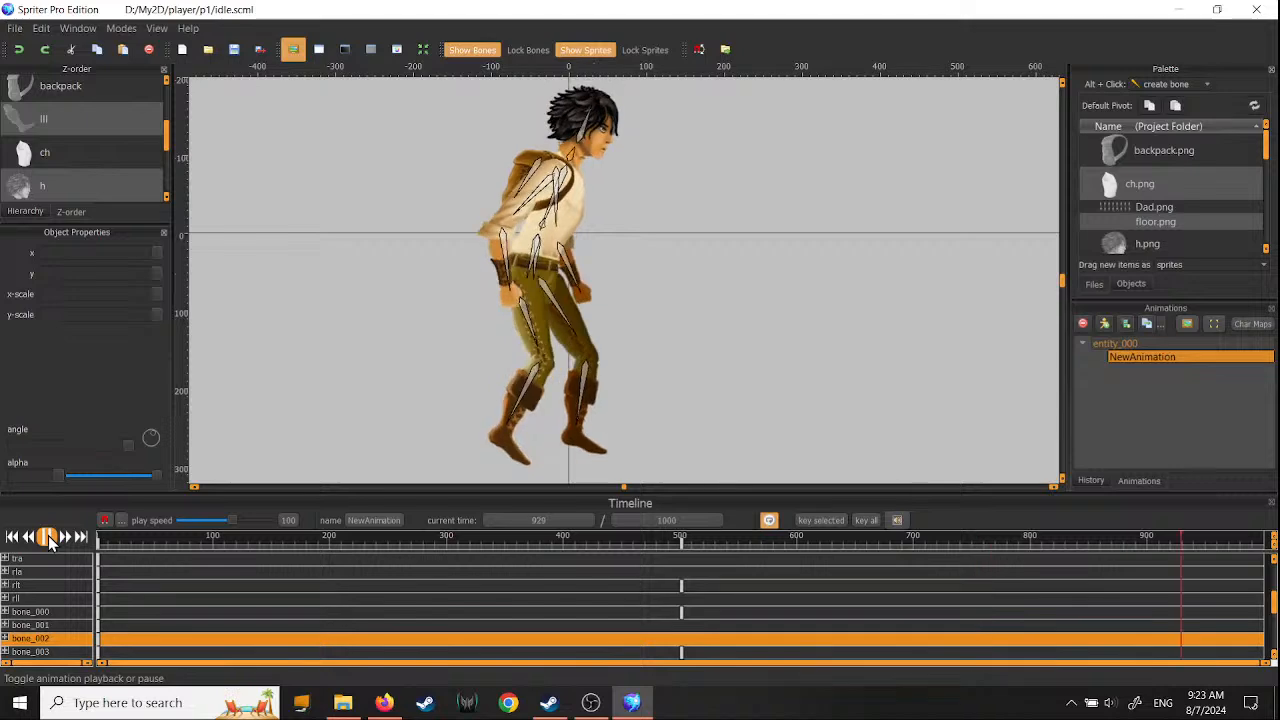
{"action": "left_click", "coordinate": [45, 537]}
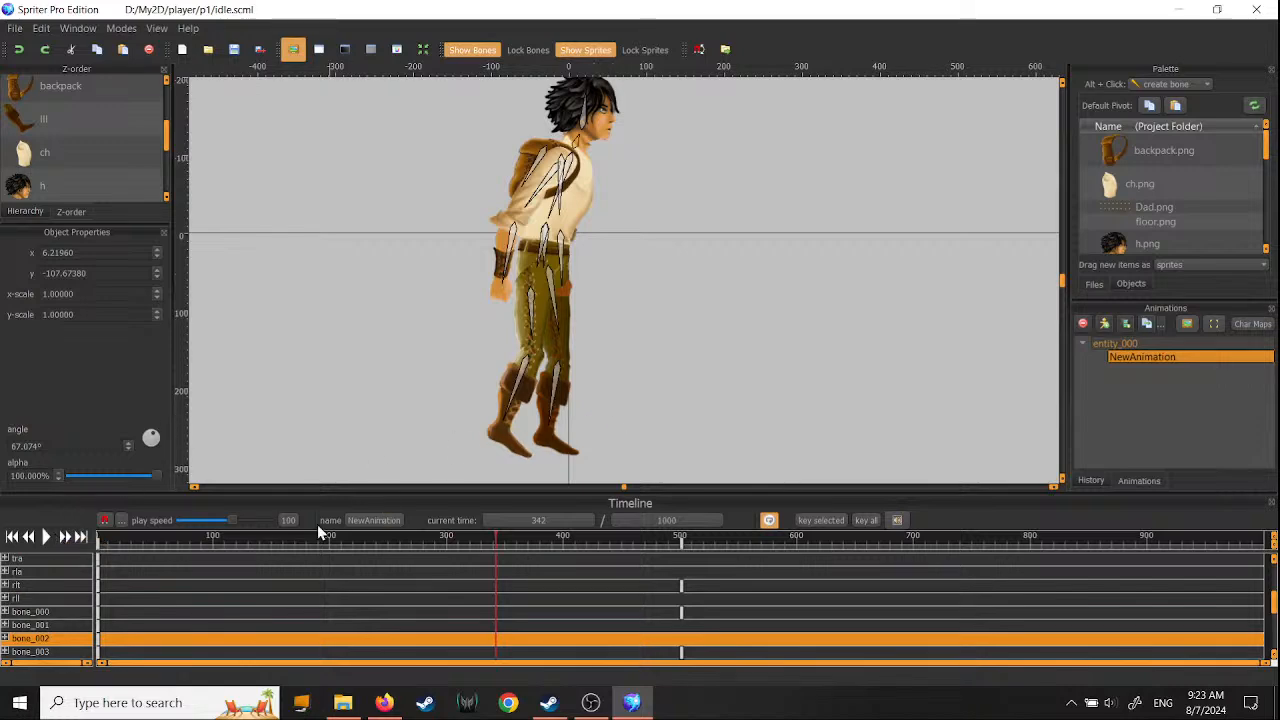
- Replay the jump animation from its beginning and return the playhead to time 0
{"action": "left_click", "coordinate": [102, 541]}
{"action": "left_click", "coordinate": [45, 538]}
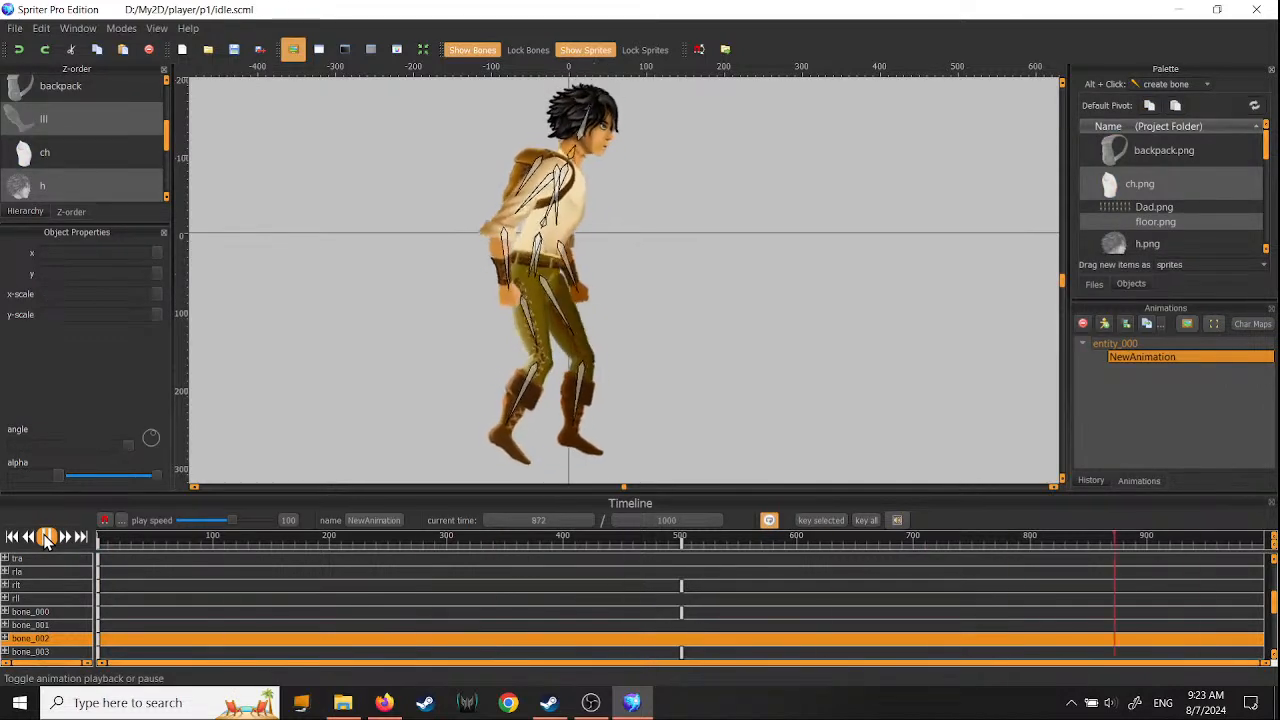
{"action": "left_click", "coordinate": [46, 540]}
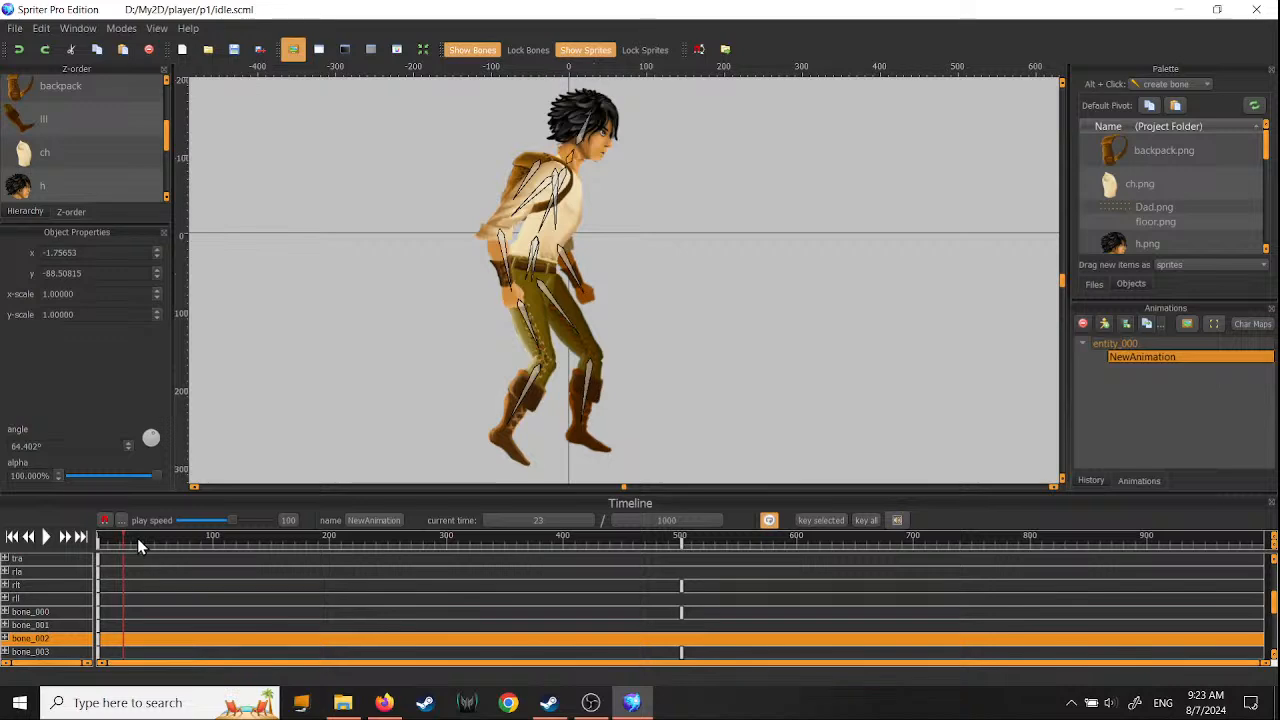
{"action": "left_click_drag", "start_coordinate": [136, 541], "coordinate": [33, 472]}
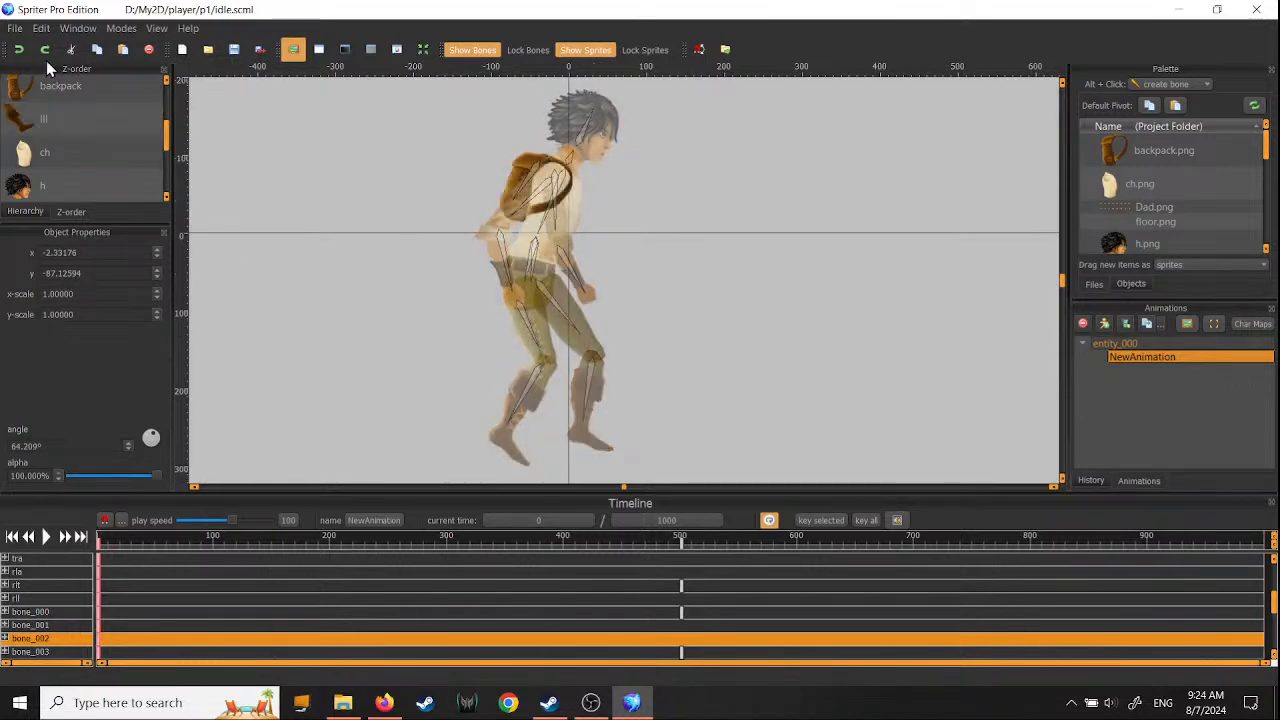
- Export the animation to PNG as a sprite strip of 8 horizontal frames at 200% scale, named jump, in the p1 folder
{"action": "left_click", "coordinate": [15, 28]}
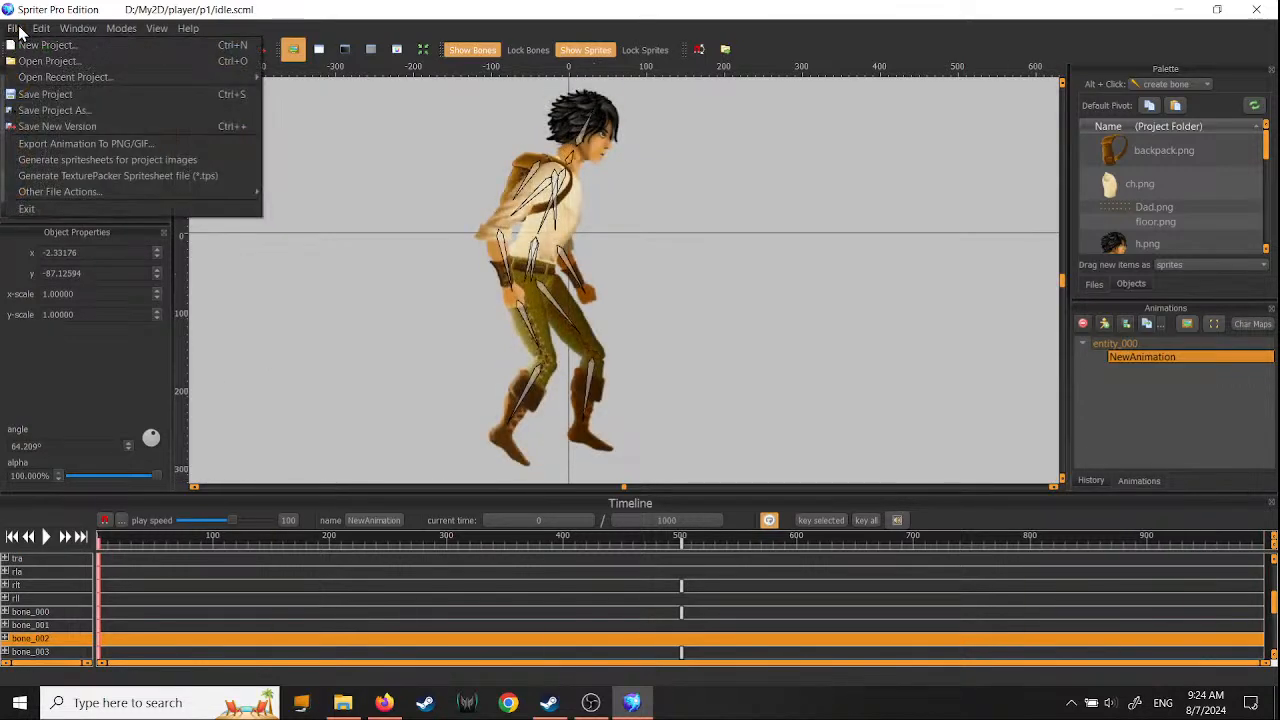
{"action": "left_click", "coordinate": [75, 145]}
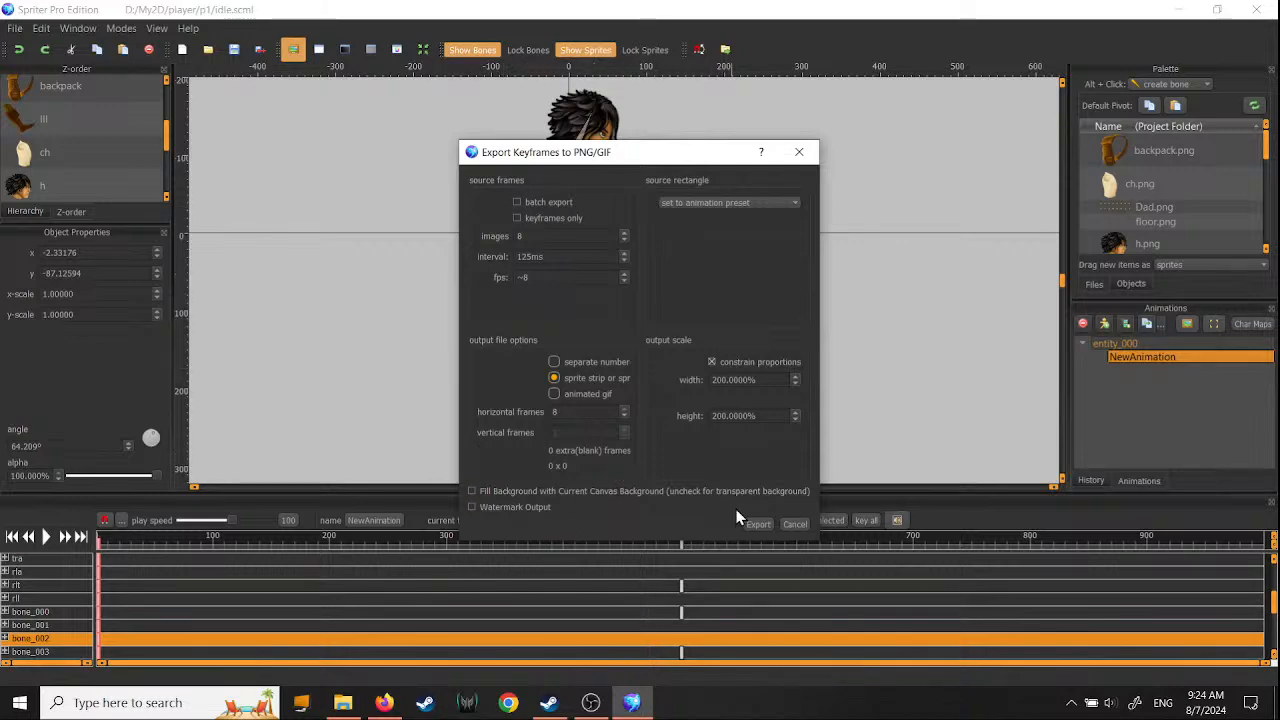
{"action": "left_click", "coordinate": [758, 525]}
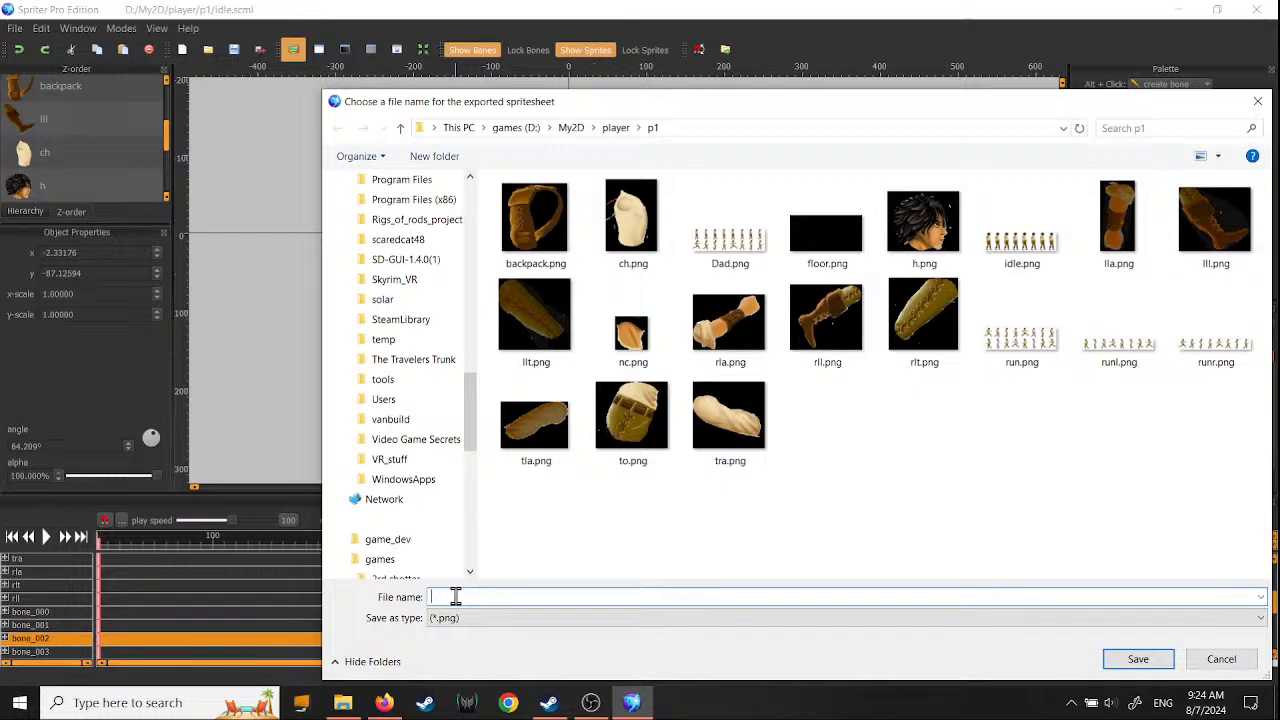
{"action": "type", "text": "jump"}
{"action": "left_click", "coordinate": [1138, 660]}
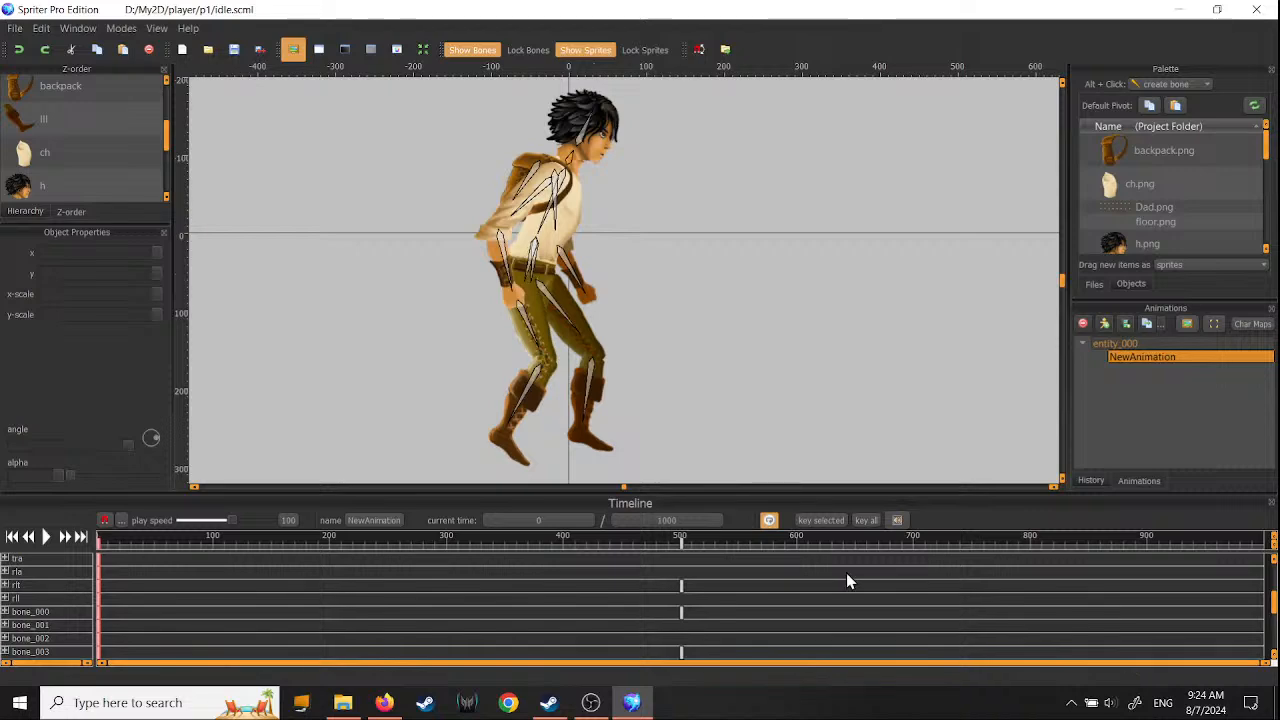
- View the exported jump.png from the p1 folder in File Explorer to check its frames
{"action": "left_click", "coordinate": [342, 702]}
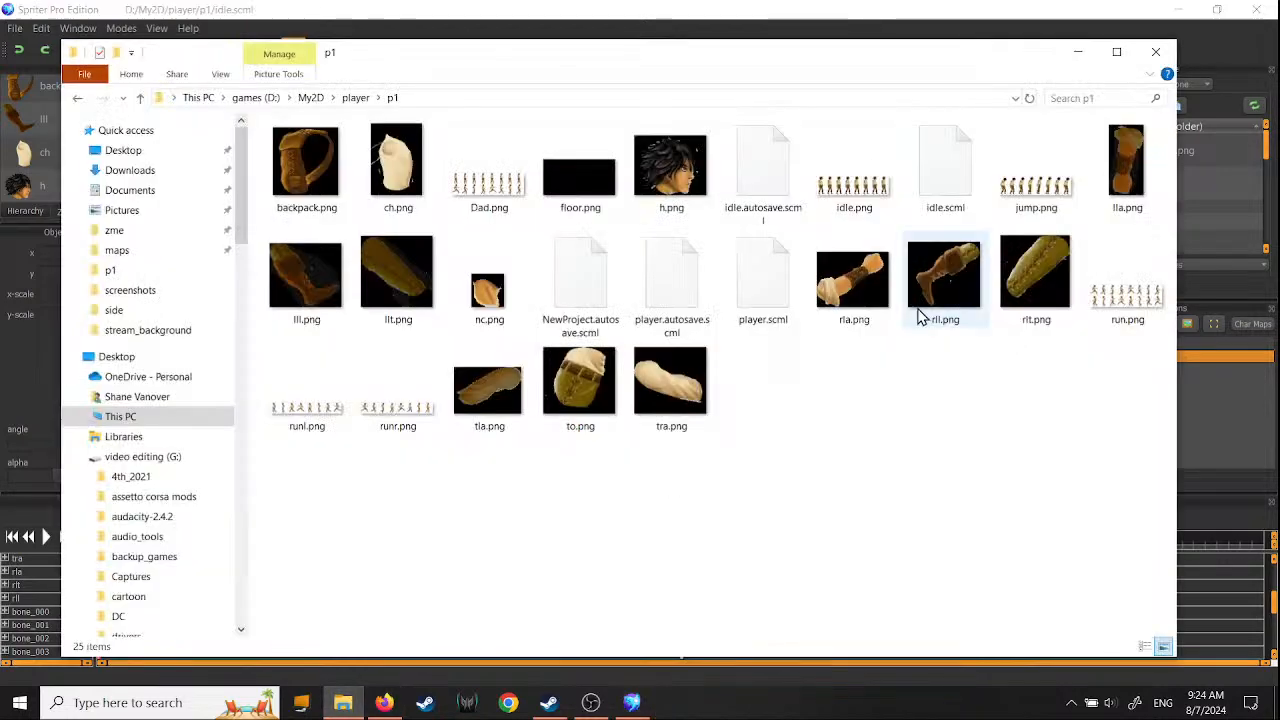
{"action": "double_click", "coordinate": [1040, 200]}
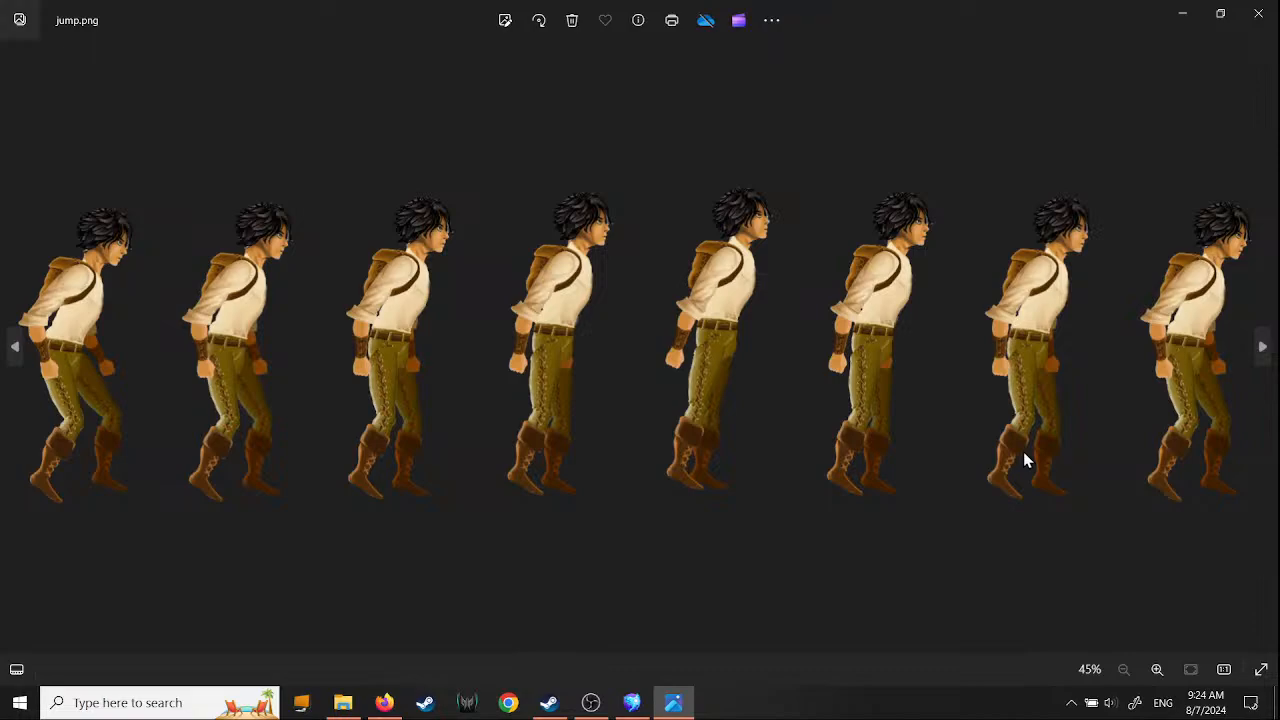
{"action": "left_click", "coordinate": [1258, 13]}
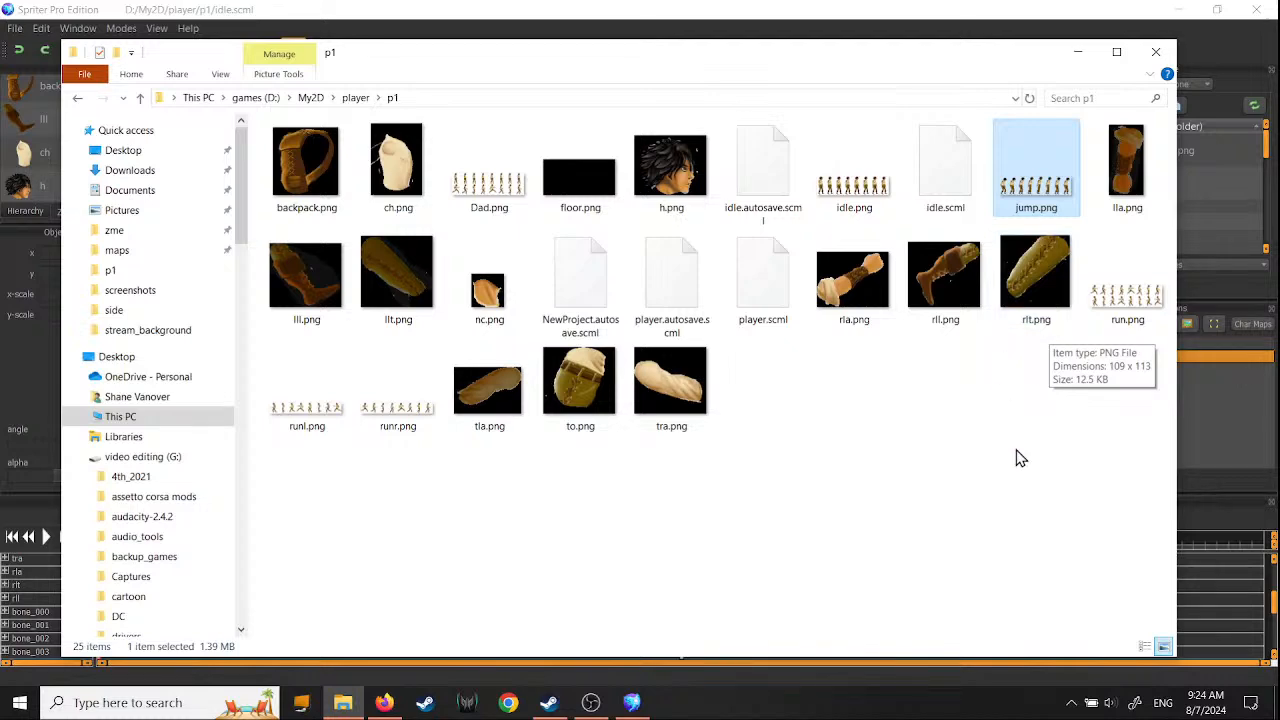
- Check the Xbox Wireless Controller's connection in the Windows Bluetooth device settings and close them
{"action": "left_click", "coordinate": [30, 706]}
{"action": "left_click", "coordinate": [382, 368]}
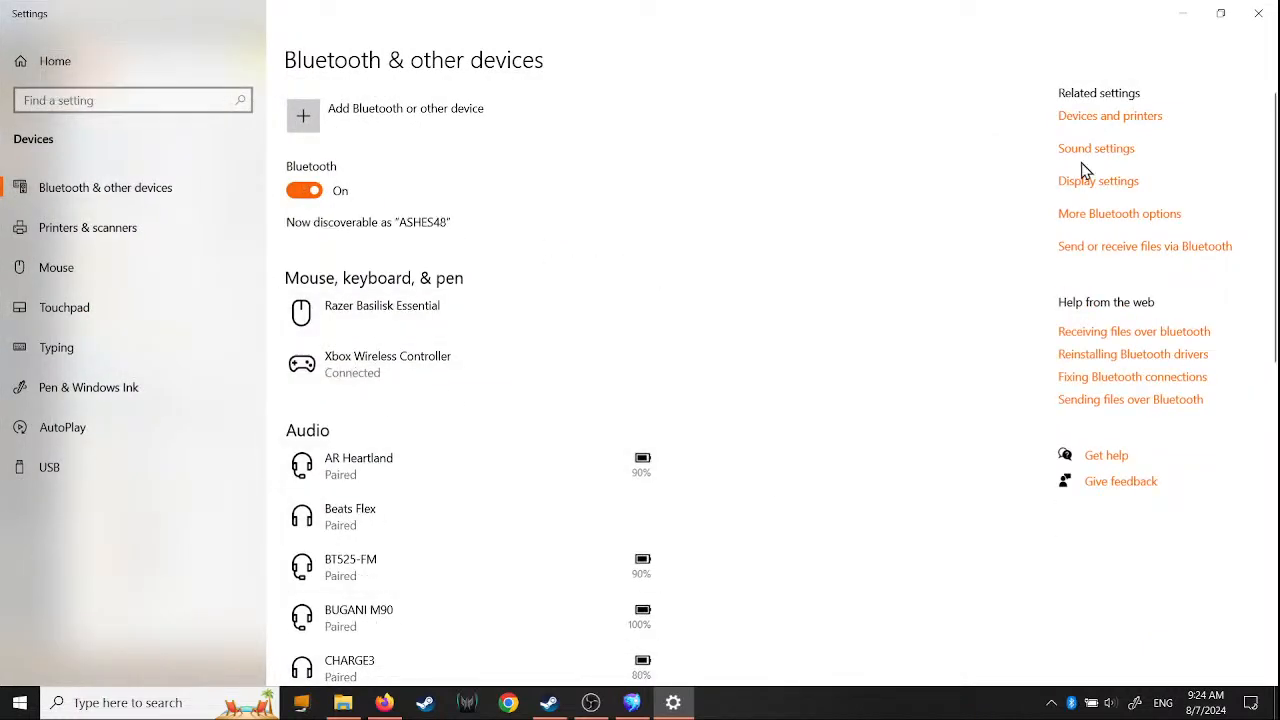
{"action": "left_click", "coordinate": [1258, 13]}
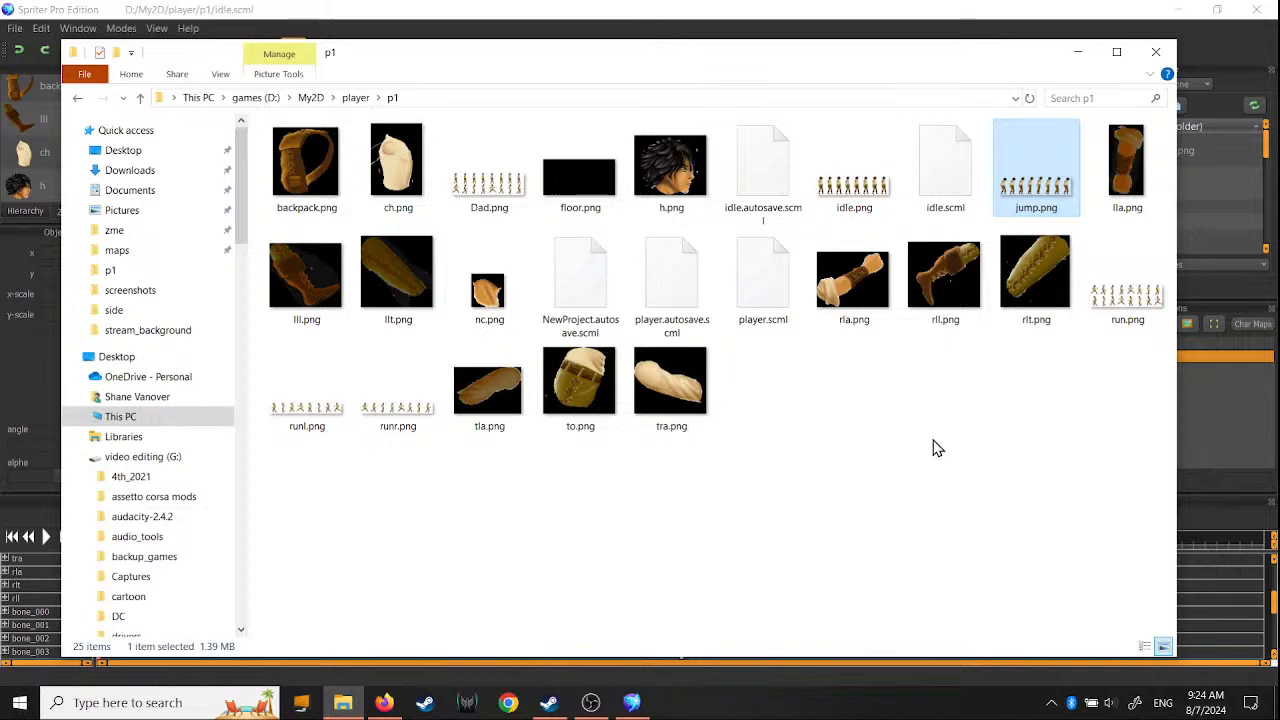
- Return to Spriter Pro and save a copy of the project in the p1 folder under the name player jump
{"action": "left_click", "coordinate": [965, 22]}
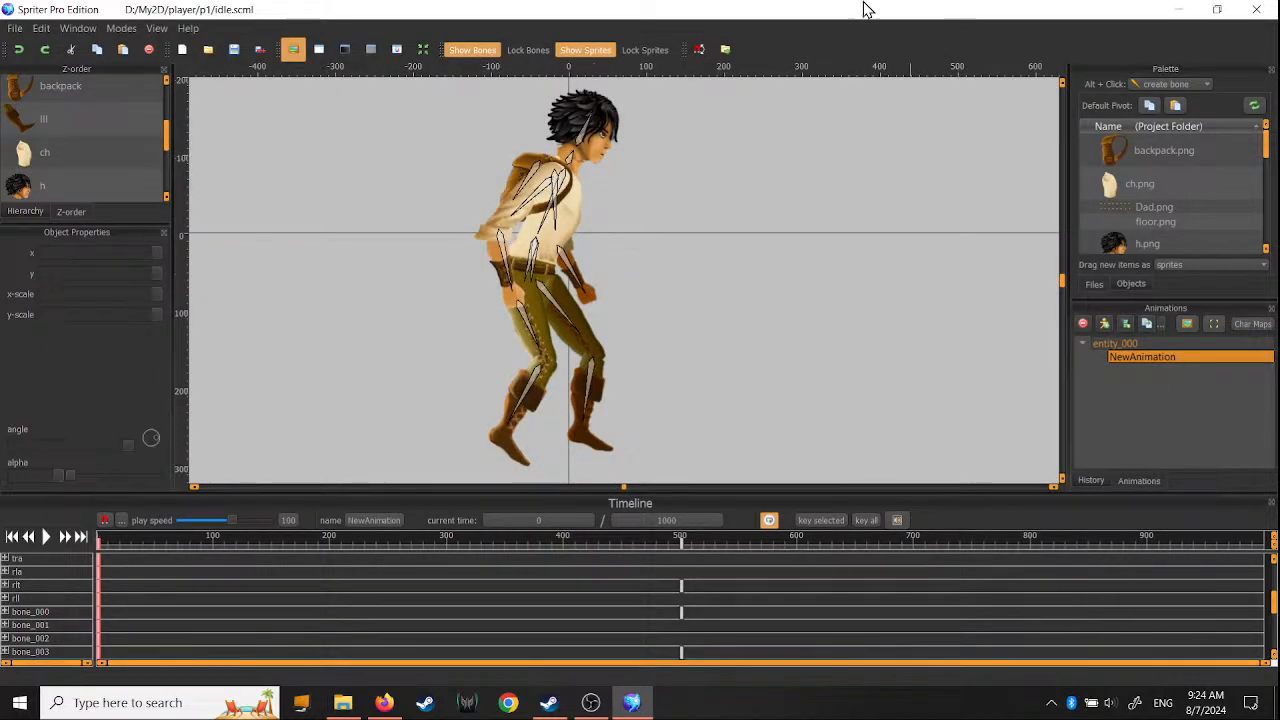
{"action": "left_click", "coordinate": [15, 28]}
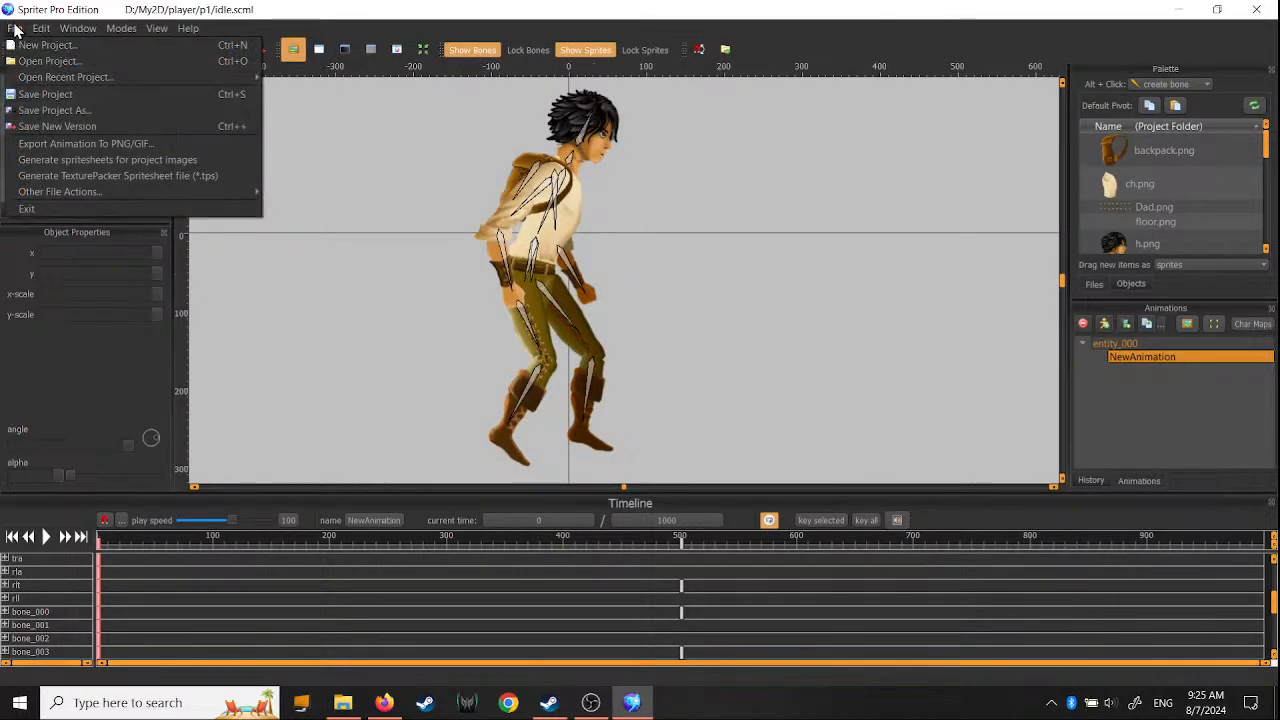
{"action": "left_click", "coordinate": [37, 111]}
{"action": "type", "text": "jum"}
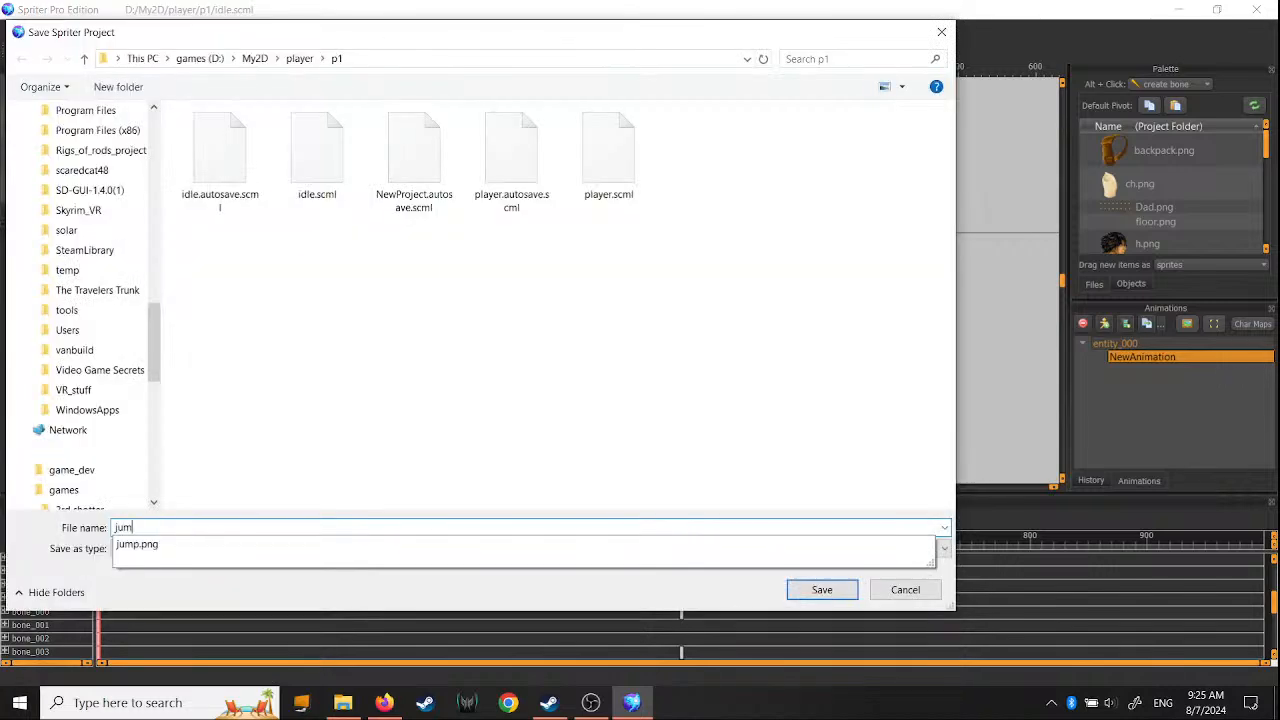
{"action": "type", "text": "p"}
{"action": "type", "text": "play"}
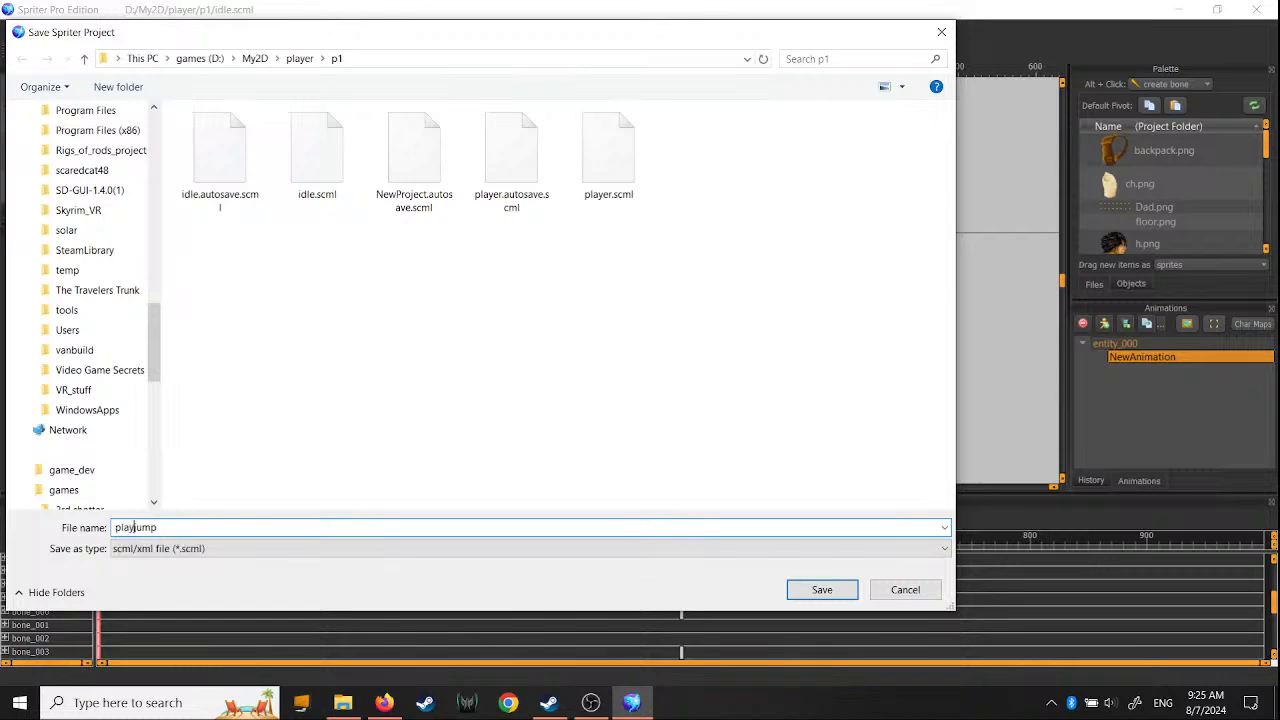
{"action": "type", "text": "er"}
{"action": "left_click", "coordinate": [820, 590]}
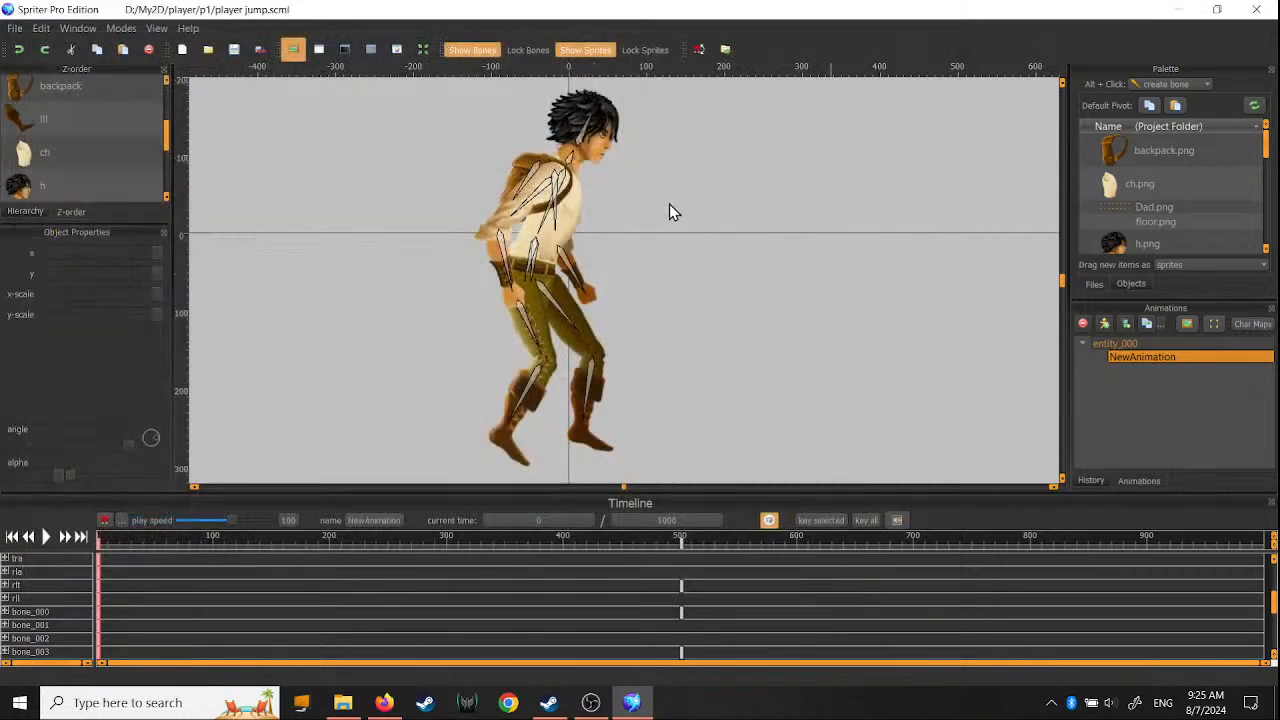
- Close Spriter Pro and launch Pixel Game Maker MV from the Steam library
{"action": "left_click", "coordinate": [1258, 12]}
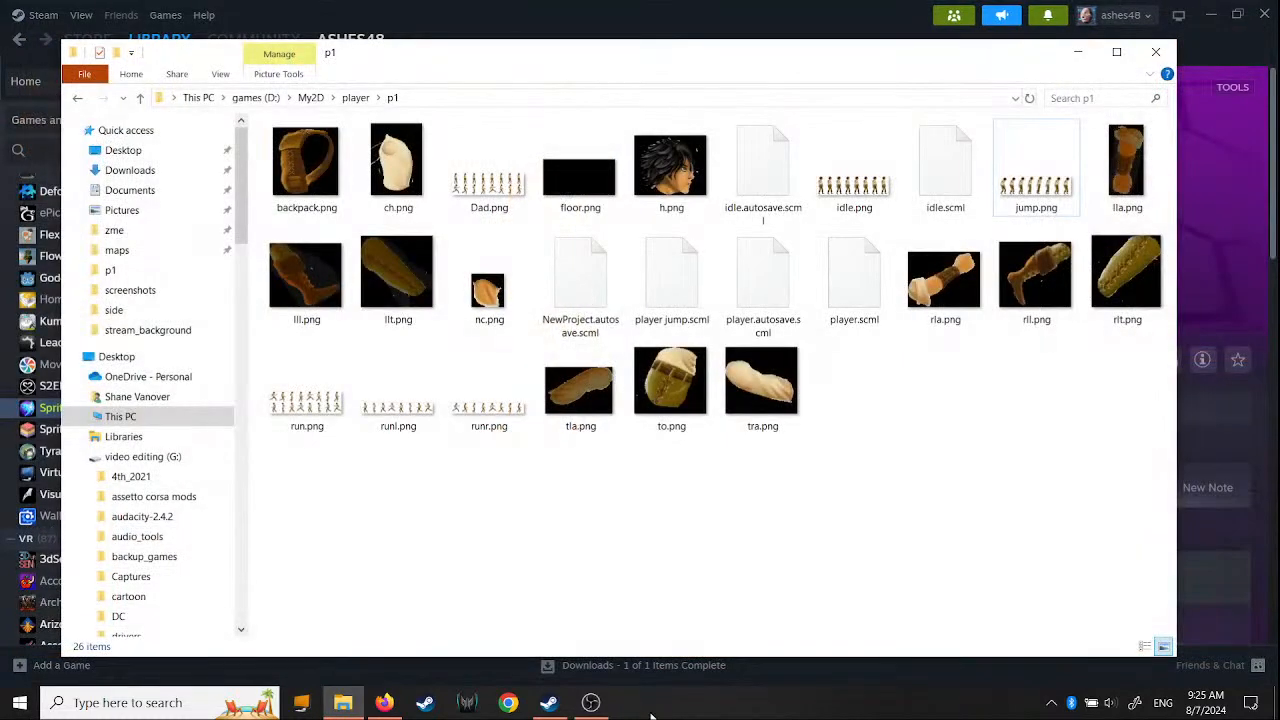
{"action": "left_click", "coordinate": [552, 704]}
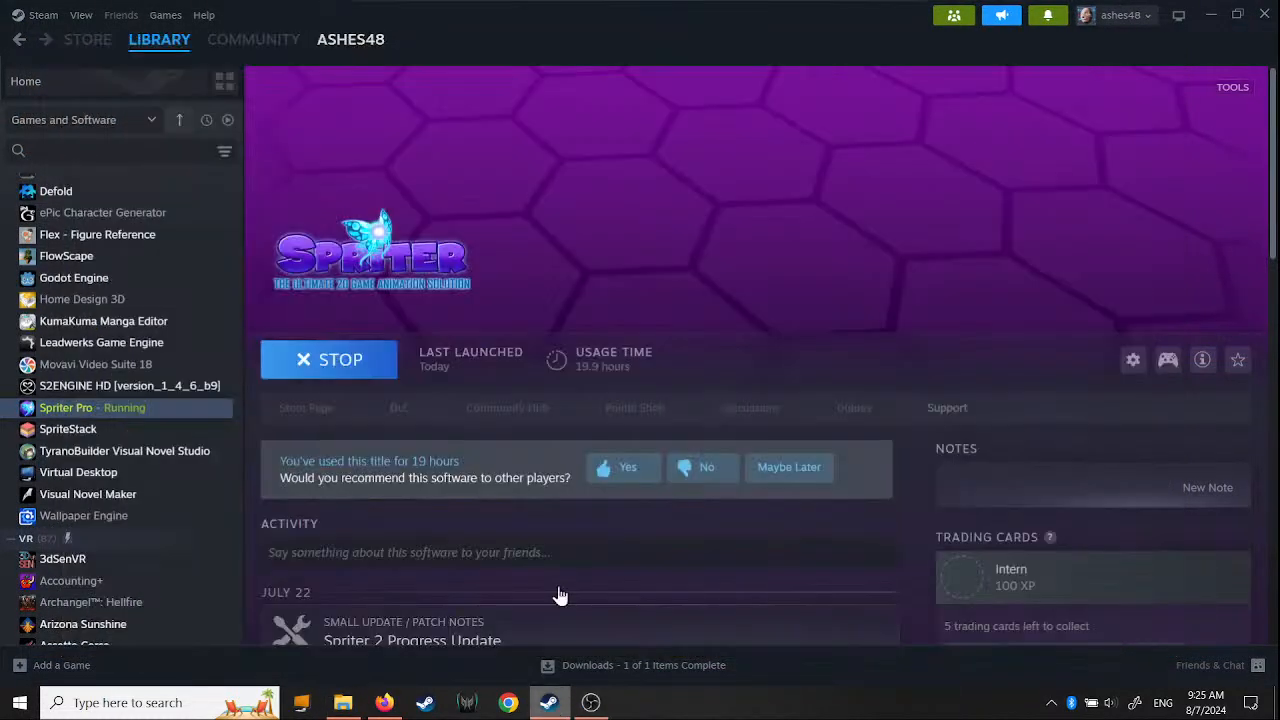
{"action": "left_click", "coordinate": [157, 40]}
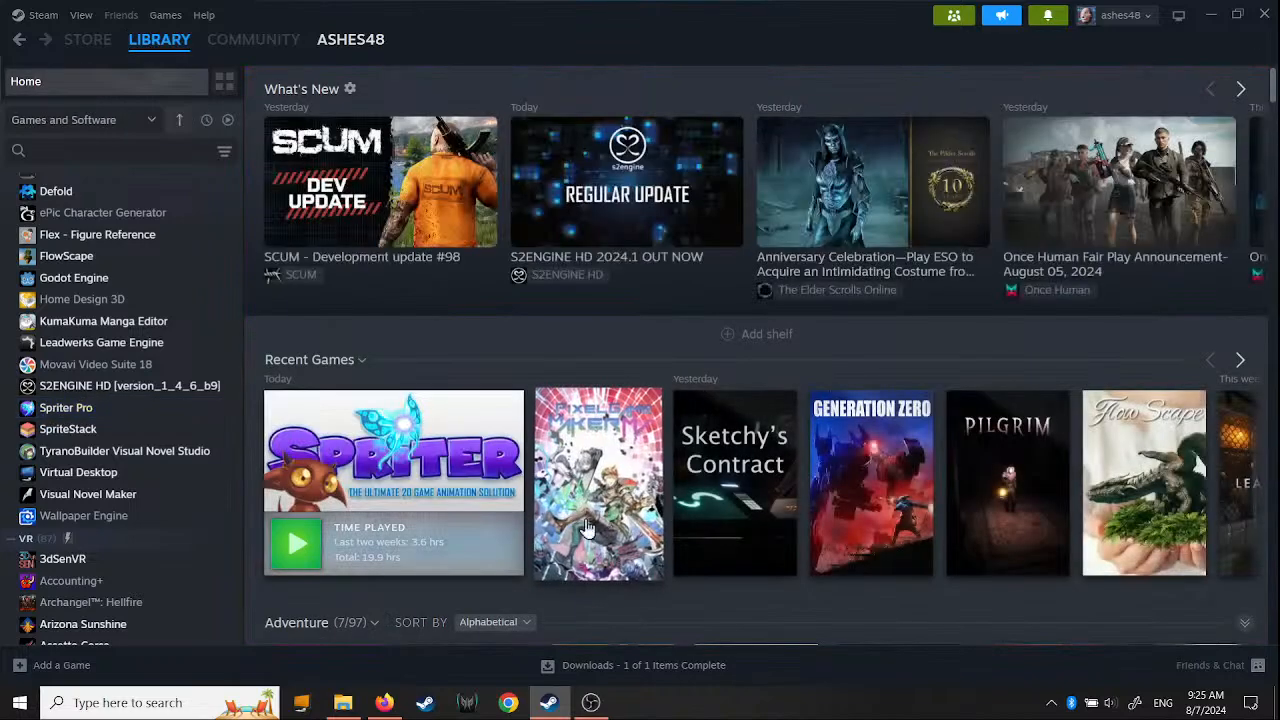
{"action": "left_click", "coordinate": [612, 492]}
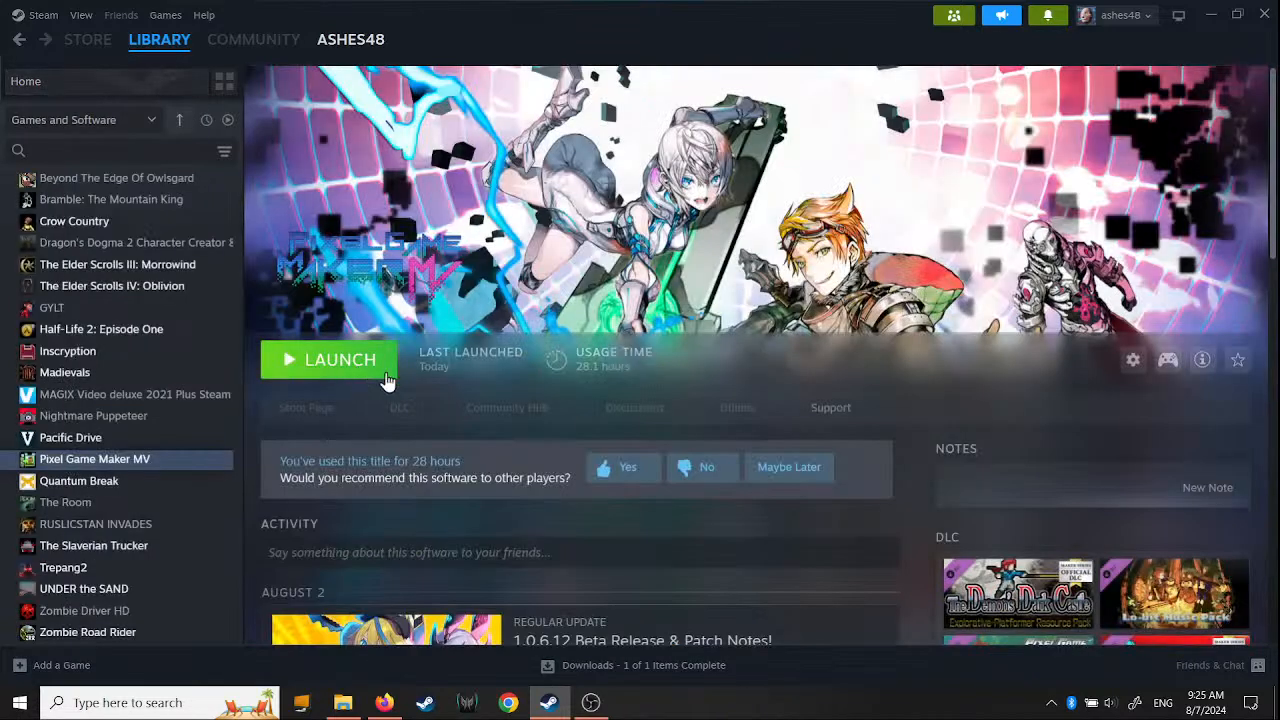
{"action": "left_click", "coordinate": [358, 372]}
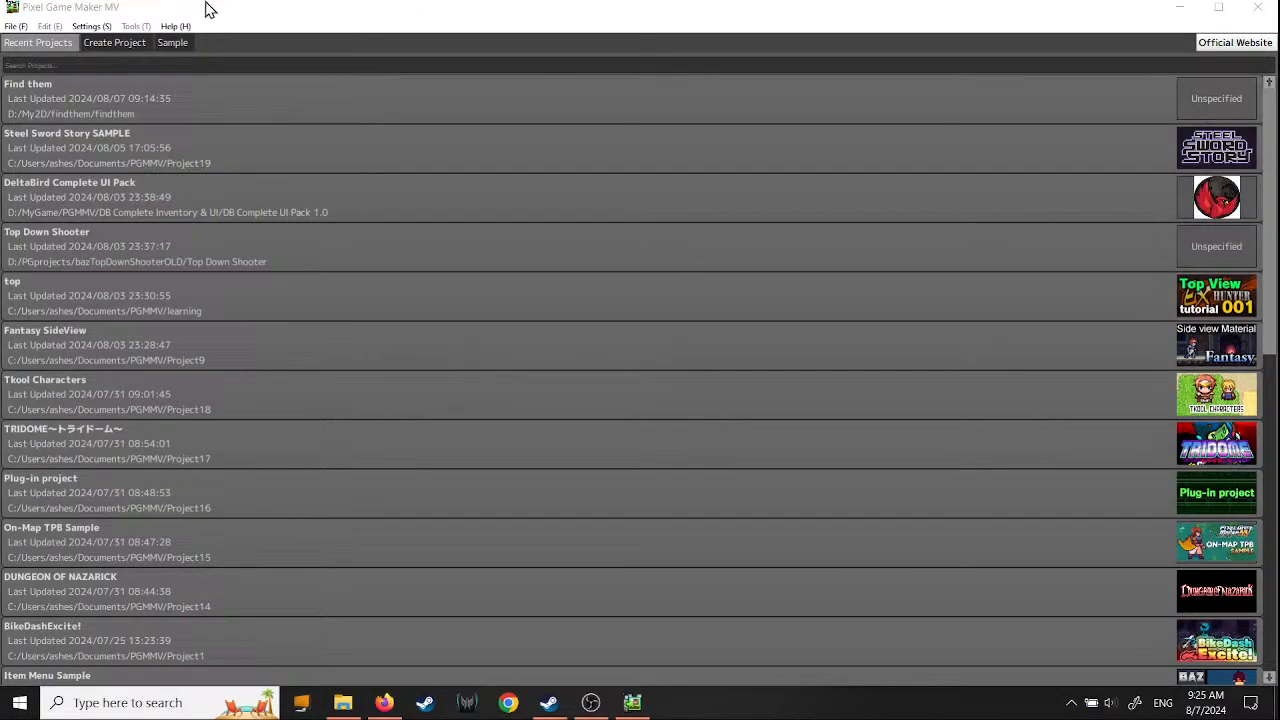
- Open the recent project Find them, compare its Title and cabin0 scenes, and leave cabin0 displayed
{"action": "double_click", "coordinate": [41, 84]}
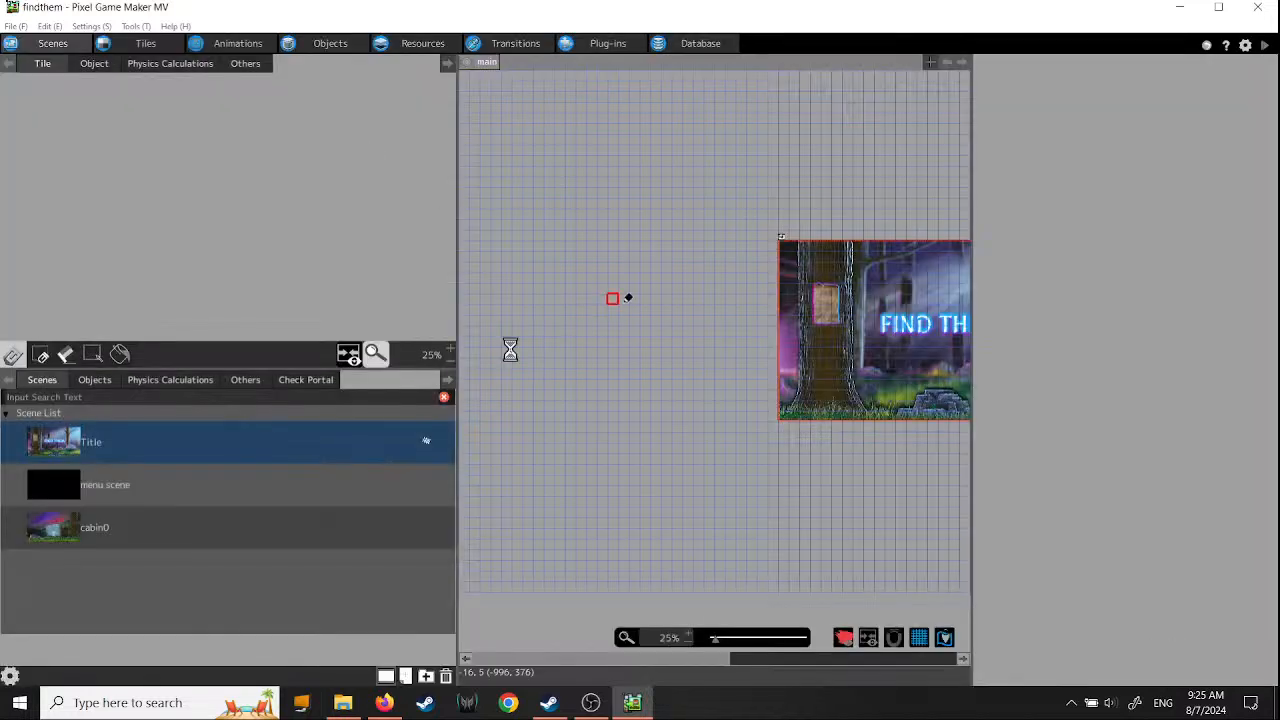
{"action": "left_click", "coordinate": [54, 531]}
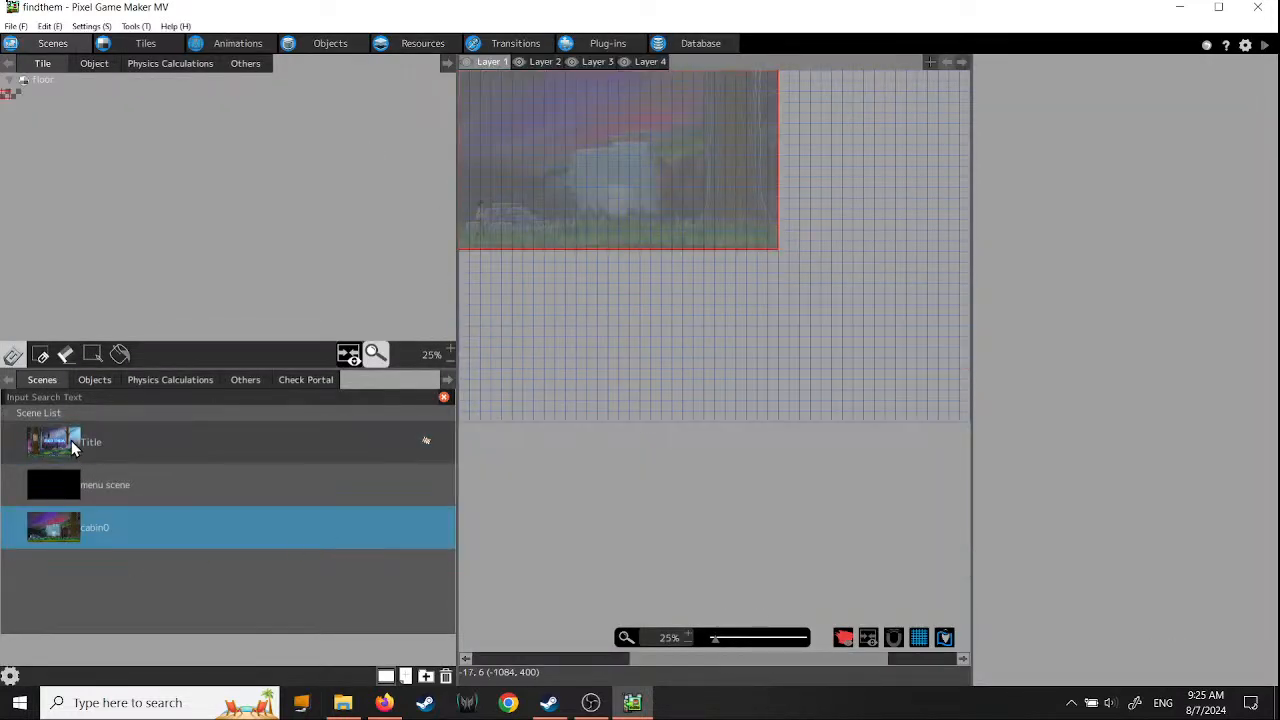
{"action": "left_click", "coordinate": [71, 446]}
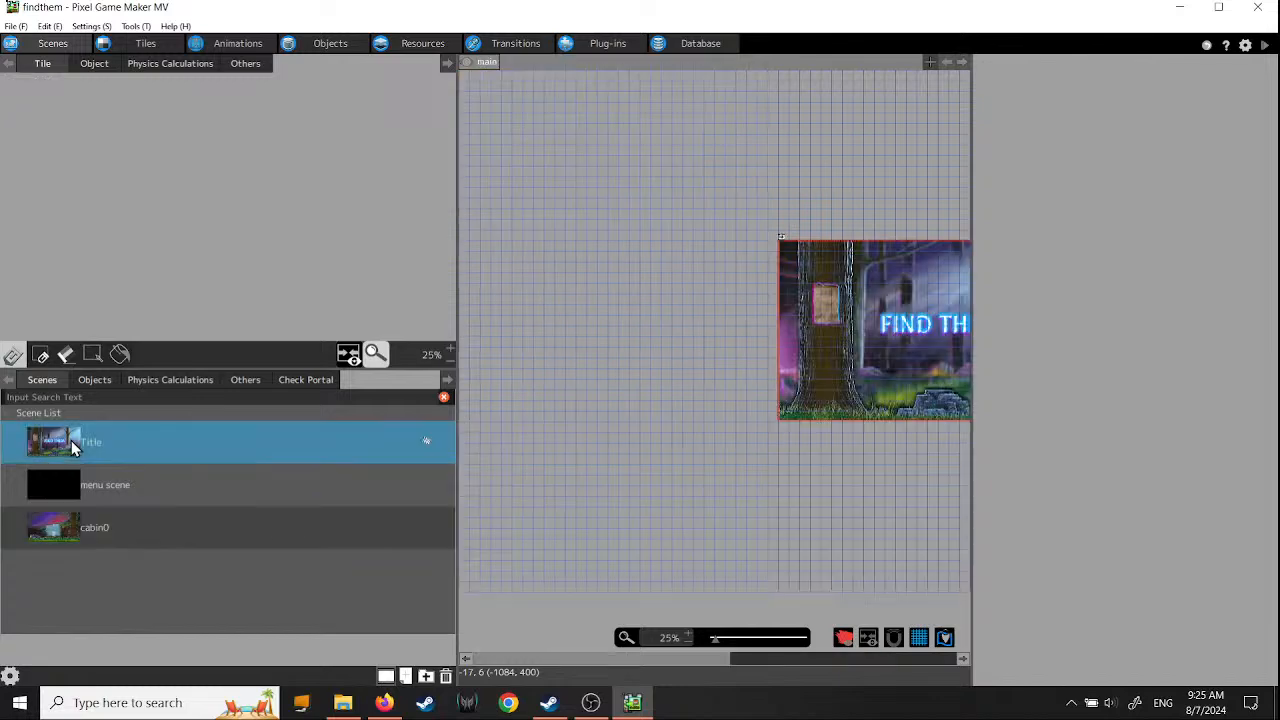
{"action": "left_click", "coordinate": [68, 530]}
{"action": "left_click", "coordinate": [71, 446]}
{"action": "middle_click_drag", "start_coordinate": [849, 506], "coordinate": [623, 509]}
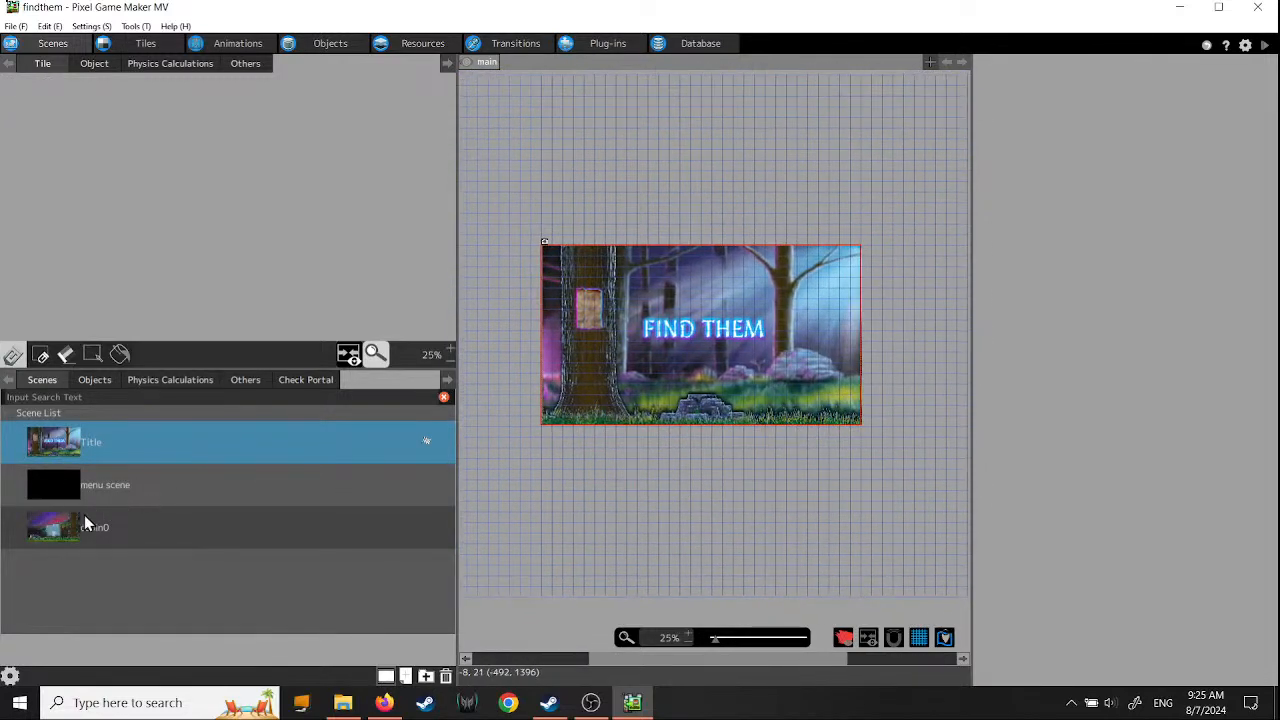
{"action": "left_click", "coordinate": [66, 530]}
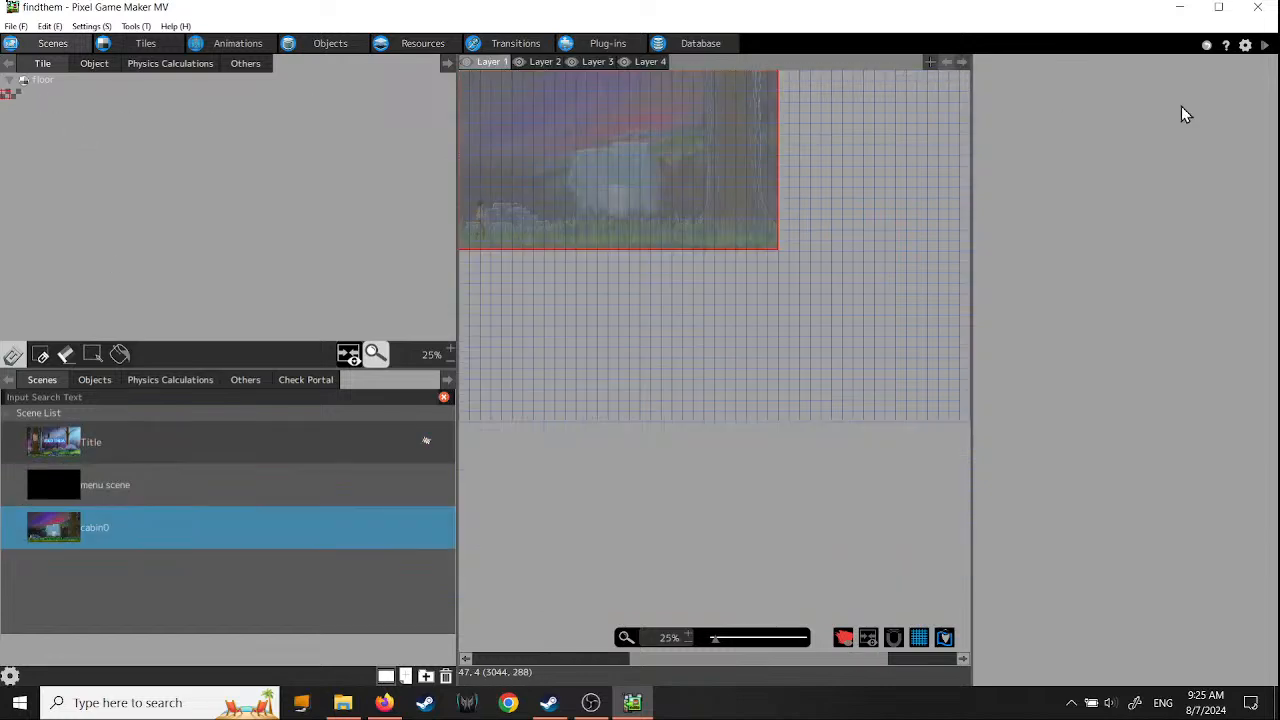
- Run a test play of the Find them game
{"action": "left_click", "coordinate": [1266, 47]}
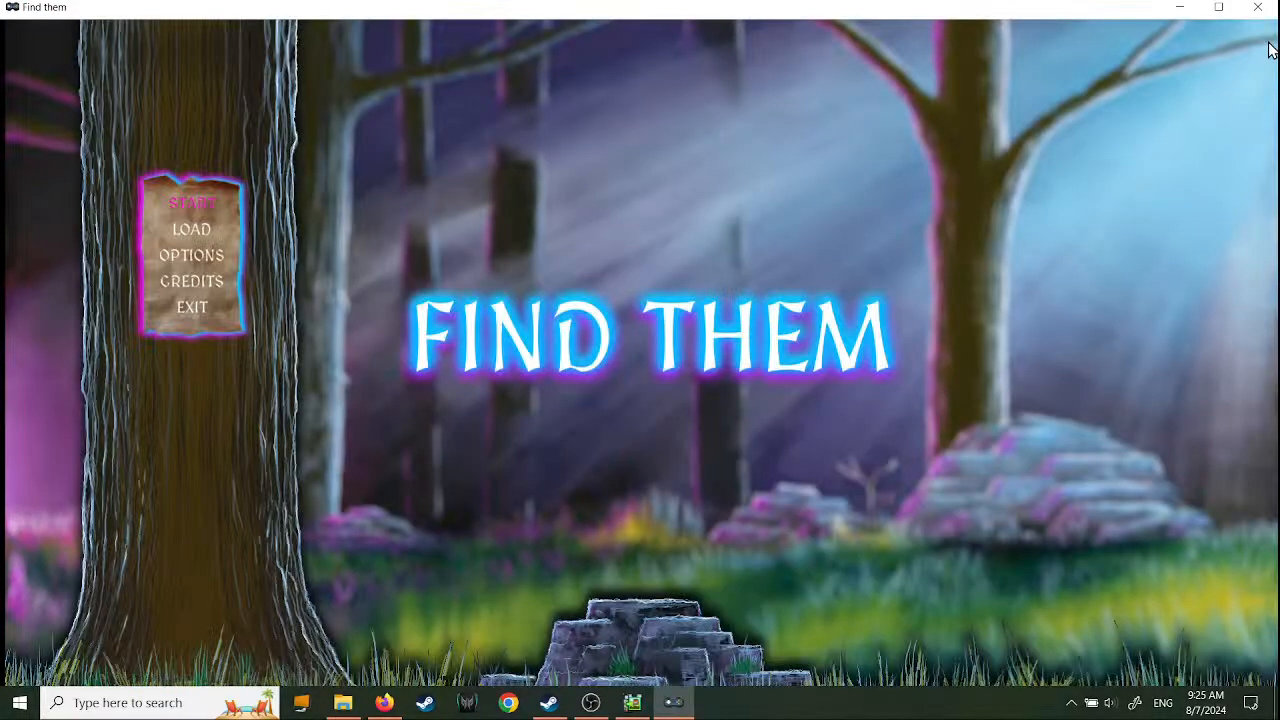
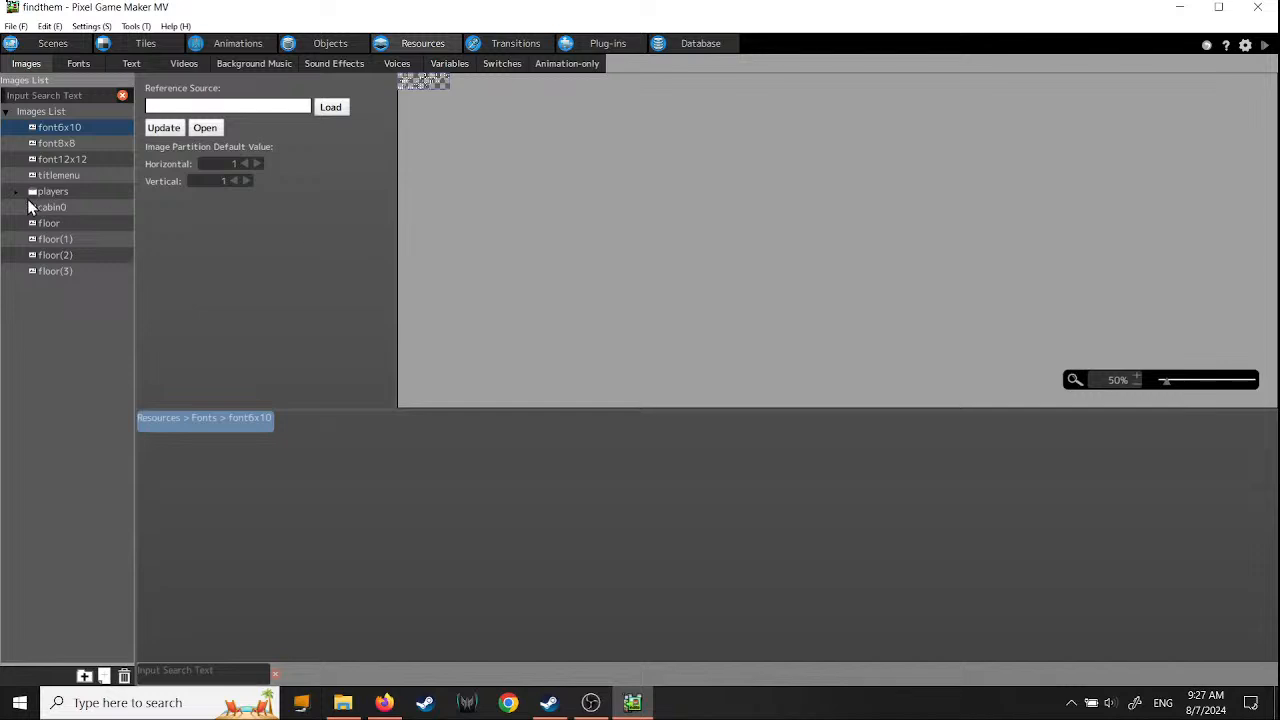
- Add jump.png from the p1 folder to the players folder in the image resources
{"action": "left_click", "coordinate": [17, 192]}
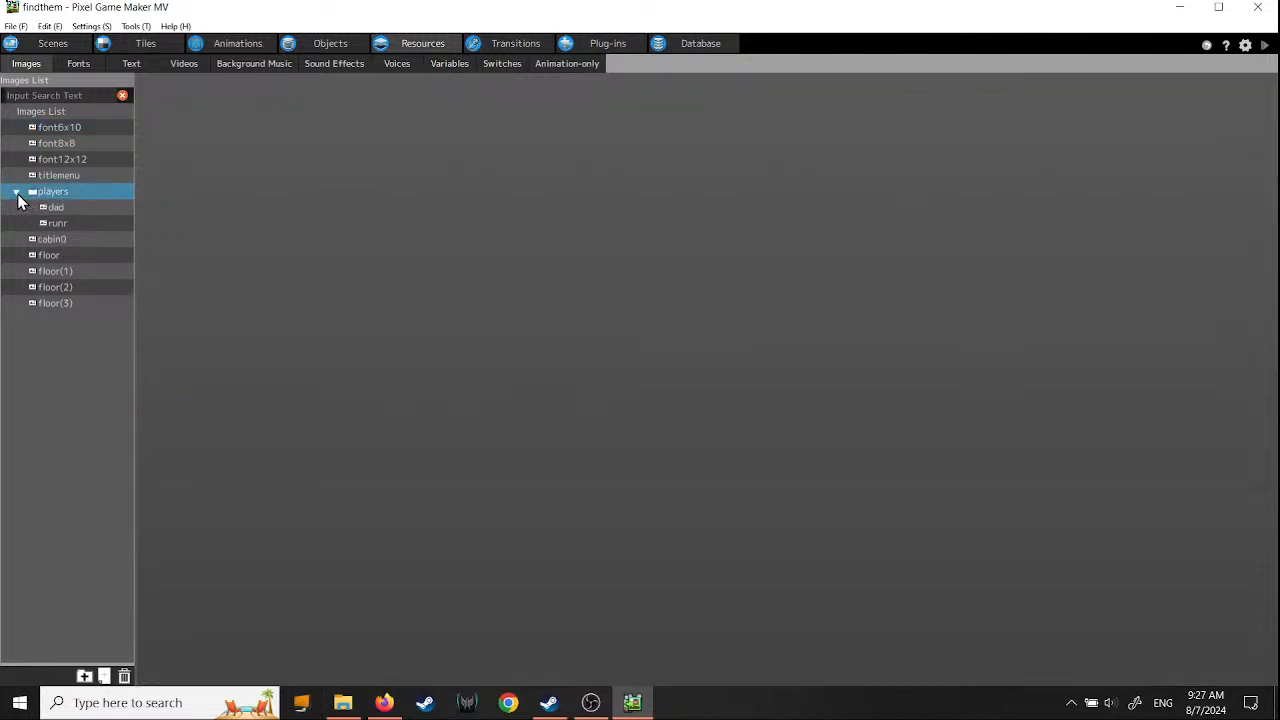
{"action": "right_click", "coordinate": [71, 194]}
{"action": "left_click", "coordinate": [105, 220]}
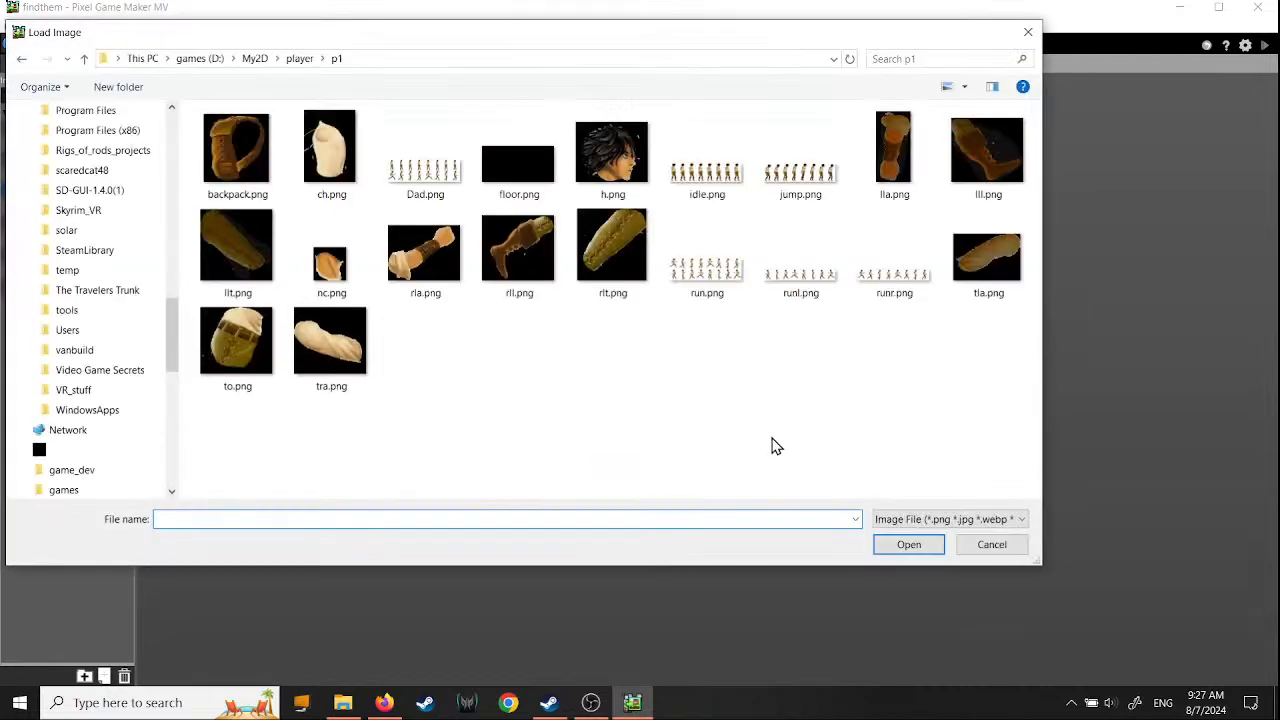
{"action": "left_click", "coordinate": [783, 180]}
{"action": "left_click", "coordinate": [905, 546]}
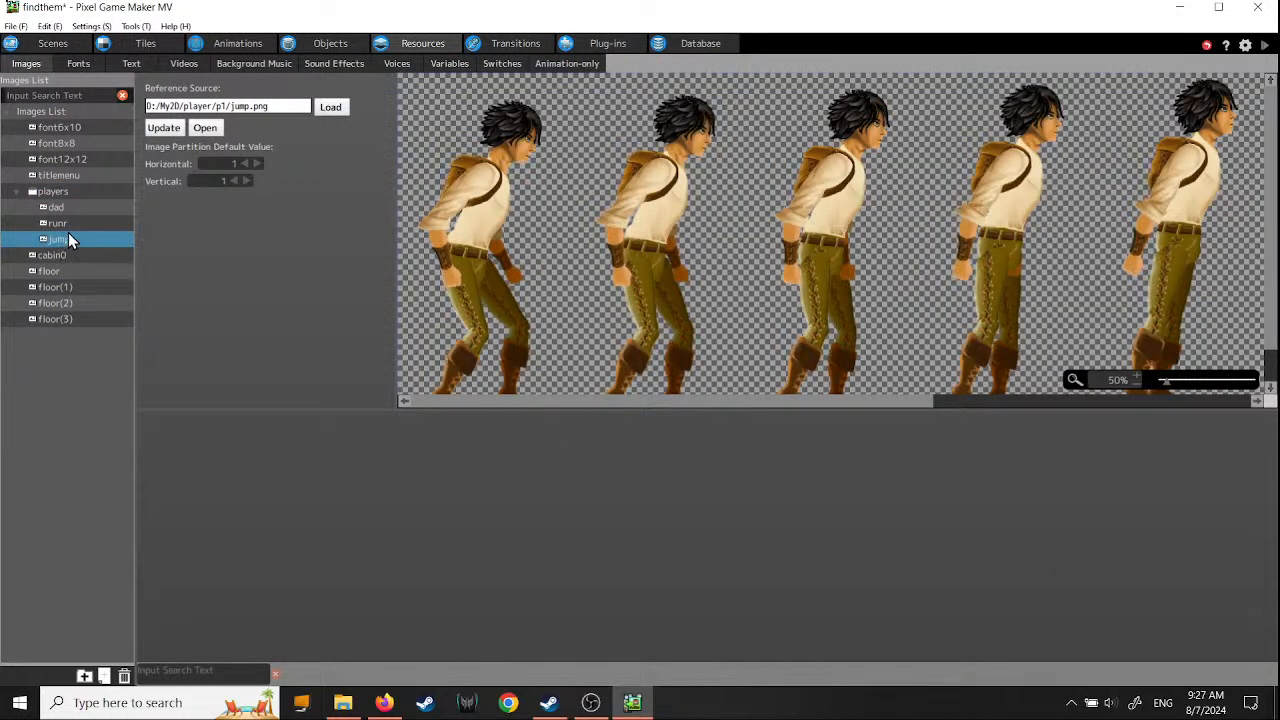
- Compare the dad, runr and jump images in the players folder for sprite size and partition values
{"action": "left_click", "coordinate": [57, 208]}
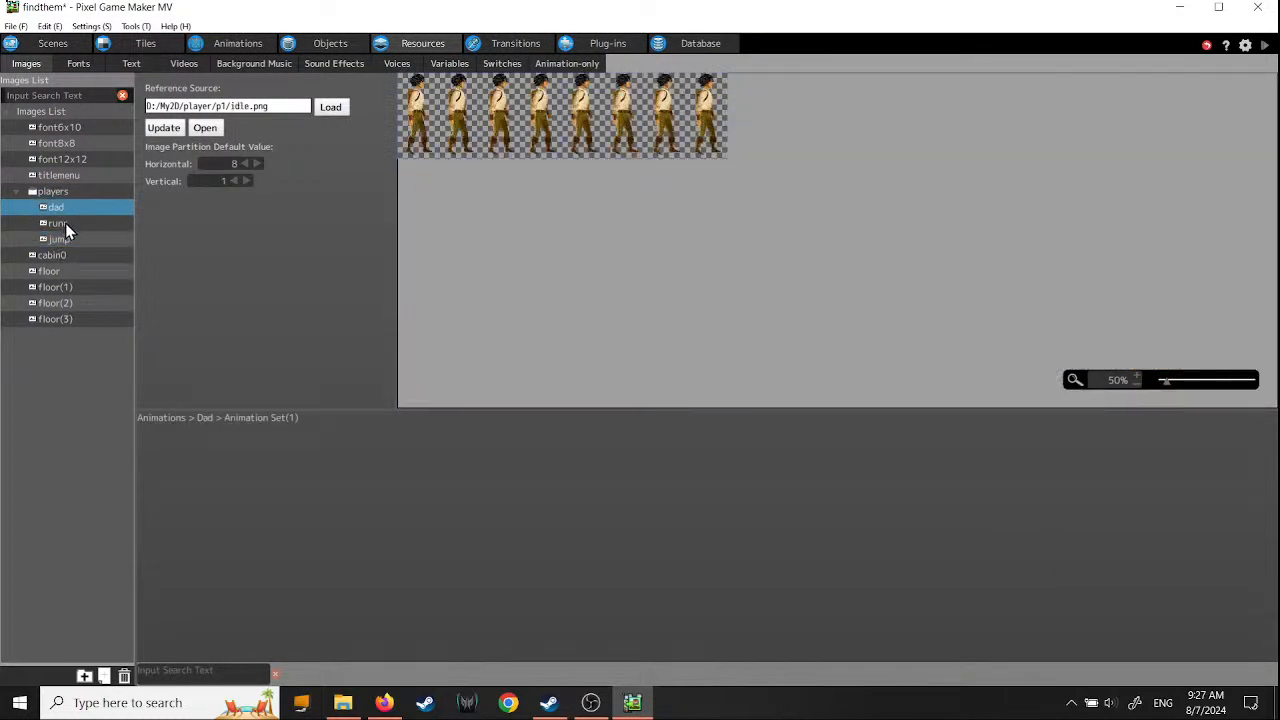
{"action": "left_click", "coordinate": [64, 224]}
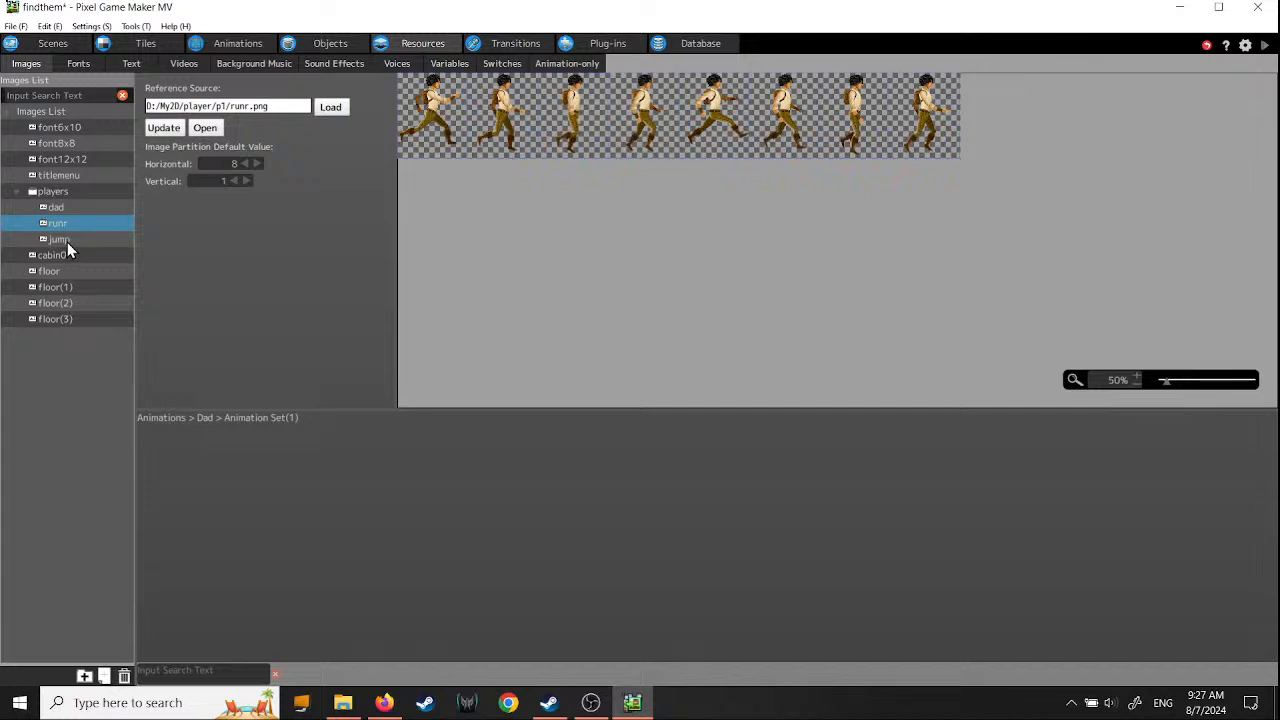
{"action": "left_click", "coordinate": [67, 242]}
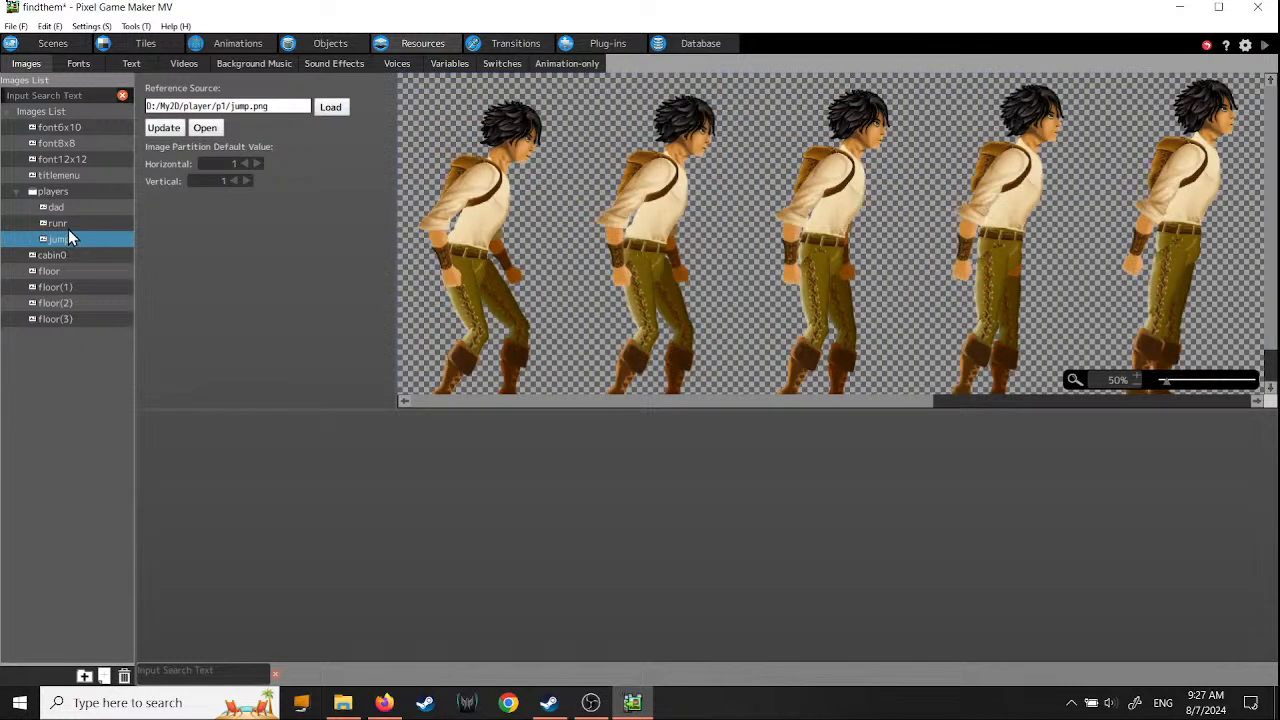
{"action": "left_click", "coordinate": [68, 228]}
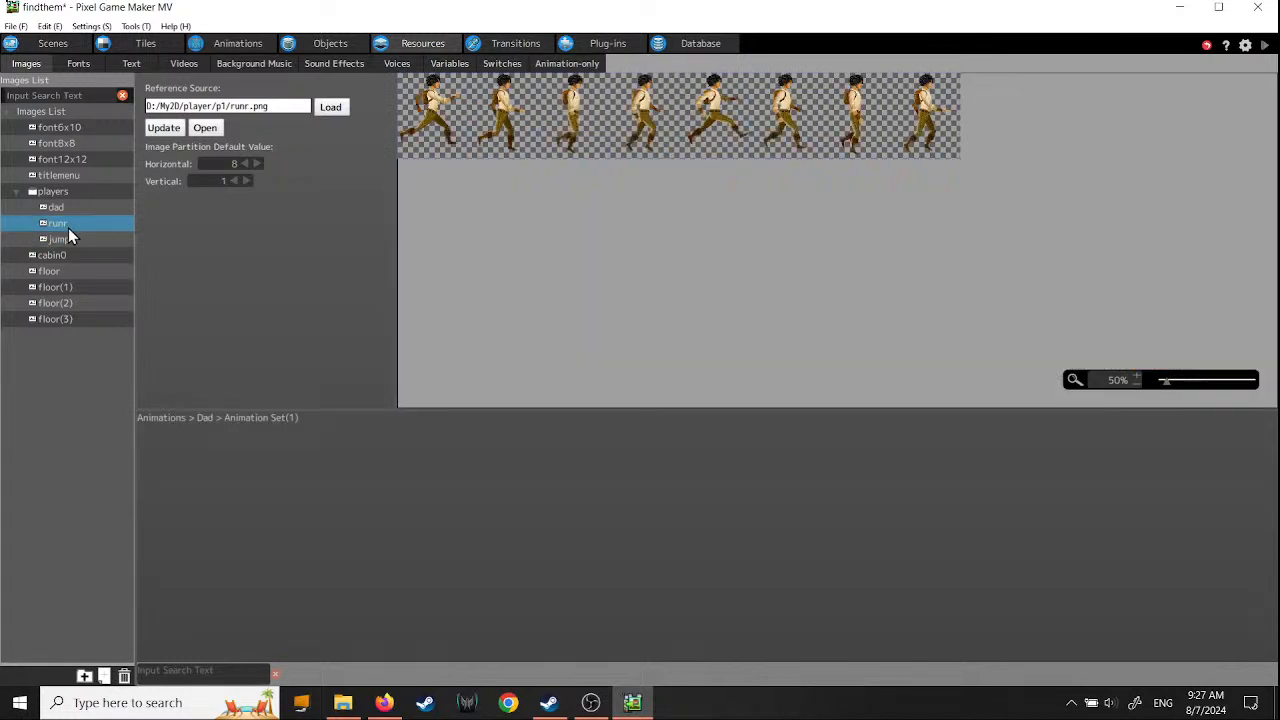
{"action": "left_click", "coordinate": [71, 210]}
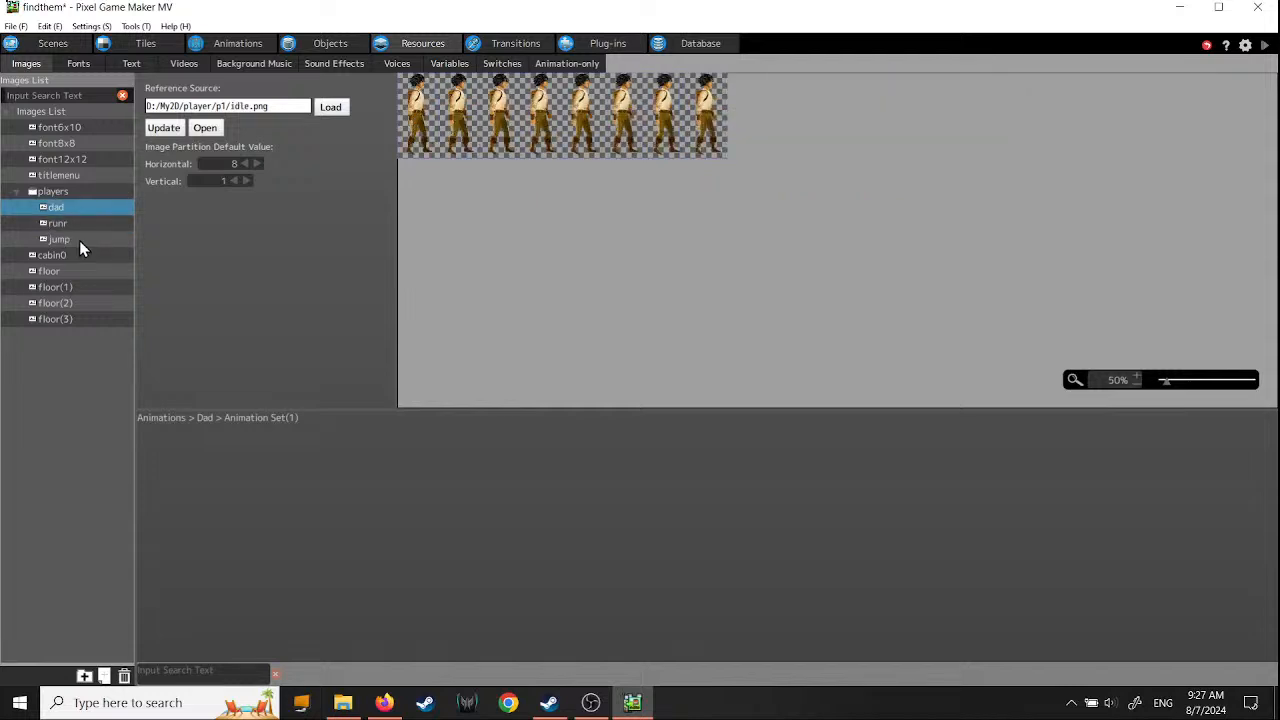
{"action": "left_click", "coordinate": [61, 223]}
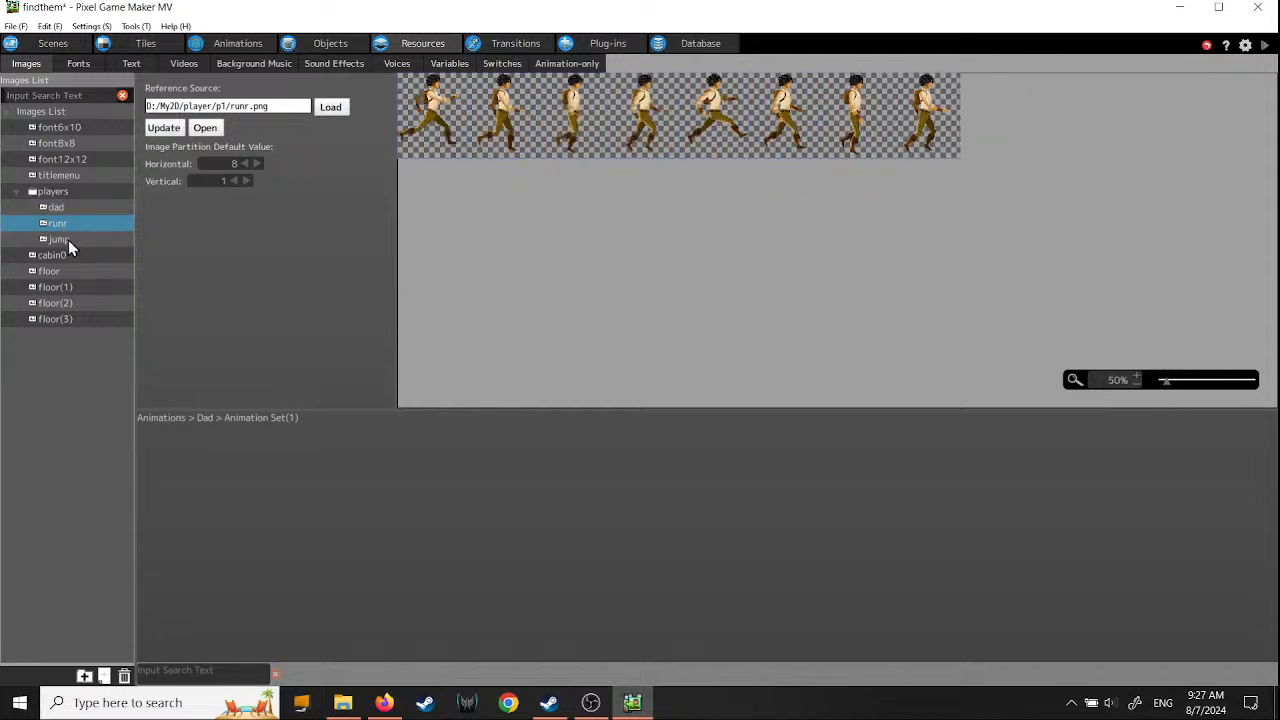
{"action": "left_click", "coordinate": [68, 240]}
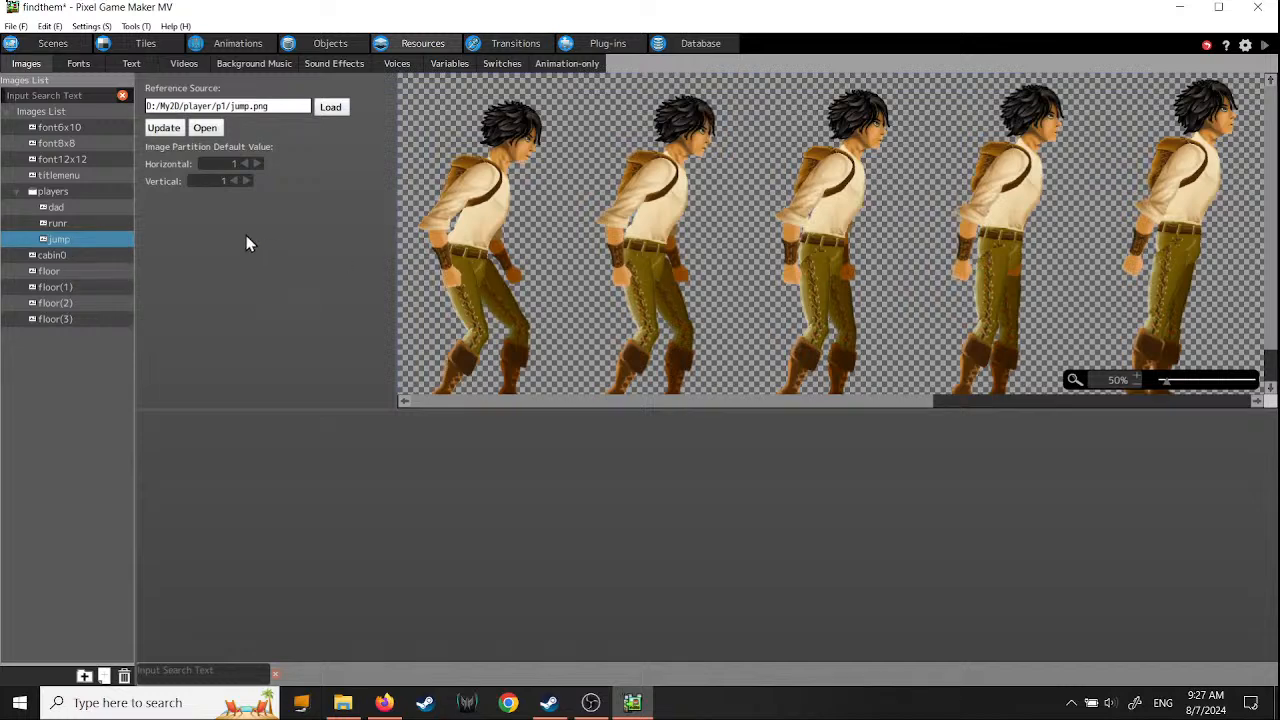
{"action": "left_click", "coordinate": [62, 212]}
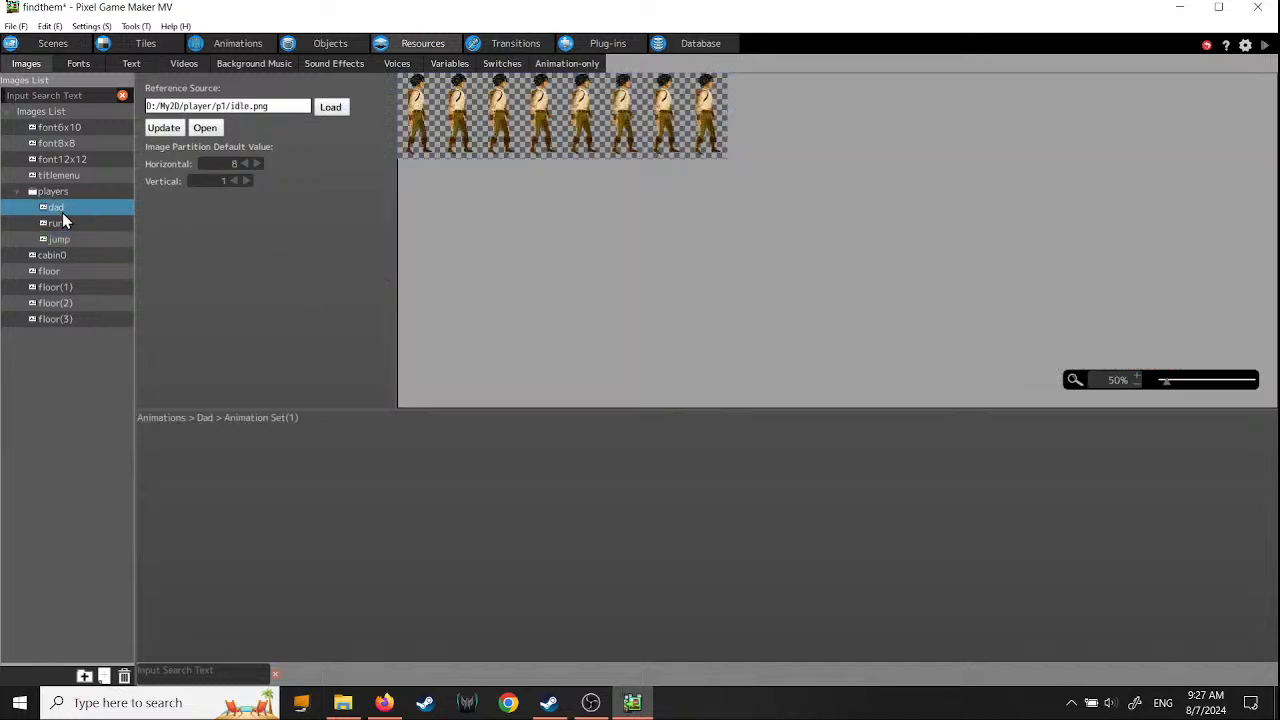
{"action": "left_click", "coordinate": [71, 222]}
- Set the jump image's default horizontal partition to 9
{"action": "left_click", "coordinate": [68, 237]}
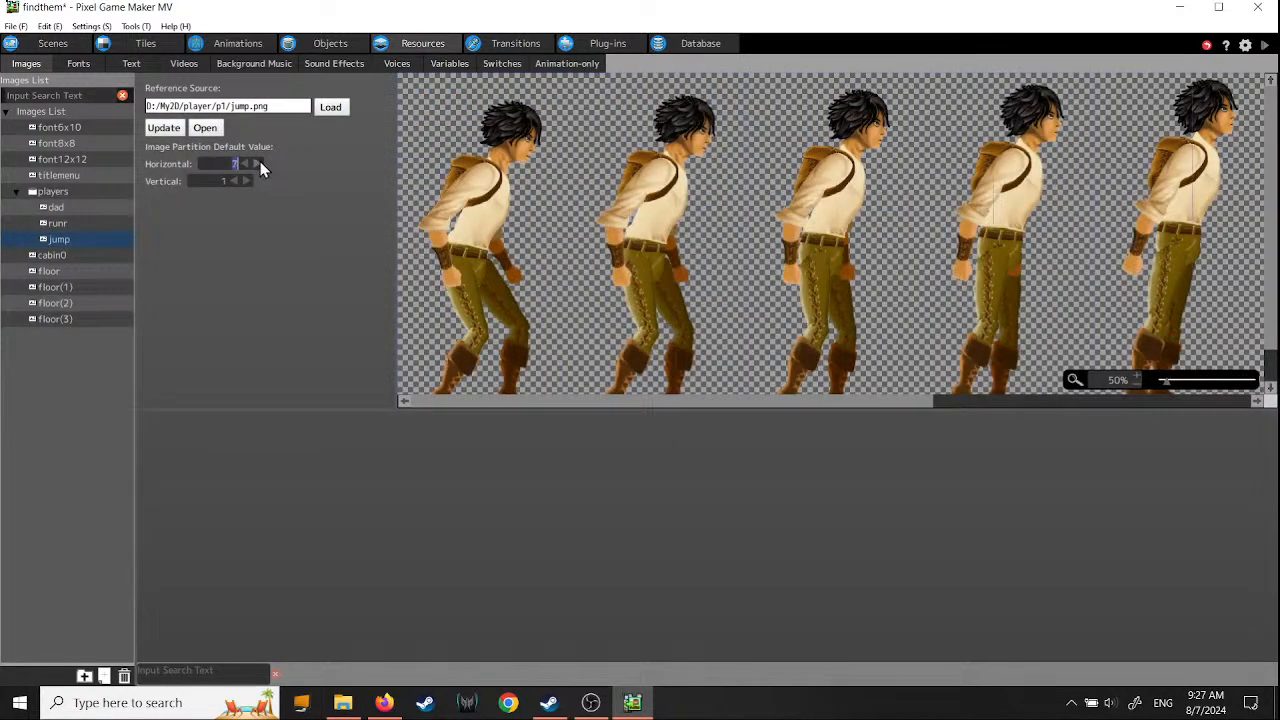
- Open idle.png from the p1 folder in paint.net, check its pixel dimensions, and minimize the editor
{"action": "left_click", "coordinate": [343, 702]}
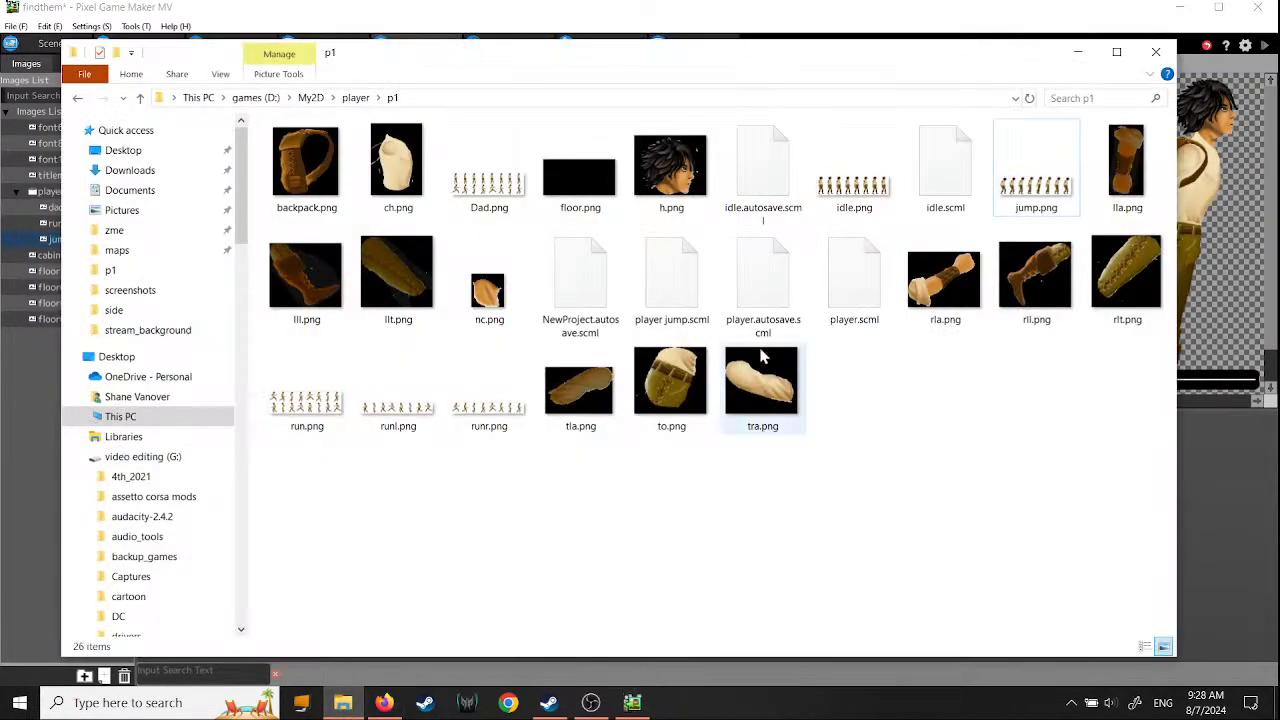
{"action": "right_click", "coordinate": [857, 205]}
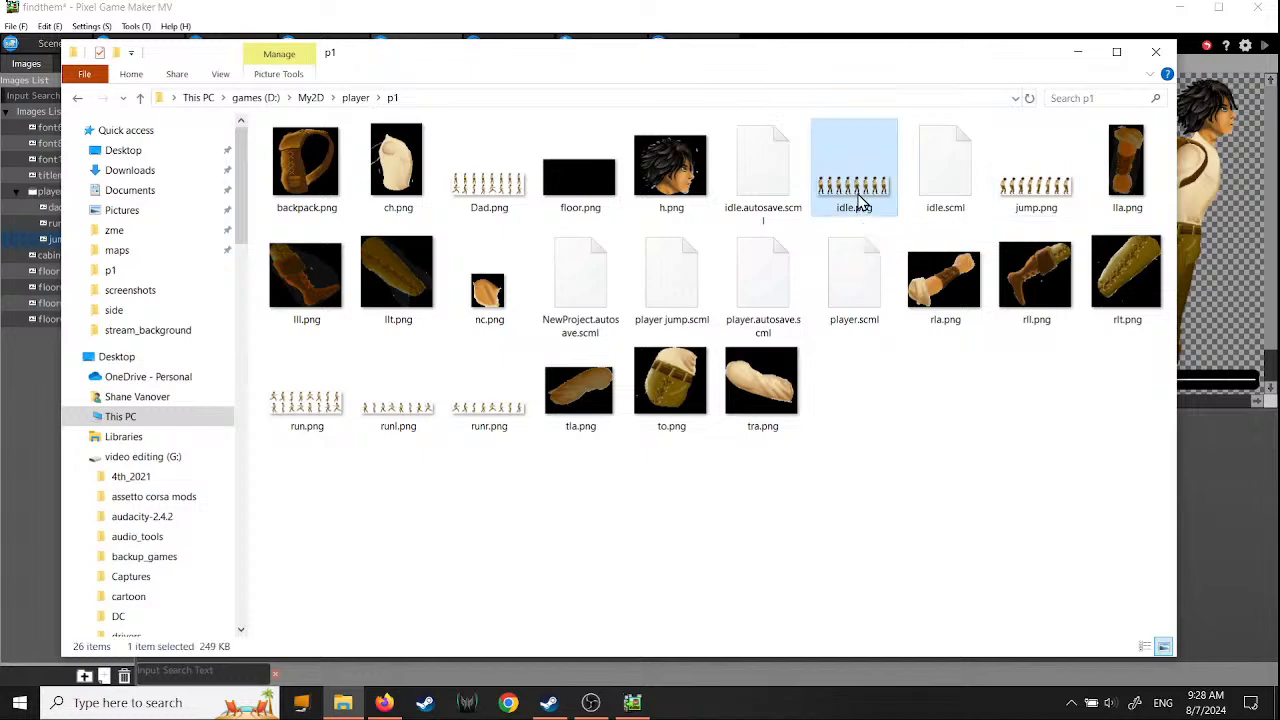
{"action": "mouse_move", "coordinate": [790, 499]}
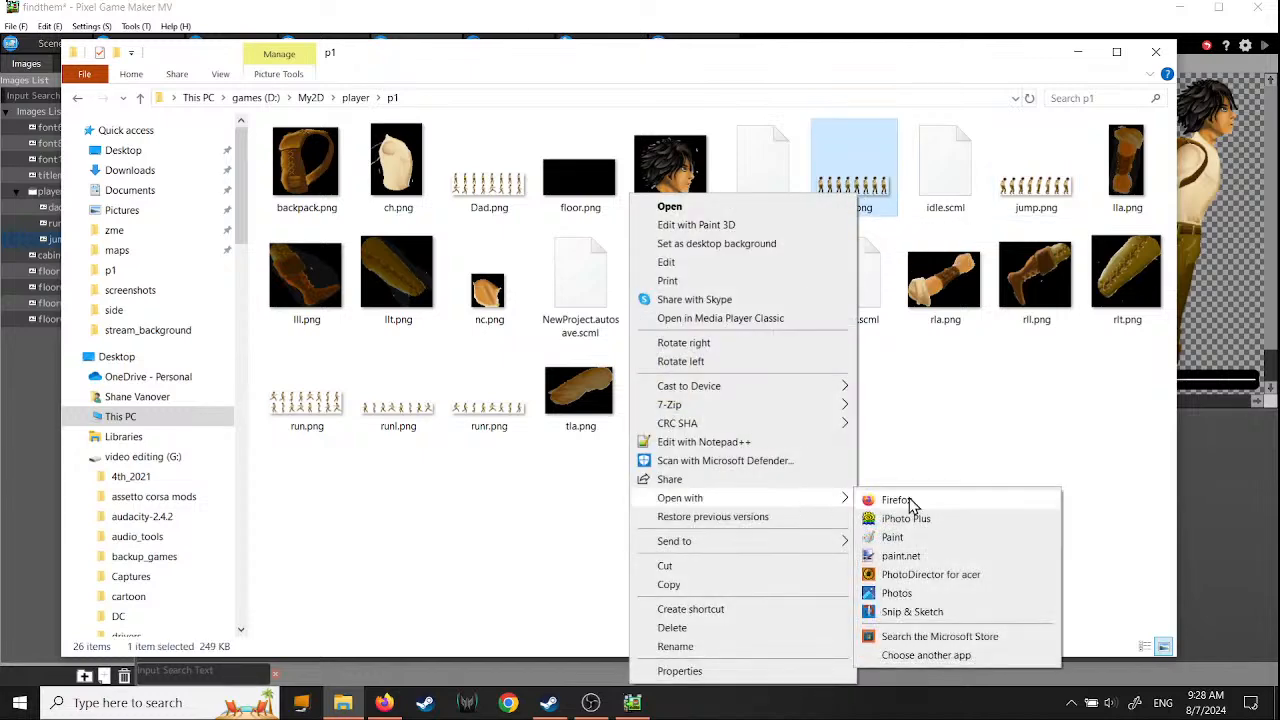
{"action": "left_click", "coordinate": [906, 555]}
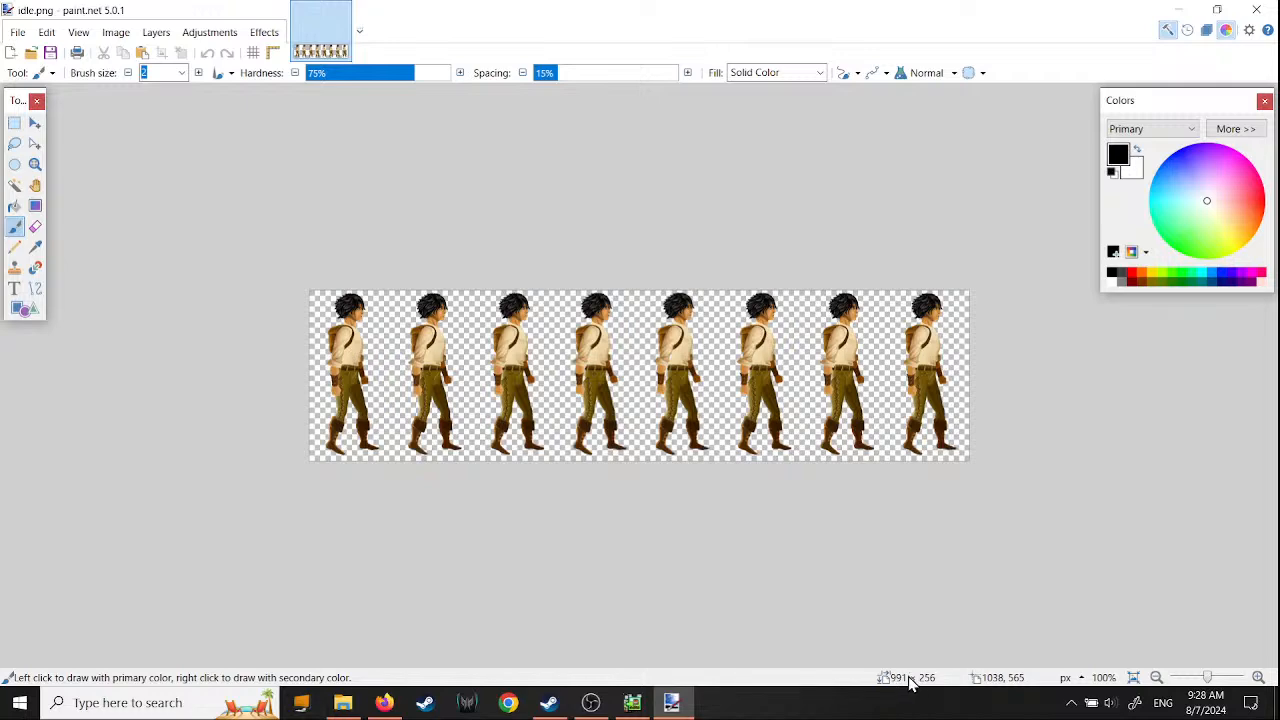
{"action": "left_click", "coordinate": [1172, 14]}
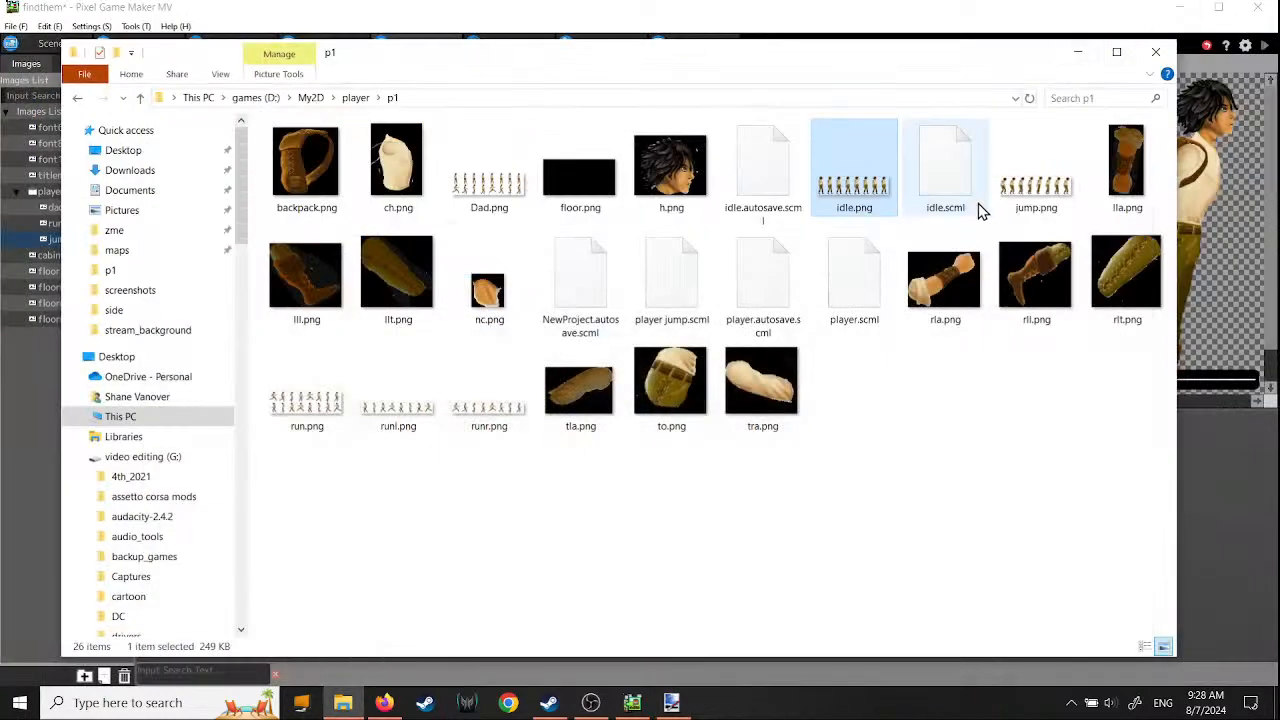
- Open jump.png in paint.net, check its pixel dimensions, and return to Pixel Game Maker MV
{"action": "right_click", "coordinate": [1038, 190]}
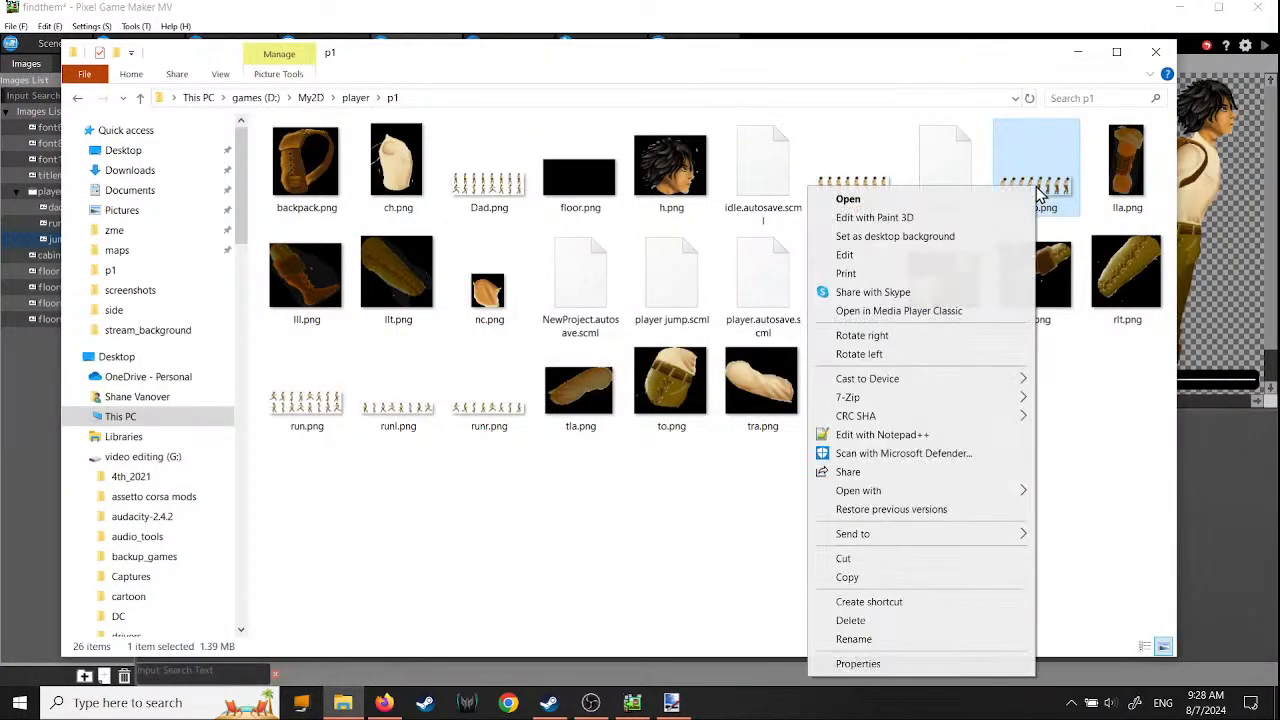
{"action": "mouse_move", "coordinate": [918, 490]}
{"action": "left_click", "coordinate": [1063, 550]}
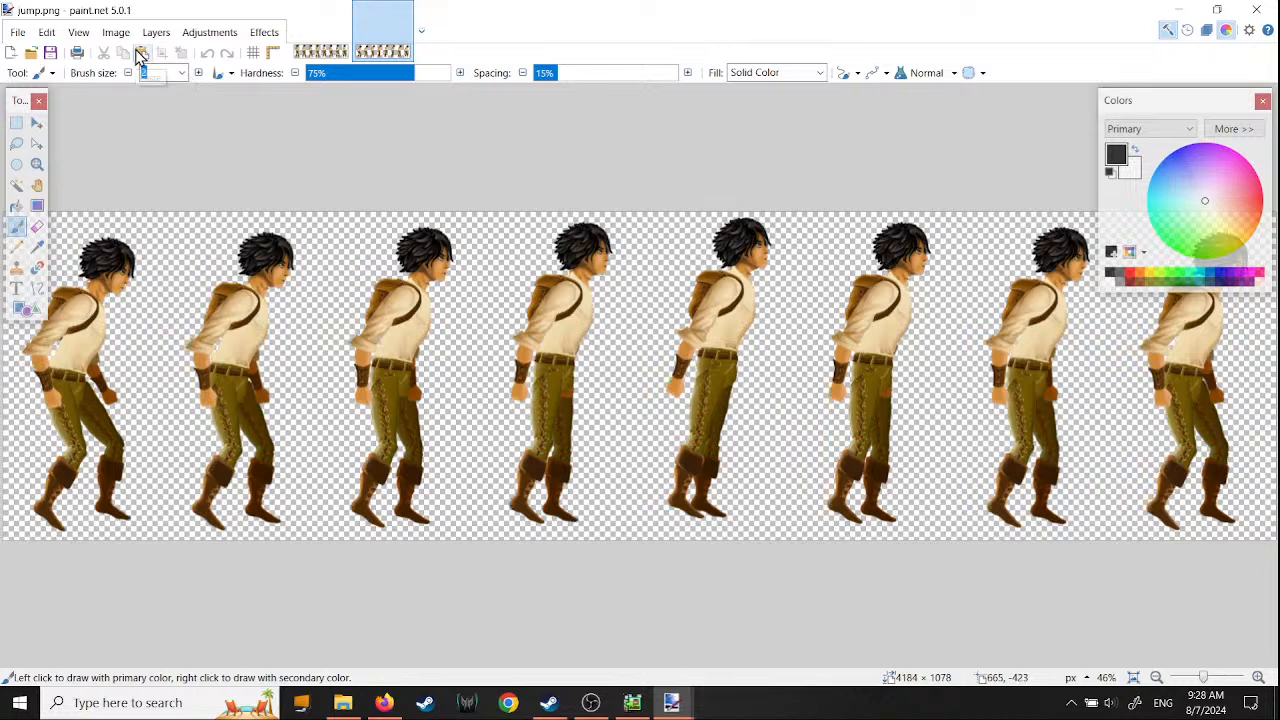
{"action": "scroll", "coordinate": [419, 284], "scroll_direction": "down", "scroll_amount": 2, "text": "ctrl"}
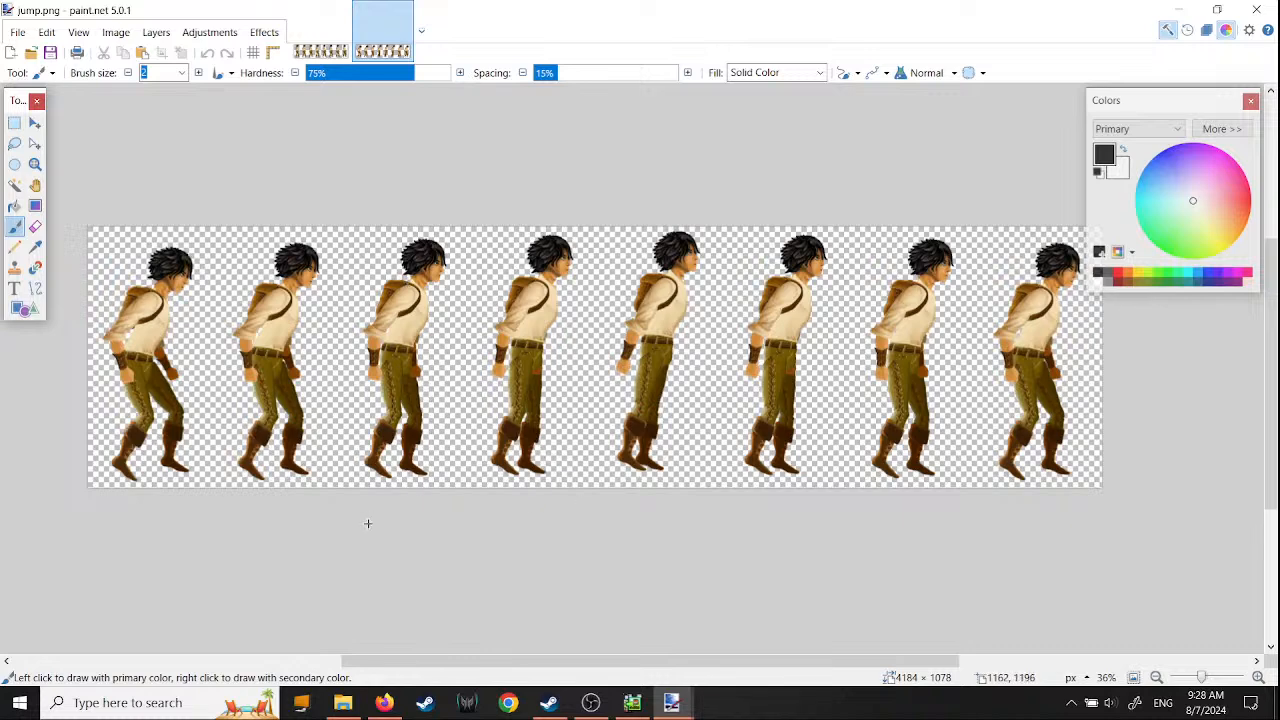
{"action": "left_click", "coordinate": [632, 705]}
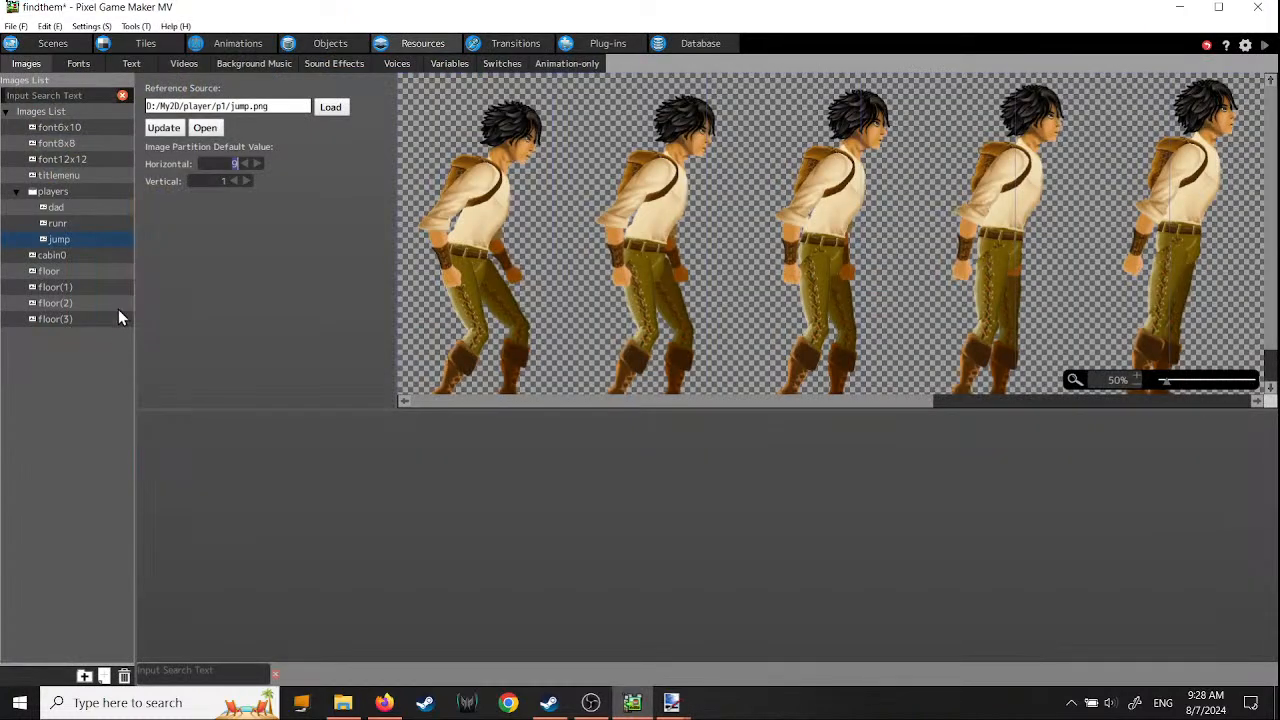
- Try to delete the jump image from the players folder and leave it selected
{"action": "left_click", "coordinate": [55, 242]}
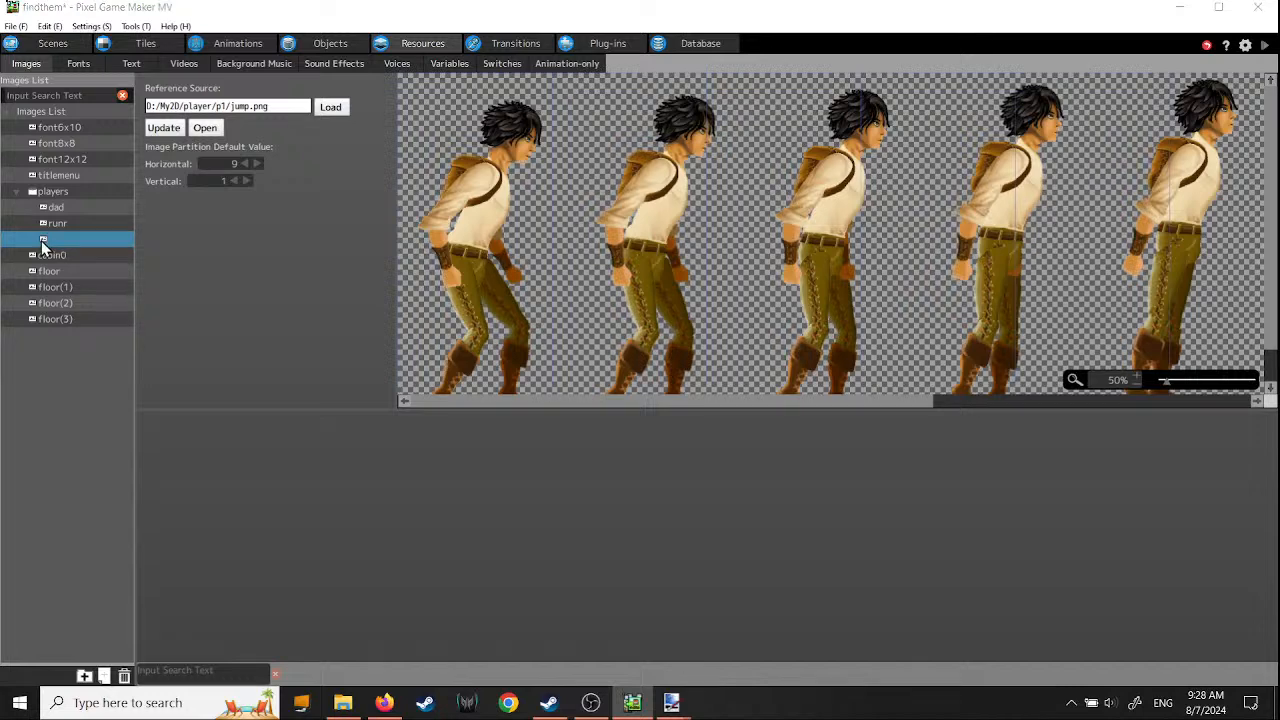
{"action": "key", "text": "Delete"}
{"action": "left_click", "coordinate": [701, 381]}
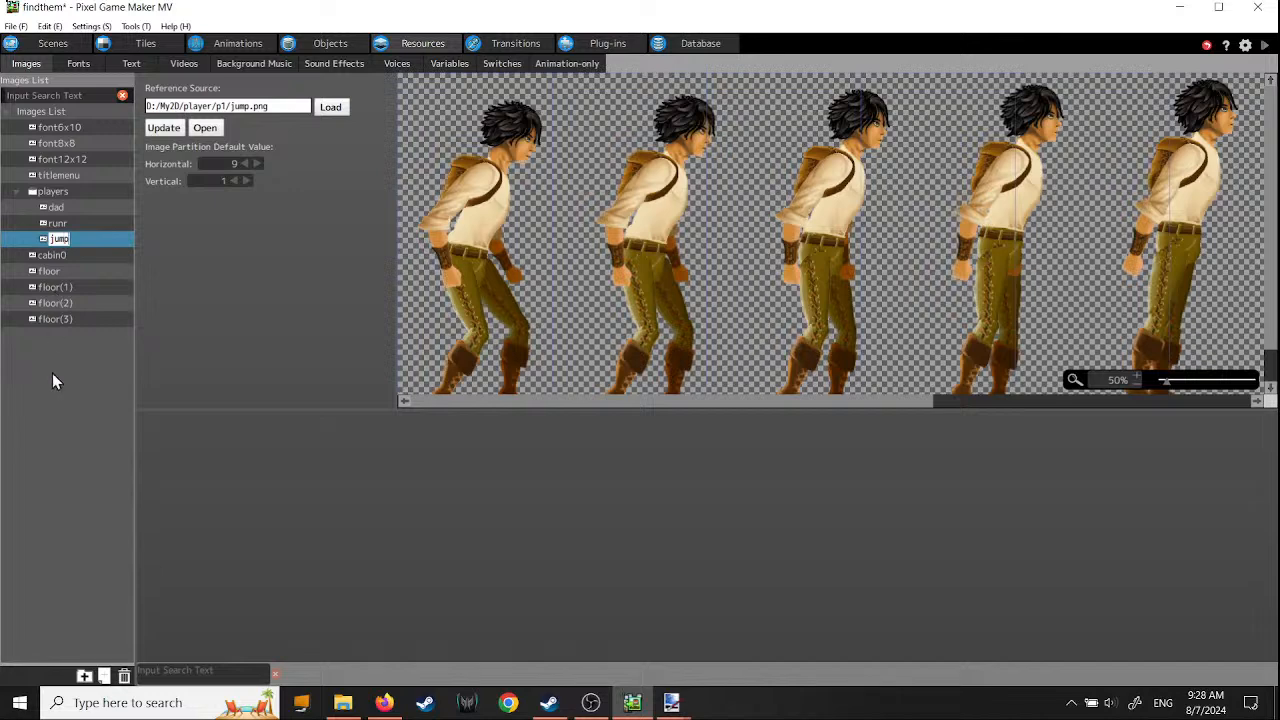
{"action": "left_click", "coordinate": [102, 435]}
{"action": "left_click", "coordinate": [71, 242]}
- Open idle.png from the p1 folder in paint.net again and examine its Resize dimensions without changing them
{"action": "left_click", "coordinate": [345, 703]}
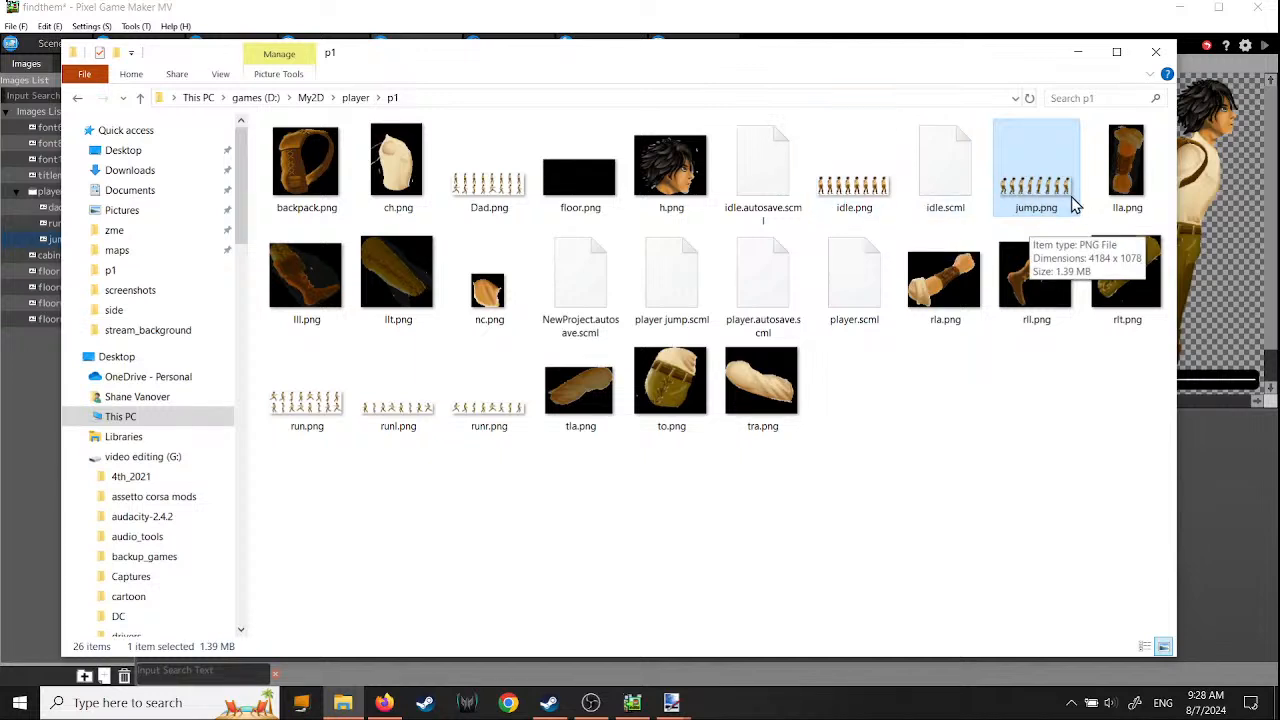
{"action": "left_click", "coordinate": [876, 198]}
{"action": "right_click", "coordinate": [876, 198]}
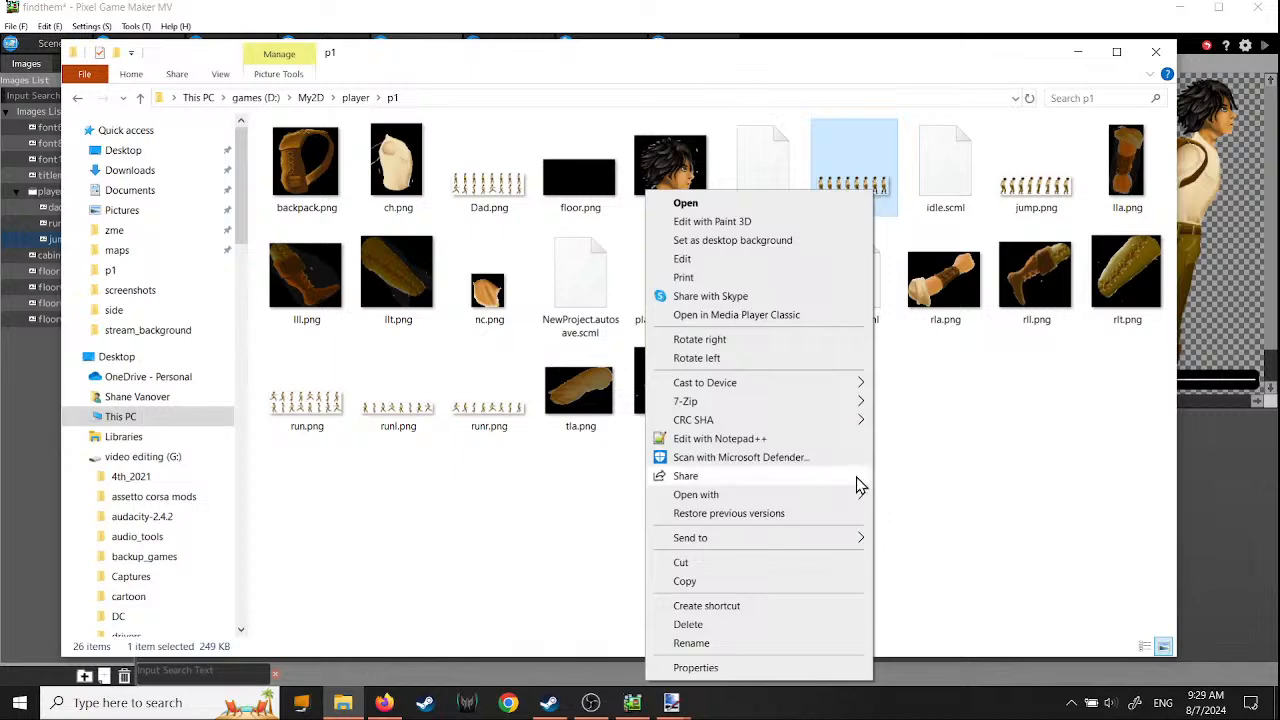
{"action": "mouse_move", "coordinate": [850, 495]}
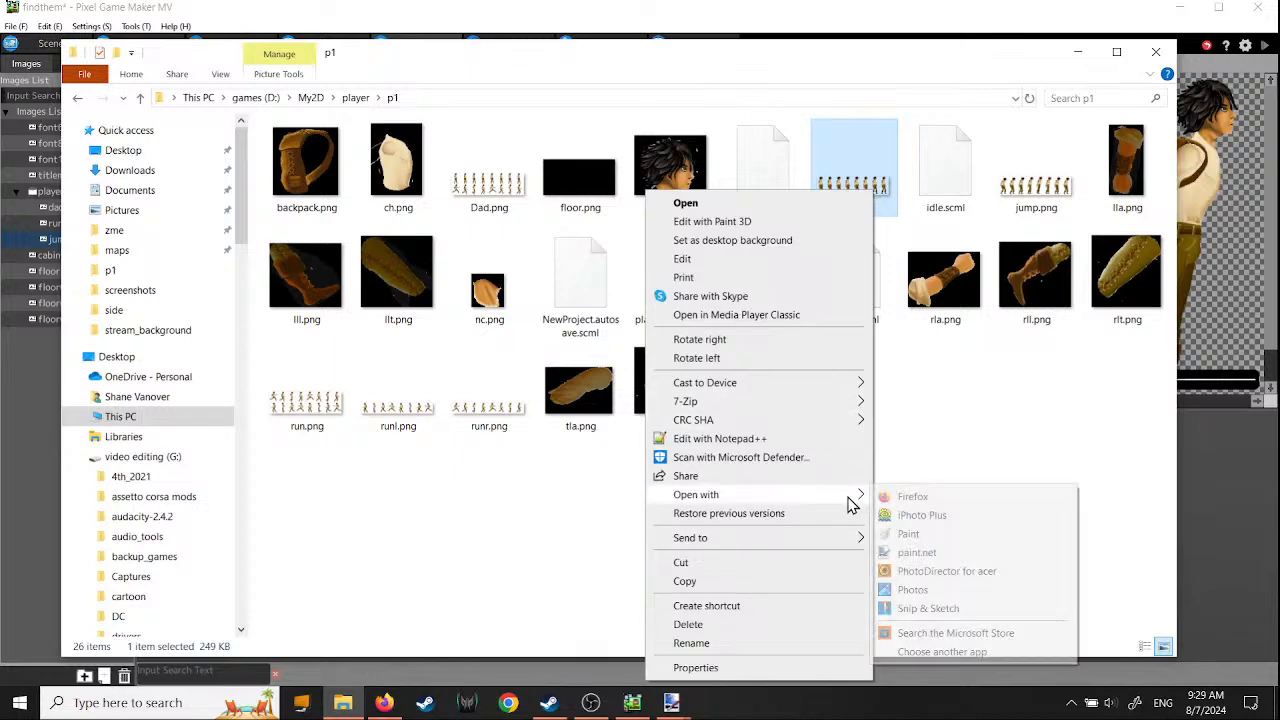
{"action": "left_click", "coordinate": [917, 553]}
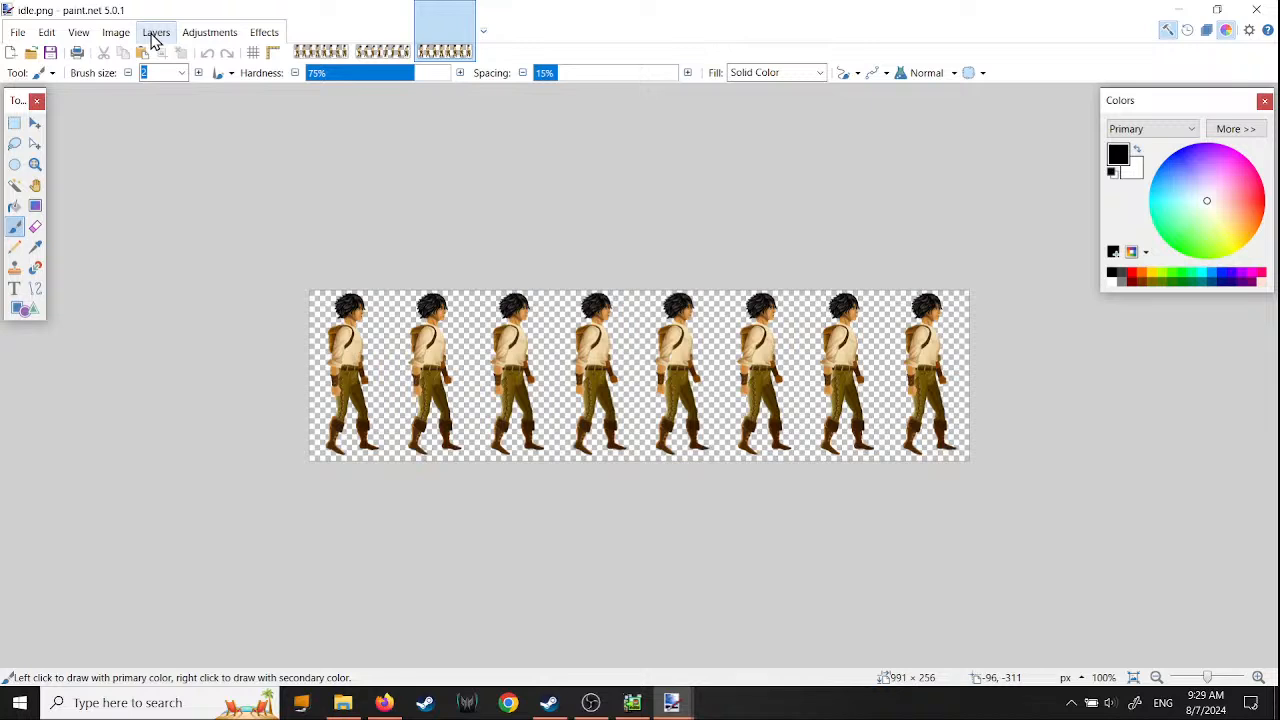
{"action": "left_click", "coordinate": [120, 32]}
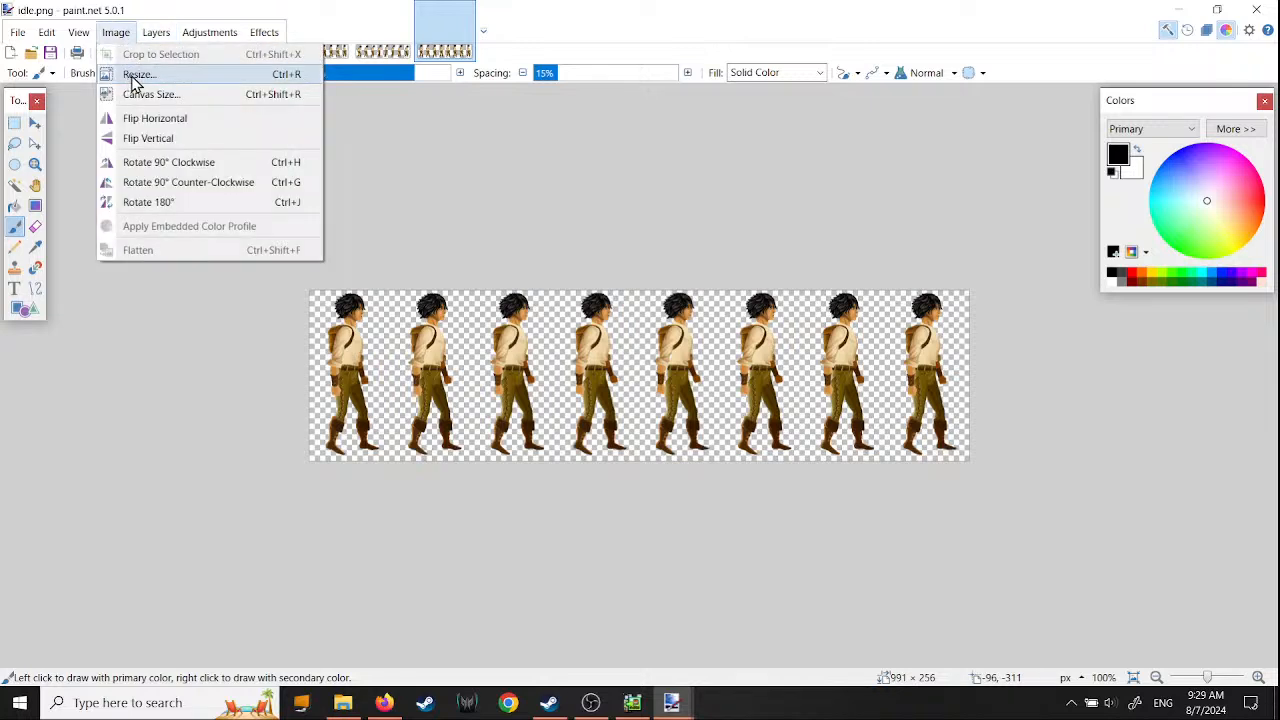
{"action": "left_click", "coordinate": [137, 75]}
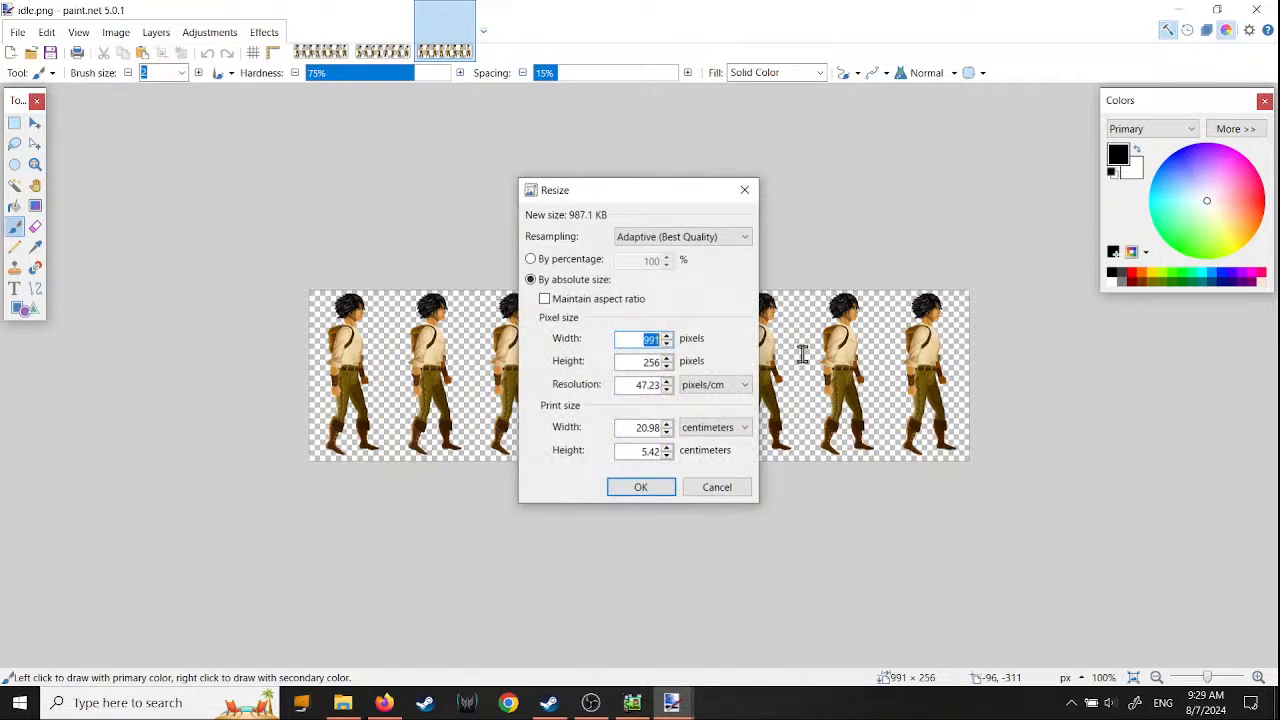
{"action": "left_click", "coordinate": [717, 487]}
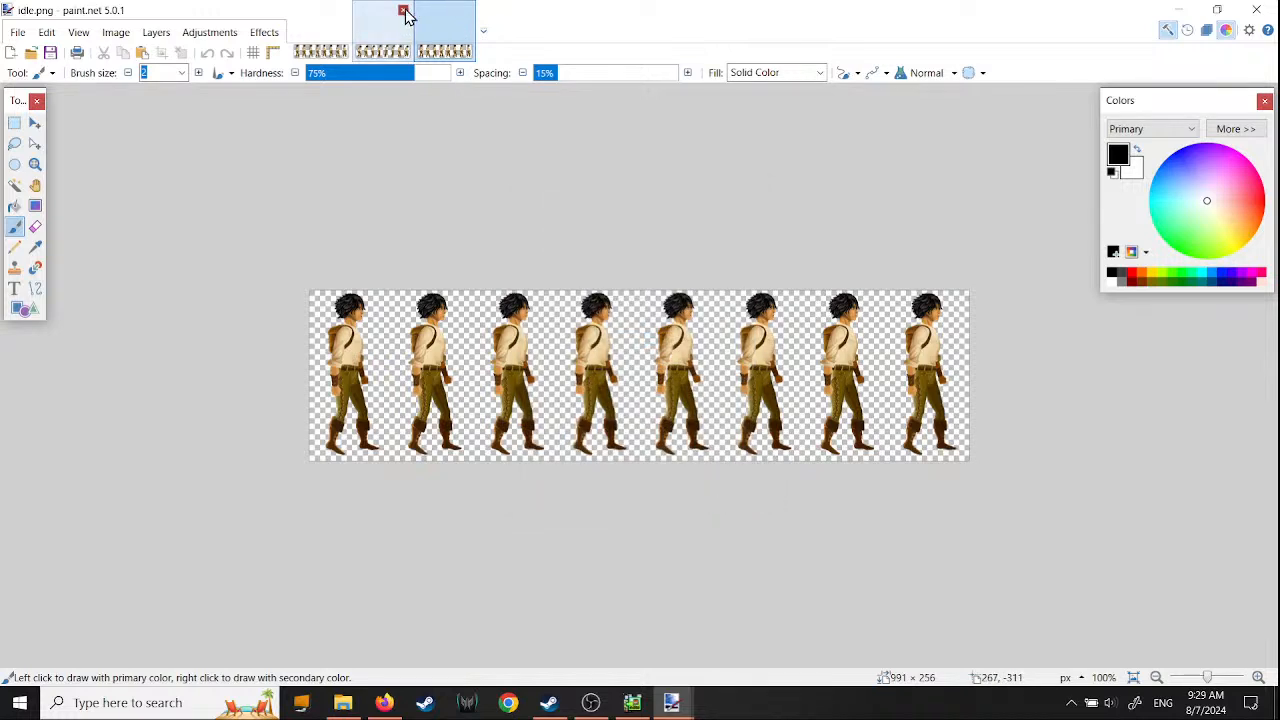
- Close jump.png and the duplicate idle.png in paint.net, keeping one idle.png open
{"action": "left_click", "coordinate": [403, 10]}
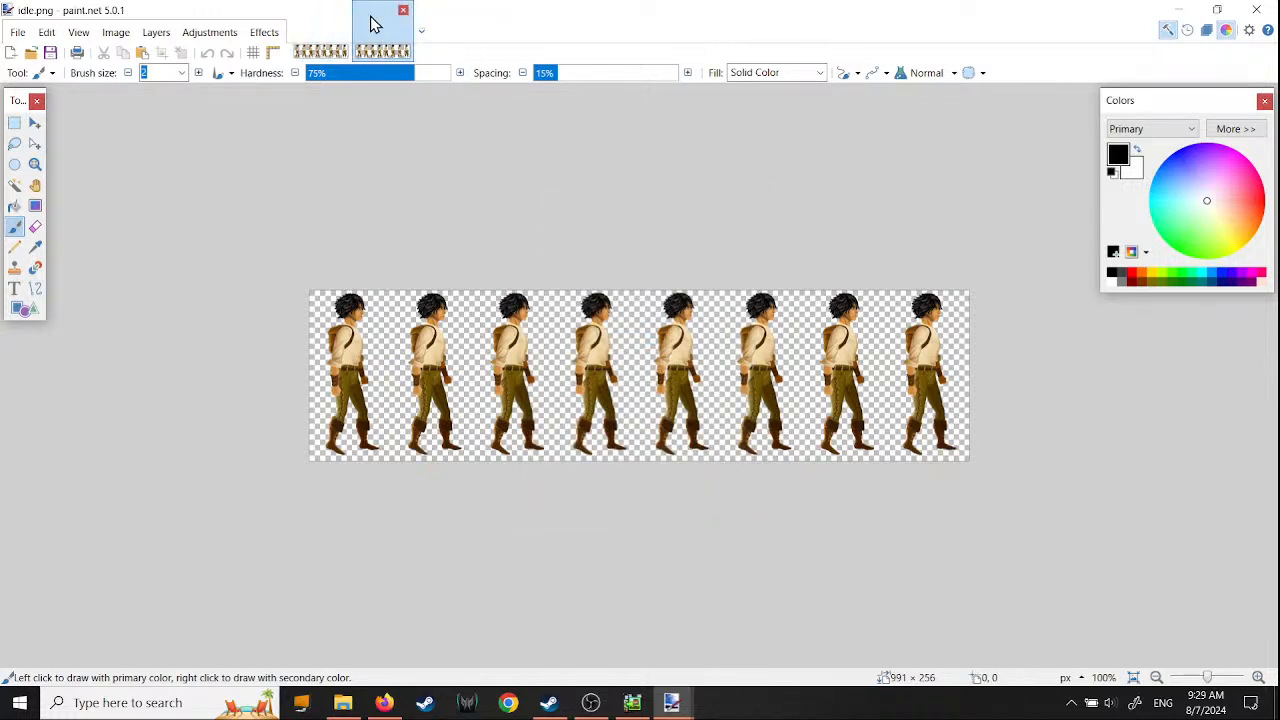
{"action": "left_click", "coordinate": [341, 11]}
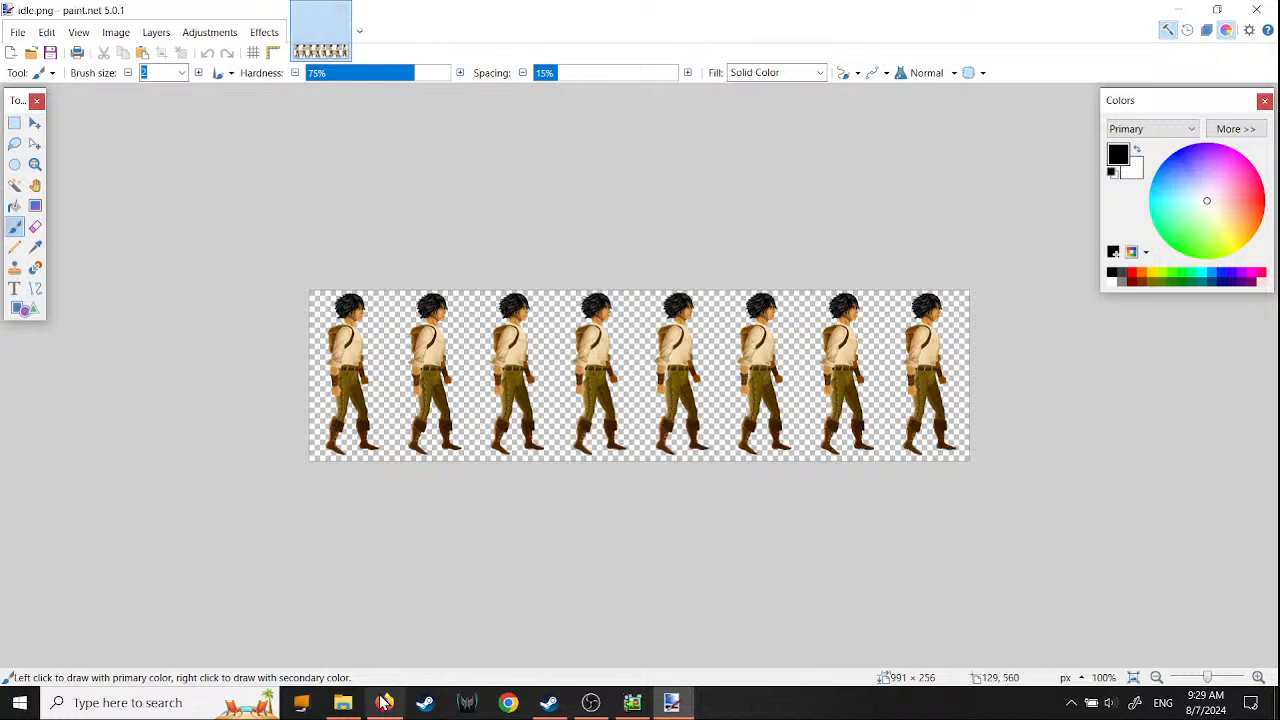
- Open jump.png from the p1 folder in paint.net
{"action": "left_click", "coordinate": [343, 702]}
{"action": "right_click", "coordinate": [1037, 213]}
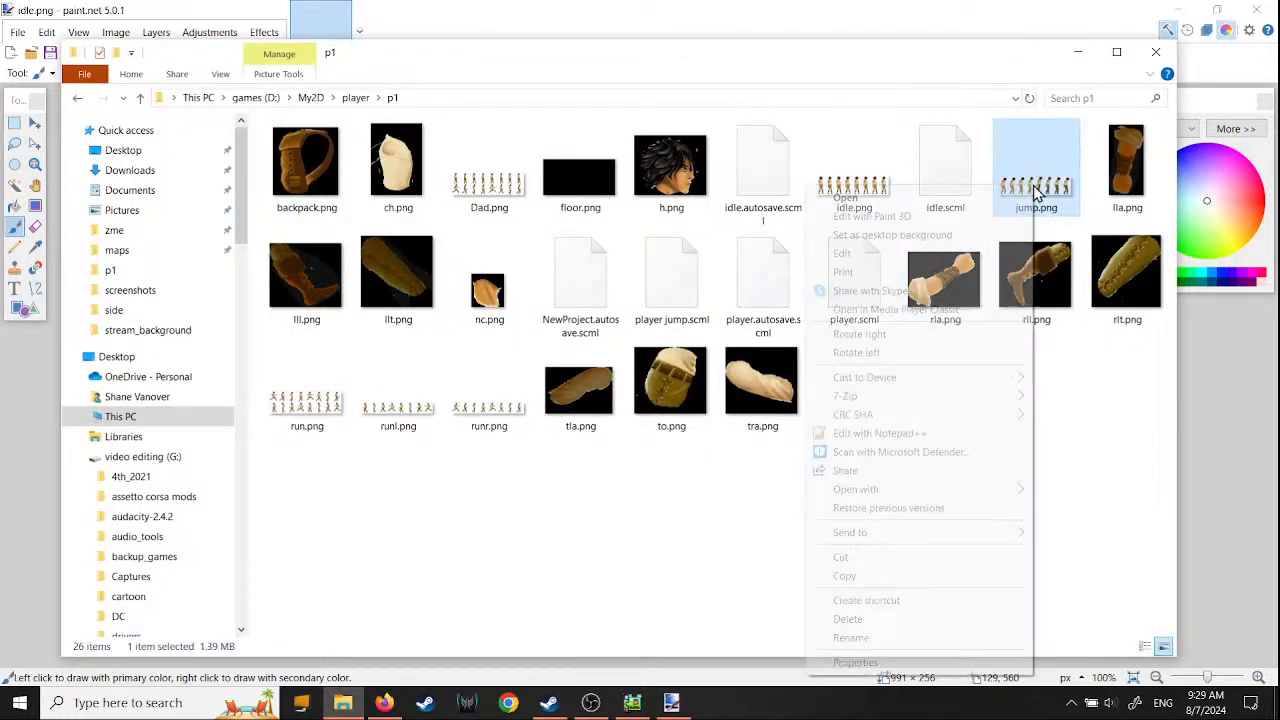
{"action": "mouse_move", "coordinate": [958, 490]}
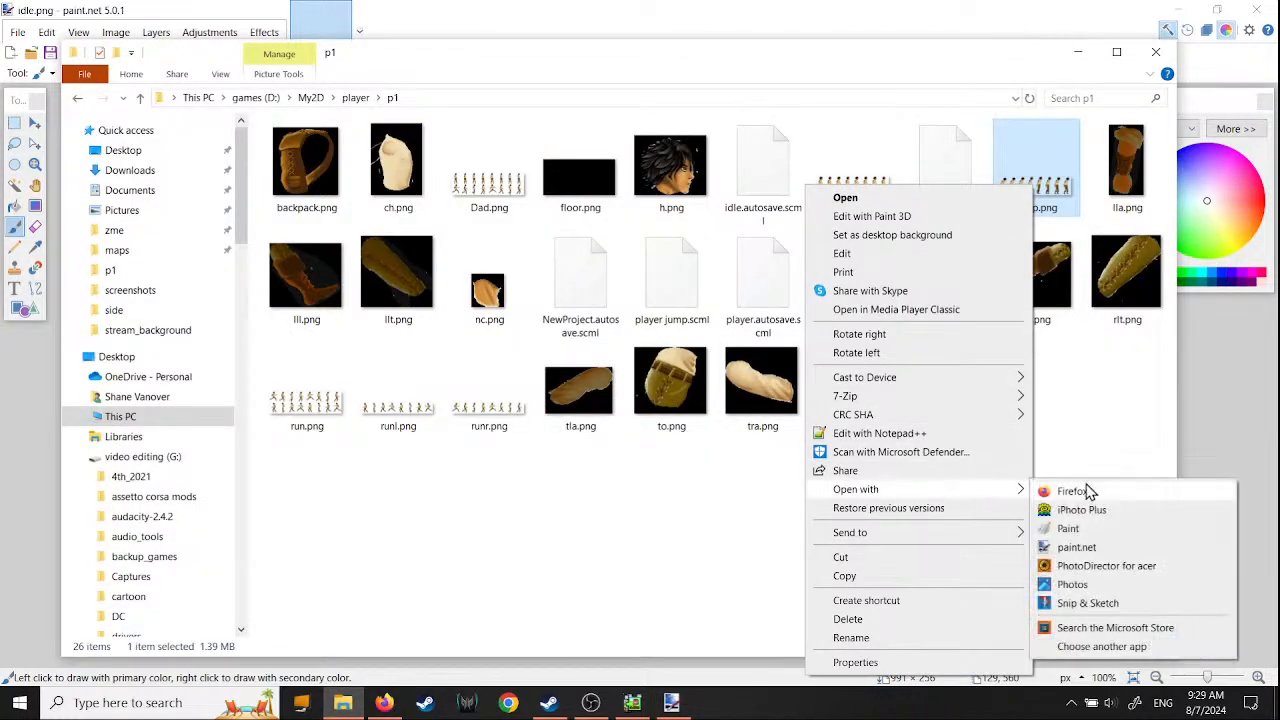
{"action": "left_click", "coordinate": [1077, 547]}
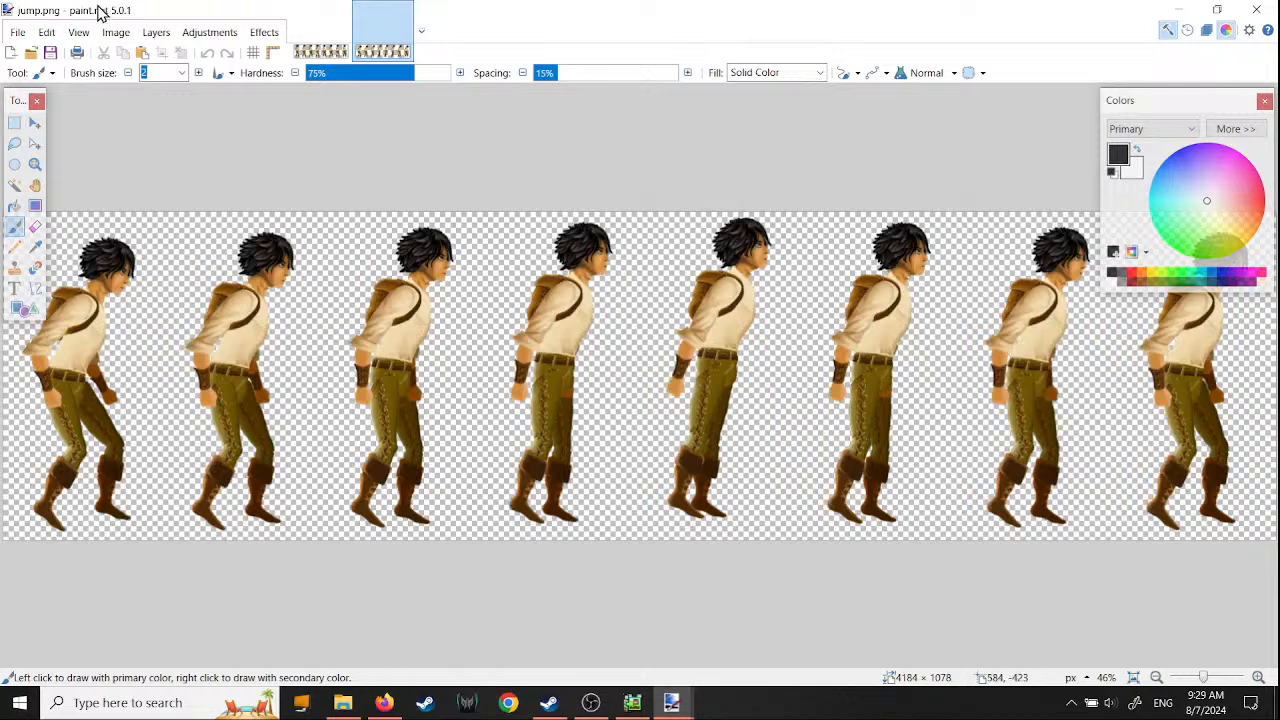
- Try resizing the jump strip to 256 pixels wide and 991 pixels high, and undo the resize
{"action": "left_click", "coordinate": [116, 32]}
{"action": "left_click", "coordinate": [133, 75]}
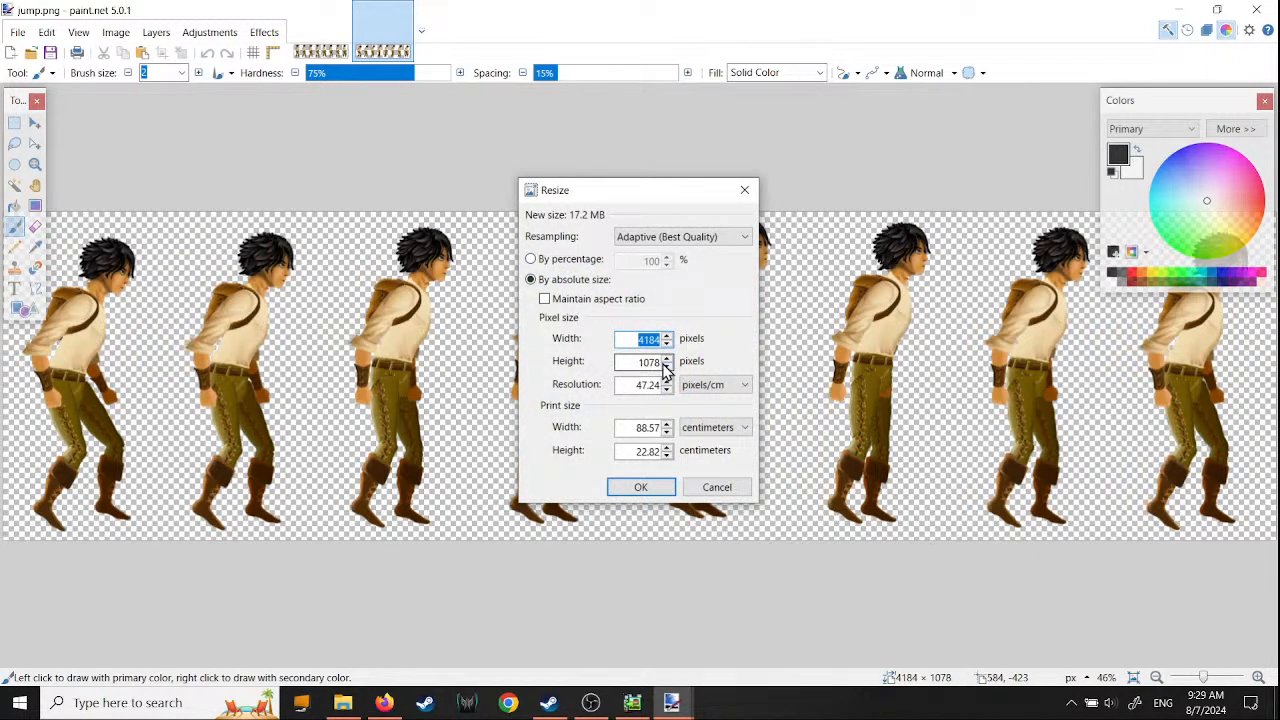
{"action": "type", "text": "991"}
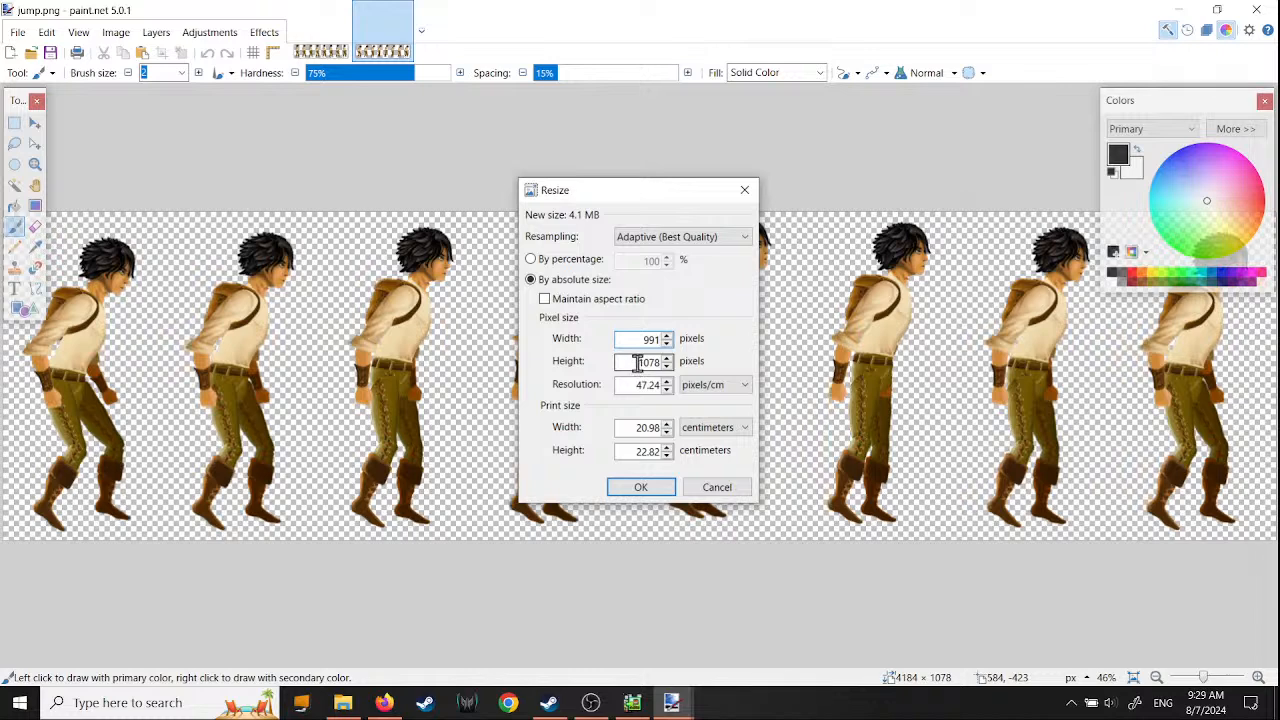
{"action": "double_click", "coordinate": [640, 362]}
{"action": "type", "text": "991"}
{"action": "double_click", "coordinate": [651, 340]}
{"action": "type", "text": "256"}
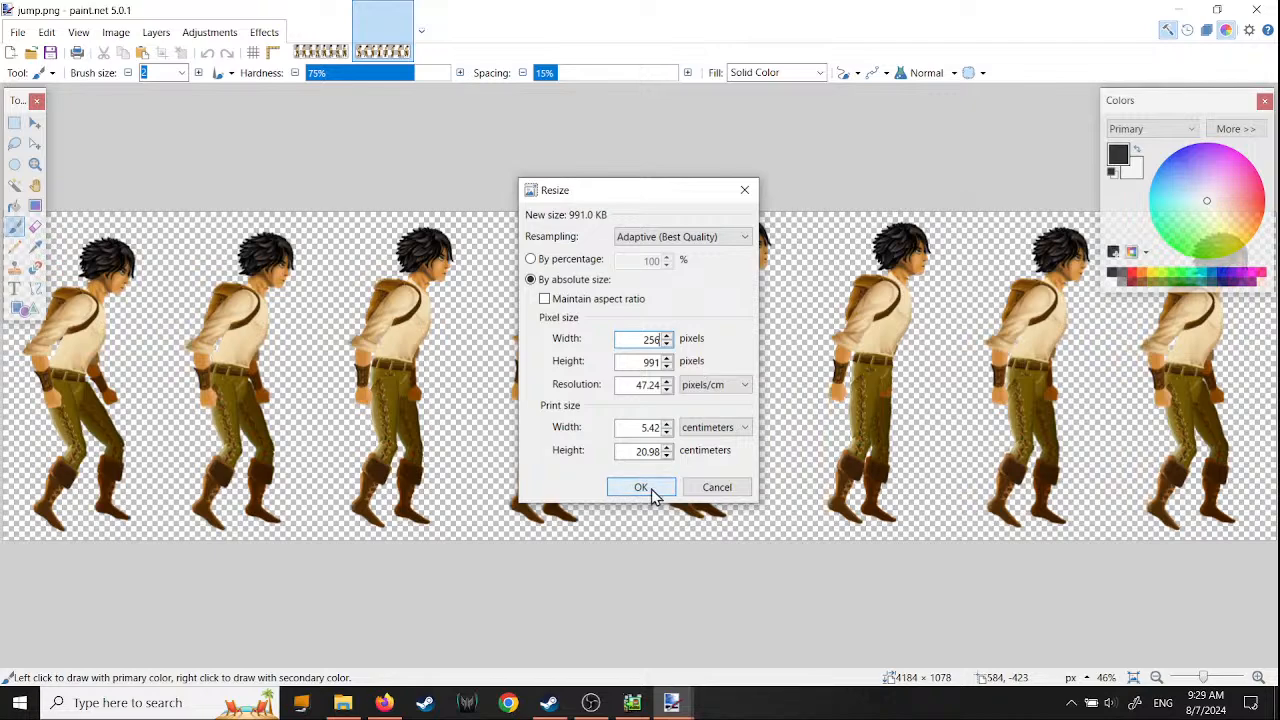
{"action": "left_click", "coordinate": [641, 488]}
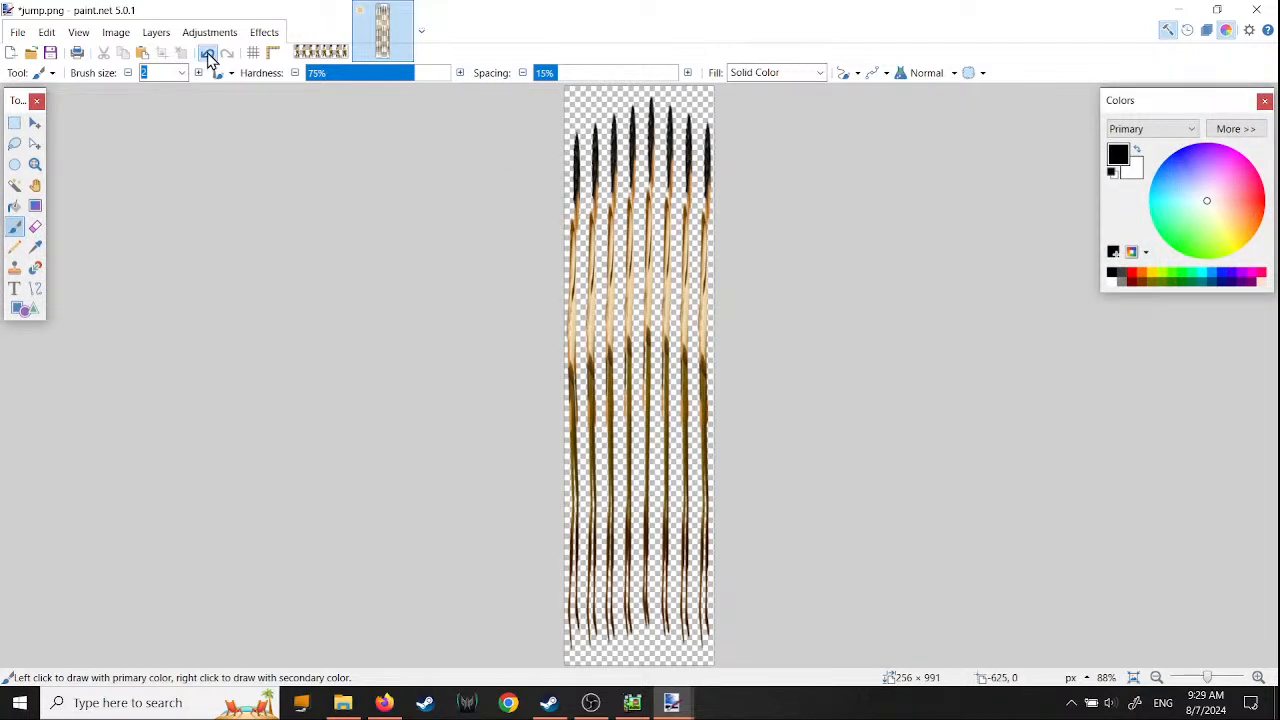
{"action": "left_click", "coordinate": [208, 54]}
- Resize the jump strip to 991 pixels wide and 256 pixels high, and save it over jump.png
{"action": "left_click", "coordinate": [116, 32]}
{"action": "left_click", "coordinate": [130, 77]}
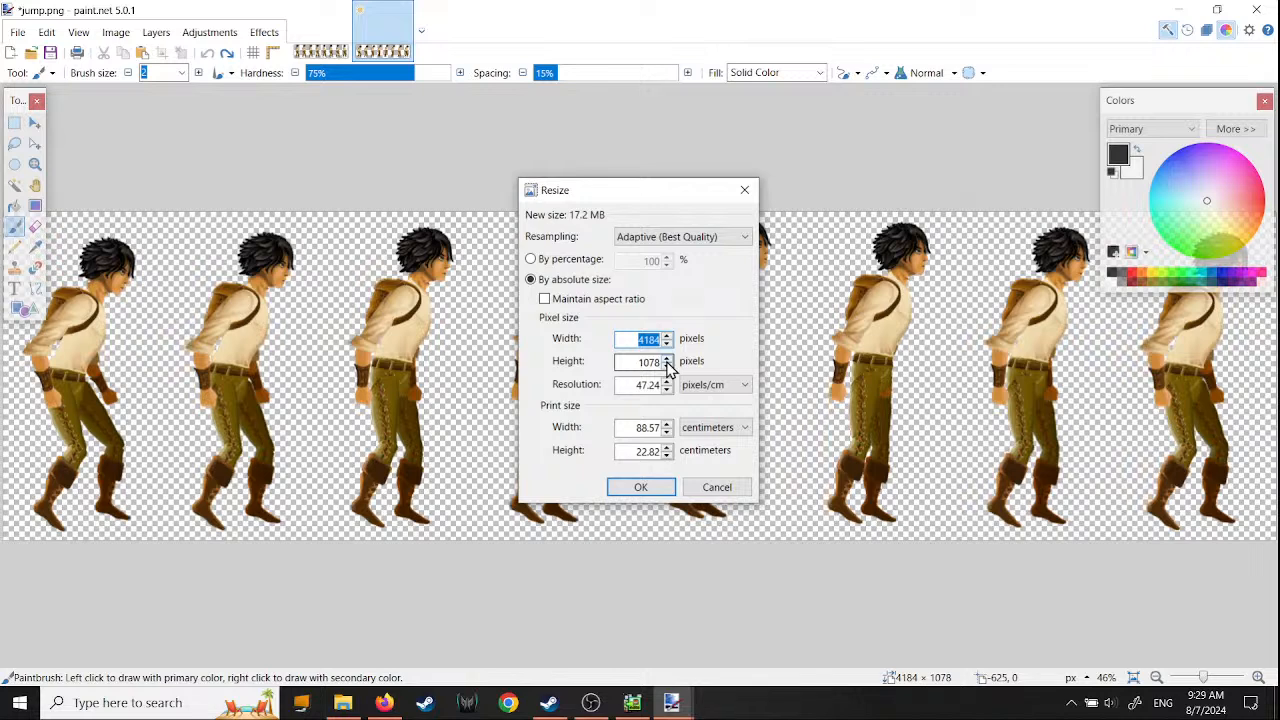
{"action": "type", "text": "991"}
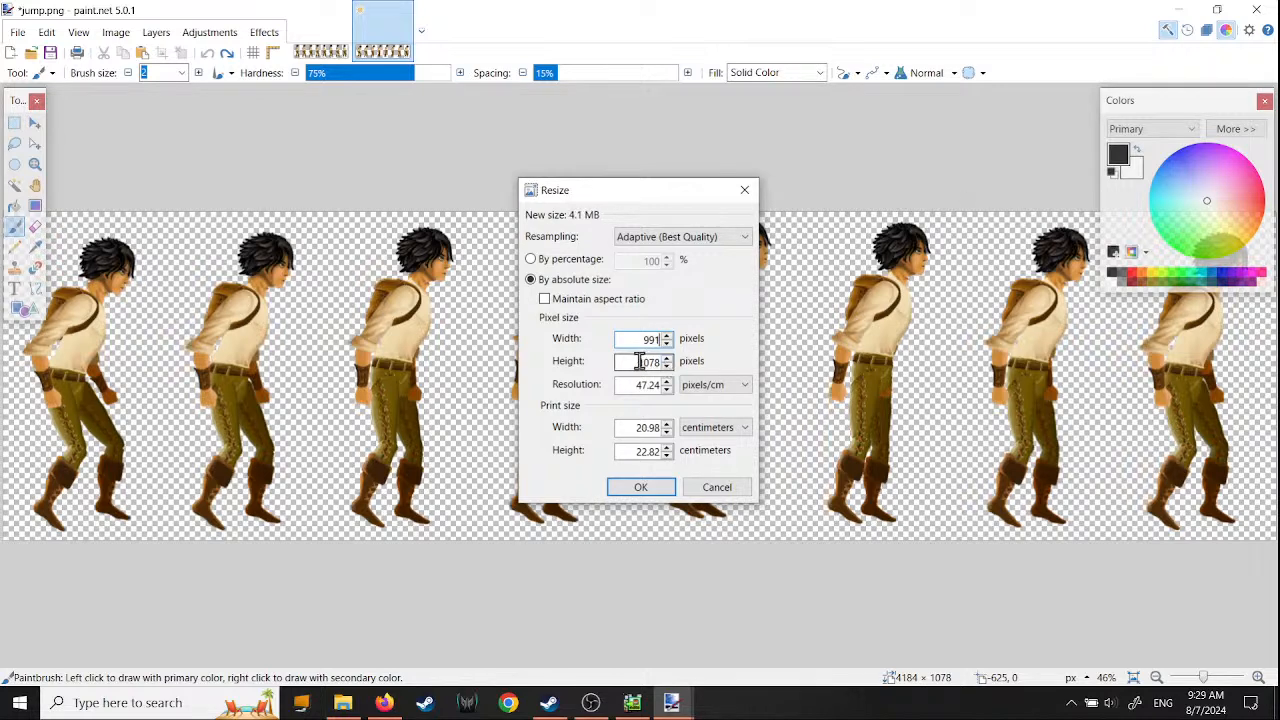
{"action": "key", "text": "Tab"}
{"action": "type", "text": "256"}
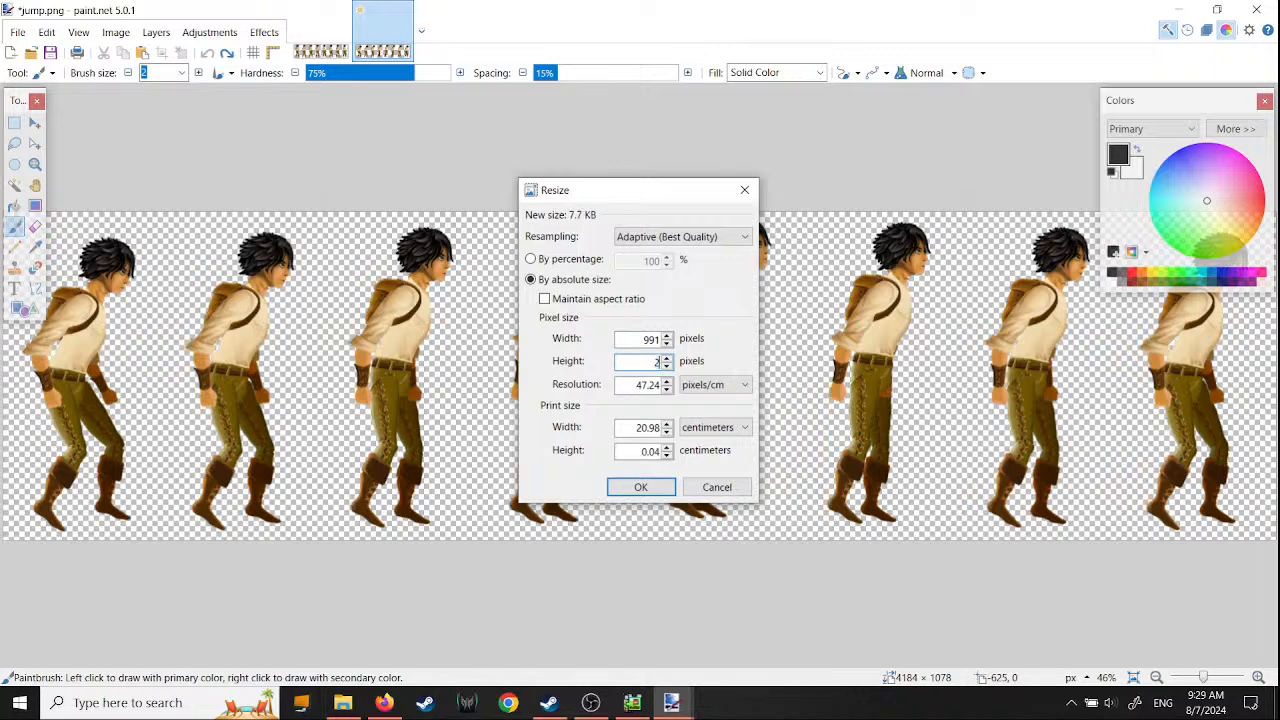
{"action": "left_click", "coordinate": [645, 488]}
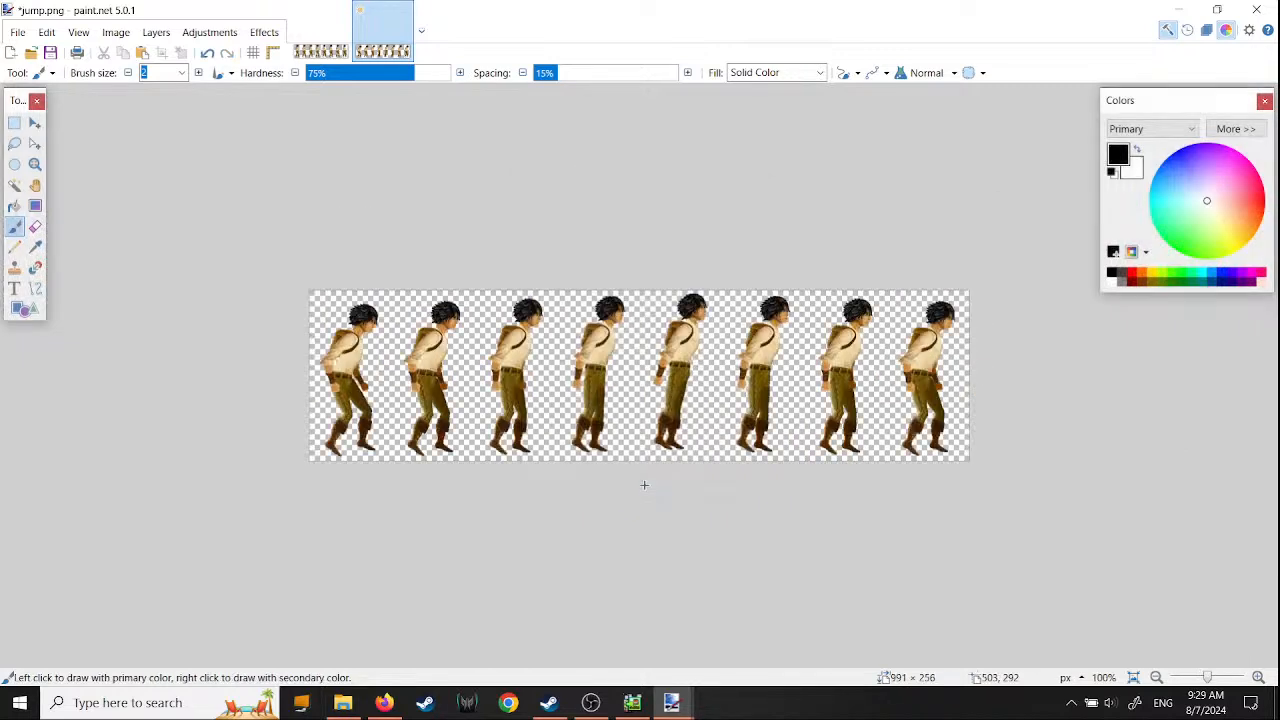
{"action": "left_click", "coordinate": [18, 33]}
{"action": "left_click", "coordinate": [44, 135]}
{"action": "left_click", "coordinate": [800, 527]}
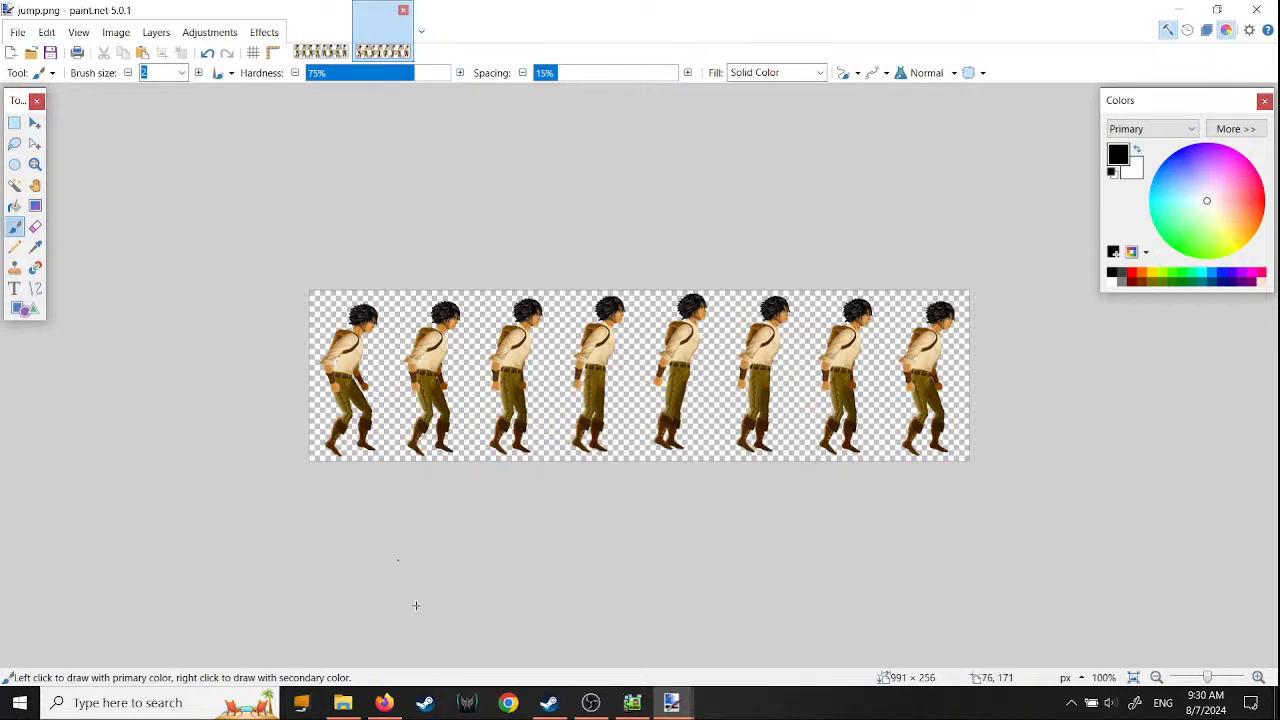
- Switch to Pixel Game Maker MV, load the resized jump.png into the jump image and compare it with the dad image
{"action": "left_click", "coordinate": [645, 708]}
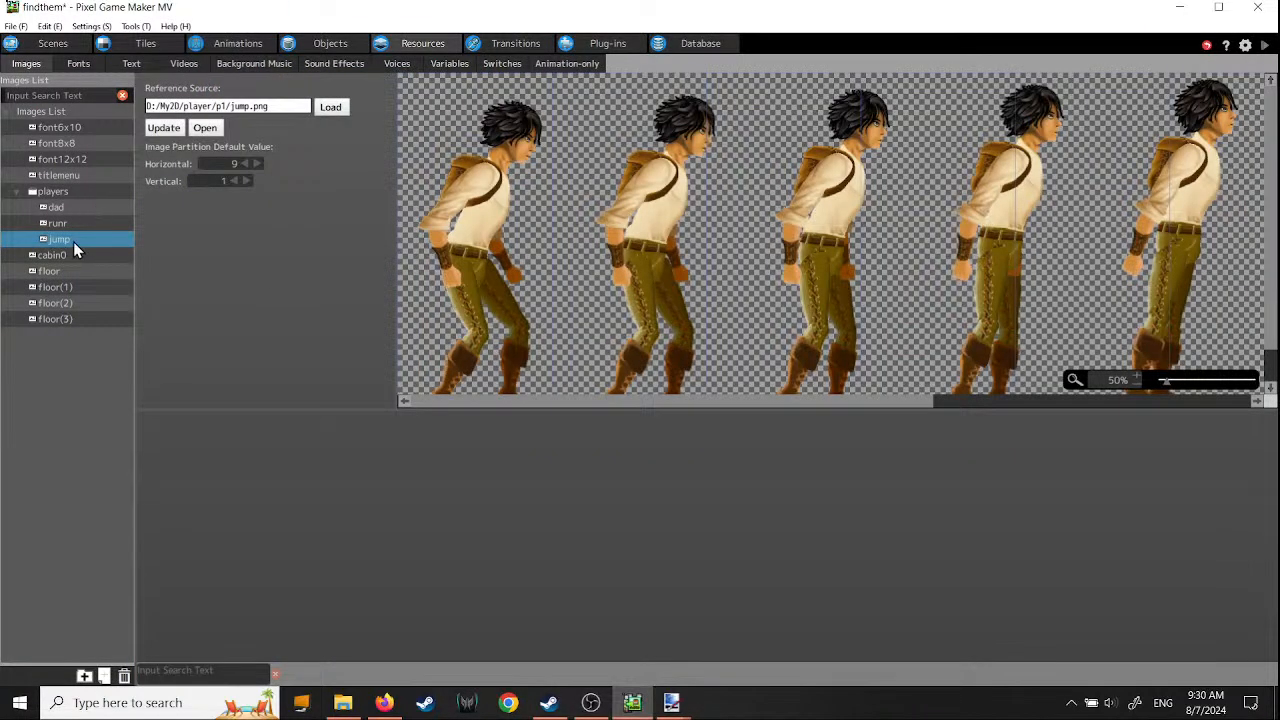
{"action": "left_click", "coordinate": [329, 106]}
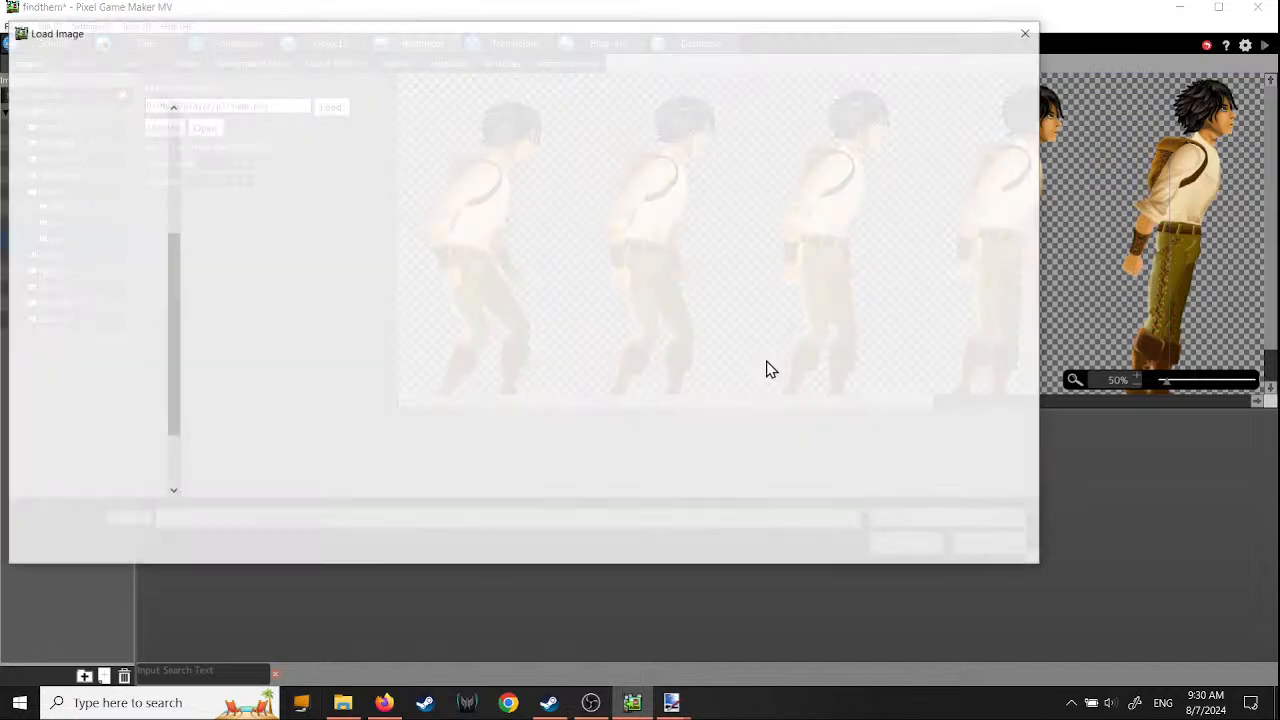
{"action": "left_click", "coordinate": [800, 185]}
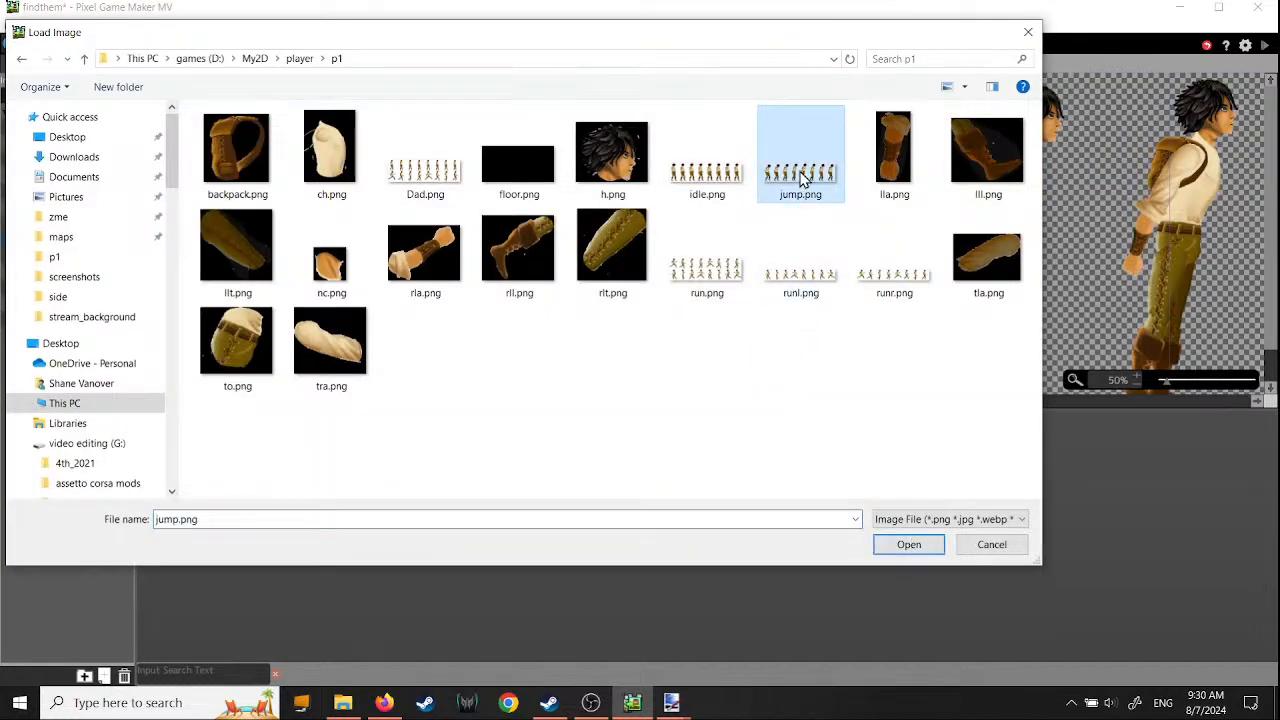
{"action": "left_click", "coordinate": [906, 546]}
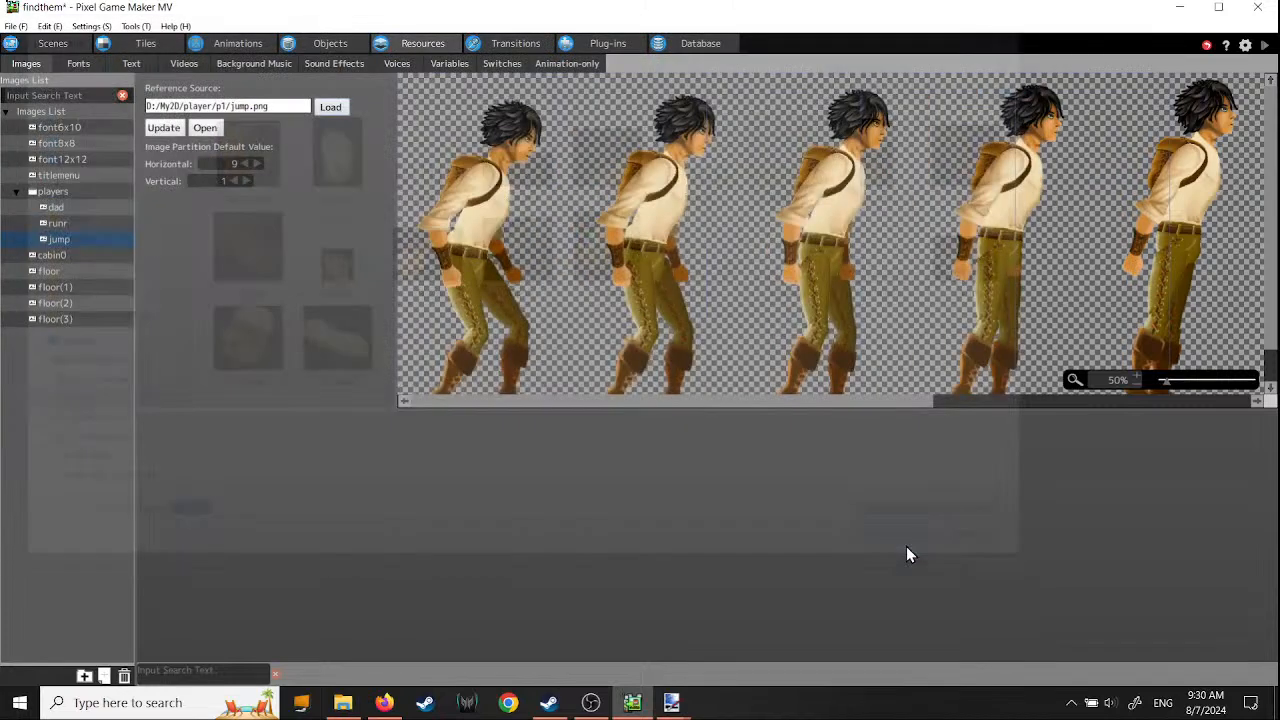
{"action": "left_click", "coordinate": [58, 226]}
{"action": "left_click", "coordinate": [55, 208]}
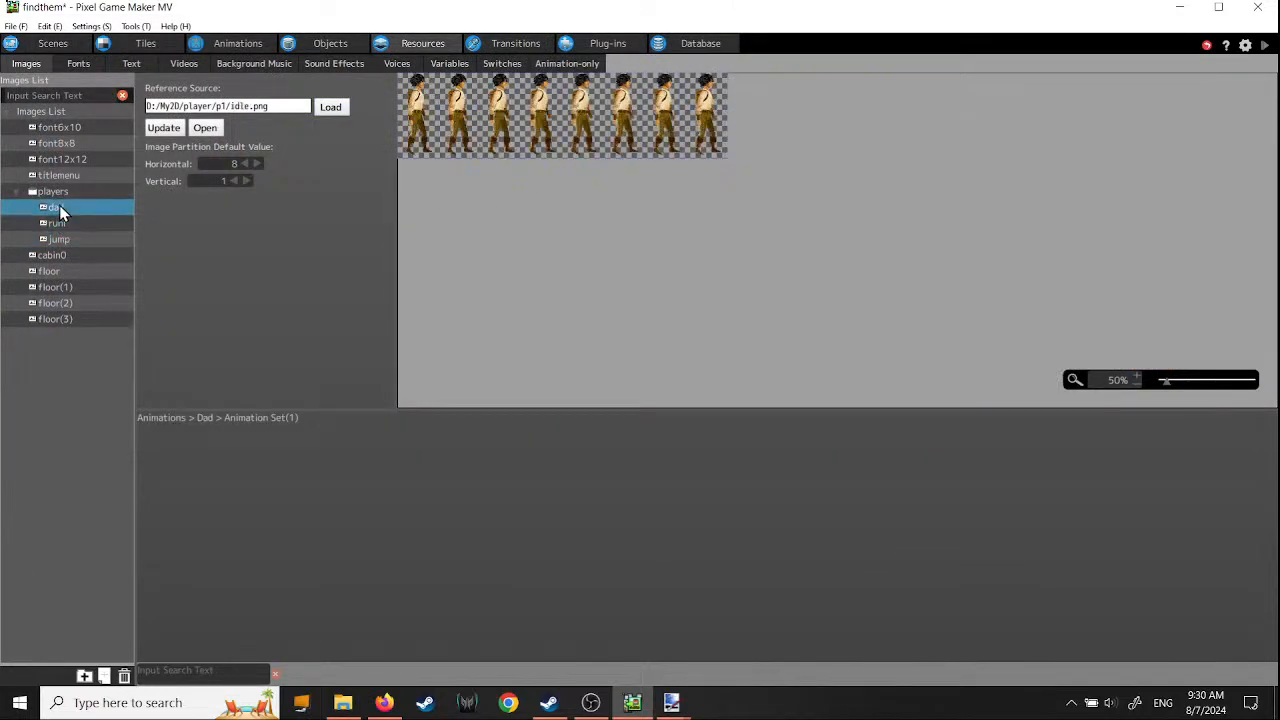
{"action": "left_click", "coordinate": [57, 241]}
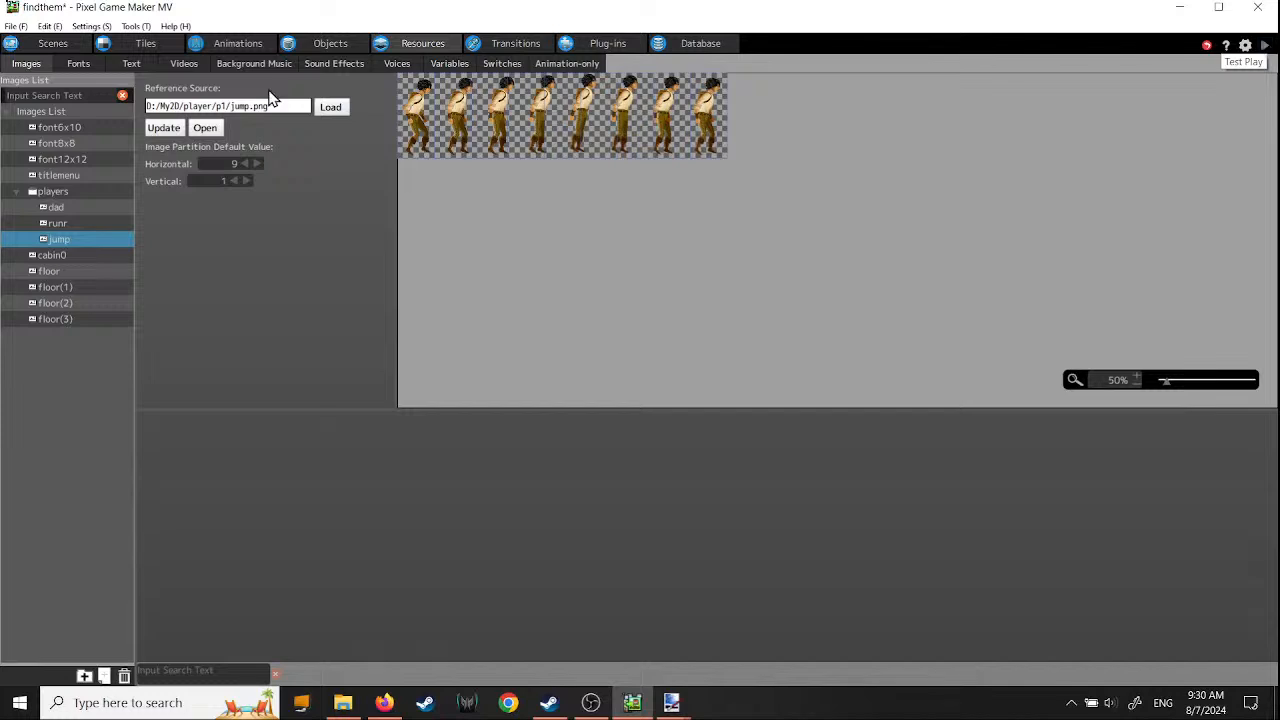
- Examine the Title scene's settings and close them without changes
{"action": "left_click", "coordinate": [66, 45]}
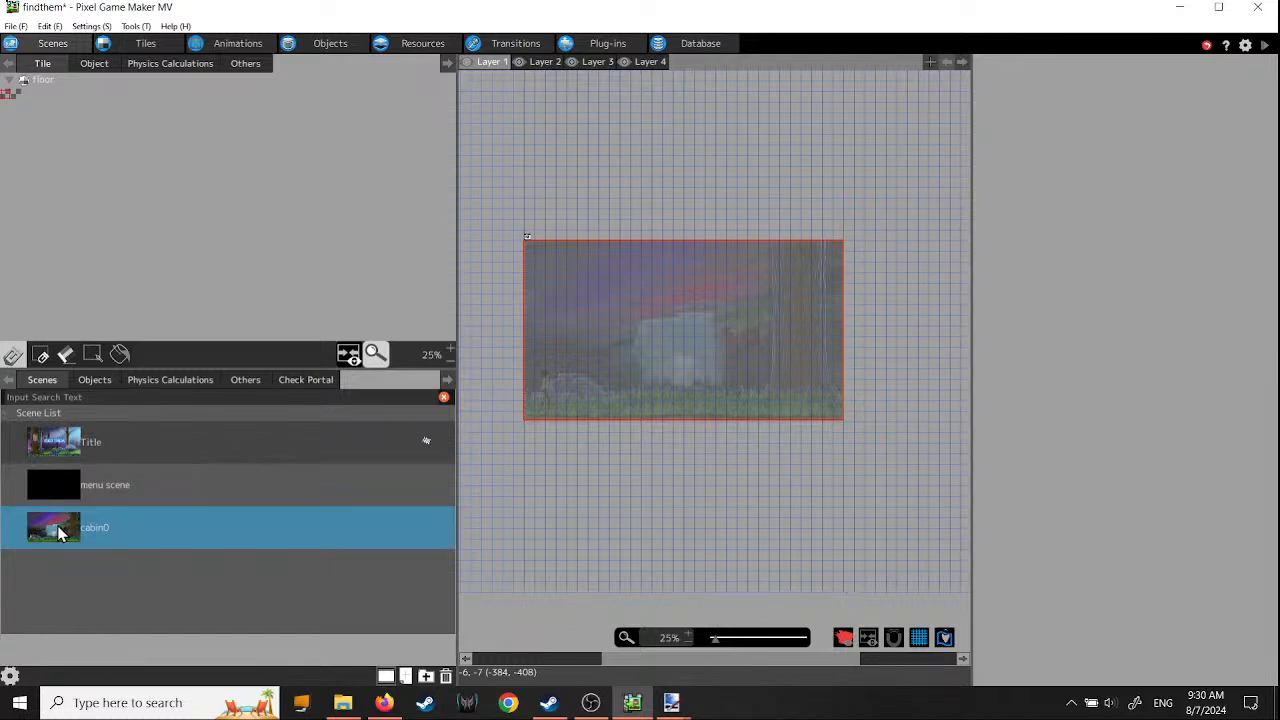
{"action": "left_click", "coordinate": [57, 444]}
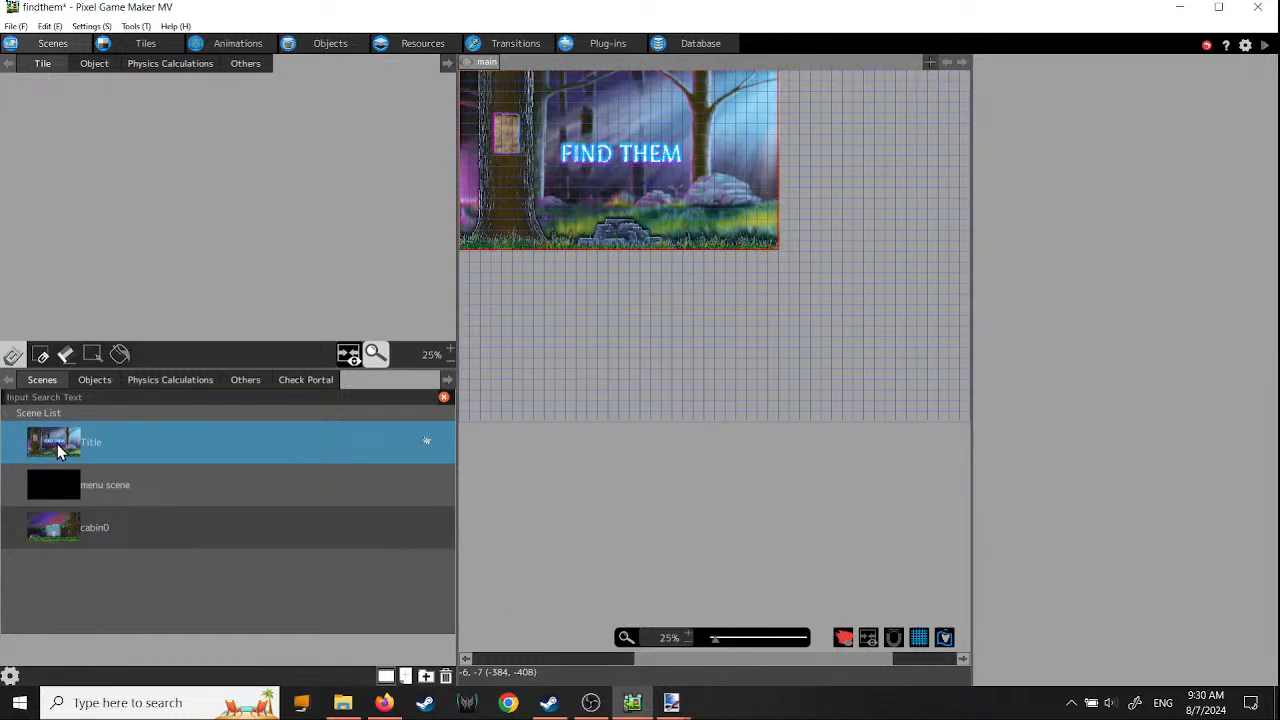
{"action": "right_click", "coordinate": [45, 434]}
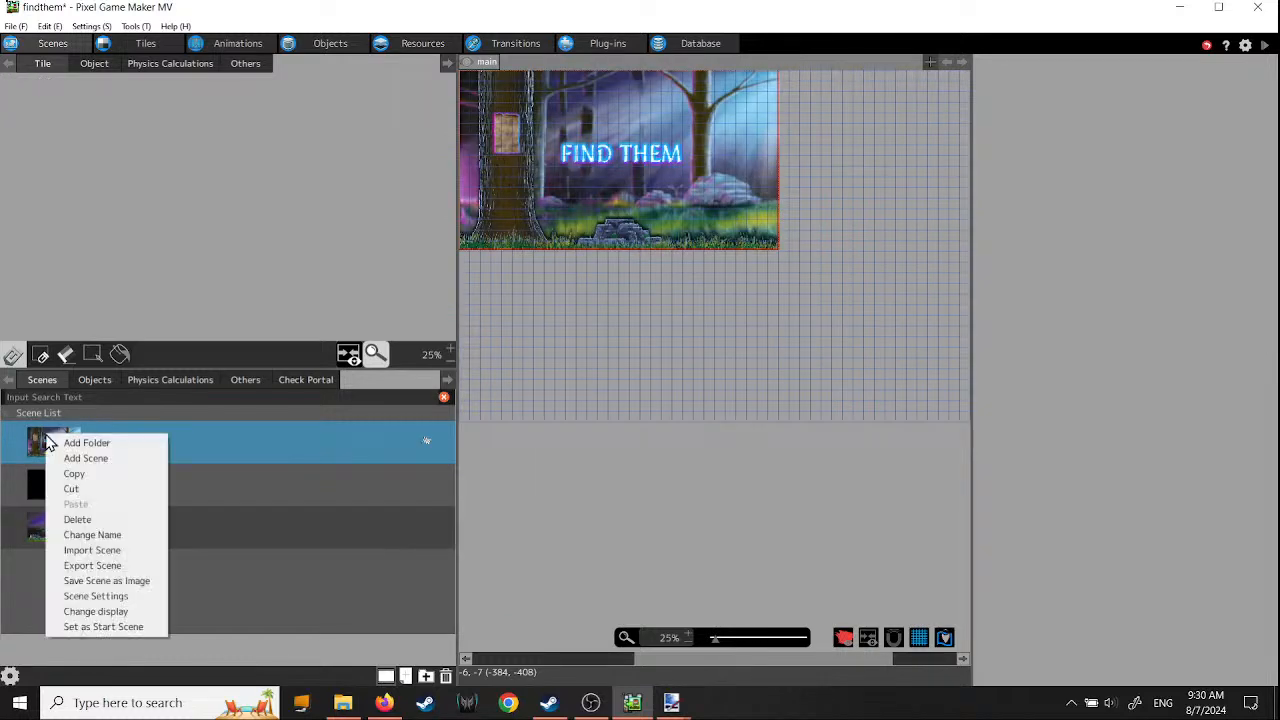
{"action": "left_click", "coordinate": [90, 596]}
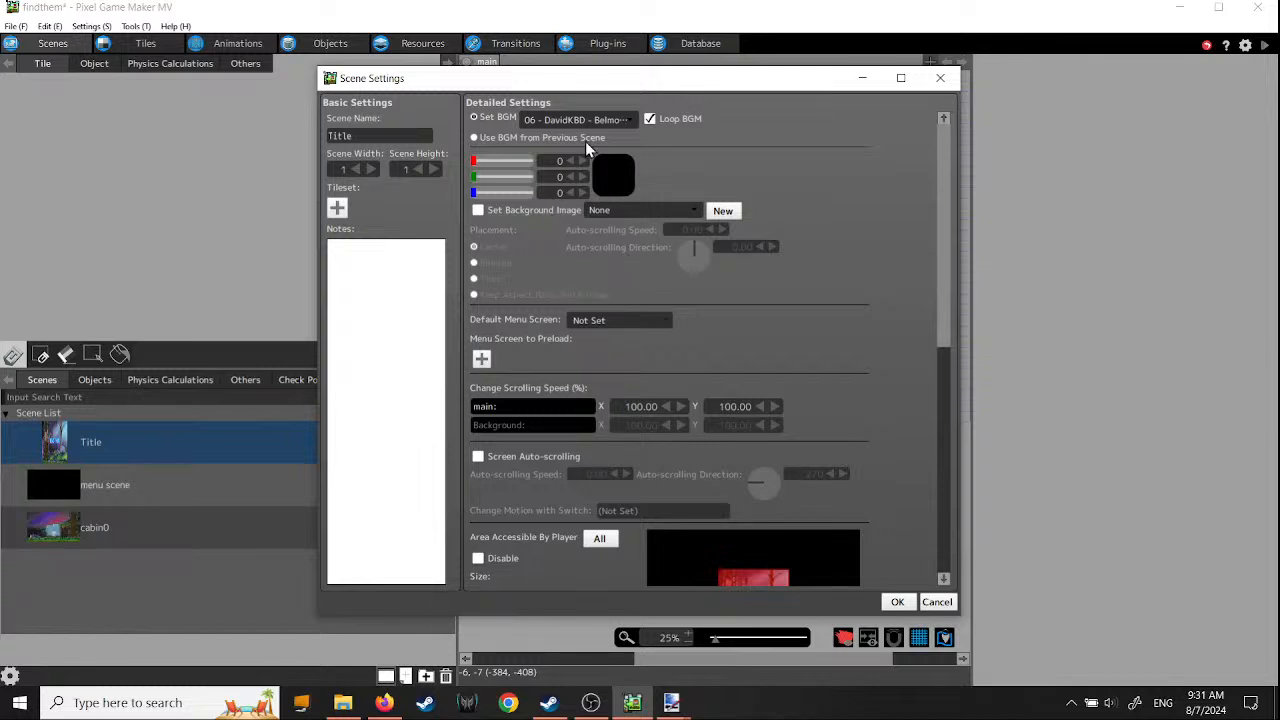
{"action": "left_click_drag", "start_coordinate": [945, 190], "coordinate": [960, 114]}
{"action": "left_click", "coordinate": [937, 602]}
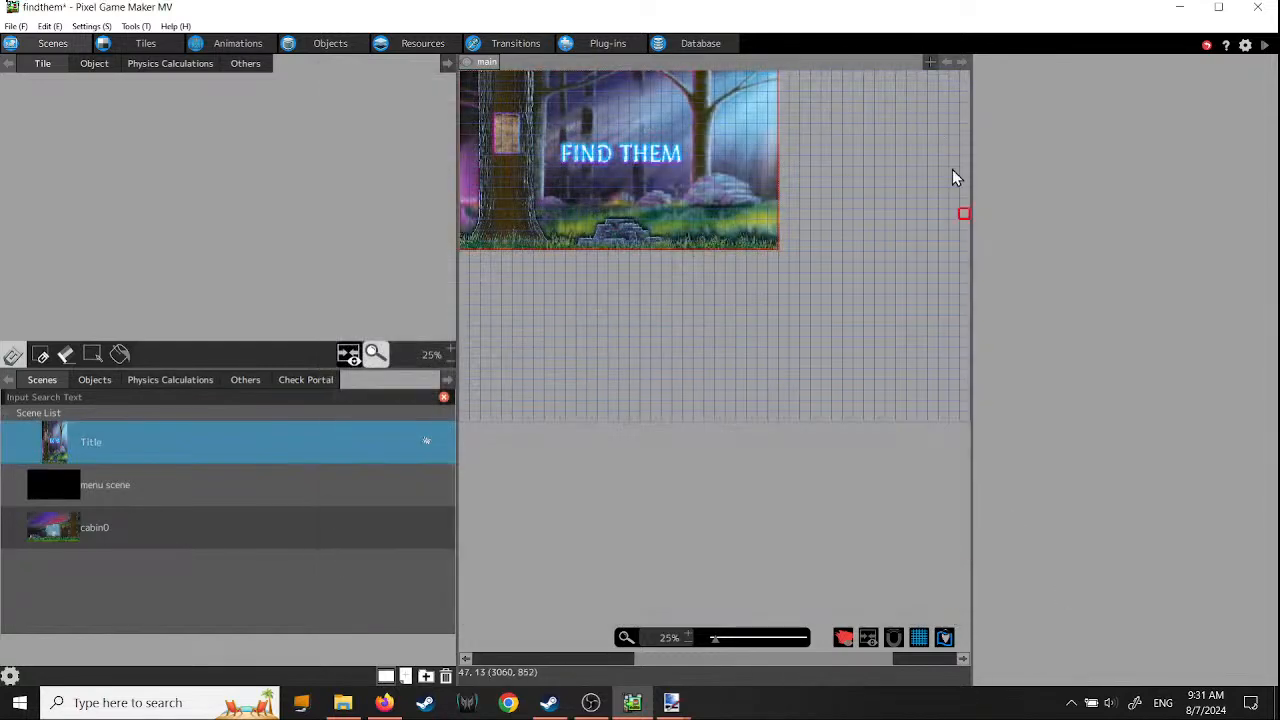
- Test play the game: move through the title menu options, choose START to enter the first scene, and close the game window
{"action": "left_click", "coordinate": [1265, 45]}
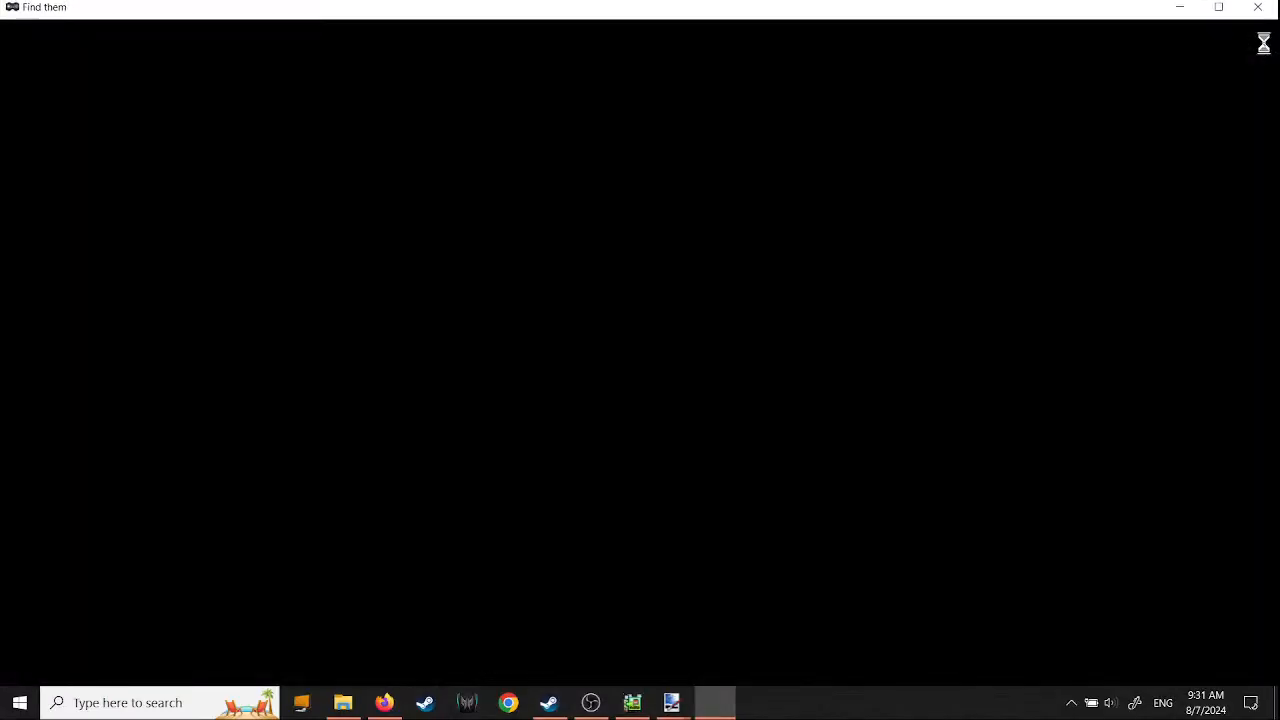
{"action": "key", "text": "Down"}
{"action": "key", "text": "Down"}
{"action": "key", "text": "Down"}
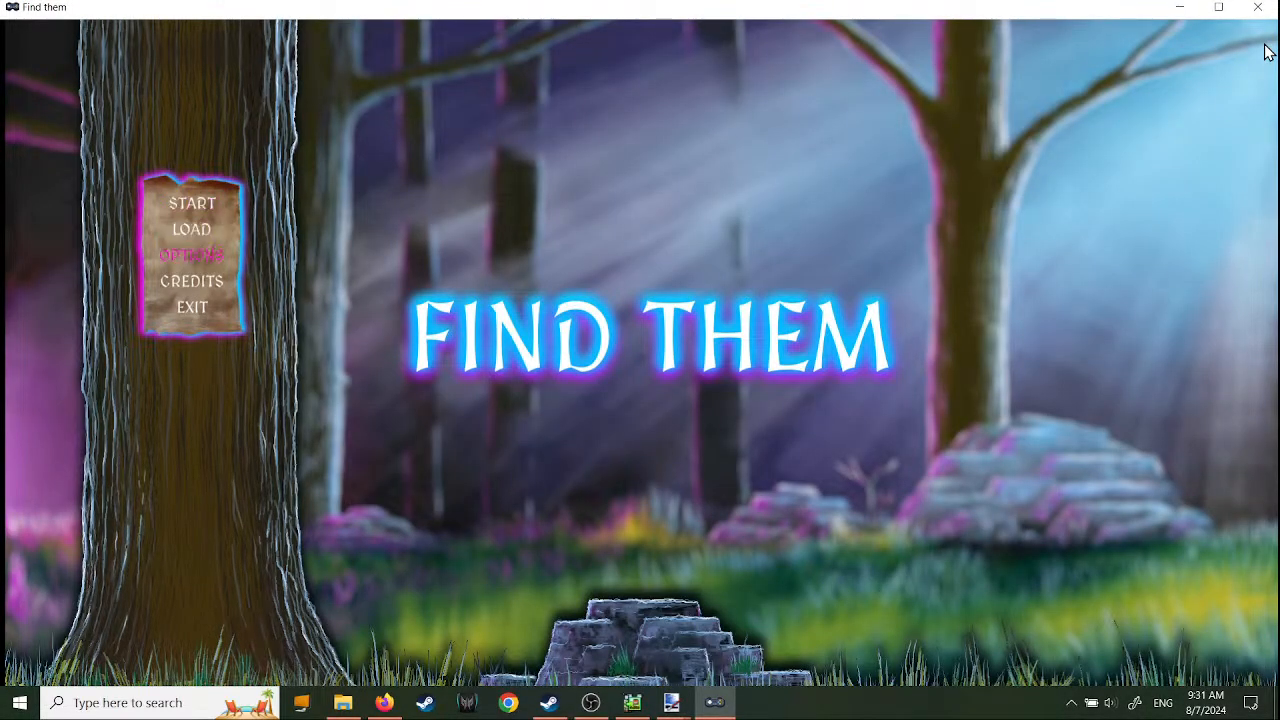
{"action": "key", "text": "Up"}
{"action": "key", "text": "Up"}
{"action": "key", "text": "Up"}
{"action": "key", "text": "Down"}
{"action": "key", "text": "Down"}
{"action": "key", "text": "Down"}
{"action": "key", "text": "Down"}
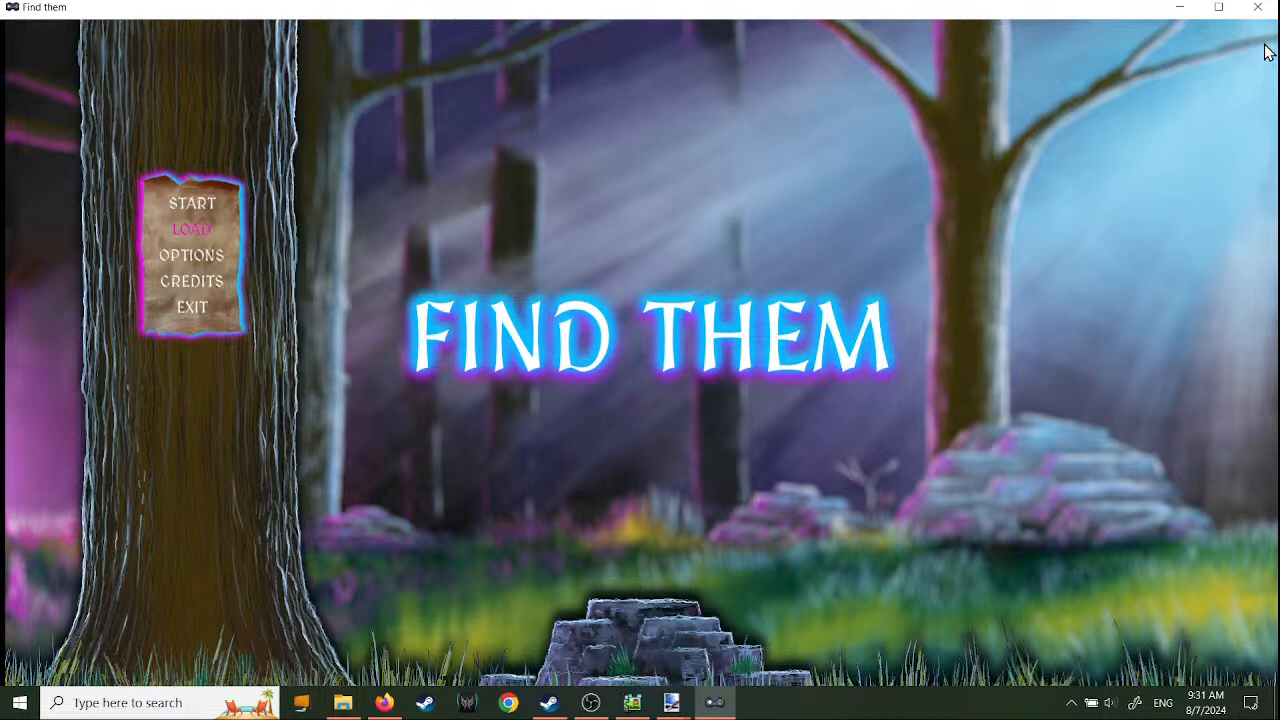
{"action": "key", "text": "Up"}
{"action": "key", "text": "Up"}
{"action": "key", "text": "Up"}
{"action": "key", "text": "Up"}
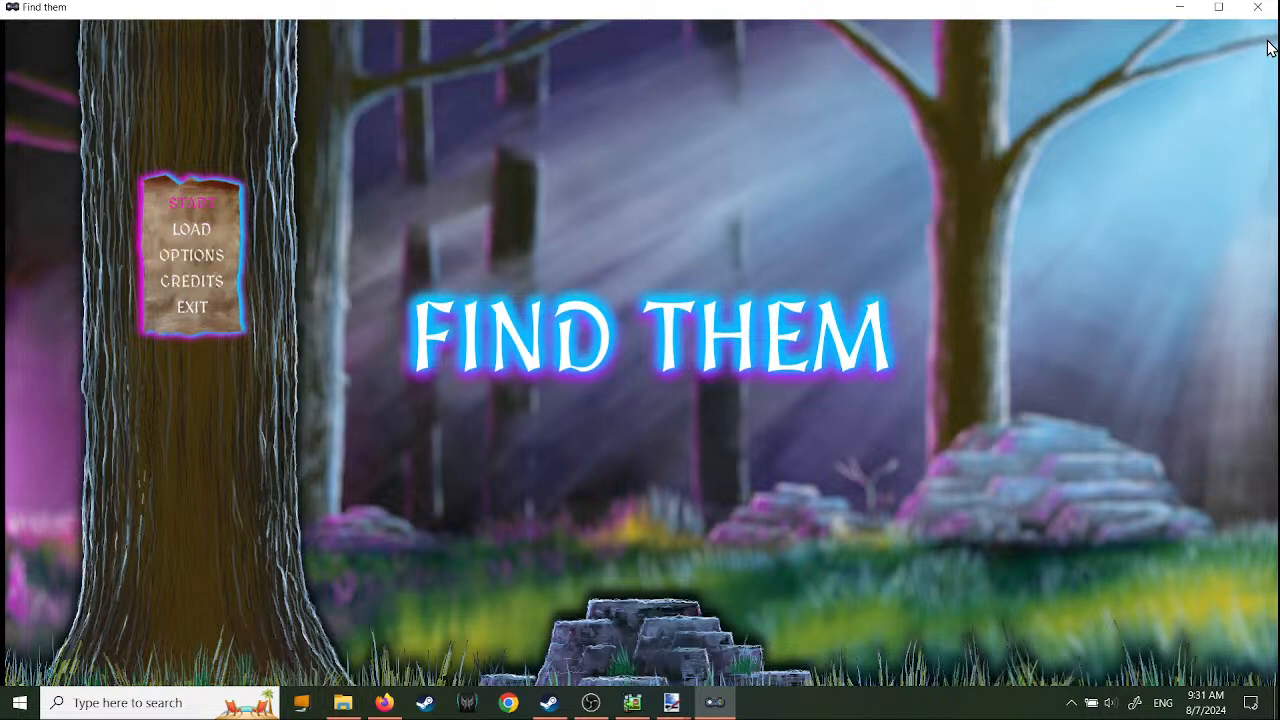
{"action": "key", "text": "Return"}
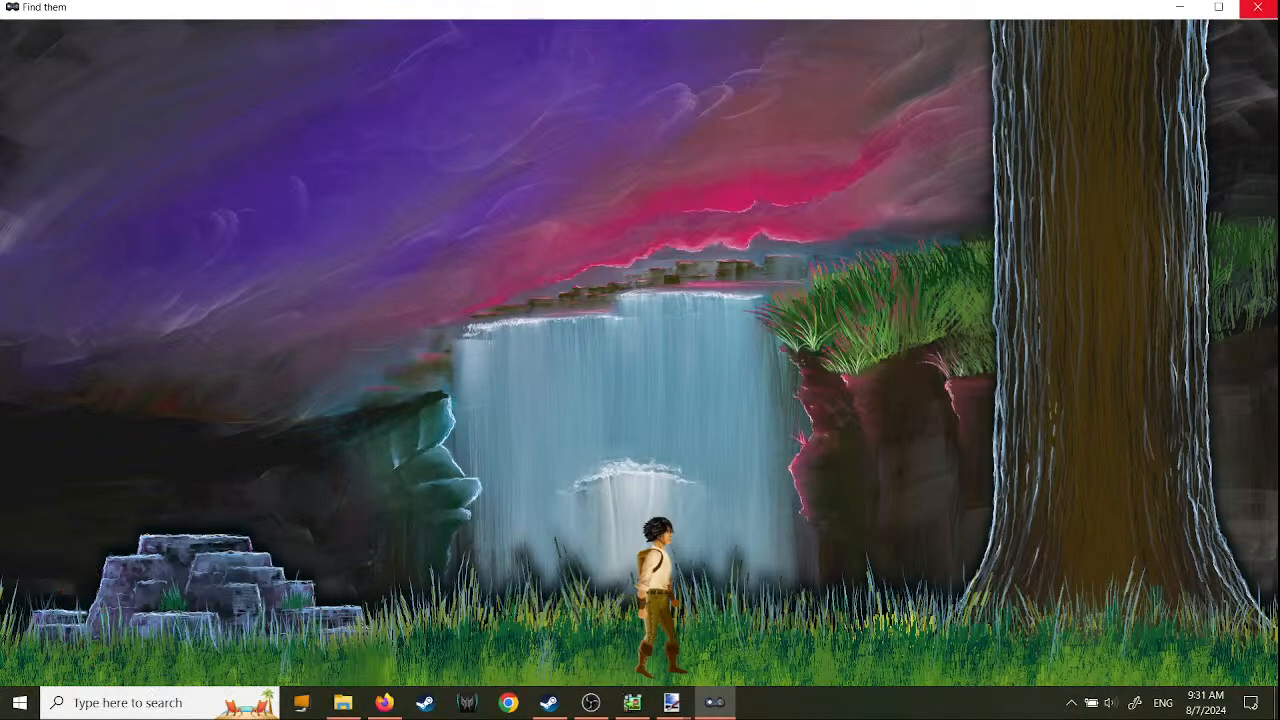
{"action": "left_click", "coordinate": [1262, 10]}
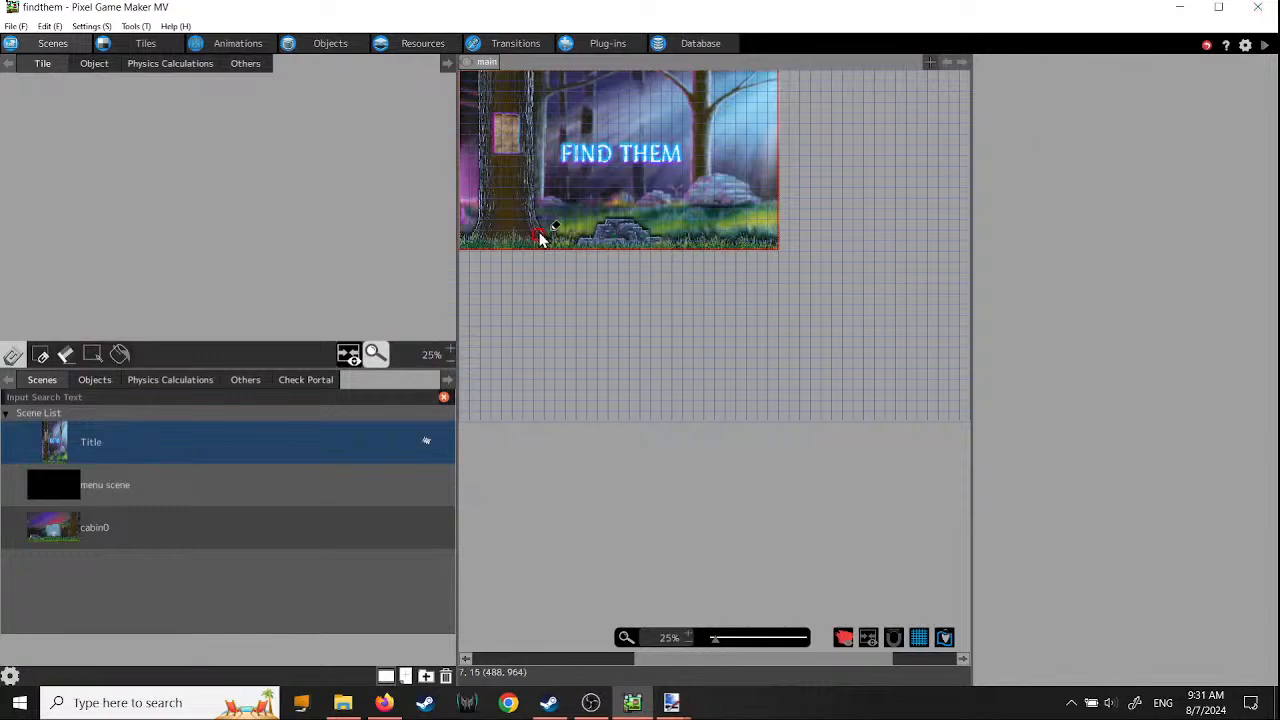
- Add fg1.png from the My2D side folder to the project's image resources, directly below cabin0
{"action": "left_click", "coordinate": [55, 538]}
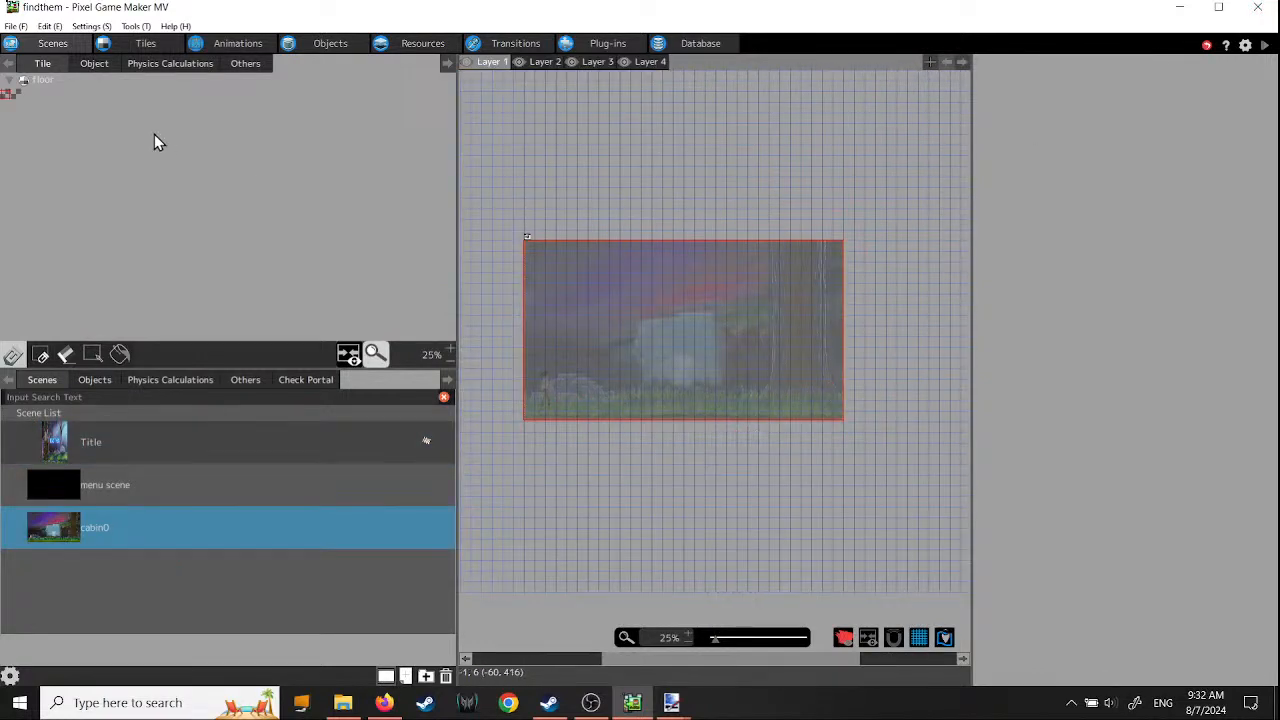
{"action": "left_click", "coordinate": [429, 43]}
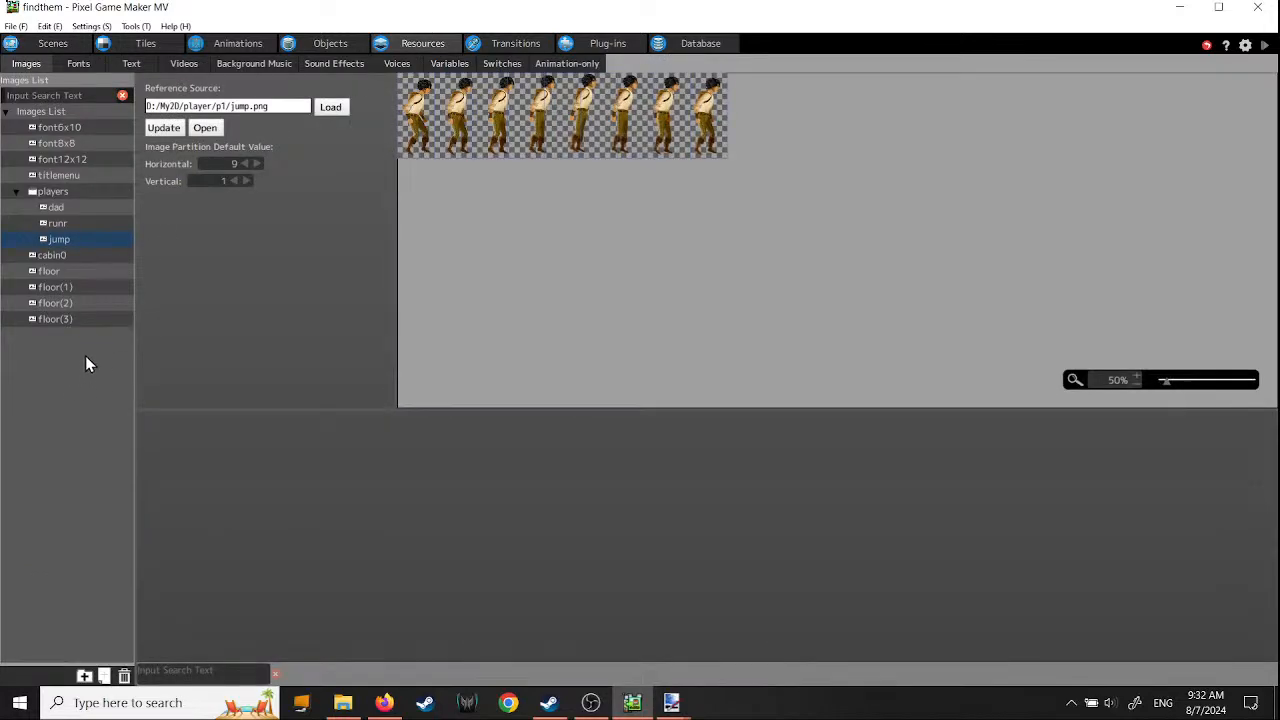
{"action": "left_click", "coordinate": [50, 256]}
{"action": "left_click", "coordinate": [36, 259]}
{"action": "left_click", "coordinate": [70, 291]}
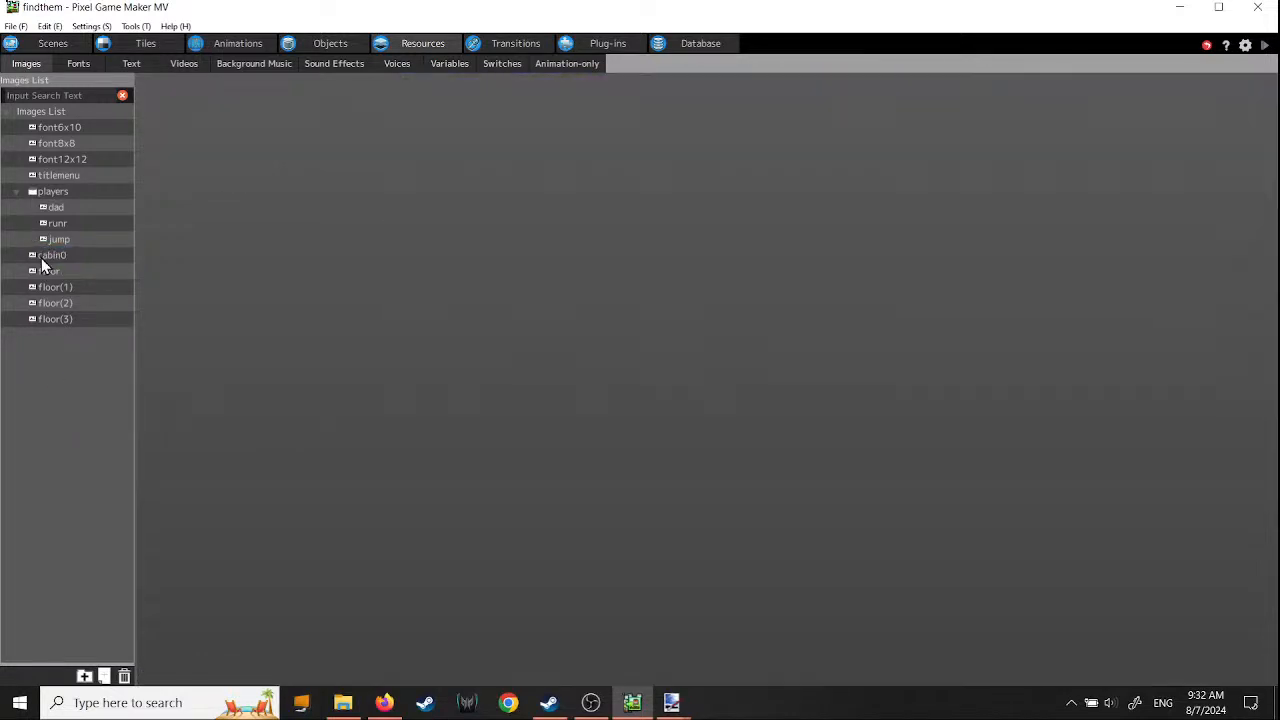
{"action": "left_click", "coordinate": [41, 258]}
{"action": "right_click", "coordinate": [41, 258]}
{"action": "left_click", "coordinate": [67, 284]}
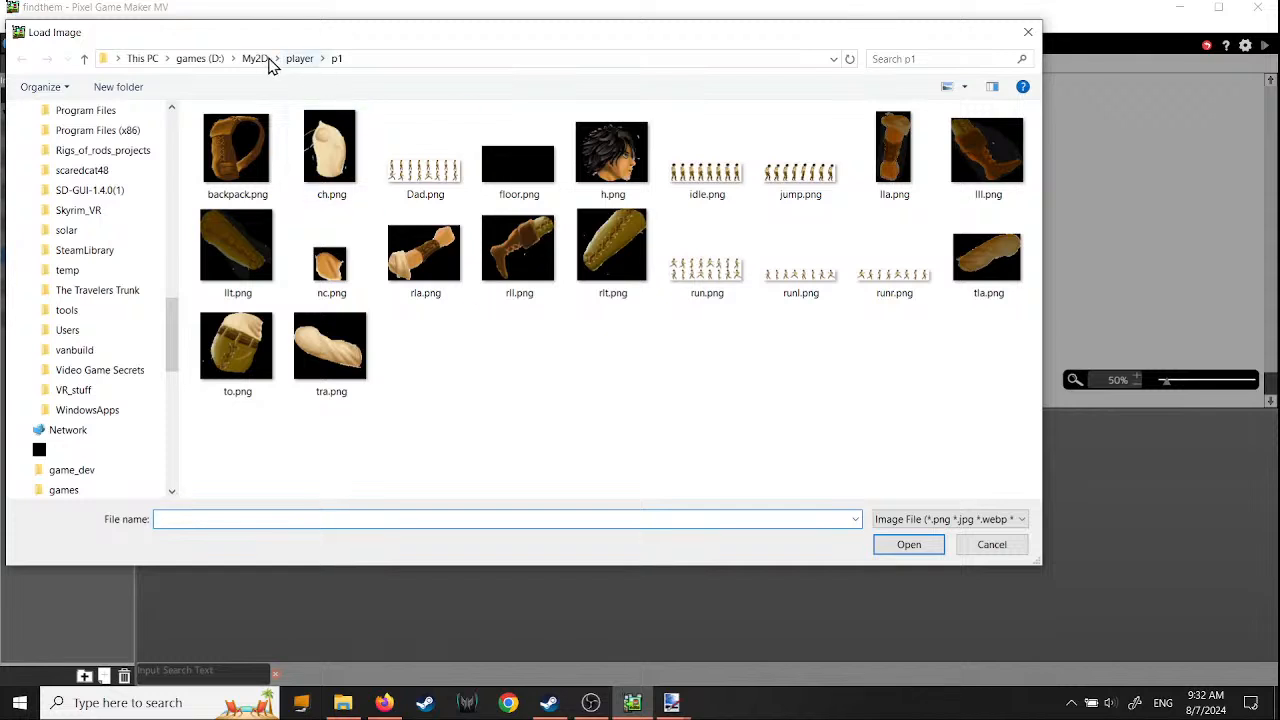
{"action": "left_click", "coordinate": [259, 60]}
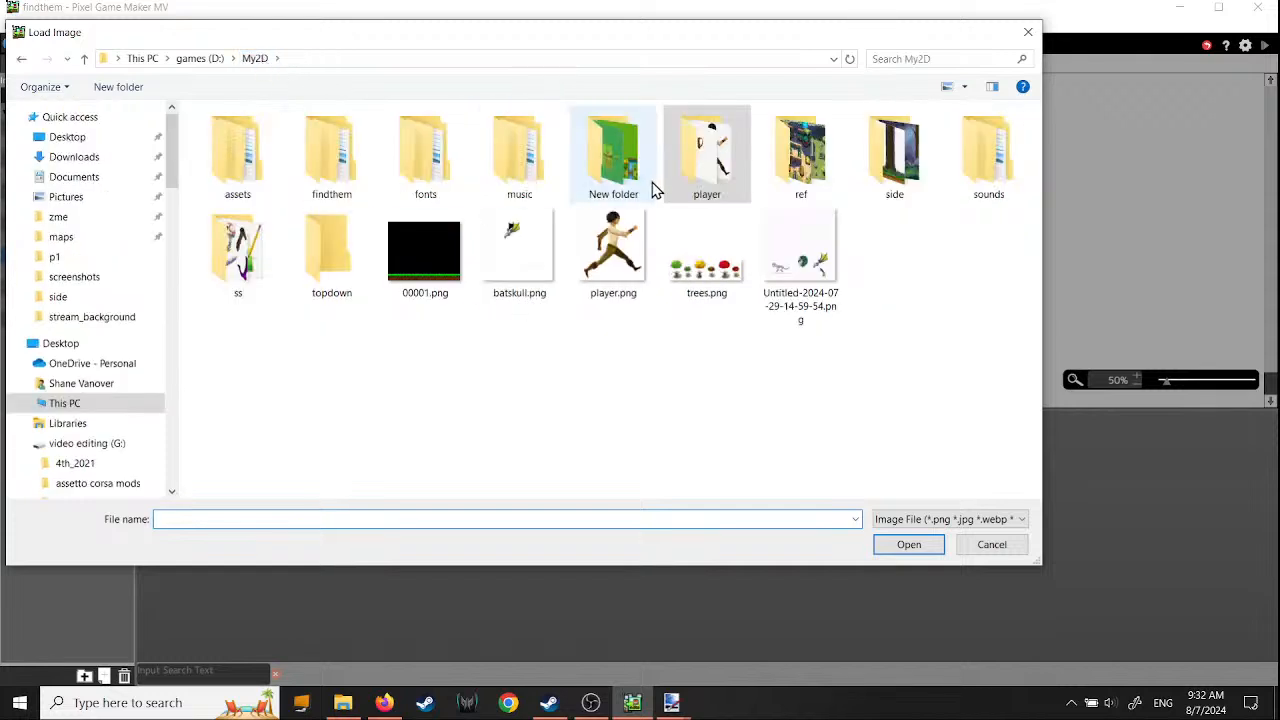
{"action": "double_click", "coordinate": [893, 175]}
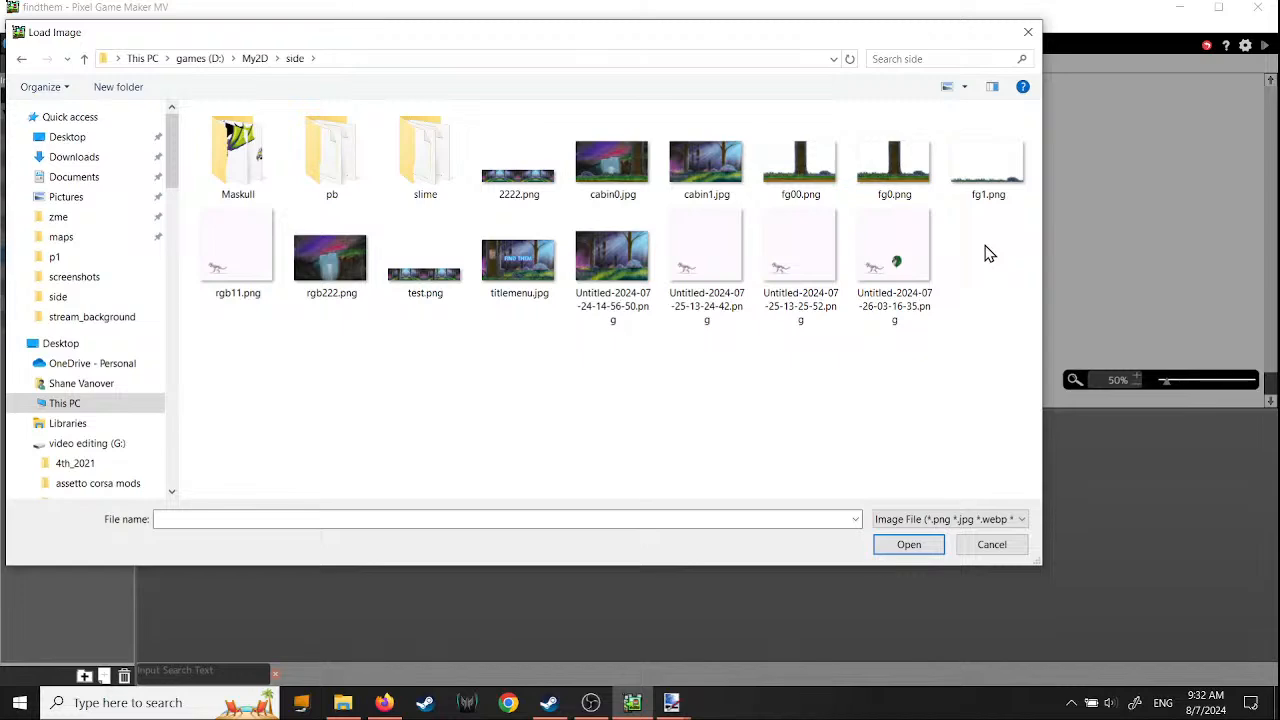
{"action": "left_click", "coordinate": [988, 162]}
{"action": "left_click", "coordinate": [908, 545]}
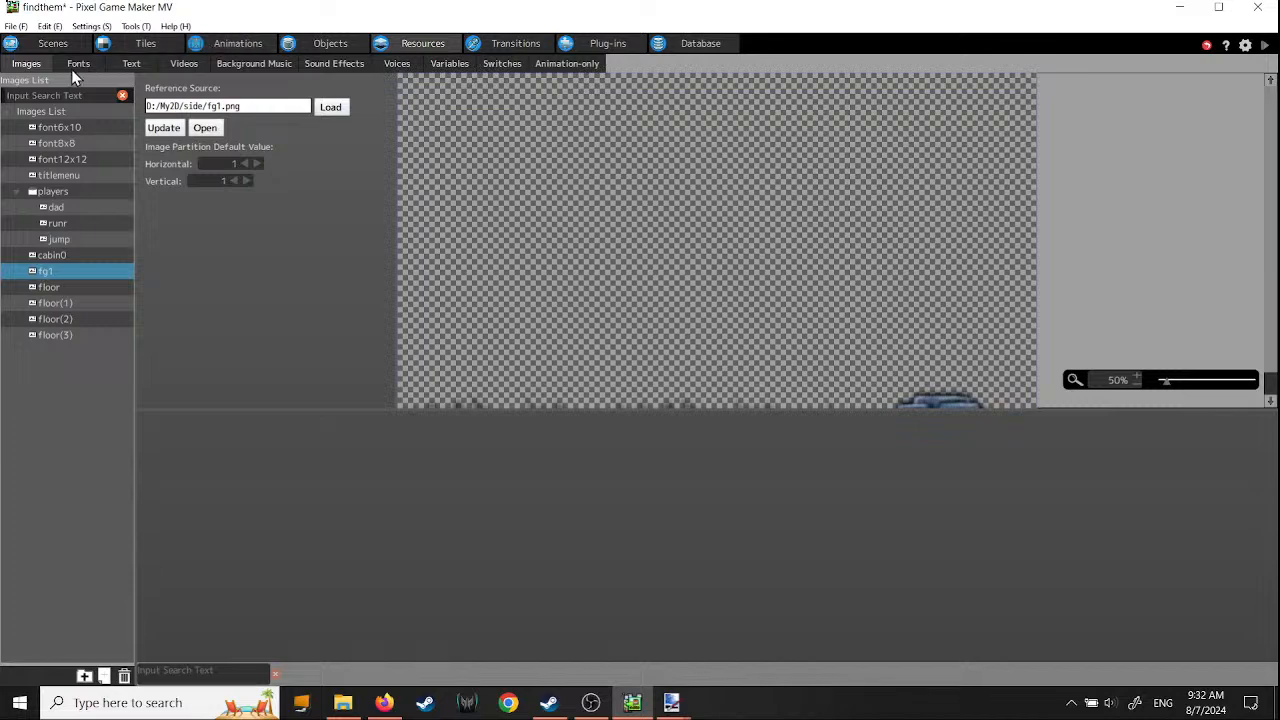
- Examine the contents of Layer 1 and Layer 2 in the cabin0 scene
{"action": "left_click", "coordinate": [60, 45]}
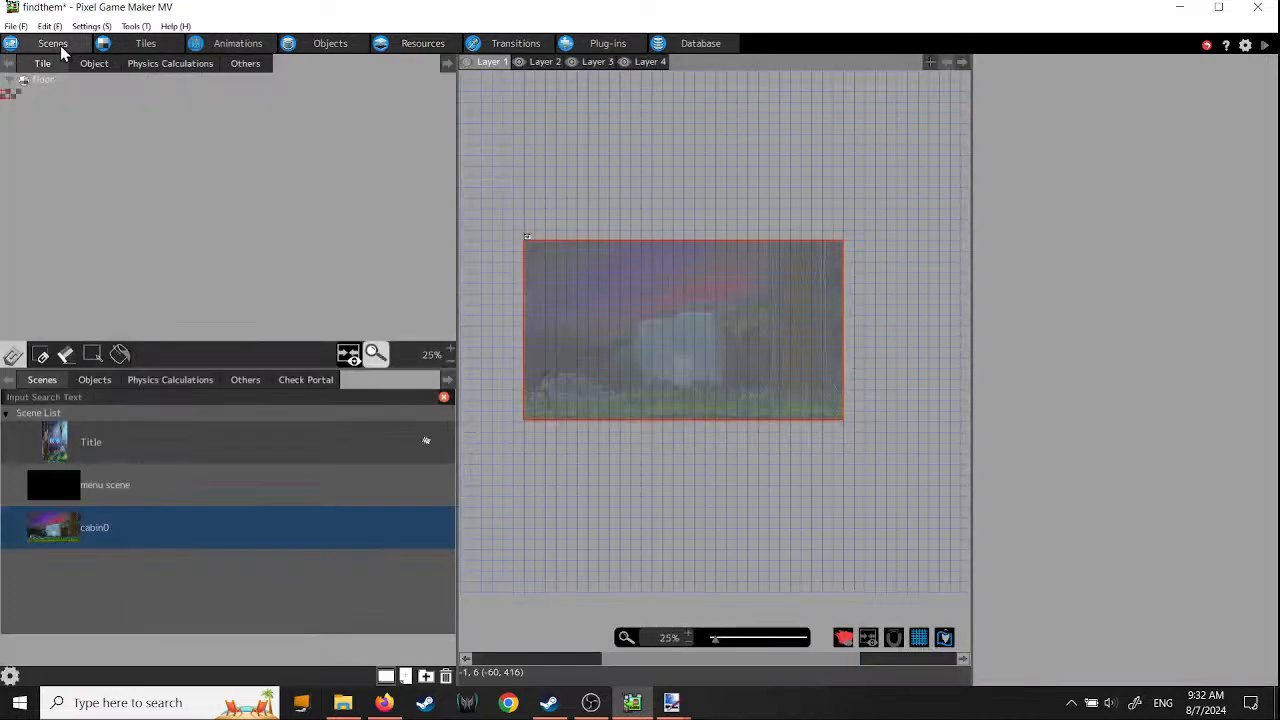
{"action": "left_click", "coordinate": [57, 533]}
{"action": "left_click", "coordinate": [57, 533]}
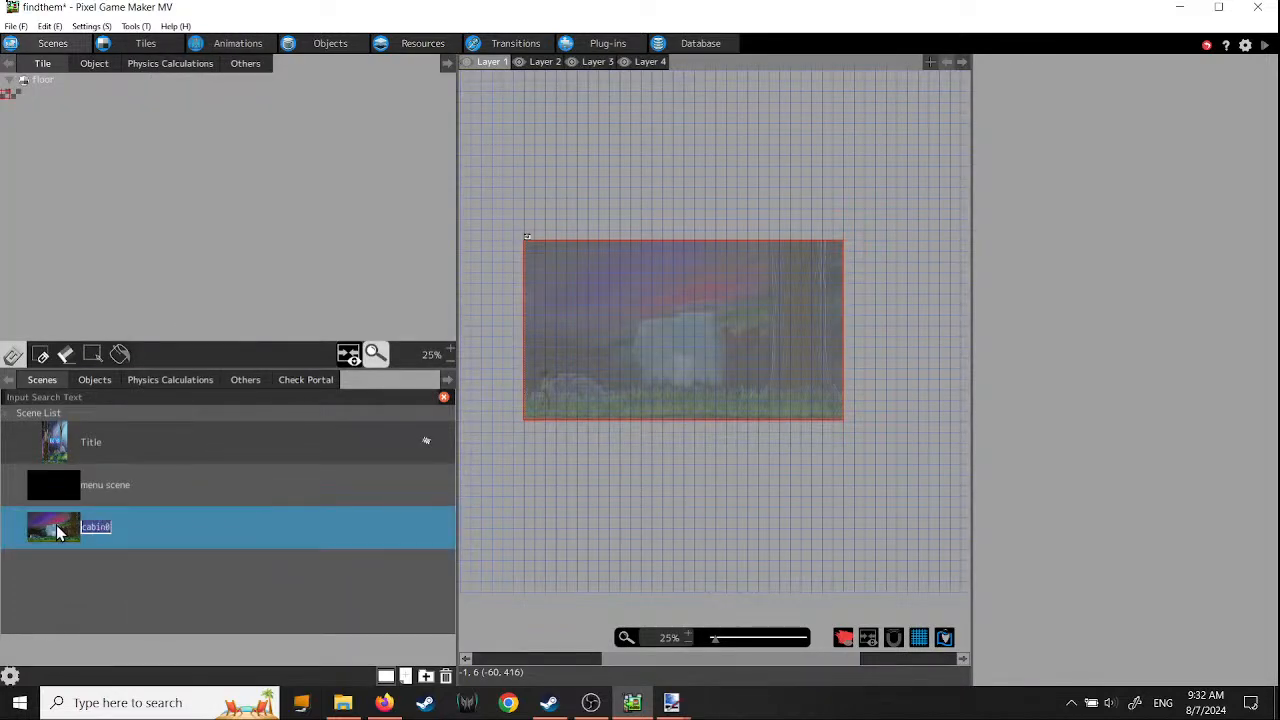
{"action": "left_click", "coordinate": [539, 63]}
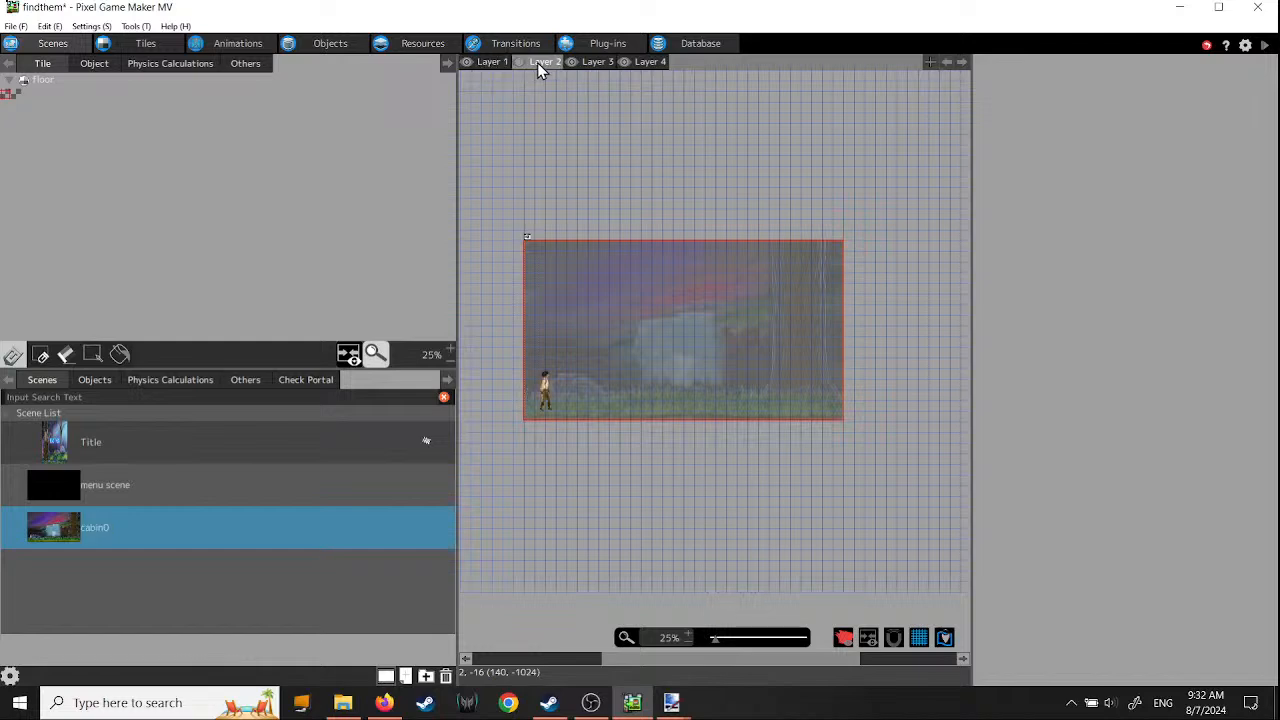
{"action": "left_click", "coordinate": [485, 63]}
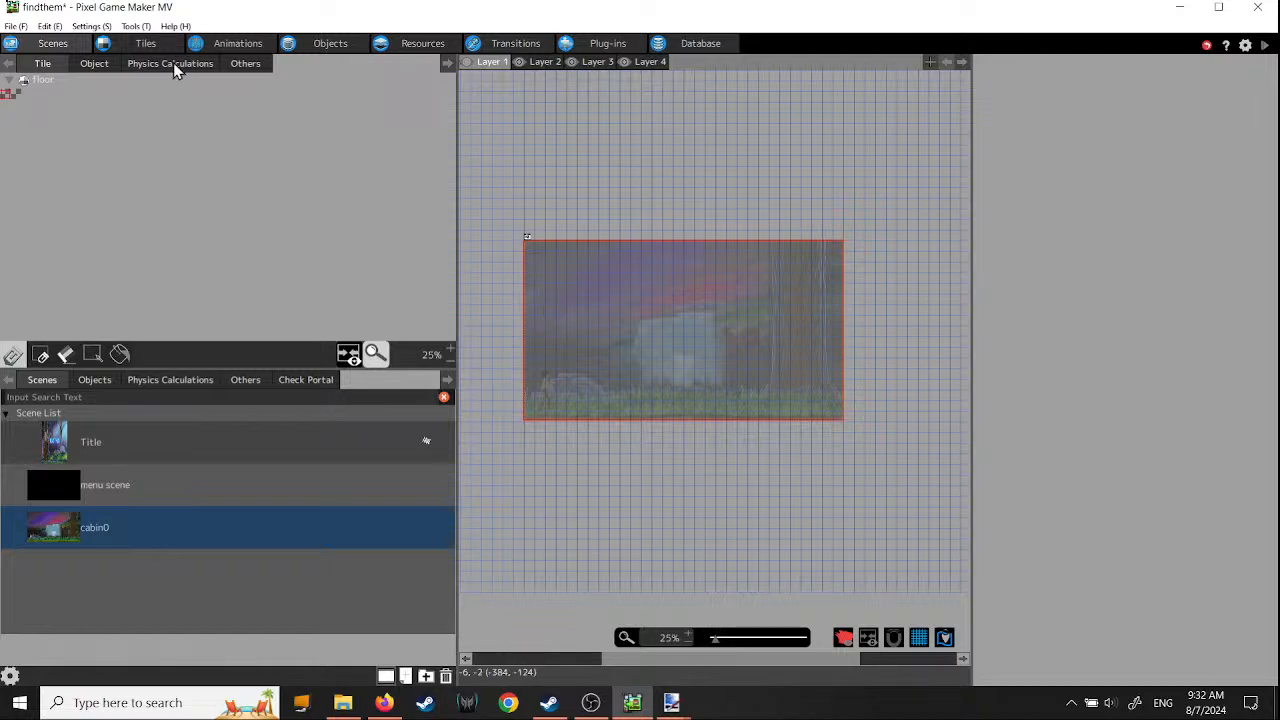
- Set up a new standard tileset named FG1 with fg1.png from the side folder as its image
{"action": "left_click", "coordinate": [146, 44]}
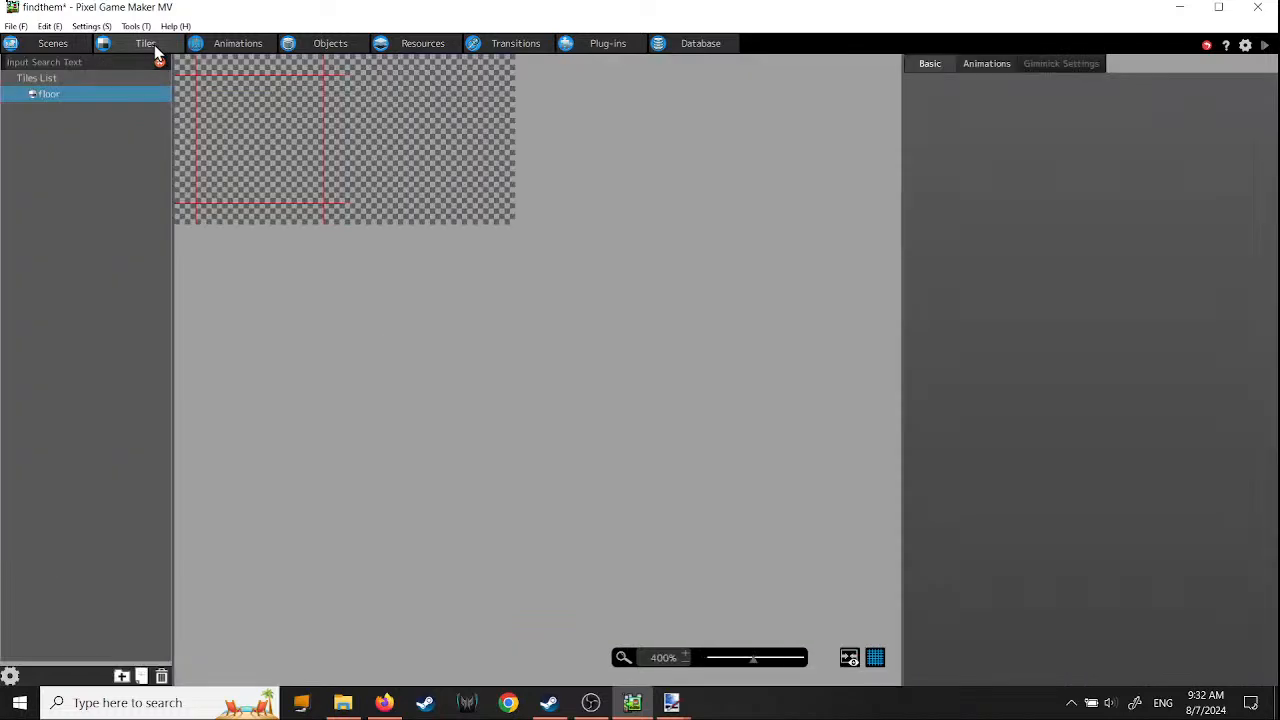
{"action": "left_click", "coordinate": [141, 676]}
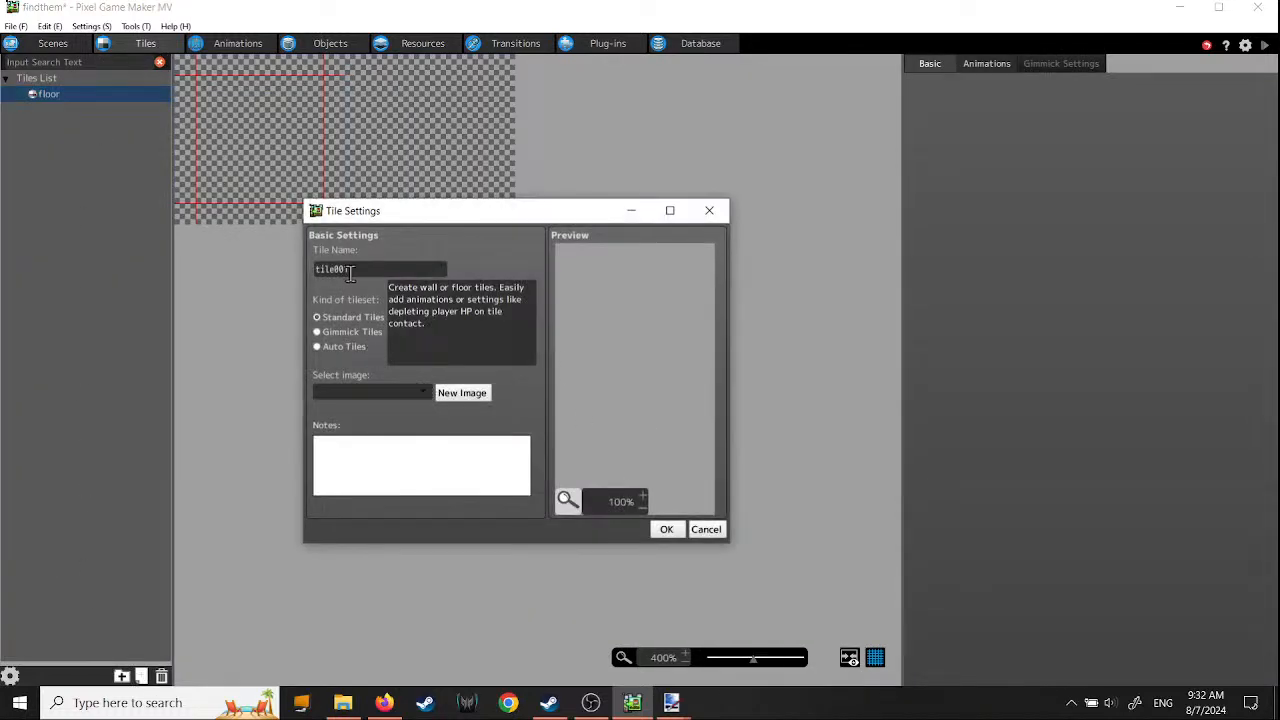
{"action": "left_click_drag", "start_coordinate": [354, 268], "coordinate": [281, 264]}
{"action": "type", "text": "FG1"}
{"action": "left_click", "coordinate": [463, 394]}
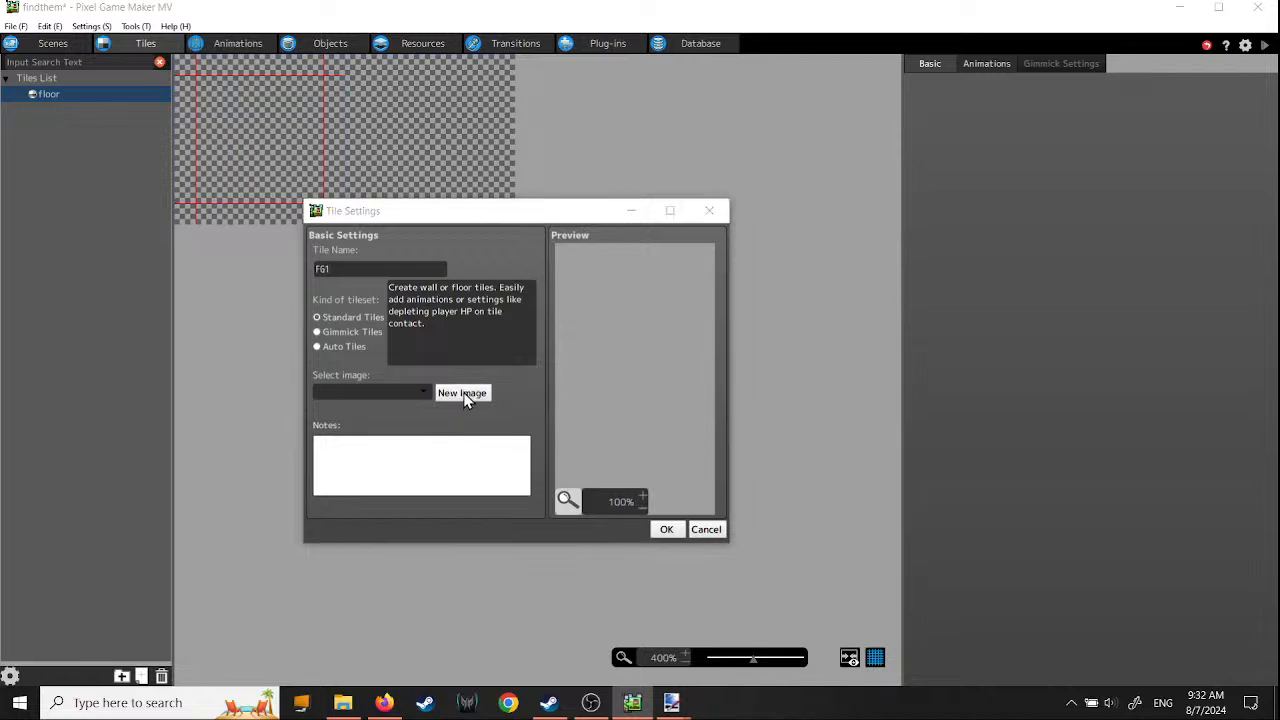
{"action": "left_click_drag", "start_coordinate": [1081, 149], "coordinate": [1080, 146]}
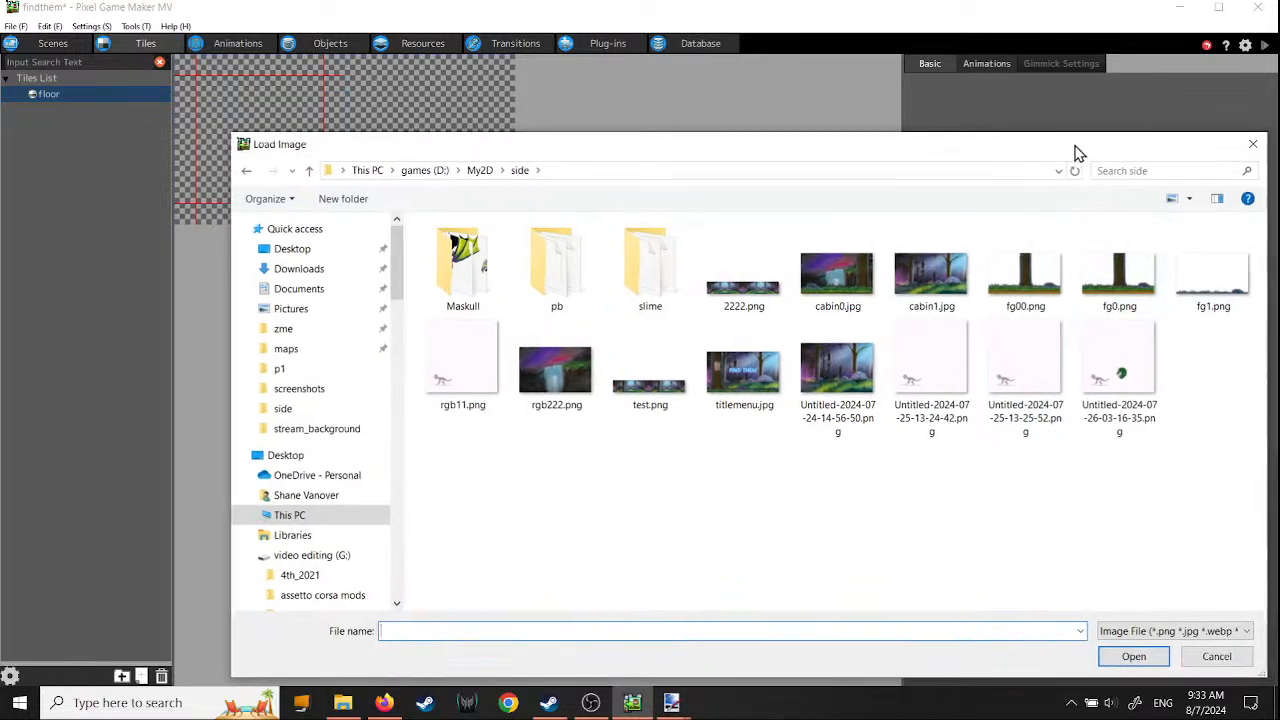
{"action": "left_click", "coordinate": [1040, 278]}
{"action": "left_click", "coordinate": [982, 652]}
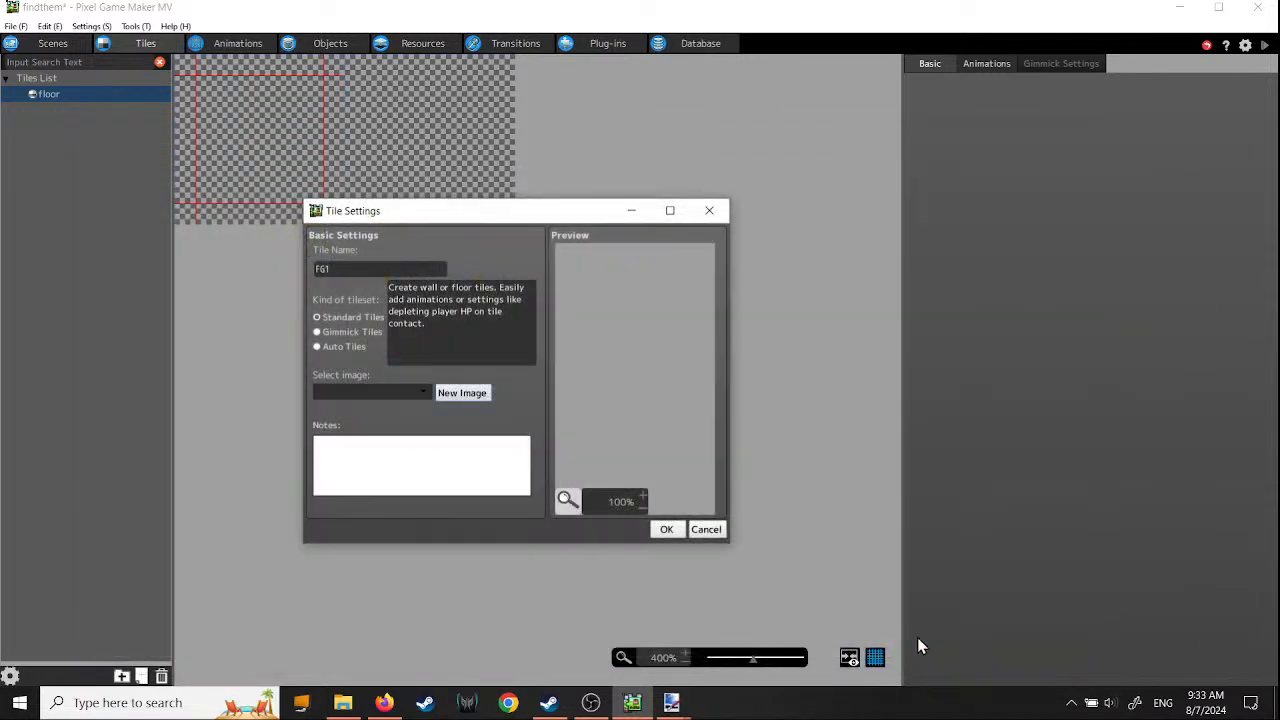
- Enlarge the FG1 tile preview, check the whole image at 25%, and confirm the new tileset
{"action": "left_click_drag", "start_coordinate": [733, 410], "coordinate": [1273, 440]}
{"action": "left_click_drag", "start_coordinate": [838, 228], "coordinate": [596, 192]}
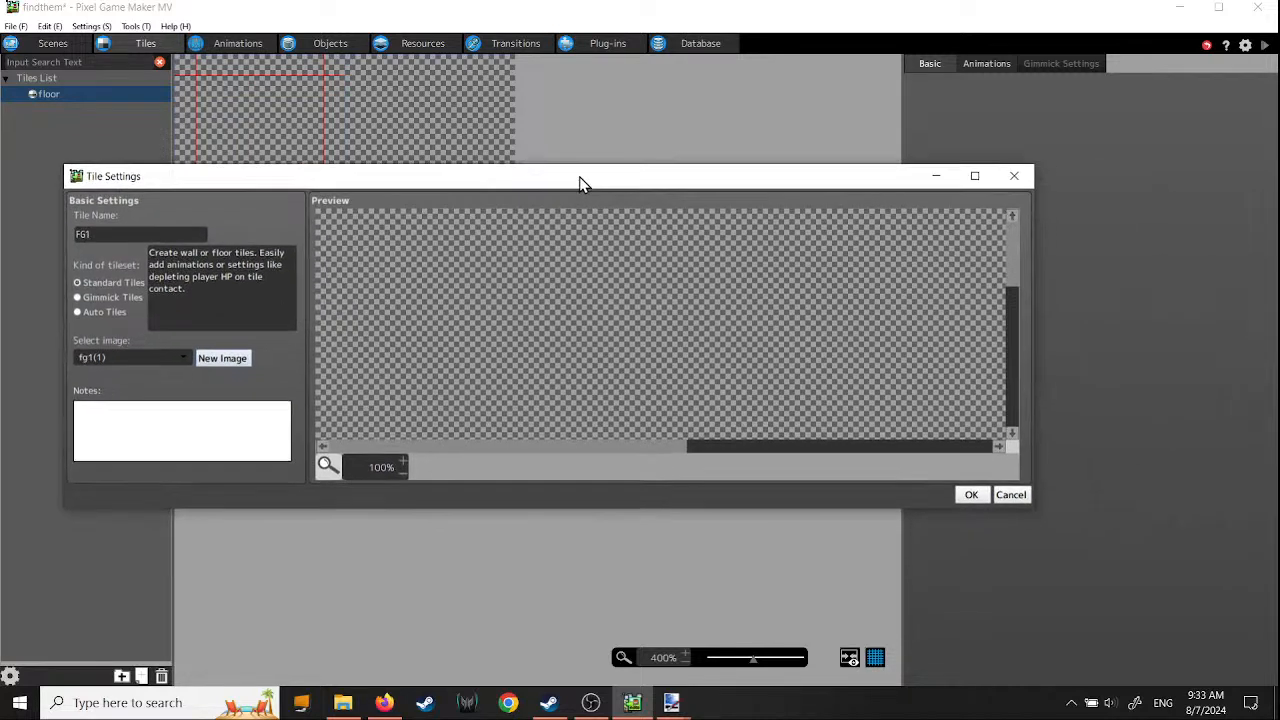
{"action": "left_click", "coordinate": [403, 473]}
{"action": "left_click", "coordinate": [404, 474]}
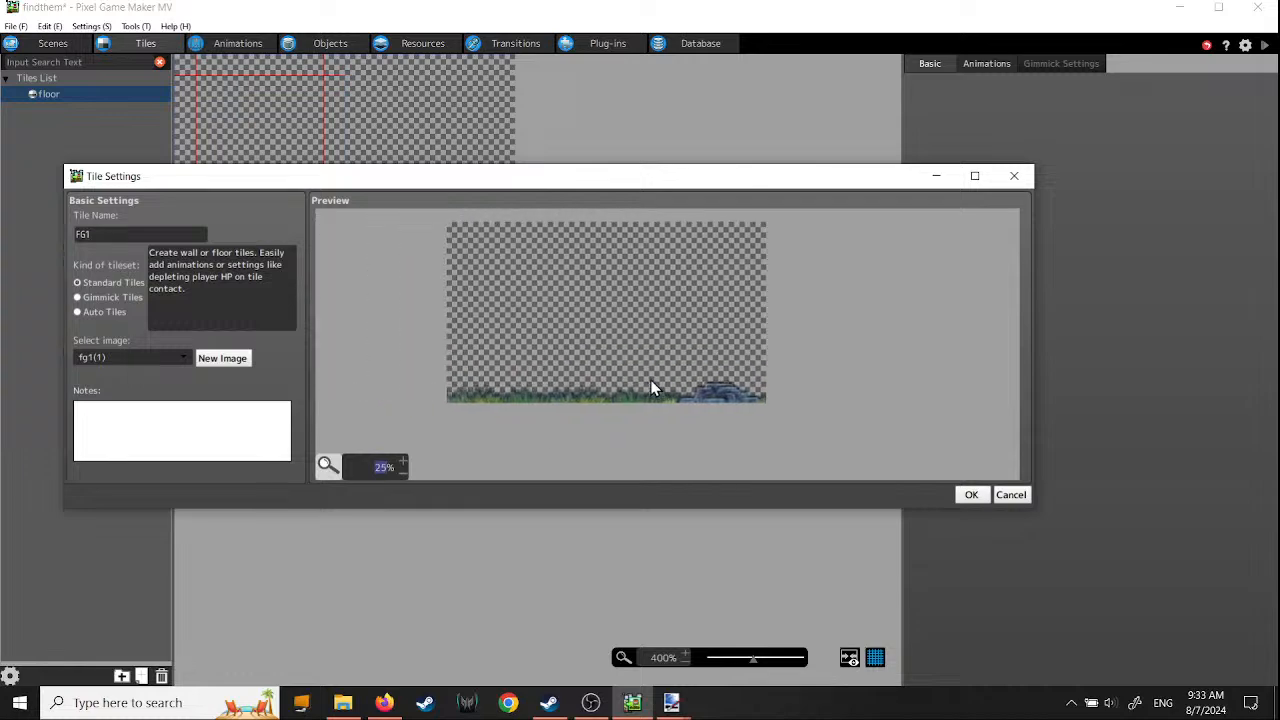
{"action": "left_click", "coordinate": [971, 494]}
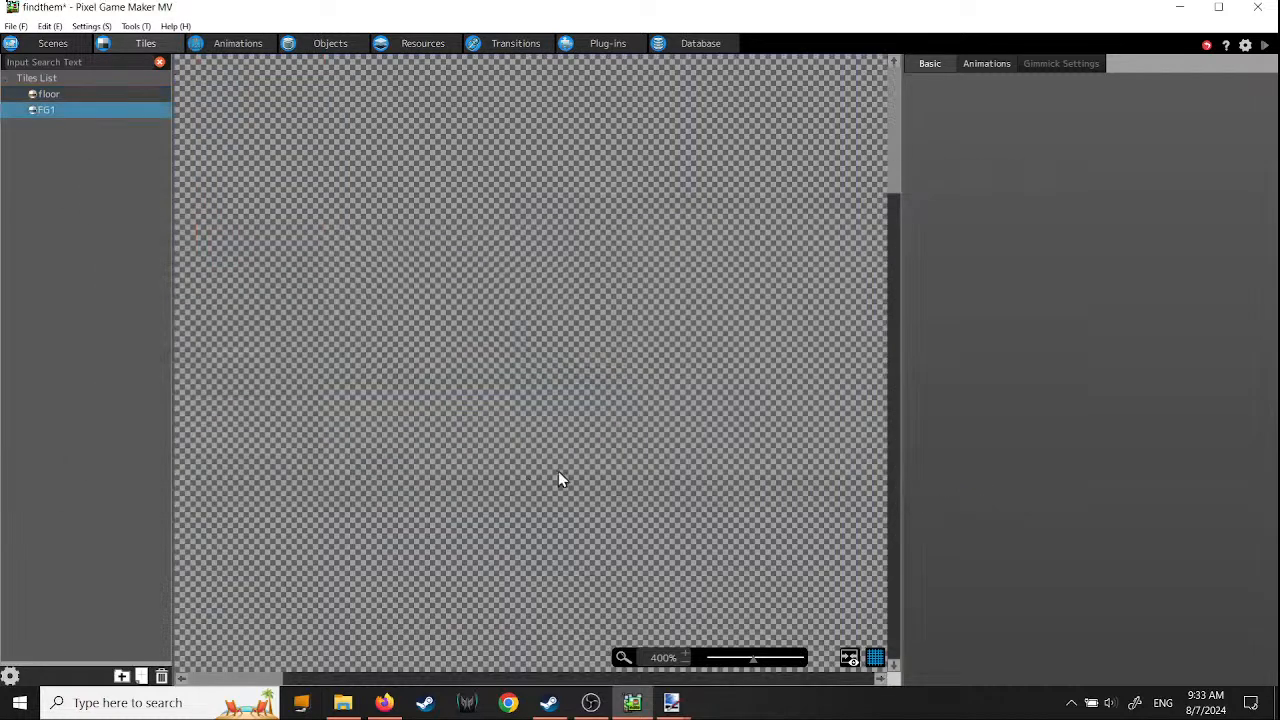
- Add FG1 as a second tileset in the cabin0 scene's settings and confirm them
{"action": "left_click", "coordinate": [54, 41]}
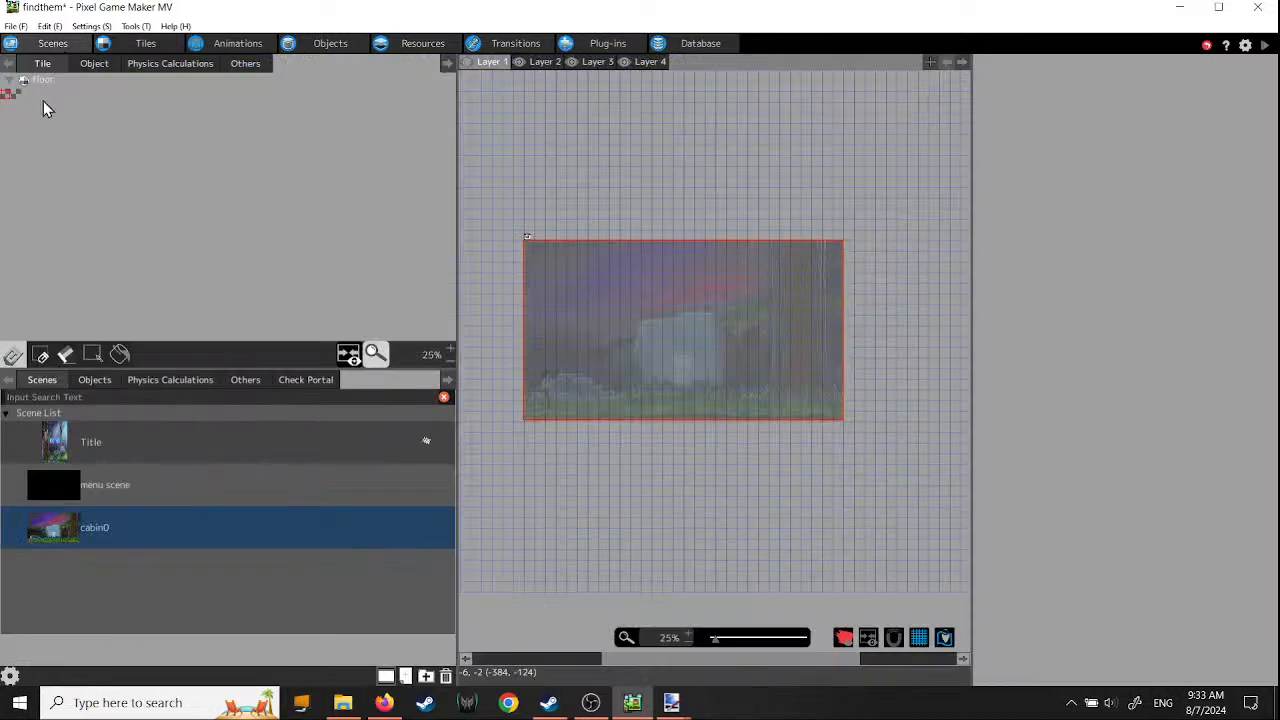
{"action": "right_click", "coordinate": [76, 535]}
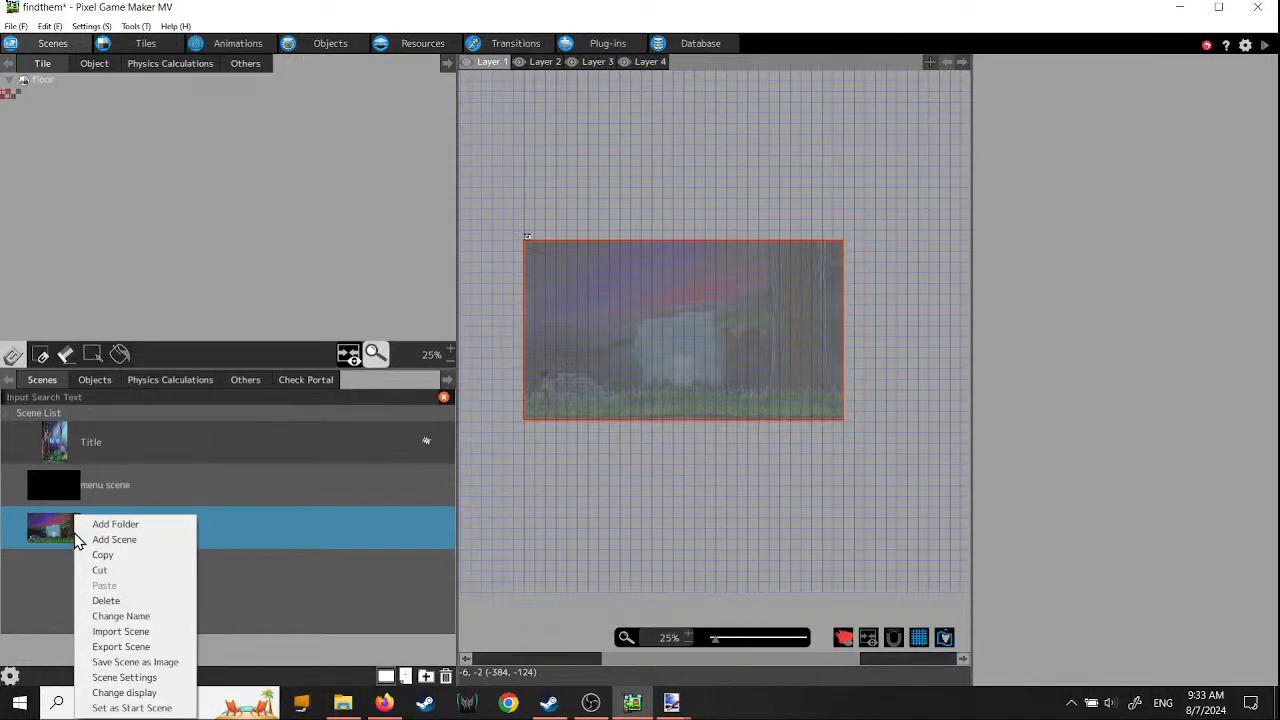
{"action": "left_click", "coordinate": [115, 680]}
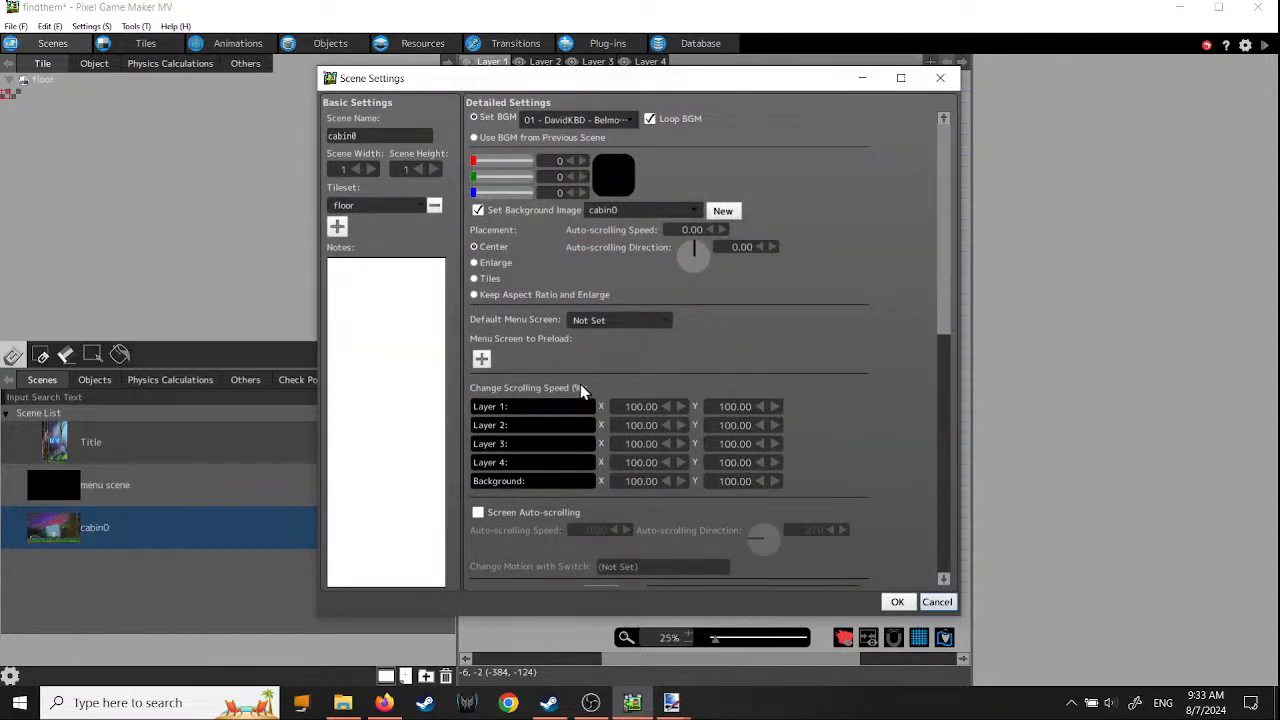
{"action": "left_click", "coordinate": [338, 227]}
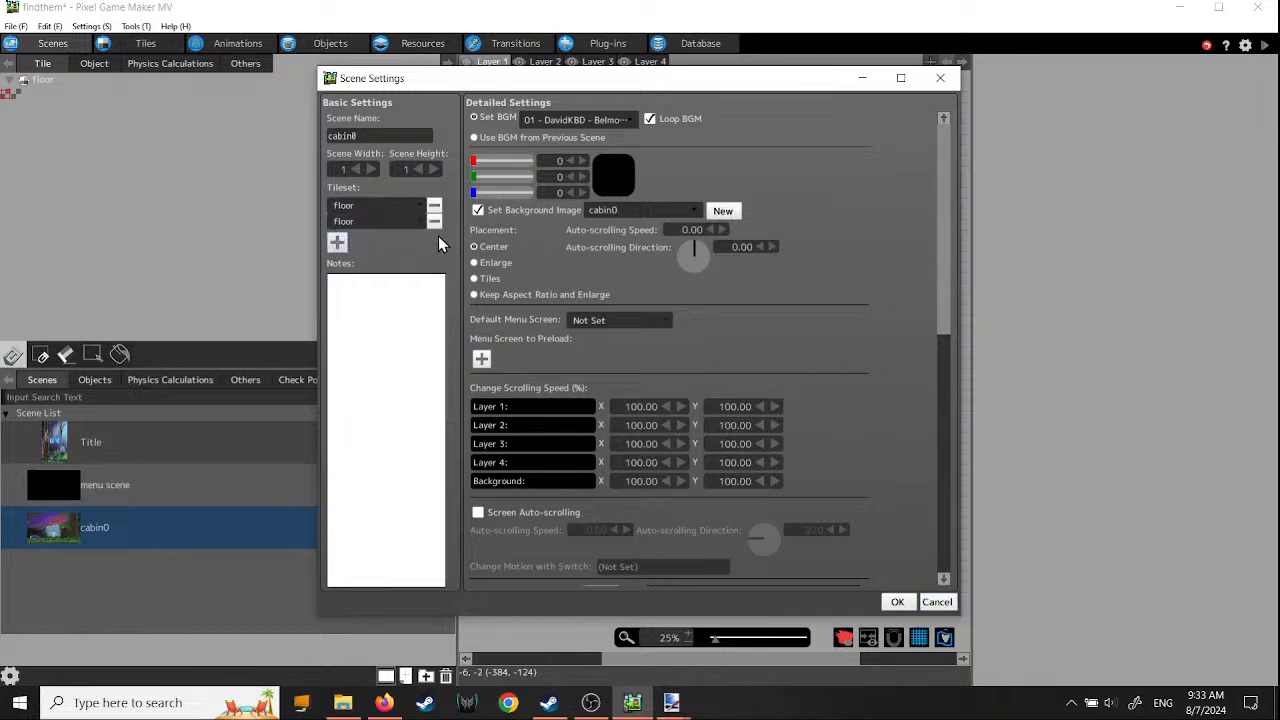
{"action": "left_click", "coordinate": [345, 224]}
{"action": "left_click", "coordinate": [340, 251]}
{"action": "left_click", "coordinate": [897, 602]}
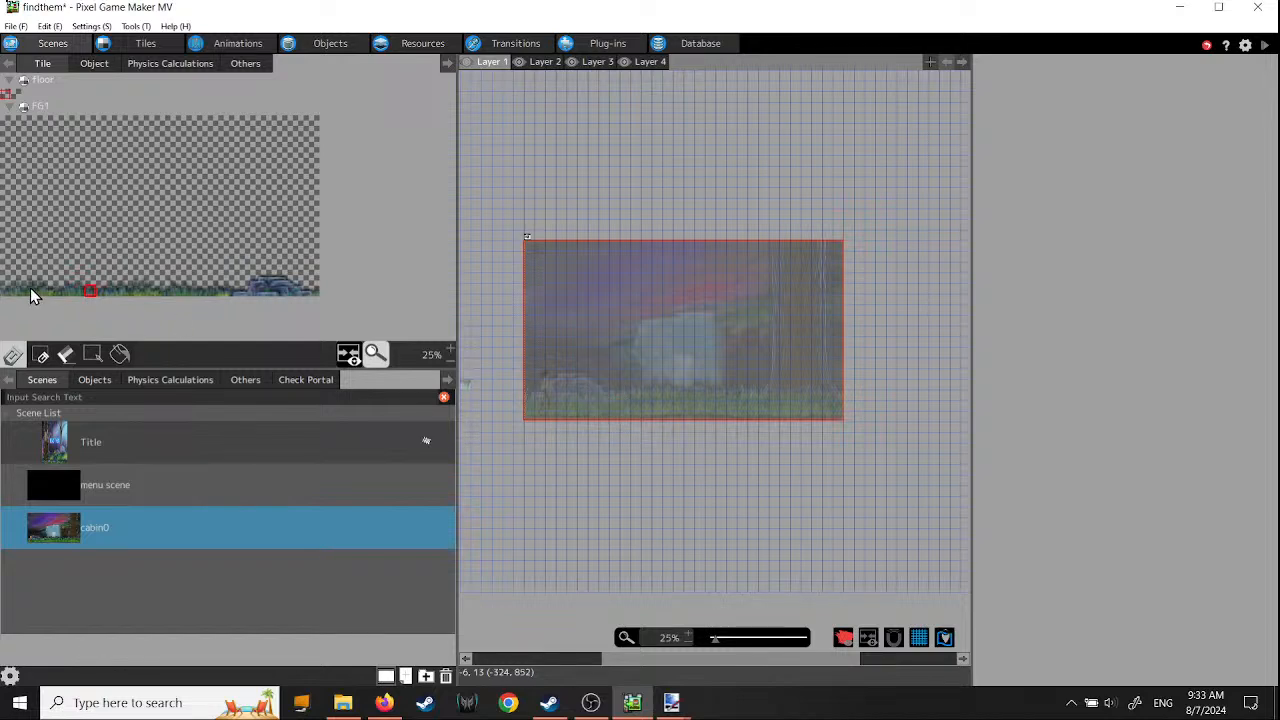
- View the FG1 tileset at 50% and check its tile settings without changing them
{"action": "left_click", "coordinate": [140, 43]}
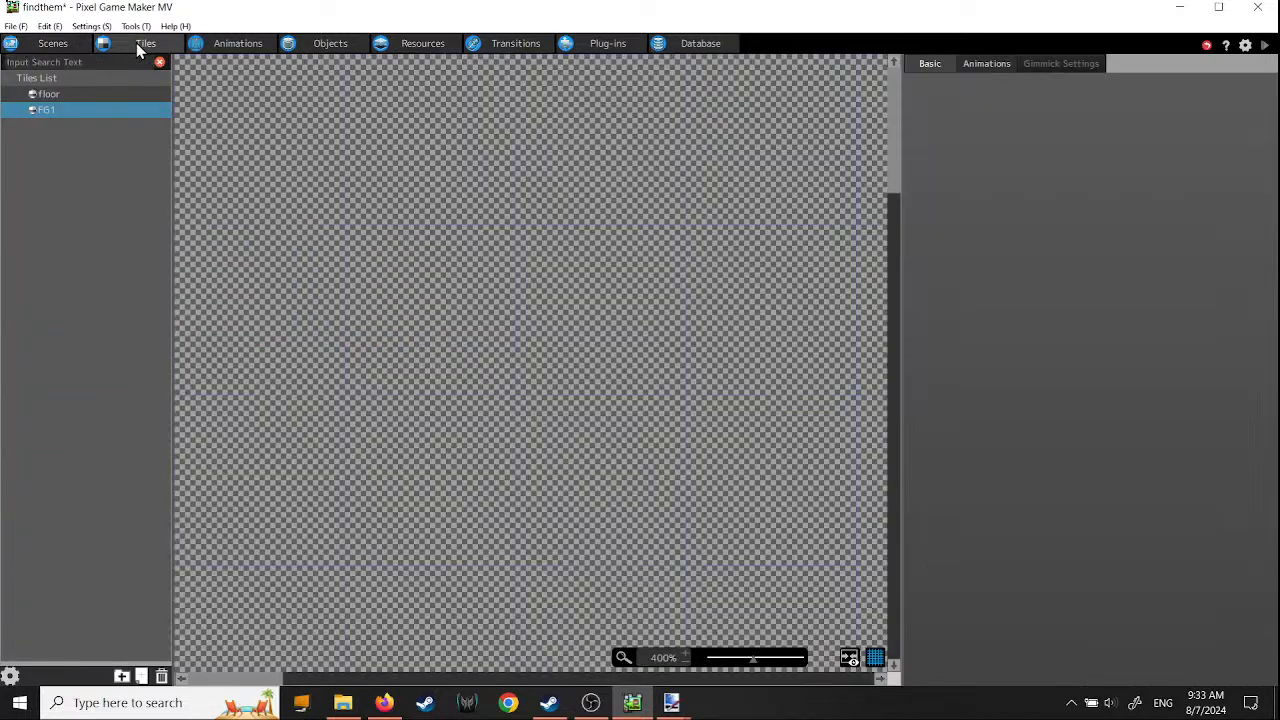
{"action": "left_click", "coordinate": [51, 112]}
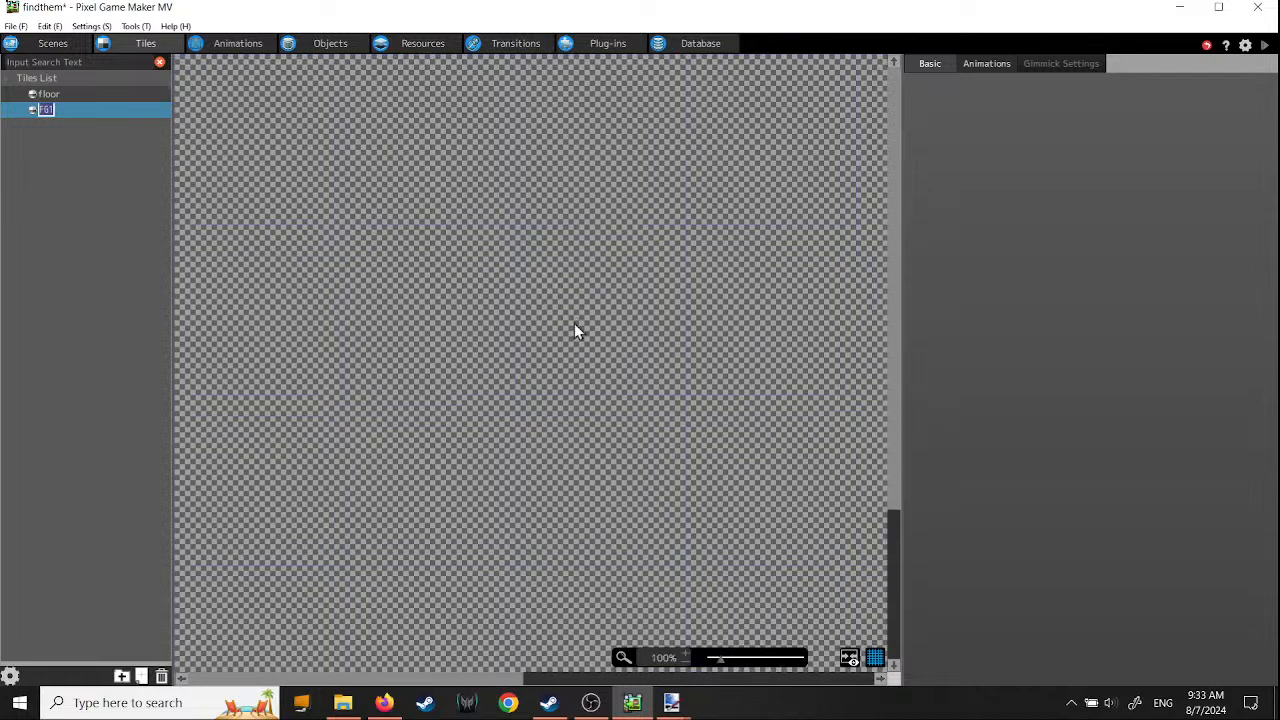
{"action": "scroll", "coordinate": [591, 378], "scroll_direction": "down", "scroll_amount": 2}
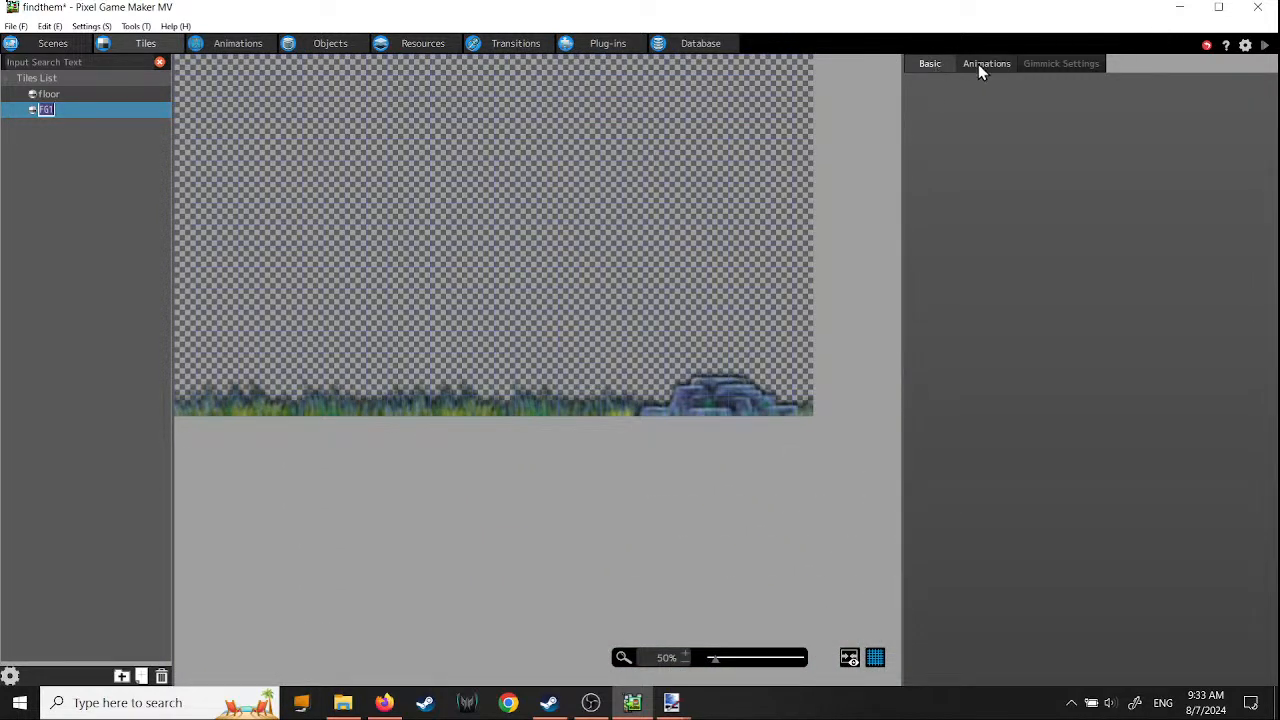
{"action": "left_click", "coordinate": [925, 64]}
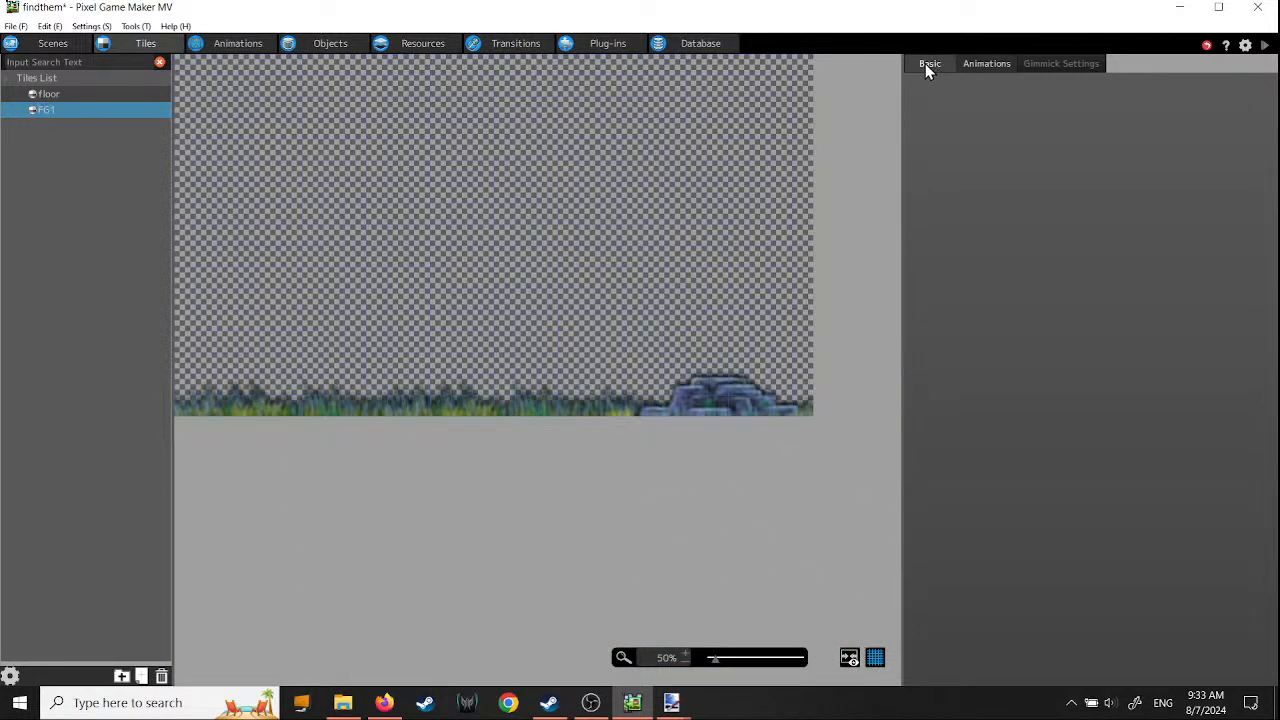
{"action": "right_click", "coordinate": [51, 113]}
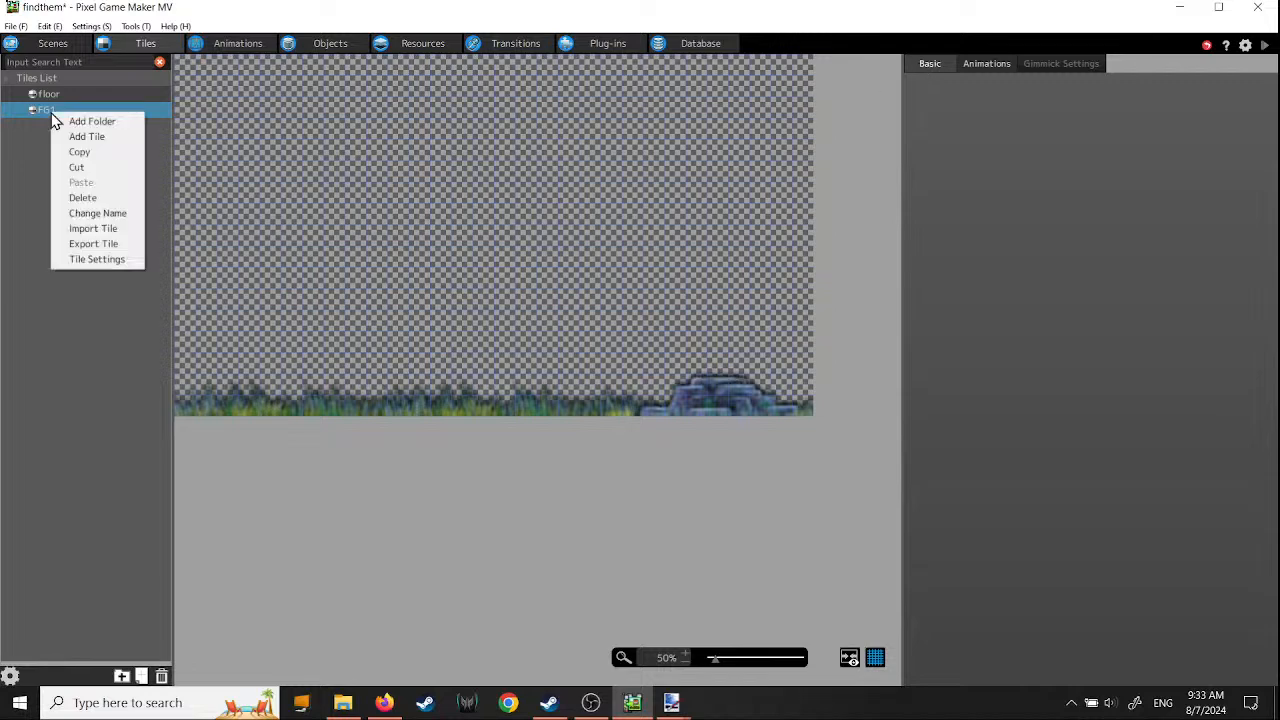
{"action": "left_click", "coordinate": [84, 262]}
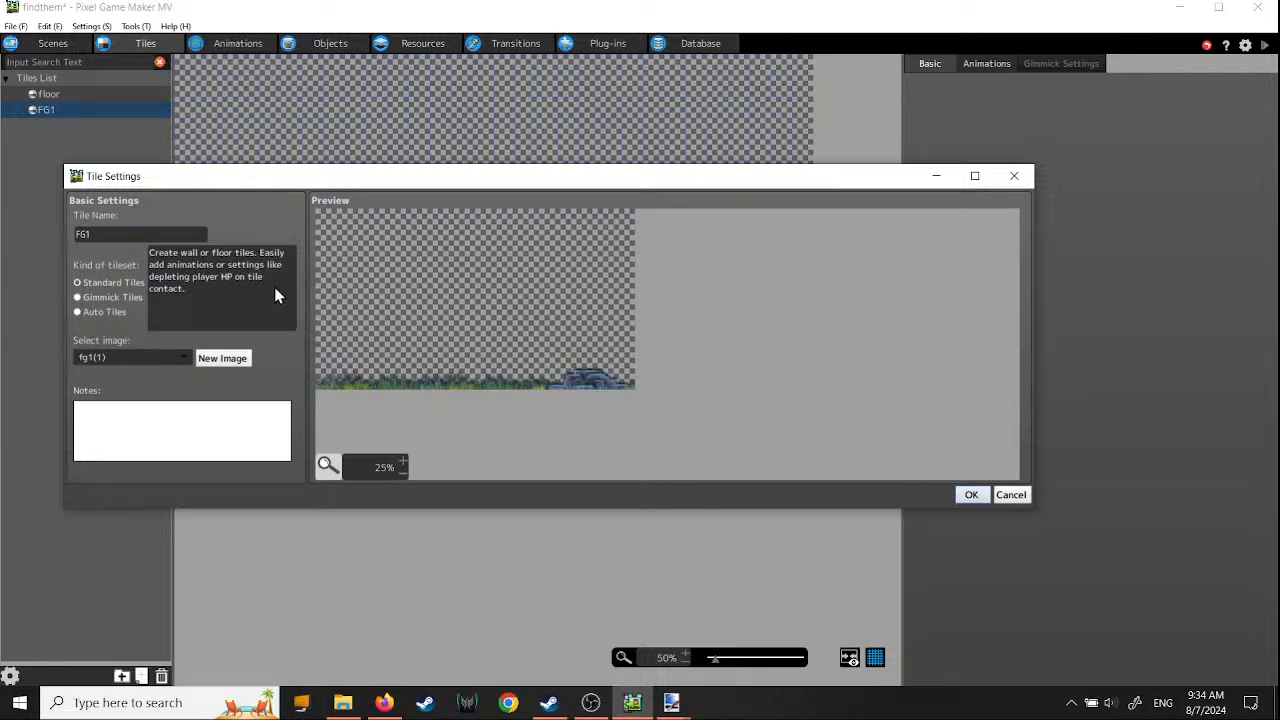
{"action": "left_click", "coordinate": [1011, 495]}
- Select the bottom three rows of FG1 tiles across the full width and enable wall detection on their bottom edge
{"action": "left_click", "coordinate": [206, 394]}
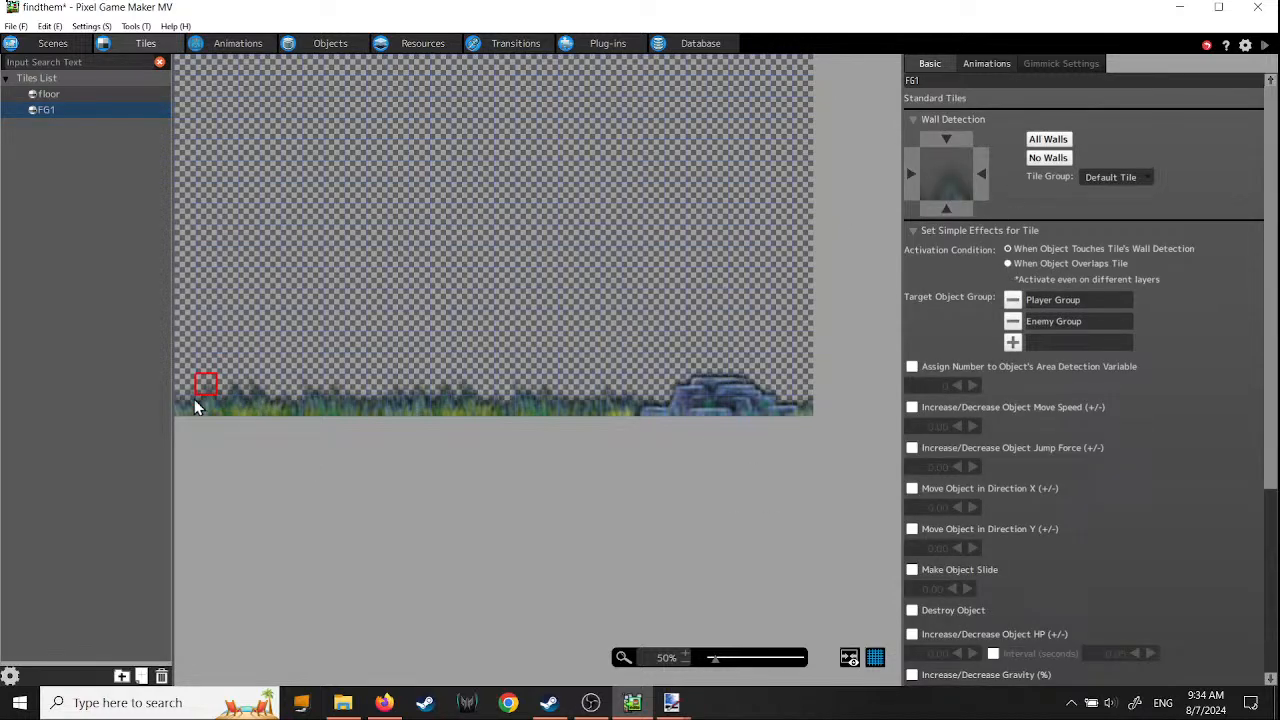
{"action": "left_click", "coordinate": [193, 411]}
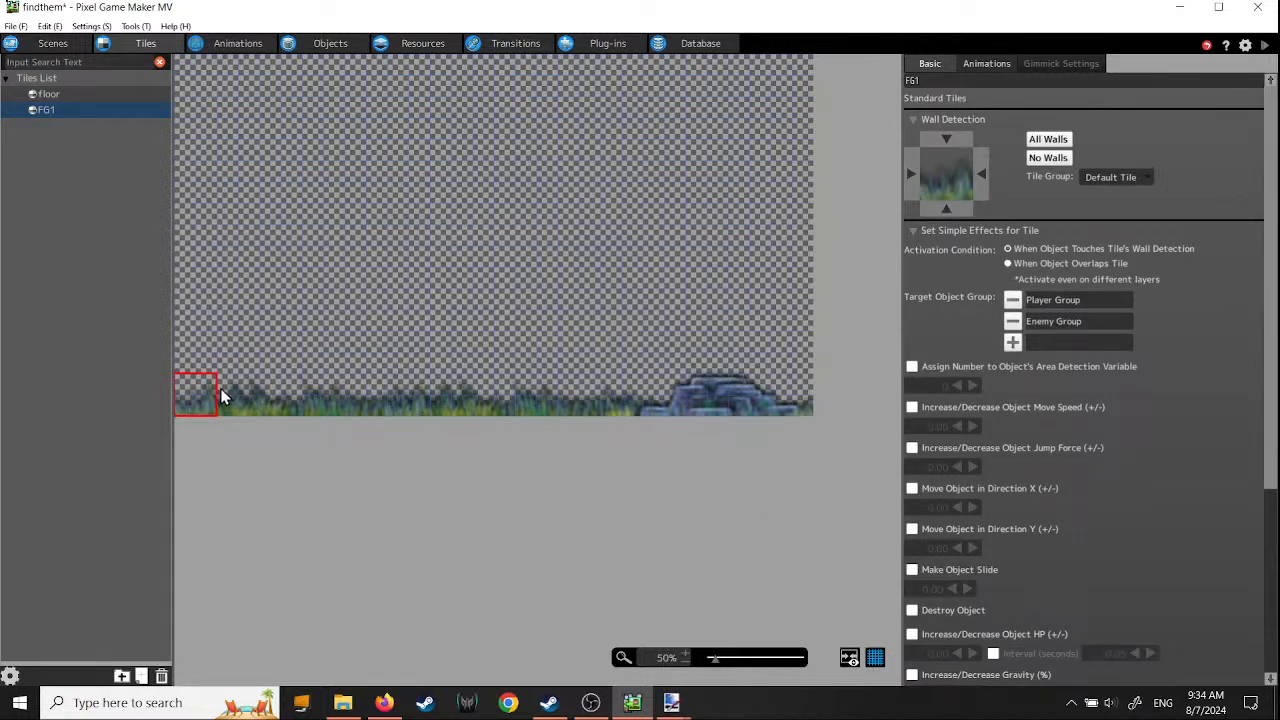
{"action": "left_click", "coordinate": [181, 384]}
{"action": "left_click_drag", "start_coordinate": [181, 384], "coordinate": [837, 435]}
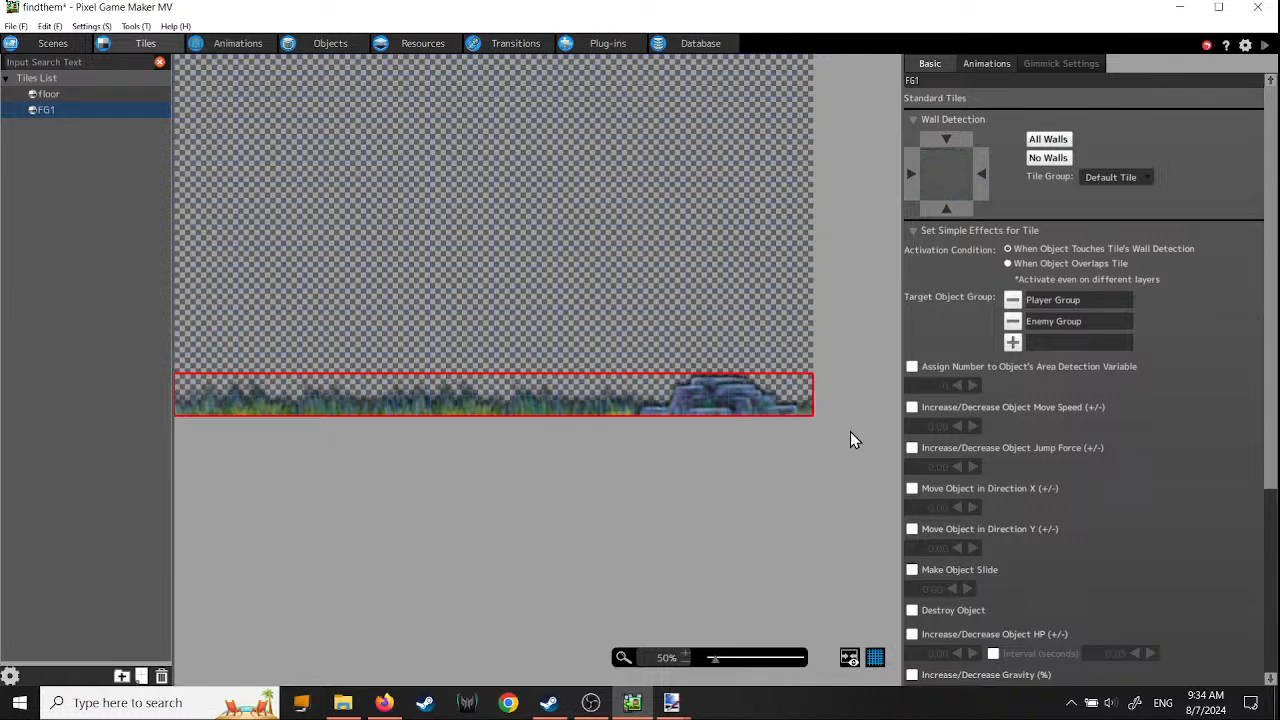
{"action": "left_click_drag", "start_coordinate": [177, 365], "coordinate": [838, 474]}
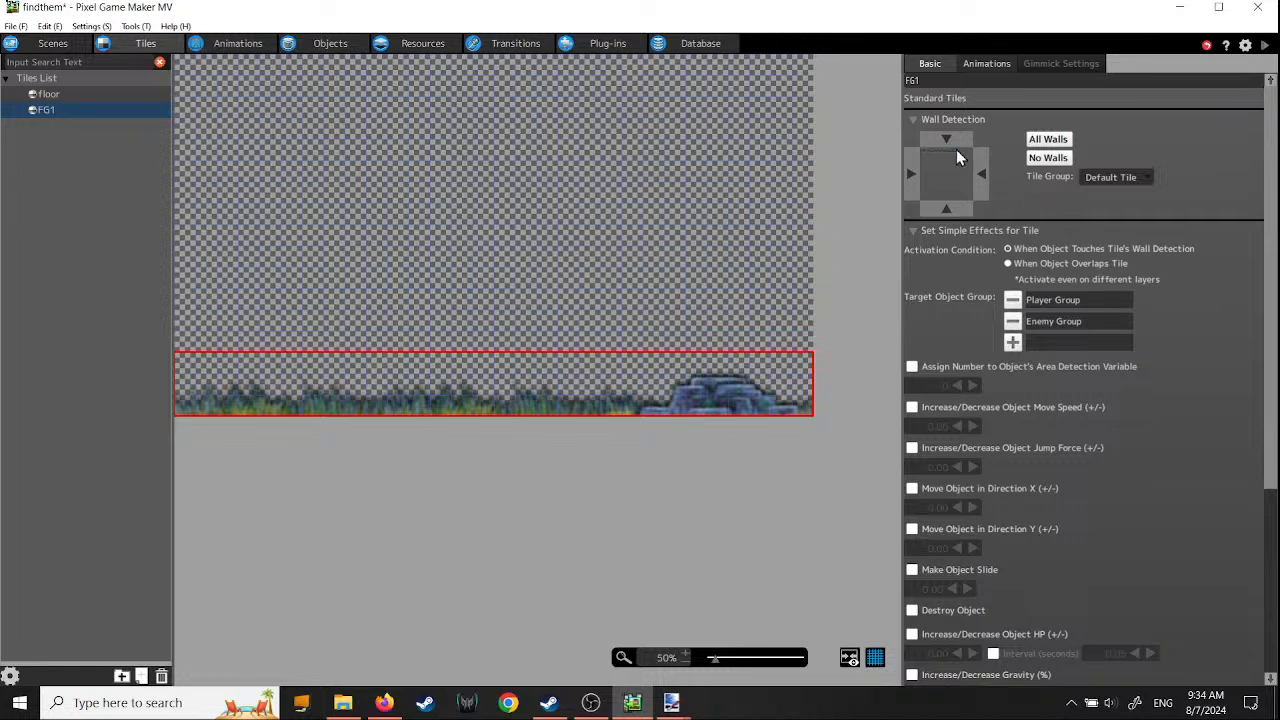
{"action": "left_click", "coordinate": [945, 212]}
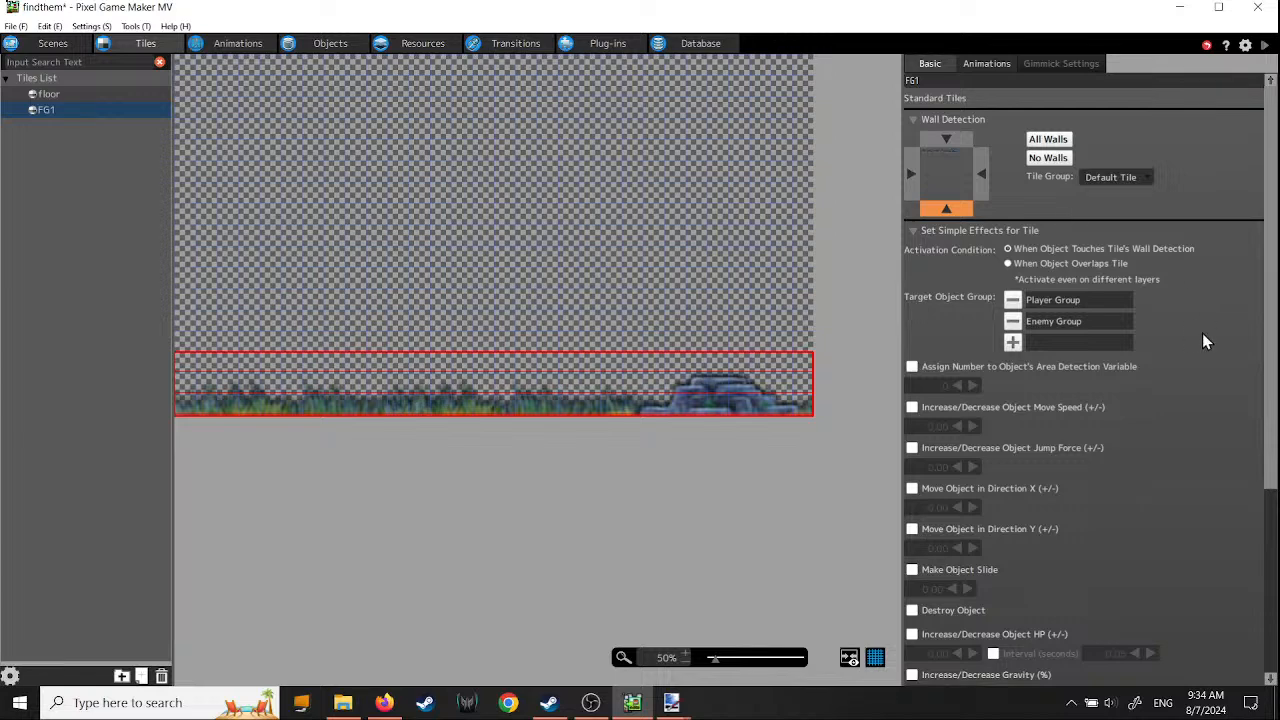
- Place the bottom three rows of FG1 tiles across the full width of the cabin0 scene's lower edge on Layer 1
{"action": "scroll", "coordinate": [1136, 441], "scroll_direction": "down", "scroll_amount": 1}
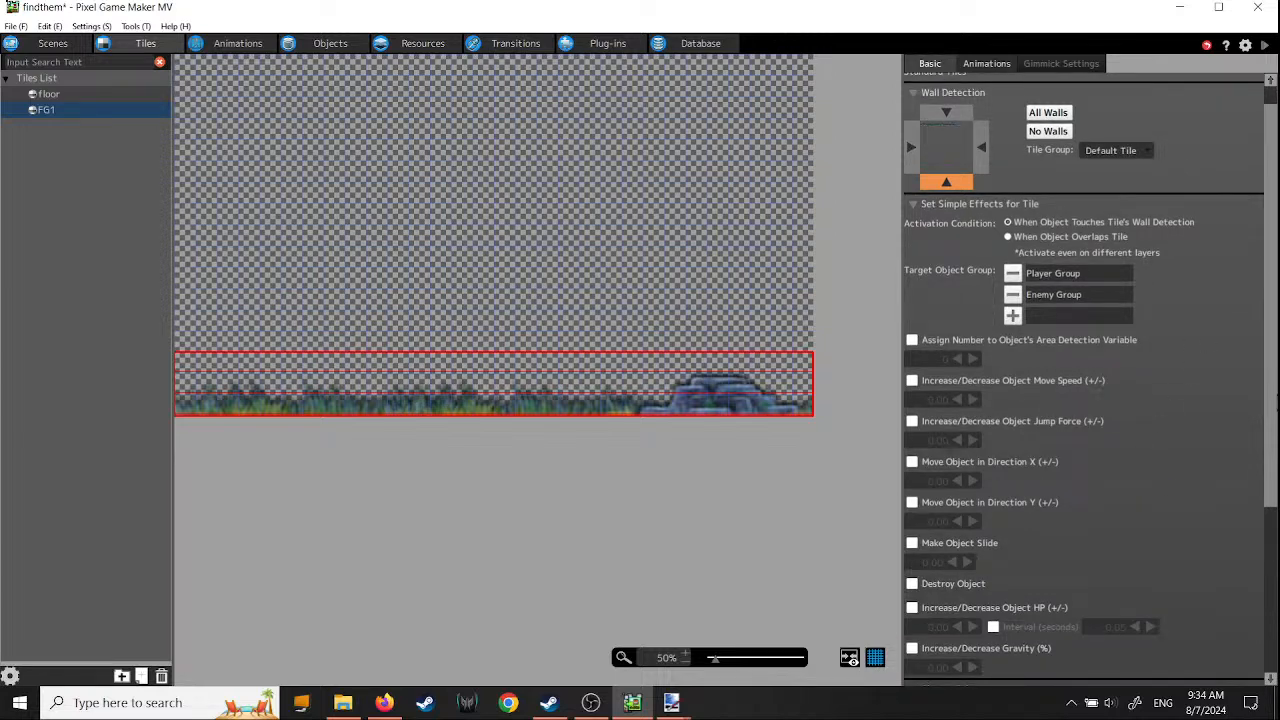
{"action": "left_click_drag", "start_coordinate": [1270, 388], "coordinate": [1277, 362]}
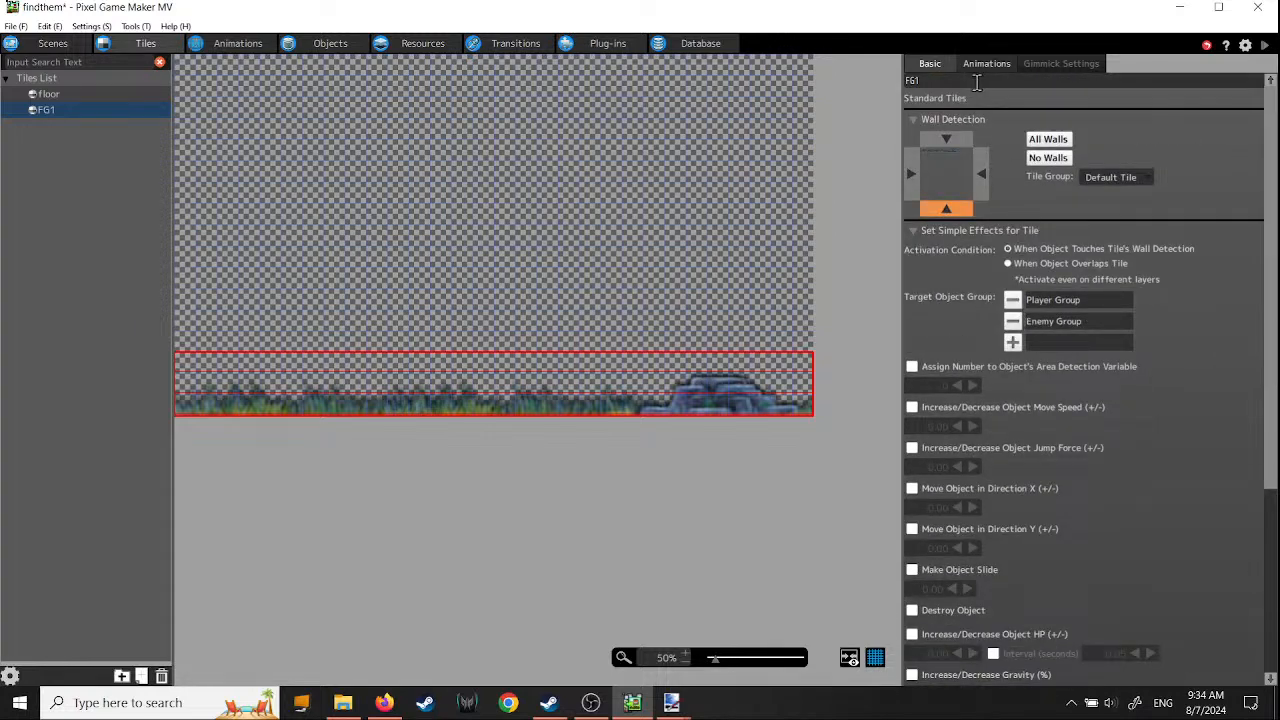
{"action": "left_click", "coordinate": [48, 45]}
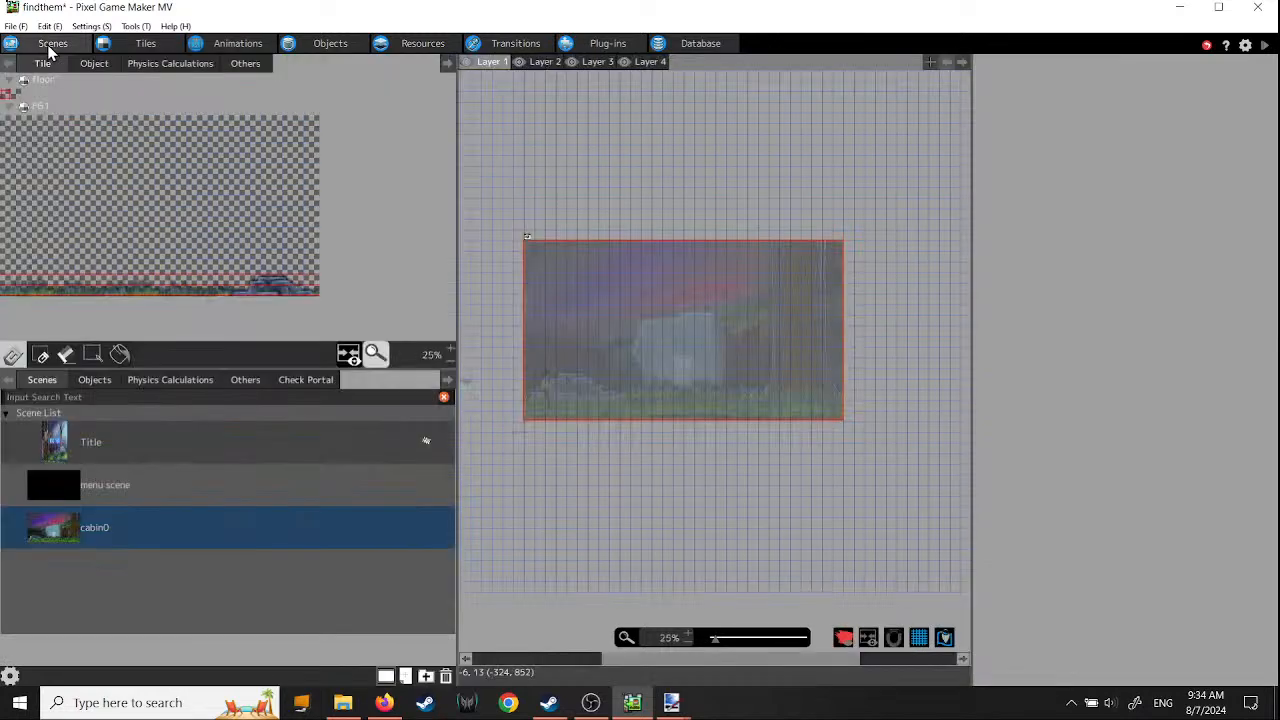
{"action": "left_click", "coordinate": [78, 286]}
{"action": "left_click_drag", "start_coordinate": [6, 286], "coordinate": [239, 295]}
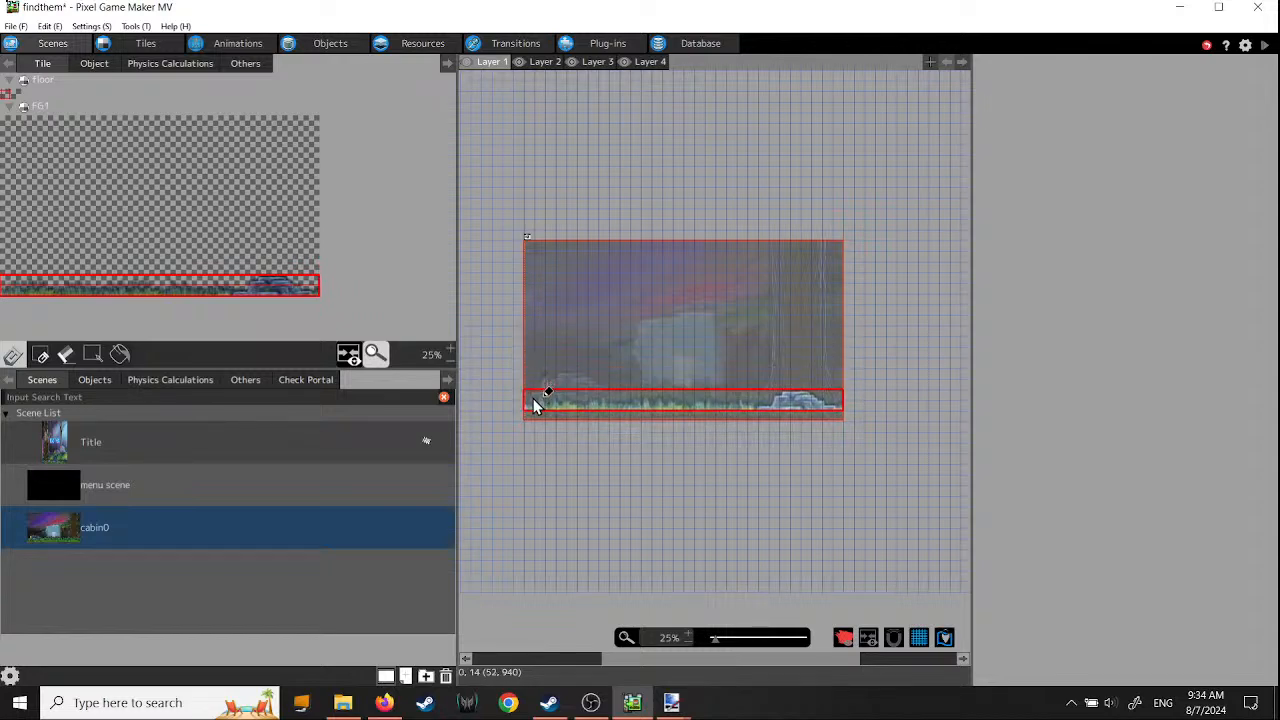
{"action": "left_click", "coordinate": [533, 410]}
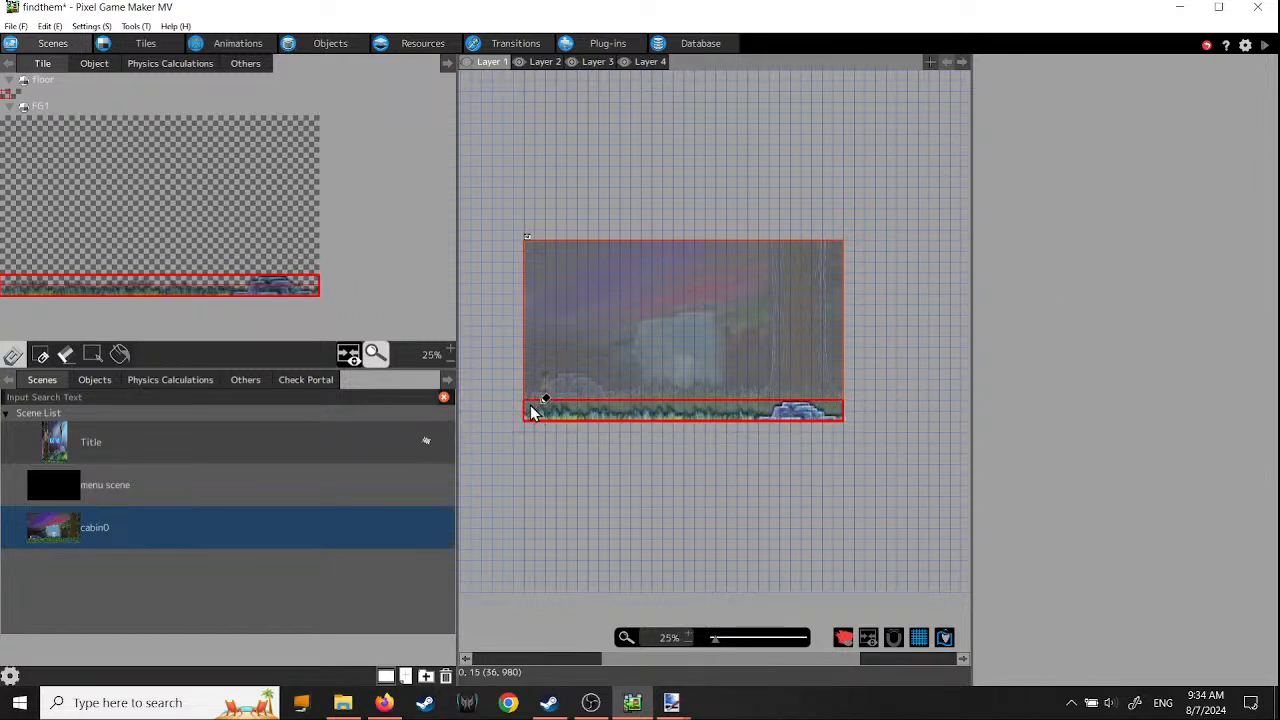
- Test-play the game, walk the player back and forth across the cabin0 scene to check the new foreground, and close the test
{"action": "left_click", "coordinate": [1266, 48]}
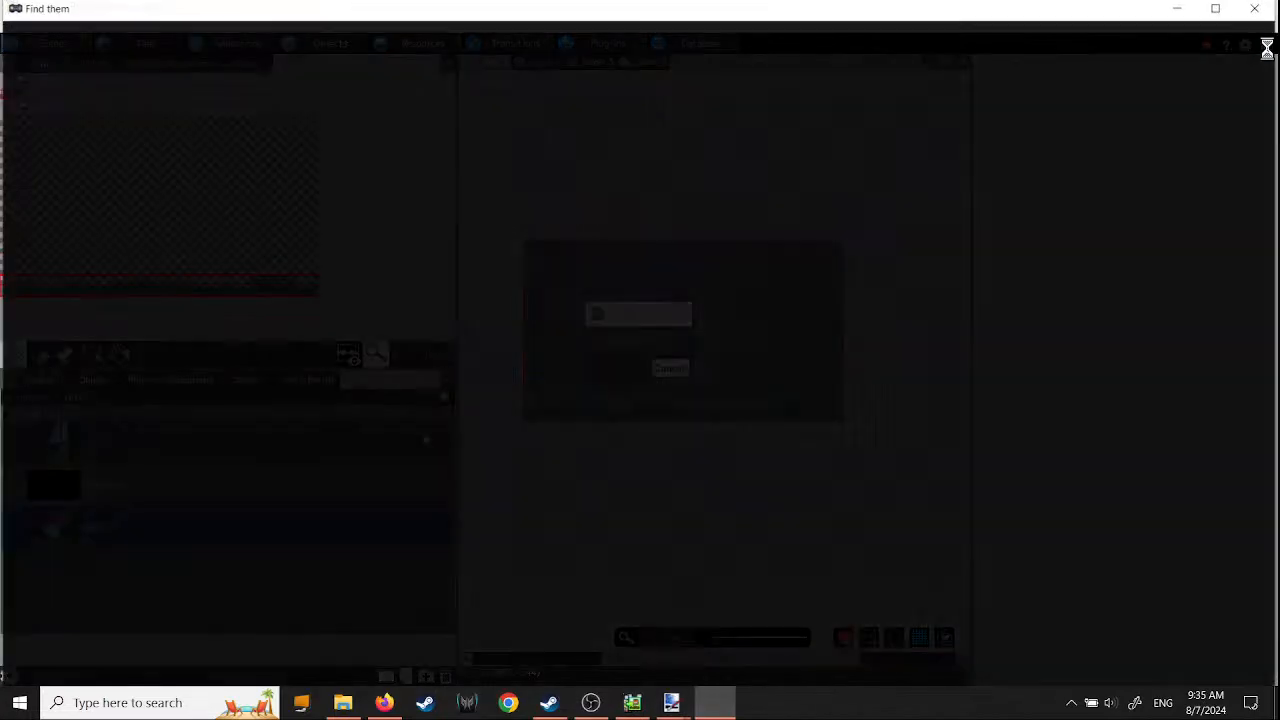
{"action": "key", "text": "Return"}
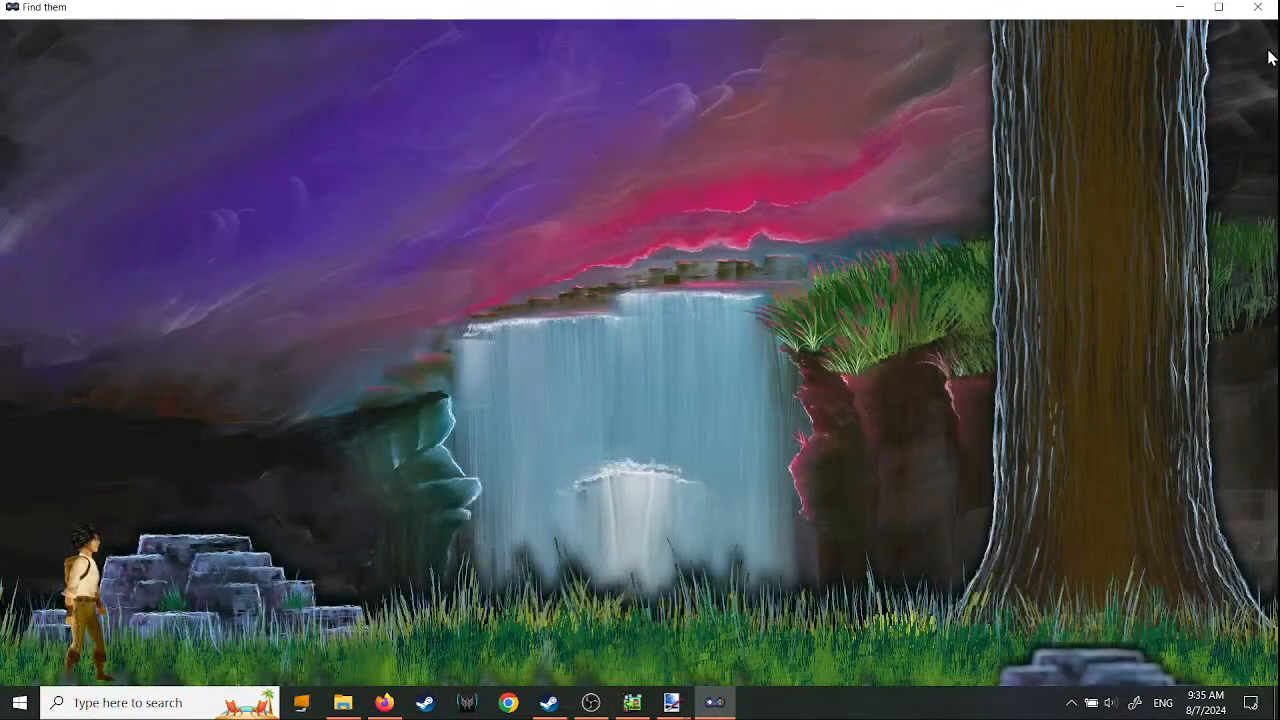
{"action": "key", "text": "Right"}
{"action": "key", "text": "Right"}
{"action": "key", "text": "Right"}
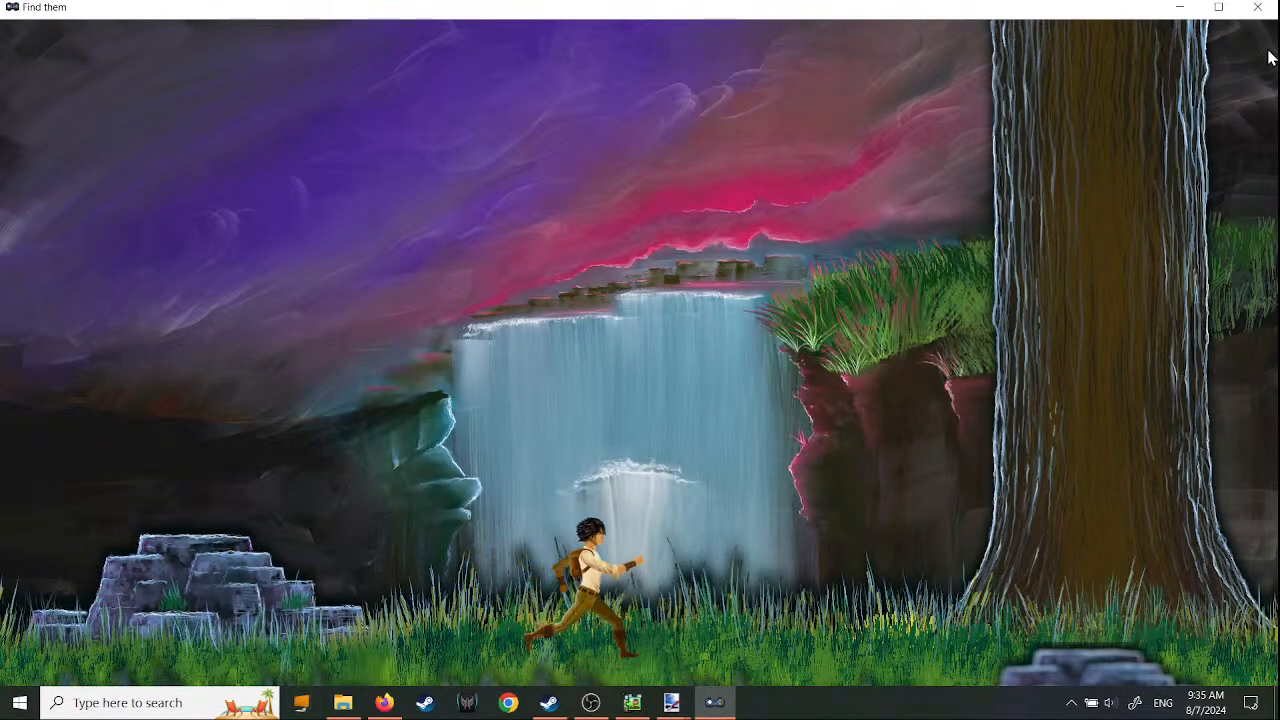
{"action": "key", "text": "Left"}
{"action": "key", "text": "Right"}
{"action": "key", "text": "Right"}
{"action": "key", "text": "Right"}
{"action": "key", "text": "Left"}
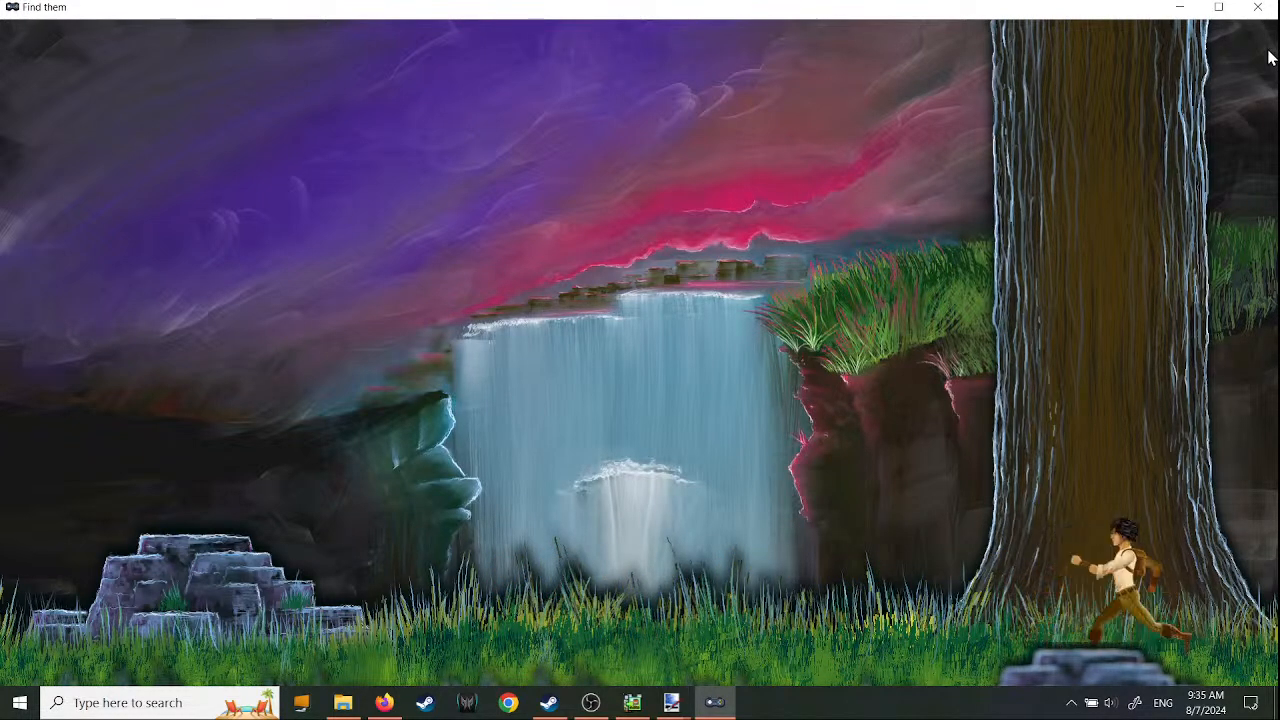
{"action": "key", "text": "Left"}
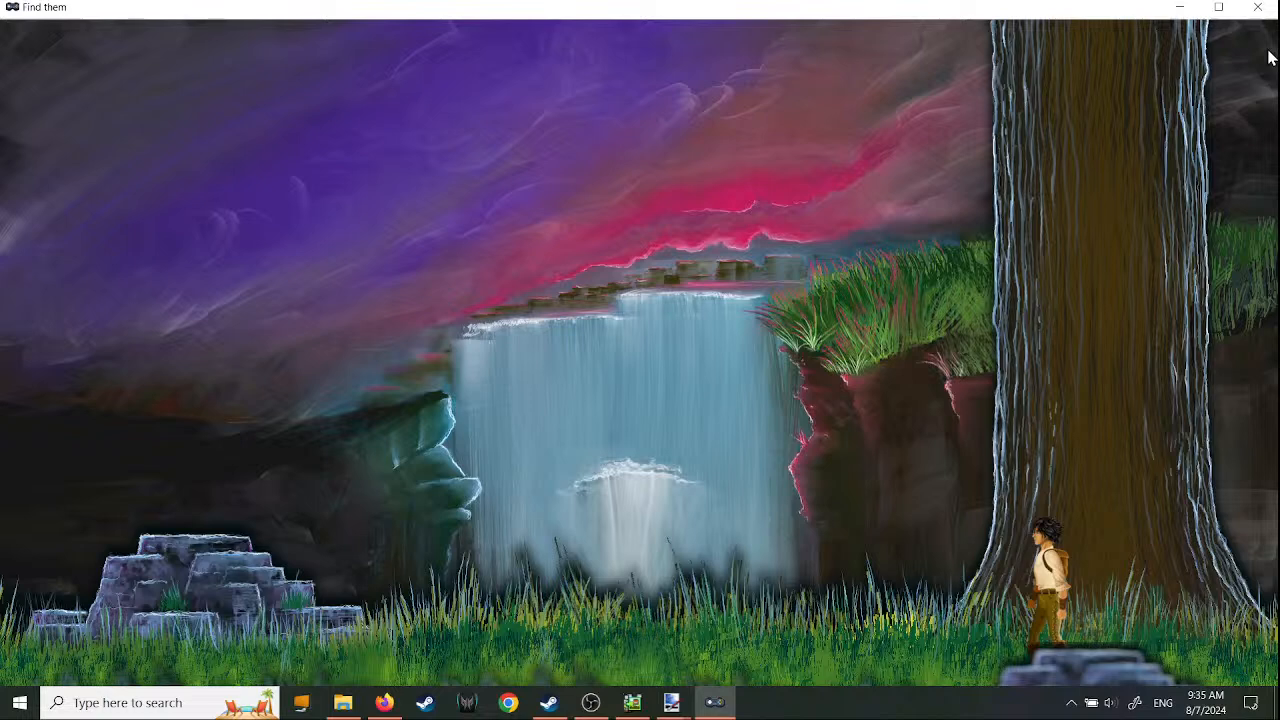
{"action": "key", "text": "Left"}
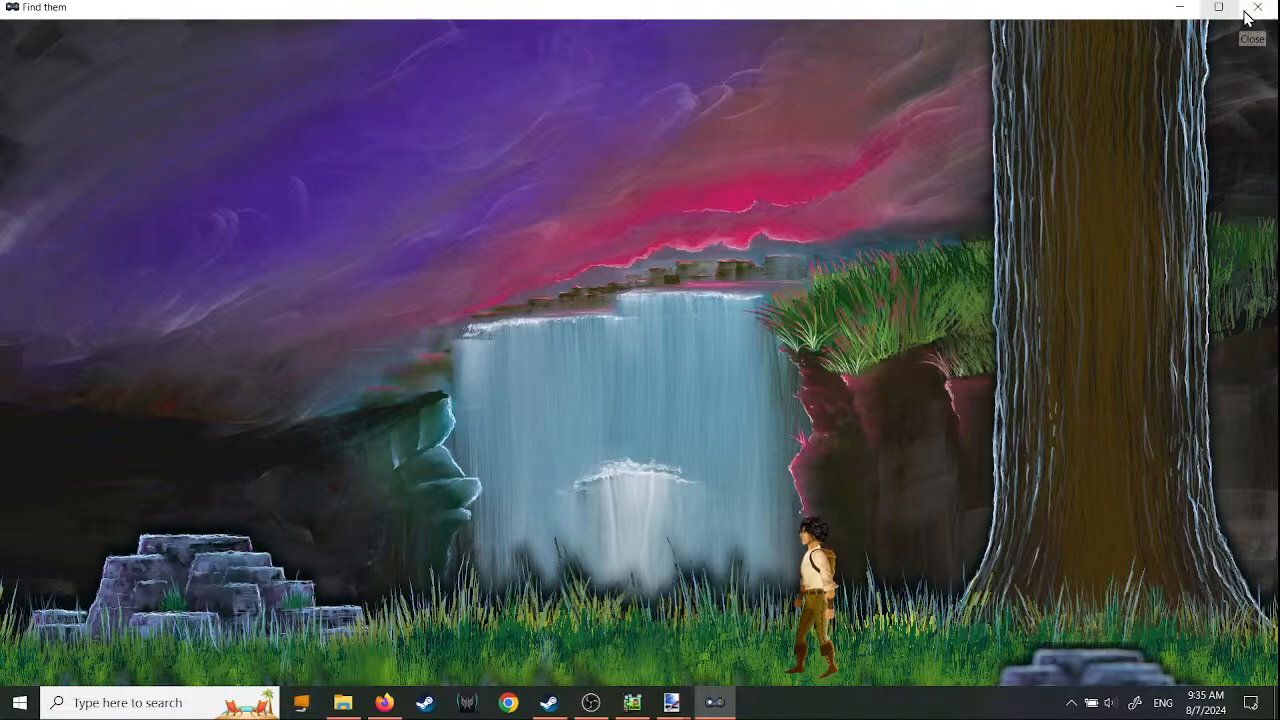
{"action": "left_click", "coordinate": [1257, 7]}
{"action": "left_click_drag", "start_coordinate": [744, 534], "coordinate": [466, 569]}
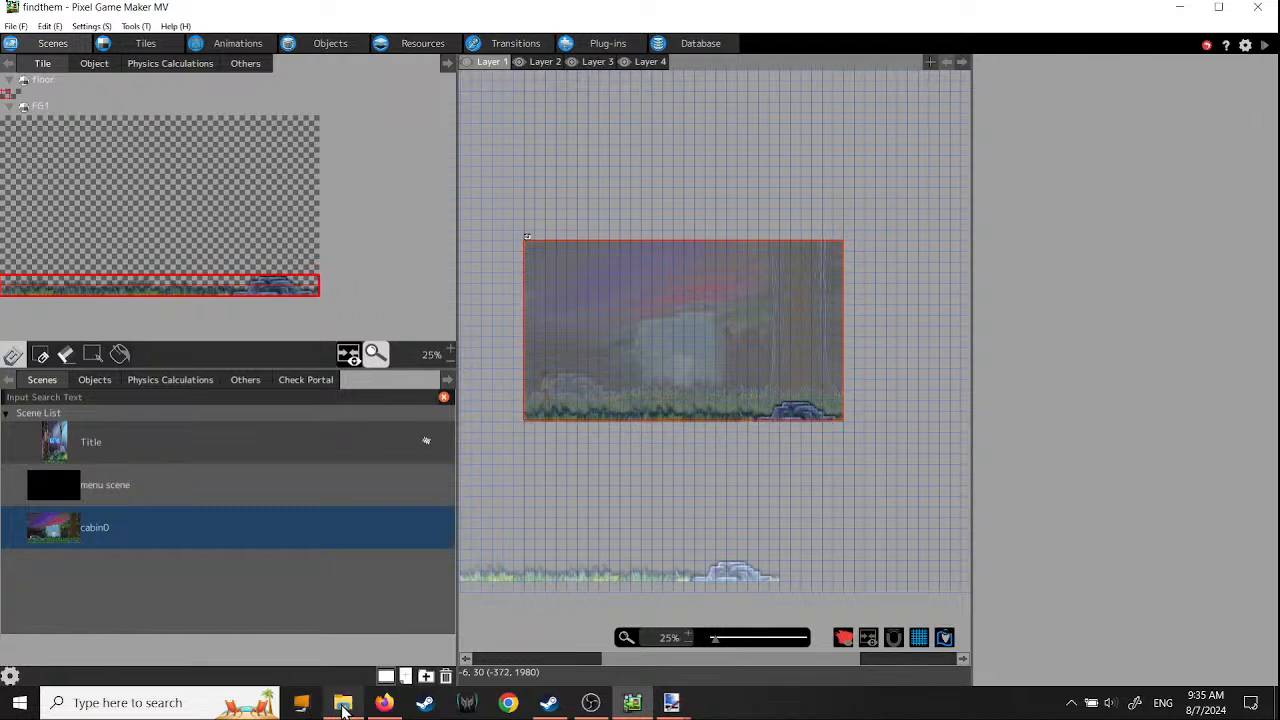
- Open fg00.png from the My2D side folder in paint.net
{"action": "left_click", "coordinate": [343, 702]}
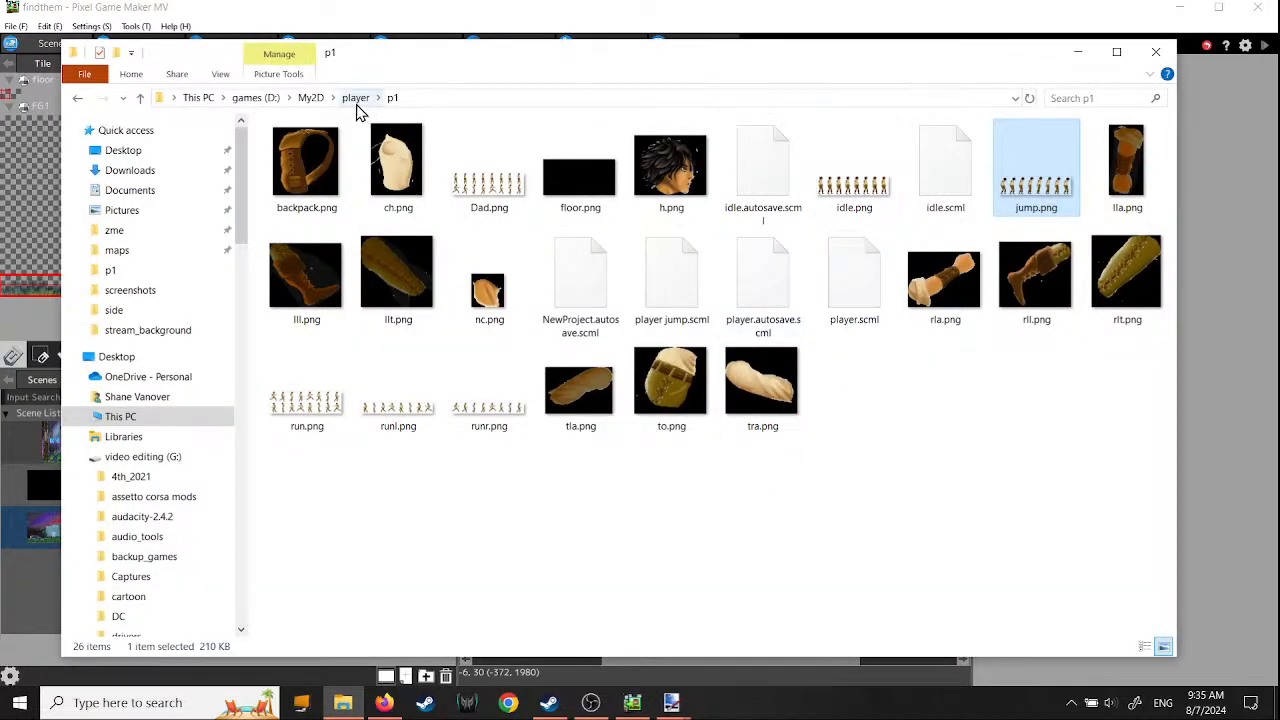
{"action": "left_click", "coordinate": [312, 98]}
{"action": "double_click", "coordinate": [1020, 170]}
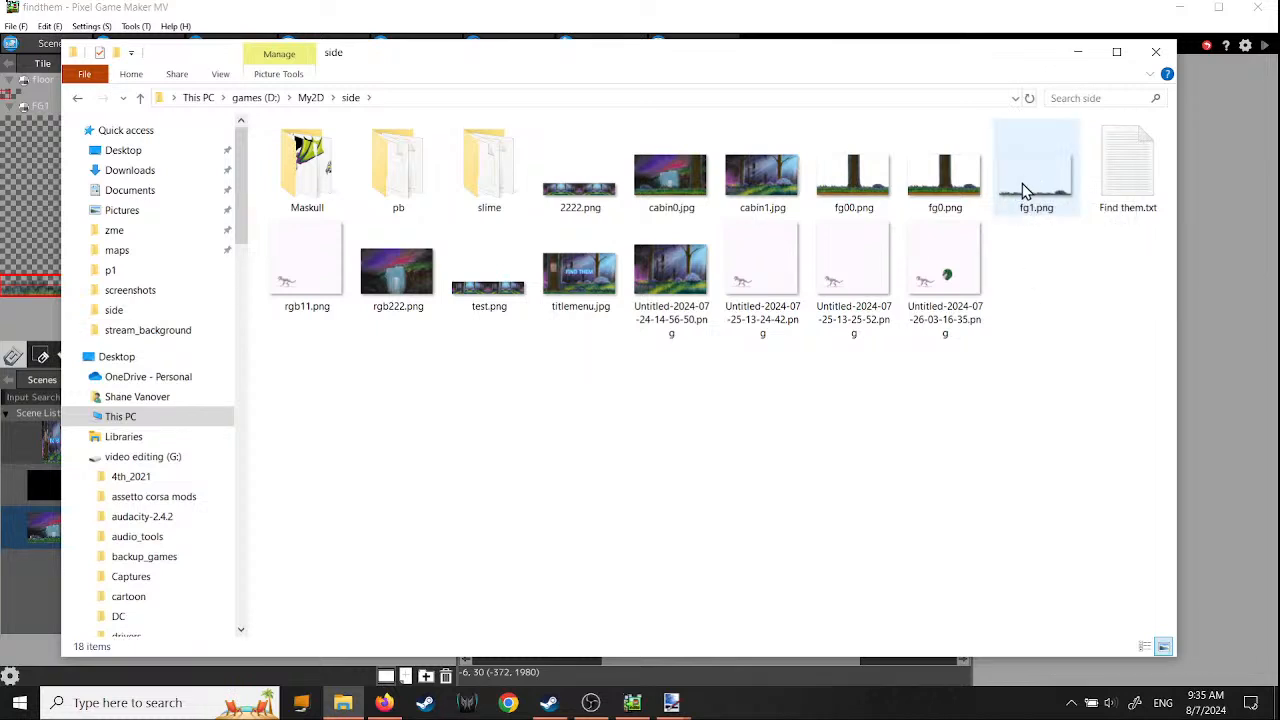
{"action": "right_click", "coordinate": [863, 182]}
{"action": "mouse_move", "coordinate": [793, 500]}
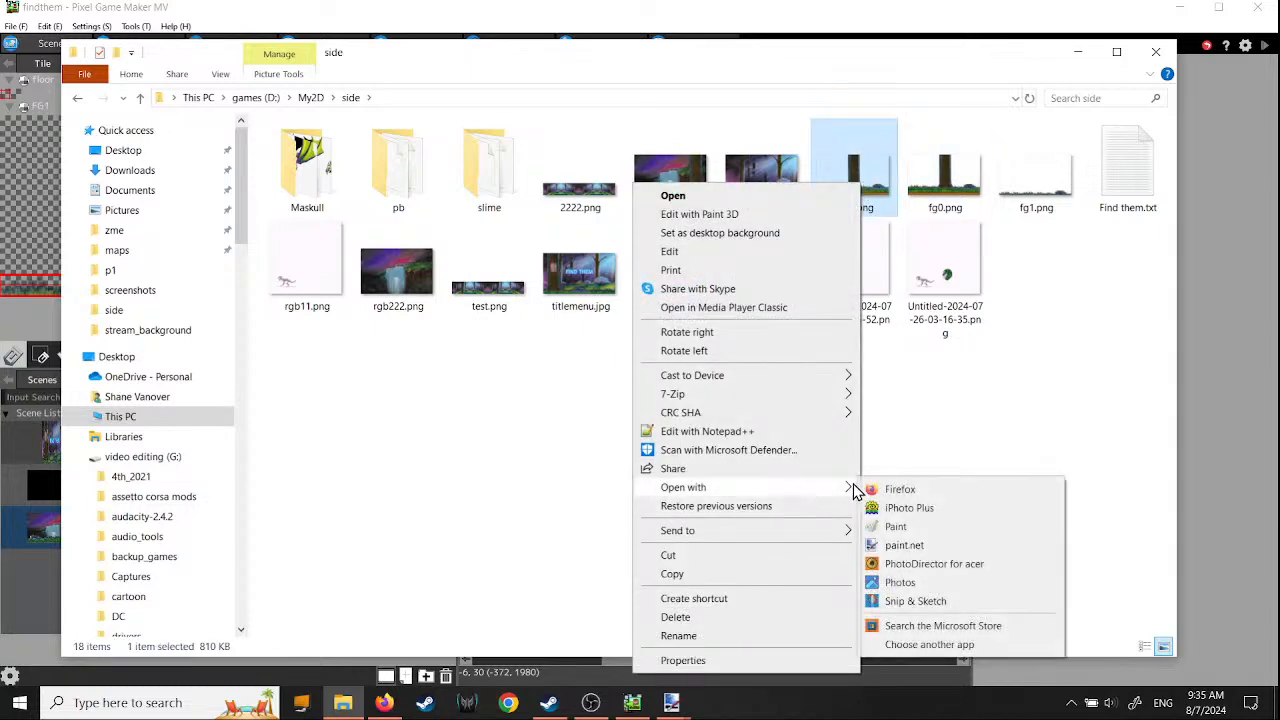
{"action": "left_click", "coordinate": [903, 550]}
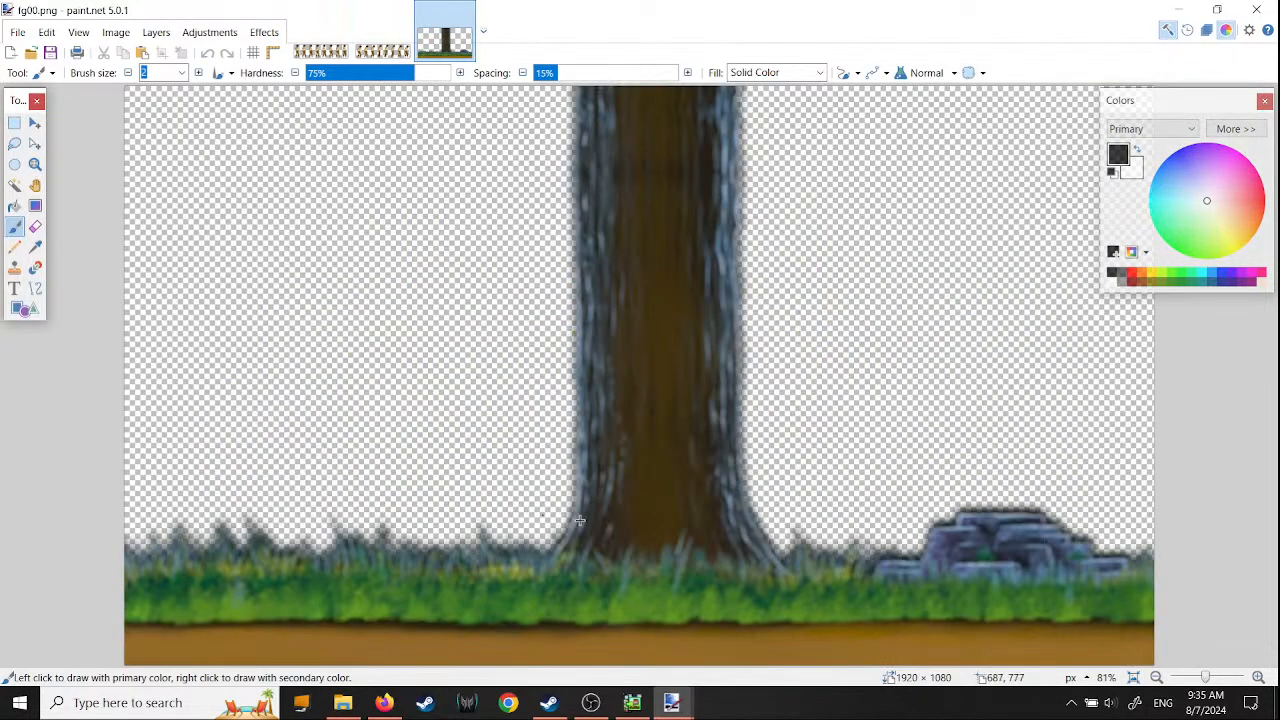
- Erase the tree trunk from fg00.png down to the grass with the Eraser at brush size 500
{"action": "left_click", "coordinate": [35, 226]}
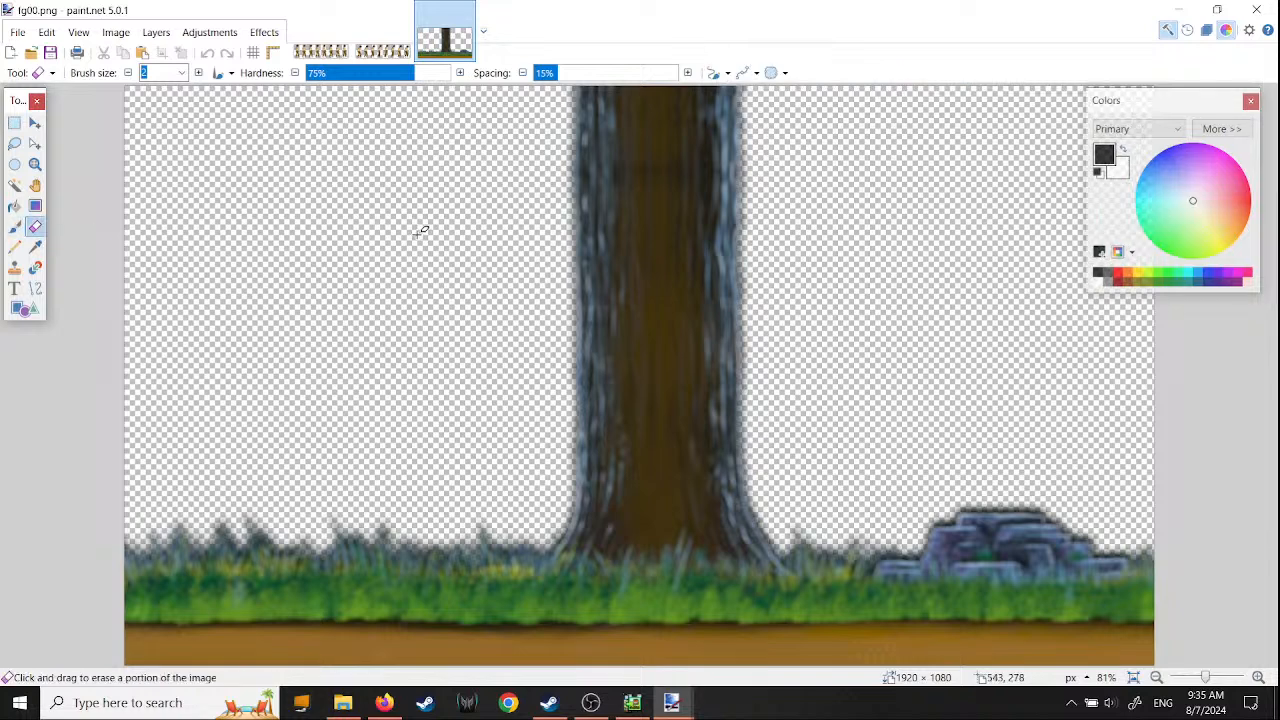
{"action": "scroll", "coordinate": [418, 229], "scroll_direction": "down", "scroll_amount": 2, "text": "ctrl"}
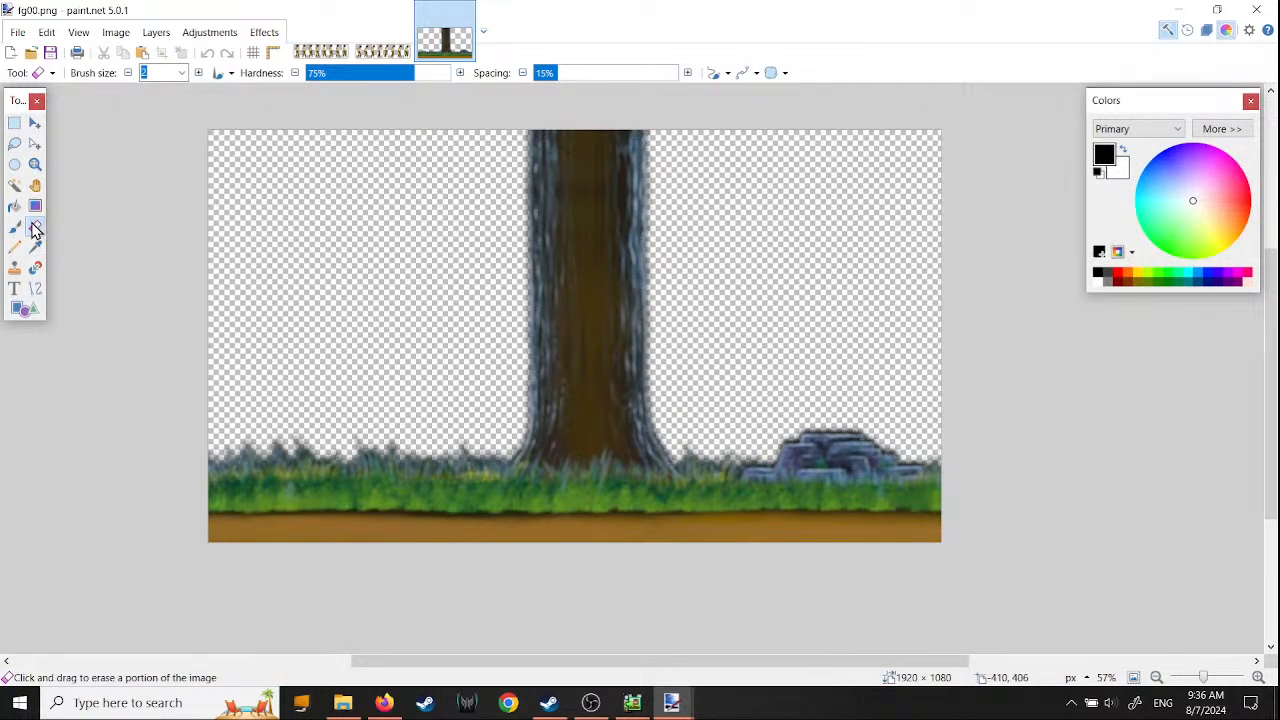
{"action": "left_click", "coordinate": [179, 75]}
{"action": "scroll", "coordinate": [166, 300], "scroll_direction": "down", "scroll_amount": 5}
{"action": "left_click", "coordinate": [166, 300]}
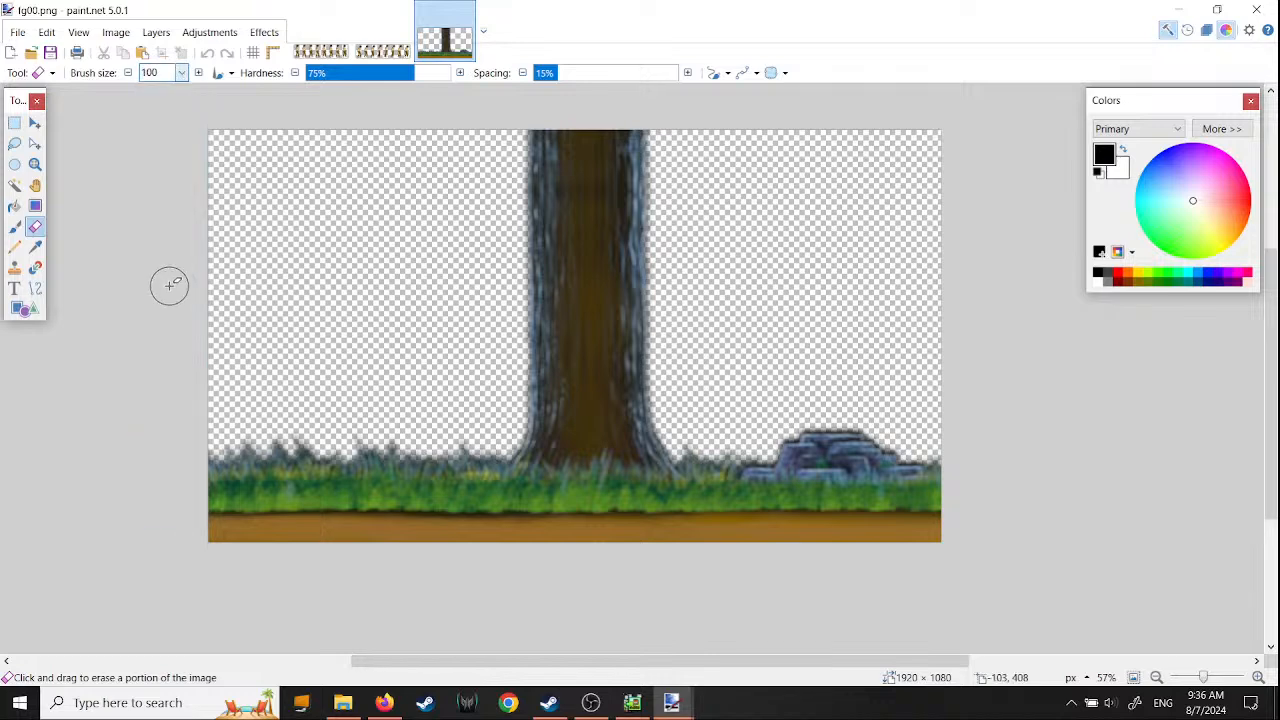
{"action": "left_click", "coordinate": [181, 73]}
{"action": "left_click", "coordinate": [186, 333]}
{"action": "mouse_move", "coordinate": [495, 318]}
{"action": "left_mouse_down"}
{"action": "mouse_move", "coordinate": [606, 286]}
{"action": "mouse_move", "coordinate": [686, 229]}
{"action": "mouse_move", "coordinate": [643, 177]}
{"action": "left_mouse_up"}
{"action": "mouse_move", "coordinate": [500, 293]}
{"action": "left_mouse_down"}
{"action": "mouse_move", "coordinate": [551, 340]}
{"action": "mouse_move", "coordinate": [637, 351]}
{"action": "mouse_move", "coordinate": [560, 340]}
{"action": "mouse_move", "coordinate": [549, 369]}
{"action": "mouse_move", "coordinate": [645, 371]}
{"action": "mouse_move", "coordinate": [569, 370]}
{"action": "mouse_move", "coordinate": [589, 363]}
{"action": "mouse_move", "coordinate": [592, 380]}
{"action": "mouse_move", "coordinate": [606, 351]}
{"action": "left_mouse_up"}
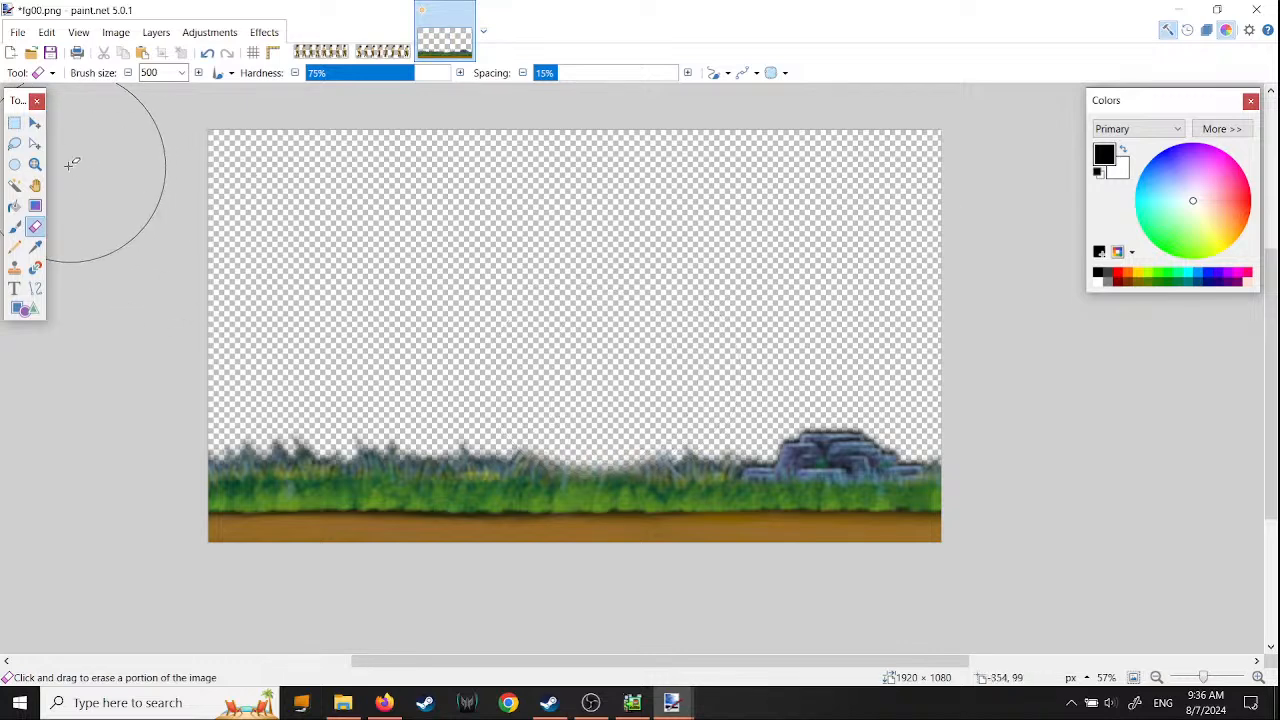
- Copy a block of grass and ground about 697 × 322 px from the image's left end onto a new layer over the erased tree gap
{"action": "left_click", "coordinate": [14, 122]}
{"action": "left_click_drag", "start_coordinate": [474, 419], "coordinate": [89, 569]}
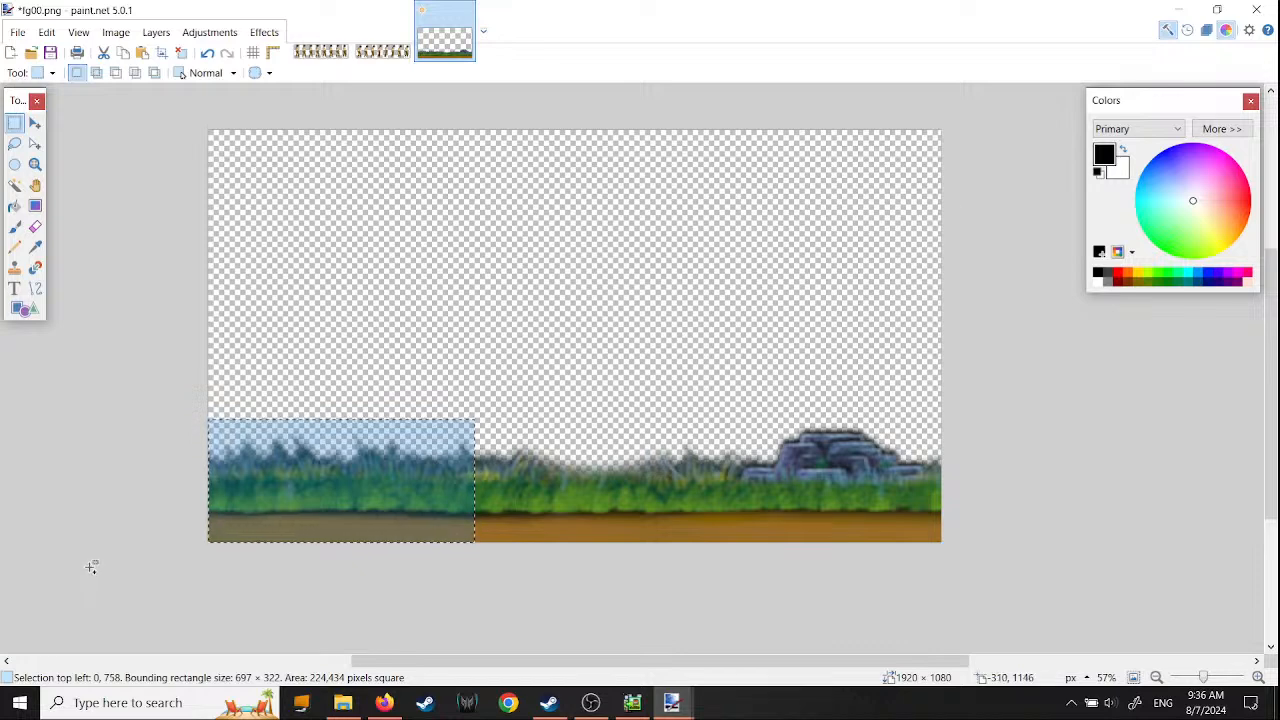
{"action": "key", "text": "m"}
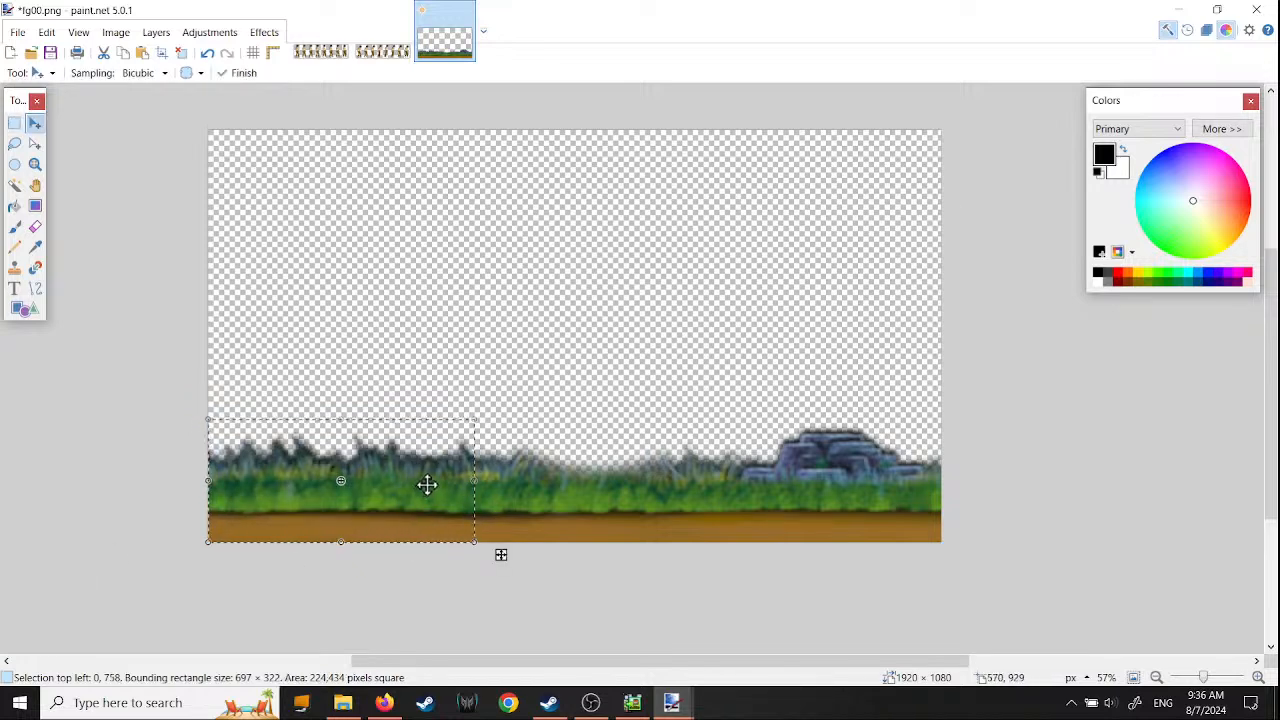
{"action": "left_click_drag", "start_coordinate": [423, 480], "coordinate": [652, 468]}
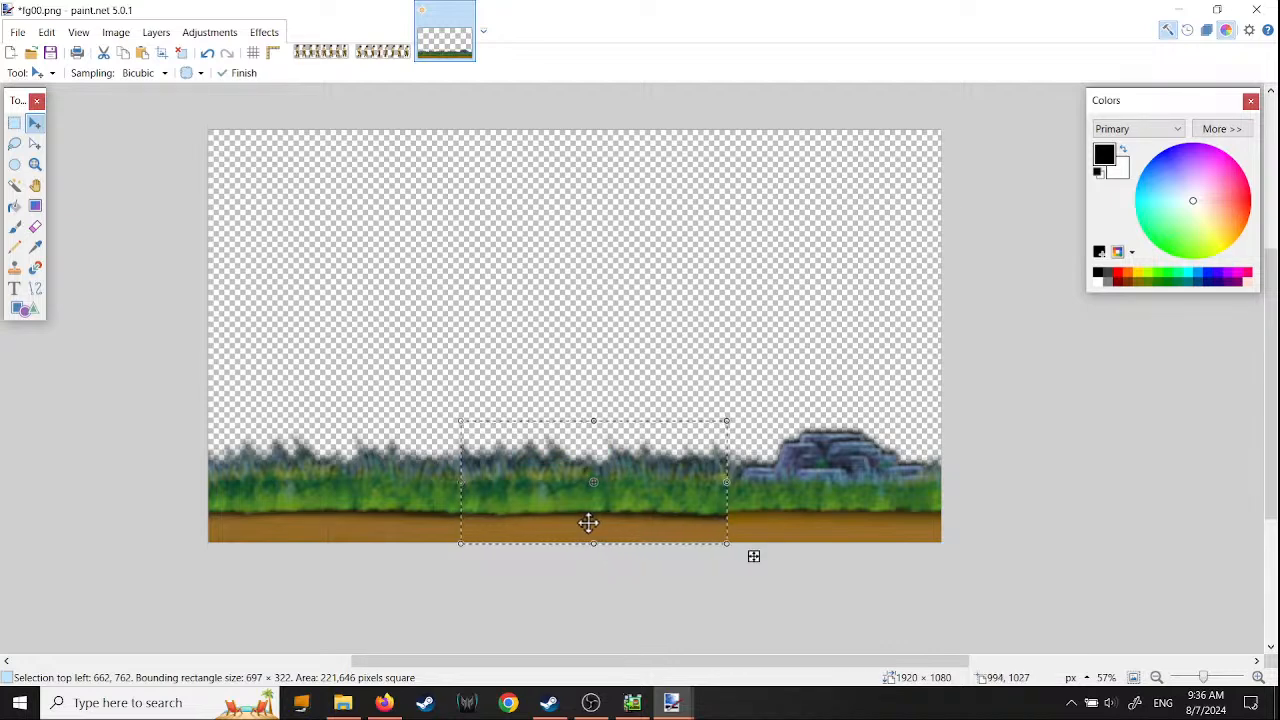
{"action": "scroll", "coordinate": [588, 522], "scroll_direction": "up", "scroll_amount": 3, "text": "ctrl"}
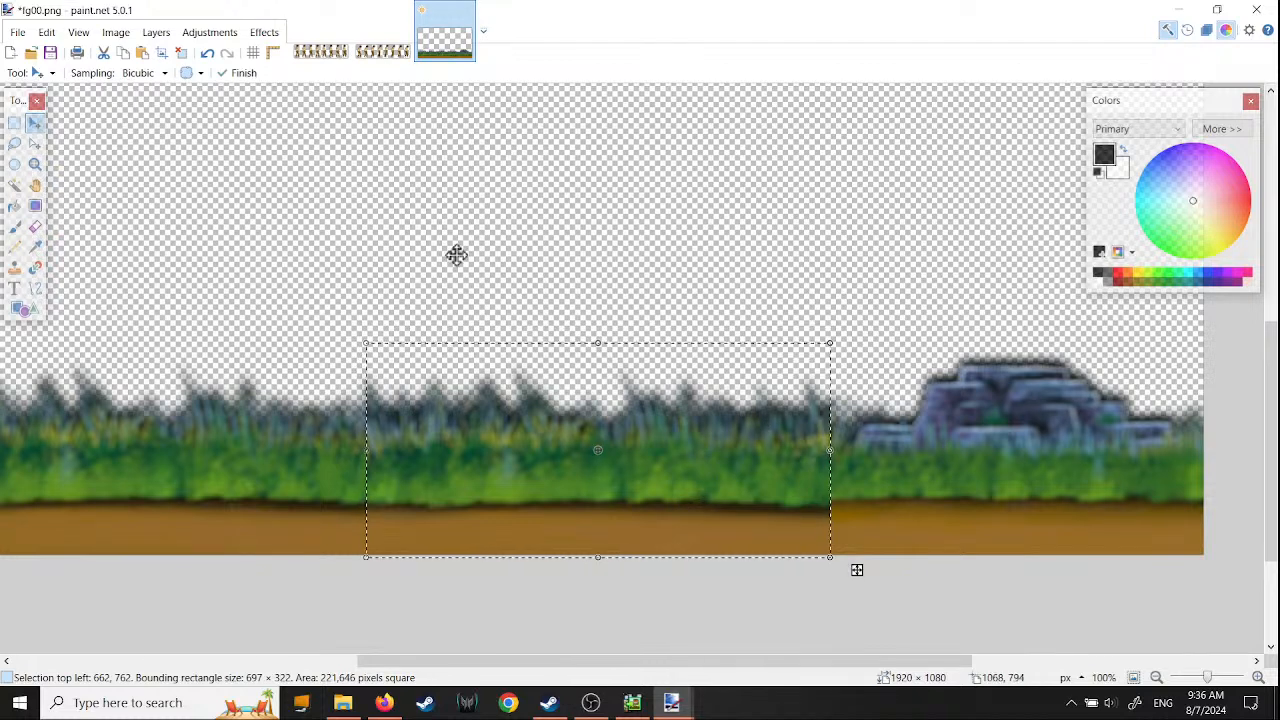
{"action": "left_click", "coordinate": [121, 32]}
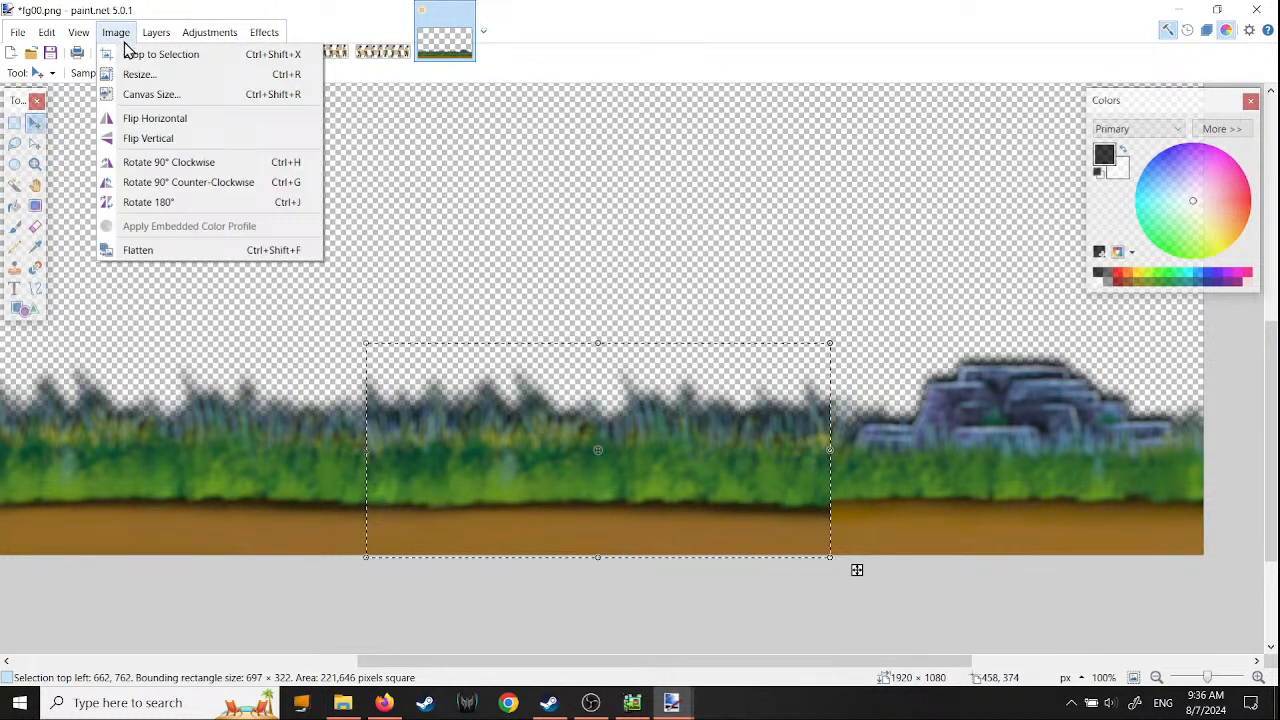
{"action": "left_click", "coordinate": [148, 119]}
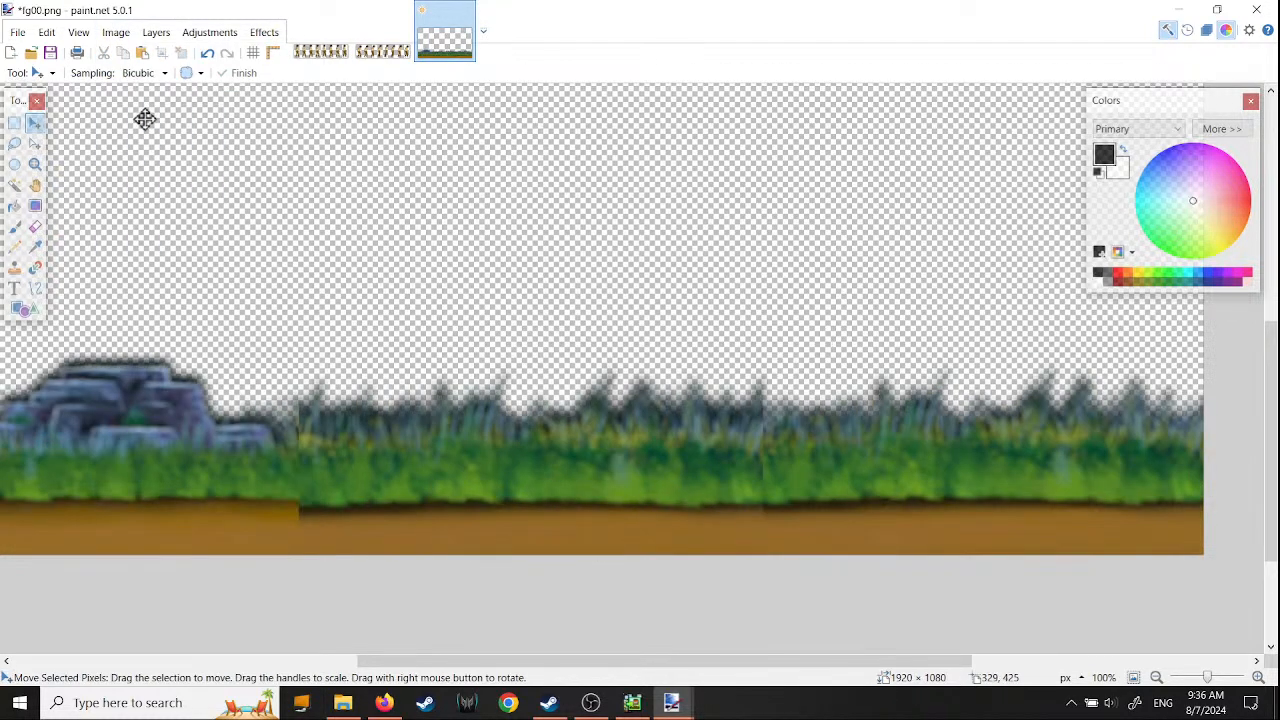
{"action": "left_click", "coordinate": [207, 52]}
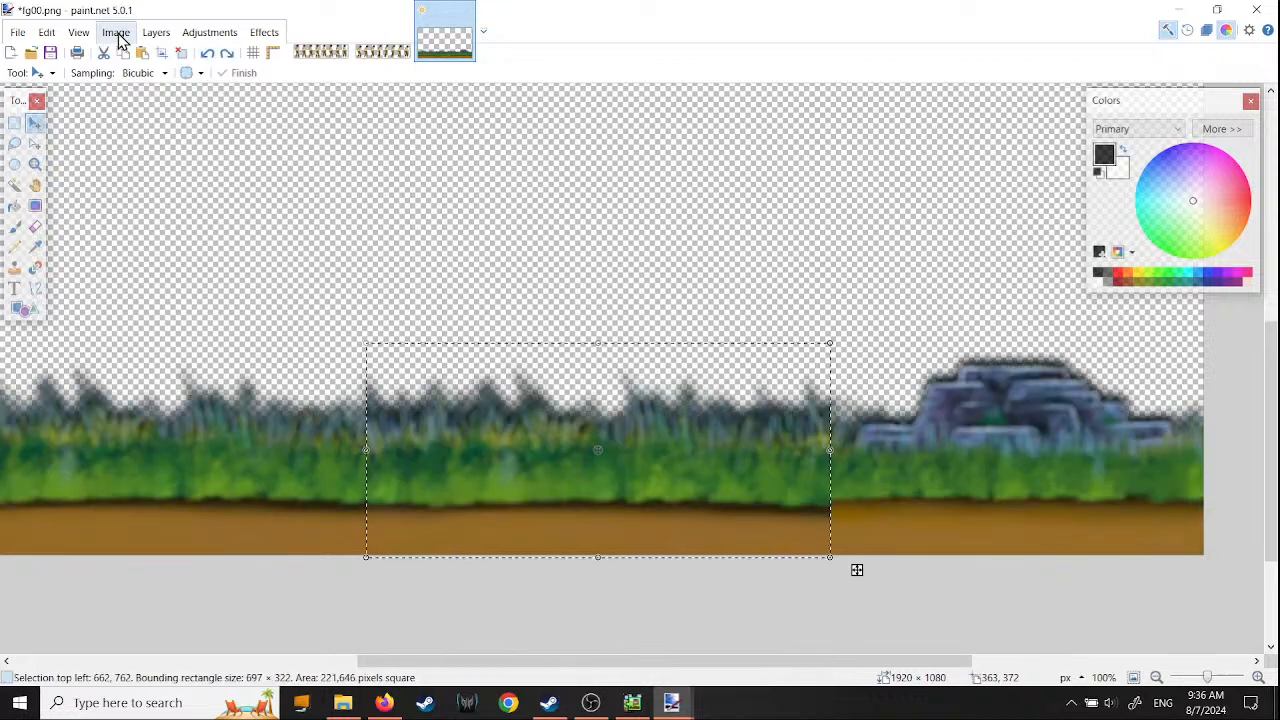
- Flip the copied grass layer horizontally and move it about 116 px right and 5 px up to line up with the ground
{"action": "left_click", "coordinate": [155, 33]}
{"action": "left_click", "coordinate": [164, 181]}
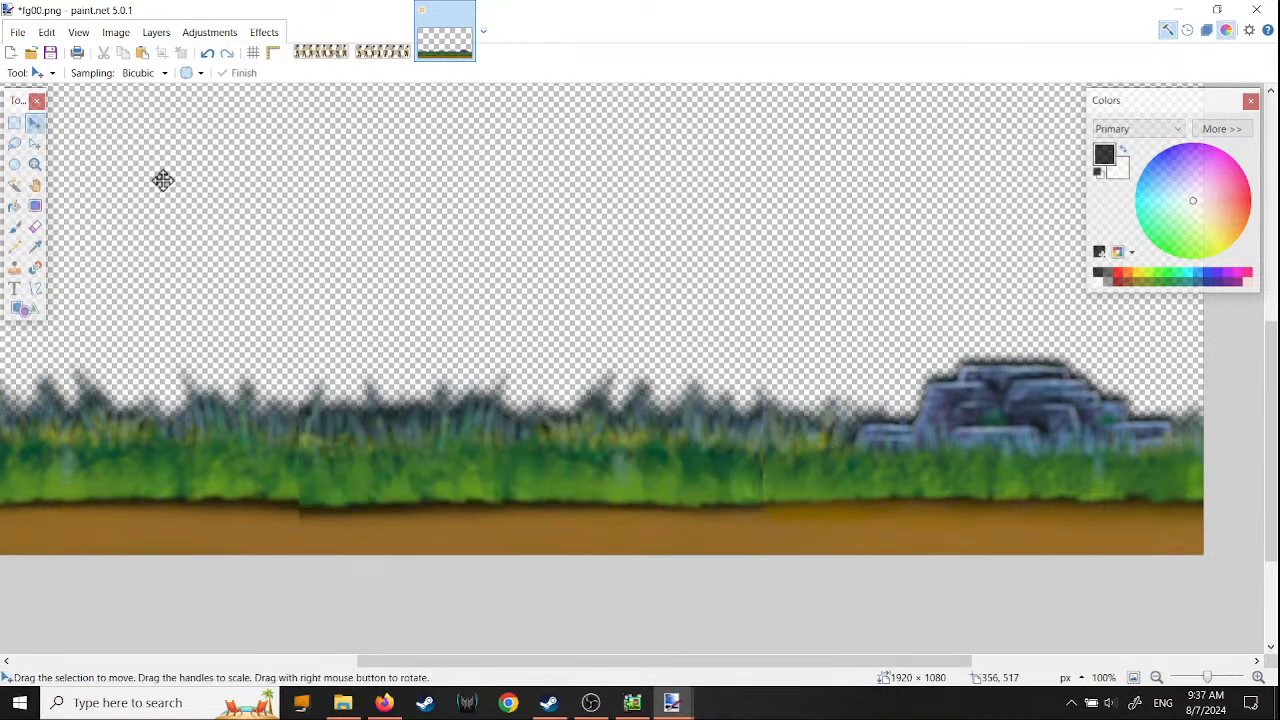
{"action": "left_click_drag", "start_coordinate": [540, 463], "coordinate": [618, 460]}
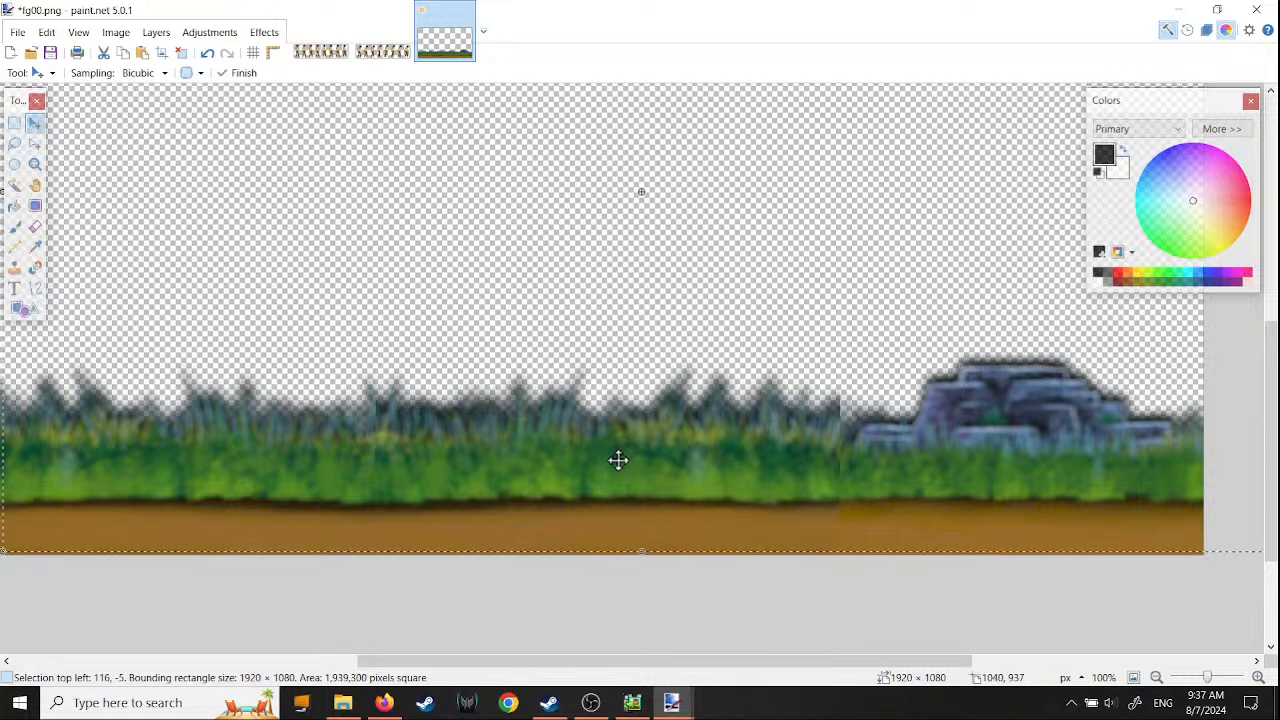
- Clear the selection and flatten the image
{"action": "left_click", "coordinate": [46, 32]}
{"action": "left_click", "coordinate": [80, 347]}
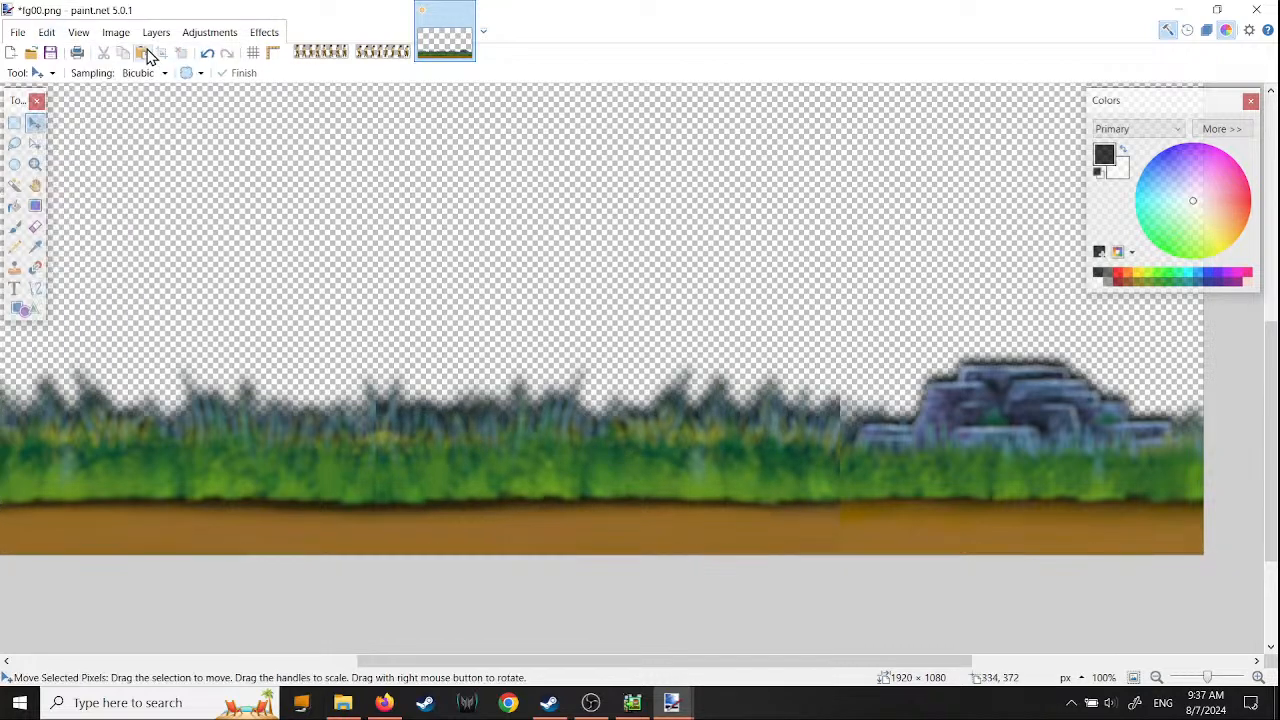
{"action": "left_click", "coordinate": [108, 33]}
{"action": "left_click", "coordinate": [136, 249]}
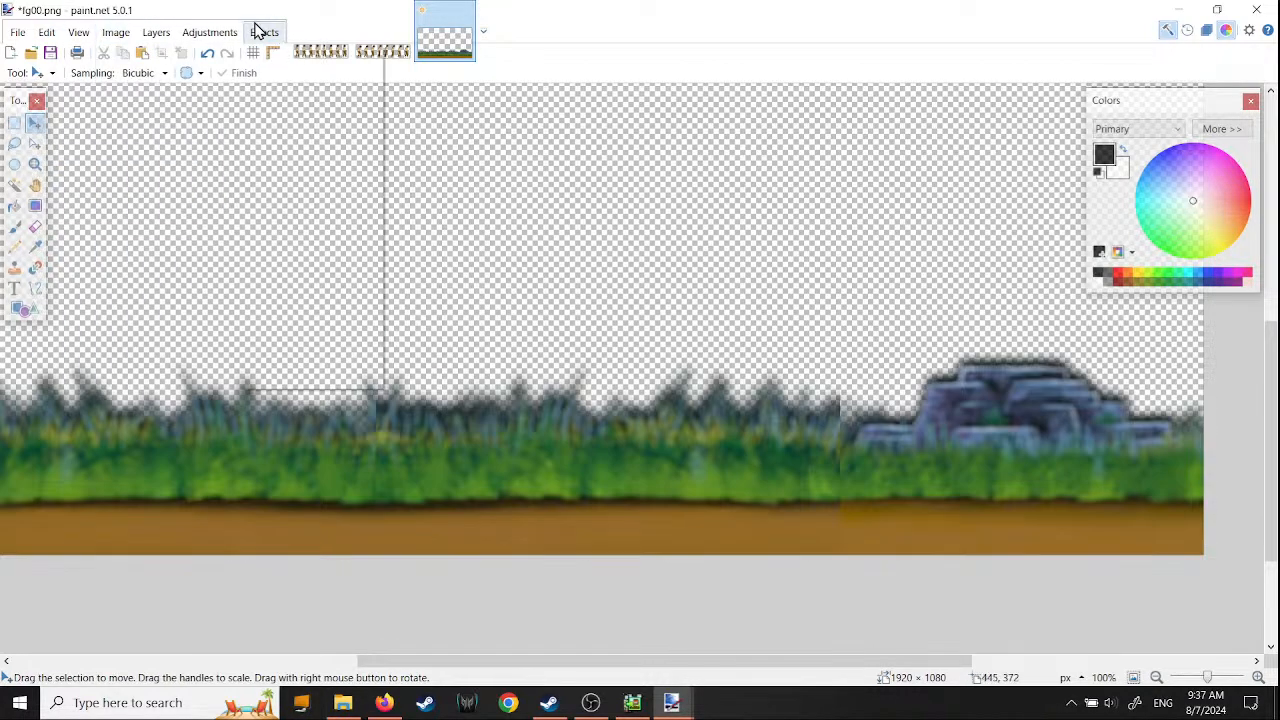
- Smudge the seams in the grass and beside the rocks with a size 30 soft brush at 25% pressure
{"action": "left_click", "coordinate": [262, 31]}
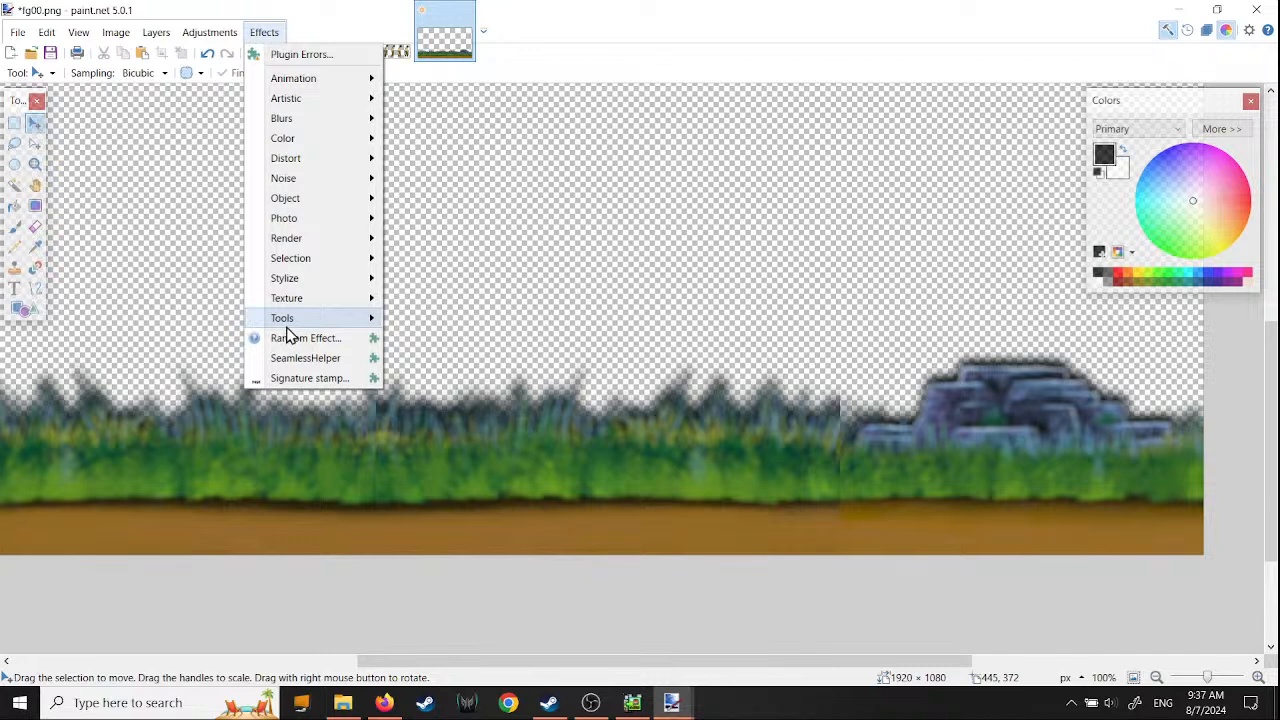
{"action": "left_click", "coordinate": [512, 478]}
{"action": "left_click", "coordinate": [680, 484]}
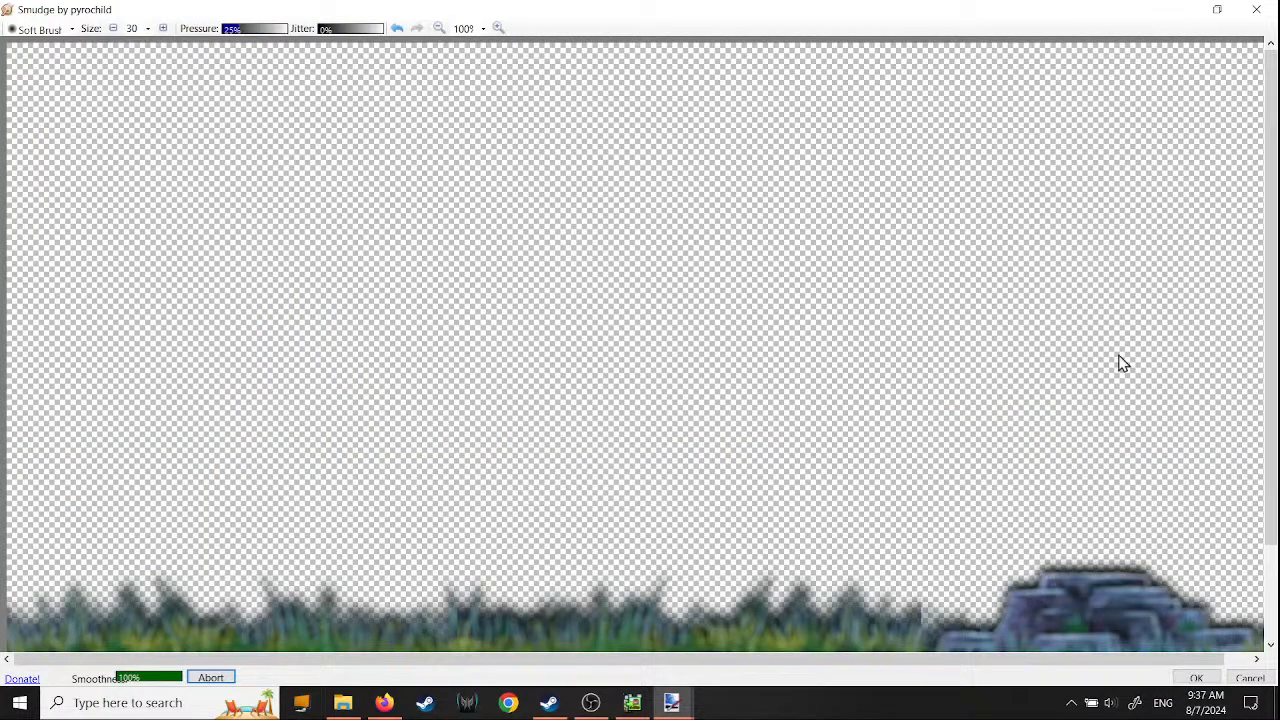
{"action": "left_click_drag", "start_coordinate": [1262, 308], "coordinate": [1262, 400]}
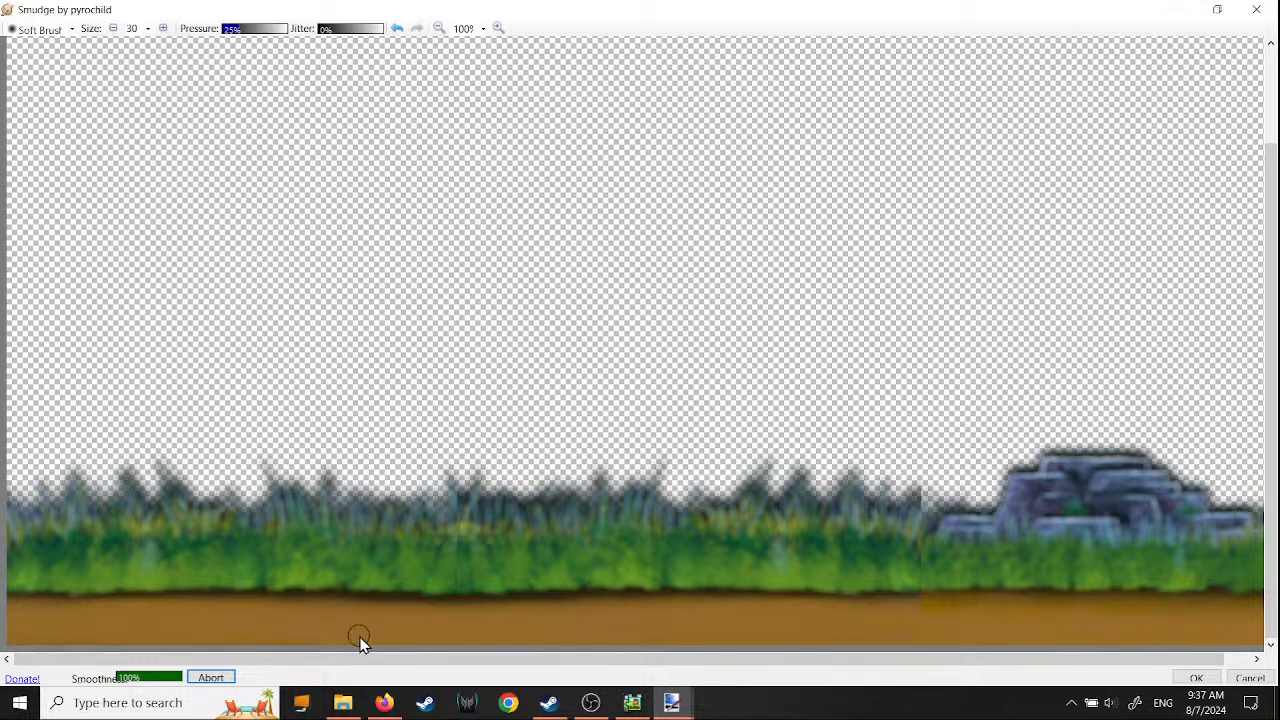
{"action": "left_click_drag", "start_coordinate": [463, 549], "coordinate": [463, 564]}
{"action": "mouse_move", "coordinate": [923, 555]}
{"action": "left_mouse_down"}
{"action": "mouse_move", "coordinate": [925, 567]}
{"action": "mouse_move", "coordinate": [922, 503]}
{"action": "mouse_move", "coordinate": [921, 598]}
{"action": "mouse_move", "coordinate": [921, 545]}
{"action": "left_mouse_up"}
{"action": "left_click_drag", "start_coordinate": [921, 558], "coordinate": [921, 535]}
{"action": "mouse_move", "coordinate": [919, 554]}
{"action": "left_mouse_down"}
{"action": "mouse_move", "coordinate": [921, 525]}
{"action": "mouse_move", "coordinate": [925, 545]}
{"action": "left_mouse_up"}
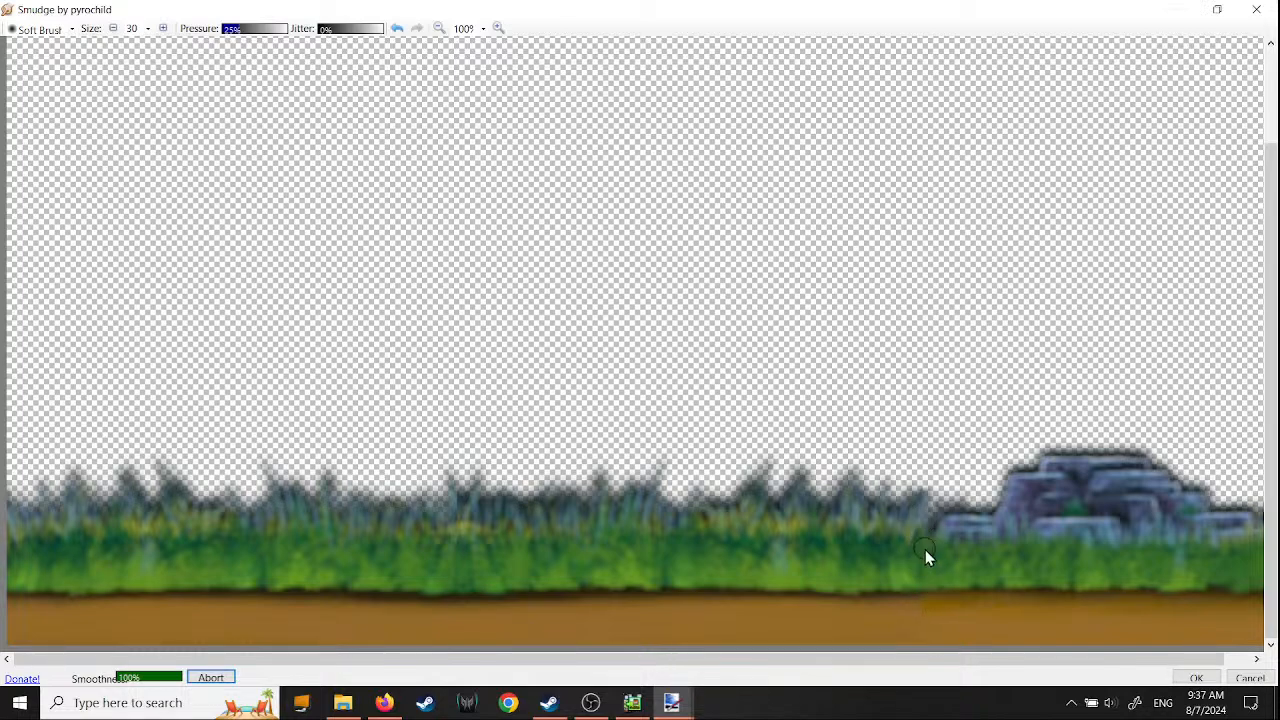
{"action": "left_click", "coordinate": [1196, 679]}
- Save the edited foreground as fg1.png in the side folder, replacing the existing file
{"action": "scroll", "coordinate": [486, 463], "scroll_direction": "down", "scroll_amount": 4, "text": "ctrl"}
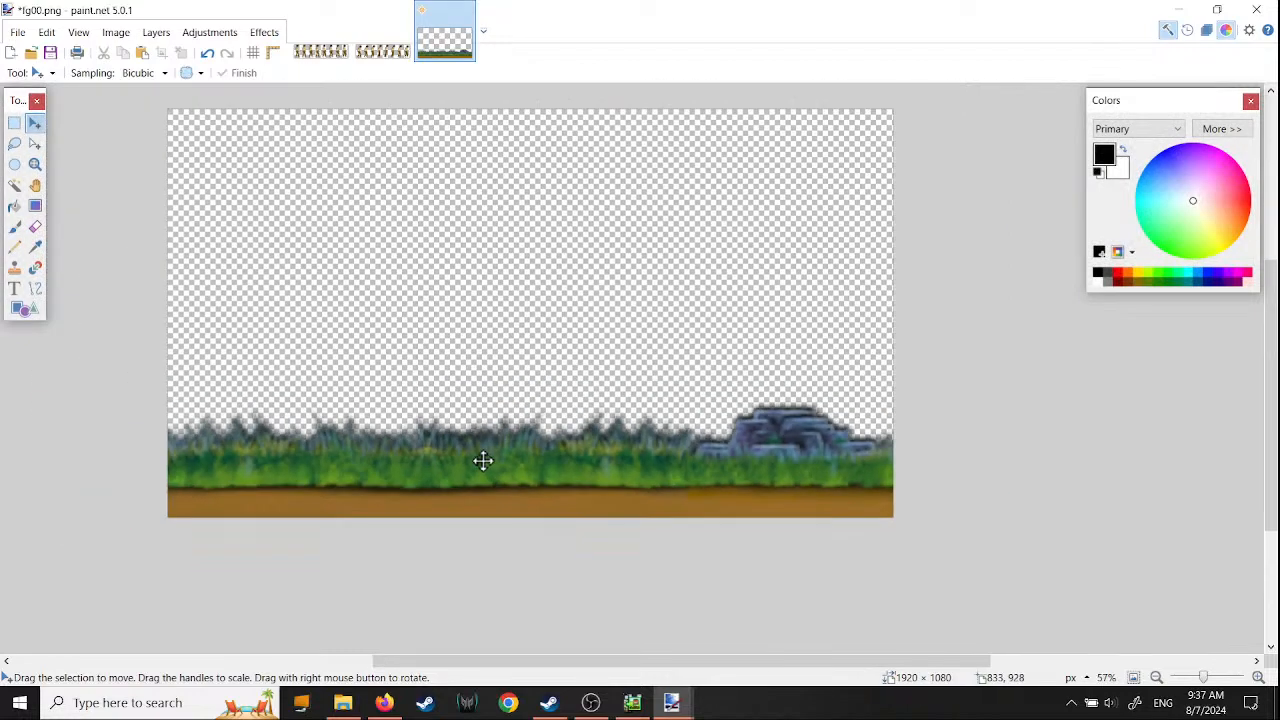
{"action": "left_click", "coordinate": [18, 32]}
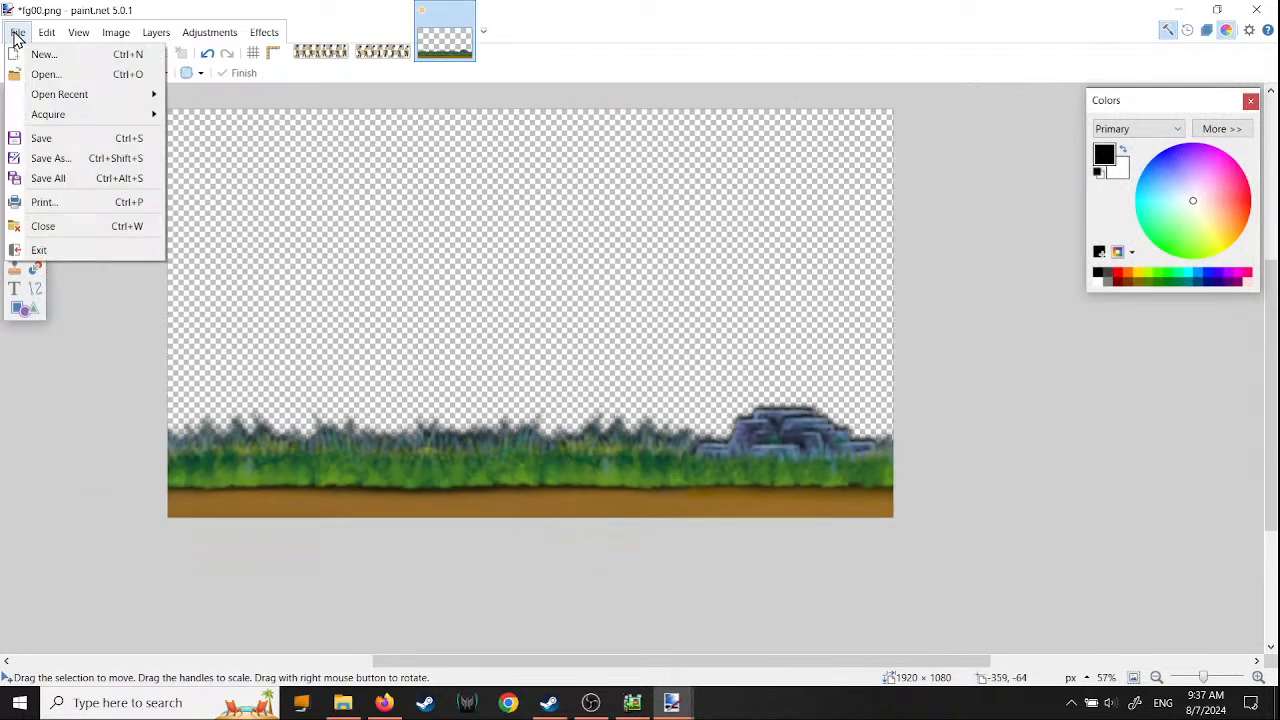
{"action": "left_click", "coordinate": [43, 160]}
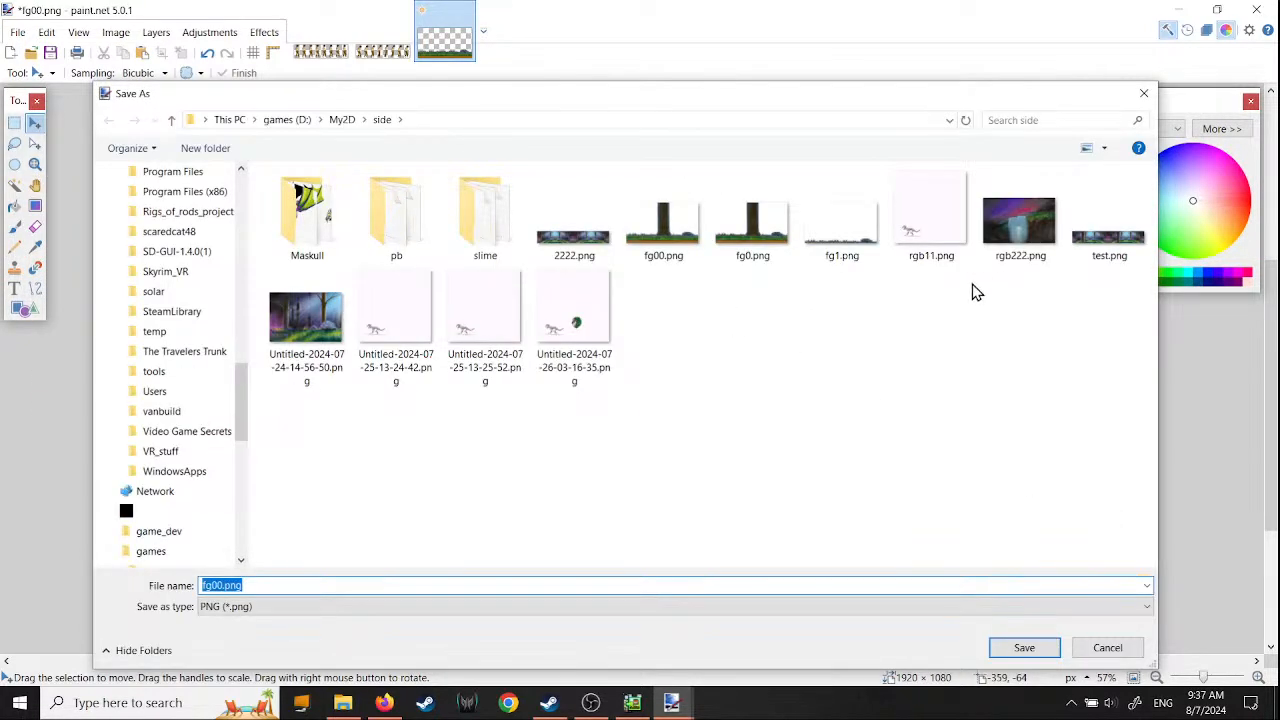
{"action": "left_click", "coordinate": [838, 232]}
{"action": "left_click", "coordinate": [1024, 650]}
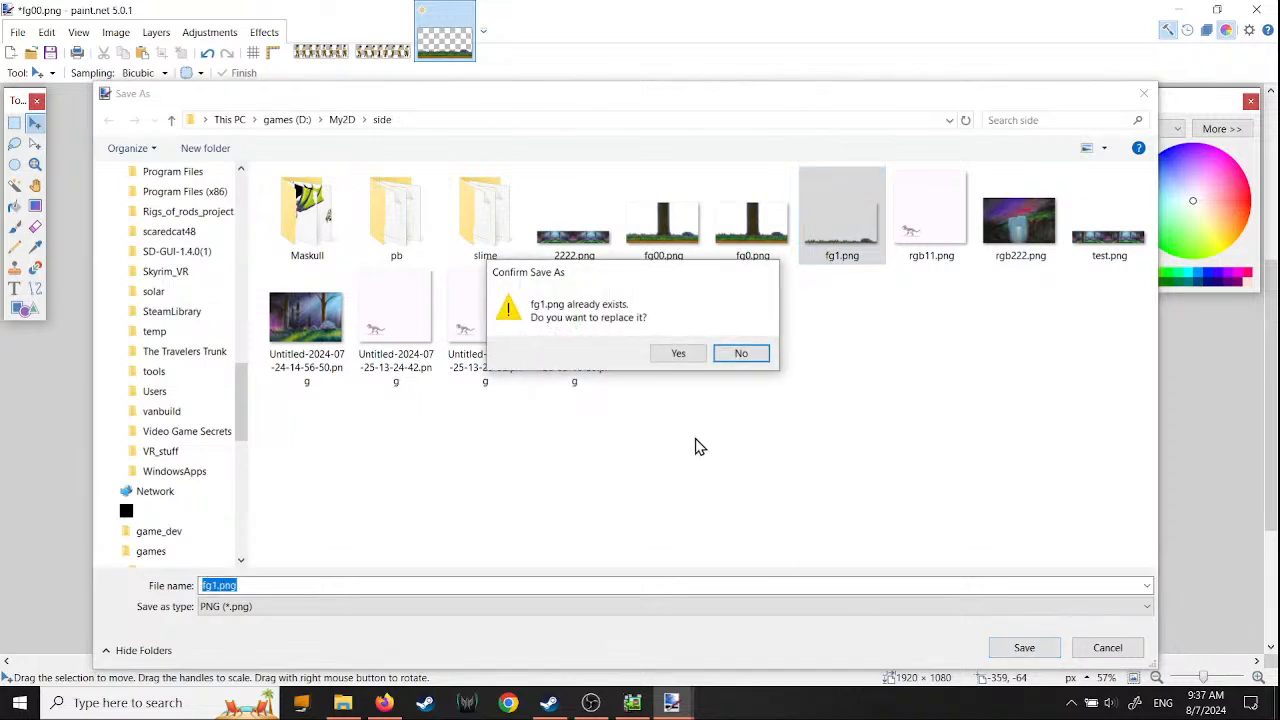
{"action": "left_click", "coordinate": [679, 354]}
{"action": "left_click", "coordinate": [803, 525]}
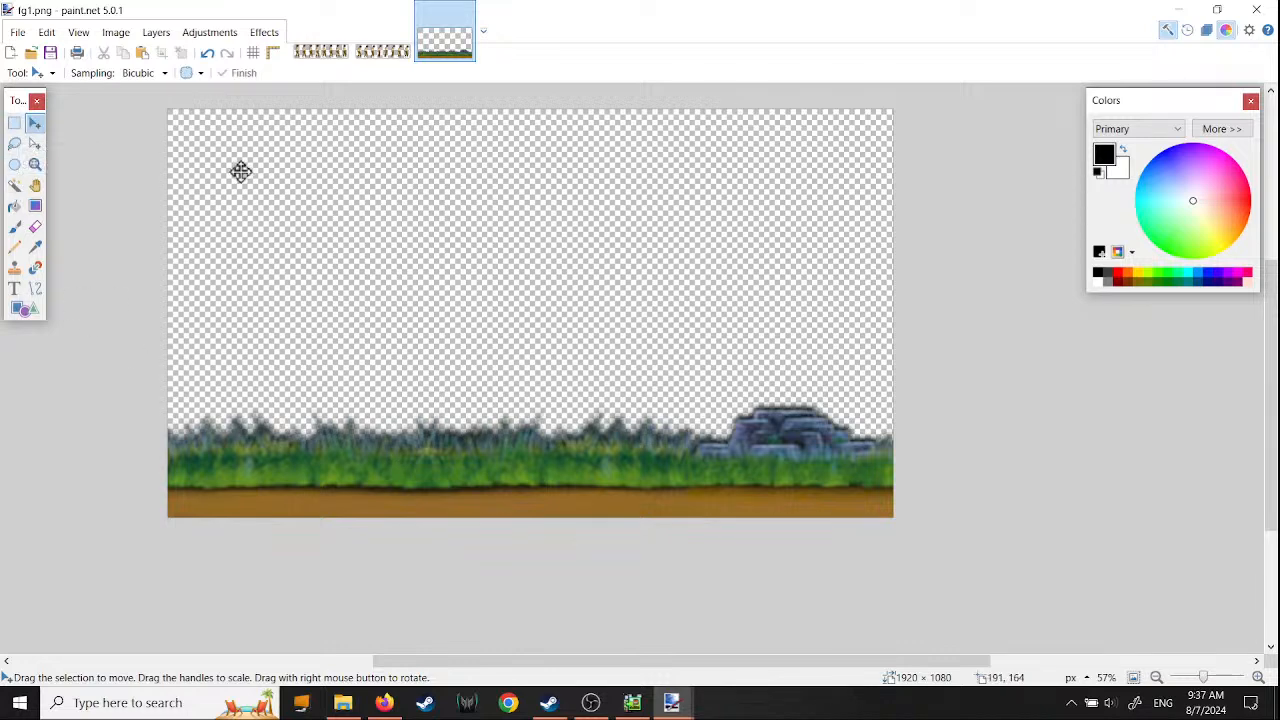
- Select the whole image and move its content straight down 101 px so the brown ground strip falls off the canvas
{"action": "key", "text": "ctrl+a"}
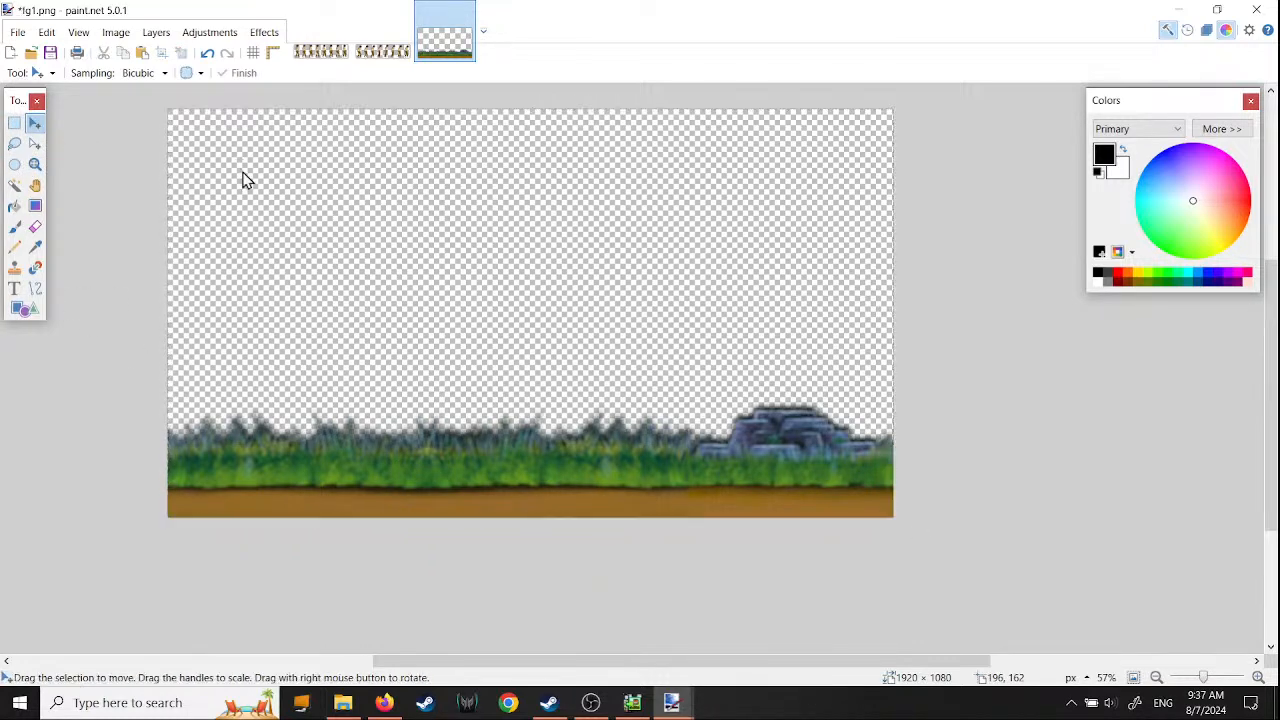
{"action": "key", "text": "Delete"}
{"action": "key", "text": "ctrl+z"}
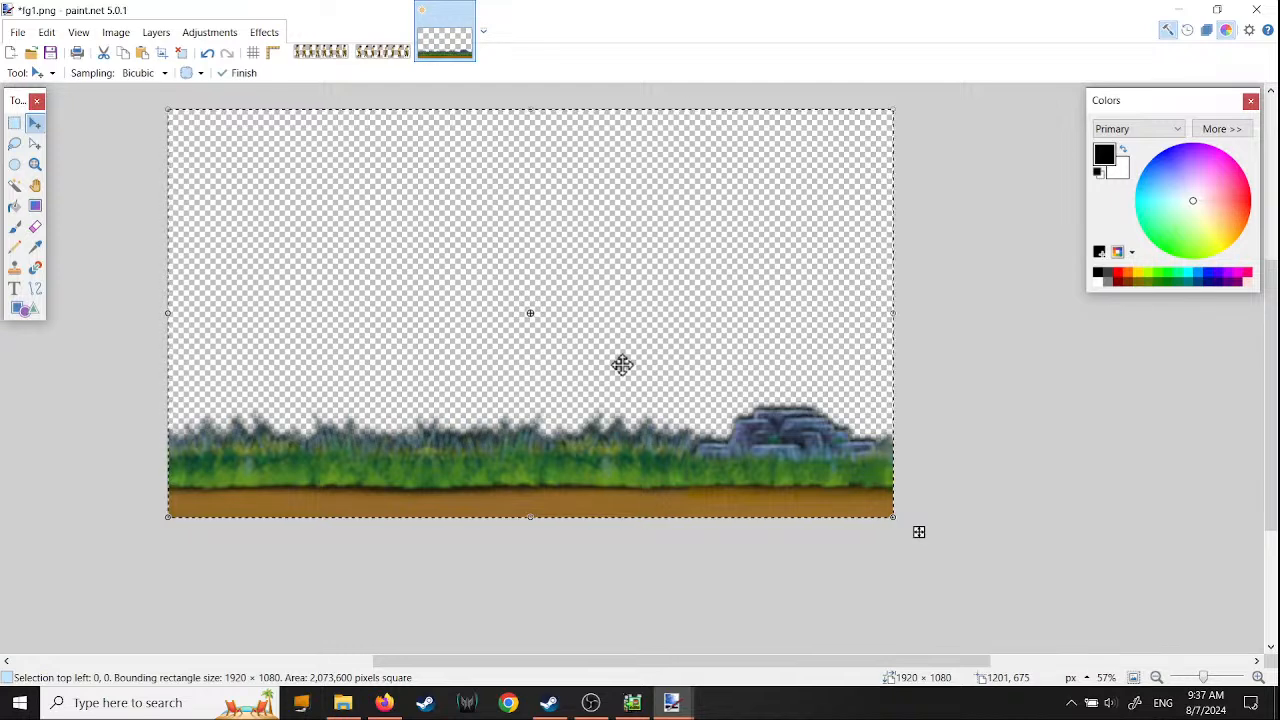
{"action": "left_click_drag", "start_coordinate": [623, 365], "coordinate": [623, 383]}
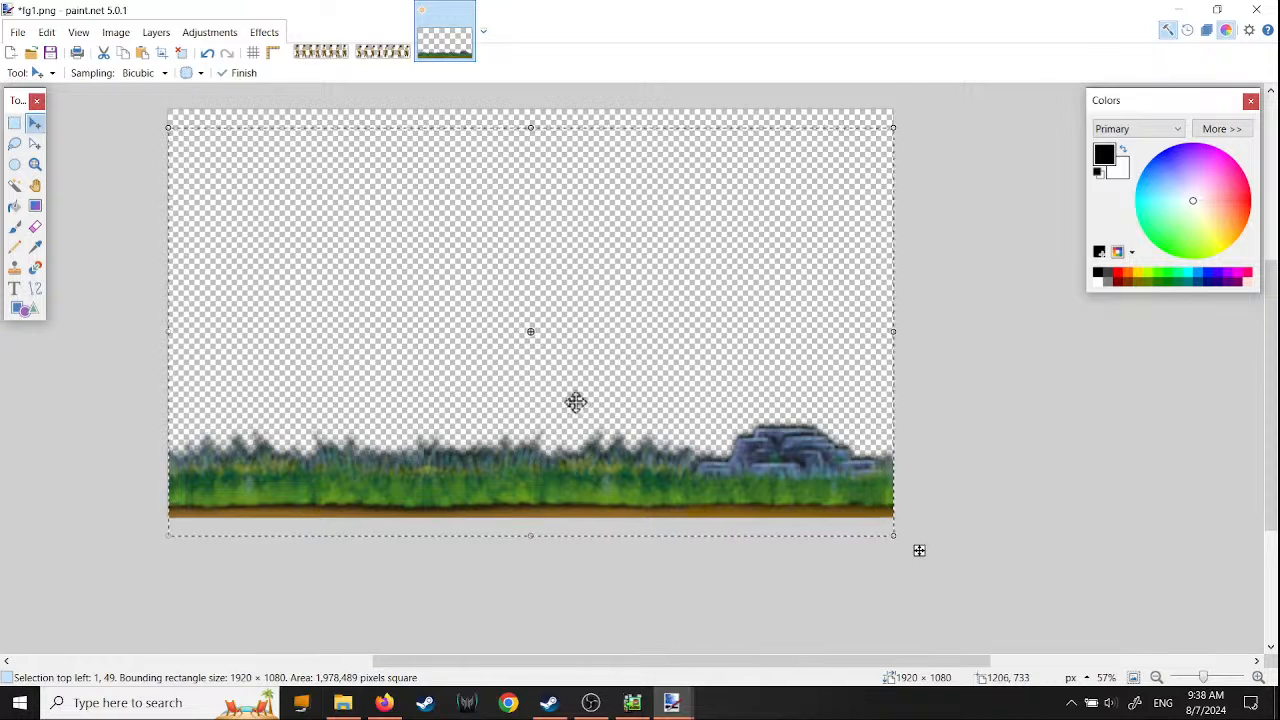
{"action": "scroll", "coordinate": [160, 568], "scroll_direction": "up", "scroll_amount": 5, "text": "ctrl"}
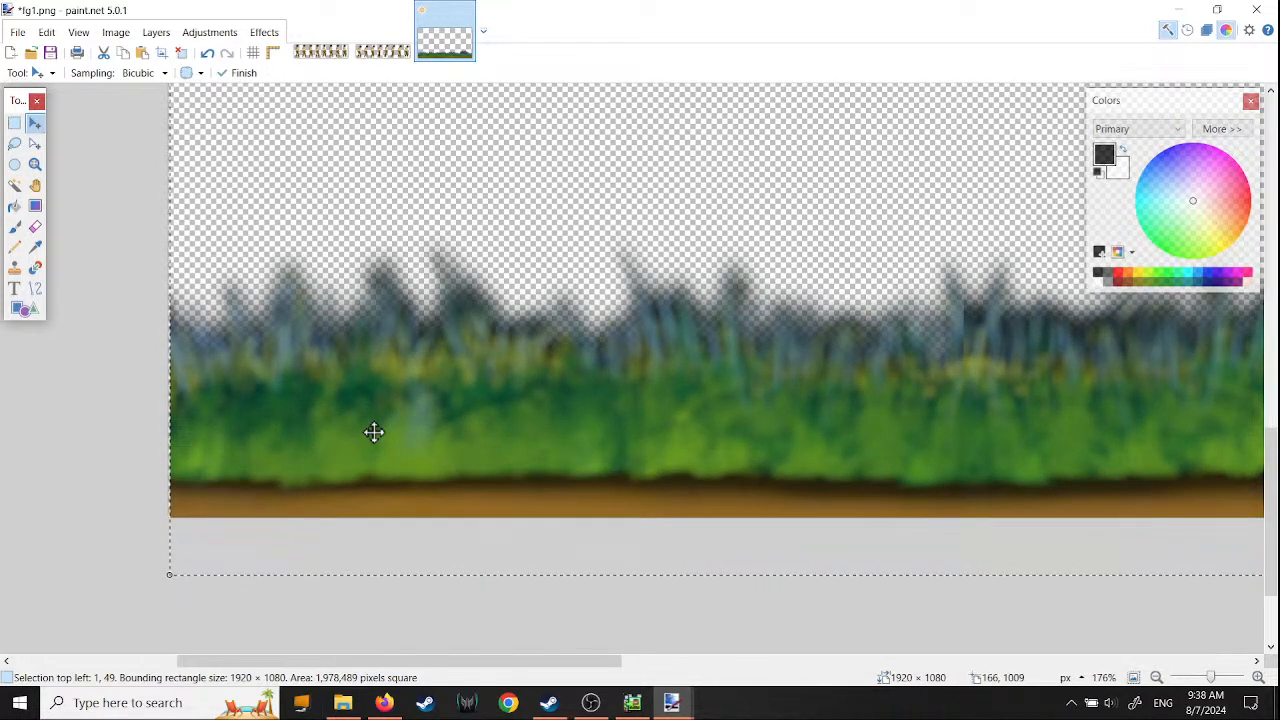
{"action": "left_click_drag", "start_coordinate": [399, 425], "coordinate": [403, 474]}
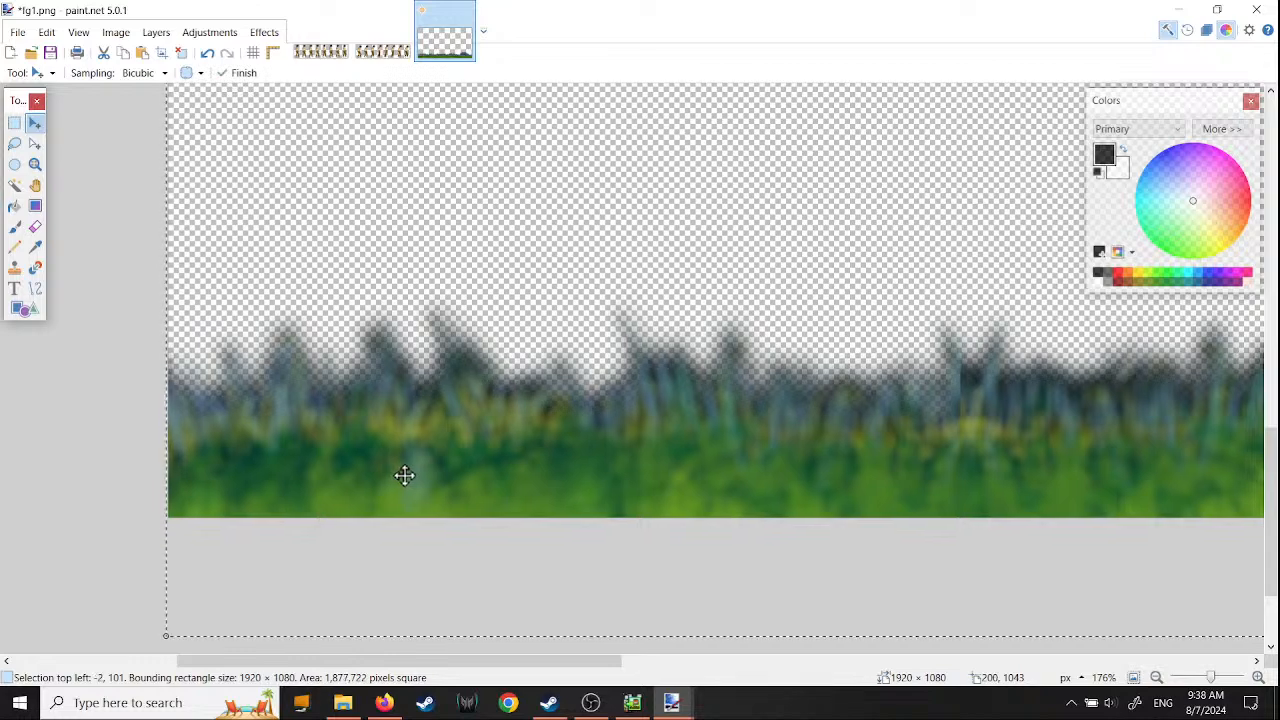
{"action": "left_click_drag", "start_coordinate": [392, 664], "coordinate": [923, 663]}
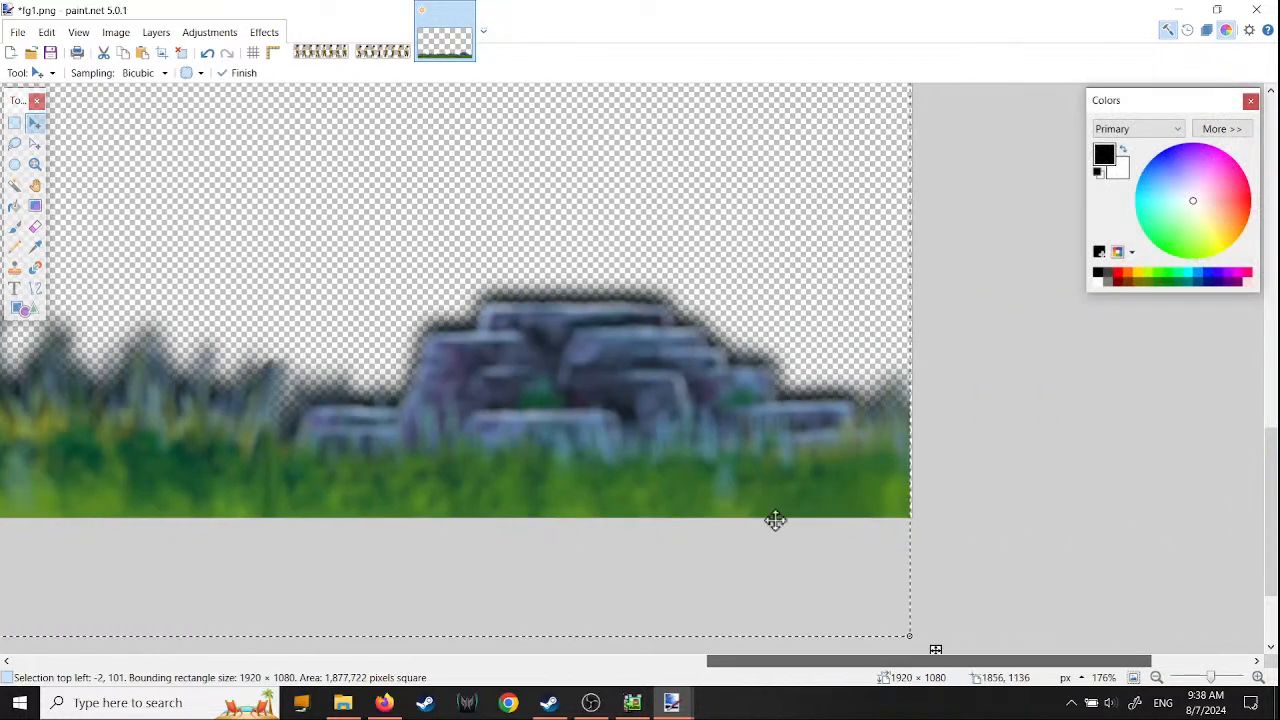
{"action": "left_click_drag", "start_coordinate": [743, 493], "coordinate": [745, 492]}
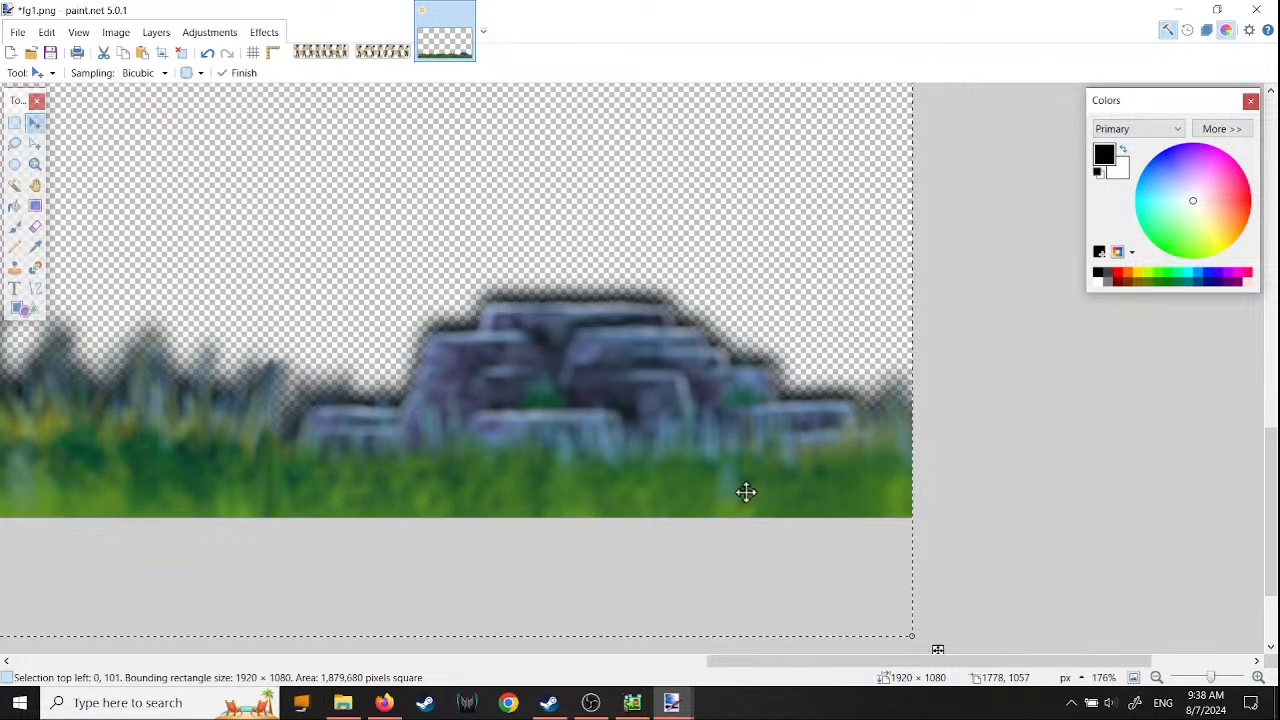
{"action": "scroll", "coordinate": [743, 526], "scroll_direction": "down", "scroll_amount": 5, "text": "ctrl"}
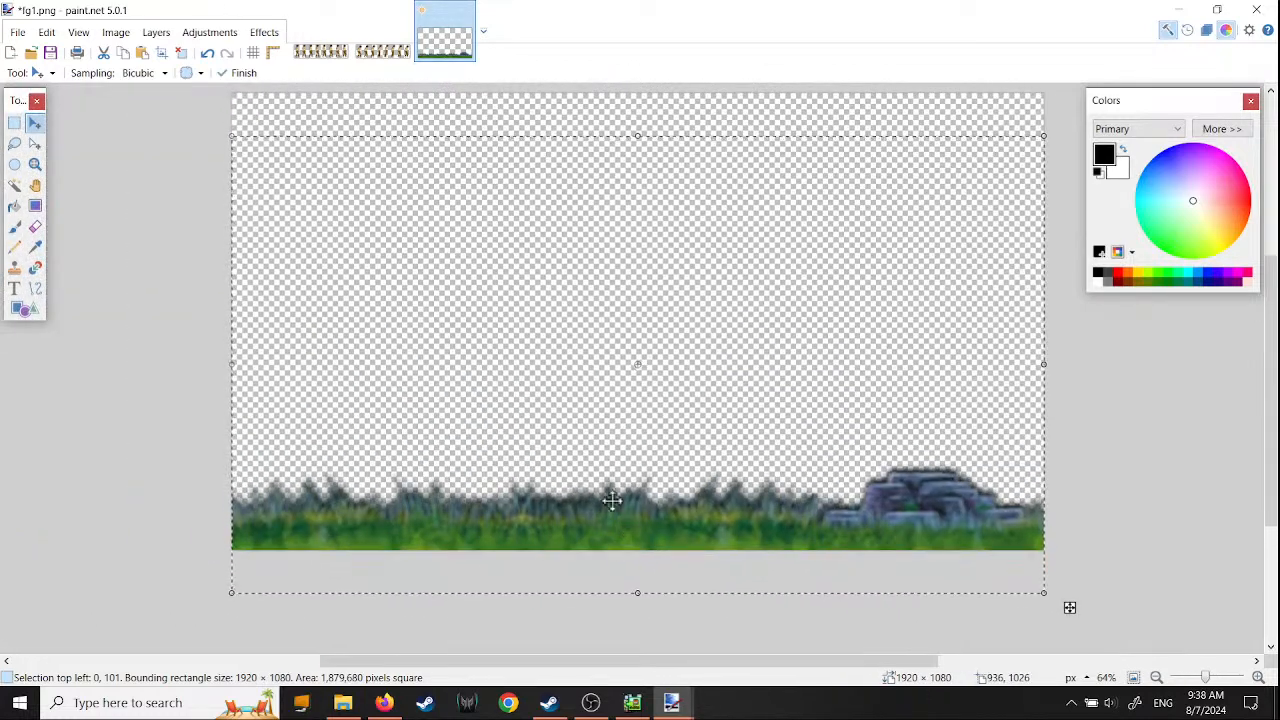
- Deselect the shifted foreground and flatten fg1.png
{"action": "left_click", "coordinate": [47, 32]}
{"action": "left_click", "coordinate": [79, 346]}
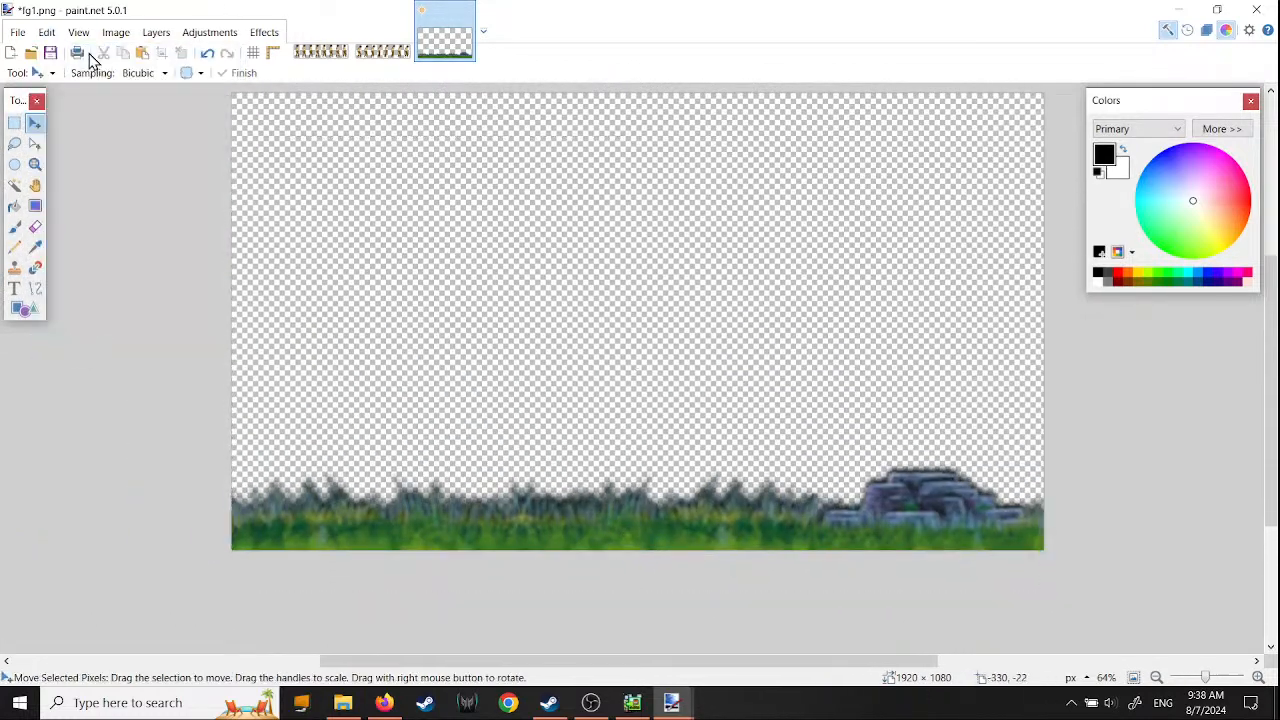
{"action": "left_click", "coordinate": [114, 33]}
{"action": "left_click", "coordinate": [140, 249]}
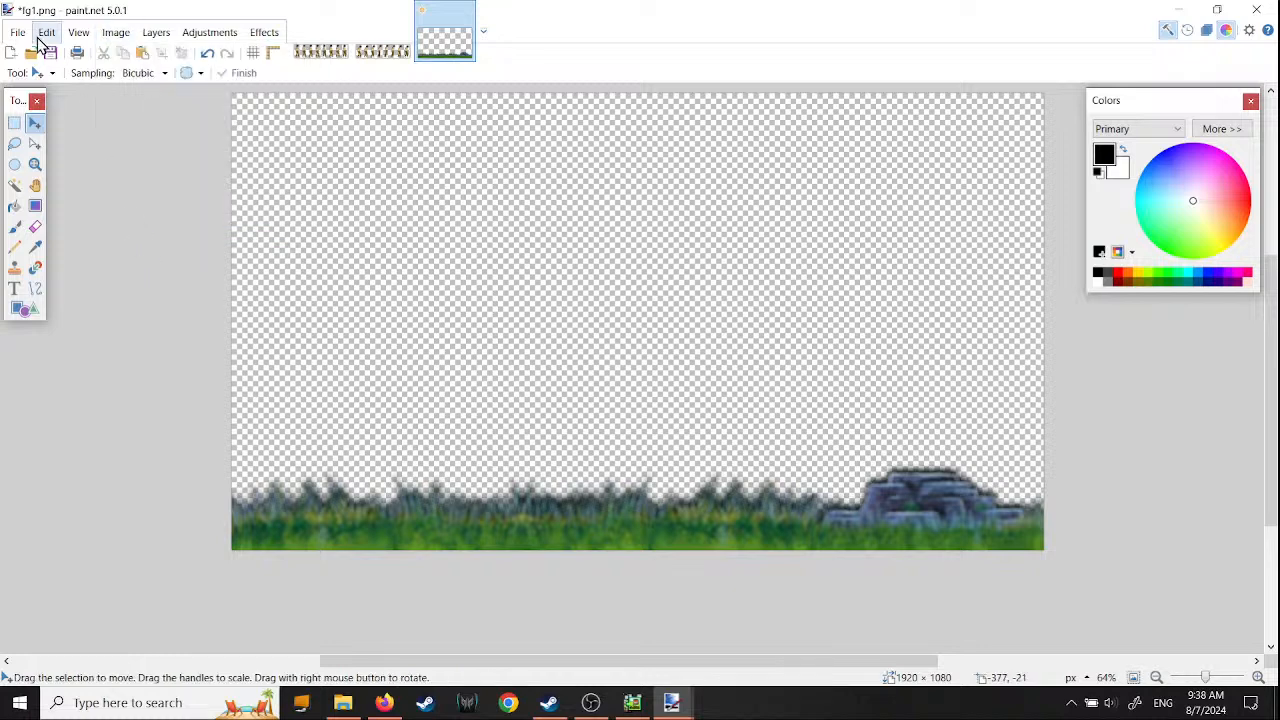
- Save fg1.png and close all three open images
{"action": "left_click", "coordinate": [17, 33]}
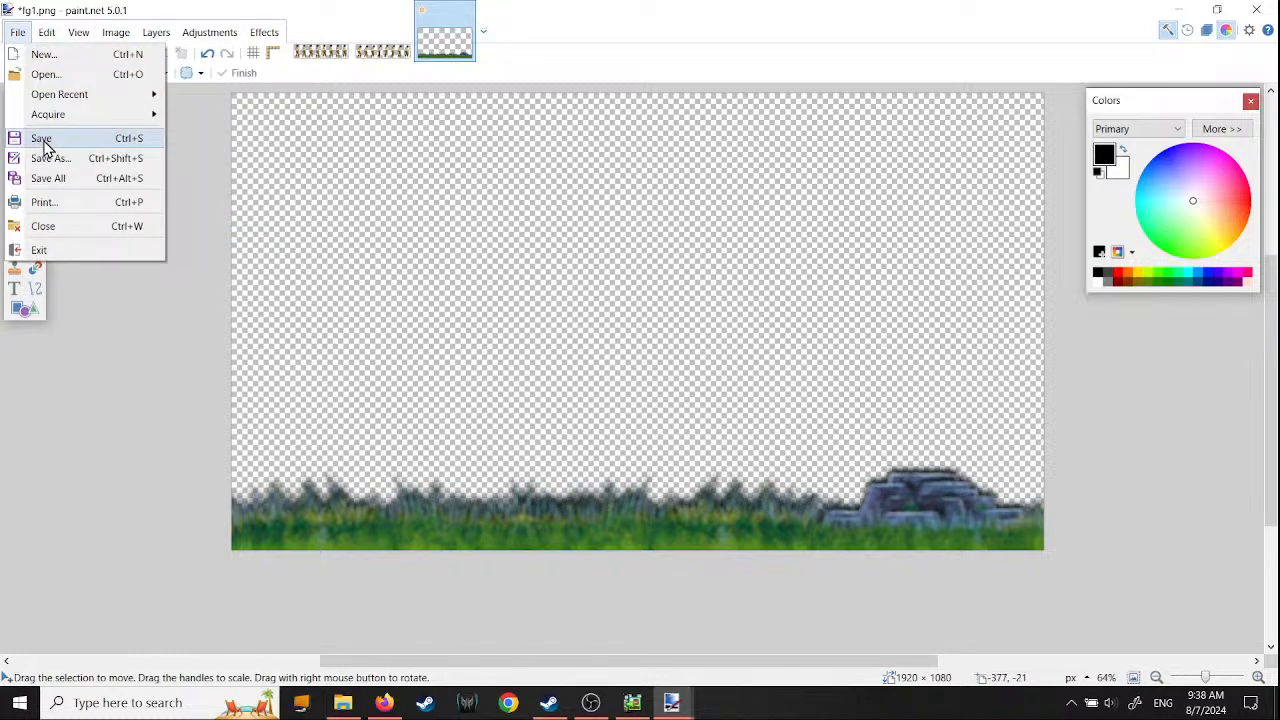
{"action": "left_click", "coordinate": [42, 140]}
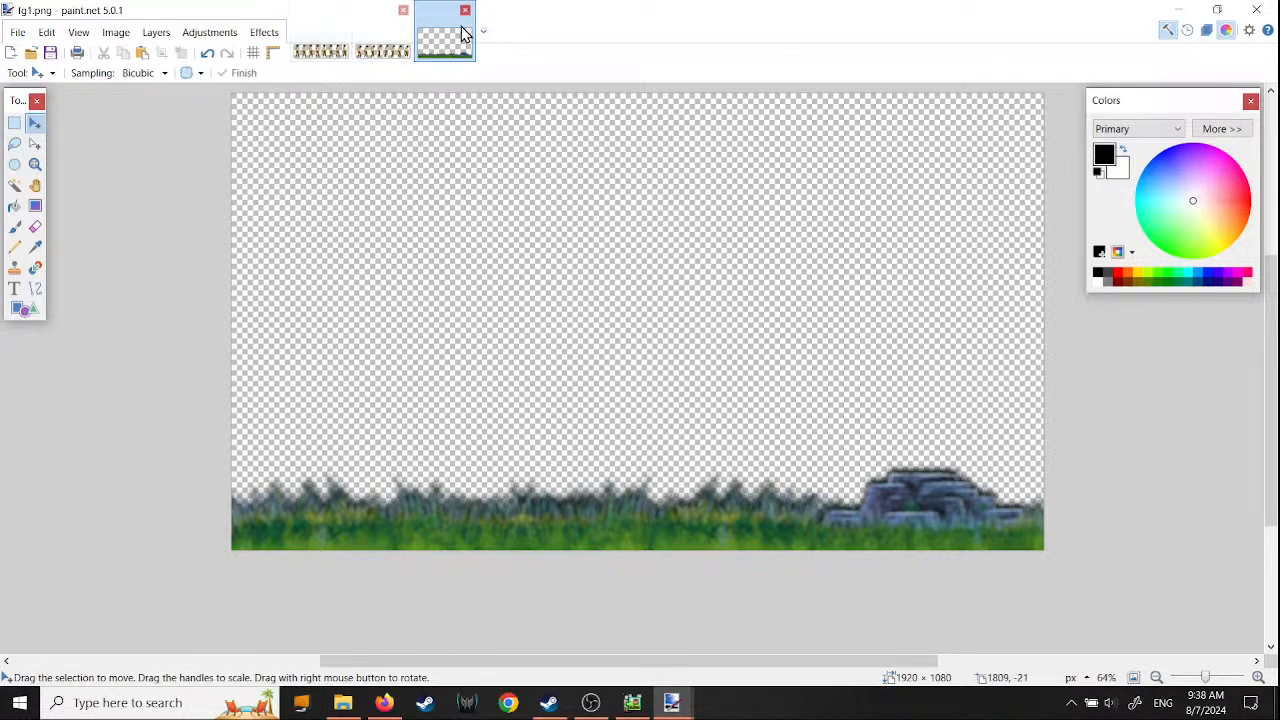
{"action": "left_click", "coordinate": [465, 10]}
{"action": "left_click", "coordinate": [403, 10]}
{"action": "left_click", "coordinate": [341, 10]}
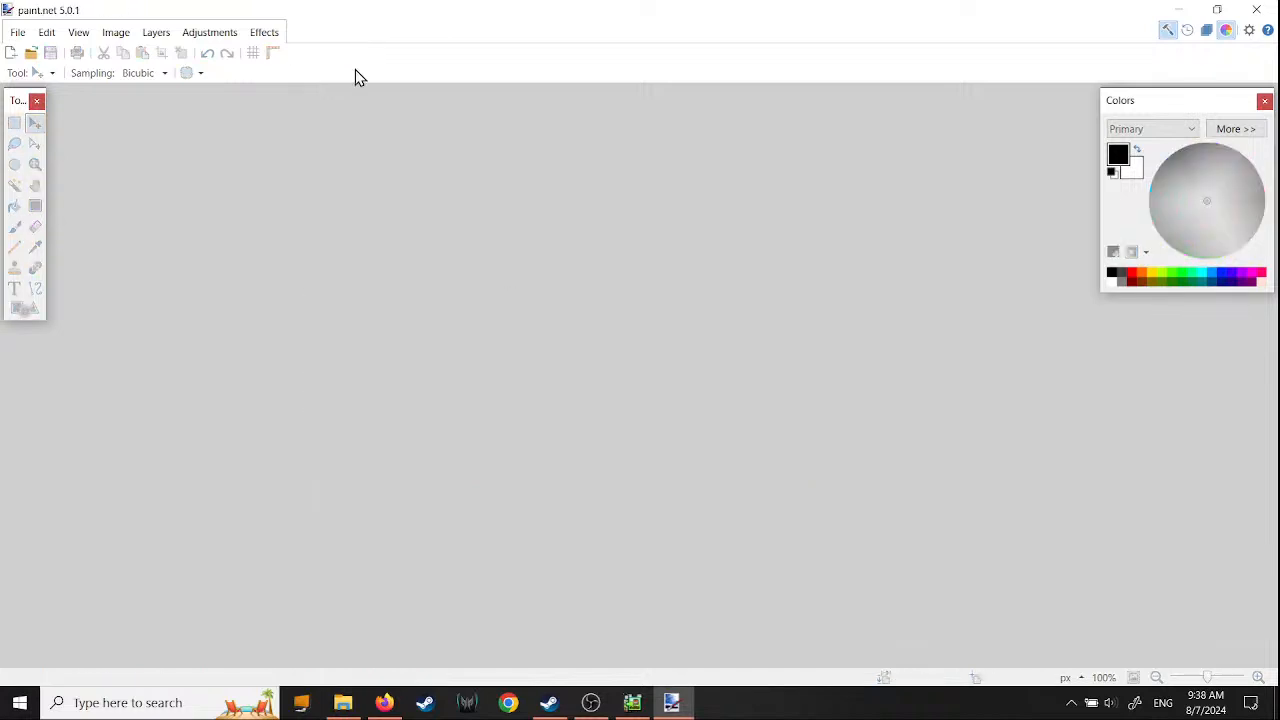
- Switch to Pixel Game Maker MV and reload the fg1 image resource from the updated fg1.png
{"action": "left_click", "coordinate": [630, 702]}
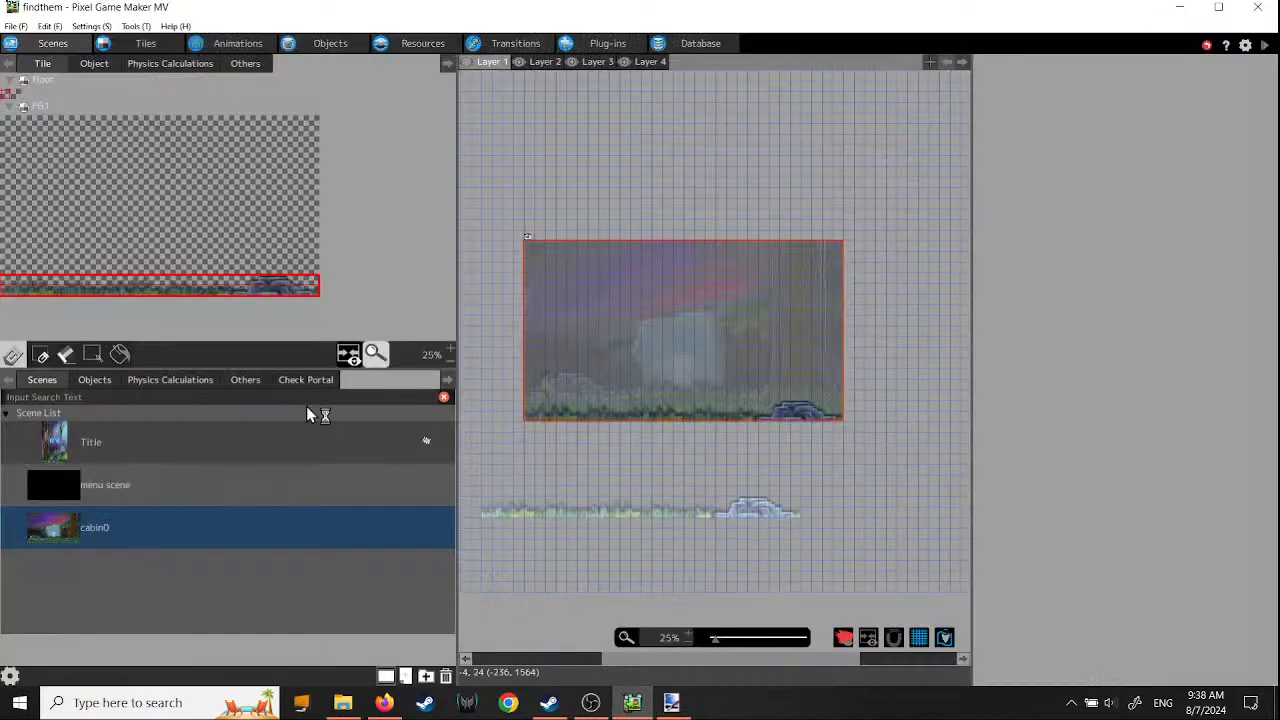
{"action": "left_click", "coordinate": [338, 46]}
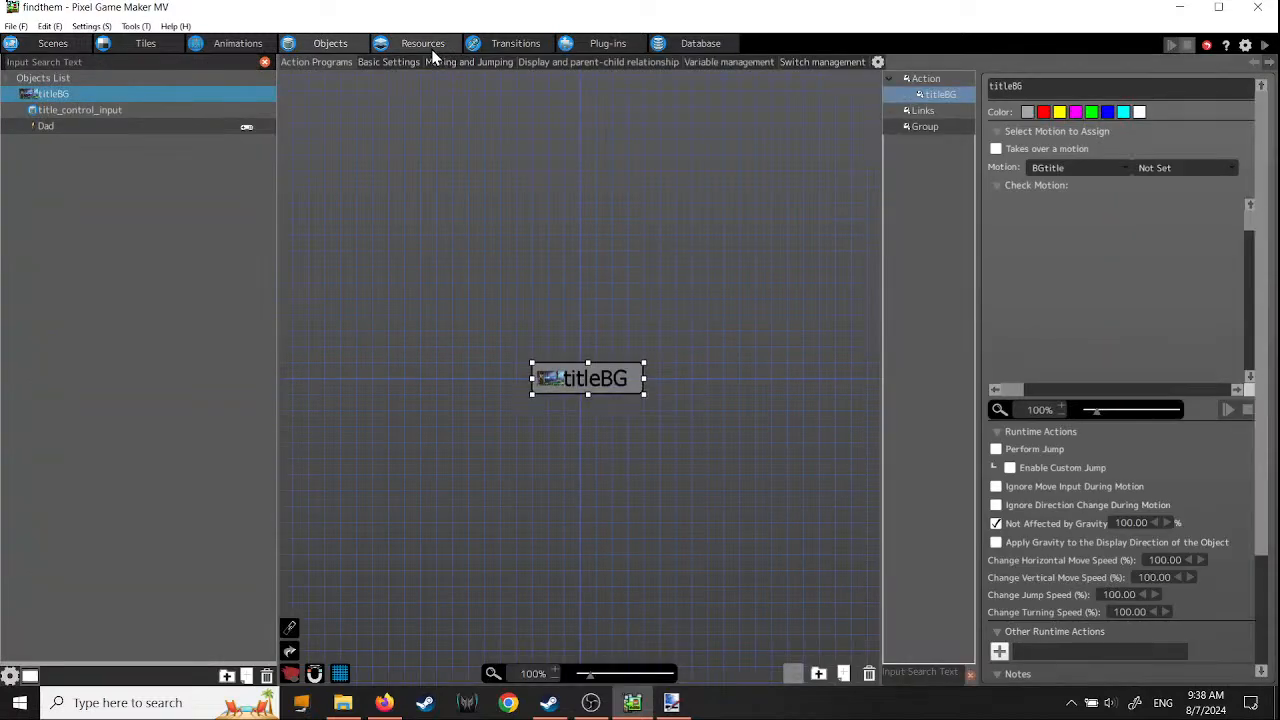
{"action": "left_click", "coordinate": [422, 46]}
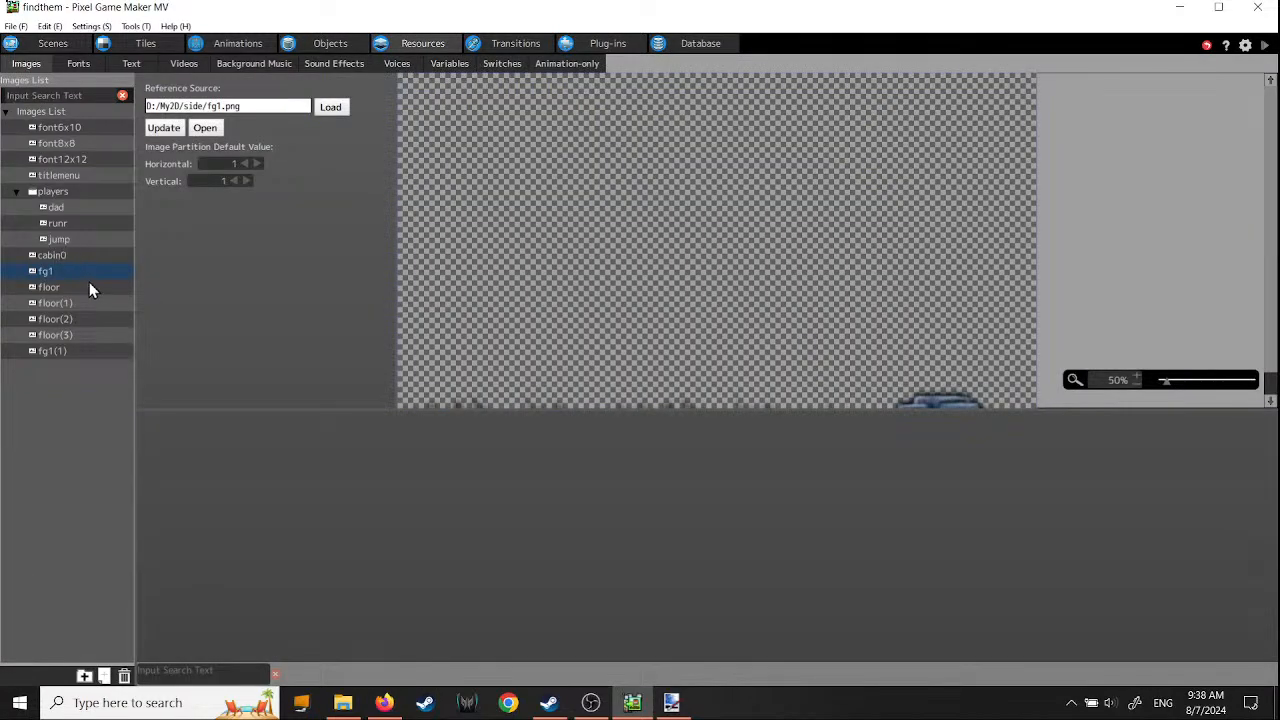
{"action": "left_click", "coordinate": [49, 271]}
{"action": "left_click", "coordinate": [332, 106]}
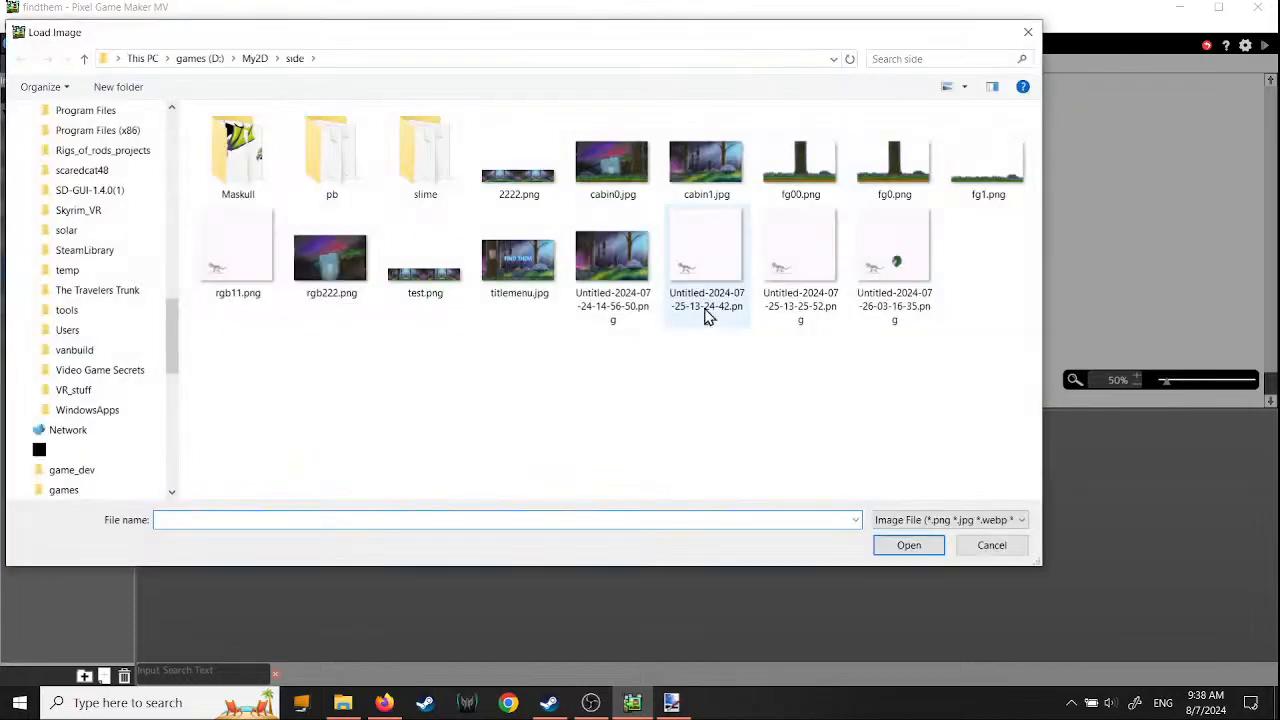
{"action": "left_click", "coordinate": [960, 190]}
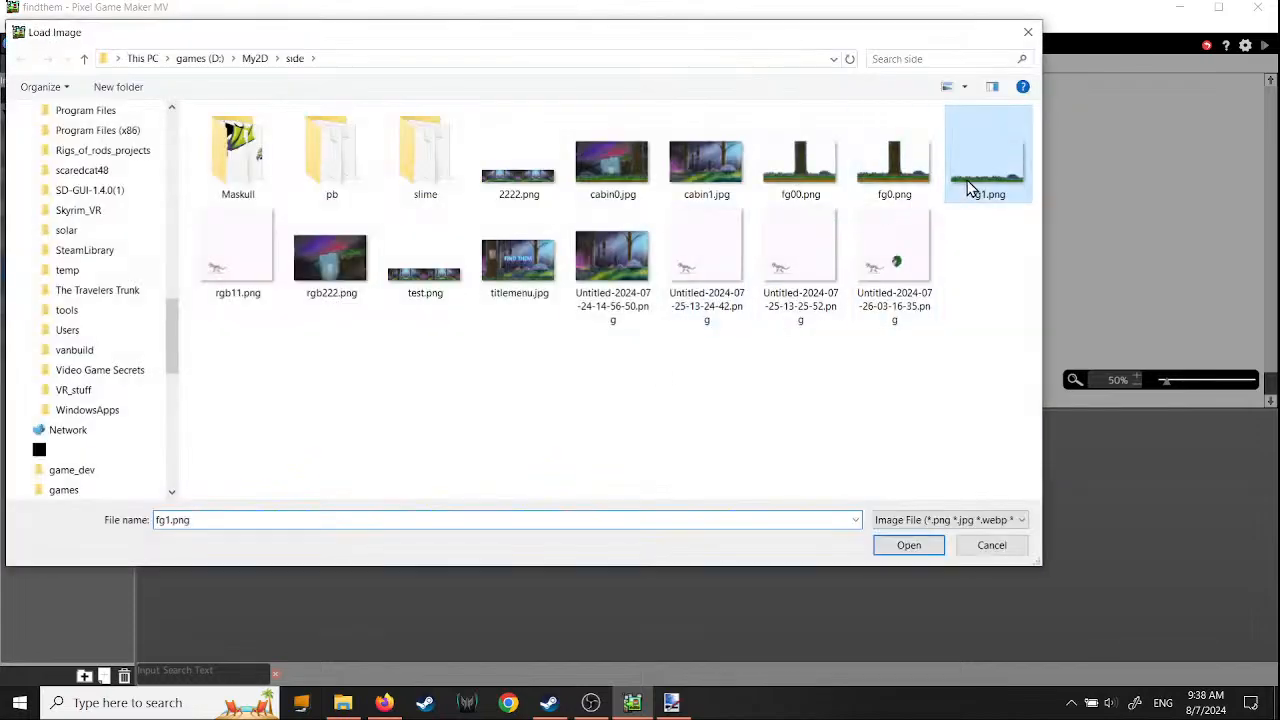
{"action": "left_click", "coordinate": [906, 551]}
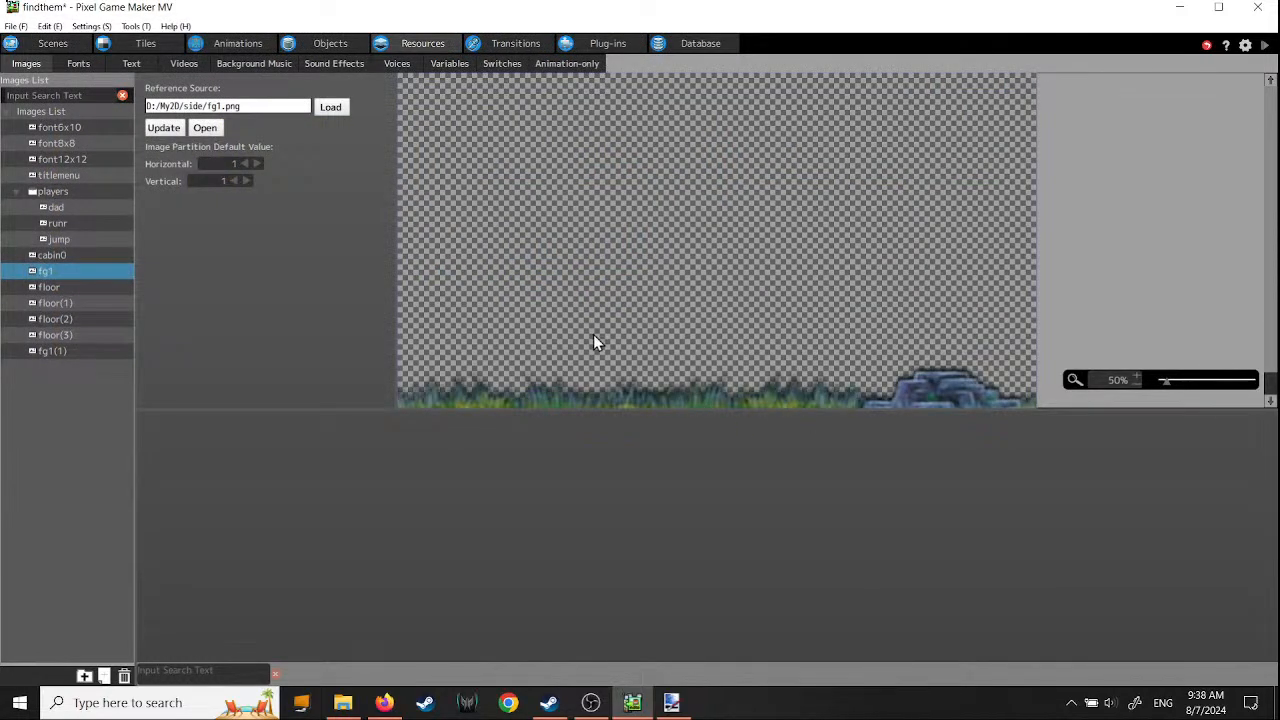
- Replace the FG1 tileset's image with a newly imported copy of the updated fg1.png and accept the tile settings
{"action": "left_click", "coordinate": [52, 44]}
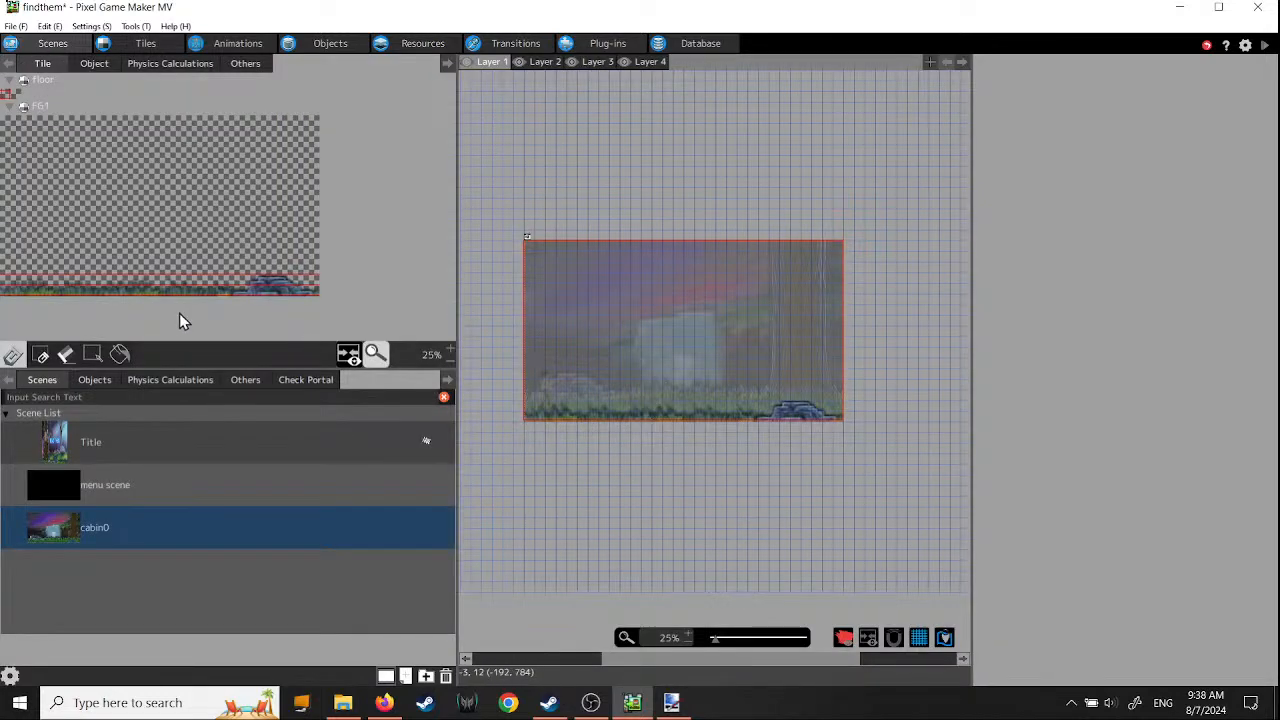
{"action": "left_click", "coordinate": [145, 44]}
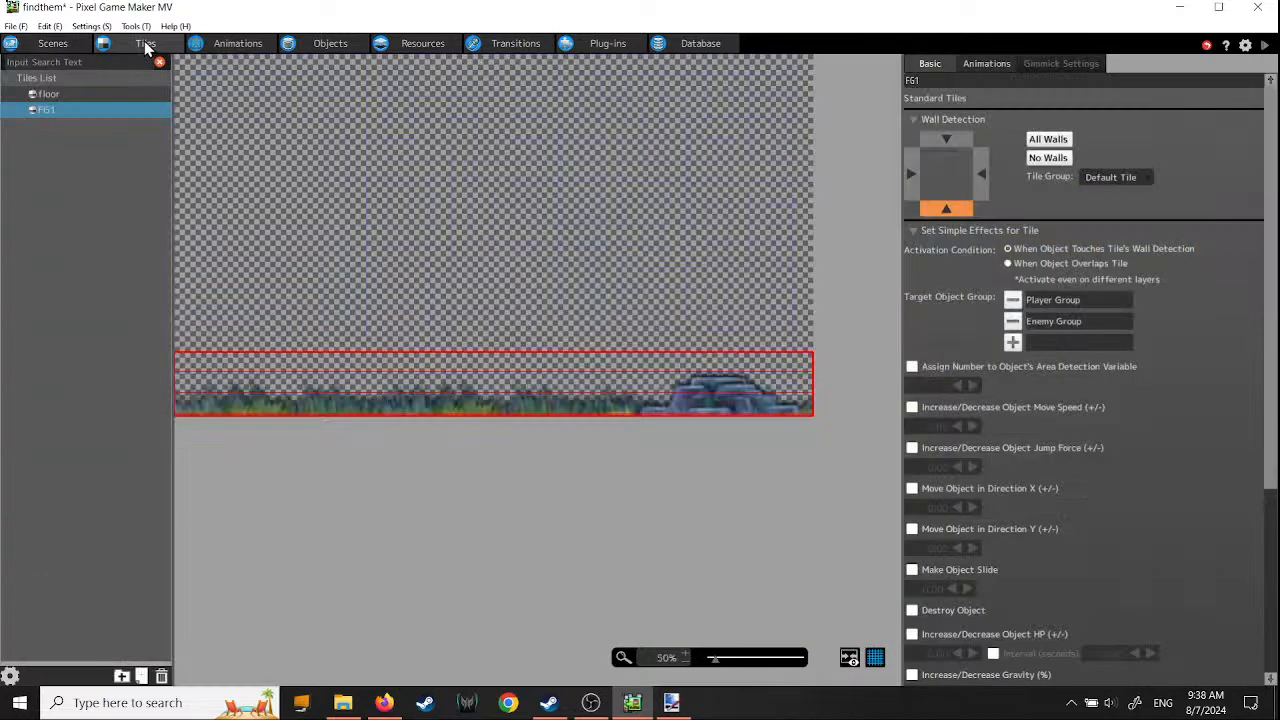
{"action": "right_click", "coordinate": [48, 112]}
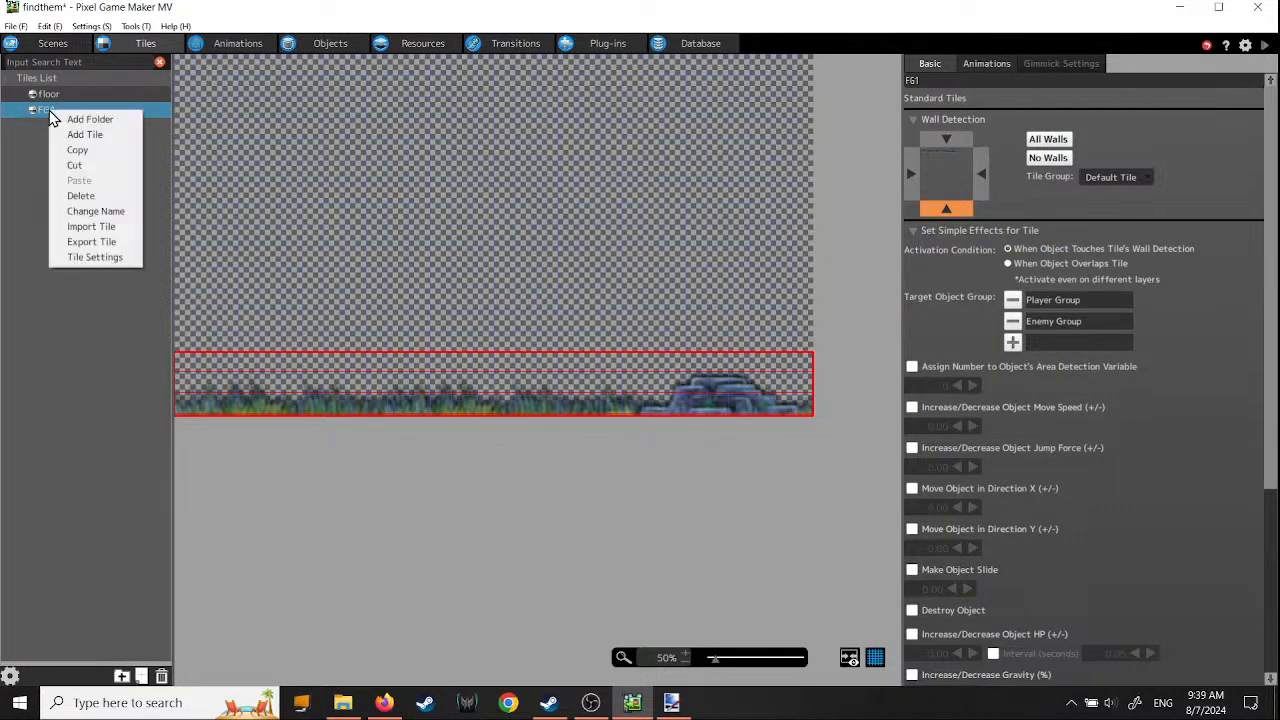
{"action": "left_click", "coordinate": [90, 258]}
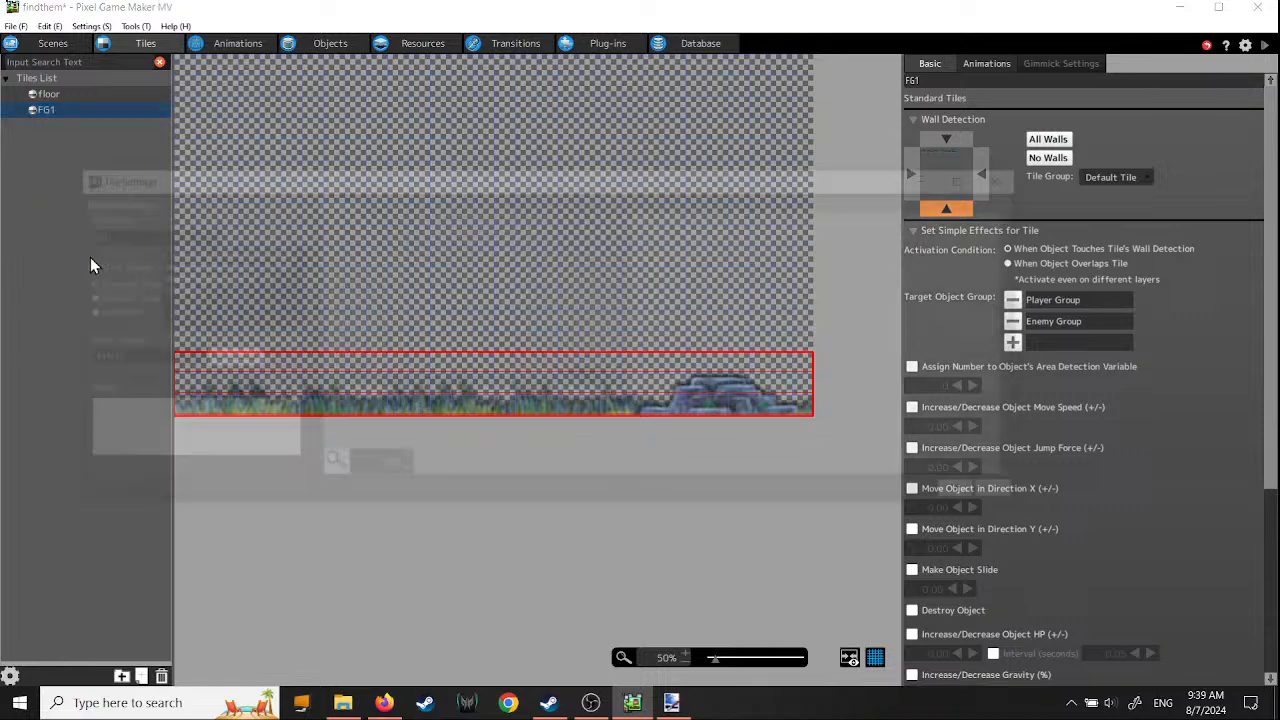
{"action": "left_click", "coordinate": [224, 359]}
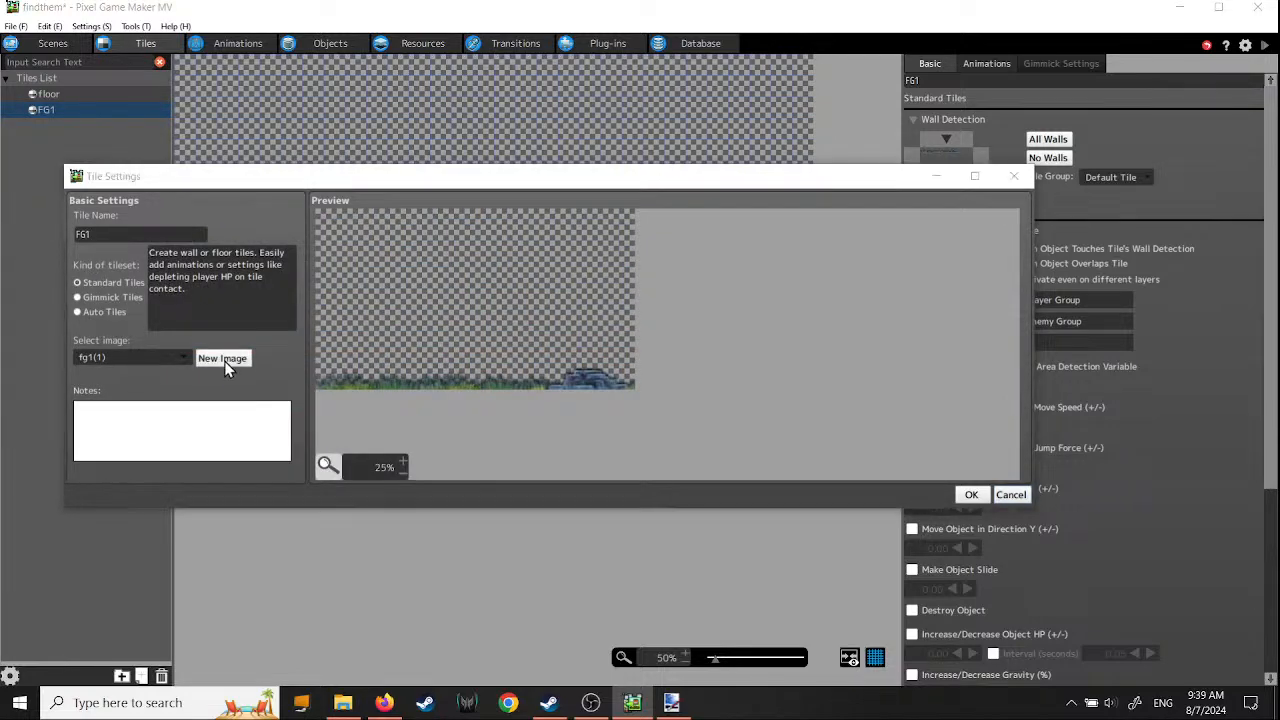
{"action": "double_click", "coordinate": [1057, 286]}
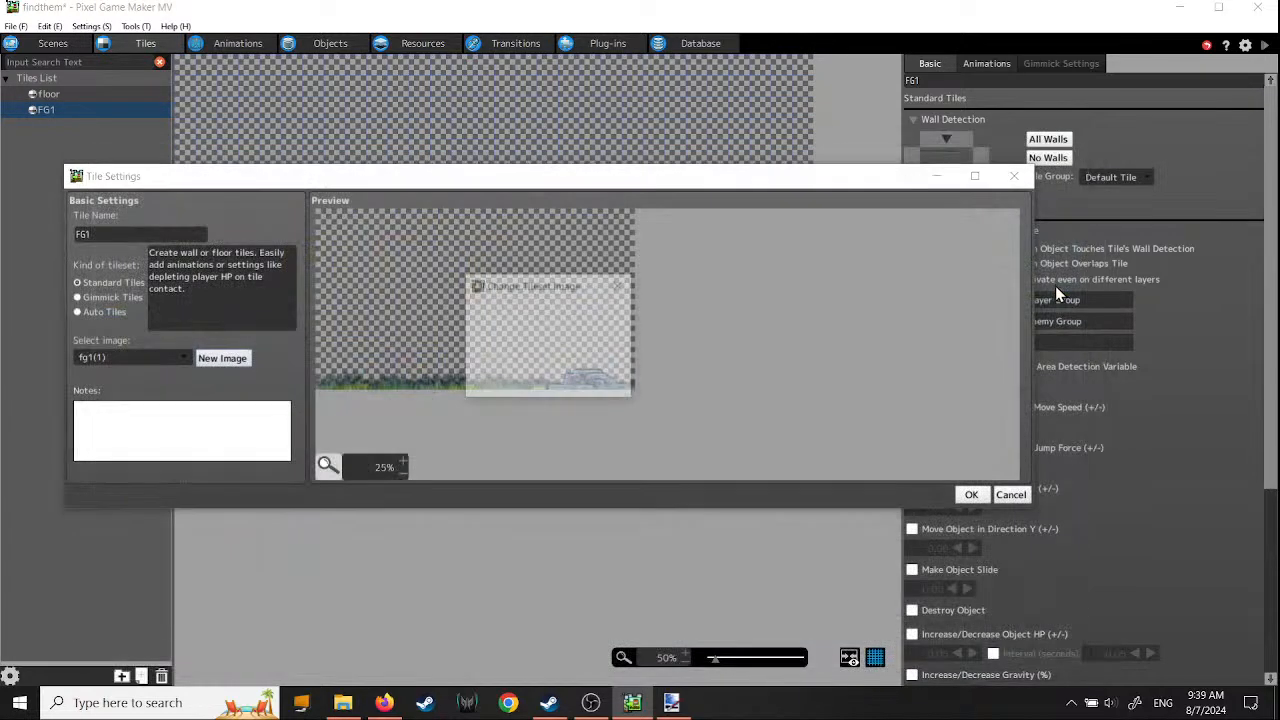
{"action": "left_click", "coordinate": [573, 389]}
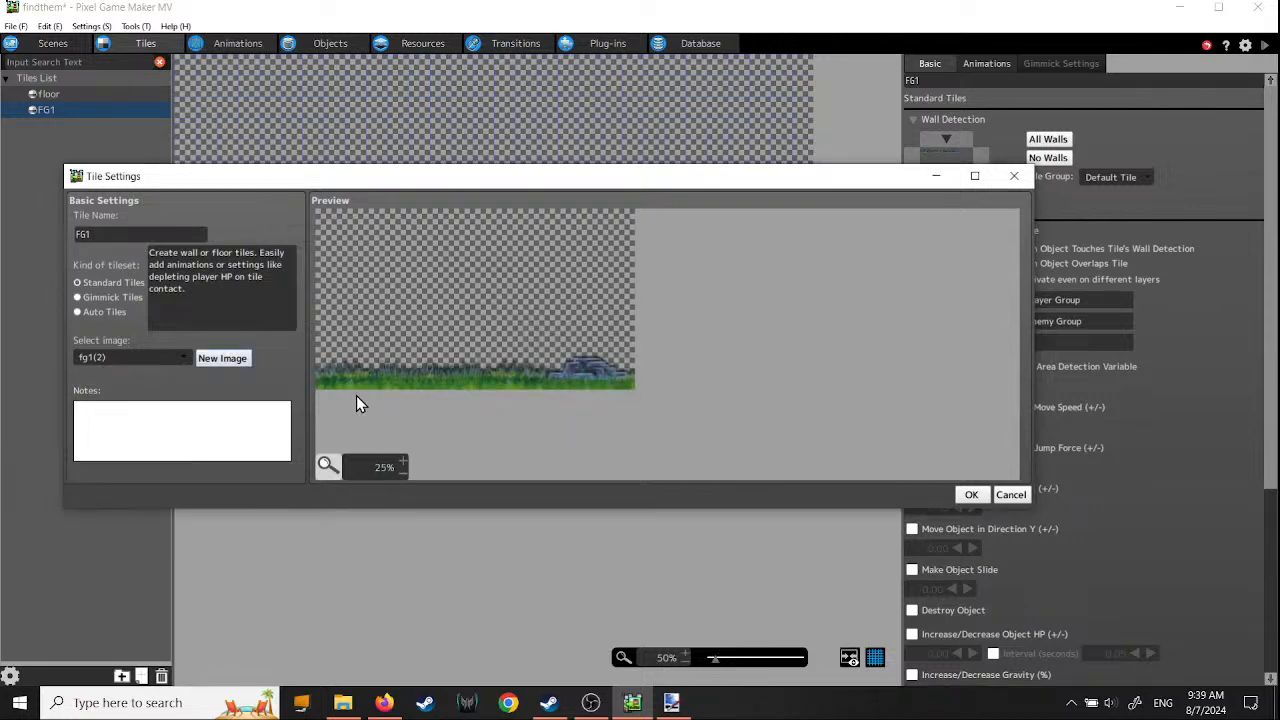
{"action": "left_click", "coordinate": [967, 494]}
- Reselect the FG1 tileset and enable bottom wall detection on a single blank tile above the grass
{"action": "right_click", "coordinate": [283, 469]}
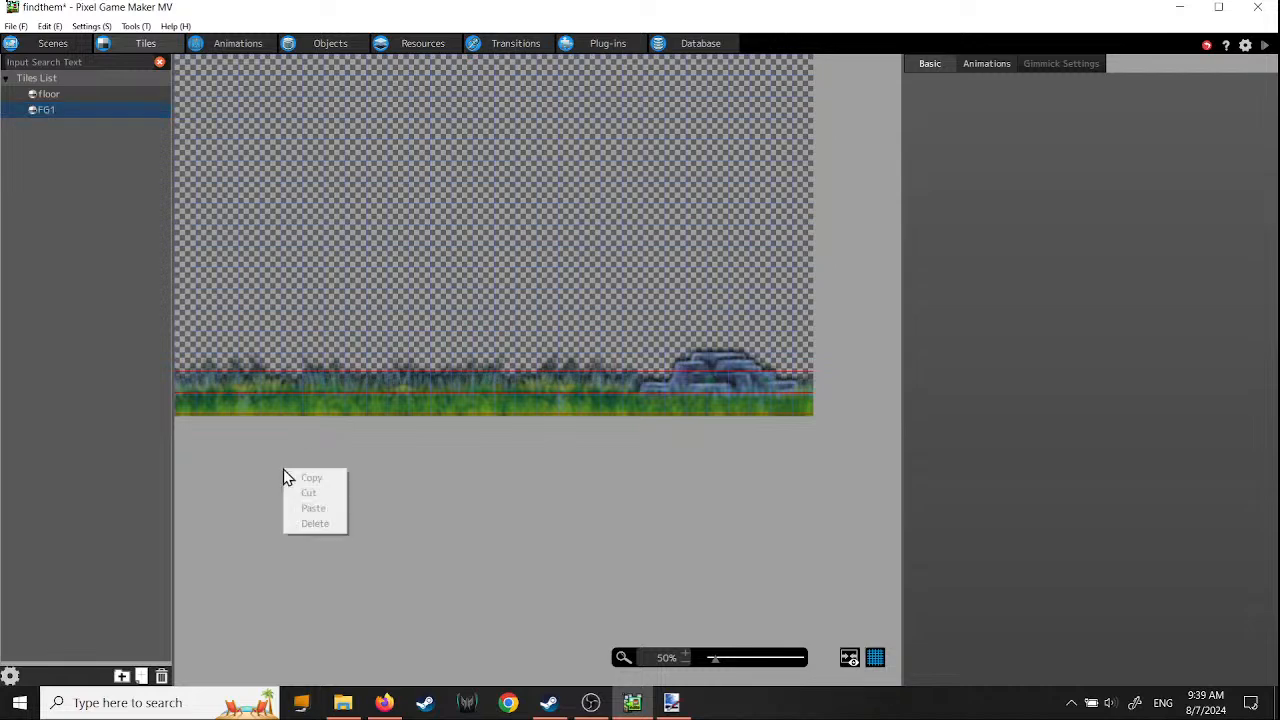
{"action": "left_click", "coordinate": [145, 386]}
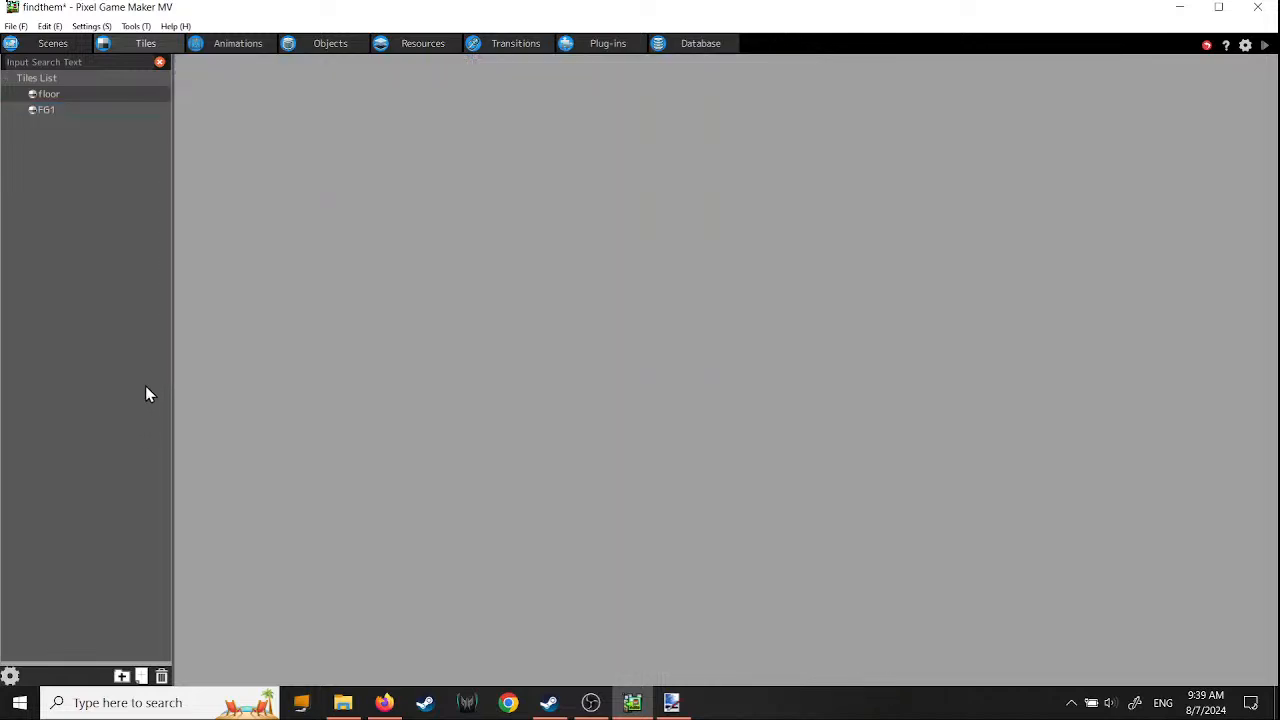
{"action": "left_click", "coordinate": [45, 110]}
{"action": "left_click", "coordinate": [591, 278]}
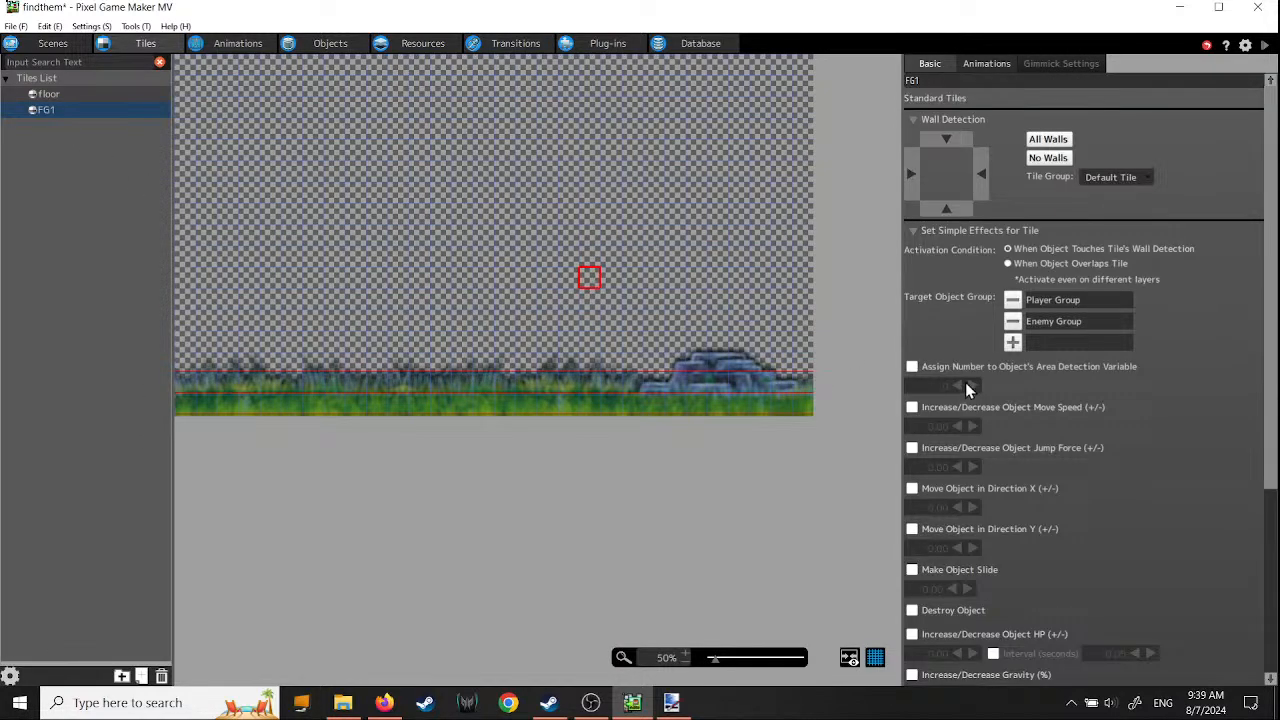
{"action": "left_click", "coordinate": [948, 209]}
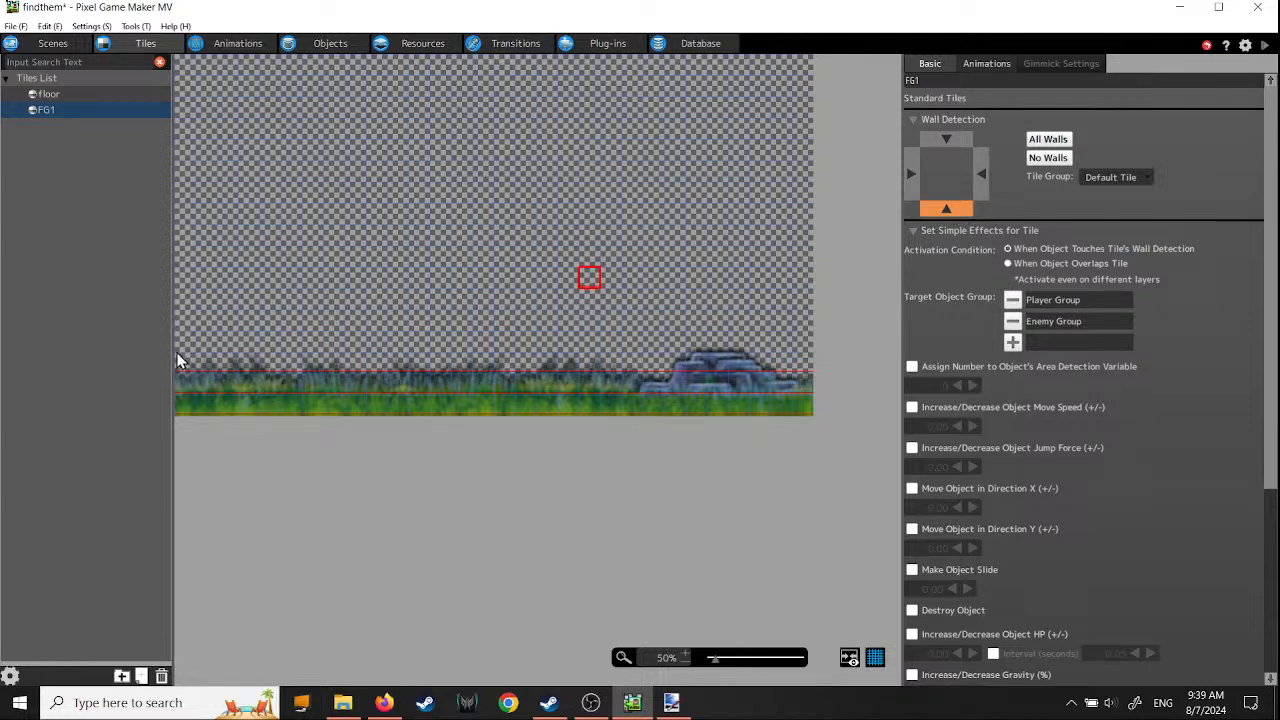
- Select the lowest rows of the FG1 tileset, covering all the grass and rocks, to check their wall detection
{"action": "left_click_drag", "start_coordinate": [178, 360], "coordinate": [838, 478]}
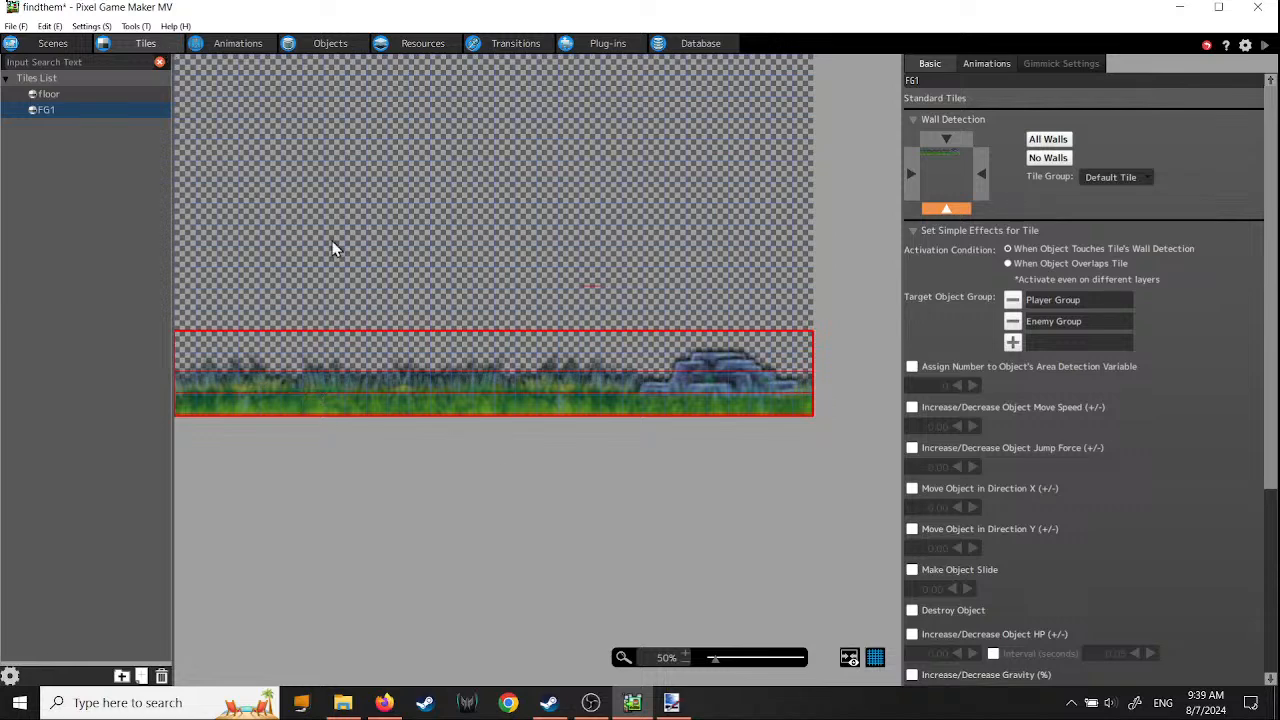
{"action": "scroll", "coordinate": [467, 383], "scroll_direction": "down", "scroll_amount": 1}
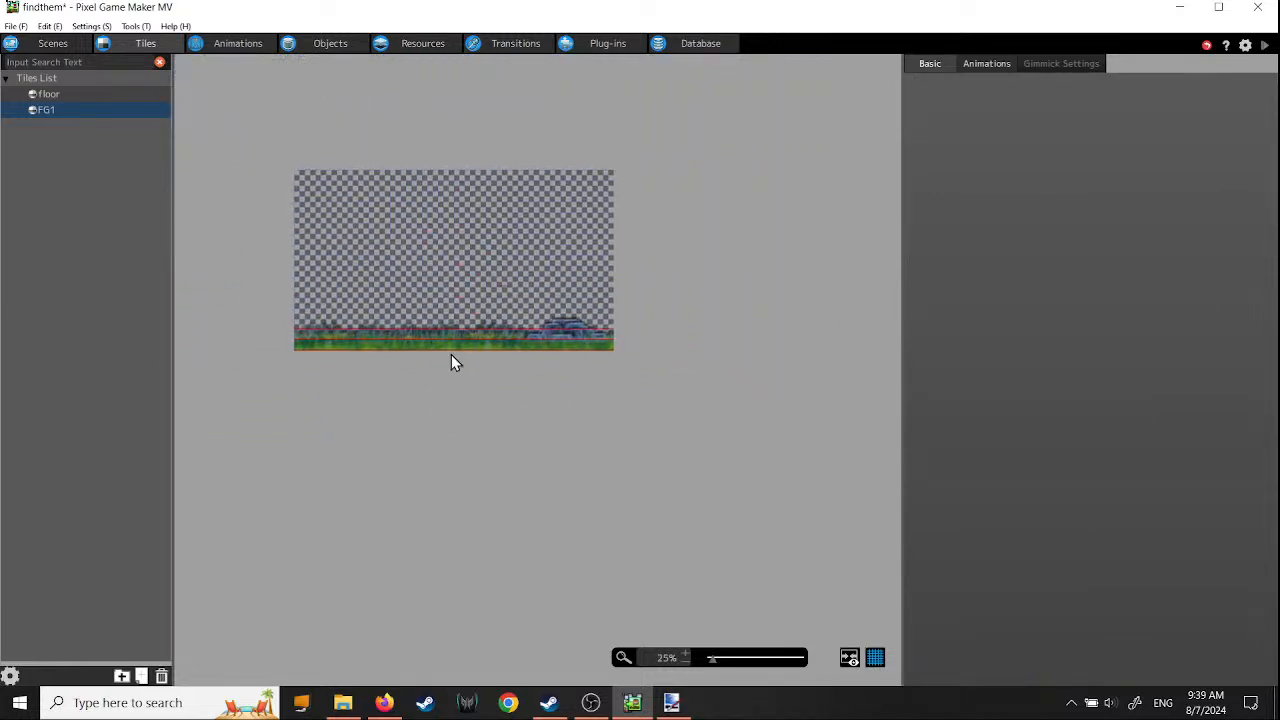
{"action": "scroll", "coordinate": [452, 363], "scroll_direction": "up", "scroll_amount": 1}
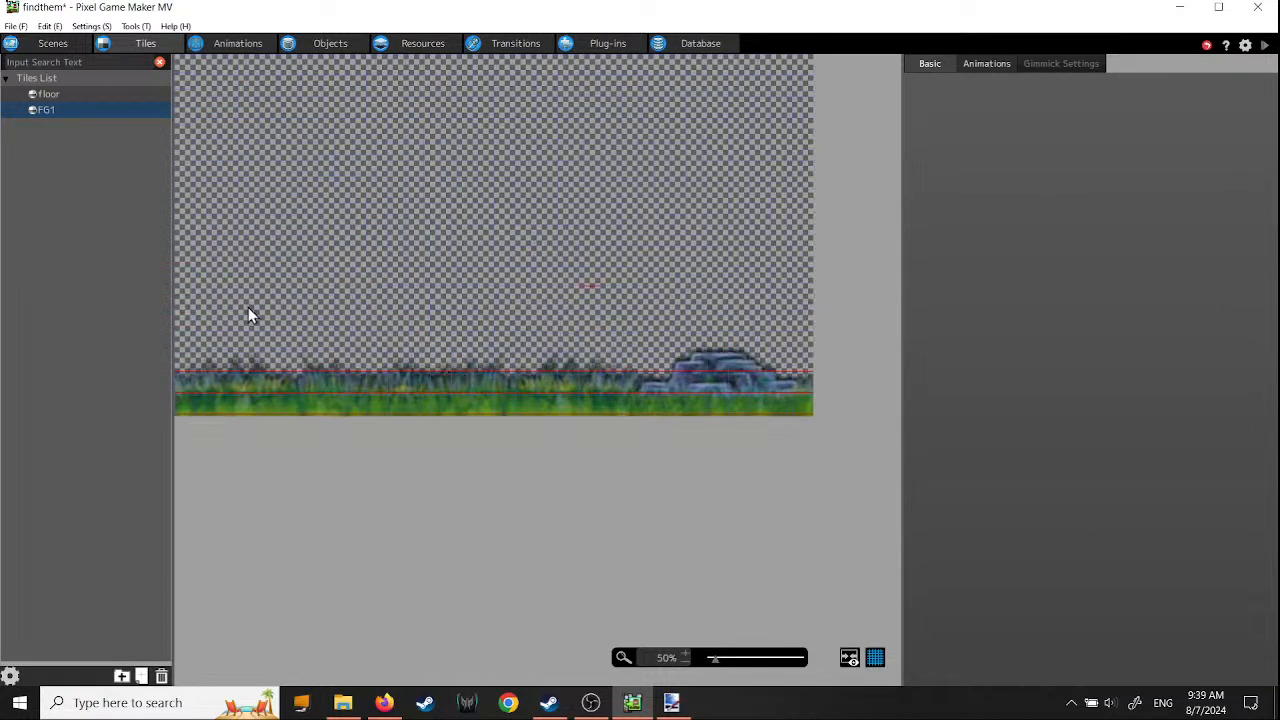
{"action": "left_click_drag", "start_coordinate": [201, 328], "coordinate": [803, 424]}
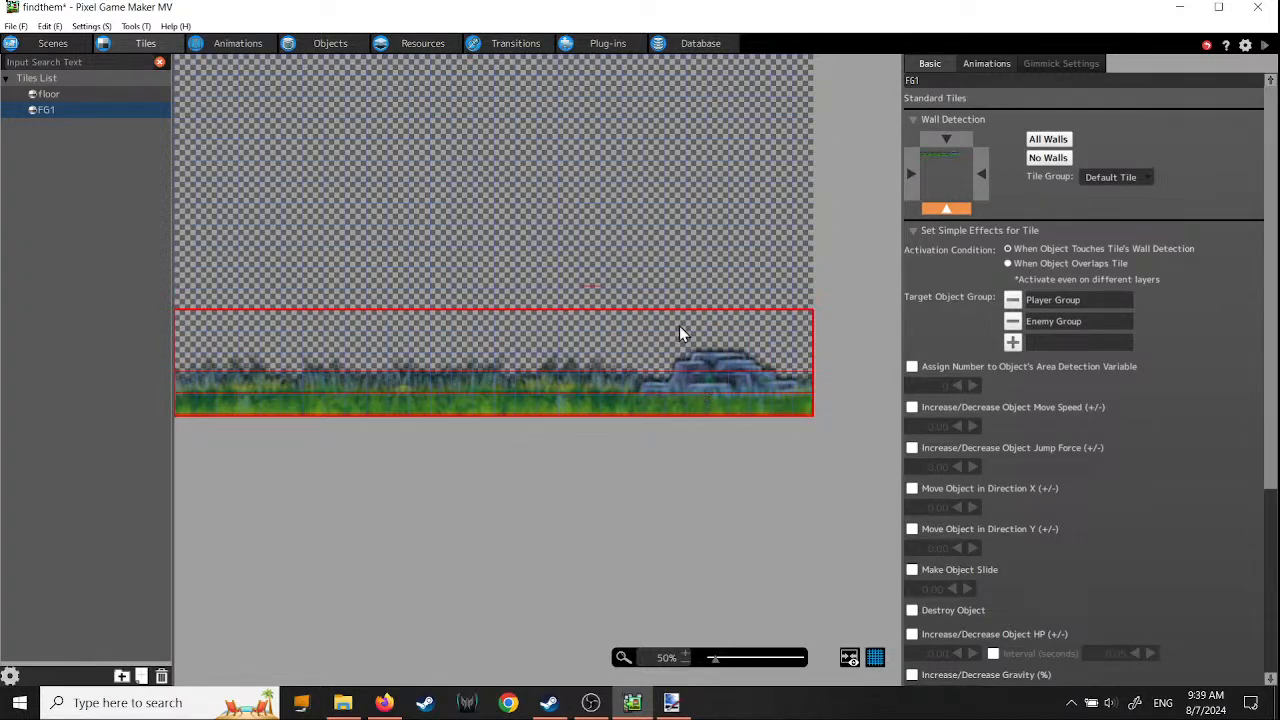
- Return to the cabin0 scene and paint a blank FG1 tile over the old foreground strip on Layer 1 to clear it
{"action": "left_click", "coordinate": [44, 41]}
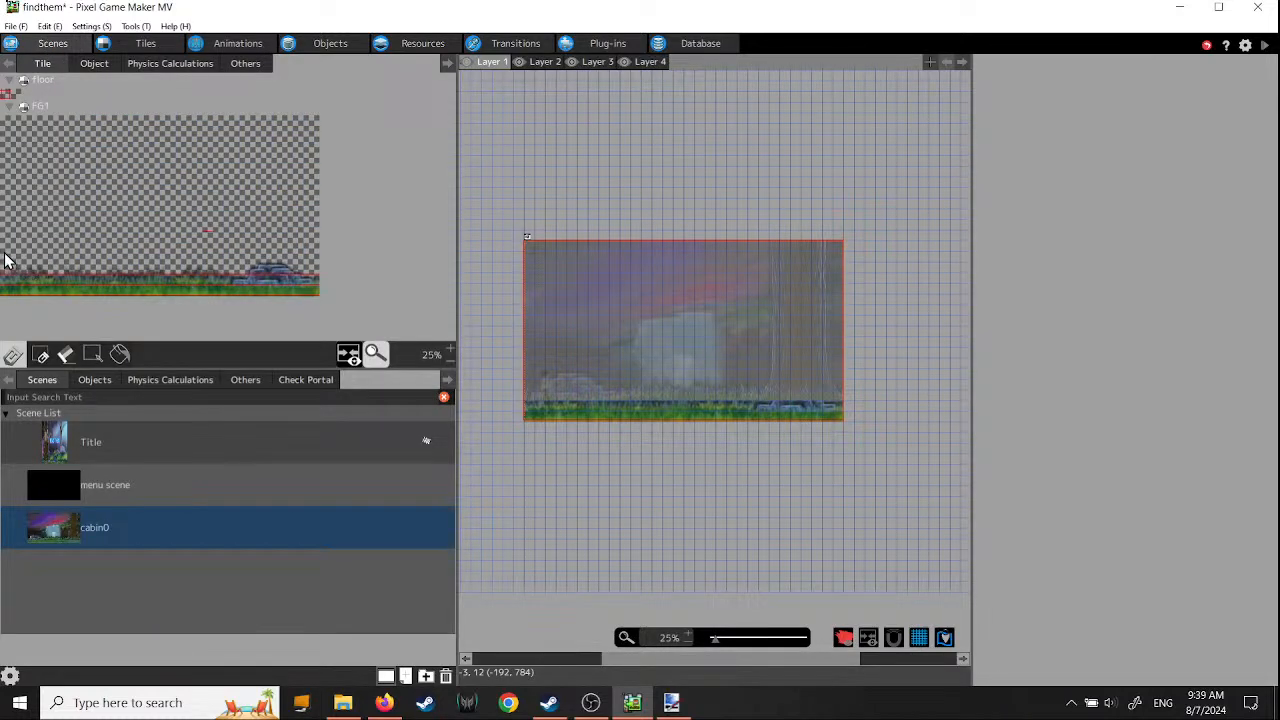
{"action": "mouse_move", "coordinate": [6, 258]}
{"action": "left_mouse_down"}
{"action": "mouse_move", "coordinate": [374, 340]}
{"action": "mouse_move", "coordinate": [337, 277]}
{"action": "mouse_move", "coordinate": [2, 248]}
{"action": "left_mouse_up"}
{"action": "left_click", "coordinate": [80, 141]}
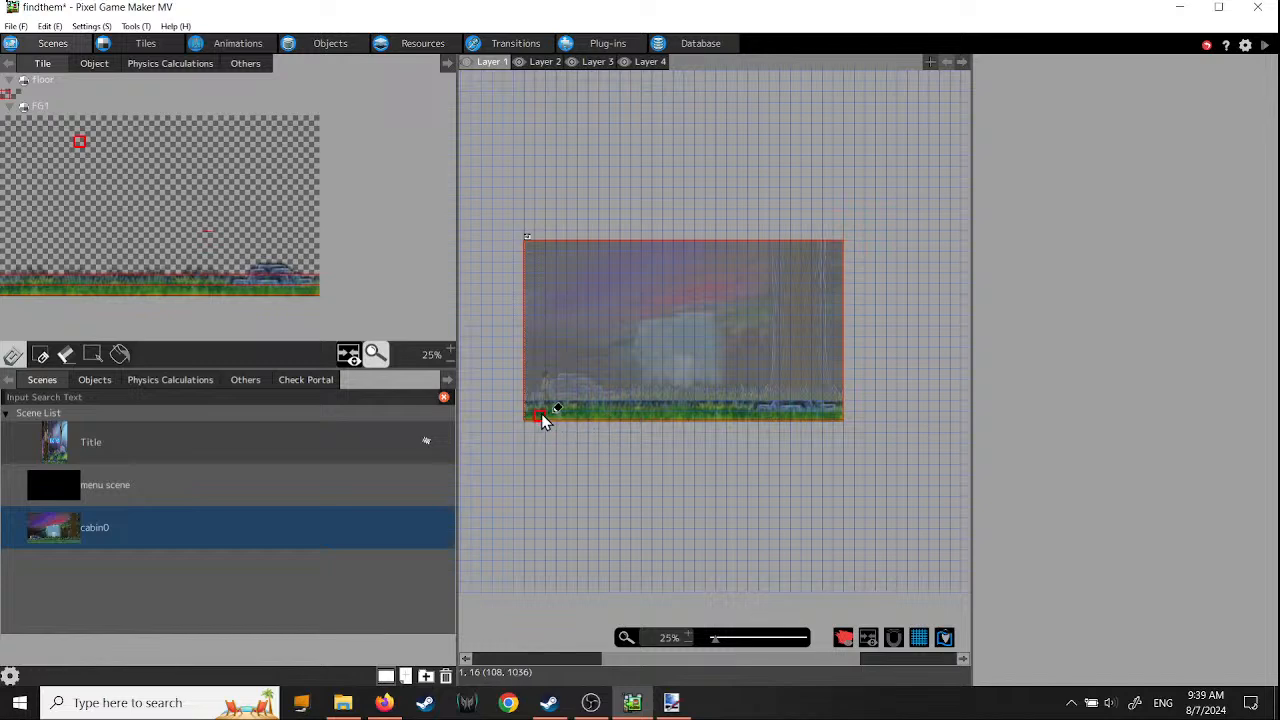
{"action": "mouse_move", "coordinate": [531, 409]}
{"action": "left_mouse_down"}
{"action": "mouse_move", "coordinate": [864, 418]}
{"action": "mouse_move", "coordinate": [590, 416]}
{"action": "left_mouse_up"}
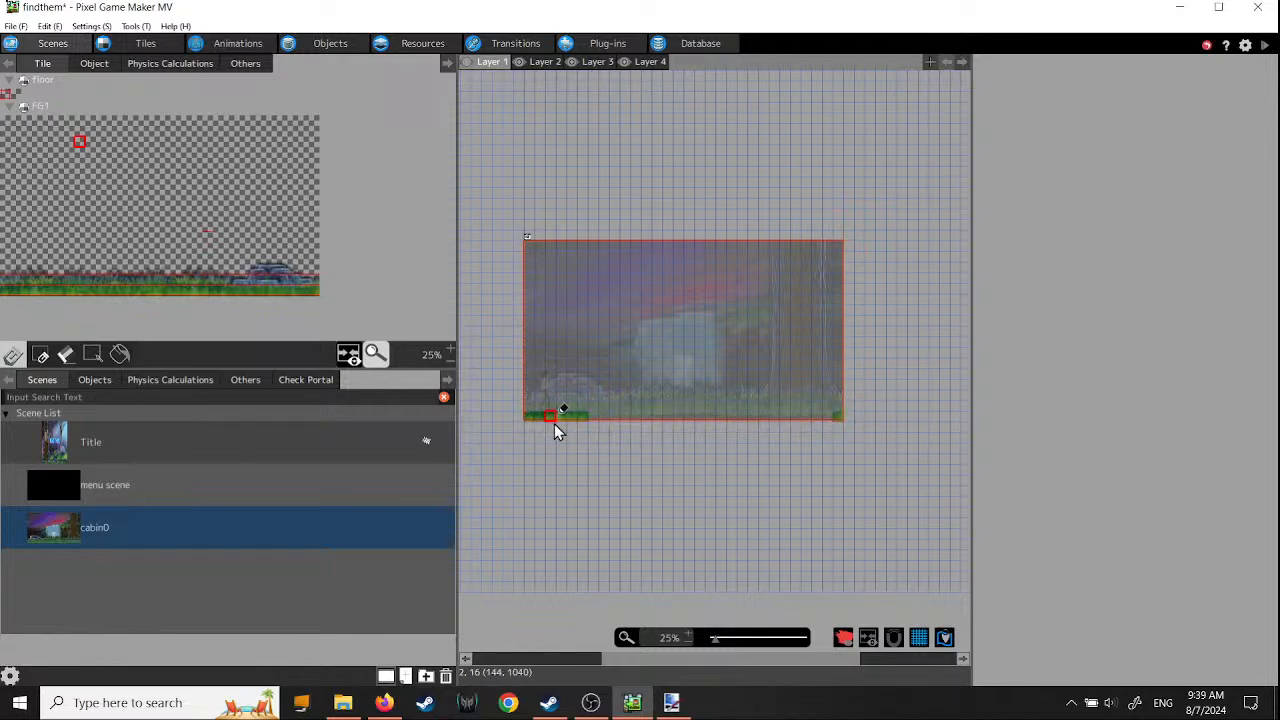
{"action": "scroll", "coordinate": [547, 418], "scroll_direction": "up", "scroll_amount": 4}
{"action": "left_click", "coordinate": [793, 411]}
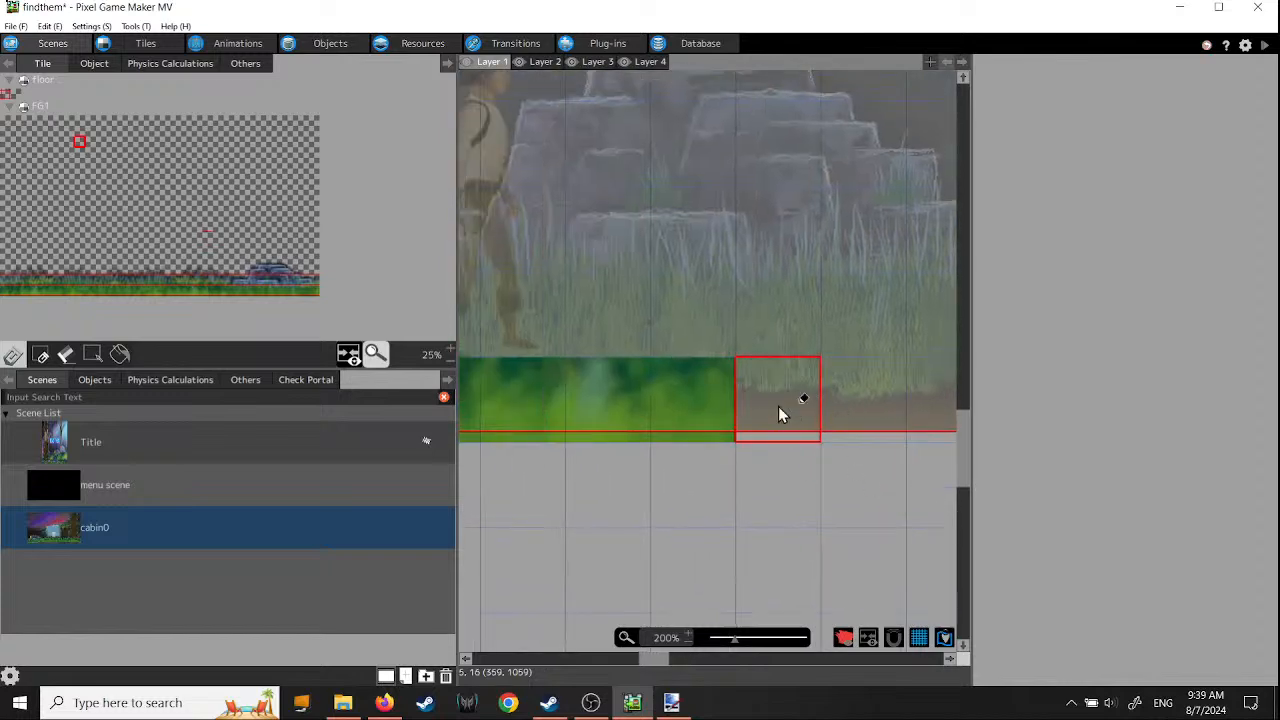
- Place the full-width grass-and-rock strip from the FG1 tileset along the bottom edge of the cabin0 scene on Layer 1
{"action": "scroll", "coordinate": [734, 471], "scroll_direction": "down", "scroll_amount": 2}
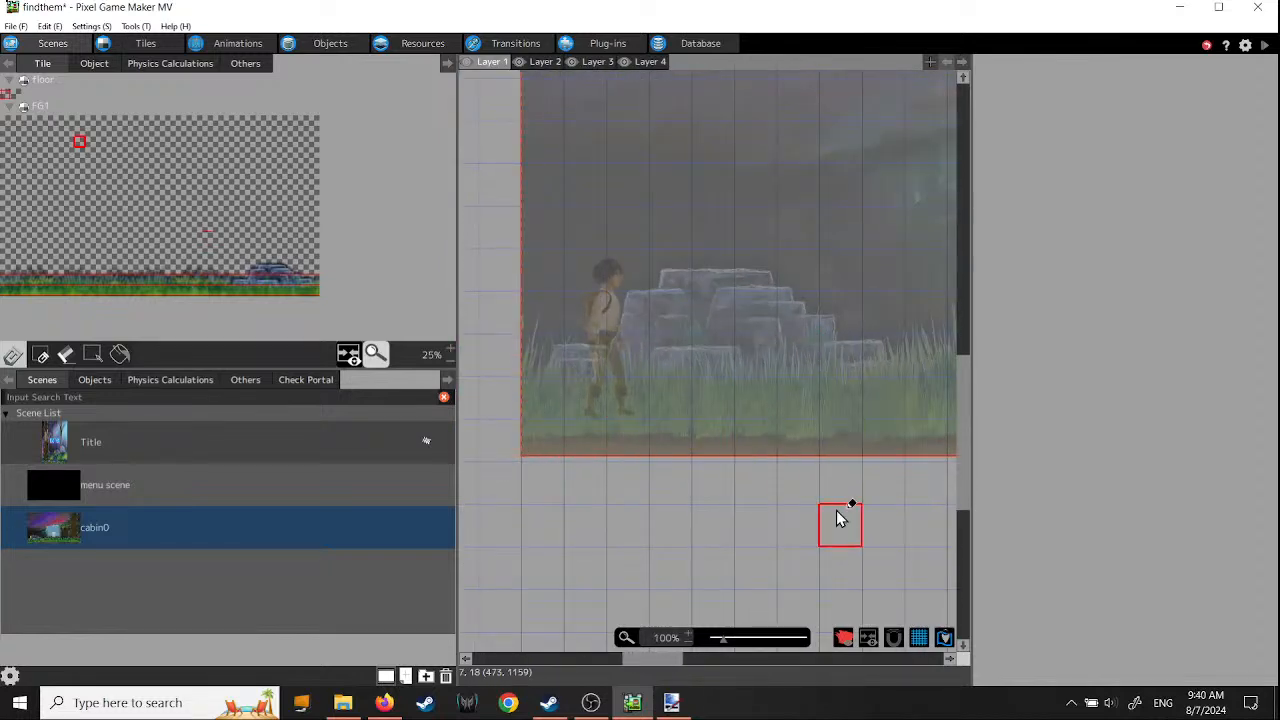
{"action": "scroll", "coordinate": [838, 518], "scroll_direction": "right", "scroll_amount": 8}
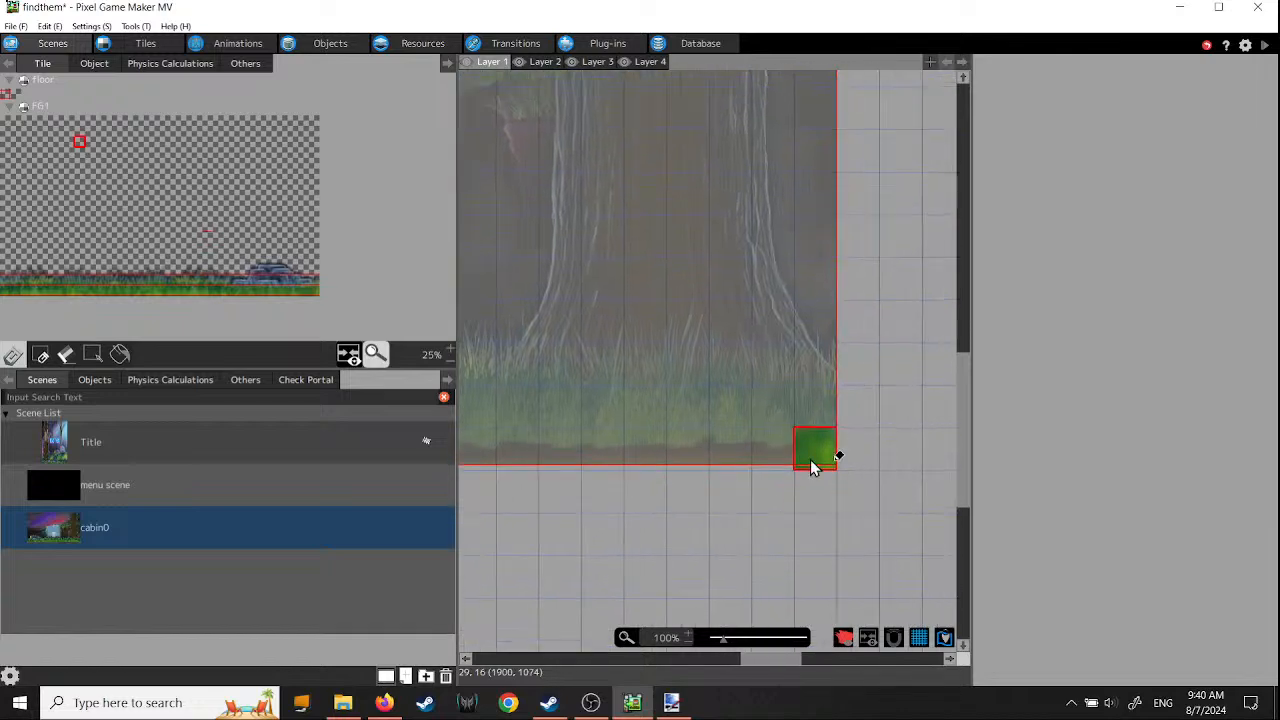
{"action": "scroll", "coordinate": [586, 526], "scroll_direction": "left", "scroll_amount": 5}
{"action": "scroll", "coordinate": [882, 565], "scroll_direction": "left", "scroll_amount": 1}
{"action": "scroll", "coordinate": [785, 537], "scroll_direction": "down", "scroll_amount": 1}
{"action": "scroll", "coordinate": [785, 537], "scroll_direction": "down", "scroll_amount": 5, "text": "ctrl"}
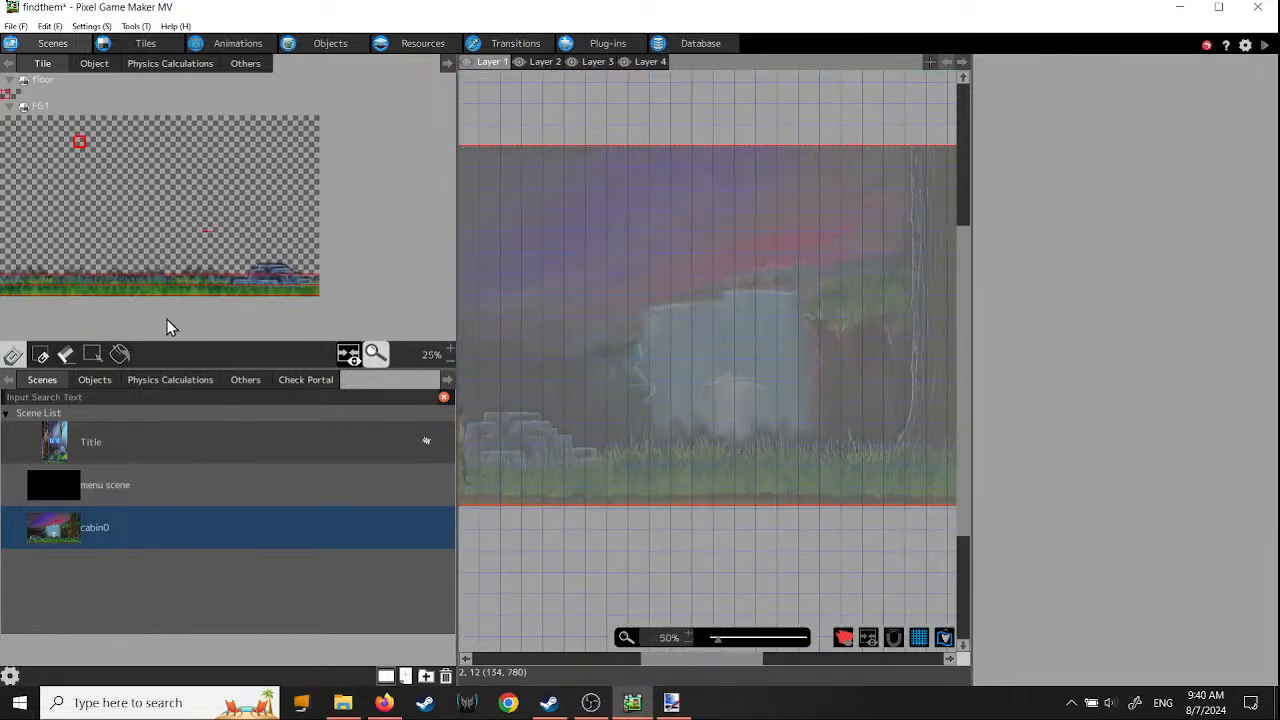
{"action": "left_click_drag", "start_coordinate": [3, 252], "coordinate": [371, 329]}
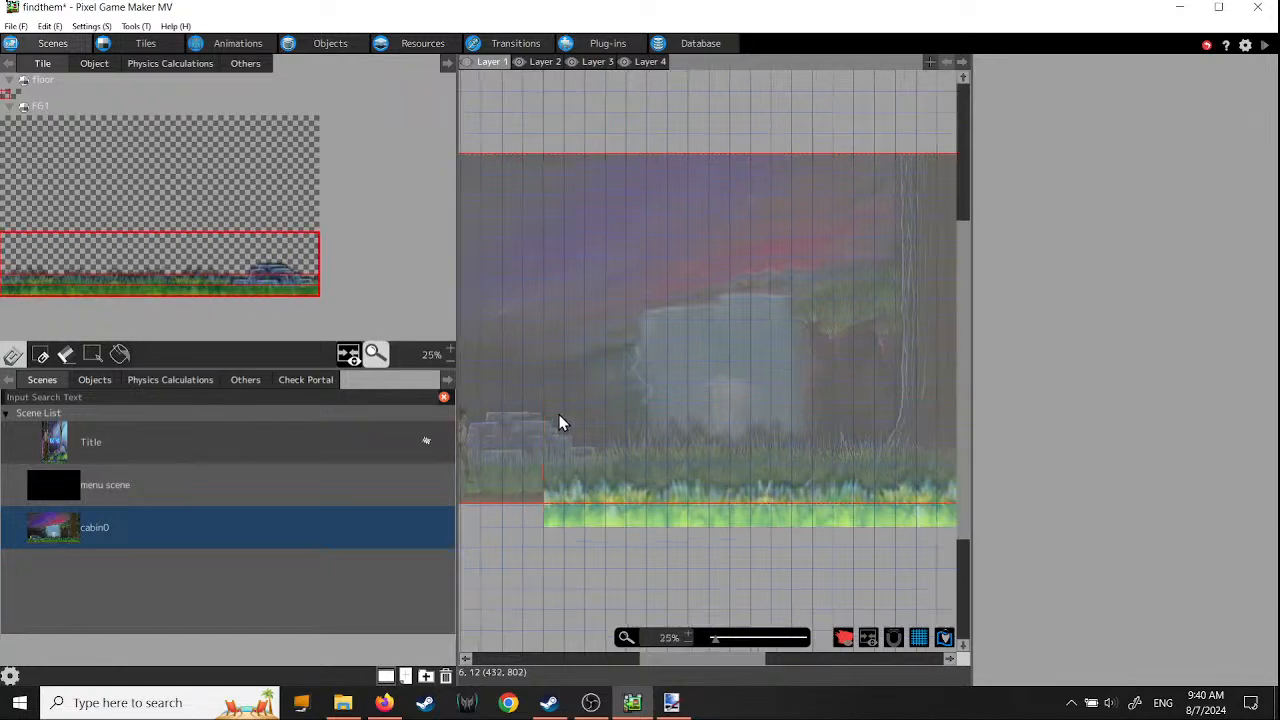
{"action": "scroll", "coordinate": [560, 422], "scroll_direction": "down", "scroll_amount": 2, "text": "ctrl"}
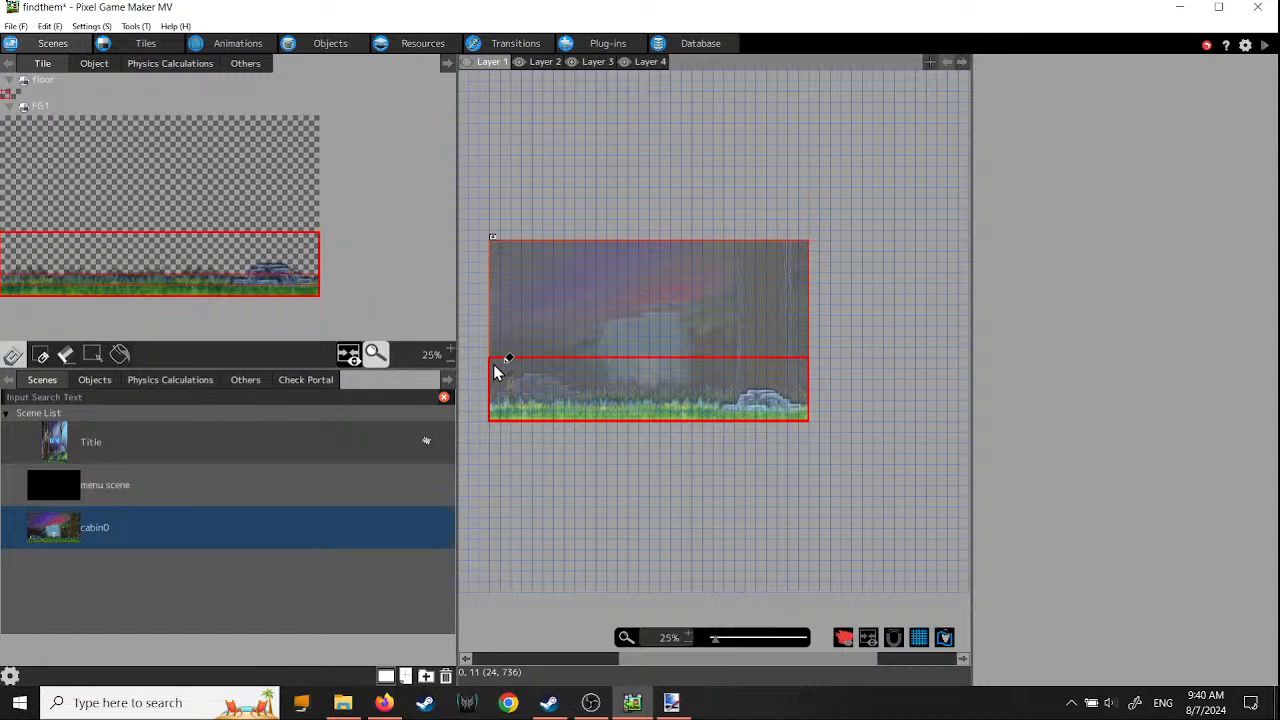
{"action": "left_click", "coordinate": [500, 370]}
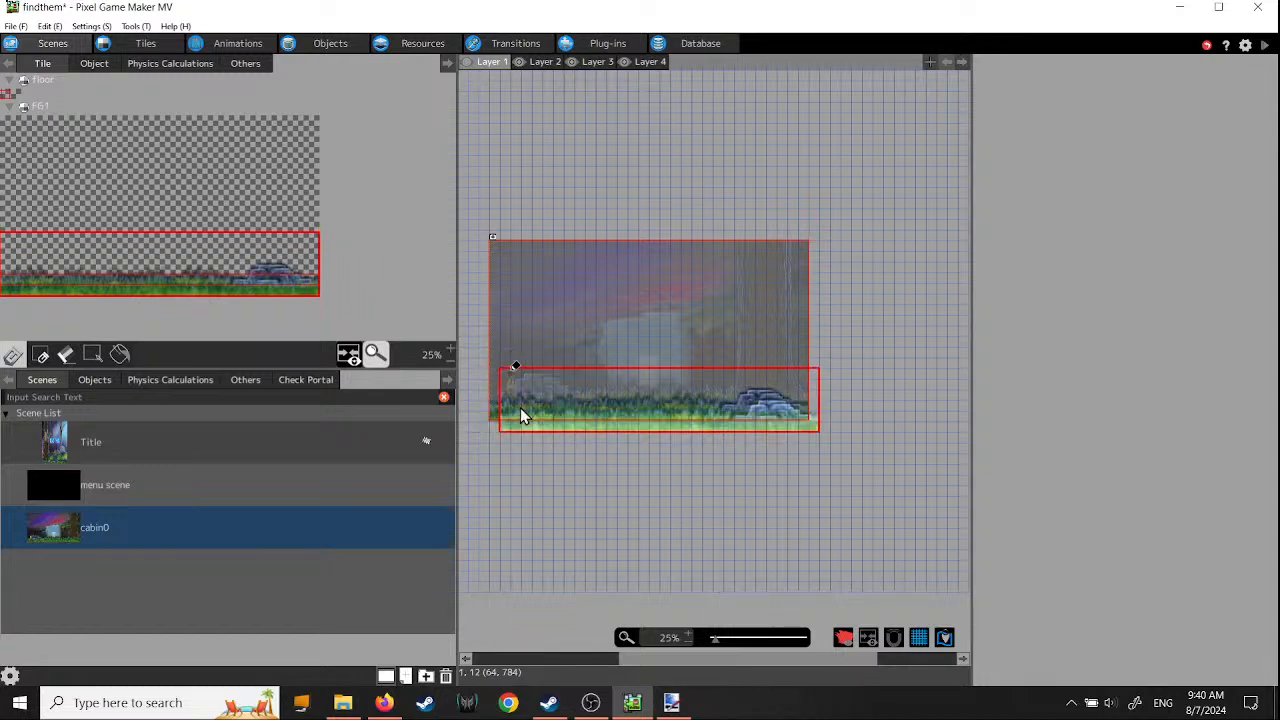
- Test-play the game: start it from the title screen and walk the character towards the waterfall and back
{"action": "left_click", "coordinate": [1263, 47]}
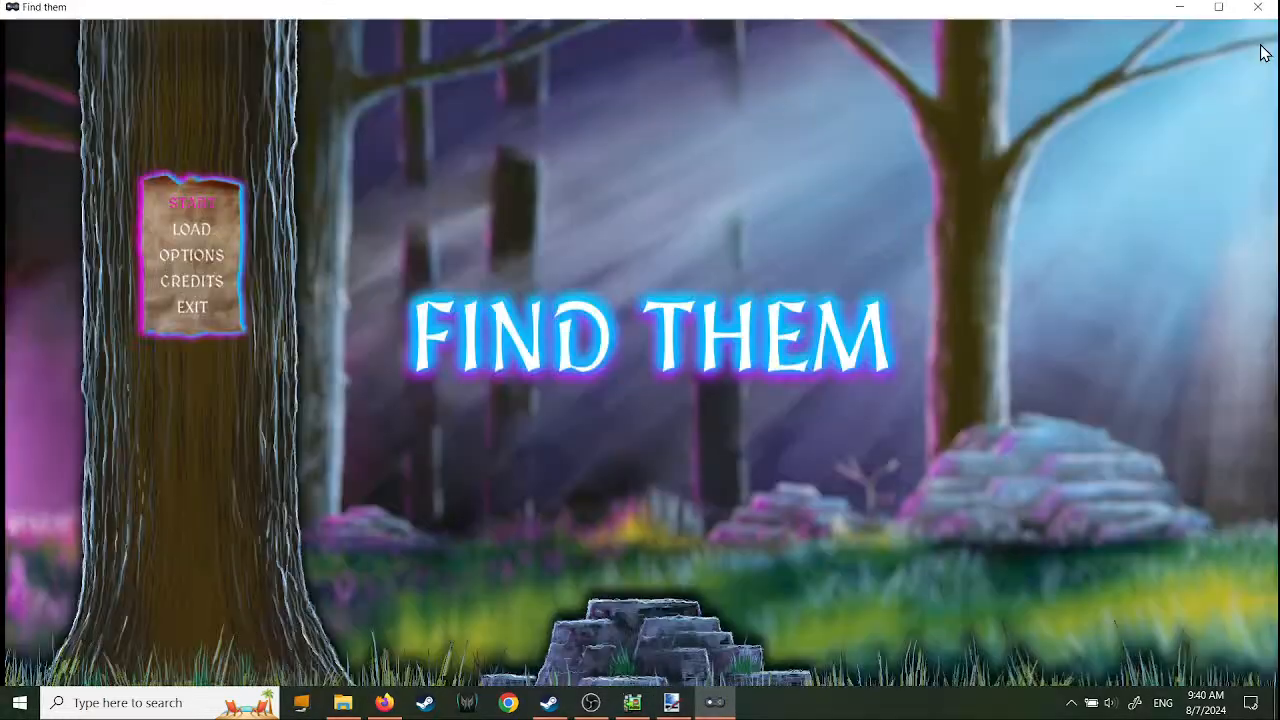
{"action": "key", "text": "Return"}
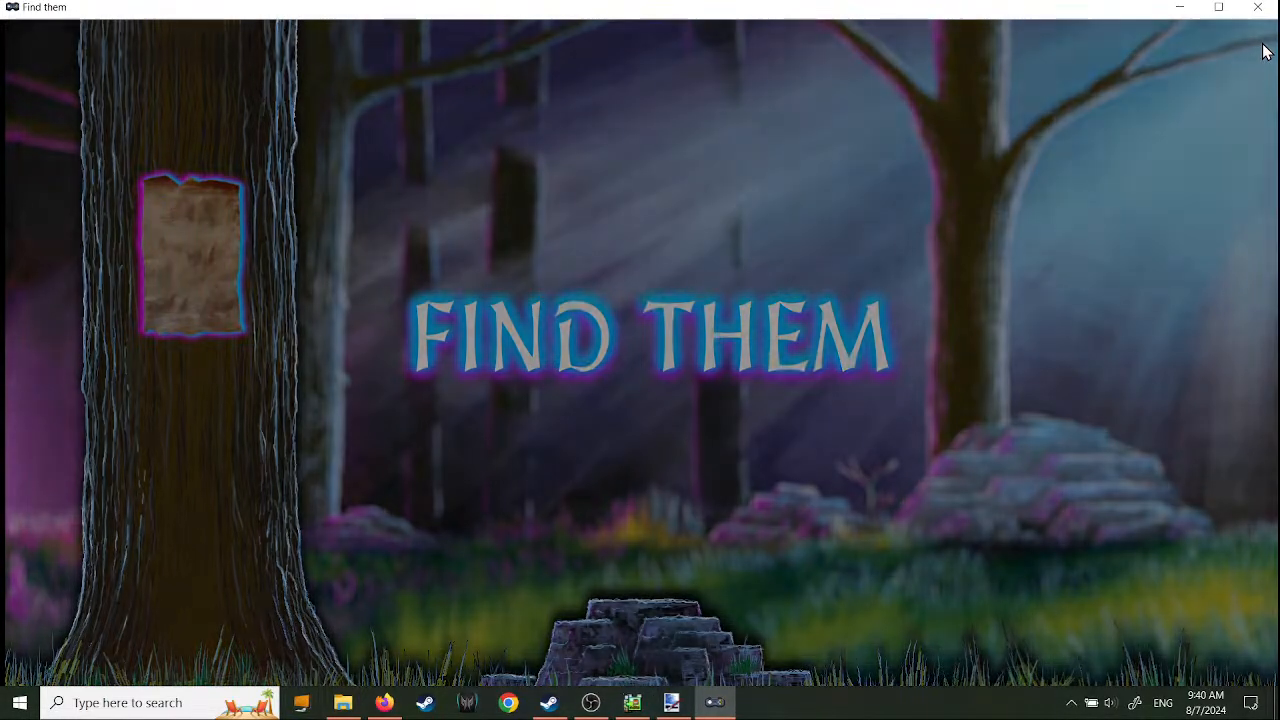
{"action": "key", "text": "Right"}
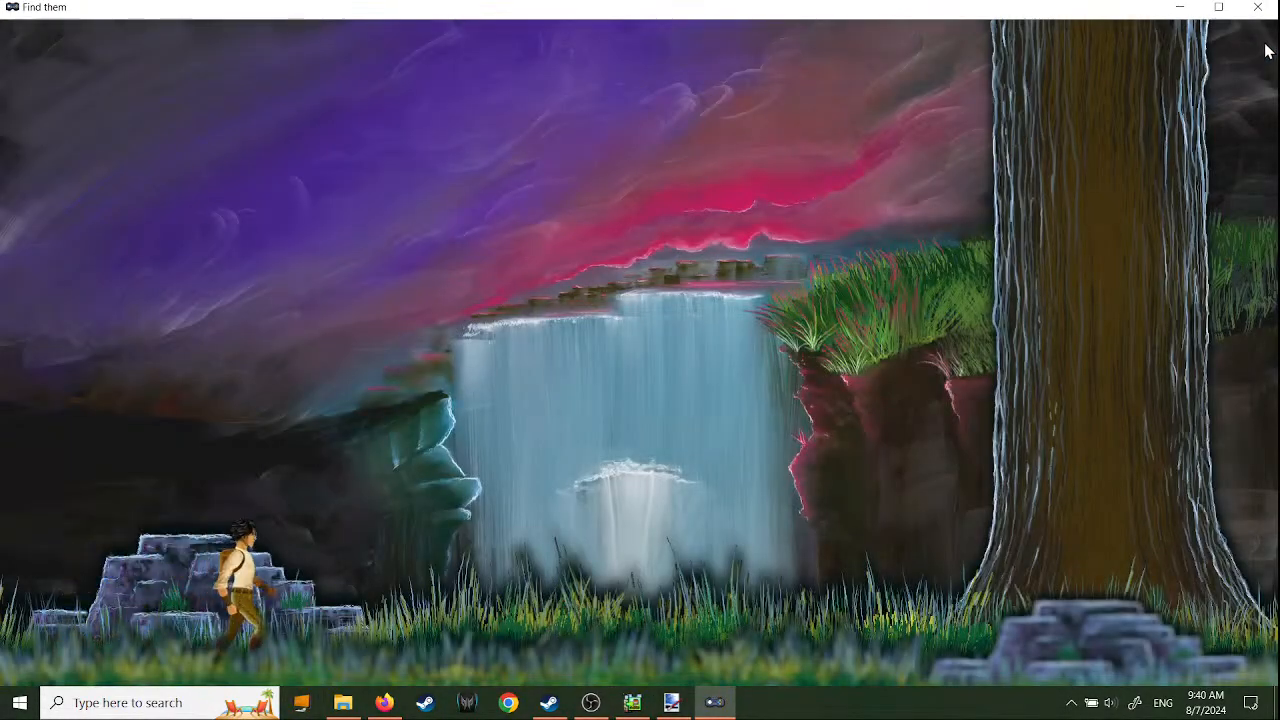
{"action": "key", "text": "Right"}
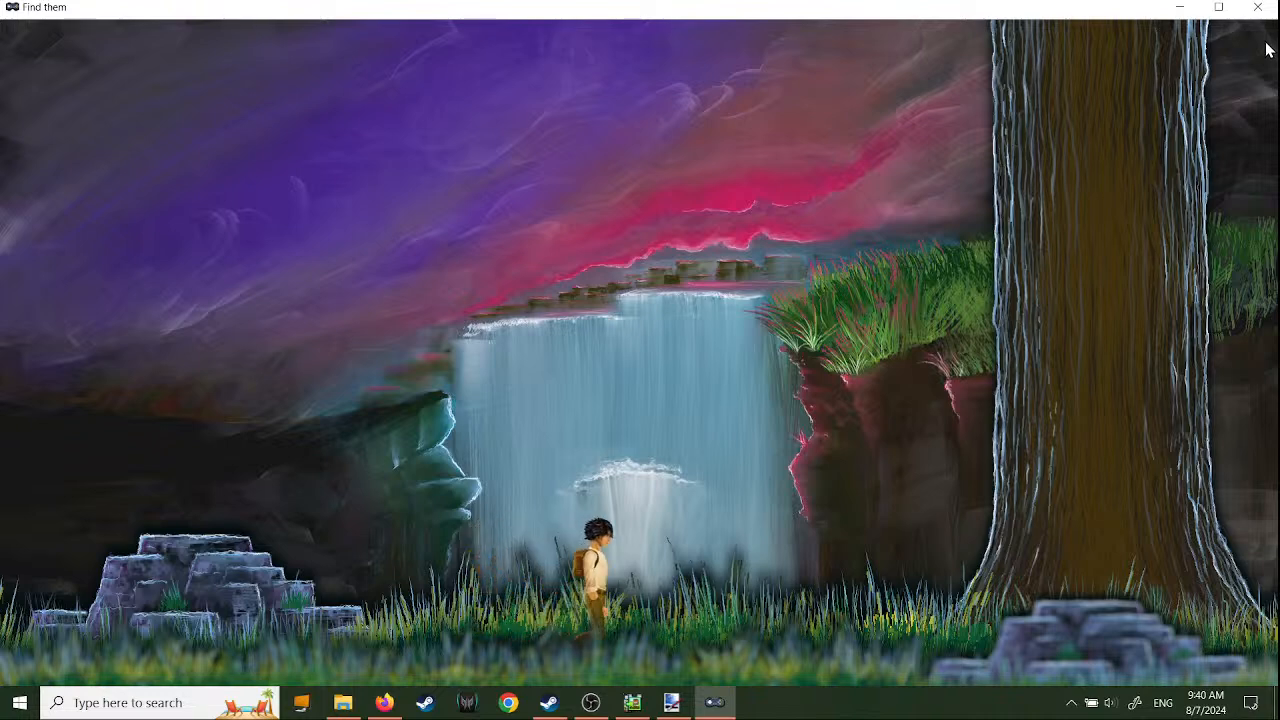
{"action": "key", "text": "Right"}
{"action": "key", "text": "Left"}
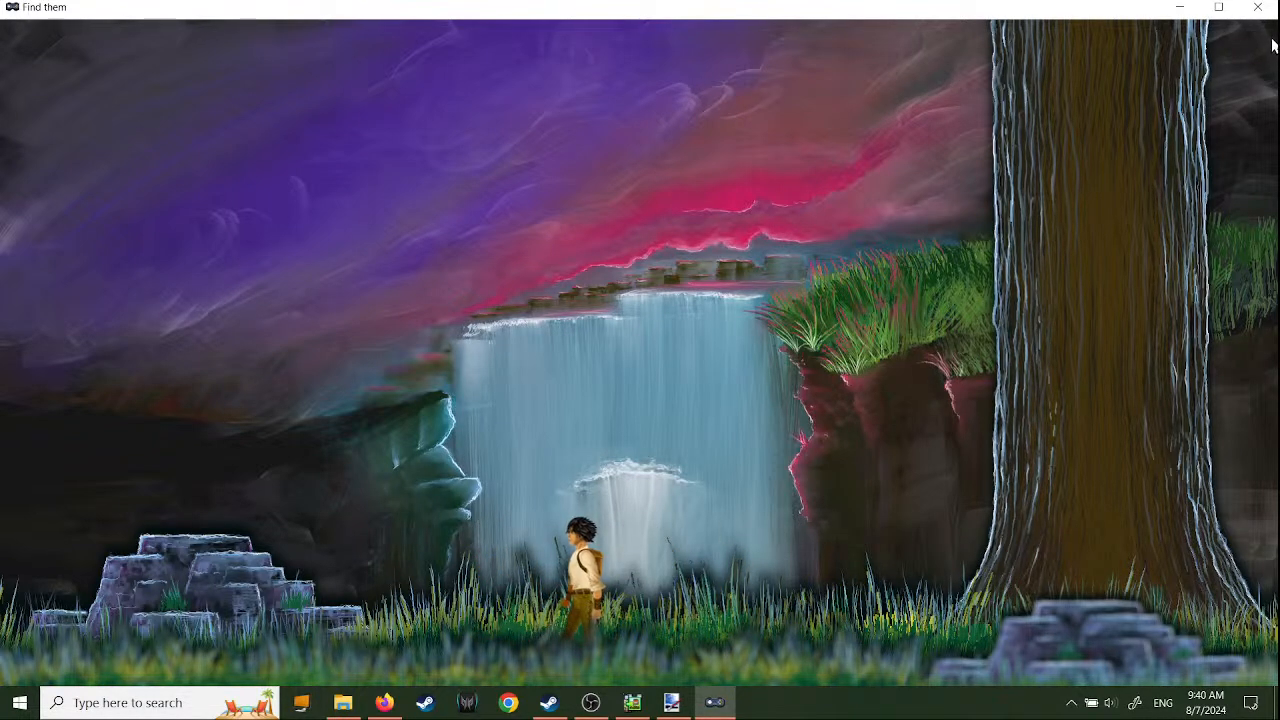
{"action": "key", "text": "Left"}
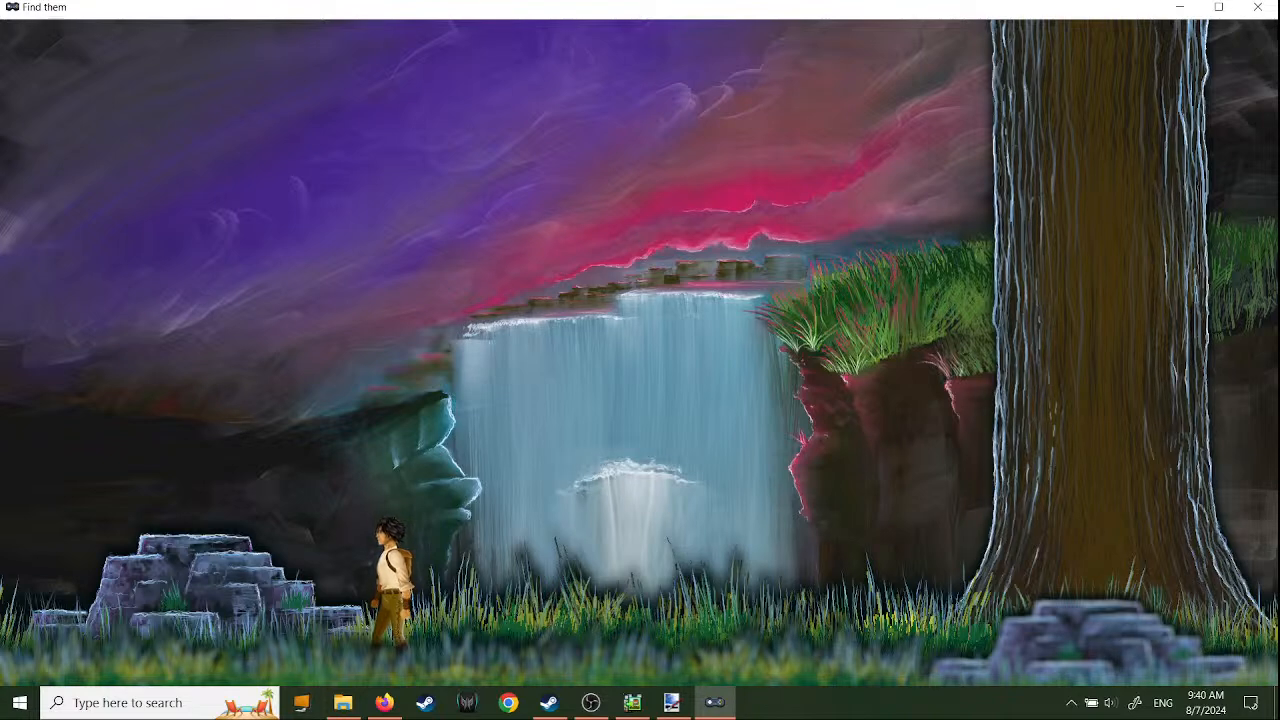
- Walk the character behind the foreground rocks by the tree and back past the opposite rock pile, and close the test play
{"action": "key", "text": "Right"}
{"action": "key", "text": "Right"}
{"action": "key", "text": "Left"}
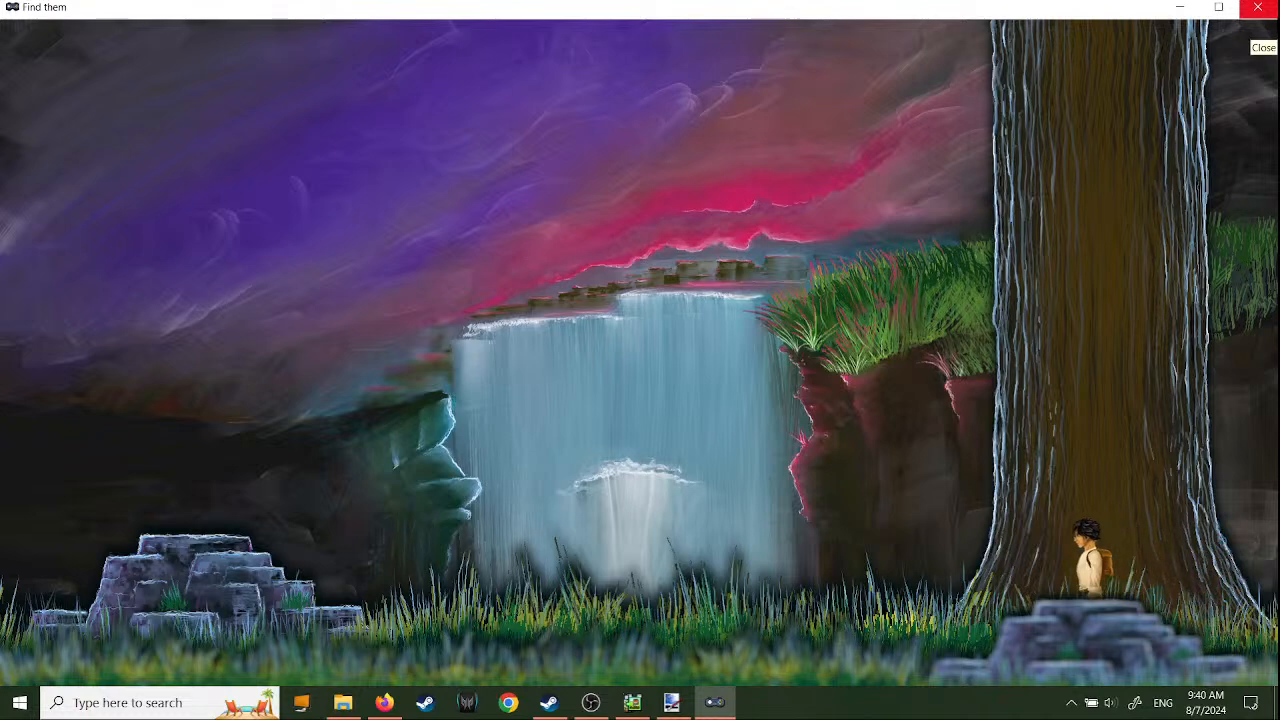
{"action": "key", "text": "Right"}
{"action": "key", "text": "Left"}
{"action": "key", "text": "space"}
{"action": "key", "text": "Left"}
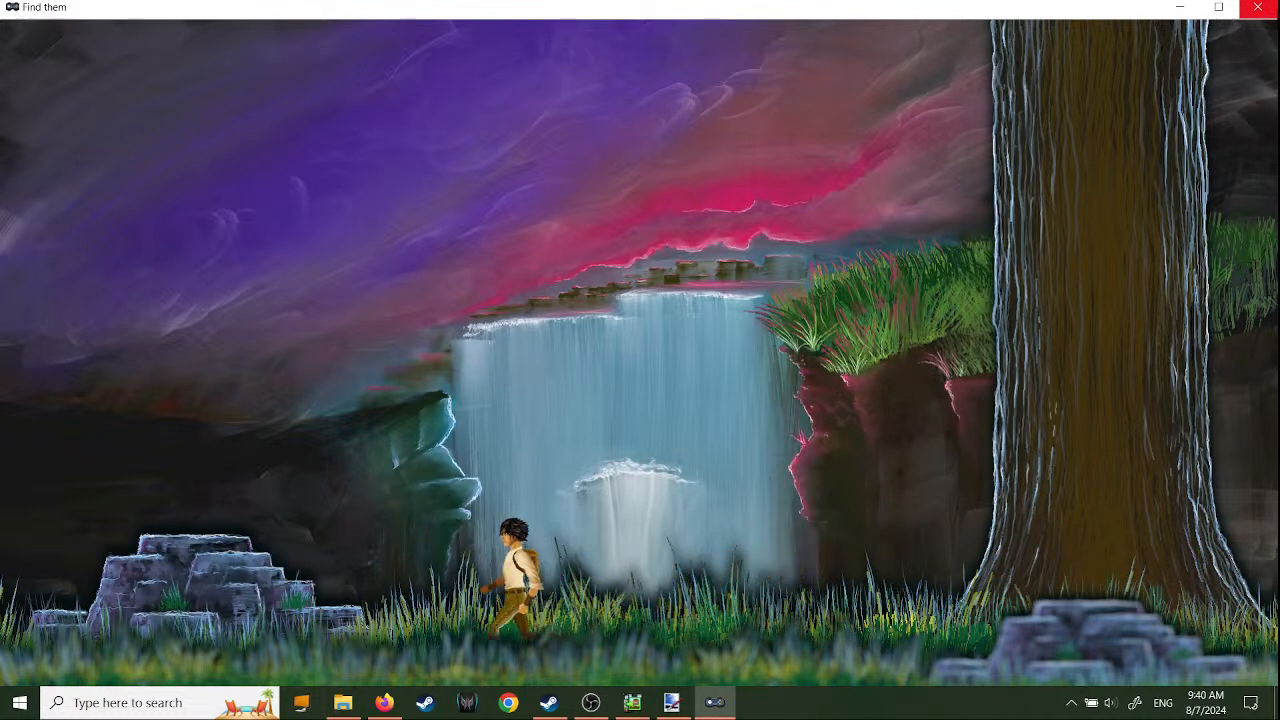
{"action": "key", "text": "Left"}
{"action": "key", "text": "Left"}
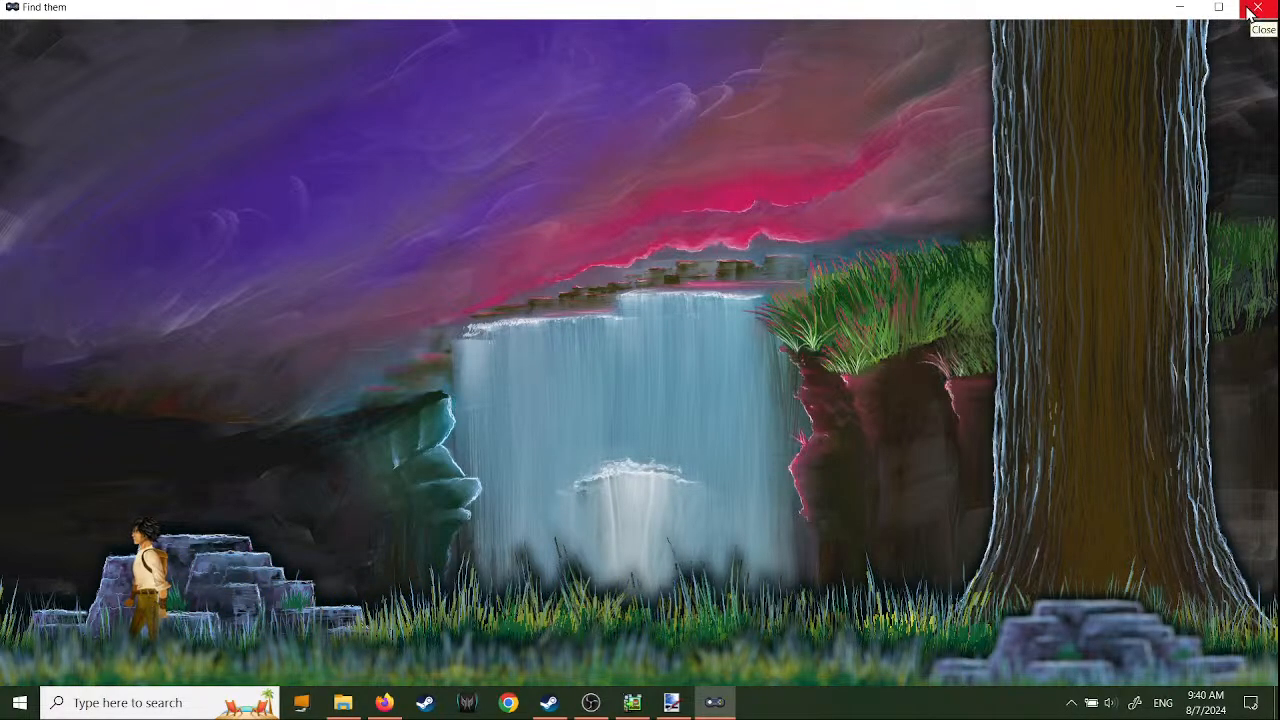
{"action": "left_click", "coordinate": [1254, 9]}
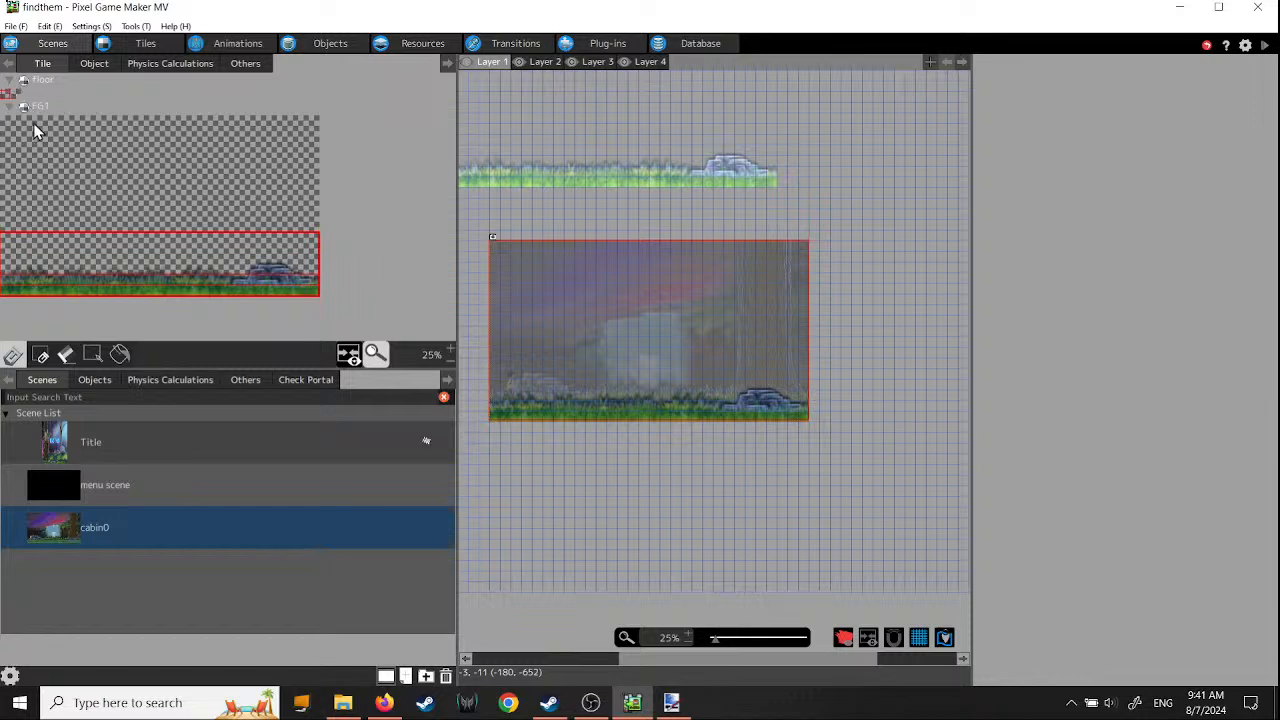
{"action": "left_click", "coordinate": [47, 80]}
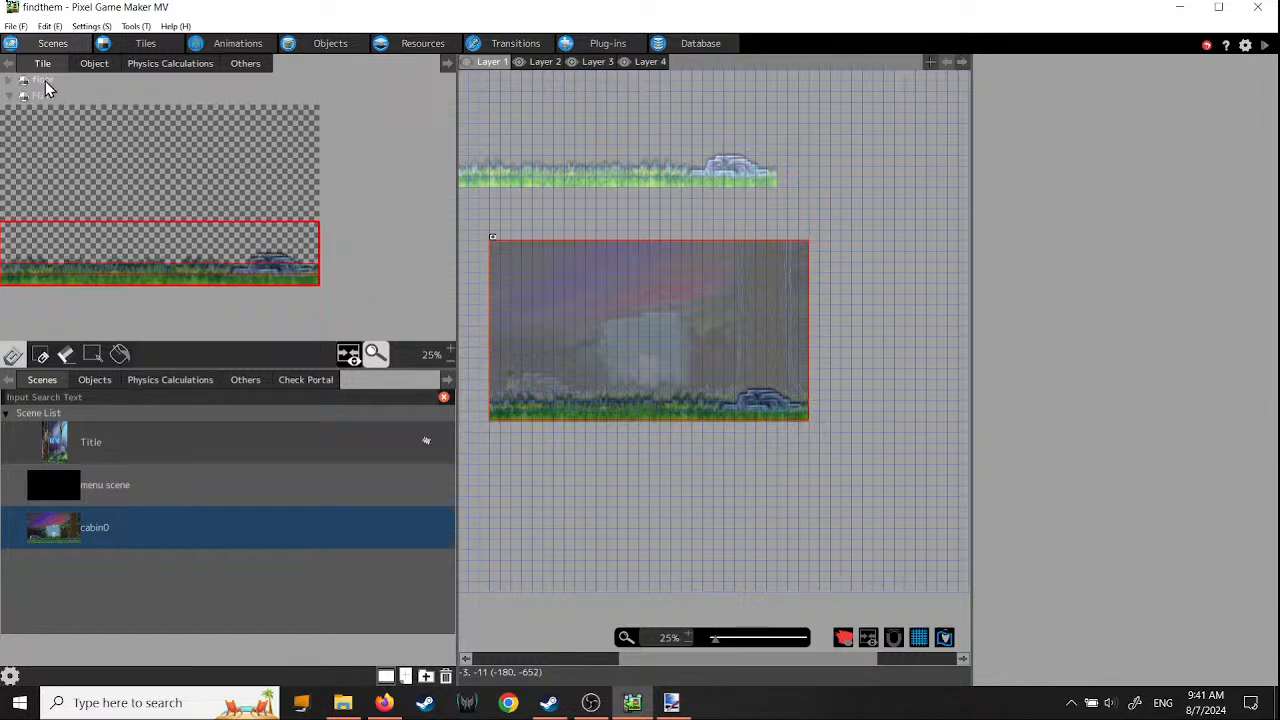
{"action": "left_click", "coordinate": [9, 81]}
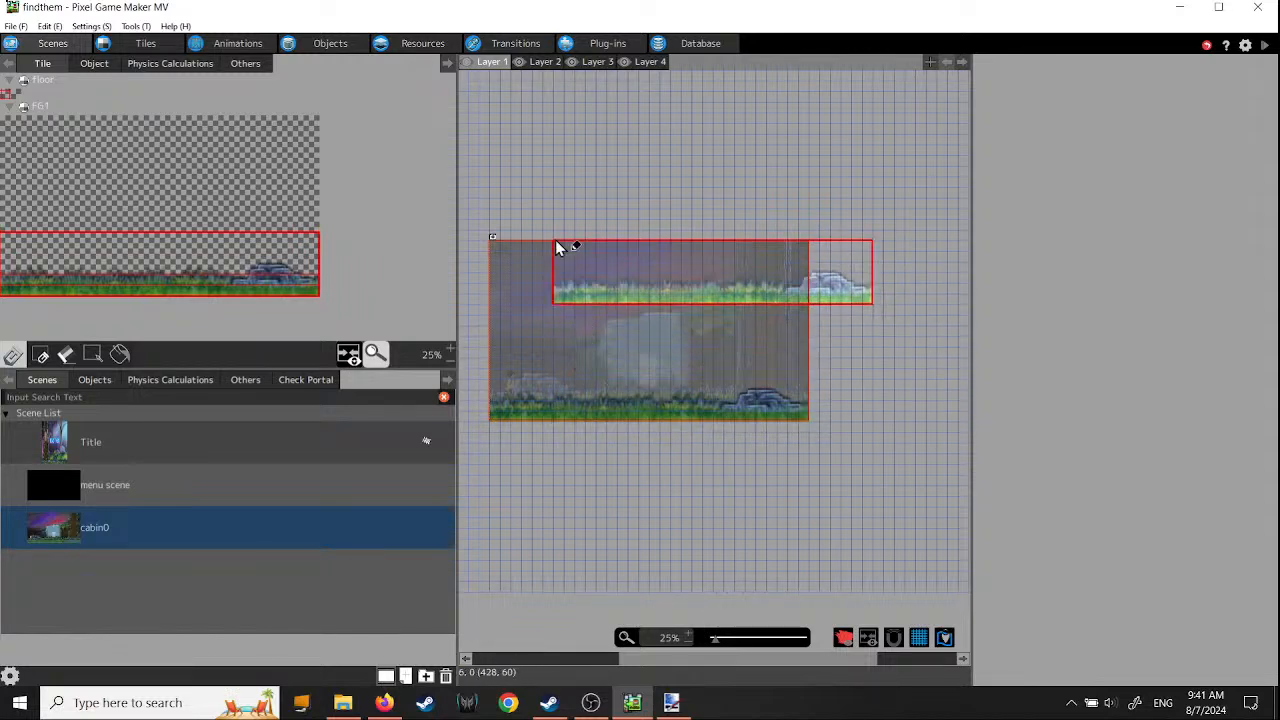
- Make Layer 2 the active layer and release the selected block of FG1 tiles
{"action": "left_click", "coordinate": [543, 62]}
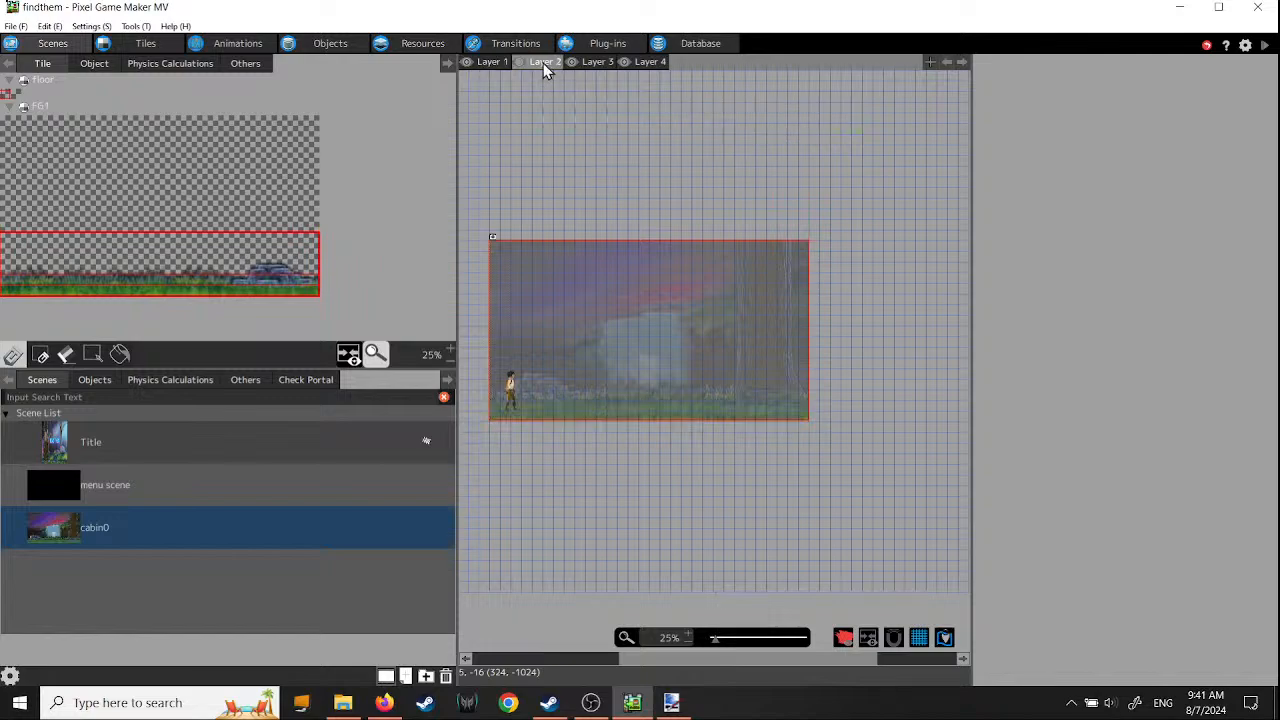
{"action": "scroll", "coordinate": [481, 471], "scroll_direction": "up", "scroll_amount": 3}
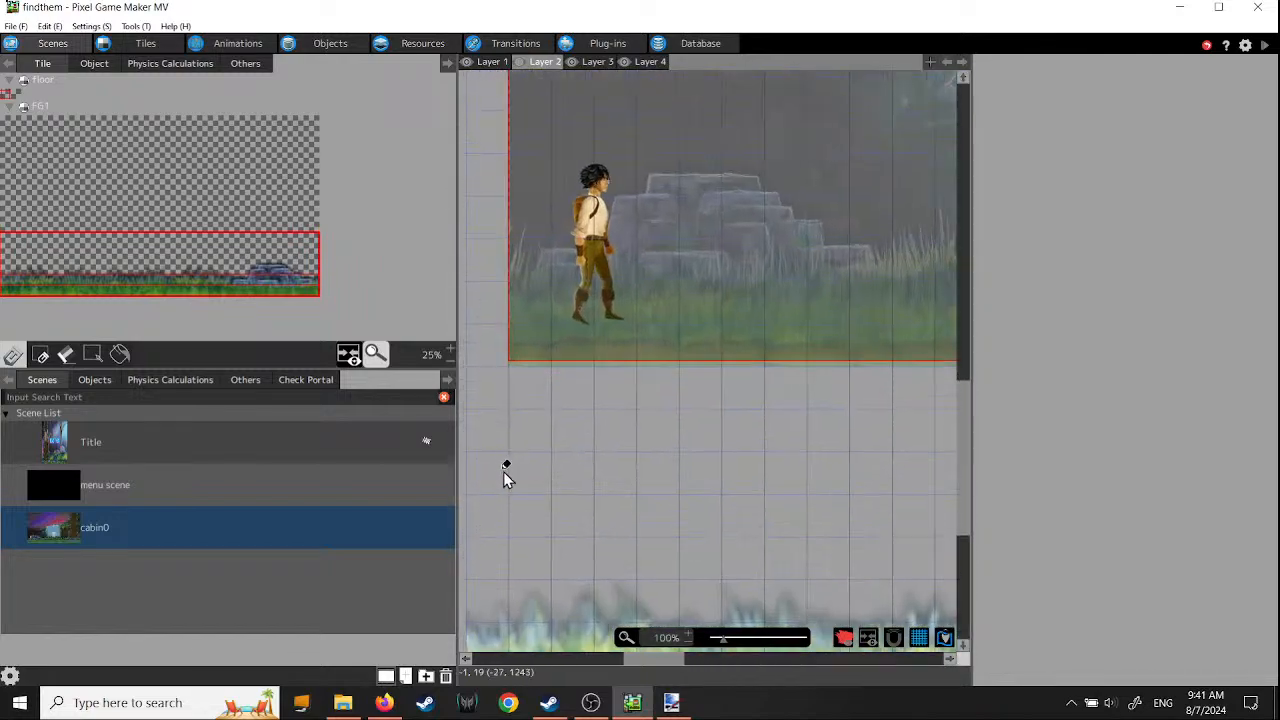
{"action": "scroll", "coordinate": [525, 468], "scroll_direction": "down", "scroll_amount": 2}
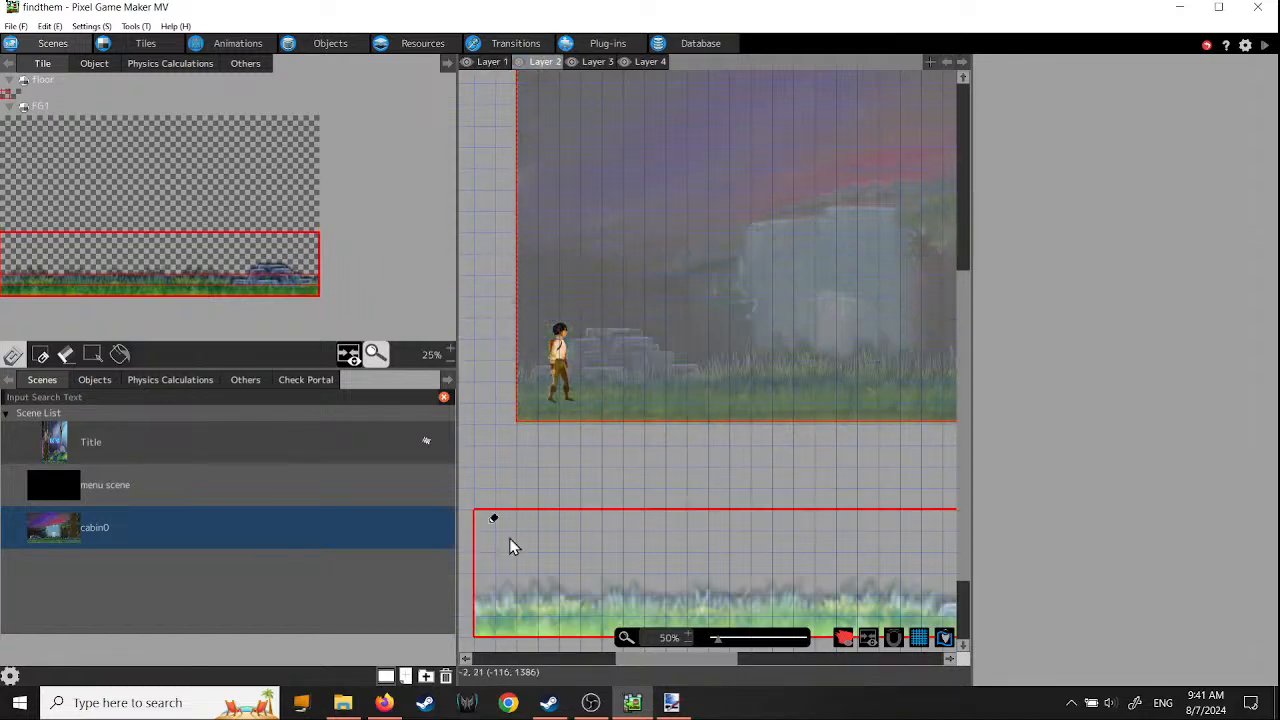
{"action": "right_click", "coordinate": [528, 503]}
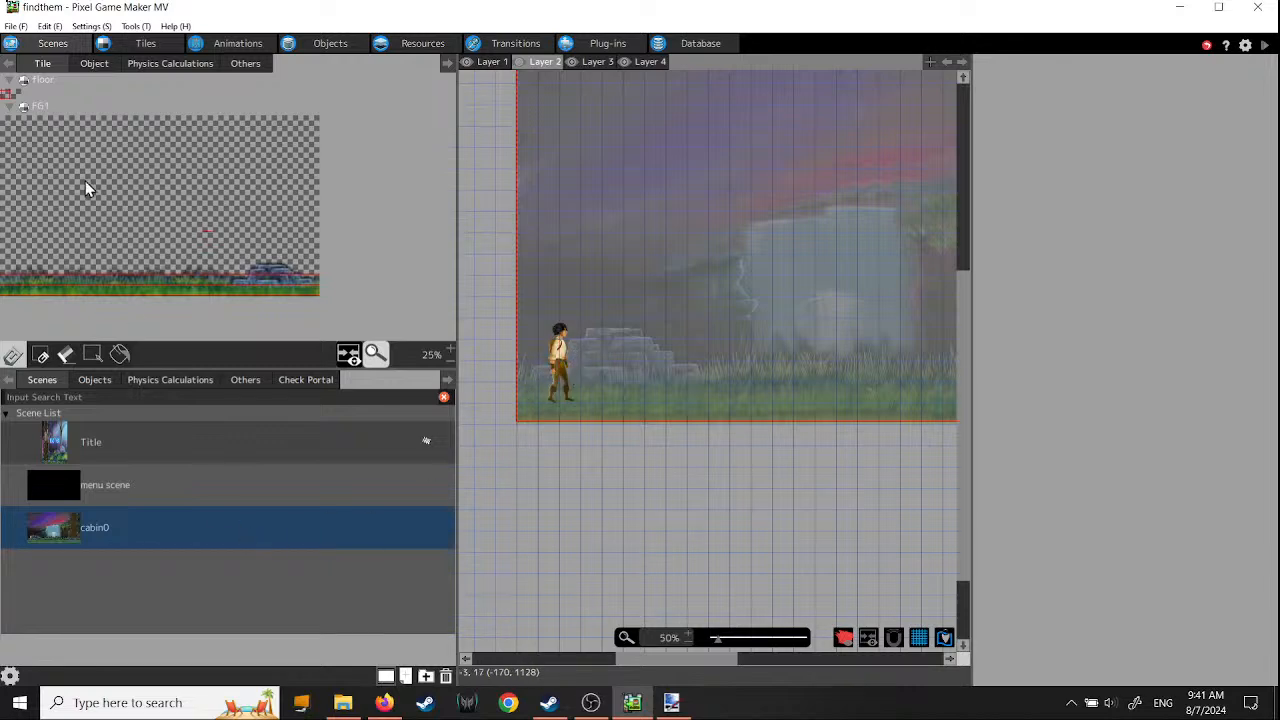
- Move the placed Dad object on Layer 2 up above the ground, to about X 142, Y 773
{"action": "left_click", "coordinate": [88, 65]}
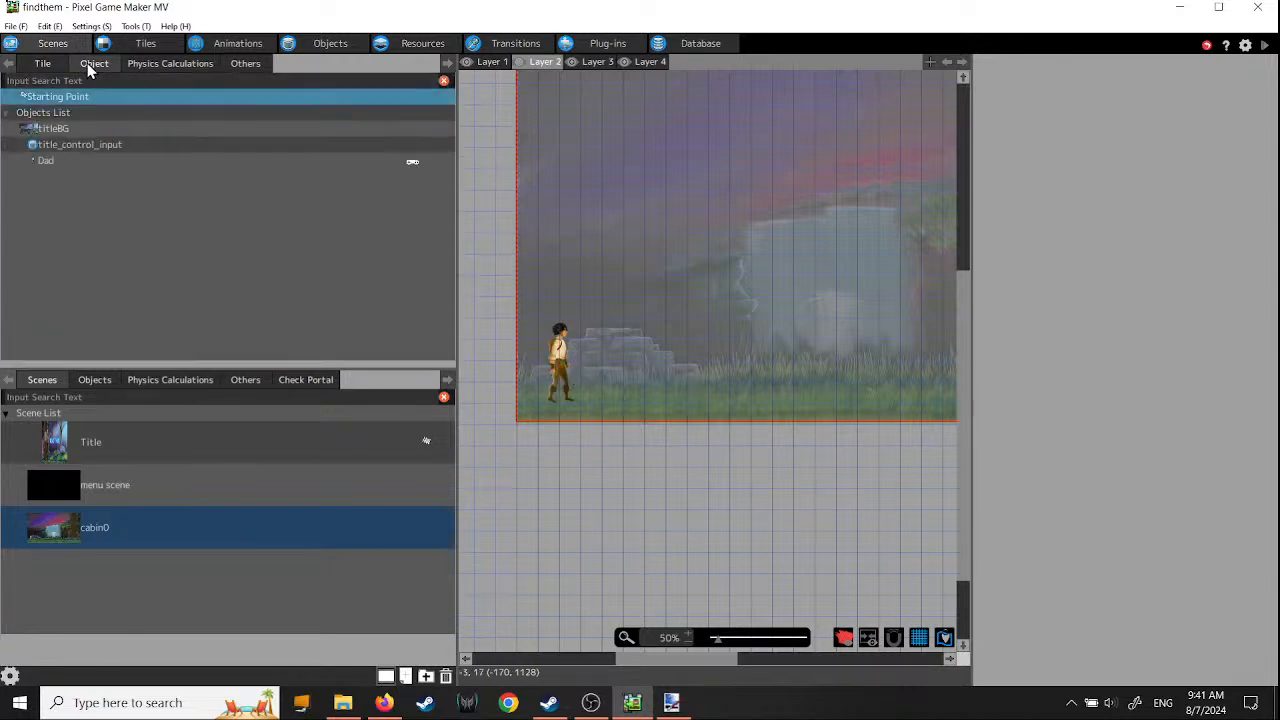
{"action": "left_click", "coordinate": [58, 164]}
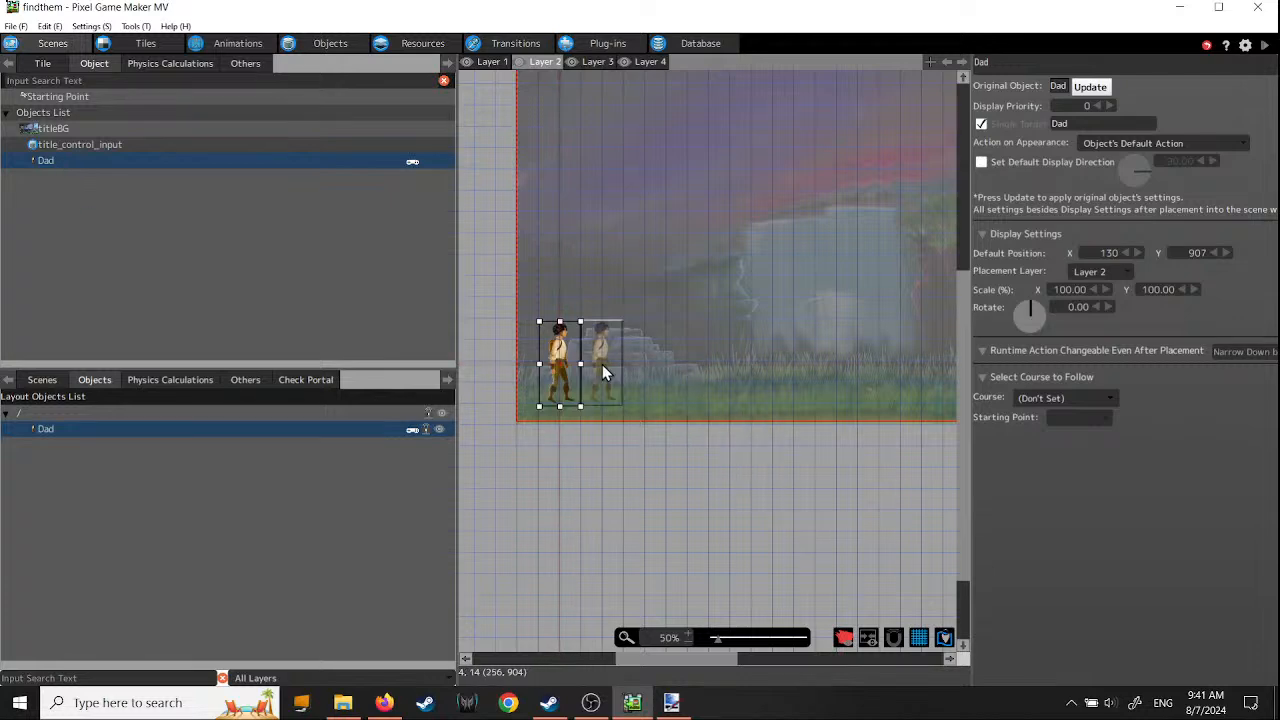
{"action": "right_click", "coordinate": [395, 525]}
{"action": "left_click", "coordinate": [341, 494]}
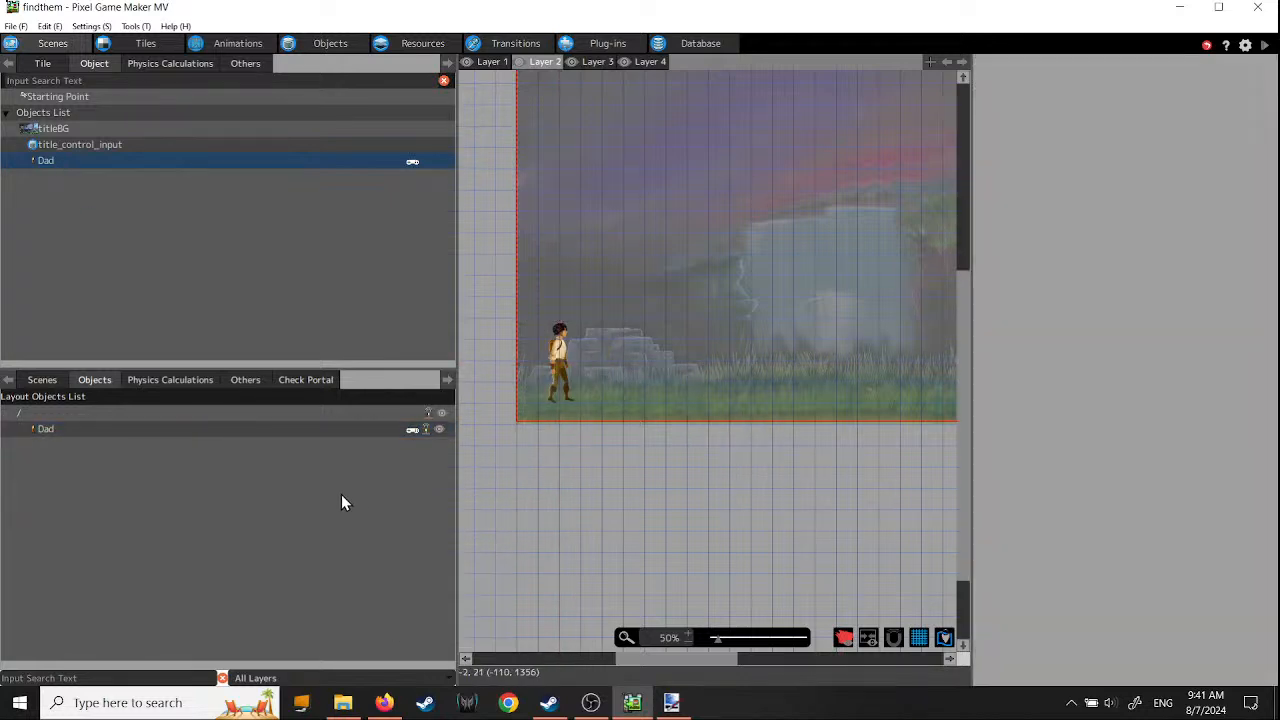
{"action": "left_click", "coordinate": [560, 366]}
{"action": "mouse_move", "coordinate": [560, 362]}
{"action": "left_mouse_down"}
{"action": "mouse_move", "coordinate": [562, 340]}
{"action": "mouse_move", "coordinate": [553, 368]}
{"action": "left_mouse_up"}
{"action": "scroll", "coordinate": [631, 470], "scroll_direction": "up", "scroll_amount": 4}
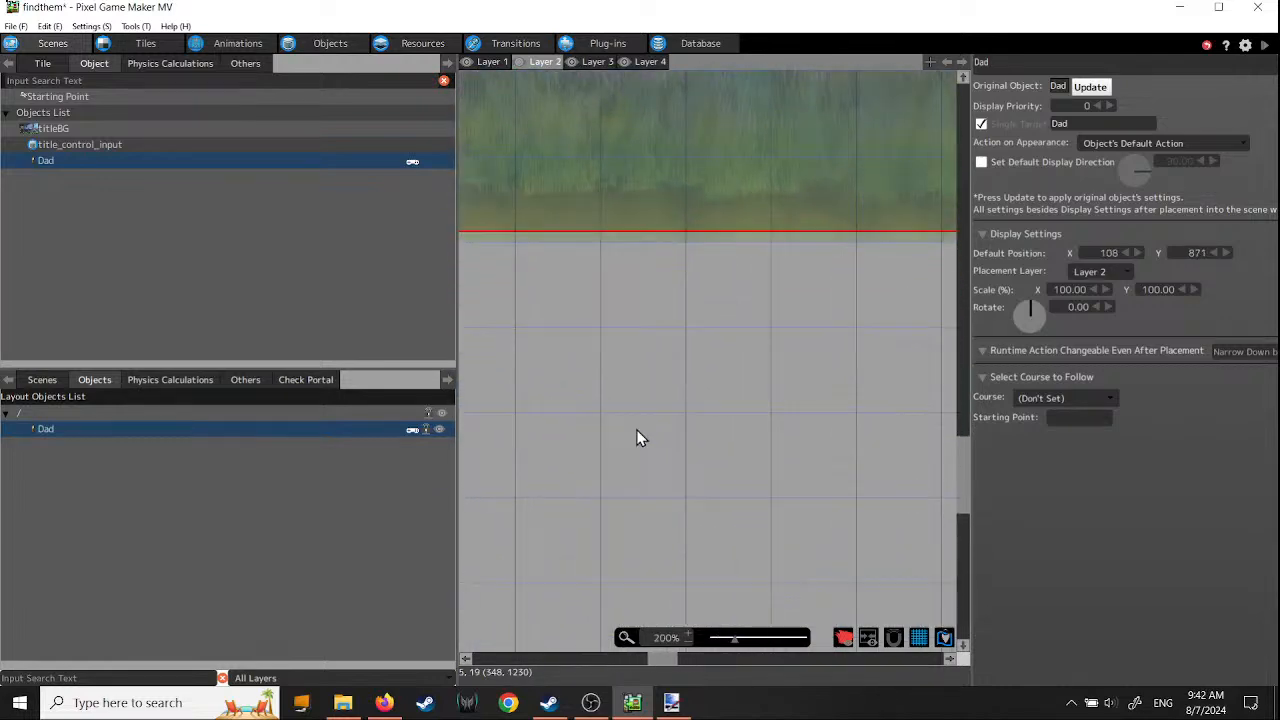
{"action": "middle_click_drag", "start_coordinate": [589, 374], "coordinate": [720, 546]}
{"action": "scroll", "coordinate": [677, 517], "scroll_direction": "down", "scroll_amount": 2}
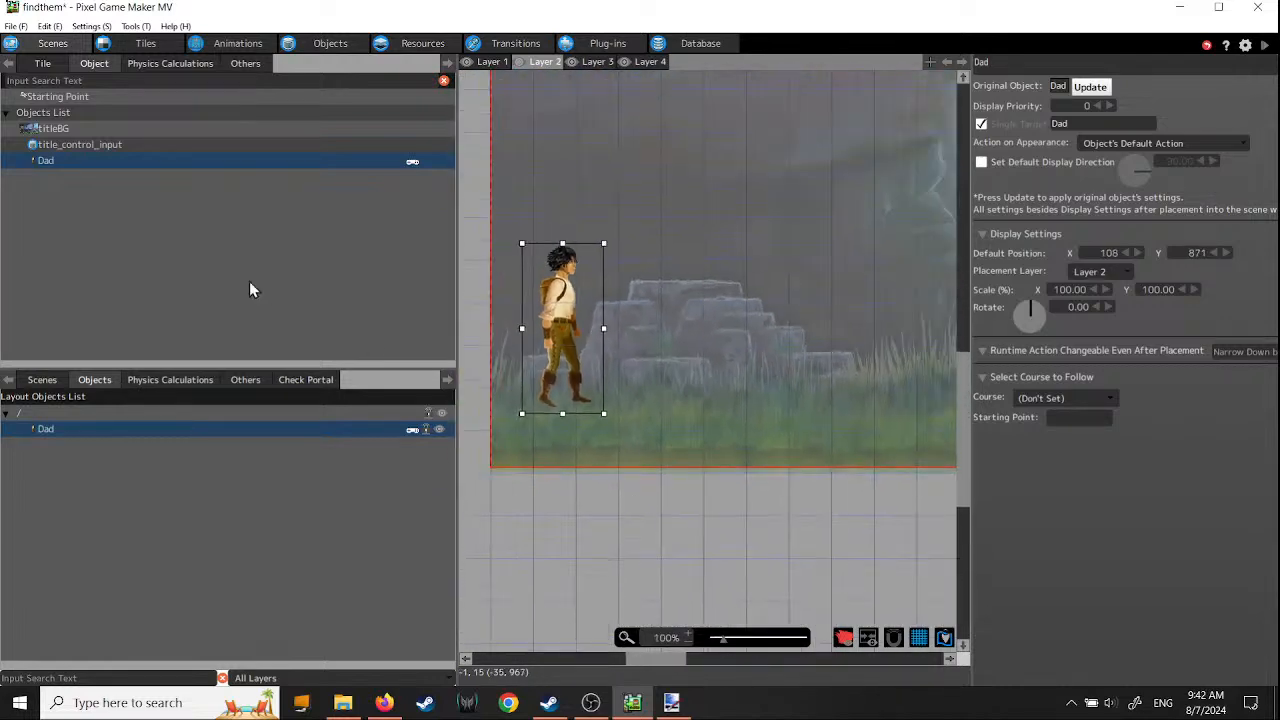
{"action": "left_click", "coordinate": [42, 380]}
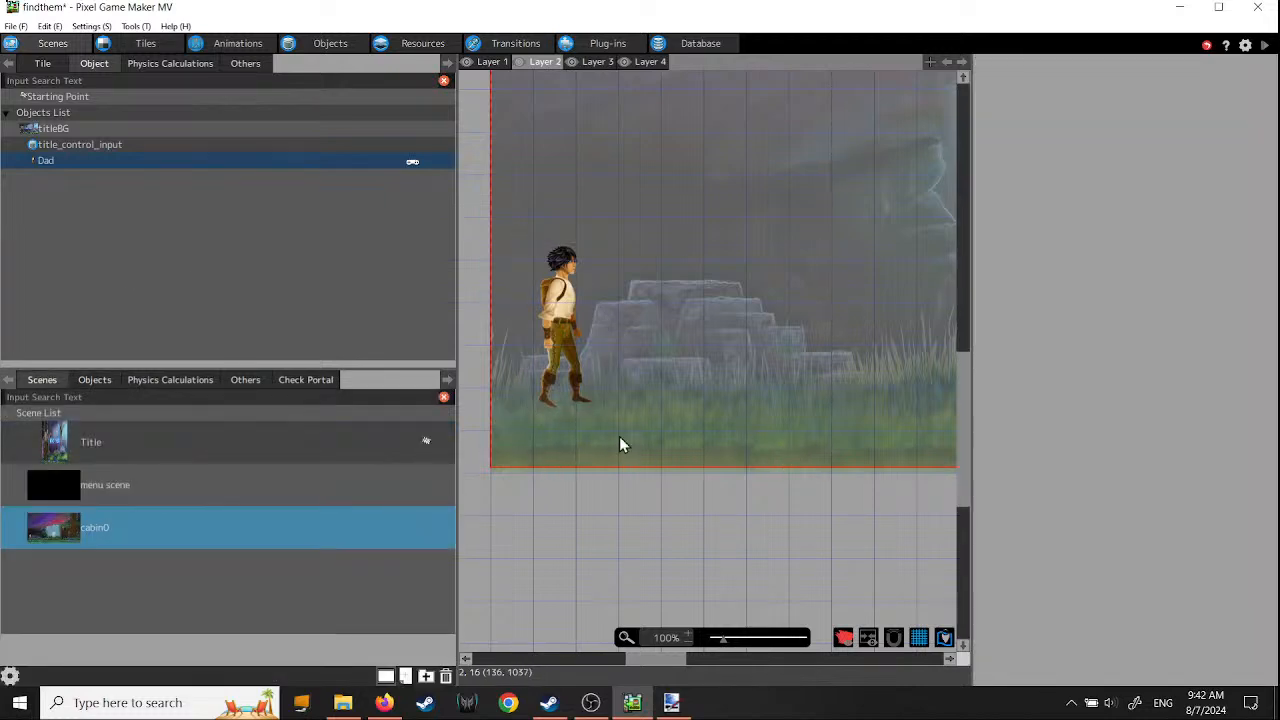
{"action": "left_click_drag", "start_coordinate": [574, 339], "coordinate": [587, 266]}
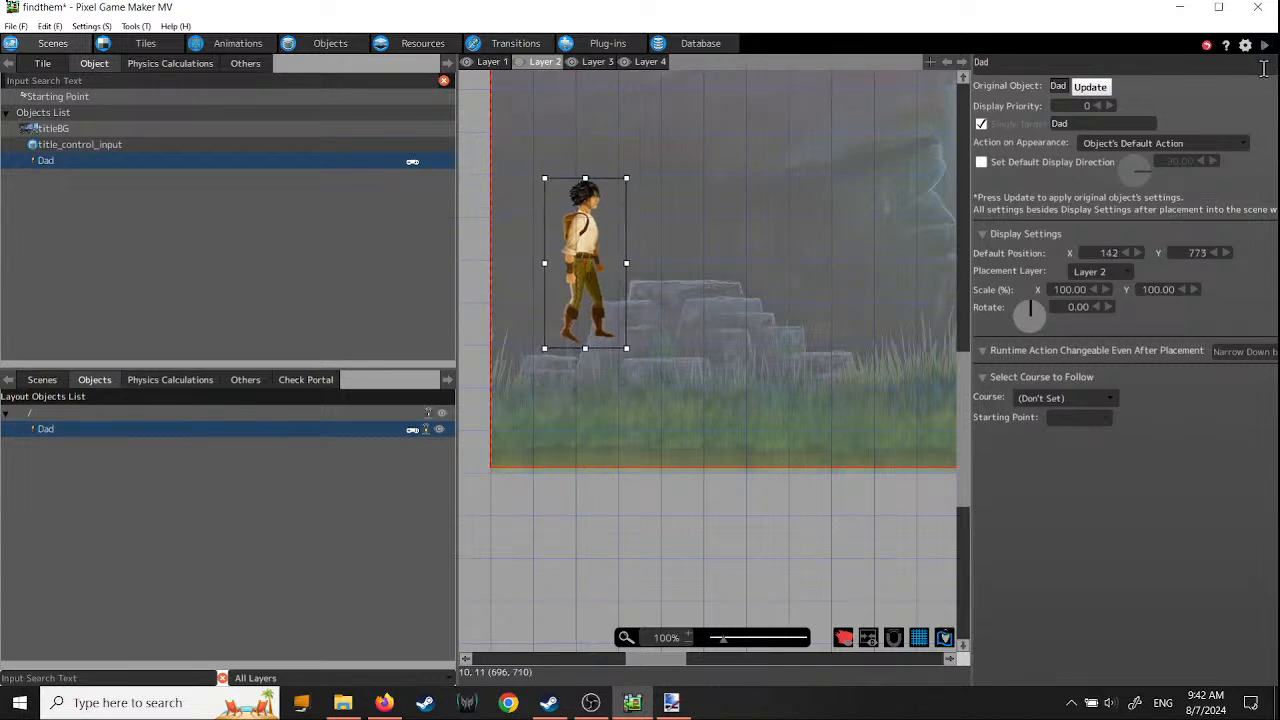
- Test-play the game again, walk the character both ways across the cabin0 scene, and close the test window
{"action": "left_click", "coordinate": [1265, 47]}
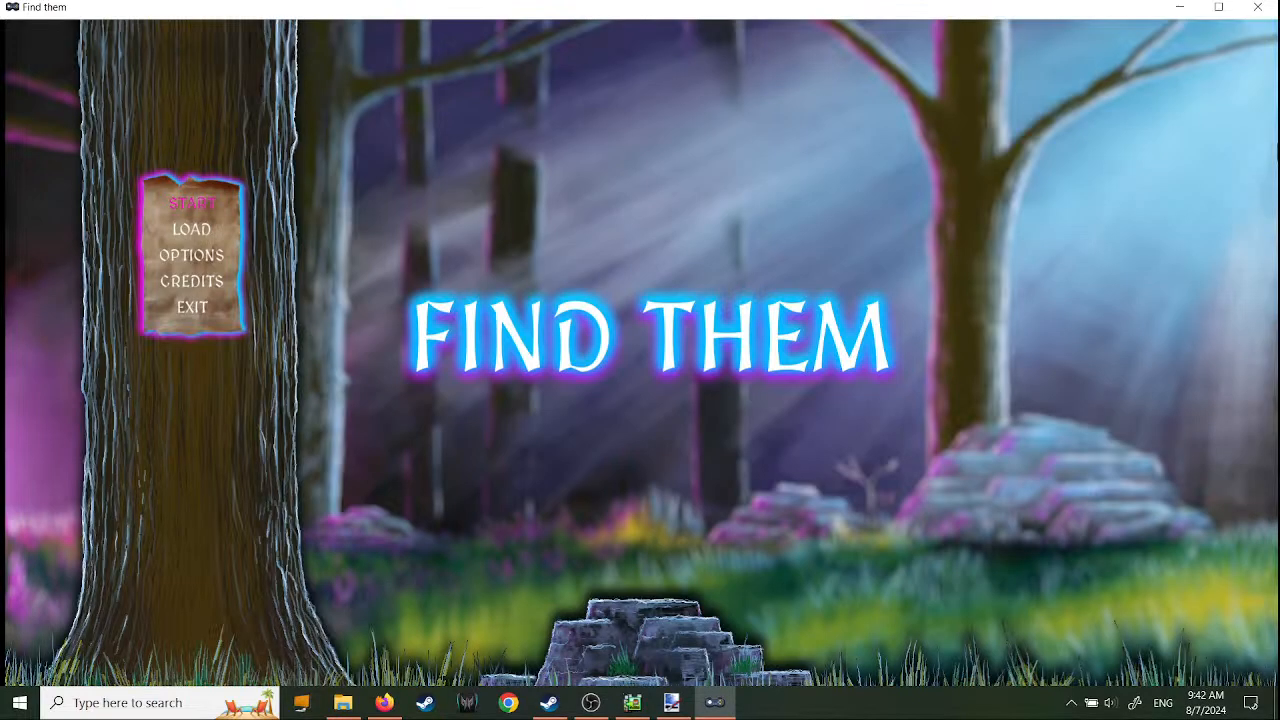
{"action": "key", "text": "Return"}
{"action": "key", "text": "Right"}
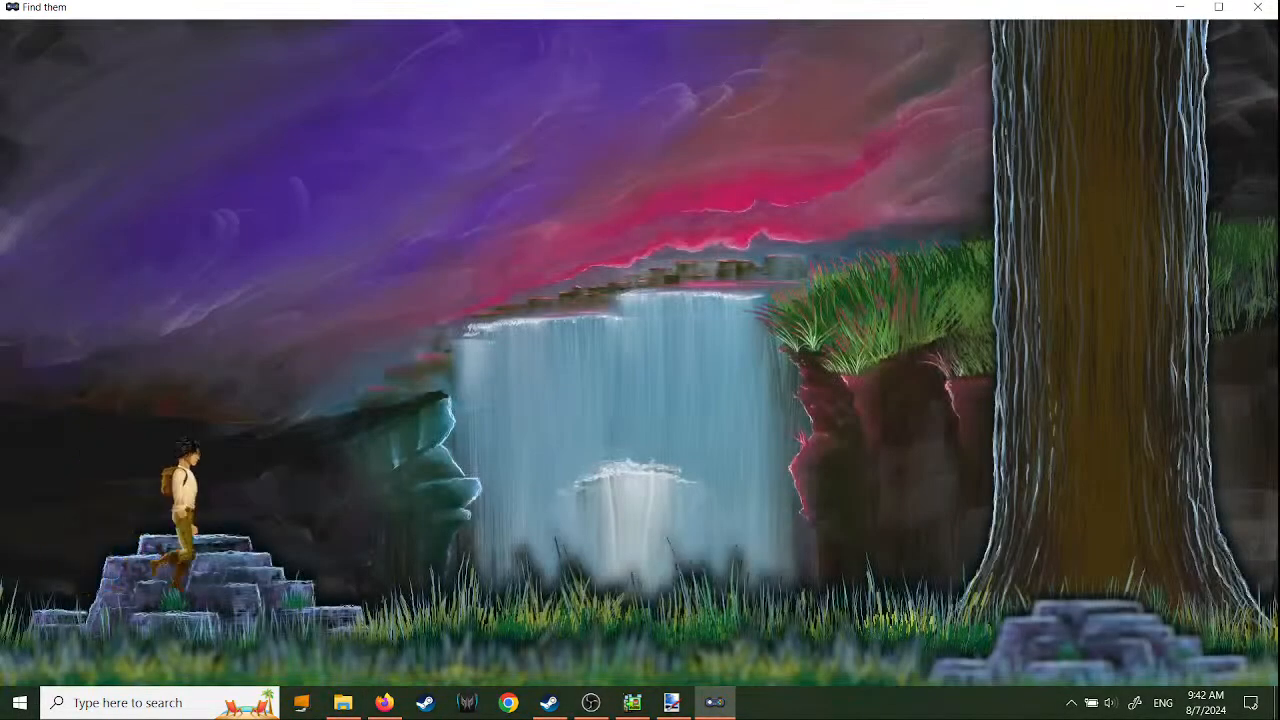
{"action": "key", "text": "Left"}
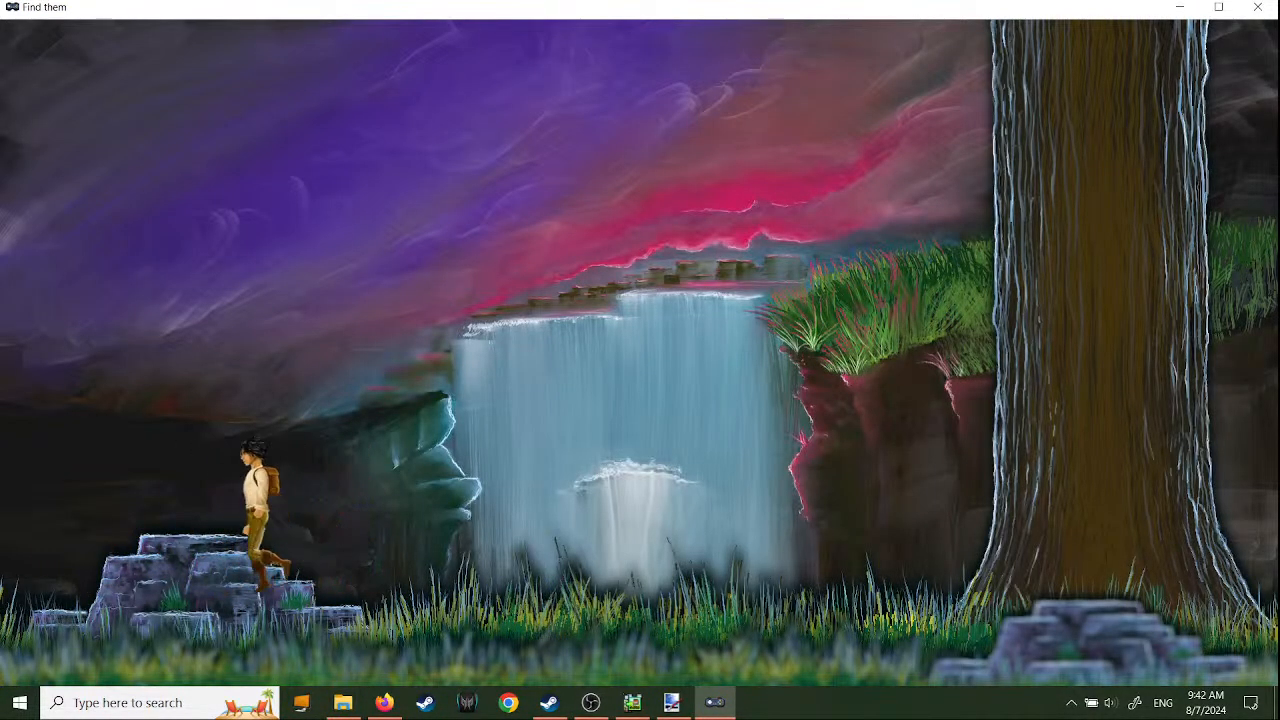
{"action": "key", "text": "Right"}
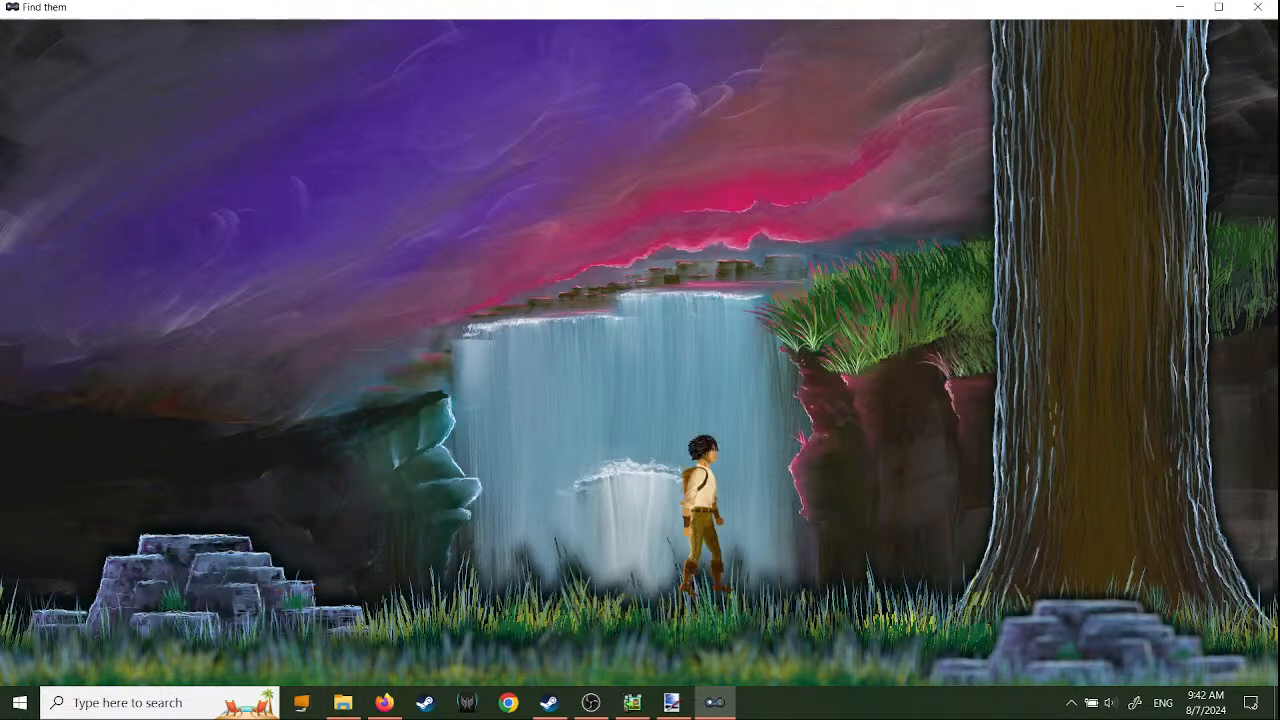
{"action": "key", "text": "Left"}
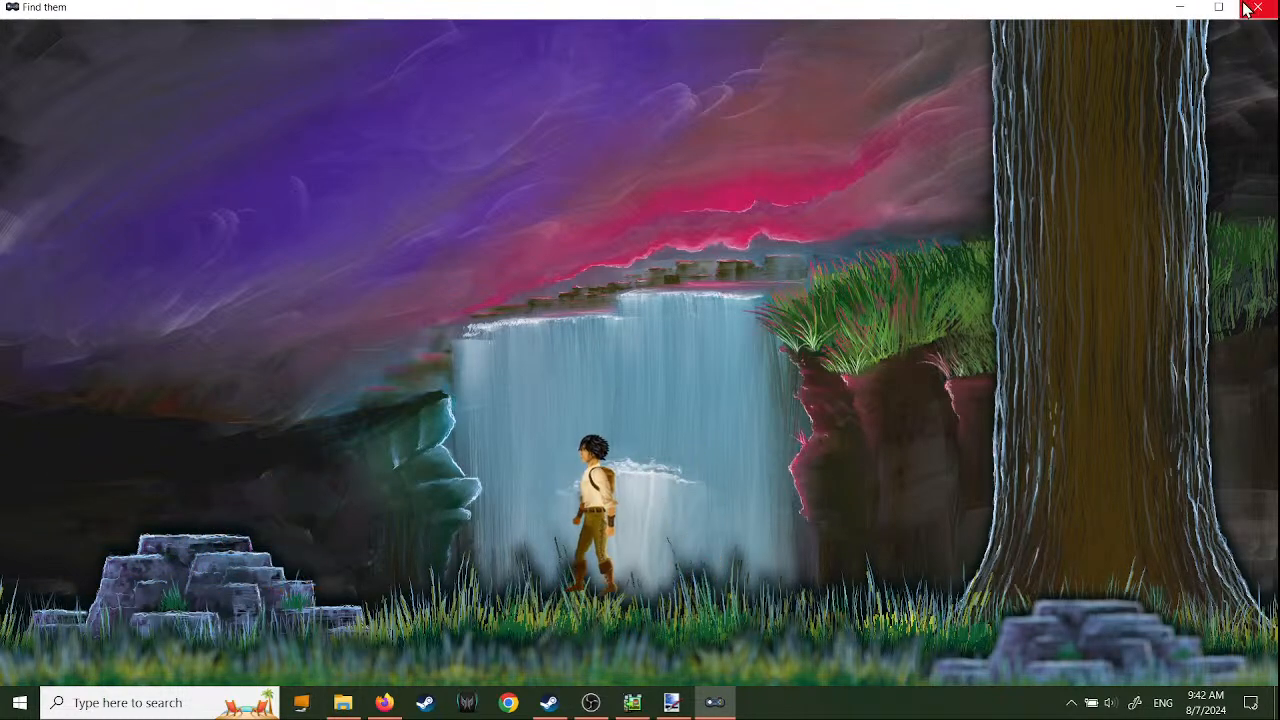
{"action": "left_click", "coordinate": [1250, 8]}
- Move the Dad object down near the scene's lower left corner, to about X 74, Y 905
{"action": "left_click_drag", "start_coordinate": [616, 252], "coordinate": [548, 327]}
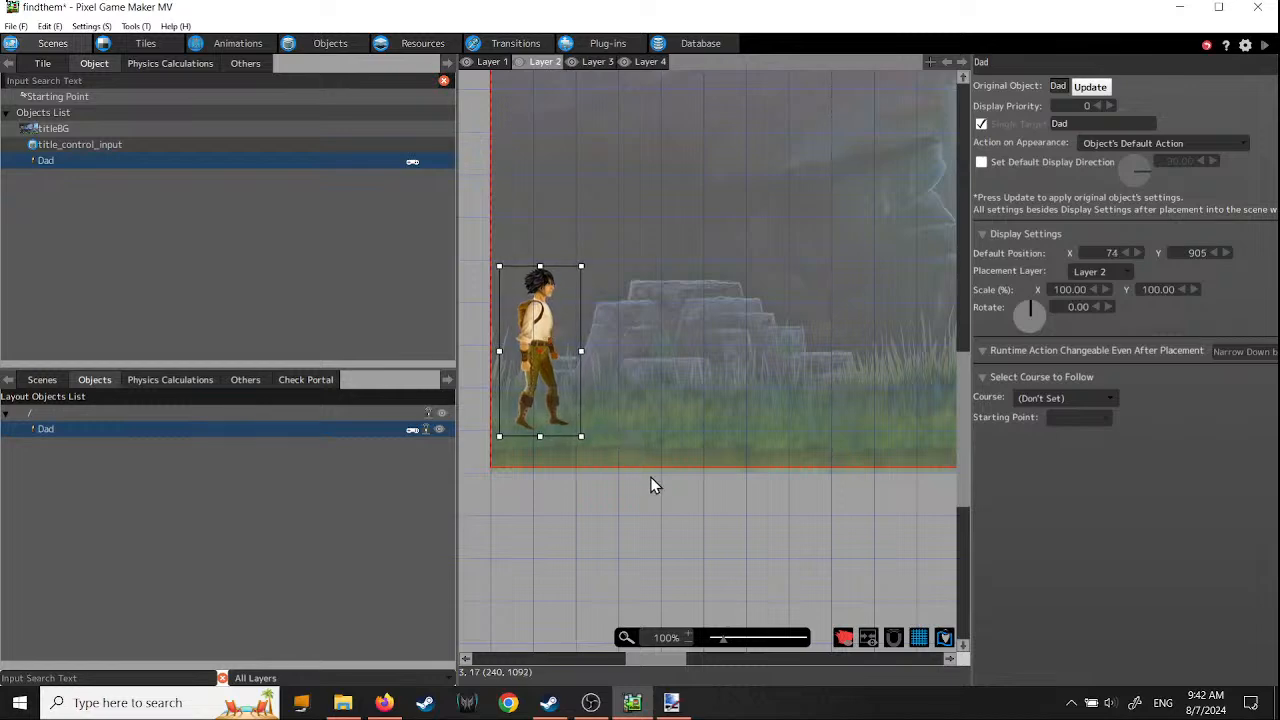
- Nudge the Dad object slightly toward the scene's lower left corner, to X 68, Y 906
{"action": "scroll", "coordinate": [652, 480], "scroll_direction": "up", "scroll_amount": 3}
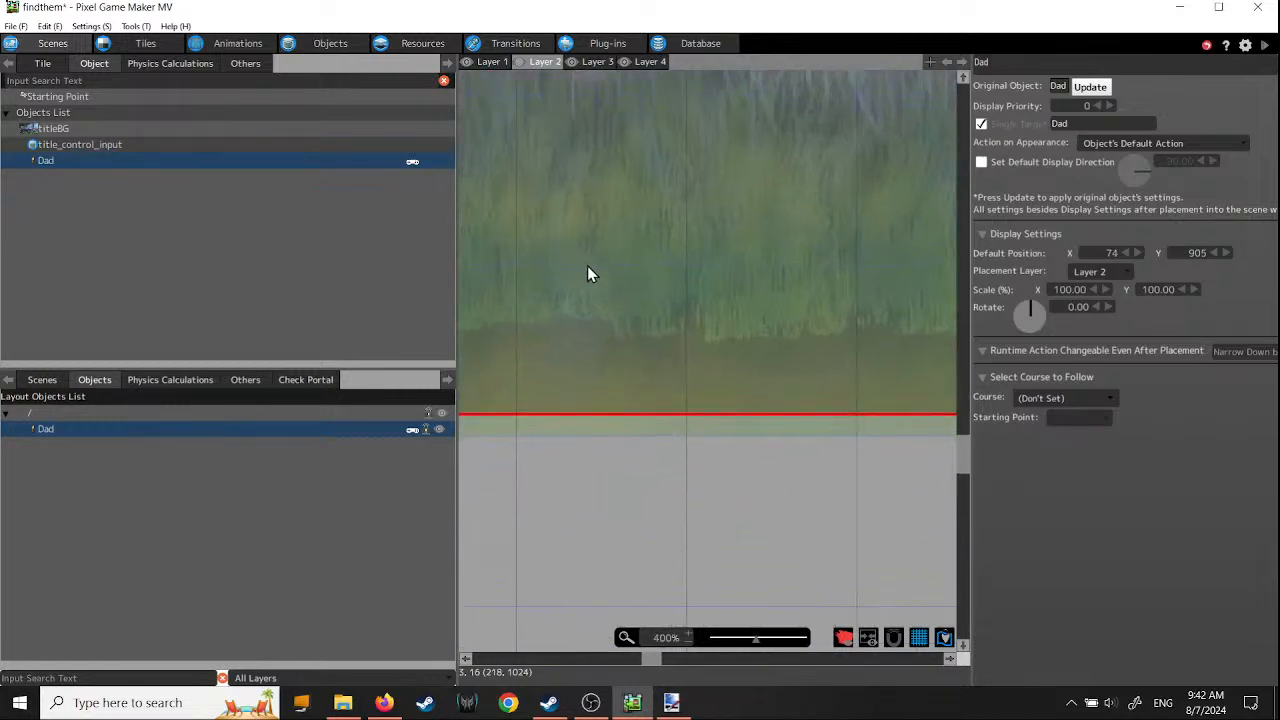
{"action": "middle_click_drag", "start_coordinate": [559, 367], "coordinate": [988, 442]}
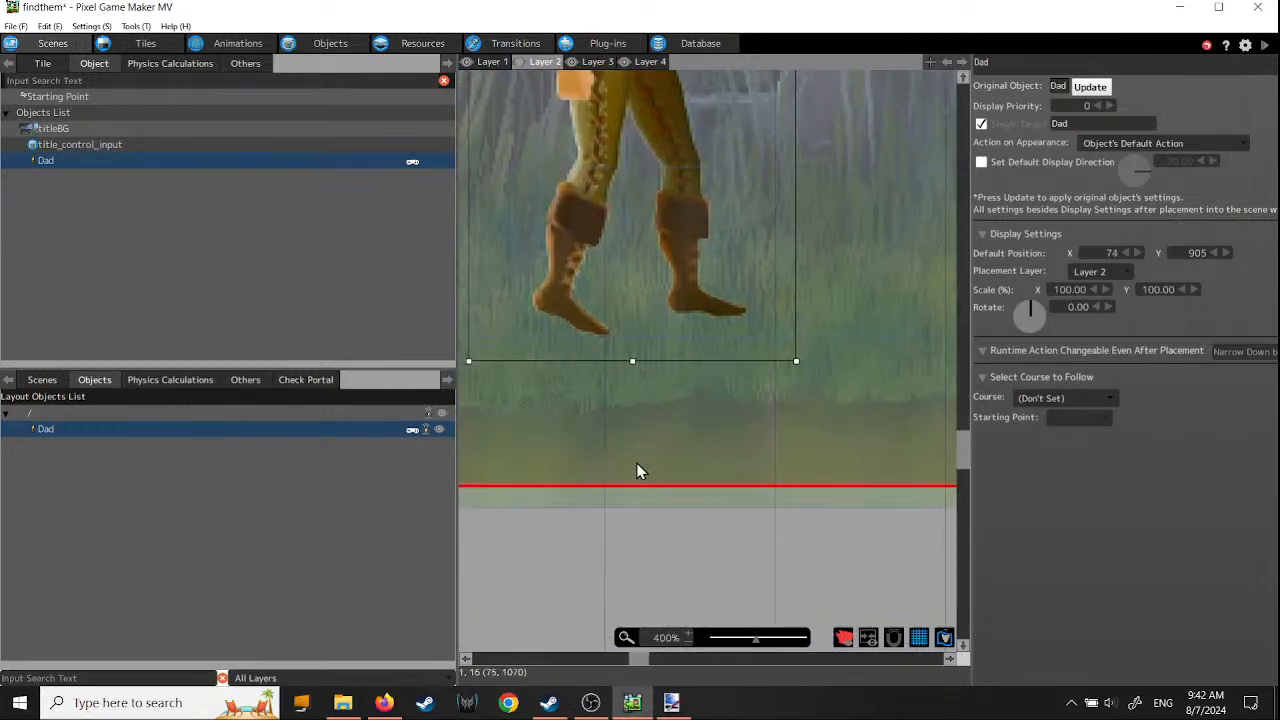
{"action": "middle_click_drag", "start_coordinate": [636, 446], "coordinate": [696, 450]}
{"action": "mouse_move", "coordinate": [689, 236]}
{"action": "left_mouse_down"}
{"action": "mouse_move", "coordinate": [680, 227]}
{"action": "mouse_move", "coordinate": [674, 239]}
{"action": "left_mouse_up"}
{"action": "scroll", "coordinate": [738, 293], "scroll_direction": "down", "scroll_amount": 4}
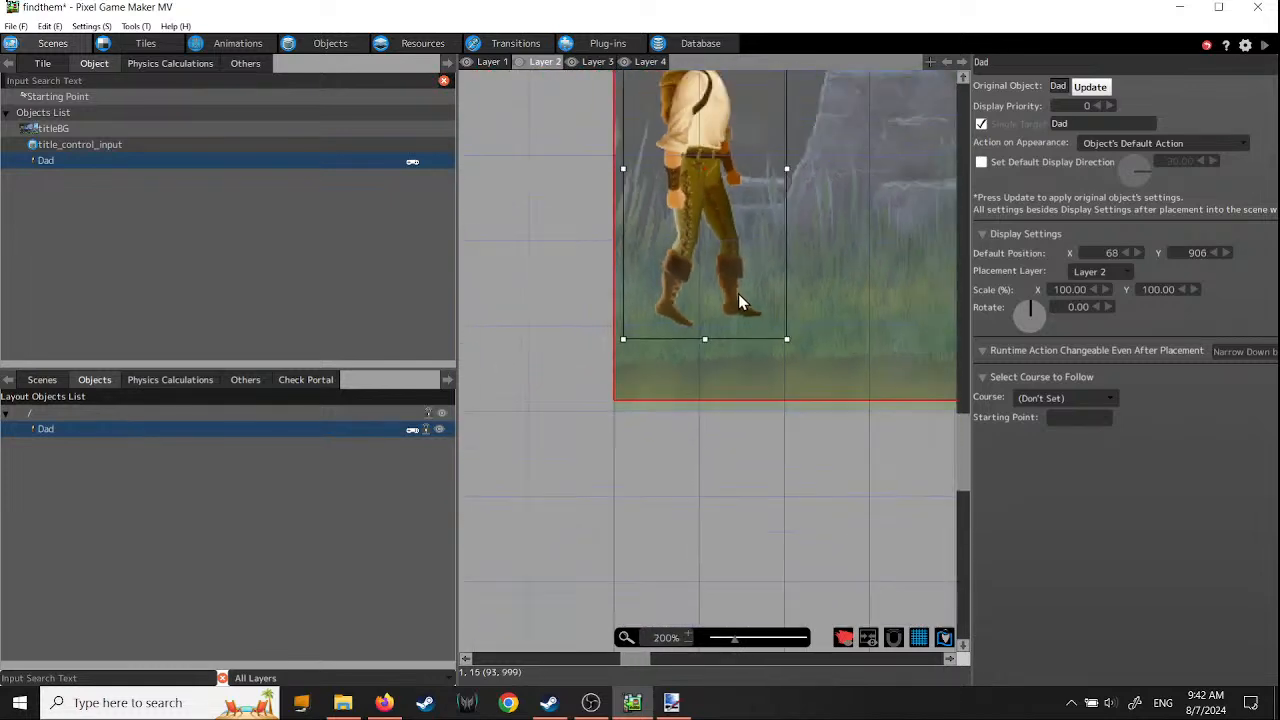
{"action": "scroll", "coordinate": [817, 317], "scroll_direction": "down", "scroll_amount": 2}
{"action": "middle_click_drag", "start_coordinate": [817, 311], "coordinate": [586, 415]}
- Test-play the game from its title menu and move the character back and forth between the rock pile and the large tree
{"action": "left_click", "coordinate": [1263, 45]}
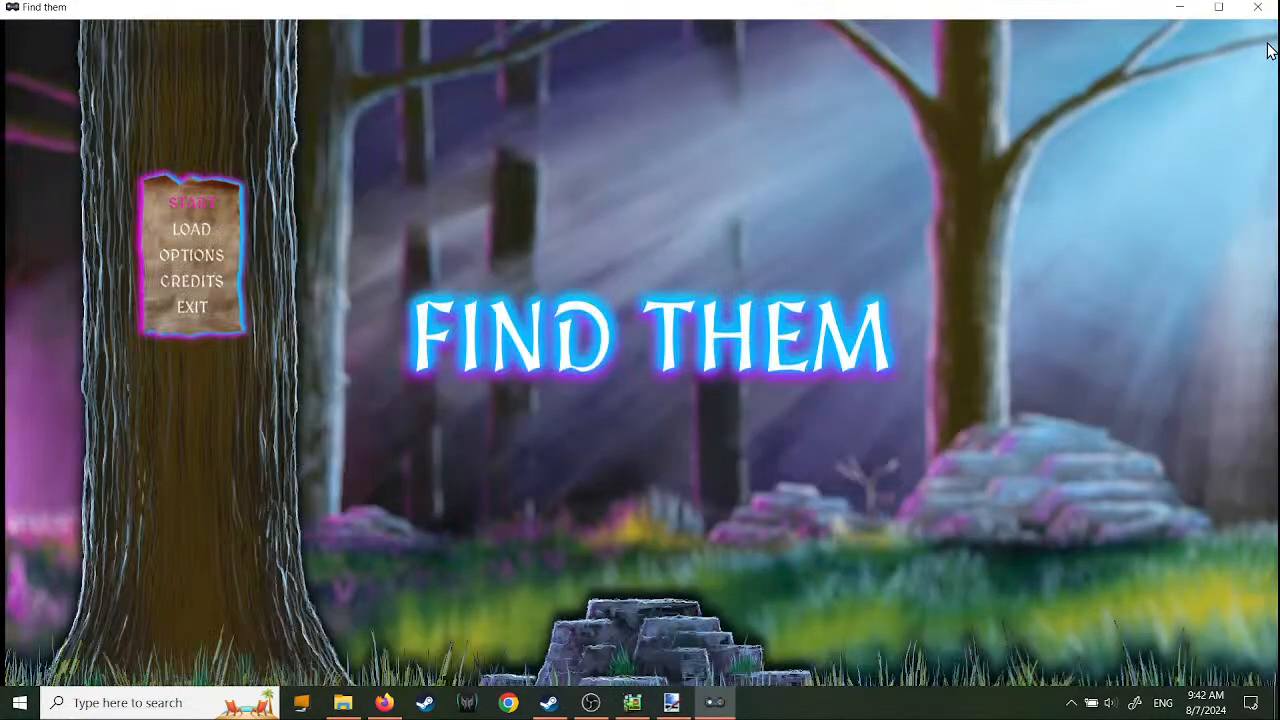
{"action": "key", "text": "Return"}
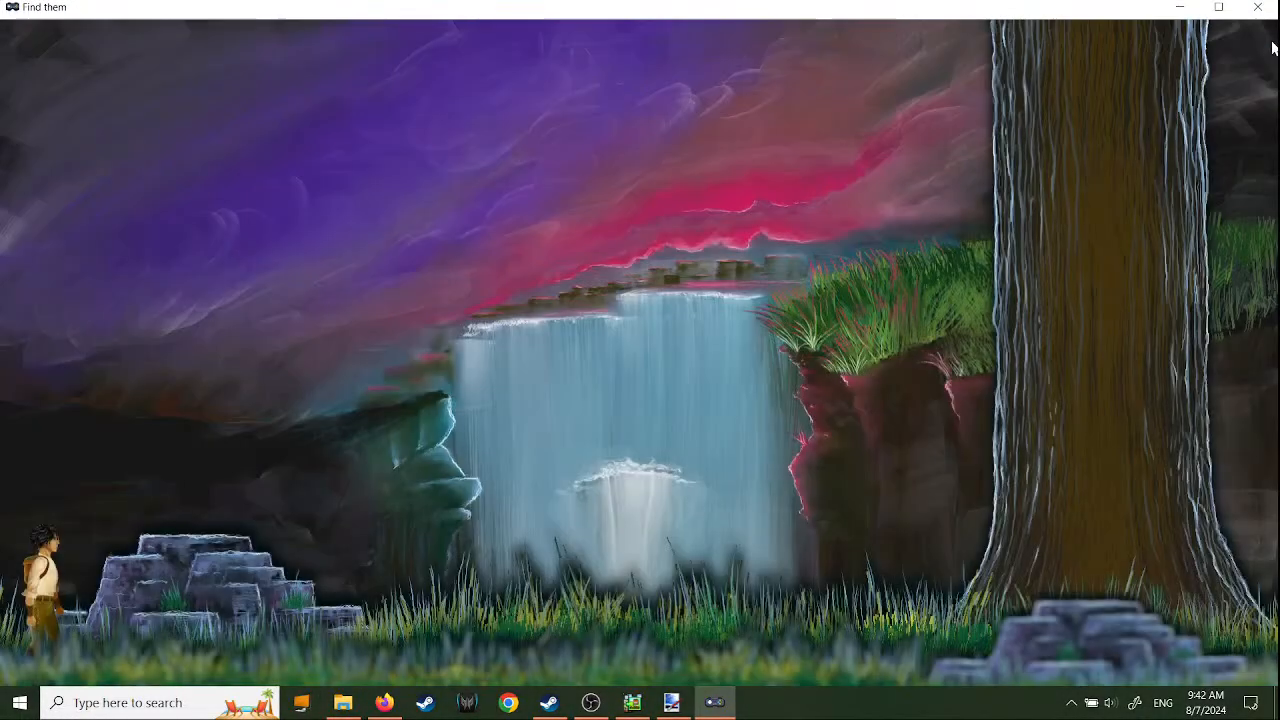
{"action": "key", "text": "Right"}
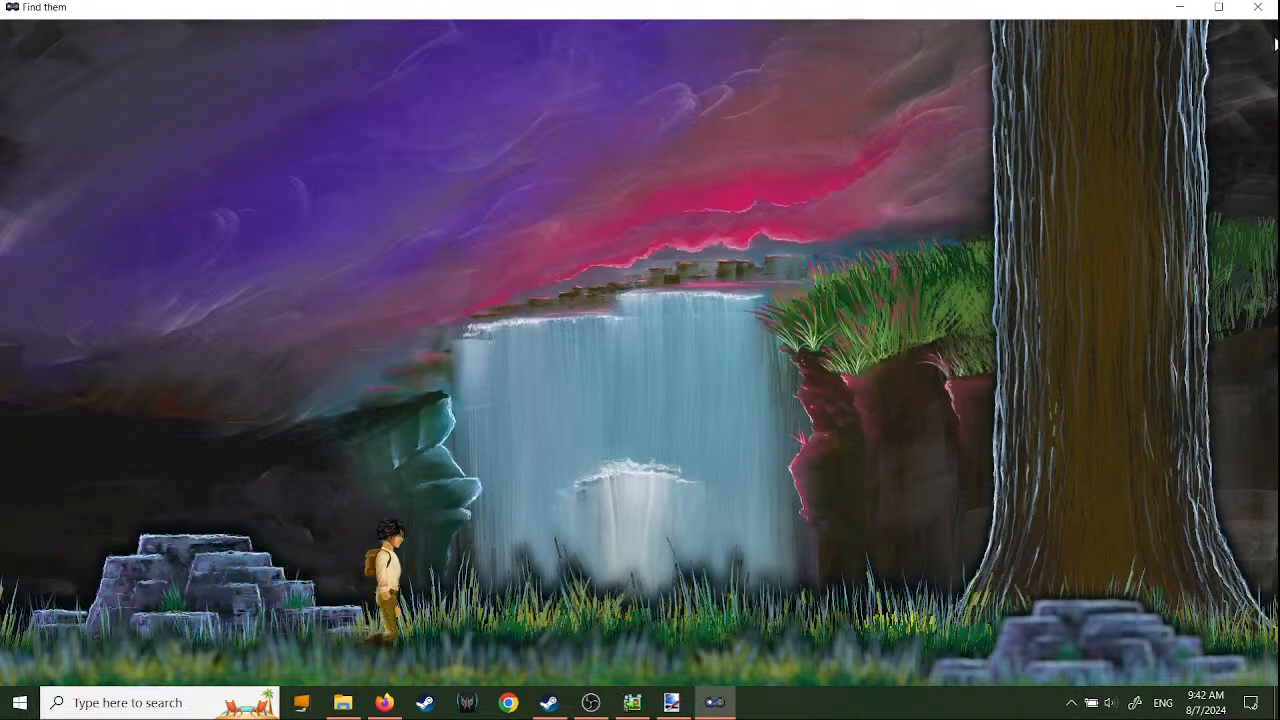
{"action": "key", "text": "Left"}
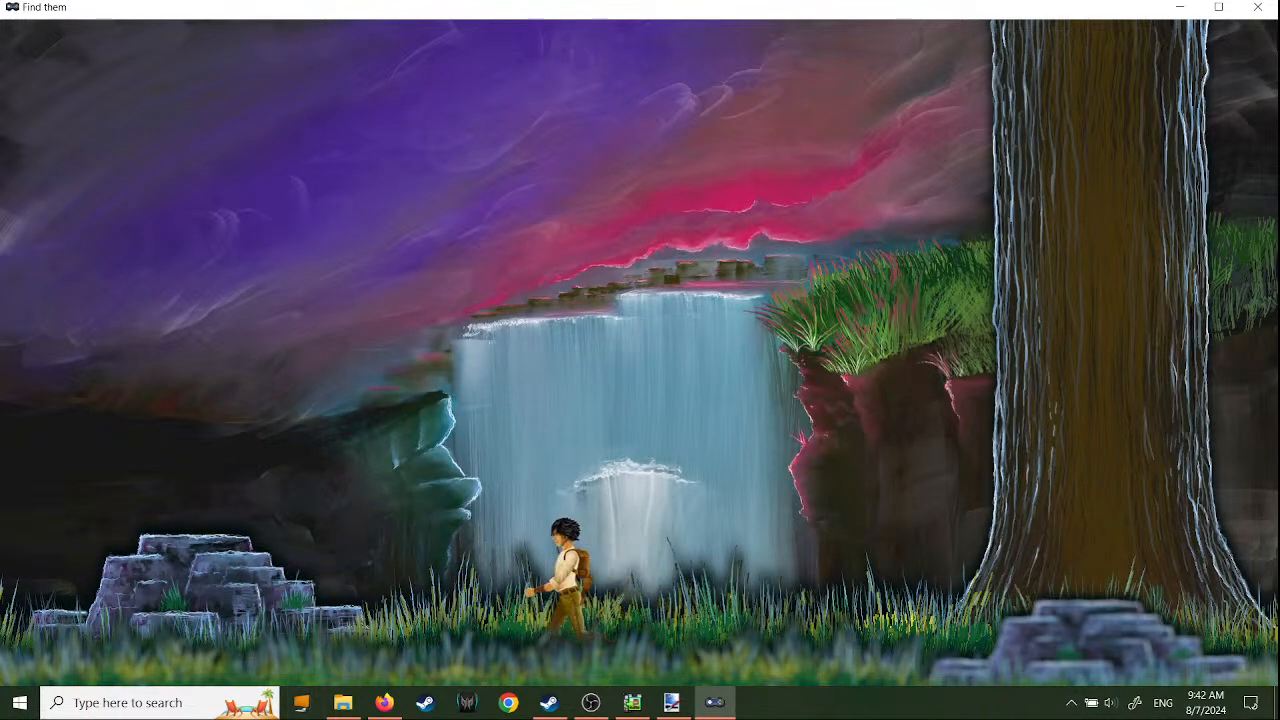
{"action": "key", "text": "Right"}
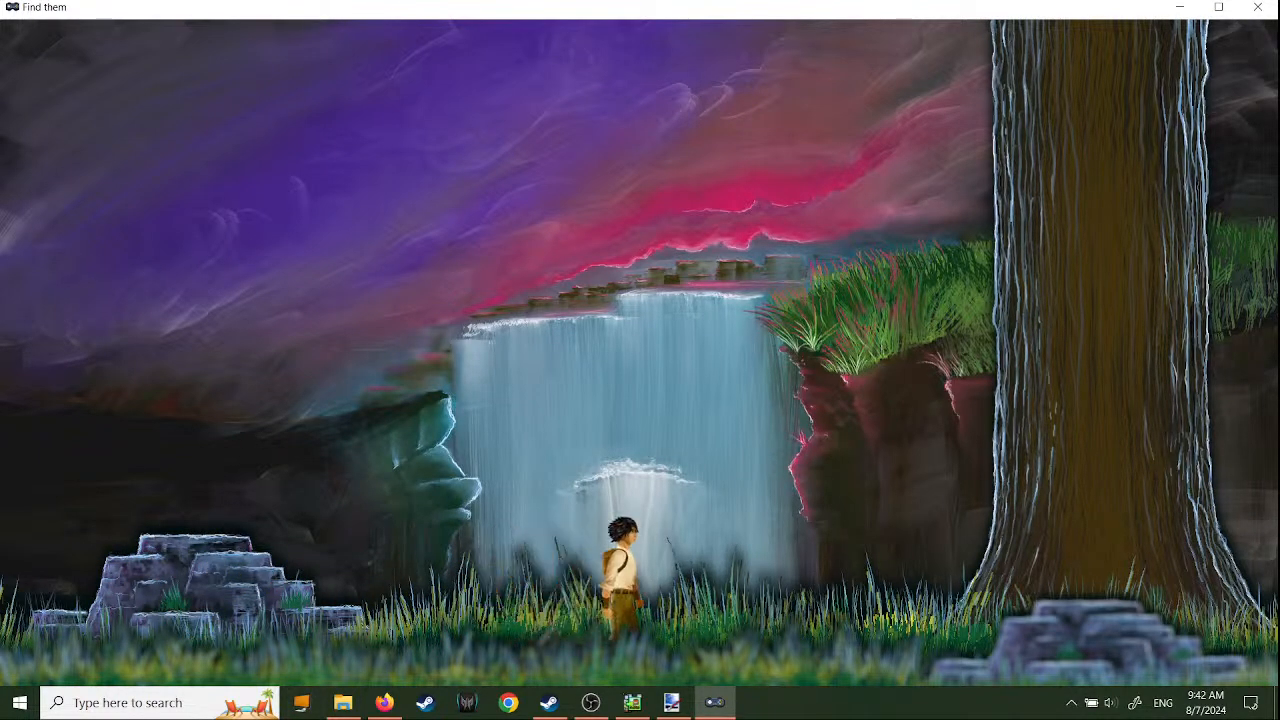
{"action": "key", "text": "Left"}
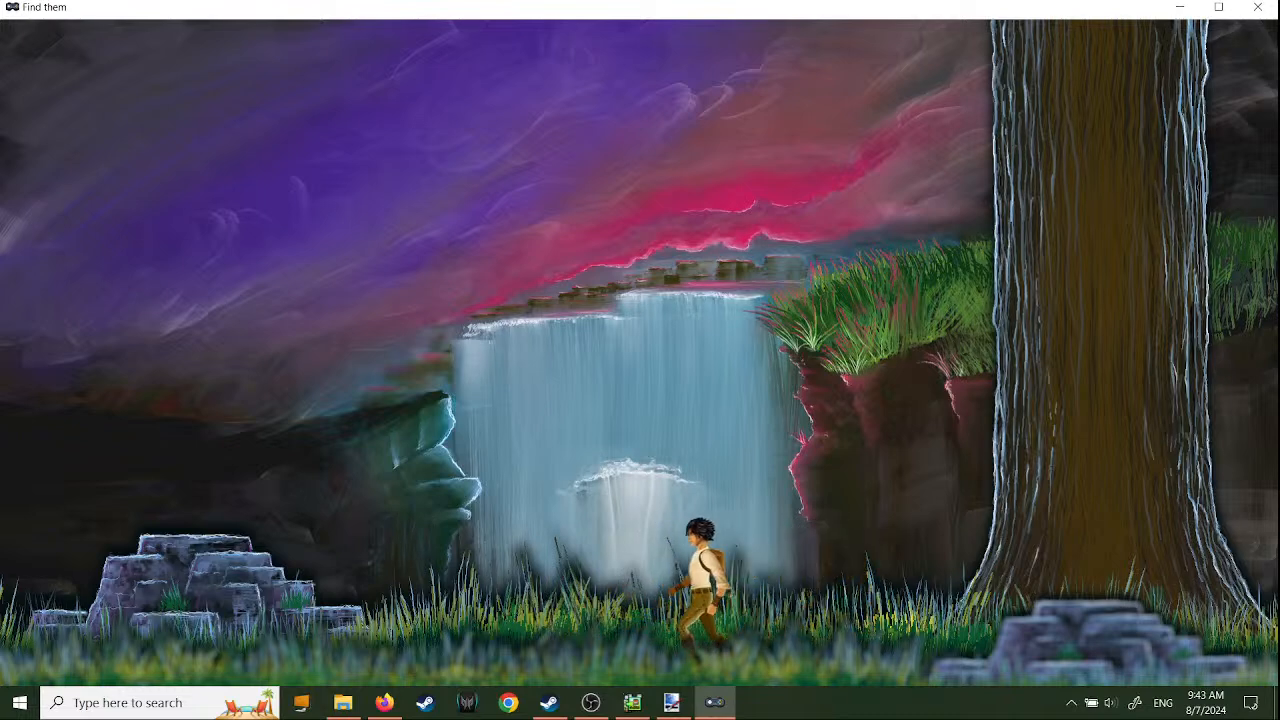
{"action": "key", "text": "Left"}
{"action": "key", "text": "Right"}
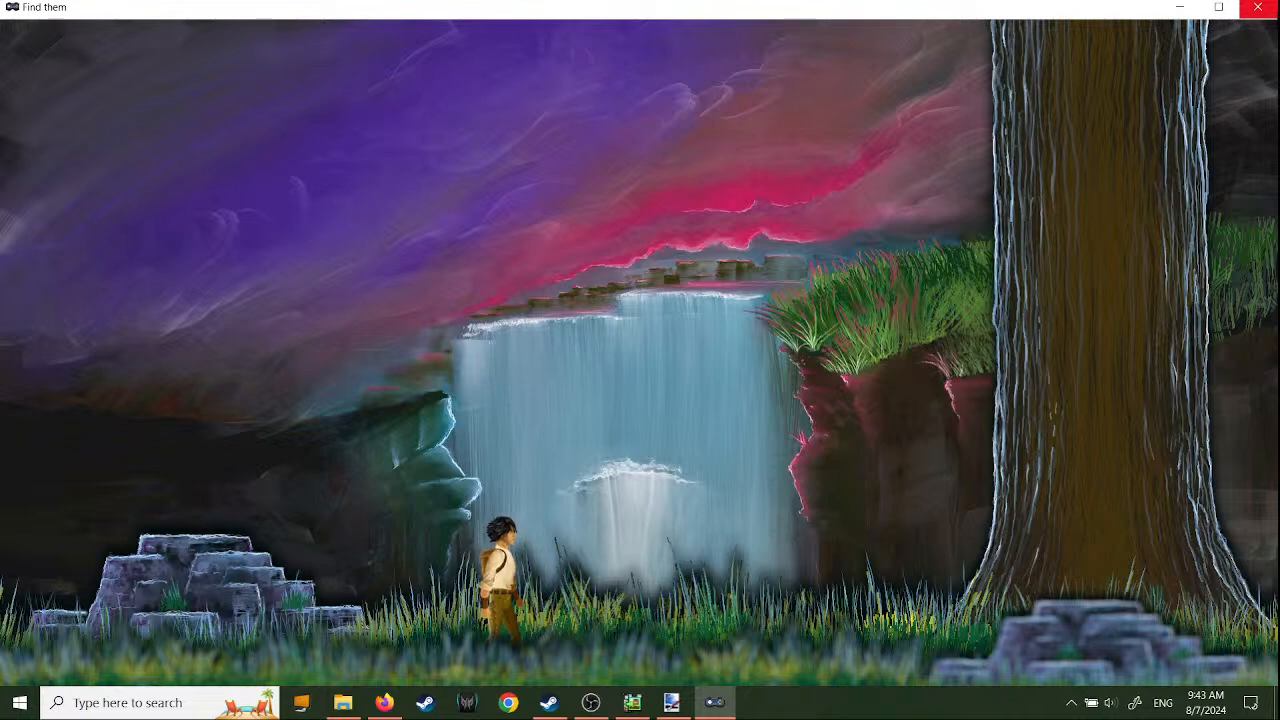
{"action": "key", "text": "Left"}
{"action": "key", "text": "Right"}
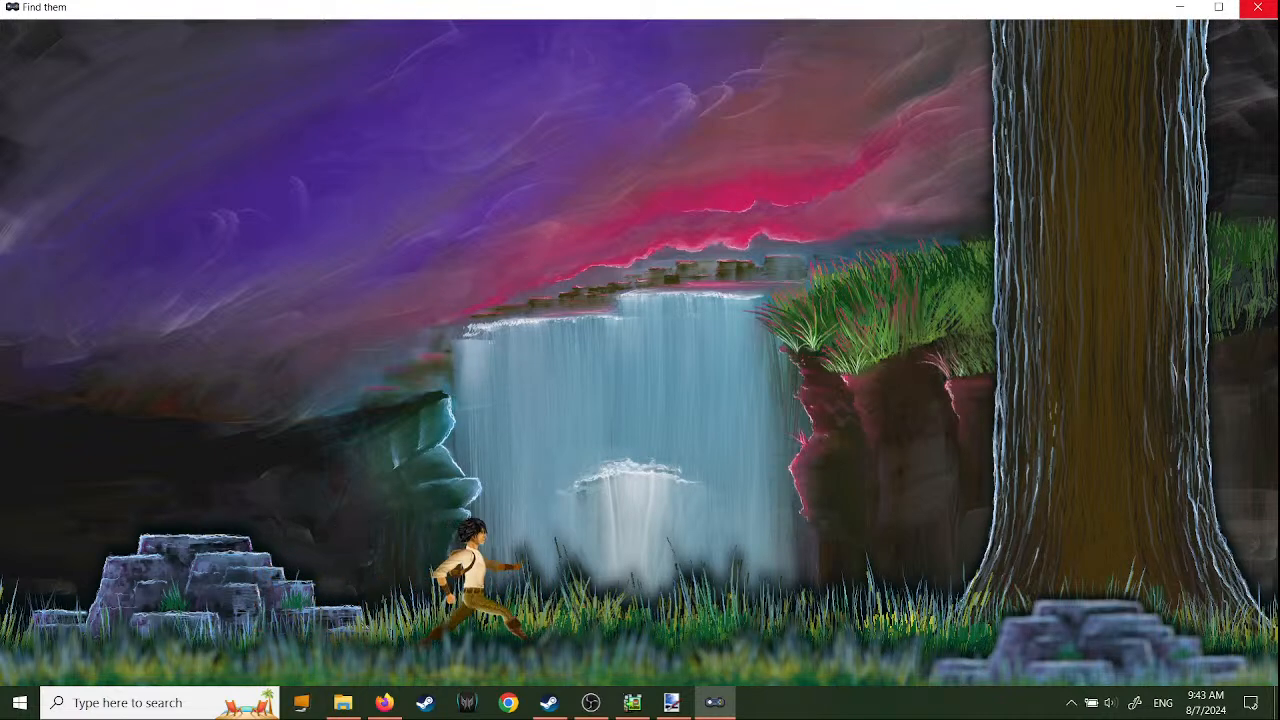
{"action": "key", "text": "Right"}
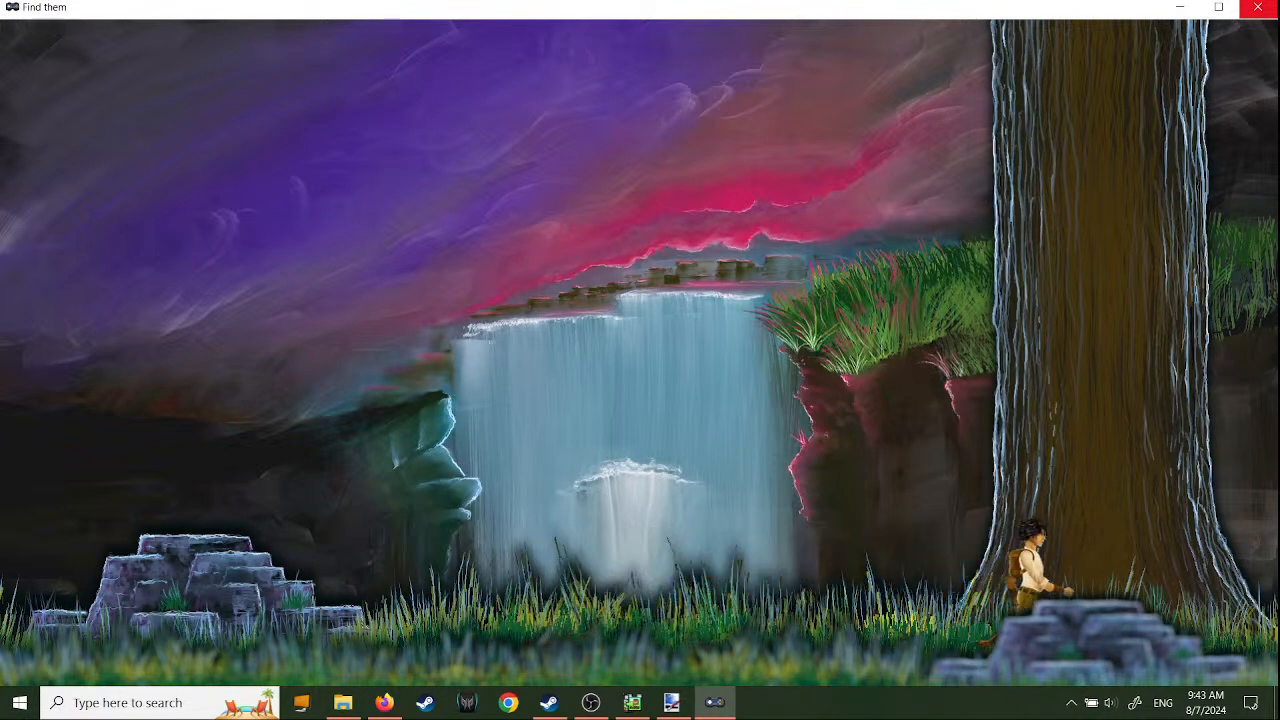
{"action": "key", "text": "Left"}
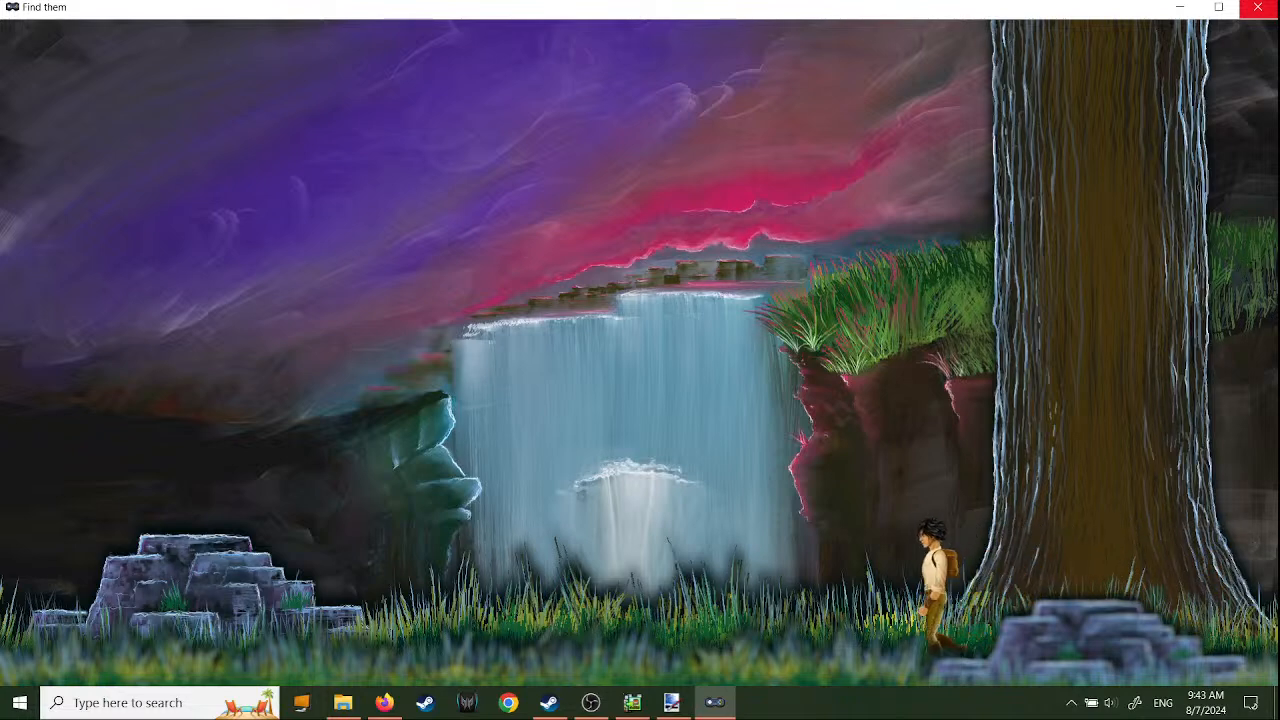
{"action": "key", "text": "Left"}
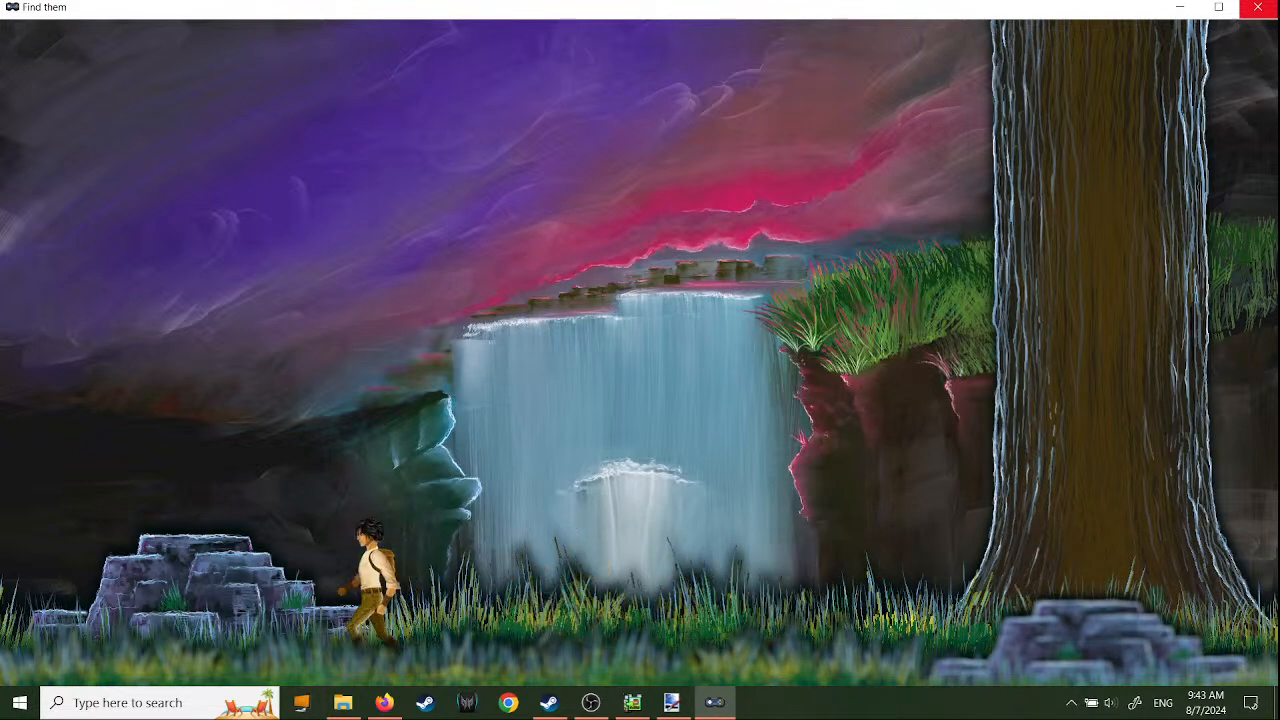
{"action": "key", "text": "Left"}
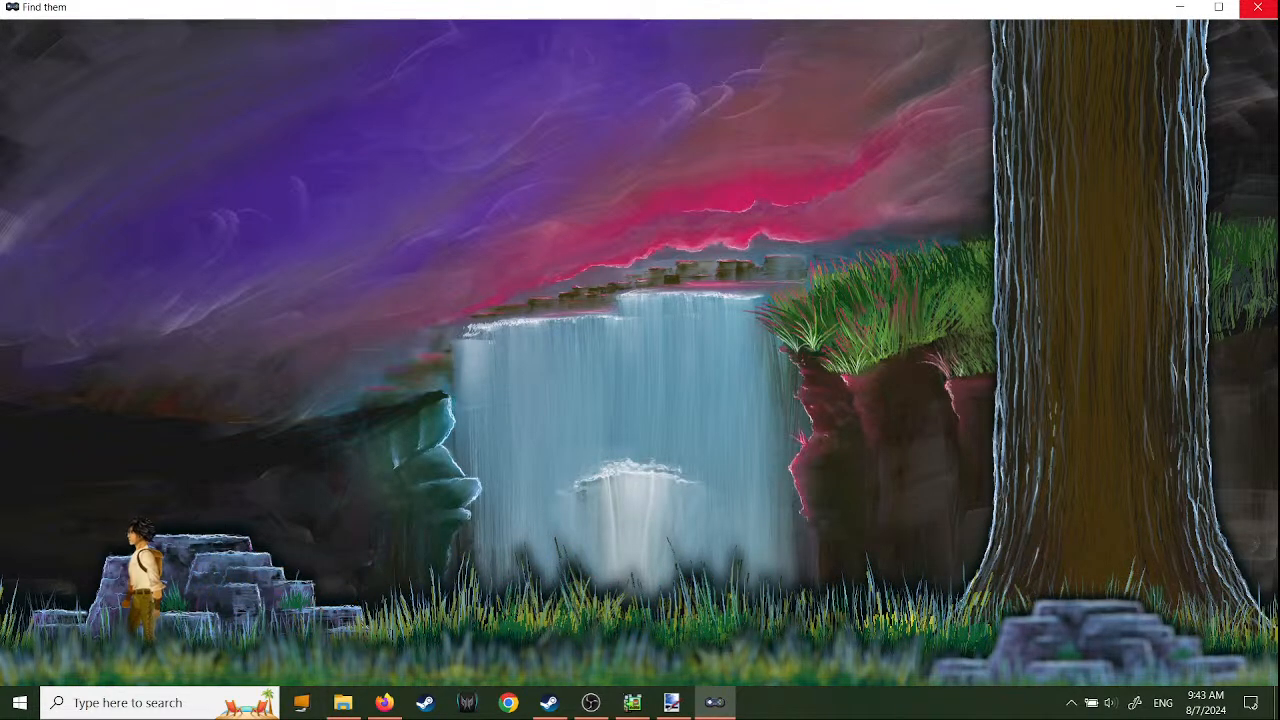
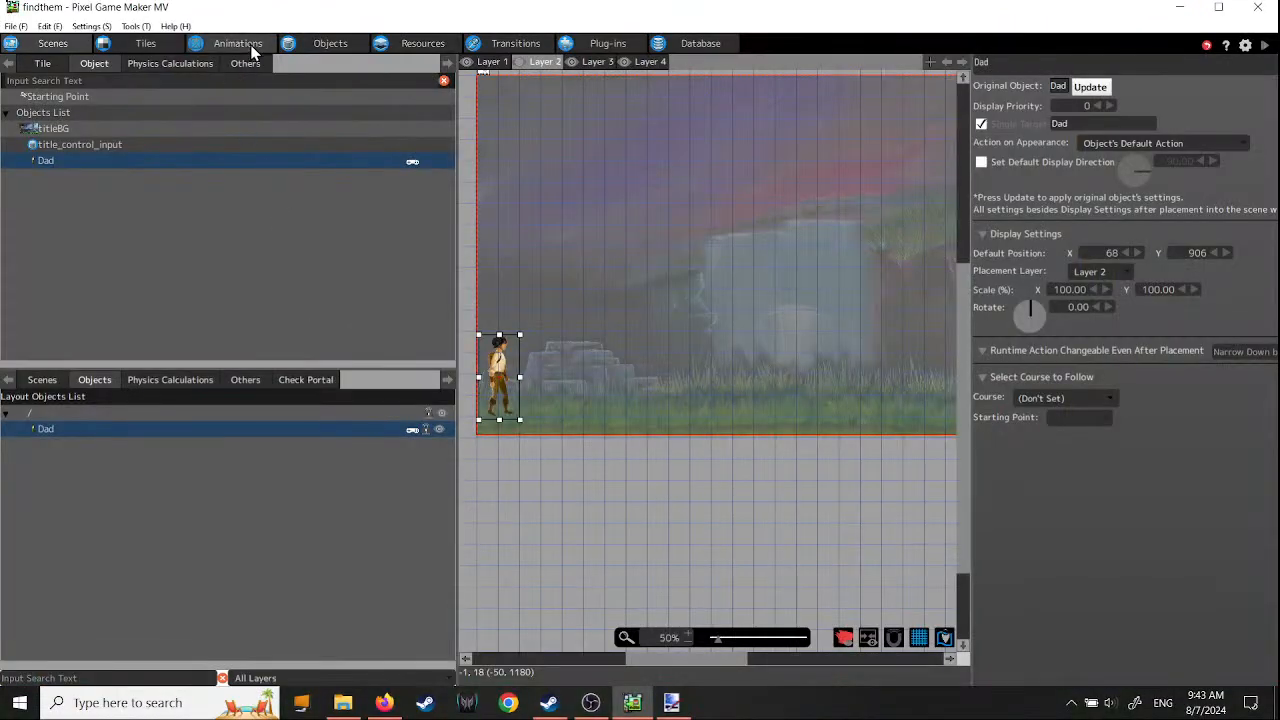
- View the jump sprite sheet in the image resources, and open the Dad animation in the player folder
{"action": "left_click", "coordinate": [415, 42]}
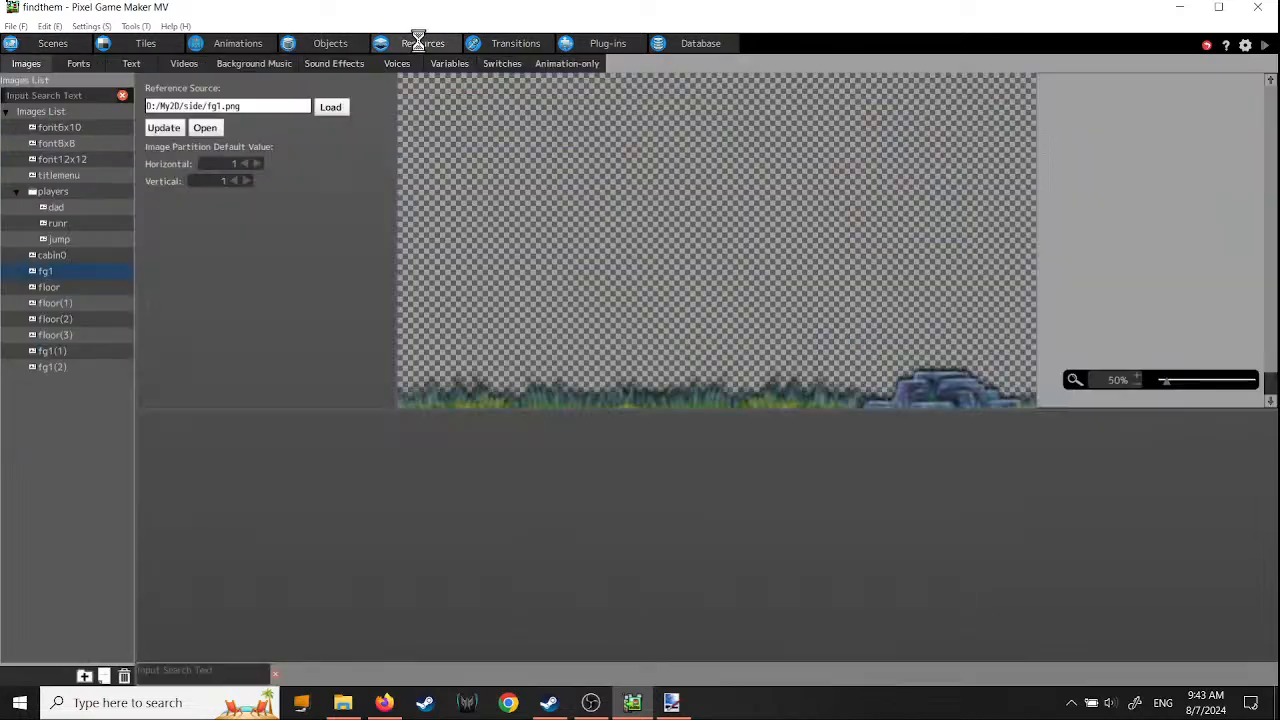
{"action": "left_click", "coordinate": [60, 240]}
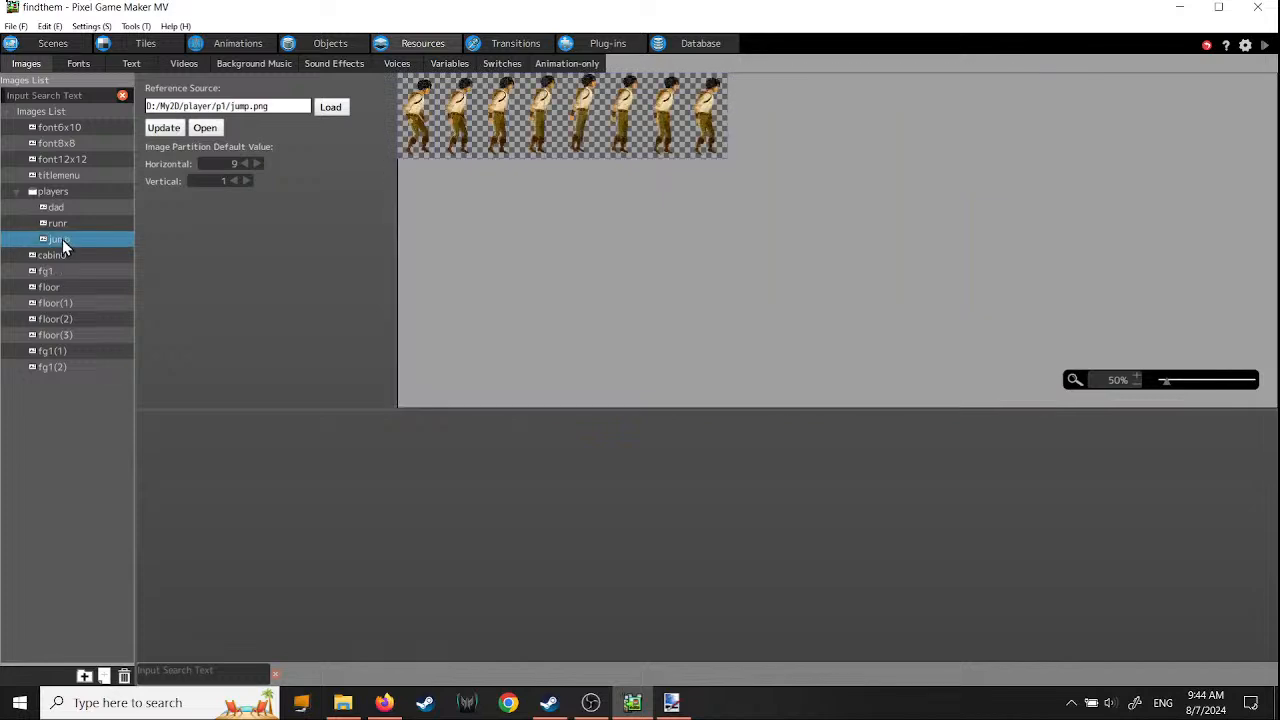
{"action": "left_click", "coordinate": [234, 45]}
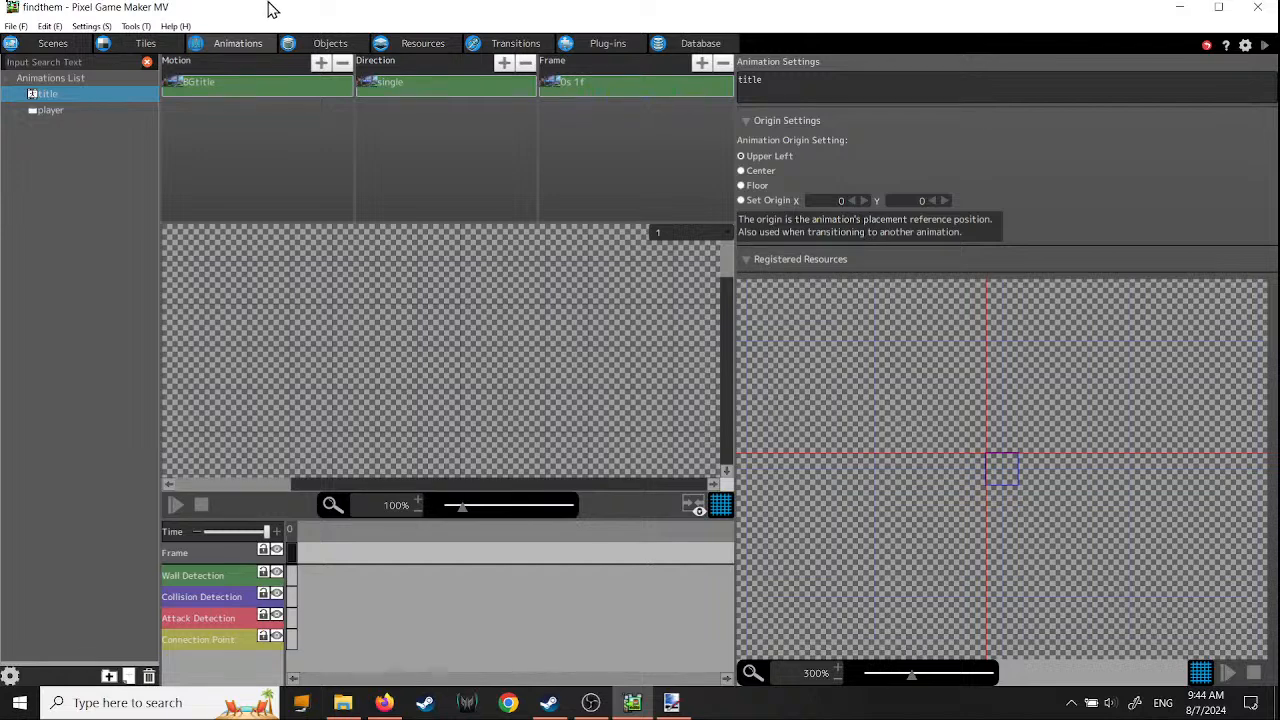
{"action": "left_click", "coordinate": [30, 110]}
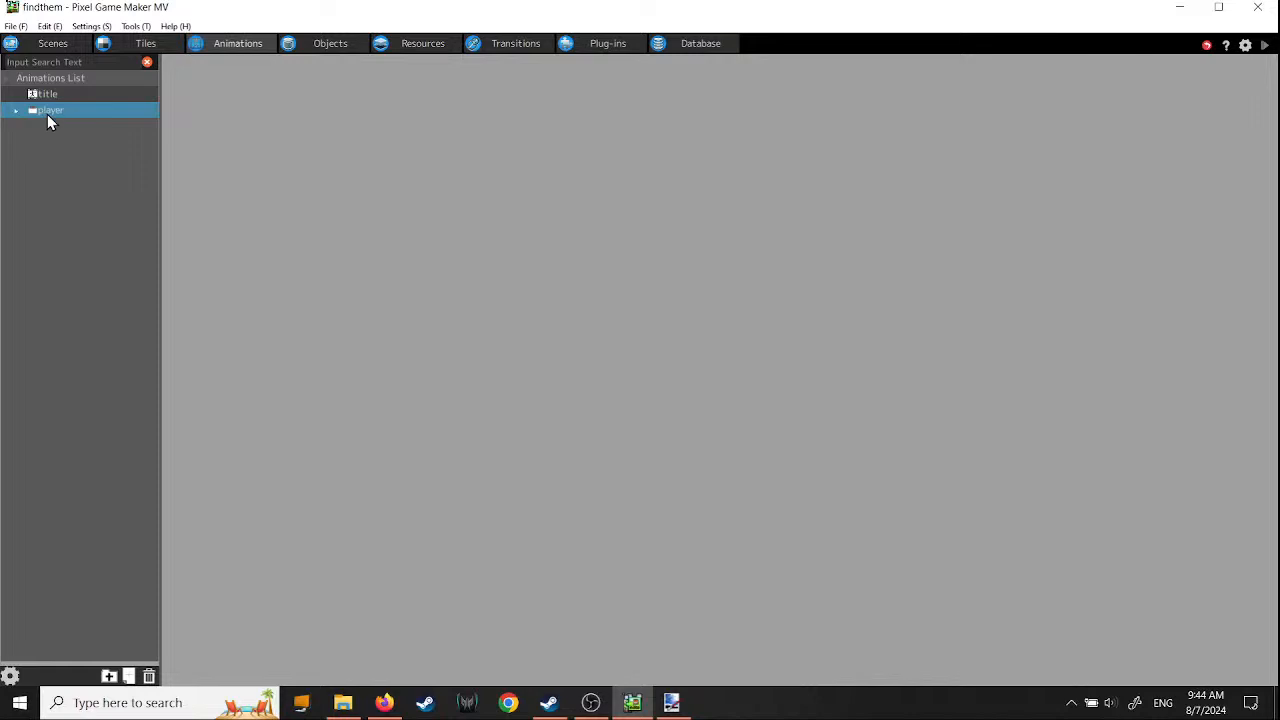
{"action": "left_click", "coordinate": [16, 110]}
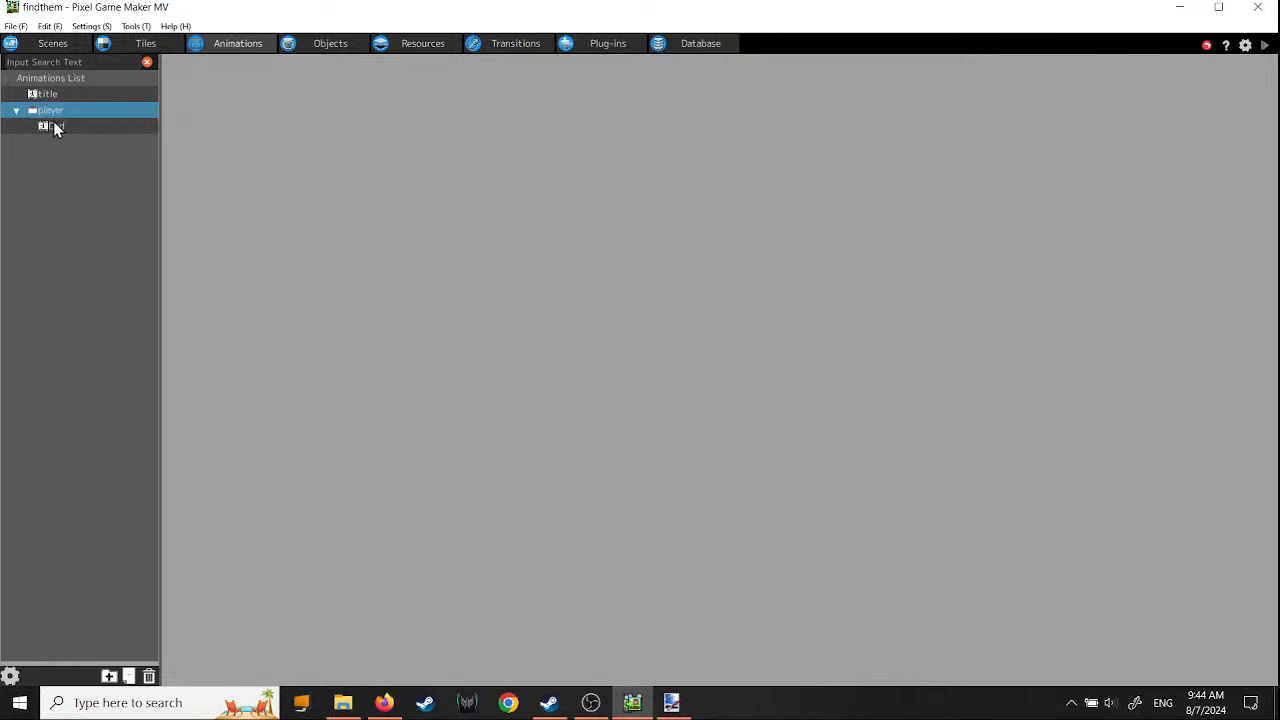
{"action": "left_click", "coordinate": [55, 127]}
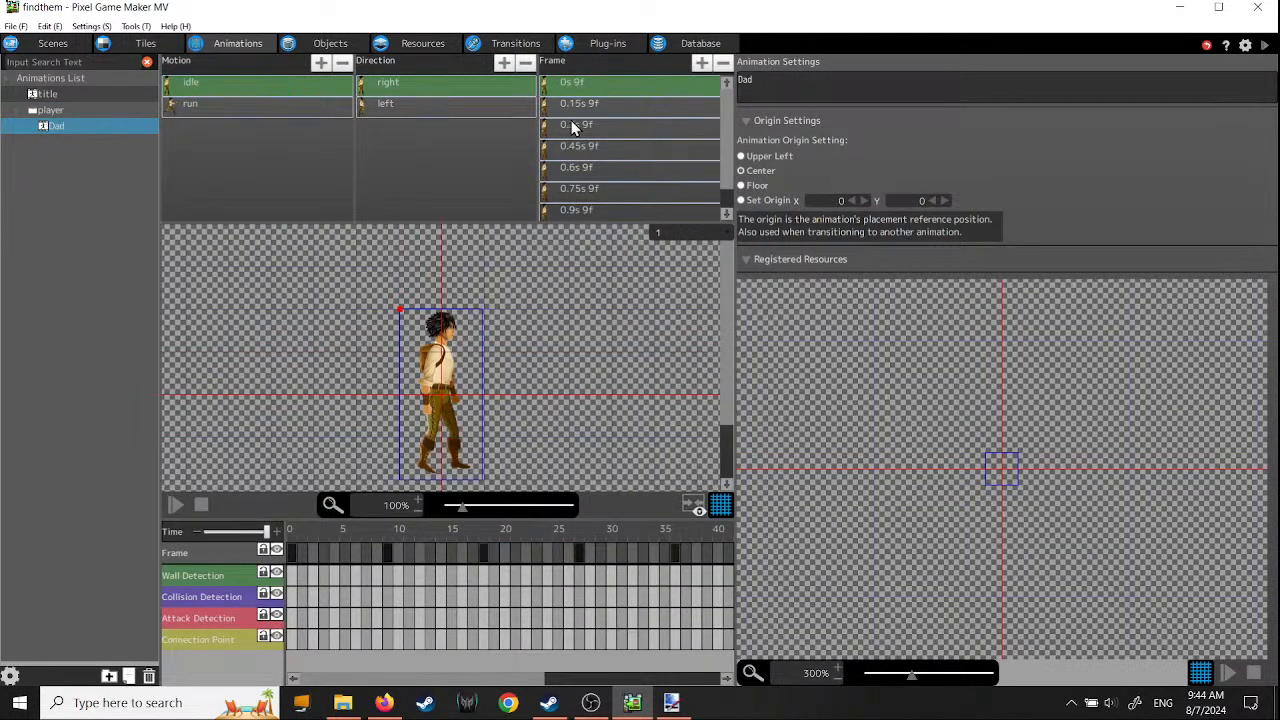
{"action": "left_click", "coordinate": [141, 148]}
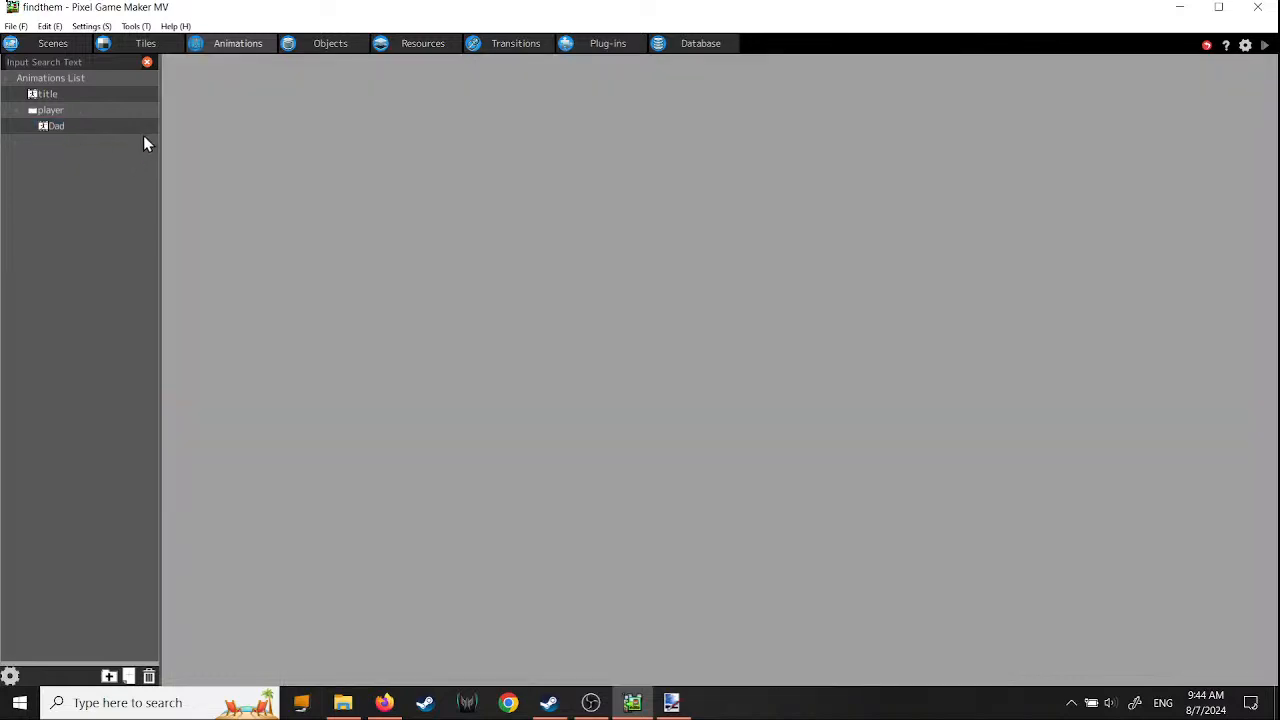
{"action": "left_click", "coordinate": [87, 128]}
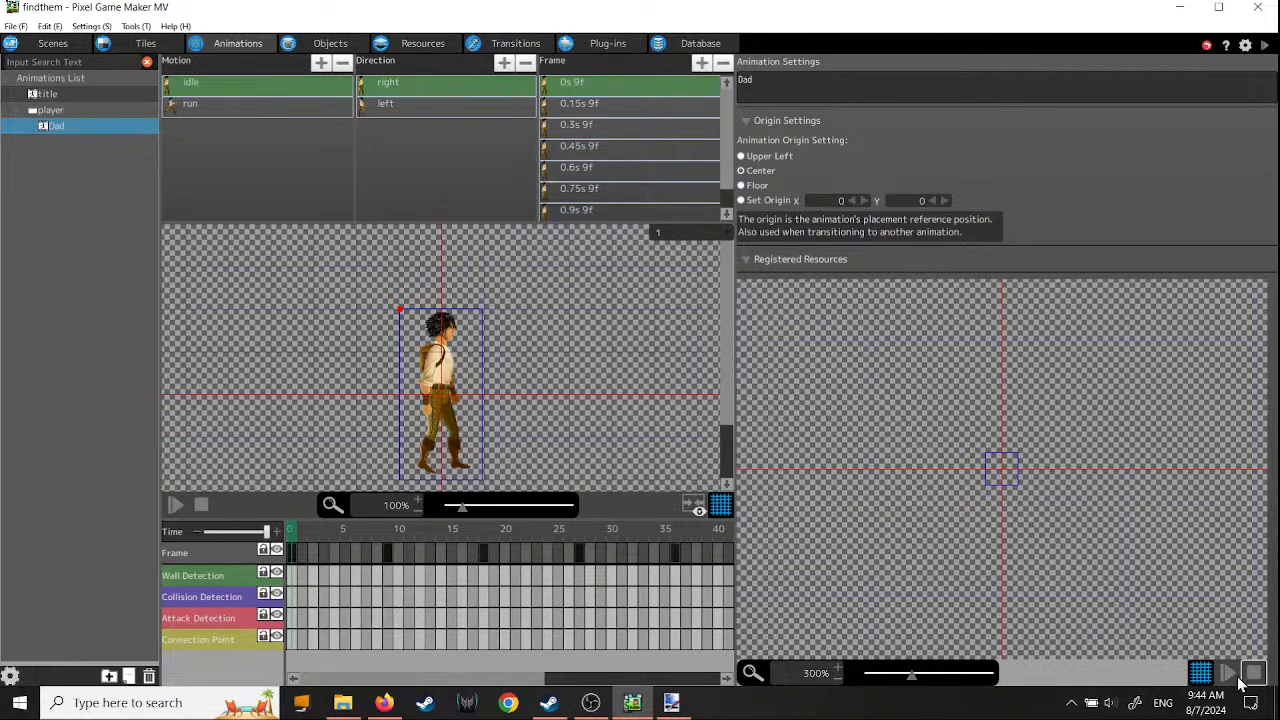
- Open the Windows Bluetooth settings, turn Bluetooth off, and return to Pixel Game Maker MV
{"action": "left_click", "coordinate": [1072, 703]}
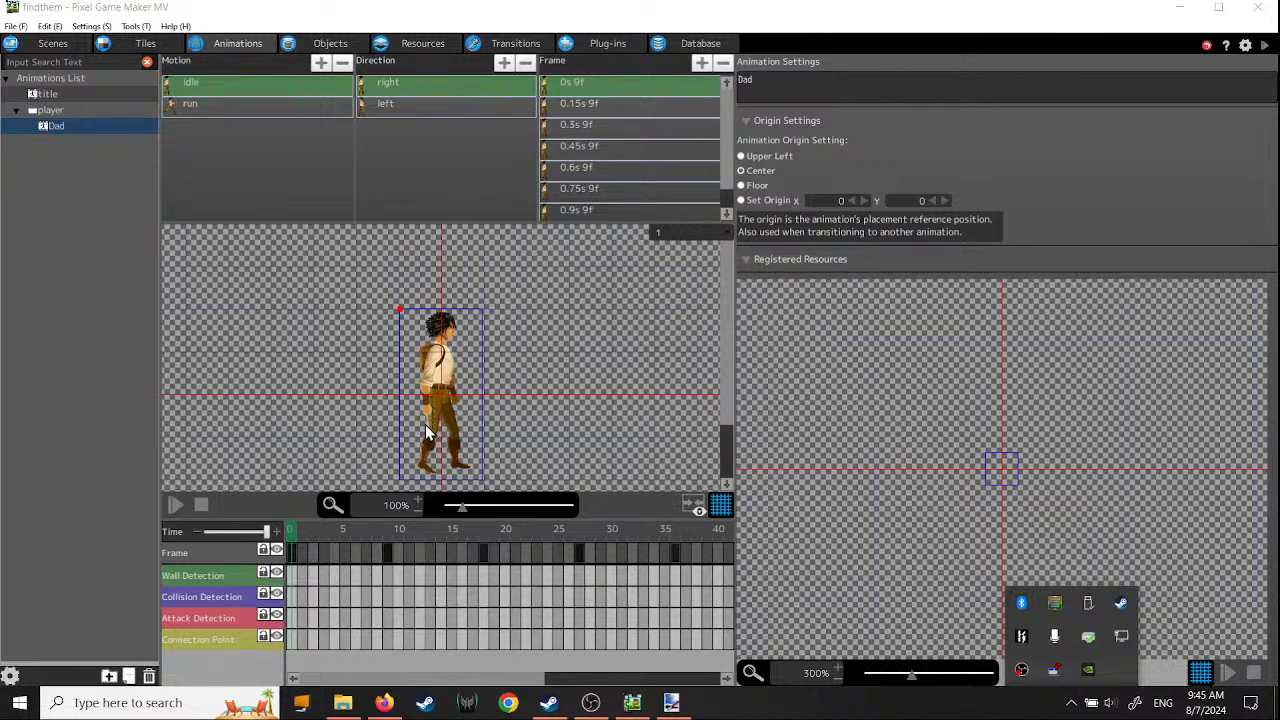
{"action": "right_click", "coordinate": [1054, 670]}
{"action": "left_click", "coordinate": [1110, 656]}
{"action": "right_click", "coordinate": [1028, 603]}
{"action": "left_click", "coordinate": [1048, 465]}
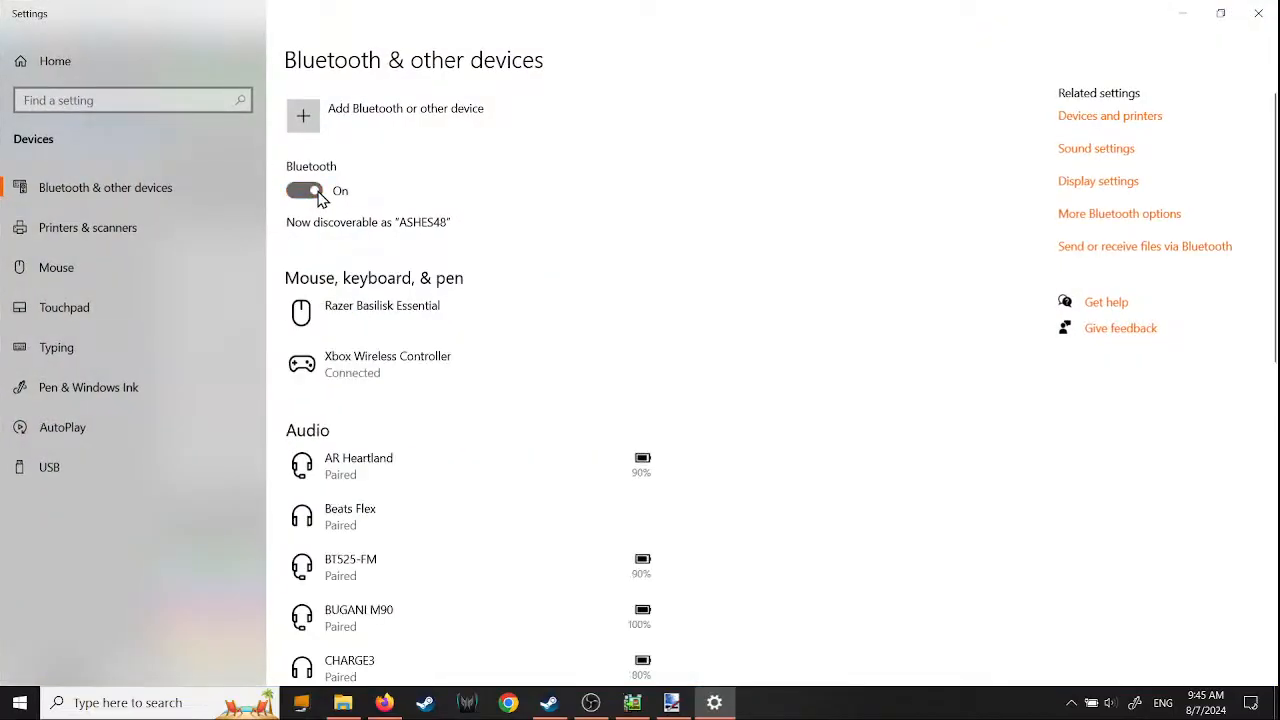
{"action": "left_click", "coordinate": [316, 192]}
{"action": "left_click", "coordinate": [1258, 13]}
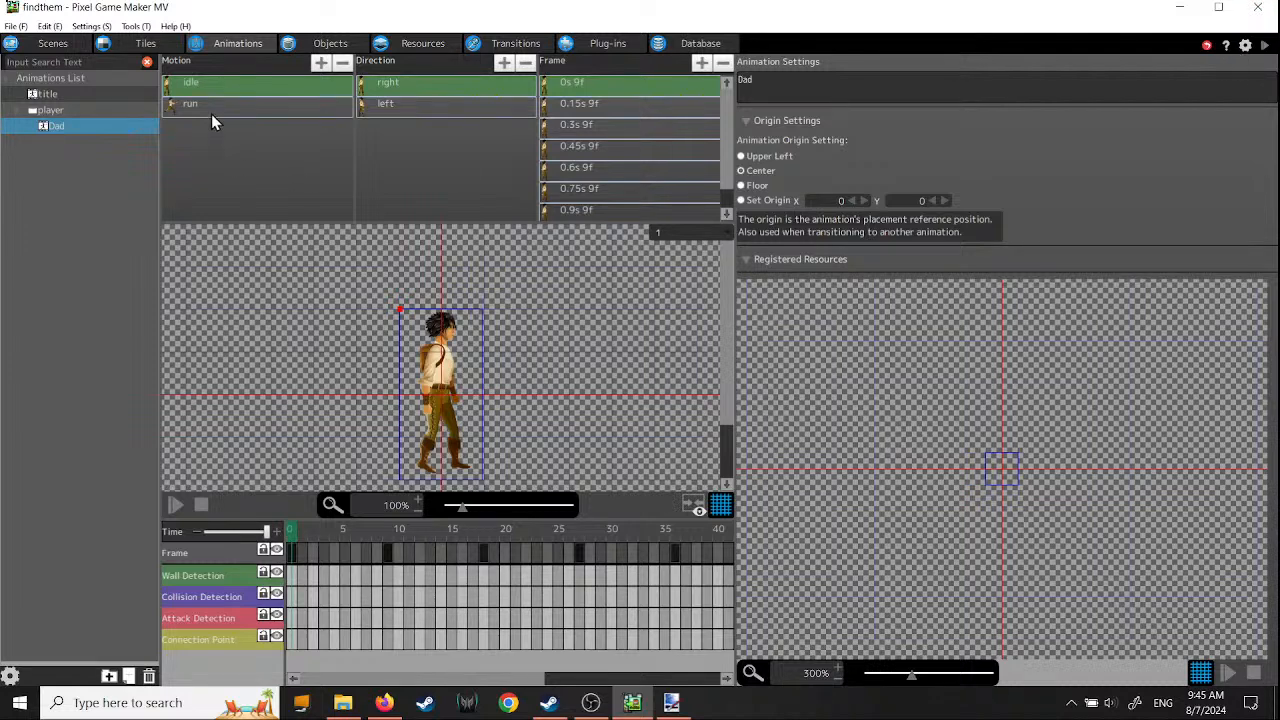
- Duplicate the idle motion of the Dad animation and rename the copy jump
{"action": "left_click", "coordinate": [211, 88]}
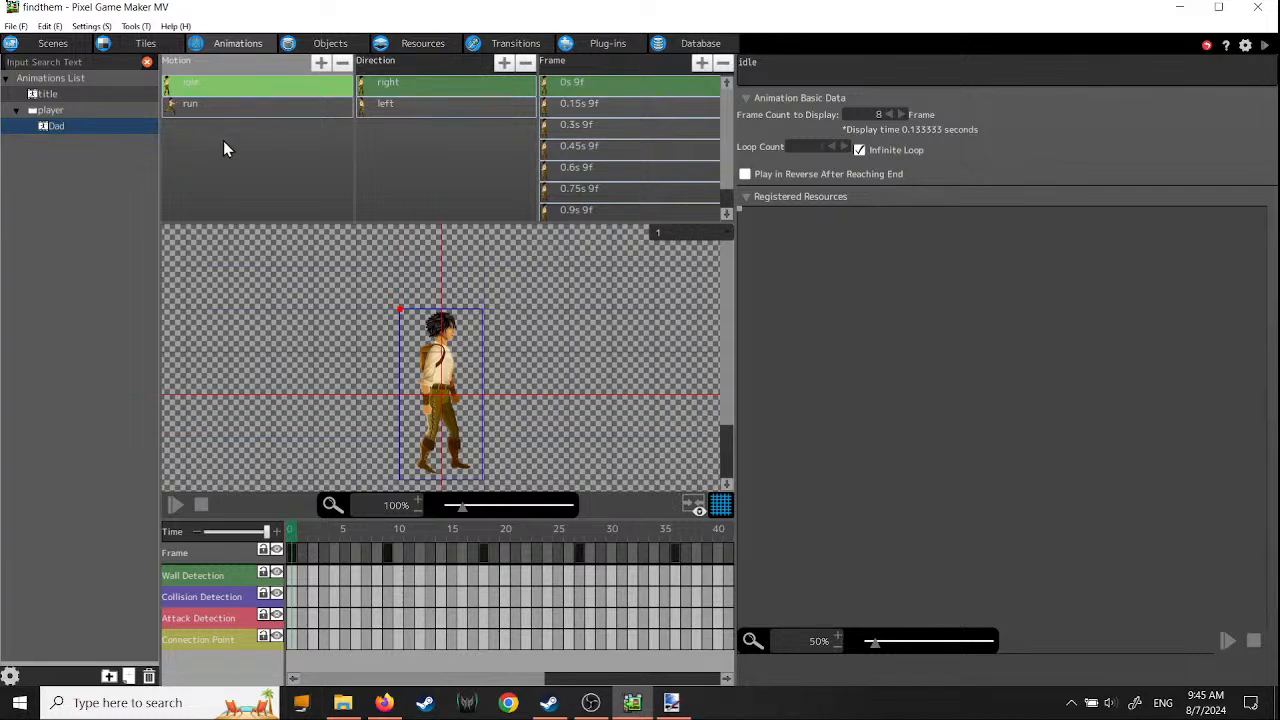
{"action": "key", "text": "ctrl+v"}
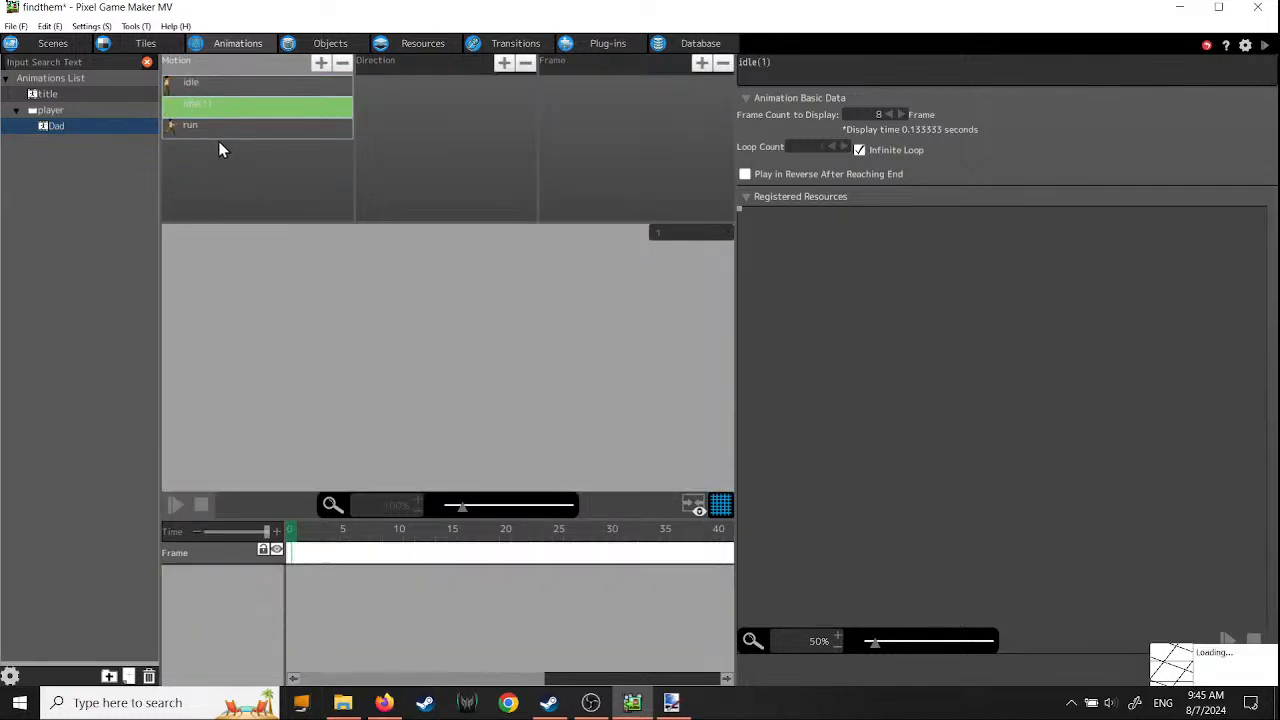
{"action": "double_click", "coordinate": [205, 110]}
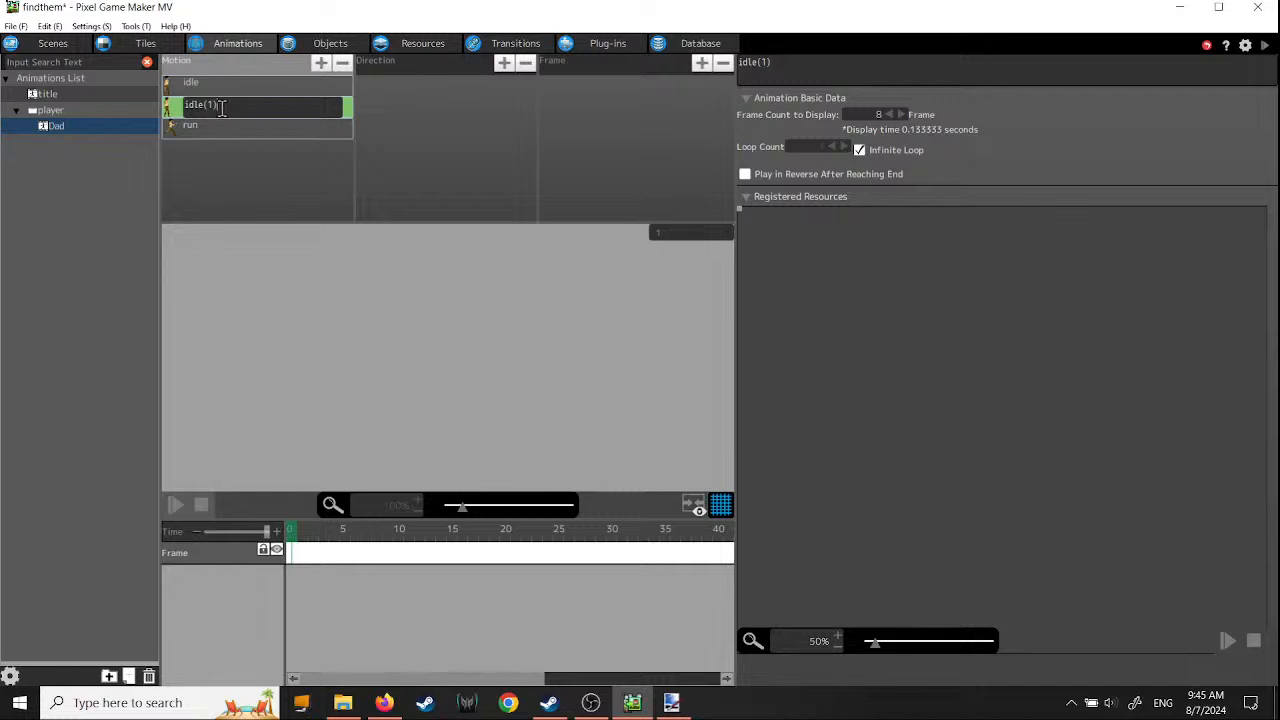
{"action": "type", "text": "jump"}
{"action": "key", "text": "Return"}
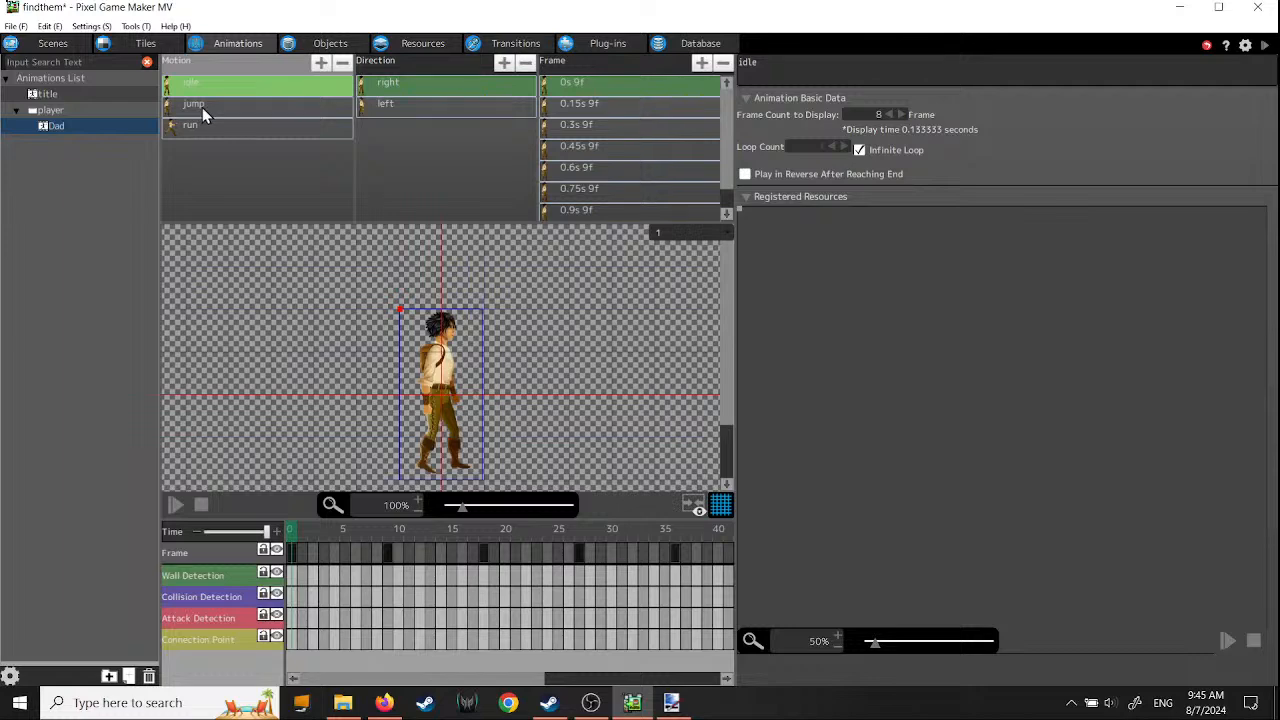
- Move the jump motion below run, at the end of the Dad animation's motion list
{"action": "left_click", "coordinate": [202, 107]}
{"action": "left_click_drag", "start_coordinate": [197, 120], "coordinate": [217, 157]}
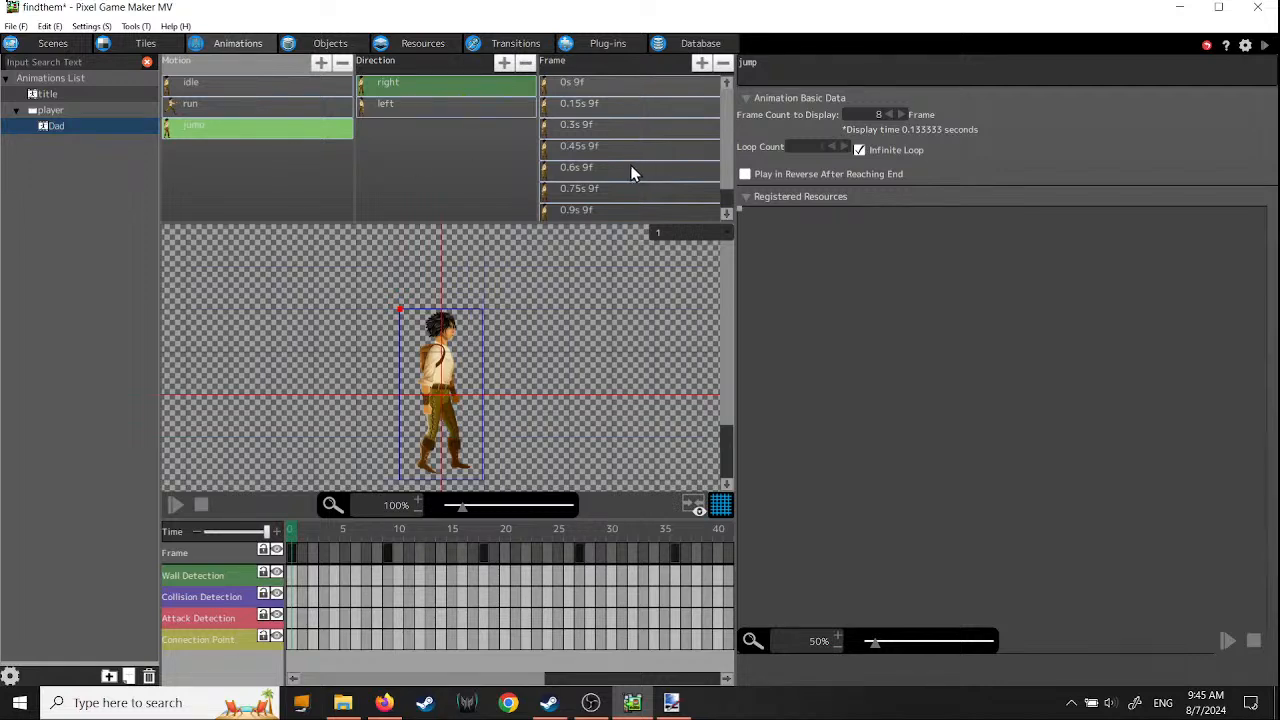
{"action": "right_click", "coordinate": [204, 132]}
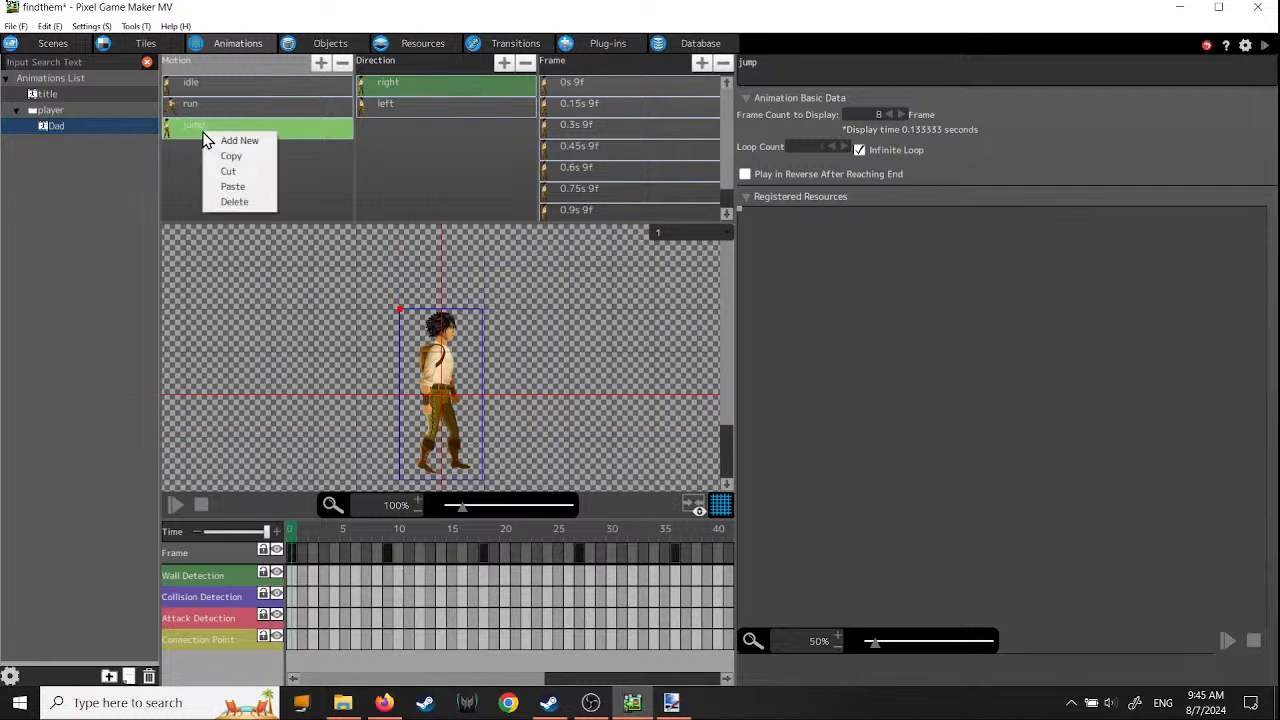
{"action": "left_click", "coordinate": [302, 131]}
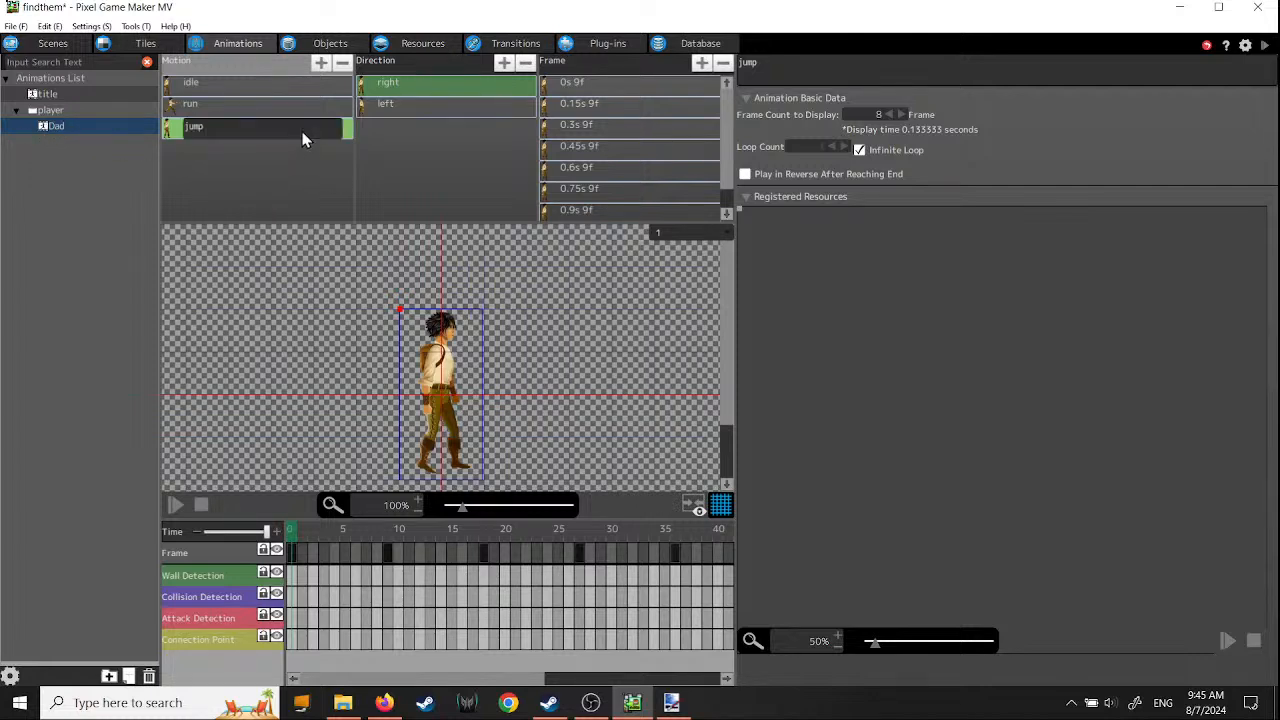
- Look through the jump motion's right and left directions, the image resources available to its frames, and its first frame
{"action": "left_click", "coordinate": [400, 87]}
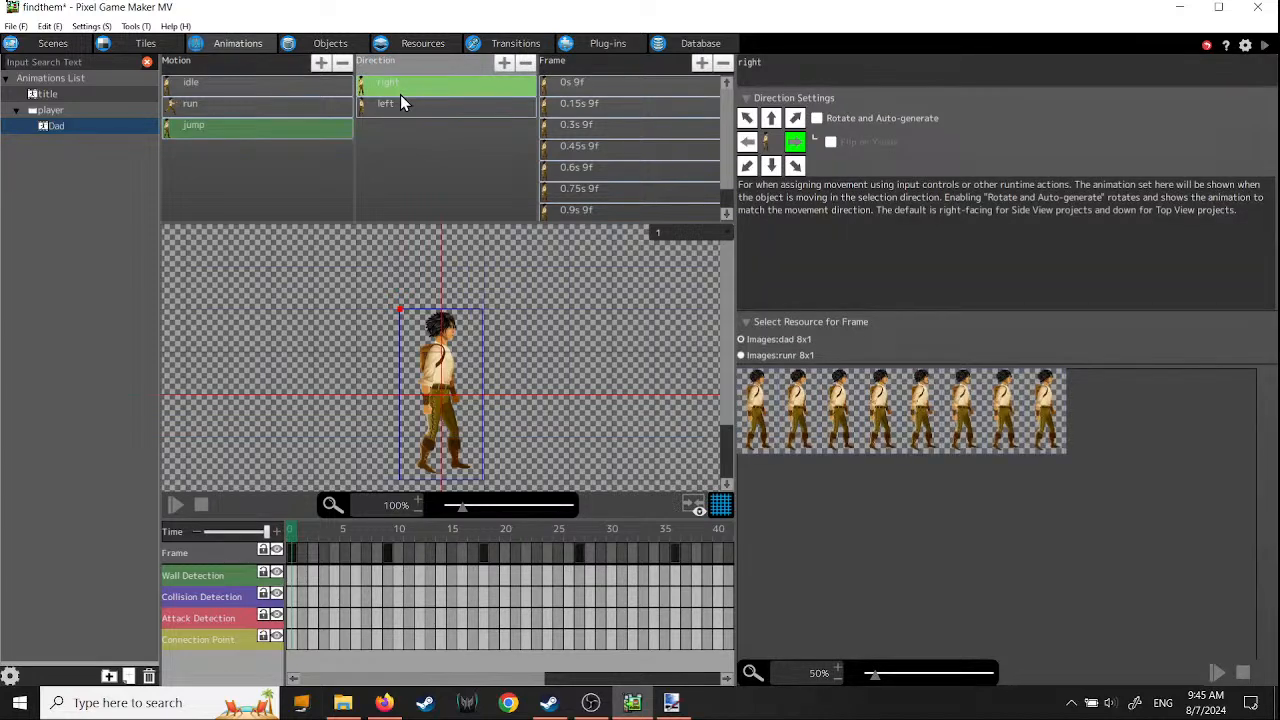
{"action": "left_click", "coordinate": [401, 111]}
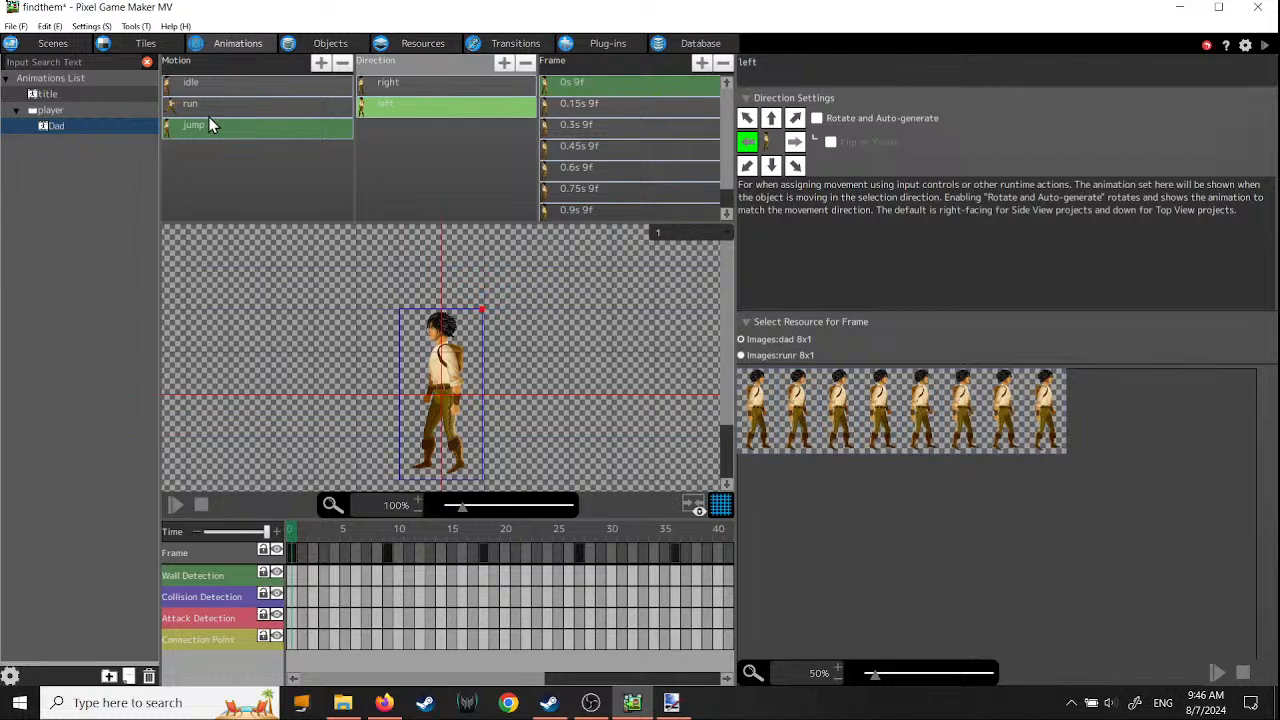
{"action": "left_click", "coordinate": [209, 88]}
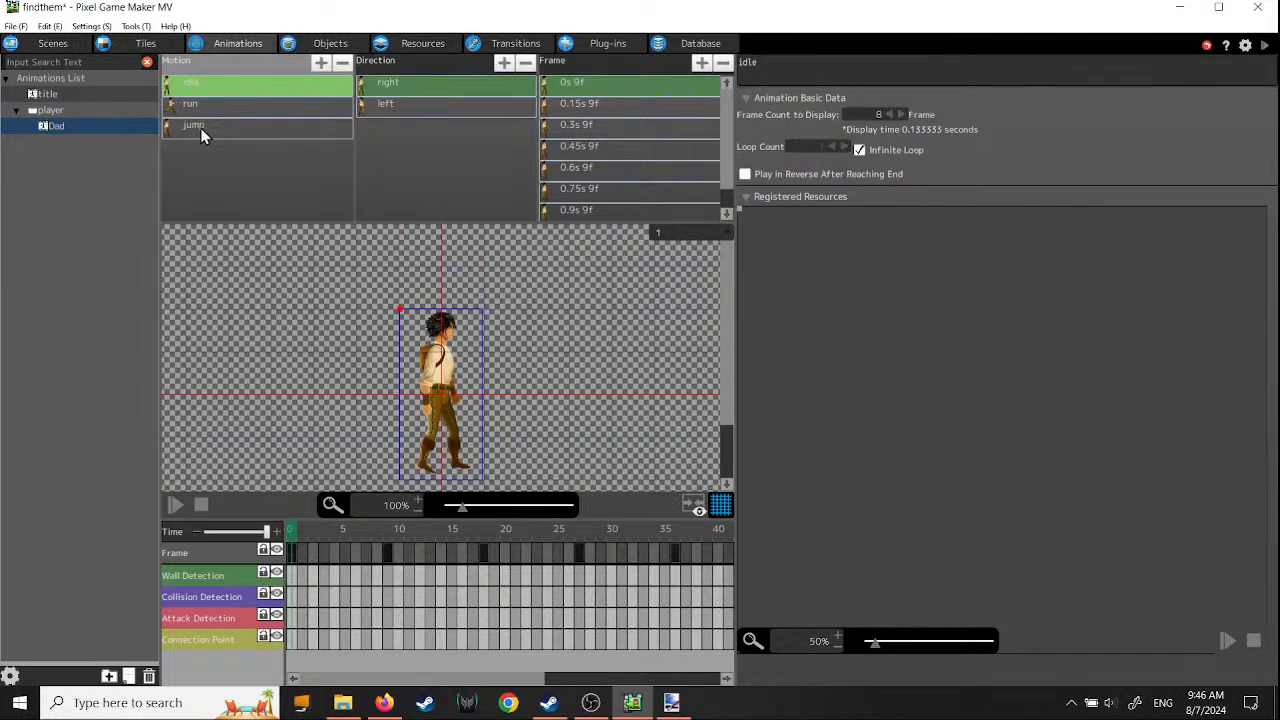
{"action": "left_click", "coordinate": [200, 130]}
{"action": "left_click", "coordinate": [414, 92]}
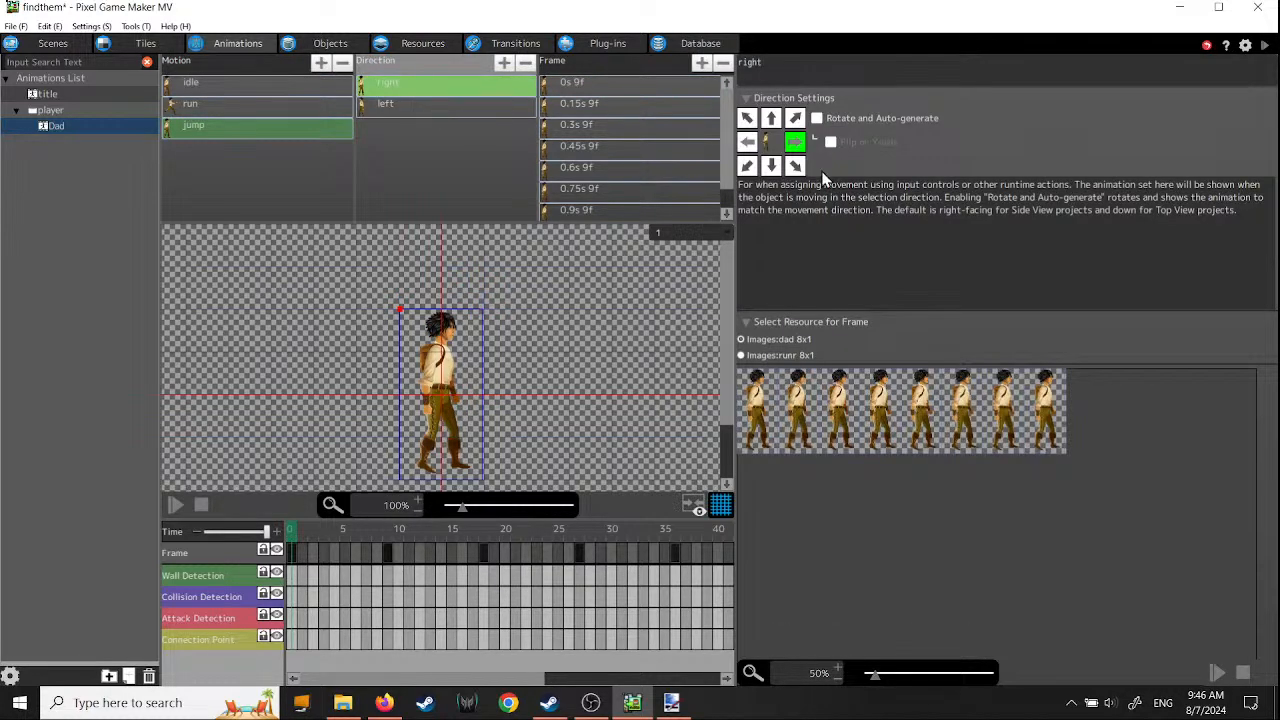
{"action": "left_click", "coordinate": [609, 82]}
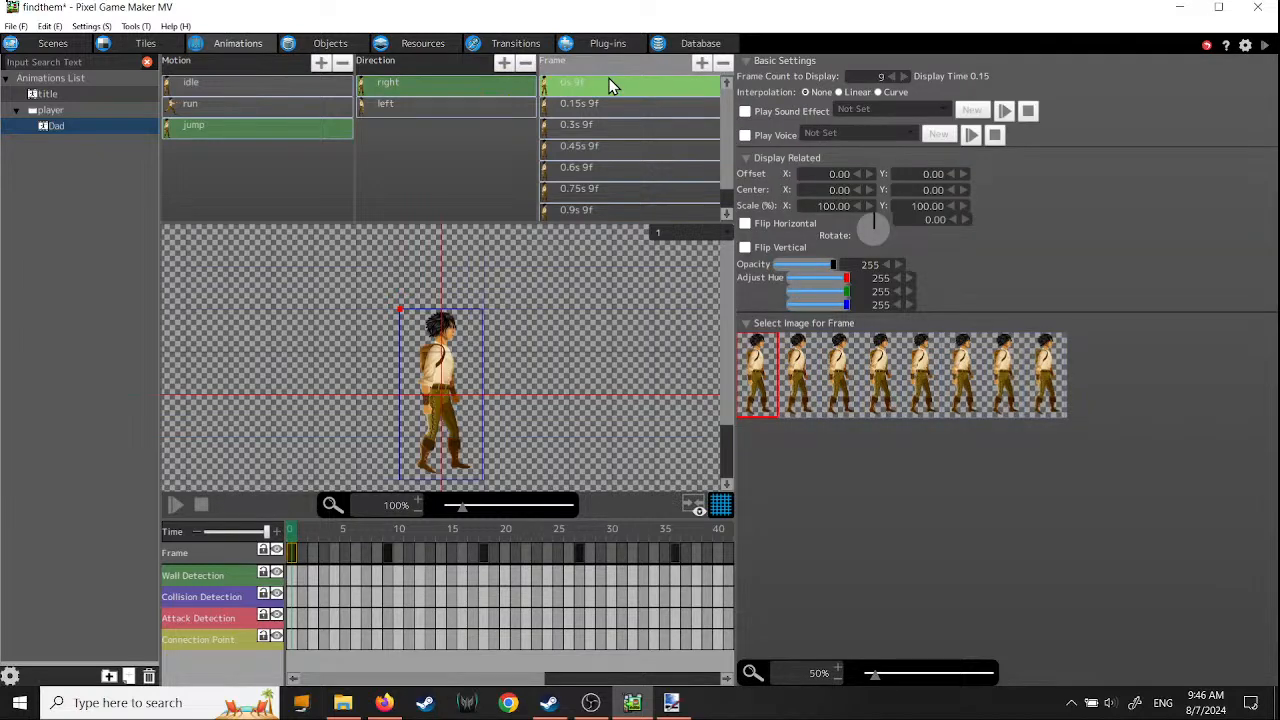
- Delete the jump motion from the Dad animation
{"action": "left_click", "coordinate": [191, 133]}
{"action": "right_click", "coordinate": [200, 132]}
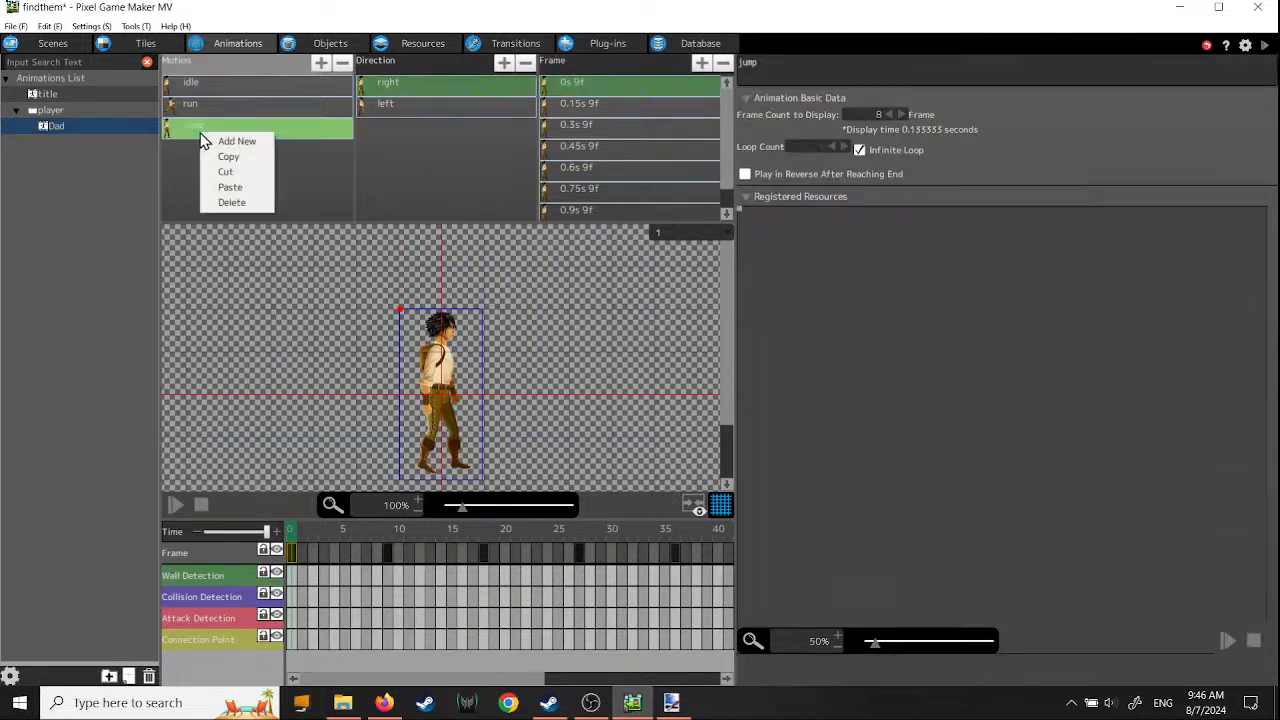
{"action": "left_click", "coordinate": [231, 203]}
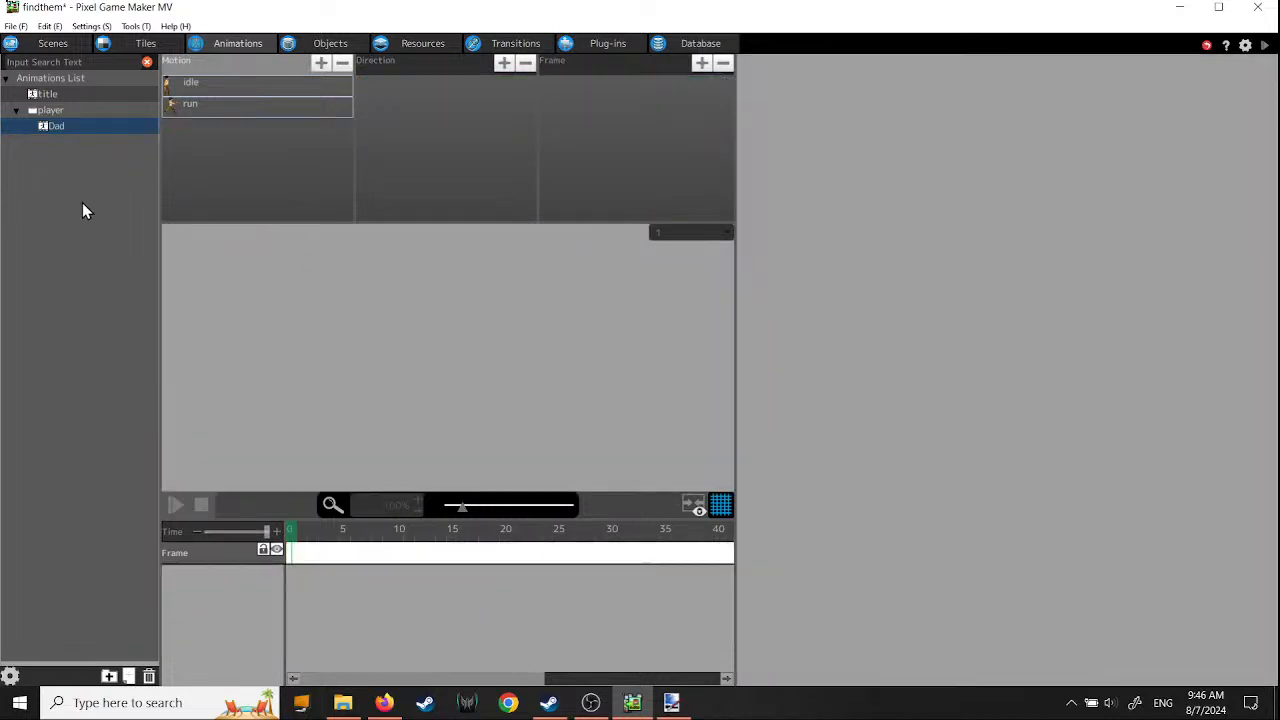
- Compare the idle and run motions of the Dad animation
{"action": "left_click", "coordinate": [203, 88]}
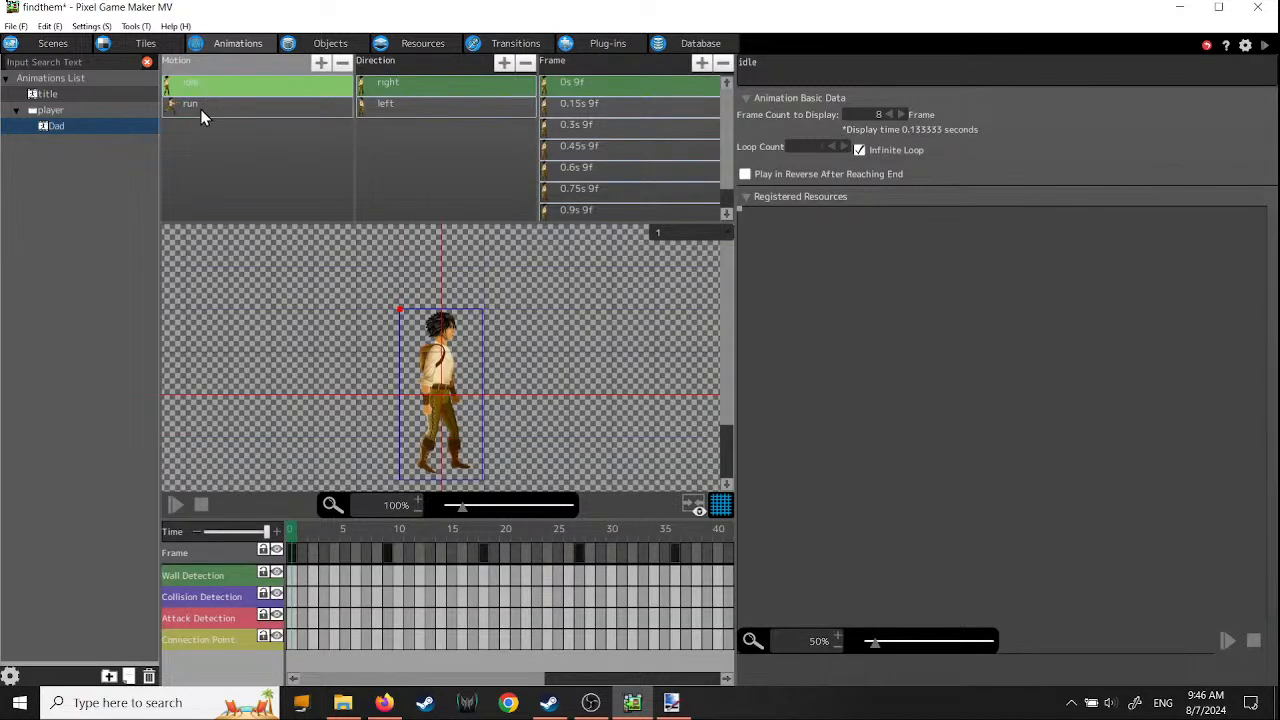
{"action": "left_click", "coordinate": [203, 107]}
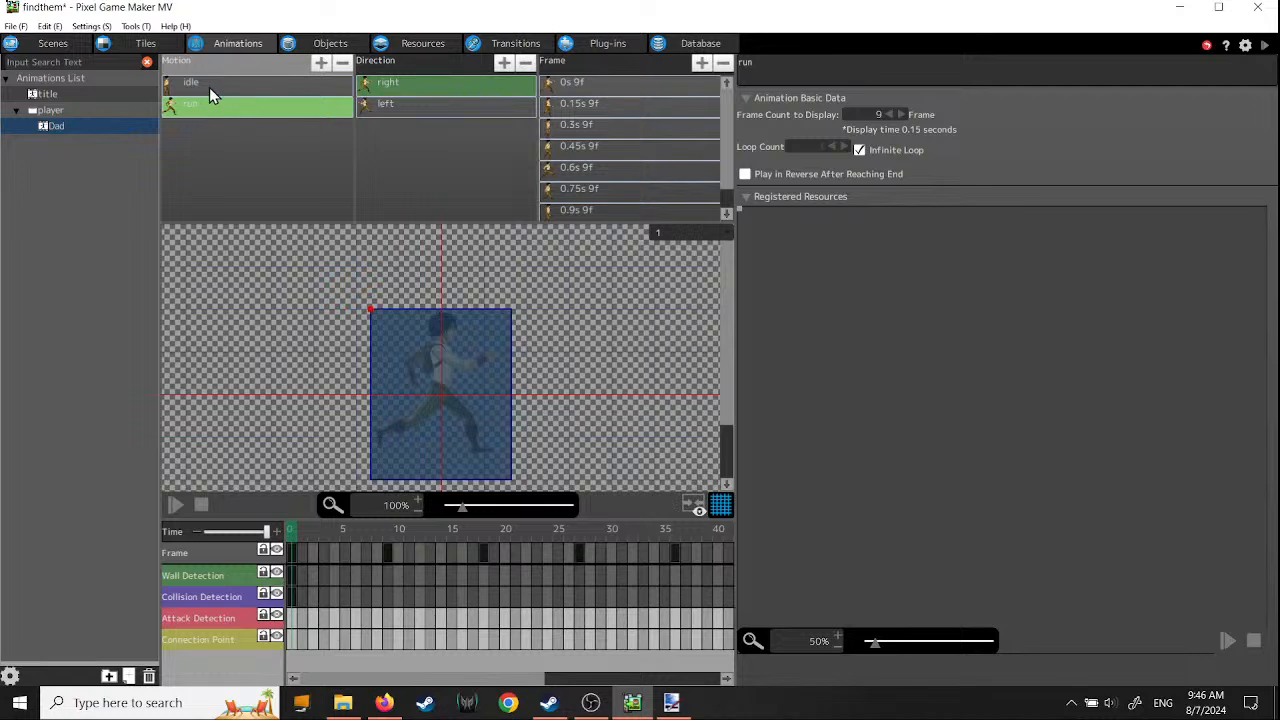
{"action": "left_click", "coordinate": [209, 88]}
{"action": "left_click", "coordinate": [214, 106]}
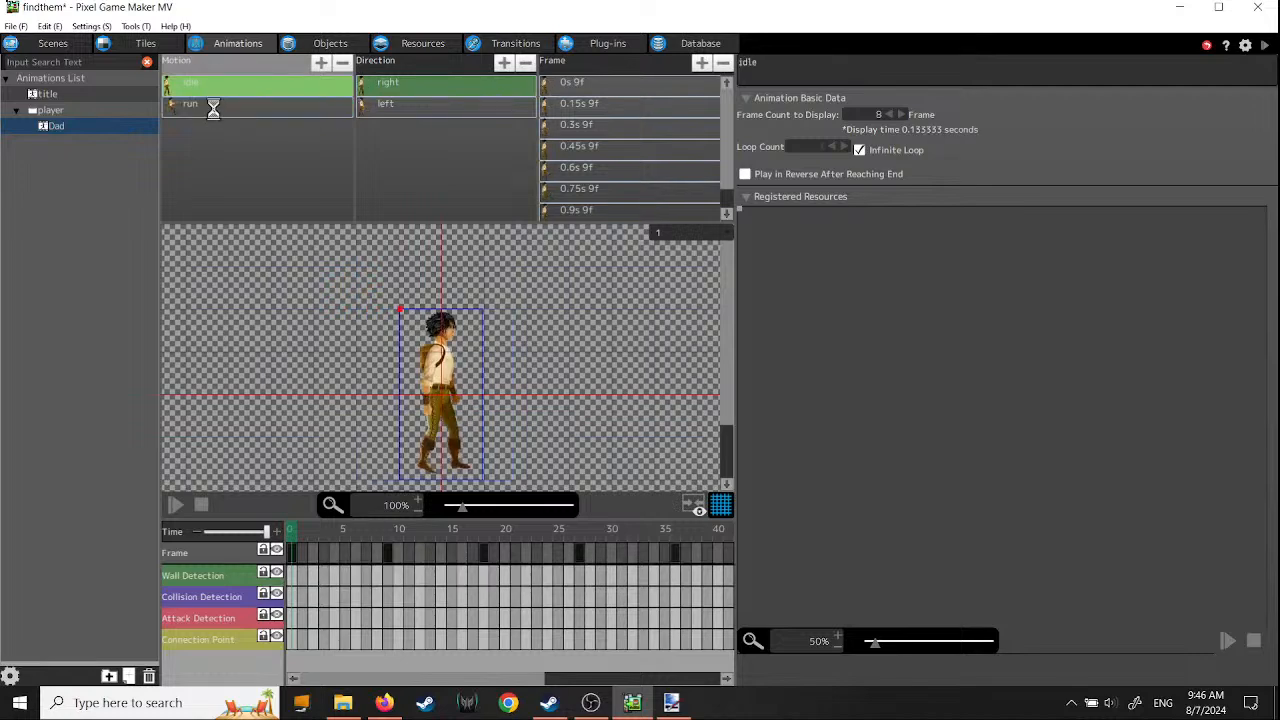
- Start a new motion animation and choose the jump image from the players folder as the resource to register
{"action": "left_click", "coordinate": [55, 190]}
{"action": "left_click", "coordinate": [129, 676]}
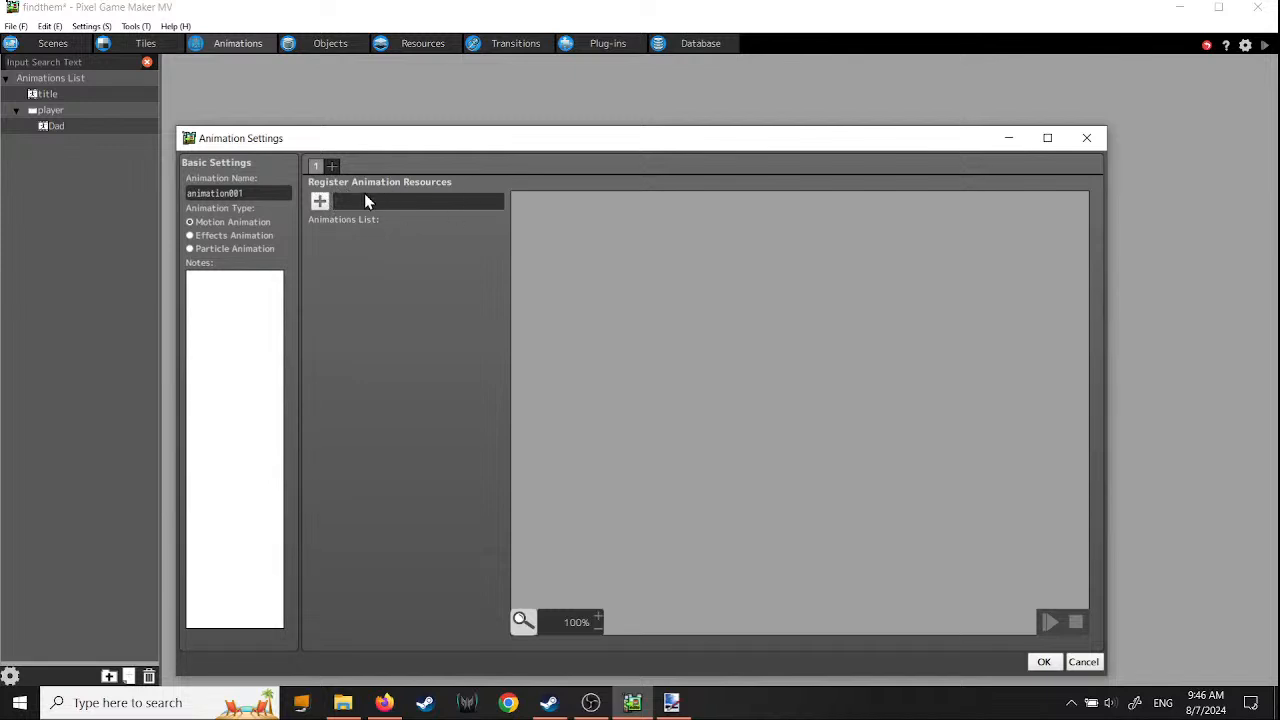
{"action": "left_click", "coordinate": [320, 203]}
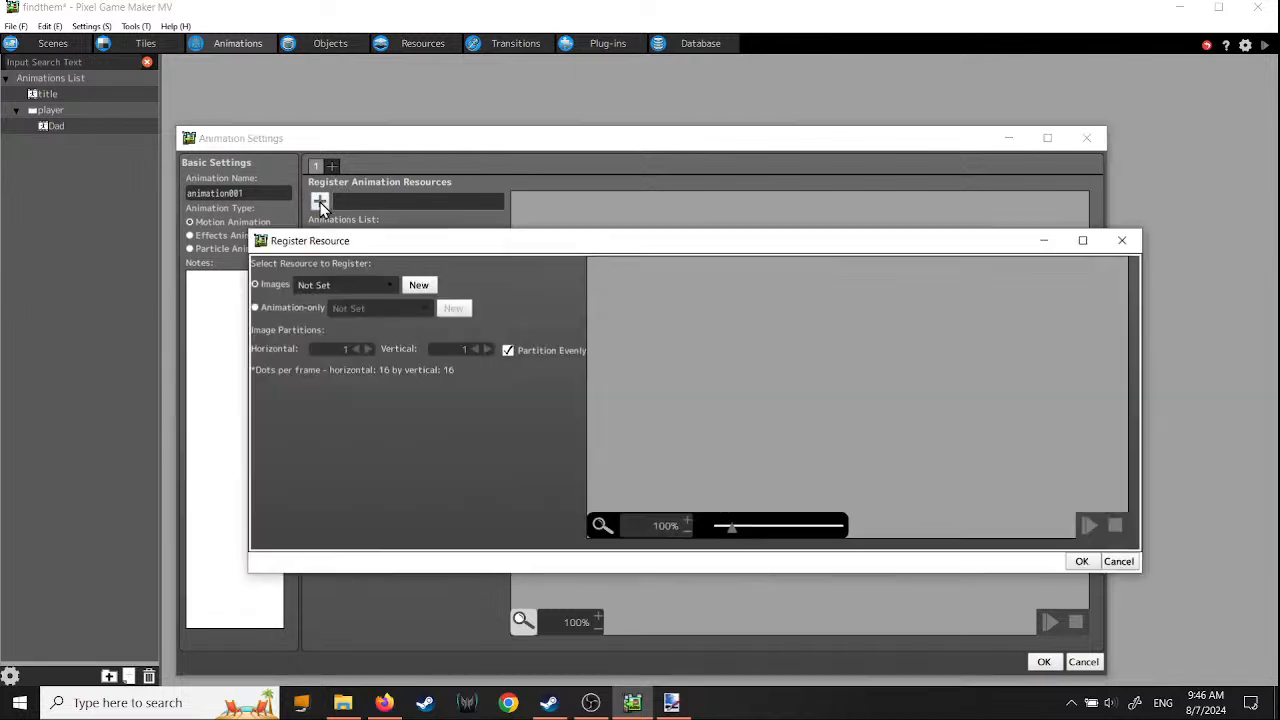
{"action": "left_click", "coordinate": [388, 286]}
{"action": "mouse_move", "coordinate": [370, 382]}
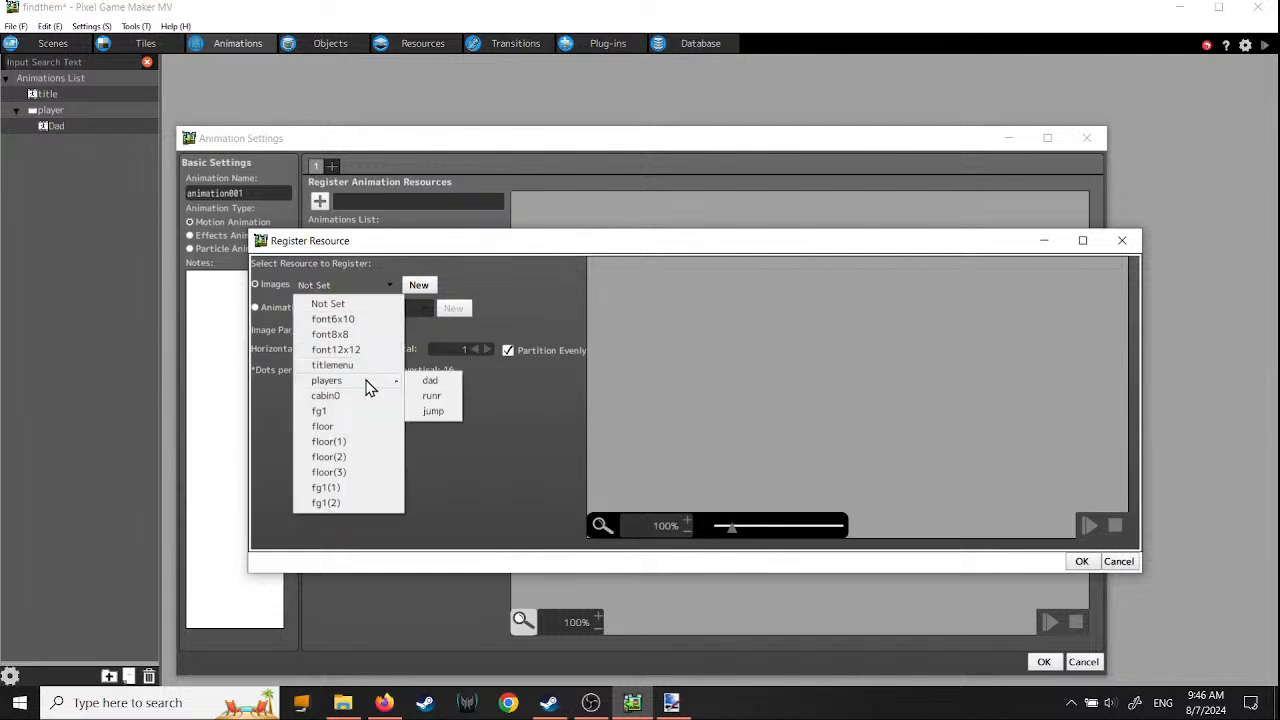
{"action": "left_click", "coordinate": [433, 412]}
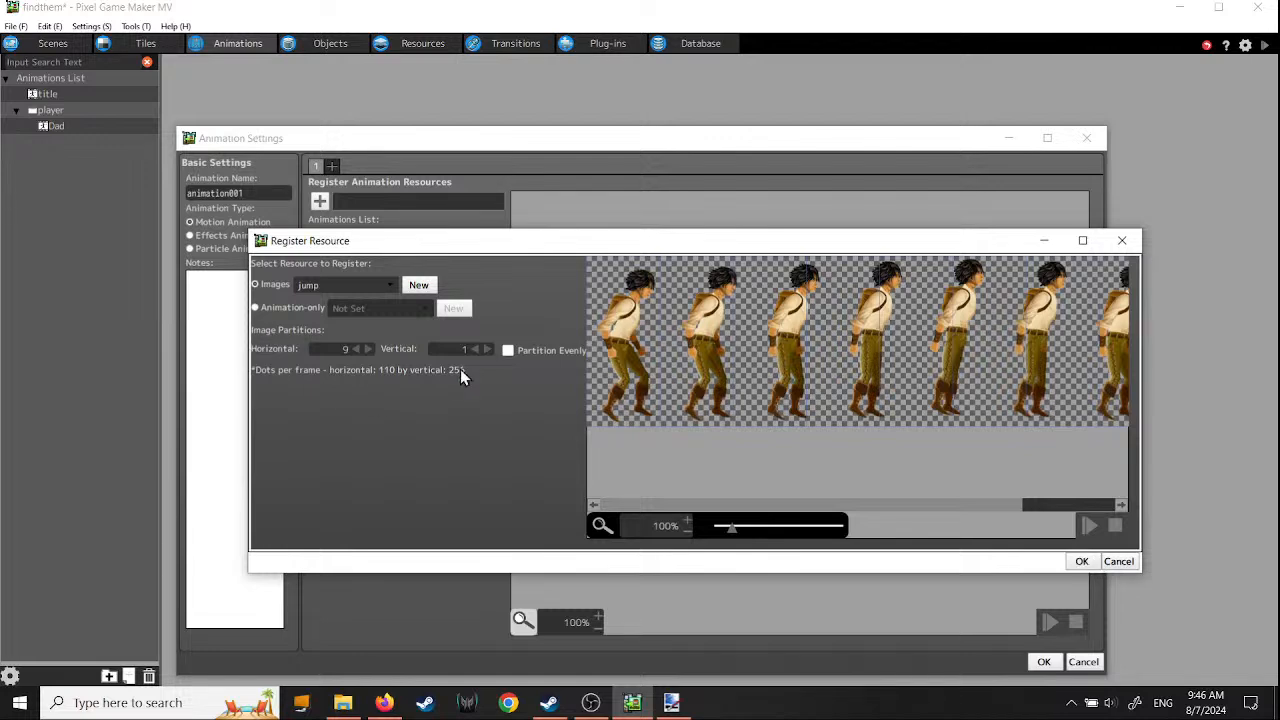
- Set the jump image's horizontal partitions to 8, register it, and create the new animation
{"action": "left_click_drag", "start_coordinate": [1064, 508], "coordinate": [728, 478]}
{"action": "left_click", "coordinate": [939, 501]}
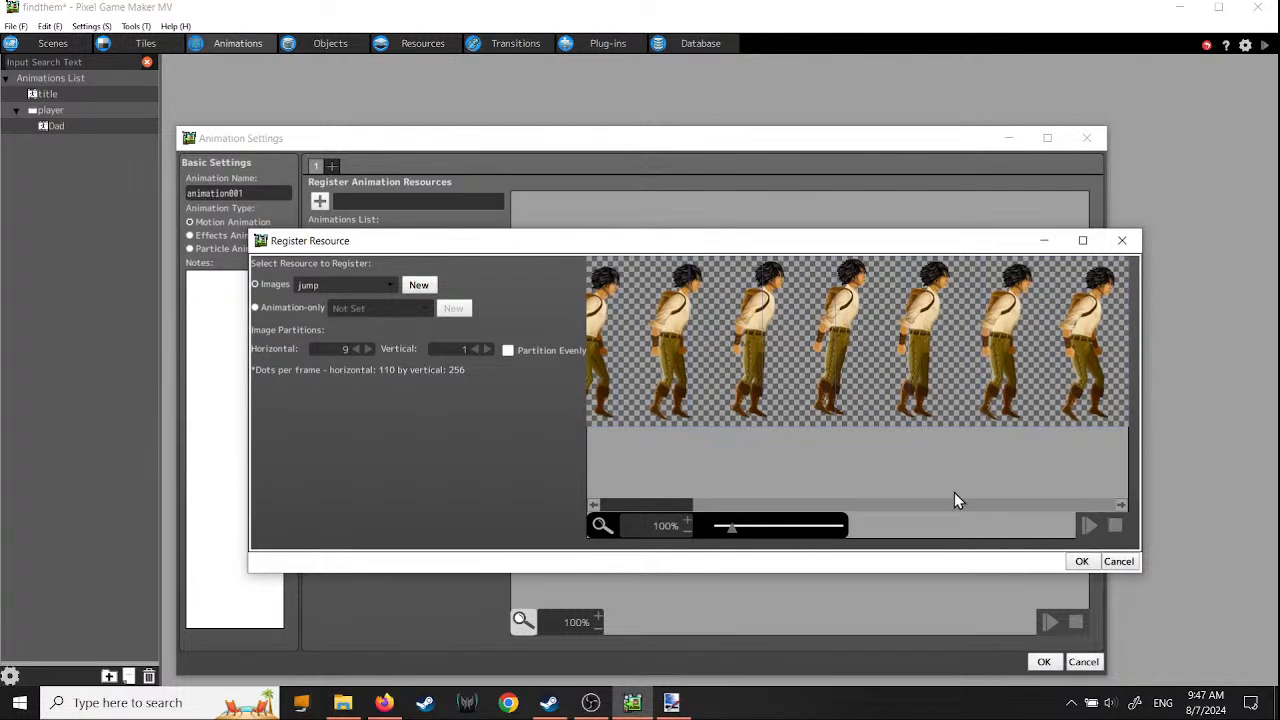
{"action": "left_click", "coordinate": [356, 349]}
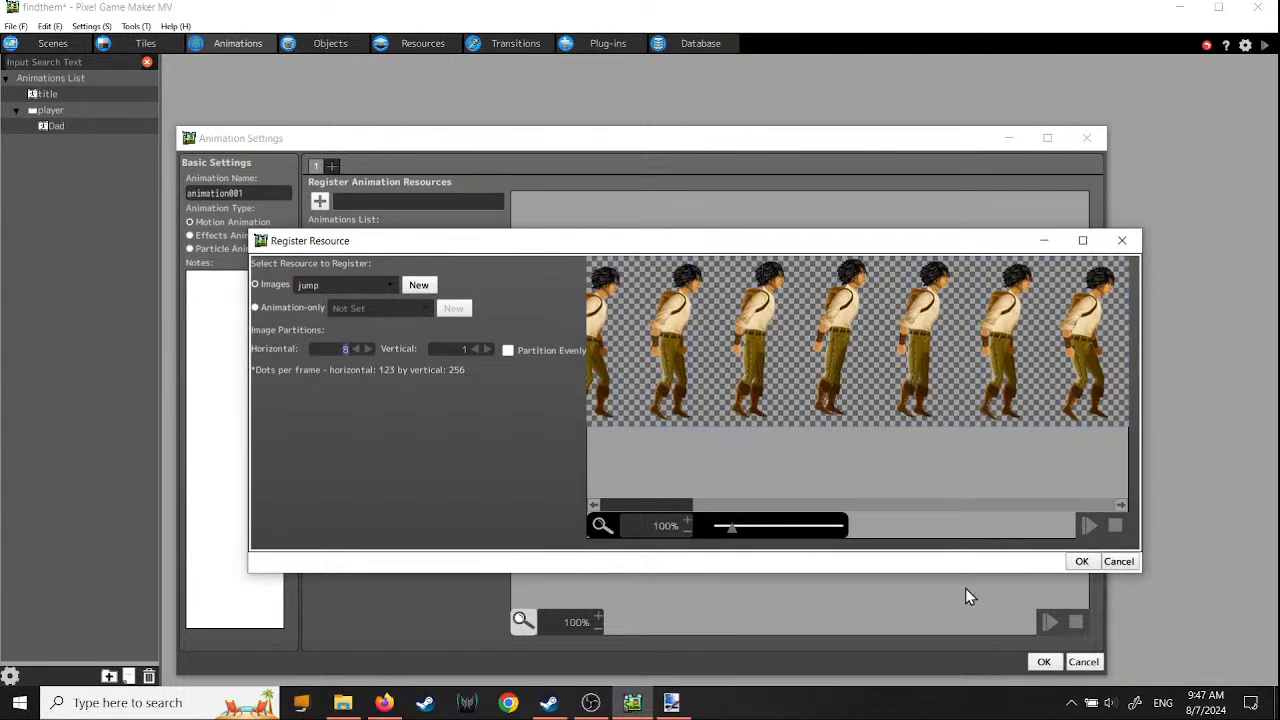
{"action": "left_click", "coordinate": [1081, 562]}
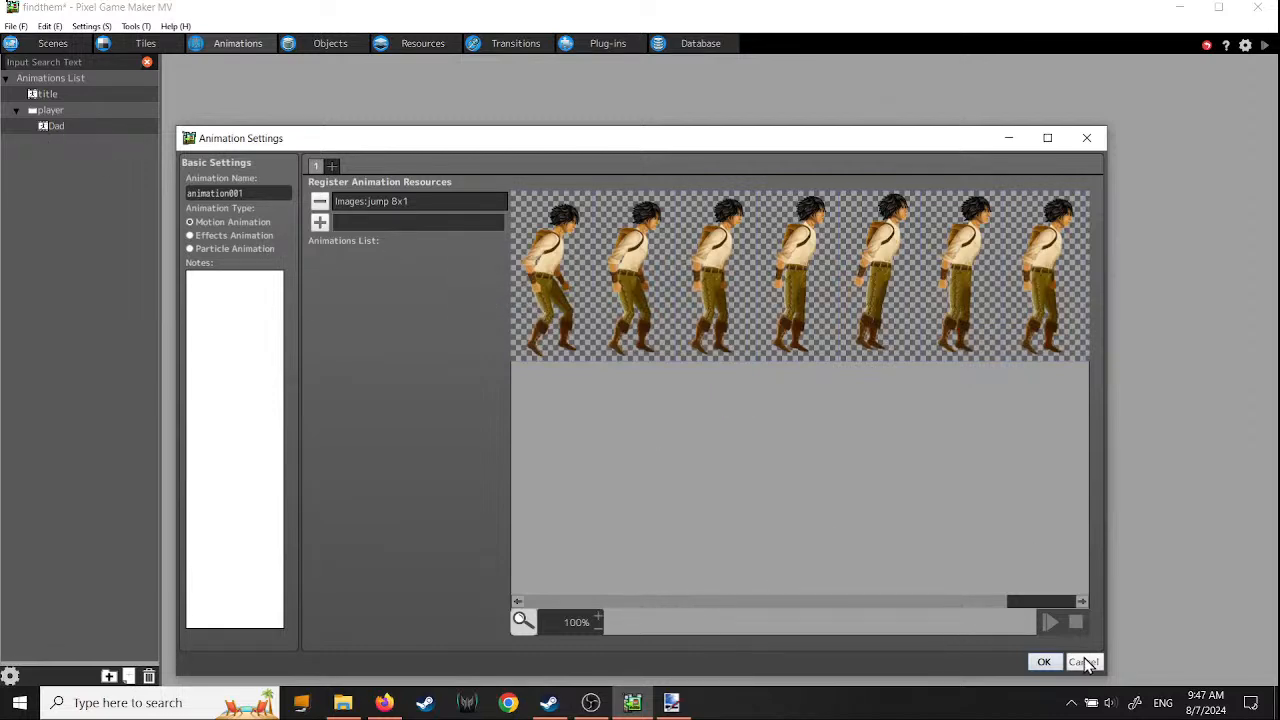
{"action": "left_click", "coordinate": [1040, 666]}
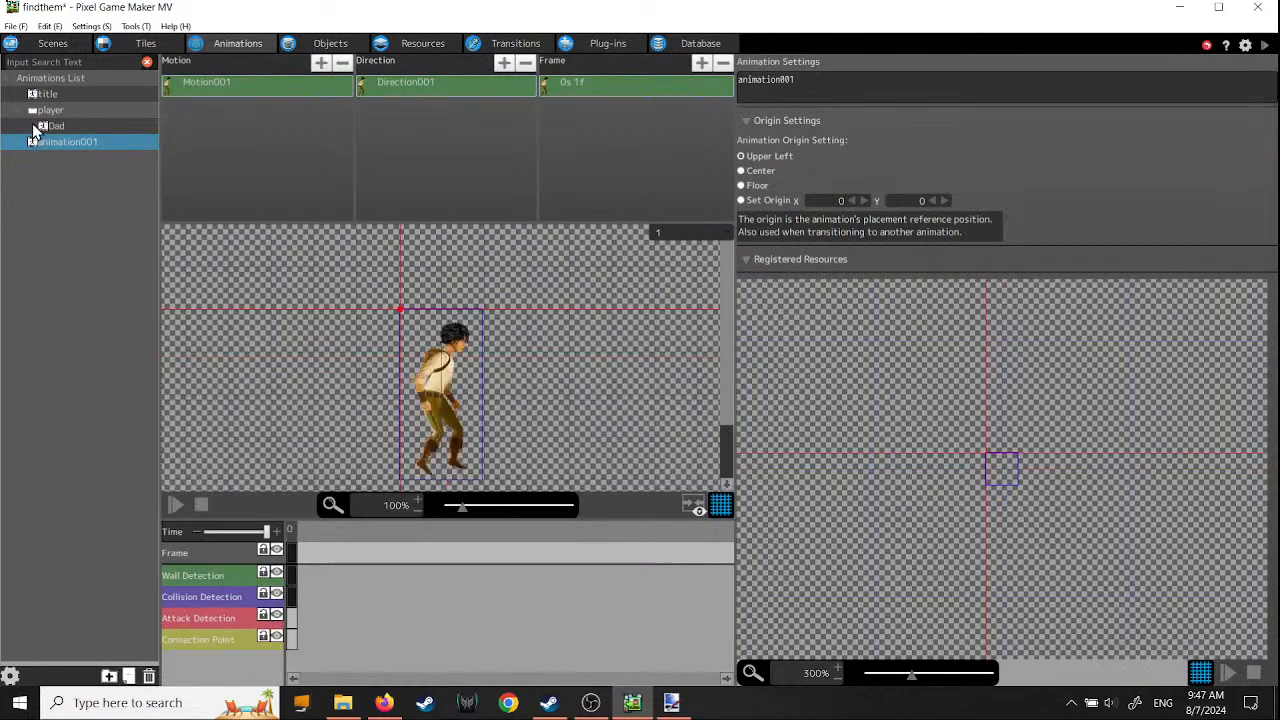
- Check the registered resources in the Dad animation's settings, then close them without changes
{"action": "left_click", "coordinate": [42, 129]}
{"action": "right_click", "coordinate": [44, 132]}
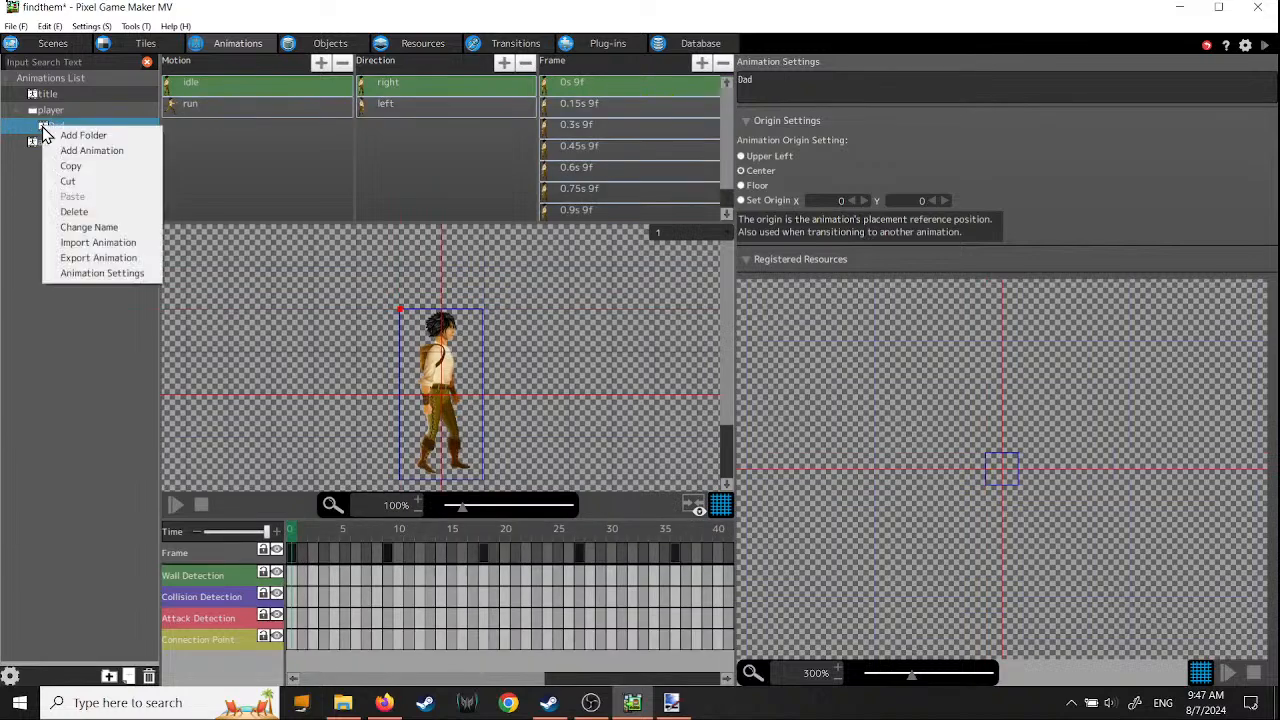
{"action": "left_click", "coordinate": [85, 273]}
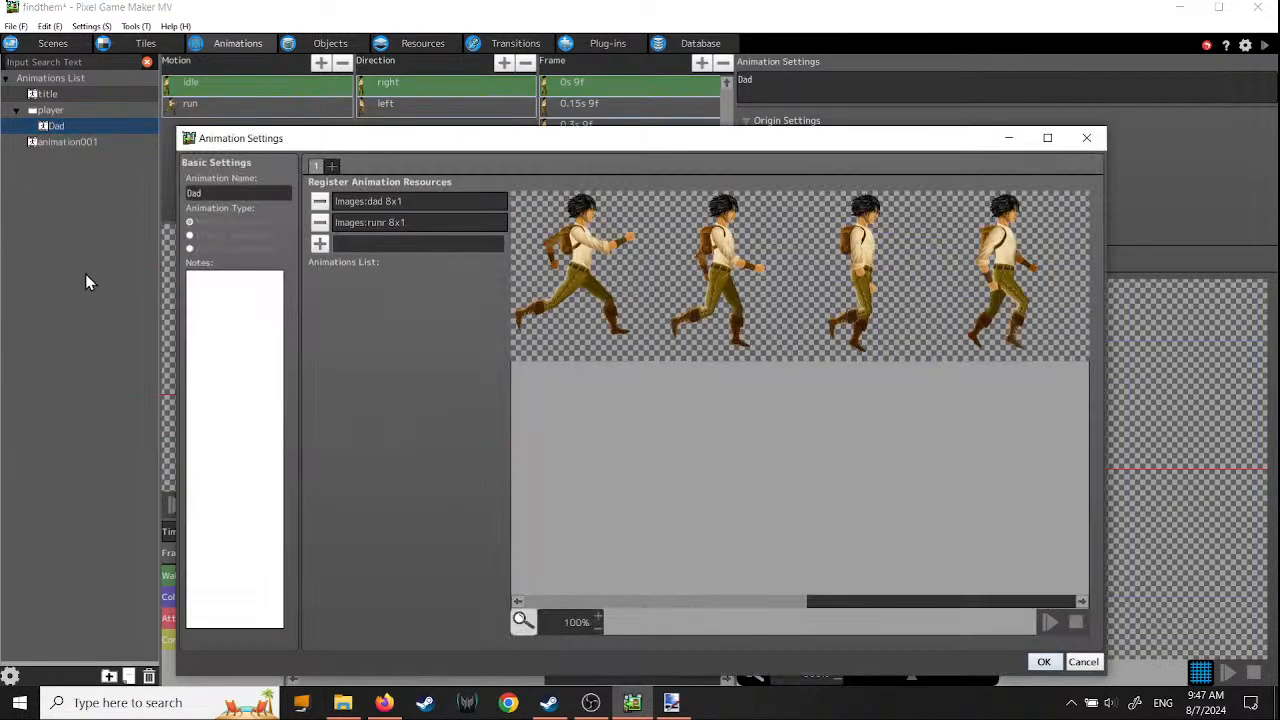
{"action": "left_click", "coordinate": [1085, 661]}
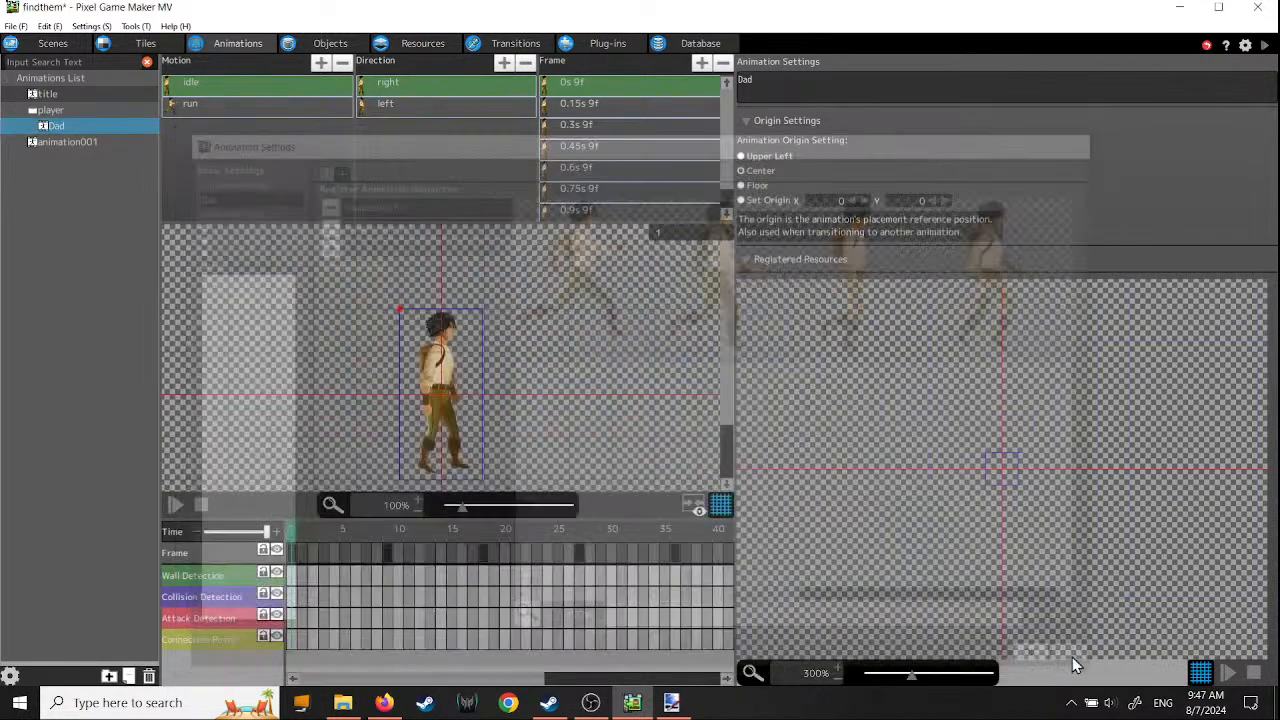
- Delete animation001 from the animations list
{"action": "left_click", "coordinate": [47, 144]}
{"action": "right_click", "coordinate": [49, 144]}
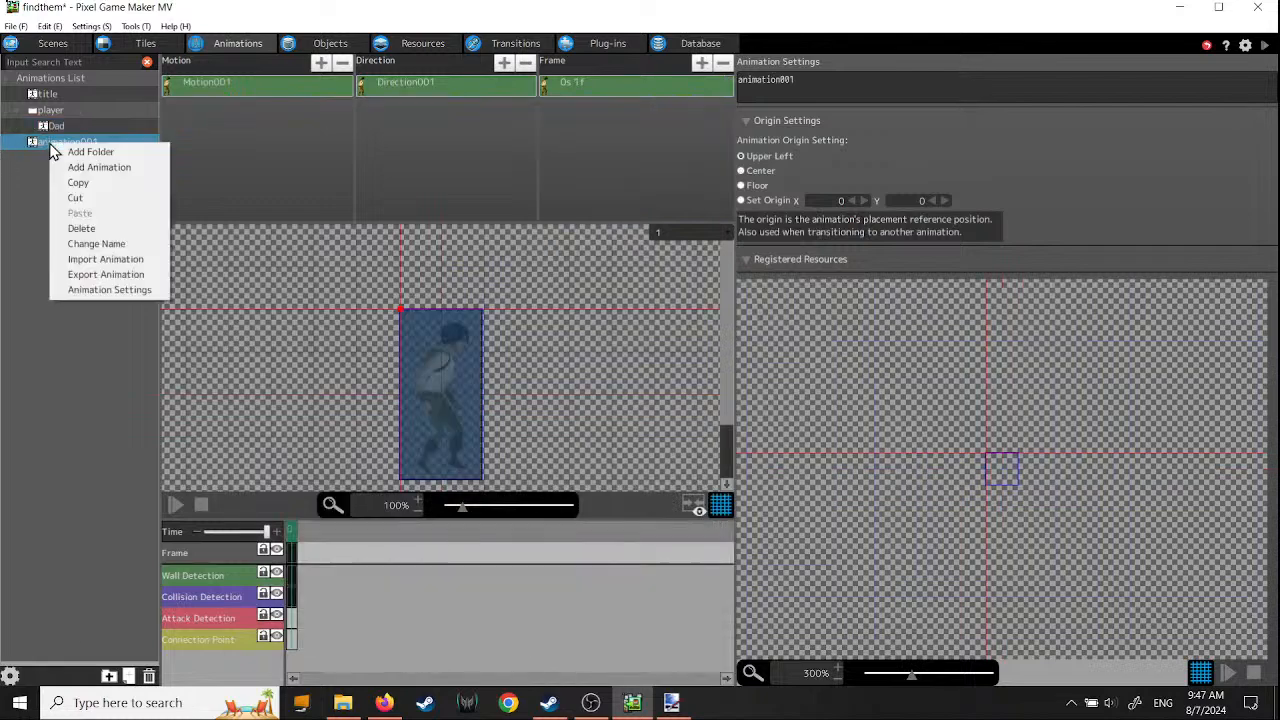
{"action": "left_click", "coordinate": [80, 232]}
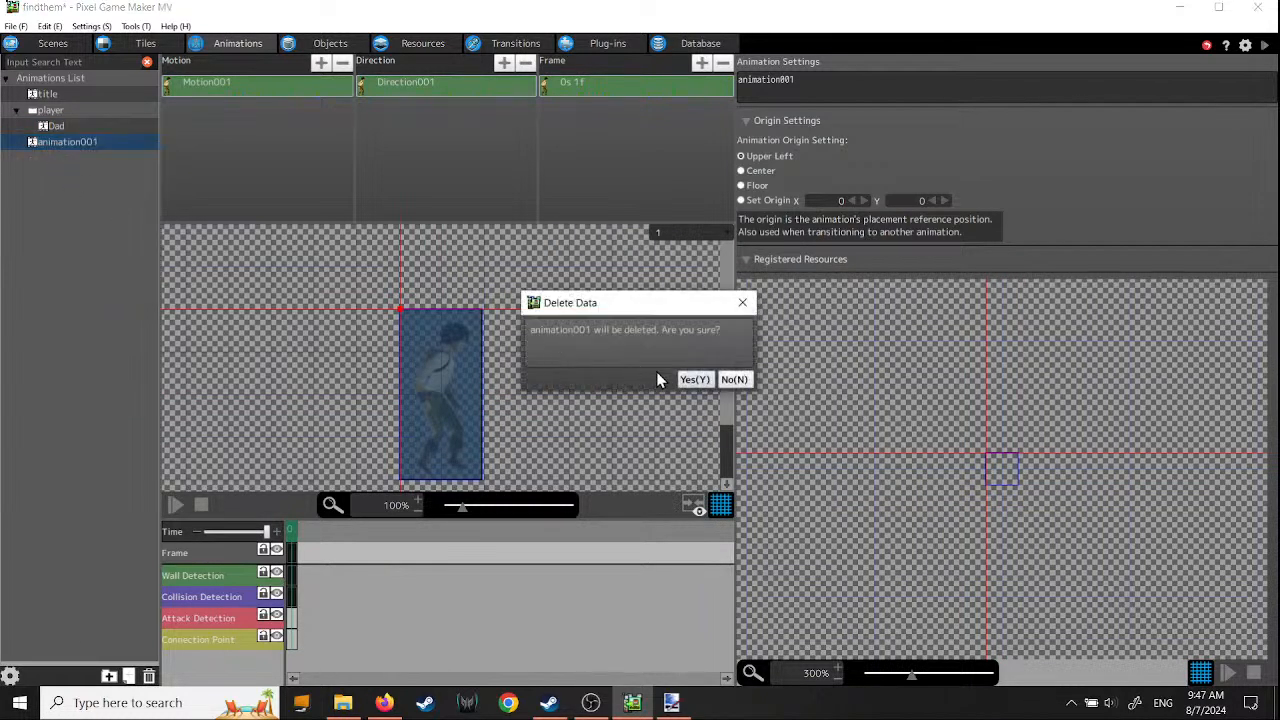
{"action": "left_click", "coordinate": [695, 379]}
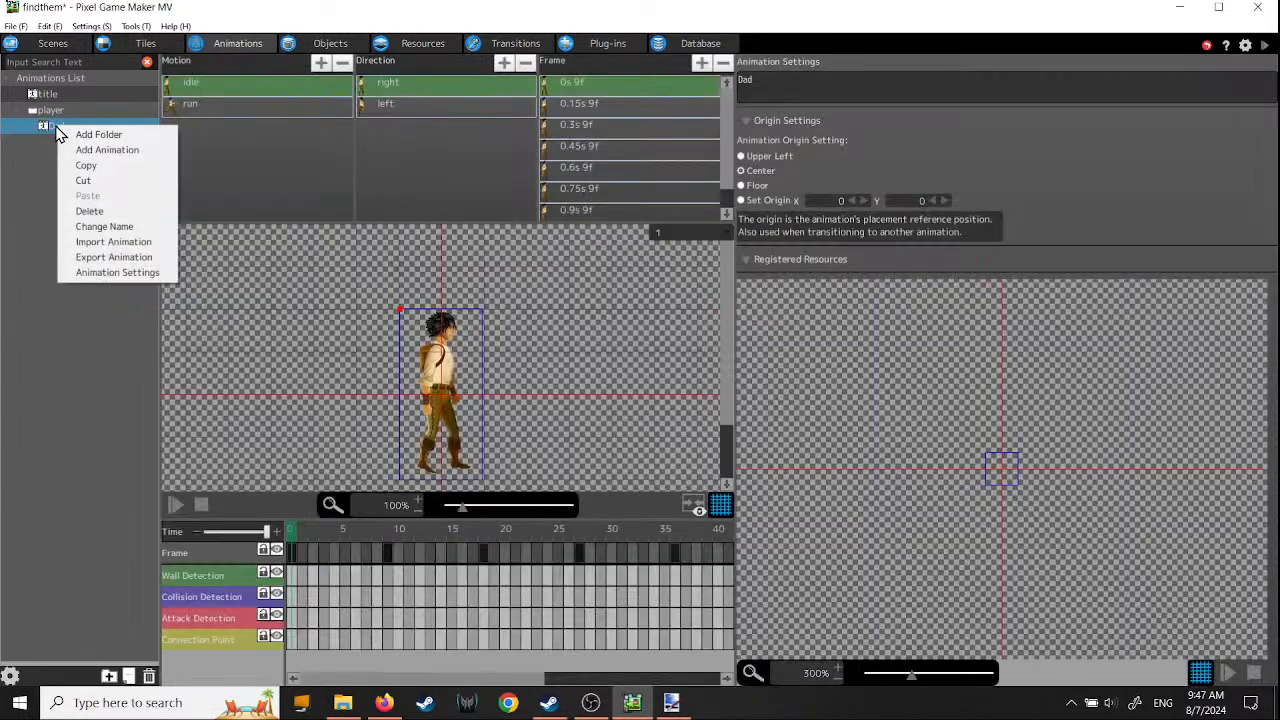
- Register the players folder's jump image as a resource of the Dad animation, with 8 horizontal and 1 vertical partitions
{"action": "left_click", "coordinate": [117, 272]}
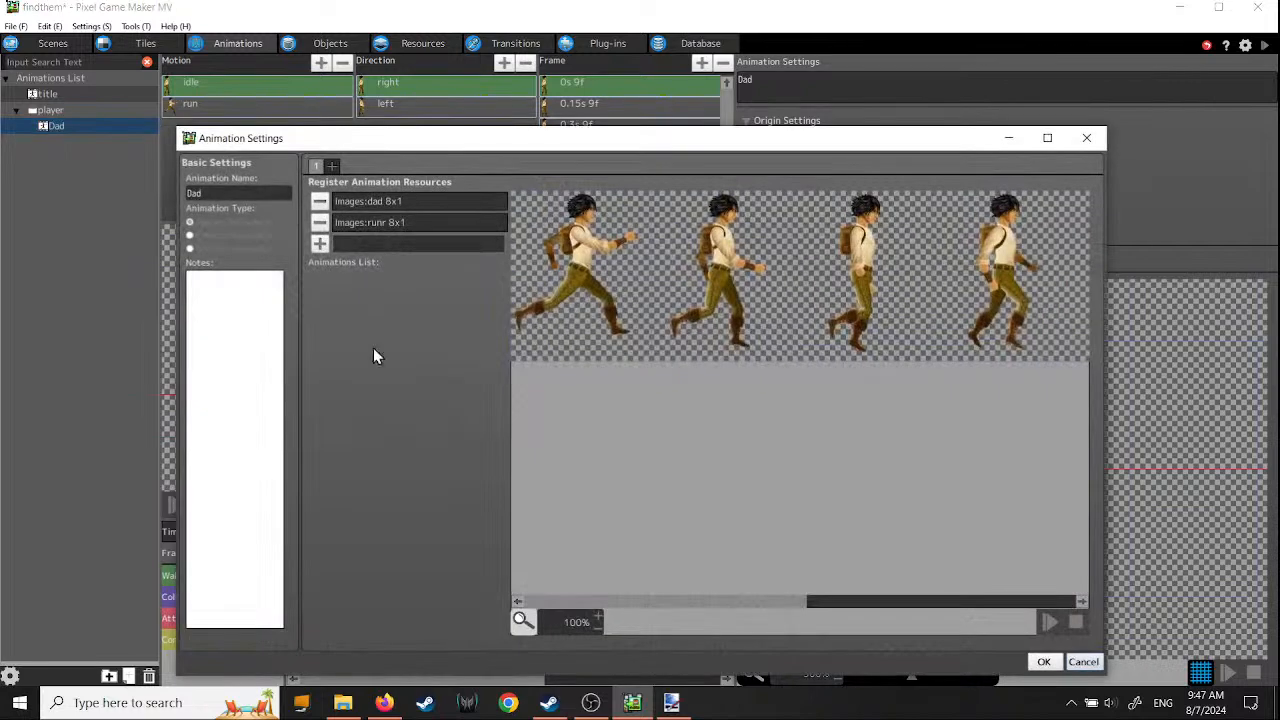
{"action": "left_click", "coordinate": [320, 246]}
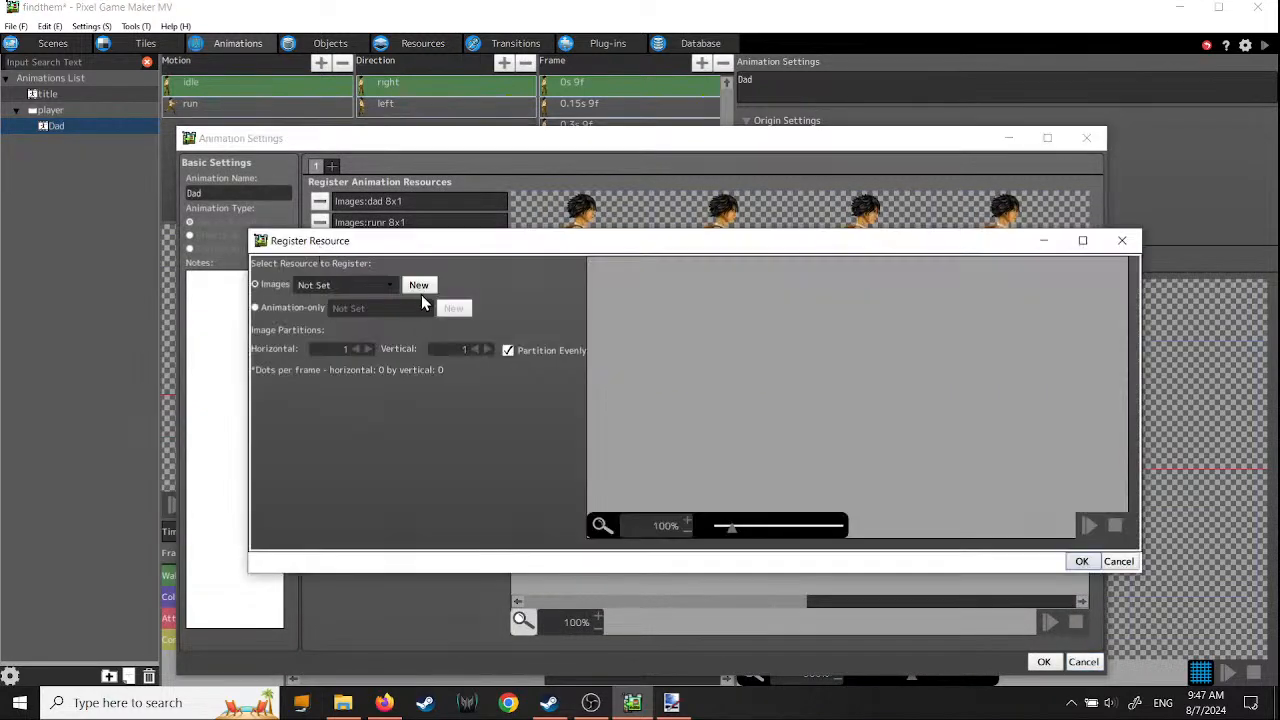
{"action": "left_click", "coordinate": [392, 285]}
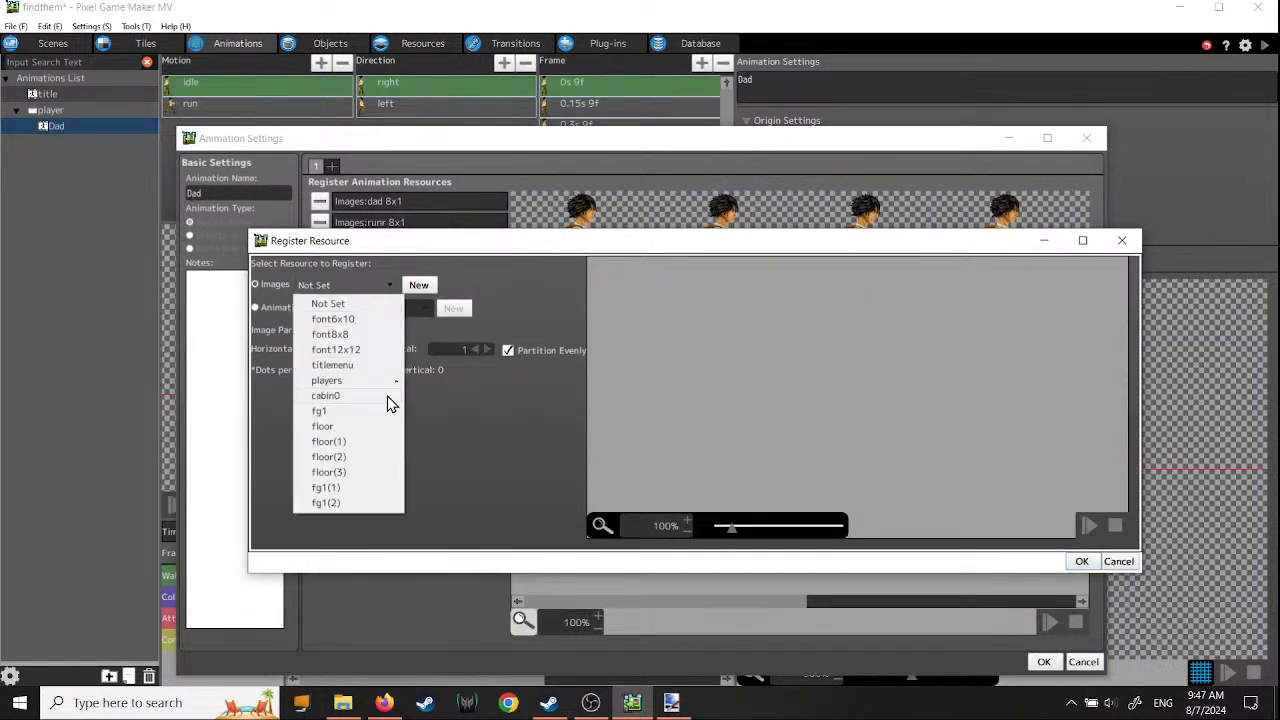
{"action": "mouse_move", "coordinate": [388, 382]}
{"action": "left_click", "coordinate": [432, 412]}
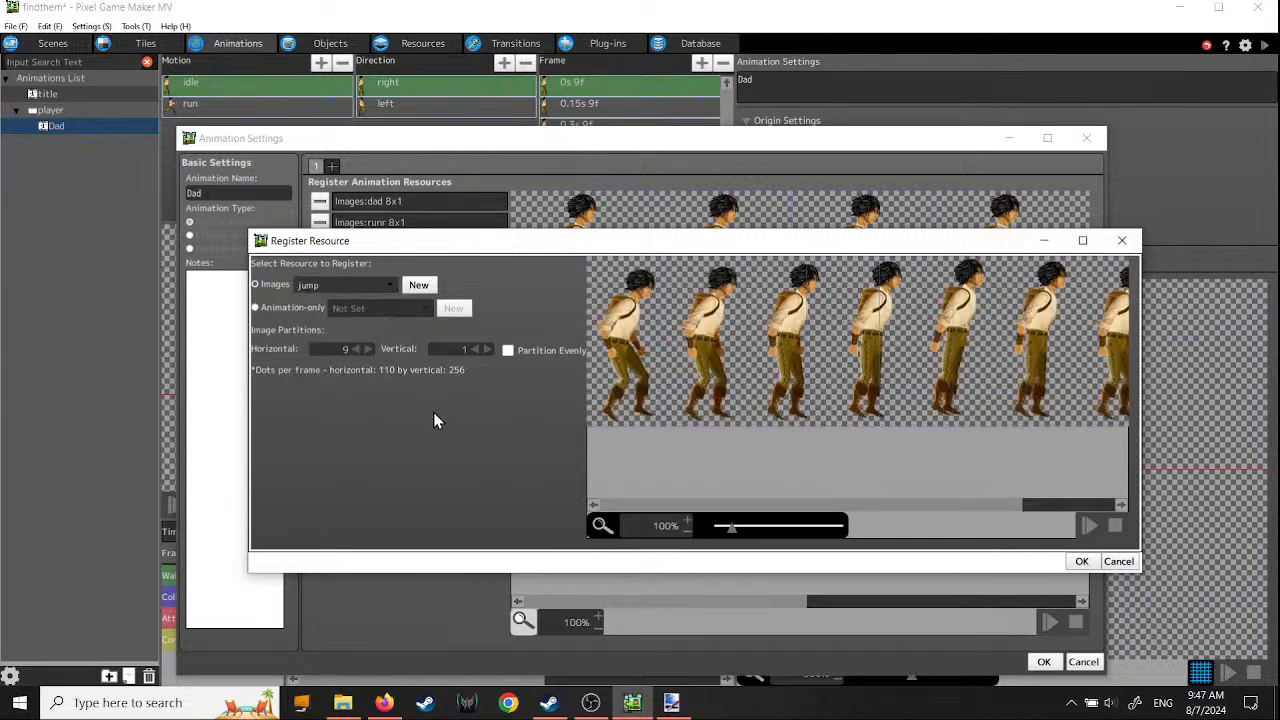
{"action": "left_click", "coordinate": [368, 347]}
{"action": "left_click", "coordinate": [1077, 561]}
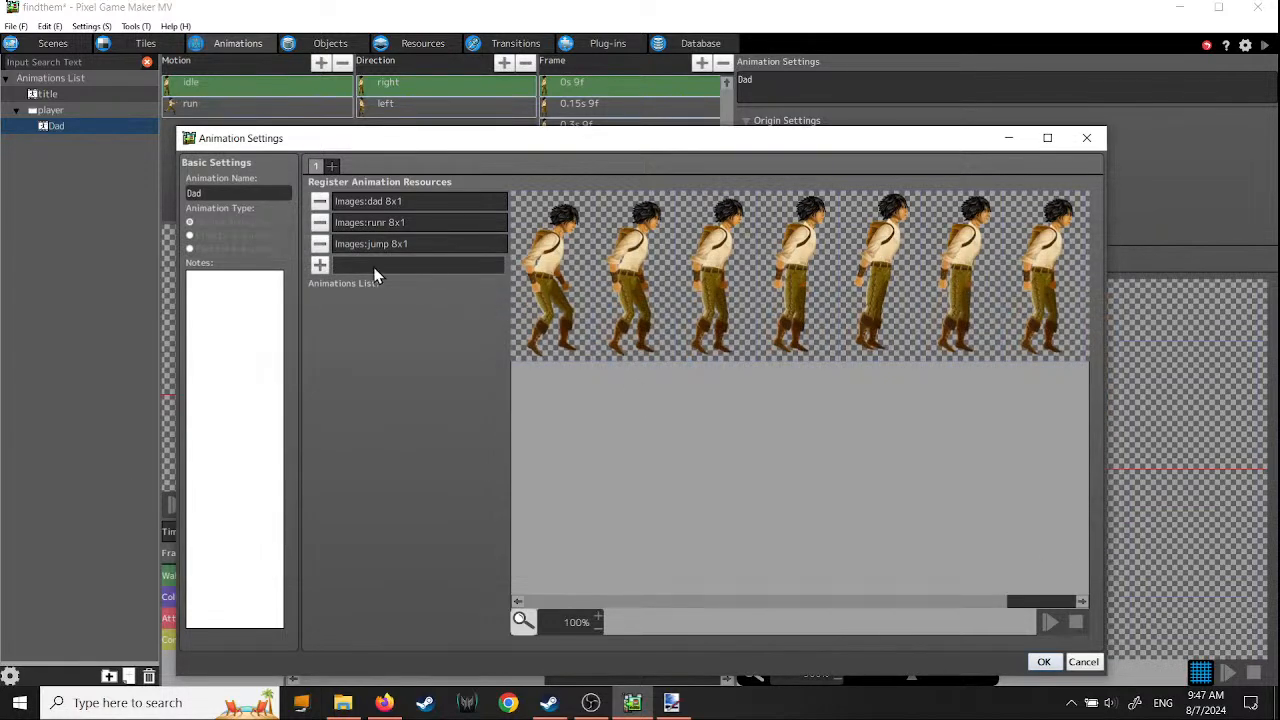
{"action": "left_click", "coordinate": [1043, 661]}
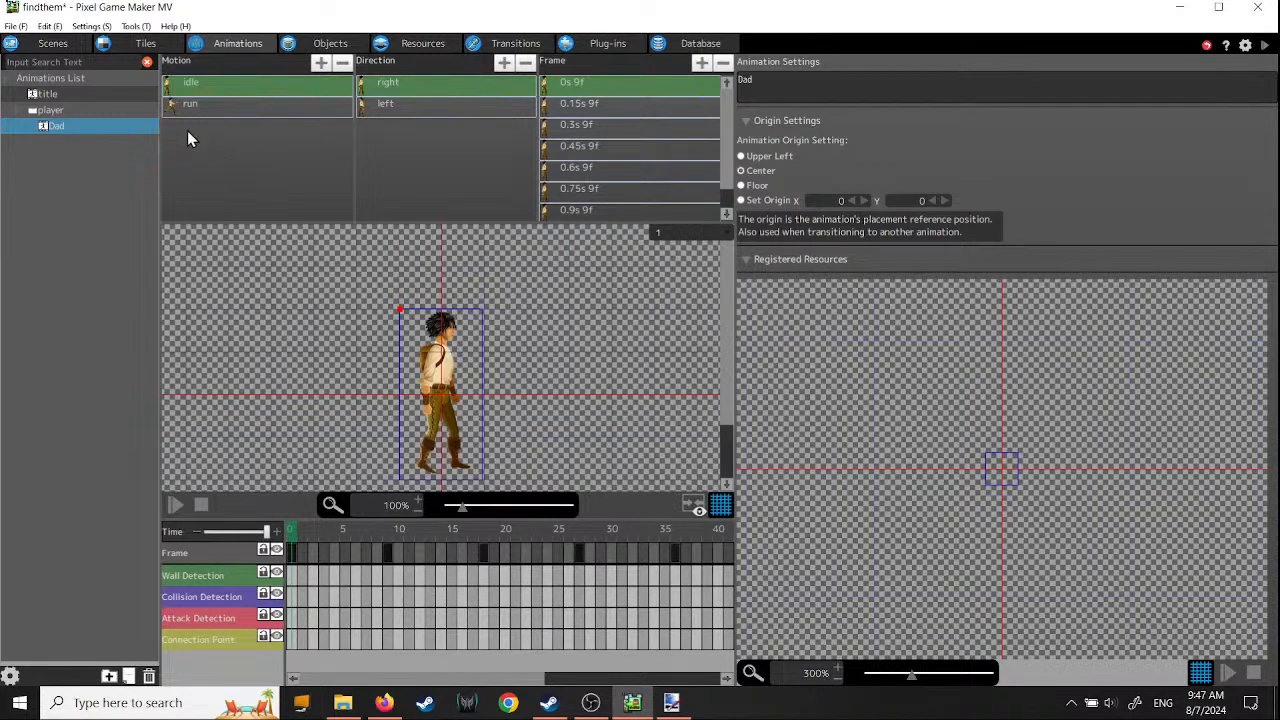
- Duplicate the Dad animation's idle motion and move the copy below run in the motion list
{"action": "left_click", "coordinate": [203, 87]}
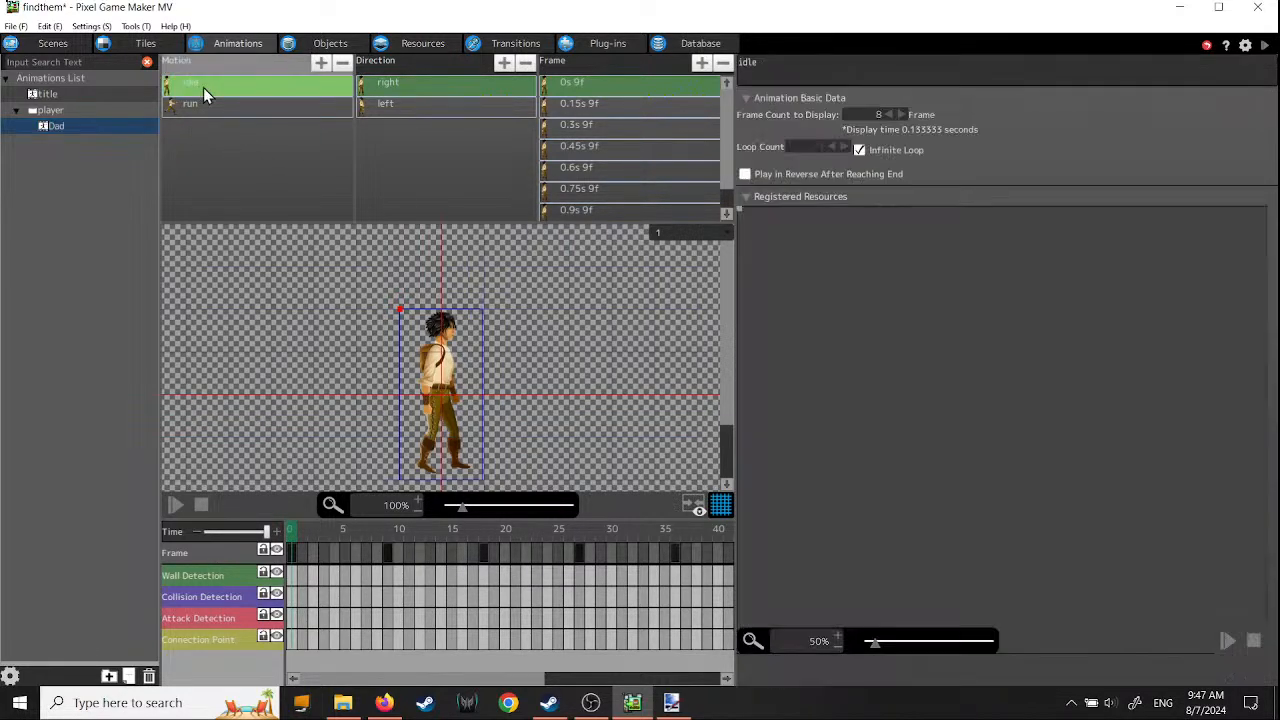
{"action": "key", "text": "ctrl+v"}
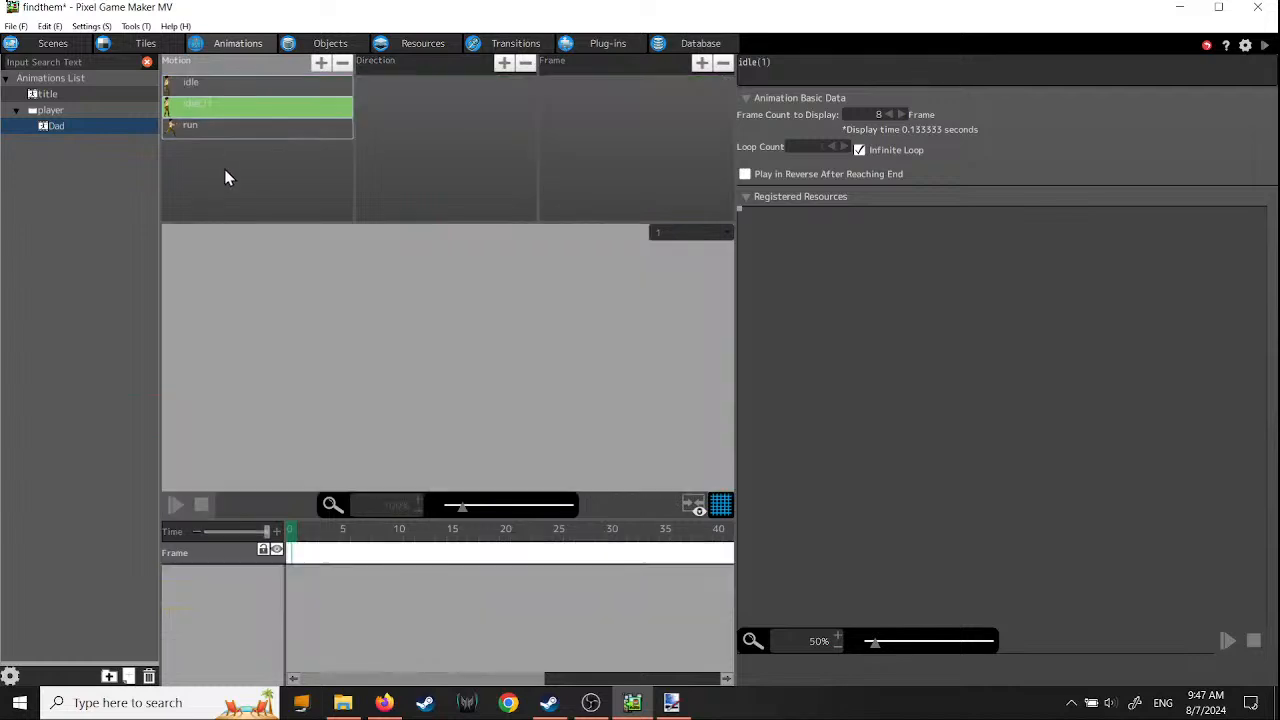
{"action": "double_click", "coordinate": [177, 111]}
{"action": "left_click_drag", "start_coordinate": [177, 104], "coordinate": [180, 150]}
- Rename the duplicated idle motion jump and keep it selected
{"action": "double_click", "coordinate": [222, 128]}
{"action": "type", "text": "jump"}
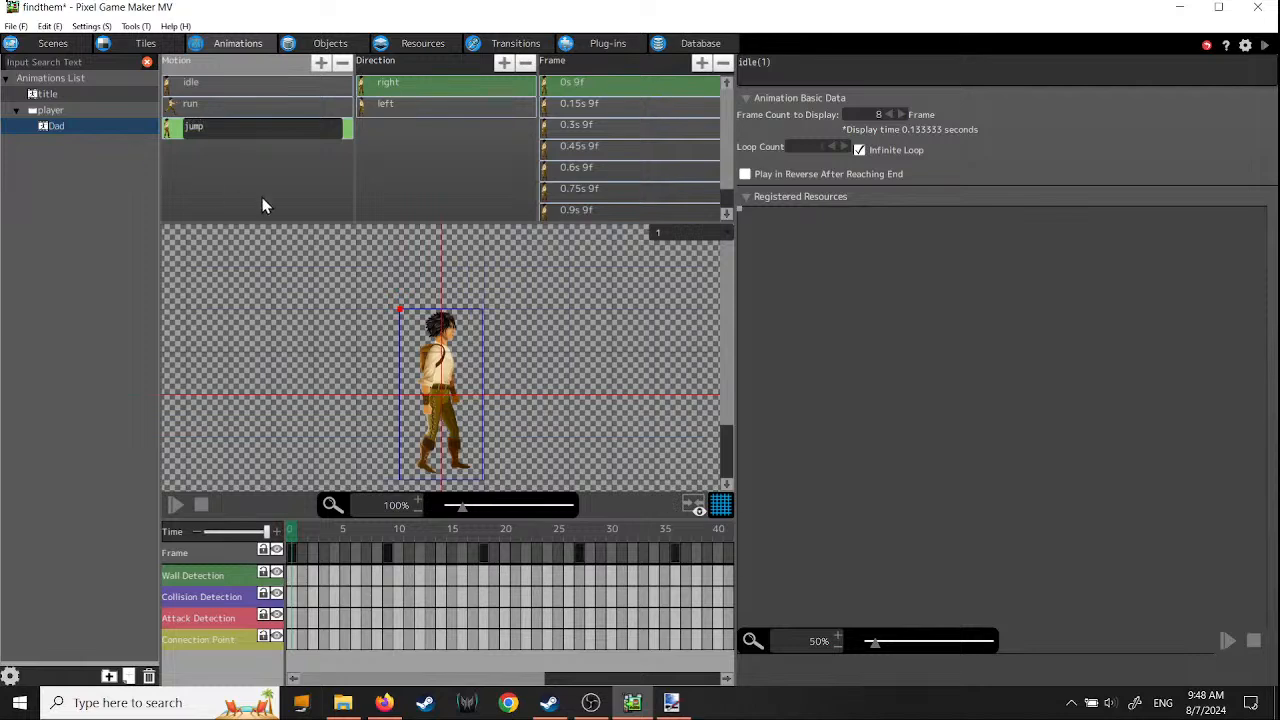
{"action": "left_click", "coordinate": [411, 197]}
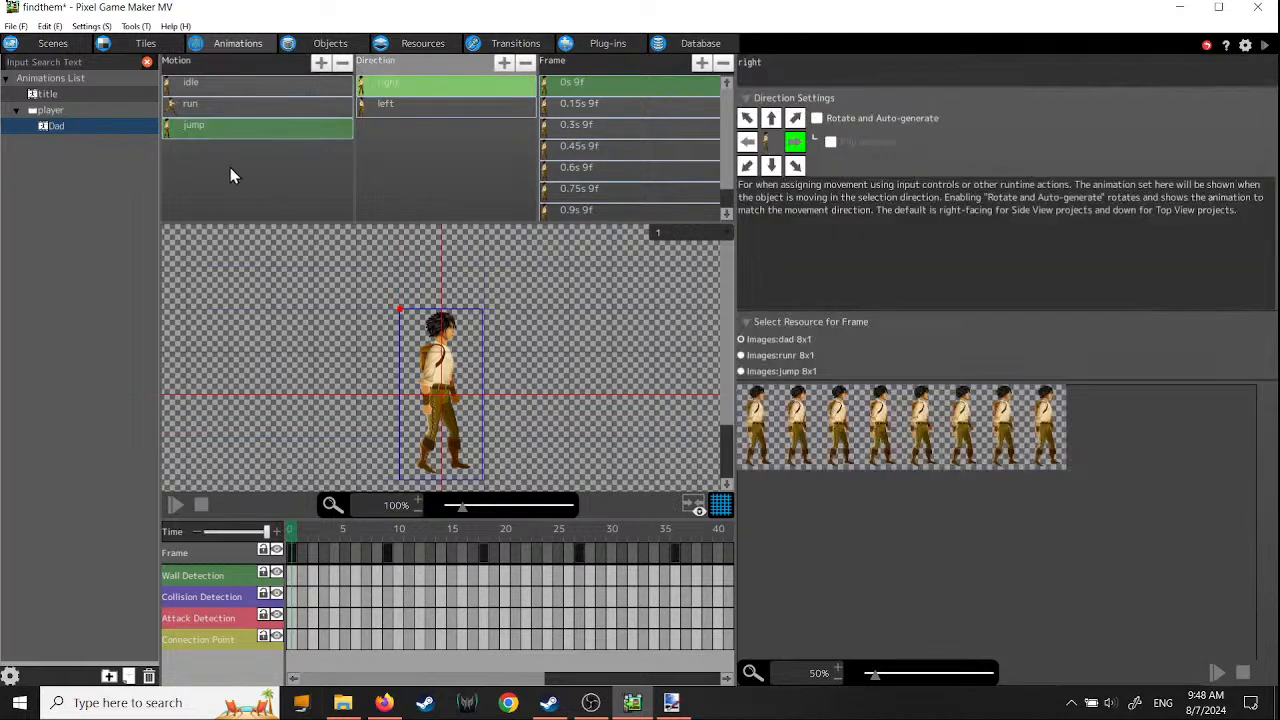
{"action": "left_click", "coordinate": [202, 123]}
{"action": "left_click", "coordinate": [202, 125]}
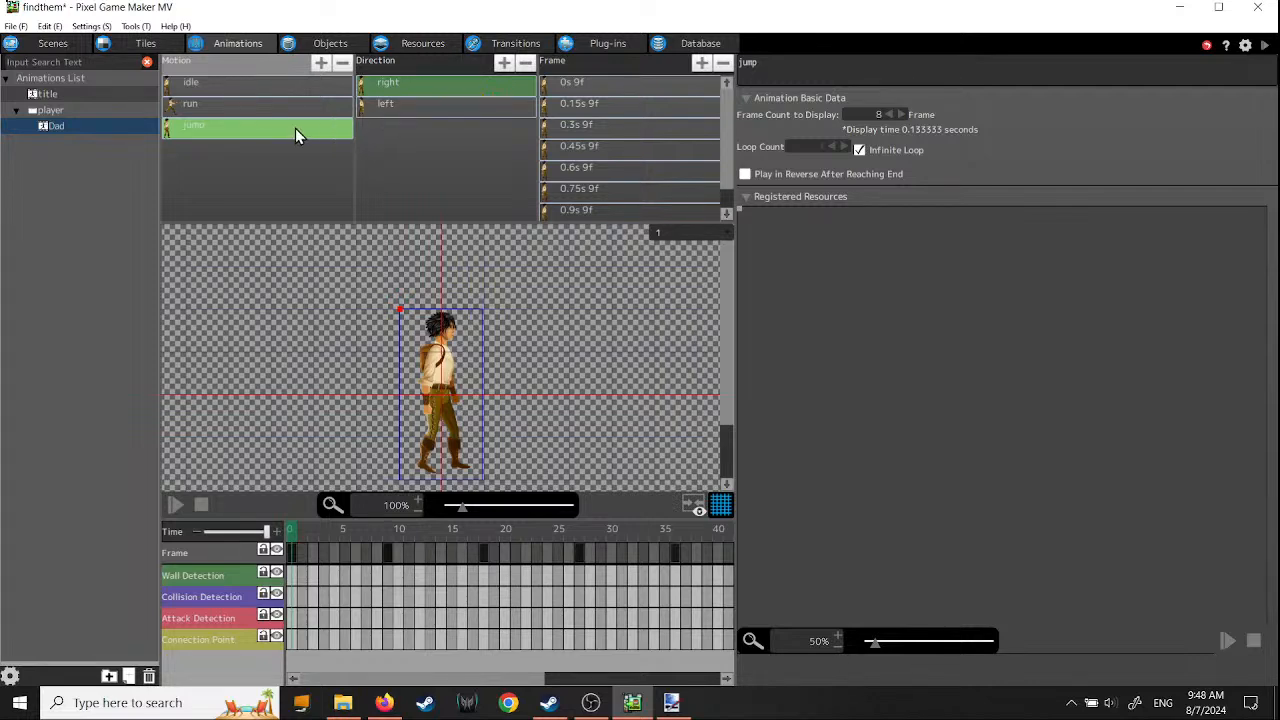
- Delete the jump motion from the Dad animation's motion list
{"action": "right_click", "coordinate": [223, 132]}
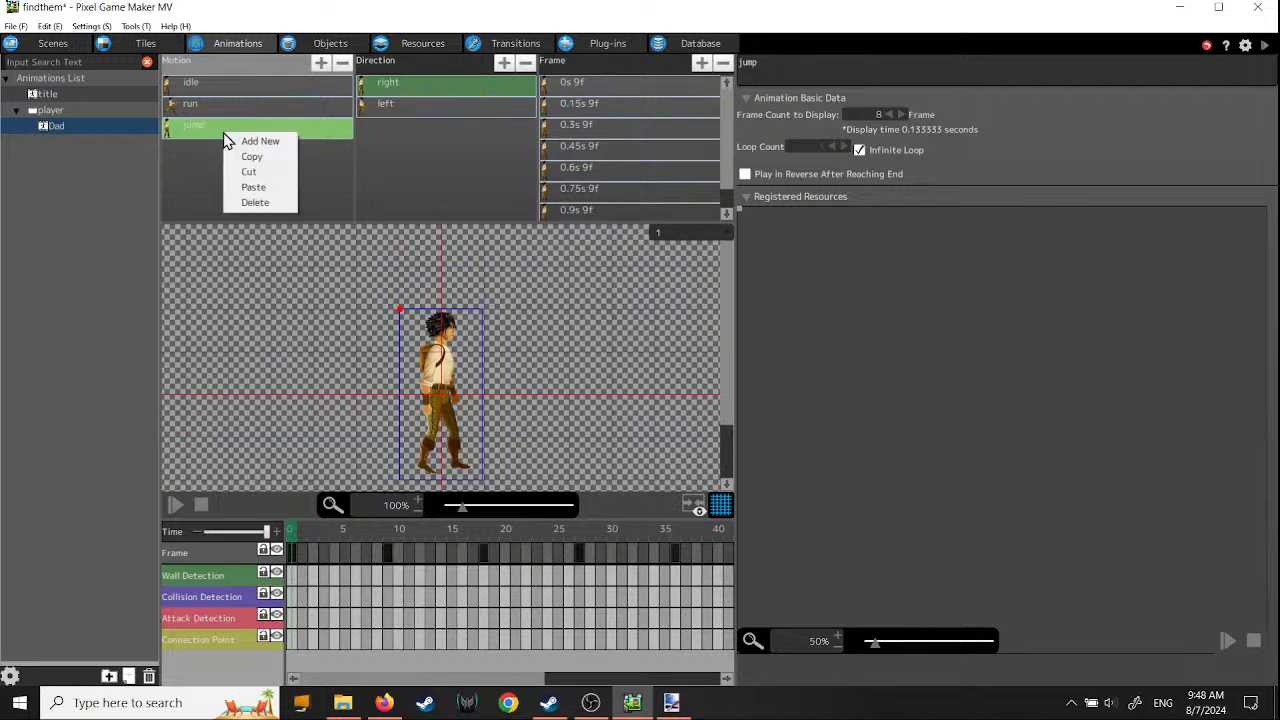
{"action": "left_click", "coordinate": [210, 133]}
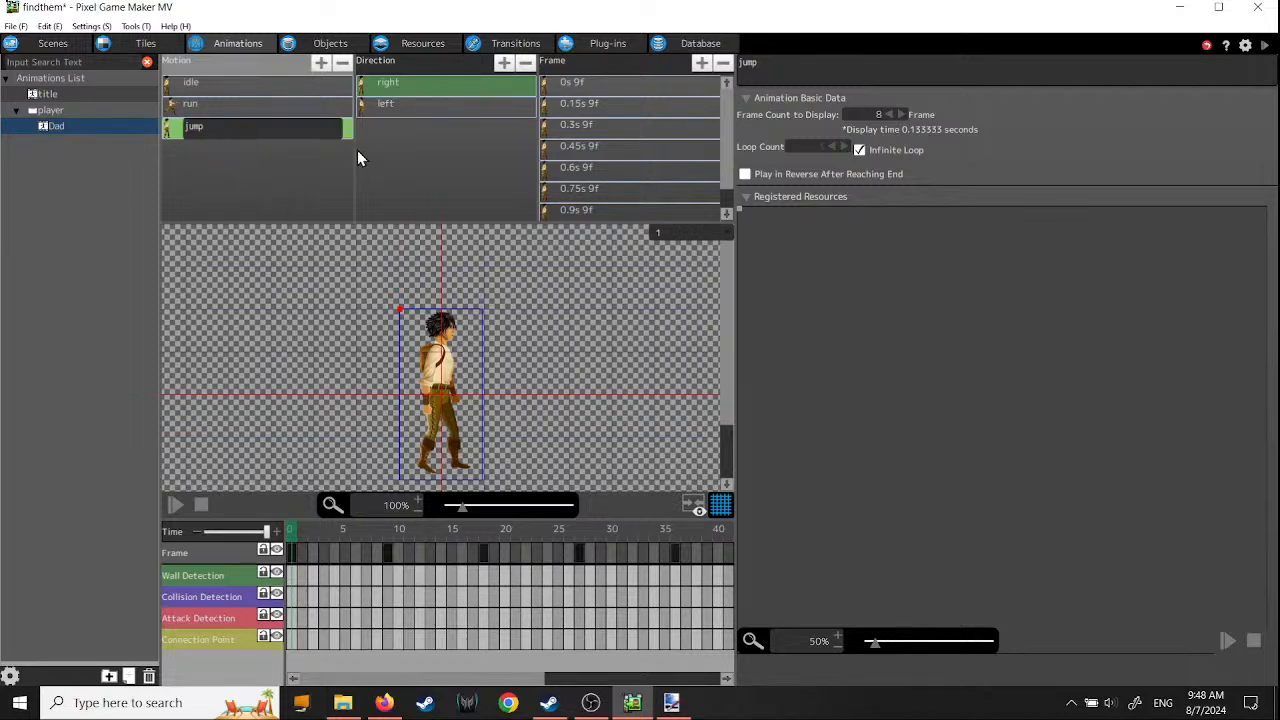
{"action": "left_click", "coordinate": [178, 106]}
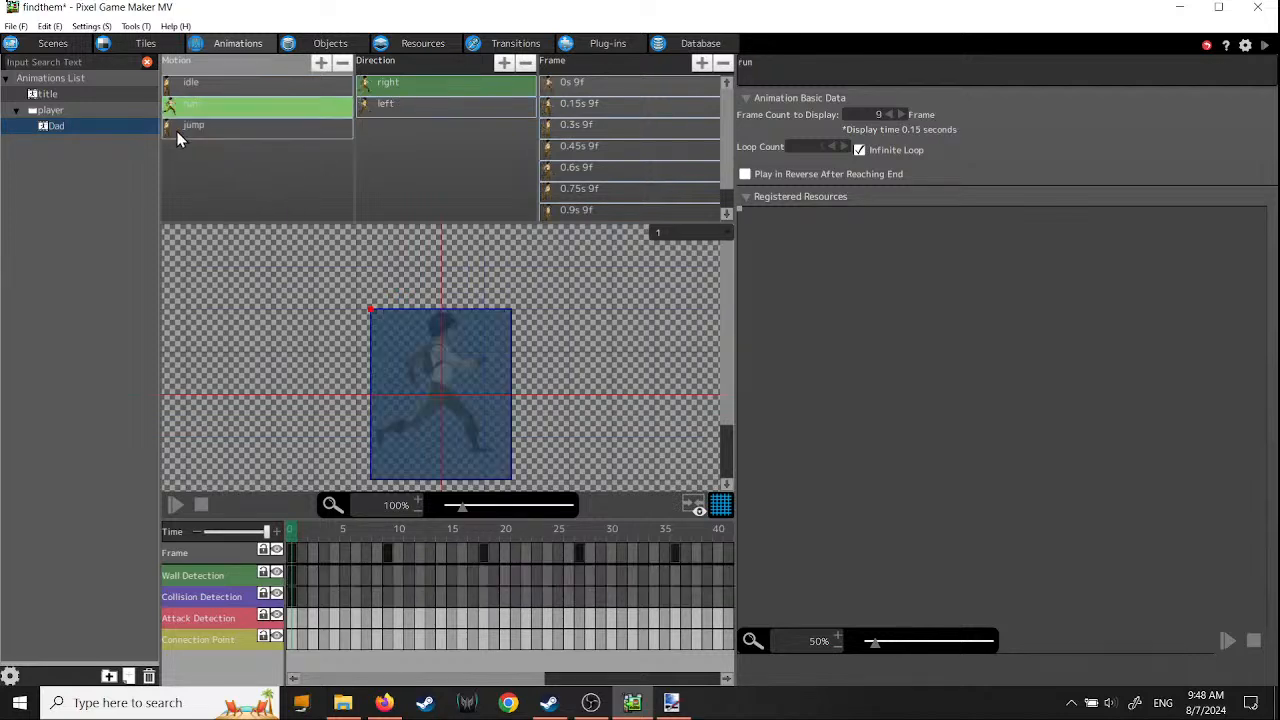
{"action": "left_click", "coordinate": [178, 132]}
{"action": "left_click", "coordinate": [424, 85]}
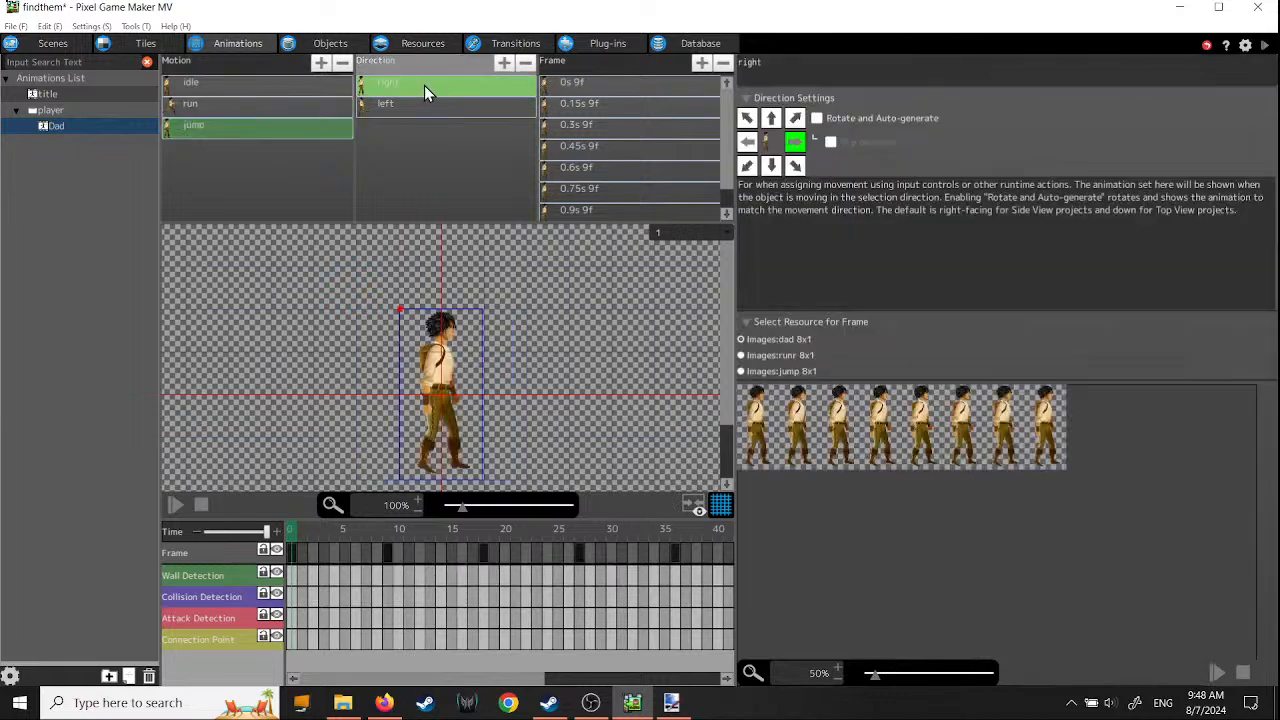
{"action": "left_click", "coordinate": [214, 135]}
{"action": "right_click", "coordinate": [214, 135]}
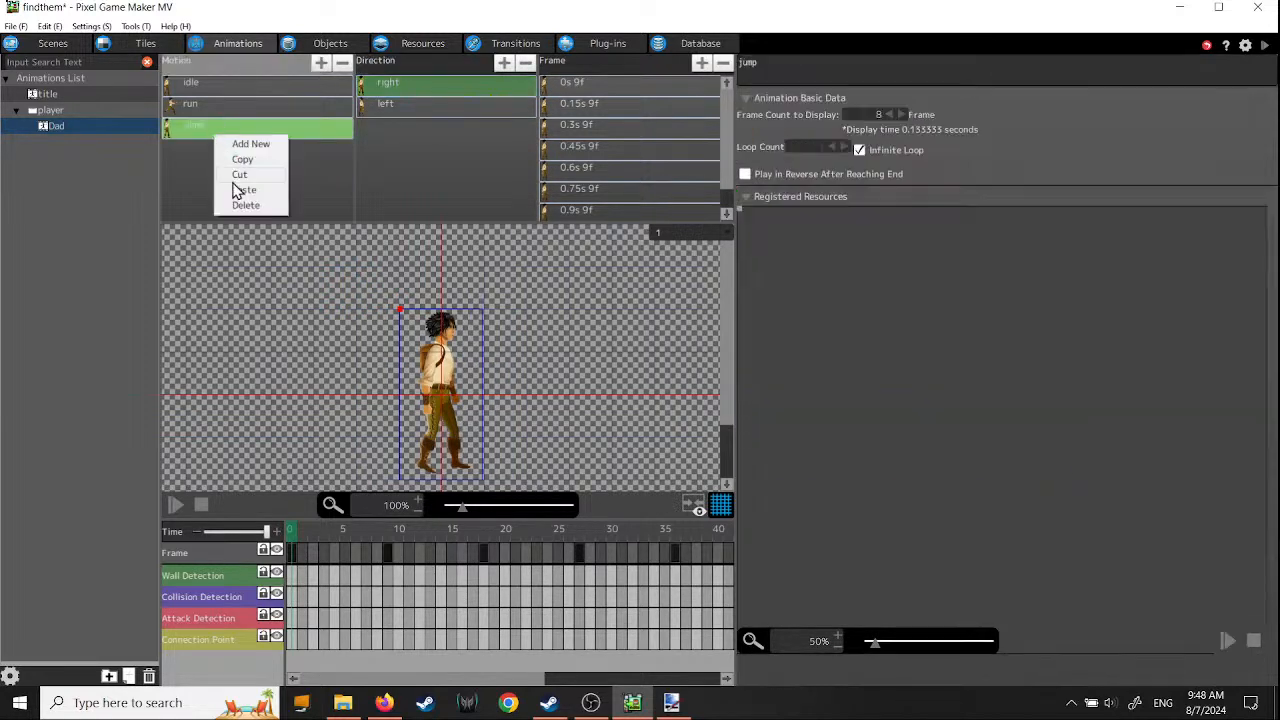
{"action": "left_click", "coordinate": [247, 205]}
{"action": "right_click", "coordinate": [233, 154]}
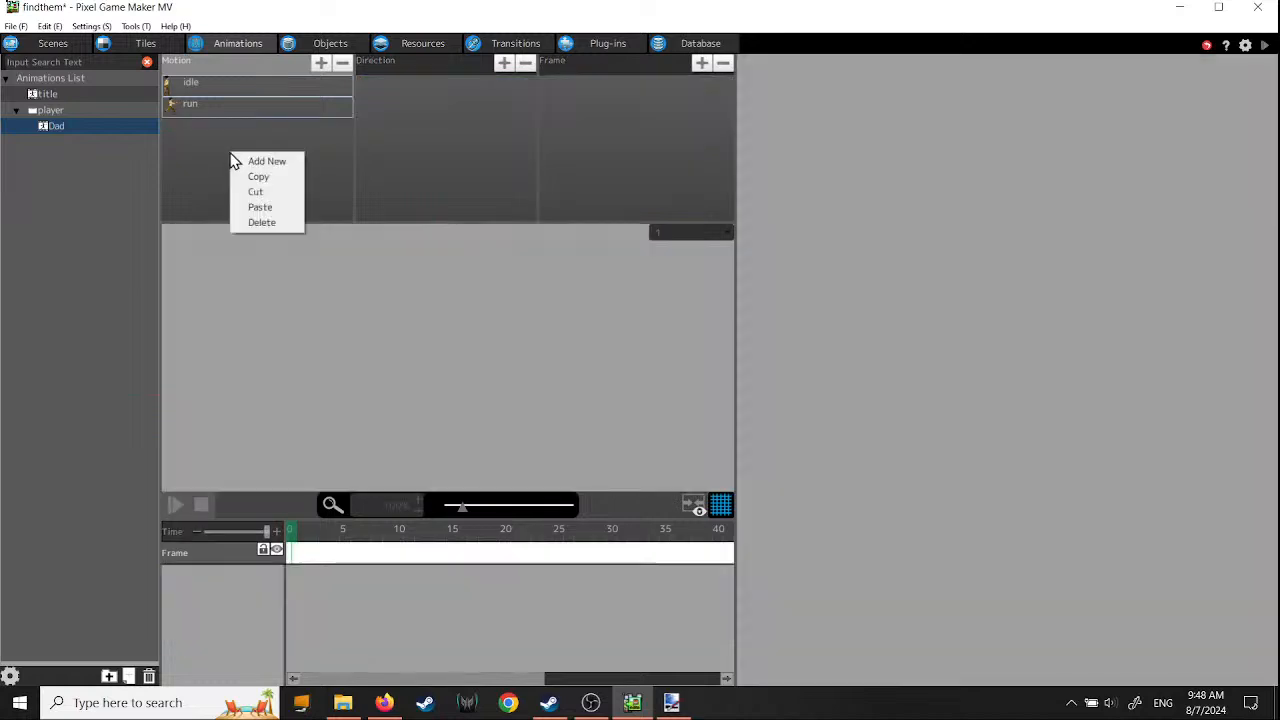
{"action": "left_click", "coordinate": [265, 164]}
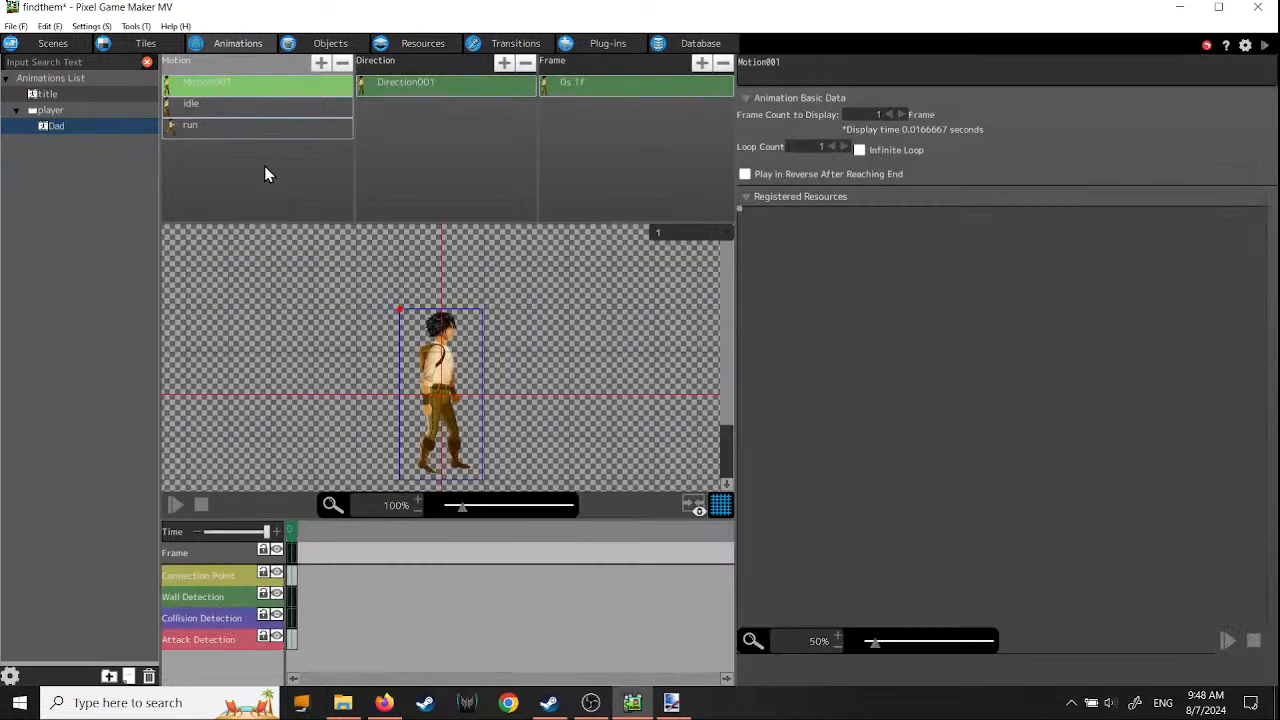
{"action": "double_click", "coordinate": [215, 86]}
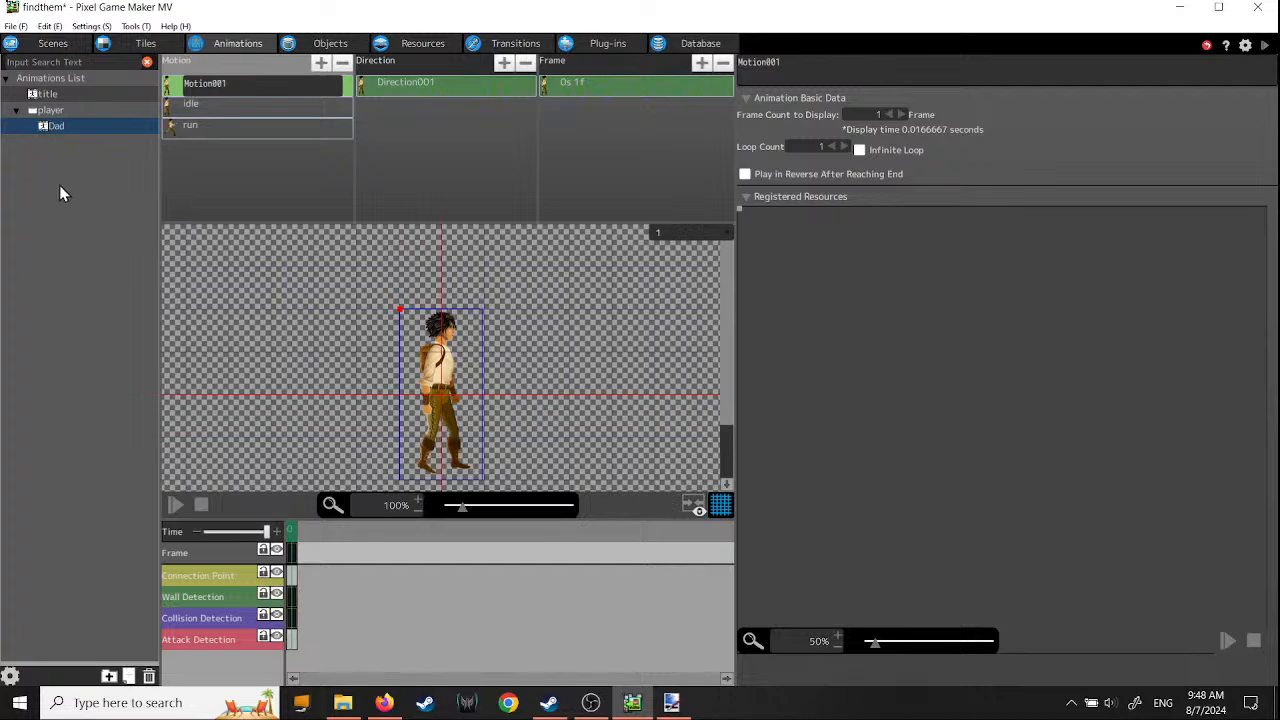
{"action": "left_click", "coordinate": [177, 106]}
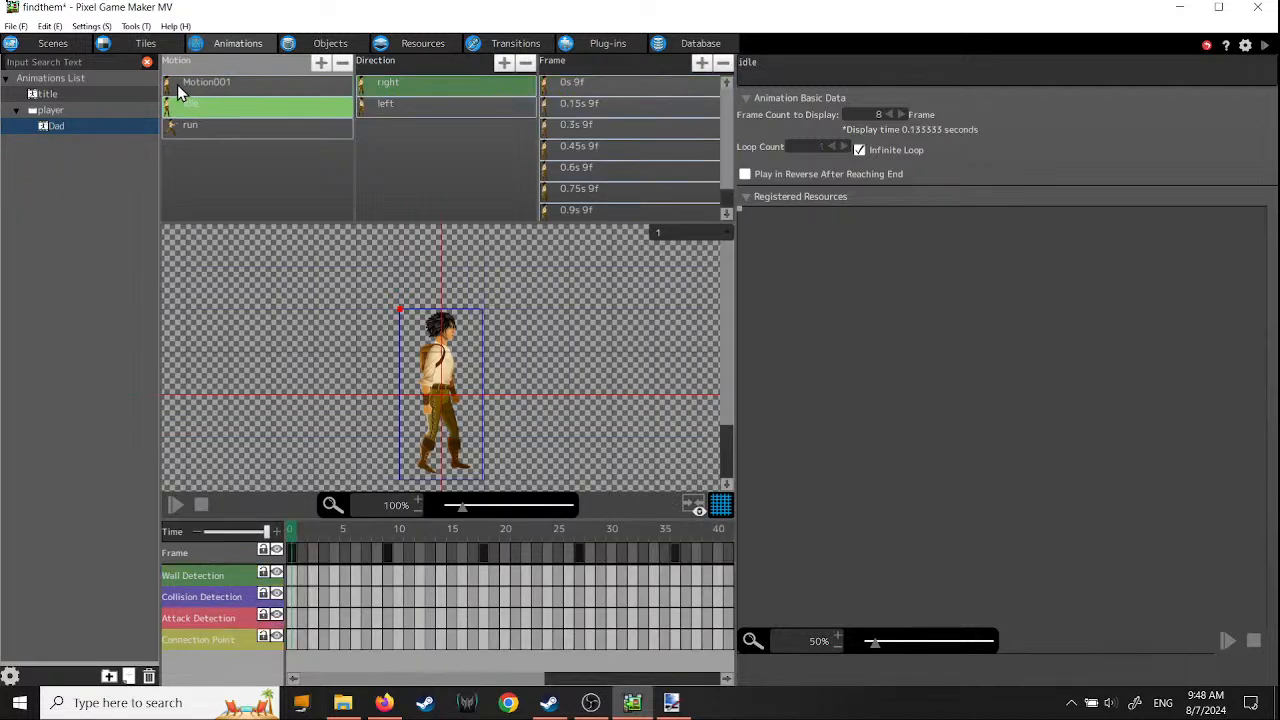
{"action": "left_click", "coordinate": [178, 85]}
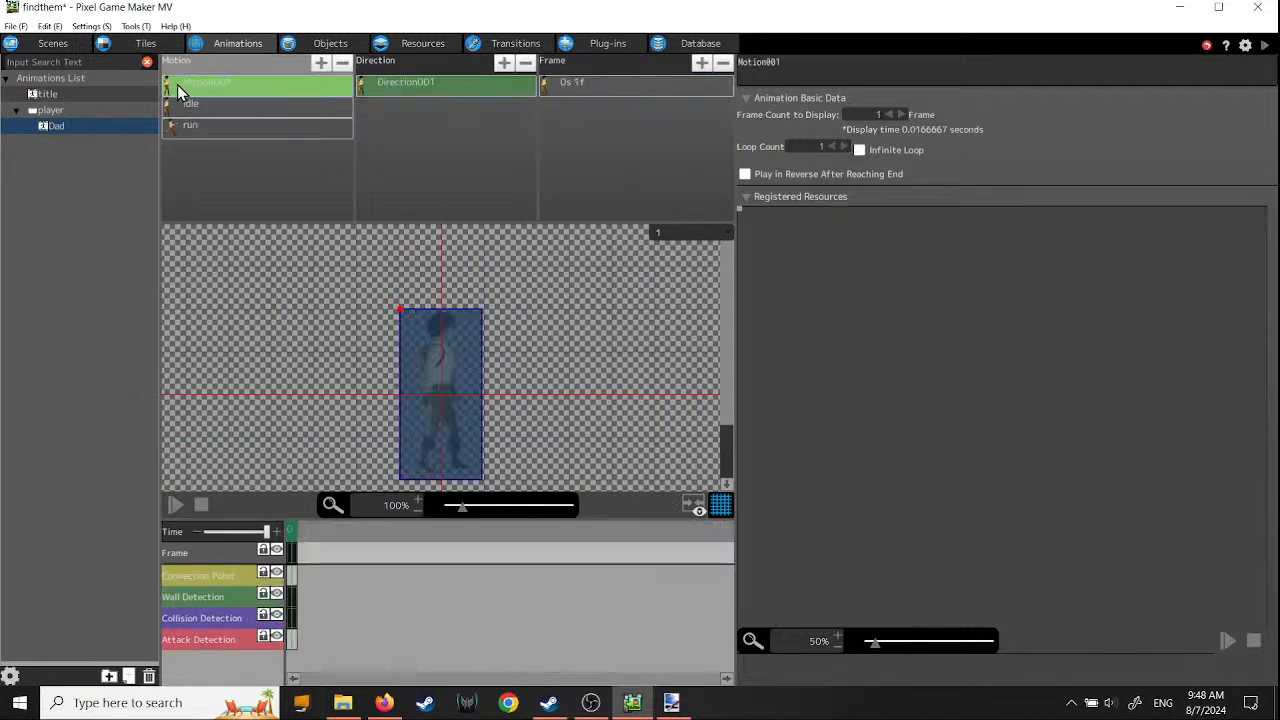
{"action": "left_click", "coordinate": [595, 86]}
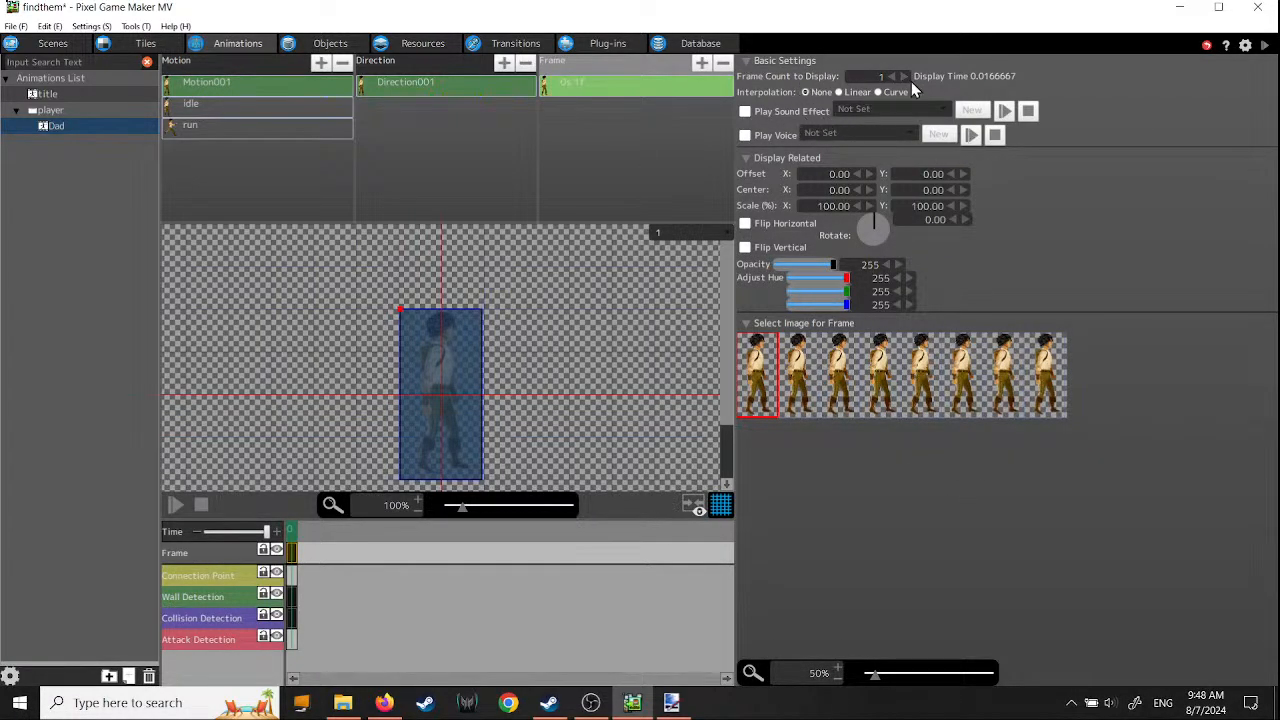
{"action": "left_click", "coordinate": [412, 88]}
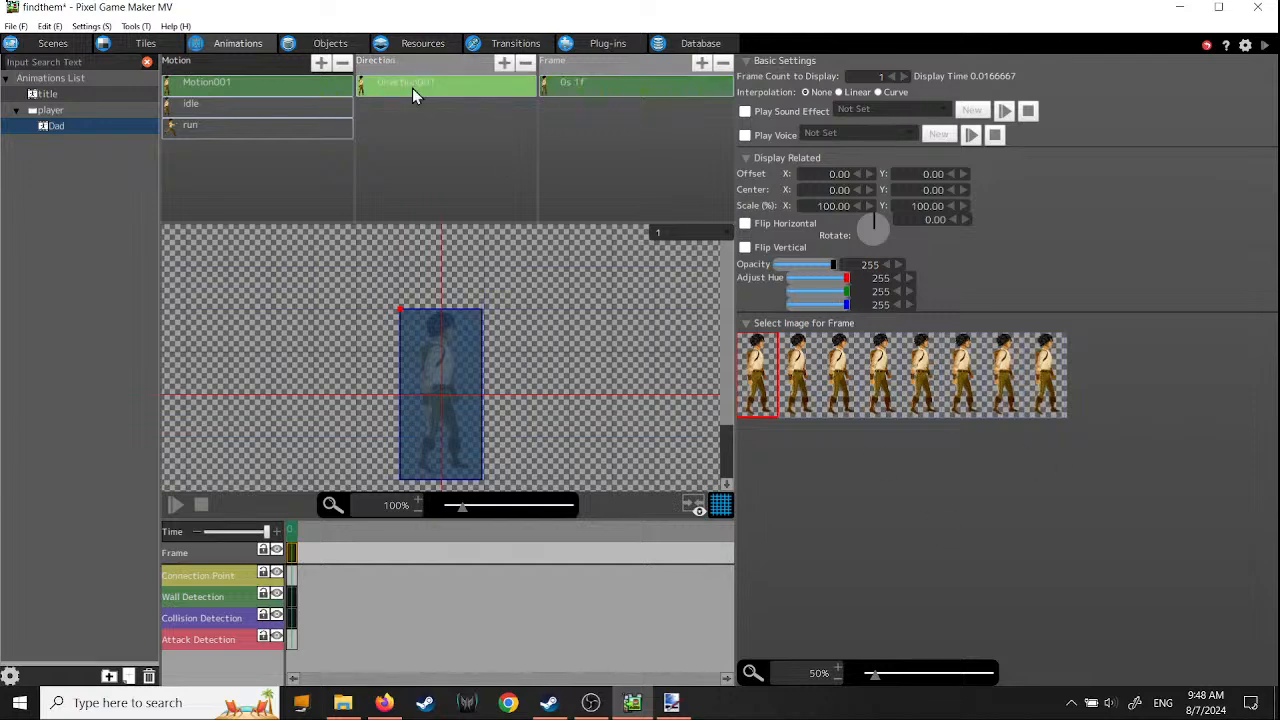
{"action": "left_click", "coordinate": [264, 88]}
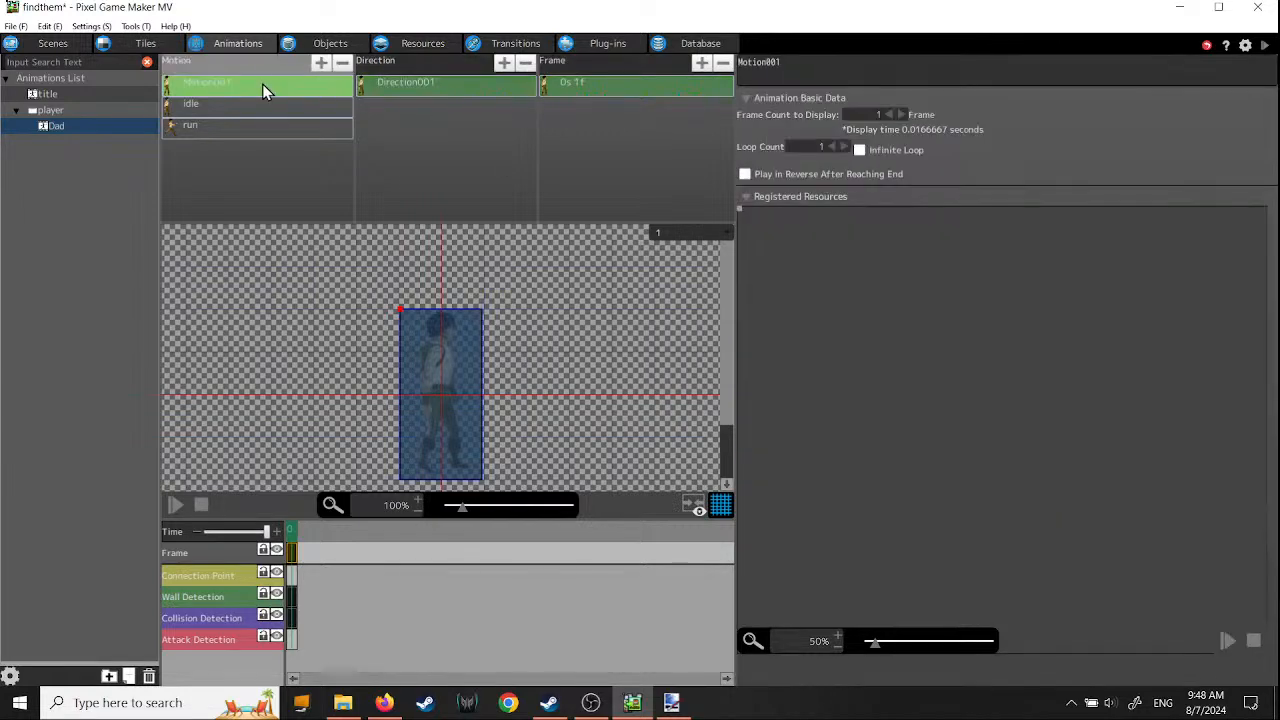
{"action": "right_click", "coordinate": [266, 88]}
{"action": "left_click", "coordinate": [294, 154]}
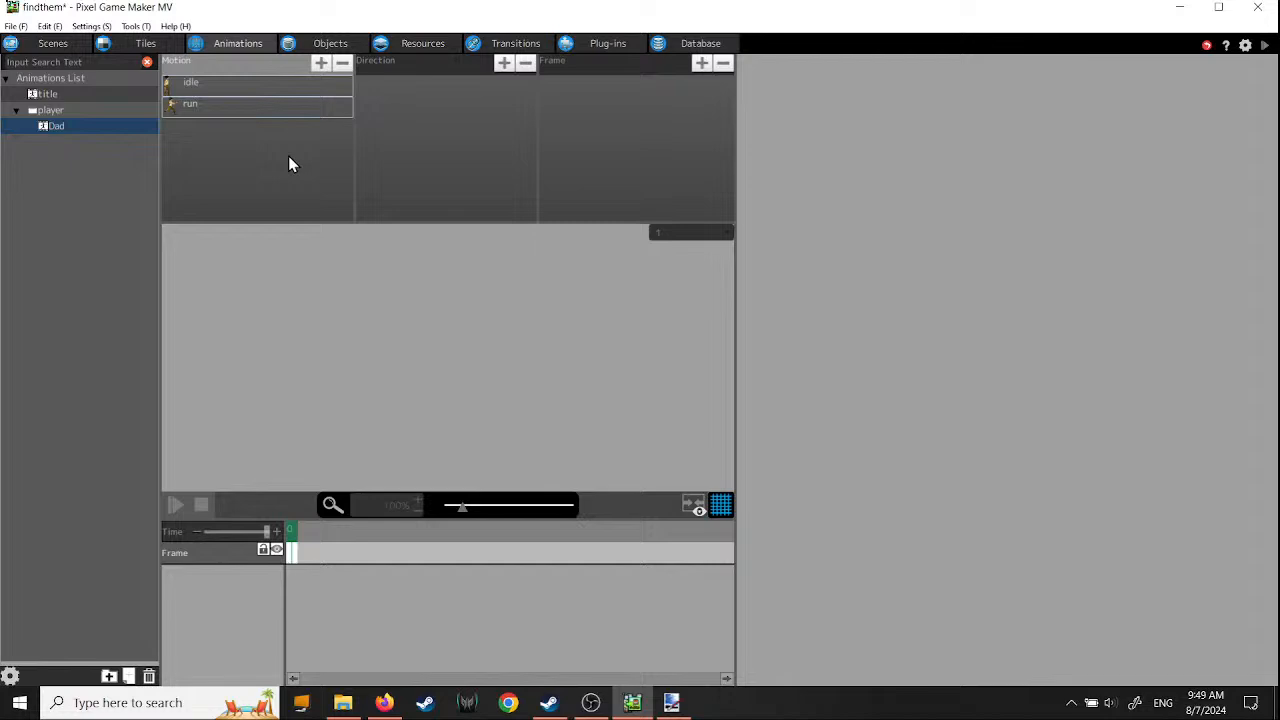
- Create a new motion animation with the players folder's jump image registered as its resource, using 8 horizontal and 1 vertical partitions
{"action": "left_click", "coordinate": [46, 128]}
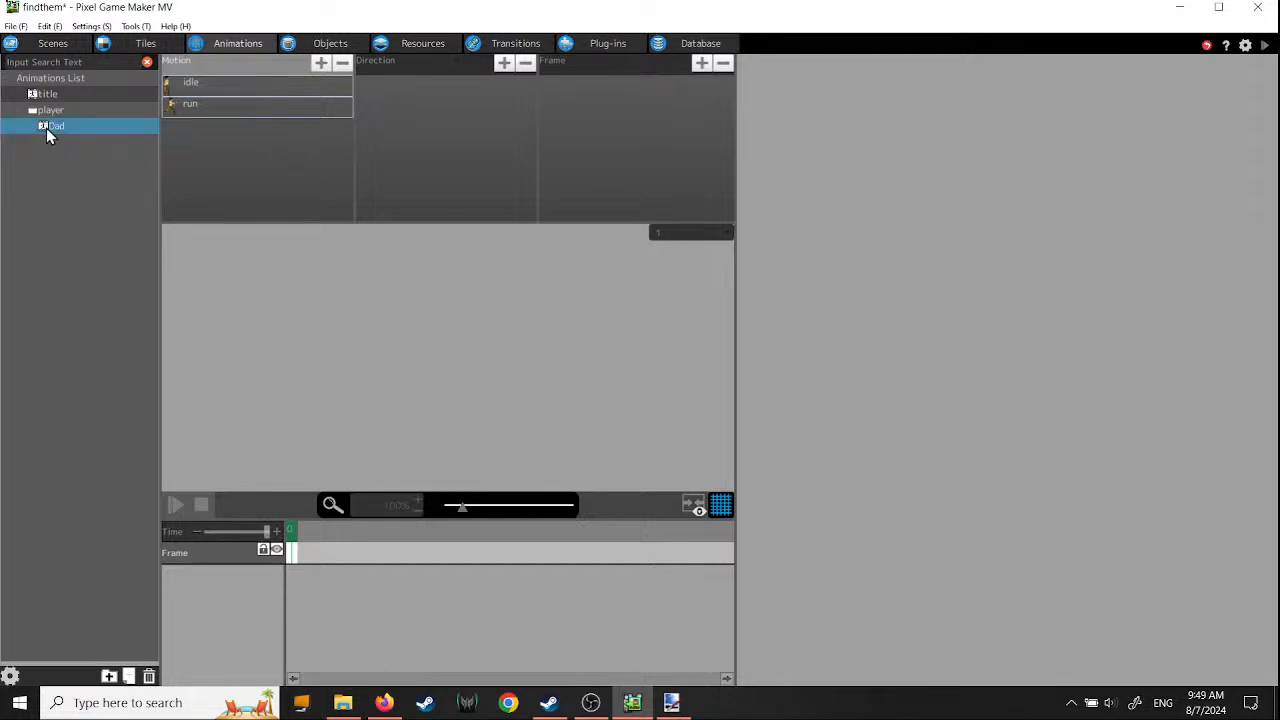
{"action": "left_click", "coordinate": [128, 676]}
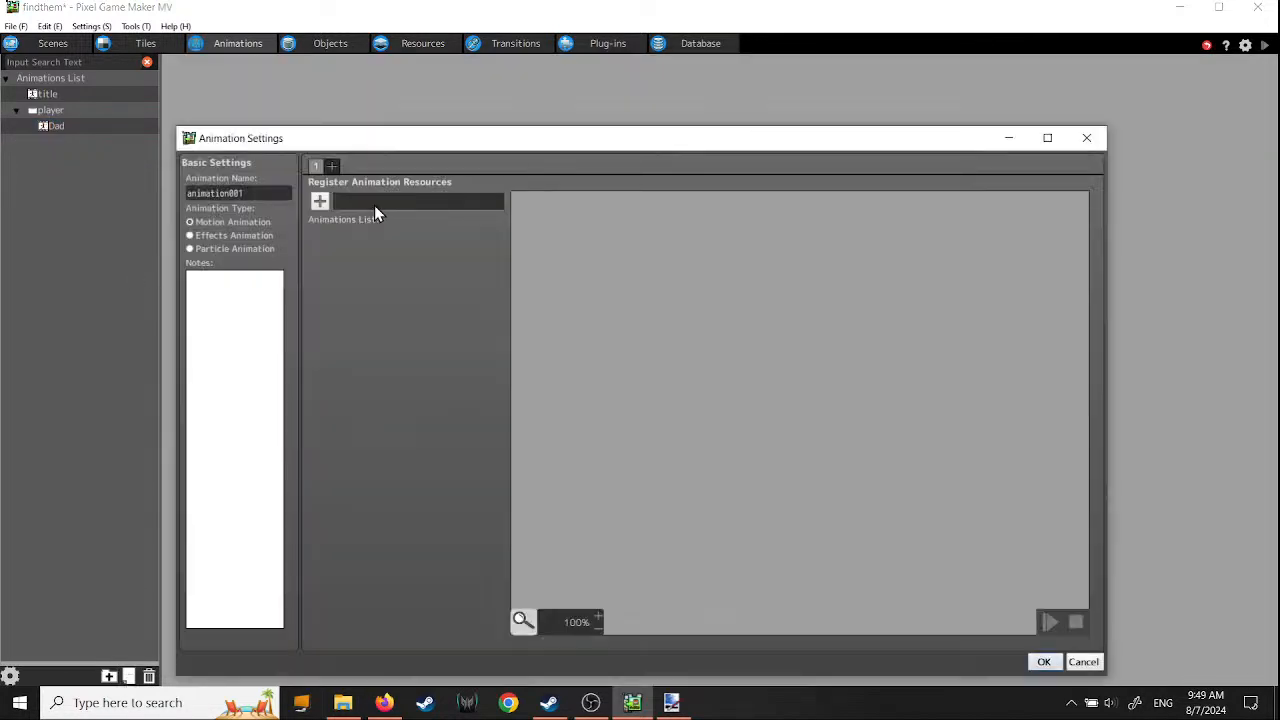
{"action": "left_click", "coordinate": [320, 201]}
{"action": "left_click", "coordinate": [391, 285]}
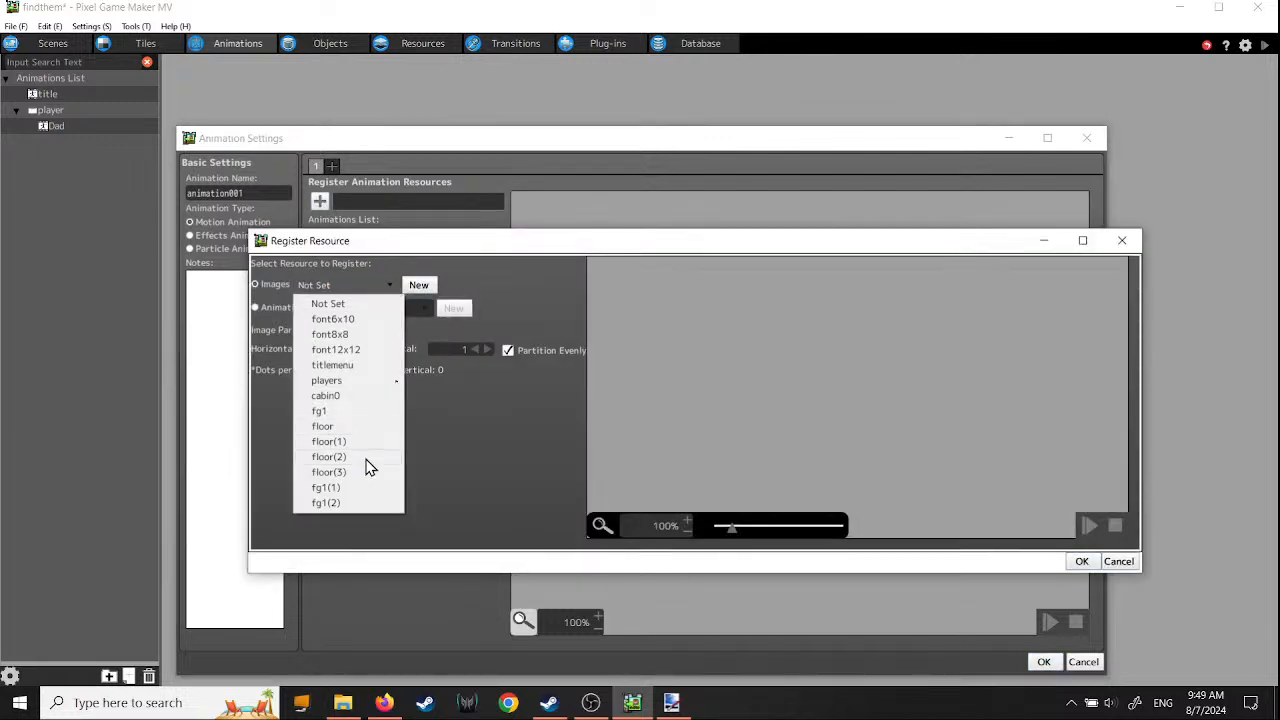
{"action": "mouse_move", "coordinate": [376, 384]}
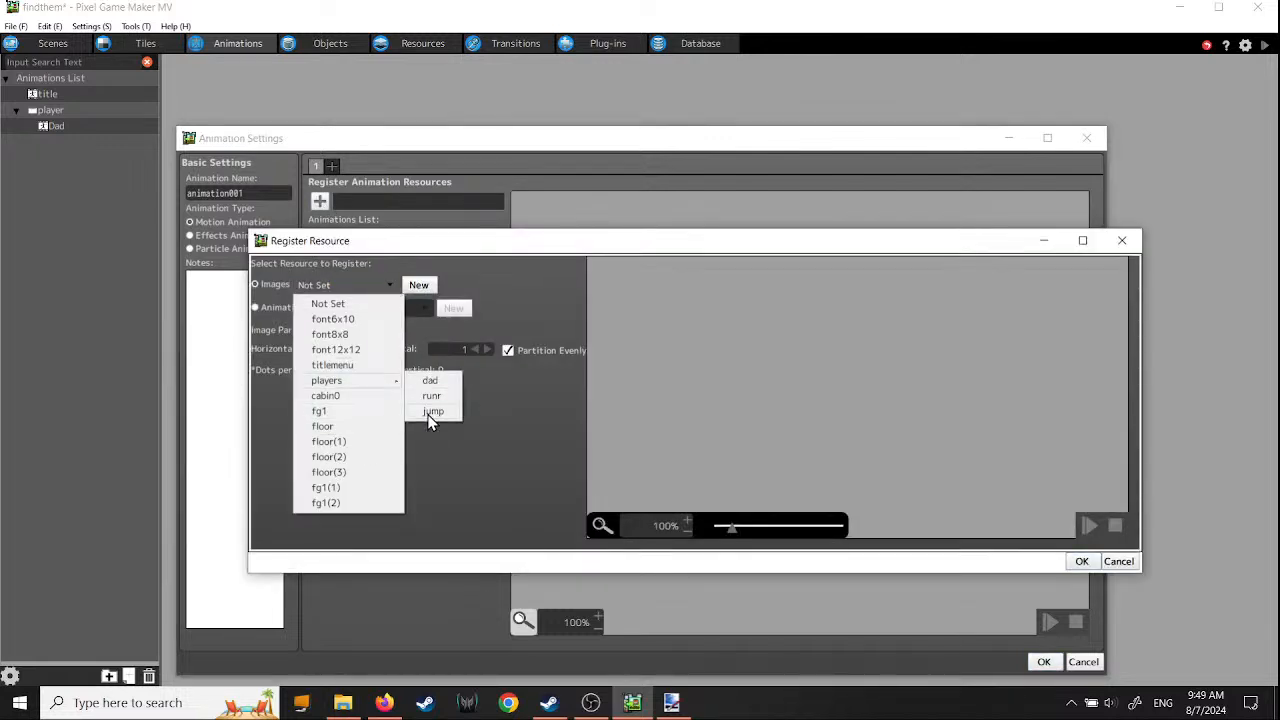
{"action": "left_click", "coordinate": [432, 411]}
{"action": "left_click", "coordinate": [368, 349]}
{"action": "left_click", "coordinate": [367, 350]}
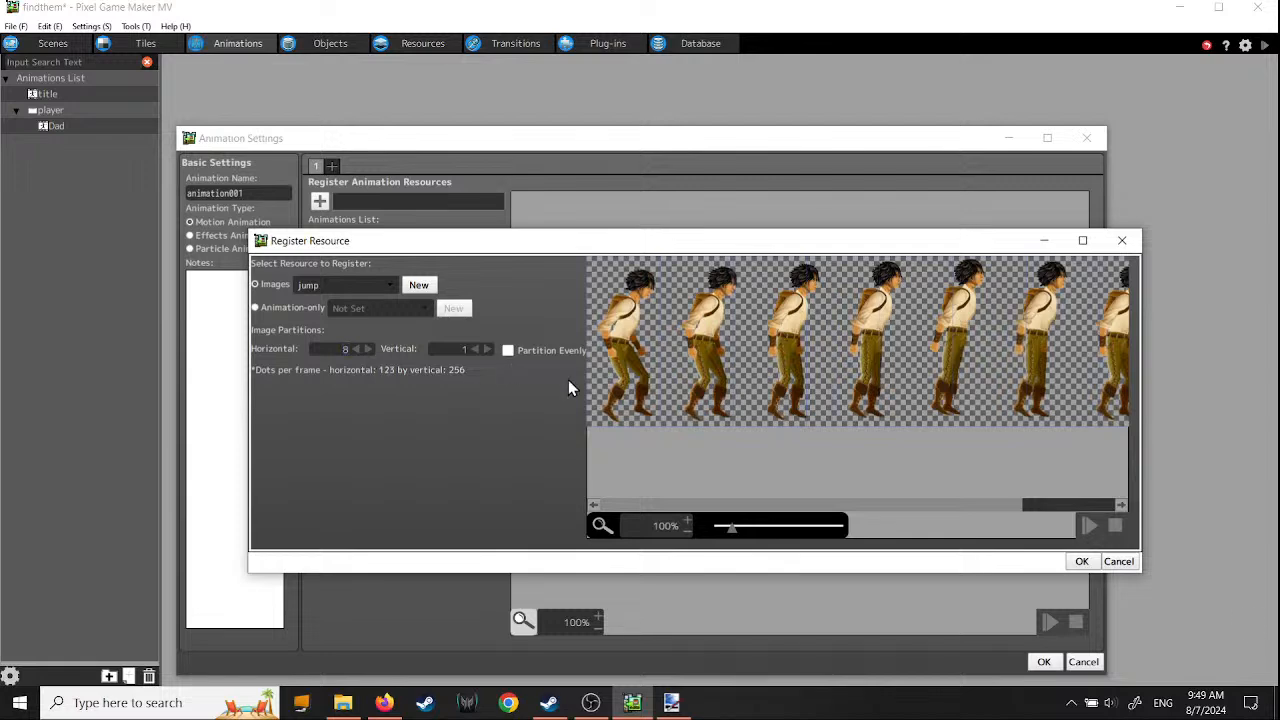
{"action": "left_click", "coordinate": [1079, 562]}
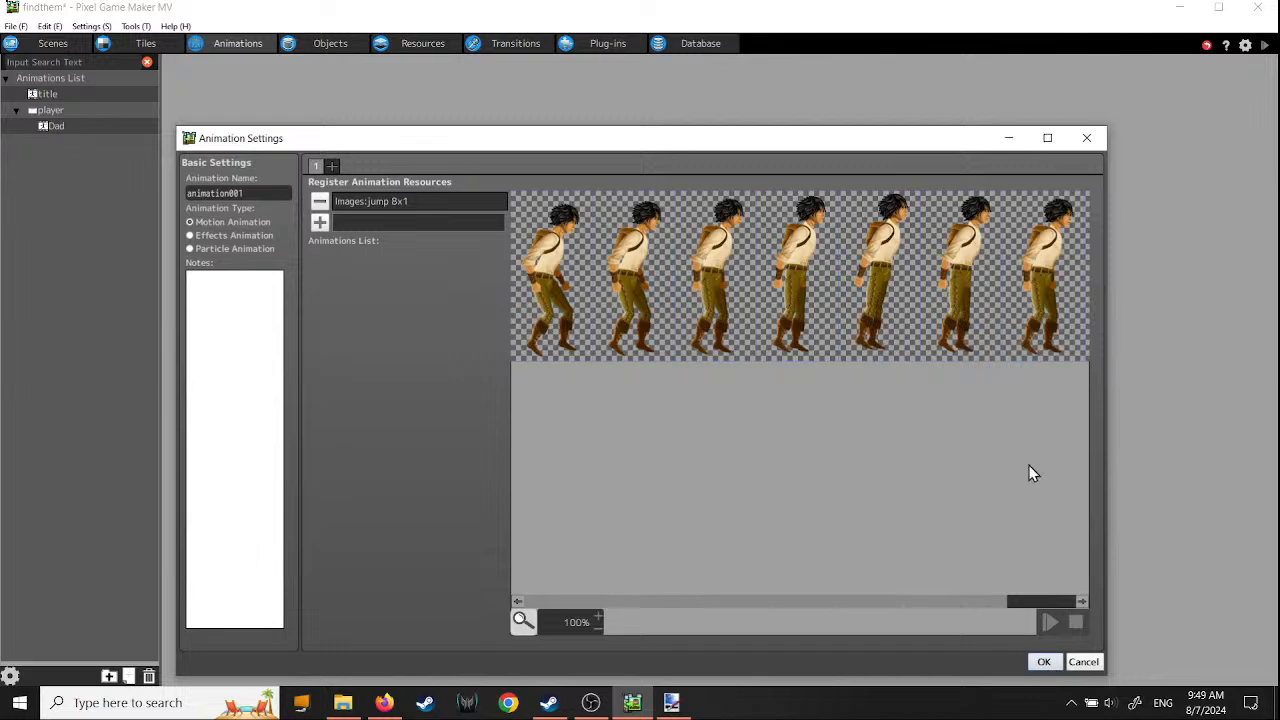
{"action": "left_click", "coordinate": [1046, 663]}
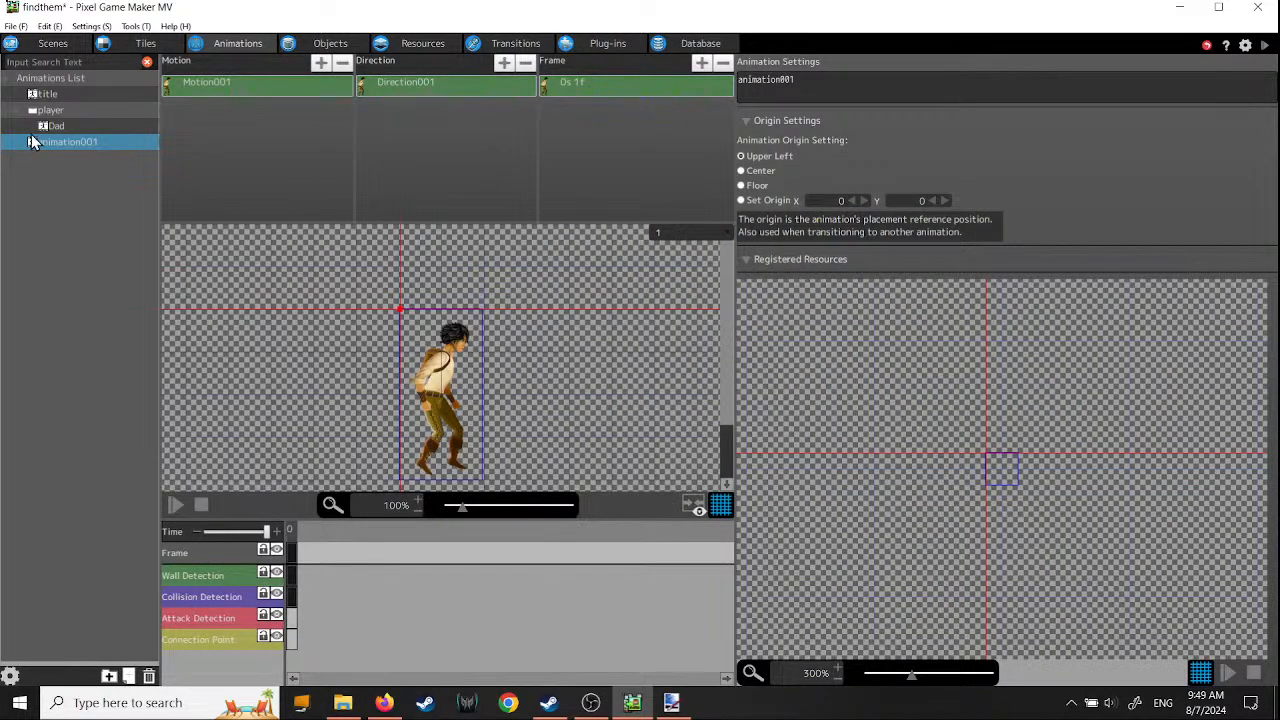
- Test-play the game by starting it from the title screen, and close the game window
{"action": "left_click", "coordinate": [57, 126]}
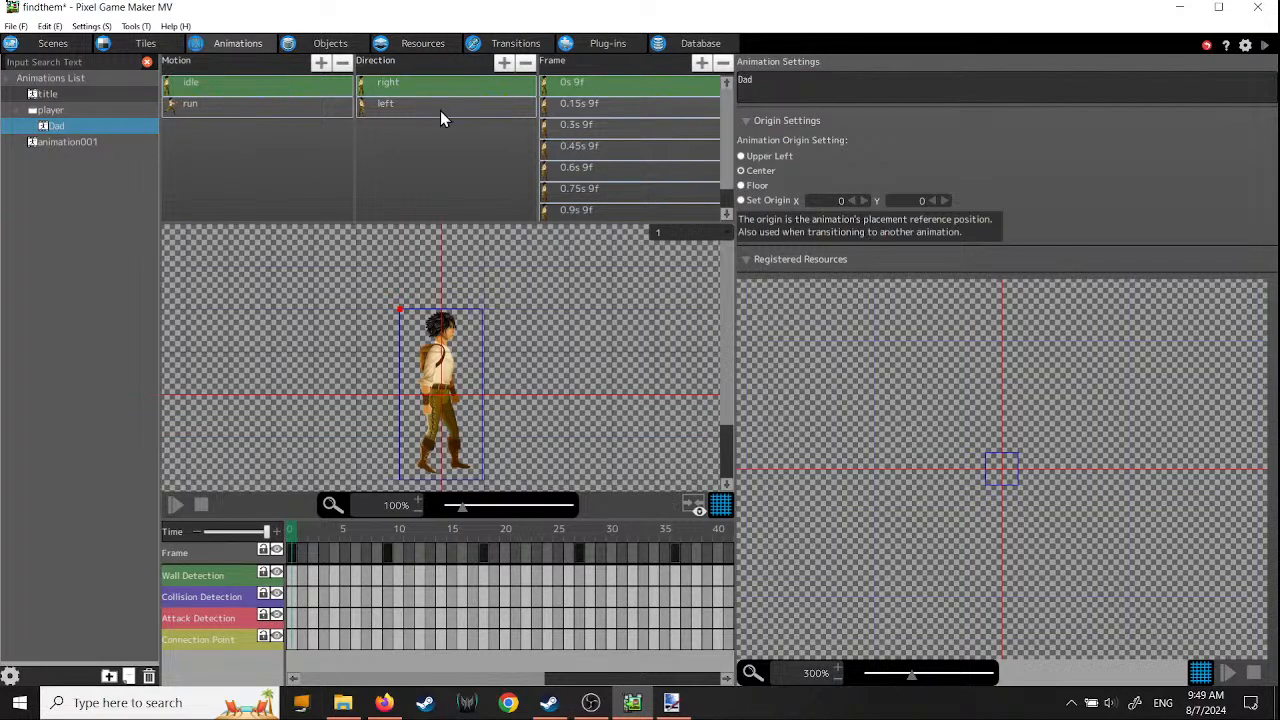
{"action": "left_click", "coordinate": [1265, 48]}
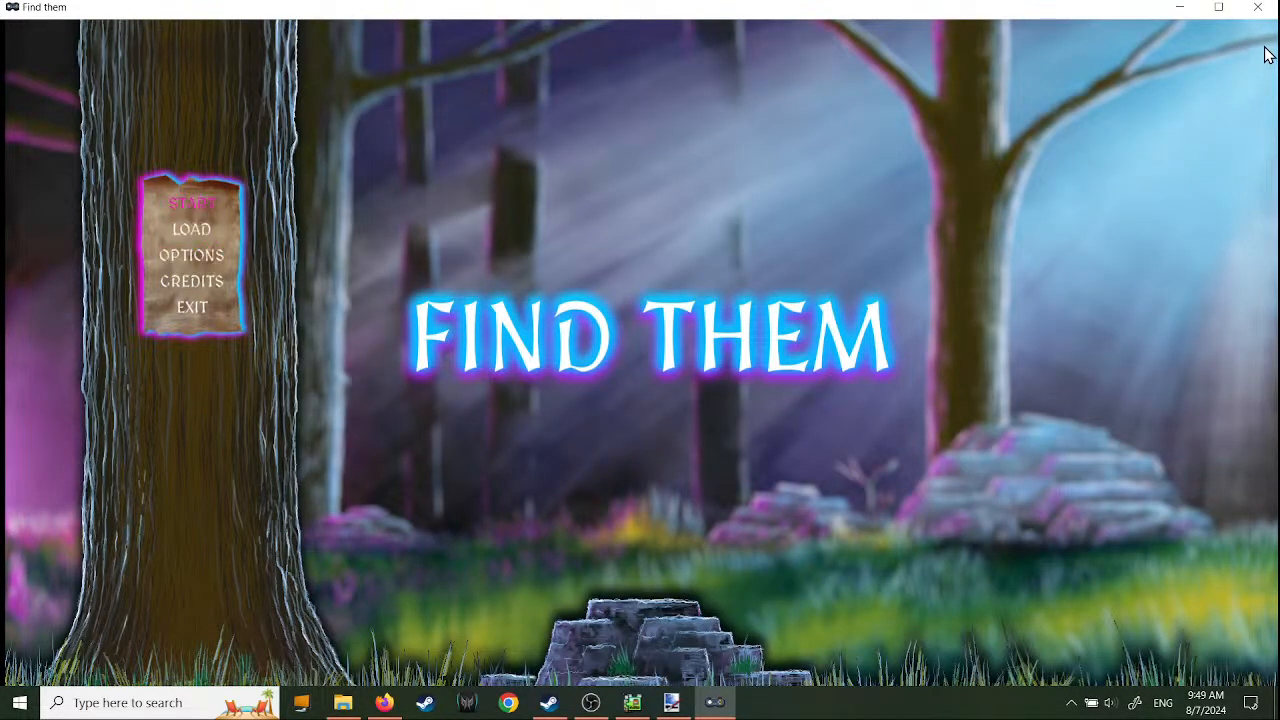
{"action": "key", "text": "Return"}
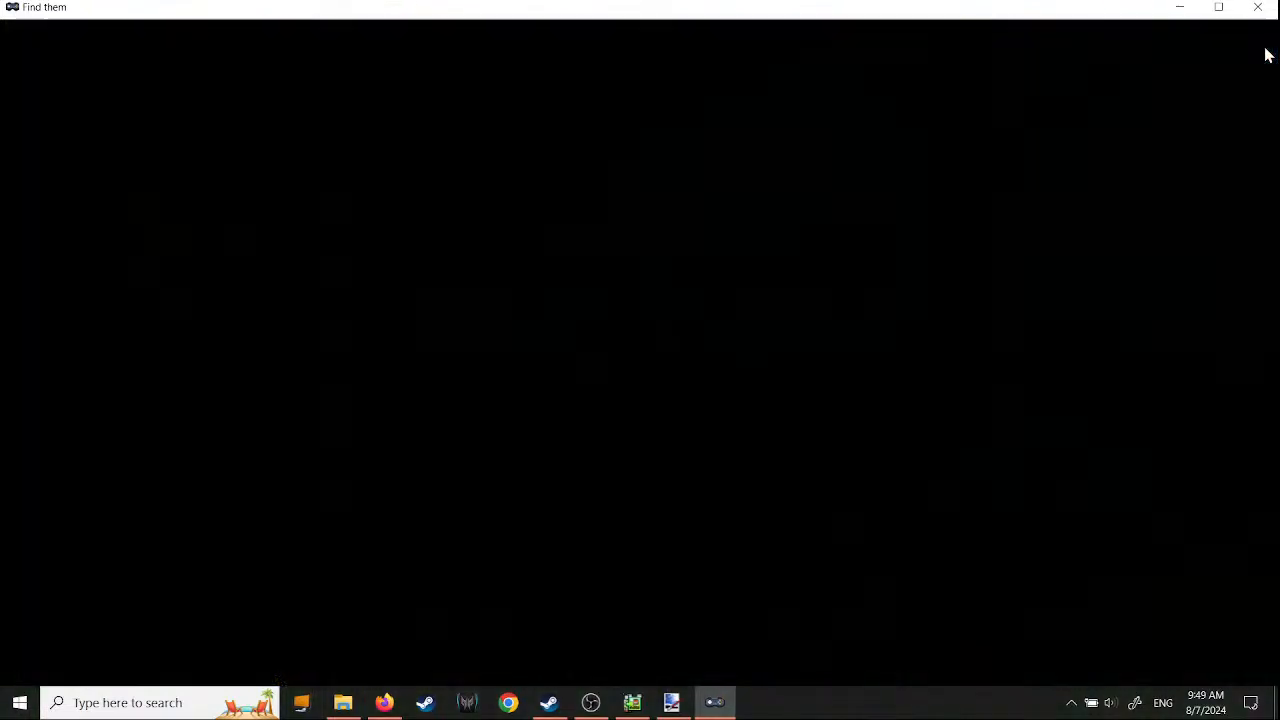
{"action": "key", "text": "alt+Return"}
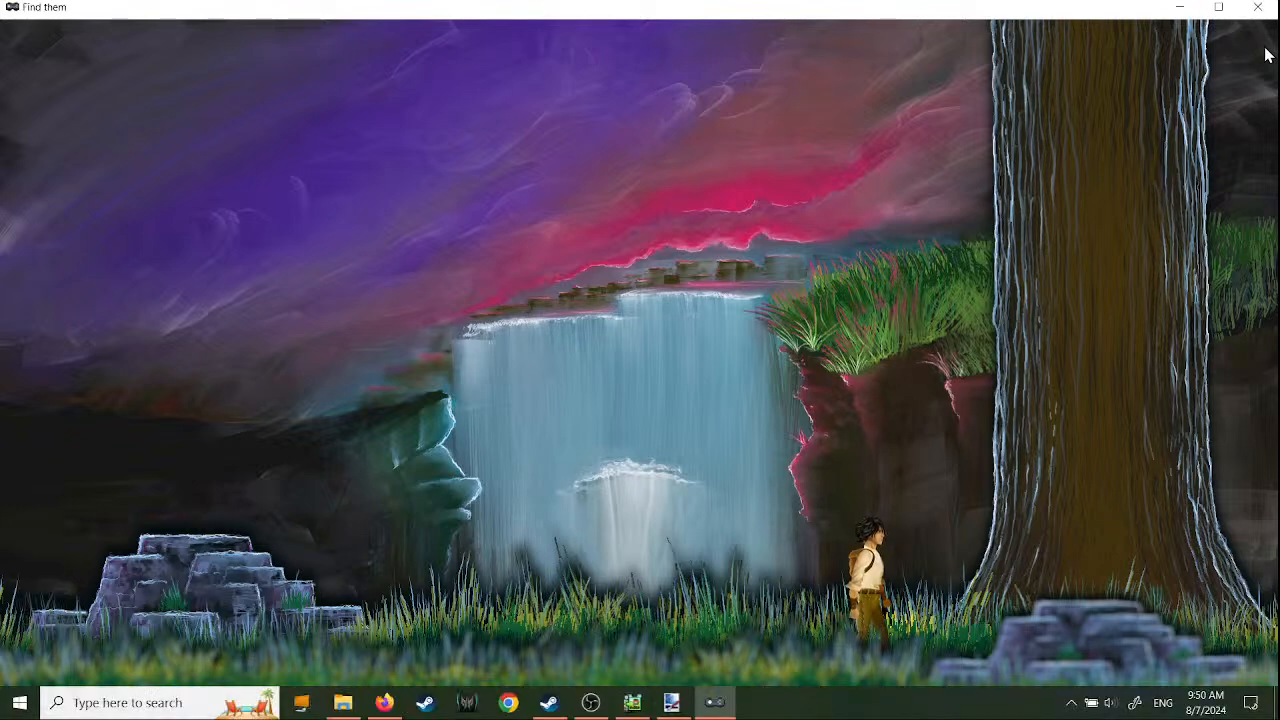
{"action": "left_click", "coordinate": [1265, 16]}
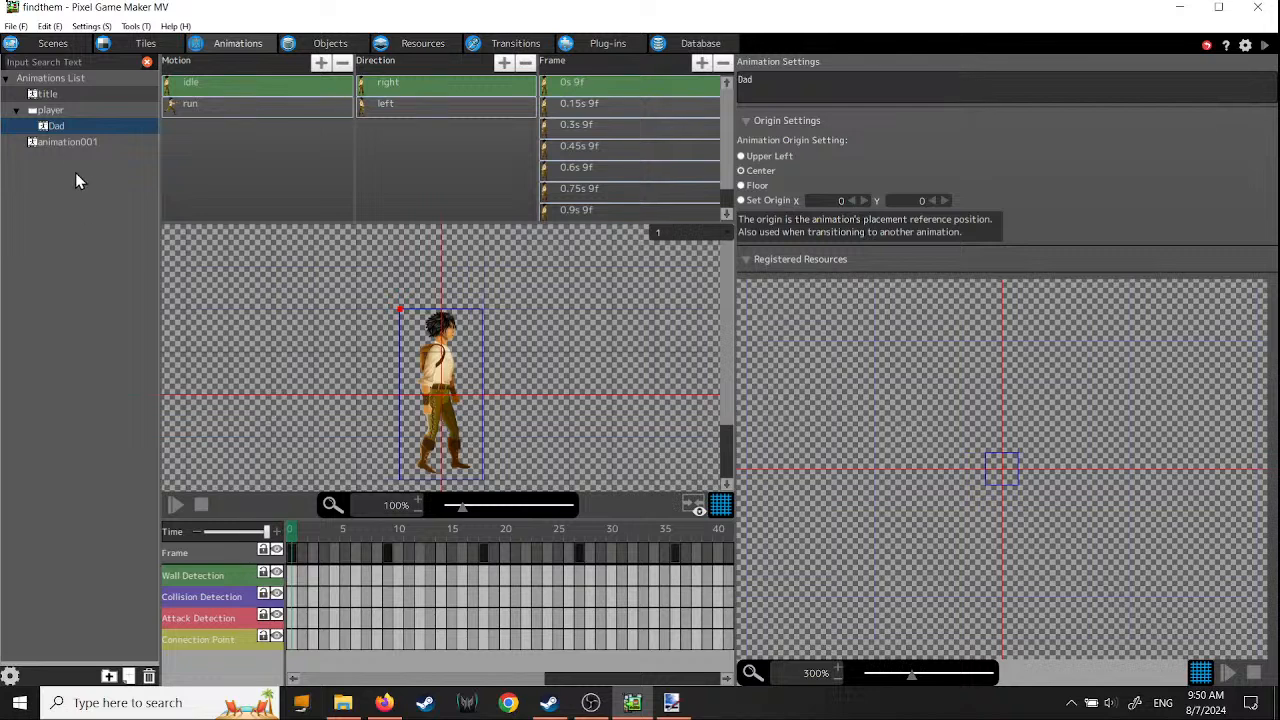
- Rename the only motion of animation001 as jump
{"action": "left_click", "coordinate": [66, 142]}
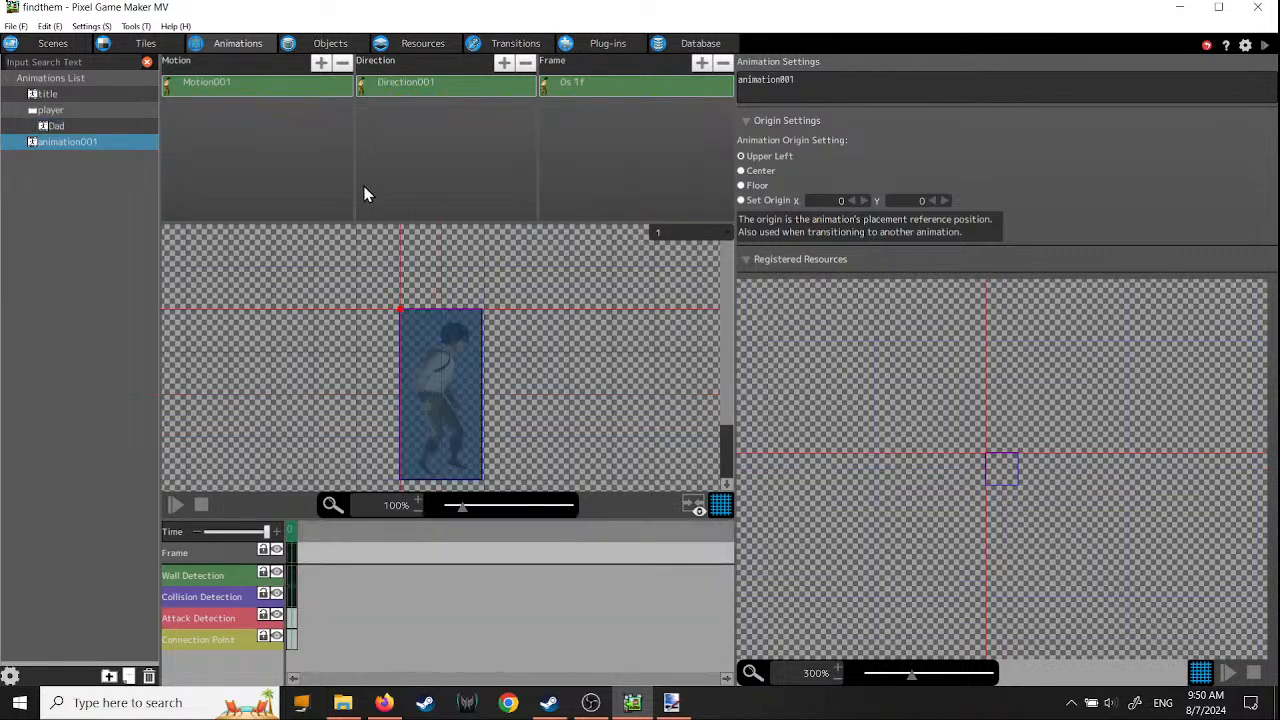
{"action": "left_click", "coordinate": [287, 86]}
{"action": "left_click", "coordinate": [287, 84]}
{"action": "type", "text": "jump"}
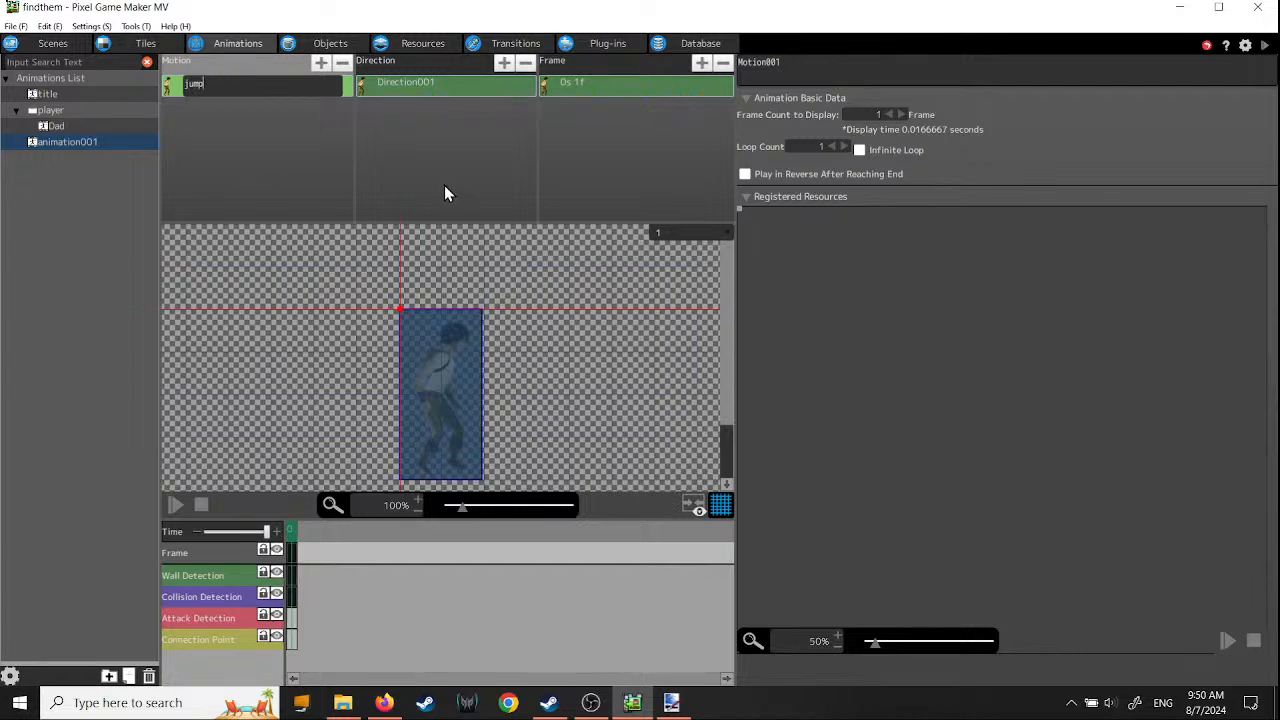
- Set the jump motion's direction to face right and rename that direction jump right
{"action": "left_click", "coordinate": [431, 91]}
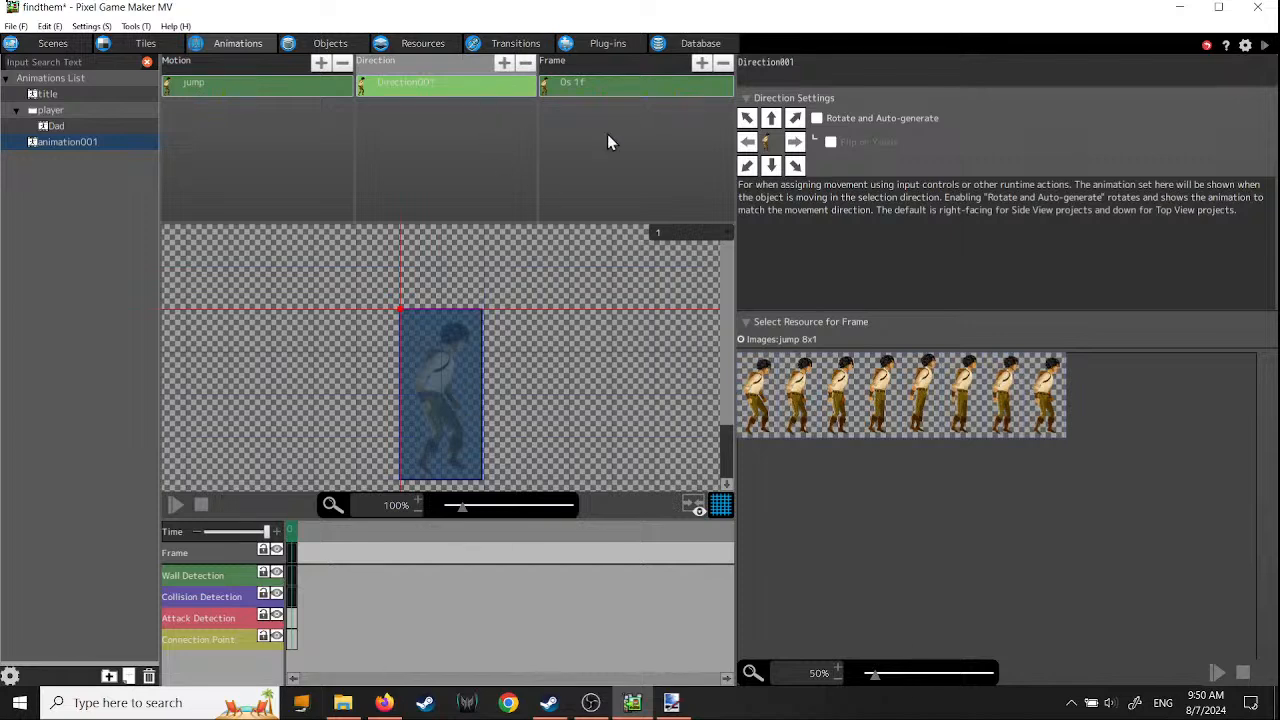
{"action": "left_click", "coordinate": [795, 142]}
{"action": "double_click", "coordinate": [427, 88]}
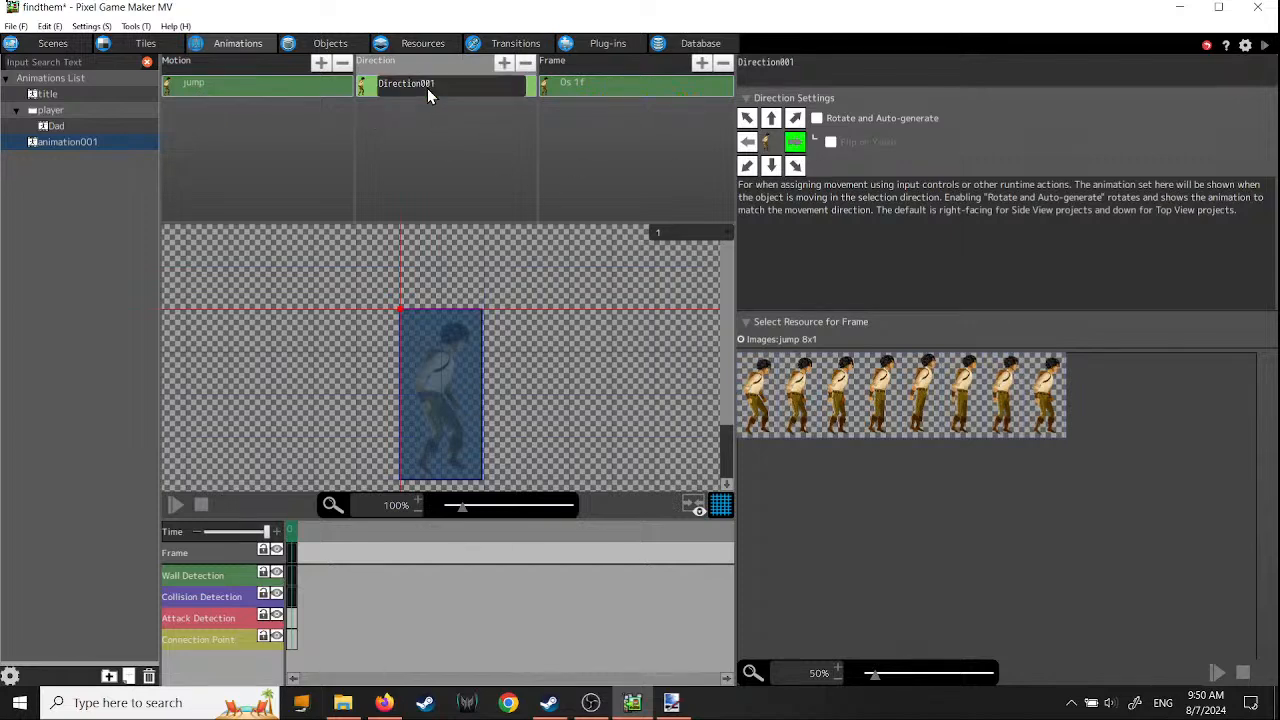
{"action": "left_click_drag", "start_coordinate": [441, 88], "coordinate": [286, 80]}
{"action": "type", "text": "jump right"}
- Add a second frame to the jump right direction and assign it the second image of the jump sprite sheet
{"action": "left_click", "coordinate": [568, 88]}
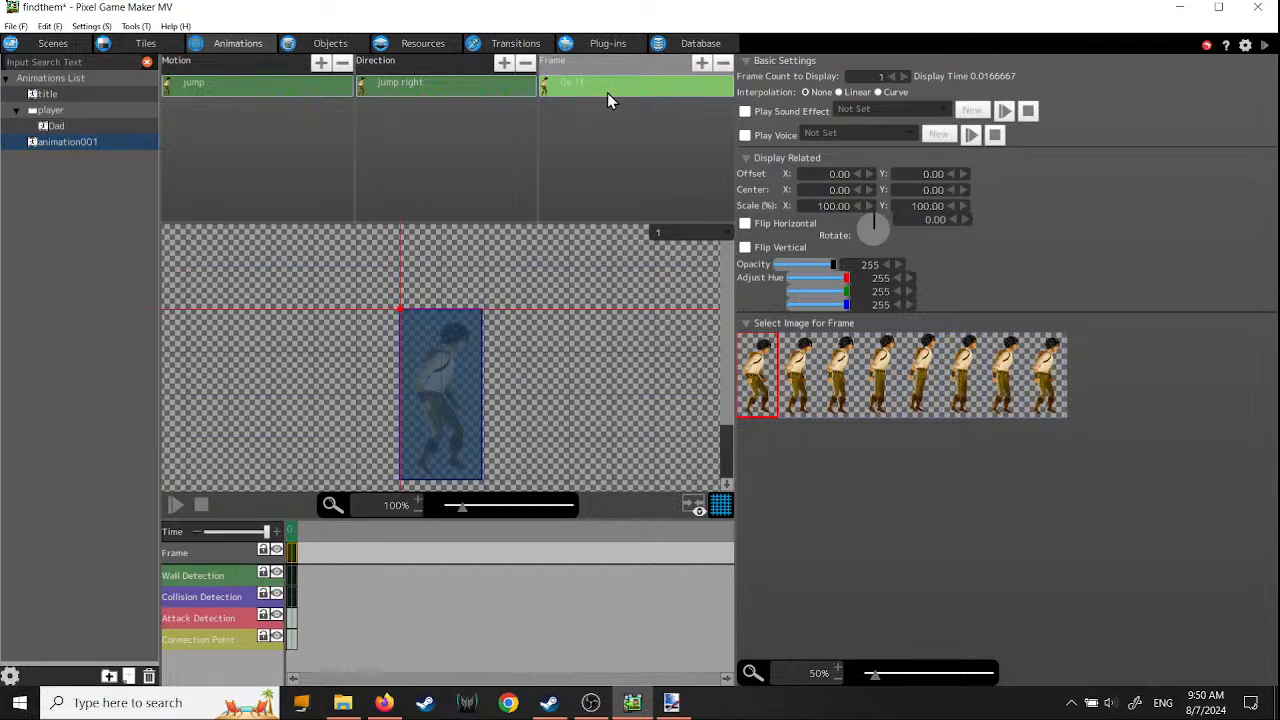
{"action": "left_click", "coordinate": [703, 63]}
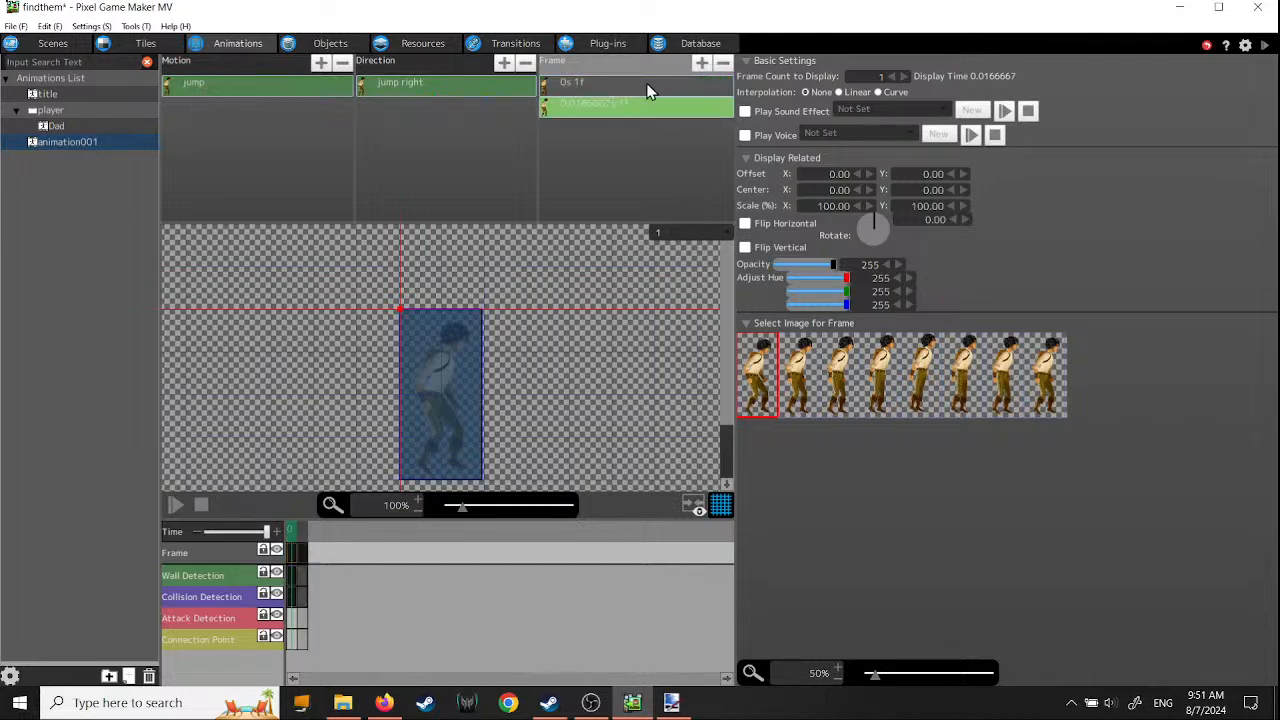
{"action": "left_click", "coordinate": [636, 108]}
{"action": "left_click", "coordinate": [797, 388]}
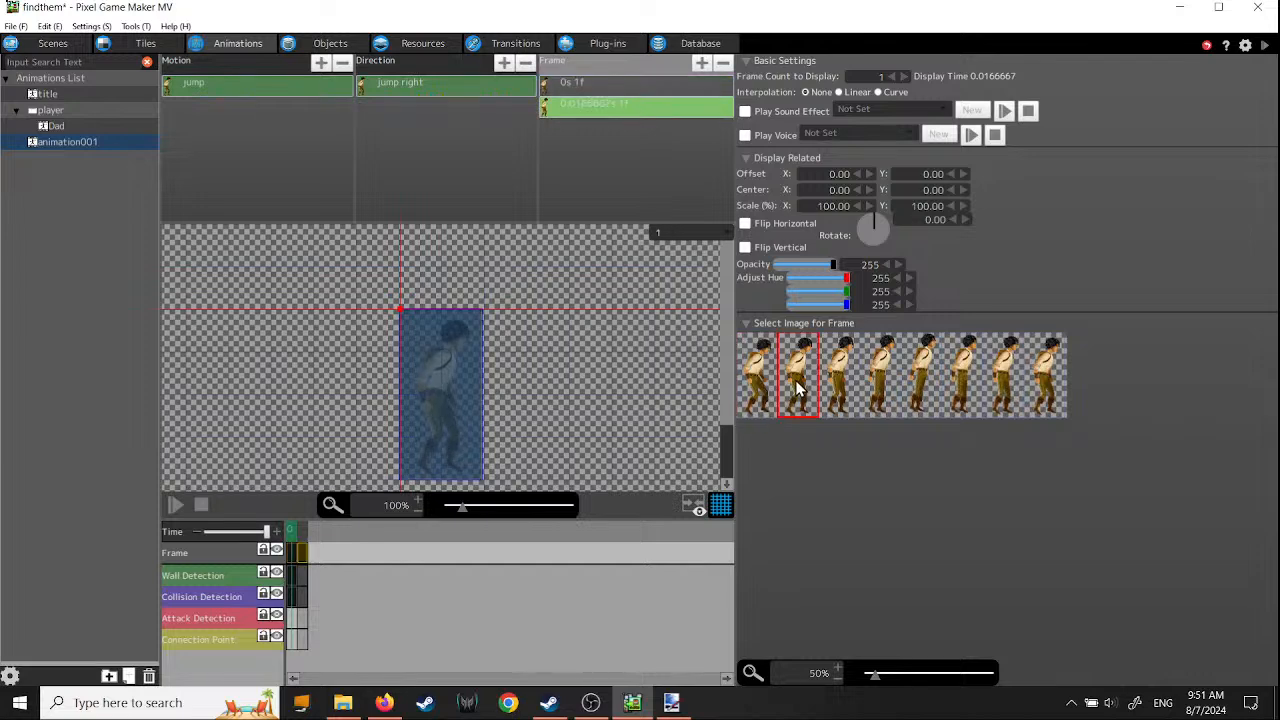
- Set the second jump right frame's display frame count to 7
{"action": "left_click", "coordinate": [904, 76]}
{"action": "left_click", "coordinate": [904, 76]}
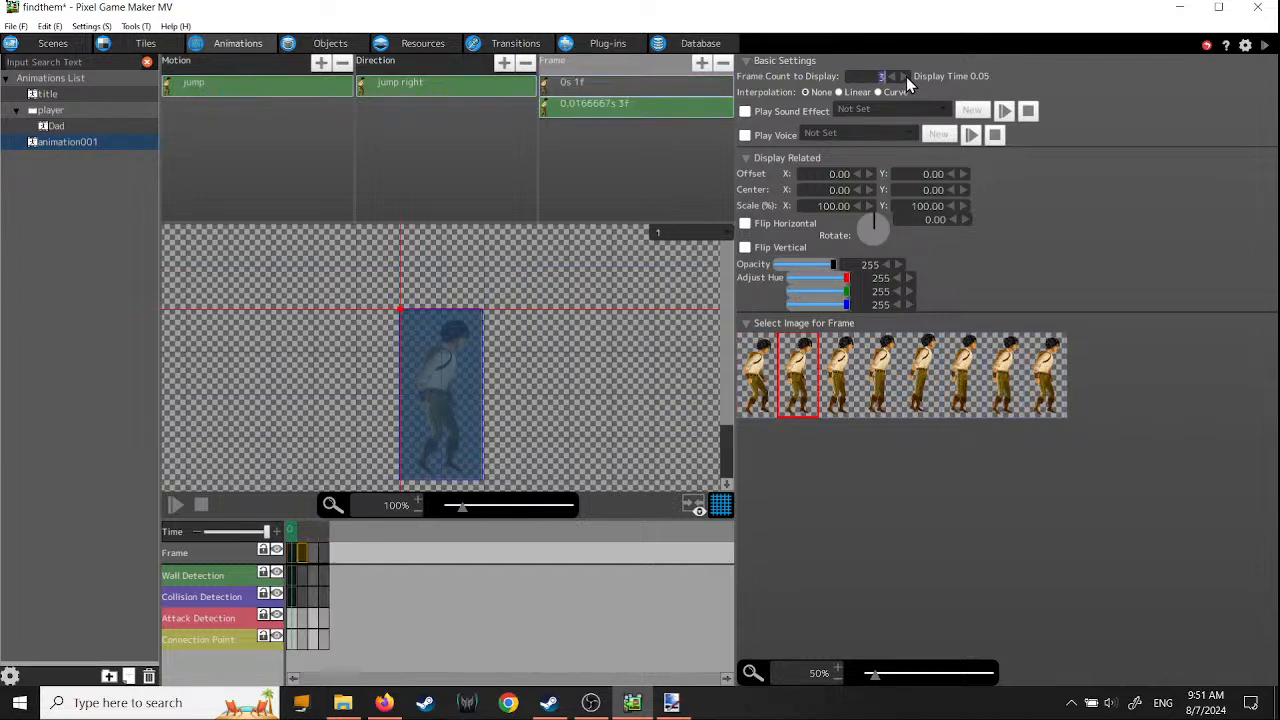
{"action": "left_click", "coordinate": [904, 76]}
{"action": "left_click", "coordinate": [904, 76]}
{"action": "left_click", "coordinate": [906, 76]}
{"action": "left_click", "coordinate": [906, 76]}
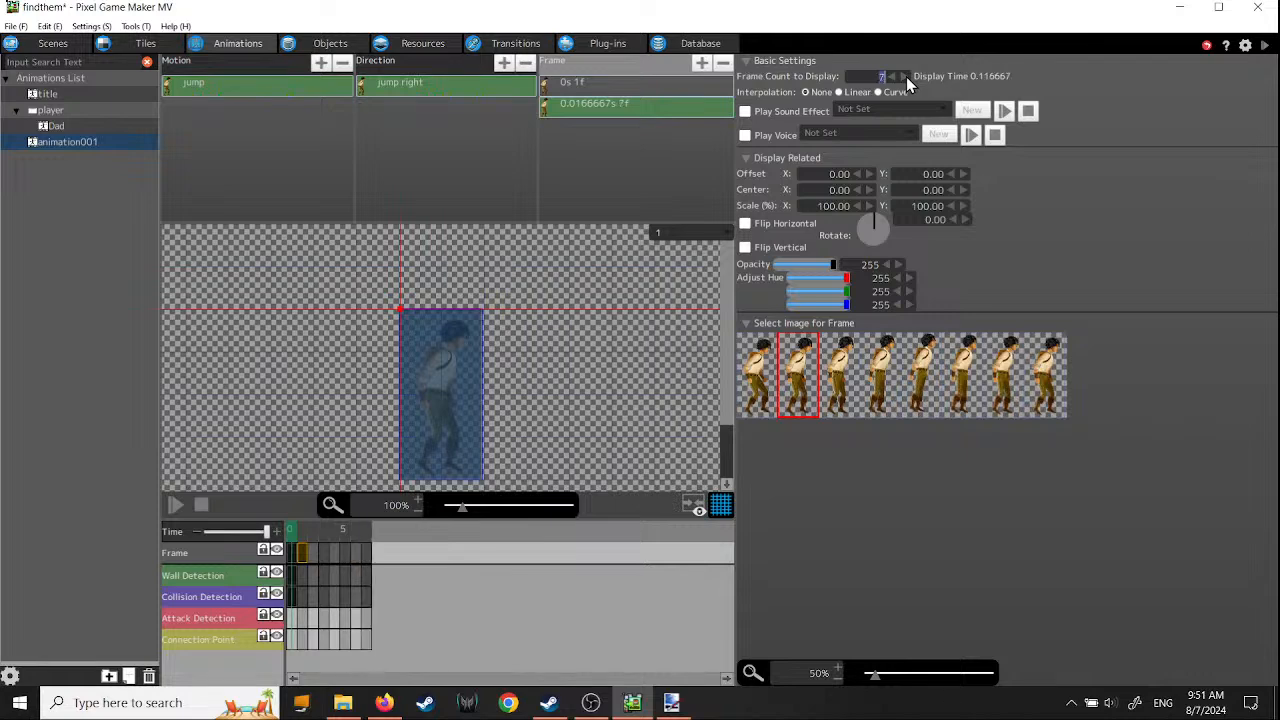
- Set the display frame count of both the second and the first jump right frames to 9
{"action": "left_click", "coordinate": [906, 76]}
{"action": "left_click", "coordinate": [906, 76]}
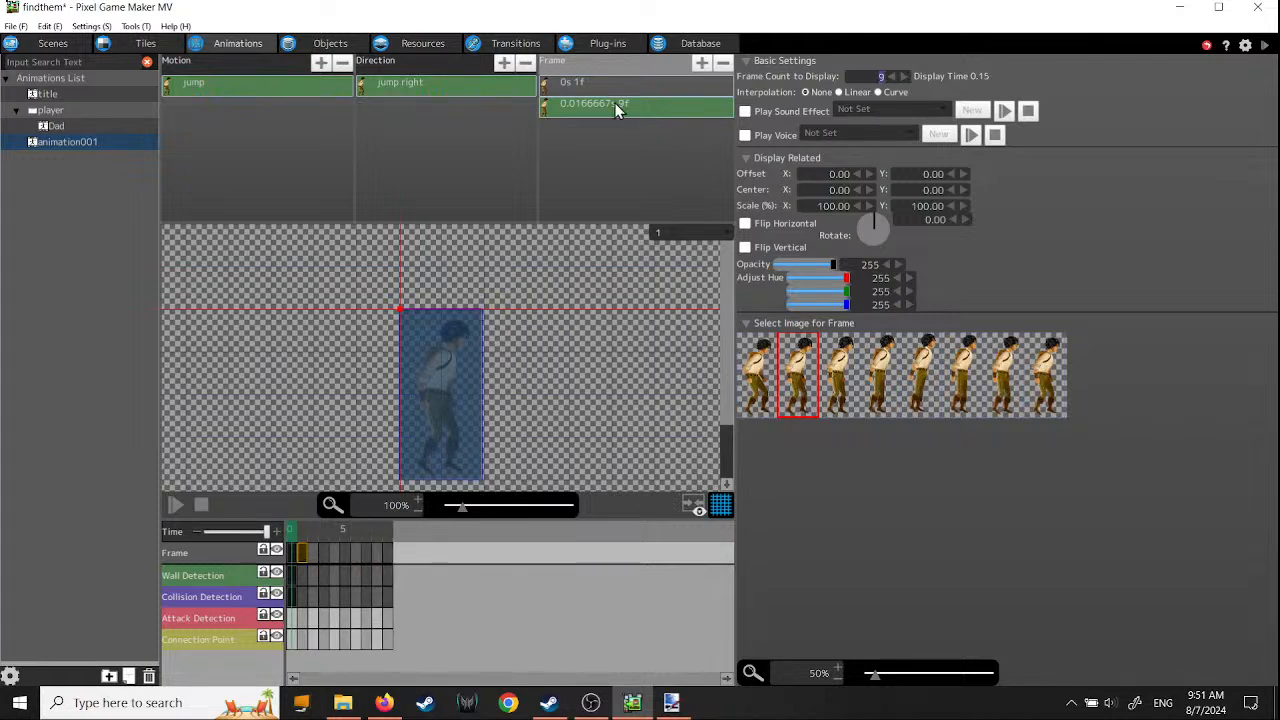
{"action": "left_click", "coordinate": [671, 85]}
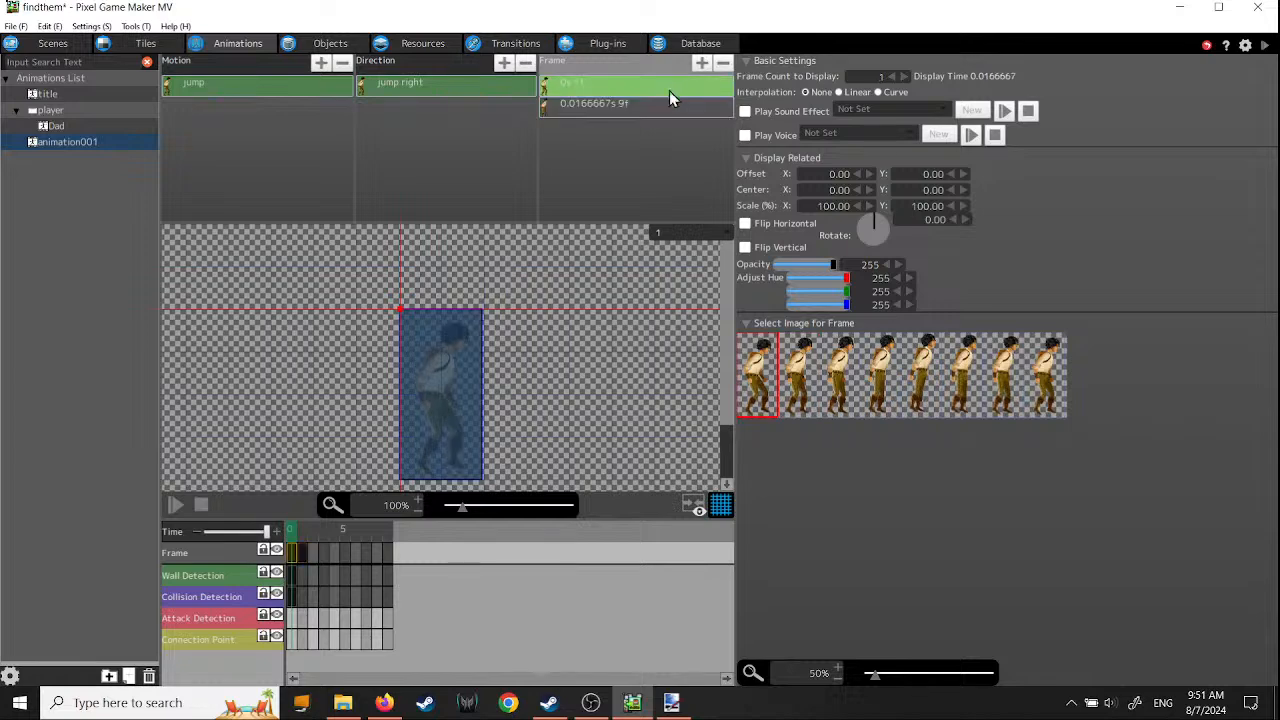
{"action": "left_click", "coordinate": [904, 76]}
{"action": "left_click", "coordinate": [904, 76]}
{"action": "left_click", "coordinate": [904, 76]}
{"action": "left_click", "coordinate": [904, 76]}
{"action": "left_click", "coordinate": [904, 76]}
{"action": "left_click", "coordinate": [904, 76]}
{"action": "left_click", "coordinate": [904, 76]}
{"action": "left_click", "coordinate": [904, 76]}
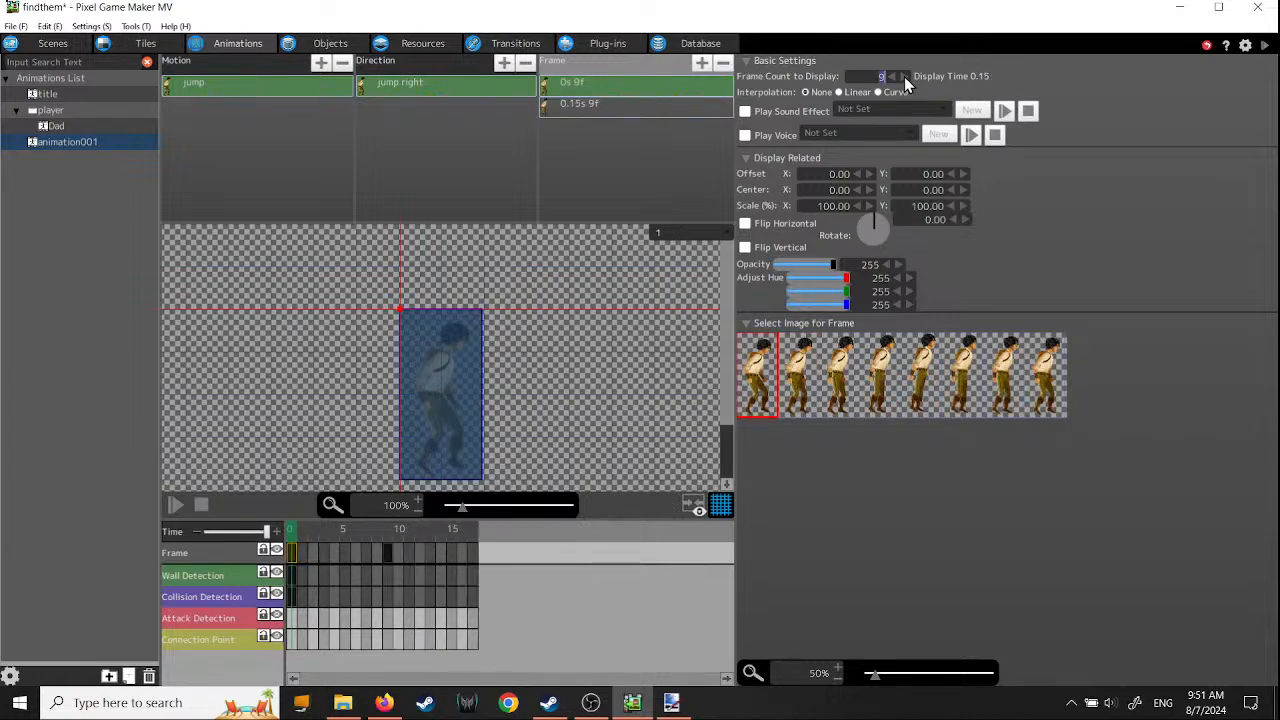
- Paste a third frame into jump right, giving the second frame the second image and the third frame the third image
{"action": "left_click", "coordinate": [604, 110]}
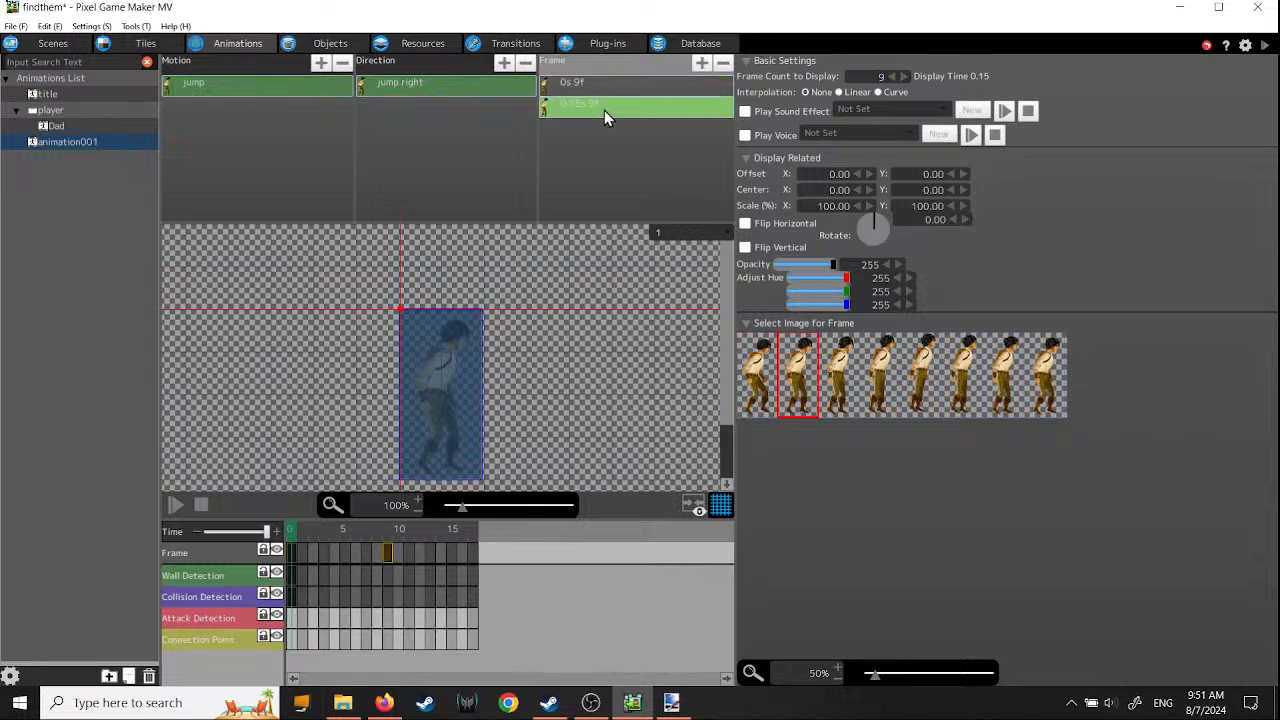
{"action": "left_click", "coordinate": [599, 87]}
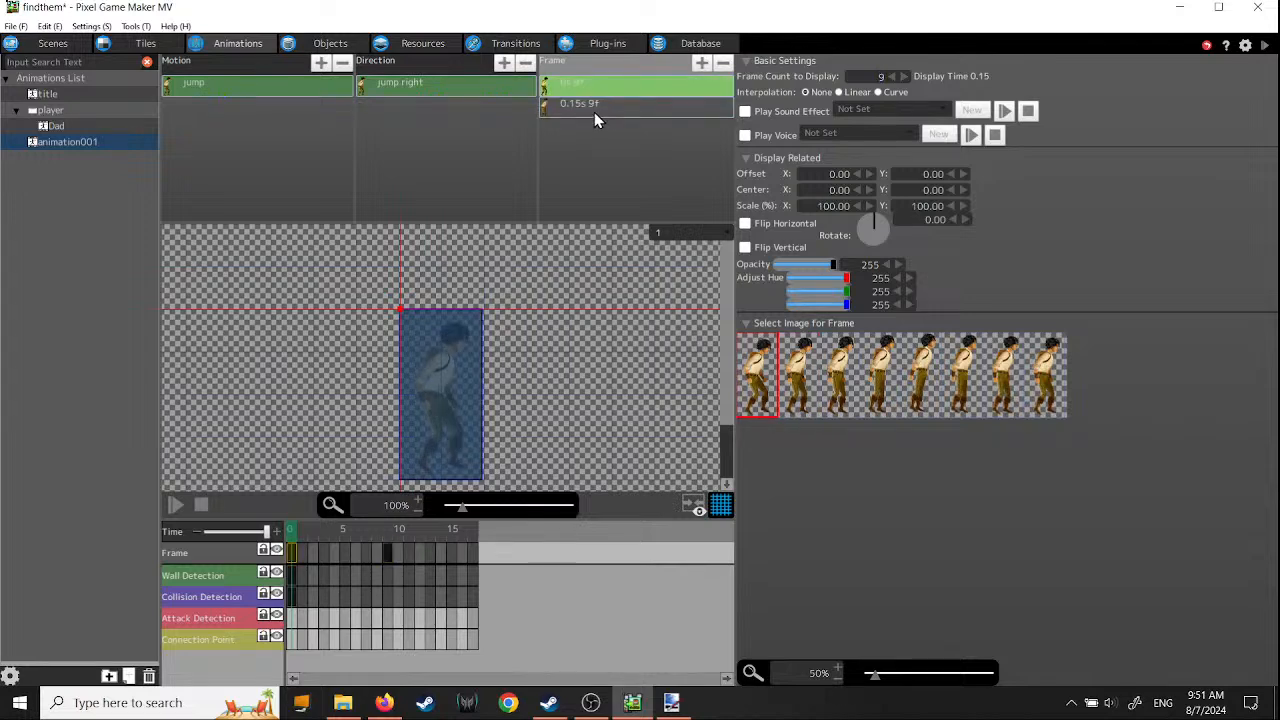
{"action": "key", "text": "ctrl+v"}
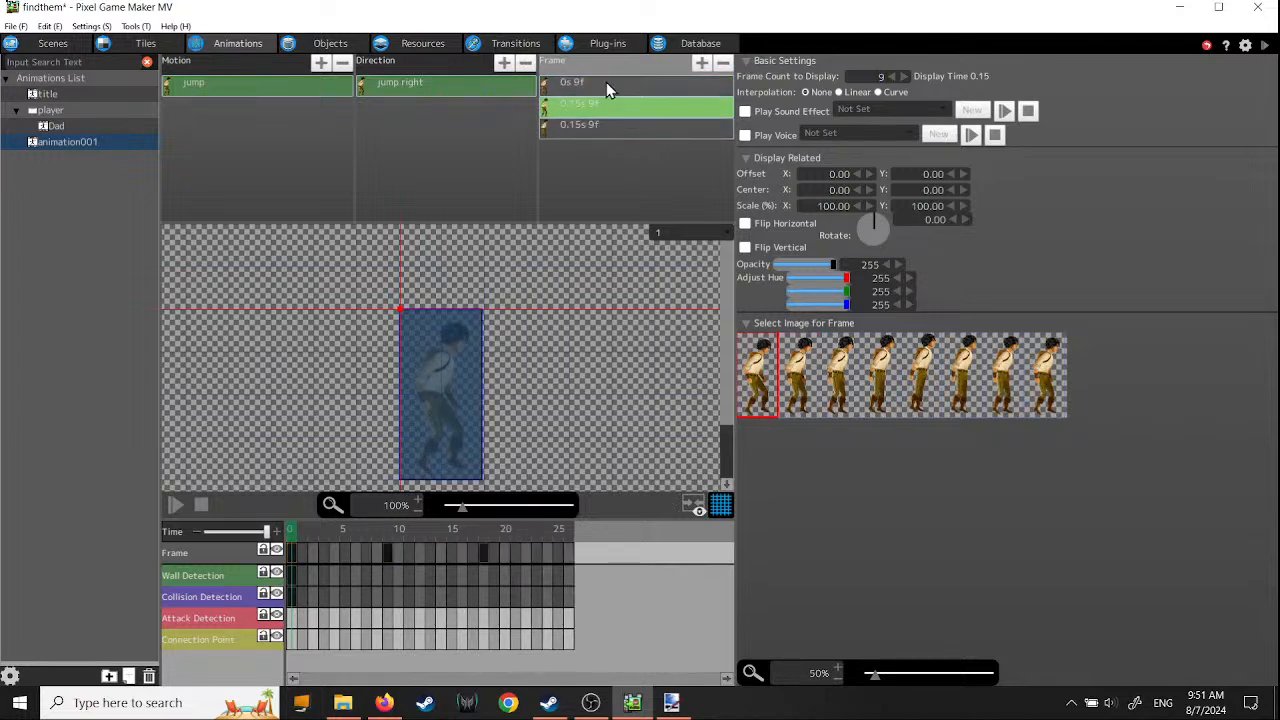
{"action": "left_click", "coordinate": [602, 90]}
{"action": "left_click", "coordinate": [600, 110]}
{"action": "left_click", "coordinate": [808, 375]}
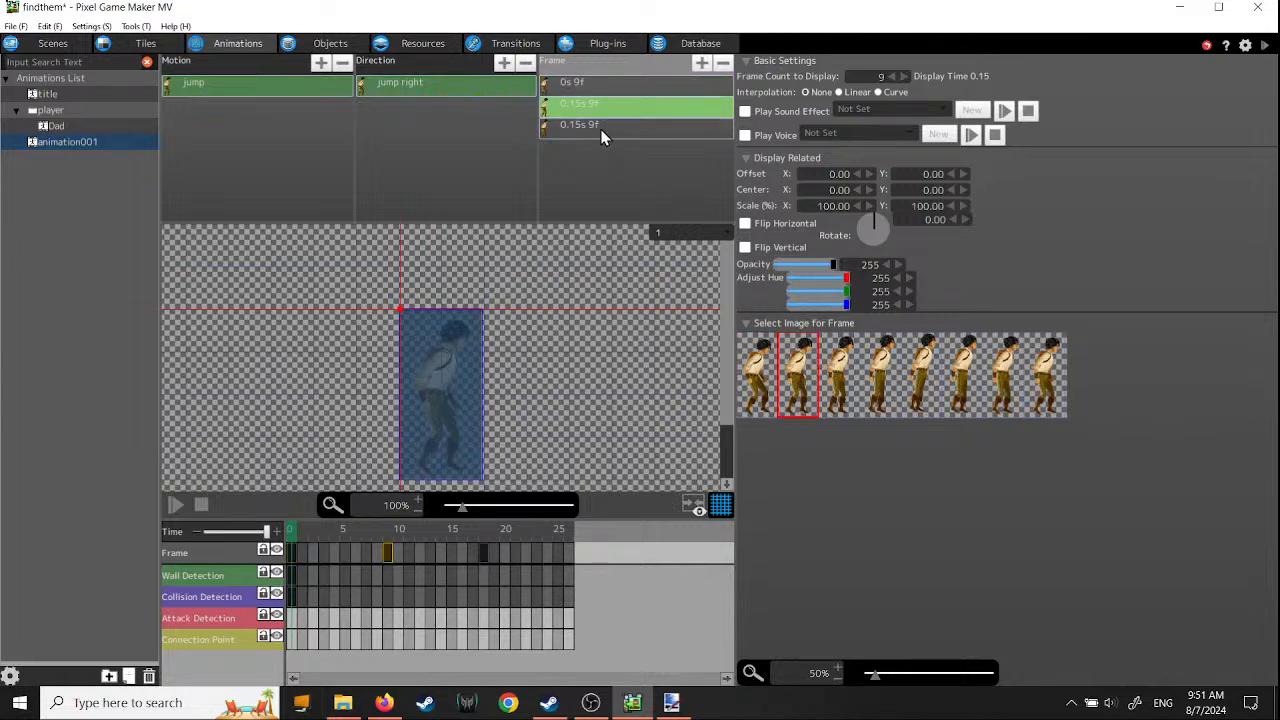
{"action": "left_click", "coordinate": [602, 130]}
{"action": "left_click", "coordinate": [837, 373]}
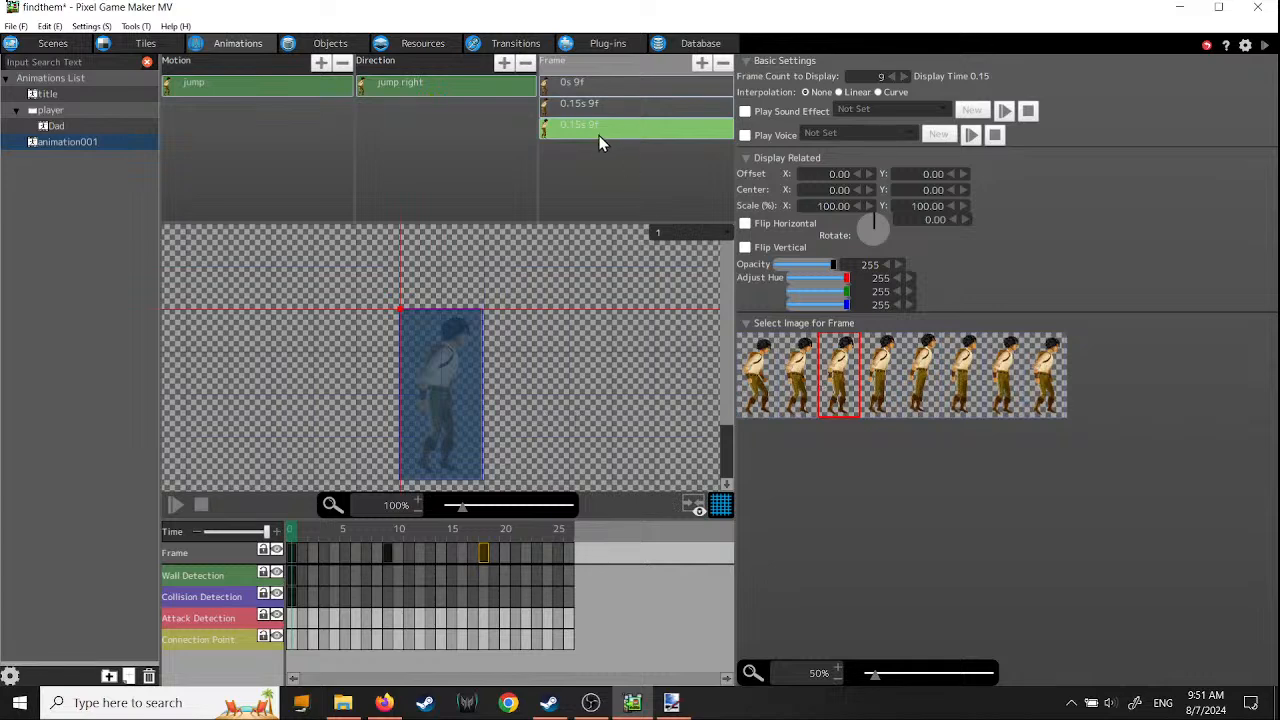
- Paste a fourth, fifth and sixth frame into jump right and assign them the fourth, fifth and sixth sprite sheet images
{"action": "key", "text": "ctrl+v"}
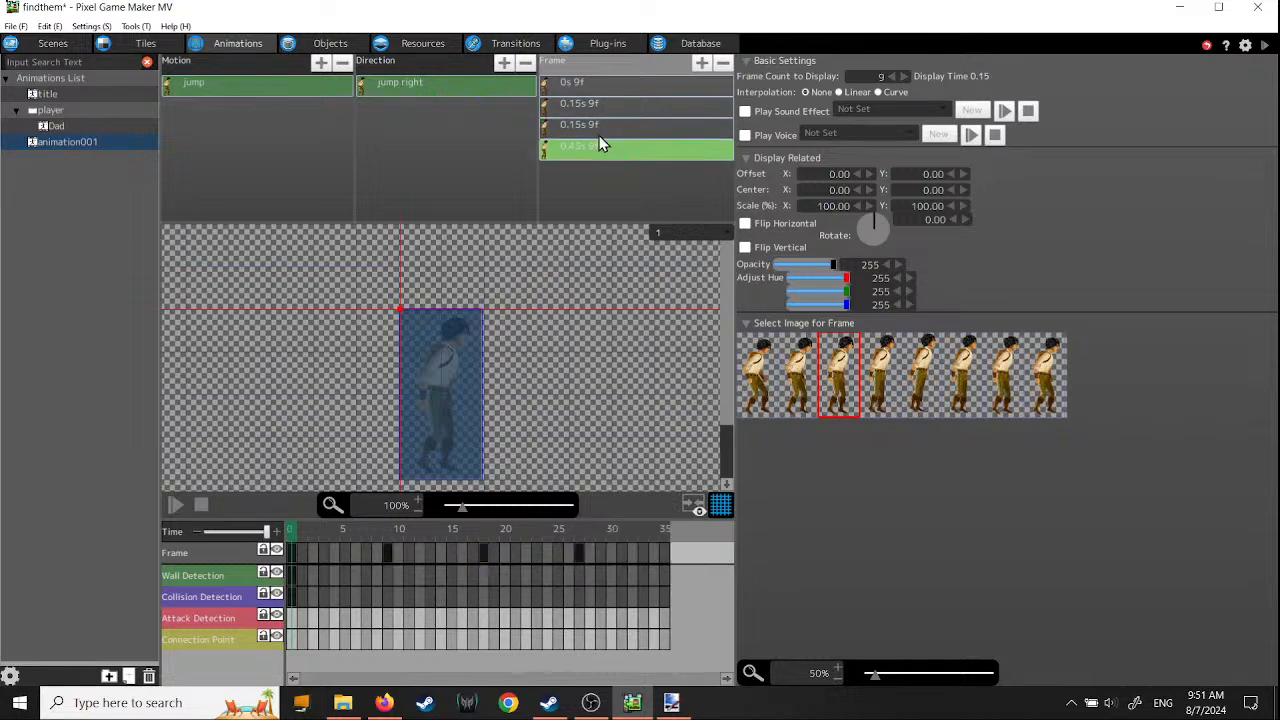
{"action": "left_click", "coordinate": [880, 374]}
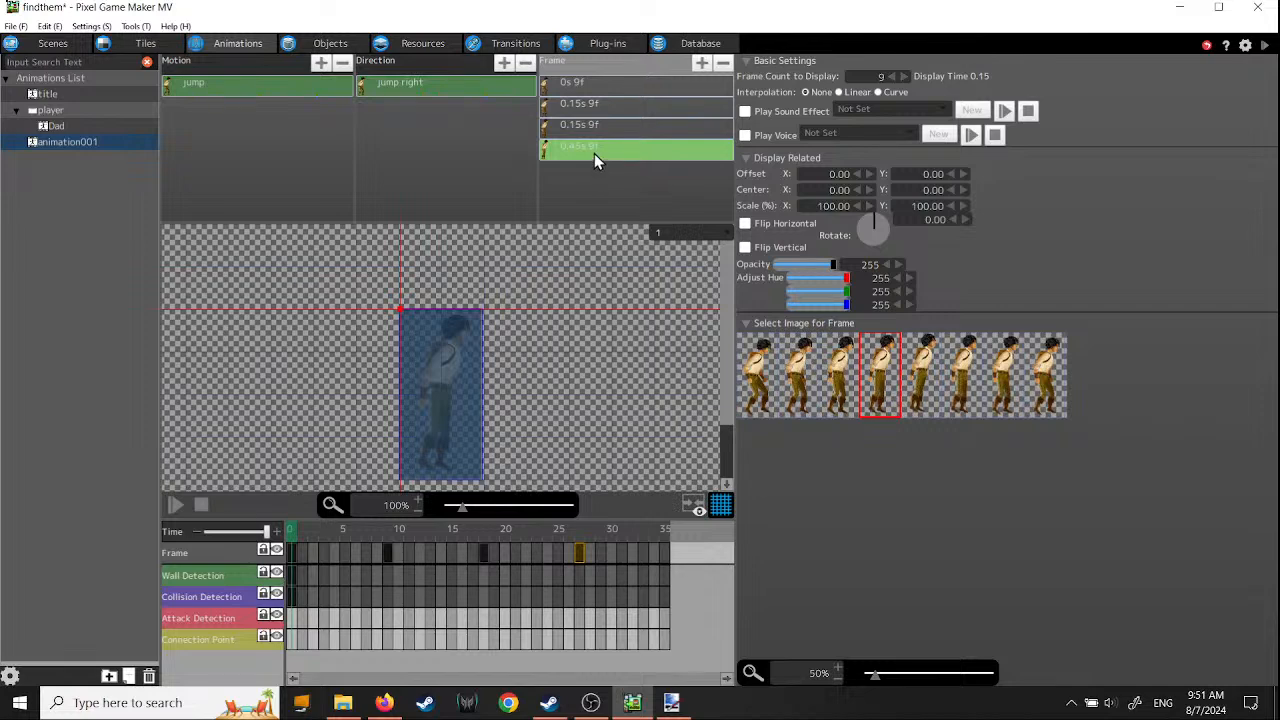
{"action": "key", "text": "ctrl+v"}
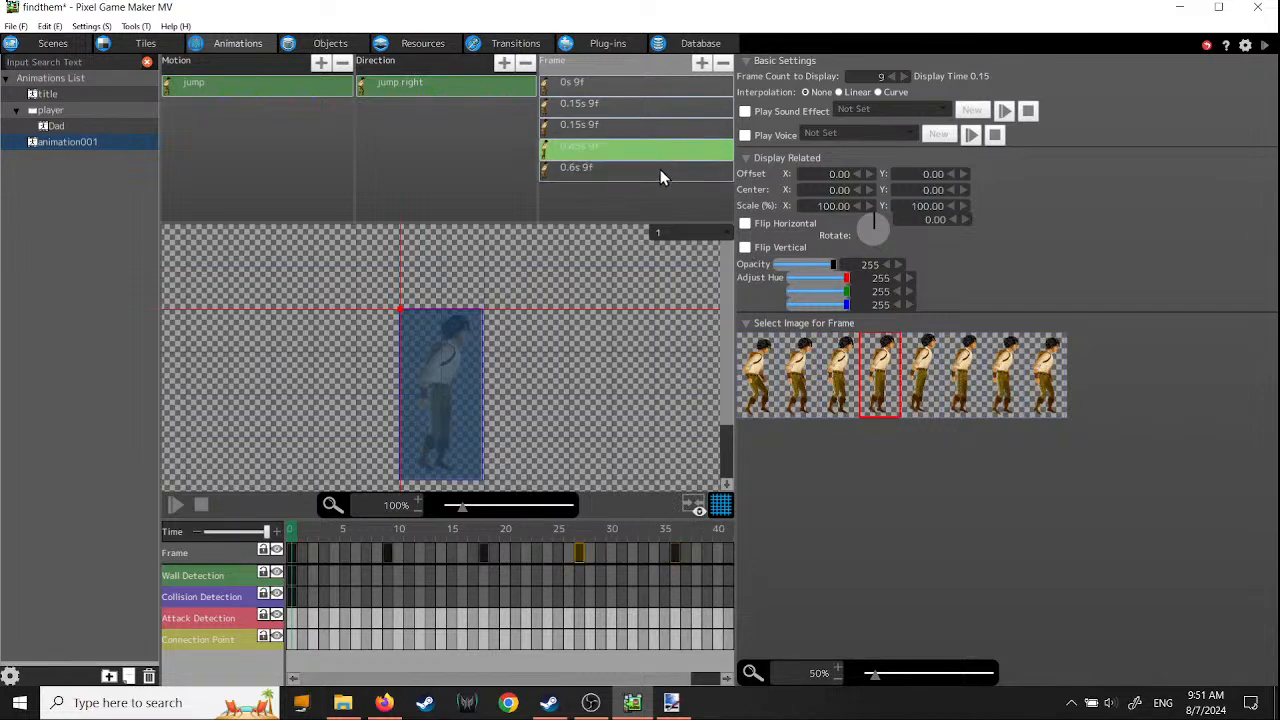
{"action": "left_click", "coordinate": [924, 372]}
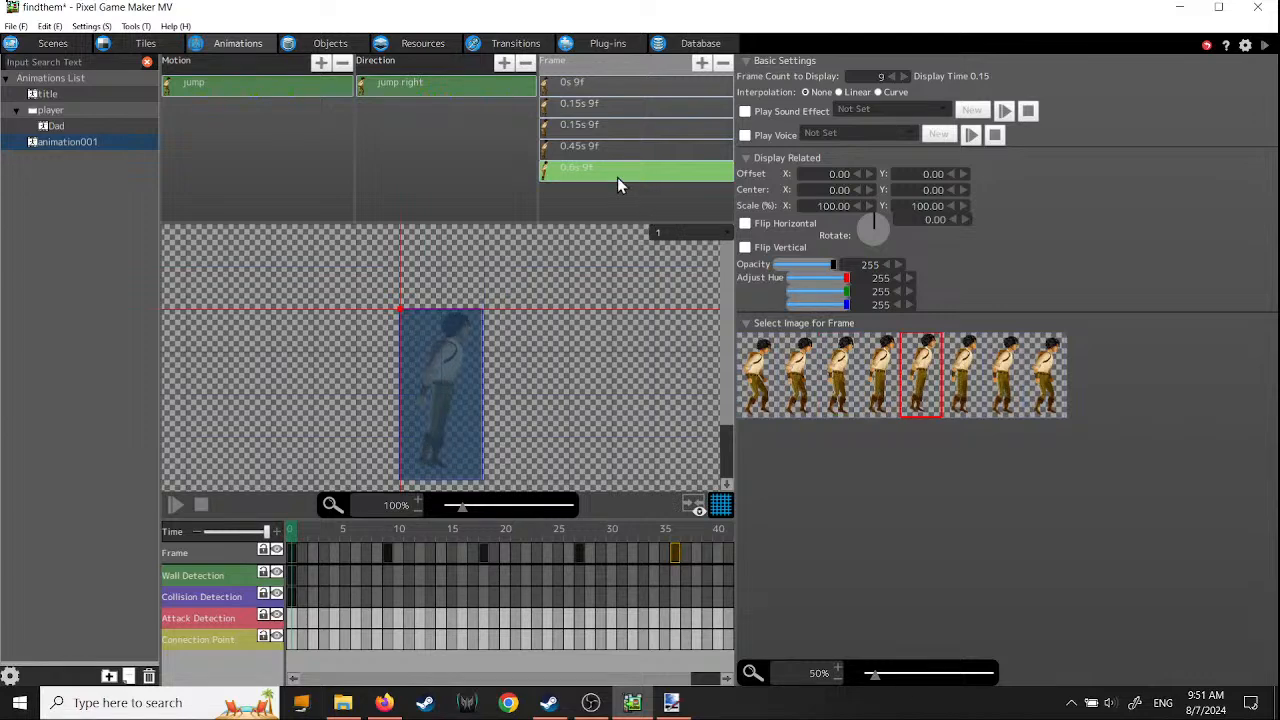
{"action": "key", "text": "ctrl+v"}
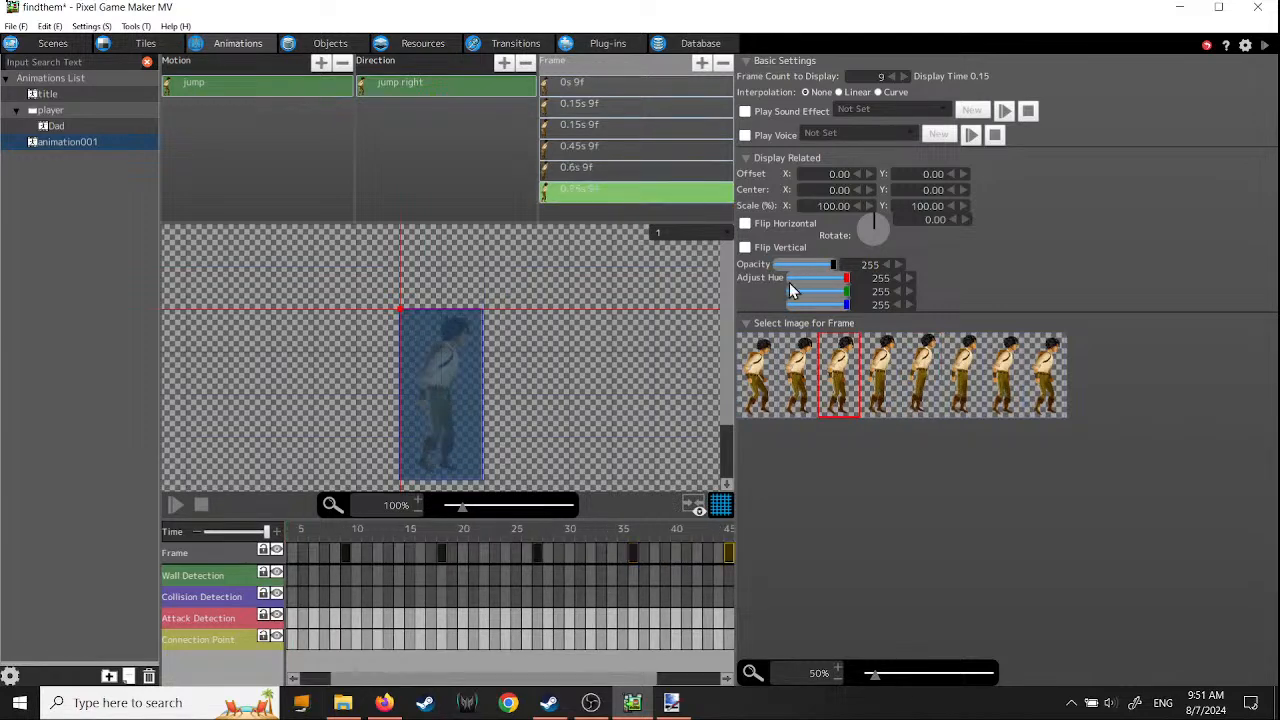
{"action": "left_click", "coordinate": [966, 378]}
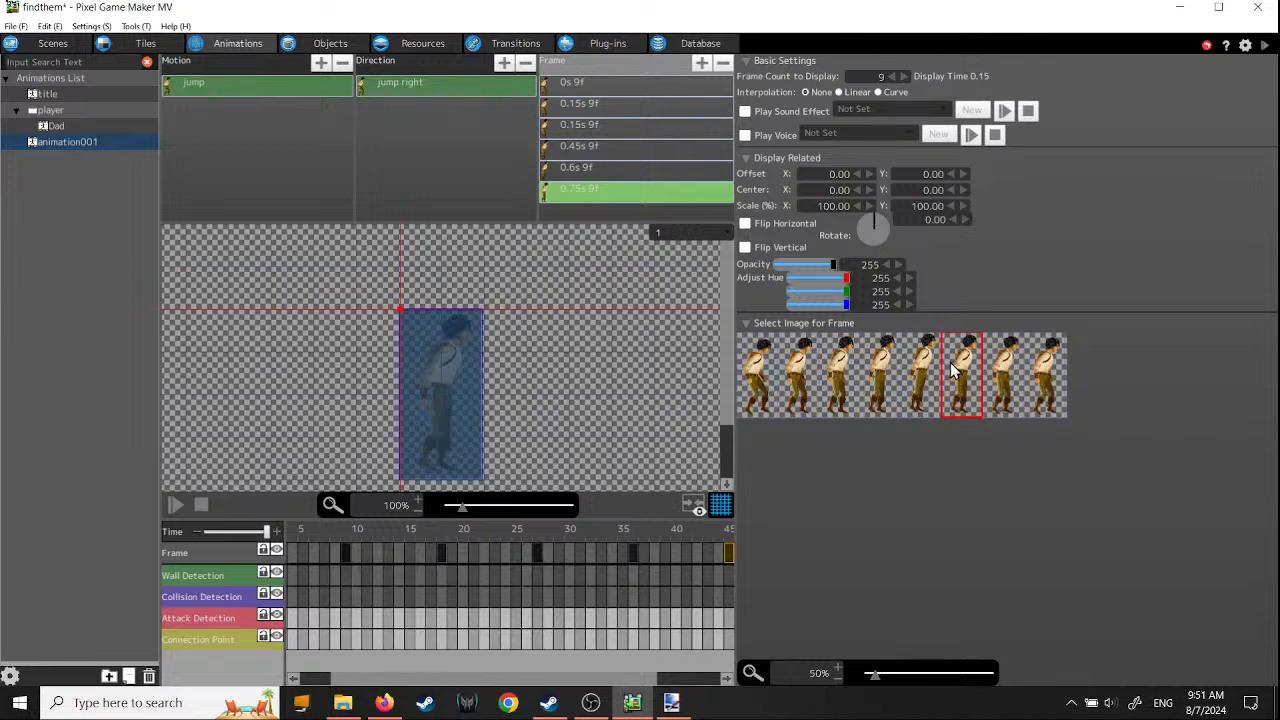
- Go through the six jump right frames one by one and check their images and pose order
{"action": "left_click", "coordinate": [663, 166]}
{"action": "left_click", "coordinate": [657, 147]}
{"action": "left_click", "coordinate": [654, 125]}
{"action": "left_click", "coordinate": [651, 104]}
{"action": "left_click", "coordinate": [651, 84]}
{"action": "left_click", "coordinate": [651, 104]}
{"action": "left_click", "coordinate": [646, 126]}
{"action": "left_click", "coordinate": [644, 148]}
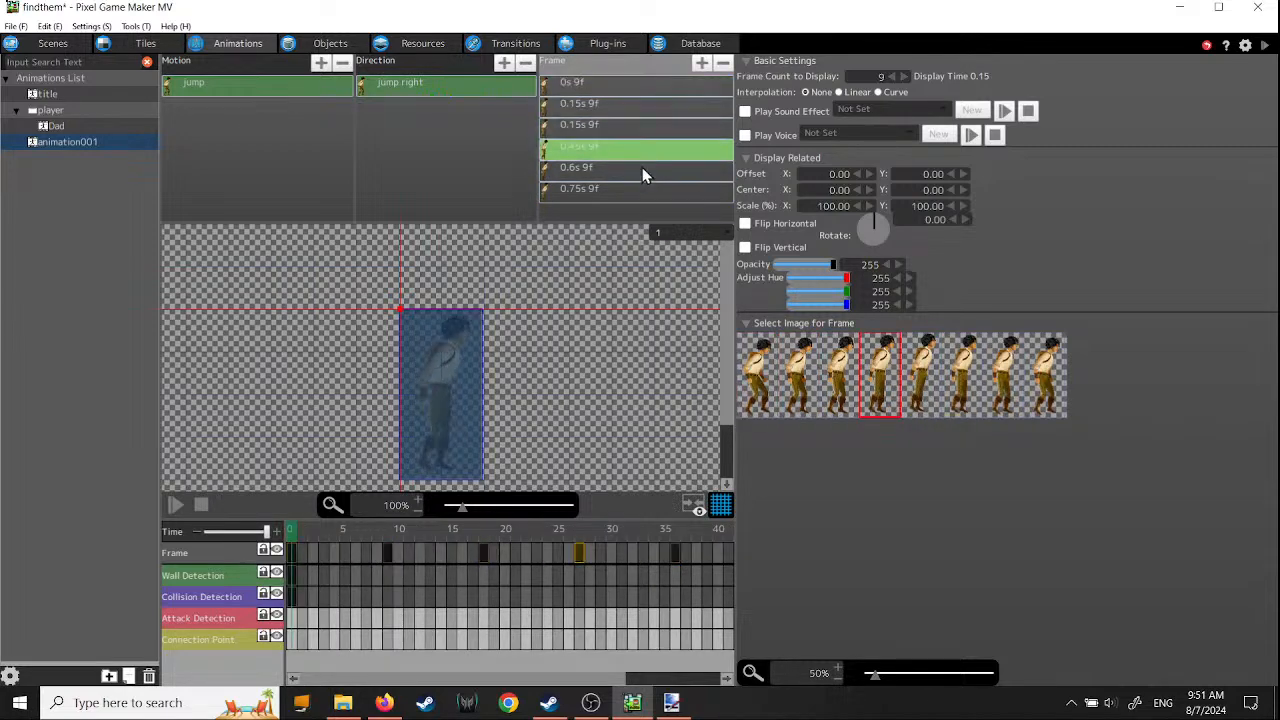
{"action": "left_click", "coordinate": [642, 170]}
{"action": "left_click", "coordinate": [642, 187]}
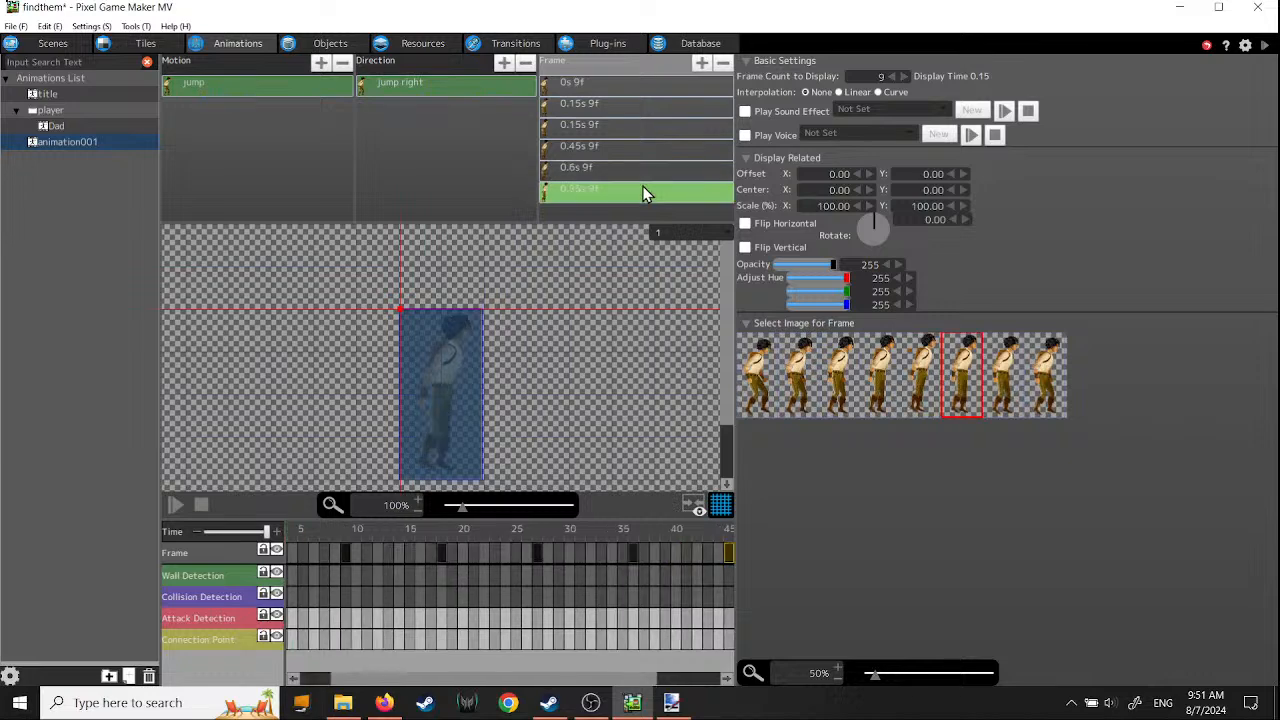
{"action": "left_click", "coordinate": [632, 86]}
{"action": "left_click", "coordinate": [639, 117]}
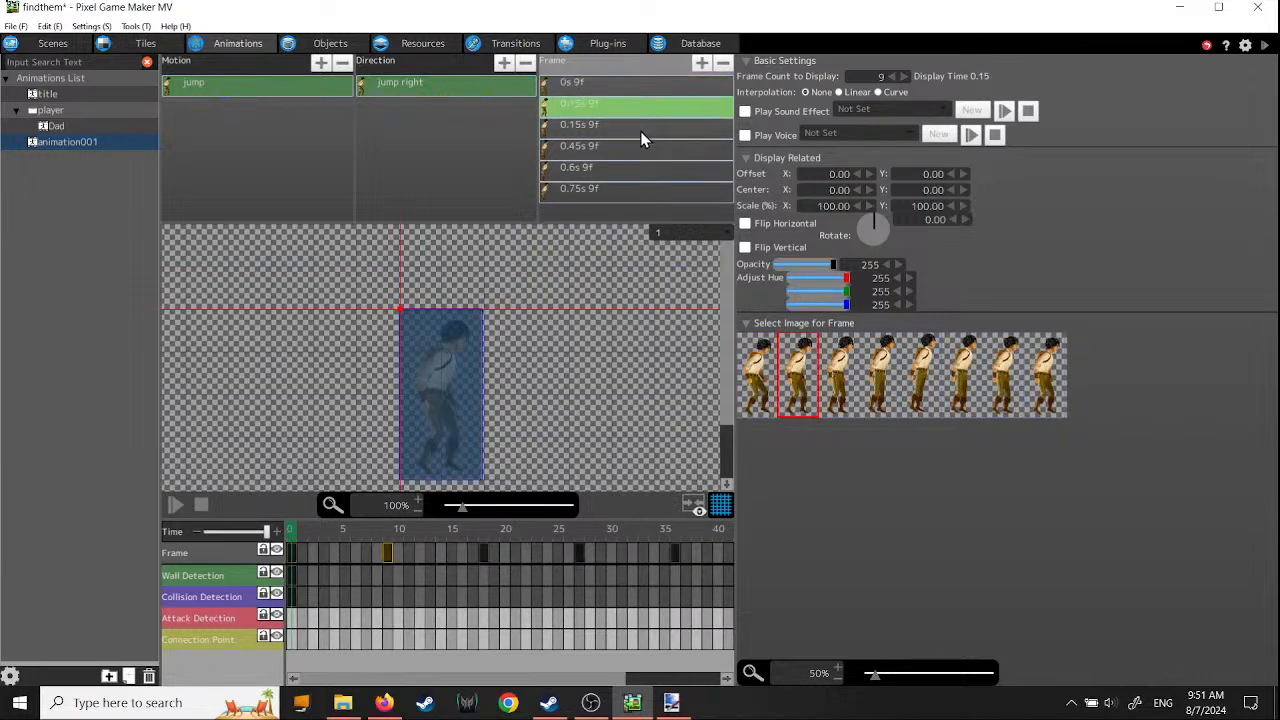
{"action": "left_click", "coordinate": [640, 131]}
{"action": "left_click", "coordinate": [637, 151]}
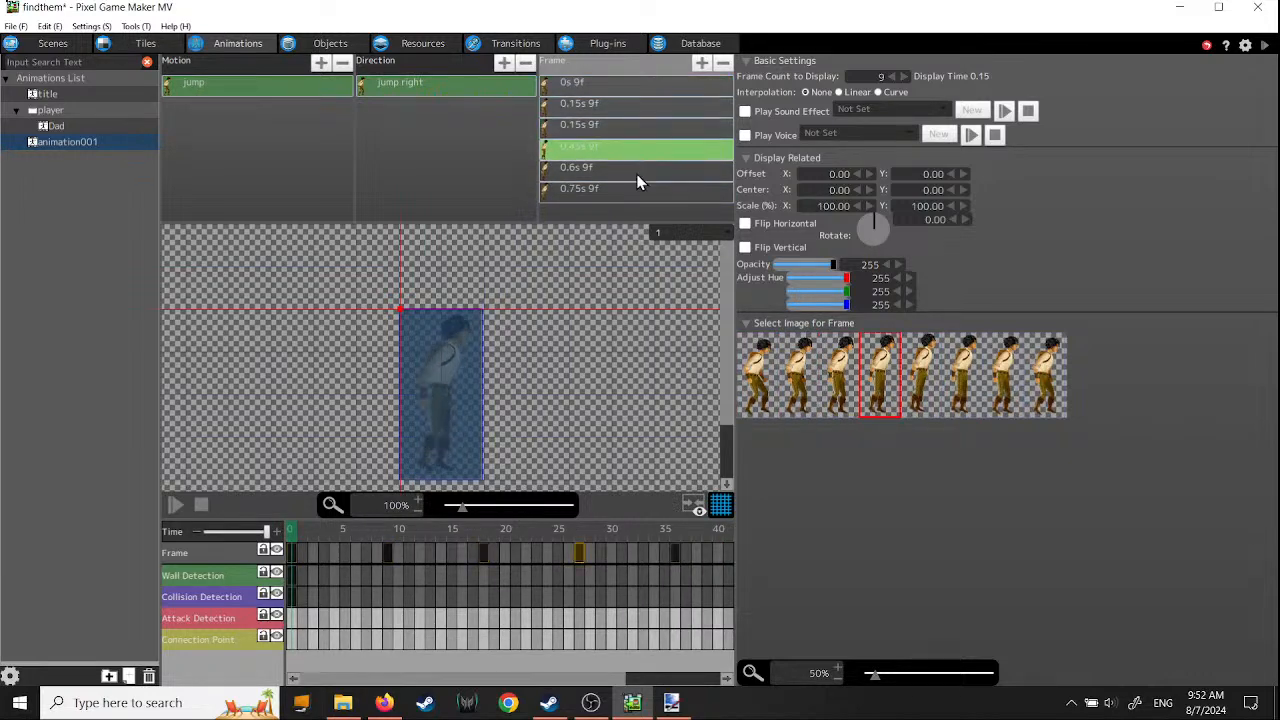
{"action": "left_click", "coordinate": [638, 172]}
{"action": "left_click", "coordinate": [633, 192]}
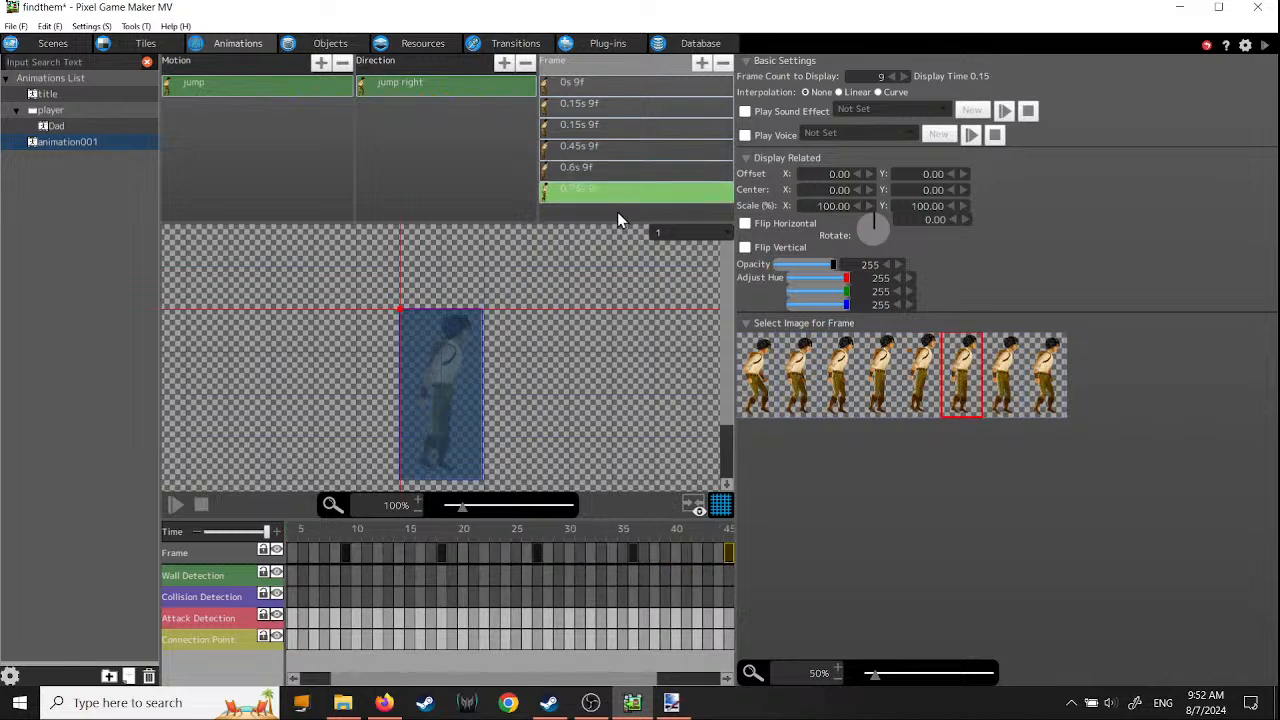
- Add a seventh and eighth frame to jump right and assign them the seventh and eighth sprite sheet images
{"action": "double_click", "coordinate": [617, 212]}
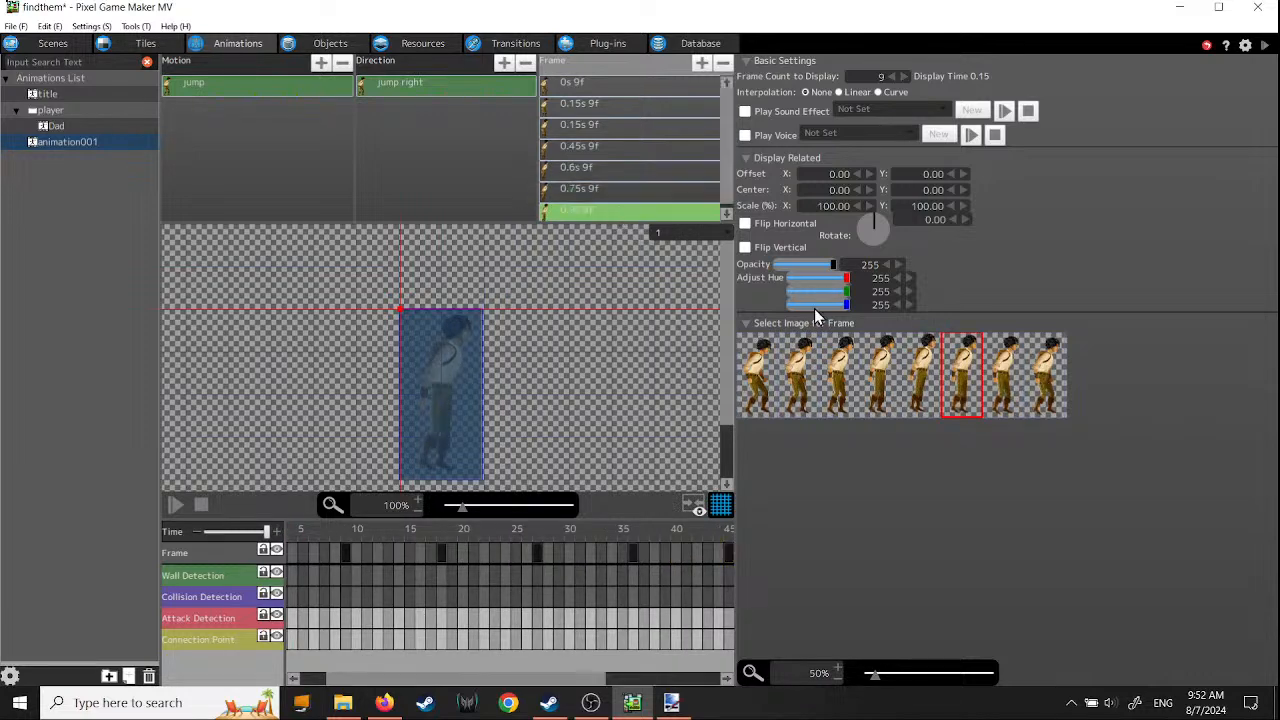
{"action": "left_click", "coordinate": [1003, 380]}
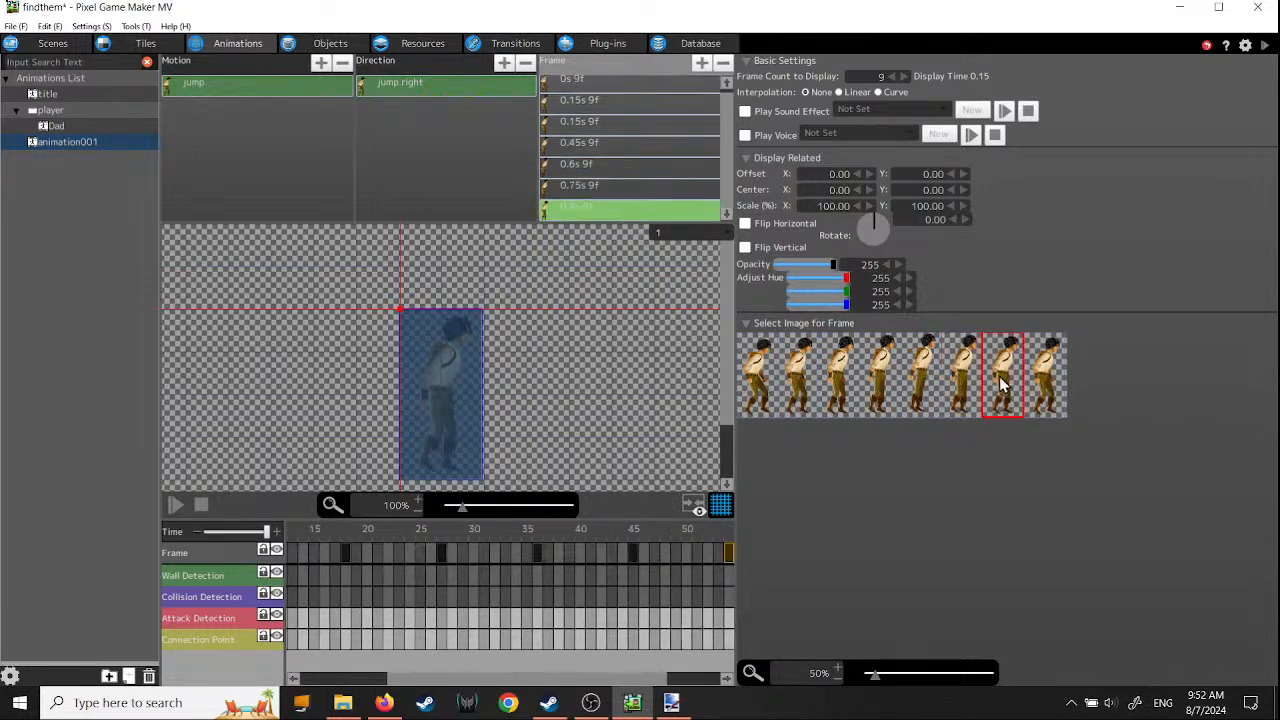
{"action": "double_click", "coordinate": [626, 203]}
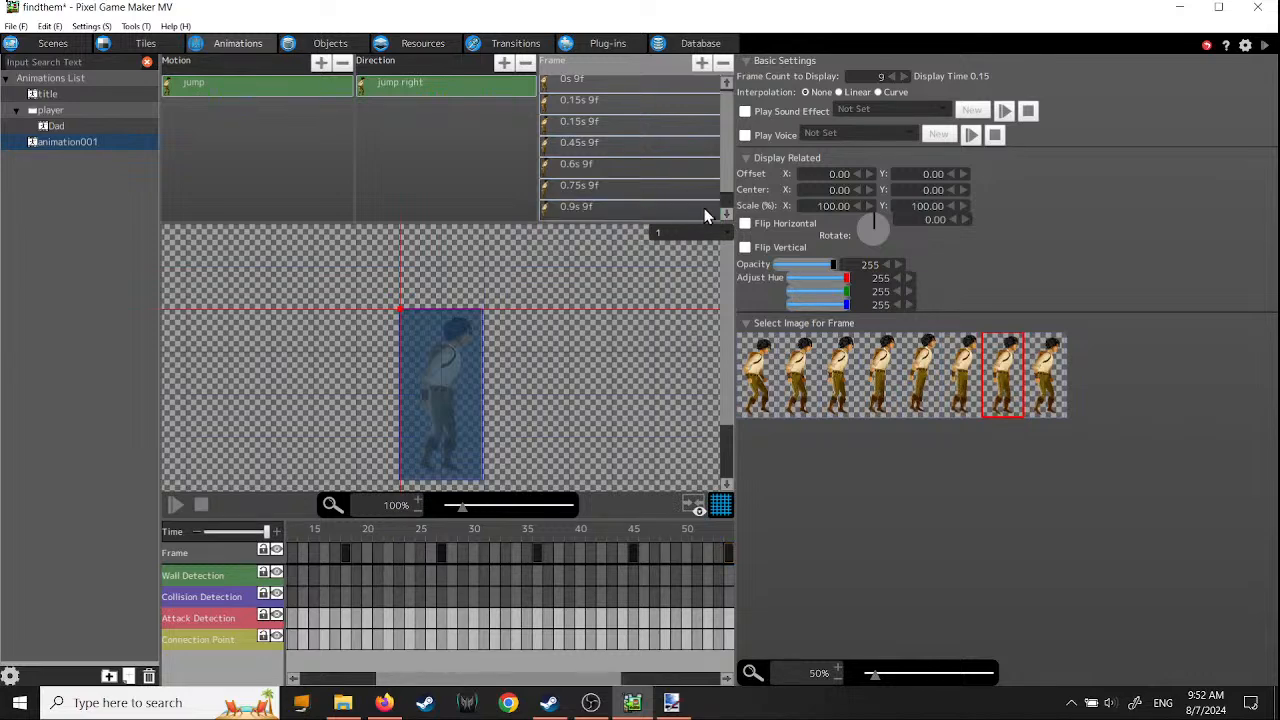
{"action": "left_click", "coordinate": [651, 206]}
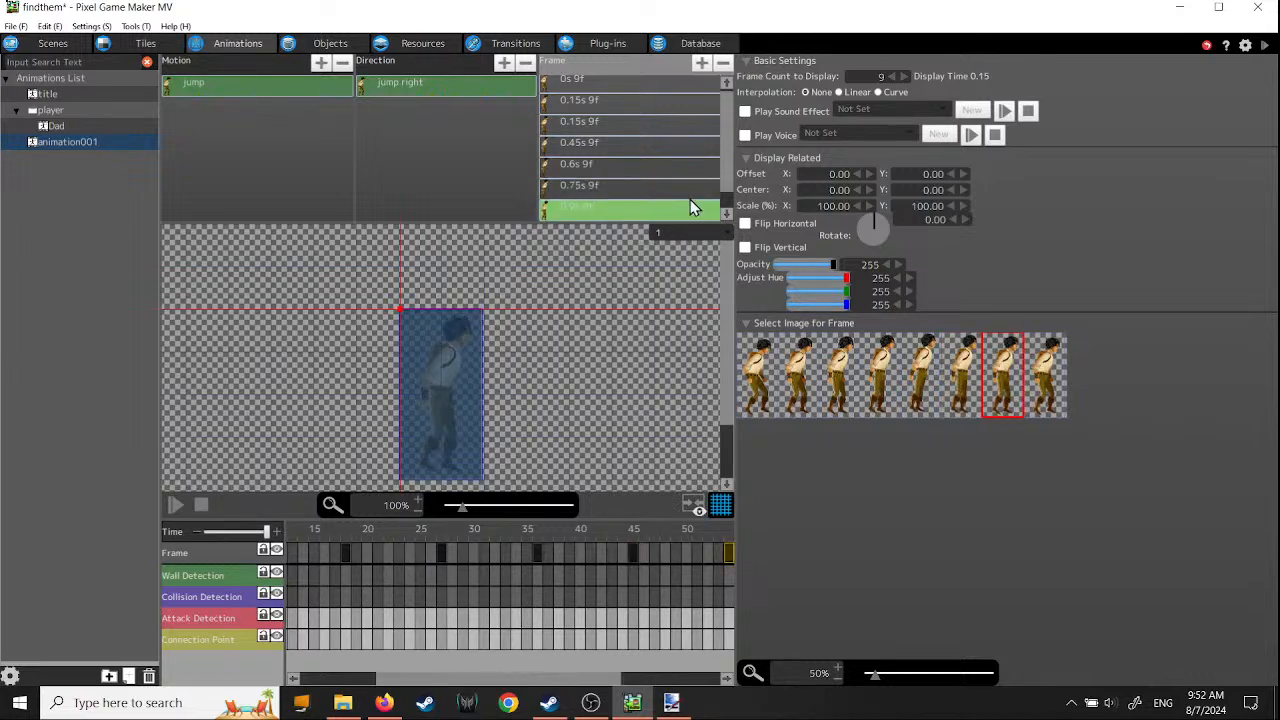
{"action": "scroll", "coordinate": [690, 185], "scroll_direction": "down", "scroll_amount": 1}
{"action": "left_click", "coordinate": [641, 210]}
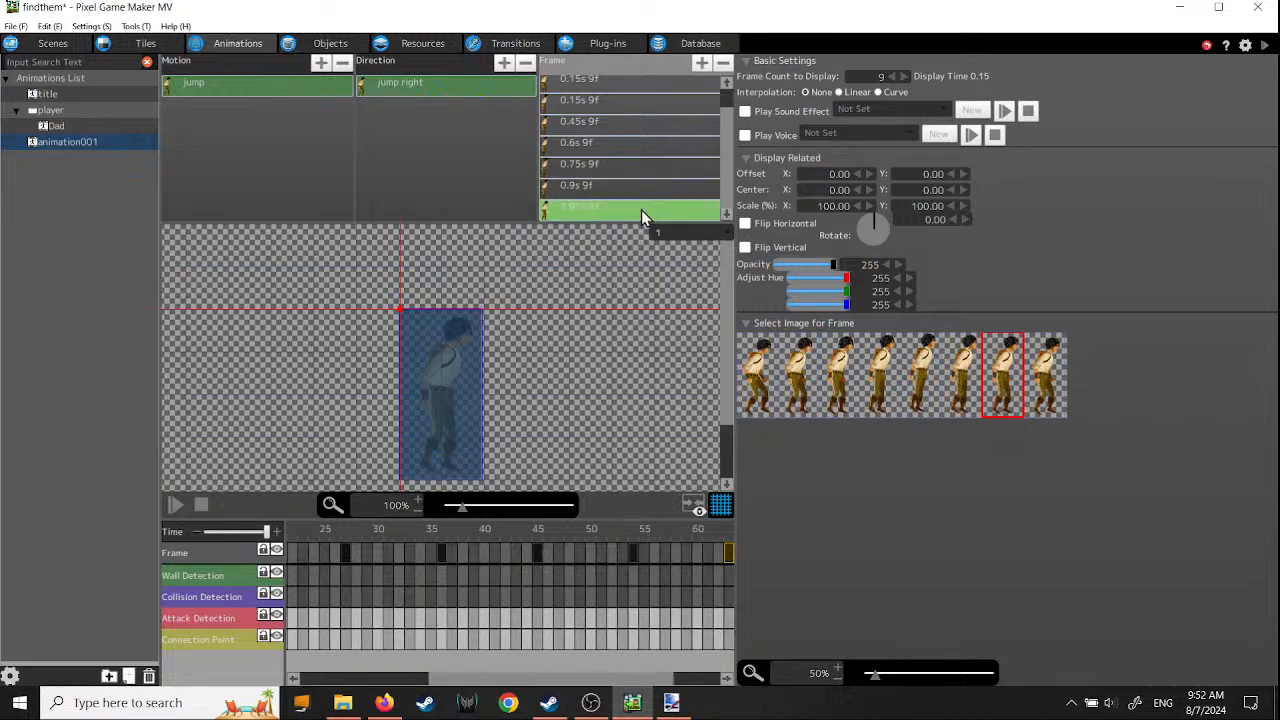
{"action": "left_click", "coordinate": [1048, 380]}
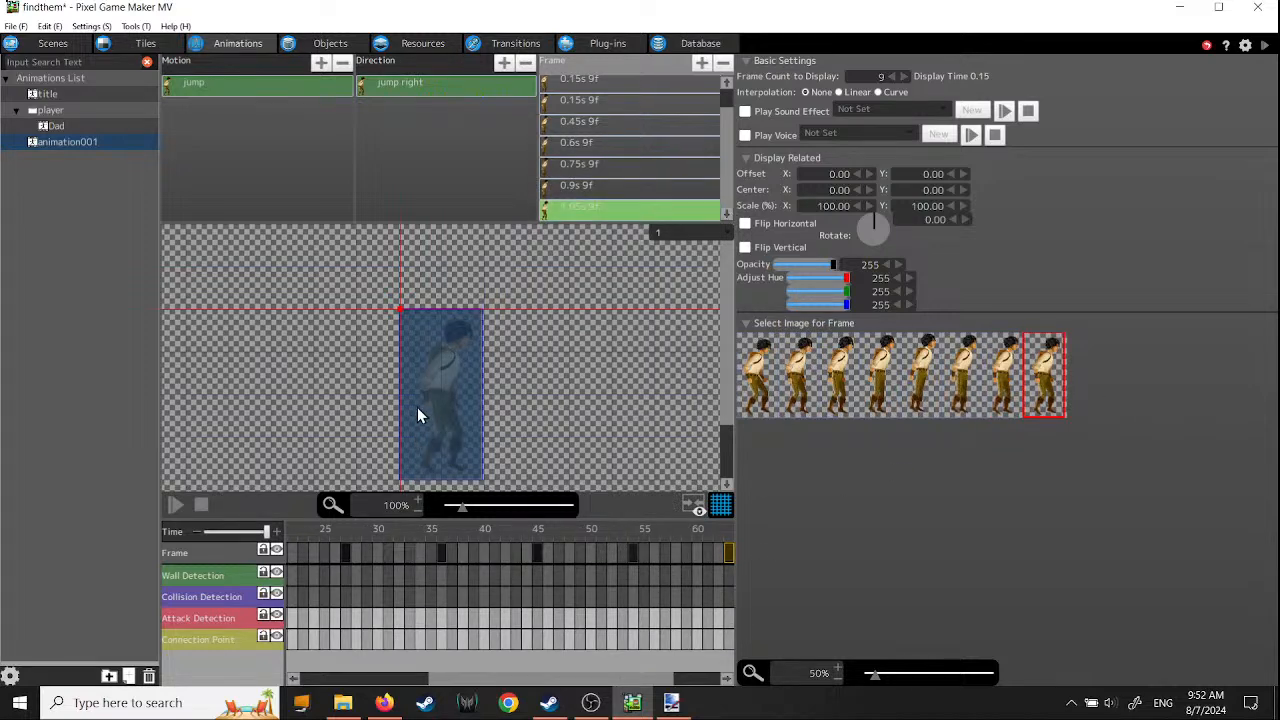
- Hide the blue overlay covering the sprite in the preview and review the jump right motion by playback and frame by frame
{"action": "left_click", "coordinate": [693, 506]}
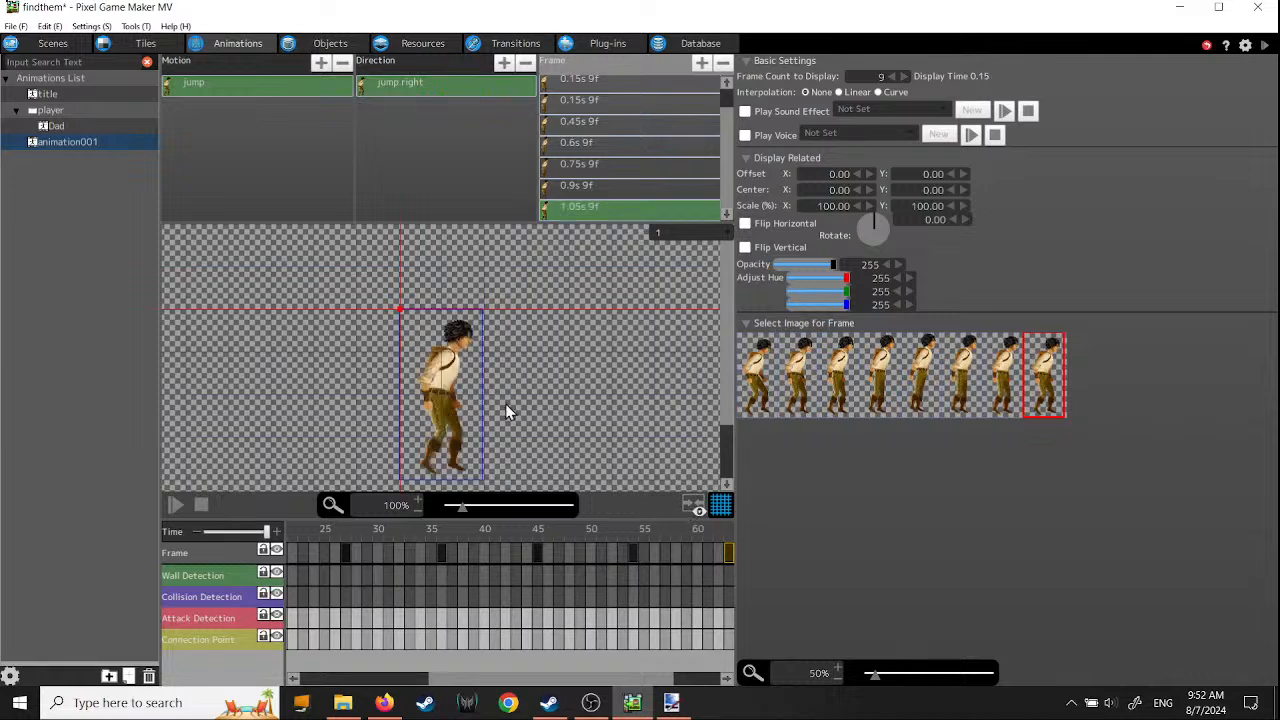
{"action": "left_click", "coordinate": [177, 506]}
{"action": "scroll", "coordinate": [728, 165], "scroll_direction": "up", "scroll_amount": 1}
{"action": "left_click", "coordinate": [598, 86]}
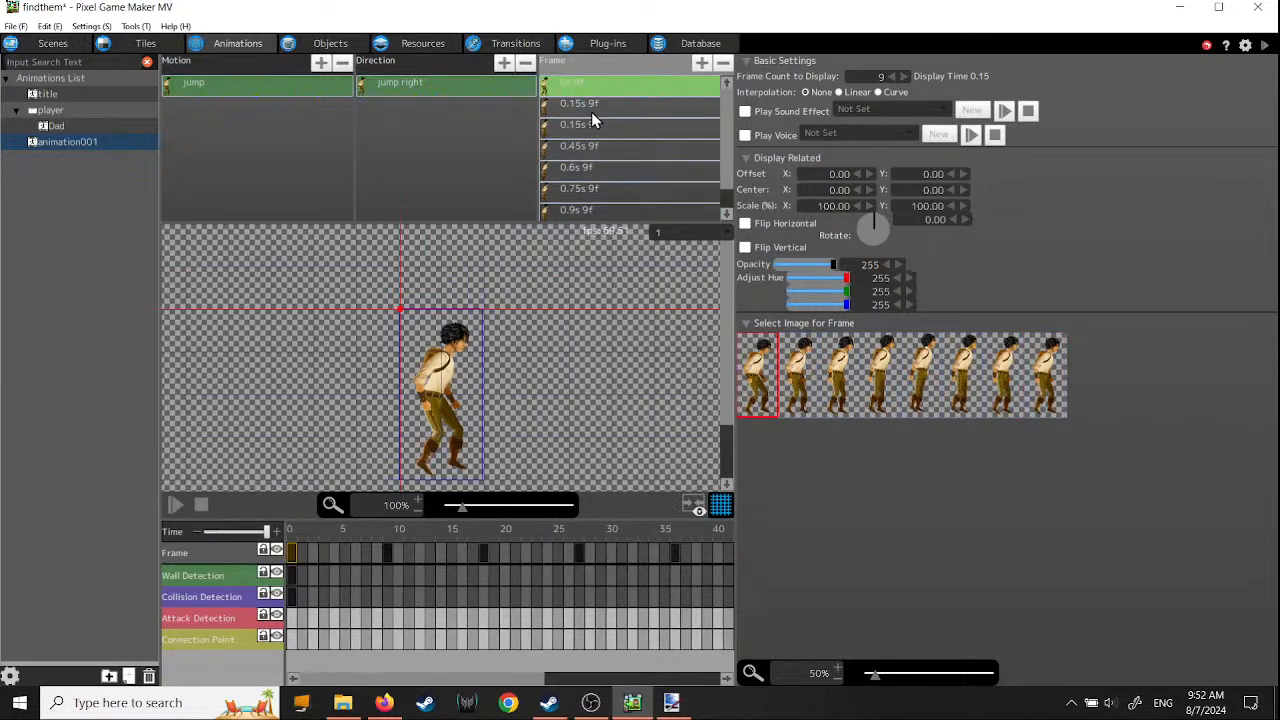
{"action": "left_click", "coordinate": [591, 112]}
{"action": "left_click", "coordinate": [592, 124]}
{"action": "left_click", "coordinate": [594, 101]}
{"action": "left_click", "coordinate": [594, 84]}
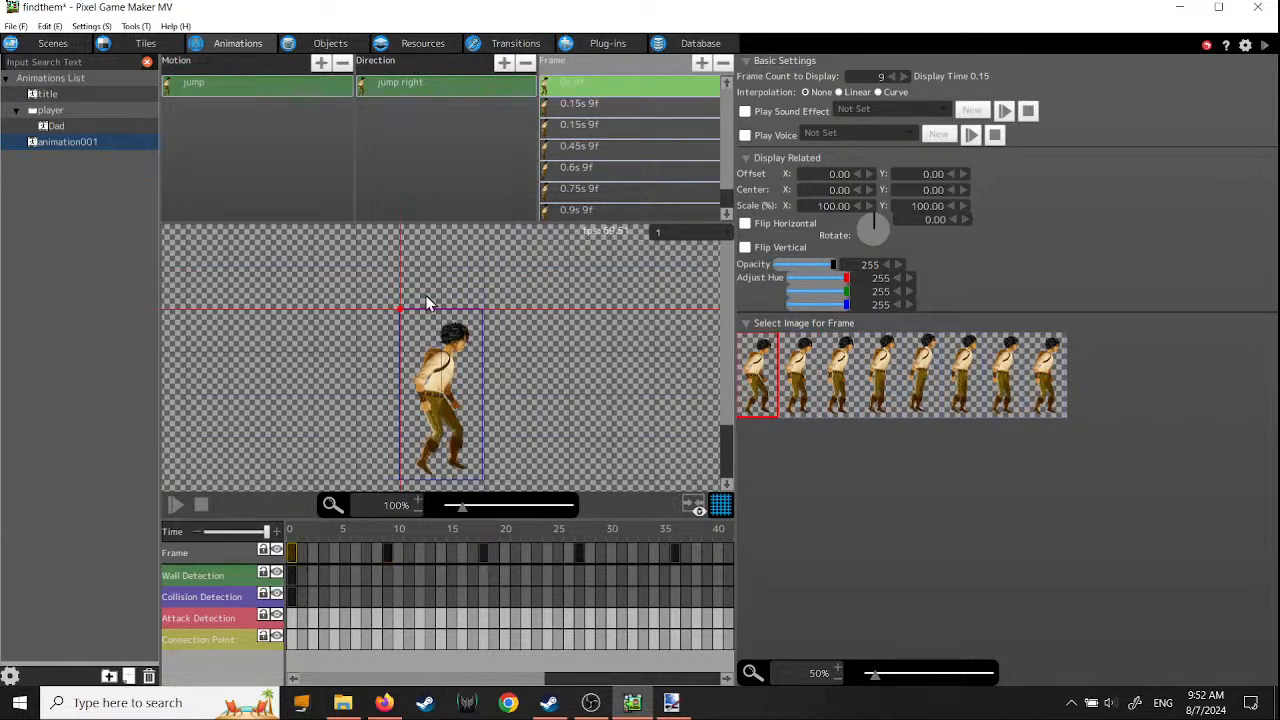
- Play the jump right motion from its first frame several times to judge its movement, and stop the playback
{"action": "left_click", "coordinate": [301, 534]}
{"action": "left_click", "coordinate": [174, 505]}
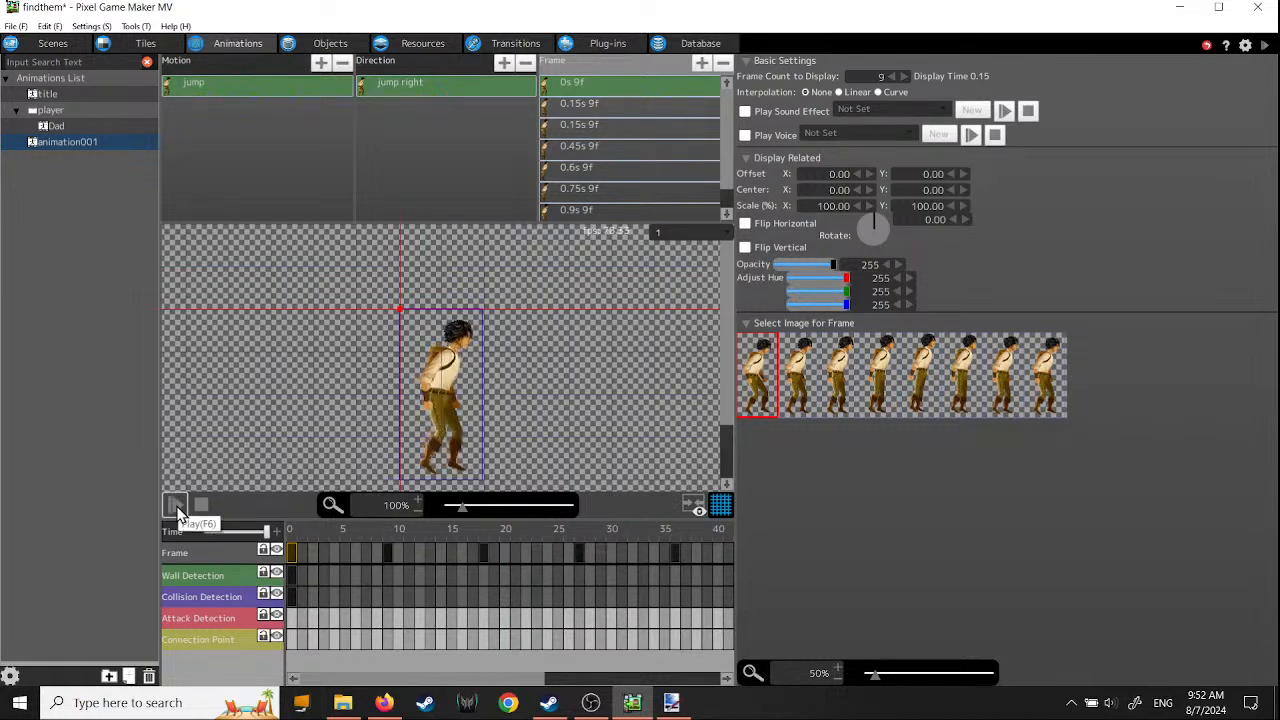
{"action": "left_click", "coordinate": [175, 506]}
{"action": "left_click", "coordinate": [172, 506]}
{"action": "left_click", "coordinate": [172, 506]}
{"action": "left_click", "coordinate": [172, 508]}
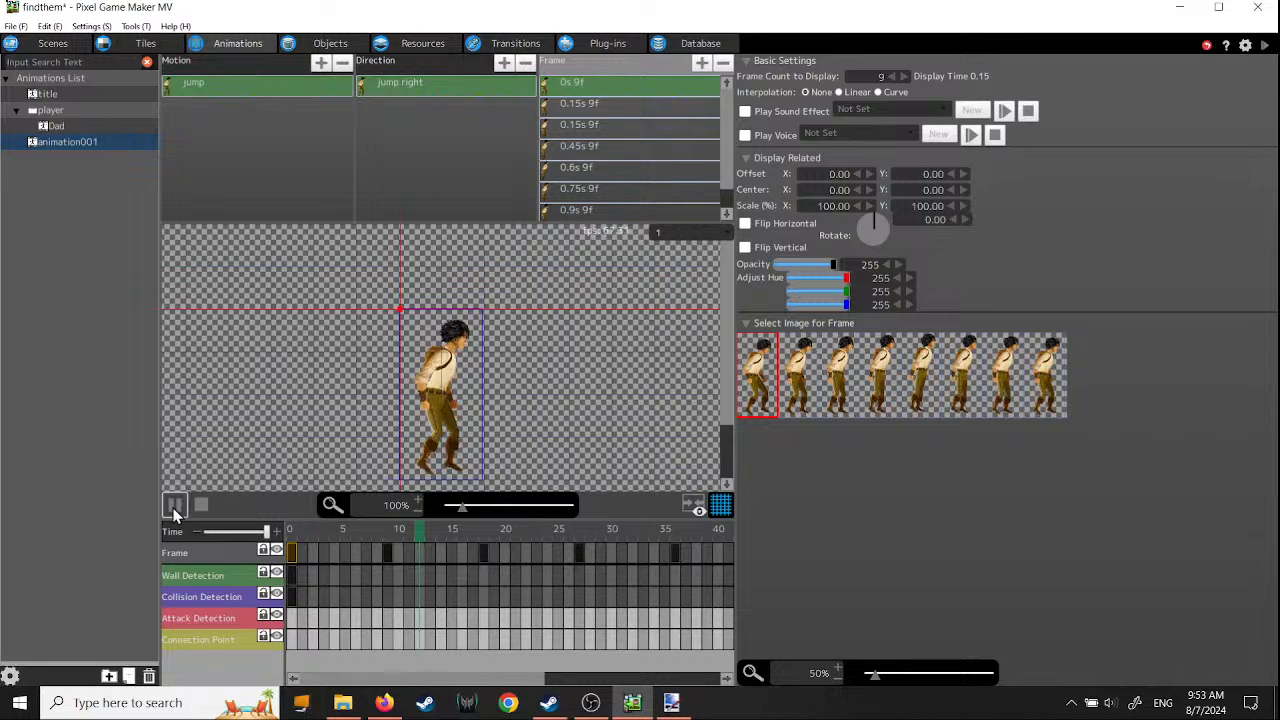
{"action": "left_click", "coordinate": [203, 507]}
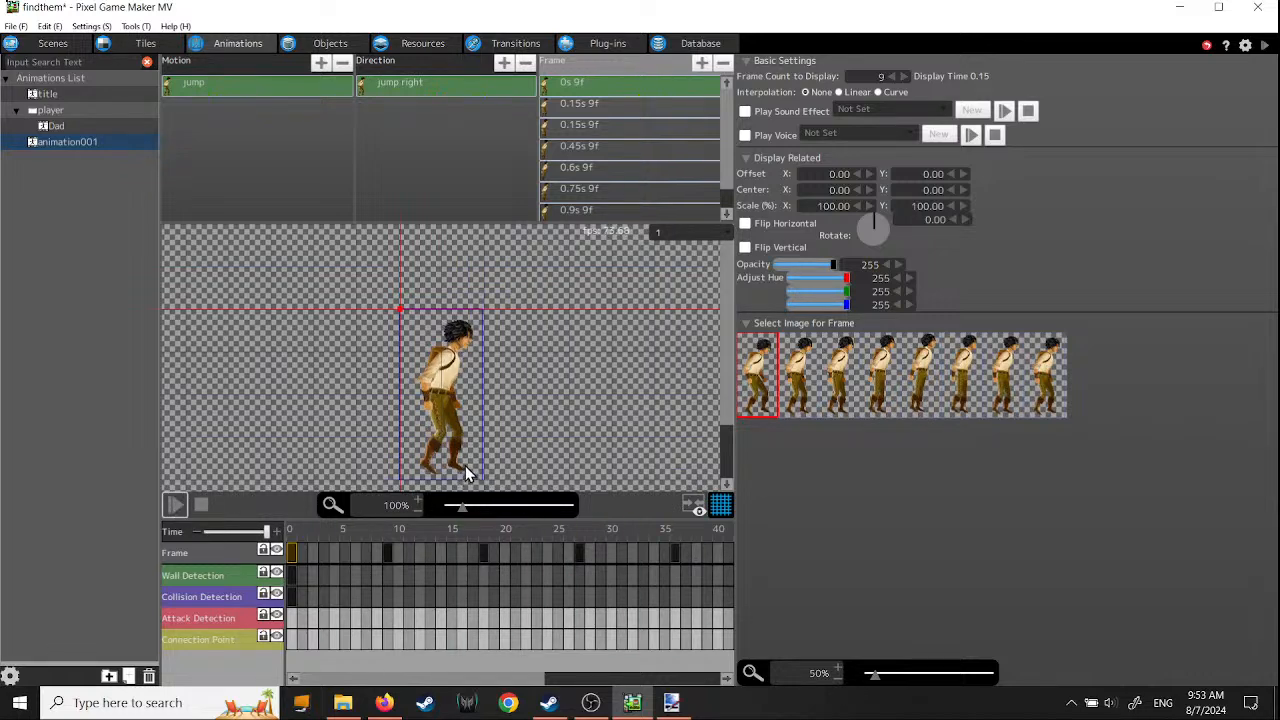
- Enlarge the preview to 200% around the character's feet and compare the foot positions in the first and second frames
{"action": "scroll", "coordinate": [465, 477], "scroll_direction": "up", "scroll_amount": 4}
{"action": "left_click_drag", "start_coordinate": [722, 367], "coordinate": [719, 420]}
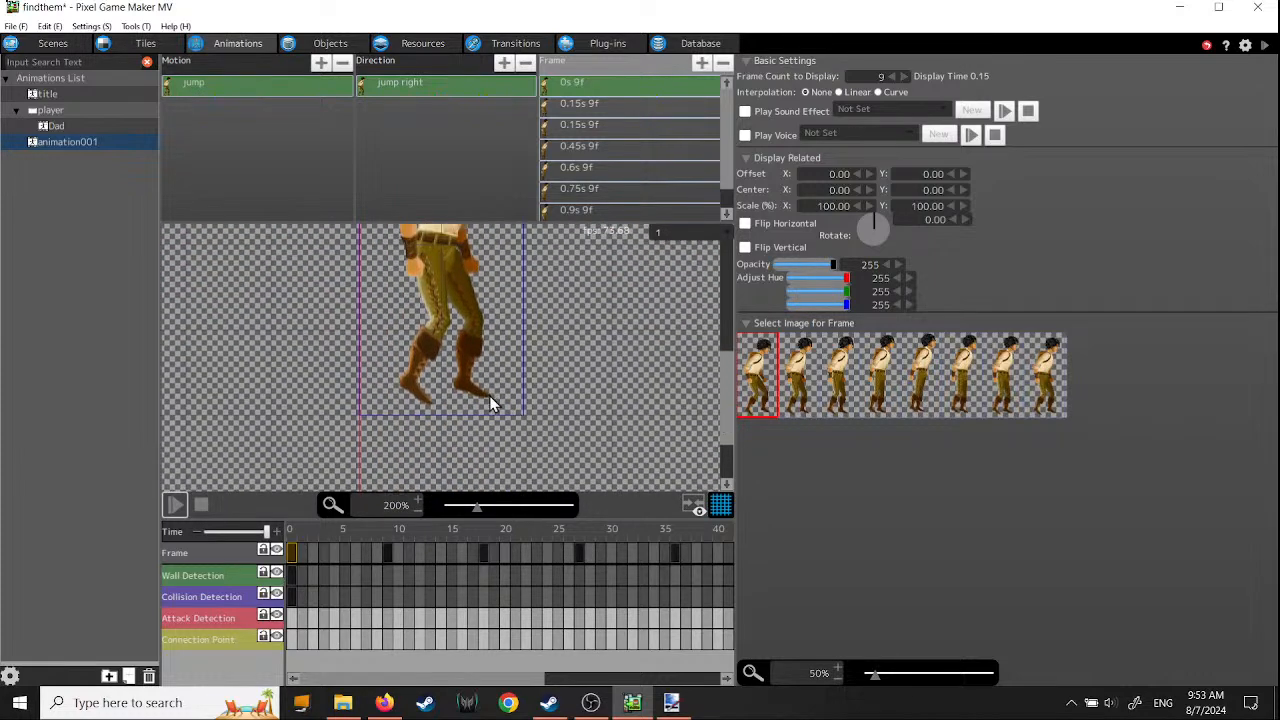
{"action": "left_click", "coordinate": [387, 559]}
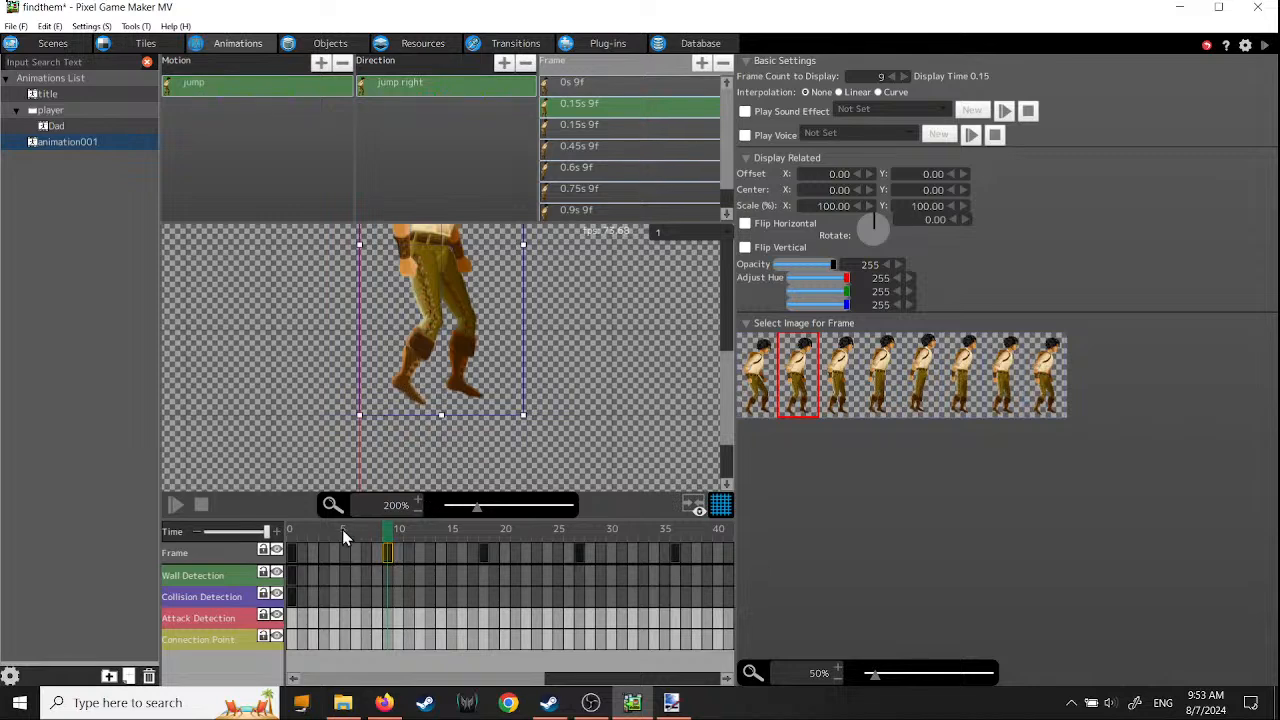
{"action": "left_click", "coordinate": [291, 552]}
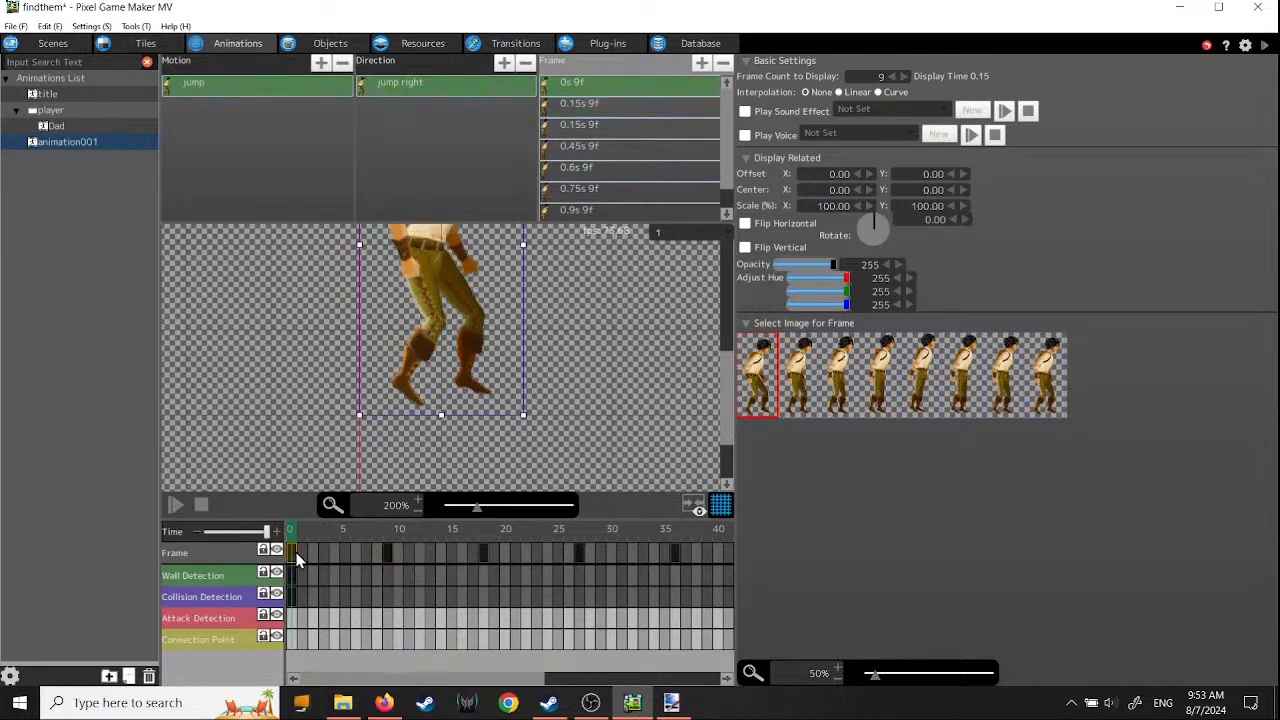
{"action": "left_click", "coordinate": [389, 553]}
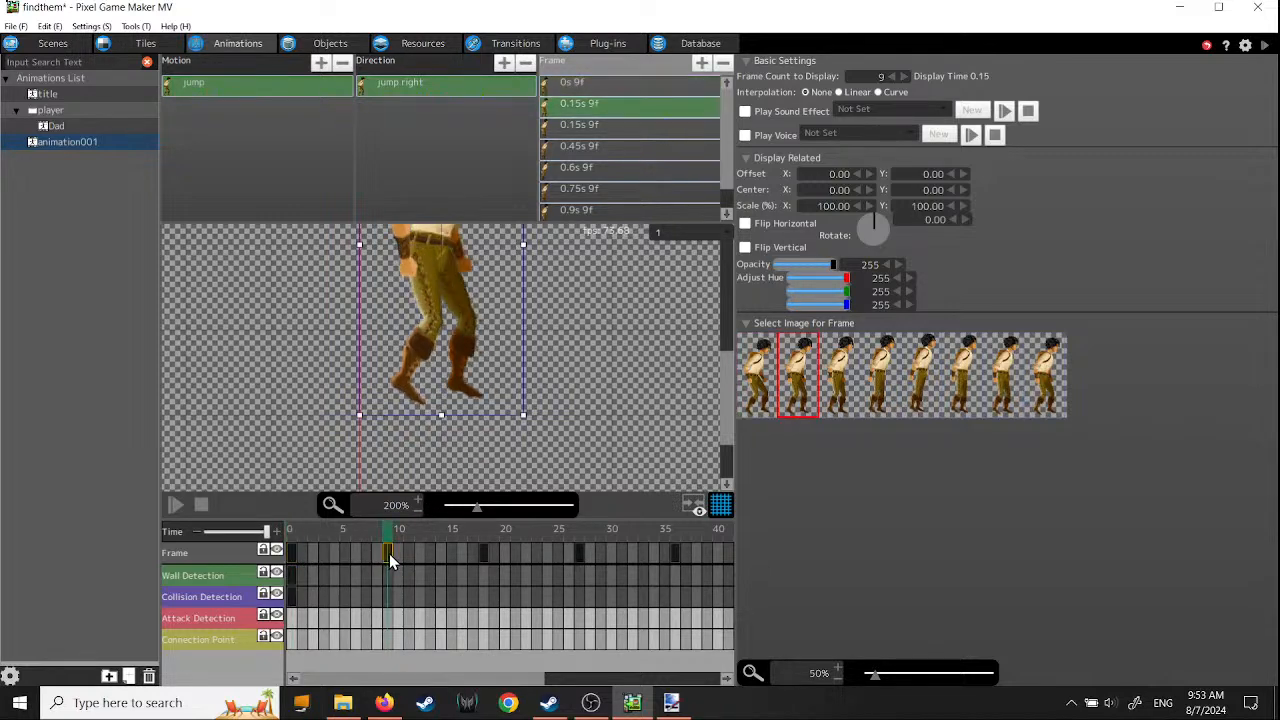
- Compare the character's foot positions across the first five jump right frames, and return to the first frame at 50% zoom
{"action": "left_click", "coordinate": [293, 552]}
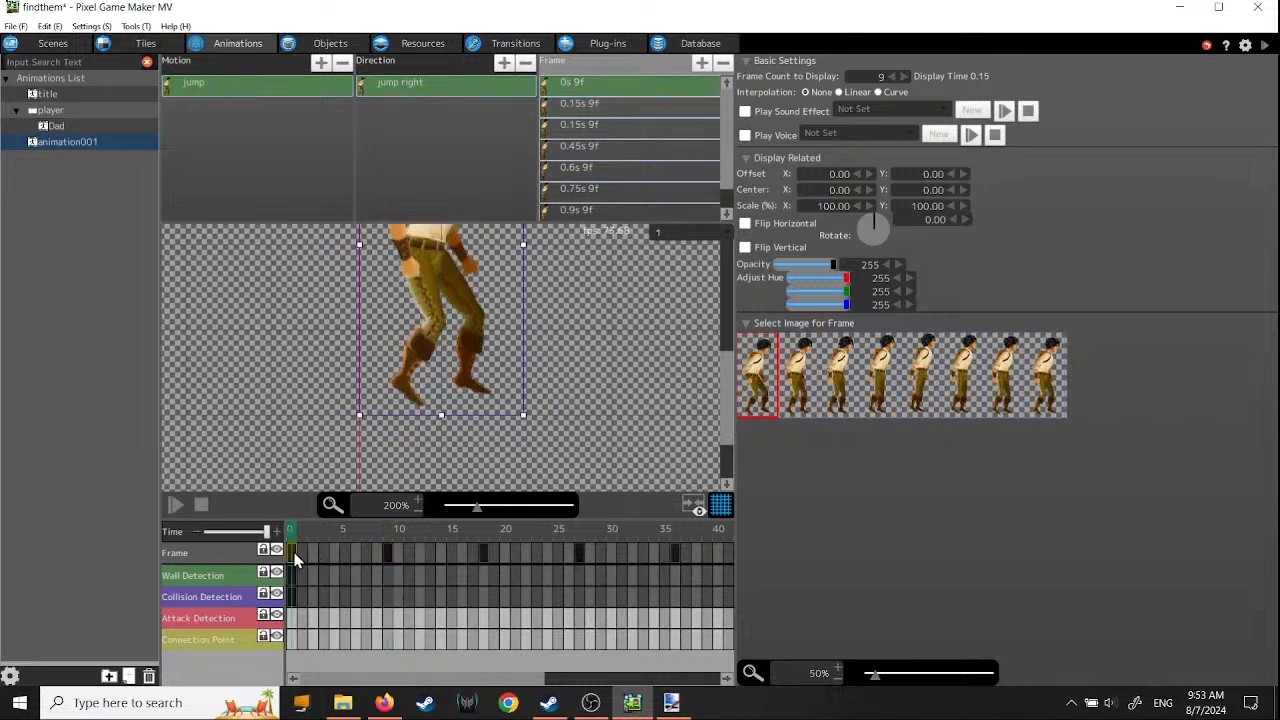
{"action": "left_click", "coordinate": [388, 553]}
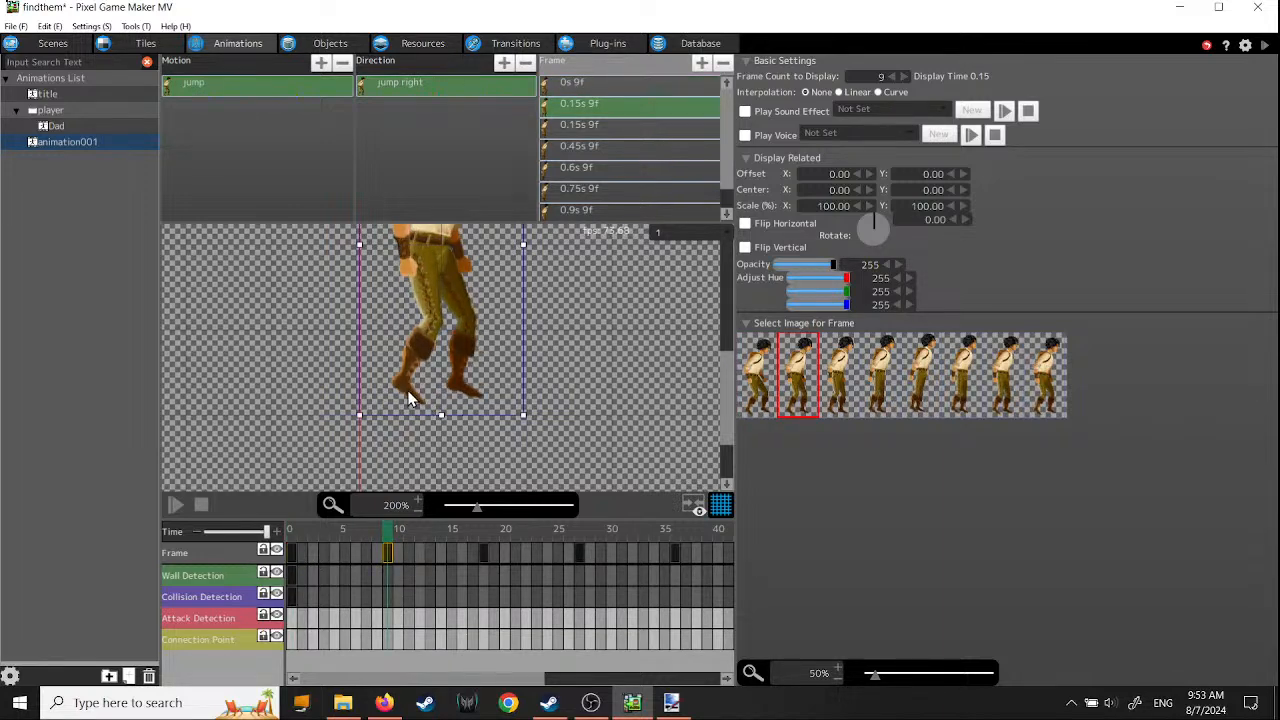
{"action": "left_click", "coordinate": [292, 554]}
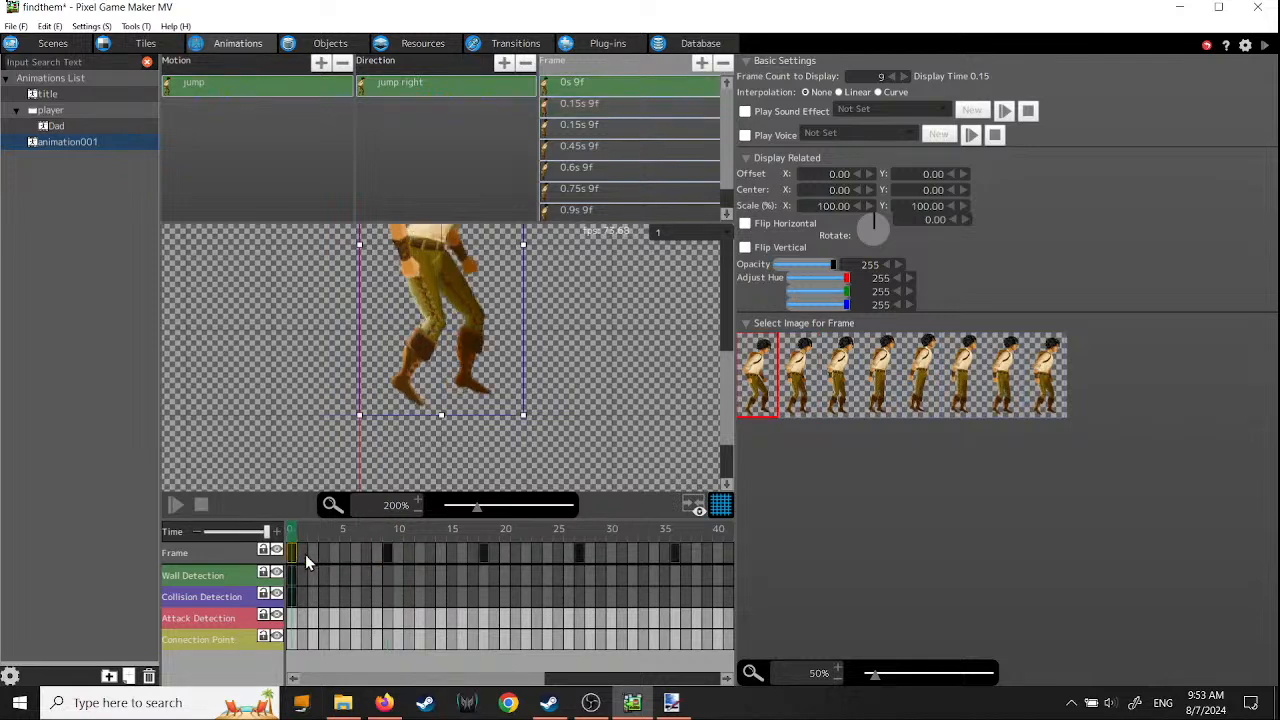
{"action": "left_click", "coordinate": [387, 555]}
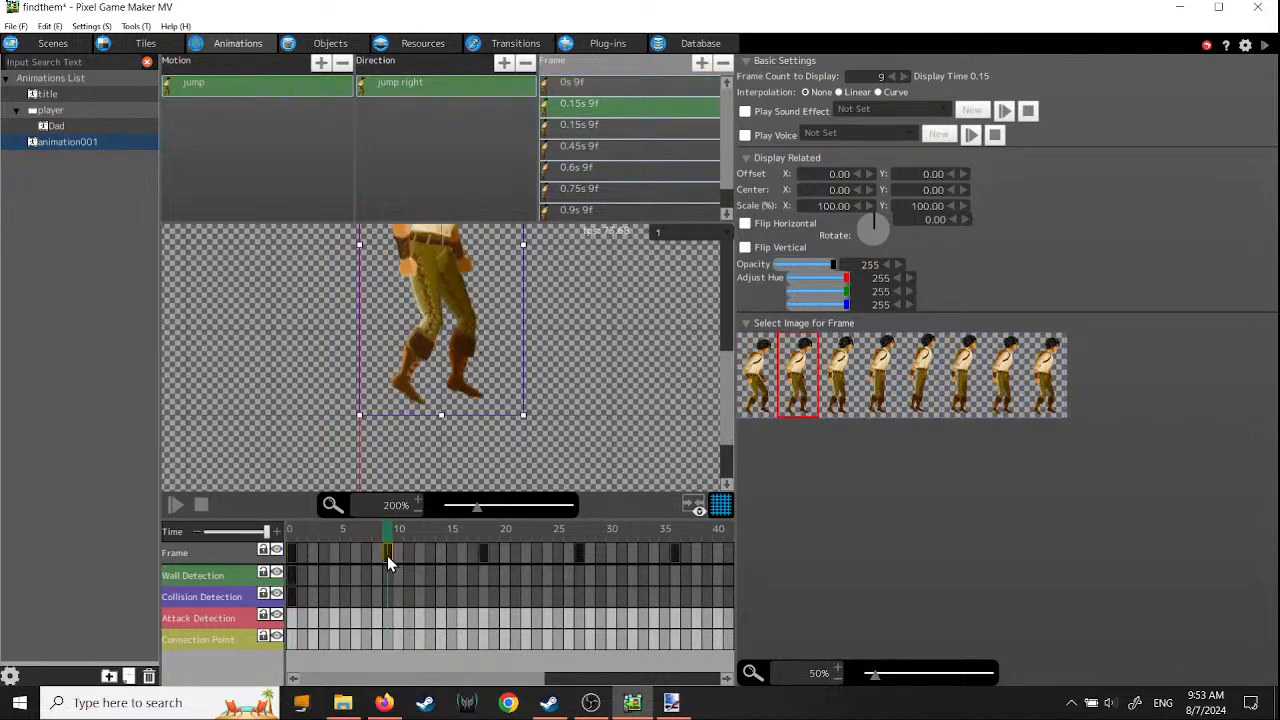
{"action": "left_click", "coordinate": [483, 554]}
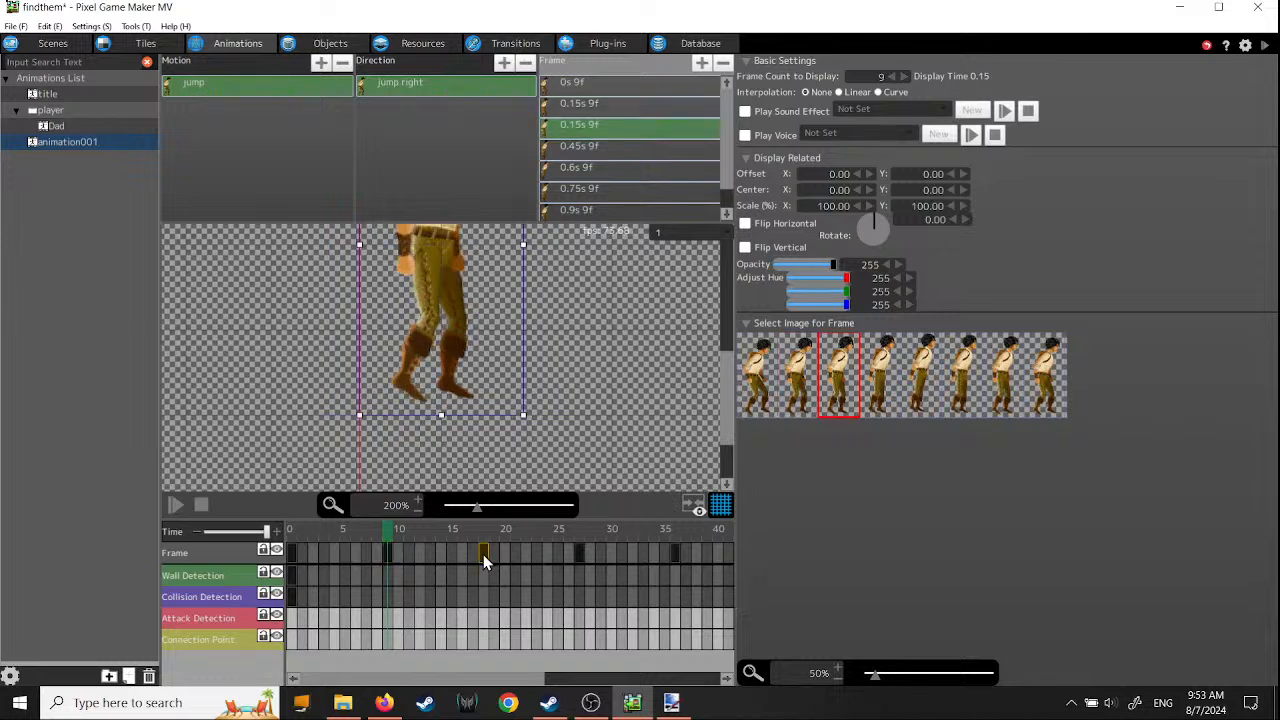
{"action": "left_click", "coordinate": [580, 554]}
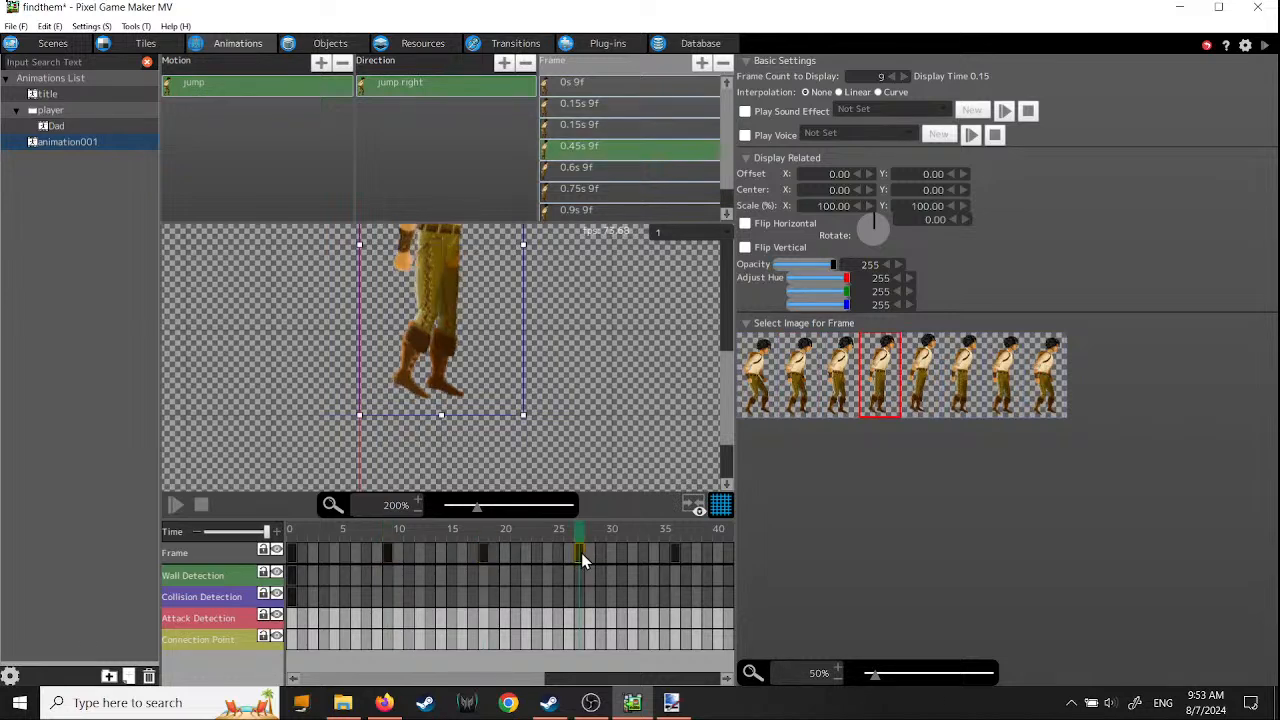
{"action": "left_click", "coordinate": [677, 554]}
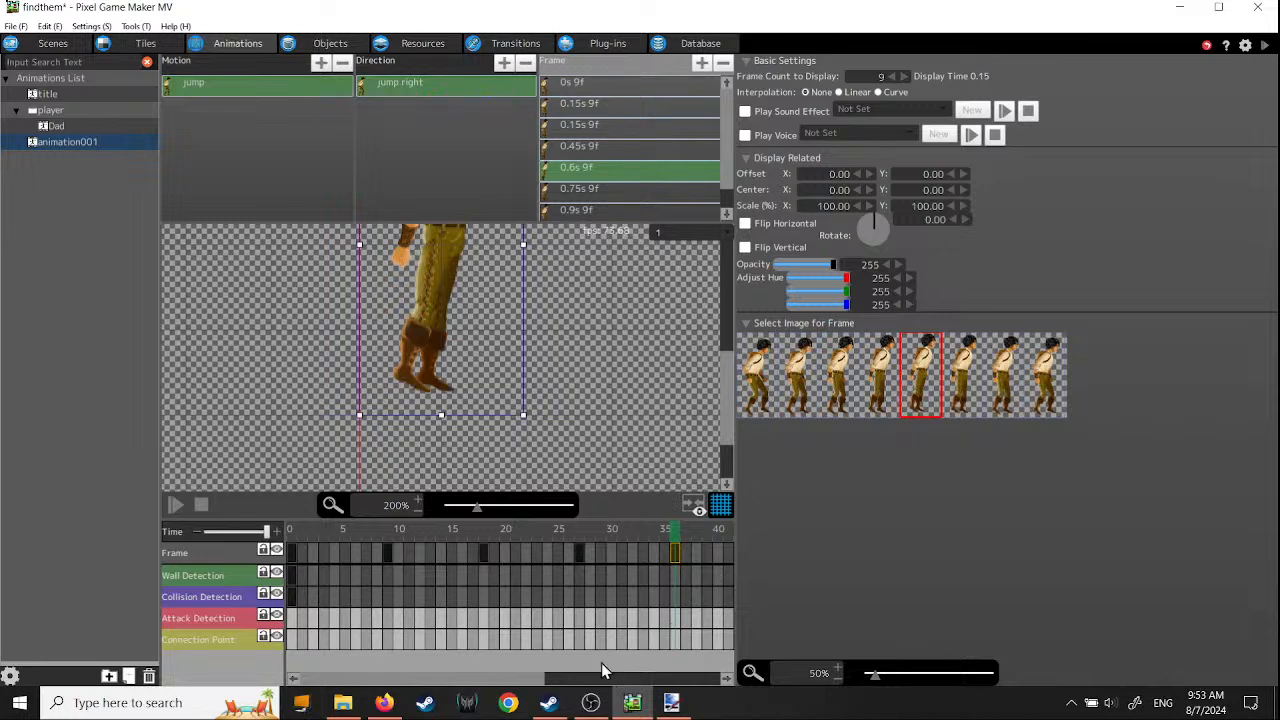
{"action": "left_click_drag", "start_coordinate": [350, 537], "coordinate": [246, 531]}
{"action": "scroll", "coordinate": [554, 375], "scroll_direction": "down", "scroll_amount": 2}
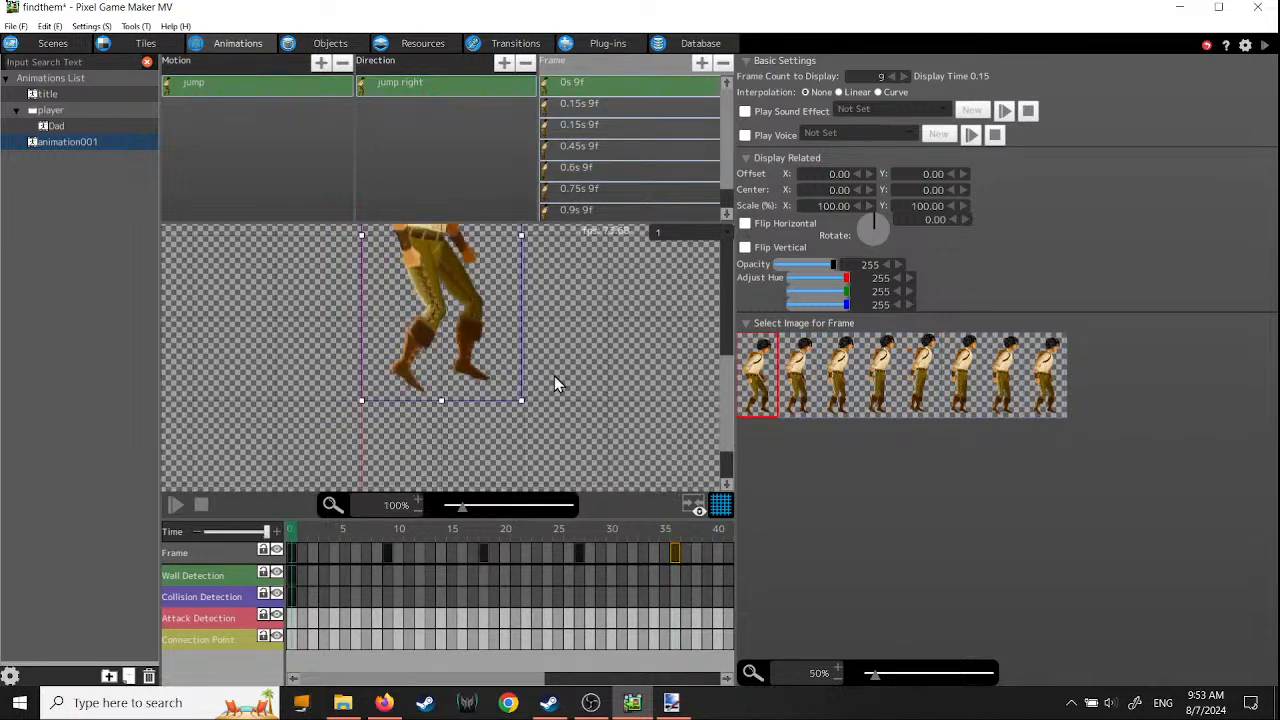
{"action": "scroll", "coordinate": [564, 370], "scroll_direction": "down", "scroll_amount": 1}
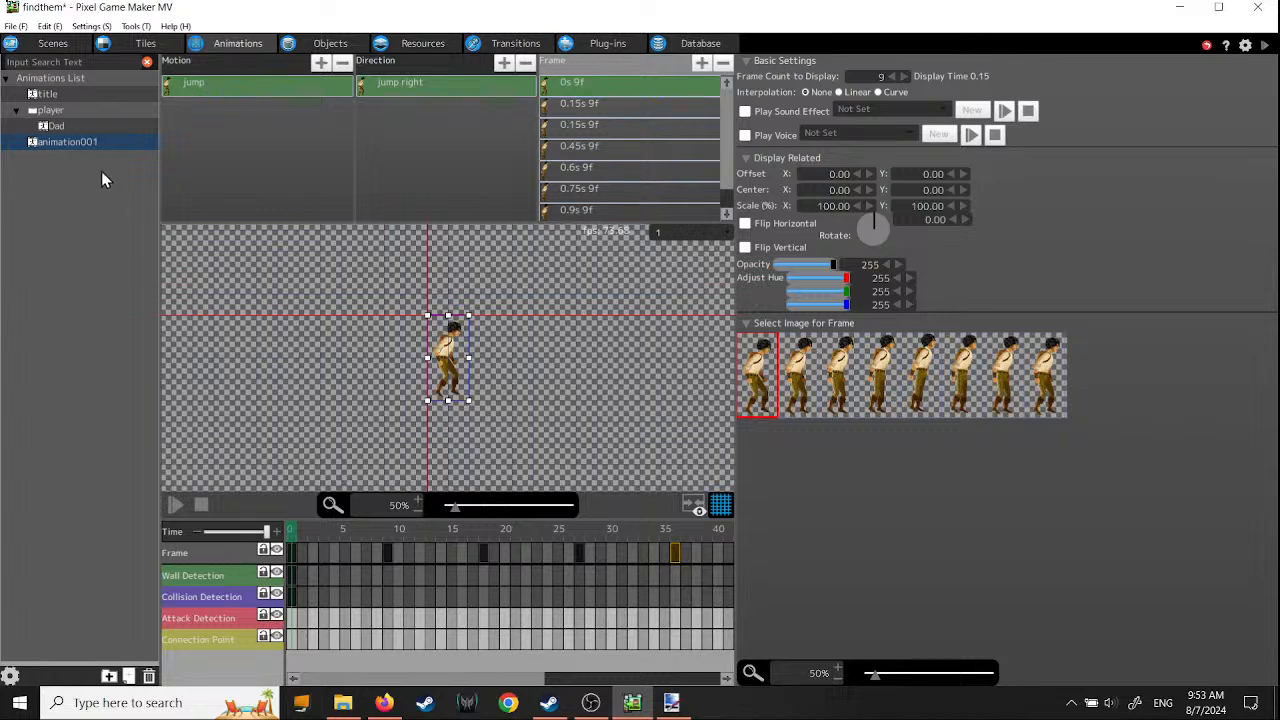
- Rename animation001 as "jump" and copy its jump motion
{"action": "left_click", "coordinate": [85, 145]}
{"action": "type", "text": "jump"}
{"action": "key", "text": "Return"}
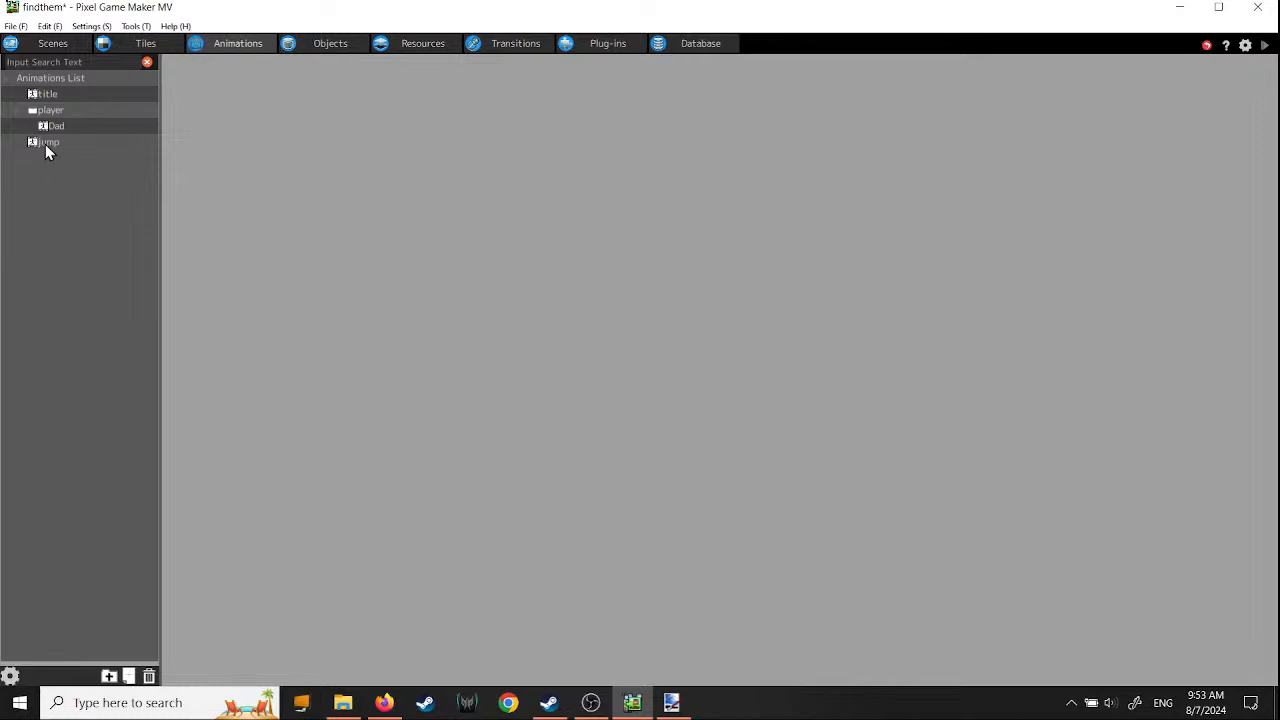
{"action": "left_click", "coordinate": [45, 144]}
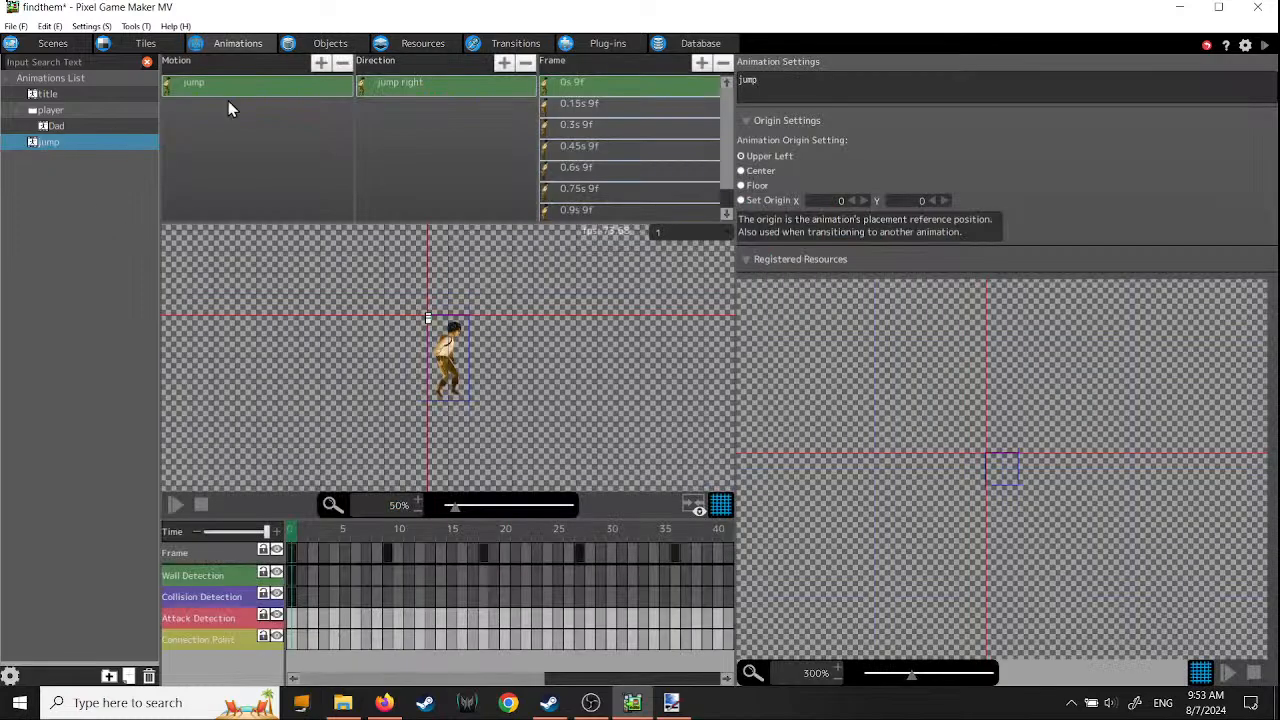
{"action": "right_click", "coordinate": [206, 86]}
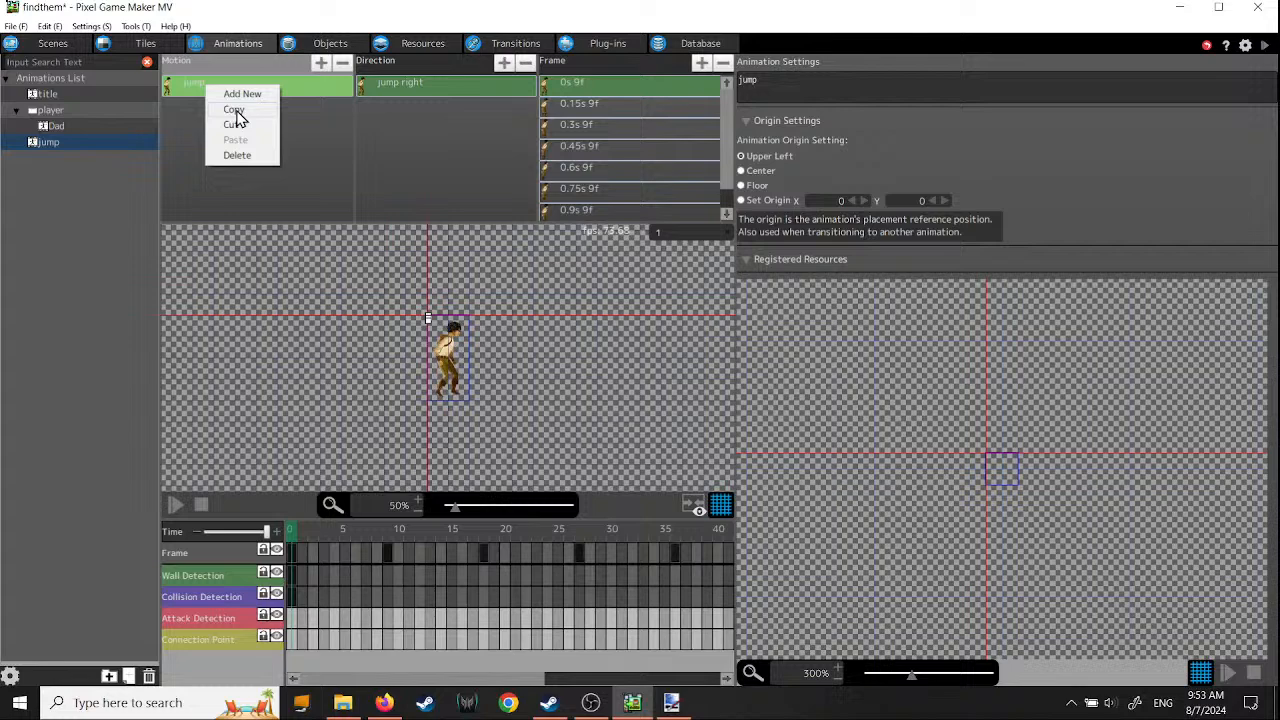
{"action": "left_click", "coordinate": [236, 112]}
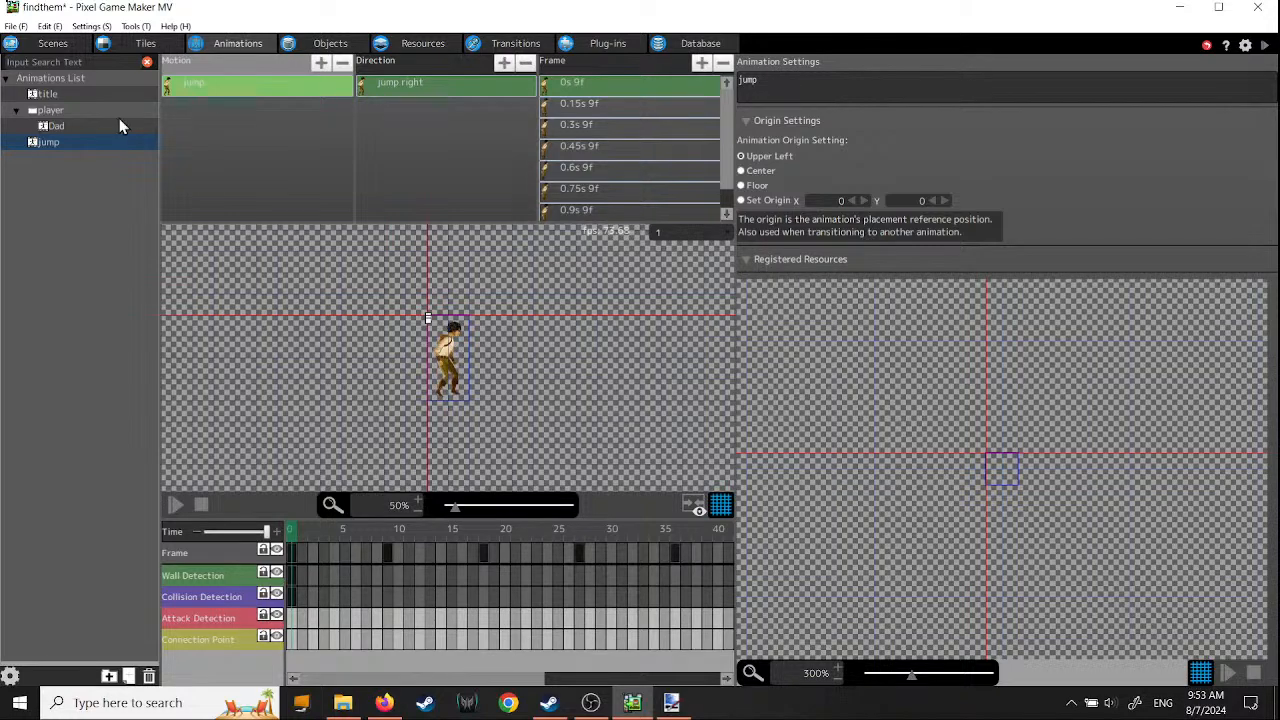
- Duplicate the jump right direction, rename the copy "jump left", and set its facing direction to left
{"action": "left_click", "coordinate": [416, 86]}
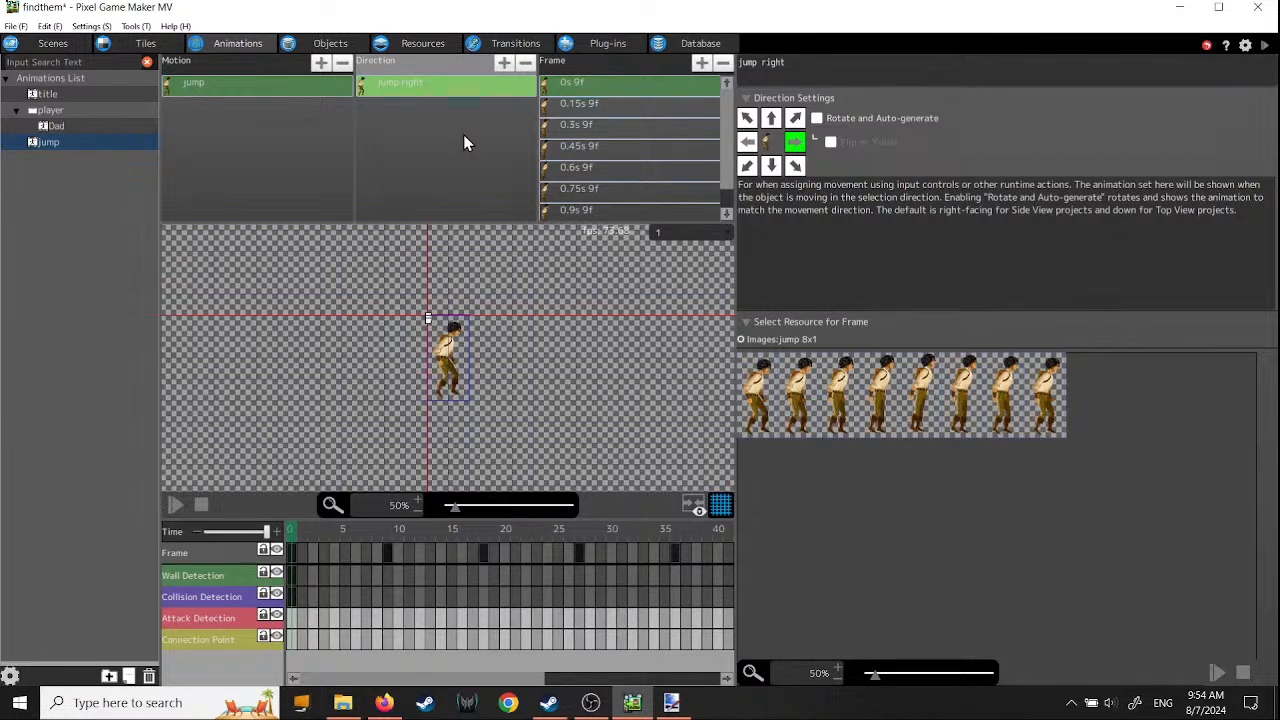
{"action": "key", "text": "ctrl+v"}
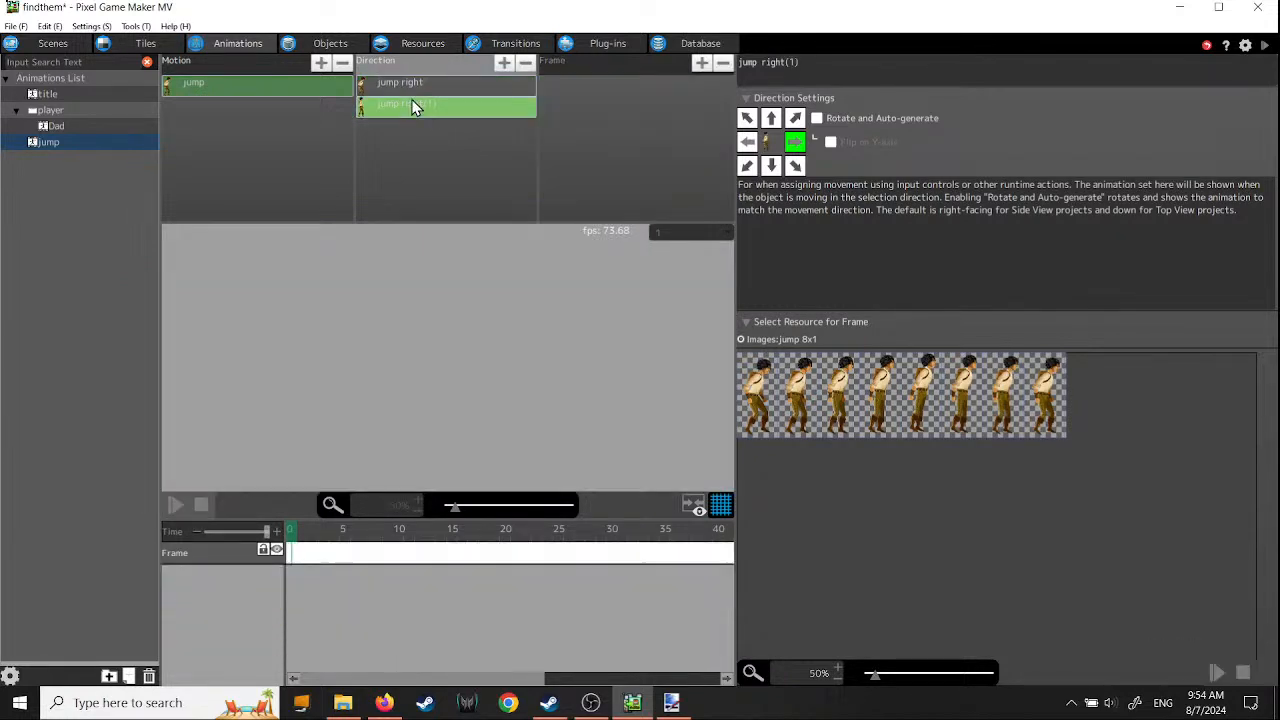
{"action": "double_click", "coordinate": [418, 115]}
{"action": "left_click_drag", "start_coordinate": [402, 106], "coordinate": [493, 109]}
{"action": "type", "text": "left"}
{"action": "left_click", "coordinate": [368, 112]}
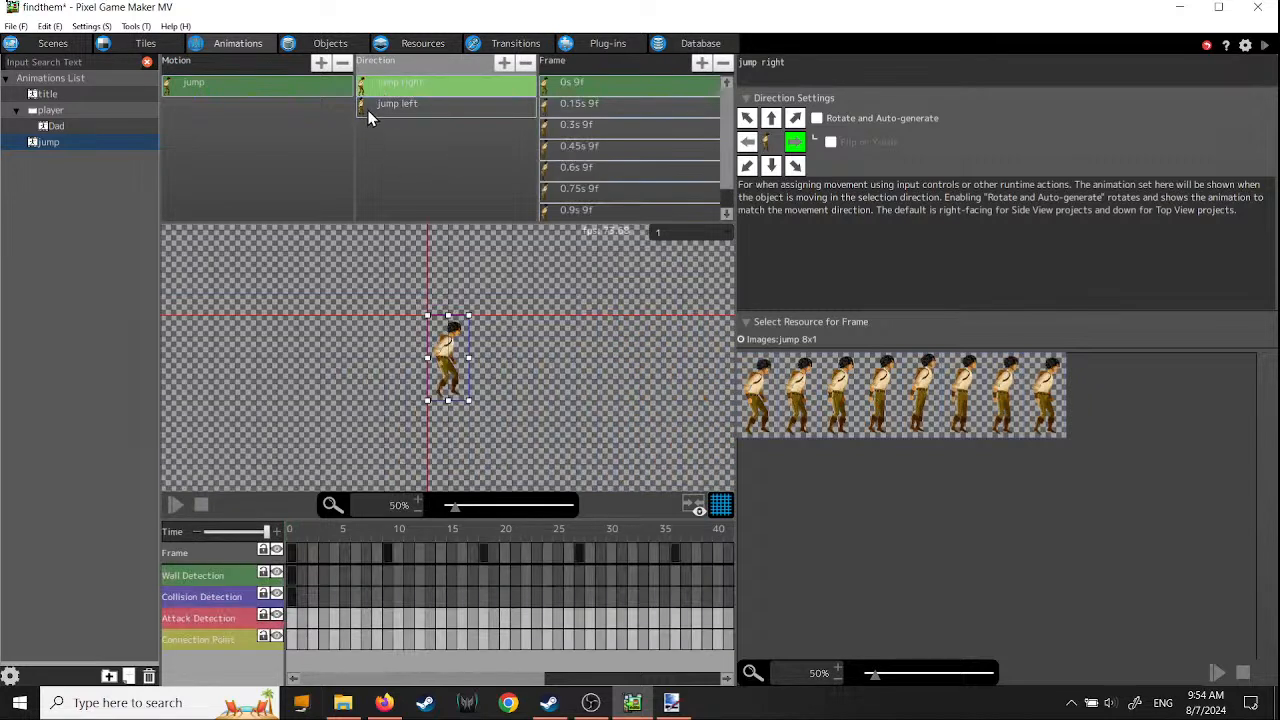
{"action": "left_click", "coordinate": [749, 143]}
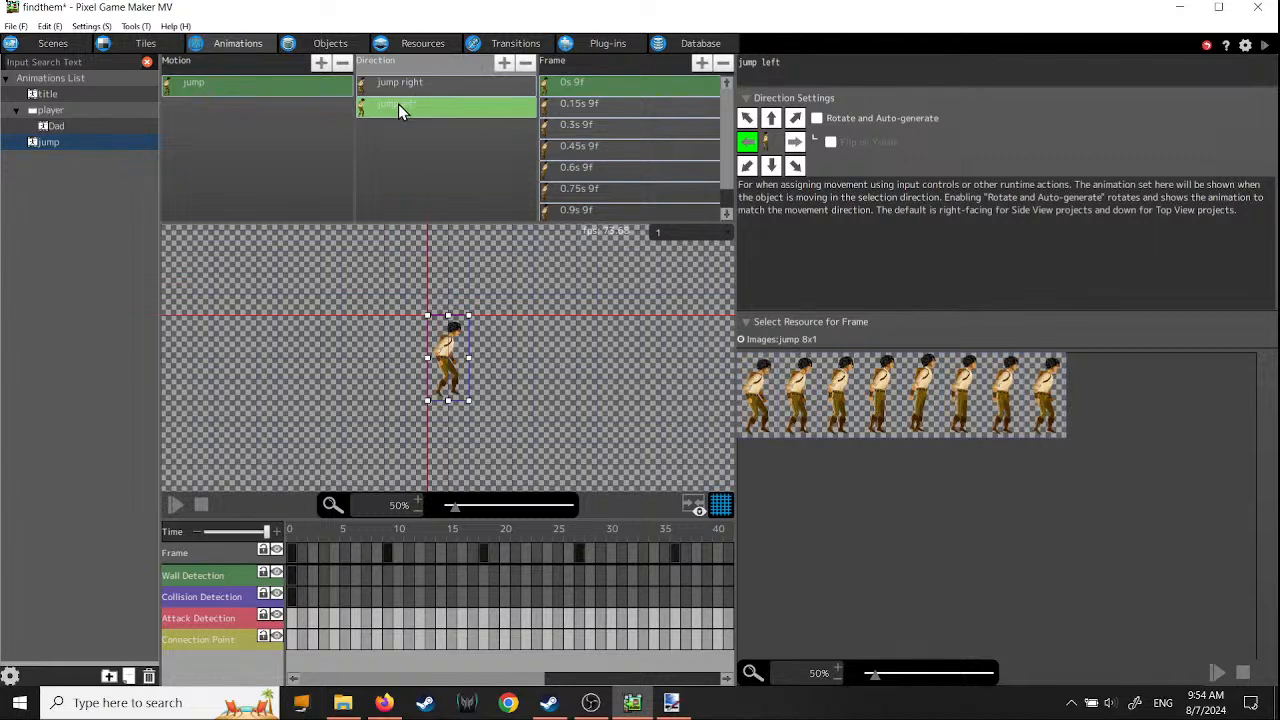
- Flip the first four frames of jump left horizontally
{"action": "left_click", "coordinate": [582, 86]}
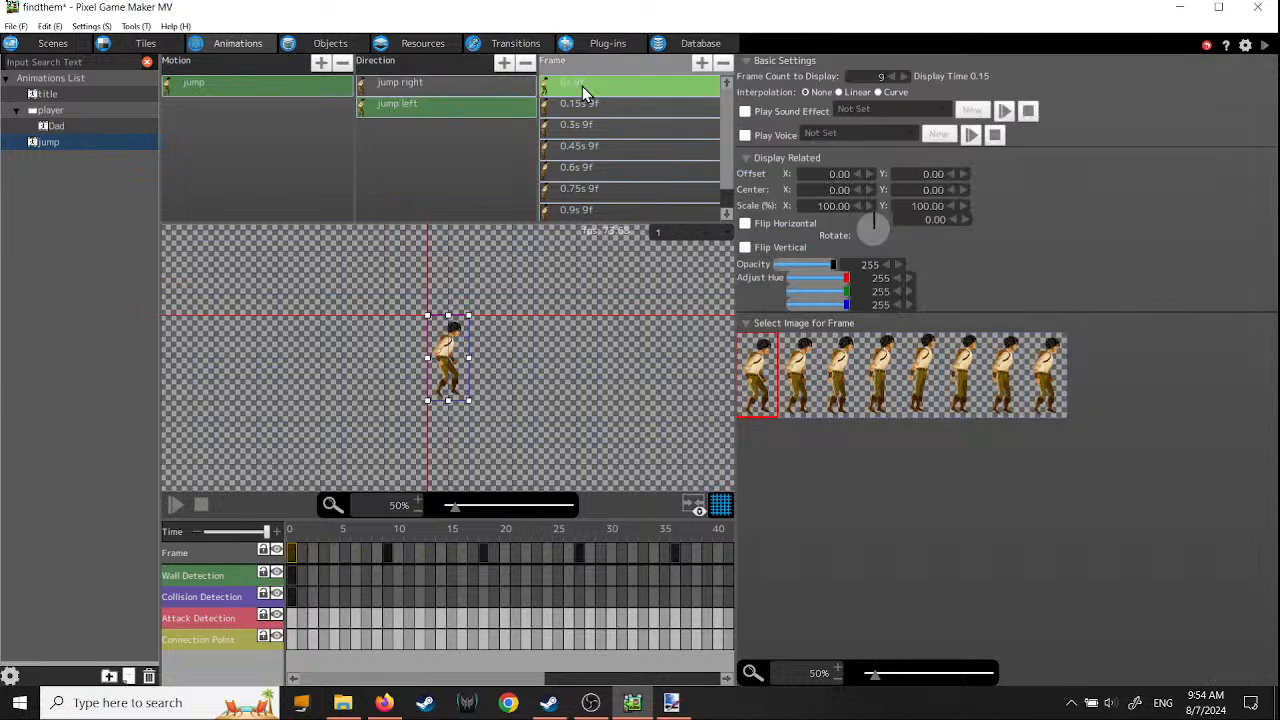
{"action": "left_click", "coordinate": [745, 224]}
{"action": "left_click", "coordinate": [745, 224]}
{"action": "left_click", "coordinate": [643, 137]}
{"action": "left_click", "coordinate": [747, 224]}
{"action": "left_click", "coordinate": [644, 148]}
{"action": "left_click", "coordinate": [746, 224]}
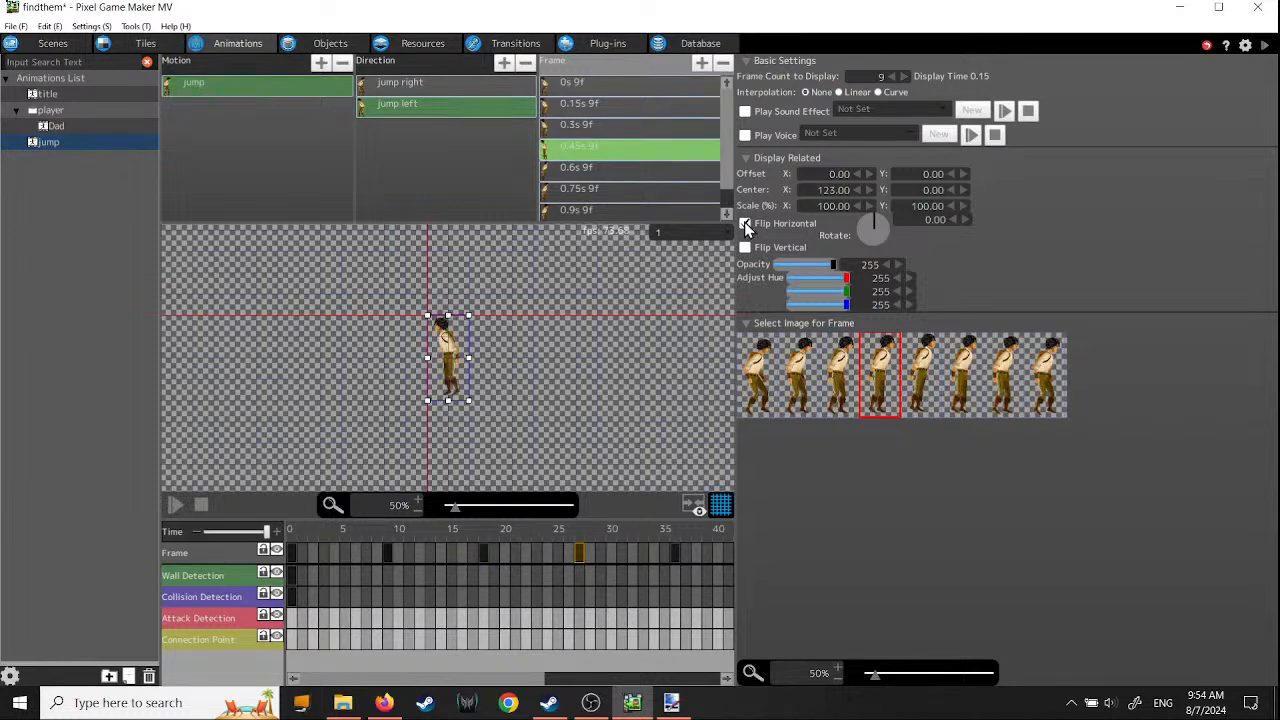
- Flip the fifth to eighth frames of jump left horizontally
{"action": "left_click", "coordinate": [669, 168]}
{"action": "left_click", "coordinate": [746, 224]}
{"action": "left_click", "coordinate": [665, 190]}
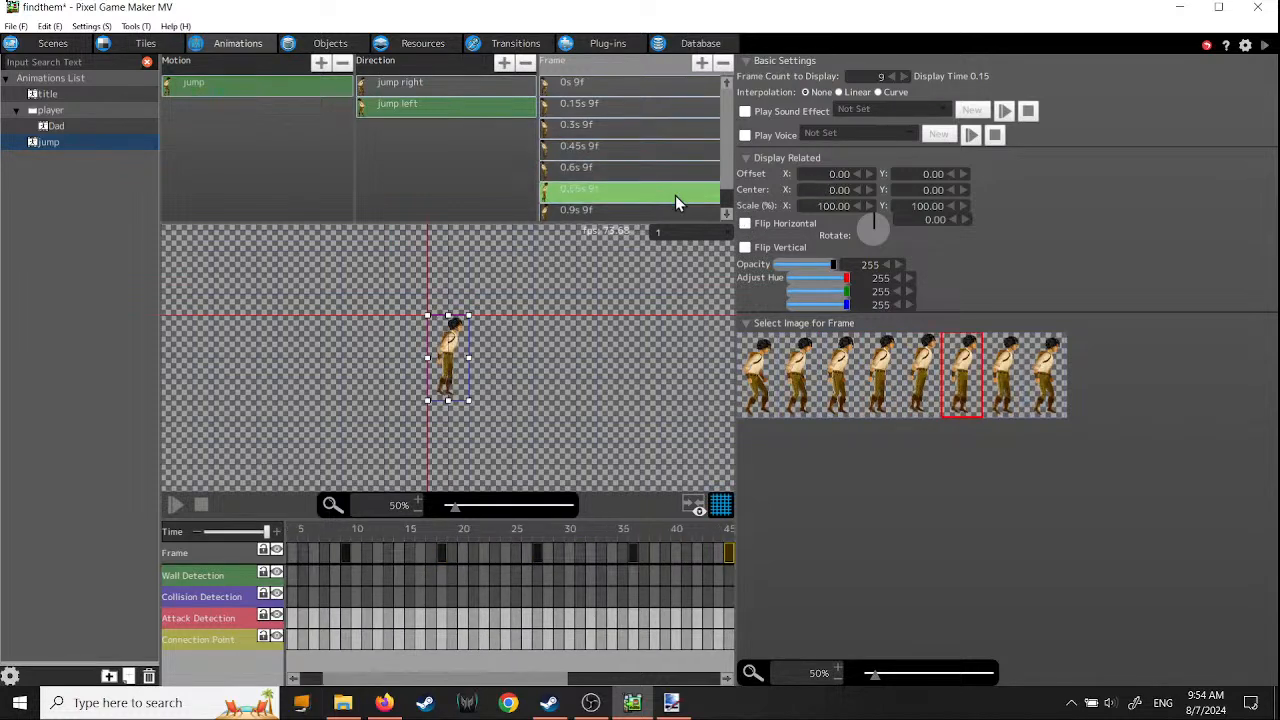
{"action": "left_click", "coordinate": [746, 224]}
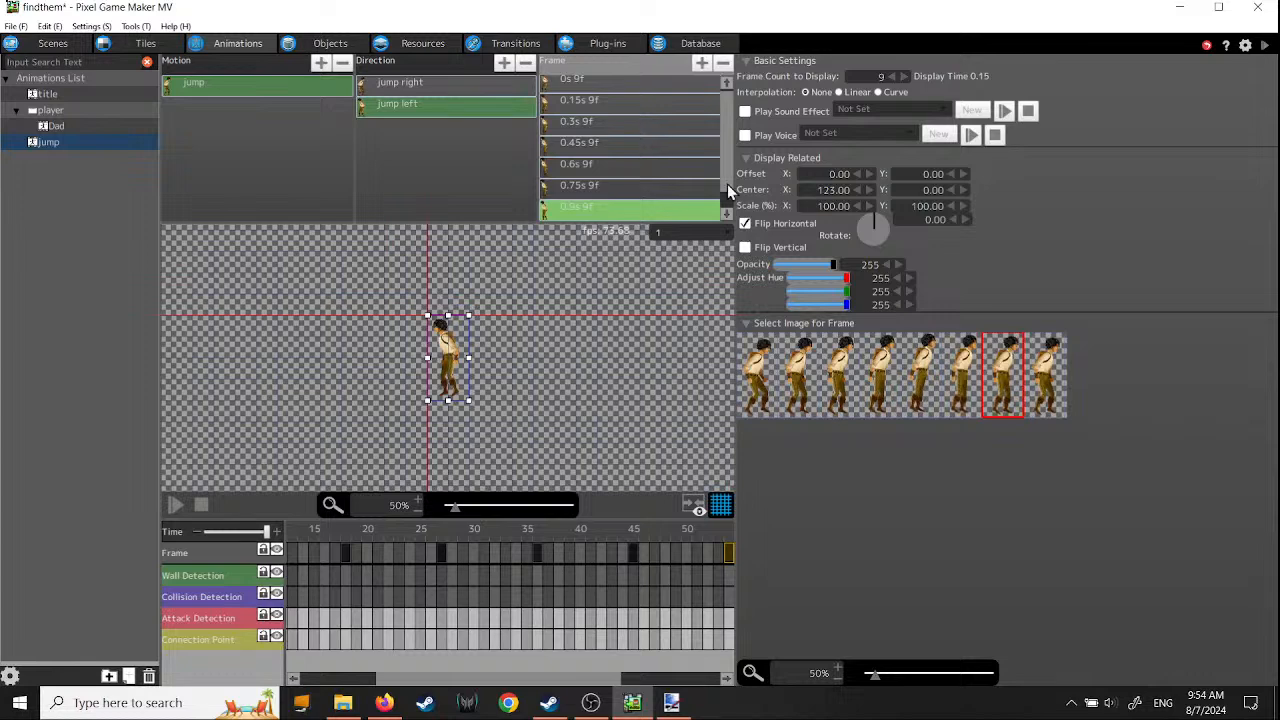
{"action": "left_click", "coordinate": [643, 209]}
{"action": "left_click", "coordinate": [640, 207]}
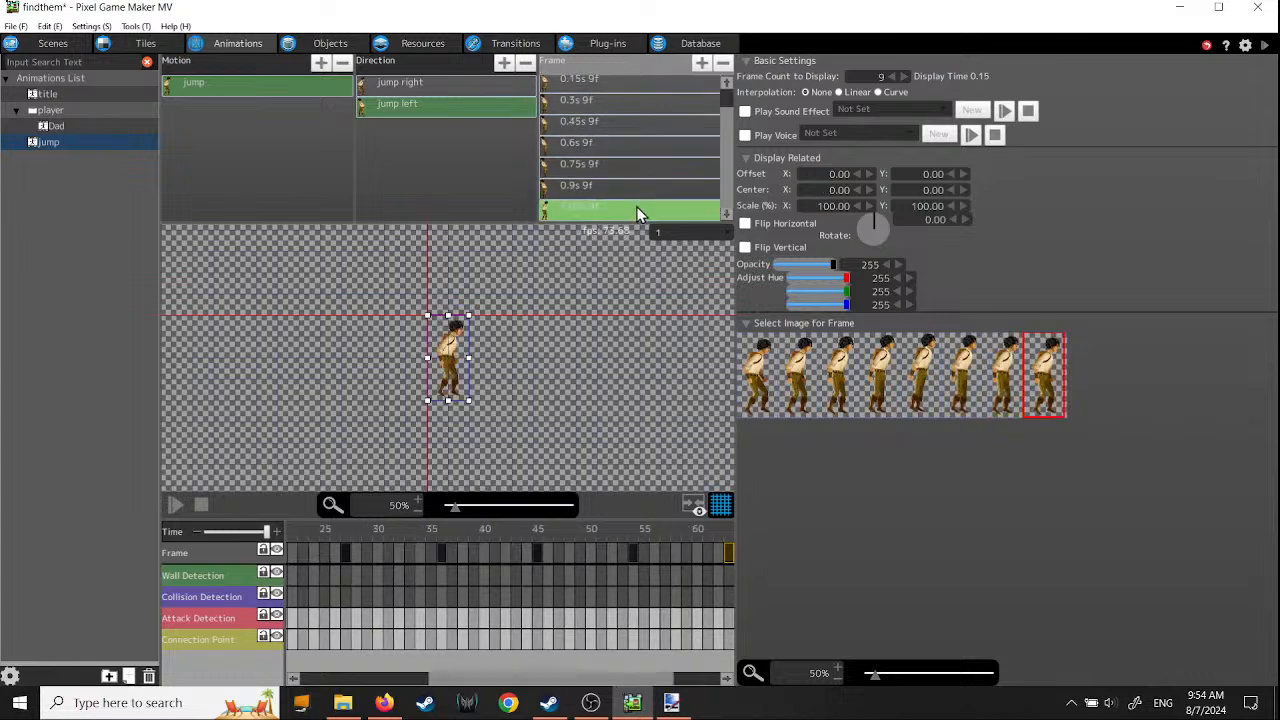
{"action": "left_click", "coordinate": [746, 224]}
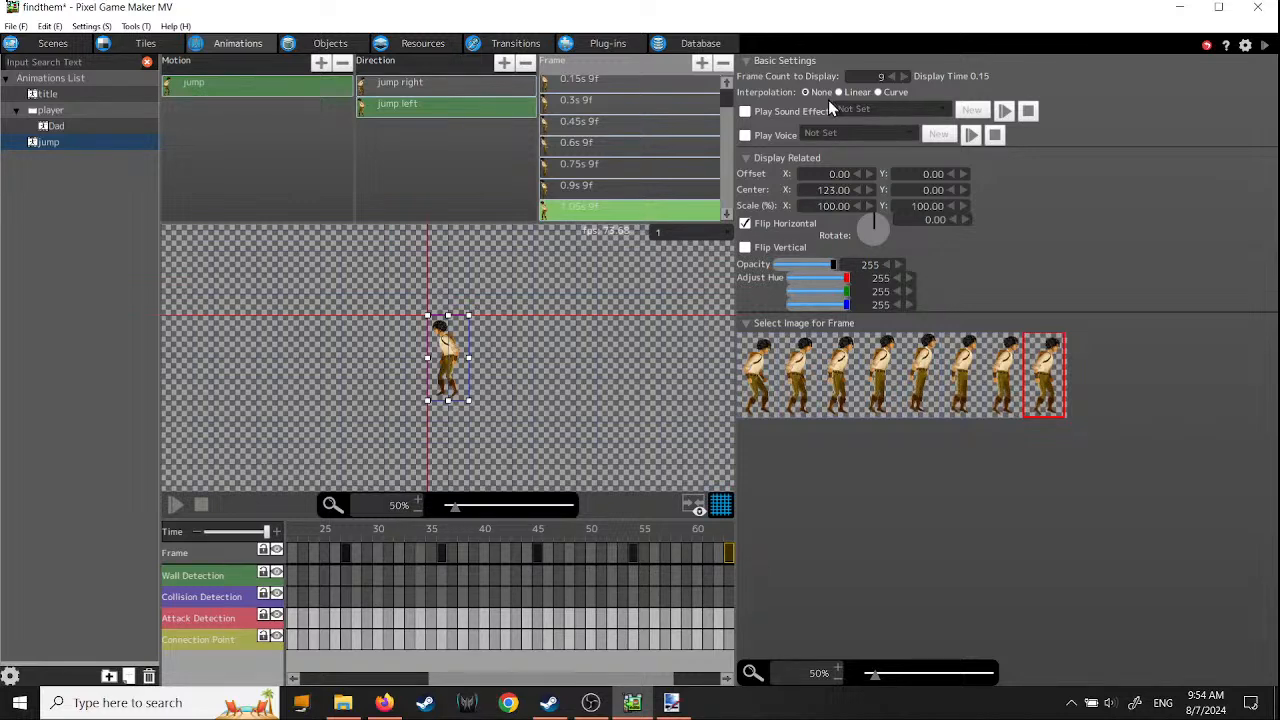
- Play the jump left motion, return to its first frame, and play it again to check the mirrored movement
{"action": "left_click", "coordinate": [173, 506]}
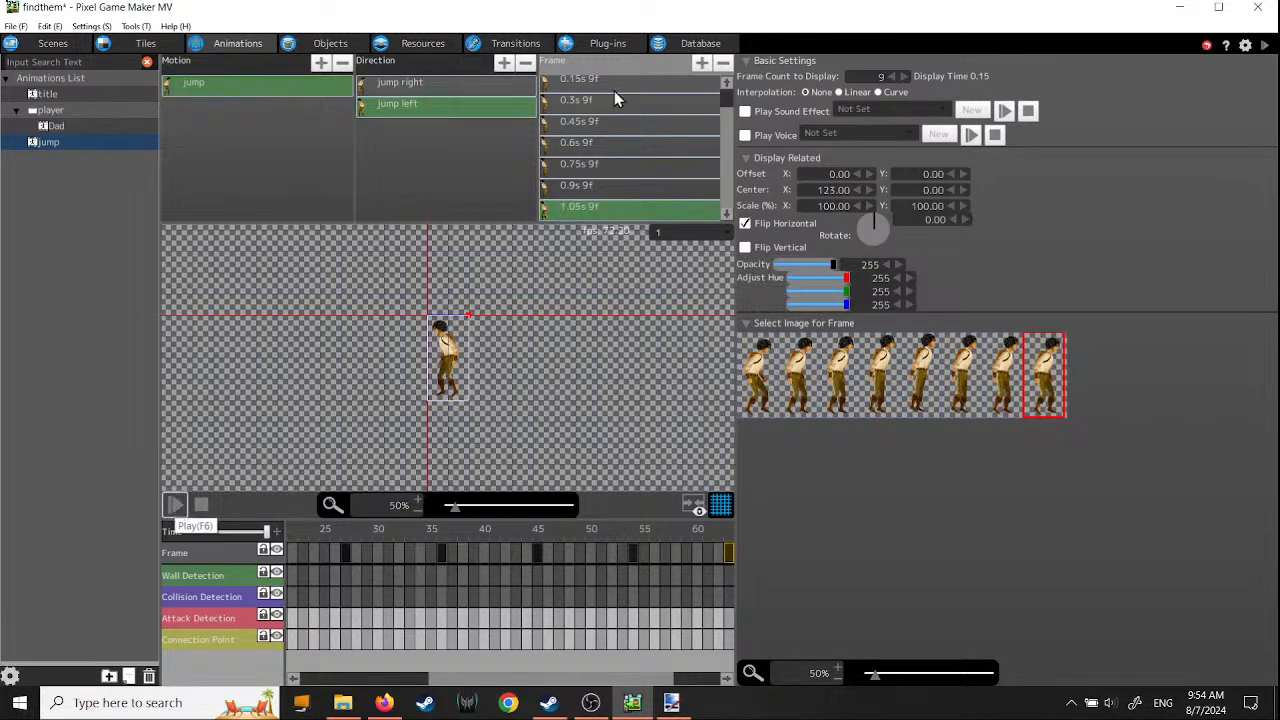
{"action": "left_click_drag", "start_coordinate": [725, 139], "coordinate": [732, 98]}
{"action": "left_click", "coordinate": [311, 534]}
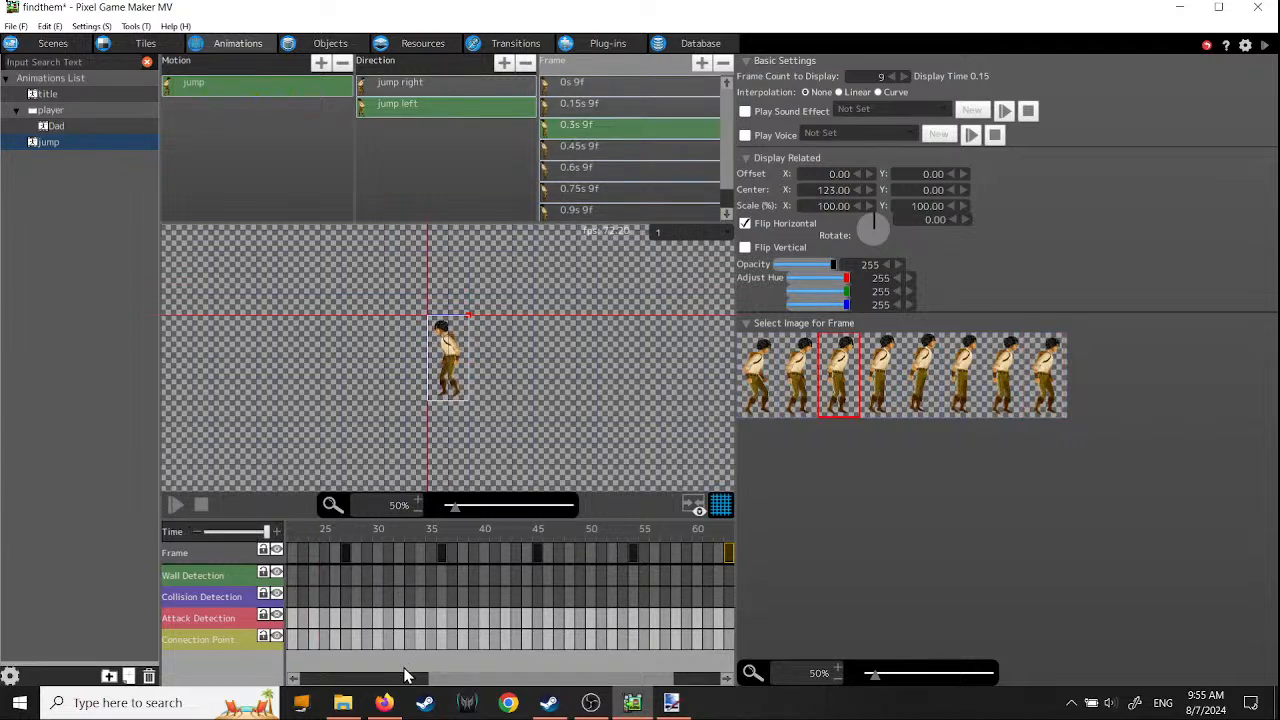
{"action": "left_click", "coordinate": [362, 678]}
{"action": "left_click", "coordinate": [292, 531]}
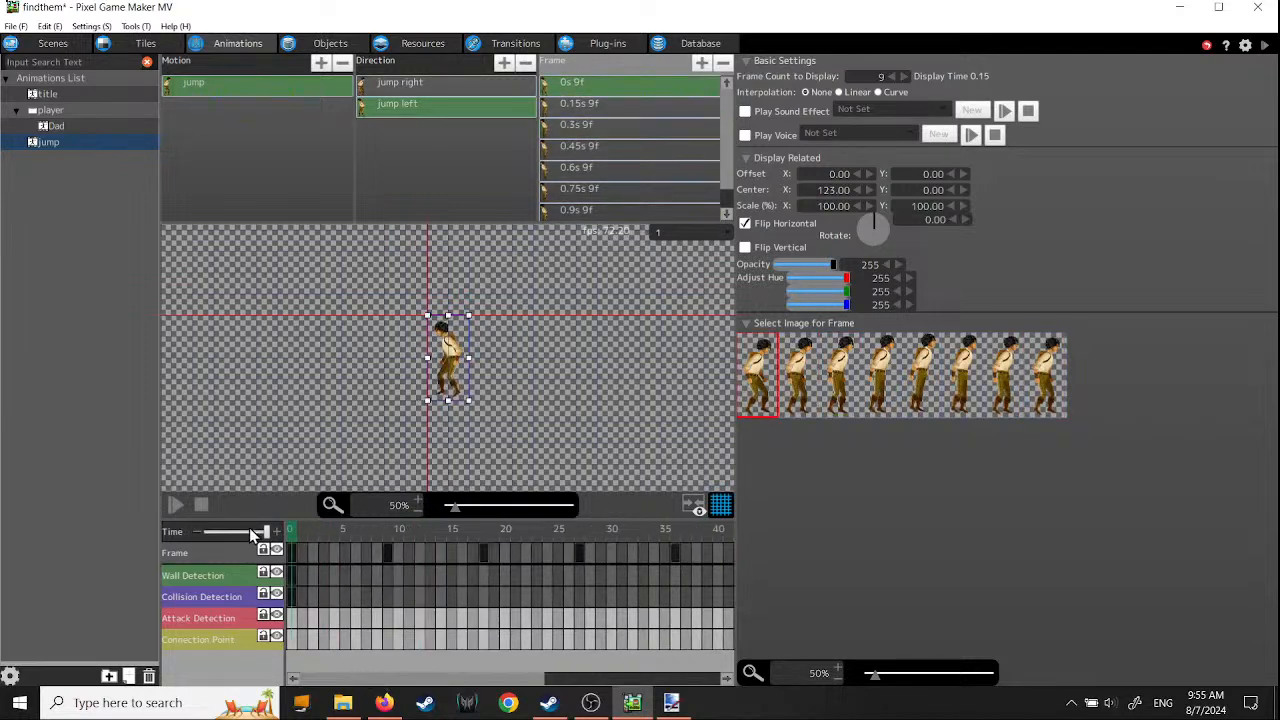
{"action": "left_click", "coordinate": [172, 507]}
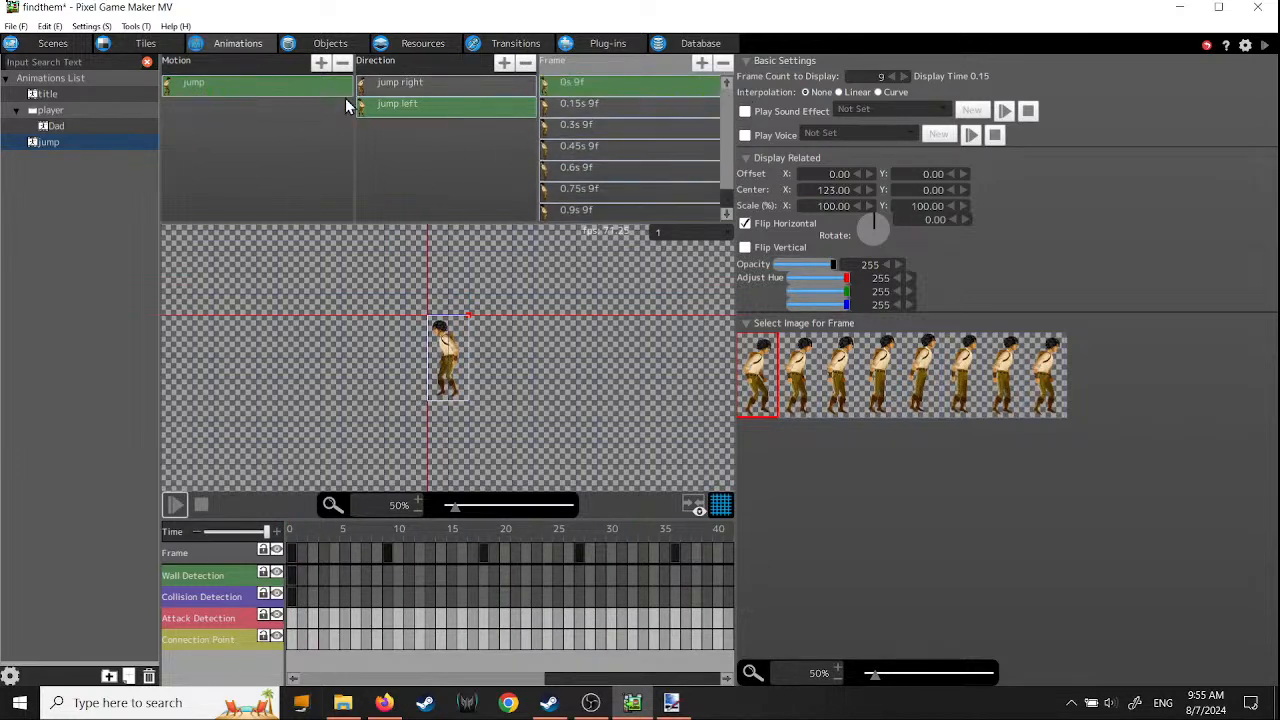
- Copy the jump motion from the jump animation into Dad and place it below the run motion
{"action": "left_click", "coordinate": [226, 85]}
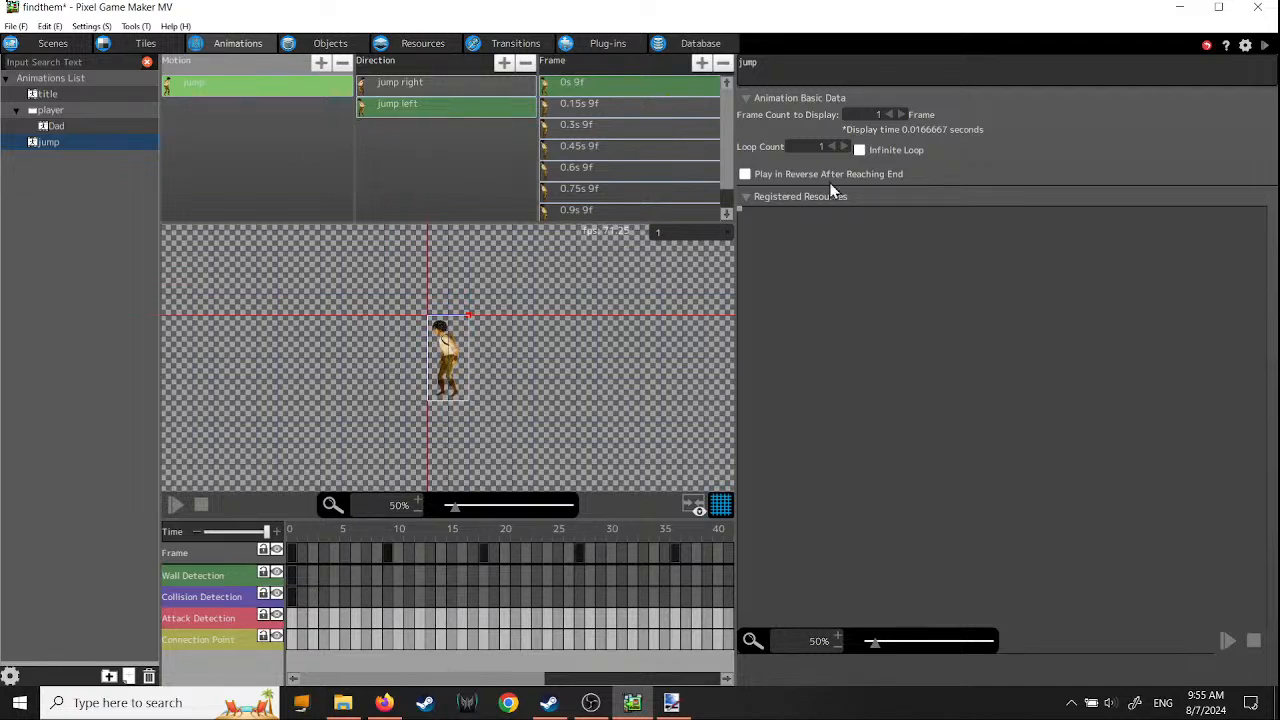
{"action": "right_click", "coordinate": [213, 88]}
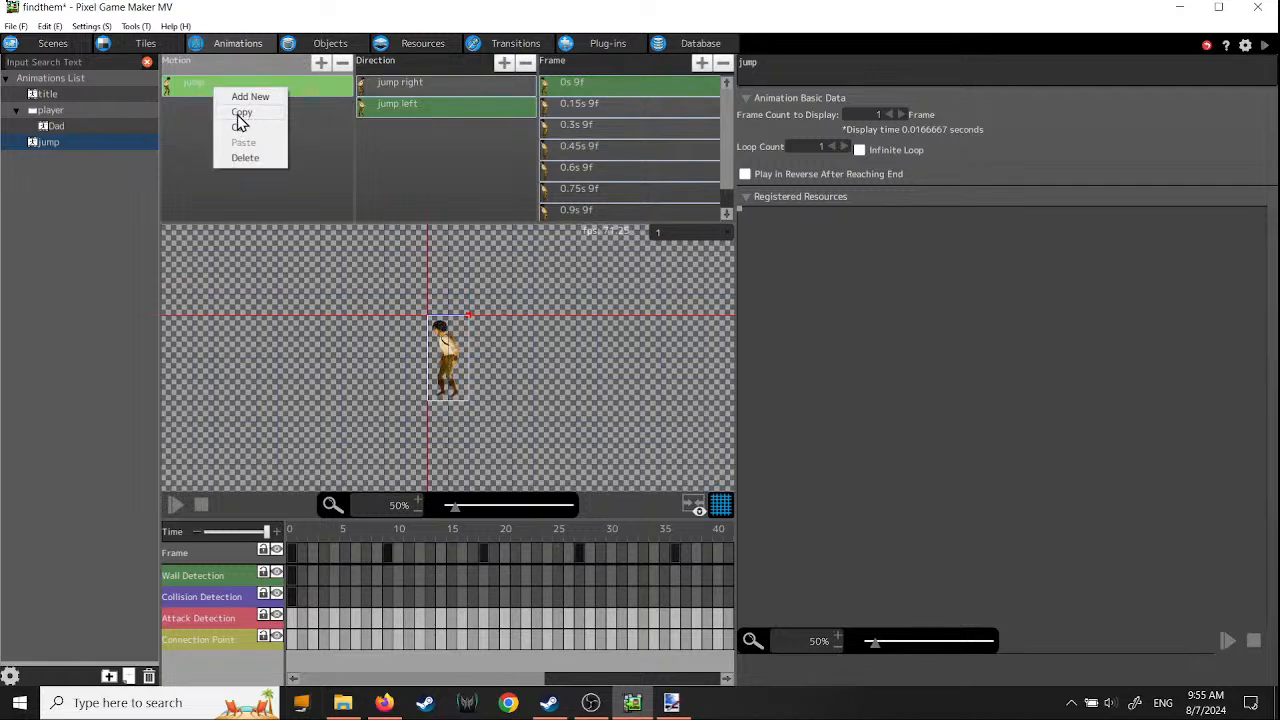
{"action": "left_click", "coordinate": [242, 114]}
{"action": "right_click", "coordinate": [210, 87]}
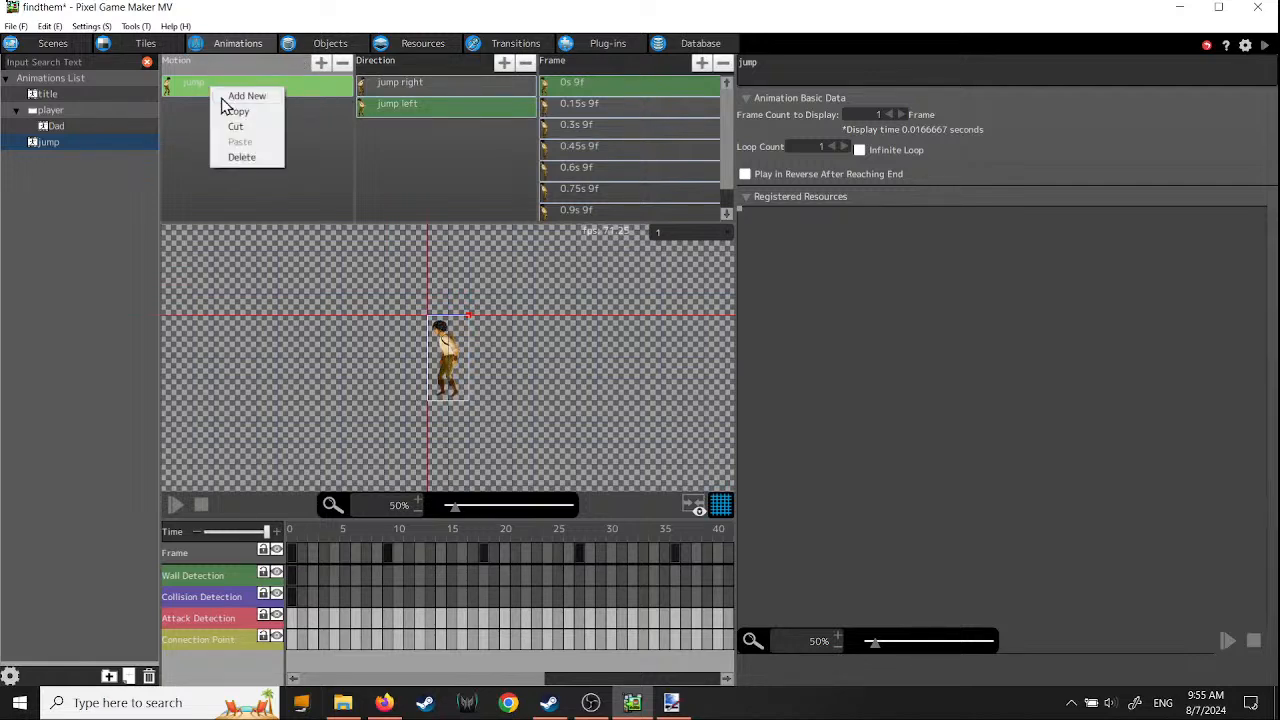
{"action": "left_click", "coordinate": [238, 113]}
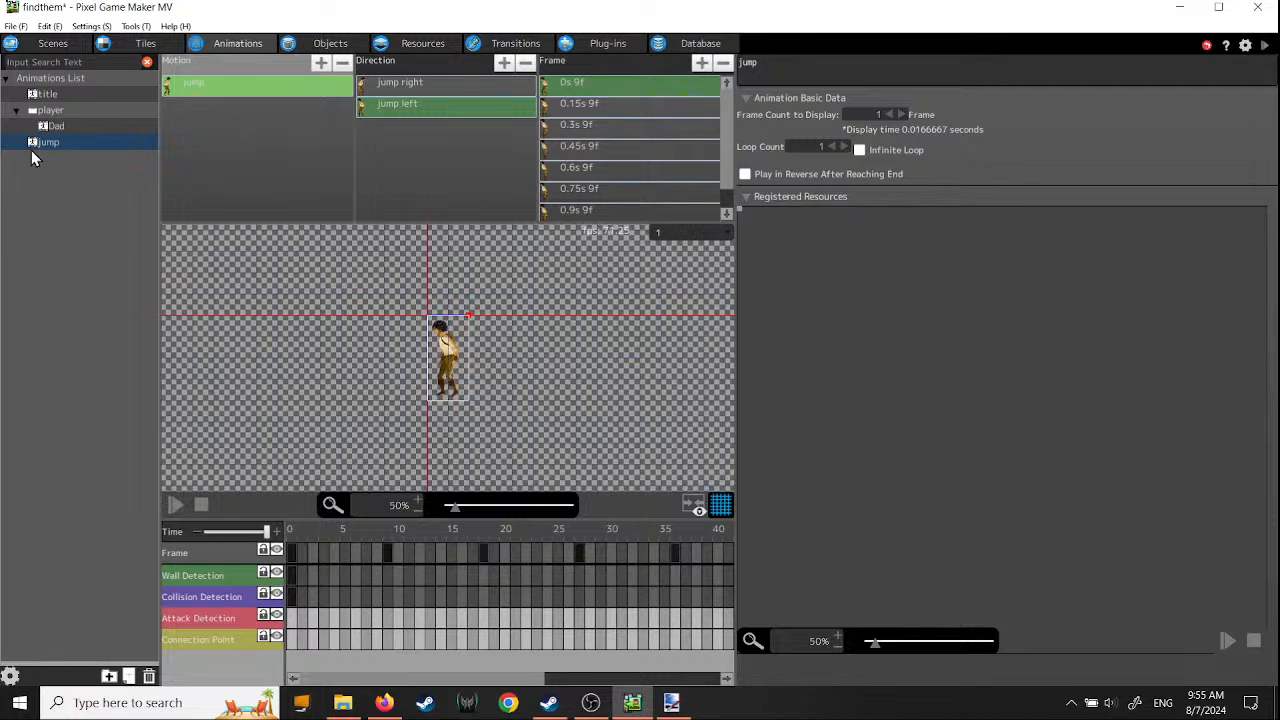
{"action": "left_click", "coordinate": [57, 127]}
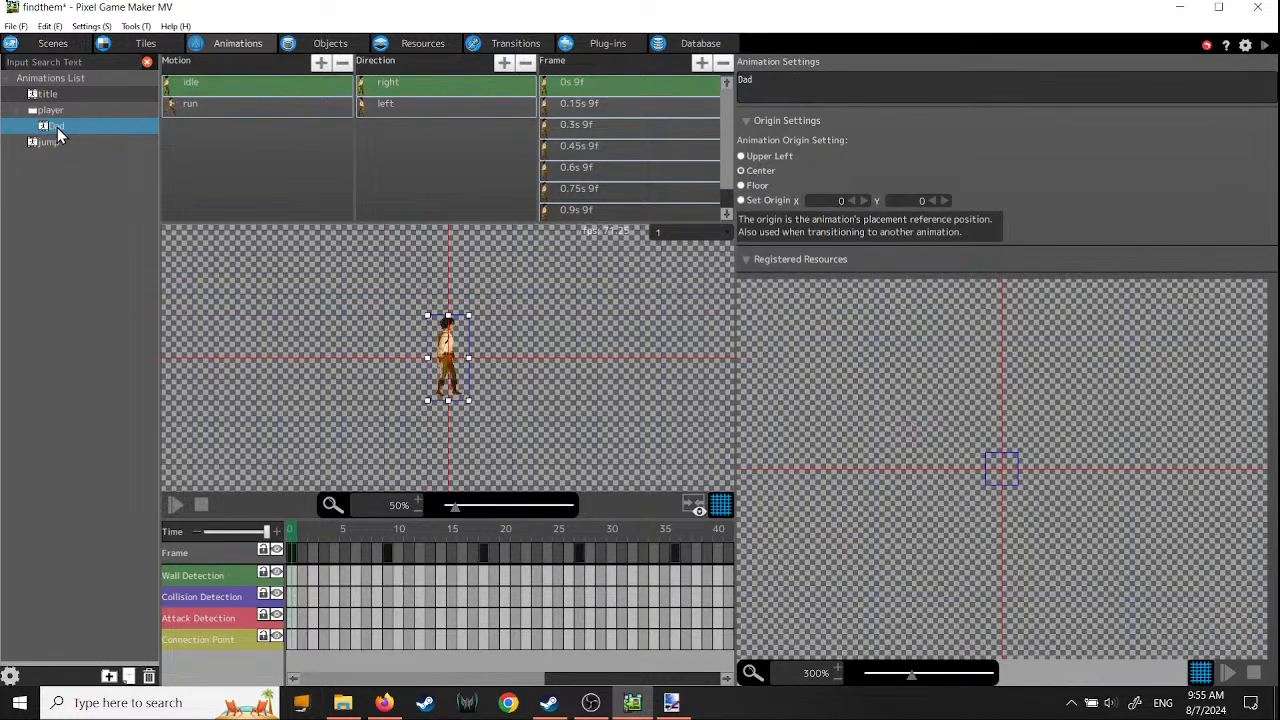
{"action": "left_click", "coordinate": [224, 164]}
{"action": "right_click", "coordinate": [223, 164]}
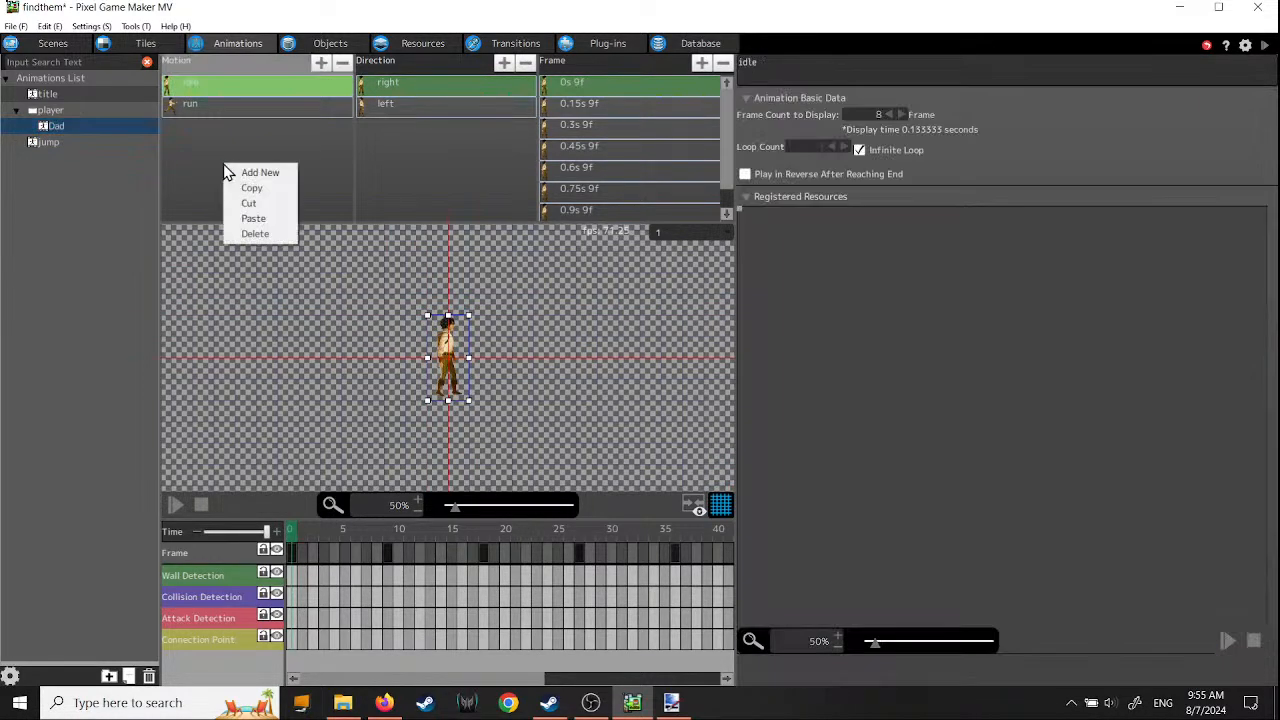
{"action": "left_click", "coordinate": [252, 222]}
{"action": "left_click_drag", "start_coordinate": [198, 106], "coordinate": [200, 140]}
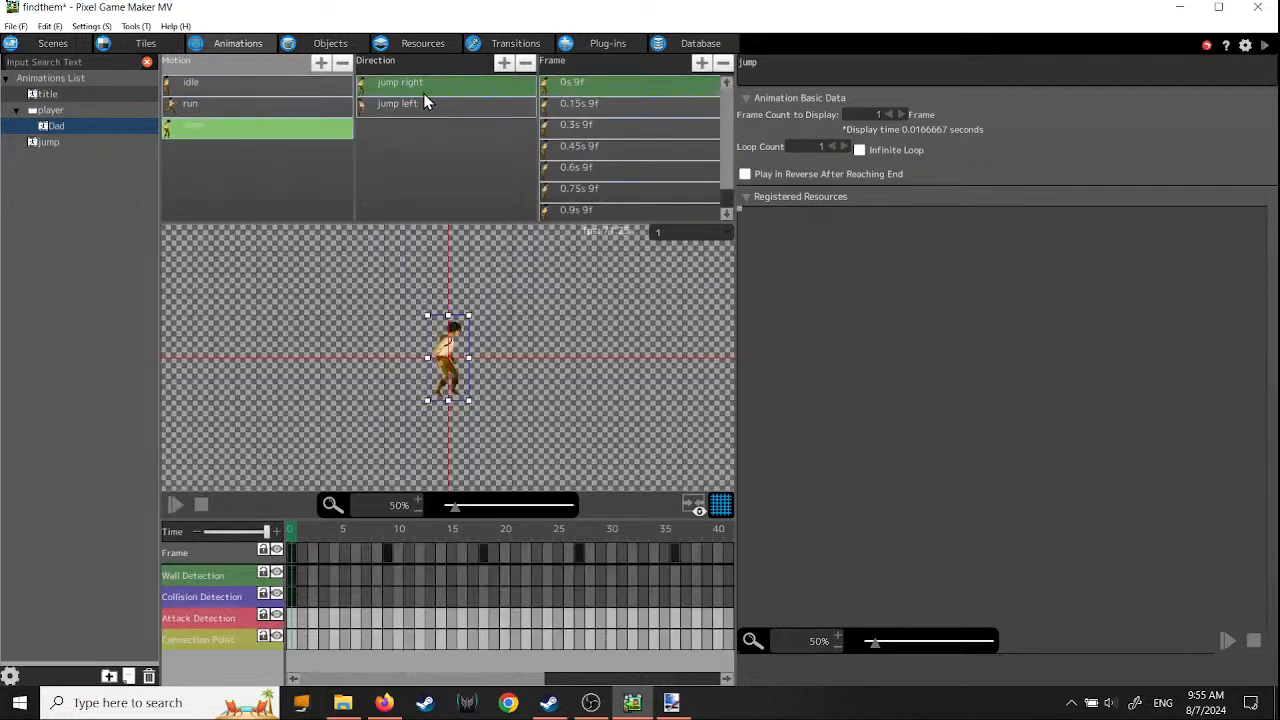
- Check the second to fifth jump right frames of Dad's jump motion
{"action": "left_click", "coordinate": [585, 106]}
{"action": "left_click", "coordinate": [589, 124]}
{"action": "left_click", "coordinate": [589, 146]}
{"action": "left_click", "coordinate": [589, 168]}
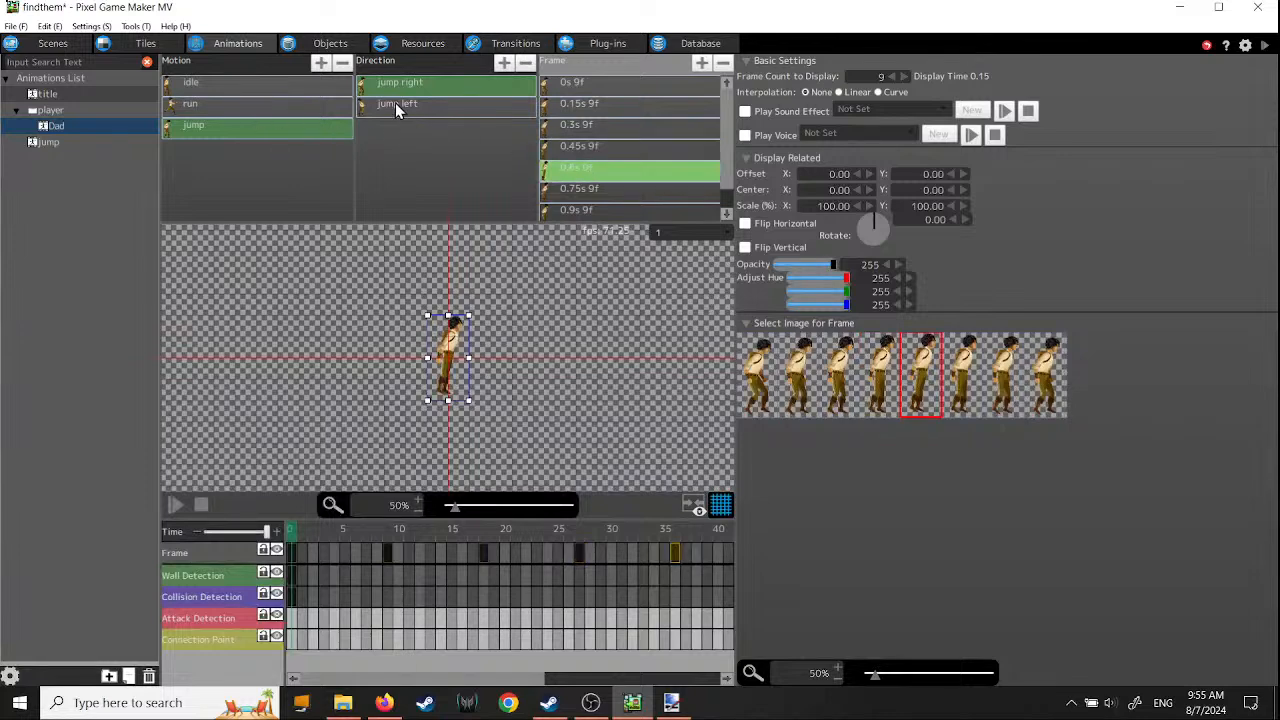
- Check the first three jump left frames of Dad's jump motion
{"action": "left_click", "coordinate": [395, 104]}
{"action": "left_click", "coordinate": [593, 104]}
{"action": "left_click", "coordinate": [588, 126]}
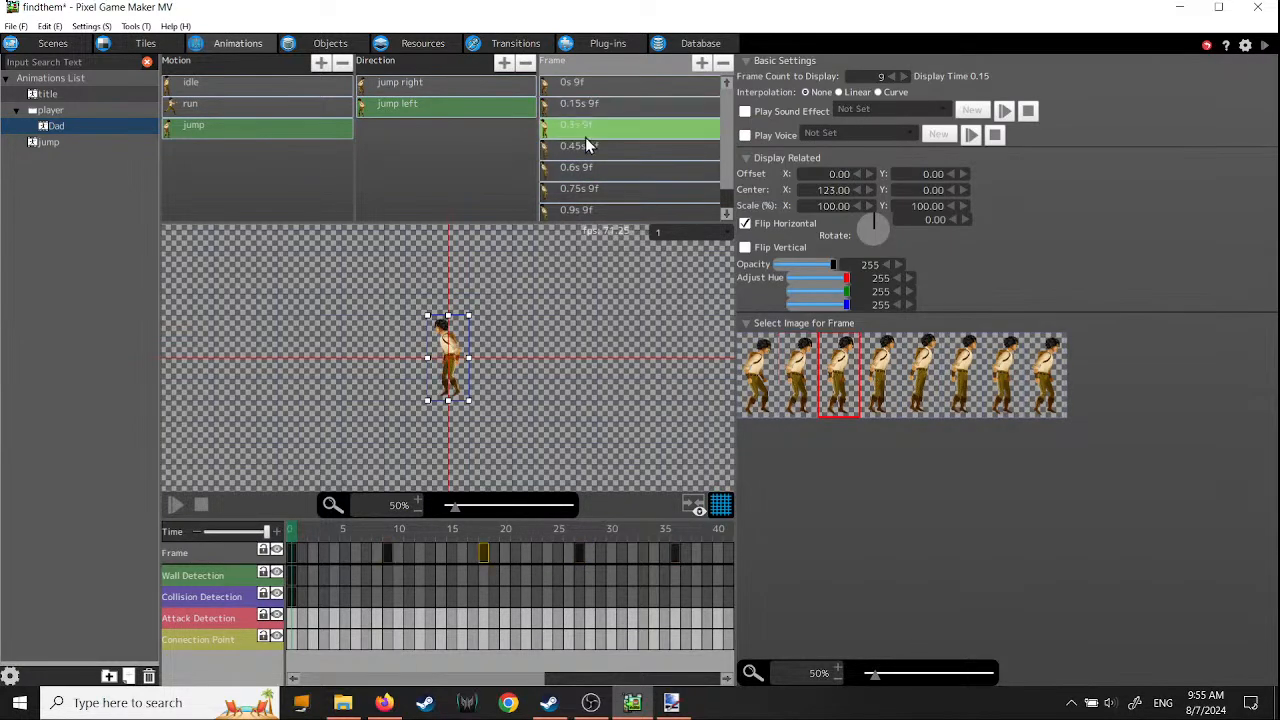
{"action": "left_click", "coordinate": [576, 84]}
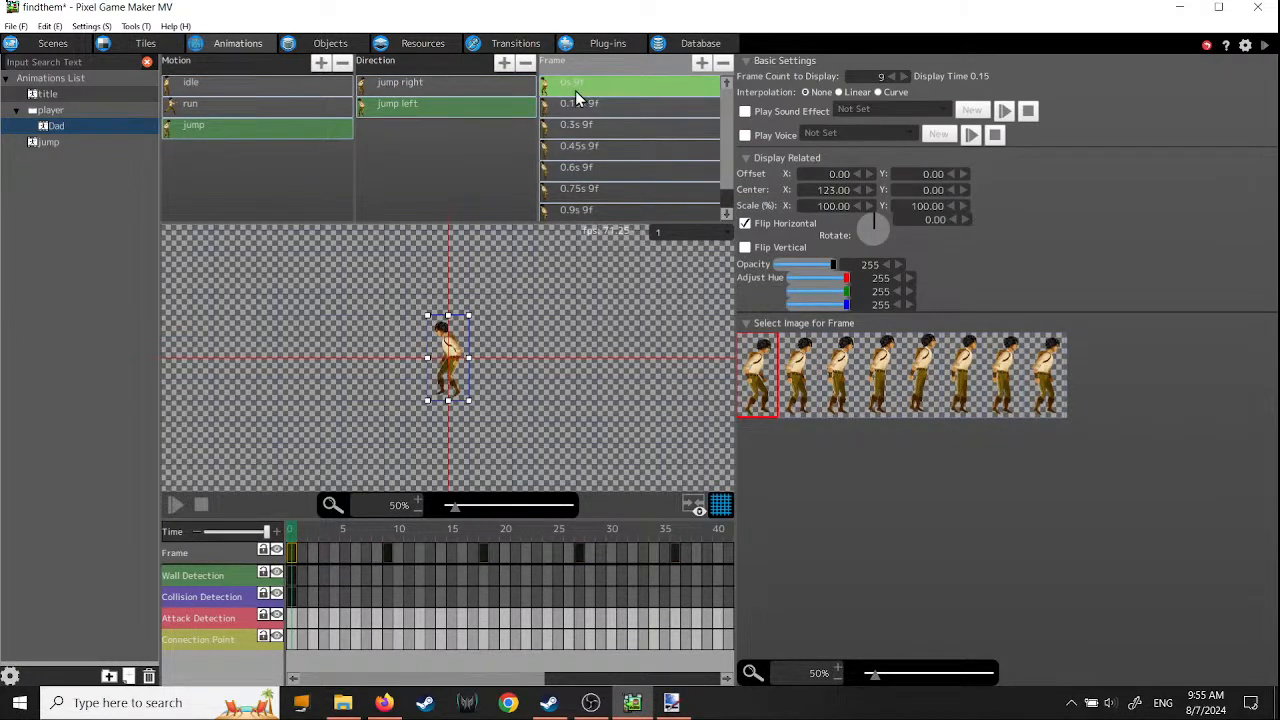
- Delete the standalone jump animation from the animations list
{"action": "left_click", "coordinate": [72, 146]}
{"action": "right_click", "coordinate": [52, 147]}
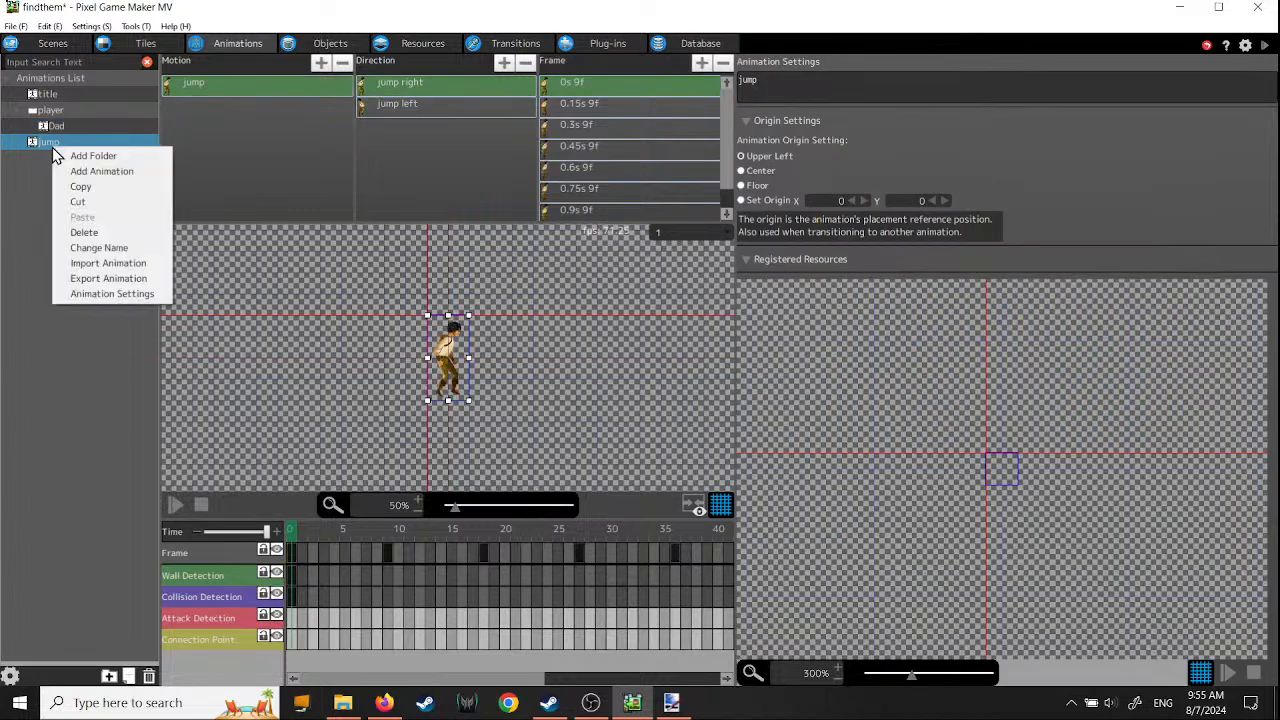
{"action": "left_click", "coordinate": [88, 232]}
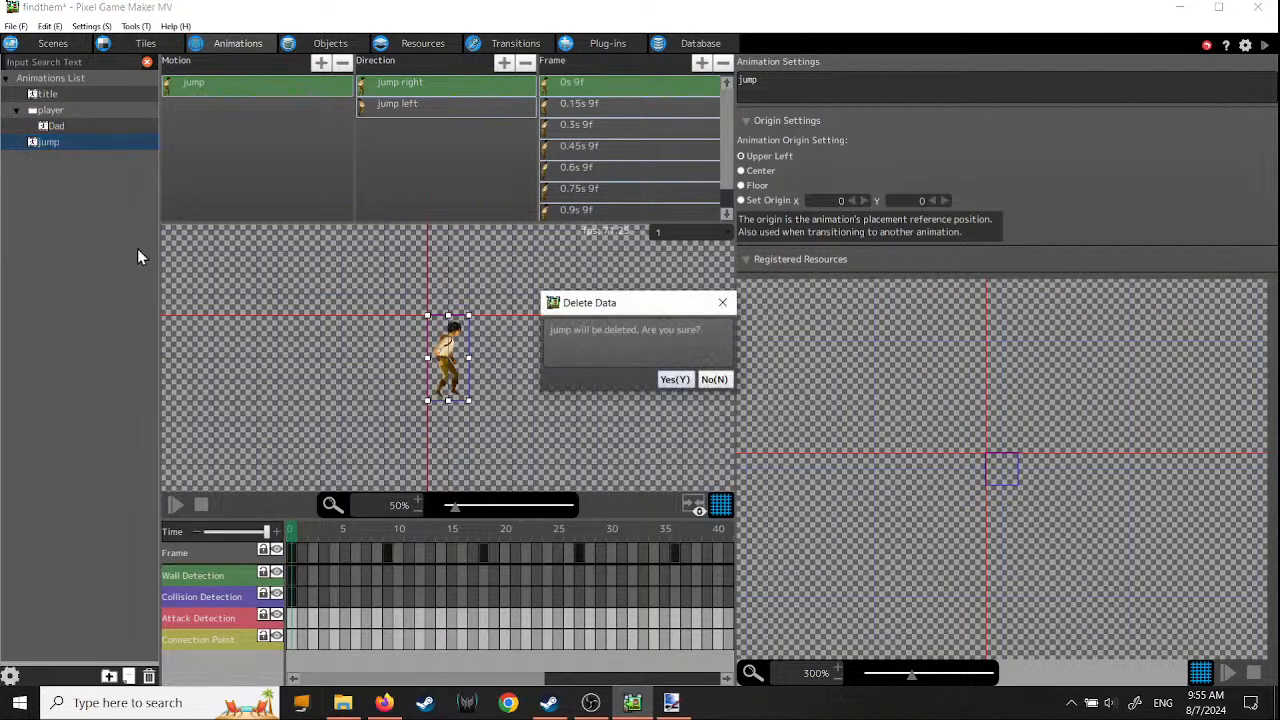
{"action": "left_click", "coordinate": [672, 379]}
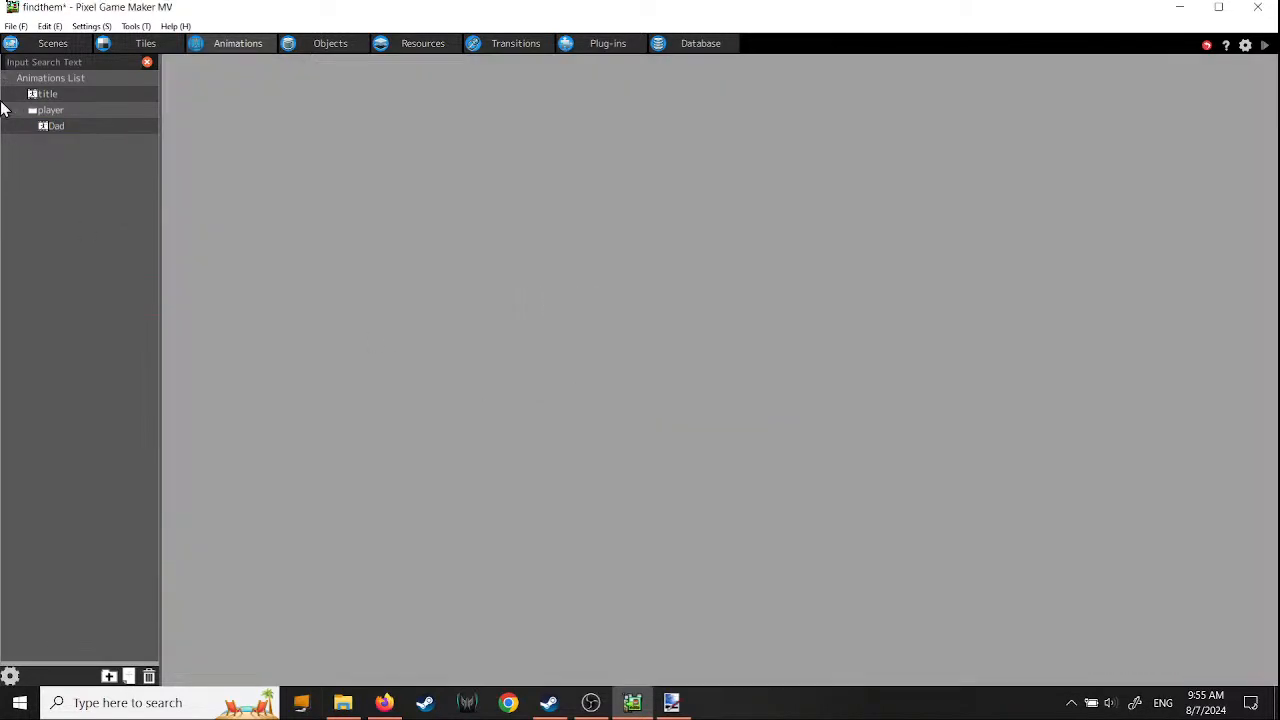
- Play the jump right direction of Dad's jump motion
{"action": "left_click", "coordinate": [55, 127]}
{"action": "left_click", "coordinate": [205, 140]}
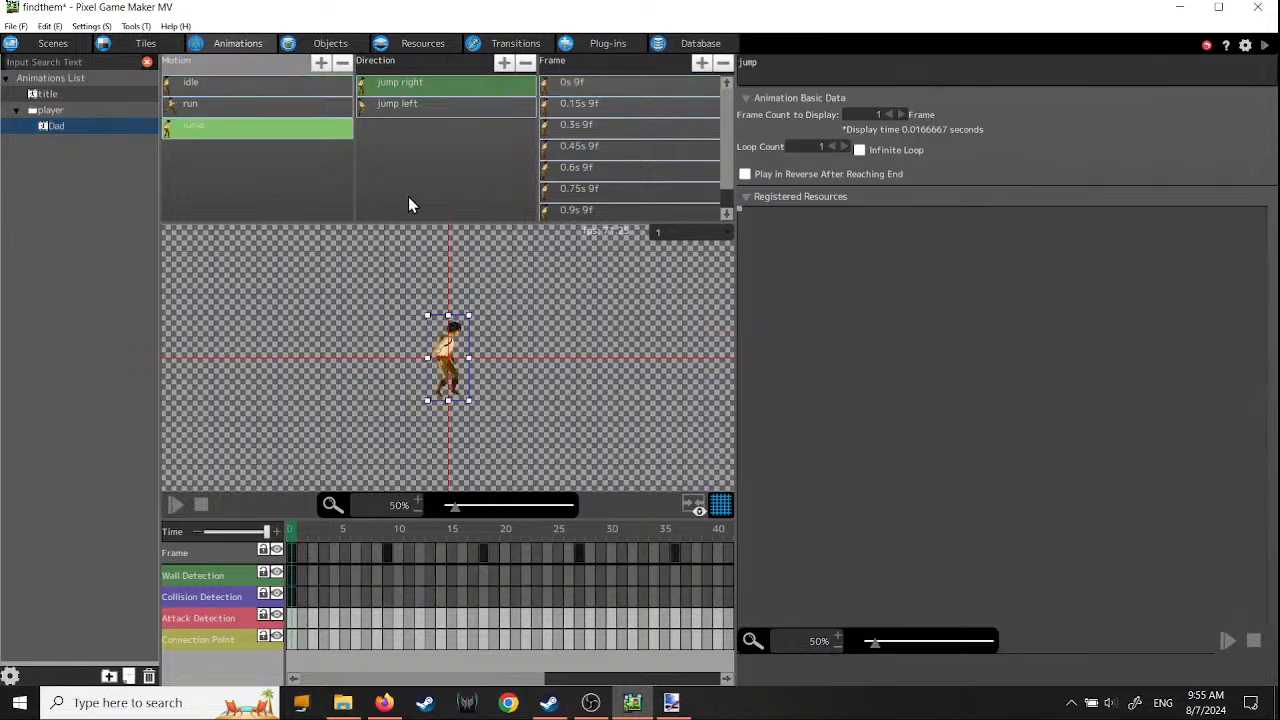
{"action": "left_click", "coordinate": [174, 505]}
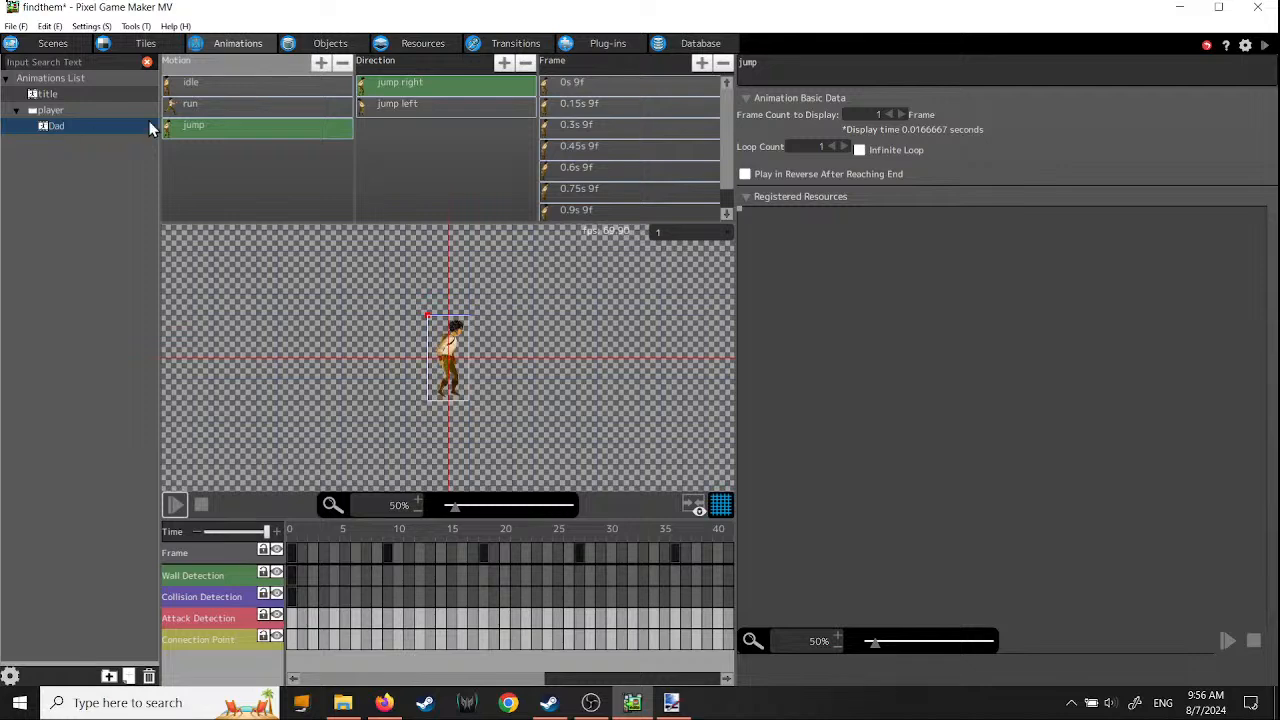
- Examine the idle and run actions in the Dad object's action program and the motion assigned to each
{"action": "left_click", "coordinate": [329, 43]}
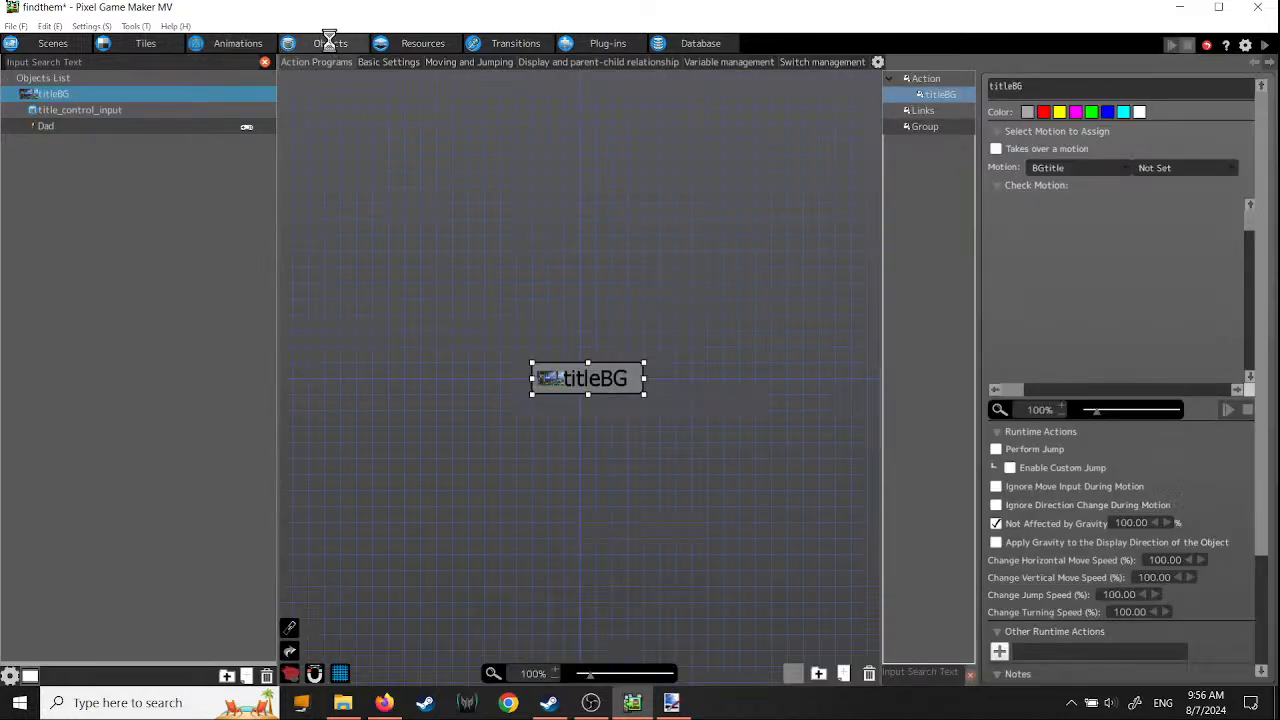
{"action": "left_click", "coordinate": [79, 128]}
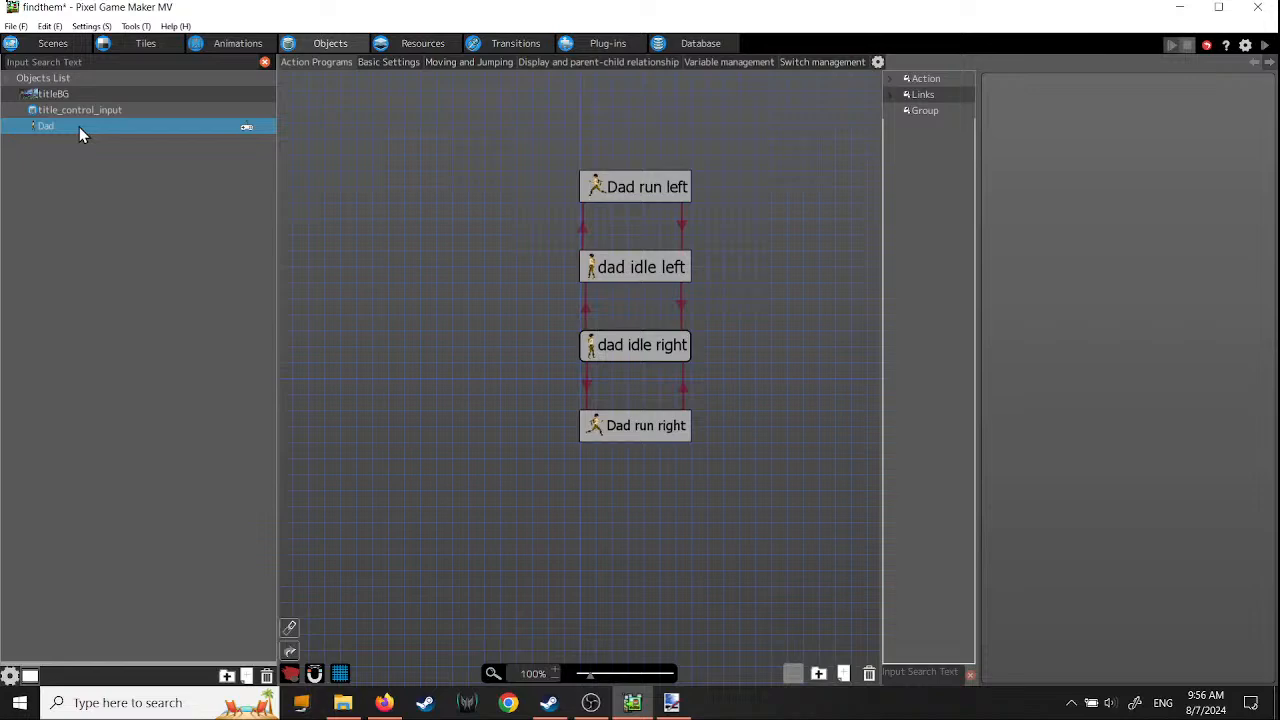
{"action": "middle_click_drag", "start_coordinate": [725, 343], "coordinate": [594, 417]}
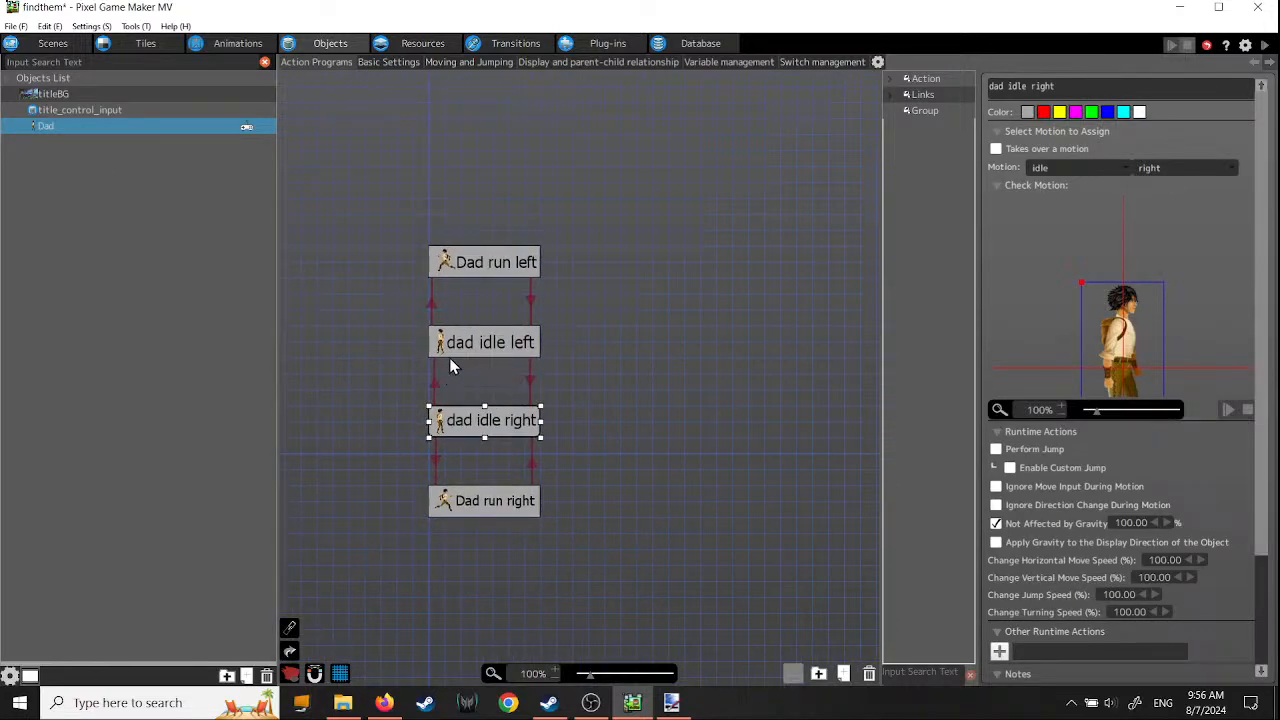
{"action": "left_click", "coordinate": [471, 343]}
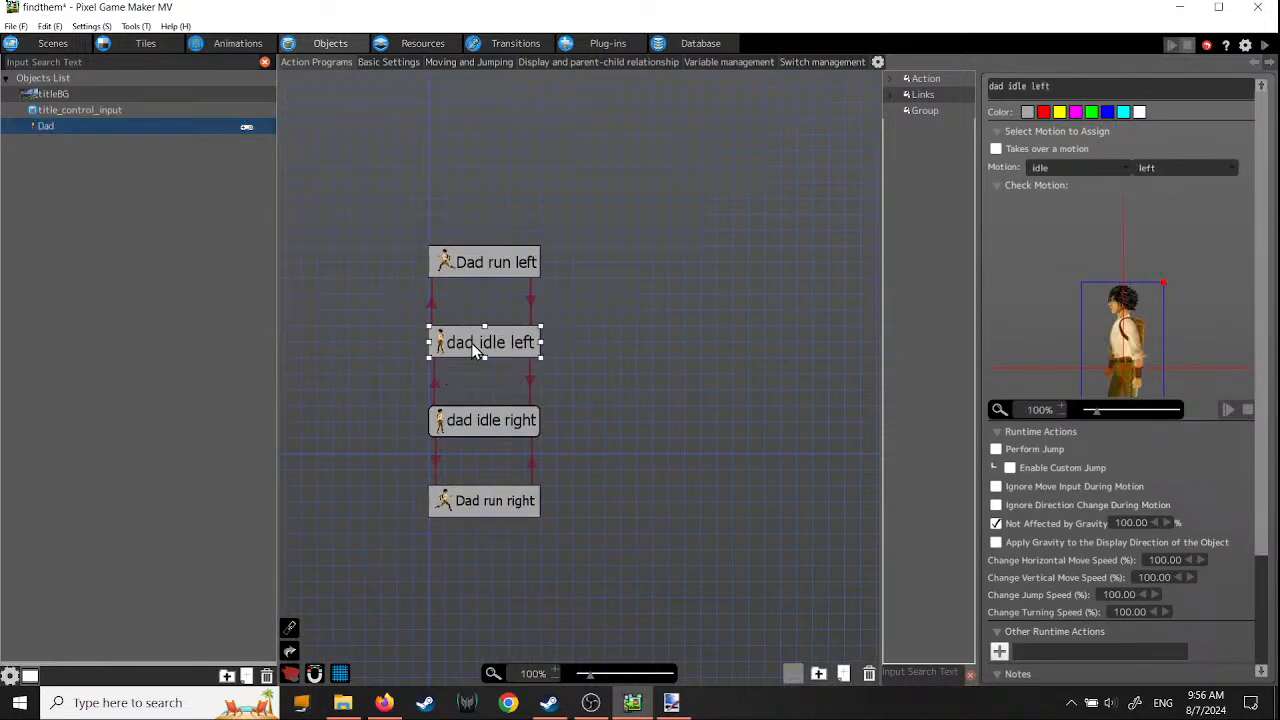
{"action": "left_click", "coordinate": [496, 427]}
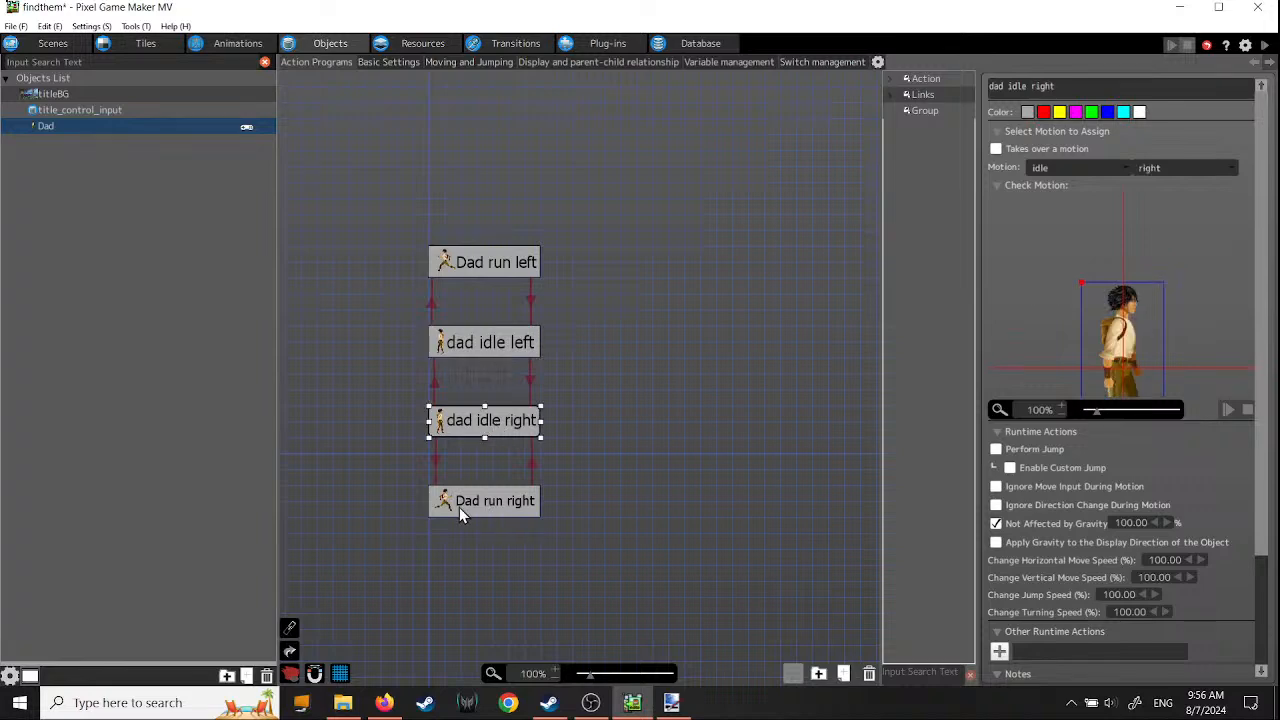
{"action": "left_click", "coordinate": [490, 505]}
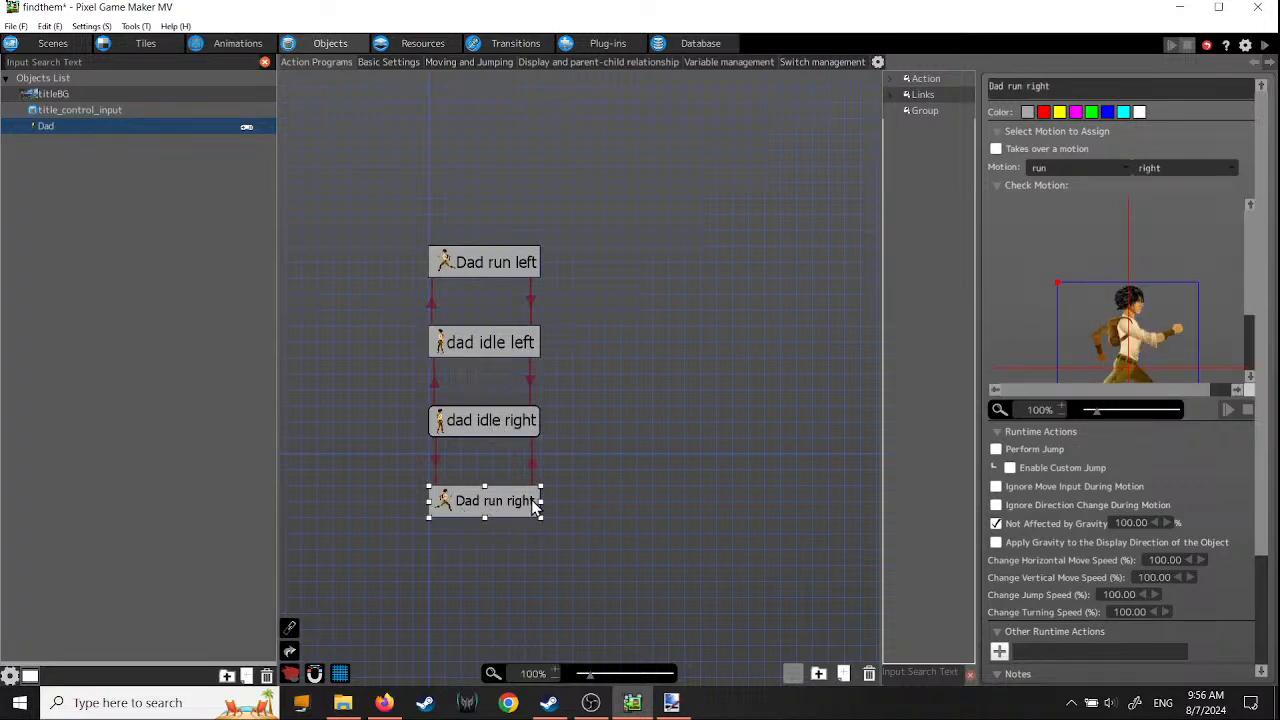
{"action": "left_click", "coordinate": [501, 261]}
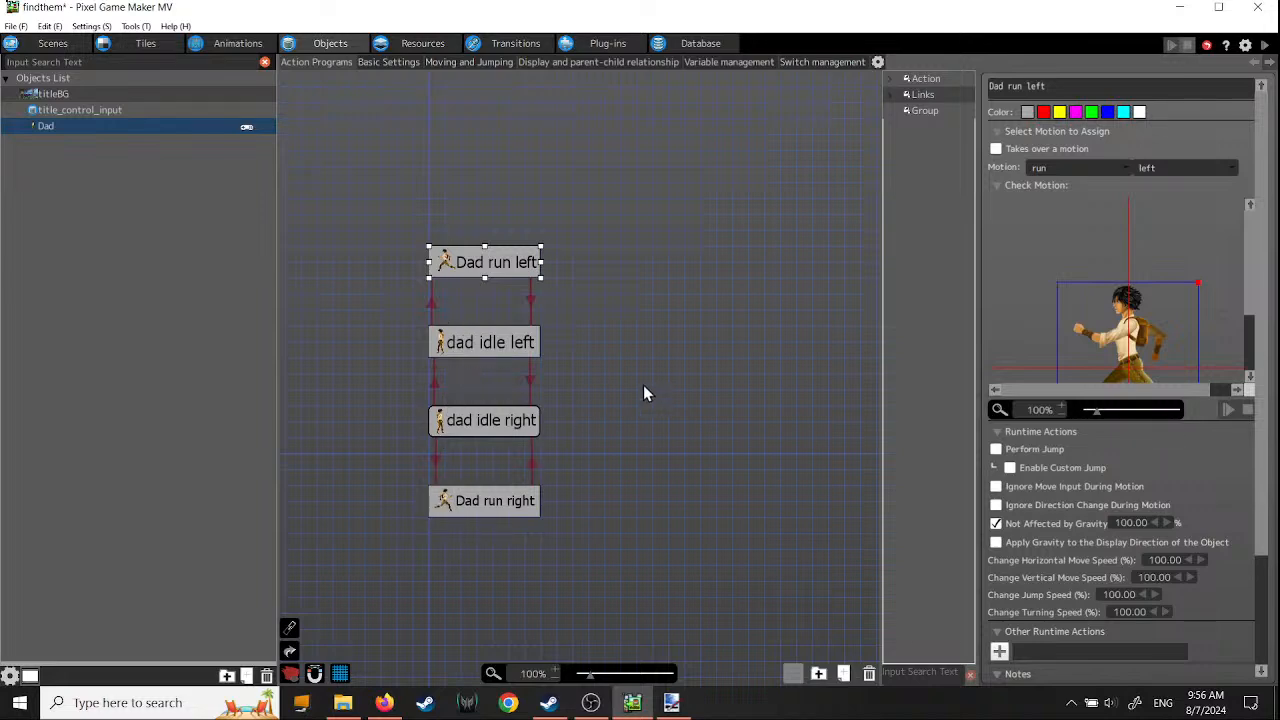
{"action": "left_click", "coordinate": [517, 346]}
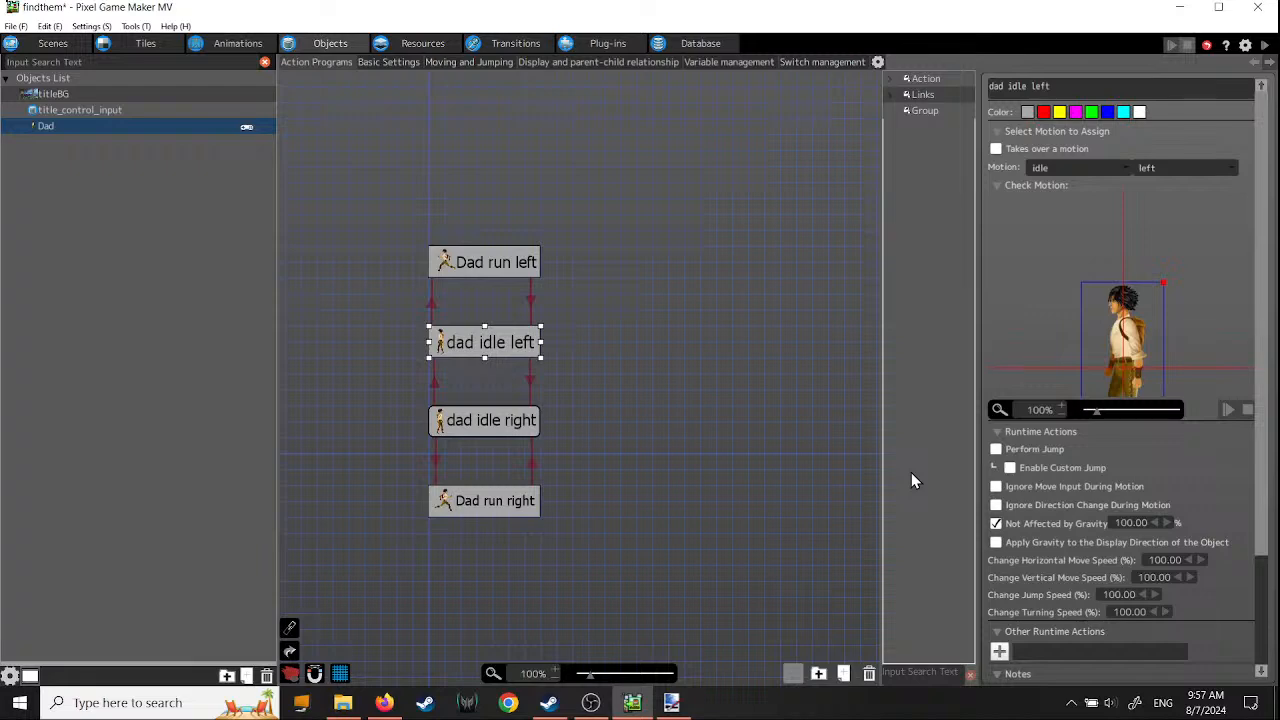
- Add an action beside dad idle left in Dad's action program and name it "idle jump left"
{"action": "right_click", "coordinate": [629, 403]}
{"action": "left_click", "coordinate": [645, 410]}
{"action": "left_click_drag", "start_coordinate": [686, 430], "coordinate": [646, 348]}
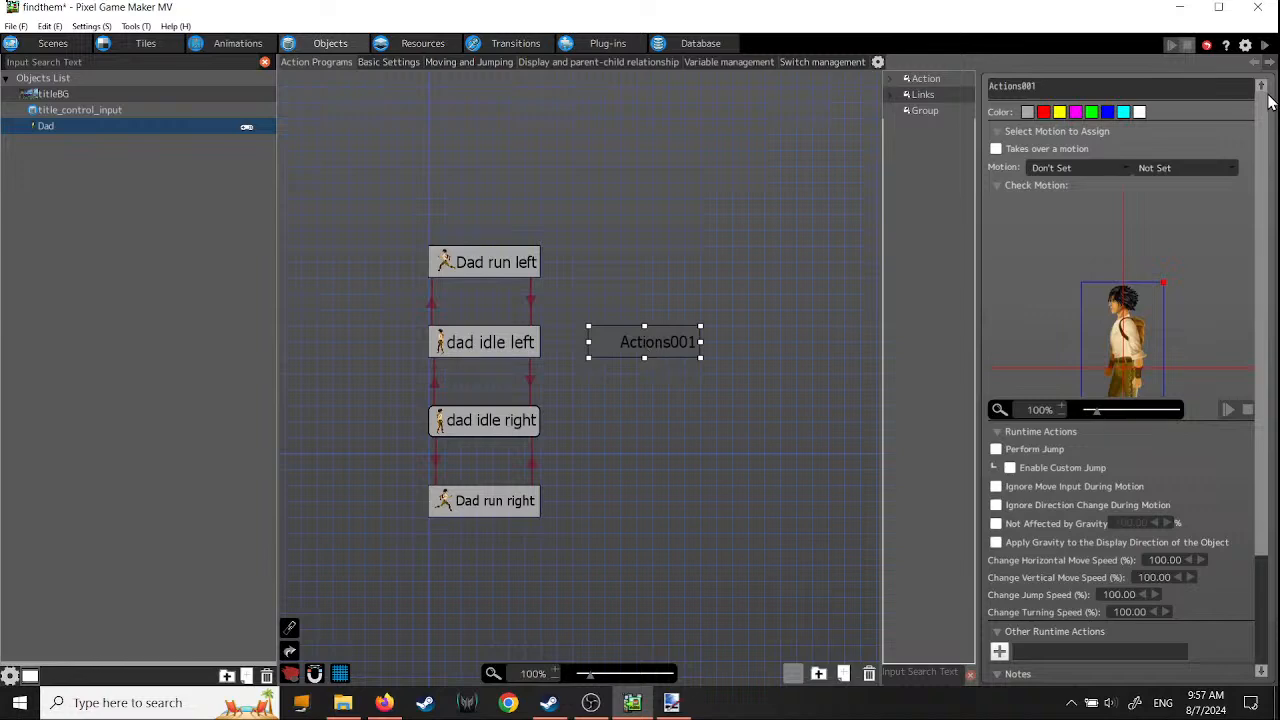
{"action": "left_click_drag", "start_coordinate": [1050, 86], "coordinate": [893, 84]}
{"action": "type", "text": "idle jump left"}
- Assign the jump motion to the idle jump left action and enable Not Affected by Gravity
{"action": "left_click", "coordinate": [1126, 170]}
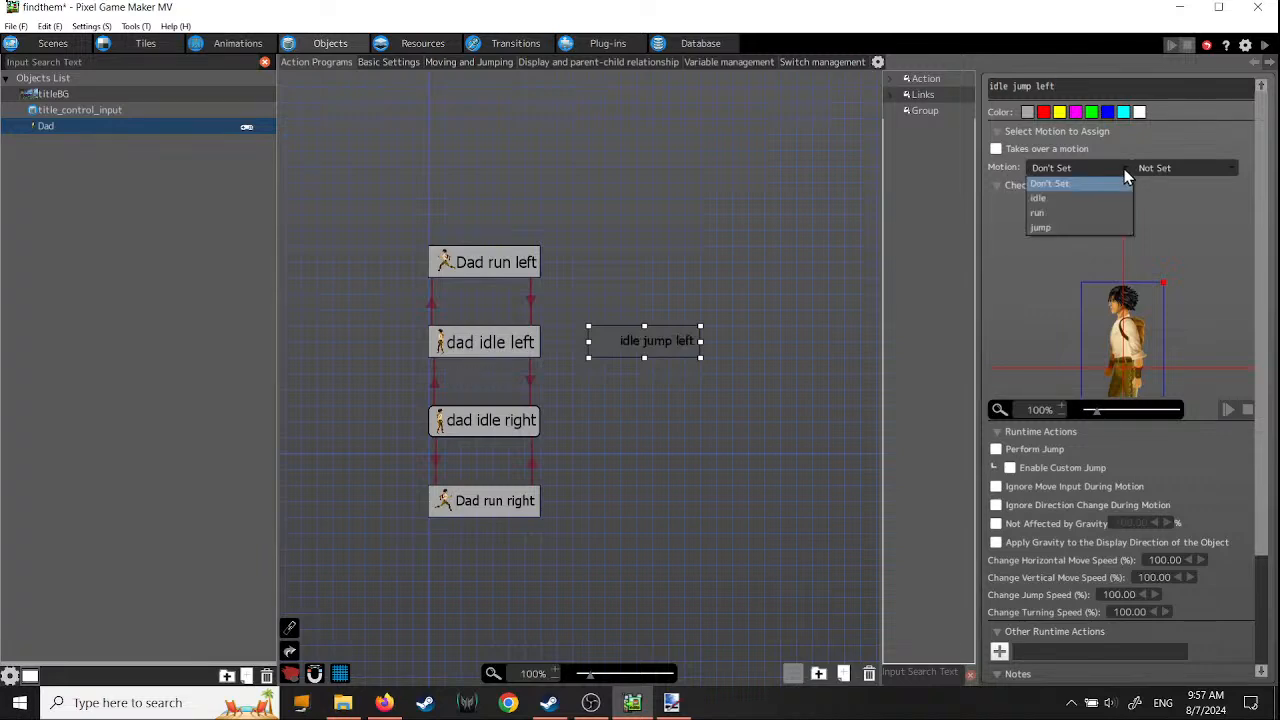
{"action": "left_click", "coordinate": [1096, 228]}
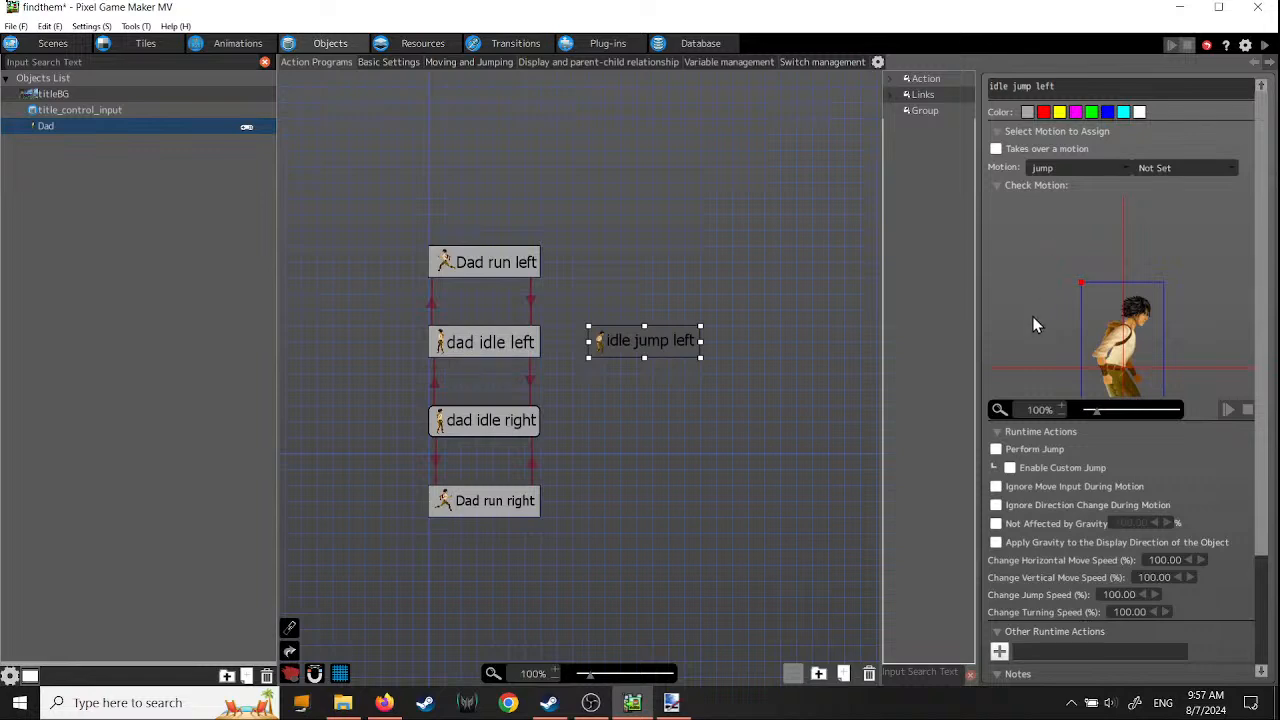
{"action": "left_click", "coordinate": [996, 524]}
- Look through all three pages of other runtime actions available for idle jump left without adding any
{"action": "left_click_drag", "start_coordinate": [1266, 489], "coordinate": [1262, 575]}
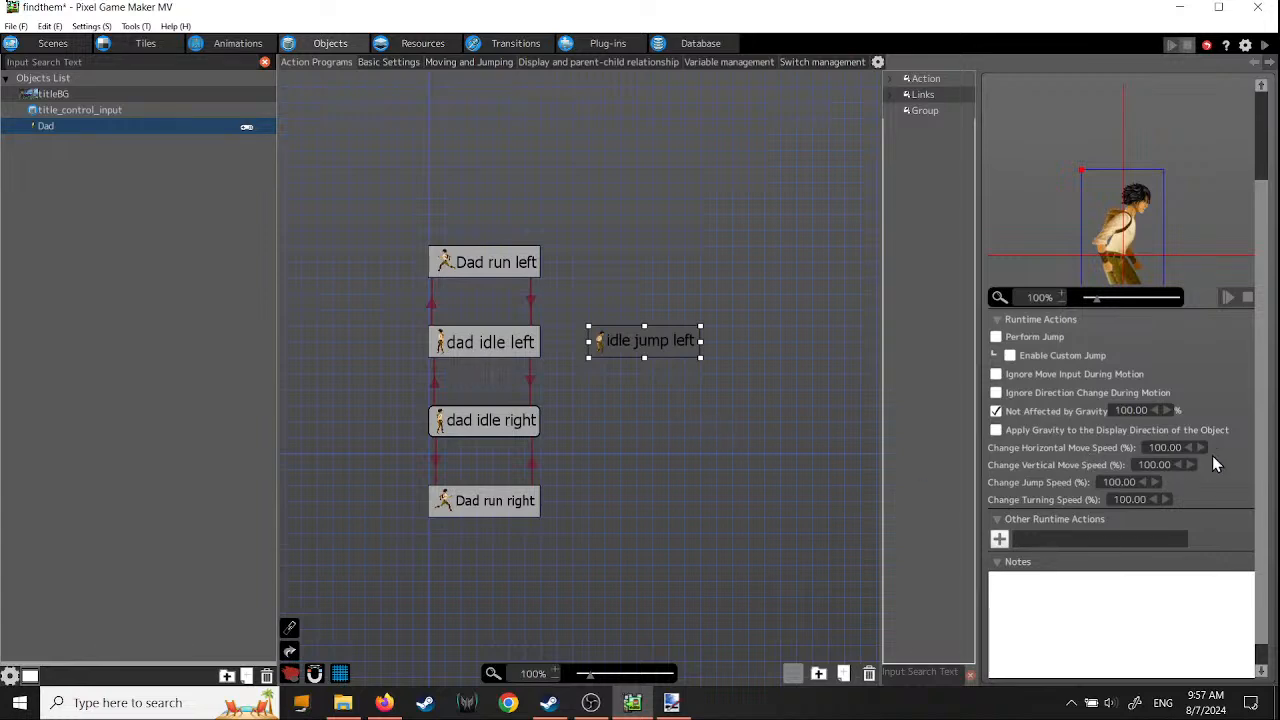
{"action": "scroll", "coordinate": [1212, 455], "scroll_direction": "down", "scroll_amount": 1}
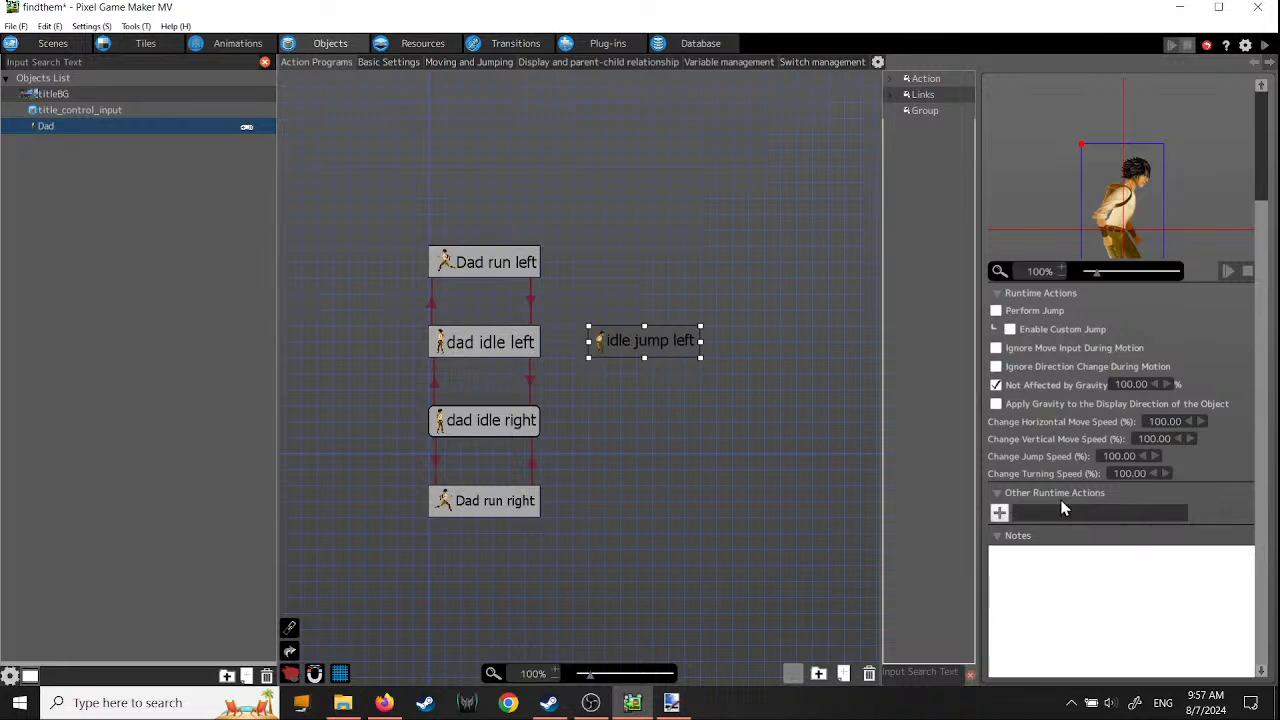
{"action": "left_click", "coordinate": [1000, 512]}
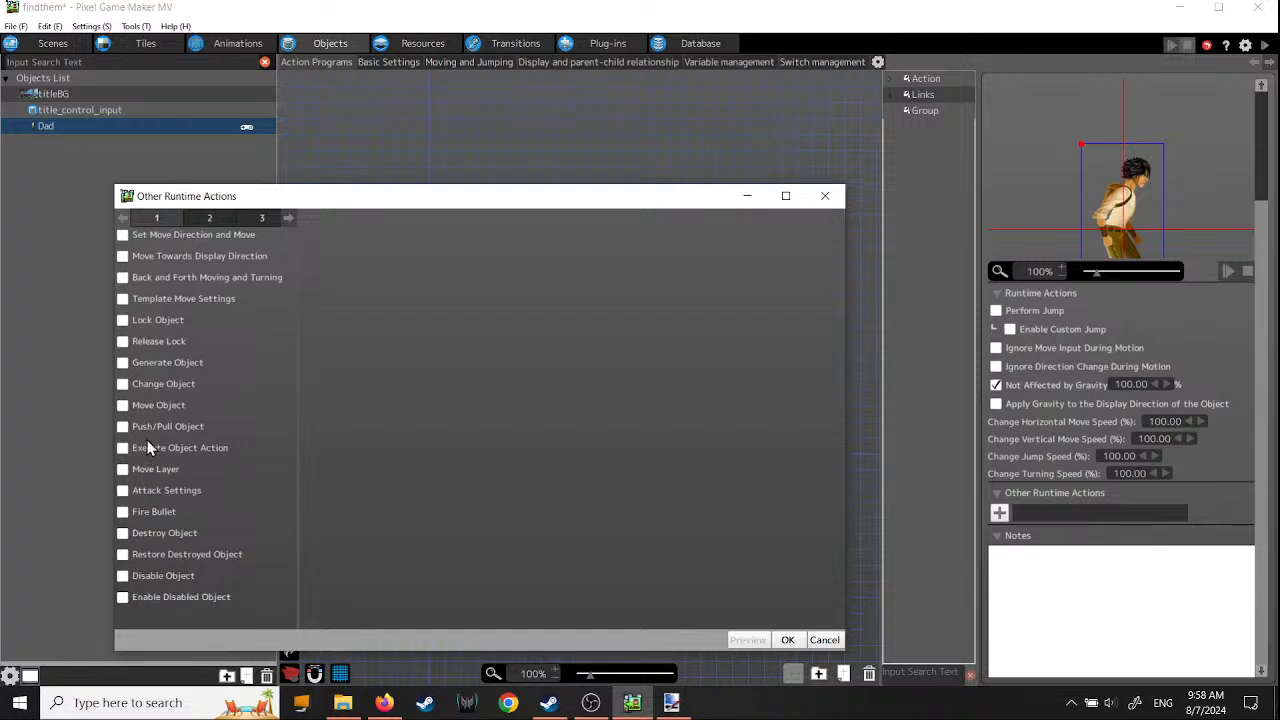
{"action": "left_click", "coordinate": [218, 218]}
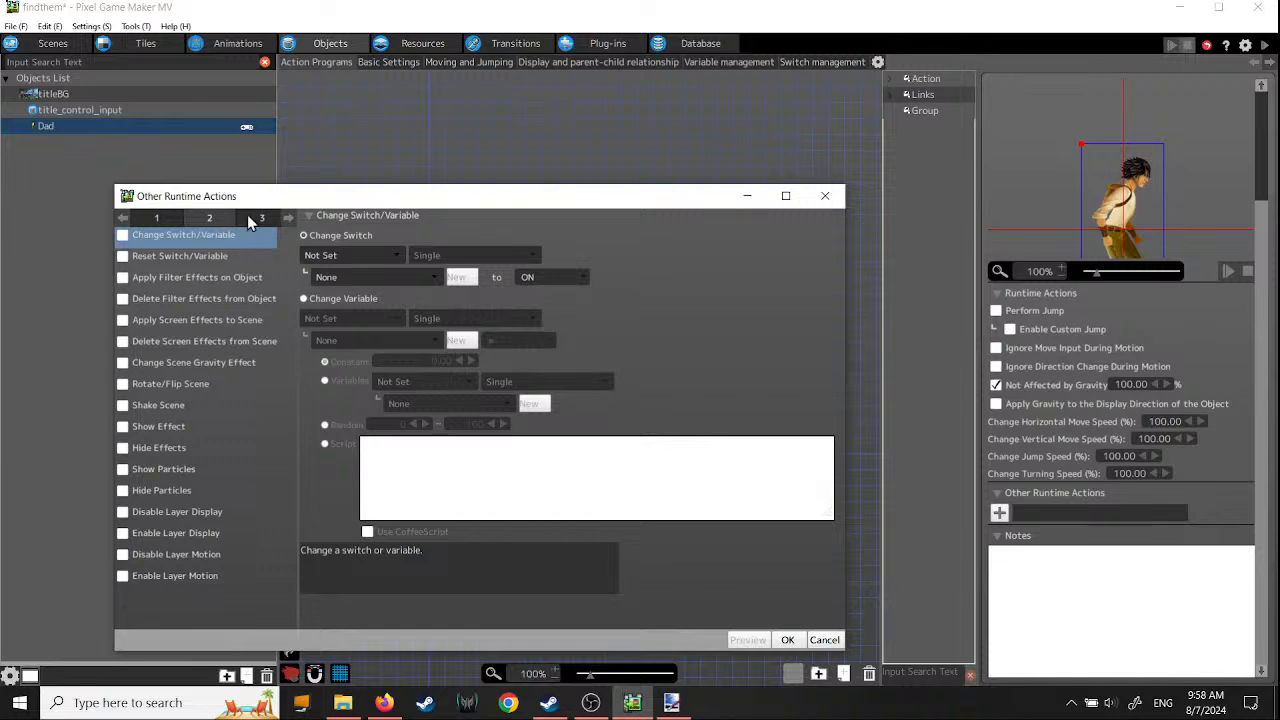
{"action": "left_click", "coordinate": [251, 218]}
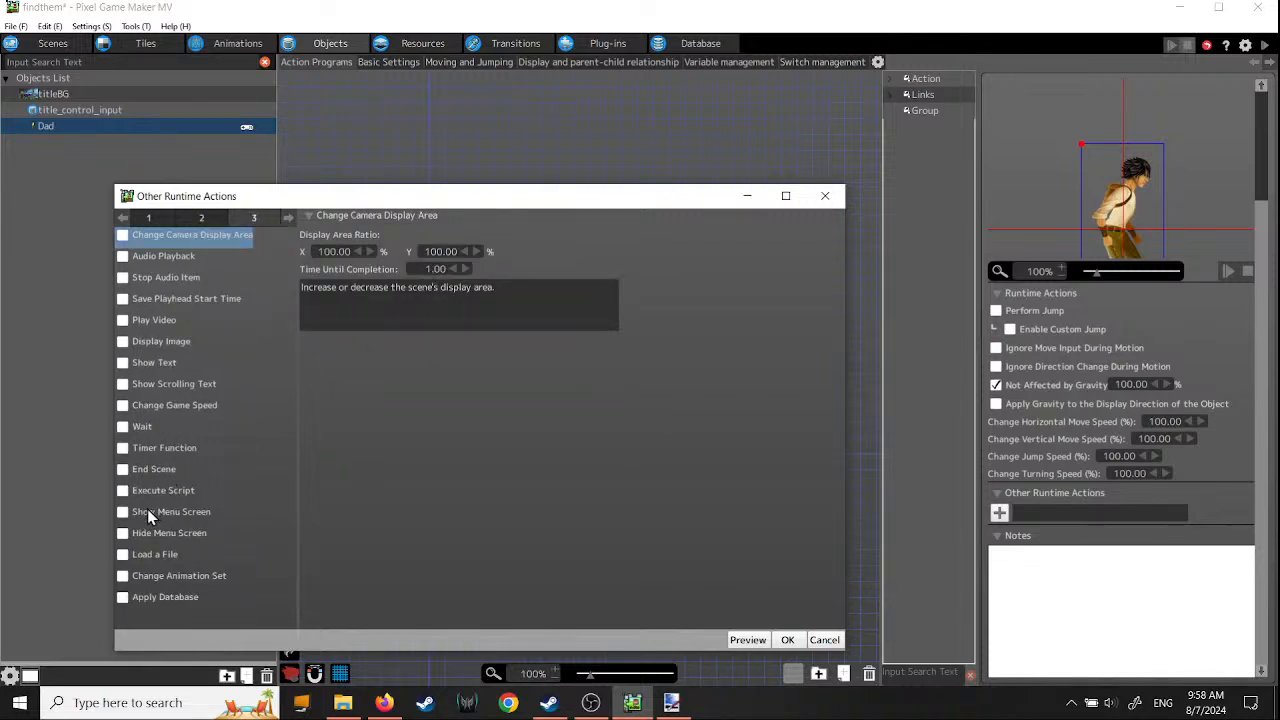
{"action": "left_click", "coordinate": [202, 219]}
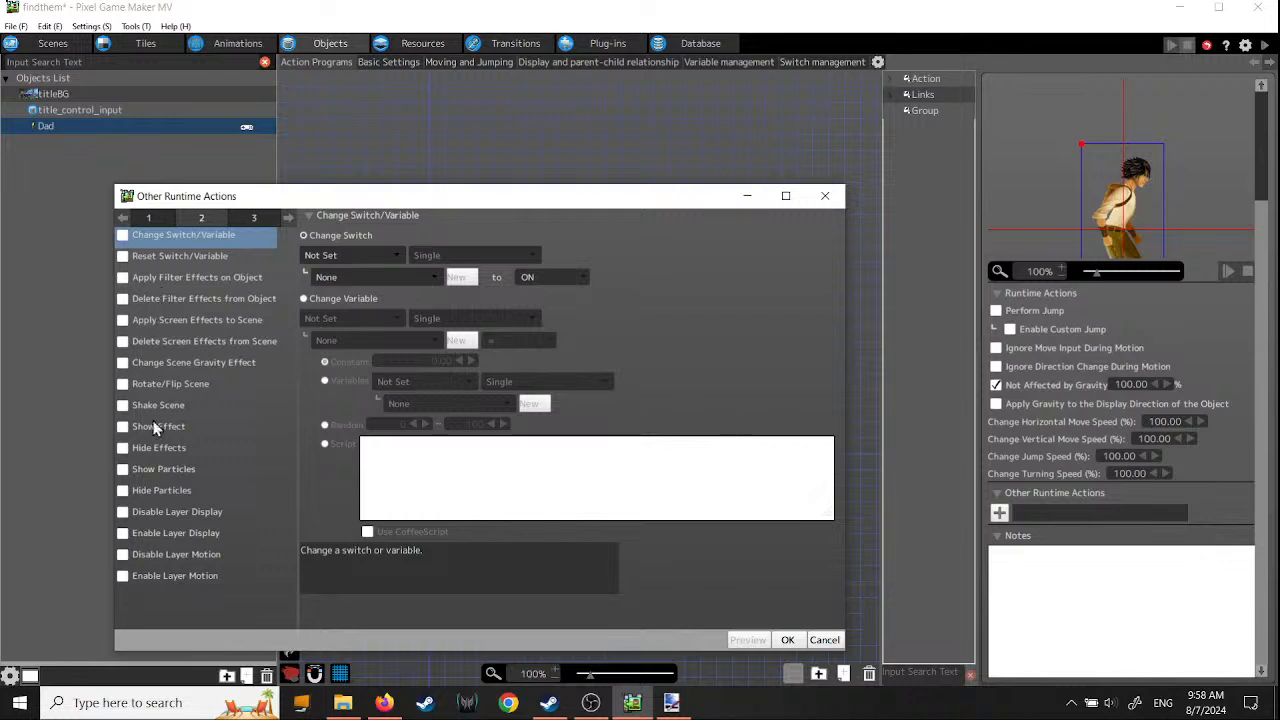
{"action": "left_click", "coordinate": [155, 219]}
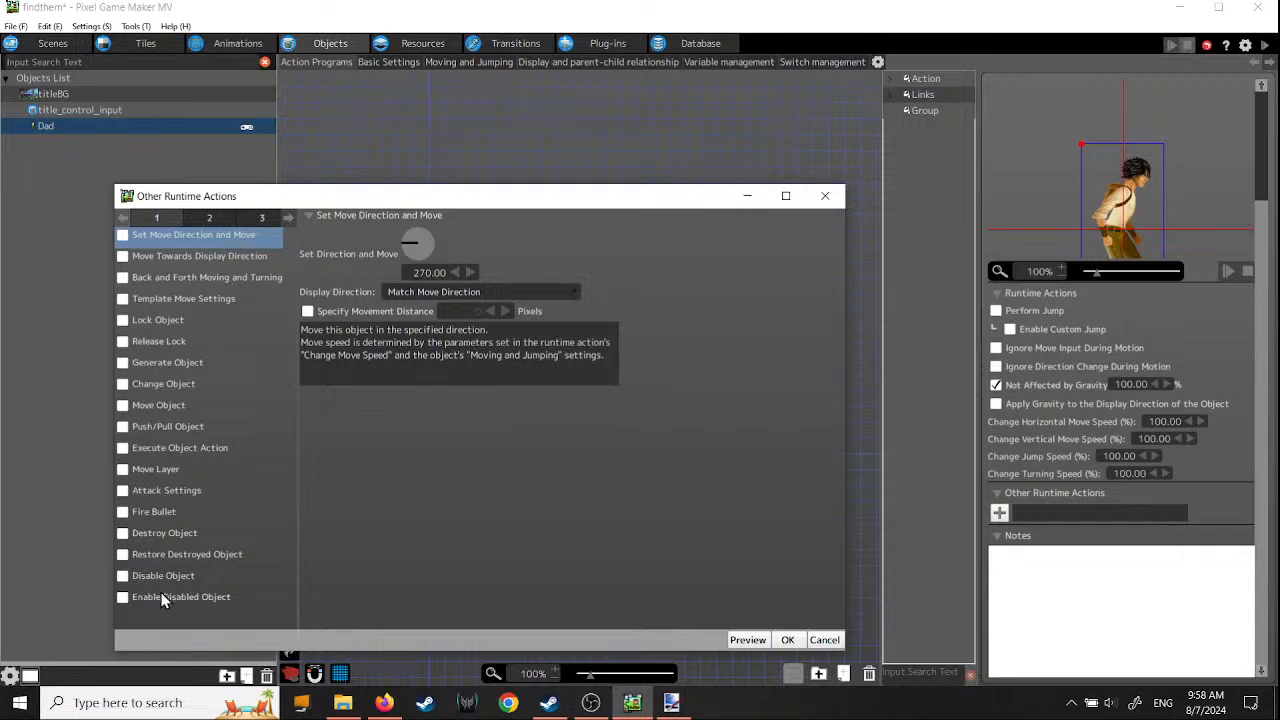
{"action": "left_click", "coordinate": [820, 638]}
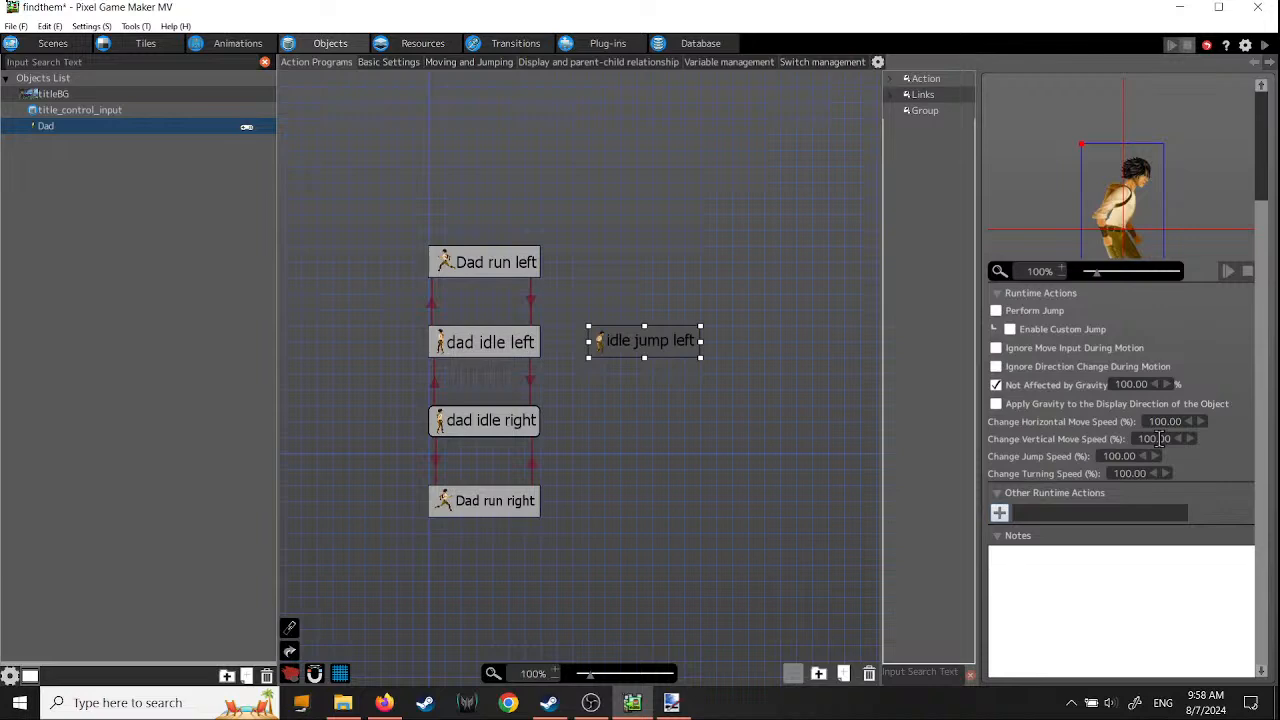
- Link the dad idle left action to idle jump left
{"action": "left_click", "coordinate": [534, 342]}
{"action": "right_click", "coordinate": [534, 342]}
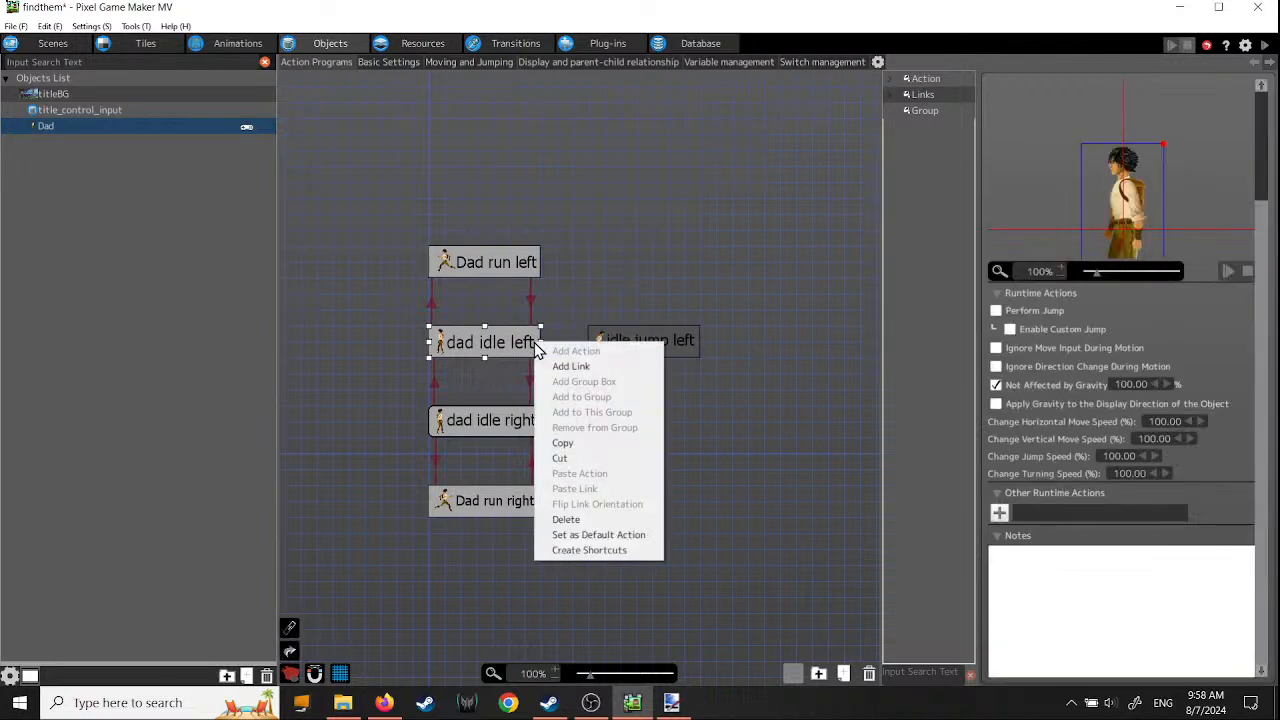
{"action": "left_click", "coordinate": [557, 368]}
{"action": "left_click", "coordinate": [616, 344]}
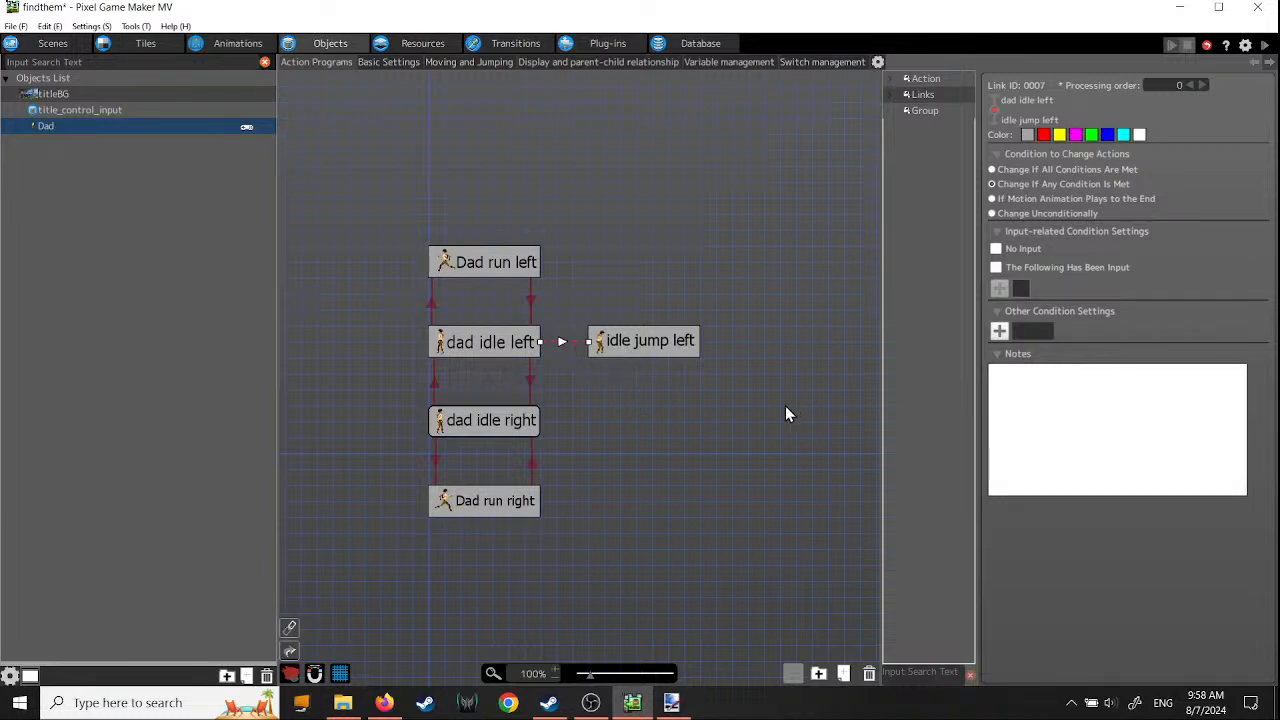
{"action": "left_click", "coordinate": [648, 348]}
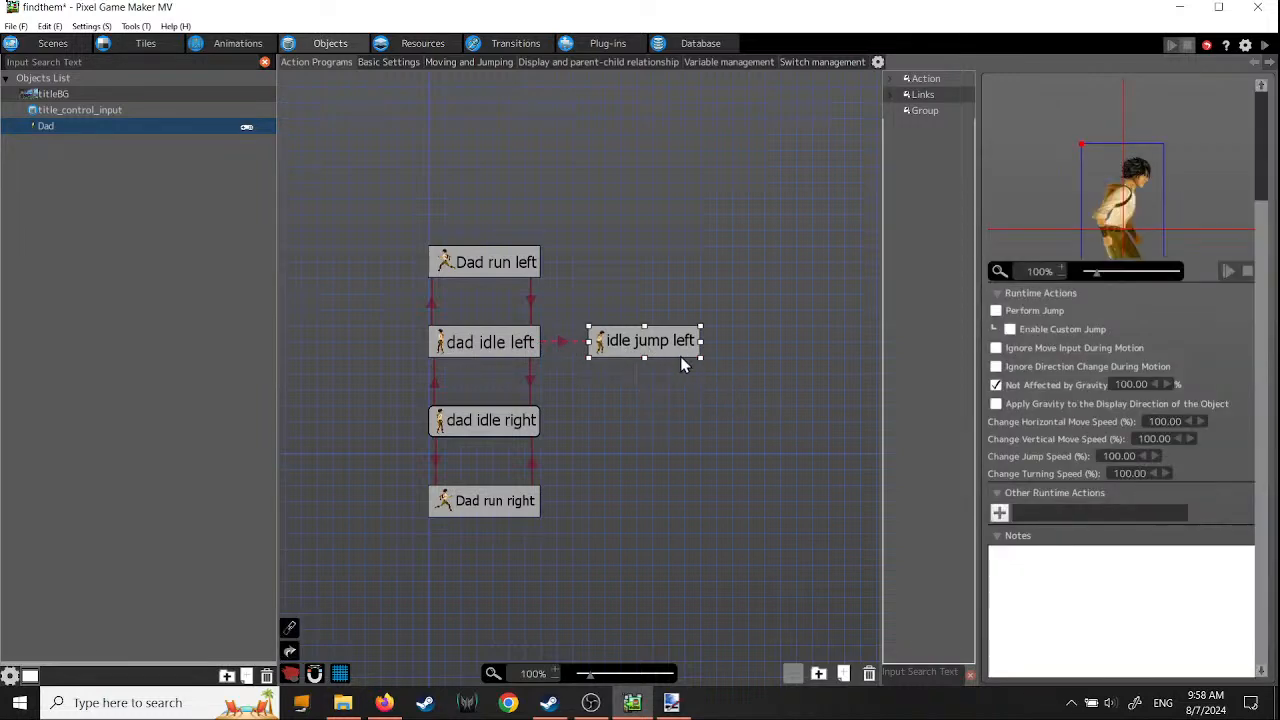
- Start an input condition on the link from dad idle left to idle jump left, with ↑ as the control key
{"action": "left_click", "coordinate": [563, 344]}
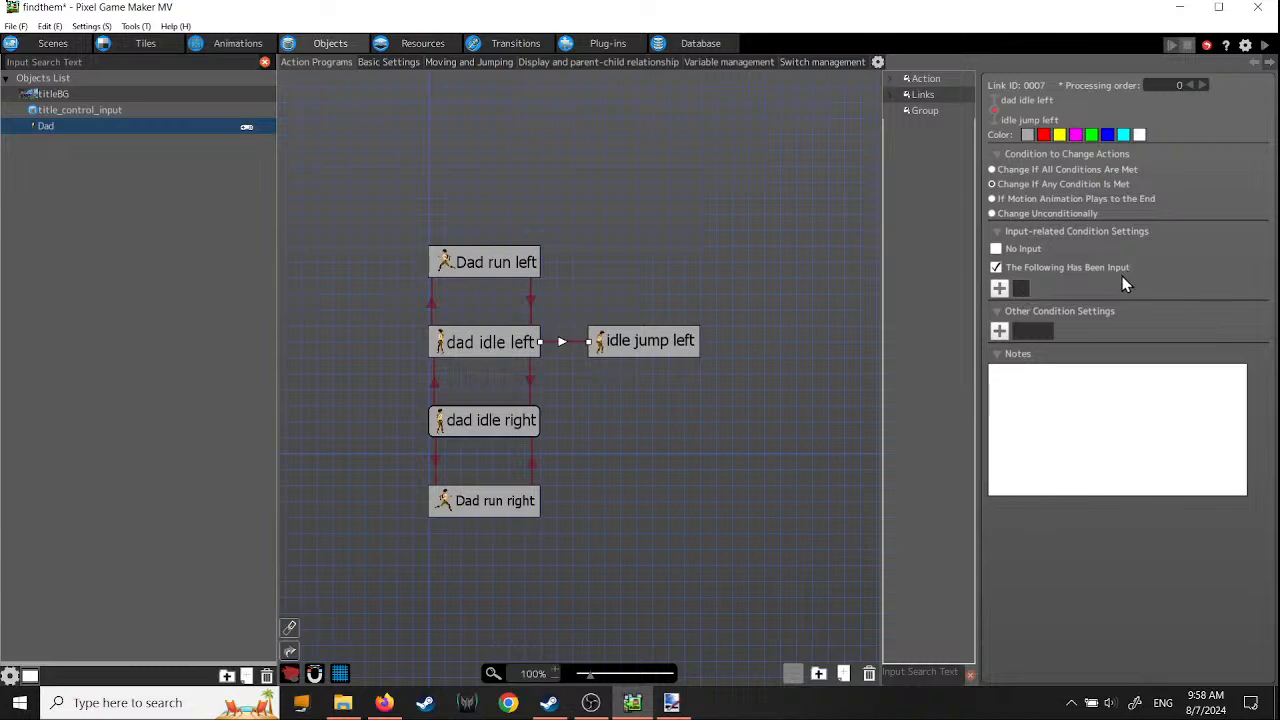
{"action": "left_click", "coordinate": [1000, 290]}
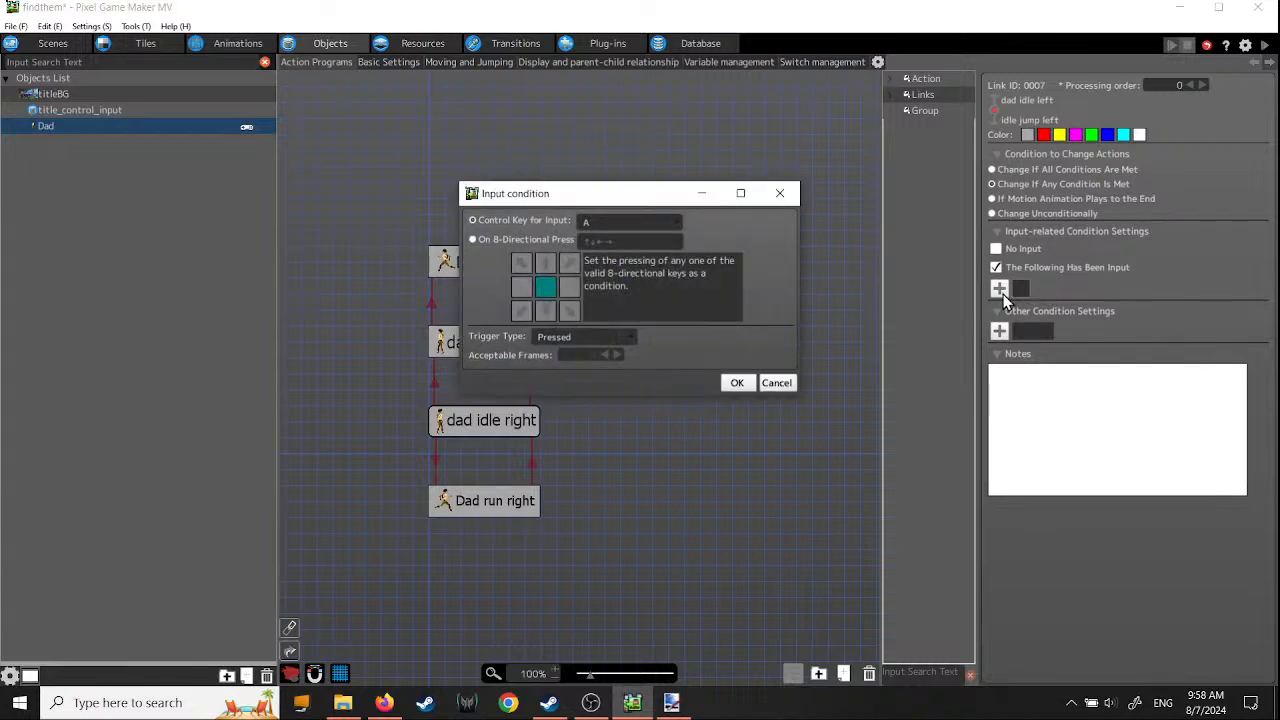
{"action": "left_click", "coordinate": [673, 226]}
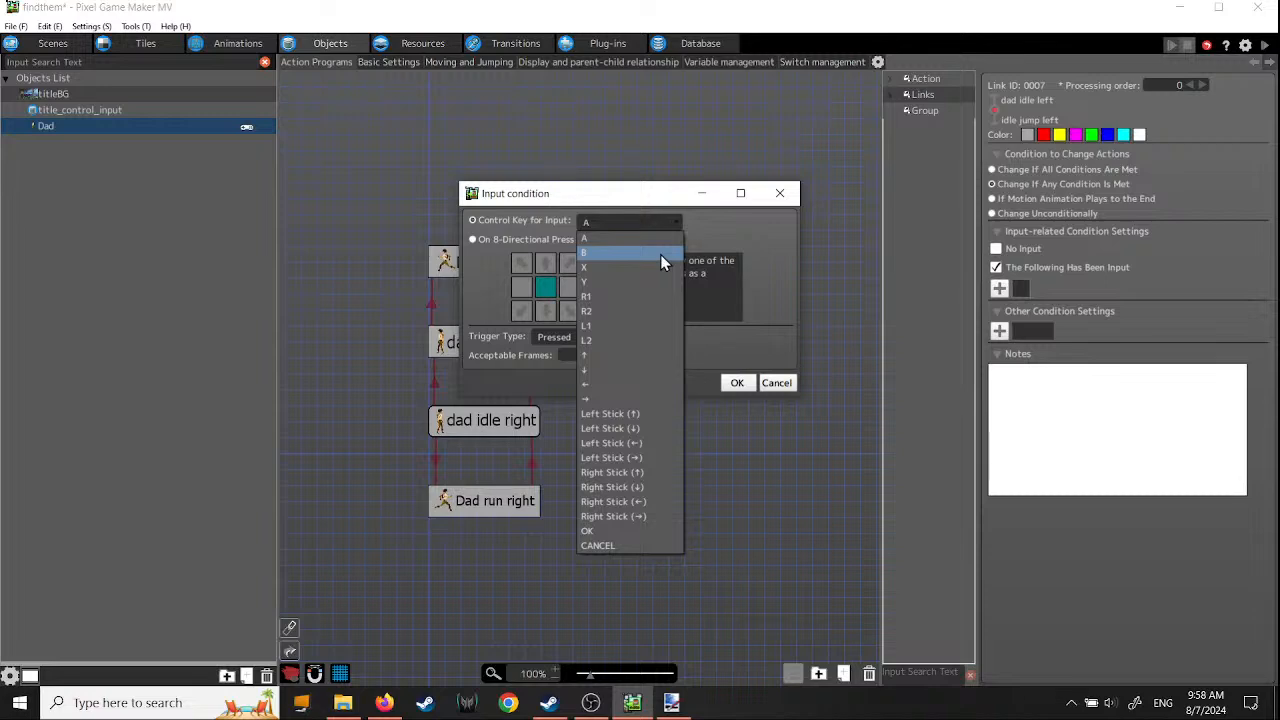
{"action": "left_click", "coordinate": [619, 356]}
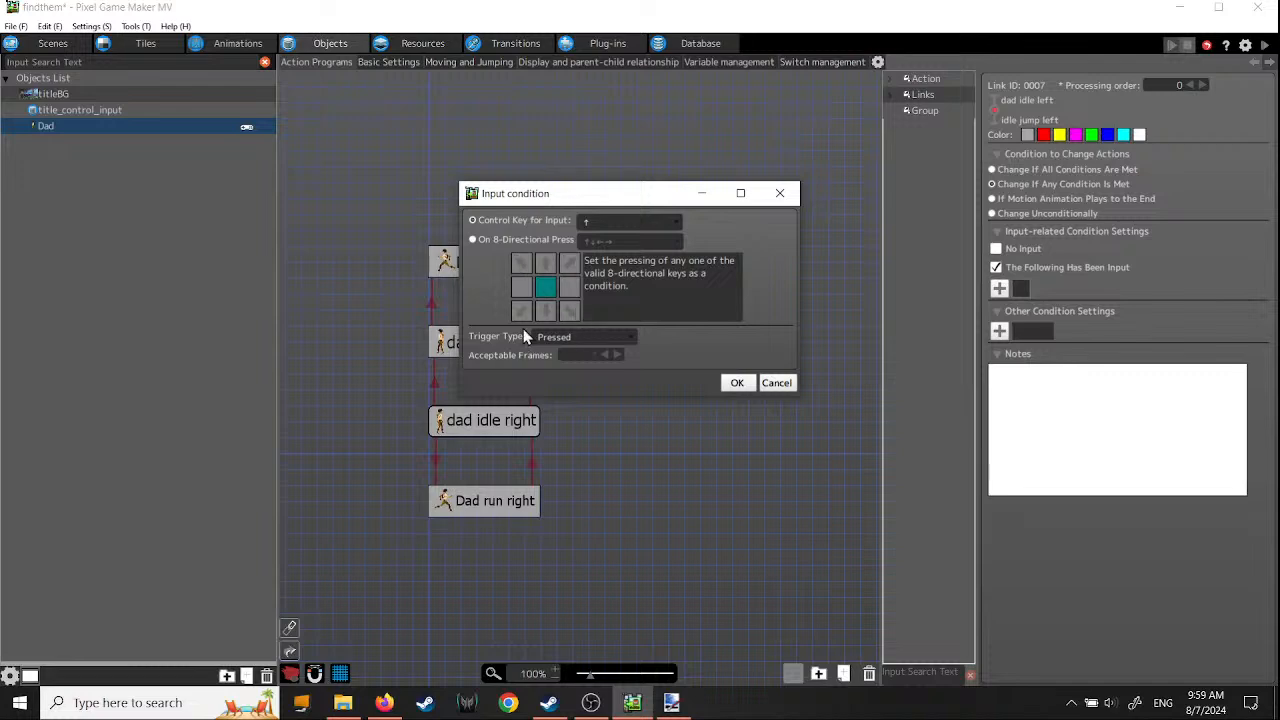
- Compare the Pressed and On Press trigger types for the ↑ input condition
{"action": "left_click", "coordinate": [630, 337]}
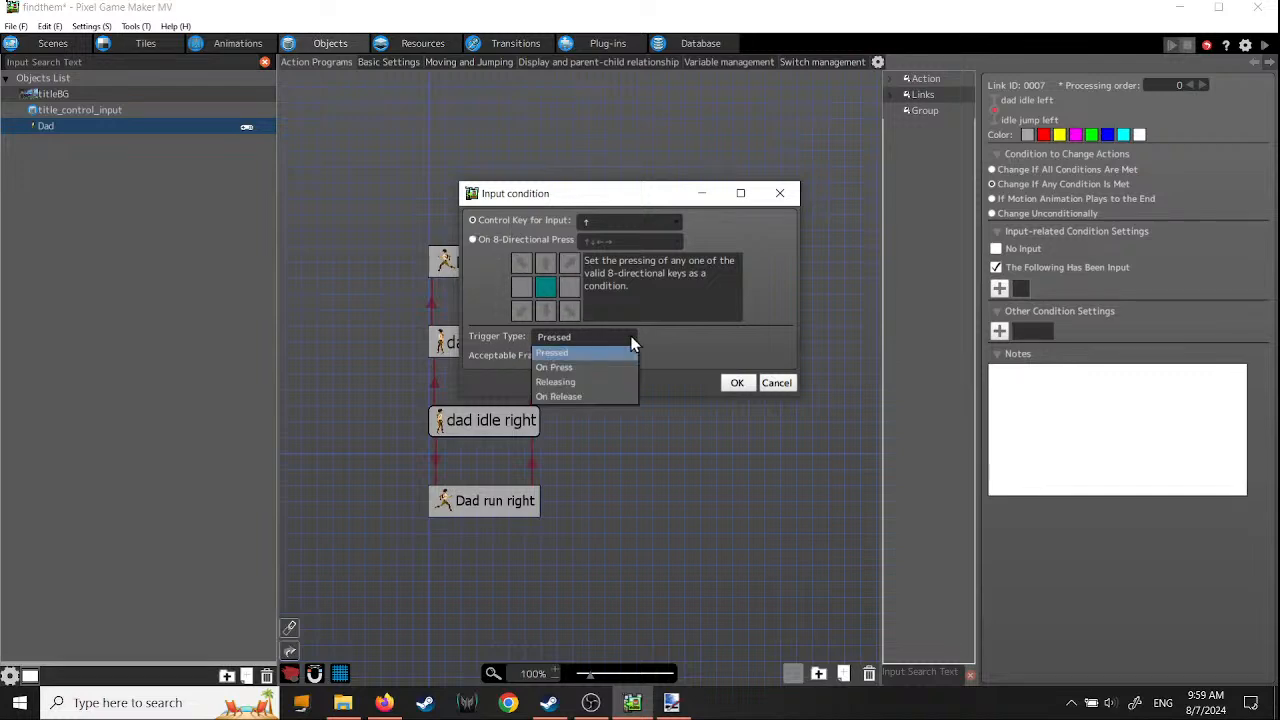
{"action": "left_click", "coordinate": [592, 368]}
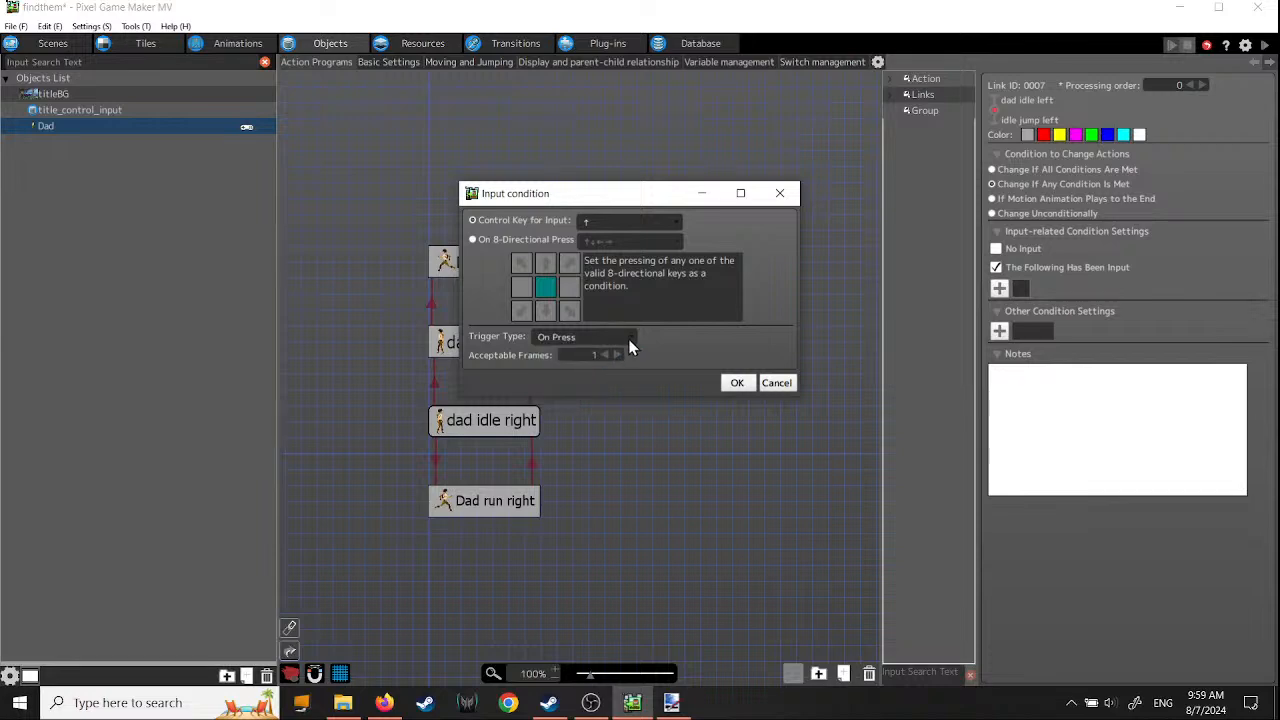
{"action": "left_click", "coordinate": [630, 340]}
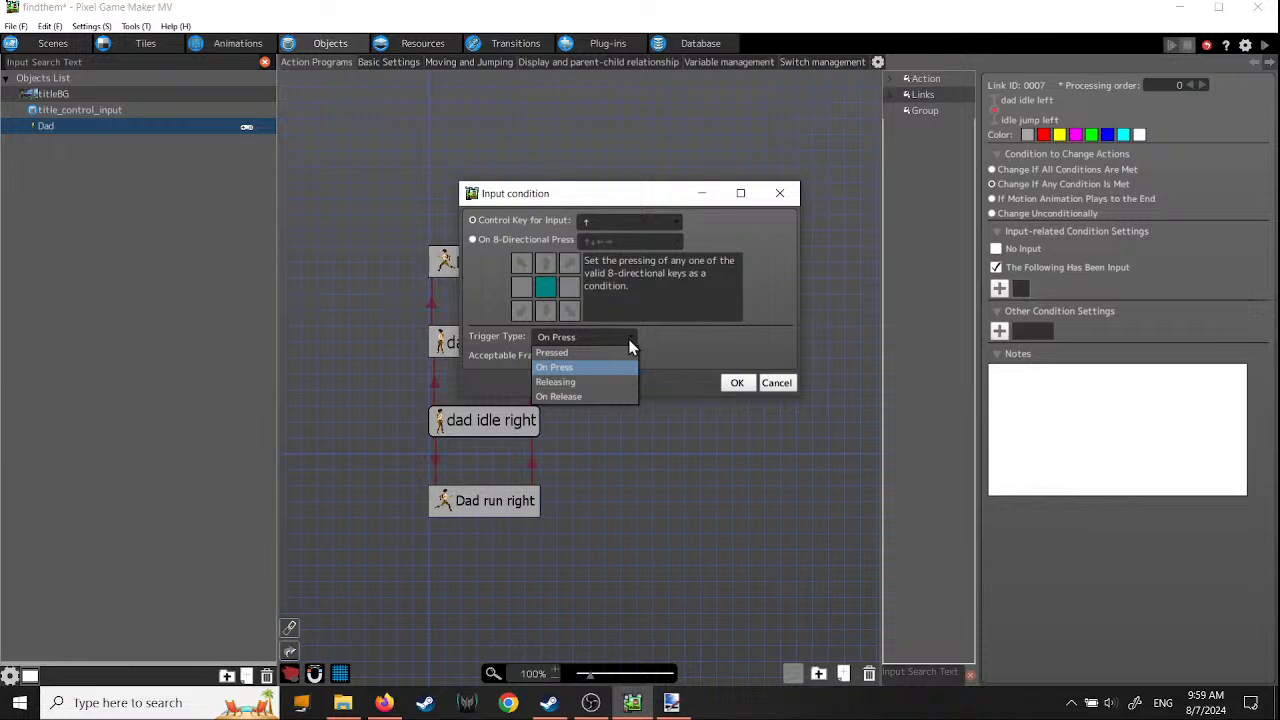
{"action": "left_click", "coordinate": [630, 346]}
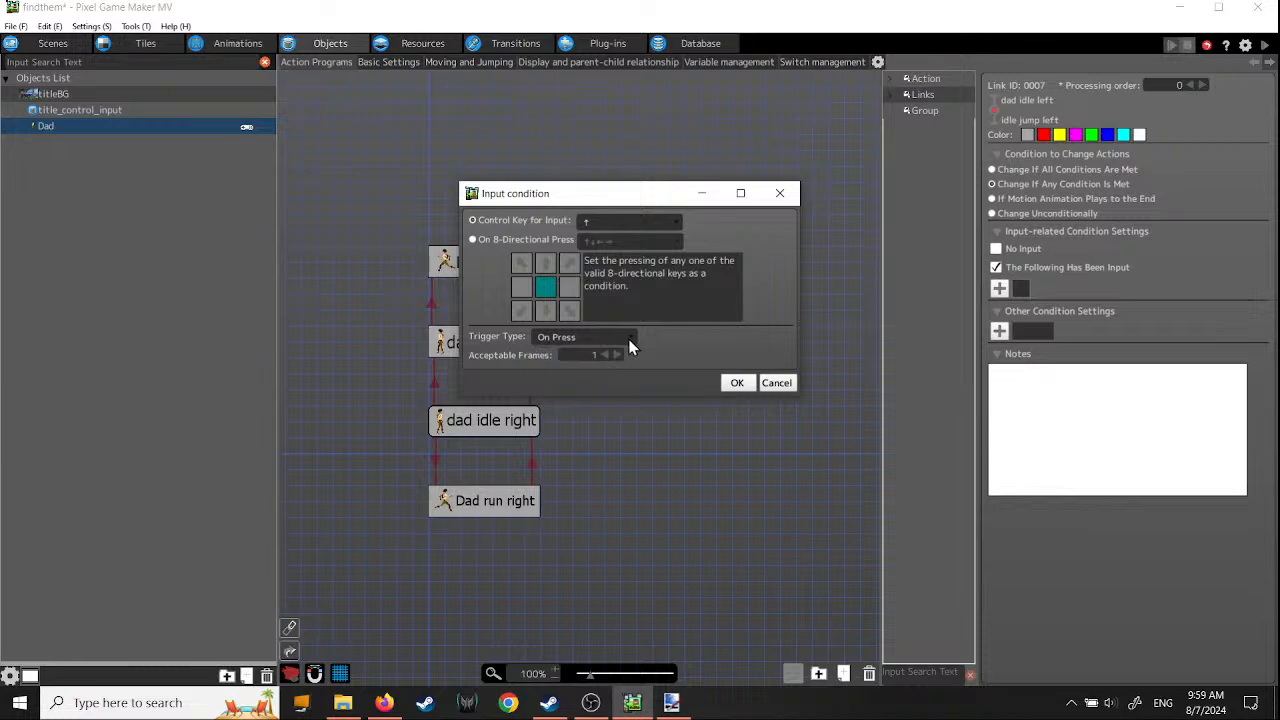
{"action": "left_click", "coordinate": [630, 346]}
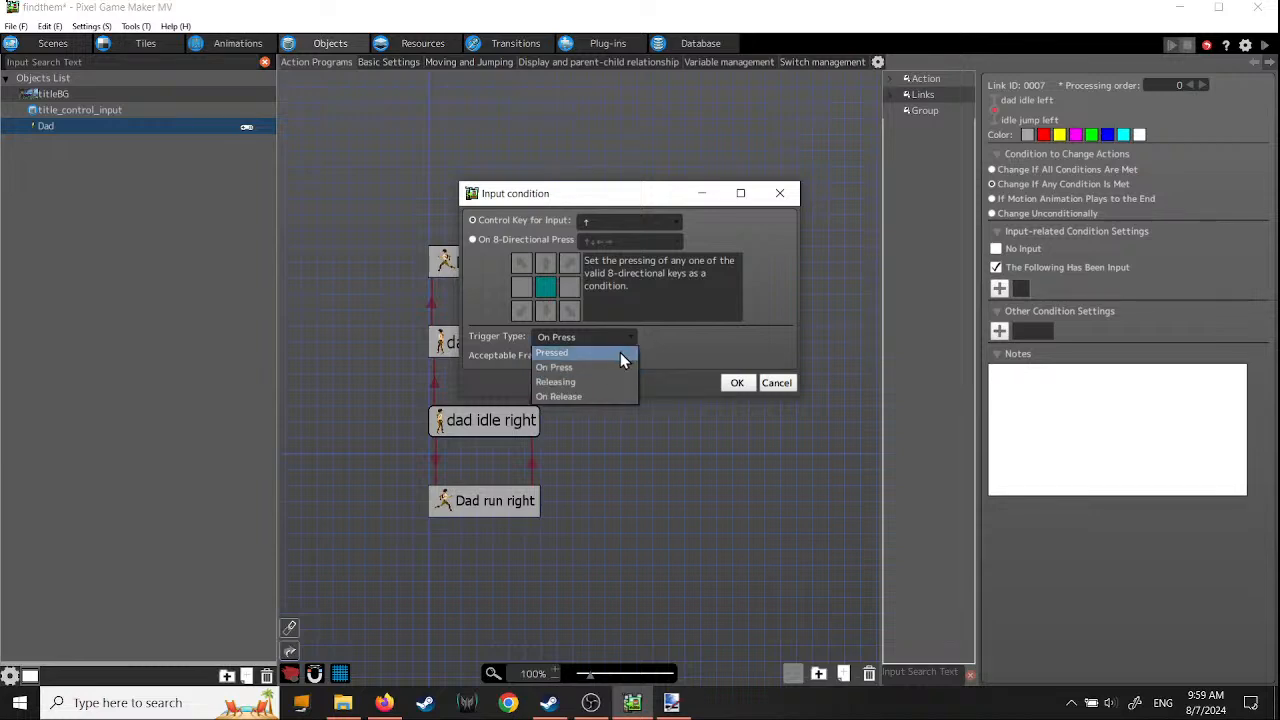
{"action": "left_click", "coordinate": [620, 353]}
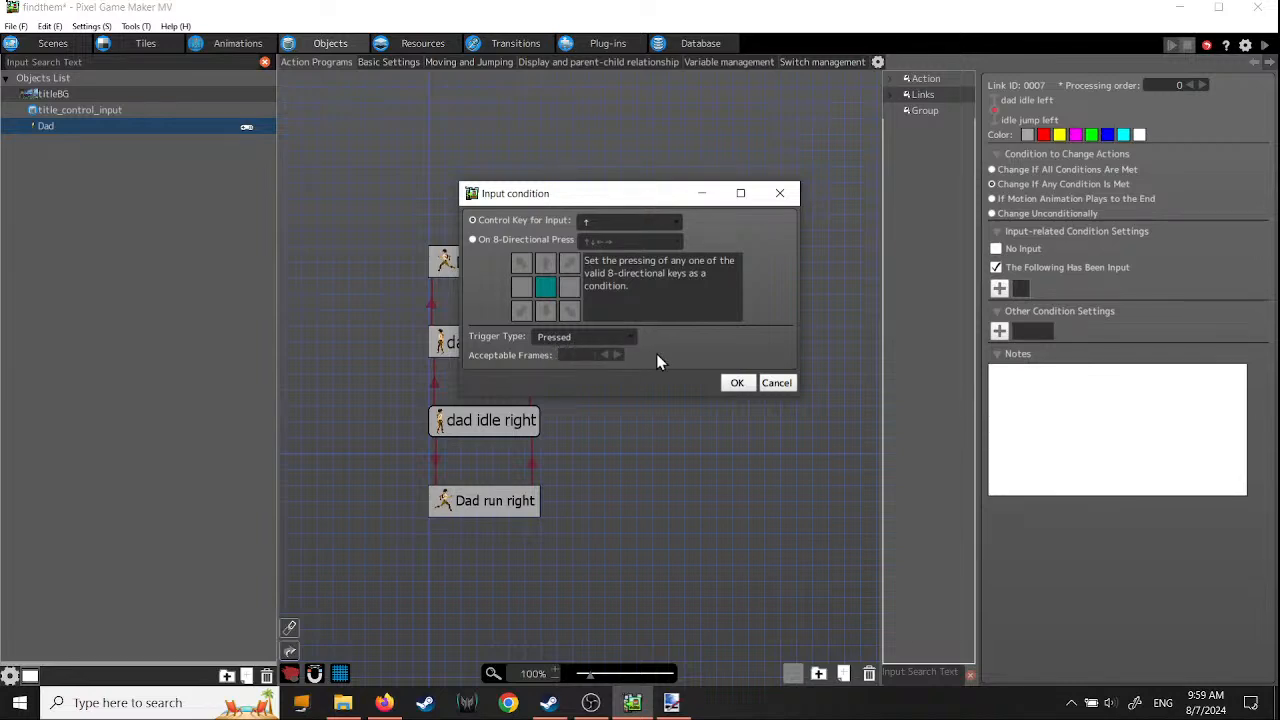
{"action": "left_click", "coordinate": [627, 338]}
{"action": "left_click", "coordinate": [618, 365]}
{"action": "left_click", "coordinate": [630, 338]}
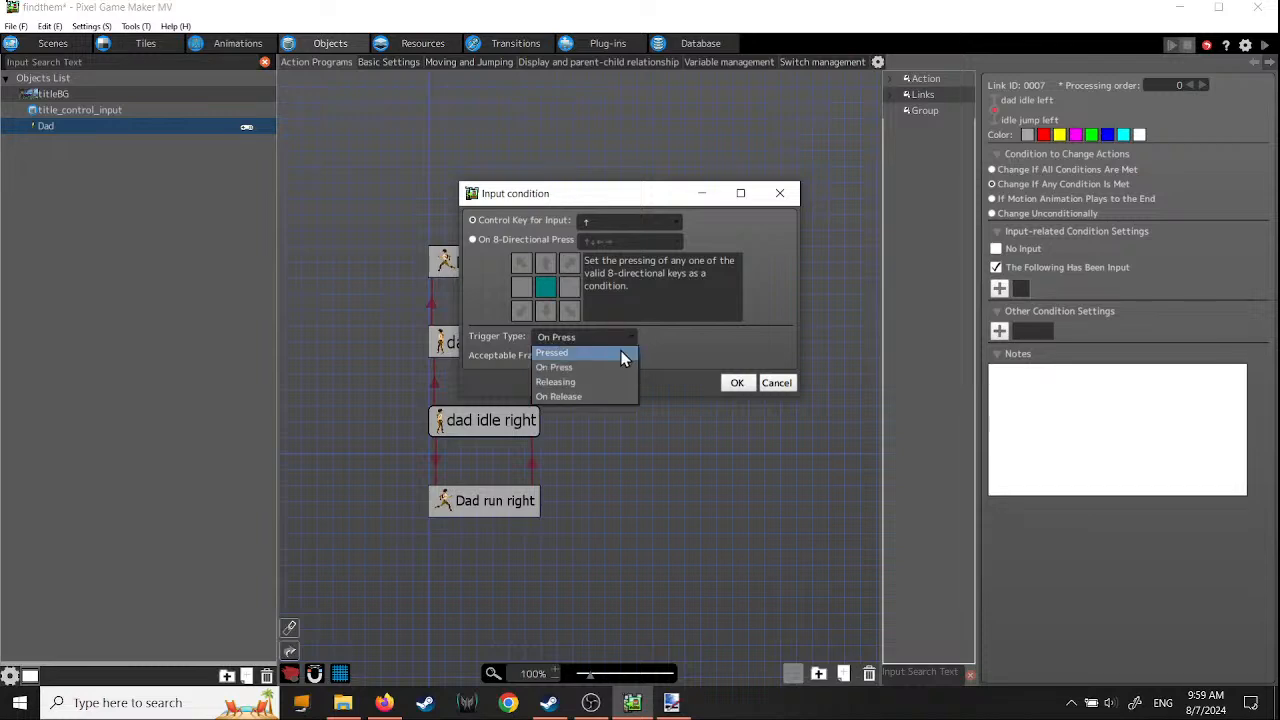
{"action": "left_click", "coordinate": [620, 352]}
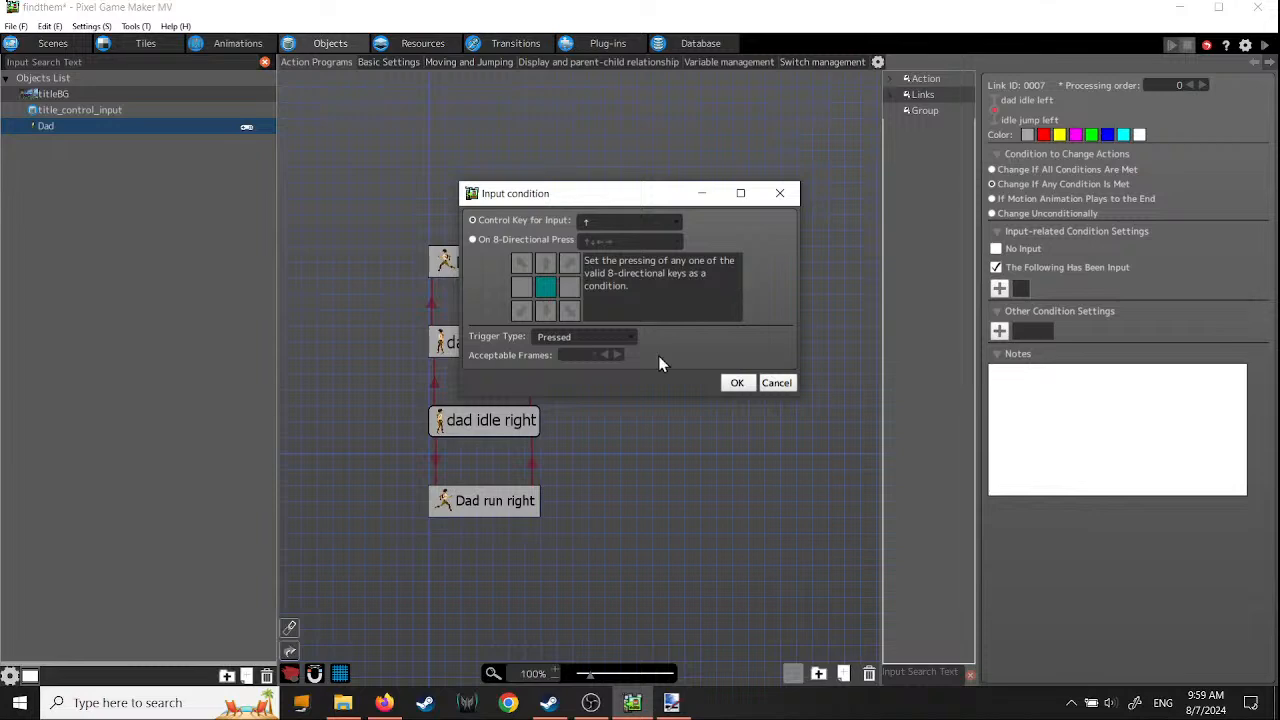
- Set the ↑ input condition's trigger type to On Press and confirm the condition
{"action": "left_click", "coordinate": [628, 340]}
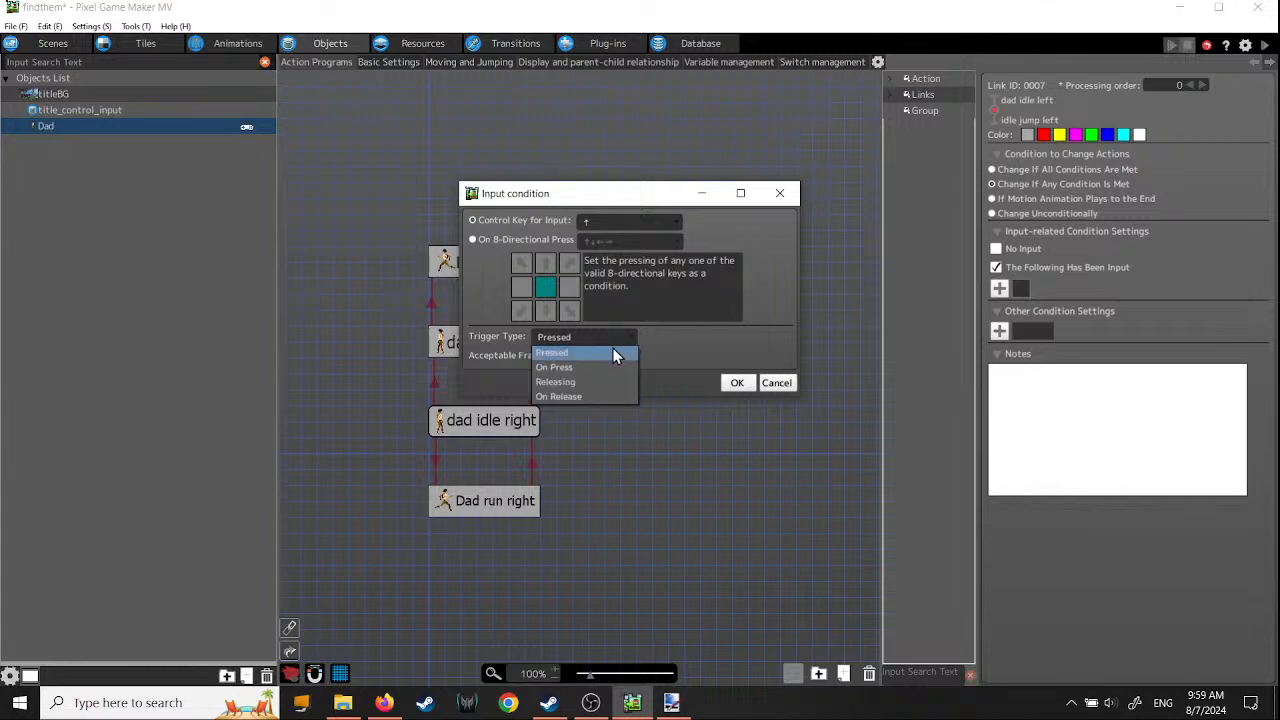
{"action": "left_click", "coordinate": [572, 366]}
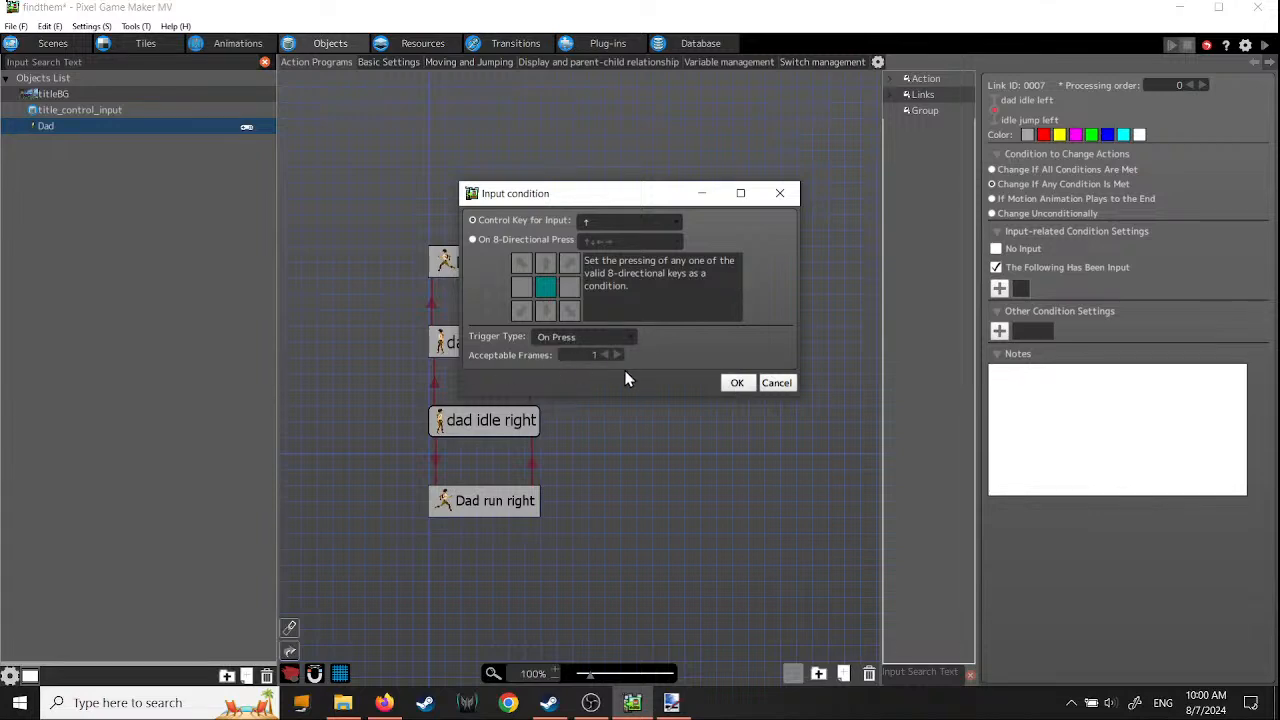
{"action": "left_click", "coordinate": [740, 383]}
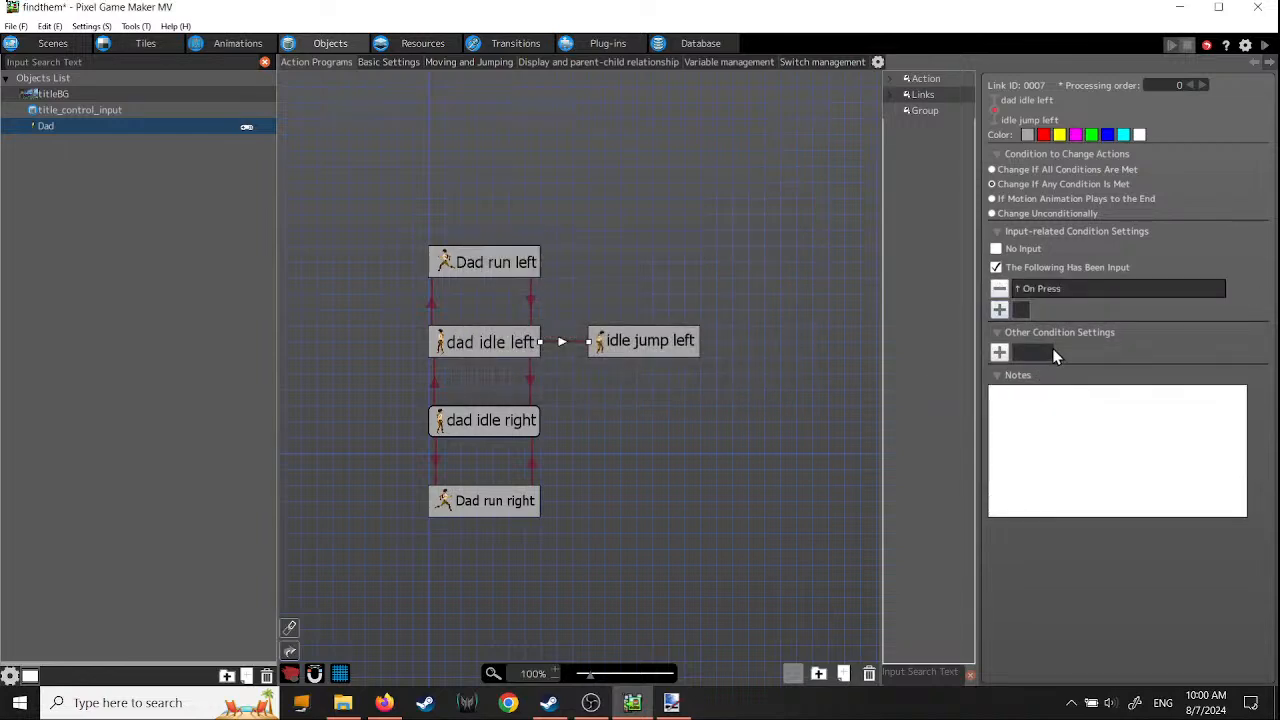
- Link the idle jump left action back to dad idle left and select the new return link
{"action": "right_click", "coordinate": [637, 355]}
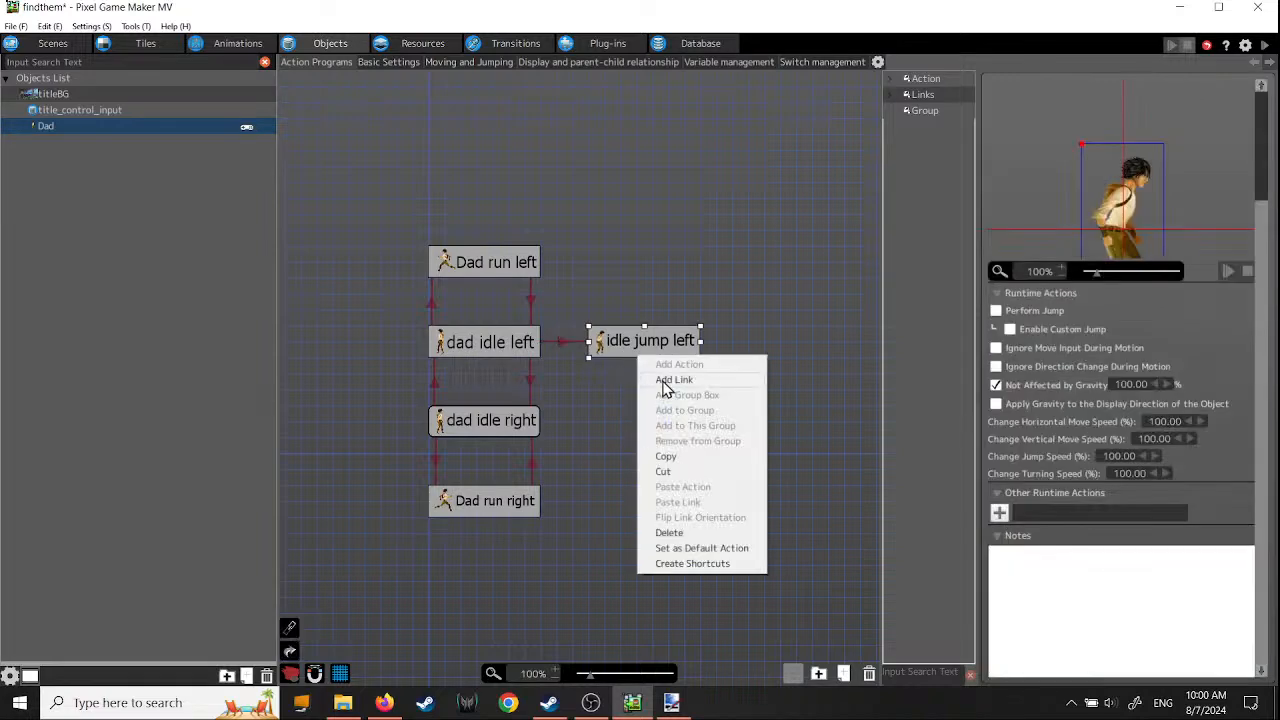
{"action": "left_click", "coordinate": [666, 382]}
{"action": "left_click", "coordinate": [529, 352]}
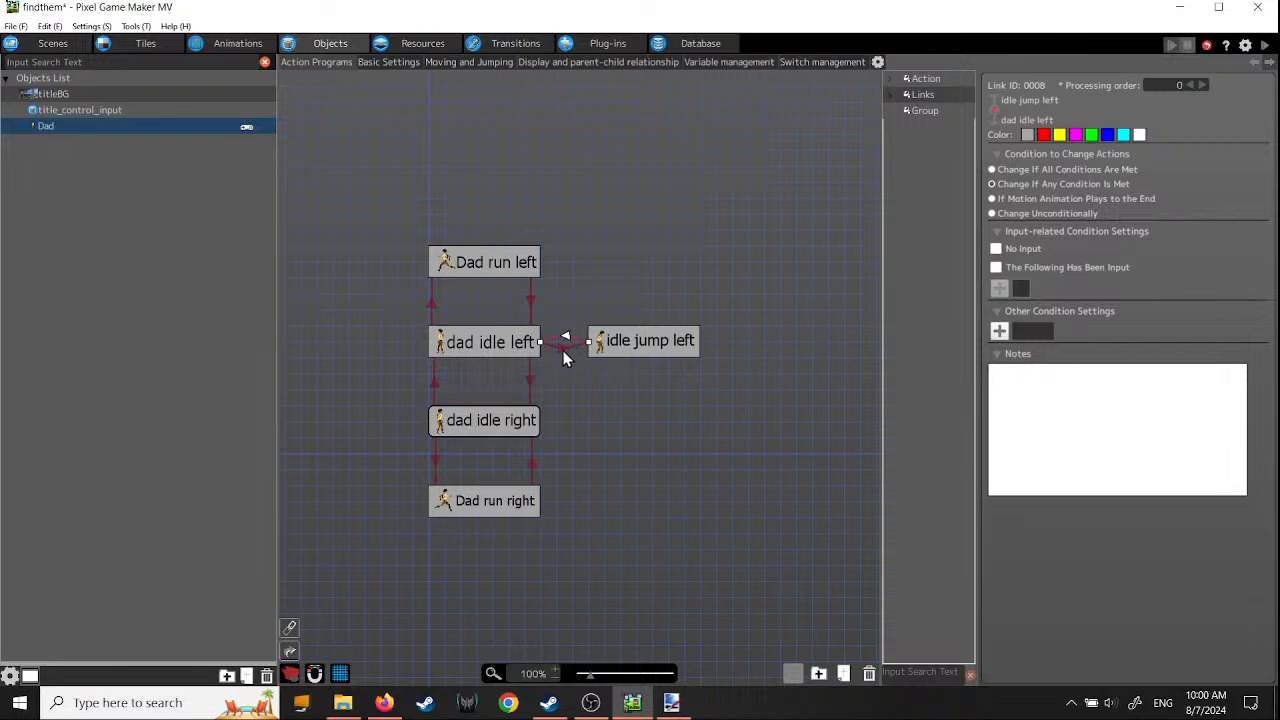
{"action": "left_click", "coordinate": [562, 350]}
{"action": "left_click", "coordinate": [567, 342]}
{"action": "left_click", "coordinate": [998, 334]}
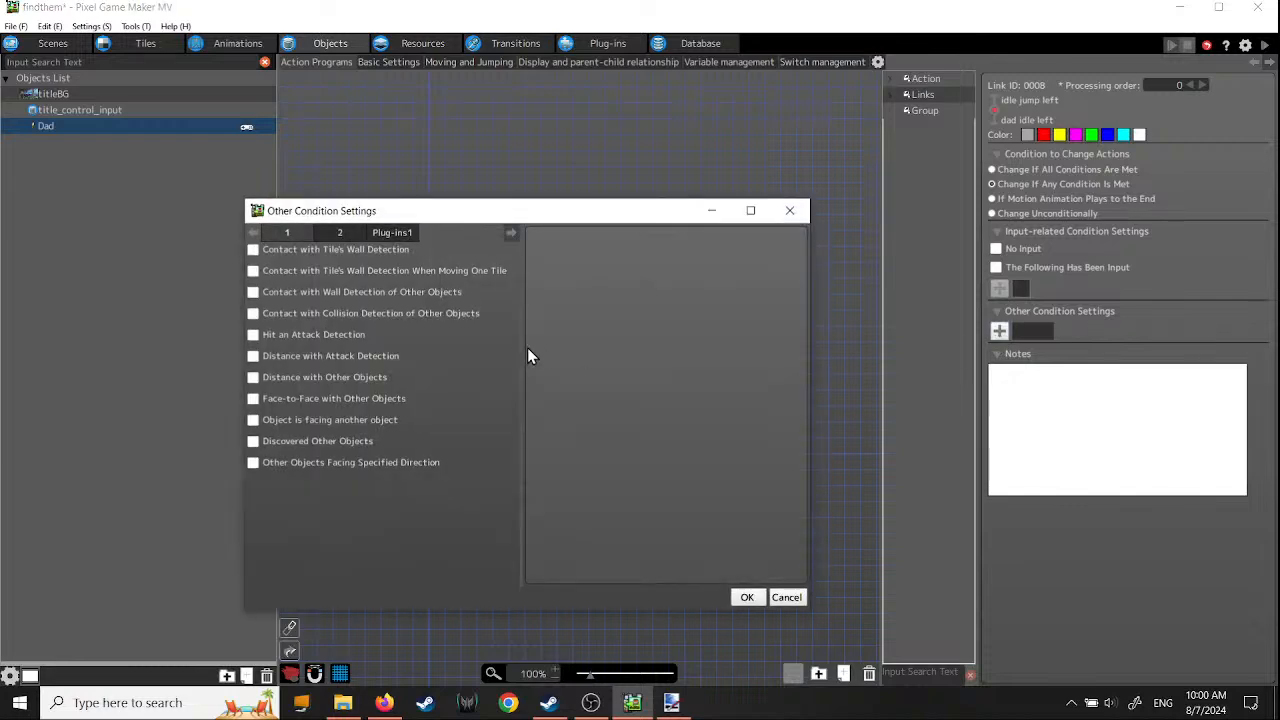
{"action": "left_click", "coordinate": [801, 604]}
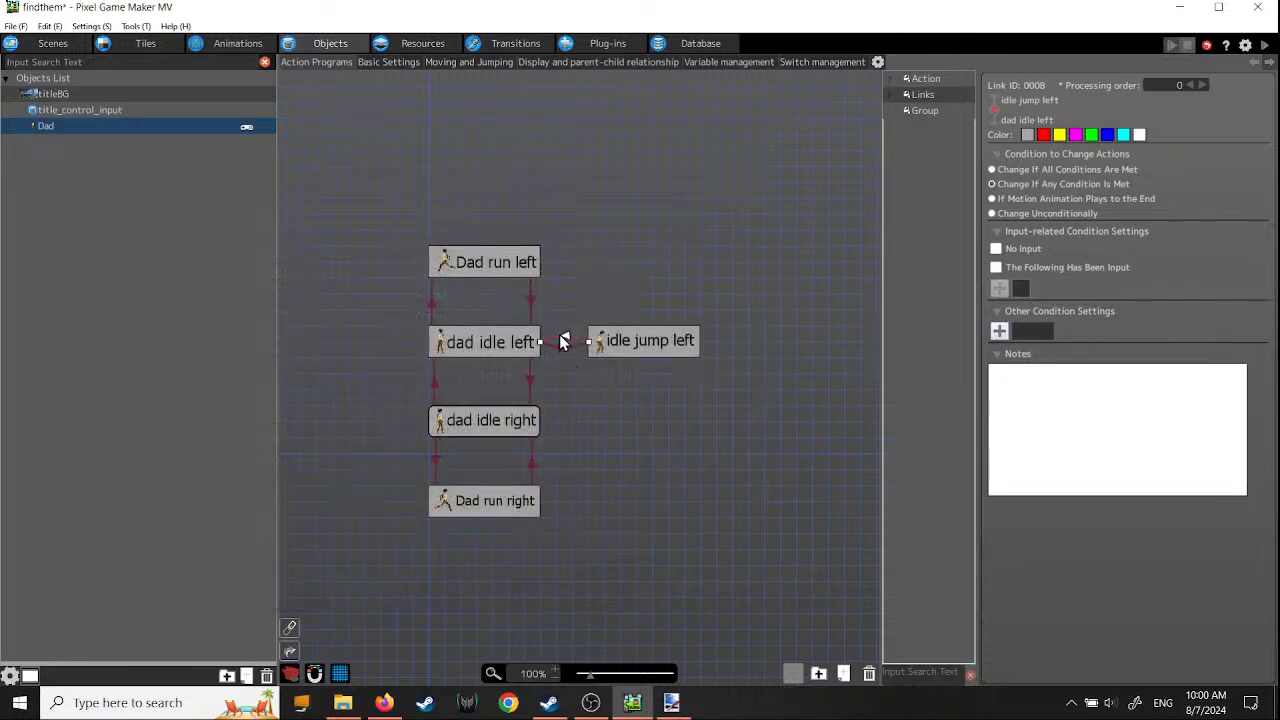
{"action": "left_click", "coordinate": [999, 334]}
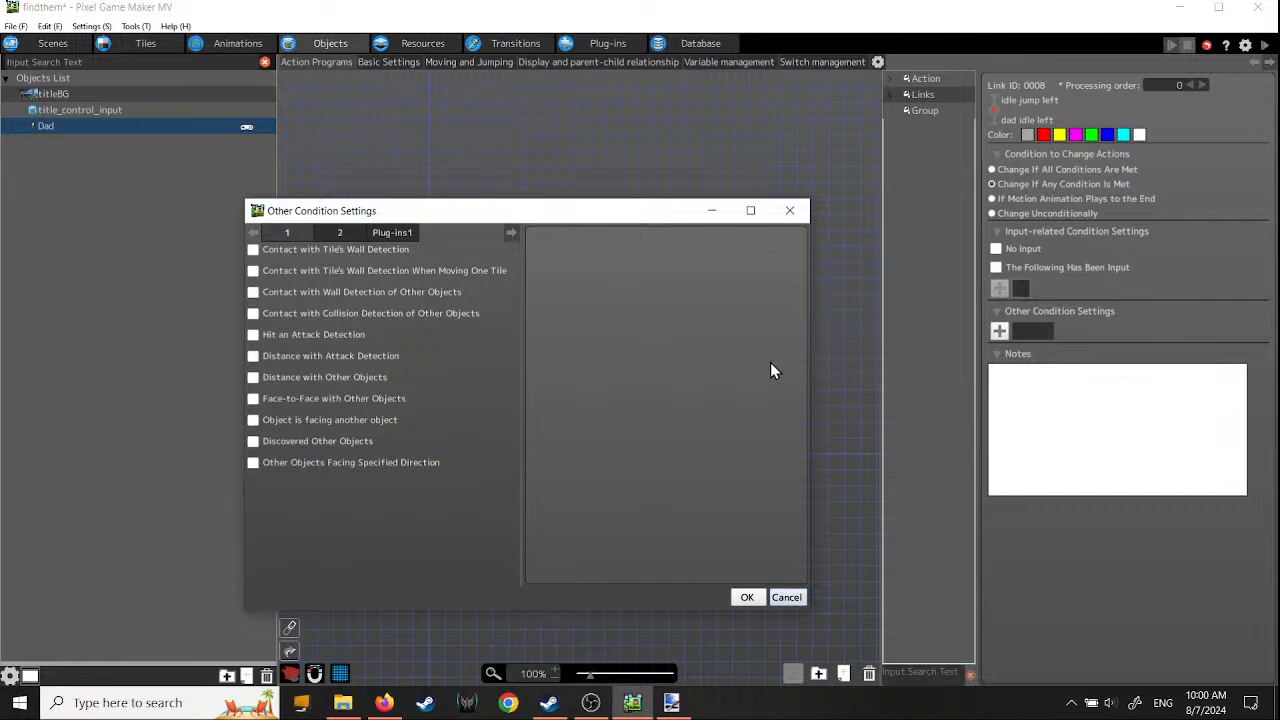
{"action": "left_click", "coordinate": [785, 597]}
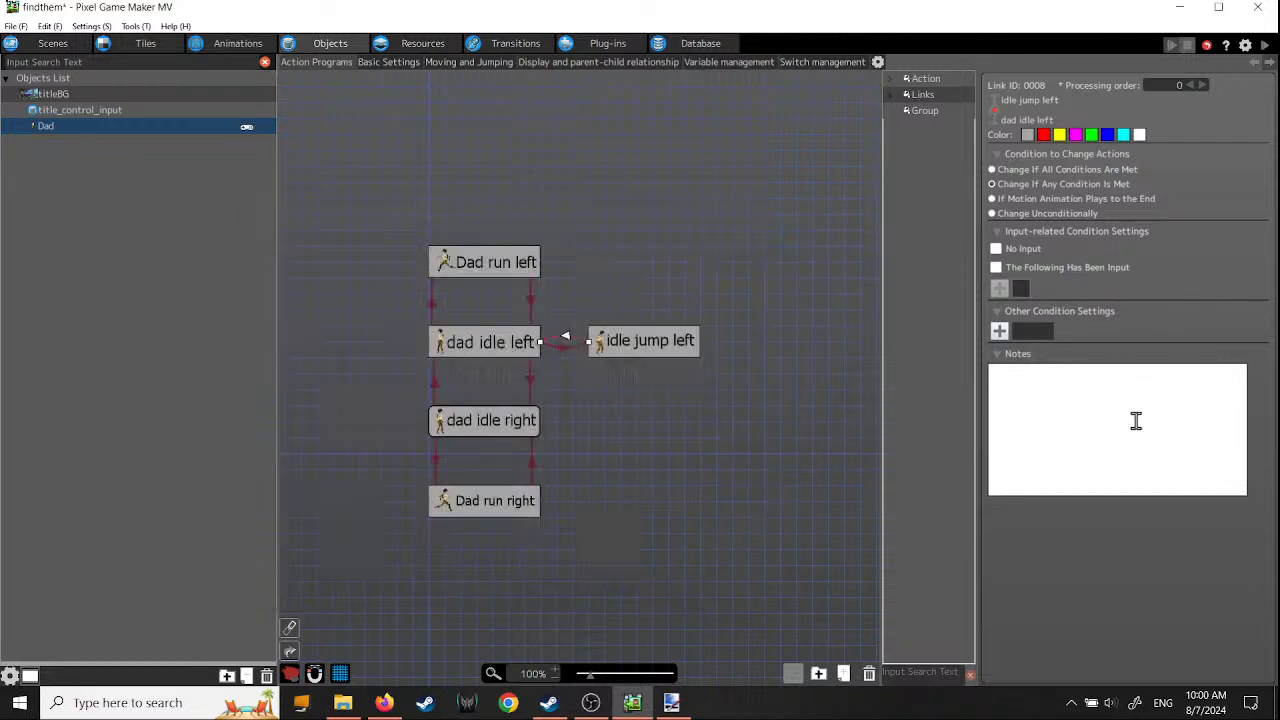
- Give the return link from idle jump left to dad idle left an input condition of ↑ with trigger type On Release
{"action": "left_click", "coordinate": [995, 268]}
{"action": "left_click", "coordinate": [999, 288]}
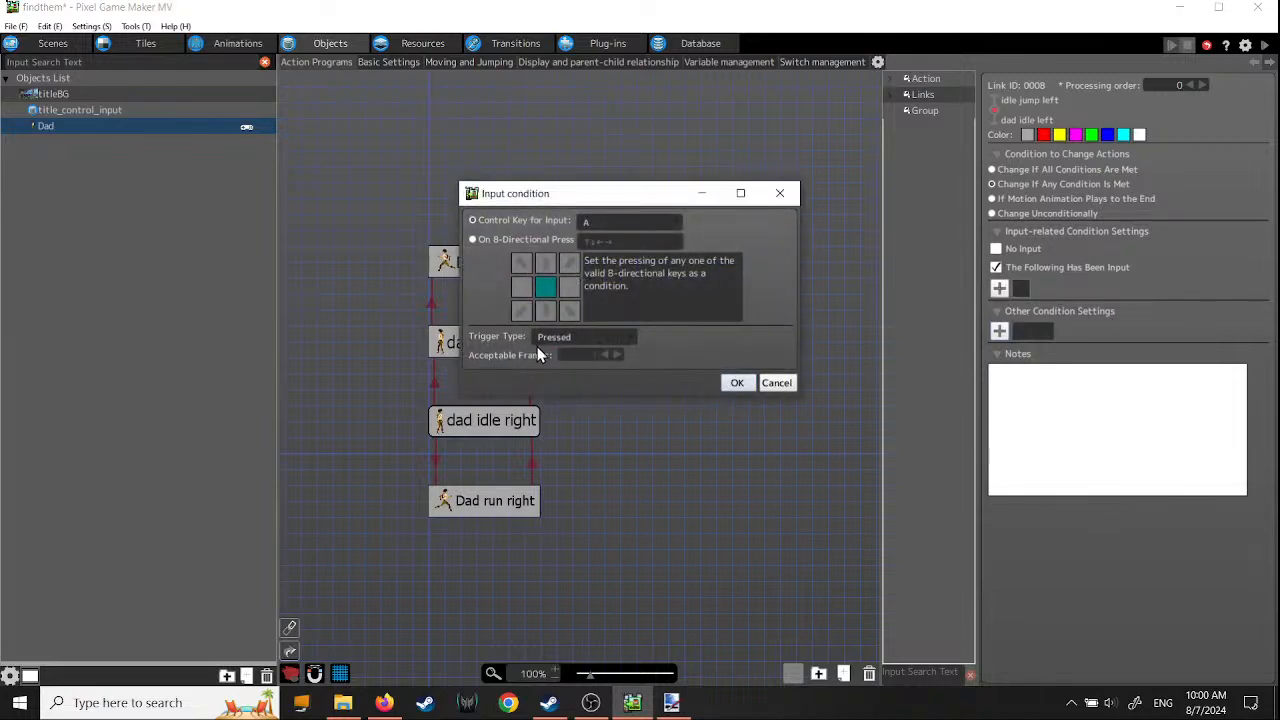
{"action": "left_click", "coordinate": [626, 338]}
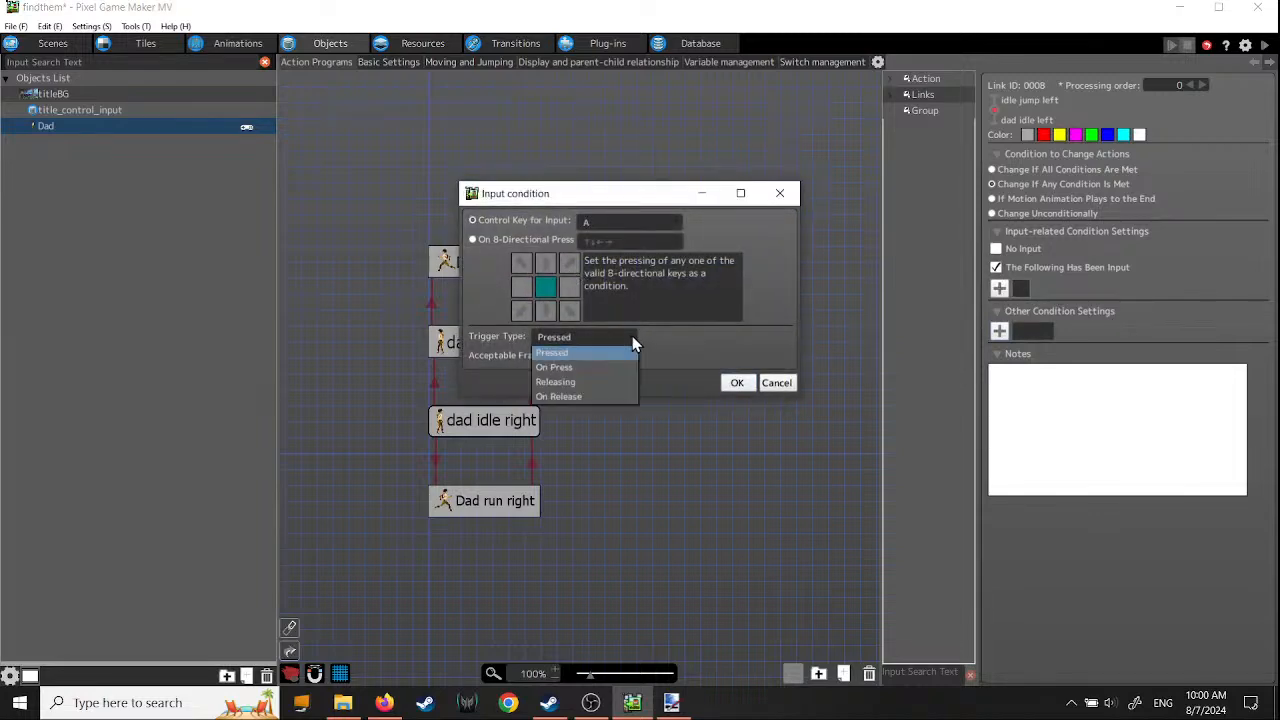
{"action": "left_click", "coordinate": [605, 398]}
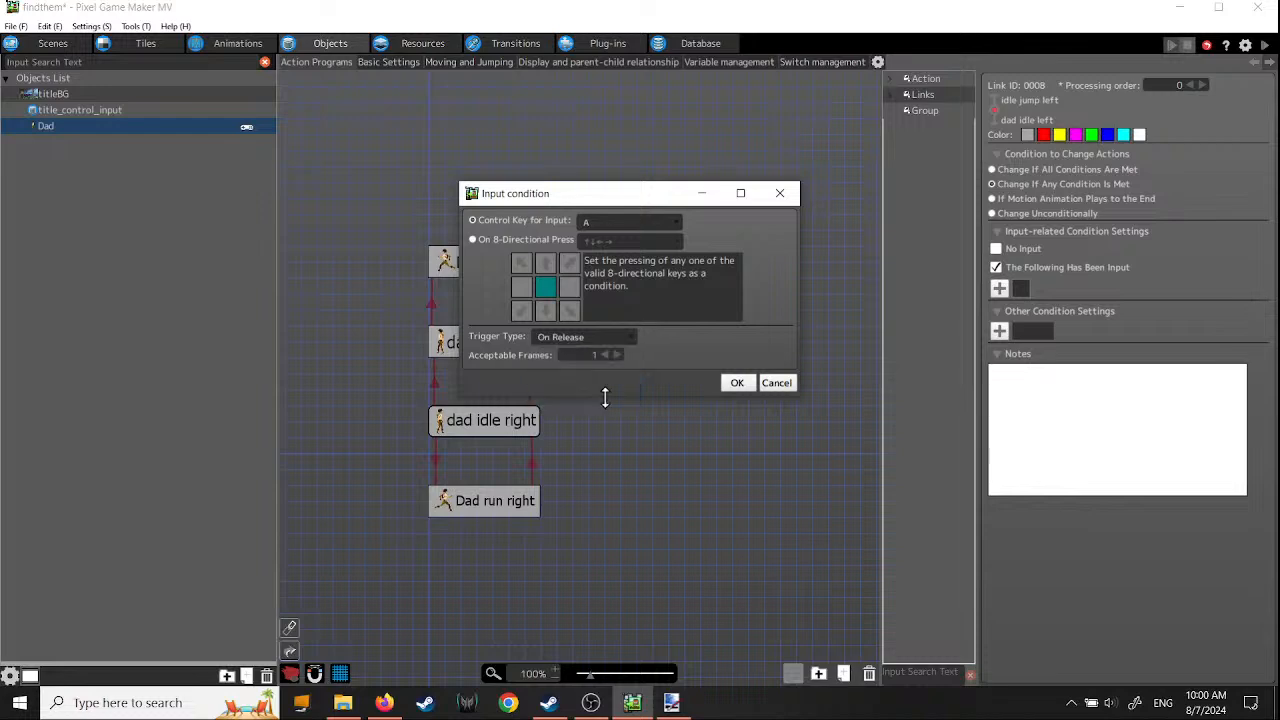
{"action": "left_click", "coordinate": [676, 223]}
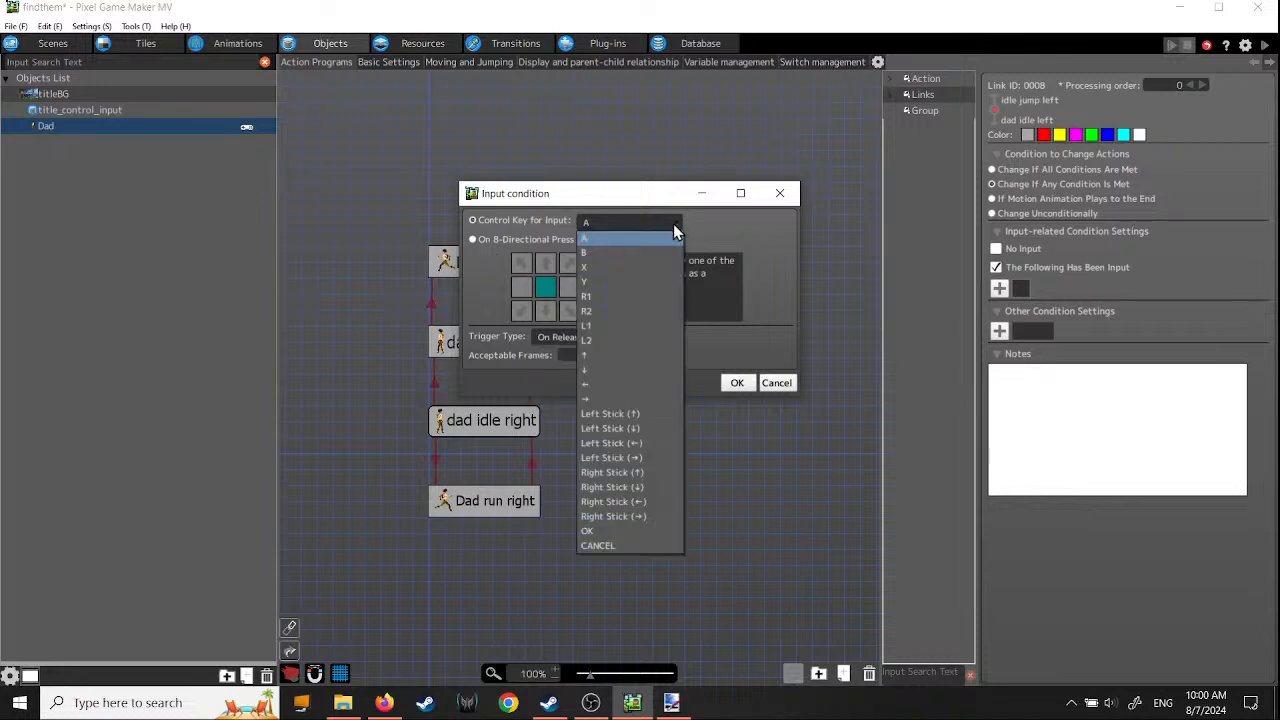
{"action": "left_click", "coordinate": [632, 363]}
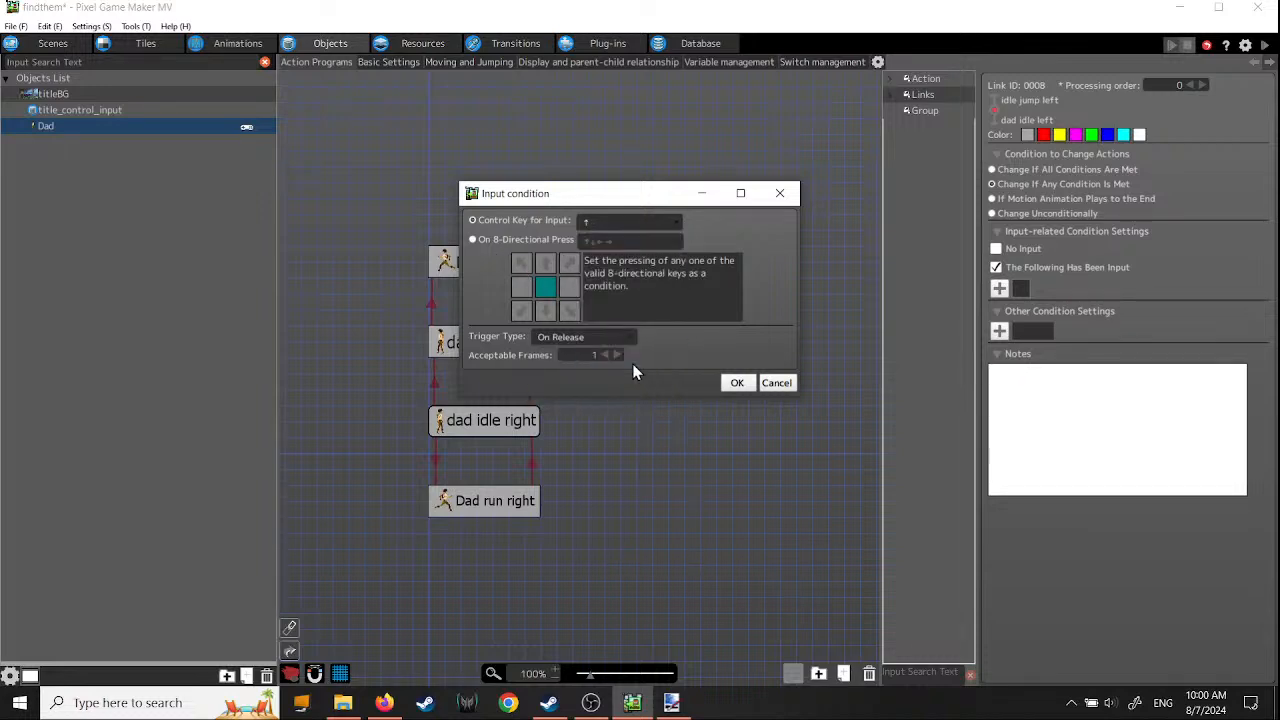
{"action": "left_click", "coordinate": [737, 384]}
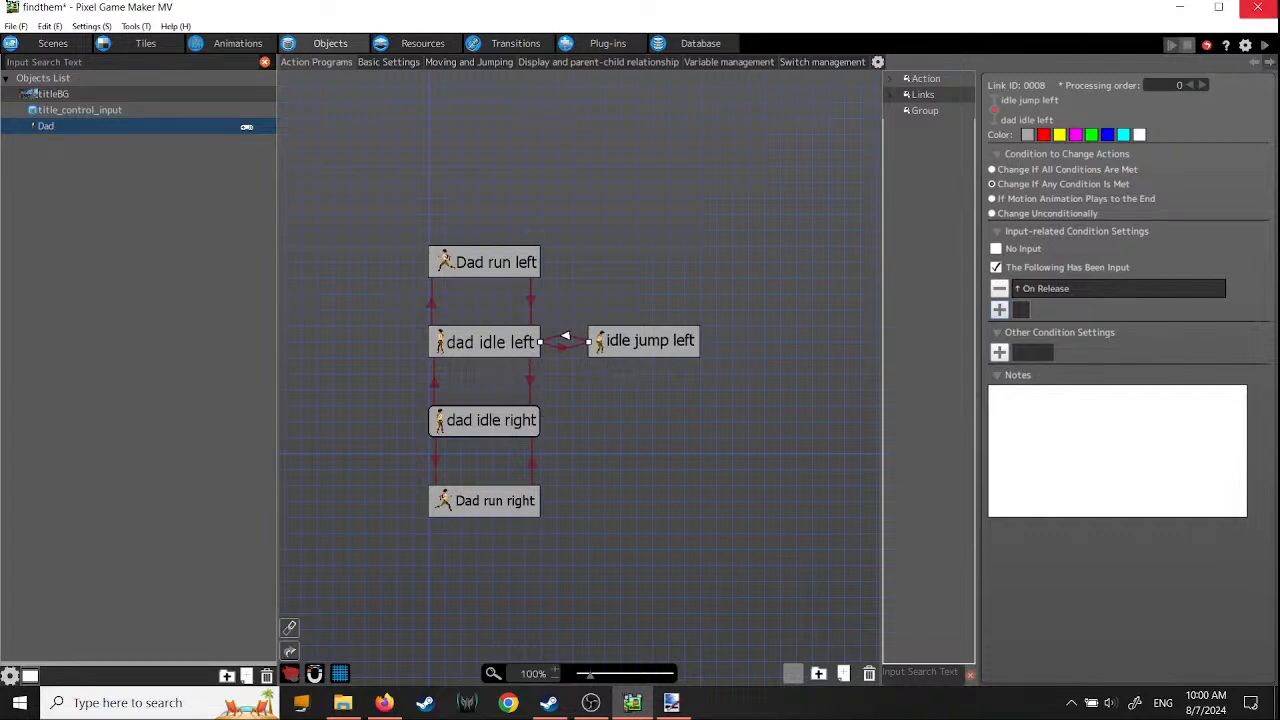
- Test play the game from Start, move Dad right and left to check his actions, and close the game window
{"action": "left_click", "coordinate": [1263, 45]}
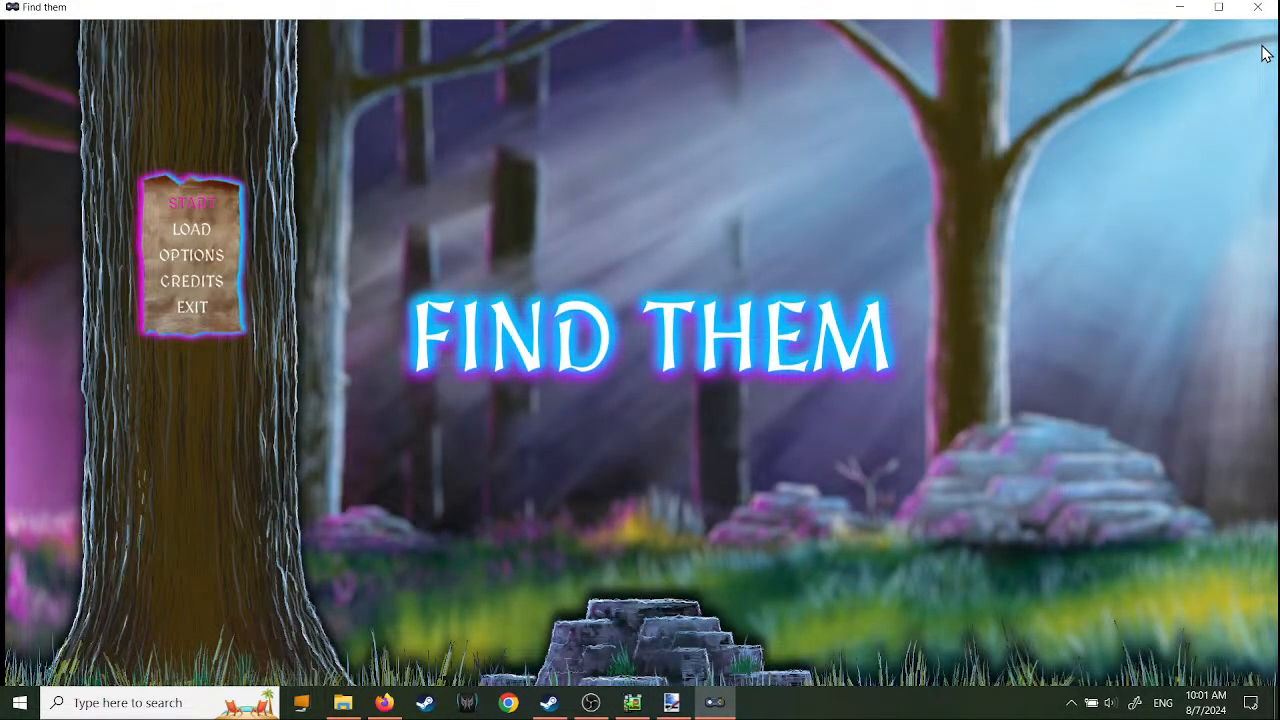
{"action": "key", "text": "Return"}
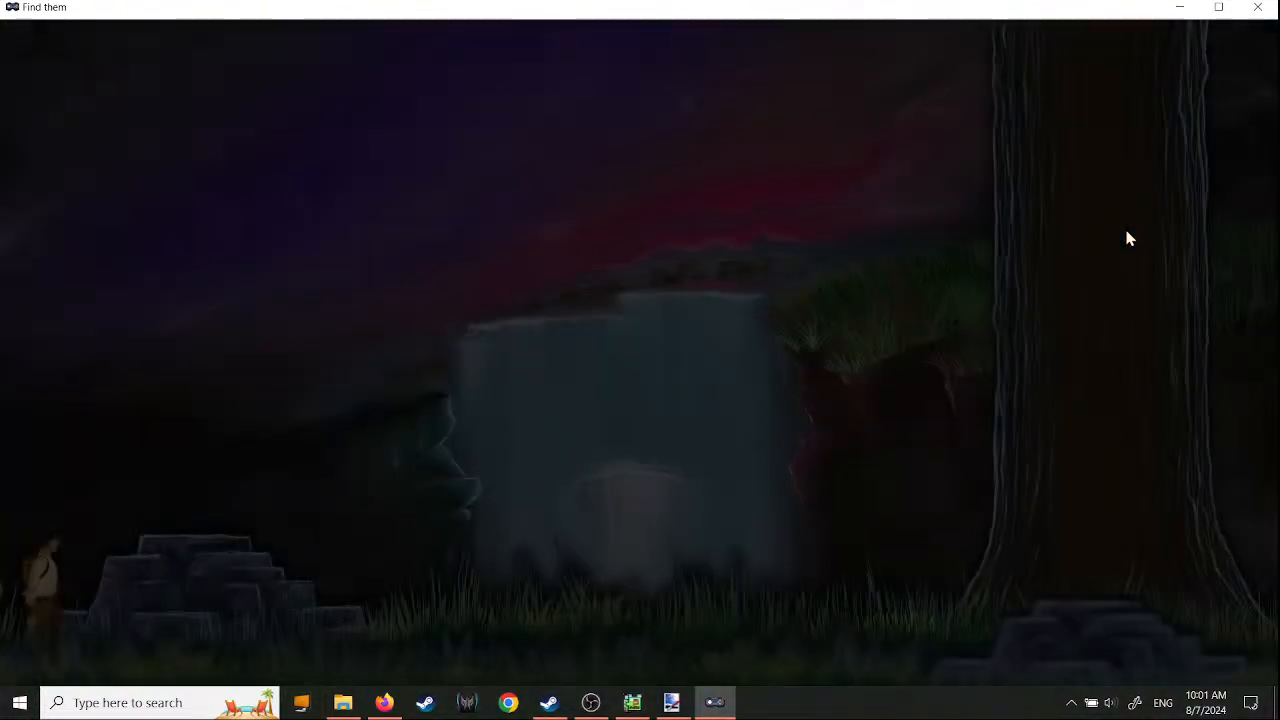
{"action": "key", "text": "Right"}
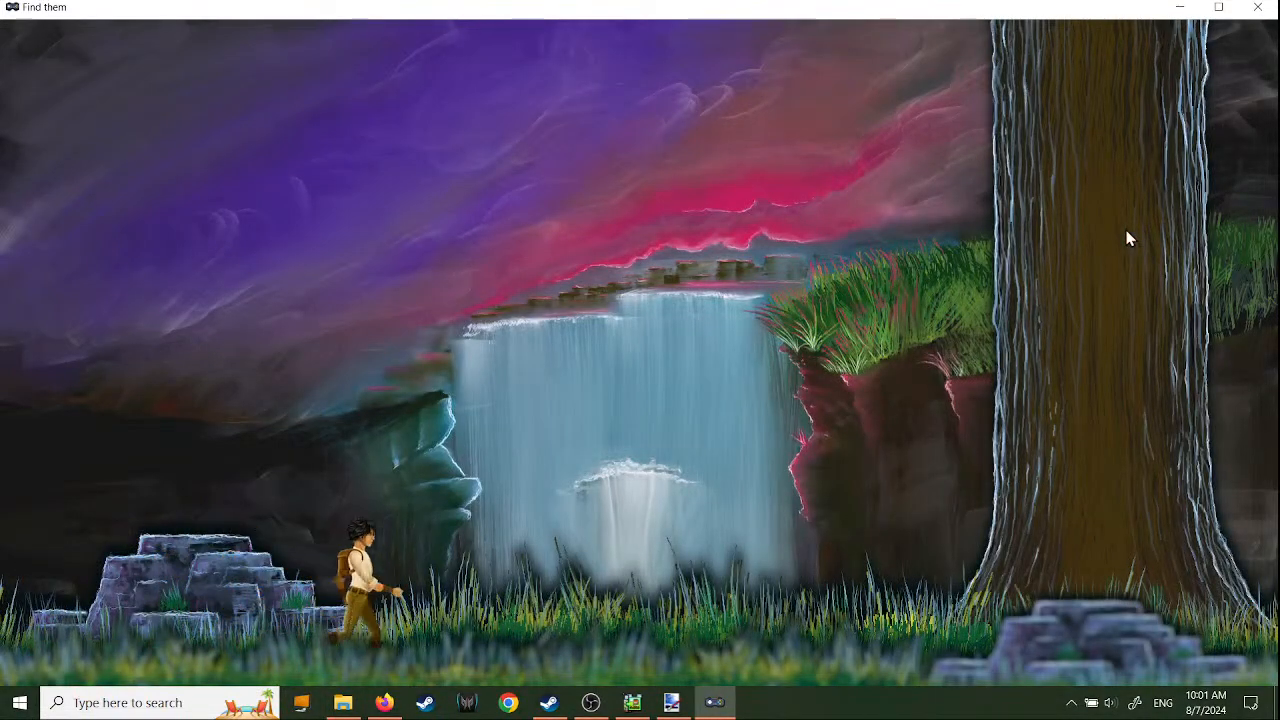
{"action": "key", "text": "Right"}
{"action": "key", "text": "Left"}
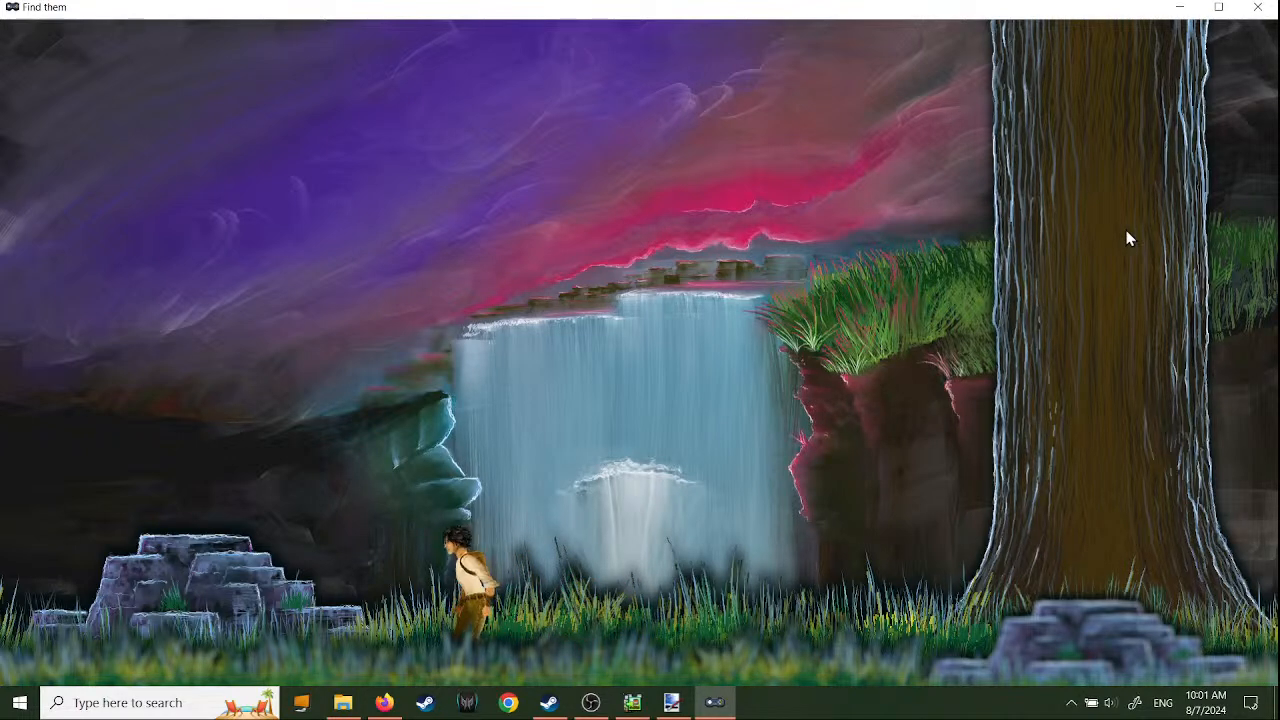
{"action": "key", "text": "Right"}
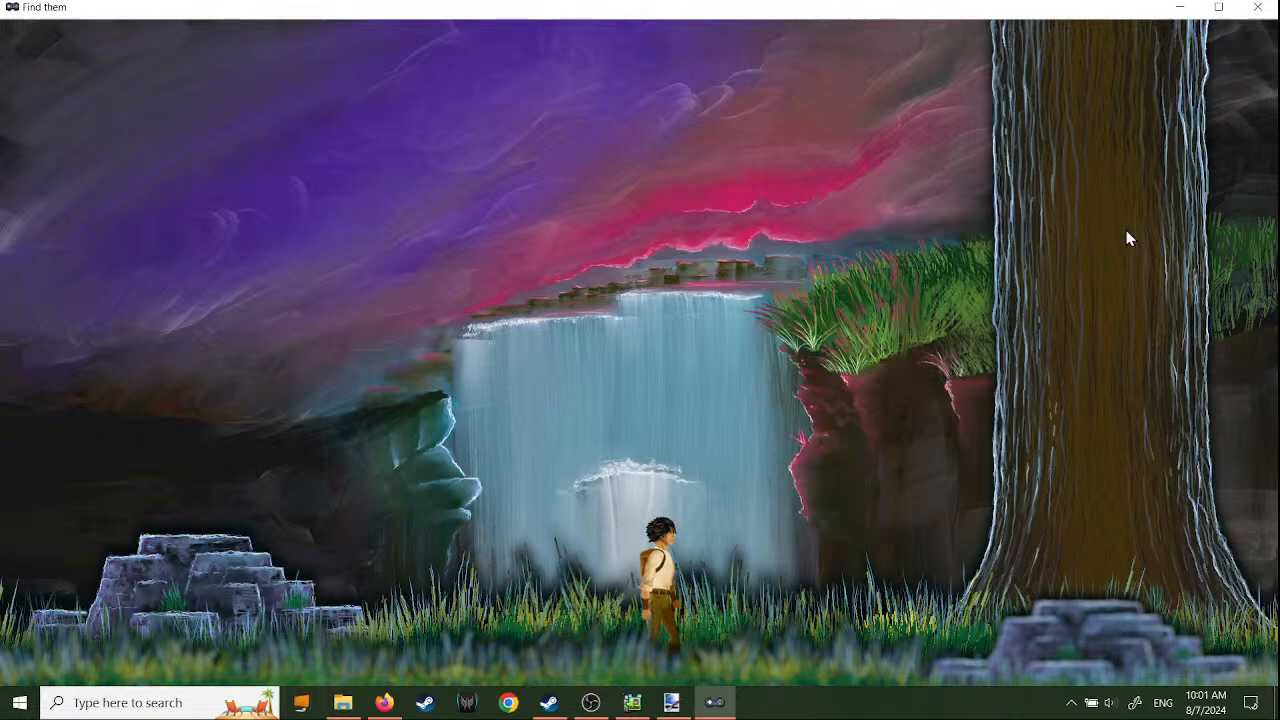
{"action": "key", "text": "Left"}
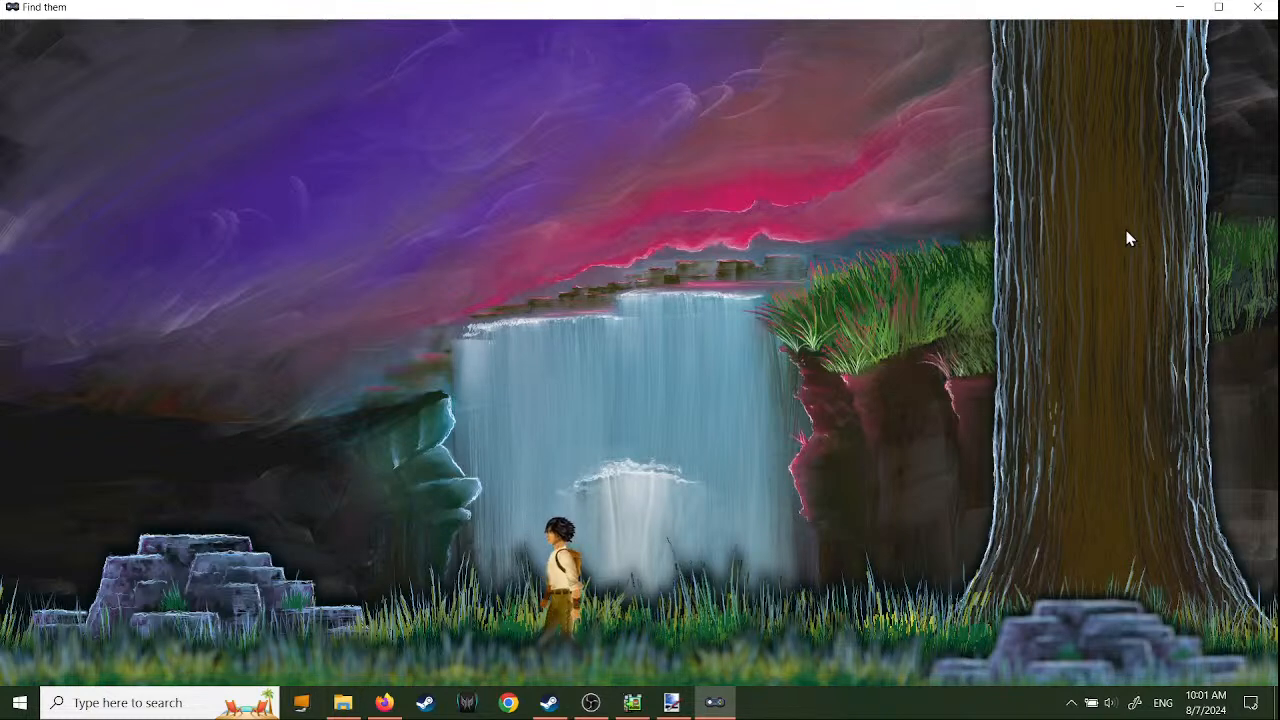
{"action": "key", "text": "Left"}
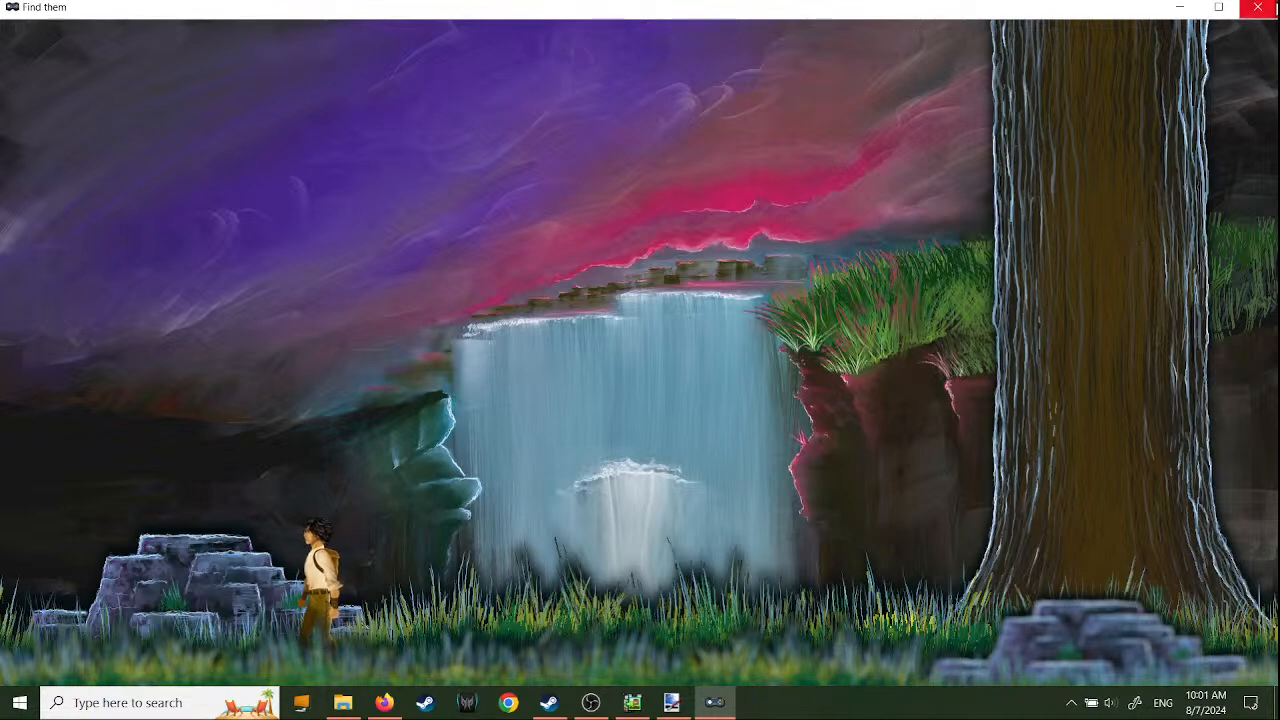
{"action": "left_click", "coordinate": [1257, 7]}
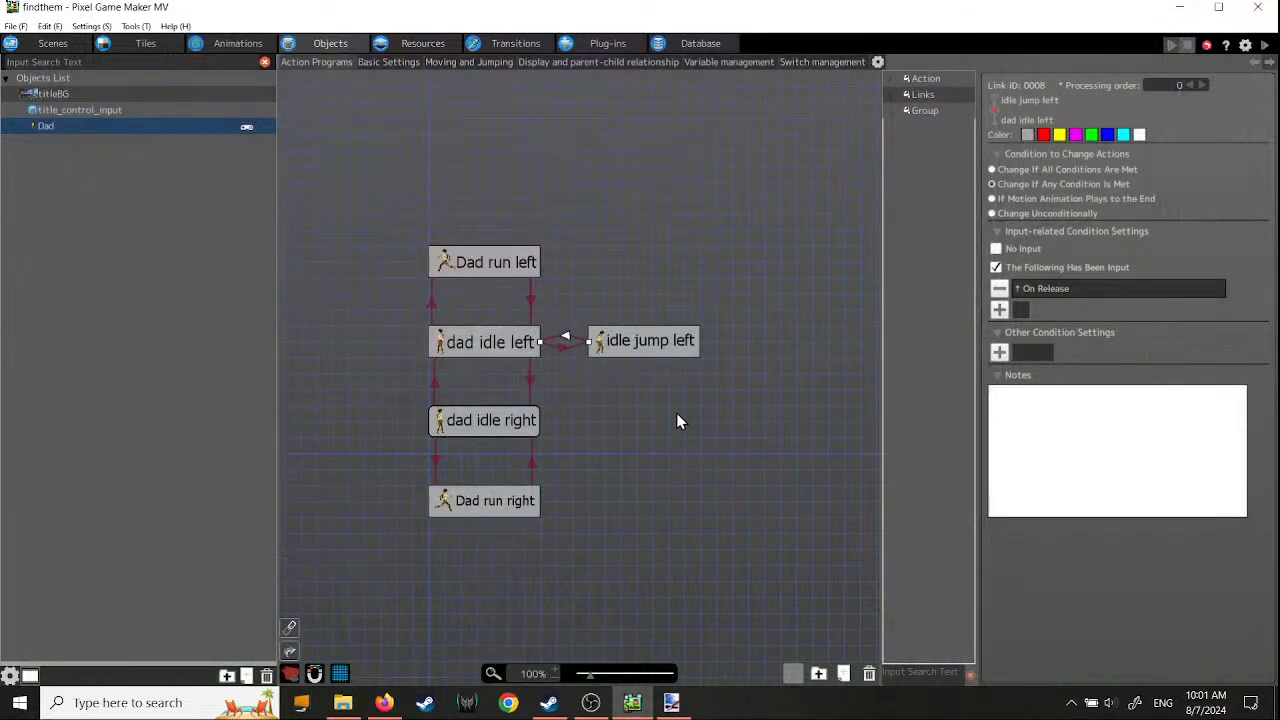
- Add a Move Towards Display Direction runtime action to idle jump left with a movement distance of 1 pixel, previewing it before confirming
{"action": "left_click", "coordinate": [623, 342]}
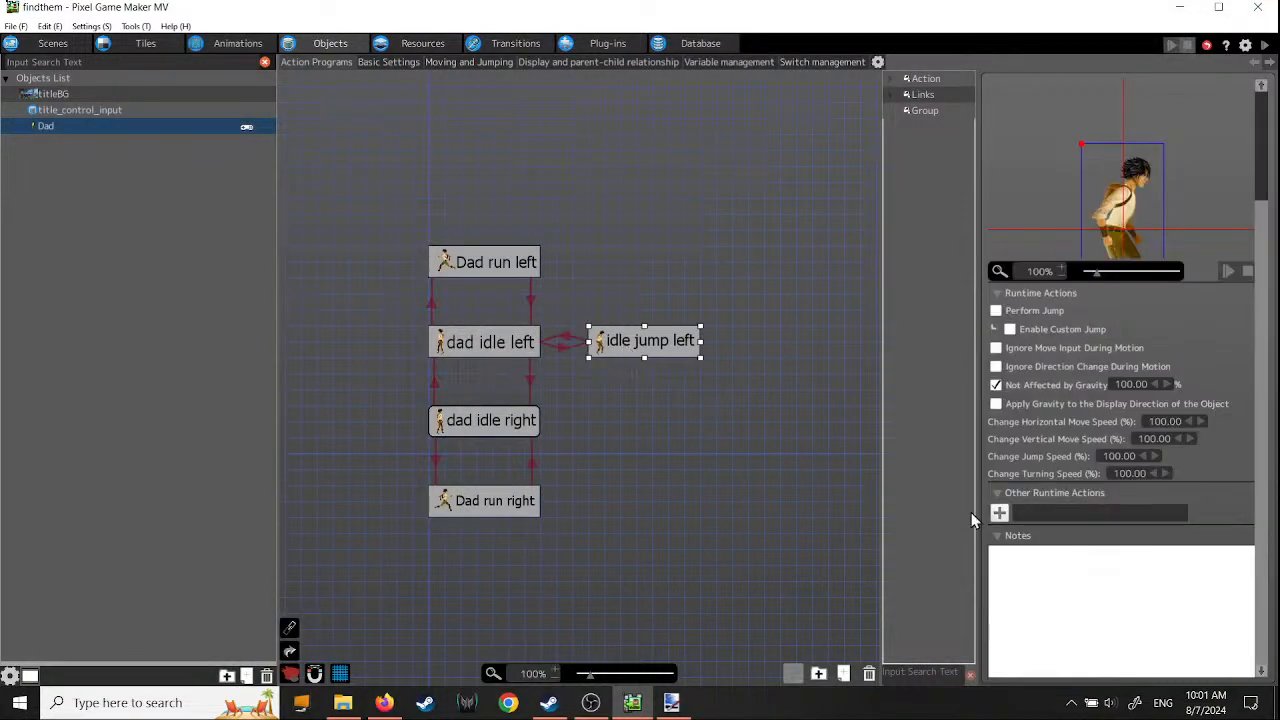
{"action": "left_click", "coordinate": [999, 513]}
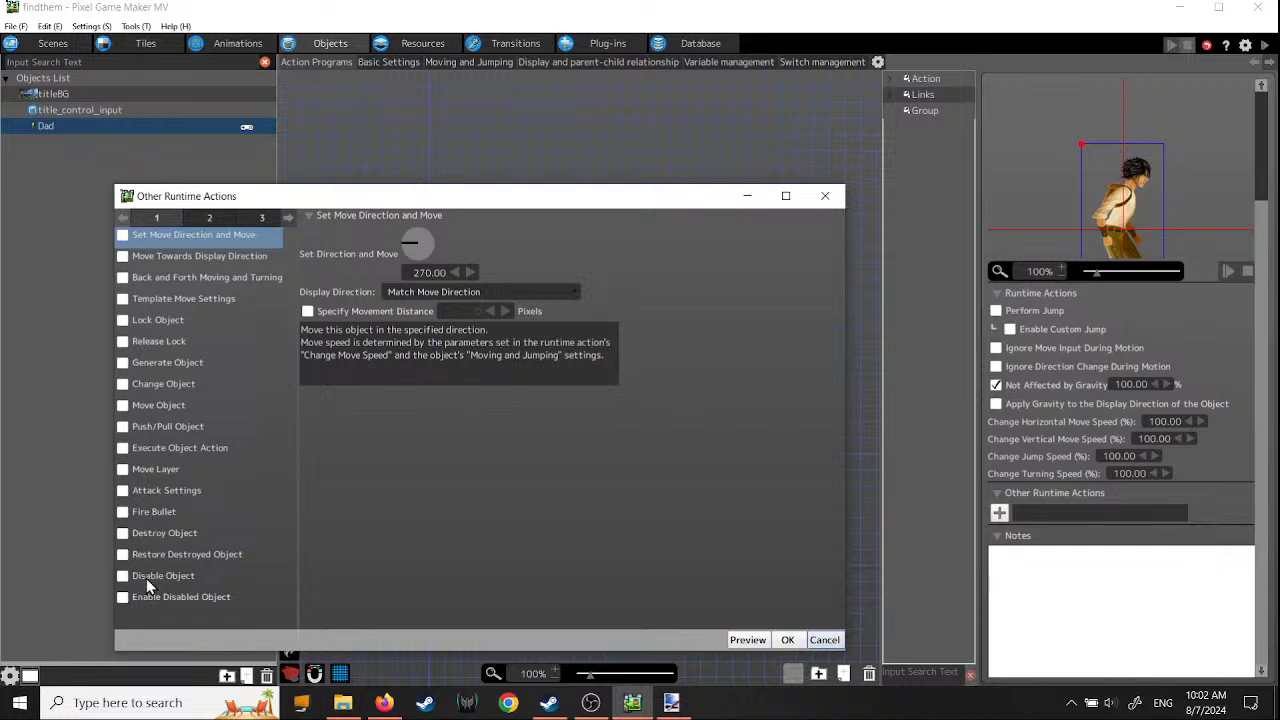
{"action": "left_click", "coordinate": [209, 220]}
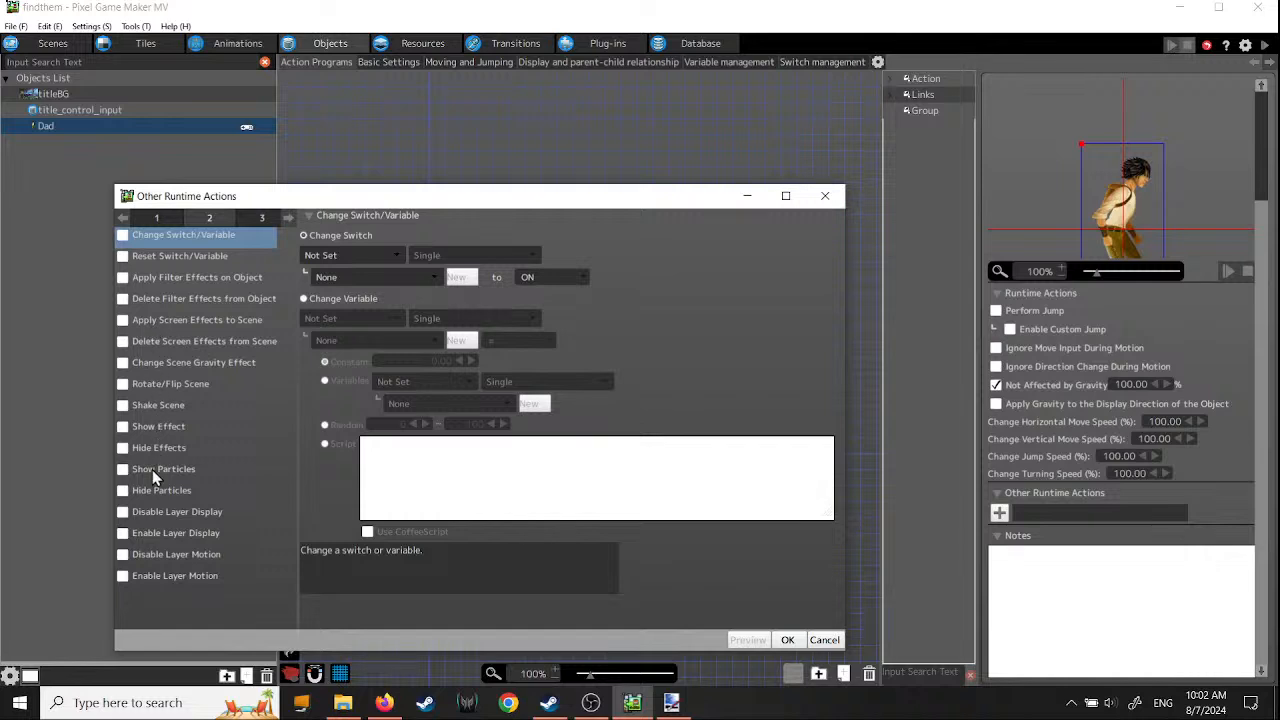
{"action": "left_click", "coordinate": [258, 219]}
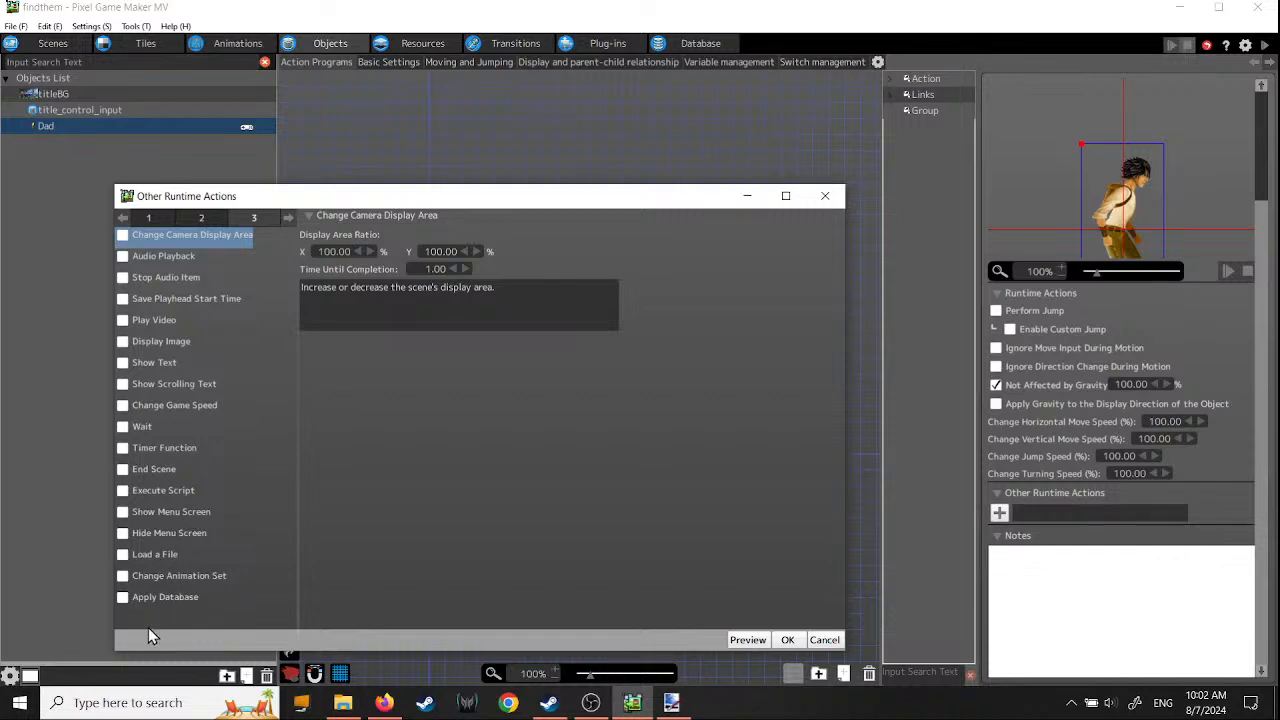
{"action": "left_click", "coordinate": [153, 218]}
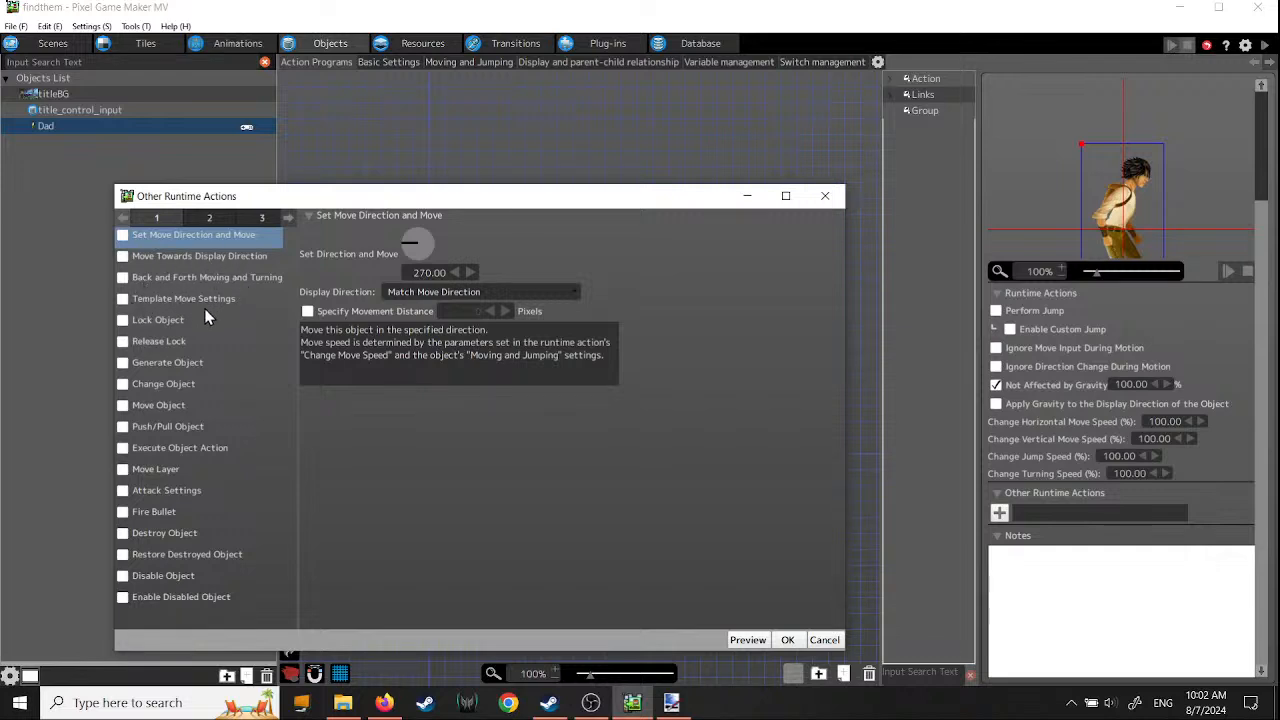
{"action": "left_click", "coordinate": [123, 257]}
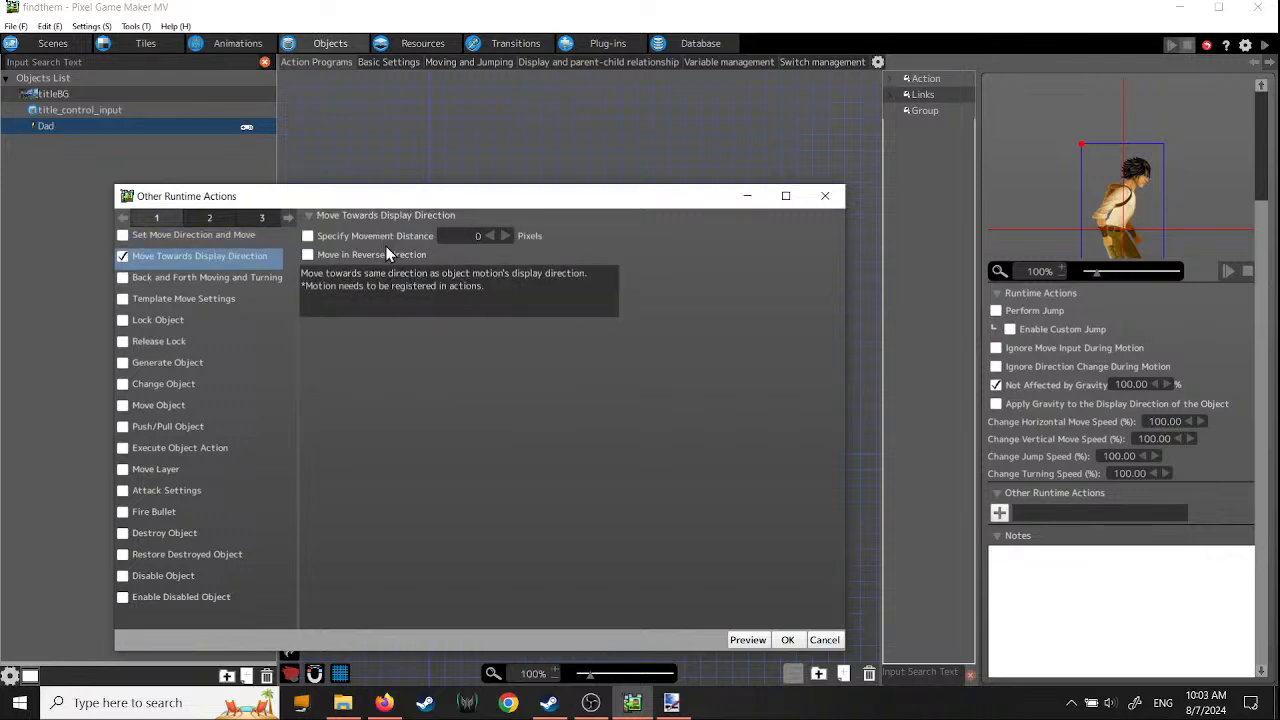
{"action": "left_click", "coordinate": [307, 236]}
{"action": "left_click", "coordinate": [748, 639]}
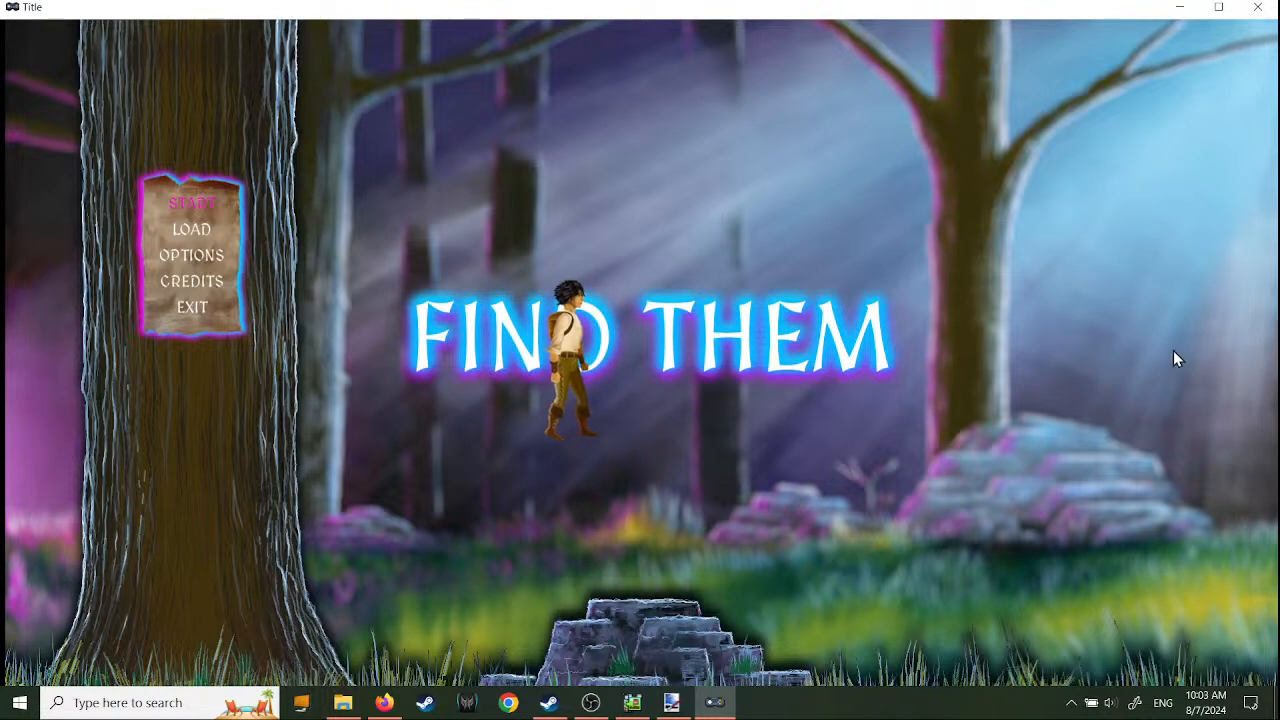
{"action": "left_click", "coordinate": [1259, 9]}
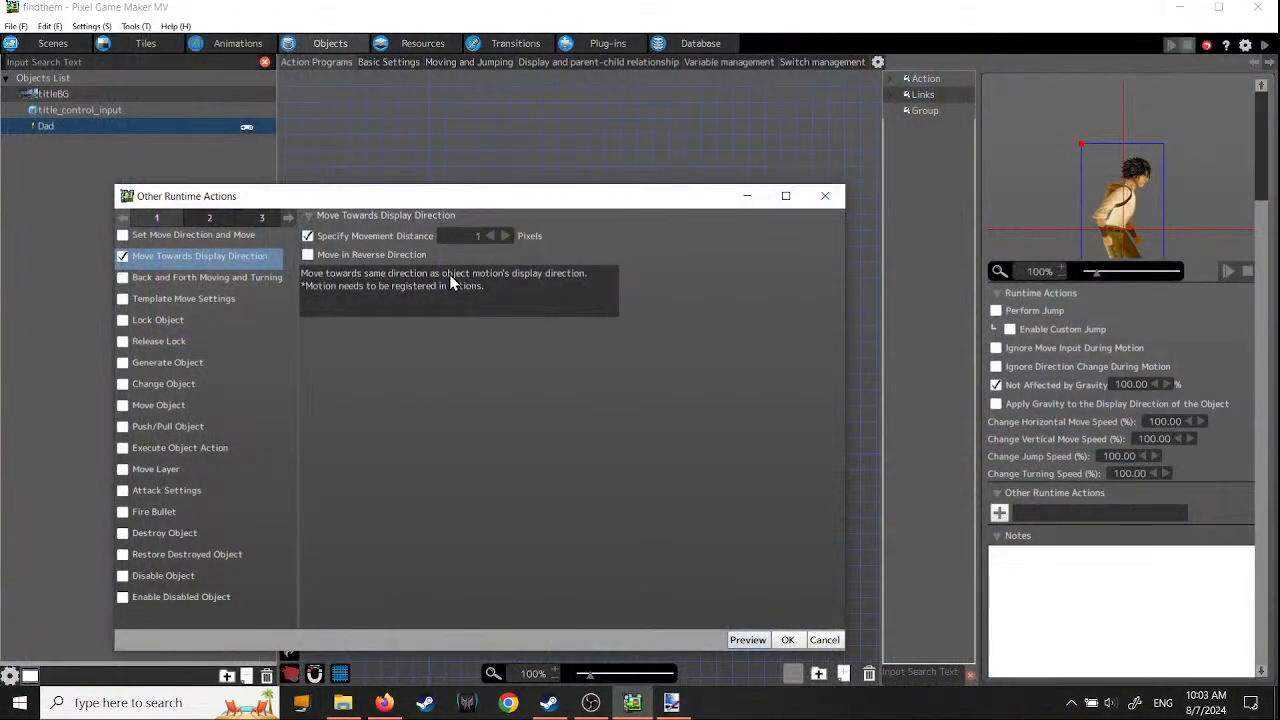
{"action": "left_click", "coordinate": [790, 641]}
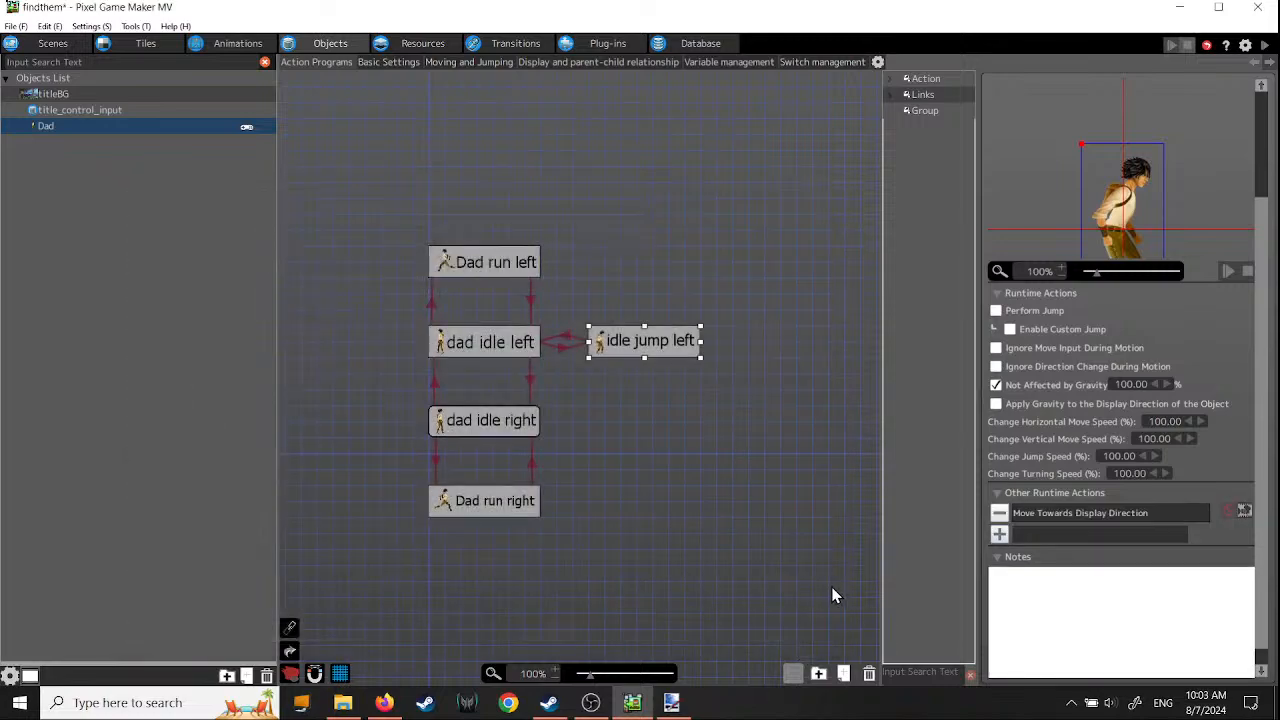
- Test play the game from Start, checking Dad's left-facing jump with the Move Towards Display Direction action, and close the game window
{"action": "left_click", "coordinate": [1266, 46]}
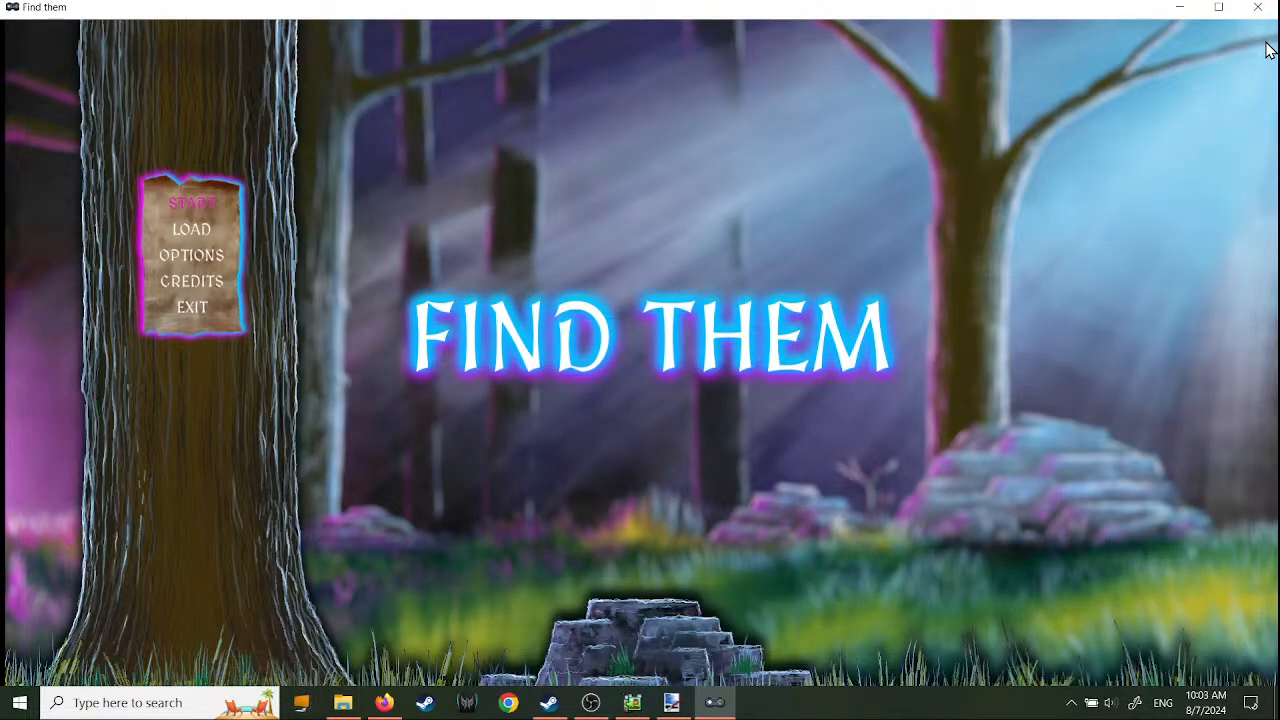
{"action": "key", "text": "Return"}
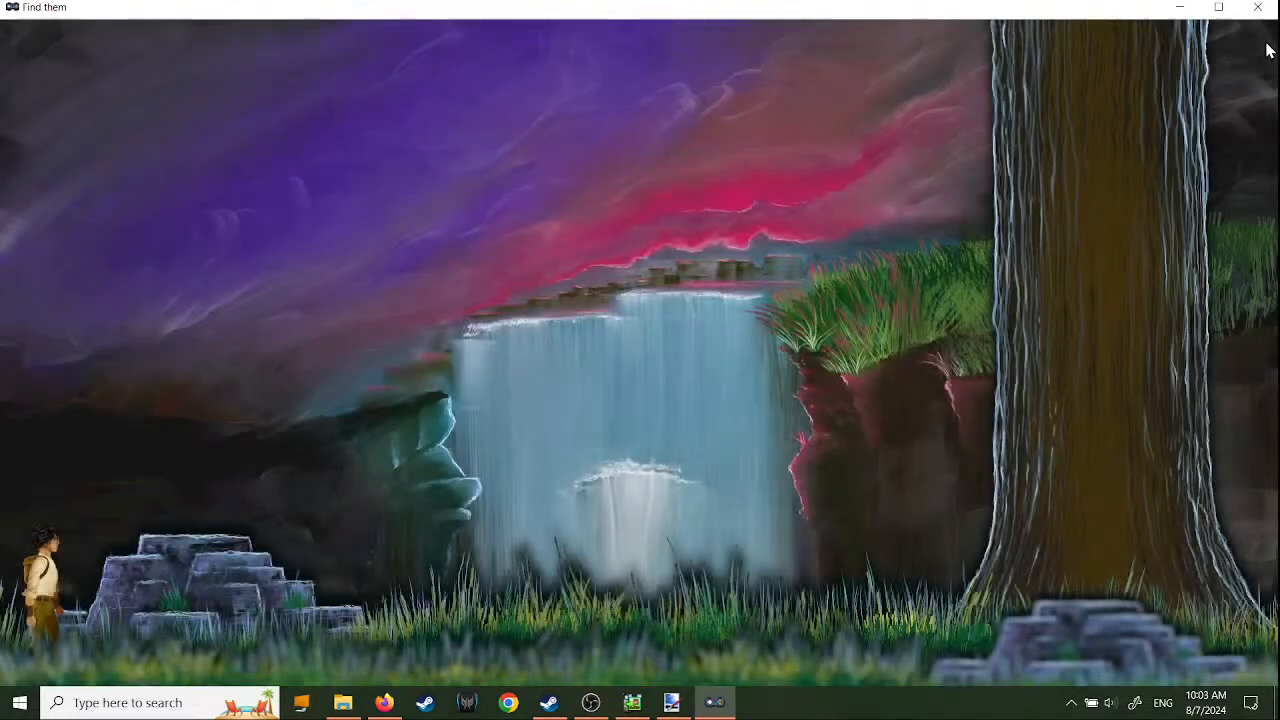
{"action": "key", "text": "Right"}
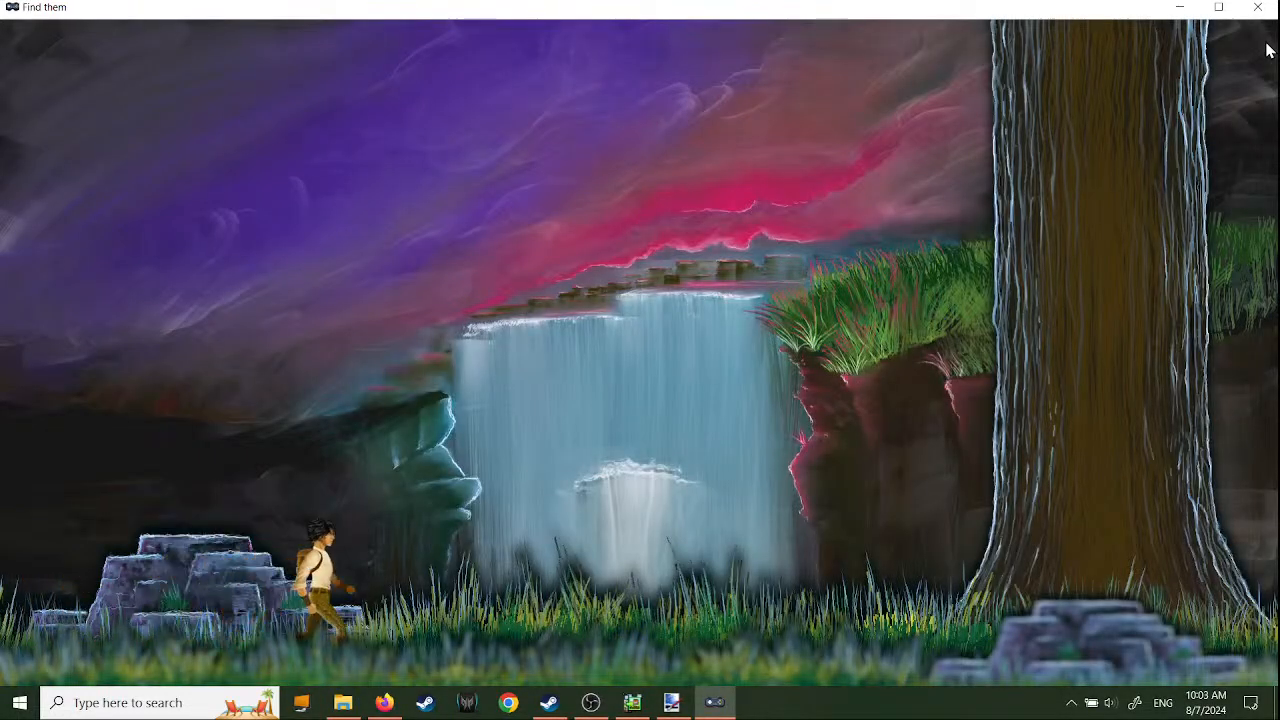
{"action": "key", "text": "Left"}
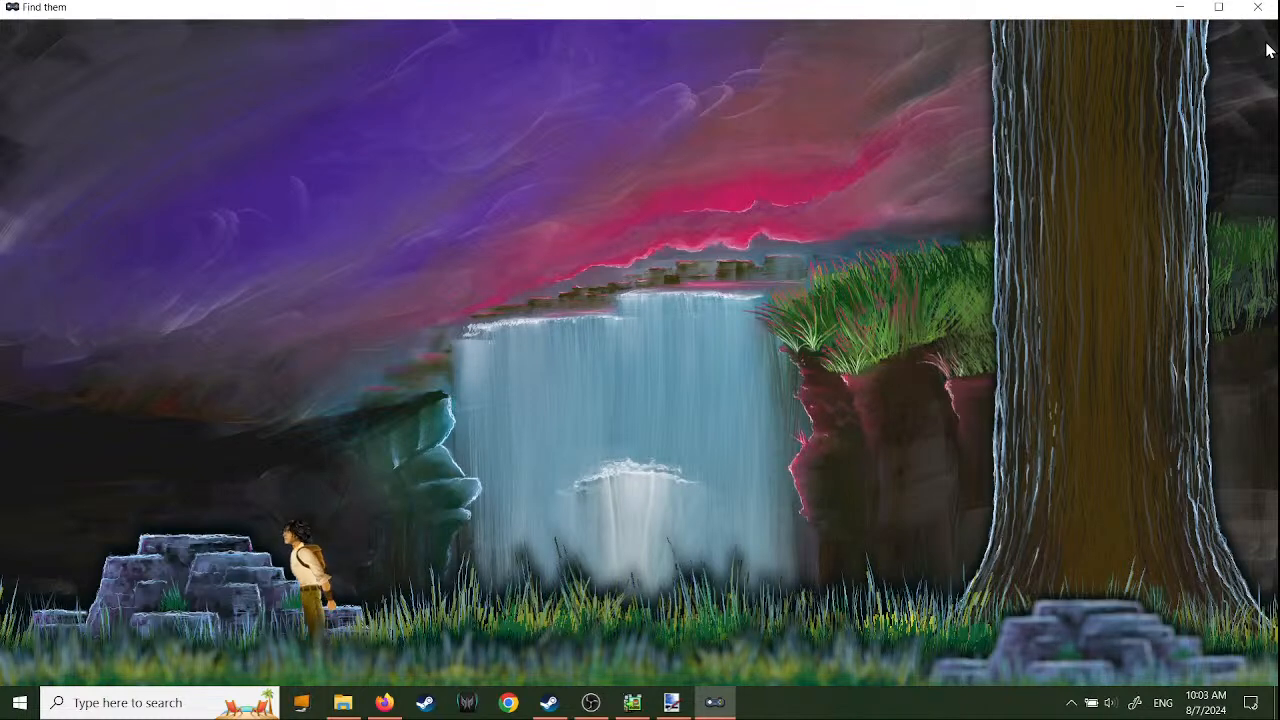
{"action": "key", "text": "Left"}
{"action": "key", "text": "Right"}
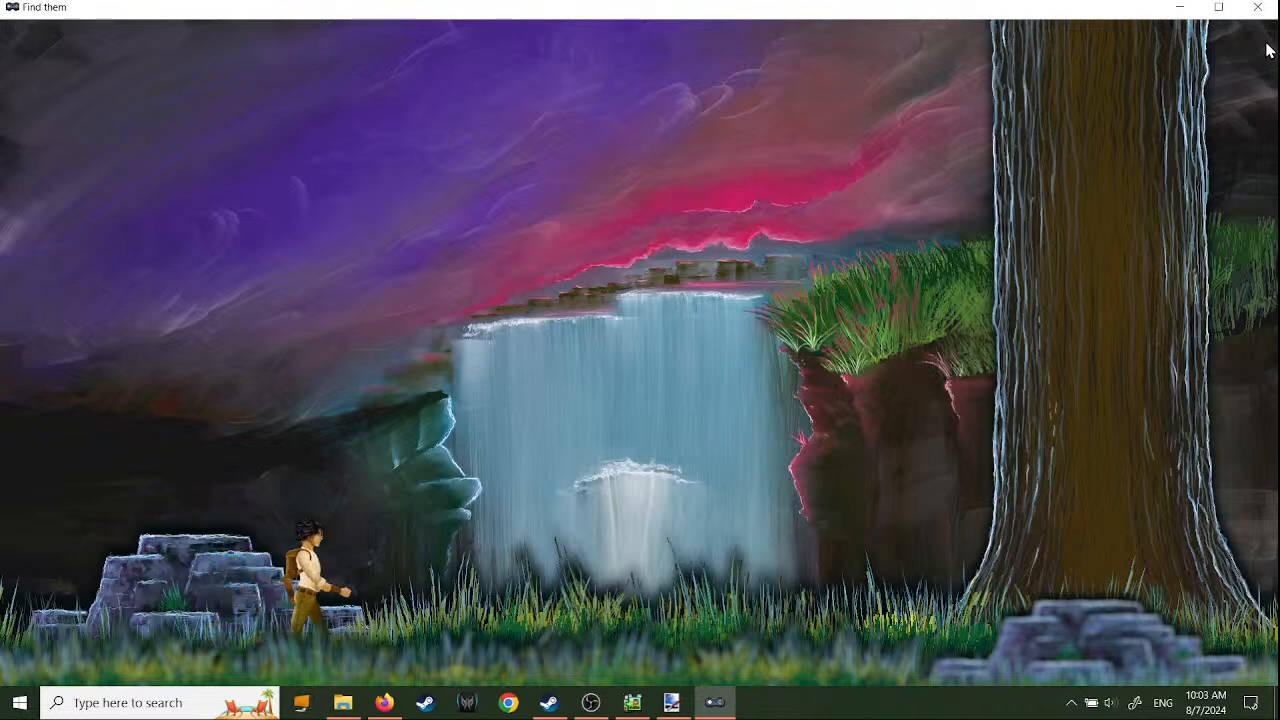
{"action": "key", "text": "Left"}
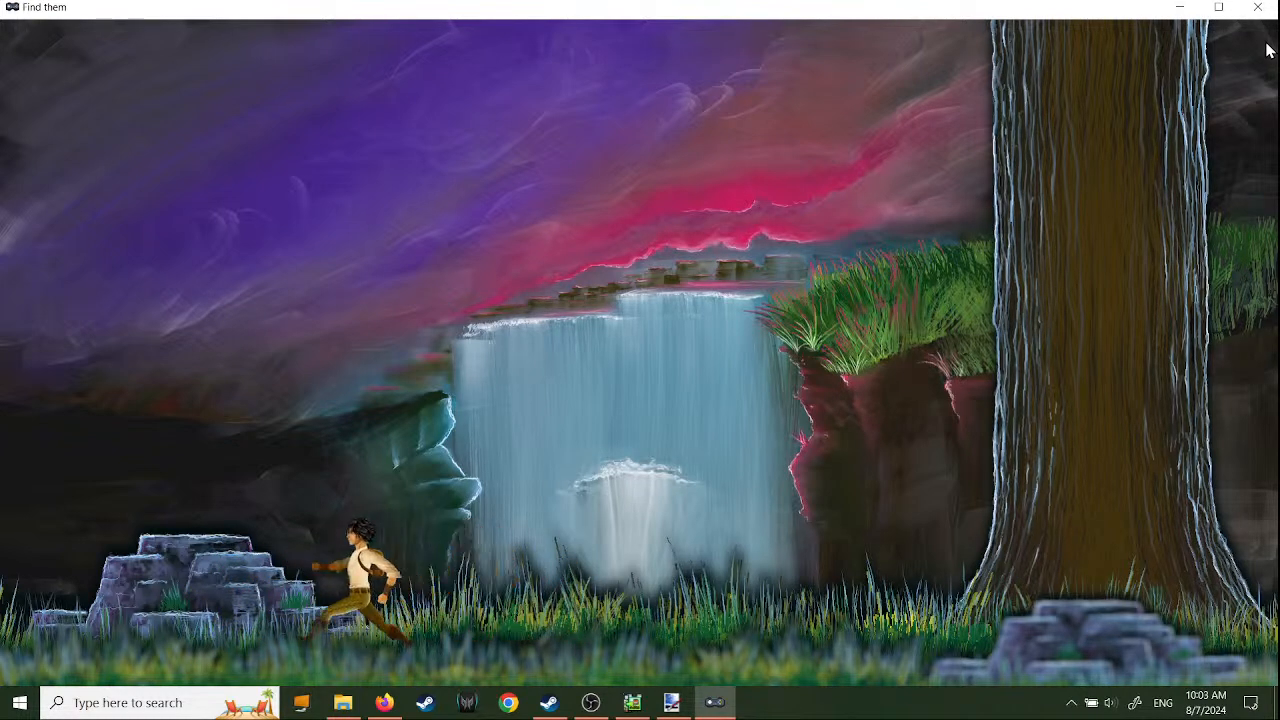
{"action": "key", "text": "space"}
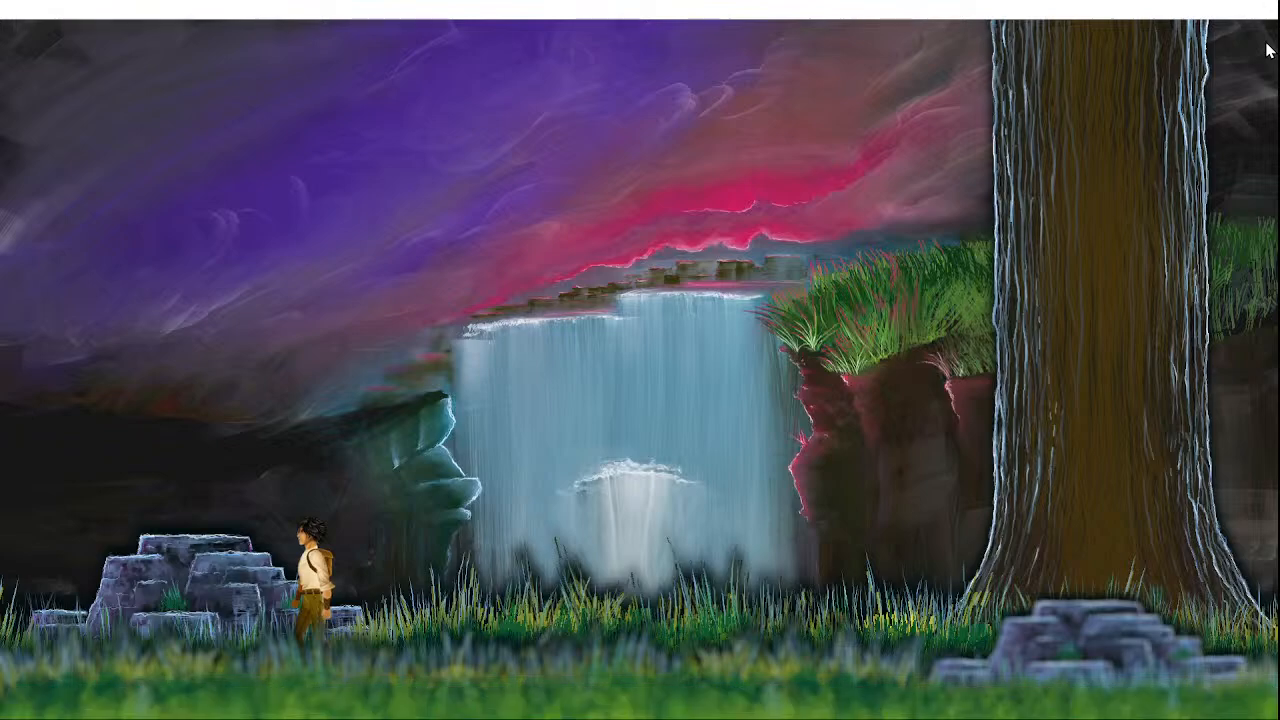
{"action": "left_click", "coordinate": [1257, 10]}
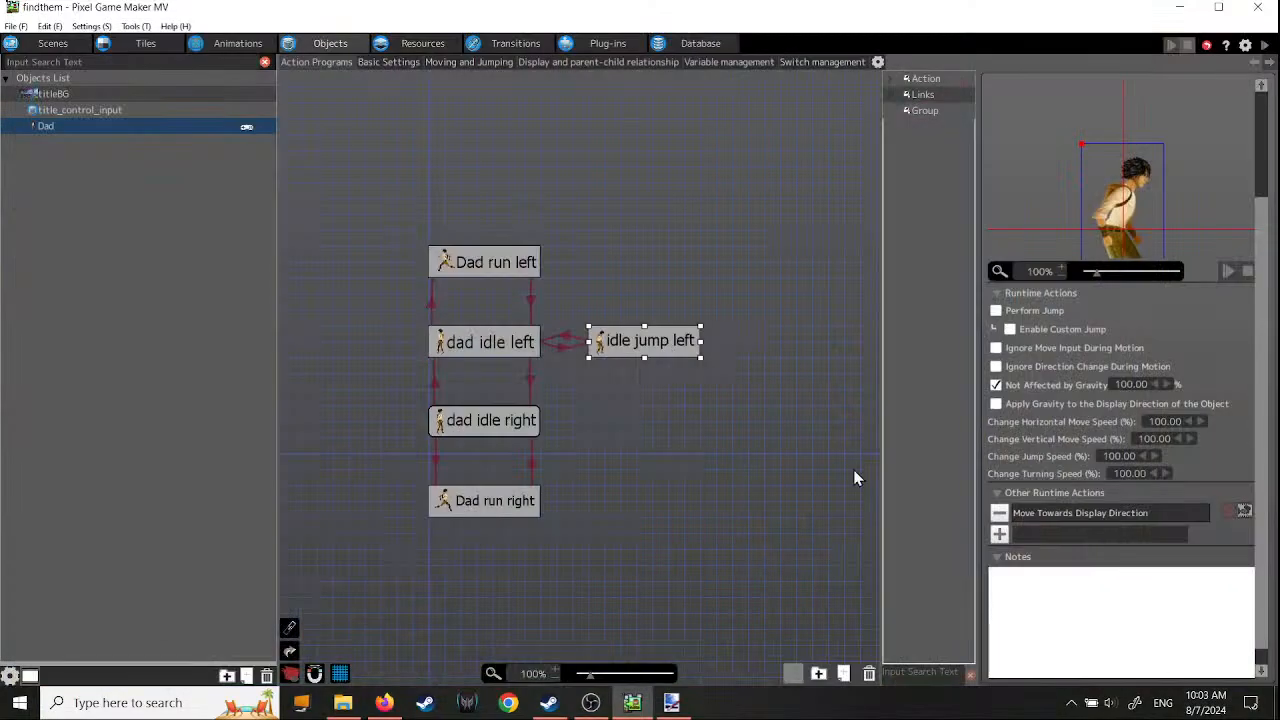
- Turn off the specified movement distance in idle jump left's Move Towards Display Direction action and confirm
{"action": "left_click", "coordinate": [1084, 516]}
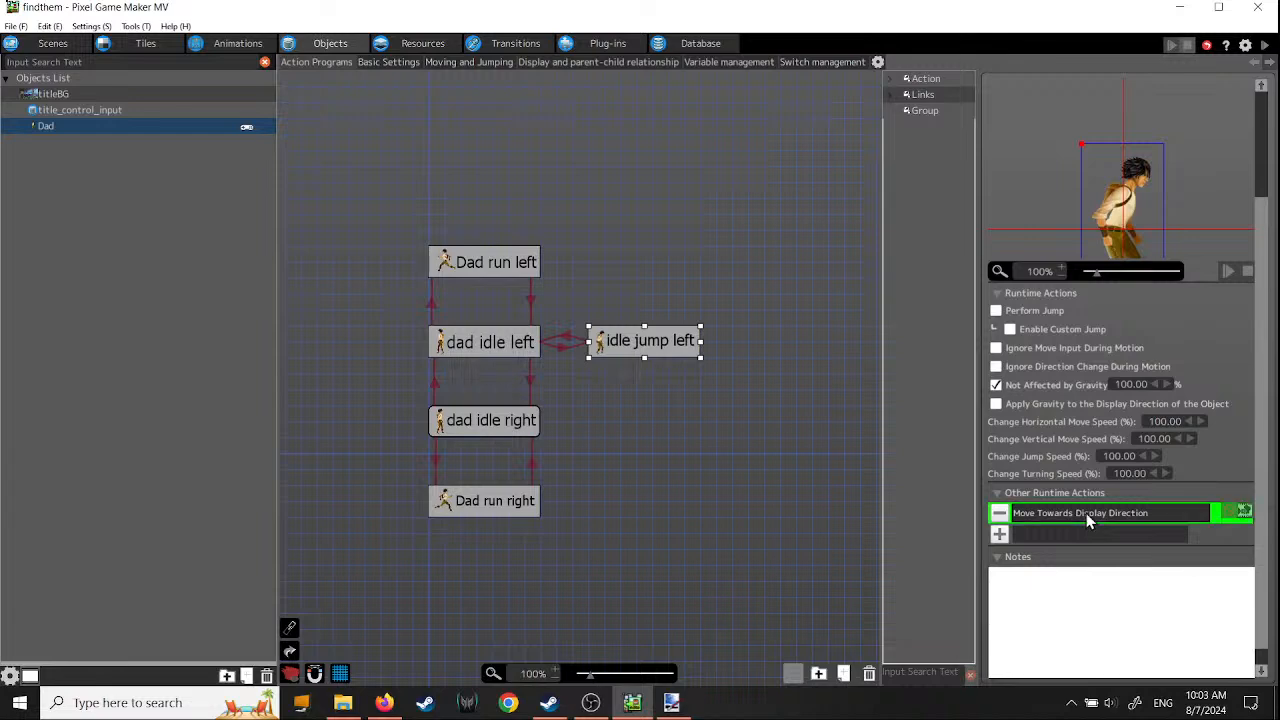
{"action": "double_click", "coordinate": [1086, 513]}
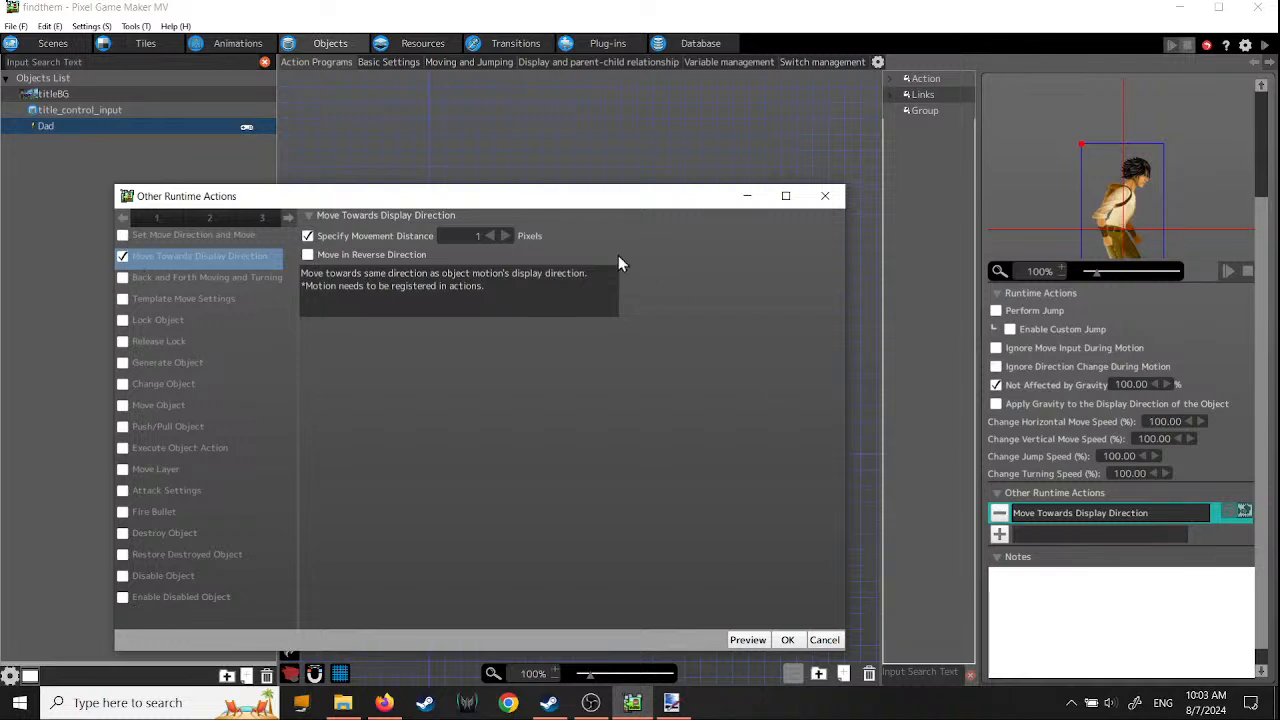
{"action": "left_click_drag", "start_coordinate": [401, 196], "coordinate": [462, 146]}
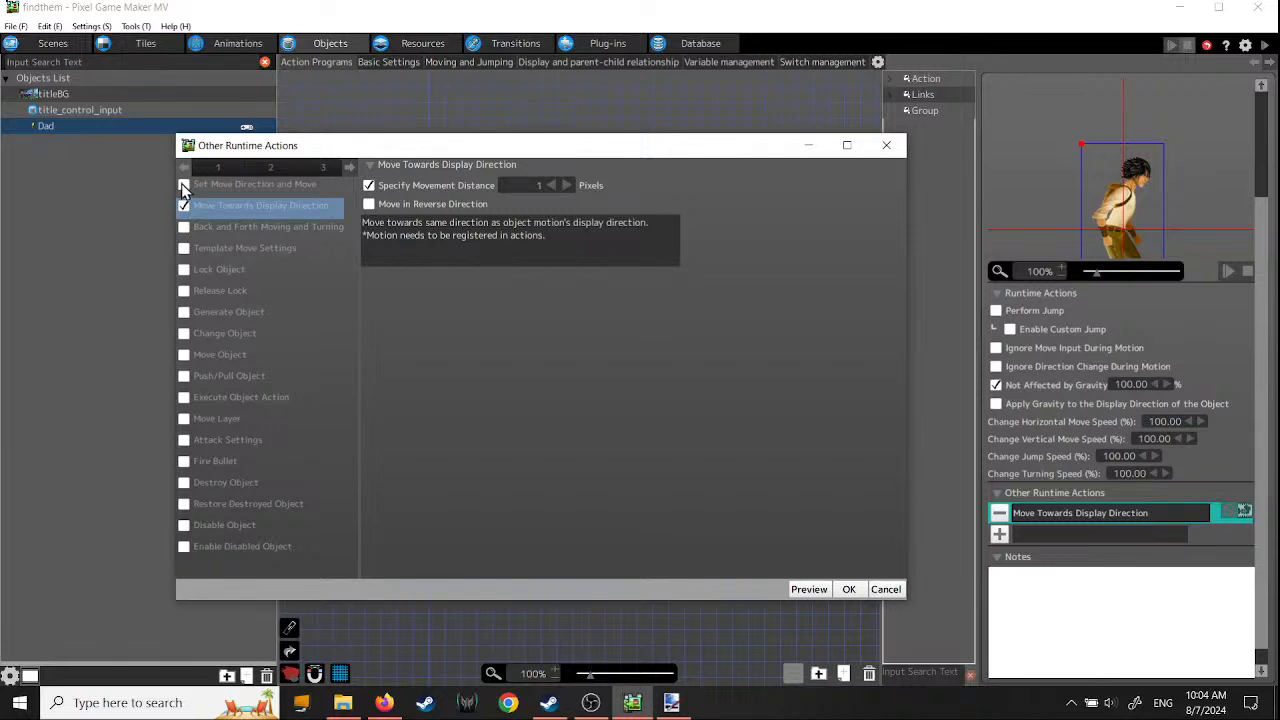
{"action": "left_click", "coordinate": [368, 185]}
{"action": "left_click_drag", "start_coordinate": [329, 154], "coordinate": [241, 213]}
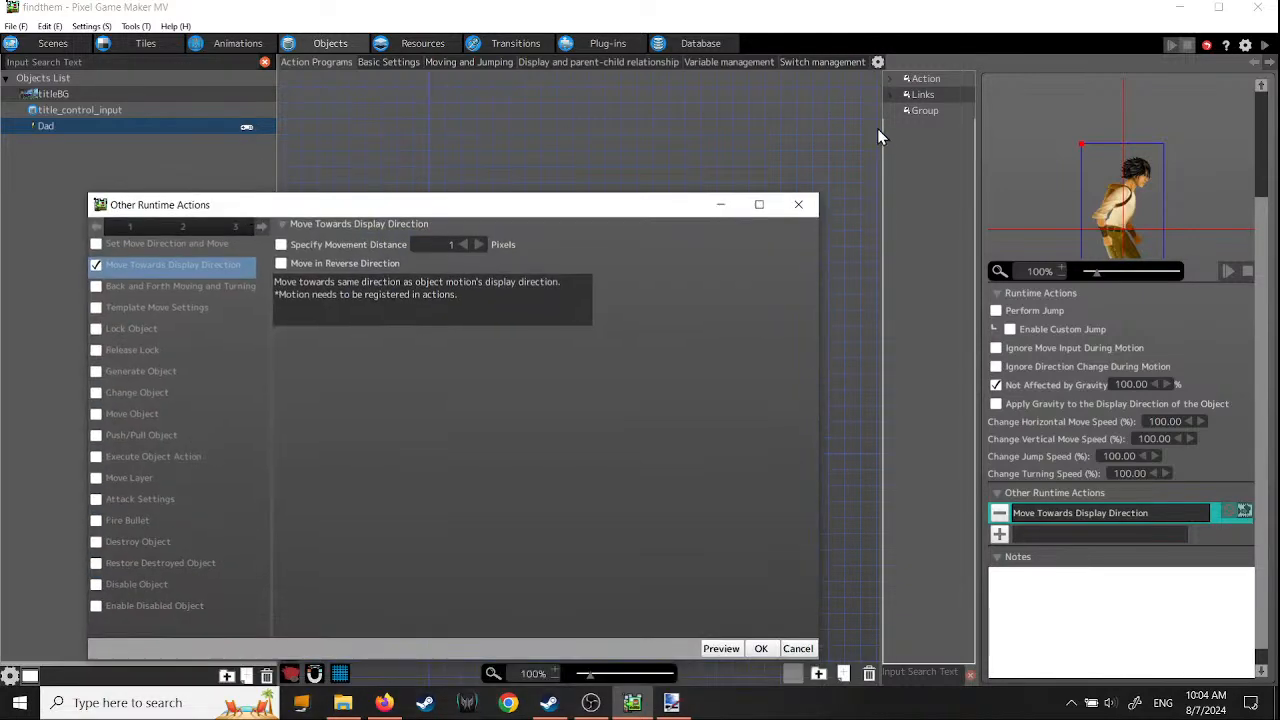
{"action": "left_click", "coordinate": [761, 648]}
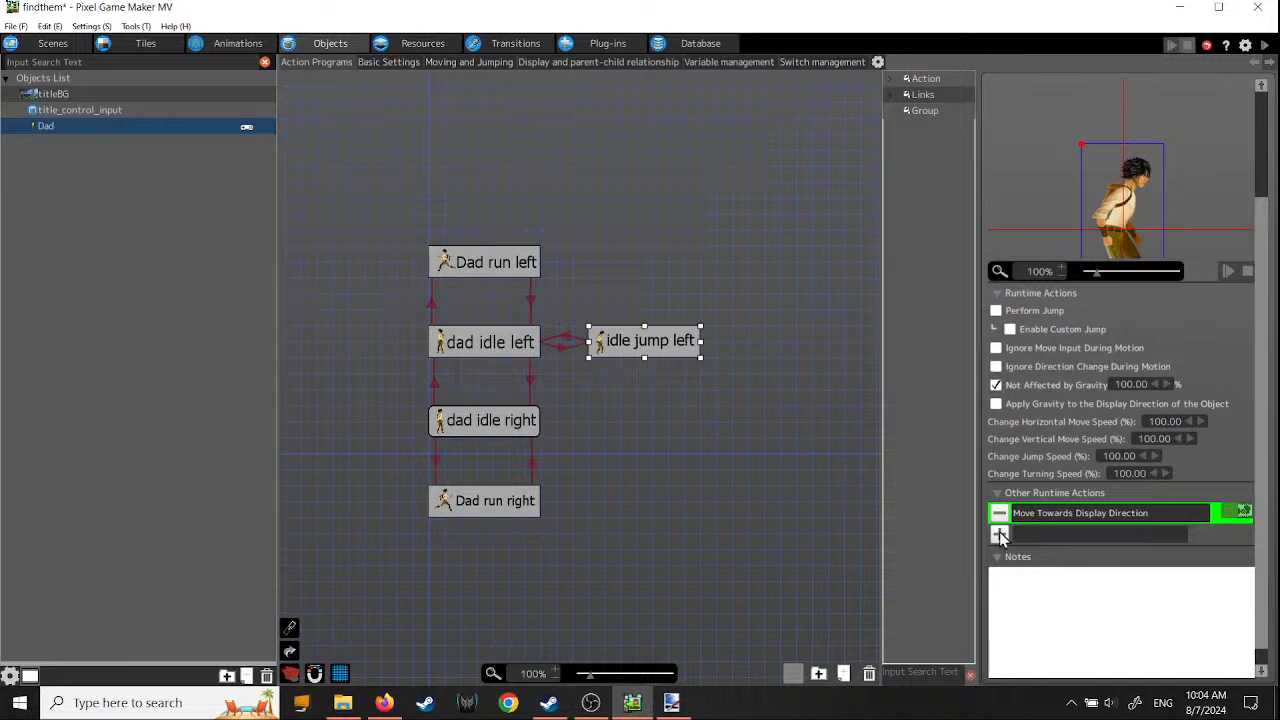
- Replace idle jump left's runtime action with Set Move Direction and Move, using display direction jump left and a specified movement distance
{"action": "left_click", "coordinate": [1000, 514]}
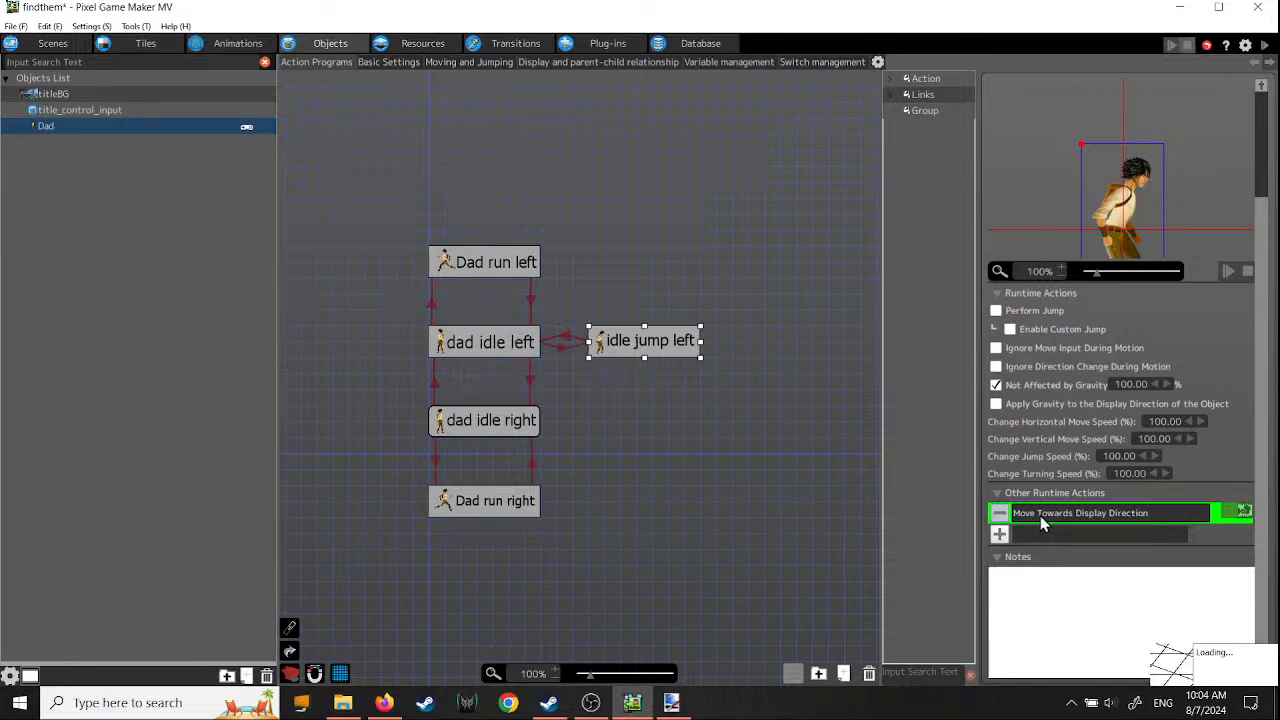
{"action": "left_click", "coordinate": [1002, 514]}
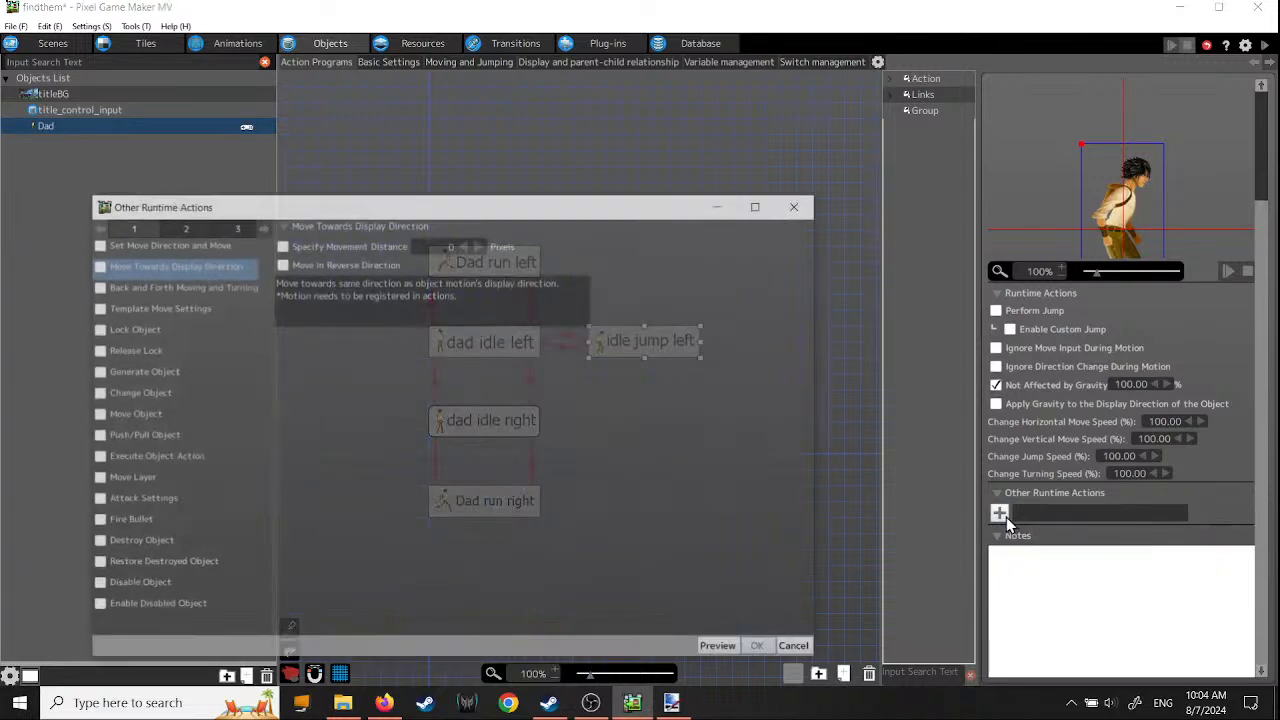
{"action": "left_click", "coordinate": [96, 244]}
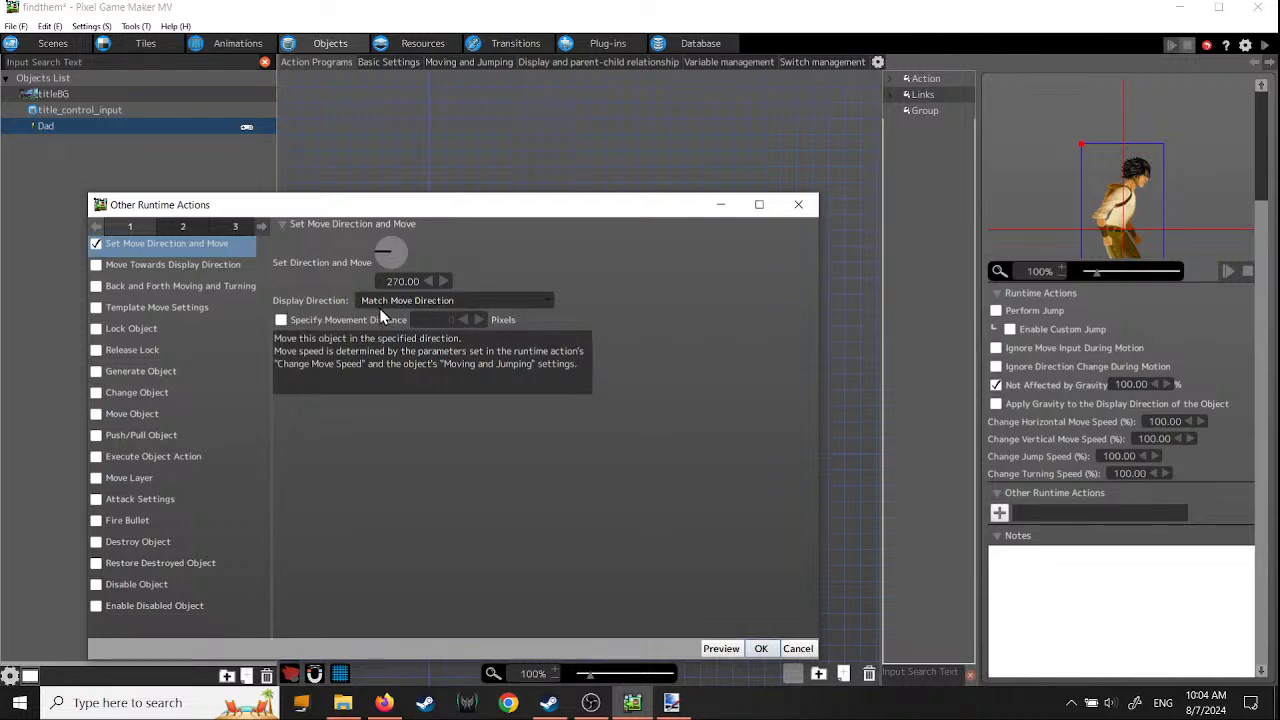
{"action": "left_click", "coordinate": [540, 300]}
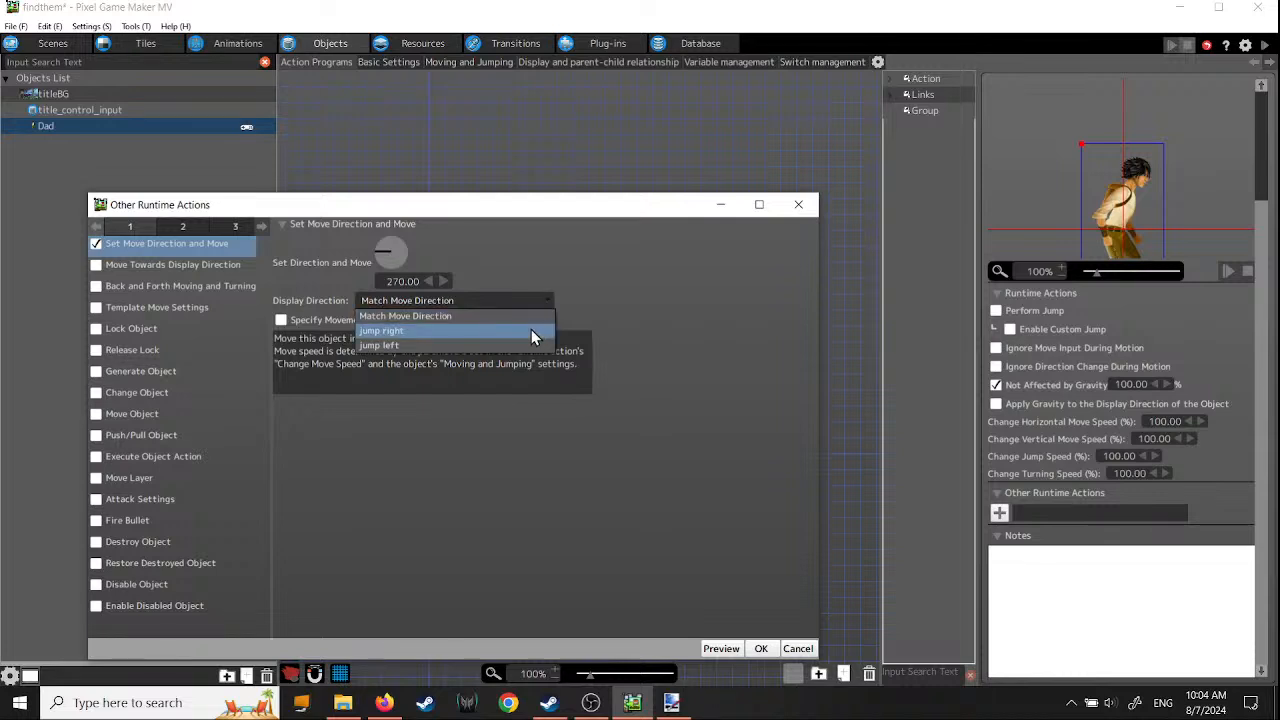
{"action": "left_click", "coordinate": [525, 344]}
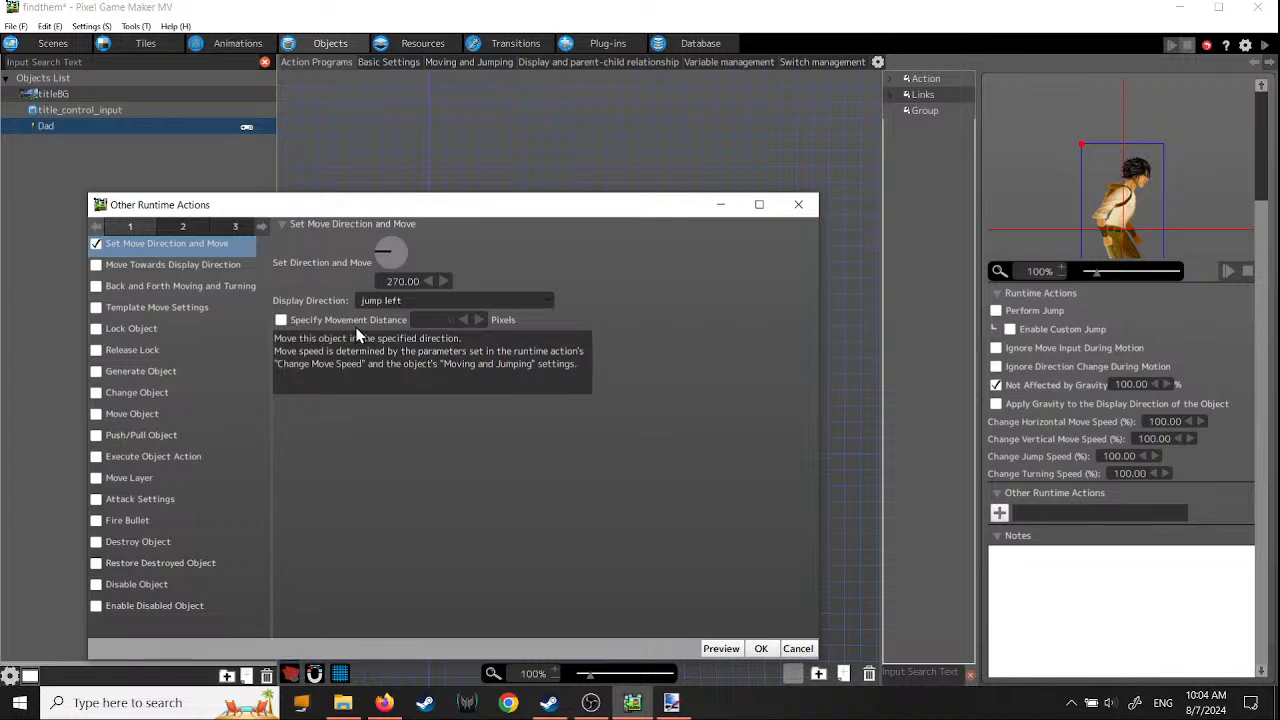
{"action": "left_click", "coordinate": [281, 321]}
{"action": "type", "text": "0"}
{"action": "left_click", "coordinate": [762, 649]}
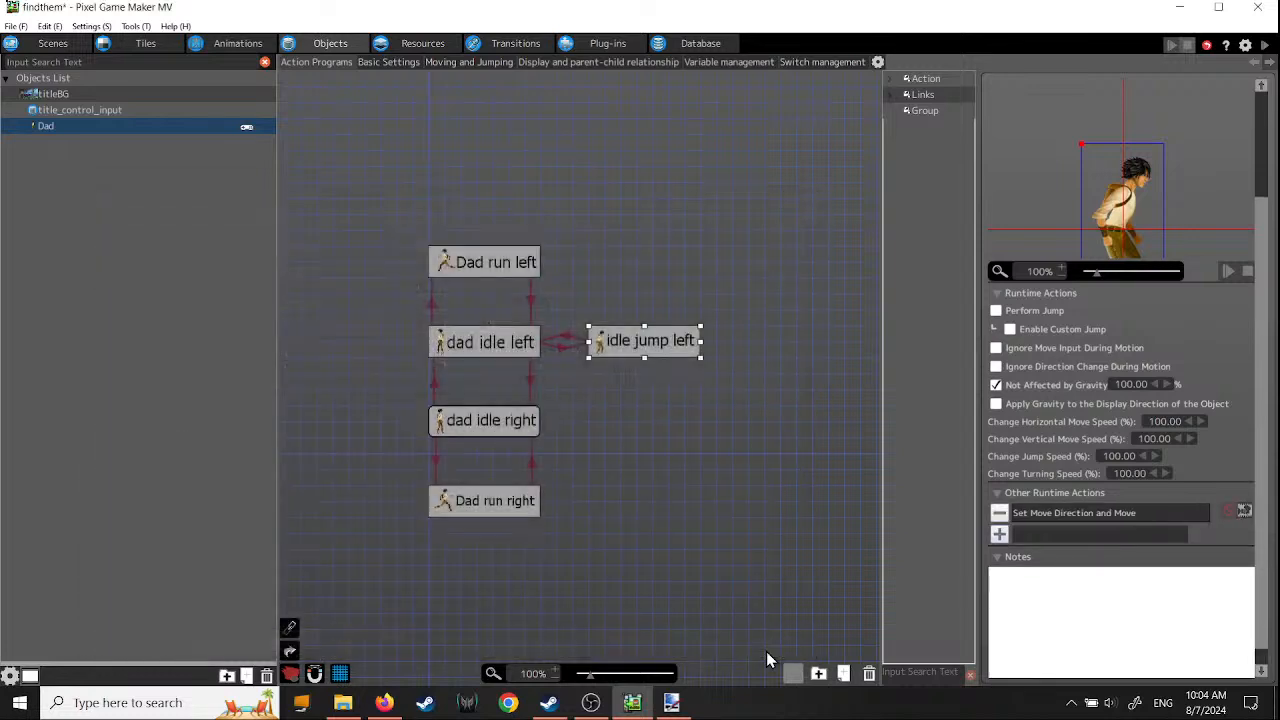
- Test play the game from Start, checking Dad's left-facing jump with the Set Move Direction and Move action, and close the game window
{"action": "left_click", "coordinate": [1264, 45]}
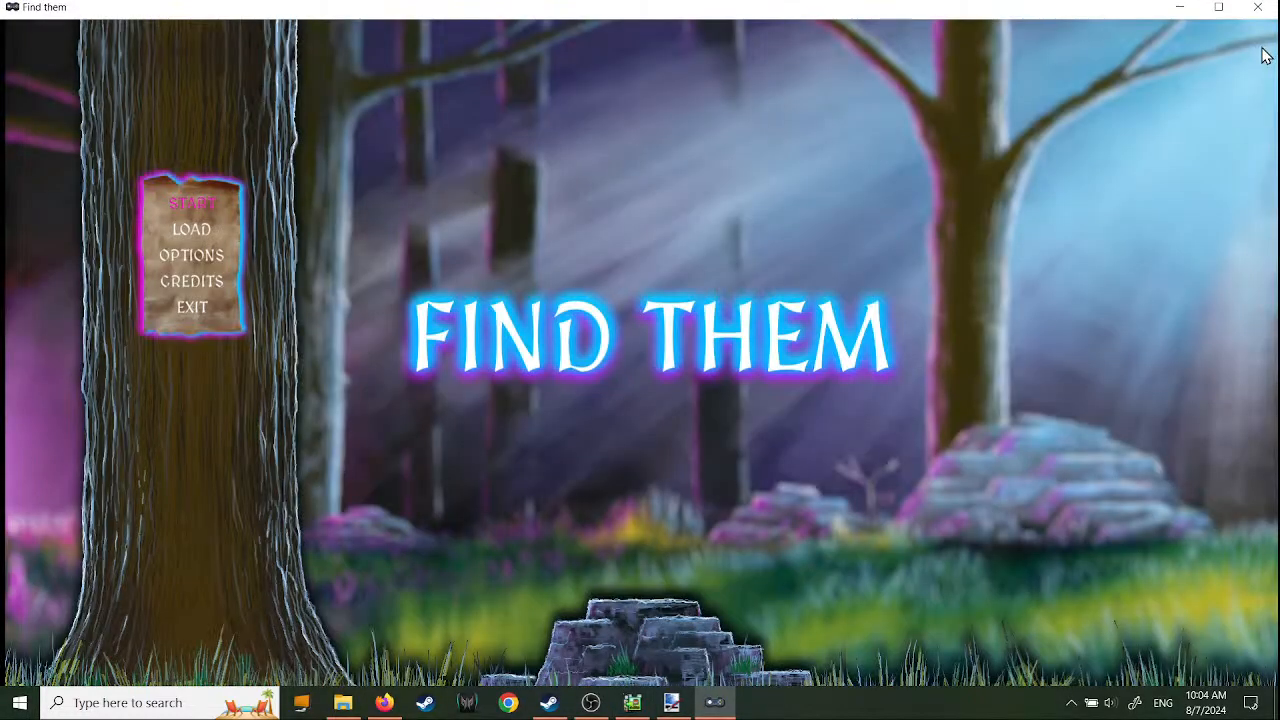
{"action": "left_click", "coordinate": [166, 203]}
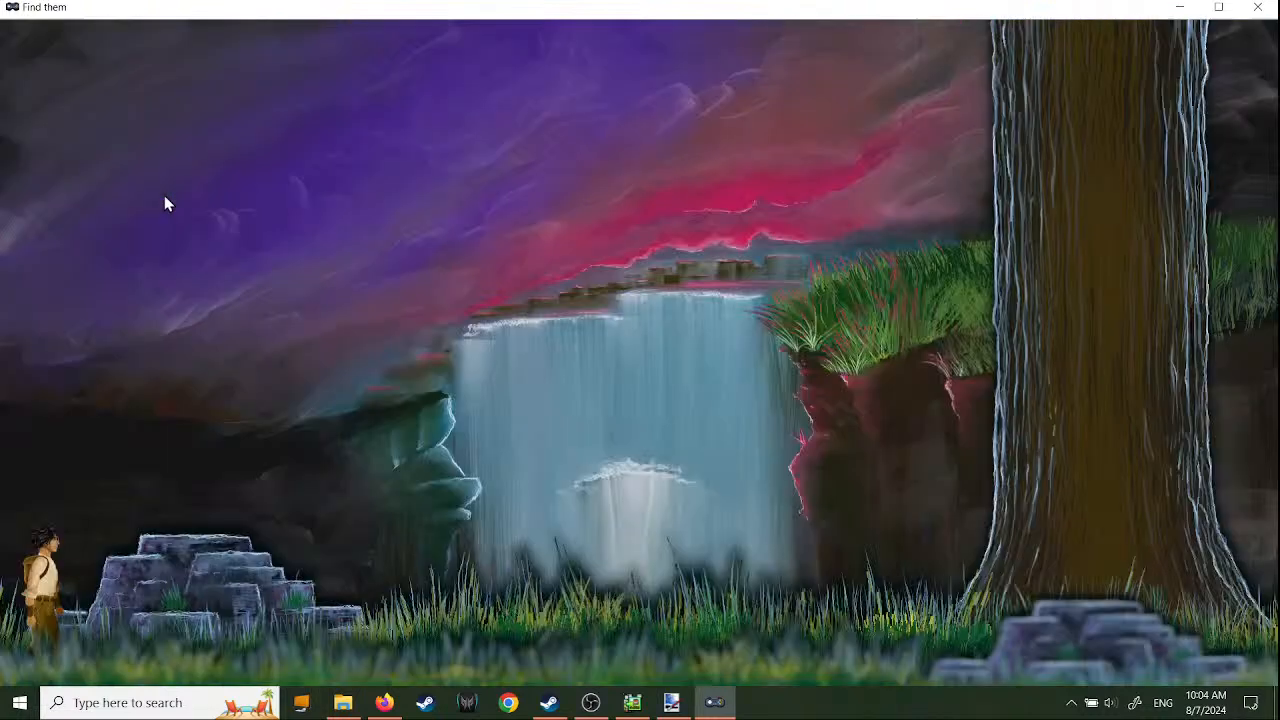
{"action": "key", "text": "Left"}
{"action": "key", "text": "Left"}
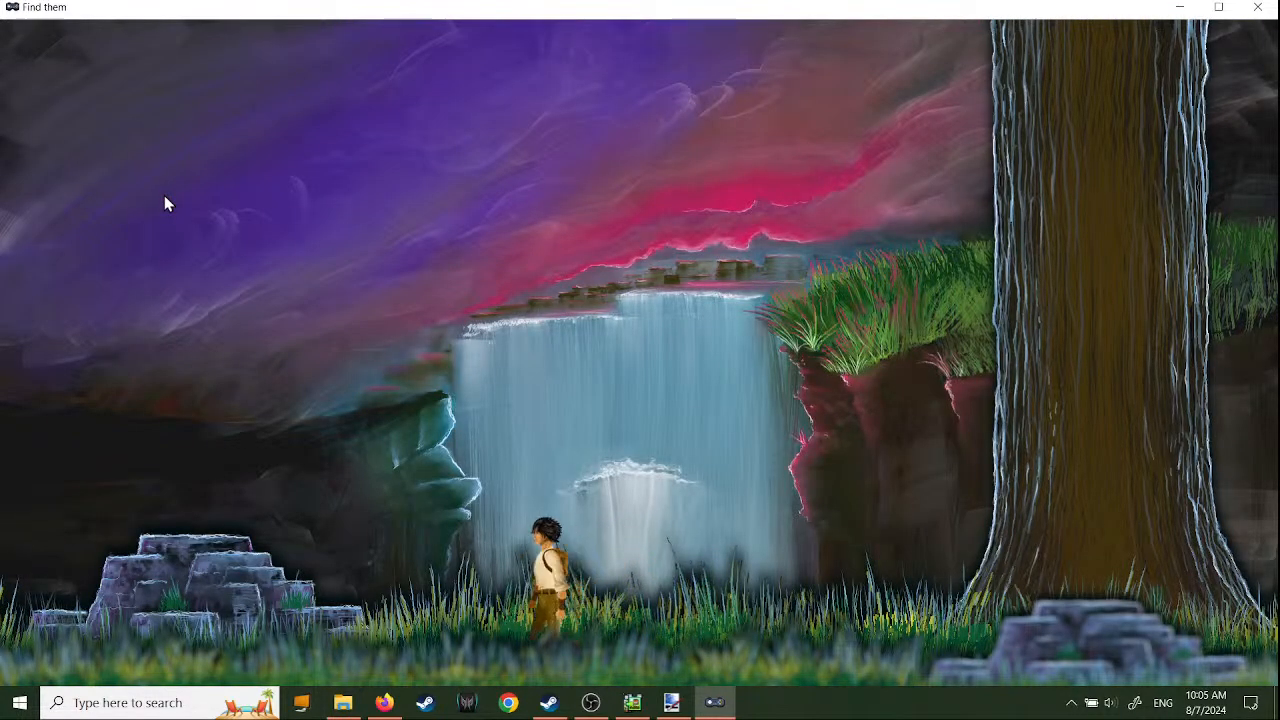
{"action": "key", "text": "Left"}
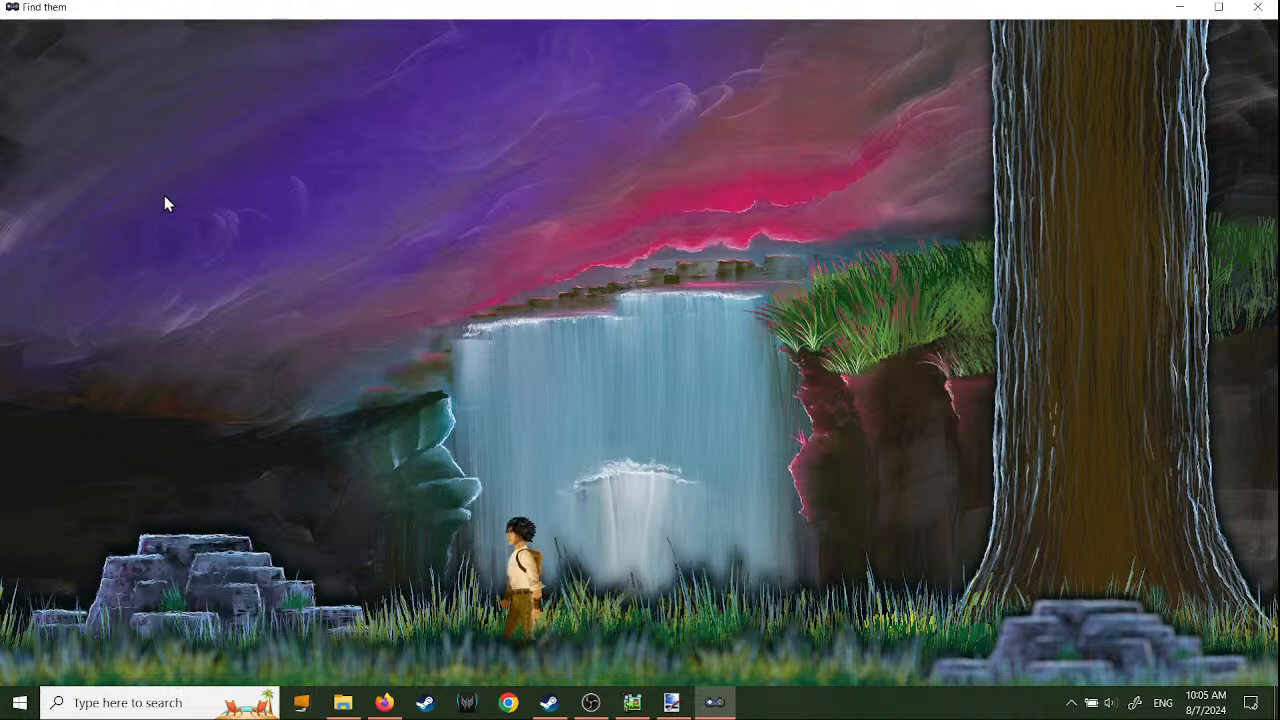
{"action": "key", "text": "Left"}
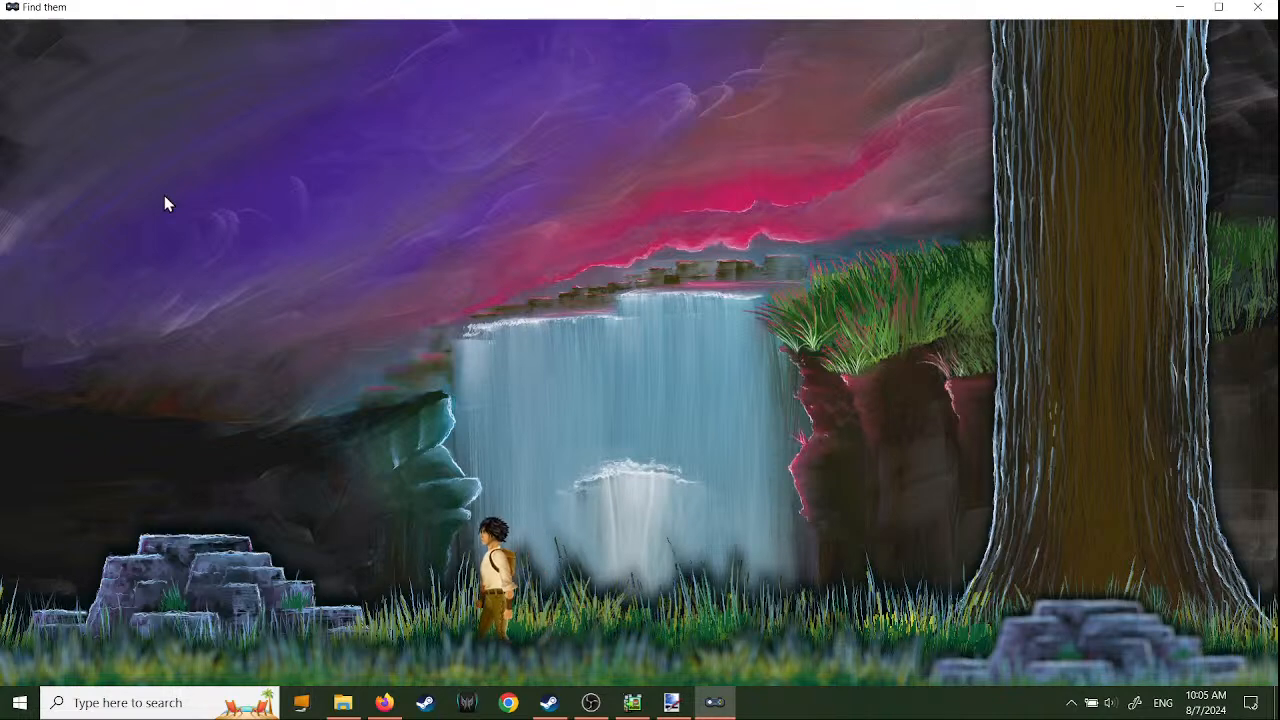
{"action": "key", "text": "Left"}
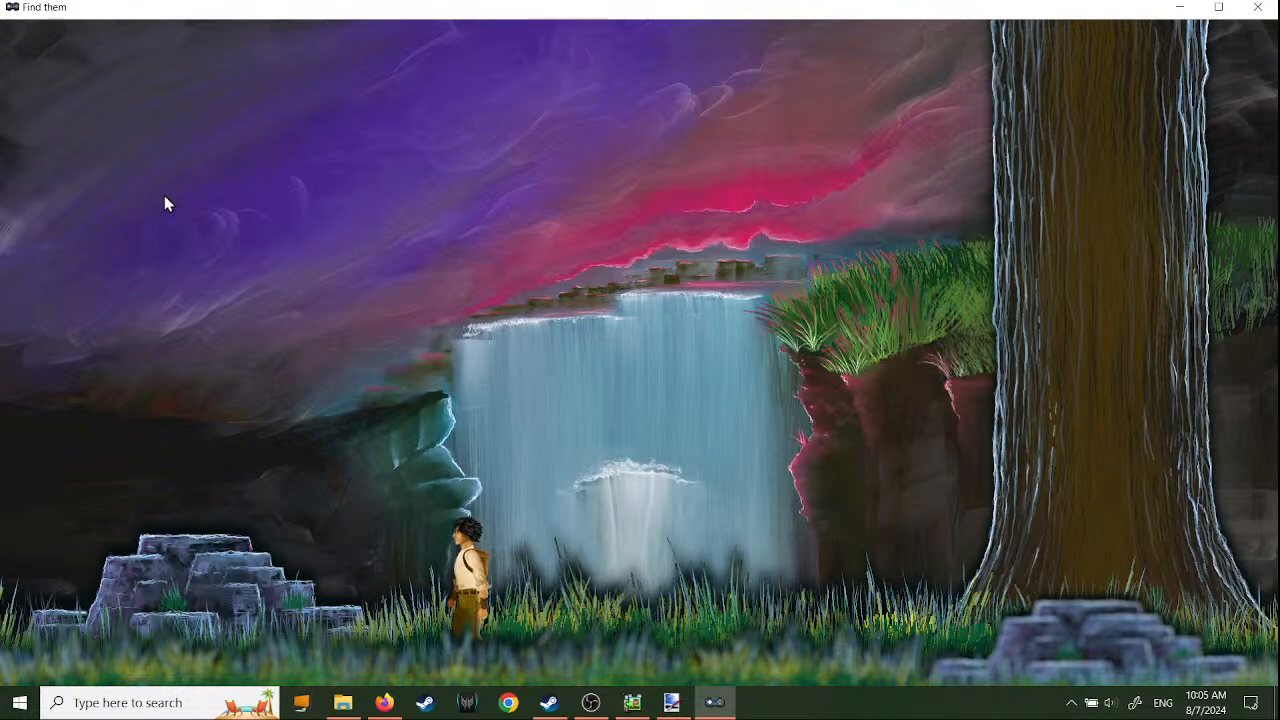
{"action": "key", "text": "Left"}
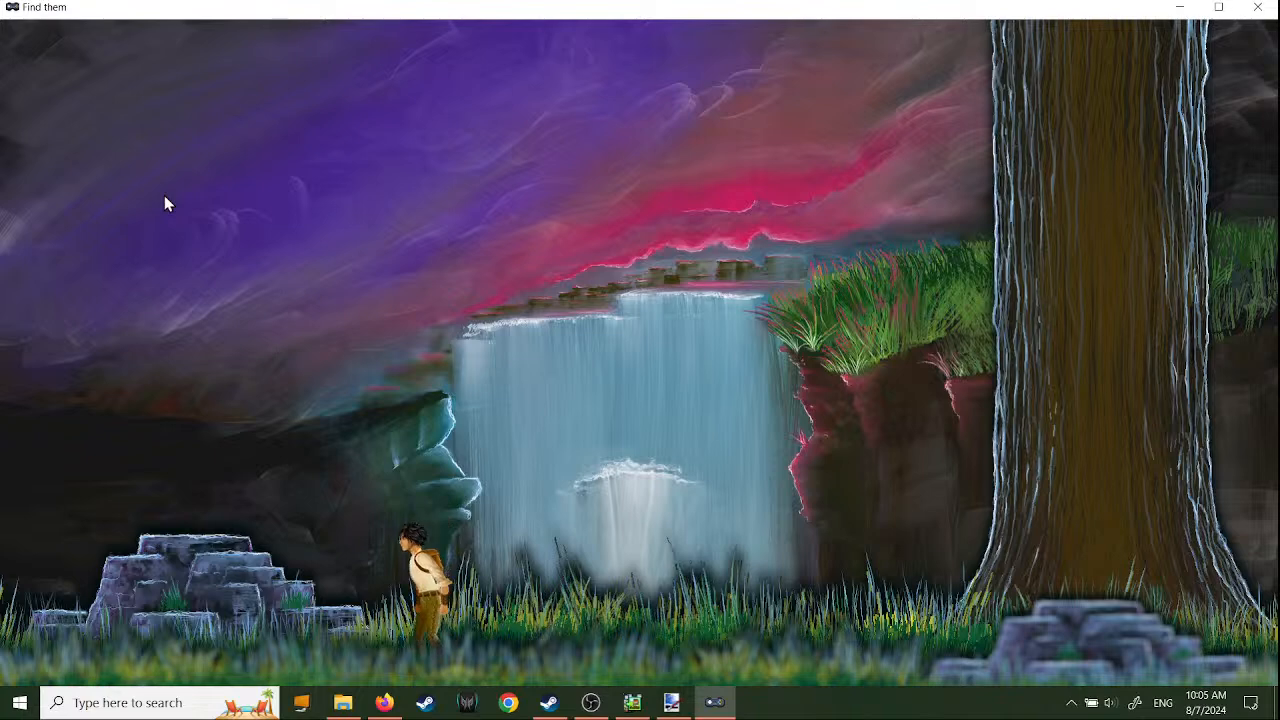
{"action": "key", "text": "Left"}
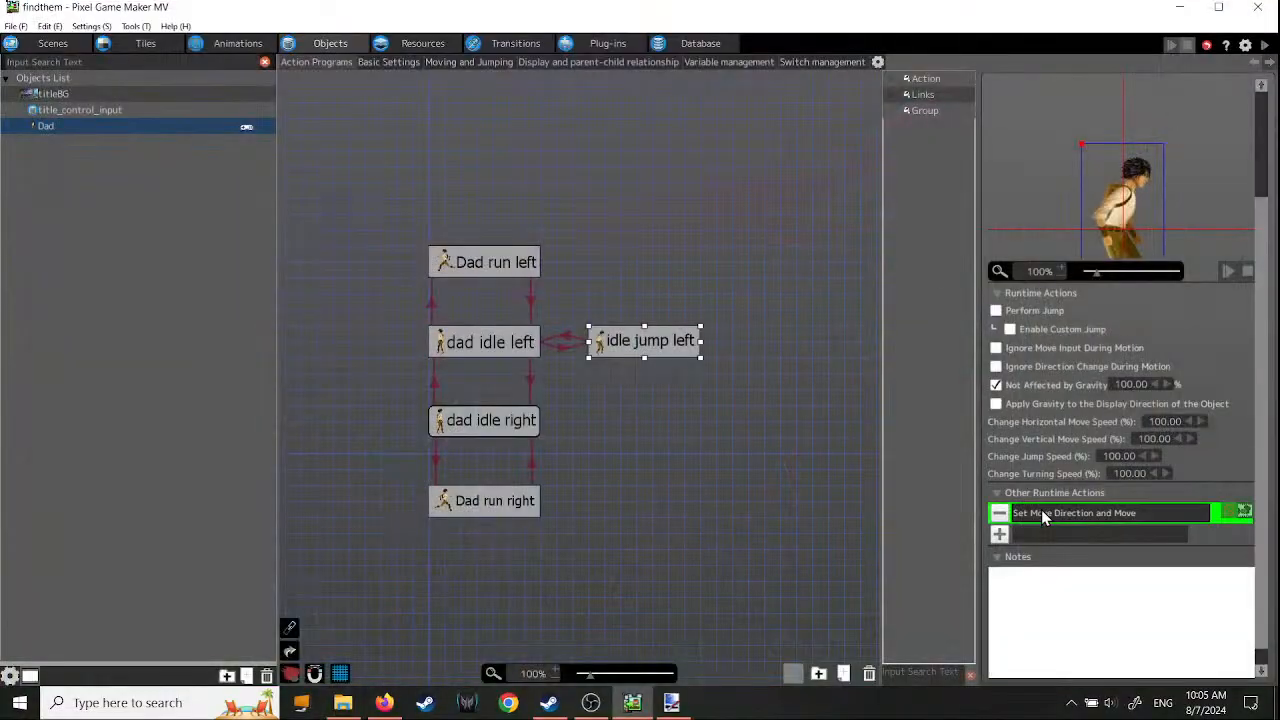
- In idle jump left's Set Move Direction and Move action, set the direction to about 321.84 and the movement distance to 200 pixels, and confirm
{"action": "double_click", "coordinate": [1041, 509]}
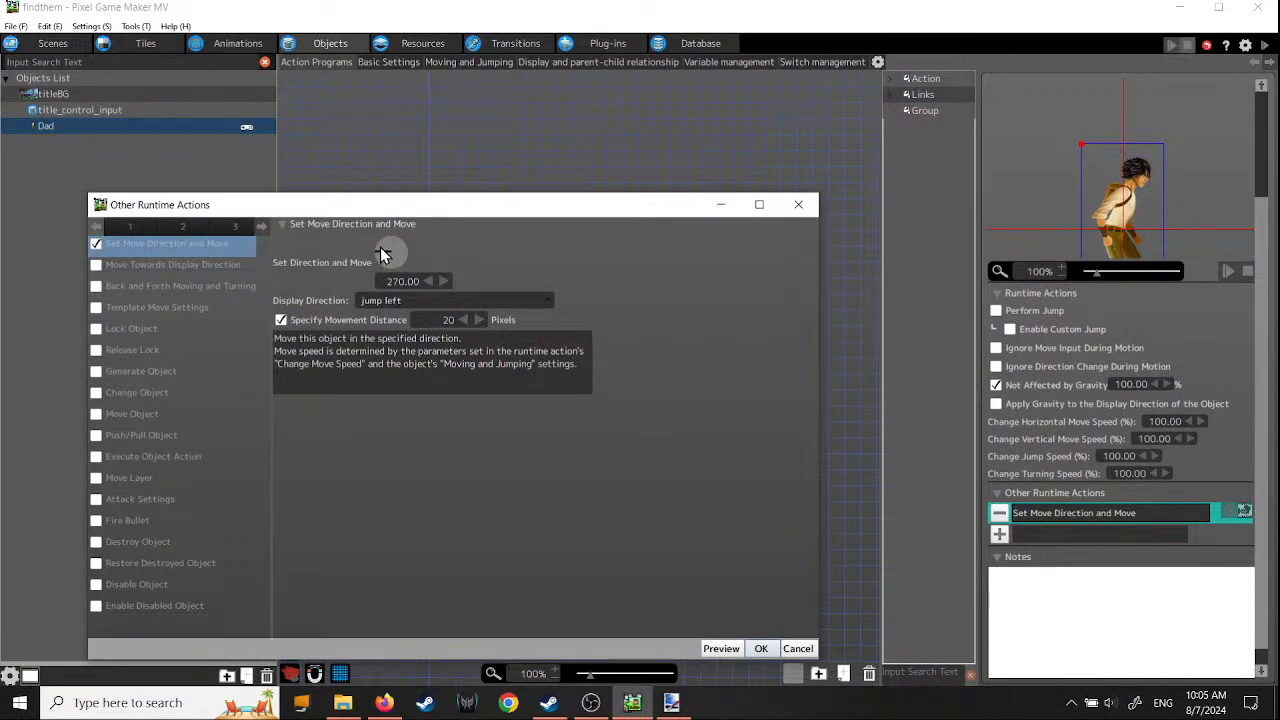
{"action": "left_click_drag", "start_coordinate": [385, 242], "coordinate": [379, 247]}
{"action": "left_click", "coordinate": [384, 244]}
{"action": "left_click", "coordinate": [445, 320]}
{"action": "type", "text": "20"}
{"action": "left_click", "coordinate": [758, 649]}
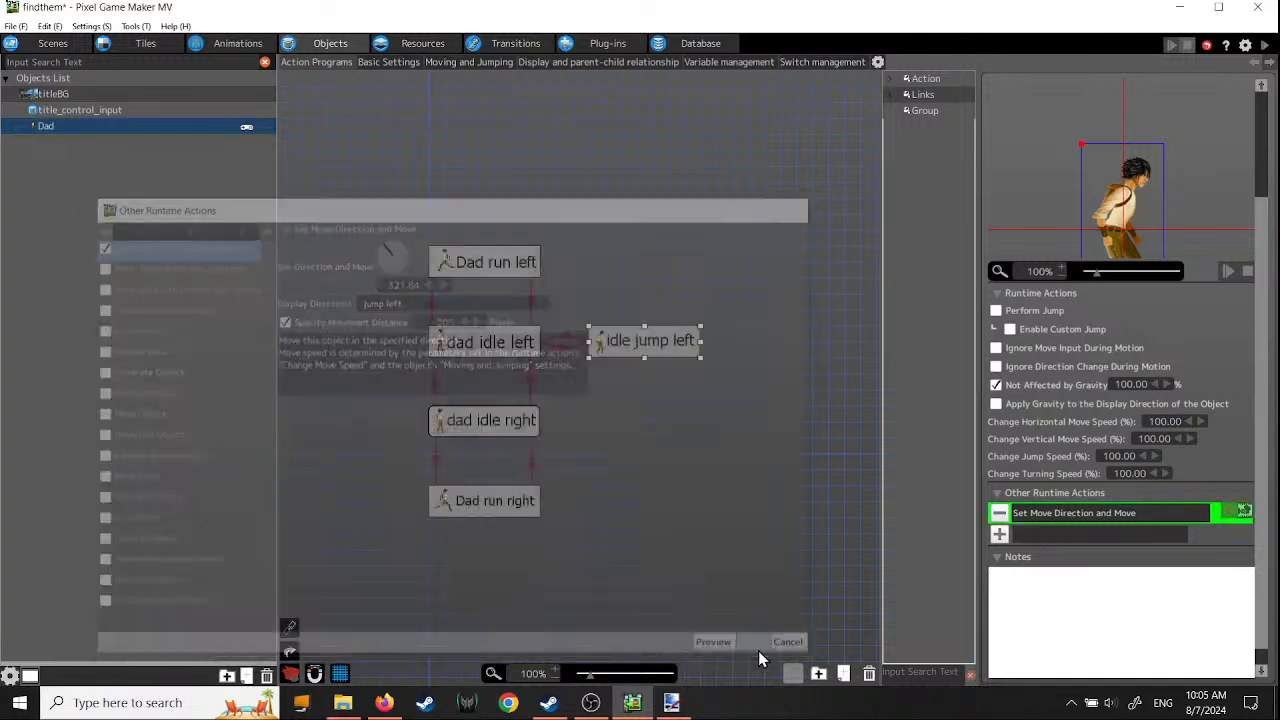
- Review Dad's Moving and Jumping parameters and test play the game, checking repeated diagonal left jumps and running right before closing the game window
{"action": "left_click", "coordinate": [470, 63]}
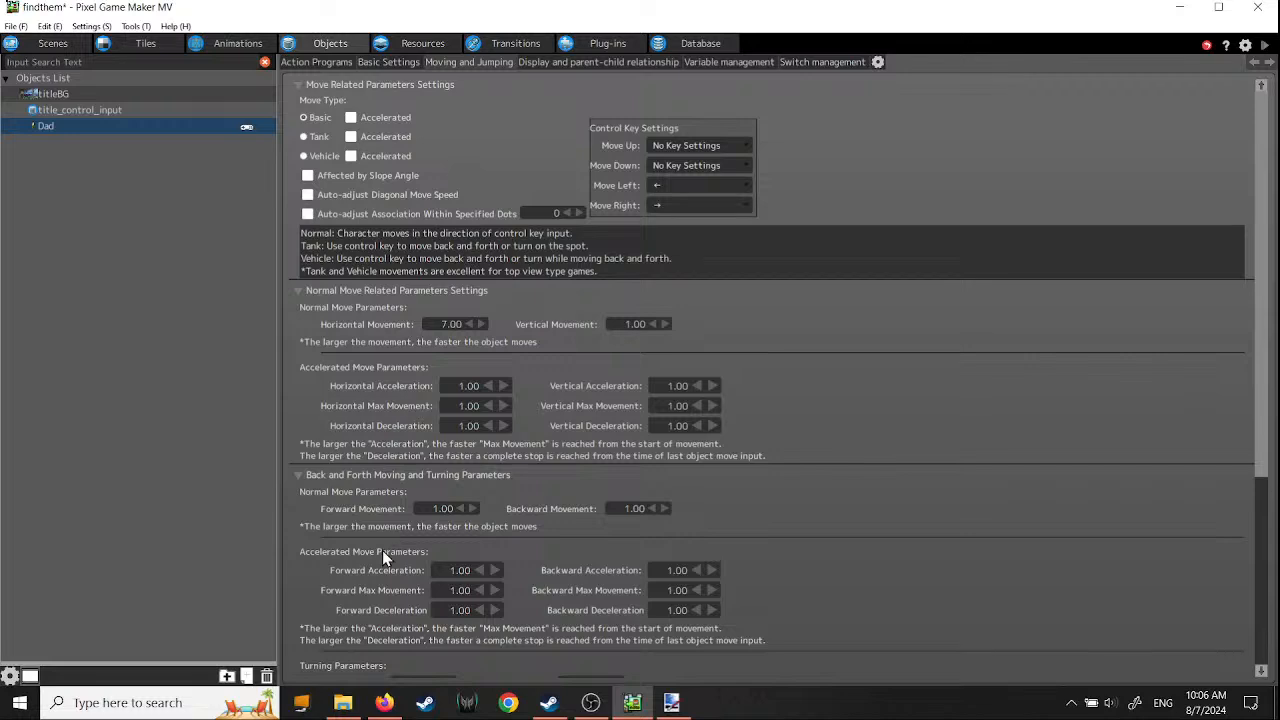
{"action": "scroll", "coordinate": [402, 483], "scroll_direction": "down", "scroll_amount": 5}
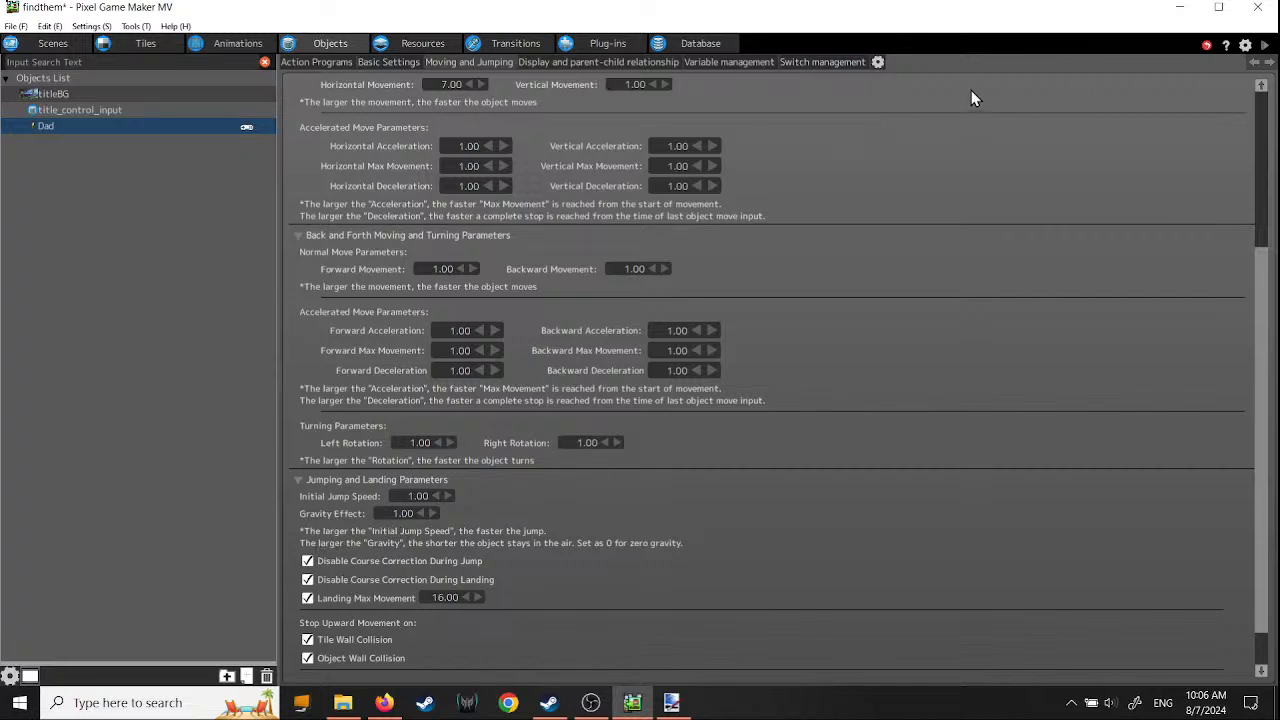
{"action": "left_click", "coordinate": [1265, 45]}
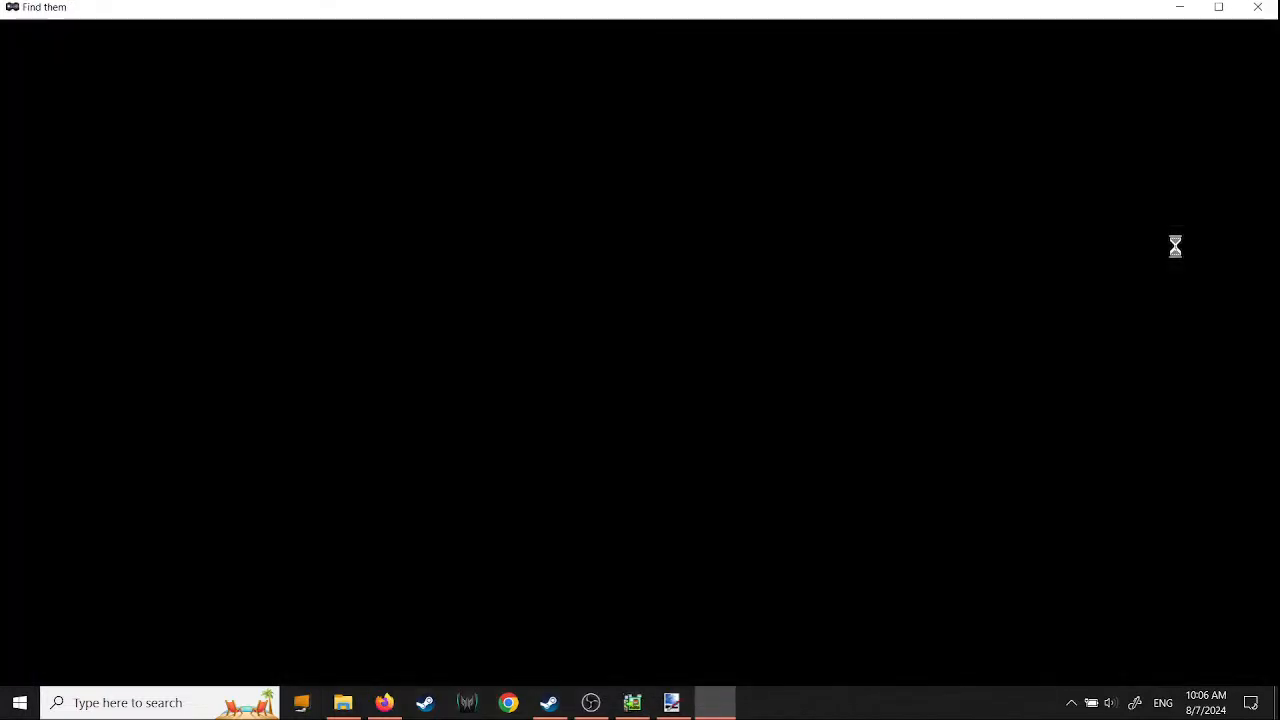
{"action": "key", "text": "Return"}
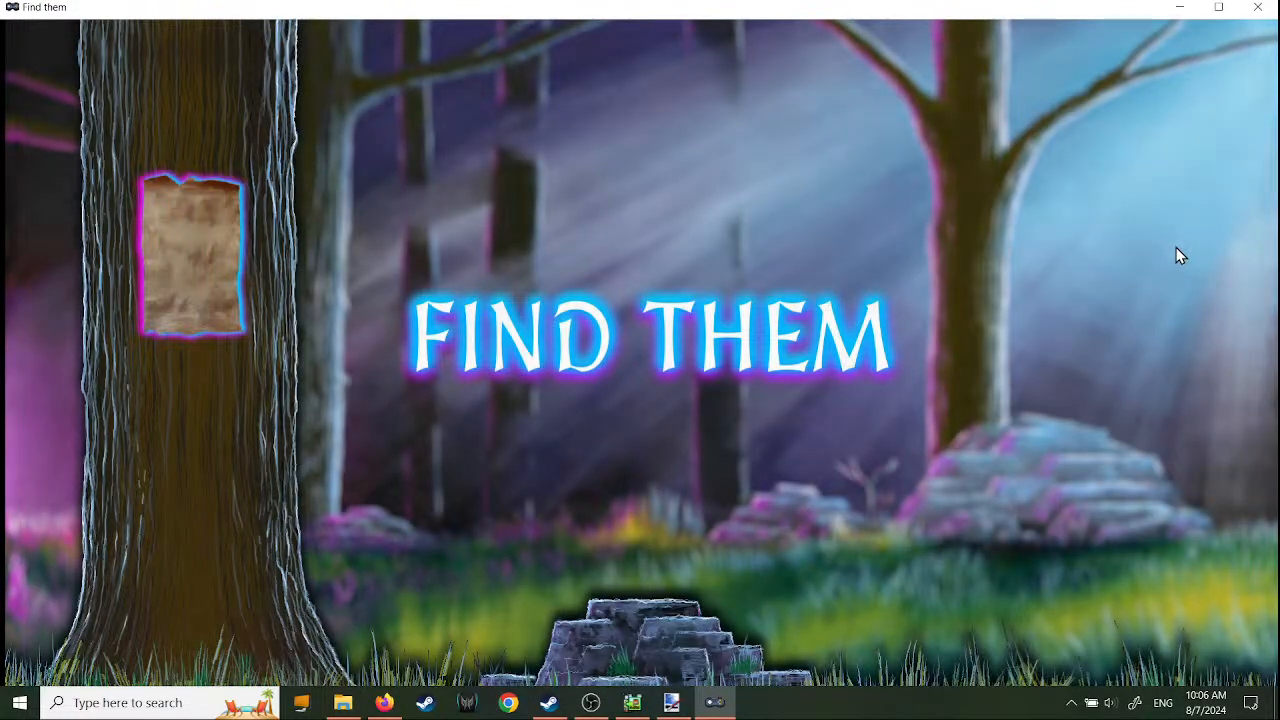
{"action": "key", "text": "Right"}
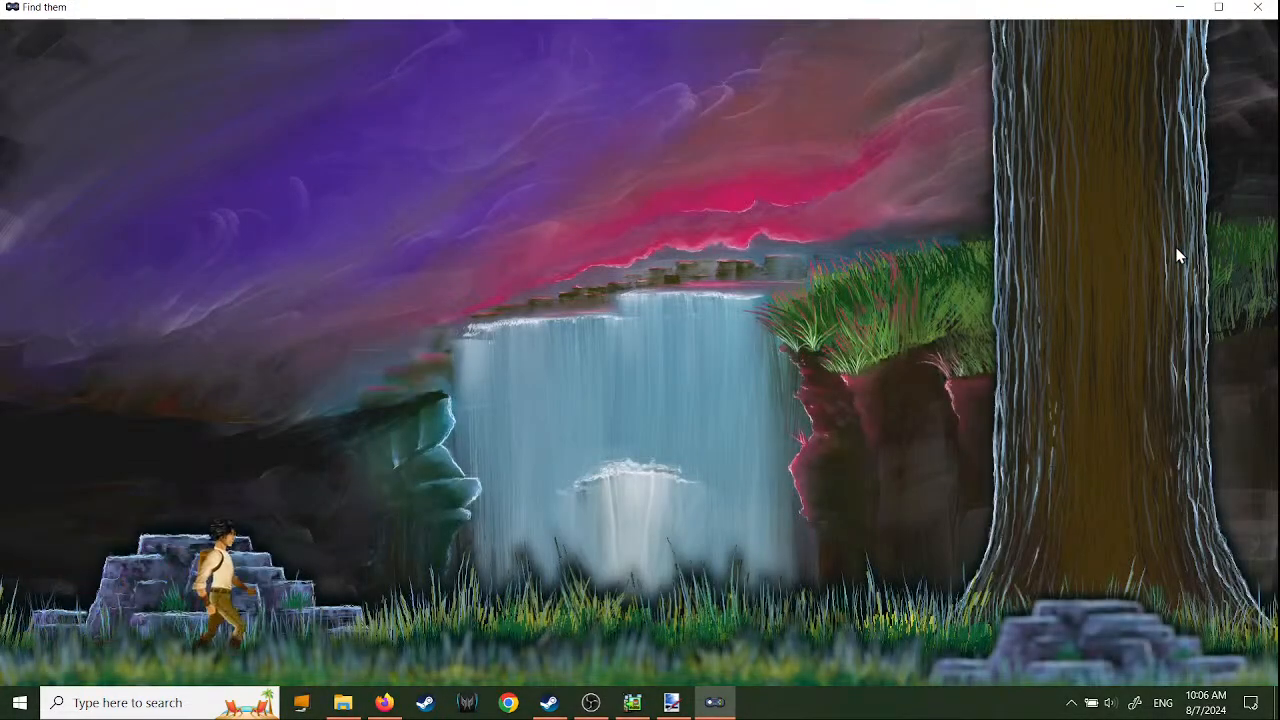
{"action": "key", "text": "Left"}
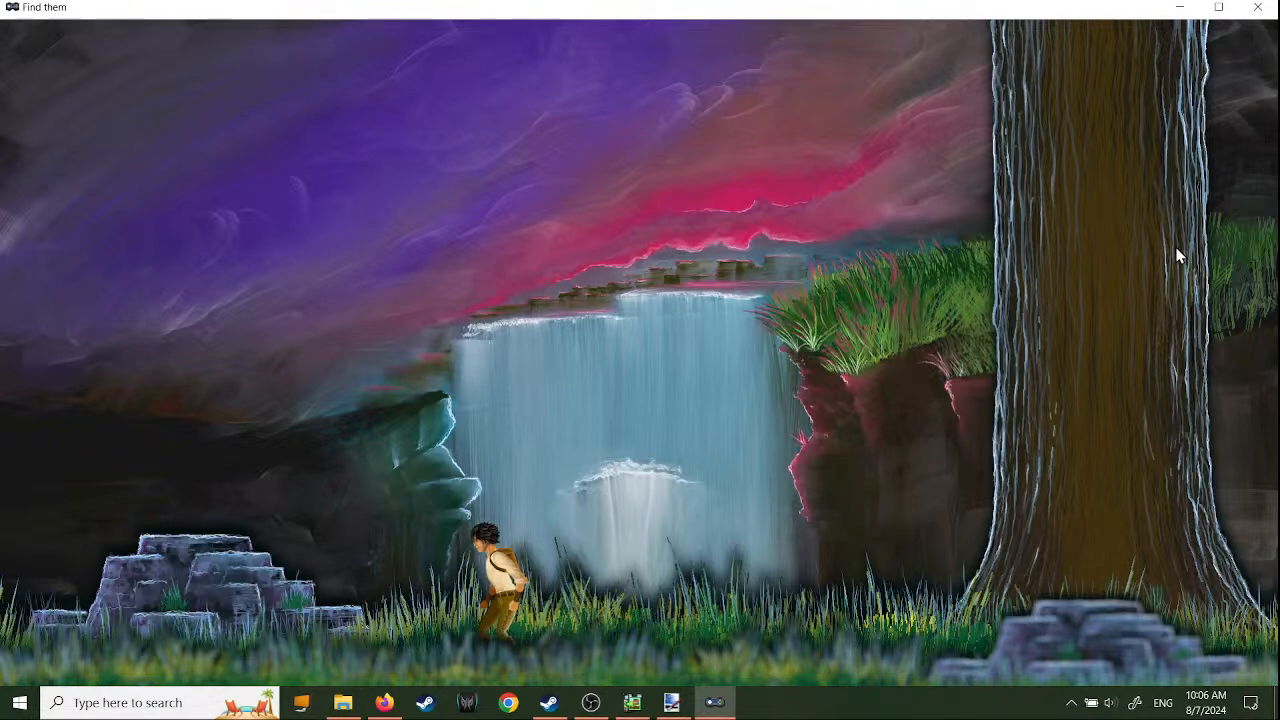
{"action": "key", "text": "space"}
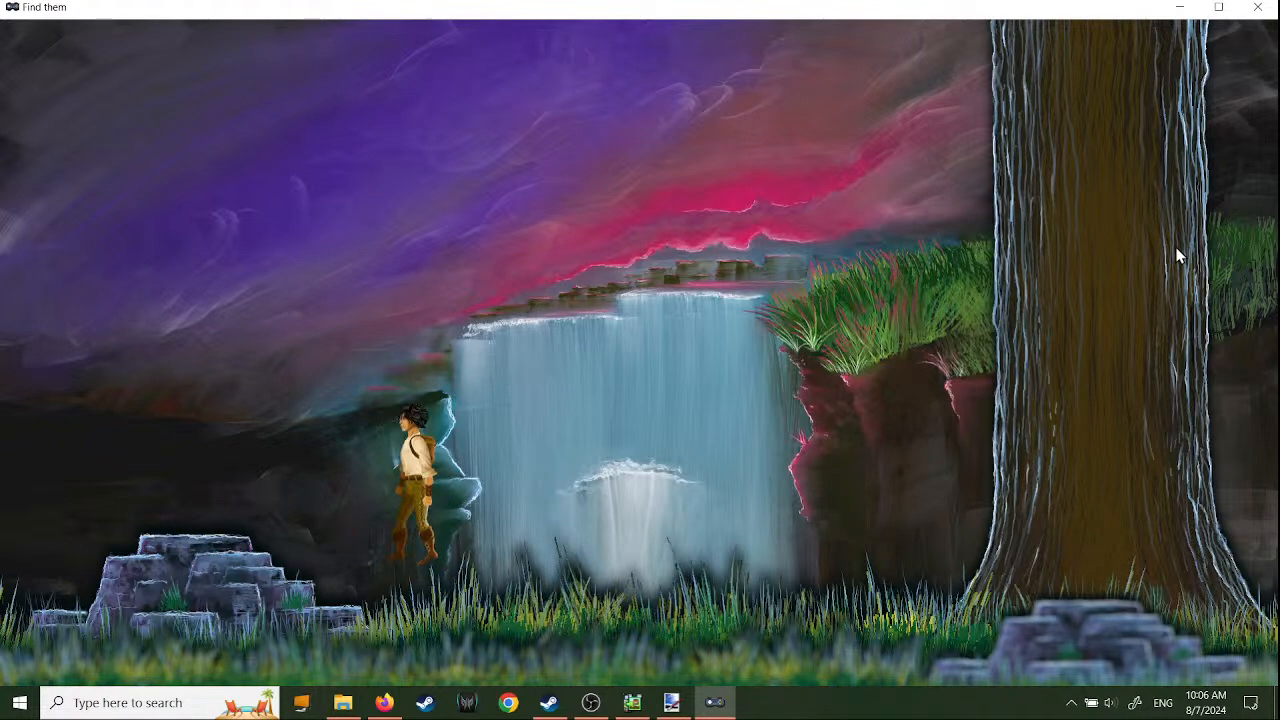
{"action": "key", "text": "space"}
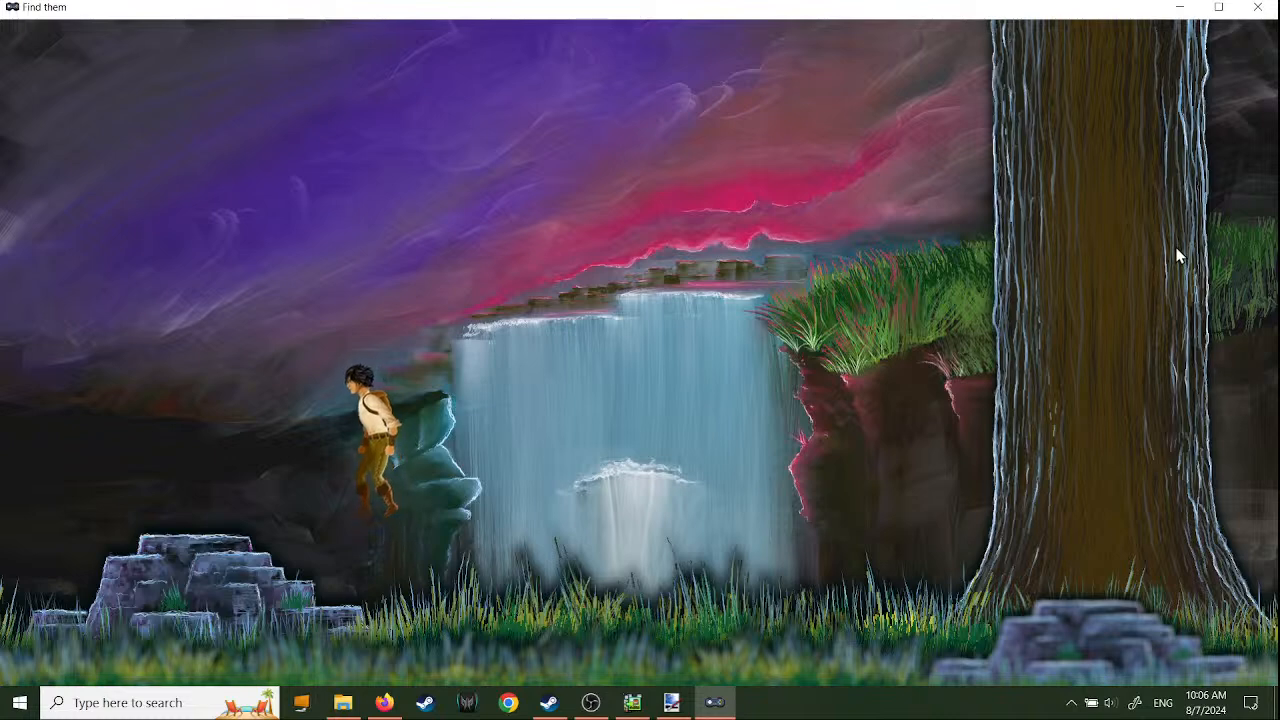
{"action": "key", "text": "Left"}
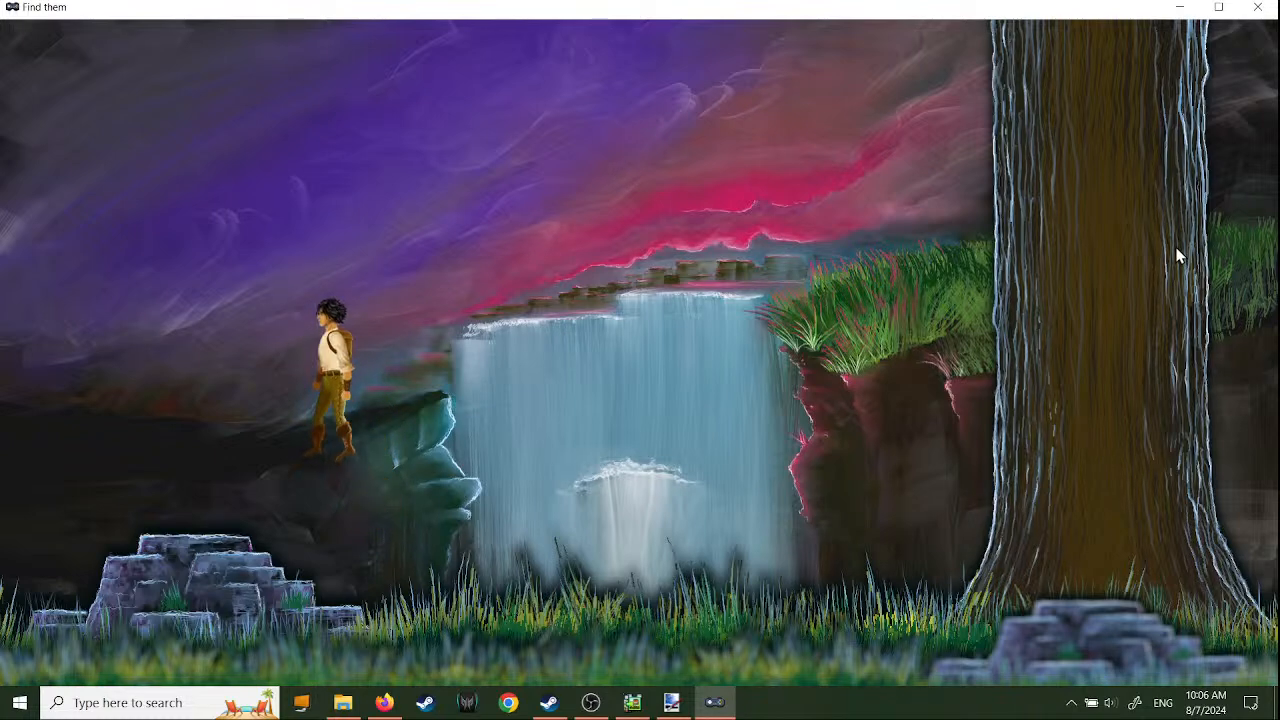
{"action": "key", "text": "Left"}
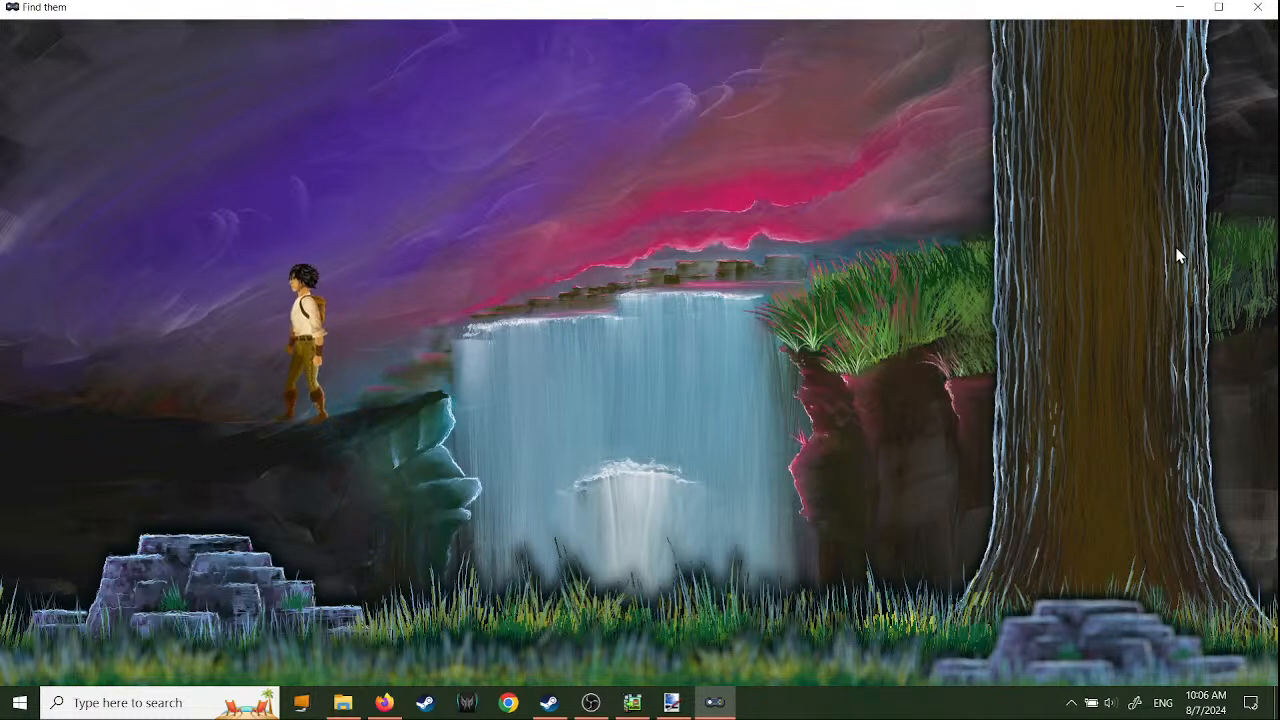
{"action": "key", "text": "Left"}
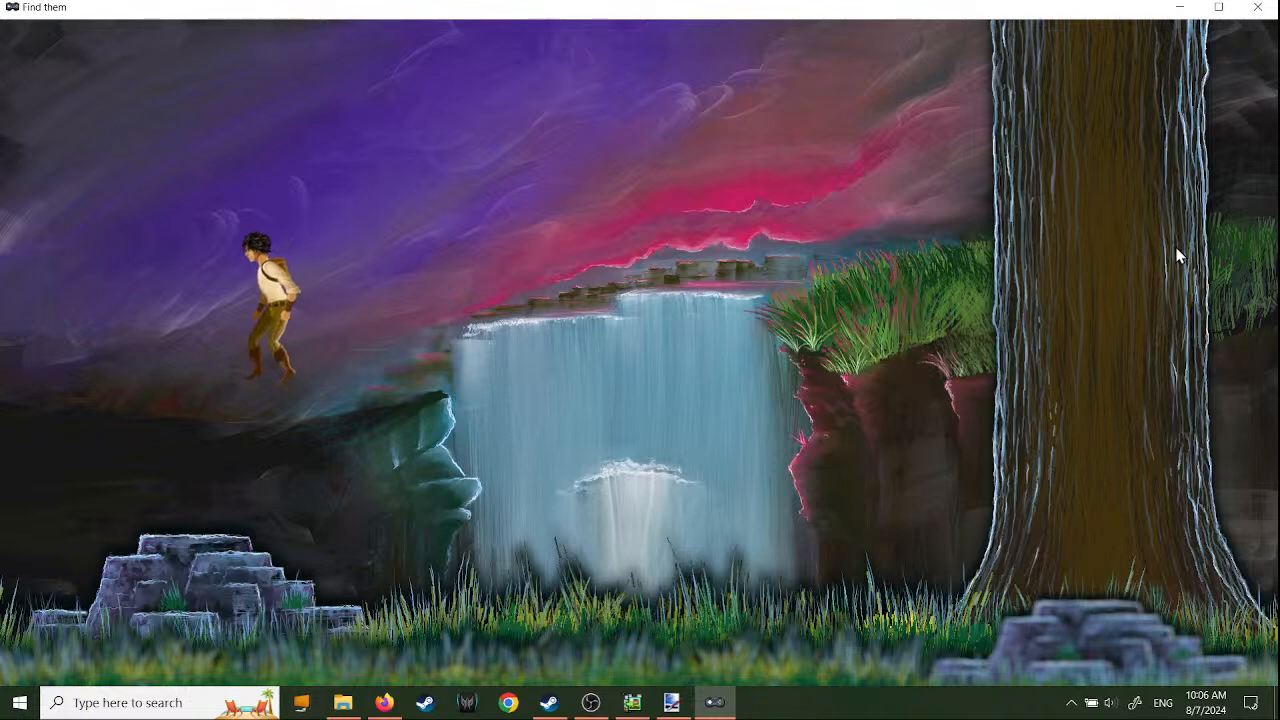
{"action": "key", "text": "Left"}
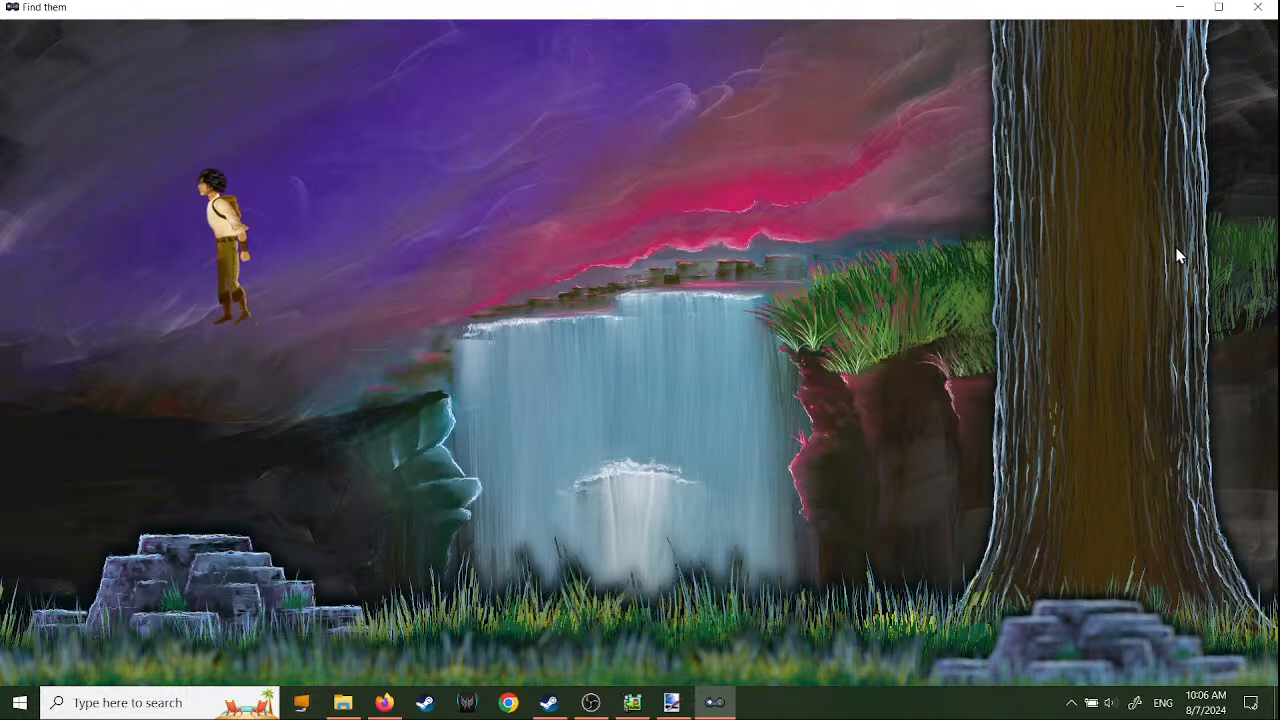
{"action": "key", "text": "Left"}
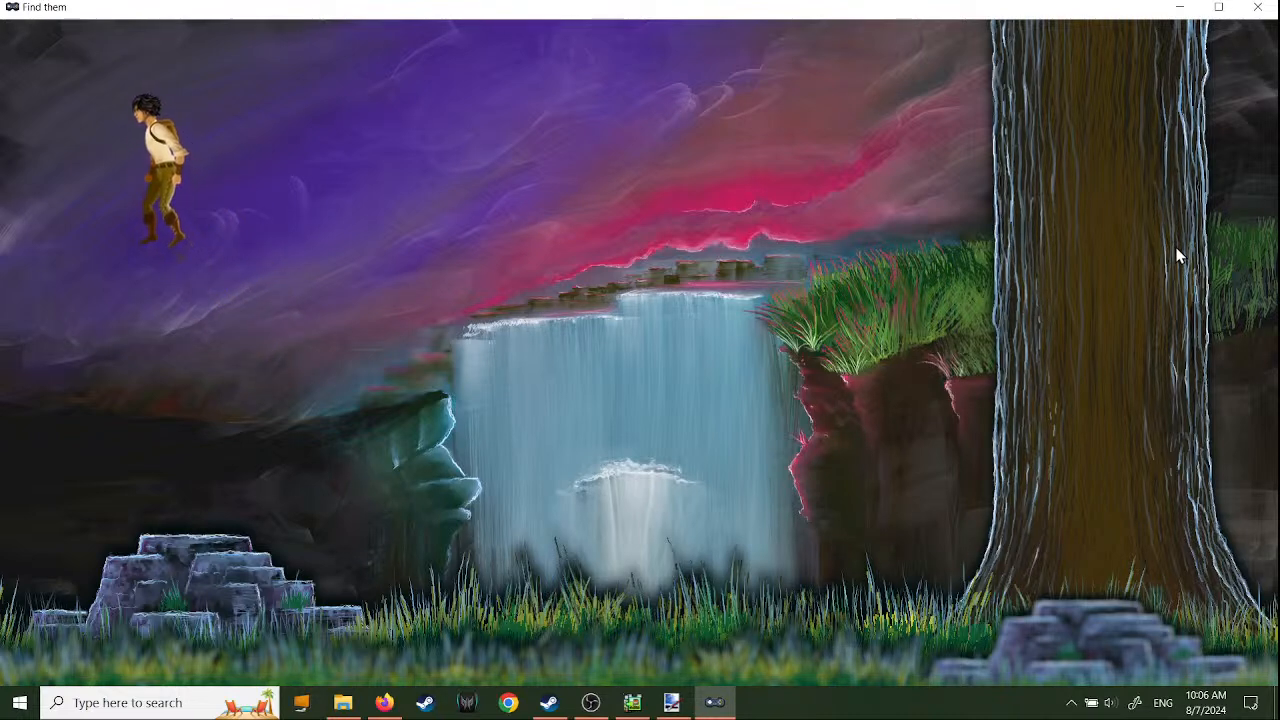
{"action": "key", "text": "Right"}
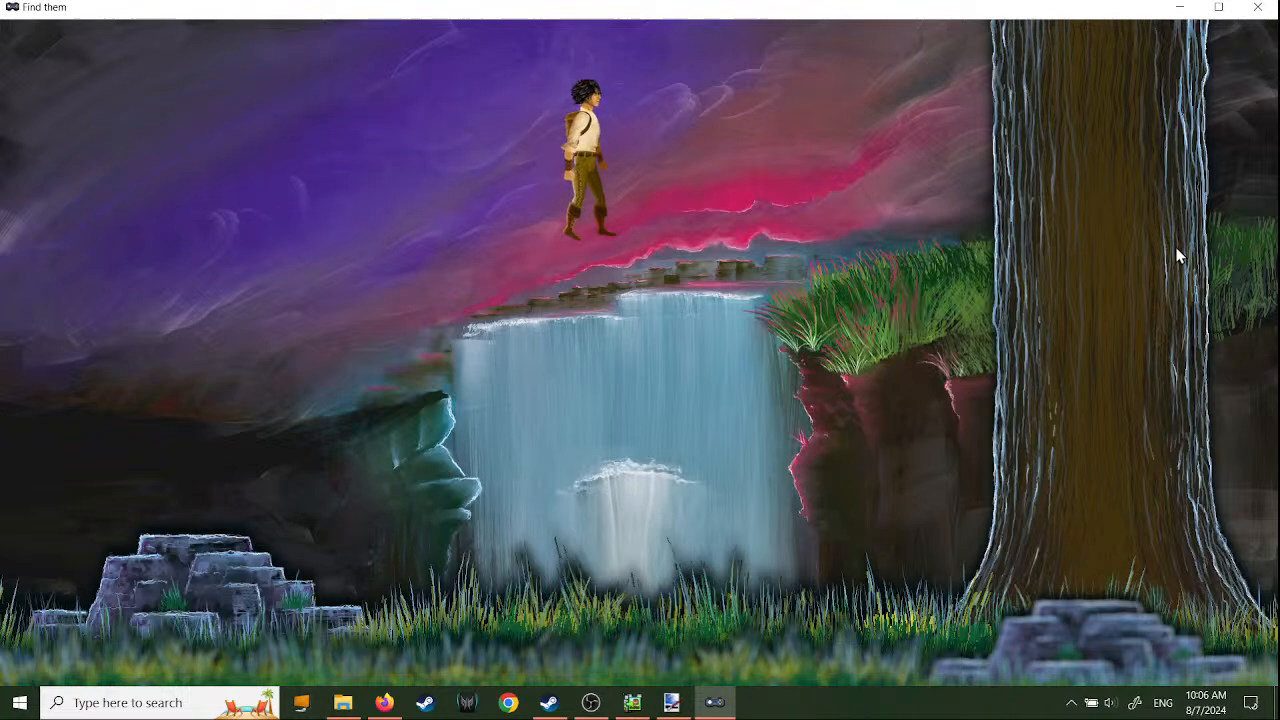
{"action": "key", "text": "alt+Return"}
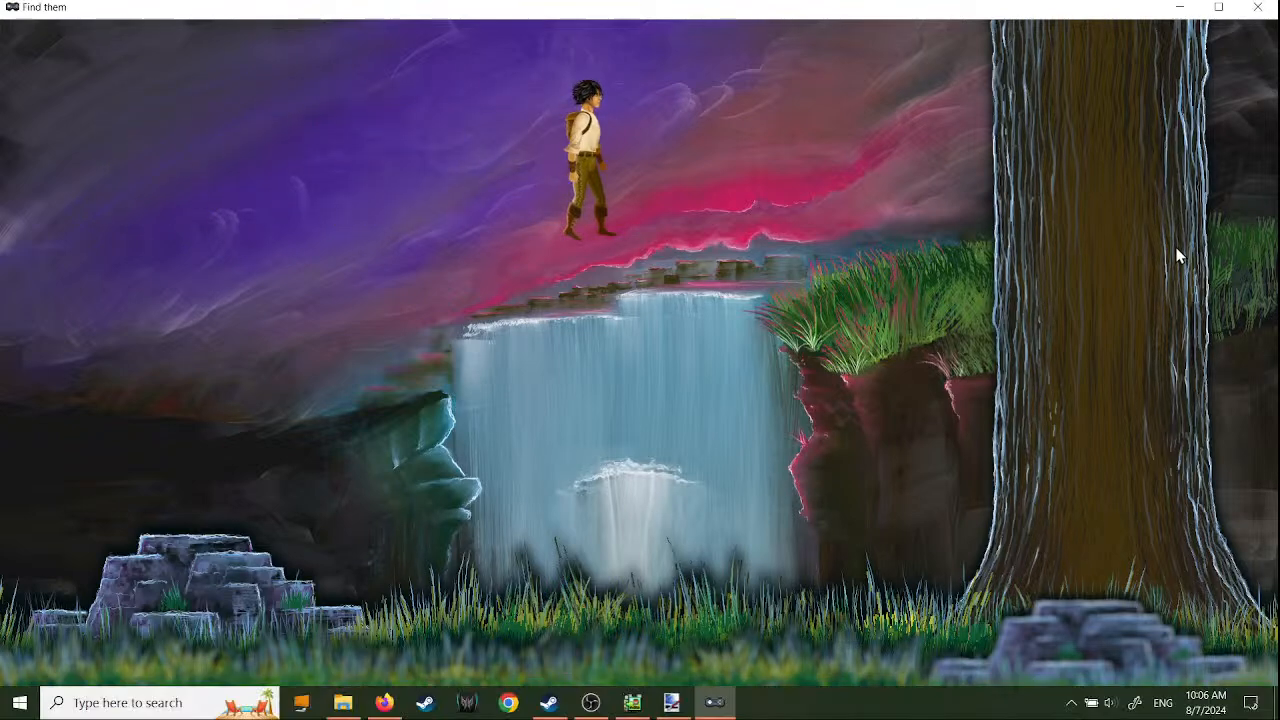
{"action": "left_click", "coordinate": [1259, 10]}
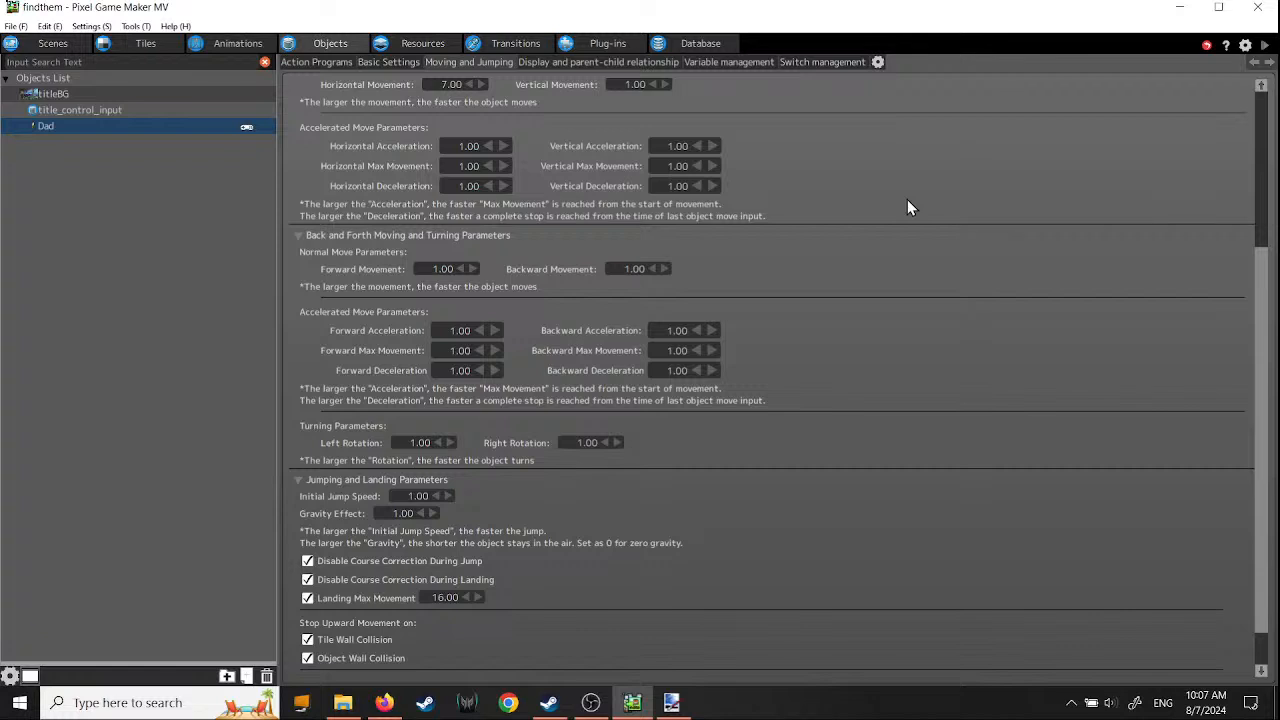
- Turn off Not Affected by Gravity in the runtime actions of Dad's idle jump left action
{"action": "left_click", "coordinate": [334, 62]}
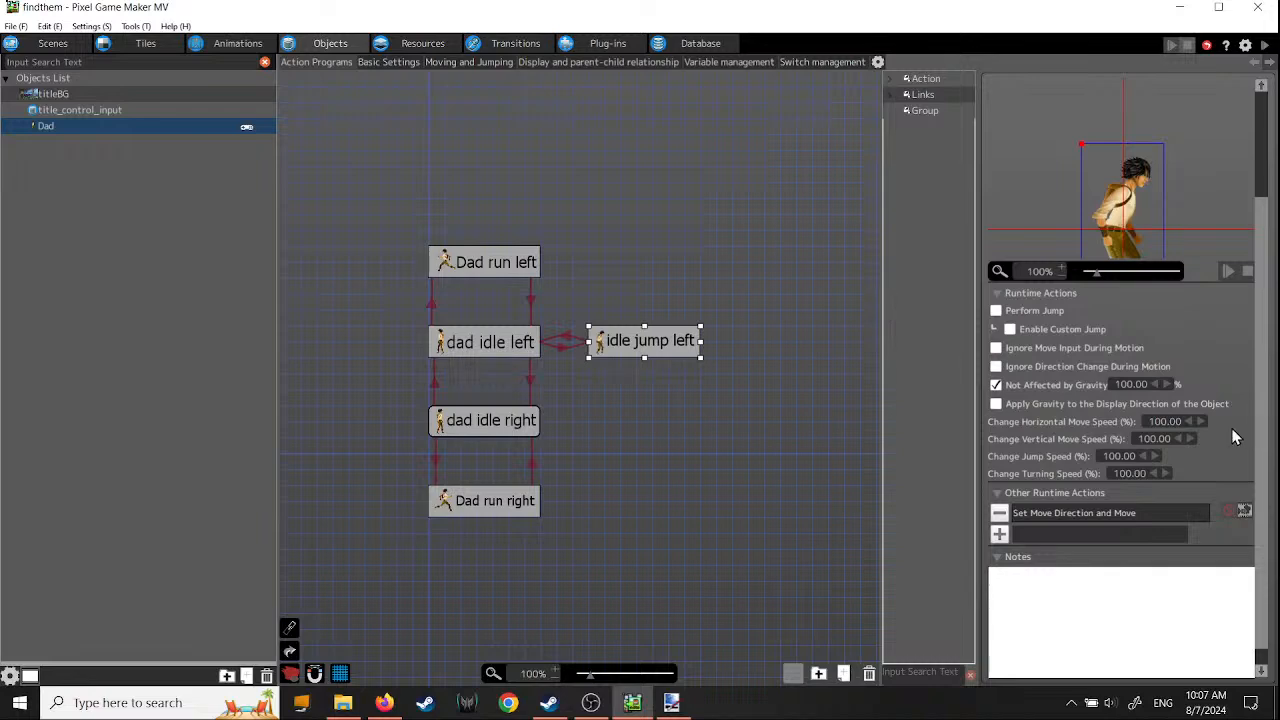
{"action": "left_click", "coordinate": [996, 385]}
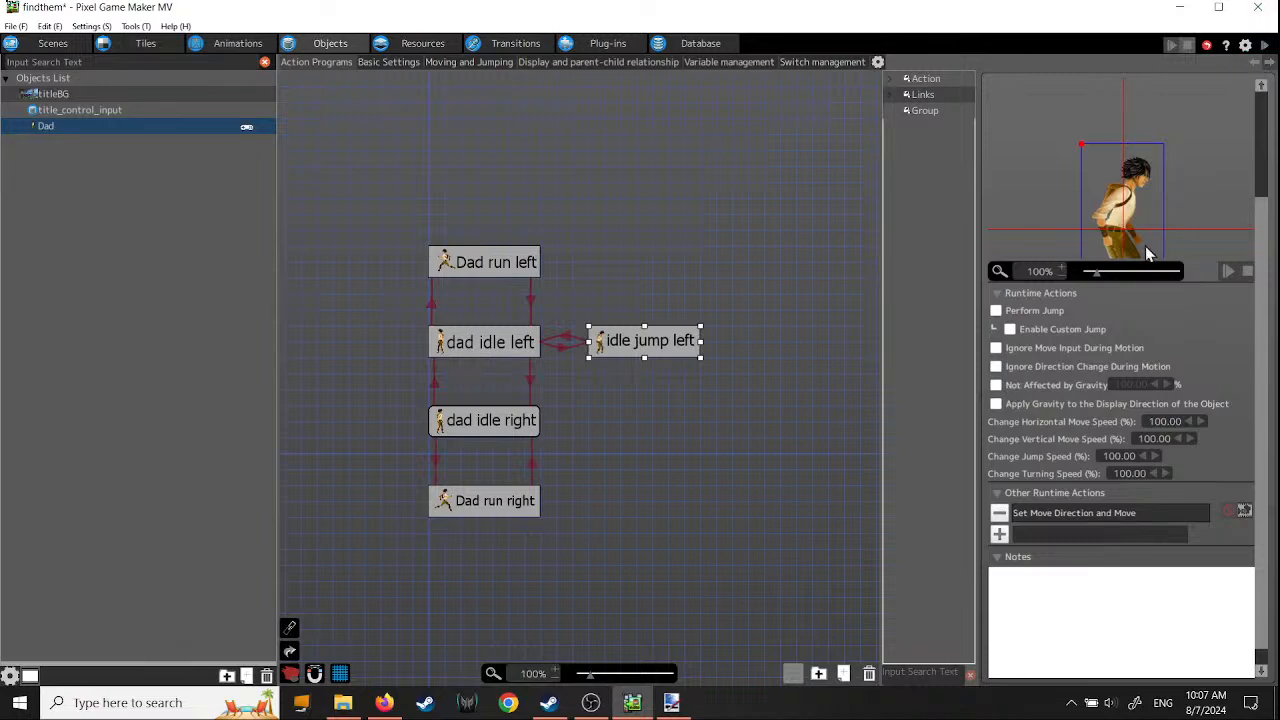
- Test play the game from Start, running Dad right and trying left movement and jumps with gravity active, and close the game window
{"action": "left_click", "coordinate": [1263, 45]}
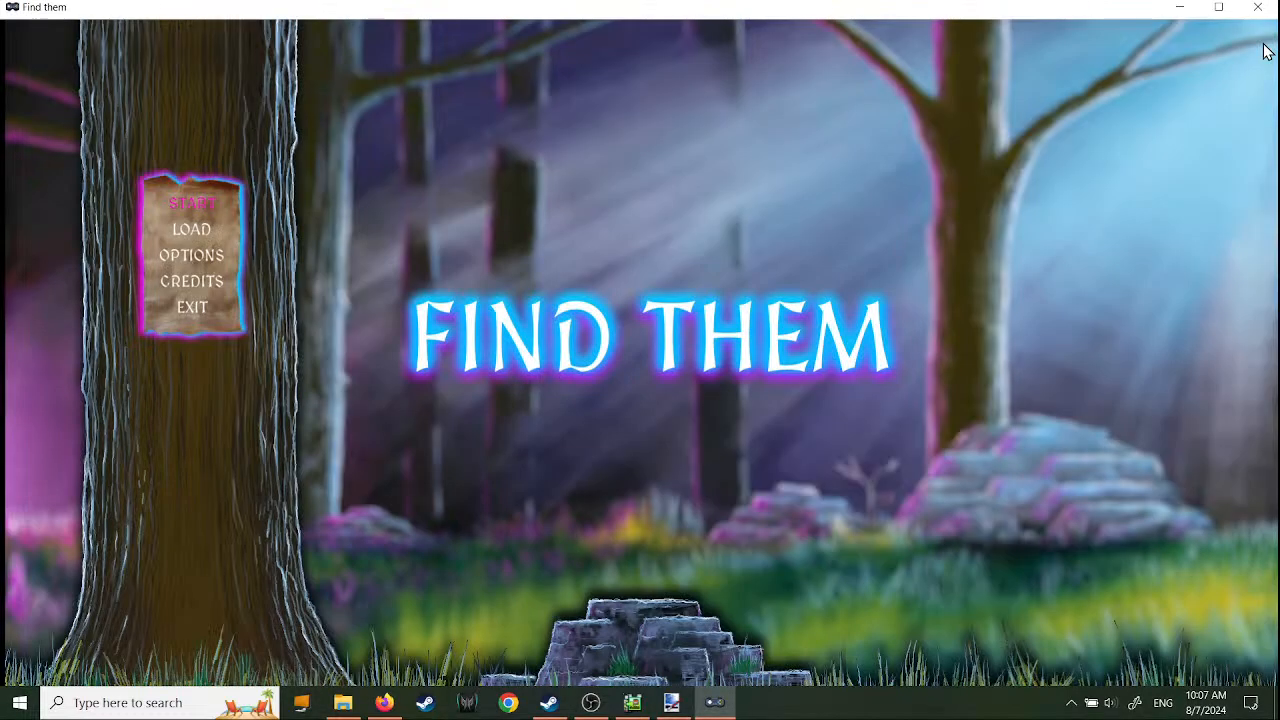
{"action": "key", "text": "Return"}
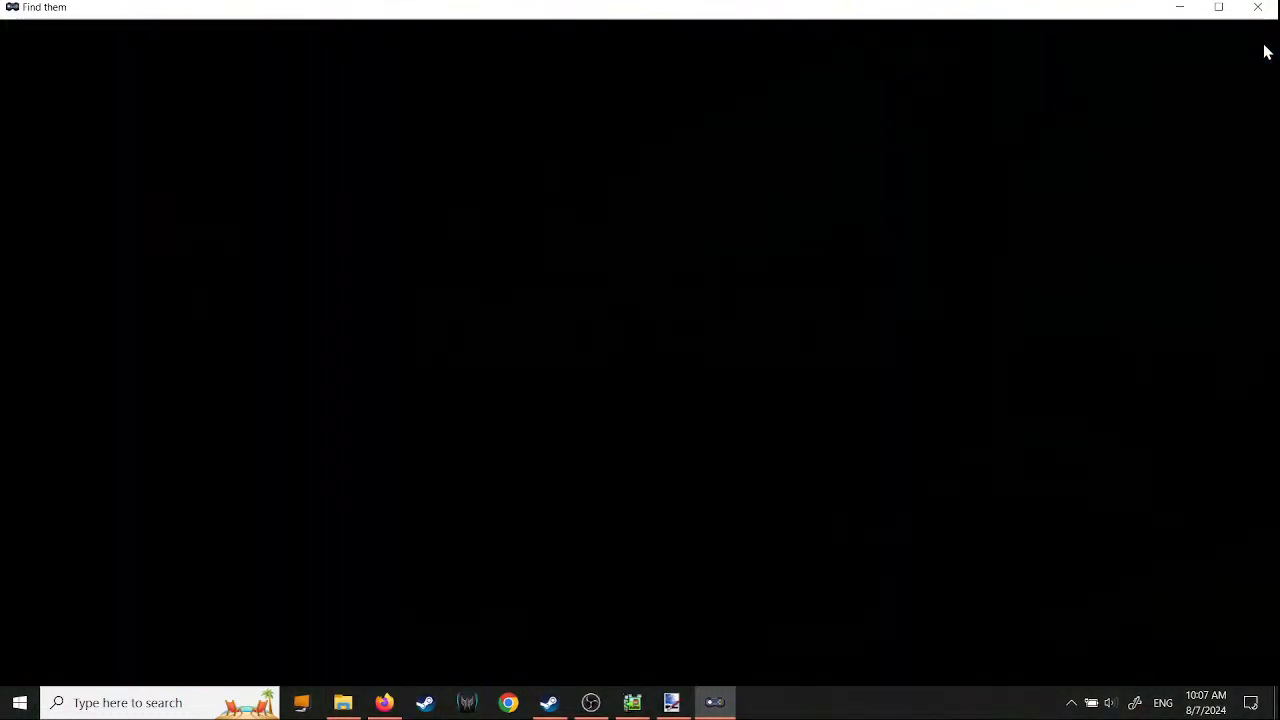
{"action": "key", "text": "Right"}
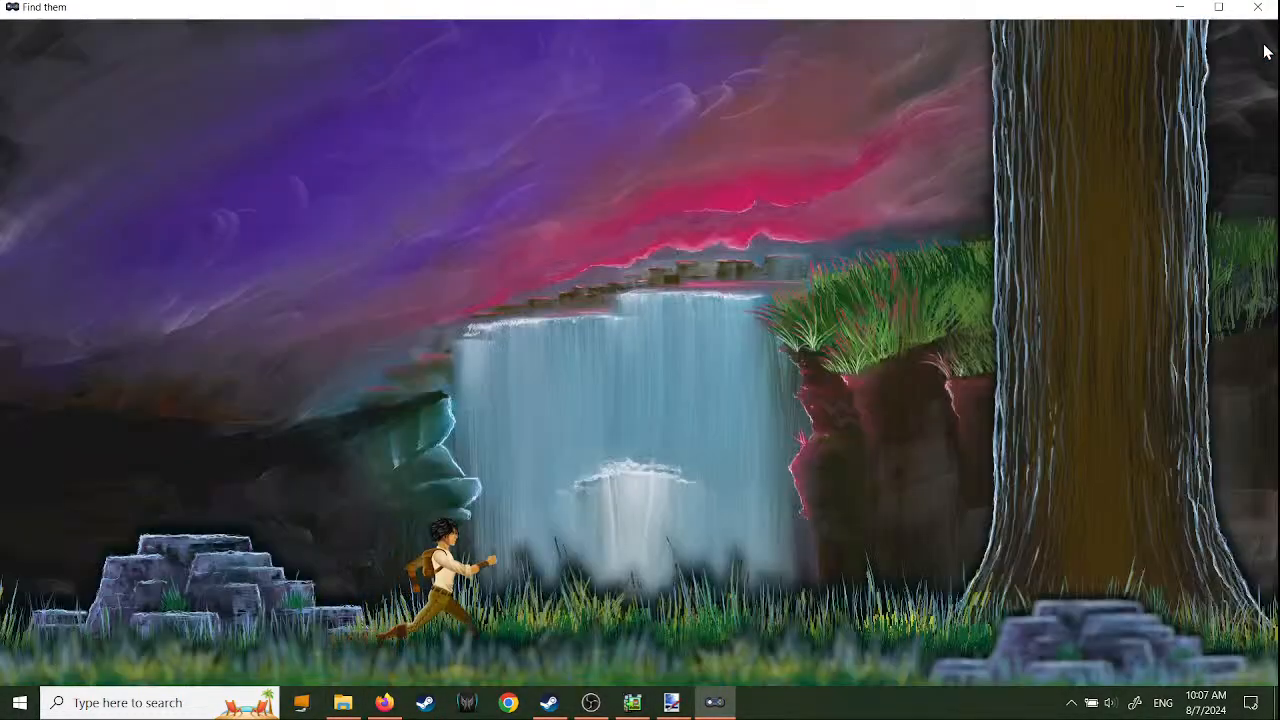
{"action": "key", "text": "Left"}
{"action": "key", "text": "Left"}
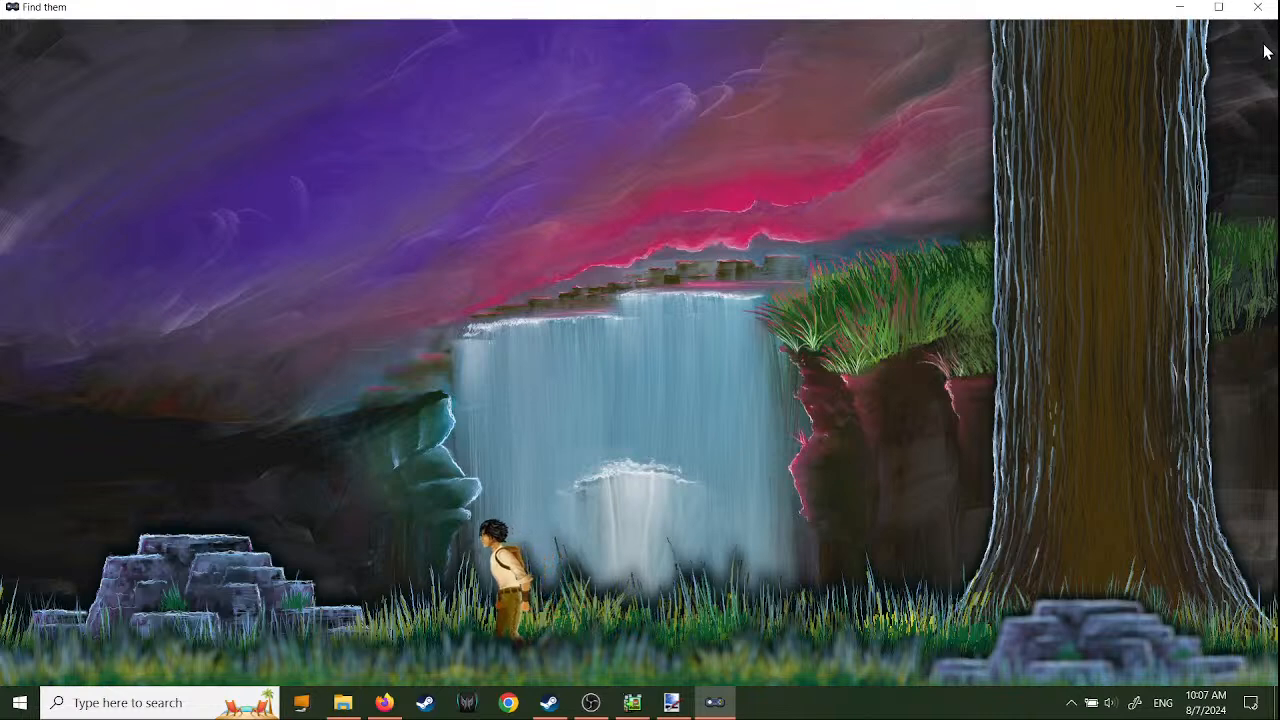
{"action": "key", "text": "Left"}
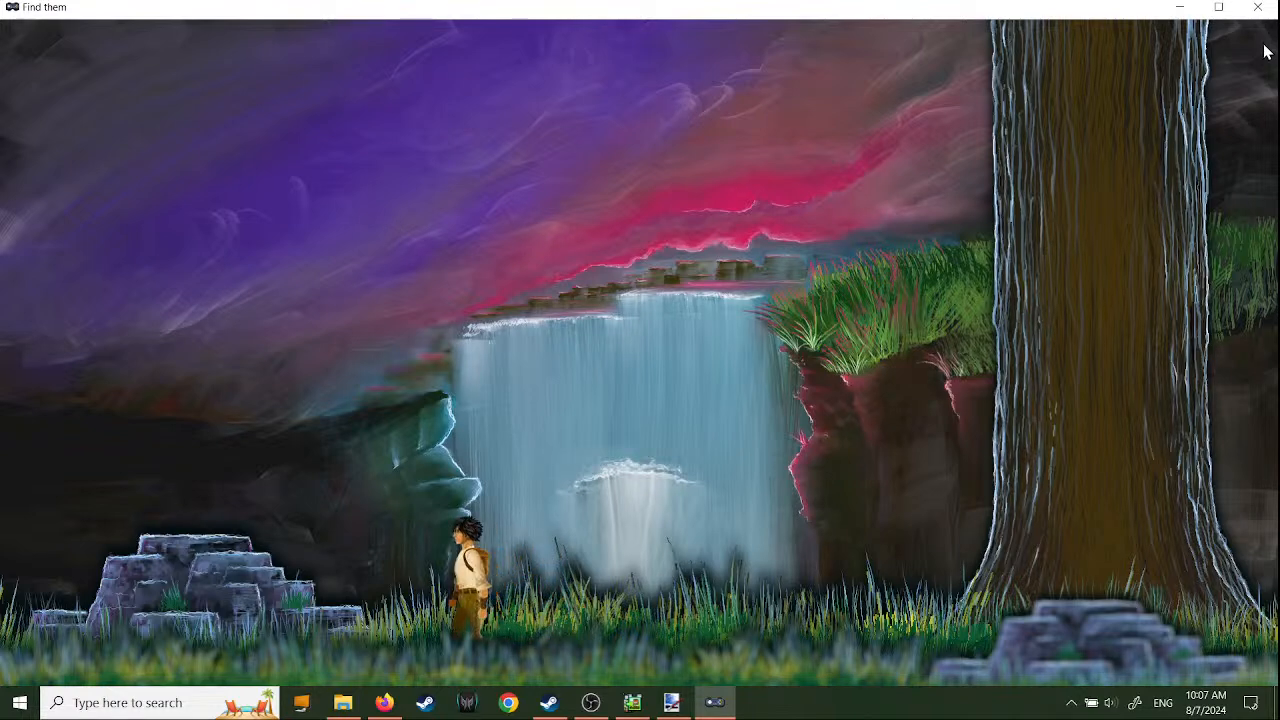
{"action": "key", "text": "Left"}
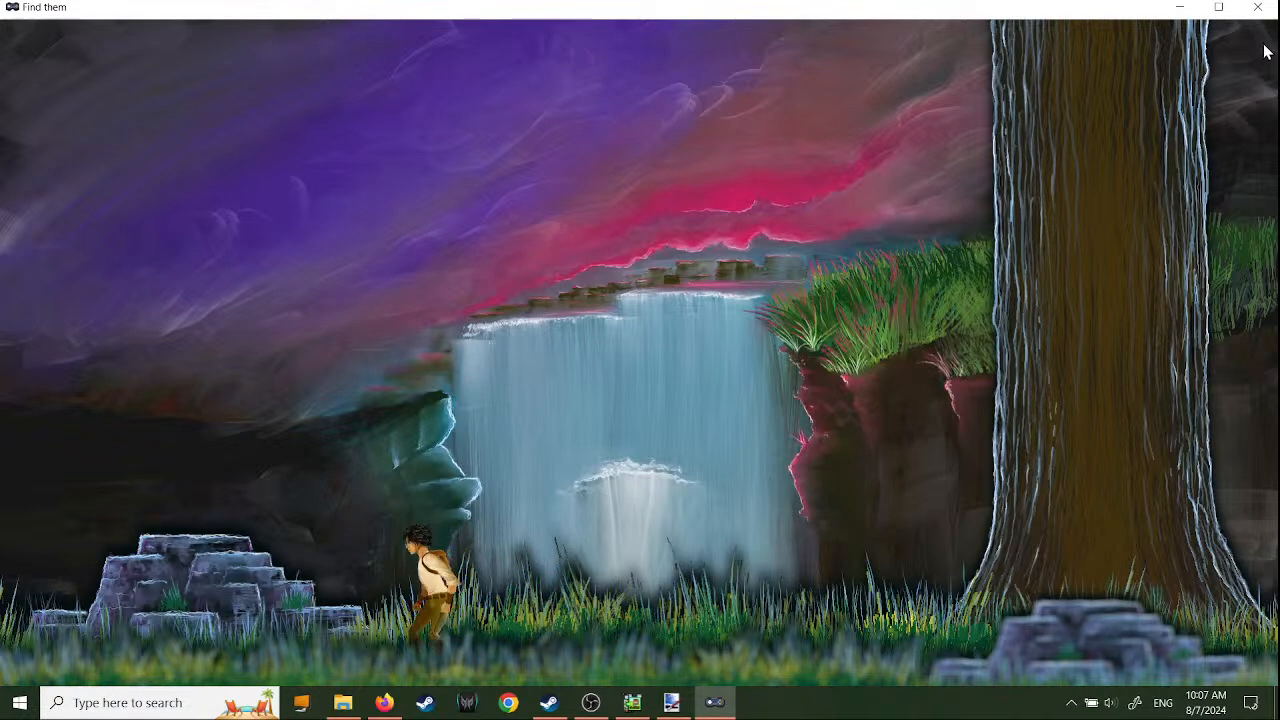
{"action": "key", "text": "Left"}
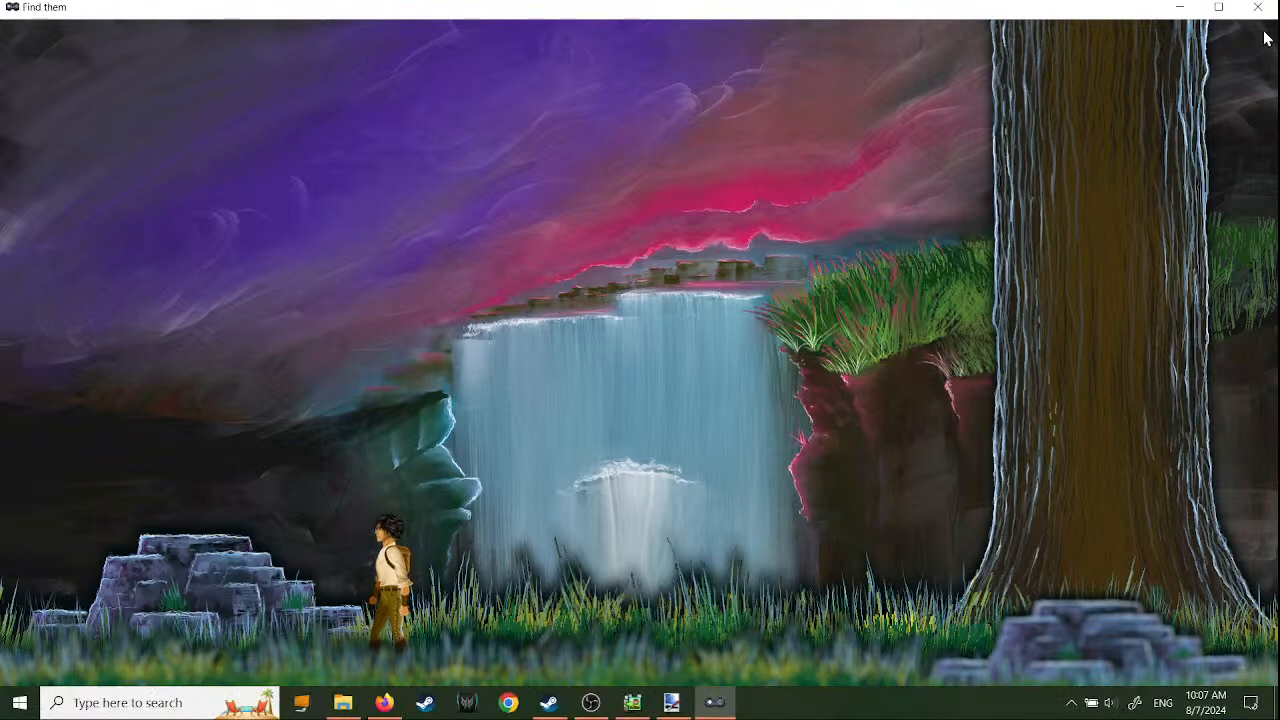
{"action": "left_click", "coordinate": [1261, 10]}
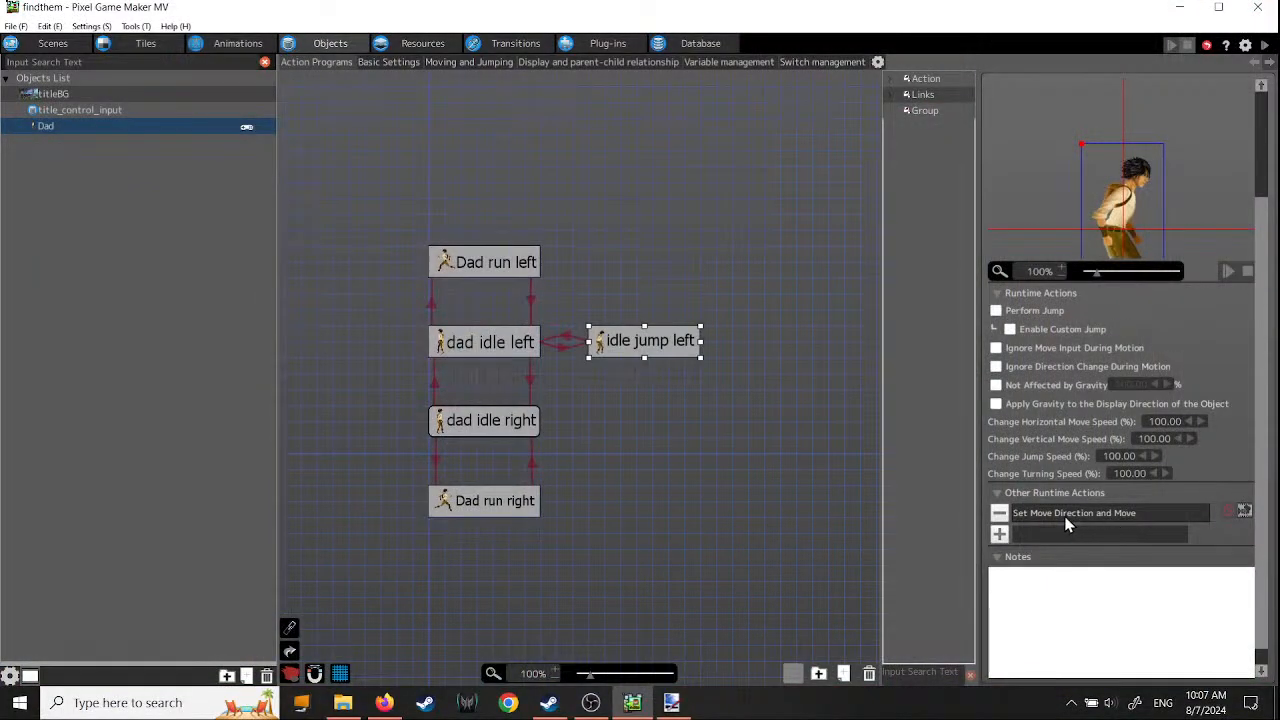
- Review the Set Move Direction and Move settings of the idle jump left action and close them without changes
{"action": "left_click", "coordinate": [1103, 515]}
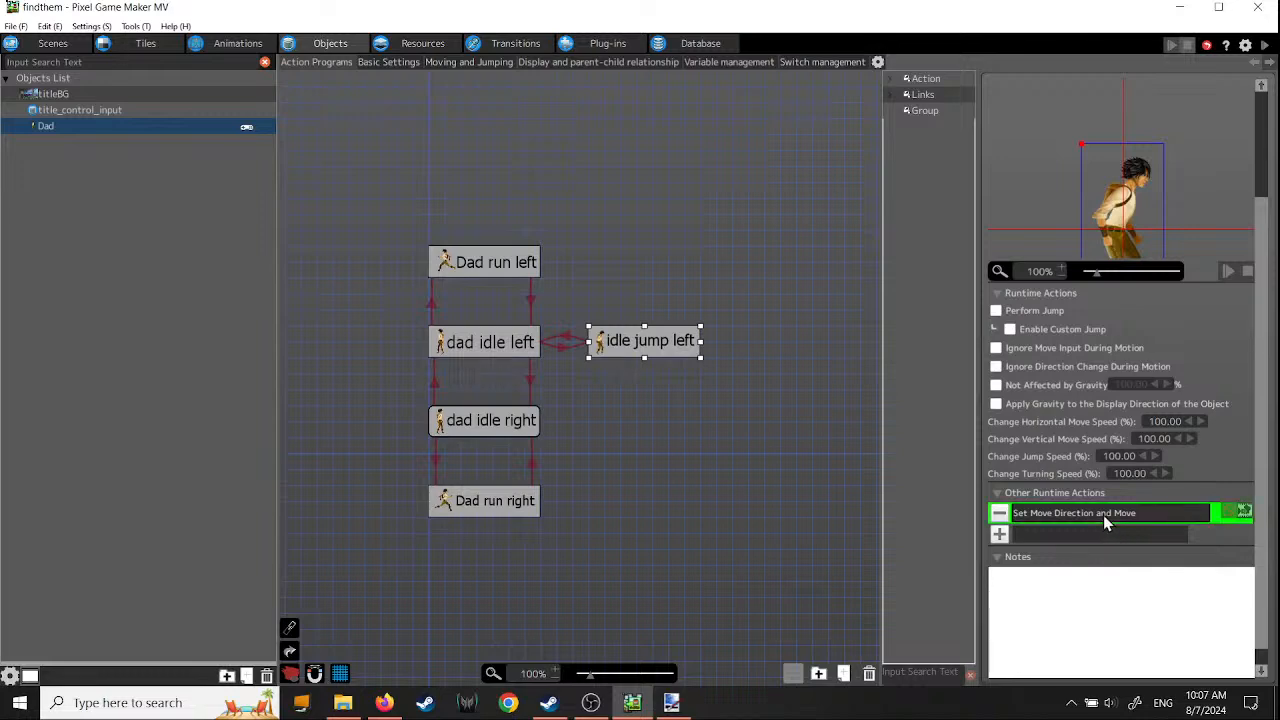
{"action": "double_click", "coordinate": [1103, 515]}
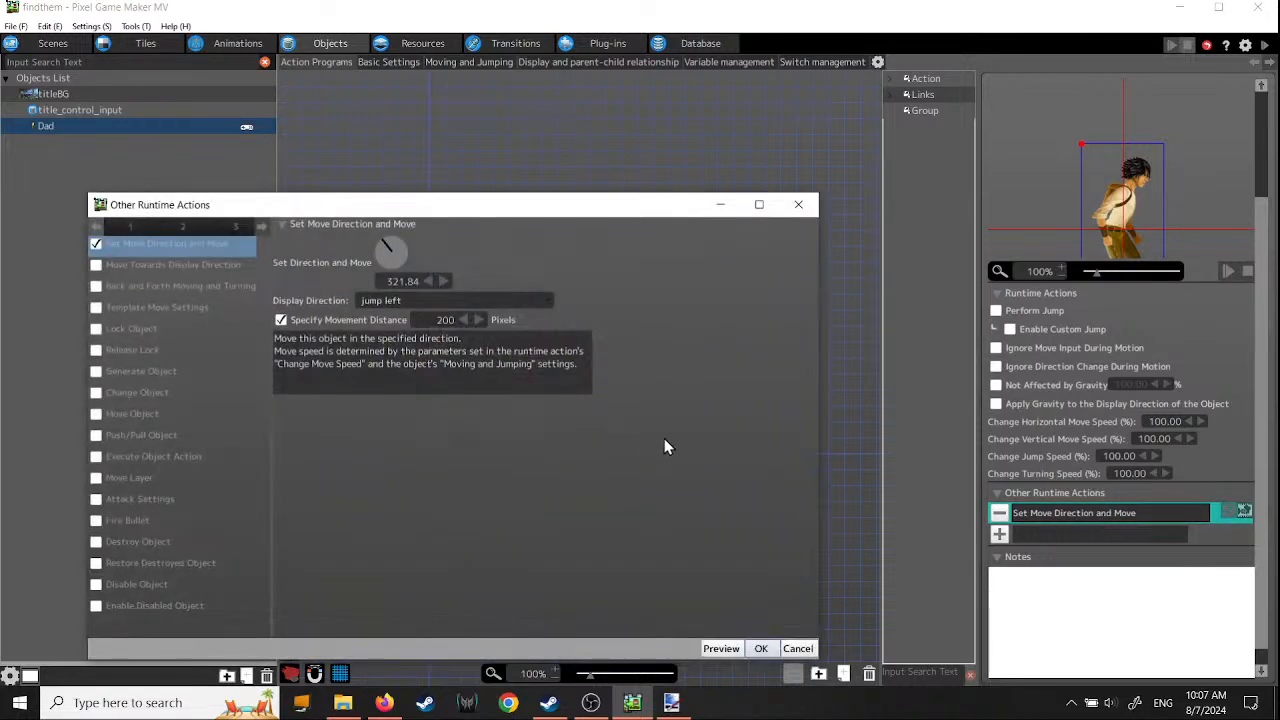
{"action": "left_click", "coordinate": [800, 649]}
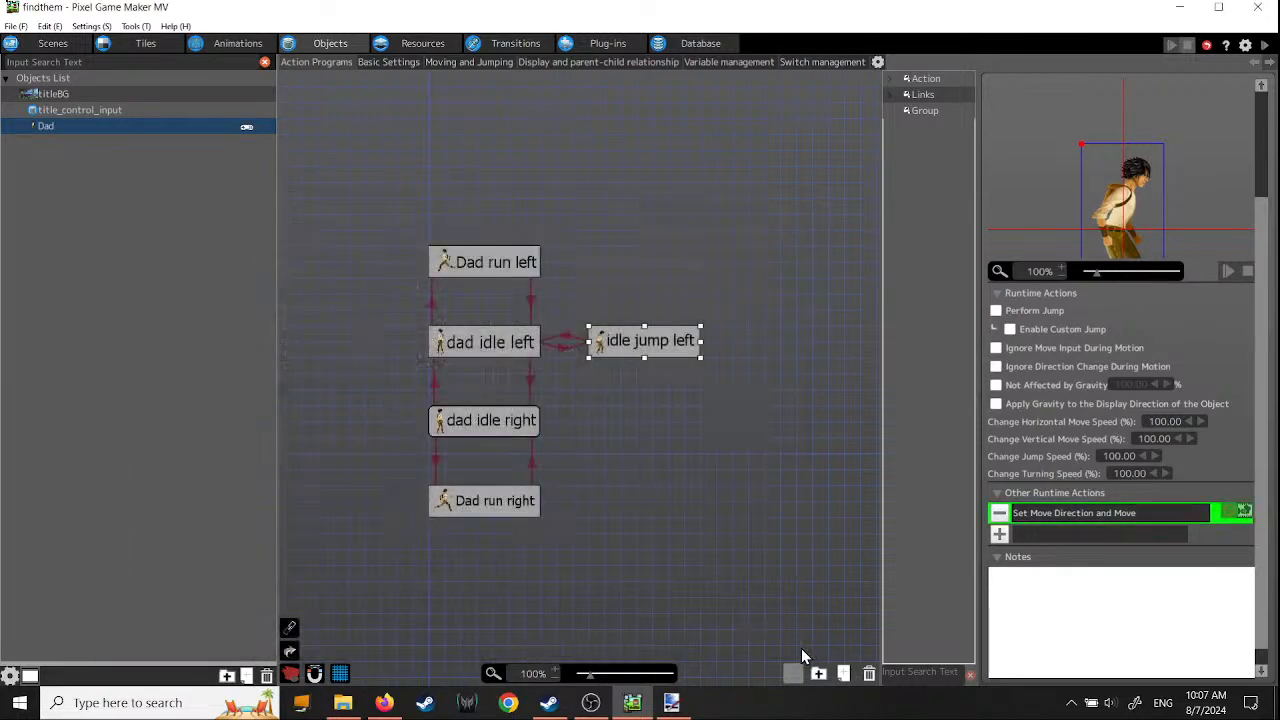
- In the link from dad idle left to idle jump left, set the up-arrow input condition's trigger type to Pressed
{"action": "left_click", "coordinate": [560, 350]}
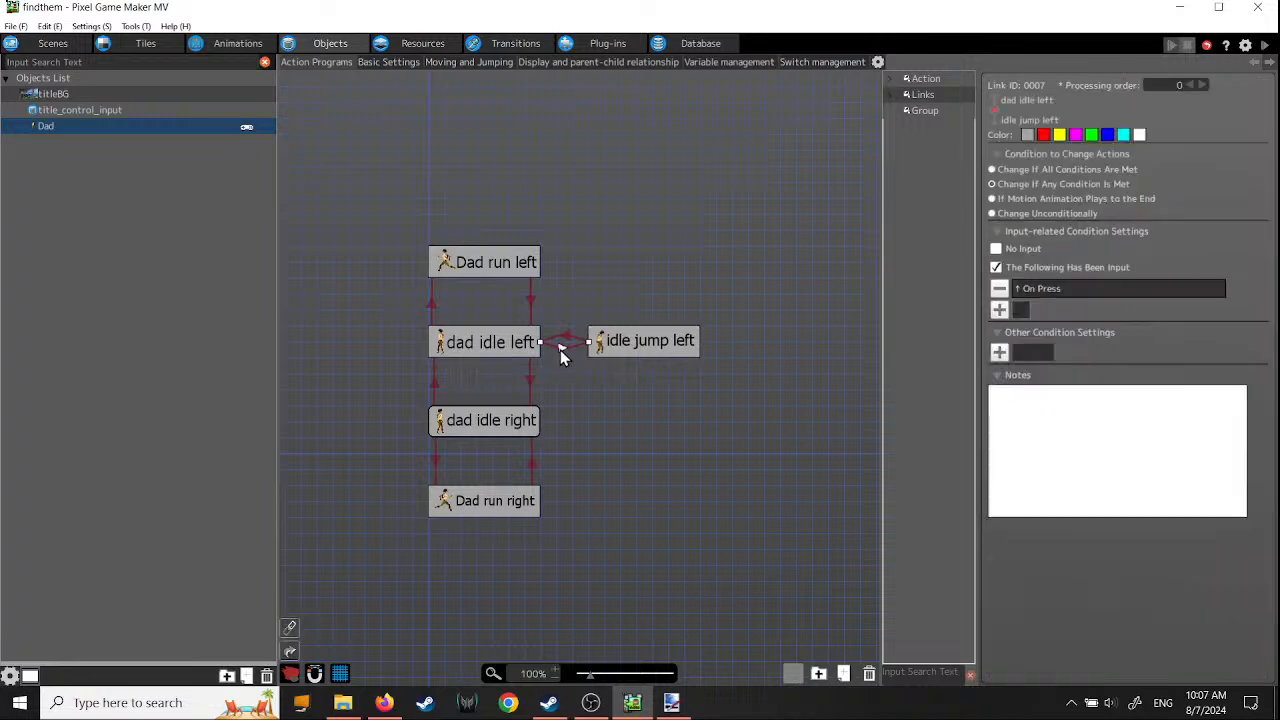
{"action": "double_click", "coordinate": [1035, 291]}
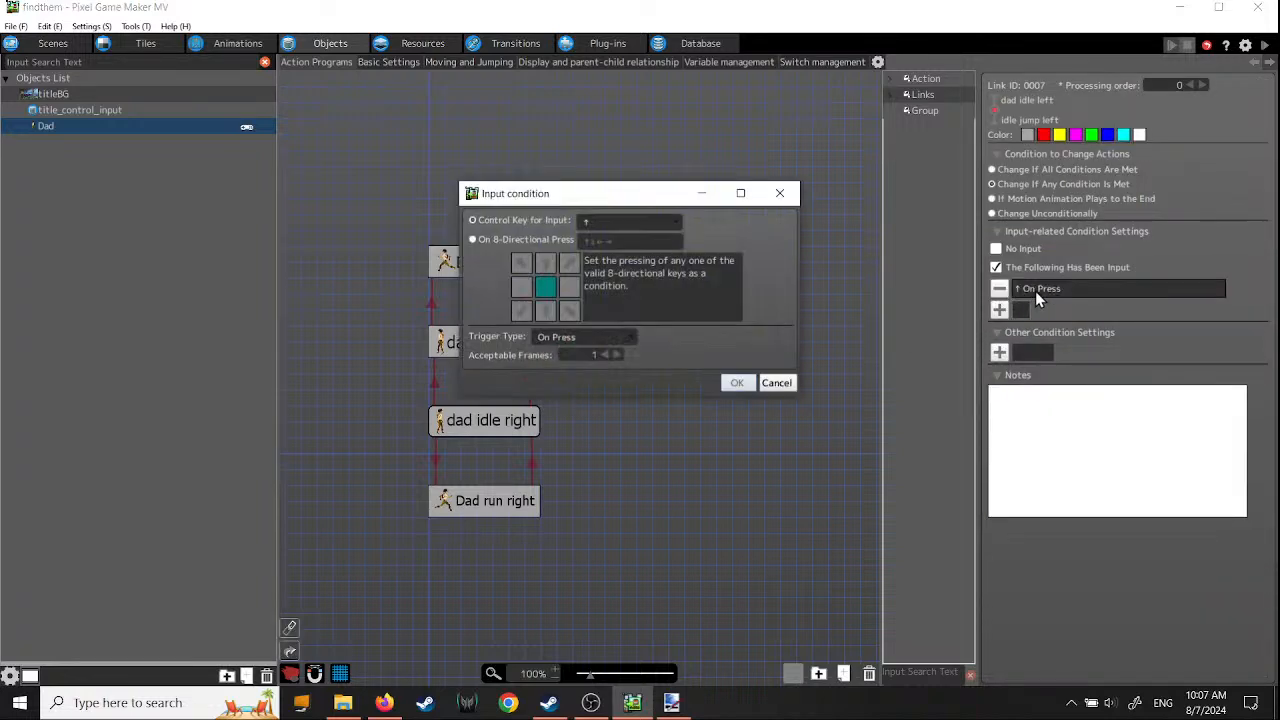
{"action": "left_click", "coordinate": [633, 340]}
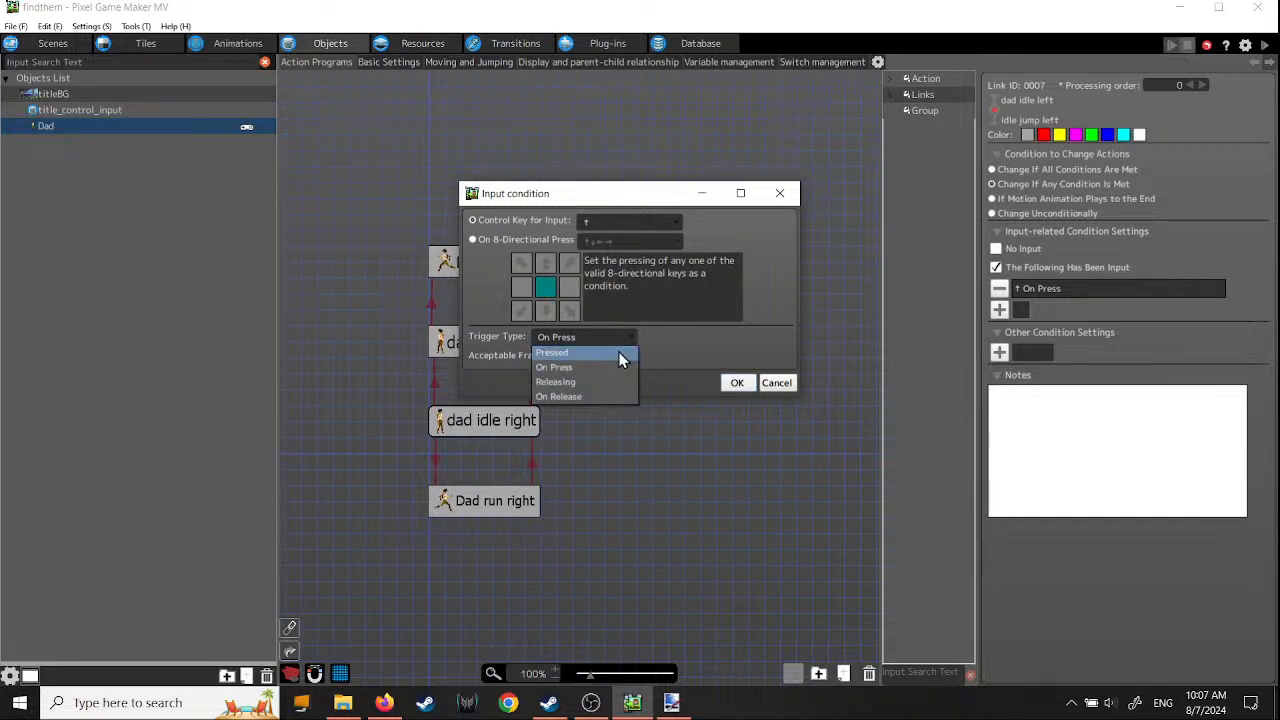
{"action": "left_click", "coordinate": [618, 352]}
{"action": "left_click", "coordinate": [736, 383]}
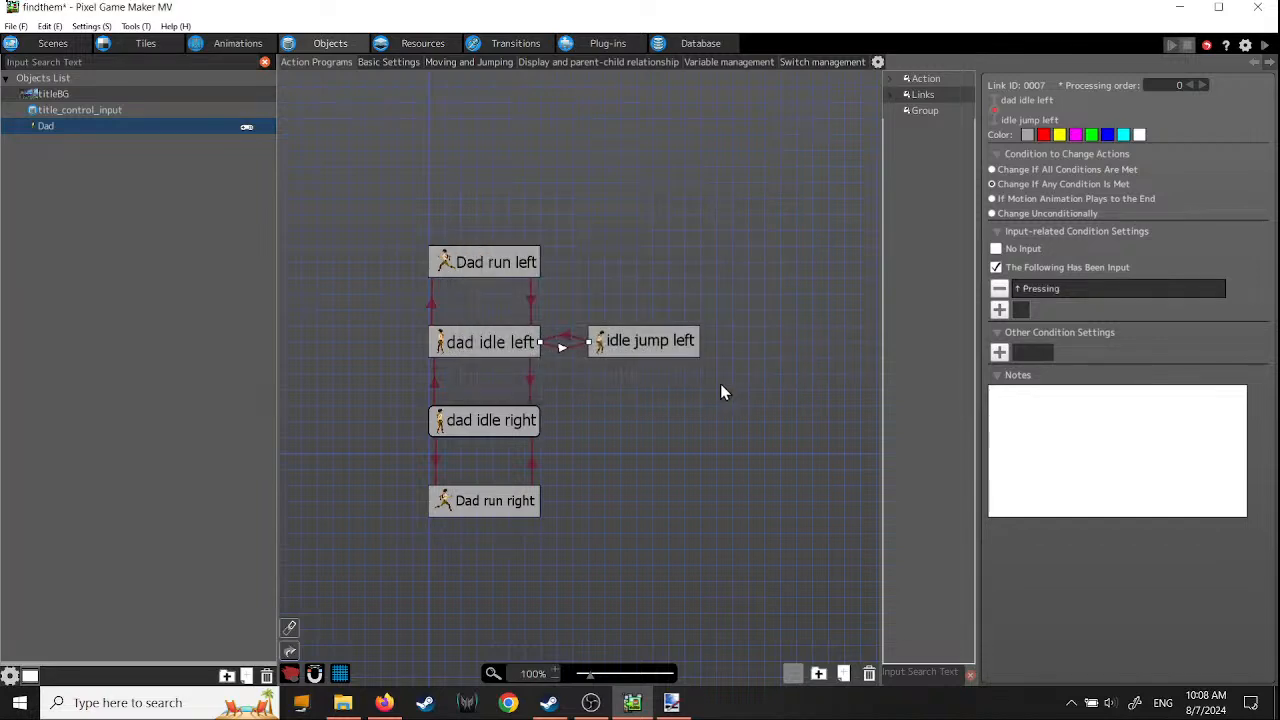
- In the return link from idle jump left to dad idle left, set the up-arrow input condition's trigger type to Releasing
{"action": "left_click", "coordinate": [568, 340]}
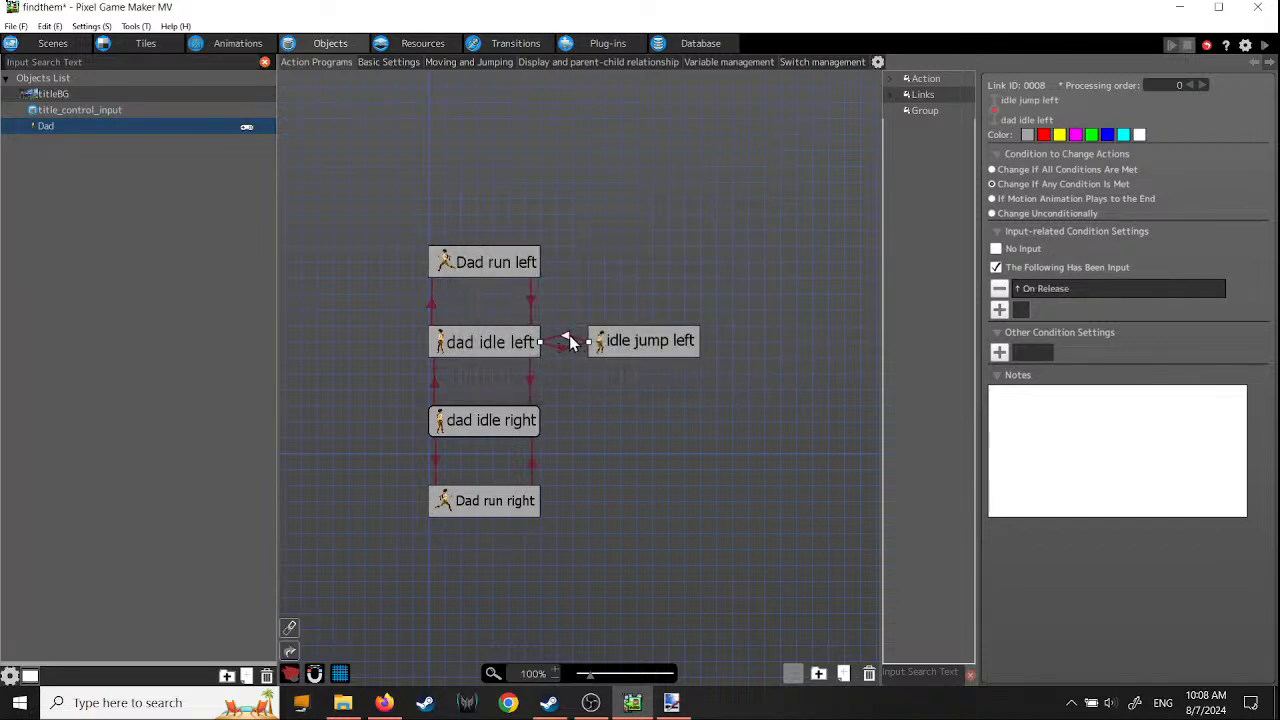
{"action": "double_click", "coordinate": [1039, 290]}
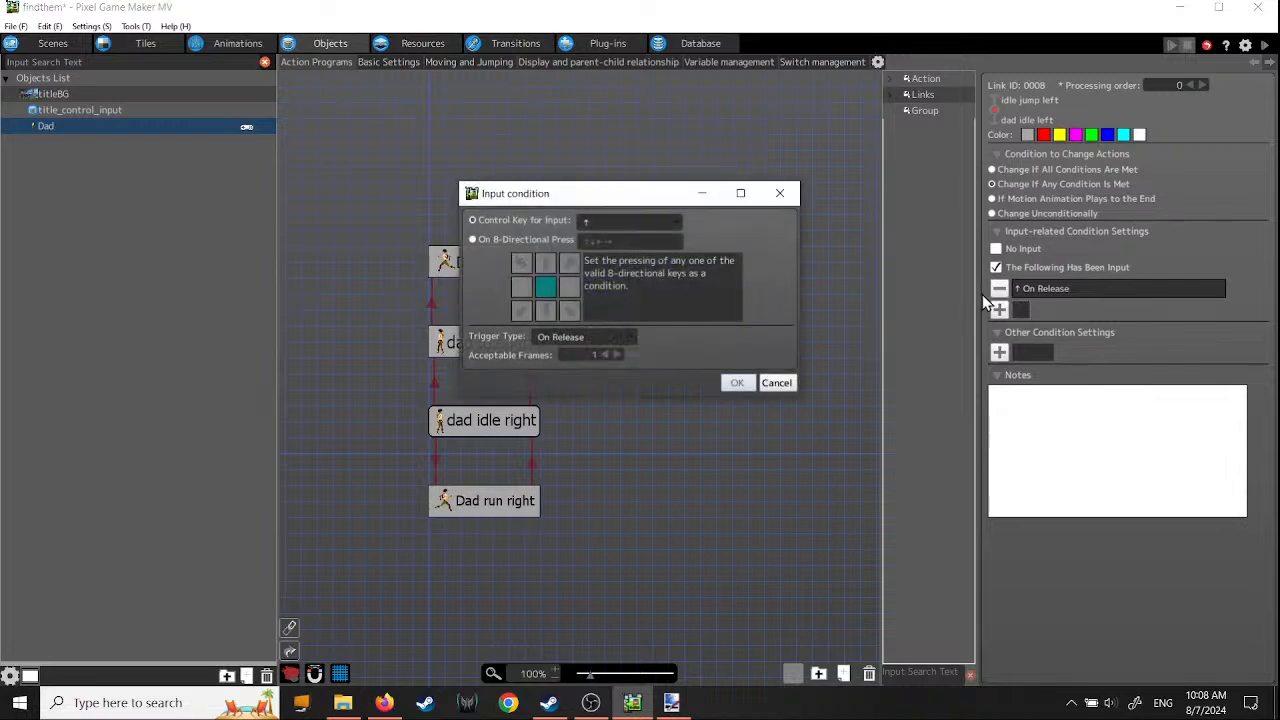
{"action": "left_click", "coordinate": [630, 338]}
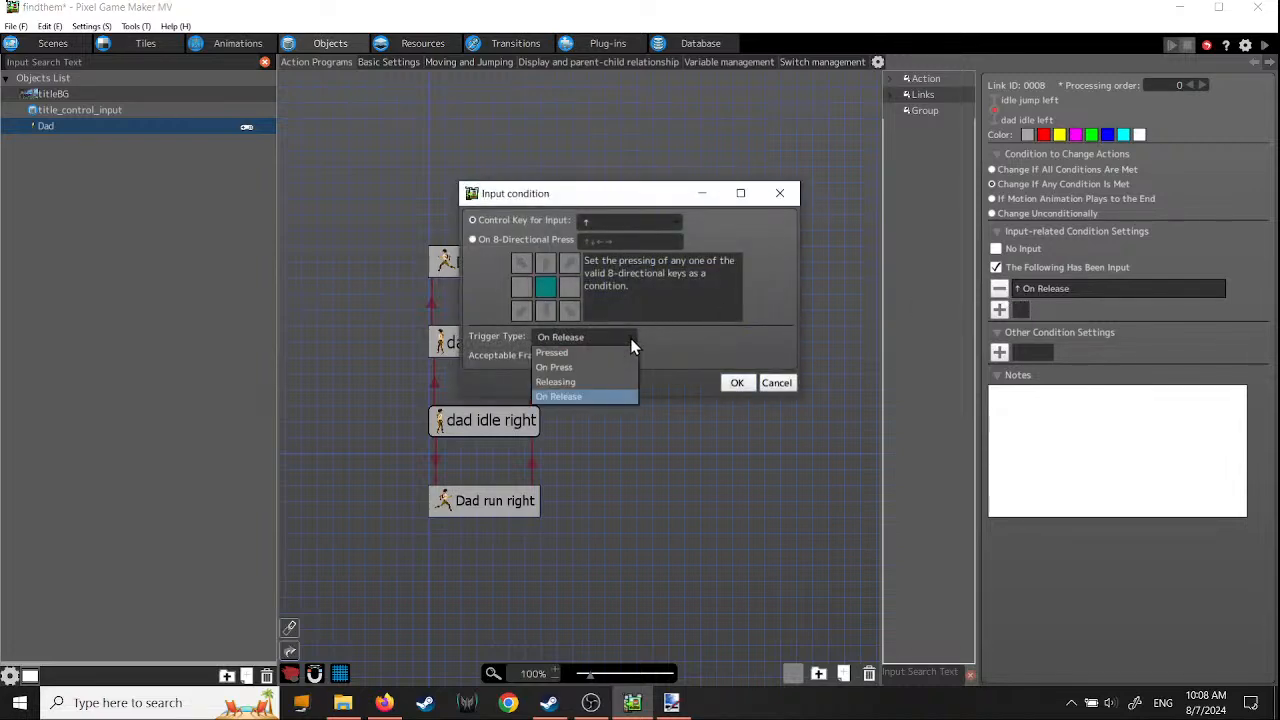
{"action": "left_click", "coordinate": [602, 384]}
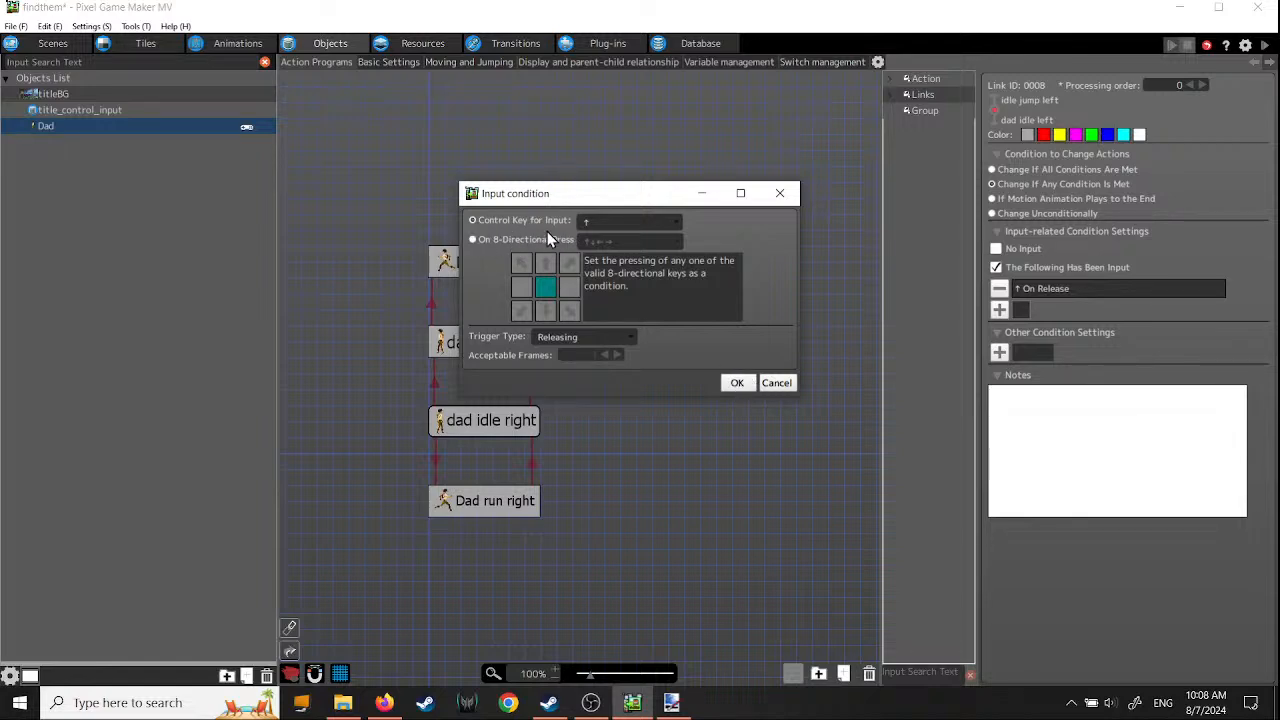
{"action": "left_click", "coordinate": [736, 385]}
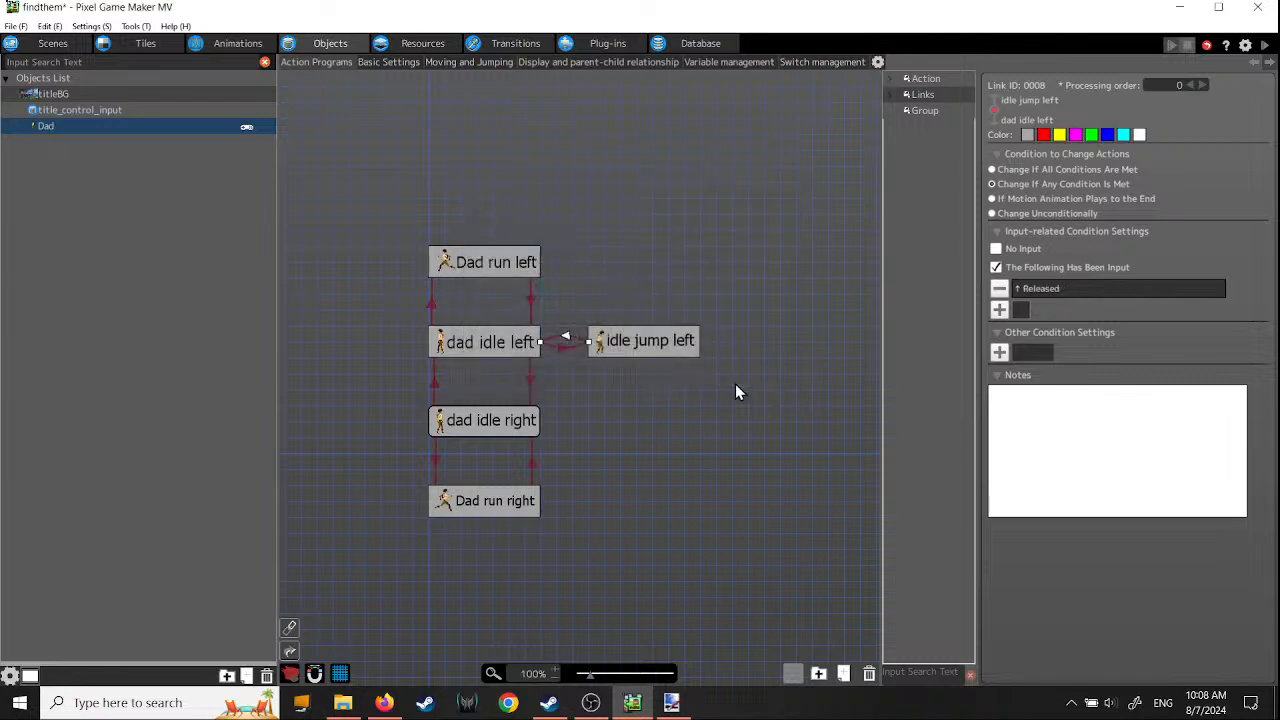
- Start a test play of the game to check the jump links' changed input triggers
{"action": "left_click", "coordinate": [1267, 48]}
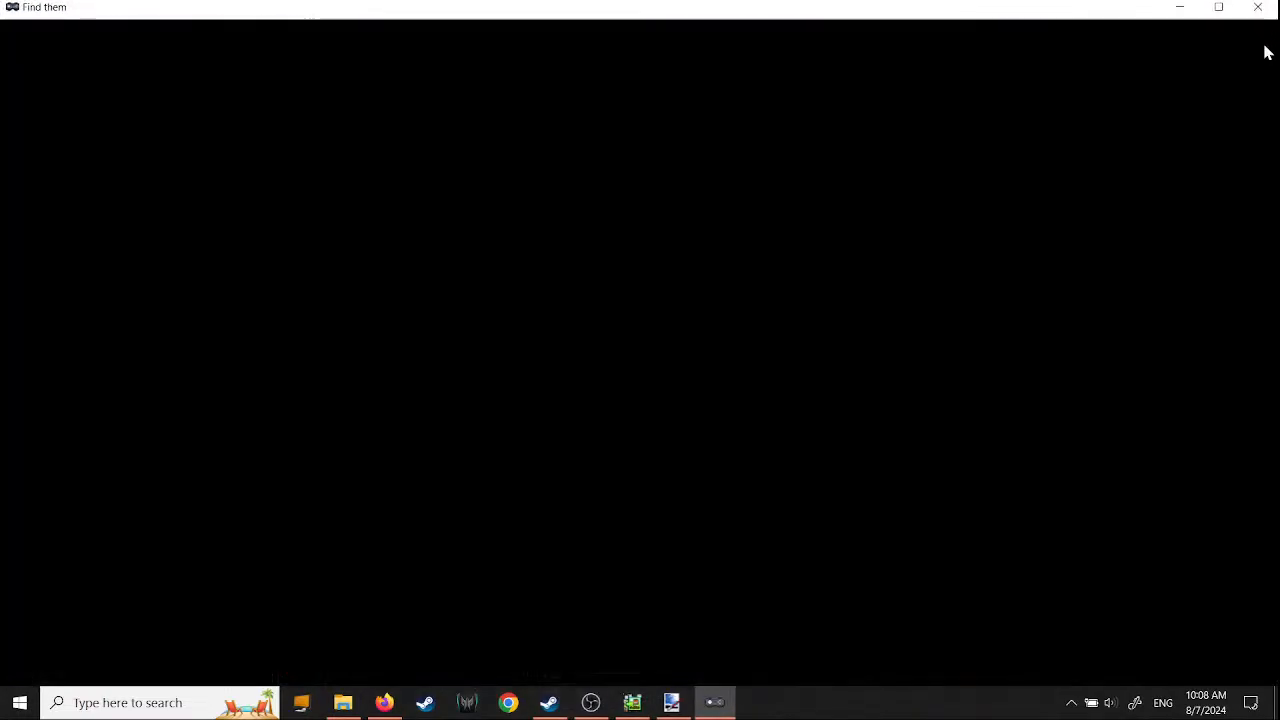
- Start the game from its title screen, try Dad's leftward movement and idle jump beside the waterfall, and close the test play
{"action": "key", "text": "Return"}
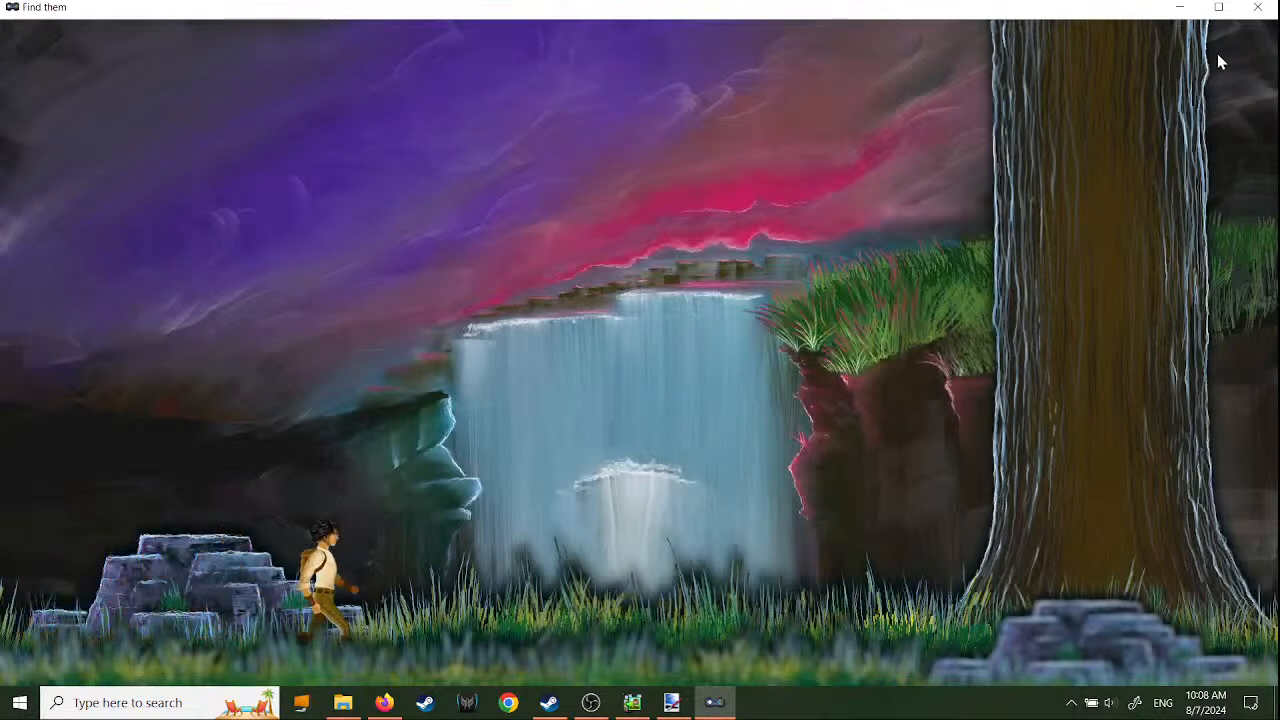
{"action": "key", "text": "Left"}
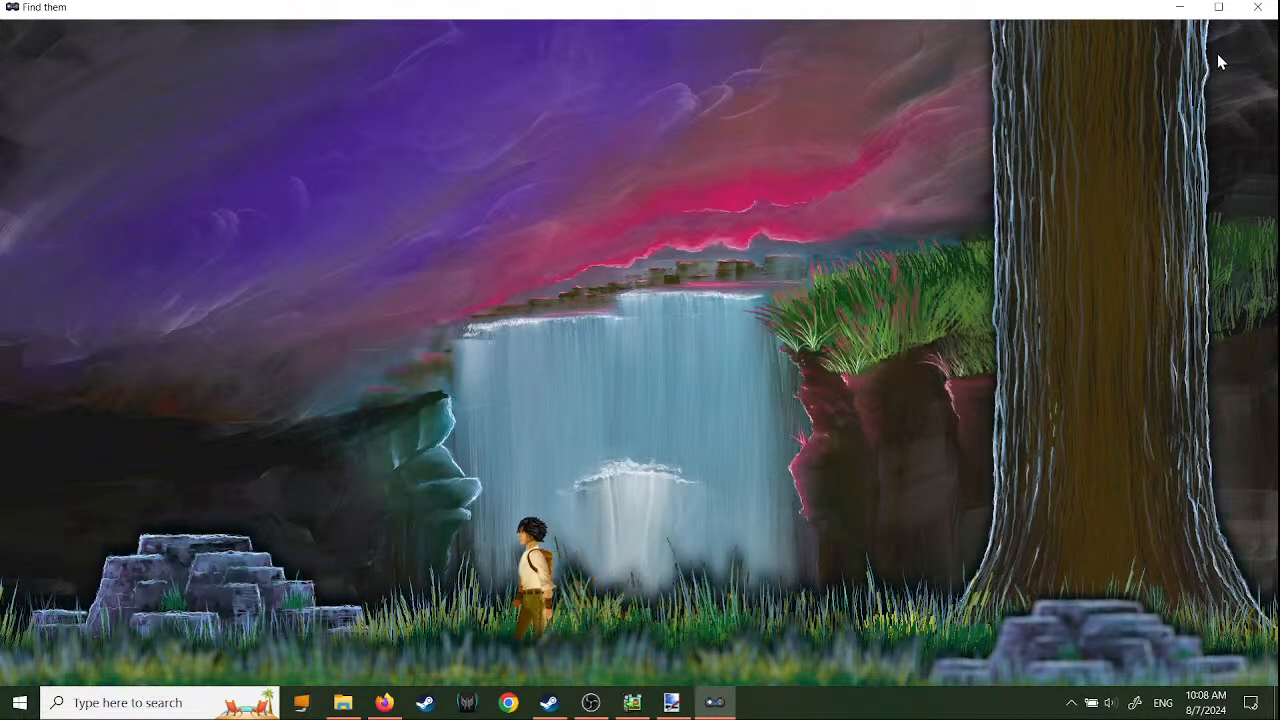
{"action": "key", "text": "Left"}
{"action": "key", "text": "Left"}
{"action": "key", "text": "Left"}
{"action": "key", "text": "Left"}
{"action": "key", "text": "Left"}
{"action": "key", "text": "Left"}
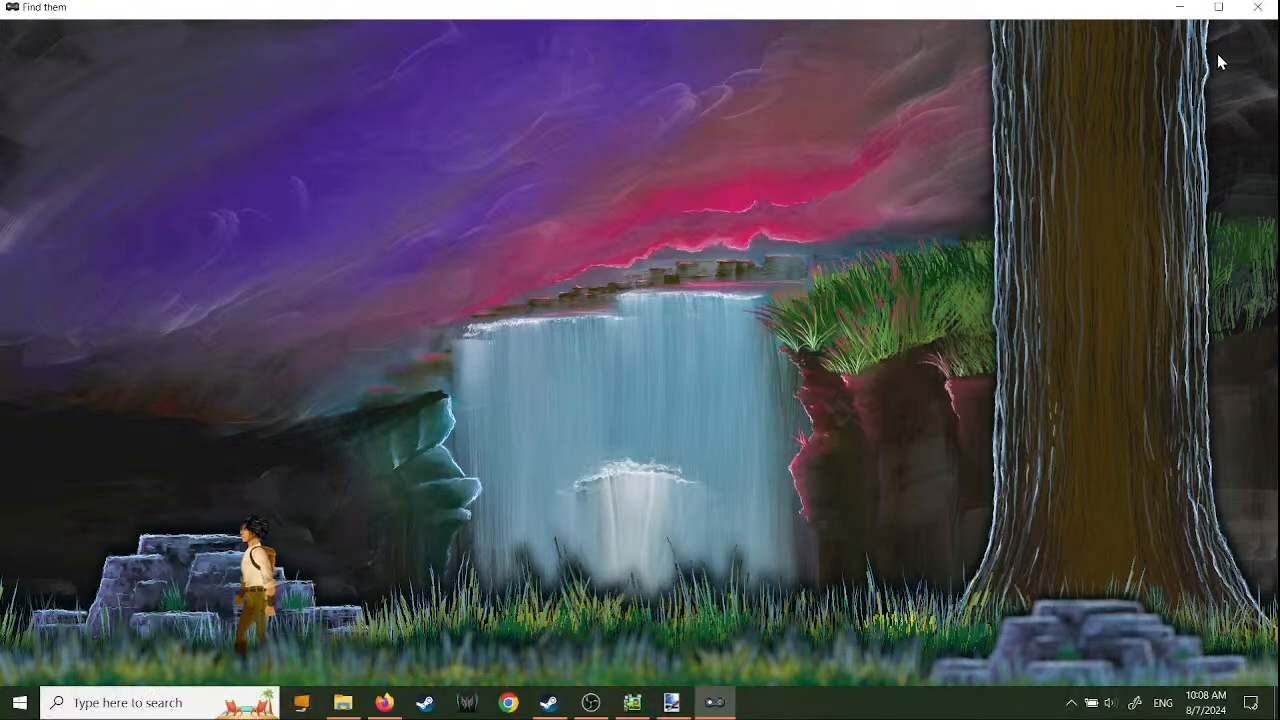
{"action": "left_click", "coordinate": [1257, 7]}
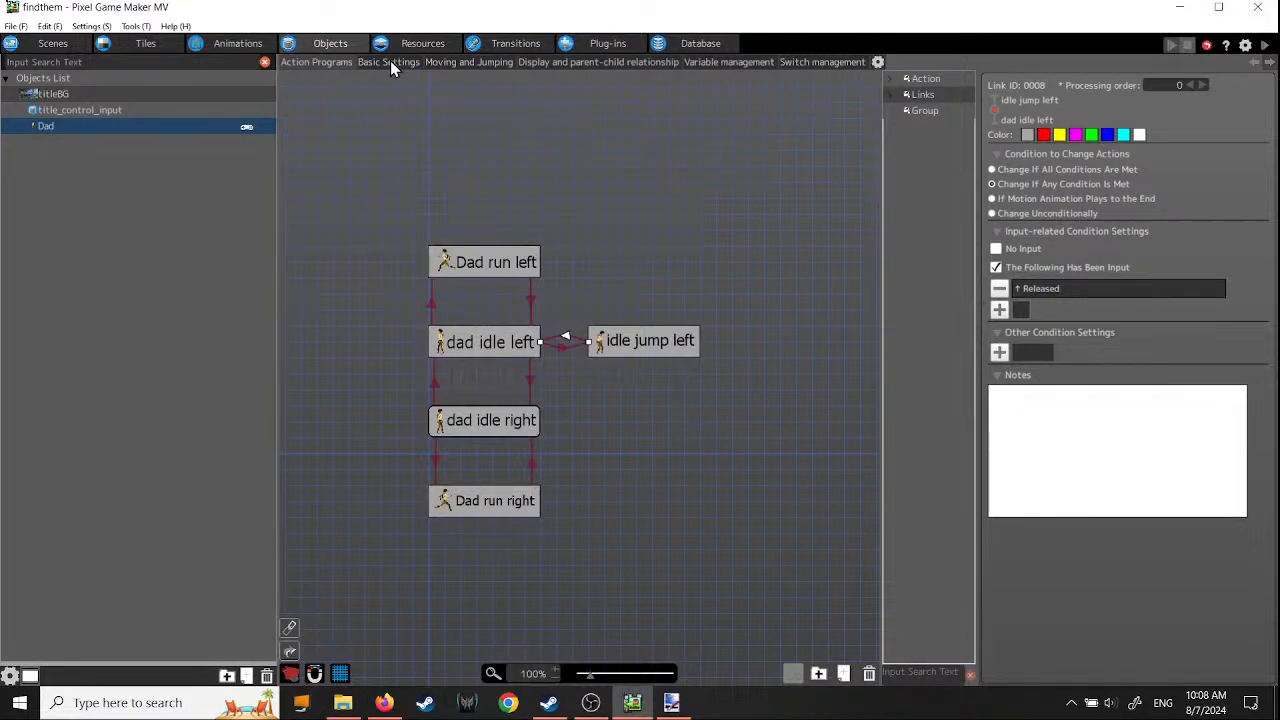
- Review Dad's movement and basic settings, the idle jump left action, and the link leading from dad idle left to it
{"action": "left_click", "coordinate": [462, 62]}
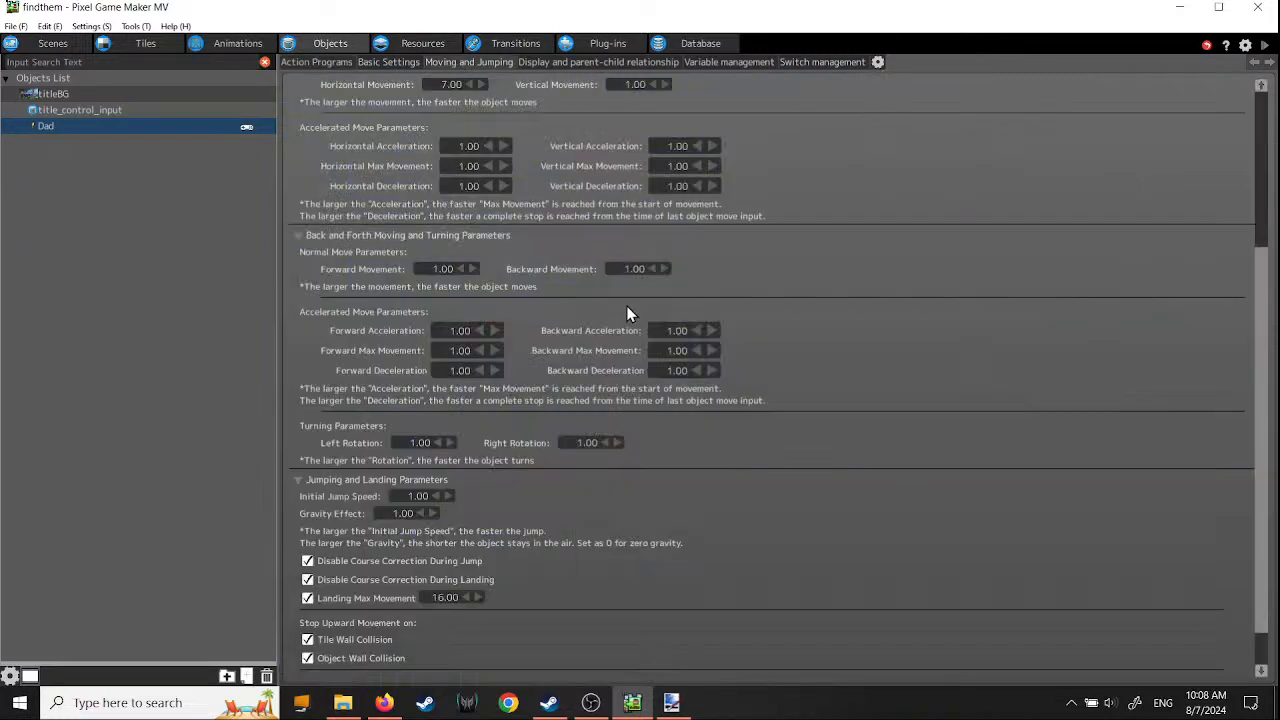
{"action": "left_click", "coordinate": [335, 62]}
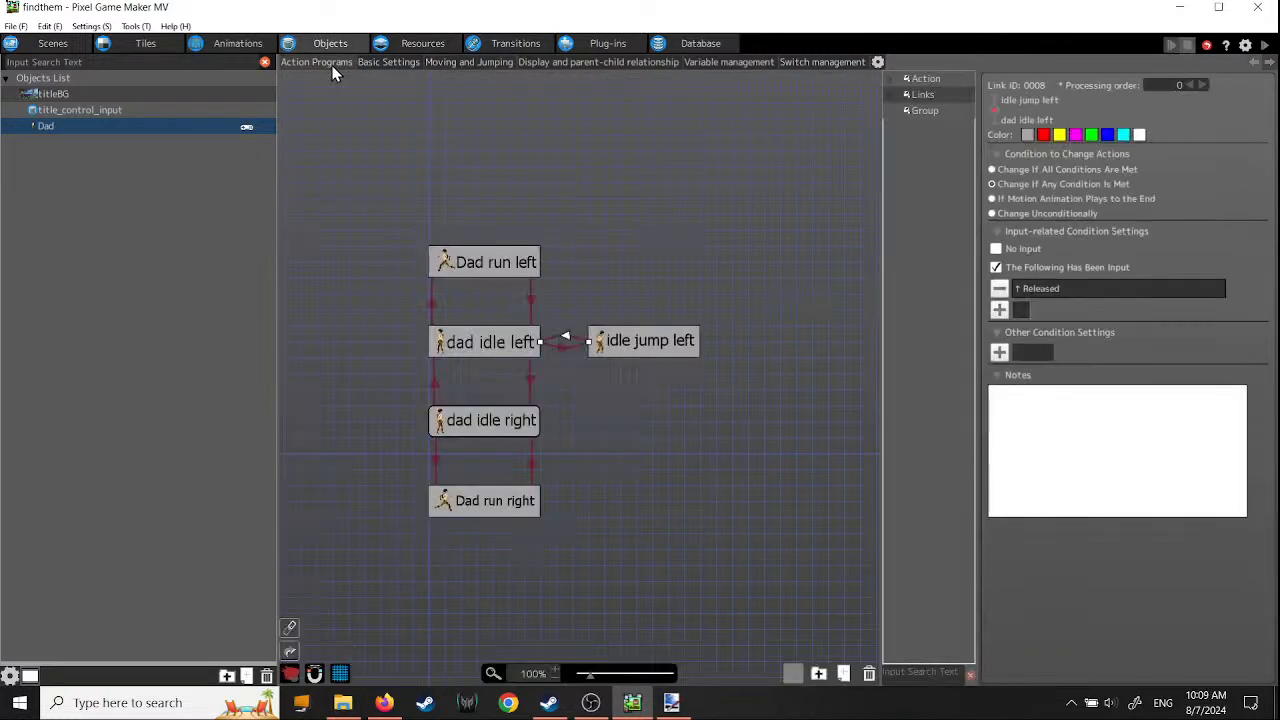
{"action": "left_click", "coordinate": [391, 64]}
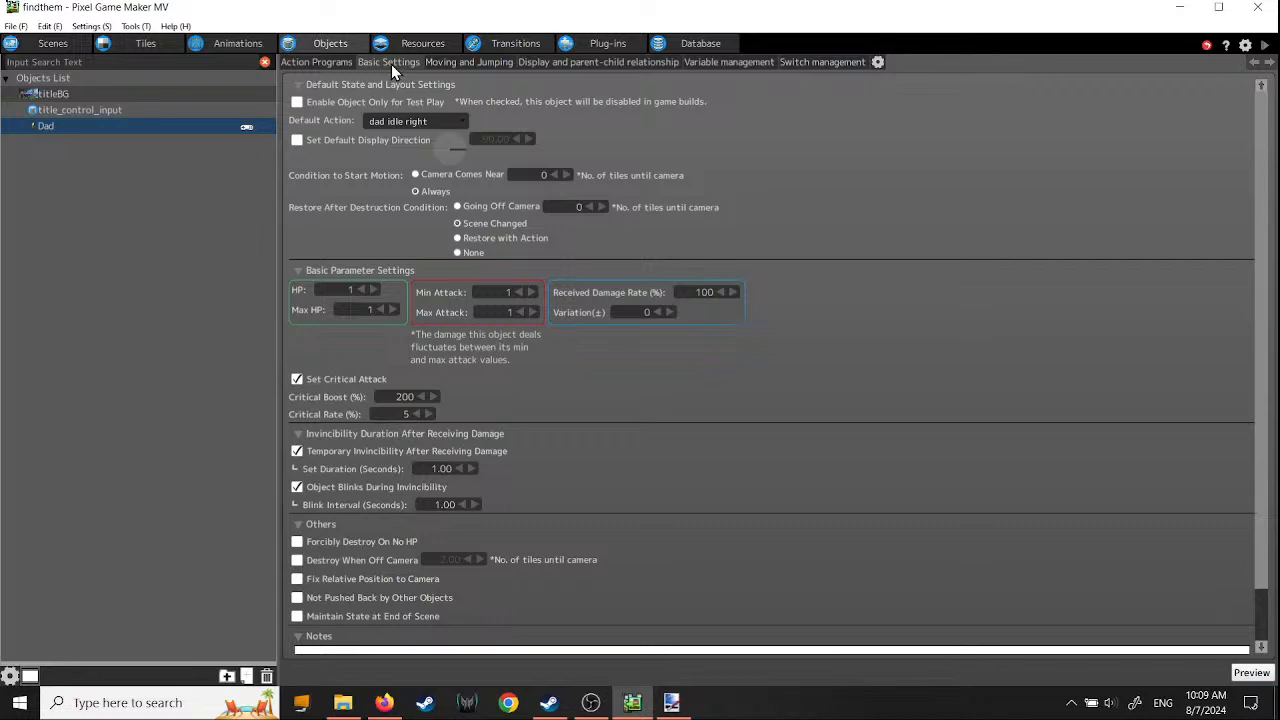
{"action": "left_click", "coordinate": [335, 62]}
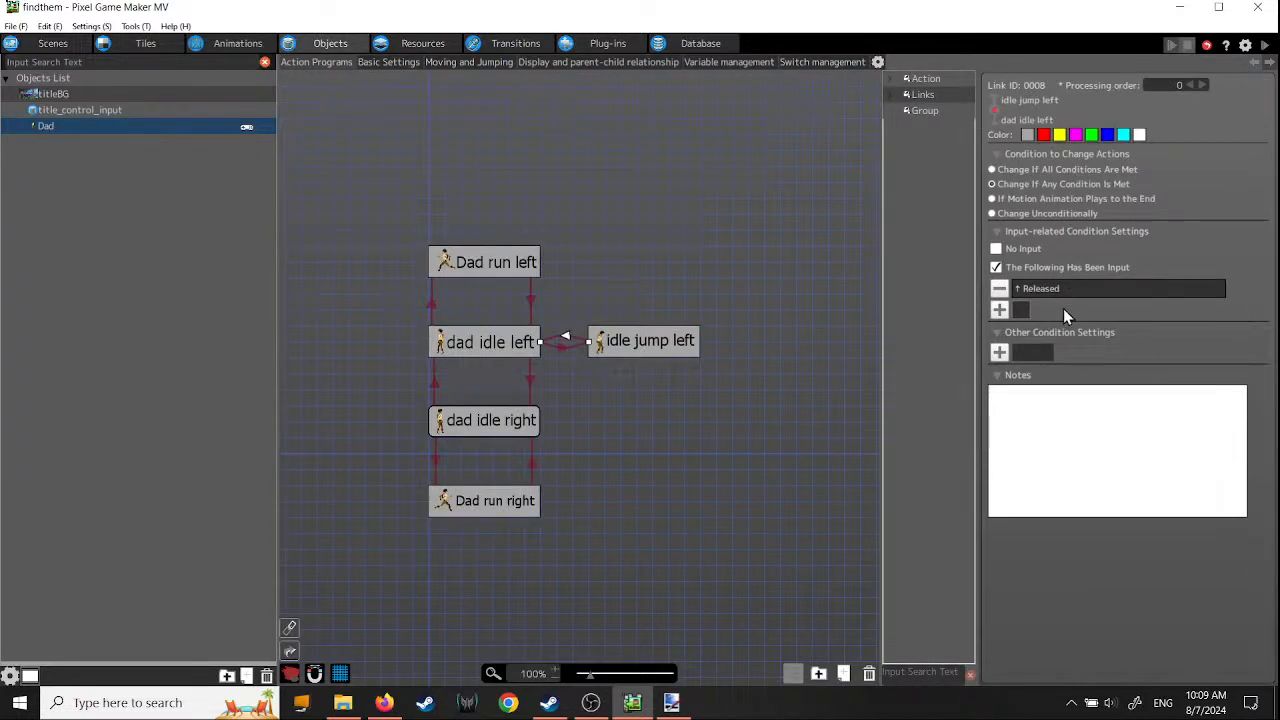
{"action": "left_click", "coordinate": [643, 340]}
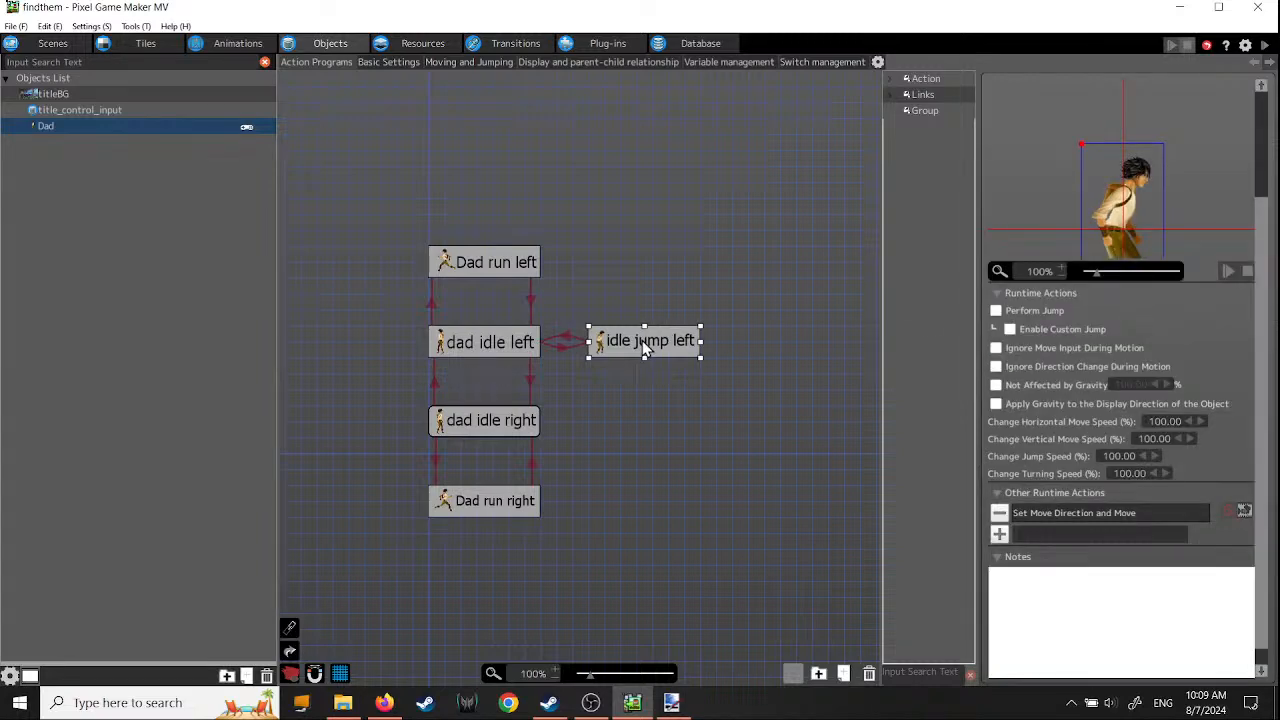
{"action": "left_click", "coordinate": [560, 344]}
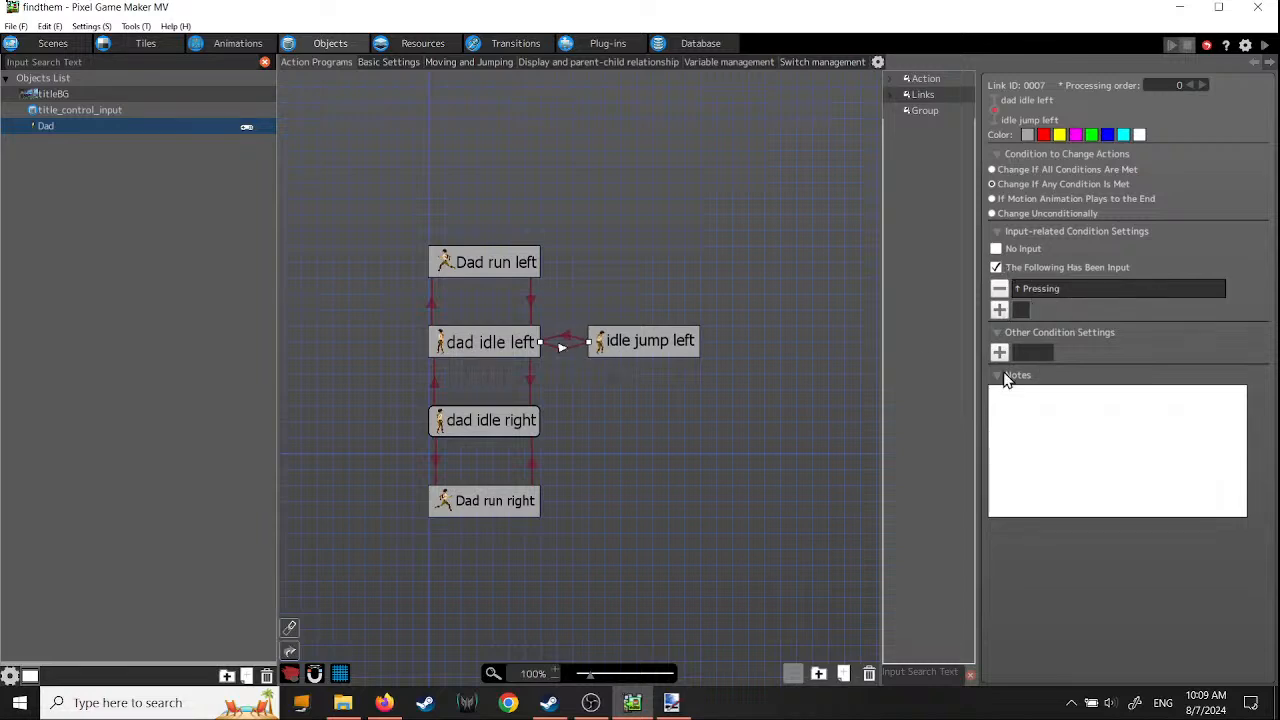
- Set the movement distance of the idle jump left action's Set Move Direction and Move runtime action to 1000 pixels
{"action": "left_click", "coordinate": [626, 346]}
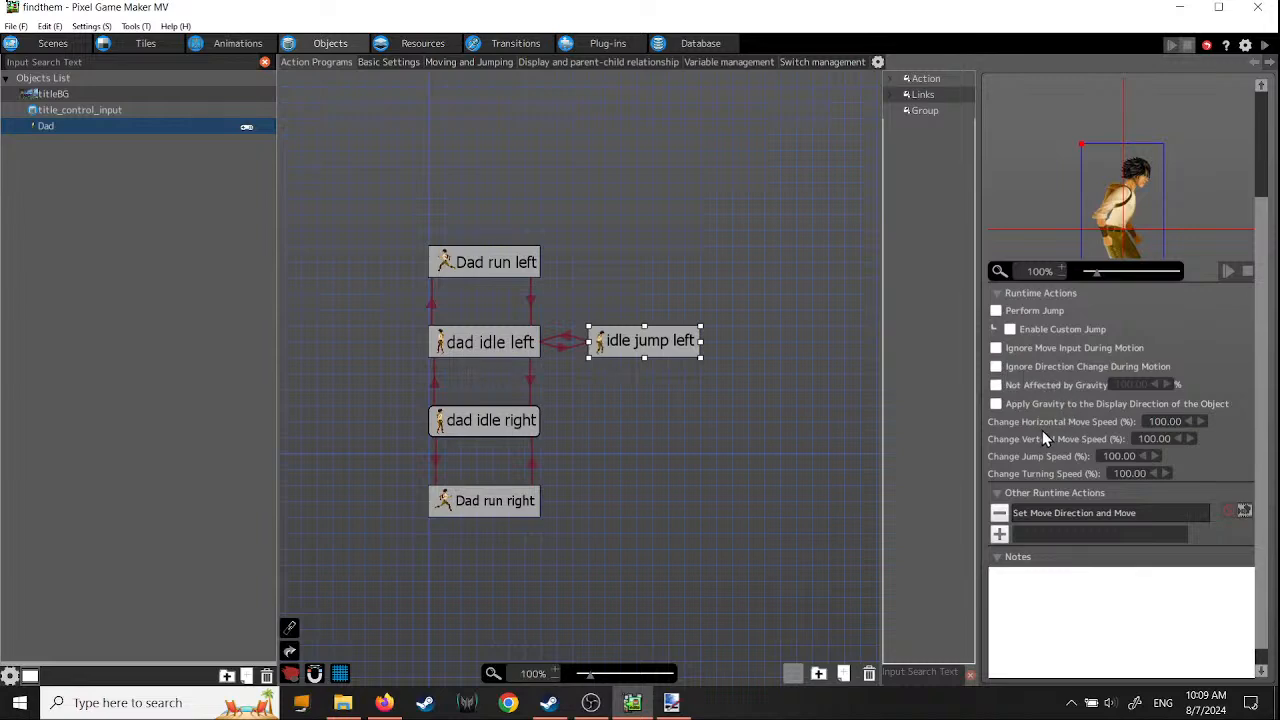
{"action": "double_click", "coordinate": [1062, 515]}
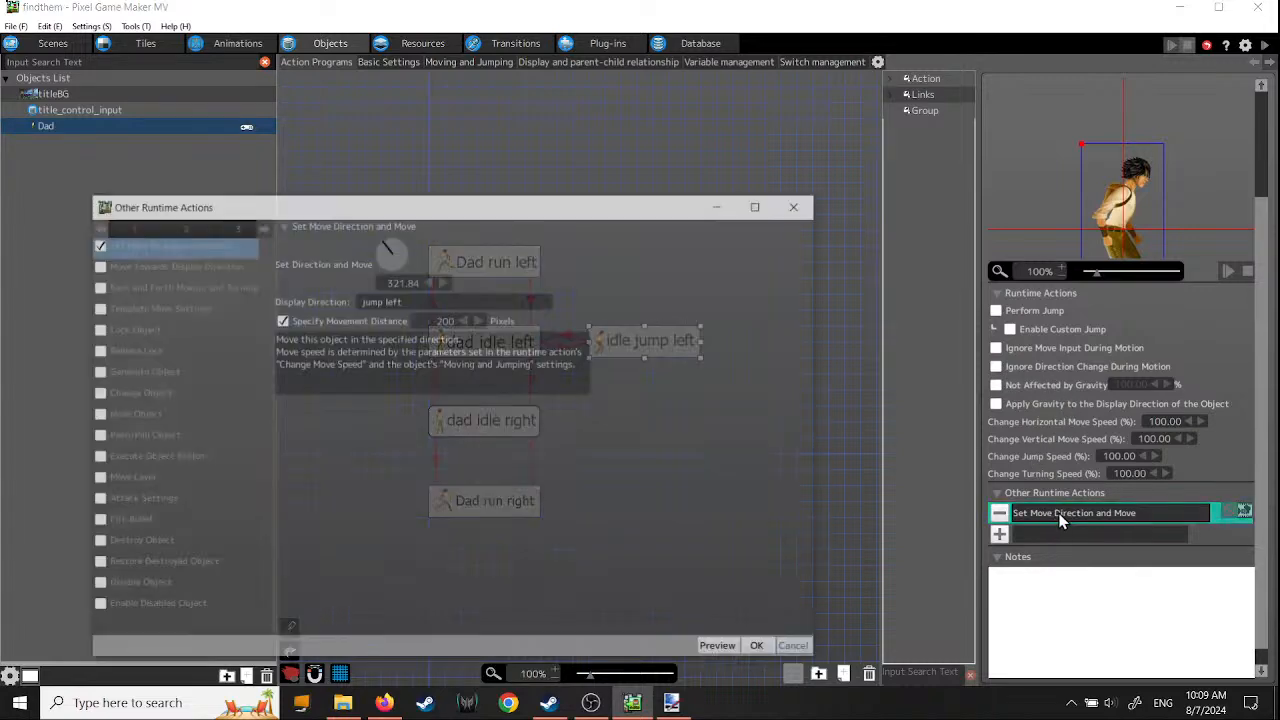
{"action": "left_click_drag", "start_coordinate": [425, 213], "coordinate": [502, 177]}
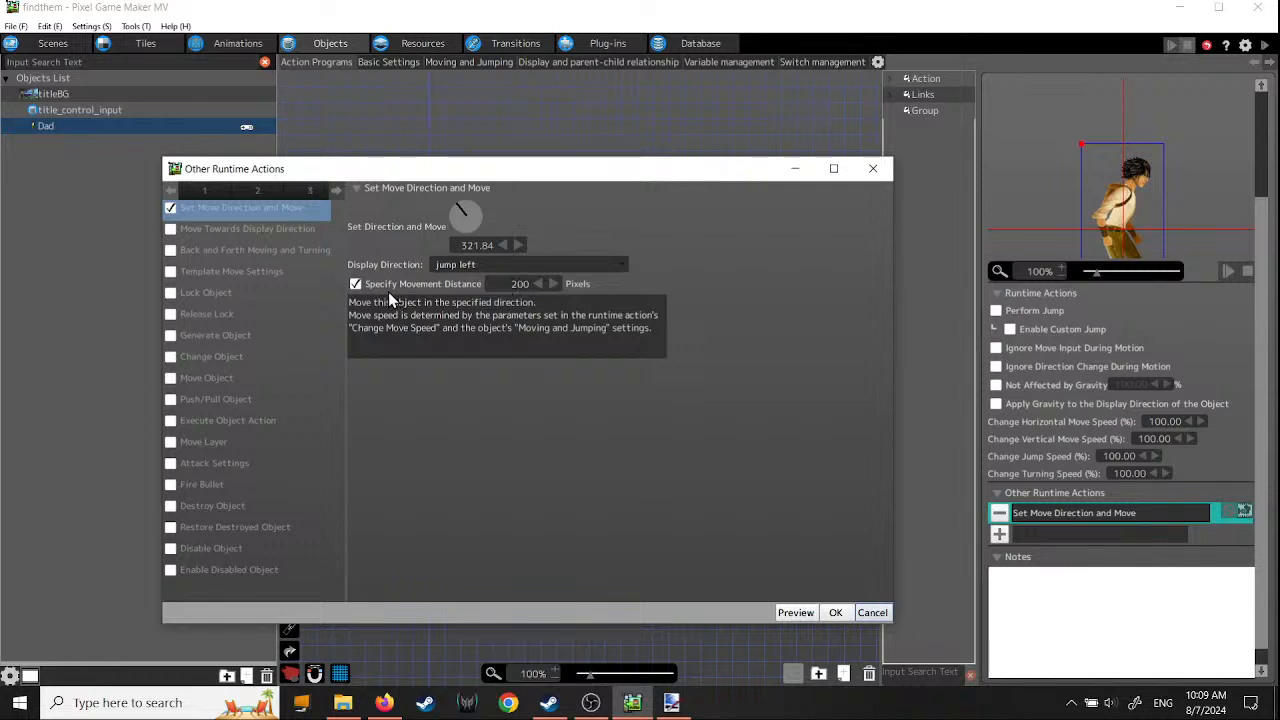
{"action": "left_click", "coordinate": [490, 286]}
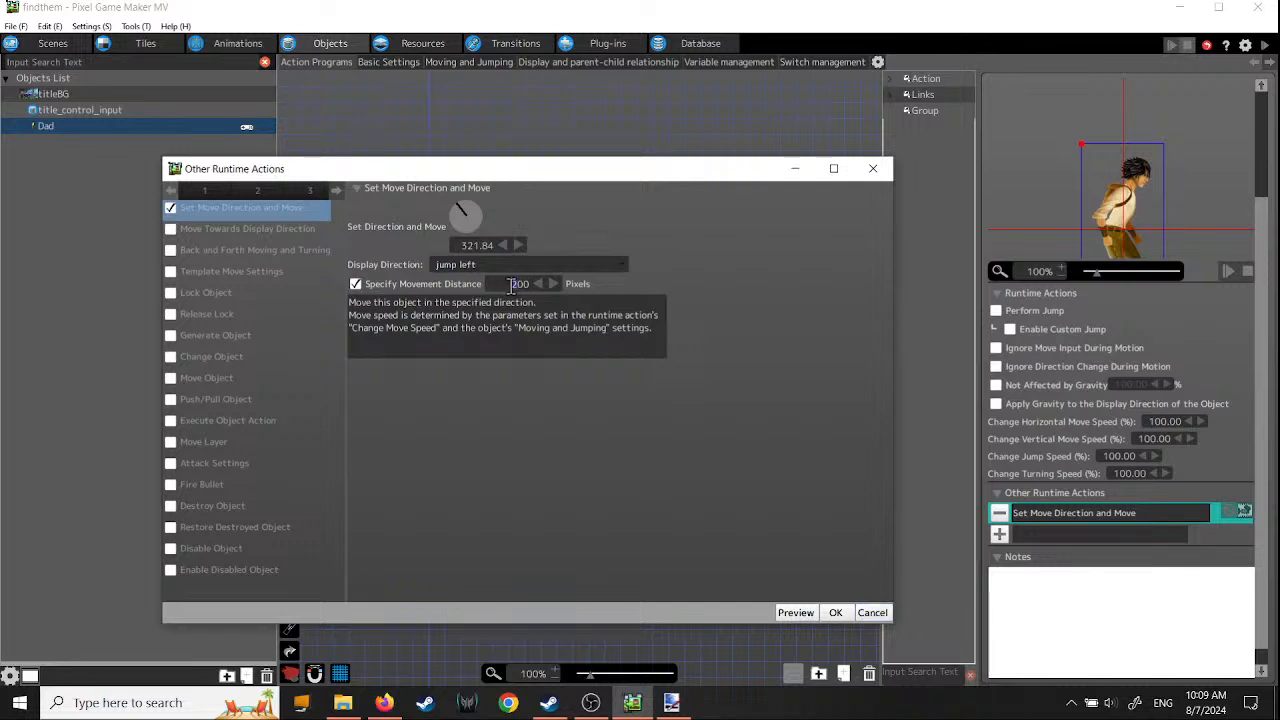
{"action": "key", "text": "Delete"}
{"action": "type", "text": "1000"}
{"action": "left_click", "coordinate": [835, 612]}
- Run a test play, move Dad right, and test his left-facing jump repeatedly toward and above the stone pile
{"action": "left_click", "coordinate": [1265, 46]}
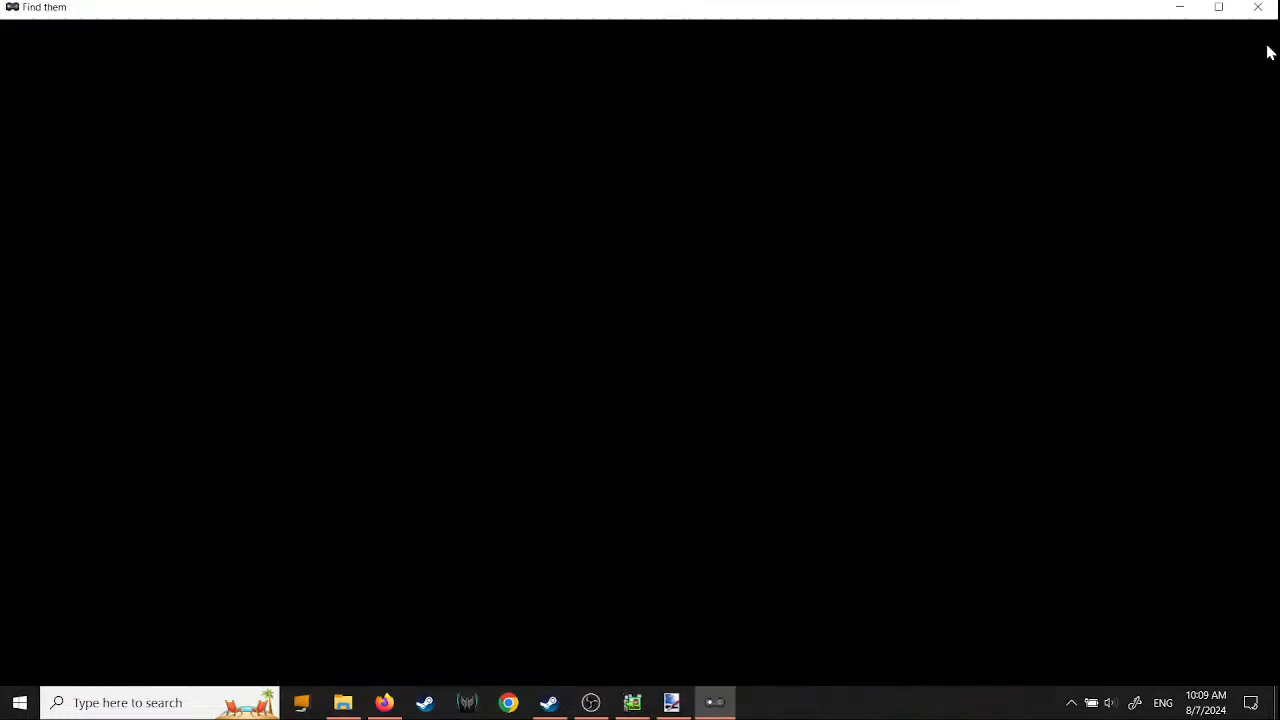
{"action": "key", "text": "Return"}
{"action": "key", "text": "Right"}
{"action": "key", "text": "Right"}
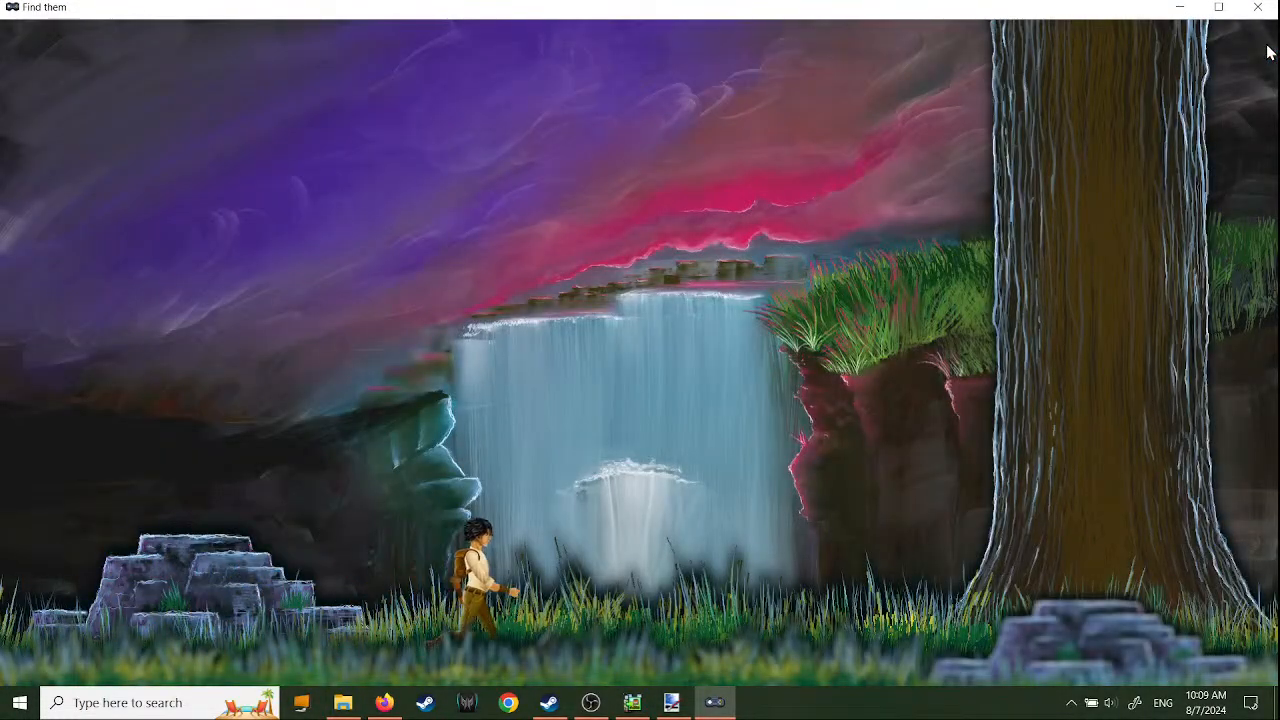
{"action": "key", "text": "Left"}
{"action": "key", "text": "Left"}
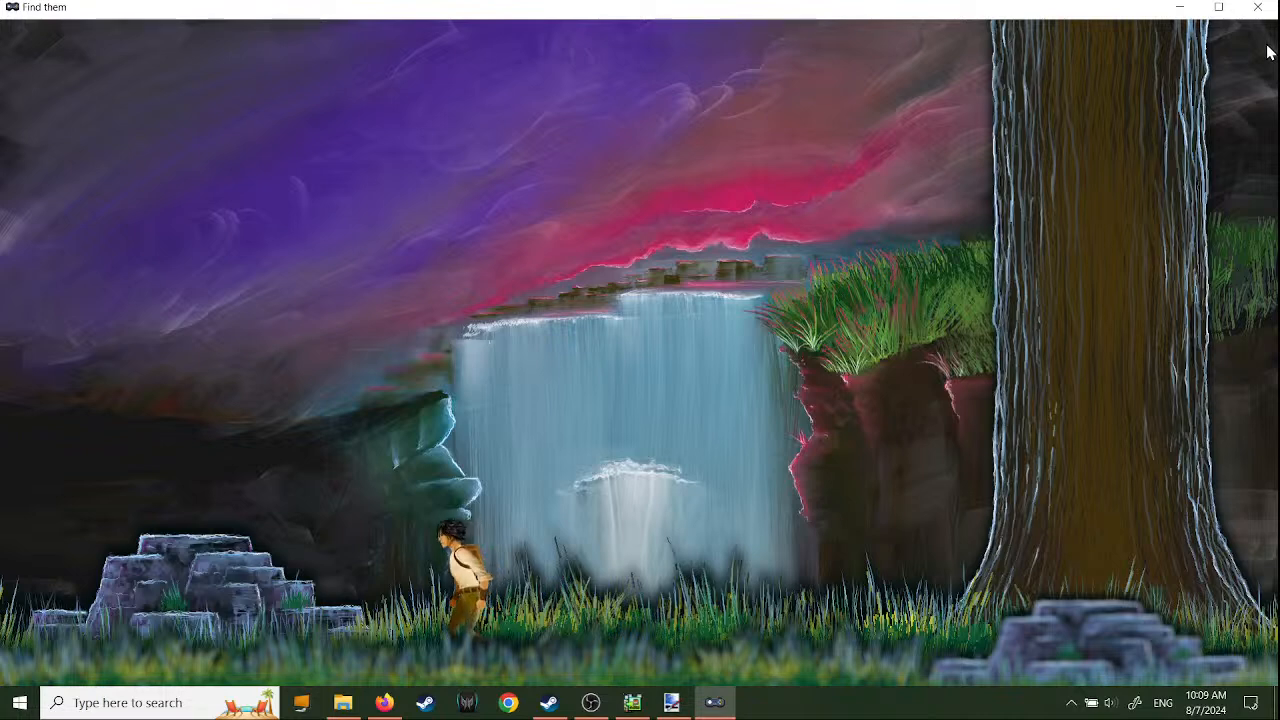
{"action": "key", "text": "Left"}
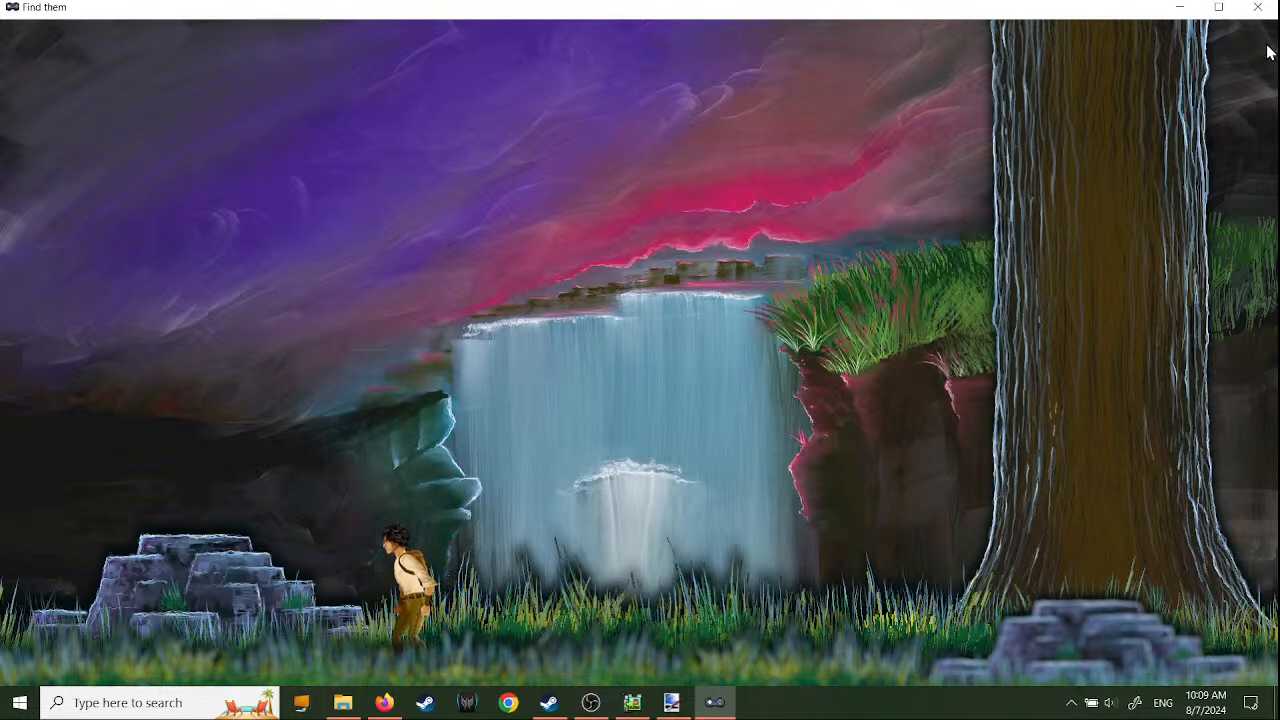
{"action": "key", "text": "Left"}
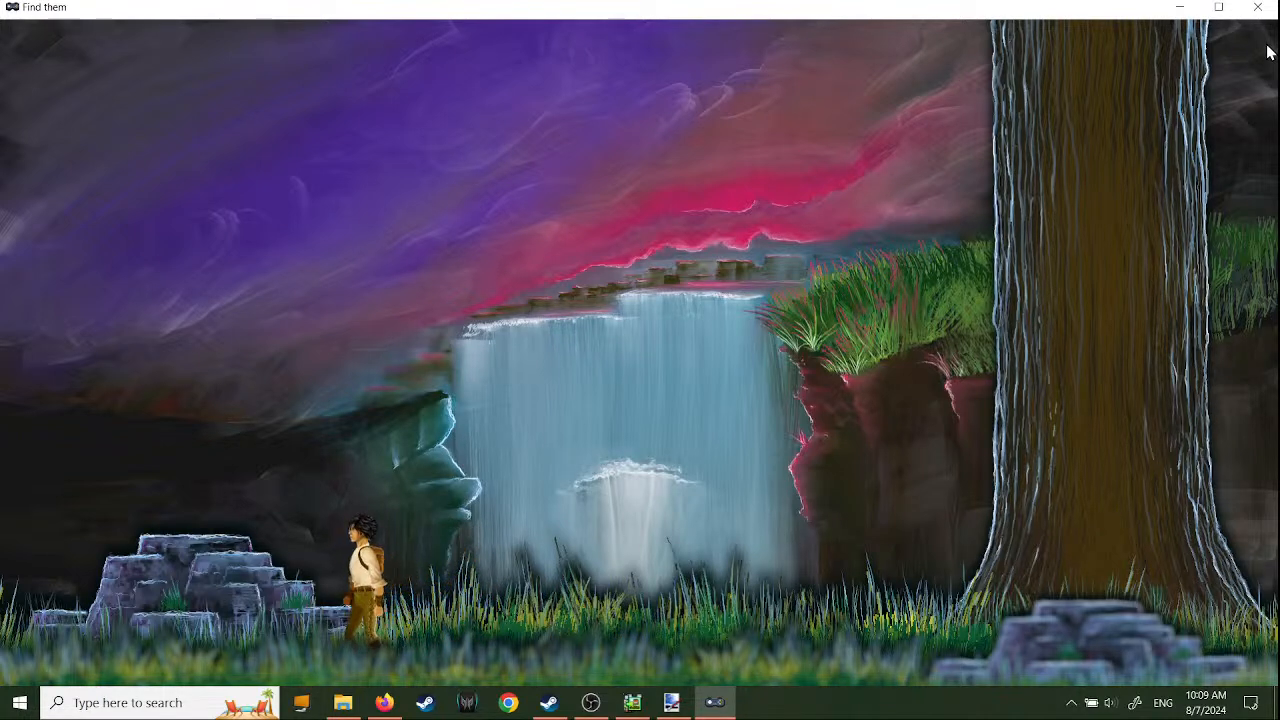
{"action": "key", "text": "Left"}
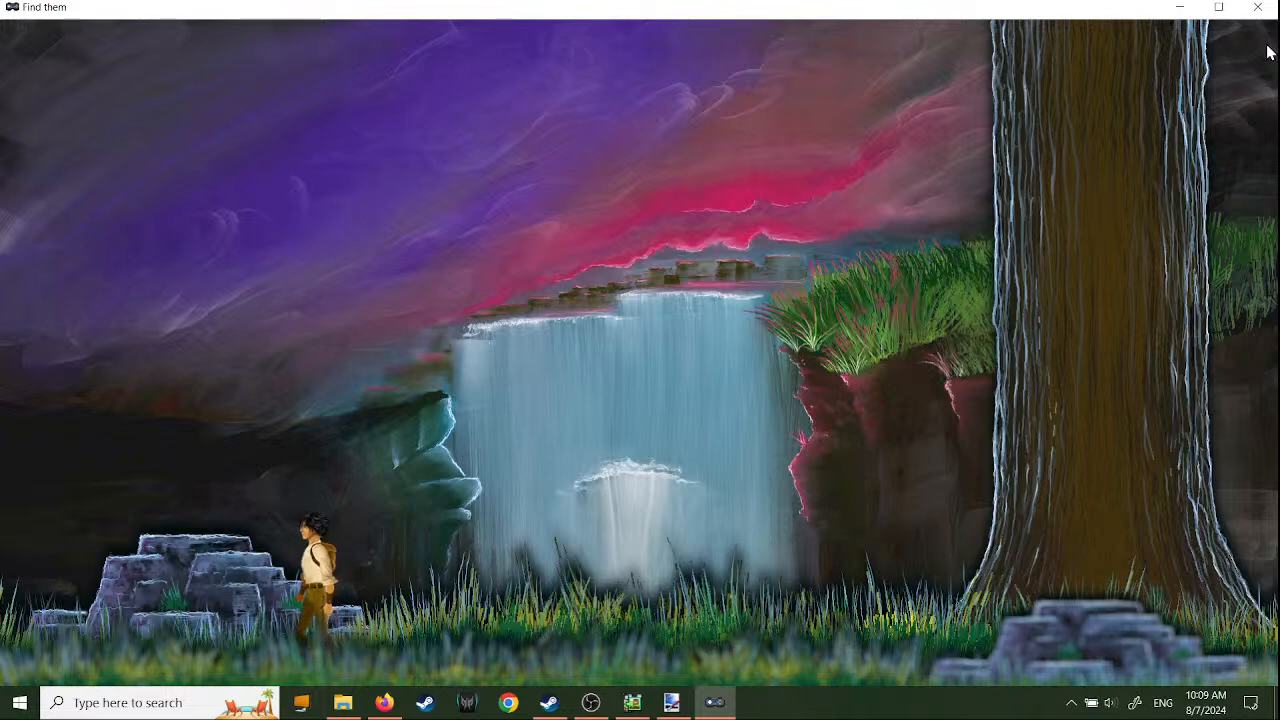
{"action": "key", "text": "Left"}
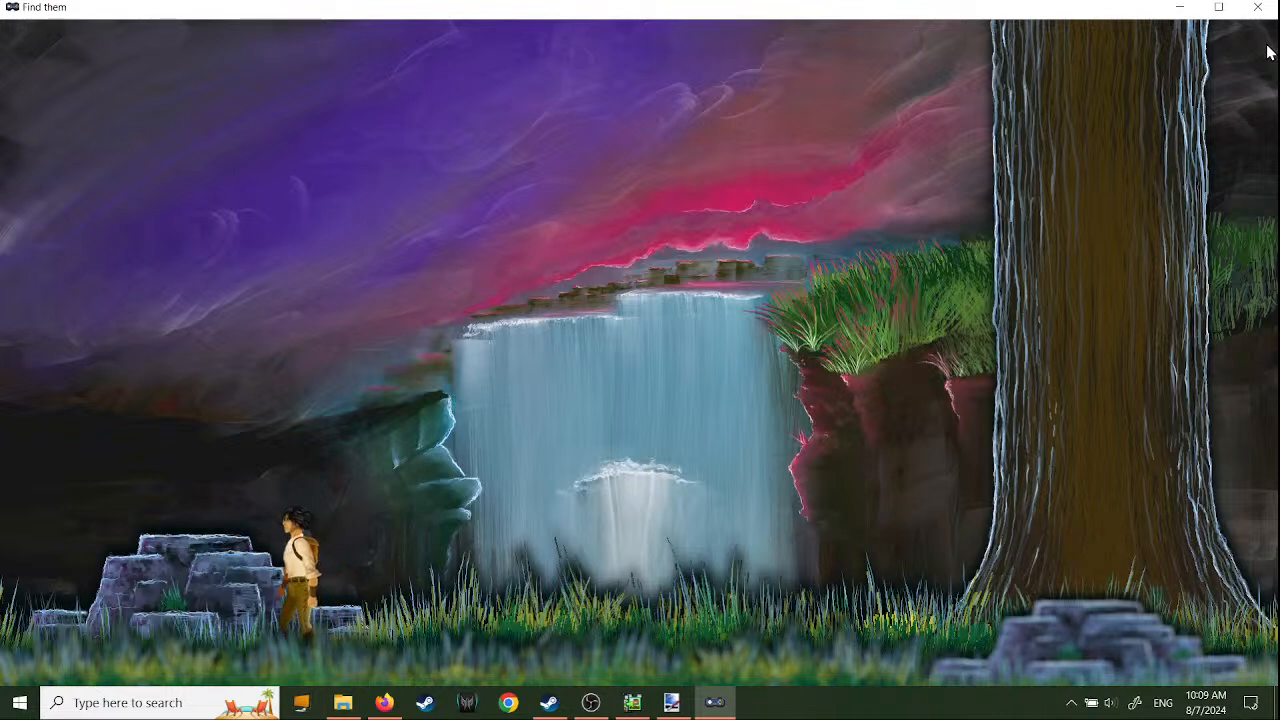
{"action": "key", "text": "Left"}
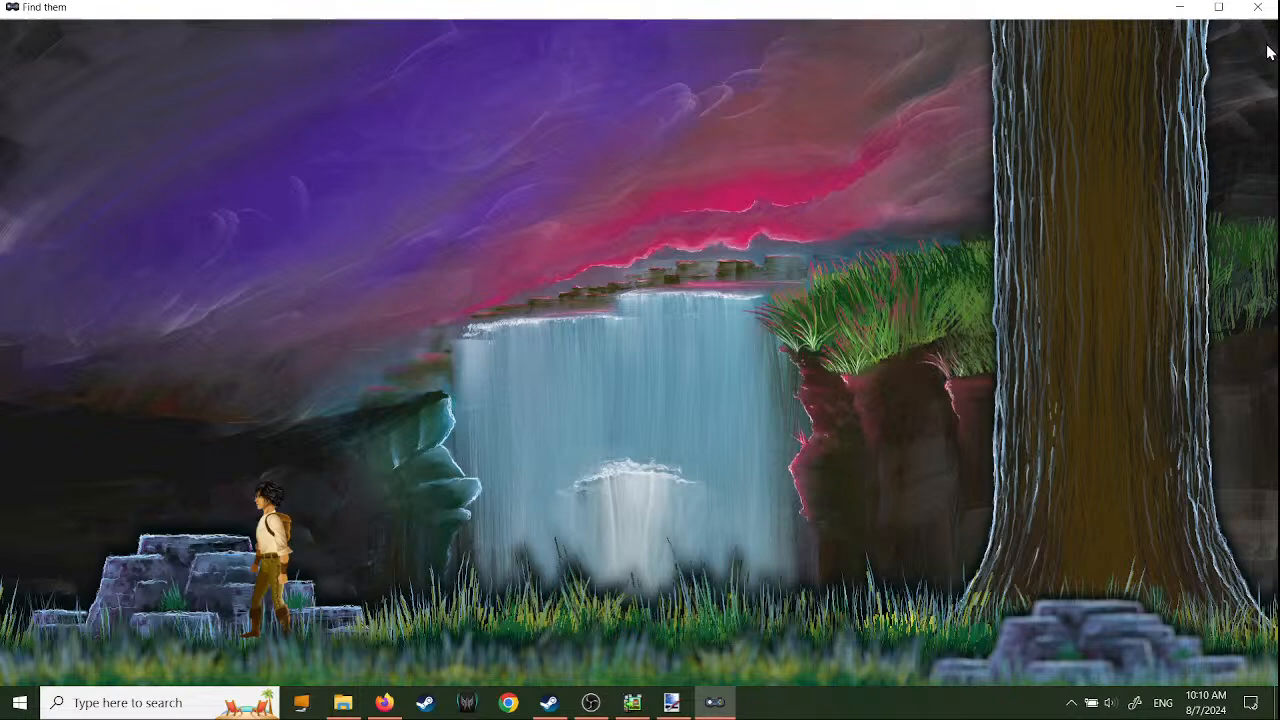
{"action": "key", "text": "Left"}
{"action": "key", "text": "Left"}
{"action": "key", "text": "Left"}
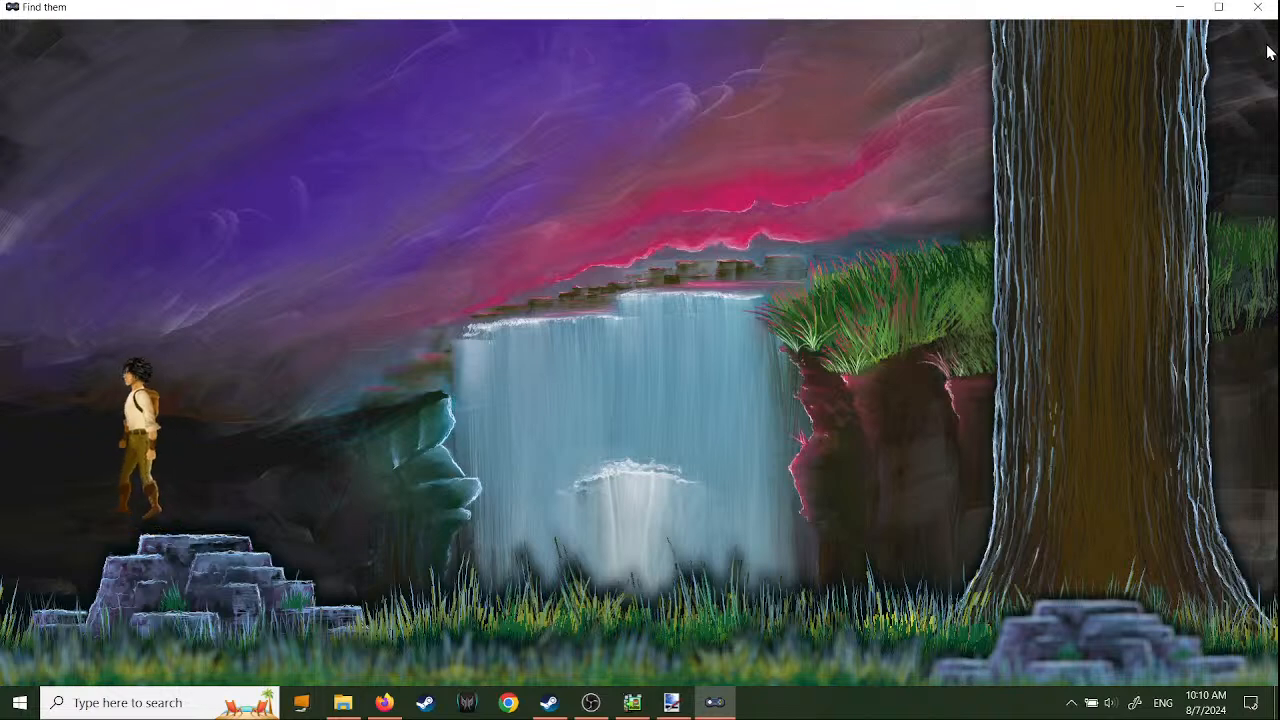
- Test Dad's midair movement in both directions between the stone pile and the waterfall cliff, and close the test play
{"action": "key", "text": "Right"}
{"action": "key", "text": "Right"}
{"action": "key", "text": "Left"}
{"action": "key", "text": "Right"}
{"action": "key", "text": "Left"}
{"action": "key", "text": "Left"}
{"action": "key", "text": "Left"}
{"action": "key", "text": "Right"}
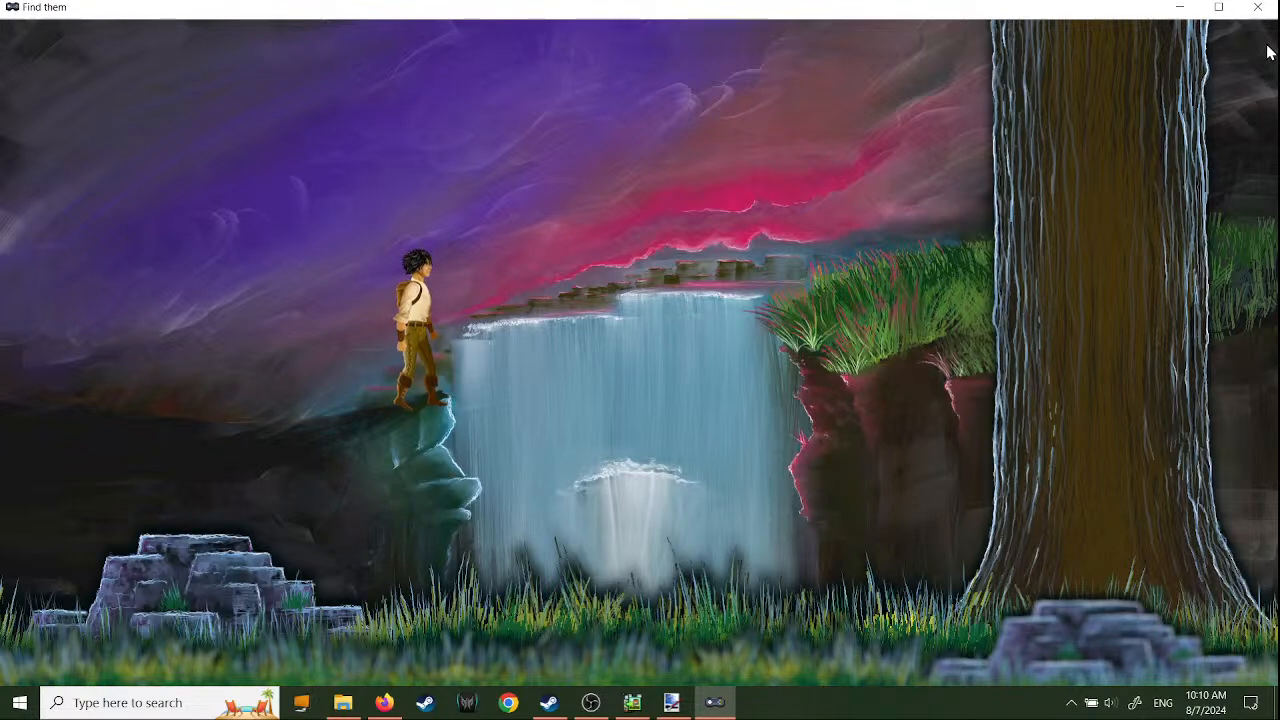
{"action": "left_click", "coordinate": [1258, 7]}
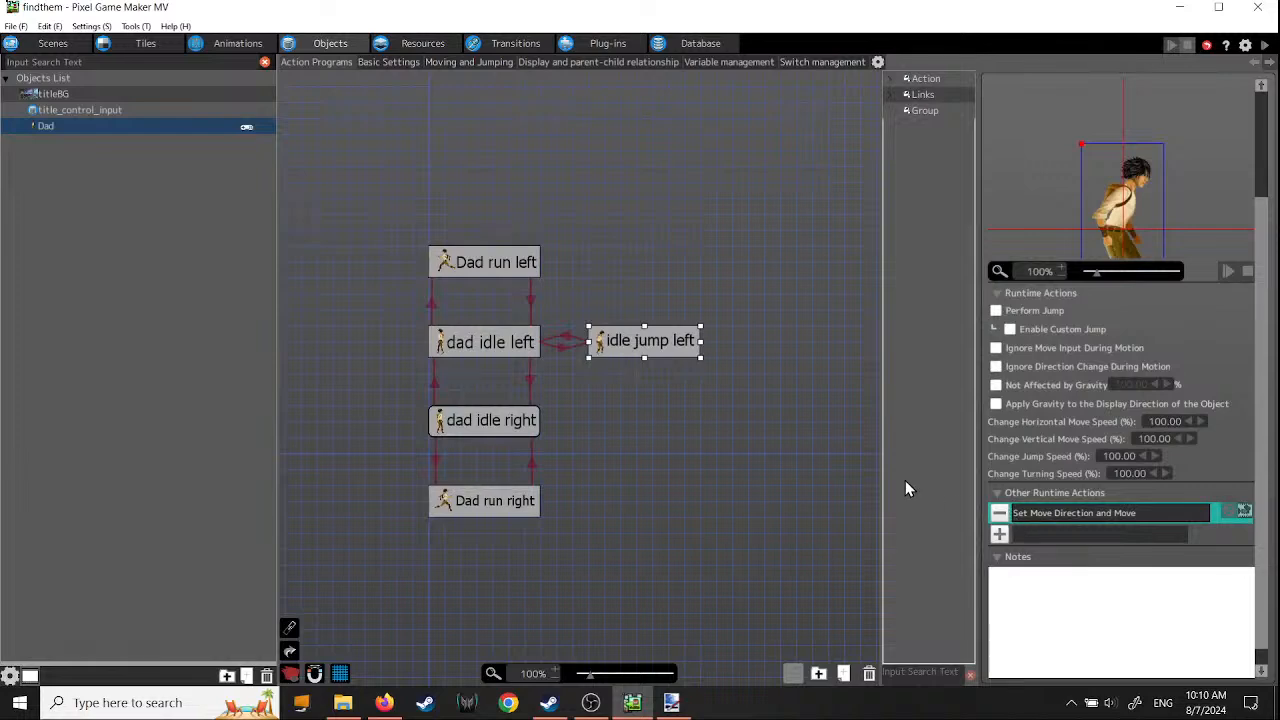
- Review the idle jump left action's movement distance and enable Ignore Move Input During Motion for that action
{"action": "double_click", "coordinate": [1053, 513]}
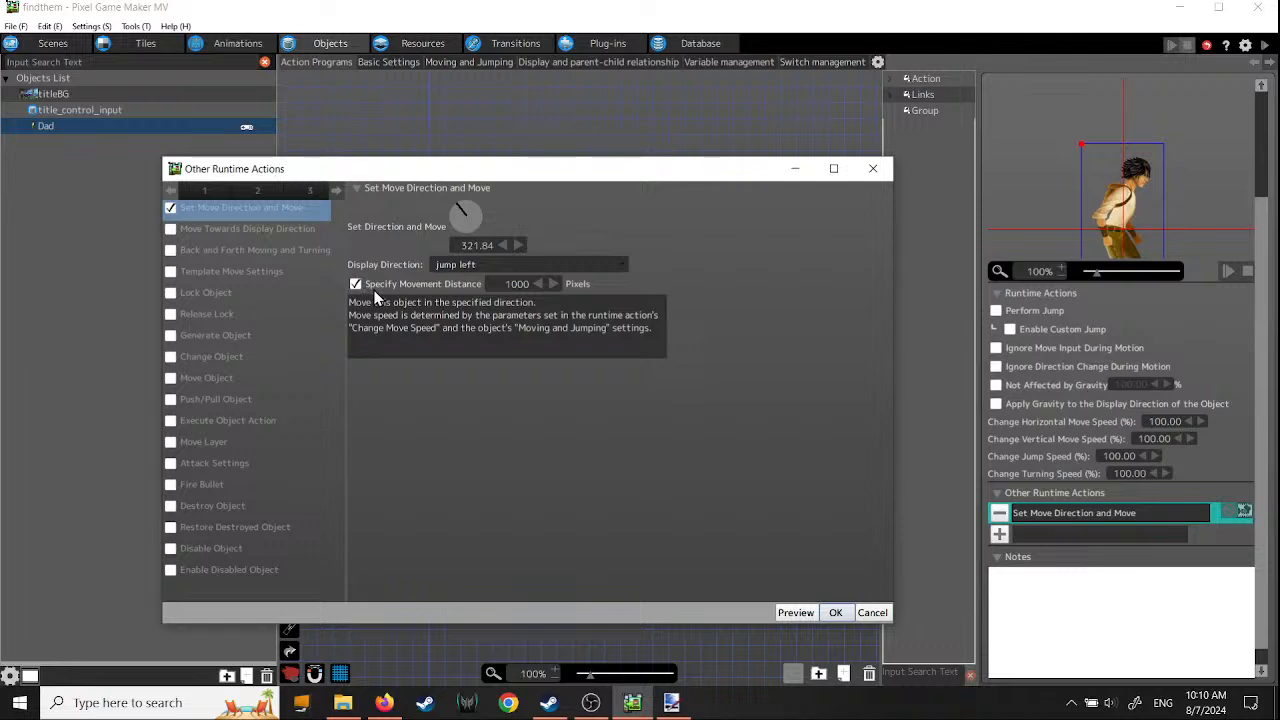
{"action": "left_click", "coordinate": [484, 281]}
{"action": "left_click_drag", "start_coordinate": [518, 284], "coordinate": [457, 283]}
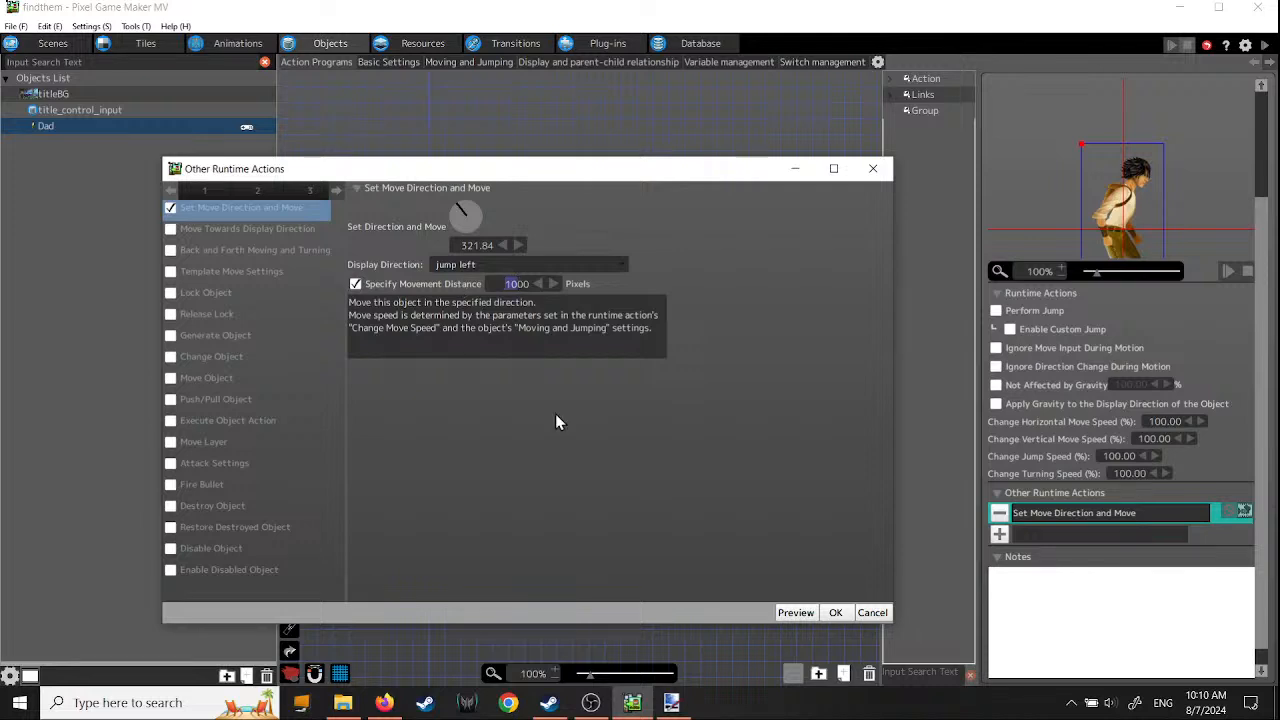
{"action": "left_click", "coordinate": [836, 613]}
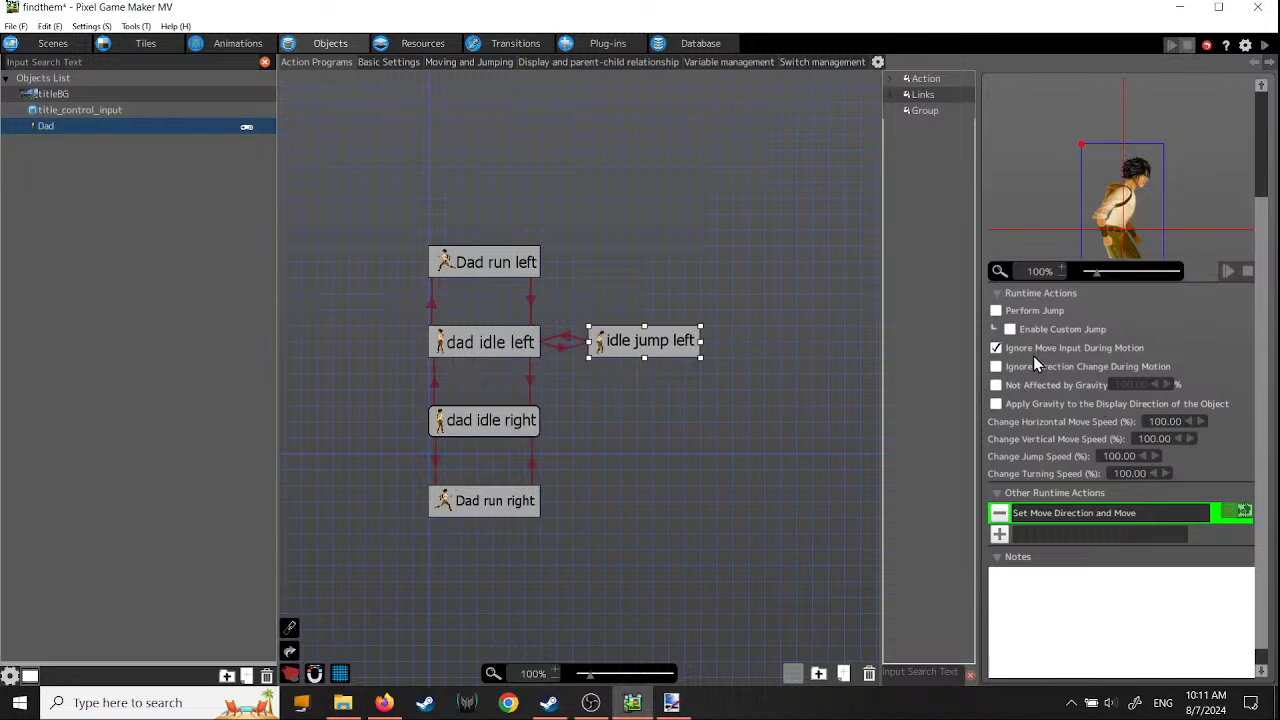
- Run a test play, move Dad right, test his left-facing jump repeatedly toward the stone pile, and close the test play
{"action": "left_click", "coordinate": [1263, 45]}
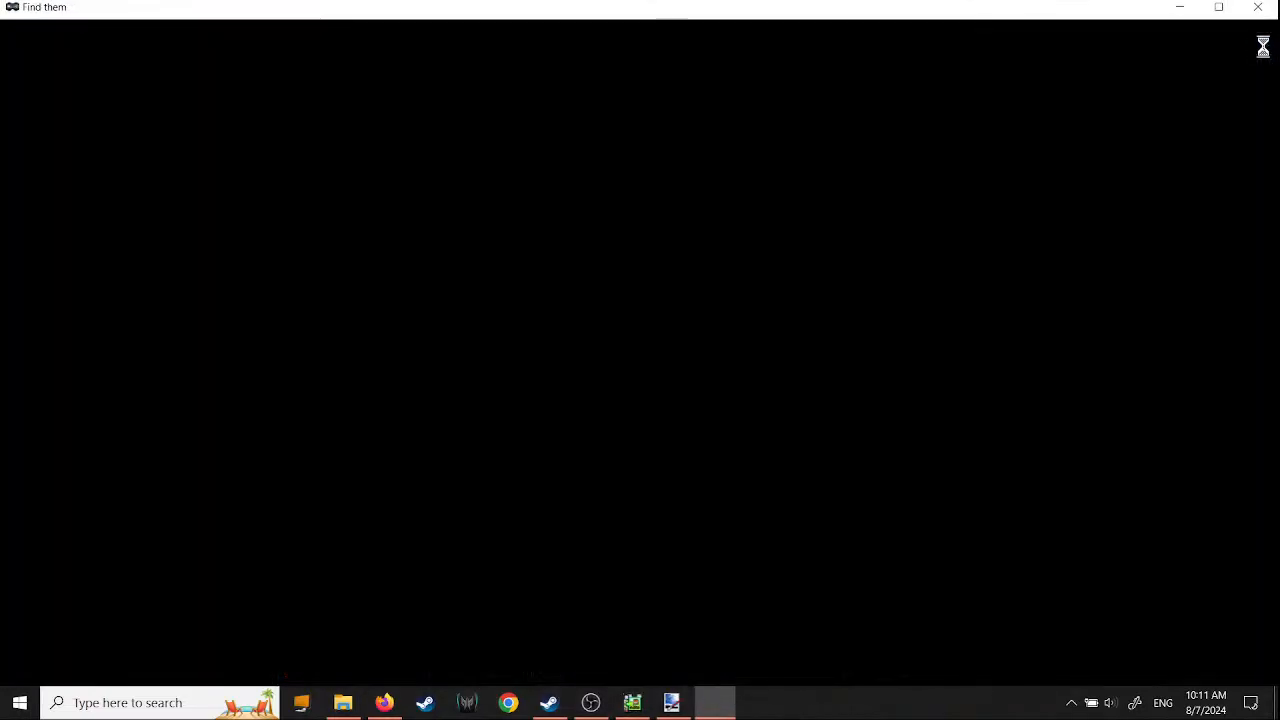
{"action": "key", "text": "Return"}
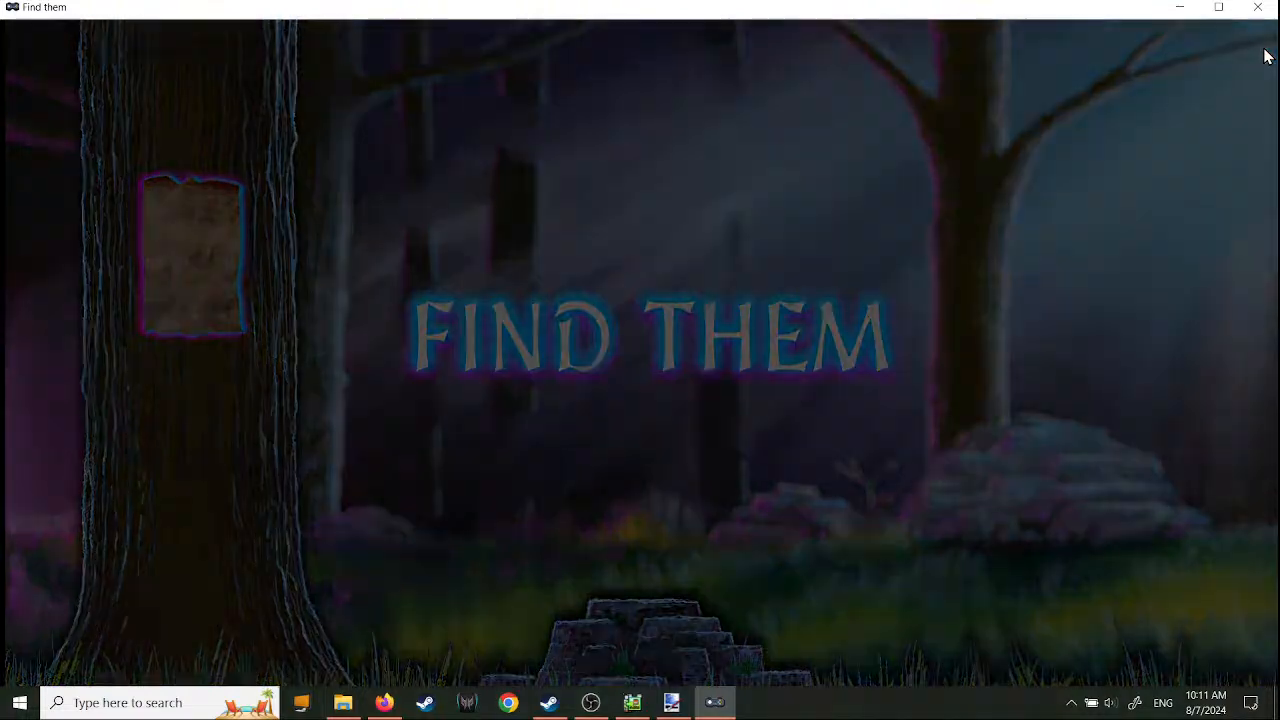
{"action": "key", "text": "Right"}
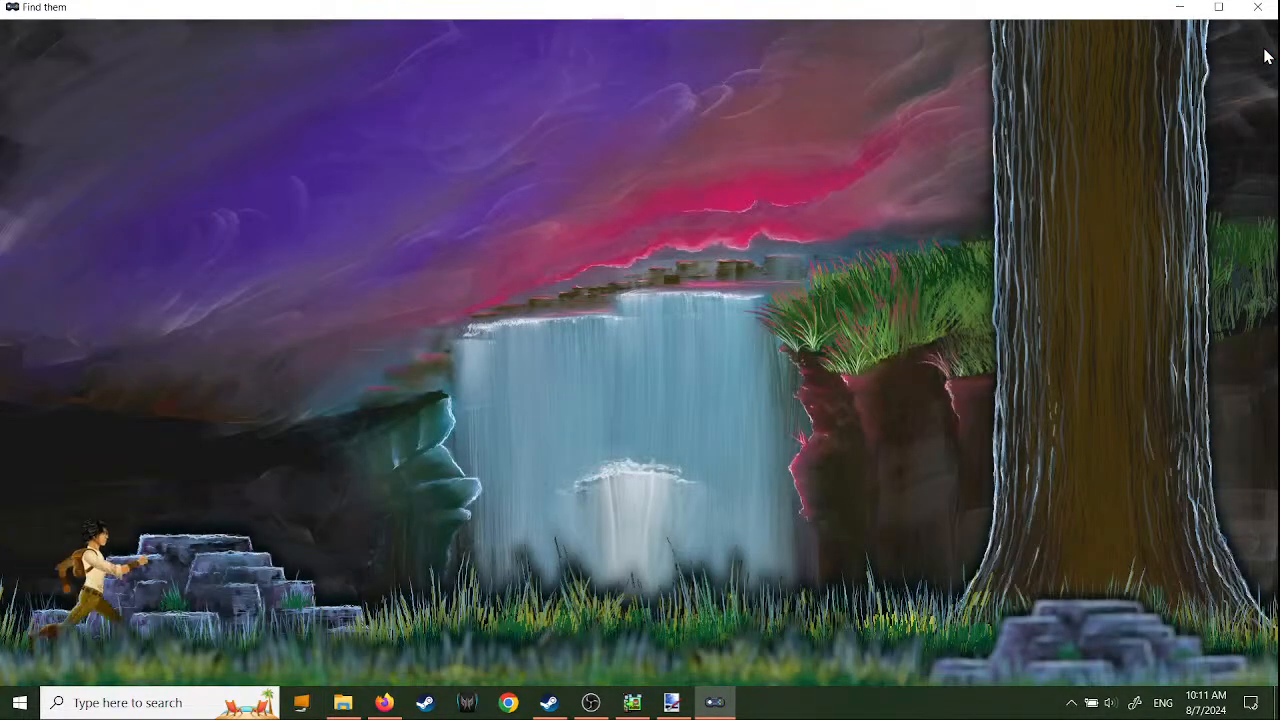
{"action": "key", "text": "Left"}
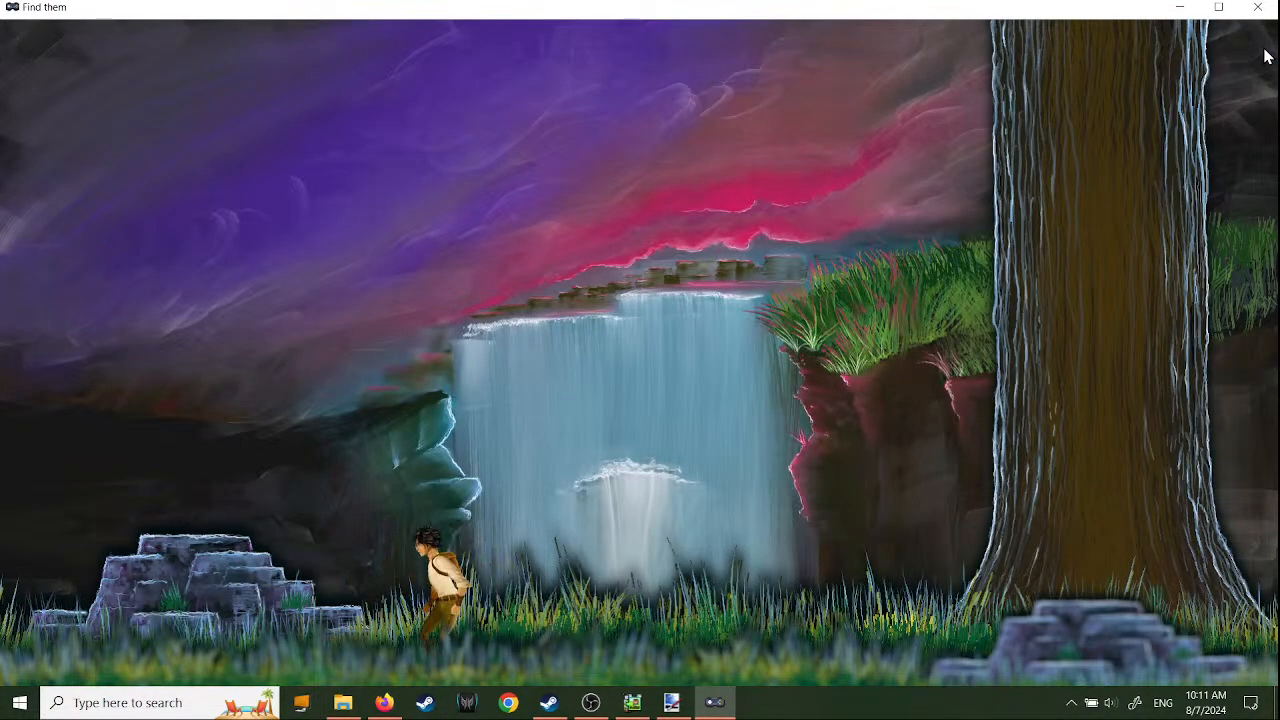
{"action": "key", "text": "Left"}
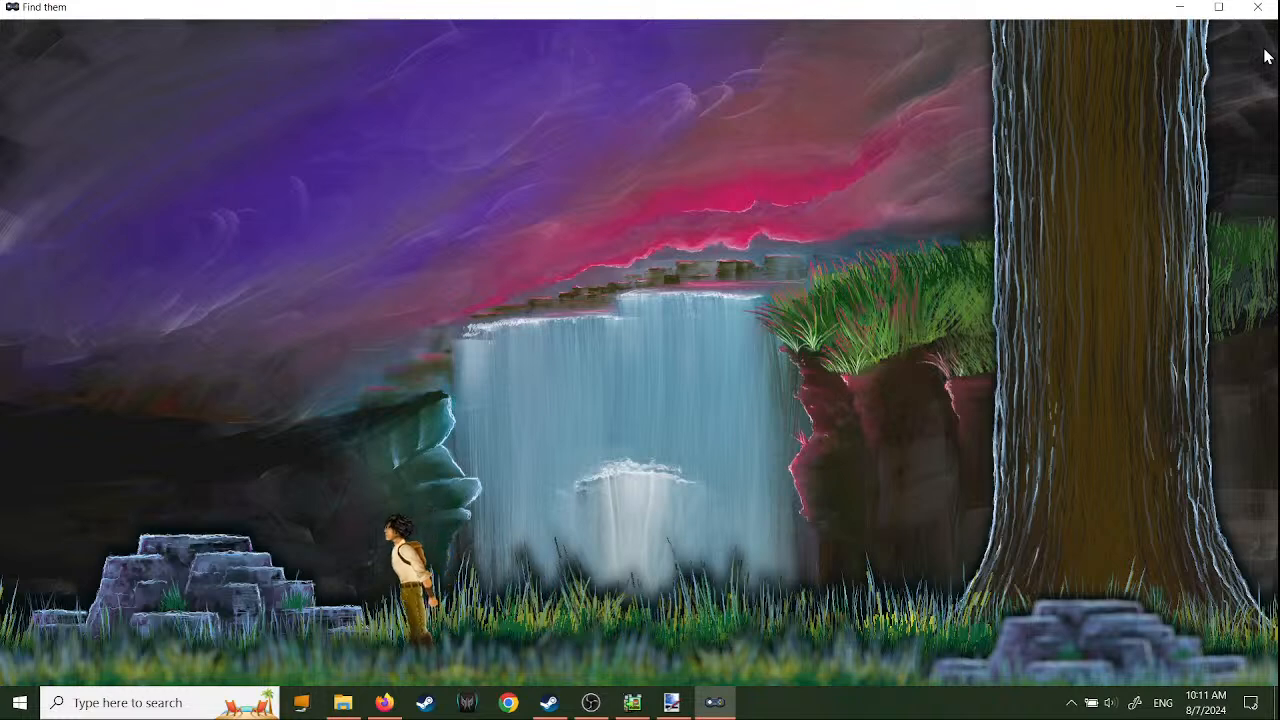
{"action": "key", "text": "Left"}
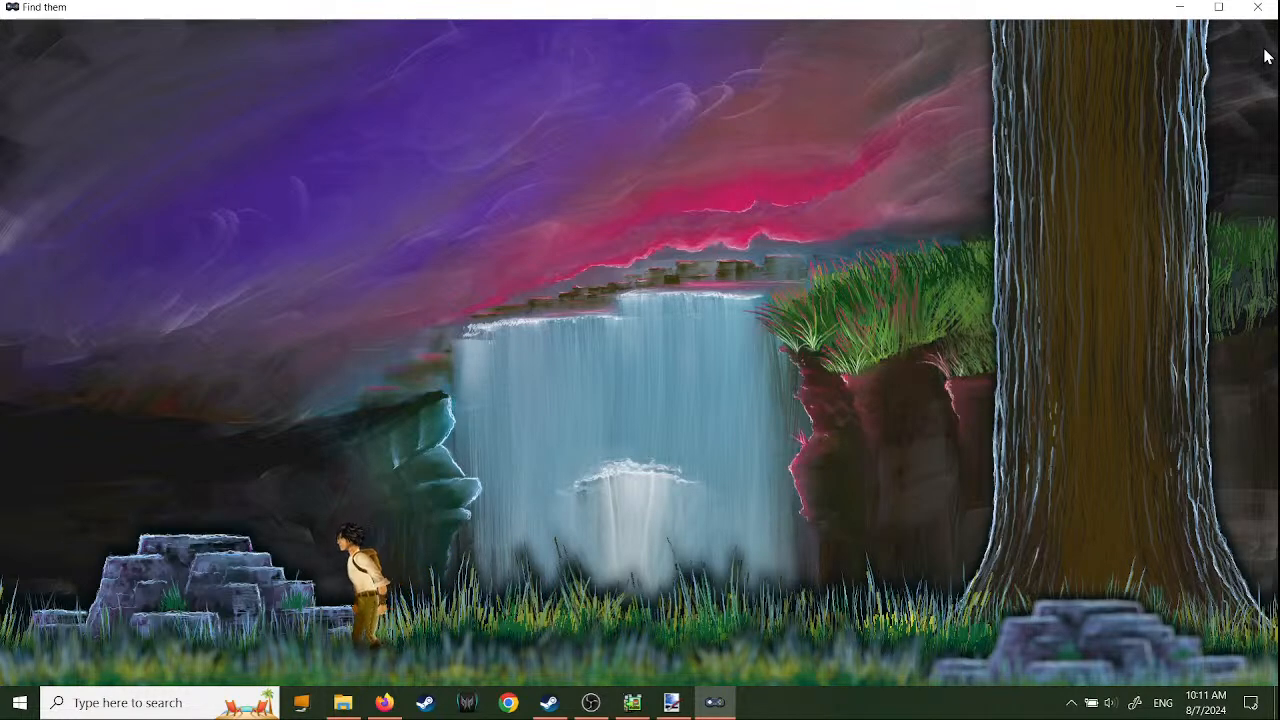
{"action": "key", "text": "Left"}
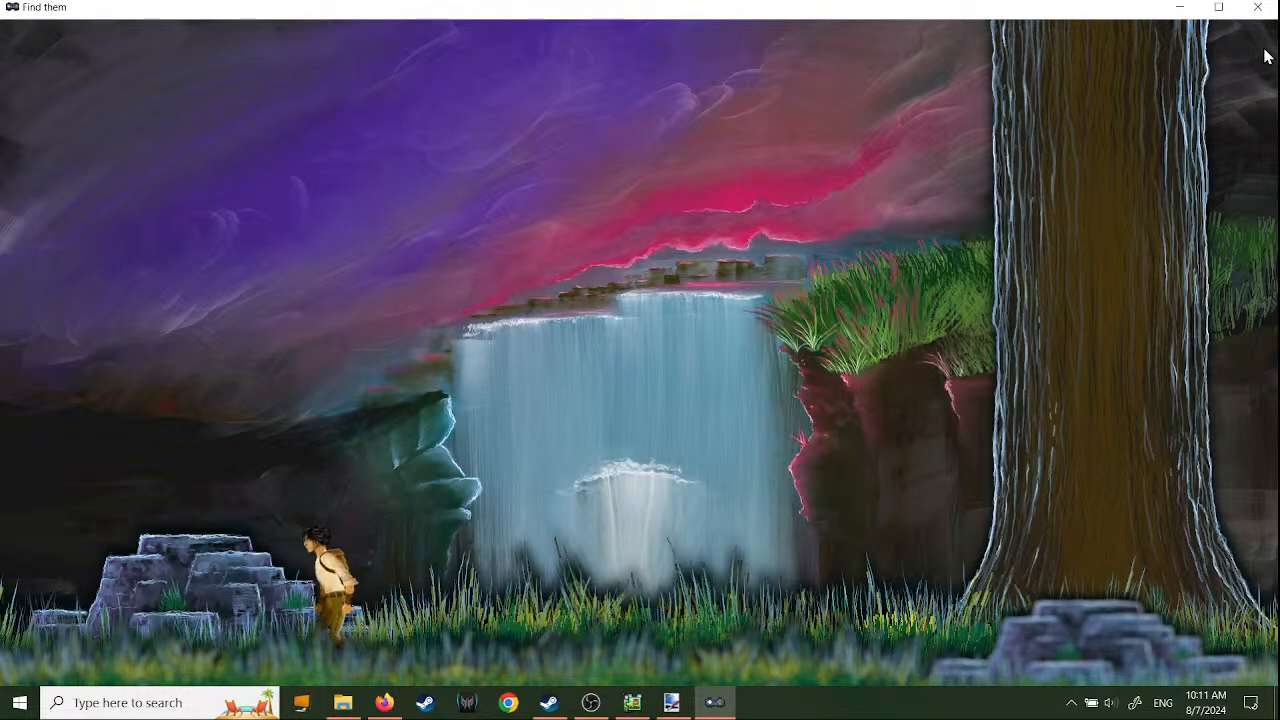
{"action": "key", "text": "Left"}
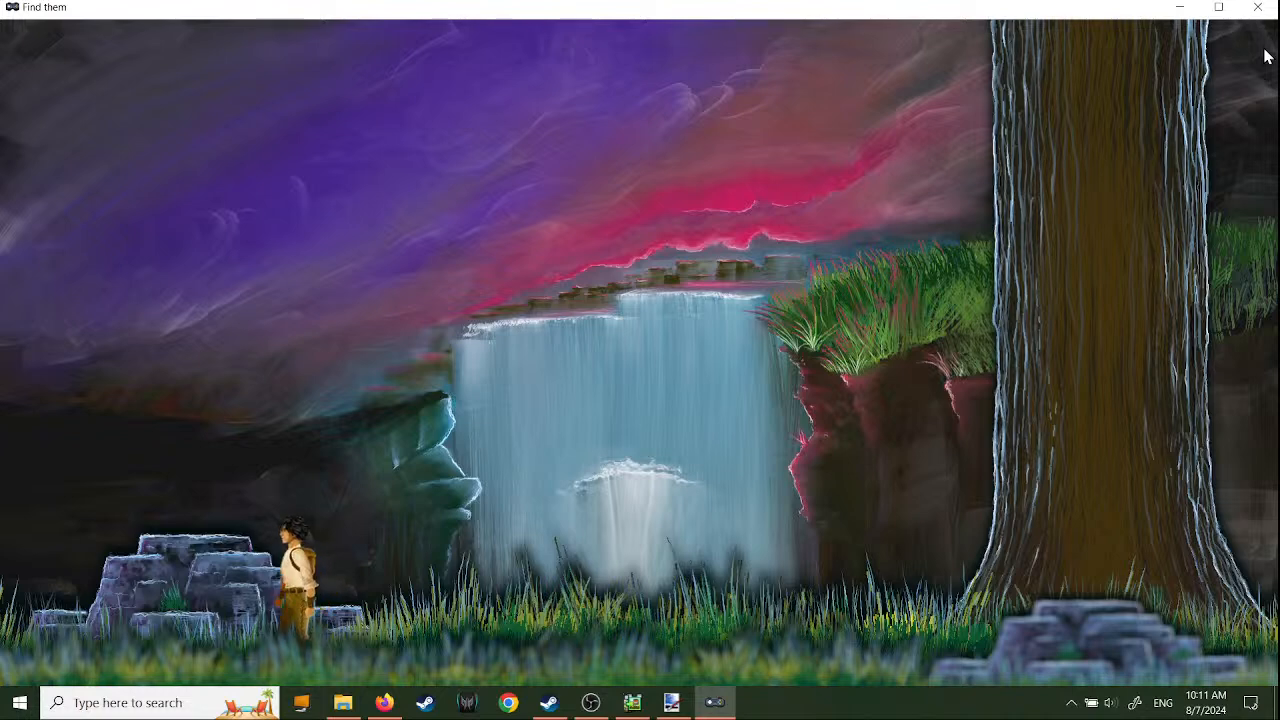
{"action": "key", "text": "Left"}
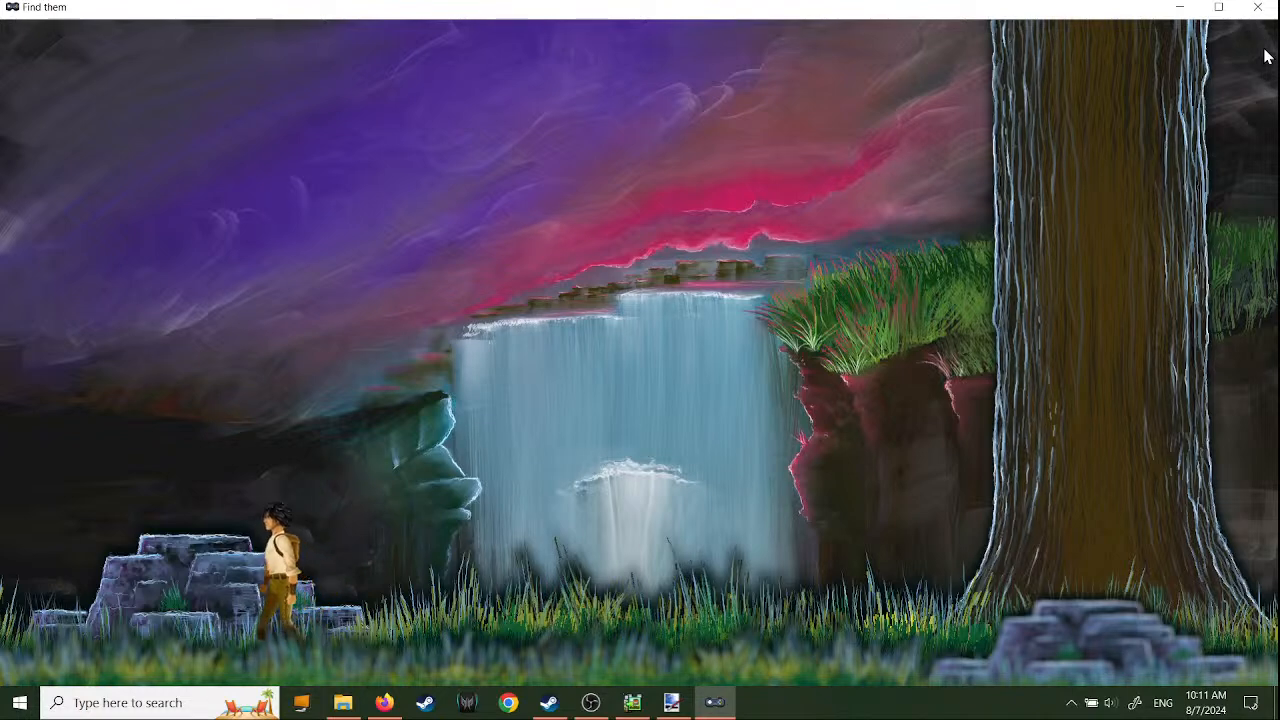
{"action": "key", "text": "Left"}
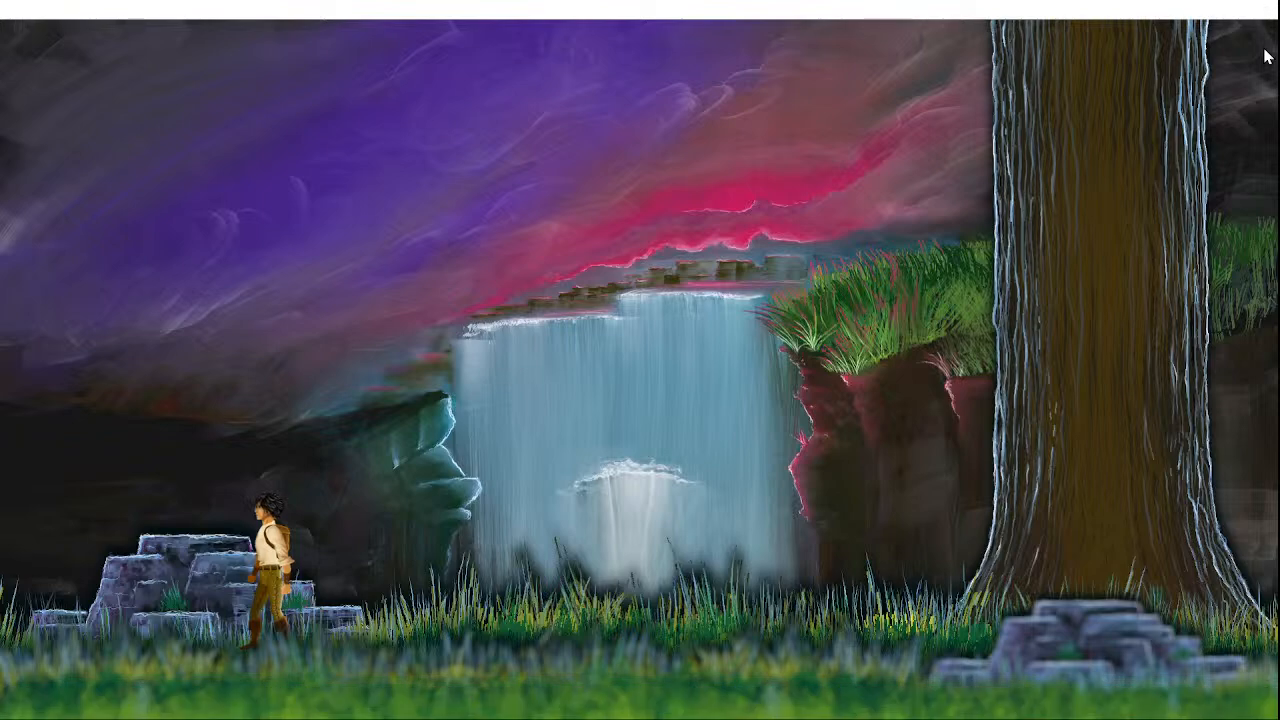
{"action": "left_click", "coordinate": [1258, 10]}
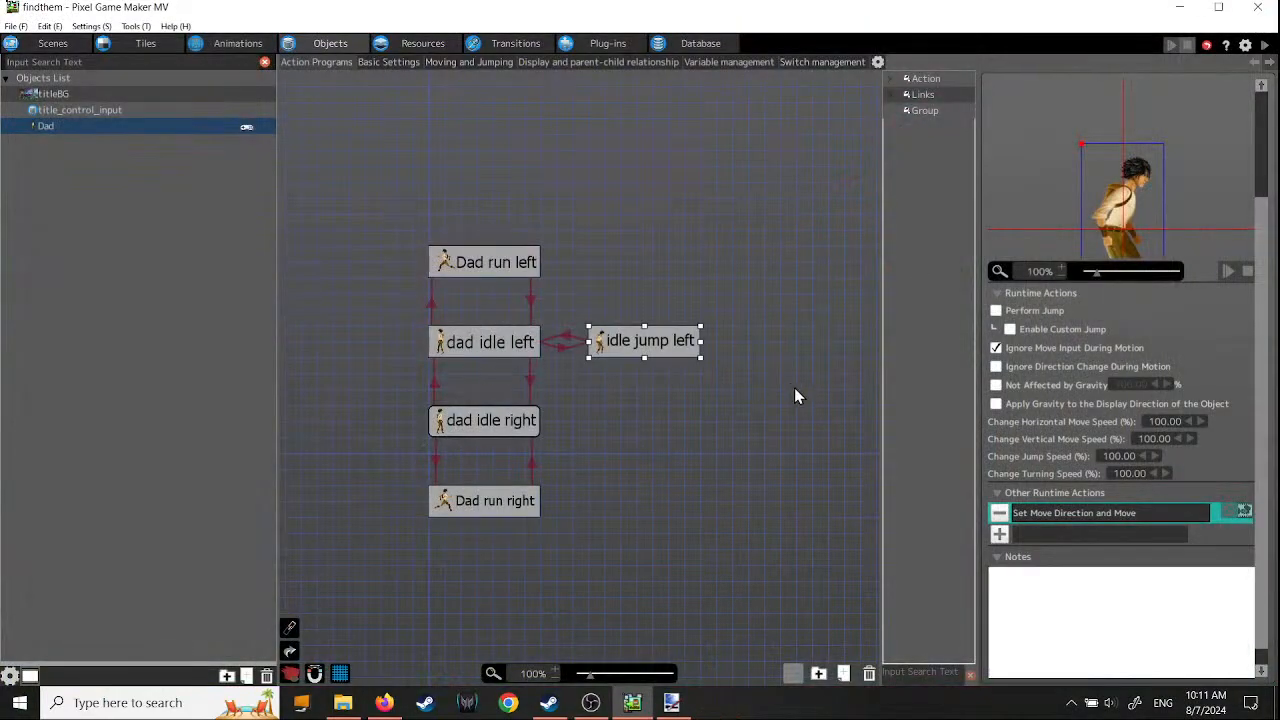
- Space the idle jump left action farther from dad idle left and add the Jump Peak Reached condition to its link back to dad idle left
{"action": "left_click_drag", "start_coordinate": [636, 346], "coordinate": [733, 343]}
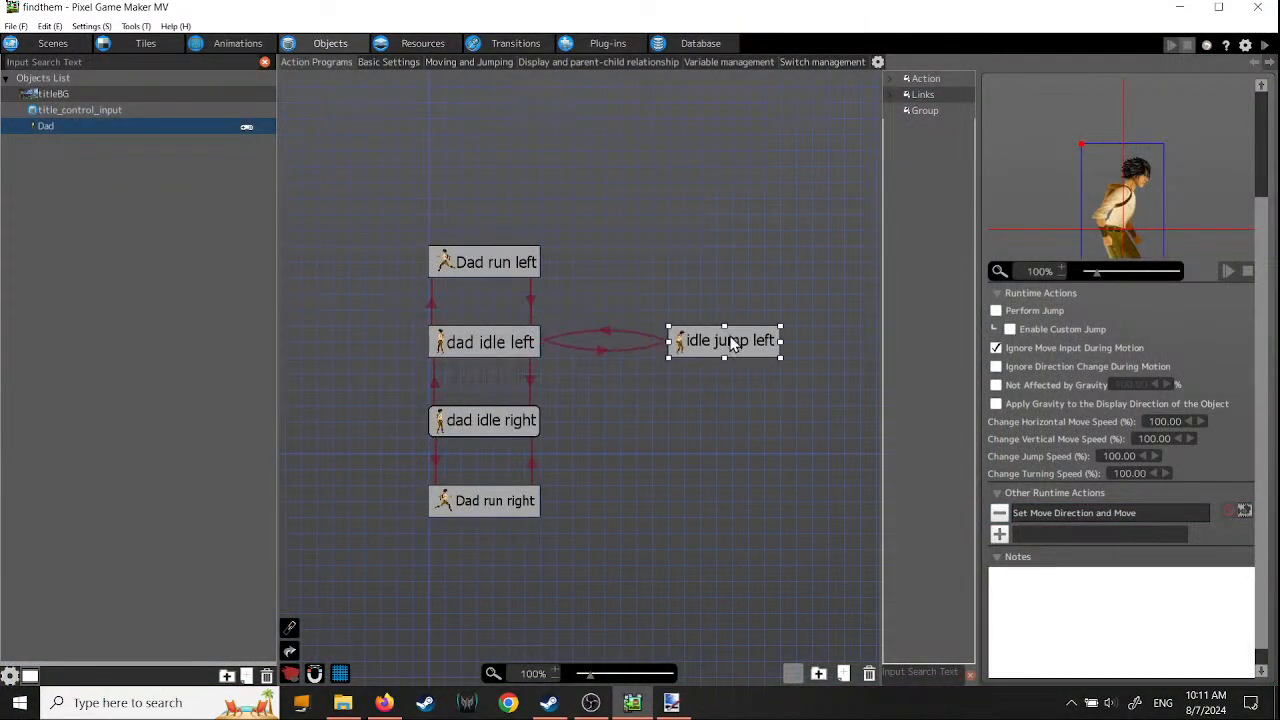
{"action": "left_click", "coordinate": [606, 330]}
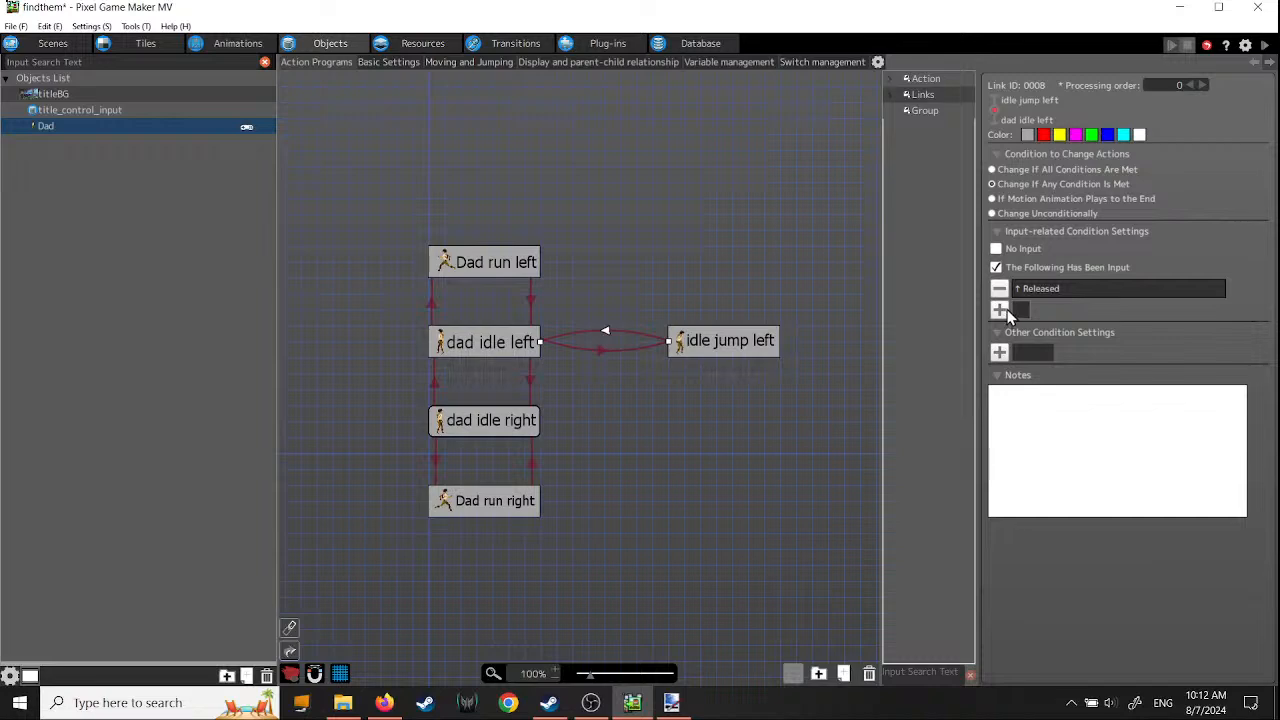
{"action": "left_click", "coordinate": [1000, 352]}
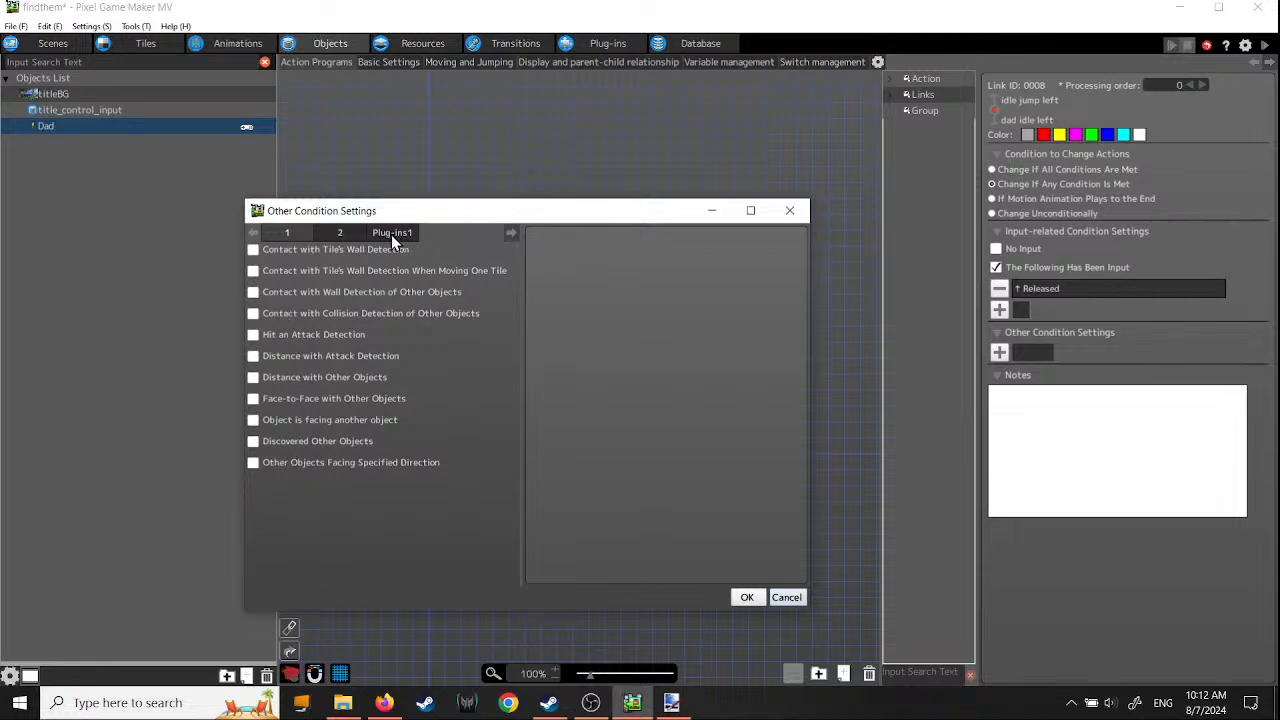
{"action": "left_click", "coordinate": [344, 235]}
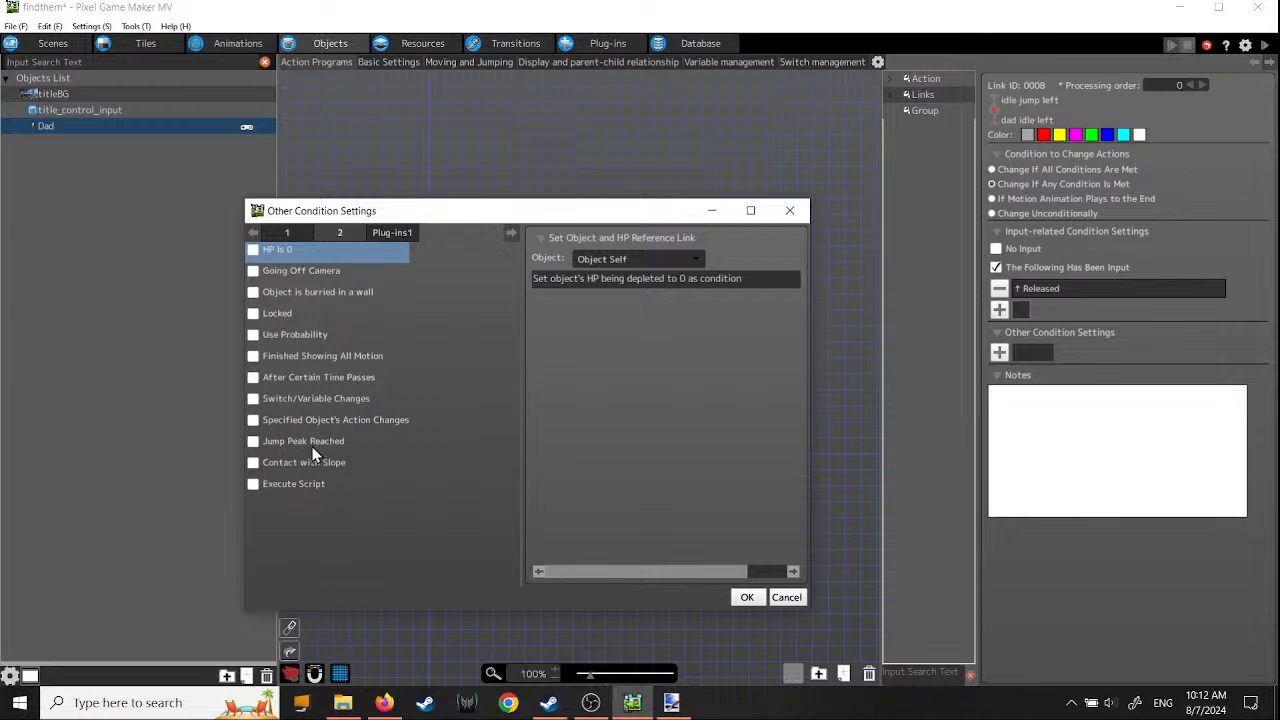
{"action": "left_click", "coordinate": [253, 442]}
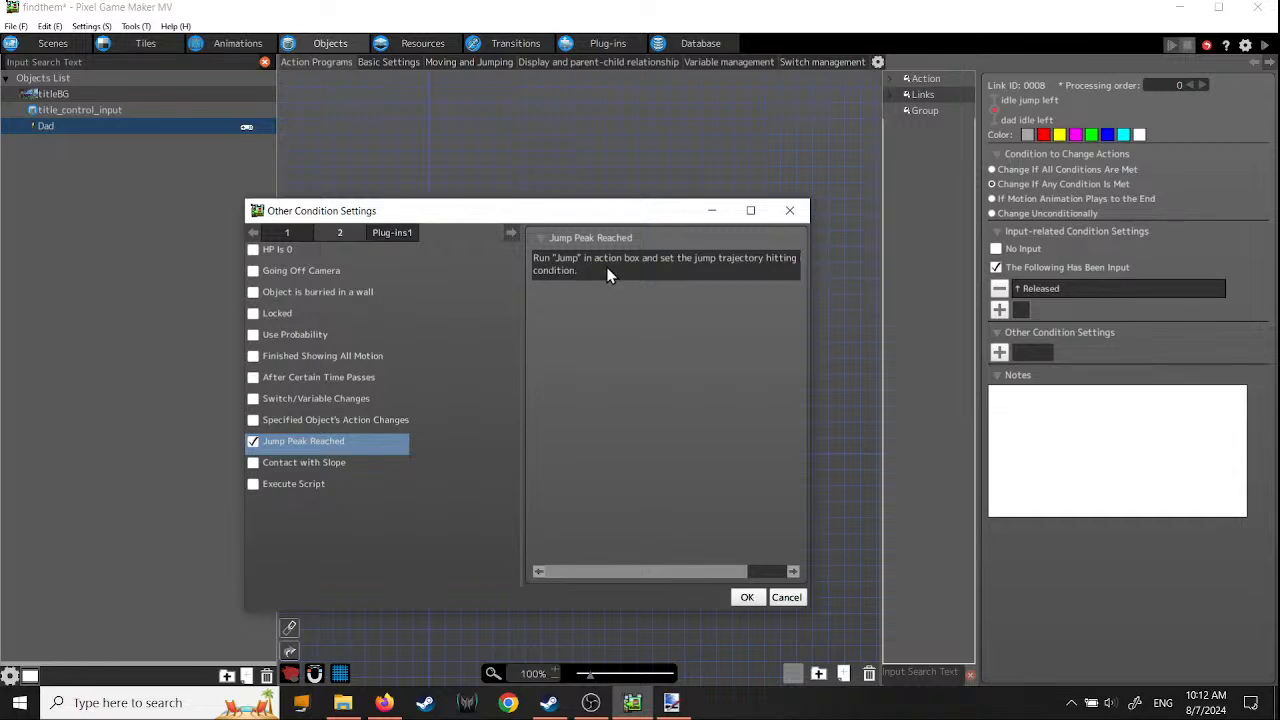
{"action": "left_click", "coordinate": [746, 597]}
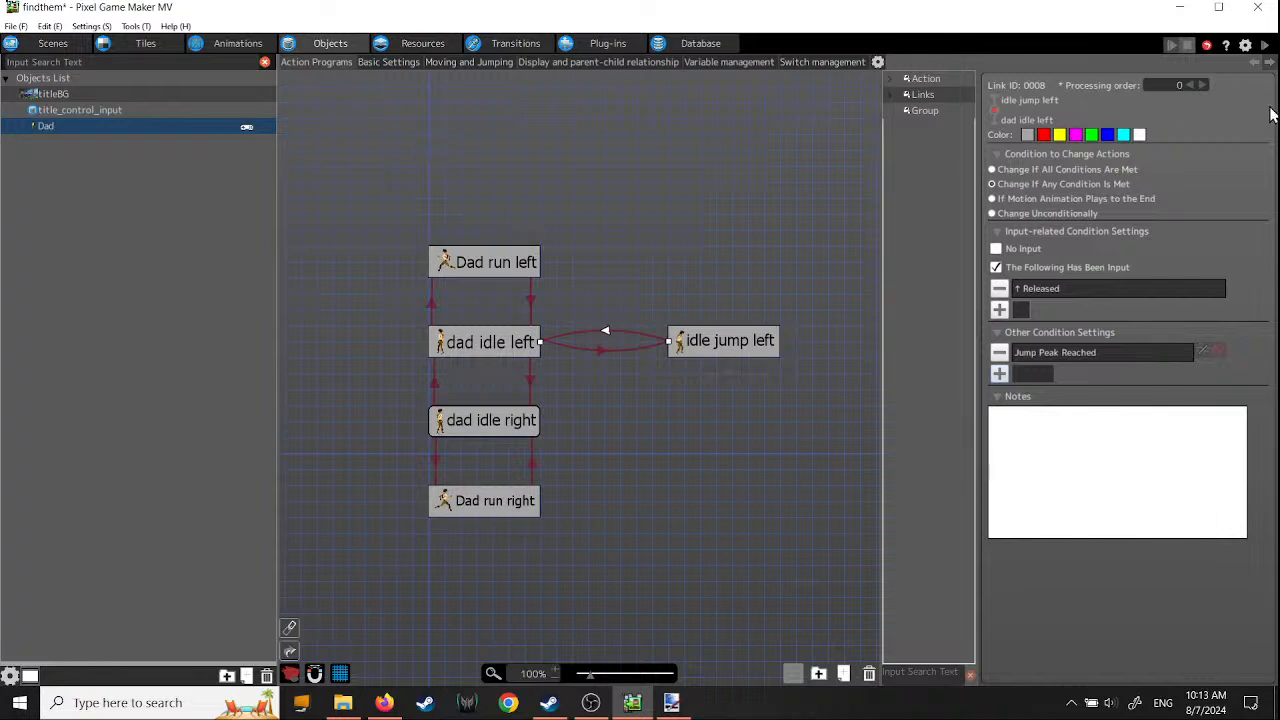
- Start a new test play, move Dad right to the waterfall, and test his left-facing jumps back onto the stone pile
{"action": "left_click", "coordinate": [1265, 45]}
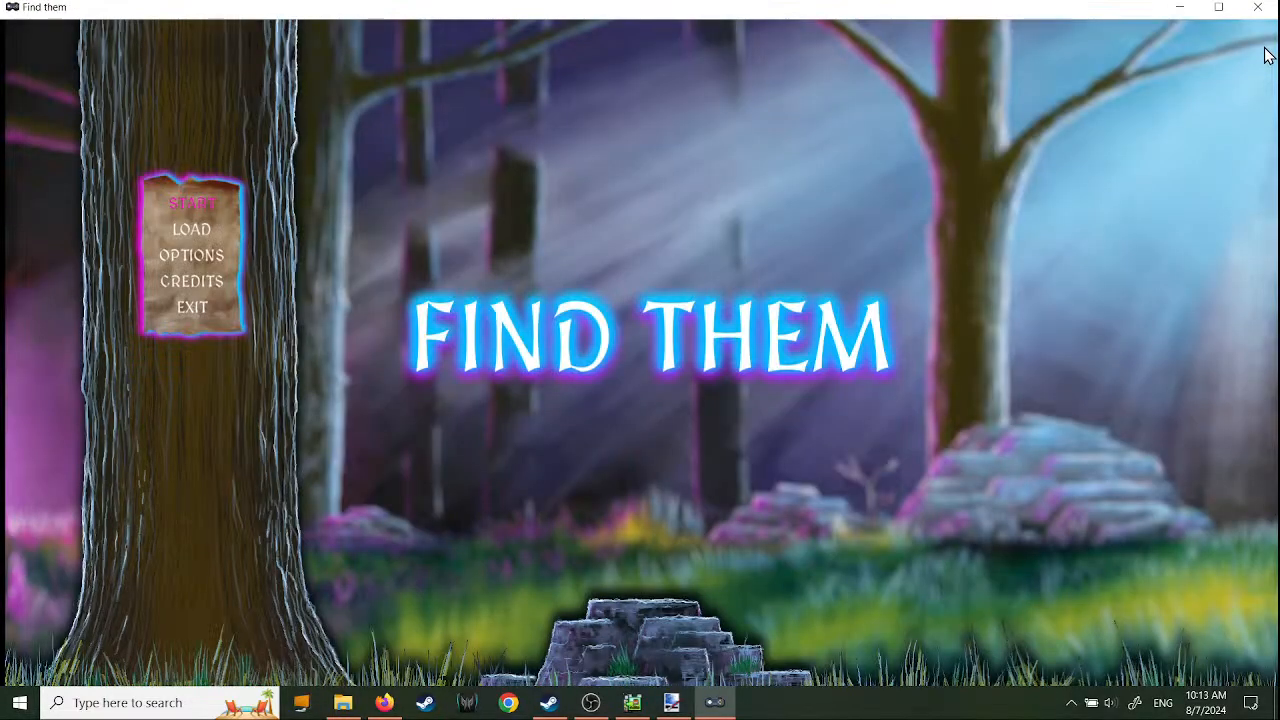
{"action": "key", "text": "Return"}
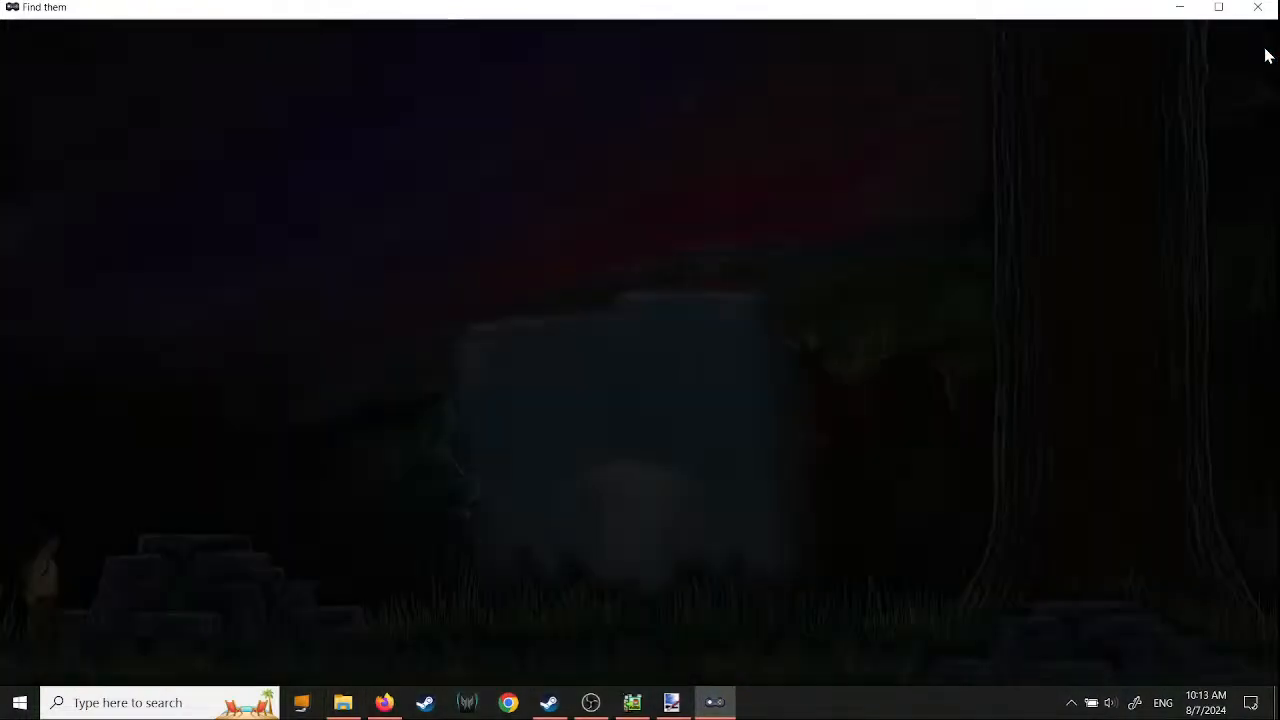
{"action": "key", "text": "Right"}
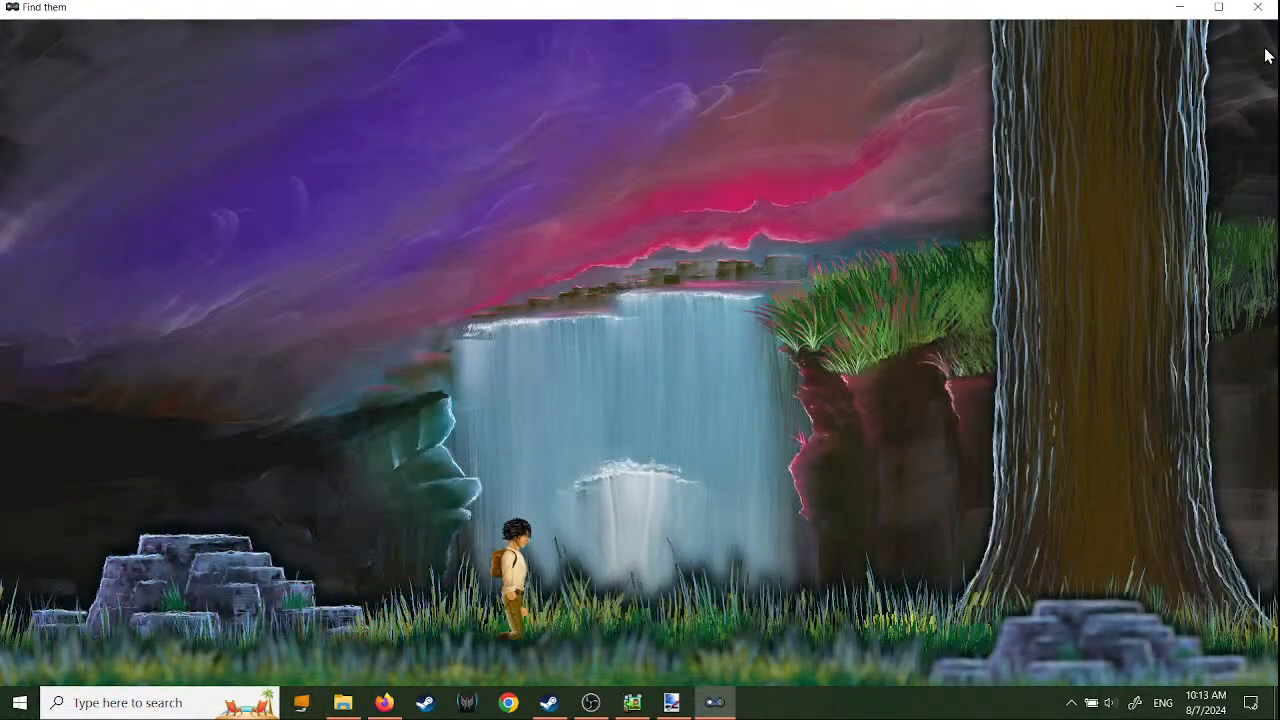
{"action": "key", "text": "Left"}
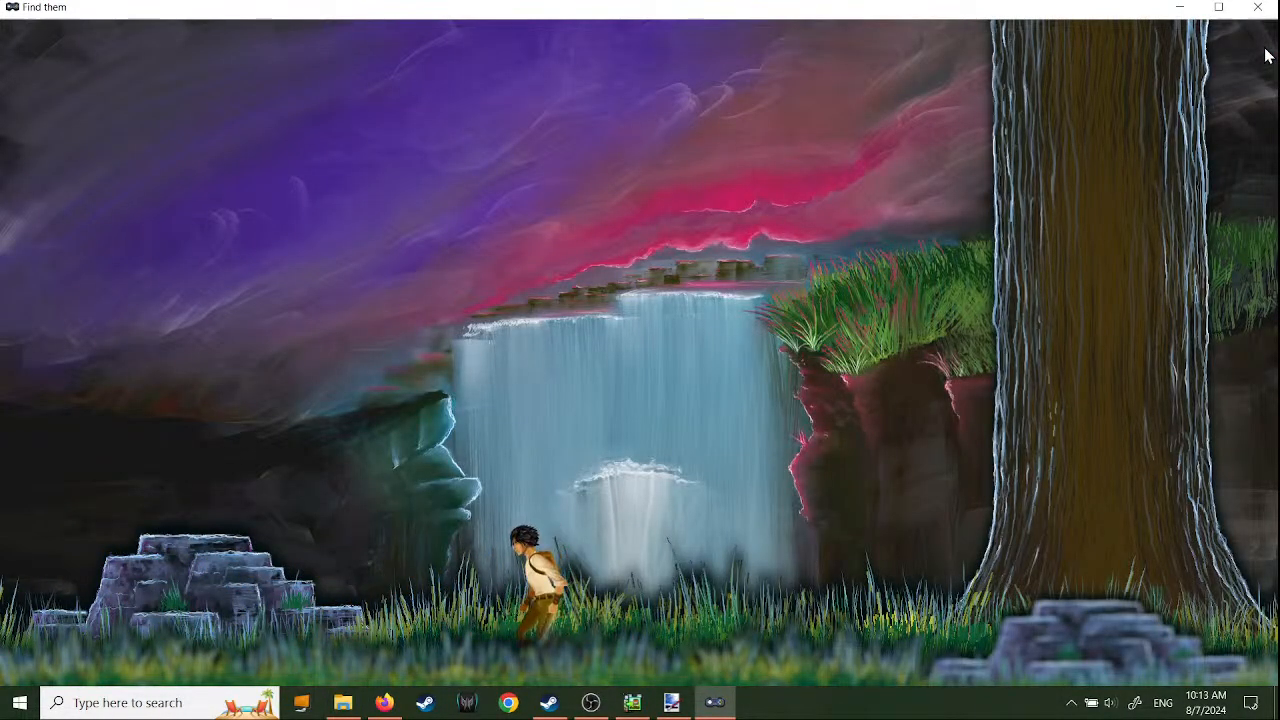
{"action": "key", "text": "Left"}
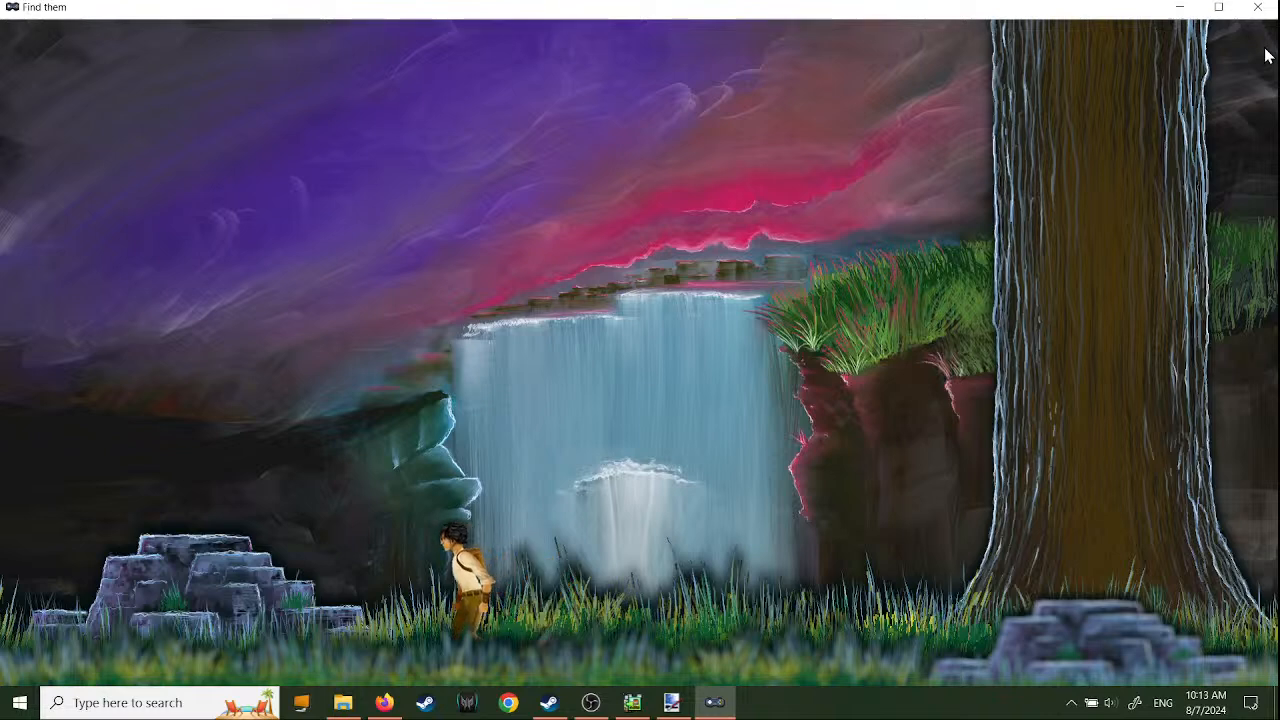
{"action": "key", "text": "Left"}
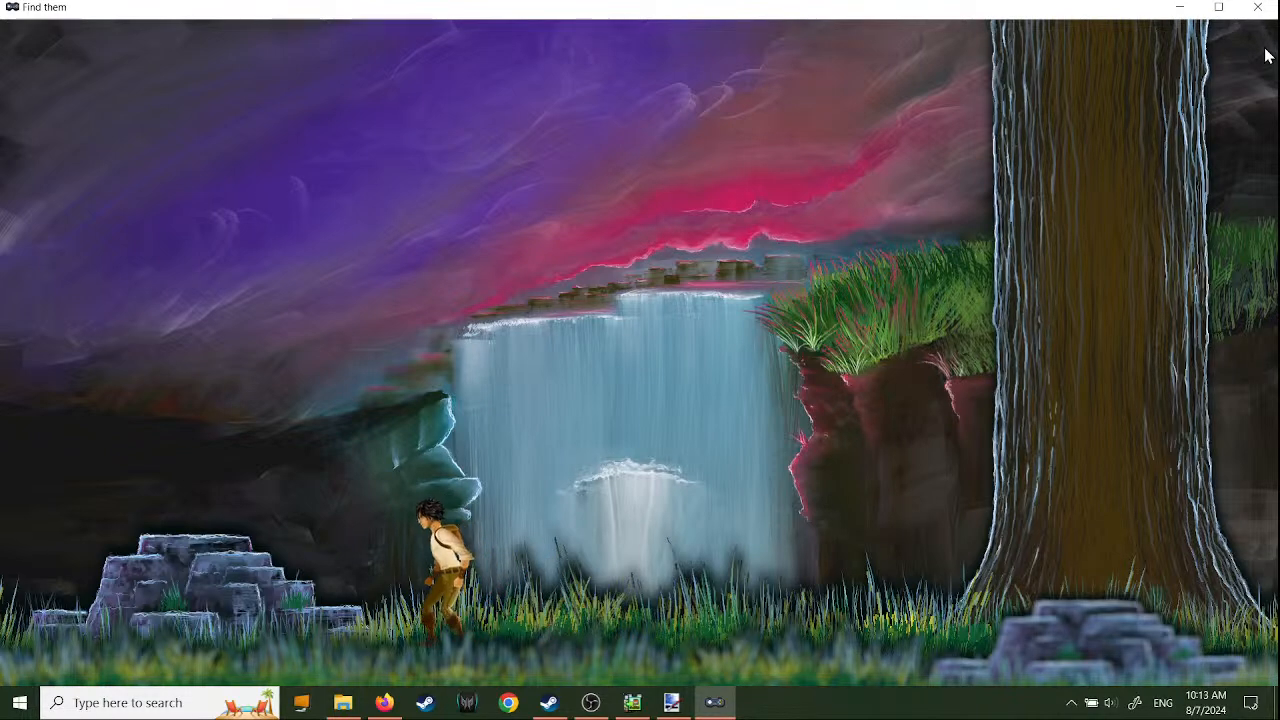
{"action": "key", "text": "Left"}
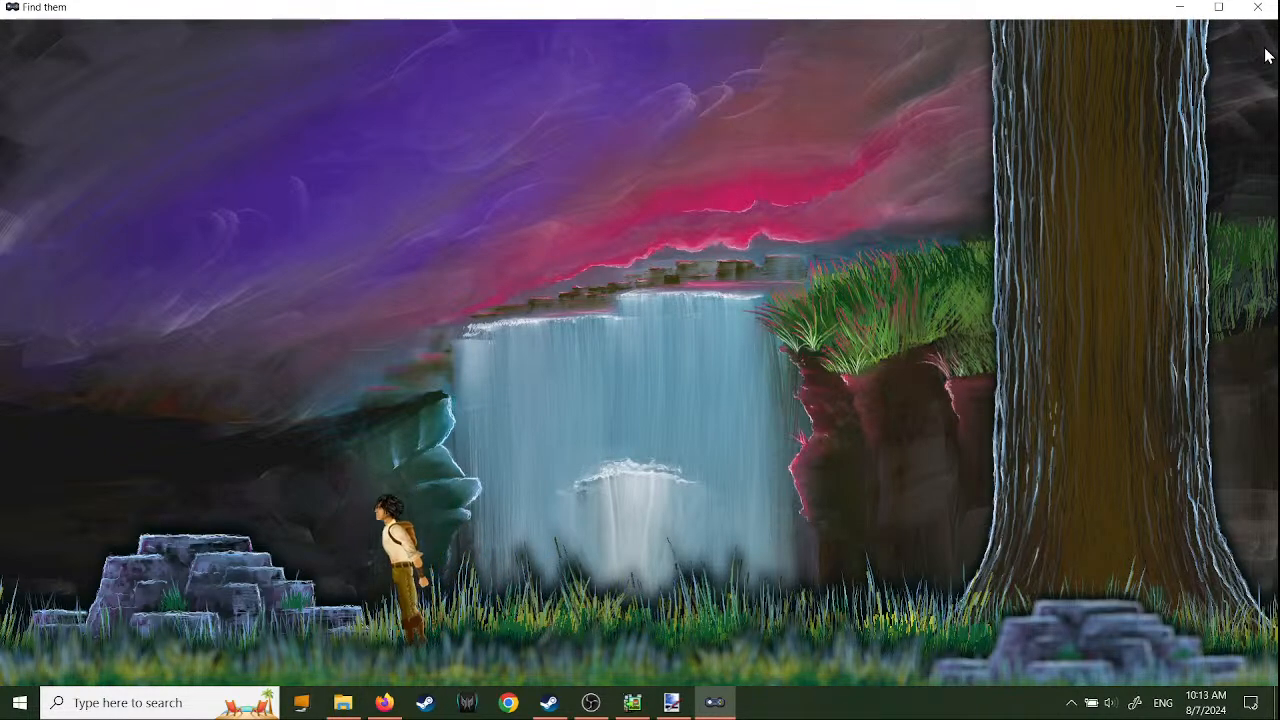
{"action": "key", "text": "Left"}
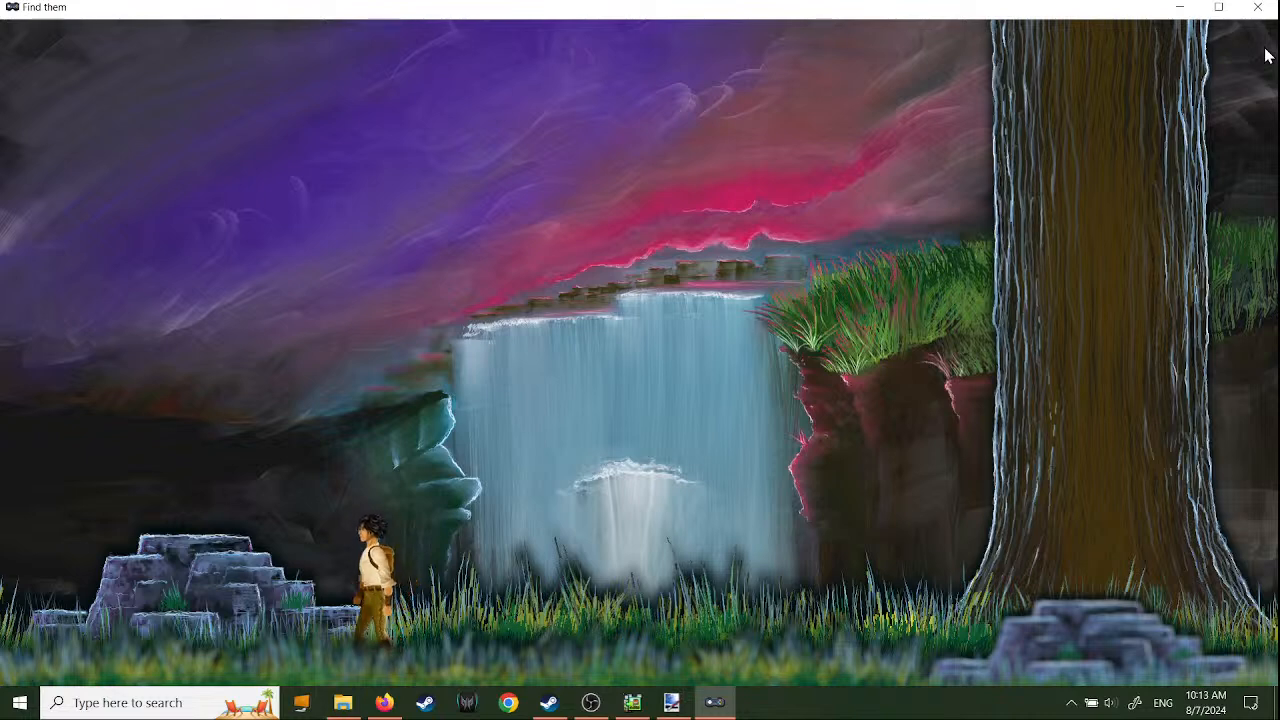
{"action": "key", "text": "Left"}
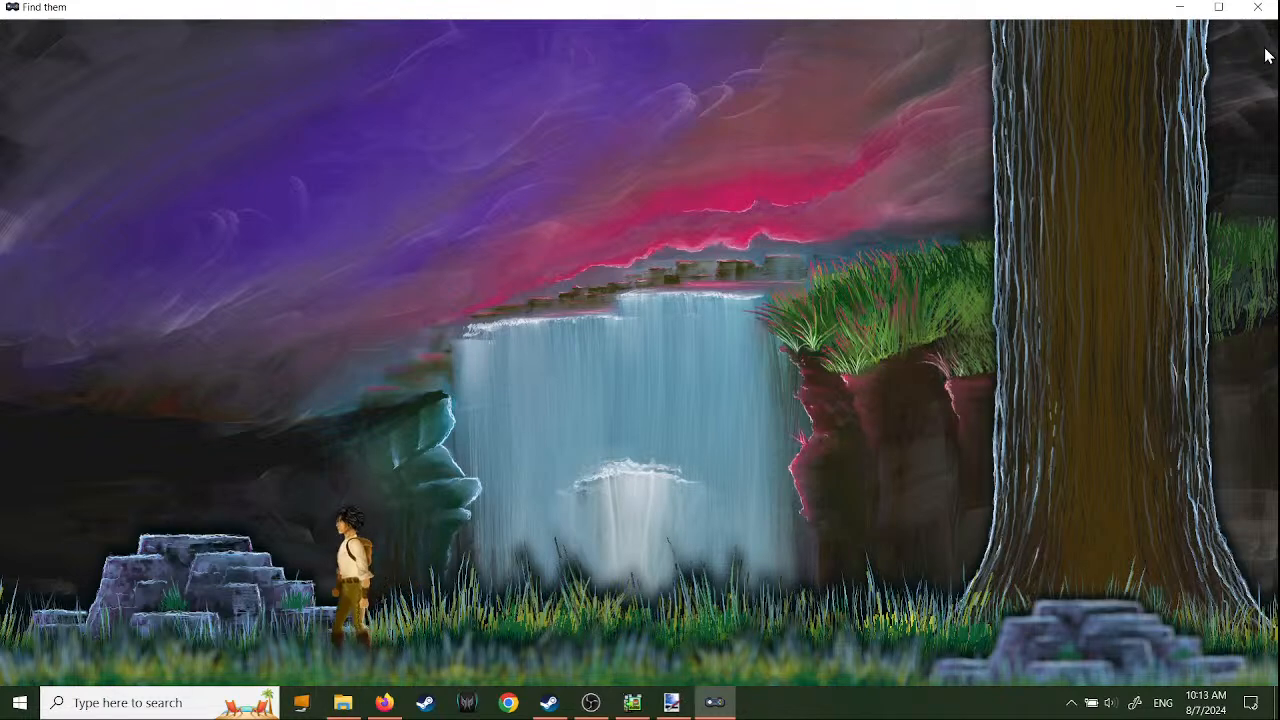
{"action": "key", "text": "Left"}
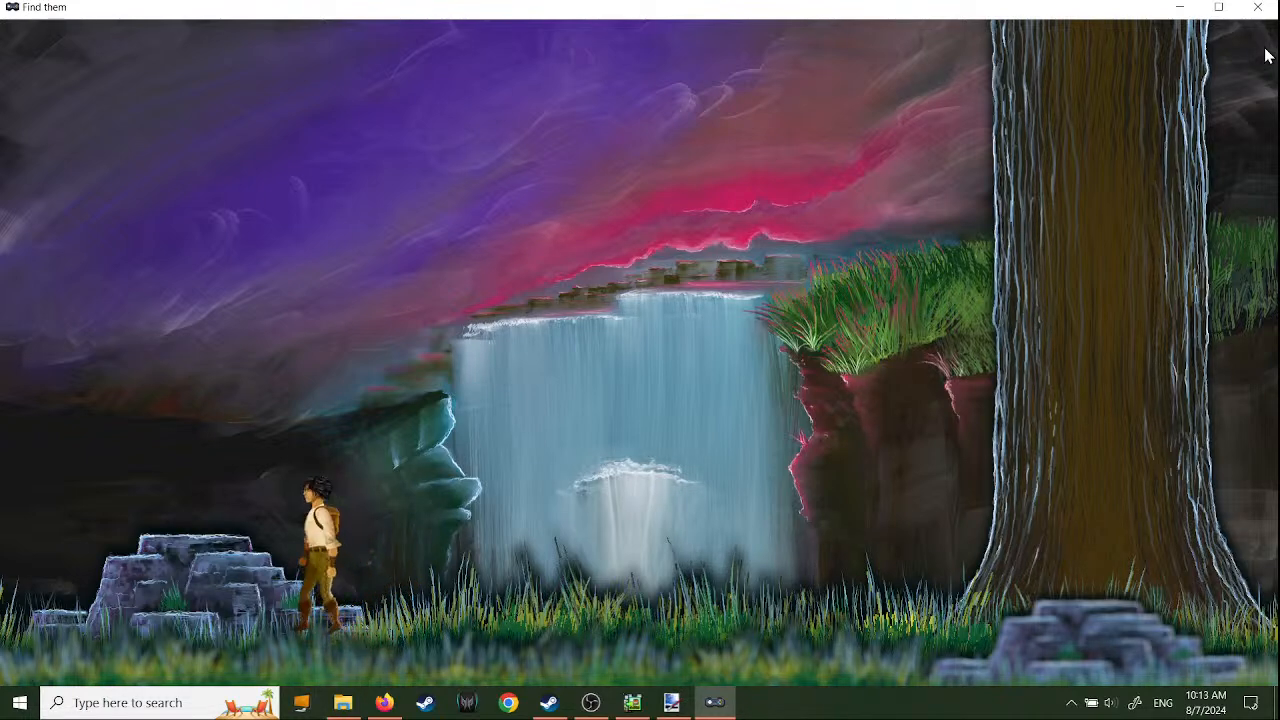
{"action": "key", "text": "Left"}
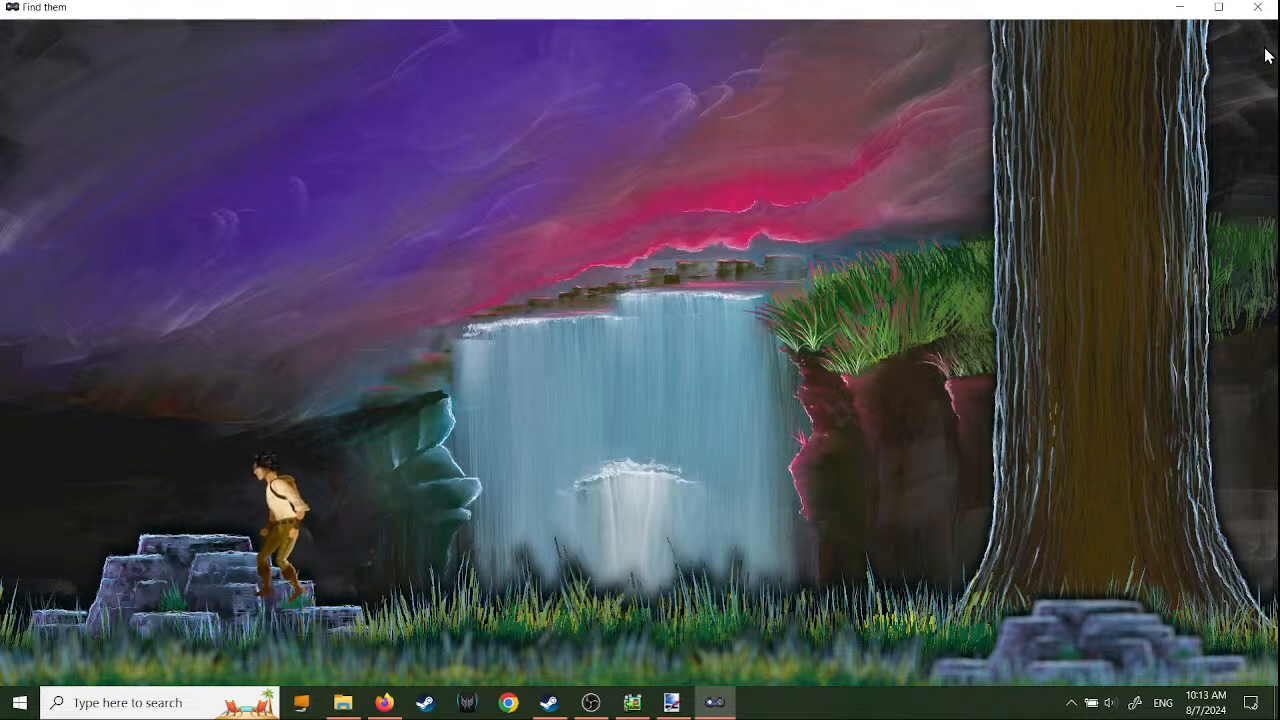
- Move Dad right past the waterfall and repeat the left-facing jump test across the grass in front of it
{"action": "key", "text": "Right"}
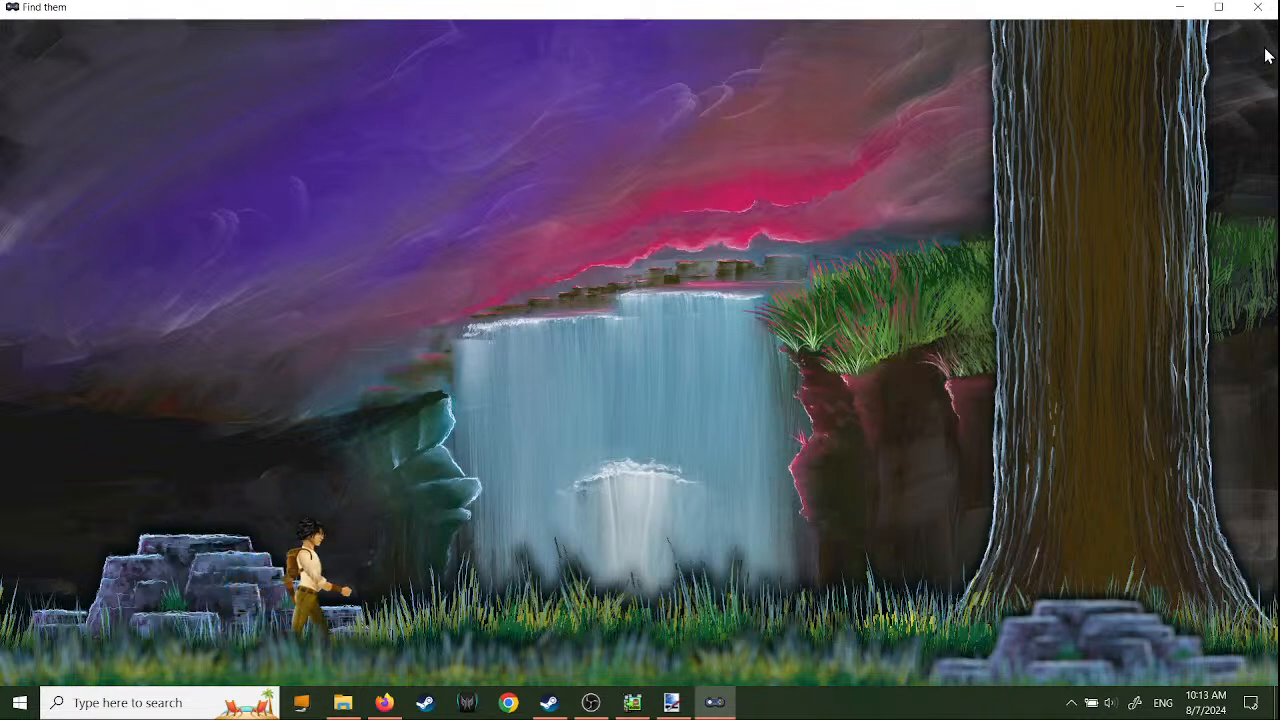
{"action": "key", "text": "Right"}
{"action": "key", "text": "Left"}
{"action": "key", "text": "Left"}
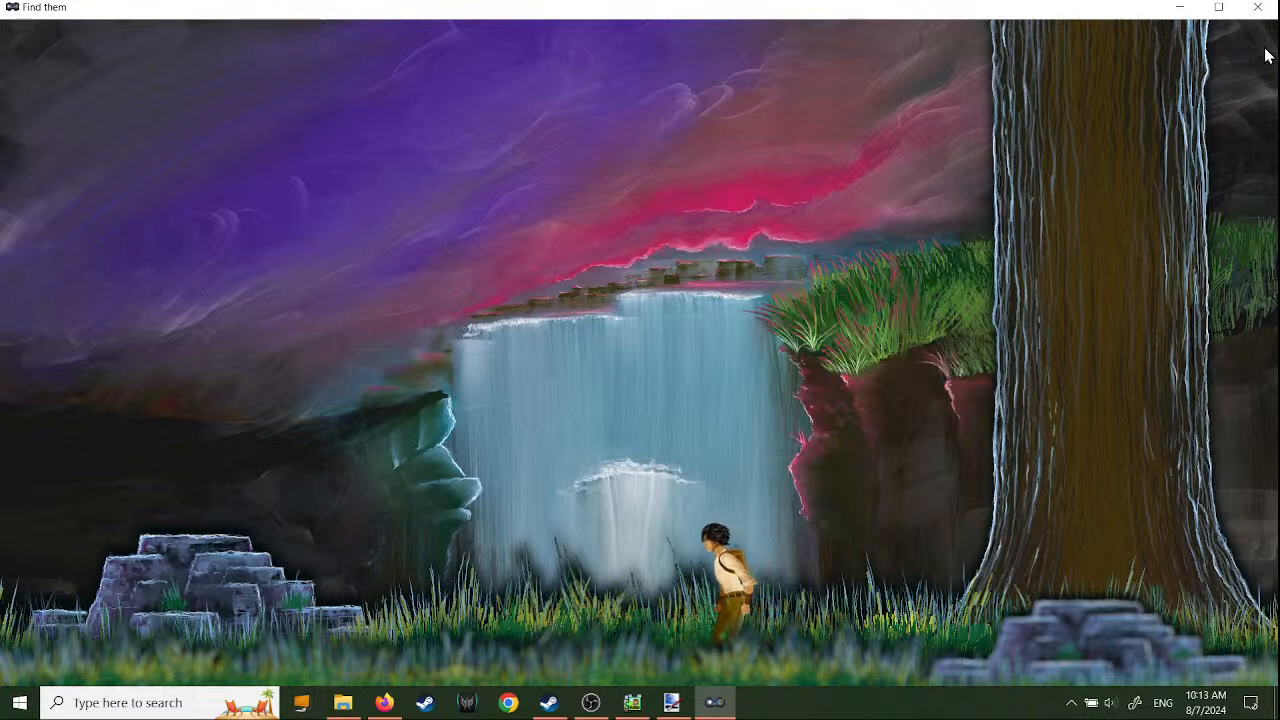
{"action": "key", "text": "Left"}
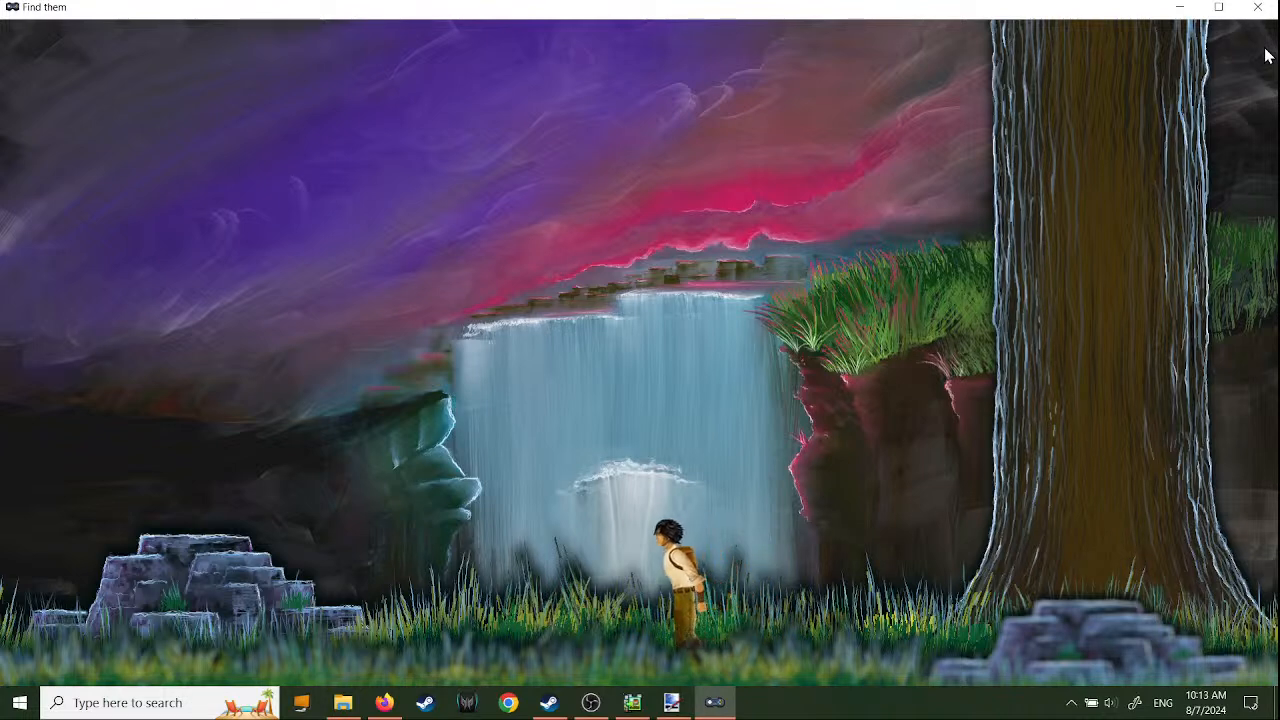
{"action": "key", "text": "Left"}
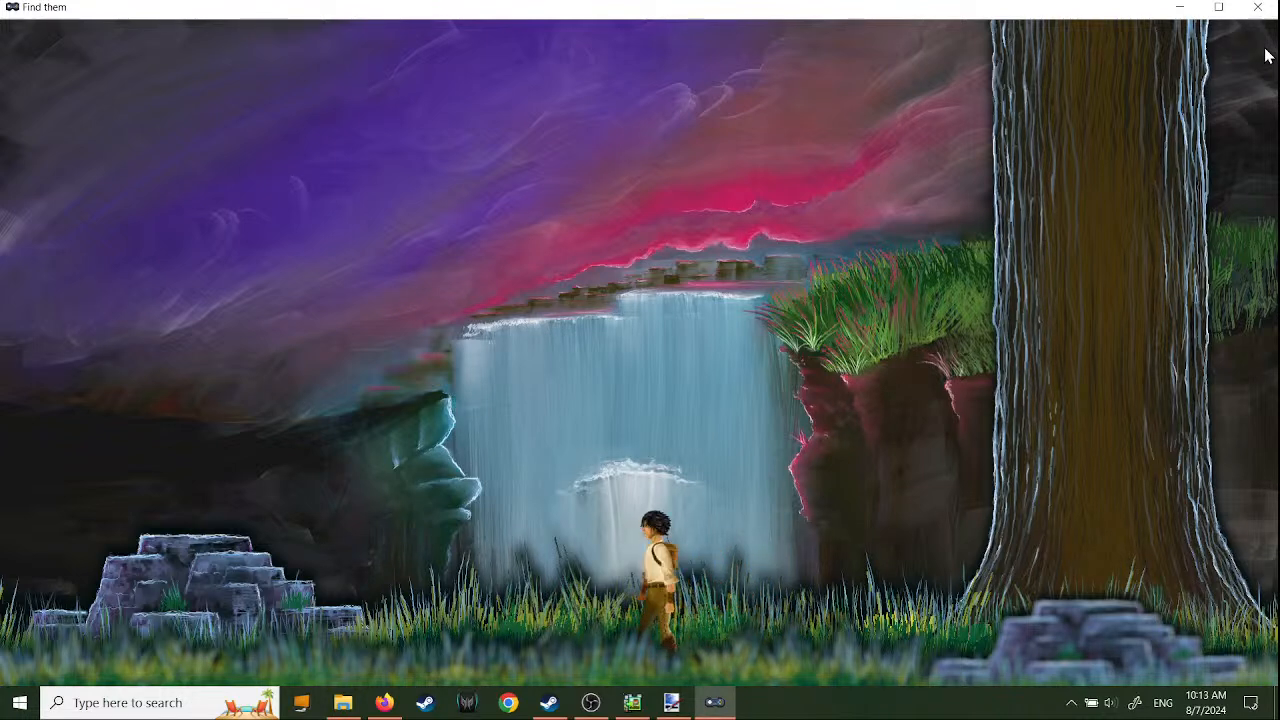
{"action": "key", "text": "Left"}
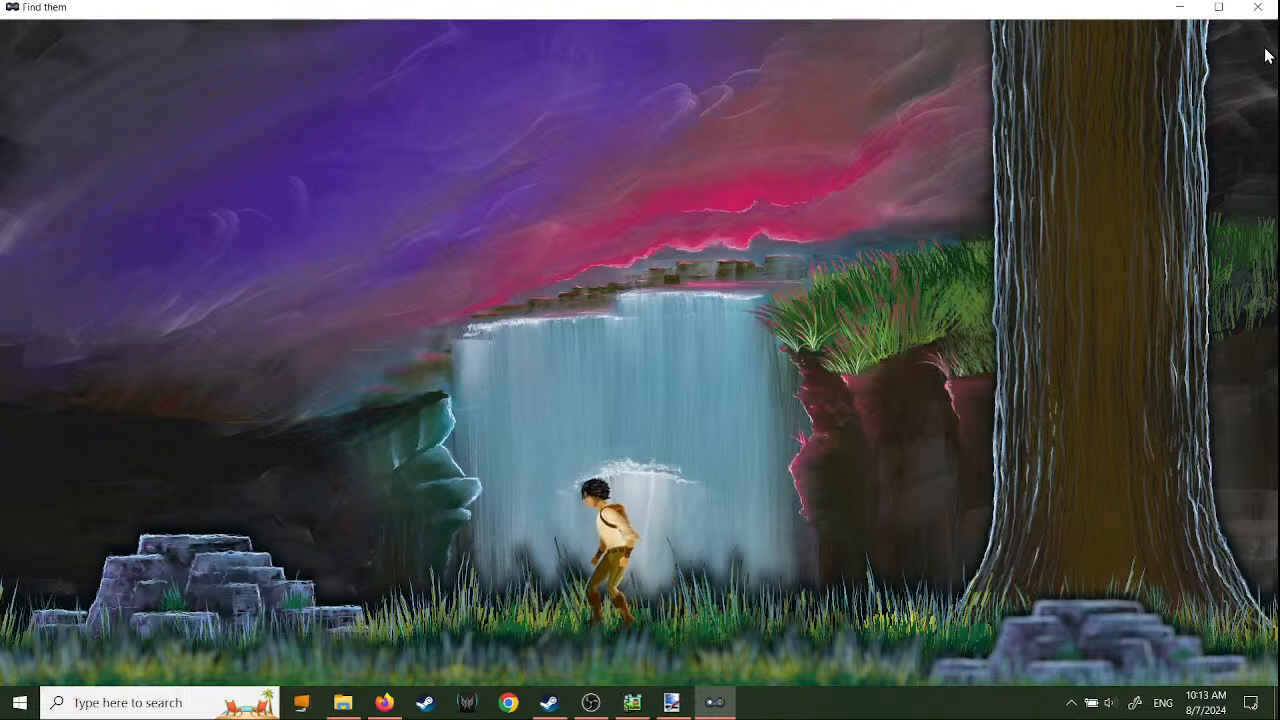
{"action": "key", "text": "Left"}
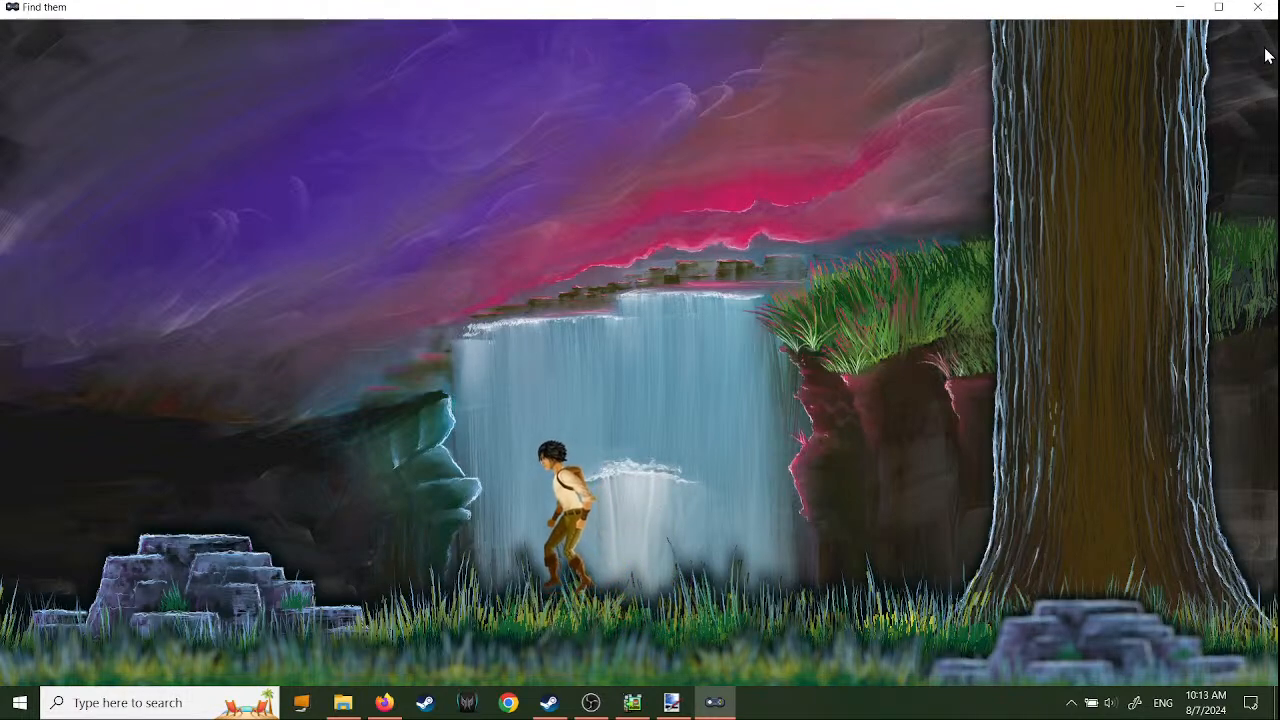
{"action": "key", "text": "Left"}
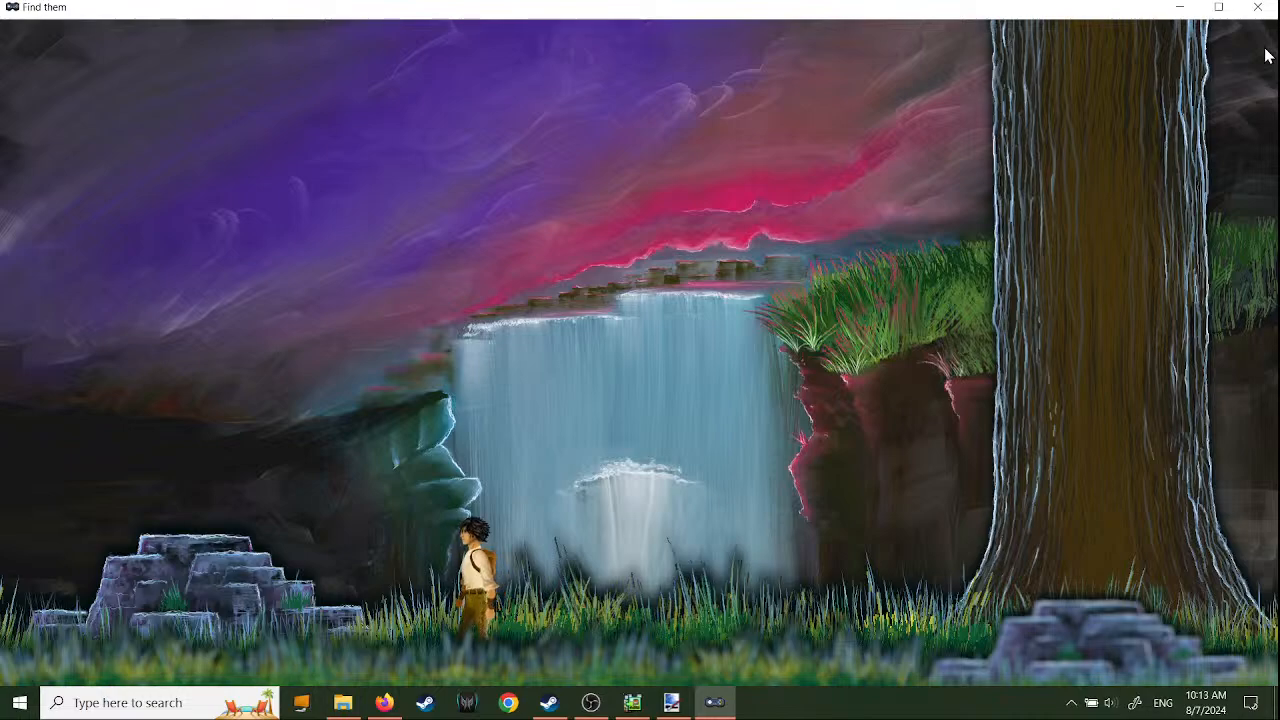
- Close the test play and set the idle jump left action's Set Move Direction and Move distance to 10000 pixels
{"action": "left_click", "coordinate": [1257, 7]}
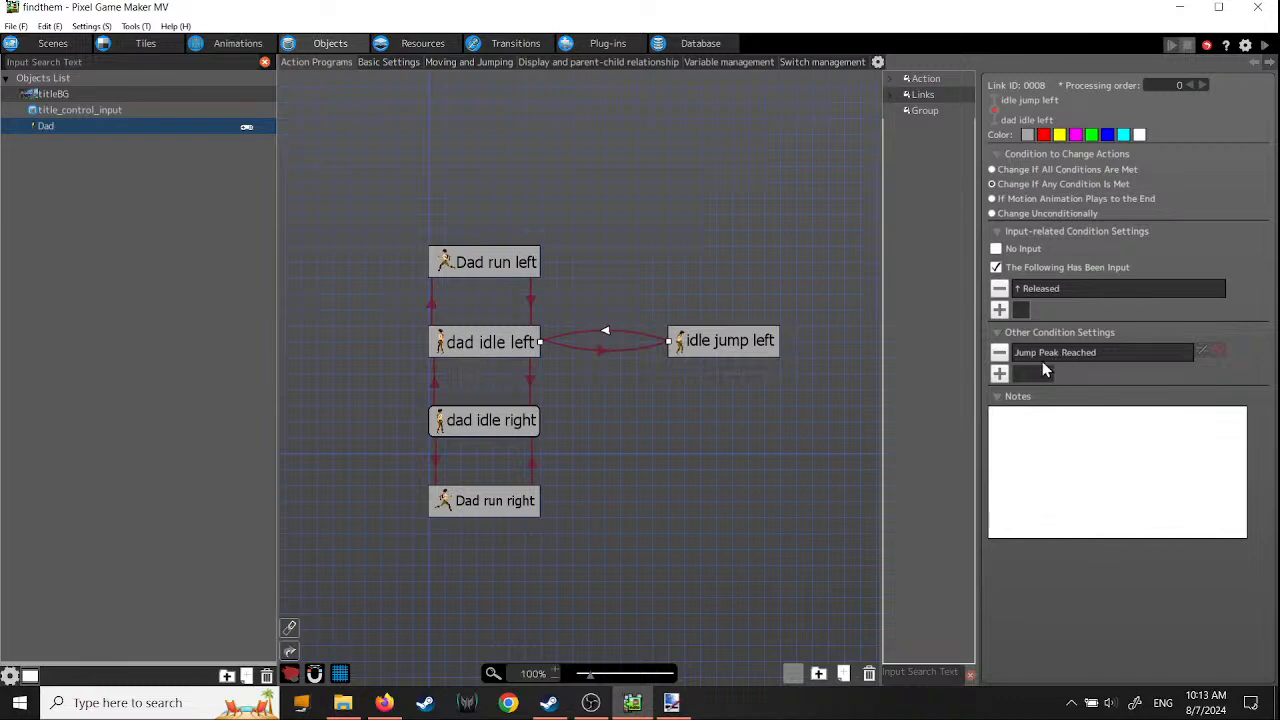
{"action": "left_click", "coordinate": [603, 350]}
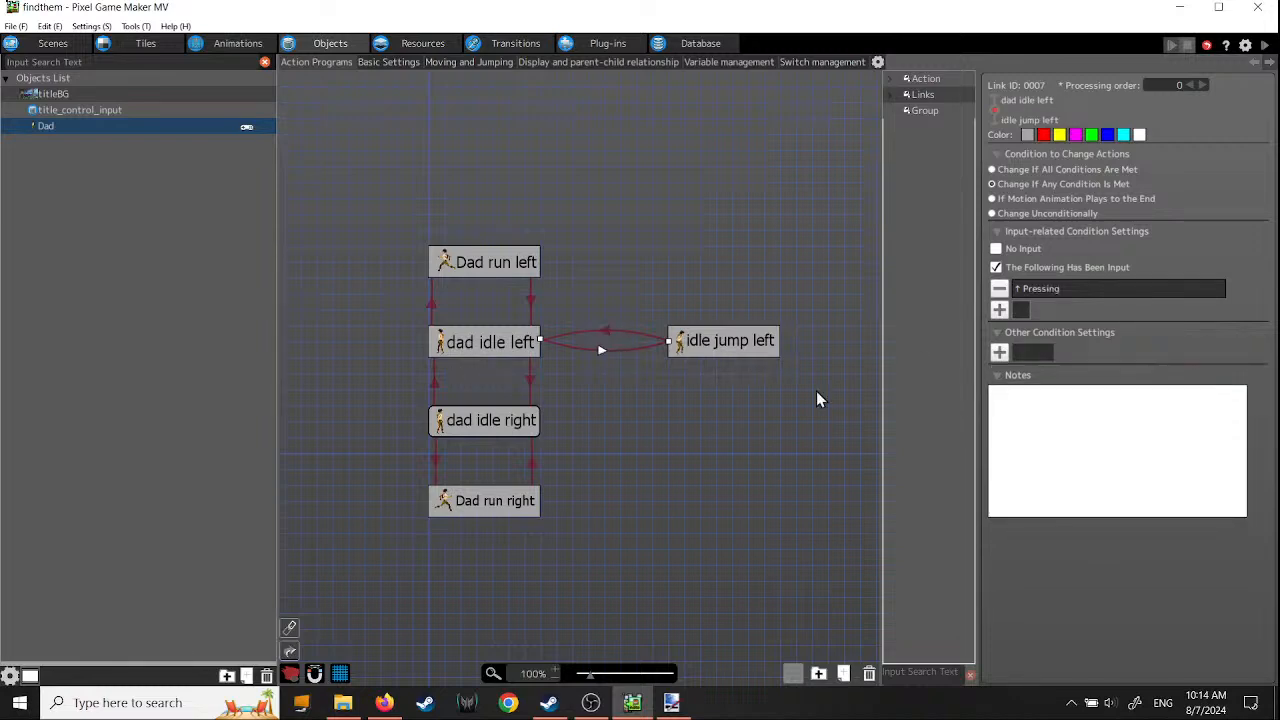
{"action": "left_click", "coordinate": [741, 350]}
{"action": "double_click", "coordinate": [1073, 511]}
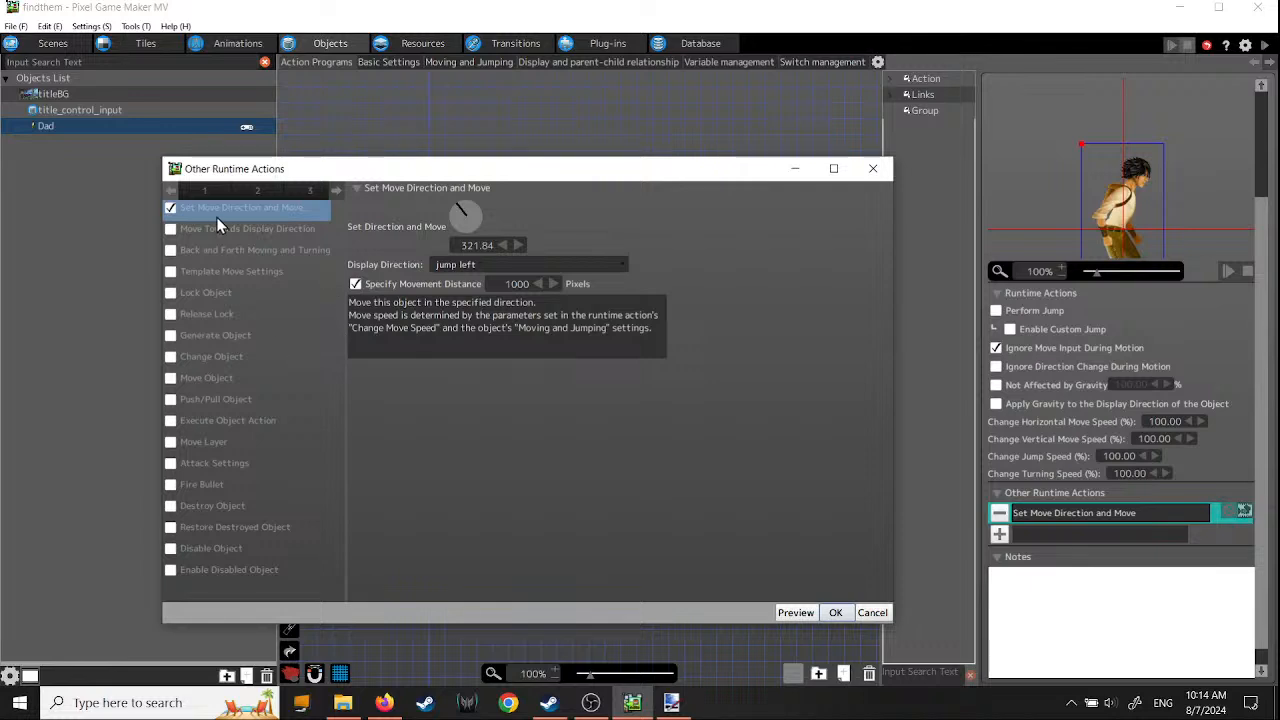
{"action": "double_click", "coordinate": [515, 284]}
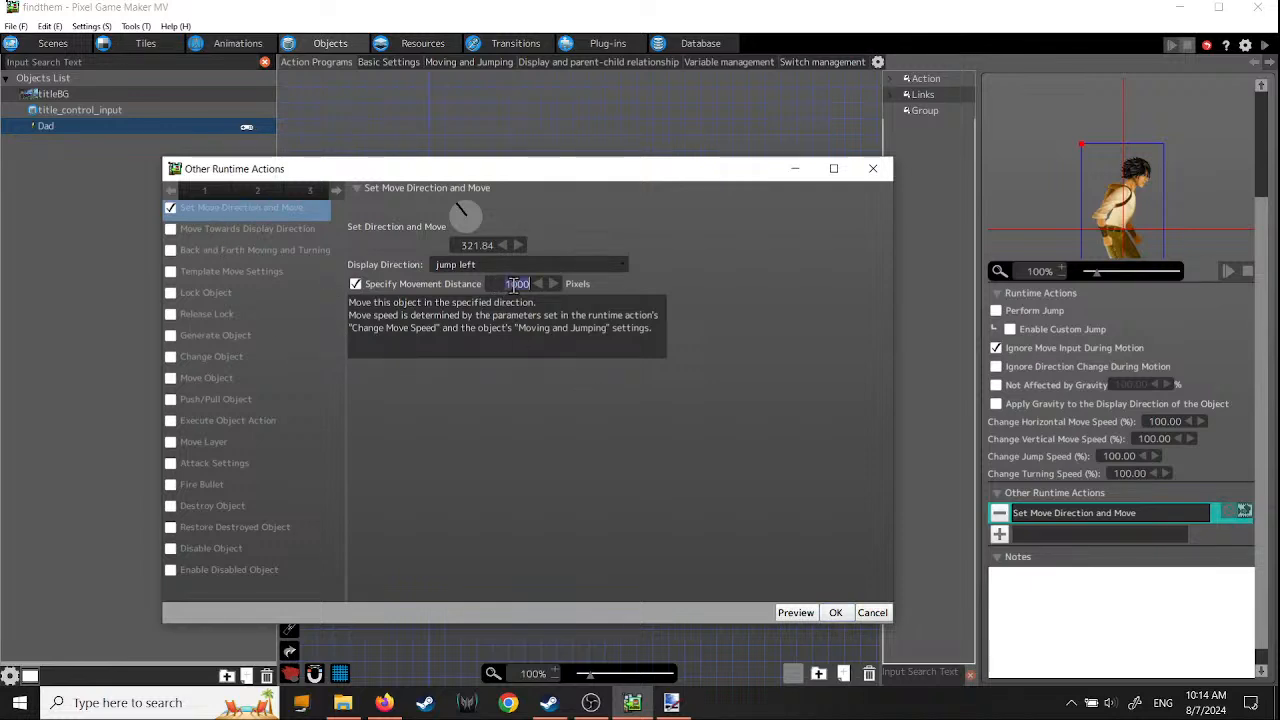
{"action": "type", "text": "10000"}
{"action": "left_click", "coordinate": [835, 612]}
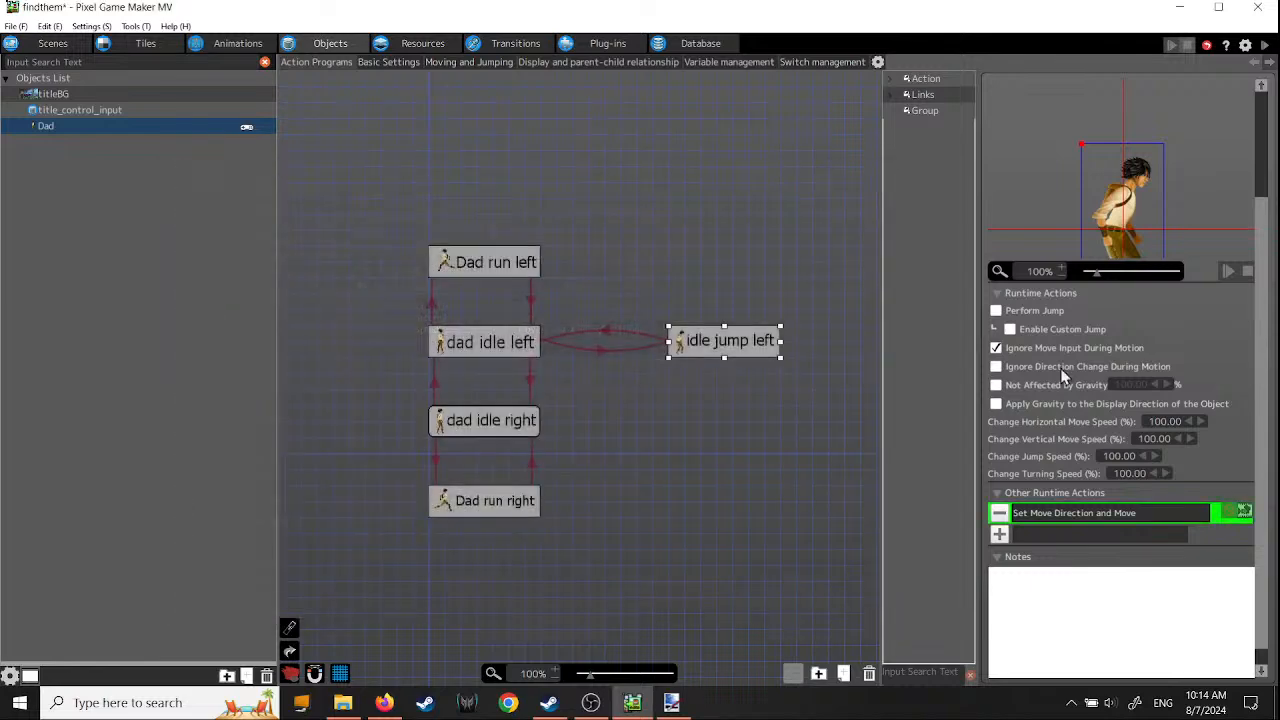
- Run a new test play, move Dad right toward the waterfall, test his left-facing jump, and close the test play
{"action": "left_click", "coordinate": [1264, 46]}
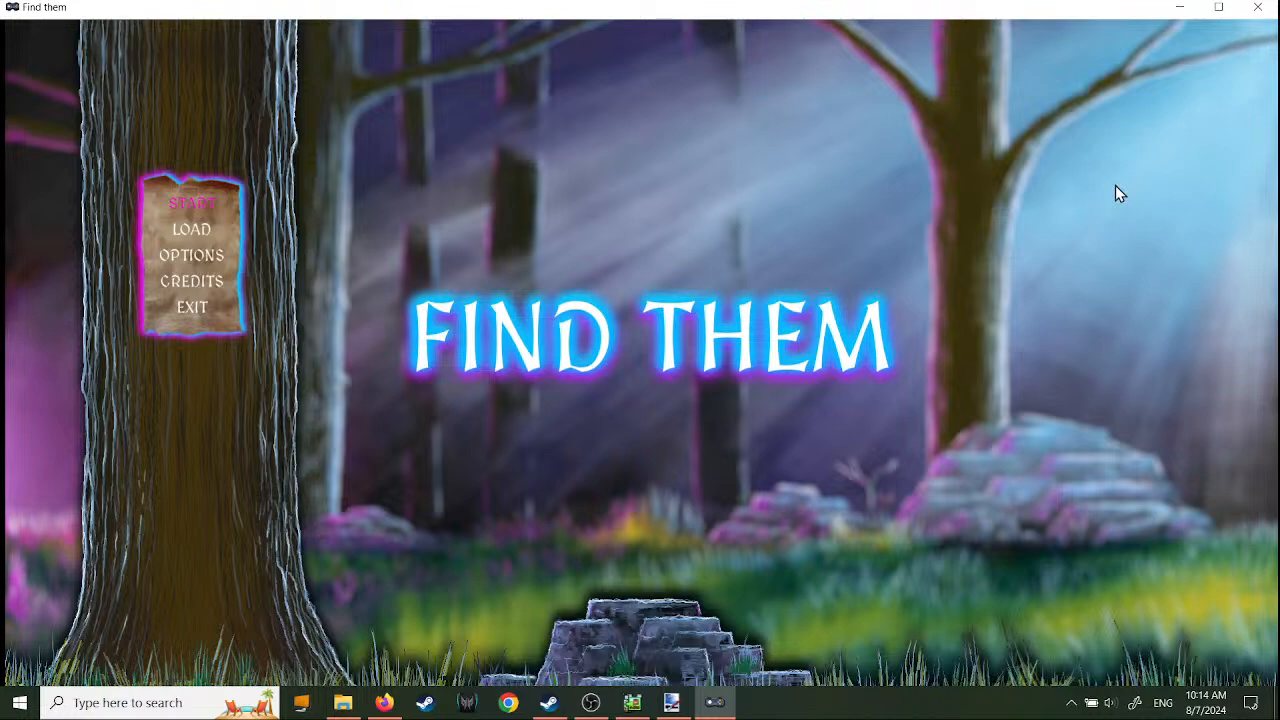
{"action": "key", "text": "Return"}
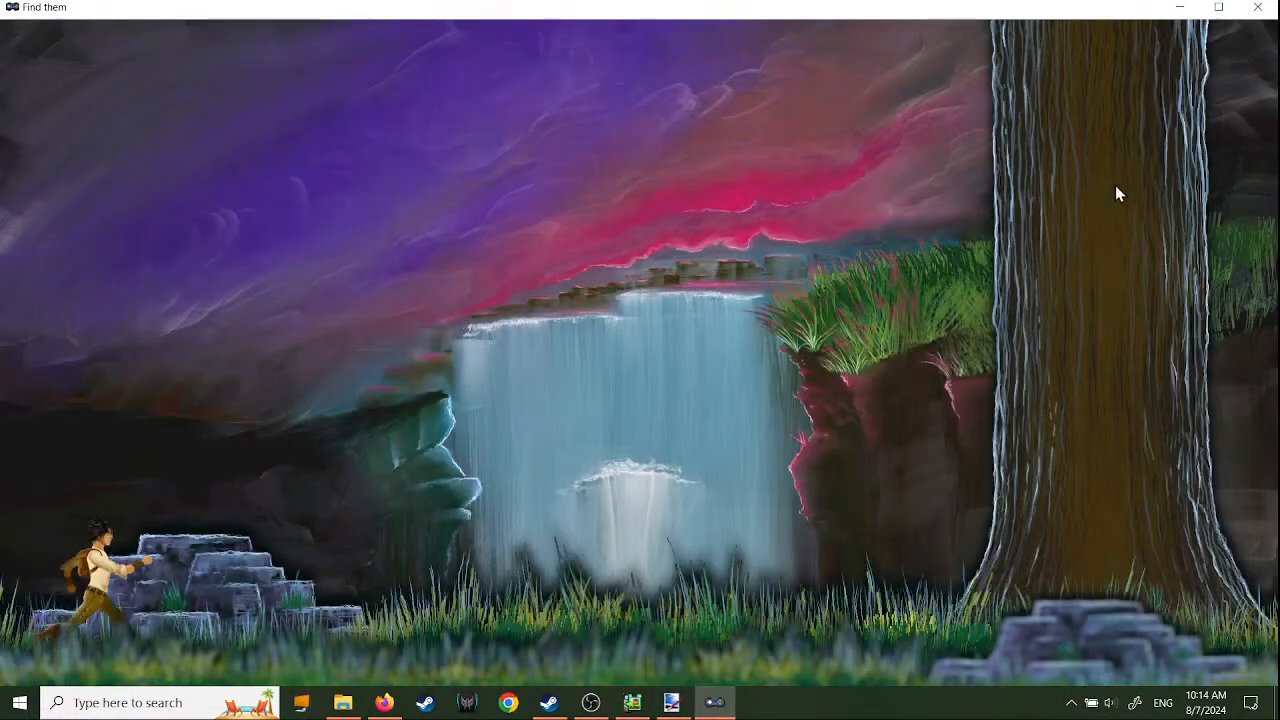
{"action": "key", "text": "Right"}
{"action": "key", "text": "Left"}
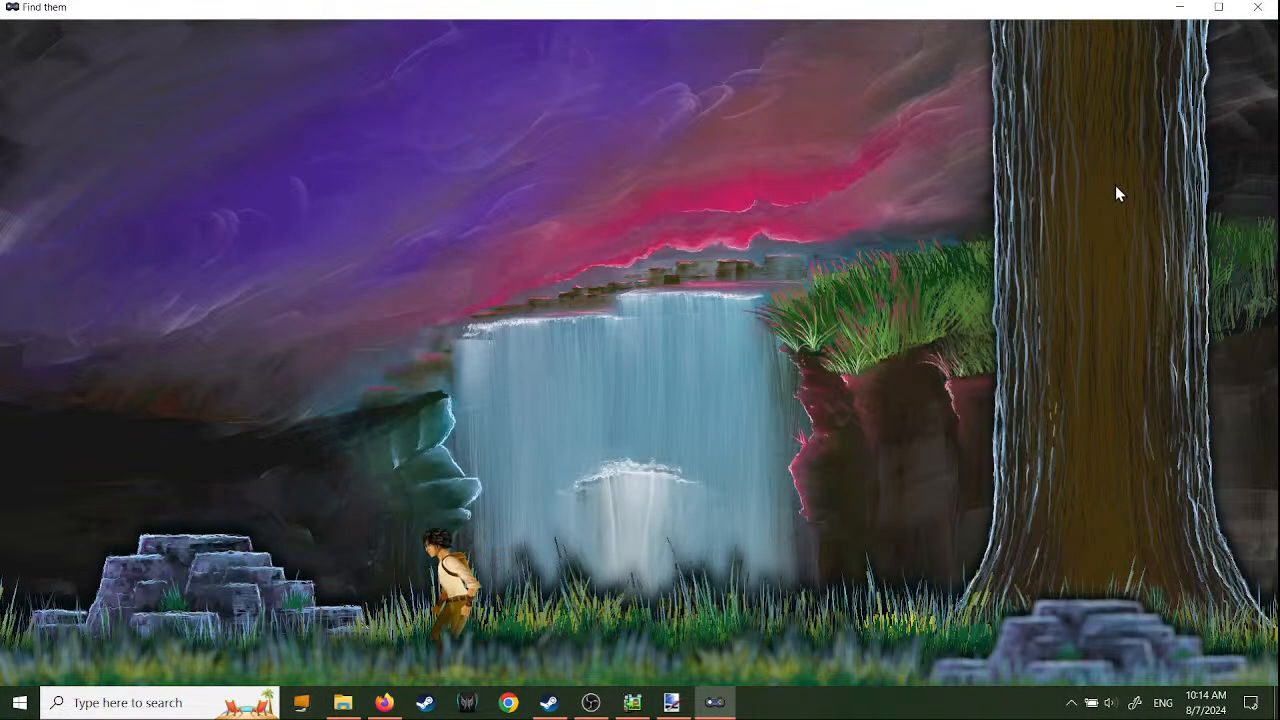
{"action": "key", "text": "Left"}
{"action": "key", "text": "Left"}
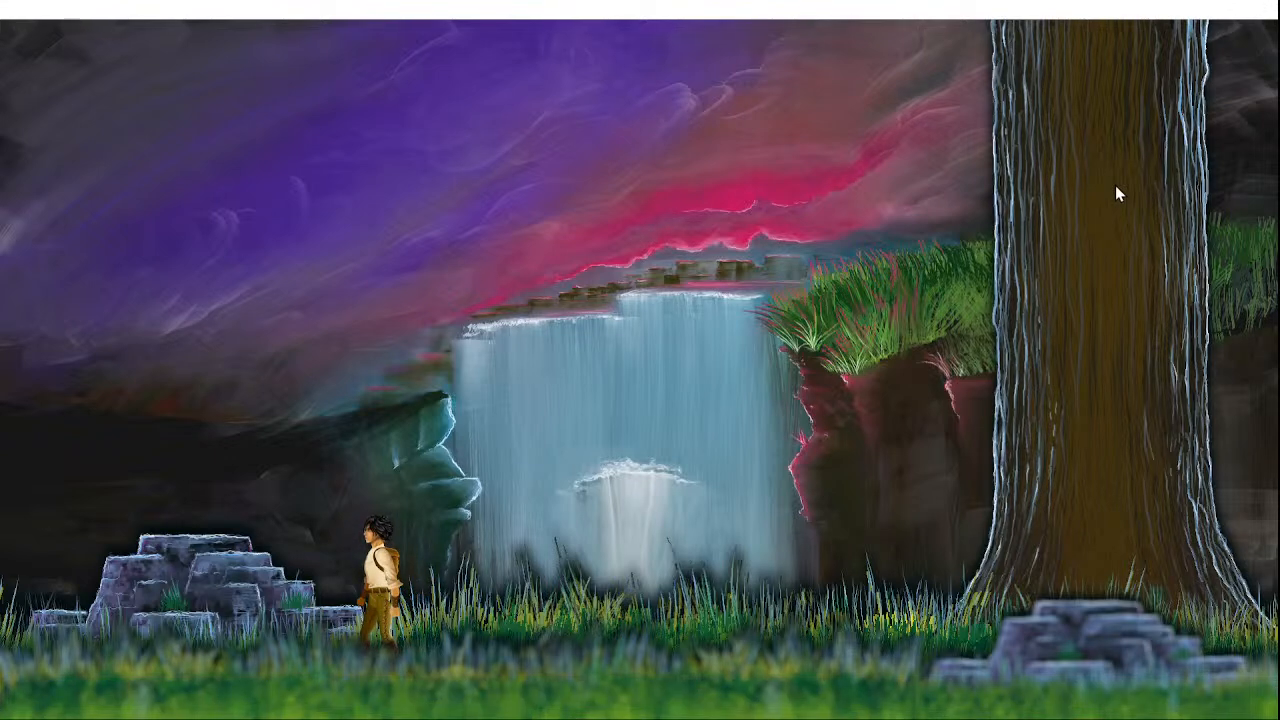
{"action": "left_click", "coordinate": [1258, 10]}
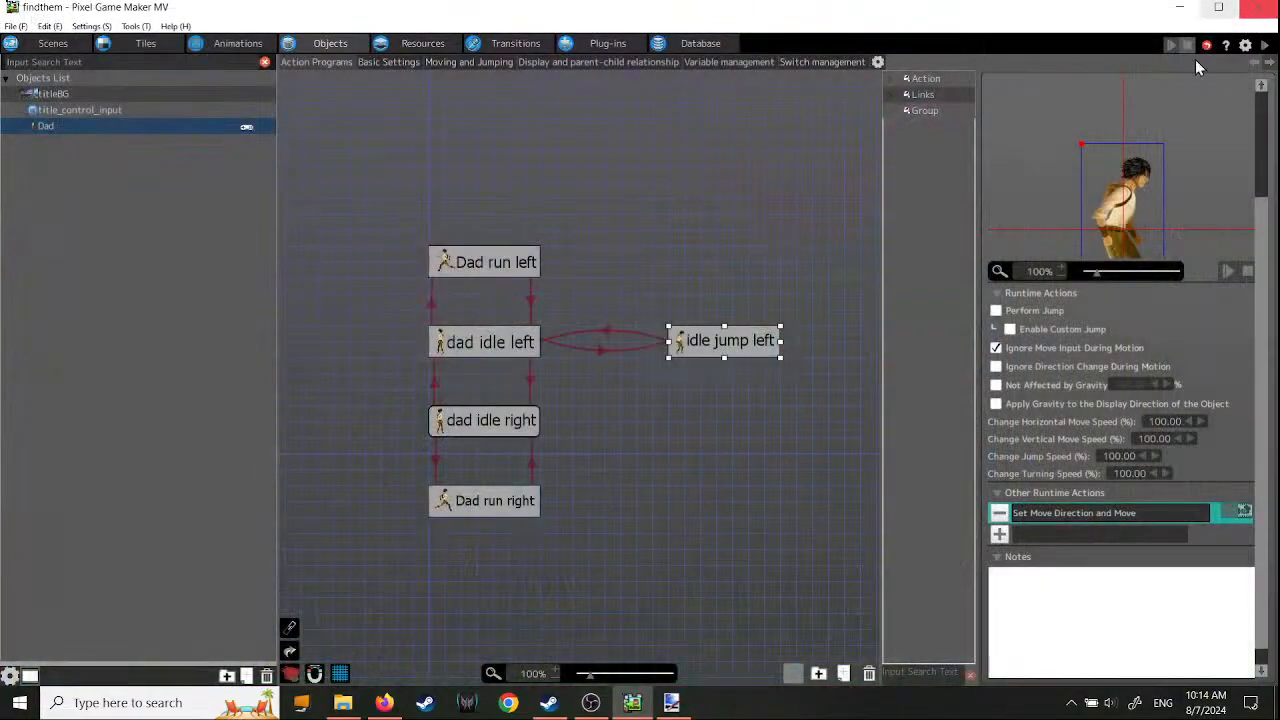
- Set the movement distance of idle jump left's Set Move Direction and Move action to 200 pixels
{"action": "double_click", "coordinate": [1074, 513]}
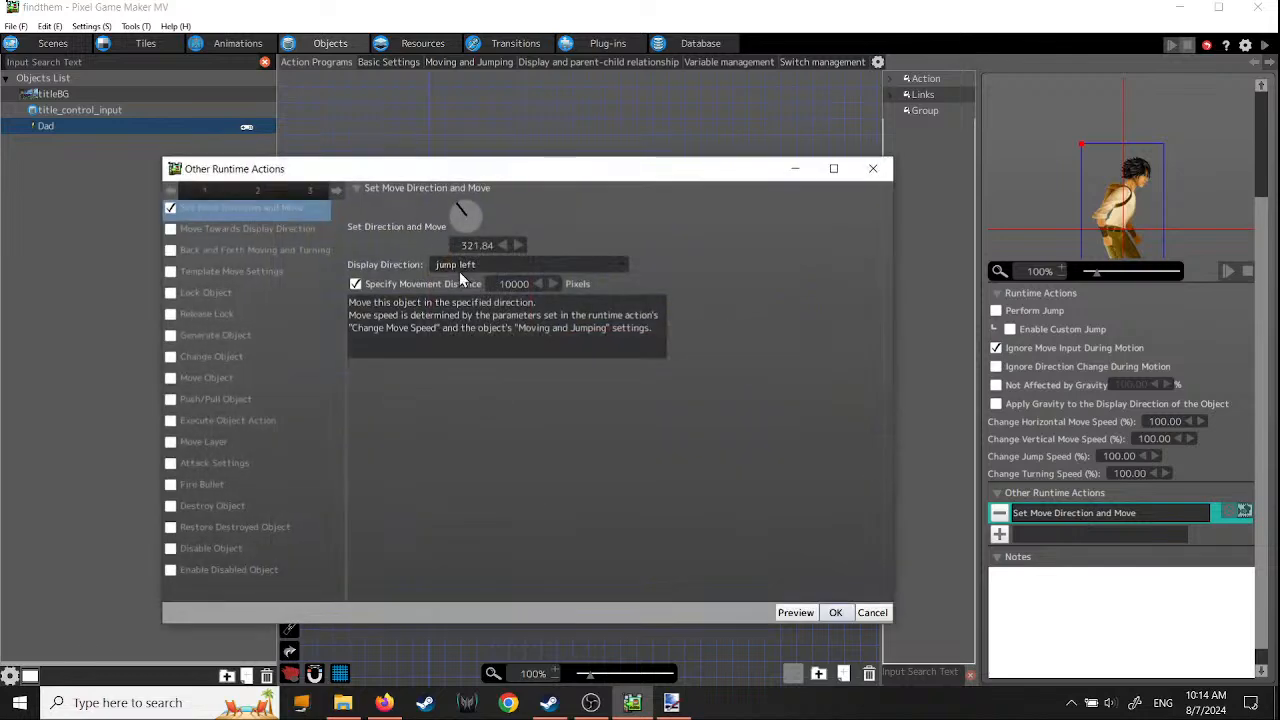
{"action": "left_click", "coordinate": [514, 283]}
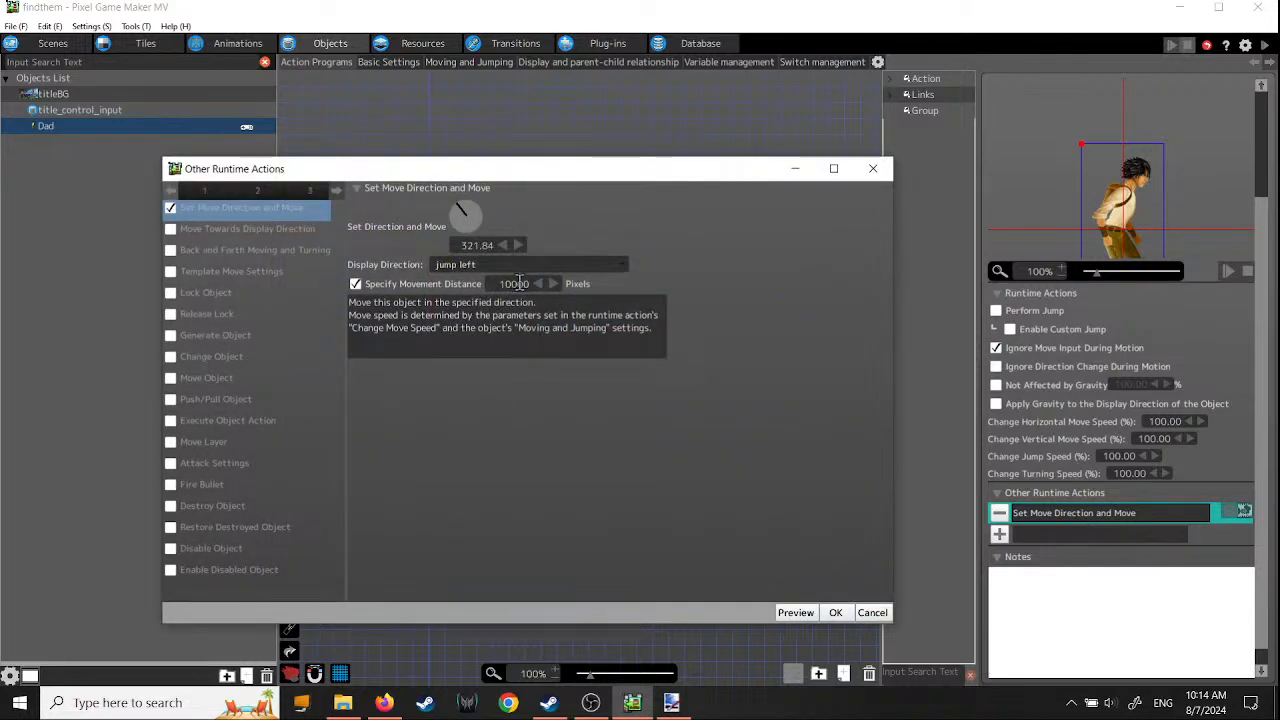
{"action": "type", "text": "200"}
{"action": "key", "text": "Return"}
{"action": "left_click", "coordinate": [840, 612]}
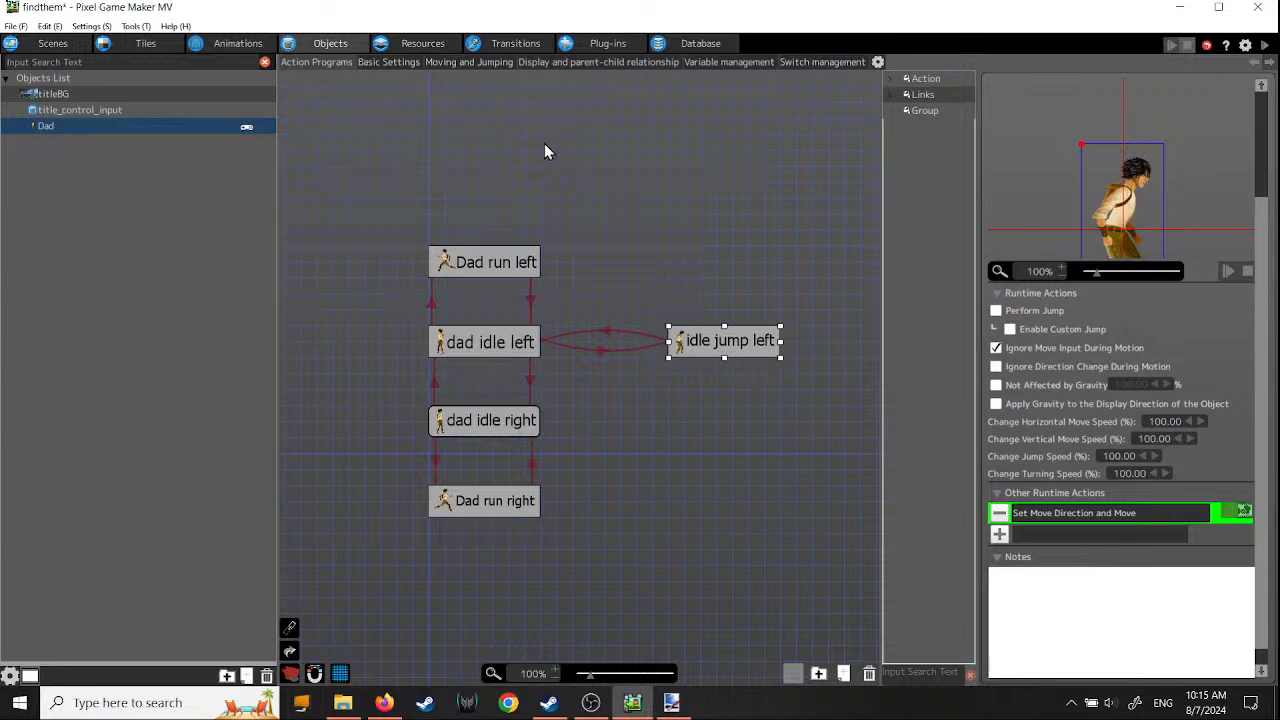
- Set Dad's Gravity Effect to 0 in his Jumping and Landing Parameters
{"action": "left_click", "coordinate": [472, 63]}
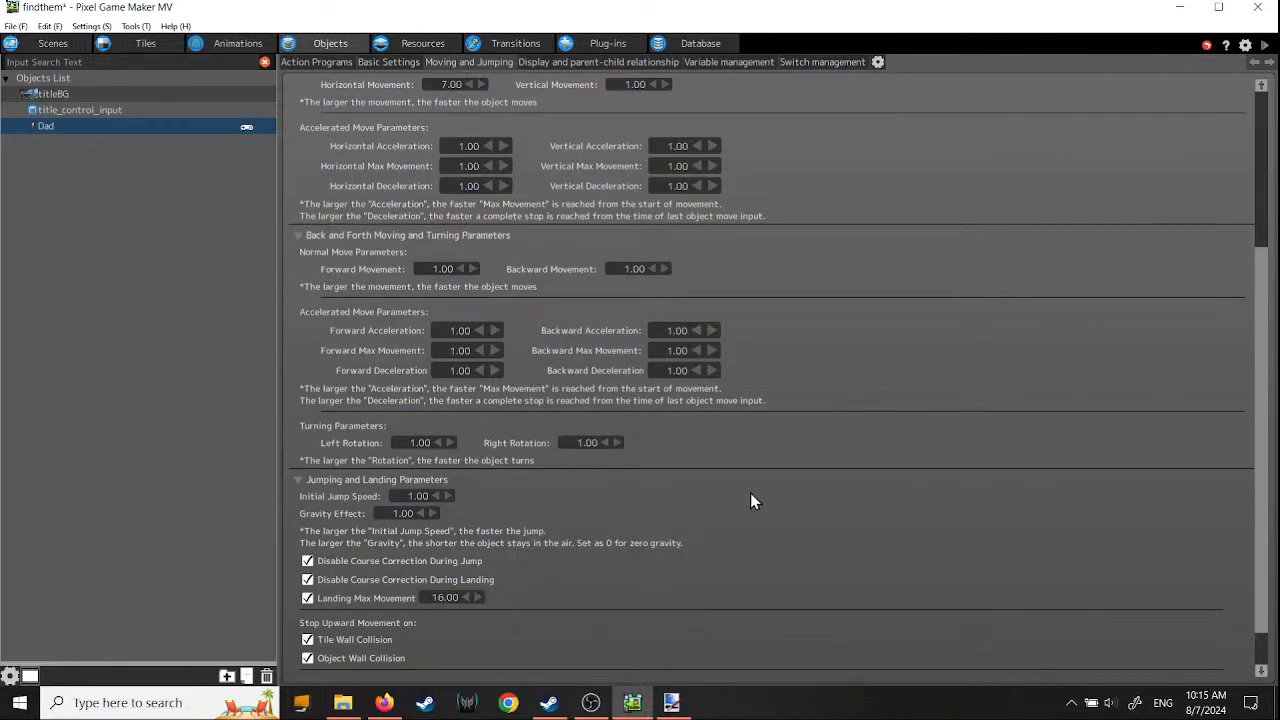
{"action": "scroll", "coordinate": [750, 493], "scroll_direction": "up", "scroll_amount": 3}
{"action": "scroll", "coordinate": [745, 465], "scroll_direction": "up", "scroll_amount": 1}
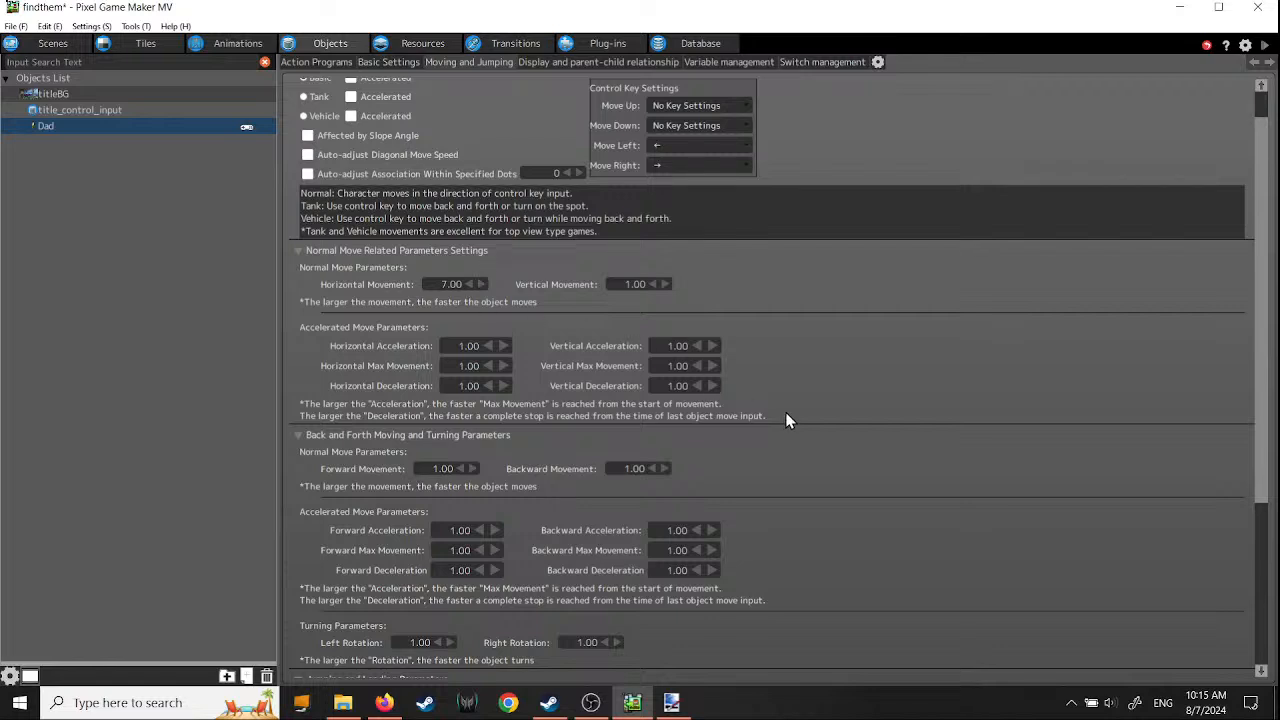
{"action": "scroll", "coordinate": [815, 426], "scroll_direction": "down", "scroll_amount": 2}
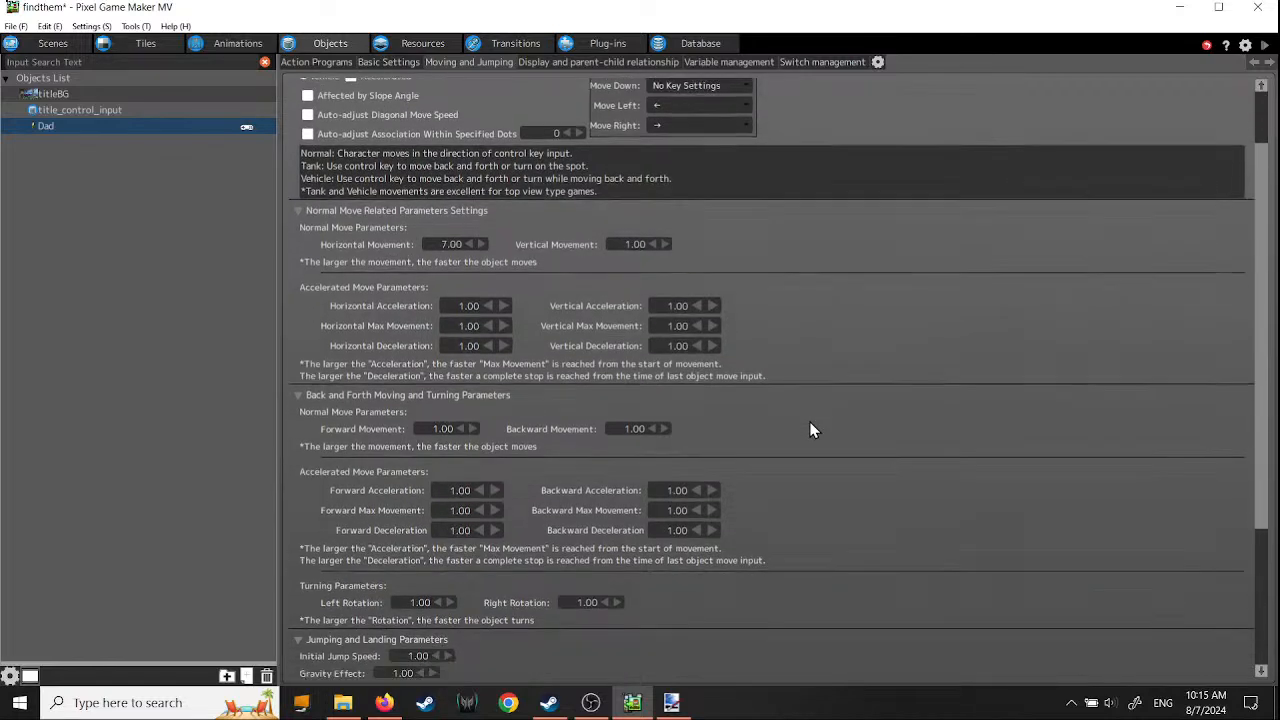
{"action": "scroll", "coordinate": [812, 430], "scroll_direction": "down", "scroll_amount": 4}
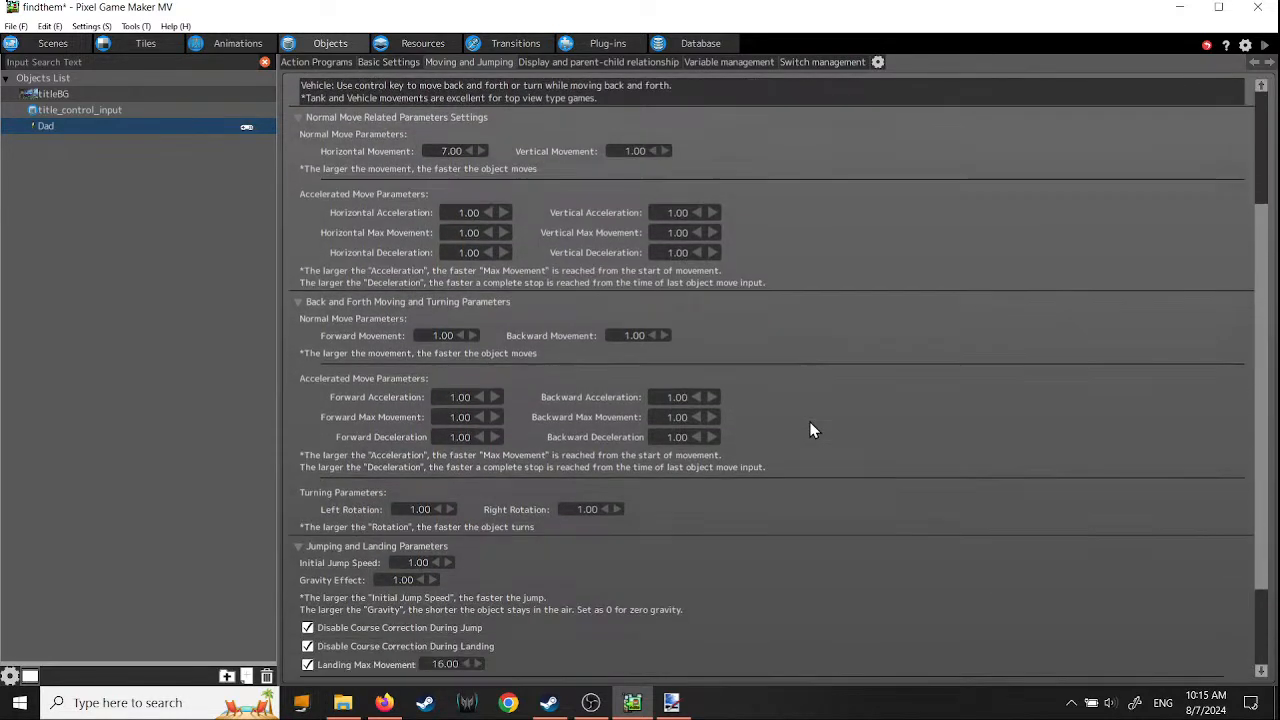
{"action": "scroll", "coordinate": [811, 429], "scroll_direction": "down", "scroll_amount": 2}
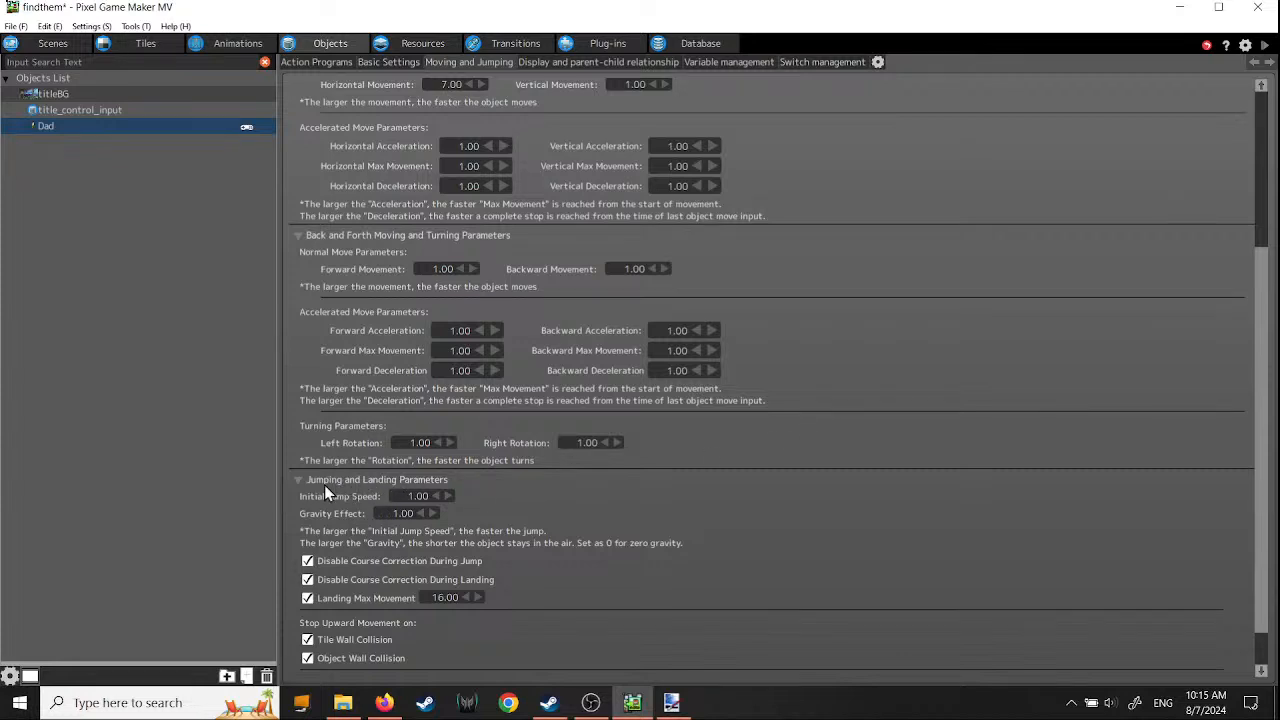
{"action": "scroll", "coordinate": [545, 516], "scroll_direction": "down", "scroll_amount": 1}
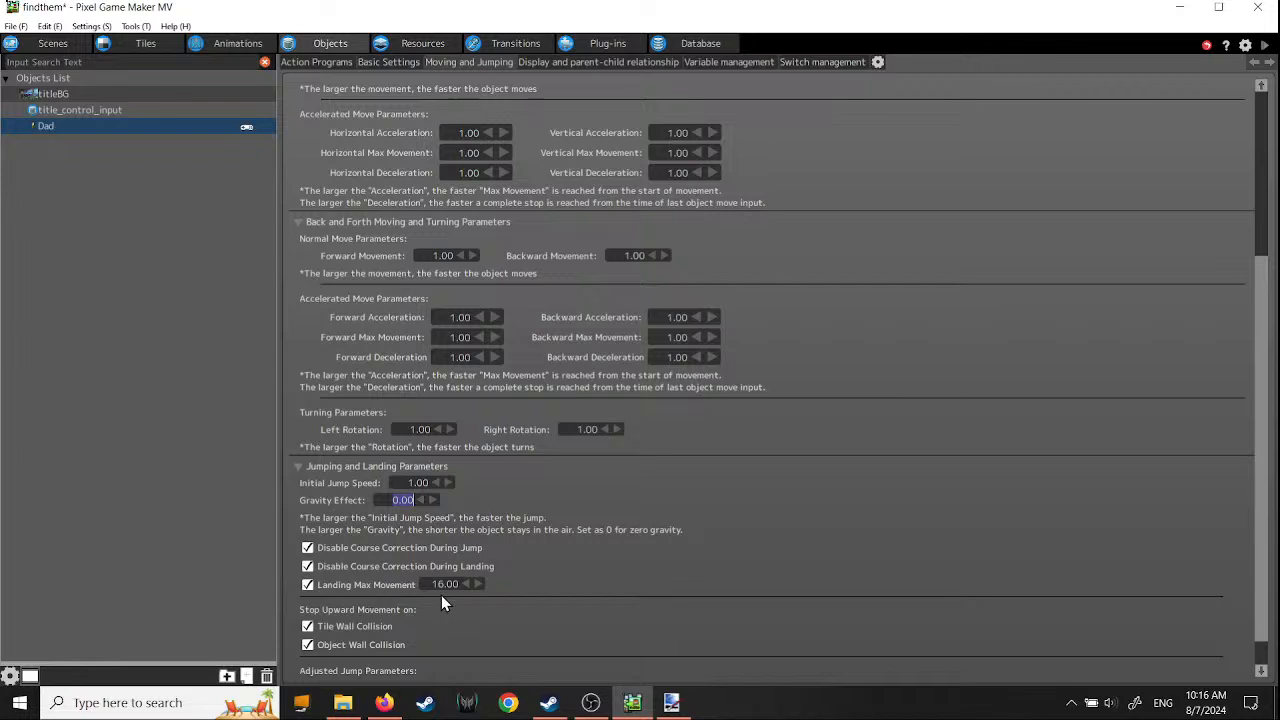
- Assign the ↑ key as the control key for input in Dad's Adjusted Jump Parameters
{"action": "scroll", "coordinate": [489, 592], "scroll_direction": "down", "scroll_amount": 1}
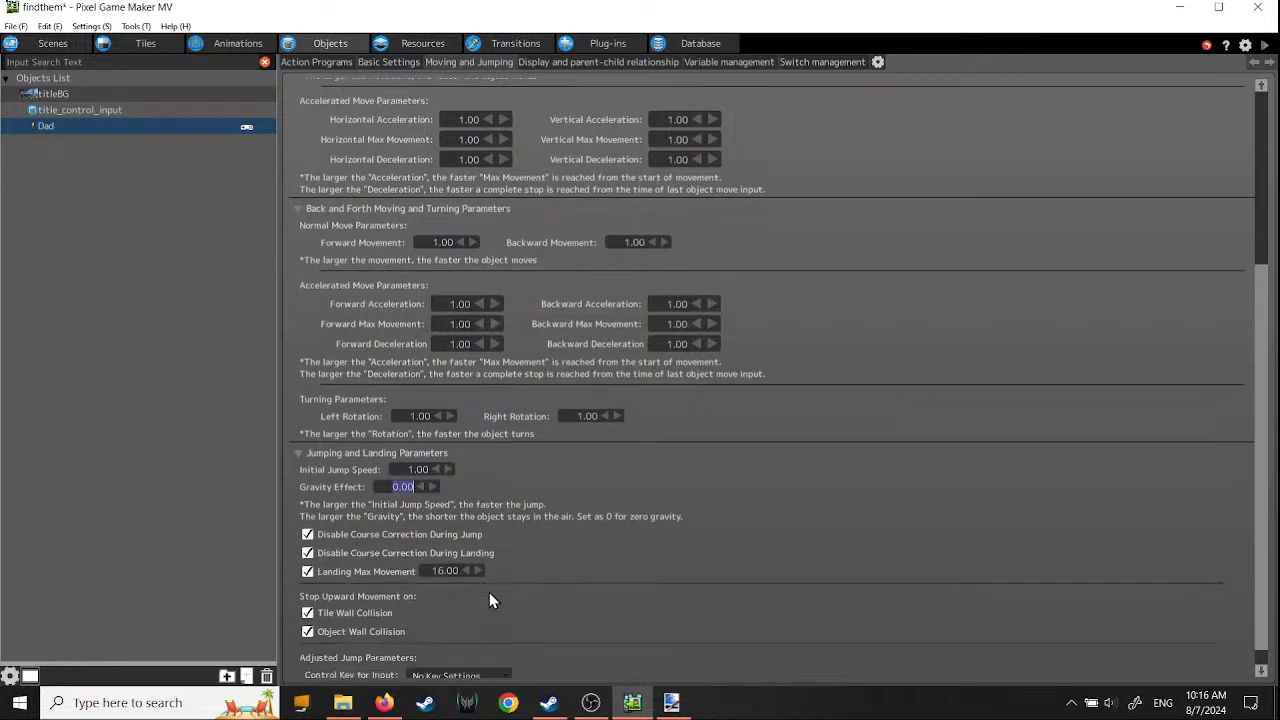
{"action": "scroll", "coordinate": [489, 598], "scroll_direction": "down", "scroll_amount": 1}
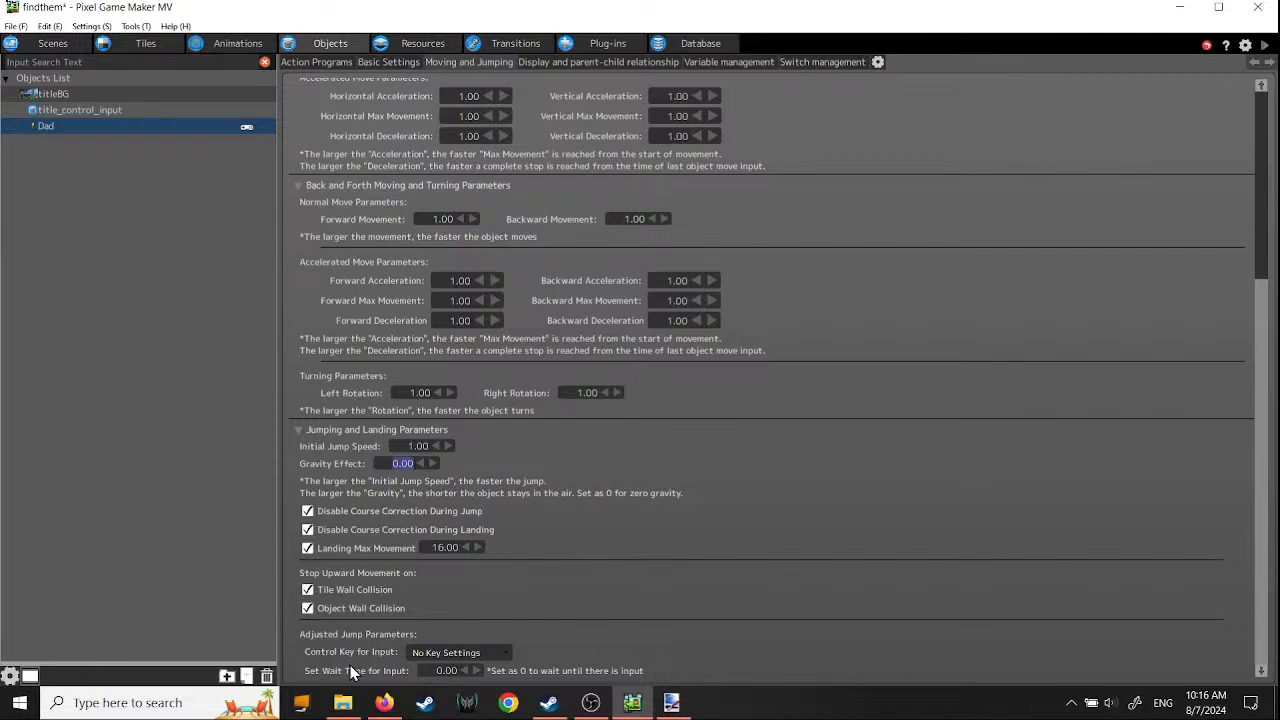
{"action": "left_click", "coordinate": [501, 653]}
{"action": "left_click", "coordinate": [501, 652]}
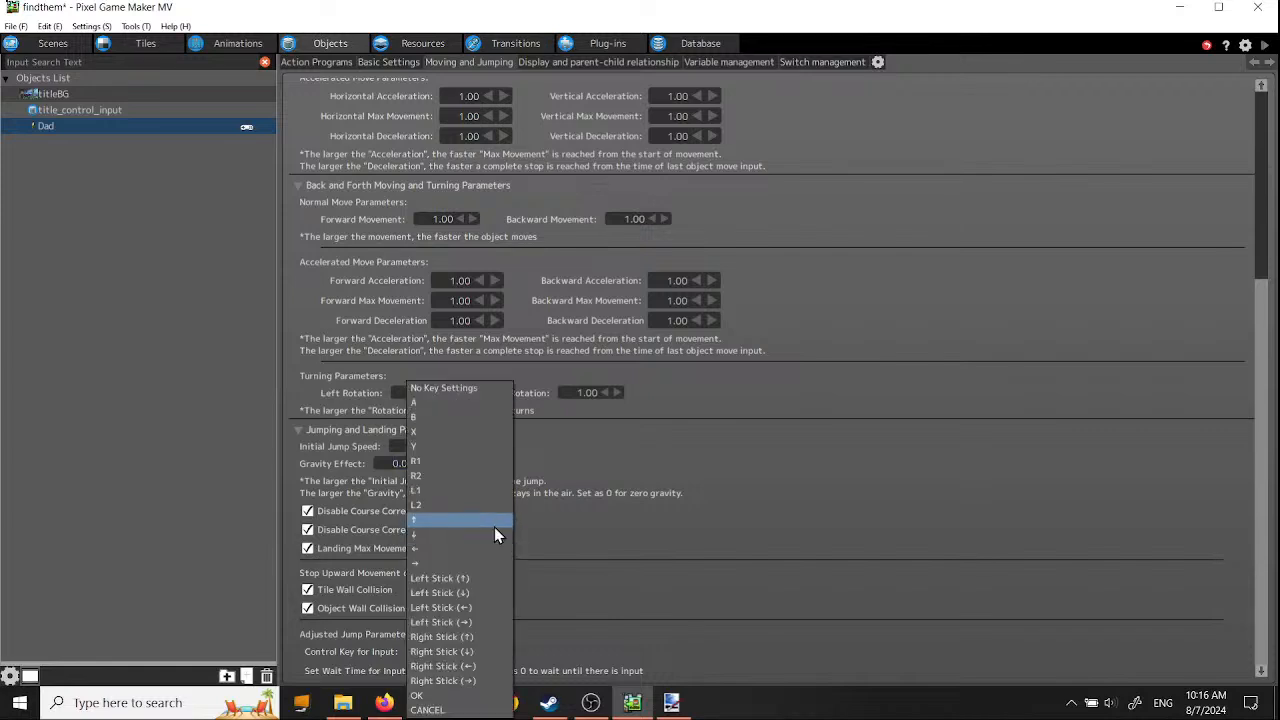
{"action": "left_click", "coordinate": [494, 527]}
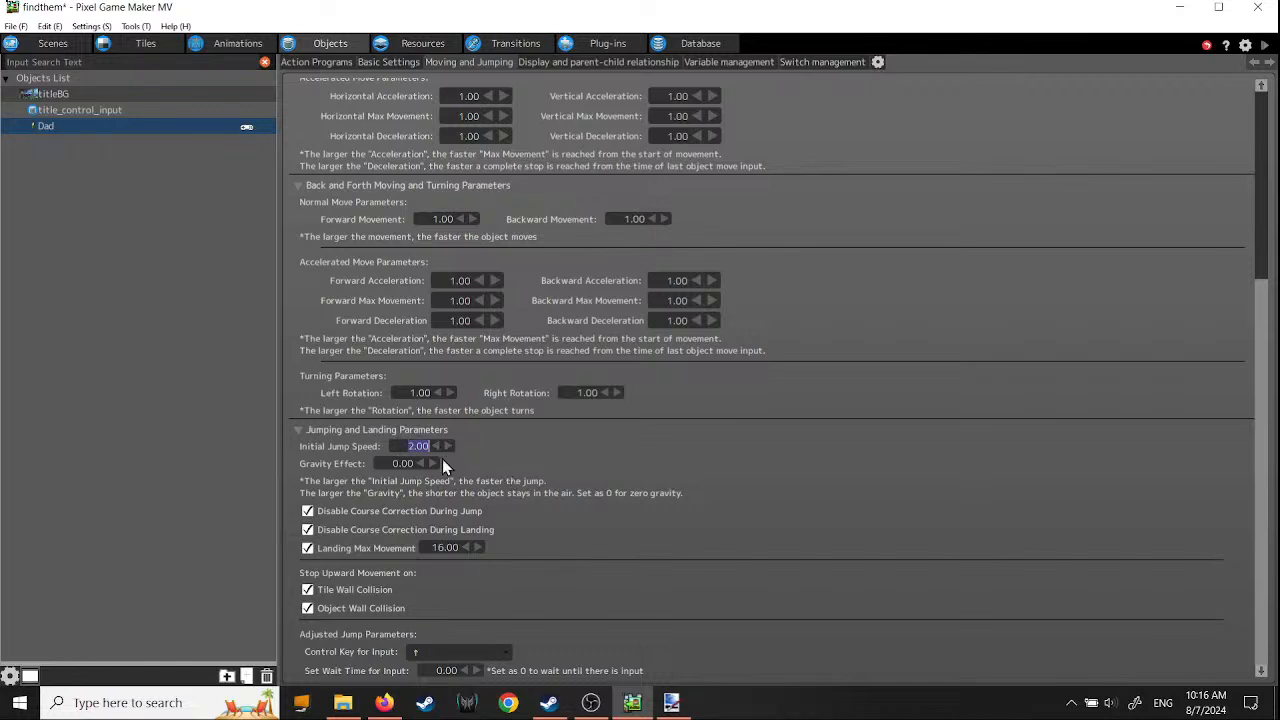
- Run a test play, test Dad's repeated left-facing jumps up over the stone pile, and close the test play
{"action": "left_click", "coordinate": [1264, 45]}
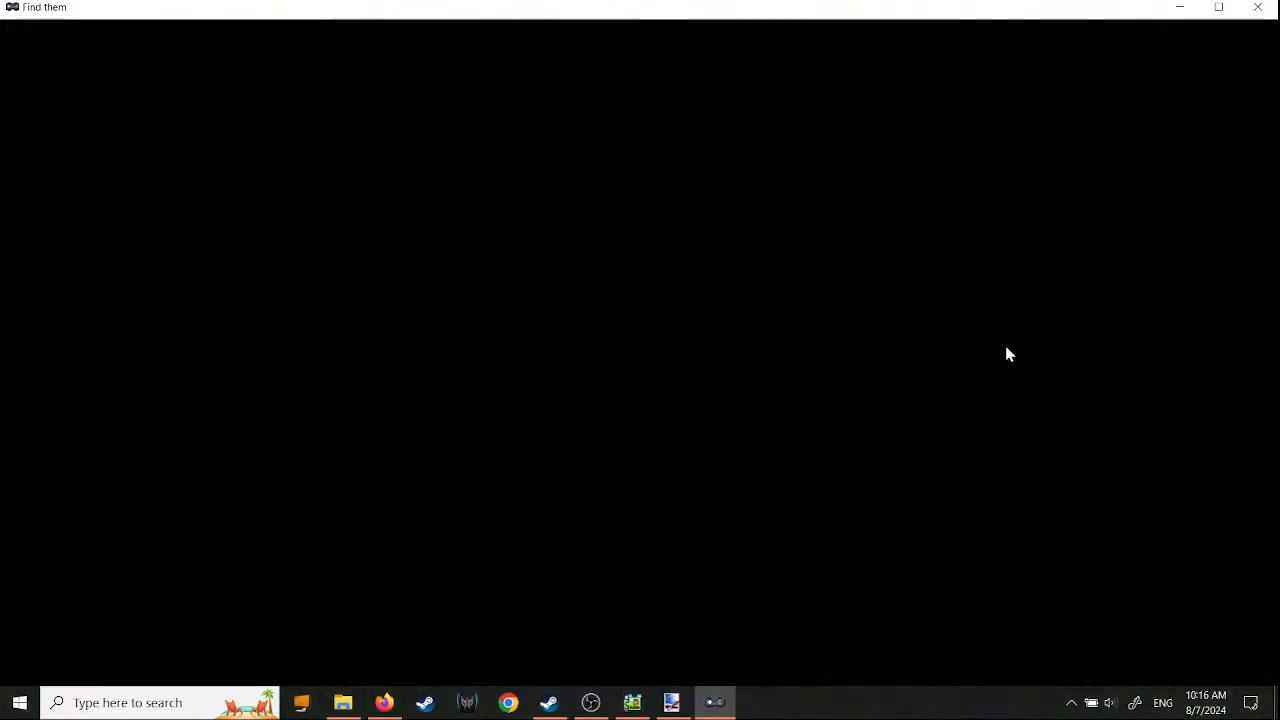
{"action": "key", "text": "Right"}
{"action": "key", "text": "Left"}
{"action": "key", "text": "space"}
{"action": "key", "text": "Left"}
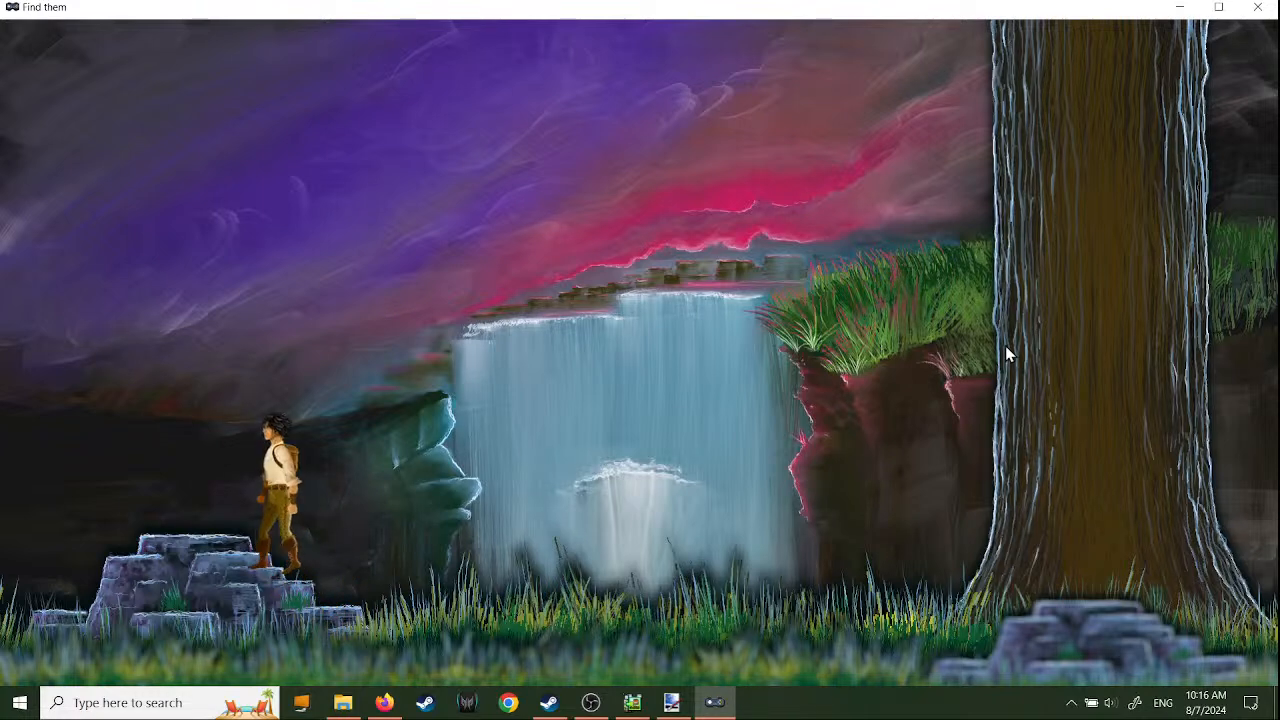
{"action": "key", "text": "Left"}
{"action": "key", "text": "Left"}
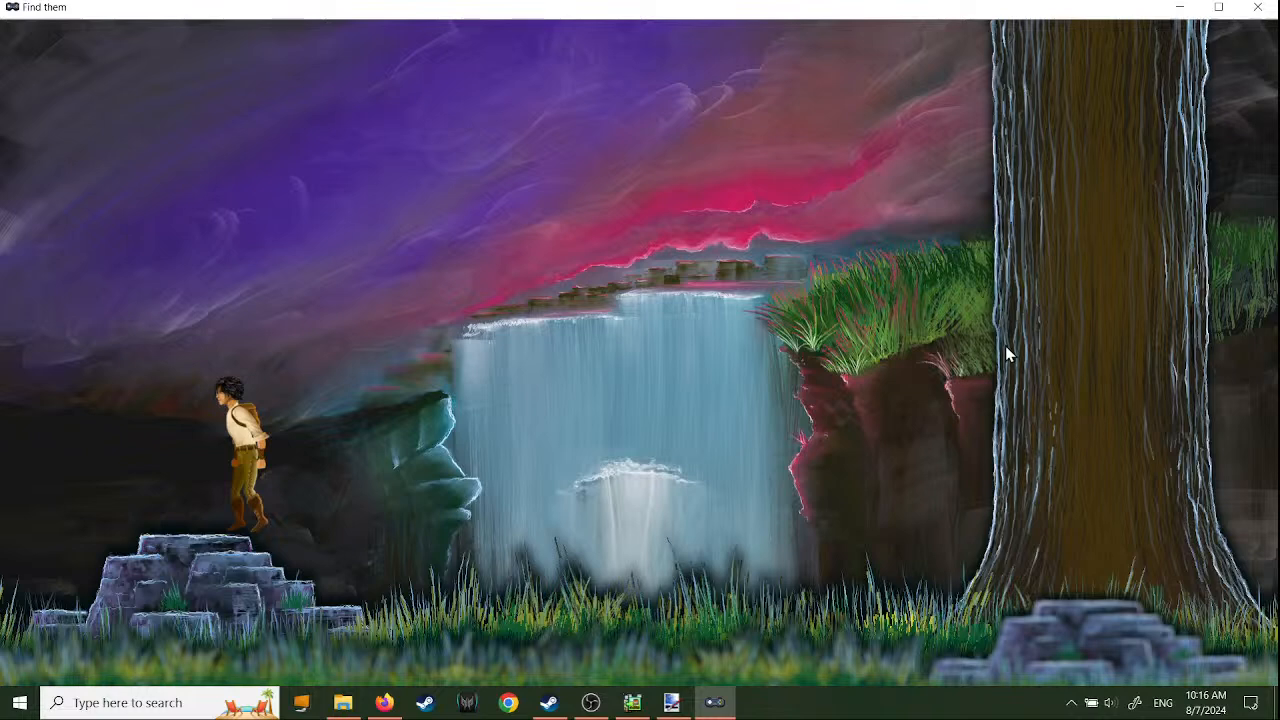
{"action": "key", "text": "Left"}
{"action": "key", "text": "Left"}
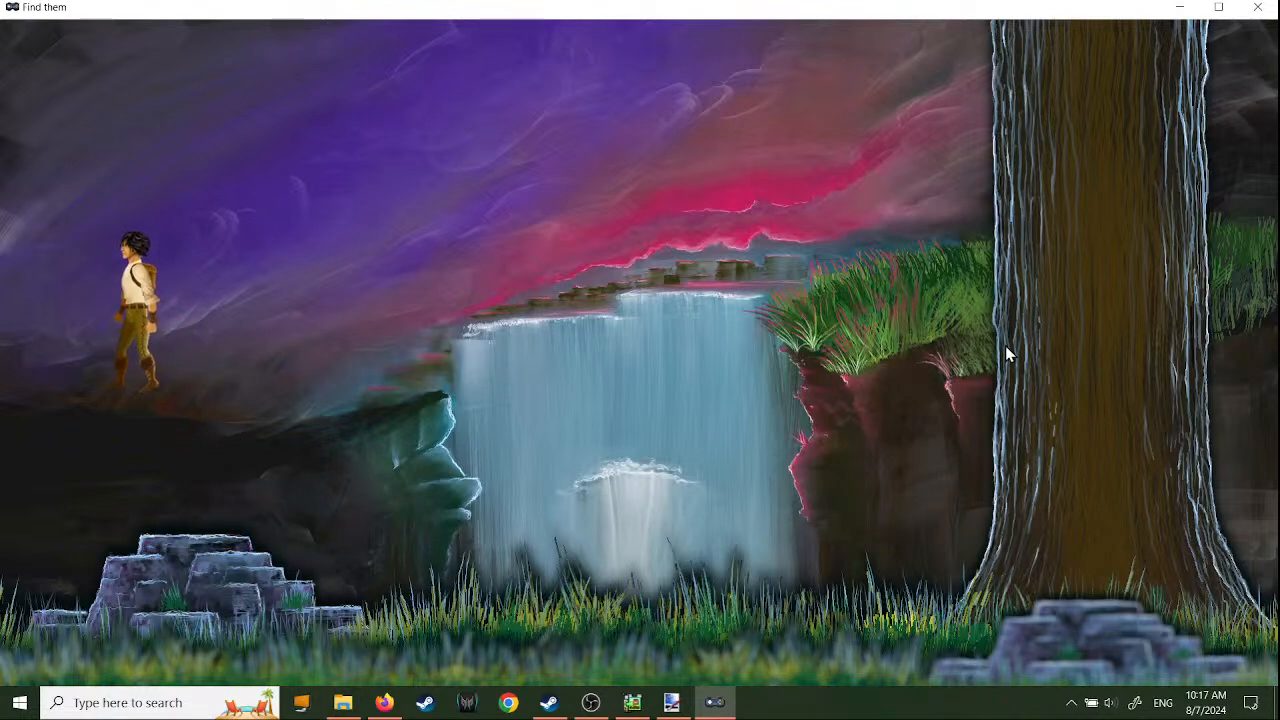
{"action": "left_click", "coordinate": [1258, 9]}
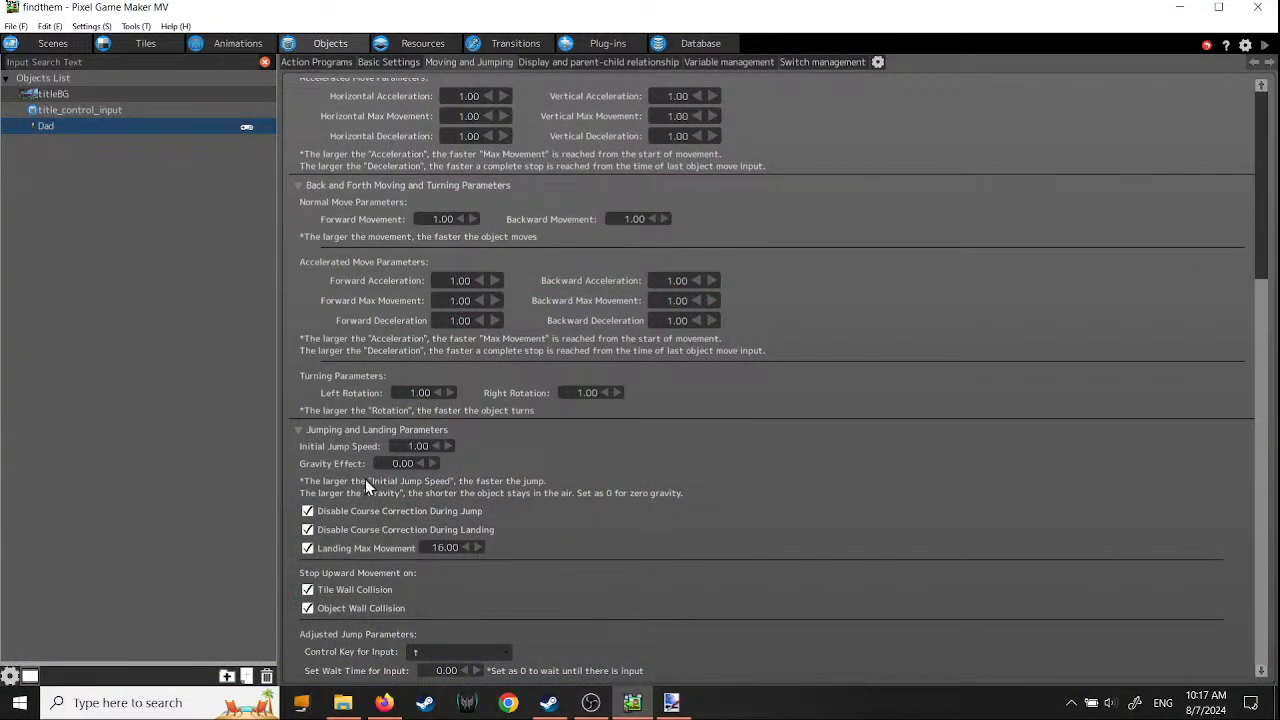
- Set Dad's Gravity Effect to 1 and check his left-facing jump in front of the waterfall in a short test play
{"action": "left_click", "coordinate": [396, 463]}
{"action": "left_click", "coordinate": [430, 463]}
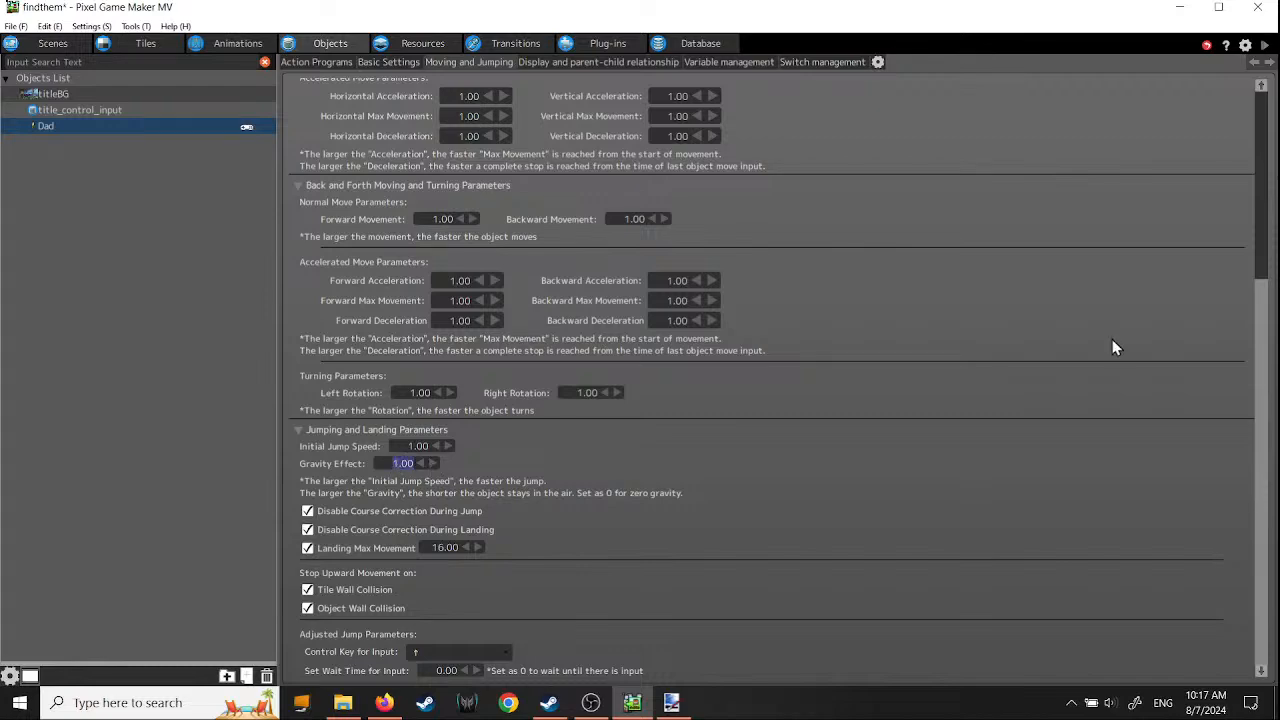
{"action": "left_click", "coordinate": [1264, 46]}
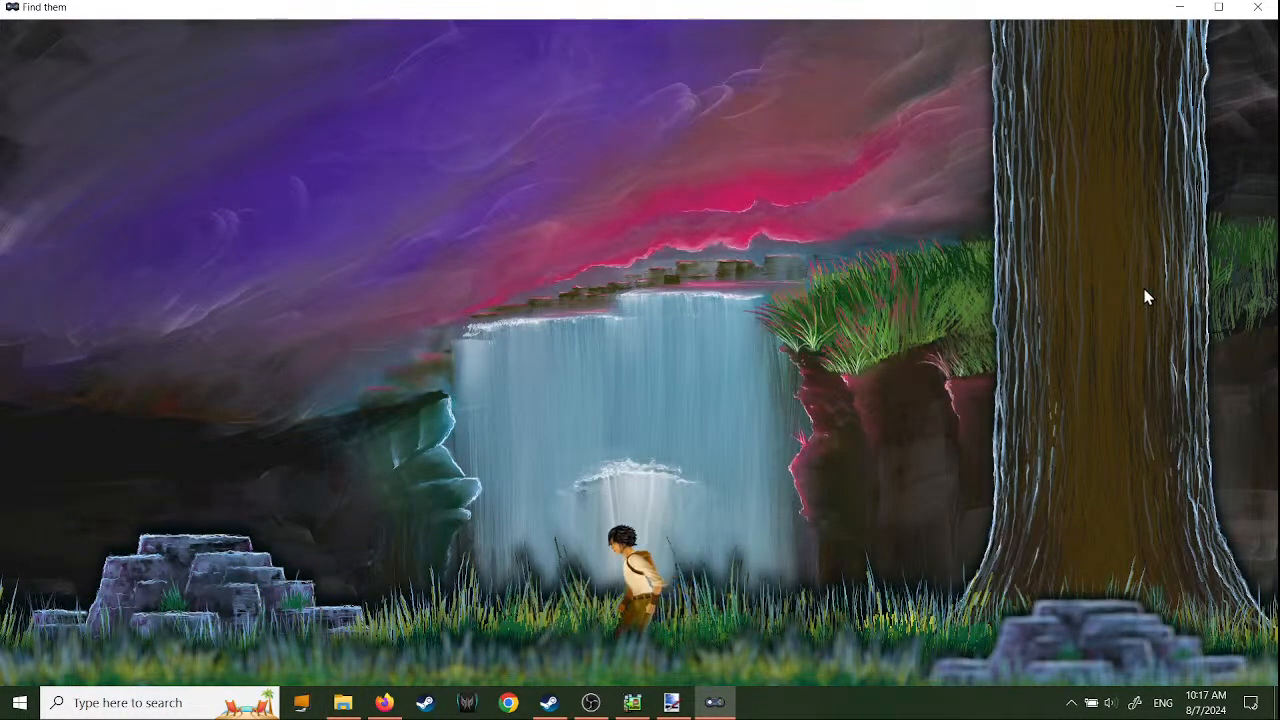
{"action": "key", "text": "Left"}
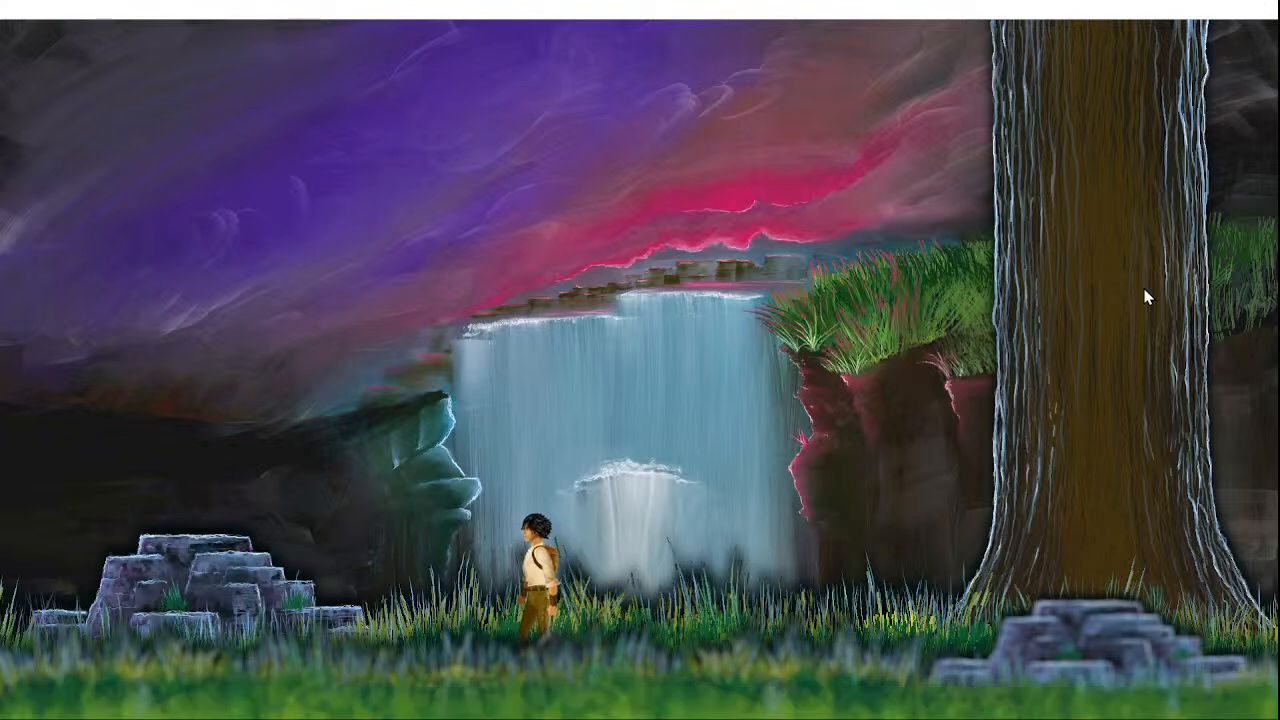
{"action": "left_click", "coordinate": [1257, 8]}
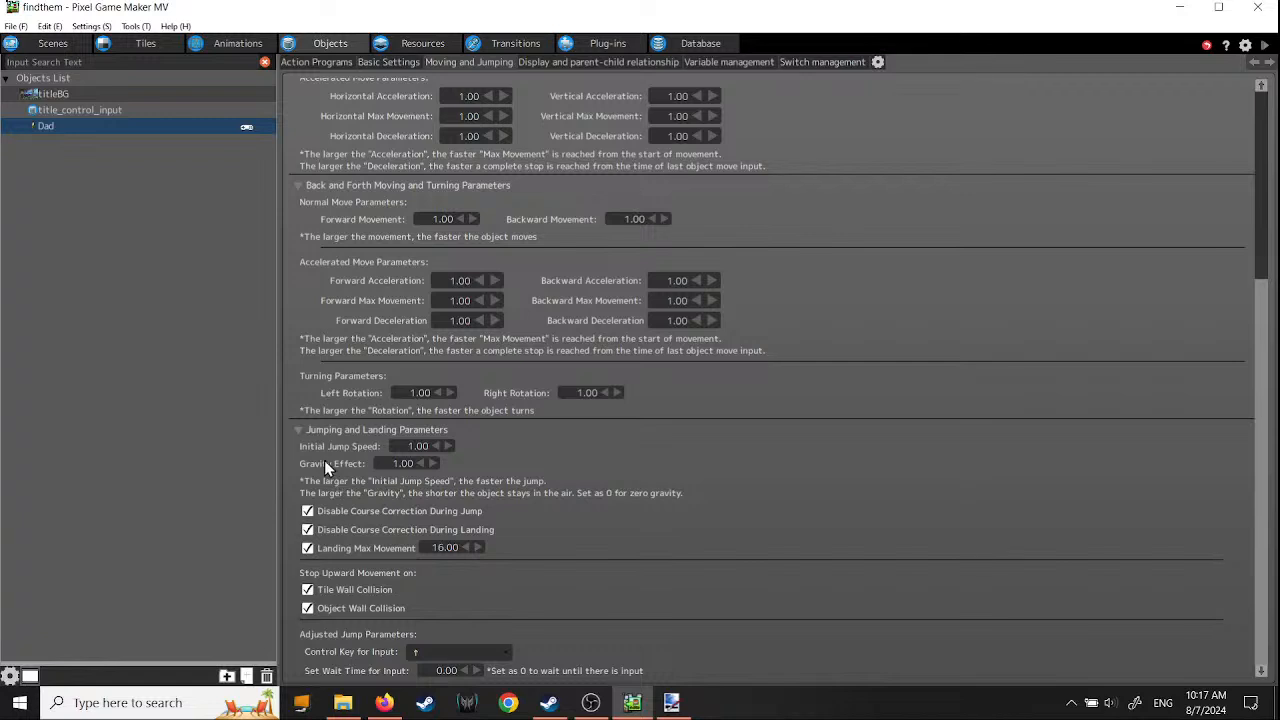
- Set Dad's Initial Jump Speed to 10 and check his left-facing jump beside the stone pile in a short test play
{"action": "left_click", "coordinate": [449, 445]}
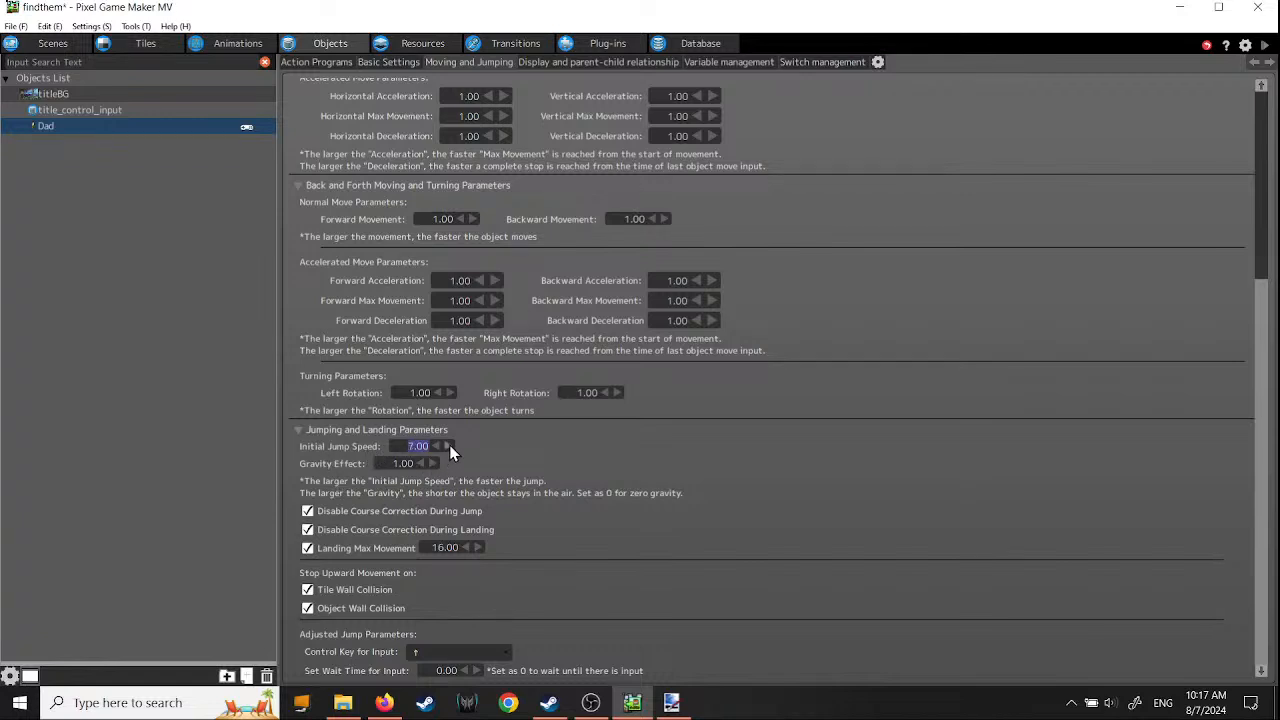
{"action": "left_click", "coordinate": [449, 445]}
{"action": "left_click", "coordinate": [1264, 45]}
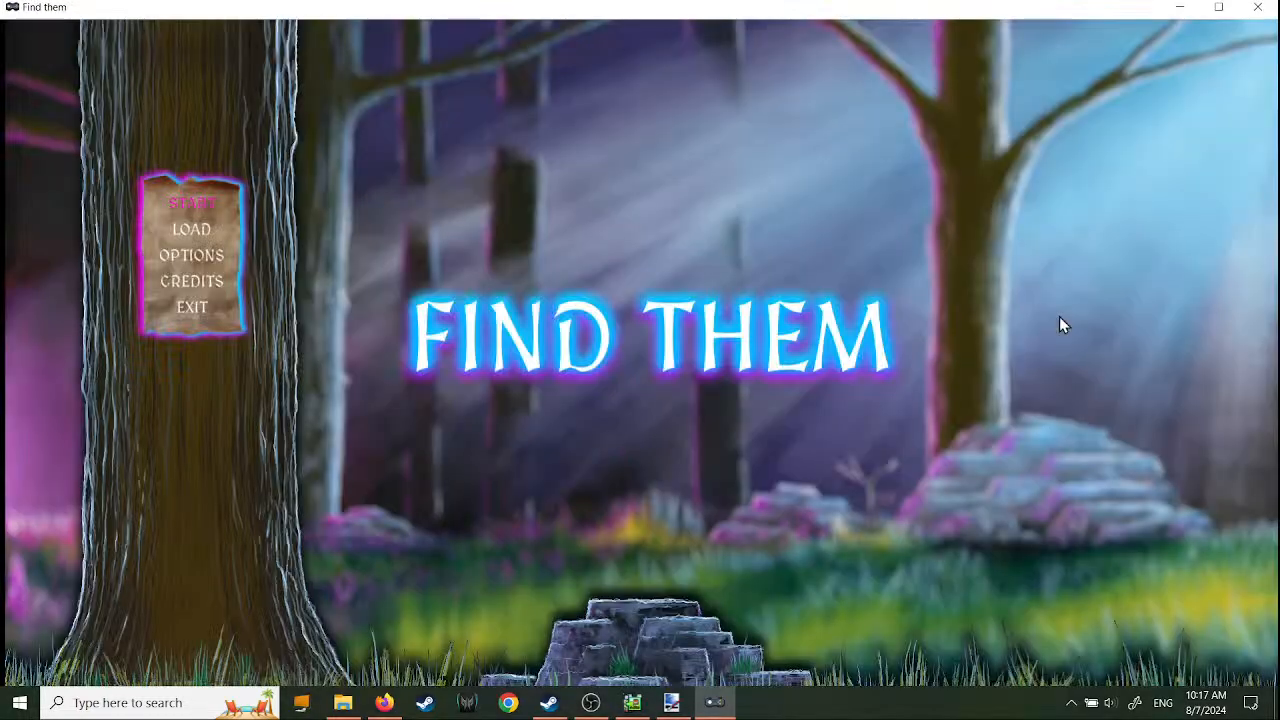
{"action": "key", "text": "Return"}
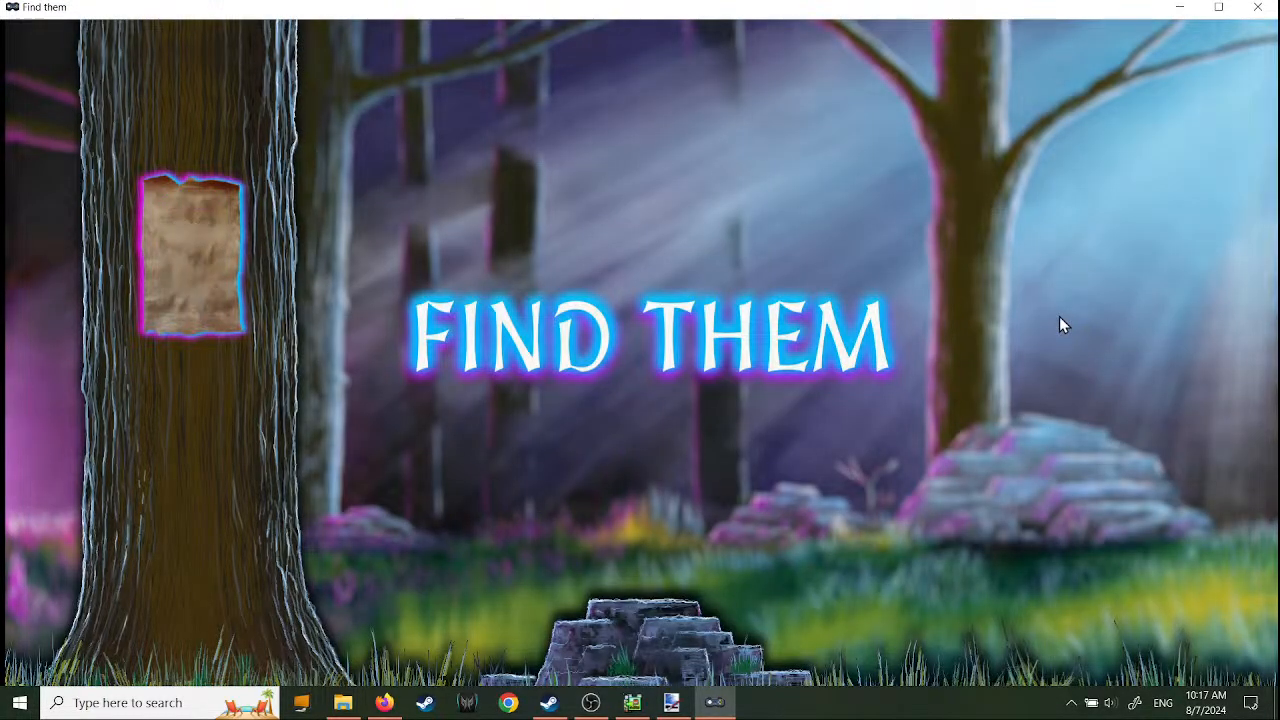
{"action": "key", "text": "Right"}
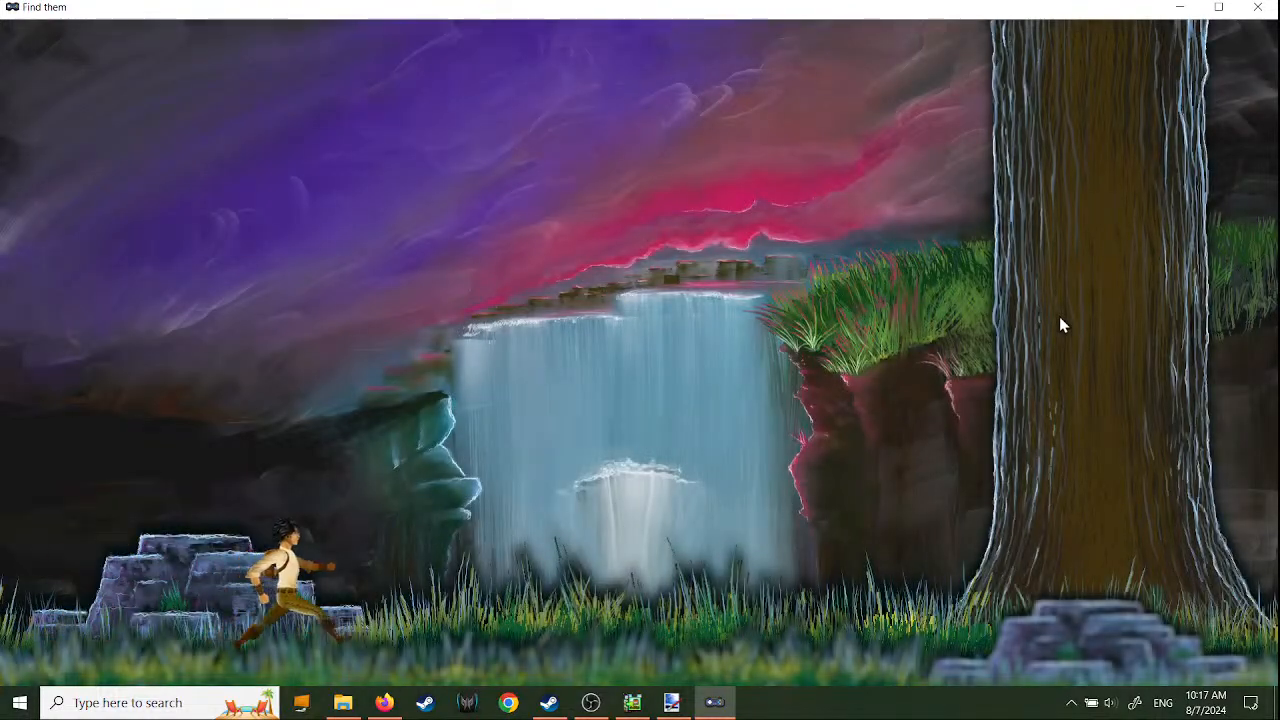
{"action": "key", "text": "Left"}
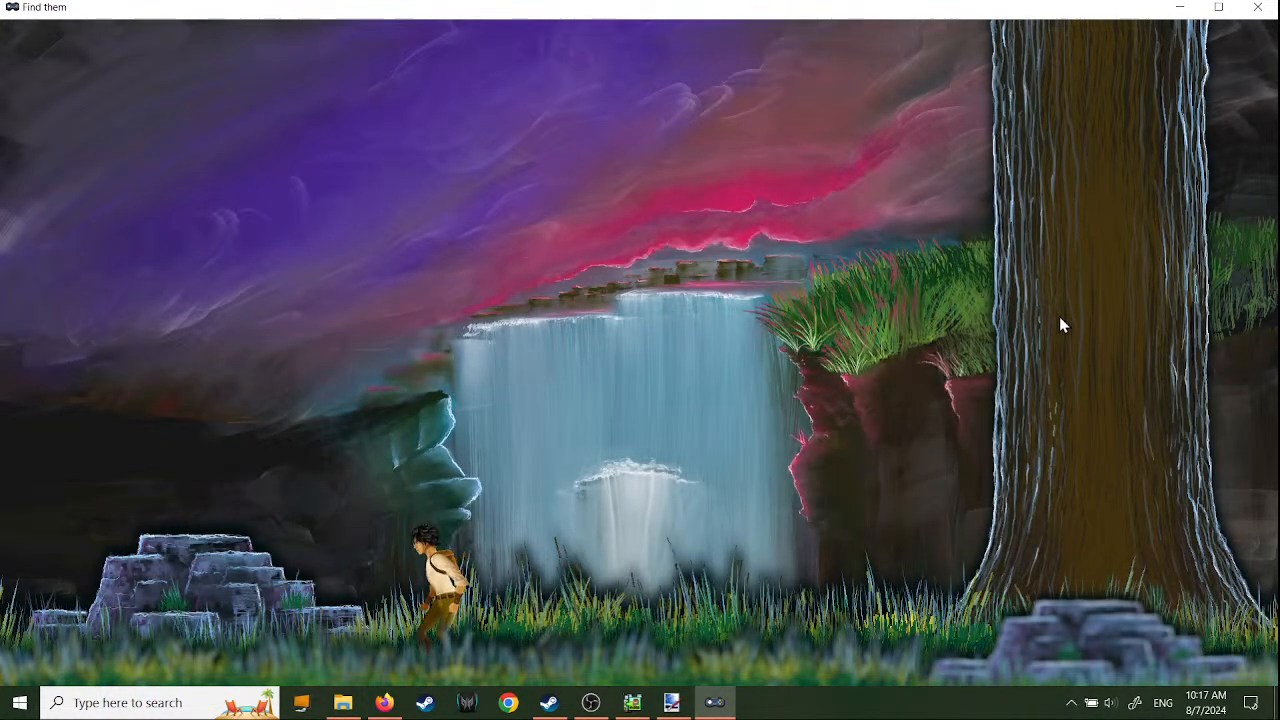
{"action": "key", "text": "Left"}
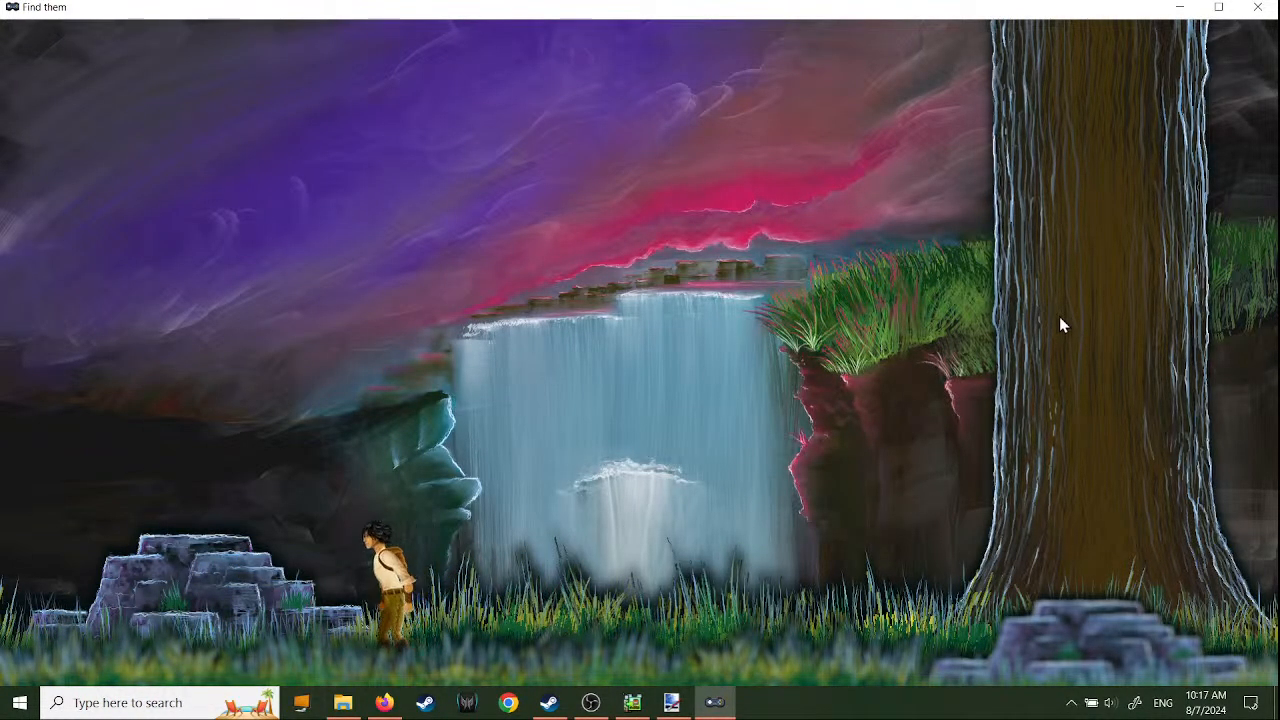
{"action": "key", "text": "Left"}
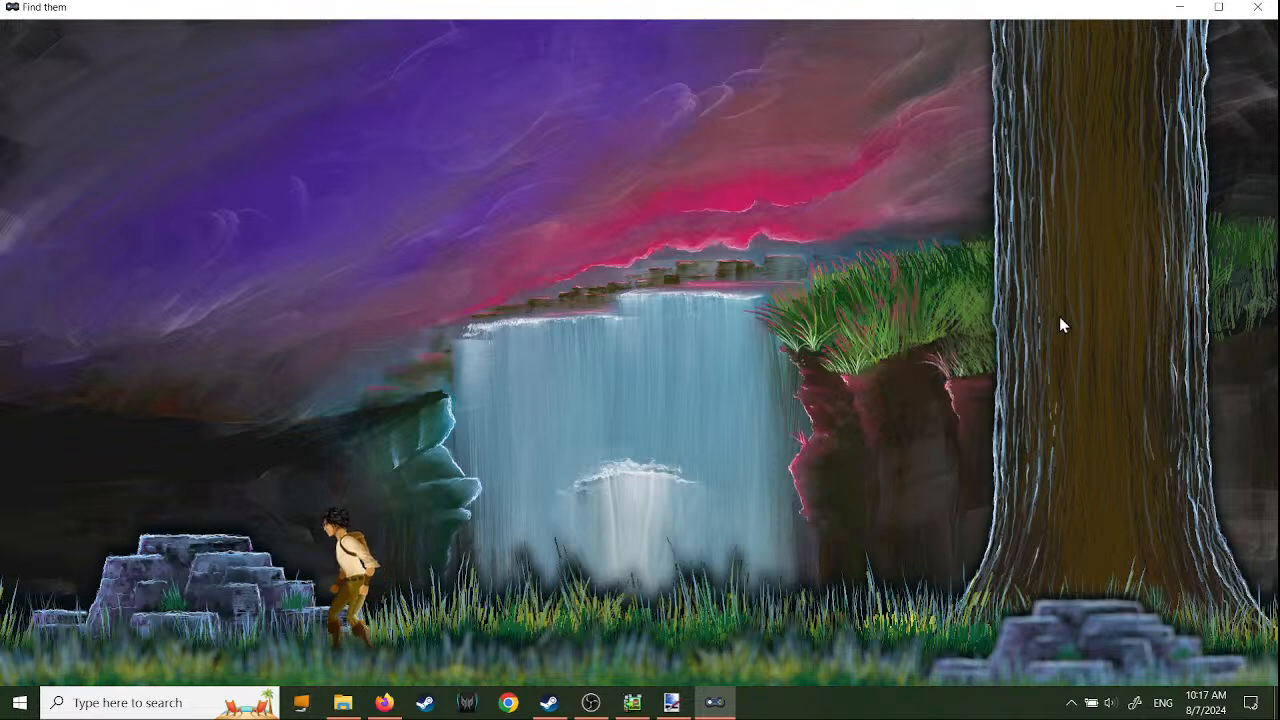
{"action": "key", "text": "Left"}
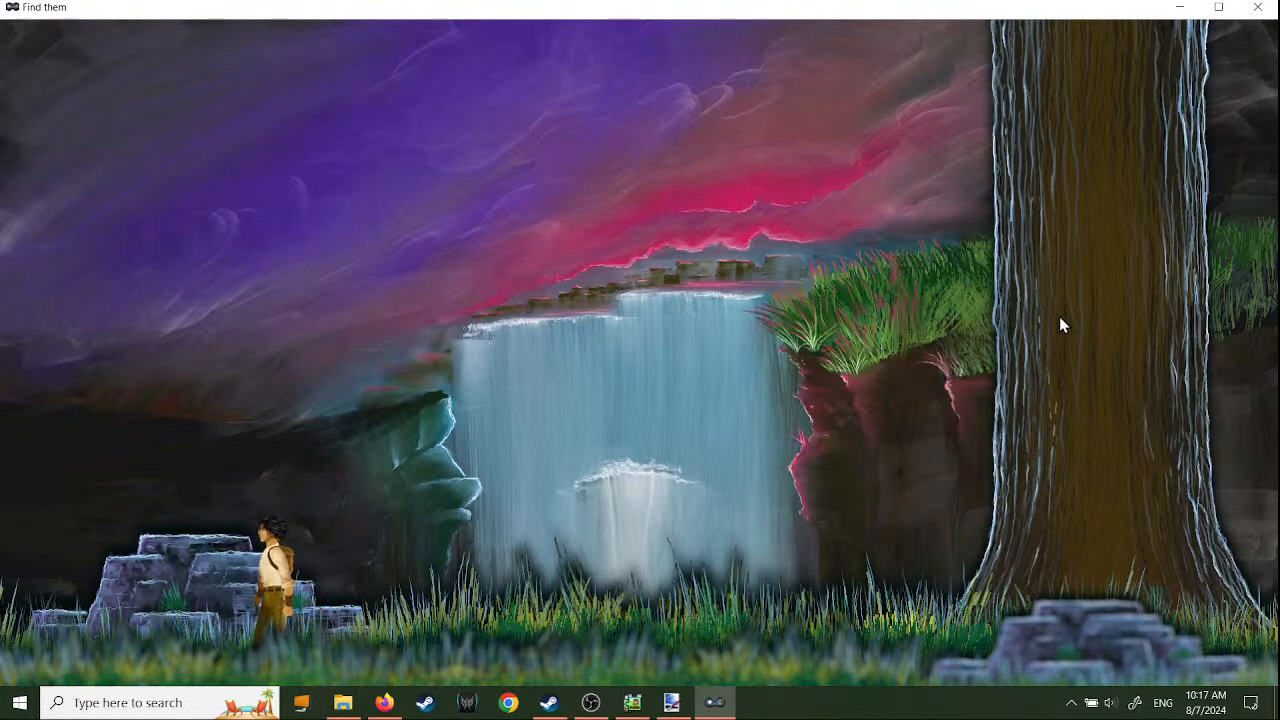
{"action": "left_click", "coordinate": [1273, 8]}
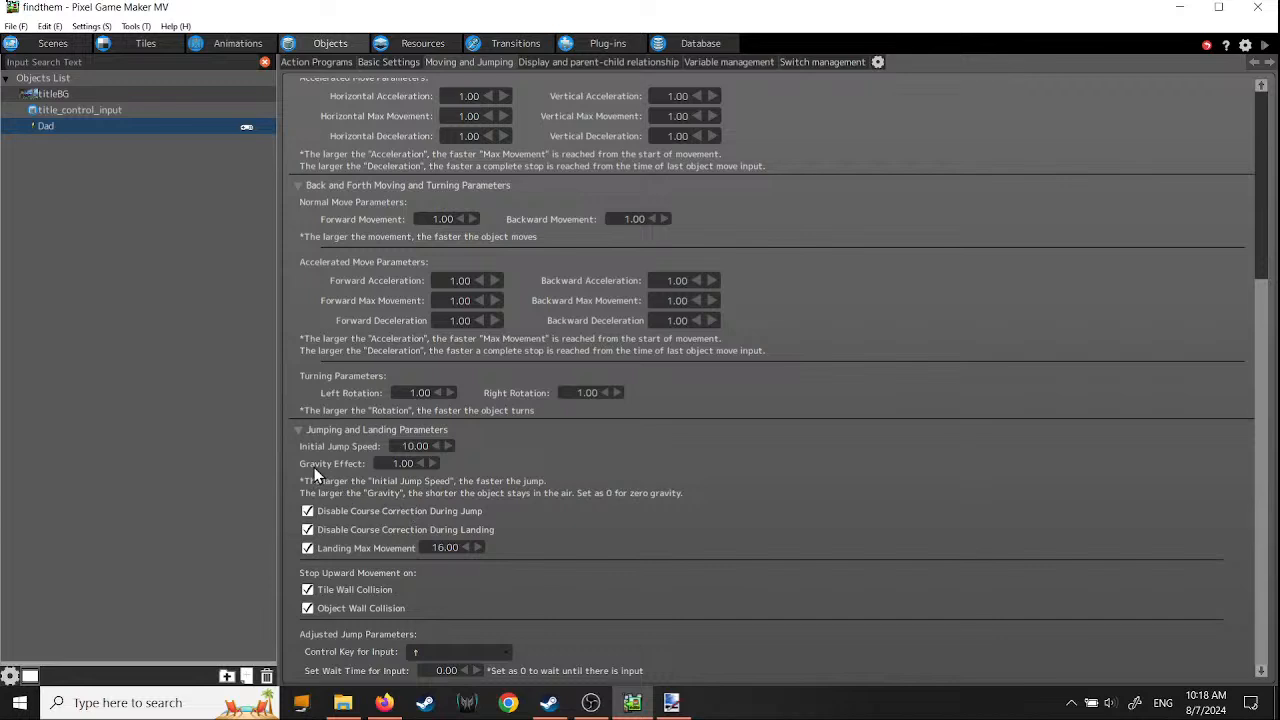
- Set Dad's Initial Jump Speed back to 1 and the wait time for input in his Adjusted Jump Parameters to 5
{"action": "left_click", "coordinate": [447, 446]}
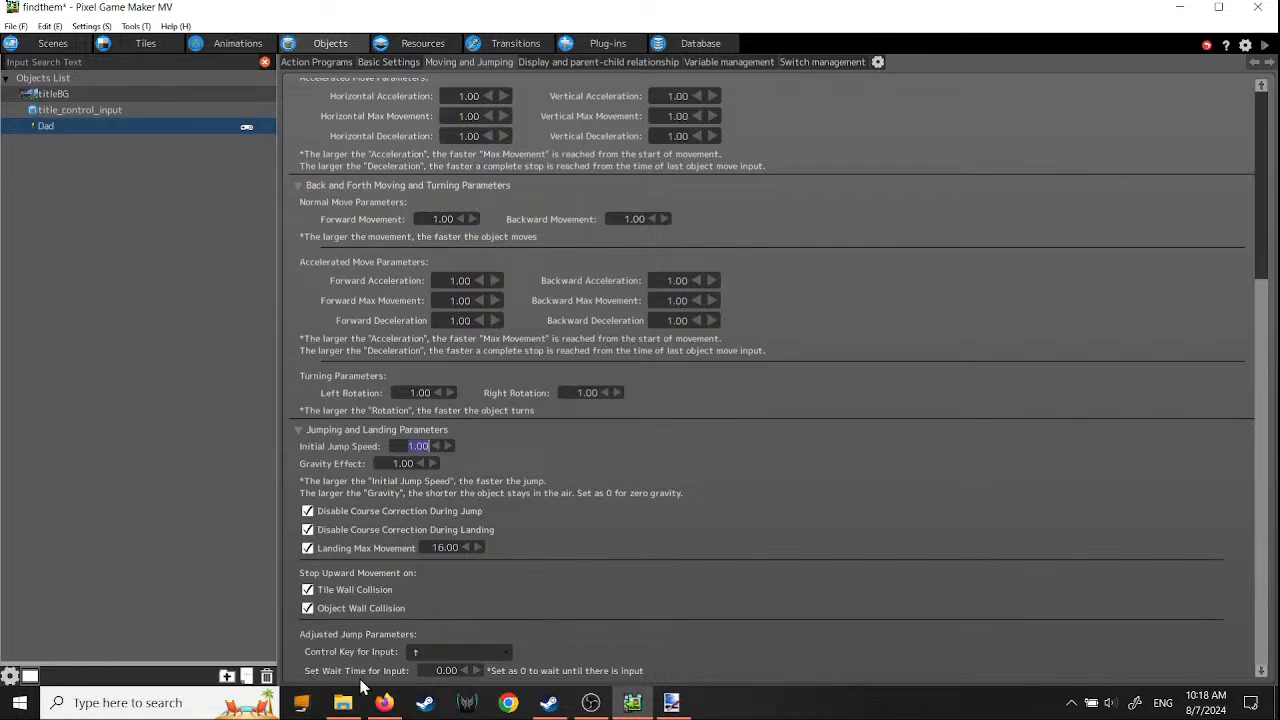
{"action": "left_click", "coordinate": [476, 670]}
{"action": "left_click", "coordinate": [467, 670]}
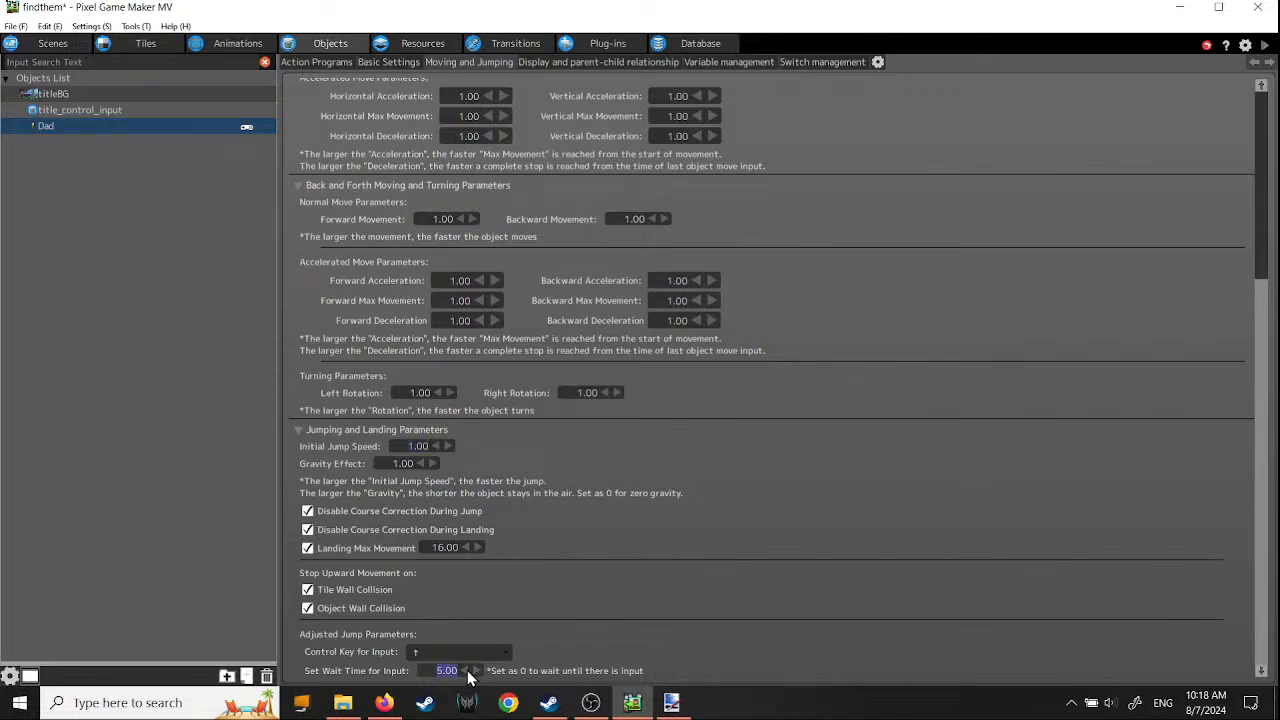
- Run a test play, check Dad's repeated left-facing jumps across the stone pile, run him back right, and close the test play
{"action": "left_click", "coordinate": [1266, 47]}
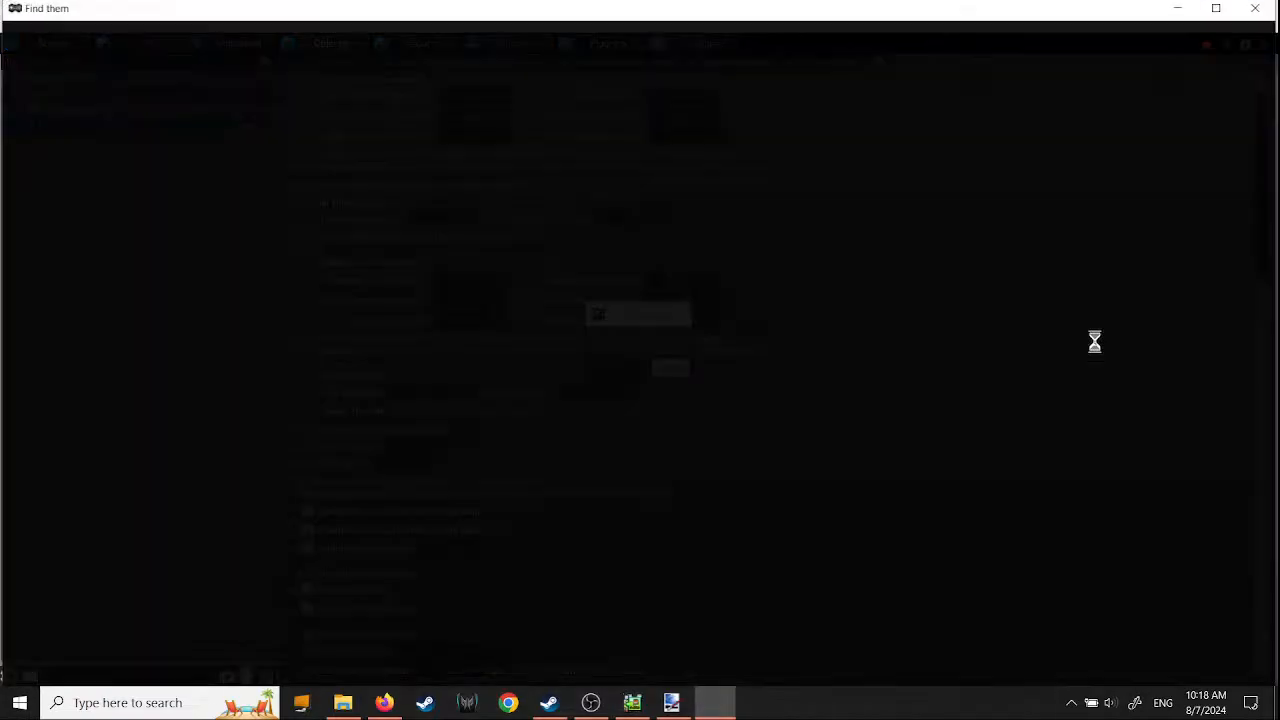
{"action": "key", "text": "Return"}
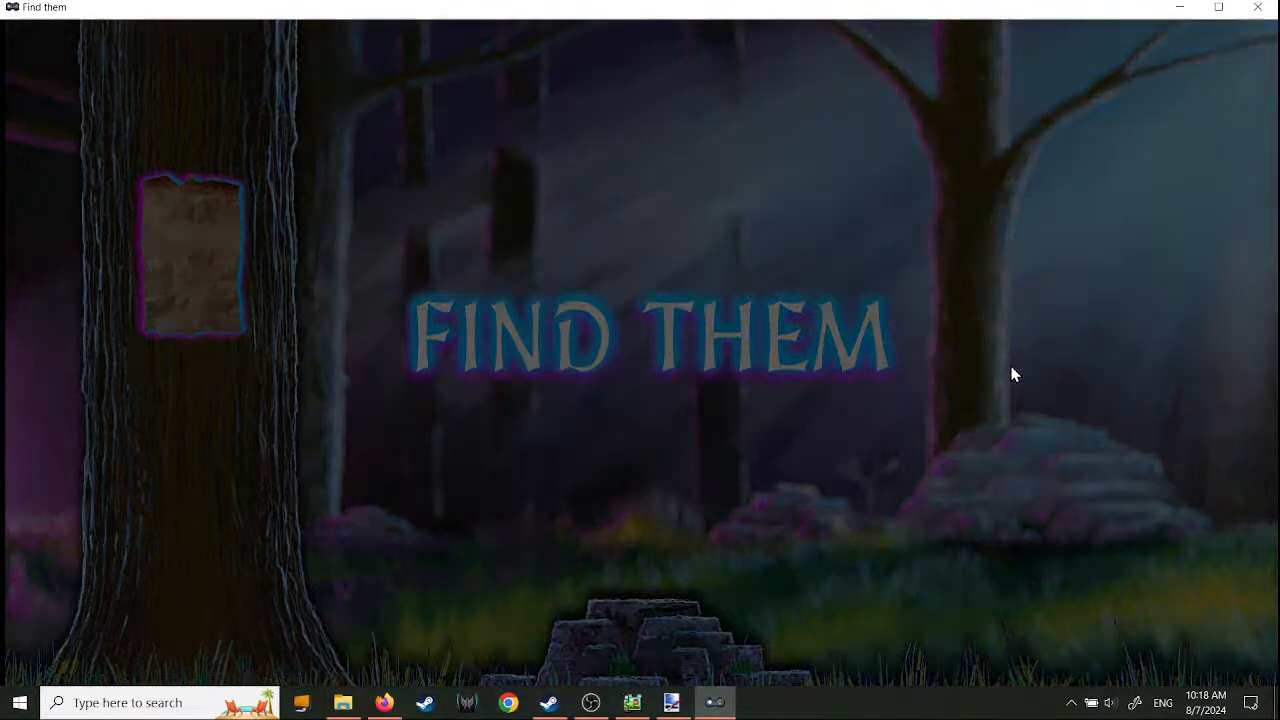
{"action": "key", "text": "Right"}
{"action": "key", "text": "Left"}
{"action": "key", "text": "Left"}
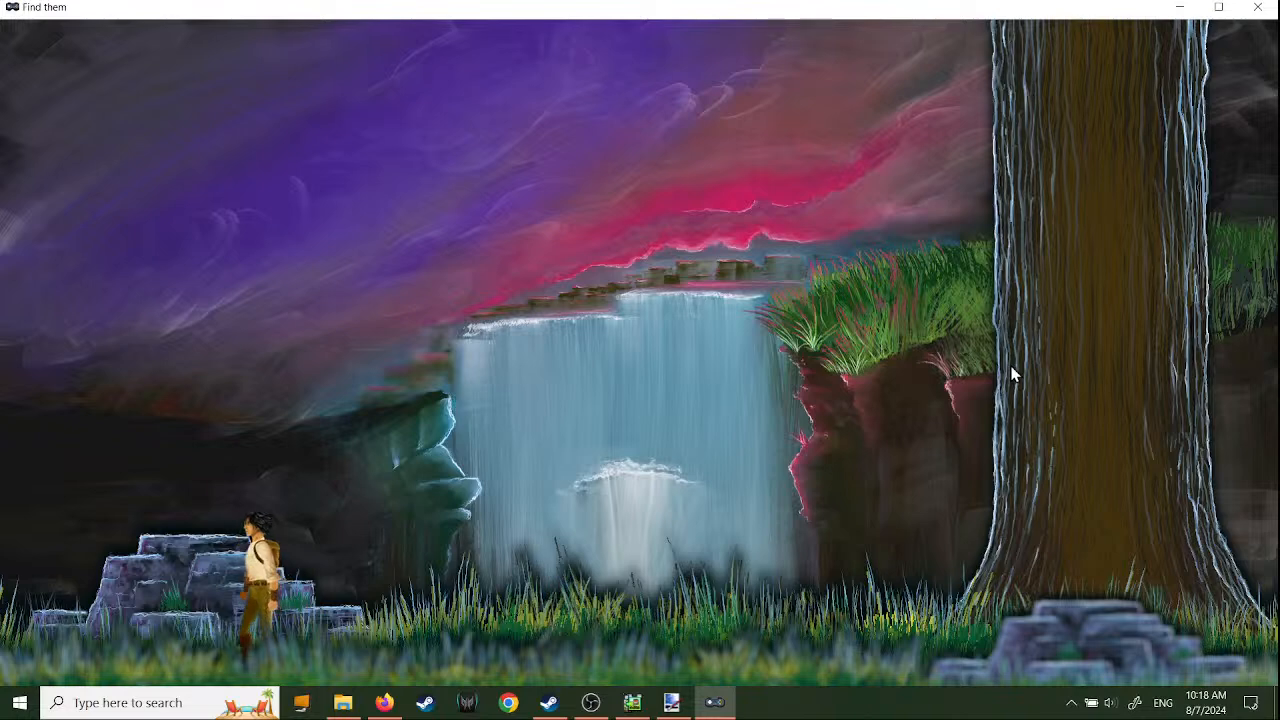
{"action": "key", "text": "Left"}
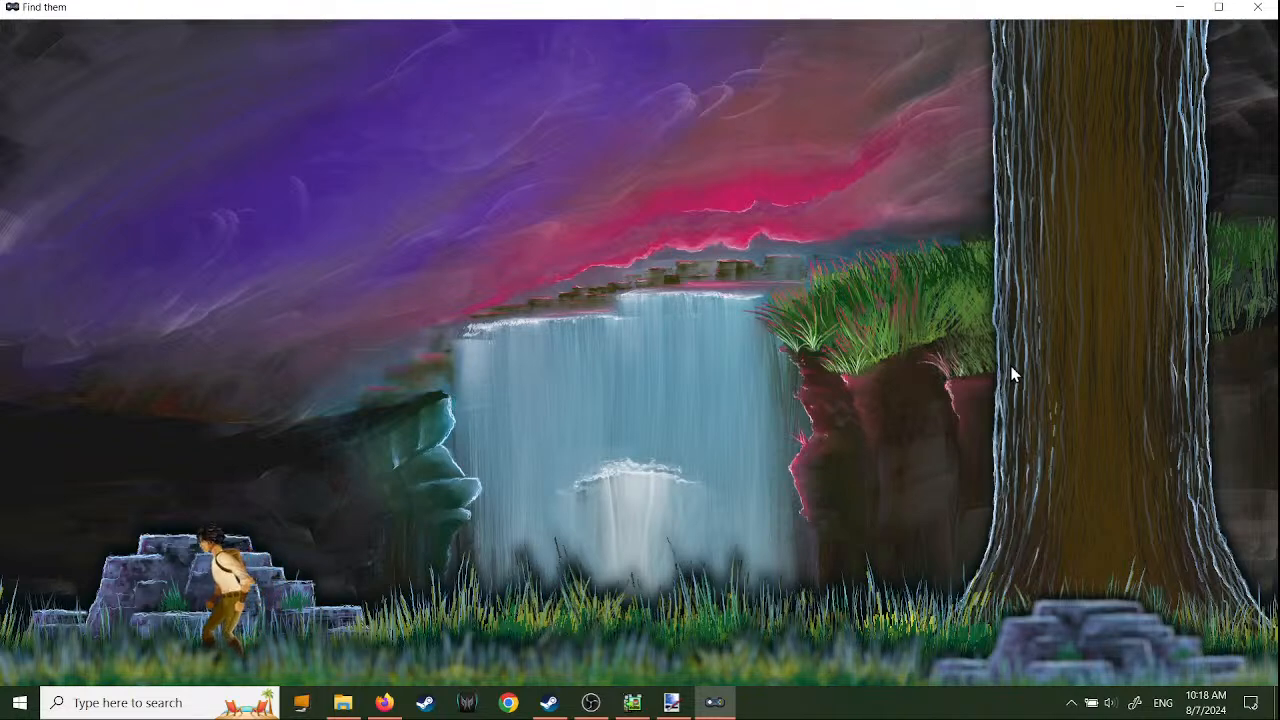
{"action": "key", "text": "Left"}
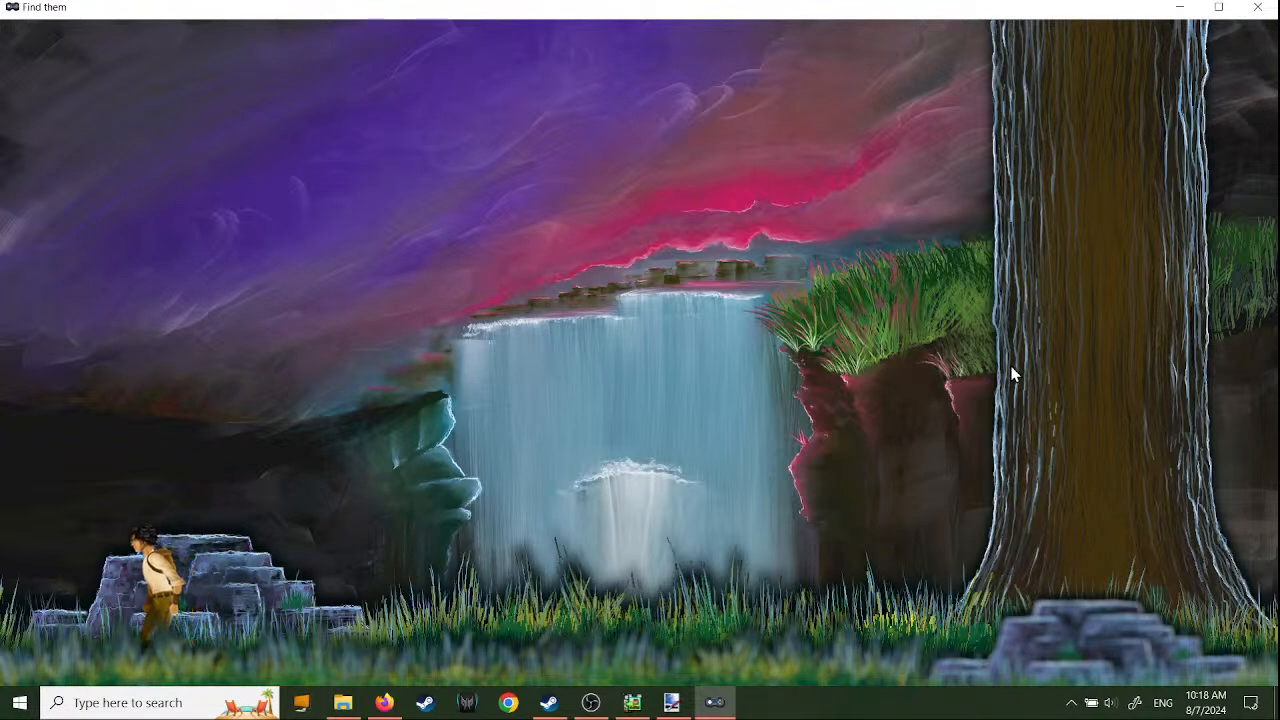
{"action": "key", "text": "Right"}
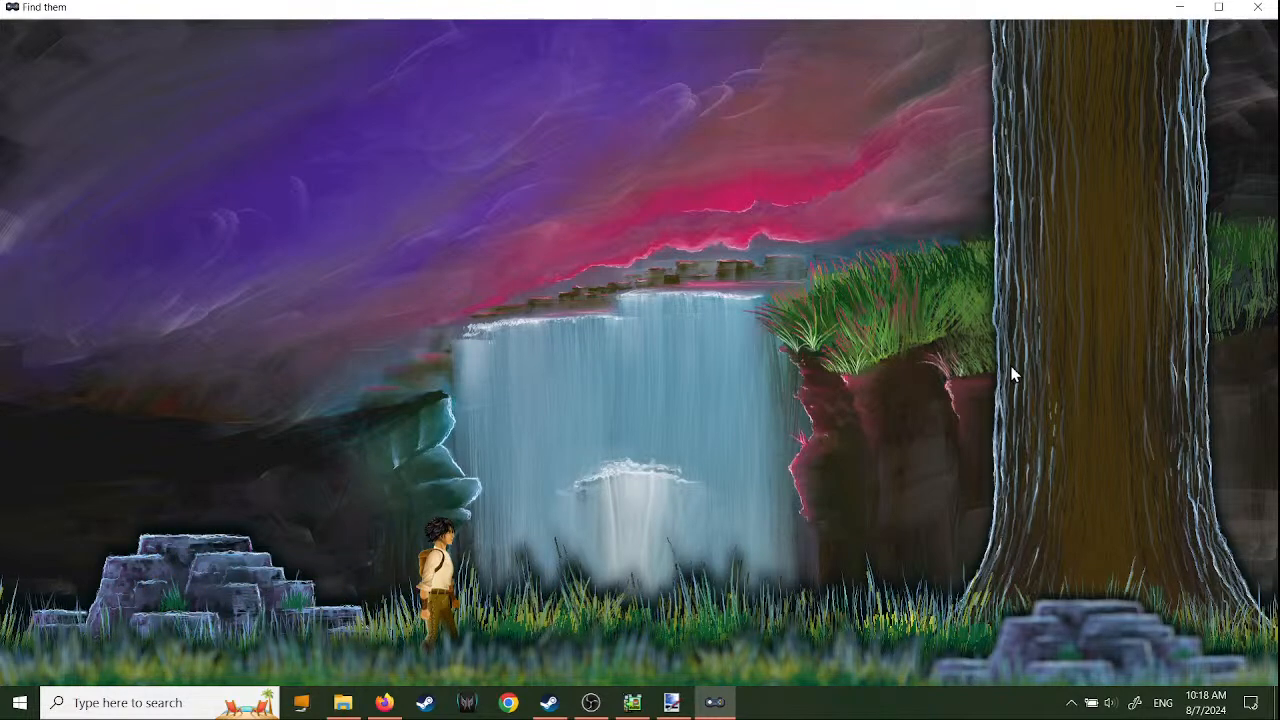
{"action": "left_click", "coordinate": [1257, 7]}
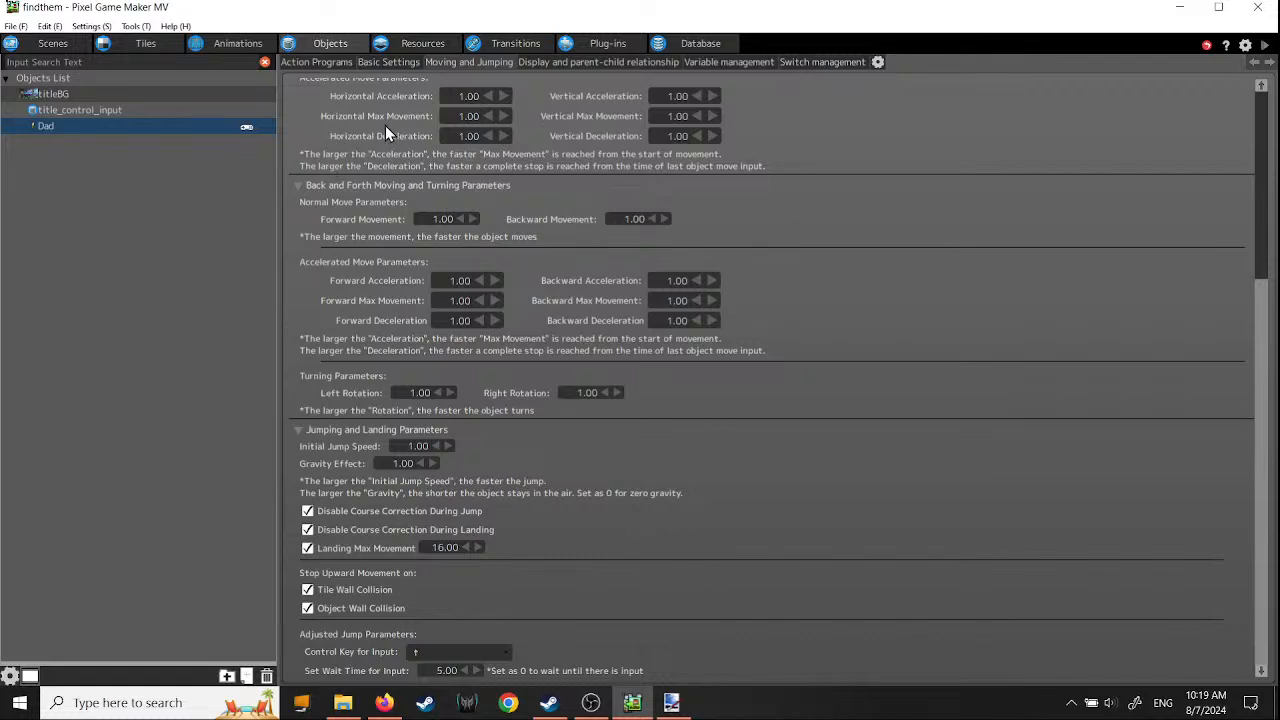
- Review Dad's jumping and movement parameters, collapsing the Normal Move and Back and Forth sections, and examine his Basic Settings for jump-related options
{"action": "scroll", "coordinate": [350, 118], "scroll_direction": "up", "scroll_amount": 1}
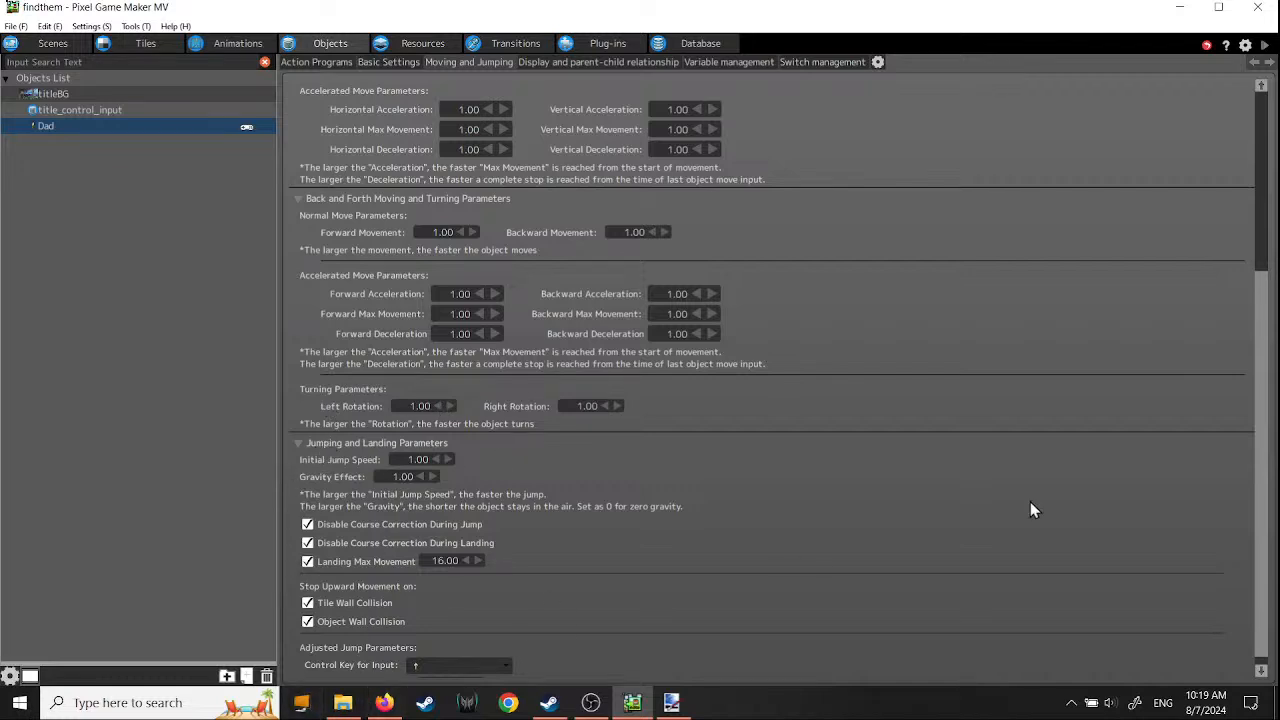
{"action": "scroll", "coordinate": [860, 590], "scroll_direction": "down", "scroll_amount": 1}
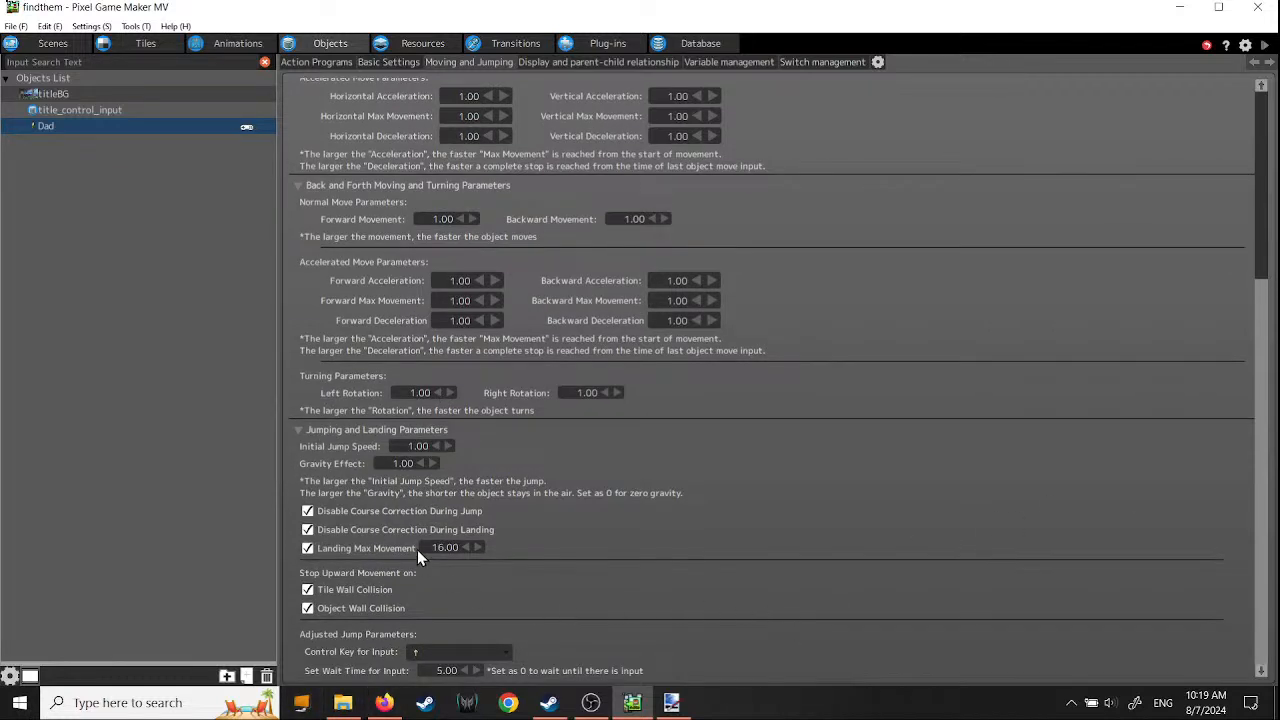
{"action": "left_click", "coordinate": [336, 429]}
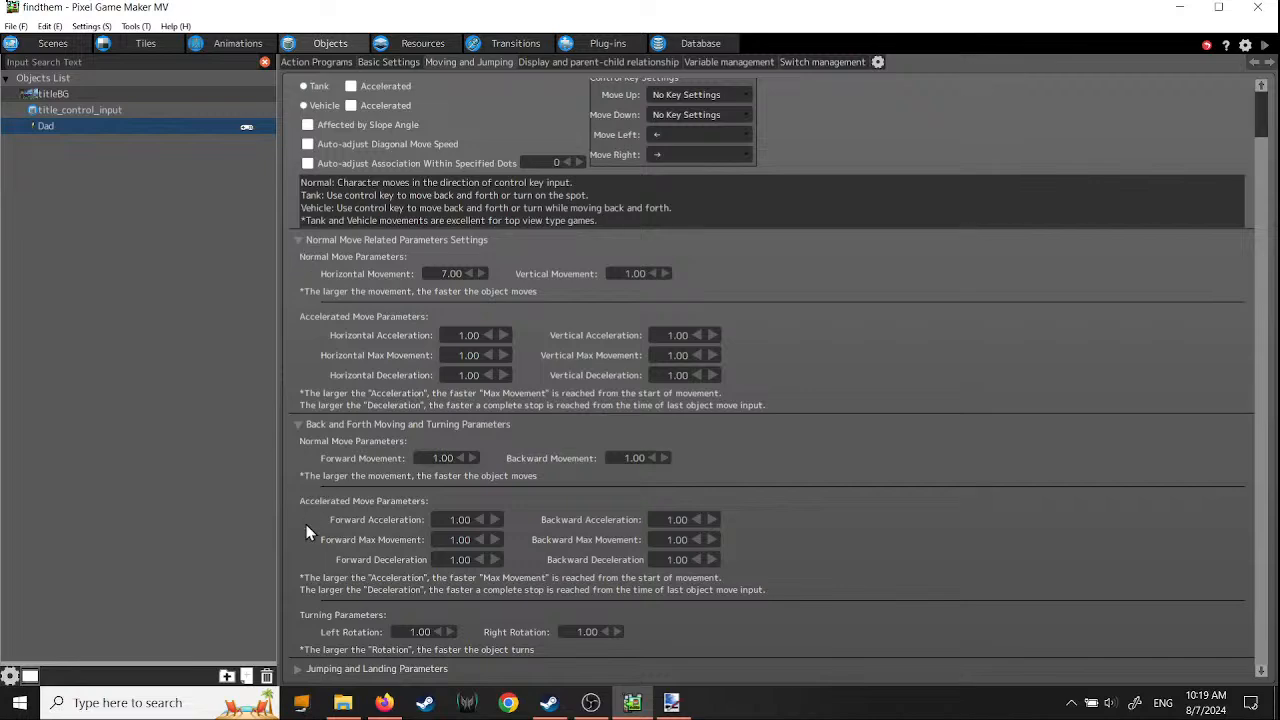
{"action": "left_click", "coordinate": [298, 668]}
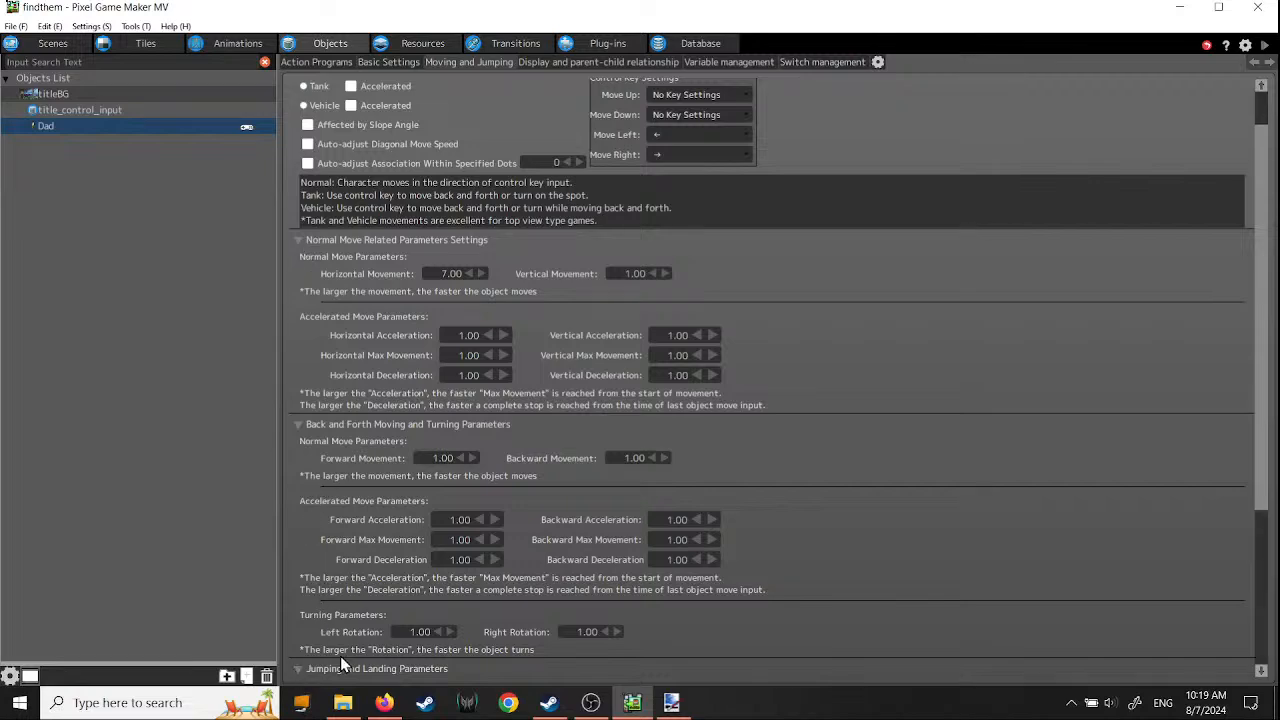
{"action": "scroll", "coordinate": [890, 412], "scroll_direction": "down", "scroll_amount": 1}
{"action": "scroll", "coordinate": [888, 405], "scroll_direction": "down", "scroll_amount": 5}
{"action": "scroll", "coordinate": [885, 410], "scroll_direction": "up", "scroll_amount": 4}
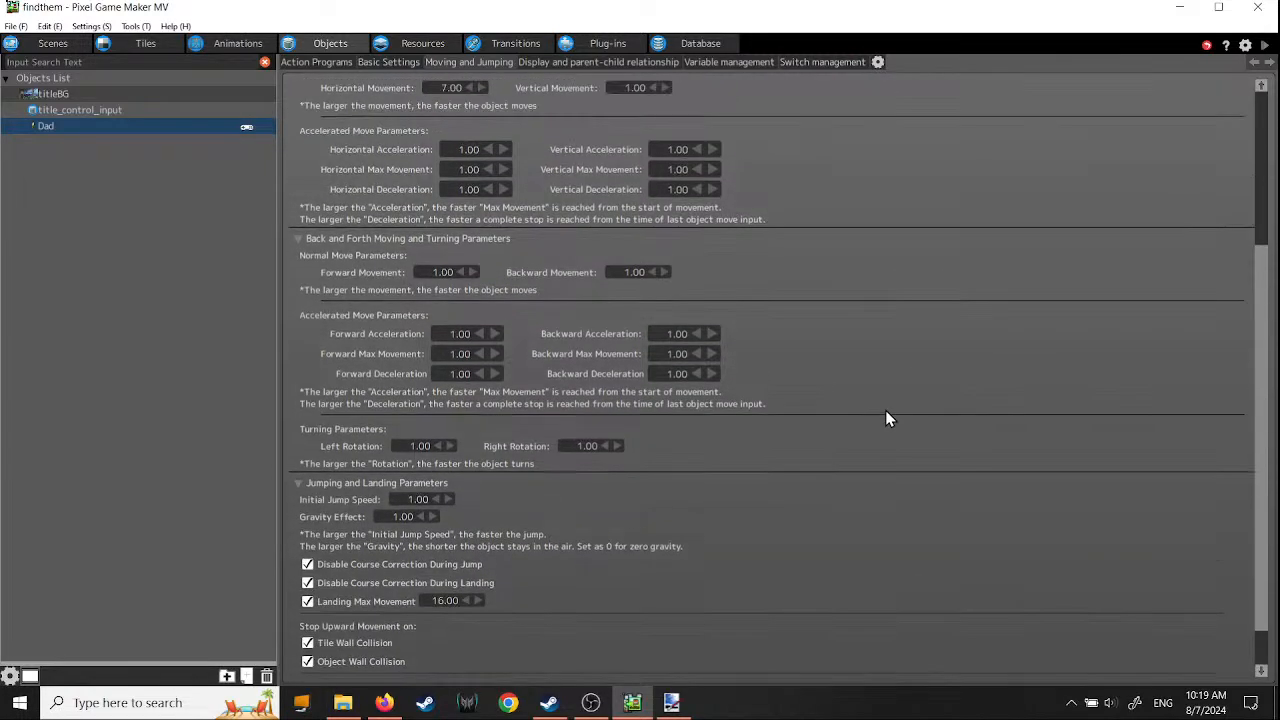
{"action": "left_click", "coordinate": [299, 333]}
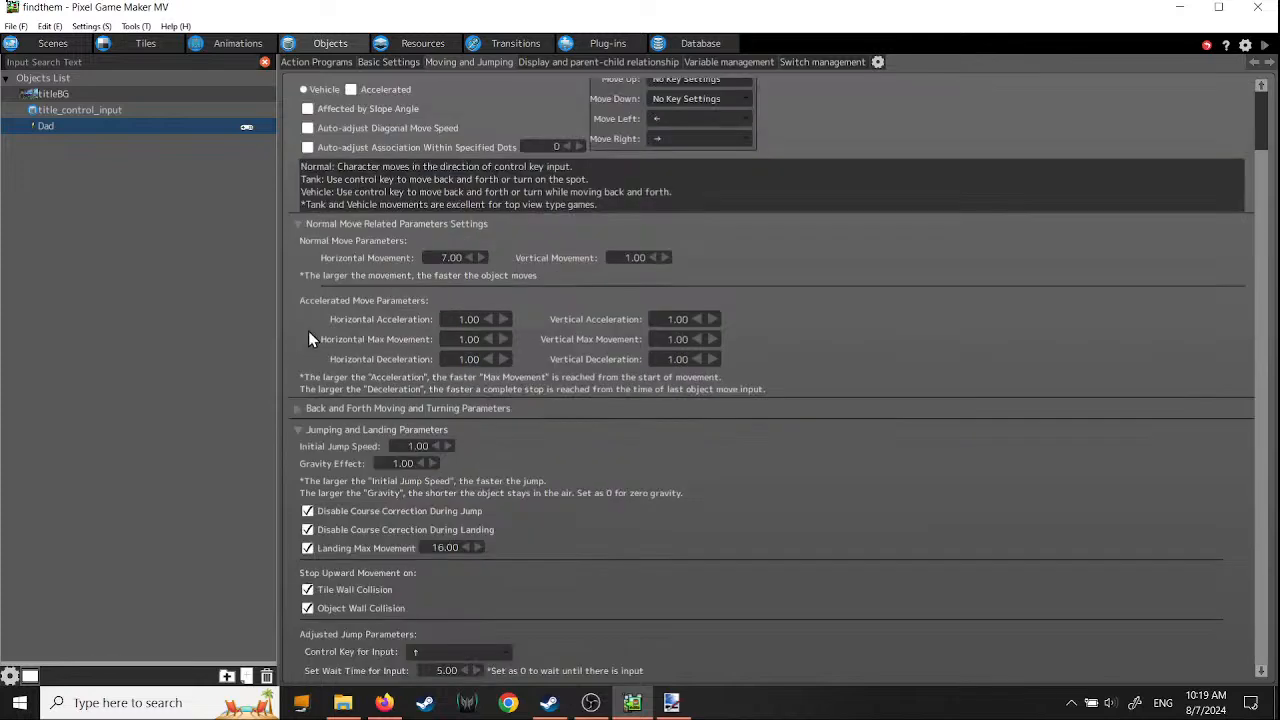
{"action": "left_click", "coordinate": [298, 224]}
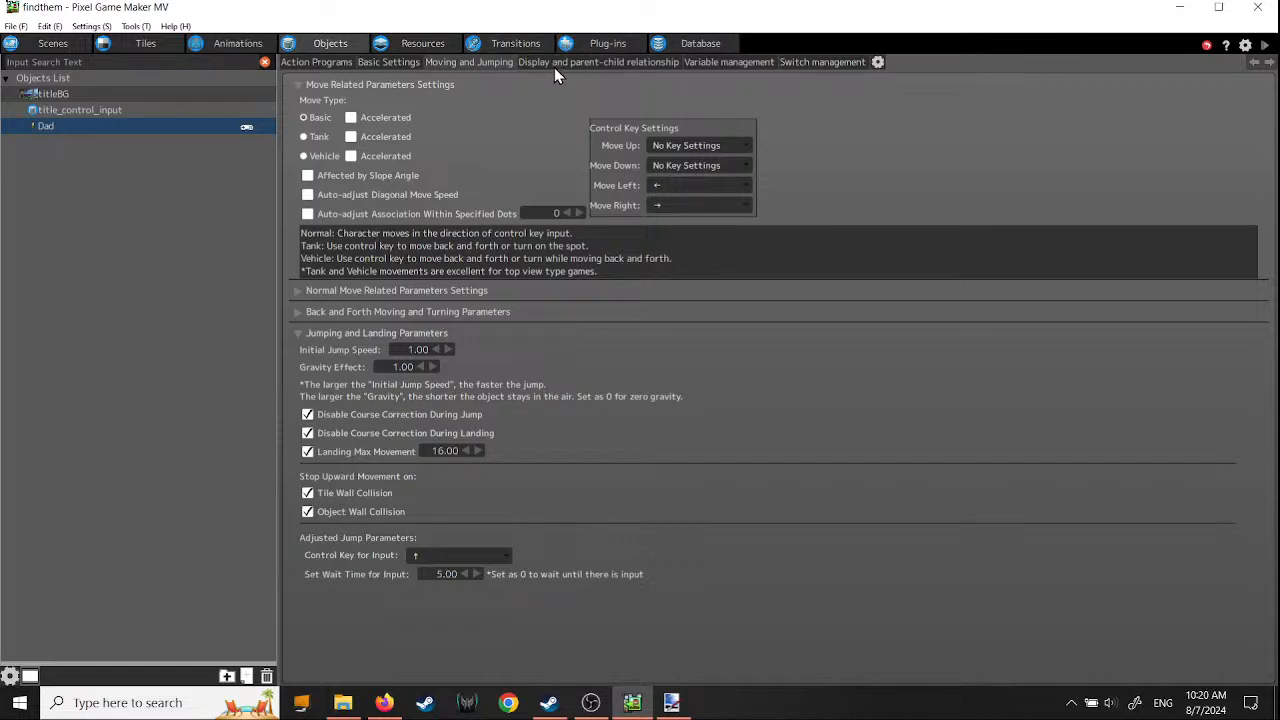
{"action": "left_click", "coordinate": [387, 63]}
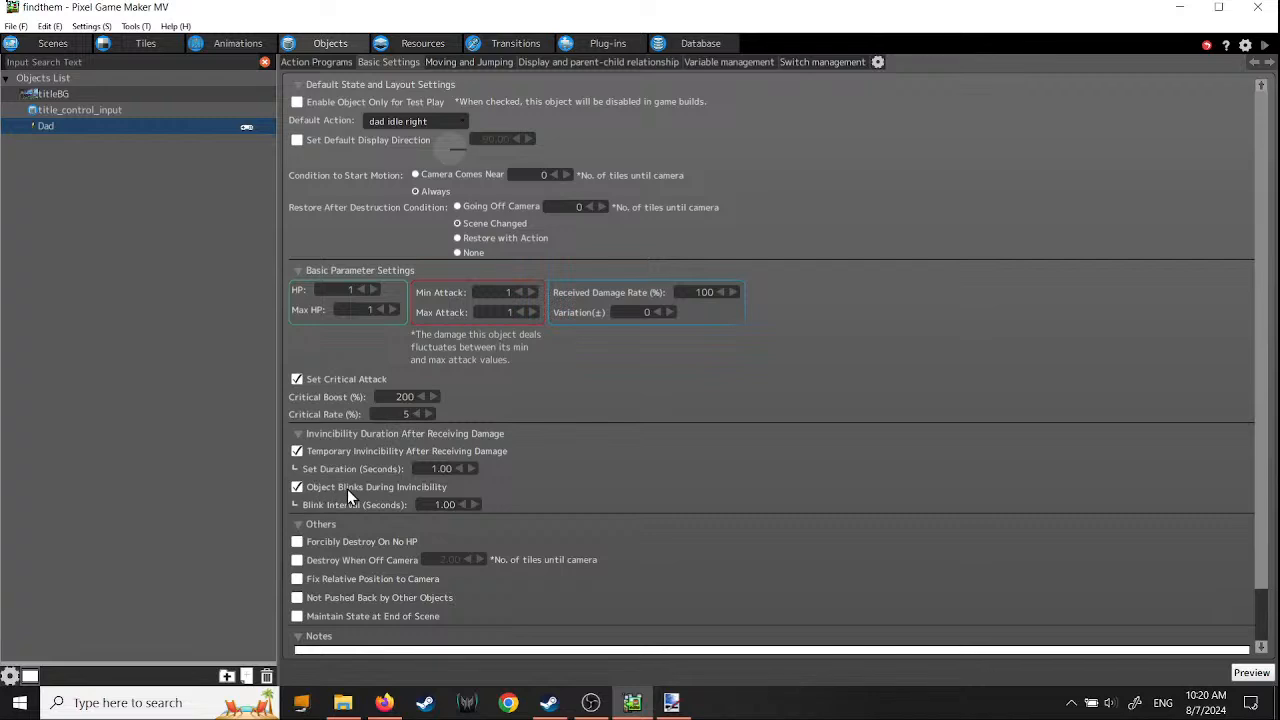
{"action": "scroll", "coordinate": [310, 489], "scroll_direction": "down", "scroll_amount": 2}
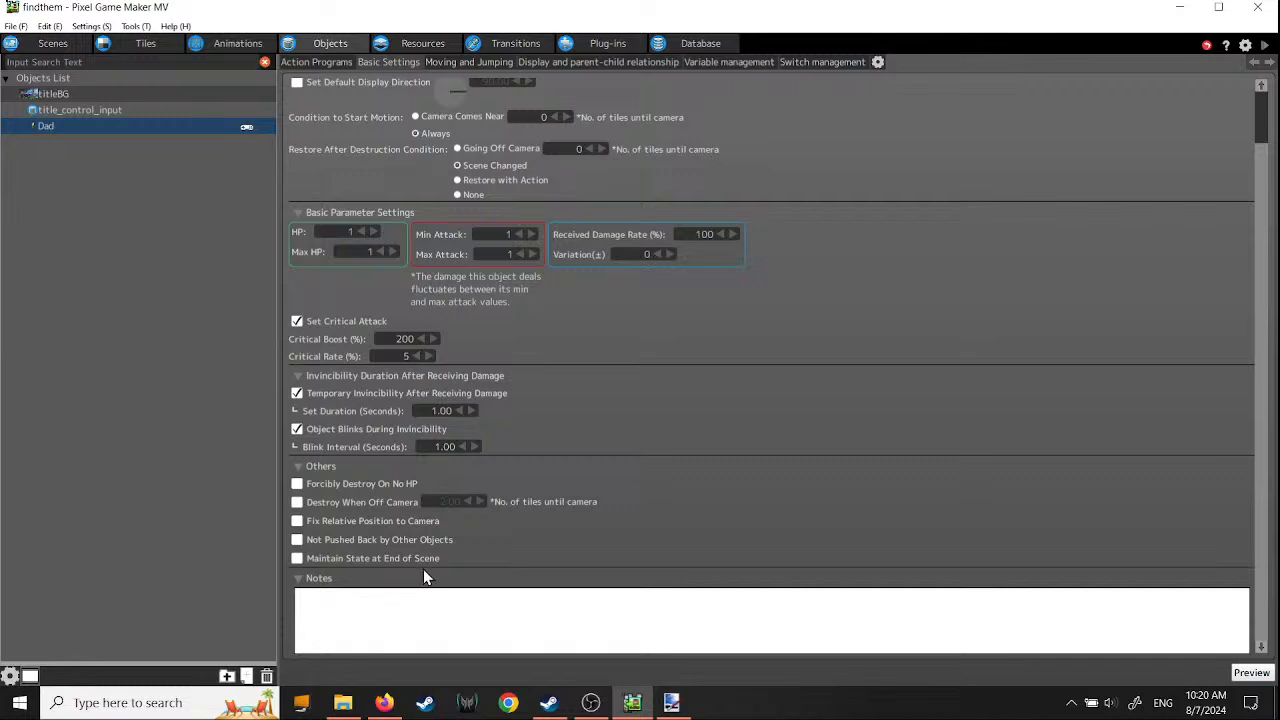
{"action": "scroll", "coordinate": [423, 469], "scroll_direction": "up", "scroll_amount": 1}
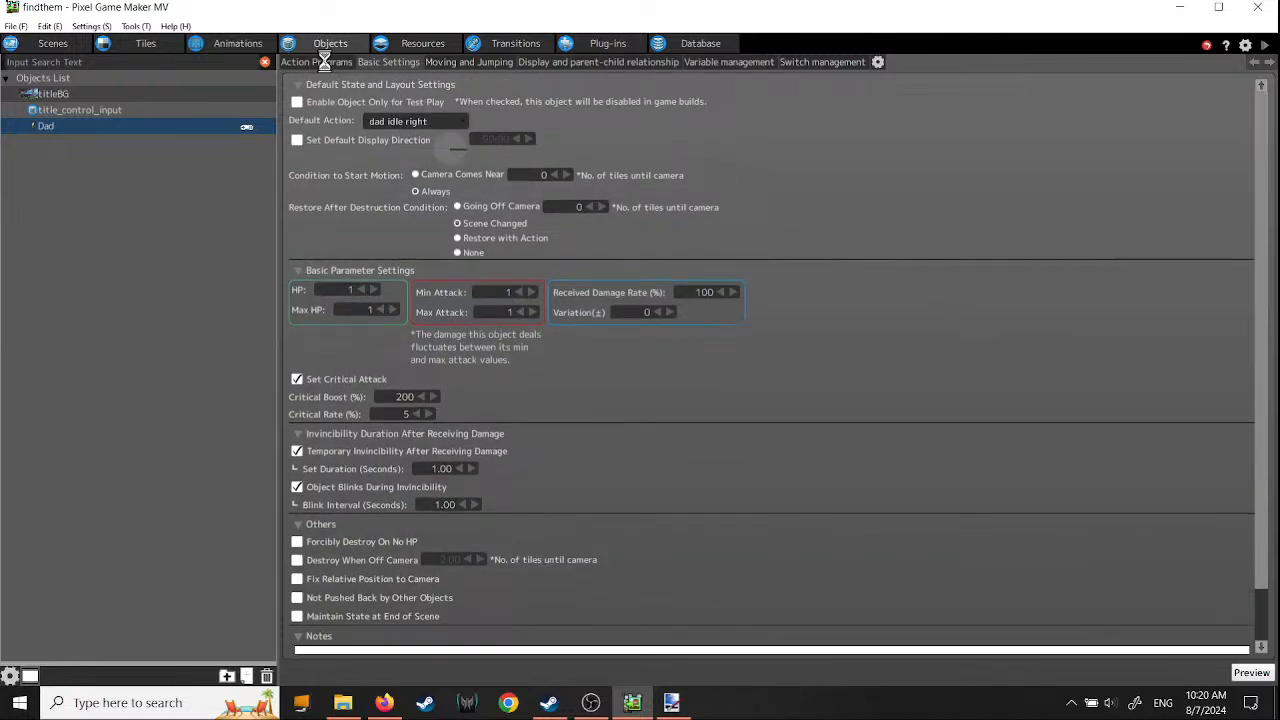
- Enable Perform Jump for Dad's idle jump left action and check his left-facing jumps over the stone pile in a test play
{"action": "left_click", "coordinate": [325, 62]}
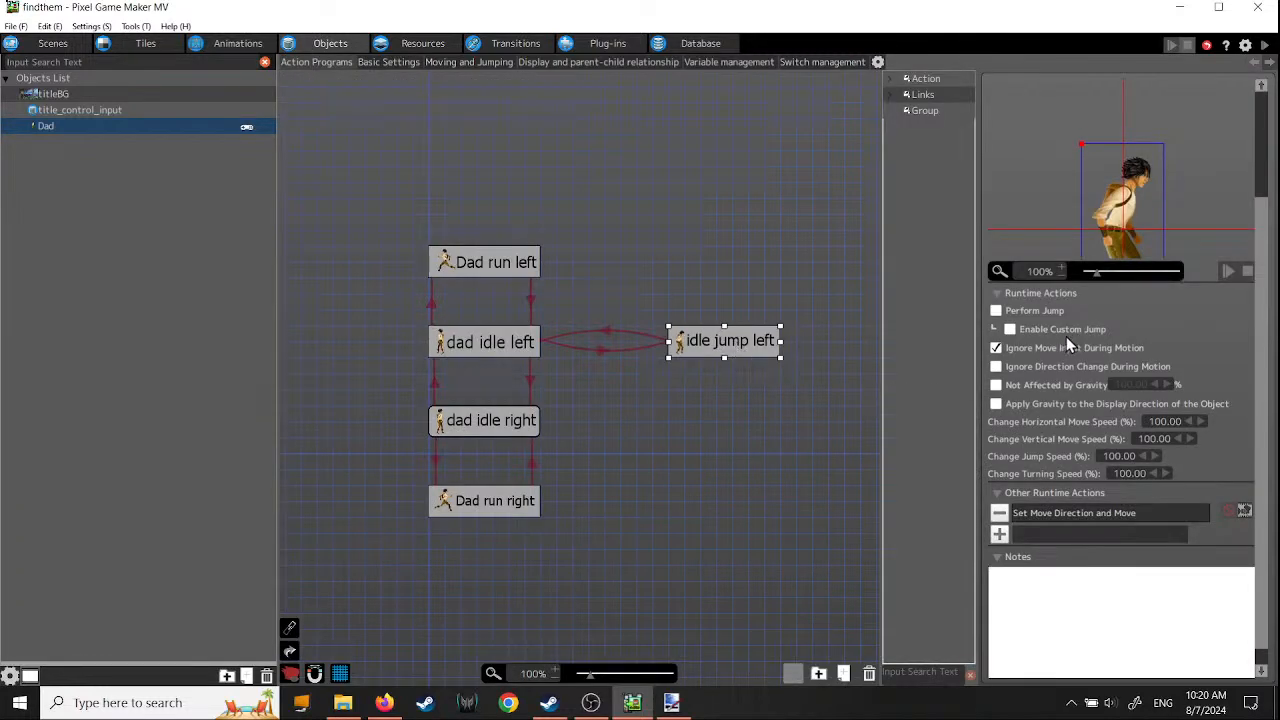
{"action": "left_click", "coordinate": [996, 311]}
{"action": "left_click", "coordinate": [1264, 45]}
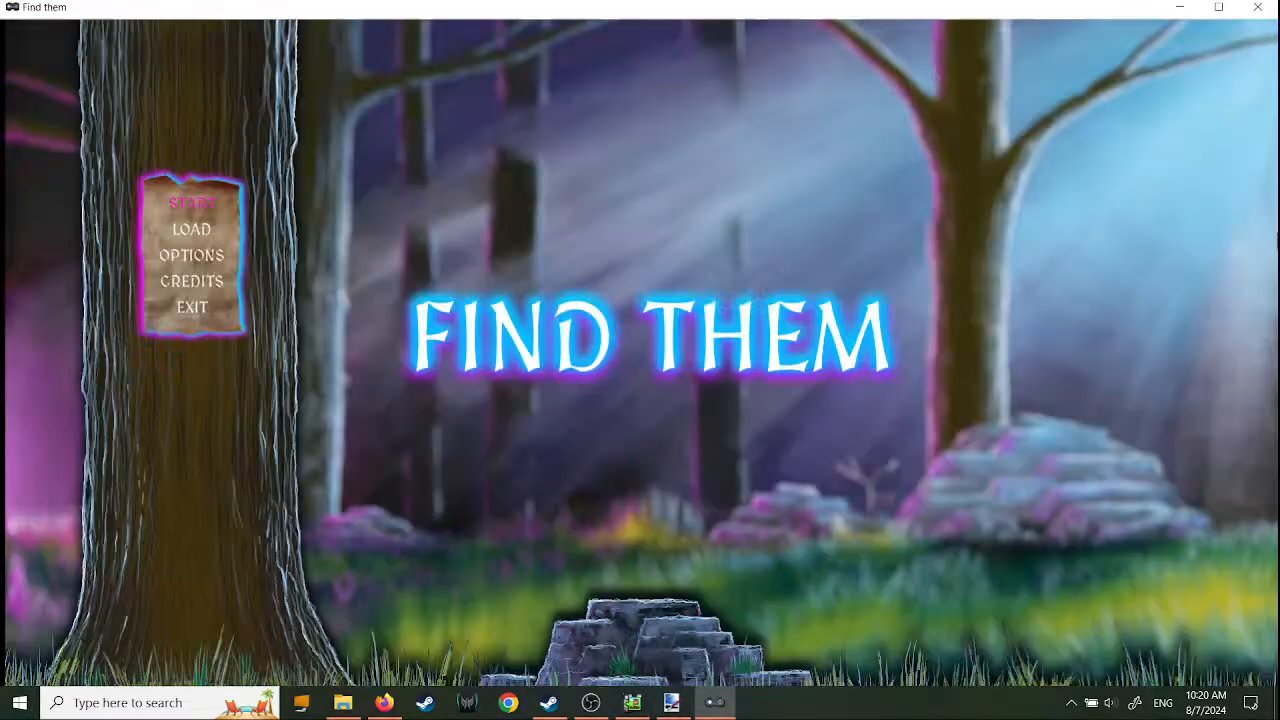
{"action": "key", "text": "Return"}
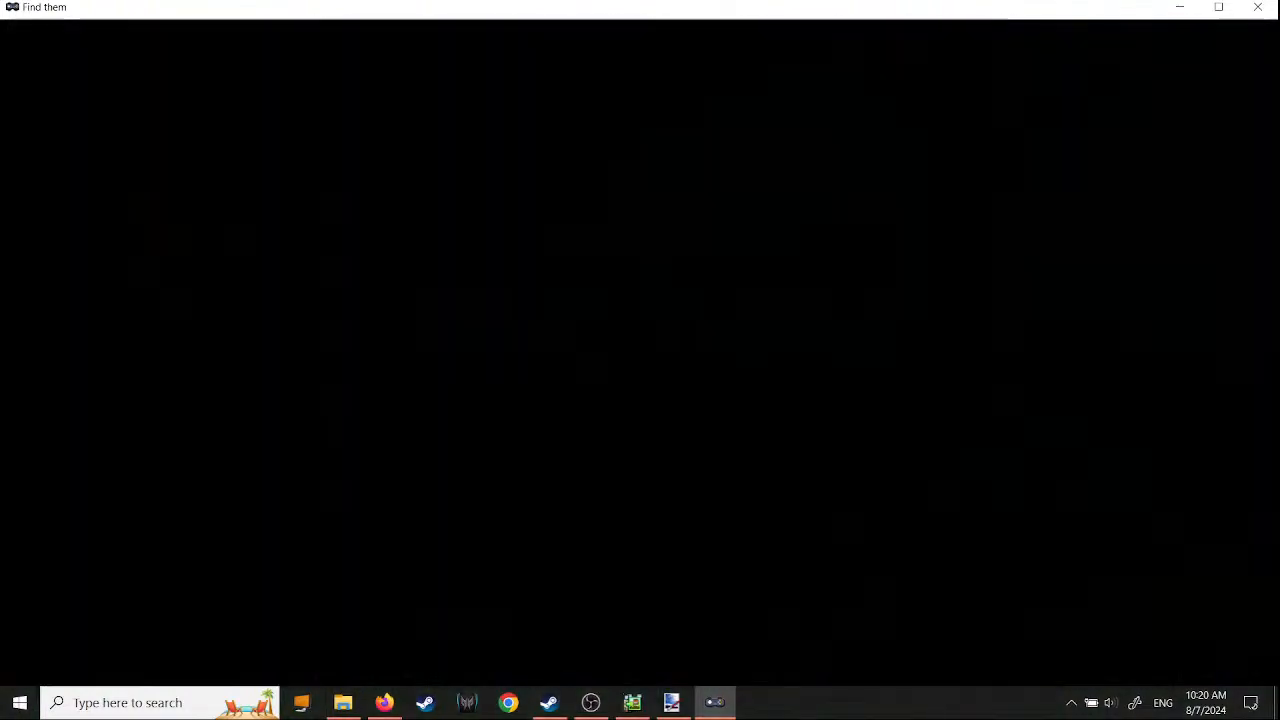
{"action": "key", "text": "Right"}
{"action": "key", "text": "Left"}
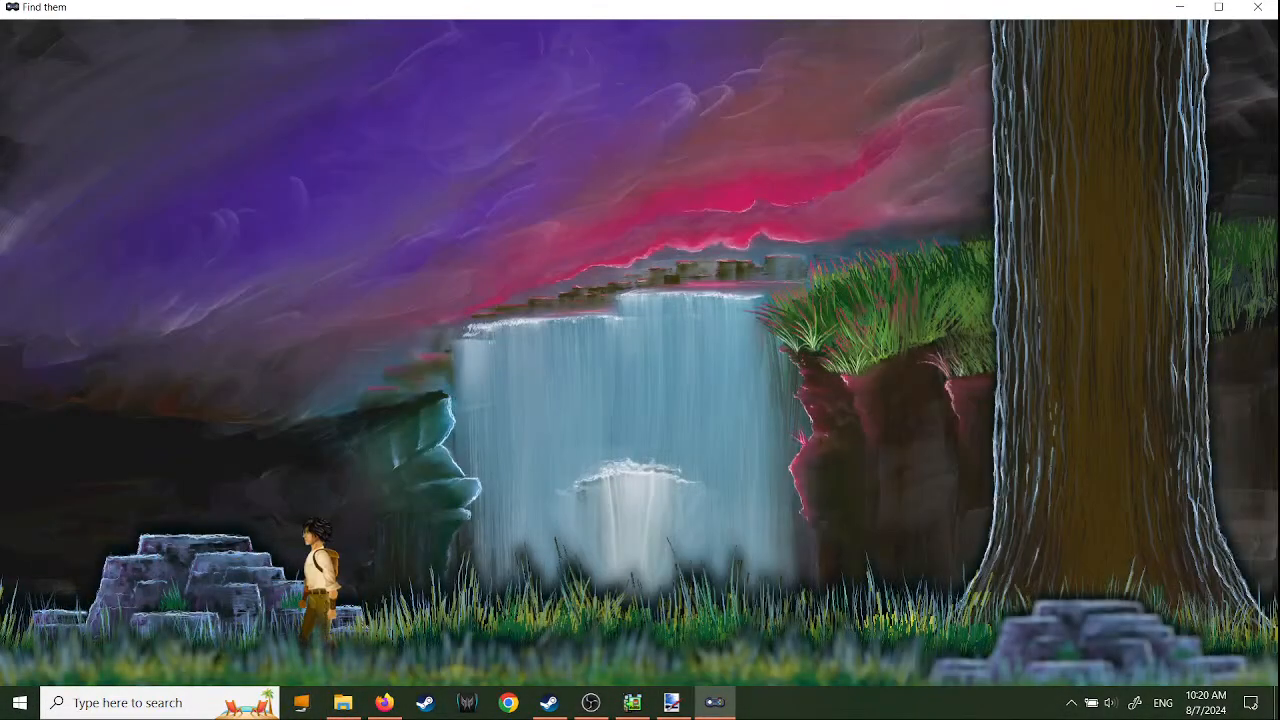
{"action": "key", "text": "Up"}
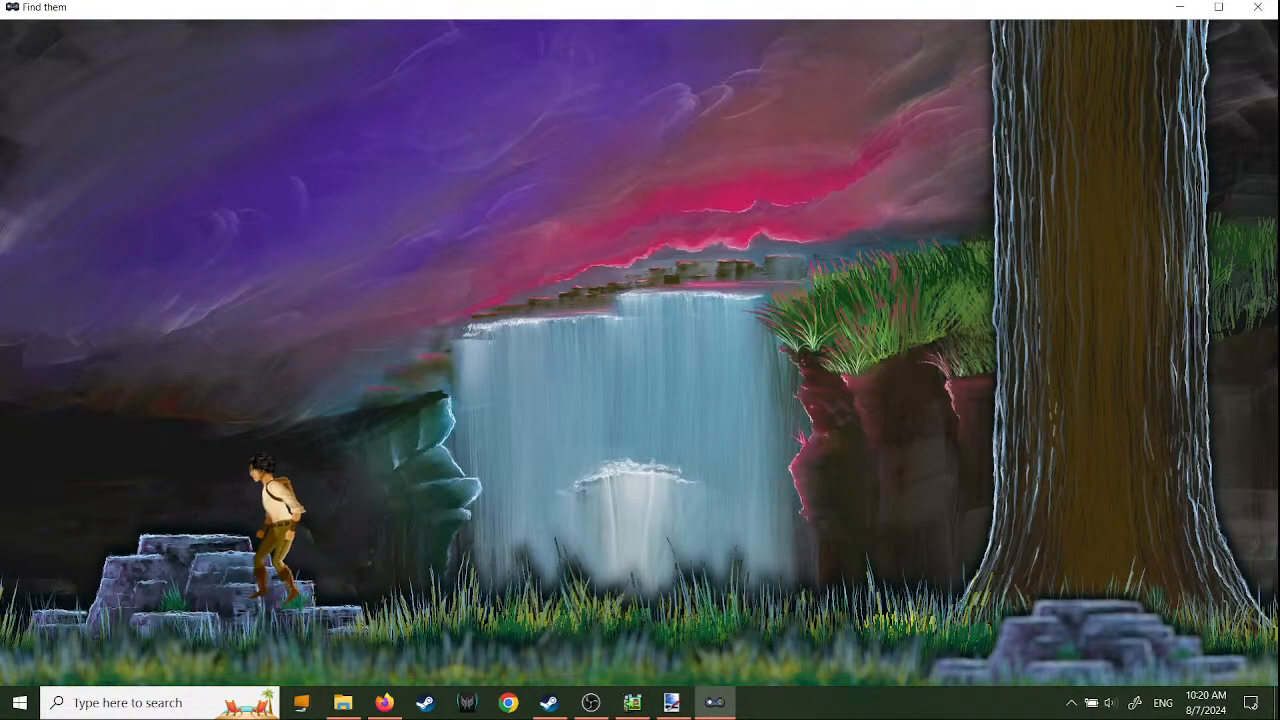
{"action": "key", "text": "Left"}
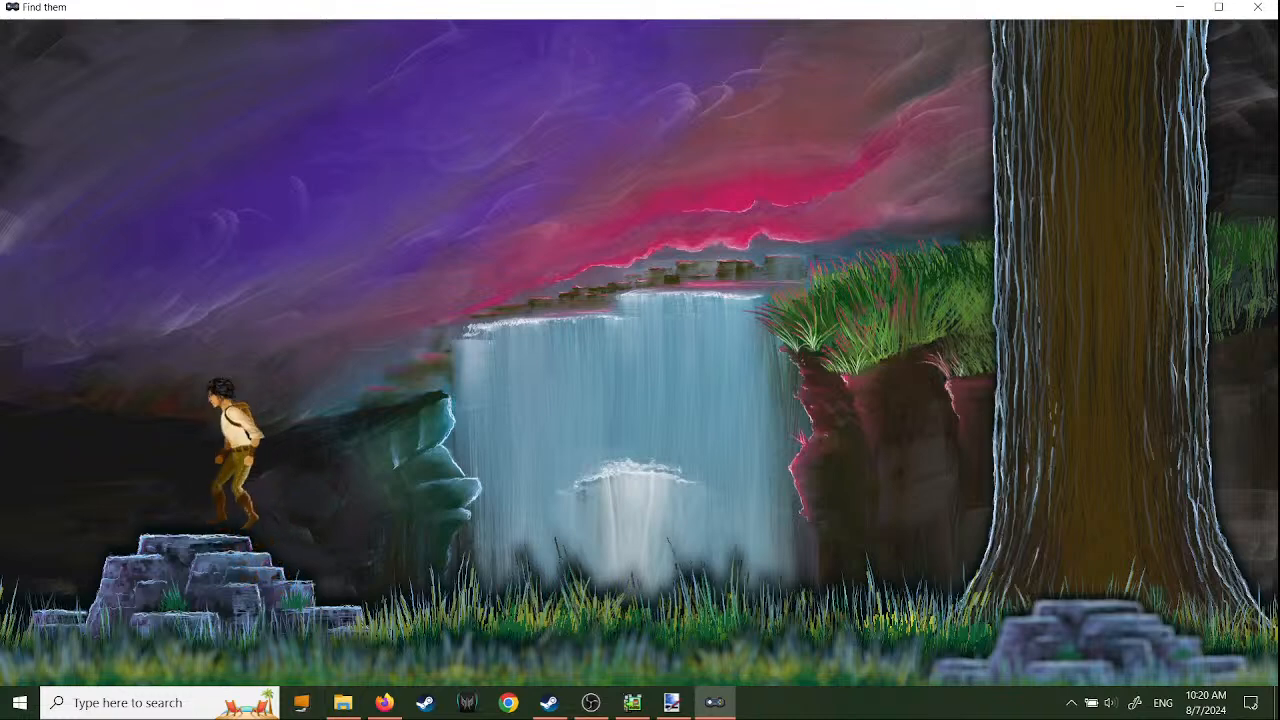
{"action": "key", "text": "Left"}
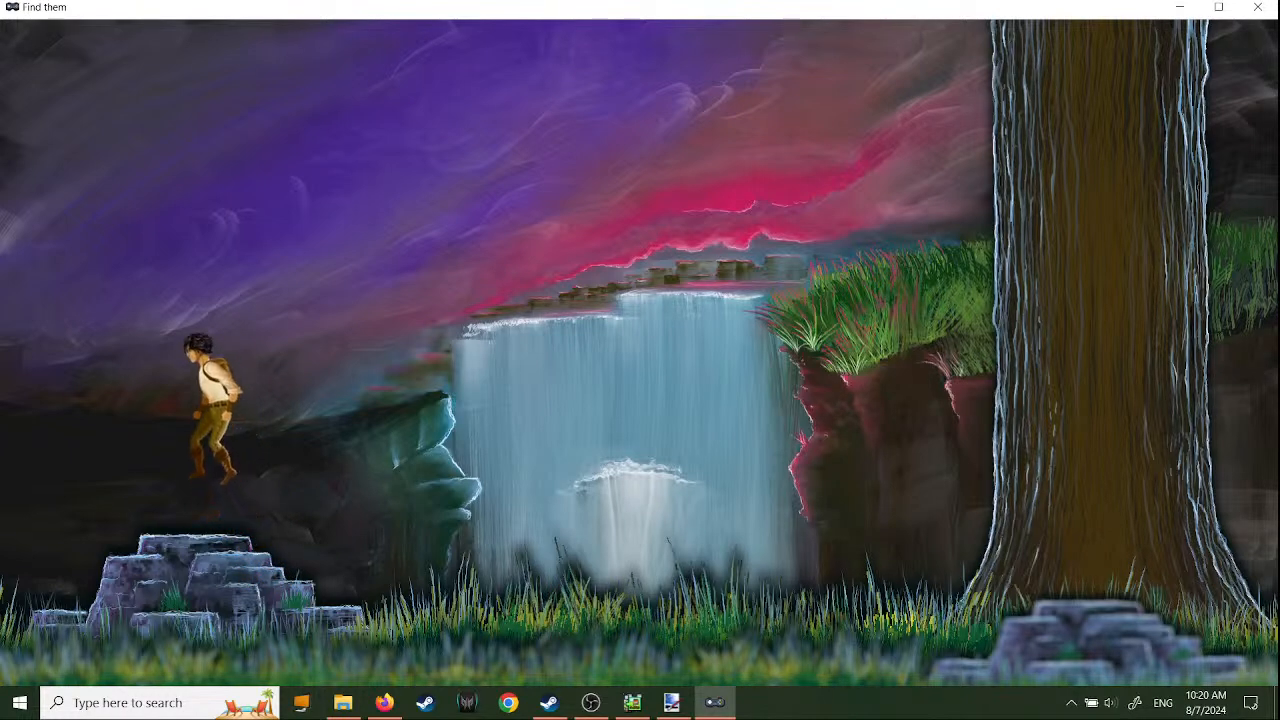
- Run Dad across the waterfall to the grassy ledge, turn him left and right between jumps, and close the test play
{"action": "key", "text": "Right"}
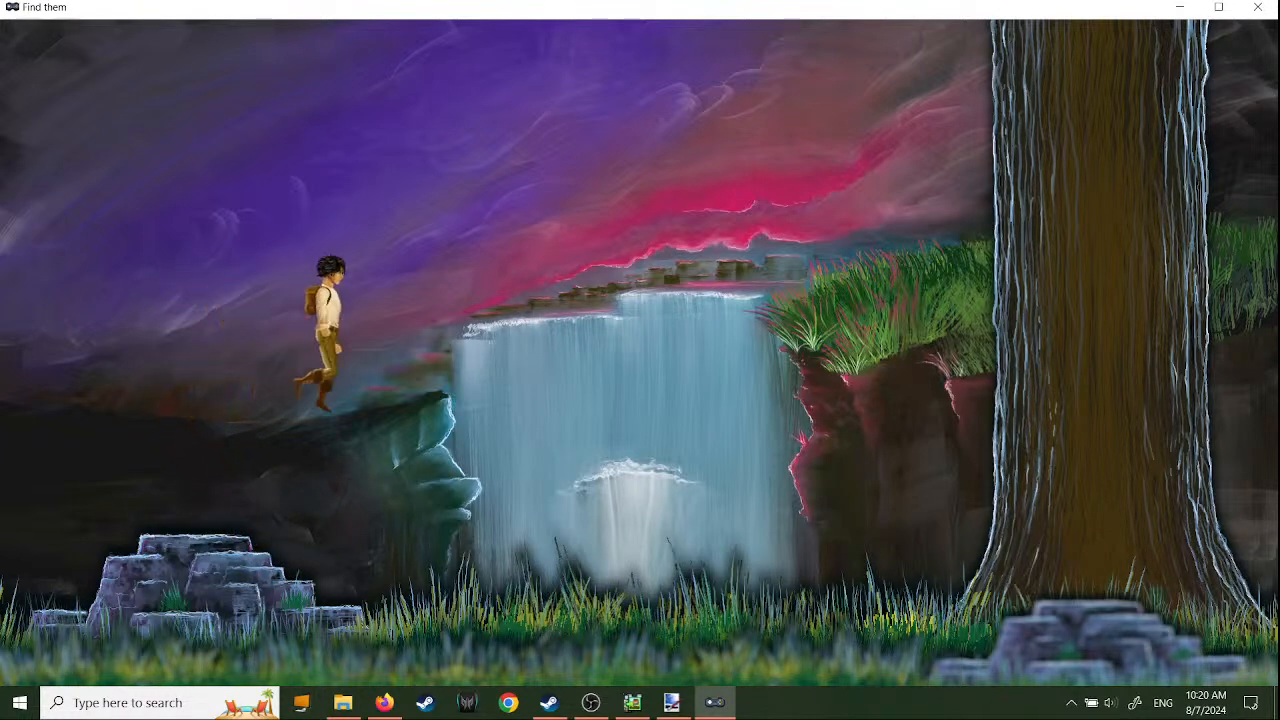
{"action": "key", "text": "Left"}
{"action": "key", "text": "Right"}
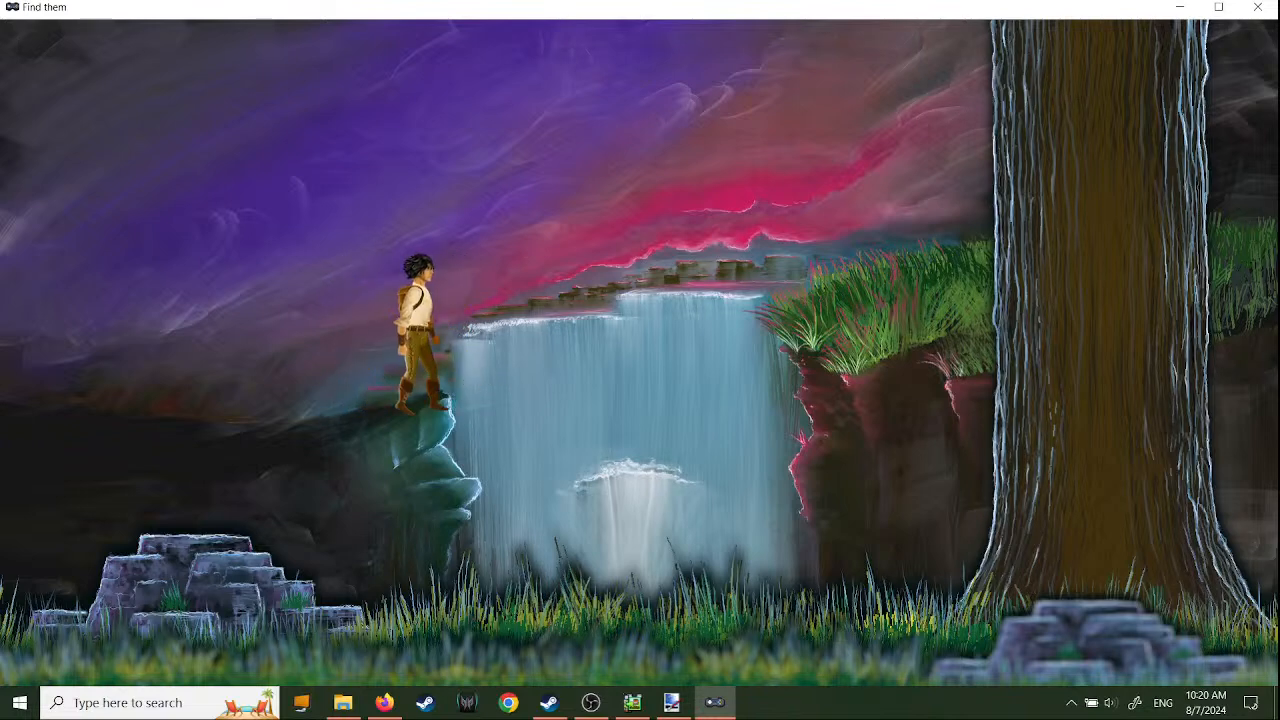
{"action": "key", "text": "Right"}
{"action": "key", "text": "Left"}
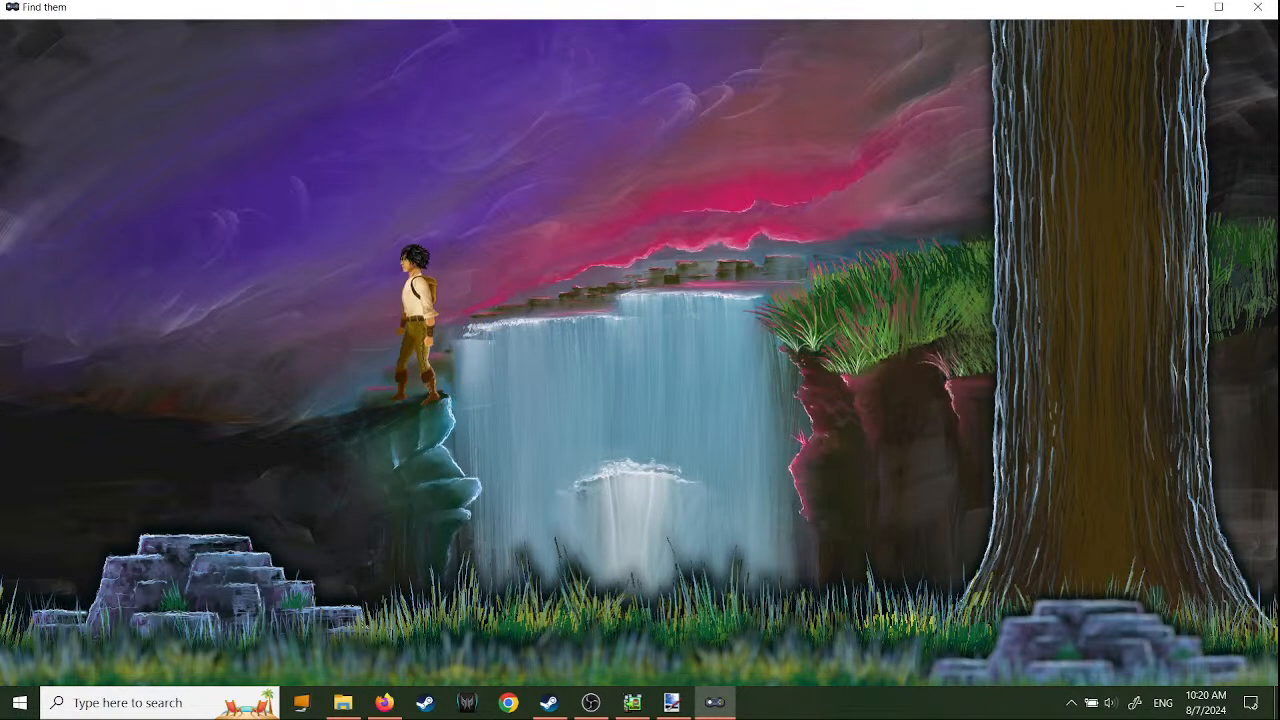
{"action": "key", "text": "Right"}
{"action": "key", "text": "Right"}
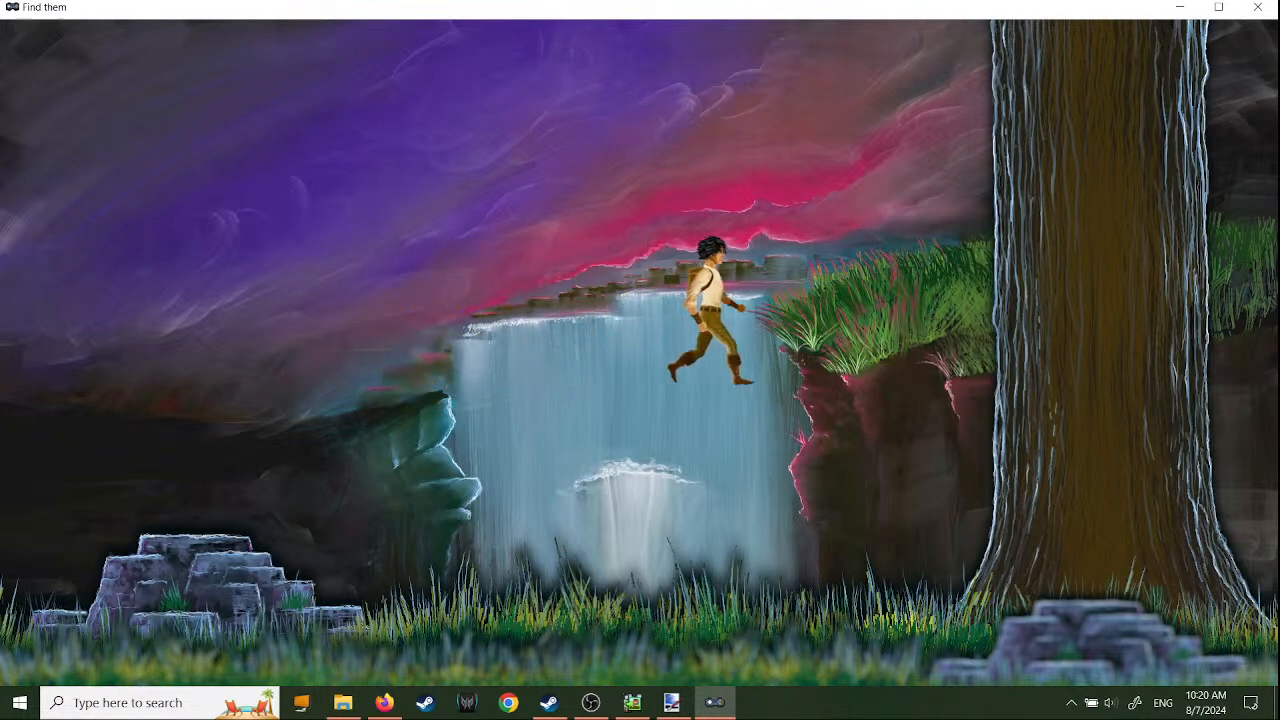
{"action": "key", "text": "Left"}
{"action": "key", "text": "Left"}
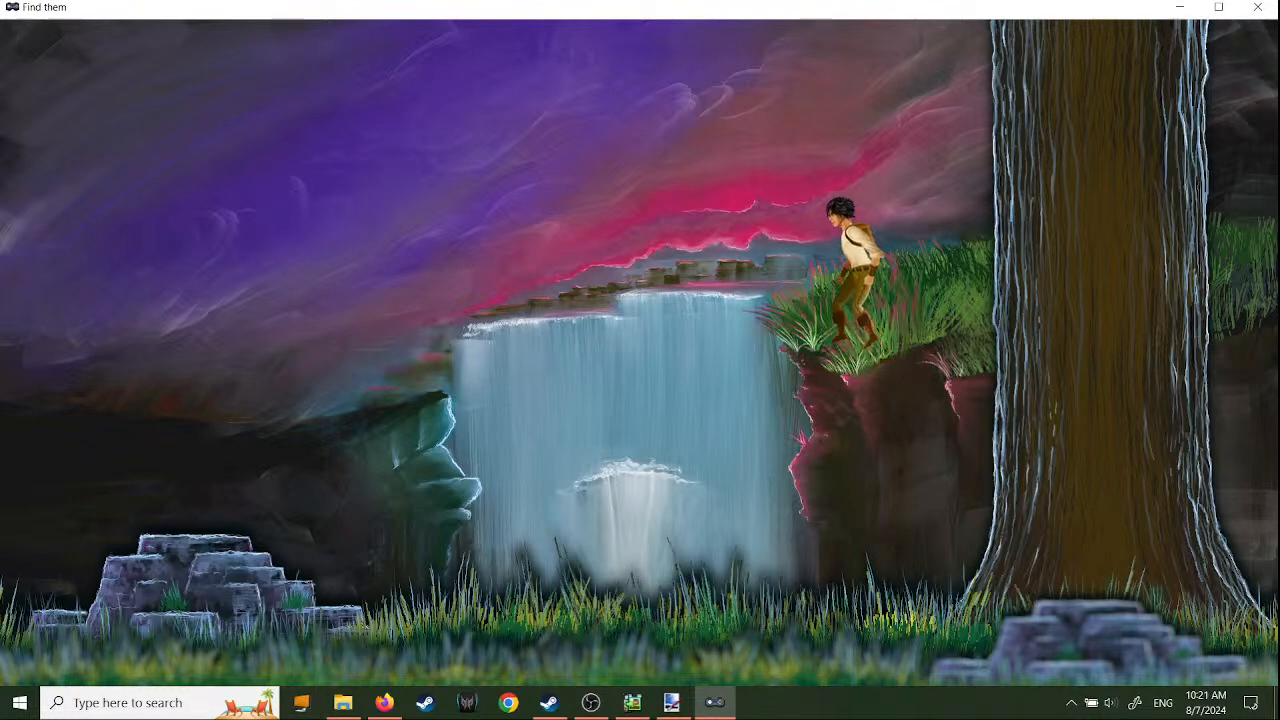
{"action": "key", "text": "Right"}
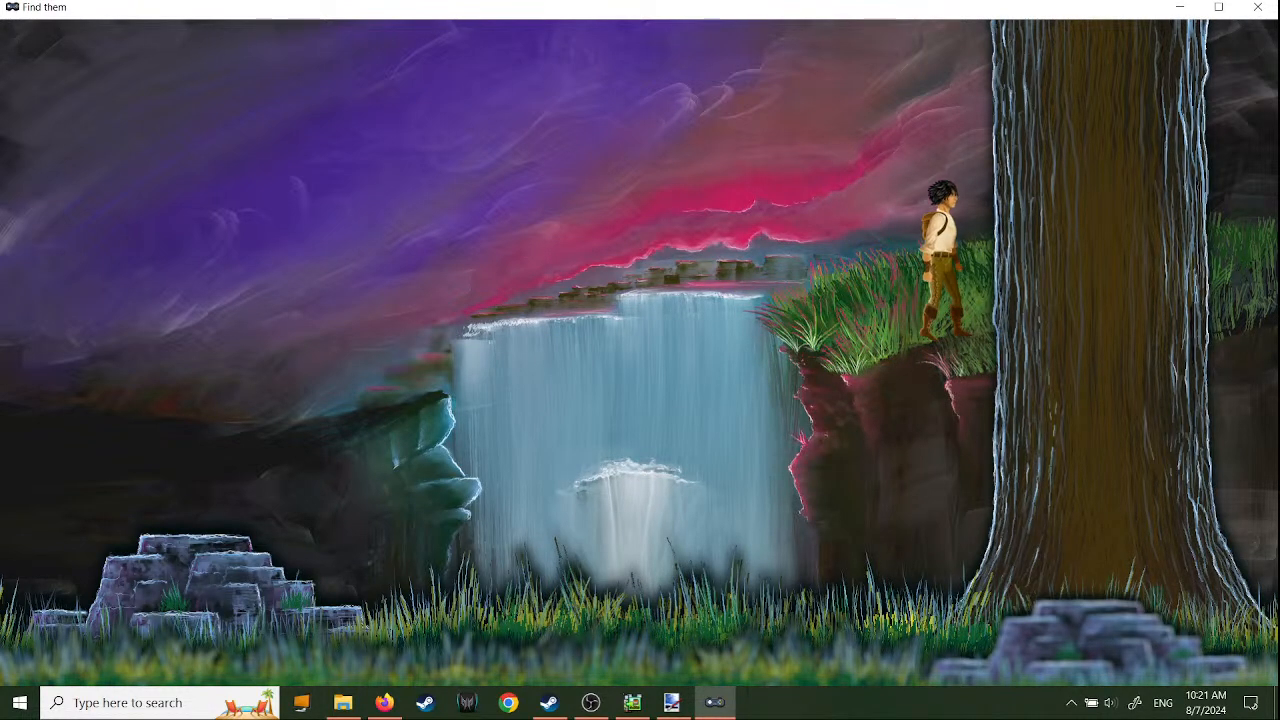
{"action": "key", "text": "Left"}
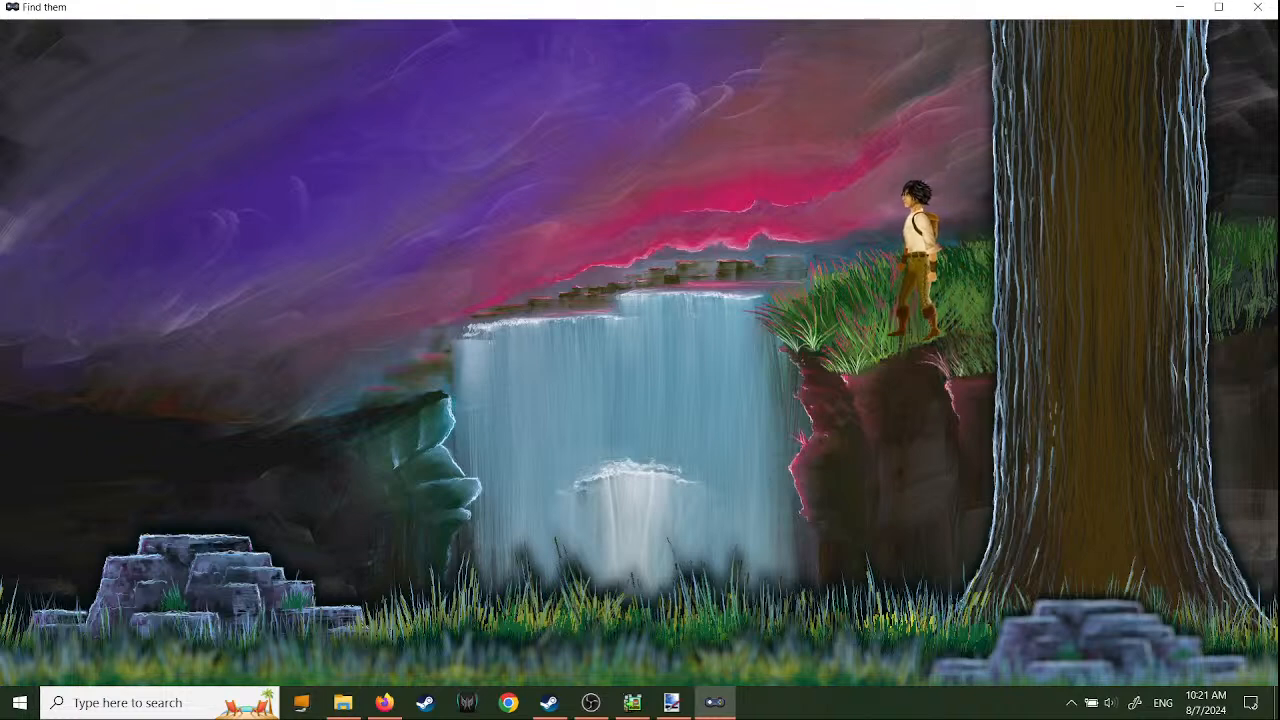
{"action": "left_click", "coordinate": [1257, 7]}
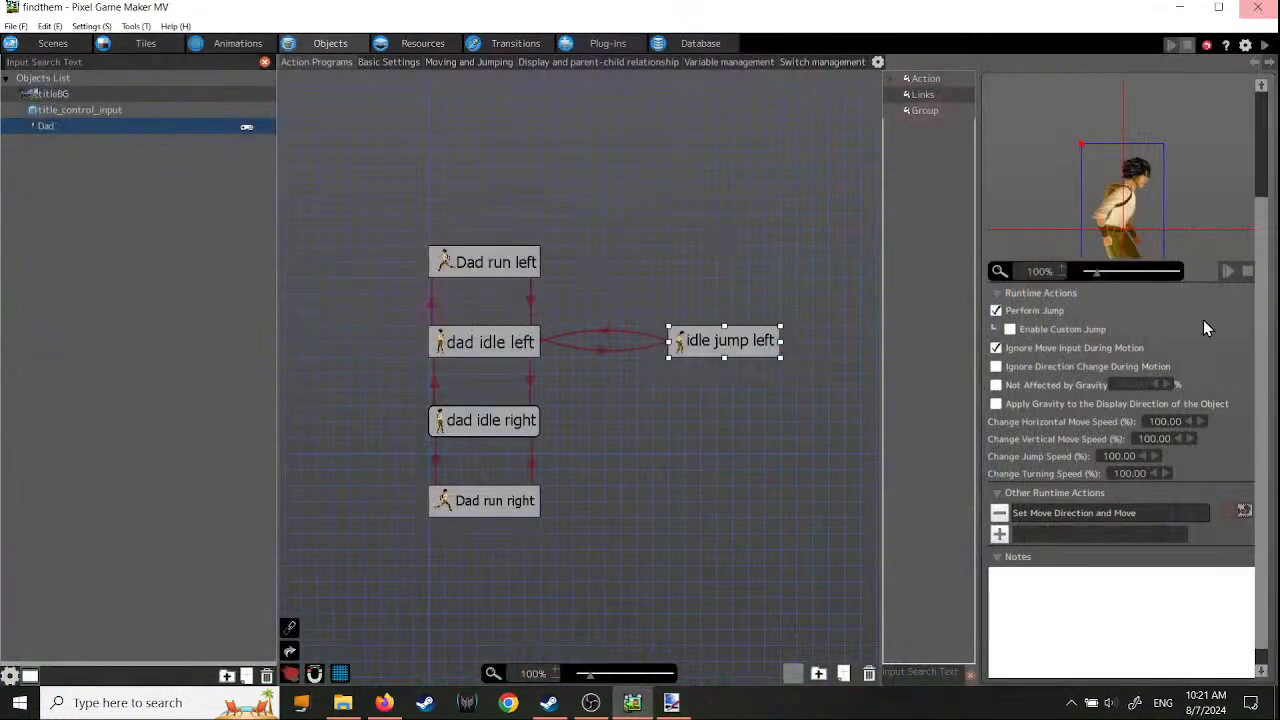
- Enable Custom Jump for the idle jump left action and check Dad's repeated jumps at the stone pile in a short test play
{"action": "left_click", "coordinate": [1009, 330]}
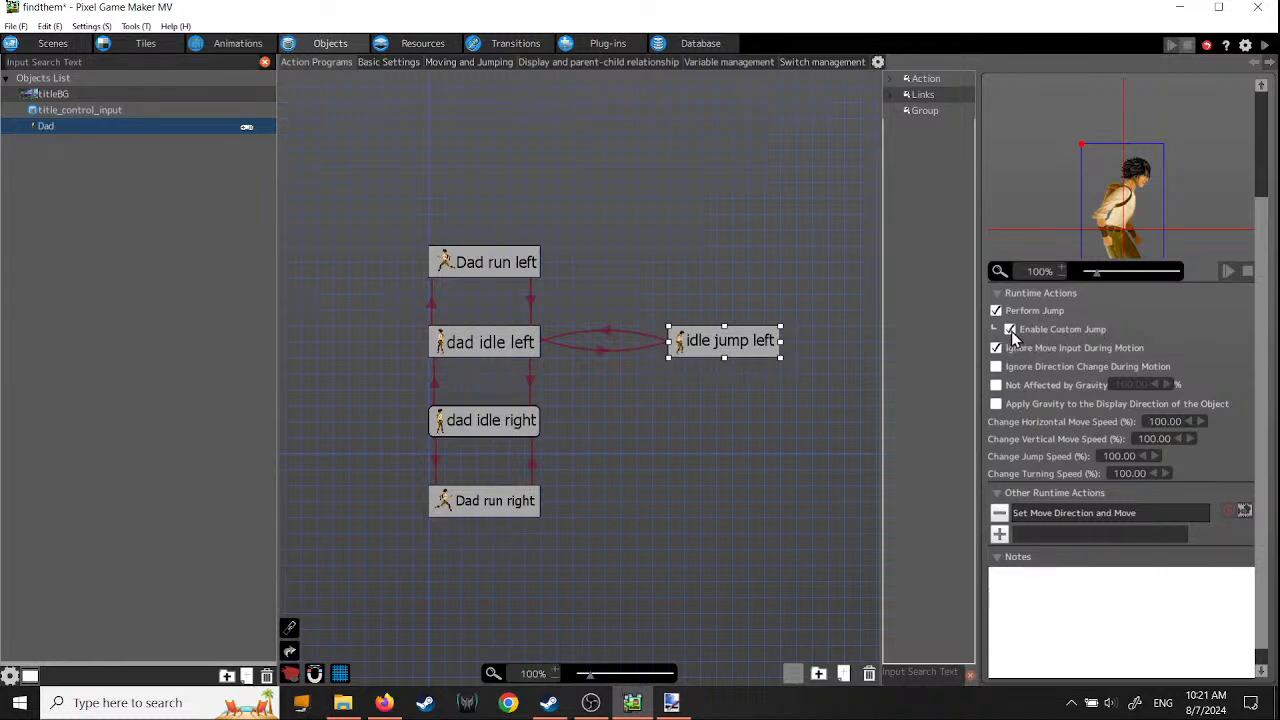
{"action": "left_click", "coordinate": [1245, 45]}
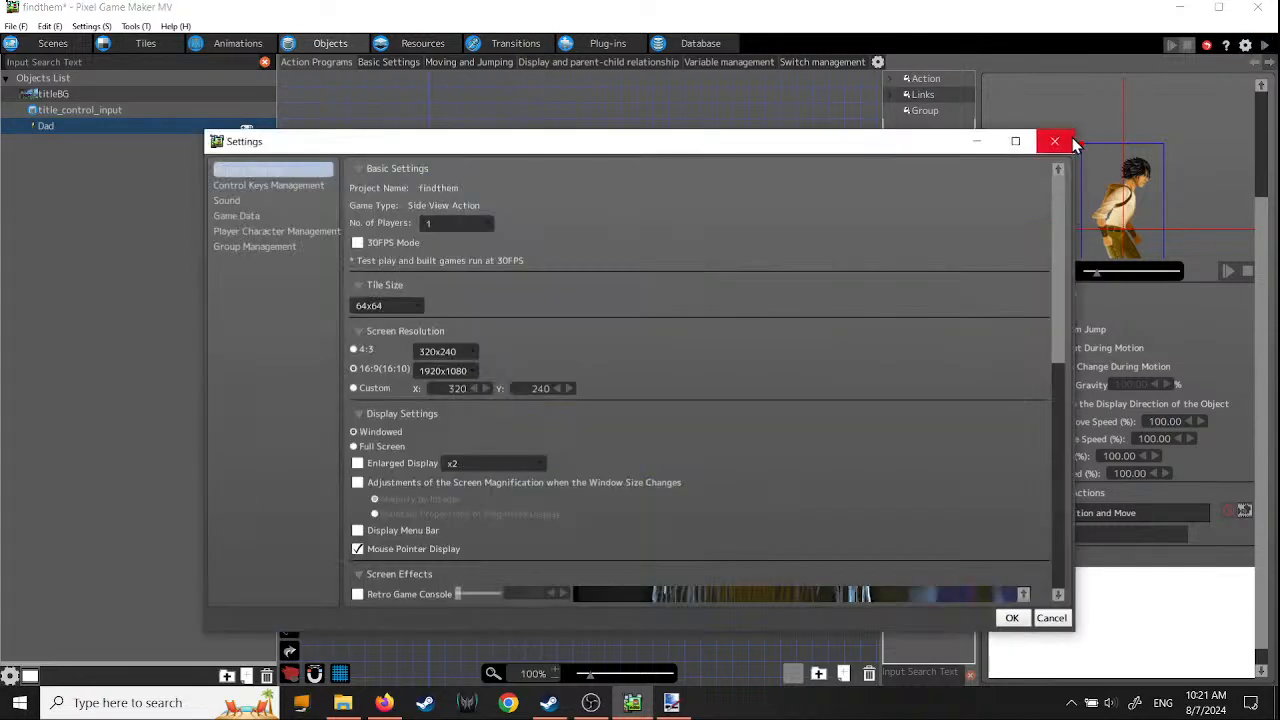
{"action": "left_click", "coordinate": [1068, 142]}
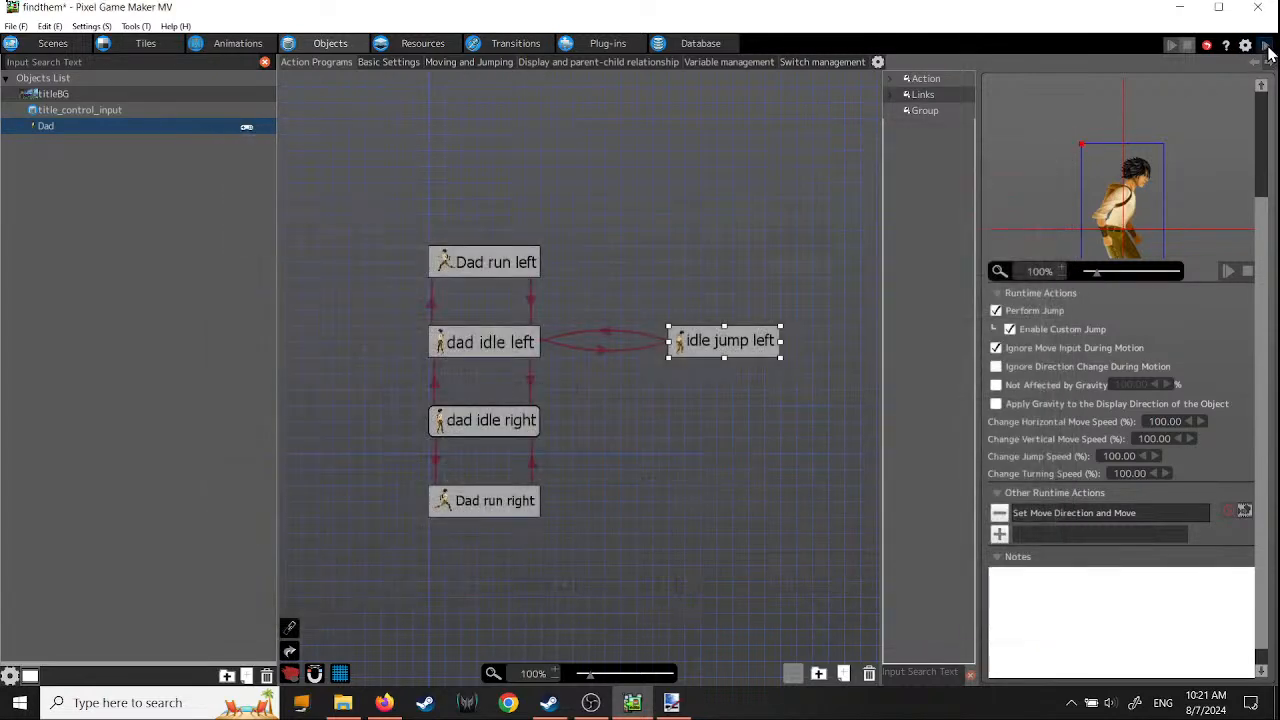
{"action": "key", "text": "Return"}
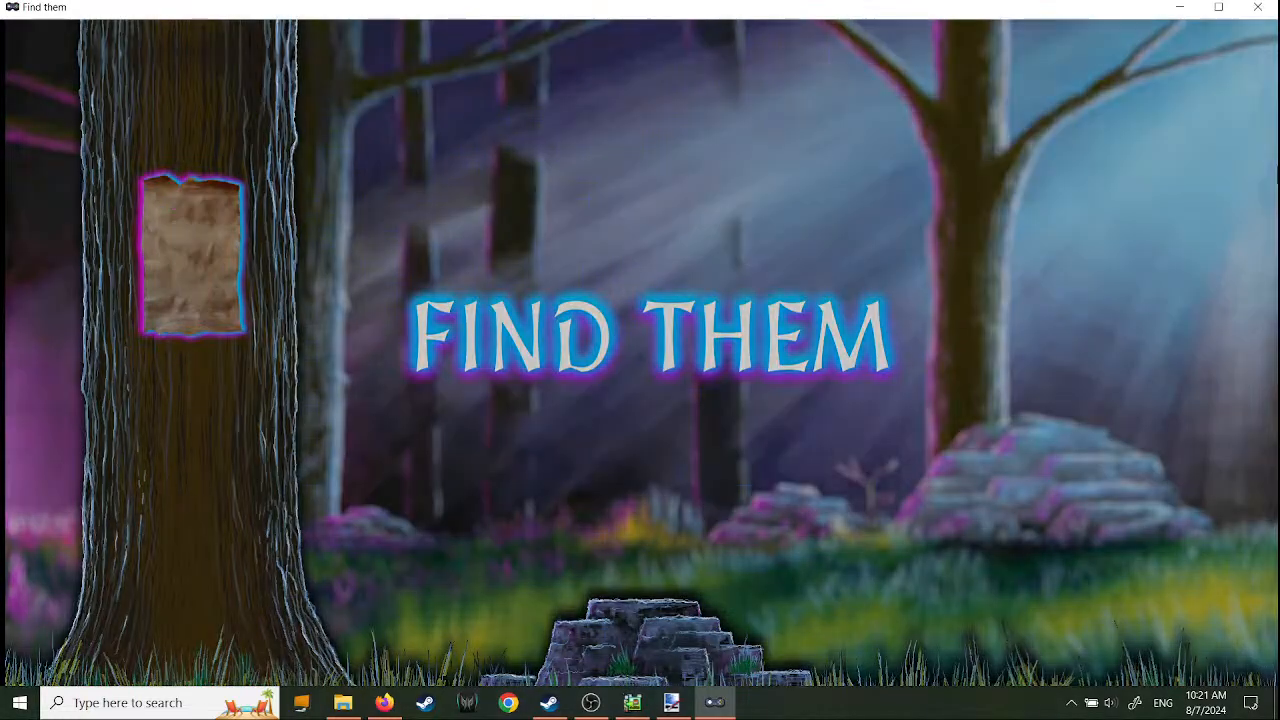
{"action": "key", "text": "Right"}
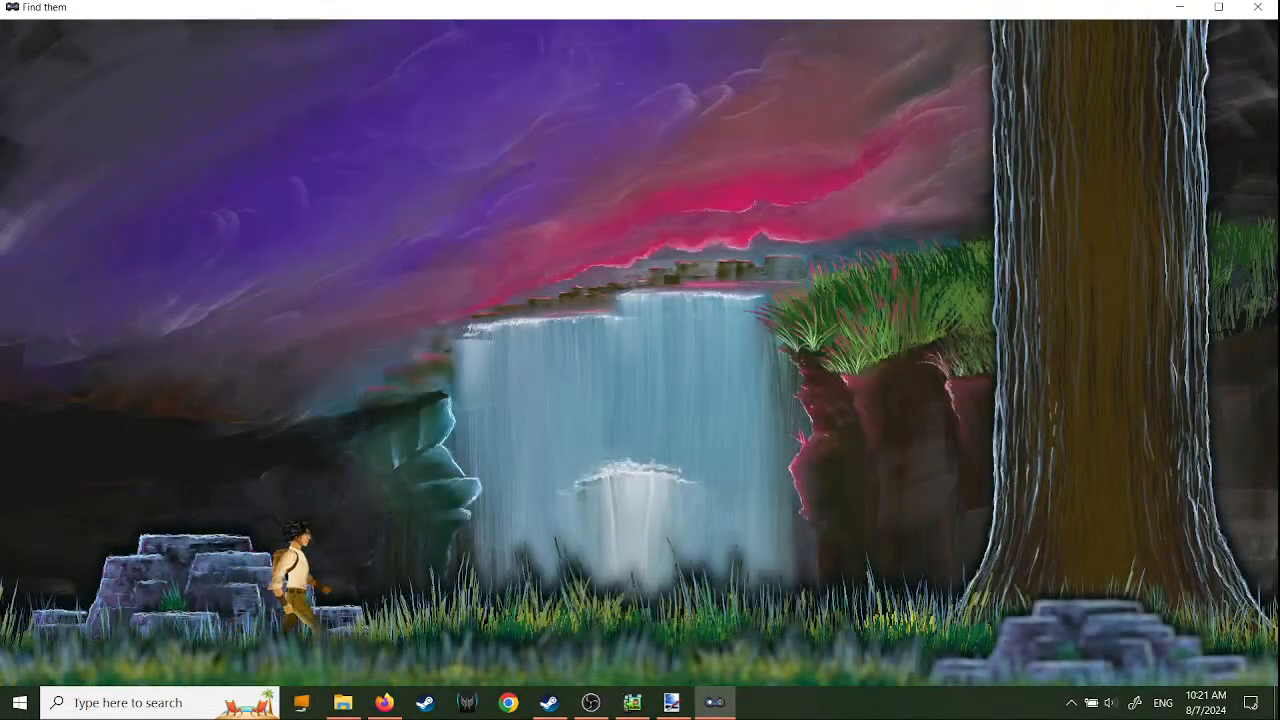
{"action": "key", "text": "Up"}
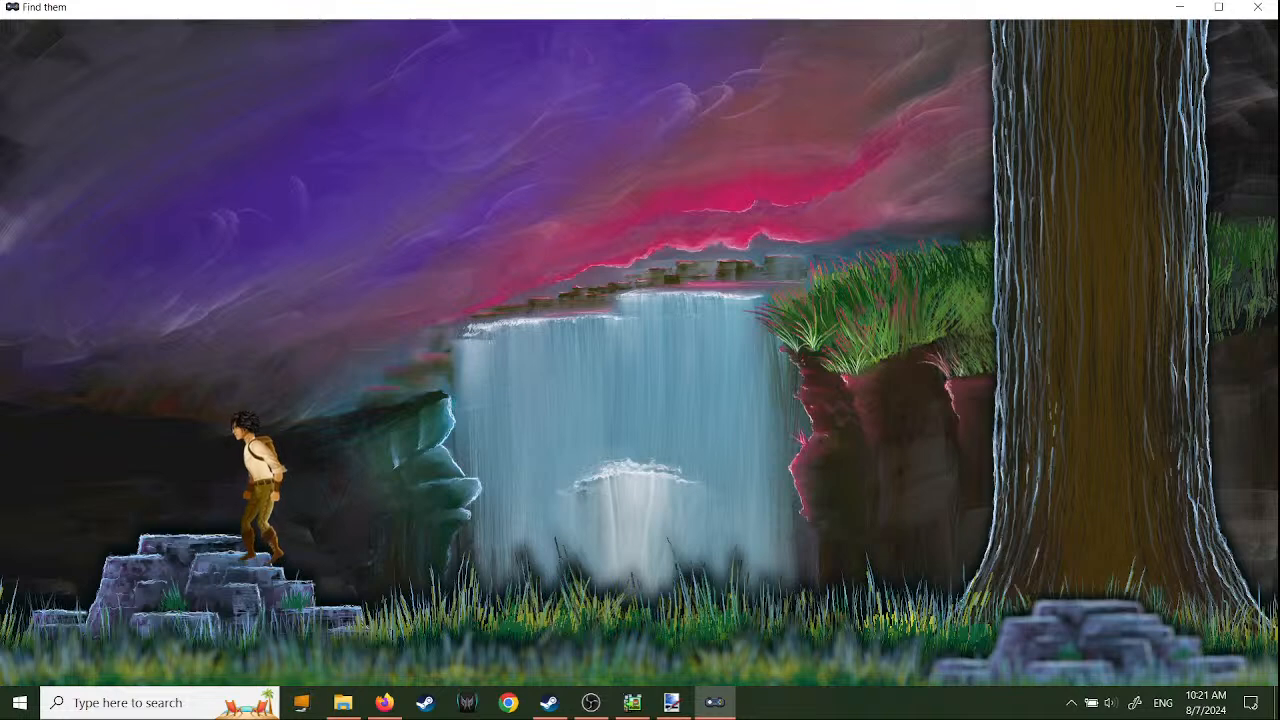
{"action": "key", "text": "Left"}
{"action": "key", "text": "Up"}
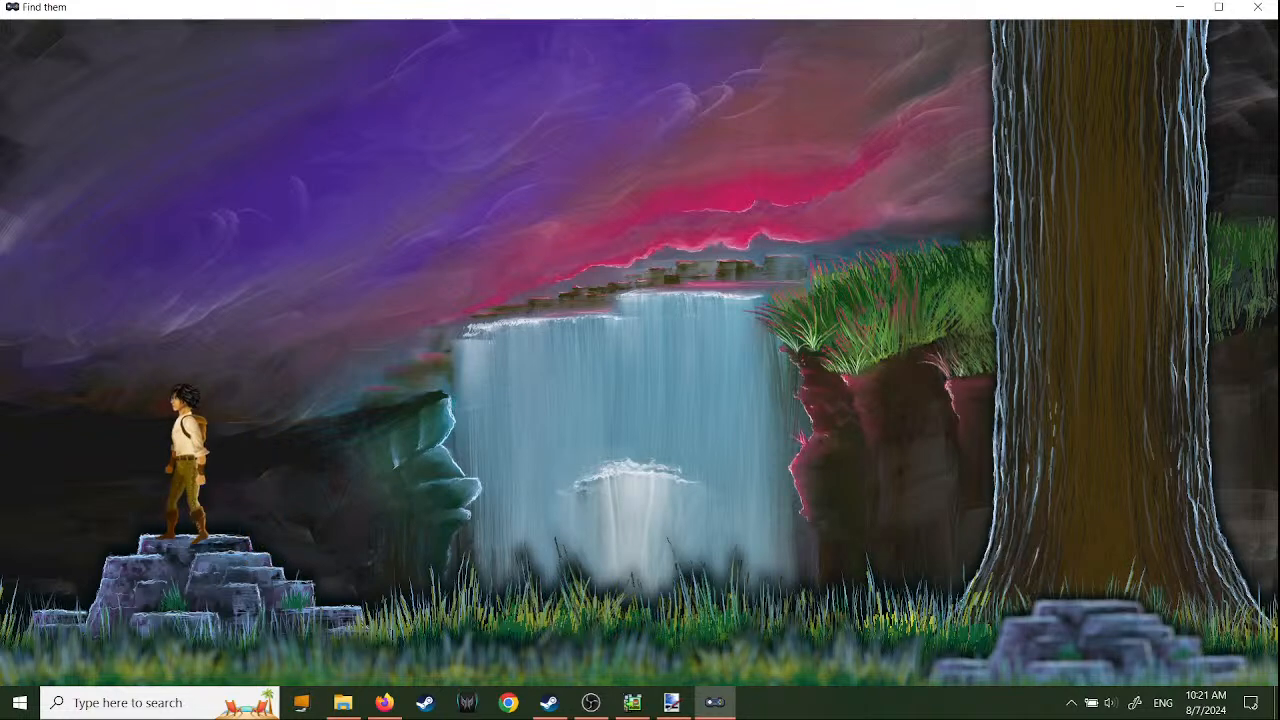
{"action": "key", "text": "Up"}
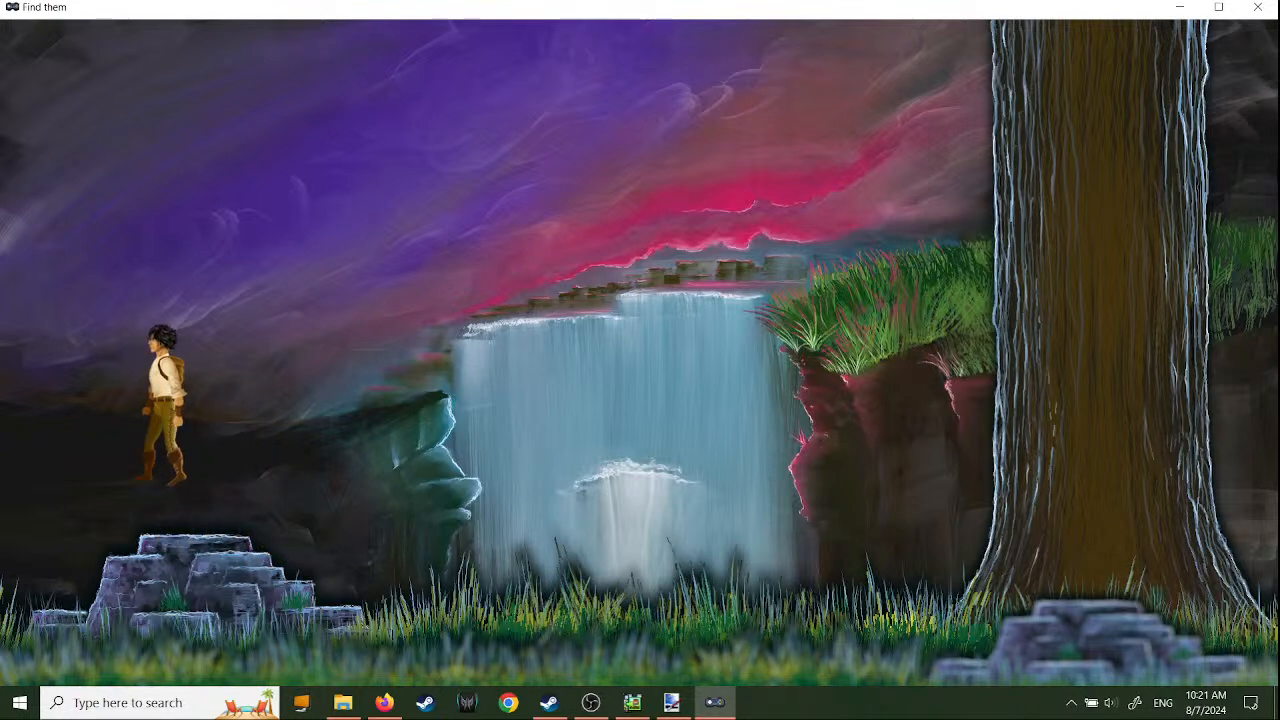
{"action": "left_click", "coordinate": [1272, 8]}
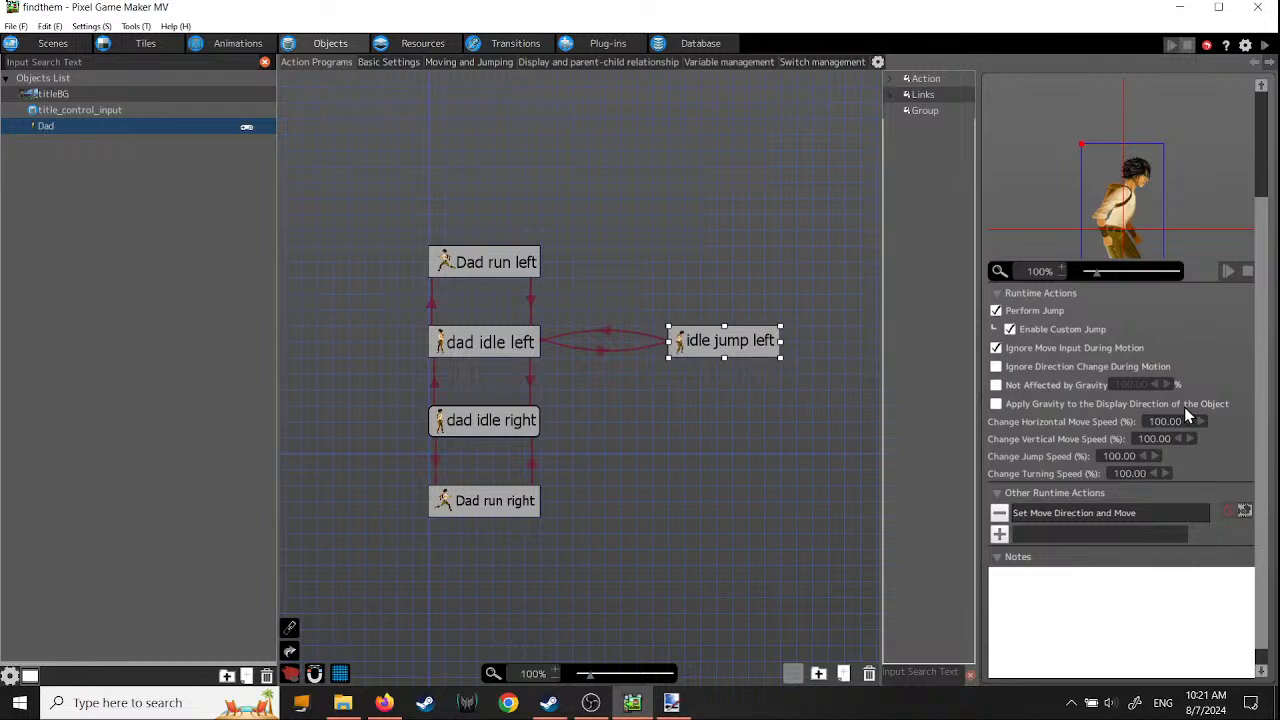
- Enable Apply Gravity to the Display Direction of the Object for the idle jump left action
{"action": "left_click", "coordinate": [996, 404]}
{"action": "left_click", "coordinate": [735, 412]}
{"action": "key", "text": "ctrl+v"}
{"action": "left_click_drag", "start_coordinate": [791, 419], "coordinate": [723, 423]}
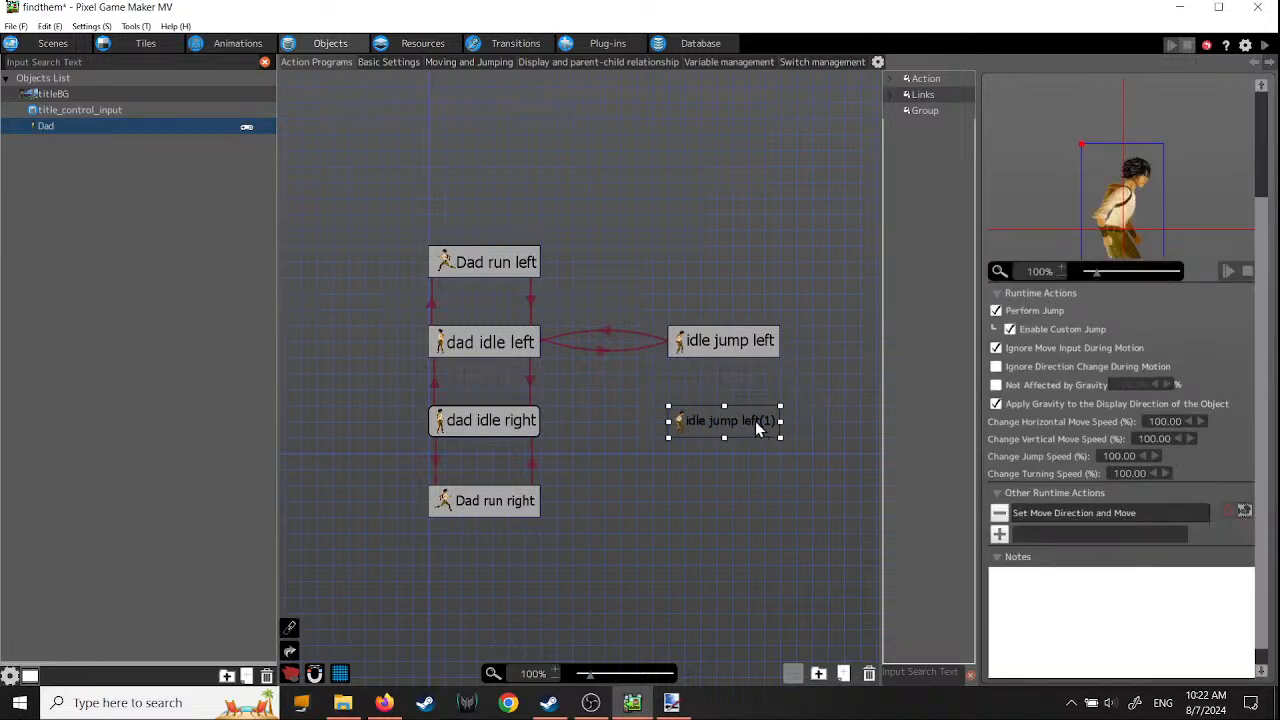
{"action": "scroll", "coordinate": [1270, 285], "scroll_direction": "up", "scroll_amount": 2}
{"action": "scroll", "coordinate": [1270, 140], "scroll_direction": "up", "scroll_amount": 1}
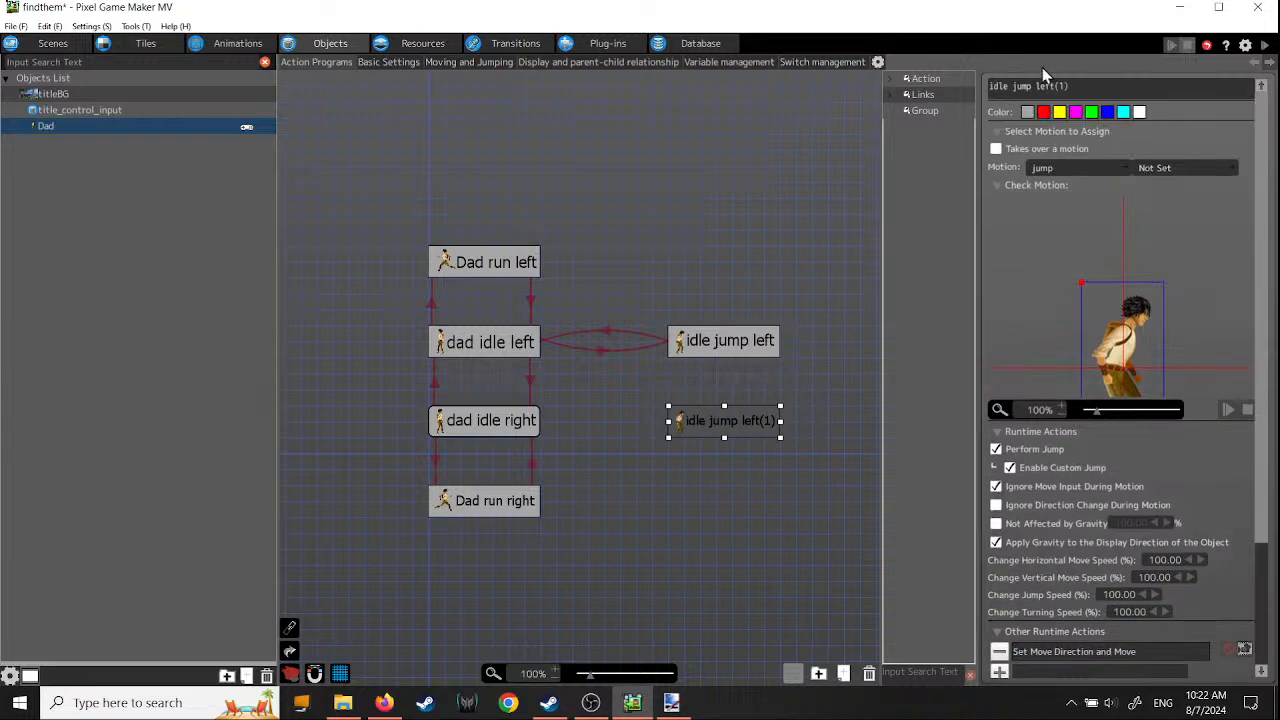
{"action": "left_click_drag", "start_coordinate": [1037, 88], "coordinate": [1136, 92]}
{"action": "left_click", "coordinate": [728, 435]}
{"action": "right_click", "coordinate": [739, 423]}
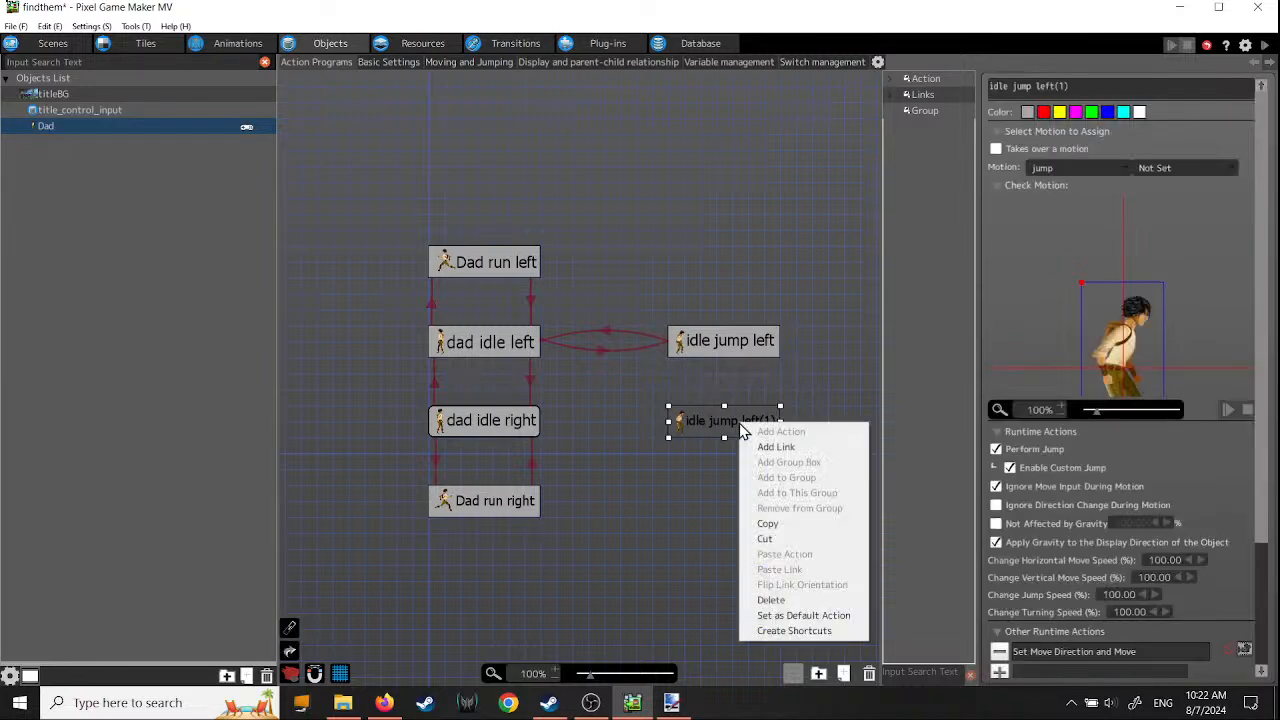
{"action": "left_click", "coordinate": [772, 600]}
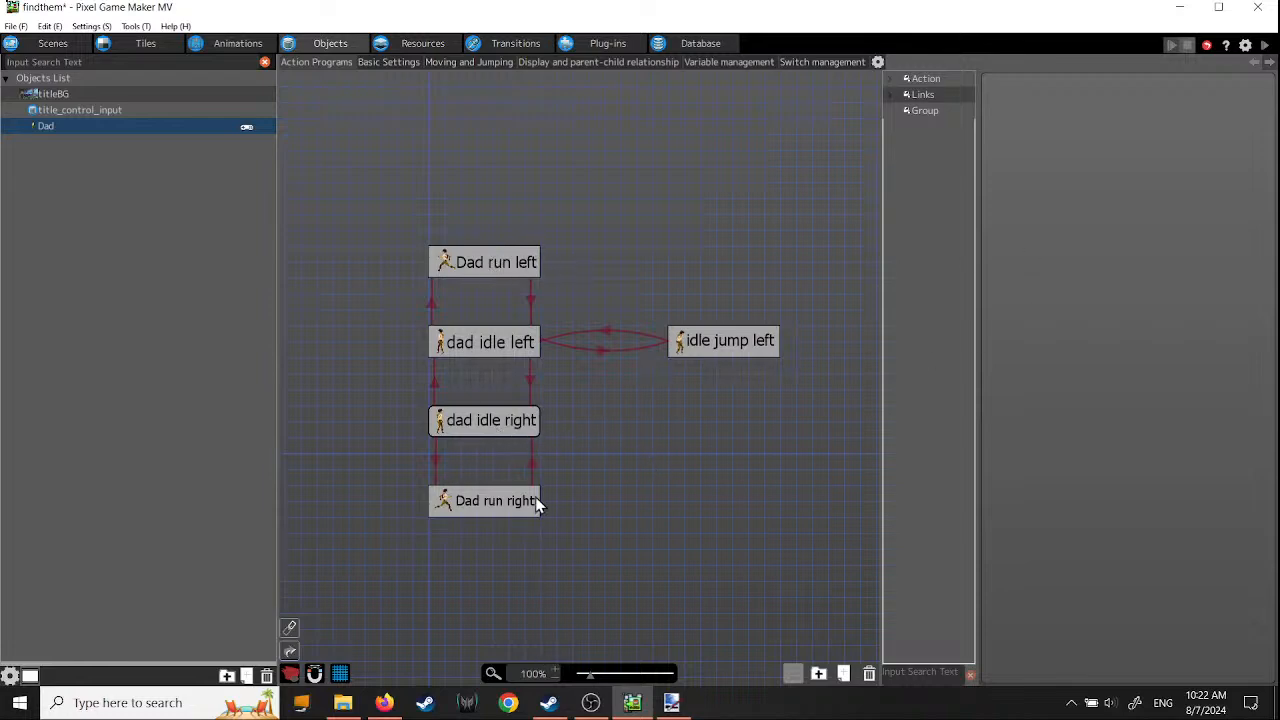
- Start a test play, run Dad to the cliff beside the waterfall, turn him left and check his repeated idle jumps
{"action": "left_click", "coordinate": [1264, 45]}
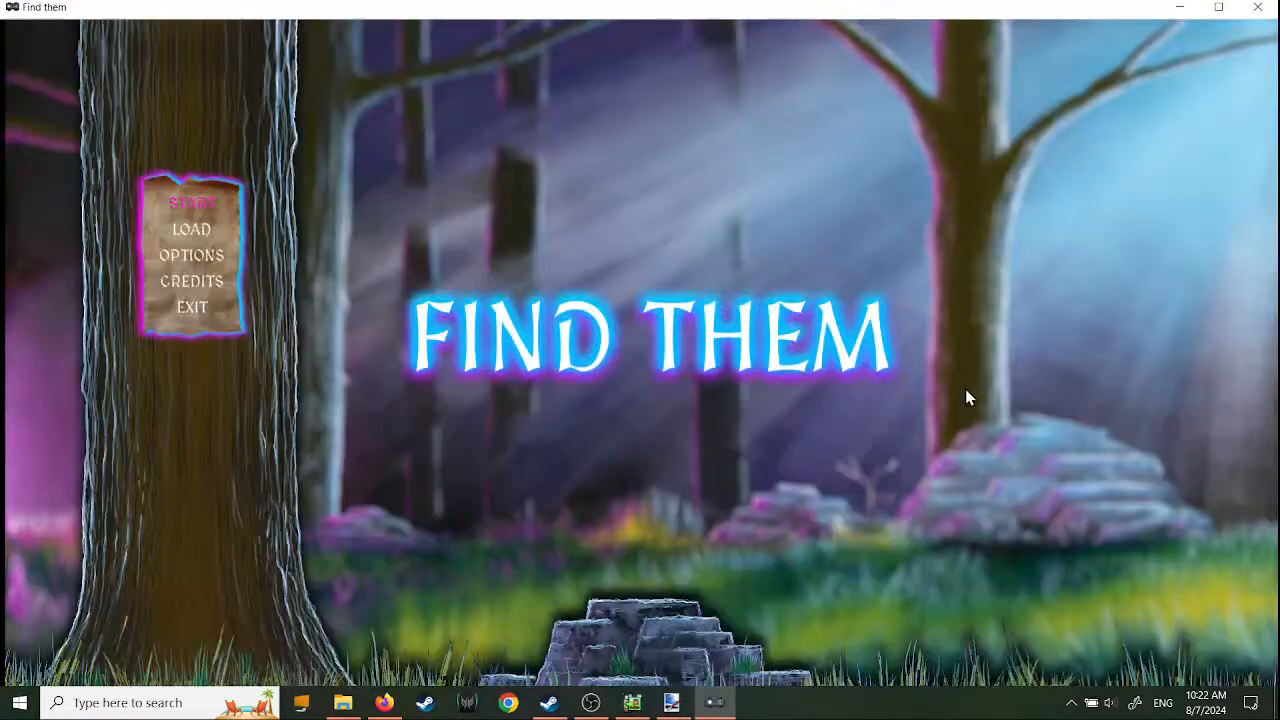
{"action": "key", "text": "Return"}
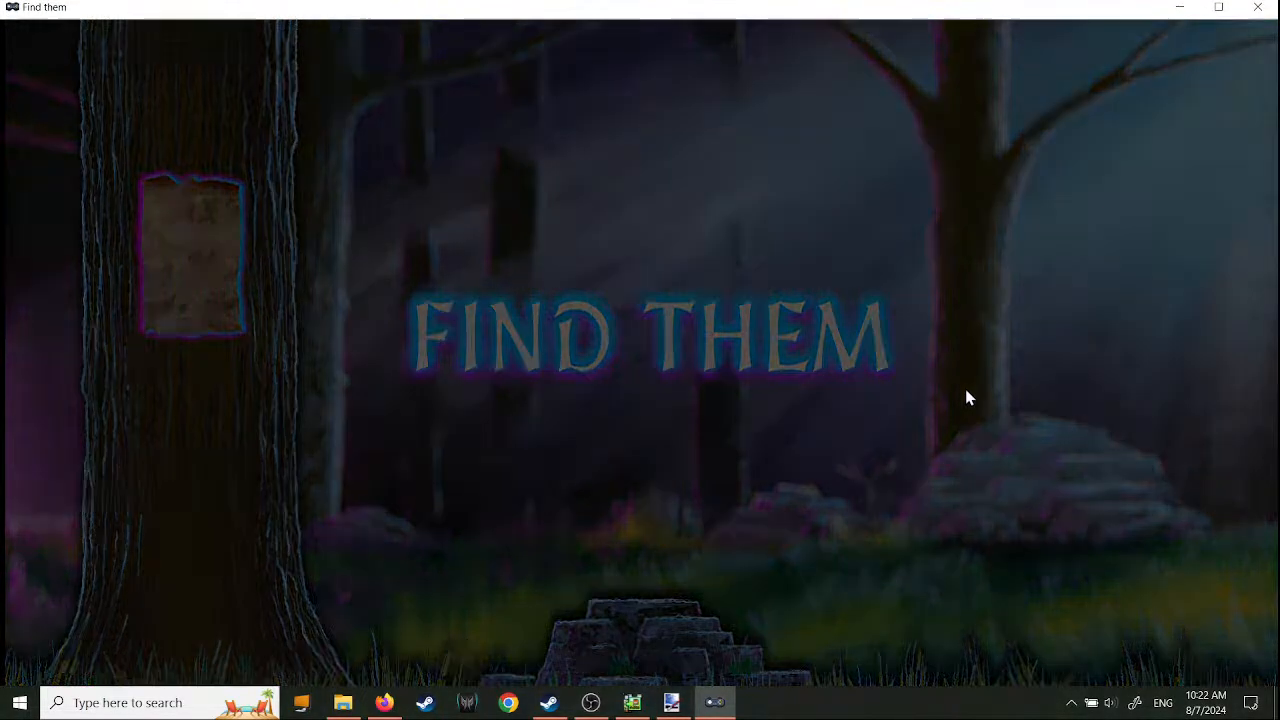
{"action": "key", "text": "Right"}
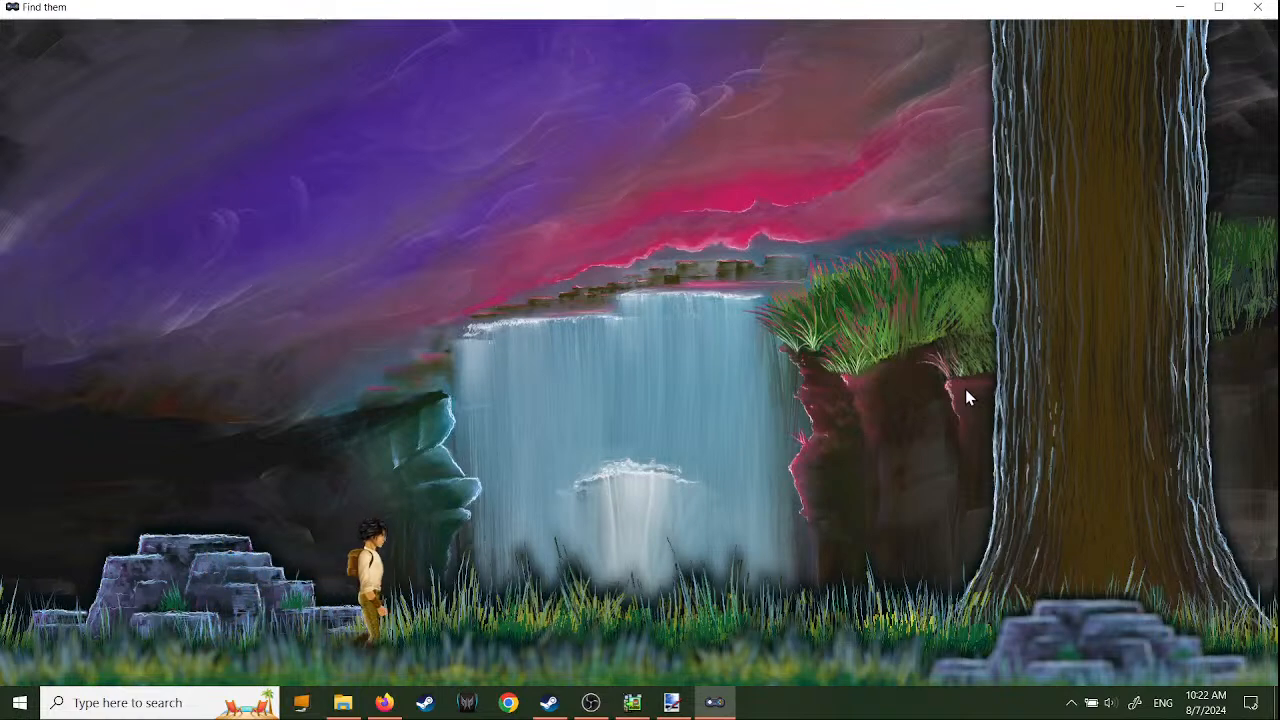
{"action": "key", "text": "Left"}
{"action": "key", "text": "Up"}
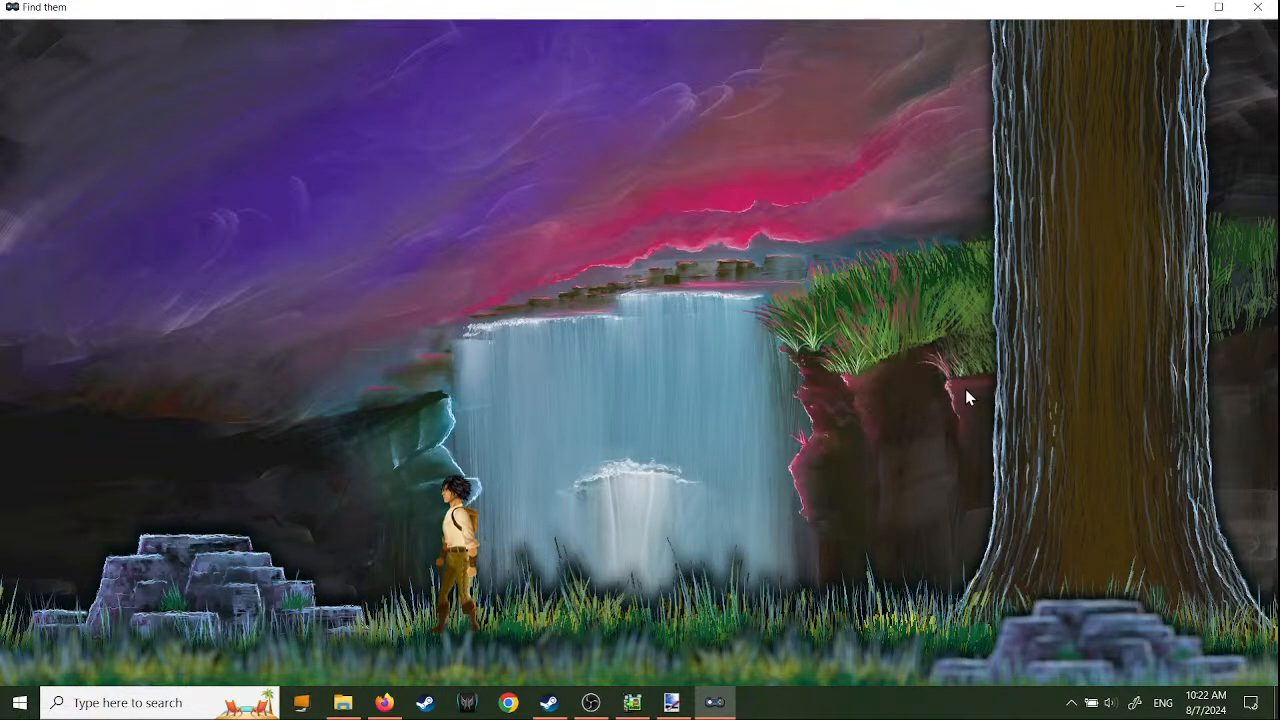
{"action": "key", "text": "Up"}
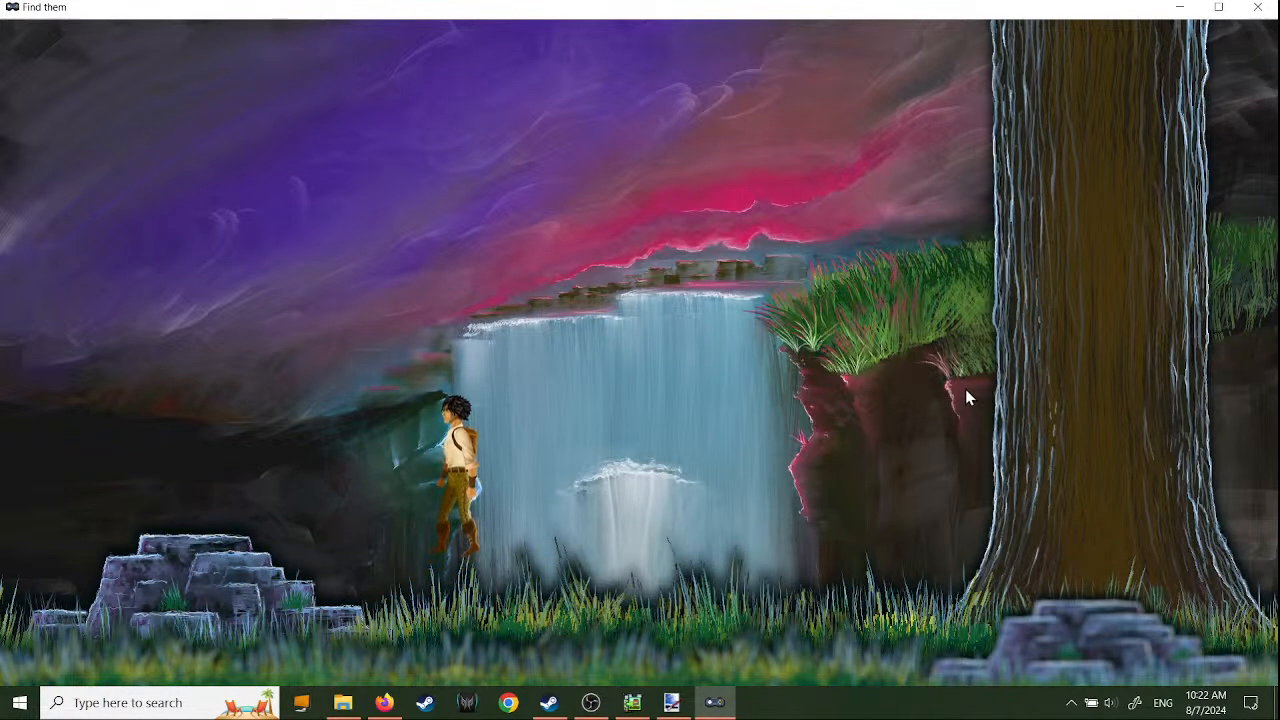
{"action": "key", "text": "Up"}
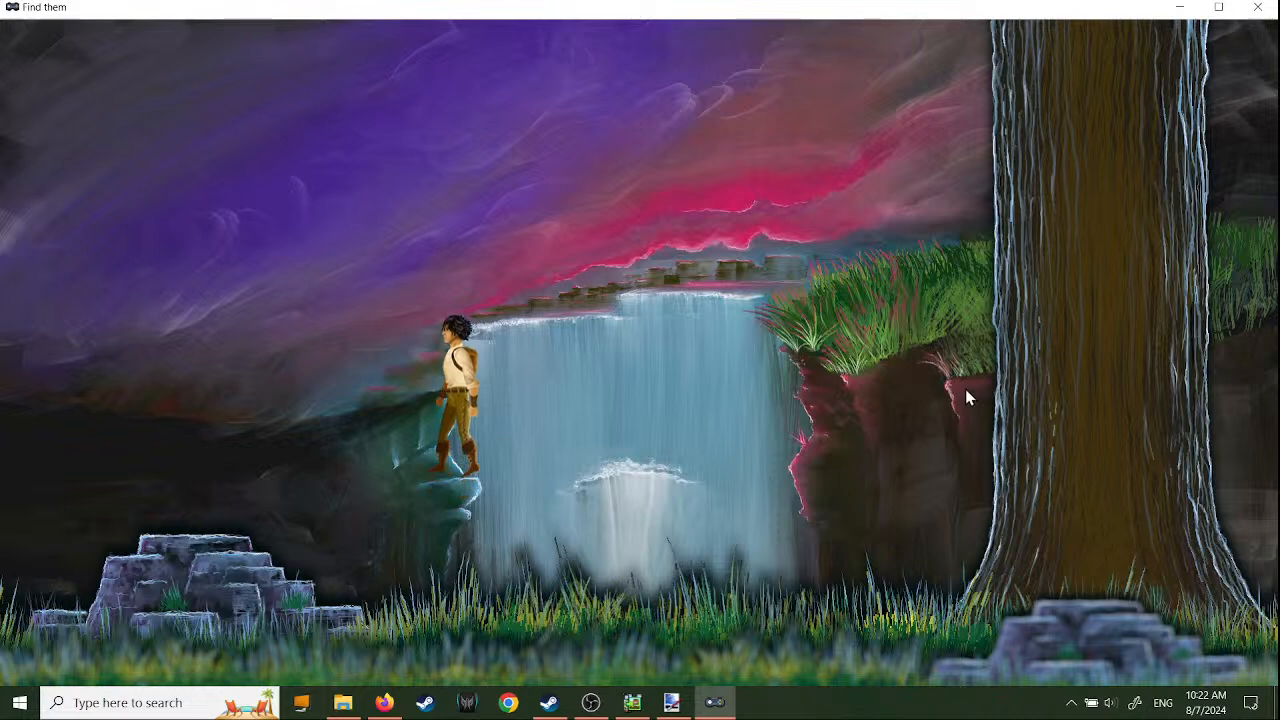
{"action": "key", "text": "Up"}
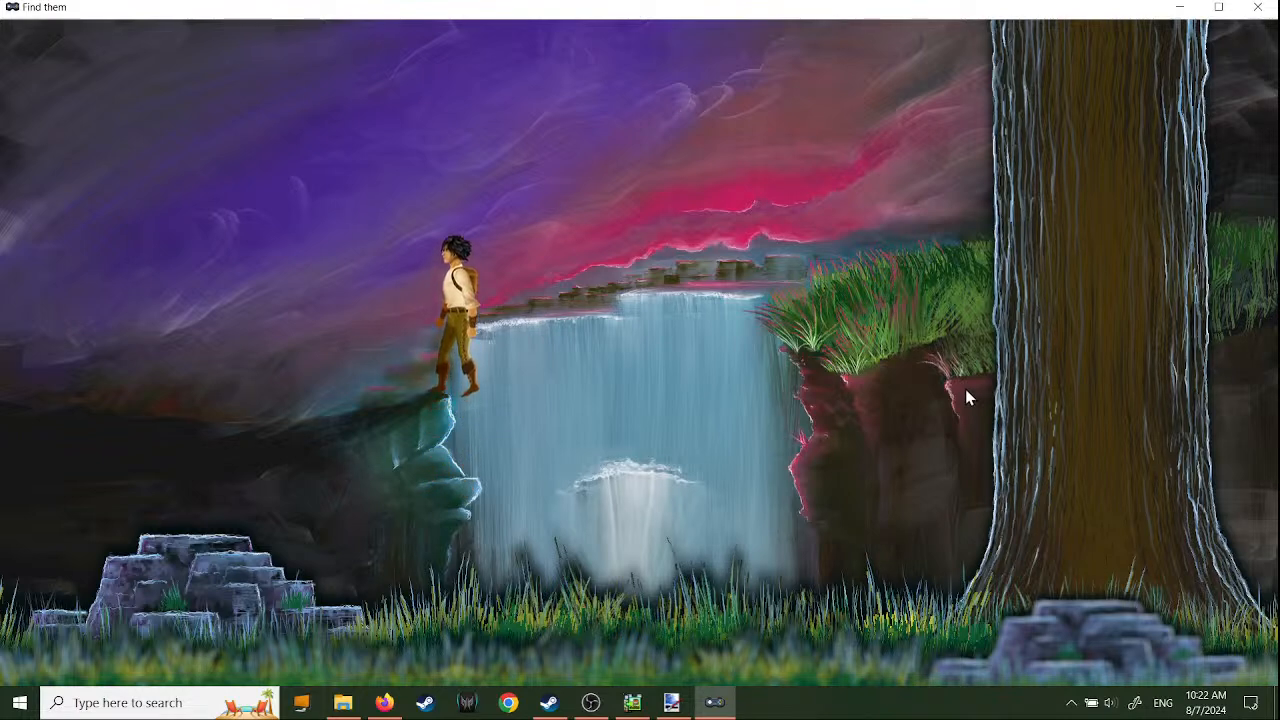
- Move Dad left in mid-air, keep him jumping up past the sky, and close the test play
{"action": "key", "text": "Up"}
{"action": "key", "text": "Left"}
{"action": "key", "text": "Up"}
{"action": "key", "text": "Up"}
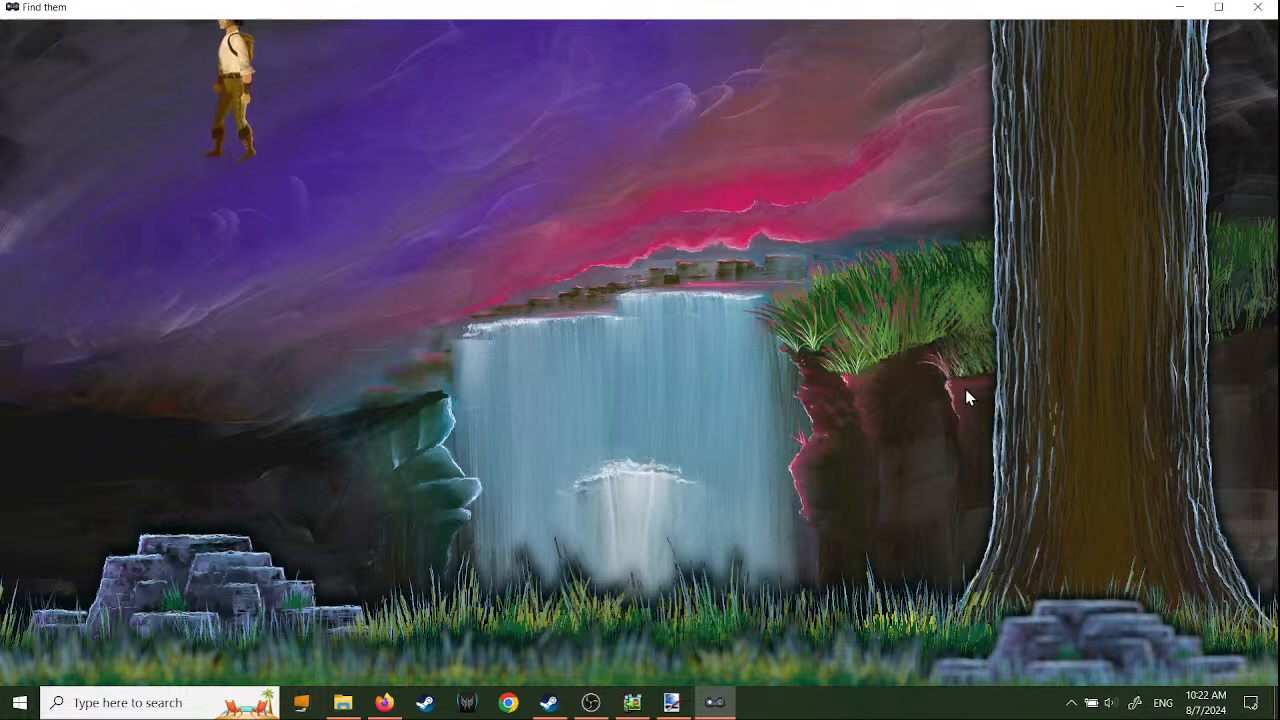
{"action": "key", "text": "Up"}
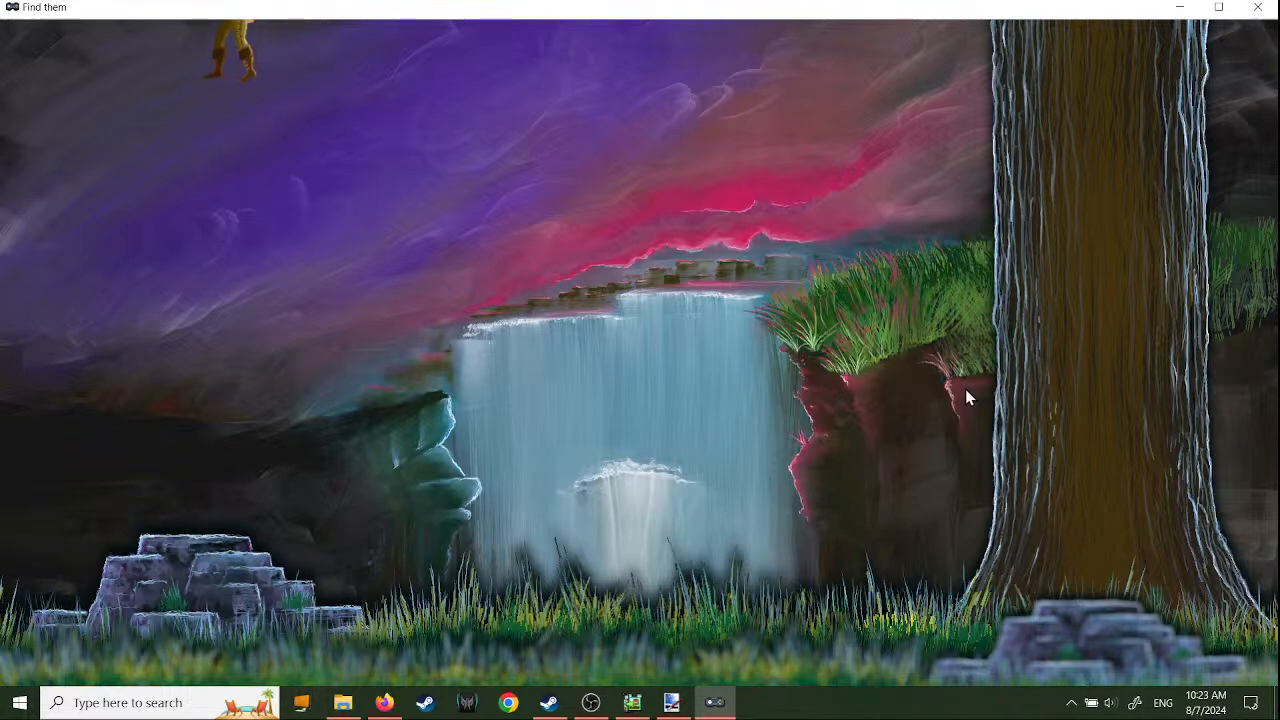
{"action": "key", "text": "Up"}
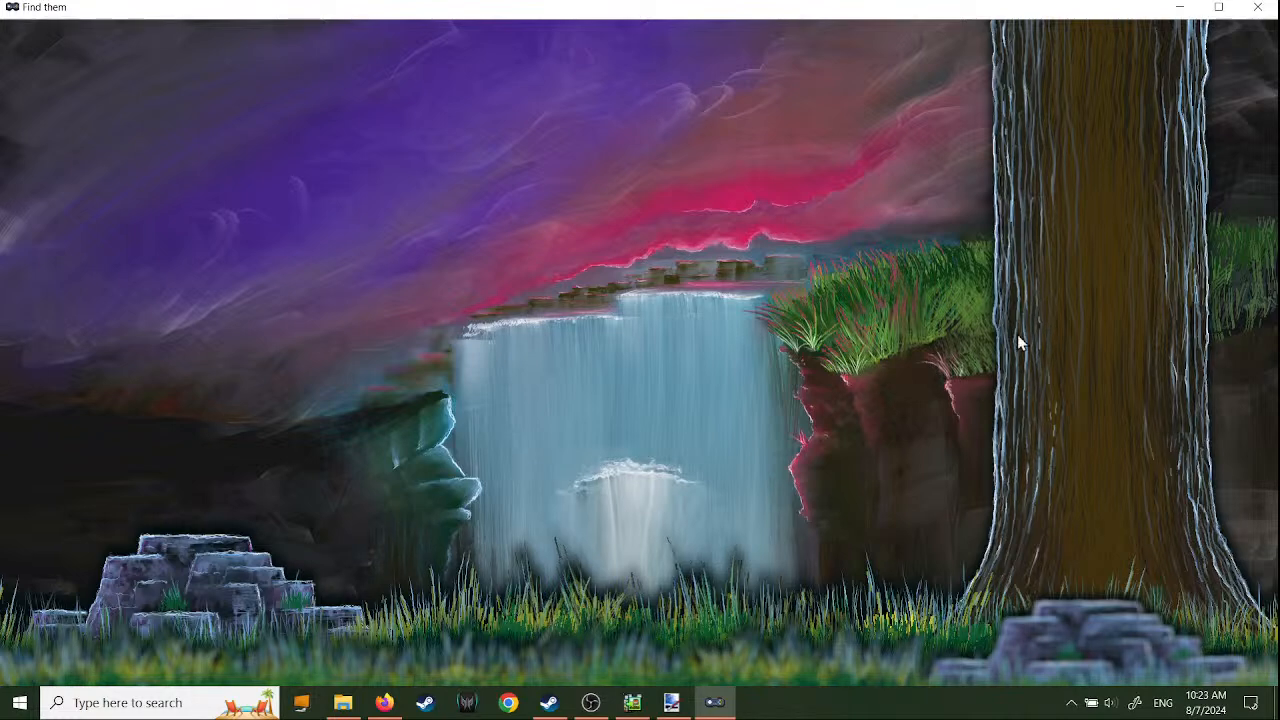
{"action": "left_click", "coordinate": [1257, 7]}
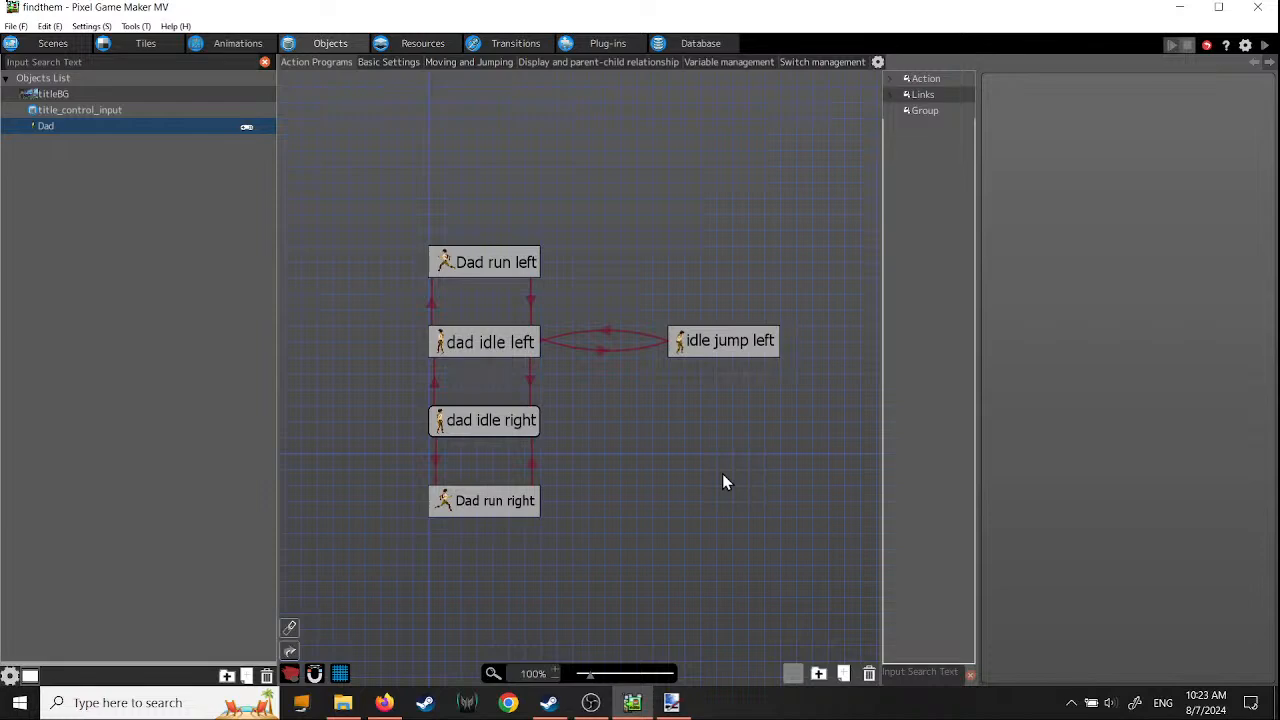
- Disable Apply Gravity to the Display Direction of the Object for the idle jump left action and save the project
{"action": "left_click", "coordinate": [742, 346]}
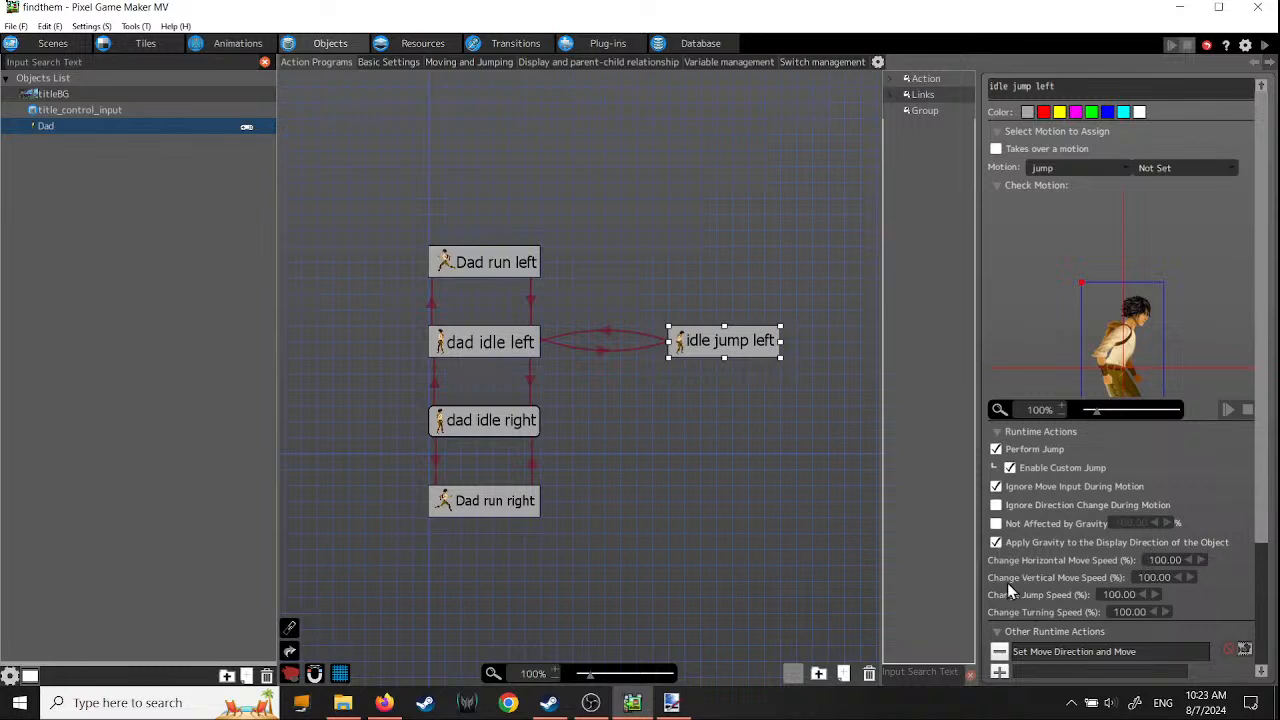
{"action": "left_click", "coordinate": [998, 543]}
{"action": "scroll", "coordinate": [1262, 522], "scroll_direction": "down", "scroll_amount": 3}
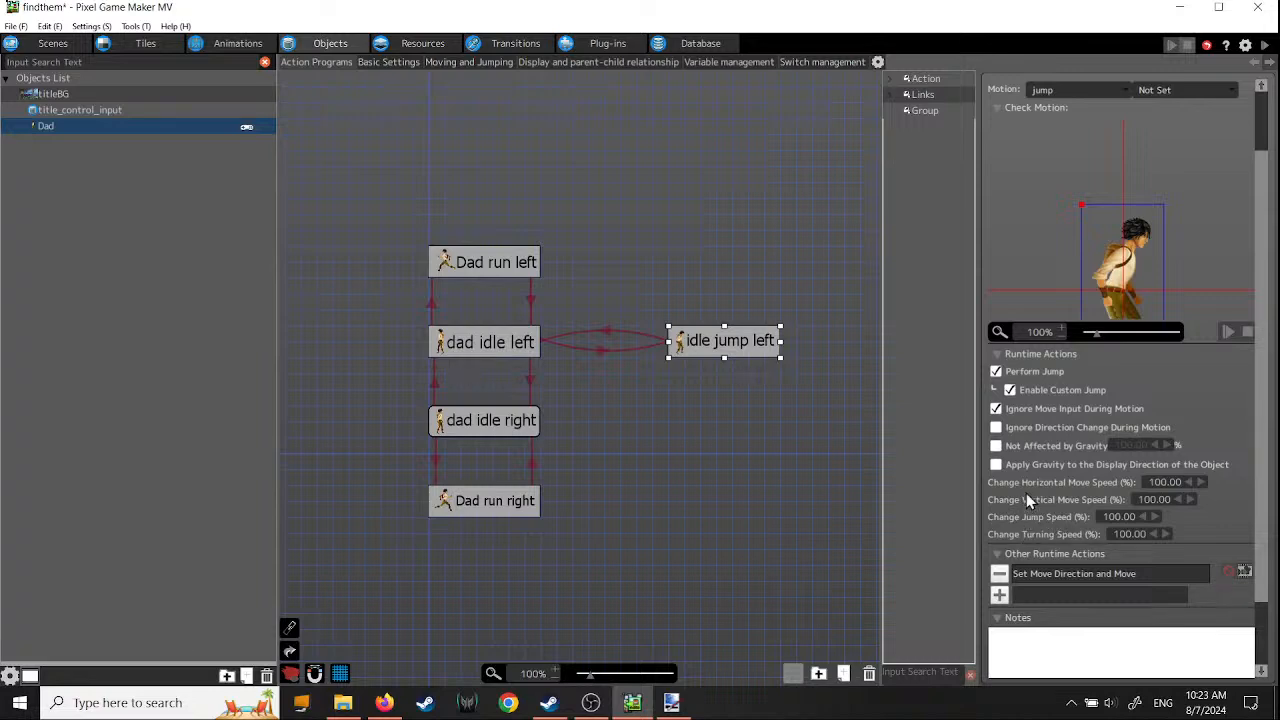
{"action": "left_click", "coordinate": [16, 26]}
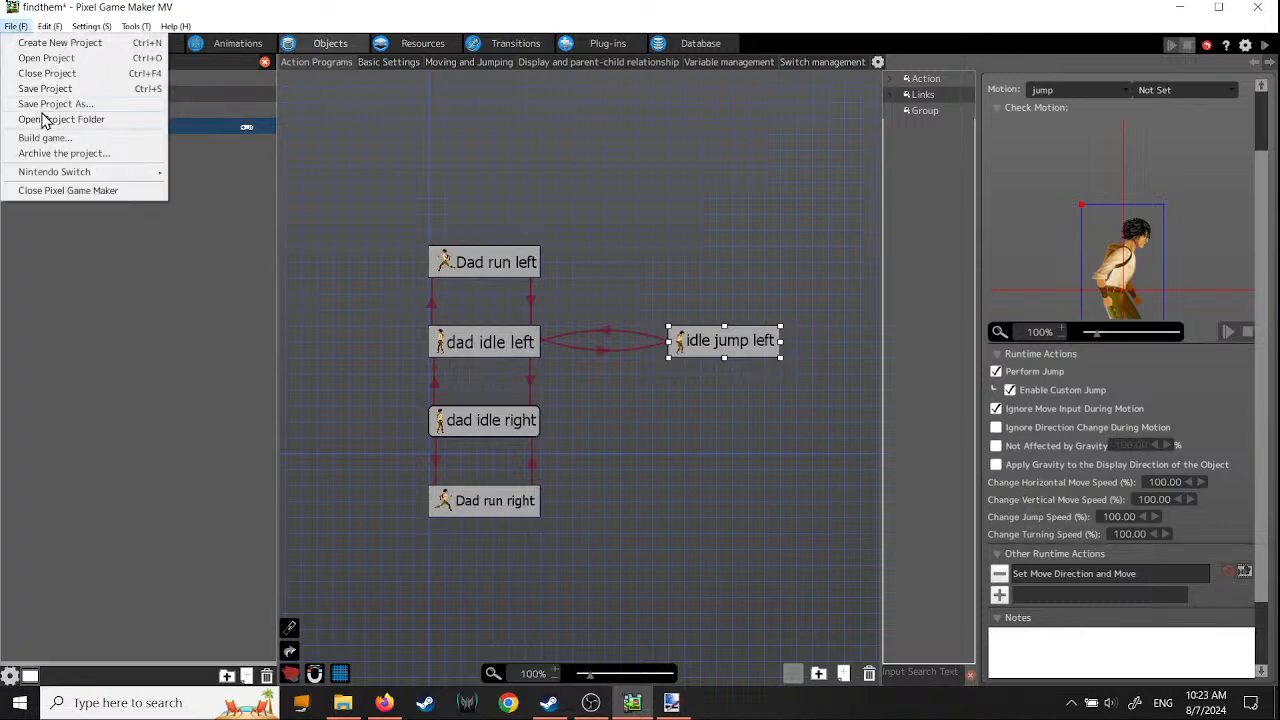
{"action": "left_click", "coordinate": [44, 90]}
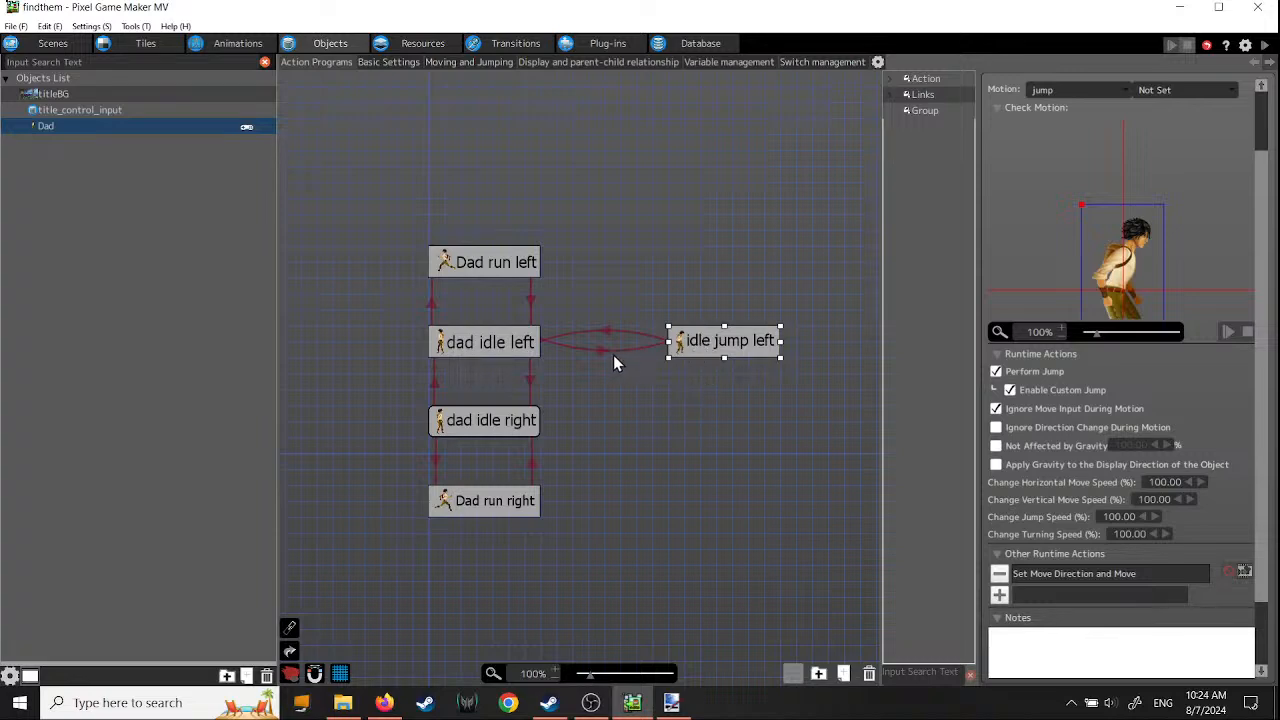
- Move the idle jump left action slightly closer to dad idle left in the action diagram
{"action": "left_click_drag", "start_coordinate": [716, 340], "coordinate": [677, 342]}
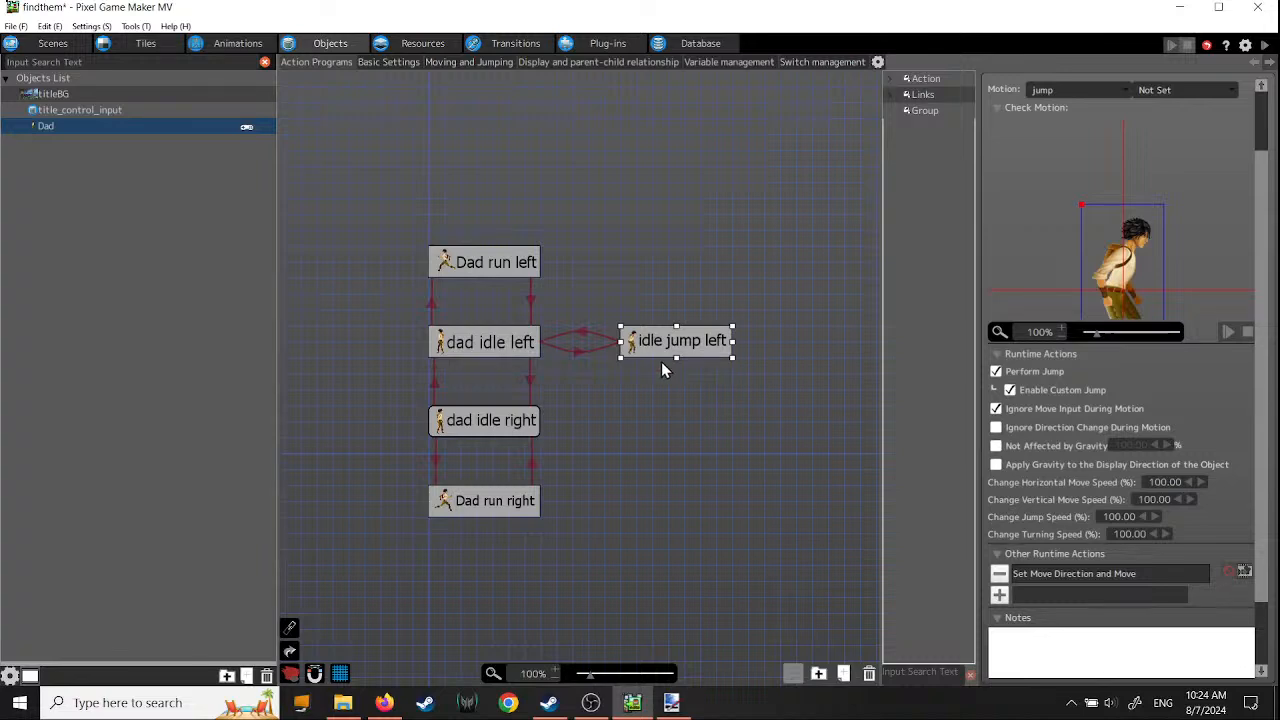
{"action": "left_click_drag", "start_coordinate": [652, 342], "coordinate": [669, 343]}
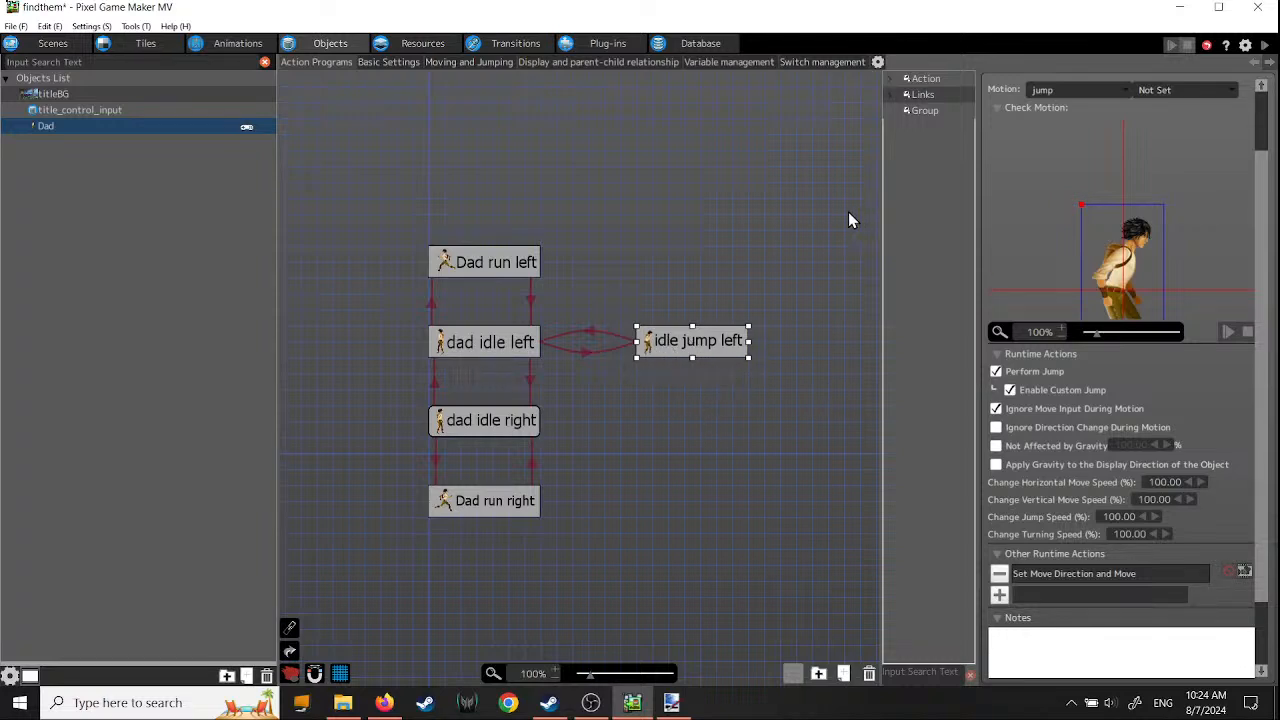
- Show the cabin0 scene with its tilesets and inspect the whole scene area on Layer 1
{"action": "left_click", "coordinate": [61, 46]}
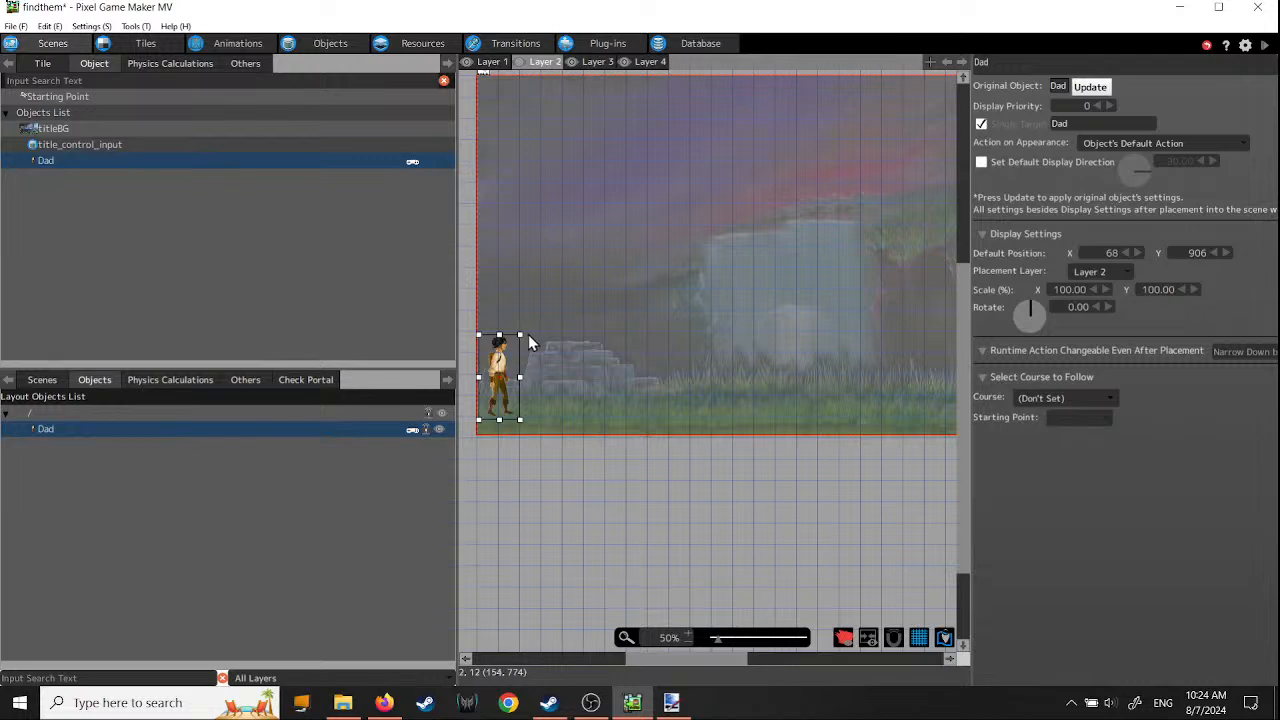
{"action": "left_click", "coordinate": [42, 380]}
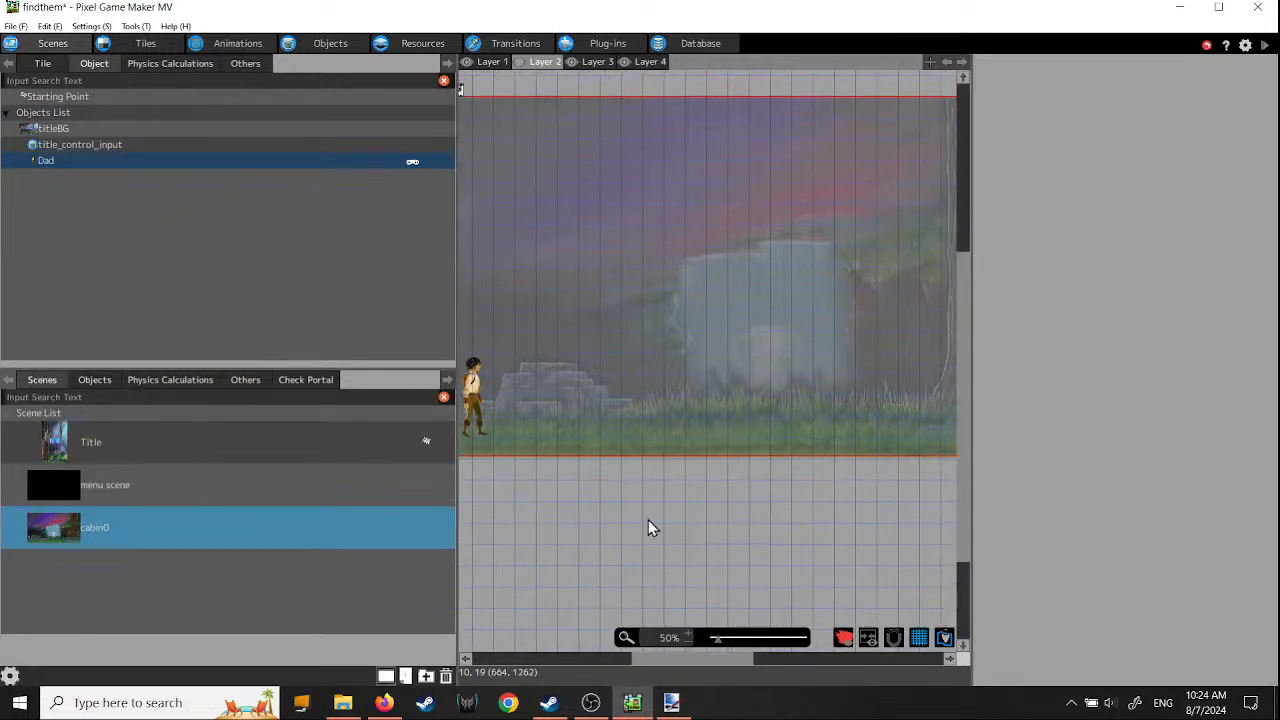
{"action": "left_click", "coordinate": [43, 64]}
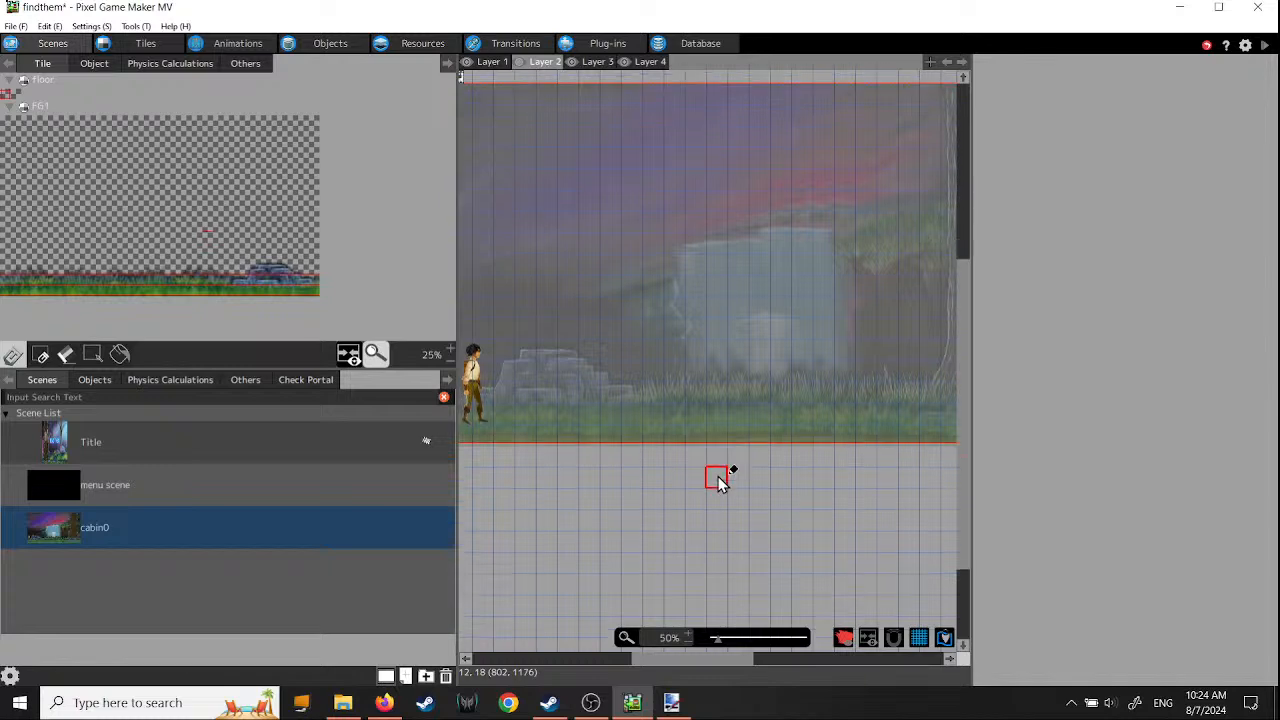
{"action": "scroll", "coordinate": [718, 479], "scroll_direction": "down", "scroll_amount": 1, "text": "ctrl"}
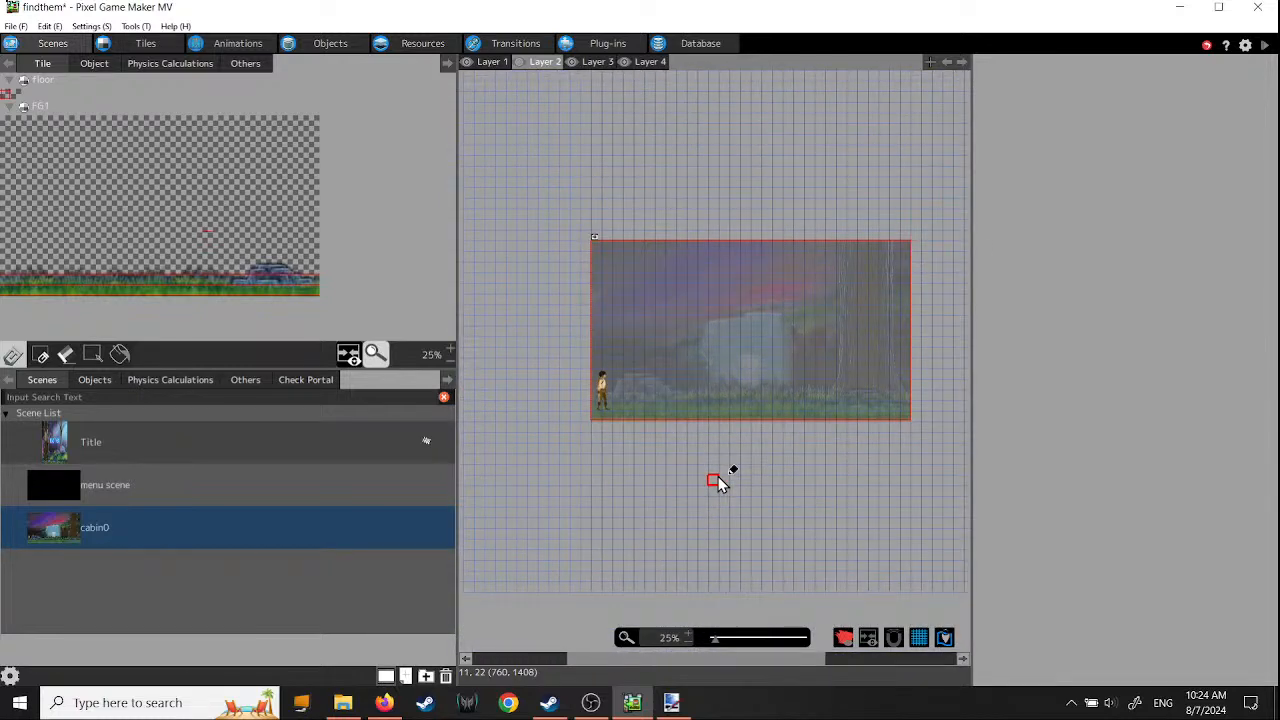
{"action": "middle_click_drag", "start_coordinate": [785, 499], "coordinate": [641, 509]}
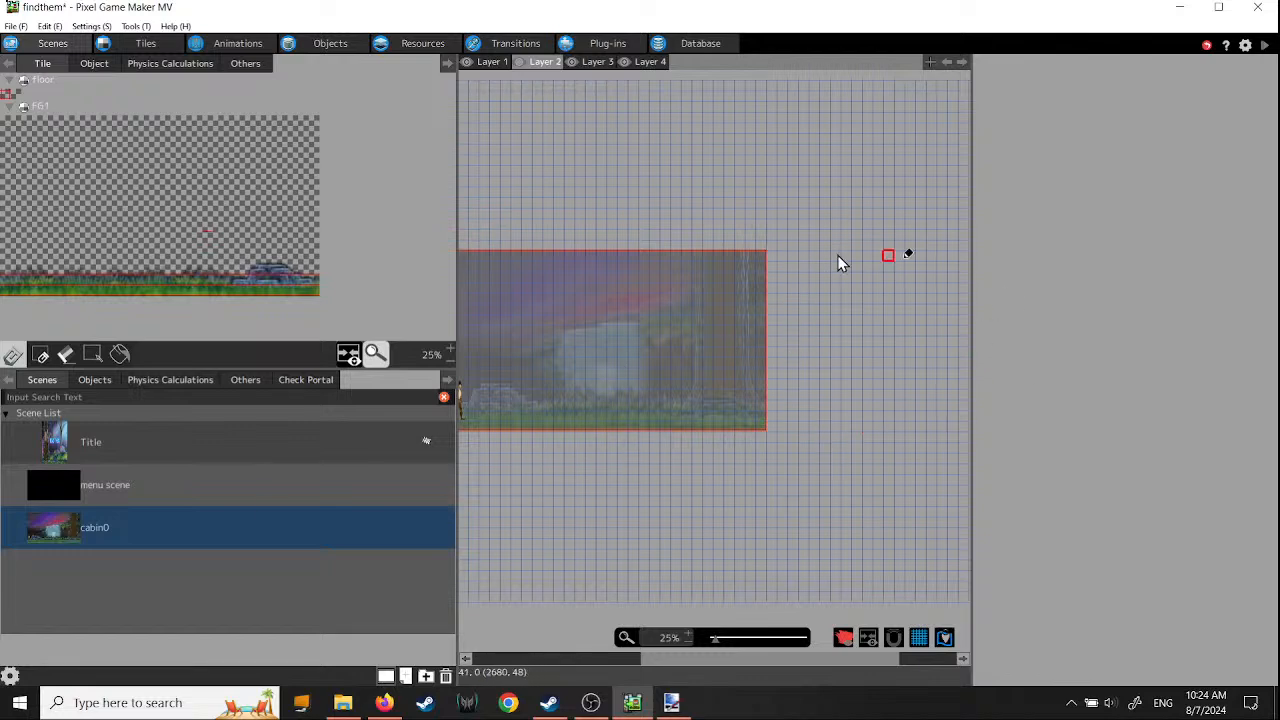
{"action": "left_click", "coordinate": [490, 62]}
- Open the scene settings of cabin0 and review the layer scrolling speeds and the player and camera accessible areas
{"action": "right_click", "coordinate": [82, 535]}
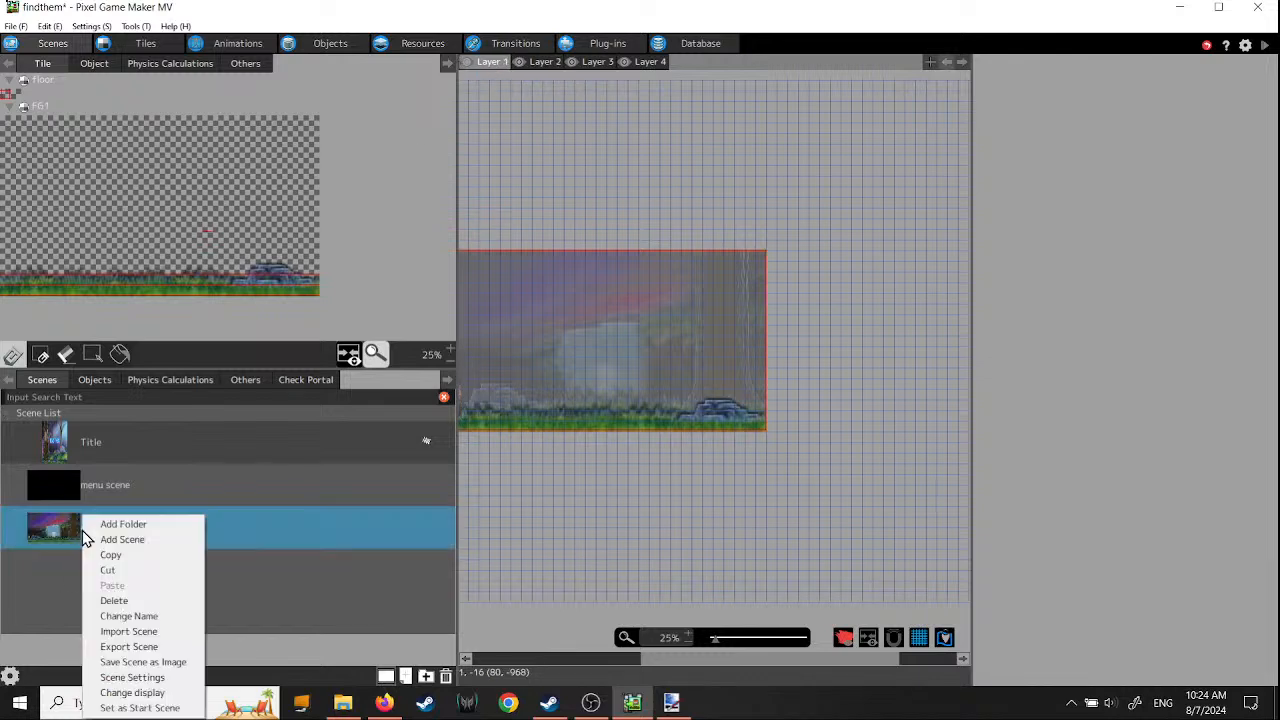
{"action": "left_click", "coordinate": [120, 679]}
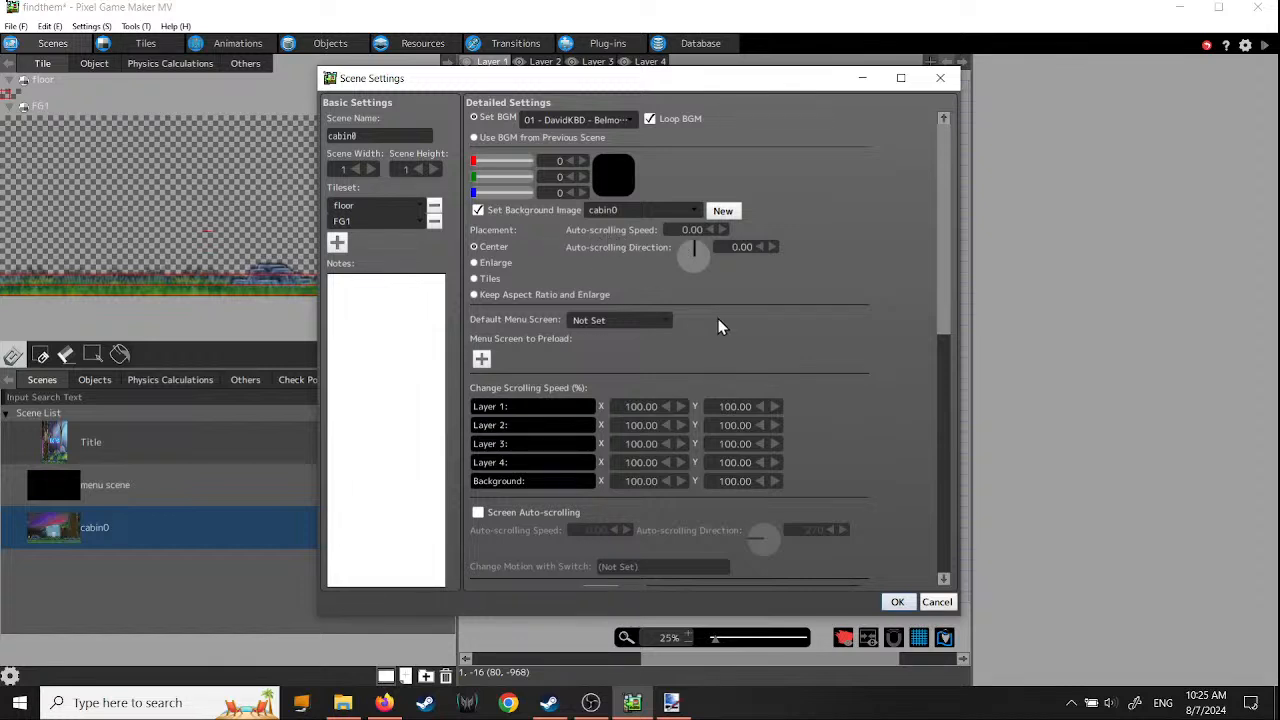
{"action": "scroll", "coordinate": [769, 340], "scroll_direction": "down", "scroll_amount": 2}
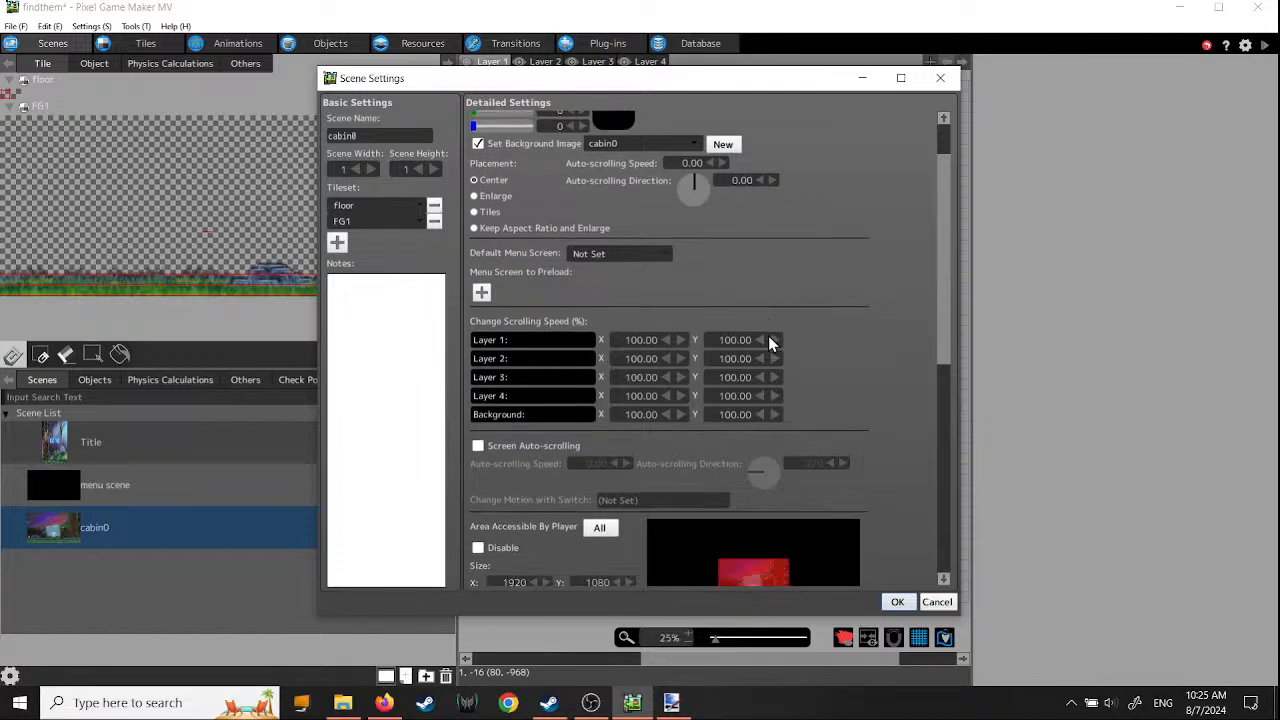
{"action": "left_click_drag", "start_coordinate": [946, 296], "coordinate": [947, 377]}
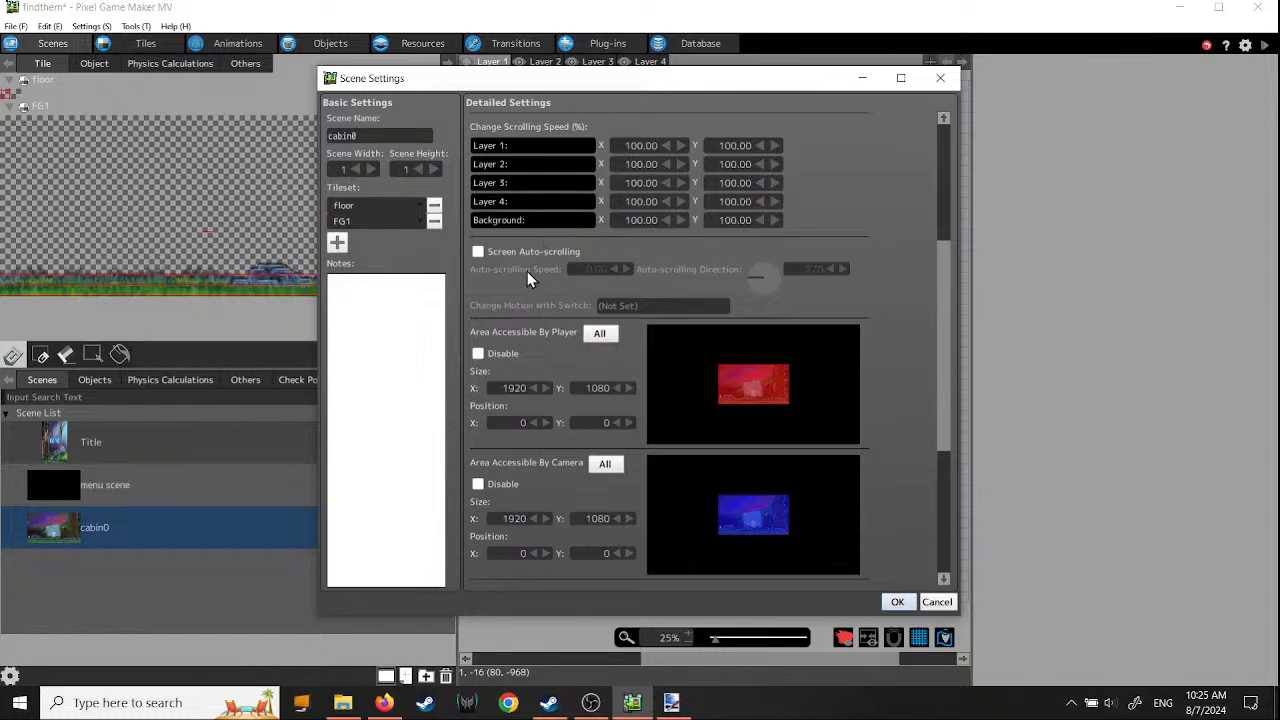
{"action": "left_click", "coordinate": [547, 422]}
{"action": "left_click", "coordinate": [630, 422]}
{"action": "left_click", "coordinate": [617, 422]}
{"action": "scroll", "coordinate": [887, 441], "scroll_direction": "down", "scroll_amount": 5}
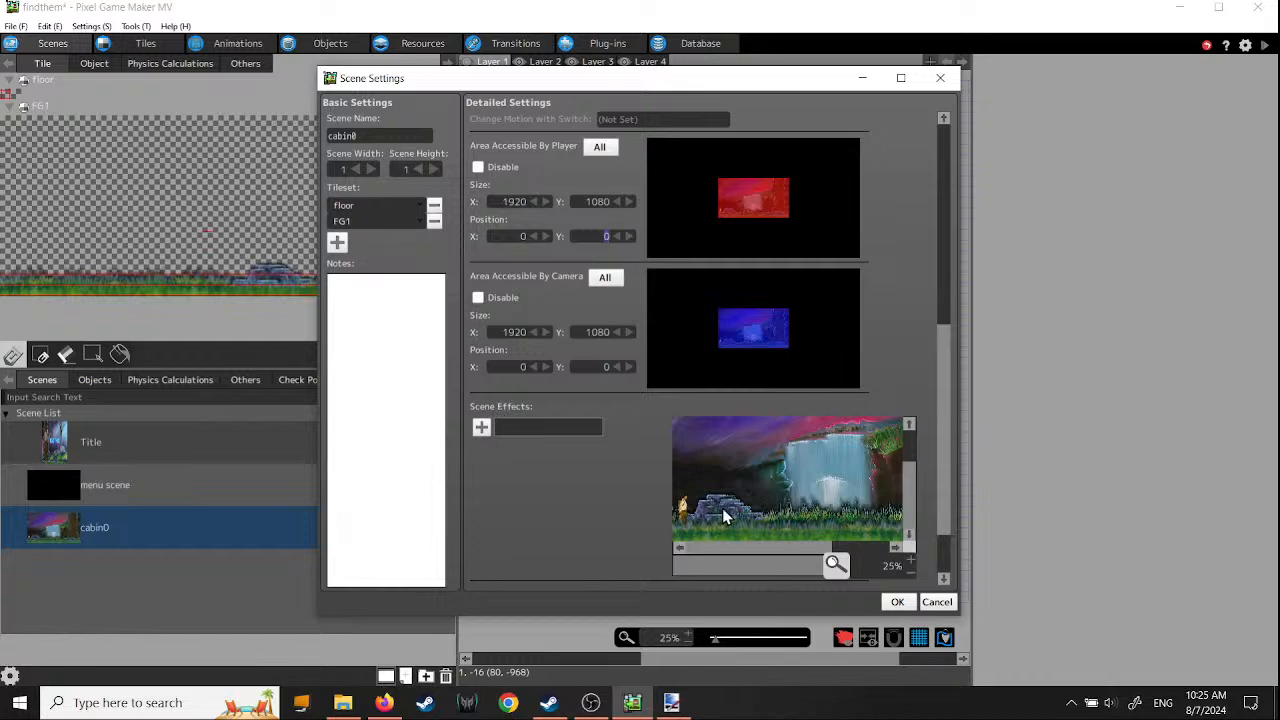
- Add a Mosaic scene effect with strength 34 to Layer 1 and apply the cabin0 scene settings
{"action": "left_click", "coordinate": [483, 428]}
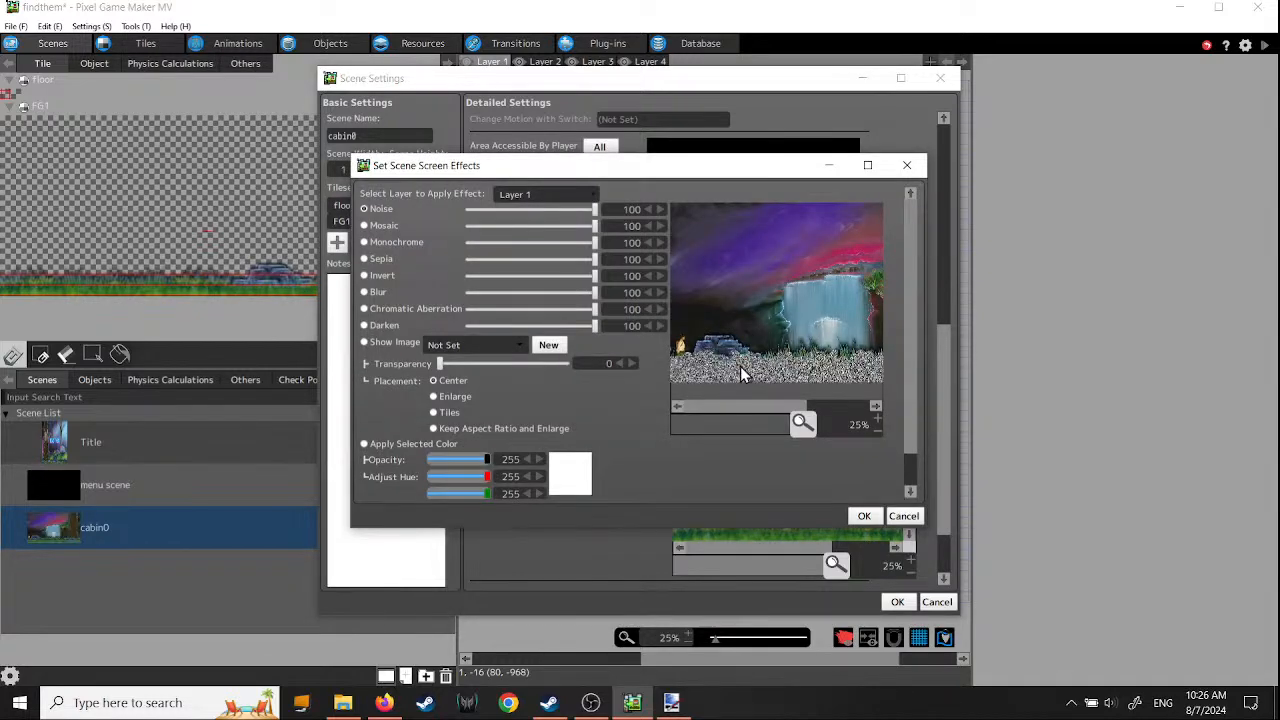
{"action": "left_click", "coordinate": [903, 516]}
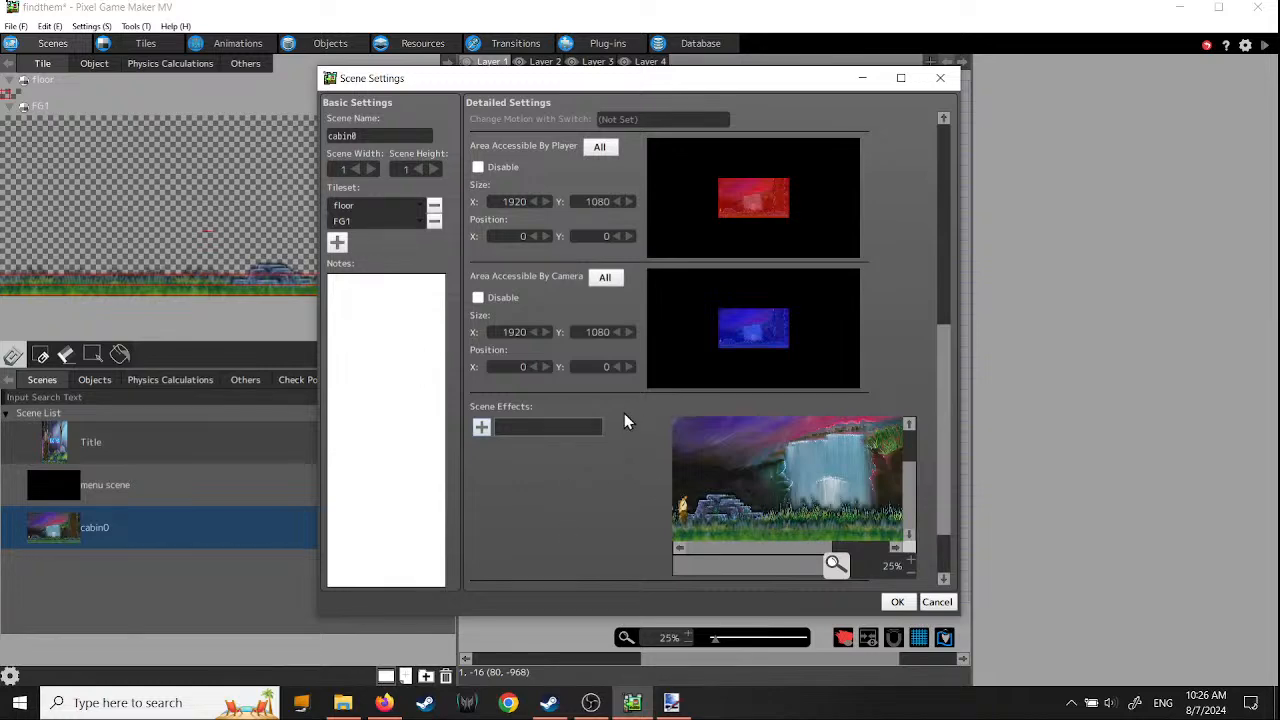
{"action": "scroll", "coordinate": [625, 413], "scroll_direction": "up", "scroll_amount": 1}
{"action": "left_click", "coordinate": [481, 441]}
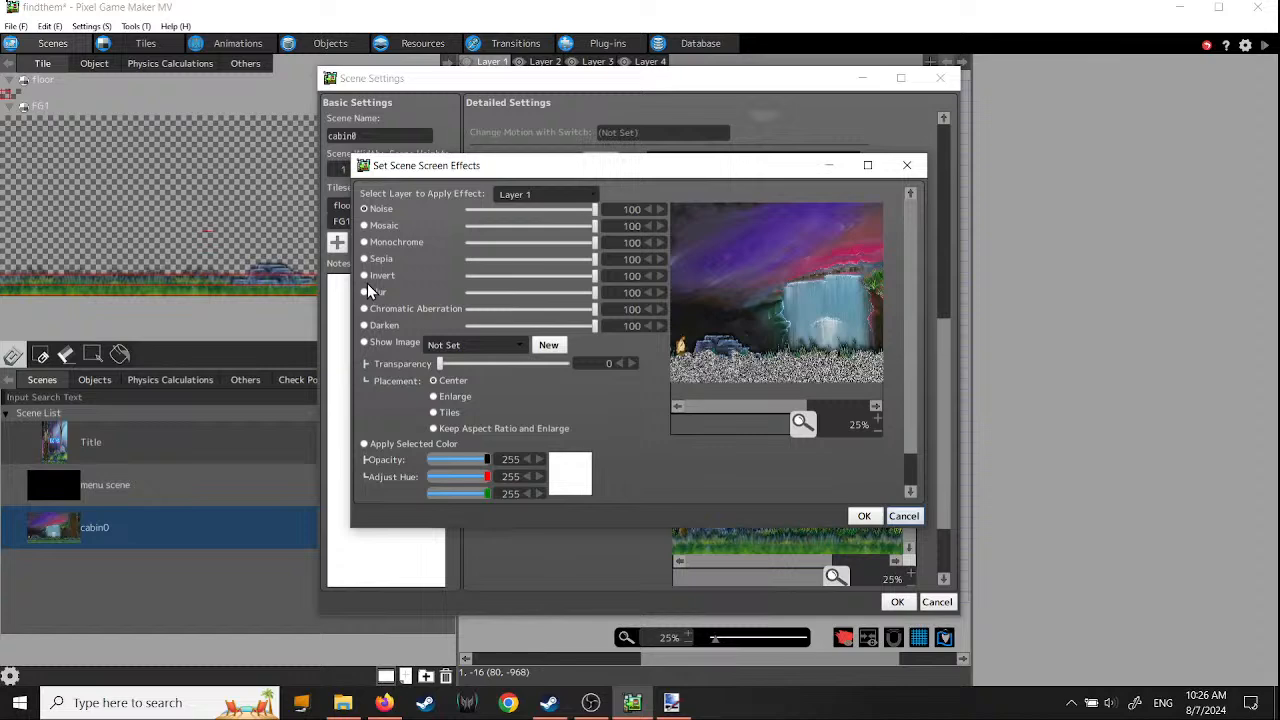
{"action": "left_click", "coordinate": [366, 226]}
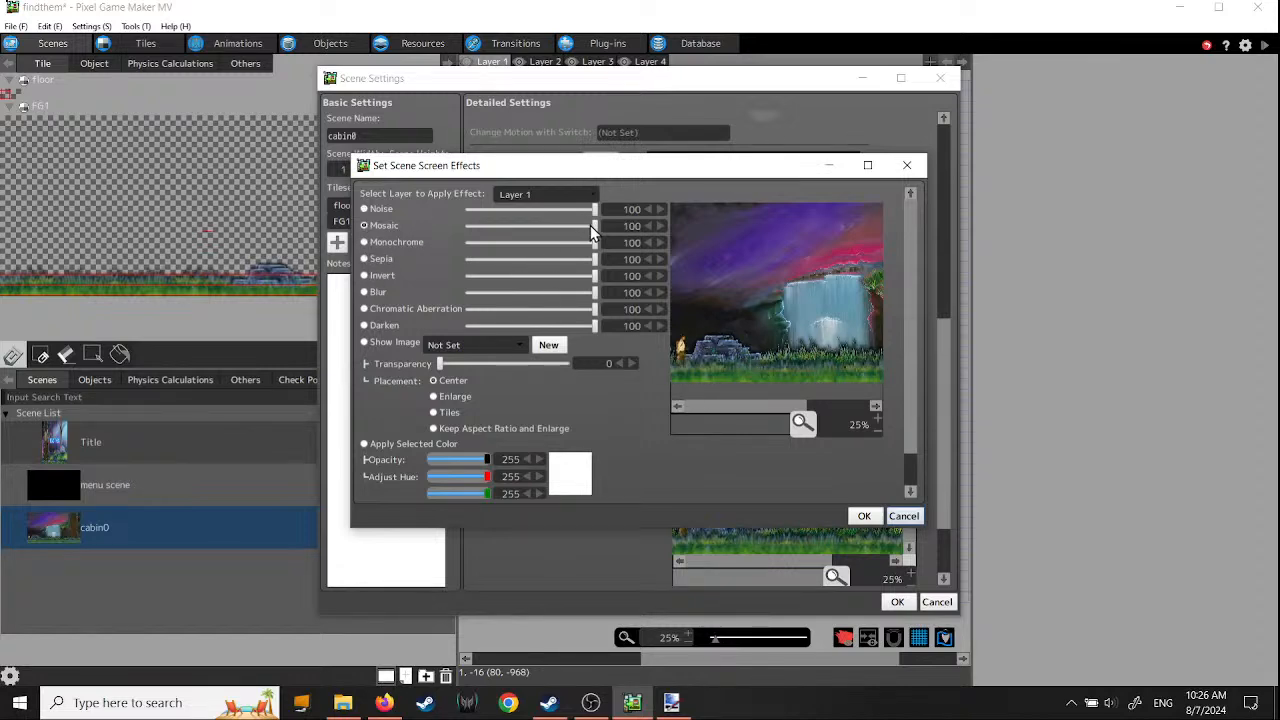
{"action": "left_click_drag", "start_coordinate": [595, 226], "coordinate": [511, 238]}
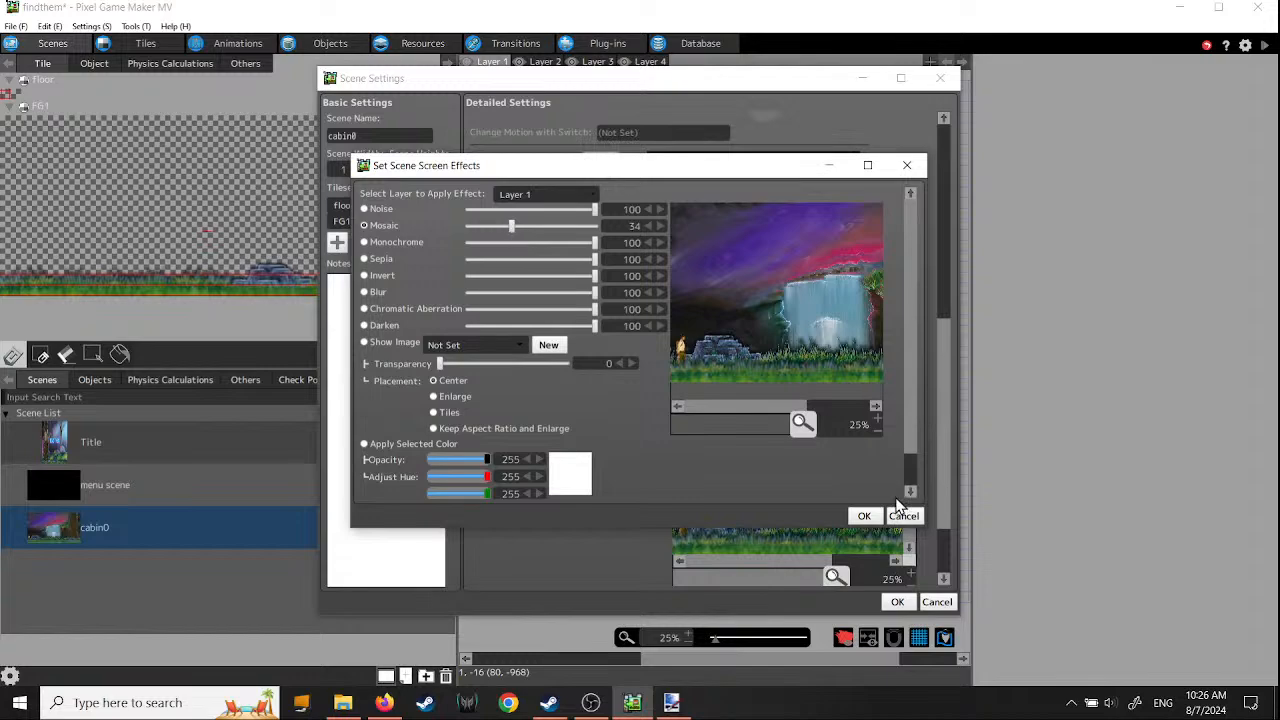
{"action": "left_click", "coordinate": [864, 516]}
{"action": "left_click", "coordinate": [896, 601]}
- Test-play the game from Start, making Dad run both ways and jump facing left in cabin0, and close the game window
{"action": "left_click", "coordinate": [1265, 45]}
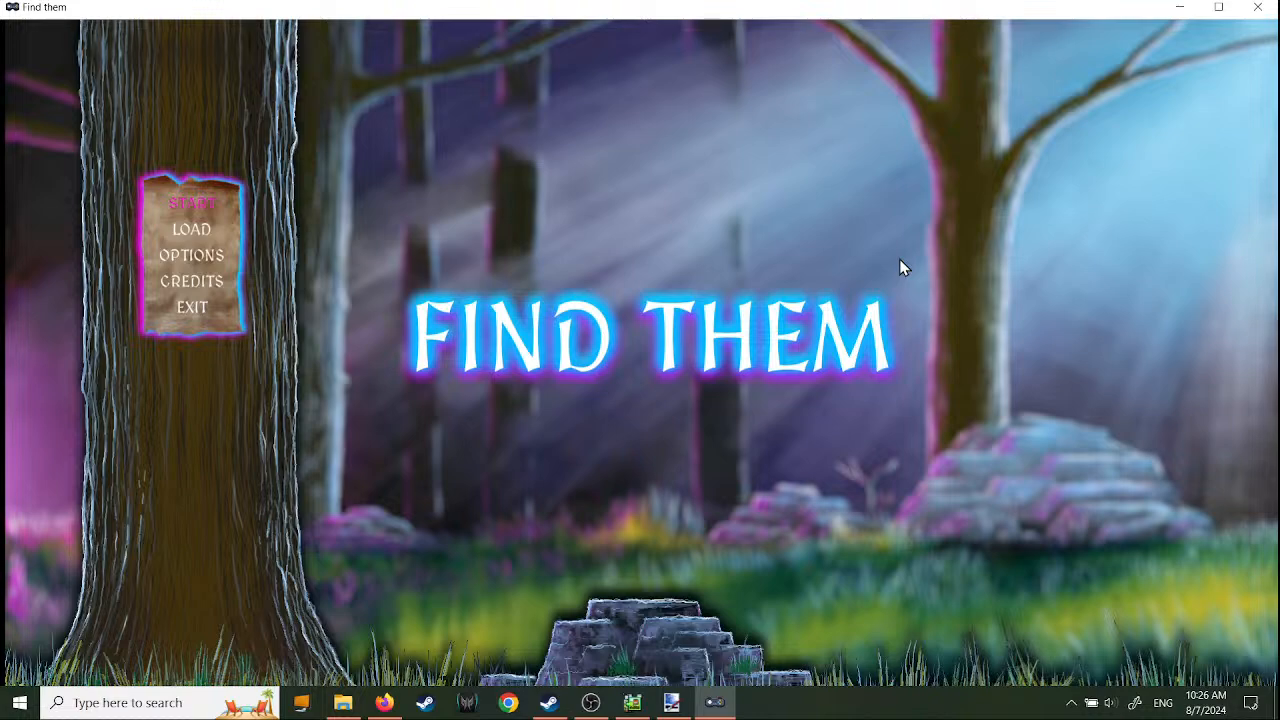
{"action": "key", "text": "Return"}
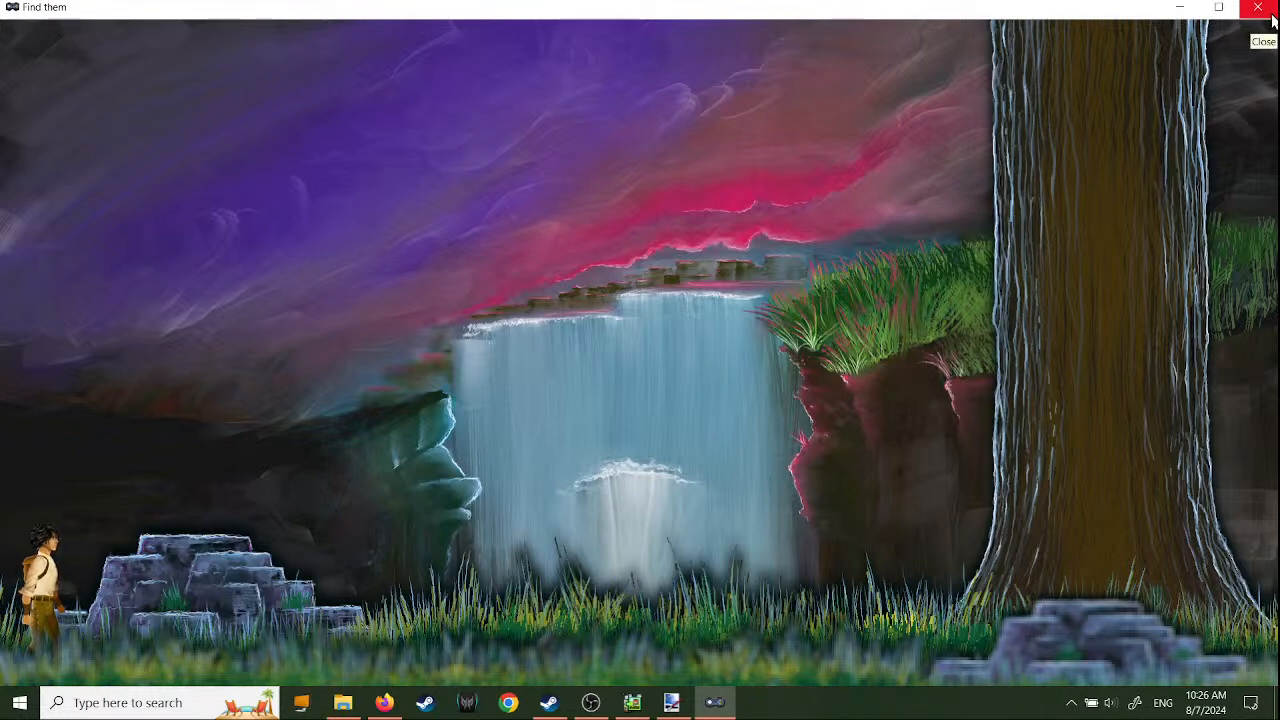
{"action": "key", "text": "Right"}
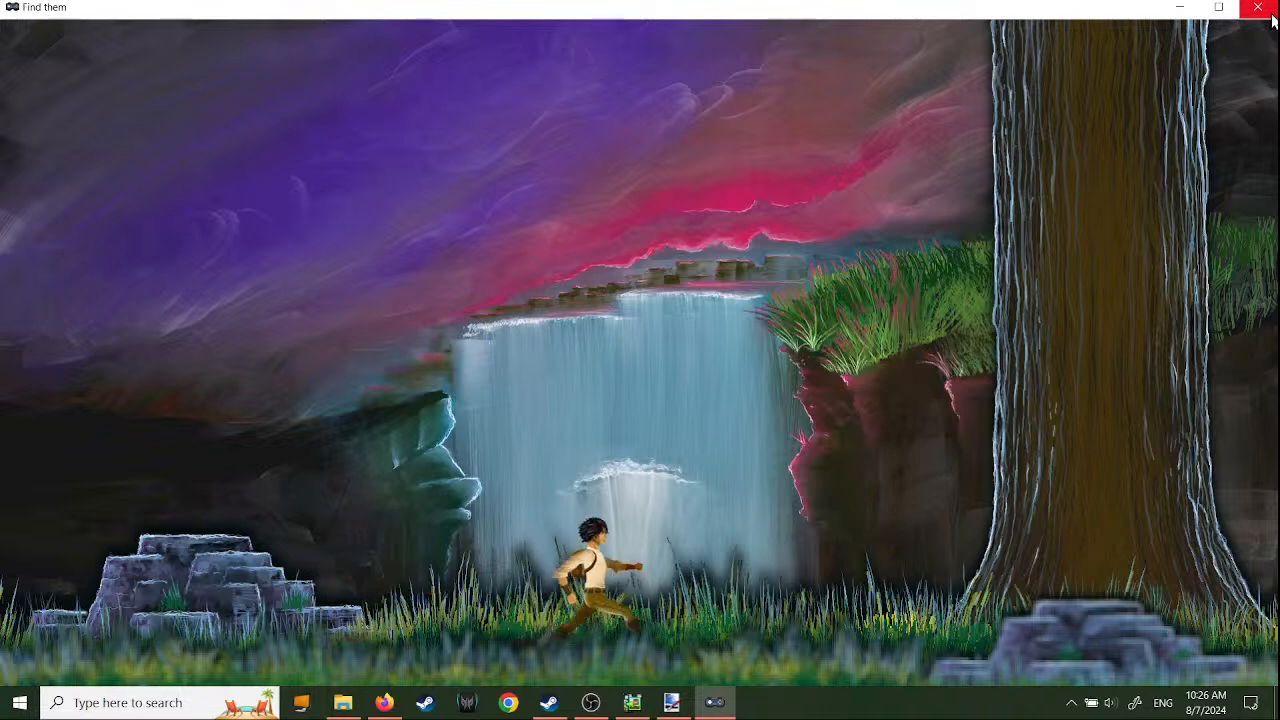
{"action": "key", "text": "Left"}
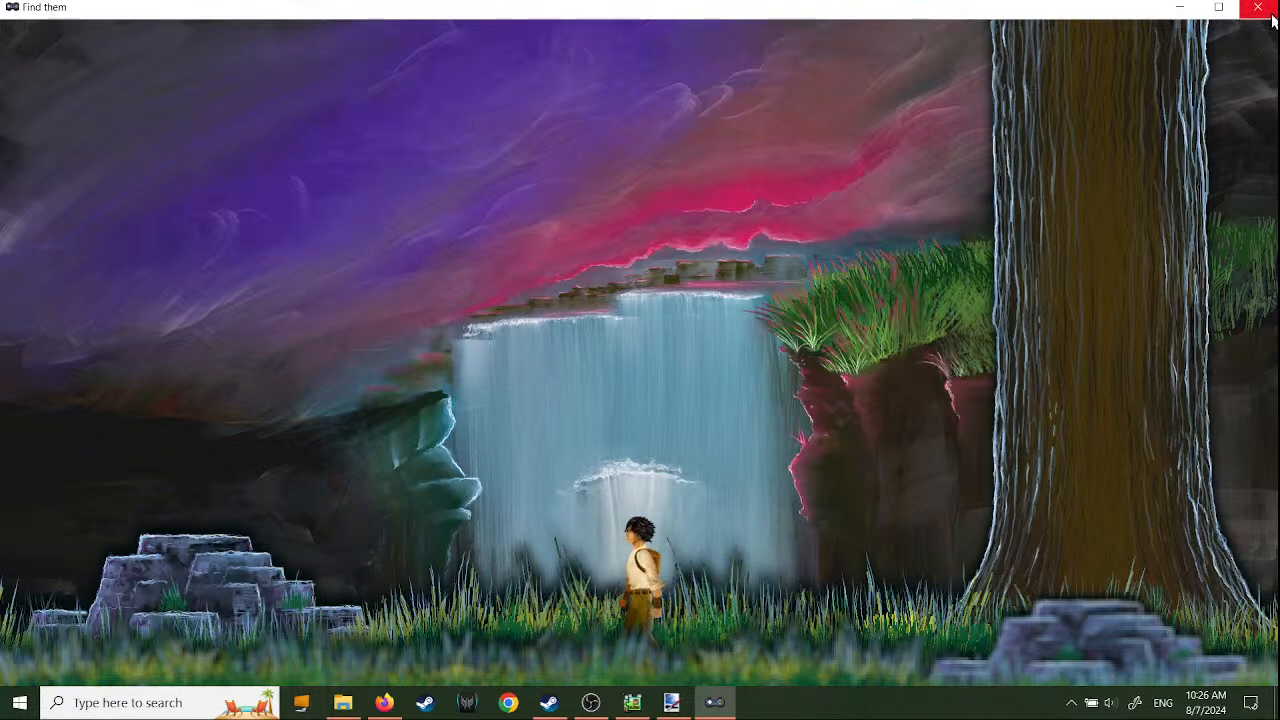
{"action": "key", "text": "Up"}
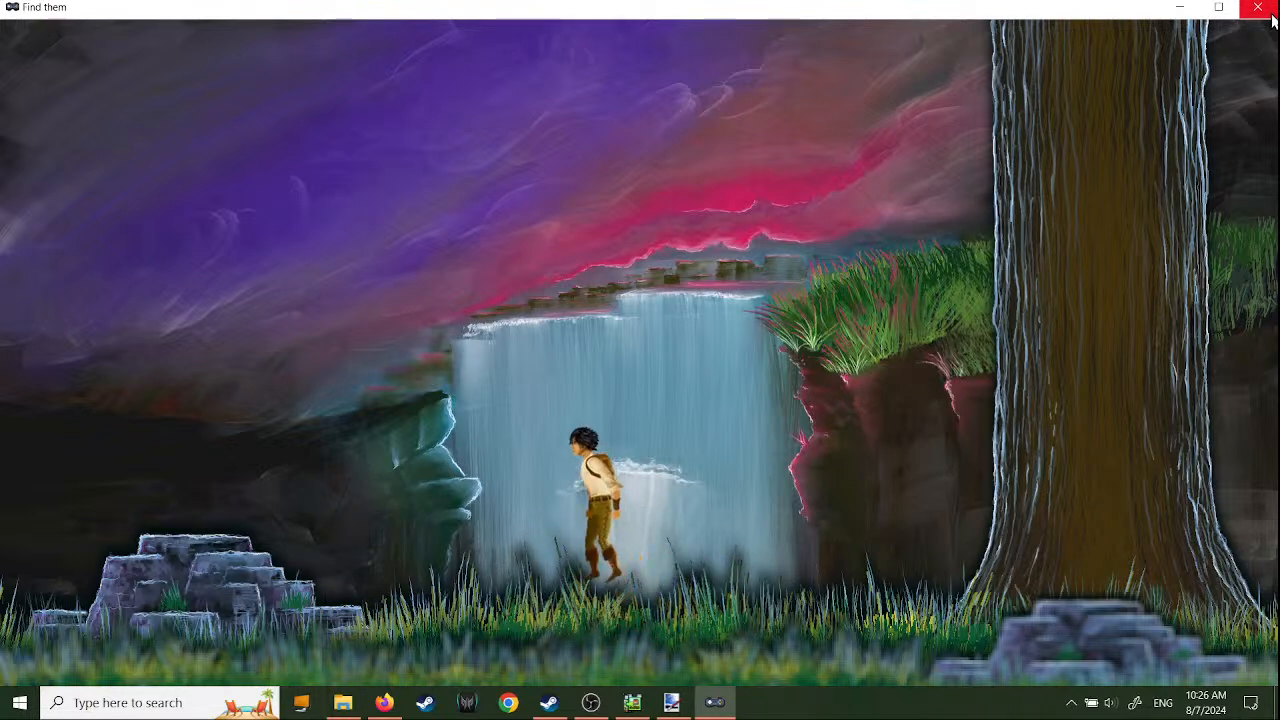
{"action": "key", "text": "Up"}
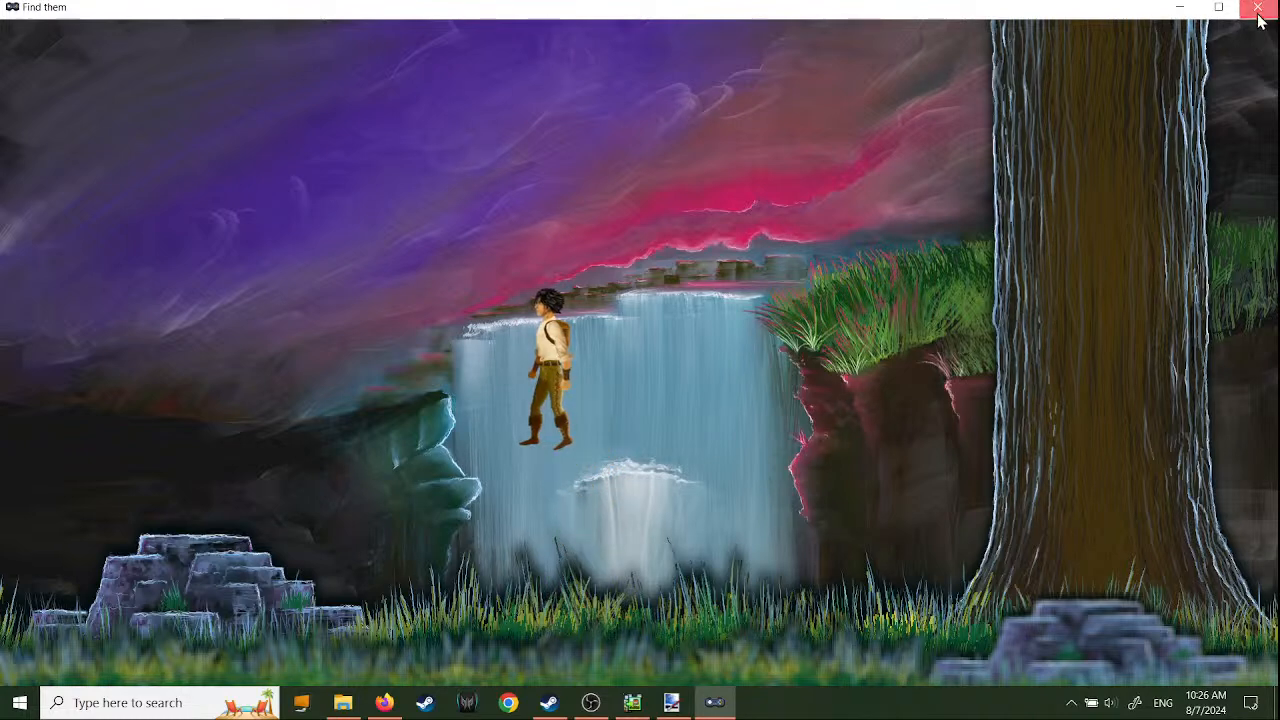
{"action": "left_click", "coordinate": [1271, 17]}
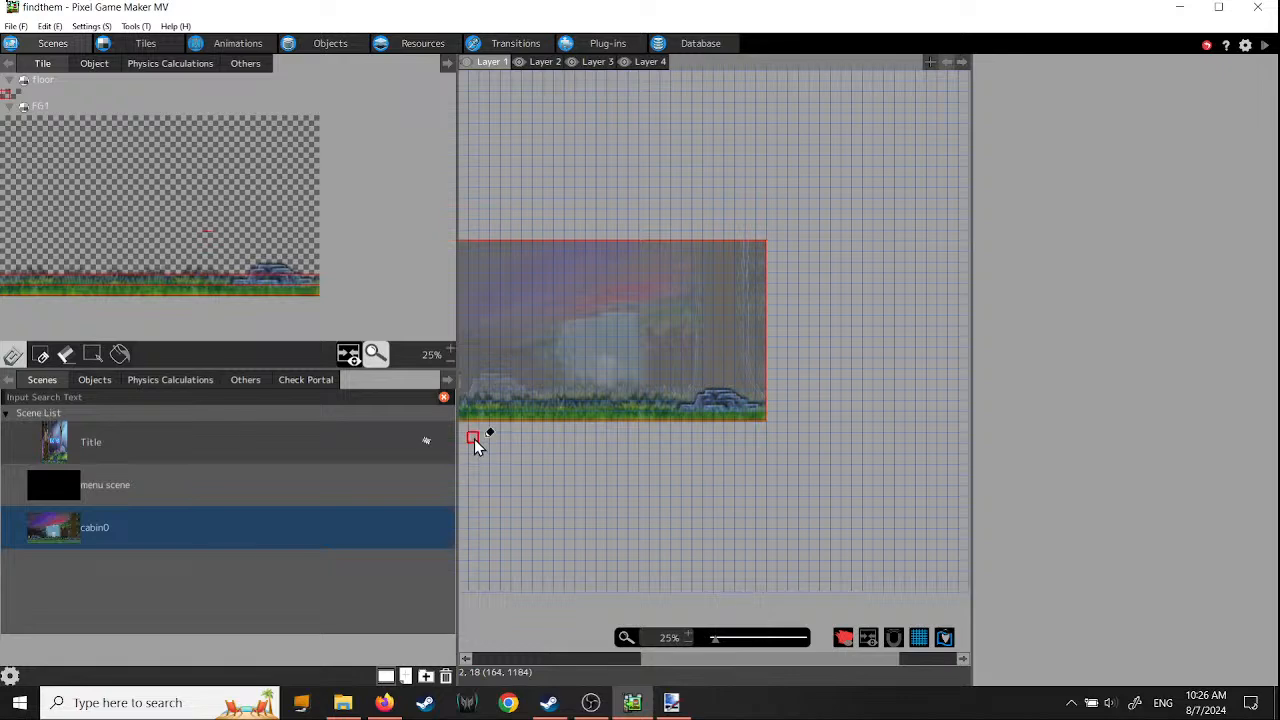
- Remove the Layer 1 Mosaic effect in the cabin0 scene settings
{"action": "right_click", "coordinate": [57, 533]}
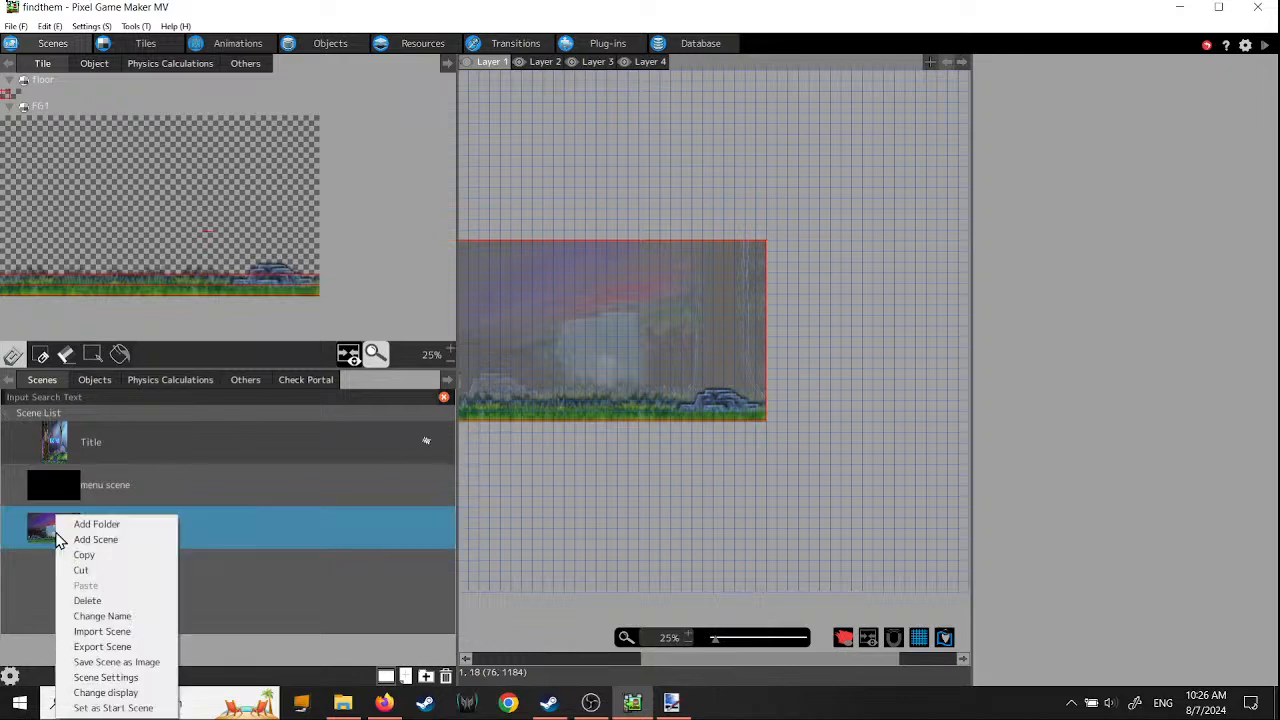
{"action": "left_click", "coordinate": [95, 678]}
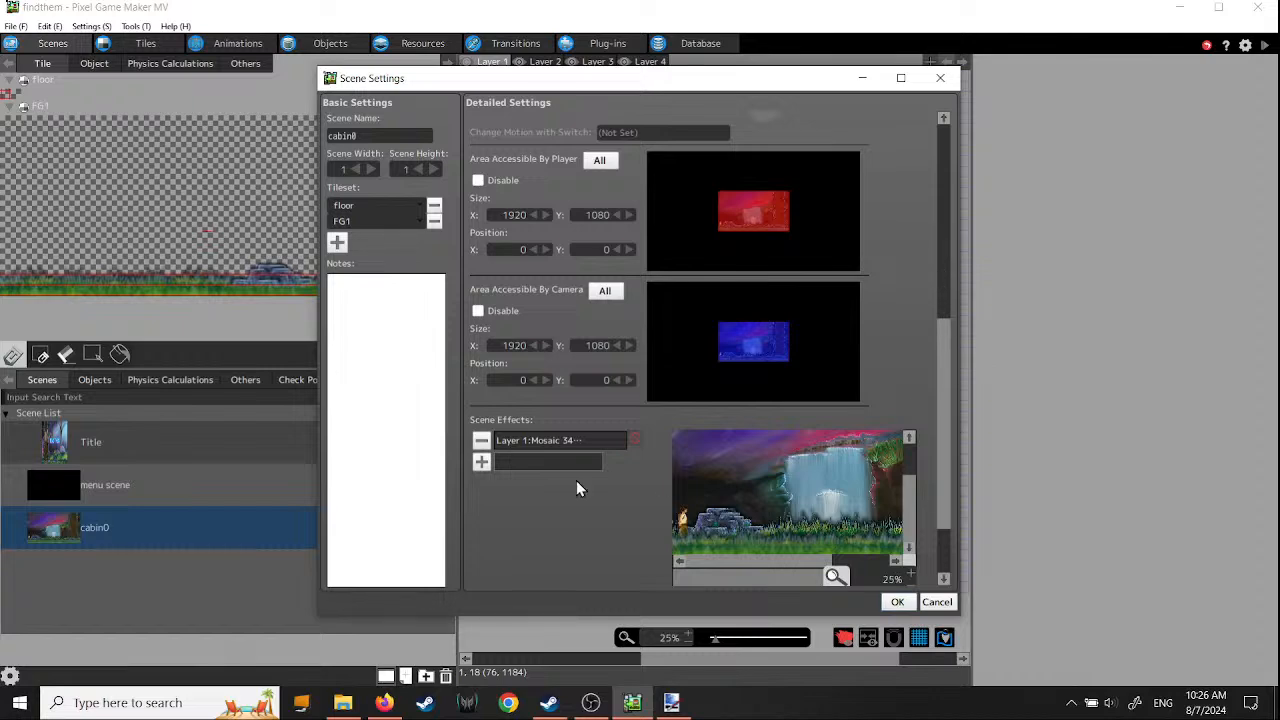
{"action": "left_click", "coordinate": [481, 442]}
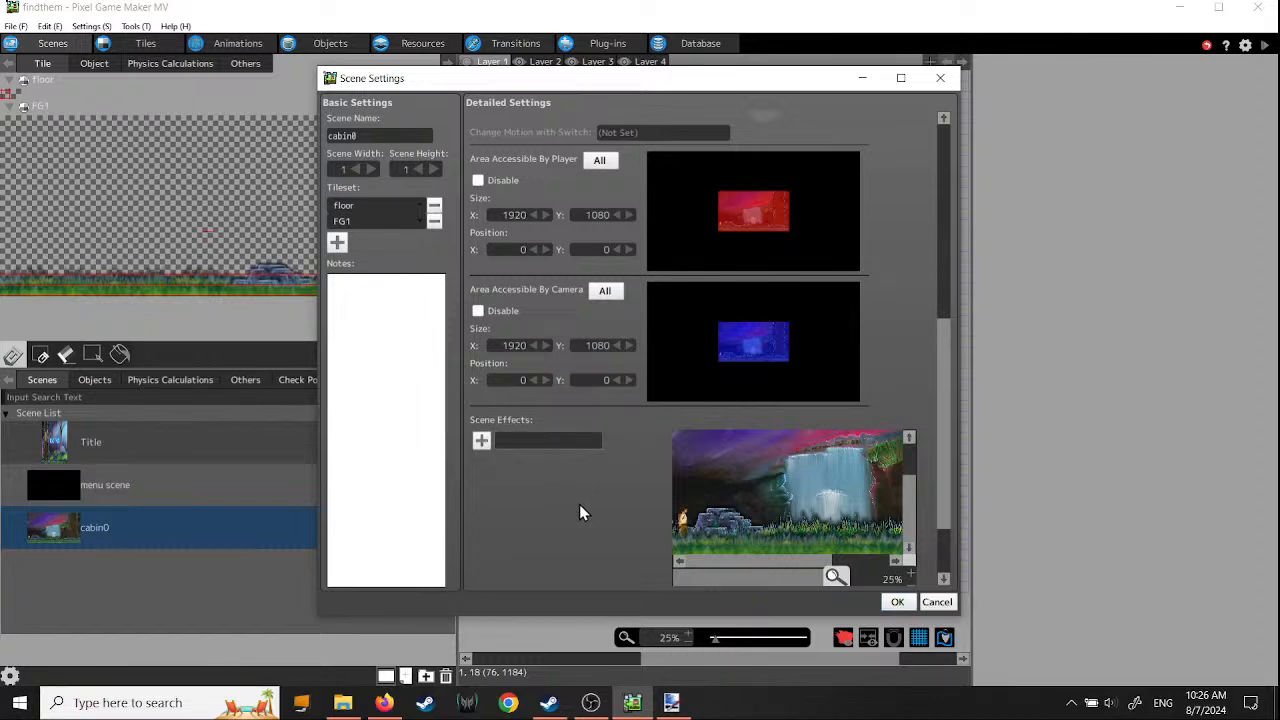
- Add a Mosaic scene effect with strength 100 to the Background and apply the cabin0 scene settings
{"action": "left_click", "coordinate": [481, 442]}
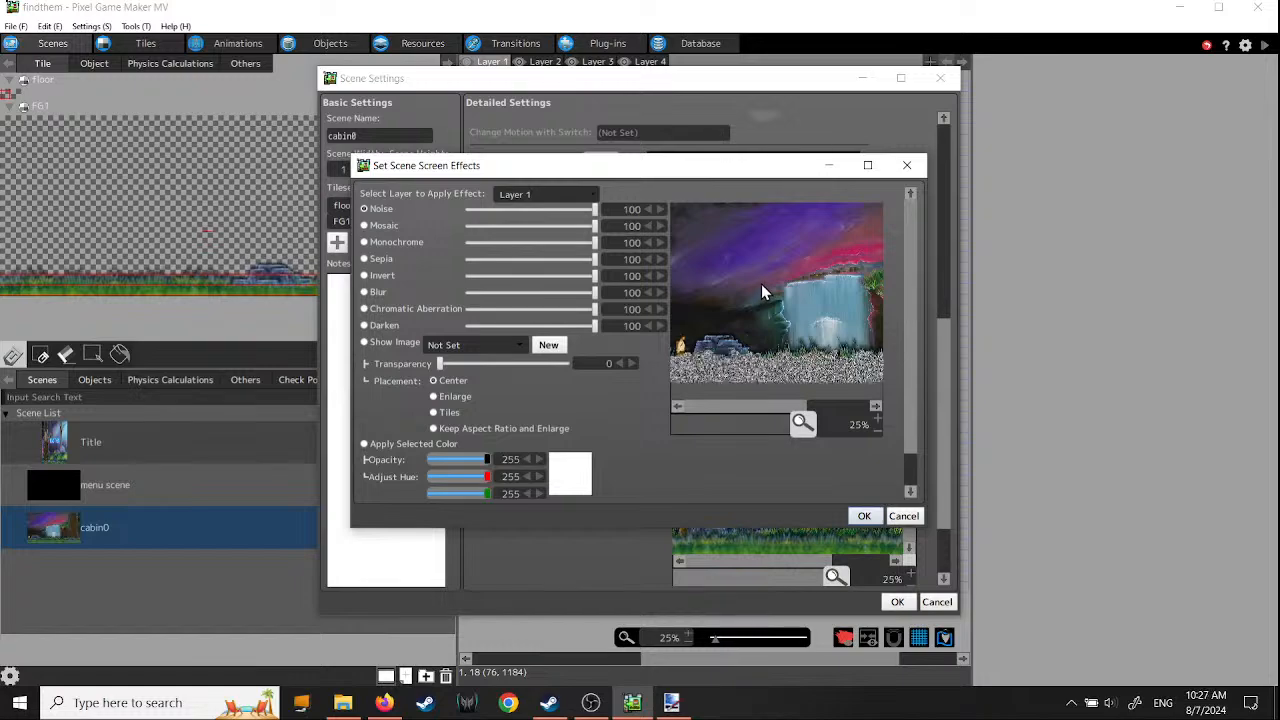
{"action": "left_click", "coordinate": [589, 193]}
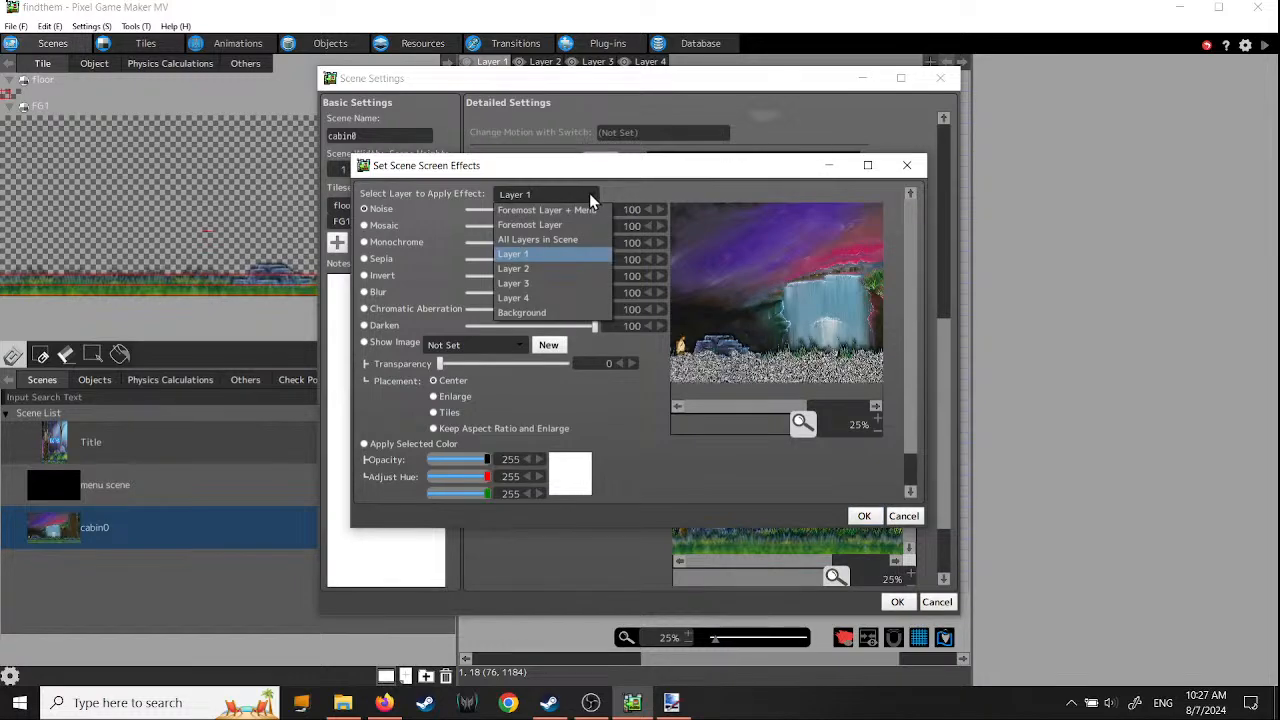
{"action": "left_click", "coordinate": [560, 314]}
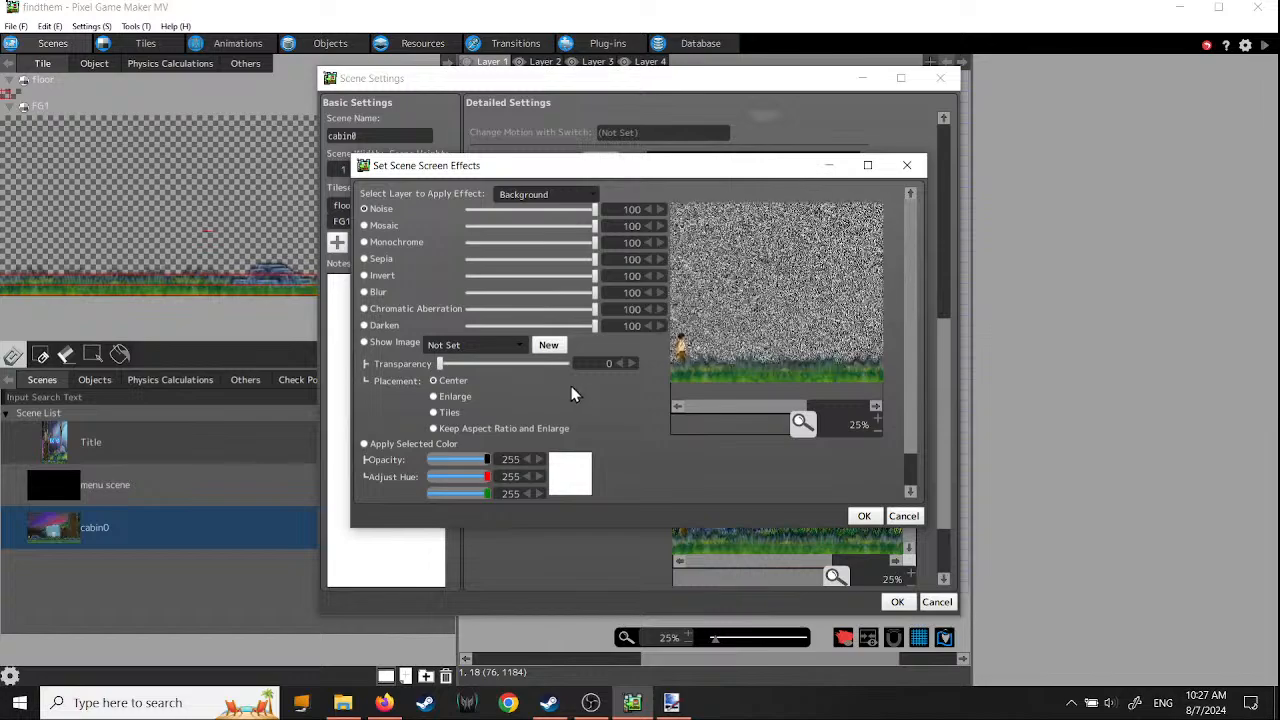
{"action": "left_click", "coordinate": [365, 228]}
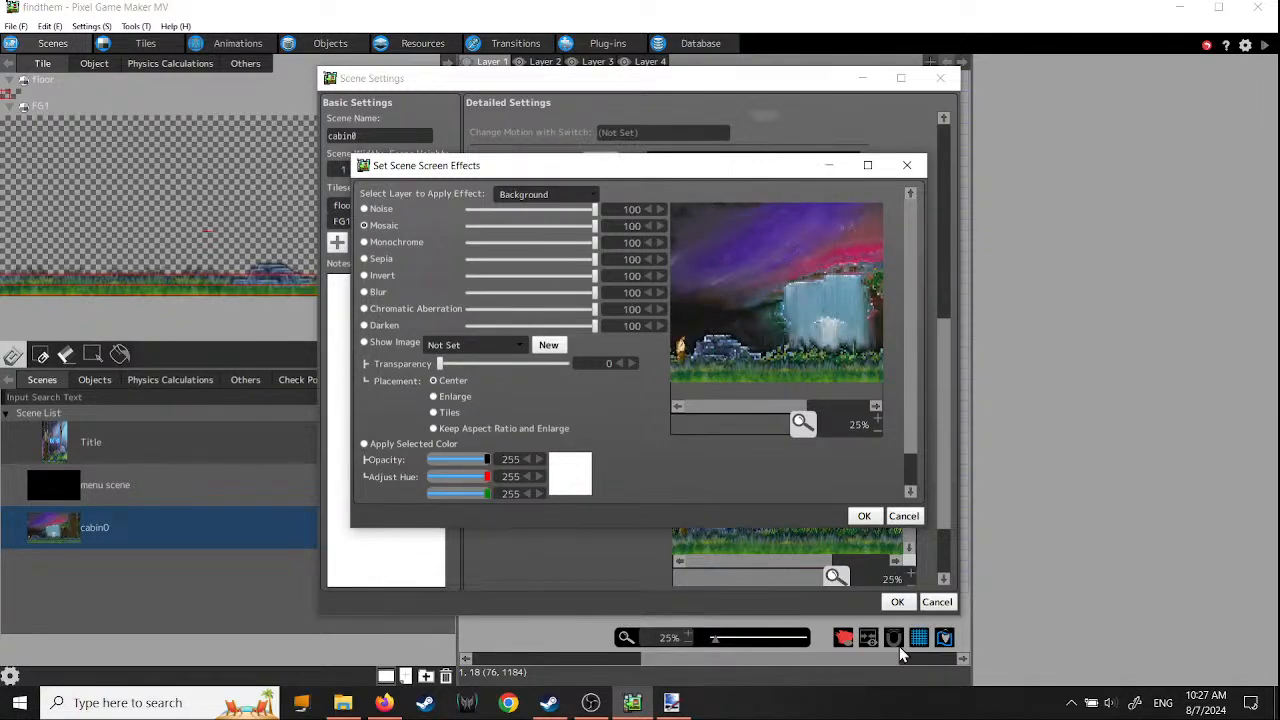
{"action": "left_click", "coordinate": [864, 516]}
{"action": "left_click", "coordinate": [897, 603]}
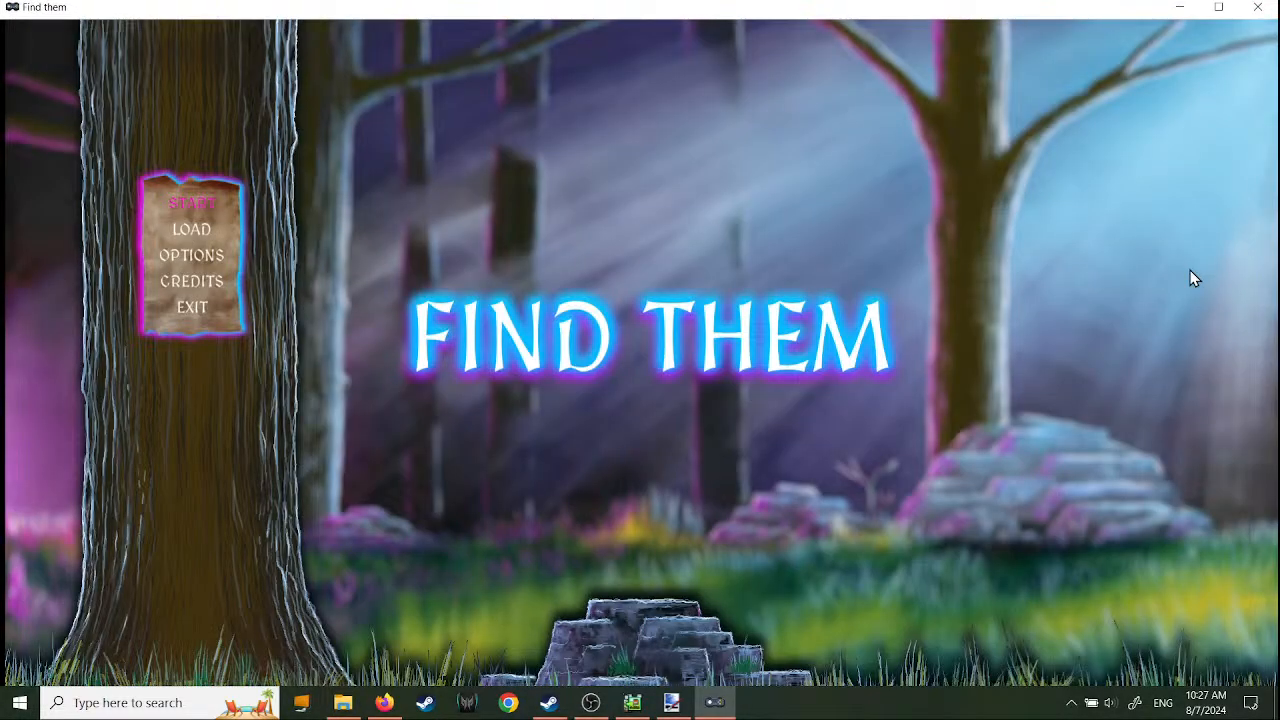
- Start the game and move Dad back and forth in cabin0 to check the Mosaic background, closing the game at the end
{"action": "key", "text": "Return"}
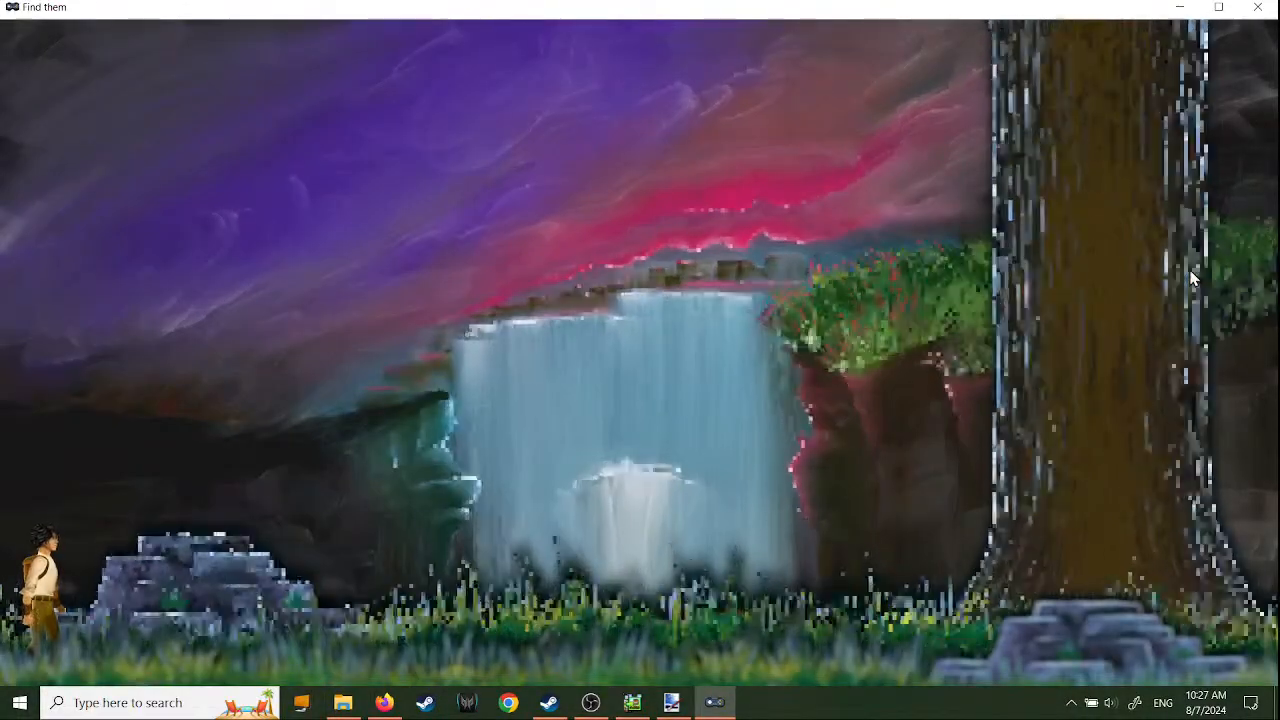
{"action": "key", "text": "Right"}
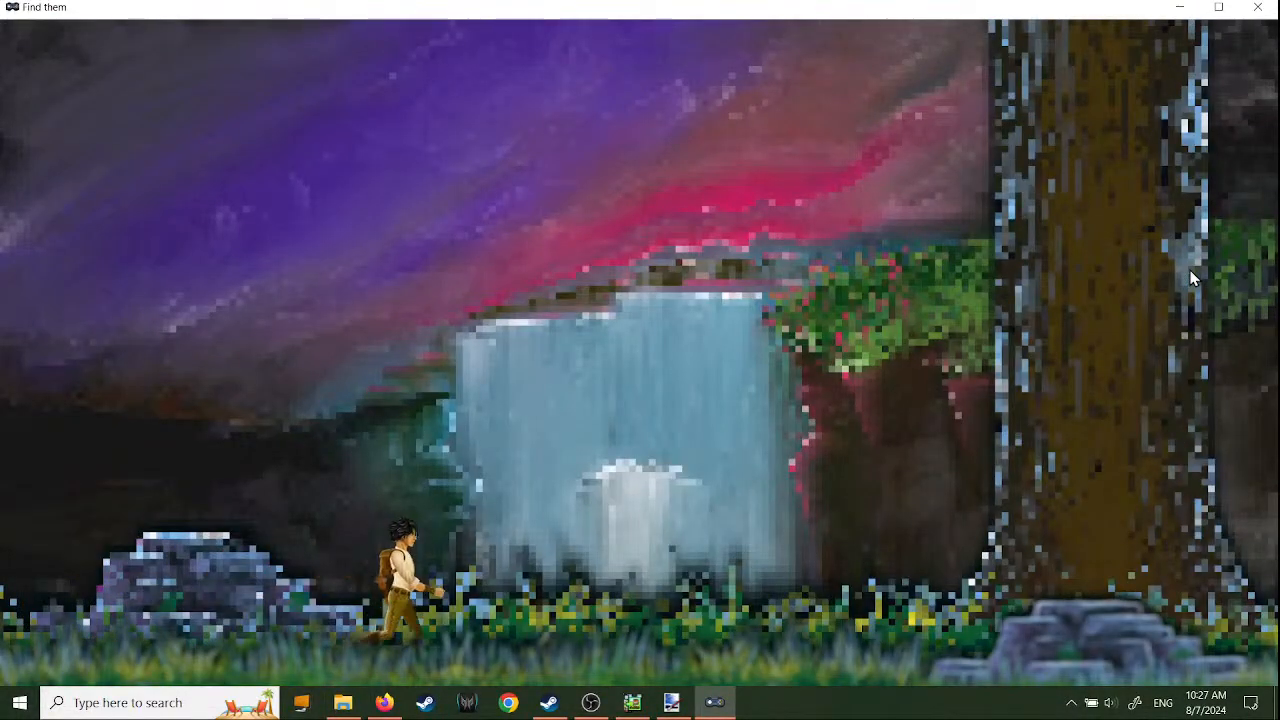
{"action": "key", "text": "Left"}
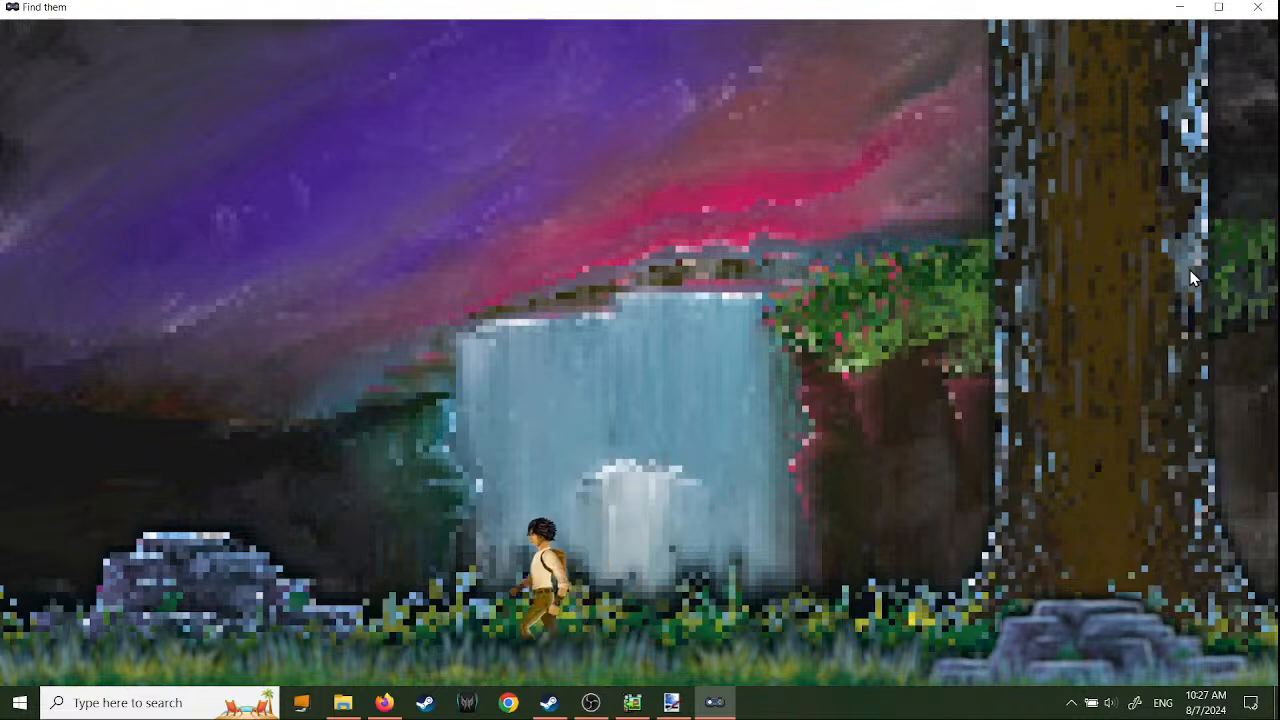
{"action": "key", "text": "Right"}
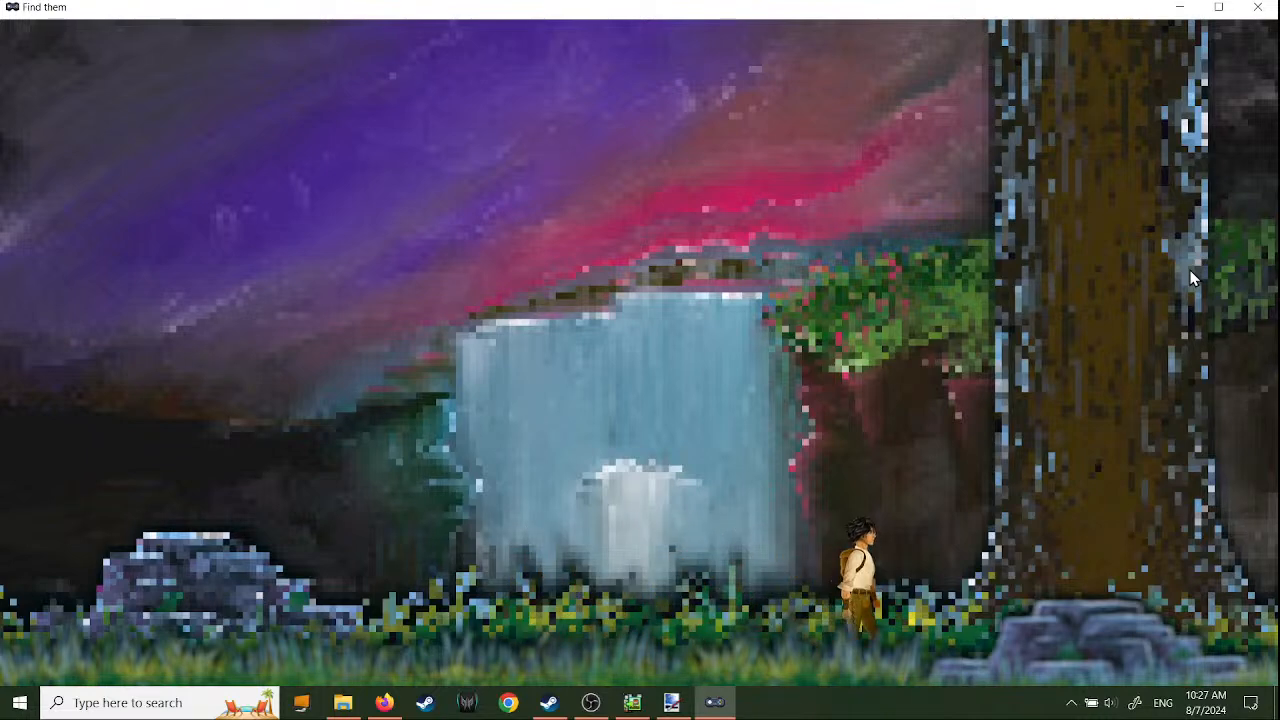
{"action": "key", "text": "Left"}
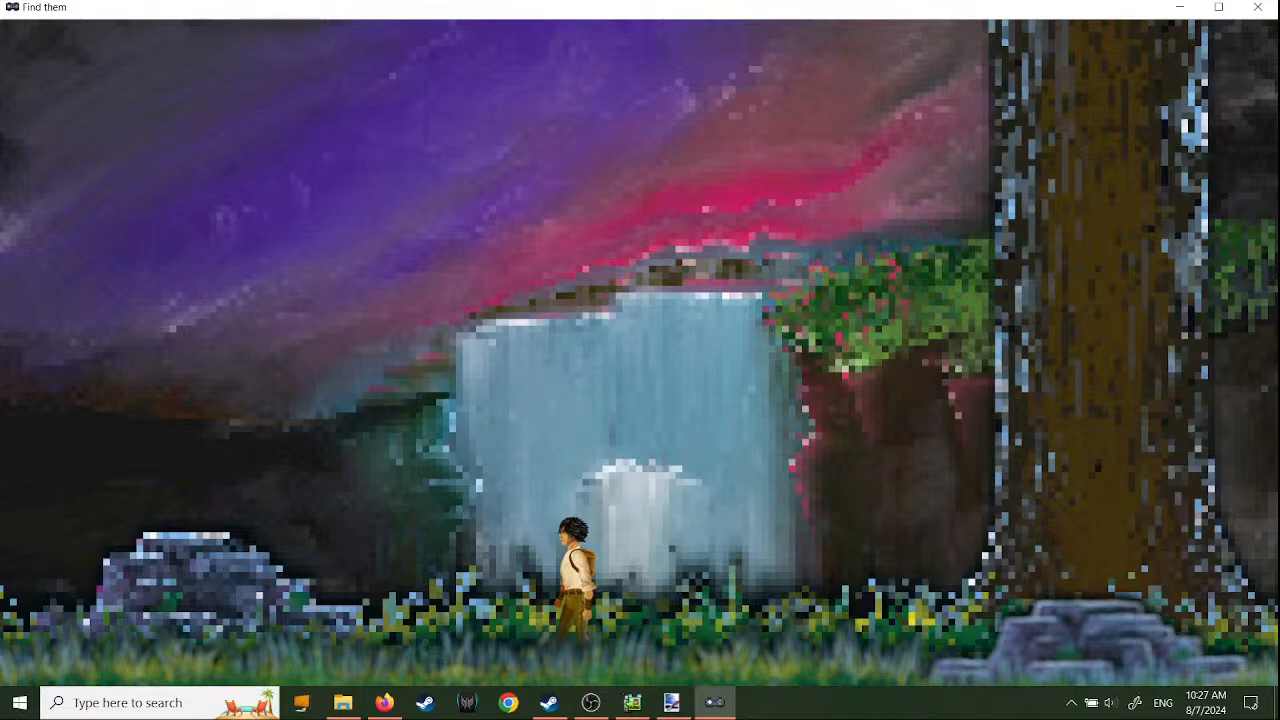
{"action": "left_click", "coordinate": [1257, 7]}
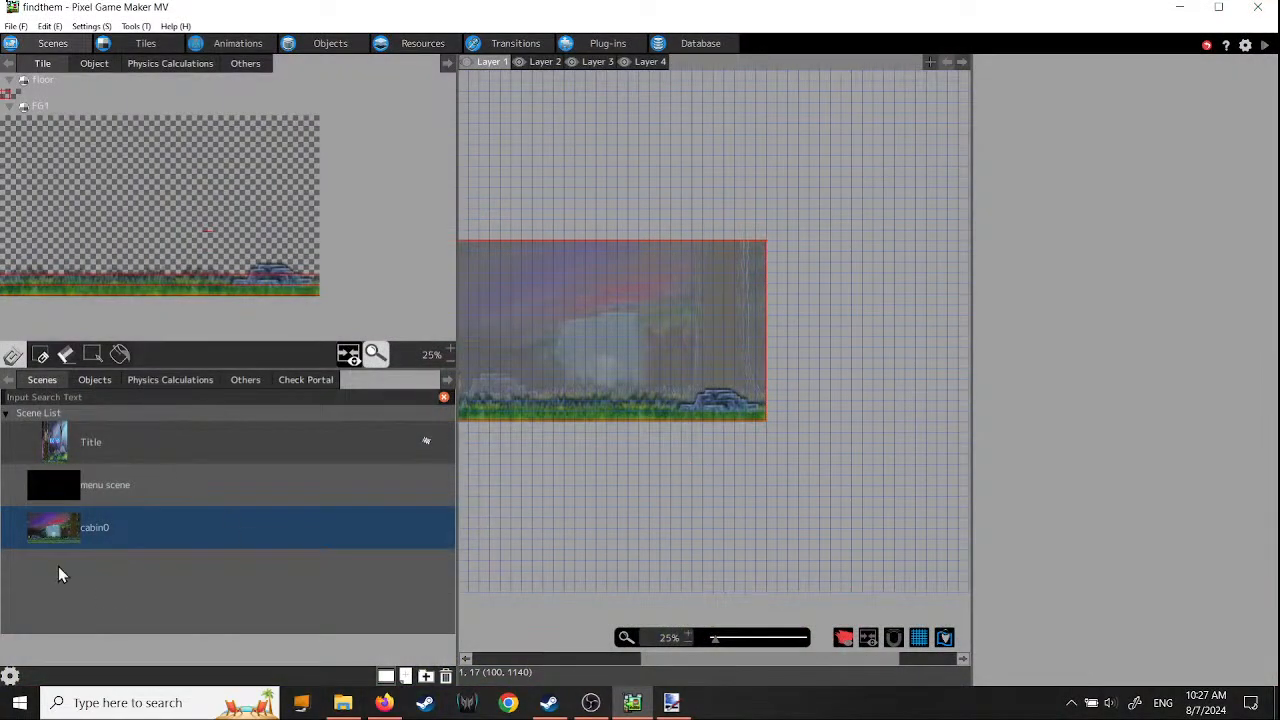
- Change cabin0's Background scene effect to Invert with strength 100 and apply the scene settings
{"action": "right_click", "coordinate": [119, 537]}
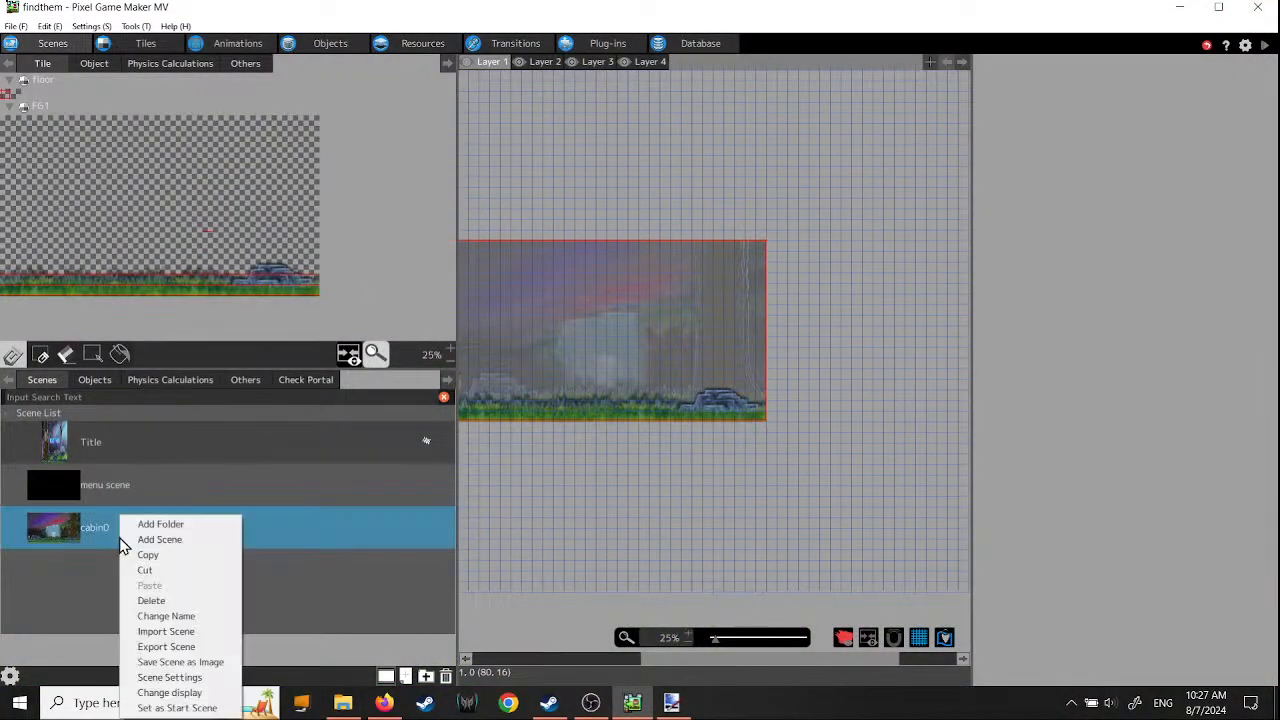
{"action": "left_click", "coordinate": [166, 678]}
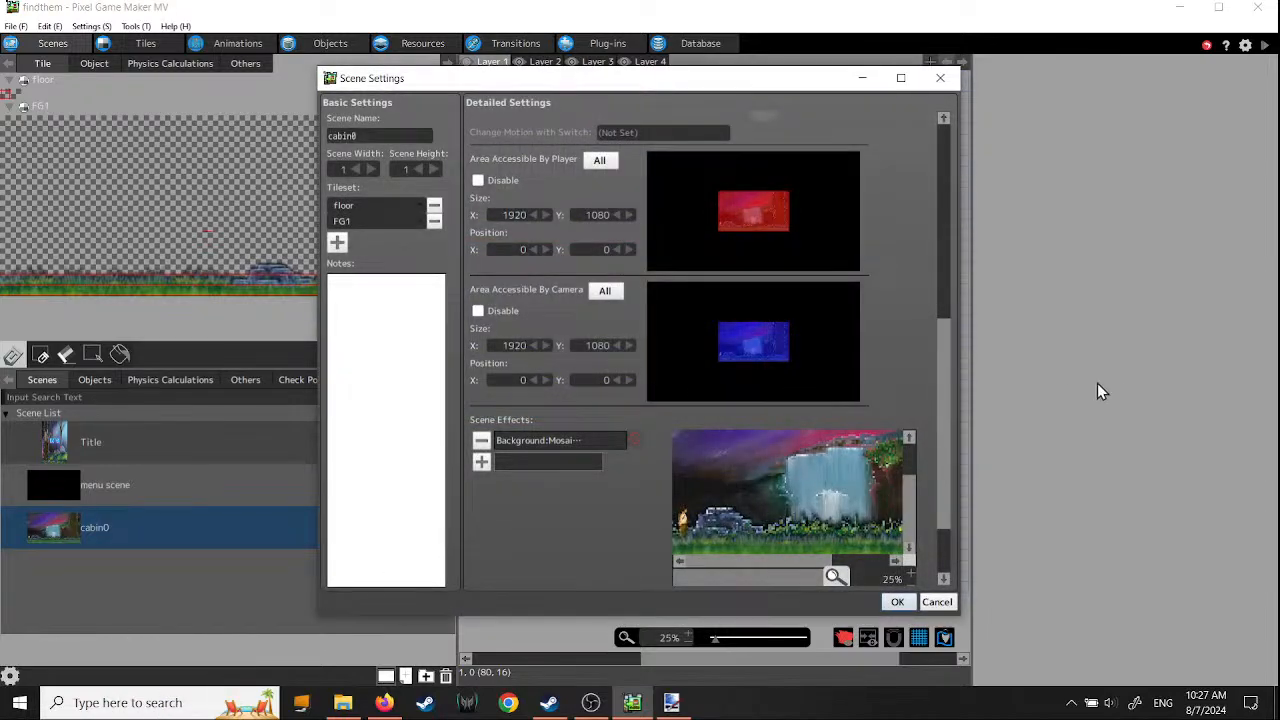
{"action": "double_click", "coordinate": [538, 443]}
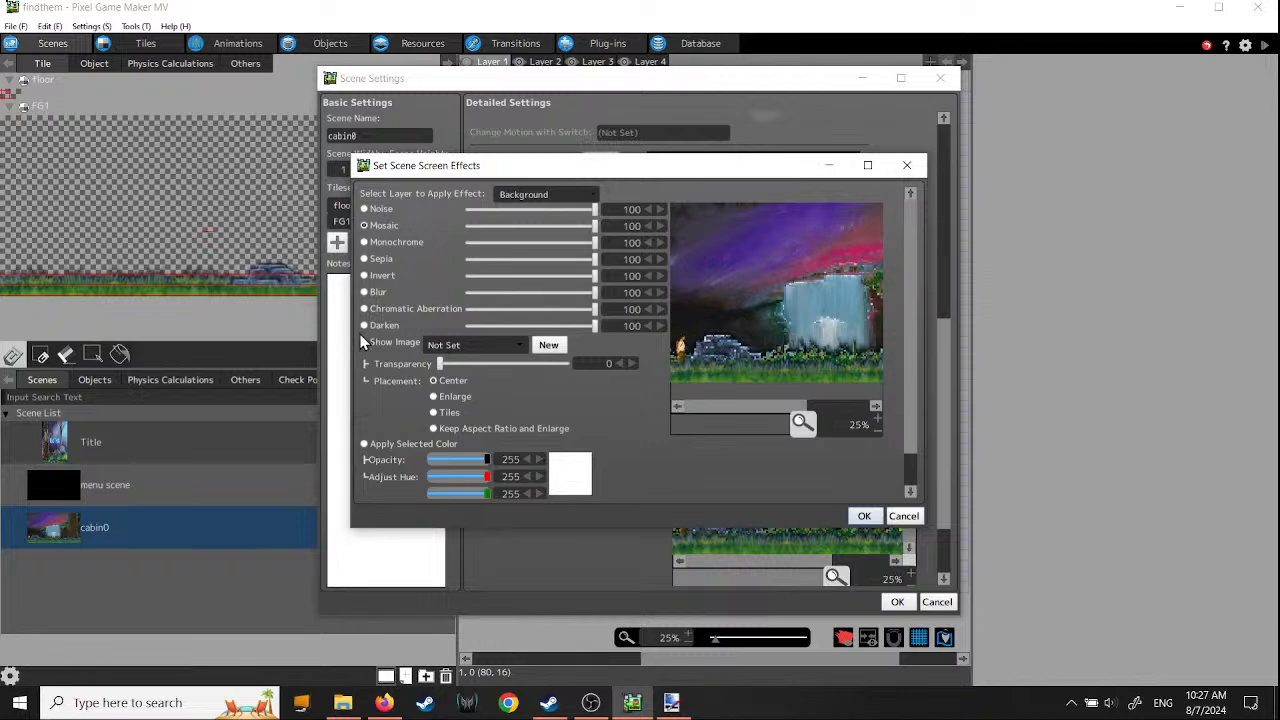
{"action": "left_click", "coordinate": [365, 276]}
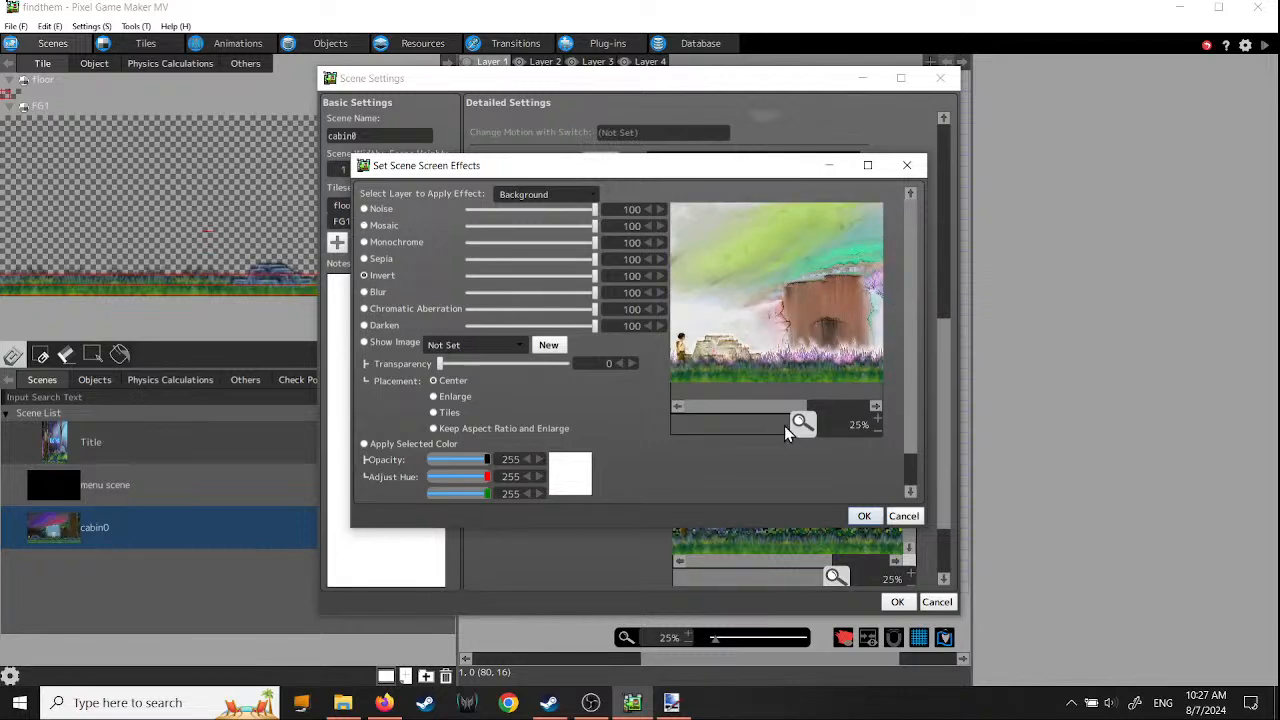
{"action": "left_click", "coordinate": [862, 516]}
{"action": "left_click", "coordinate": [897, 602]}
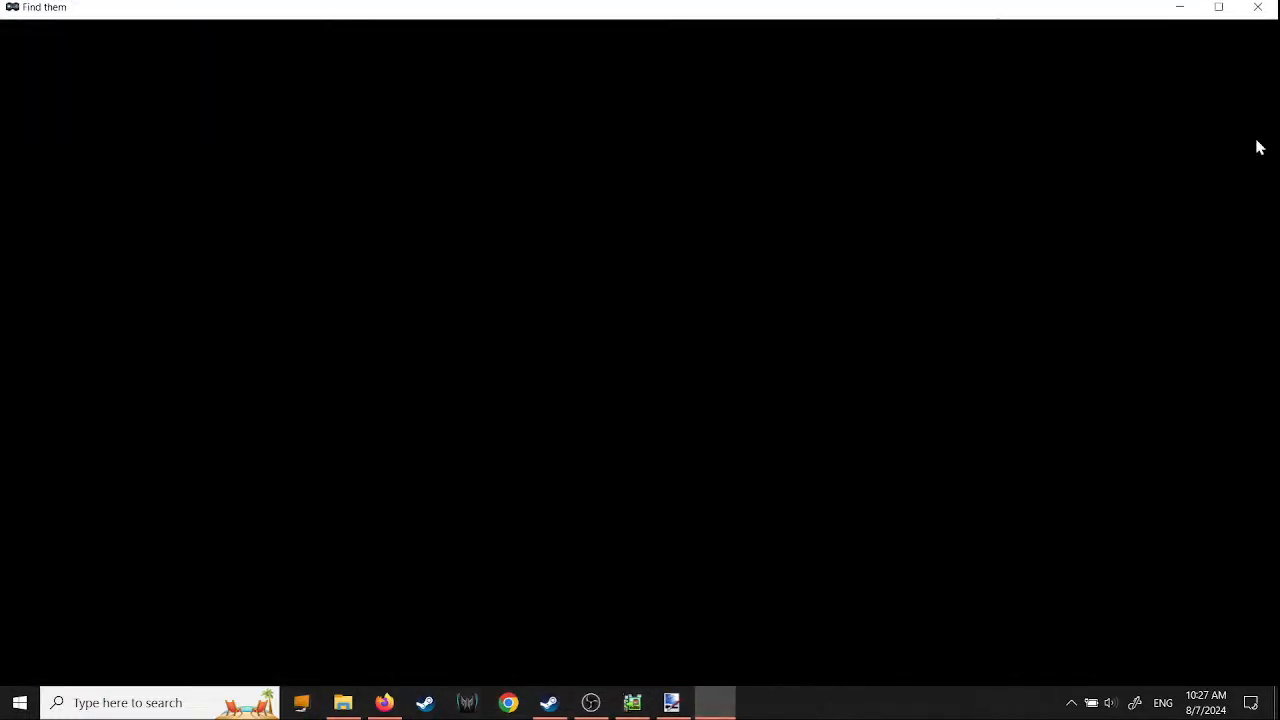
- Start the game and run Dad both ways through cabin0 to check the Invert background, closing the game at the end
{"action": "key", "text": "Return"}
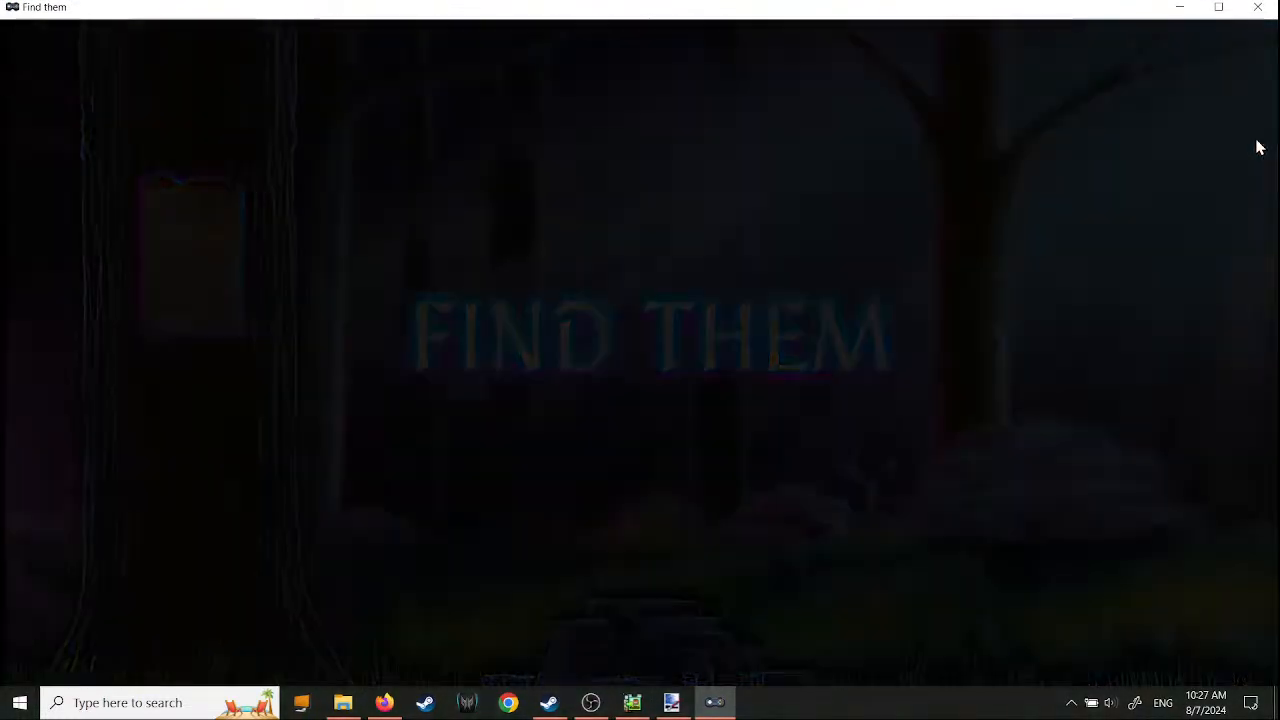
{"action": "key", "text": "Right"}
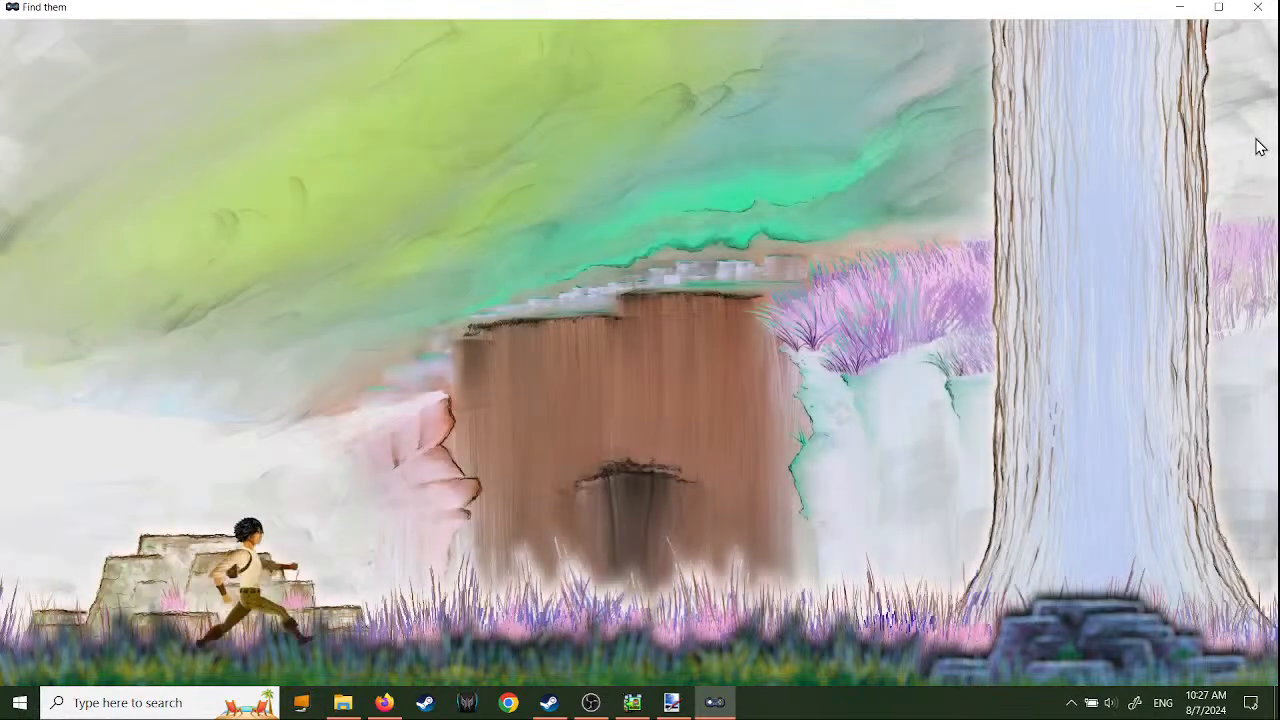
{"action": "key", "text": "Left"}
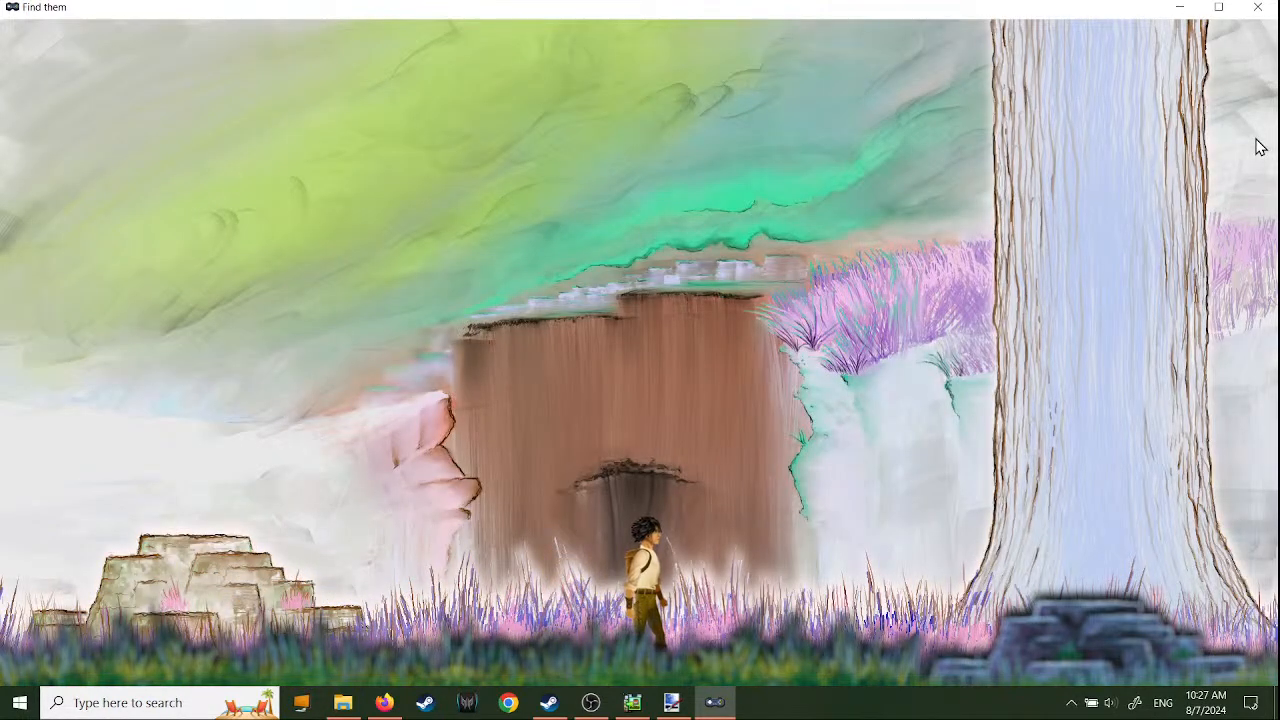
{"action": "key", "text": "Right"}
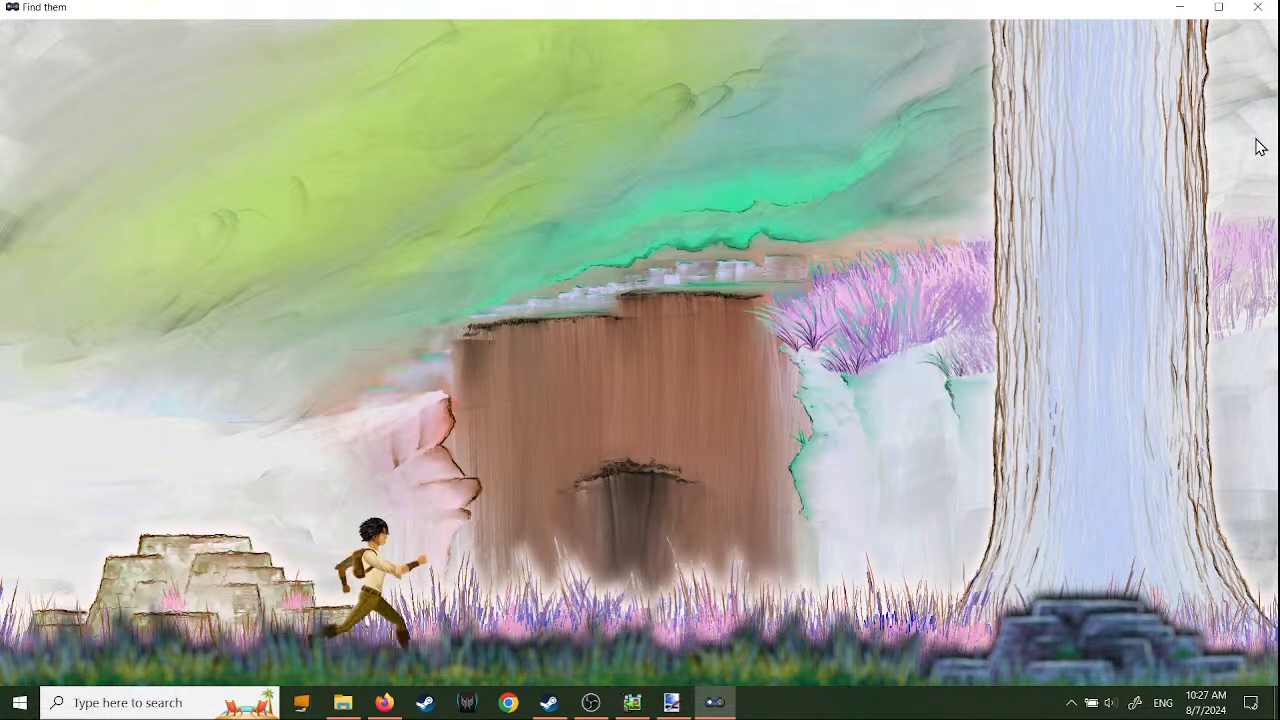
{"action": "left_click", "coordinate": [1259, 8]}
- Change cabin0's Background scene effect to Blur with strength 100 and a completion time of 0.00
{"action": "right_click", "coordinate": [57, 534]}
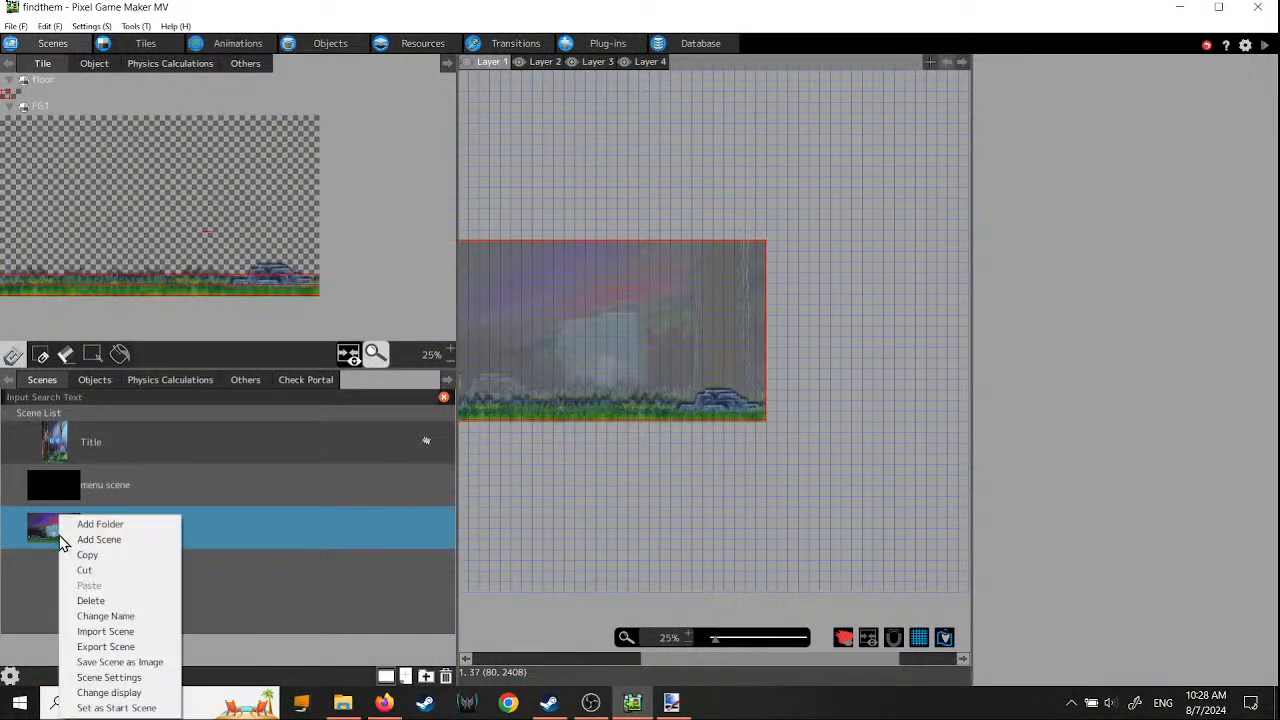
{"action": "left_click", "coordinate": [108, 678]}
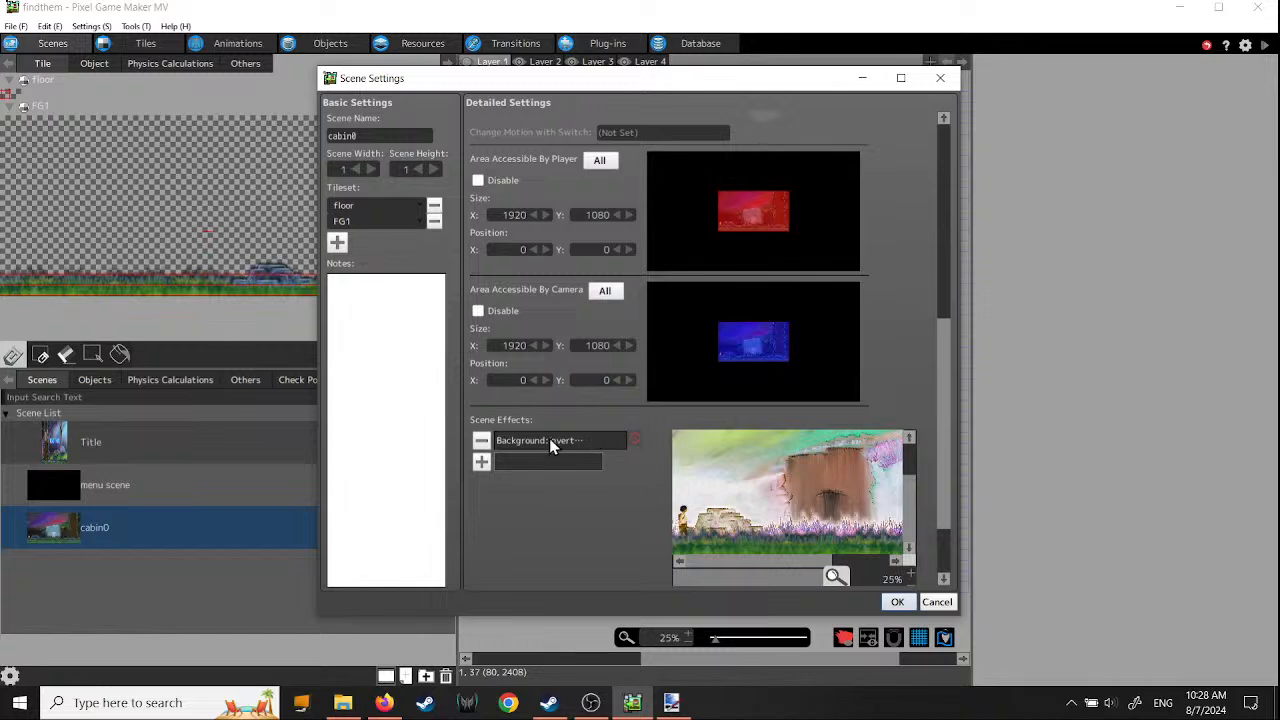
{"action": "double_click", "coordinate": [549, 441]}
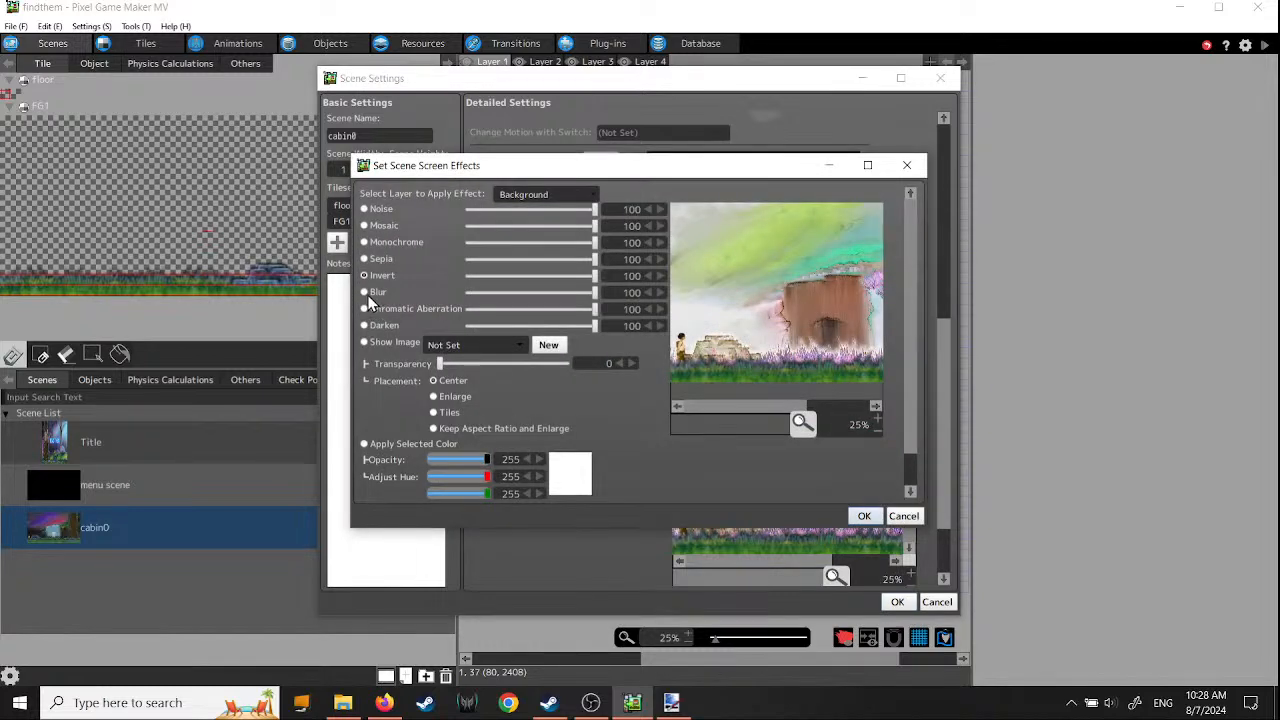
{"action": "left_click", "coordinate": [366, 292]}
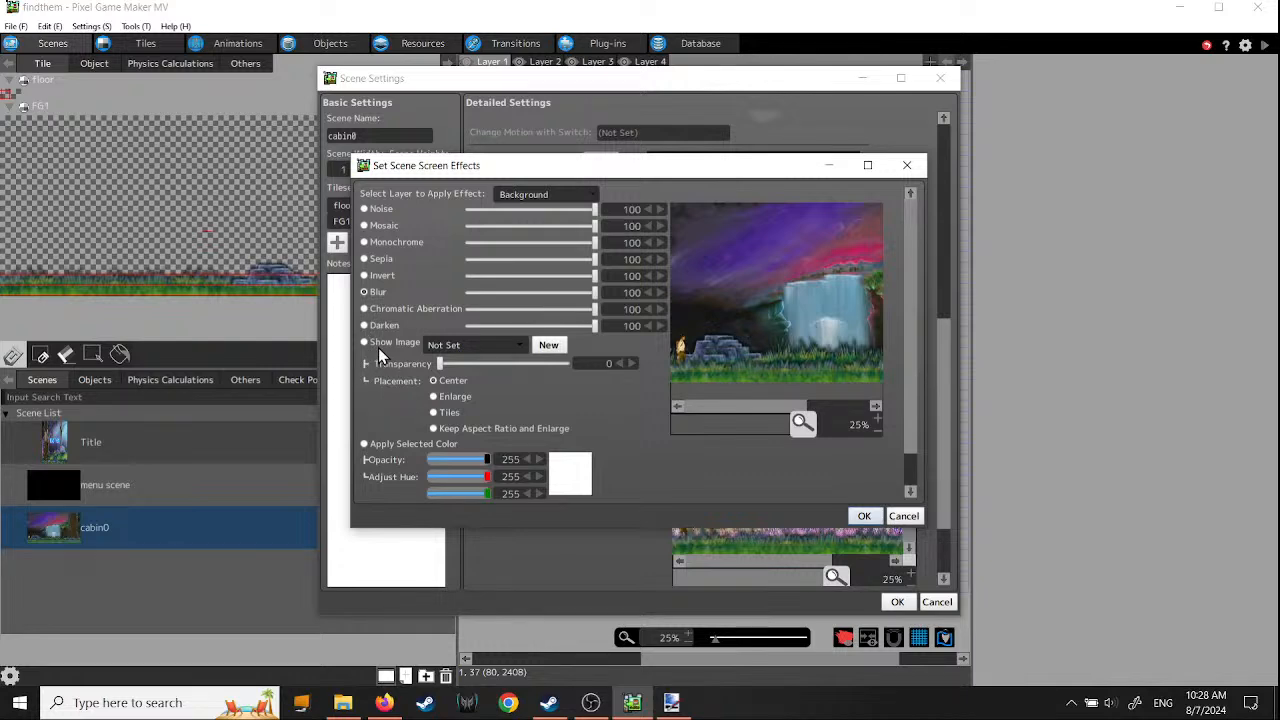
{"action": "scroll", "coordinate": [640, 455], "scroll_direction": "down", "scroll_amount": 2}
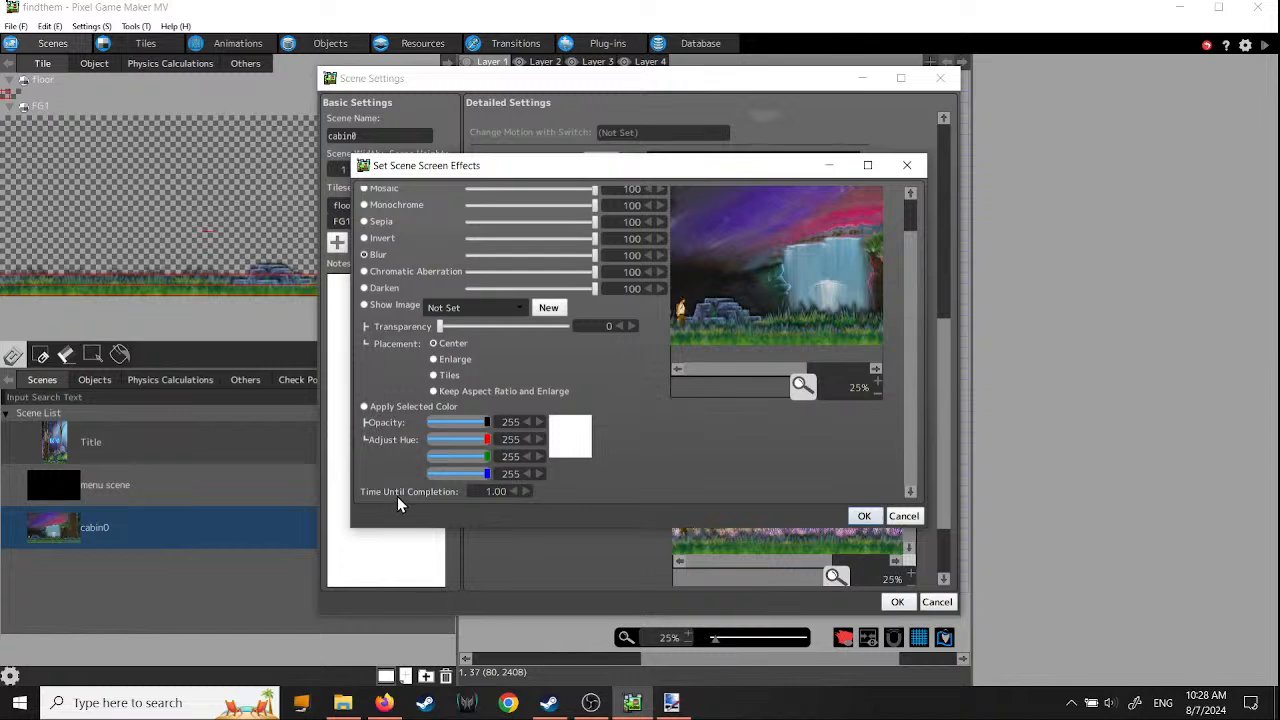
{"action": "left_click", "coordinate": [490, 492]}
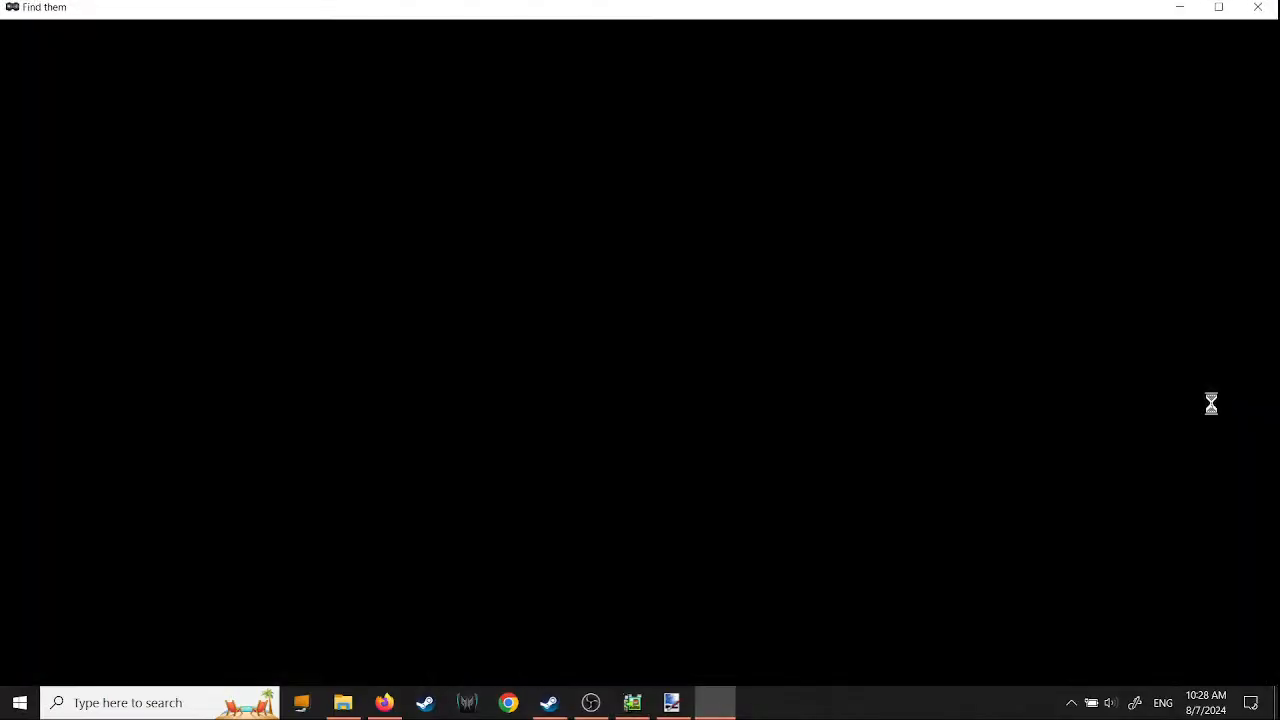
- Start the game and run Dad both ways through cabin0 to check the Blur background, closing the game at the end
{"action": "key", "text": "Return"}
{"action": "key", "text": "Right"}
{"action": "key", "text": "Right"}
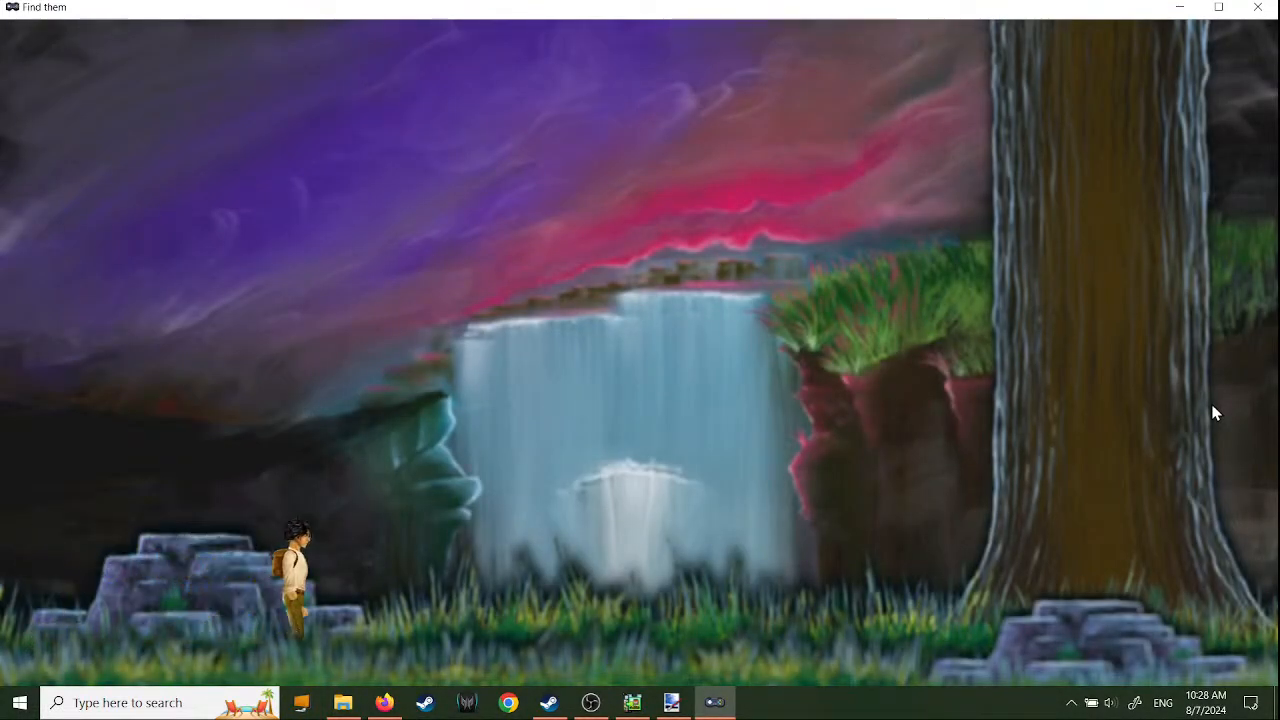
{"action": "key", "text": "Left"}
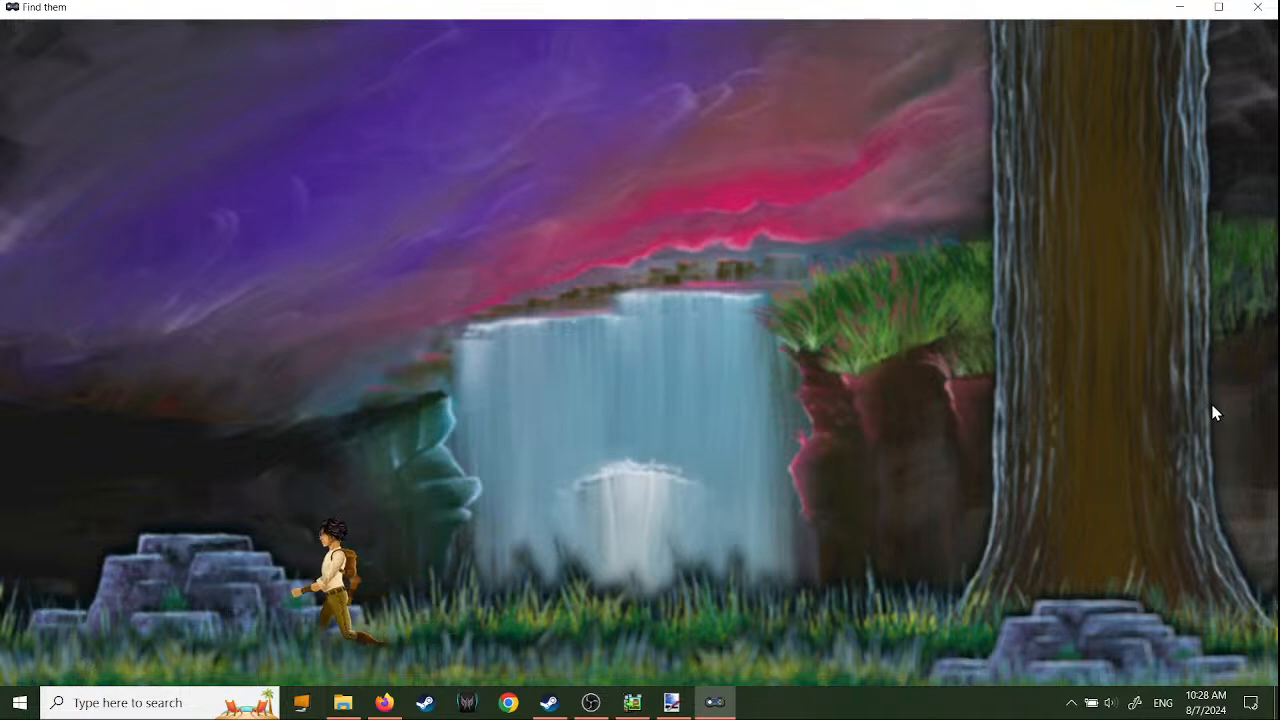
{"action": "key", "text": "Right"}
{"action": "key", "text": "Right"}
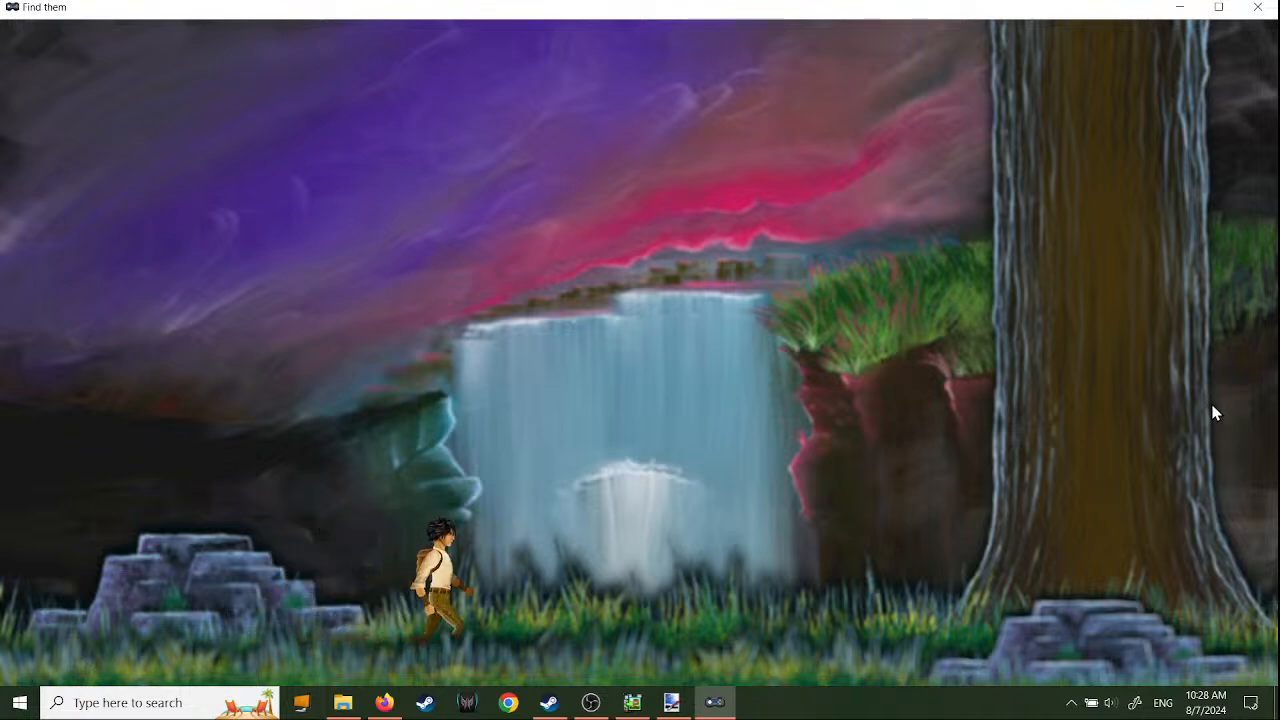
{"action": "key", "text": "Right"}
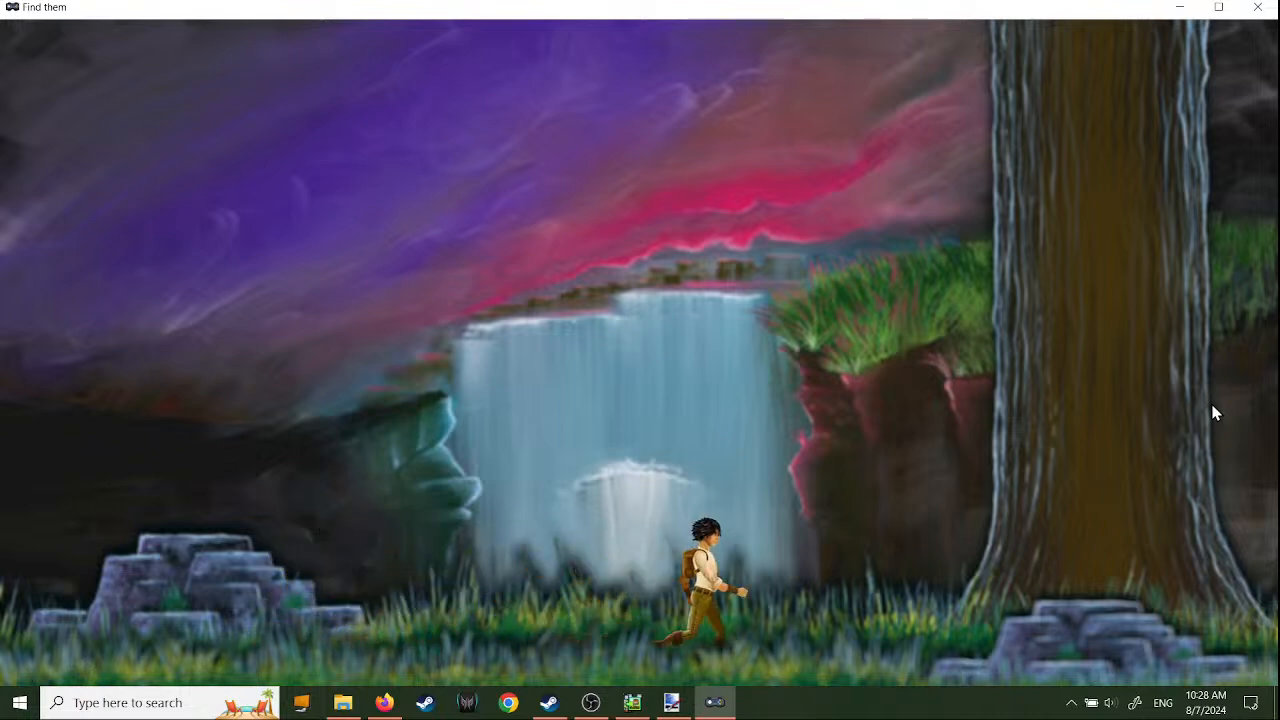
{"action": "key", "text": "Left"}
{"action": "key", "text": "Left"}
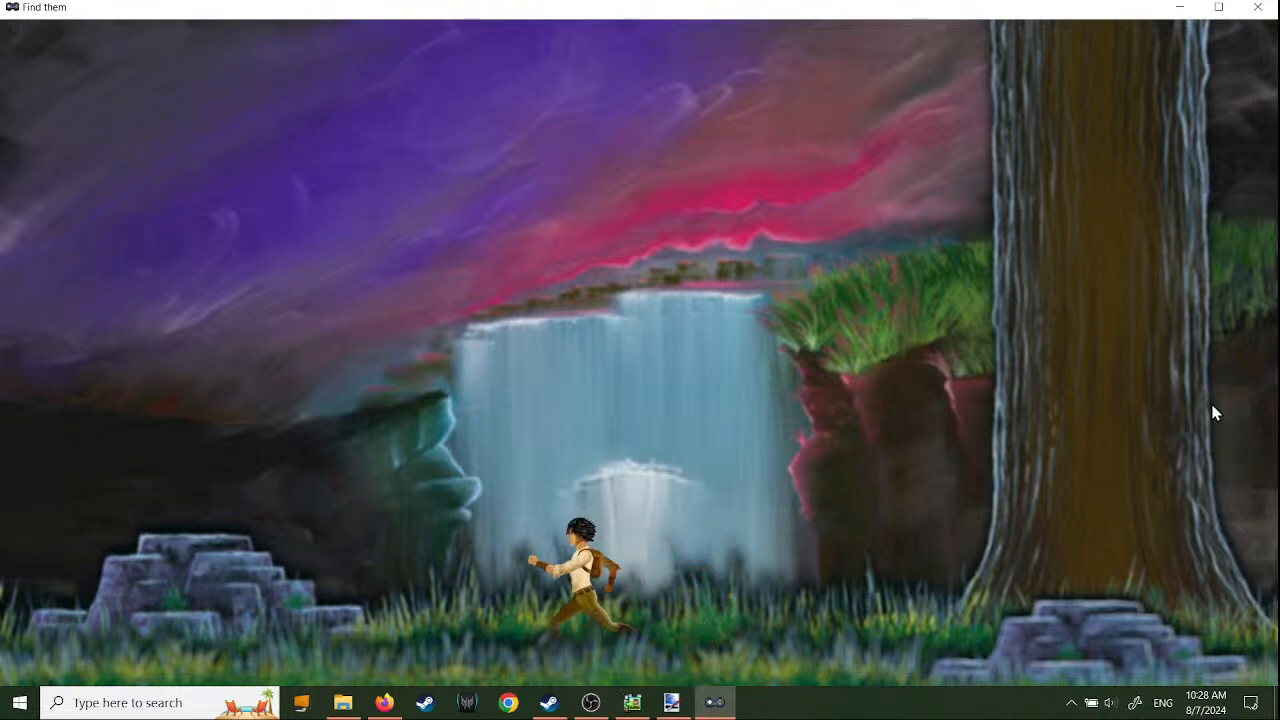
{"action": "key", "text": "Right"}
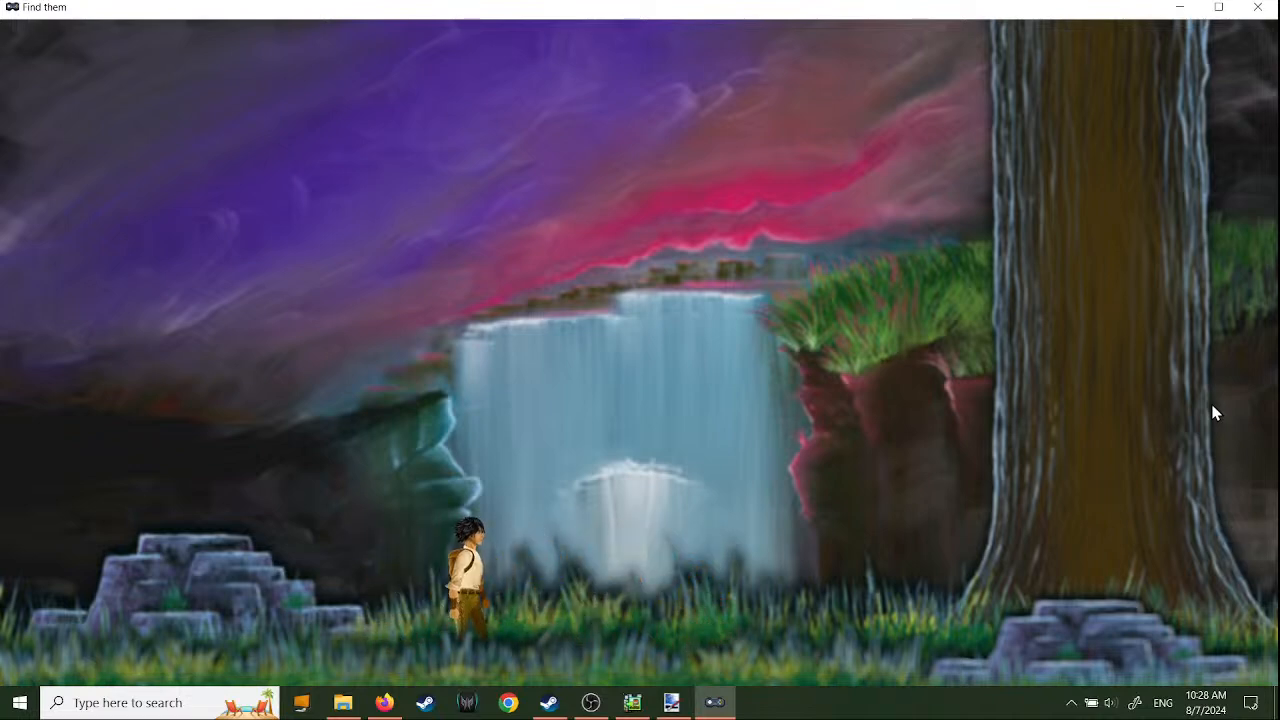
{"action": "left_click", "coordinate": [1257, 7]}
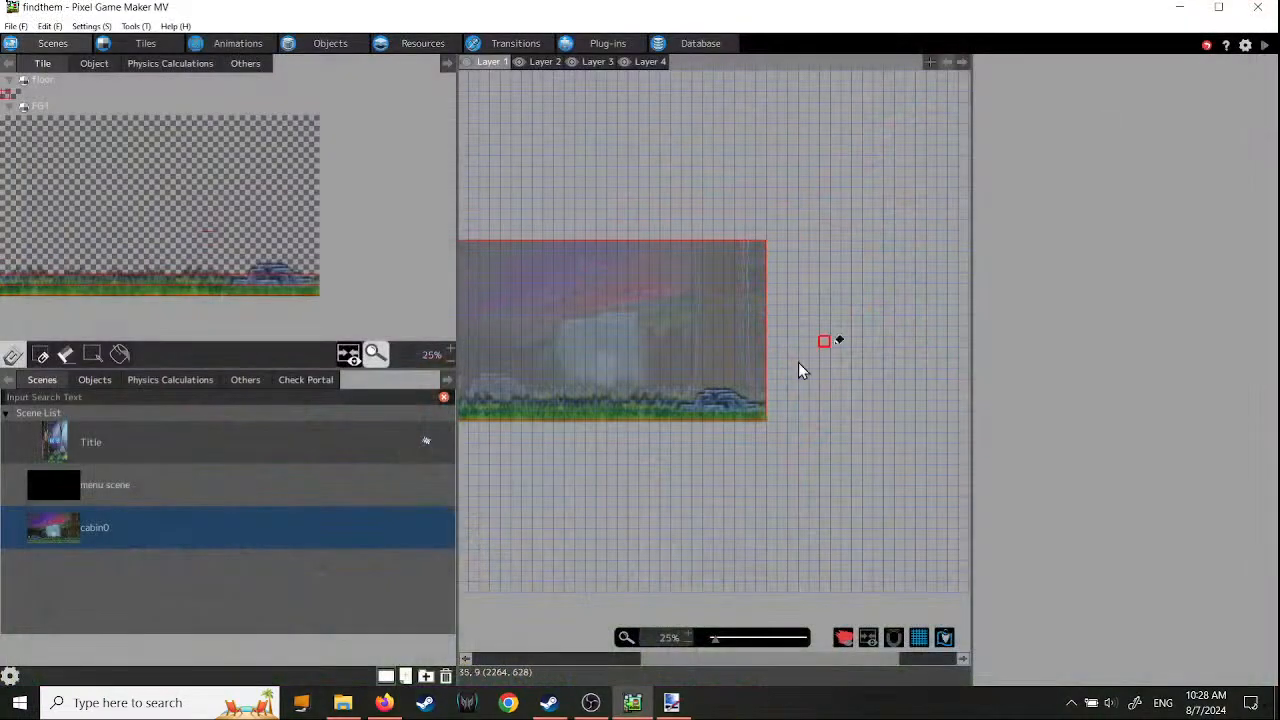
- Change cabin0's Background scene effect to Chromatic Aberration with strength 100 and apply the scene settings
{"action": "right_click", "coordinate": [86, 528]}
{"action": "left_click", "coordinate": [140, 677]}
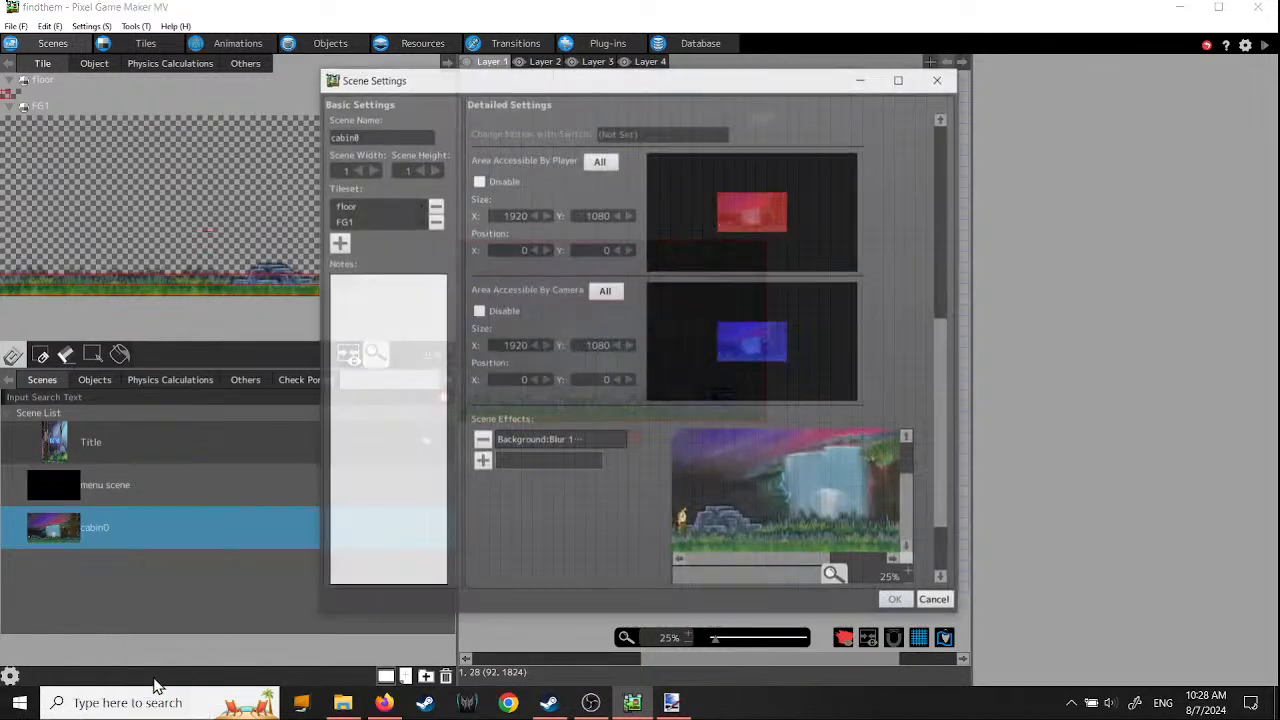
{"action": "scroll", "coordinate": [930, 420], "scroll_direction": "down", "scroll_amount": 1}
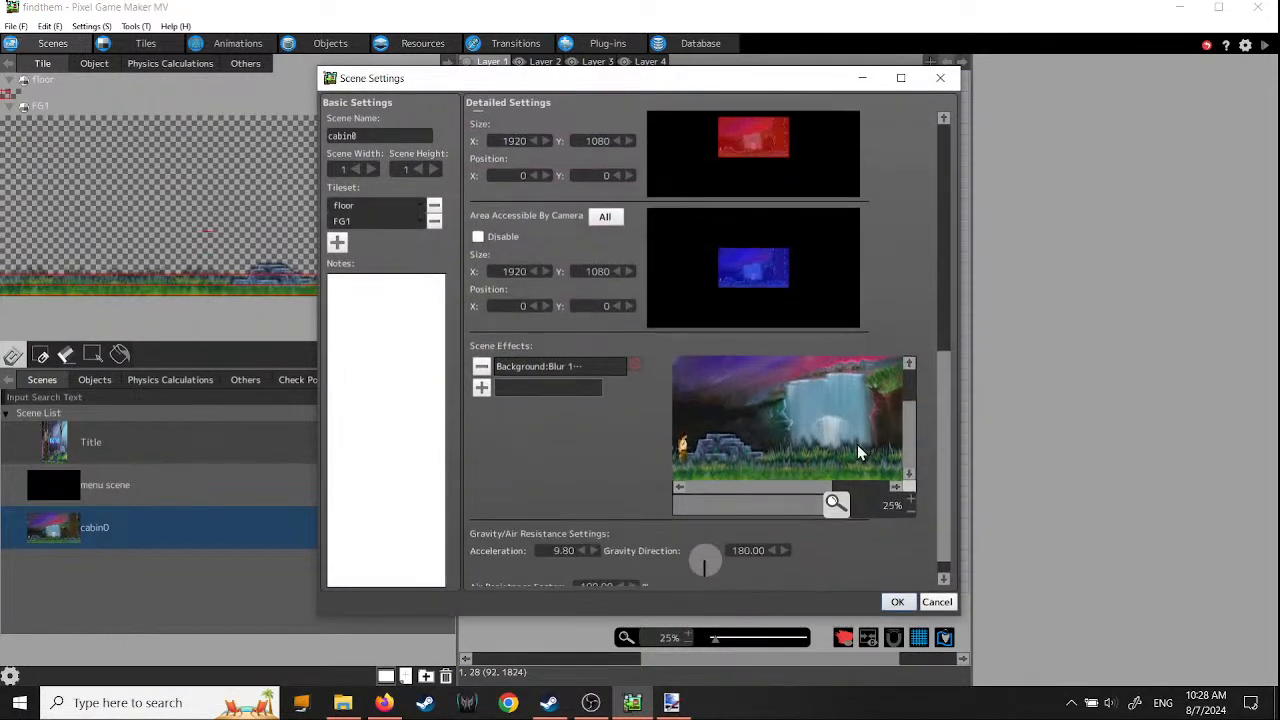
{"action": "double_click", "coordinate": [548, 368]}
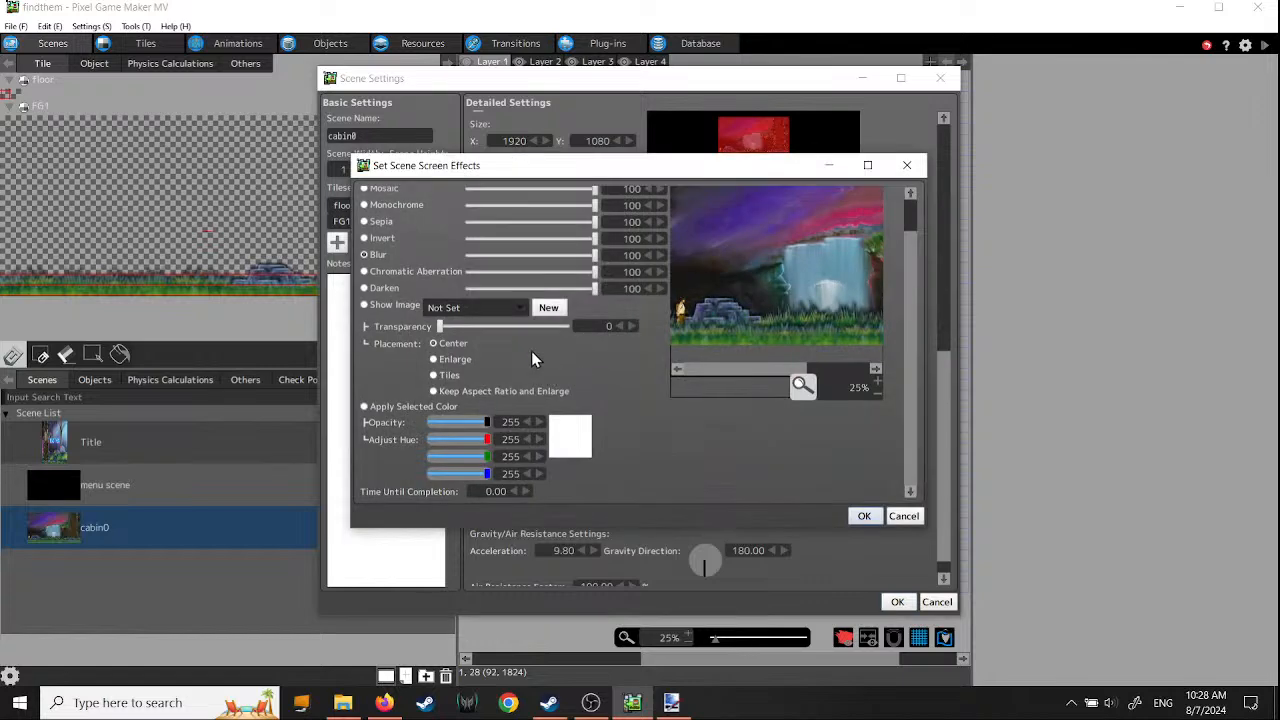
{"action": "left_click", "coordinate": [366, 272]}
{"action": "left_click", "coordinate": [864, 516]}
{"action": "left_click", "coordinate": [897, 601]}
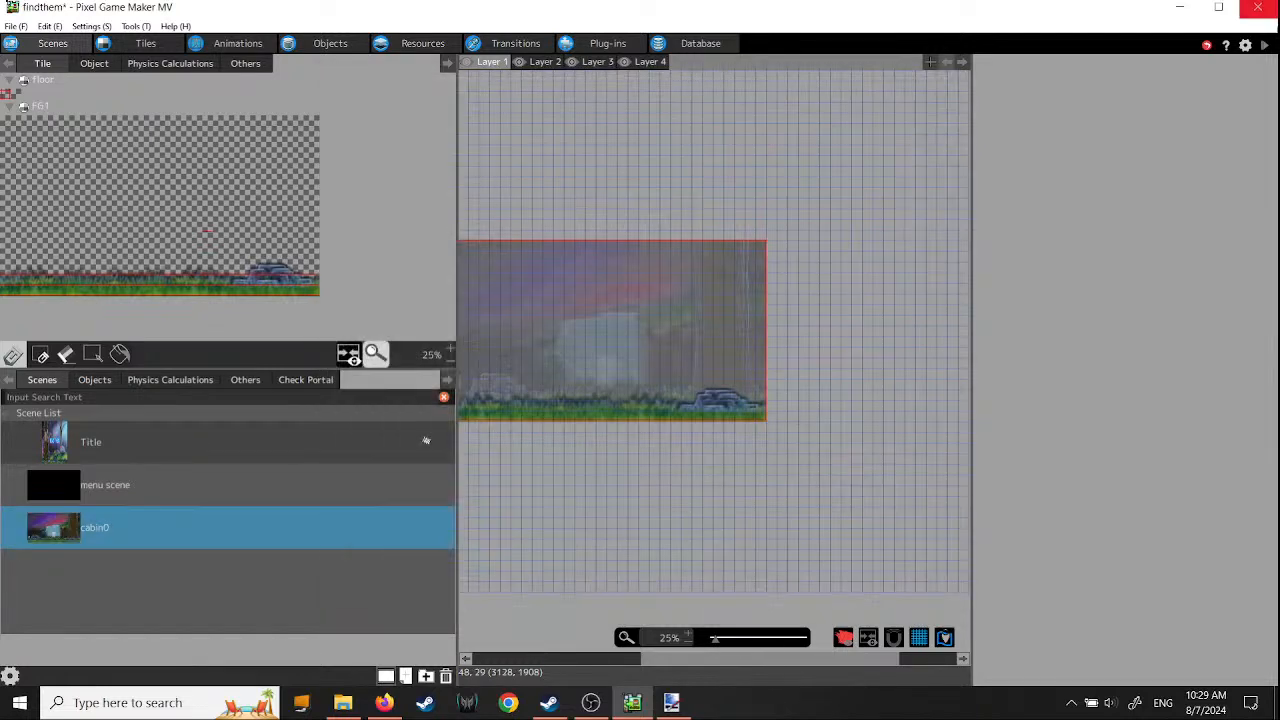
- Start the game, run and jump Dad around cabin0 to check the Chromatic Aberration background, and close the game
{"action": "left_click", "coordinate": [1264, 45]}
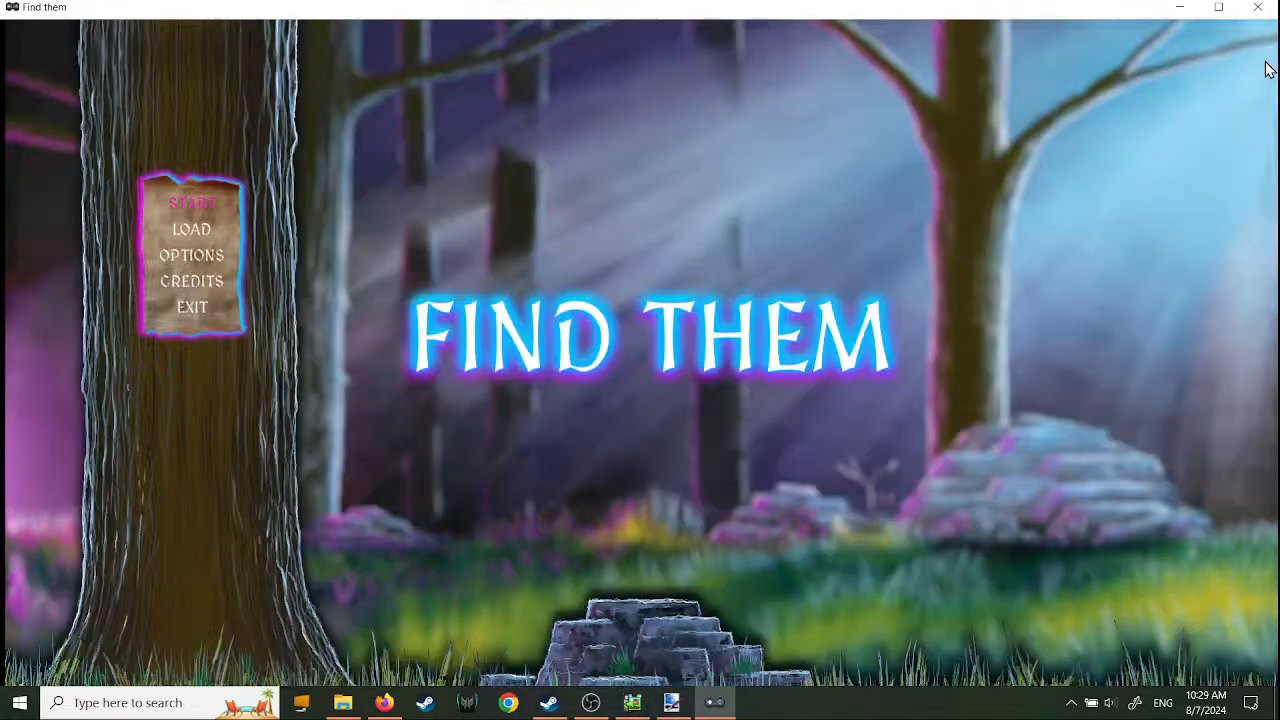
{"action": "key", "text": "Return"}
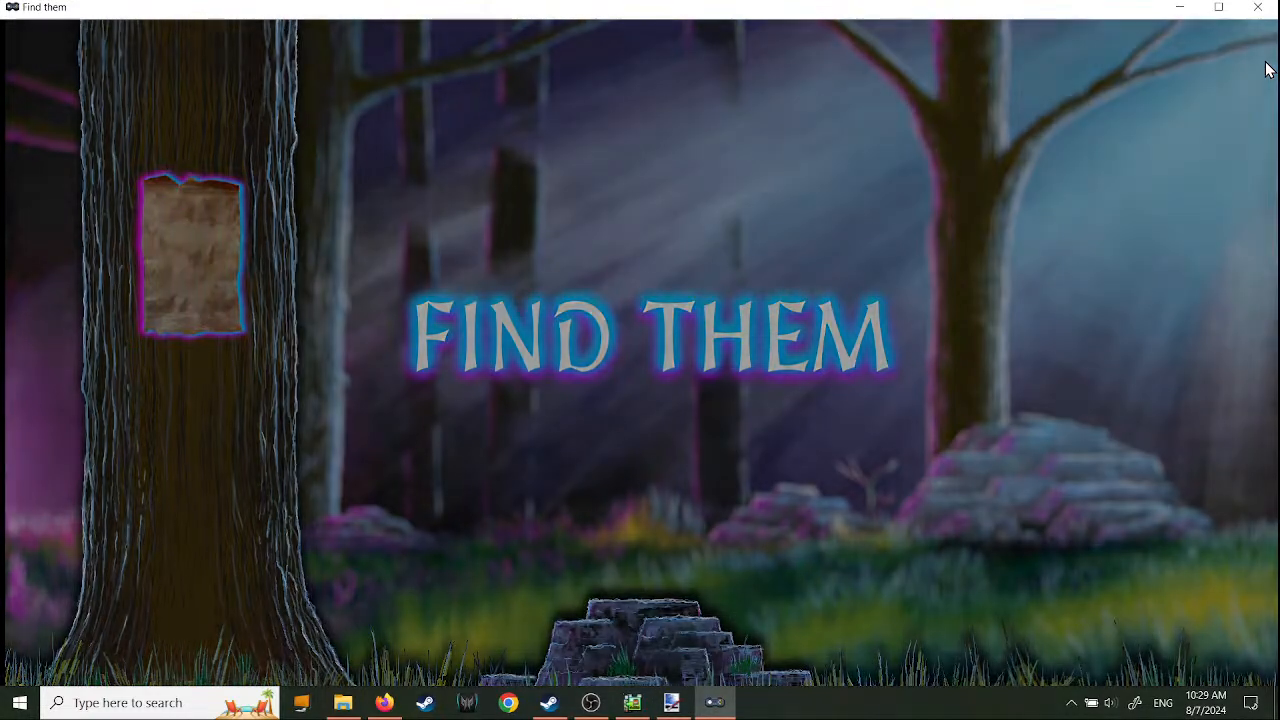
{"action": "key", "text": "Right"}
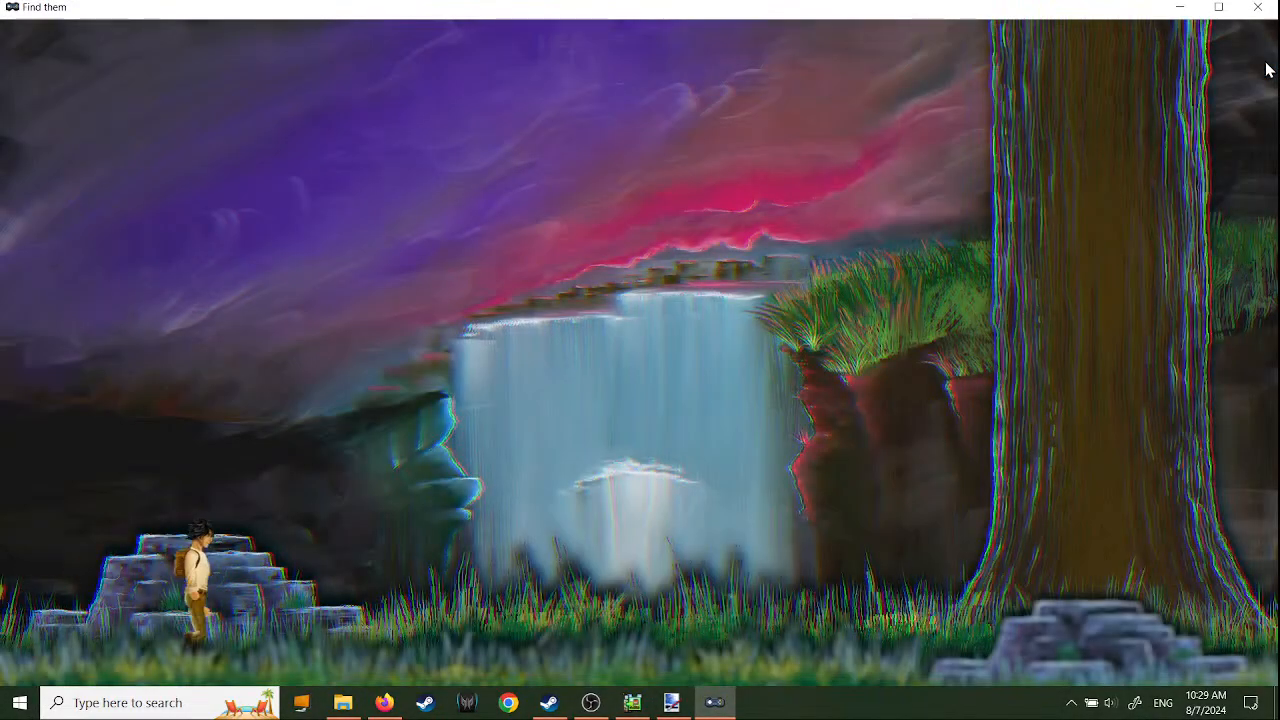
{"action": "key", "text": "Right"}
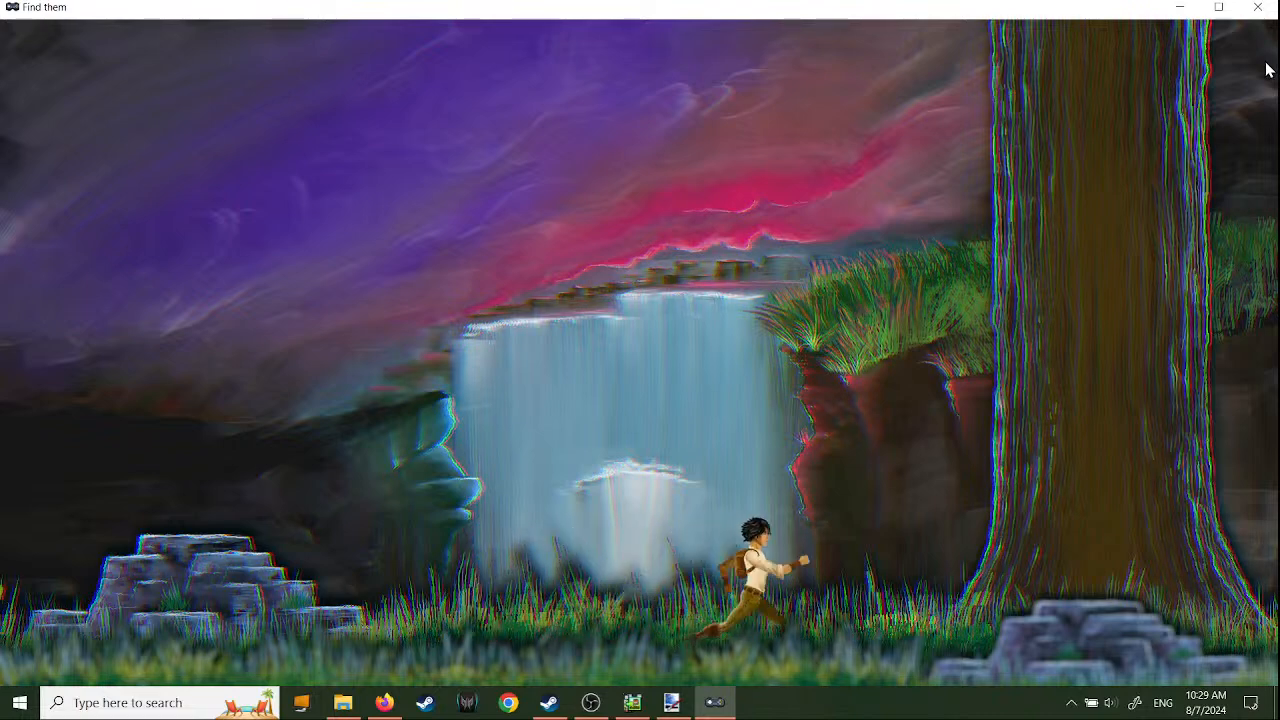
{"action": "key", "text": "Left"}
{"action": "key", "text": "Left"}
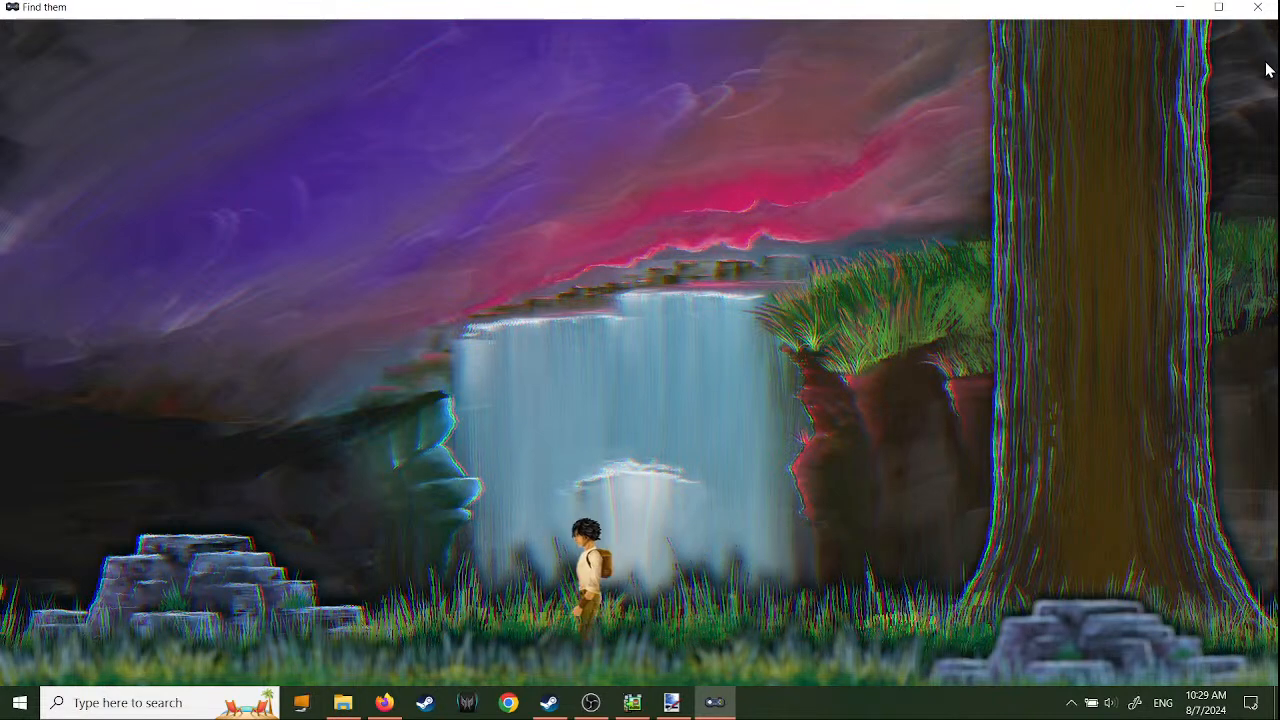
{"action": "key", "text": "space"}
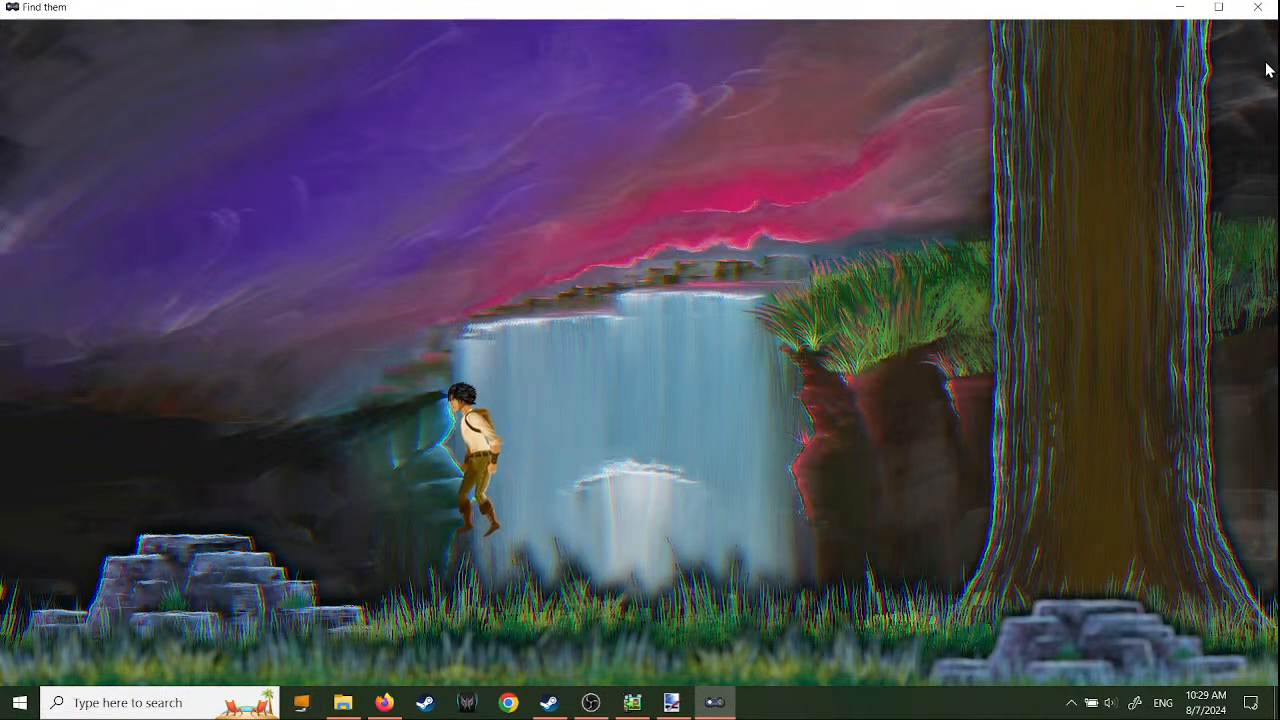
{"action": "key", "text": "Left"}
{"action": "key", "text": "Left"}
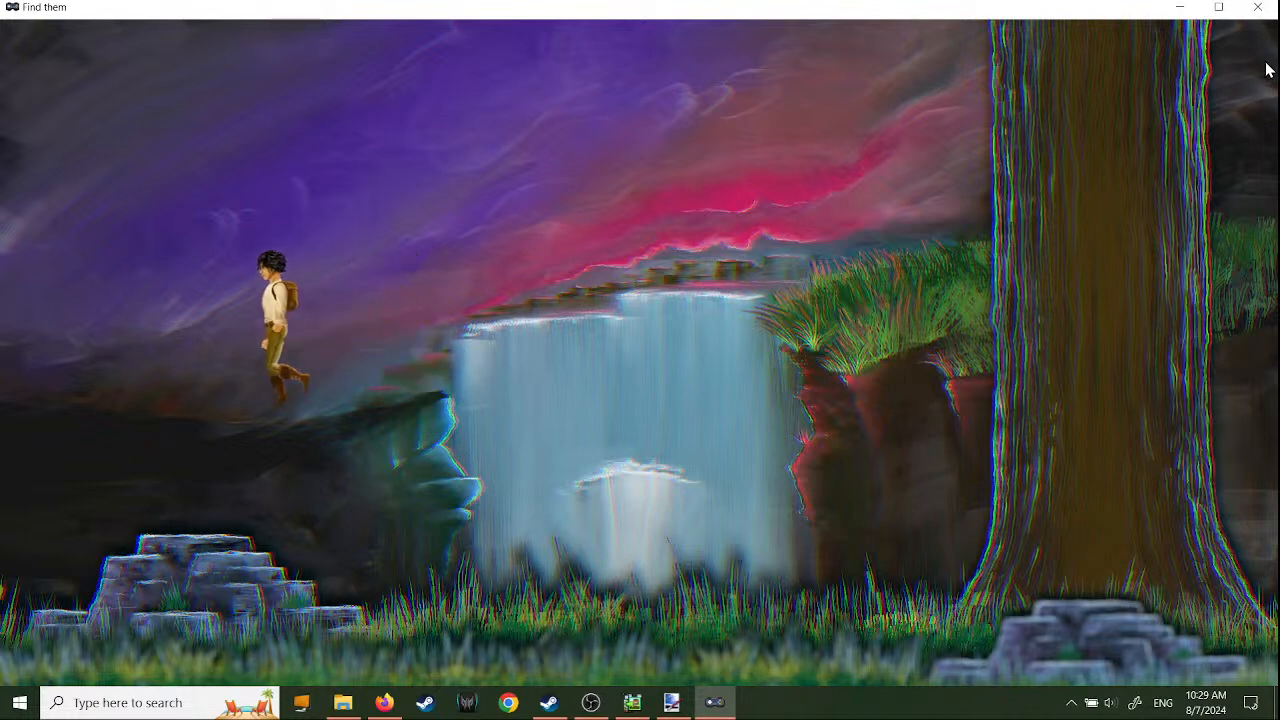
{"action": "key", "text": "Right"}
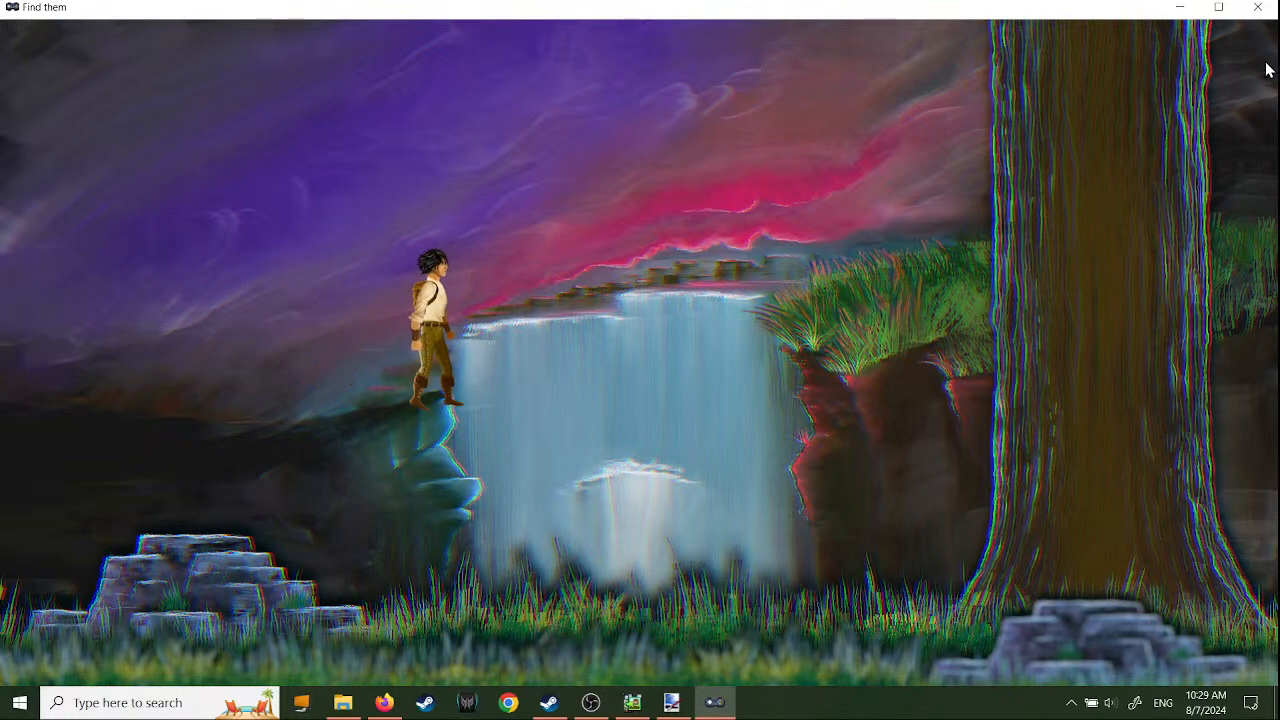
{"action": "left_click", "coordinate": [1258, 8]}
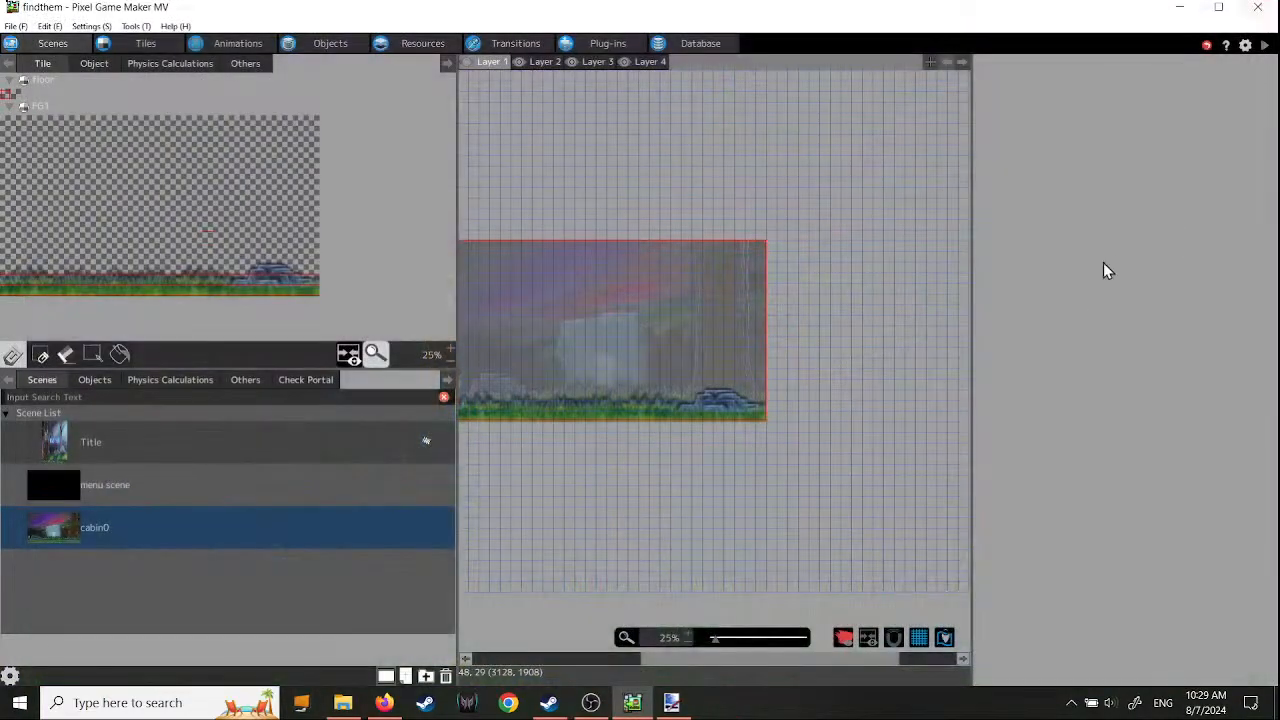
- Open cabin0's scene settings and preview Noise, Mosaic, Monochrome and Sepia on the Background effect, discarding the effect changes
{"action": "right_click", "coordinate": [48, 527]}
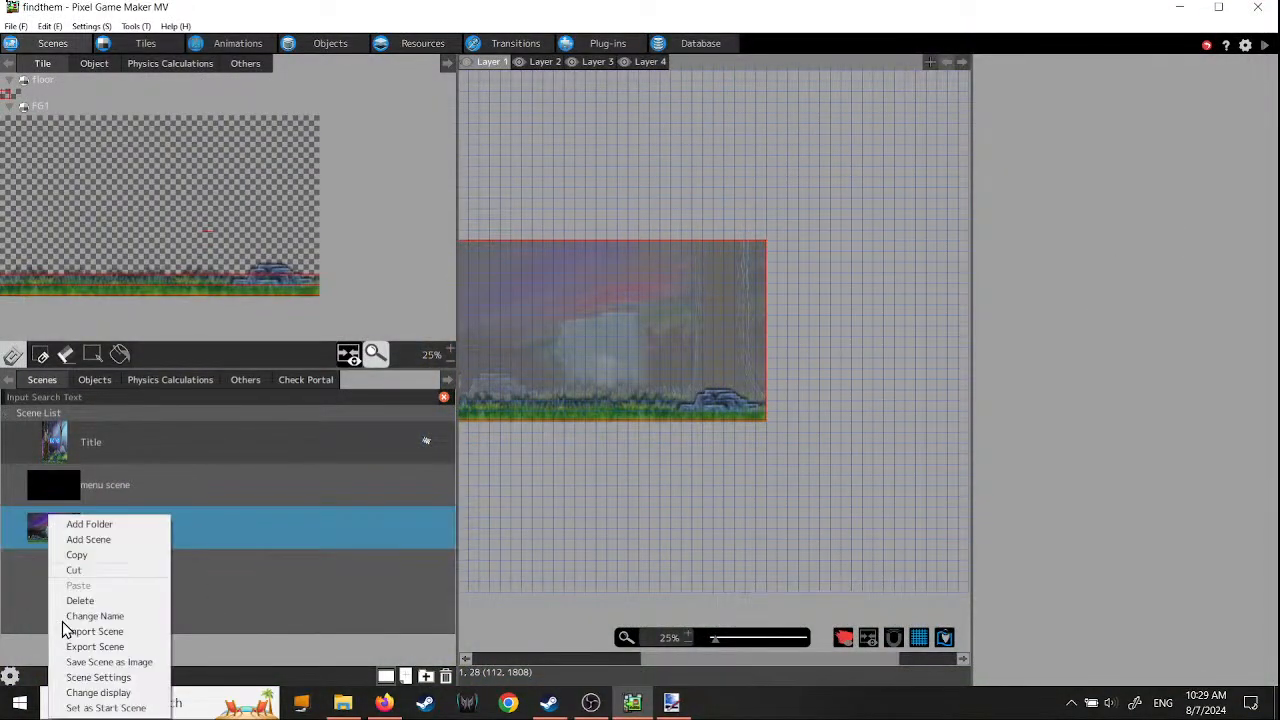
{"action": "left_click", "coordinate": [90, 678]}
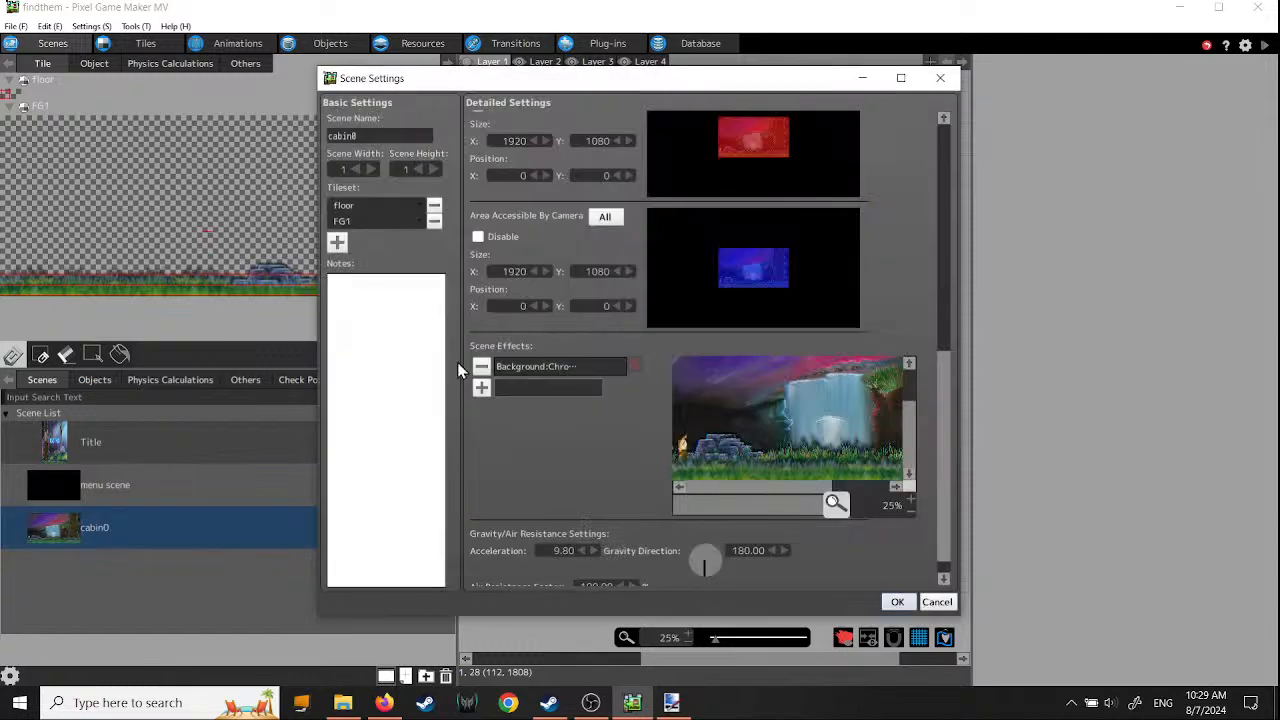
{"action": "double_click", "coordinate": [559, 366]}
{"action": "scroll", "coordinate": [390, 325], "scroll_direction": "up", "scroll_amount": 1}
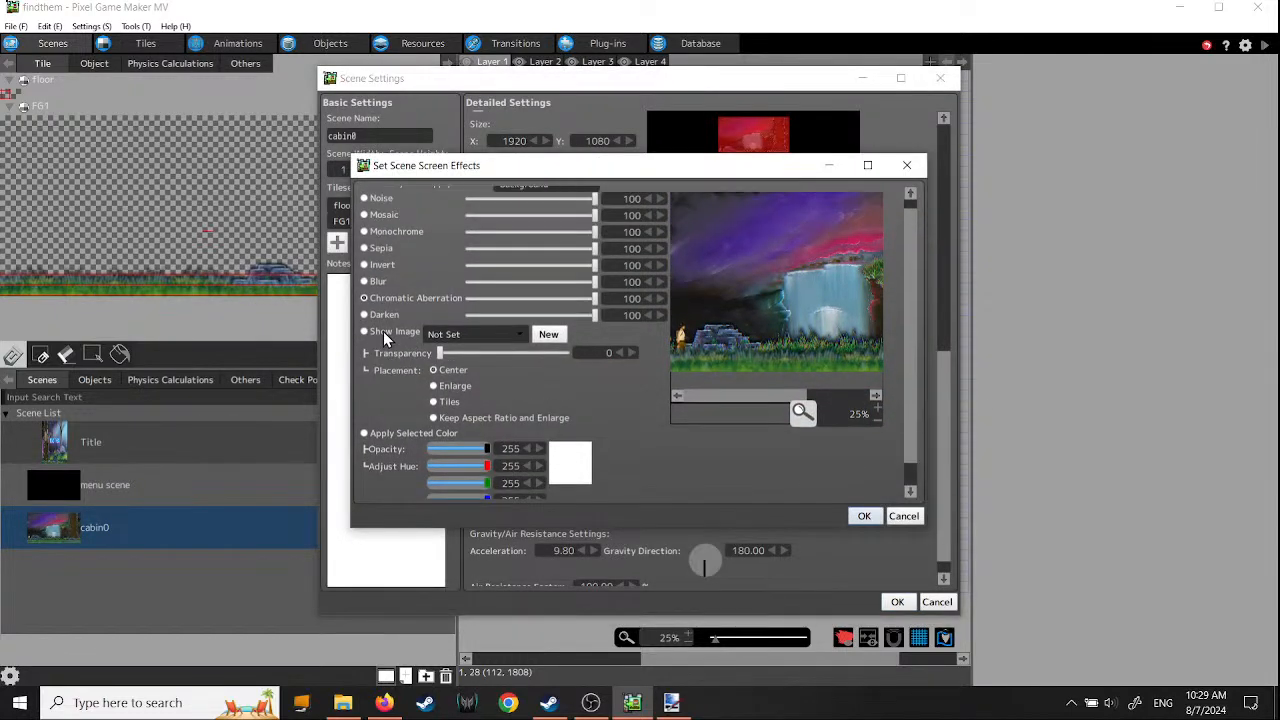
{"action": "scroll", "coordinate": [383, 331], "scroll_direction": "up", "scroll_amount": 1}
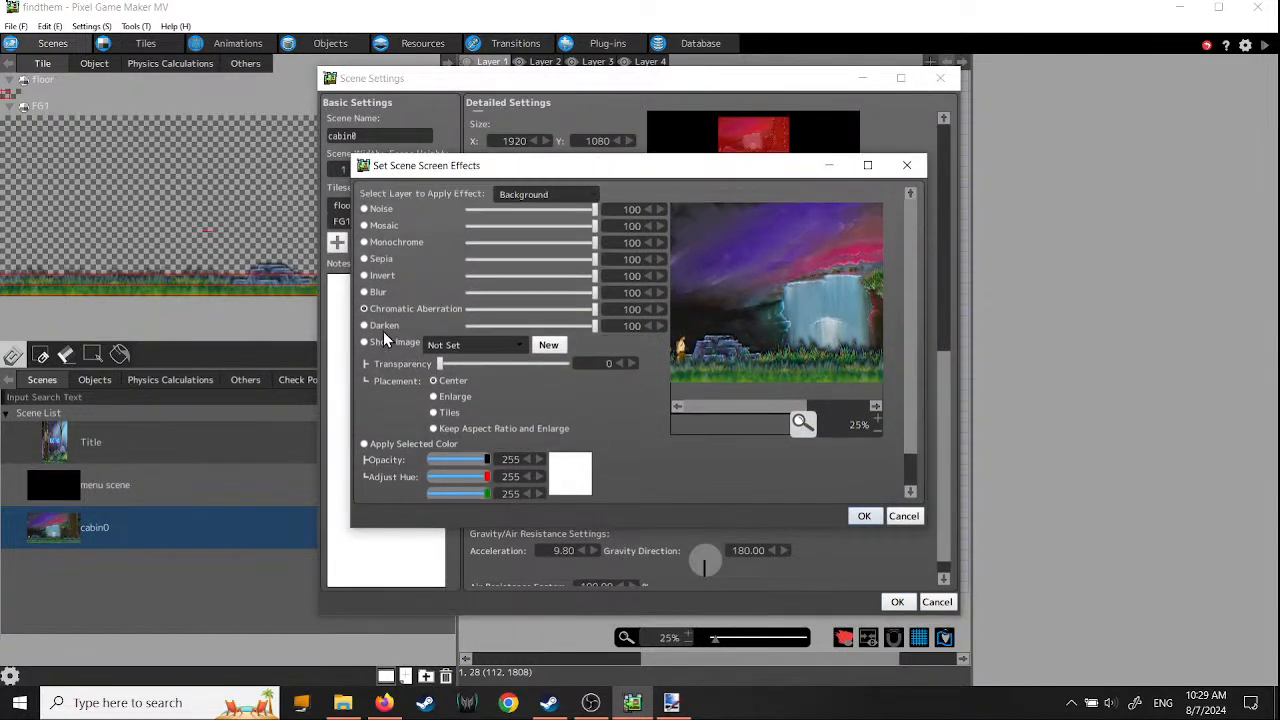
{"action": "left_click", "coordinate": [364, 209]}
{"action": "left_click", "coordinate": [364, 225]}
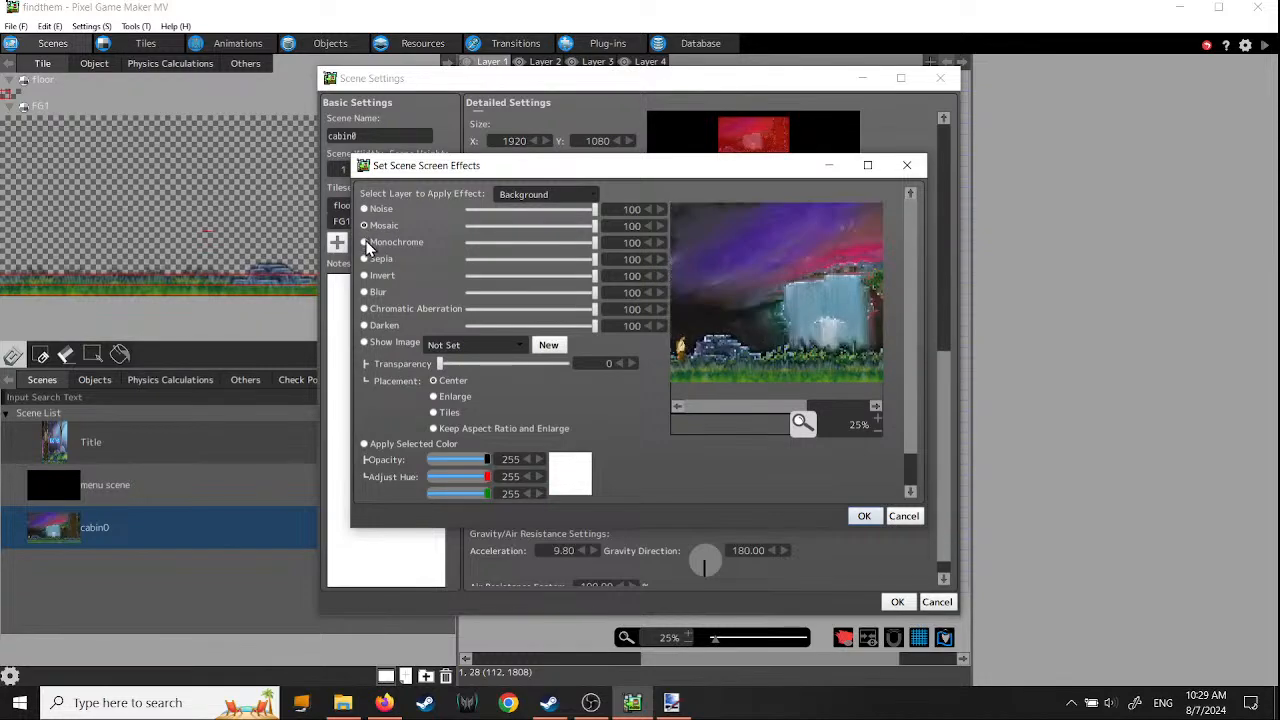
{"action": "left_click", "coordinate": [365, 242]}
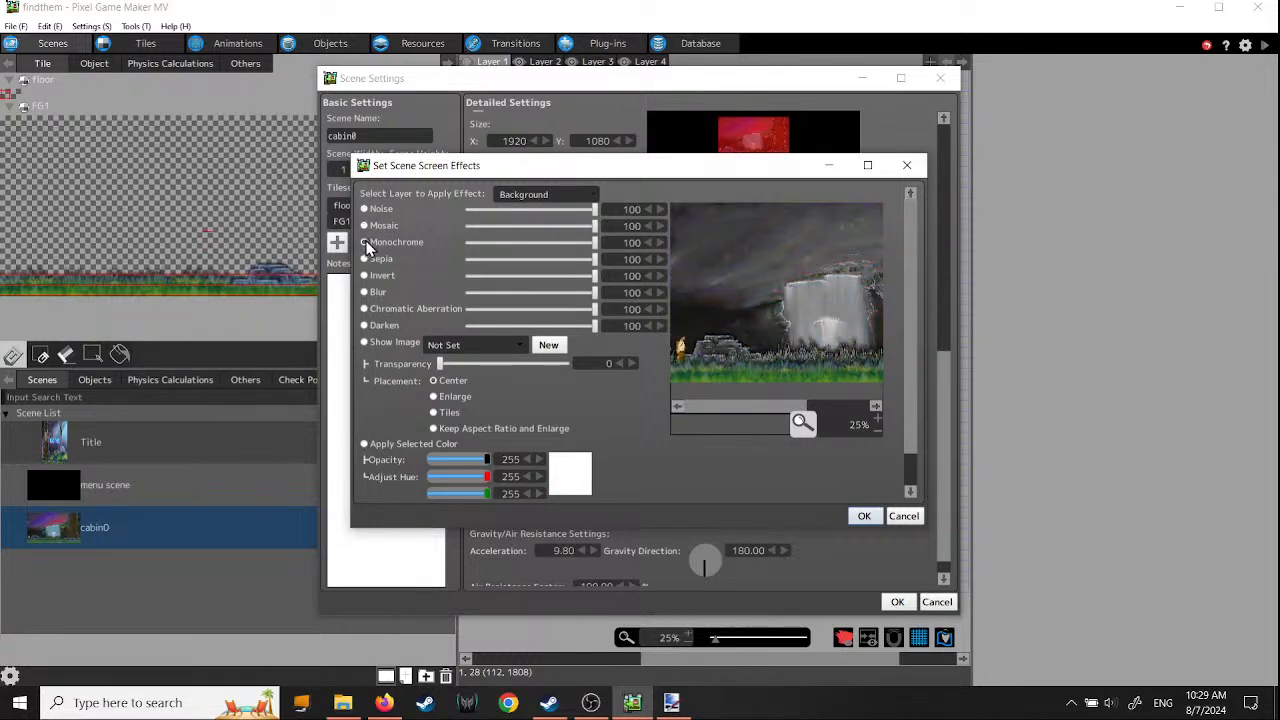
{"action": "left_click", "coordinate": [365, 259]}
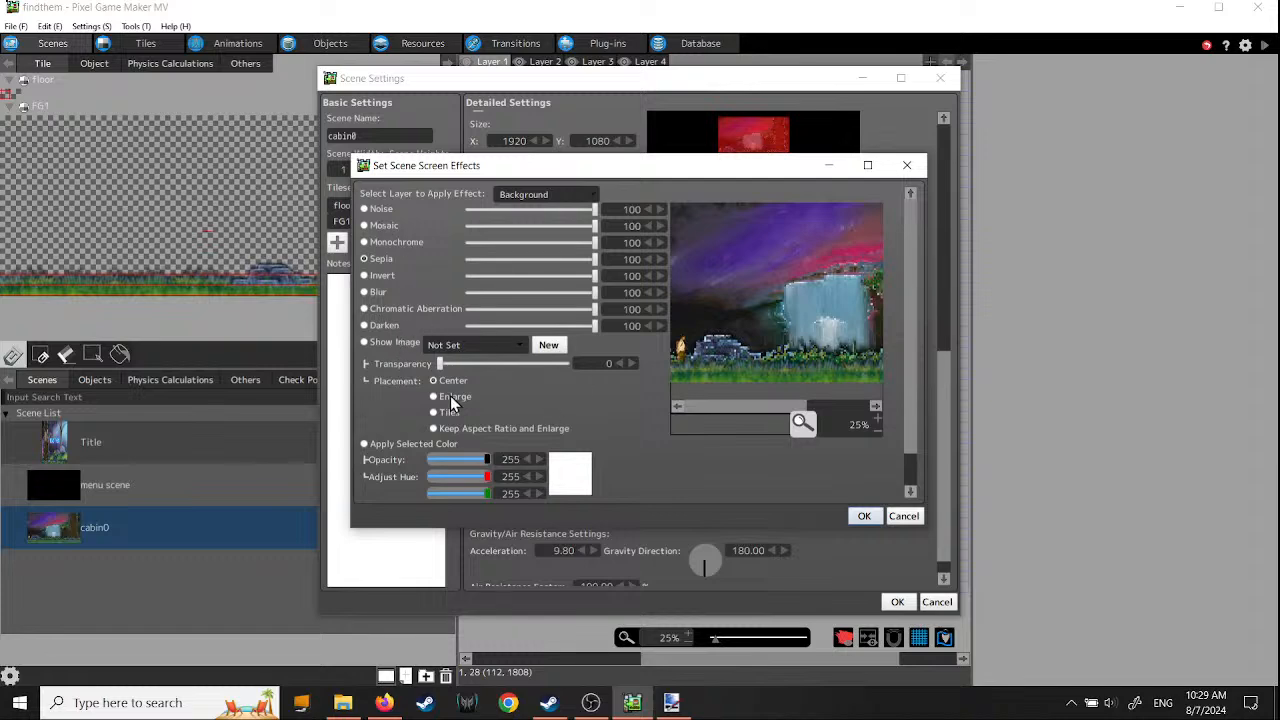
{"action": "scroll", "coordinate": [416, 290], "scroll_direction": "down", "scroll_amount": 1}
{"action": "scroll", "coordinate": [417, 285], "scroll_direction": "up", "scroll_amount": 1}
{"action": "left_click", "coordinate": [908, 517]}
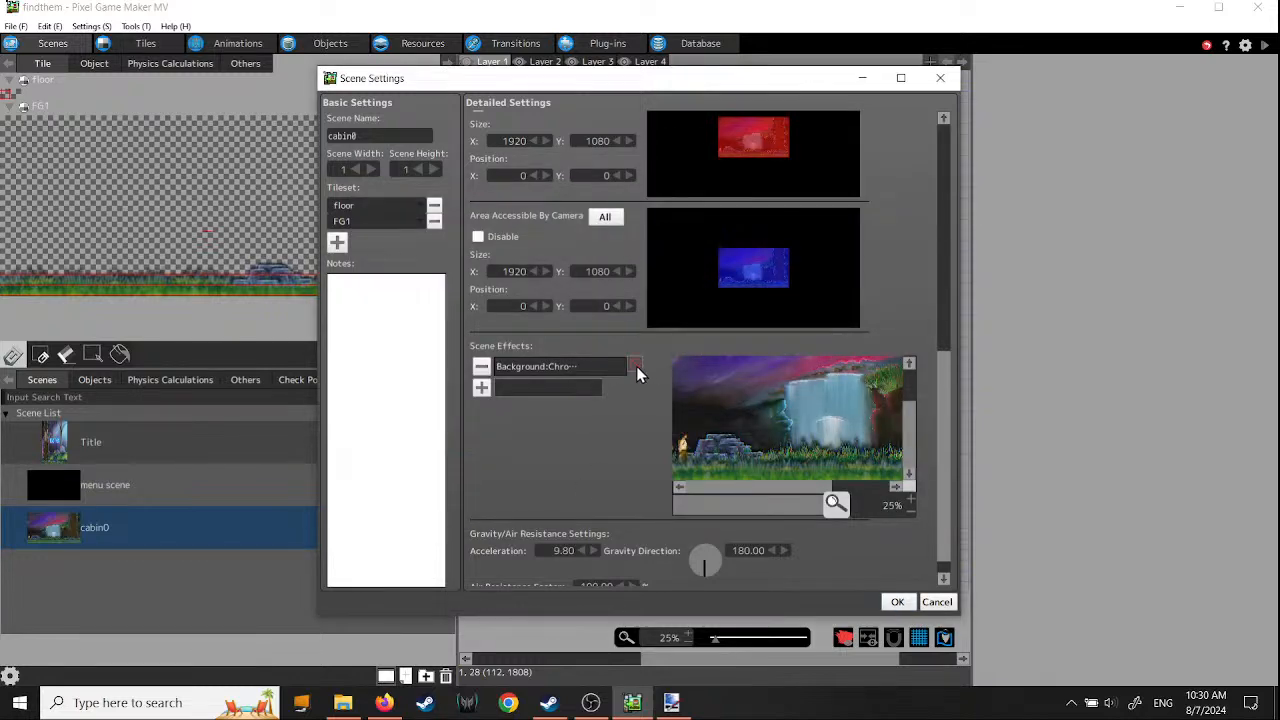
- Remove the Background Chromatic Aberration scene effect from cabin0 and apply the scene settings
{"action": "left_click", "coordinate": [483, 367]}
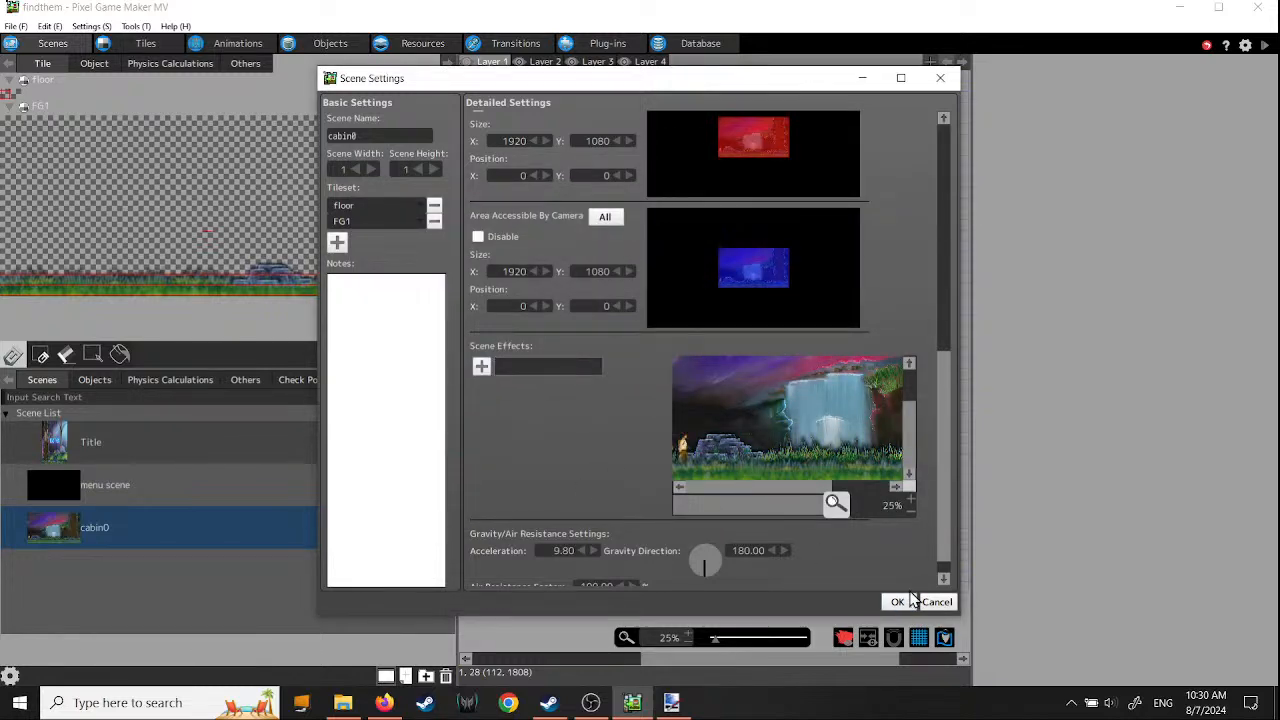
{"action": "left_click", "coordinate": [897, 602]}
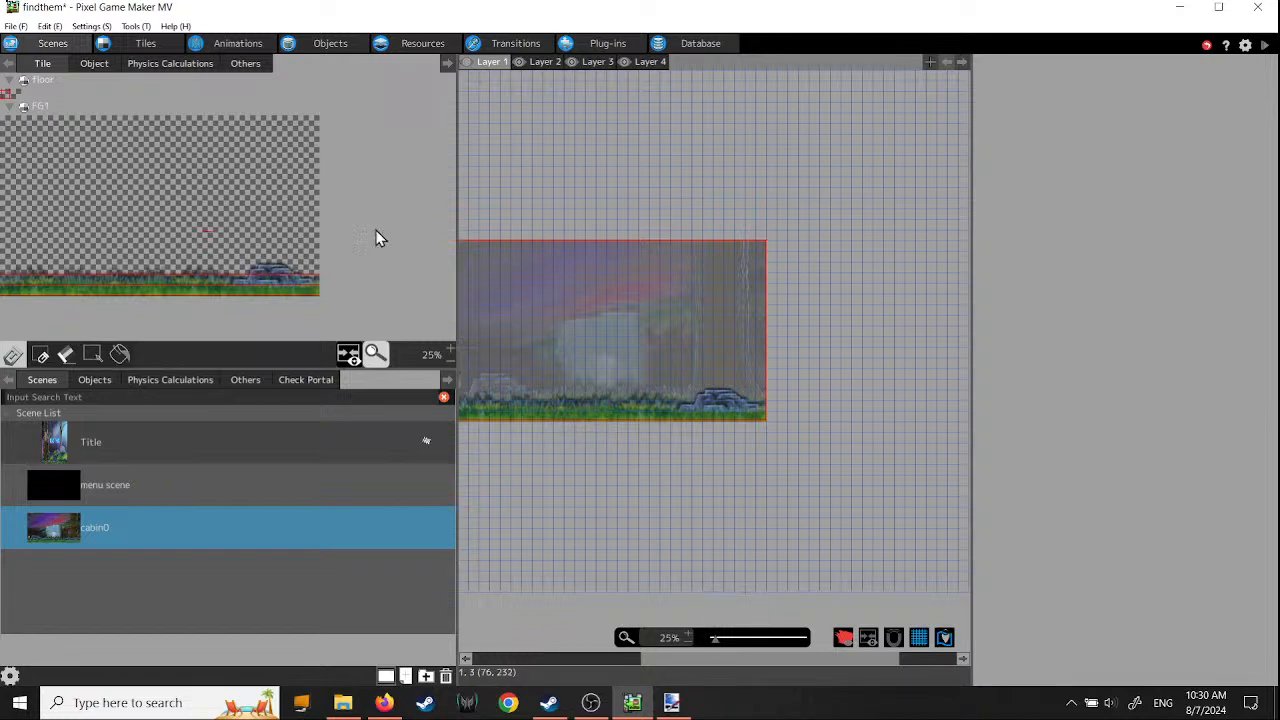
- Look through the scene's object list and the side and My2D folders in File Explorer, closing the folder window at the end
{"action": "left_click", "coordinate": [98, 66]}
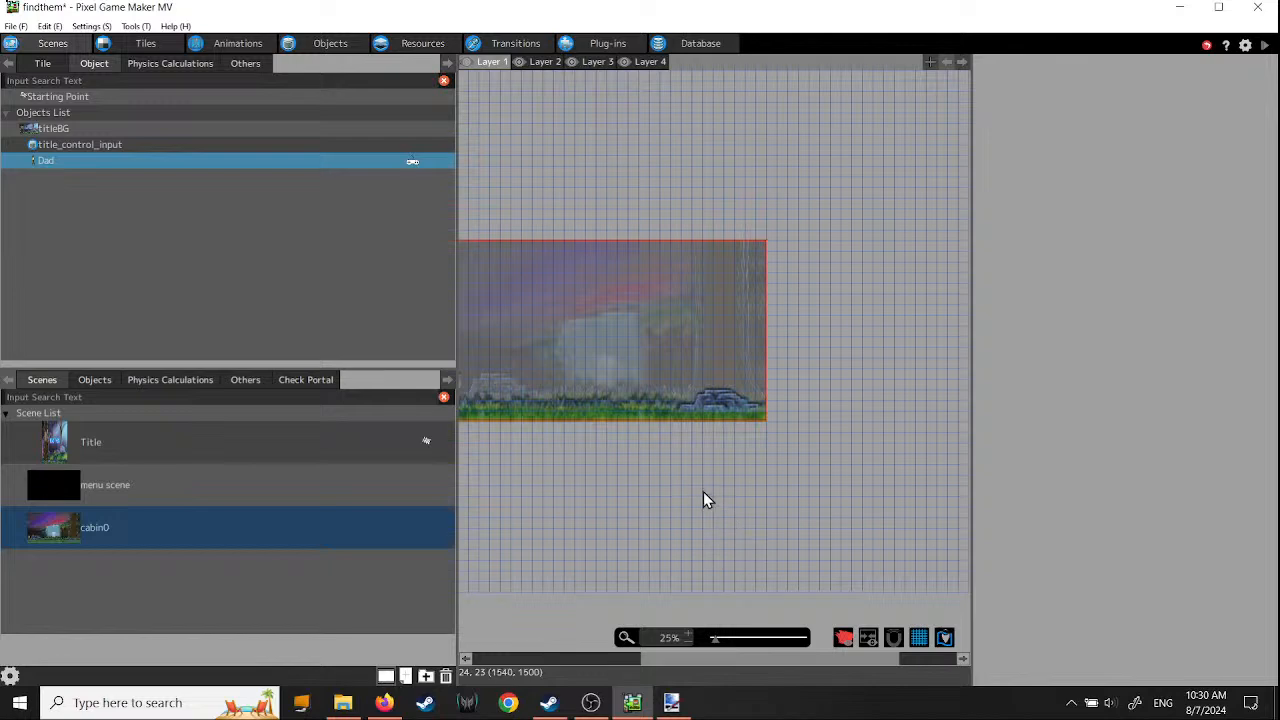
{"action": "left_click", "coordinate": [343, 703]}
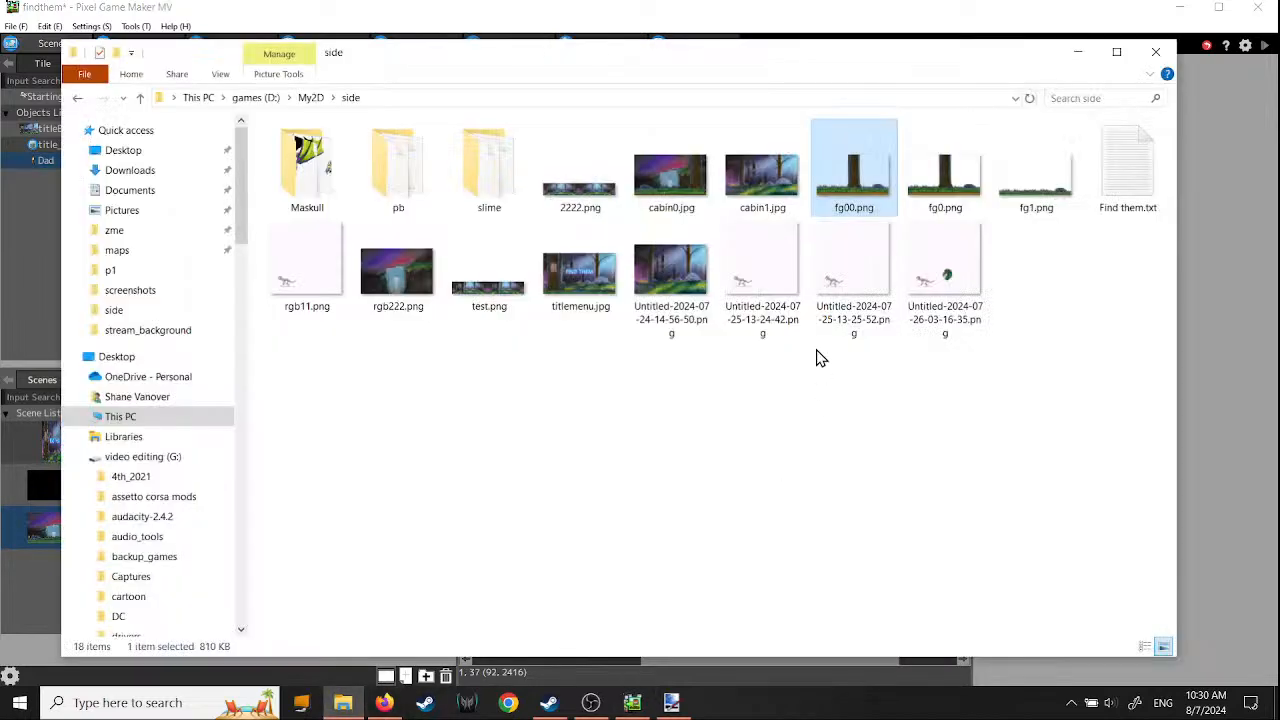
{"action": "left_click", "coordinate": [312, 97]}
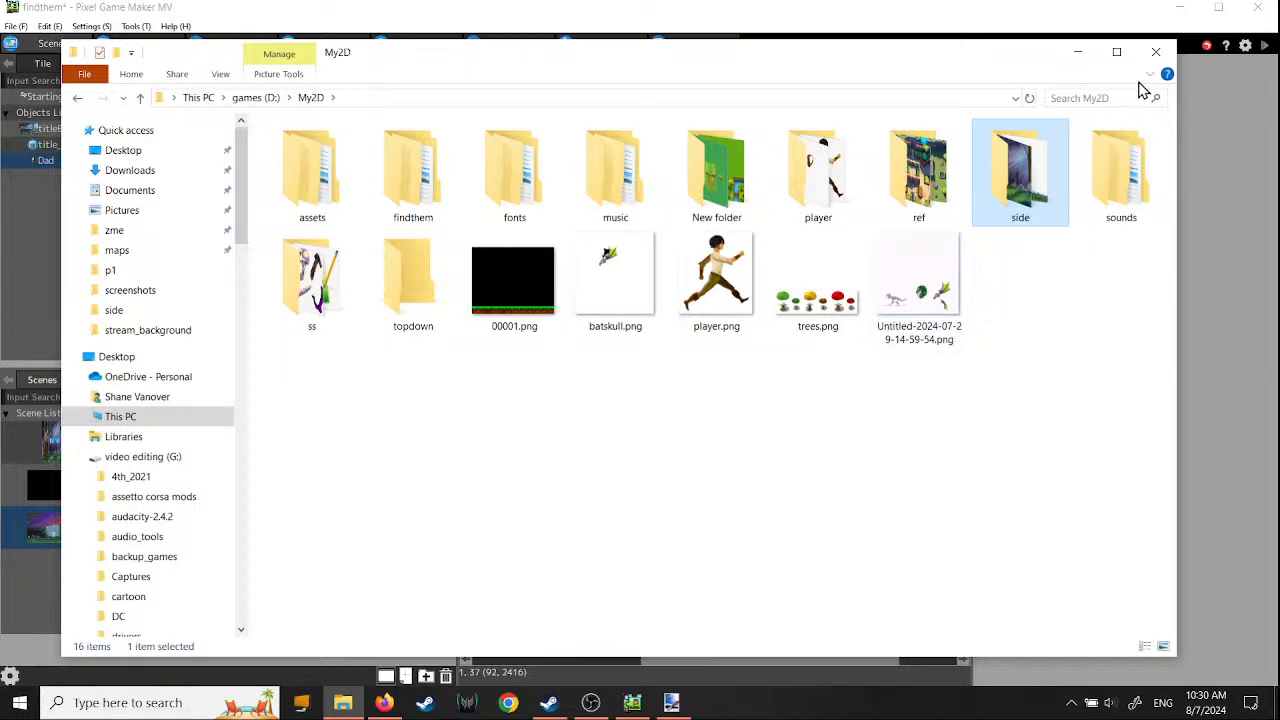
{"action": "left_click", "coordinate": [1156, 51]}
{"action": "middle_click_drag", "start_coordinate": [733, 505], "coordinate": [669, 521]}
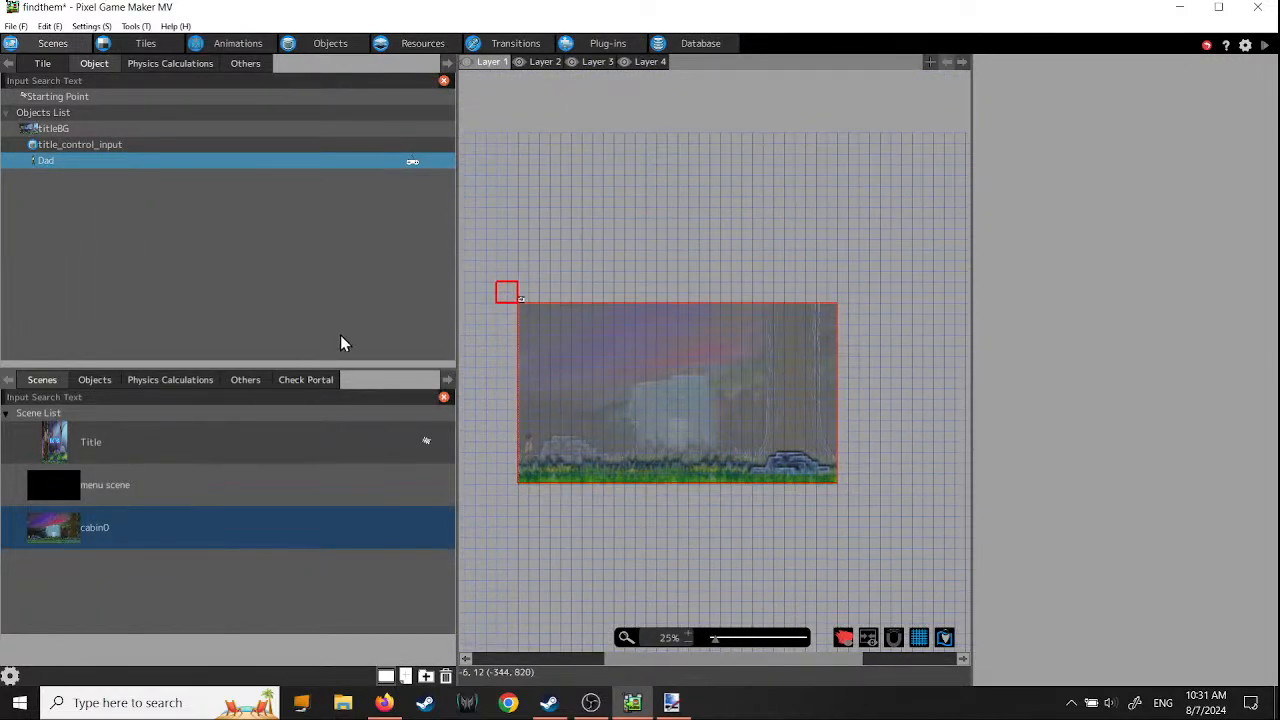
- Collapse the players folder in the image resources and delete the duplicate images floor(2) and floor(1)
{"action": "left_click", "coordinate": [409, 47]}
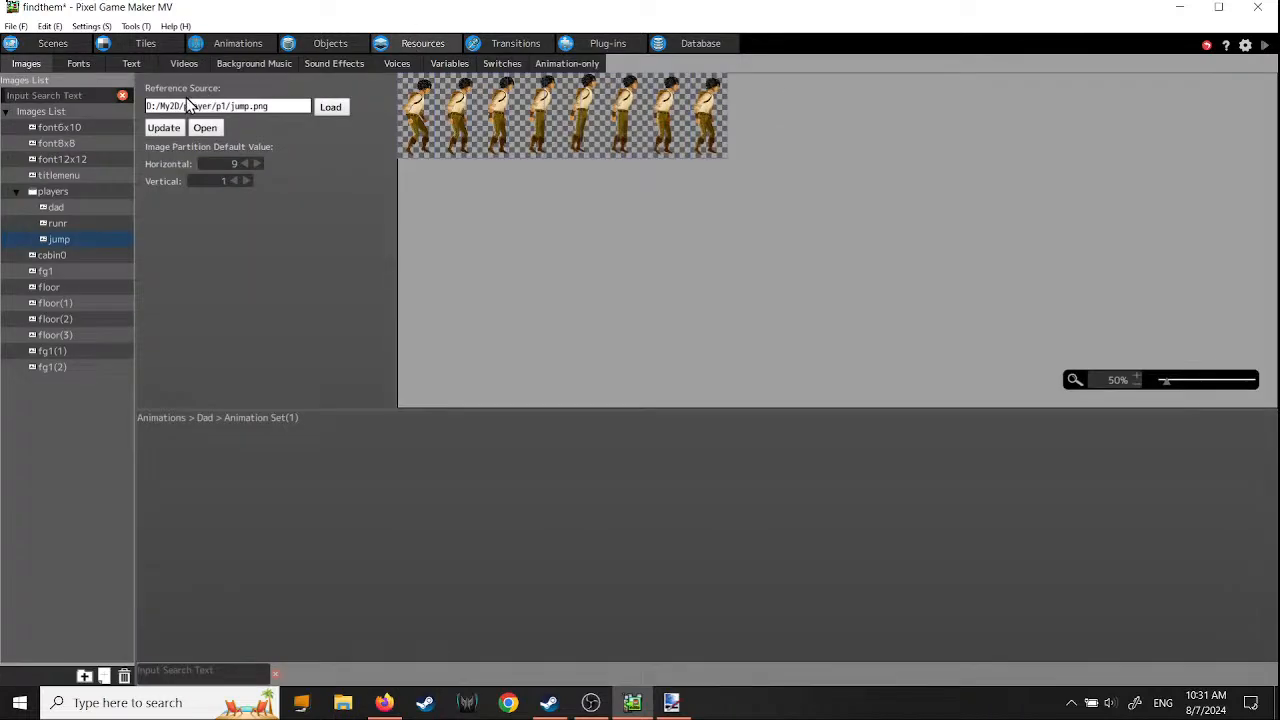
{"action": "left_click", "coordinate": [57, 432]}
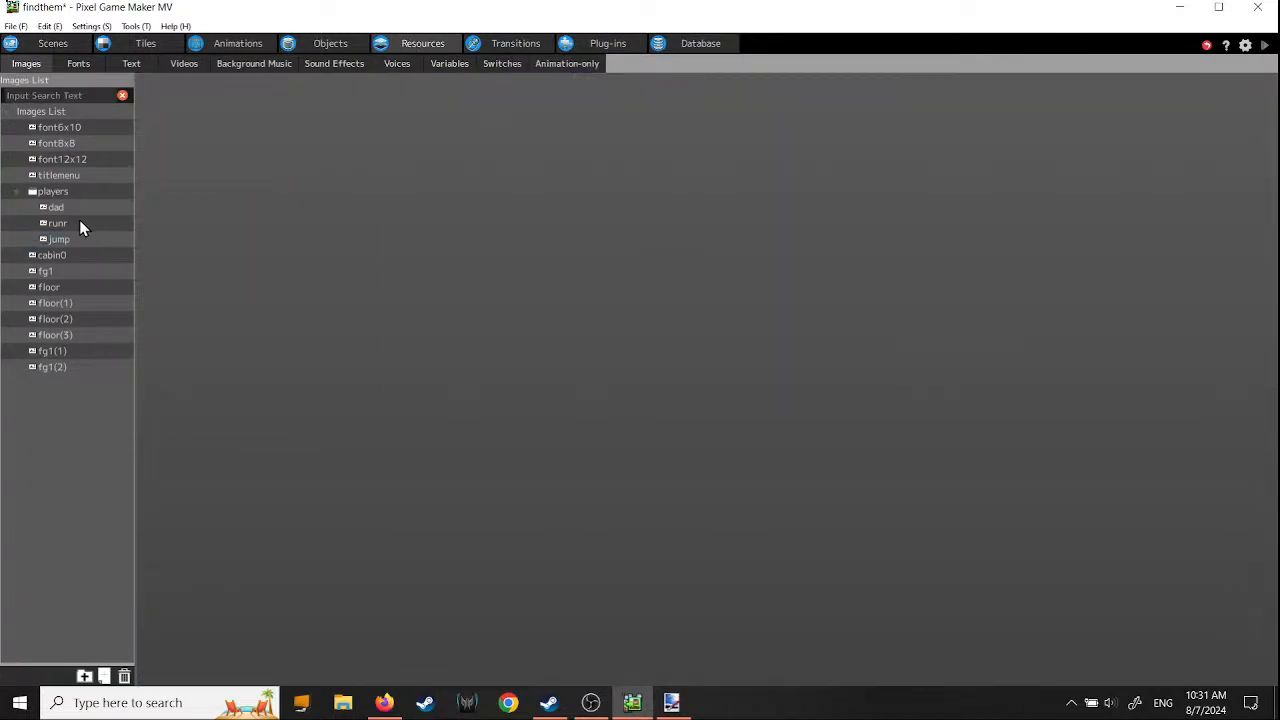
{"action": "left_click", "coordinate": [16, 192]}
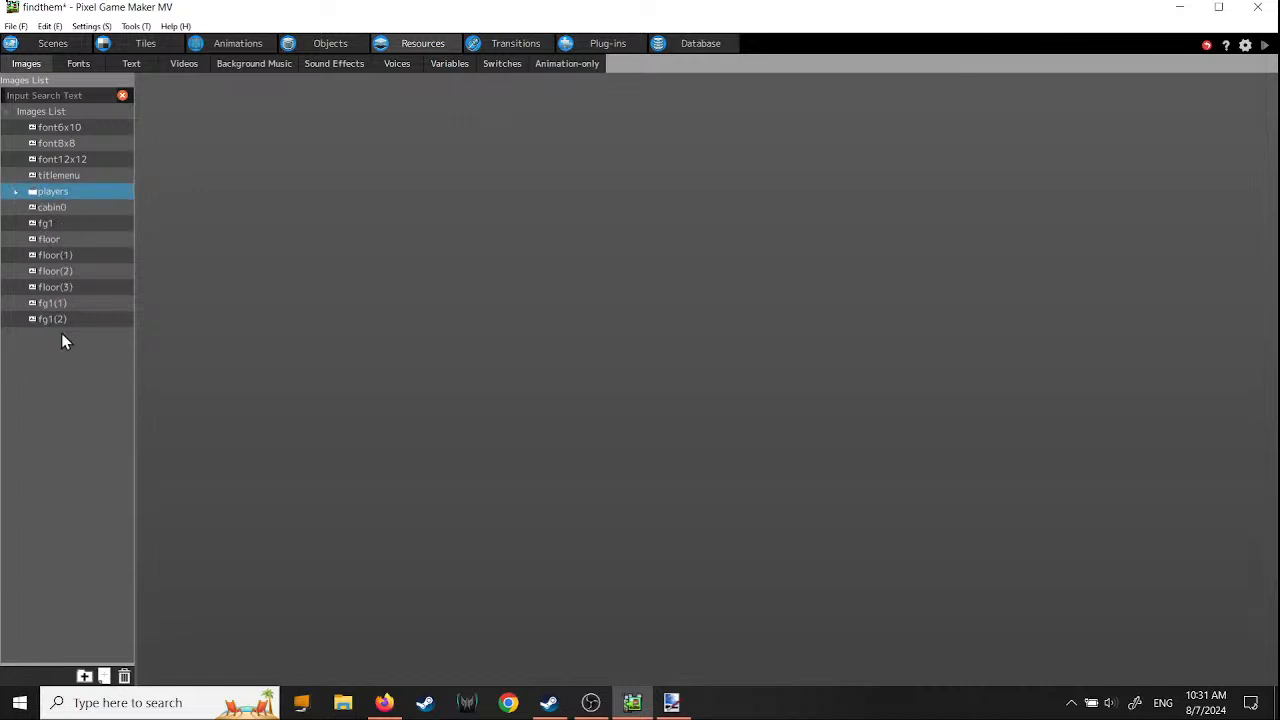
{"action": "left_click", "coordinate": [55, 272]}
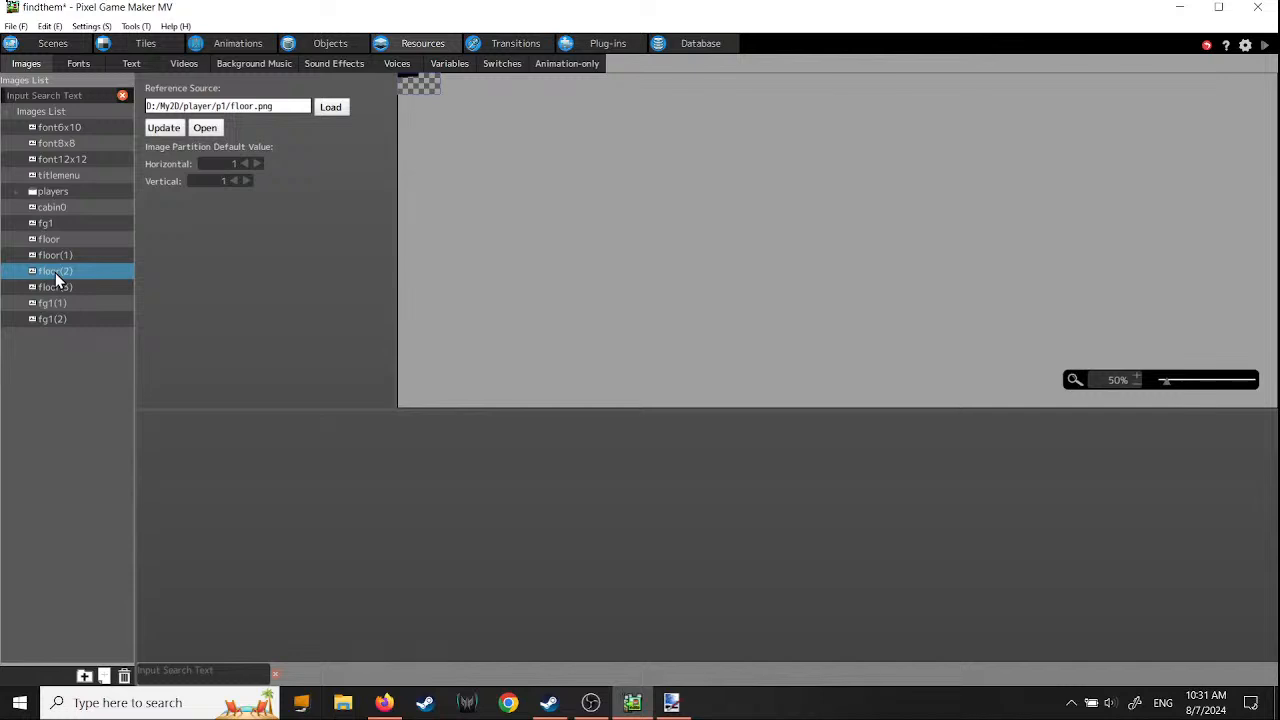
{"action": "key", "text": "Delete"}
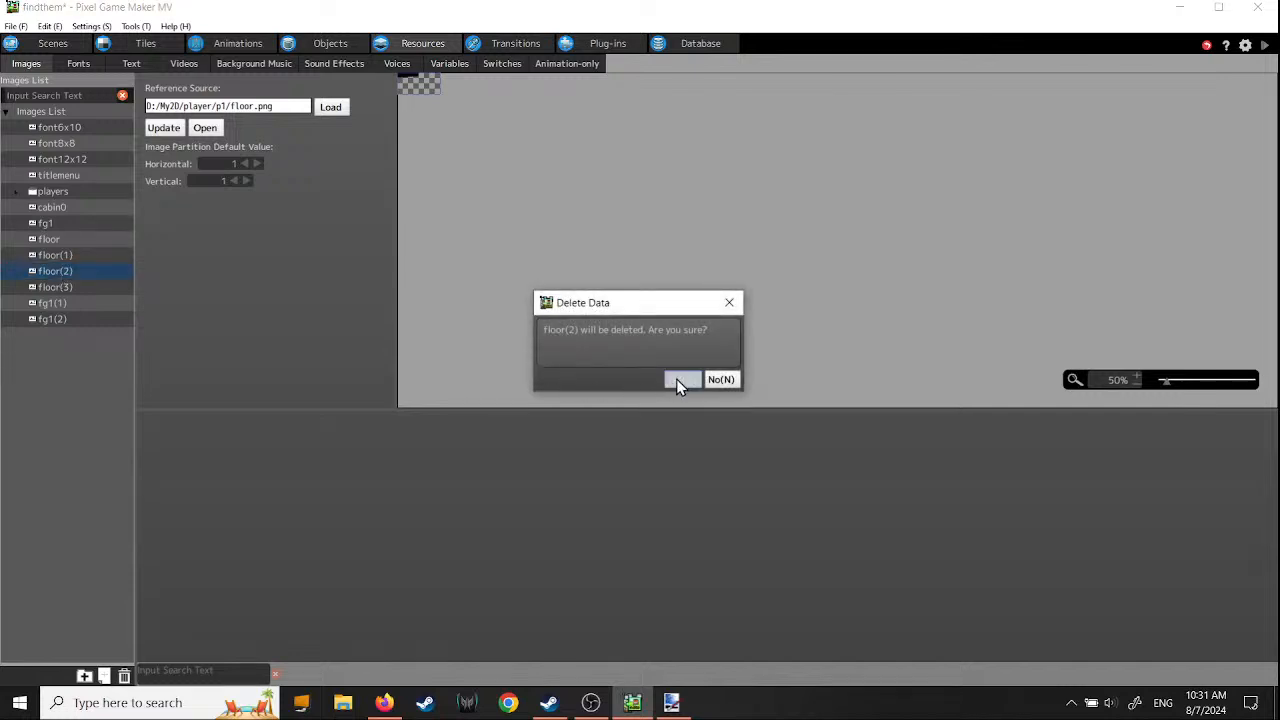
{"action": "left_click", "coordinate": [678, 380]}
{"action": "left_click", "coordinate": [55, 258]}
{"action": "key", "text": "Delete"}
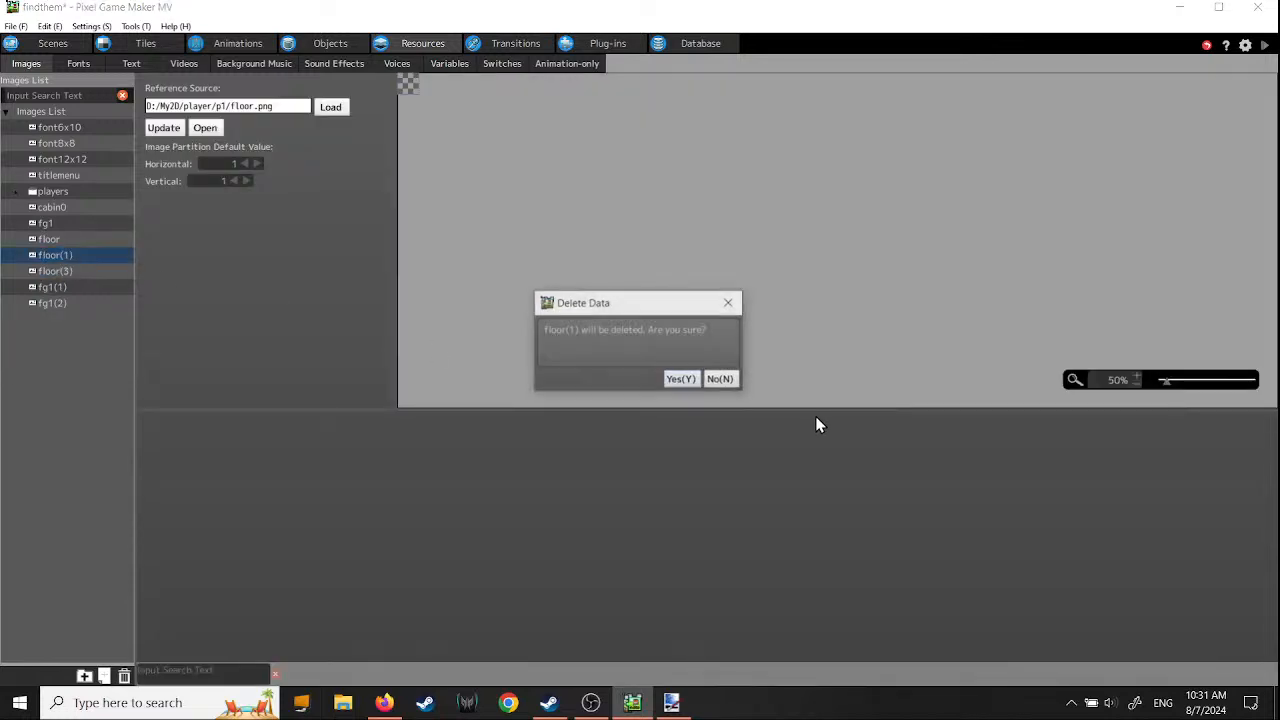
{"action": "left_click", "coordinate": [676, 380]}
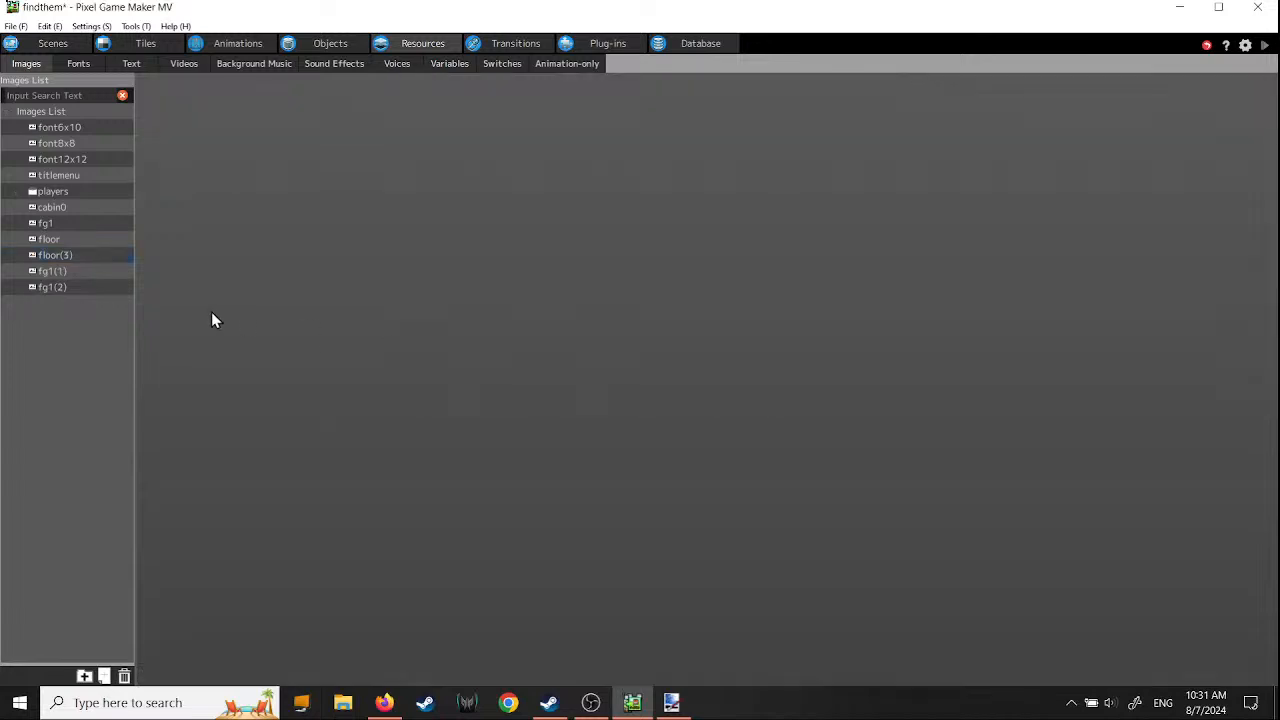
- Compare the floor and floor(3) images and their usage, also checking the cabin0 scene's tiles, the tile sets and the objects
{"action": "left_click", "coordinate": [64, 257]}
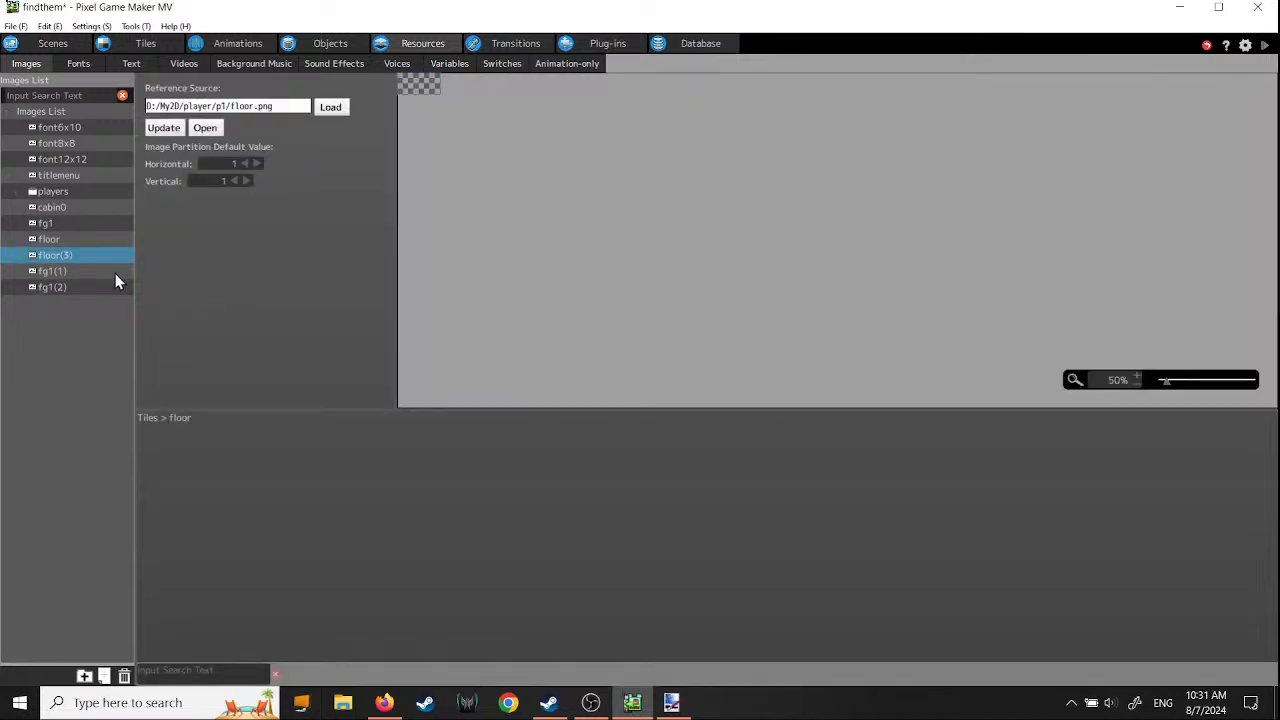
{"action": "left_click", "coordinate": [53, 241]}
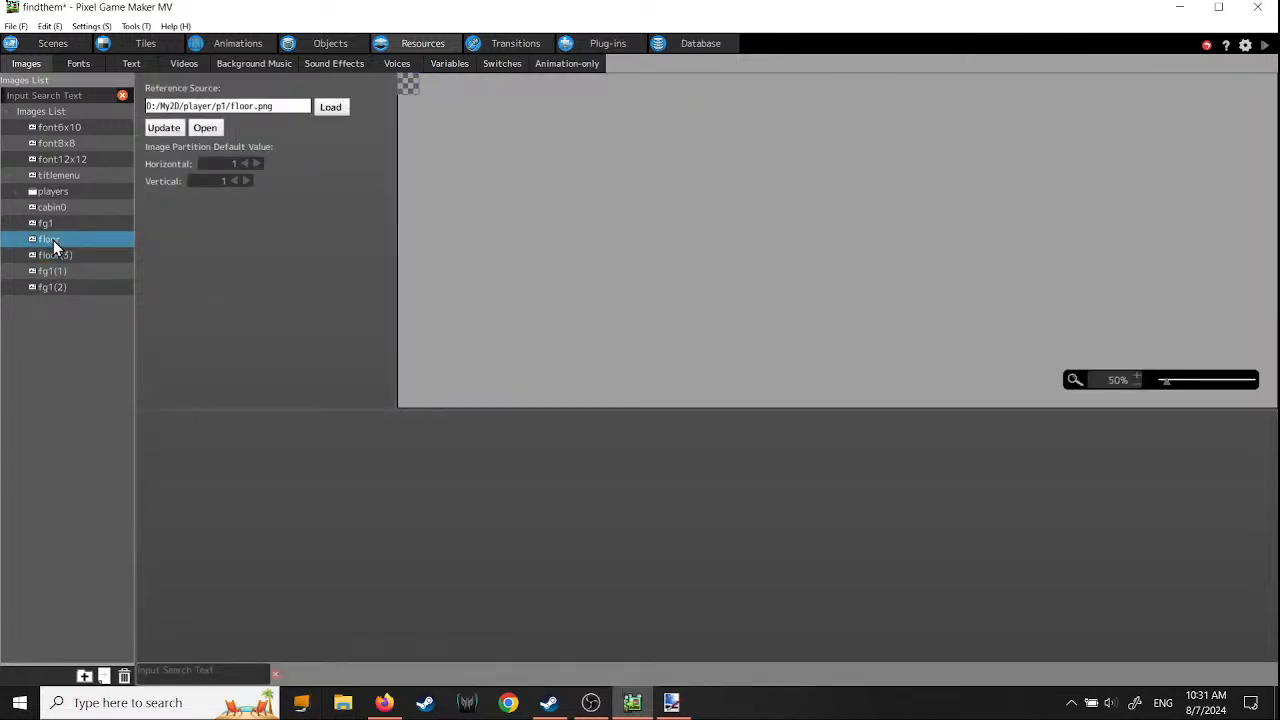
{"action": "left_click", "coordinate": [50, 257]}
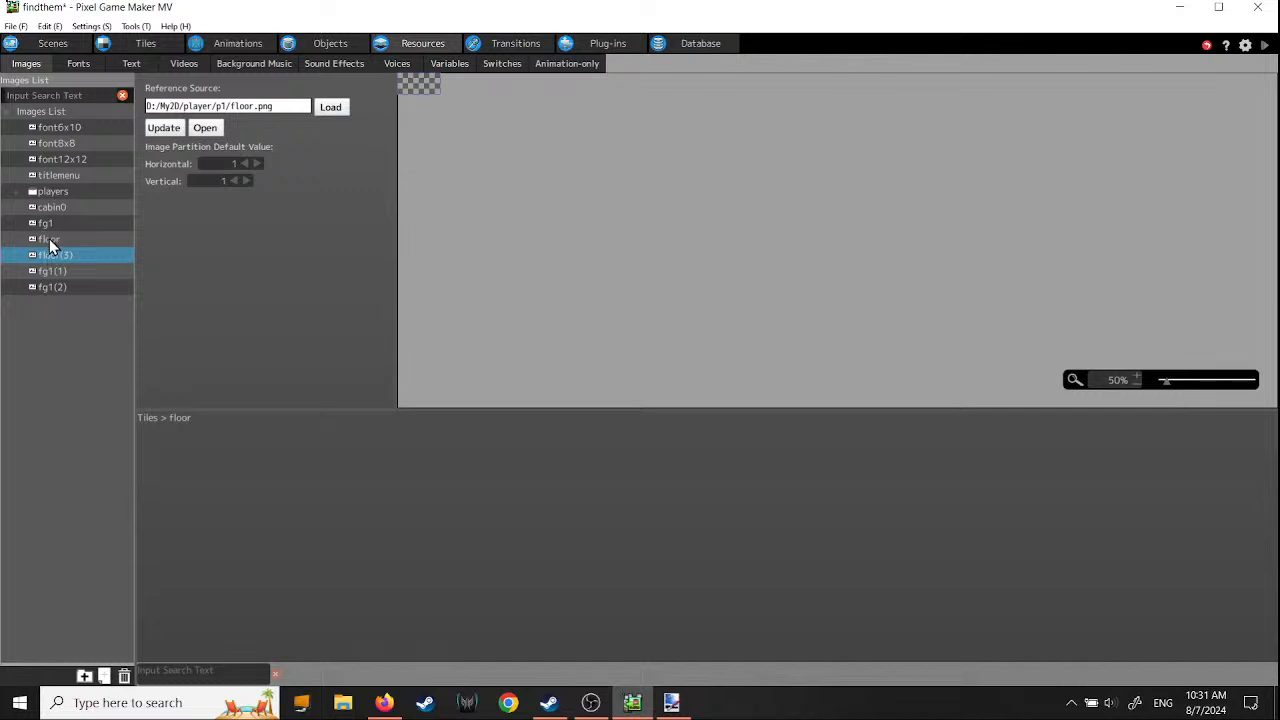
{"action": "left_click", "coordinate": [50, 241]}
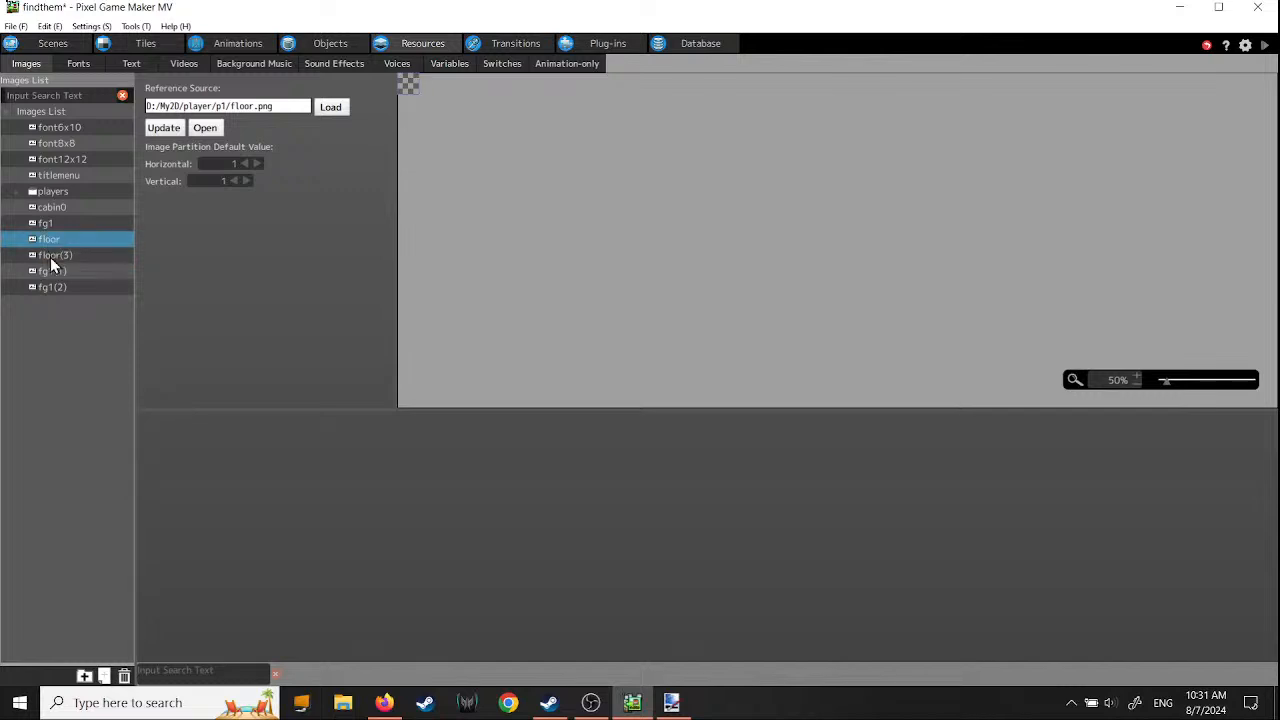
{"action": "left_click", "coordinate": [52, 257]}
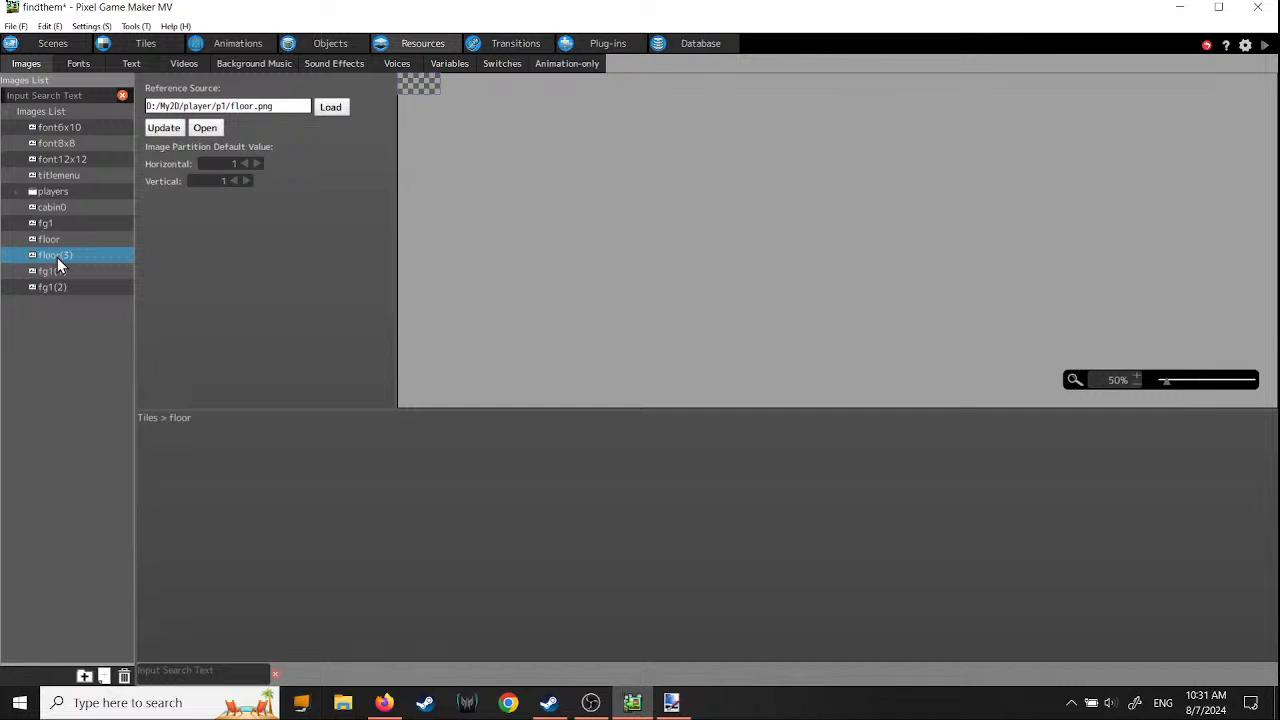
{"action": "left_click", "coordinate": [53, 44]}
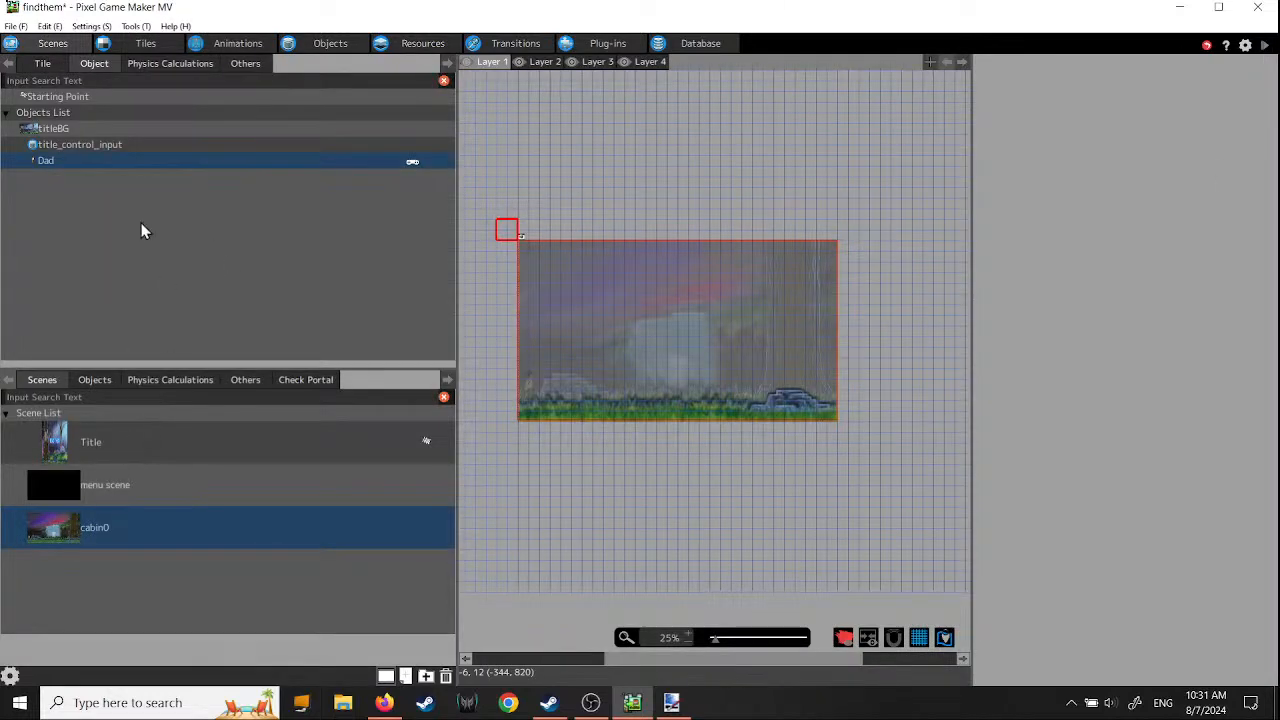
{"action": "left_click", "coordinate": [45, 65]}
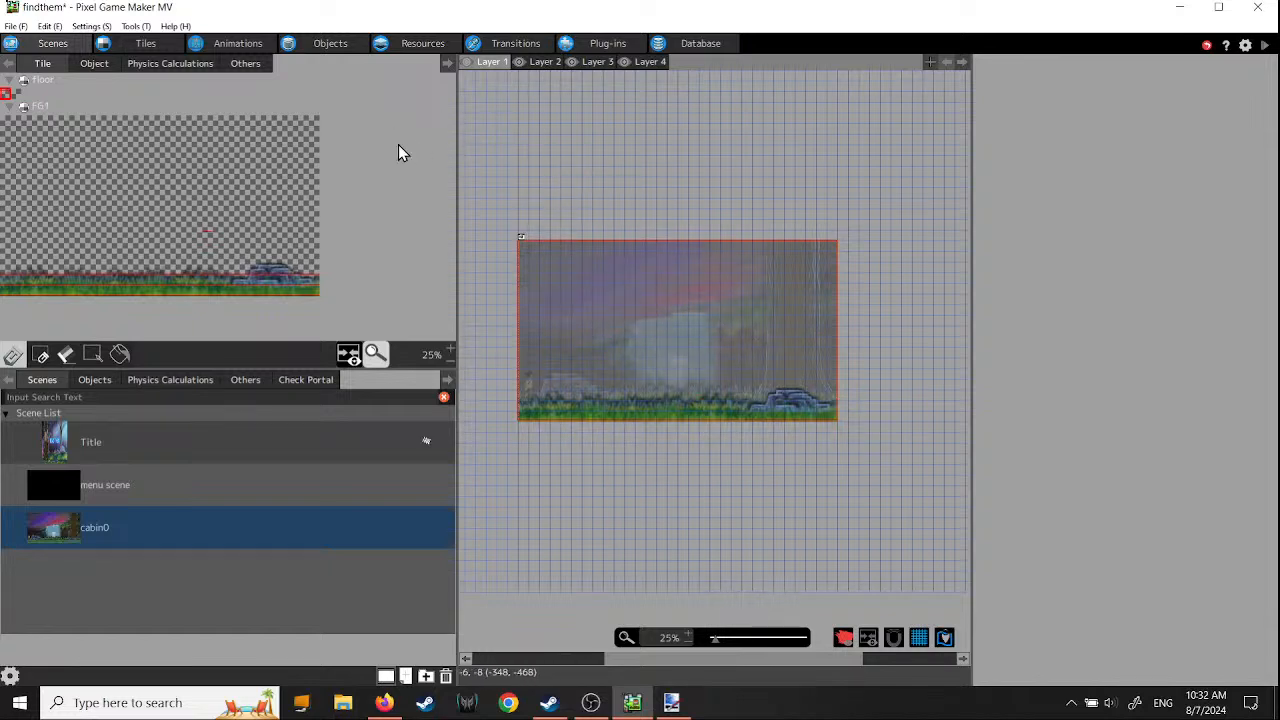
{"action": "left_click", "coordinate": [140, 44]}
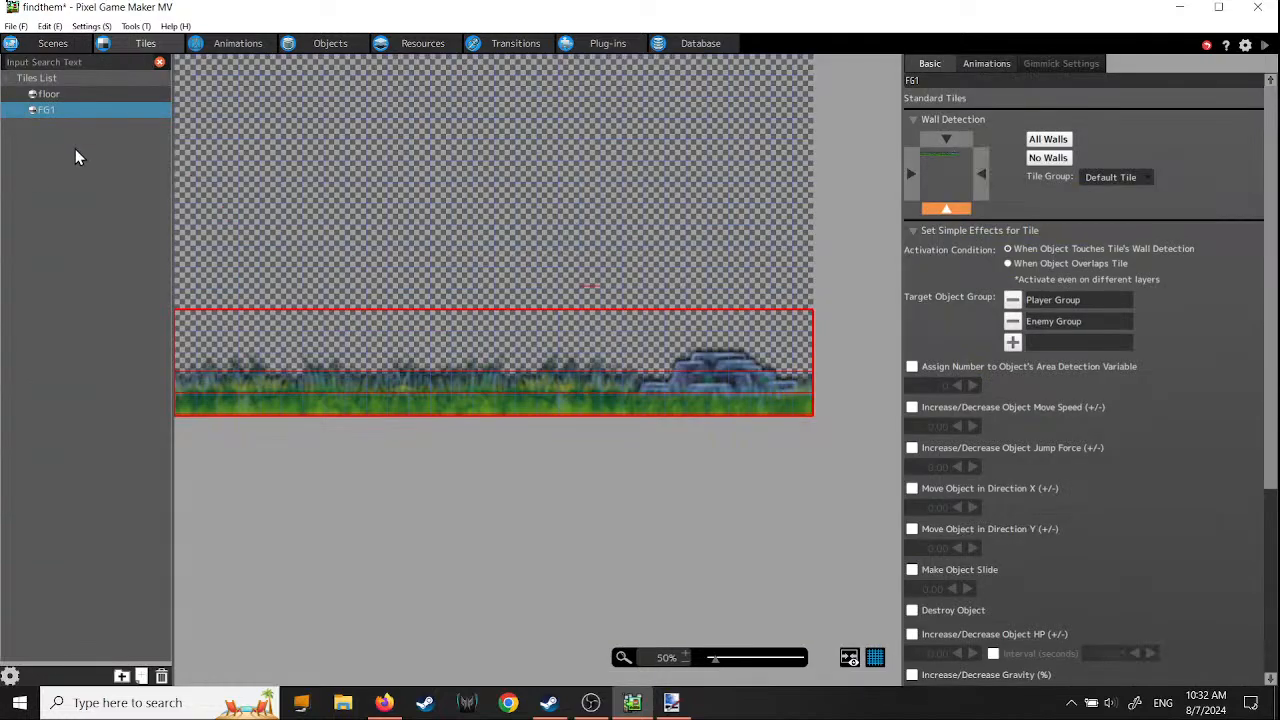
{"action": "left_click", "coordinate": [326, 44]}
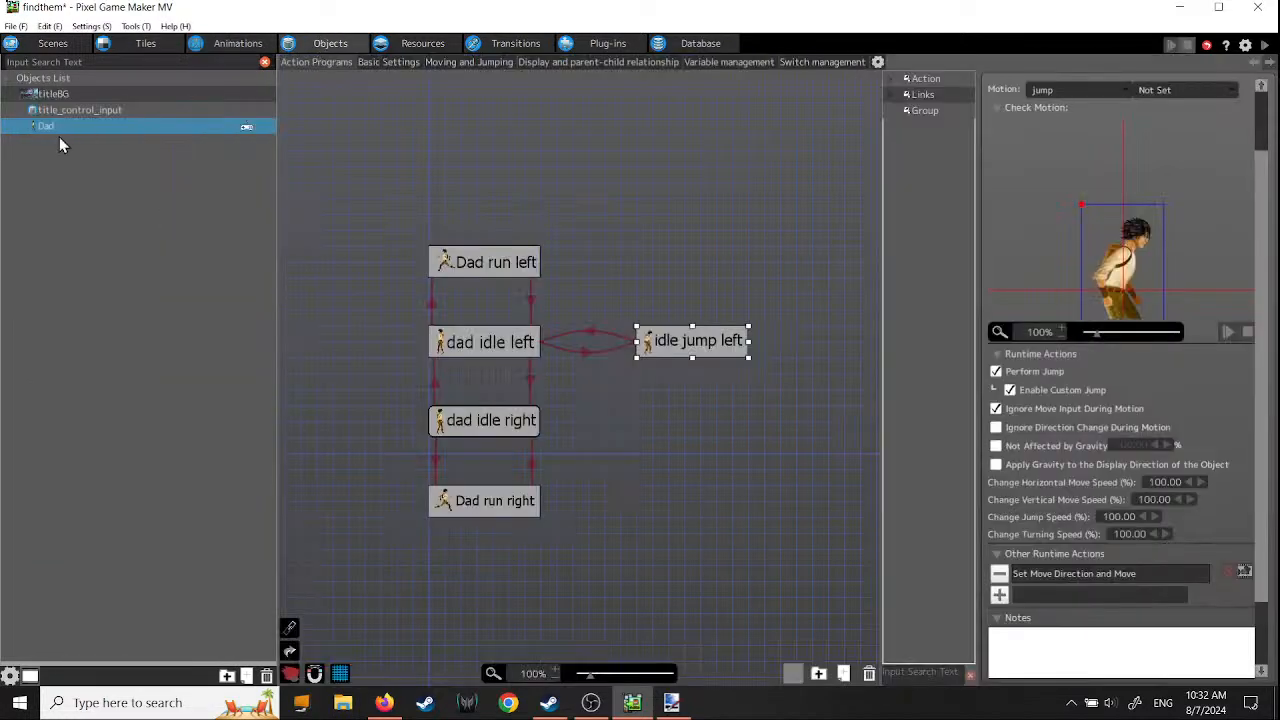
{"action": "left_click", "coordinate": [418, 44]}
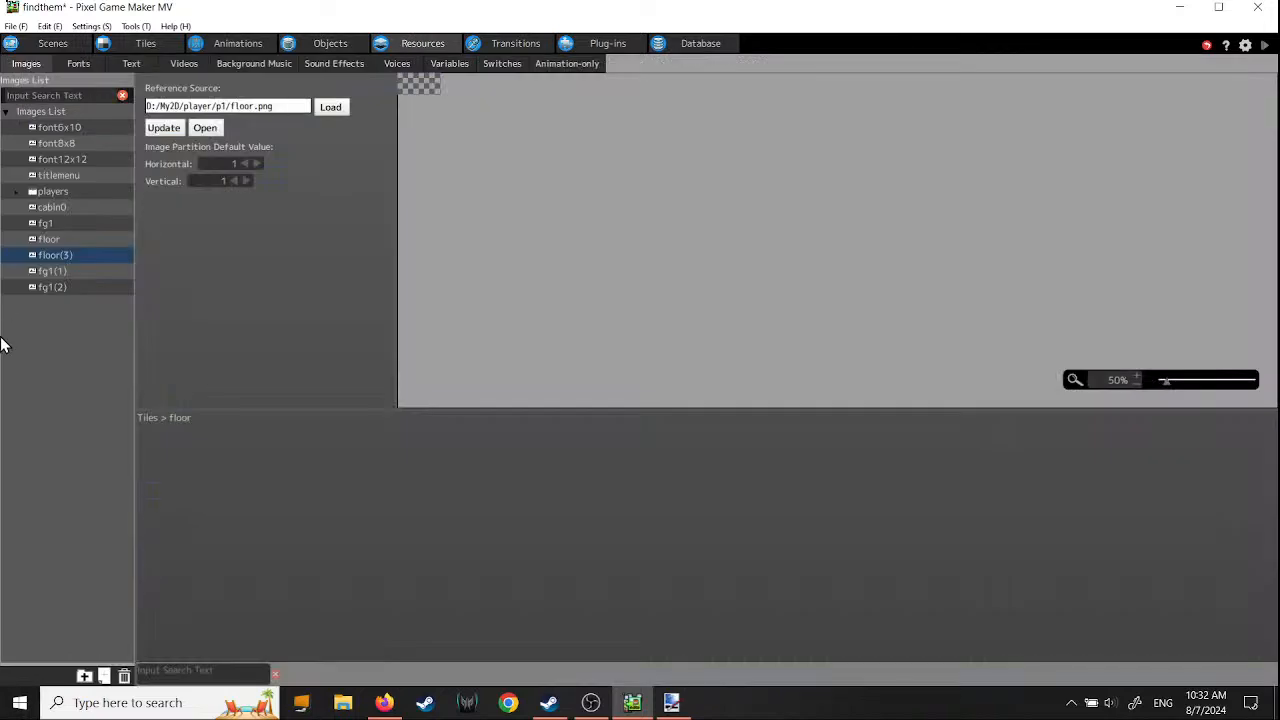
{"action": "left_click", "coordinate": [49, 241]}
{"action": "left_click", "coordinate": [50, 256]}
- Compare the fg1 image with its copies and delete the duplicates fg1(2) and fg1(1) from the image resources
{"action": "left_click", "coordinate": [47, 225]}
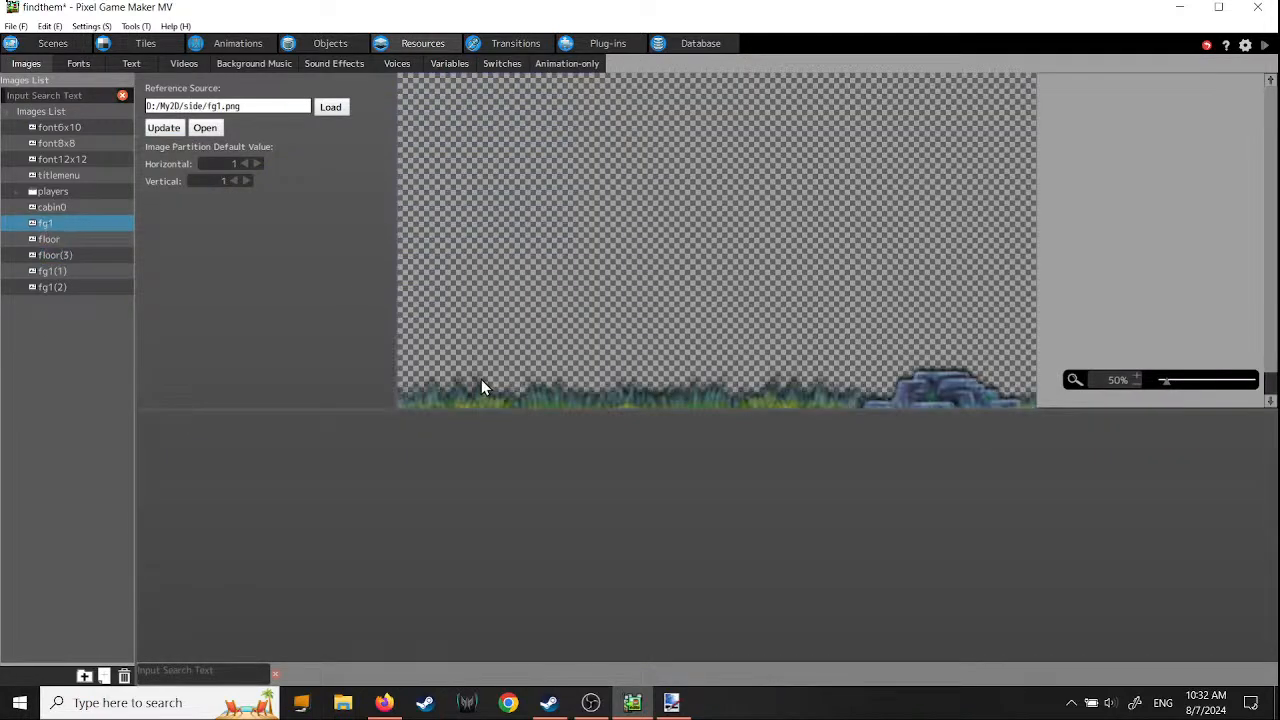
{"action": "left_click", "coordinate": [50, 289]}
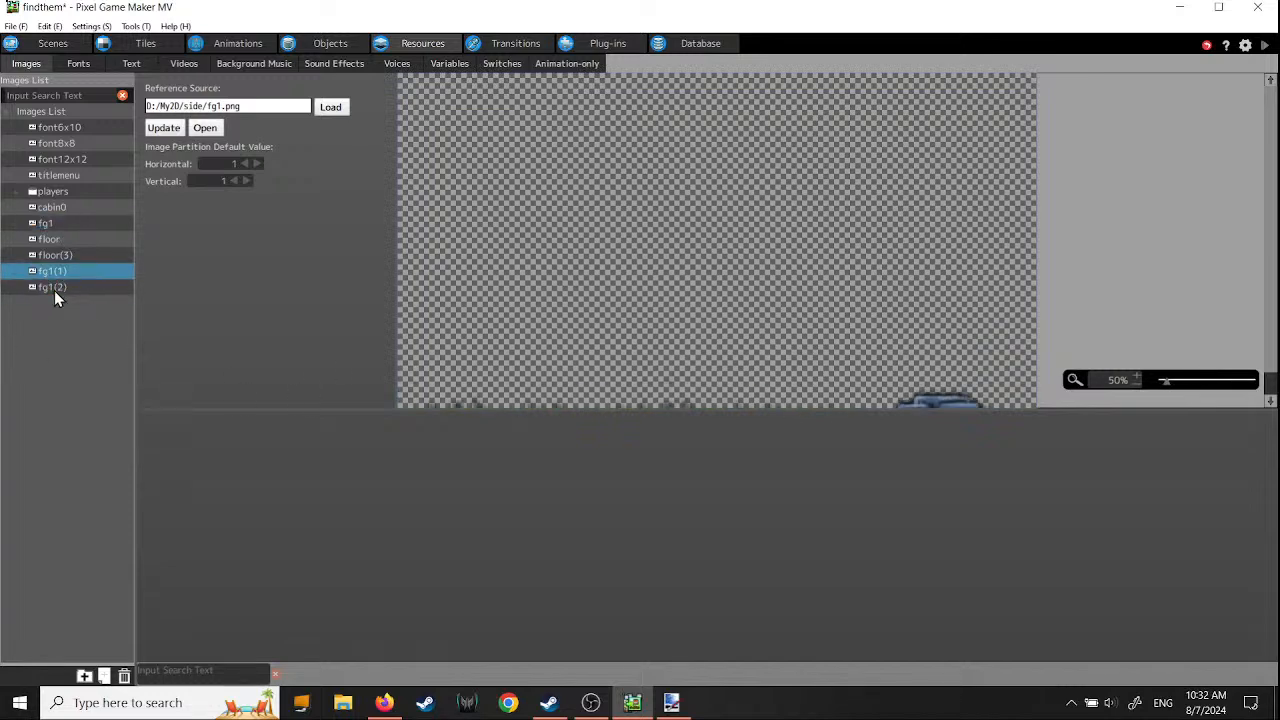
{"action": "left_click", "coordinate": [52, 225]}
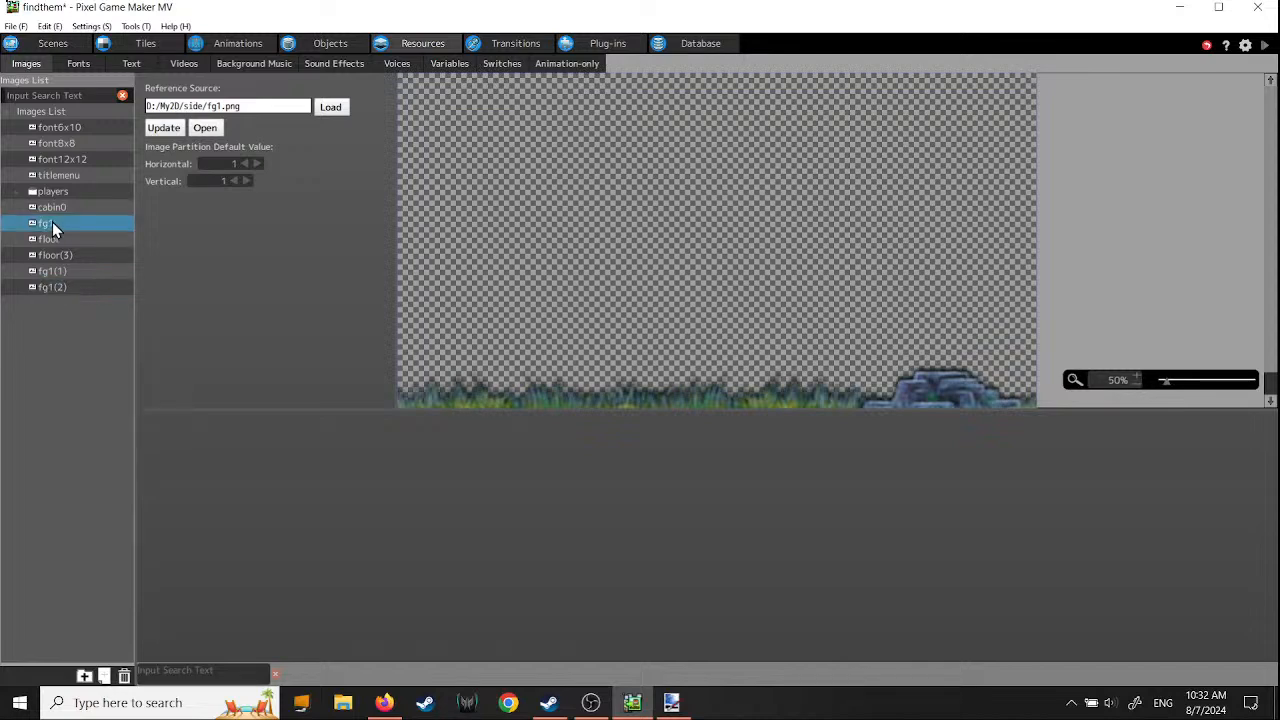
{"action": "left_click", "coordinate": [50, 289]}
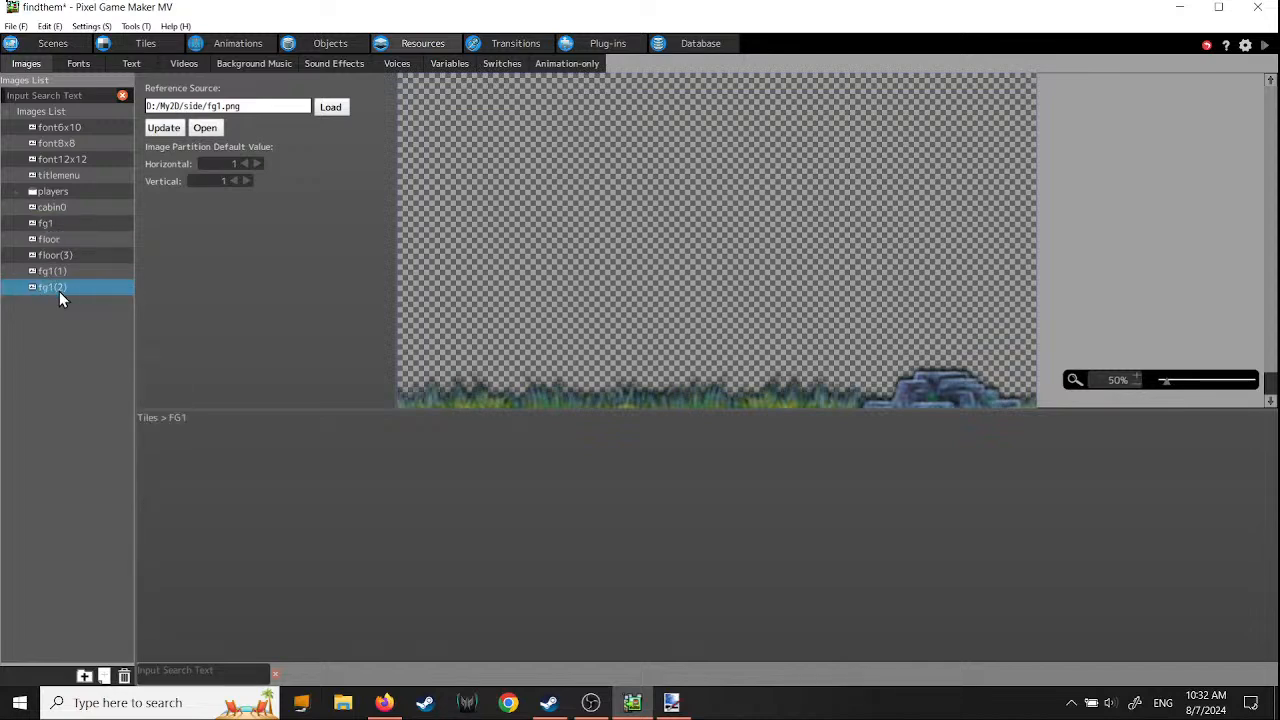
{"action": "key", "text": "Delete"}
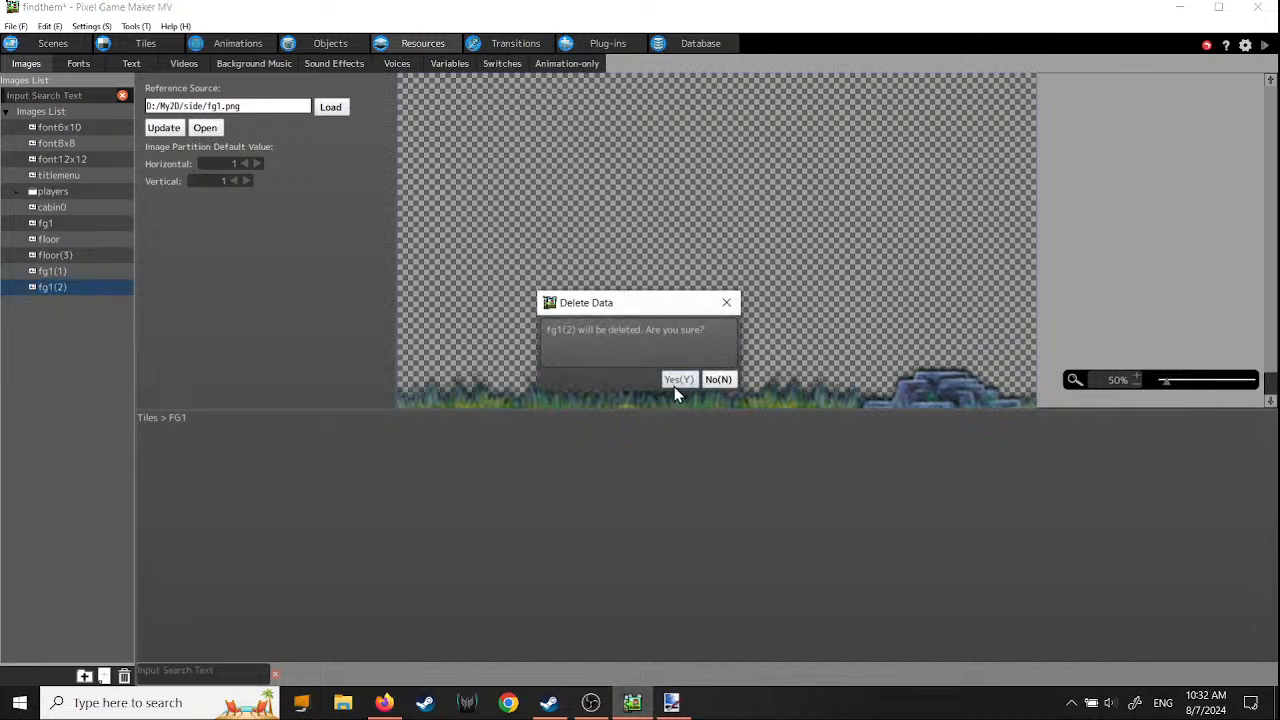
{"action": "left_click", "coordinate": [674, 379]}
{"action": "left_click", "coordinate": [47, 272]}
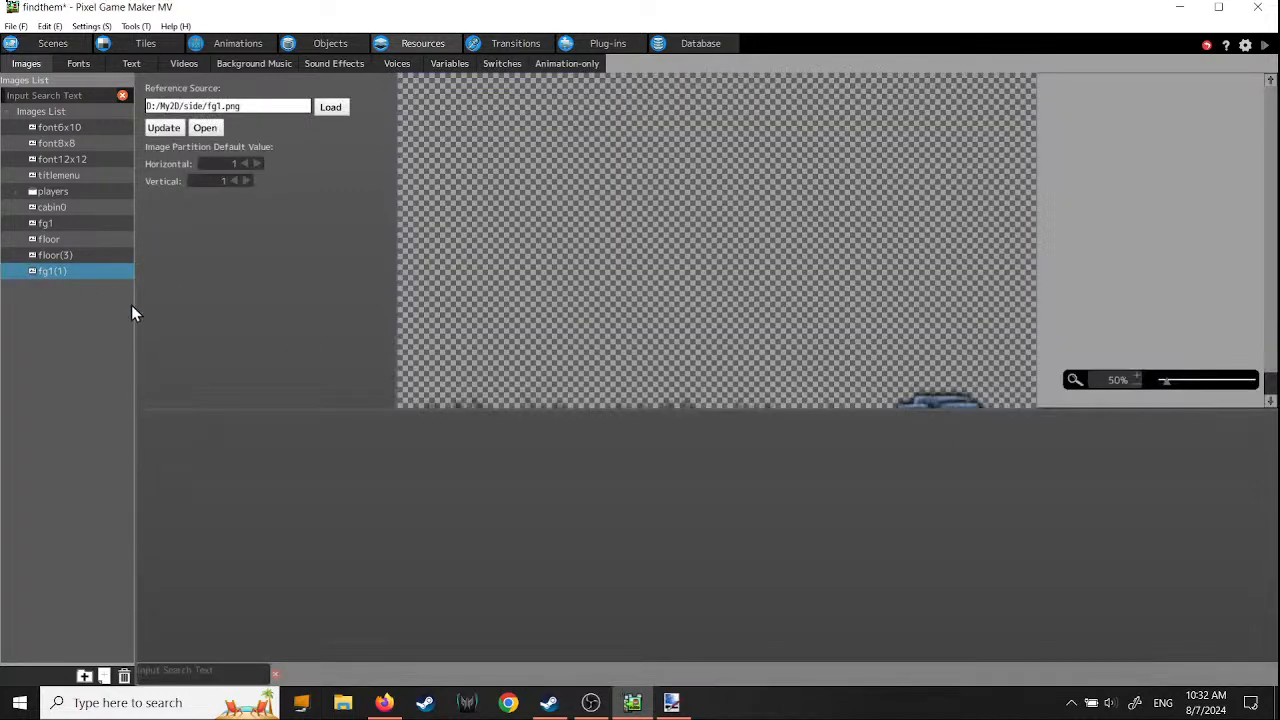
{"action": "key", "text": "Delete"}
{"action": "left_click", "coordinate": [679, 379]}
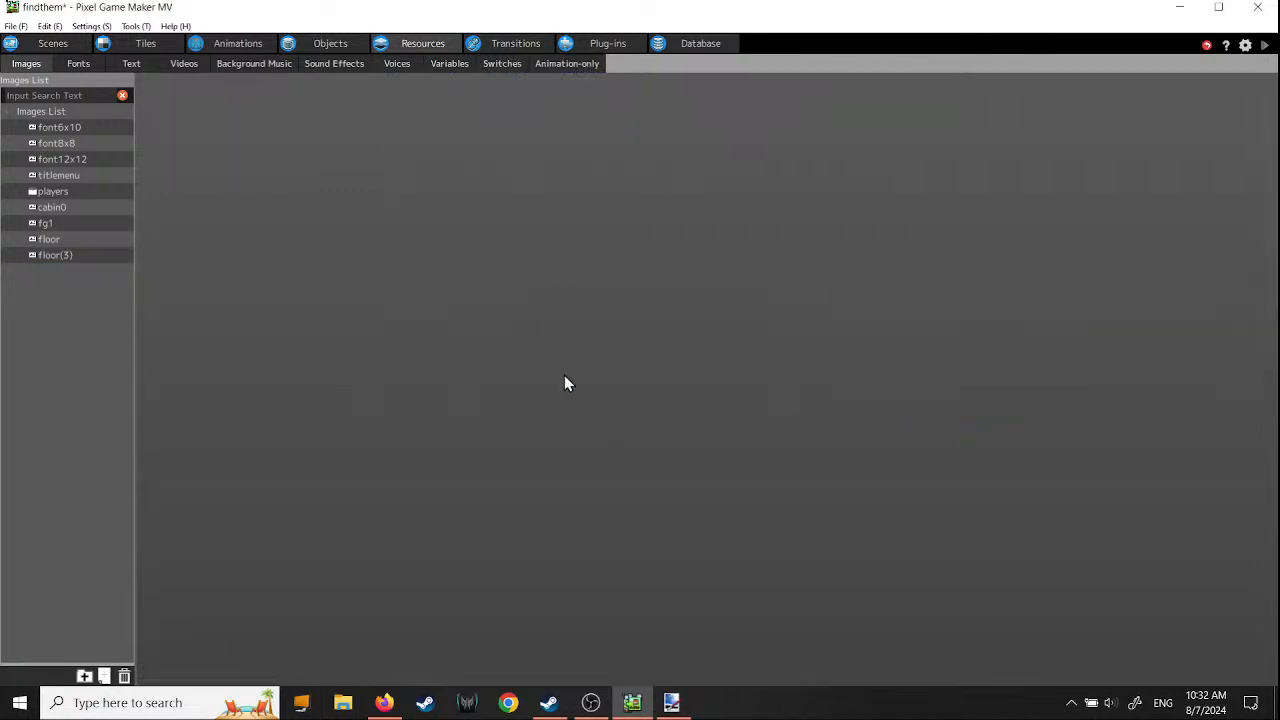
- Add fly.png from the side/Maskull folder to the root of the image resources
{"action": "left_click", "coordinate": [61, 224]}
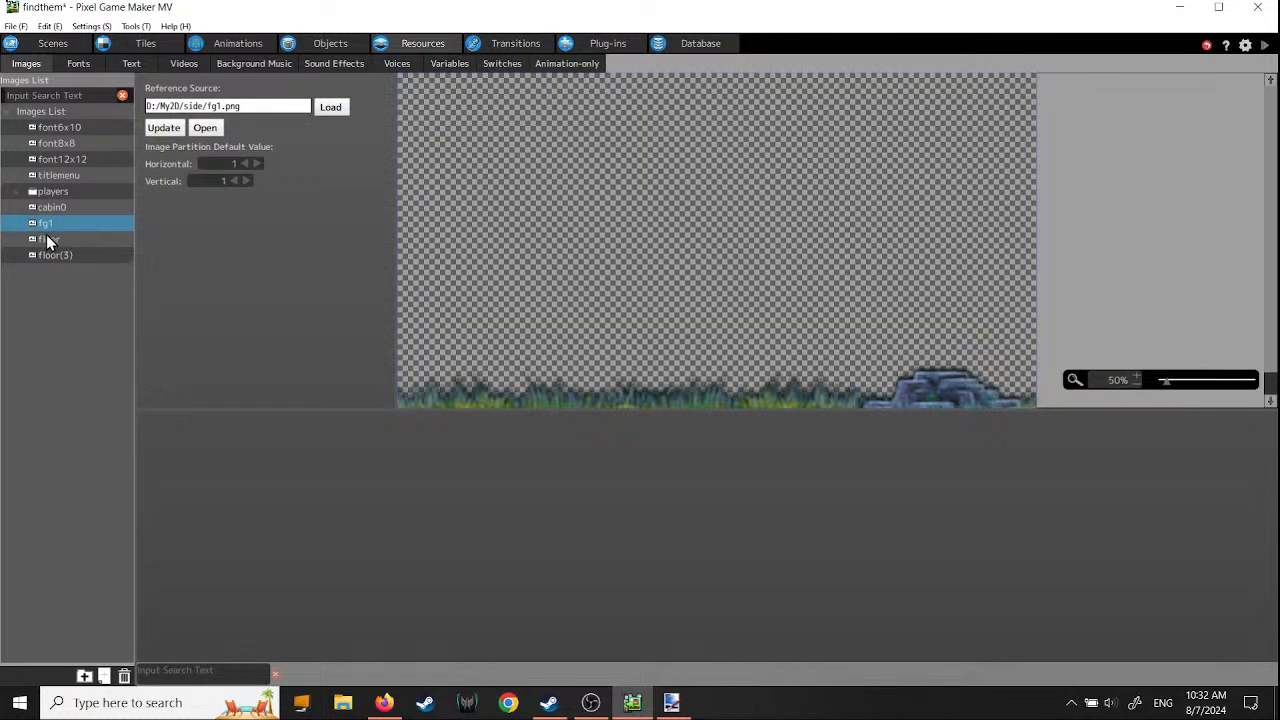
{"action": "left_click", "coordinate": [36, 293]}
{"action": "left_click", "coordinate": [104, 677]}
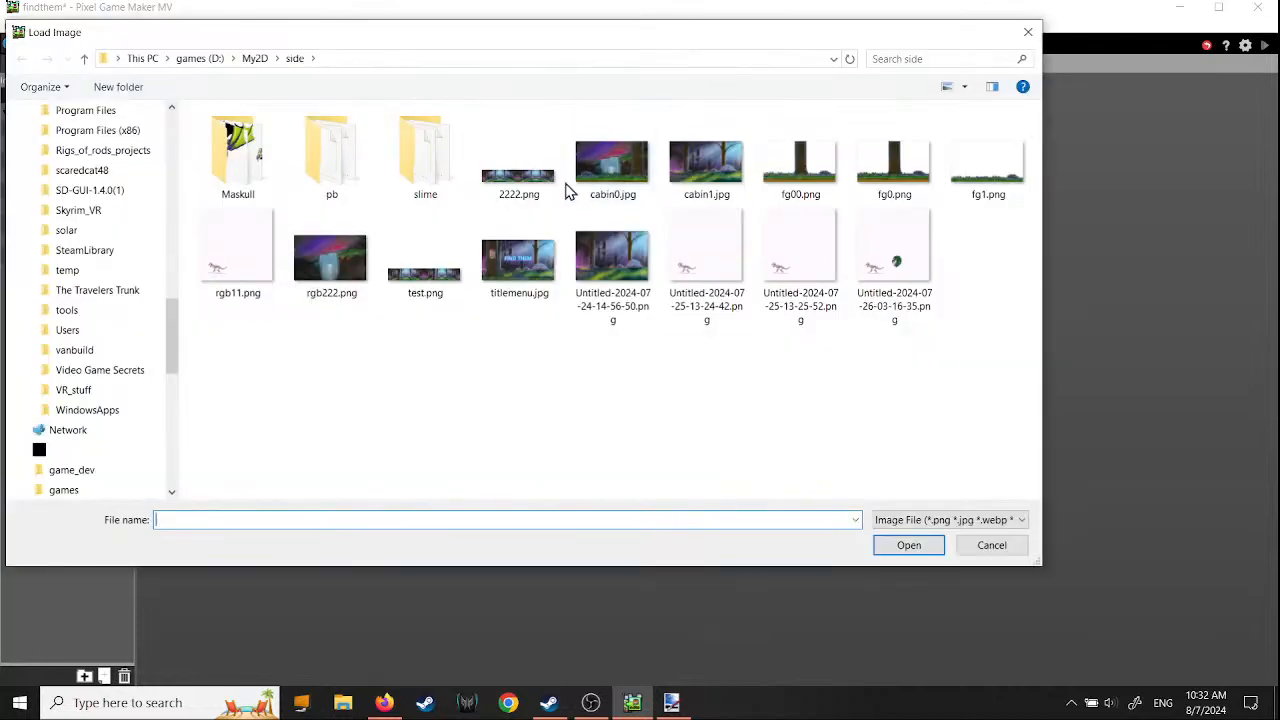
{"action": "double_click", "coordinate": [257, 177]}
{"action": "left_click", "coordinate": [347, 176]}
{"action": "left_click", "coordinate": [908, 546]}
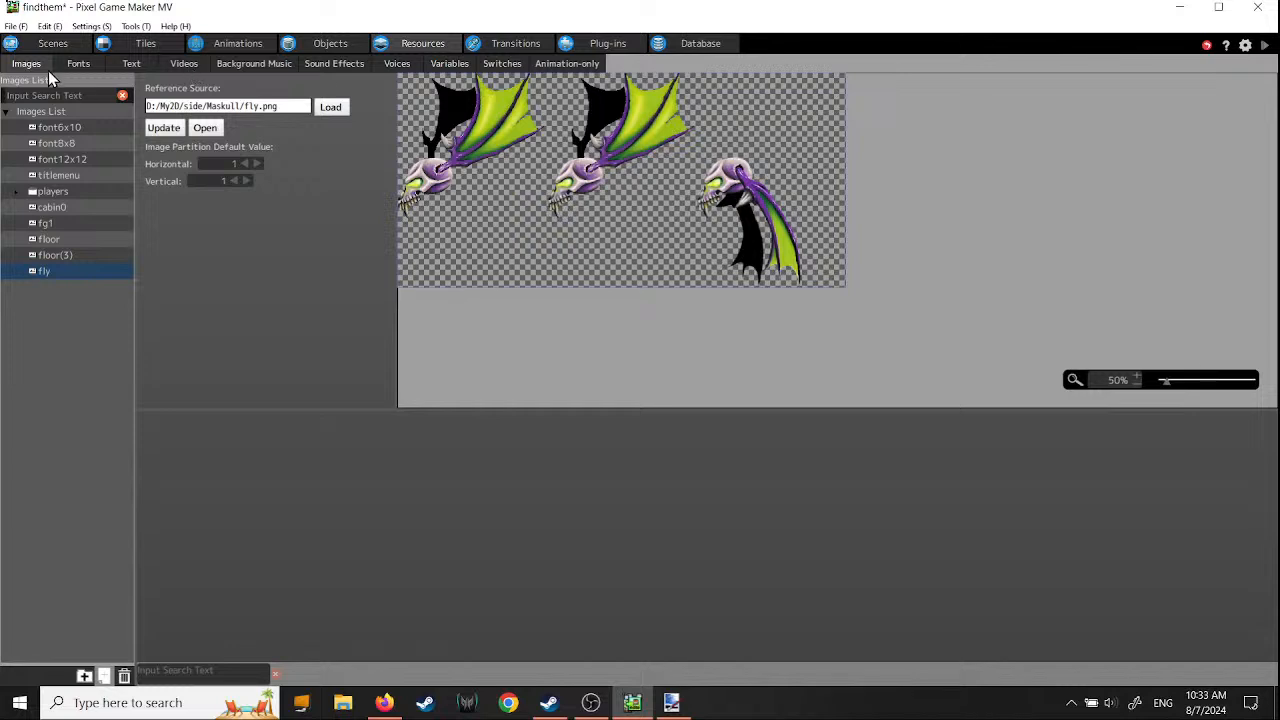
- Add a folder named enemy to the root of the animations list
{"action": "left_click", "coordinate": [217, 42]}
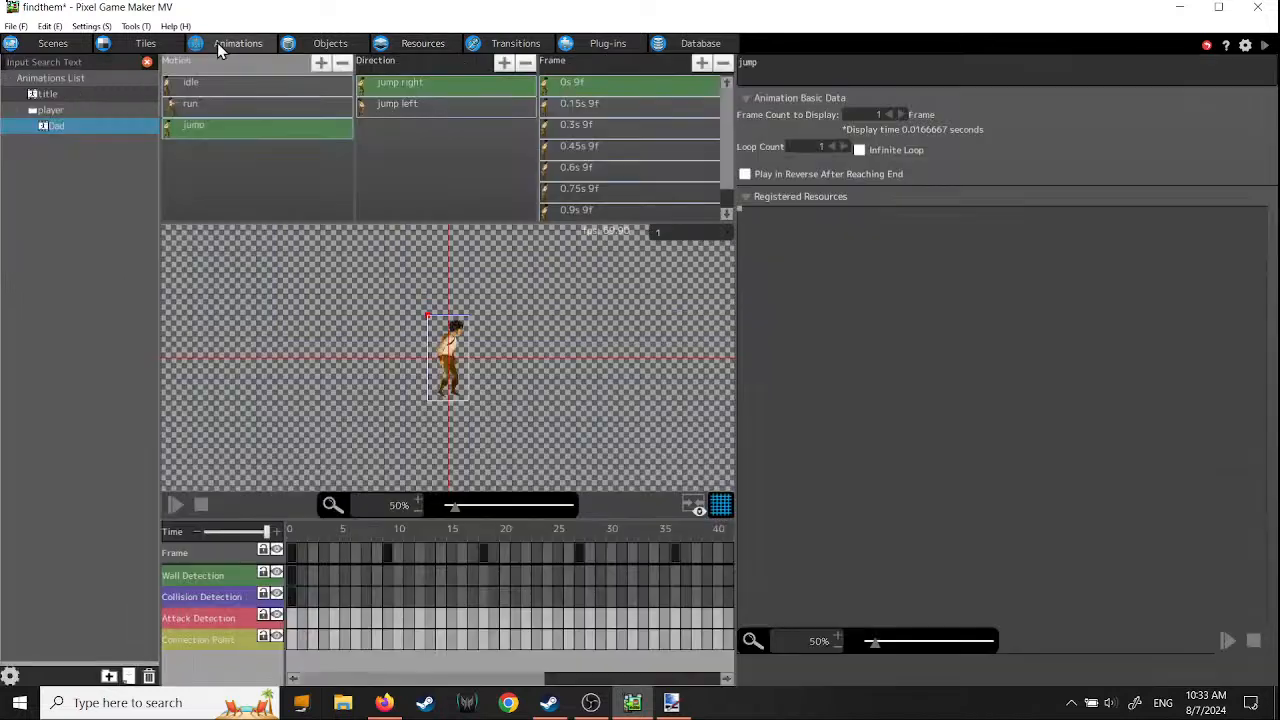
{"action": "left_click", "coordinate": [64, 207]}
{"action": "right_click", "coordinate": [64, 208]}
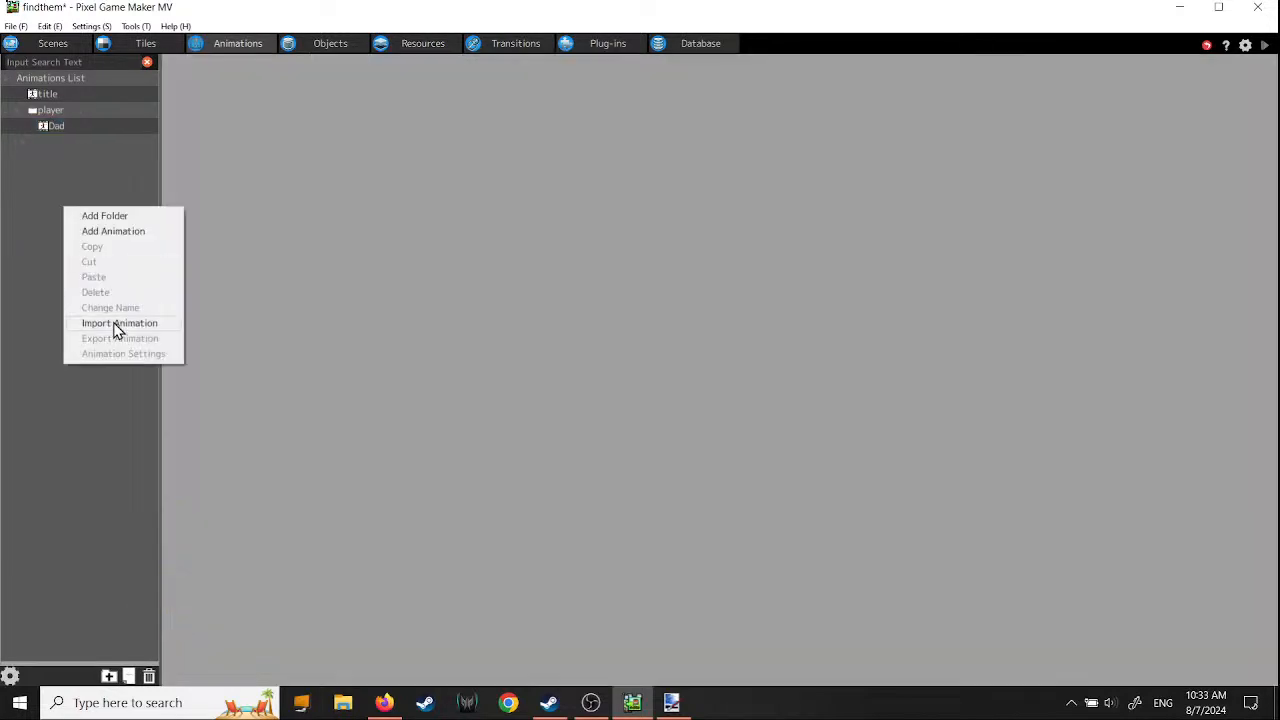
{"action": "left_click", "coordinate": [112, 216]}
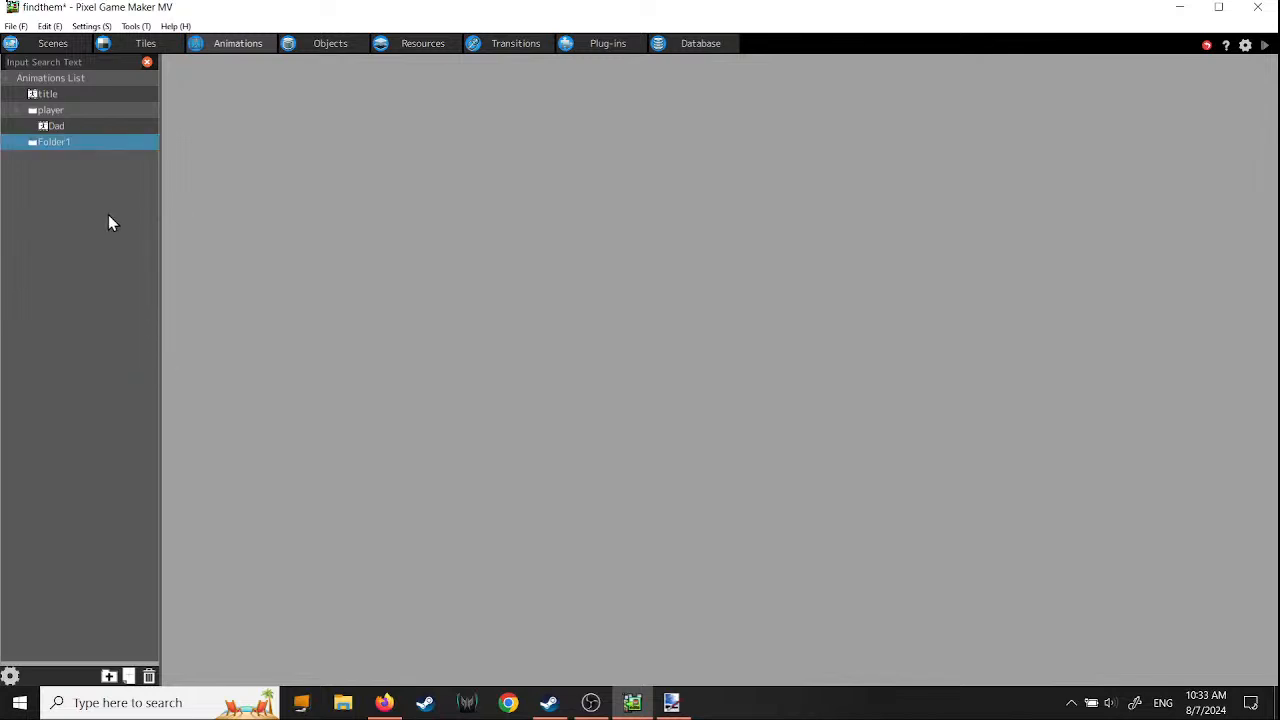
{"action": "double_click", "coordinate": [65, 145]}
{"action": "type", "text": "enemy"}
{"action": "left_click", "coordinate": [90, 215]}
- Add a motion animation named Maskull inside the enemy folder
{"action": "left_click", "coordinate": [45, 148]}
{"action": "right_click", "coordinate": [49, 147]}
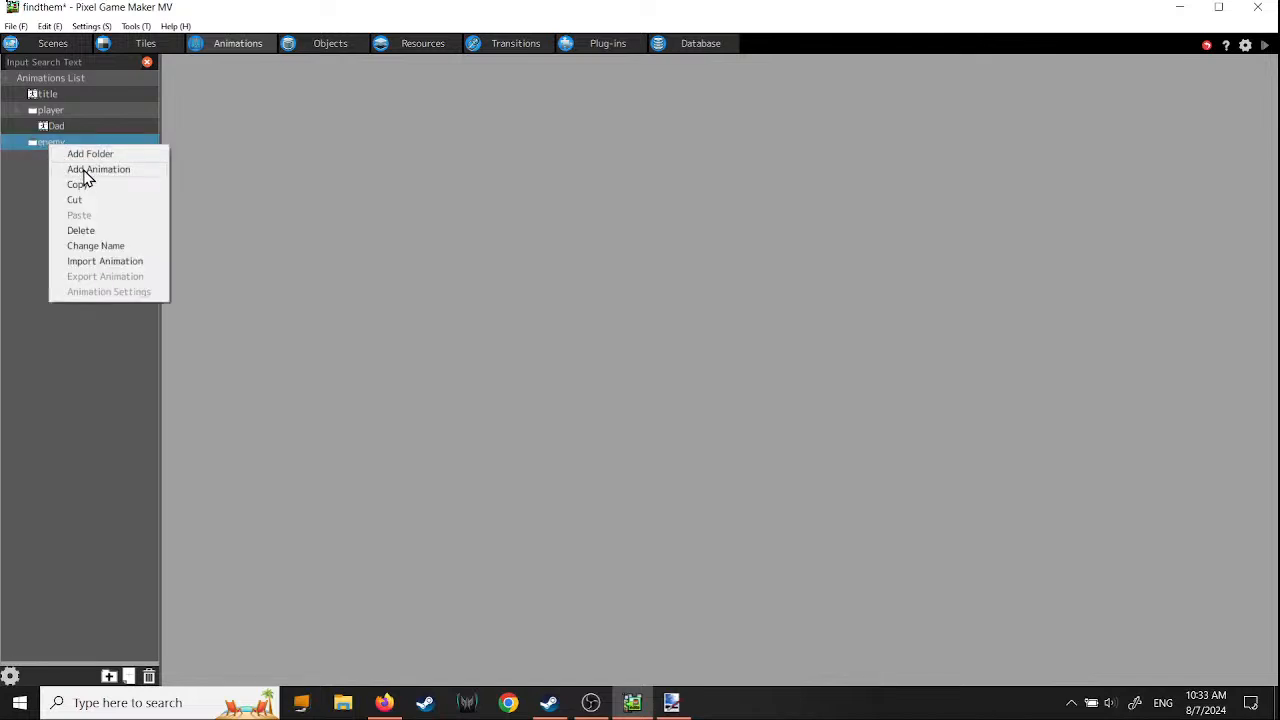
{"action": "left_click", "coordinate": [84, 171]}
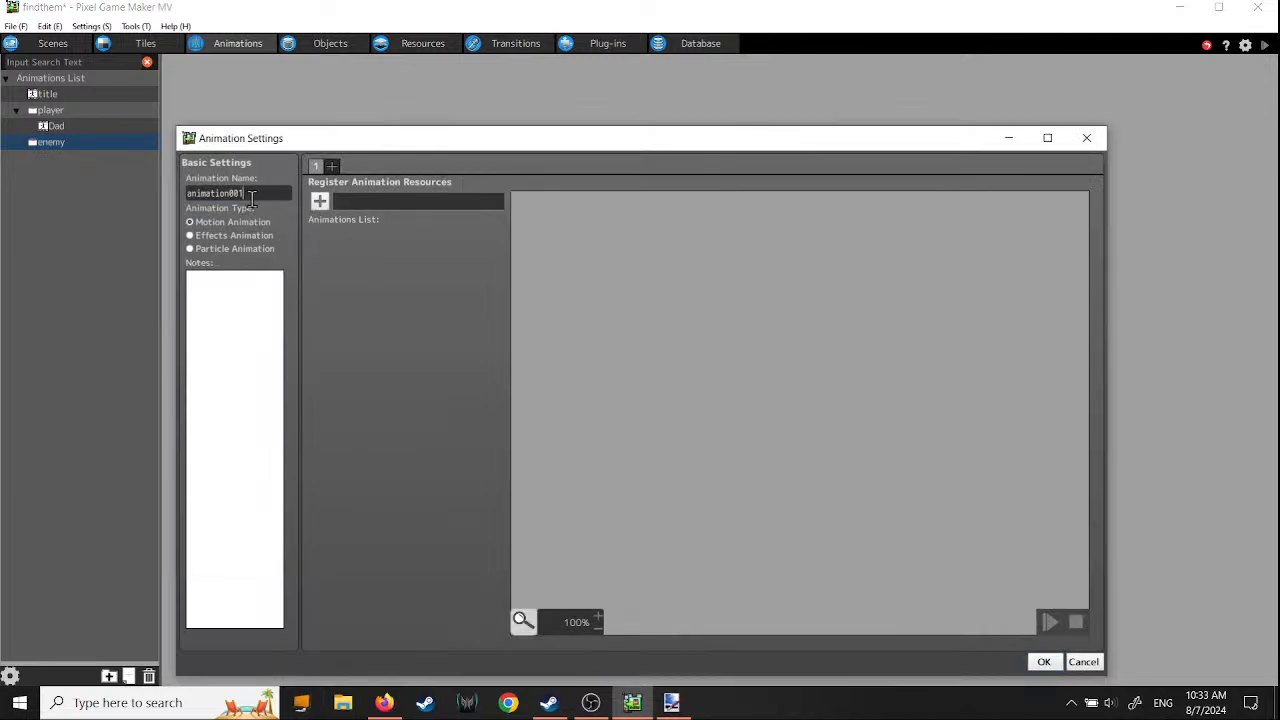
{"action": "type", "text": "Maskull"}
- Choose the fly image as the resource to register for the Maskull animation and adjust its horizontal and vertical image partitions
{"action": "left_click", "coordinate": [319, 201]}
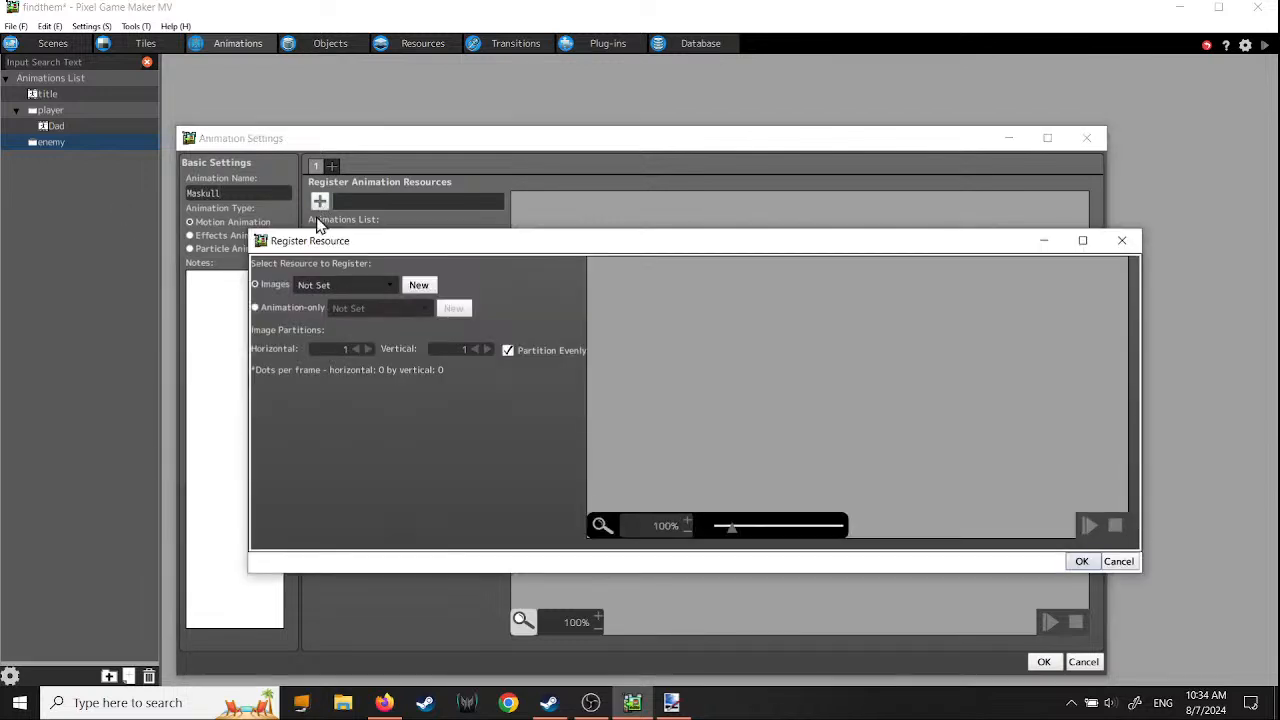
{"action": "left_click", "coordinate": [388, 284]}
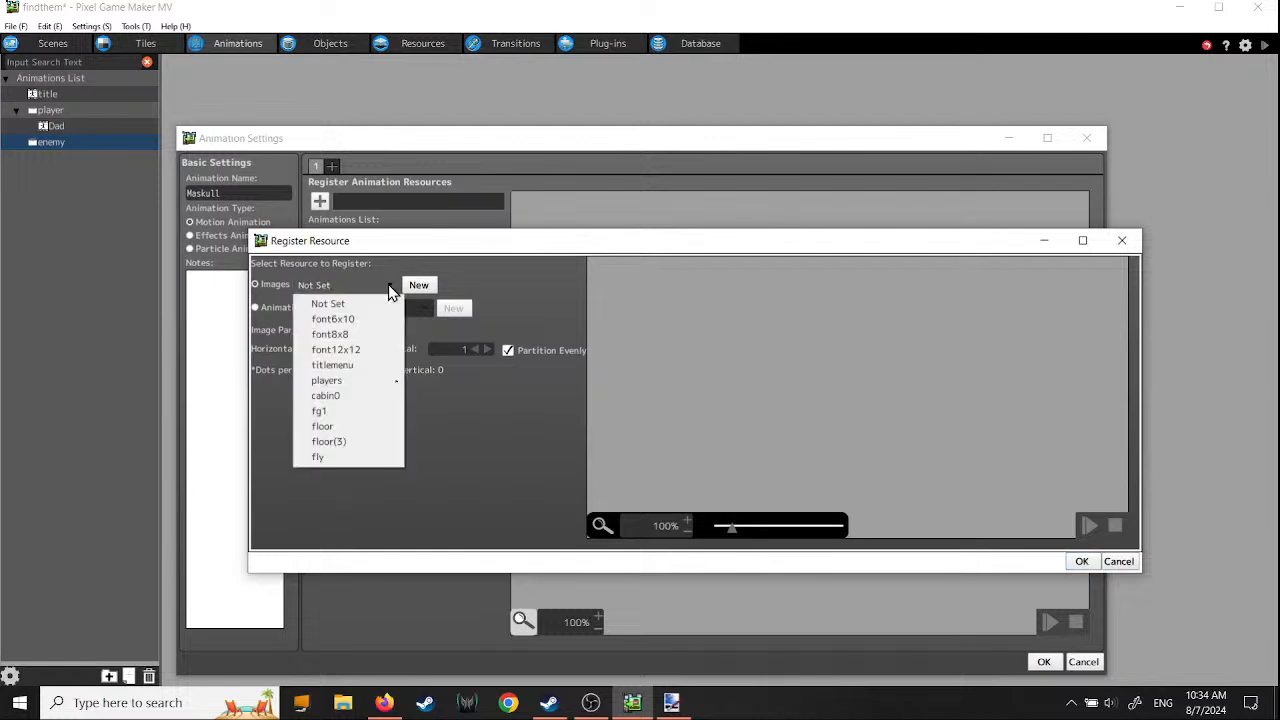
{"action": "left_click", "coordinate": [328, 462]}
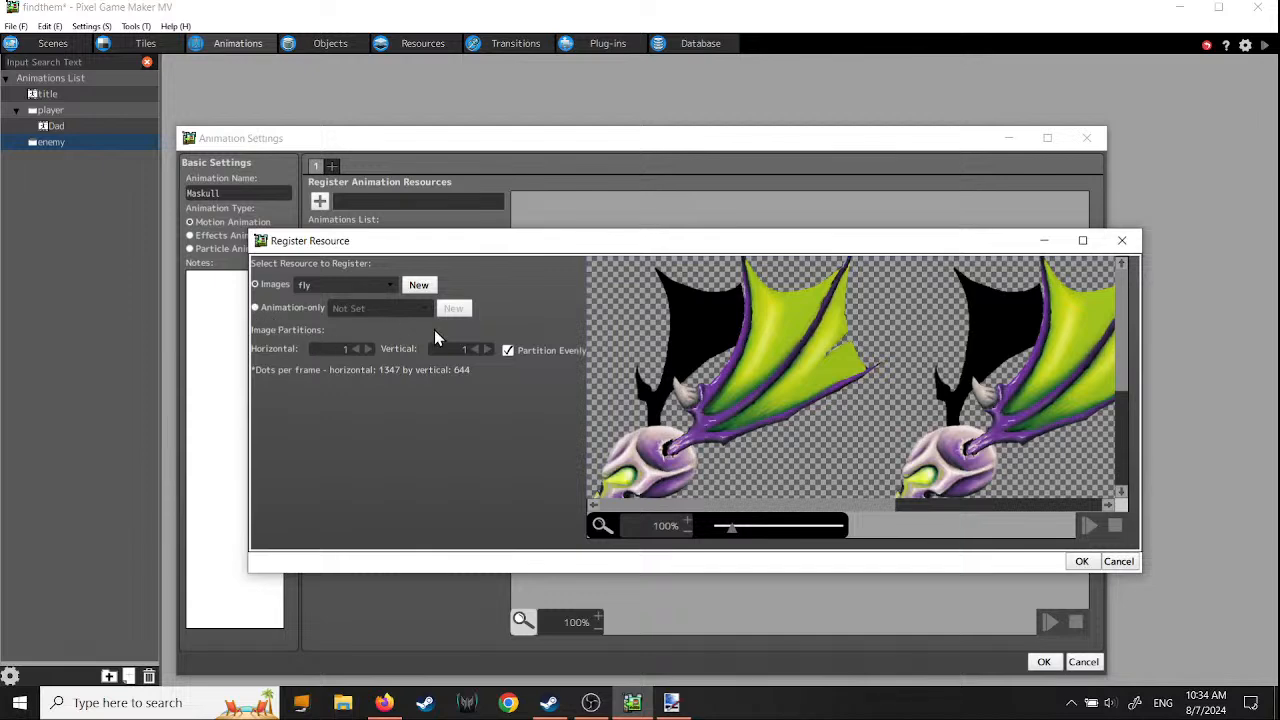
{"action": "left_click", "coordinate": [369, 350]}
{"action": "left_click", "coordinate": [369, 350]}
{"action": "left_click", "coordinate": [476, 350]}
{"action": "left_click", "coordinate": [476, 350]}
- Open fly.png from the My2D/side/Maskull folder in paint.net
{"action": "left_click", "coordinate": [346, 707]}
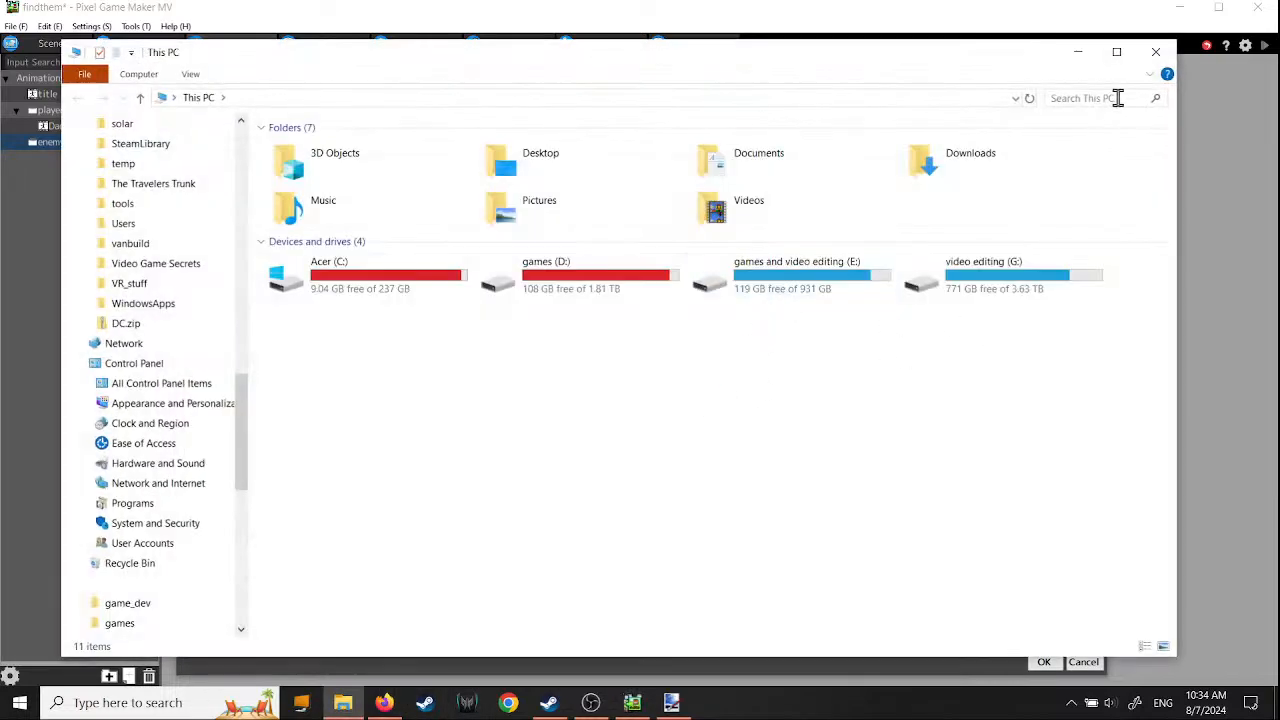
{"action": "left_click_drag", "start_coordinate": [239, 446], "coordinate": [236, 192]}
{"action": "left_click", "coordinate": [118, 271]}
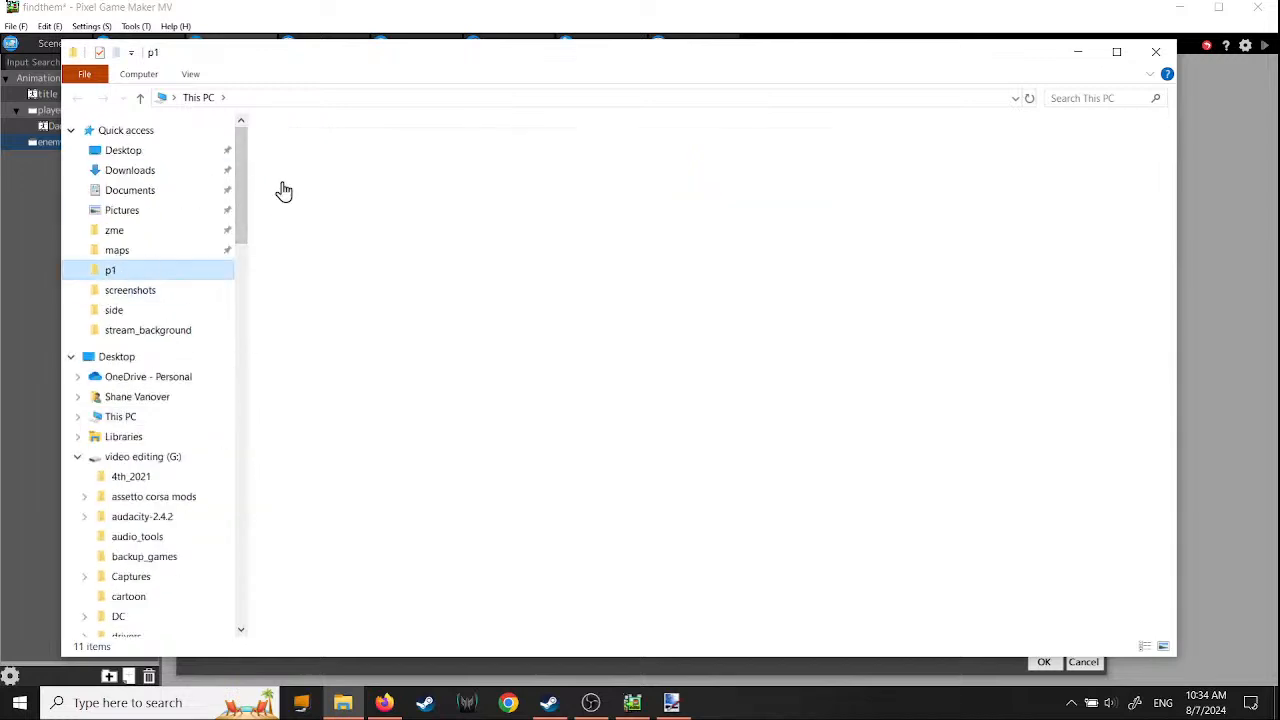
{"action": "left_click", "coordinate": [311, 98]}
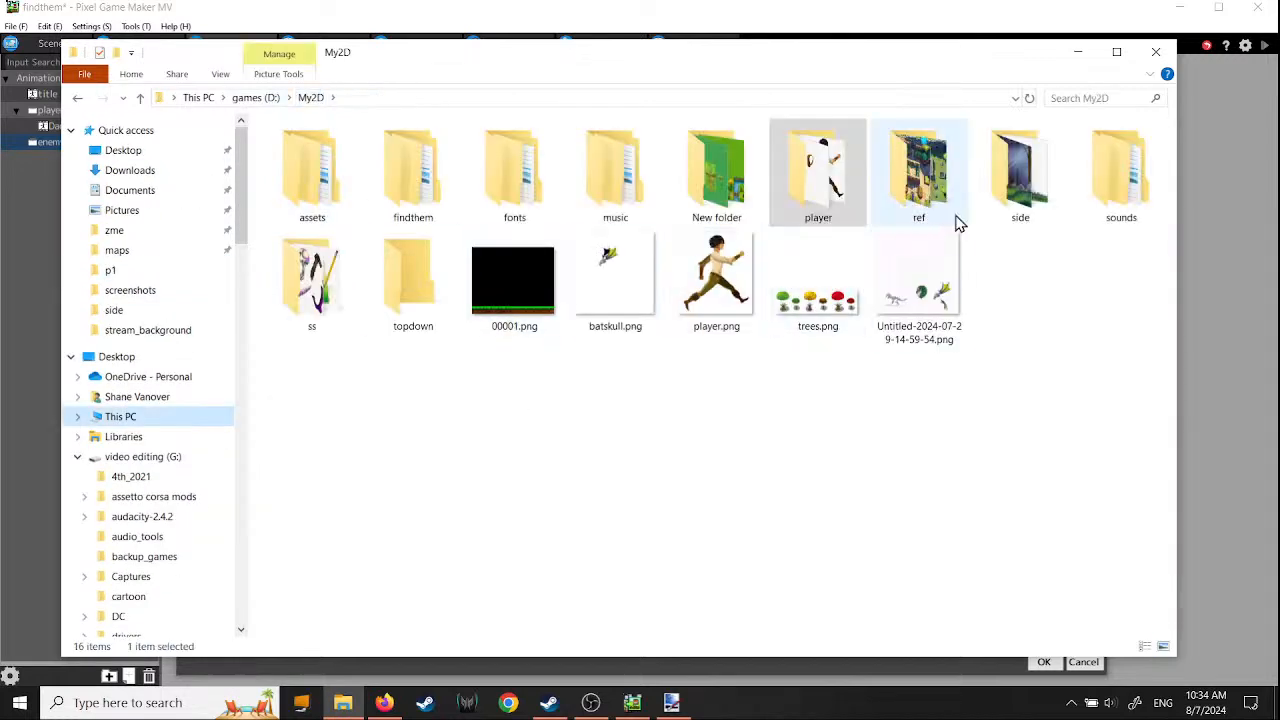
{"action": "double_click", "coordinate": [1020, 175]}
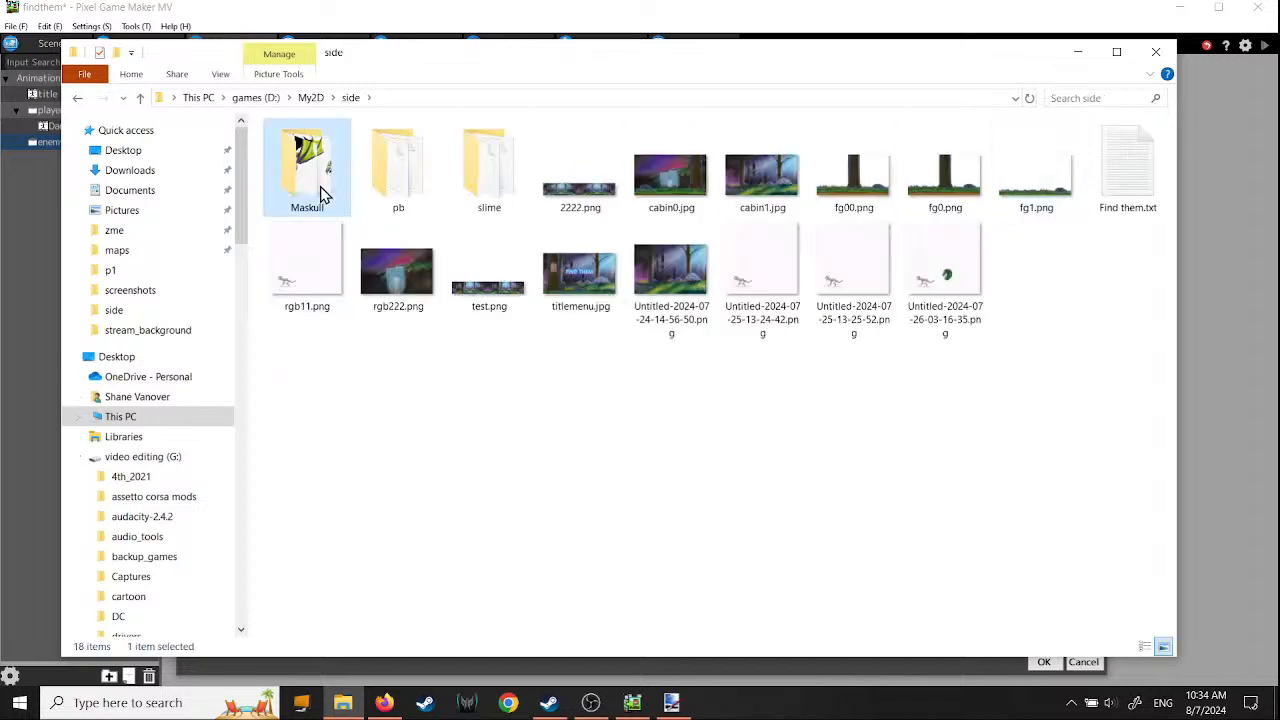
{"action": "double_click", "coordinate": [325, 192]}
{"action": "right_click", "coordinate": [406, 186]}
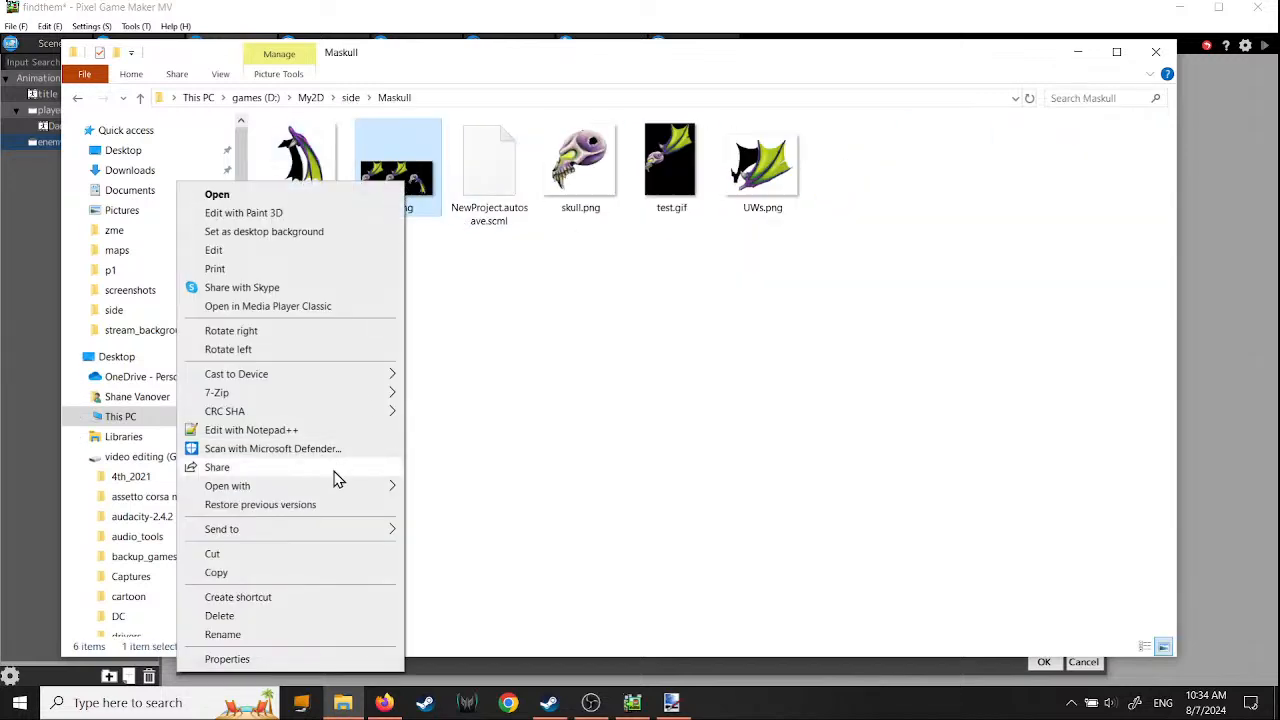
{"action": "mouse_move", "coordinate": [329, 487]}
{"action": "left_click", "coordinate": [463, 544]}
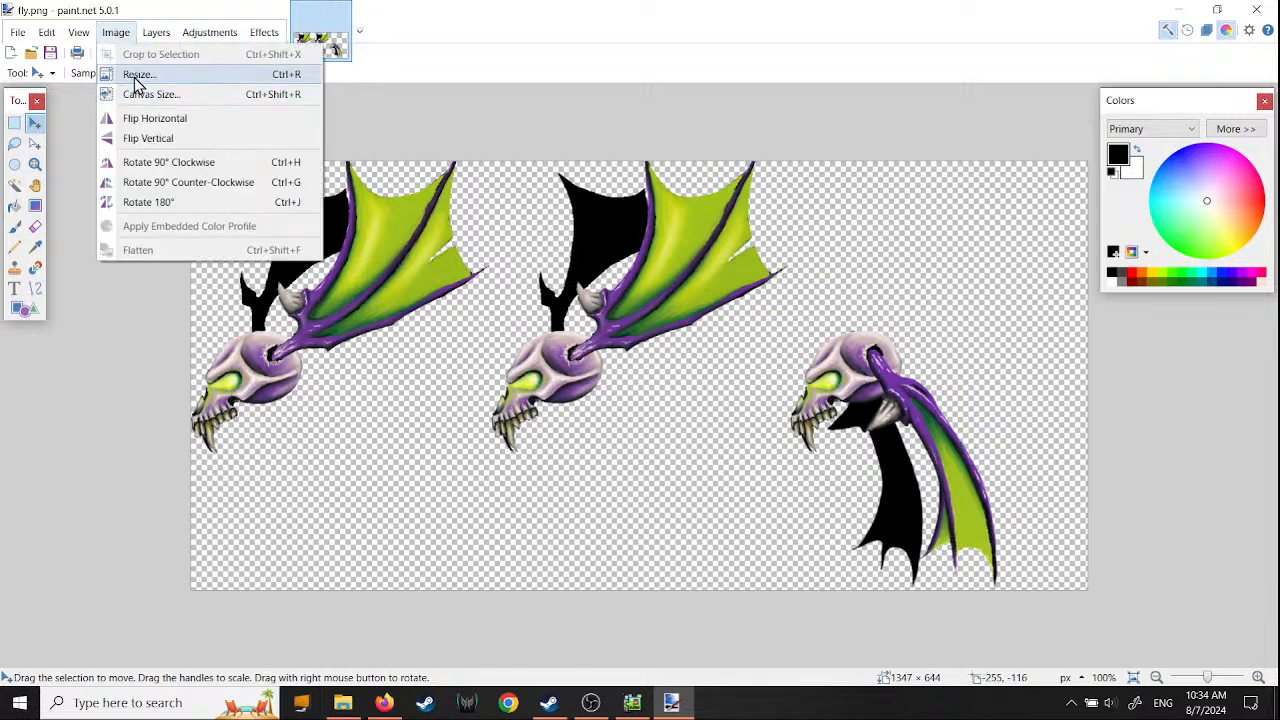
- Resize the fly image to a height of 512 pixels with the aspect ratio maintained
{"action": "left_click", "coordinate": [138, 76]}
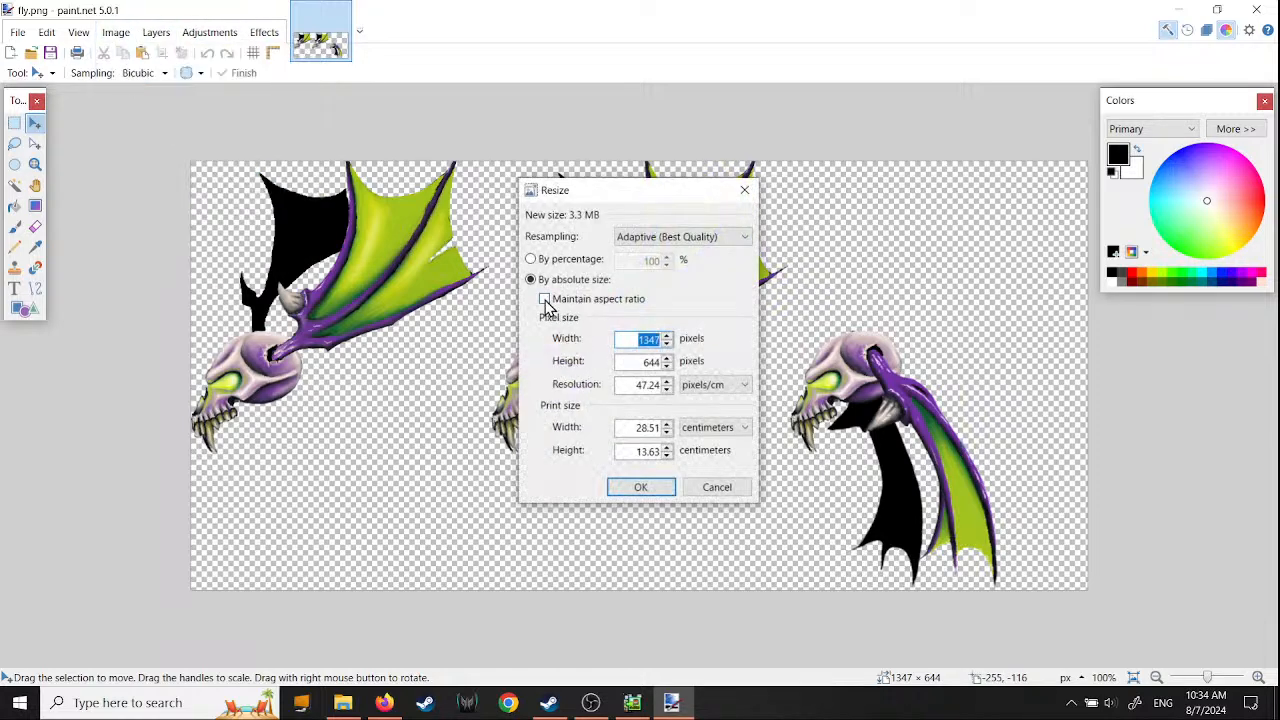
{"action": "left_click", "coordinate": [545, 299]}
{"action": "left_click_drag", "start_coordinate": [638, 362], "coordinate": [755, 370]}
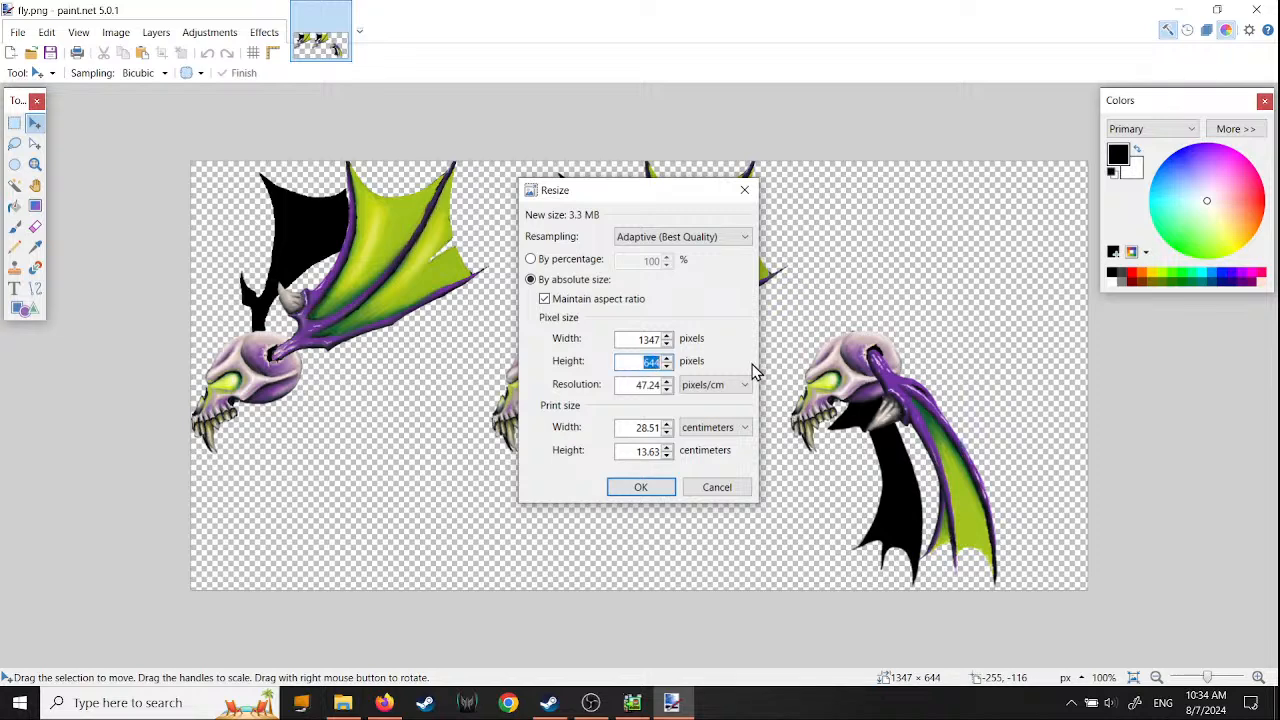
{"action": "type", "text": "512"}
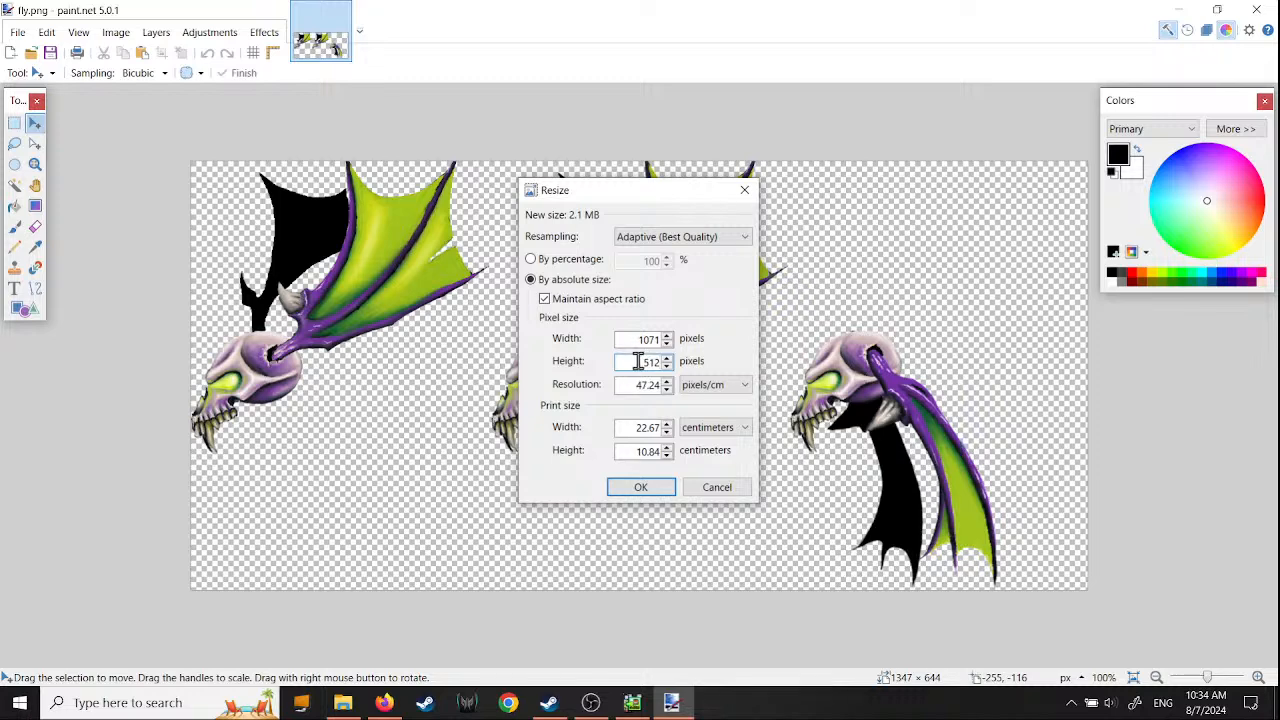
{"action": "left_click", "coordinate": [656, 488]}
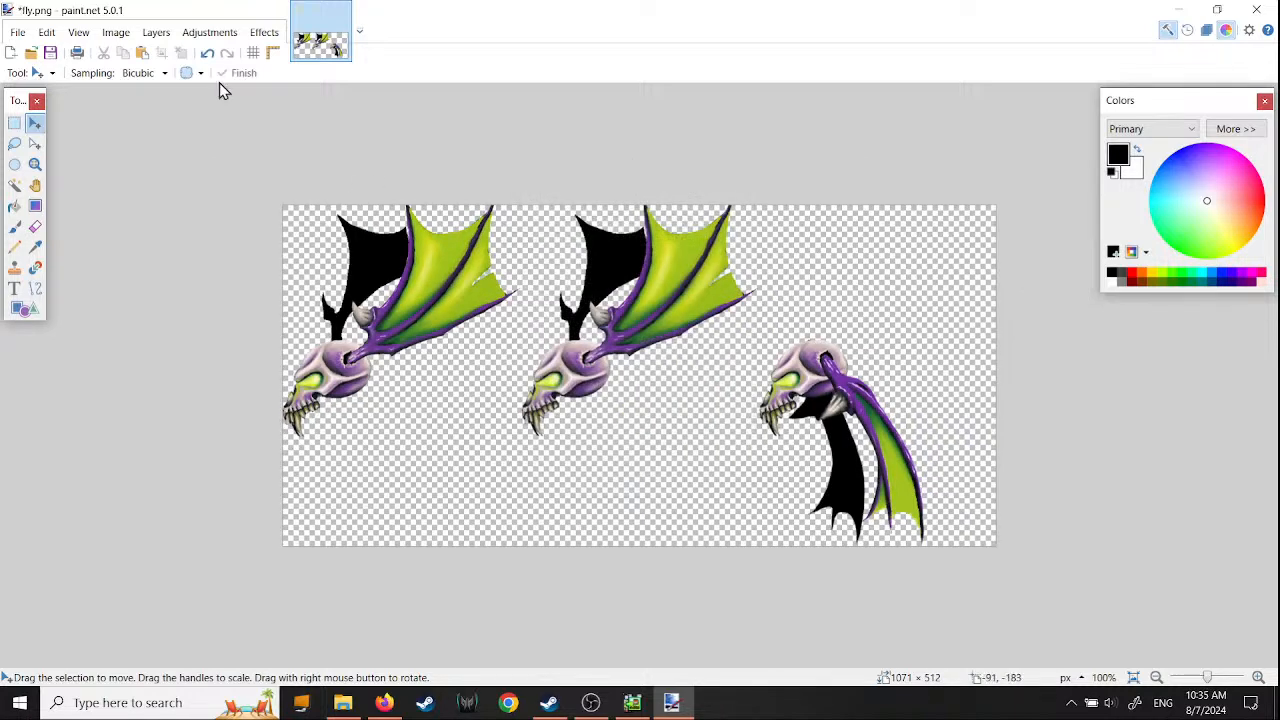
- Check the details of the idle.png sprite sheet in the My2D/player/p1 folder for comparison
{"action": "left_click", "coordinate": [342, 703]}
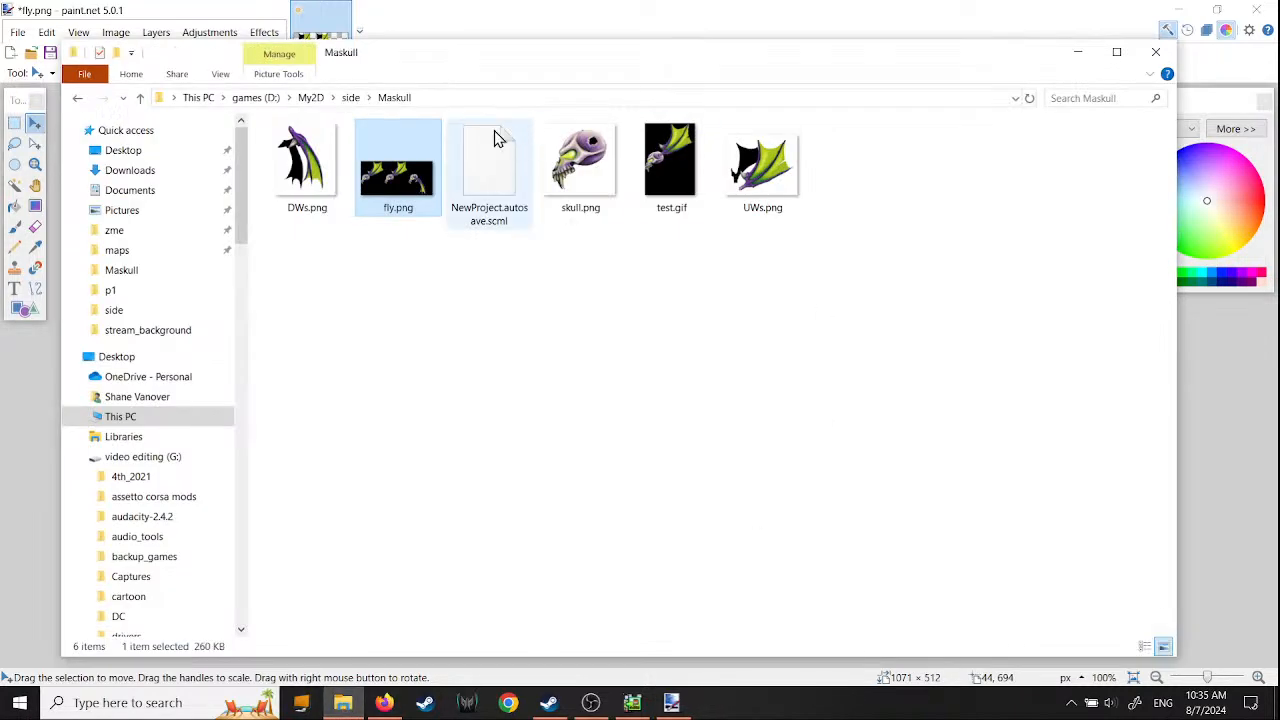
{"action": "left_click", "coordinate": [350, 97]}
{"action": "left_click", "coordinate": [315, 98]}
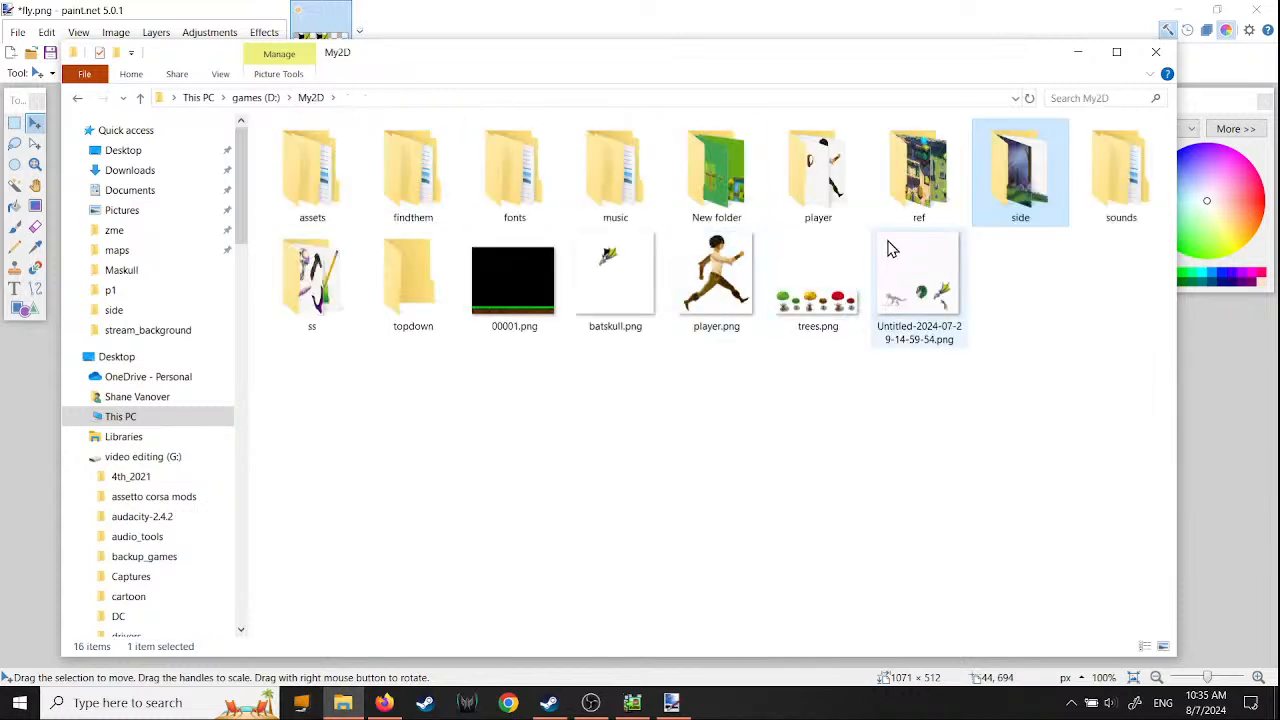
{"action": "left_click", "coordinate": [838, 205]}
{"action": "double_click", "coordinate": [838, 205]}
{"action": "double_click", "coordinate": [306, 165]}
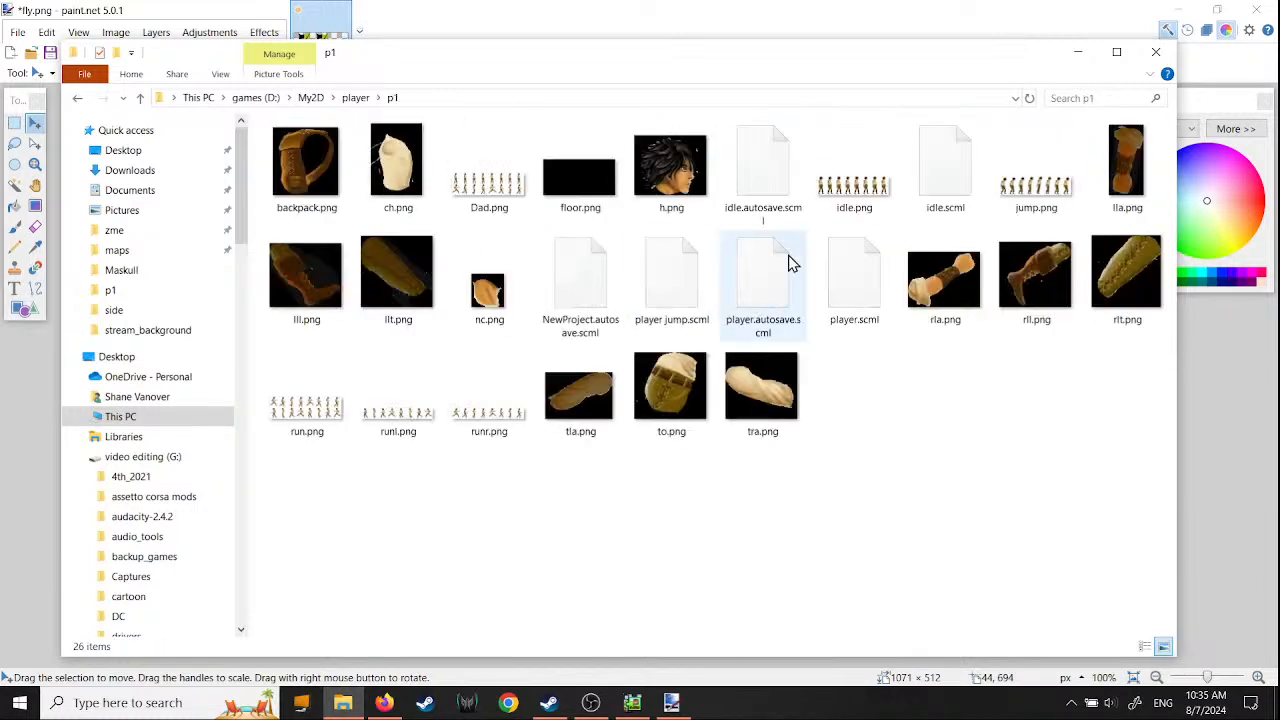
{"action": "mouse_move", "coordinate": [849, 189]}
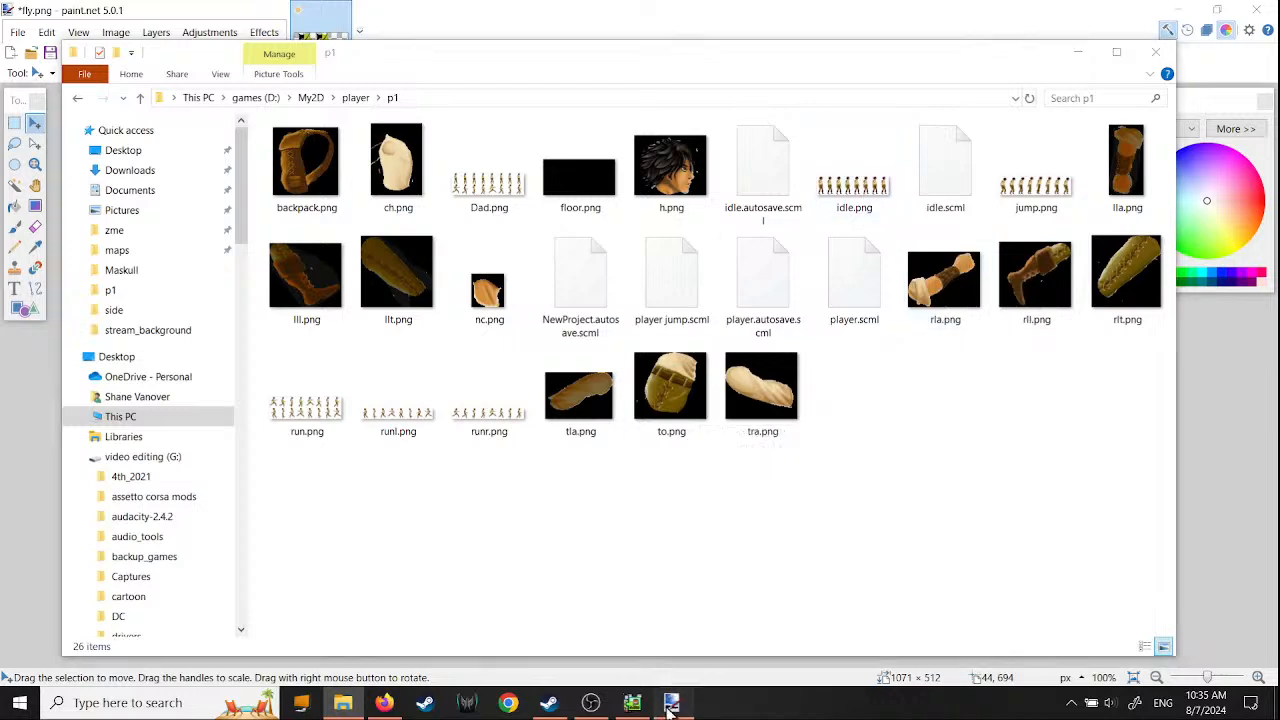
- Resize the fly image in paint.net to a height of 256 pixels, keeping the aspect ratio
{"action": "left_click", "coordinate": [671, 703]}
{"action": "left_click", "coordinate": [112, 32]}
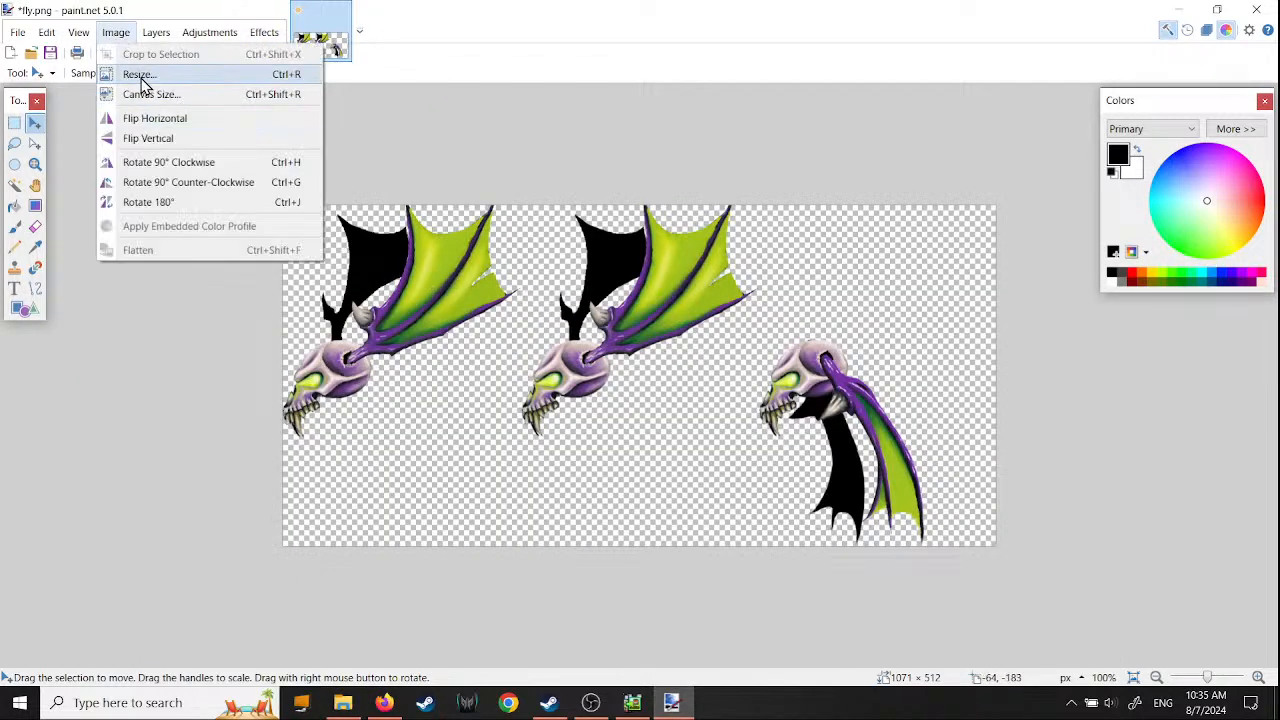
{"action": "left_click", "coordinate": [138, 74]}
{"action": "double_click", "coordinate": [640, 362]}
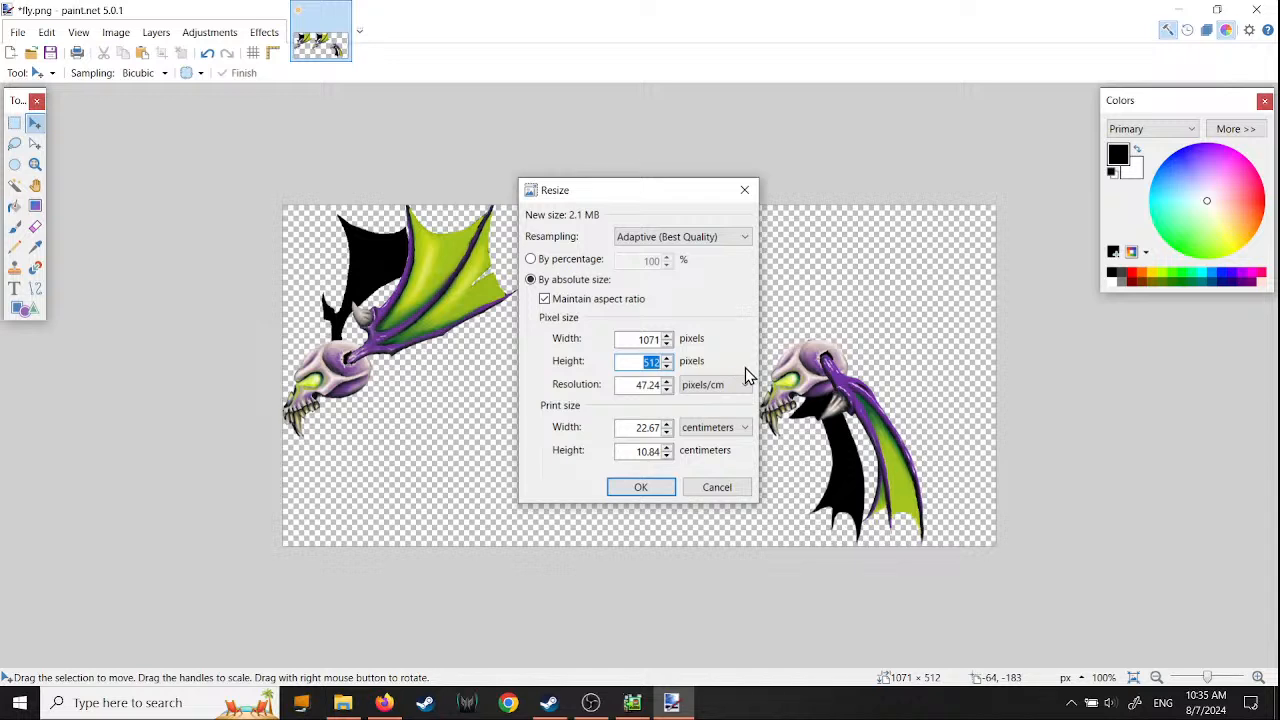
{"action": "type", "text": "256"}
{"action": "left_click", "coordinate": [652, 492]}
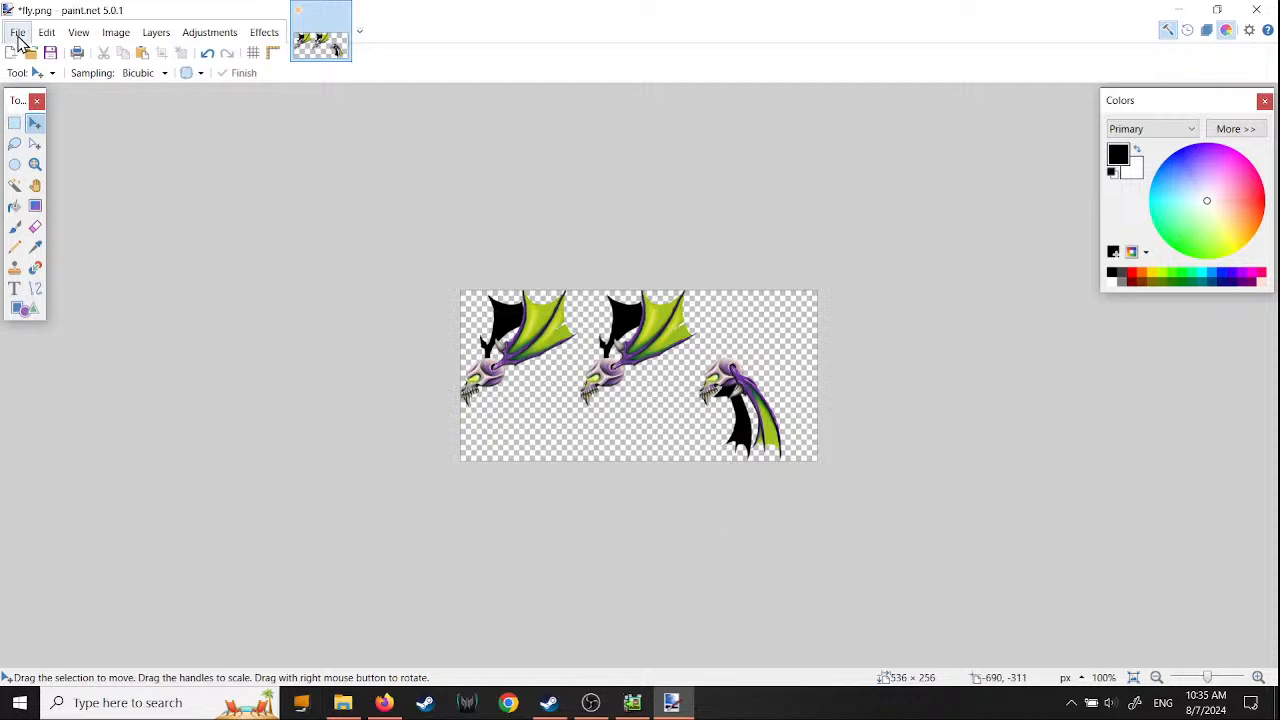
{"action": "left_click", "coordinate": [18, 32]}
{"action": "left_click", "coordinate": [40, 137]}
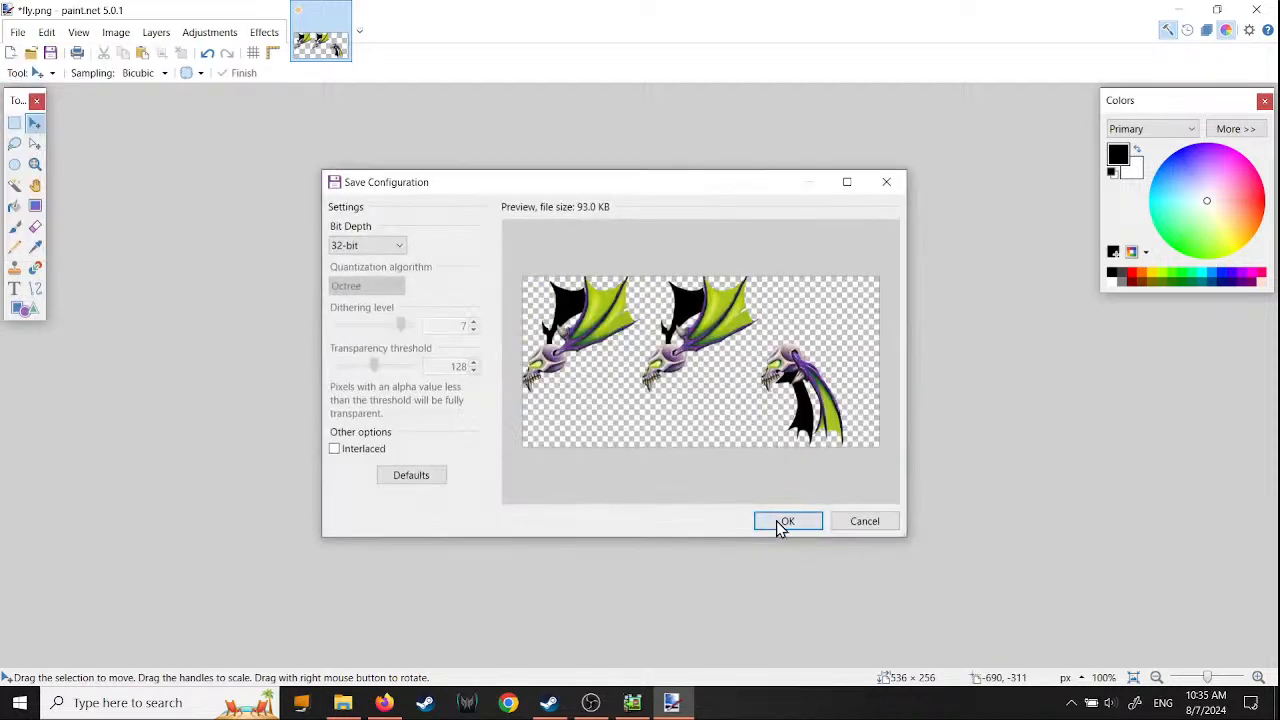
{"action": "left_click", "coordinate": [882, 530]}
- Save the resized image as a new 32-bit PNG named maskull0.png in the Maskull folder
{"action": "left_click", "coordinate": [18, 32]}
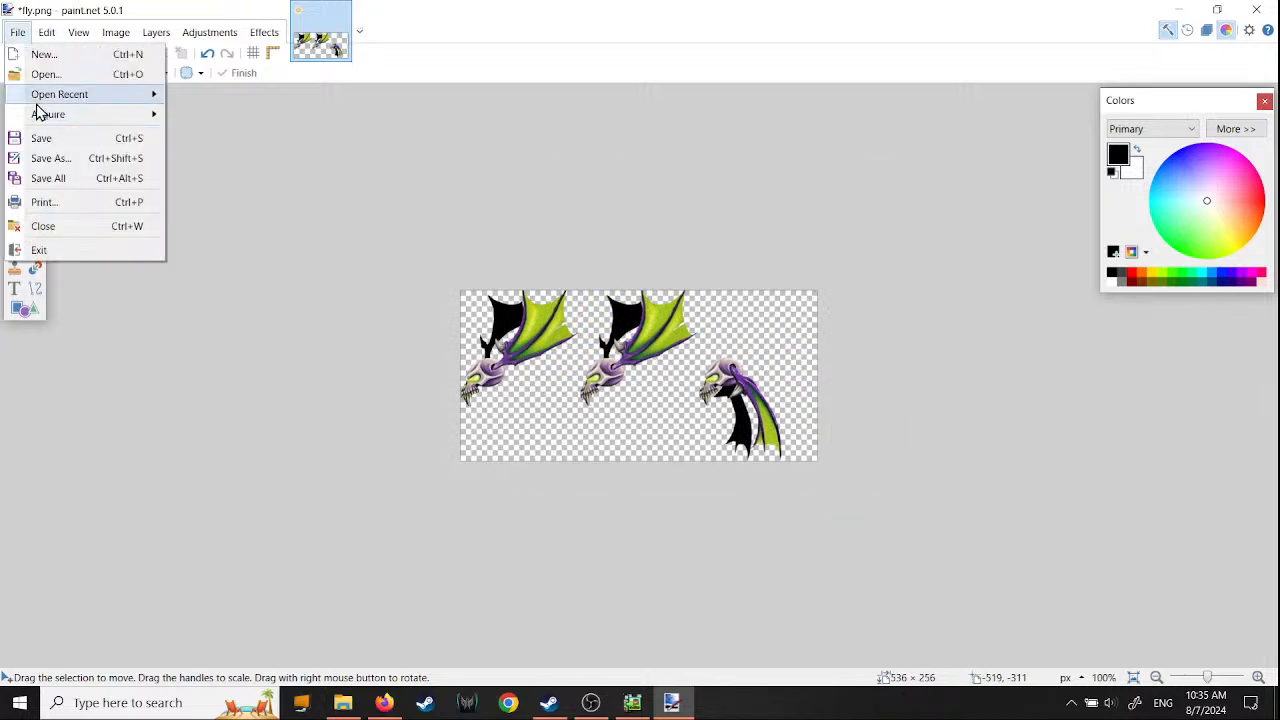
{"action": "left_click", "coordinate": [60, 159]}
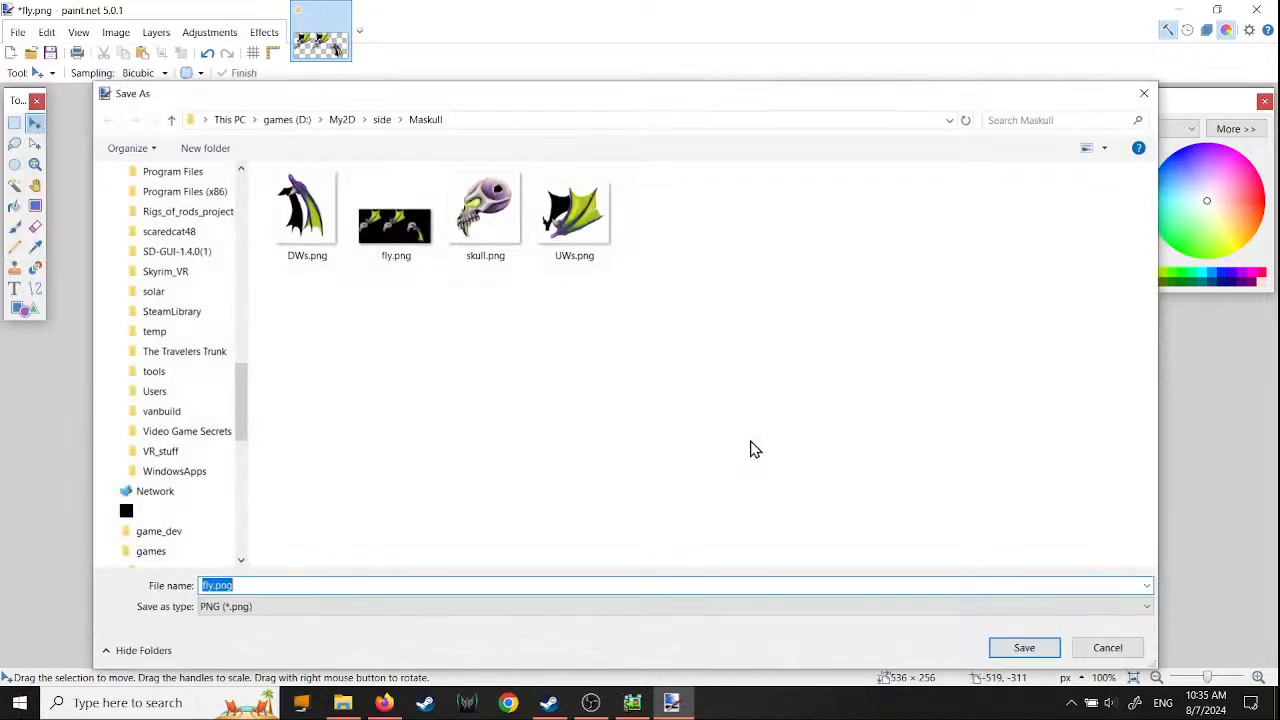
{"action": "left_click", "coordinate": [385, 252]}
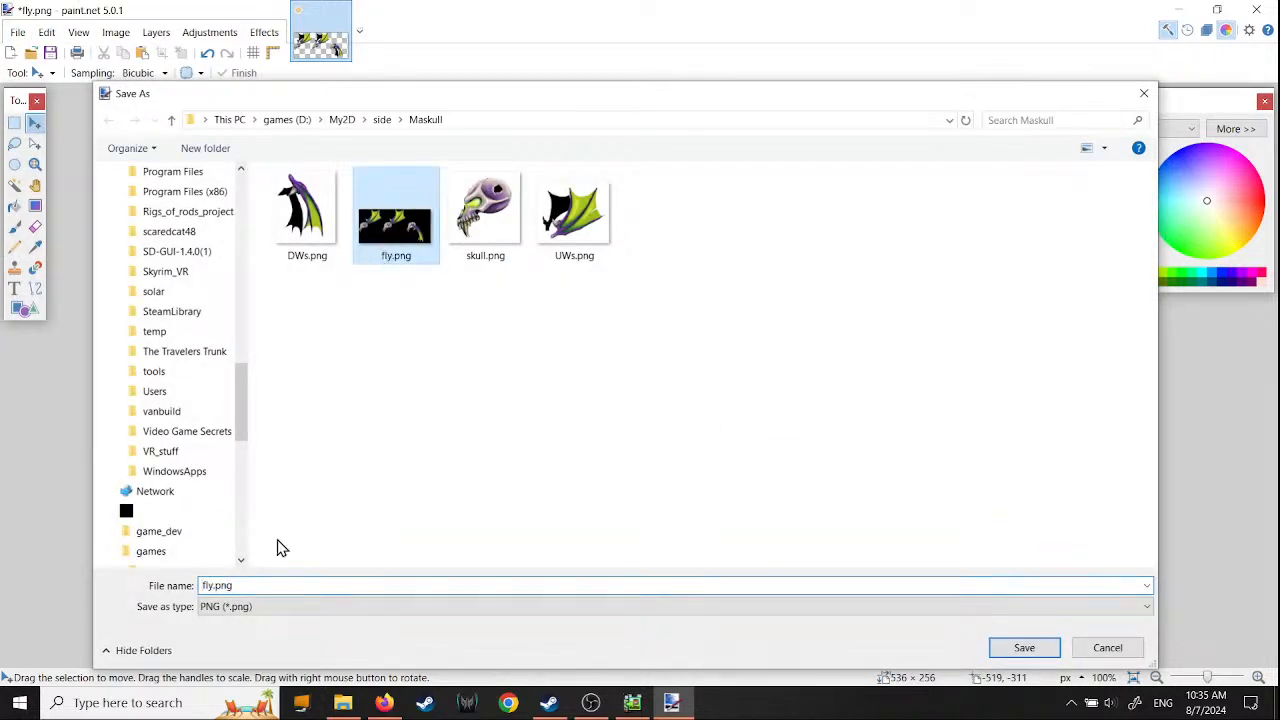
{"action": "double_click", "coordinate": [212, 586]}
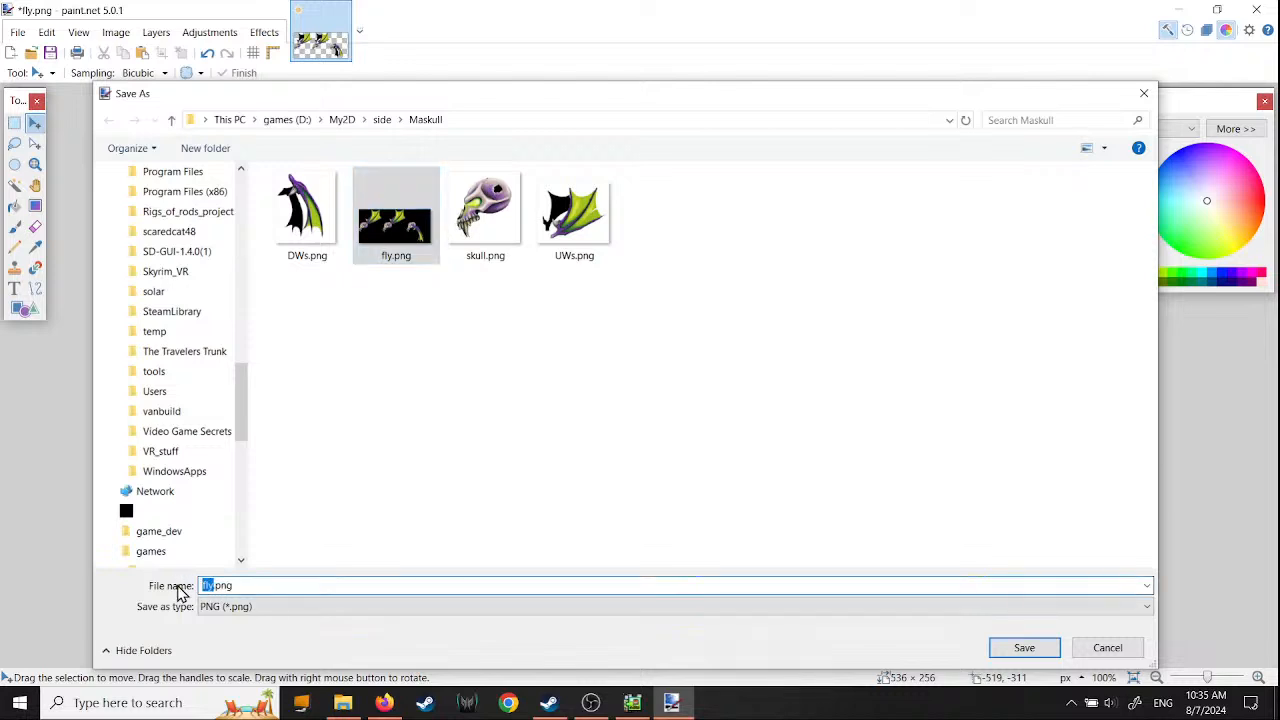
{"action": "type", "text": "maskull1"}
{"action": "key", "text": "BackSpace"}
{"action": "type", "text": "-"}
{"action": "key", "text": "BackSpace"}
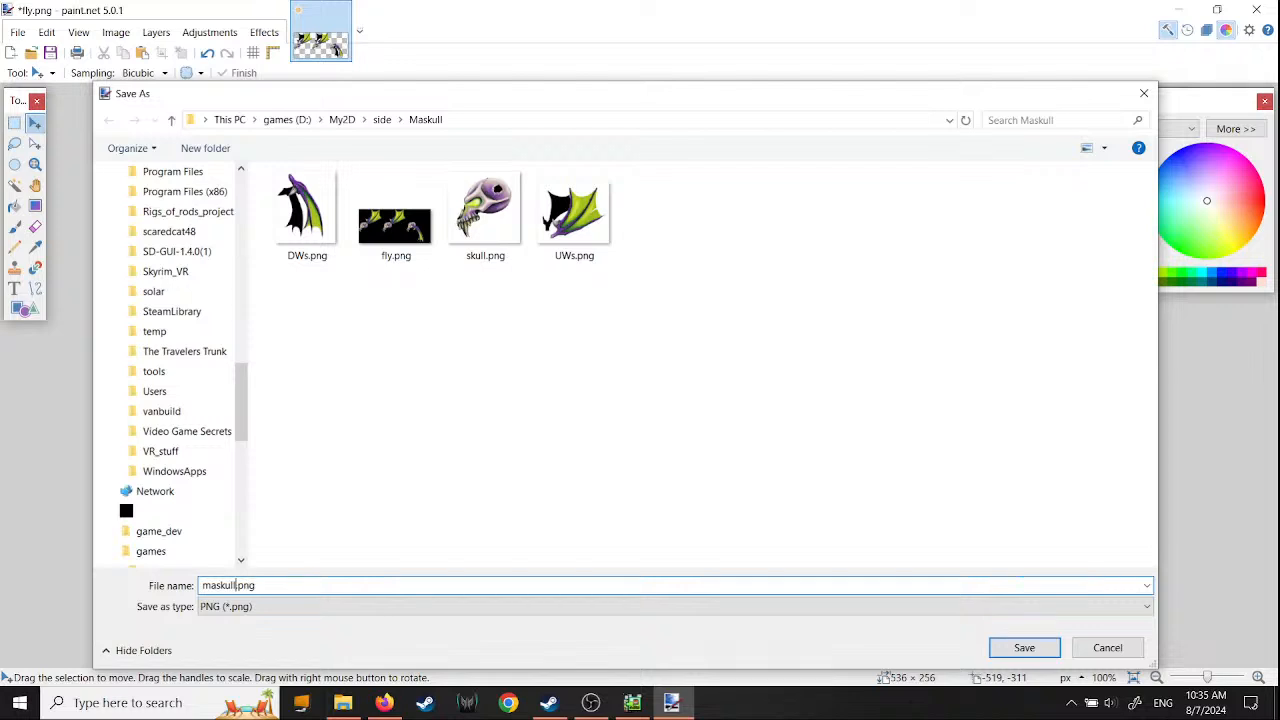
{"action": "type", "text": "0"}
{"action": "left_click", "coordinate": [1030, 647]}
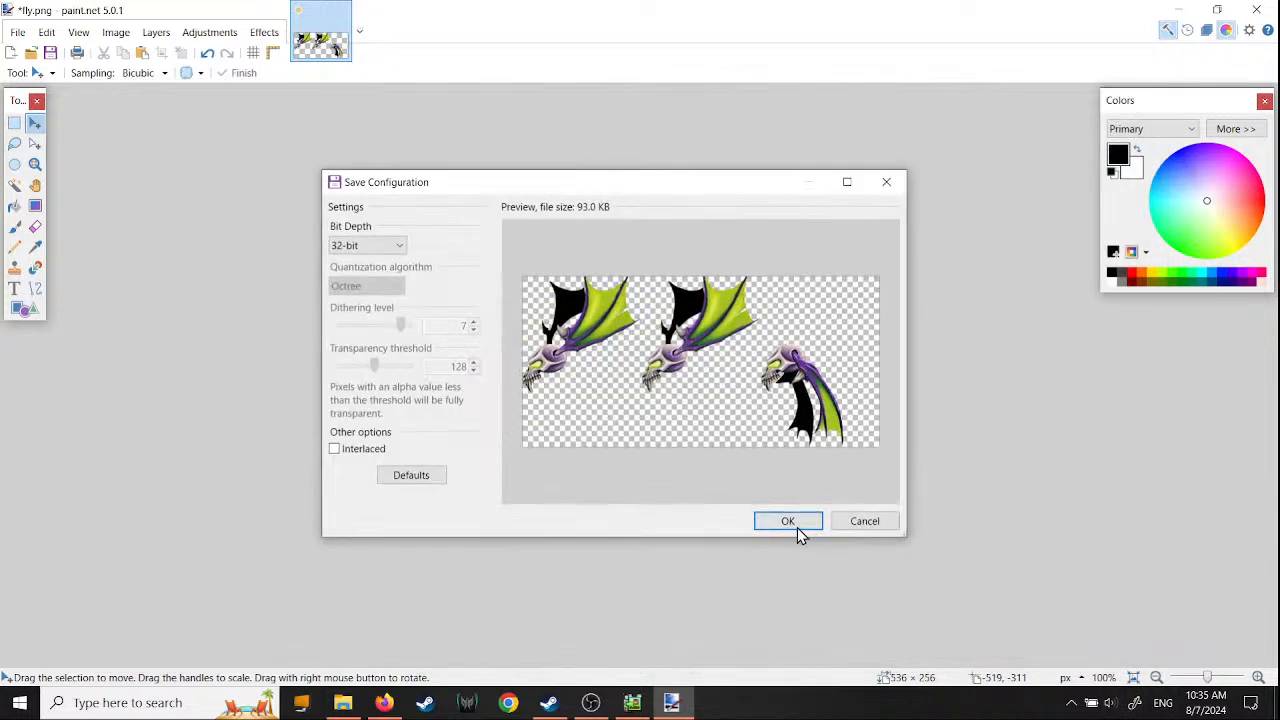
{"action": "left_click", "coordinate": [795, 523]}
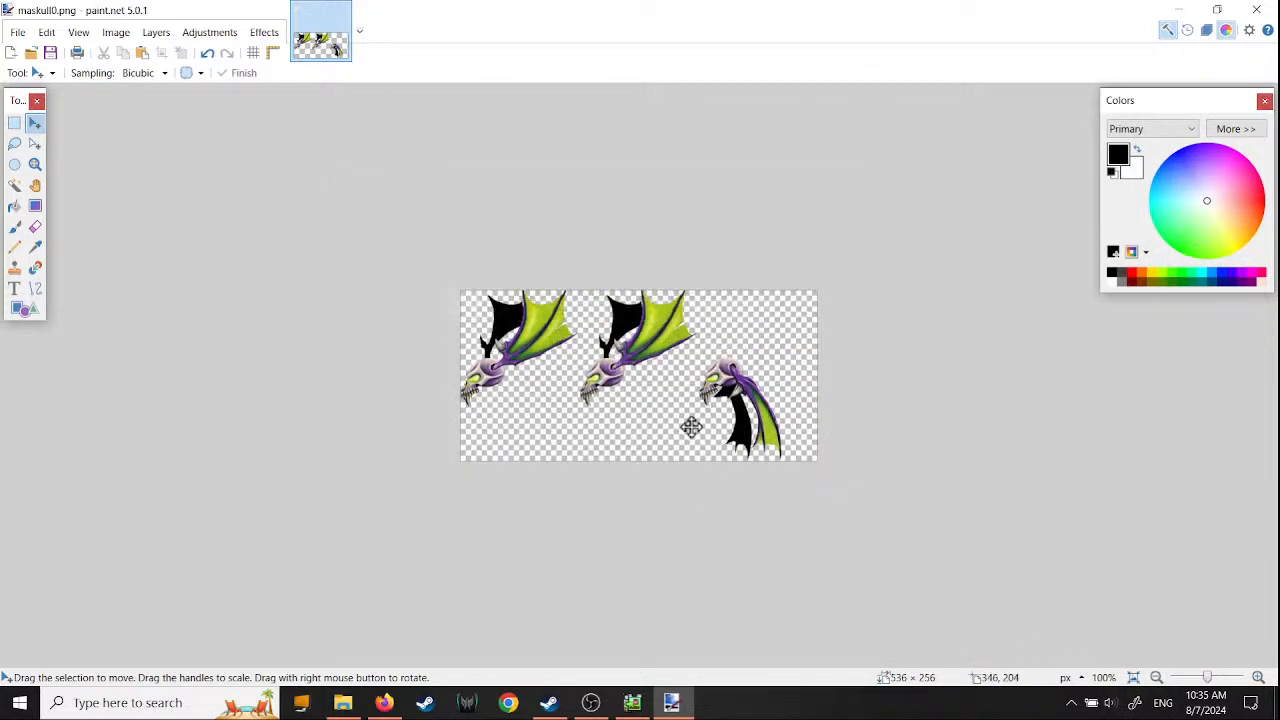
- Inspect the resized Maskull sprite sheet up close and close paint.net
{"action": "scroll", "coordinate": [688, 414], "scroll_direction": "up", "scroll_amount": 5, "text": "ctrl"}
{"action": "scroll", "coordinate": [688, 414], "scroll_direction": "up", "scroll_amount": 1, "text": "ctrl"}
{"action": "scroll", "coordinate": [688, 414], "scroll_direction": "down", "scroll_amount": 3, "text": "ctrl"}
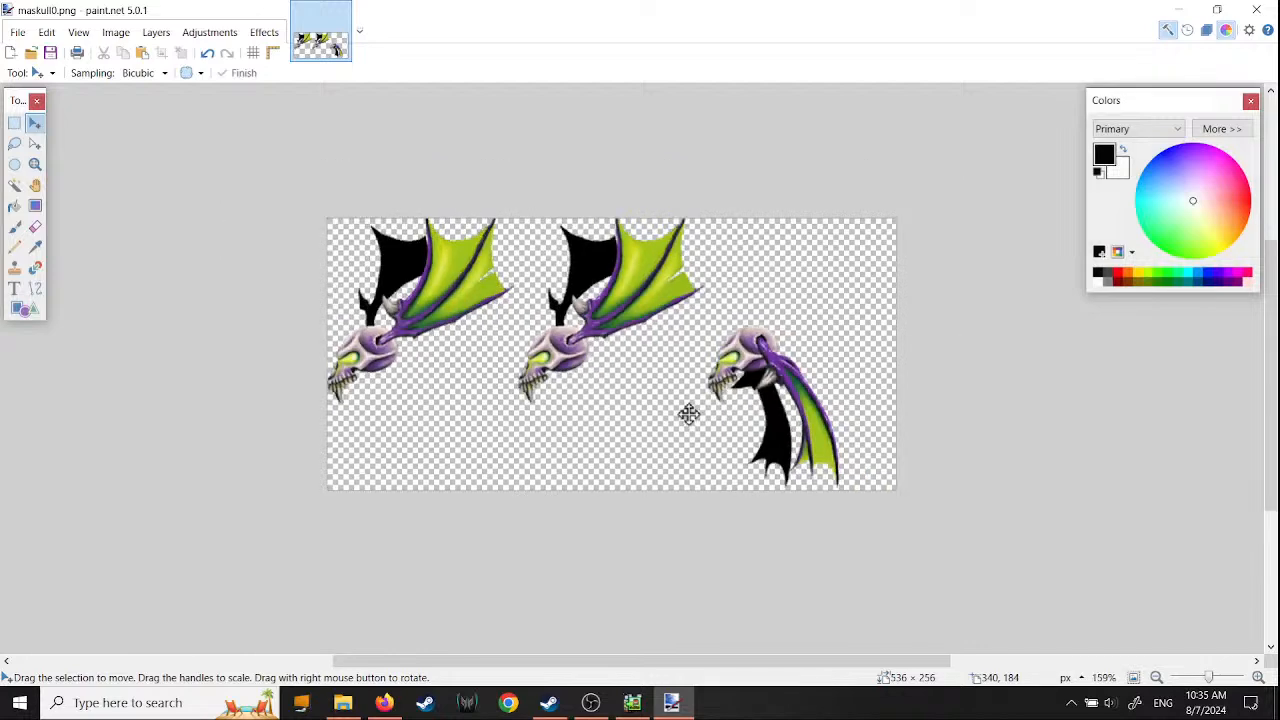
{"action": "left_click", "coordinate": [344, 10]}
{"action": "left_click", "coordinate": [1256, 12]}
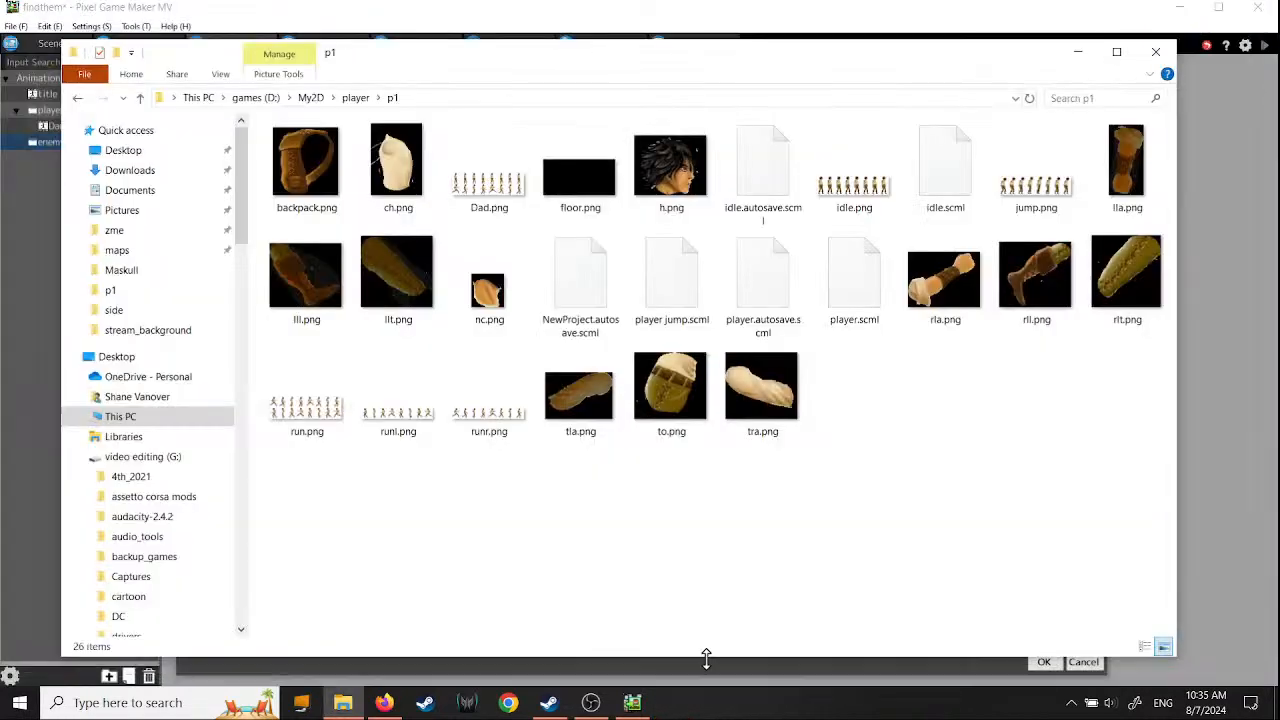
- Switch back to Pixel Game Maker MV and load maskull0.png from the Maskull folder as the animation's image resource
{"action": "left_click", "coordinate": [632, 702]}
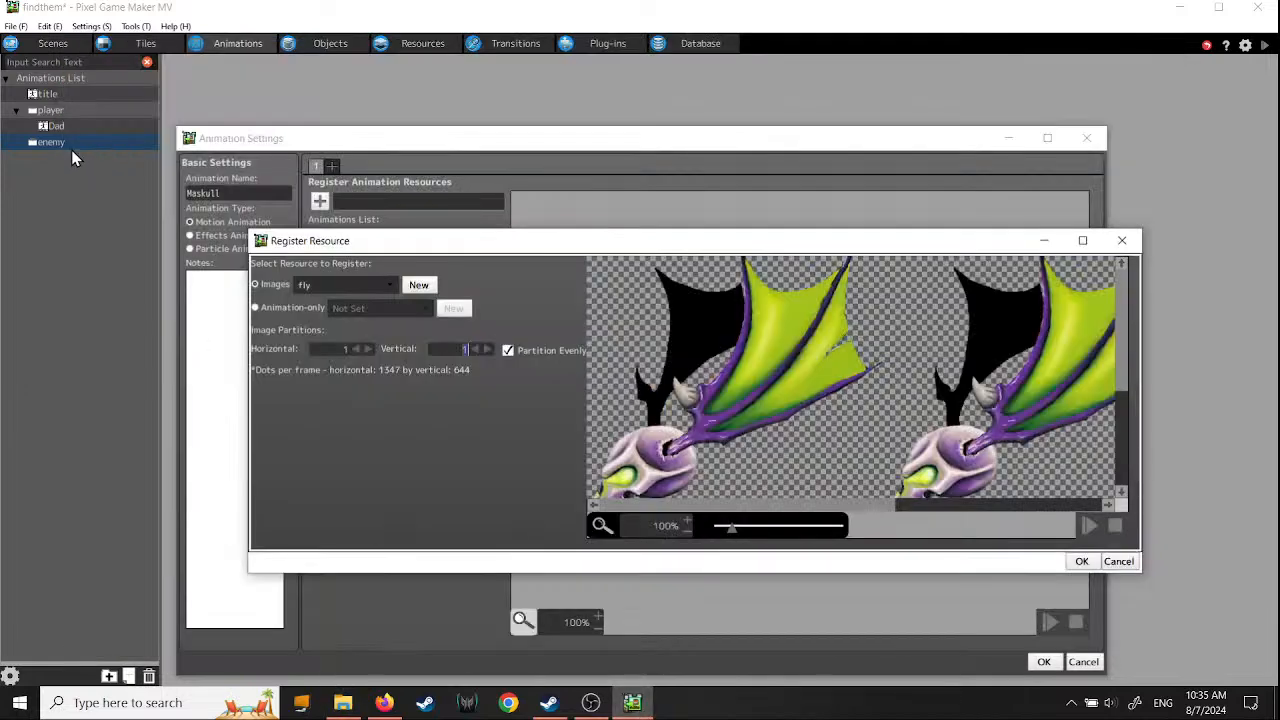
{"action": "left_click", "coordinate": [421, 285]}
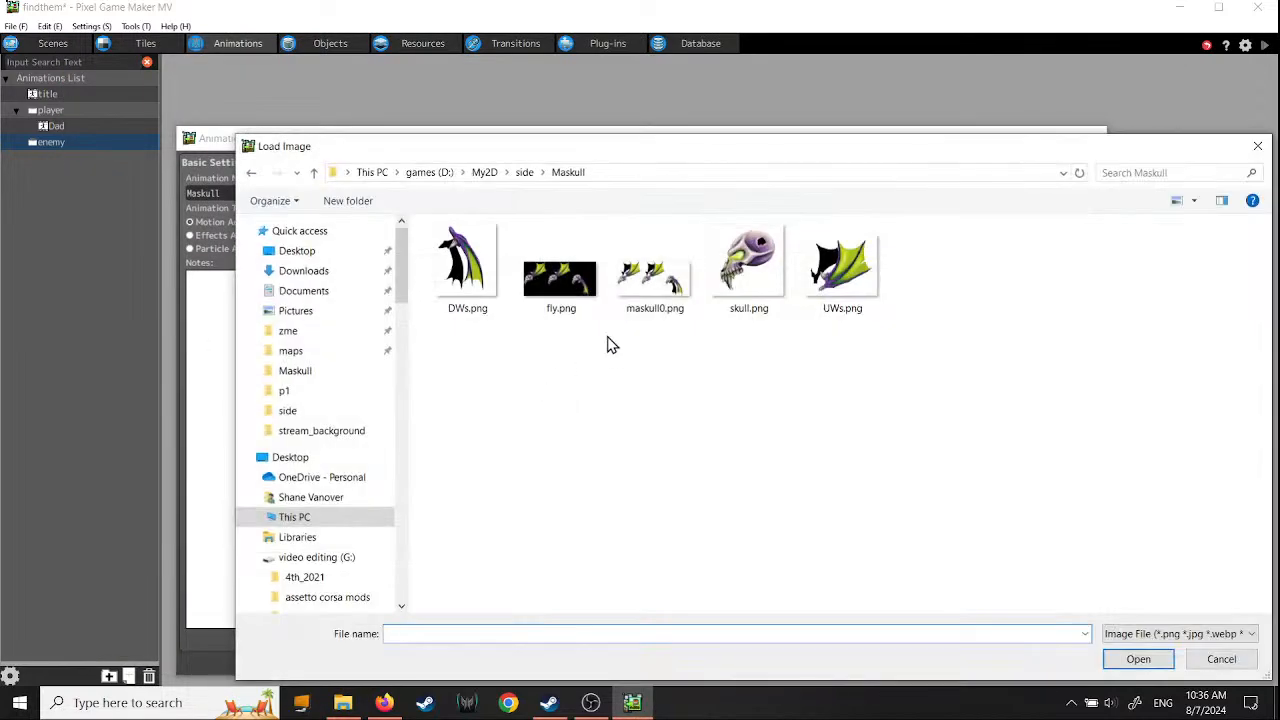
{"action": "left_click", "coordinate": [650, 265]}
{"action": "left_click", "coordinate": [1138, 659]}
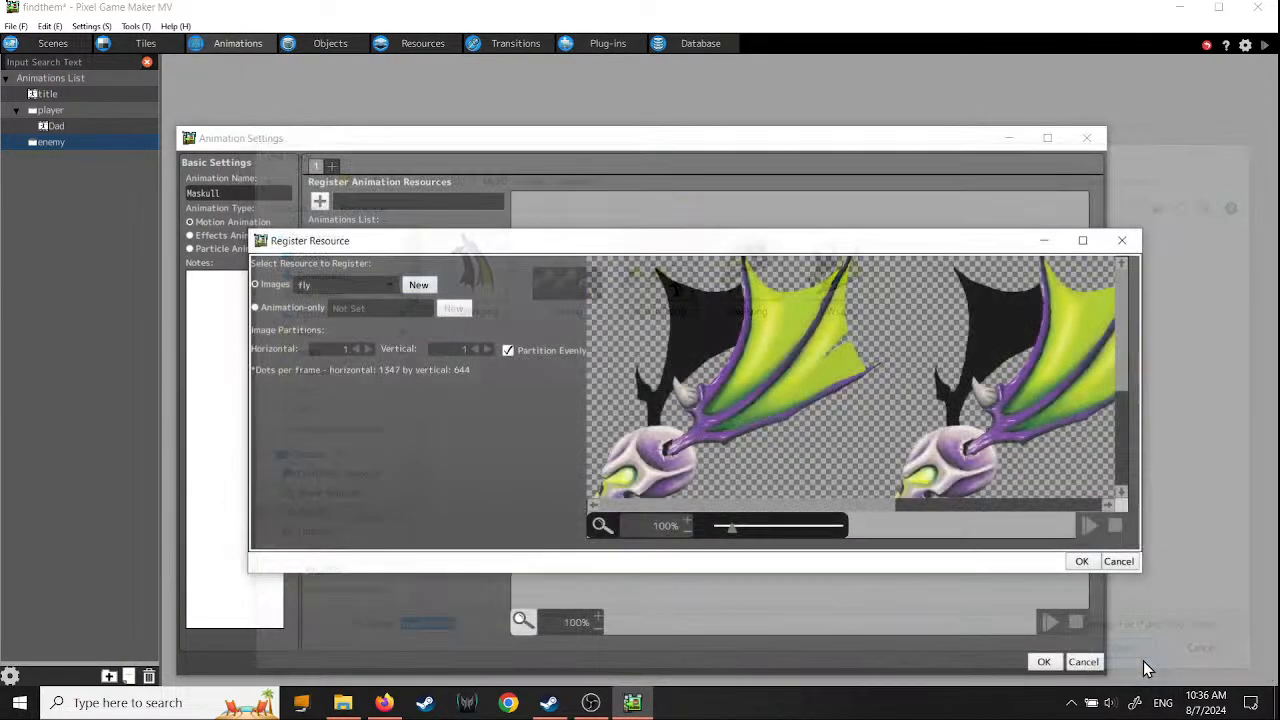
- Partition the maskull0 image into 3 horizontal and 1 vertical, register it, and create the Maskull animation
{"action": "left_click", "coordinate": [368, 349]}
{"action": "left_click", "coordinate": [368, 349]}
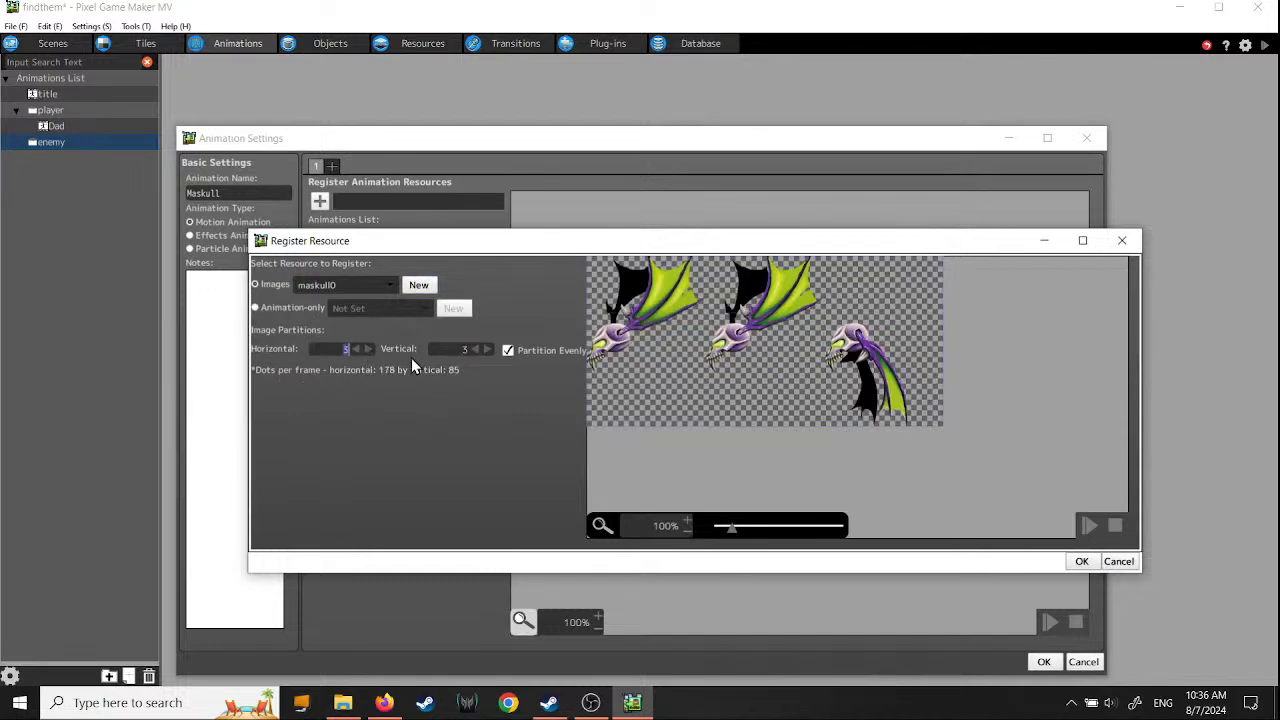
{"action": "left_click", "coordinate": [473, 349]}
{"action": "left_click", "coordinate": [473, 349]}
{"action": "left_click", "coordinate": [368, 349]}
{"action": "left_click", "coordinate": [368, 349]}
{"action": "left_click_drag", "start_coordinate": [461, 244], "coordinate": [500, 220]}
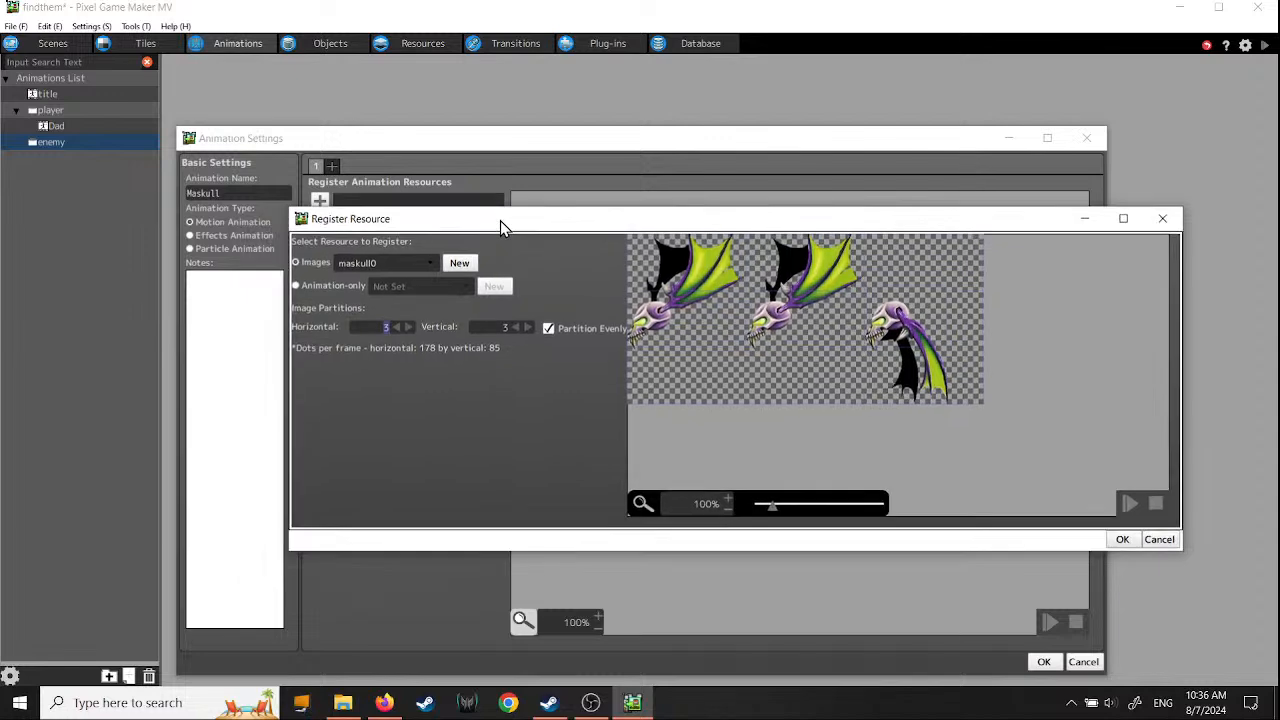
{"action": "left_click", "coordinate": [501, 330]}
{"action": "left_click", "coordinate": [407, 327]}
{"action": "left_click", "coordinate": [407, 327]}
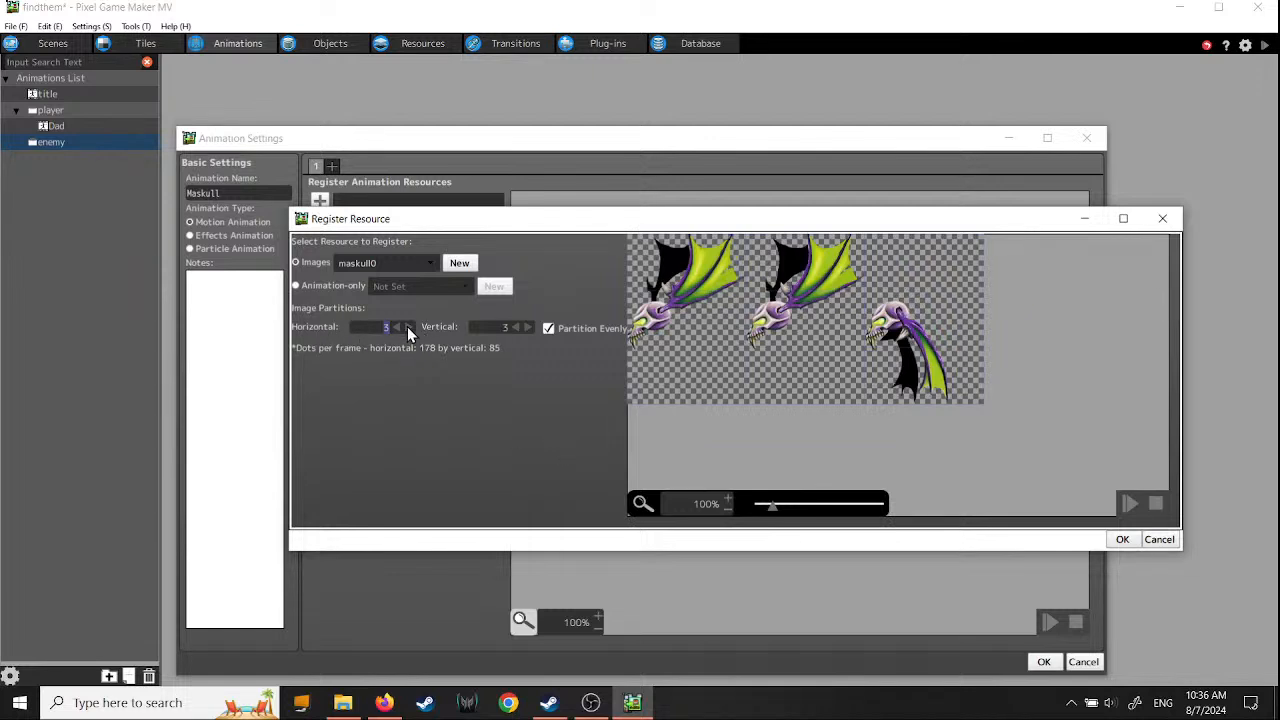
{"action": "left_click", "coordinate": [548, 328]}
{"action": "left_click", "coordinate": [517, 327]}
{"action": "left_click", "coordinate": [1123, 540]}
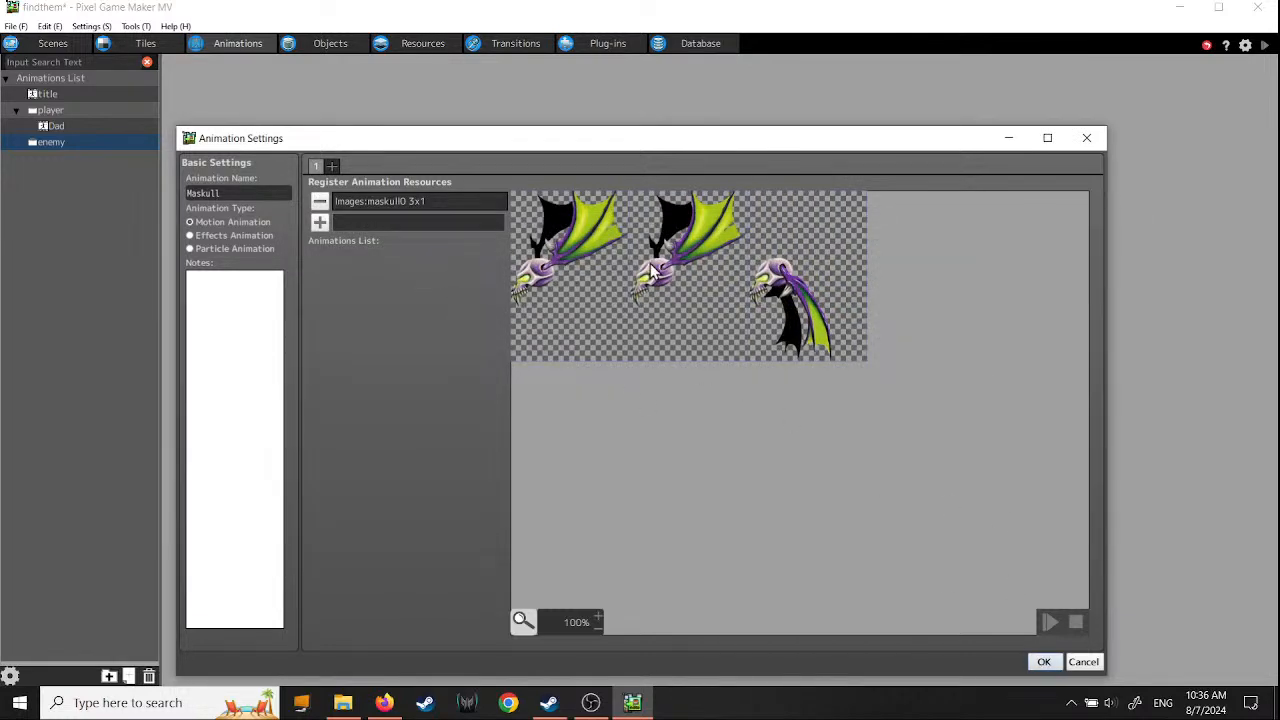
{"action": "left_click", "coordinate": [1043, 662]}
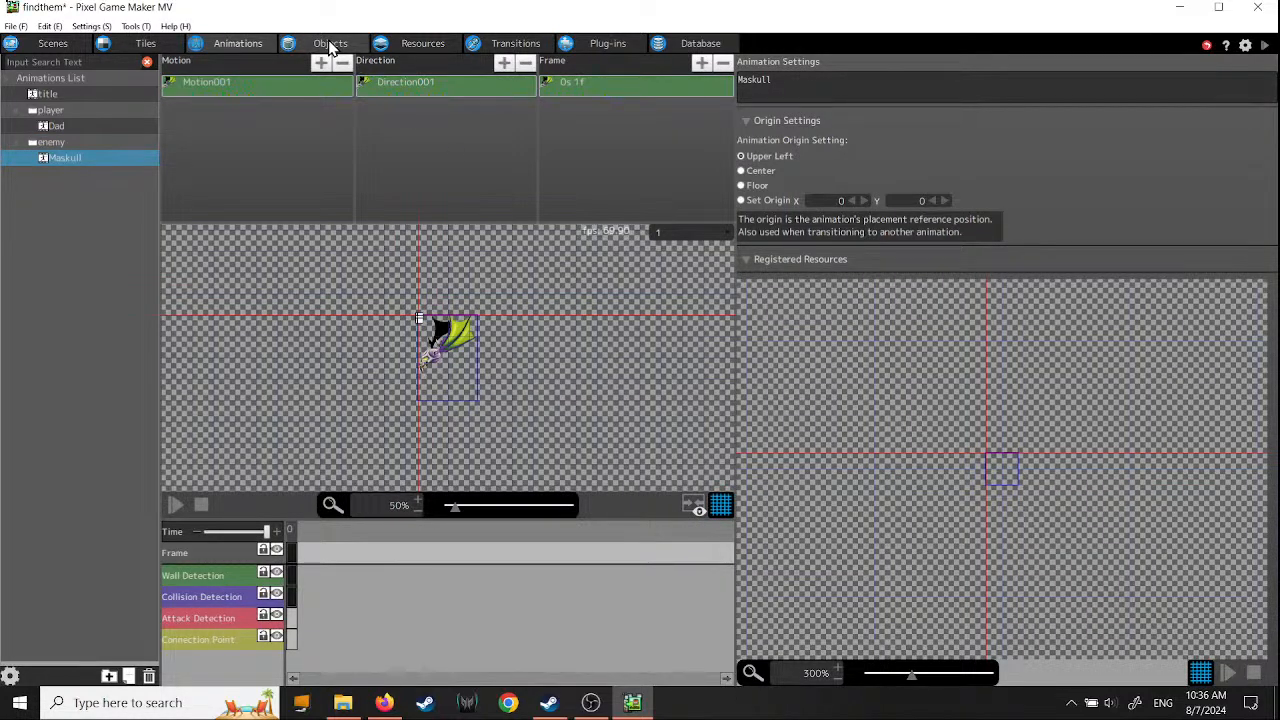
- Rename the Maskull animation's motion as idle and its direction as left
{"action": "left_click", "coordinate": [252, 86]}
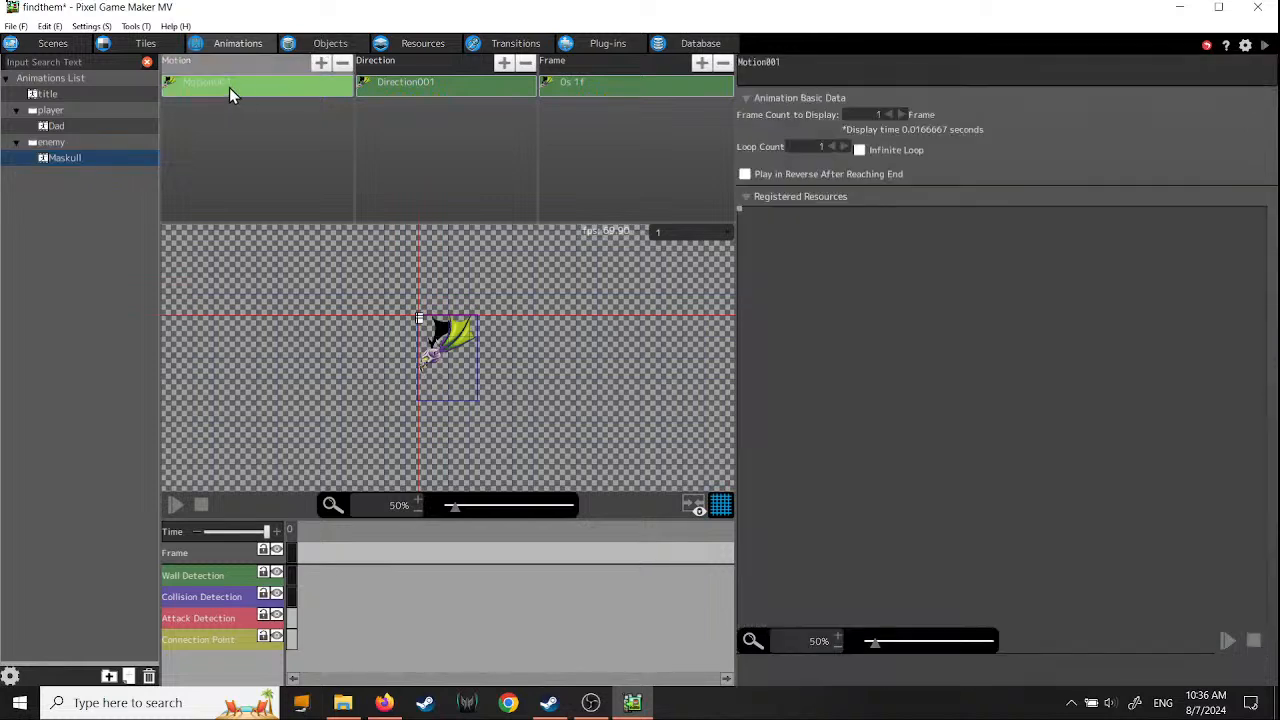
{"action": "left_click", "coordinate": [229, 87]}
{"action": "left_click_drag", "start_coordinate": [241, 84], "coordinate": [134, 82]}
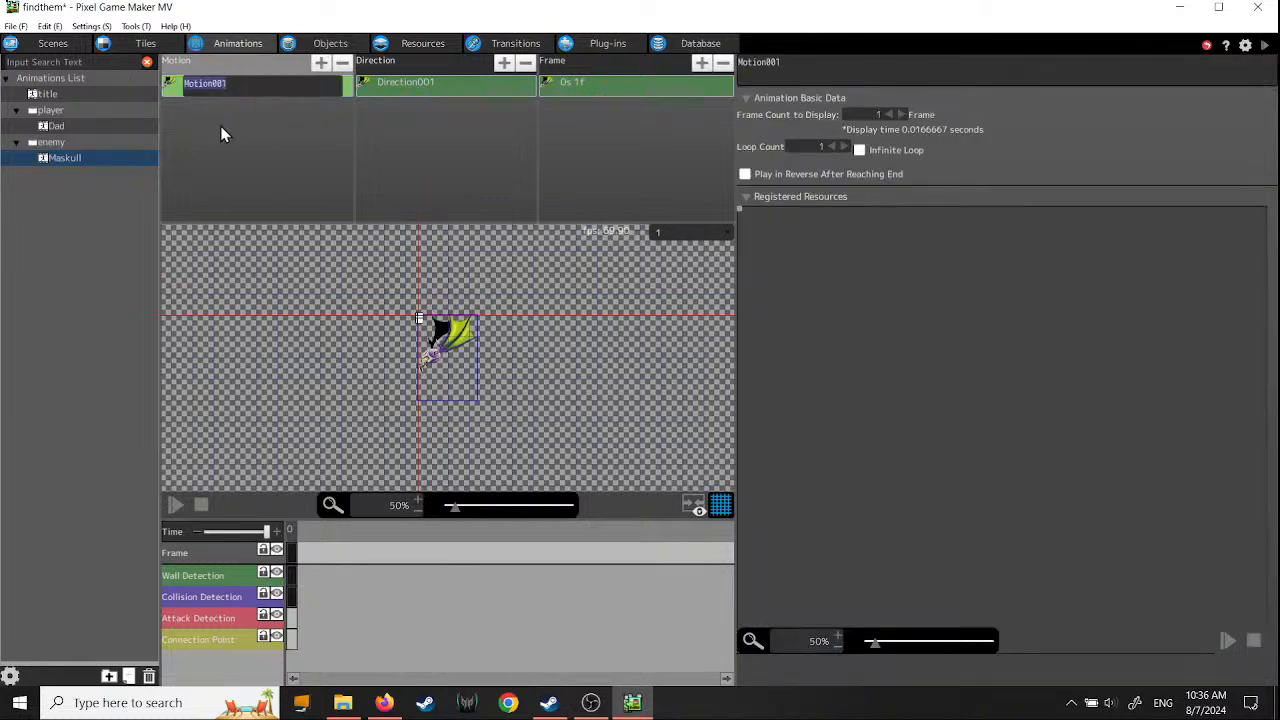
{"action": "type", "text": "idle"}
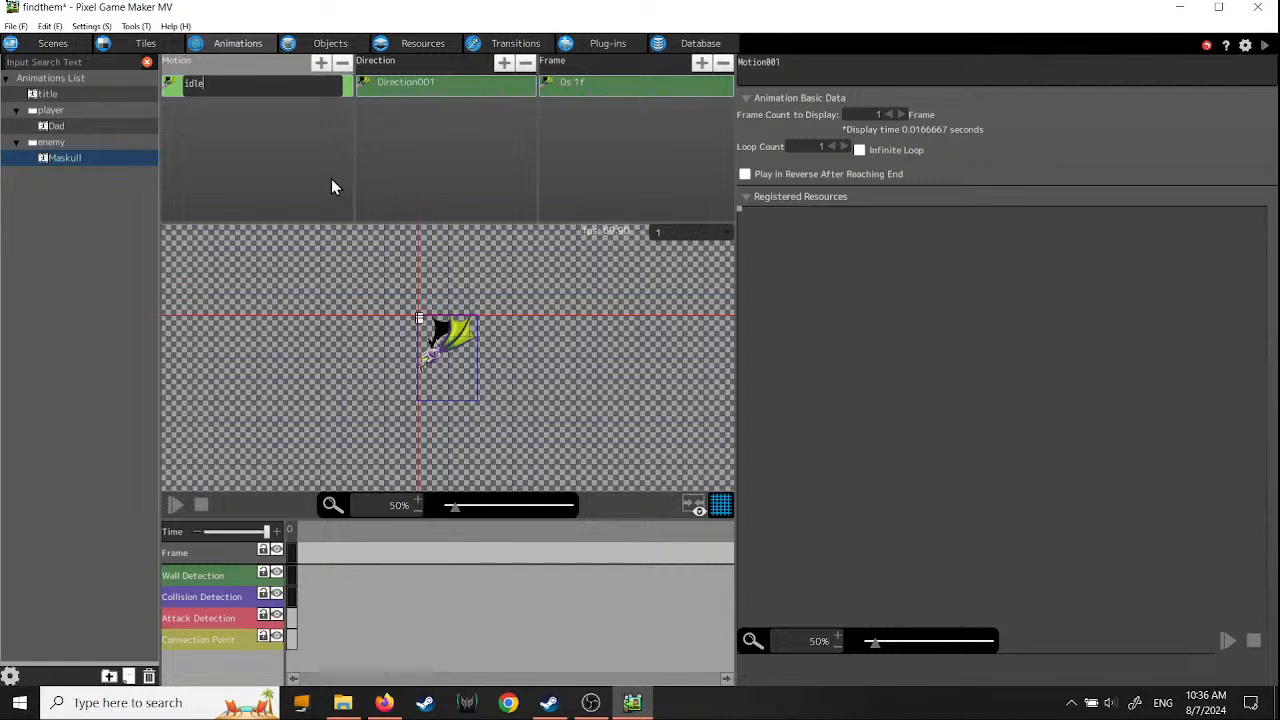
{"action": "left_click", "coordinate": [417, 86]}
{"action": "left_click", "coordinate": [418, 88]}
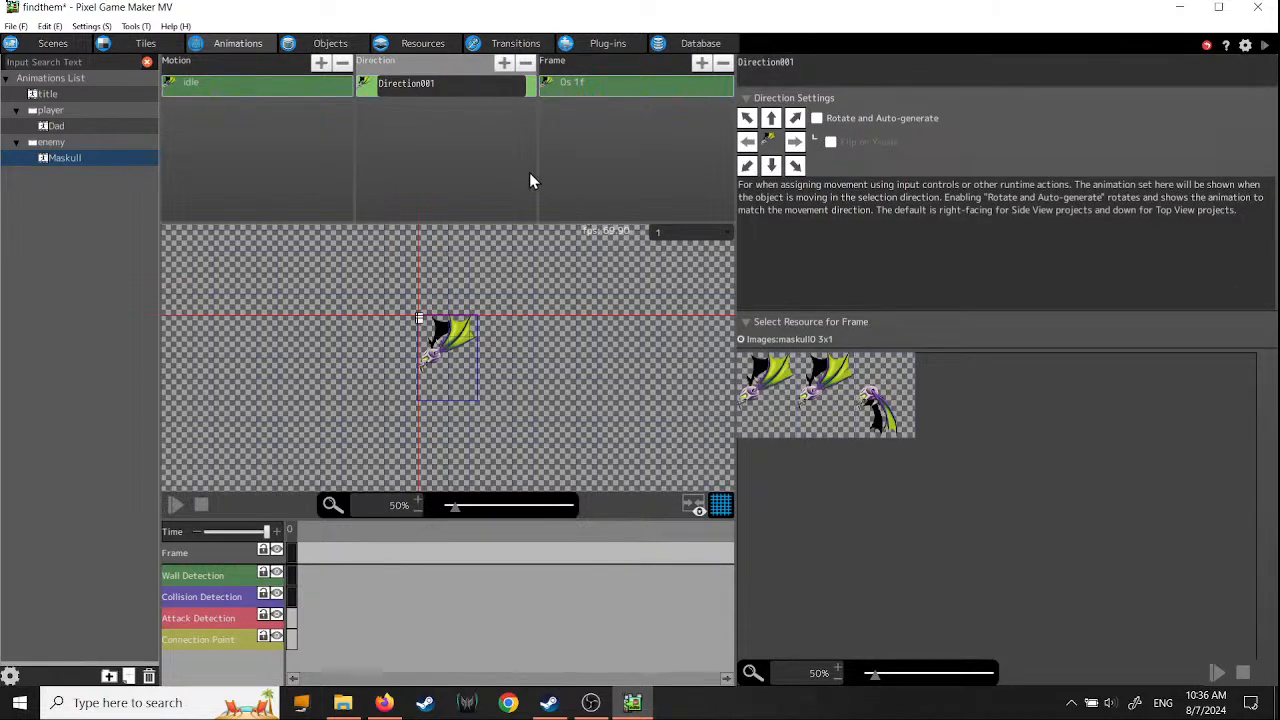
{"action": "double_click", "coordinate": [450, 84]}
{"action": "type", "text": "left"}
- Add two frames to the left direction, assign the second and third sprite images to them, and compare the frames
{"action": "left_click", "coordinate": [575, 89]}
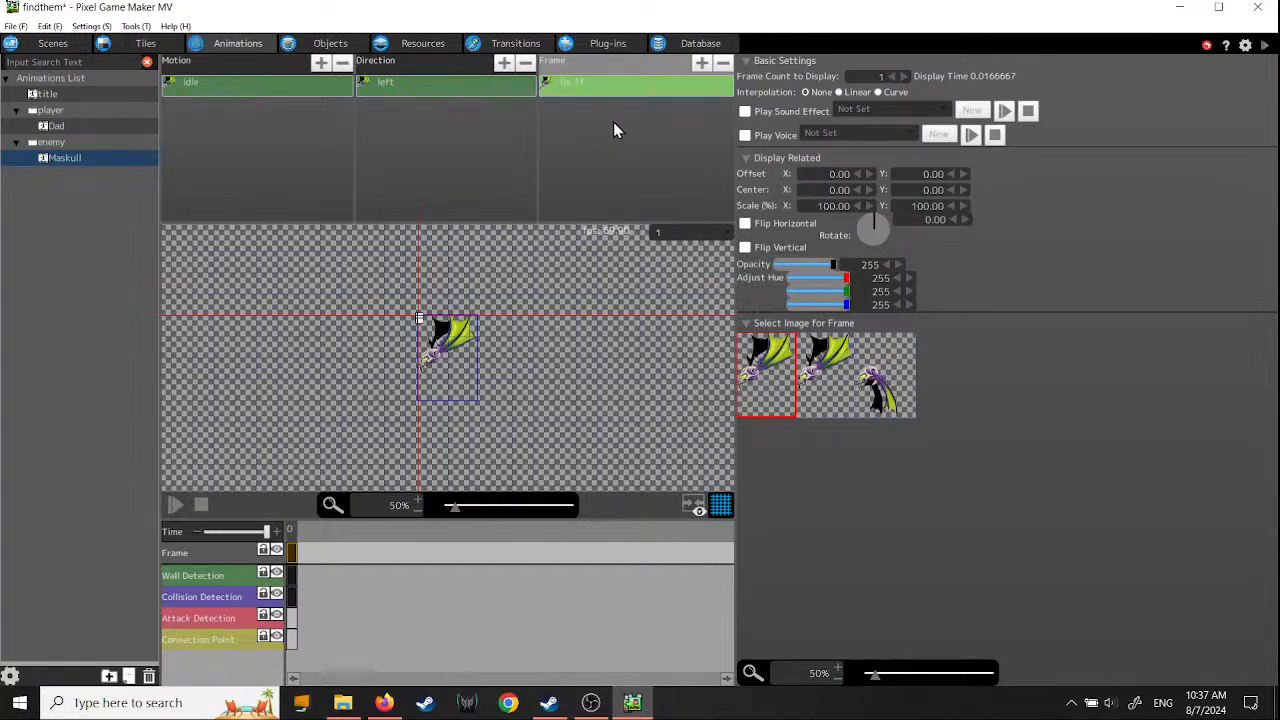
{"action": "key", "text": "ctrl+v"}
{"action": "left_click", "coordinate": [606, 87]}
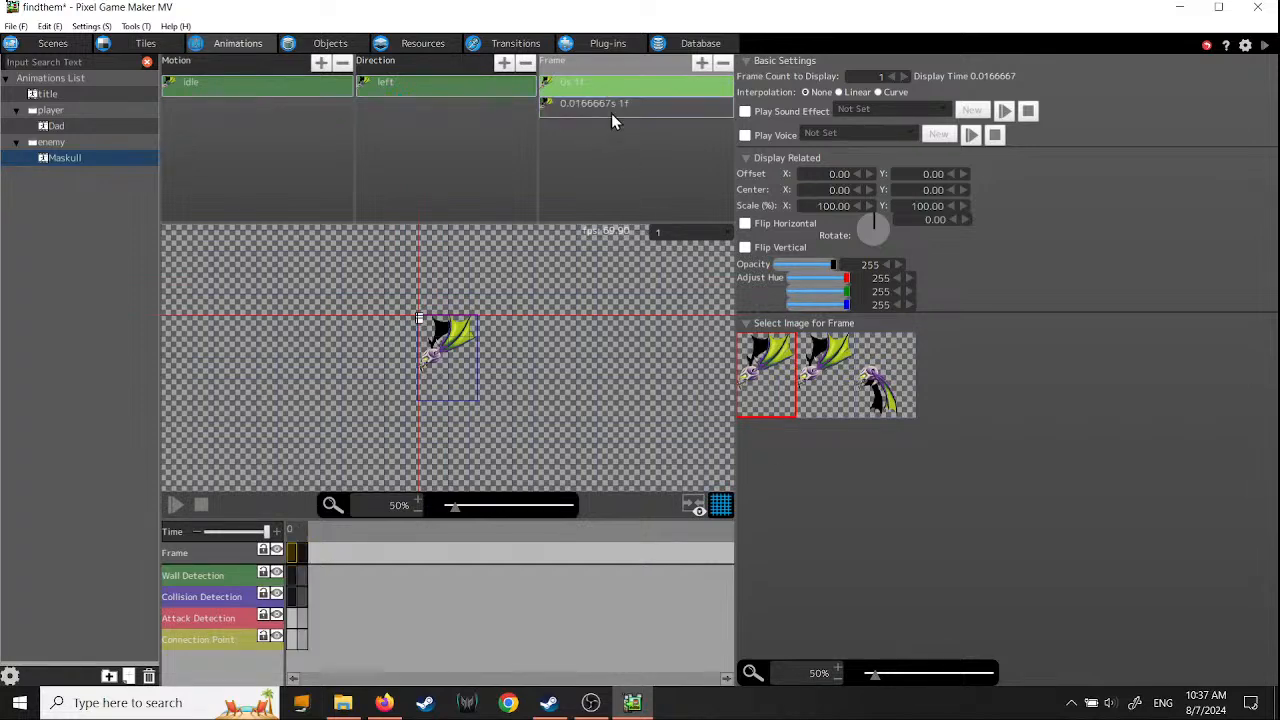
{"action": "left_click", "coordinate": [611, 110]}
{"action": "left_click", "coordinate": [818, 372]}
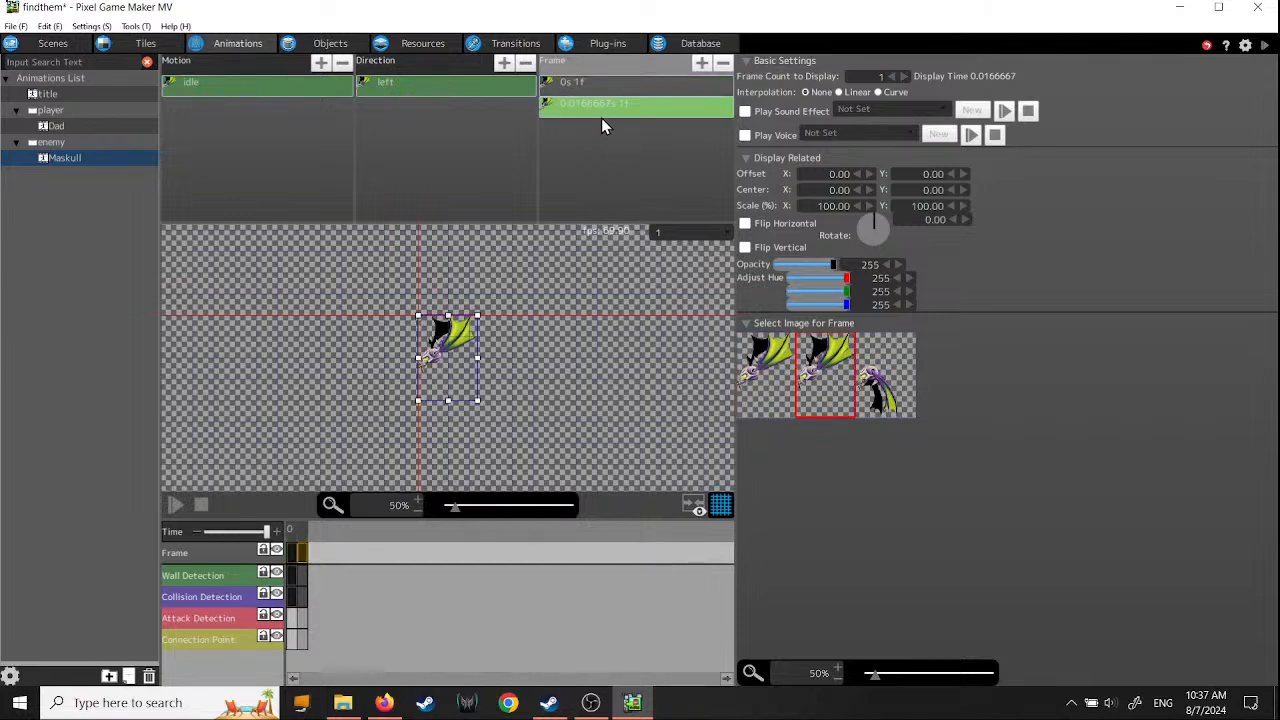
{"action": "key", "text": "ctrl+v"}
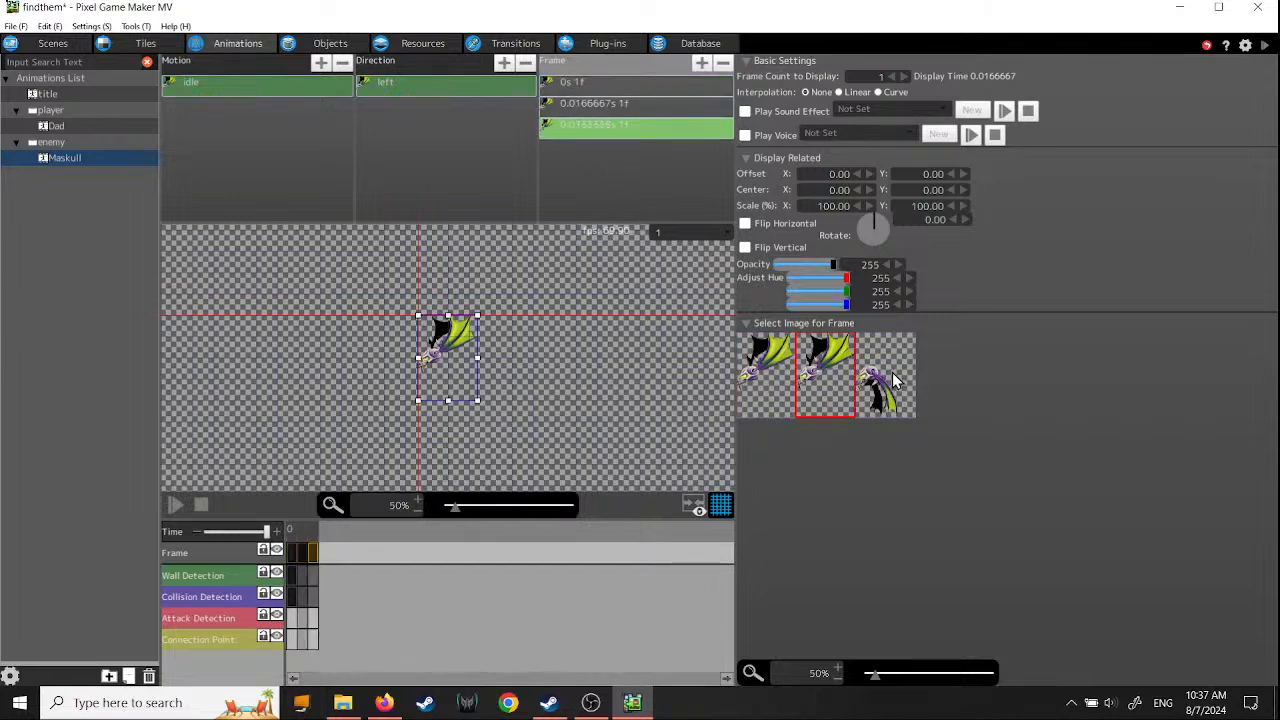
{"action": "left_click", "coordinate": [885, 378]}
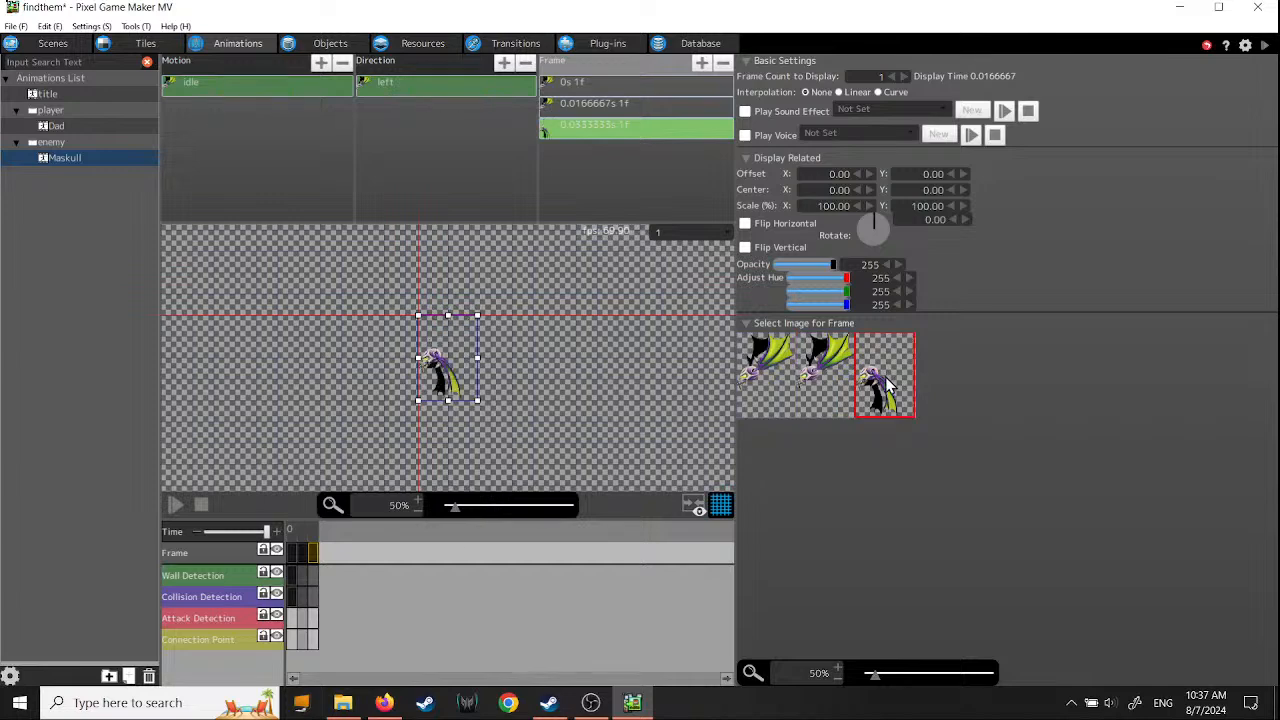
{"action": "left_click", "coordinate": [609, 104]}
{"action": "left_click", "coordinate": [608, 132]}
{"action": "left_click", "coordinate": [600, 88]}
{"action": "left_click", "coordinate": [599, 108]}
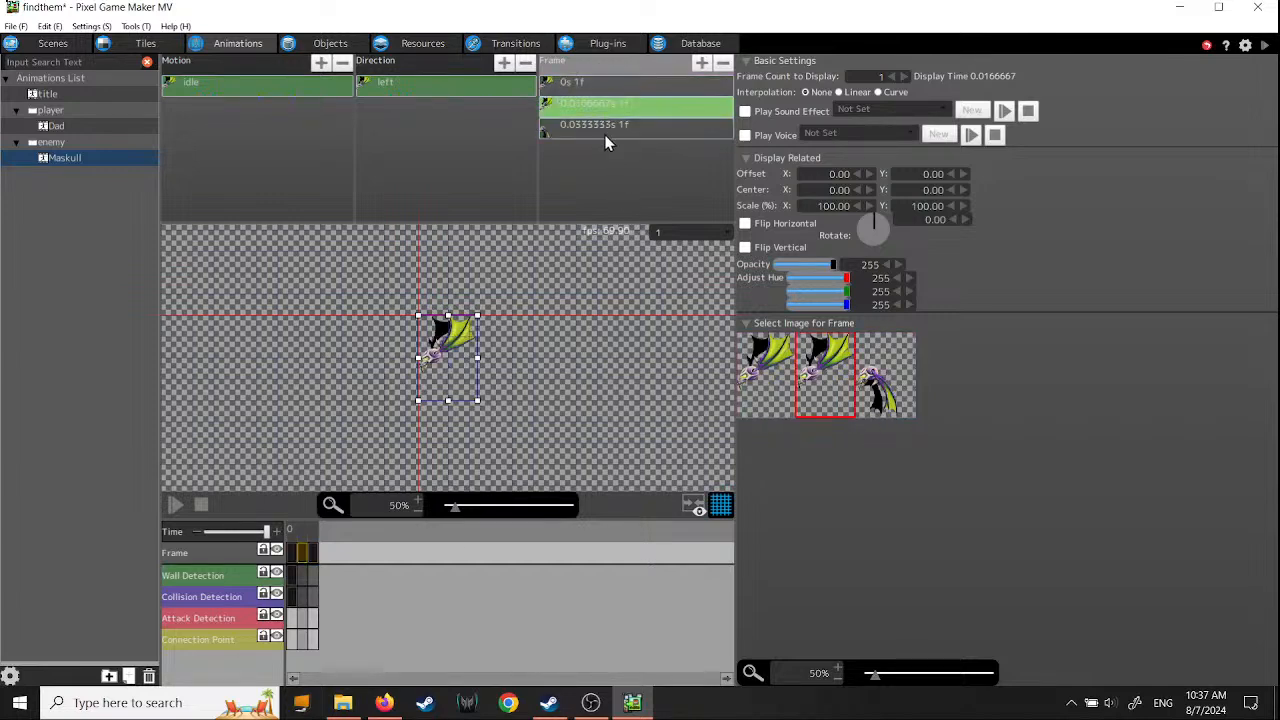
{"action": "left_click", "coordinate": [605, 130]}
- Set the first frame's display count to 9
{"action": "left_click", "coordinate": [645, 86]}
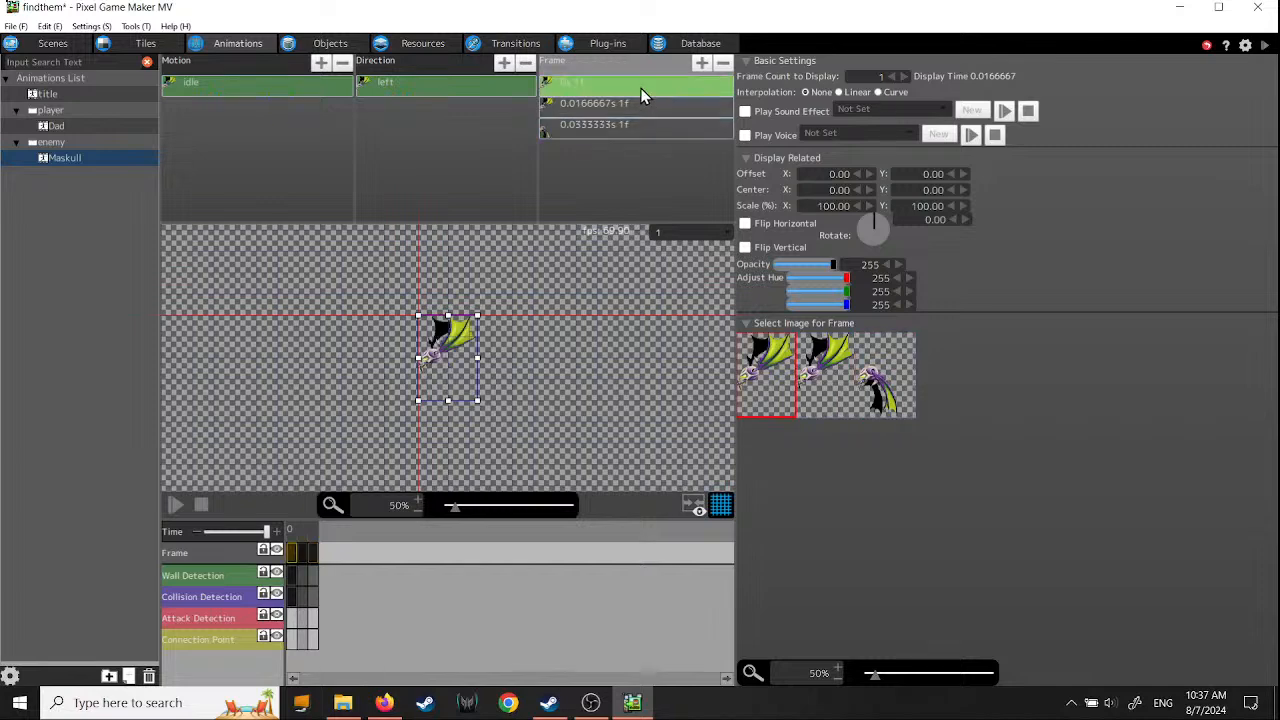
{"action": "left_click", "coordinate": [906, 77]}
{"action": "left_click", "coordinate": [906, 77]}
{"action": "left_click", "coordinate": [906, 77]}
{"action": "left_click", "coordinate": [906, 77]}
{"action": "left_click", "coordinate": [906, 77]}
{"action": "left_click", "coordinate": [906, 77]}
{"action": "left_click", "coordinate": [906, 77]}
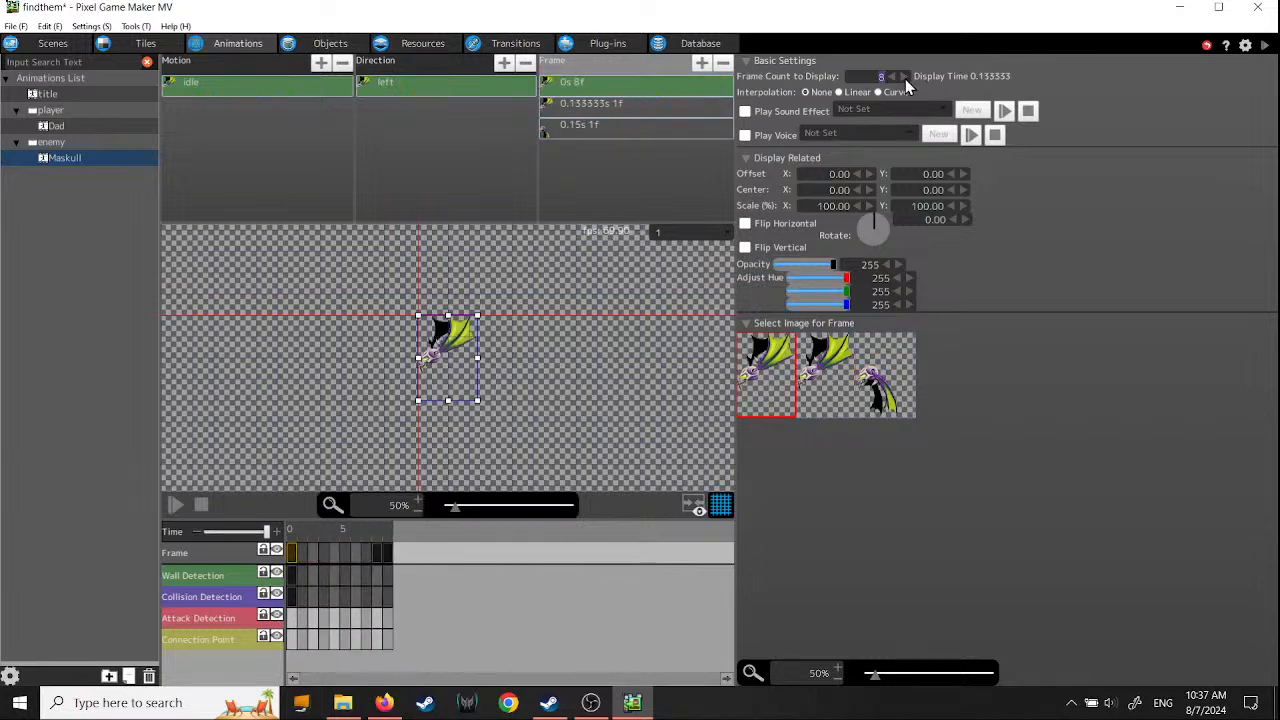
{"action": "left_click", "coordinate": [906, 77]}
- Set the second frame's display count to 9
{"action": "left_click", "coordinate": [660, 108]}
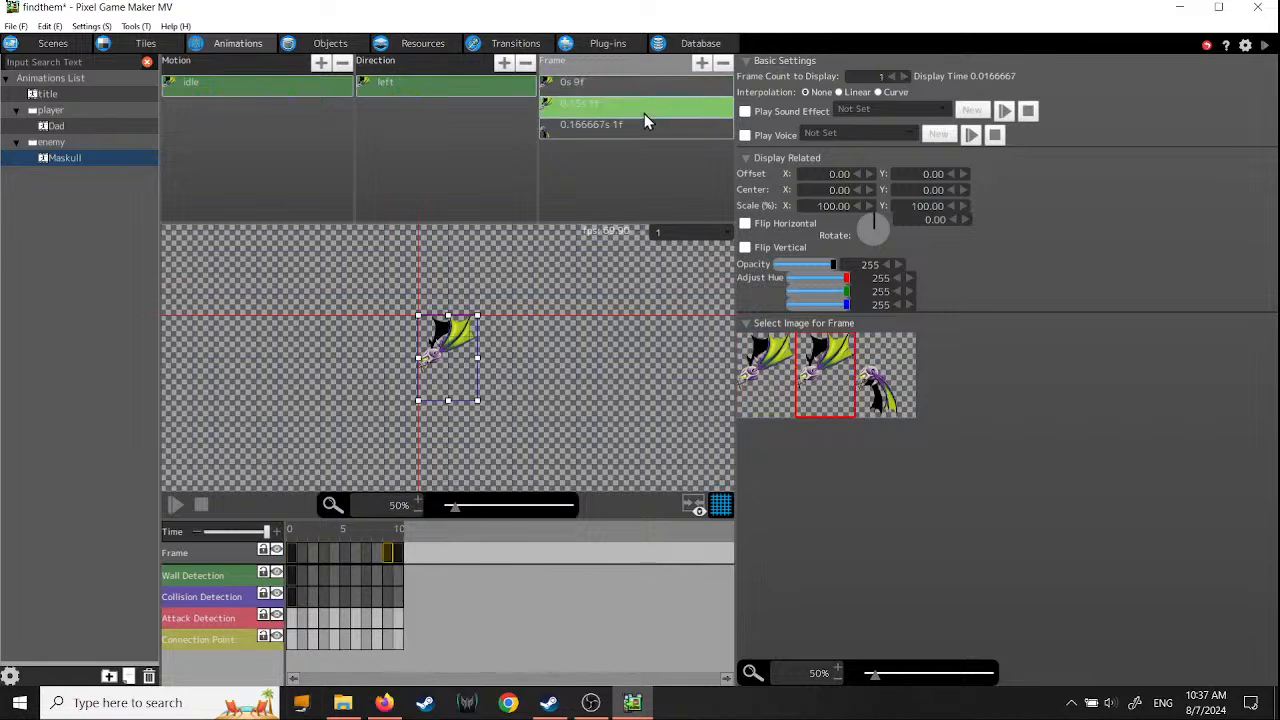
{"action": "left_click", "coordinate": [906, 77]}
{"action": "left_click", "coordinate": [906, 77]}
{"action": "left_click", "coordinate": [906, 77]}
{"action": "left_click", "coordinate": [906, 77]}
{"action": "left_click", "coordinate": [906, 77]}
{"action": "left_click", "coordinate": [906, 77]}
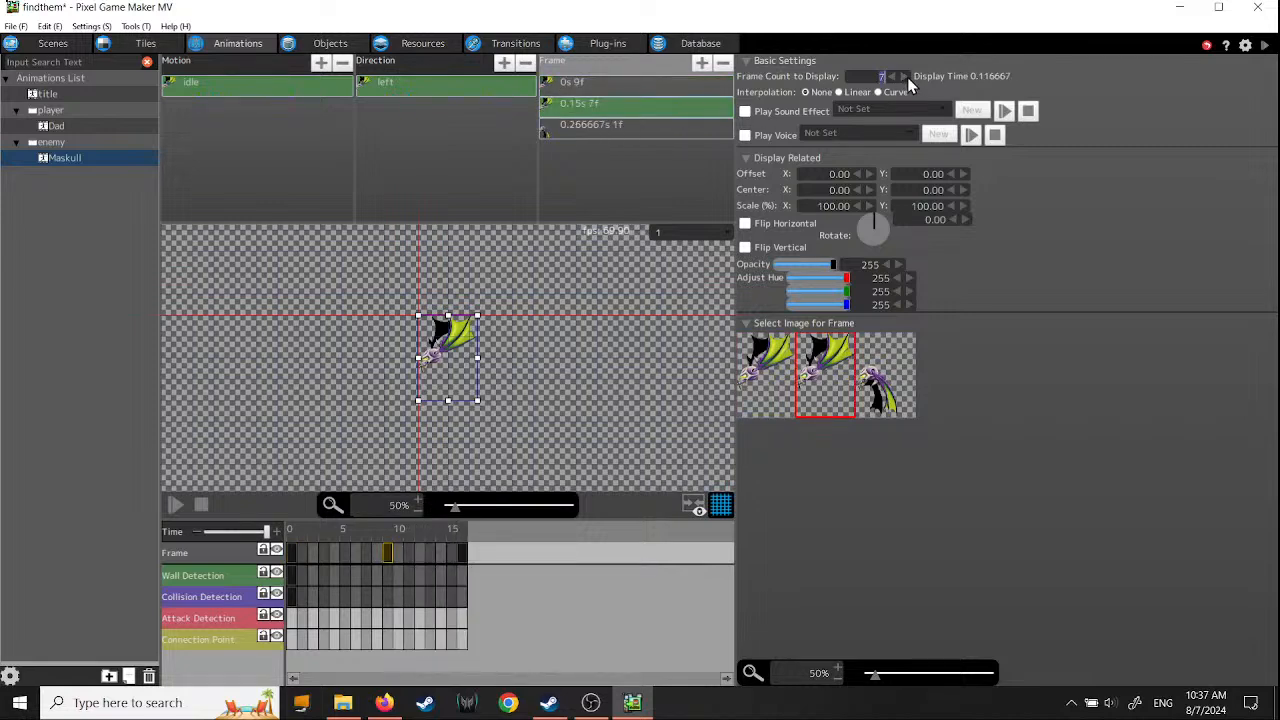
{"action": "left_click", "coordinate": [906, 77]}
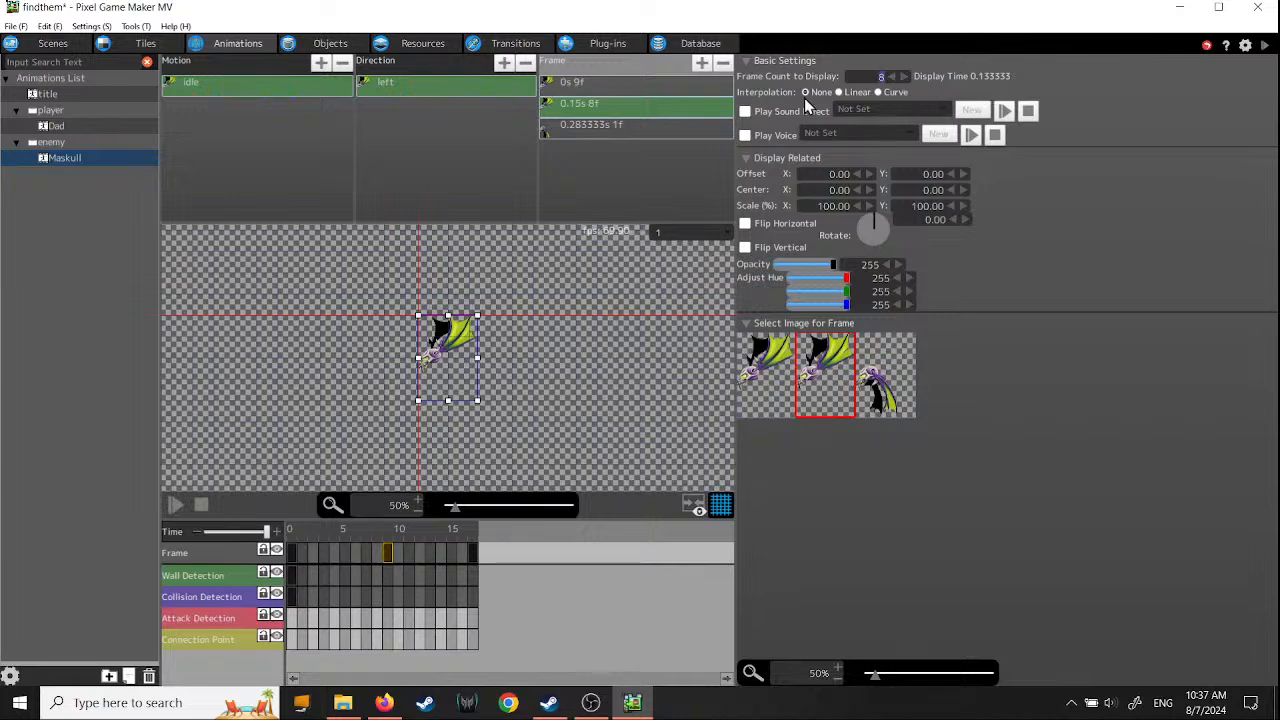
{"action": "left_click", "coordinate": [592, 86]}
- Set the third frame's display count to 9
{"action": "left_click", "coordinate": [595, 127]}
{"action": "left_click", "coordinate": [904, 75]}
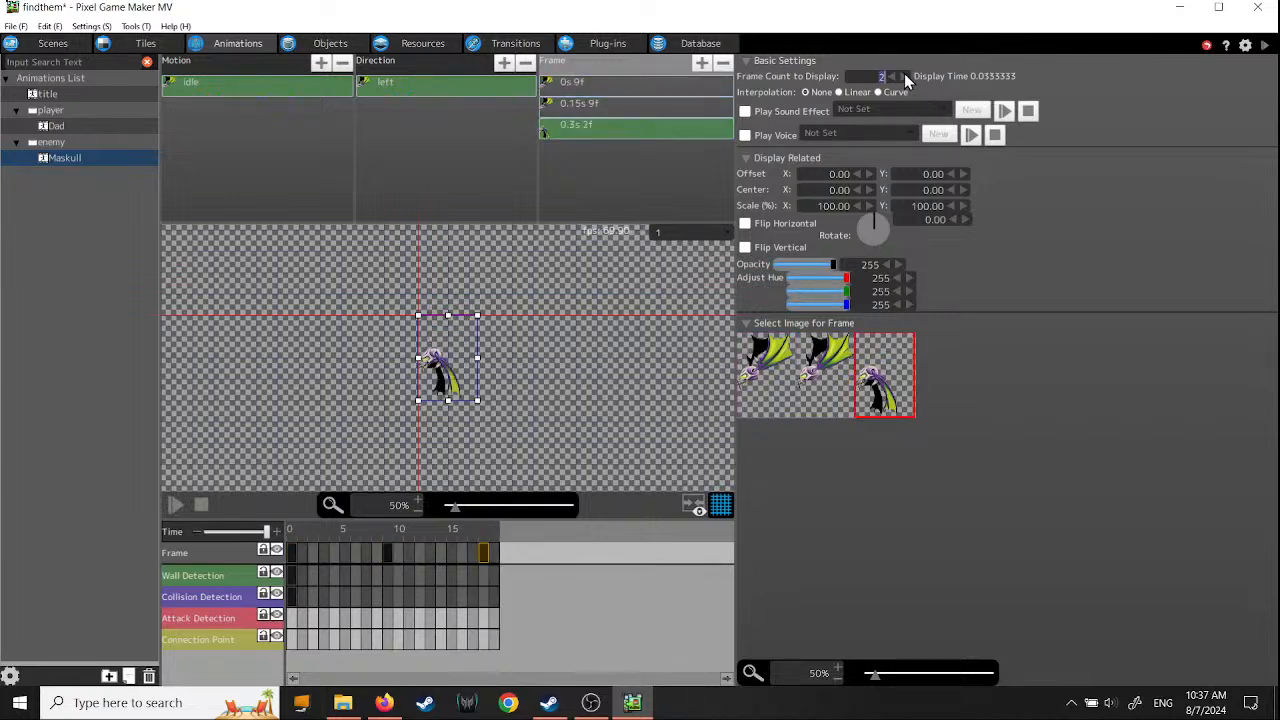
{"action": "left_click", "coordinate": [904, 75]}
{"action": "left_click", "coordinate": [904, 75]}
{"action": "left_click", "coordinate": [904, 75]}
{"action": "left_click", "coordinate": [904, 75]}
{"action": "left_click", "coordinate": [904, 75]}
{"action": "left_click", "coordinate": [904, 75]}
{"action": "left_click", "coordinate": [904, 75]}
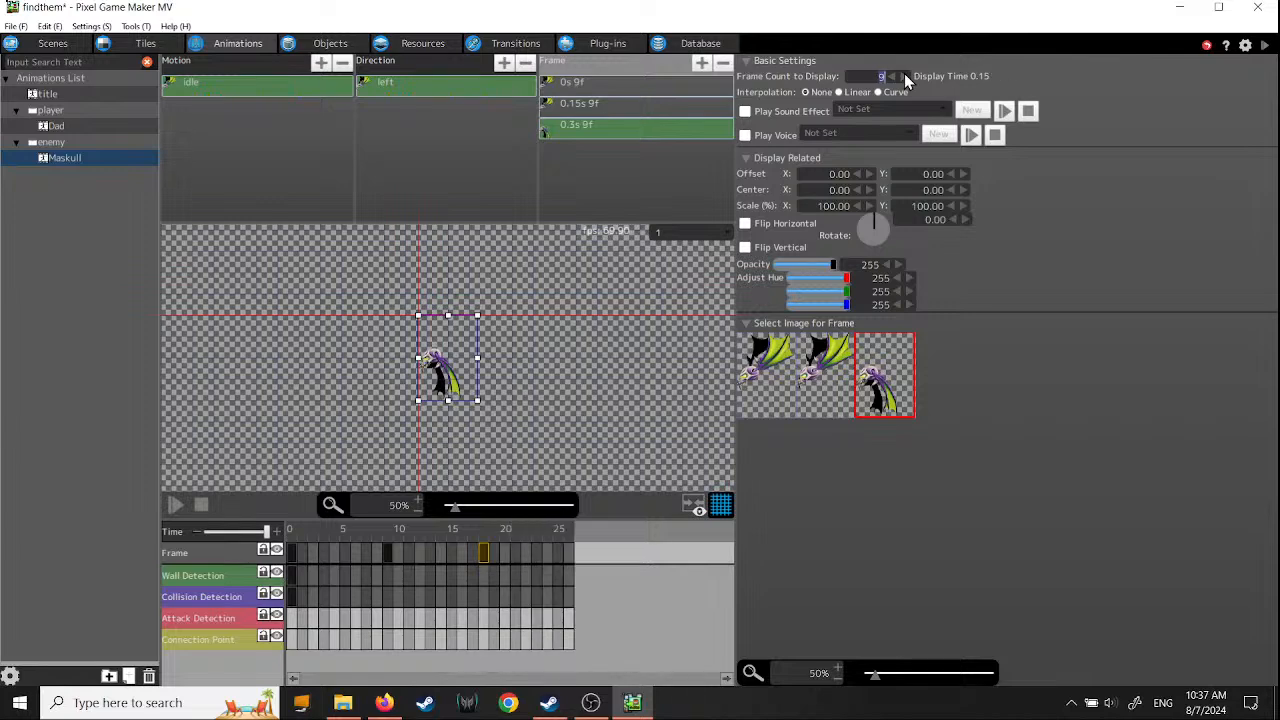
- Check each of the three frames and play a preview of the idle animation
{"action": "left_click", "coordinate": [578, 88]}
{"action": "left_click", "coordinate": [580, 109]}
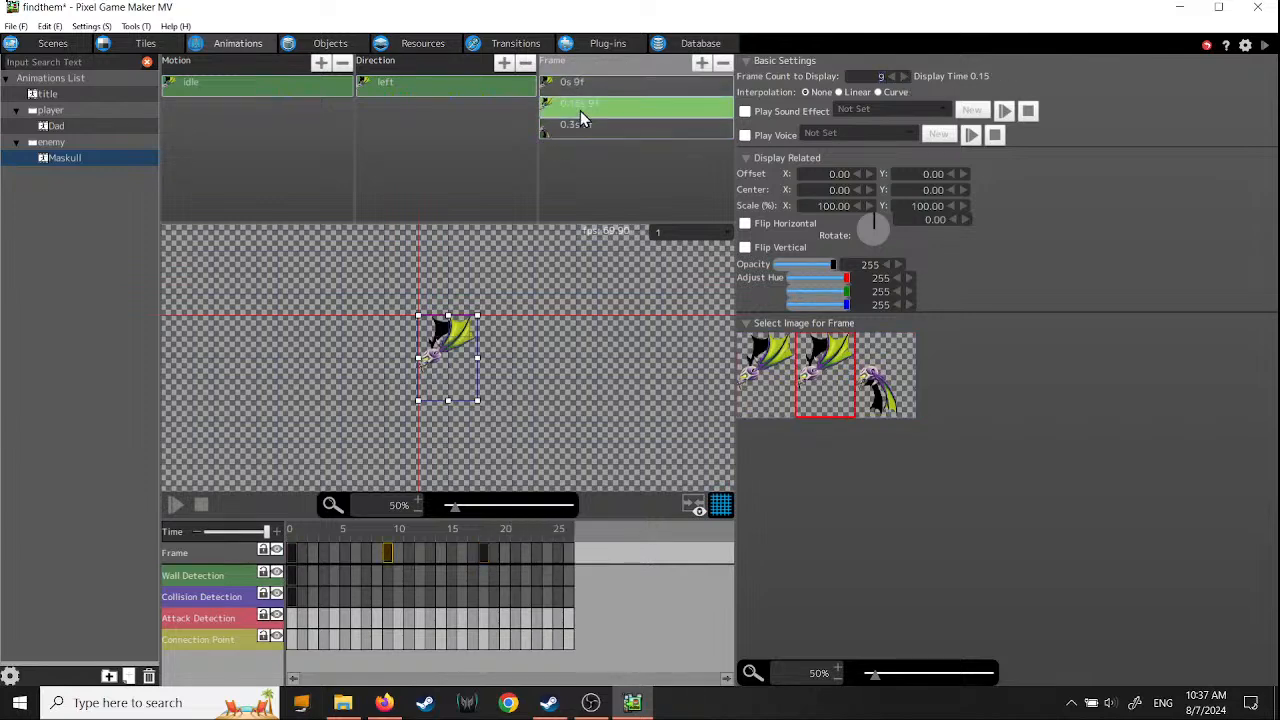
{"action": "left_click", "coordinate": [580, 126]}
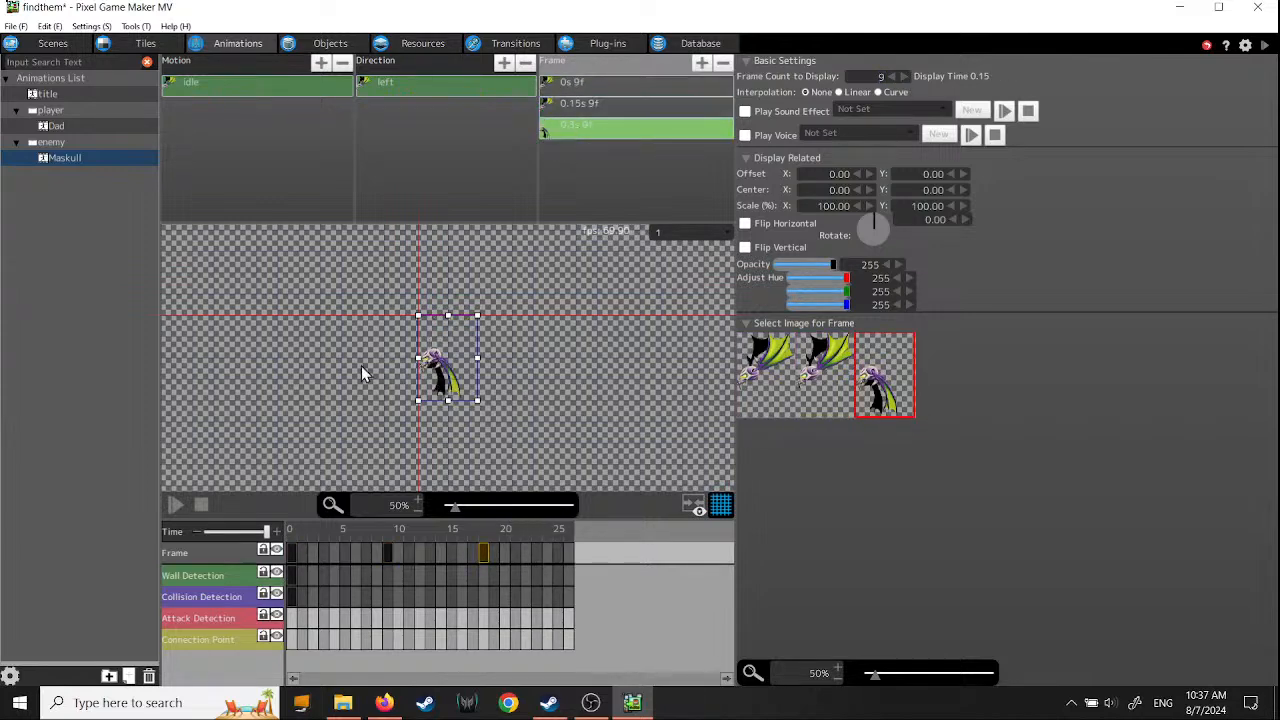
{"action": "left_click", "coordinate": [174, 507]}
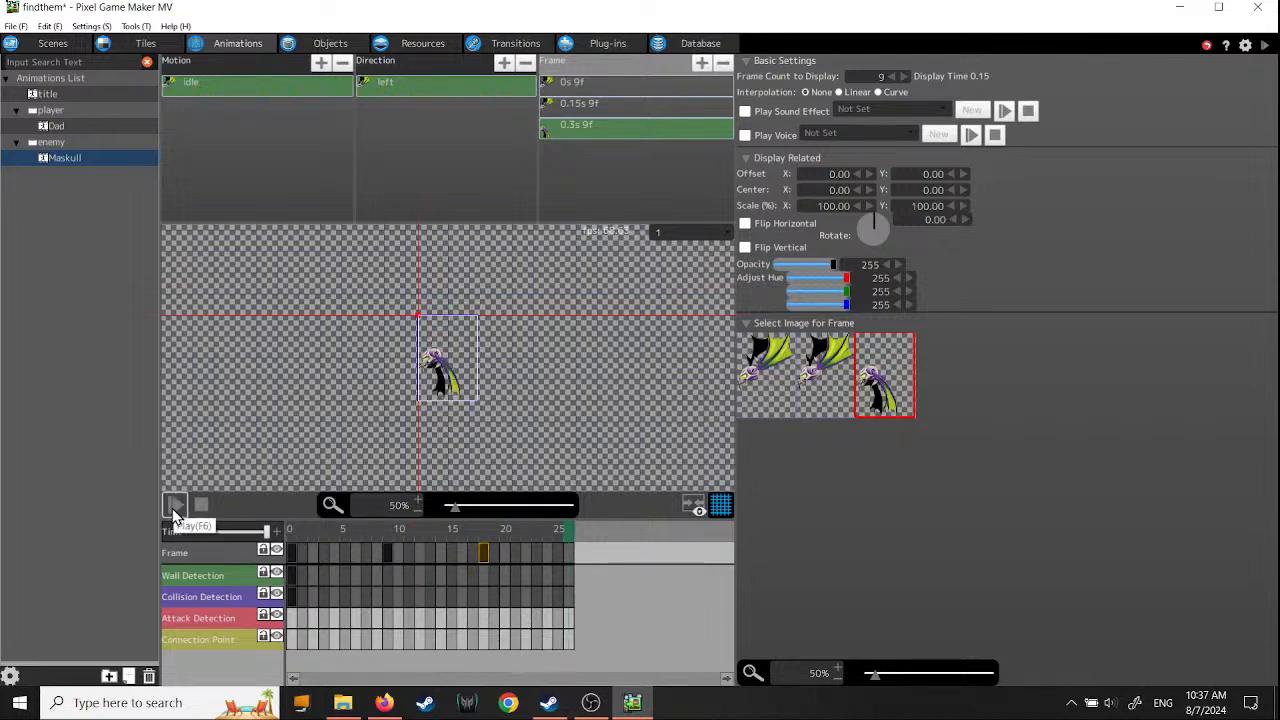
- Assign the left movement direction to the left animation and enable infinite looping for the idle motion
{"action": "left_click", "coordinate": [390, 82]}
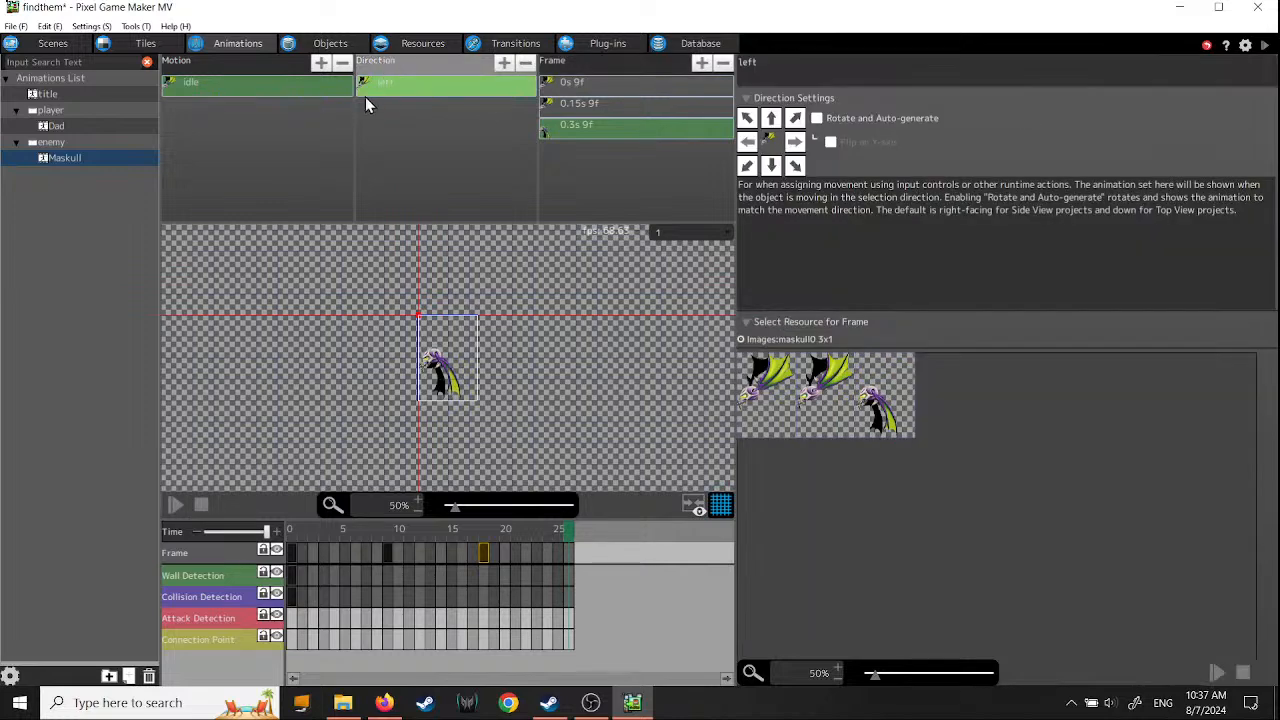
{"action": "left_click", "coordinate": [746, 143]}
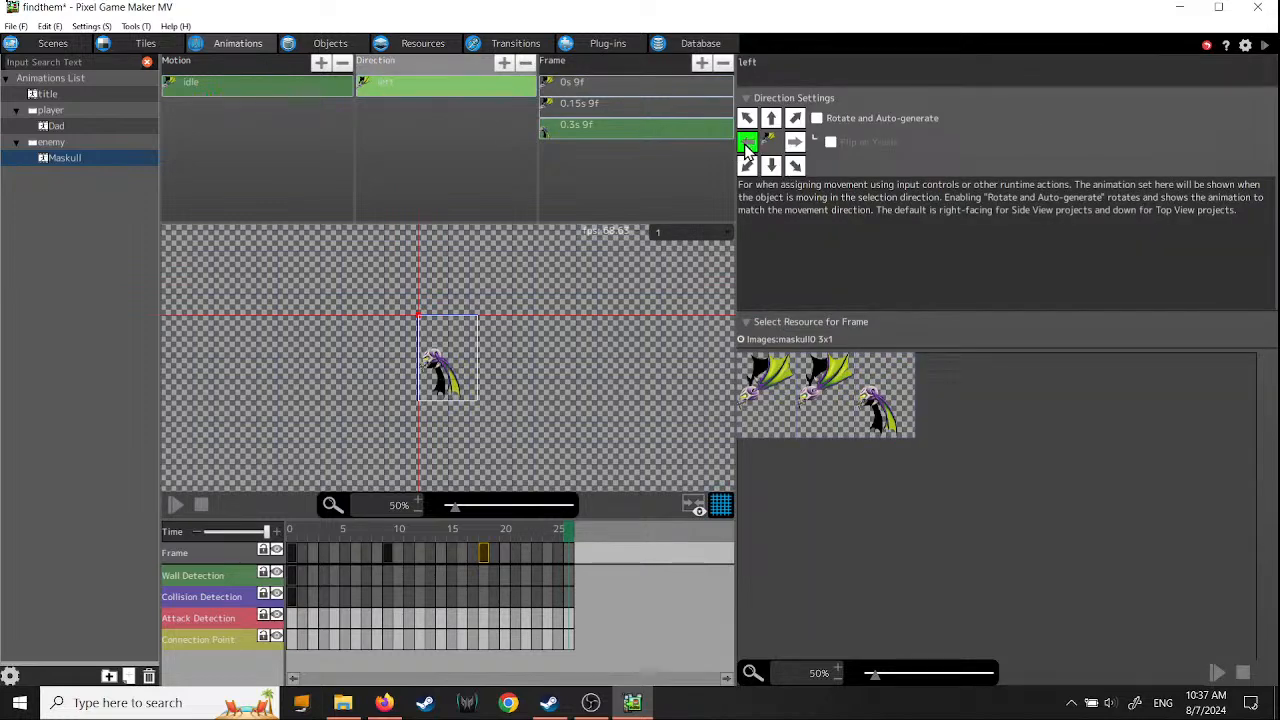
{"action": "left_click", "coordinate": [254, 82]}
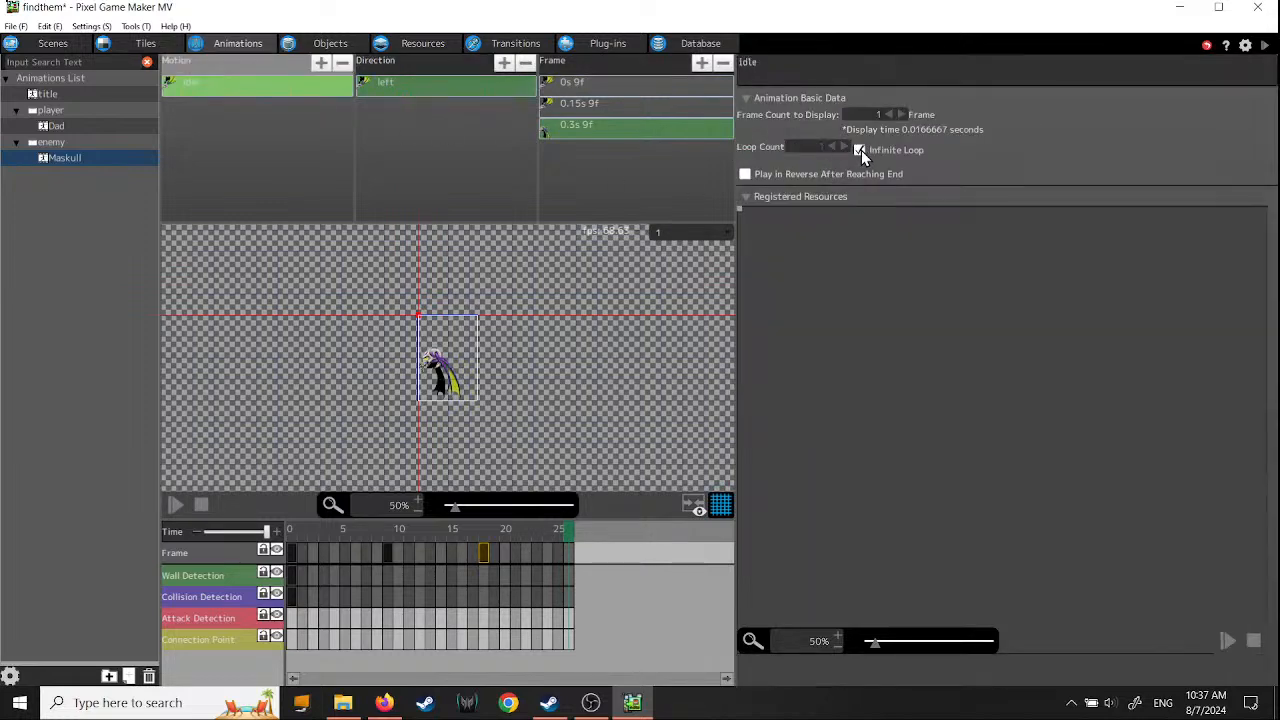
- Preview the looping idle animation to judge its flapping speed, then stop playback
{"action": "left_click", "coordinate": [585, 69]}
{"action": "left_click", "coordinate": [174, 502]}
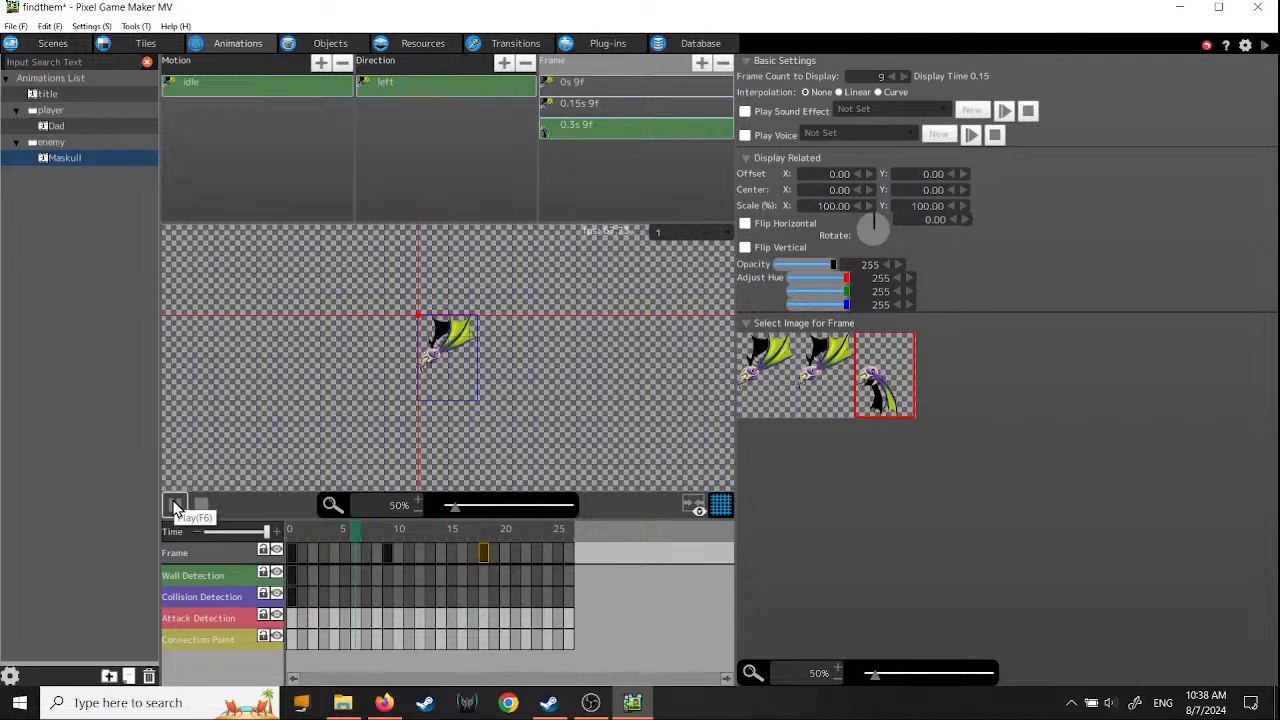
{"action": "left_click", "coordinate": [174, 506]}
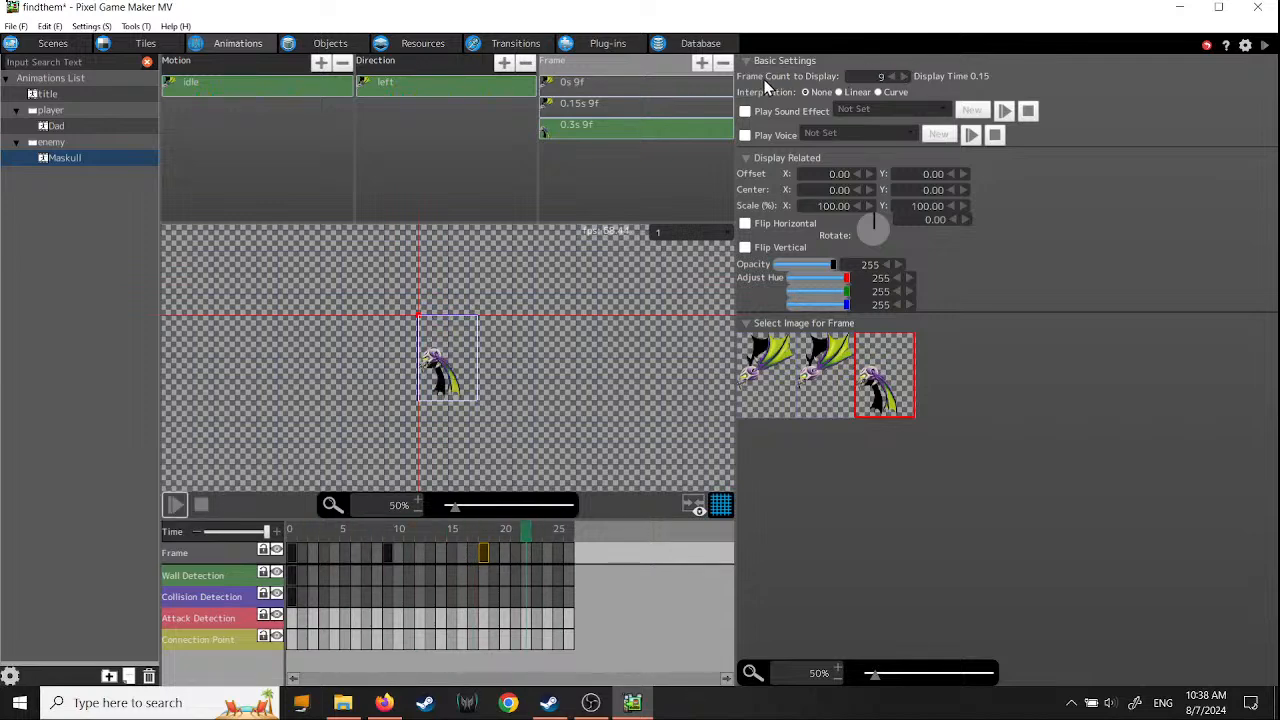
- Slow the wing flapping by setting the display count of all three frames to 19
{"action": "left_click", "coordinate": [880, 76]}
{"action": "type", "text": "19"}
{"action": "left_click", "coordinate": [648, 112]}
{"action": "left_click", "coordinate": [658, 82]}
{"action": "double_click", "coordinate": [880, 77]}
{"action": "type", "text": "19"}
{"action": "left_click", "coordinate": [649, 105]}
{"action": "double_click", "coordinate": [880, 77]}
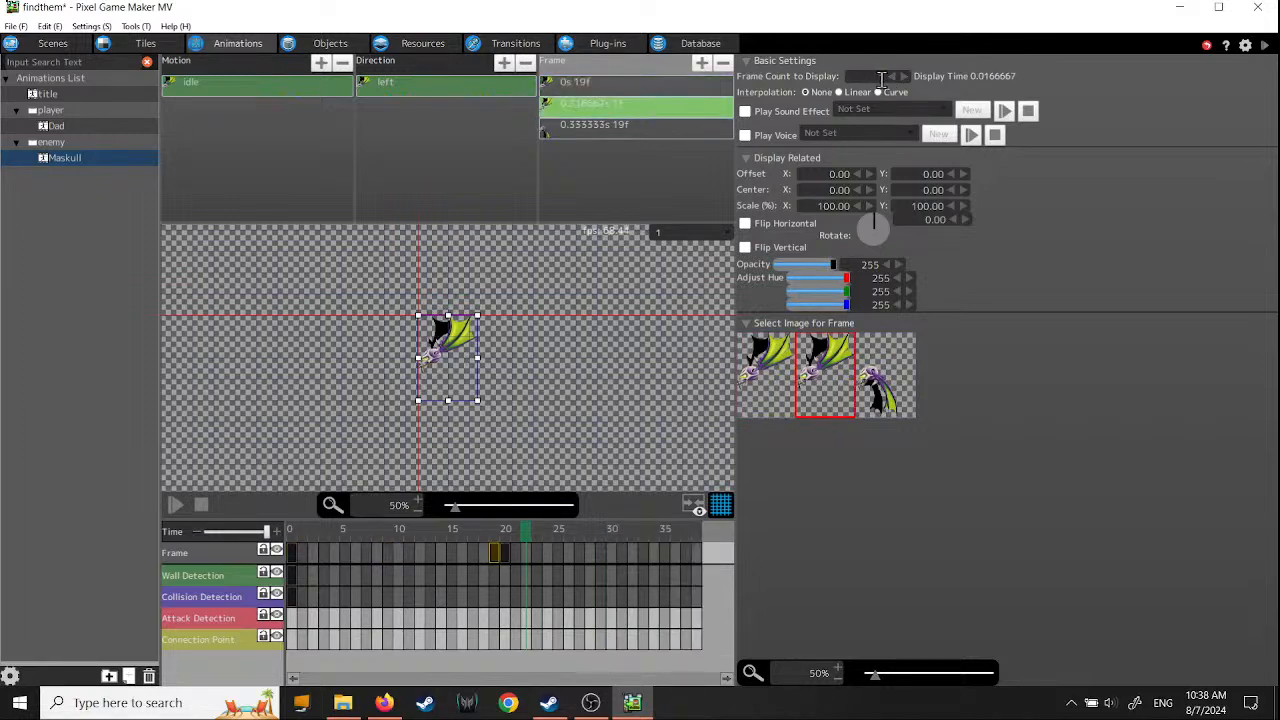
{"action": "type", "text": "19"}
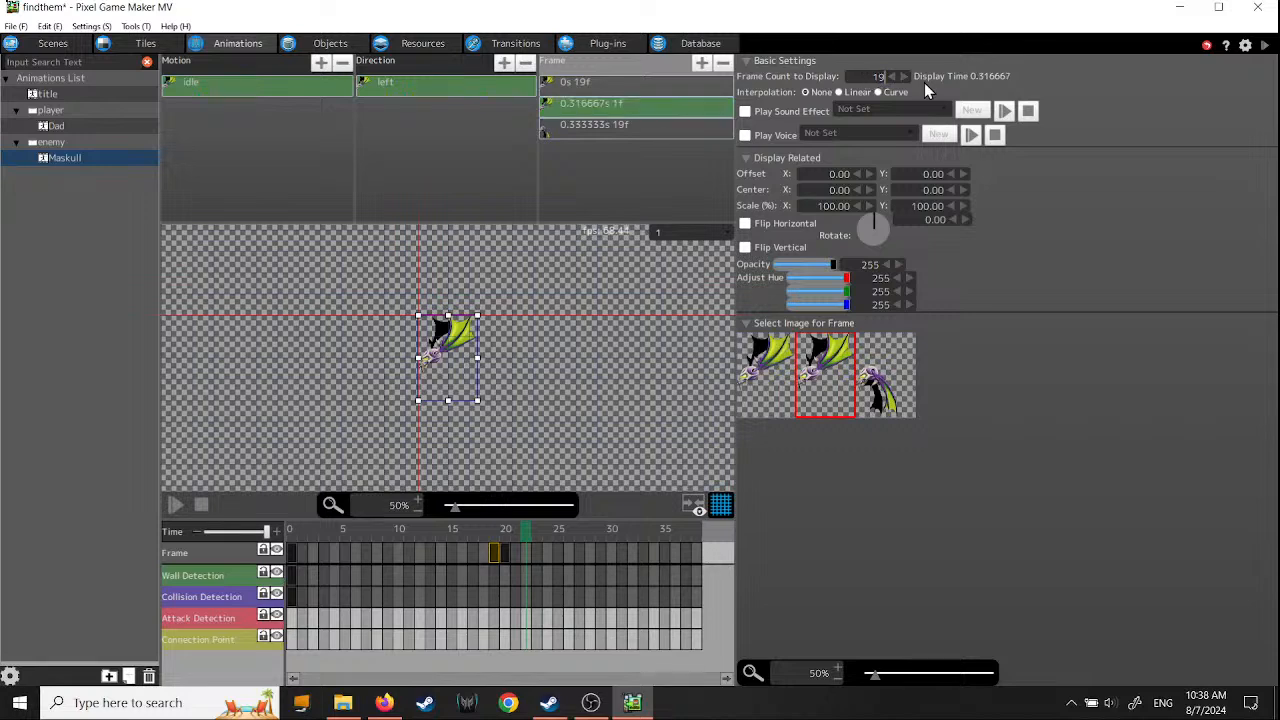
{"action": "key", "text": "Return"}
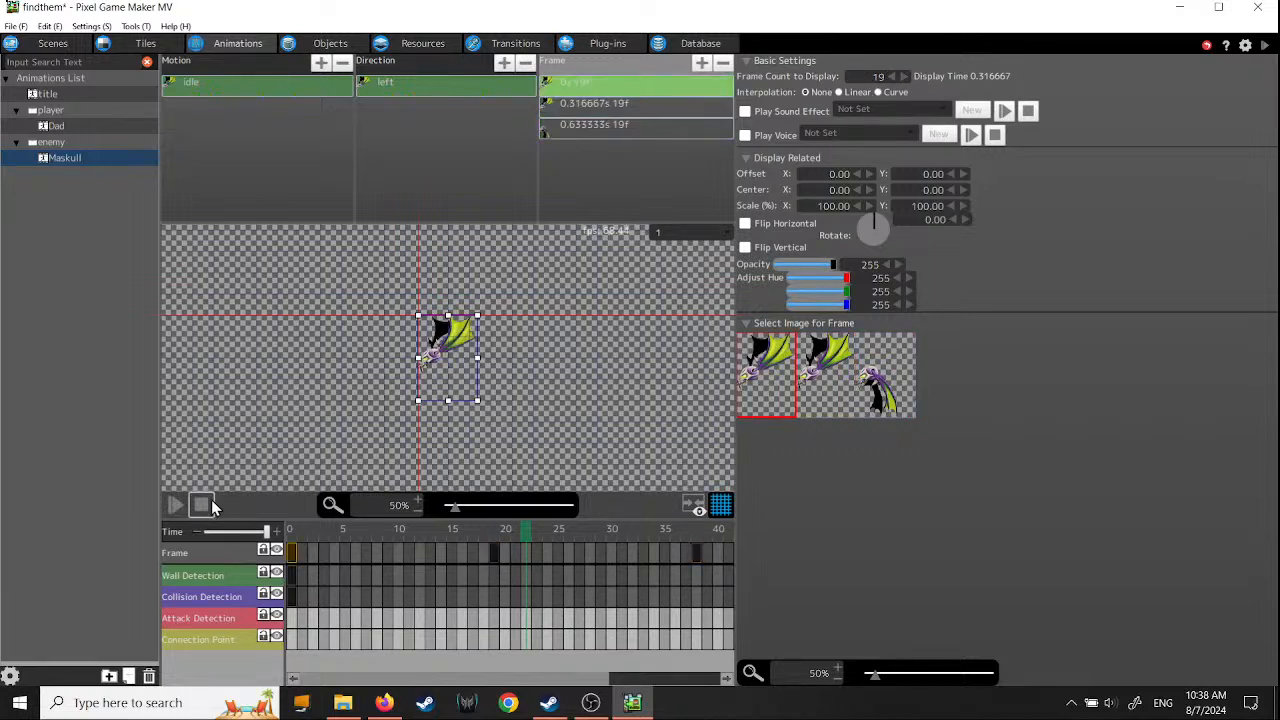
- Set the display frame count of all three frames in the idle left animation to 12 and preview the playback
{"action": "left_click", "coordinate": [175, 505]}
{"action": "left_click", "coordinate": [175, 505]}
{"action": "left_click_drag", "start_coordinate": [868, 77], "coordinate": [970, 79]}
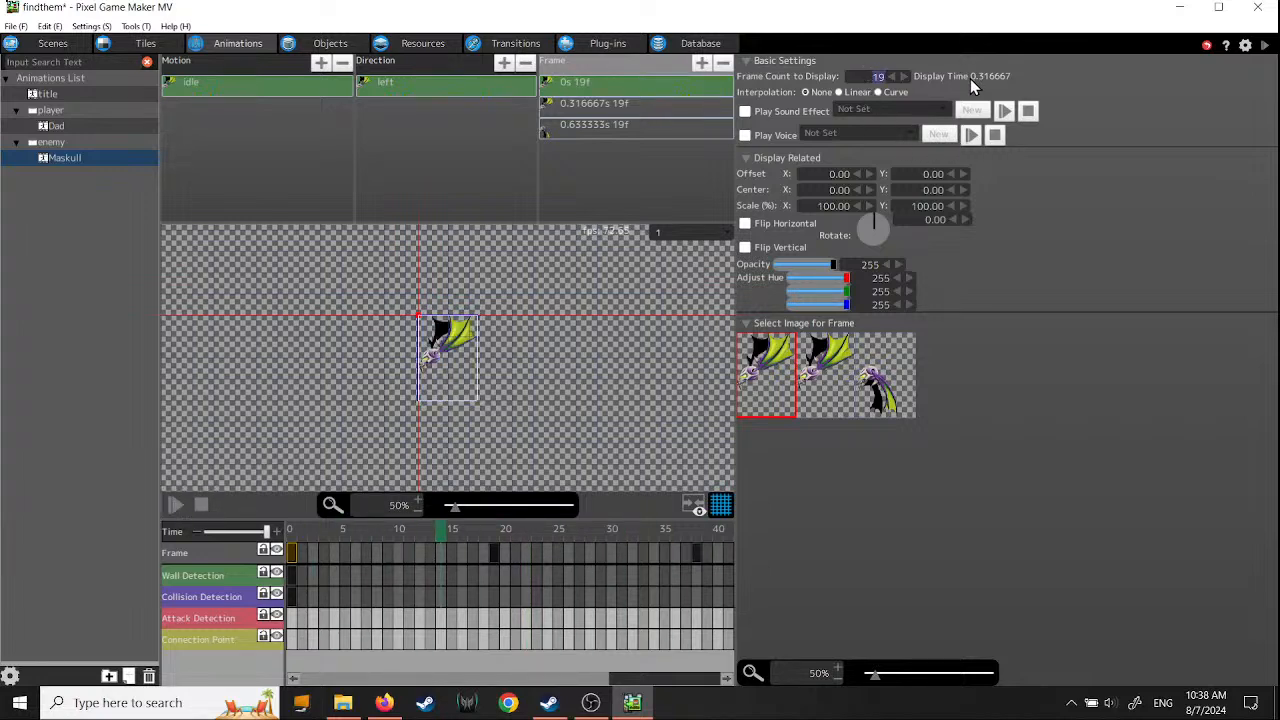
{"action": "type", "text": "1"}
{"action": "left_click", "coordinate": [648, 107]}
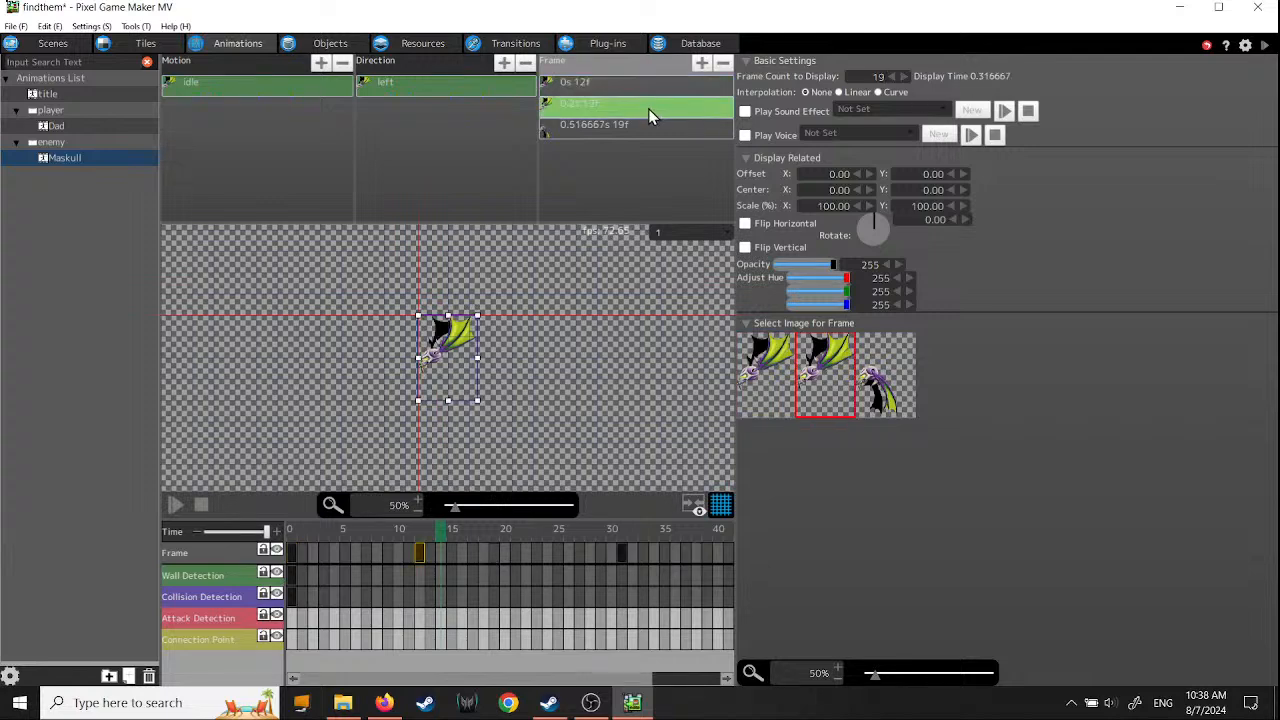
{"action": "left_click_drag", "start_coordinate": [868, 76], "coordinate": [998, 98]}
{"action": "type", "text": "12"}
{"action": "left_click", "coordinate": [633, 129]}
{"action": "left_click_drag", "start_coordinate": [861, 75], "coordinate": [1019, 76]}
{"action": "type", "text": "12"}
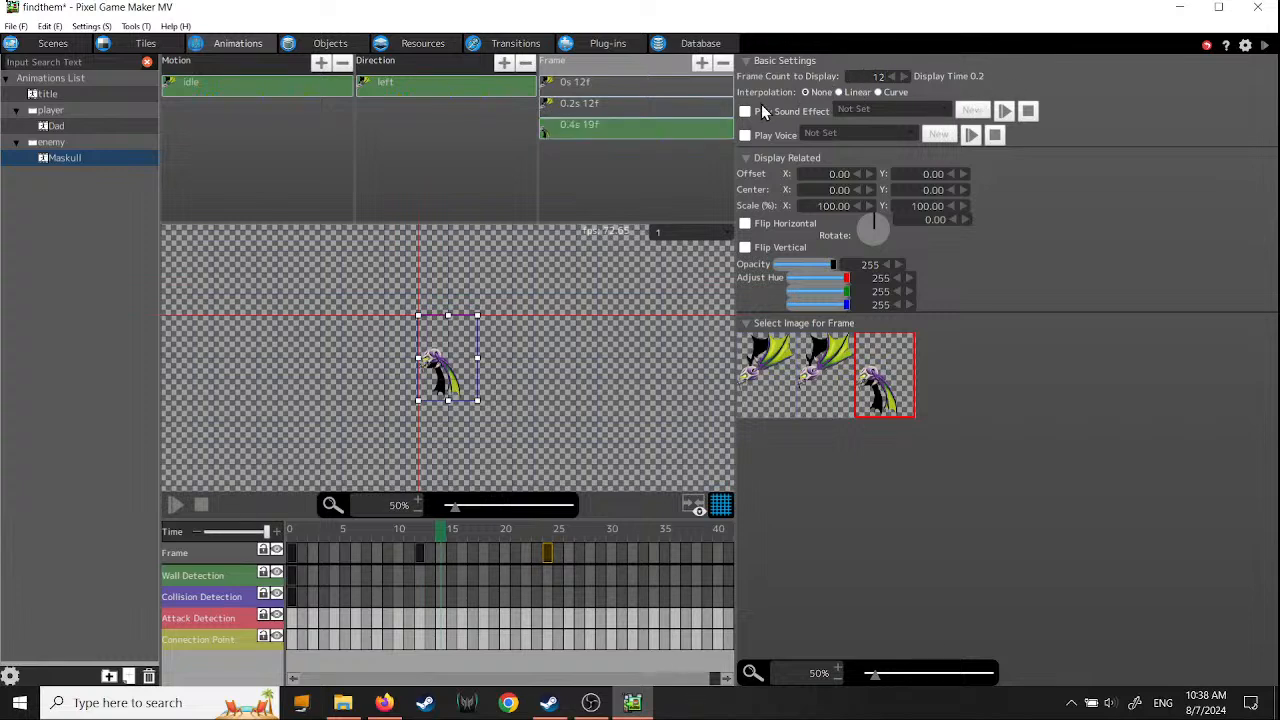
{"action": "left_click", "coordinate": [173, 510]}
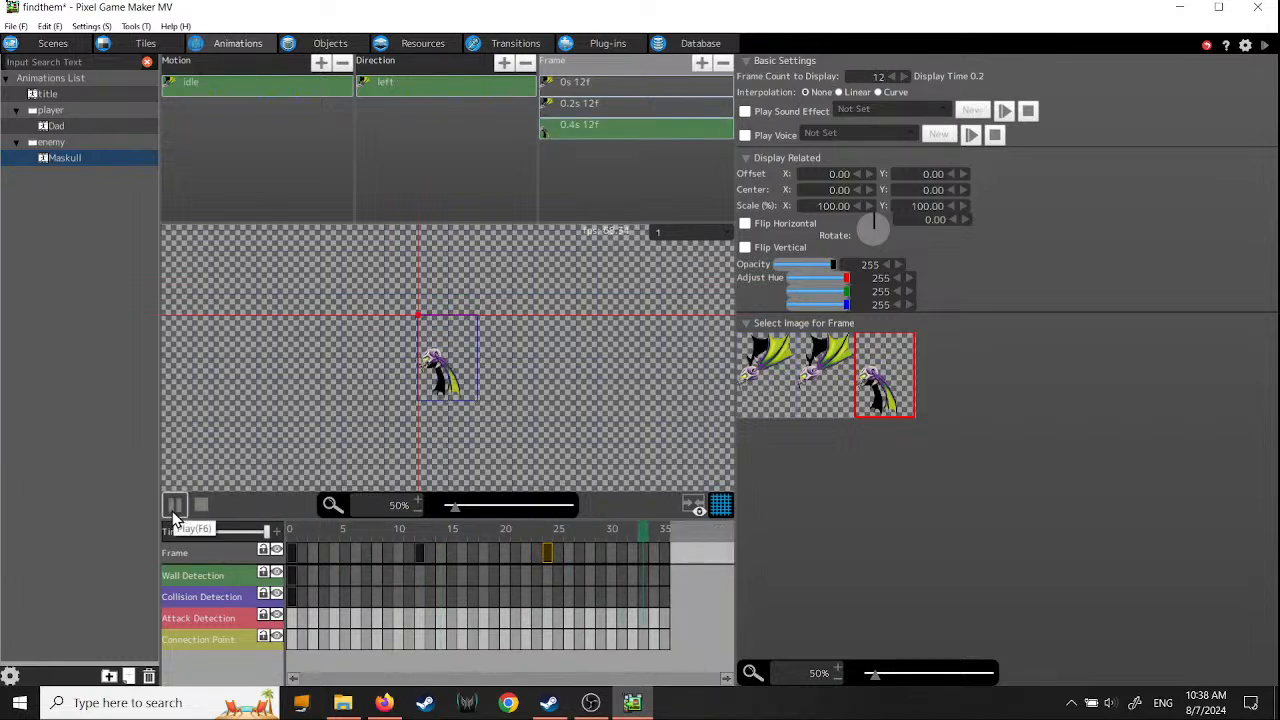
{"action": "left_click", "coordinate": [173, 508]}
- Set the display frame count of all three idle left frames to 14 and preview the playback
{"action": "left_click_drag", "start_coordinate": [869, 75], "coordinate": [999, 68]}
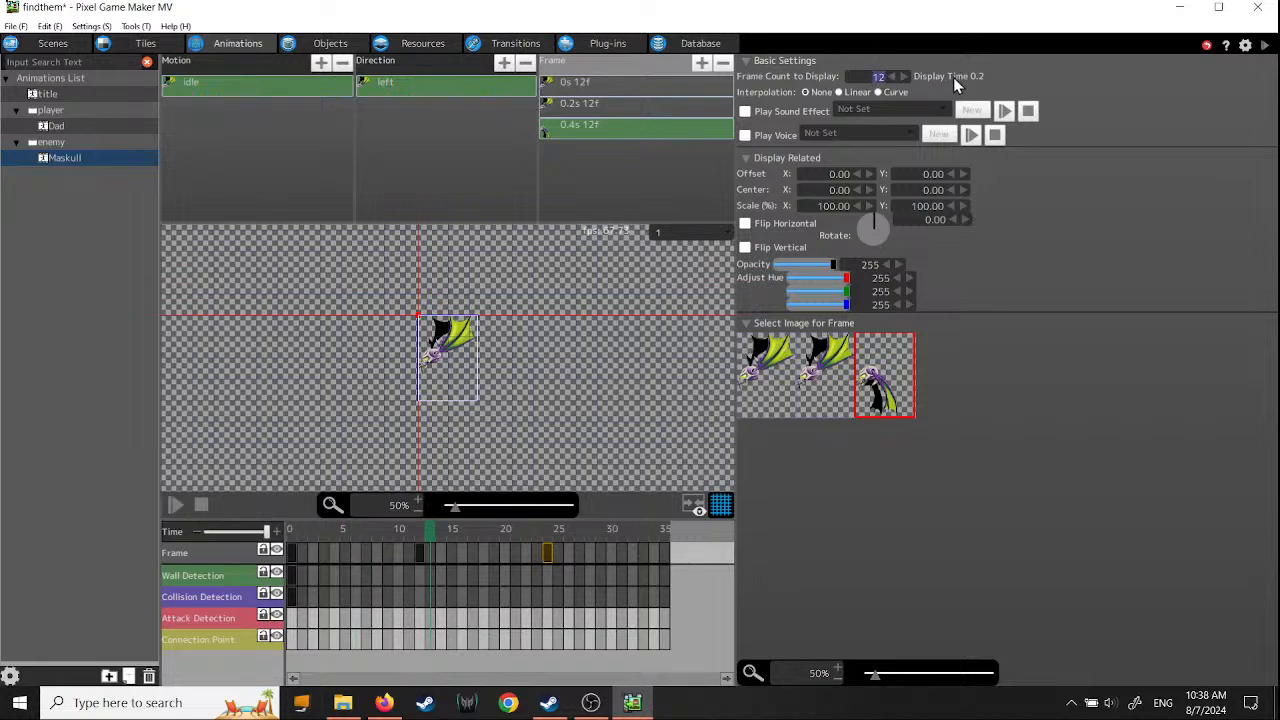
{"action": "type", "text": "14"}
{"action": "left_click", "coordinate": [695, 104]}
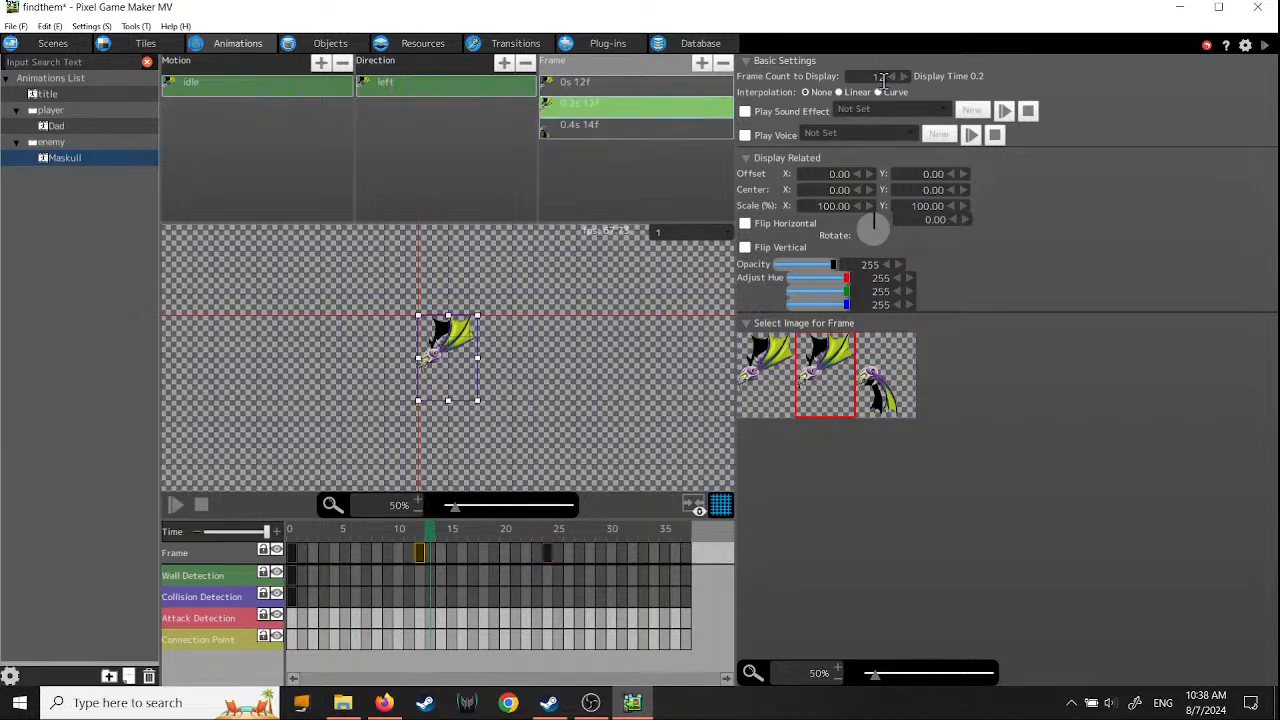
{"action": "left_click_drag", "start_coordinate": [855, 80], "coordinate": [940, 88]}
{"action": "type", "text": "14"}
{"action": "left_click", "coordinate": [700, 84]}
{"action": "left_click_drag", "start_coordinate": [862, 78], "coordinate": [1008, 85]}
{"action": "type", "text": "14"}
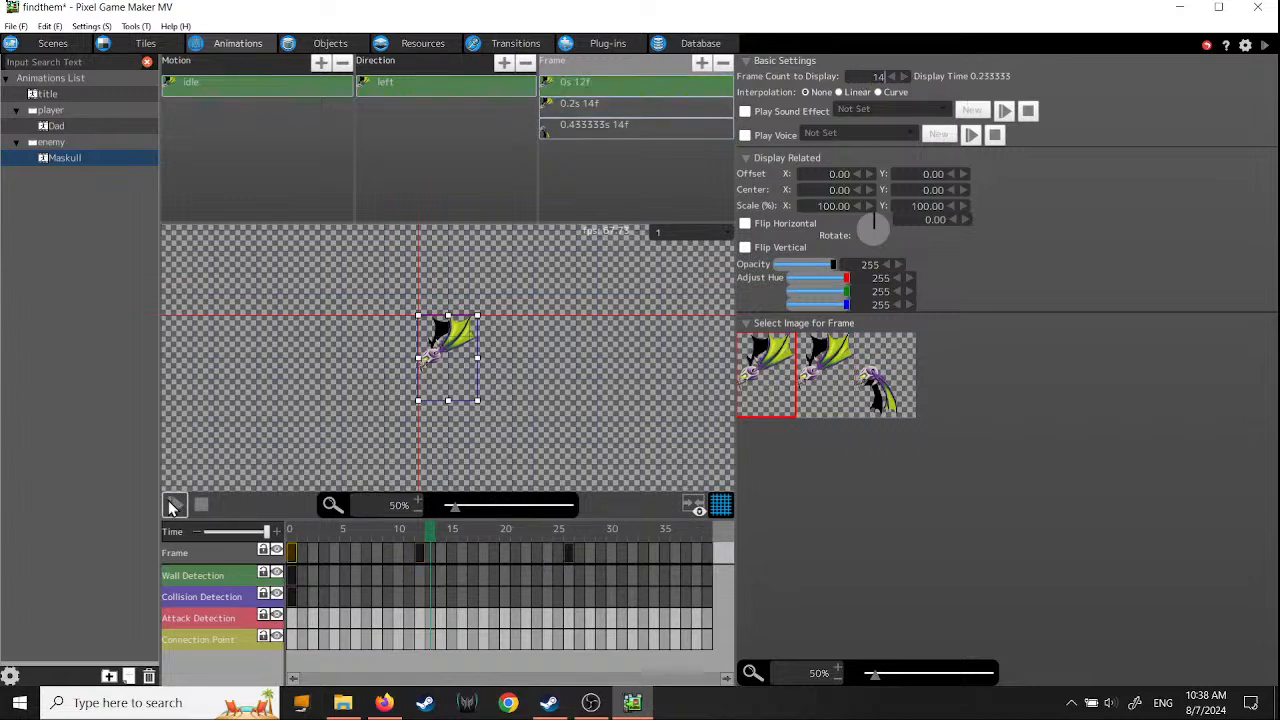
{"action": "left_click", "coordinate": [174, 505]}
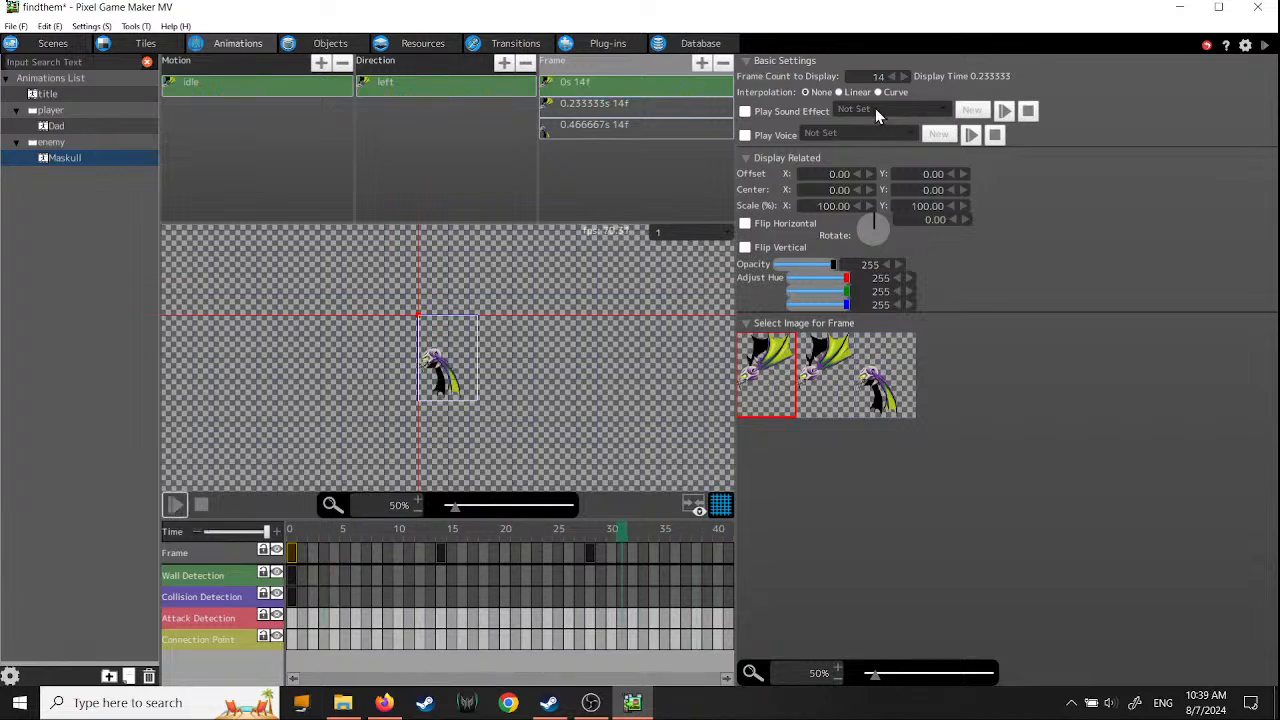
- Set the display frame count of all three idle left frames to 16 and preview the playback
{"action": "double_click", "coordinate": [878, 76]}
{"action": "type", "text": "16"}
{"action": "left_click", "coordinate": [640, 104]}
{"action": "left_click_drag", "start_coordinate": [860, 76], "coordinate": [967, 79]}
{"action": "type", "text": "16"}
{"action": "left_click", "coordinate": [690, 124]}
{"action": "type", "text": "16"}
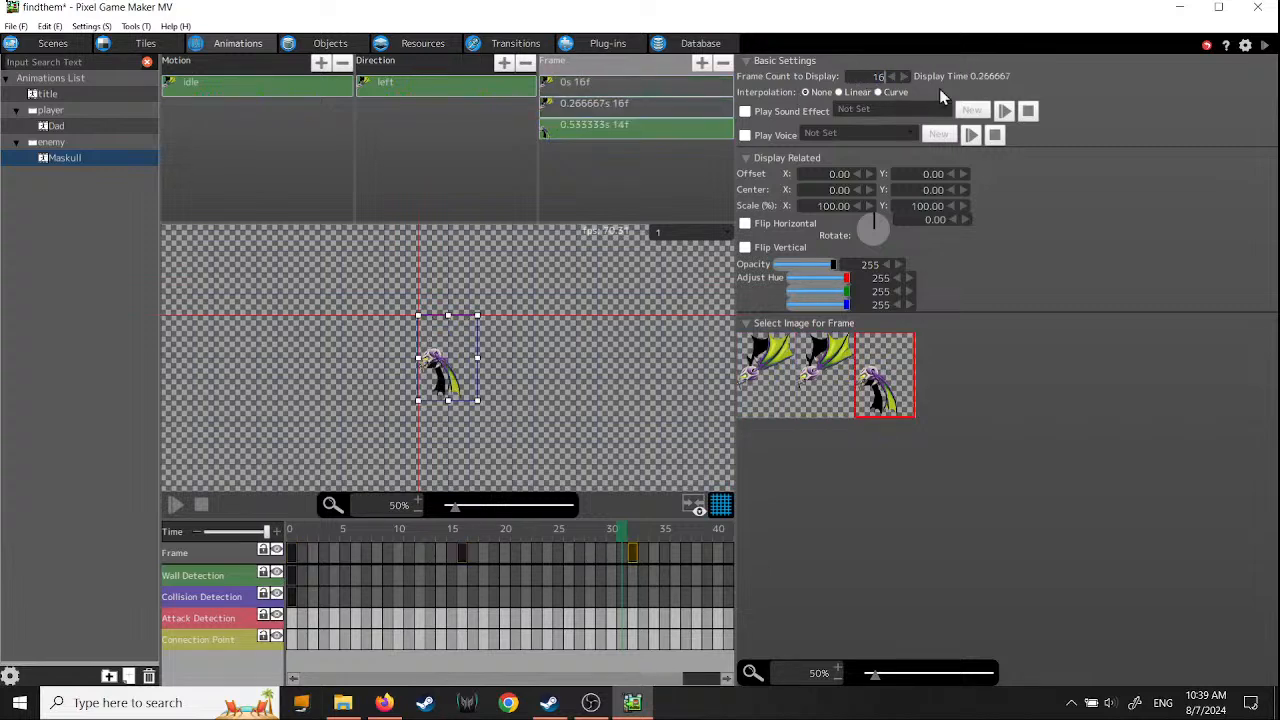
{"action": "left_click", "coordinate": [174, 506]}
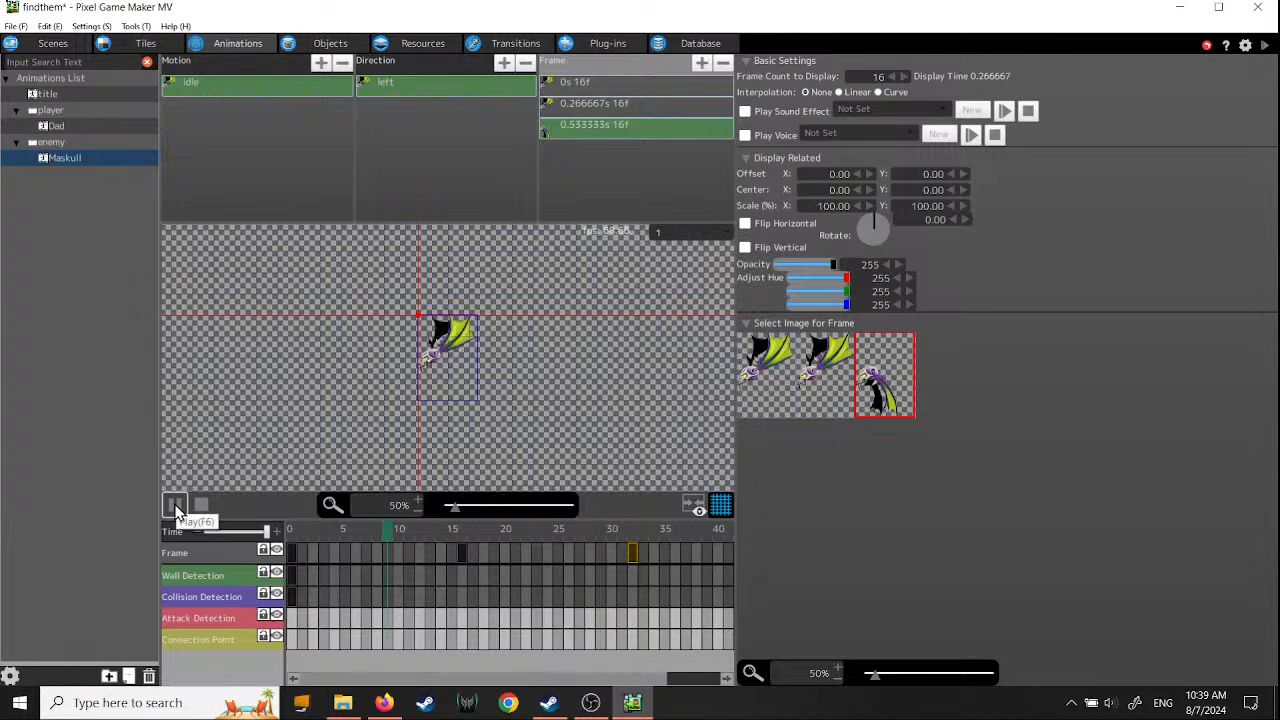
{"action": "left_click", "coordinate": [174, 506]}
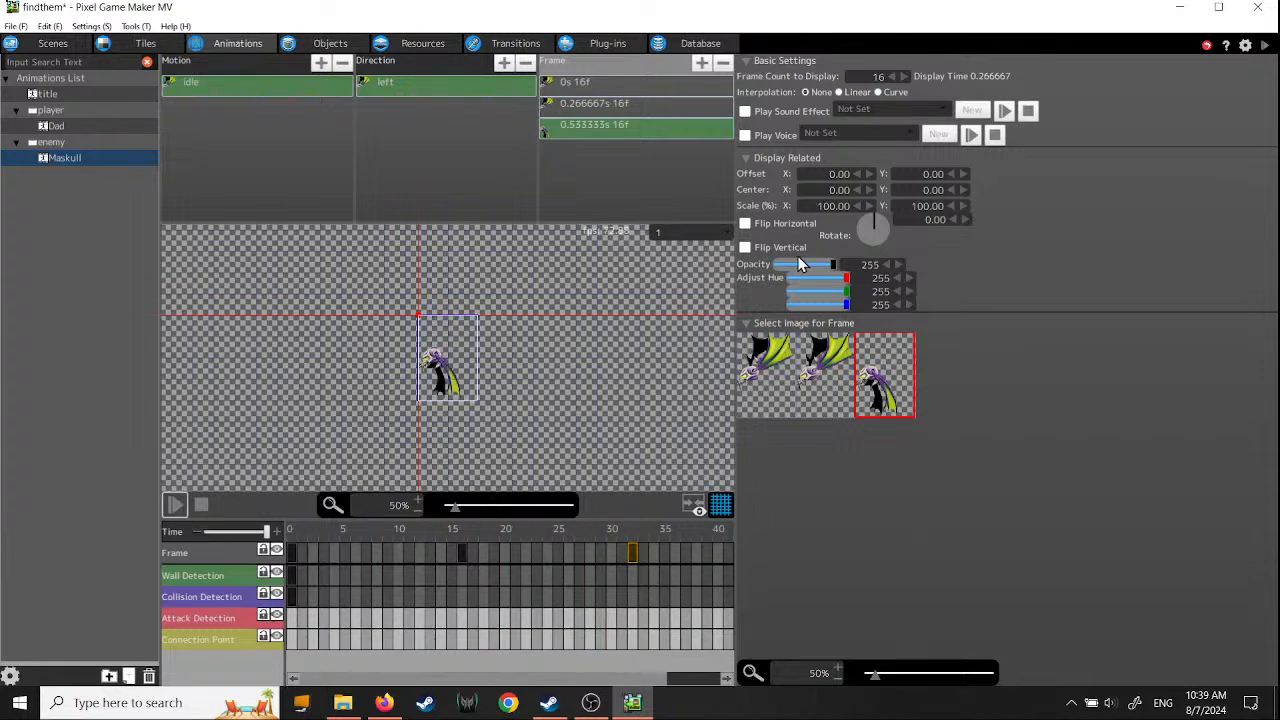
- Duplicate the left direction of the idle motion and rename the copy as right
{"action": "left_click", "coordinate": [392, 88]}
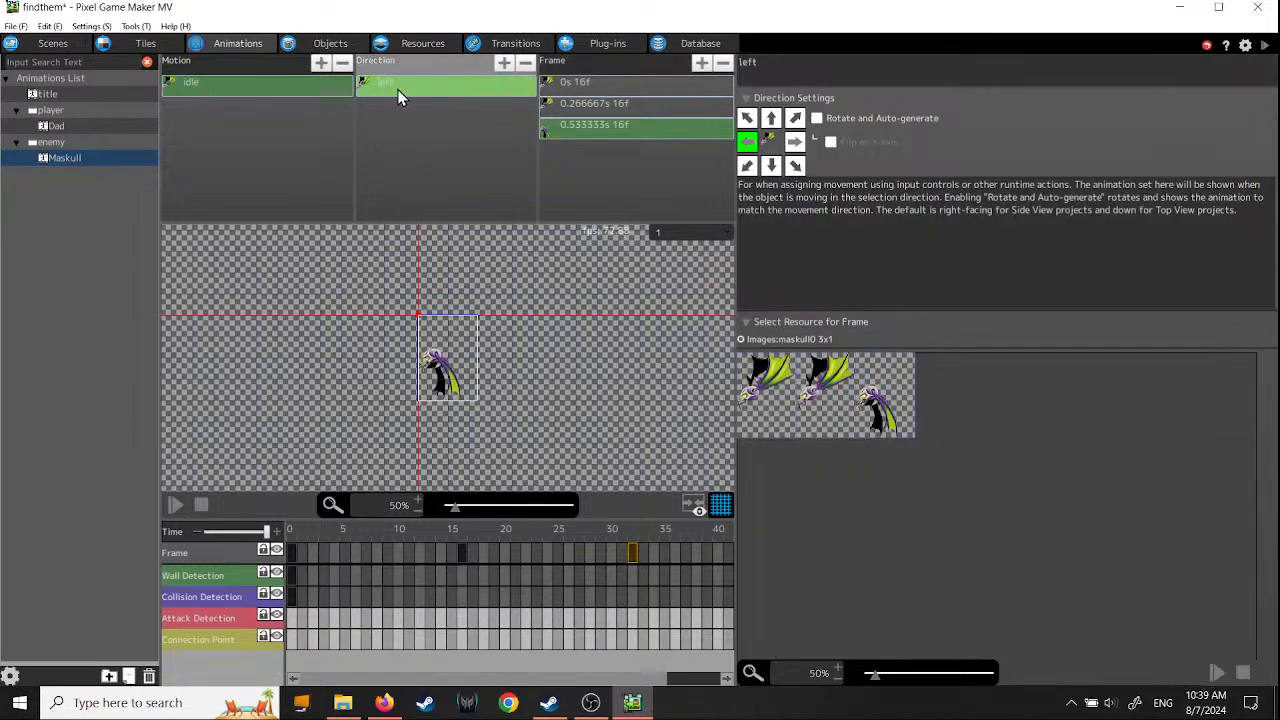
{"action": "key", "text": "ctrl+v"}
{"action": "double_click", "coordinate": [408, 112]}
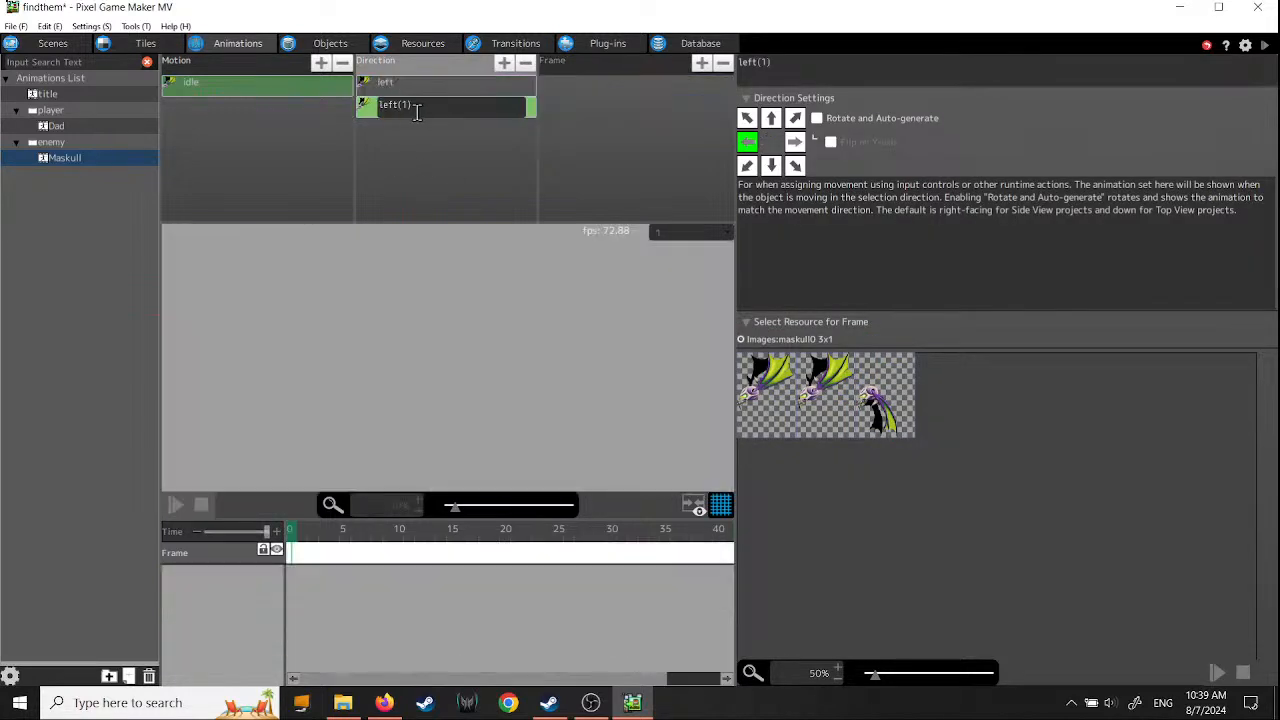
{"action": "left_click_drag", "start_coordinate": [427, 108], "coordinate": [267, 114]}
{"action": "type", "text": "right"}
{"action": "key", "text": "Return"}
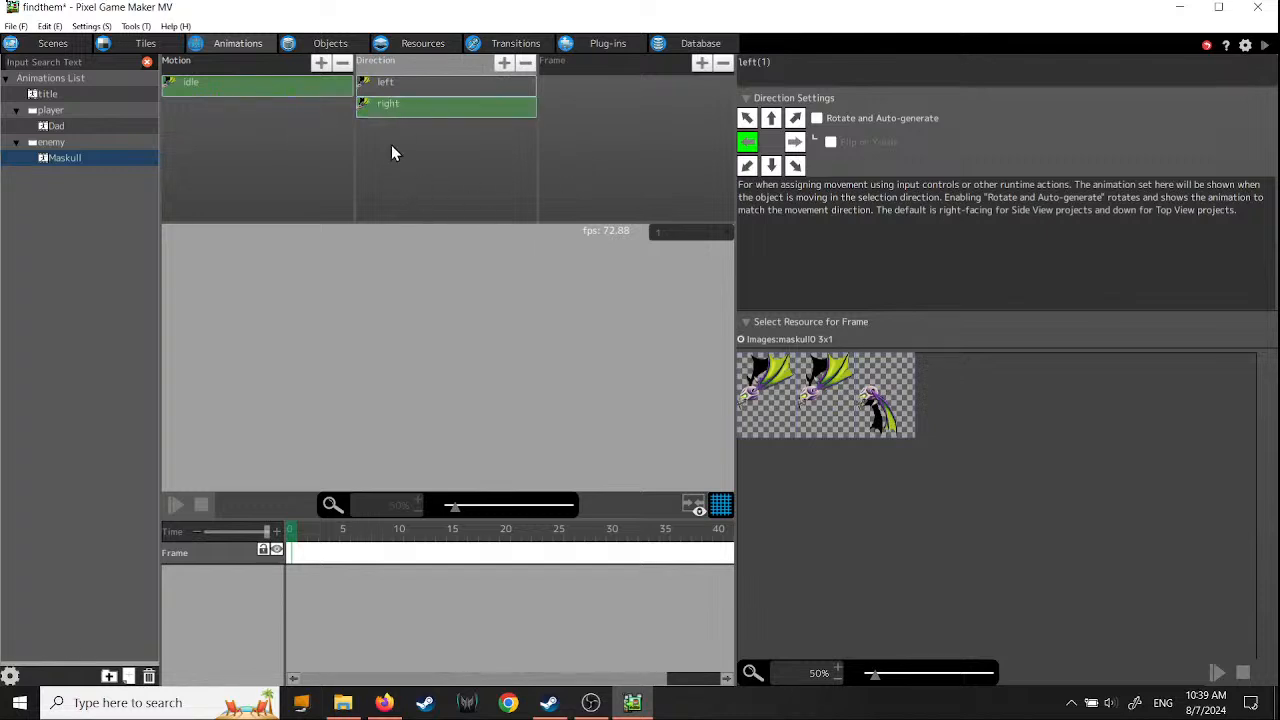
{"action": "left_click", "coordinate": [405, 108]}
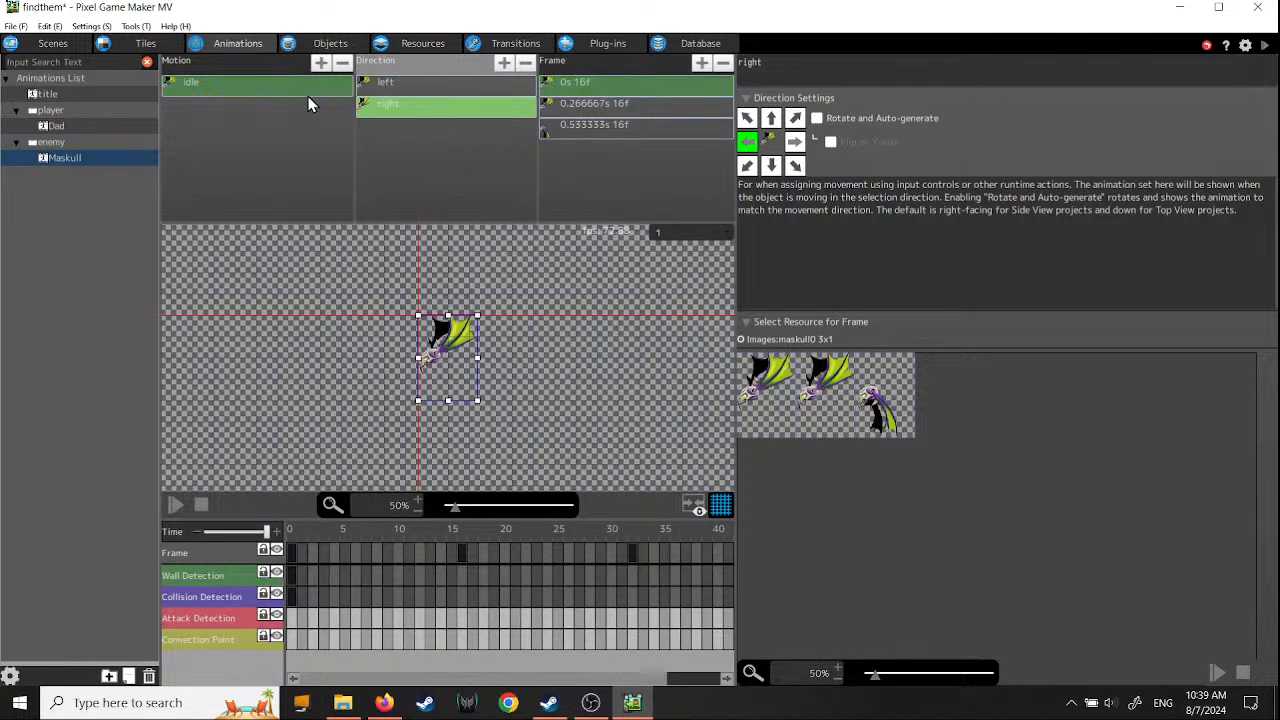
{"action": "left_click", "coordinate": [393, 118]}
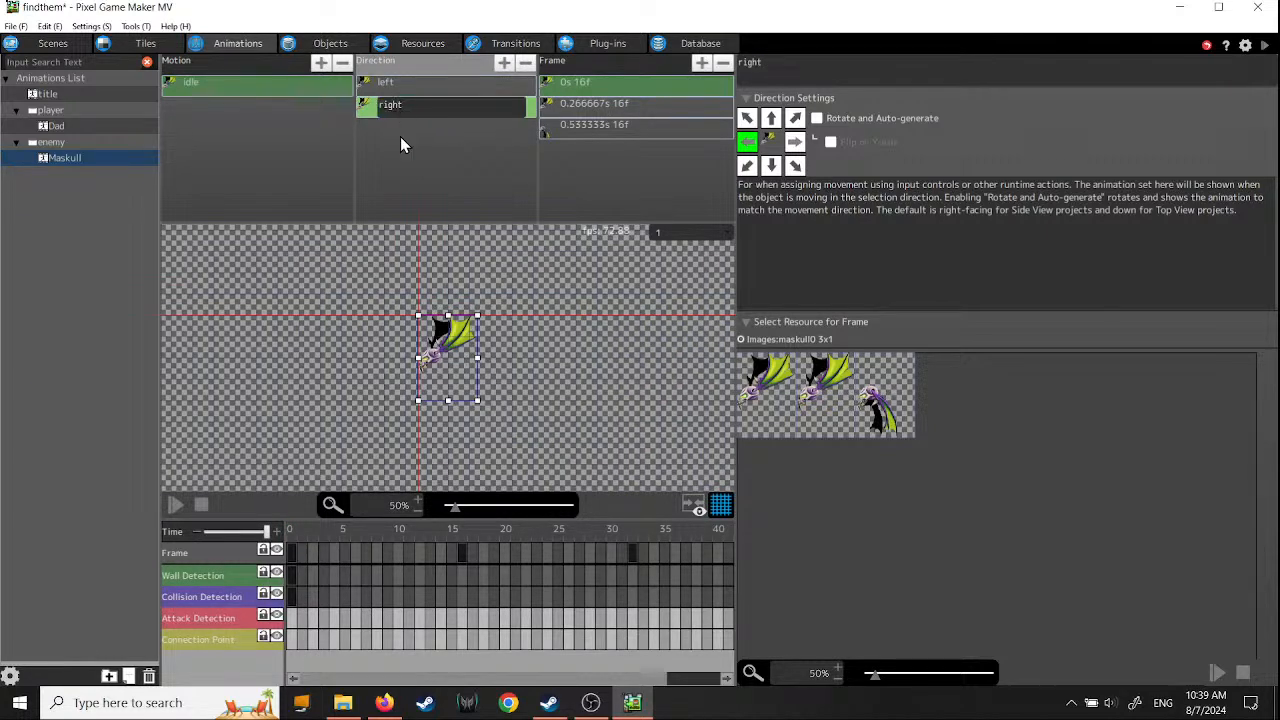
- Flip all three frames of the right direction horizontally
{"action": "left_click", "coordinate": [580, 88]}
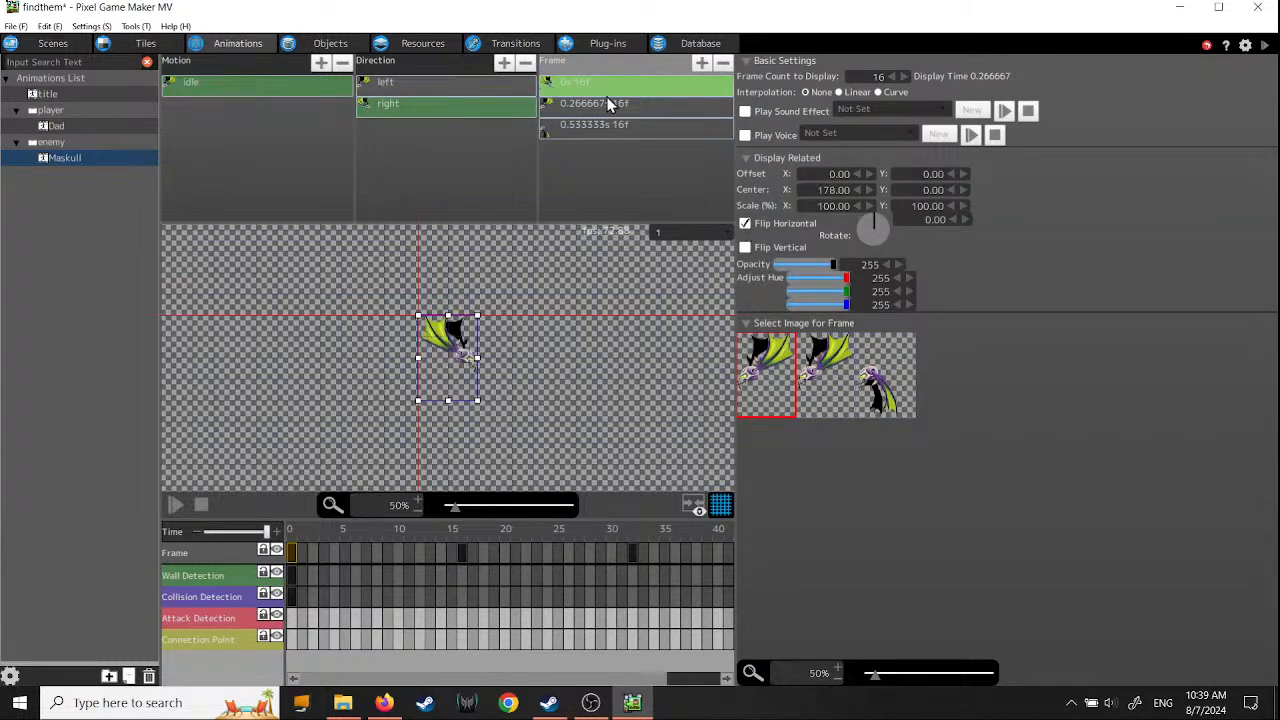
{"action": "left_click", "coordinate": [606, 106]}
{"action": "left_click", "coordinate": [745, 224]}
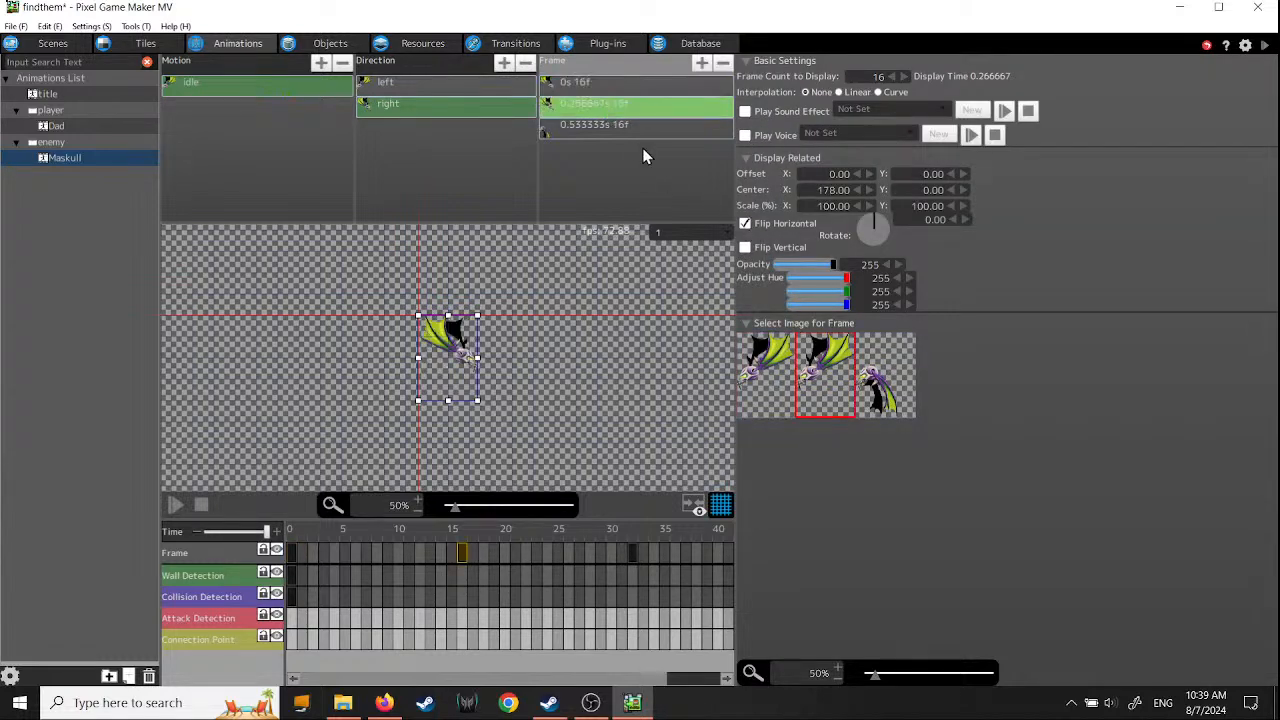
{"action": "left_click", "coordinate": [624, 128]}
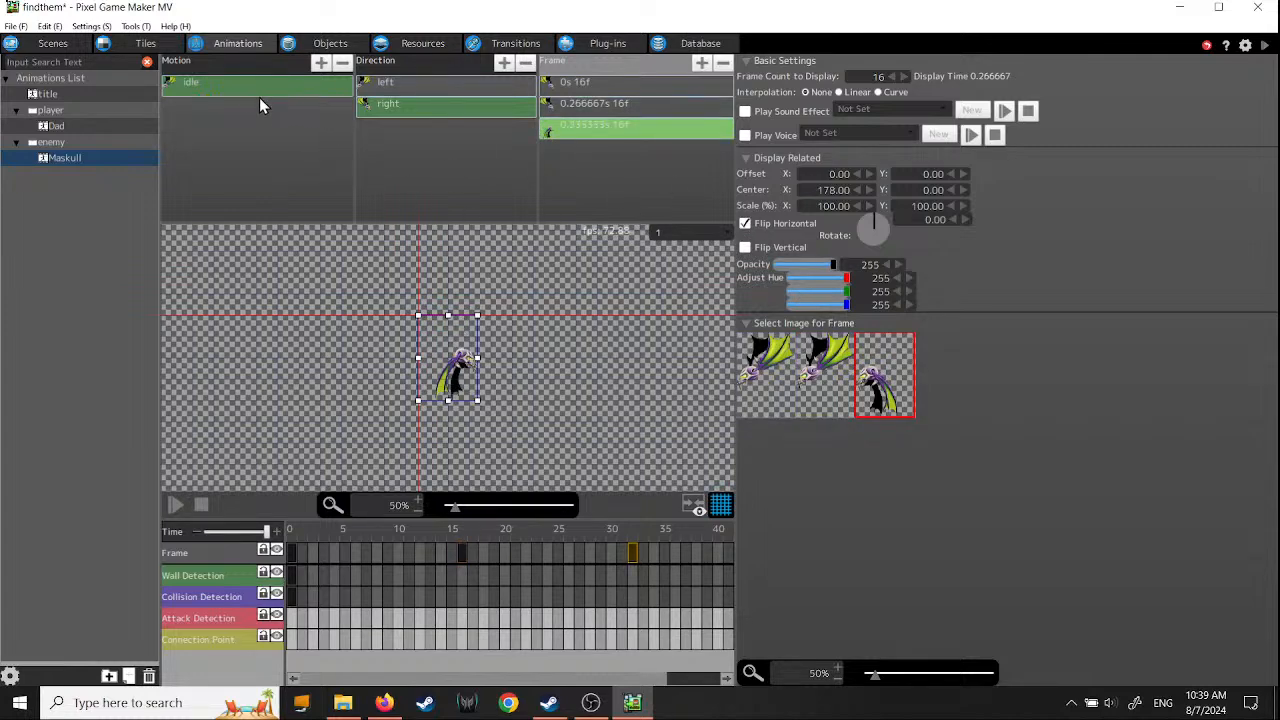
- Assign the right-facing movement direction to the idle motion's right entry
{"action": "left_click", "coordinate": [386, 86]}
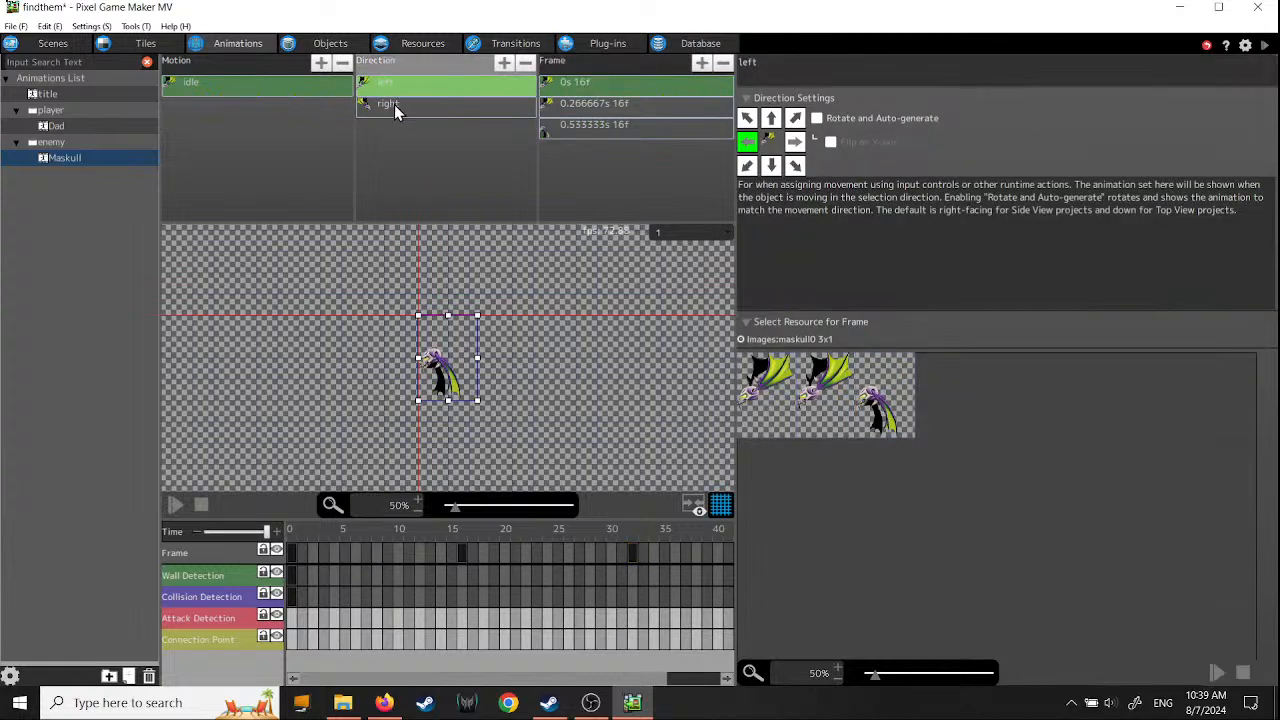
{"action": "left_click", "coordinate": [394, 106]}
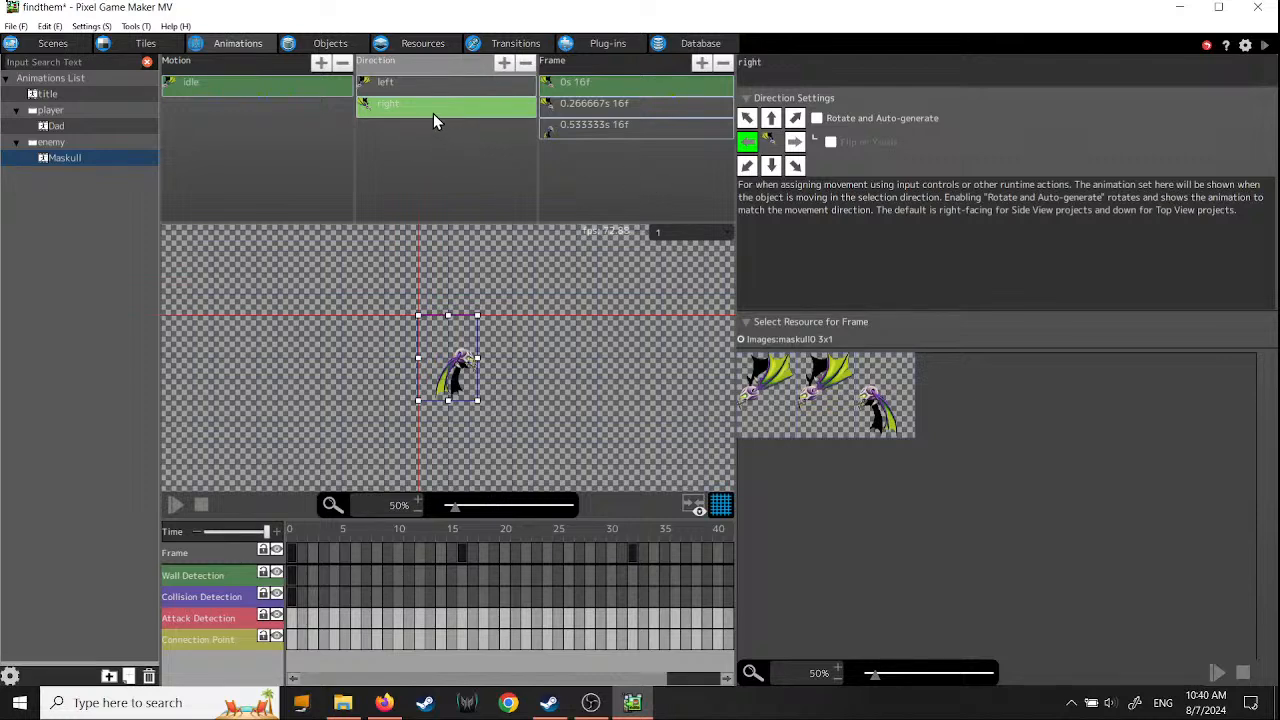
{"action": "left_click", "coordinate": [421, 86]}
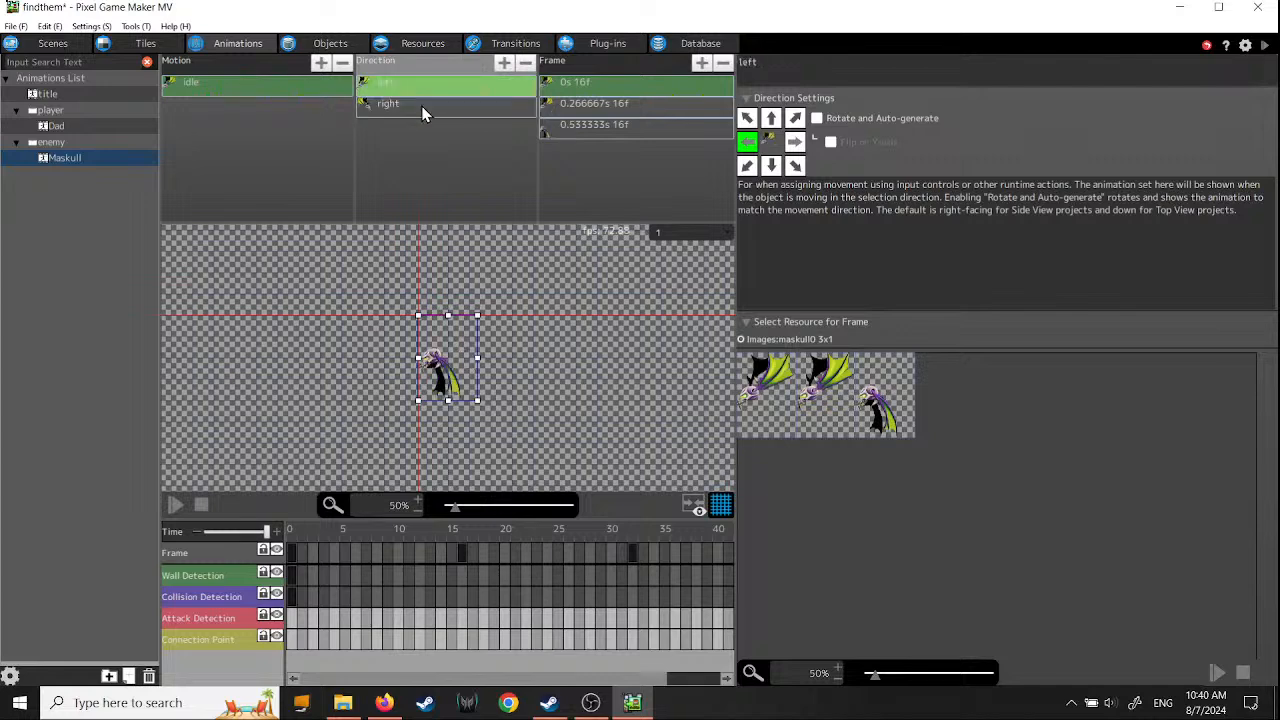
{"action": "left_click", "coordinate": [421, 105]}
{"action": "left_click", "coordinate": [795, 141]}
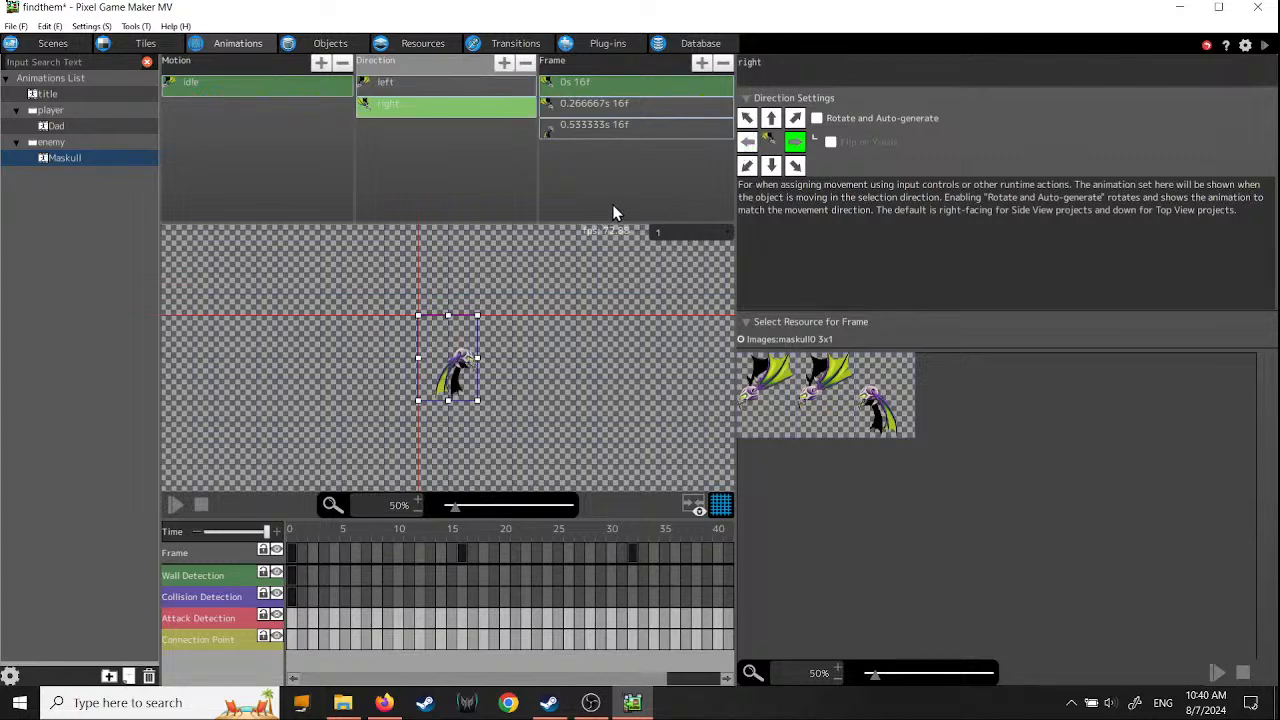
- Start a new top-level object named muskull and assign it the Maskull animation from the enemy folder
{"action": "left_click", "coordinate": [324, 43]}
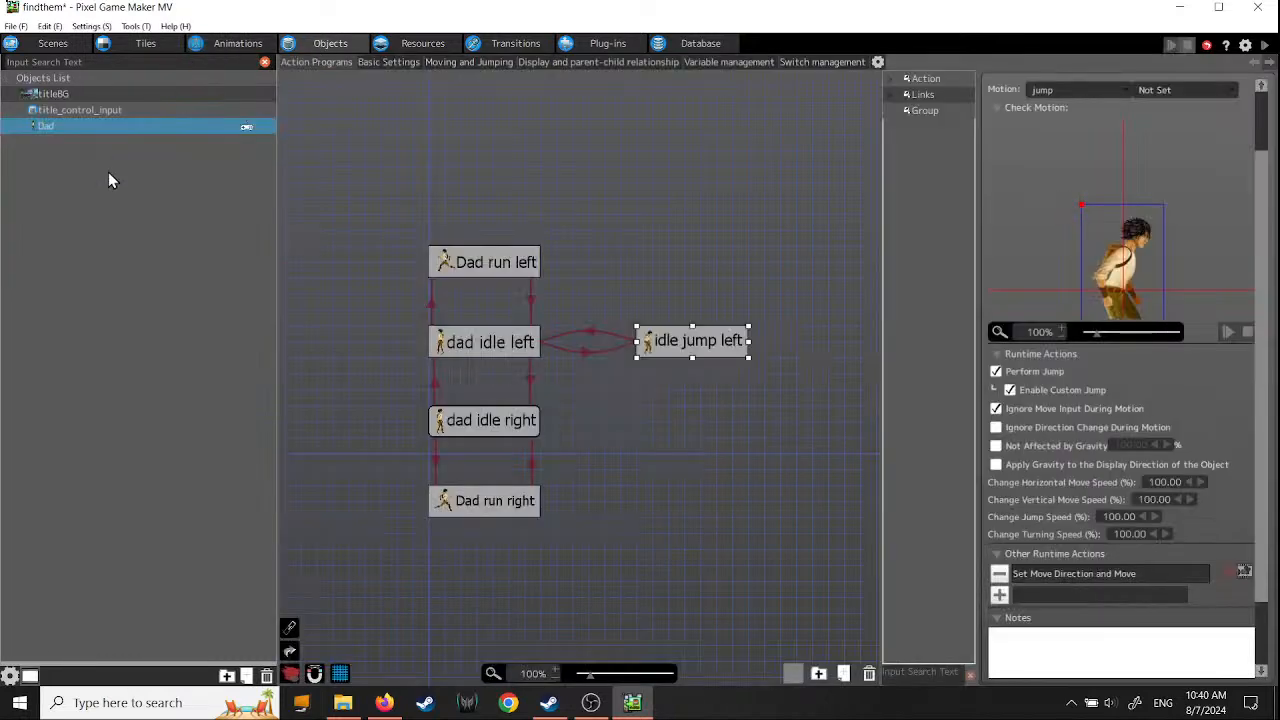
{"action": "left_click", "coordinate": [248, 678]}
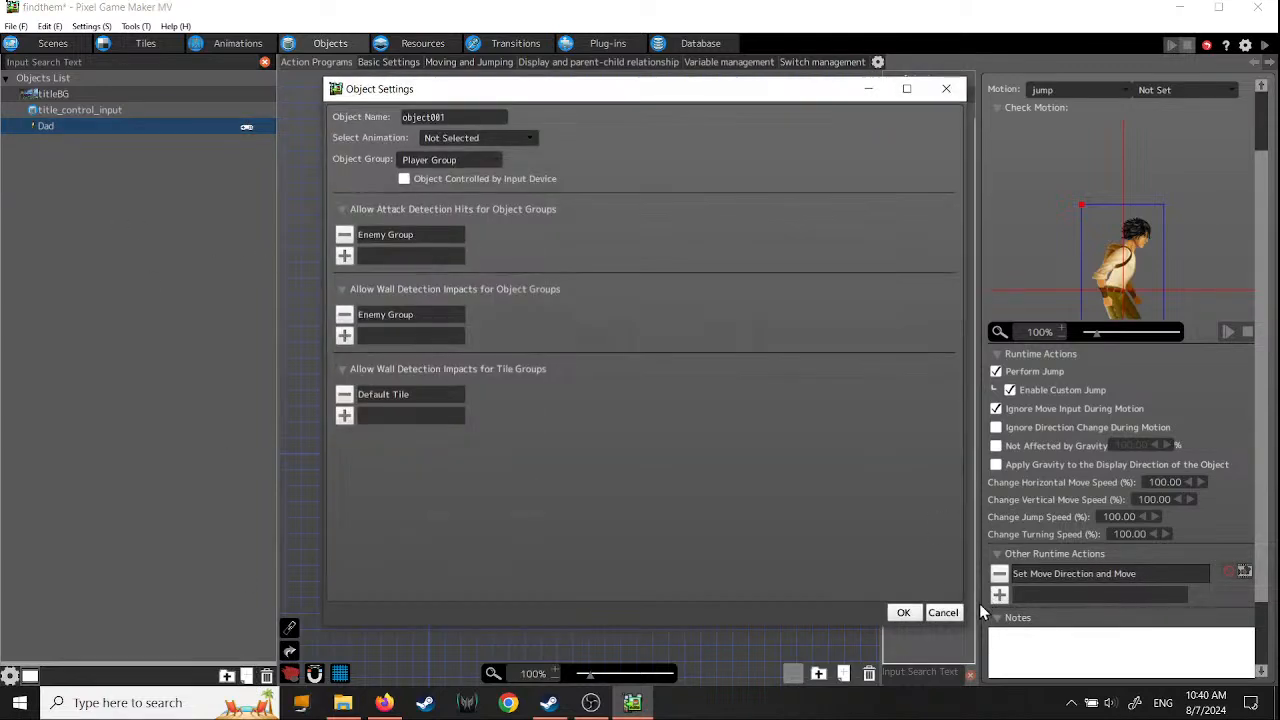
{"action": "left_click", "coordinate": [943, 612]}
{"action": "left_click", "coordinate": [74, 250]}
{"action": "left_click", "coordinate": [248, 677]}
{"action": "left_click_drag", "start_coordinate": [451, 117], "coordinate": [330, 111]}
{"action": "type", "text": "mu"}
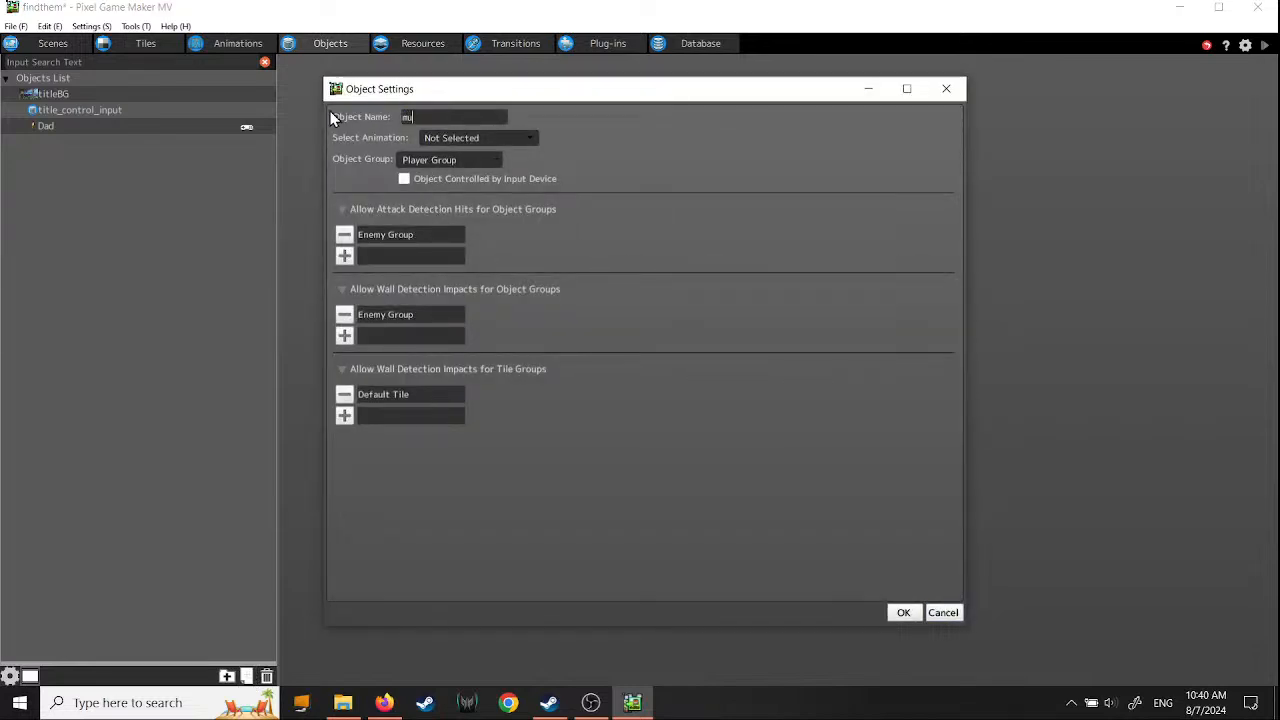
{"action": "type", "text": "skull"}
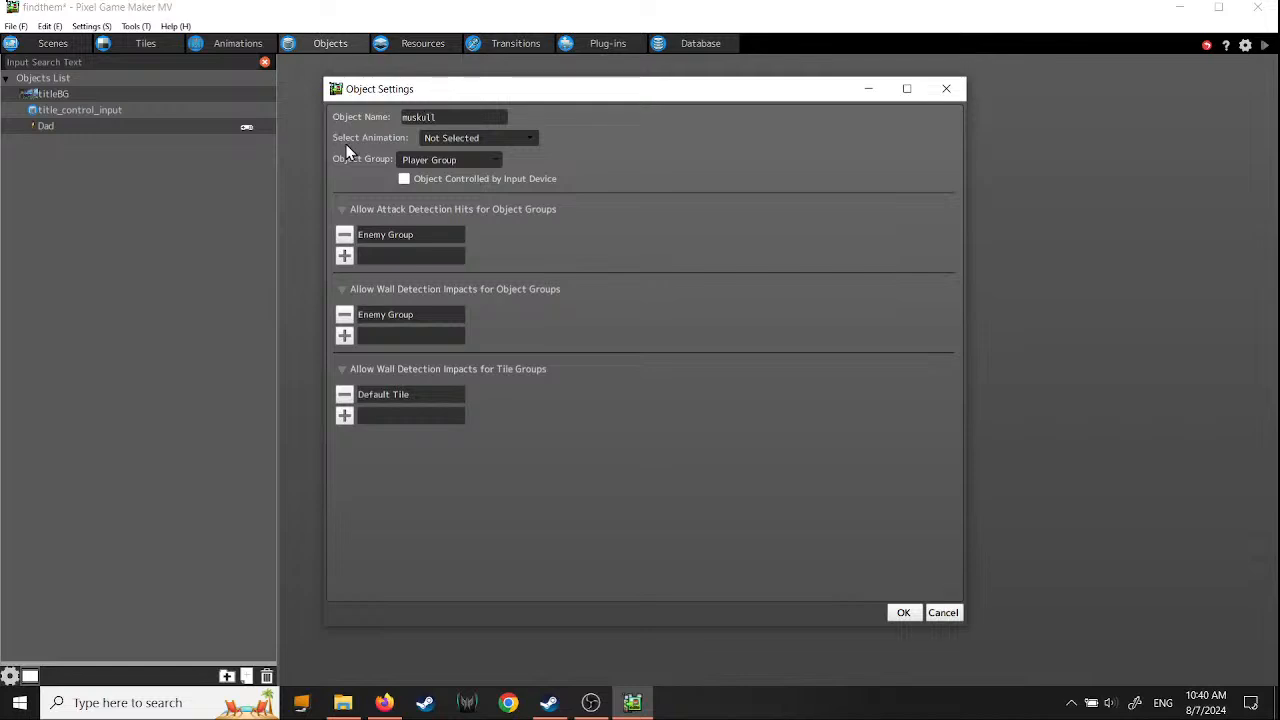
{"action": "left_click", "coordinate": [530, 139]}
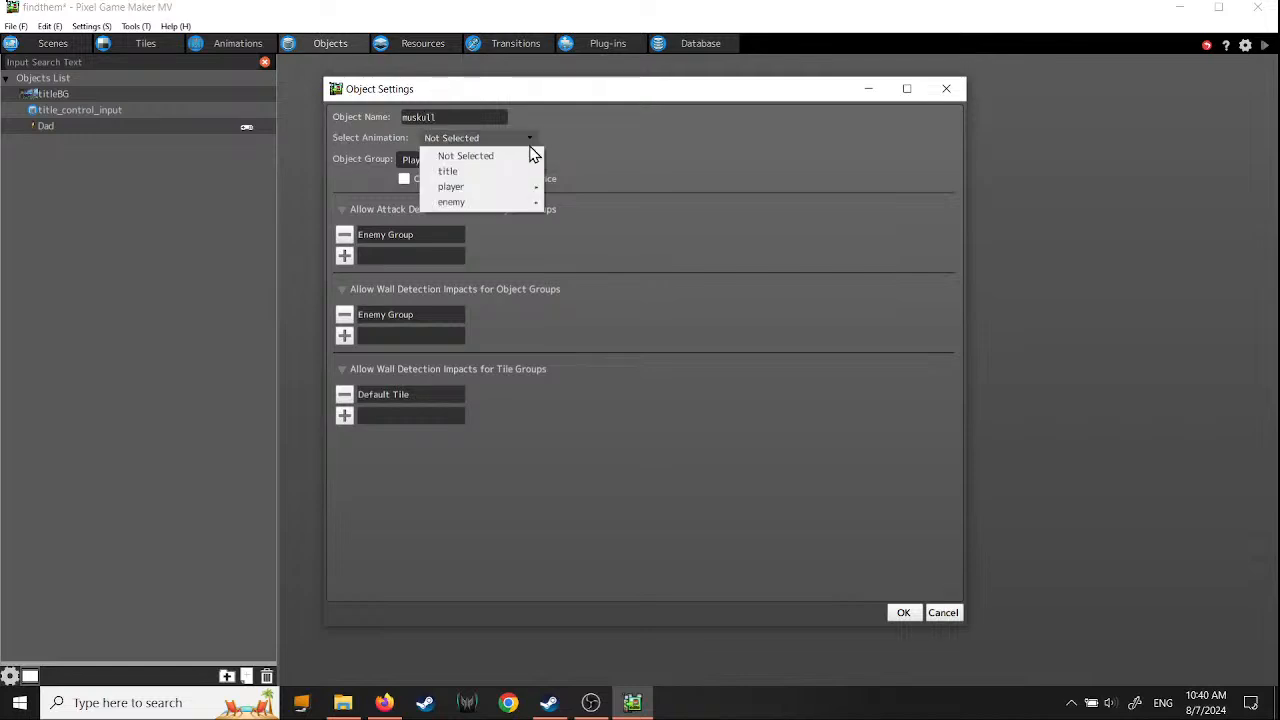
{"action": "mouse_move", "coordinate": [525, 203]}
{"action": "left_click", "coordinate": [574, 207]}
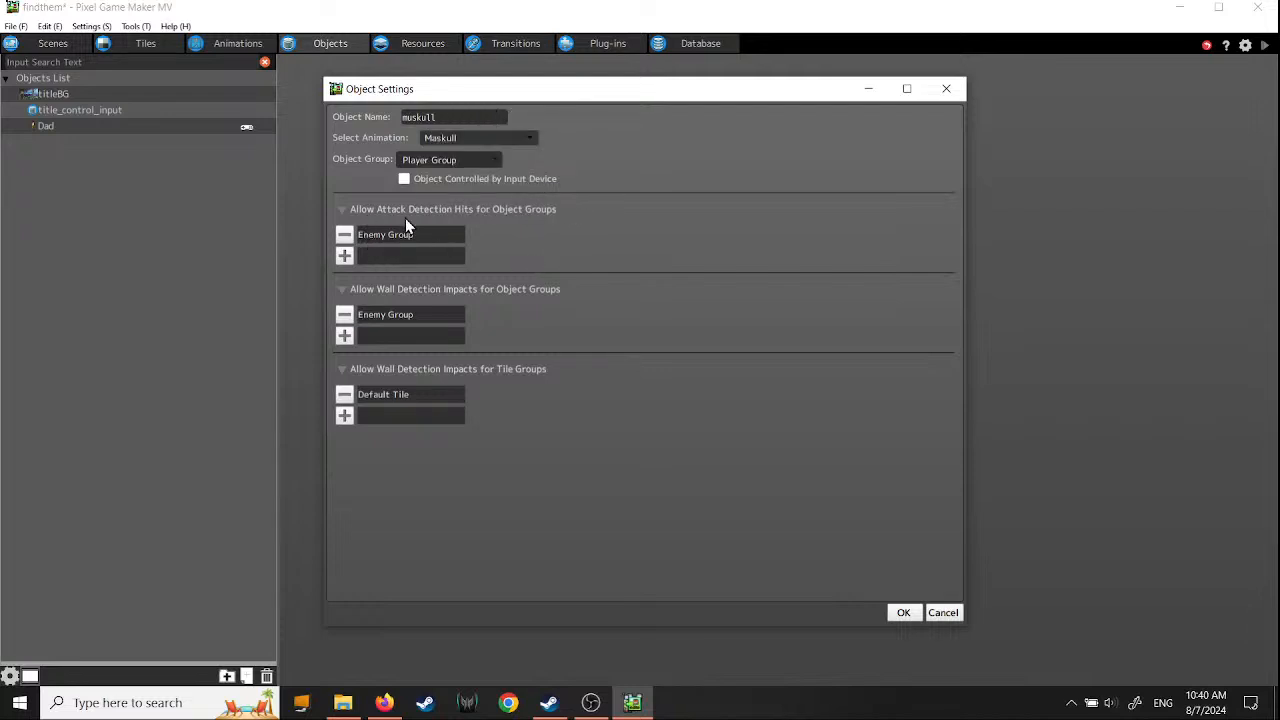
- Try Player Group for the new object's allowed attack detection hits, and restore Enemy Group
{"action": "left_click", "coordinate": [345, 234]}
{"action": "left_click", "coordinate": [347, 234]}
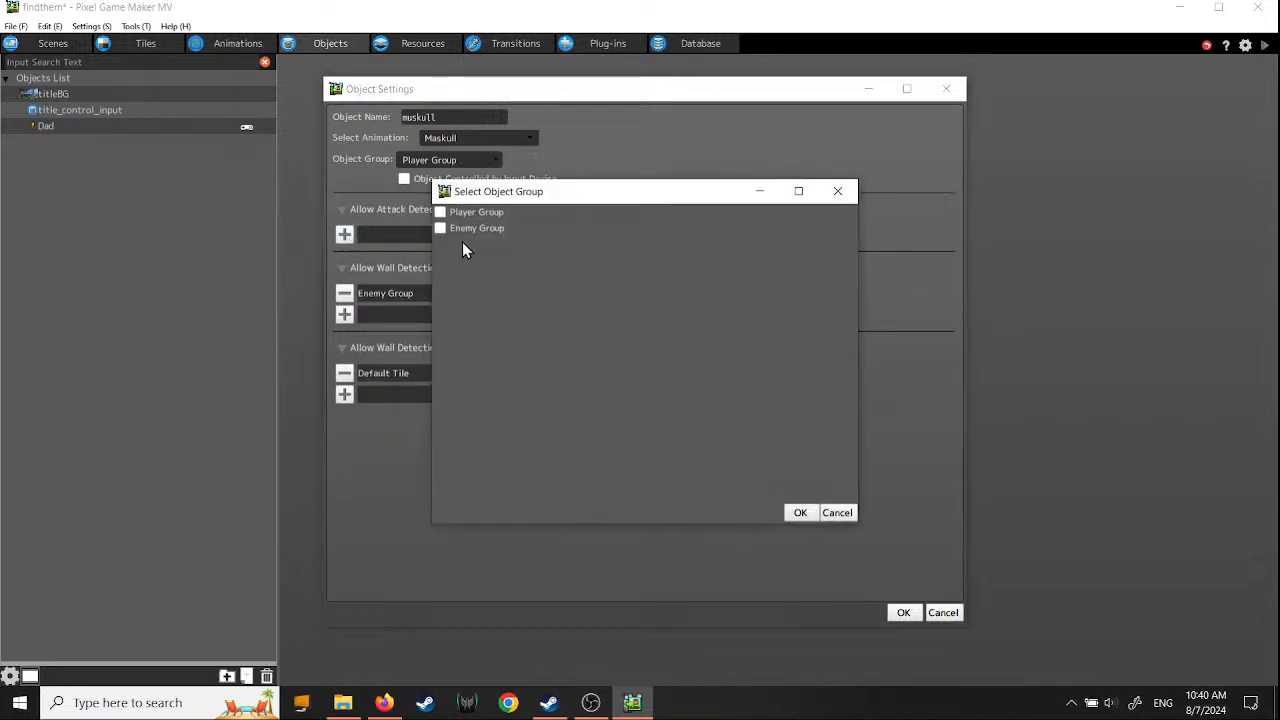
{"action": "left_click", "coordinate": [800, 512]}
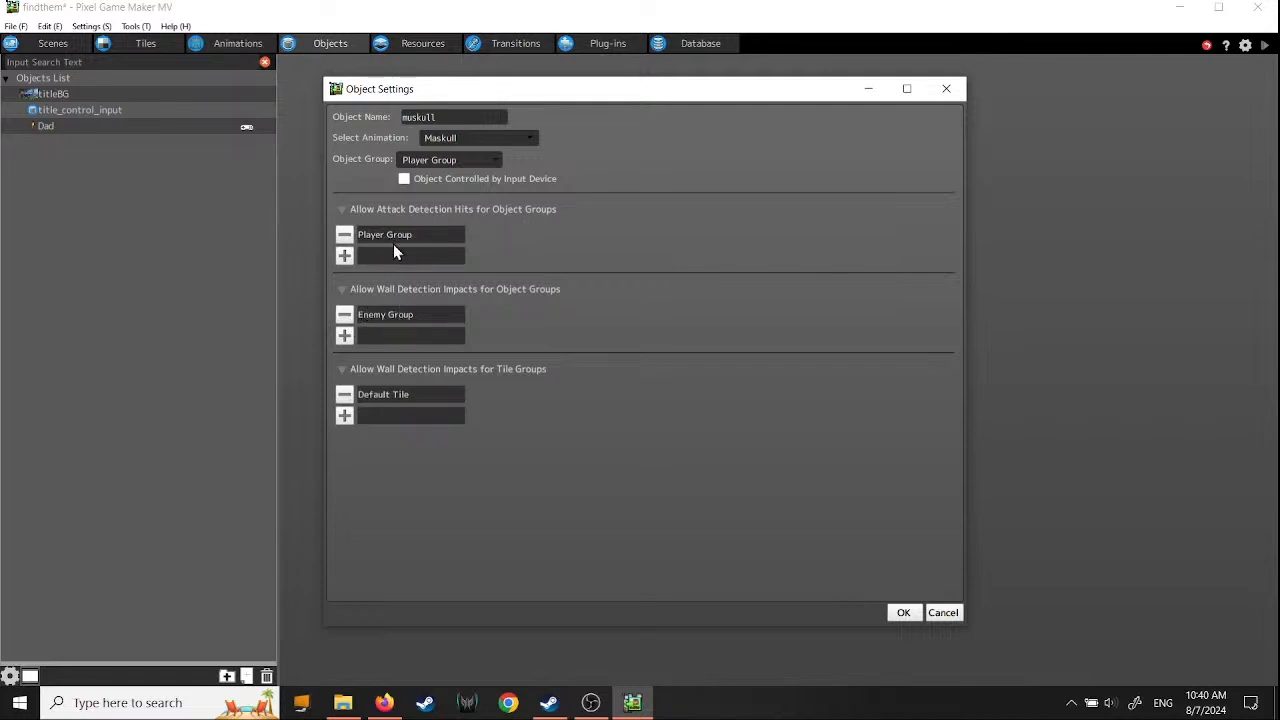
{"action": "left_click", "coordinate": [345, 236]}
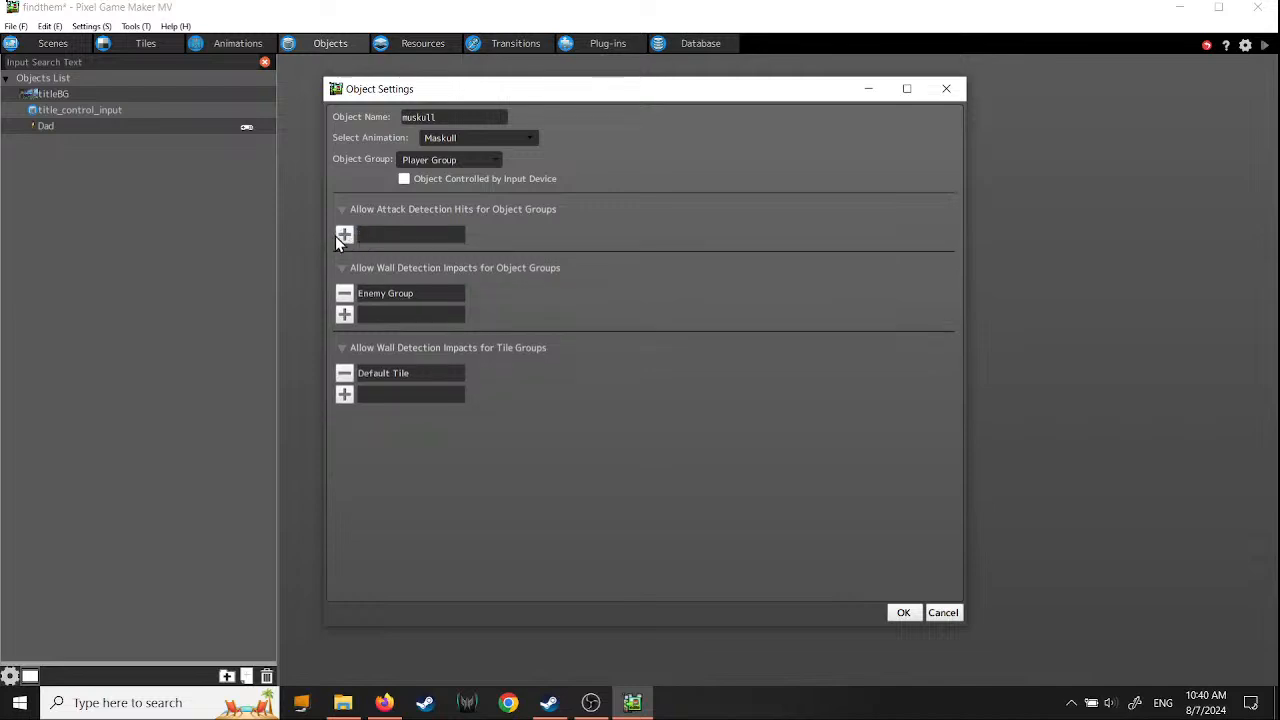
{"action": "left_click", "coordinate": [343, 235]}
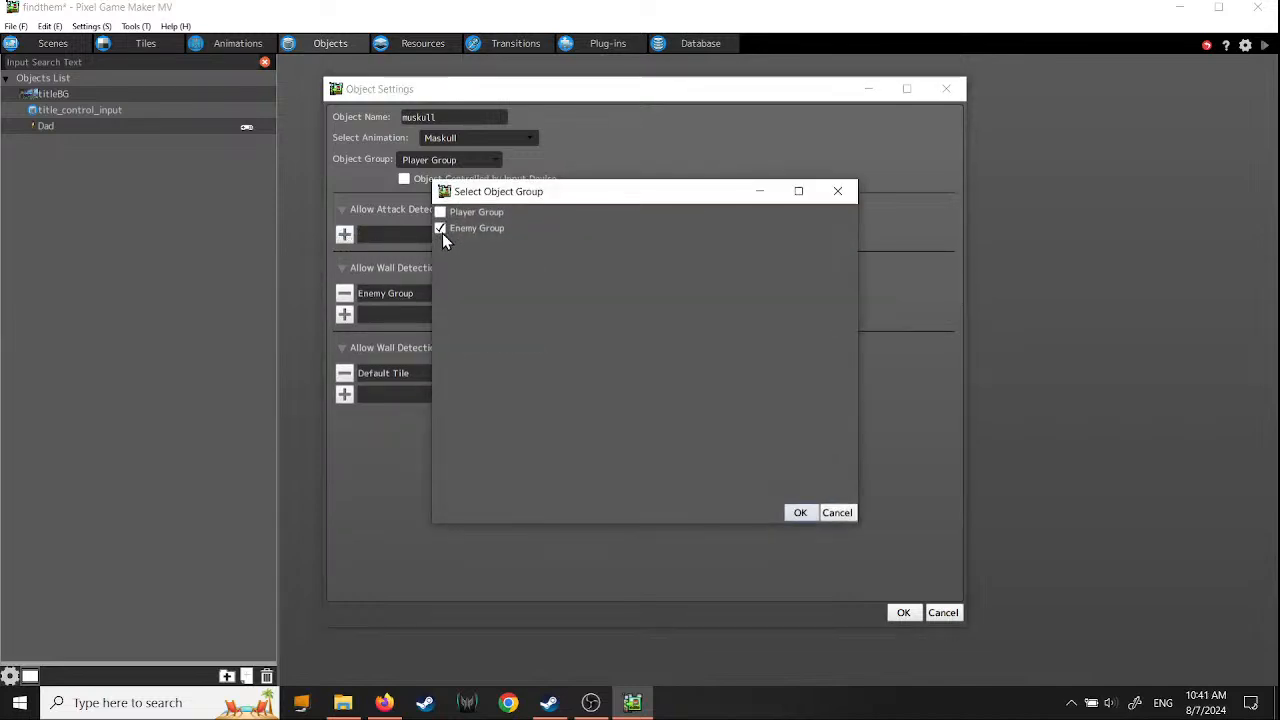
{"action": "left_click", "coordinate": [795, 513]}
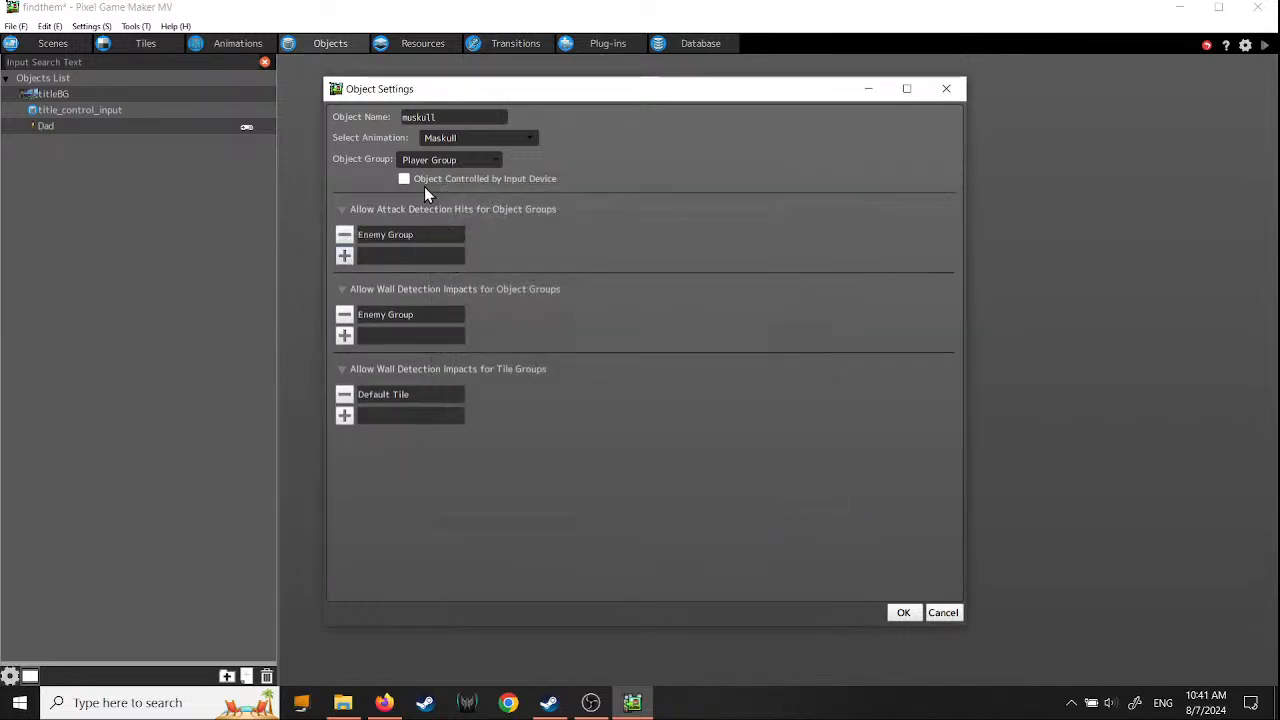
- Set the new muskull object's group to Enemy Group
{"action": "left_click", "coordinate": [494, 162]}
{"action": "left_click", "coordinate": [485, 189]}
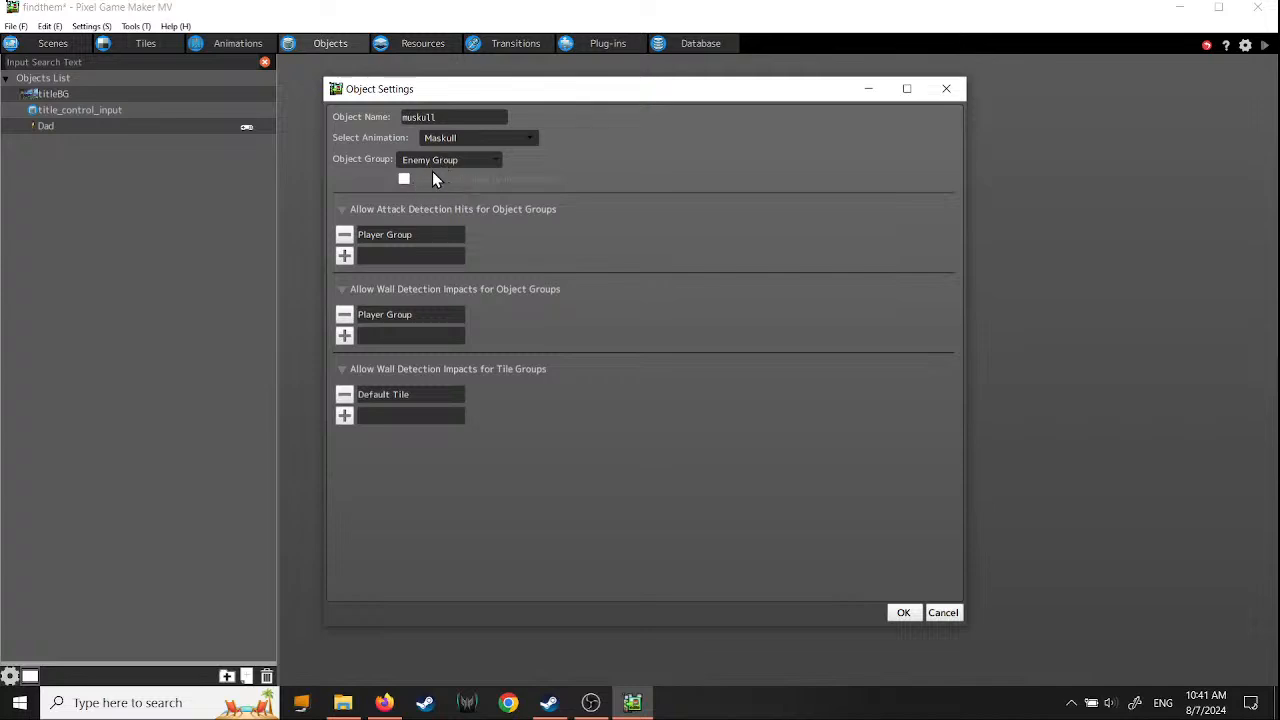
- Finish creating the muskull object and set its default action's idle motion to the left direction
{"action": "left_click", "coordinate": [902, 612]}
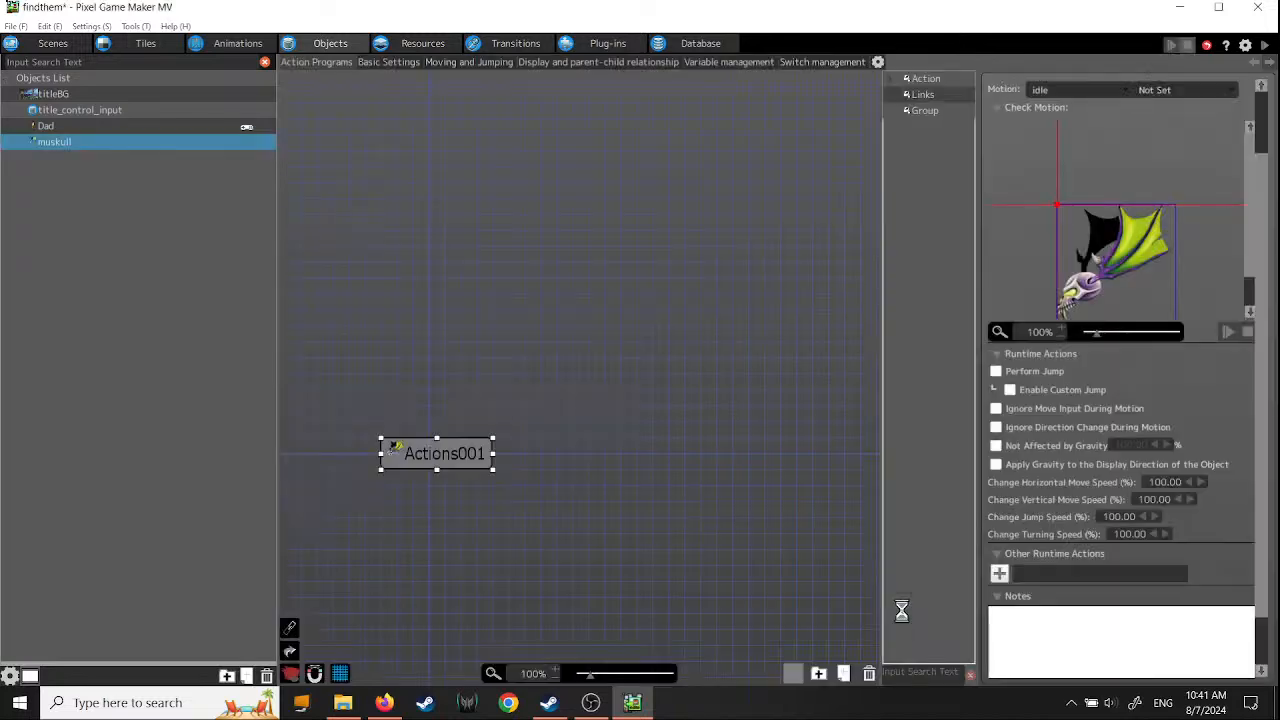
{"action": "left_click", "coordinate": [459, 458]}
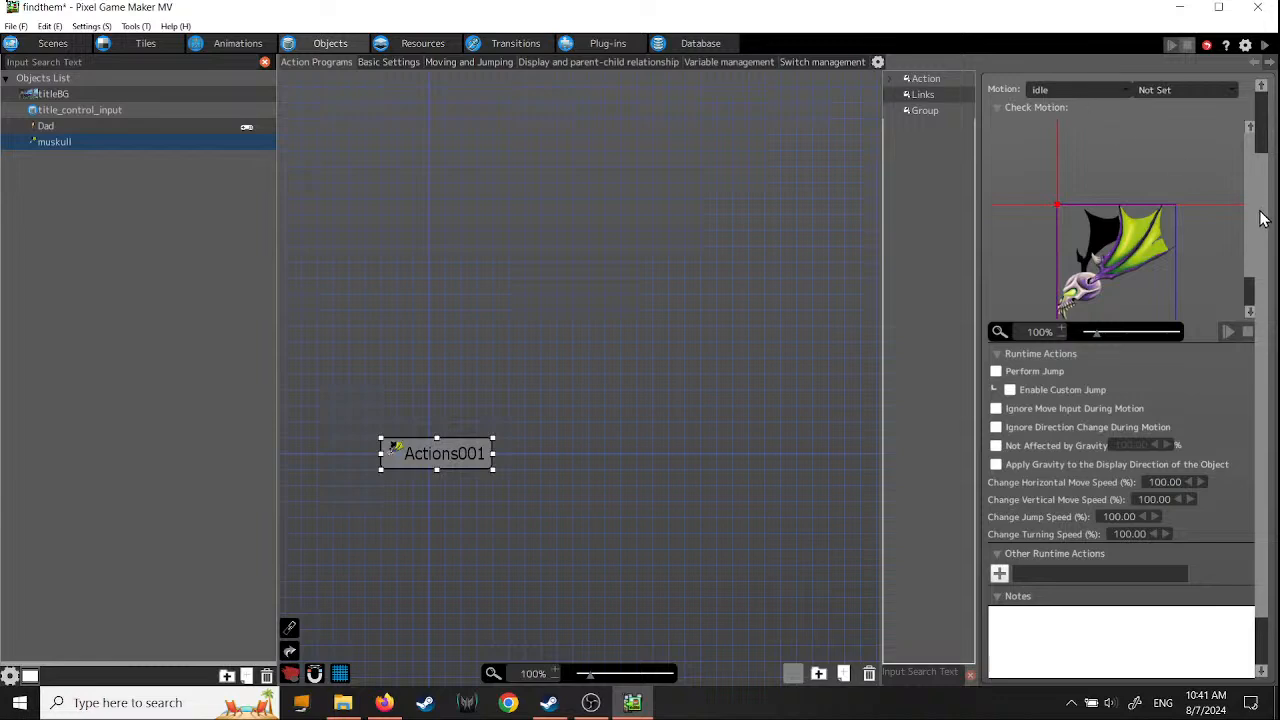
{"action": "scroll", "coordinate": [1262, 218], "scroll_direction": "up", "scroll_amount": 1}
{"action": "scroll", "coordinate": [1266, 140], "scroll_direction": "up", "scroll_amount": 1}
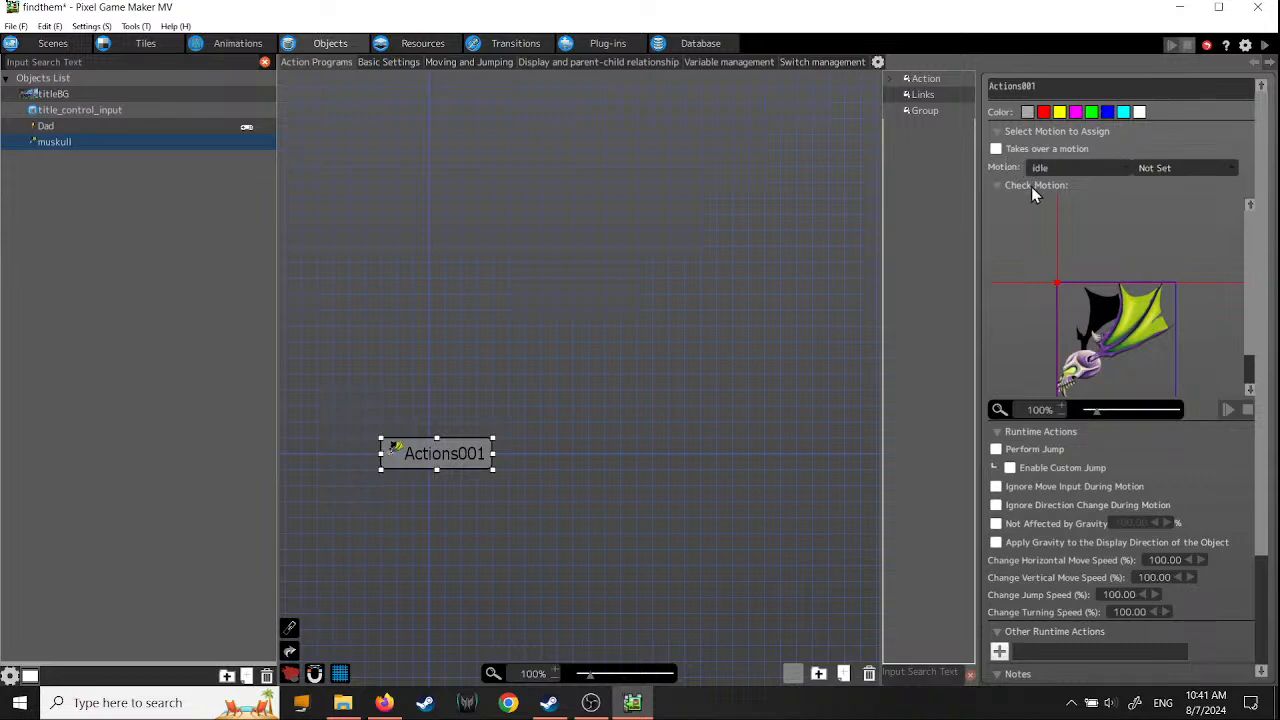
{"action": "left_click", "coordinate": [1230, 176]}
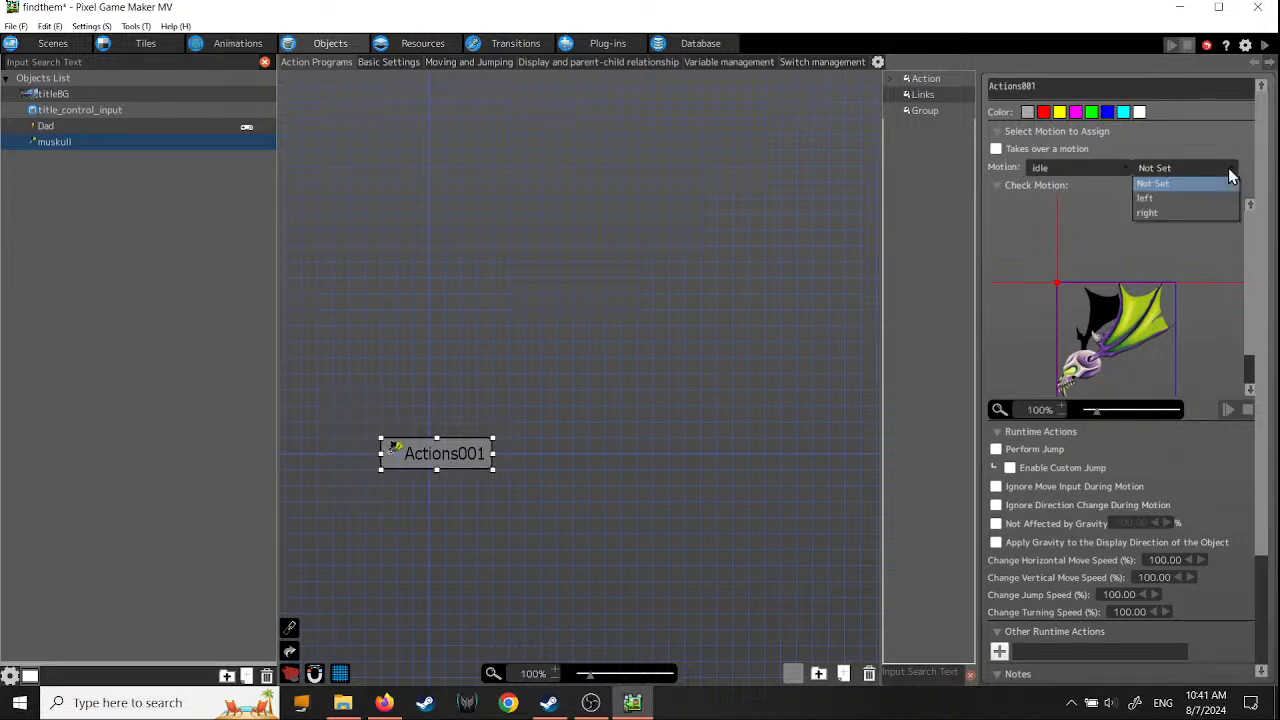
{"action": "left_click", "coordinate": [1215, 197]}
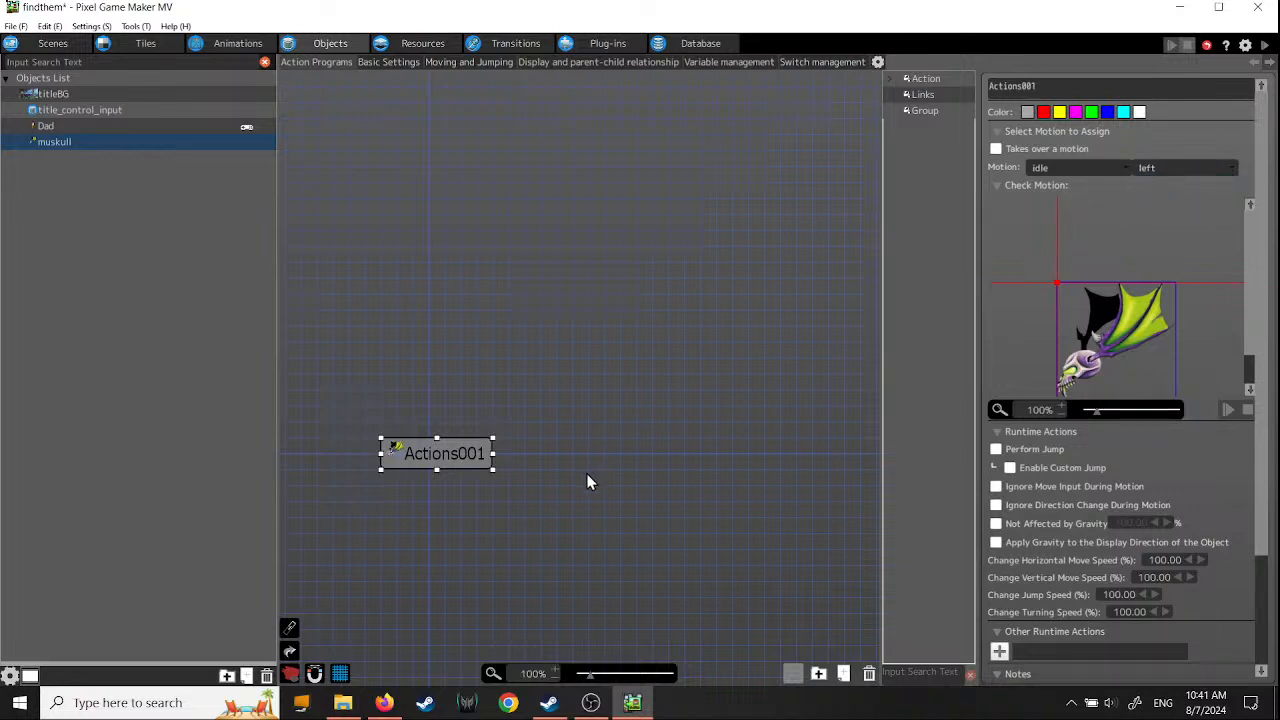
{"action": "mouse_move", "coordinate": [456, 453]}
{"action": "left_mouse_down"}
{"action": "mouse_move", "coordinate": [468, 454]}
{"action": "mouse_move", "coordinate": [451, 453]}
{"action": "left_mouse_up"}
- Place the muskull object on Layer 2 of the cabin0 scene, in front of the tree at about X 1289, Y 617
{"action": "left_click", "coordinate": [53, 43]}
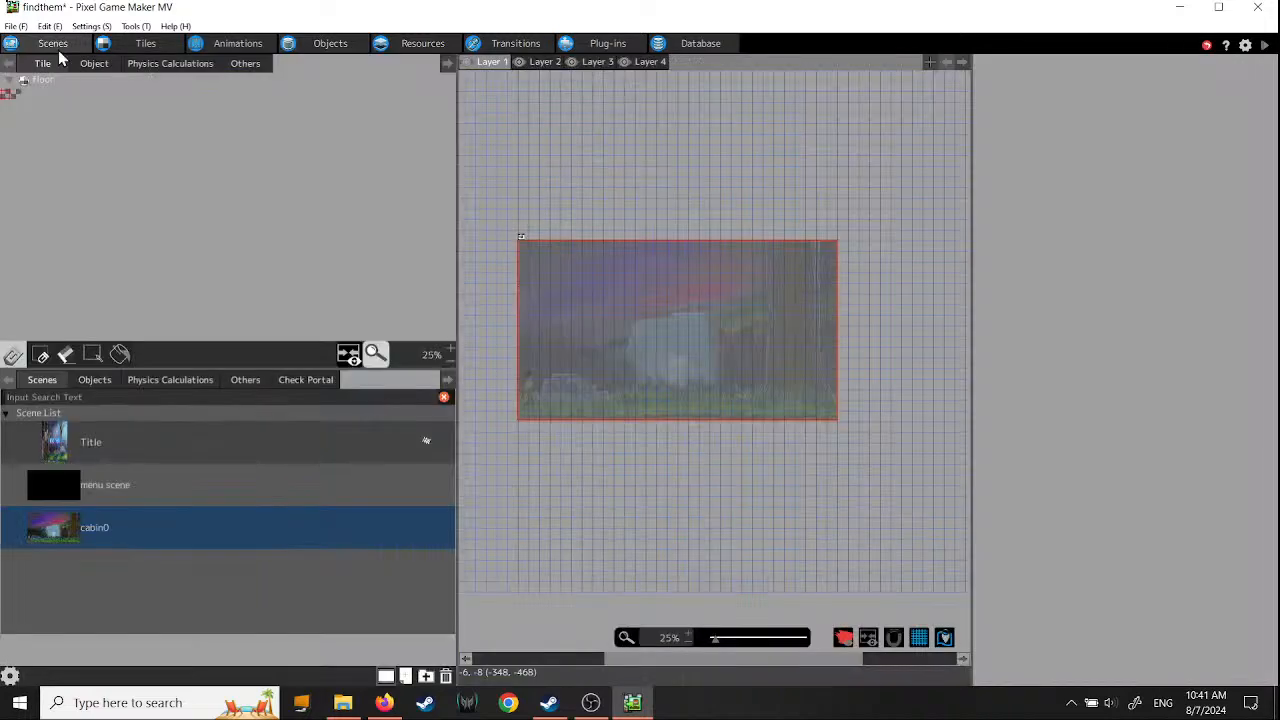
{"action": "left_click", "coordinate": [90, 64]}
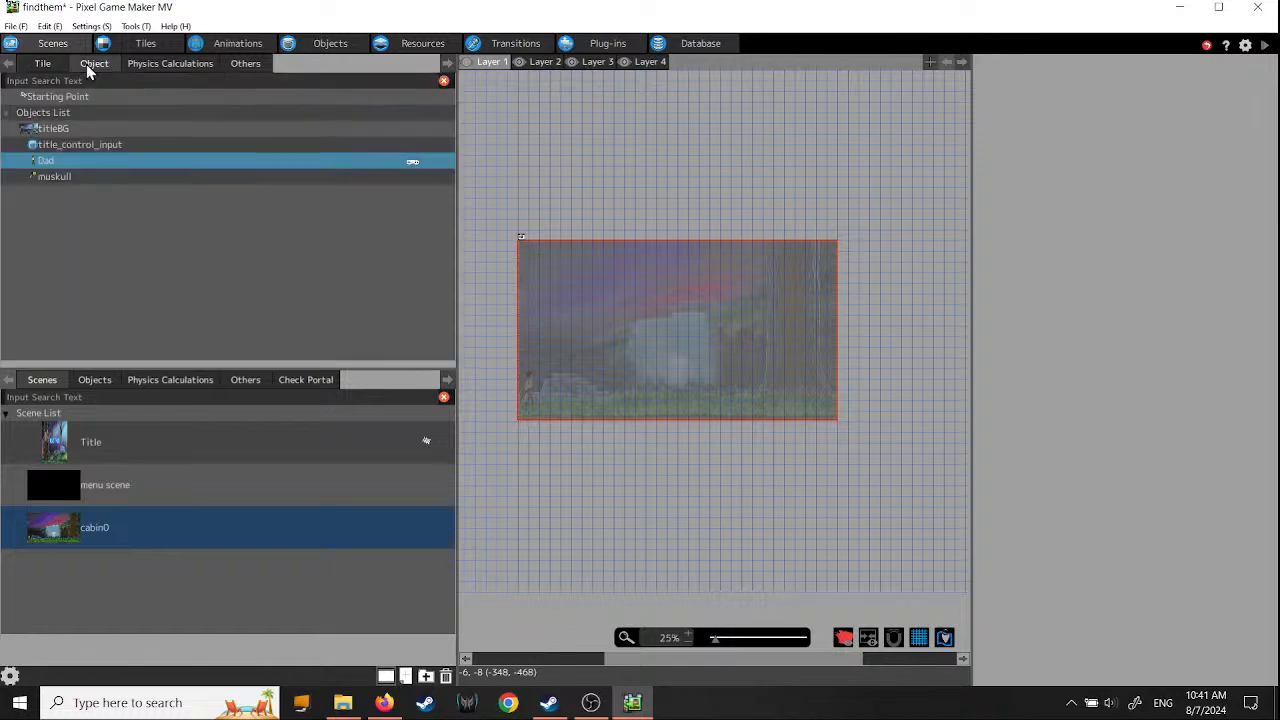
{"action": "left_click", "coordinate": [59, 177]}
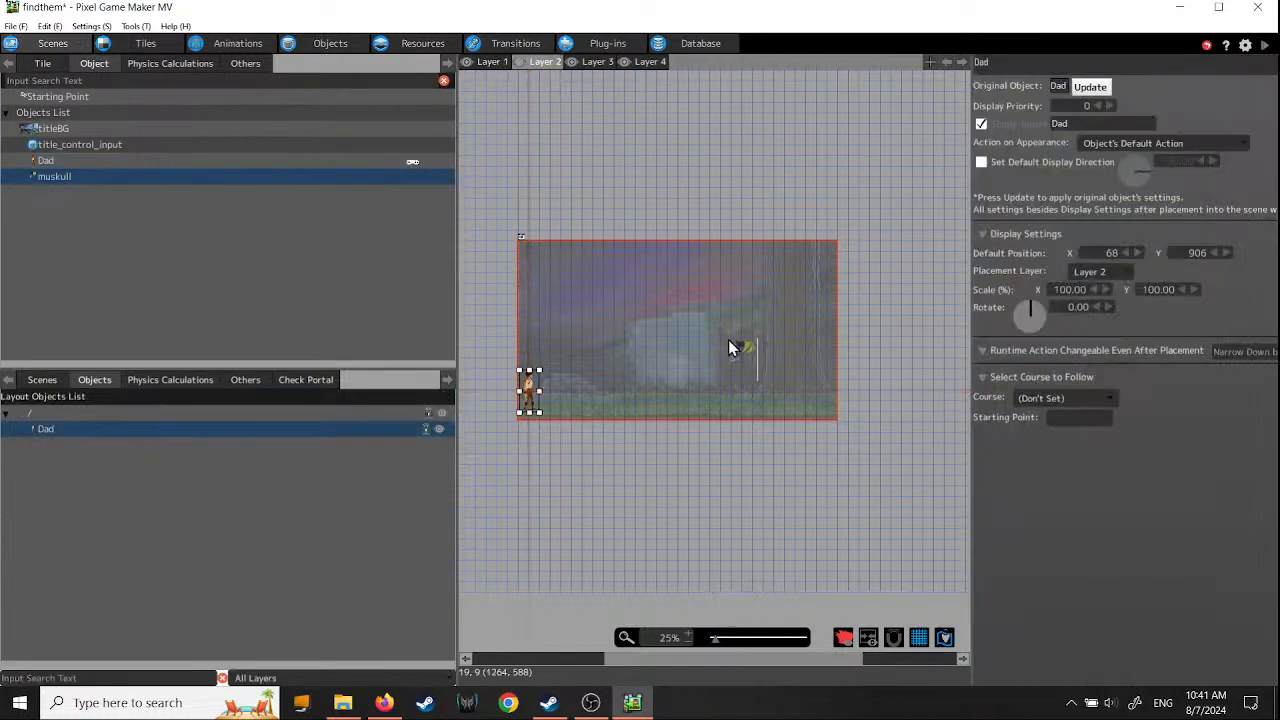
{"action": "left_click", "coordinate": [730, 345]}
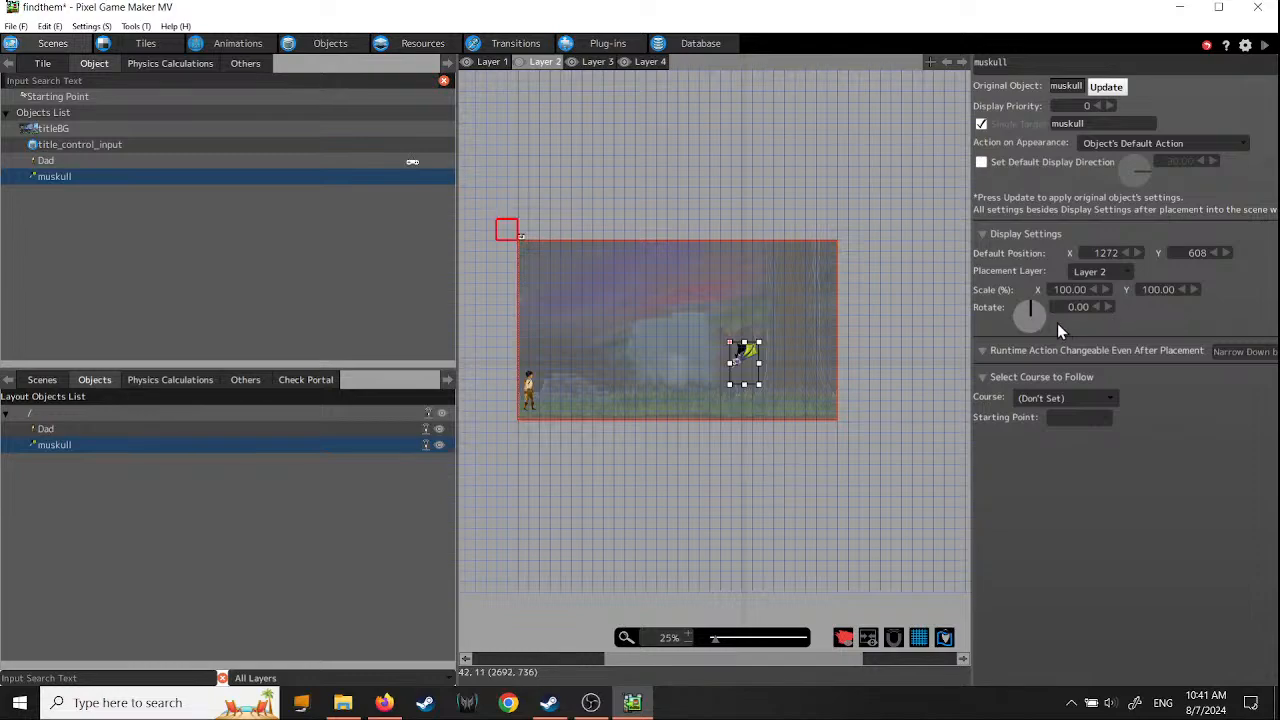
{"action": "scroll", "coordinate": [805, 405], "scroll_direction": "up", "scroll_amount": 3}
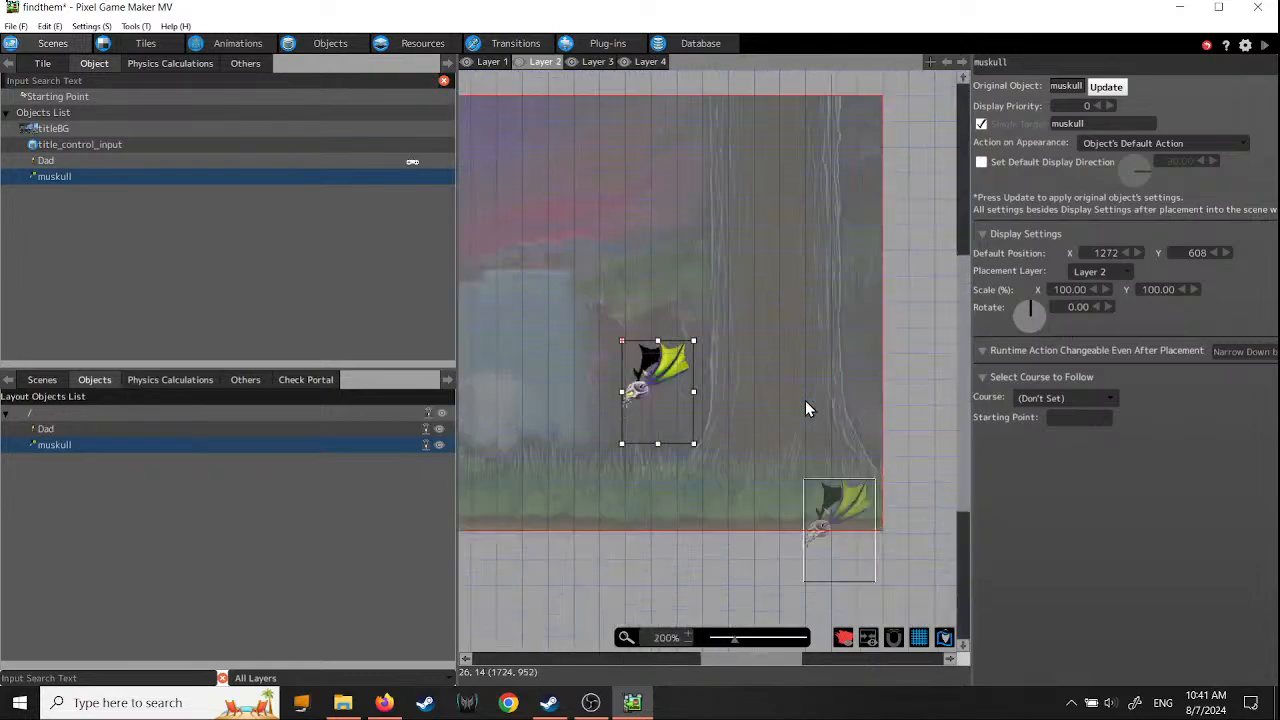
{"action": "middle_click_drag", "start_coordinate": [657, 395], "coordinate": [769, 361]}
{"action": "mouse_move", "coordinate": [611, 358]}
{"action": "left_mouse_down"}
{"action": "mouse_move", "coordinate": [612, 470]}
{"action": "mouse_move", "coordinate": [635, 336]}
{"action": "mouse_move", "coordinate": [622, 361]}
{"action": "left_mouse_up"}
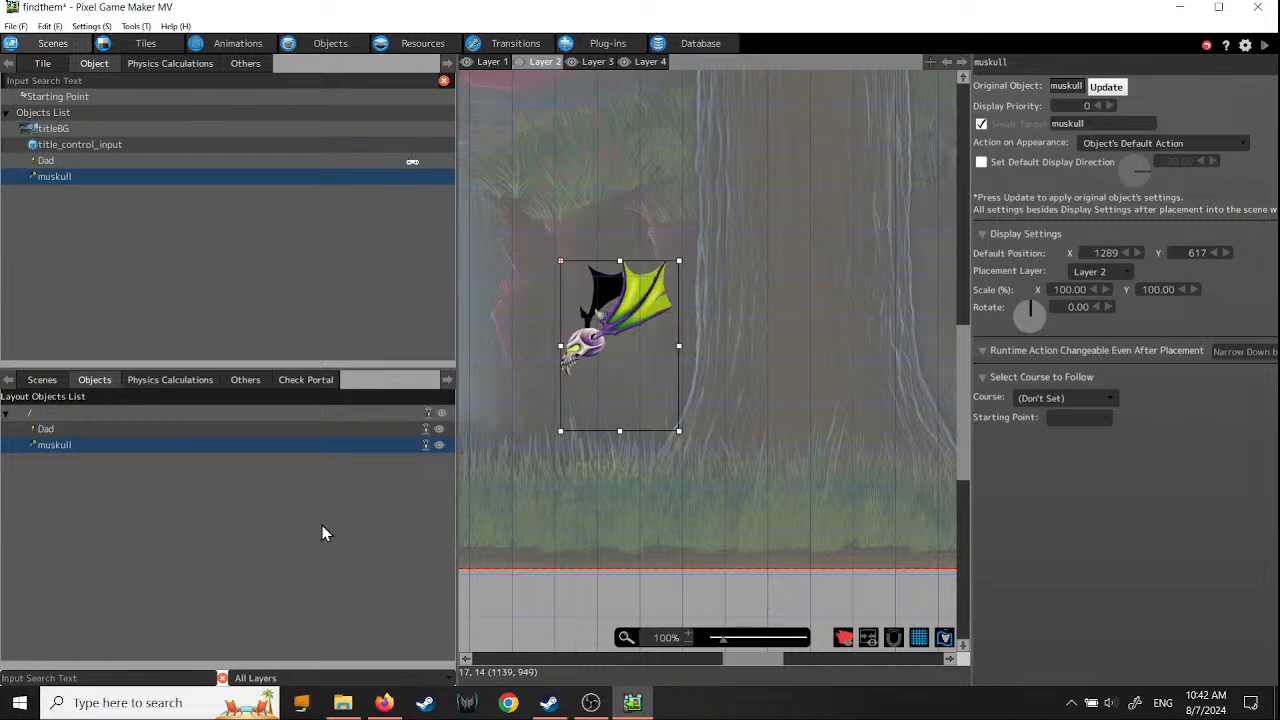
{"action": "left_click", "coordinate": [185, 546]}
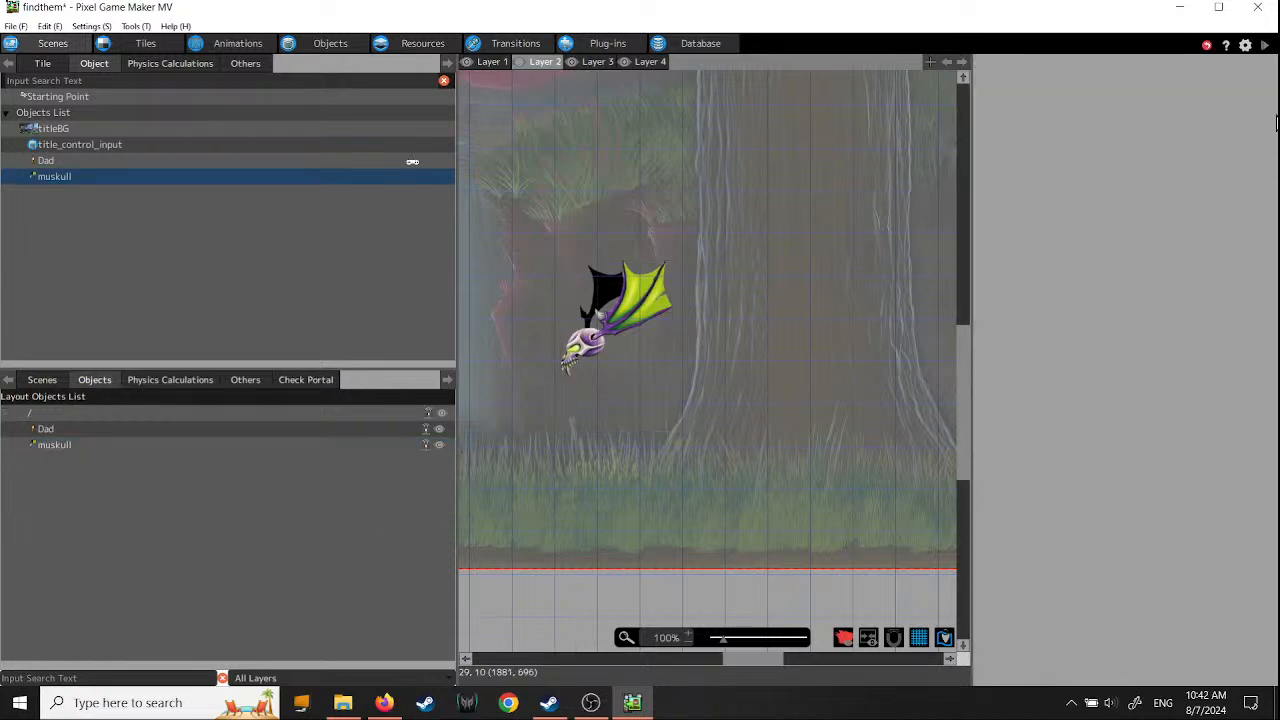
- Test-play the game from the title's Start option, walk the player toward the muskull, and close the test
{"action": "left_click", "coordinate": [1264, 48]}
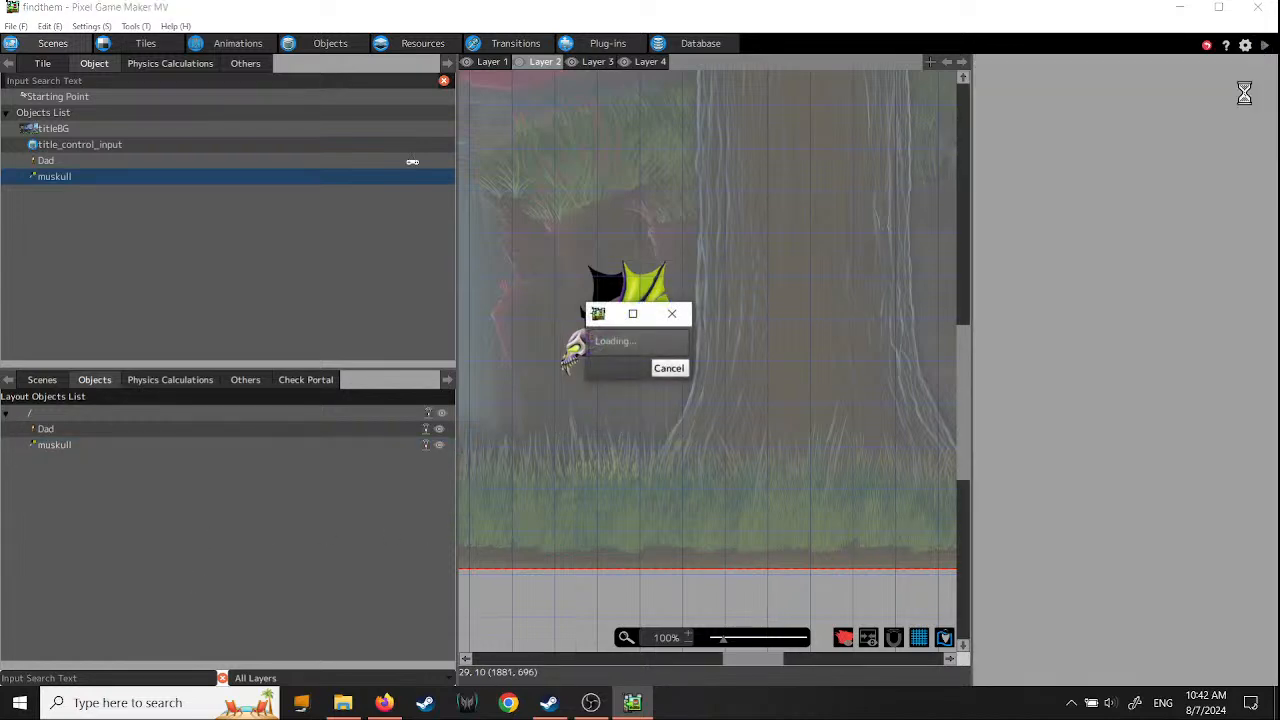
{"action": "key", "text": "Return"}
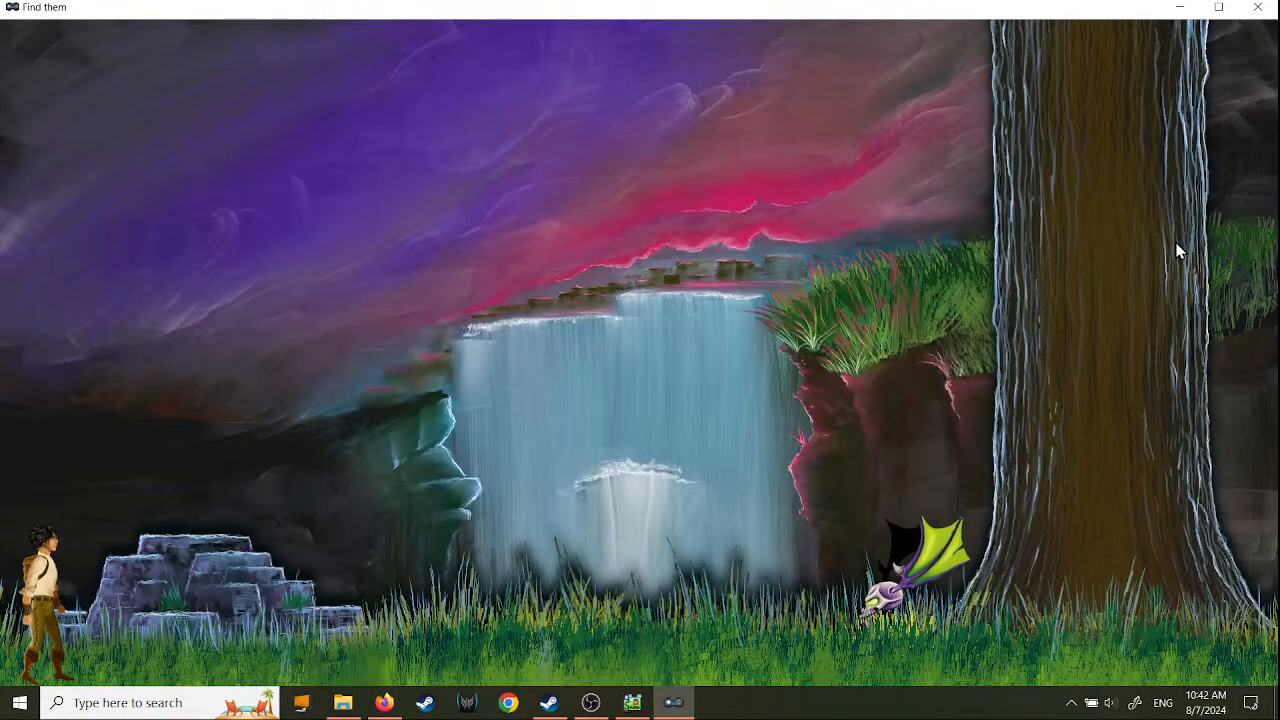
{"action": "key", "text": "Right"}
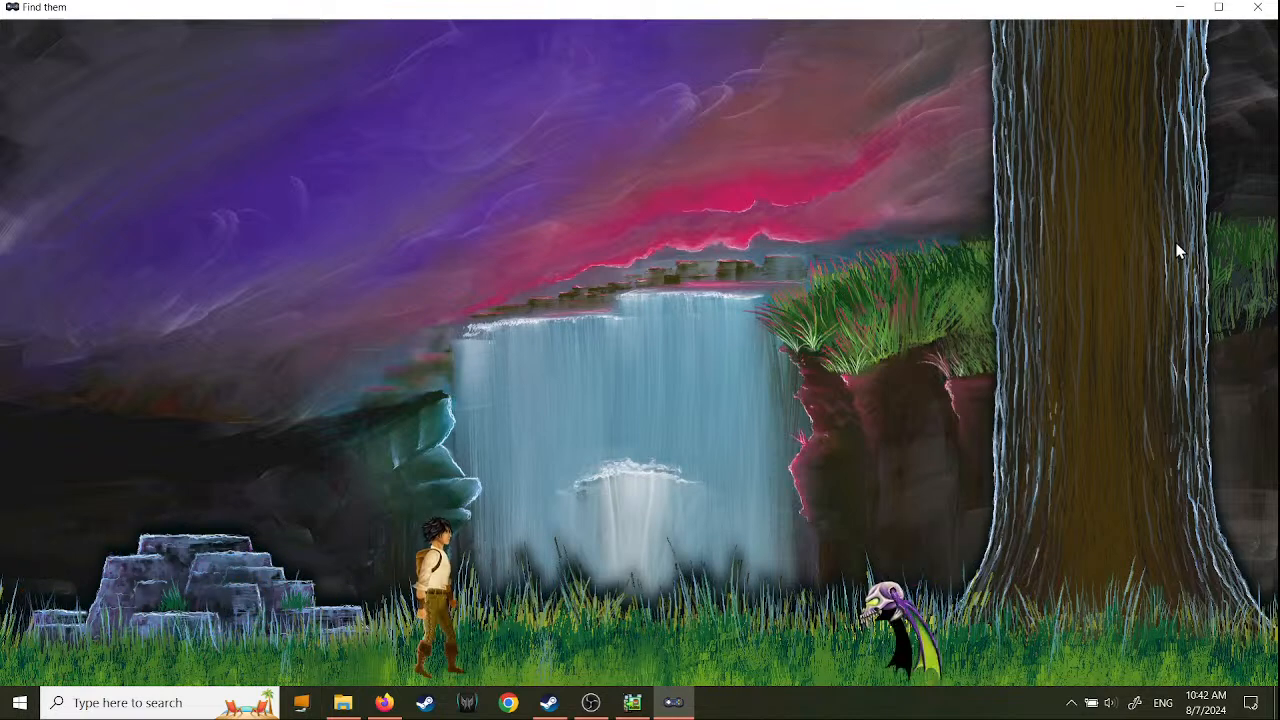
{"action": "key", "text": "Right"}
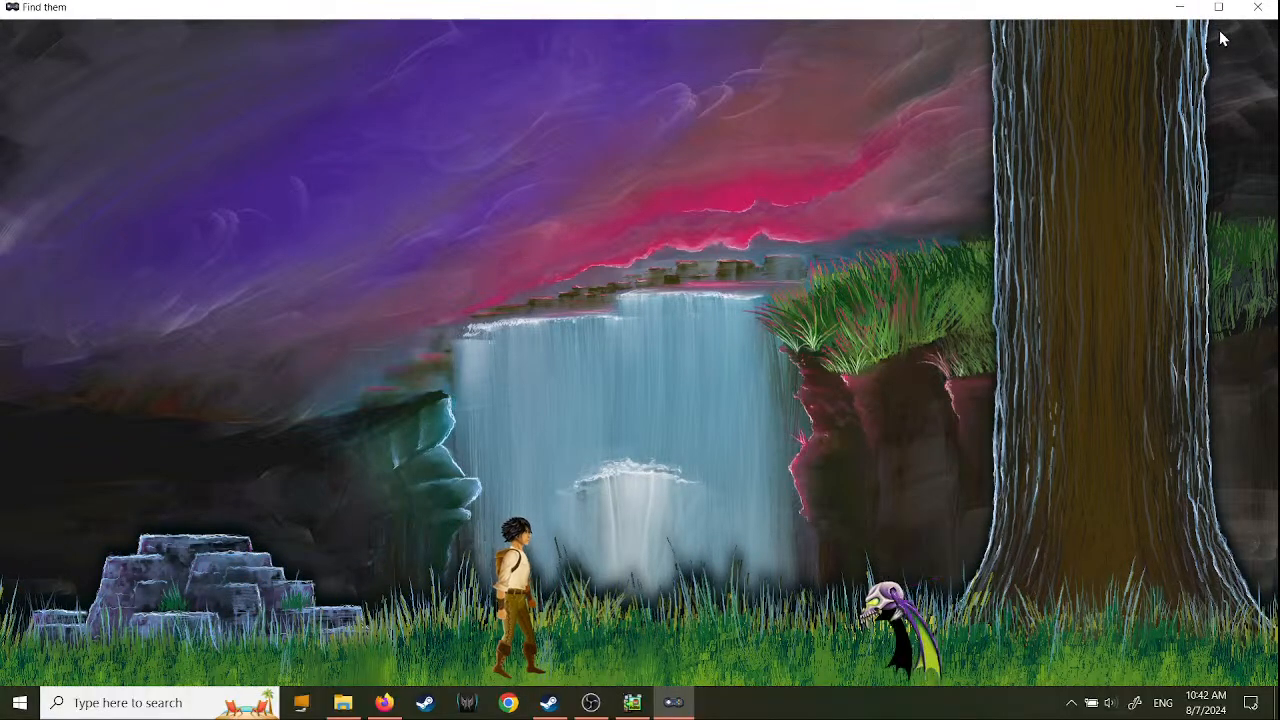
{"action": "left_click", "coordinate": [1260, 14]}
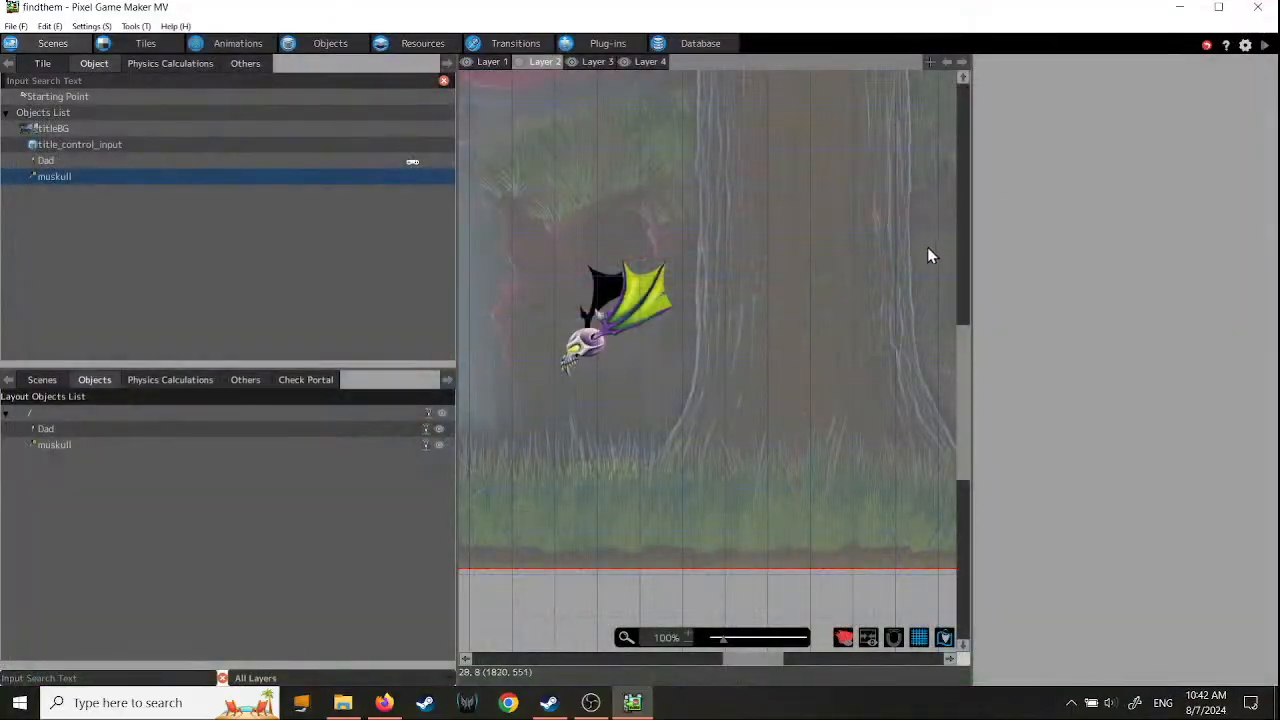
- Make the muskull object's action not affected by gravity
{"action": "left_click", "coordinate": [53, 444]}
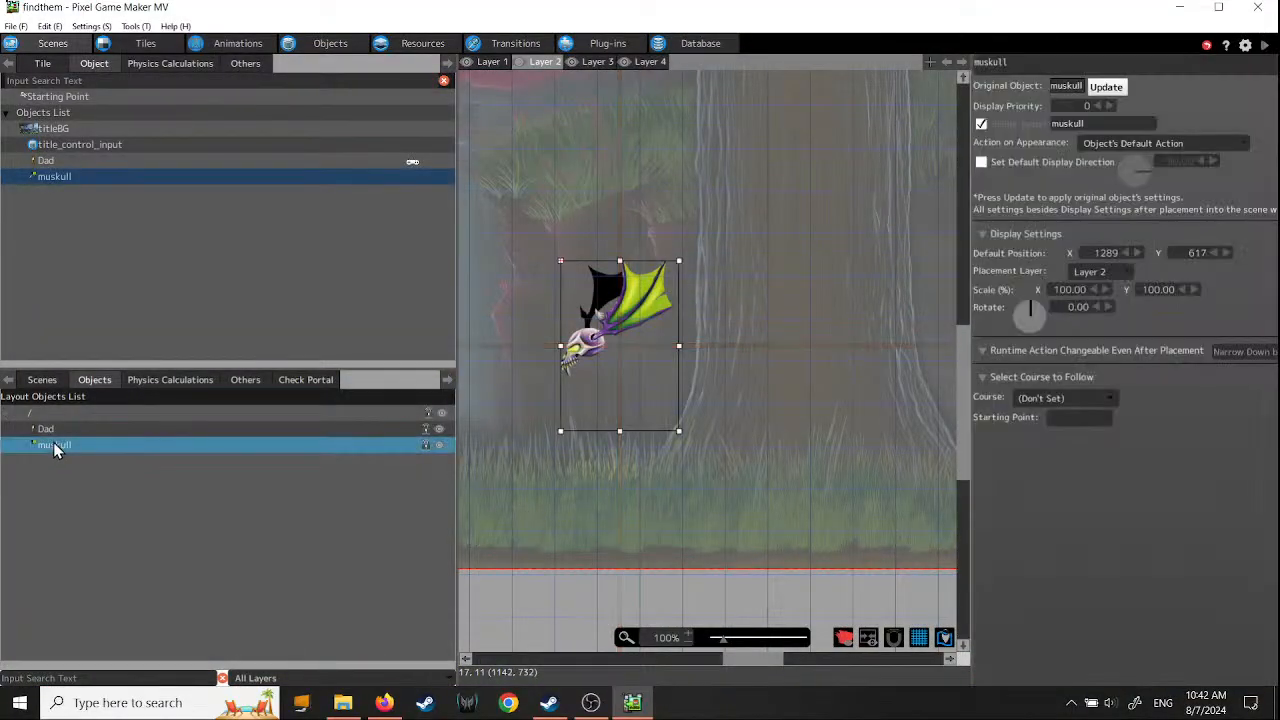
{"action": "left_click", "coordinate": [331, 44]}
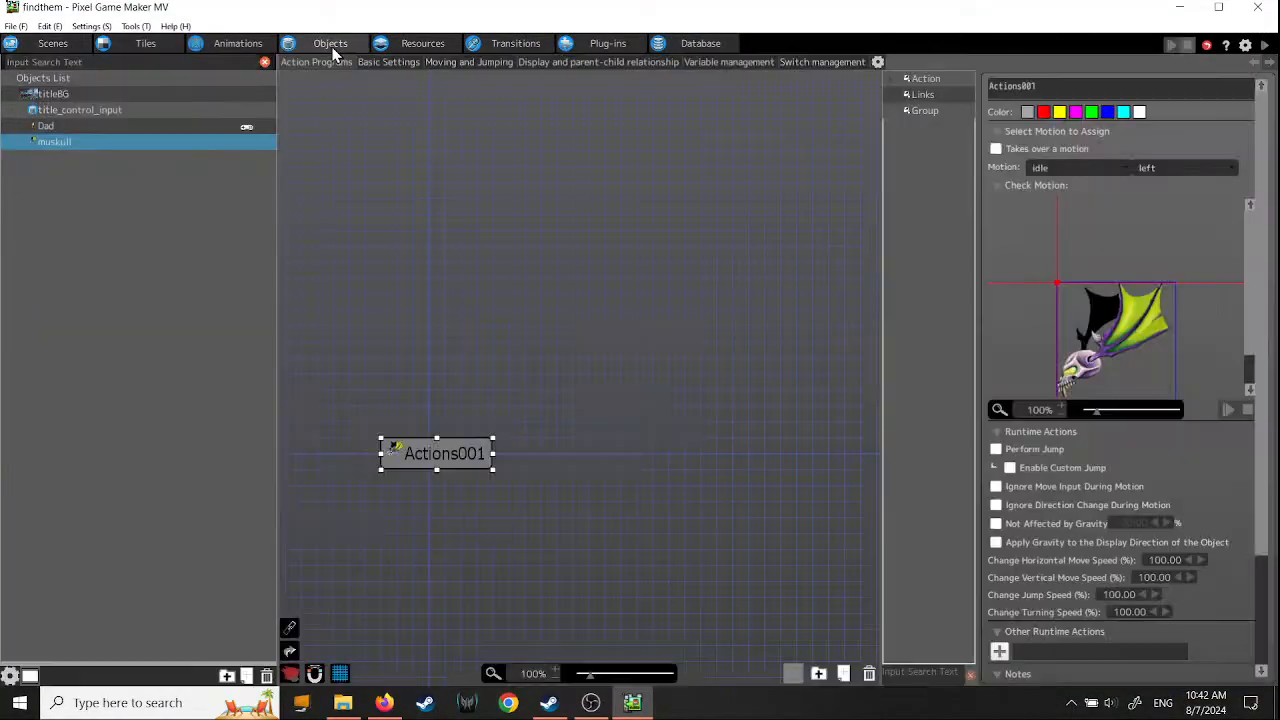
{"action": "left_click", "coordinate": [998, 524]}
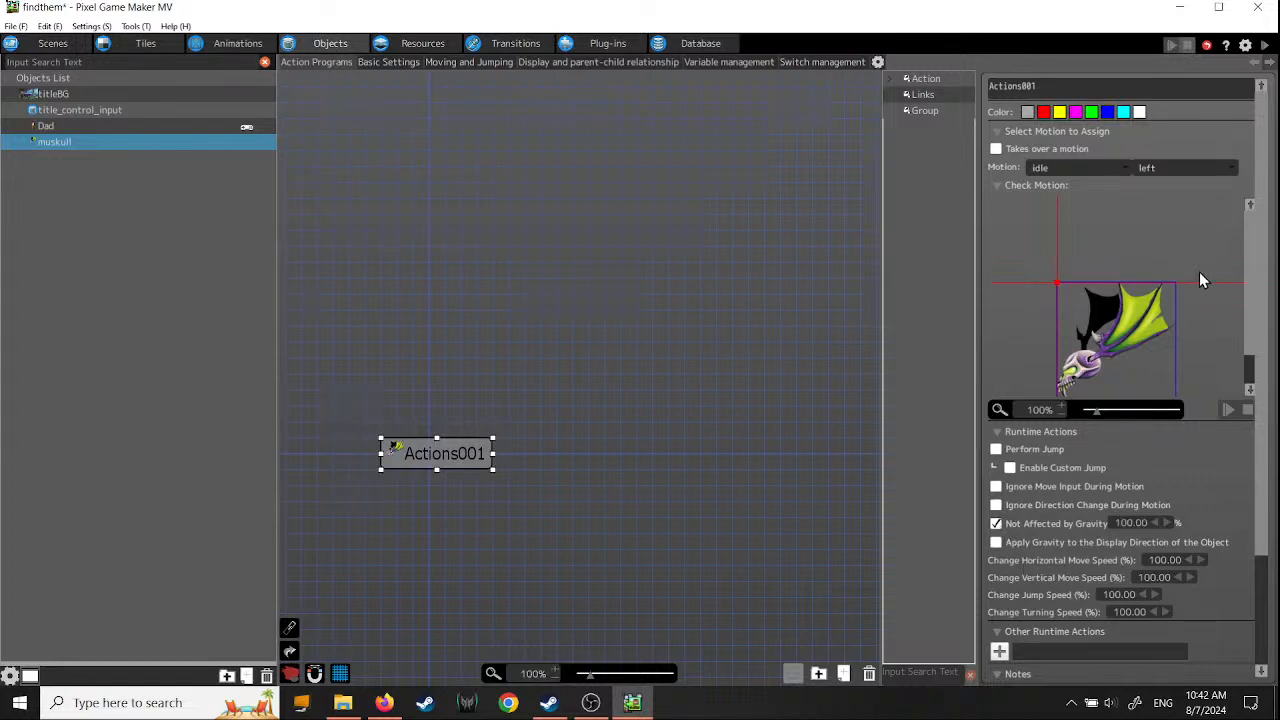
- Test-play the game again, walking the player into the muskull and back and jumping, and close the test
{"action": "left_click", "coordinate": [1264, 46]}
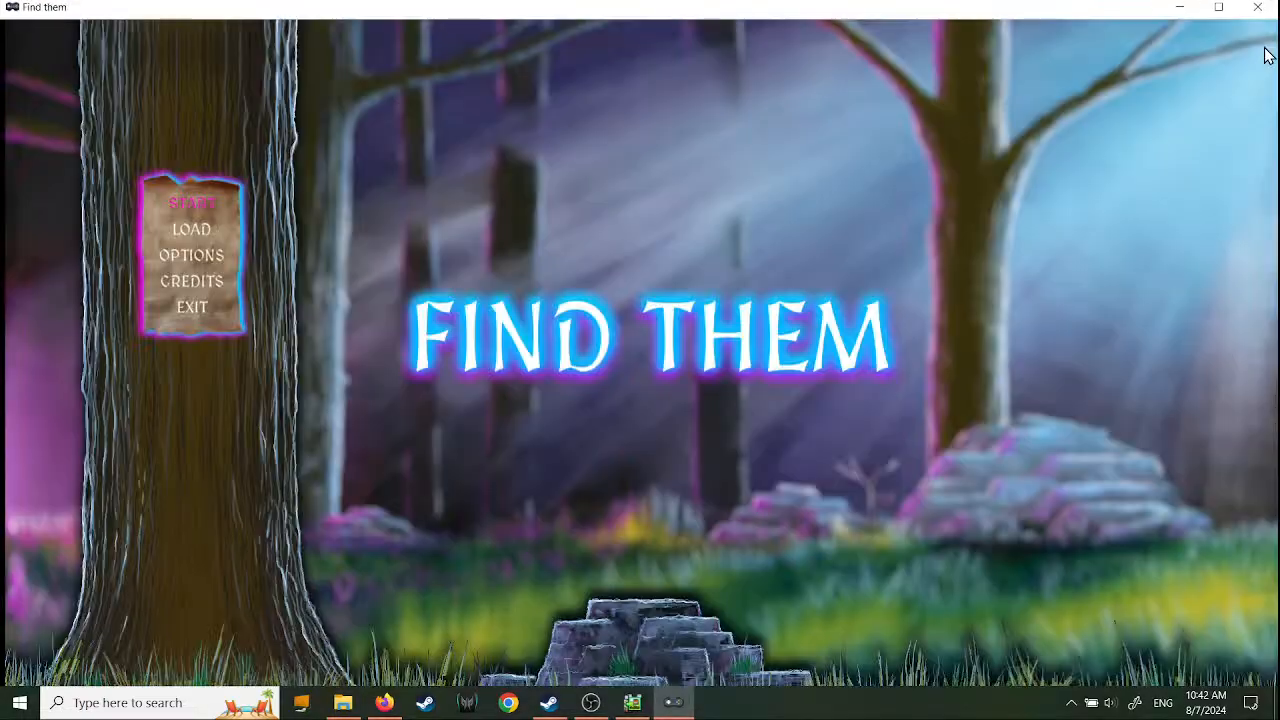
{"action": "key", "text": "Return"}
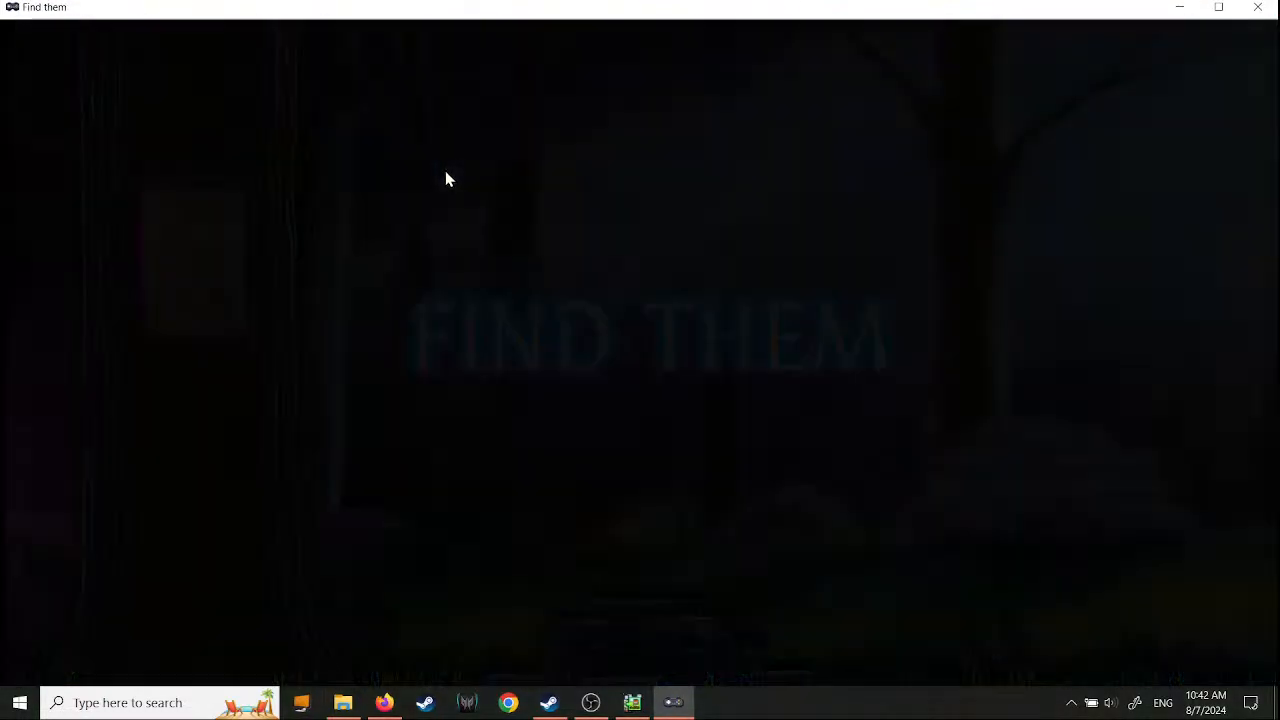
{"action": "key", "text": "Right"}
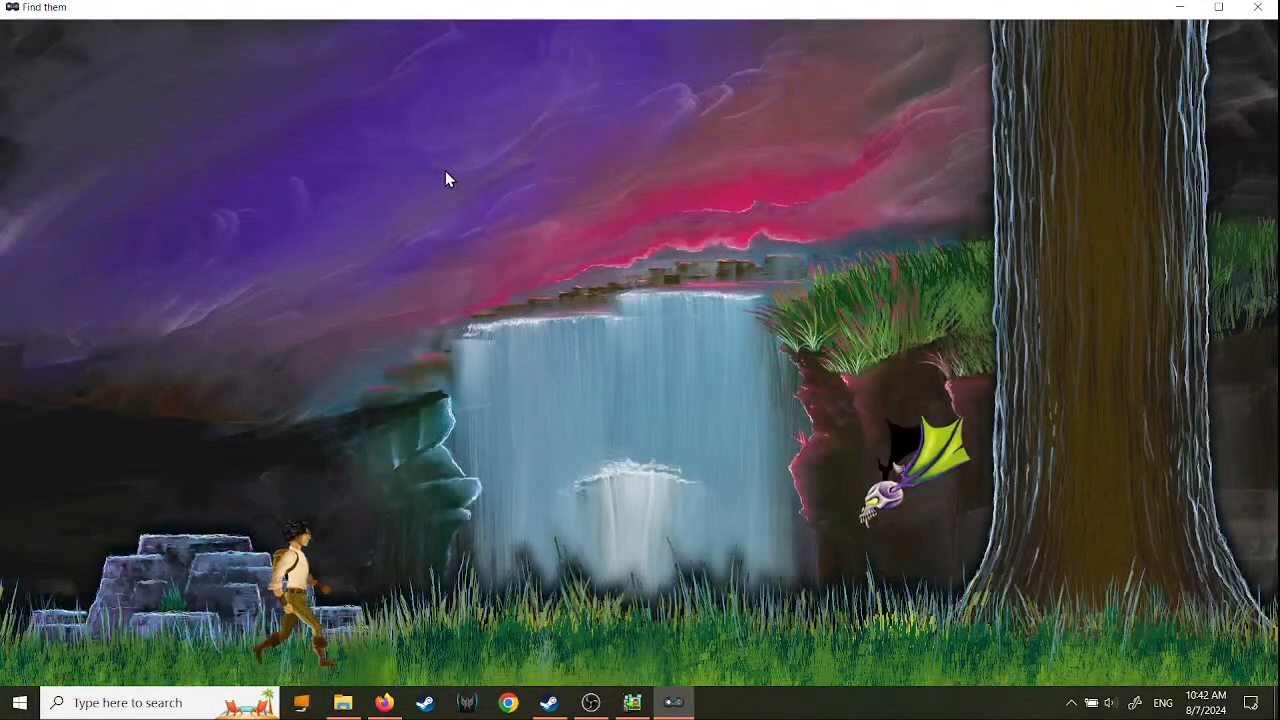
{"action": "key", "text": "Right"}
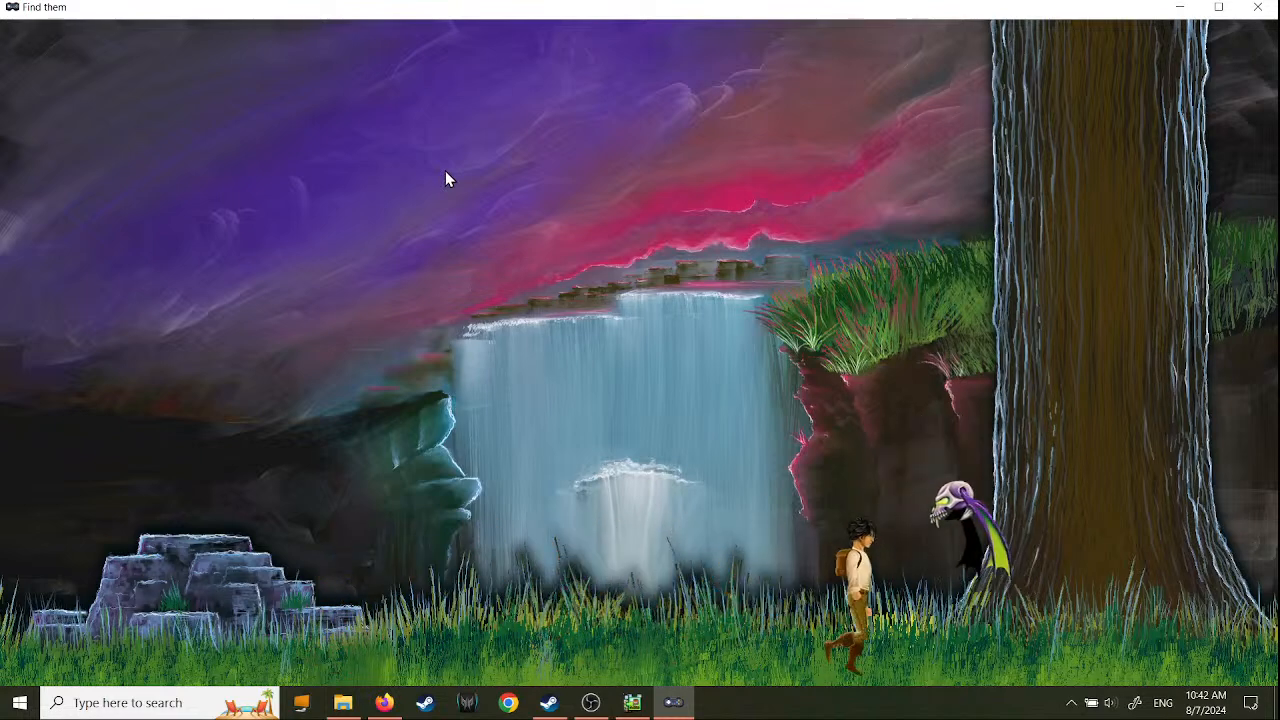
{"action": "key", "text": "Right"}
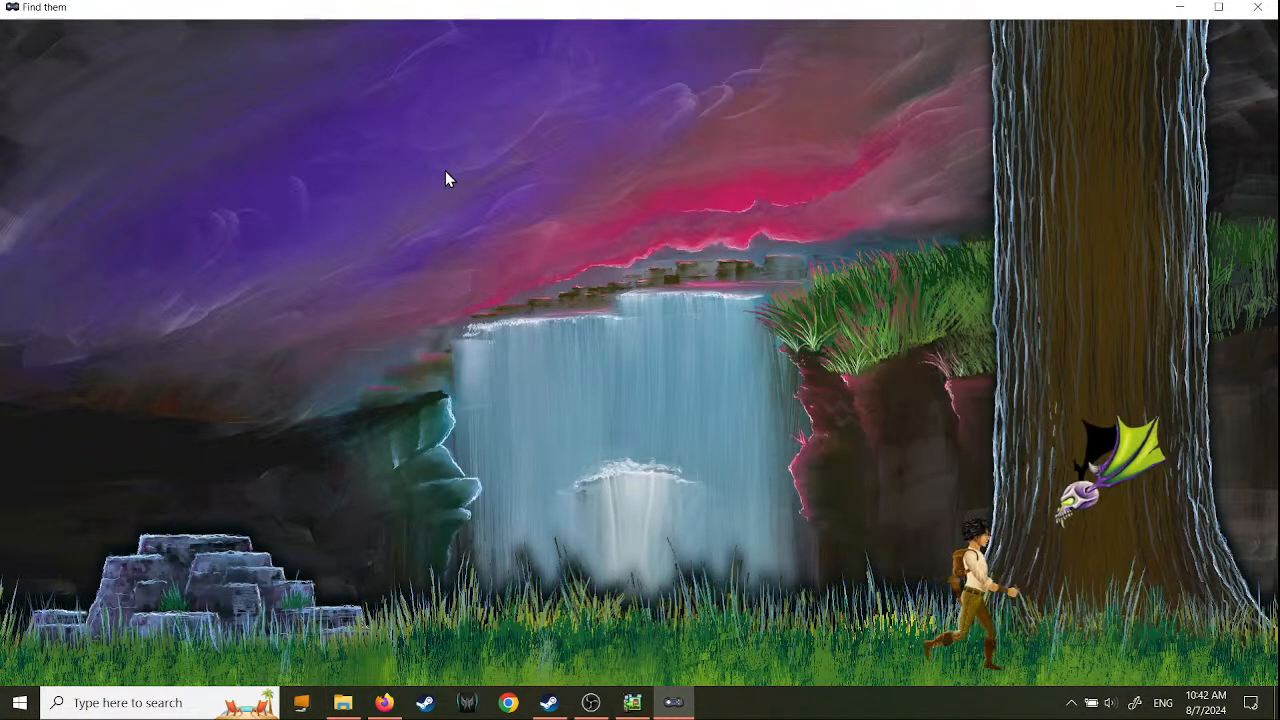
{"action": "key", "text": "Right"}
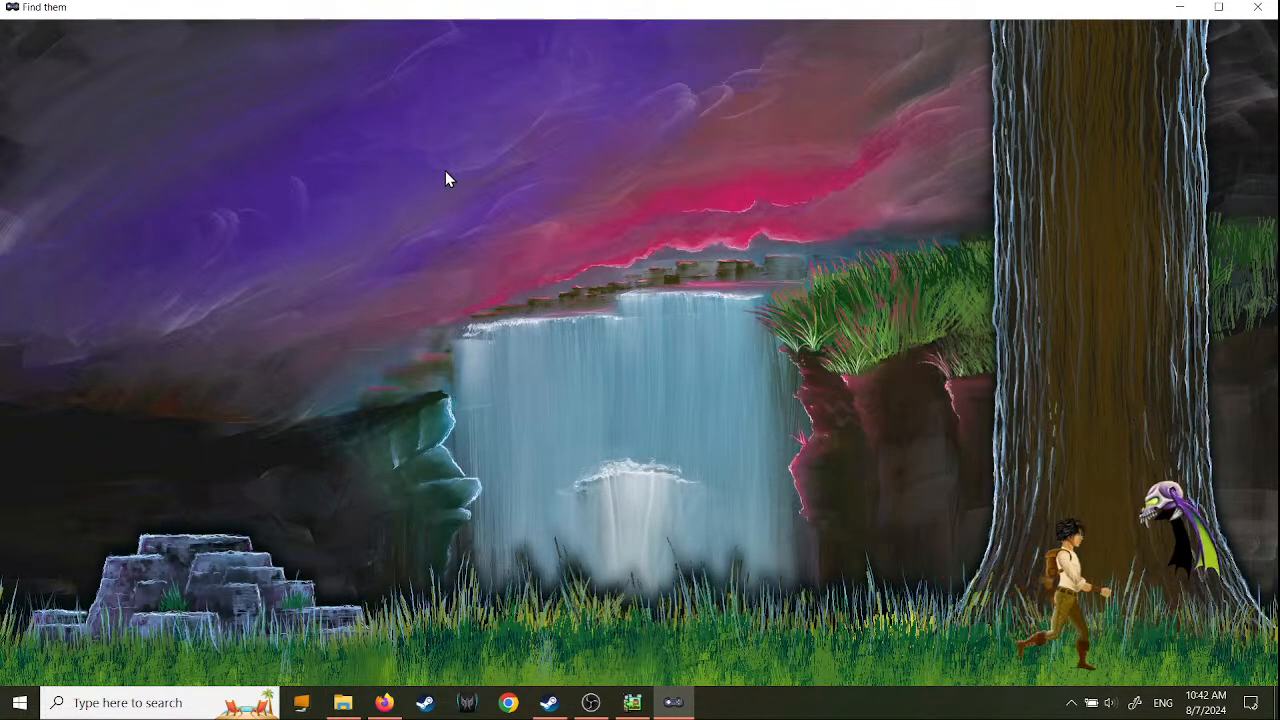
{"action": "key", "text": "Left"}
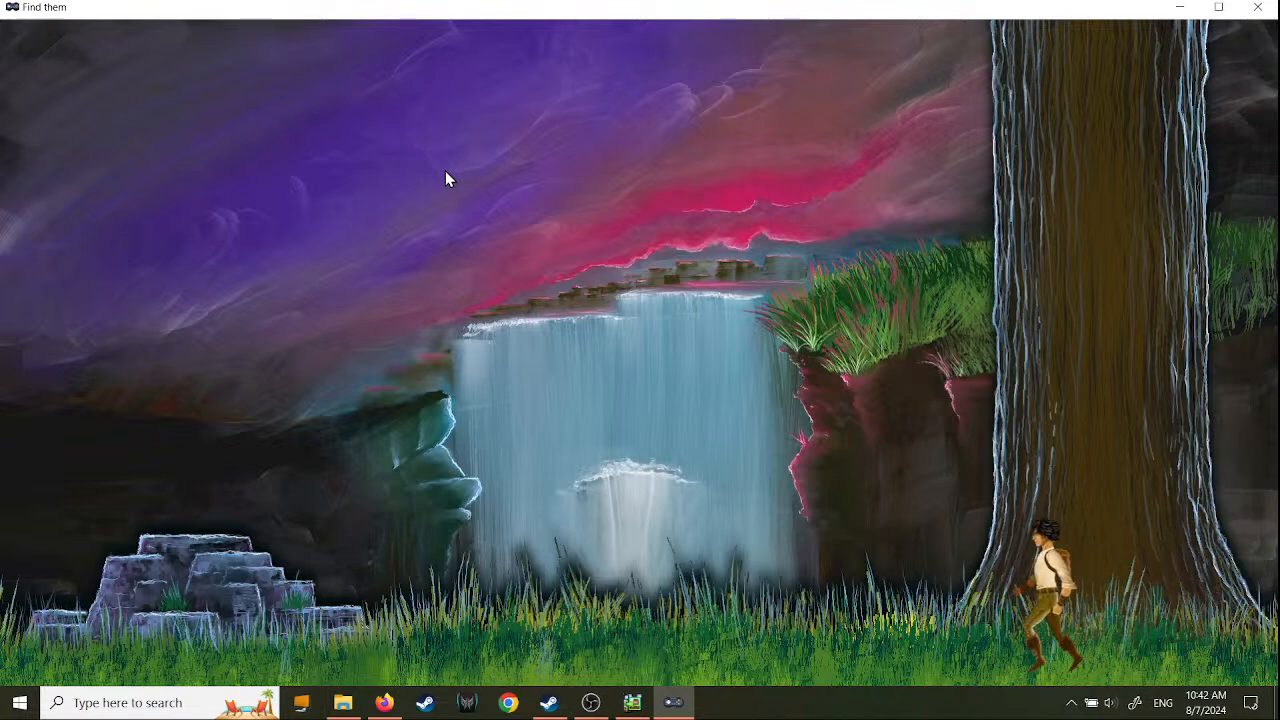
{"action": "key", "text": "Left"}
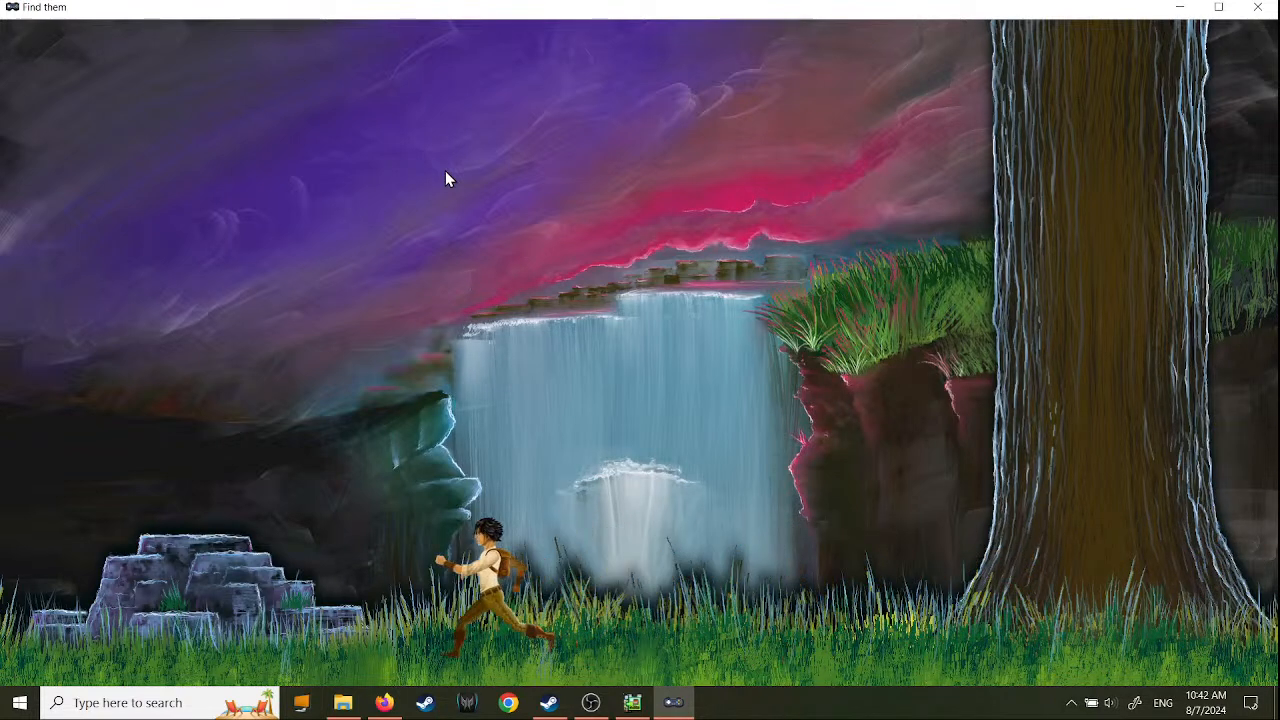
{"action": "key", "text": "Up"}
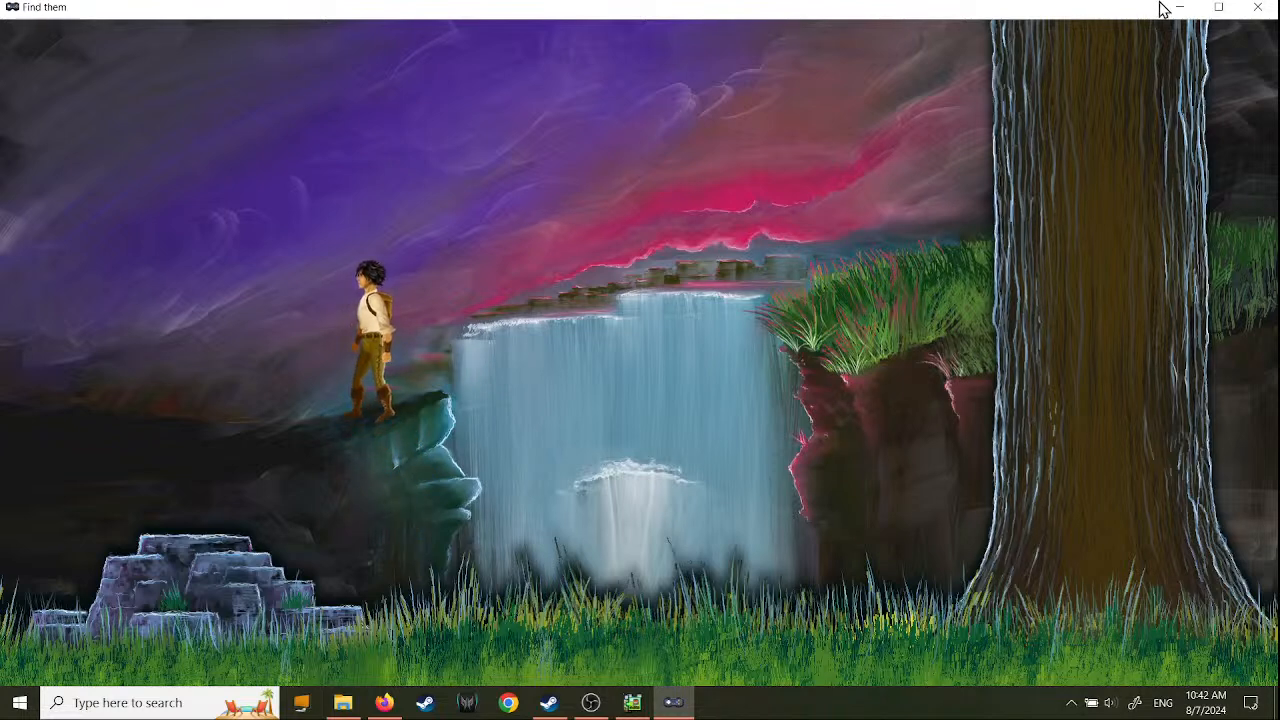
{"action": "left_click", "coordinate": [1258, 7]}
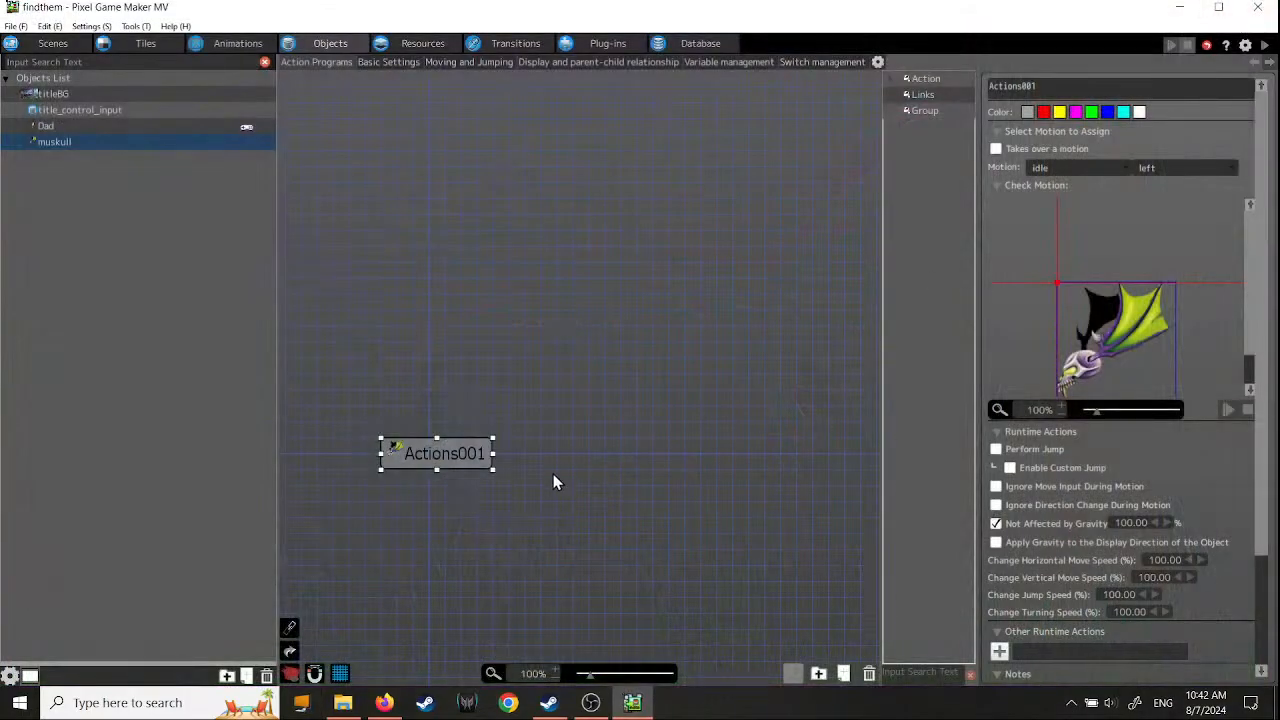
- Rename the muskull's Actions001 action as idle left
{"action": "middle_click_drag", "start_coordinate": [443, 523], "coordinate": [584, 498]}
{"action": "key", "text": "ctrl+a"}
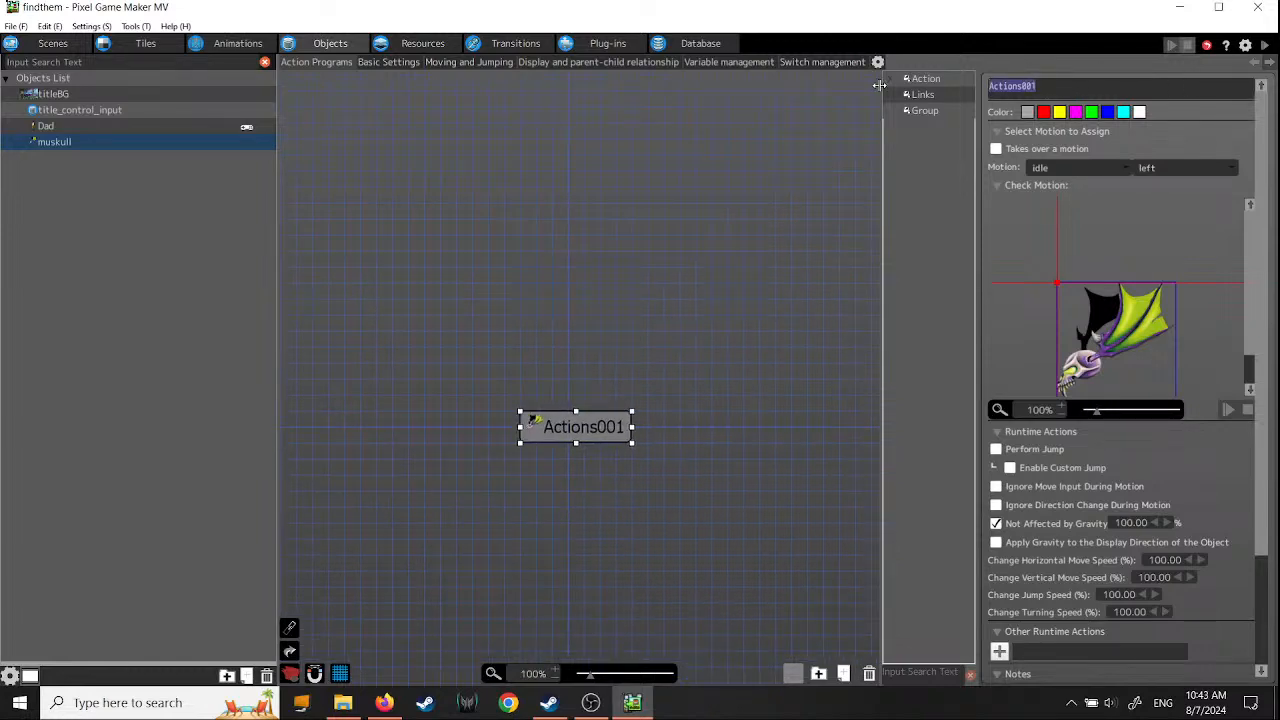
{"action": "type", "text": "Id"}
{"action": "key", "text": "BackSpace"}
{"action": "key", "text": "BackSpace"}
{"action": "type", "text": "idle left"}
{"action": "left_click", "coordinate": [605, 477]}
{"action": "left_click", "coordinate": [597, 433]}
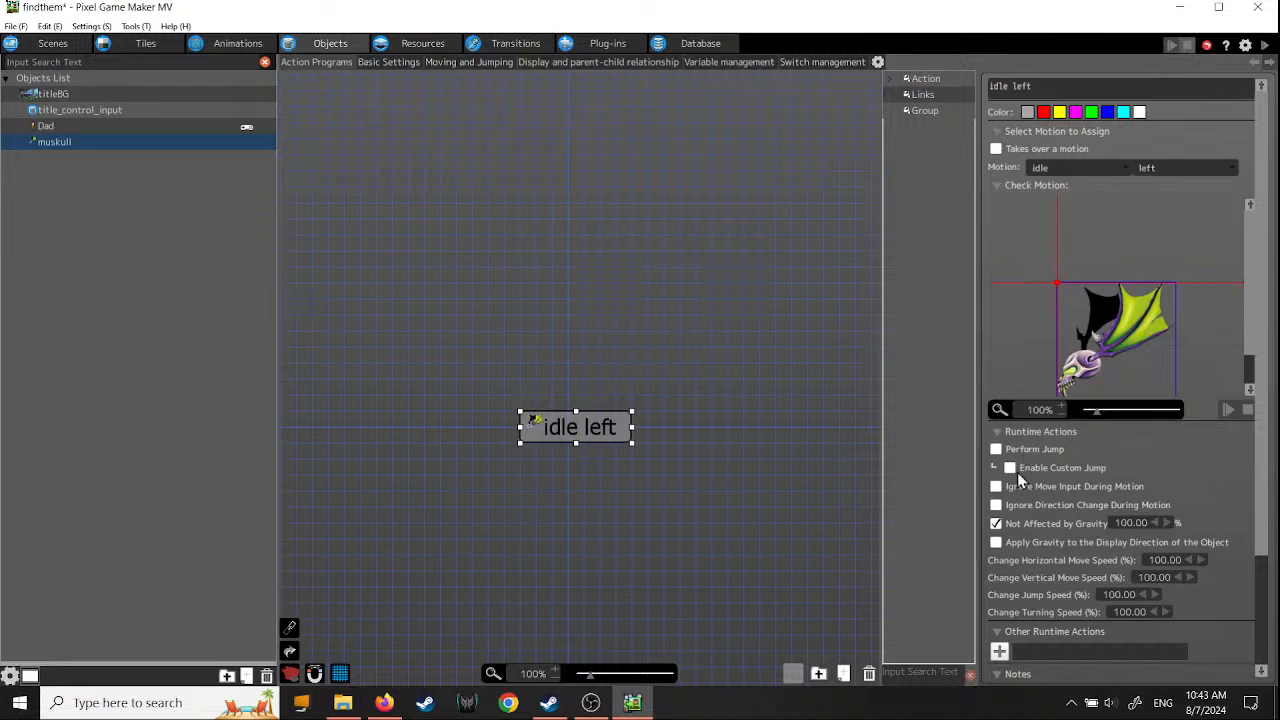
- Examine the other runtime actions available for the muskull's idle left action, including Attack Settings, without keeping any of them
{"action": "scroll", "coordinate": [1250, 385], "scroll_direction": "down", "scroll_amount": 3}
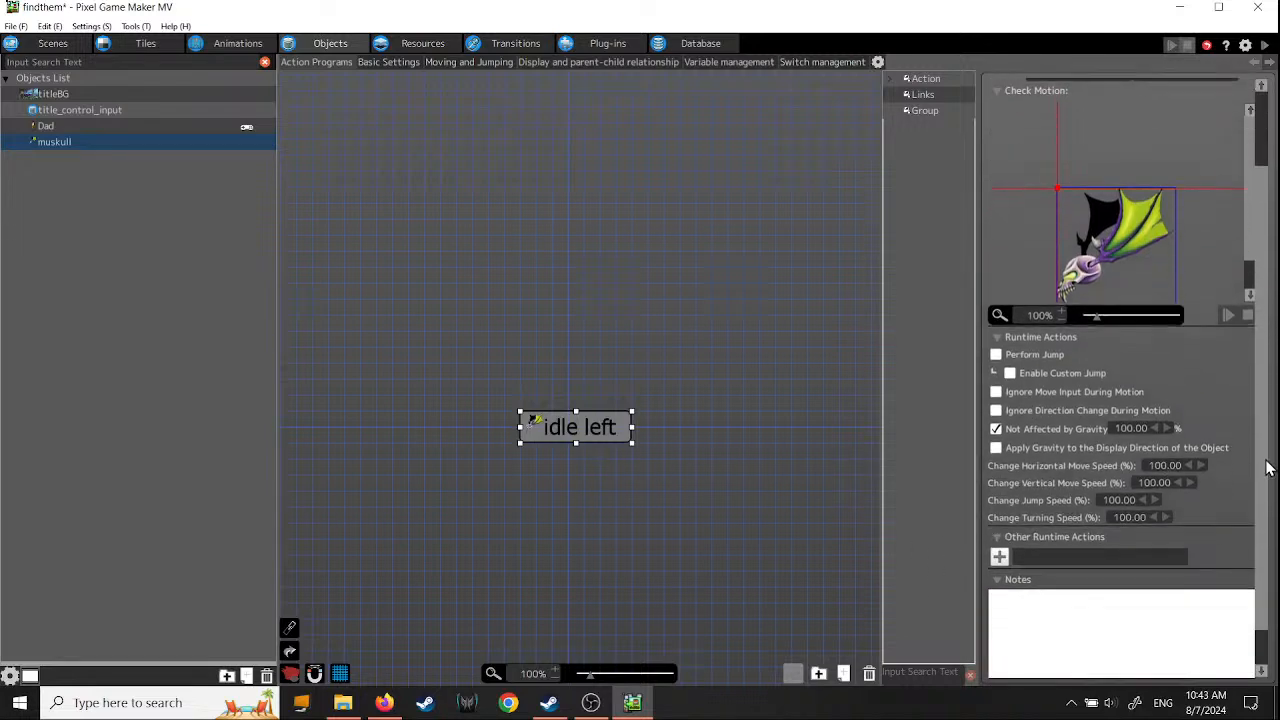
{"action": "left_click", "coordinate": [999, 550]}
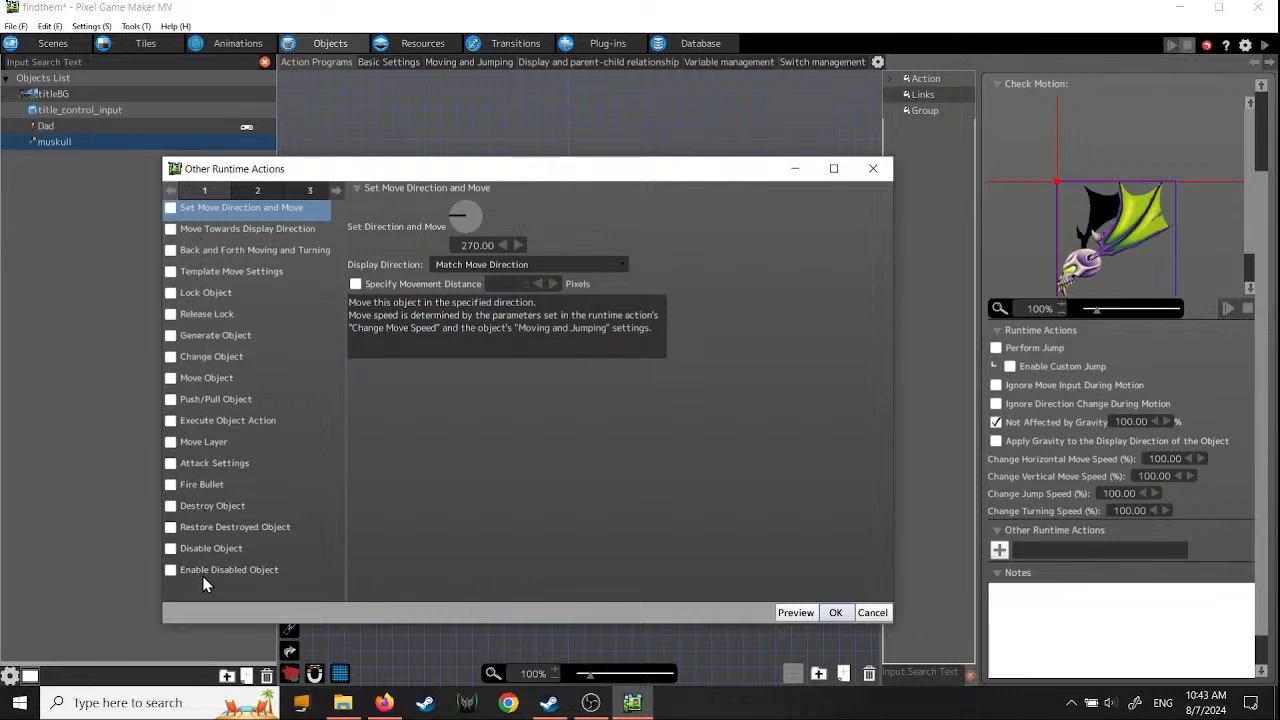
{"action": "left_click", "coordinate": [254, 192]}
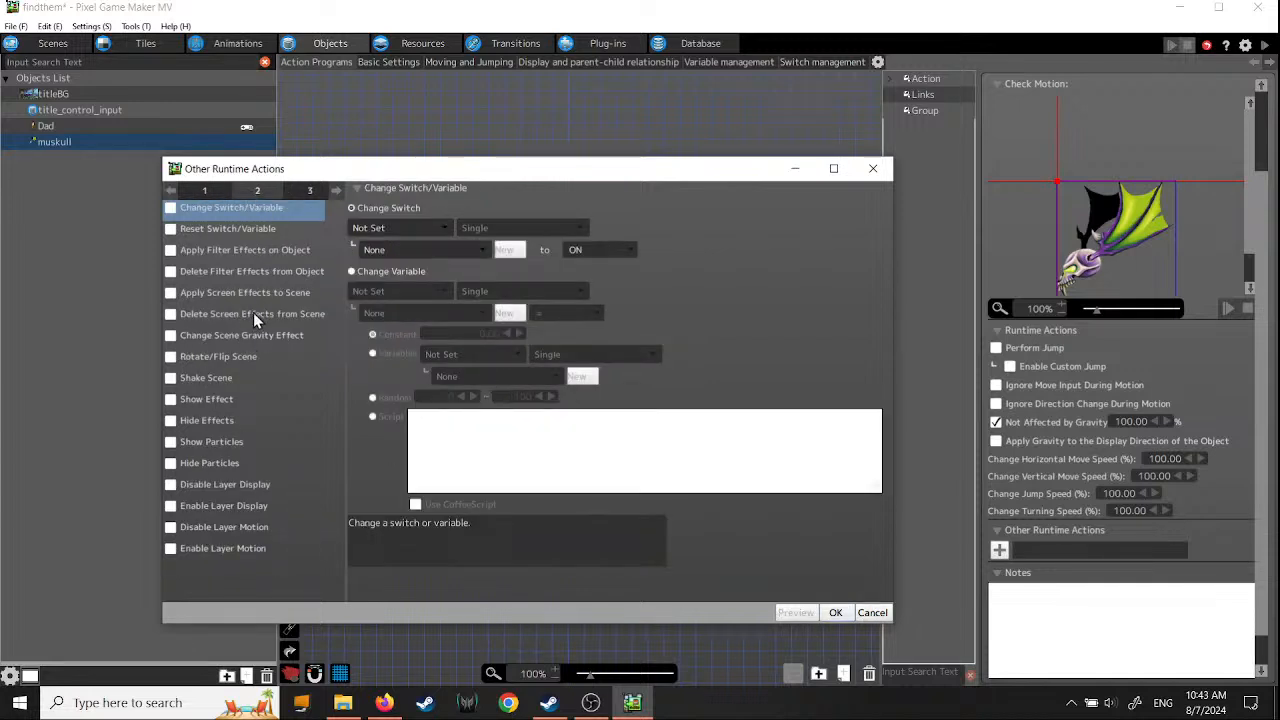
{"action": "left_click", "coordinate": [304, 191]}
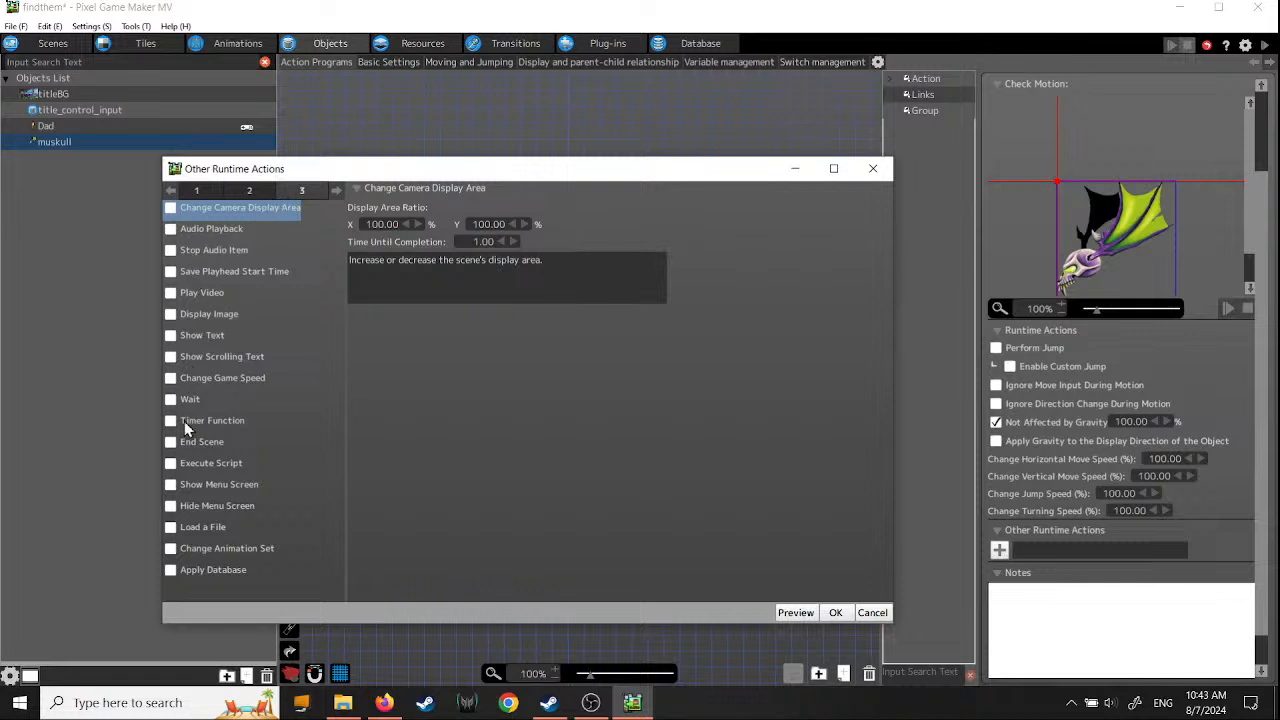
{"action": "left_click", "coordinate": [251, 191]}
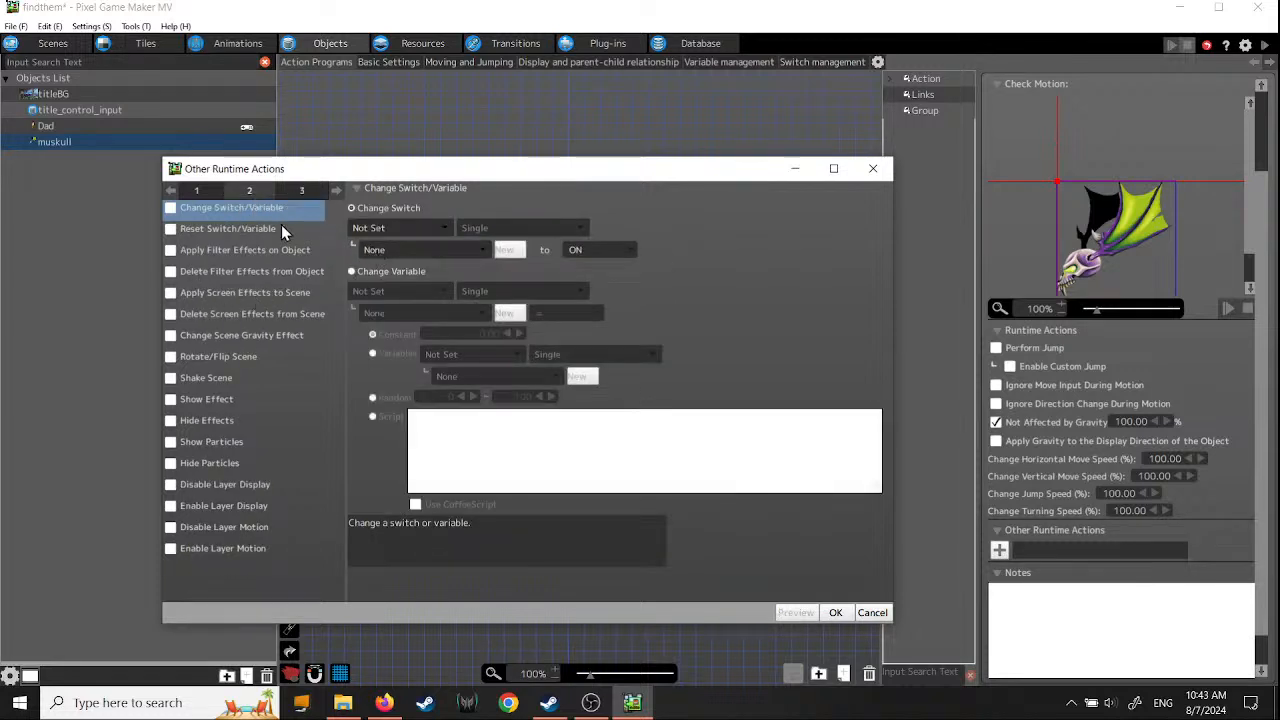
{"action": "left_click", "coordinate": [199, 191]}
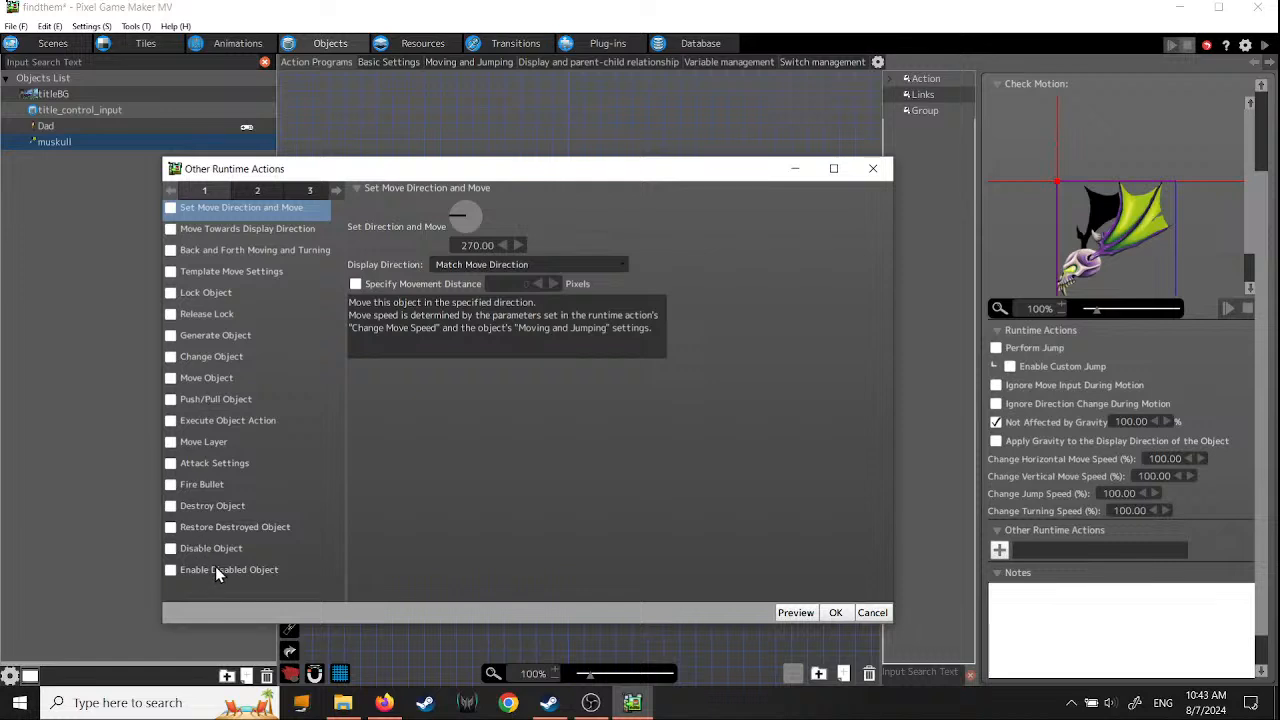
{"action": "left_click", "coordinate": [172, 464]}
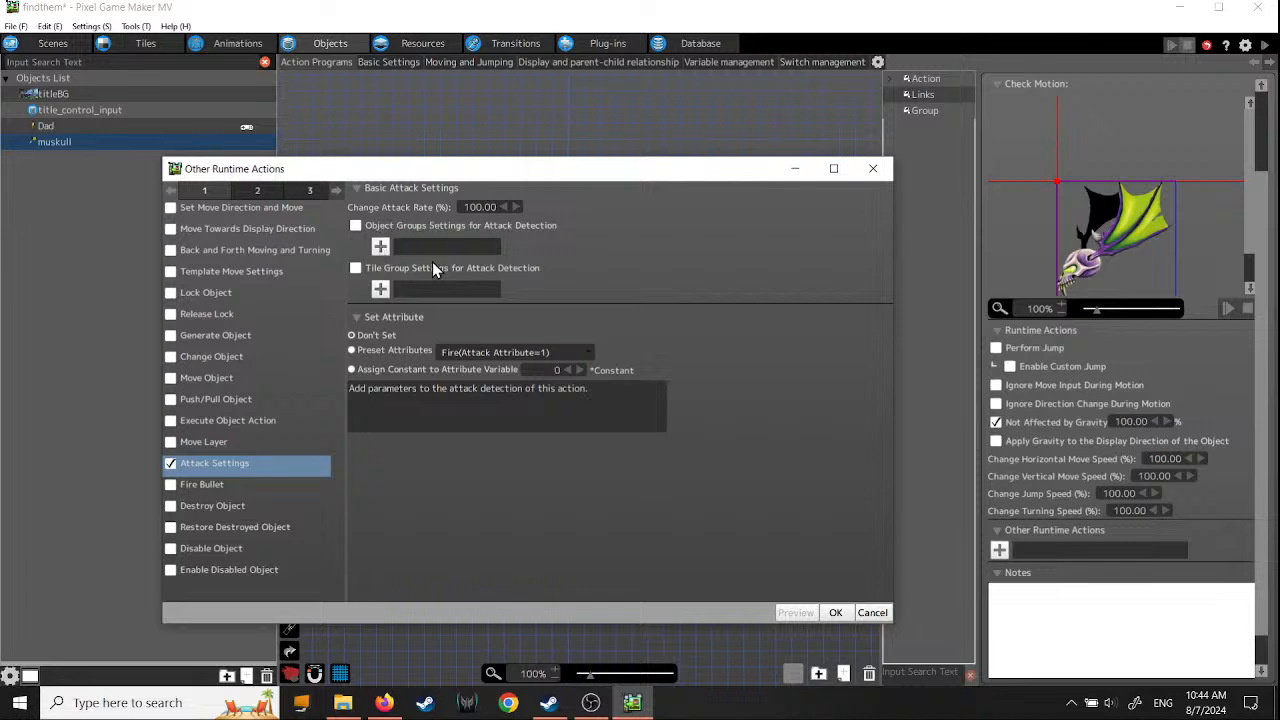
{"action": "left_click", "coordinate": [870, 613]}
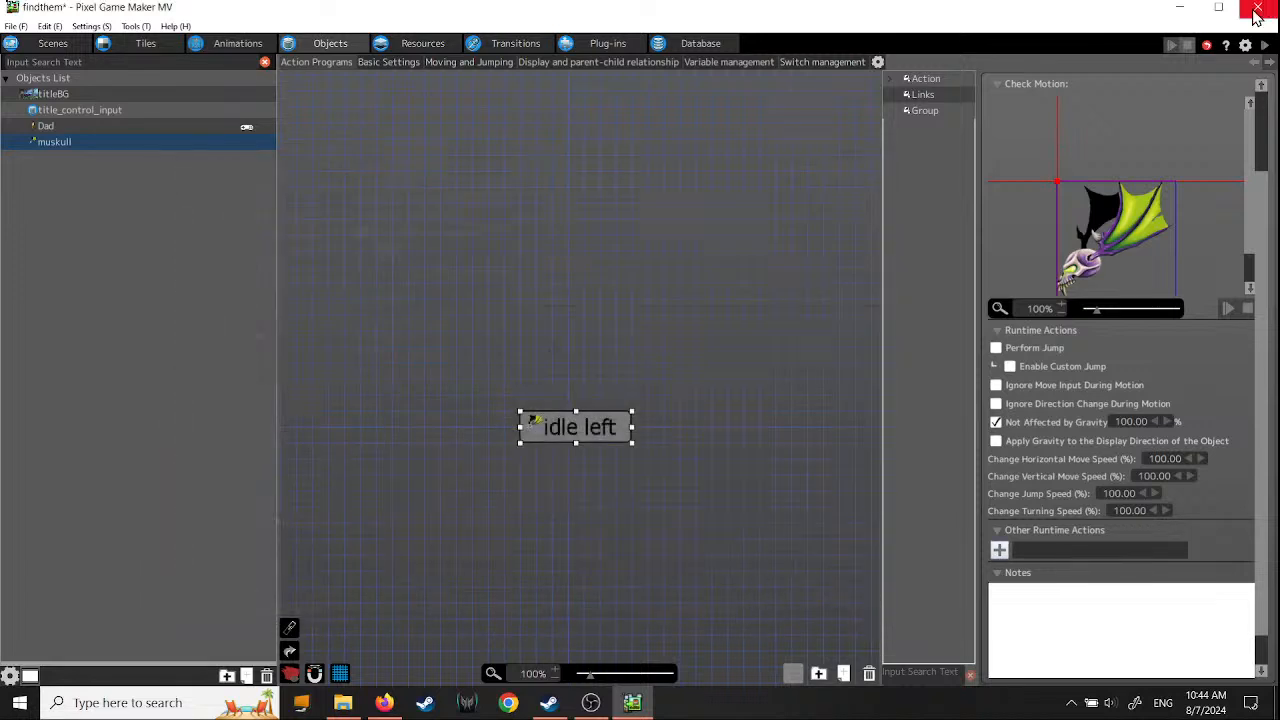
- Test-play the game, moving through the title menu's options down and back up, and choose Start
{"action": "left_click", "coordinate": [1264, 46]}
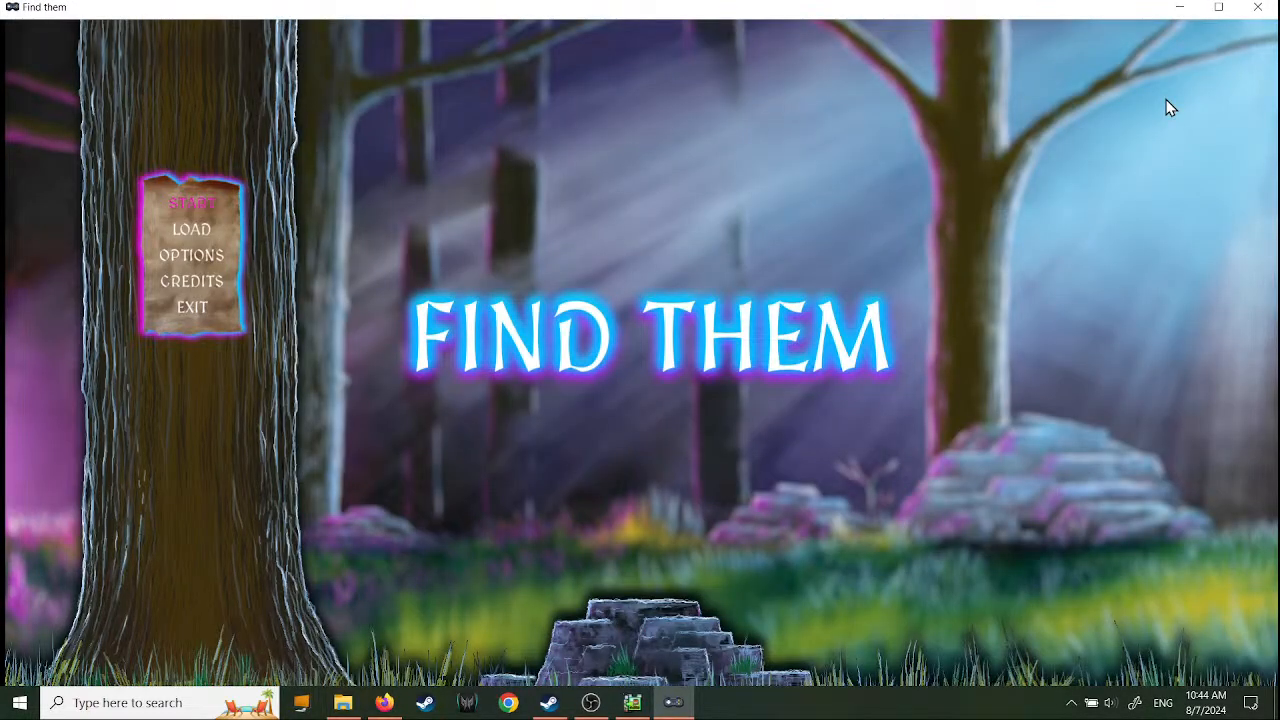
{"action": "key", "text": "Down"}
{"action": "key", "text": "Down"}
{"action": "key", "text": "Down"}
{"action": "key", "text": "Up"}
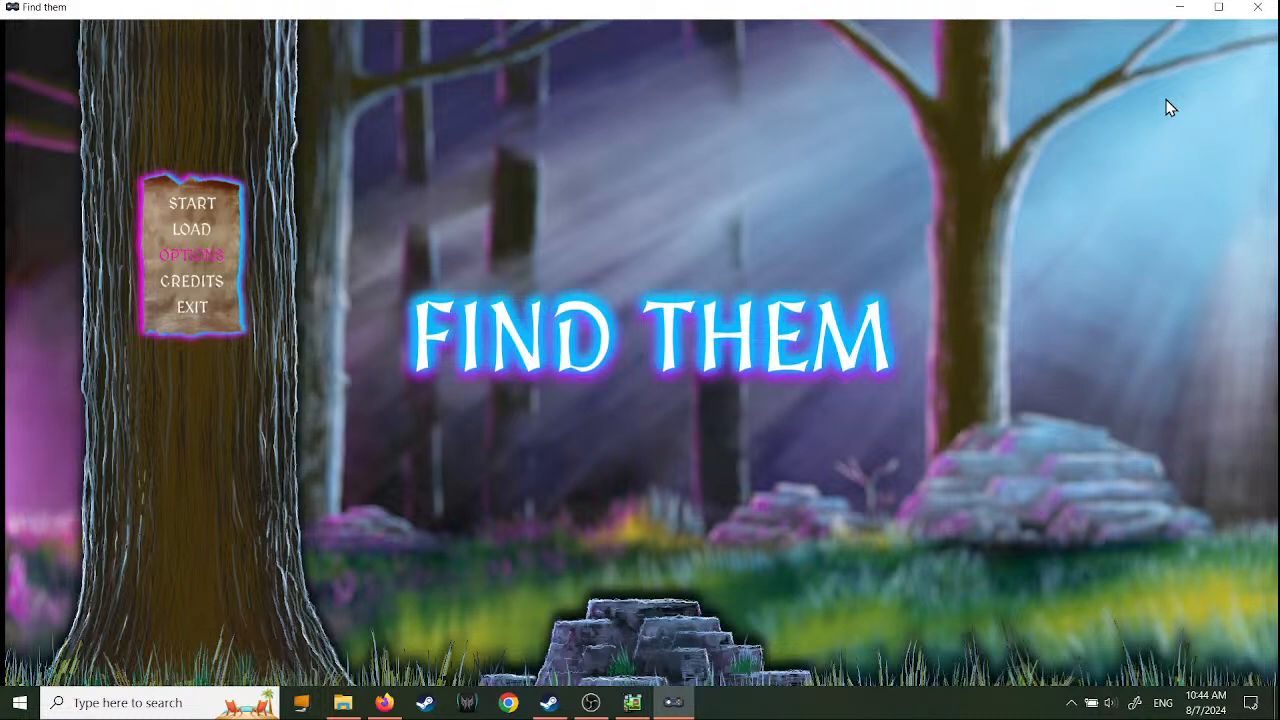
{"action": "key", "text": "Down"}
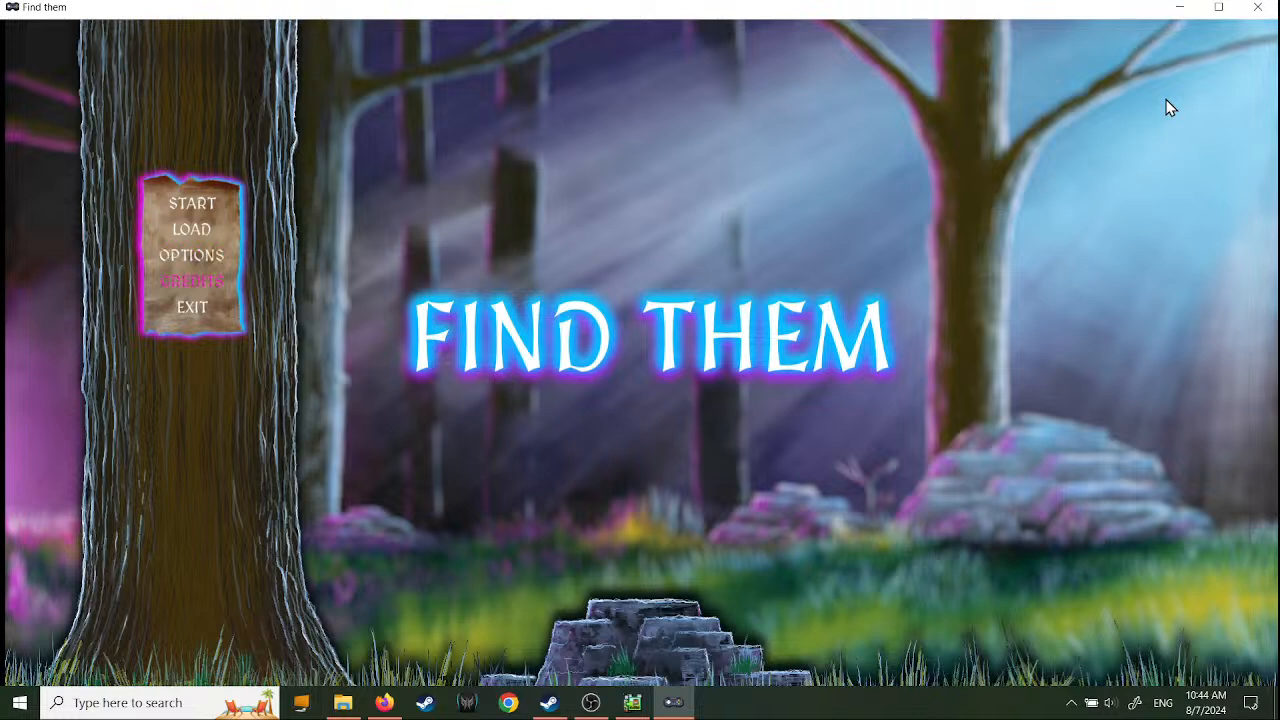
{"action": "key", "text": "Down"}
{"action": "key", "text": "Up"}
{"action": "key", "text": "Up"}
{"action": "key", "text": "Up"}
{"action": "key", "text": "Up"}
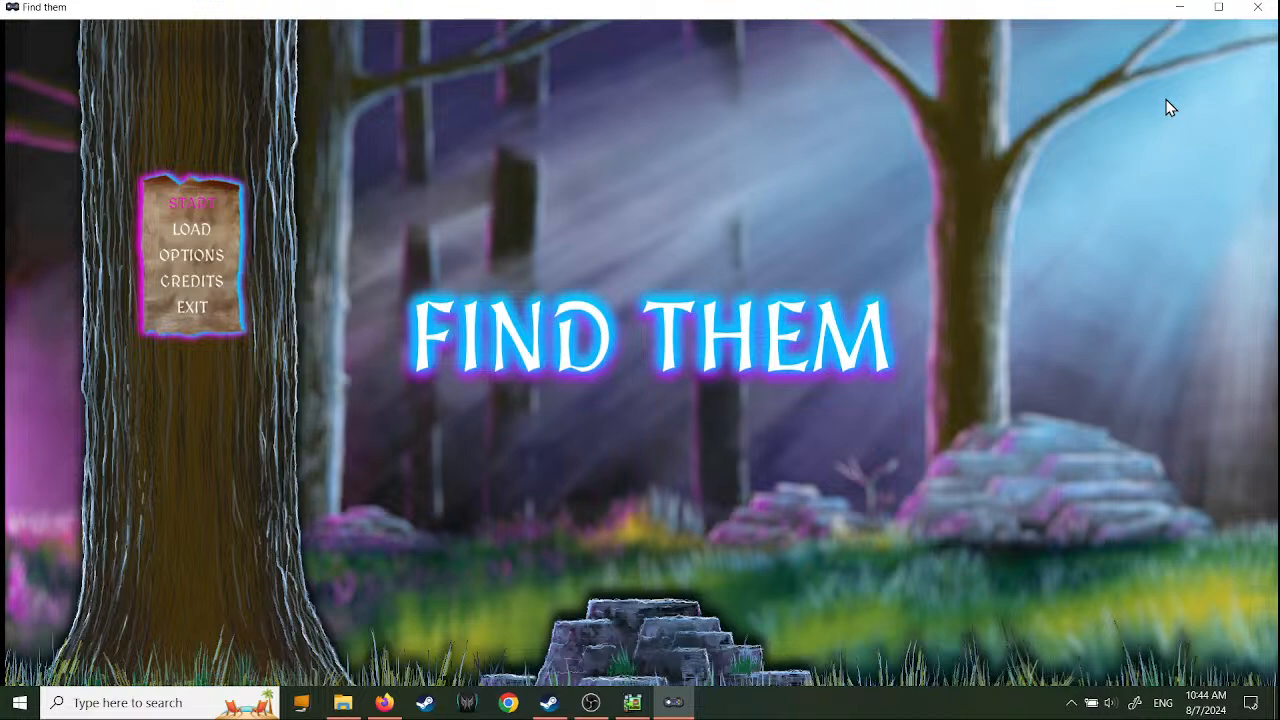
{"action": "key", "text": "Return"}
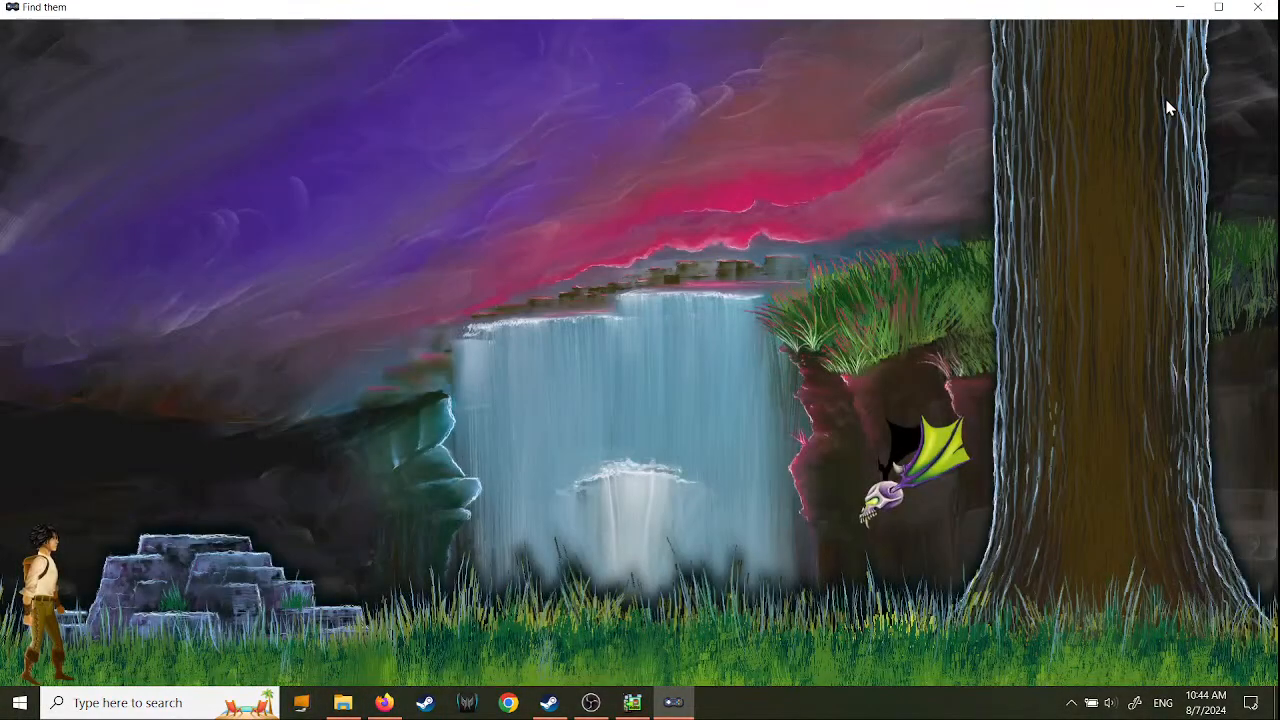
- Walk the player back and forth toward the muskull and close the test play
{"action": "key", "text": "Right"}
{"action": "key", "text": "Right"}
{"action": "key", "text": "Left"}
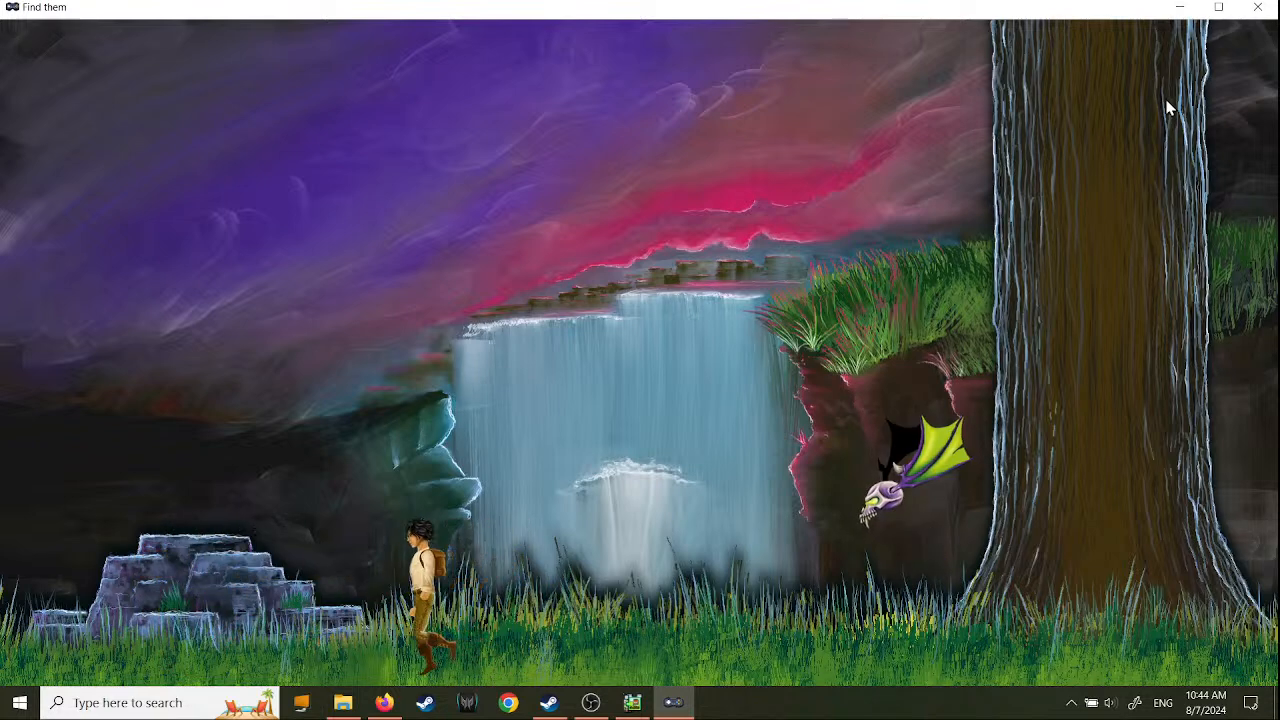
{"action": "key", "text": "Right"}
{"action": "key", "text": "Right"}
{"action": "key", "text": "Right"}
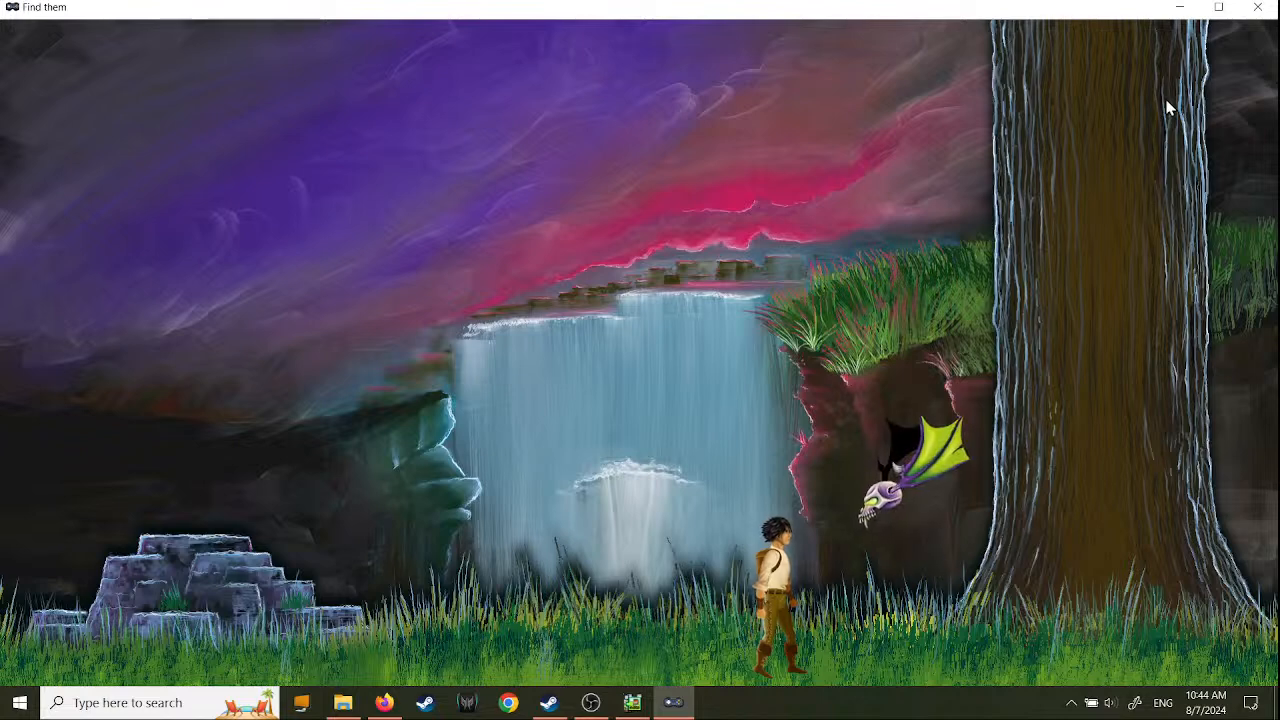
{"action": "key", "text": "alt+Return"}
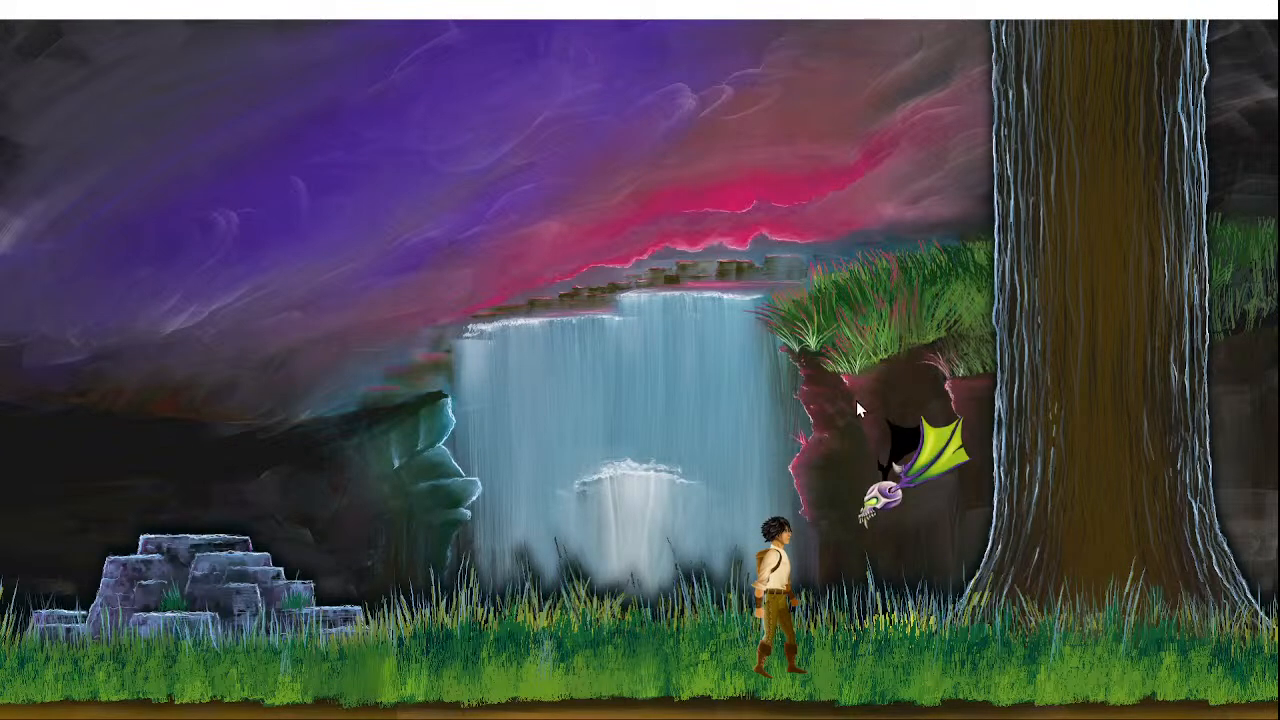
{"action": "key", "text": "alt+F4"}
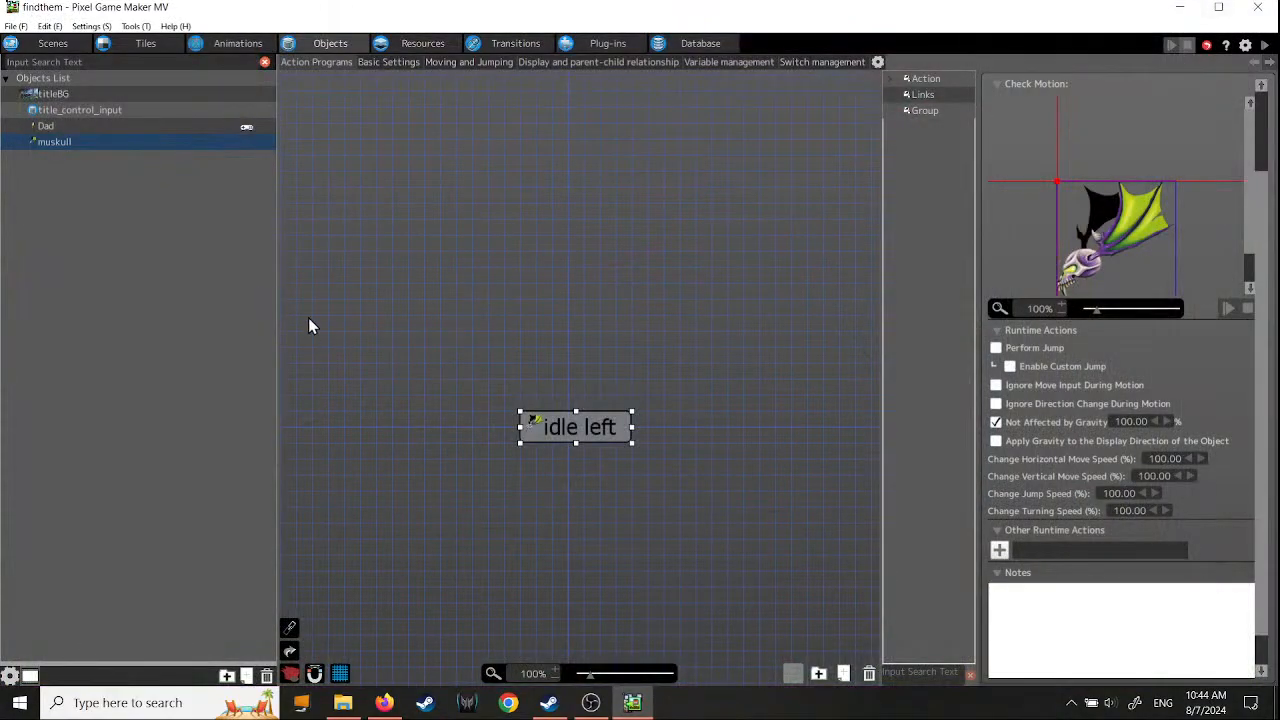
{"action": "left_click", "coordinate": [54, 45]}
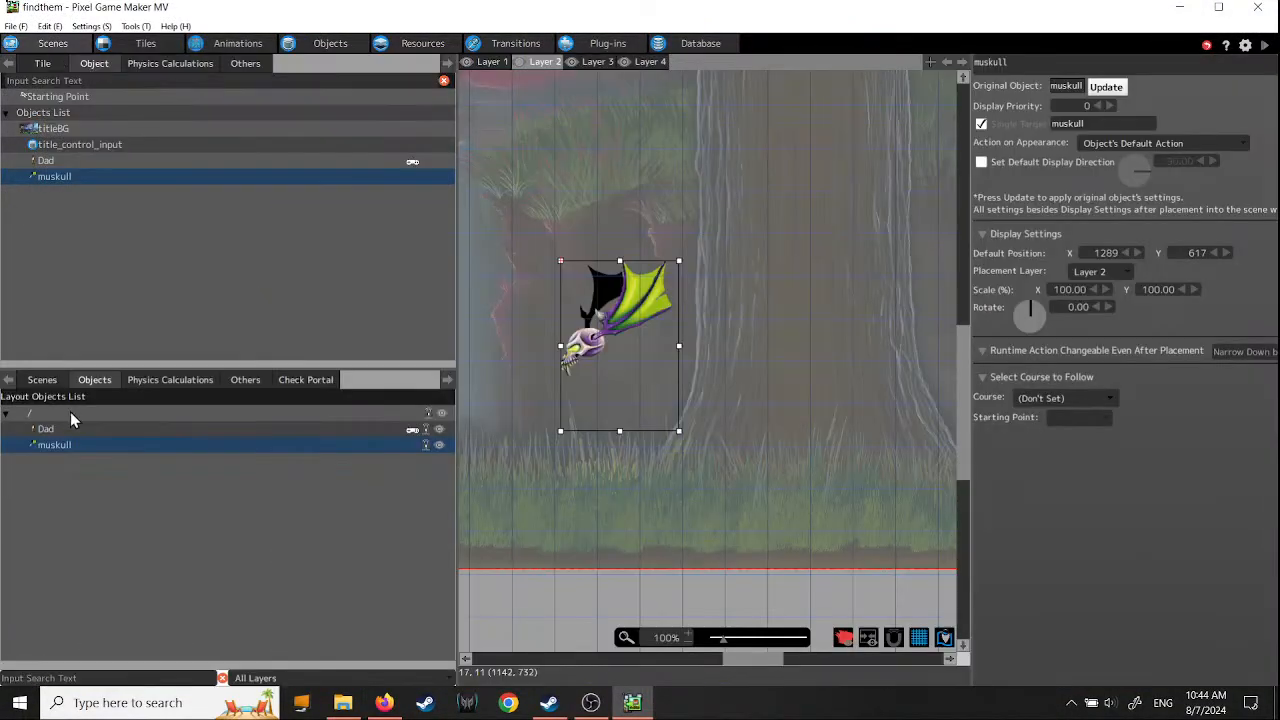
{"action": "left_click", "coordinate": [43, 379]}
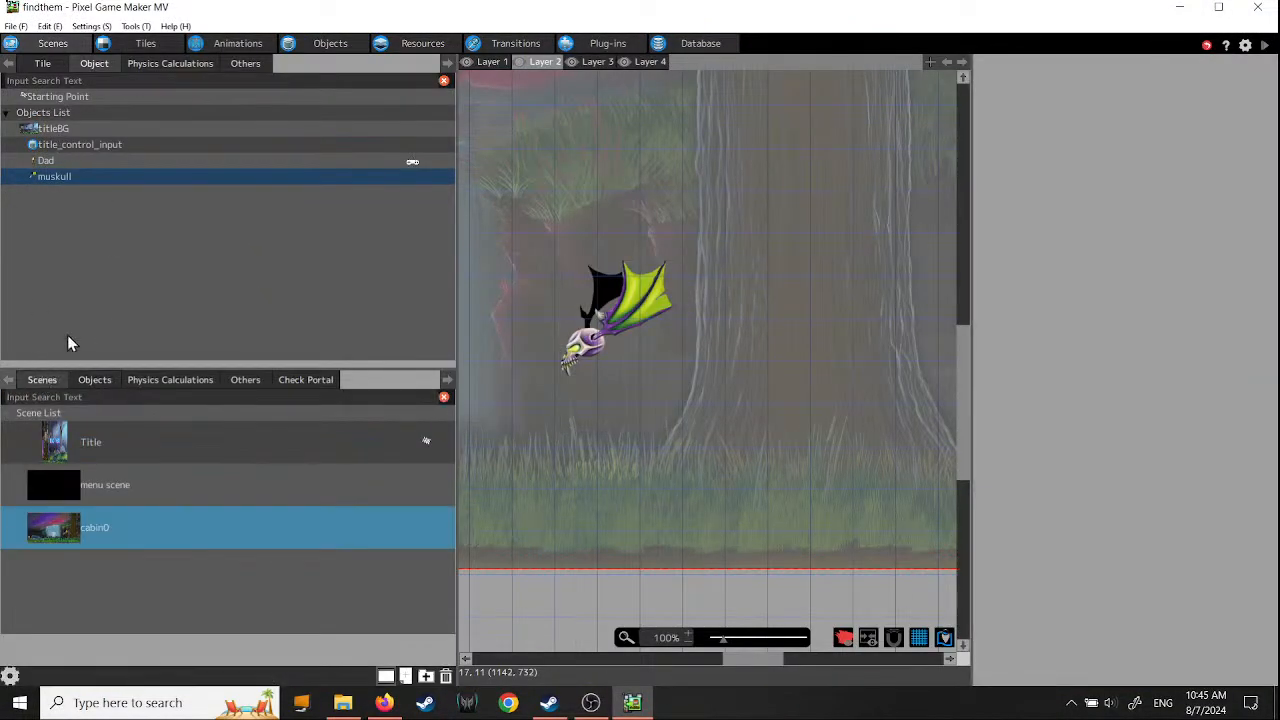
{"action": "left_click", "coordinate": [46, 65]}
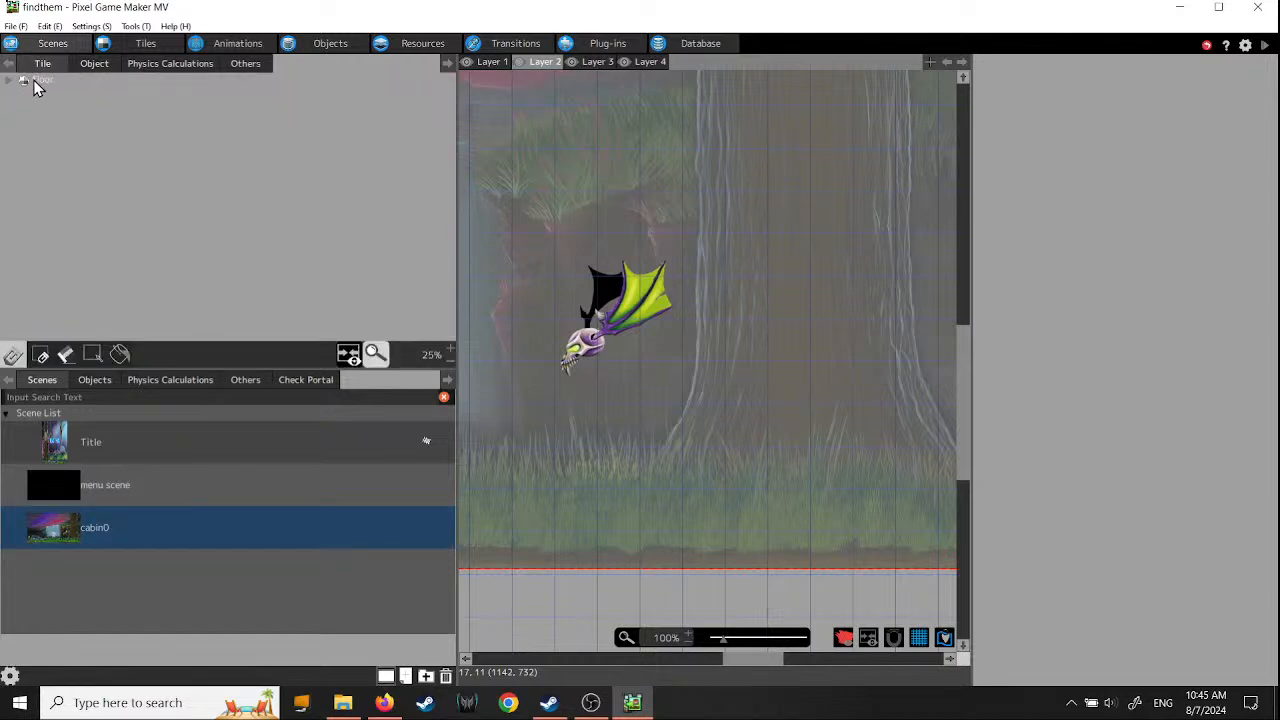
{"action": "left_click", "coordinate": [7, 82]}
{"action": "right_click", "coordinate": [61, 535]}
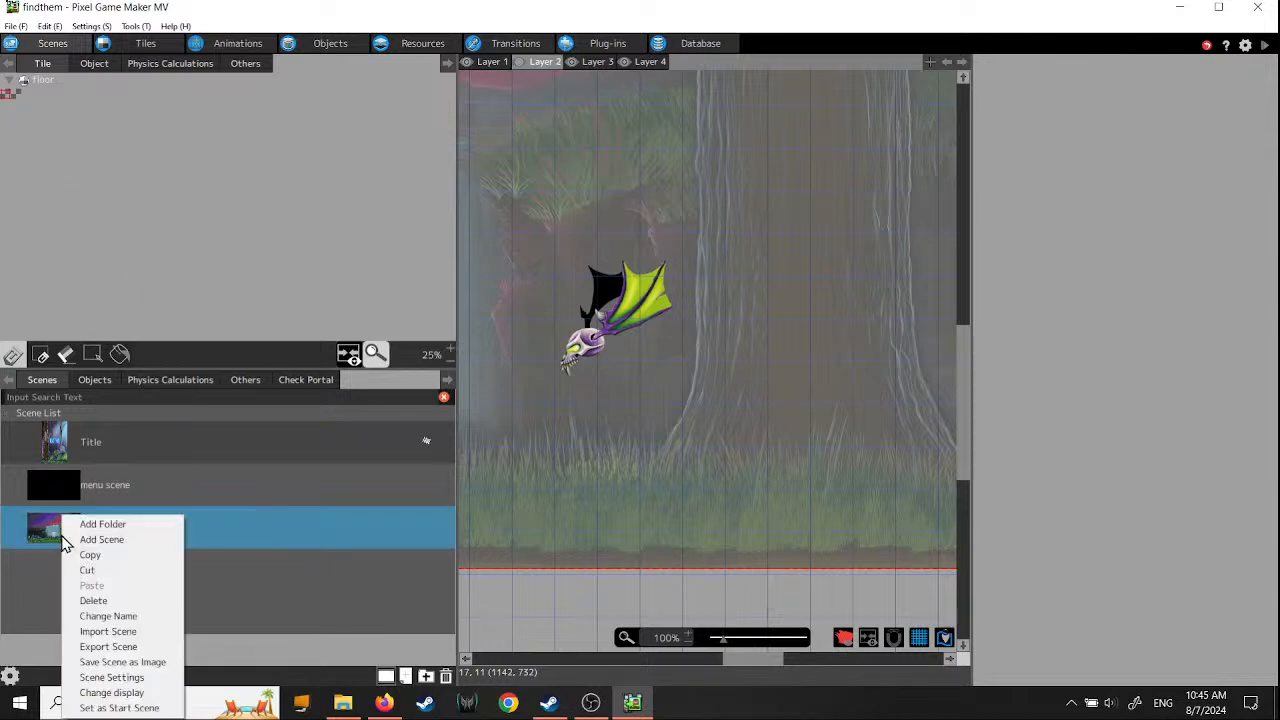
{"action": "left_click", "coordinate": [103, 678]}
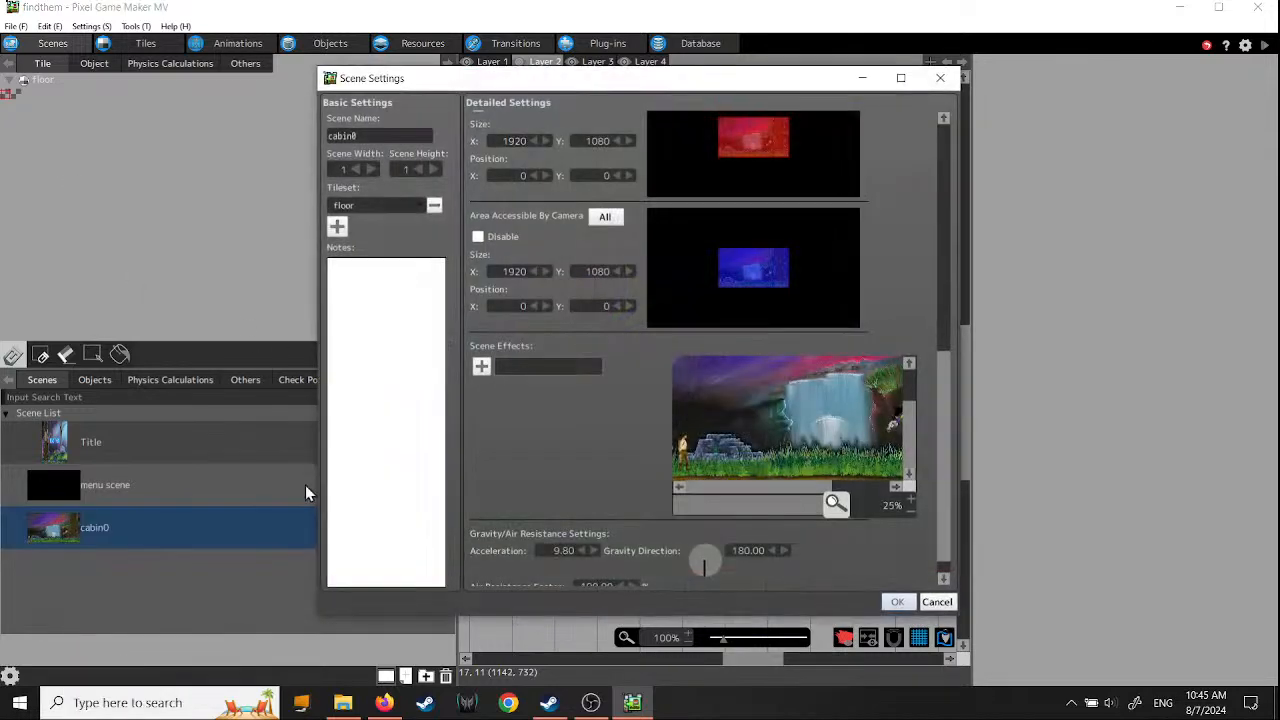
{"action": "left_click", "coordinate": [338, 227]}
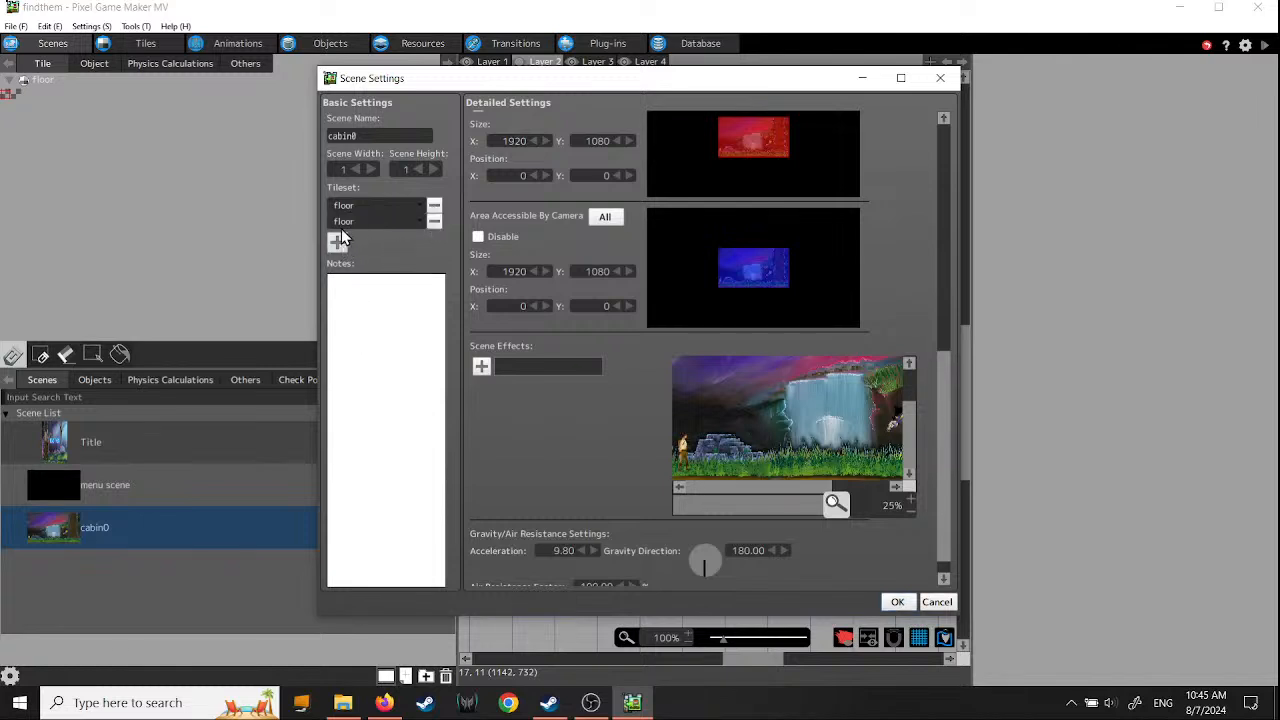
{"action": "left_click", "coordinate": [418, 220]}
{"action": "left_click", "coordinate": [418, 222]}
{"action": "left_click", "coordinate": [930, 599]}
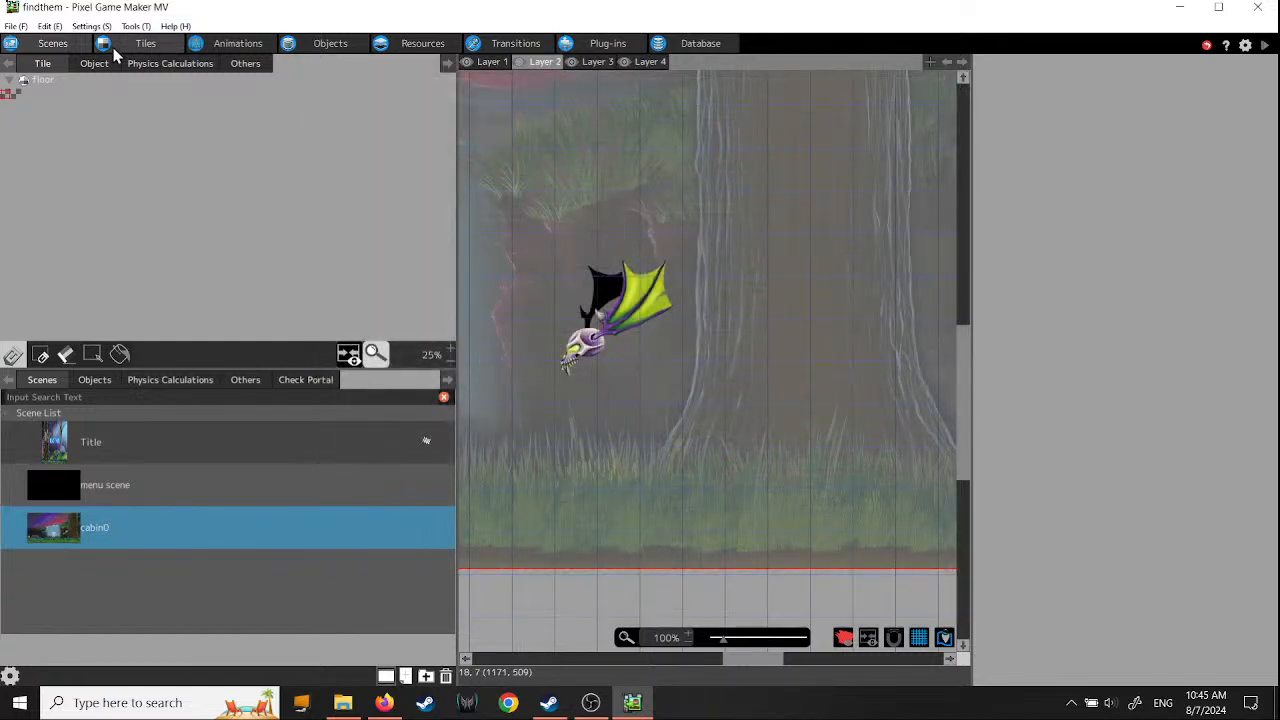
- Create a standard tileset named FG1 from the fg1 image
{"action": "left_click", "coordinate": [148, 45]}
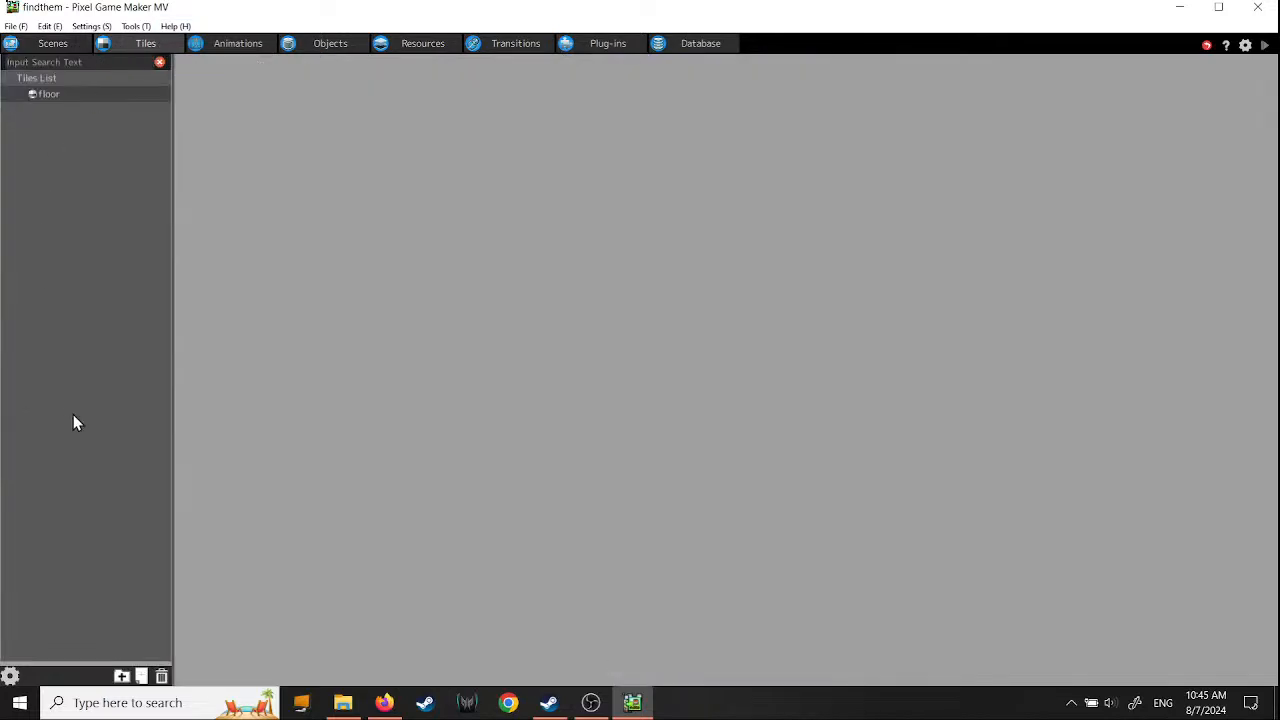
{"action": "left_click", "coordinate": [141, 676]}
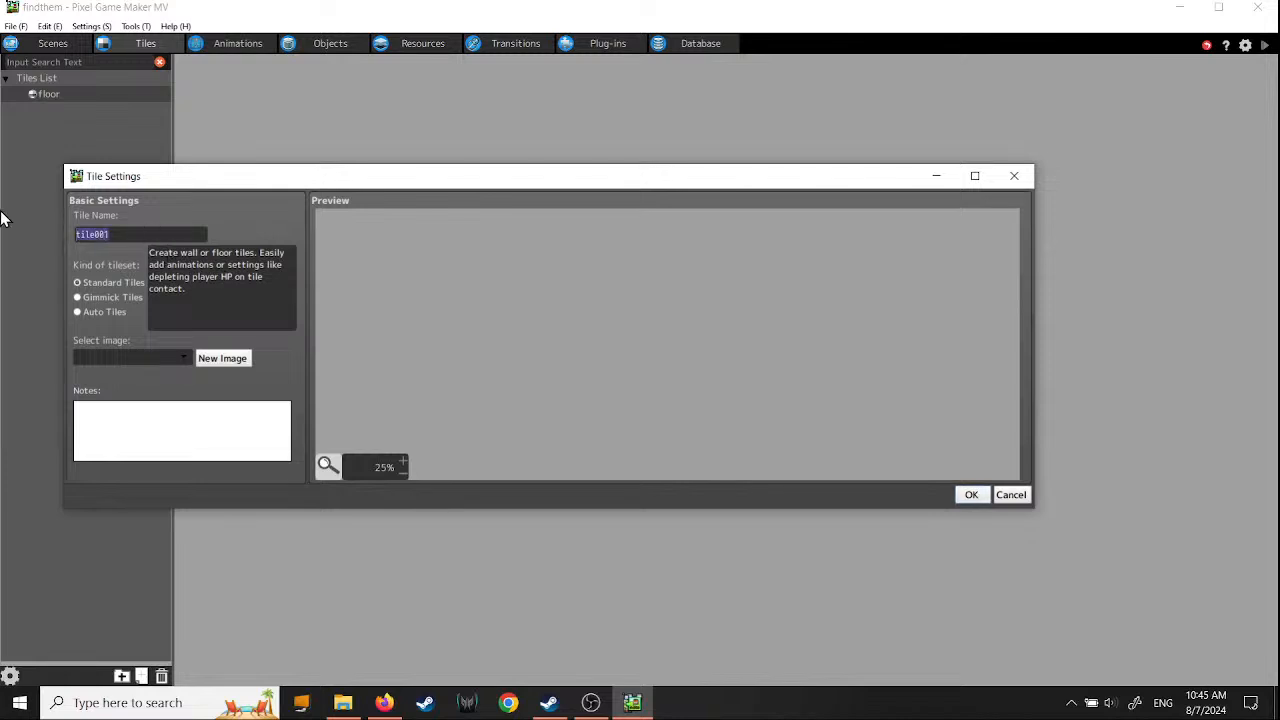
{"action": "type", "text": "Fo"}
{"action": "type", "text": "0"}
{"action": "left_click", "coordinate": [185, 359]}
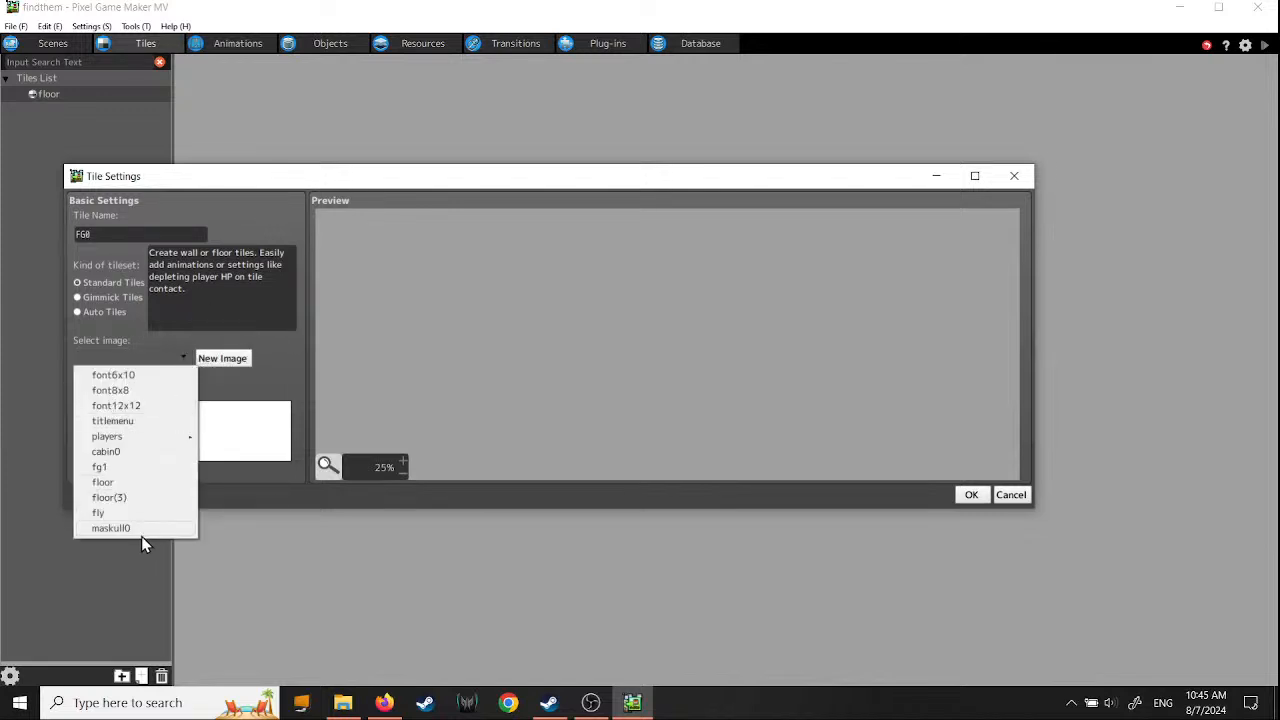
{"action": "left_click", "coordinate": [106, 468]}
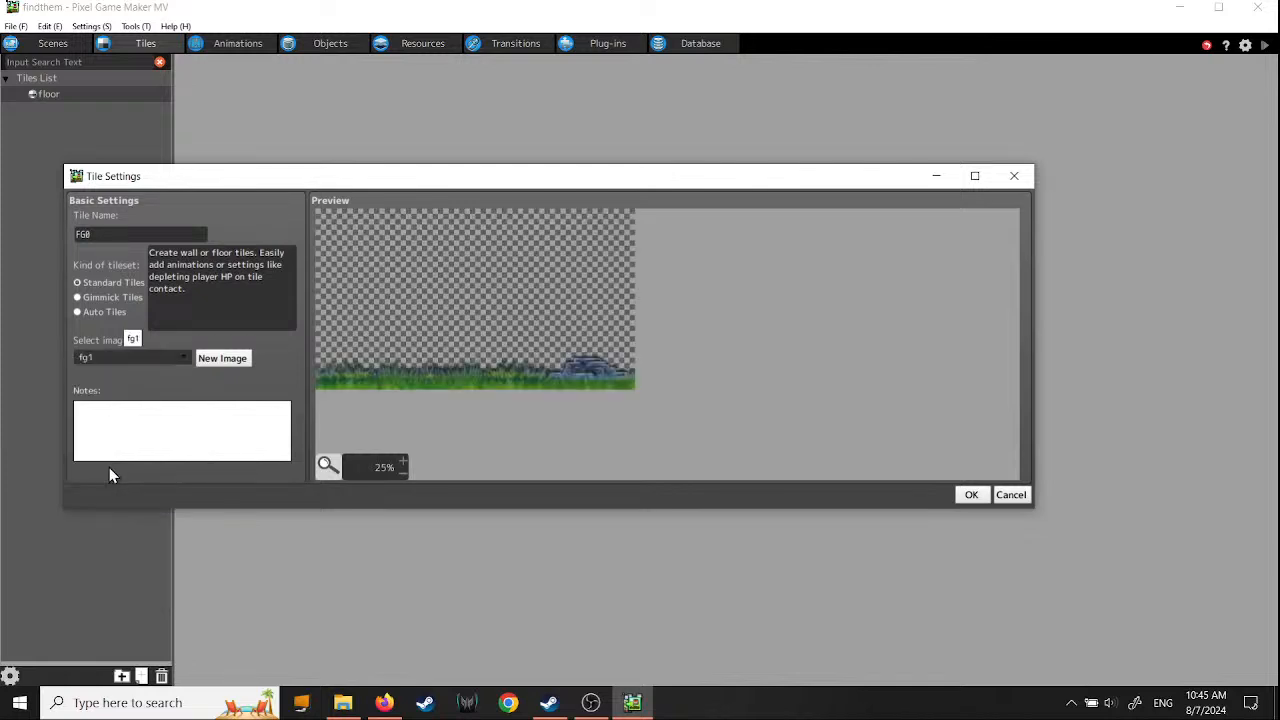
{"action": "double_click", "coordinate": [113, 233]}
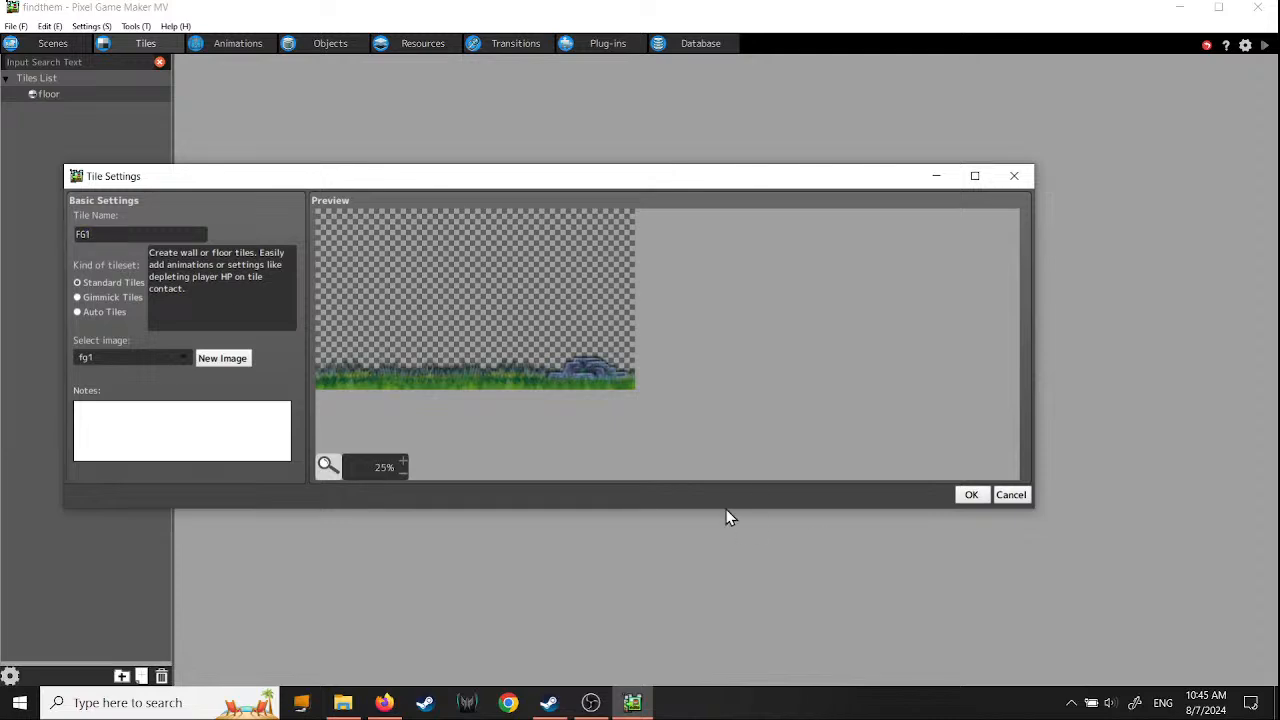
{"action": "left_click", "coordinate": [971, 495]}
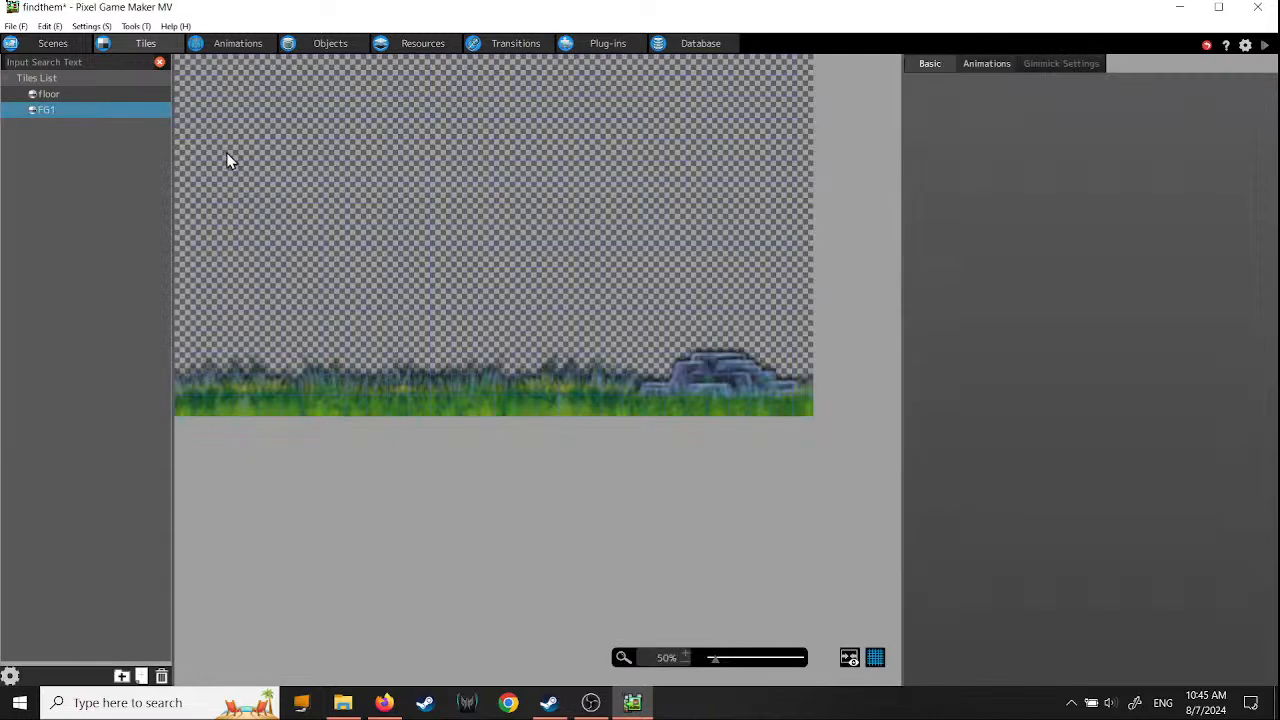
- Add the FG1 tileset to the cabin0 scene as its second tileset in the scene settings
{"action": "left_click", "coordinate": [59, 44]}
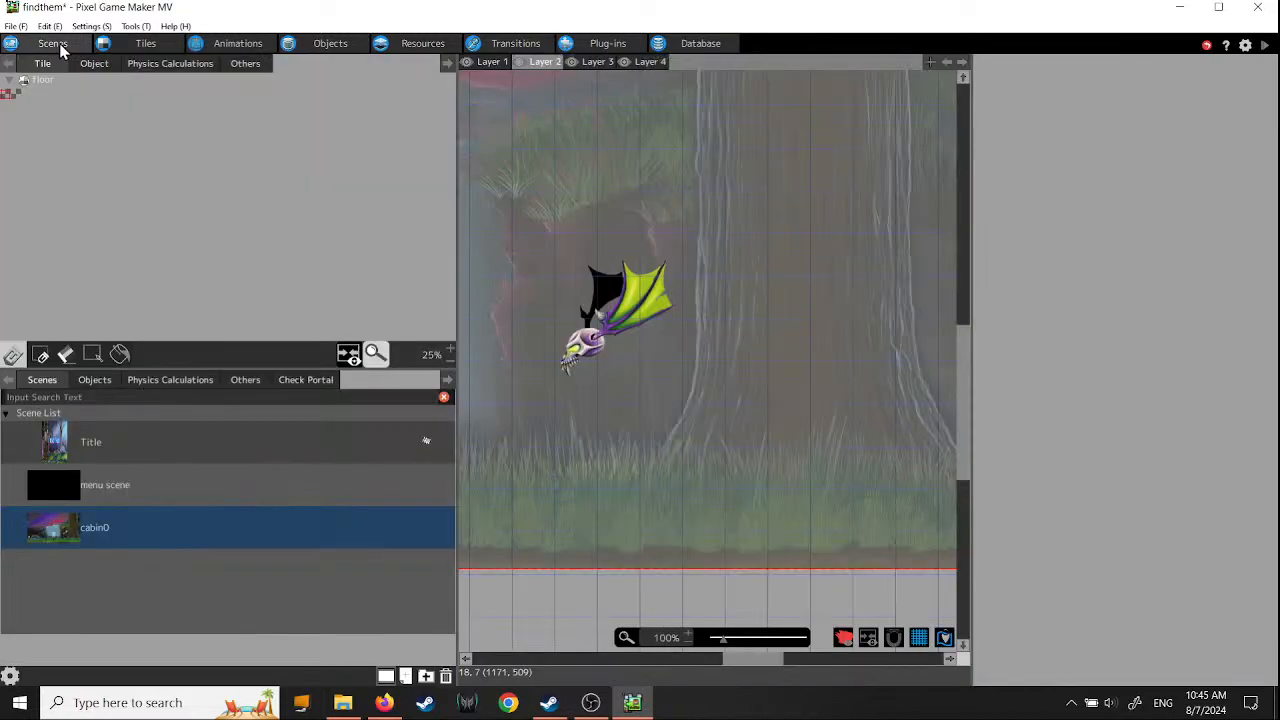
{"action": "right_click", "coordinate": [83, 531]}
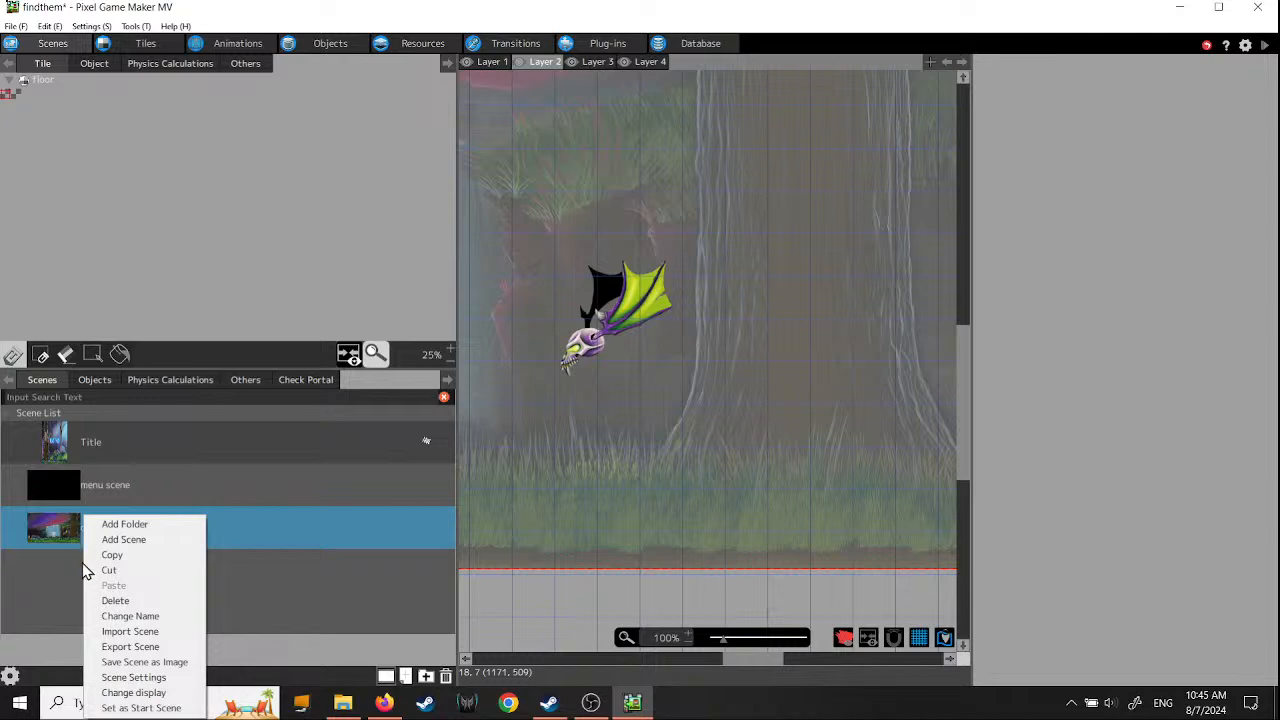
{"action": "left_click", "coordinate": [130, 678]}
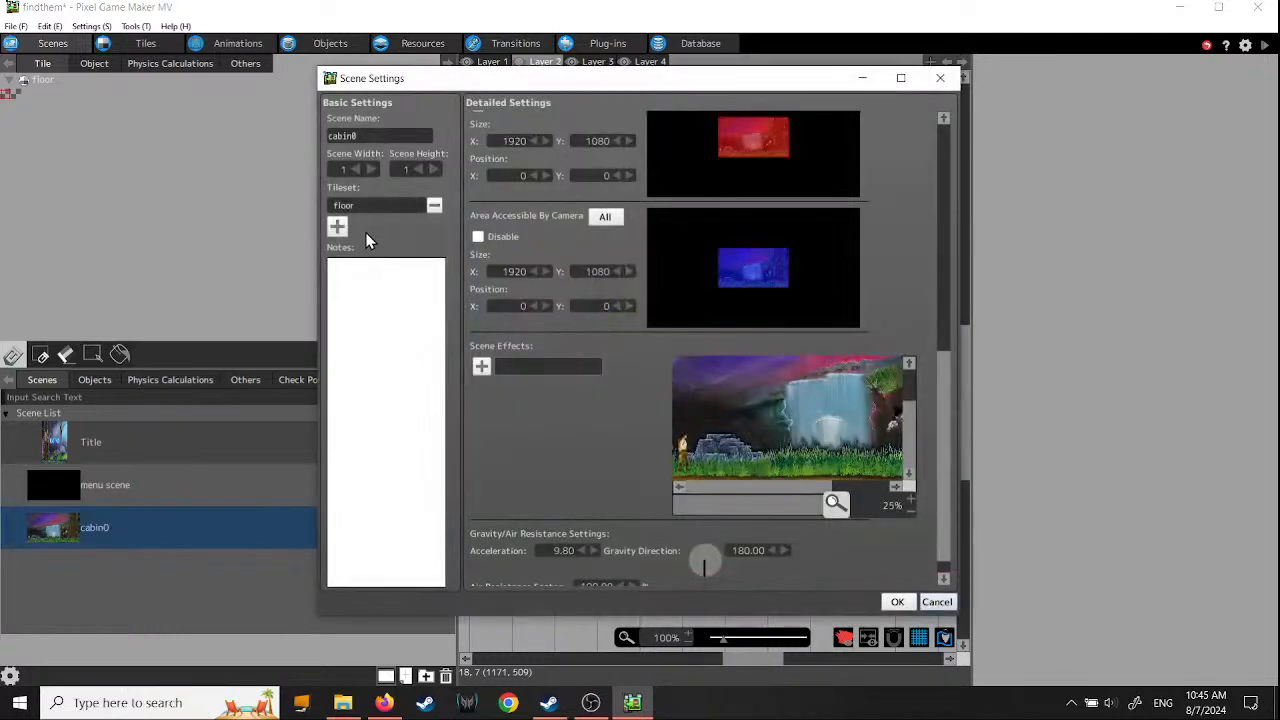
{"action": "left_click", "coordinate": [338, 227]}
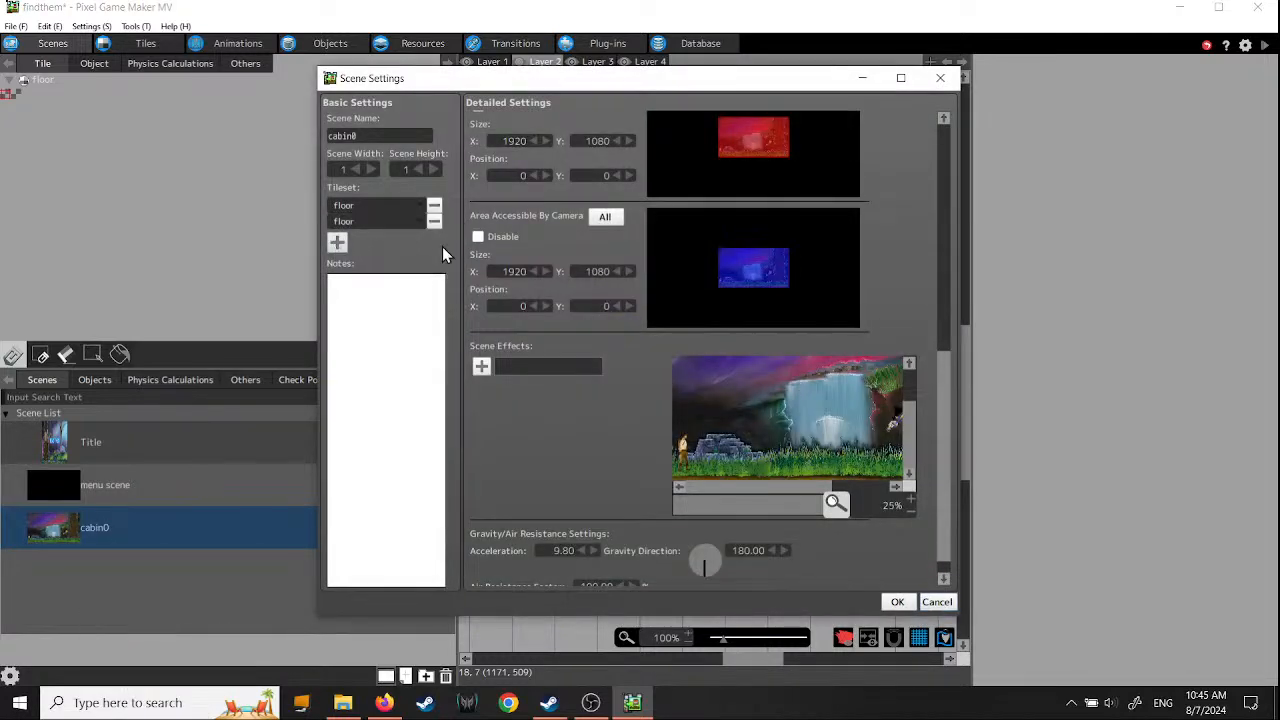
{"action": "left_click", "coordinate": [418, 222]}
{"action": "left_click", "coordinate": [402, 250]}
{"action": "left_click", "coordinate": [898, 602]}
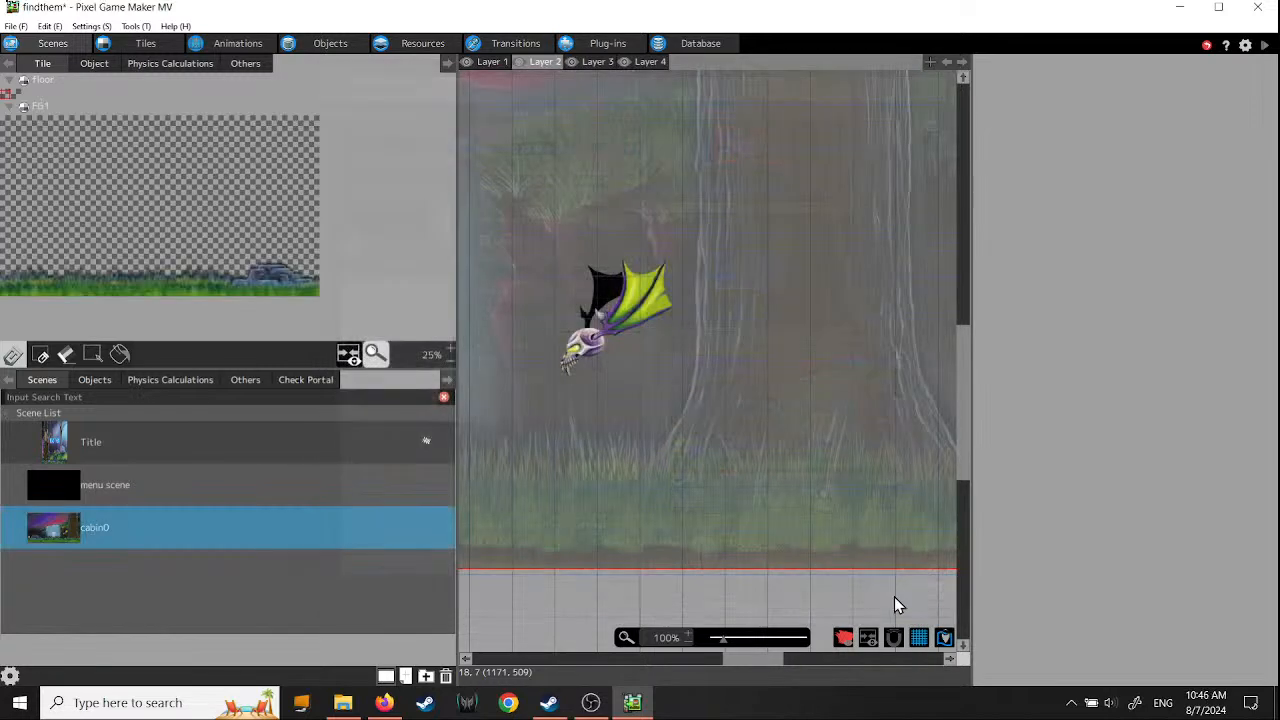
- Try the bottom, top and left wall detection sides on the FG1 grass tiles, switching each one back off
{"action": "left_click", "coordinate": [95, 64]}
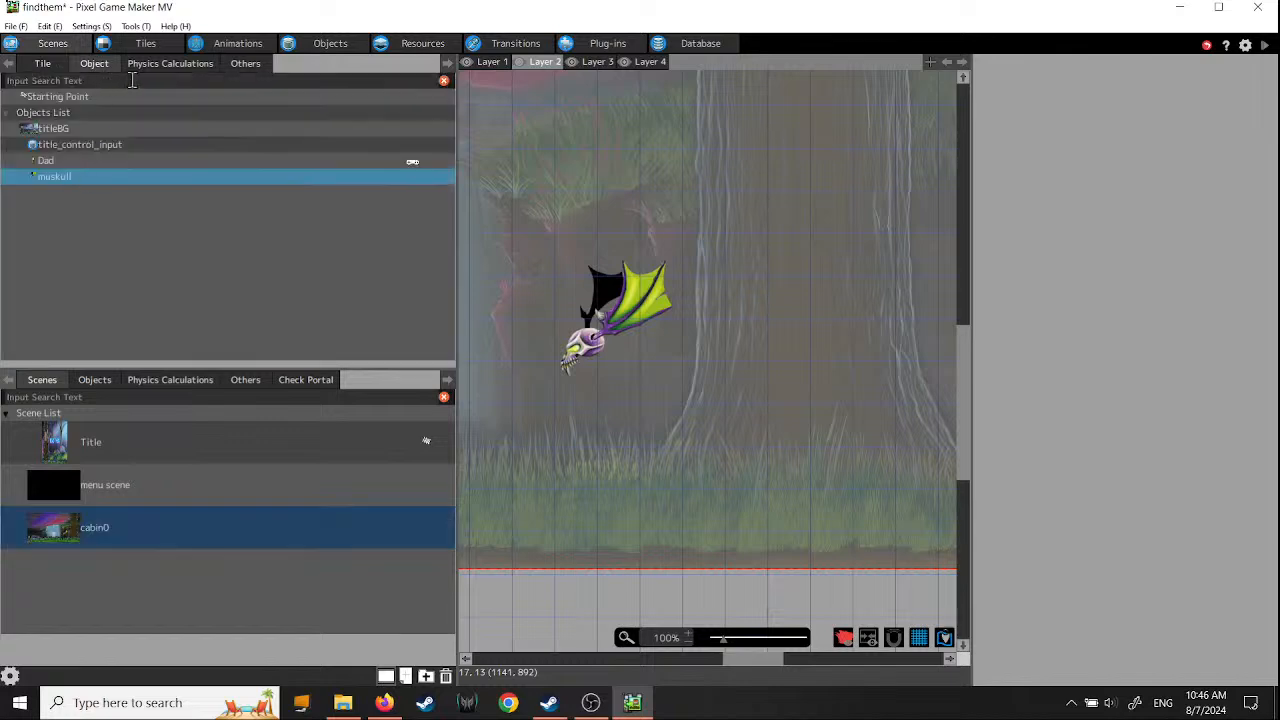
{"action": "left_click", "coordinate": [143, 46]}
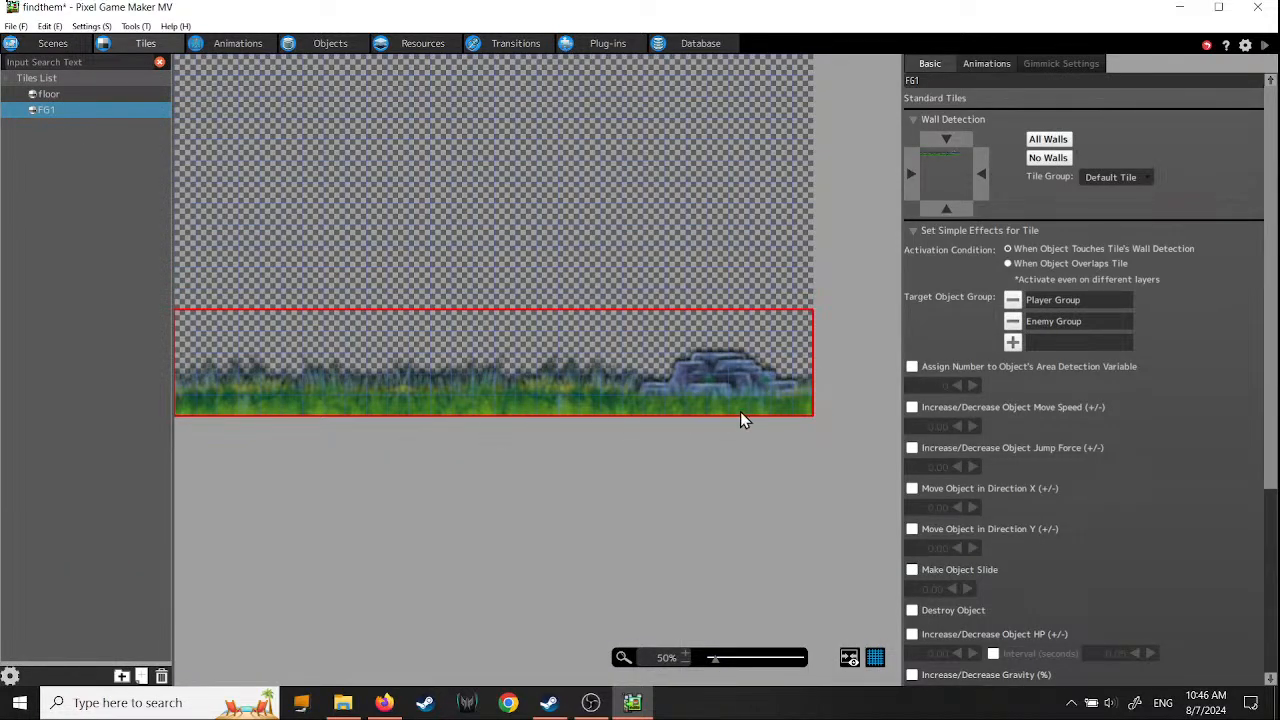
{"action": "left_click", "coordinate": [943, 209]}
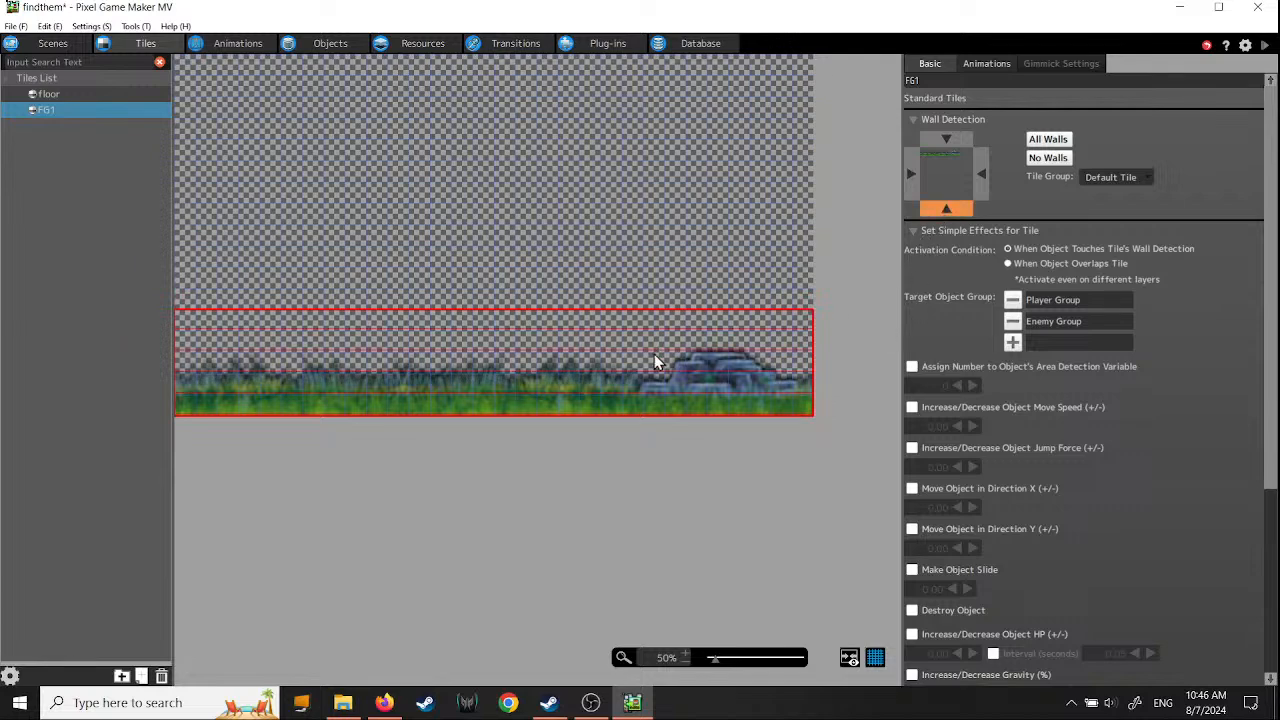
{"action": "left_click", "coordinate": [947, 210]}
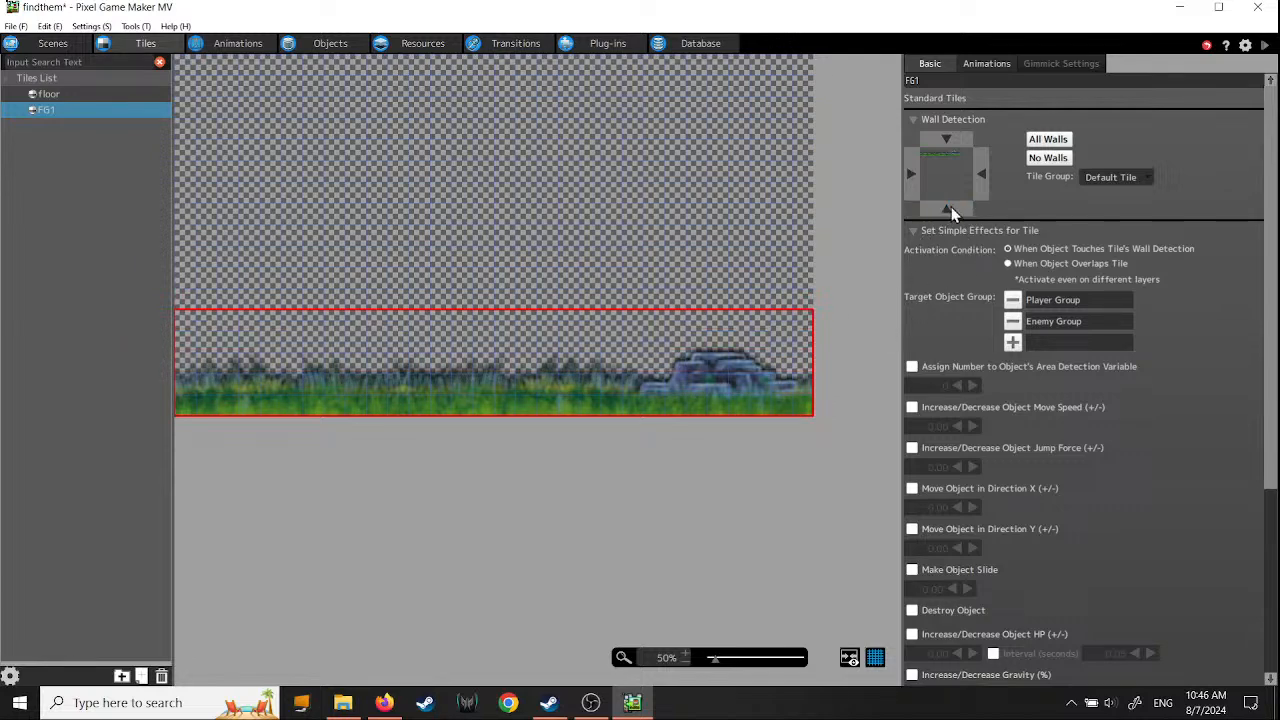
{"action": "left_click", "coordinate": [949, 136]}
{"action": "left_click", "coordinate": [941, 138]}
{"action": "left_click", "coordinate": [911, 173]}
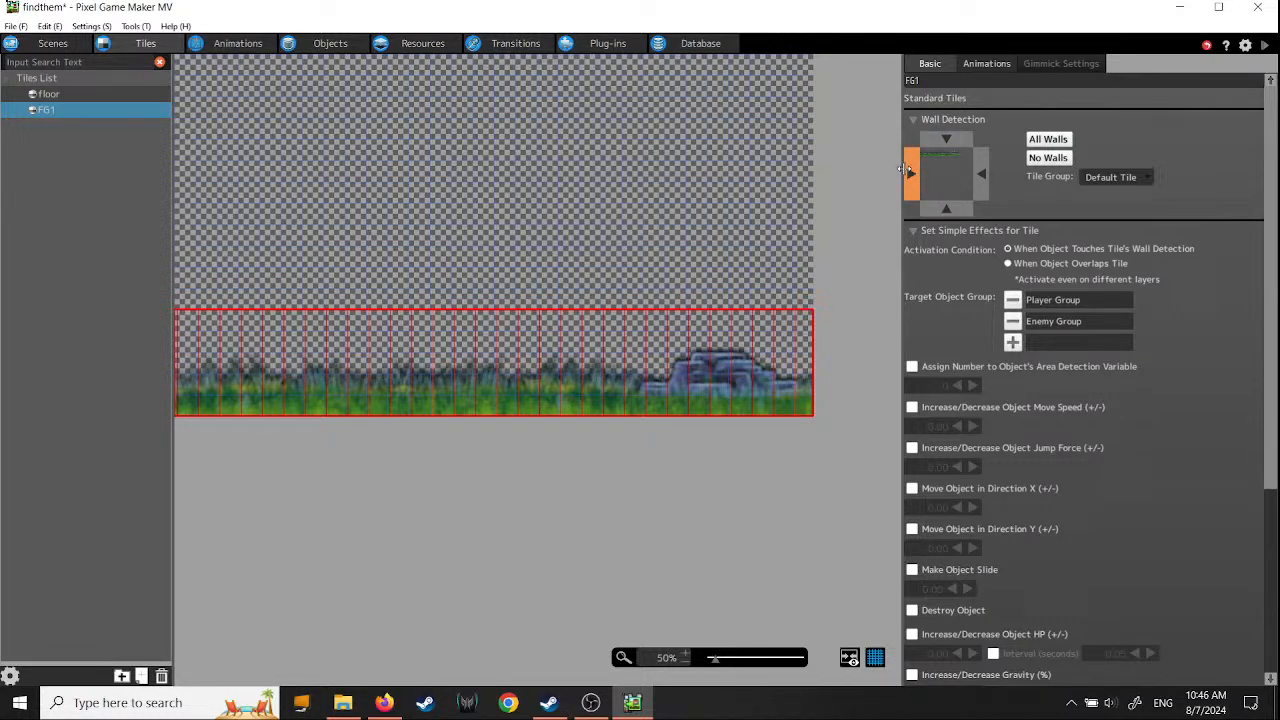
{"action": "left_click", "coordinate": [910, 173]}
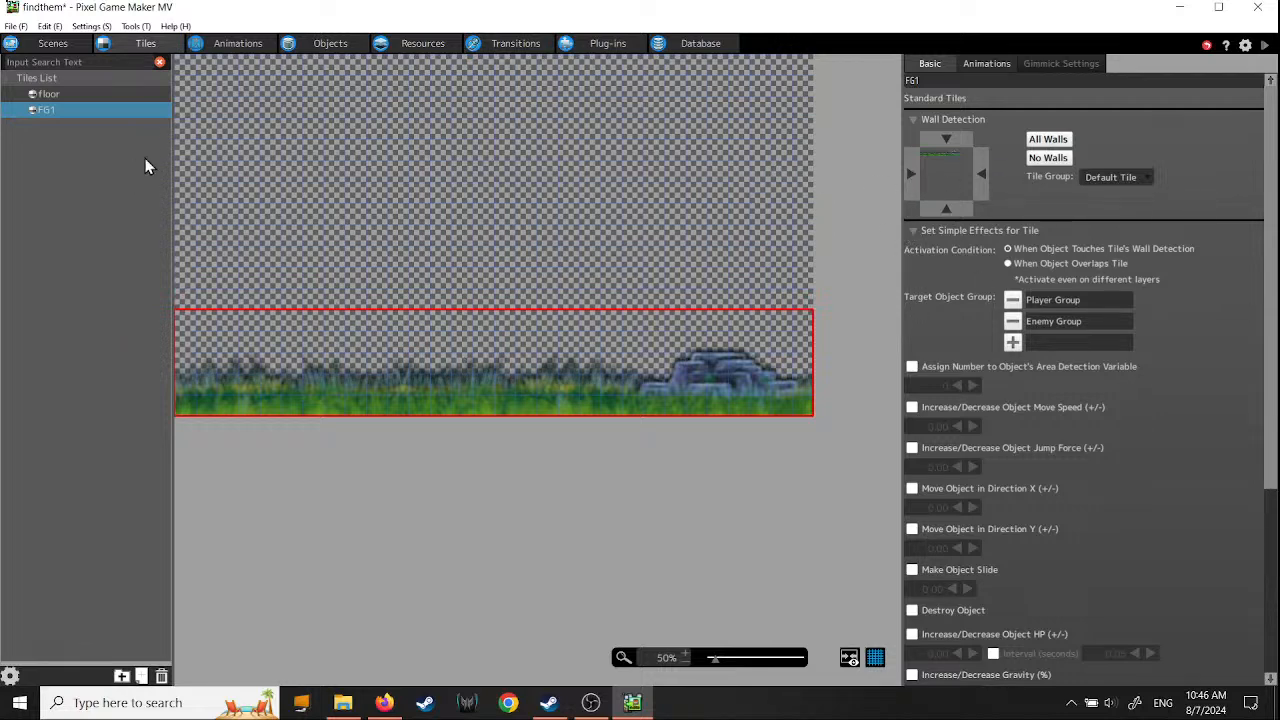
- Place the FG1 grass and rock strip along the bottom edge of the cabin0 scene on Layer 2
{"action": "left_click", "coordinate": [58, 42]}
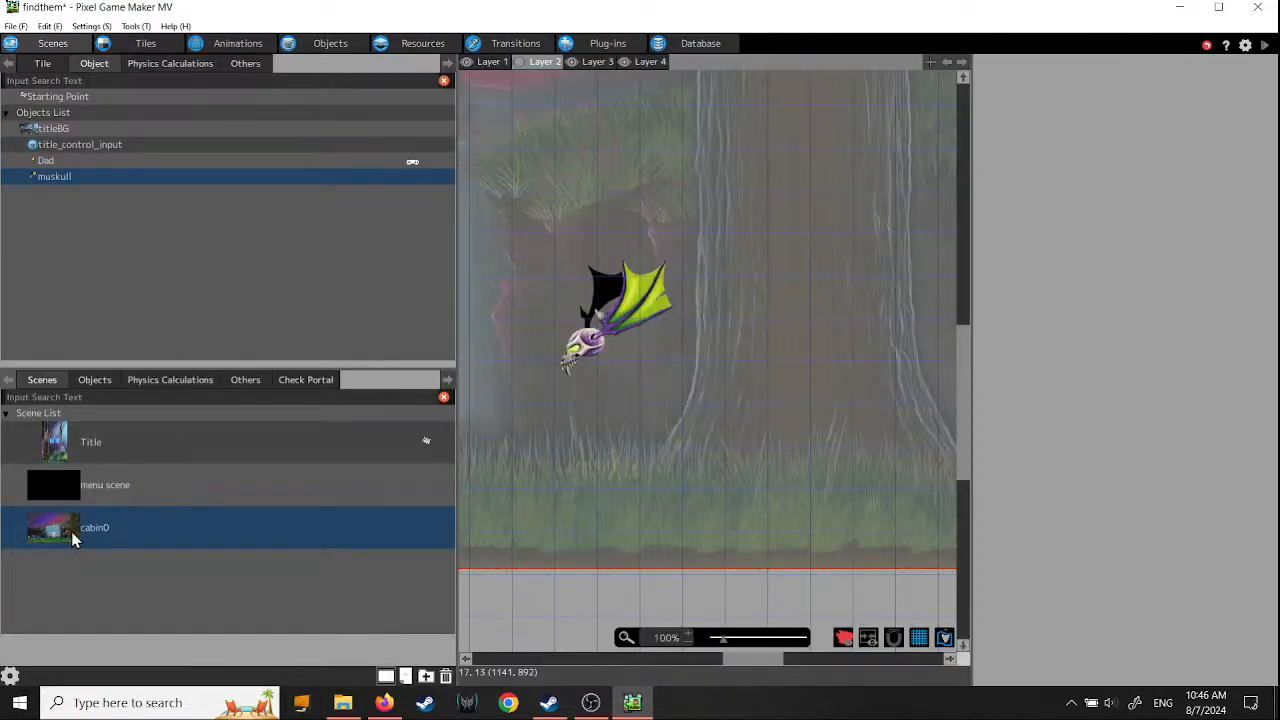
{"action": "left_click", "coordinate": [43, 63]}
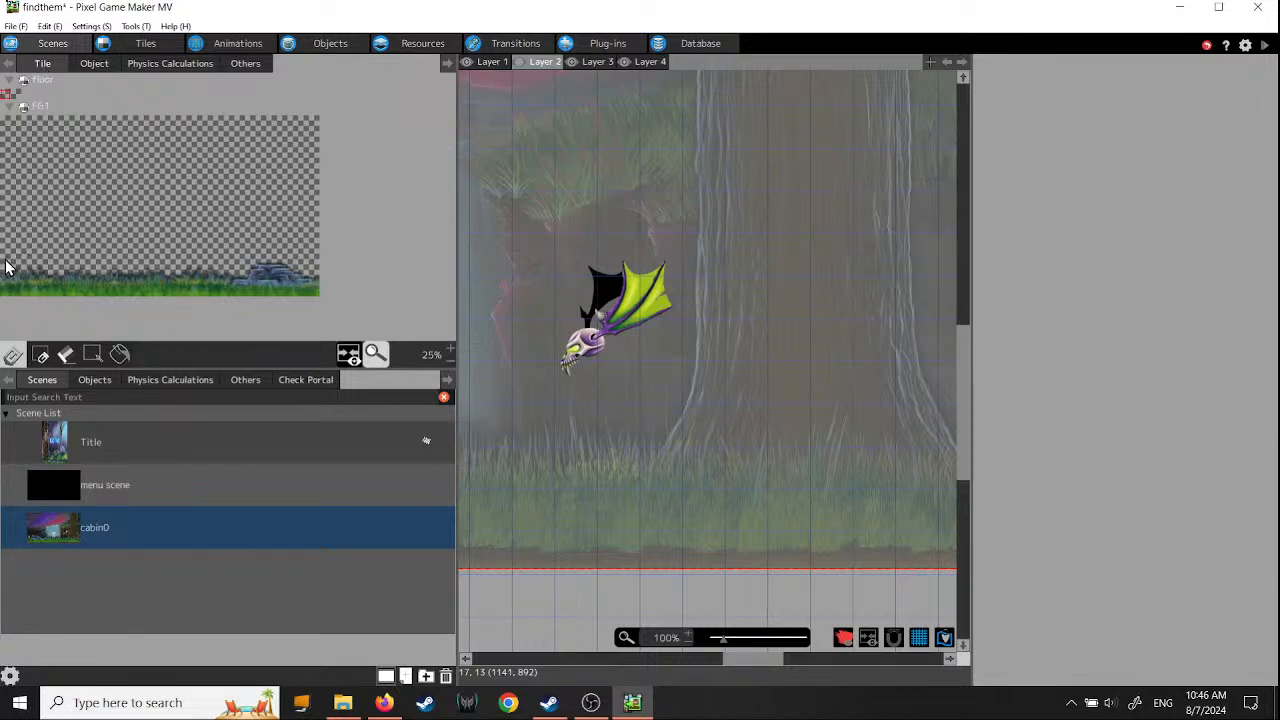
{"action": "left_click_drag", "start_coordinate": [2, 259], "coordinate": [357, 312]}
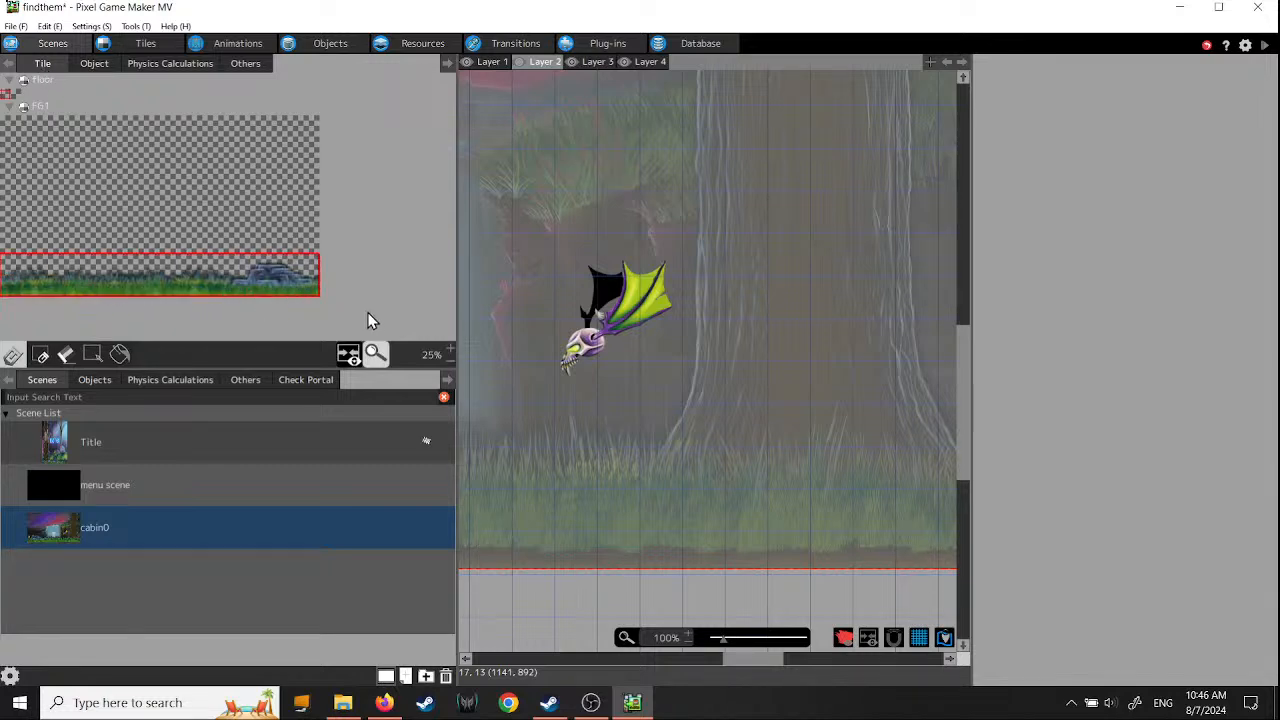
{"action": "scroll", "coordinate": [617, 371], "scroll_direction": "down", "scroll_amount": 3}
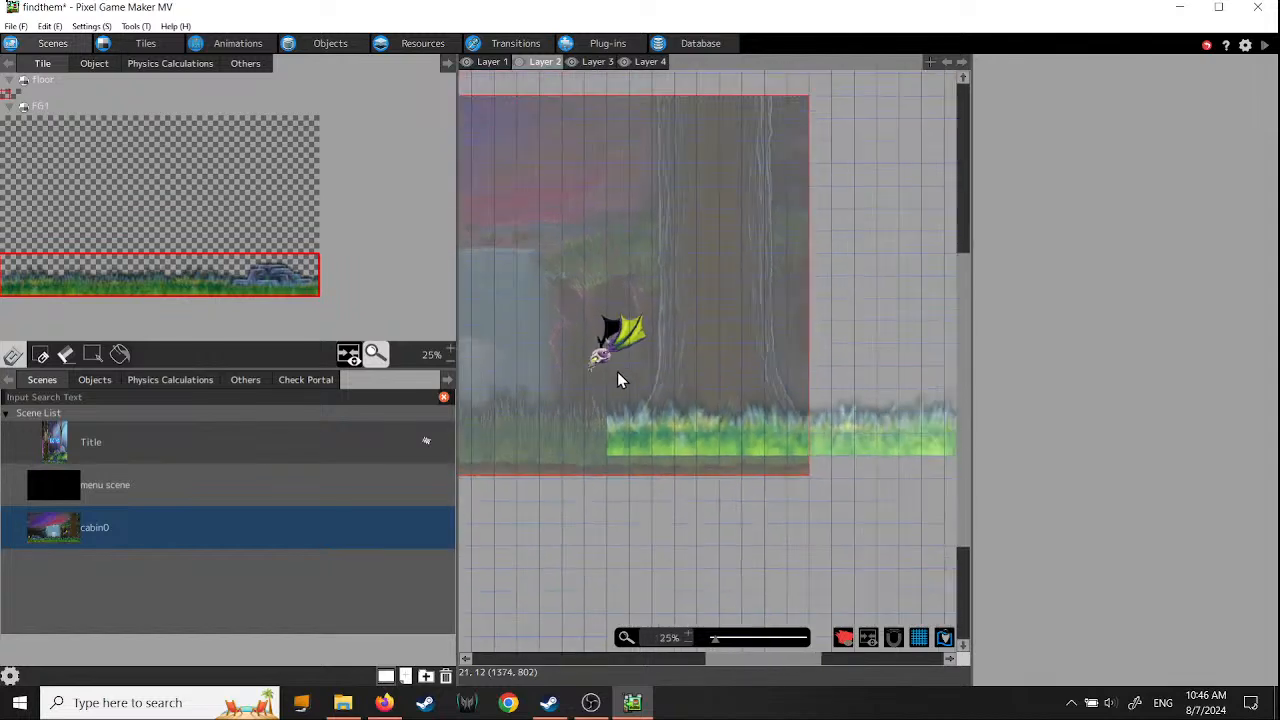
{"action": "middle_click_drag", "start_coordinate": [579, 461], "coordinate": [771, 473]}
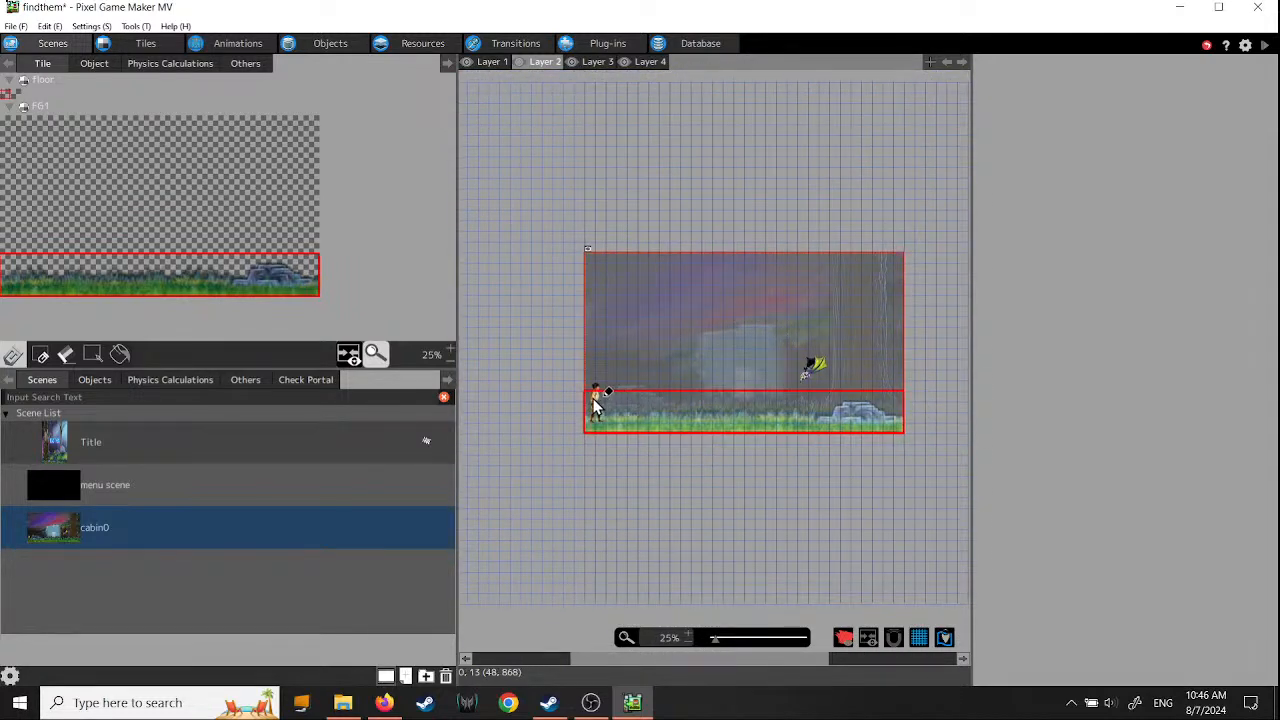
{"action": "left_click", "coordinate": [594, 402]}
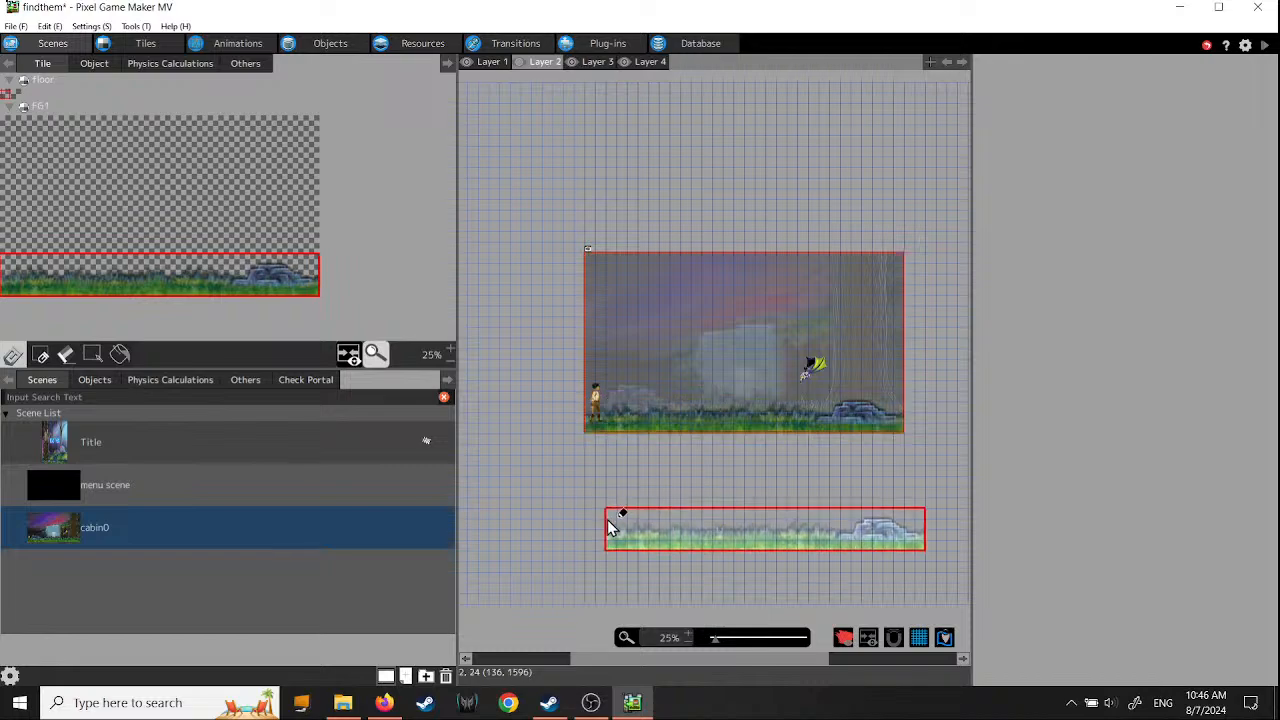
- Start a test play, move down and back up through the title menu's options, and choose Start
{"action": "left_click", "coordinate": [1264, 45]}
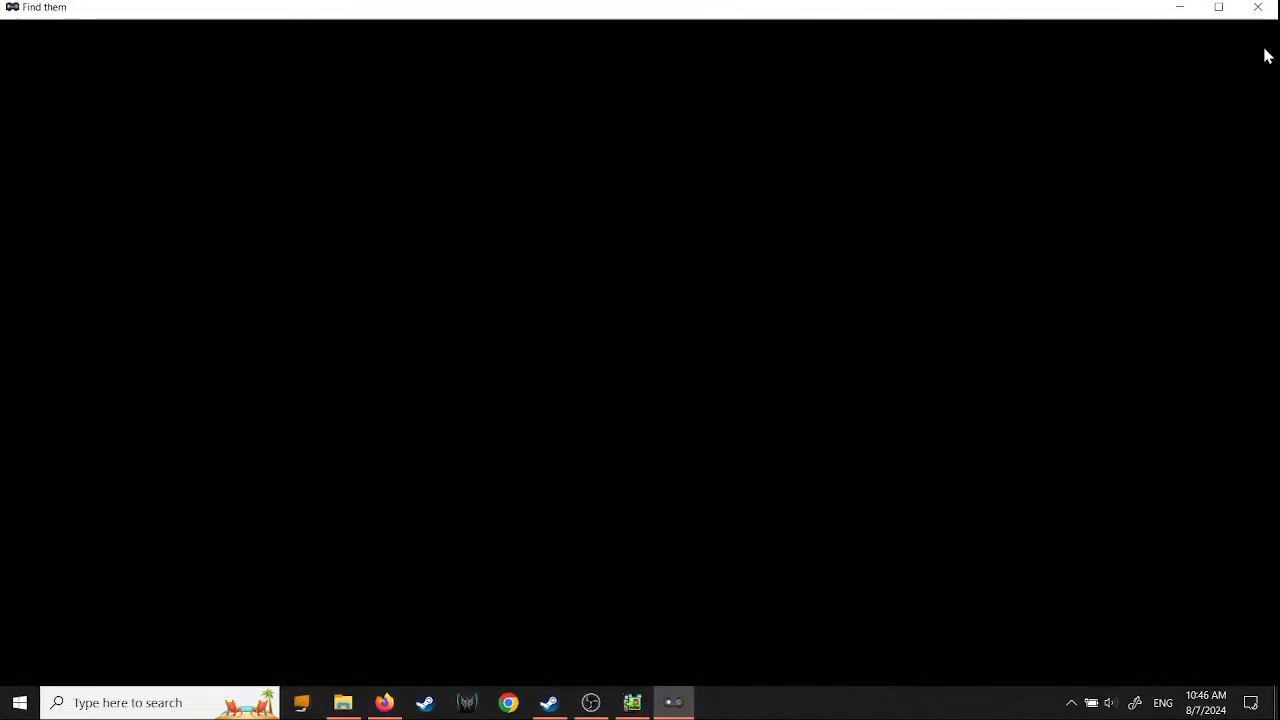
{"action": "key", "text": "Down"}
{"action": "key", "text": "Down"}
{"action": "key", "text": "Up"}
{"action": "key", "text": "Up"}
{"action": "key", "text": "Return"}
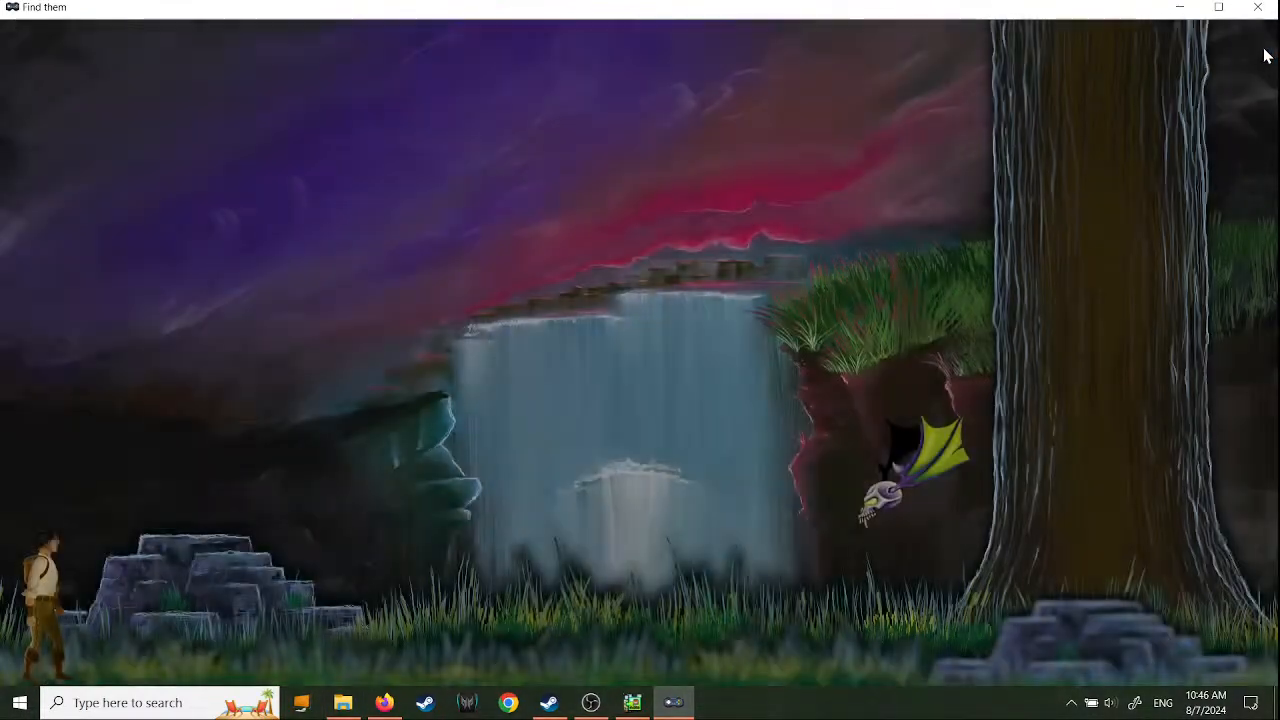
- Walk the player right through the foreground grass and close the test play
{"action": "key", "text": "Right"}
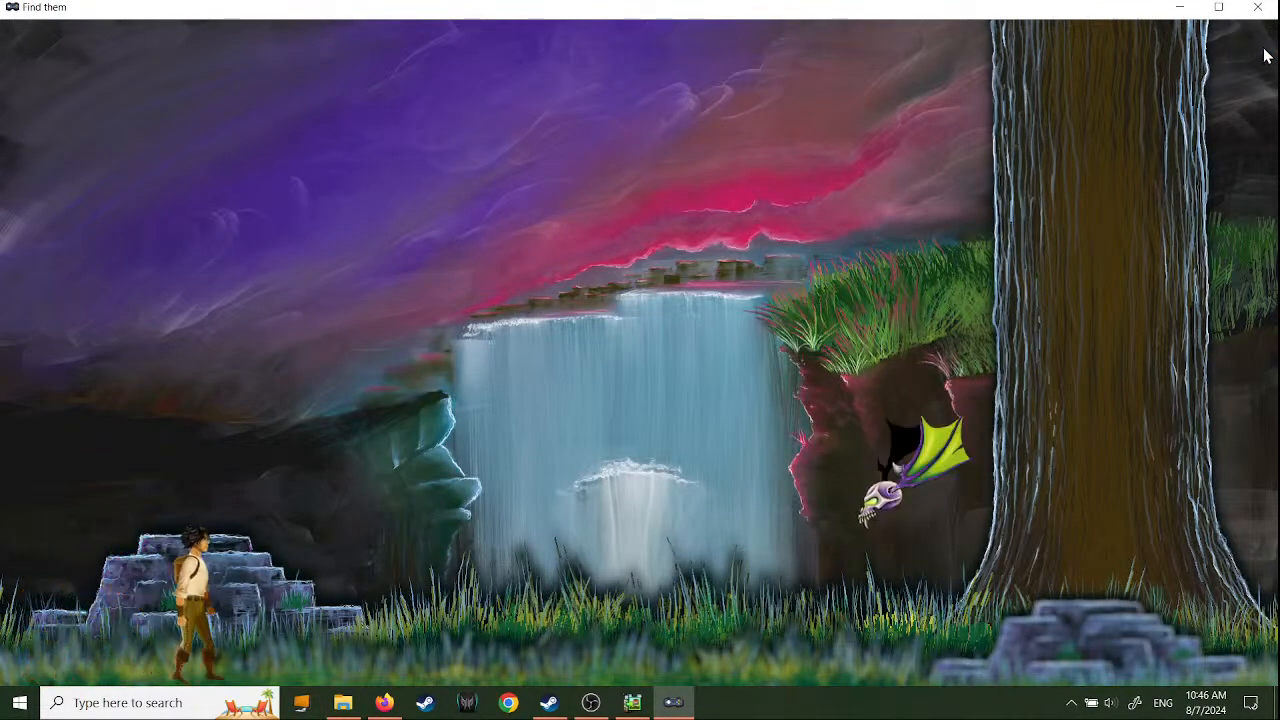
{"action": "key", "text": "alt+Return"}
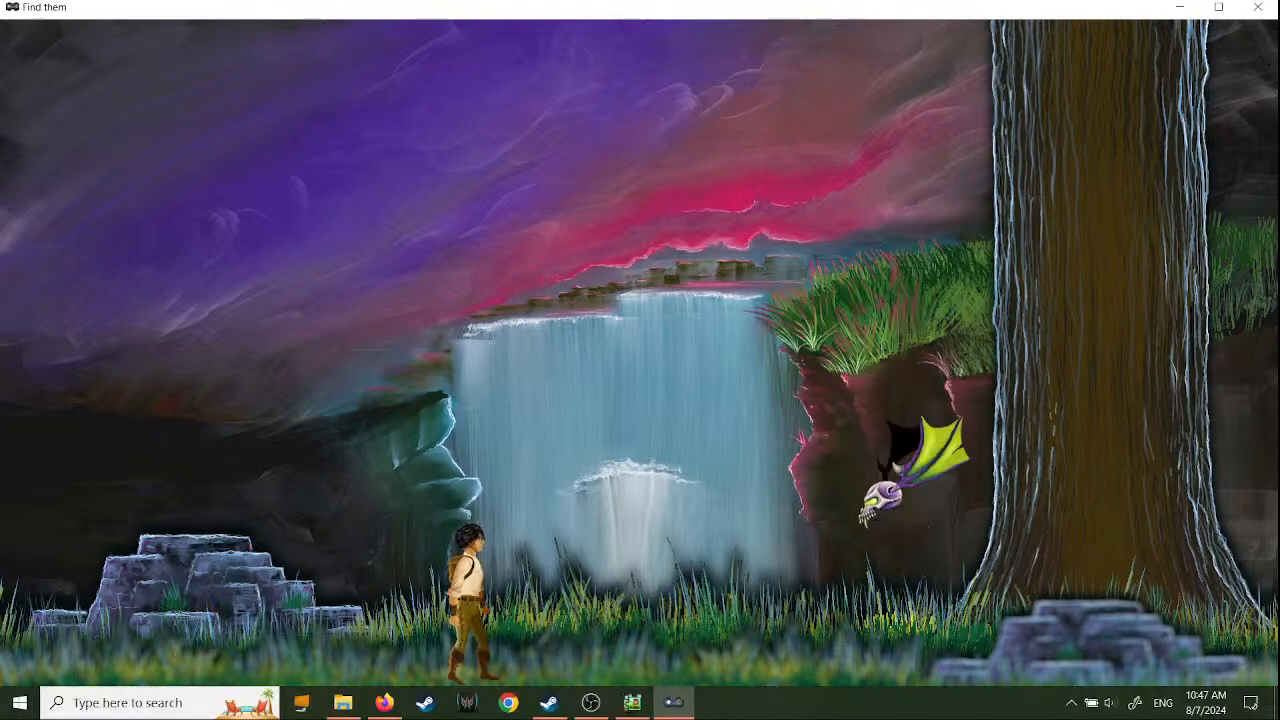
{"action": "left_click", "coordinate": [1262, 10]}
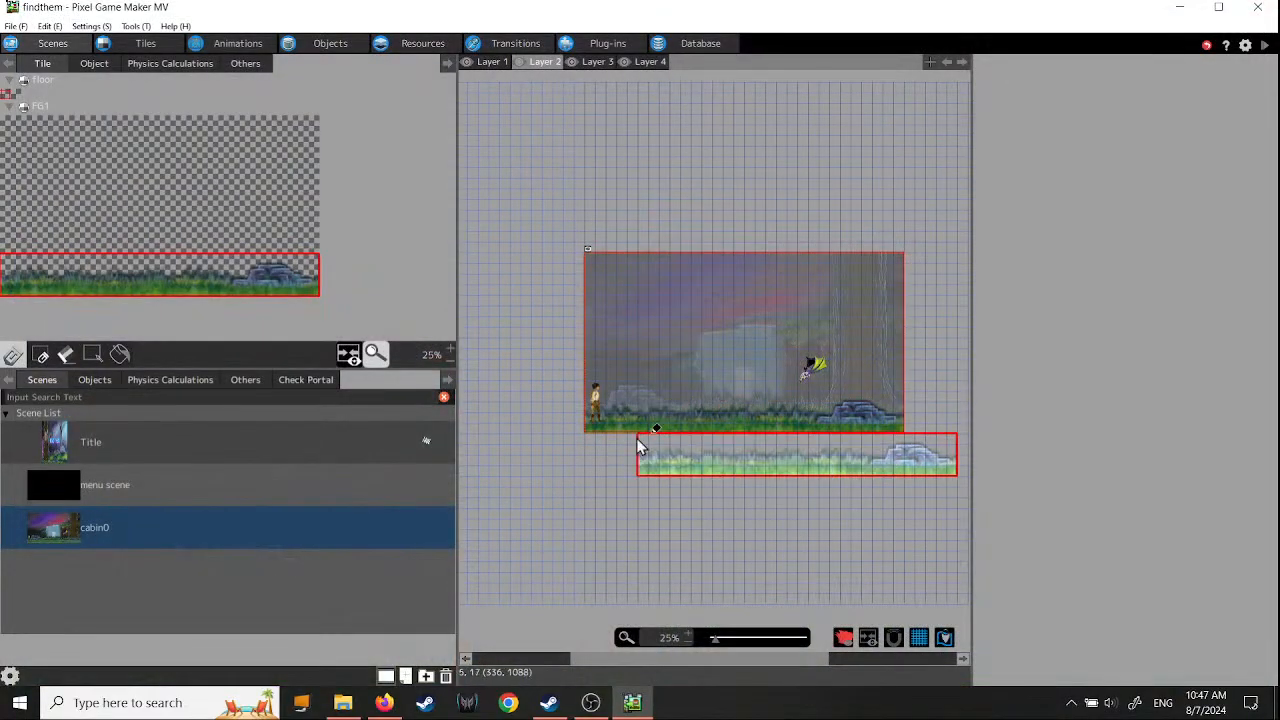
- Clear the grass strip from Layer 2 with empty FG1 tiles and place the strip along cabin0's bottom edge on Layer 1
{"action": "left_click_drag", "start_coordinate": [5, 205], "coordinate": [328, 249]}
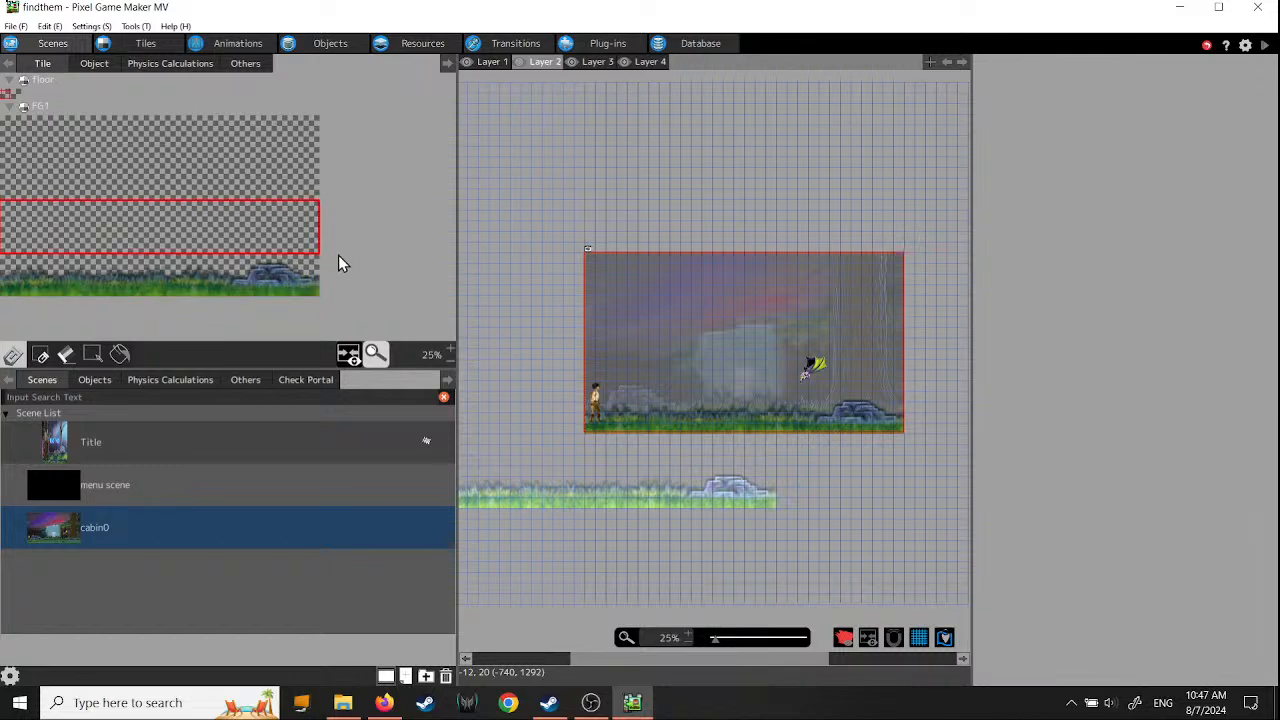
{"action": "left_click", "coordinate": [594, 400]}
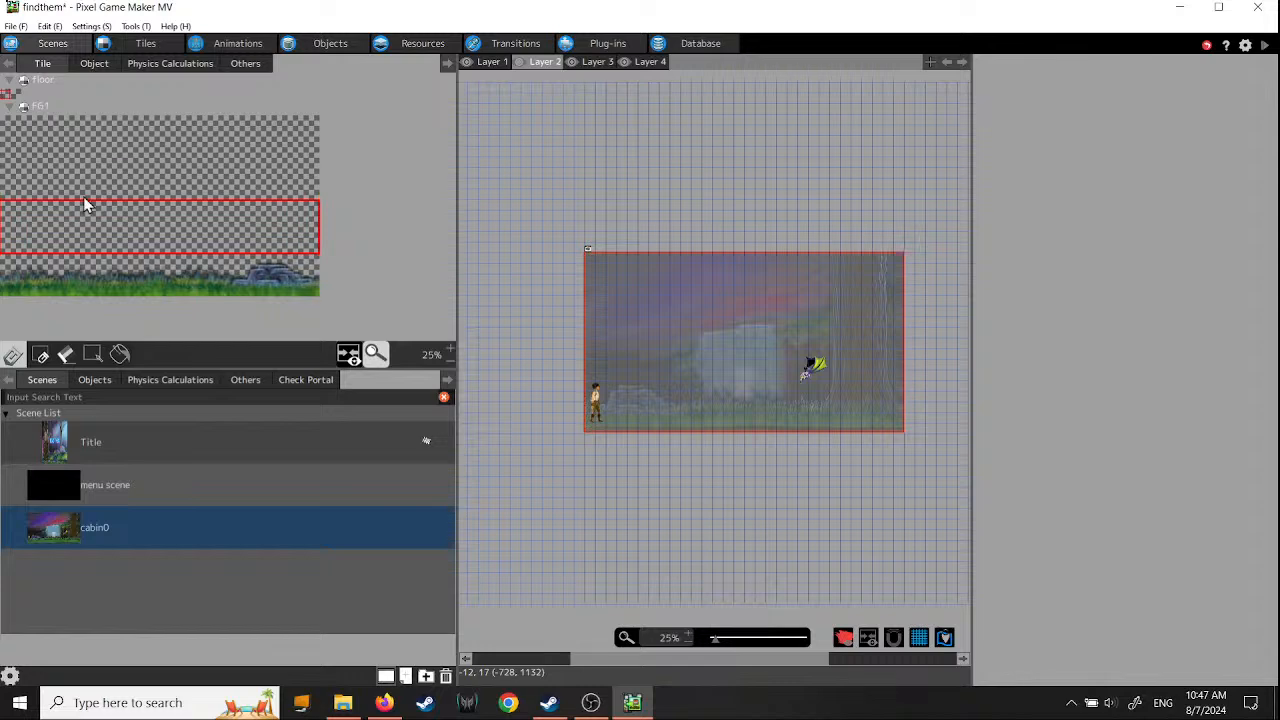
{"action": "left_click", "coordinate": [491, 63]}
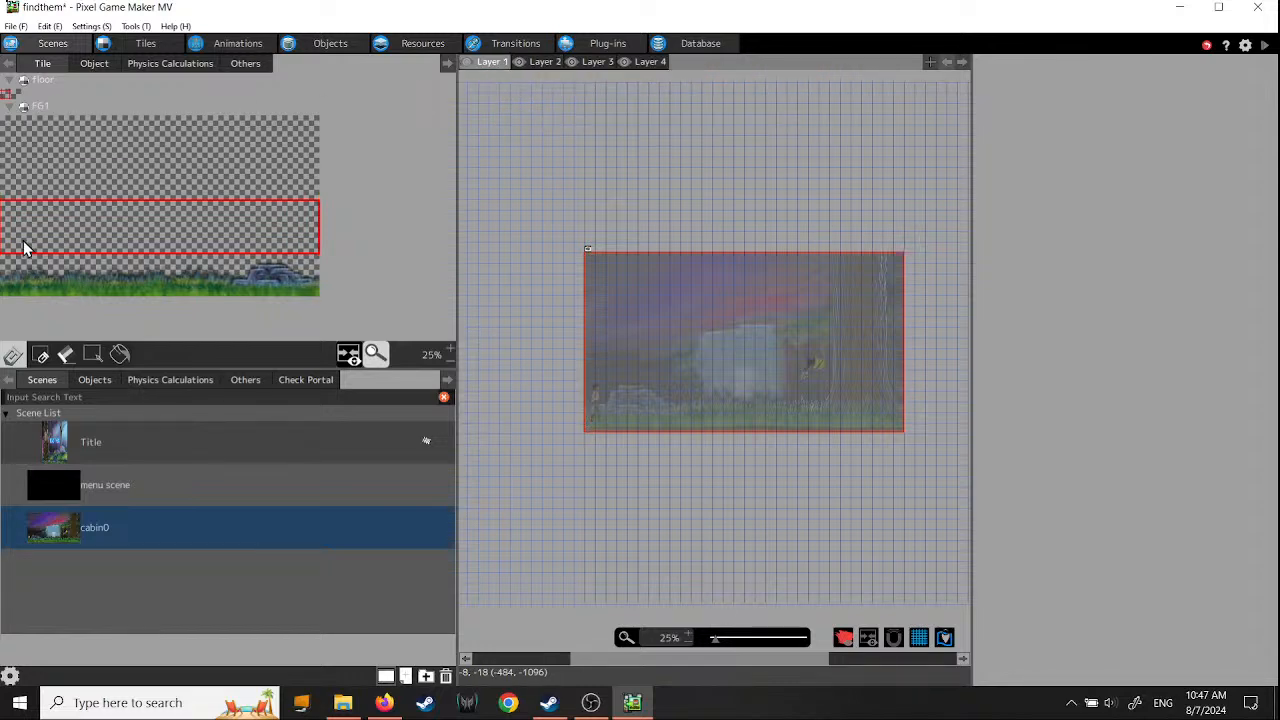
{"action": "left_click", "coordinate": [111, 153]}
{"action": "left_click_drag", "start_coordinate": [5, 252], "coordinate": [366, 338]}
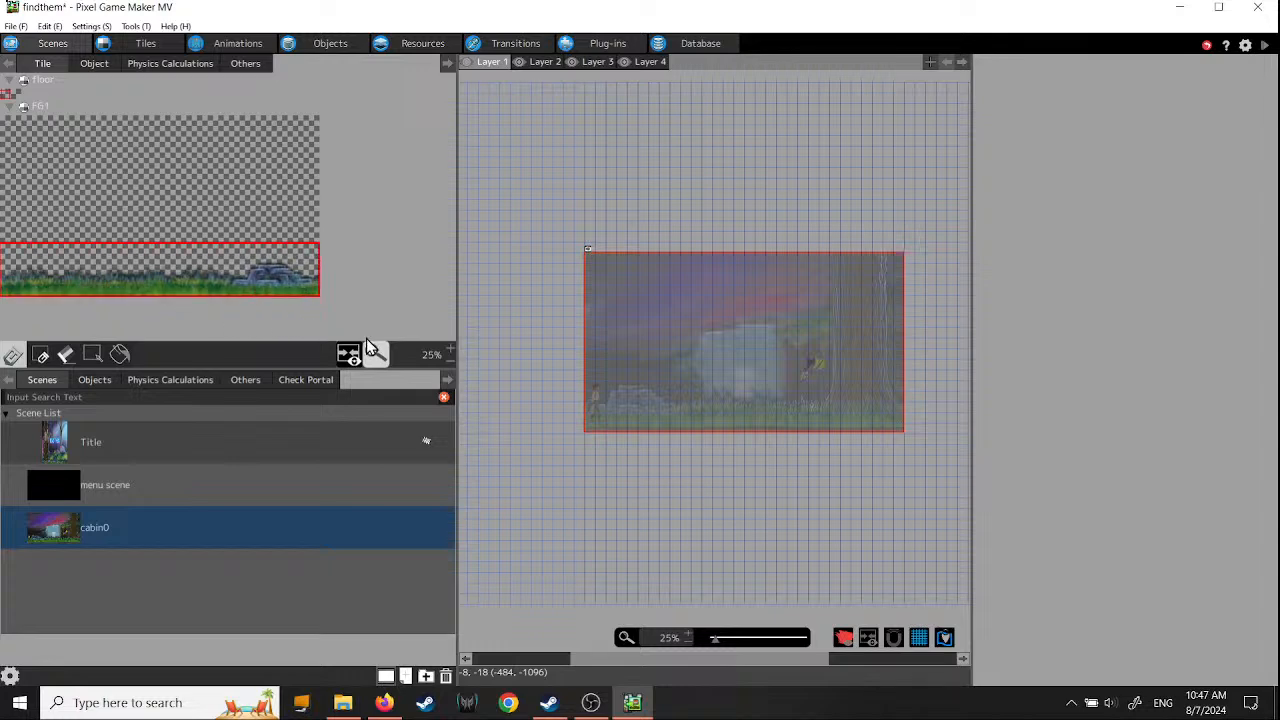
{"action": "left_click", "coordinate": [590, 393]}
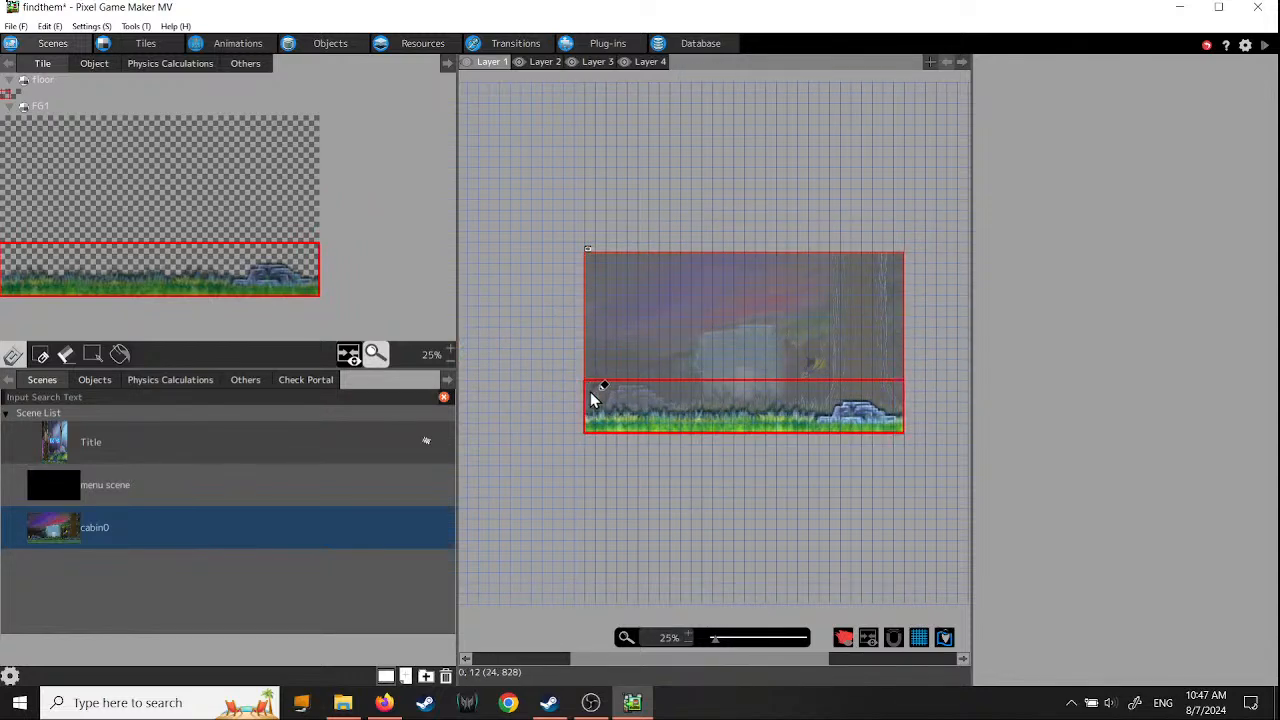
{"action": "left_click", "coordinate": [460, 318]}
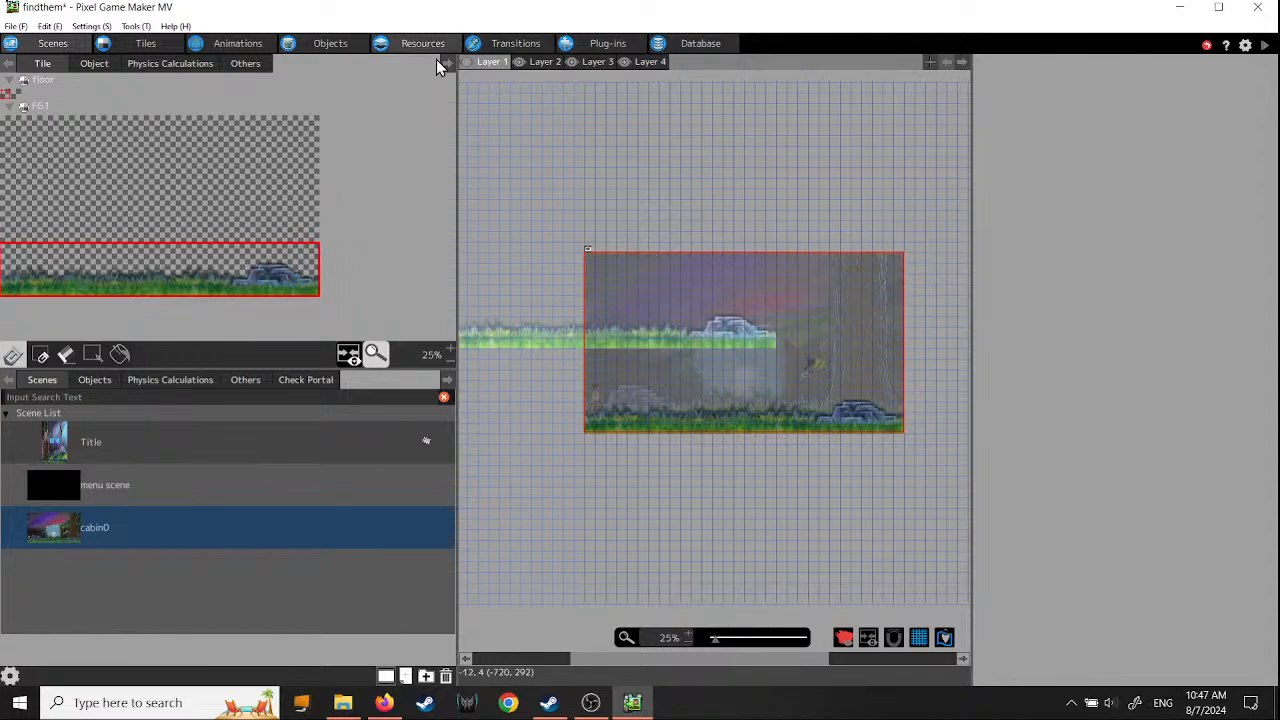
- Test-play cabin0 with the grass on Layer 1, walking the player back and forth, and close the test play
{"action": "left_click", "coordinate": [1263, 45]}
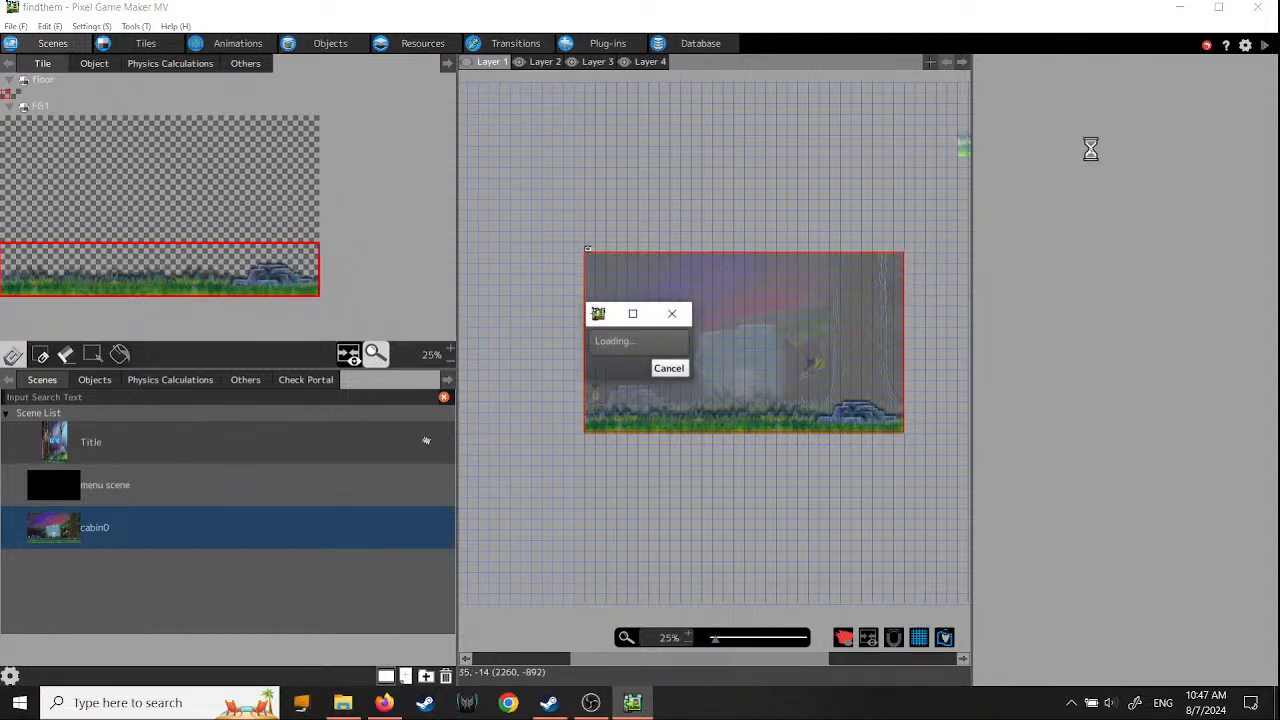
{"action": "key", "text": "Return"}
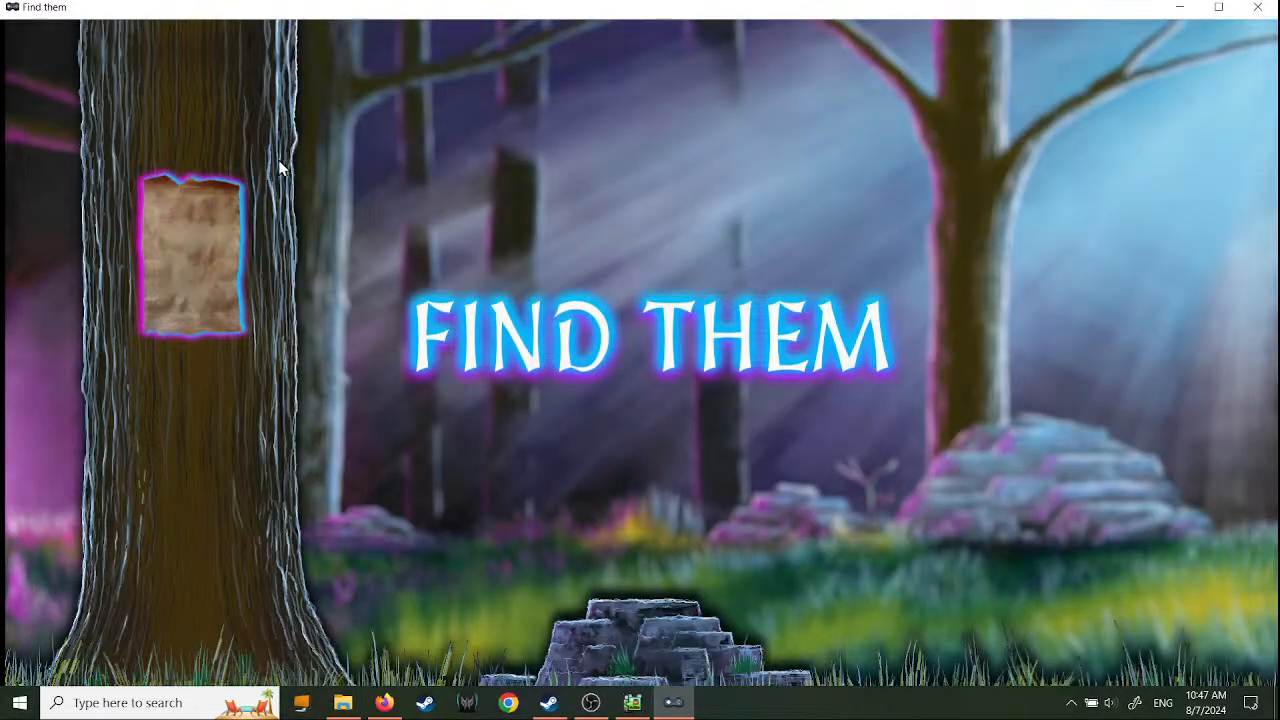
{"action": "key", "text": "Left"}
{"action": "key", "text": "Right"}
{"action": "key", "text": "Right"}
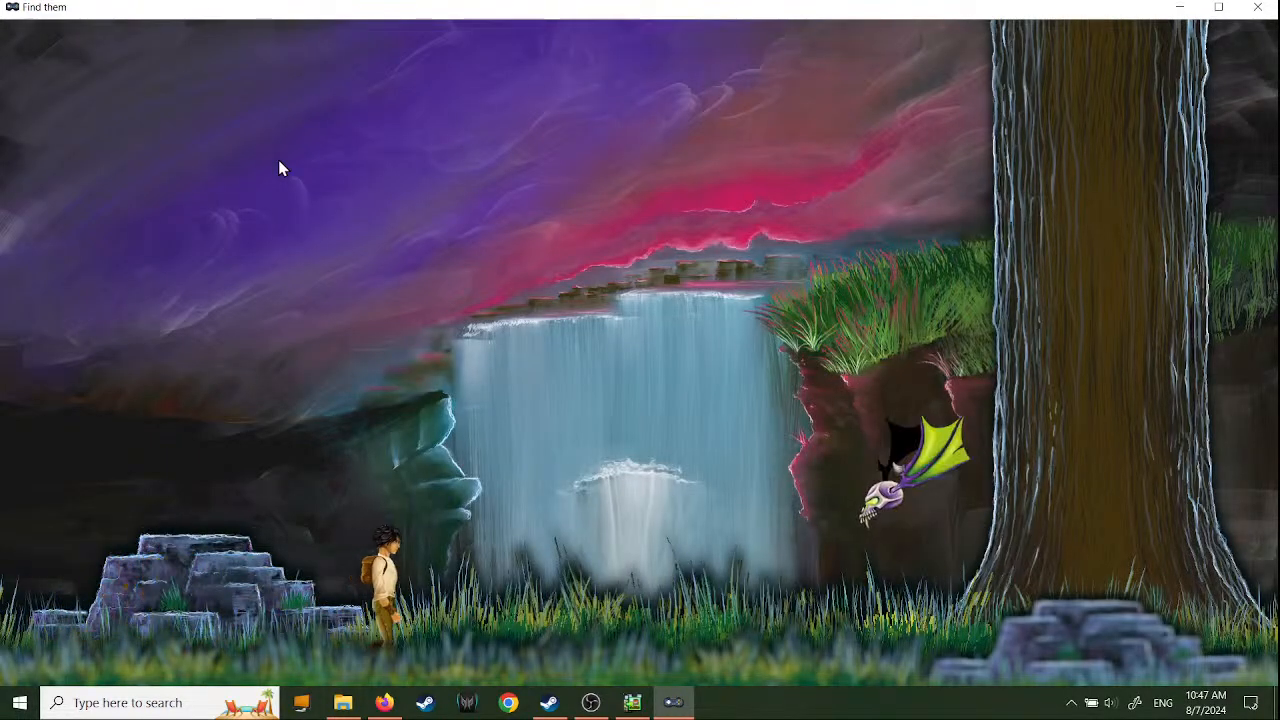
{"action": "key", "text": "Right"}
{"action": "key", "text": "Left"}
{"action": "key", "text": "alt+Return"}
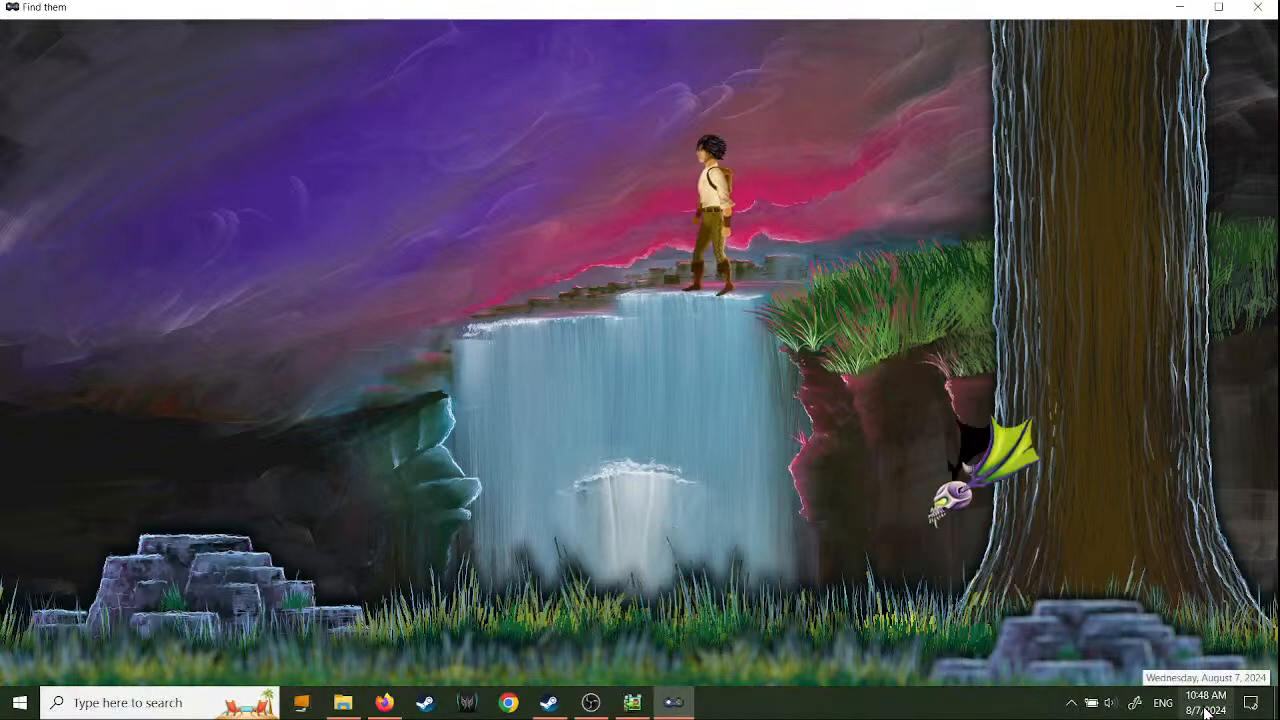
{"action": "left_click", "coordinate": [1258, 7]}
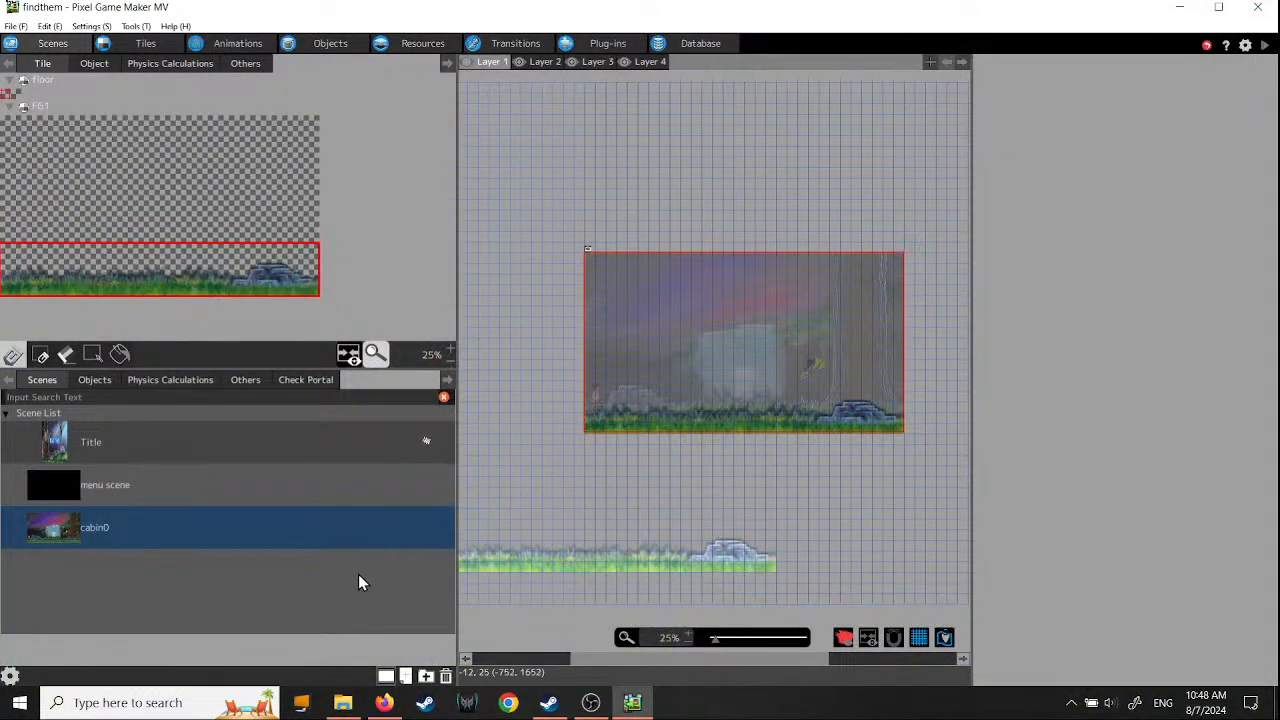
- Save the findthem project
{"action": "left_click", "coordinate": [17, 26]}
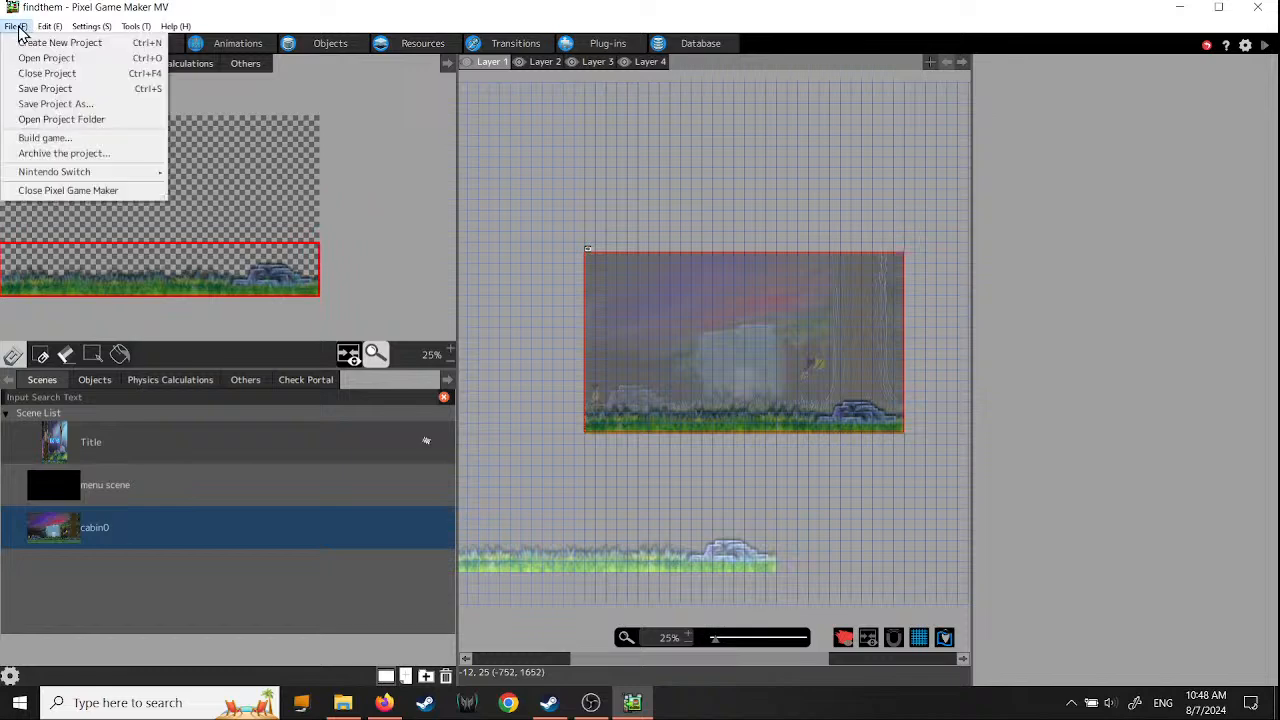
{"action": "left_click", "coordinate": [52, 90]}
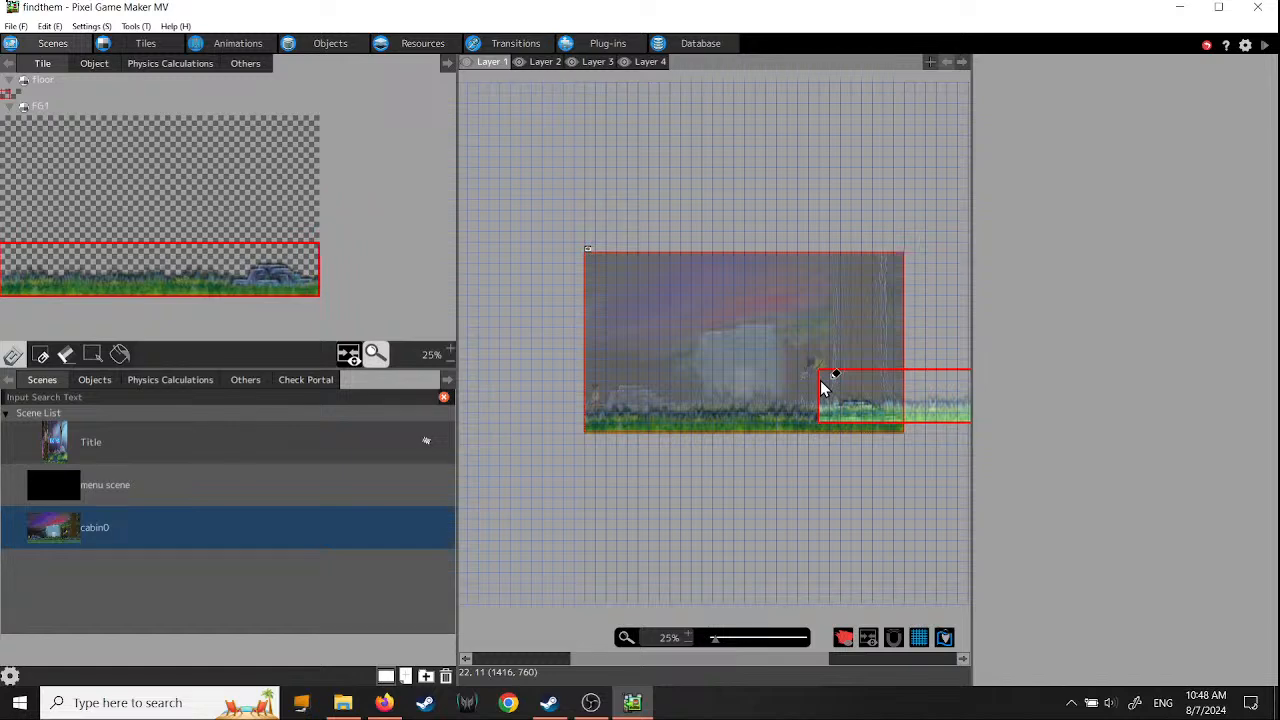
{"action": "left_click_drag", "start_coordinate": [822, 388], "coordinate": [229, 600]}
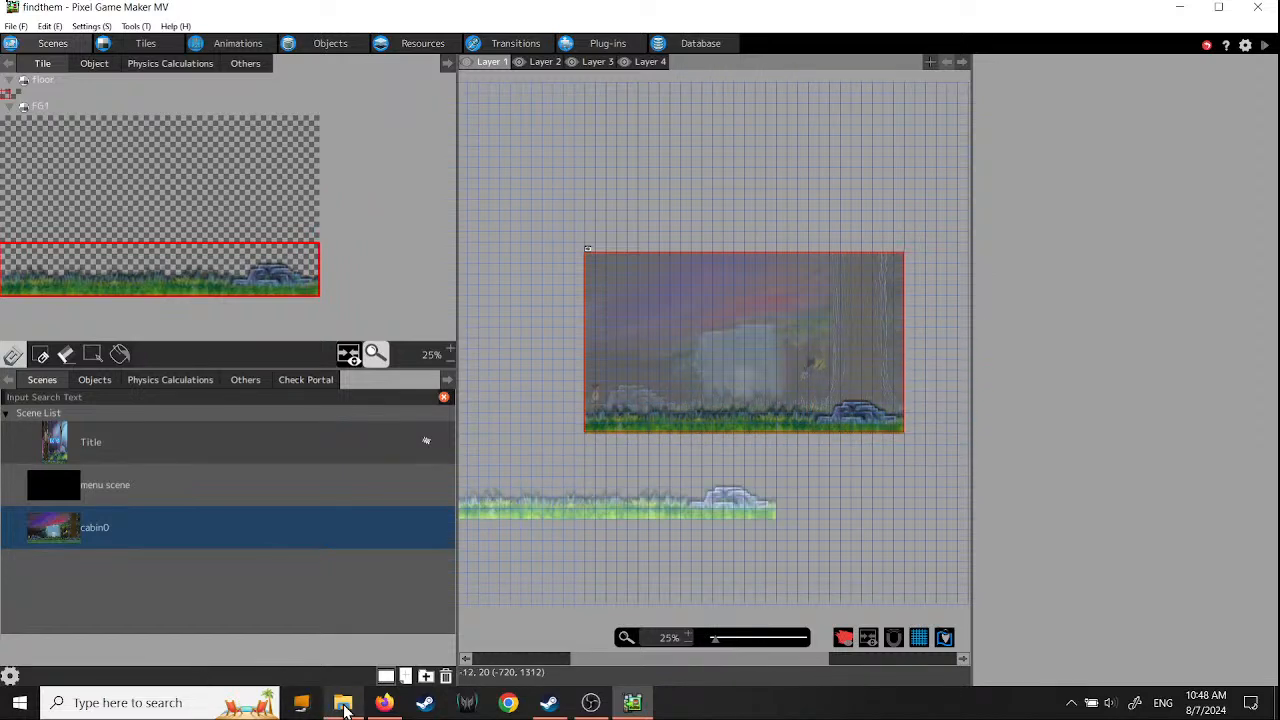
{"action": "left_click_drag", "start_coordinate": [355, 708], "coordinate": [591, 404]}
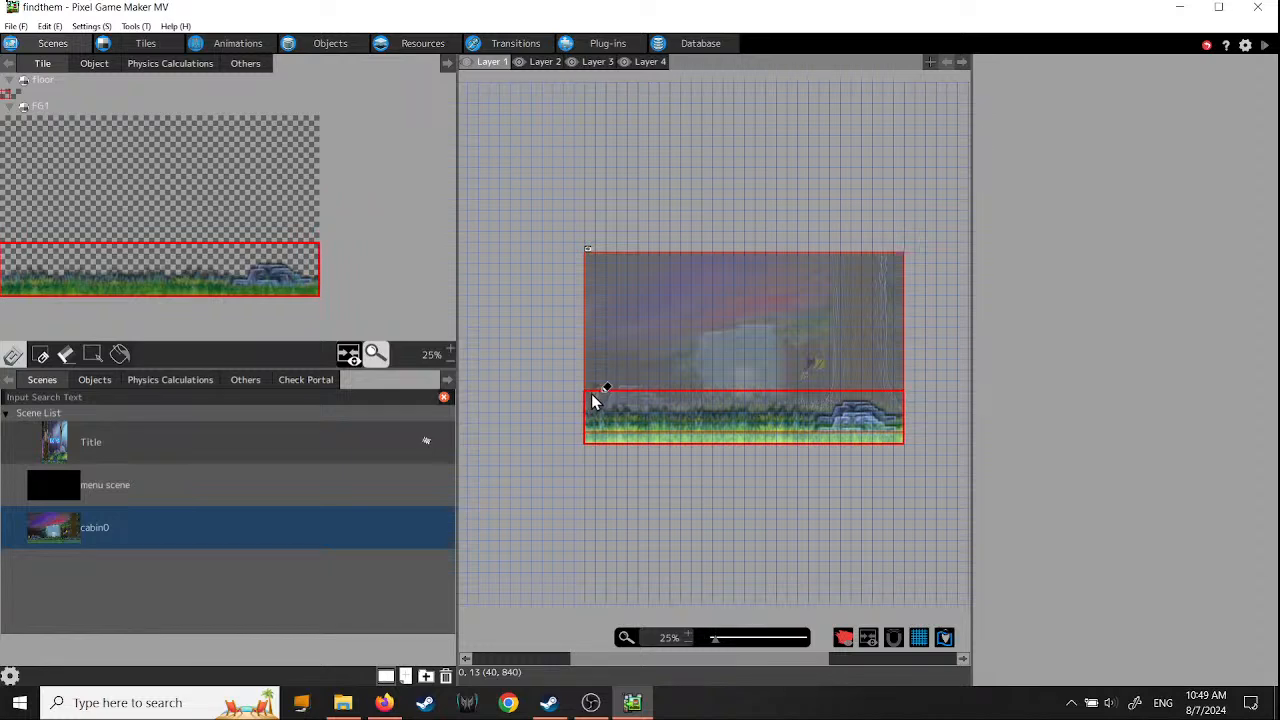
{"action": "left_click_drag", "start_coordinate": [592, 402], "coordinate": [768, 500]}
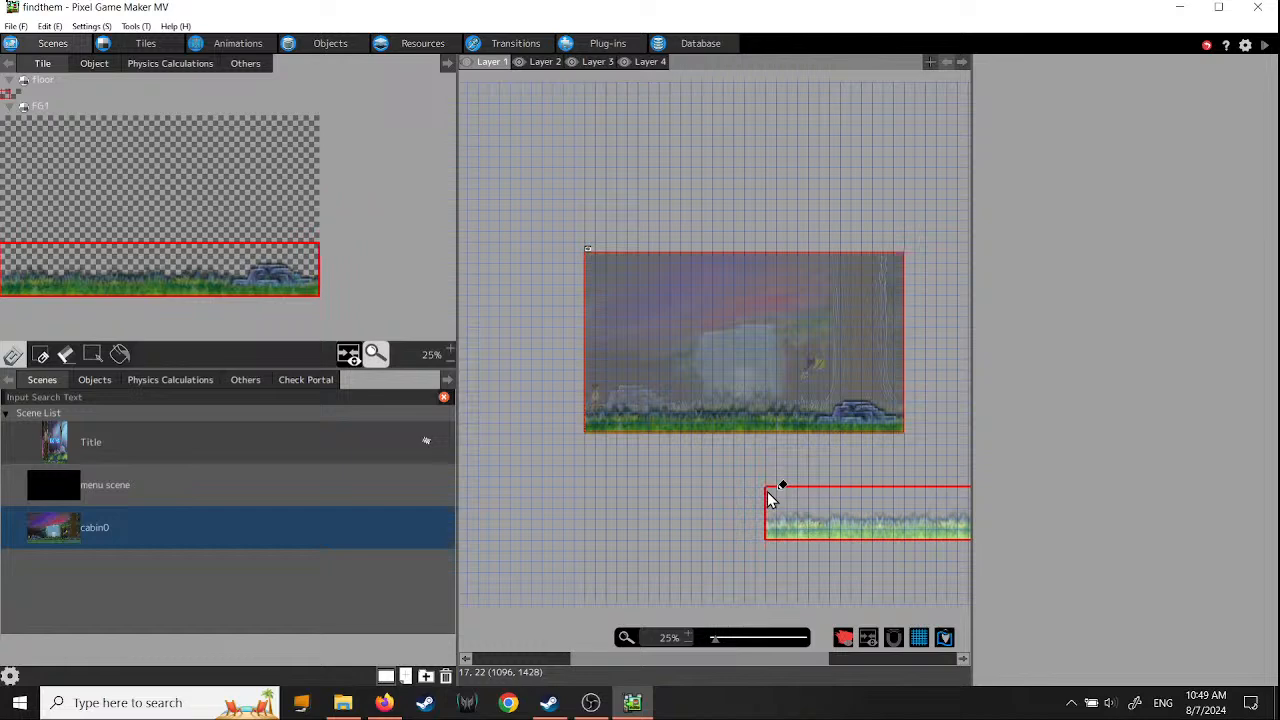
{"action": "left_click_drag", "start_coordinate": [768, 500], "coordinate": [1030, 441]}
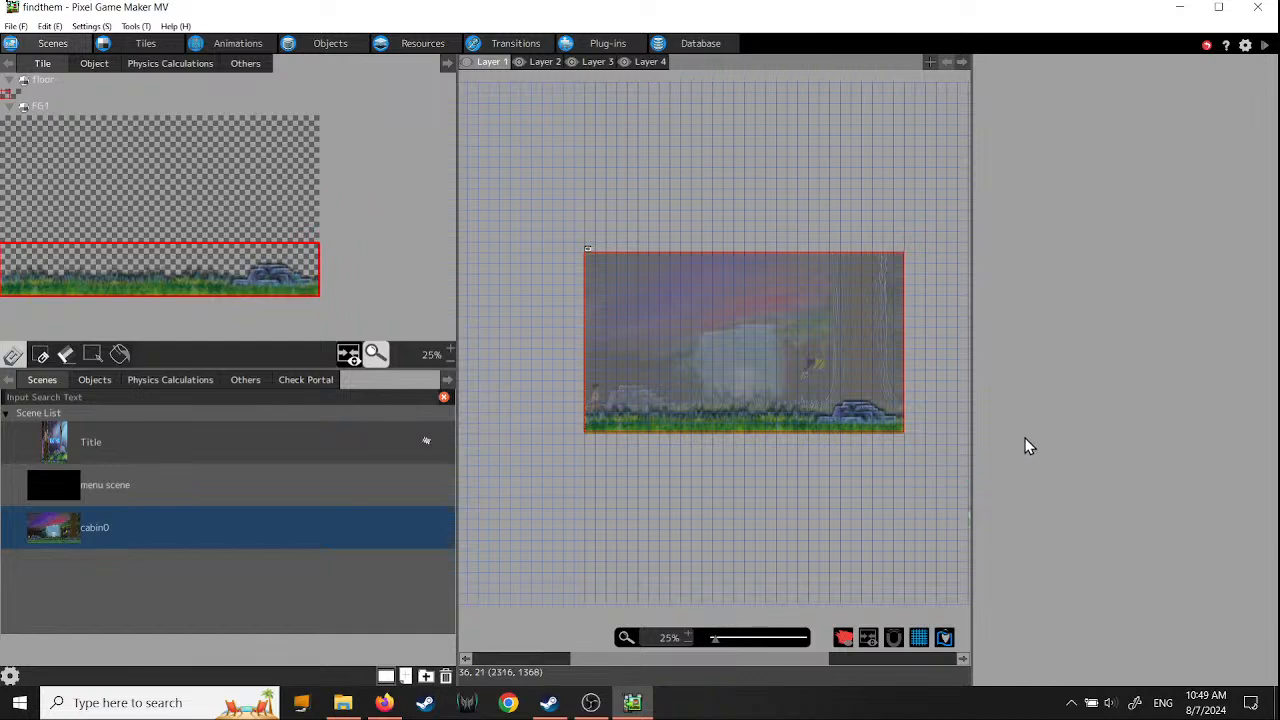
- Switch to File Explorer and open the side folder inside My2D
{"action": "left_click_drag", "start_coordinate": [1019, 355], "coordinate": [352, 708]}
{"action": "left_click", "coordinate": [352, 708]}
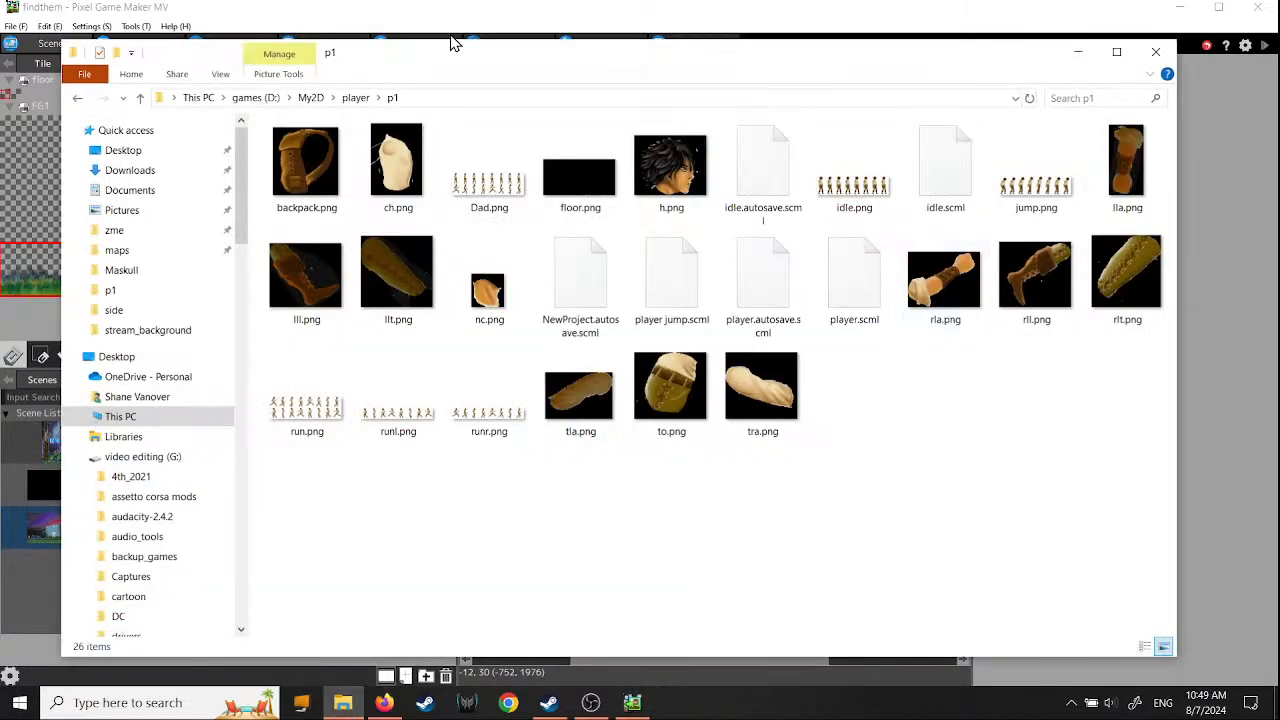
{"action": "left_click", "coordinate": [356, 98]}
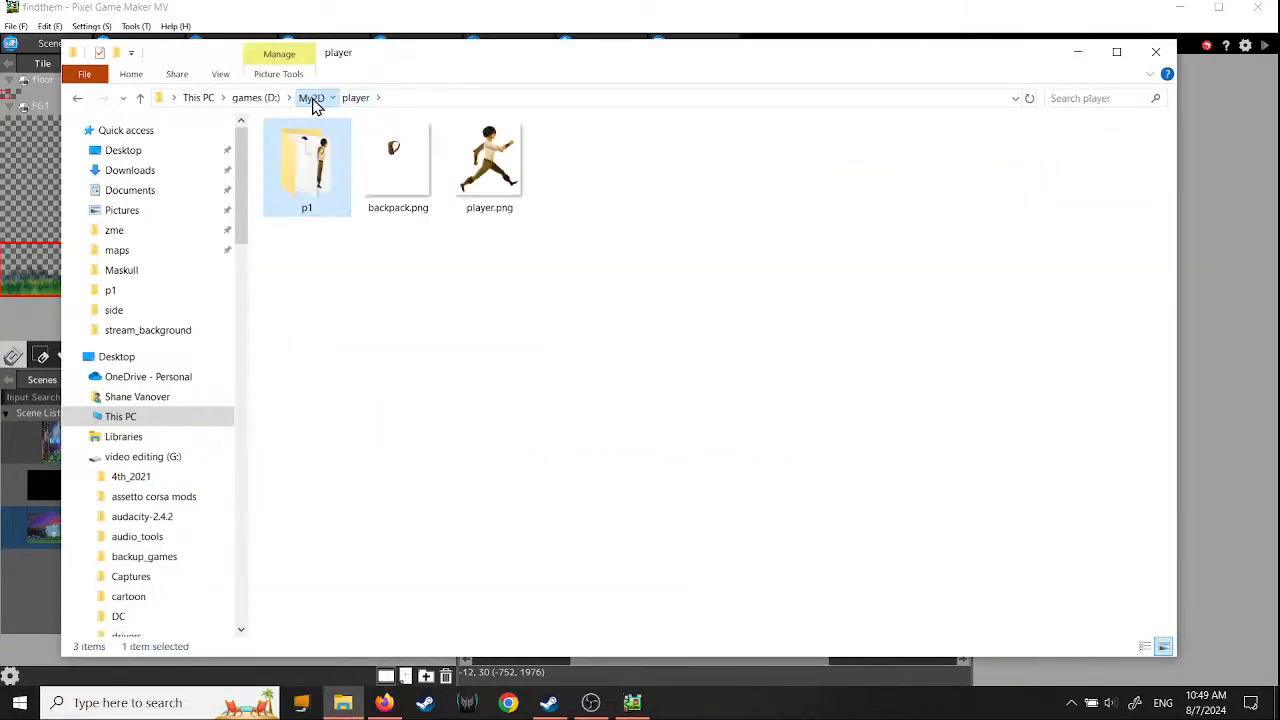
{"action": "left_click", "coordinate": [311, 97]}
{"action": "double_click", "coordinate": [1024, 212]}
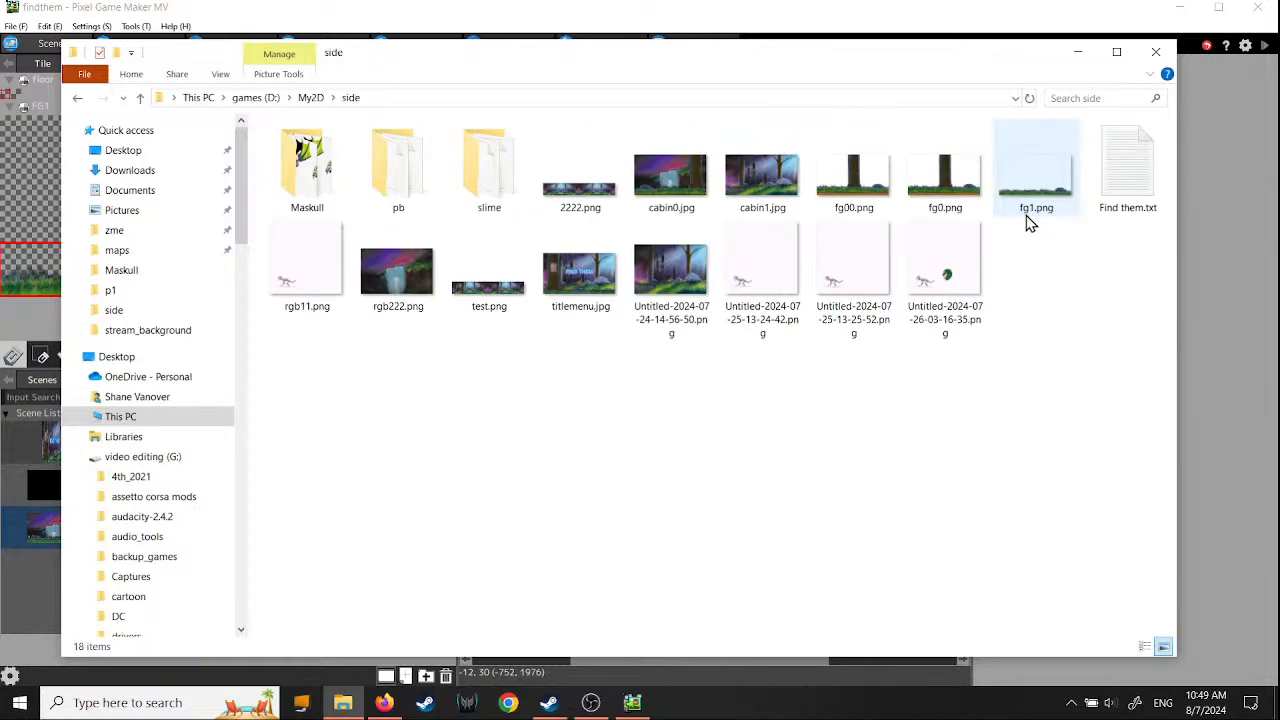
- View the titlemenu.jpg picture and close the viewer
{"action": "double_click", "coordinate": [588, 288]}
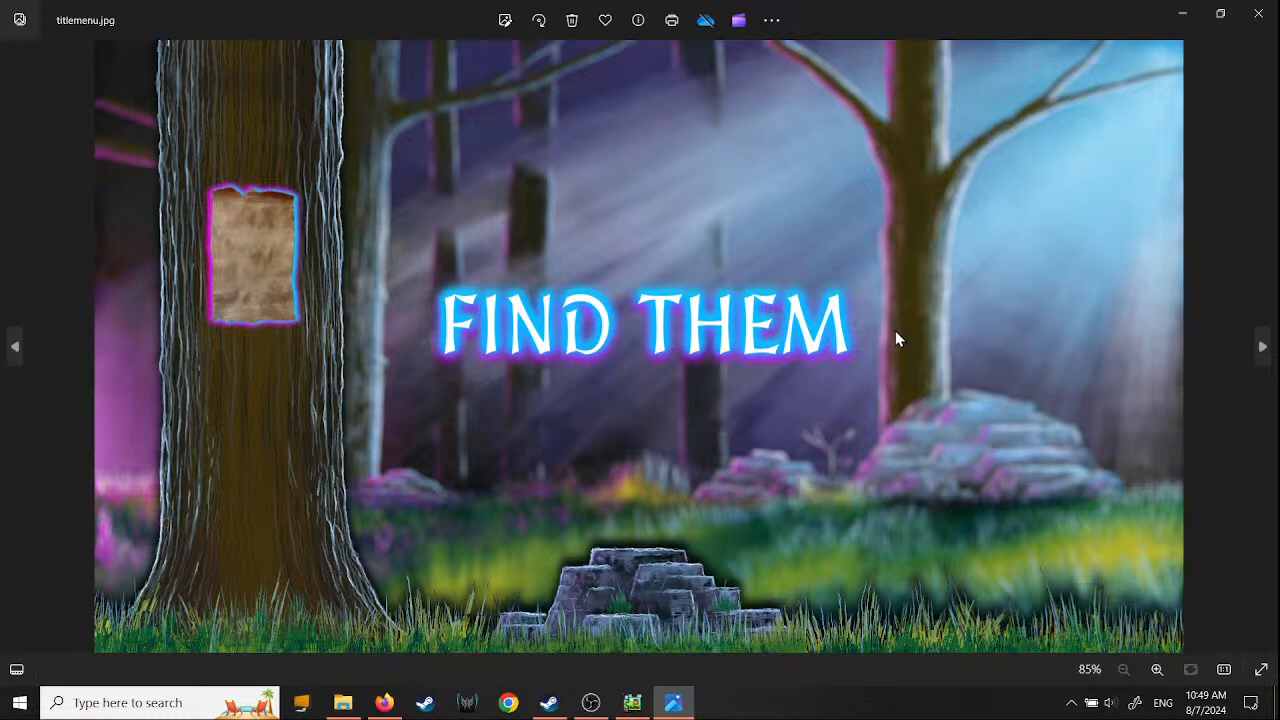
{"action": "left_click", "coordinate": [1258, 14]}
{"action": "left_click", "coordinate": [692, 481]}
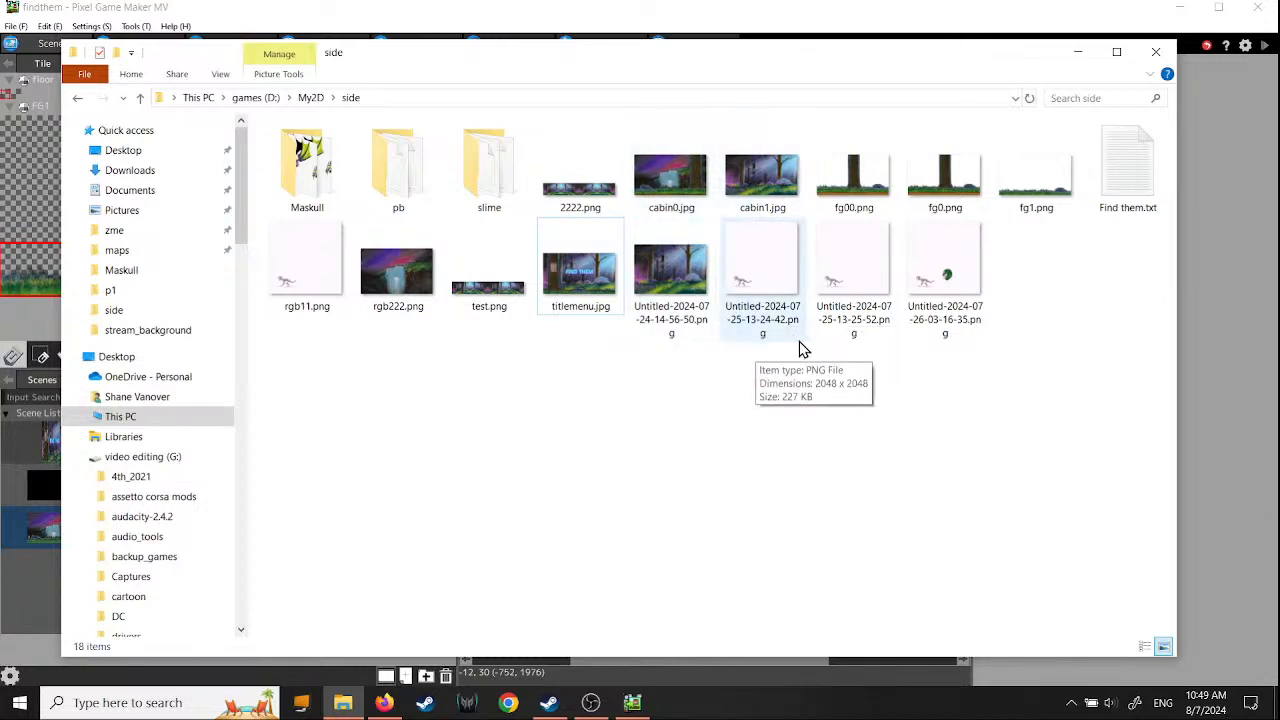
- Open both cabin0.jpg and cabin1.jpg from the side folder in paint.net
{"action": "right_click", "coordinate": [669, 186]}
{"action": "mouse_move", "coordinate": [595, 500]}
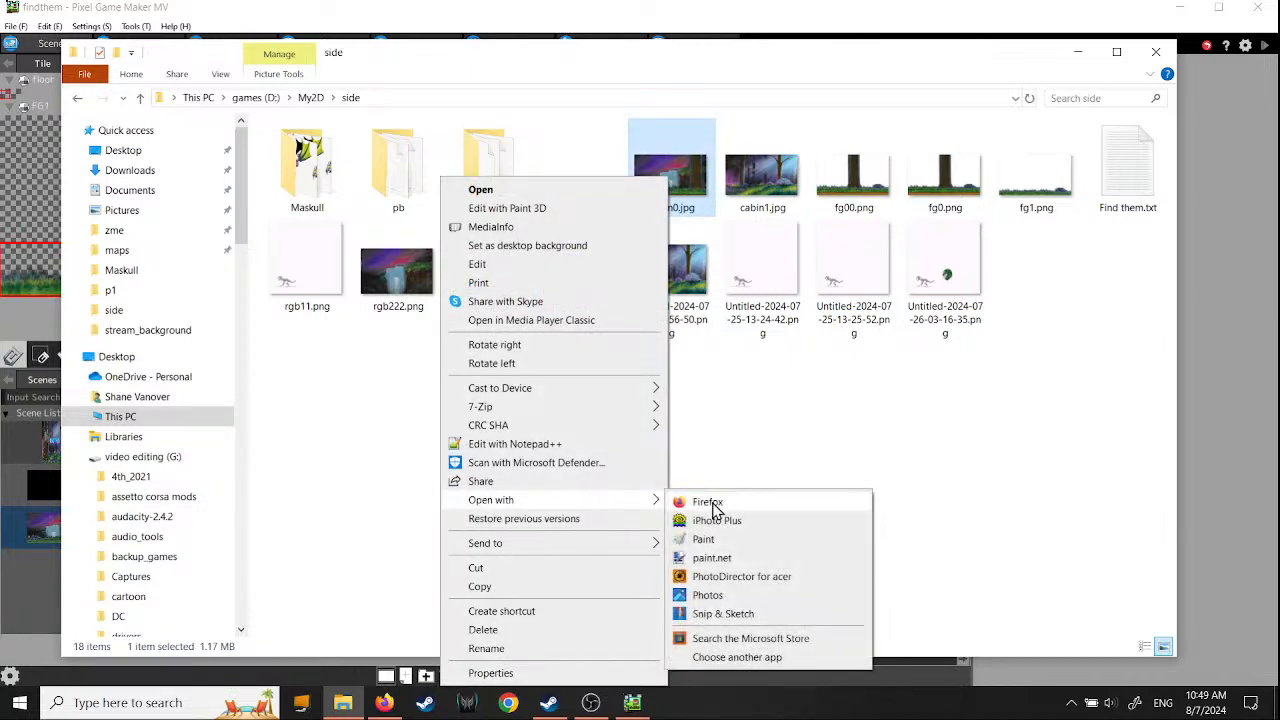
{"action": "left_click", "coordinate": [705, 557]}
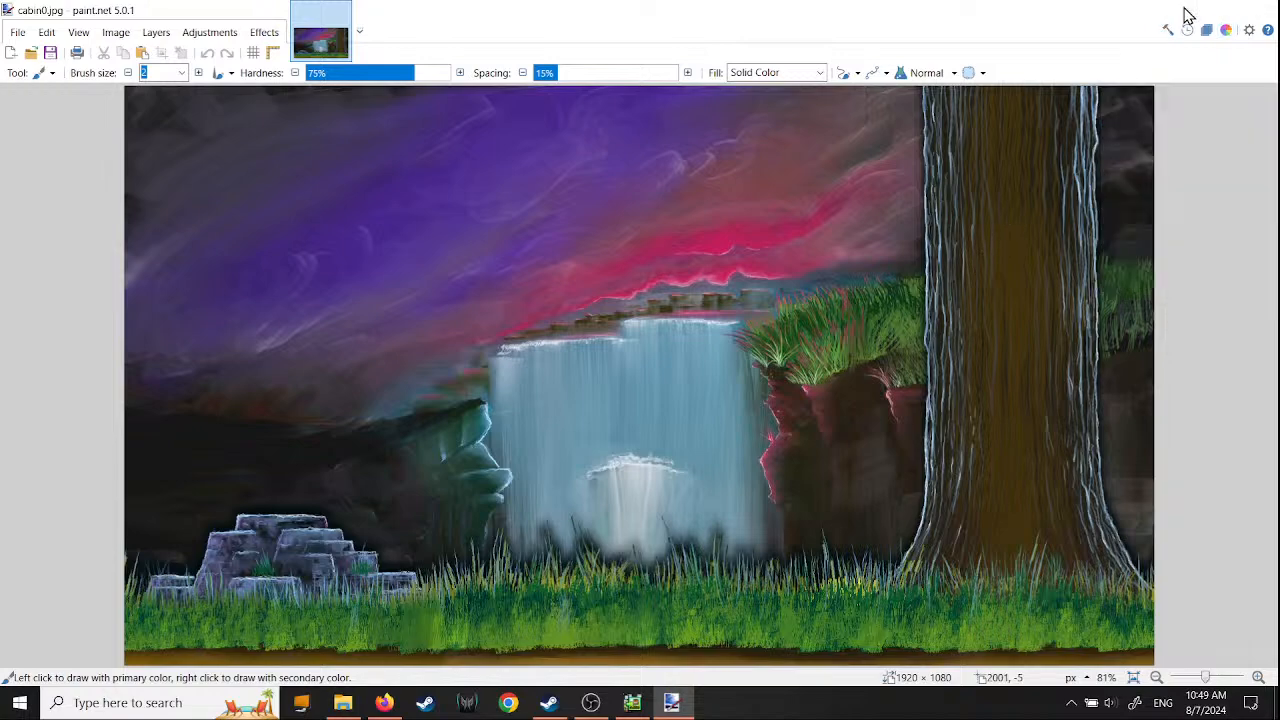
{"action": "left_click", "coordinate": [1190, 12]}
{"action": "right_click", "coordinate": [783, 195]}
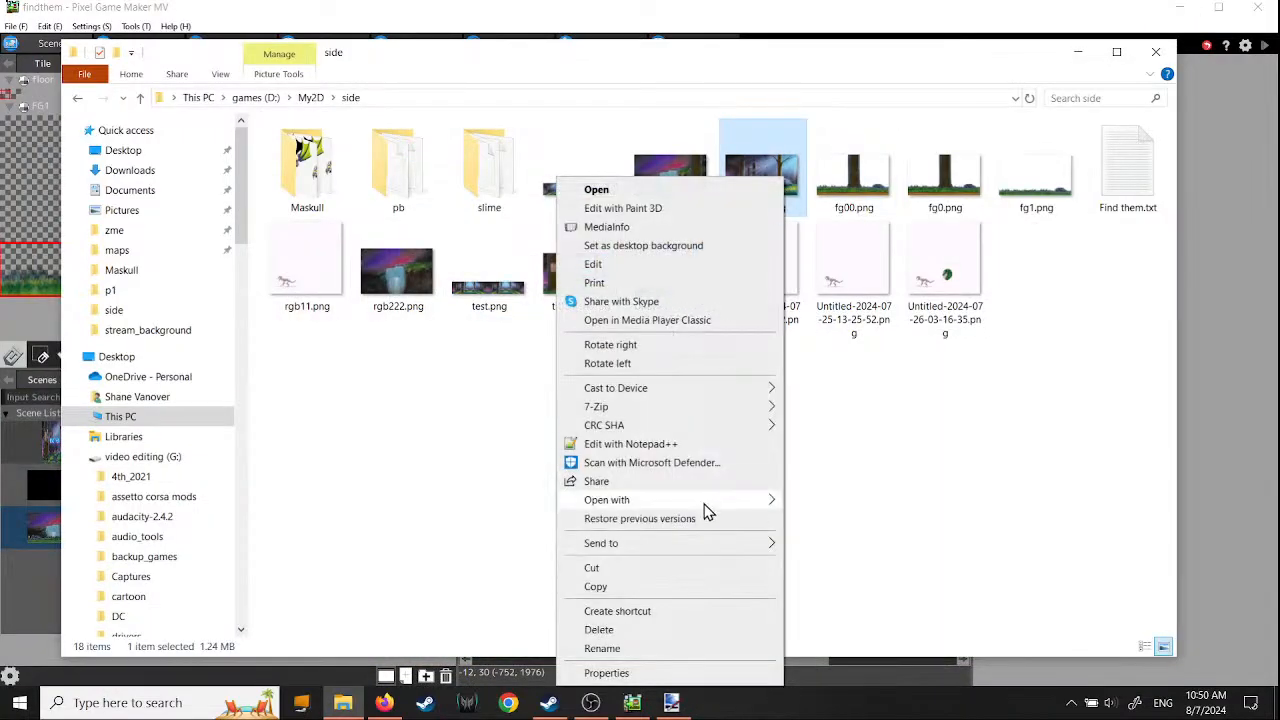
{"action": "mouse_move", "coordinate": [706, 506]}
{"action": "left_click", "coordinate": [818, 558]}
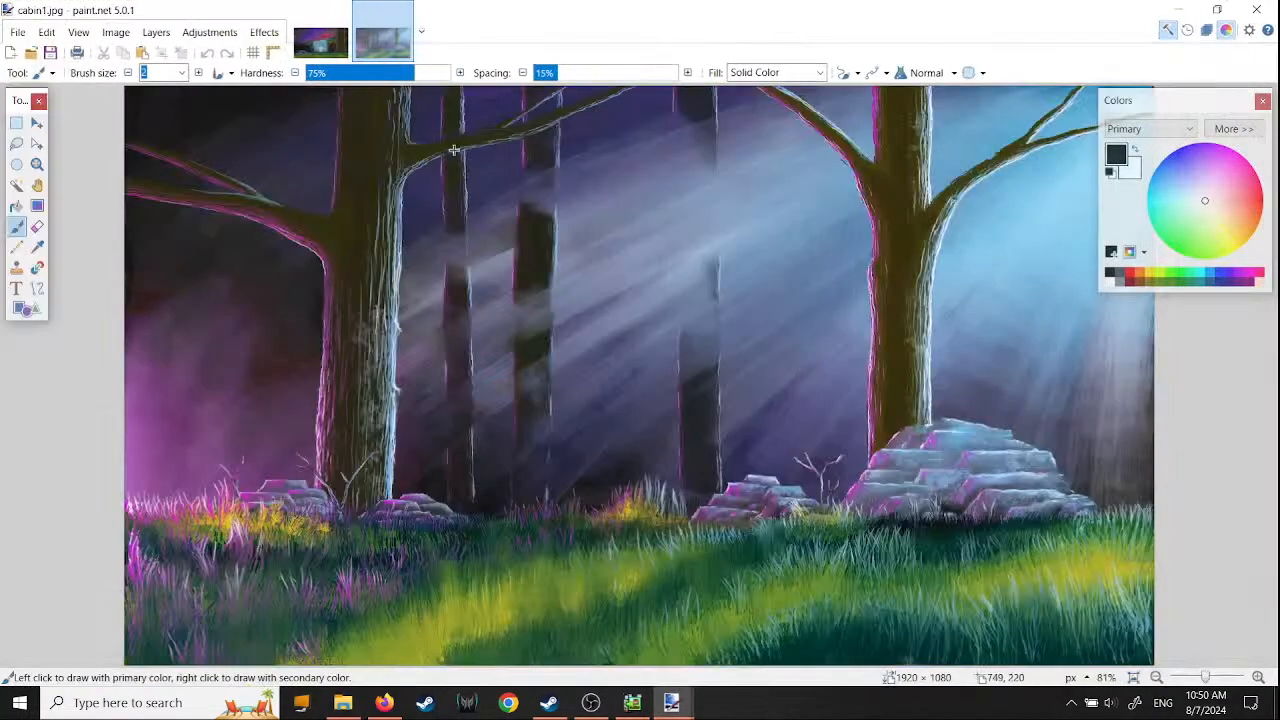
- Compare the cabin0.jpg and cabin1.jpg backgrounds, examining how the scenery continues from one picture's edge to the other
{"action": "left_click", "coordinate": [320, 40]}
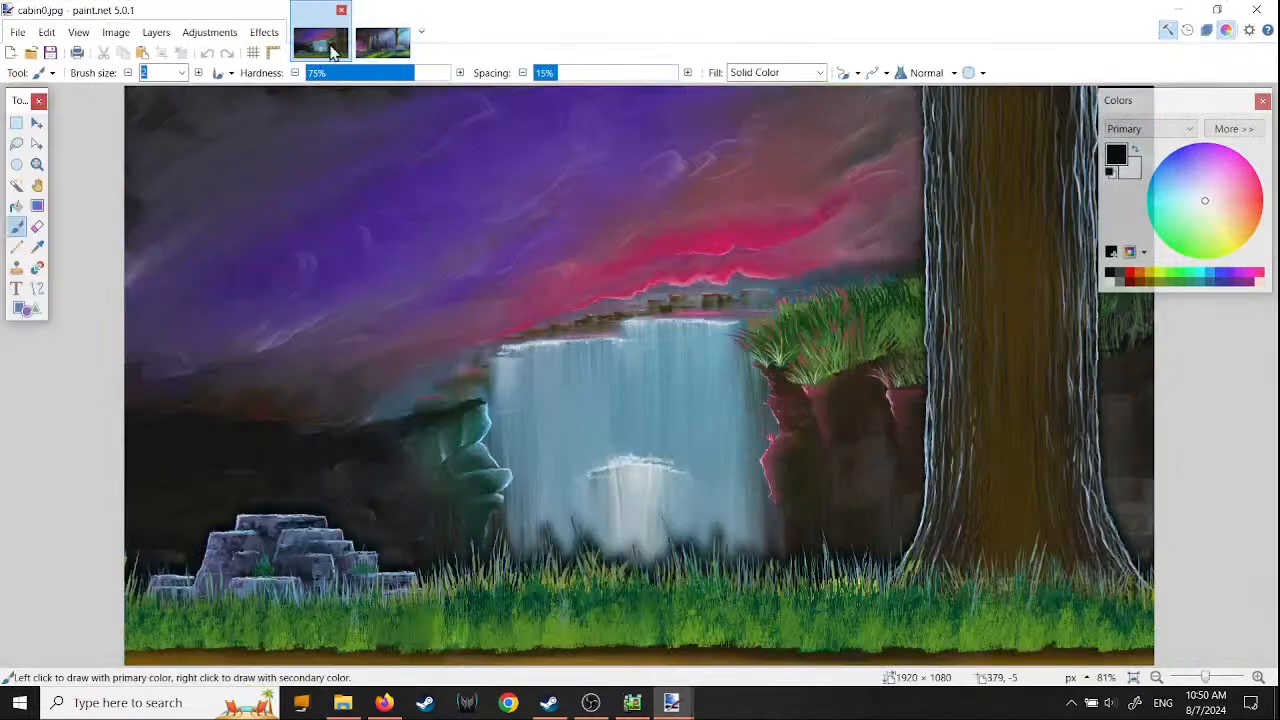
{"action": "left_click", "coordinate": [383, 40]}
{"action": "left_click", "coordinate": [332, 35]}
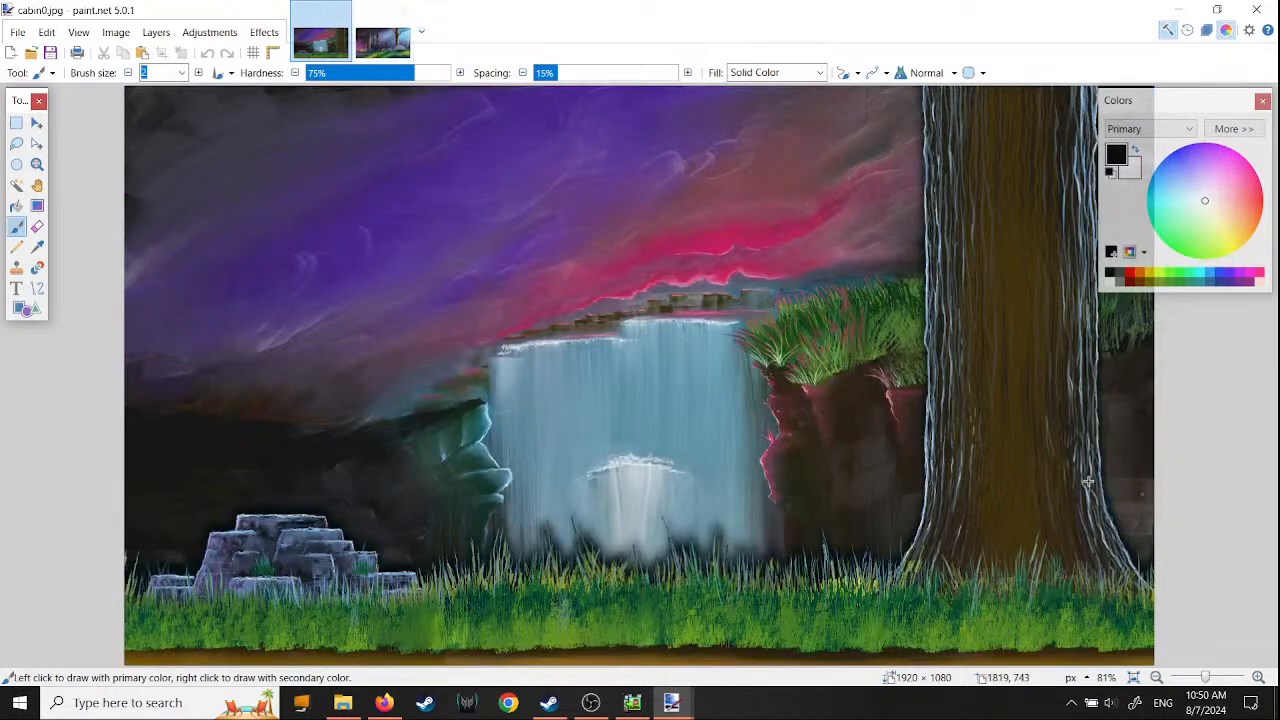
{"action": "left_click", "coordinate": [385, 30]}
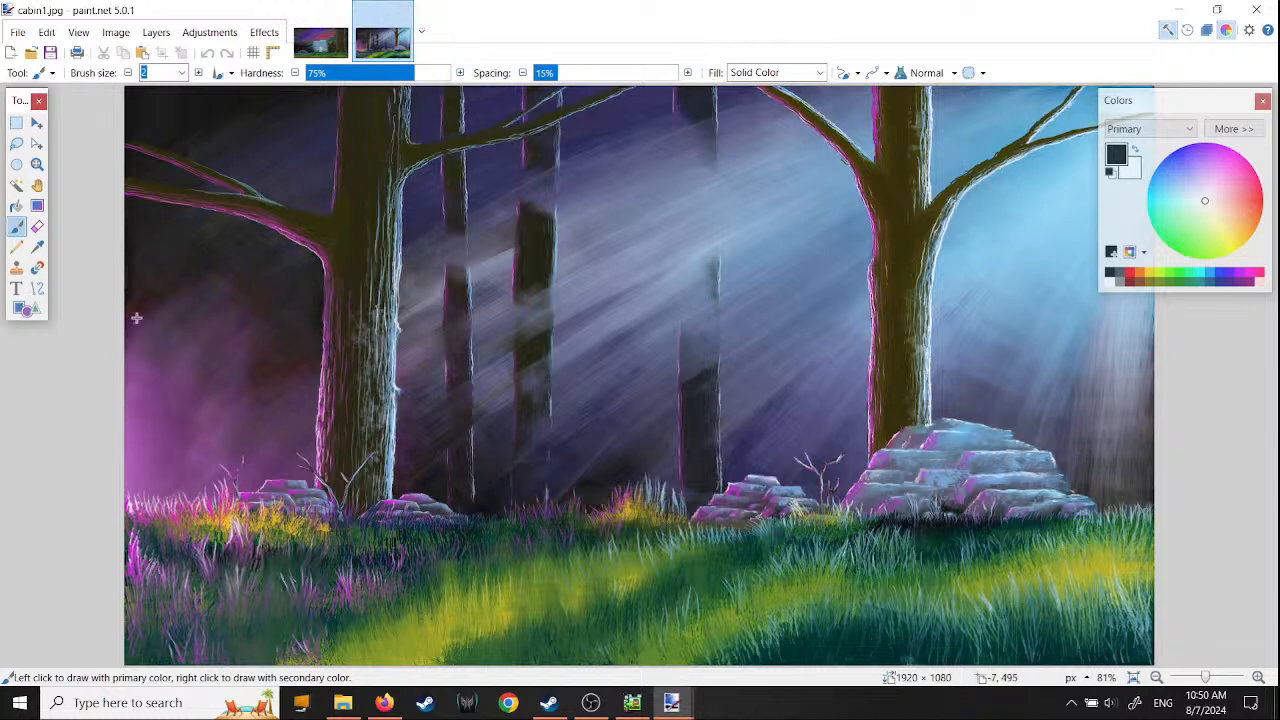
{"action": "left_click", "coordinate": [320, 40]}
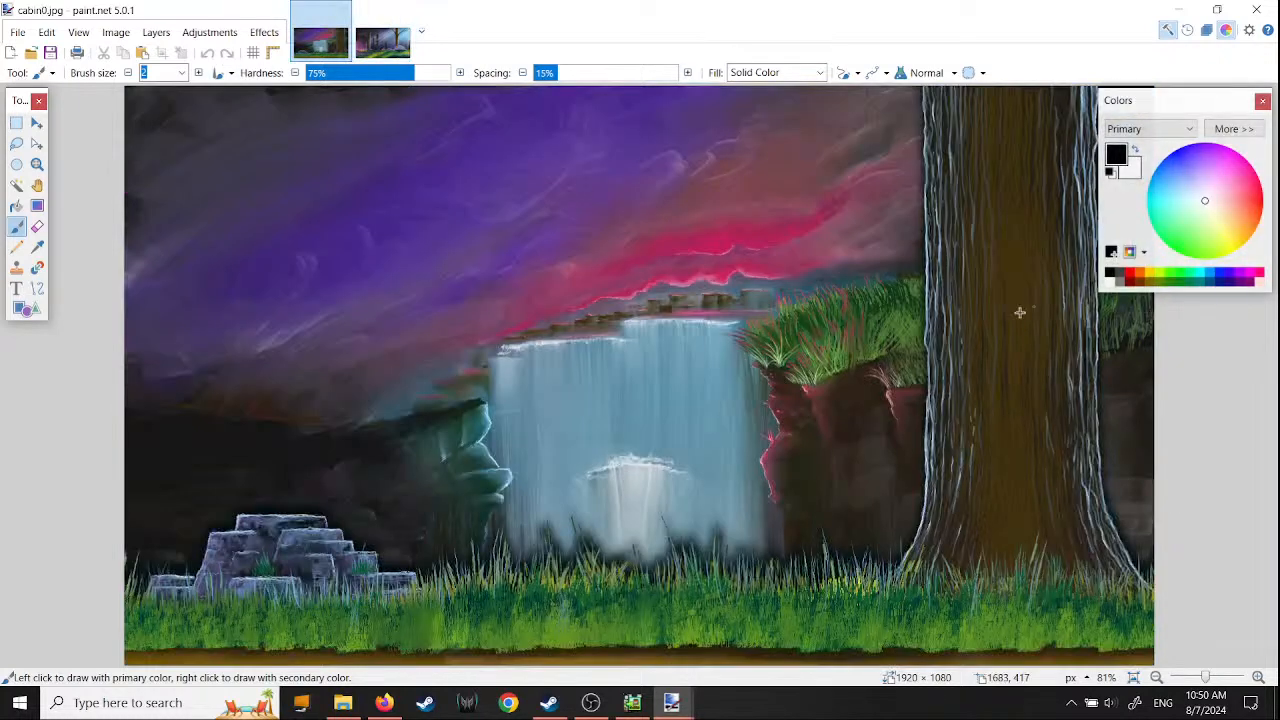
{"action": "scroll", "coordinate": [971, 409], "scroll_direction": "down", "scroll_amount": 1, "text": "ctrl"}
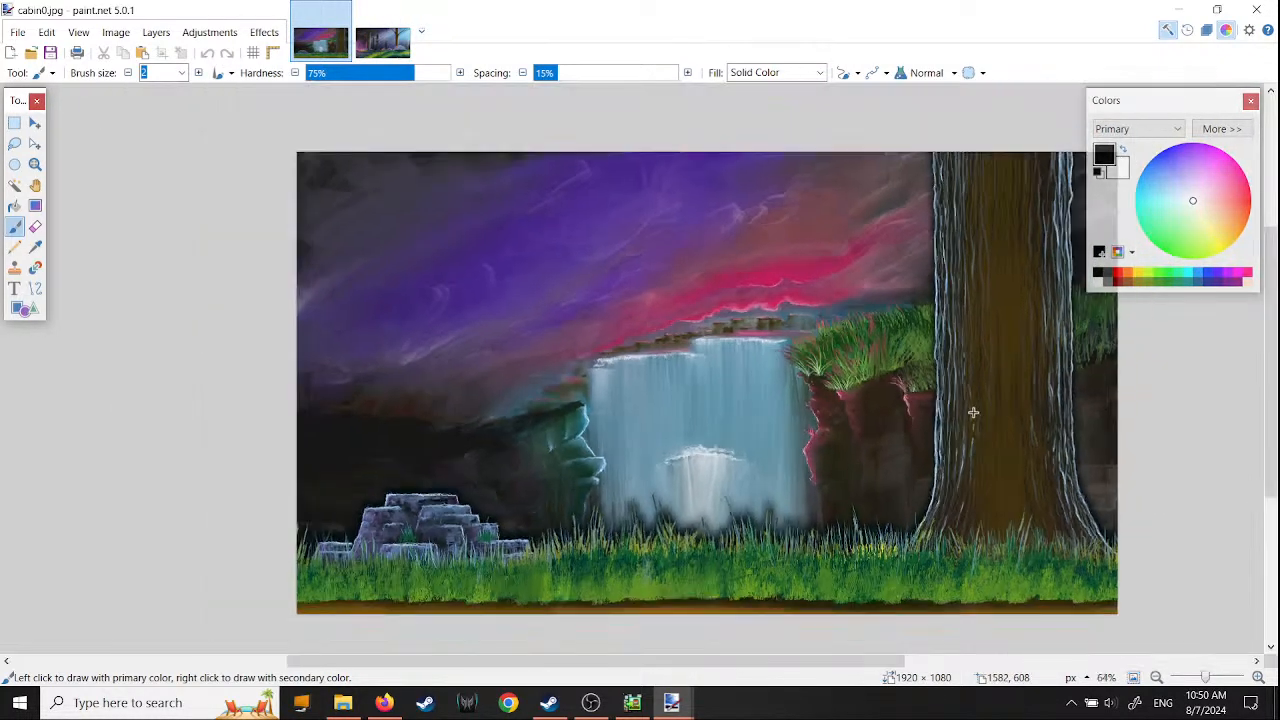
{"action": "middle_click_drag", "start_coordinate": [1020, 466], "coordinate": [796, 460]}
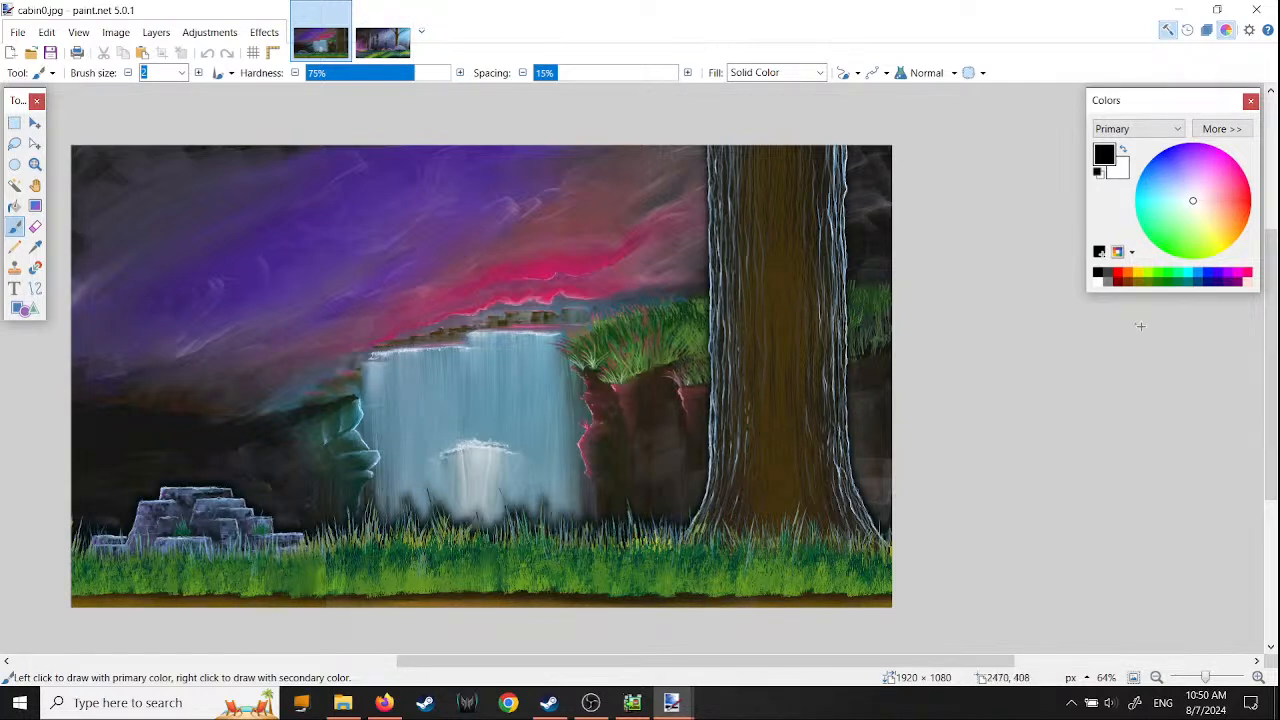
{"action": "left_click", "coordinate": [386, 38]}
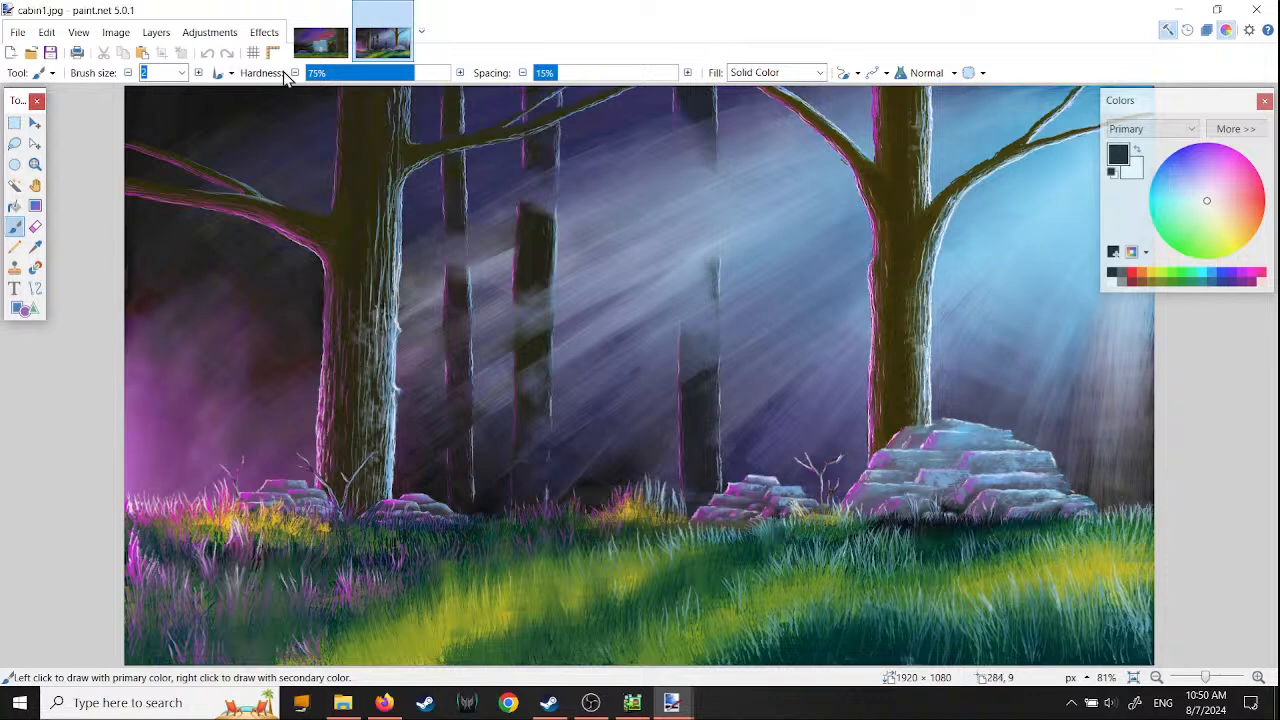
{"action": "left_click", "coordinate": [320, 40]}
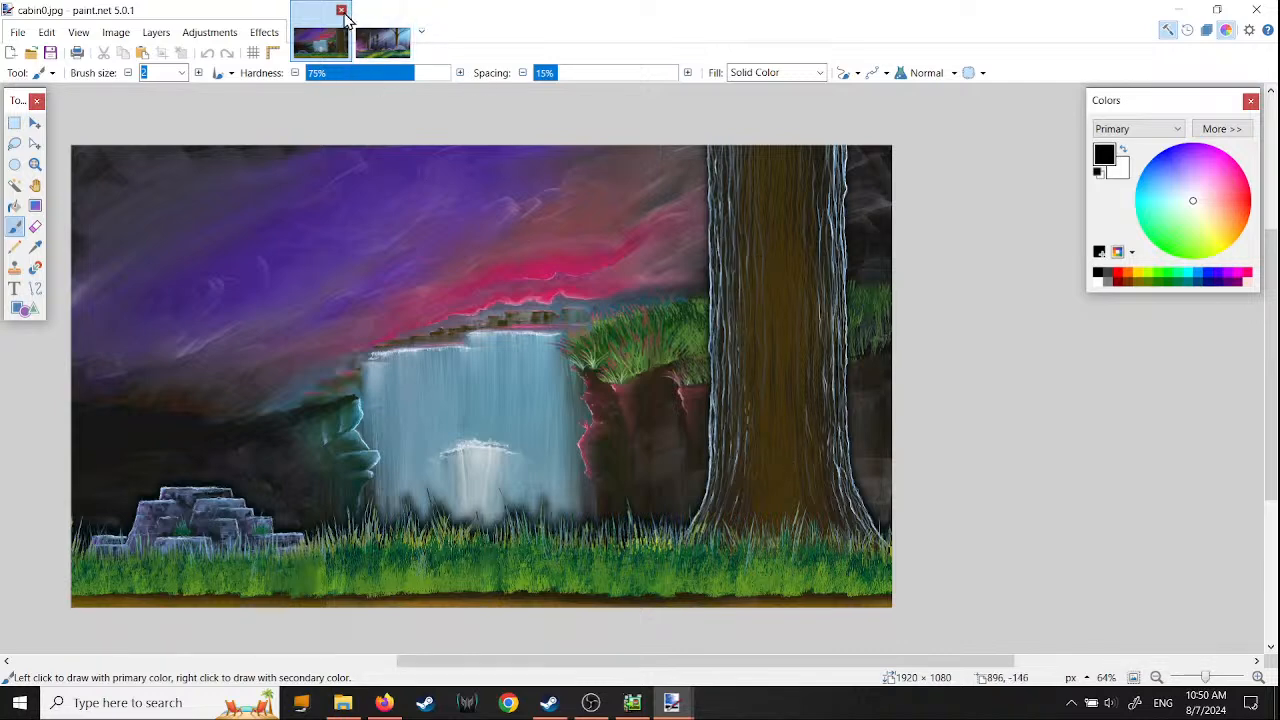
- Close cabin0.jpg and open rgb222.png from the side folder in paint.net
{"action": "left_click", "coordinate": [343, 11]}
{"action": "left_click", "coordinate": [1180, 10]}
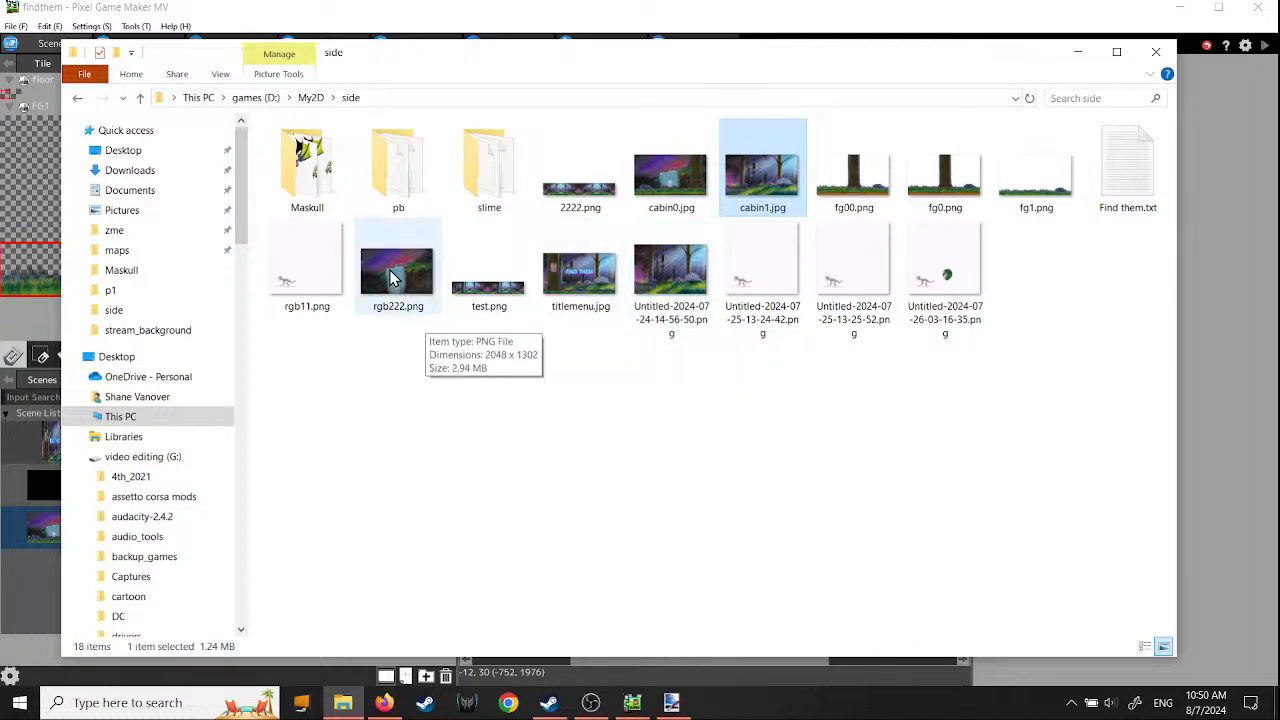
{"action": "right_click", "coordinate": [403, 288]}
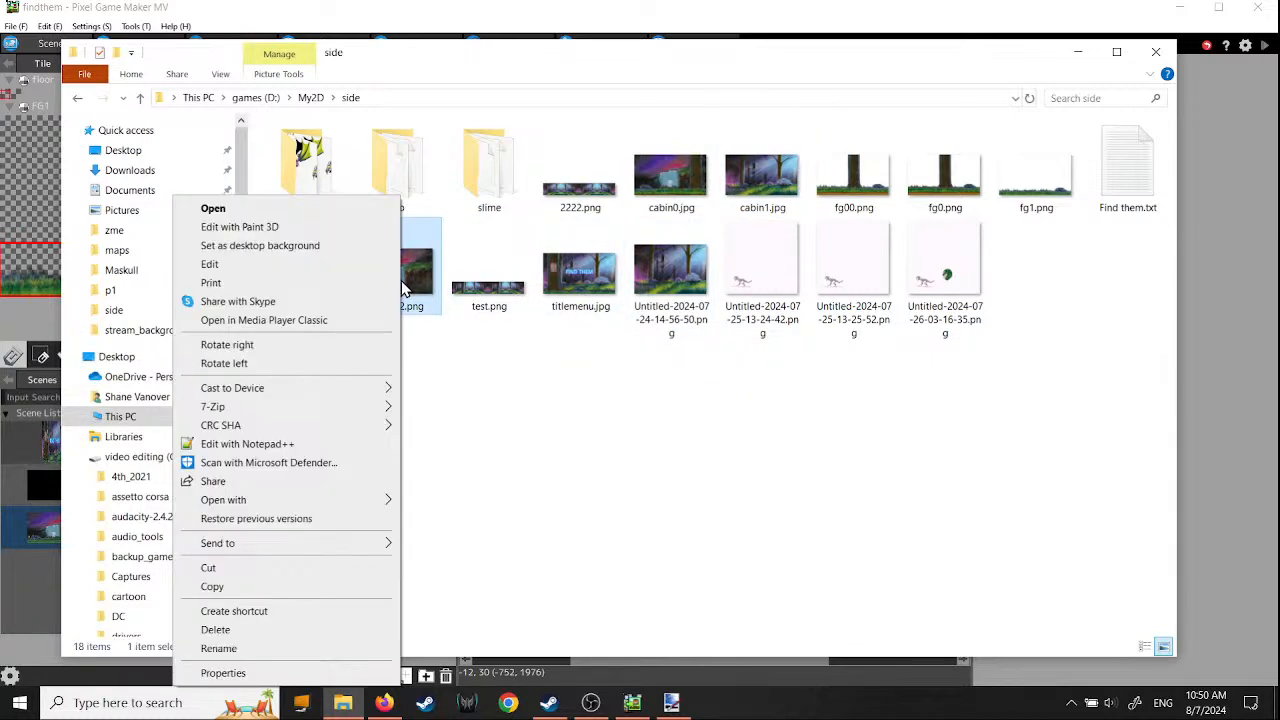
{"action": "mouse_move", "coordinate": [257, 505]}
{"action": "left_click", "coordinate": [444, 557]}
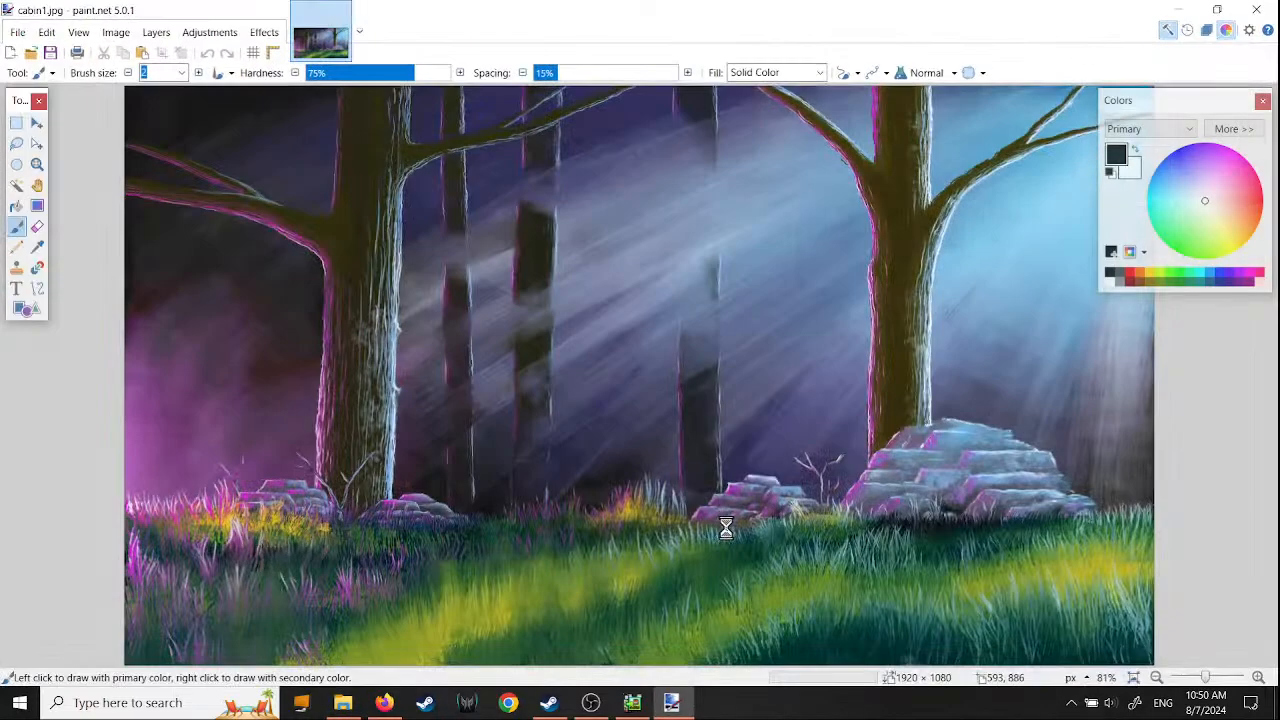
- Resize rgb222.png to 1920 × 1080 pixels without maintaining the aspect ratio
{"action": "left_click", "coordinate": [16, 143]}
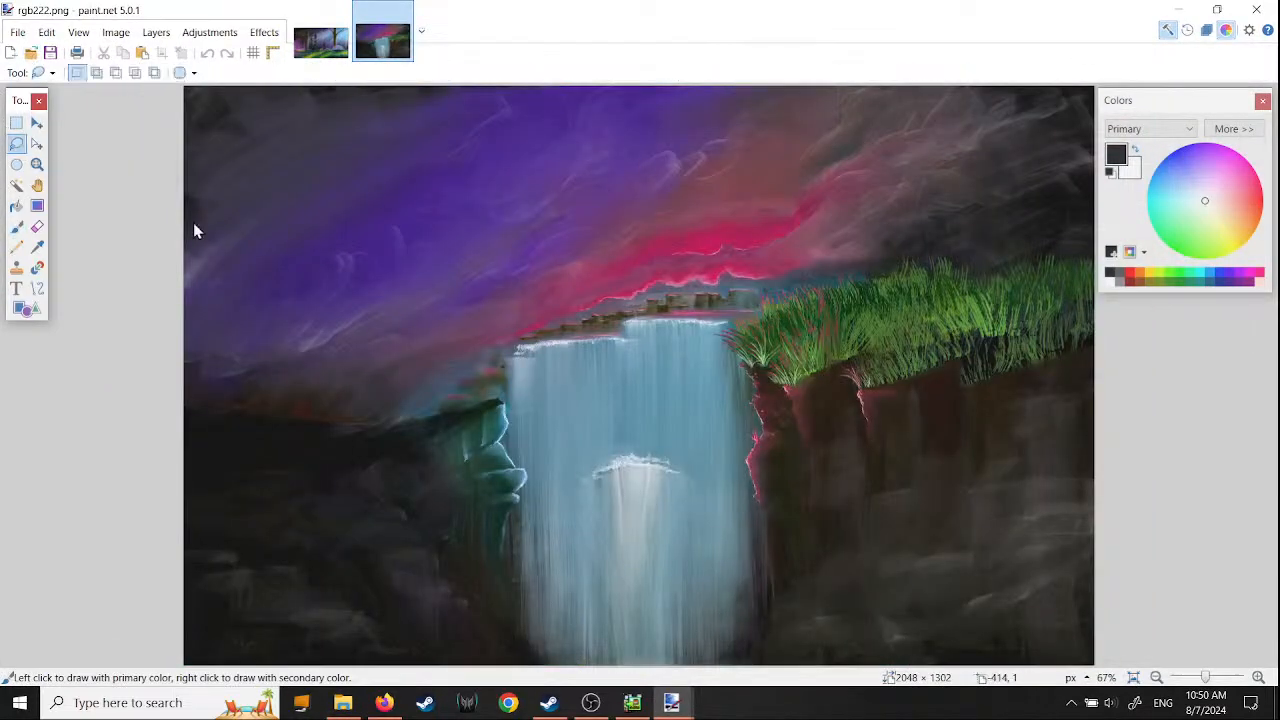
{"action": "left_click", "coordinate": [116, 32]}
{"action": "mouse_move", "coordinate": [171, 42]}
{"action": "mouse_move", "coordinate": [117, 42]}
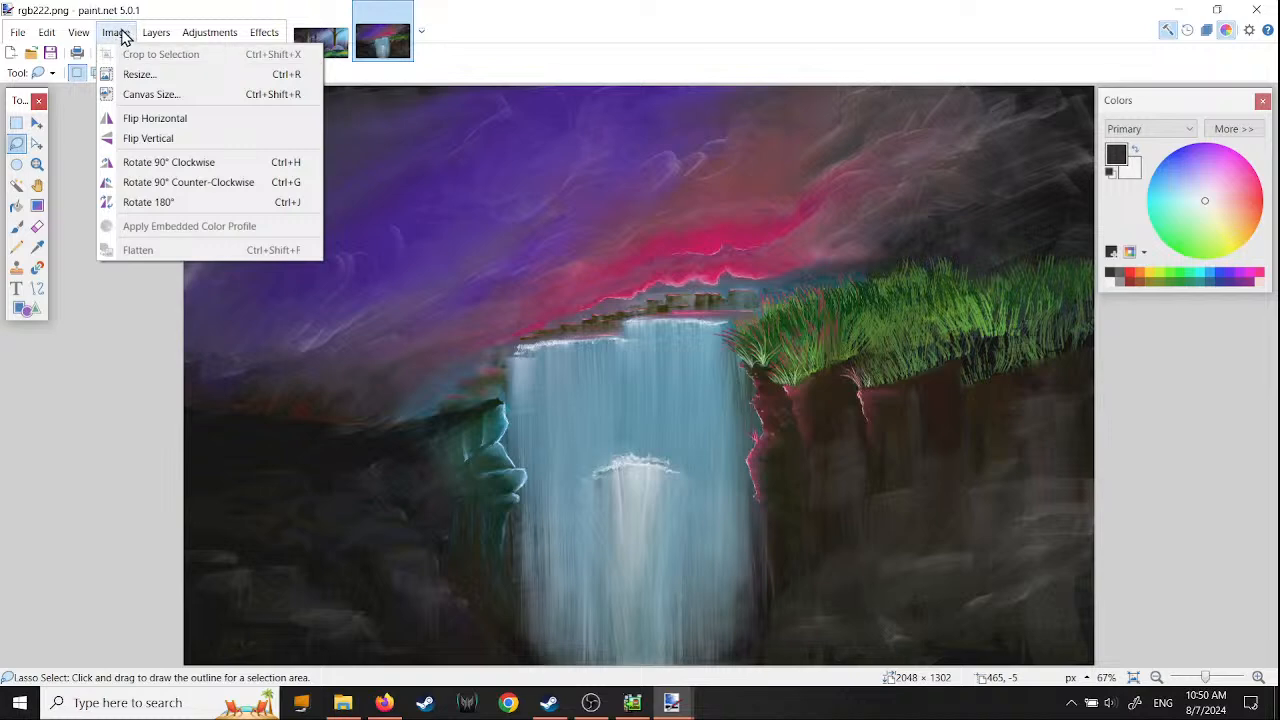
{"action": "left_click", "coordinate": [122, 75]}
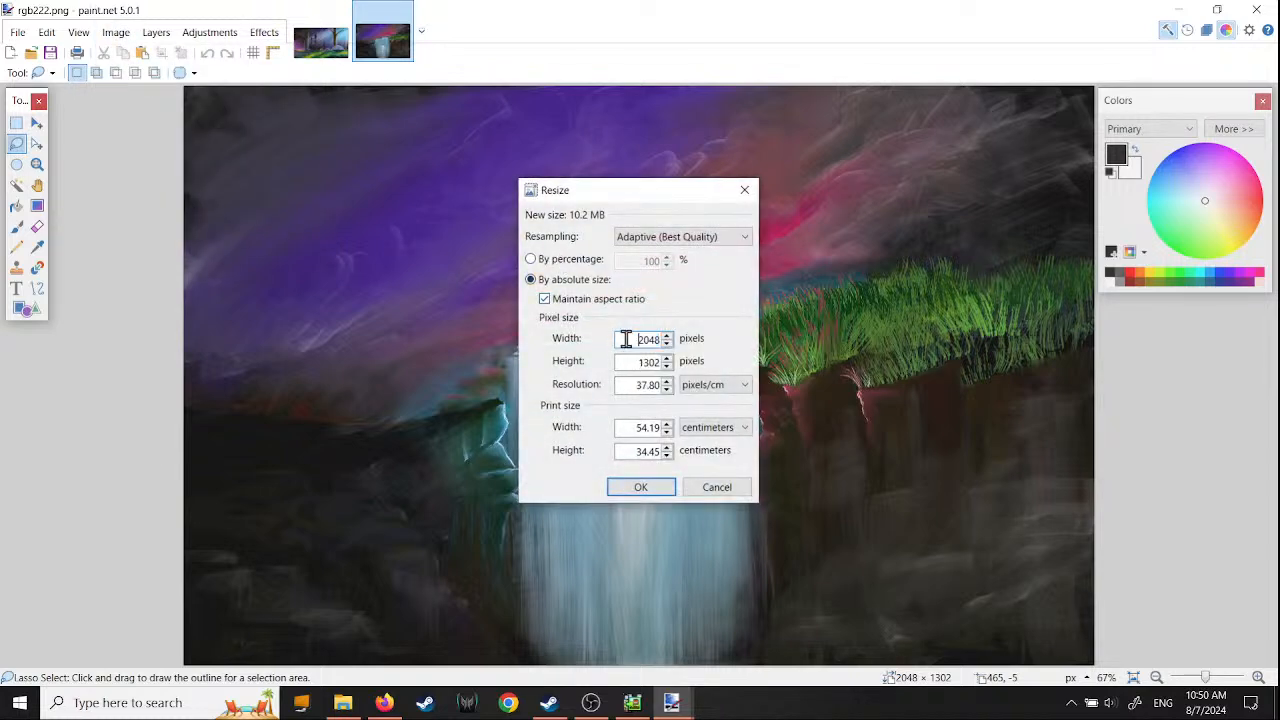
{"action": "type", "text": "1920"}
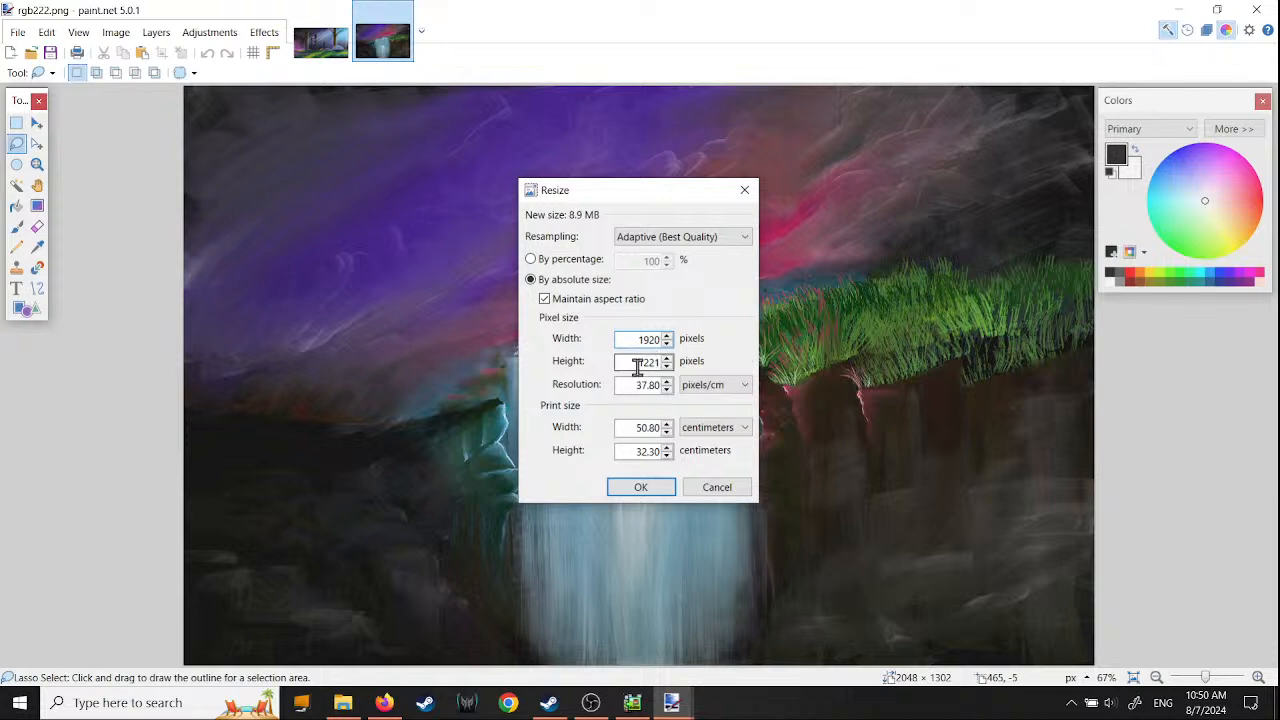
{"action": "left_click", "coordinate": [546, 300]}
{"action": "left_click_drag", "start_coordinate": [637, 363], "coordinate": [748, 378]}
{"action": "type", "text": "1080"}
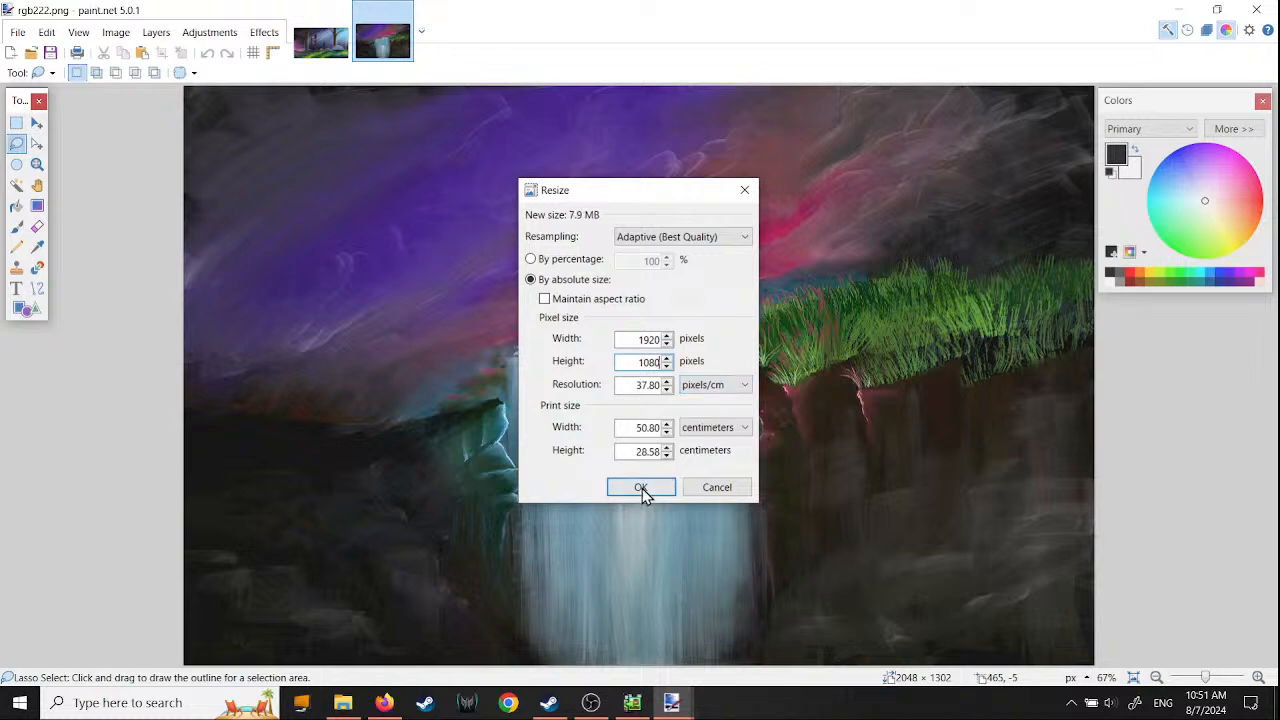
{"action": "left_click", "coordinate": [641, 487]}
- Lasso-select the grassy cliff beside the waterfall out to the image's right and bottom edges, about 790 × 771 pixels
{"action": "scroll", "coordinate": [807, 489], "scroll_direction": "down", "scroll_amount": 2, "text": "ctrl"}
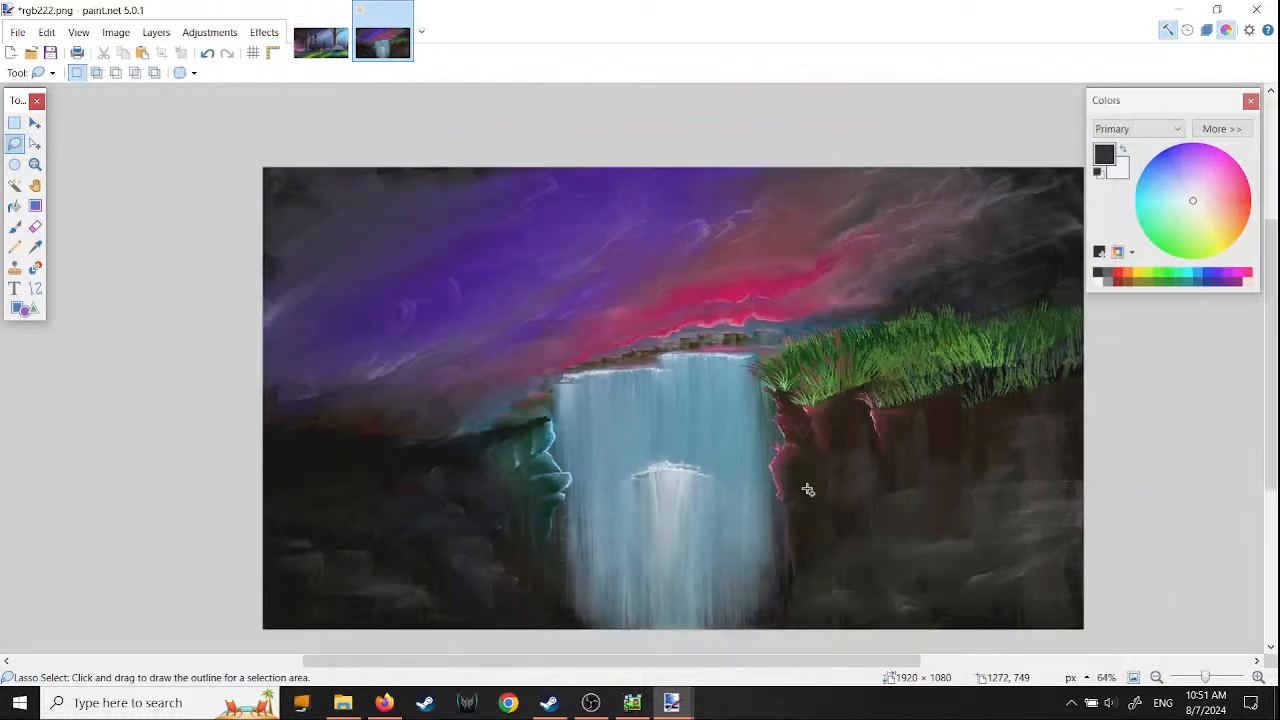
{"action": "middle_click_drag", "start_coordinate": [900, 486], "coordinate": [680, 440]}
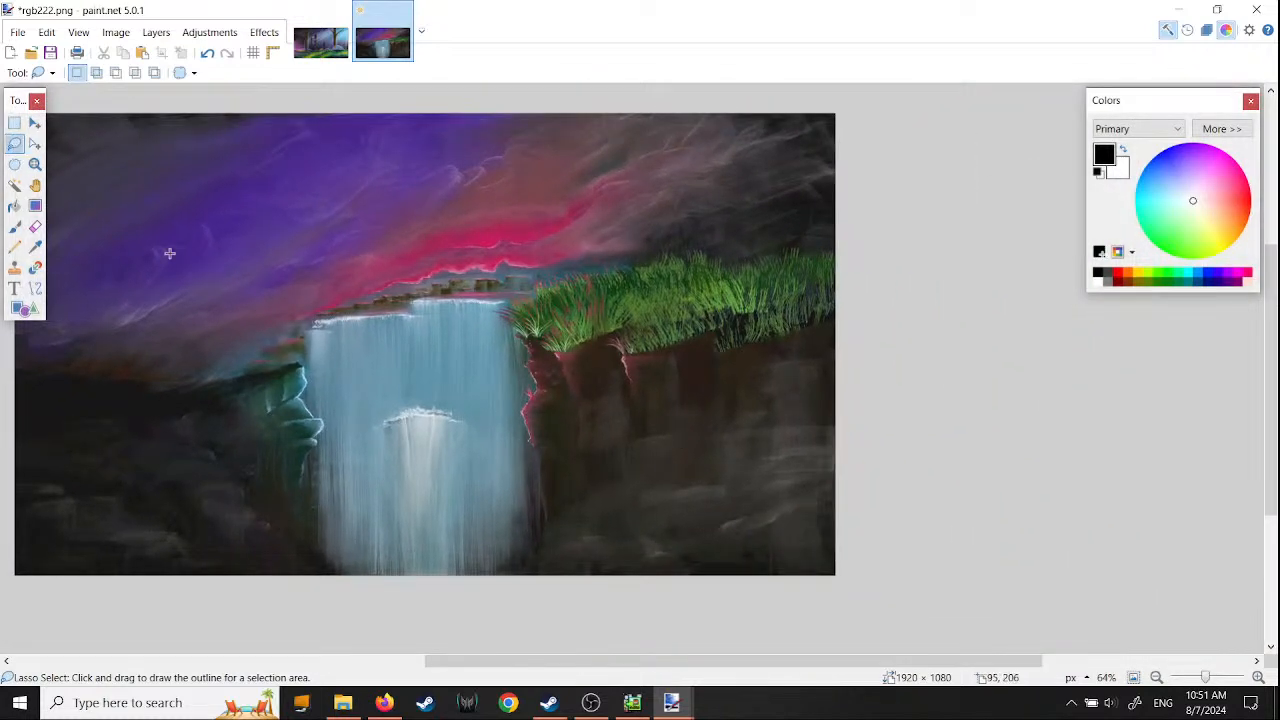
{"action": "scroll", "coordinate": [548, 378], "scroll_direction": "up", "scroll_amount": 2, "text": "ctrl"}
{"action": "mouse_move", "coordinate": [531, 646]}
{"action": "left_mouse_down"}
{"action": "mouse_move", "coordinate": [539, 530]}
{"action": "mouse_move", "coordinate": [503, 391]}
{"action": "mouse_move", "coordinate": [517, 343]}
{"action": "mouse_move", "coordinate": [491, 253]}
{"action": "mouse_move", "coordinate": [468, 243]}
{"action": "mouse_move", "coordinate": [705, 162]}
{"action": "mouse_move", "coordinate": [980, 140]}
{"action": "mouse_move", "coordinate": [990, 480]}
{"action": "mouse_move", "coordinate": [900, 665]}
{"action": "mouse_move", "coordinate": [920, 690]}
{"action": "mouse_move", "coordinate": [540, 655]}
{"action": "left_mouse_up"}
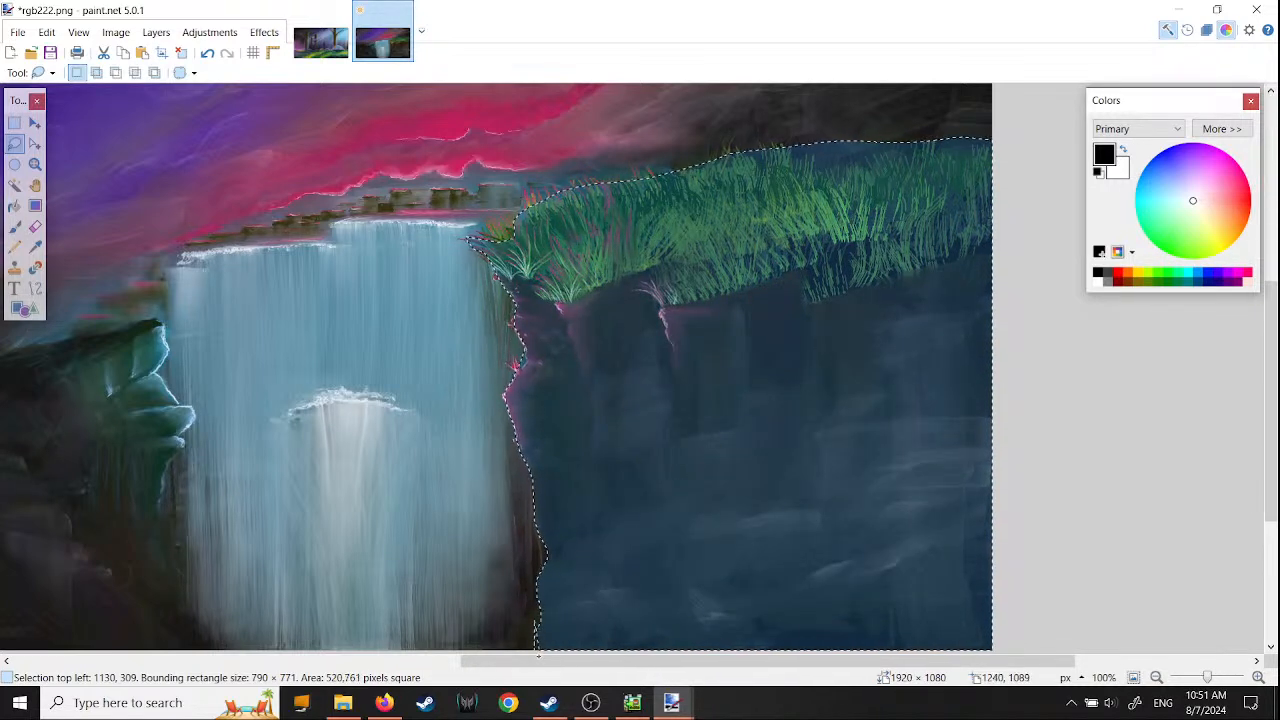
- Copy the selected cliff, paste it into cabin1.jpg on a new layer, and move it over the trees on the picture's left side
{"action": "scroll", "coordinate": [749, 443], "scroll_direction": "down", "scroll_amount": 2, "text": "ctrl"}
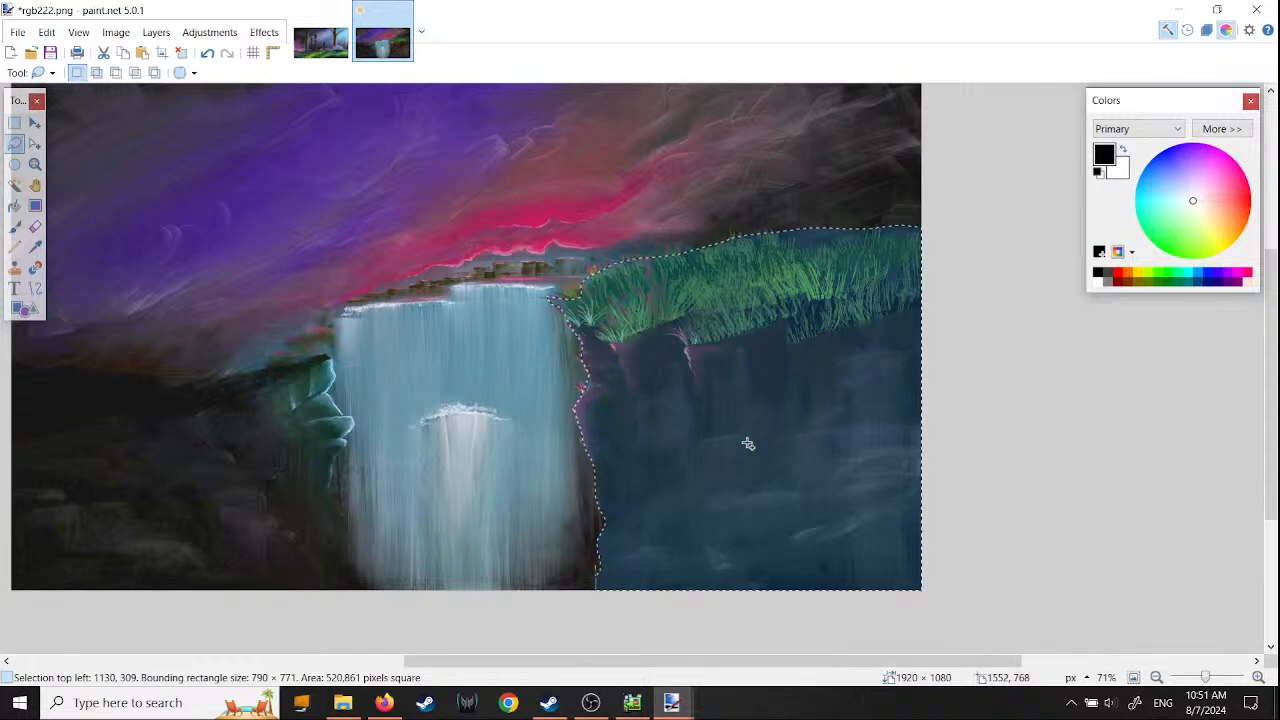
{"action": "key", "text": "ctrl+c"}
{"action": "left_click", "coordinate": [320, 35]}
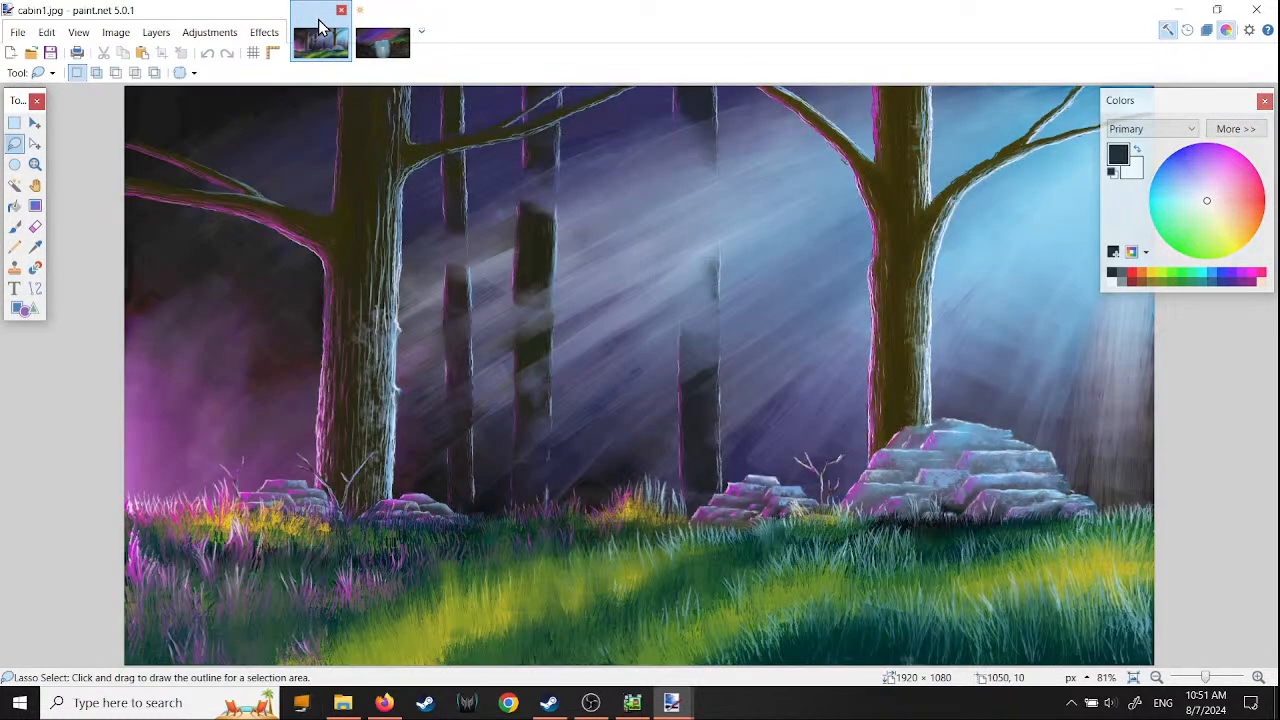
{"action": "key", "text": "ctrl+v"}
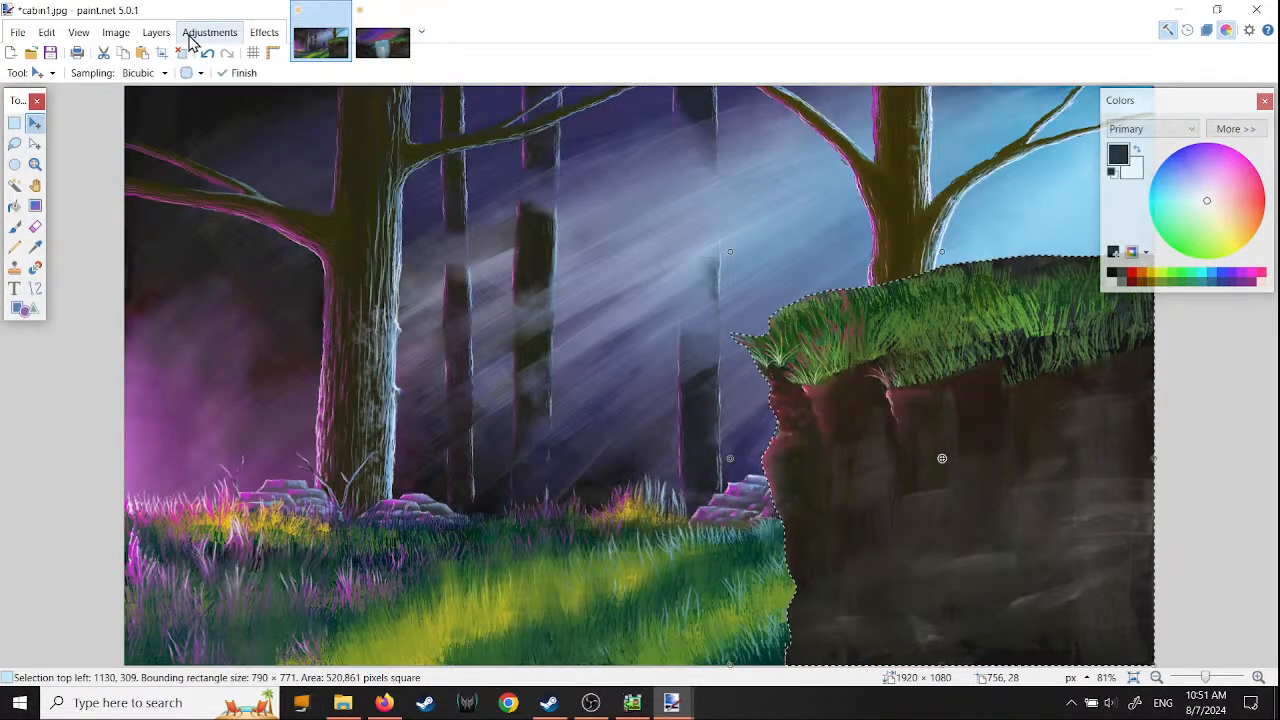
{"action": "left_click_drag", "start_coordinate": [968, 421], "coordinate": [403, 274]}
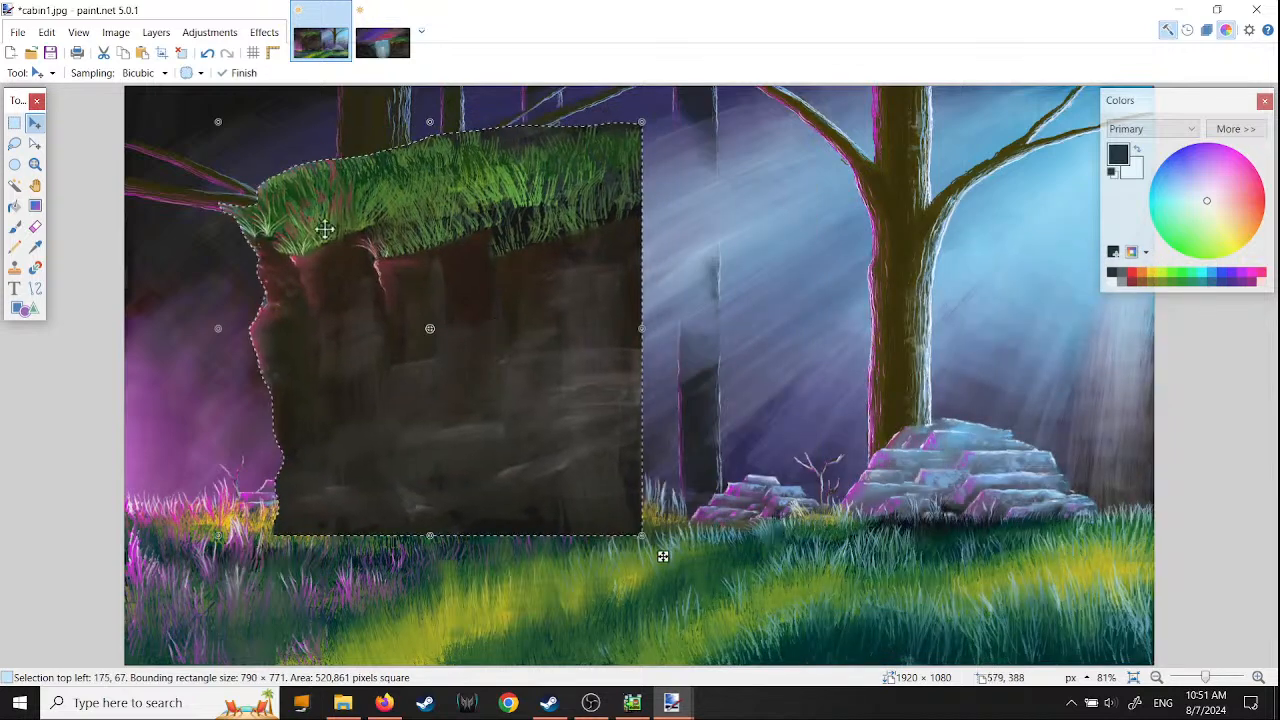
- Try flipping the whole cabin1.jpg image horizontally and undo the flip
{"action": "left_click", "coordinate": [78, 32]}
{"action": "mouse_move", "coordinate": [115, 32]}
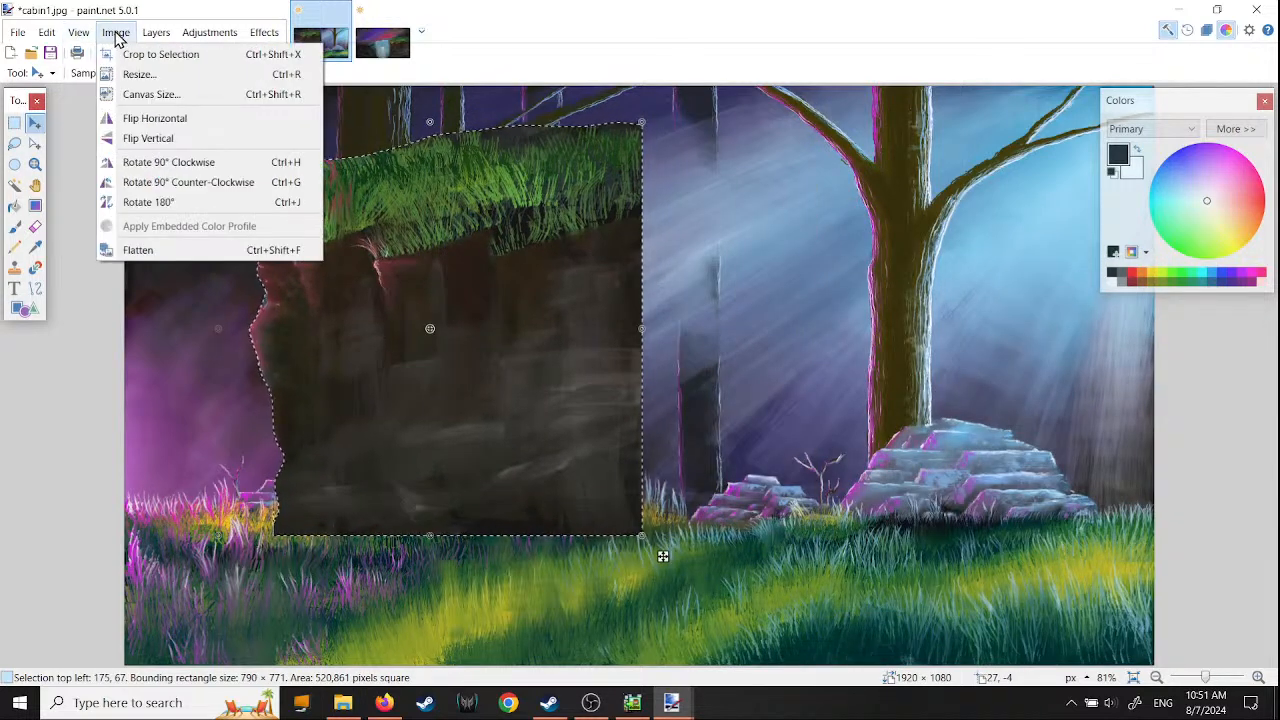
{"action": "left_click", "coordinate": [140, 114]}
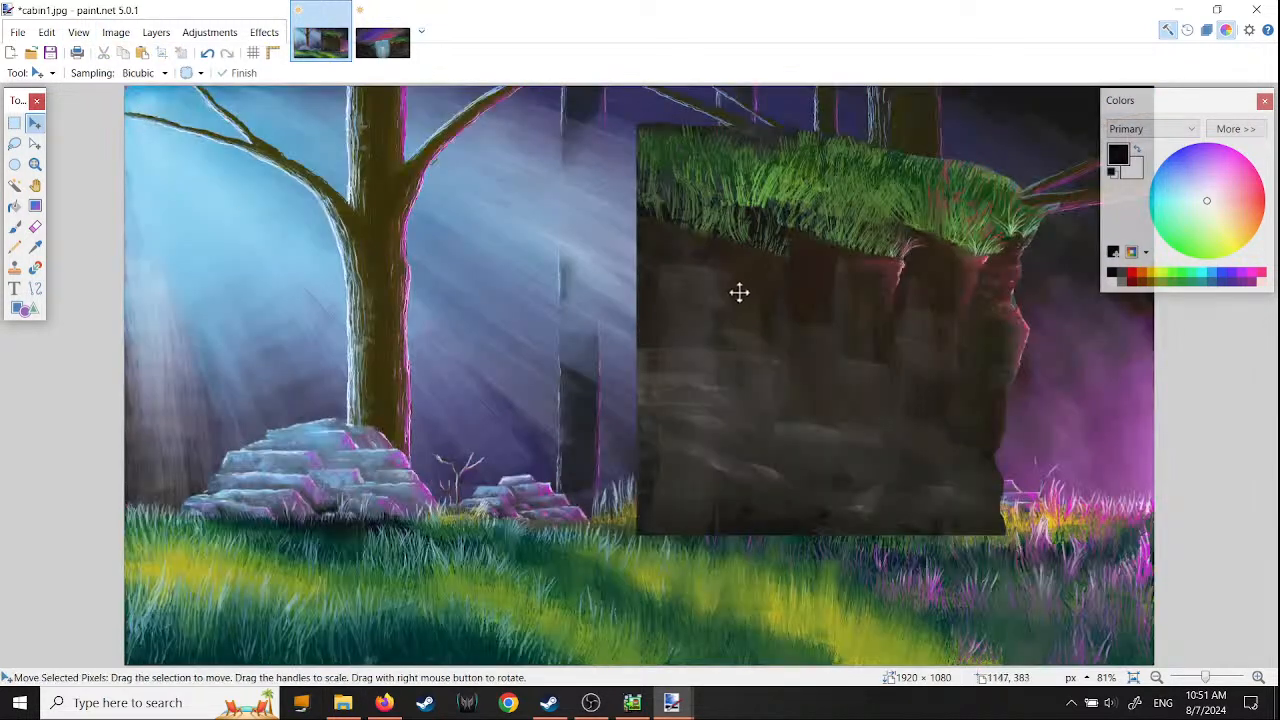
{"action": "left_click", "coordinate": [207, 52]}
- Flip the pasted cliff layer horizontally and move it into the picture's lower-left corner, flush with the left edge
{"action": "left_click", "coordinate": [157, 33]}
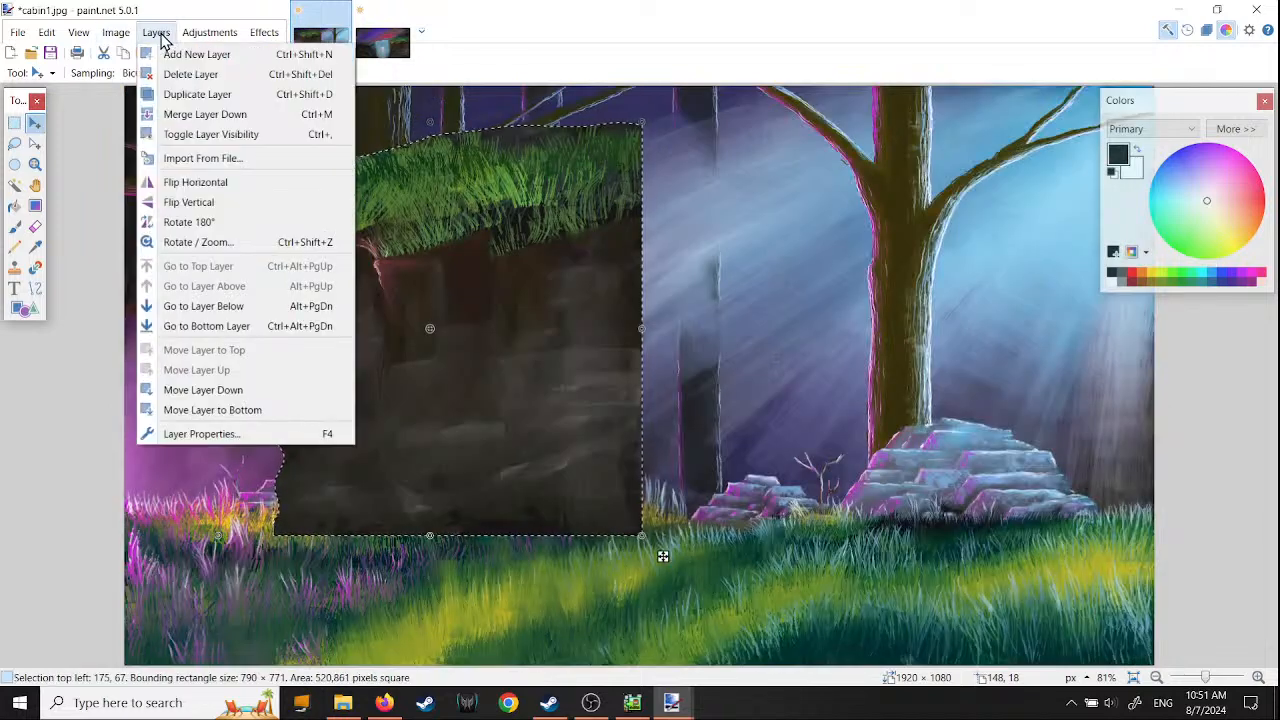
{"action": "left_click", "coordinate": [195, 182]}
{"action": "mouse_move", "coordinate": [740, 294]}
{"action": "left_mouse_down"}
{"action": "mouse_move", "coordinate": [423, 380]}
{"action": "mouse_move", "coordinate": [323, 434]}
{"action": "mouse_move", "coordinate": [366, 394]}
{"action": "mouse_move", "coordinate": [337, 414]}
{"action": "left_mouse_up"}
{"action": "scroll", "coordinate": [323, 434], "scroll_direction": "down", "scroll_amount": 2, "text": "ctrl"}
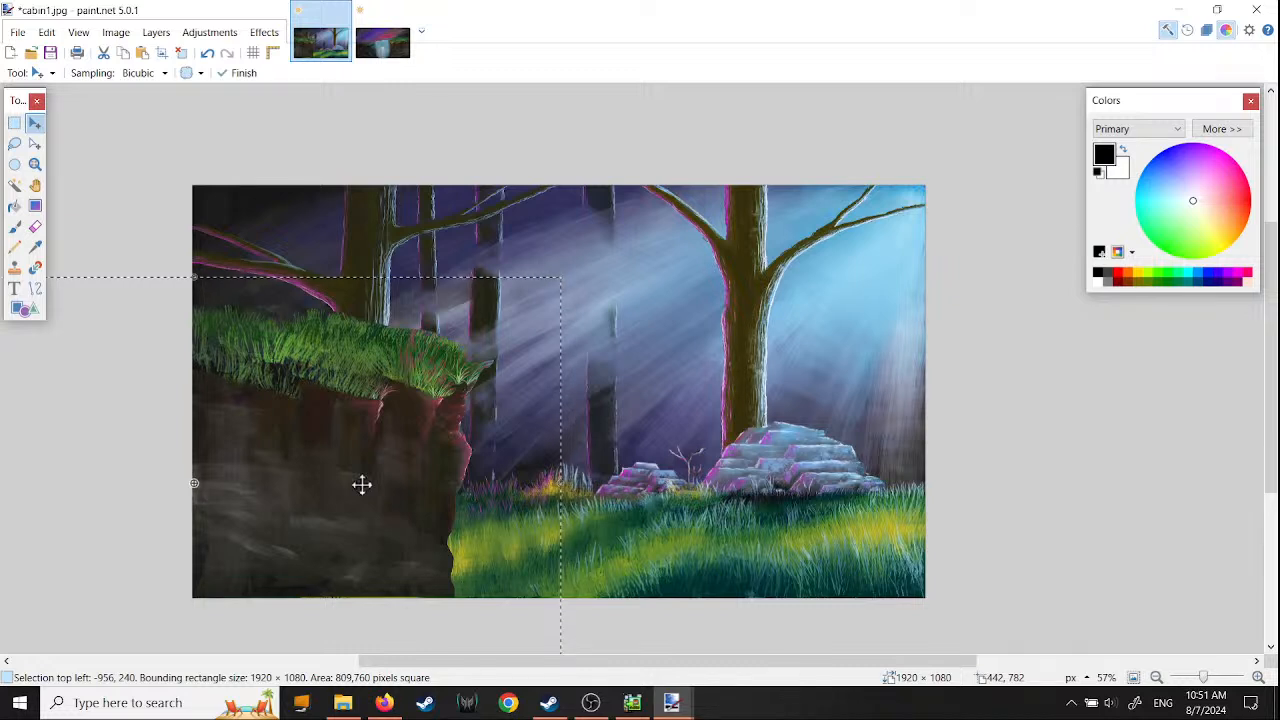
{"action": "left_click_drag", "start_coordinate": [371, 473], "coordinate": [349, 480]}
{"action": "scroll", "coordinate": [310, 554], "scroll_direction": "up", "scroll_amount": 3, "text": "ctrl"}
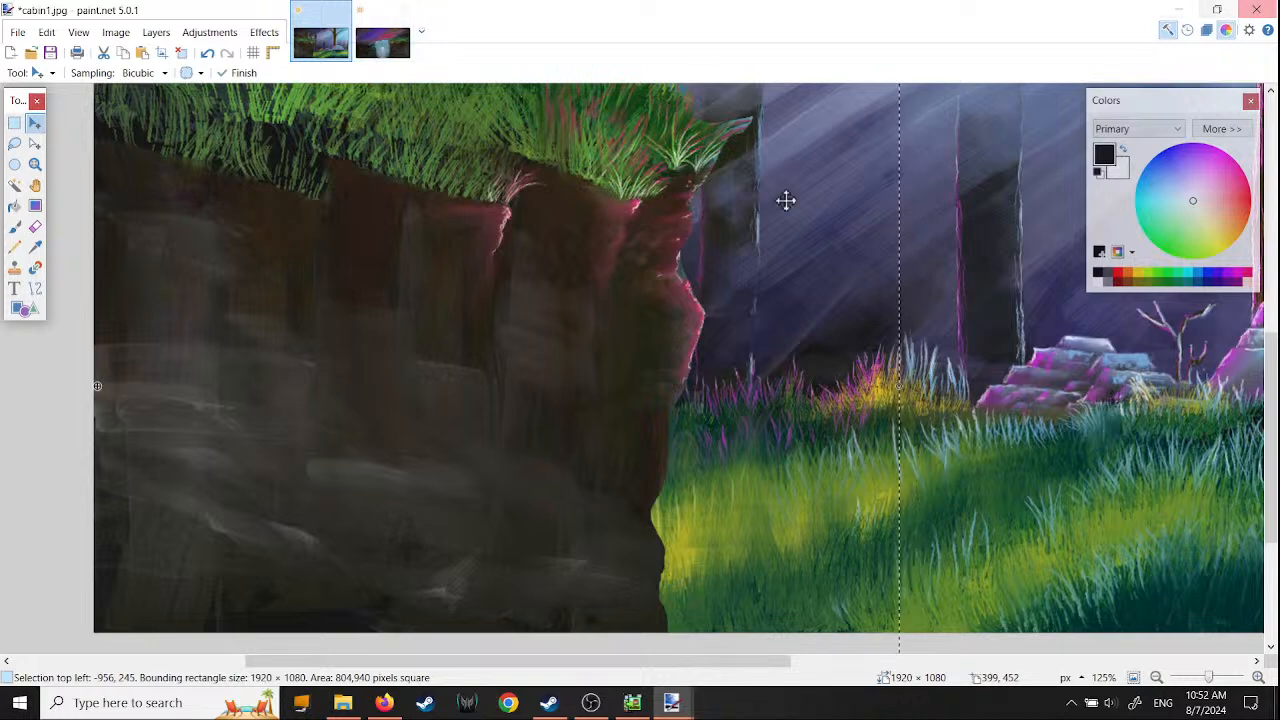
{"action": "scroll", "coordinate": [346, 422], "scroll_direction": "down", "scroll_amount": 1, "text": "ctrl"}
{"action": "scroll", "coordinate": [346, 422], "scroll_direction": "down", "scroll_amount": 1, "text": "ctrl"}
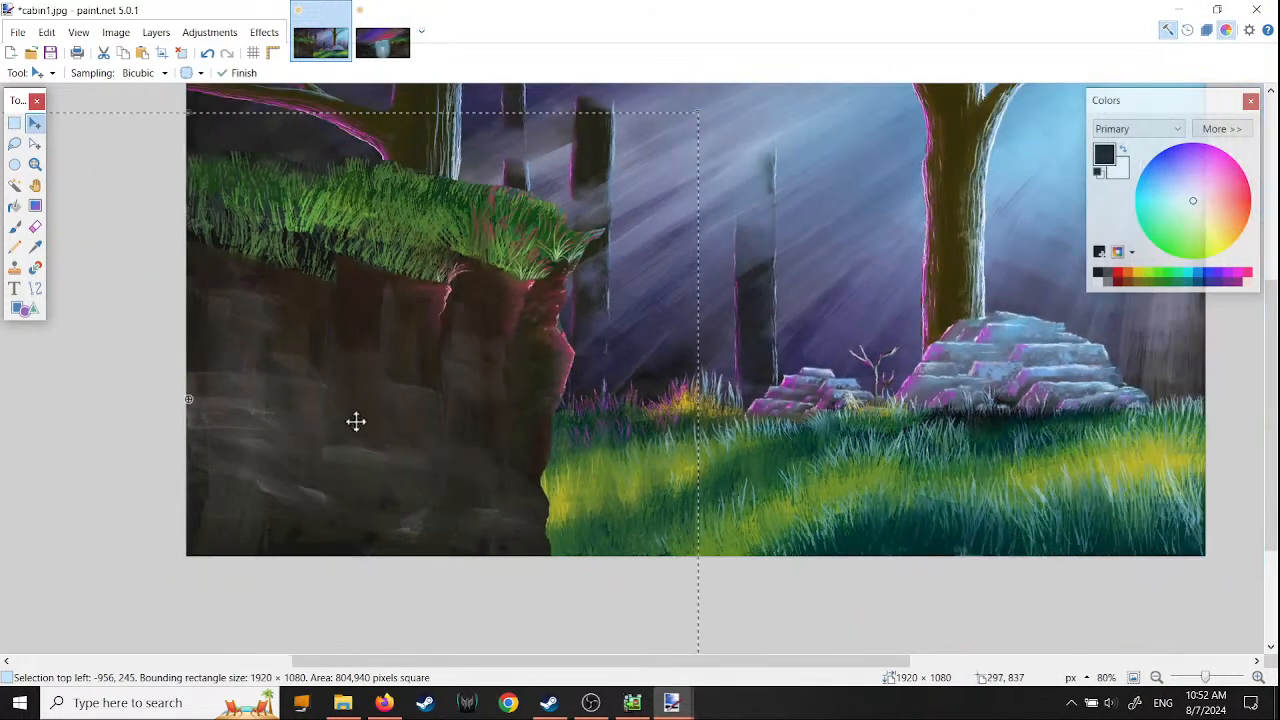
{"action": "mouse_move", "coordinate": [346, 411]}
{"action": "left_mouse_down"}
{"action": "mouse_move", "coordinate": [357, 400]}
{"action": "mouse_move", "coordinate": [343, 411]}
{"action": "left_mouse_up"}
{"action": "scroll", "coordinate": [363, 411], "scroll_direction": "down", "scroll_amount": 3, "text": "ctrl"}
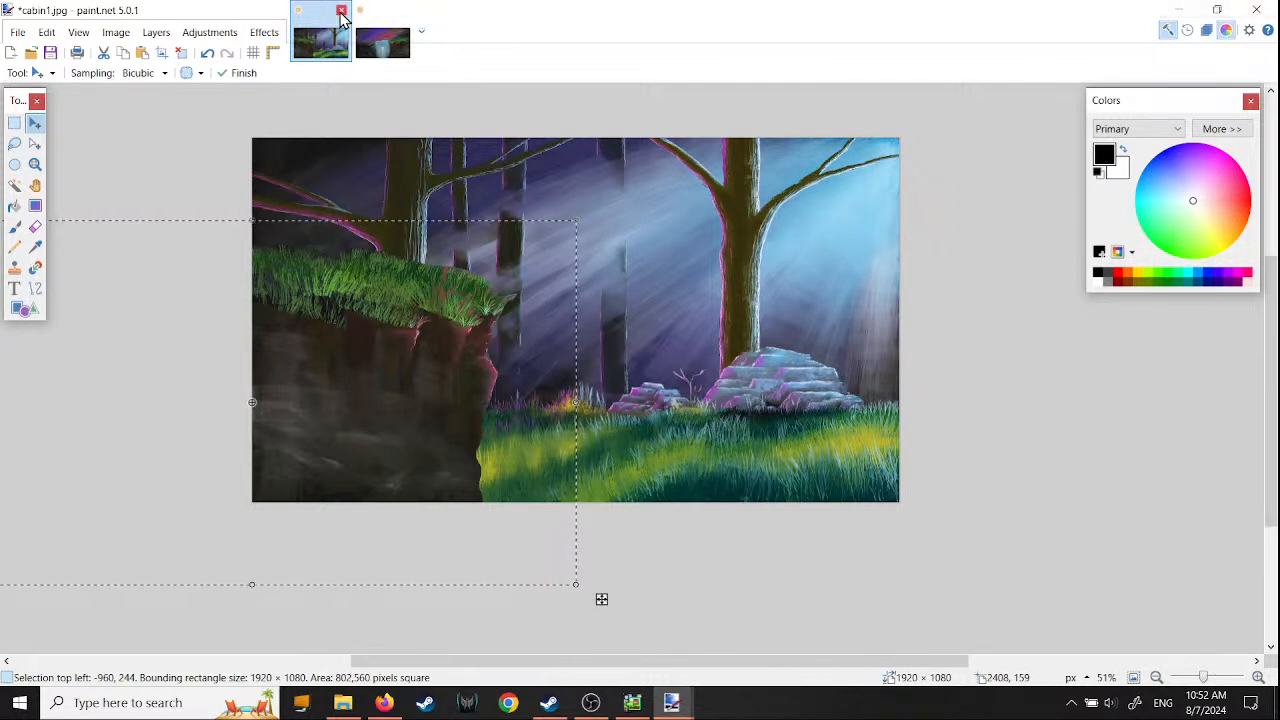
- Close cabin1.jpg and rgb222.png, discarding the unsaved changes of both images
{"action": "left_click", "coordinate": [343, 15]}
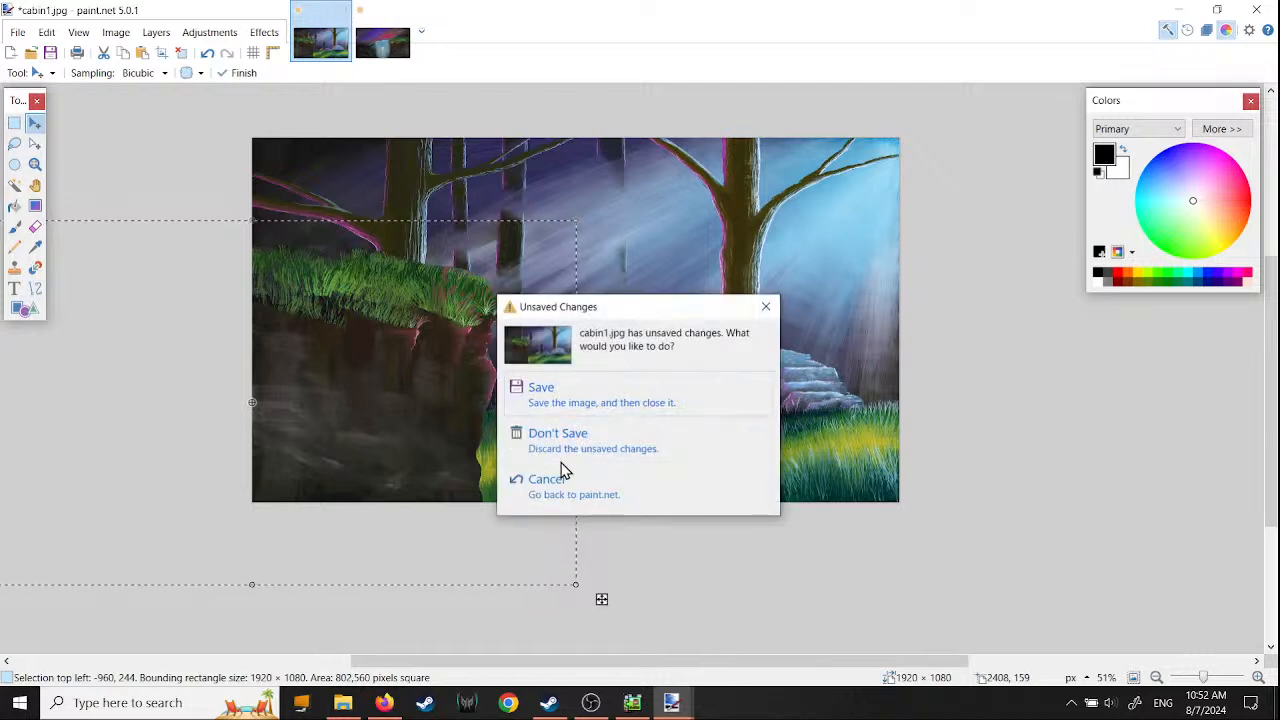
{"action": "left_click", "coordinate": [564, 441]}
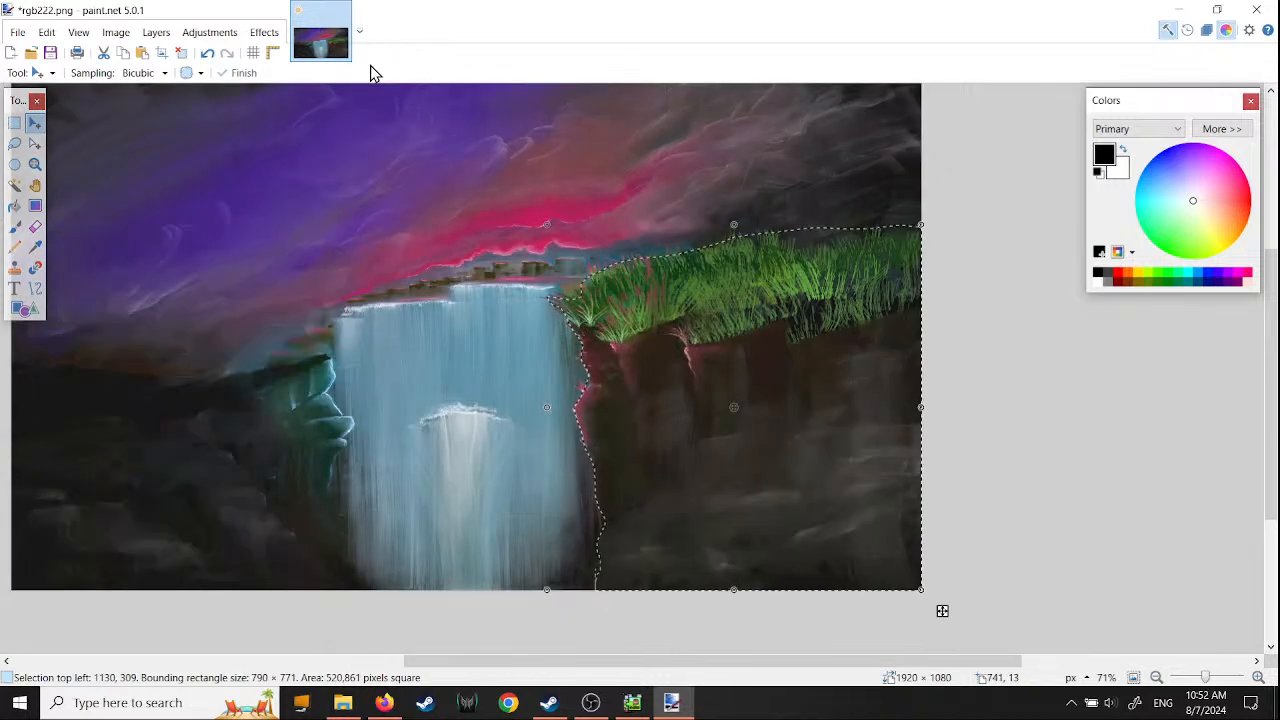
{"action": "left_click", "coordinate": [344, 12]}
{"action": "left_click", "coordinate": [579, 441]}
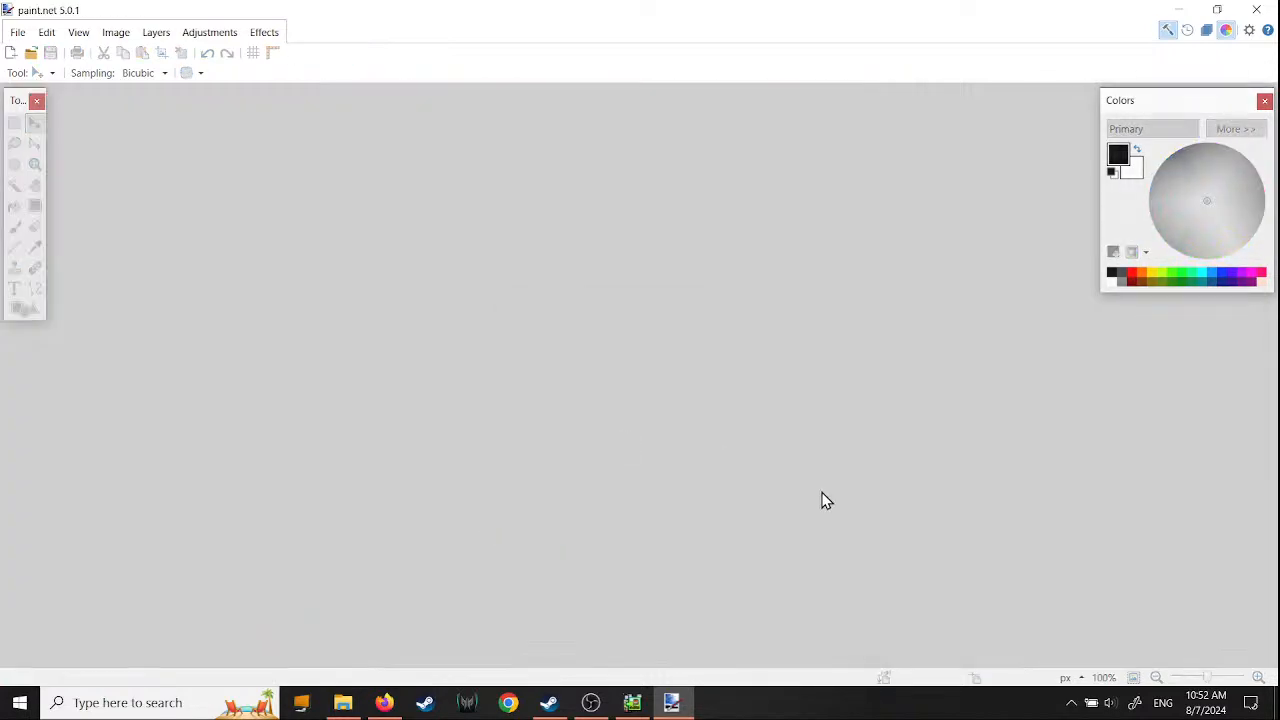
- Switch to File Explorer and look at the flying skull animation test.gif in the Maskull folder
{"action": "left_click", "coordinate": [343, 703]}
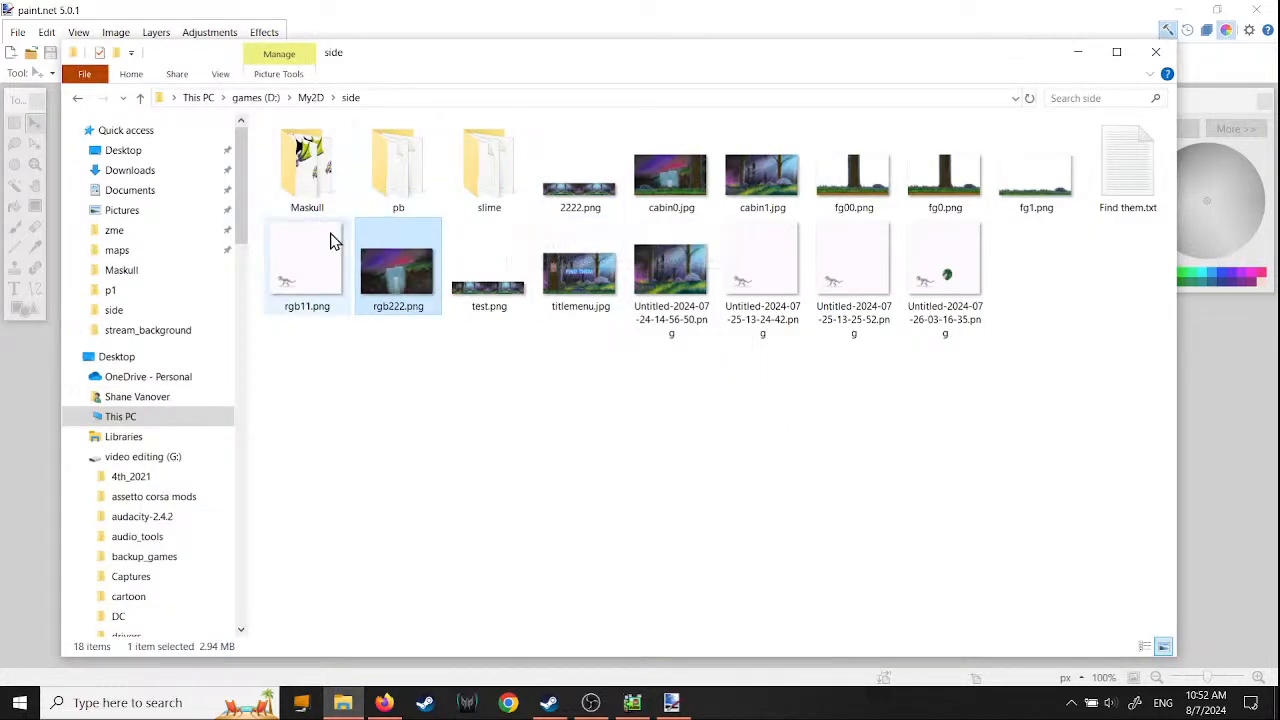
{"action": "double_click", "coordinate": [320, 170]}
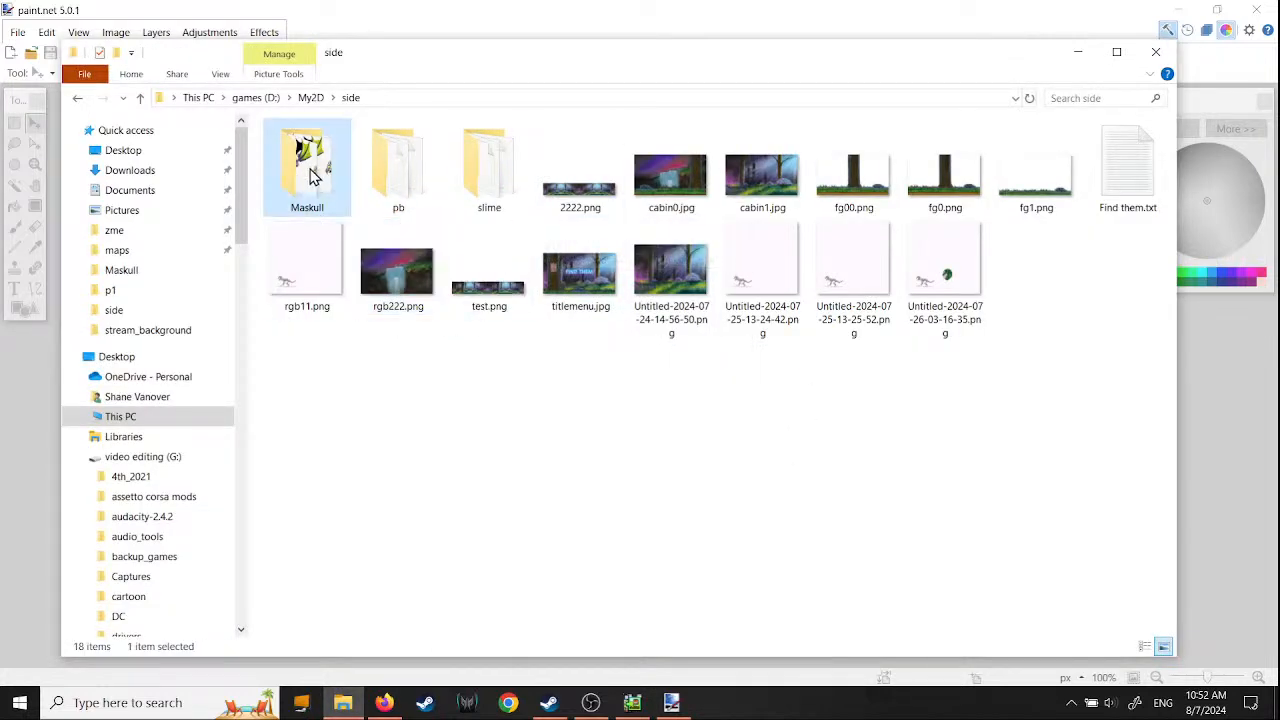
{"action": "left_click", "coordinate": [415, 195]}
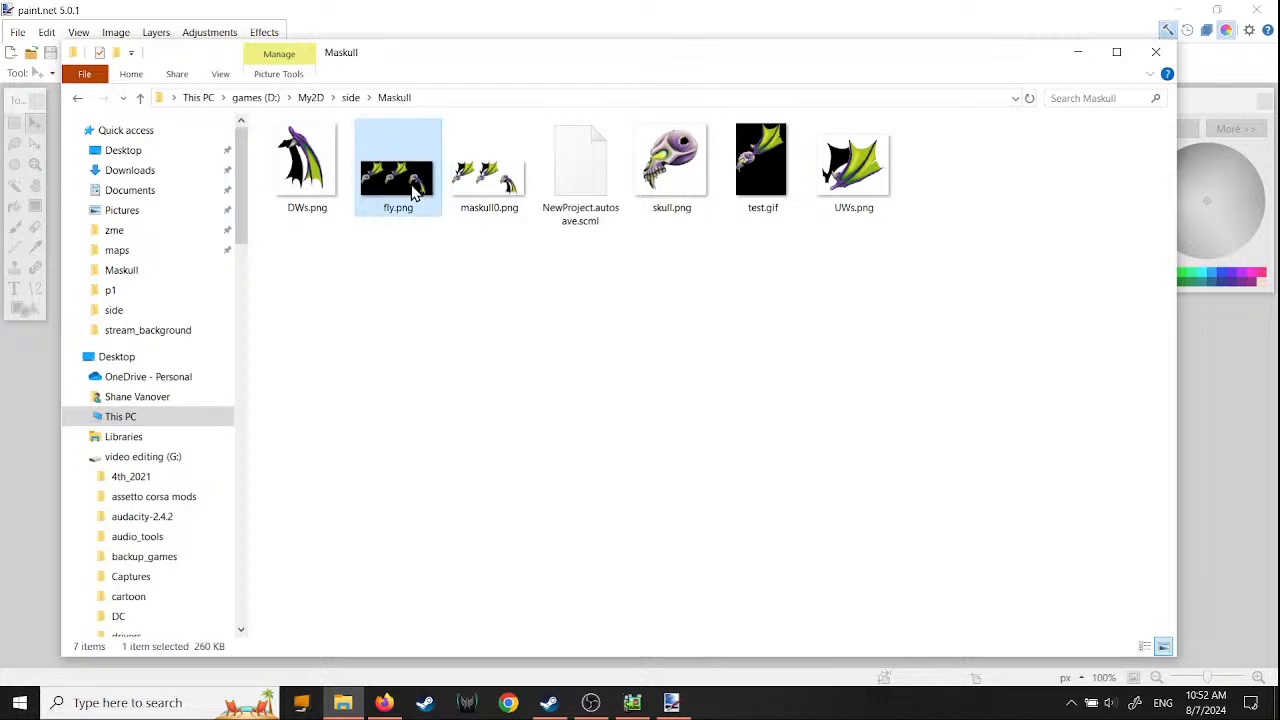
{"action": "double_click", "coordinate": [761, 165]}
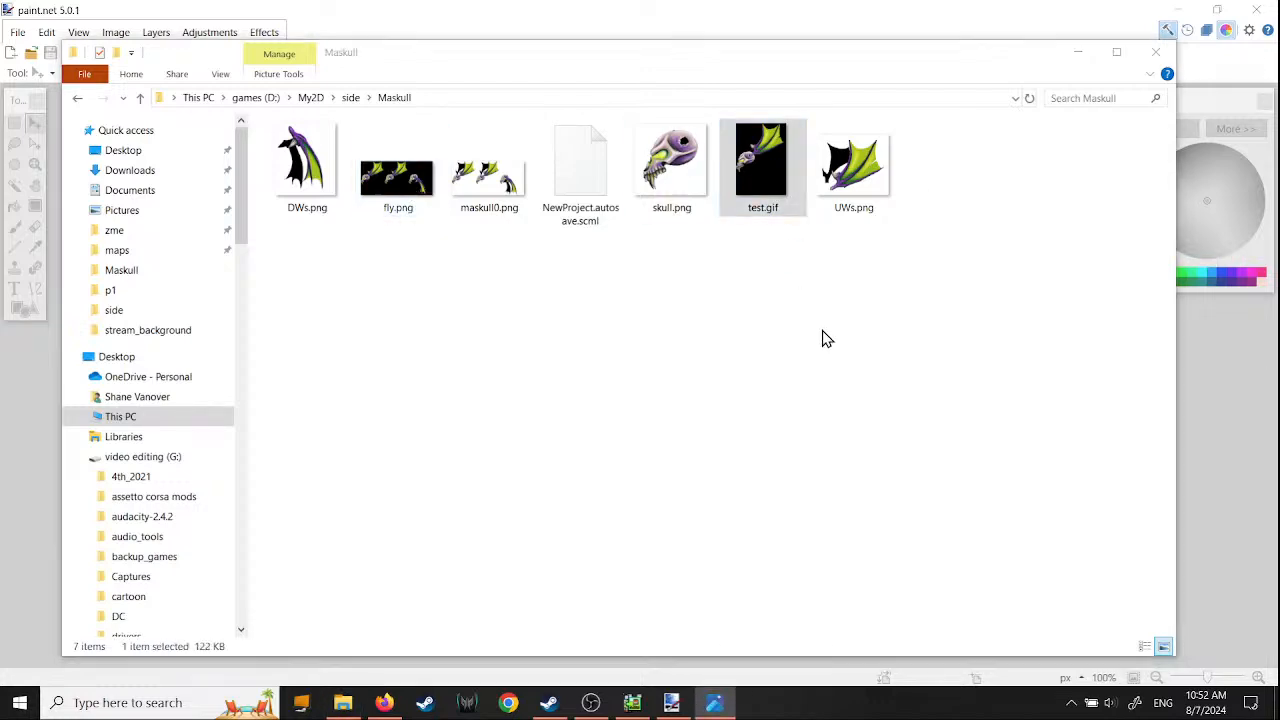
{"action": "scroll", "coordinate": [657, 346], "scroll_direction": "up", "scroll_amount": 1}
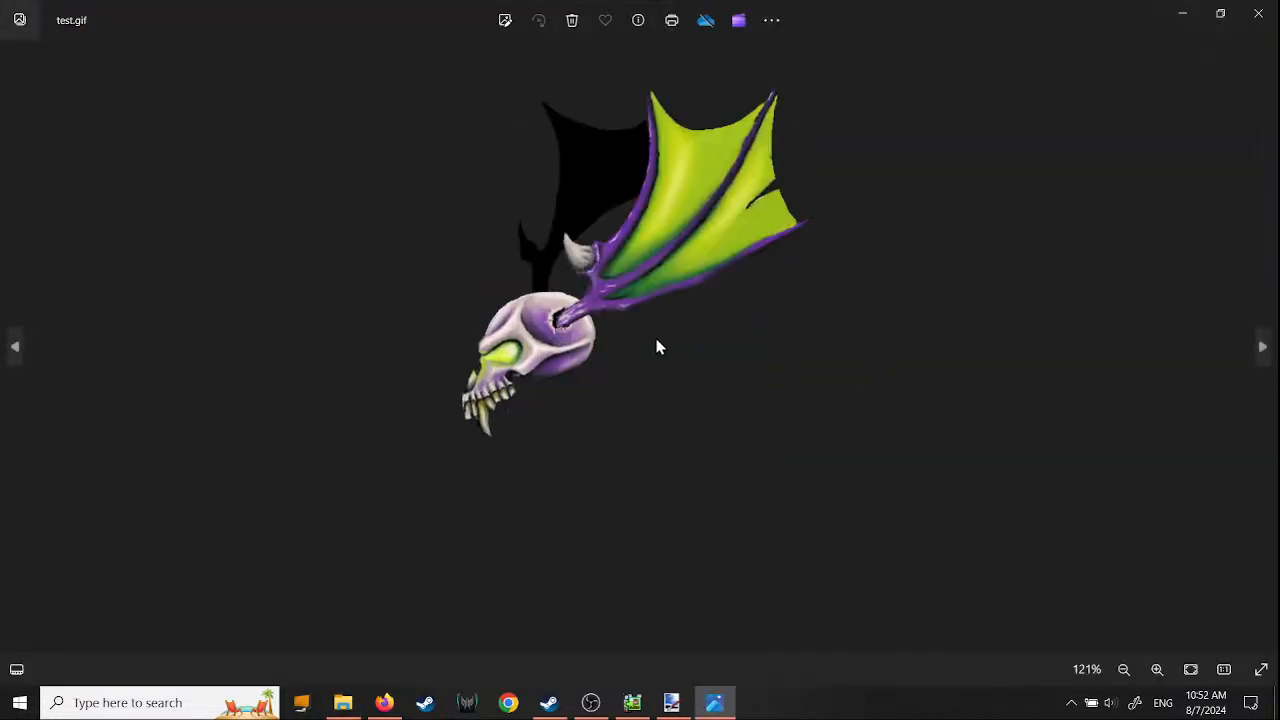
{"action": "scroll", "coordinate": [760, 328], "scroll_direction": "down", "scroll_amount": 1}
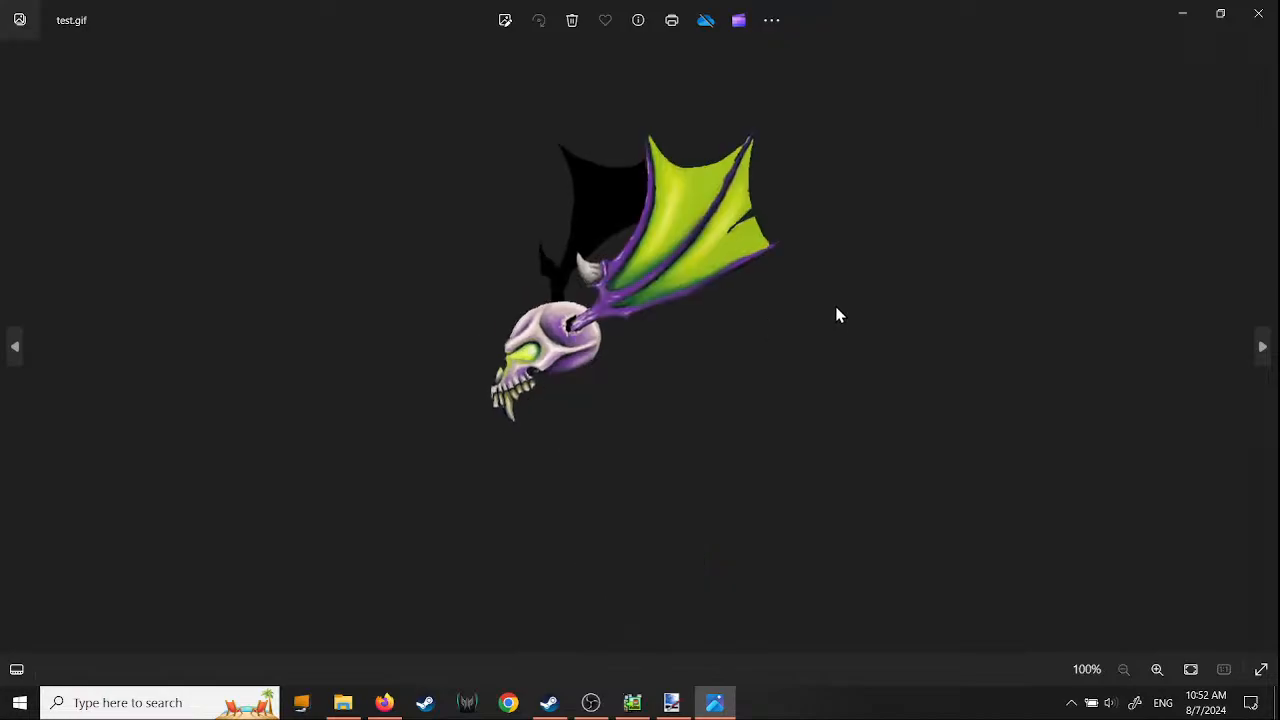
{"action": "left_click", "coordinate": [1259, 16]}
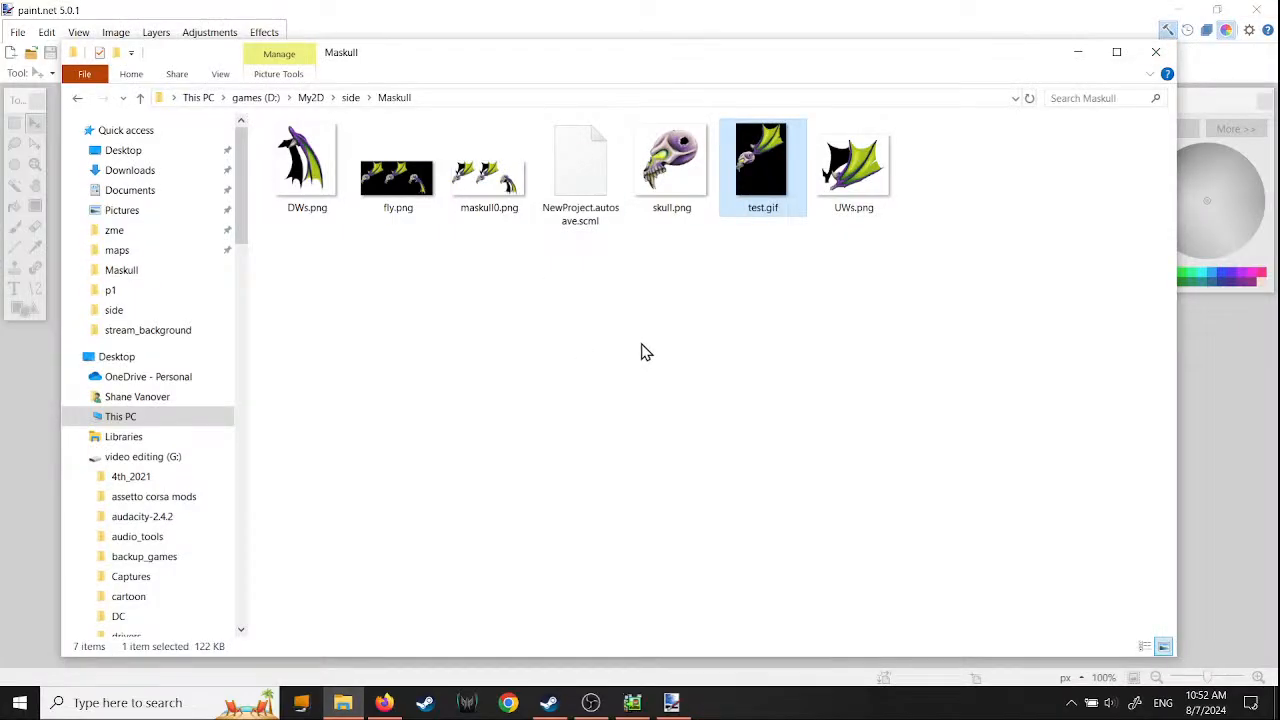
- View the walk sprite sheet pinkyboneswalk.png in the ss1 subfolder of pb, then return to the side folder
{"action": "left_click", "coordinate": [352, 99]}
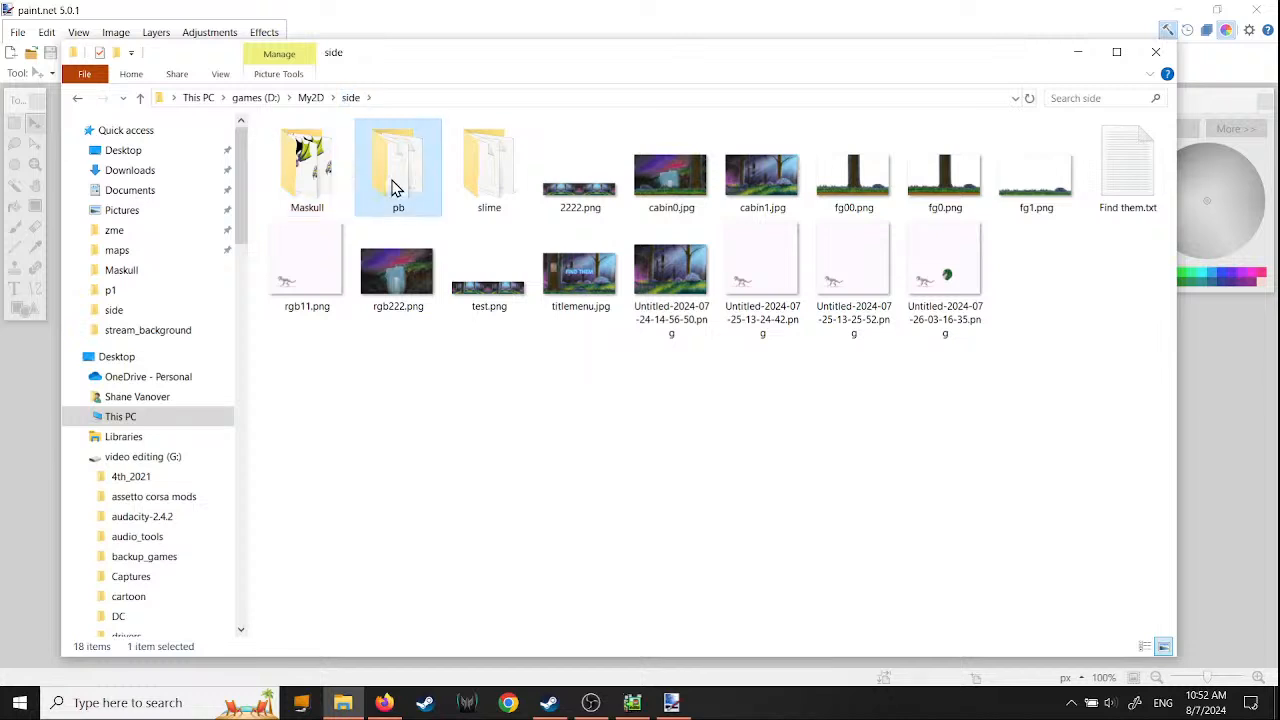
{"action": "double_click", "coordinate": [395, 190]}
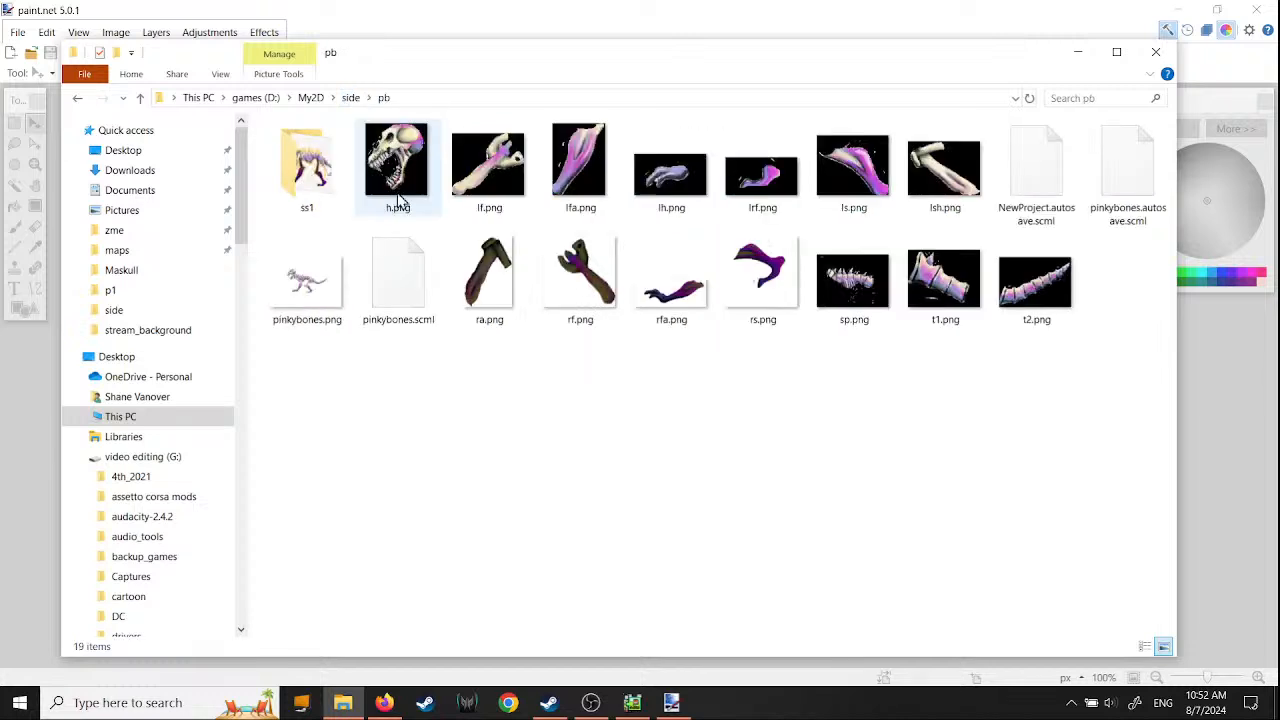
{"action": "double_click", "coordinate": [326, 194]}
{"action": "double_click", "coordinate": [324, 207]}
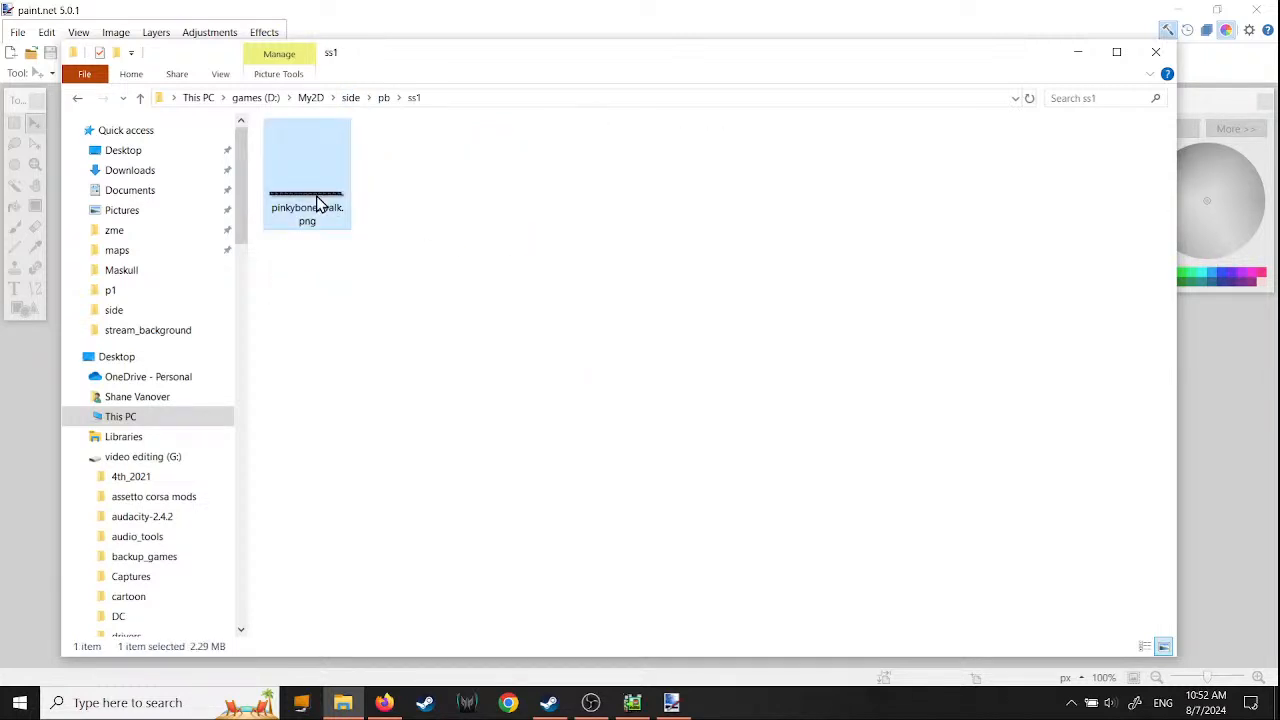
{"action": "scroll", "coordinate": [363, 354], "scroll_direction": "up", "scroll_amount": 5}
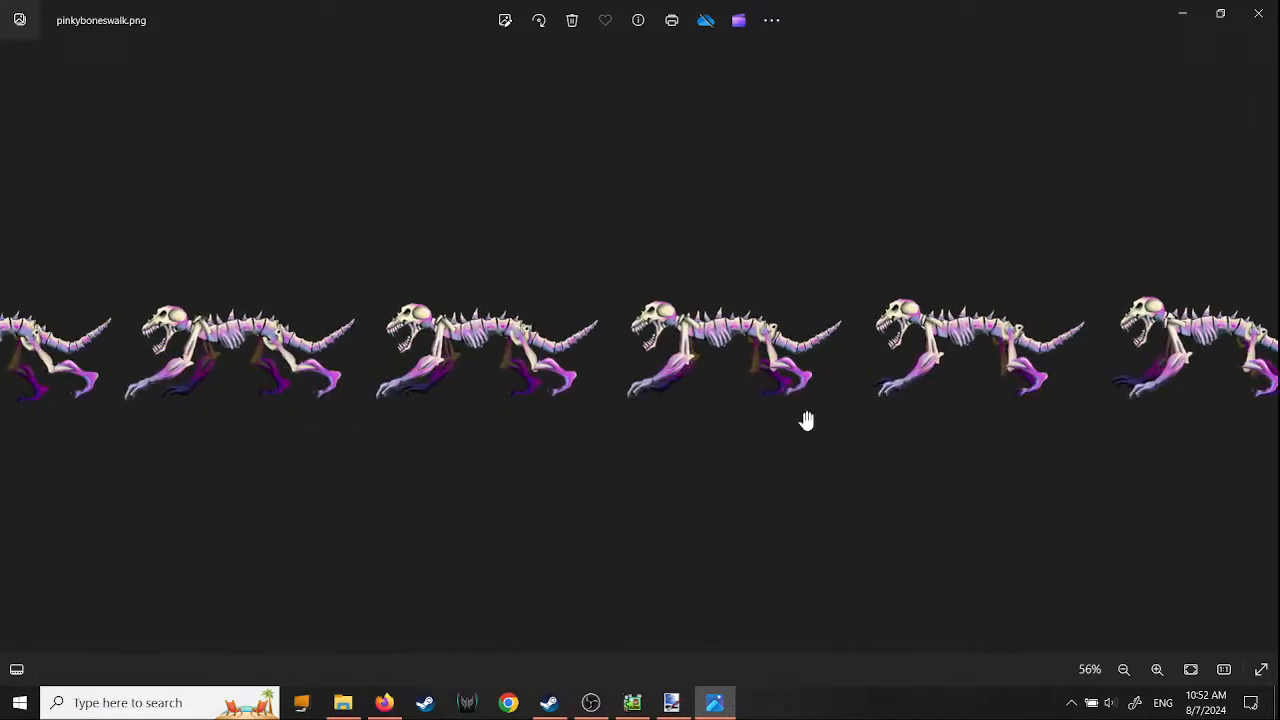
{"action": "left_click", "coordinate": [1259, 15]}
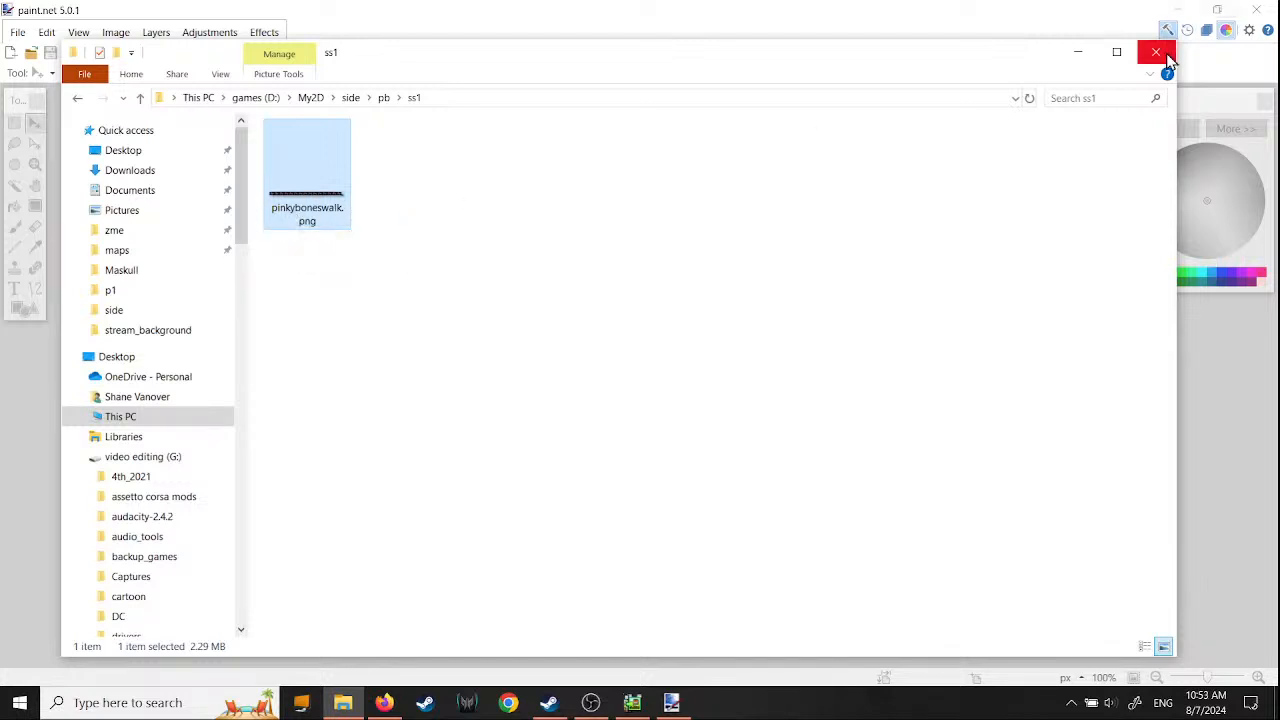
{"action": "left_click", "coordinate": [384, 97]}
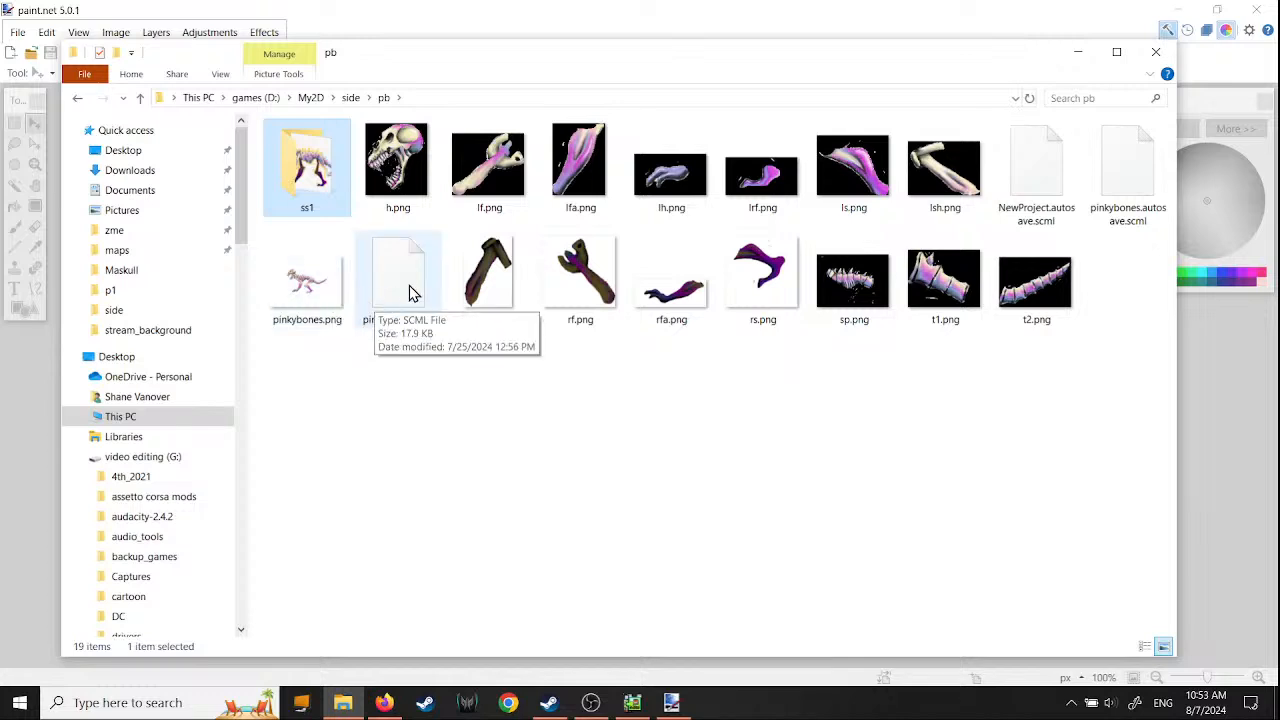
{"action": "left_click", "coordinate": [351, 97]}
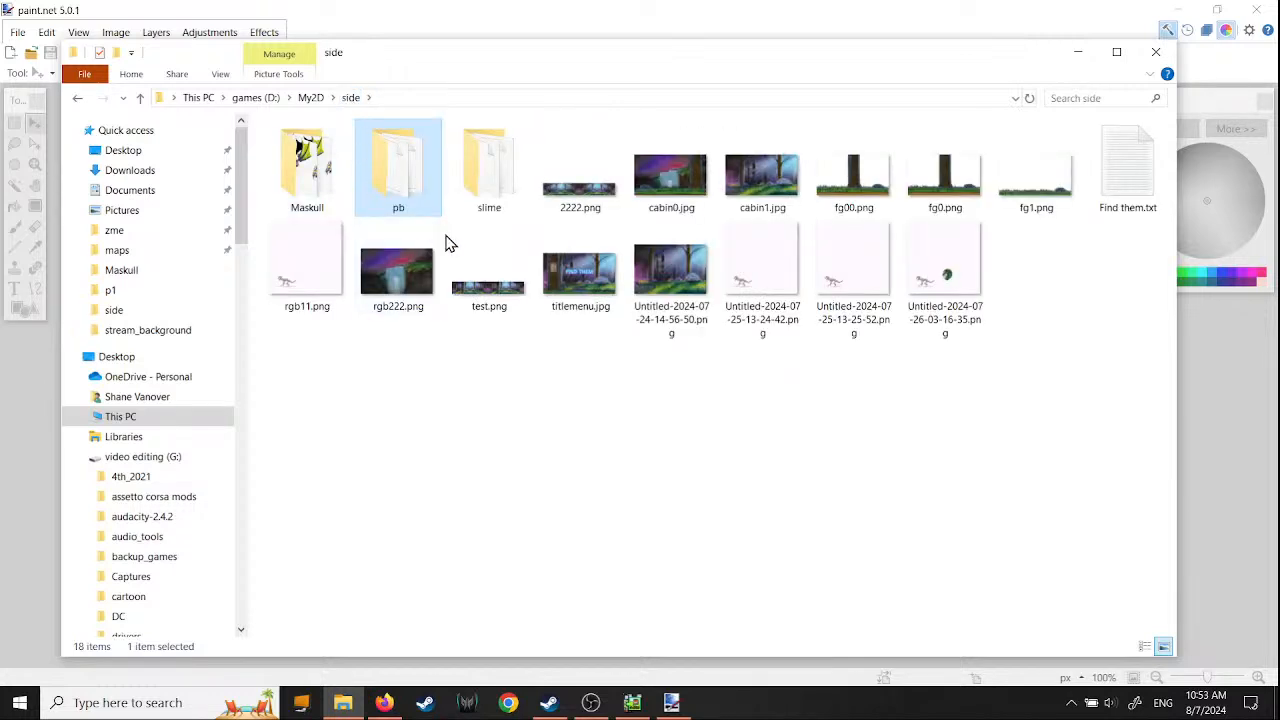
- View the creature drawing slime.png in the slime folder up close
{"action": "double_click", "coordinate": [486, 198]}
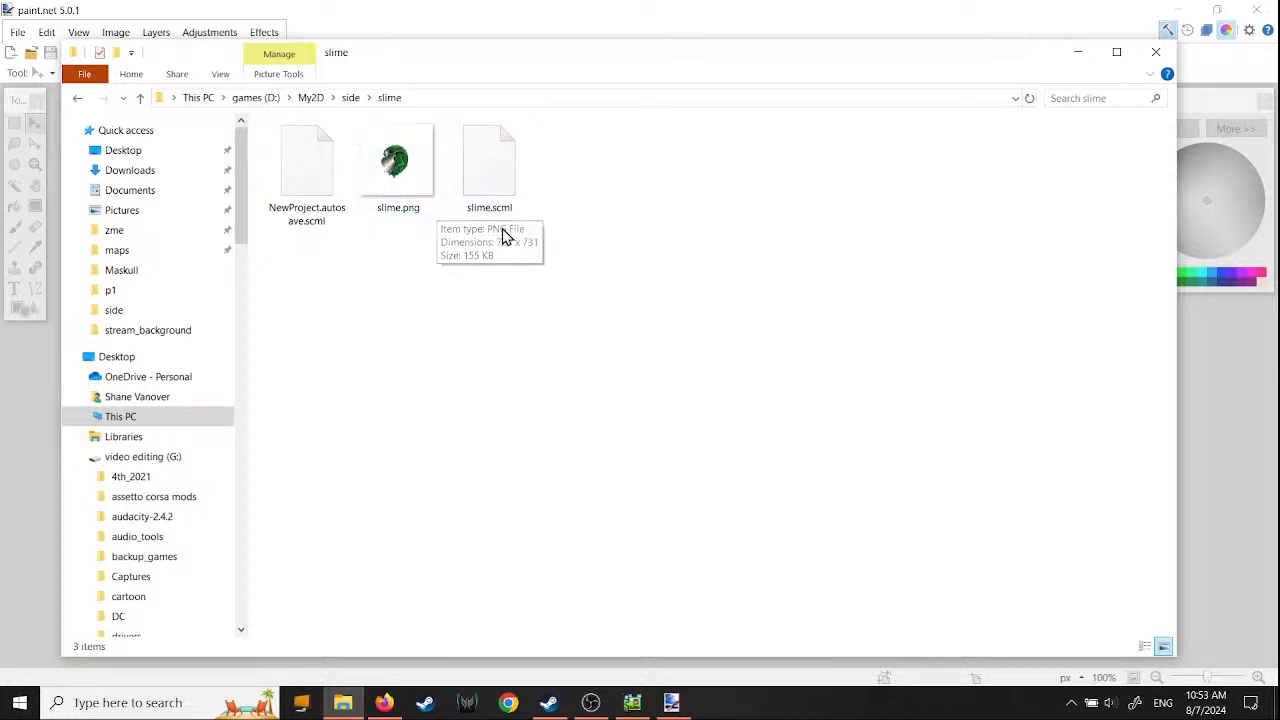
{"action": "double_click", "coordinate": [408, 191]}
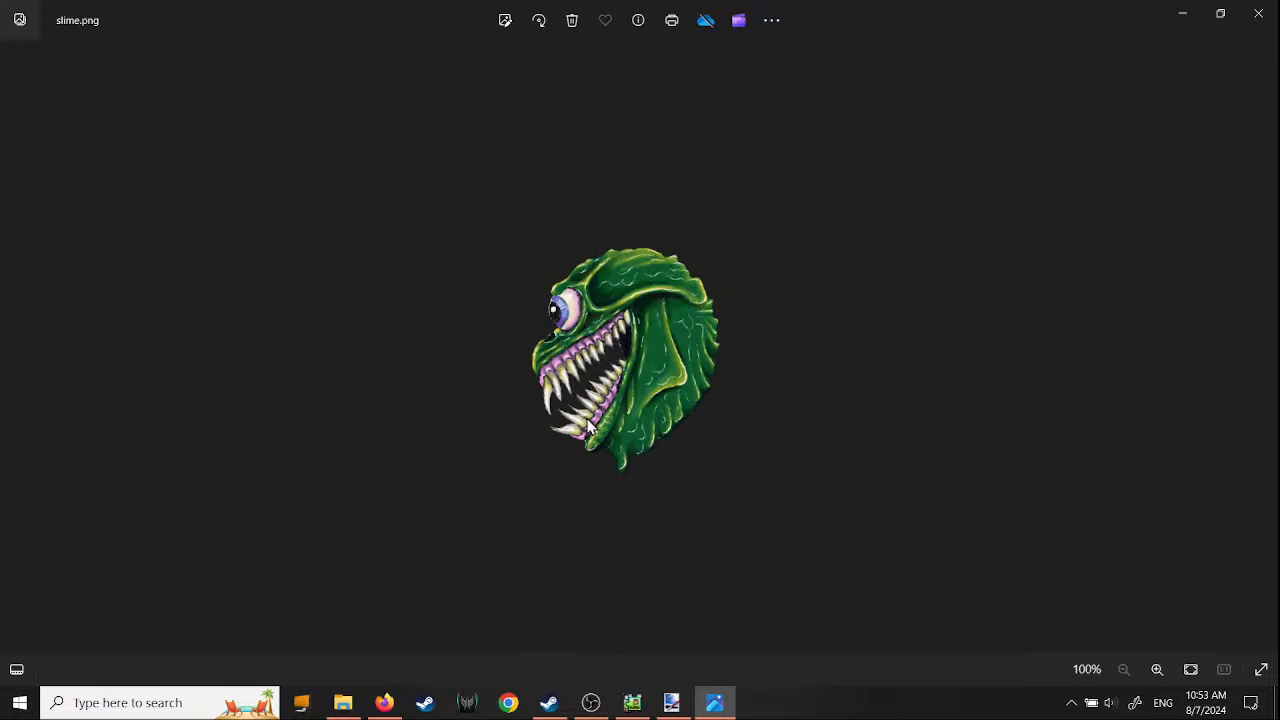
{"action": "scroll", "coordinate": [640, 366], "scroll_direction": "up", "scroll_amount": 5}
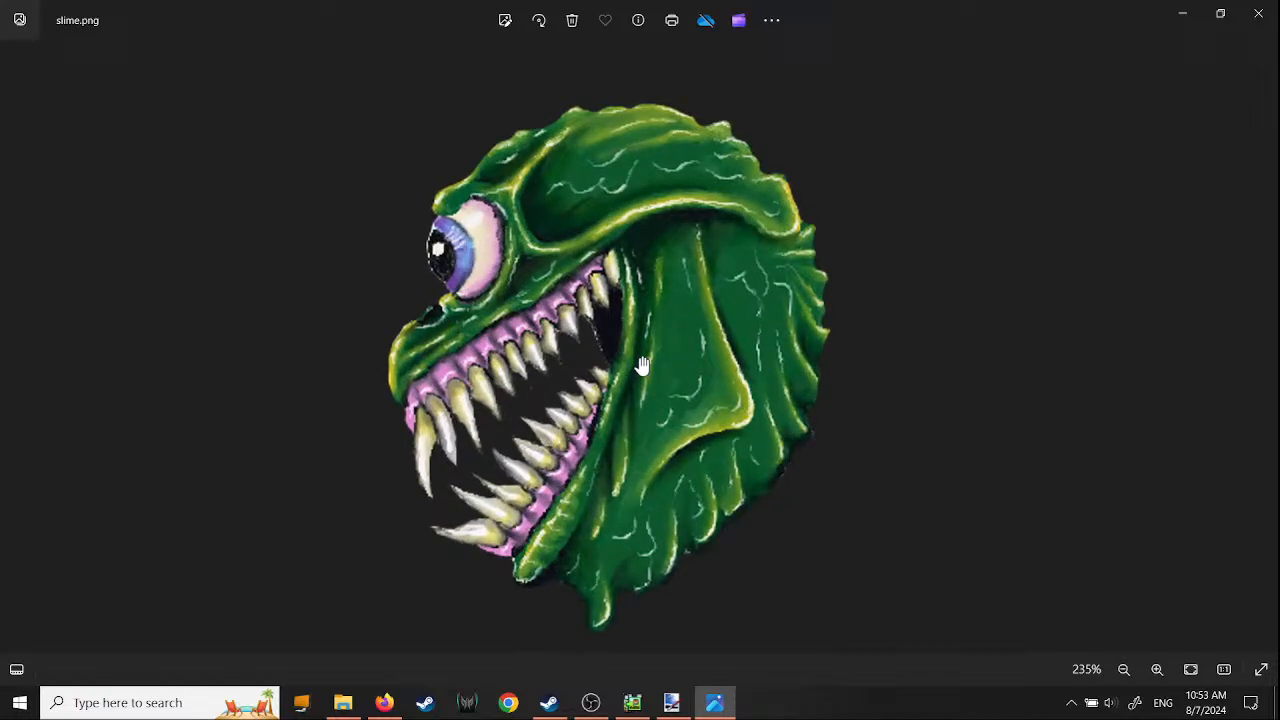
{"action": "scroll", "coordinate": [643, 366], "scroll_direction": "down", "scroll_amount": 3}
{"action": "left_click", "coordinate": [1258, 13]}
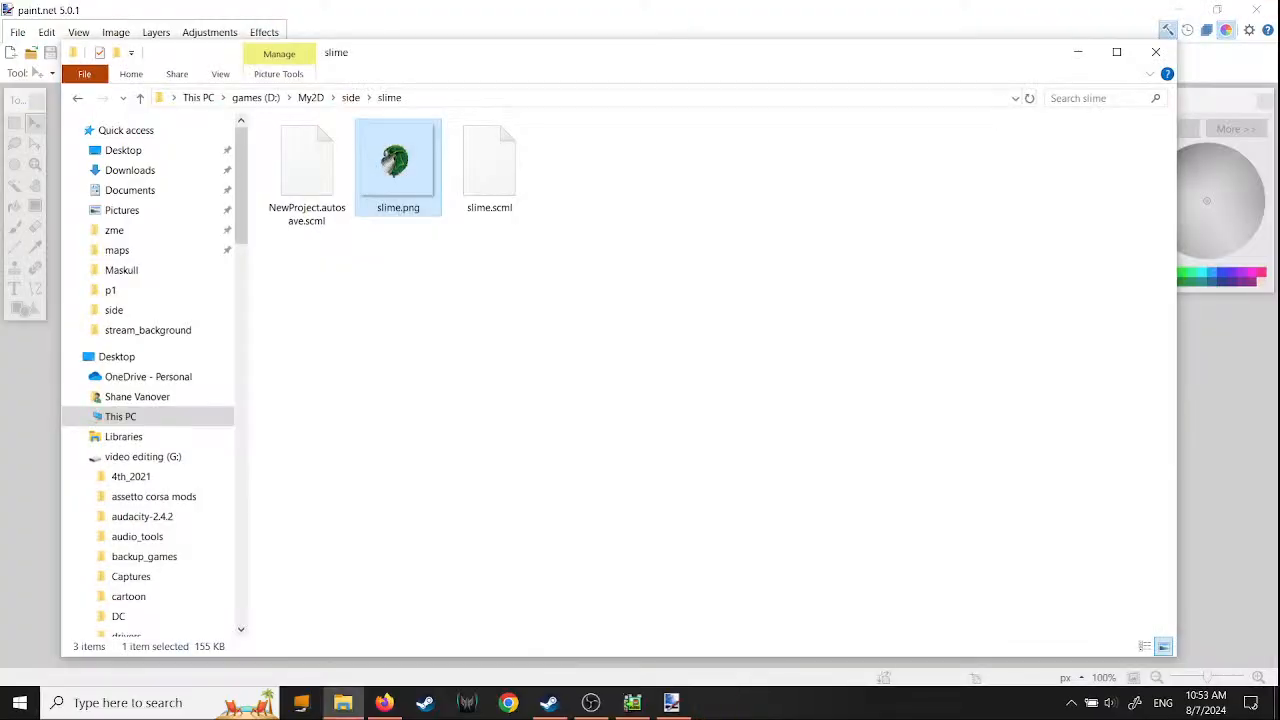
- Switch to Pixel Game Maker MV, save the findthem project and close the program
{"action": "left_click", "coordinate": [646, 704]}
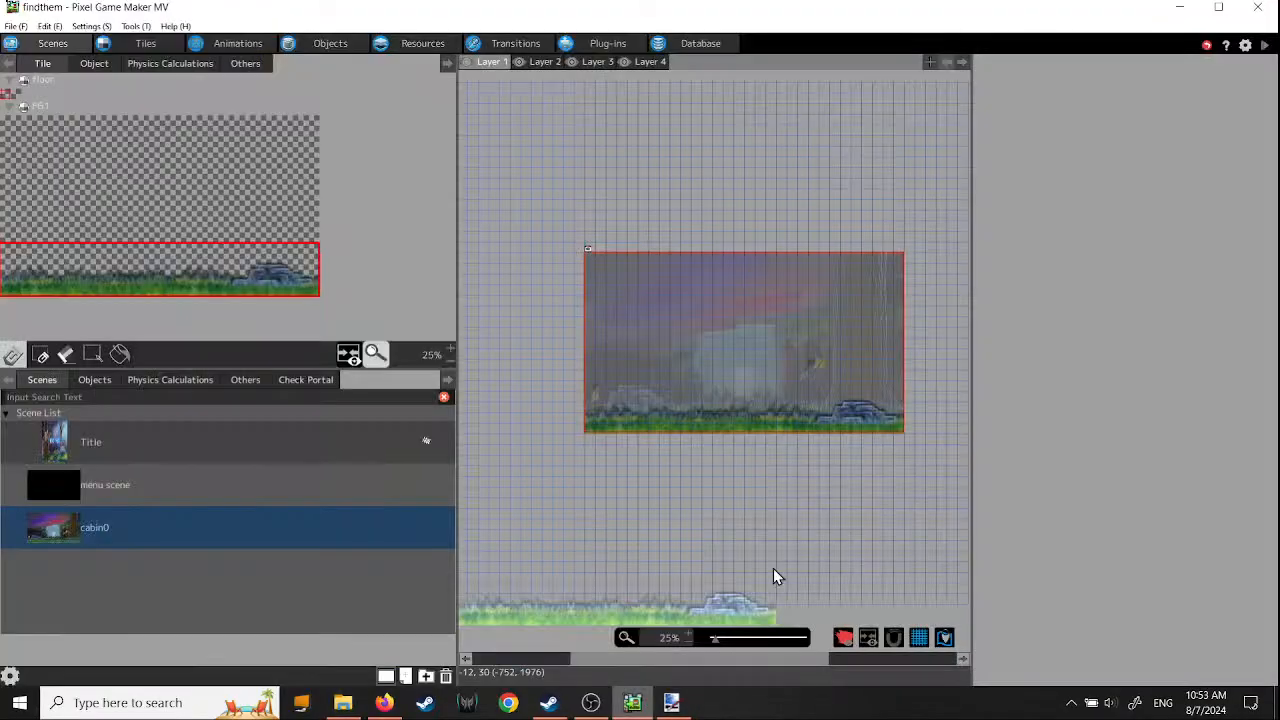
{"action": "left_click", "coordinate": [16, 26]}
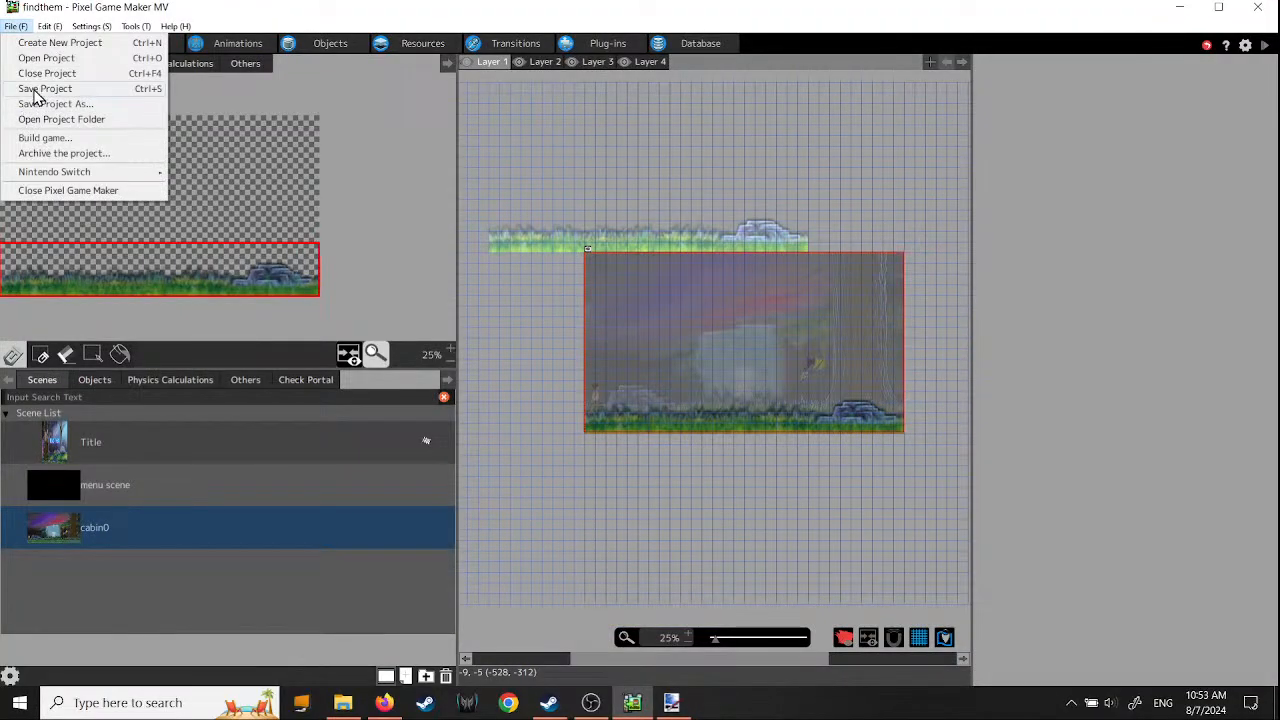
{"action": "left_click", "coordinate": [35, 89]}
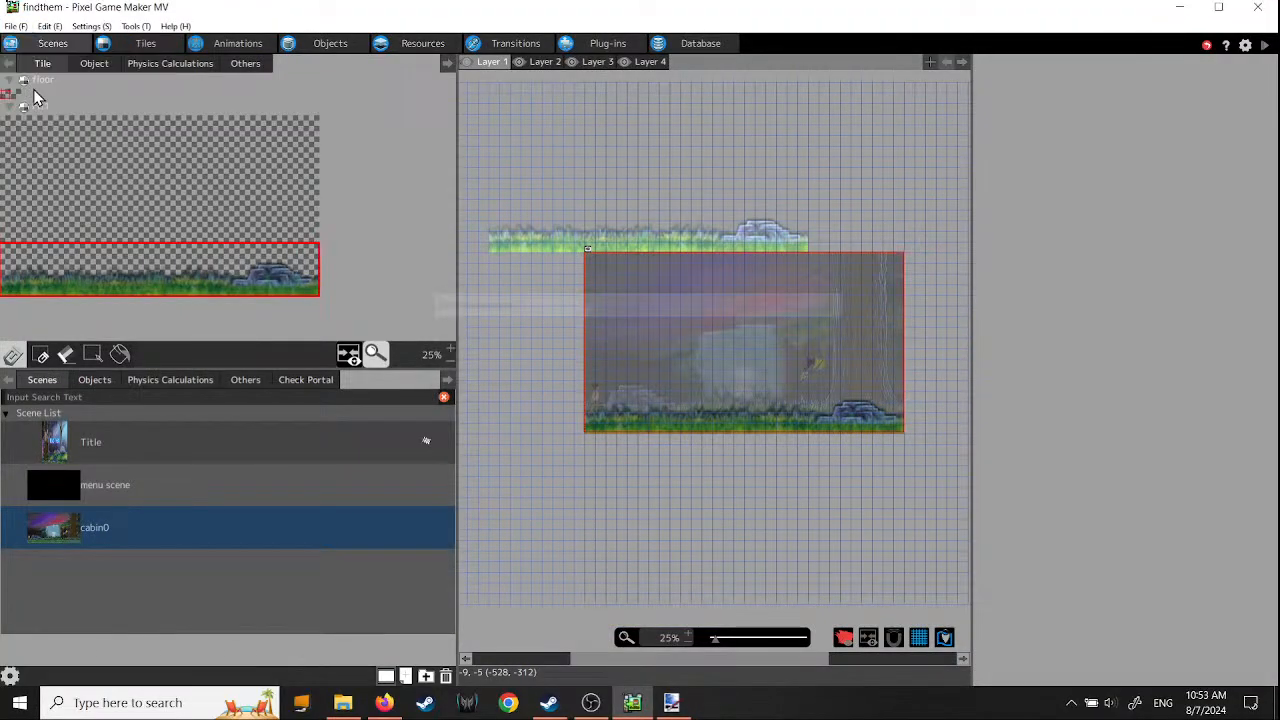
{"action": "left_click", "coordinate": [1257, 7]}
- Launch Spriter from the Steam library
{"action": "left_click", "coordinate": [548, 703]}
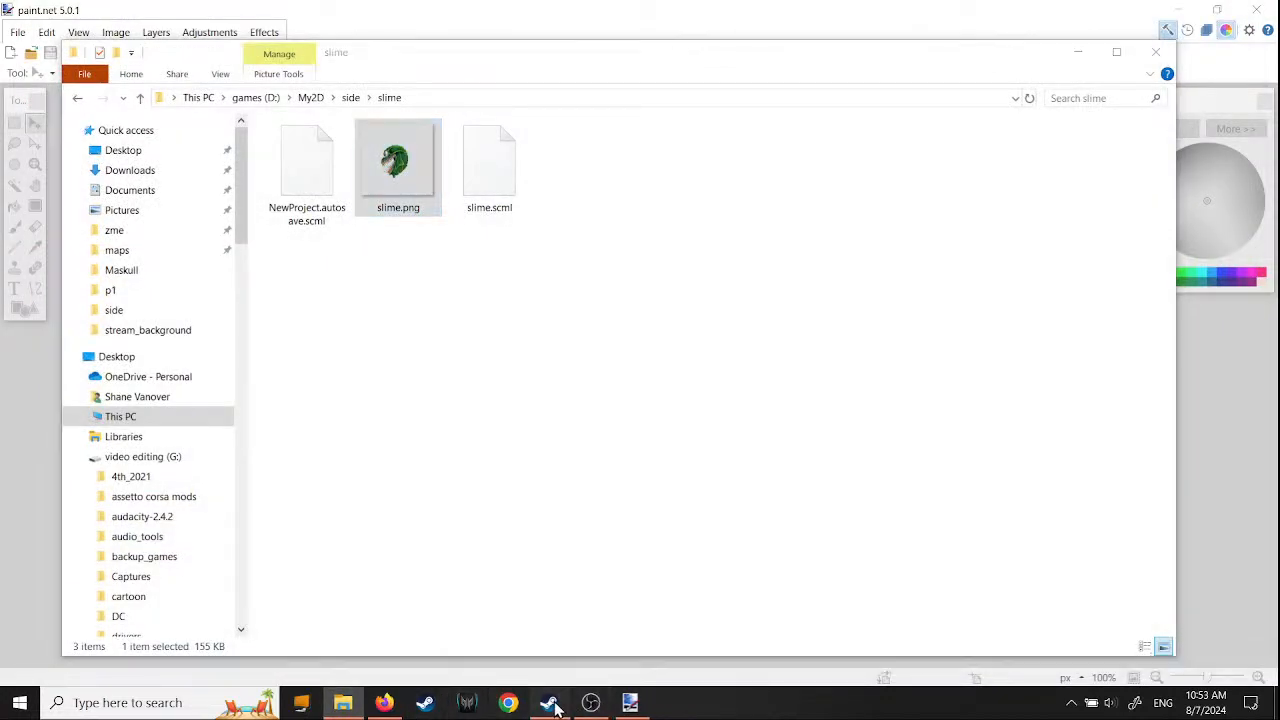
{"action": "left_click", "coordinate": [165, 39]}
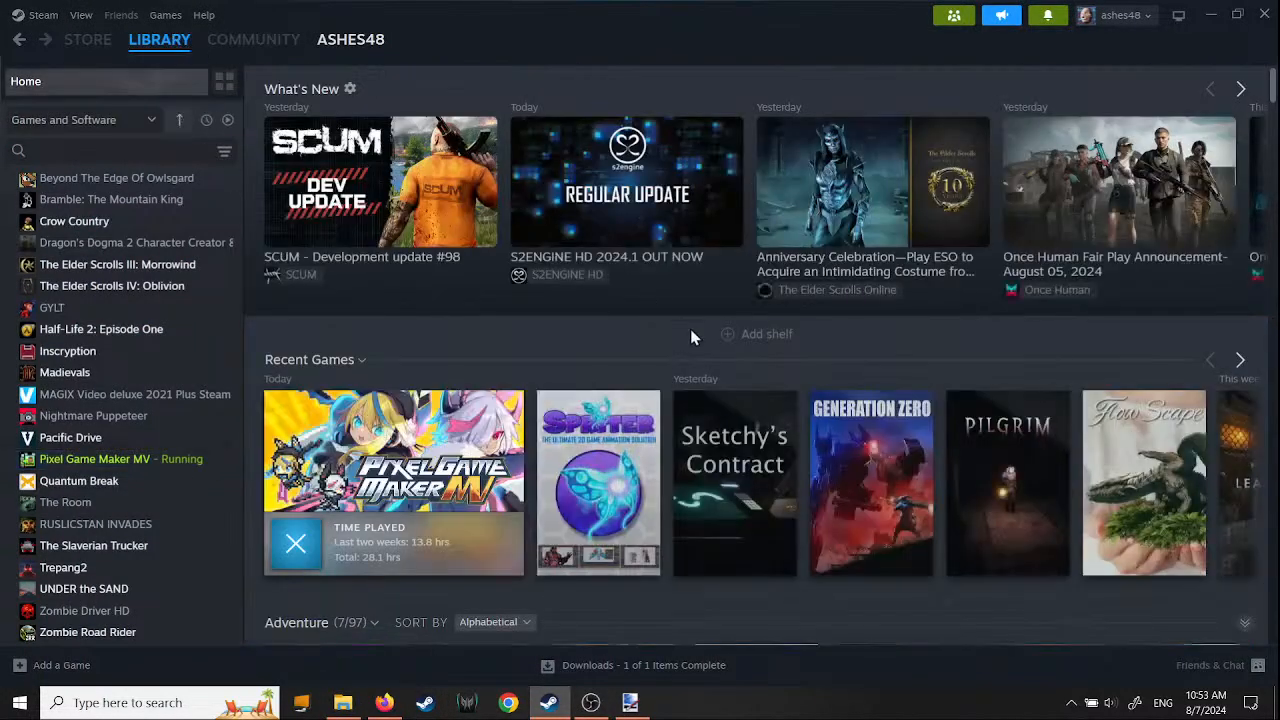
{"action": "left_click", "coordinate": [753, 508]}
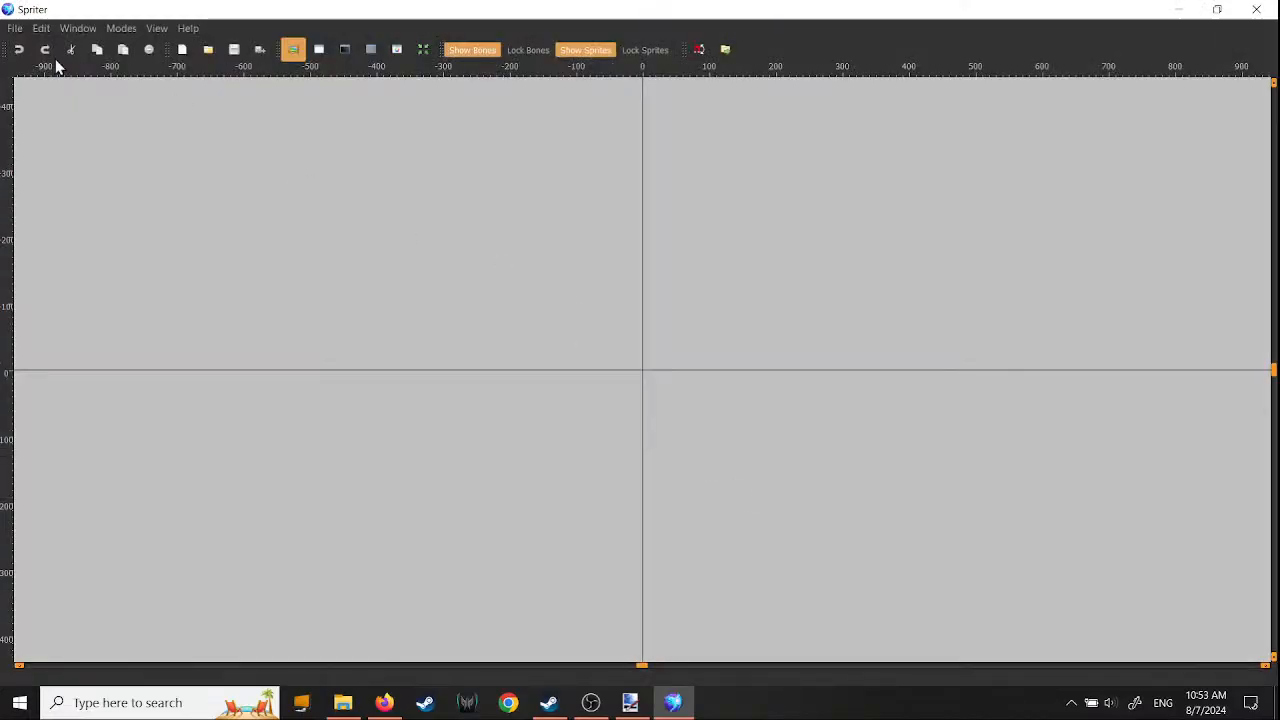
- Open the Spriter project slime.scml from the slime subfolder of My2D's side folder
{"action": "left_click", "coordinate": [15, 28]}
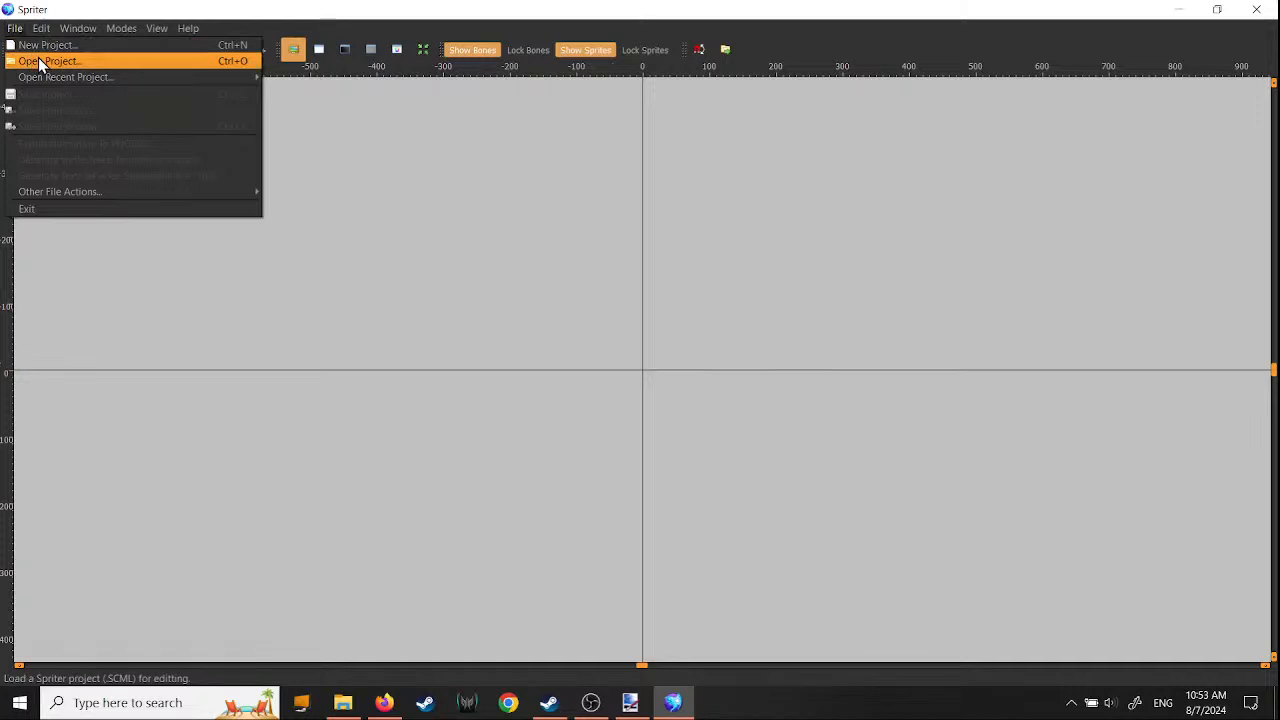
{"action": "left_click", "coordinate": [99, 61]}
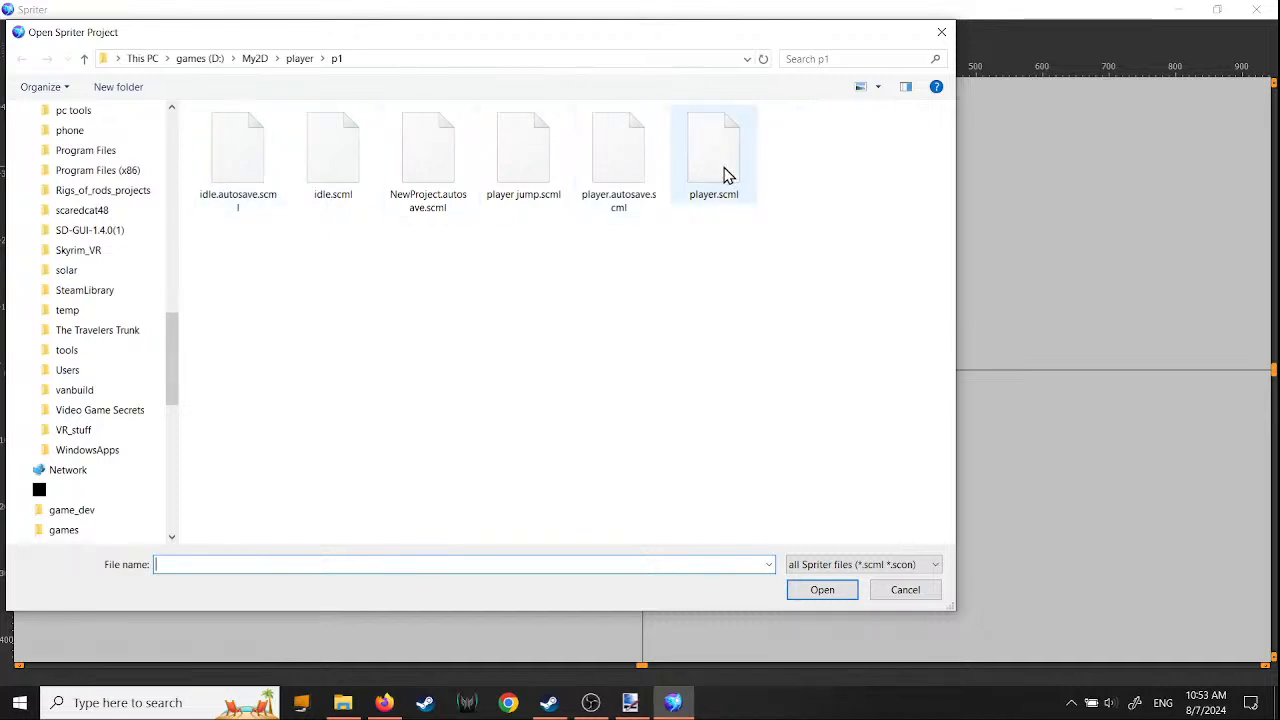
{"action": "left_click", "coordinate": [299, 58]}
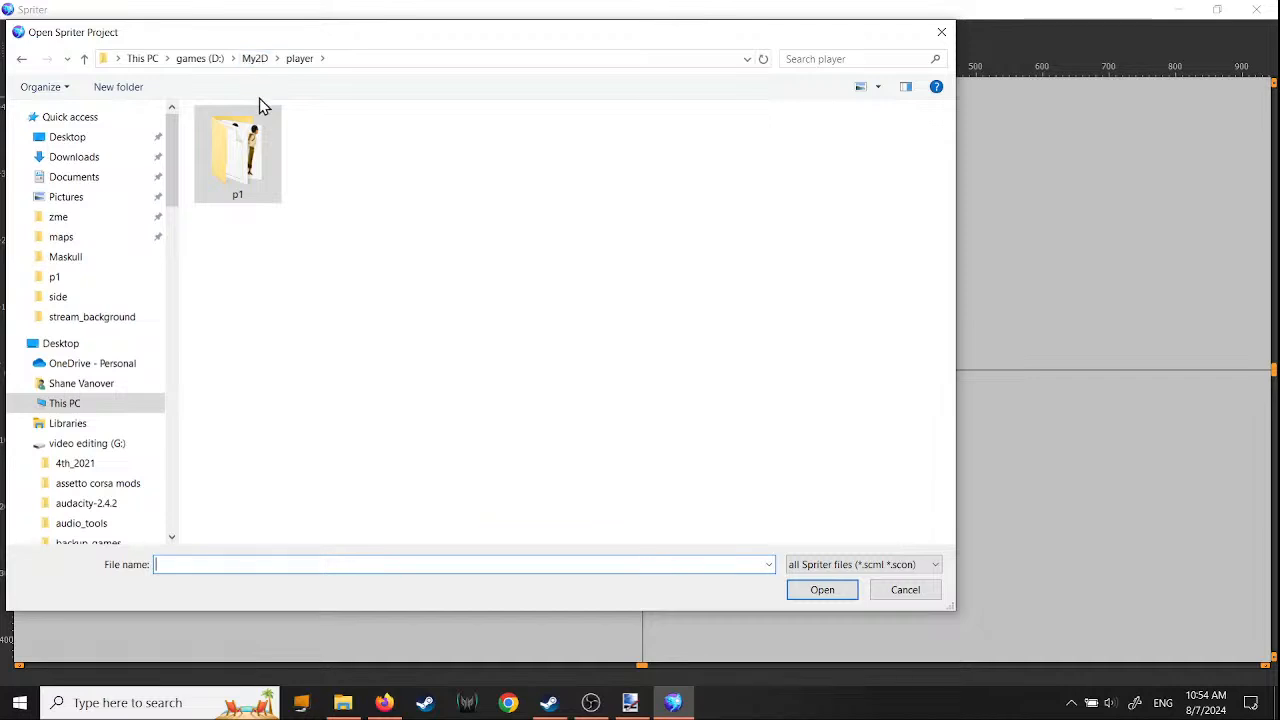
{"action": "left_click", "coordinate": [255, 60]}
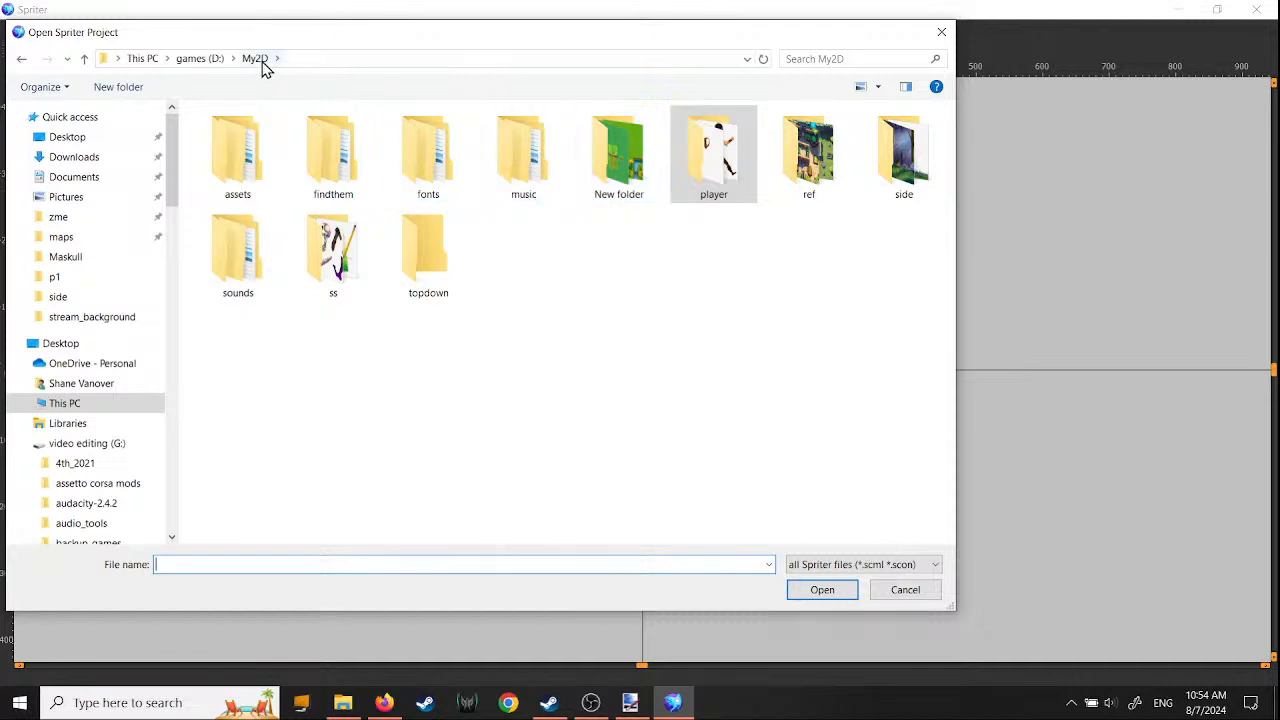
{"action": "double_click", "coordinate": [906, 165]}
{"action": "double_click", "coordinate": [418, 184]}
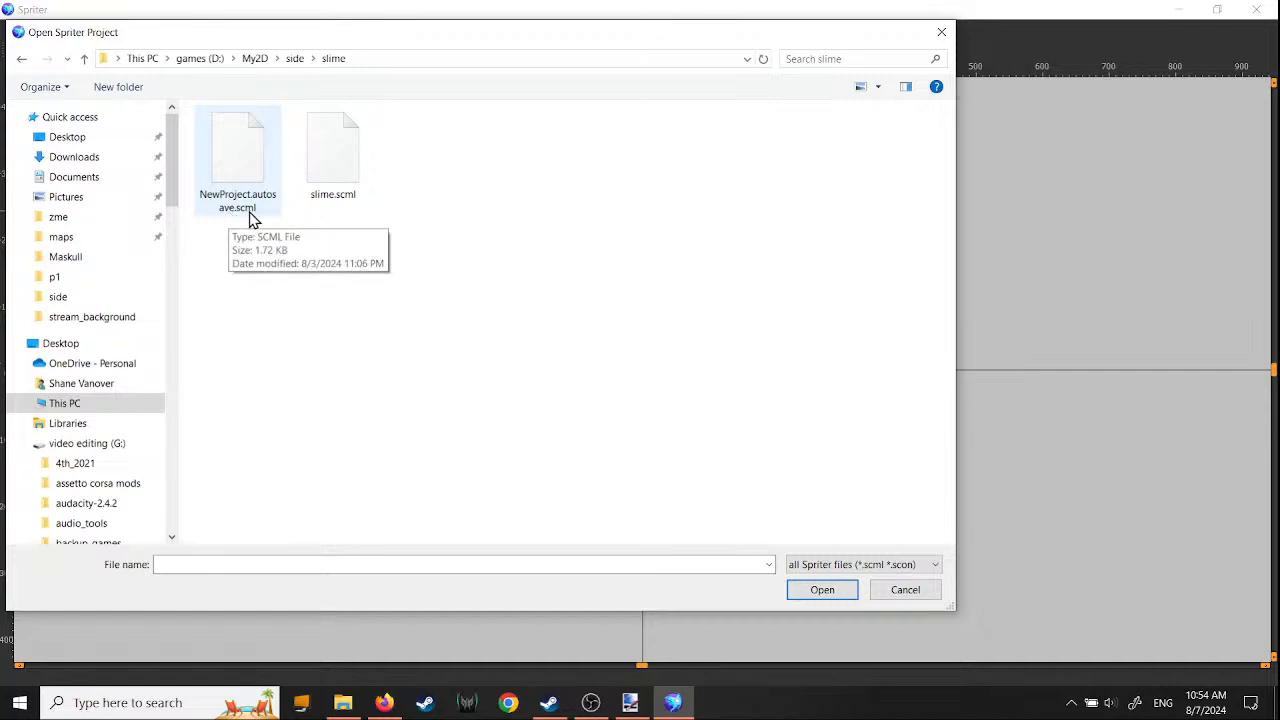
{"action": "left_click", "coordinate": [338, 174]}
{"action": "left_click", "coordinate": [829, 594]}
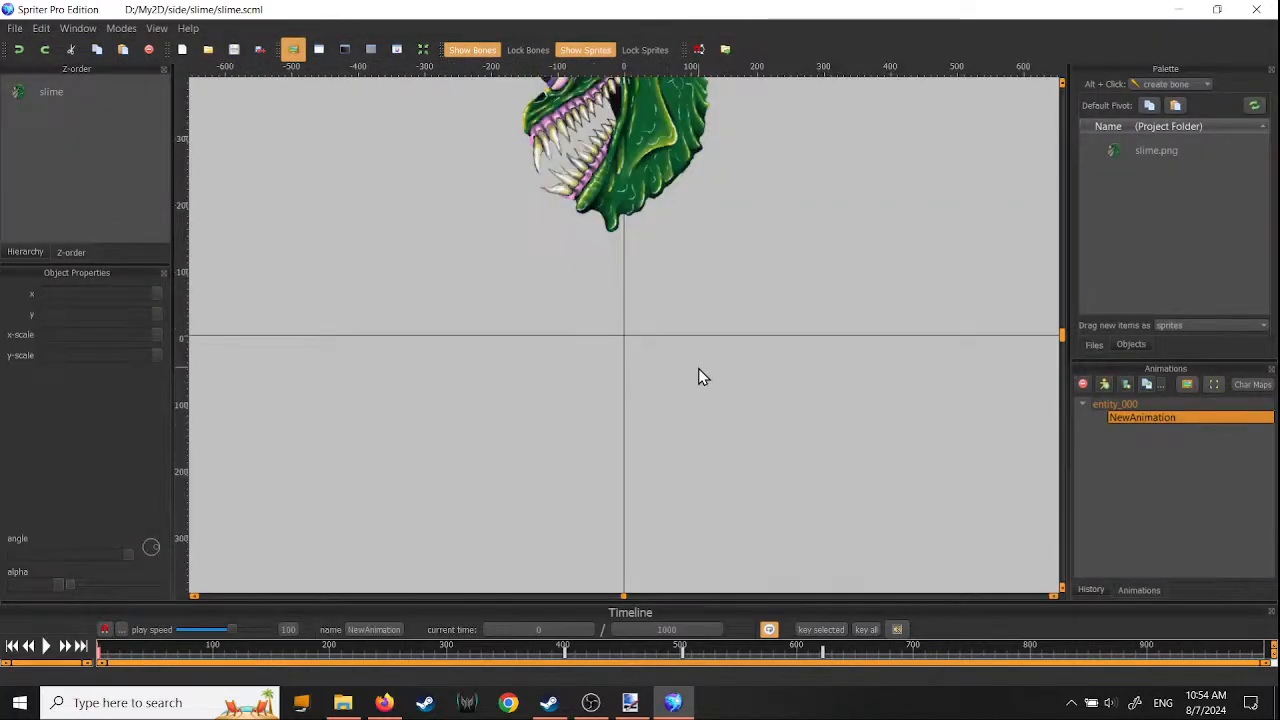
- Play back the slime's NewAnimation and scrub through its second half on the timeline
{"action": "scroll", "coordinate": [698, 376], "scroll_direction": "down", "scroll_amount": 5}
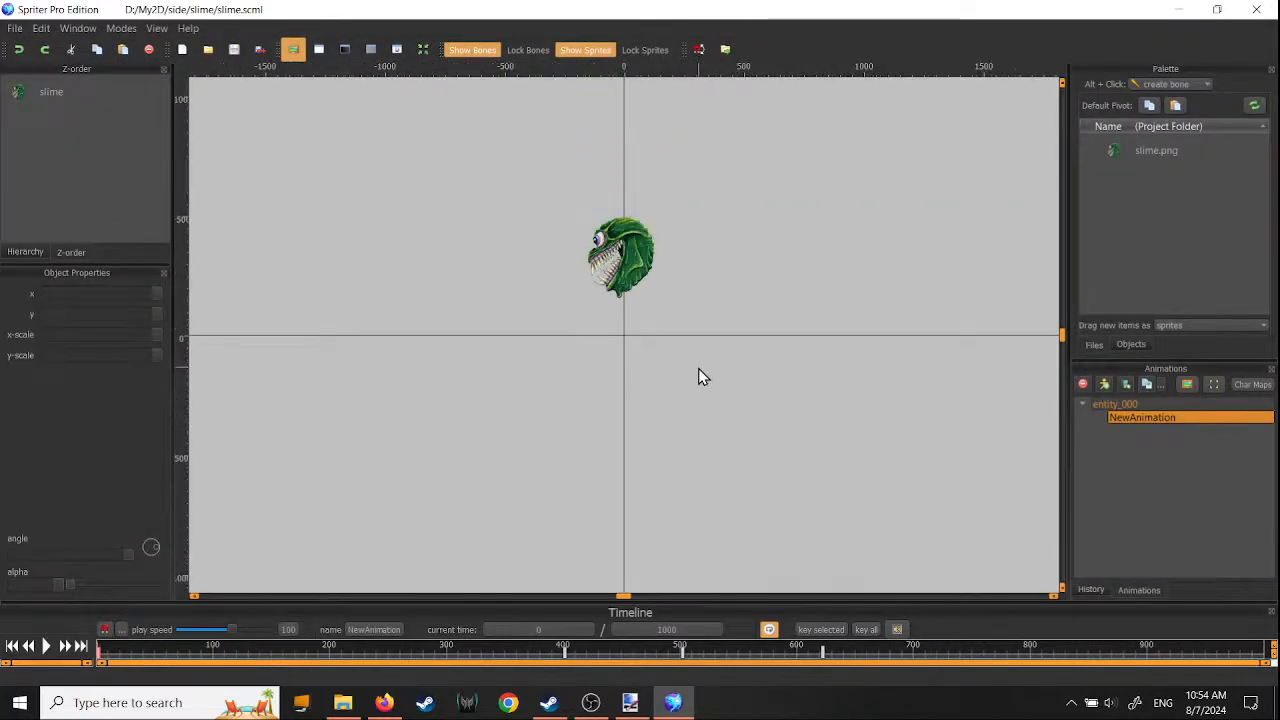
{"action": "left_click", "coordinate": [45, 648]}
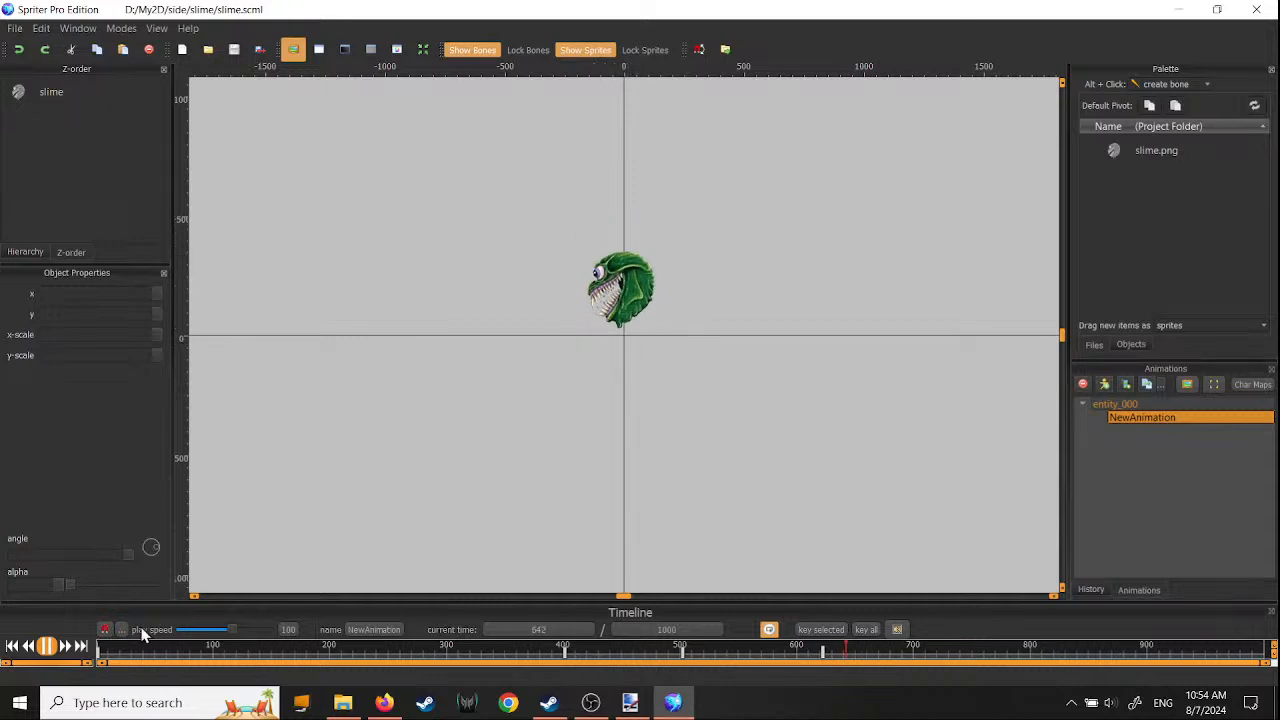
{"action": "left_click", "coordinate": [50, 648]}
{"action": "left_click_drag", "start_coordinate": [480, 652], "coordinate": [1118, 686]}
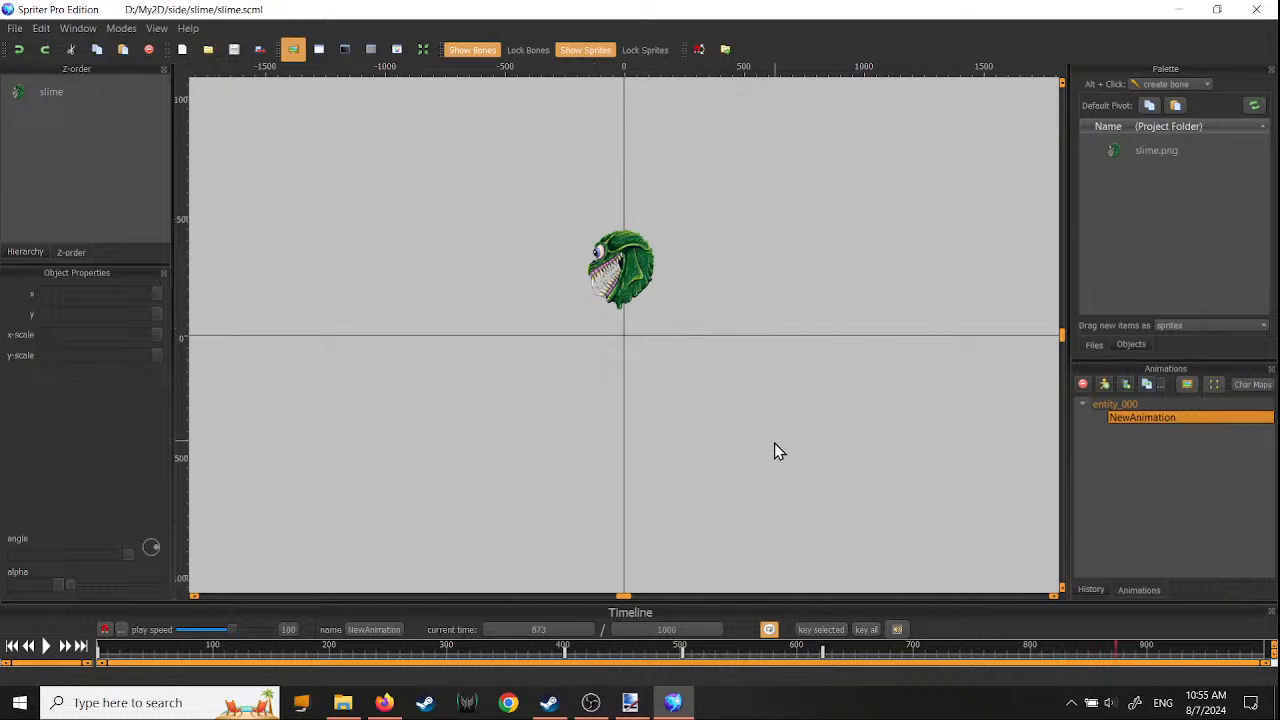
- At time 948, raise the slime sprite to a y position of about -717 to create a keyframe
{"action": "left_click_drag", "start_coordinate": [125, 650], "coordinate": [1205, 660]}
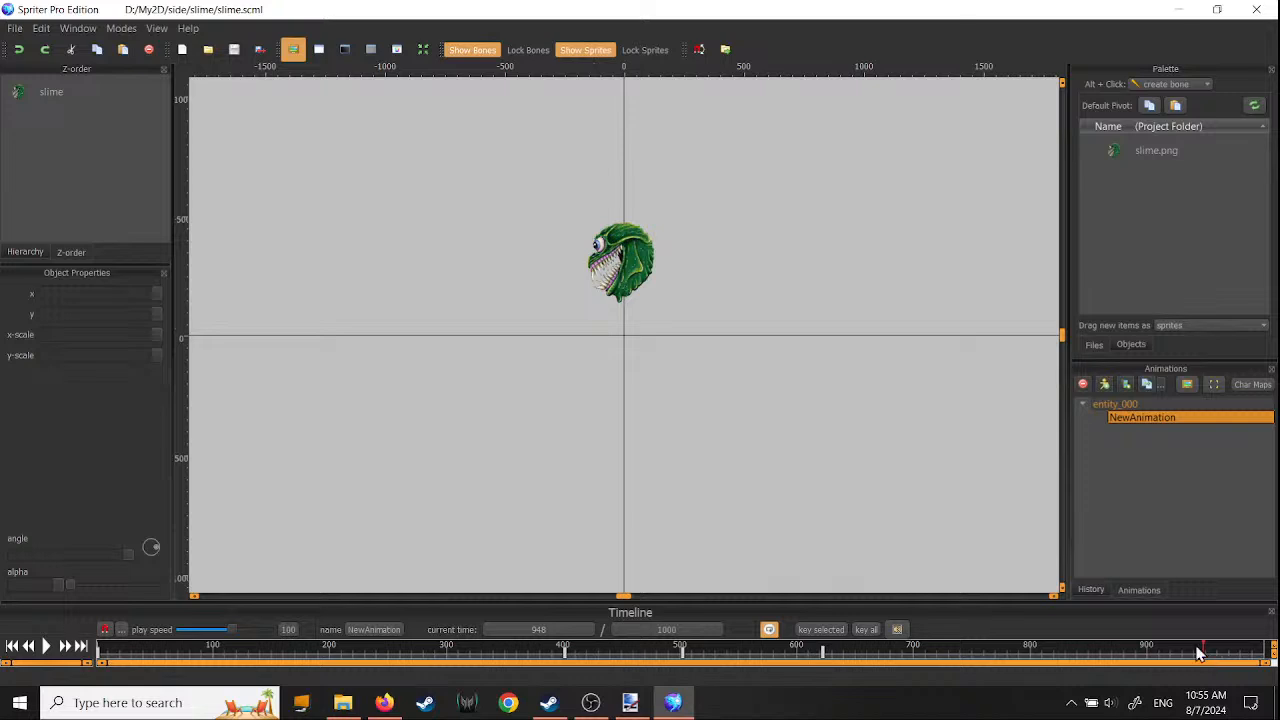
{"action": "left_click", "coordinate": [636, 275]}
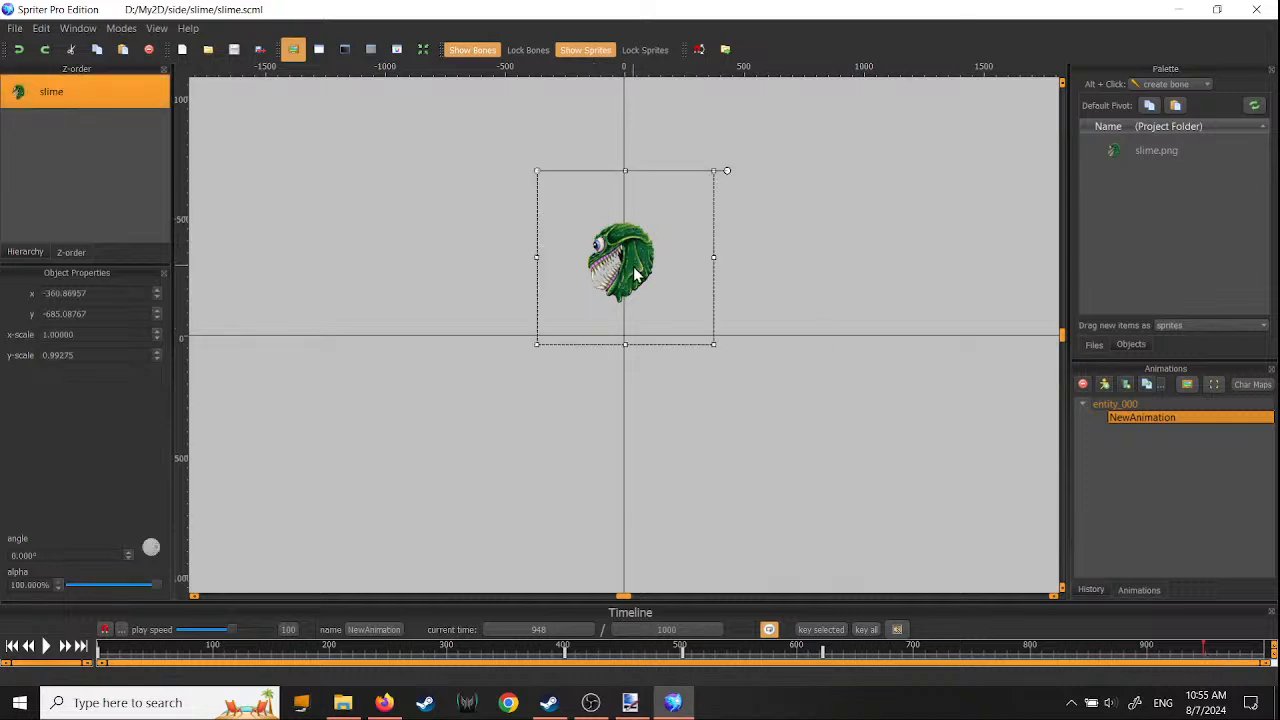
{"action": "key", "text": "Up"}
{"action": "key", "text": "Up"}
{"action": "key", "text": "Up"}
{"action": "key", "text": "Up"}
{"action": "key", "text": "Up"}
{"action": "key", "text": "Up"}
{"action": "key", "text": "Up"}
{"action": "key", "text": "Up"}
{"action": "key", "text": "Up"}
{"action": "key", "text": "Up"}
{"action": "key", "text": "Up"}
{"action": "key", "text": "Up"}
{"action": "key", "text": "Up"}
{"action": "key", "text": "Up"}
{"action": "key", "text": "Up"}
{"action": "key", "text": "Up"}
{"action": "key", "text": "Up"}
{"action": "key", "text": "Up"}
{"action": "key", "text": "Up"}
{"action": "key", "text": "Up"}
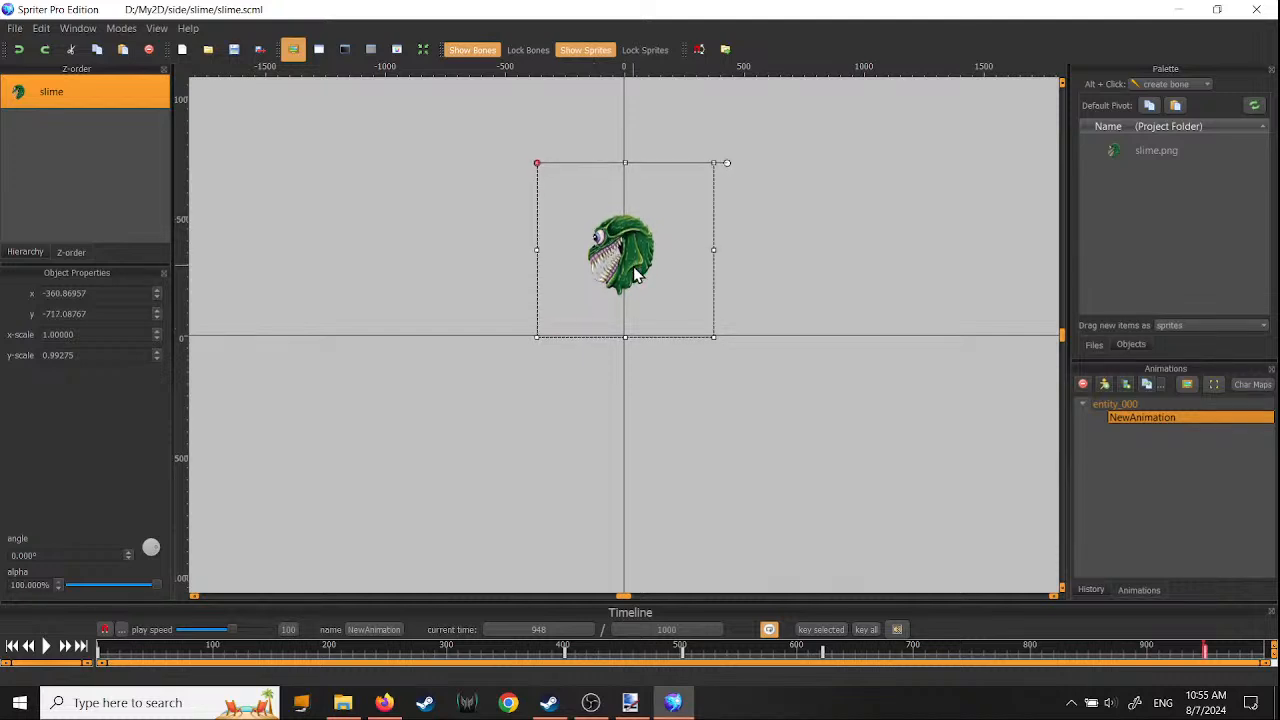
- Preview the animation, then shift the slime's last keyframe back to about time 861
{"action": "left_click", "coordinate": [46, 646]}
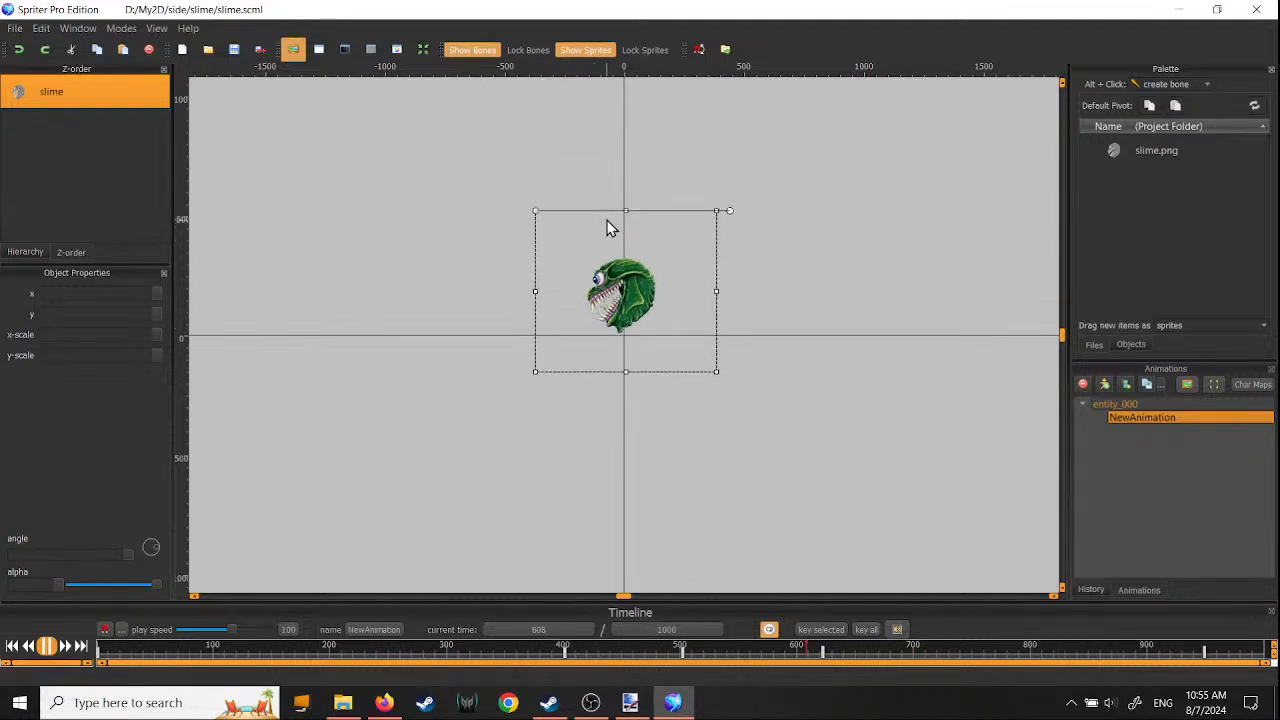
{"action": "left_click", "coordinate": [47, 647]}
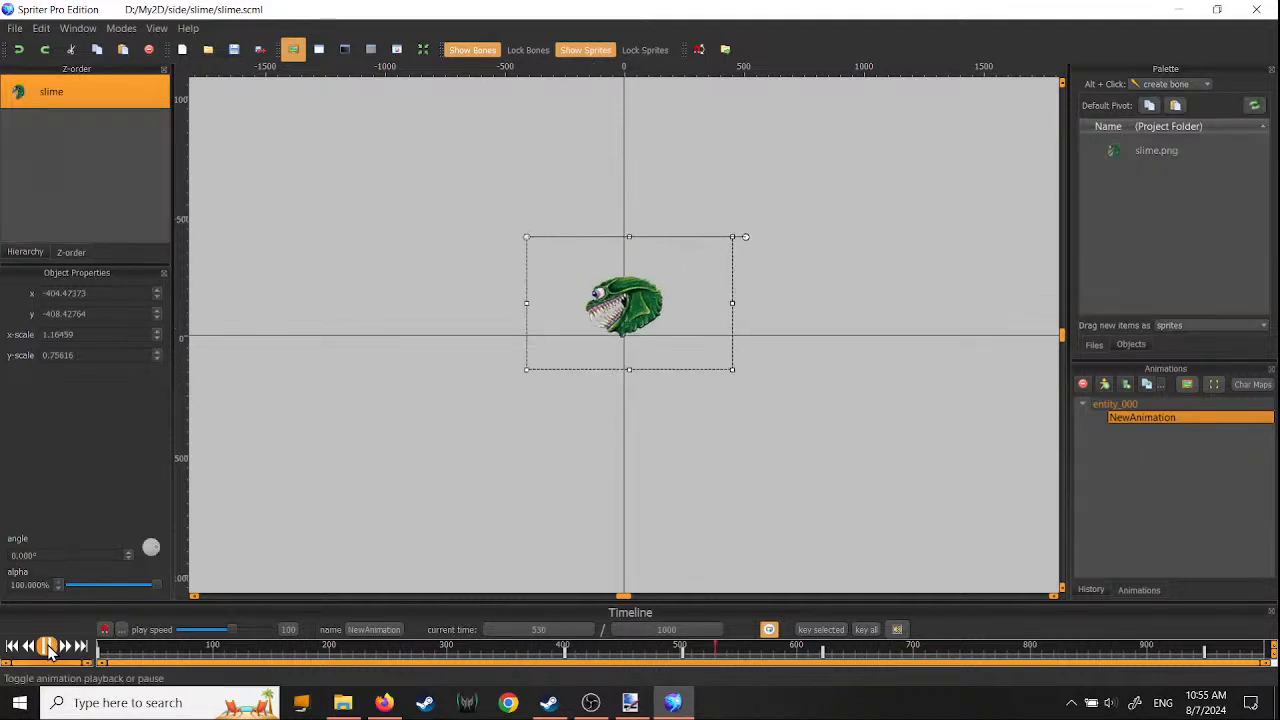
{"action": "left_click", "coordinate": [1206, 655]}
{"action": "left_click_drag", "start_coordinate": [1206, 655], "coordinate": [1104, 656]}
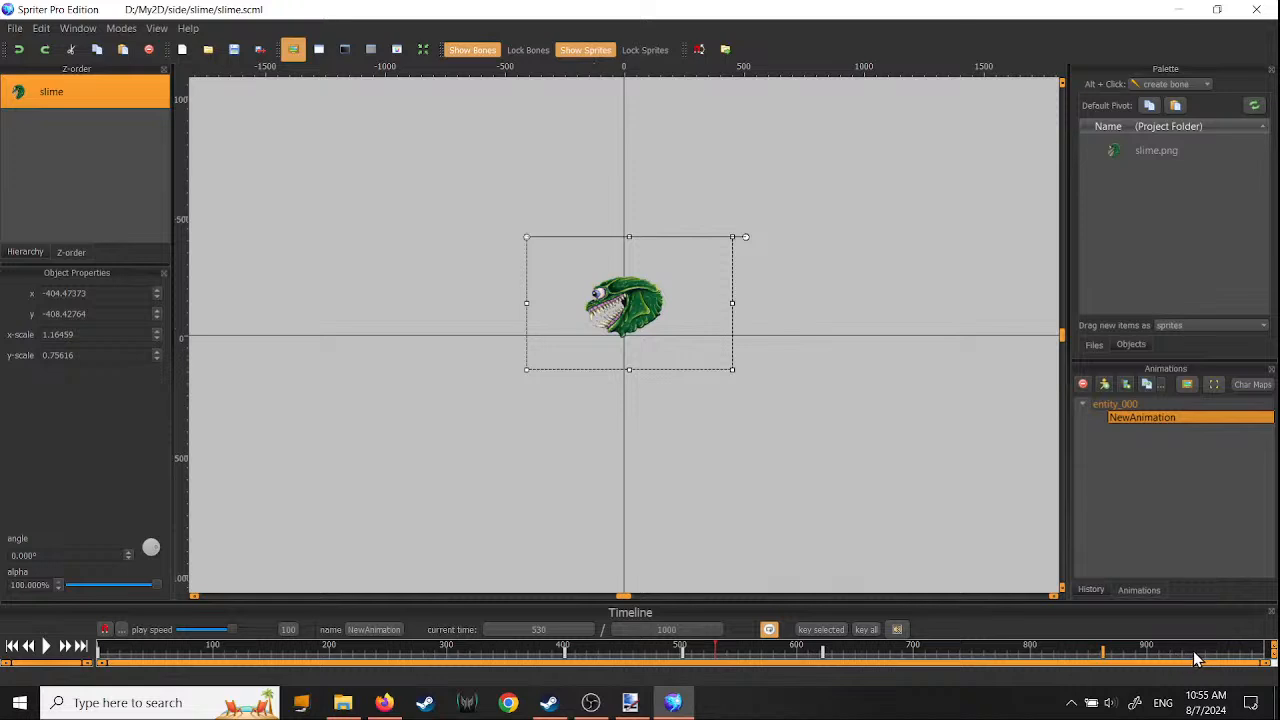
{"action": "left_click", "coordinate": [1104, 656]}
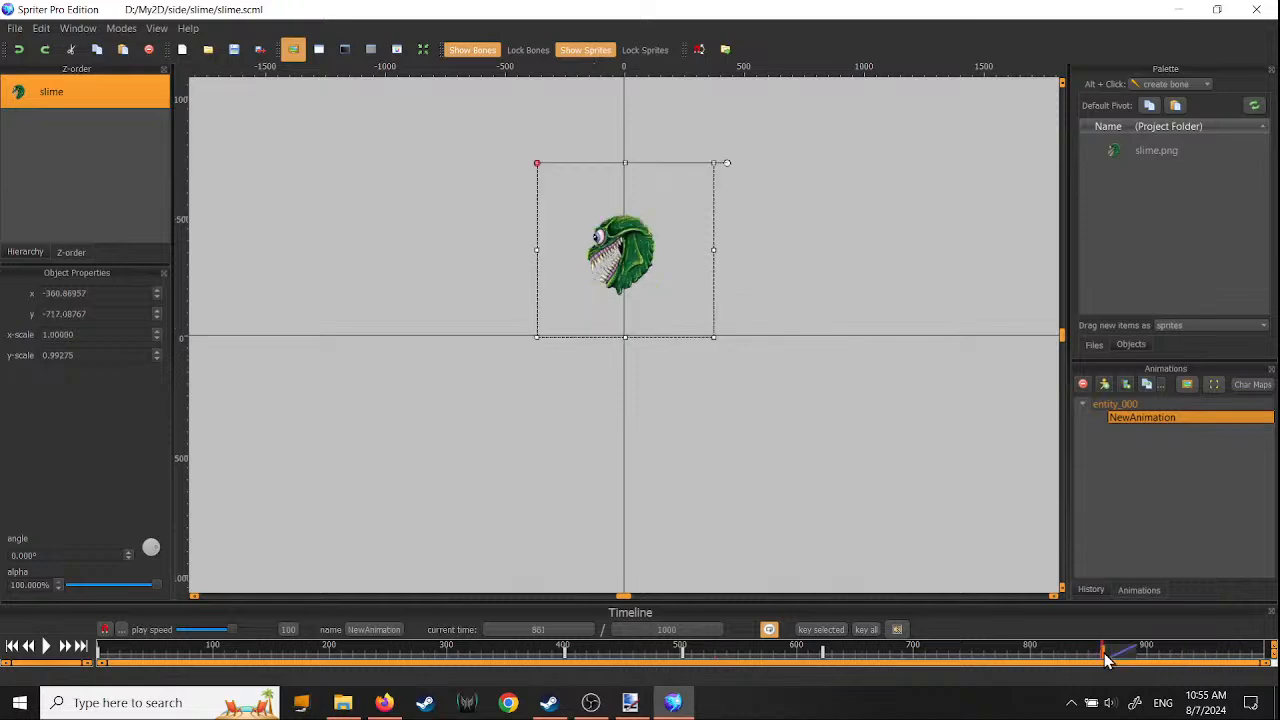
- Add a keyframe at time 937 with the slime raised to y about -726, and preview the animation
{"action": "left_click", "coordinate": [1191, 654]}
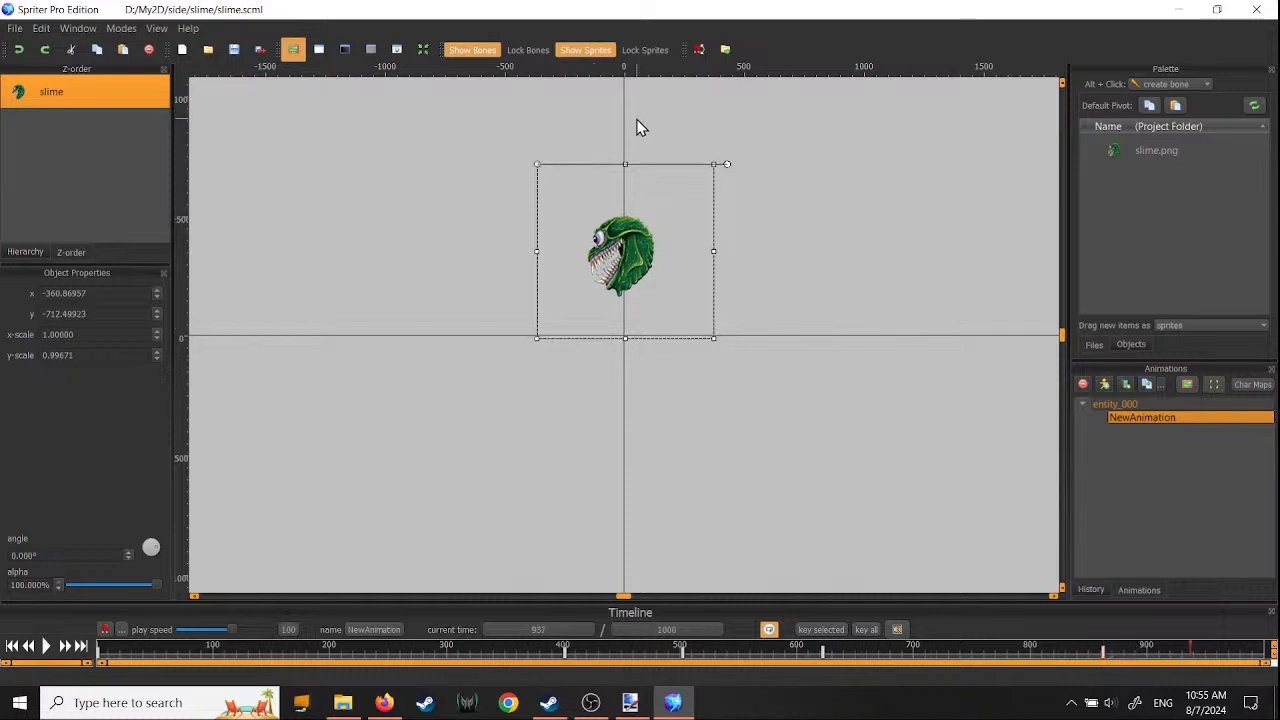
{"action": "left_click_drag", "start_coordinate": [637, 274], "coordinate": [633, 269]}
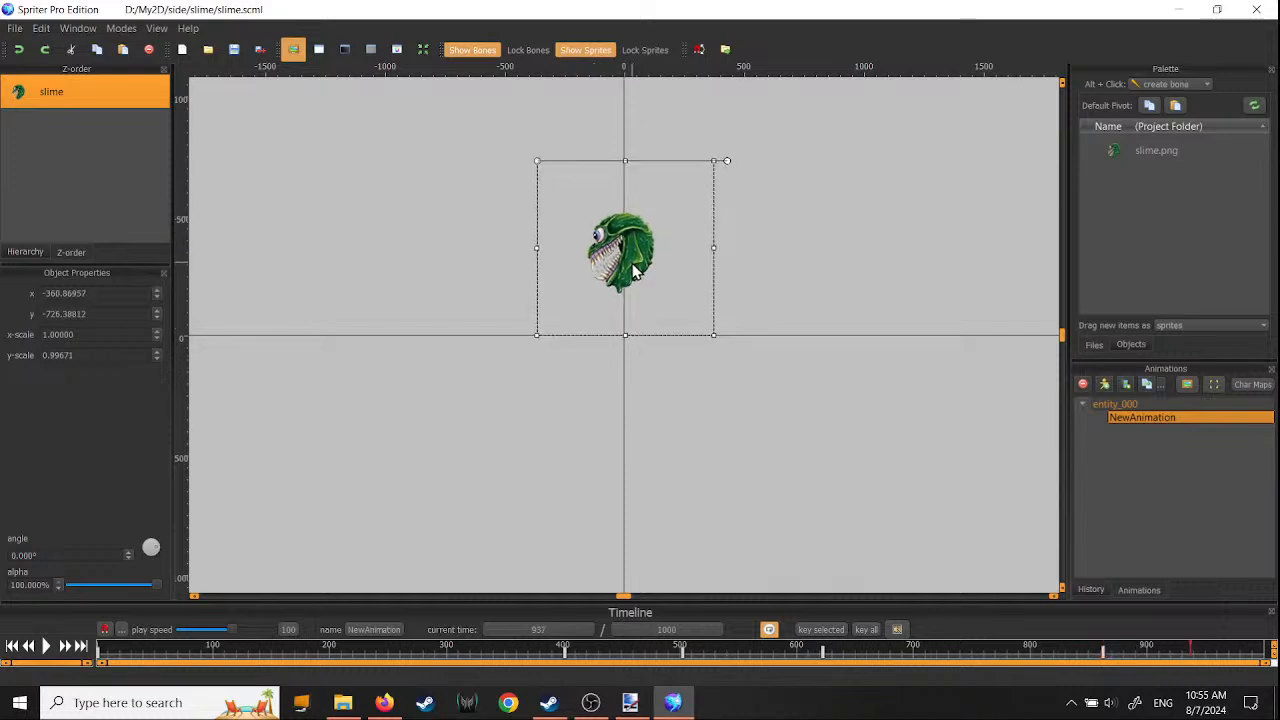
{"action": "left_click", "coordinate": [46, 647]}
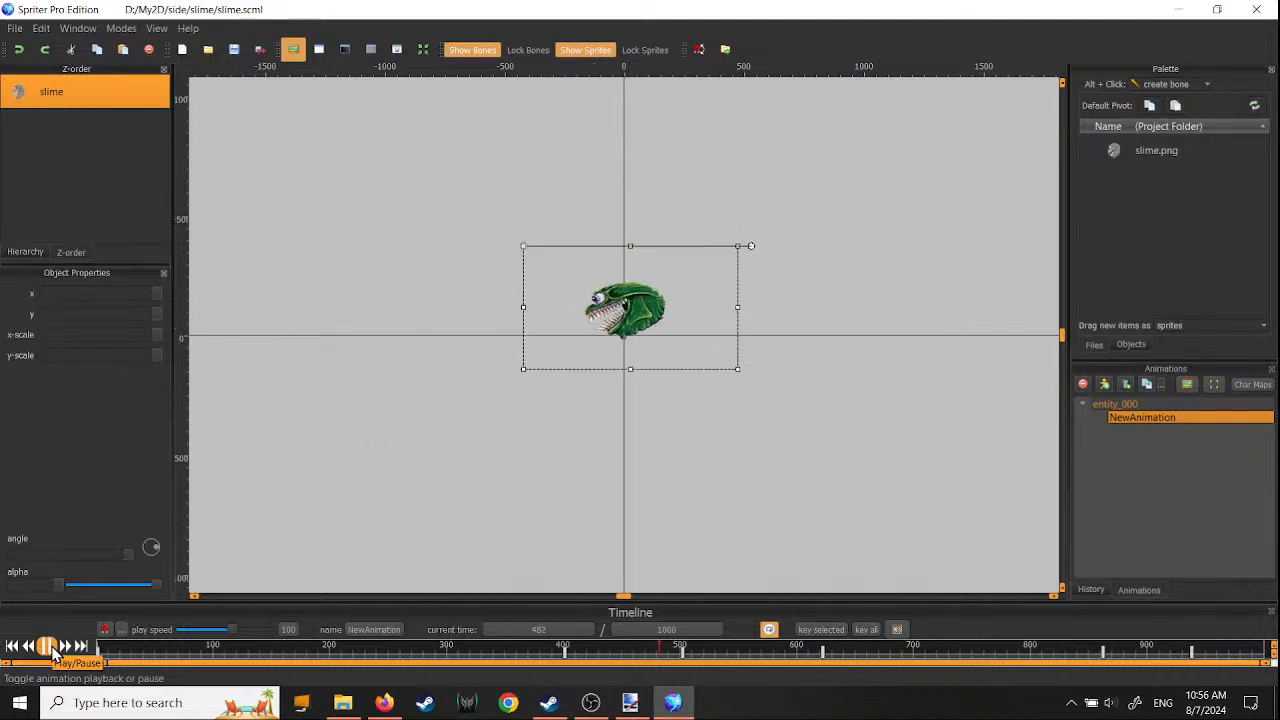
{"action": "left_click", "coordinate": [46, 647]}
- Shift the last keyframe to time 916 and raise the slime there to y about -740
{"action": "left_click_drag", "start_coordinate": [1195, 660], "coordinate": [1168, 660]}
{"action": "left_click", "coordinate": [1172, 660]}
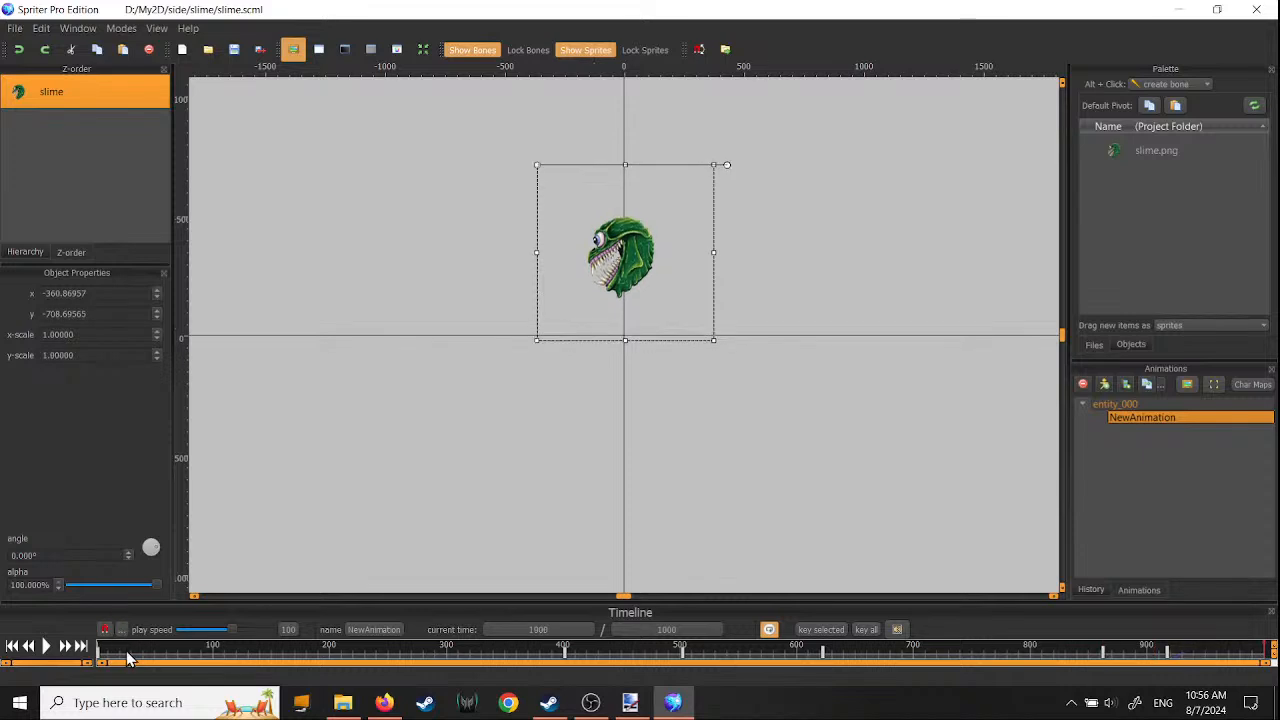
{"action": "left_click", "coordinate": [105, 658]}
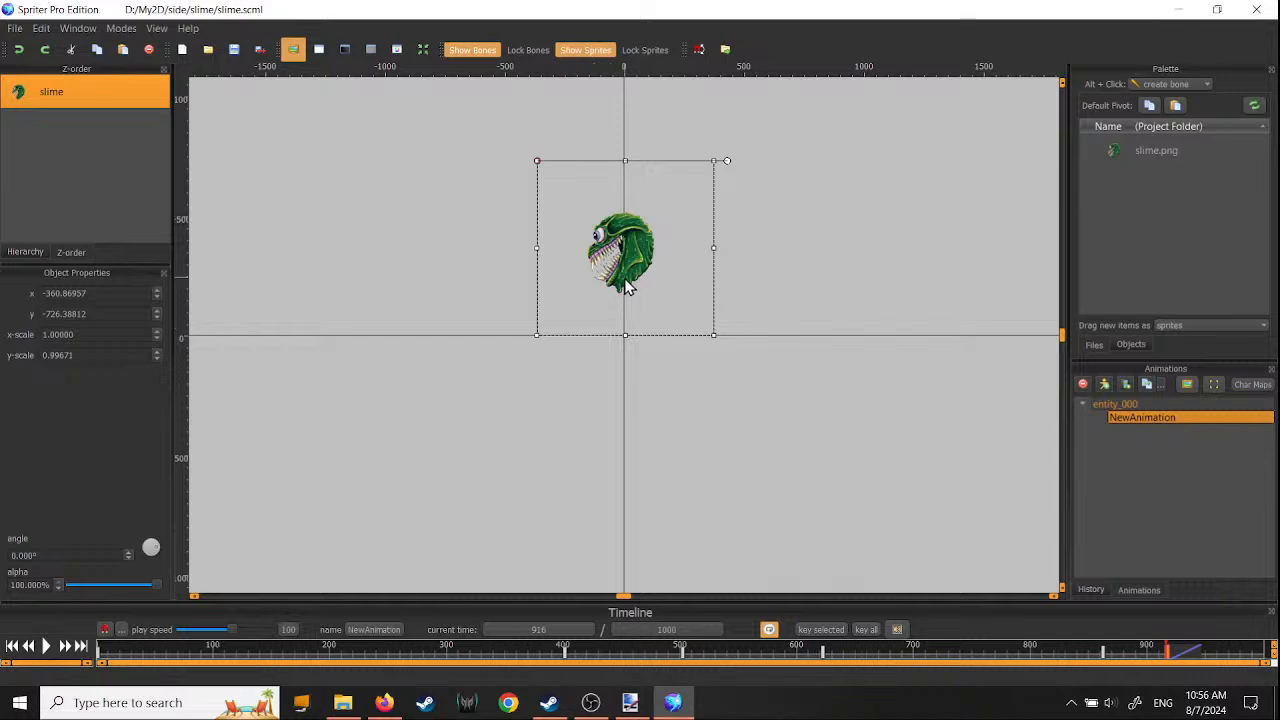
{"action": "key", "text": "Up"}
{"action": "key", "text": "Up"}
{"action": "key", "text": "Up"}
{"action": "key", "text": "Up"}
{"action": "key", "text": "Up"}
{"action": "key", "text": "Up"}
{"action": "key", "text": "Up"}
{"action": "key", "text": "Up"}
{"action": "key", "text": "Up"}
{"action": "key", "text": "Up"}
{"action": "key", "text": "Up"}
{"action": "key", "text": "Up"}
{"action": "key", "text": "Up"}
{"action": "key", "text": "Up"}
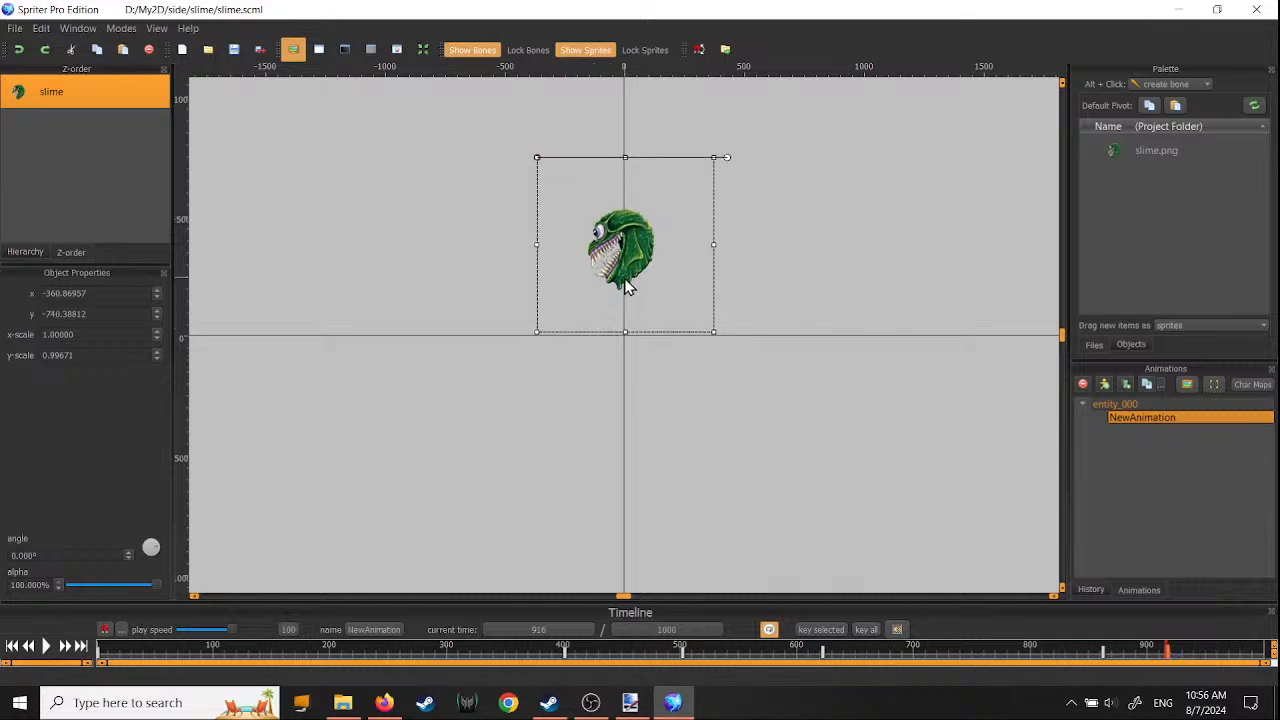
- Compare the last two keyframes and add another at time 969 with the slime raised to y about -734
{"action": "left_click", "coordinate": [1107, 658]}
{"action": "left_click", "coordinate": [1107, 658]}
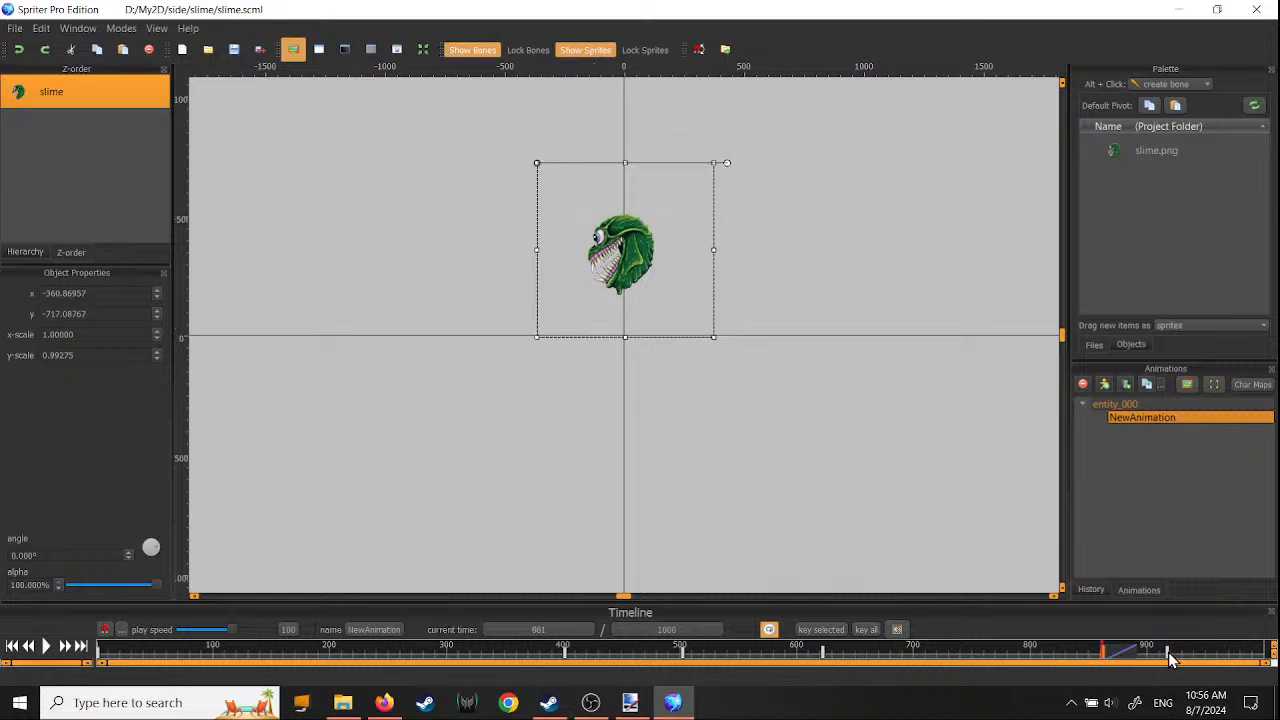
{"action": "left_click", "coordinate": [1168, 652]}
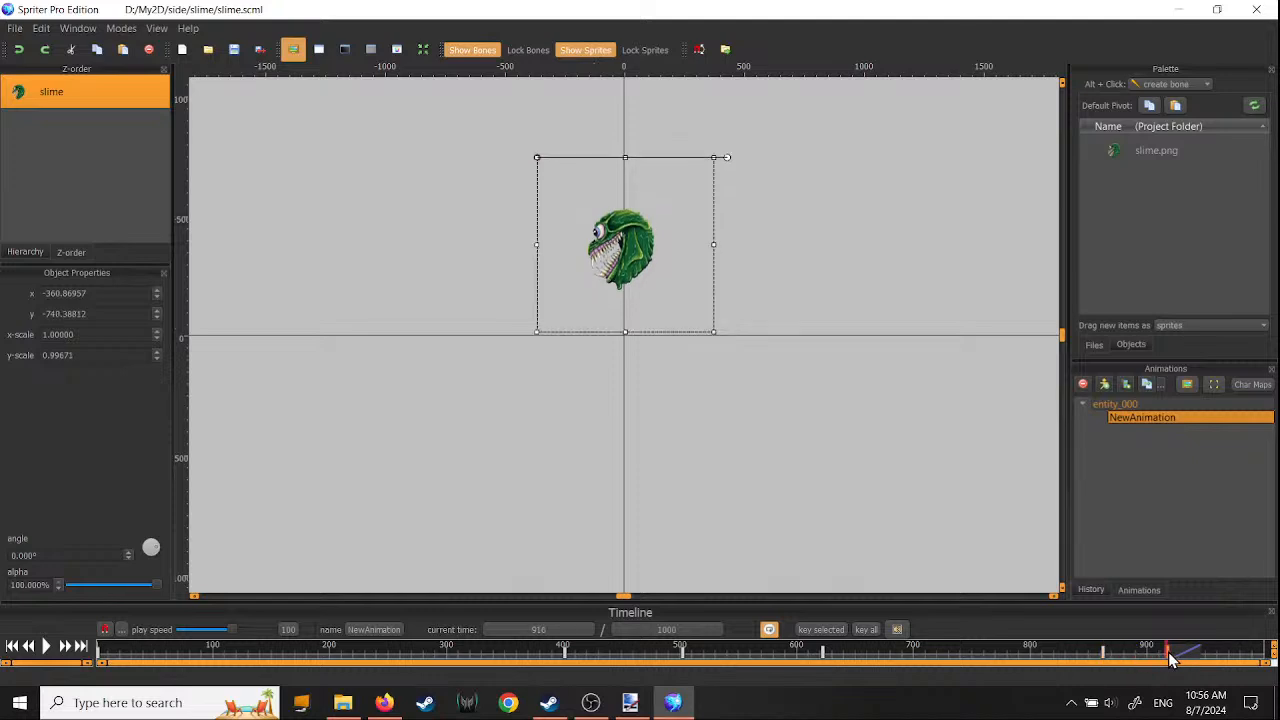
{"action": "left_click", "coordinate": [1230, 652]}
{"action": "left_click", "coordinate": [1230, 652]}
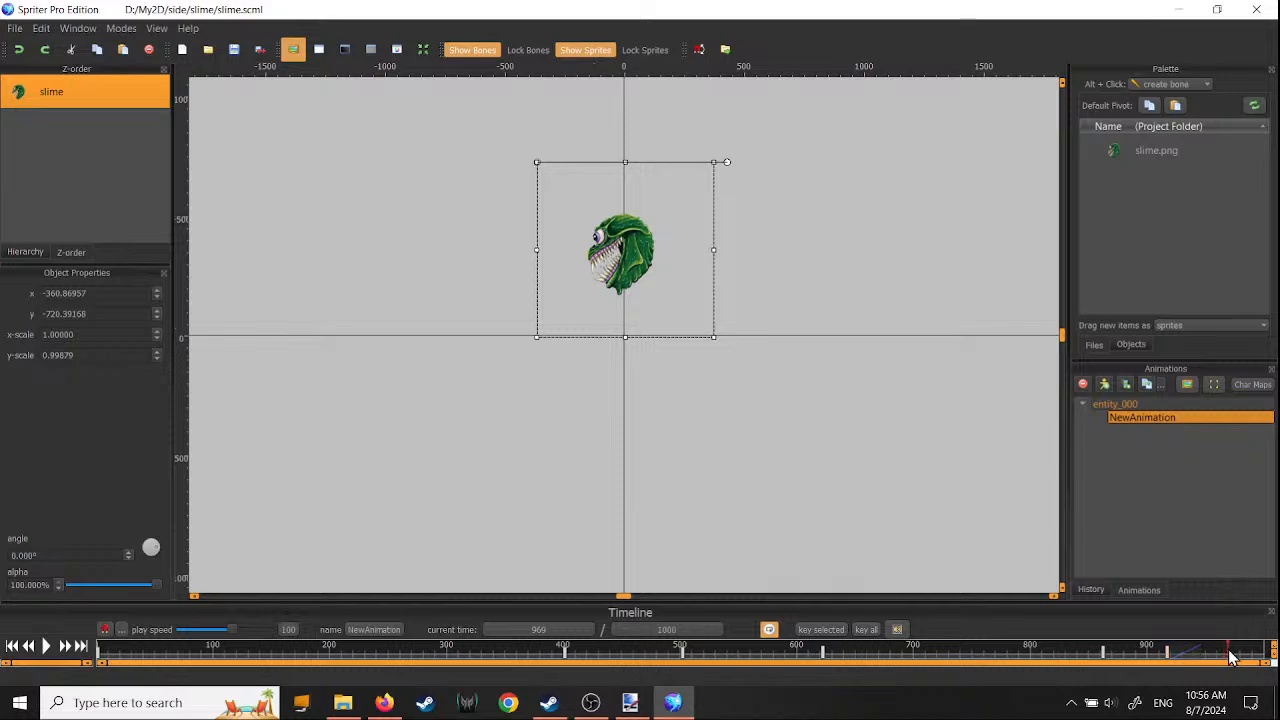
{"action": "left_click", "coordinate": [649, 292]}
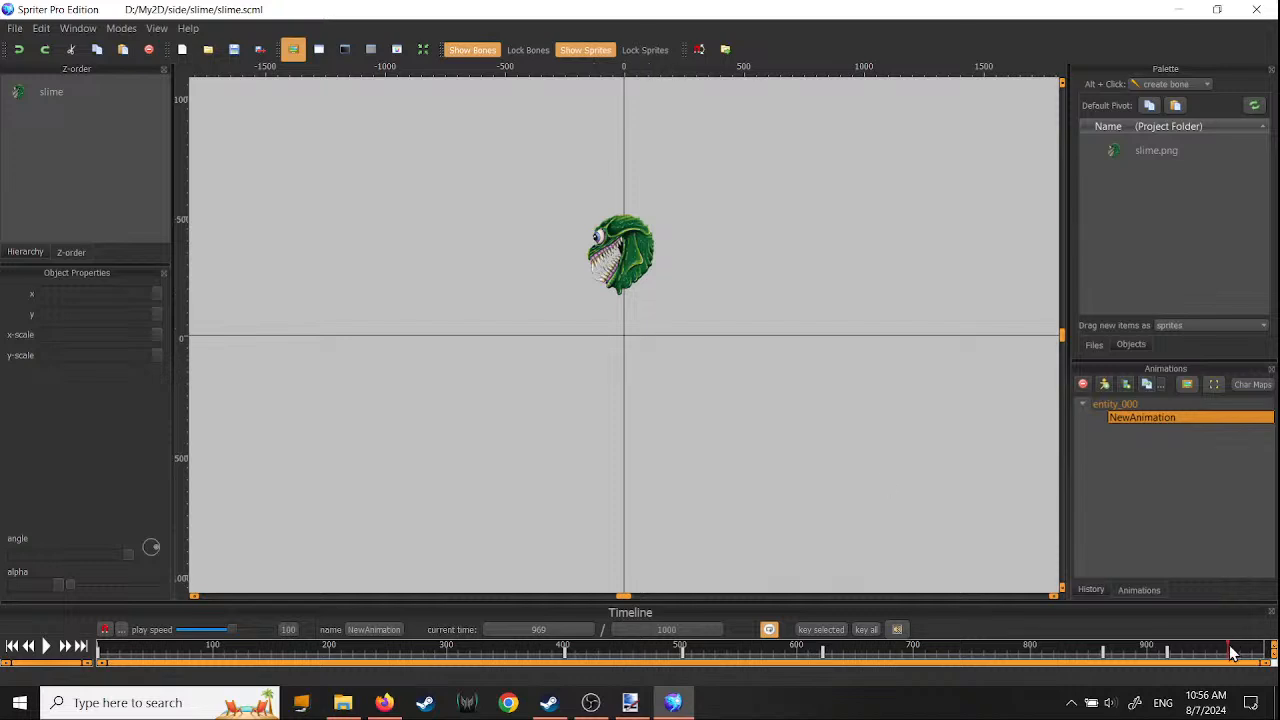
{"action": "left_click", "coordinate": [622, 277]}
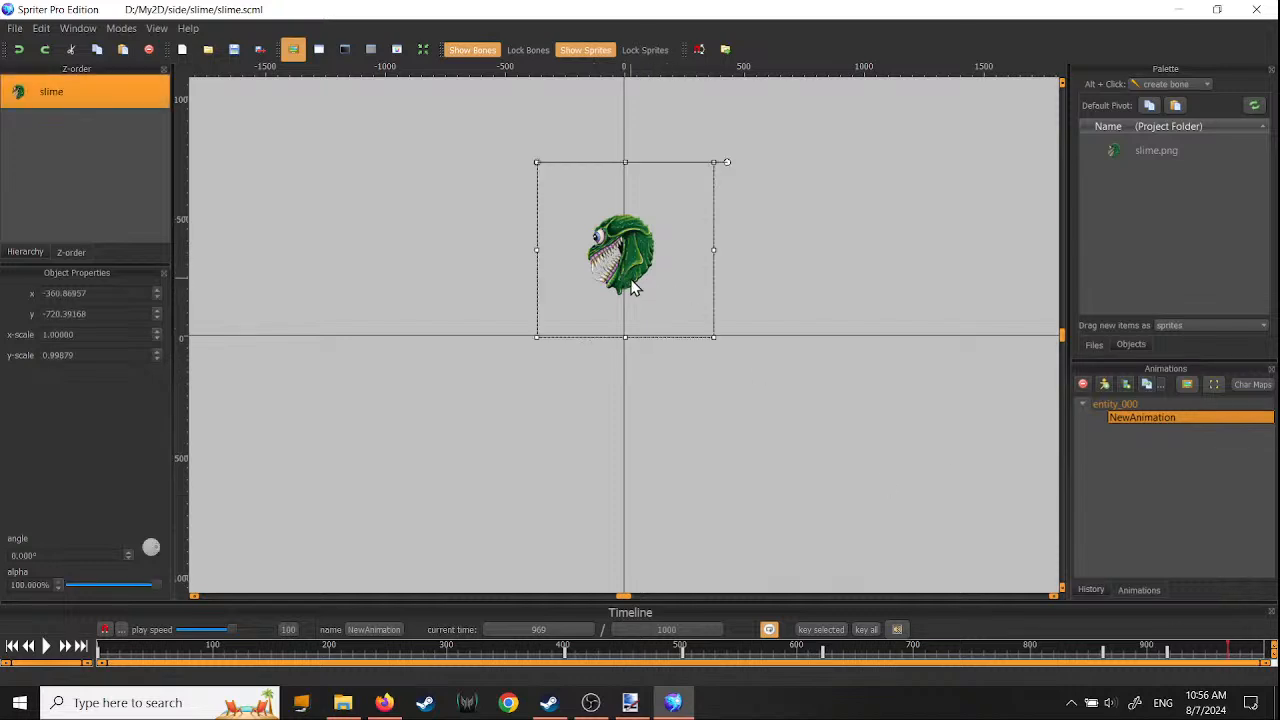
{"action": "key", "text": "Up"}
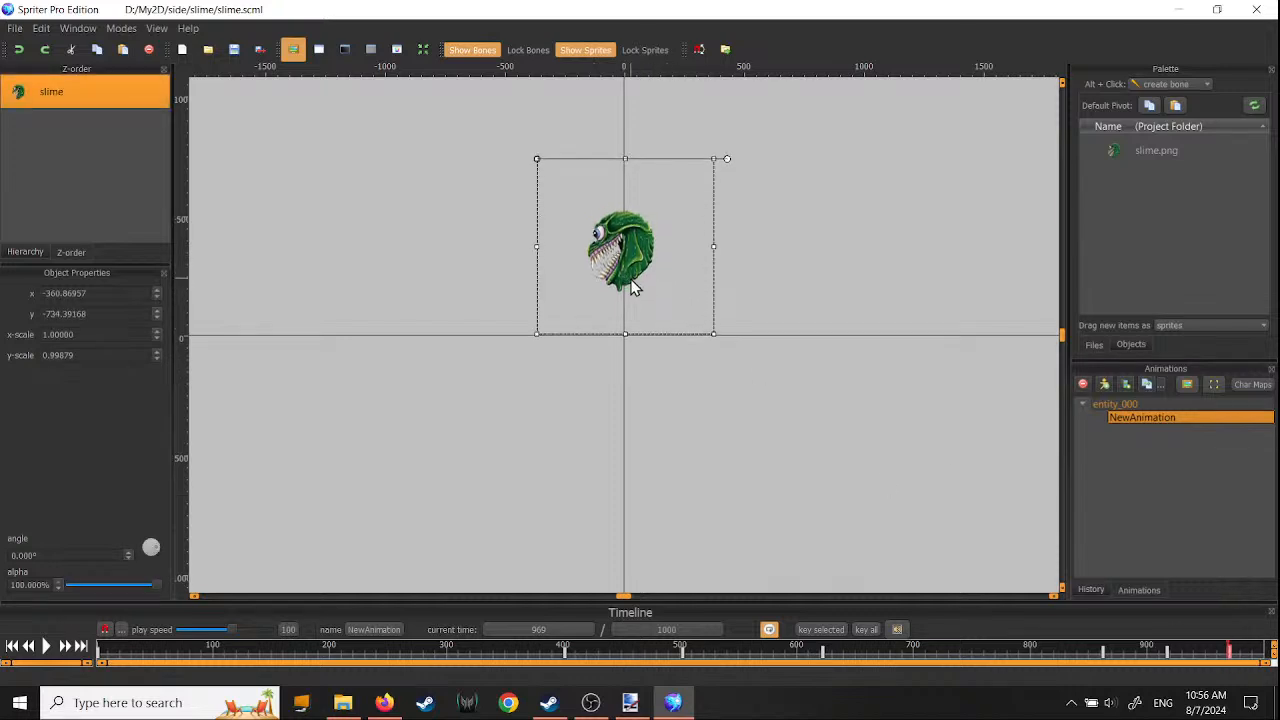
- Scrub to the end of the timeline and play back the edited slime animation
{"action": "left_click_drag", "start_coordinate": [1051, 654], "coordinate": [1279, 657]}
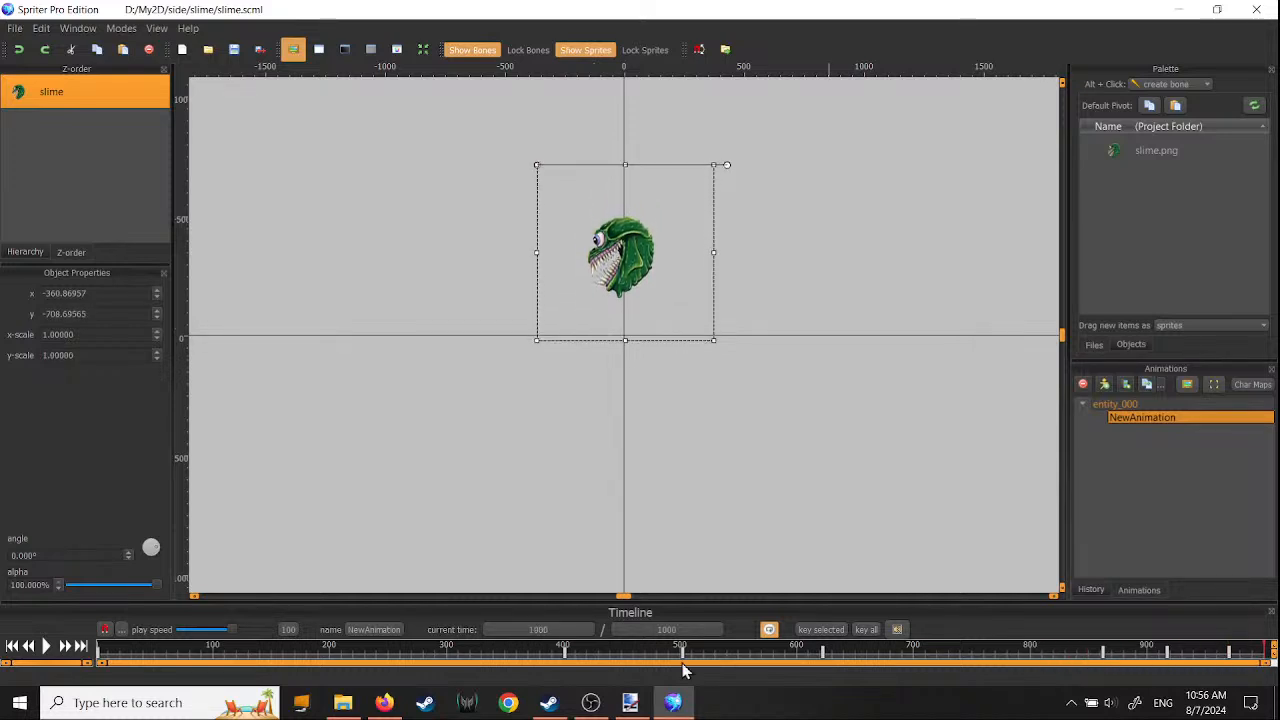
{"action": "left_click", "coordinate": [46, 646]}
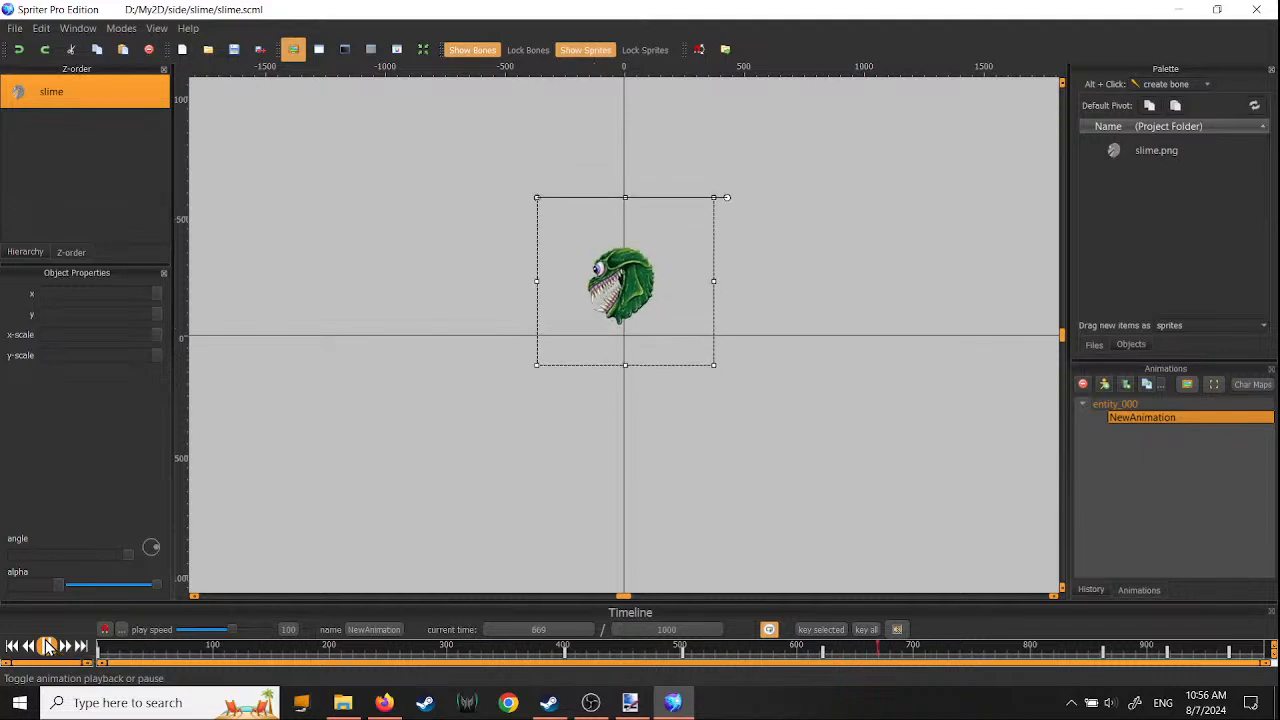
{"action": "left_click", "coordinate": [46, 646]}
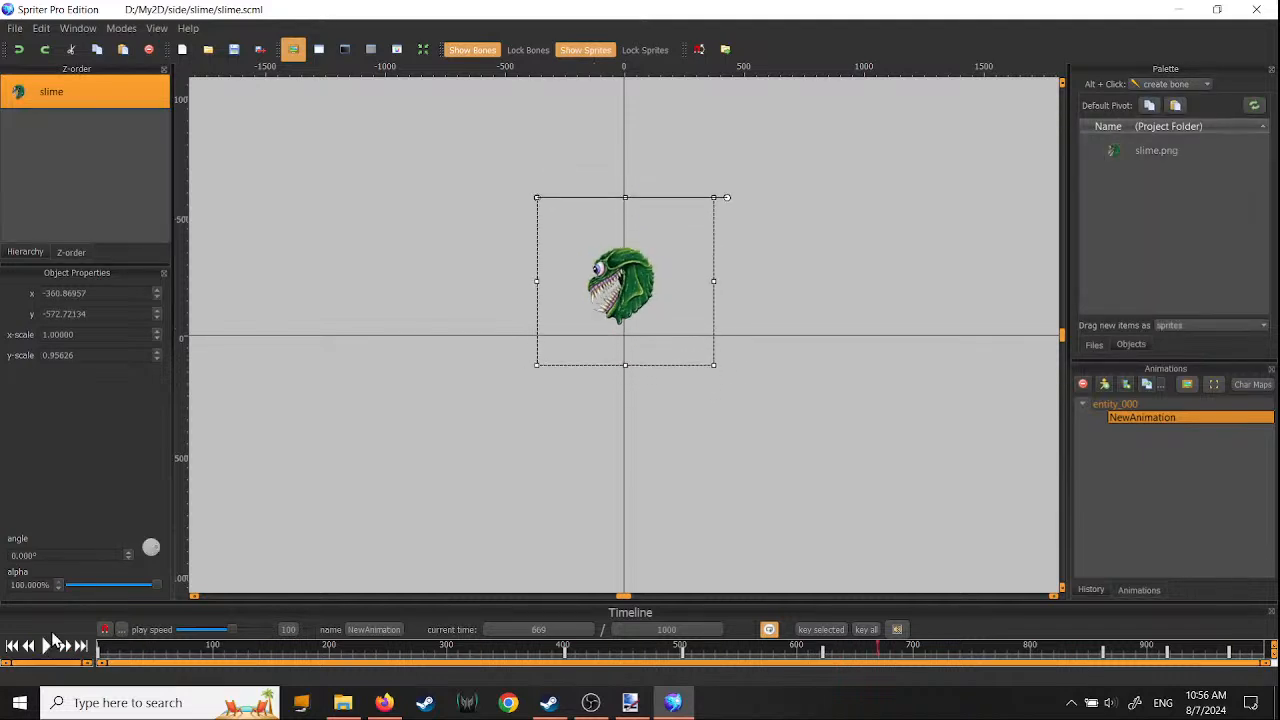
- Close Spriter and open the Pixel Game Maker MV page in the Steam library
{"action": "left_click", "coordinate": [1256, 9]}
{"action": "left_click", "coordinate": [754, 371]}
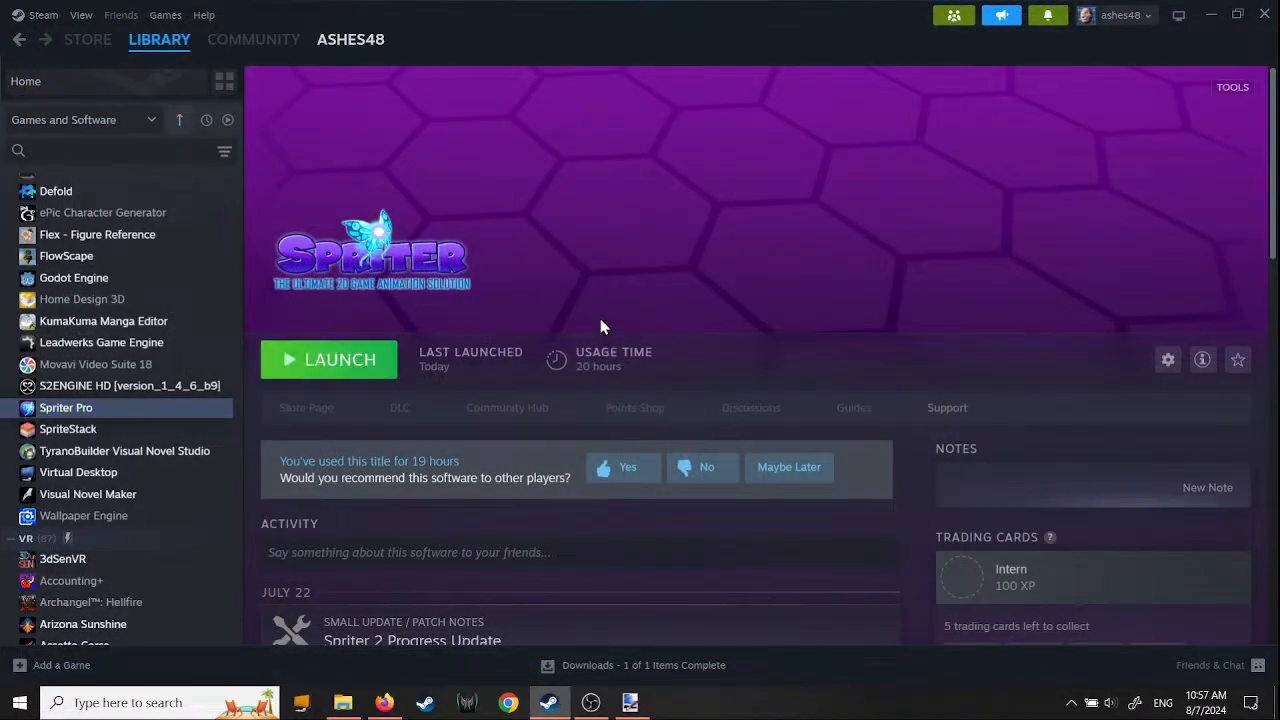
{"action": "left_click", "coordinate": [160, 42]}
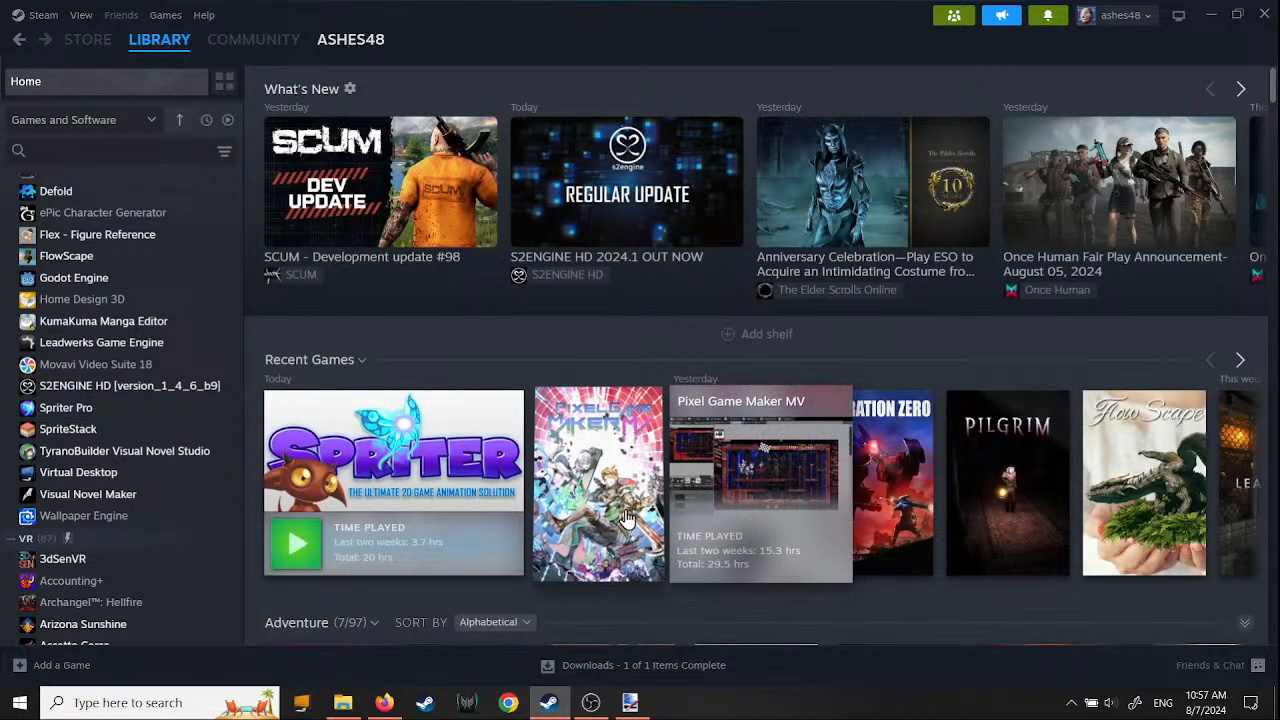
{"action": "left_click", "coordinate": [609, 512]}
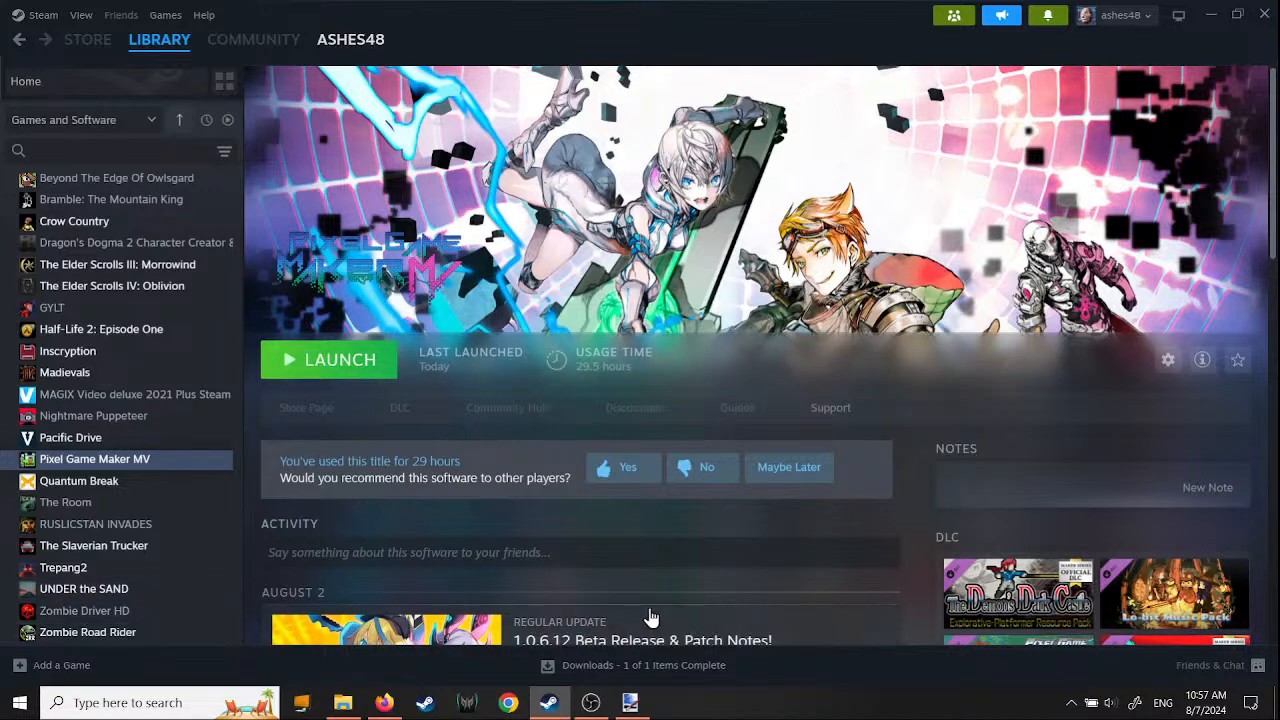
- Open Notepad and load Find them.txt from the D:\My2D\side folder
{"action": "left_click", "coordinate": [22, 705]}
{"action": "left_click", "coordinate": [754, 658]}
{"action": "left_click", "coordinate": [155, 246]}
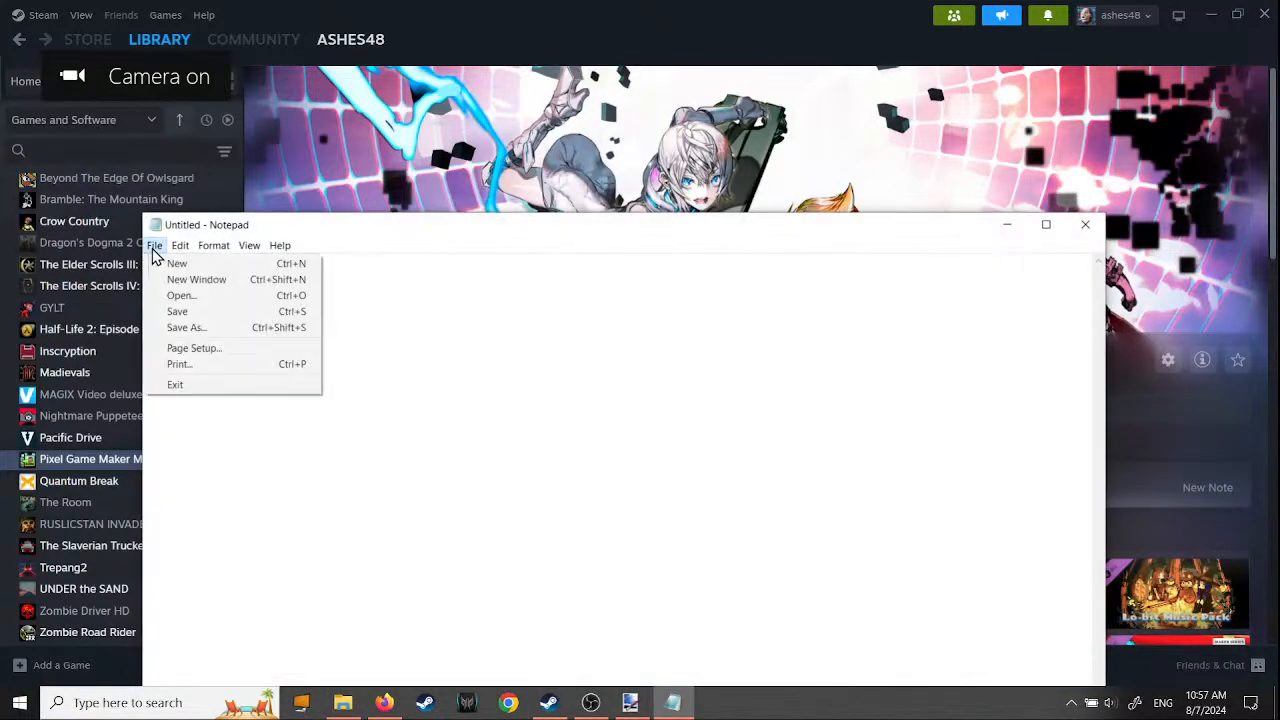
{"action": "left_click", "coordinate": [179, 299]}
{"action": "left_click", "coordinate": [640, 380]}
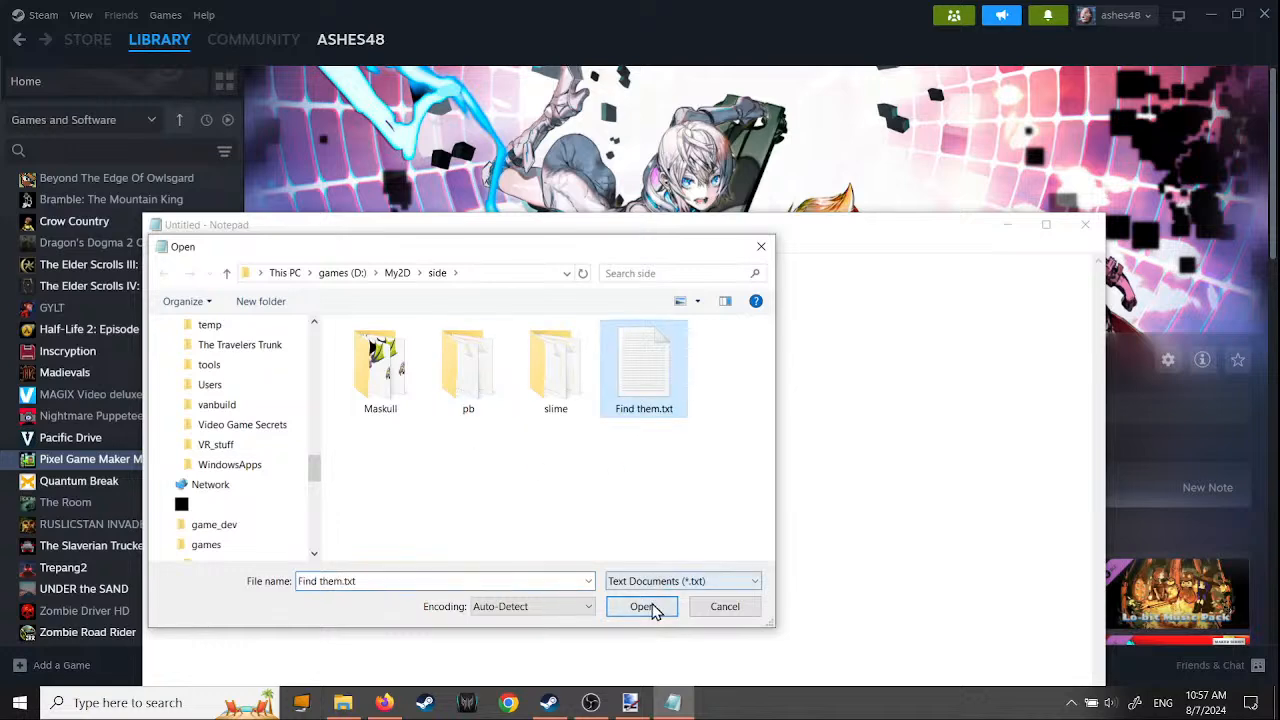
{"action": "left_click", "coordinate": [643, 606]}
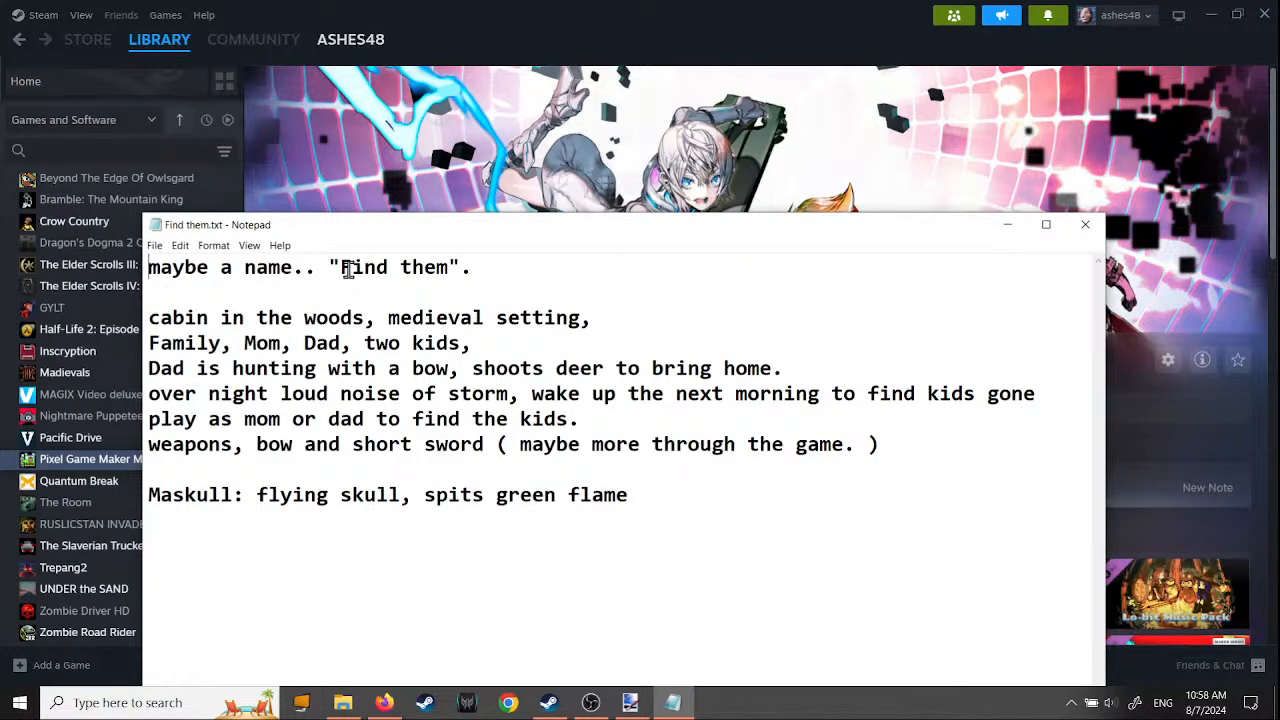
- Review the Find them notes from the game's name and story ideas down to the Maskull enemy line
{"action": "left_click_drag", "start_coordinate": [339, 268], "coordinate": [446, 267]}
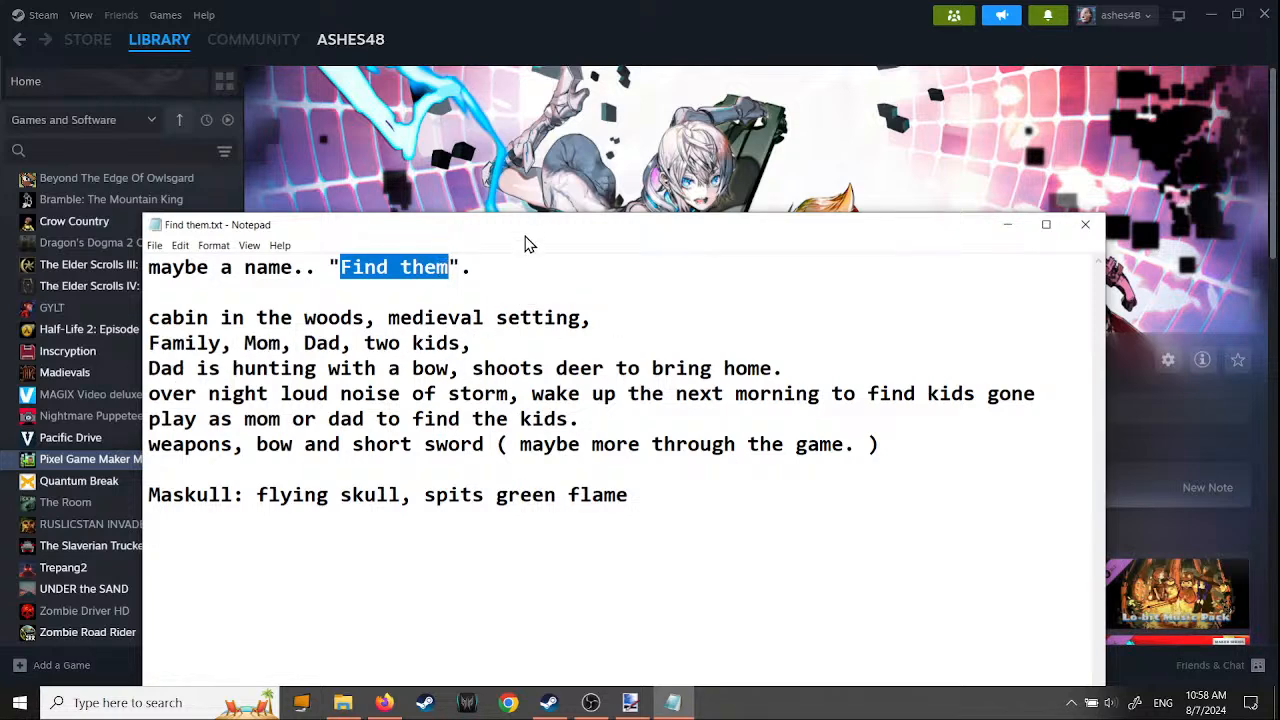
{"action": "left_click_drag", "start_coordinate": [524, 237], "coordinate": [621, 198]}
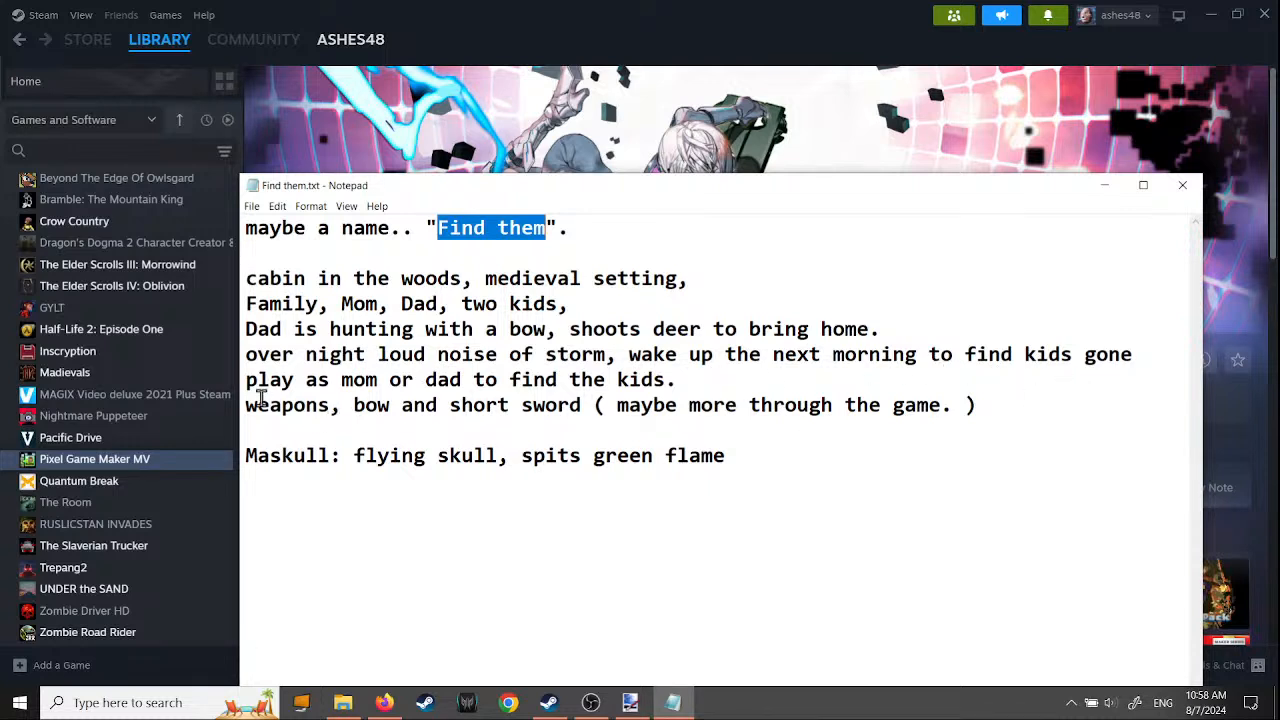
{"action": "key", "text": "ctrl+a"}
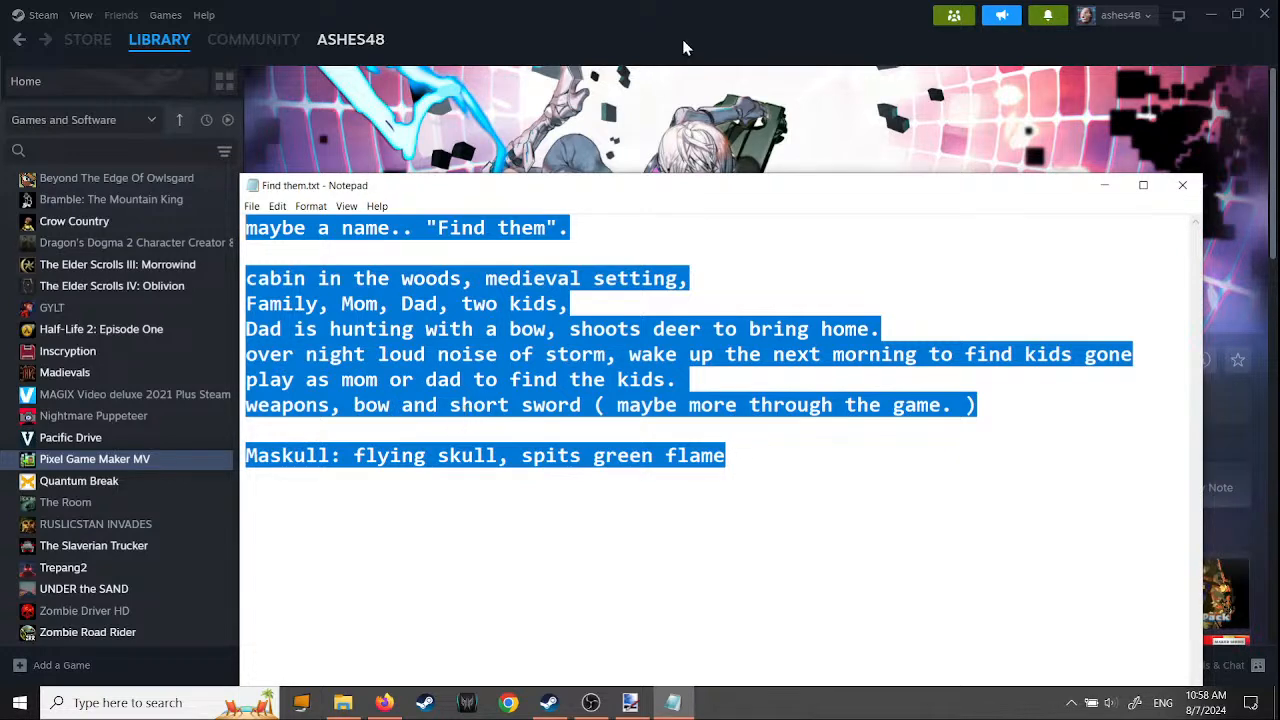
{"action": "key", "text": "alt+Tab"}
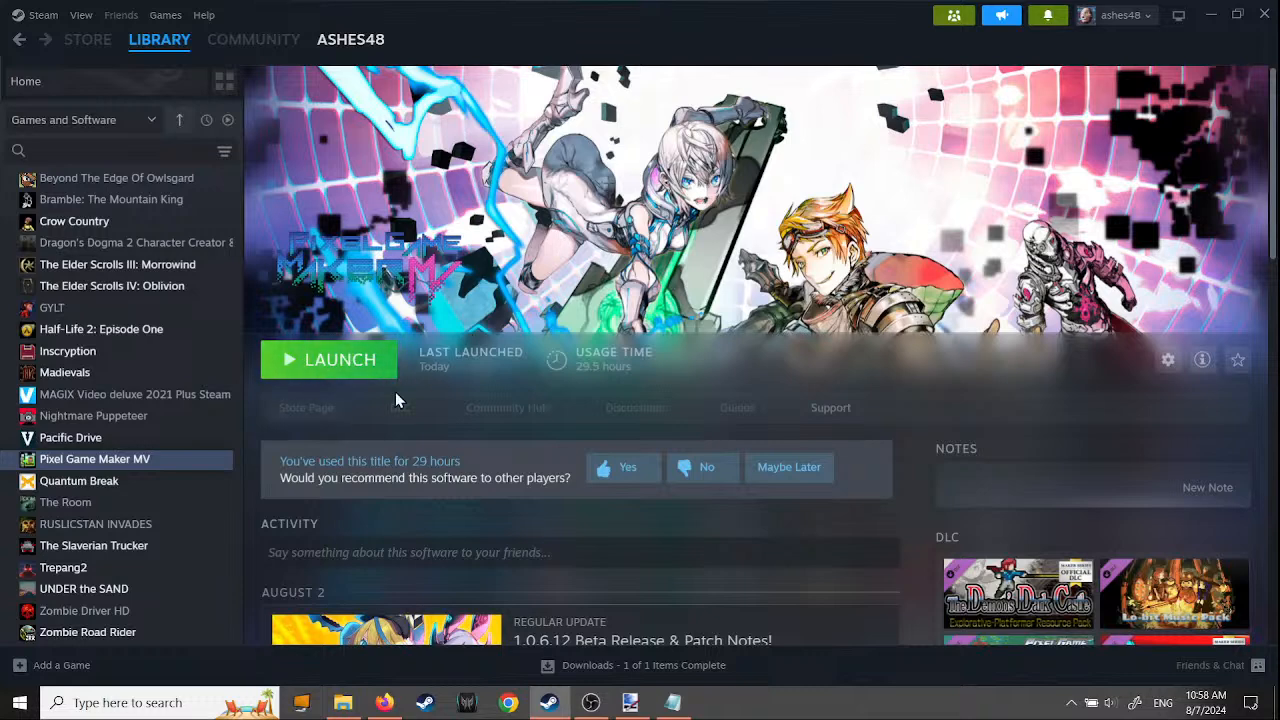
{"action": "left_click", "coordinate": [672, 702]}
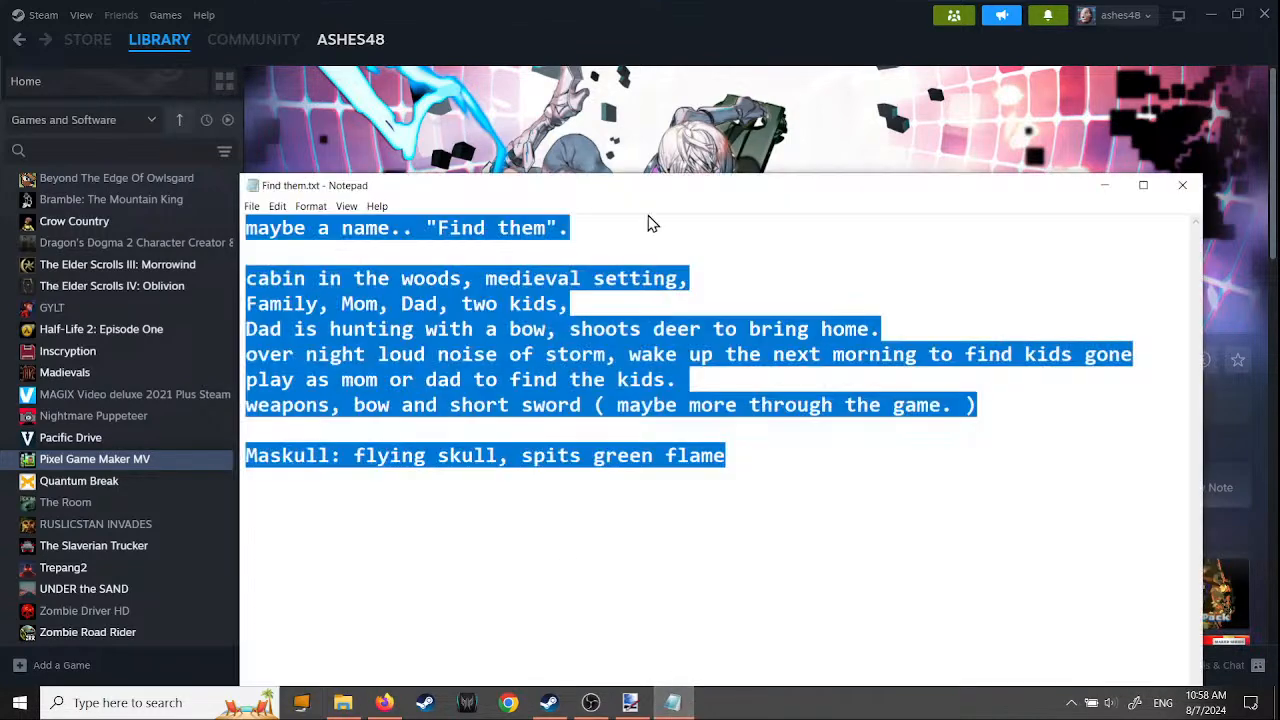
{"action": "left_click", "coordinate": [587, 46]}
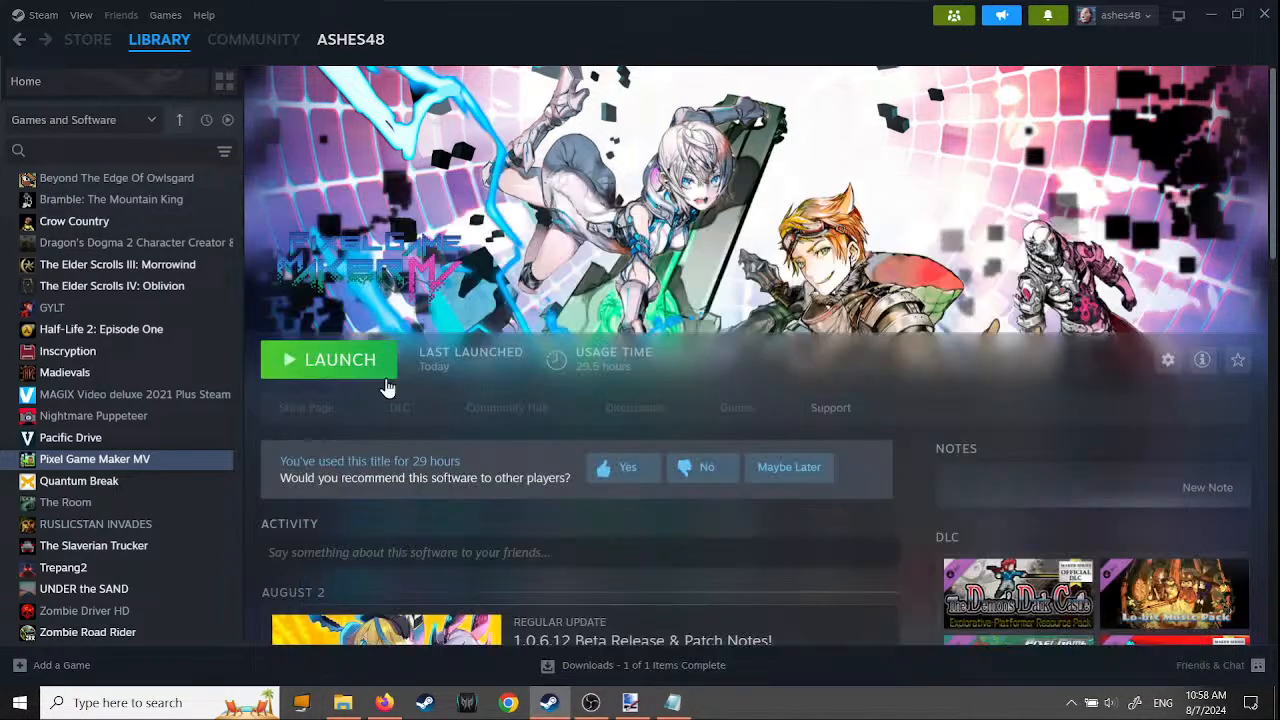
{"action": "left_click", "coordinate": [672, 702]}
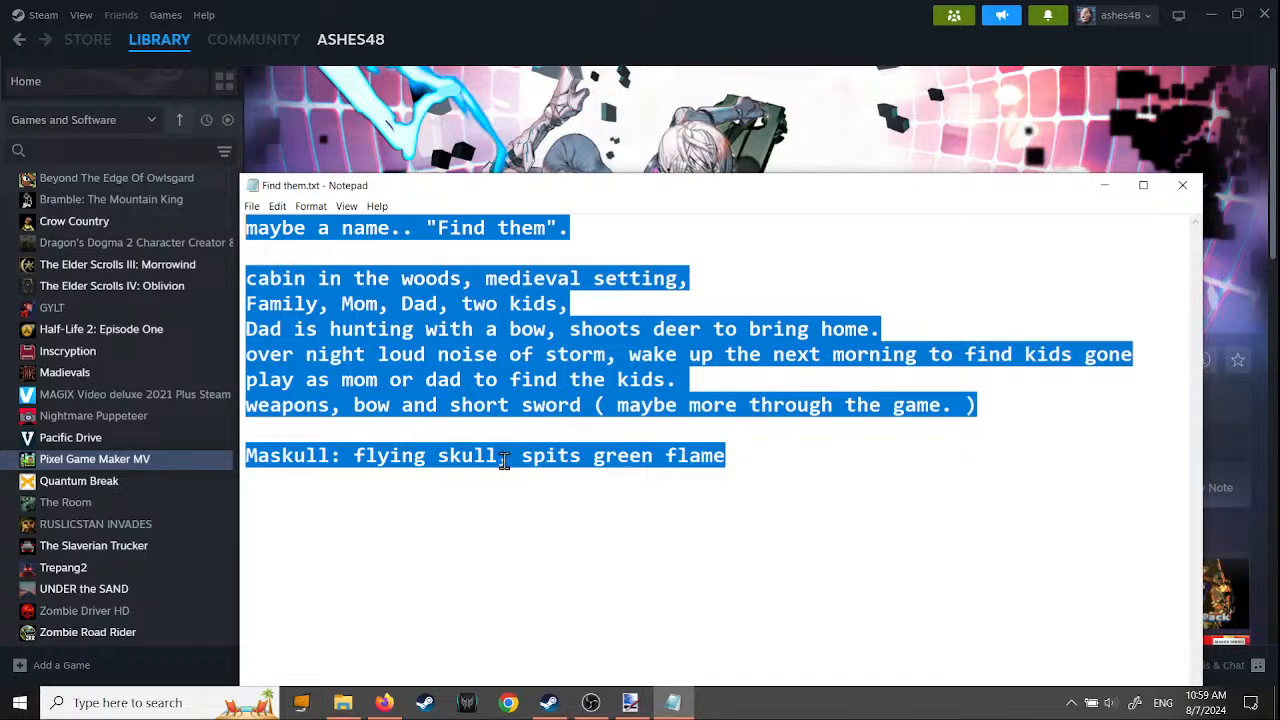
{"action": "left_click", "coordinate": [749, 460]}
{"action": "left_click_drag", "start_coordinate": [243, 457], "coordinate": [871, 455]}
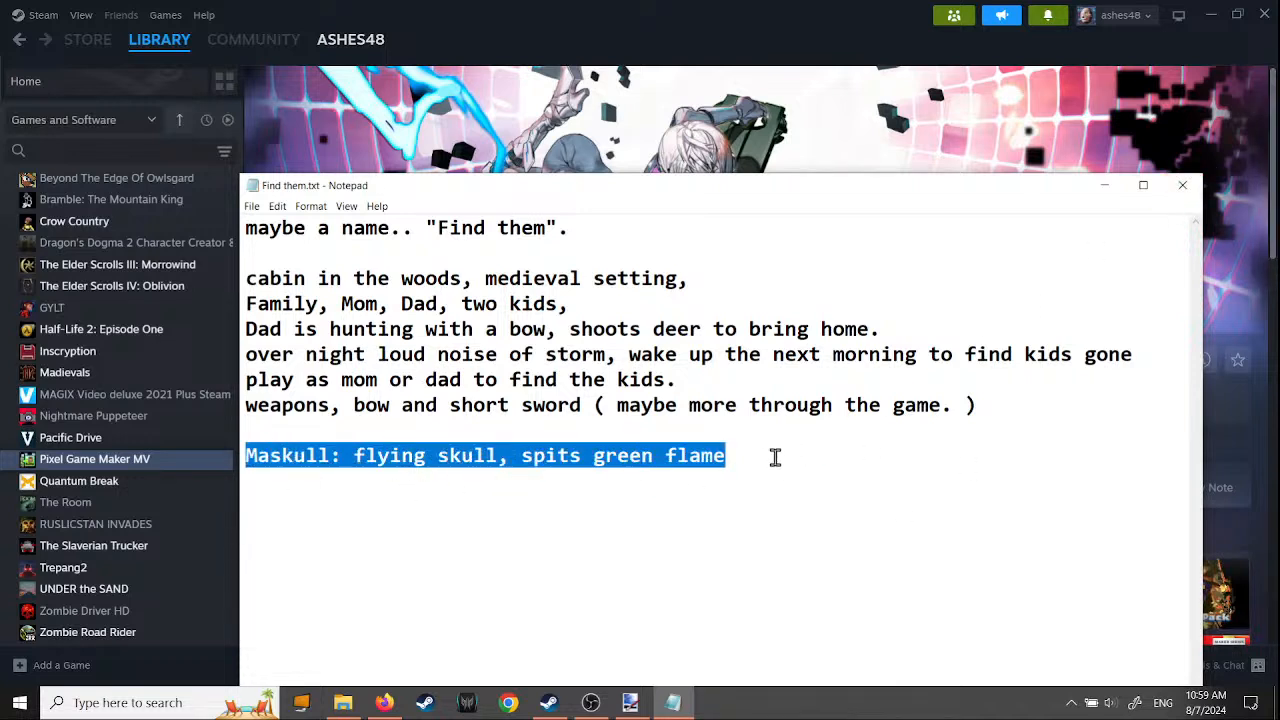
- Add the enemy lines "Slime: bounce attack" and "pinkybones: run attack" below the Maskull line
{"action": "left_click", "coordinate": [761, 457]}
{"action": "key", "text": "Return"}
{"action": "type", "text": "Slime"}
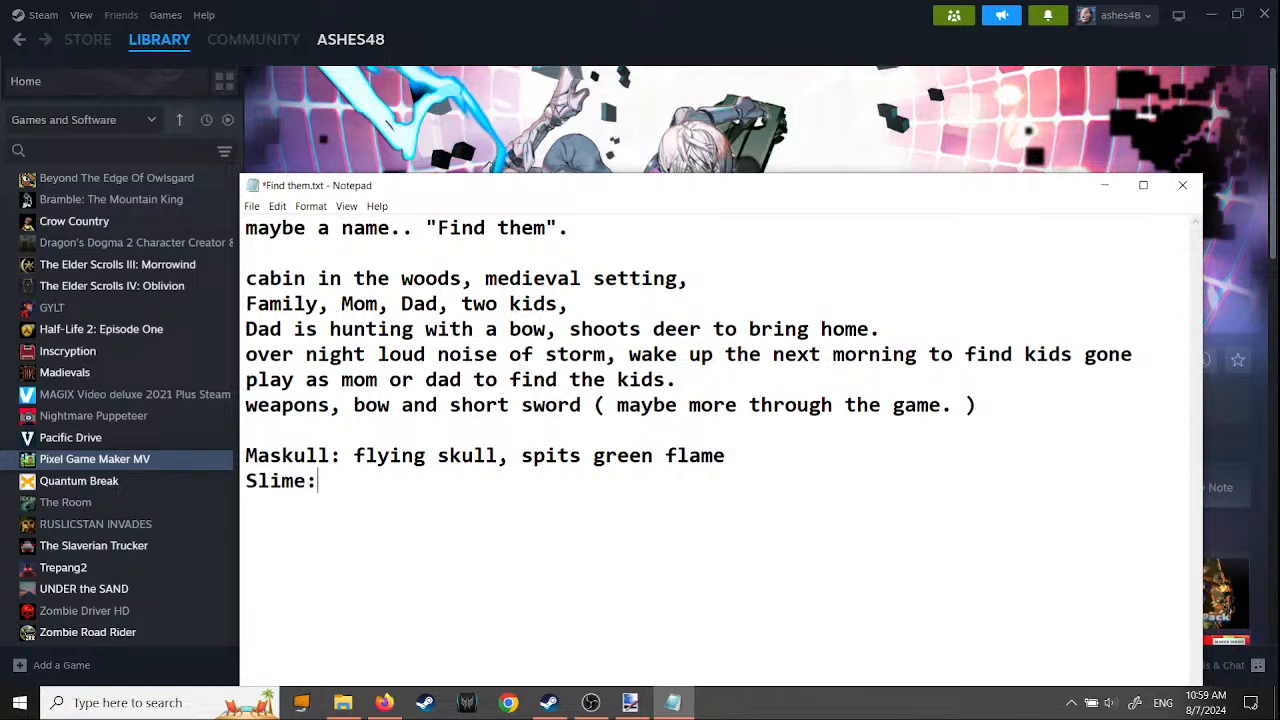
{"action": "type", "text": "bounce a"}
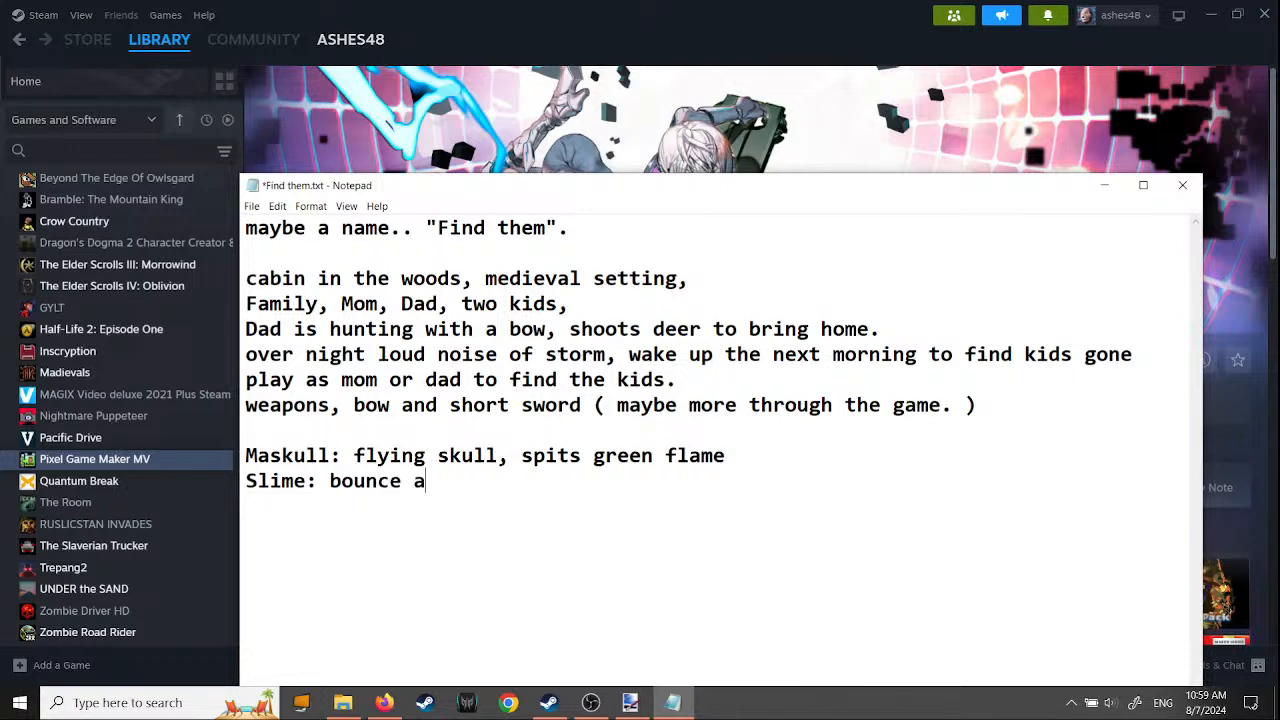
{"action": "type", "text": "ttack"}
{"action": "key", "text": "Return"}
{"action": "type", "text": "pinky"}
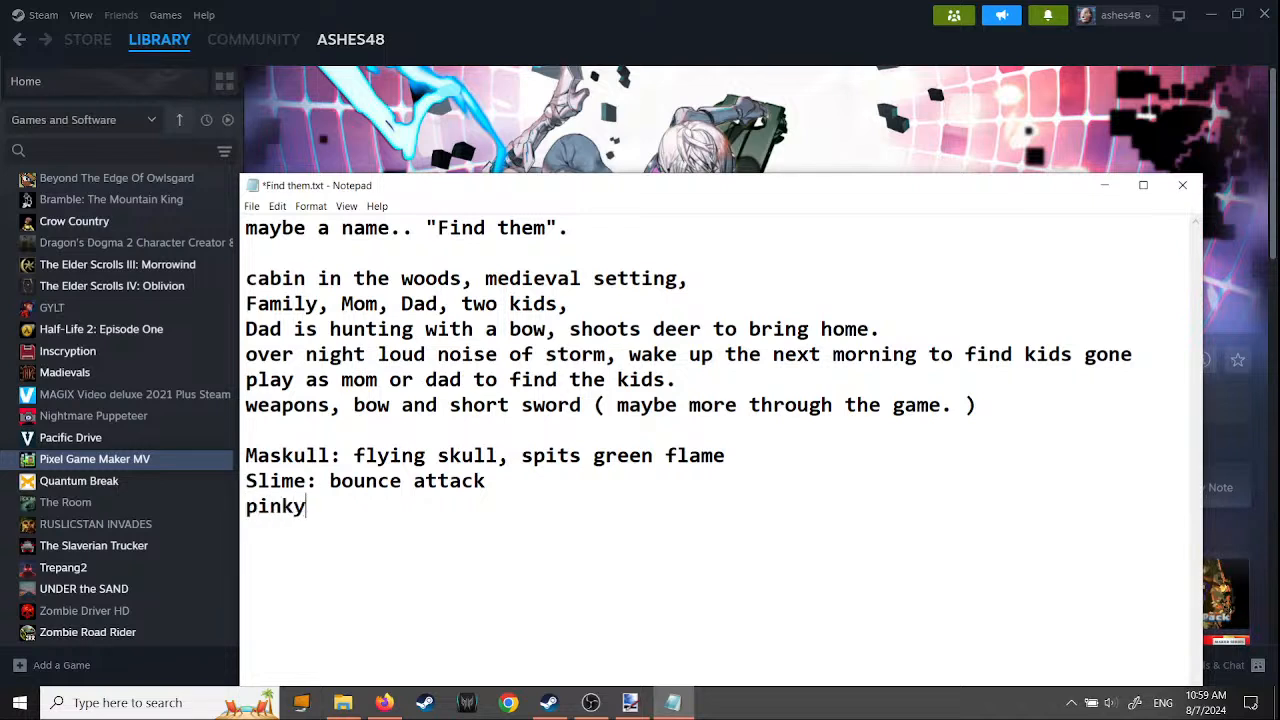
{"action": "type", "text": "bones"}
{"action": "type", "text": ": run attack"}
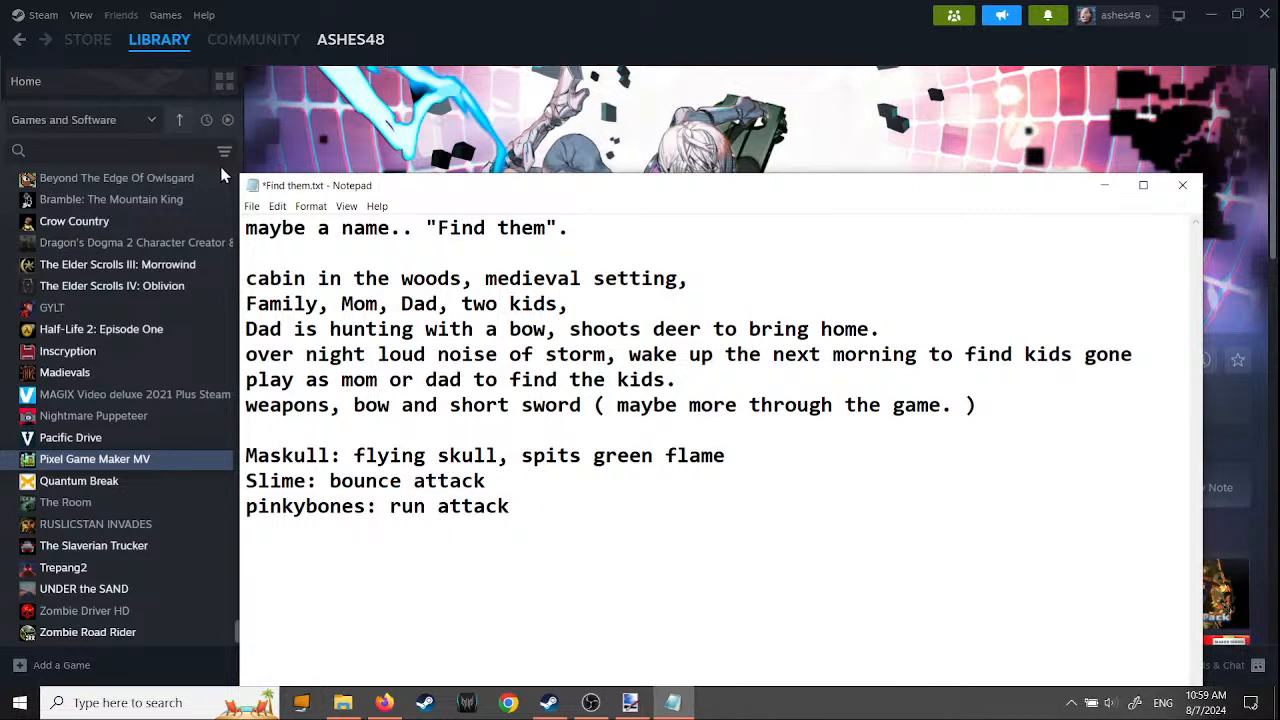
- Save the Find them notes and close Notepad
{"action": "left_click", "coordinate": [252, 206]}
{"action": "left_click", "coordinate": [287, 274]}
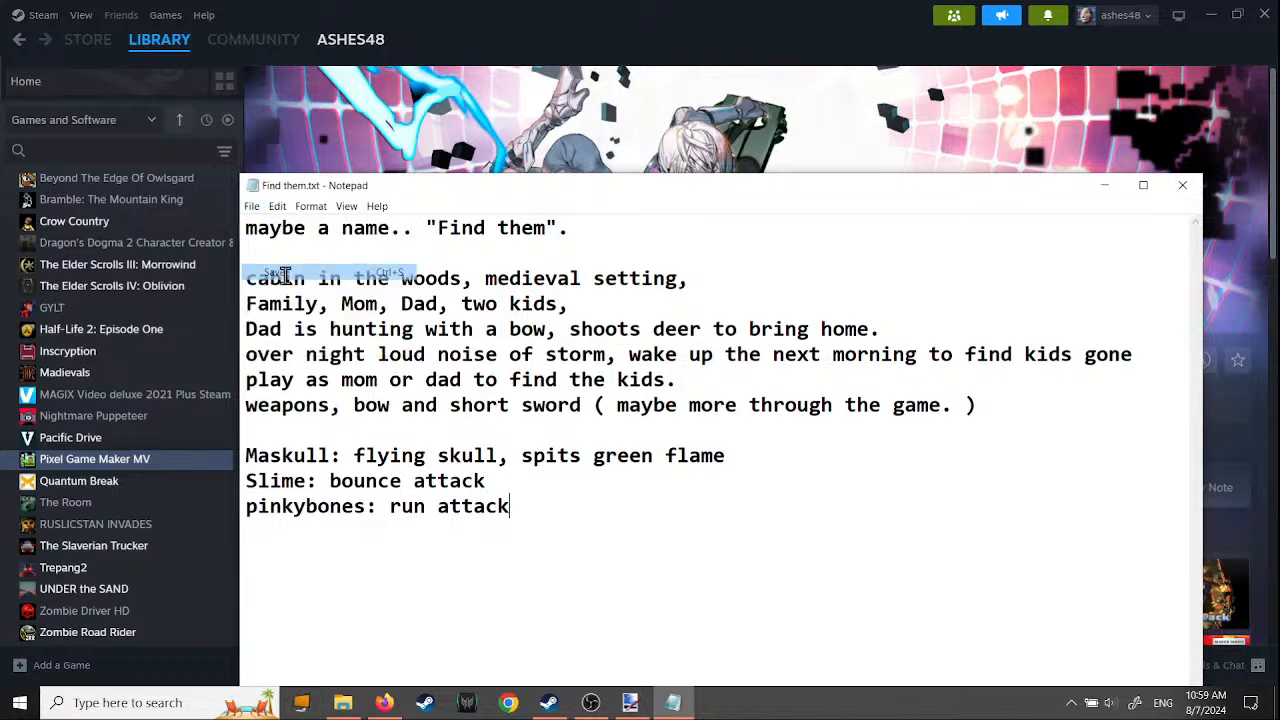
{"action": "left_click", "coordinate": [1183, 190]}
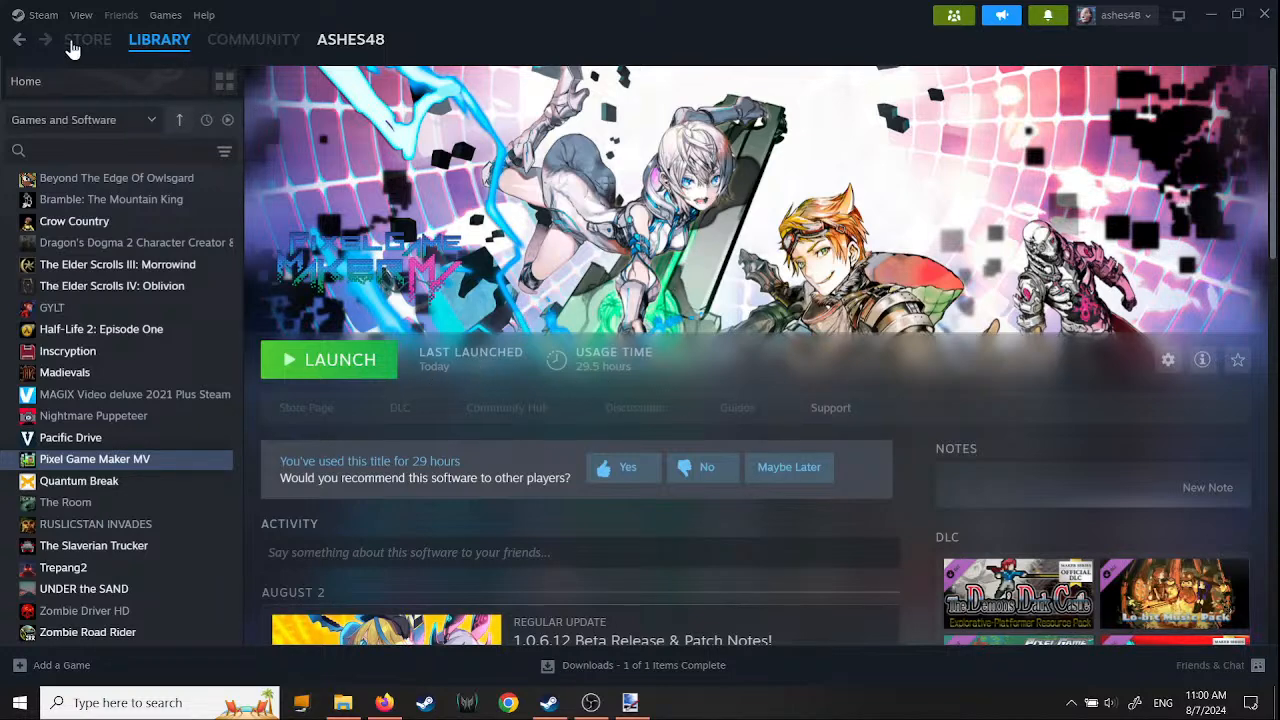
- Return to the Steam library home and open the PILGRIM page from the recent games
{"action": "mouse_move", "coordinate": [174, 50]}
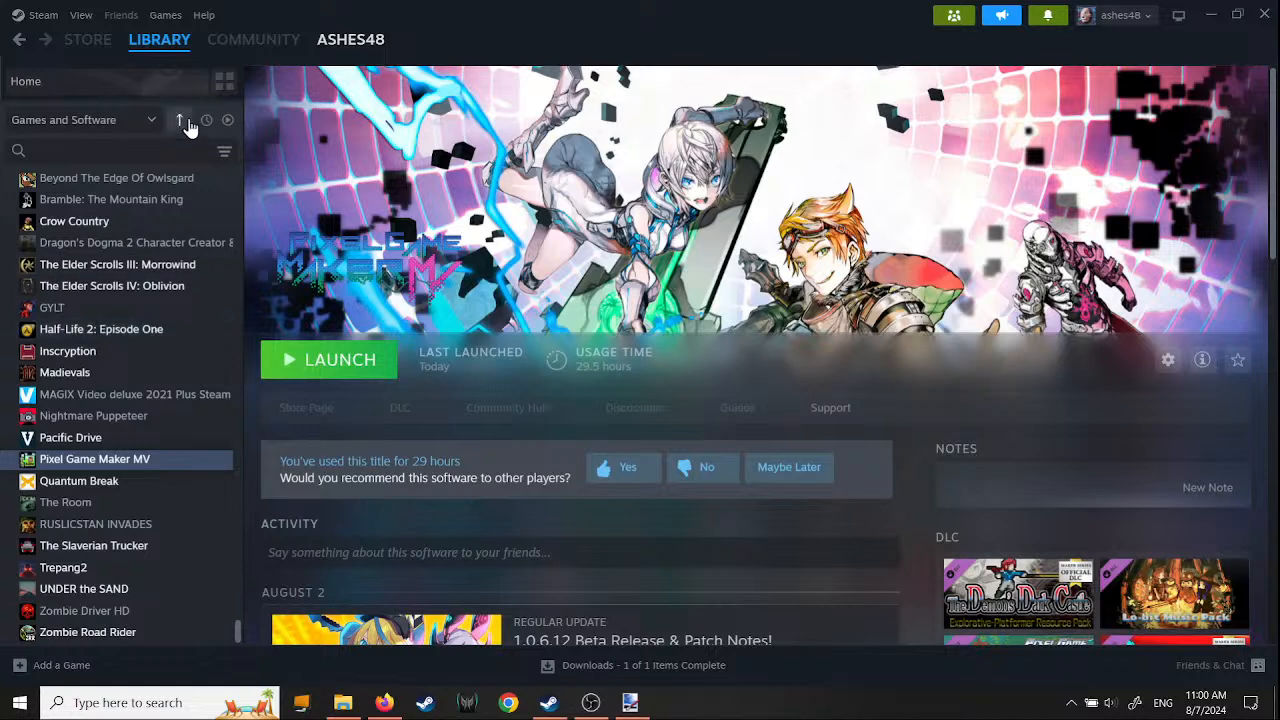
{"action": "left_click", "coordinate": [195, 70]}
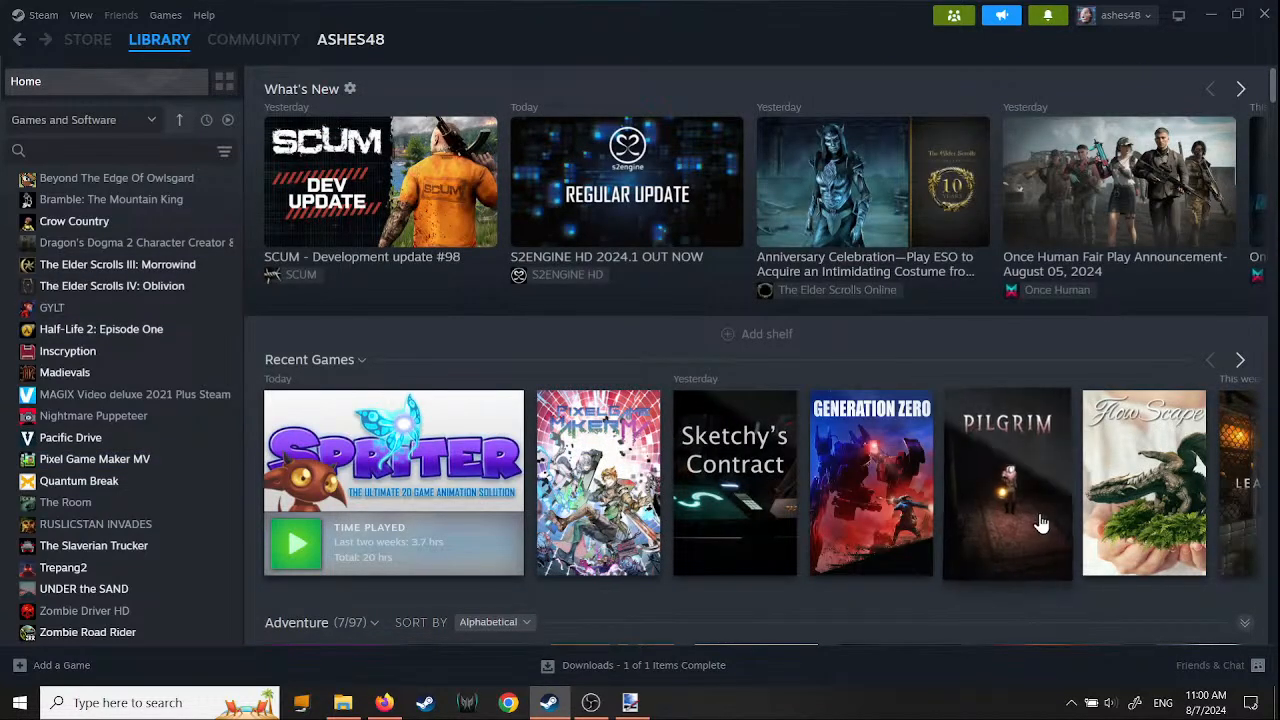
{"action": "mouse_move", "coordinate": [1015, 515]}
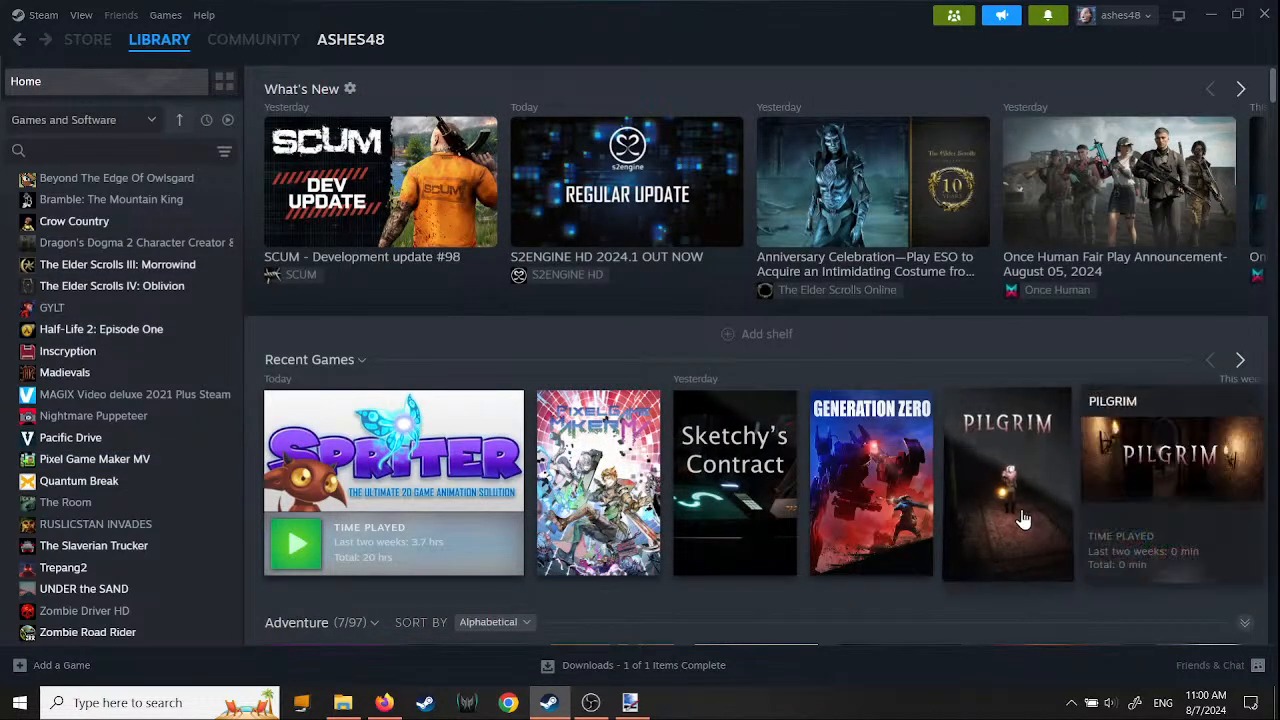
{"action": "left_click", "coordinate": [1000, 450]}
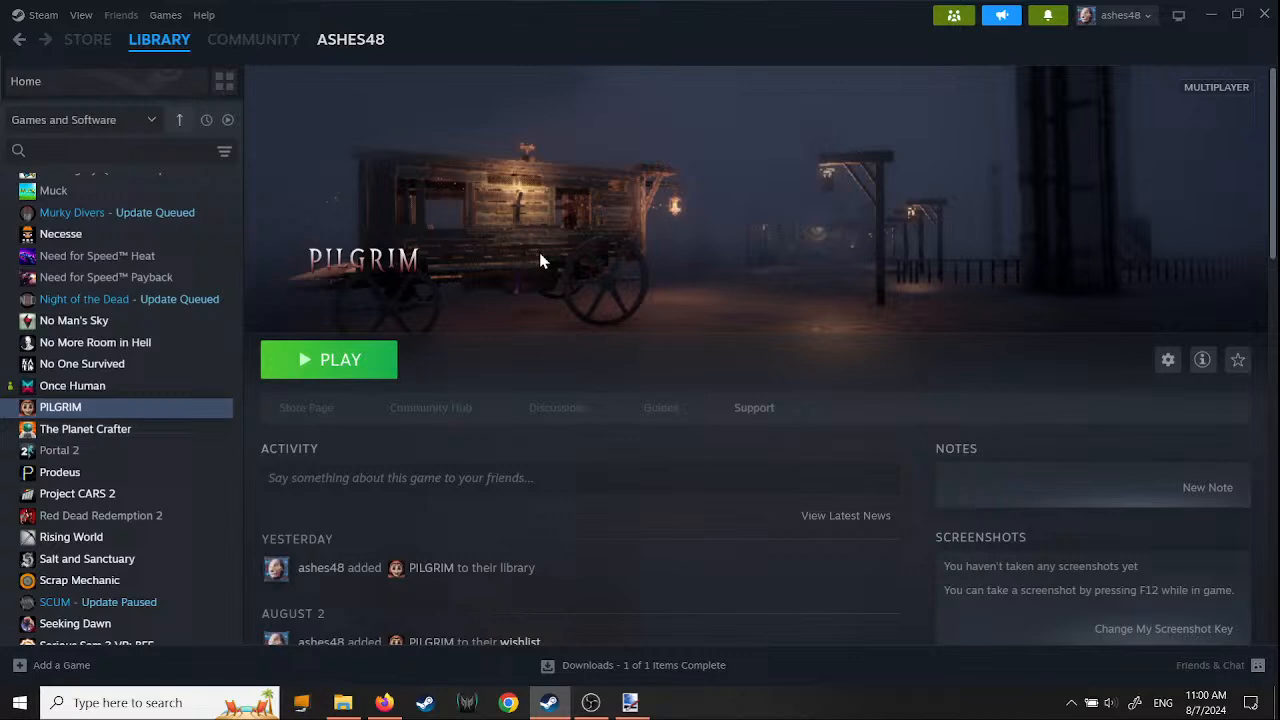
- Launch Visual Novel Maker from the recent games in Steam and open the Travelers Trunk project
{"action": "left_click", "coordinate": [158, 45]}
{"action": "left_click", "coordinate": [1241, 361]}
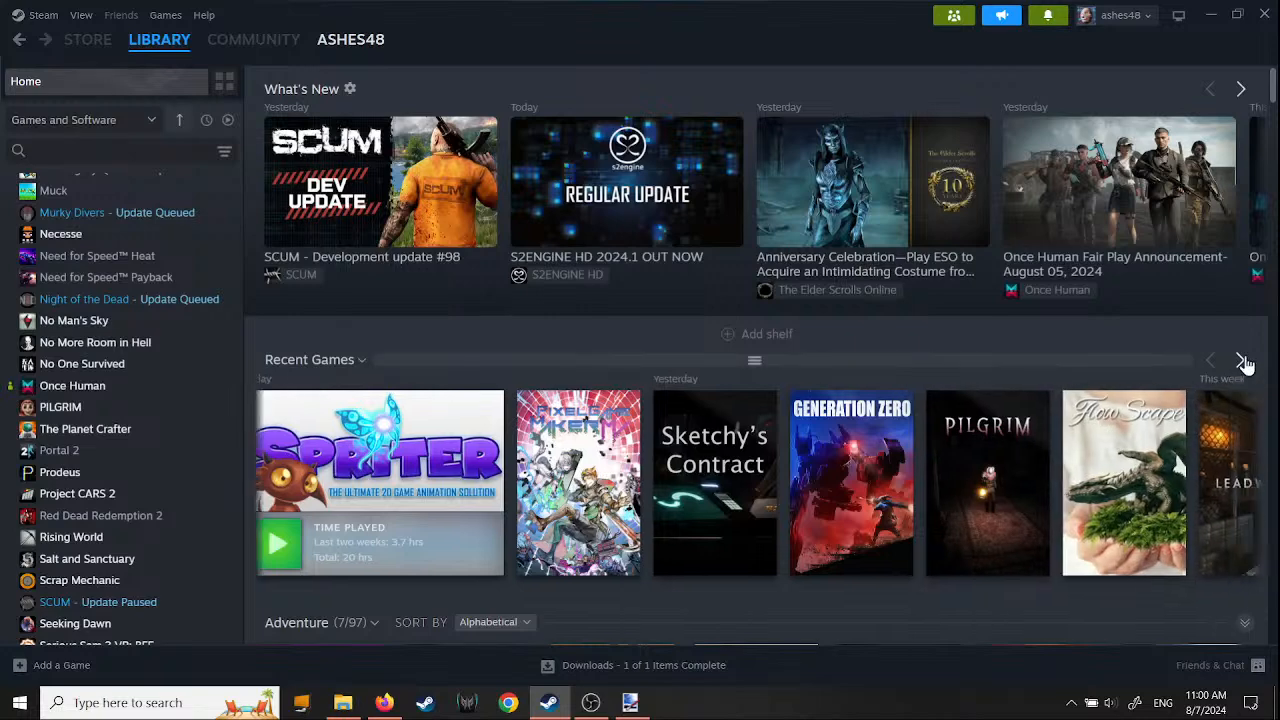
{"action": "left_click", "coordinate": [478, 475]}
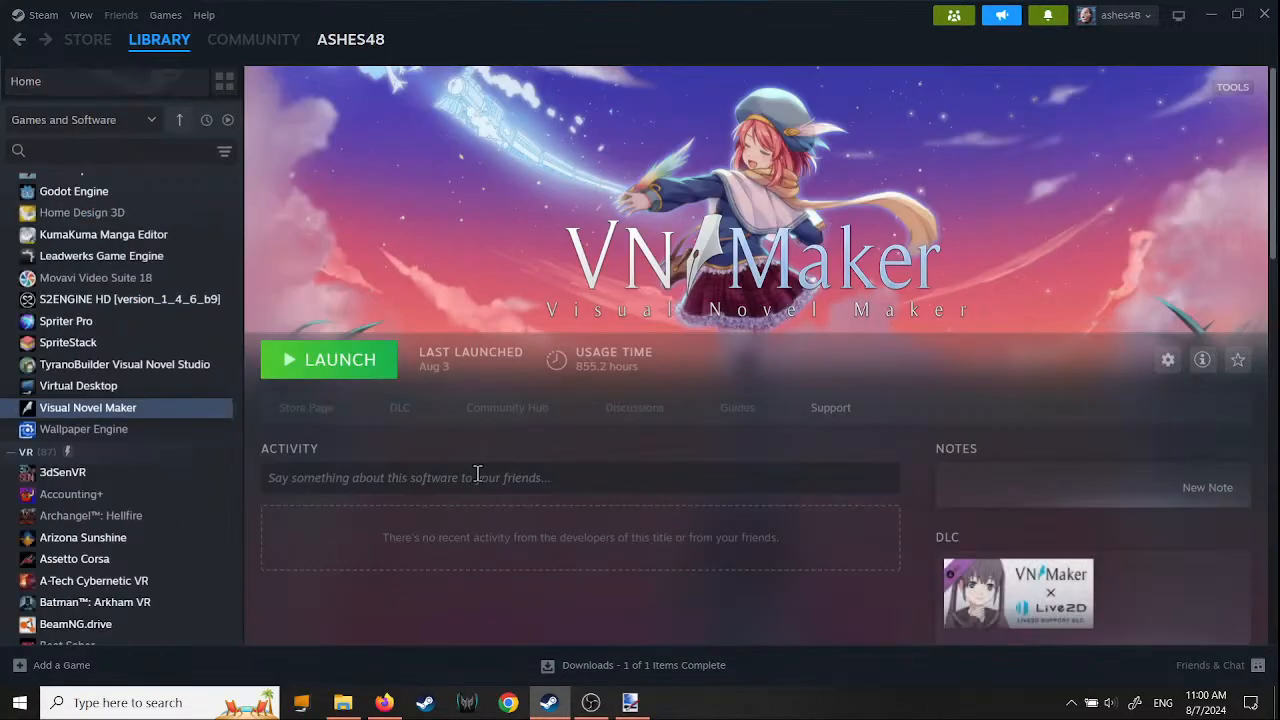
{"action": "left_click", "coordinate": [337, 365]}
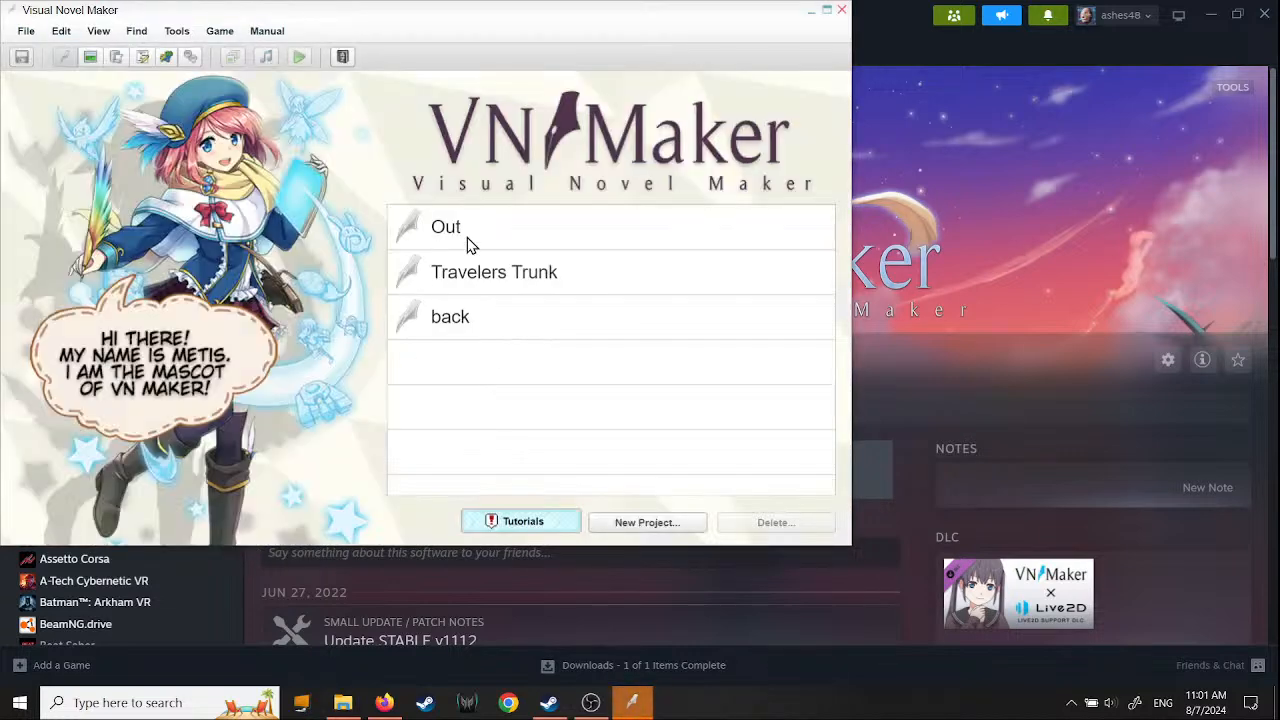
{"action": "left_click", "coordinate": [487, 280]}
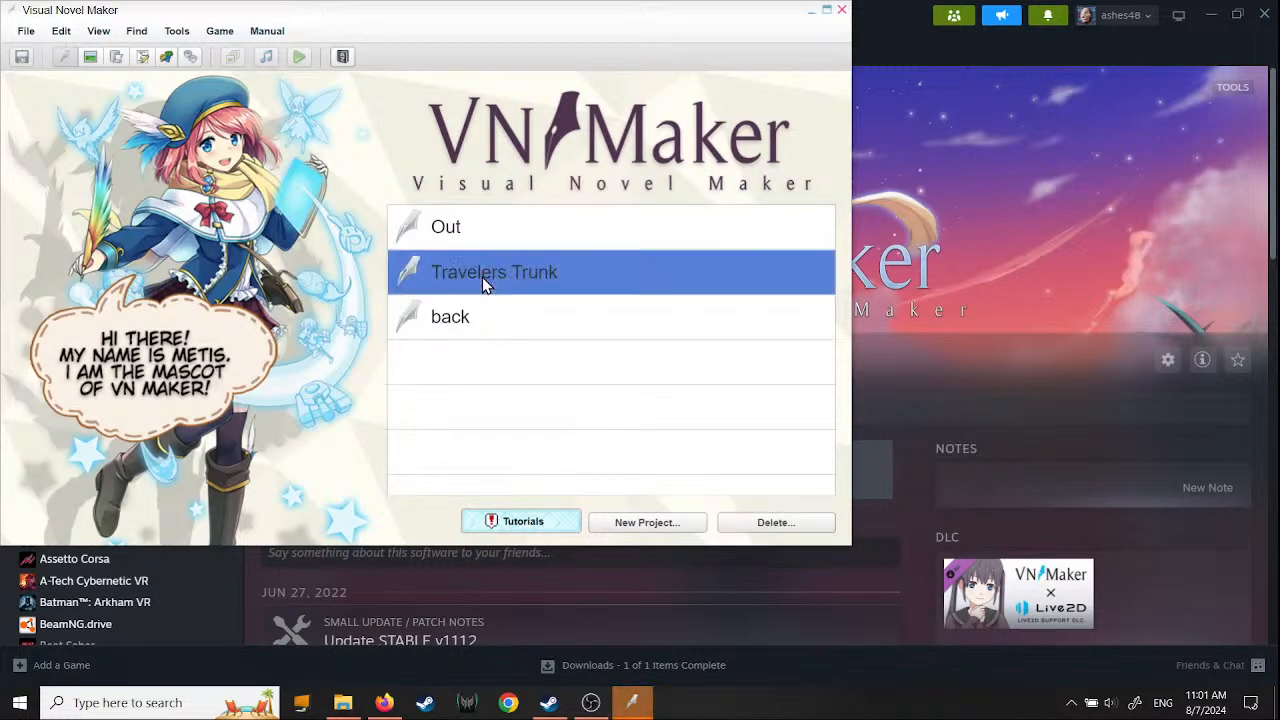
{"action": "double_click", "coordinate": [490, 285]}
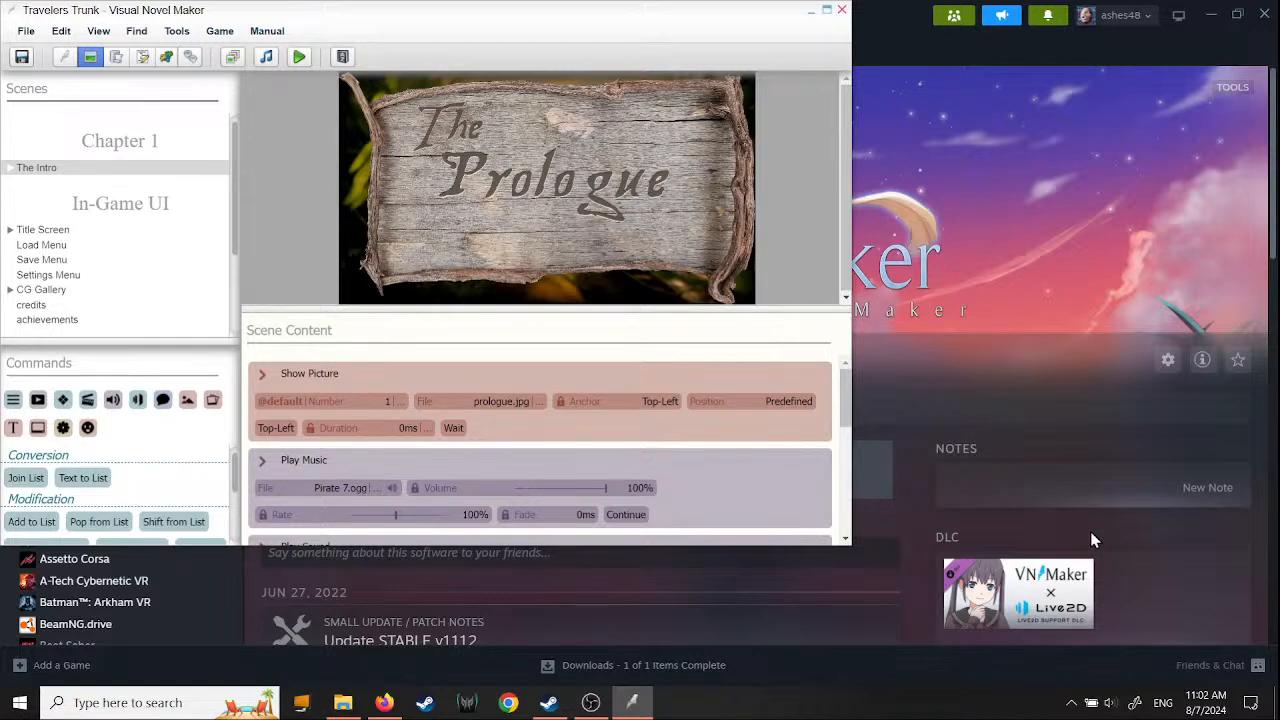
- Switch to OBS and activate the Ending scene
{"action": "left_click", "coordinate": [591, 702]}
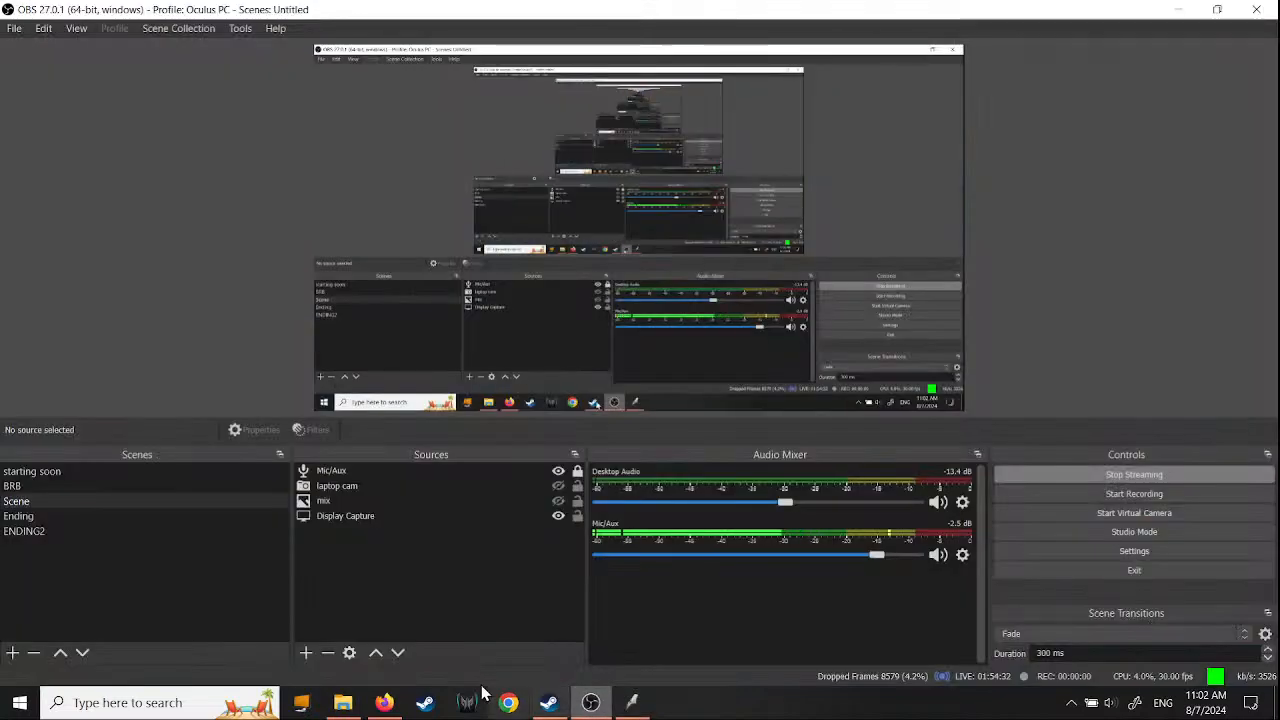
{"action": "left_click", "coordinate": [20, 517]}
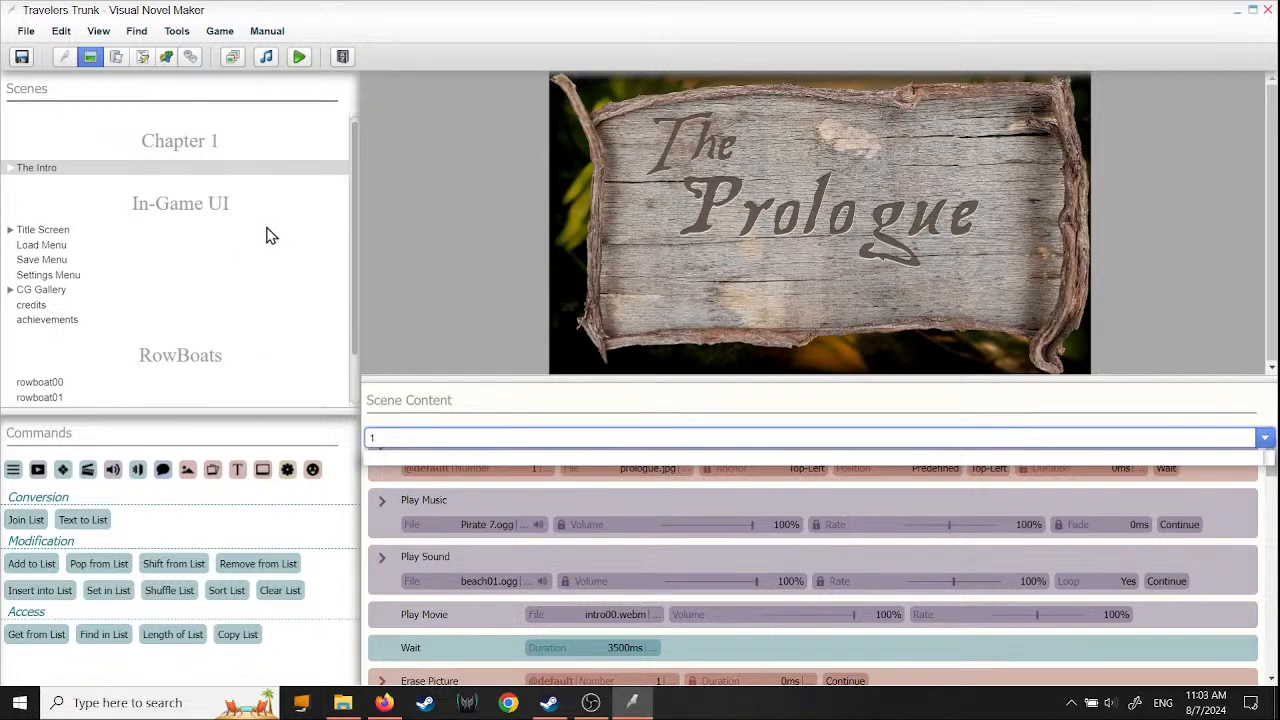
- Set the Title Screen scene of Travelers Trunk as both the start scene and the intro scene
{"action": "left_click", "coordinate": [10, 170]}
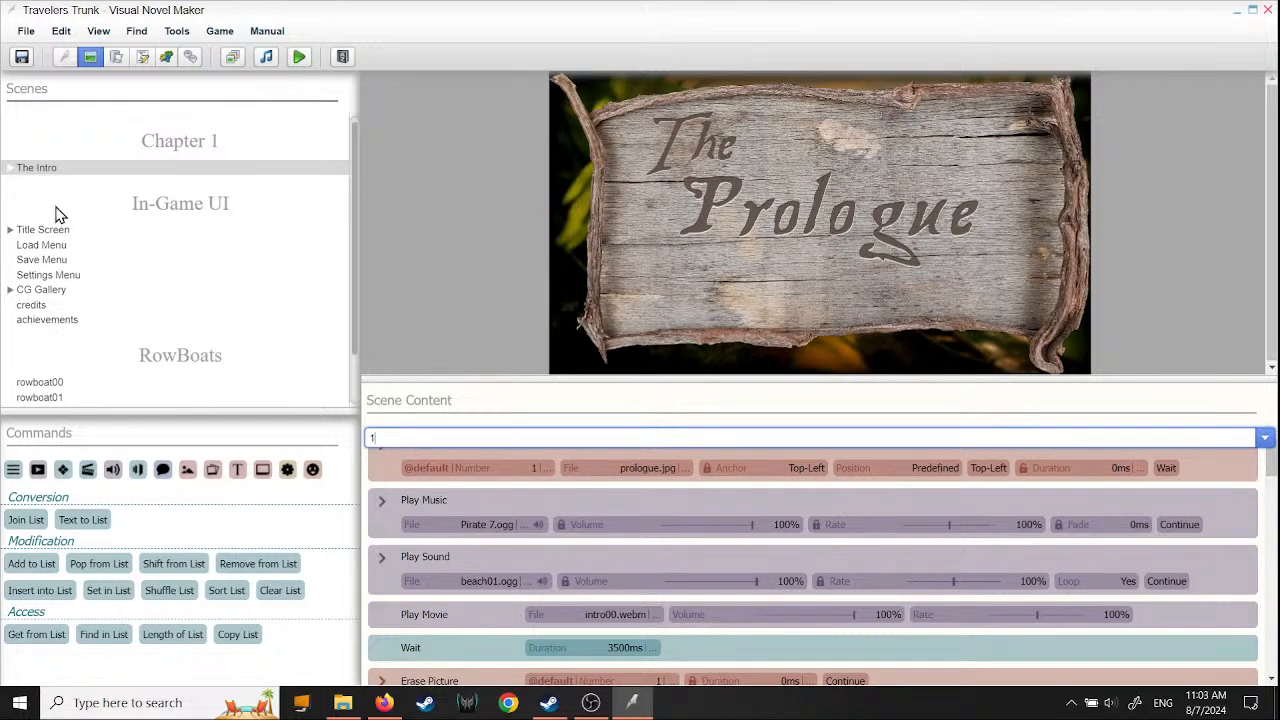
{"action": "left_click", "coordinate": [50, 238]}
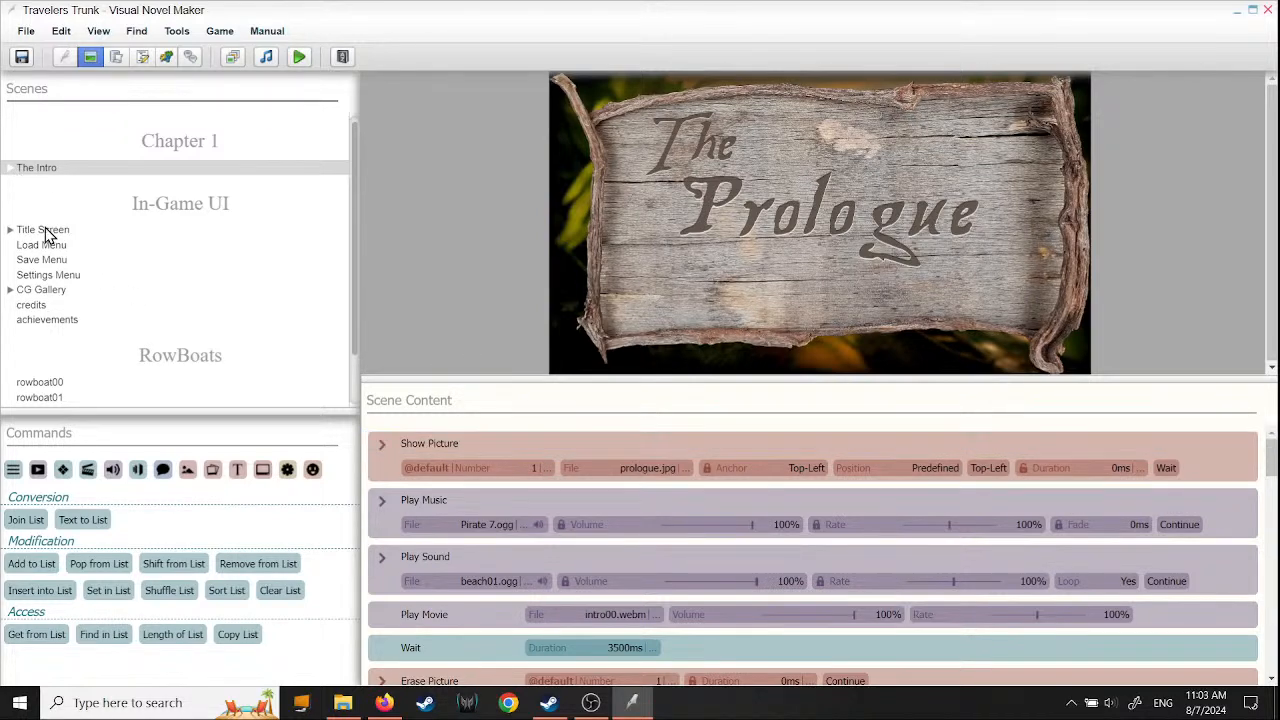
{"action": "right_click", "coordinate": [54, 238]}
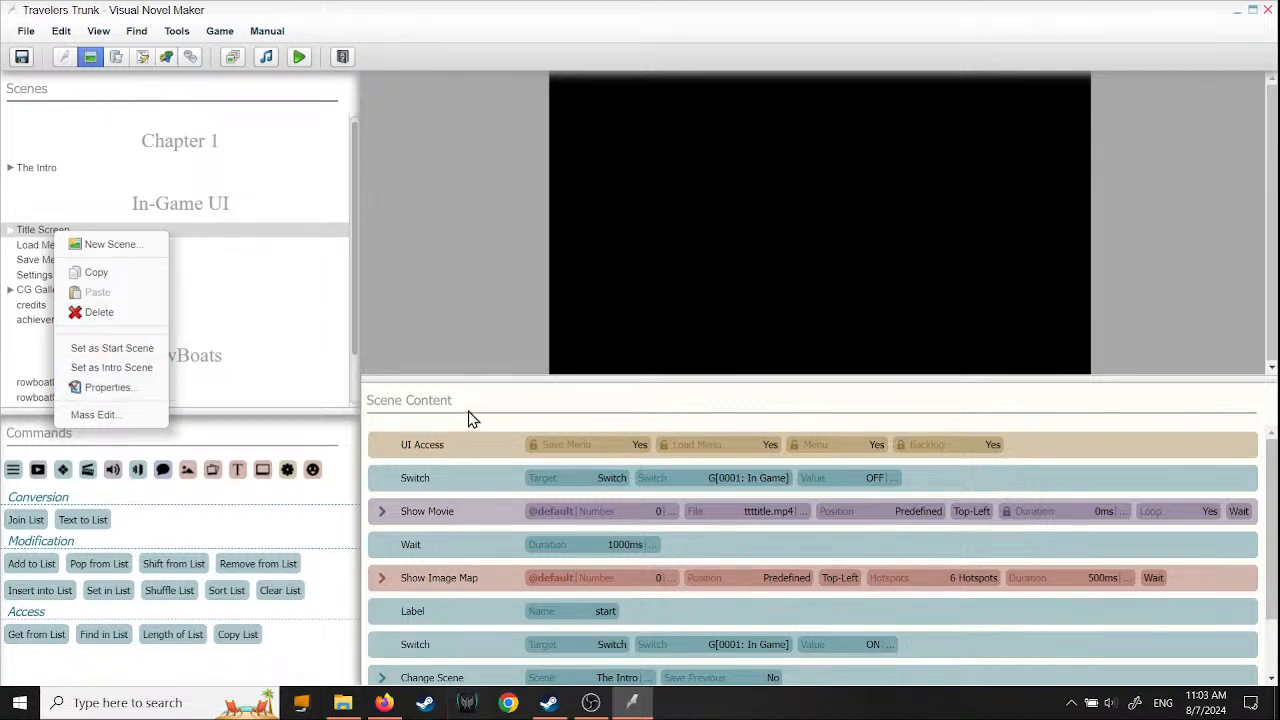
{"action": "left_click", "coordinate": [123, 352]}
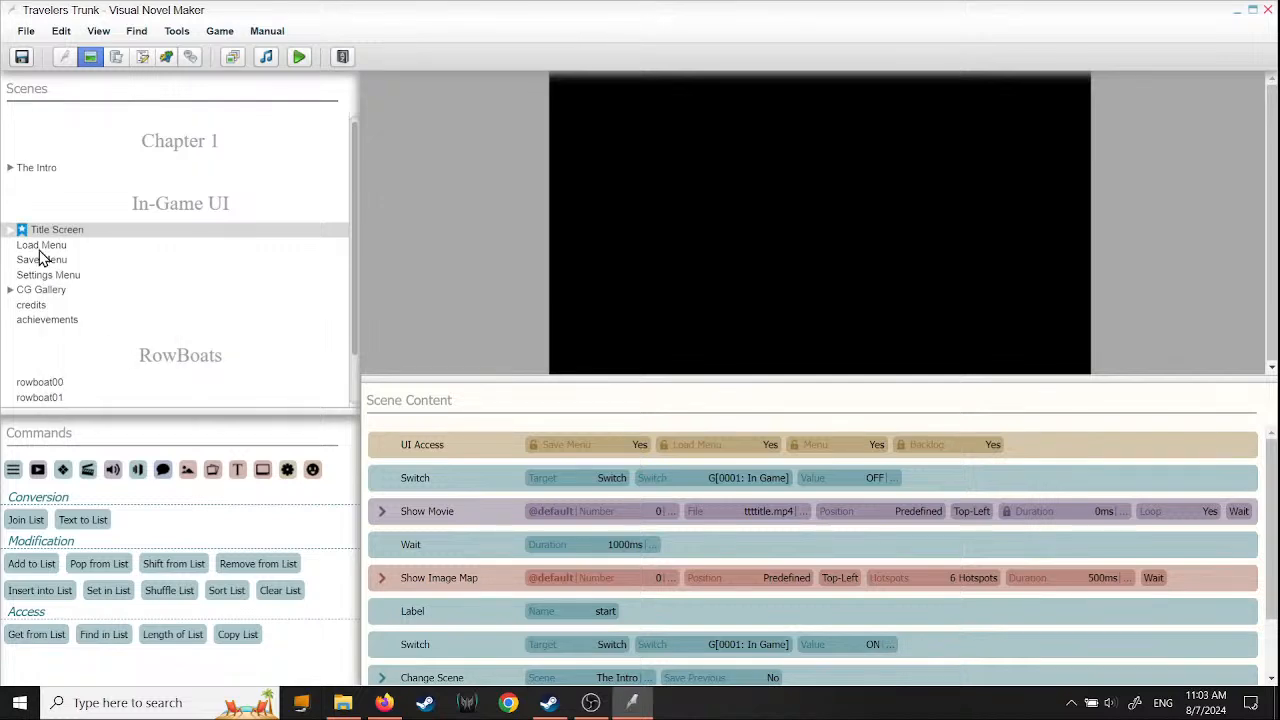
{"action": "right_click", "coordinate": [44, 232]}
{"action": "left_click", "coordinate": [78, 367]}
- Start a playtest of Travelers Trunk, saving the project first
{"action": "left_click", "coordinate": [300, 58]}
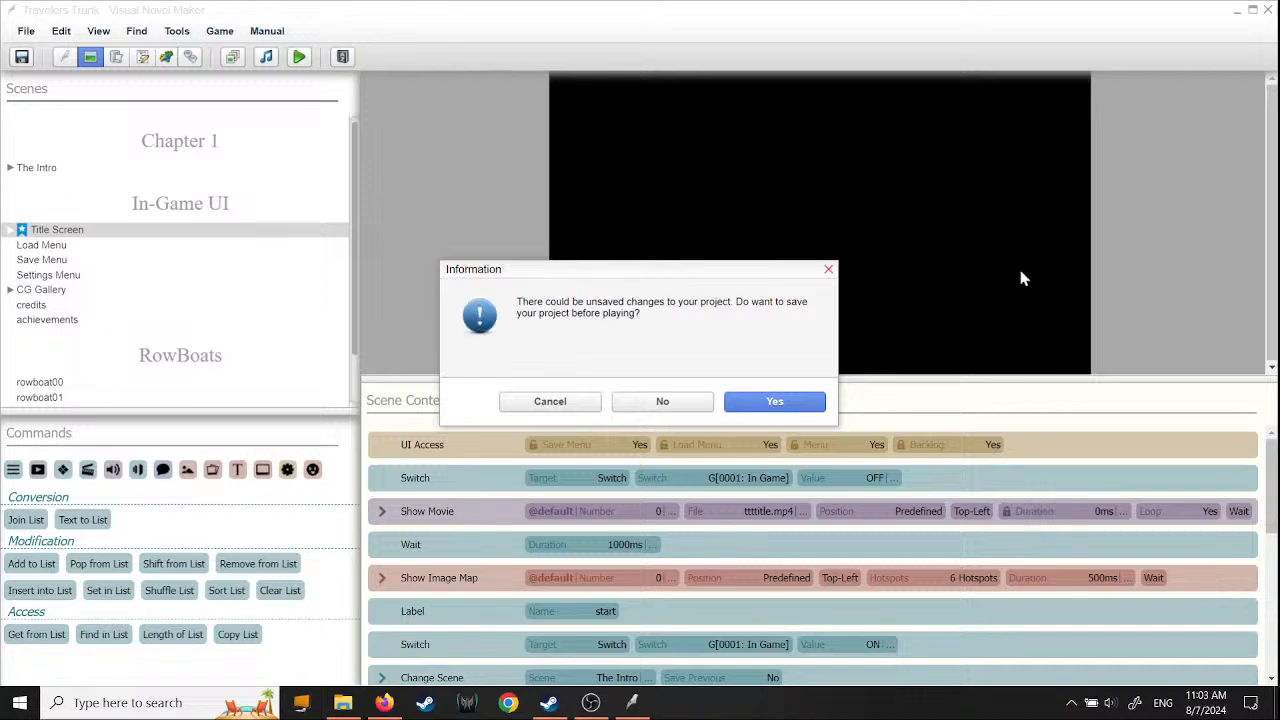
{"action": "left_click", "coordinate": [772, 405]}
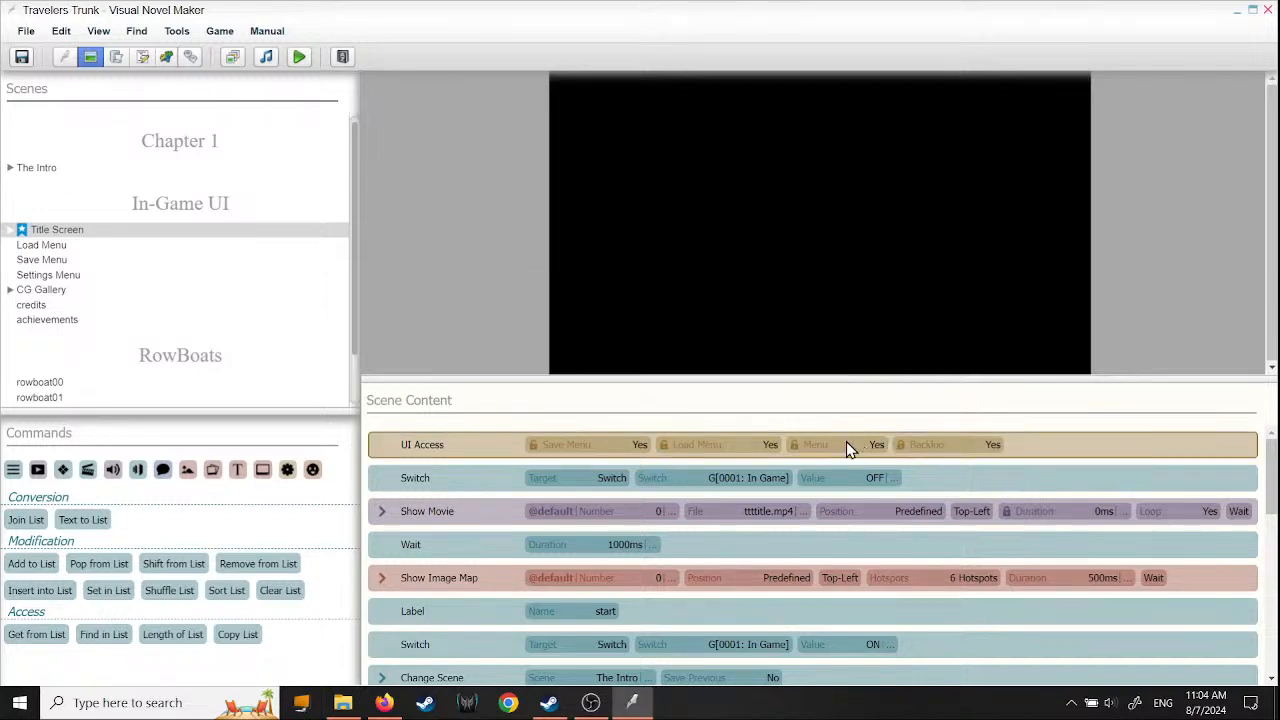
{"action": "mouse_move", "coordinate": [637, 706]}
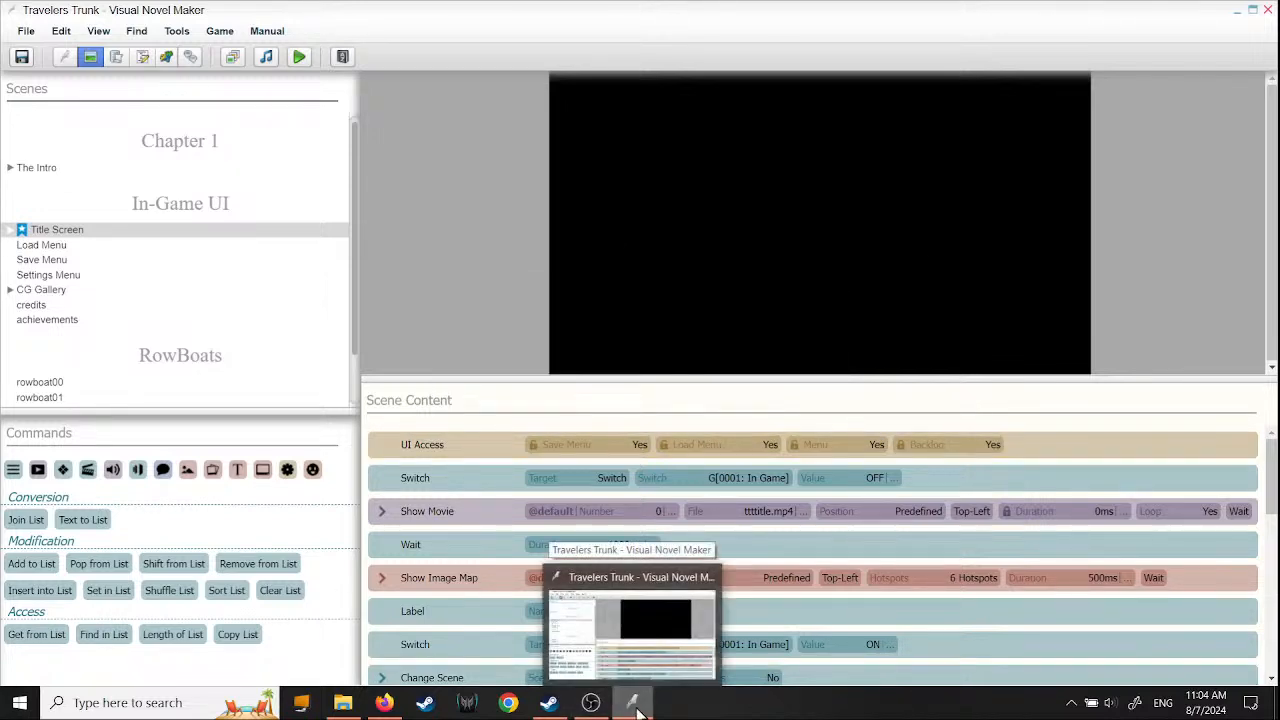
- Bring up the running playtest, check the Options screen from the title screen and return to the title
{"action": "left_click", "coordinate": [635, 705]}
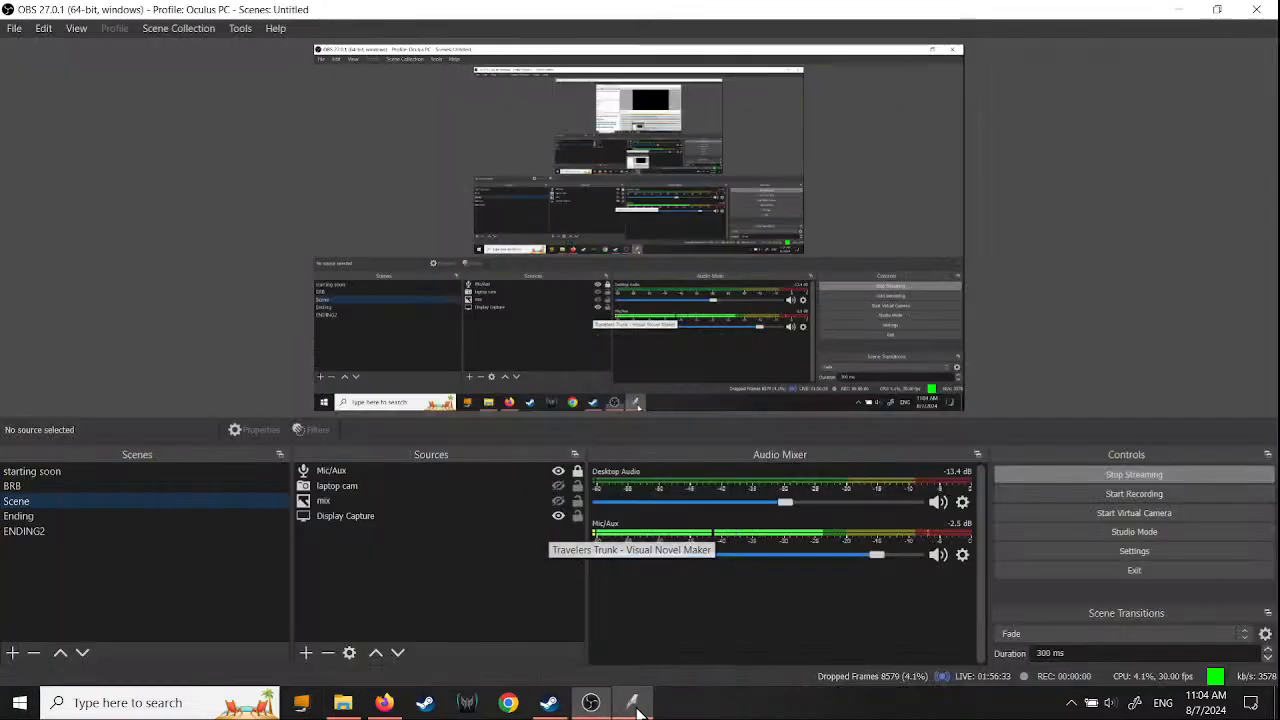
{"action": "left_click", "coordinate": [635, 705]}
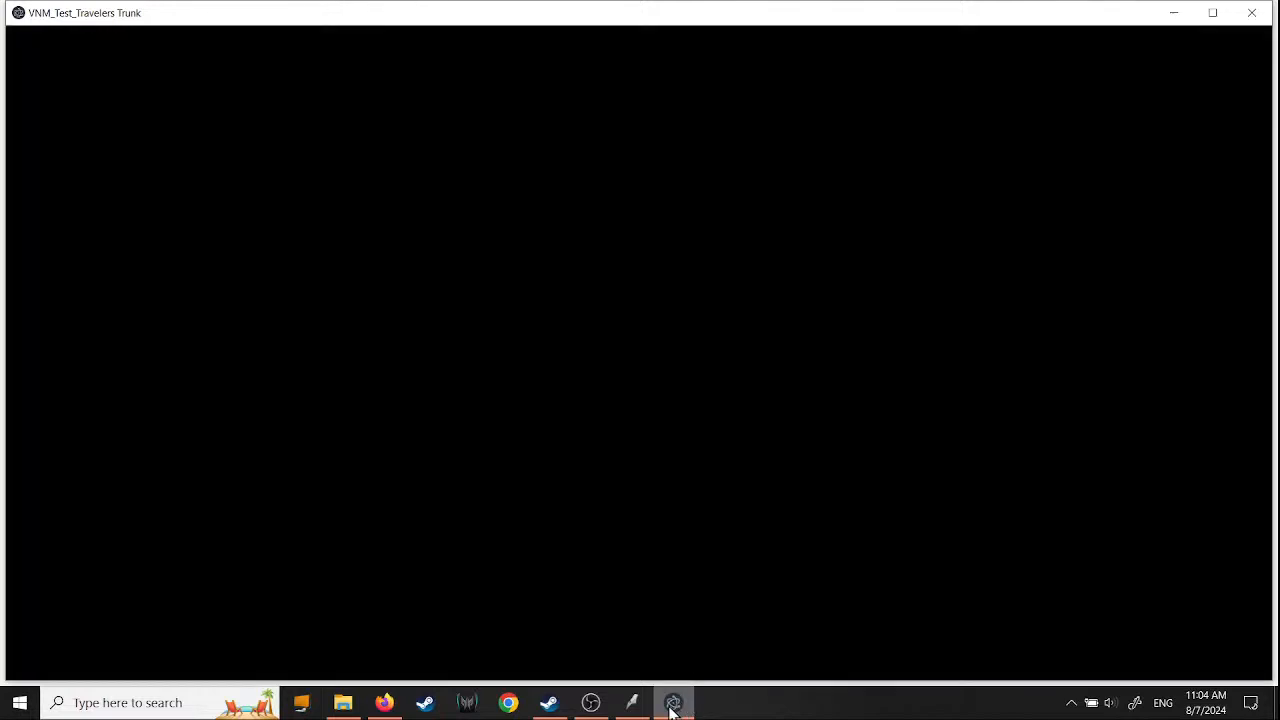
{"action": "mouse_move", "coordinate": [675, 706]}
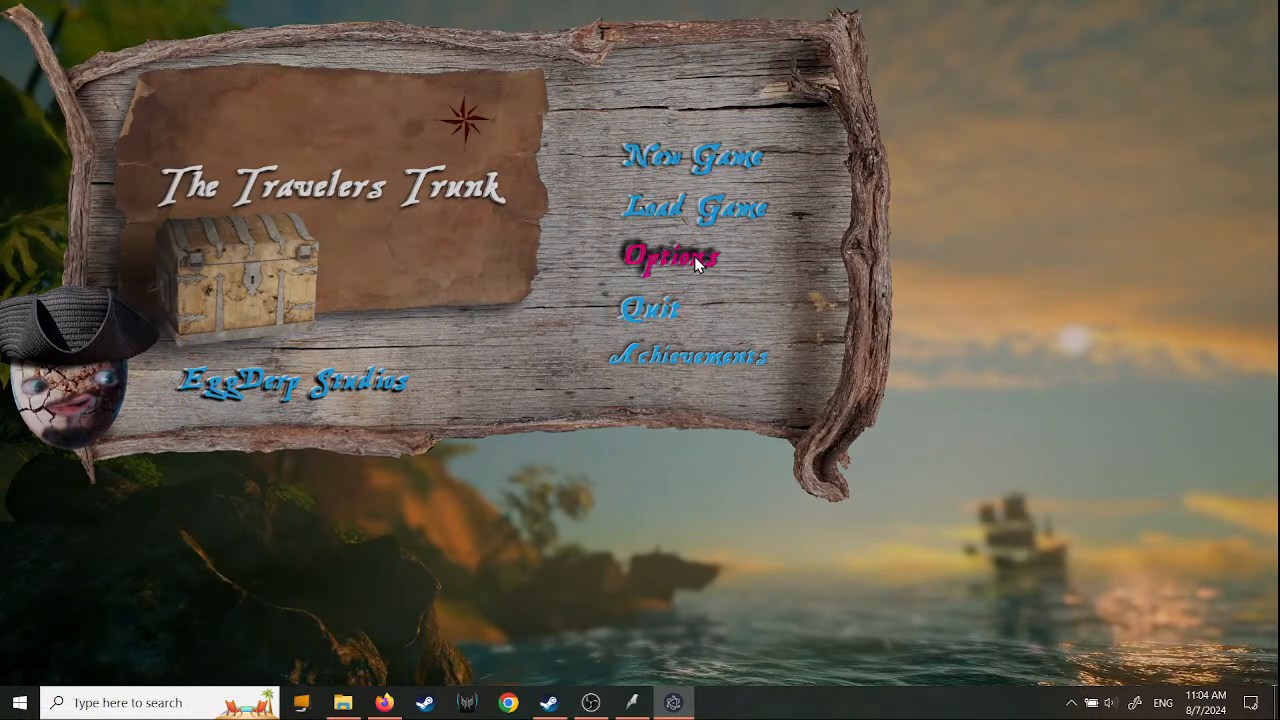
{"action": "left_click", "coordinate": [694, 256]}
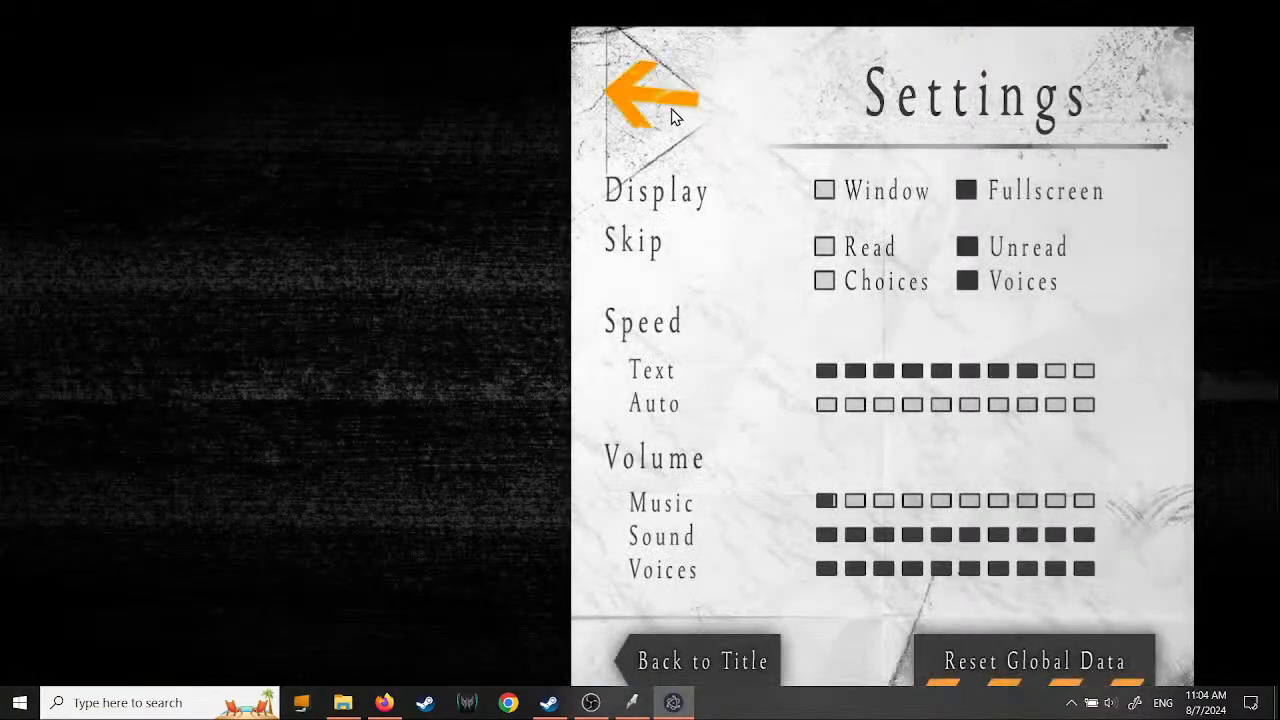
{"action": "left_click", "coordinate": [672, 117]}
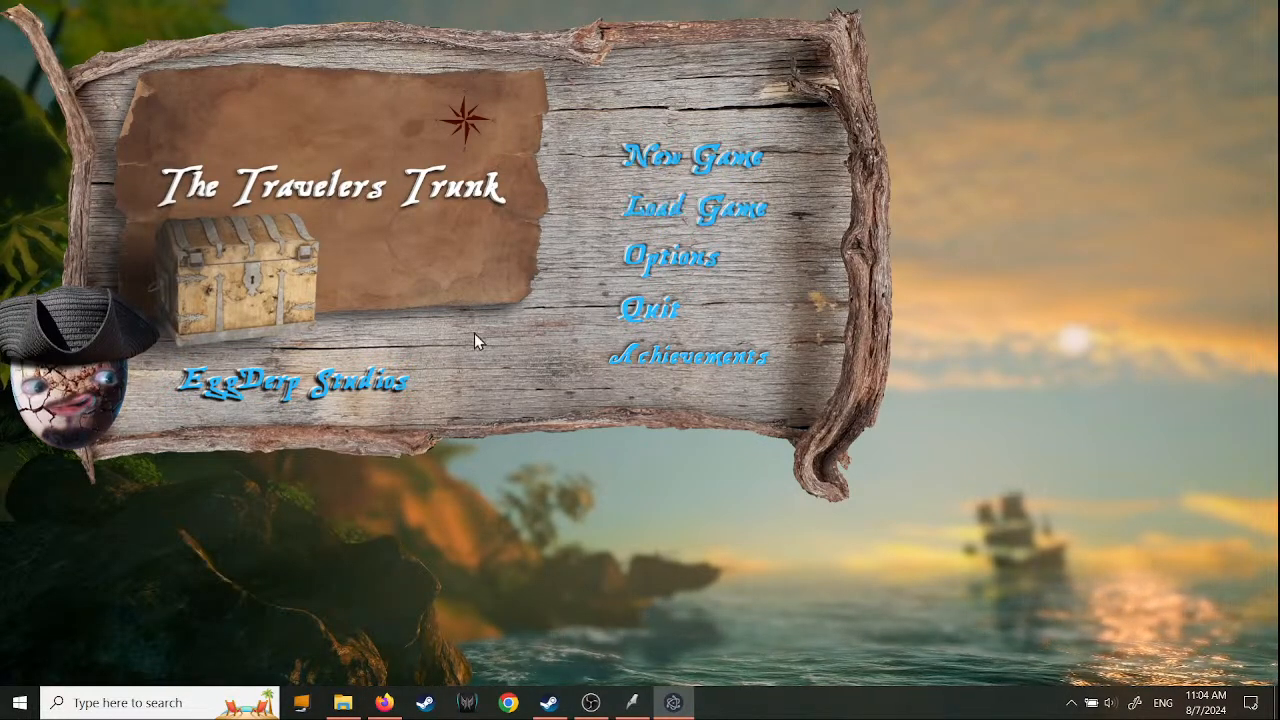
{"action": "key", "text": "alt+F4"}
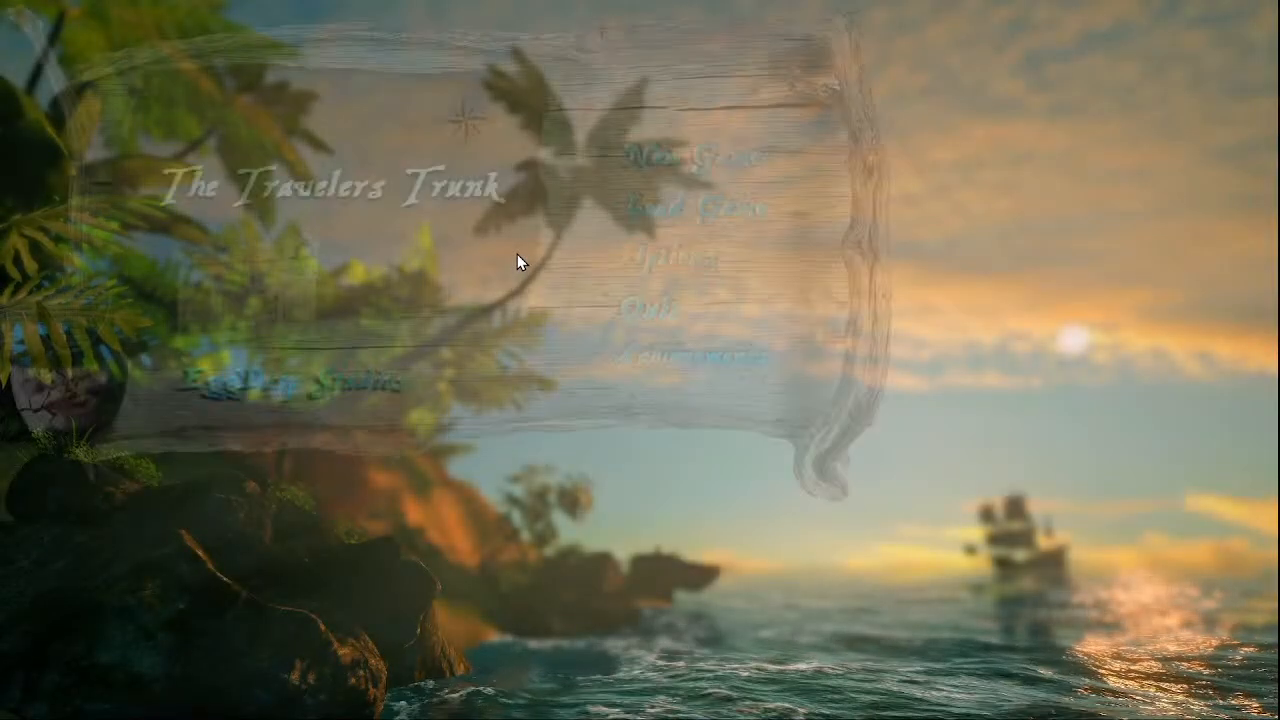
- Open the Load Game page from the full-screen title screen and go back to the title
{"action": "left_click", "coordinate": [647, 206]}
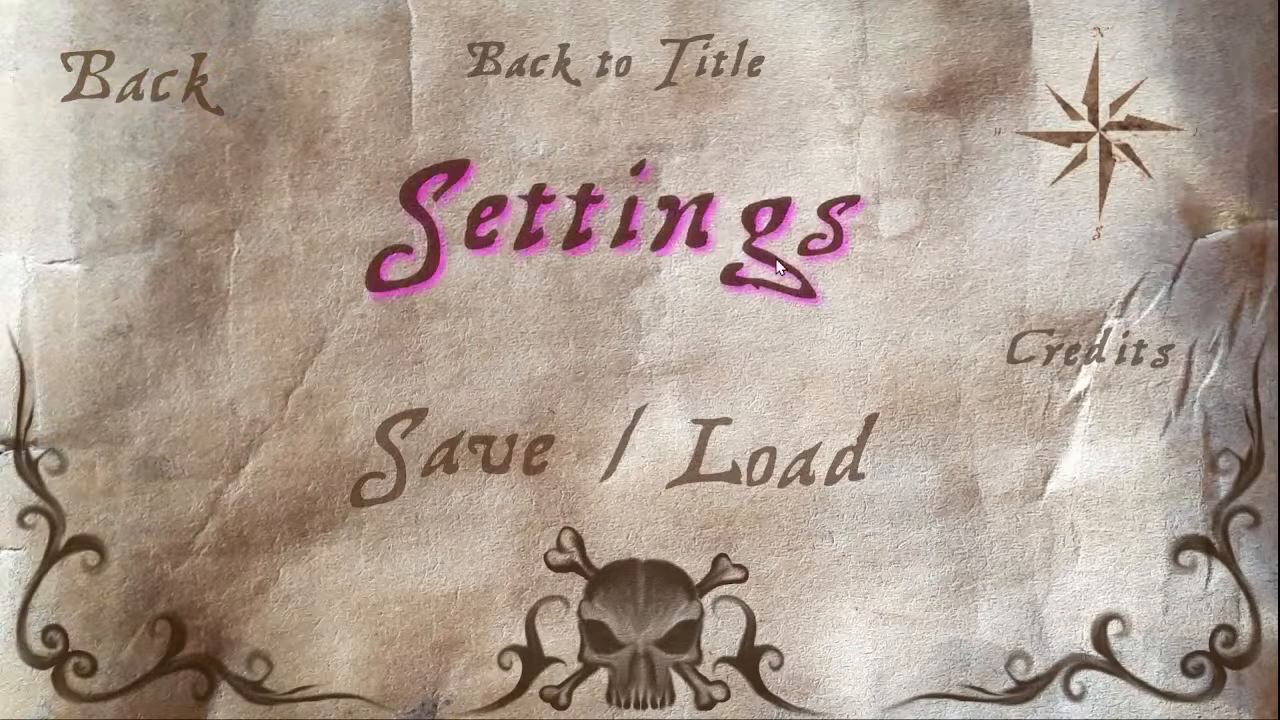
{"action": "left_click", "coordinate": [136, 88]}
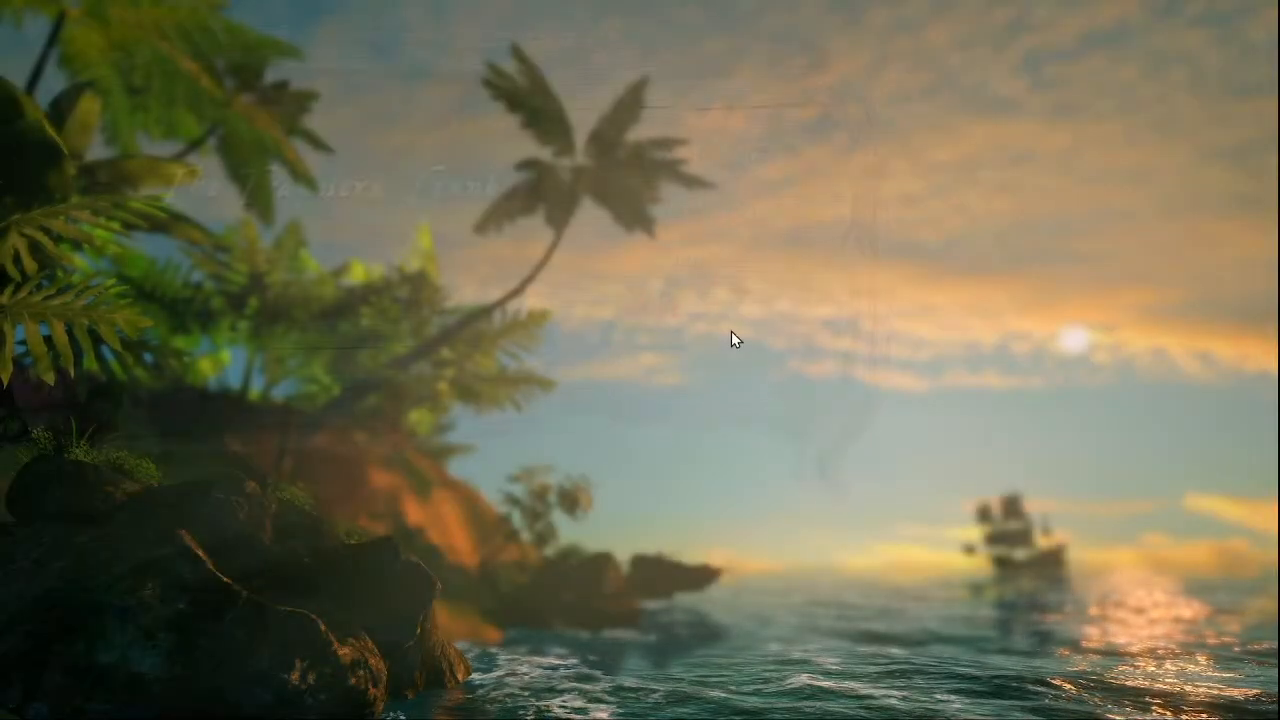
{"action": "left_click", "coordinate": [665, 268]}
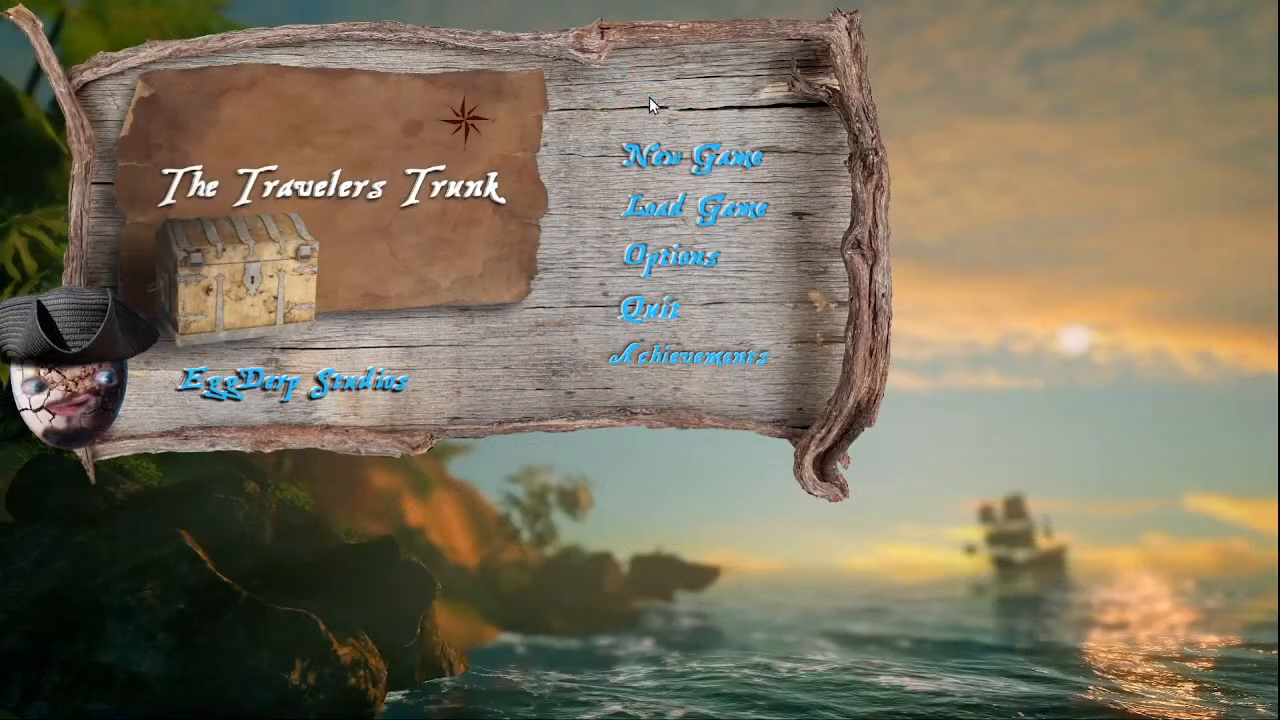
- Try the parchment page's Load option, and load the Chapter 1 save in slot 4 through the built-in load screen
{"action": "left_click", "coordinate": [665, 209]}
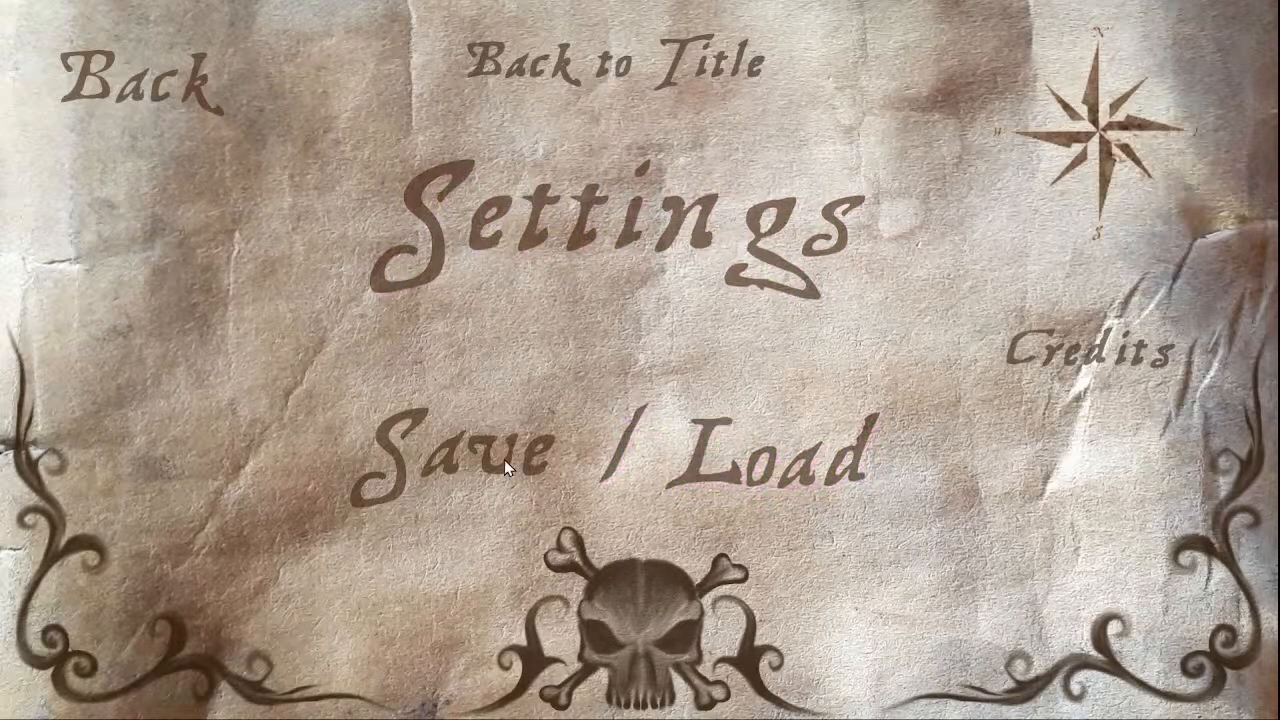
{"action": "left_click", "coordinate": [756, 478]}
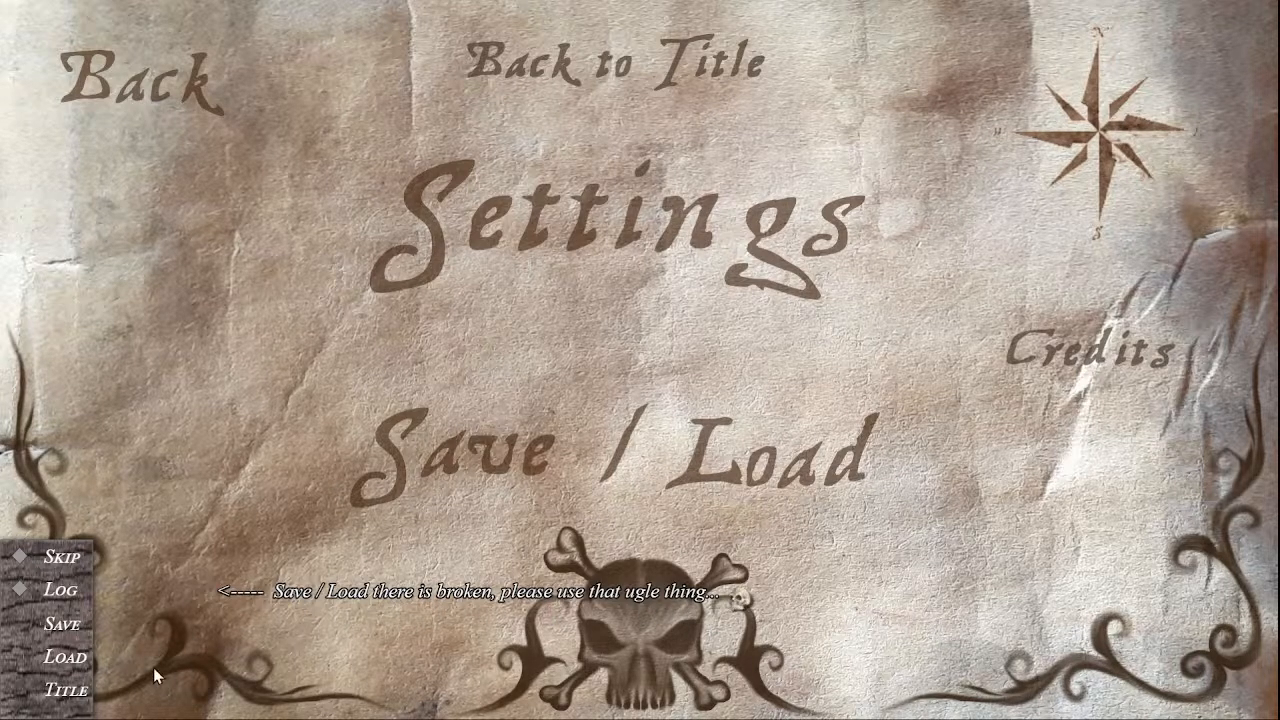
{"action": "left_click", "coordinate": [67, 658]}
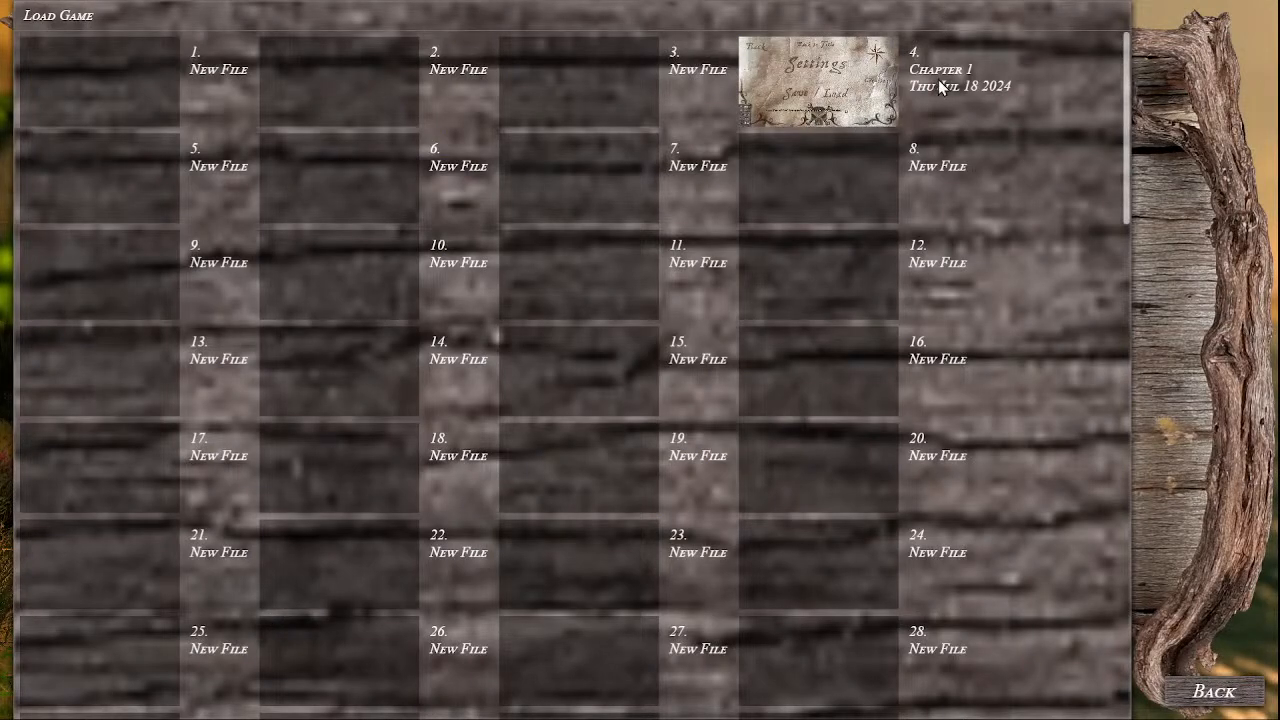
{"action": "left_click", "coordinate": [838, 93]}
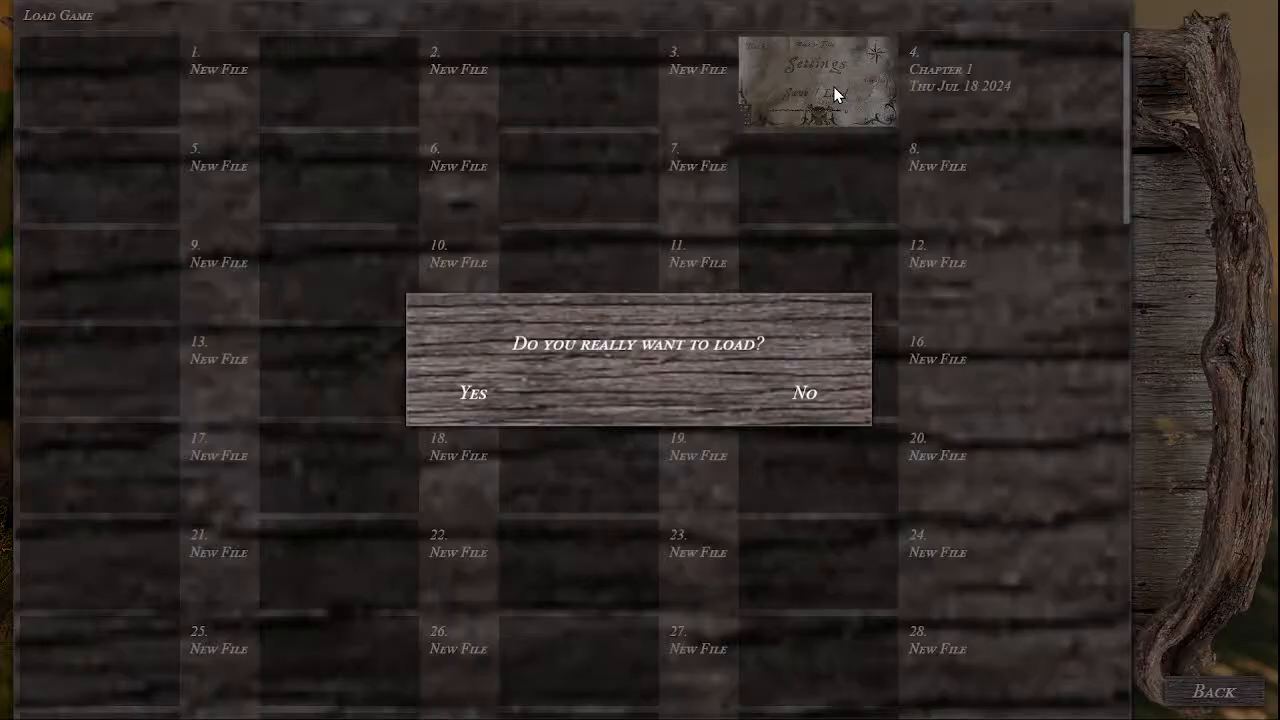
{"action": "left_click", "coordinate": [477, 401]}
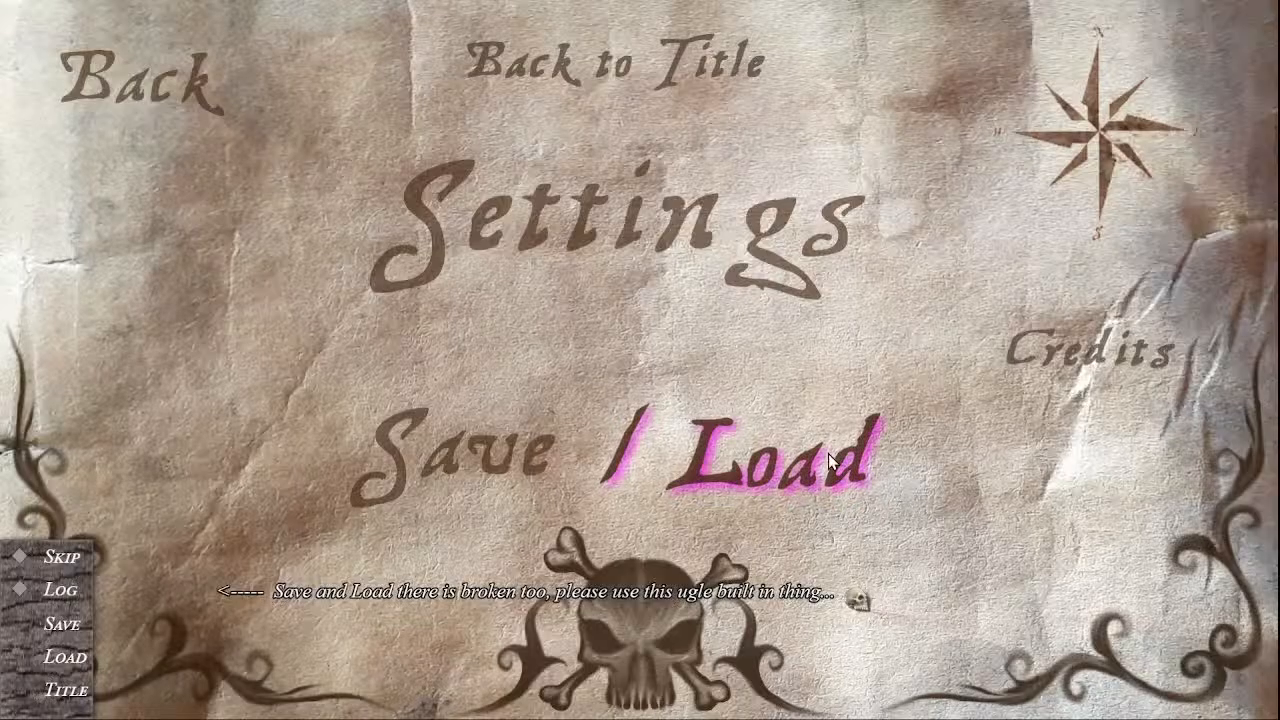
- Leave the parchment menu for the island and follow the path from the campfire down to the shore
{"action": "left_click", "coordinate": [167, 87]}
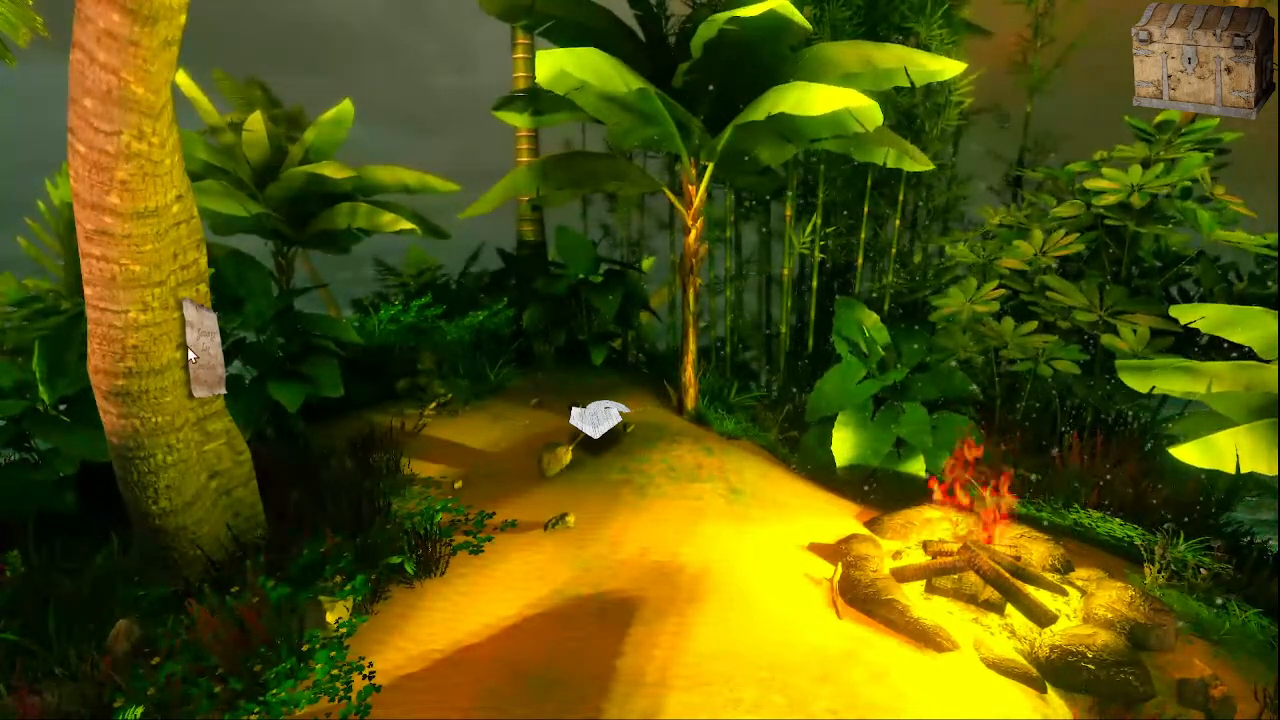
{"action": "left_click", "coordinate": [608, 436]}
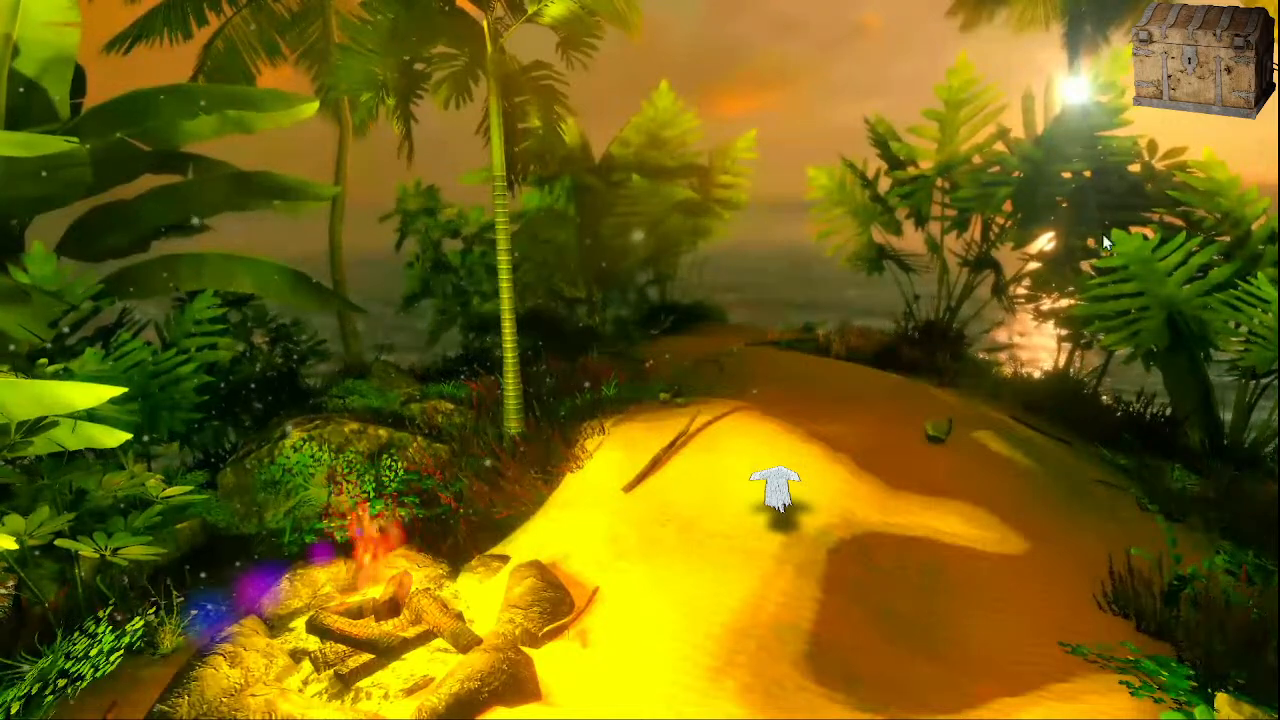
{"action": "left_click", "coordinate": [783, 496]}
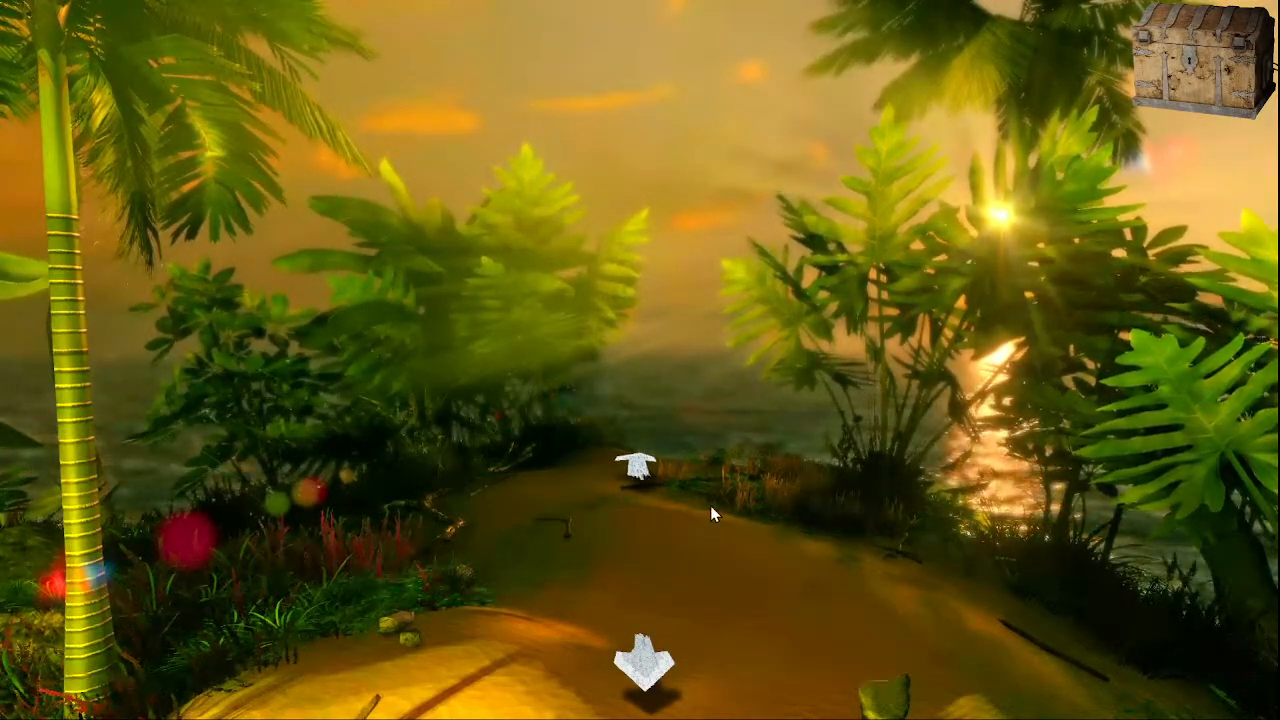
{"action": "left_click", "coordinate": [641, 472]}
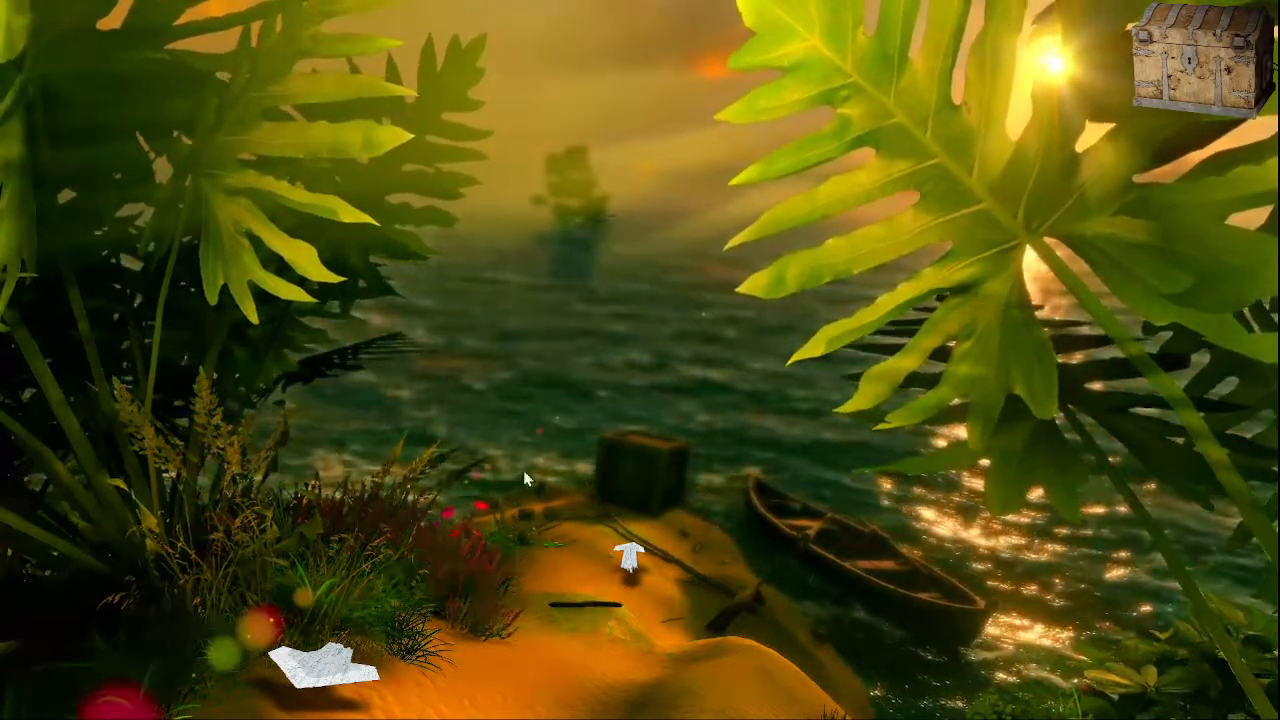
{"action": "left_click", "coordinate": [628, 557]}
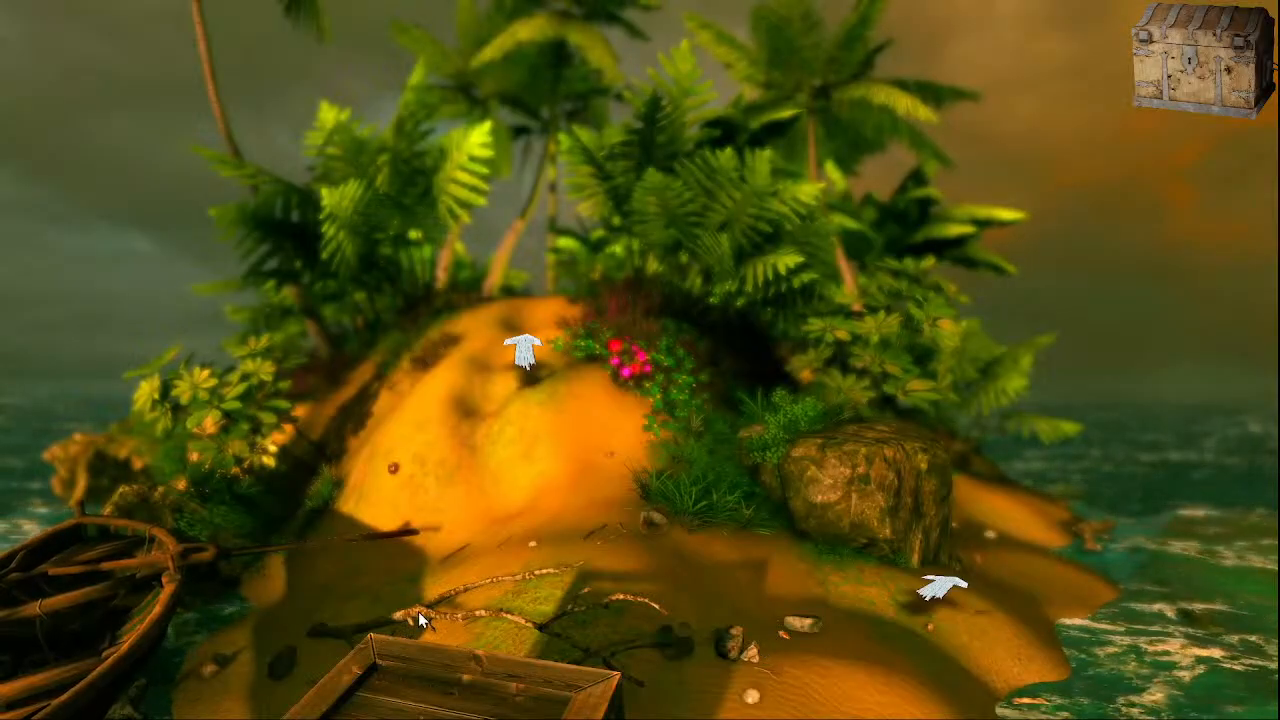
- Board the rowboat at the shore, advance its dialogue, and return to the beach
{"action": "left_click", "coordinate": [85, 594]}
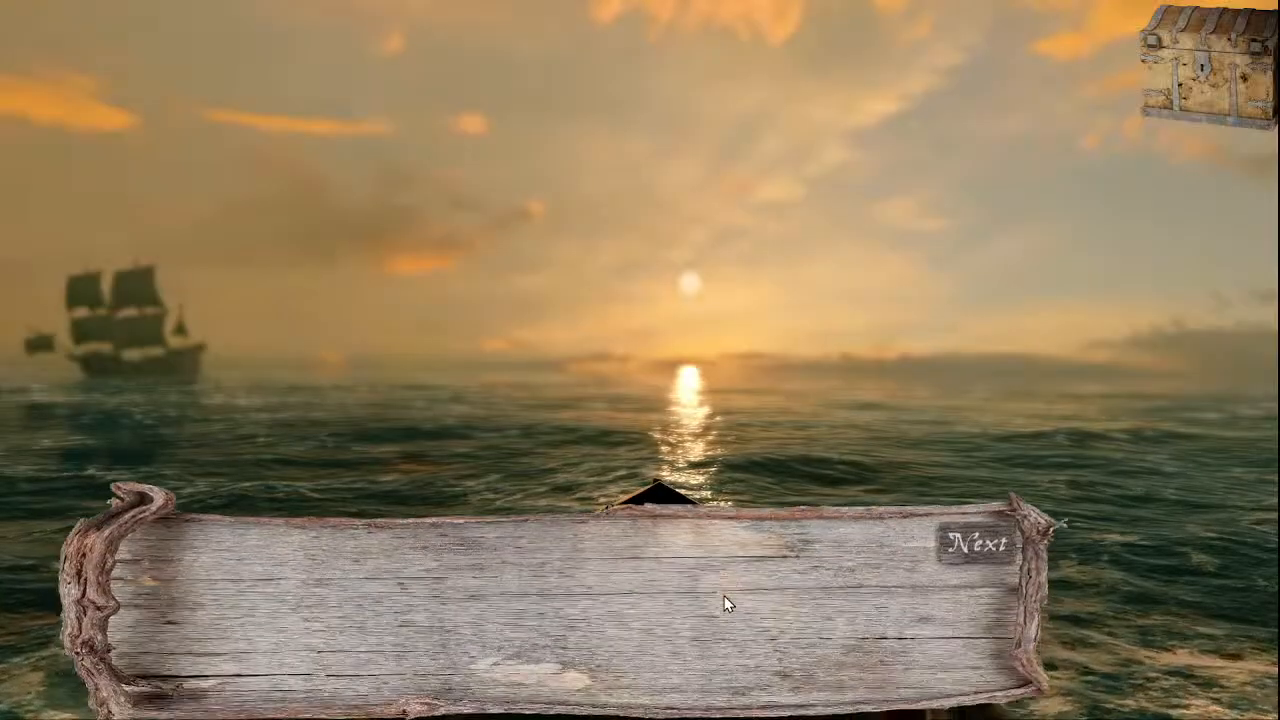
{"action": "left_click", "coordinate": [975, 540]}
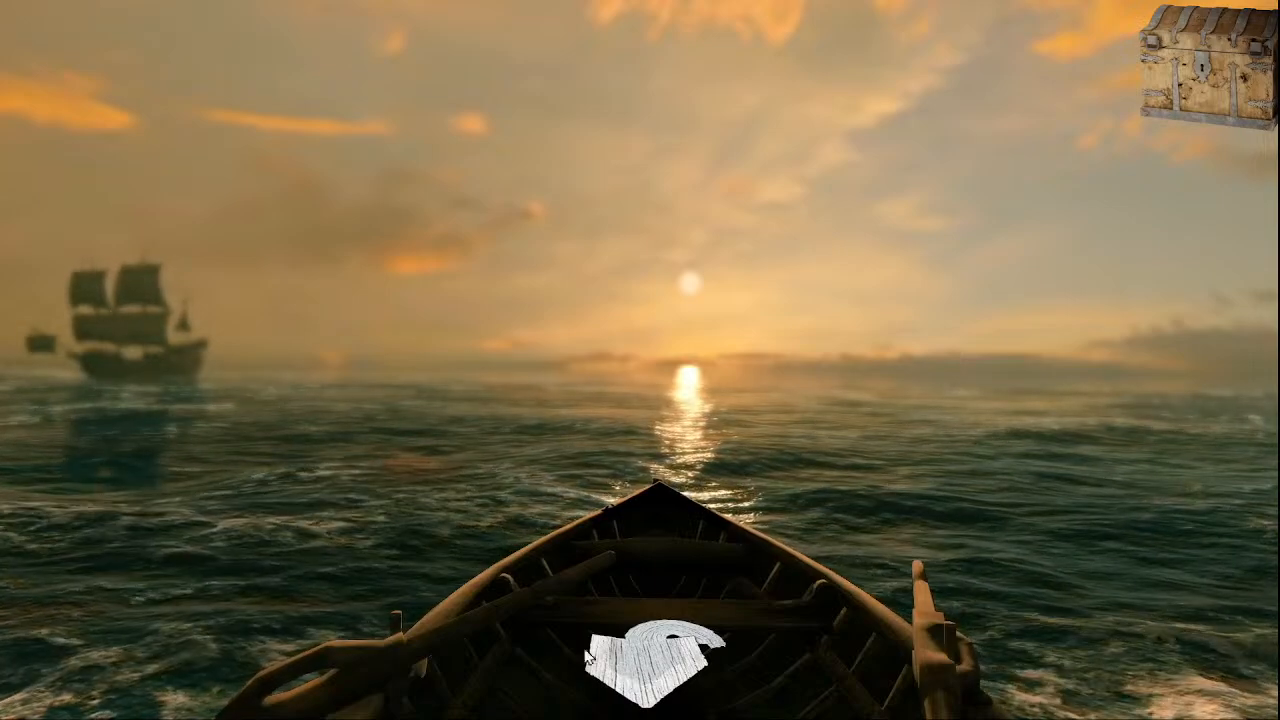
{"action": "left_click", "coordinate": [647, 669]}
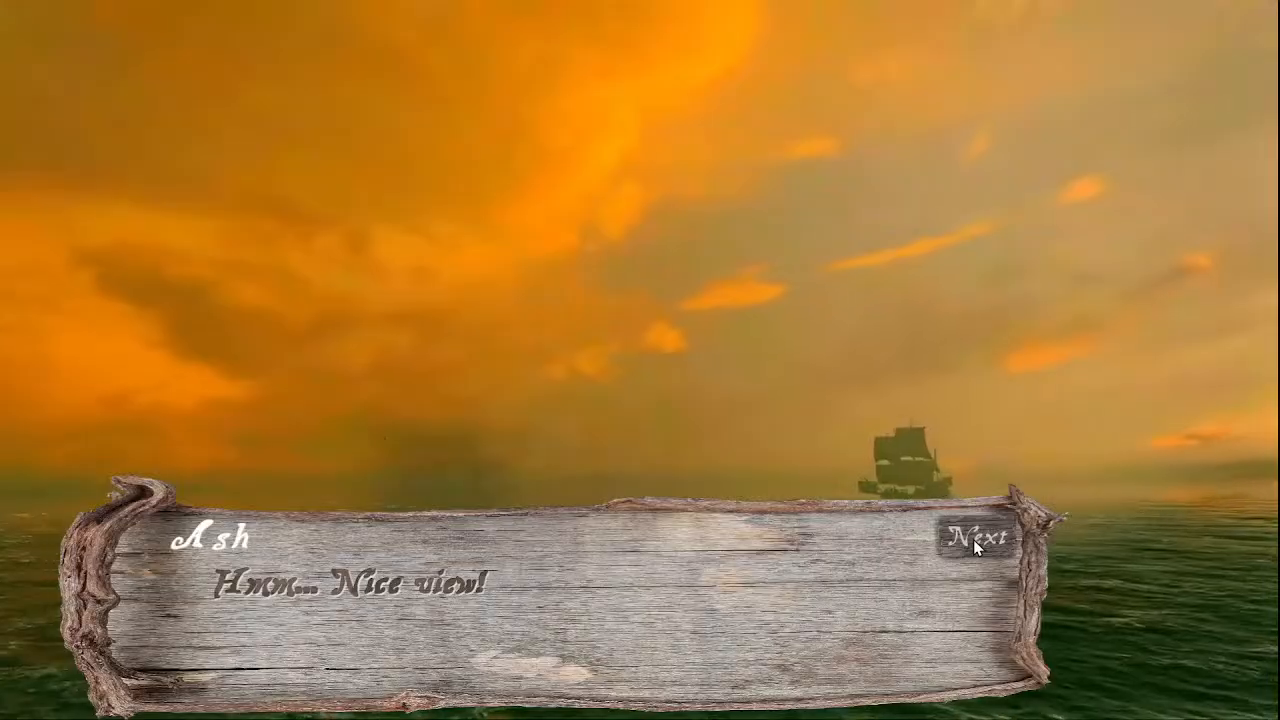
{"action": "left_click", "coordinate": [973, 539]}
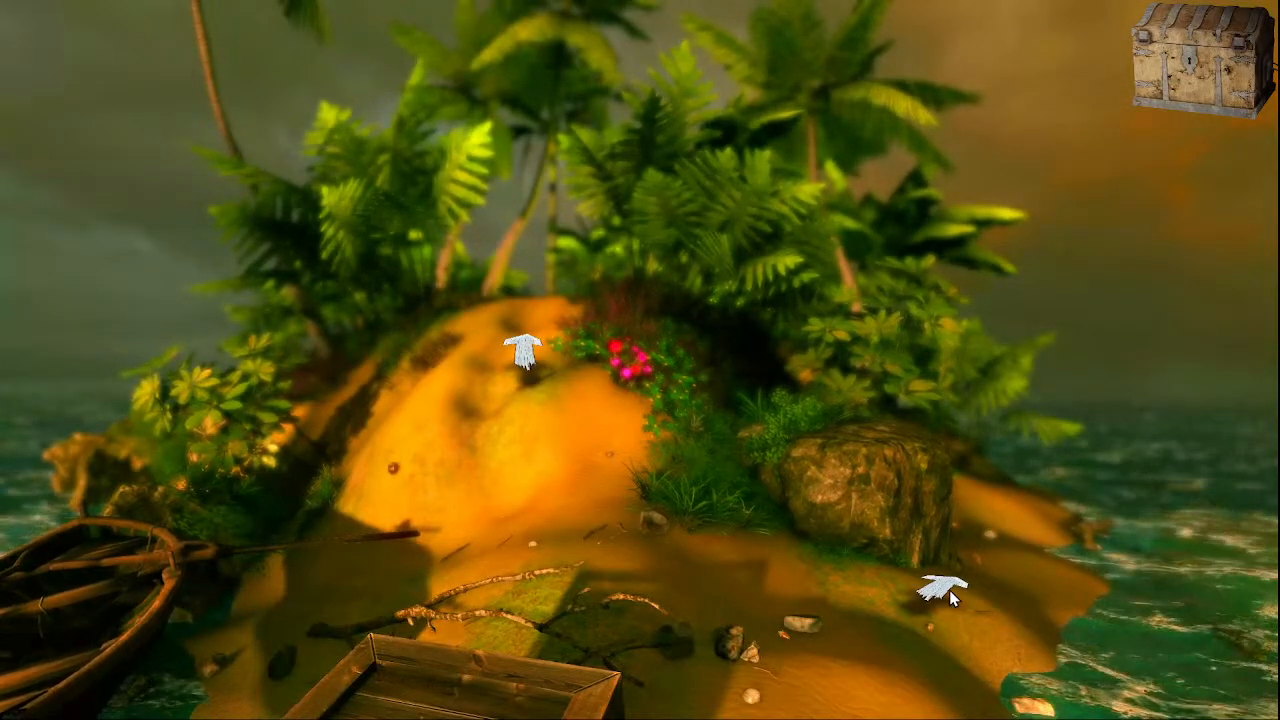
- Visit the cannon beyond the rock, examine the water to trigger the fish dialogue, and return to the beach
{"action": "left_click", "coordinate": [949, 590]}
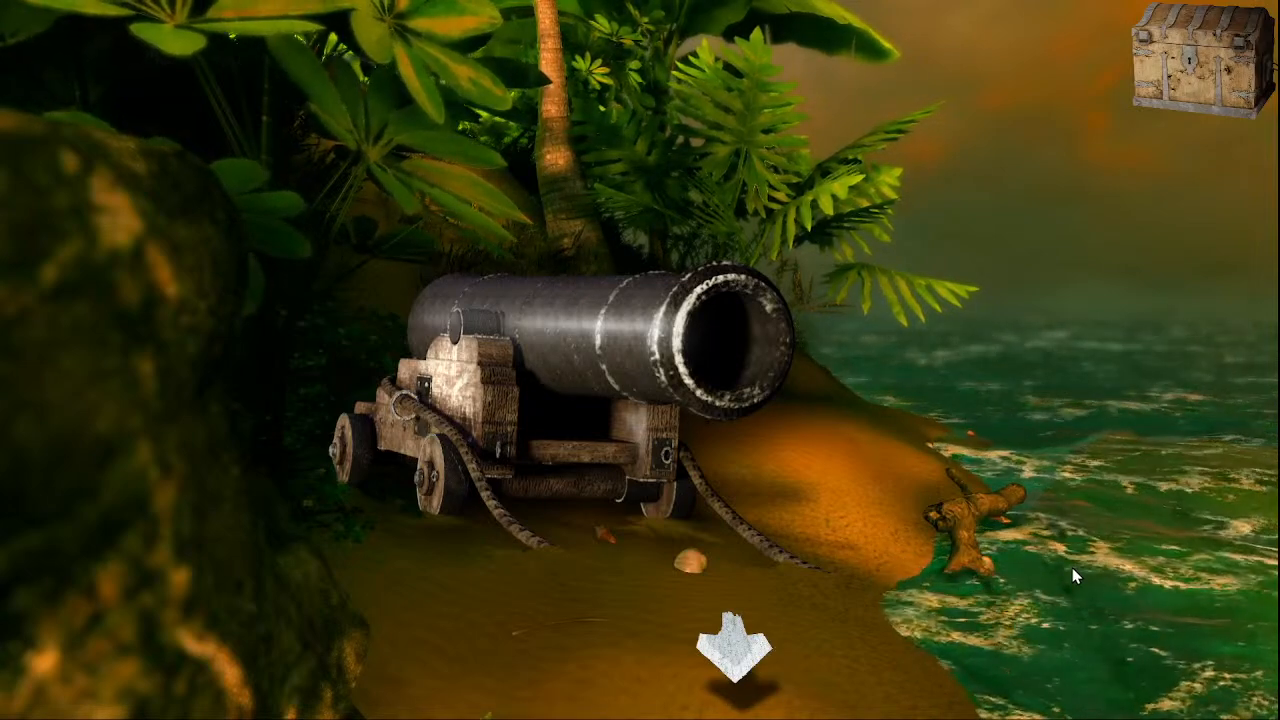
{"action": "left_click", "coordinate": [1025, 443]}
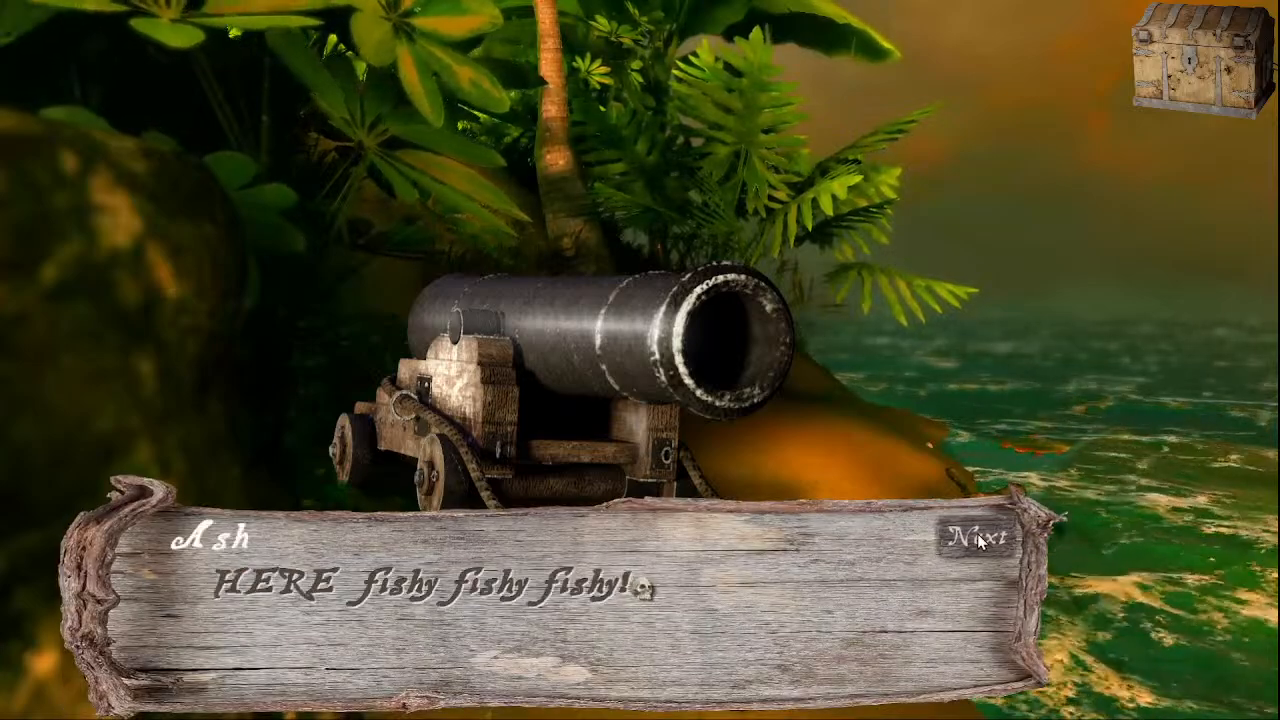
{"action": "left_click", "coordinate": [980, 540]}
{"action": "left_click", "coordinate": [730, 645]}
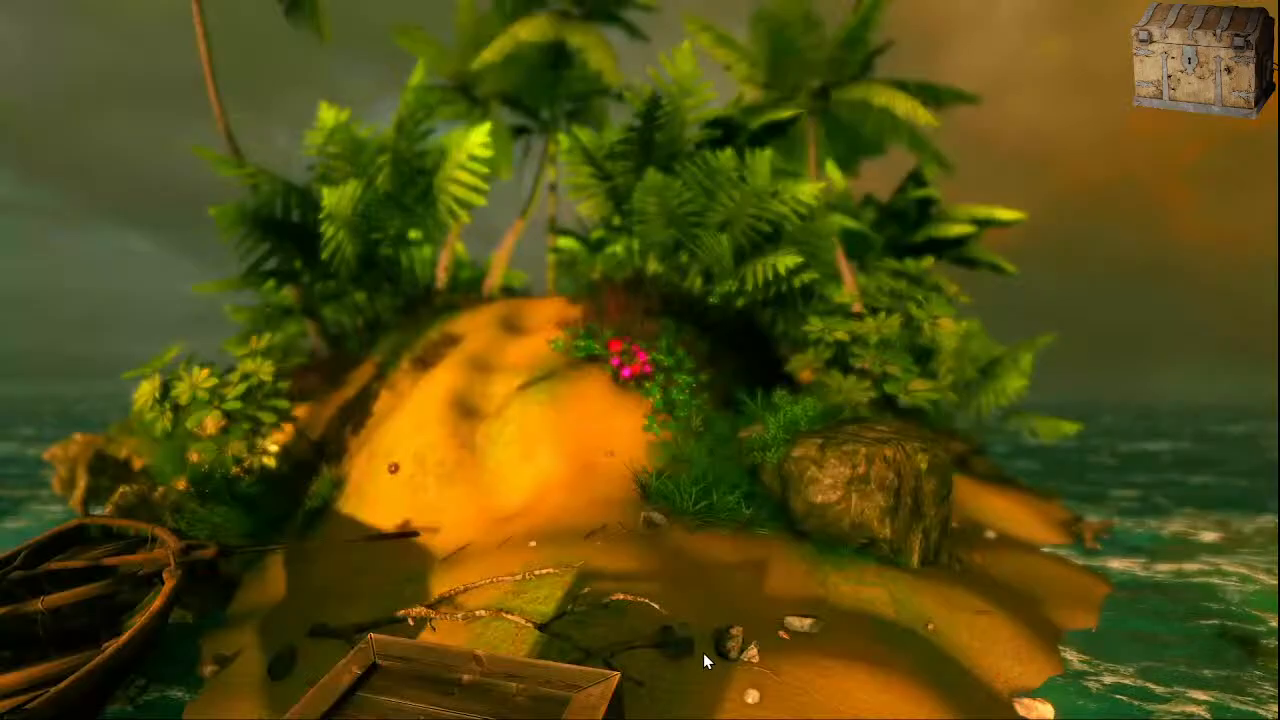
- Walk back uphill to the campfire and open the menu through the note on the palm trunk
{"action": "left_click", "coordinate": [522, 355]}
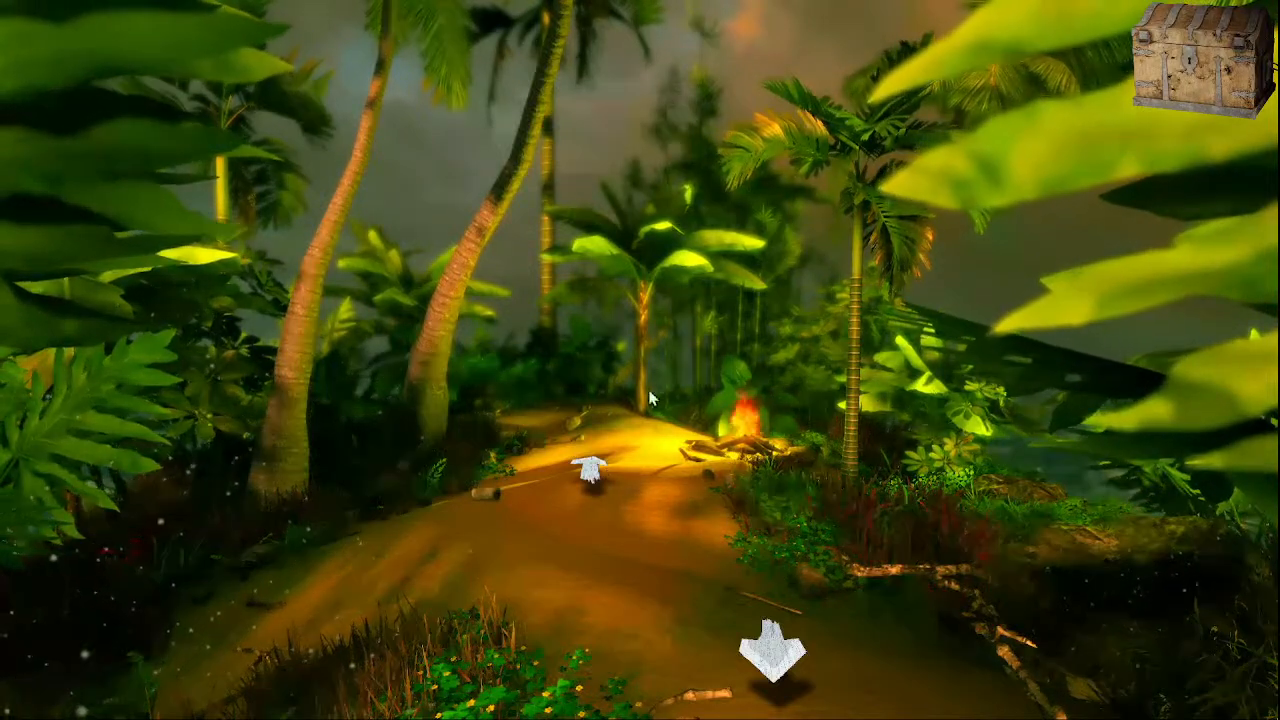
{"action": "left_click", "coordinate": [587, 467]}
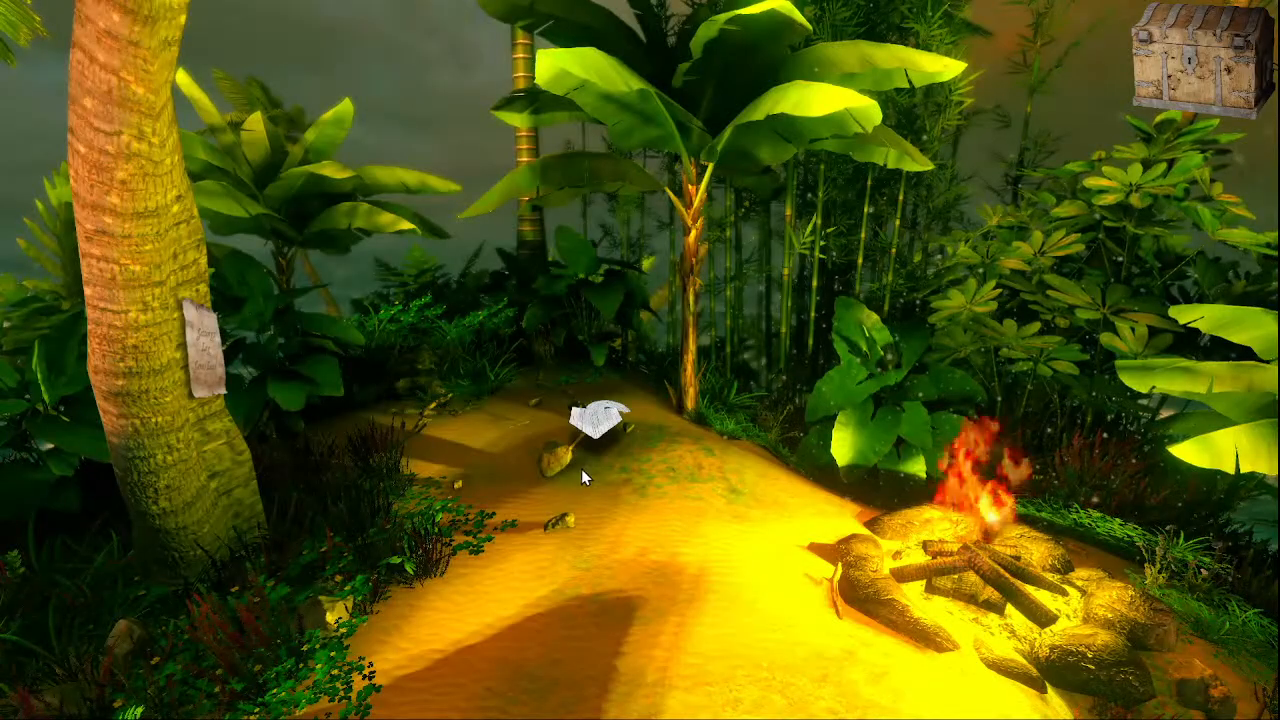
{"action": "left_click", "coordinate": [206, 361]}
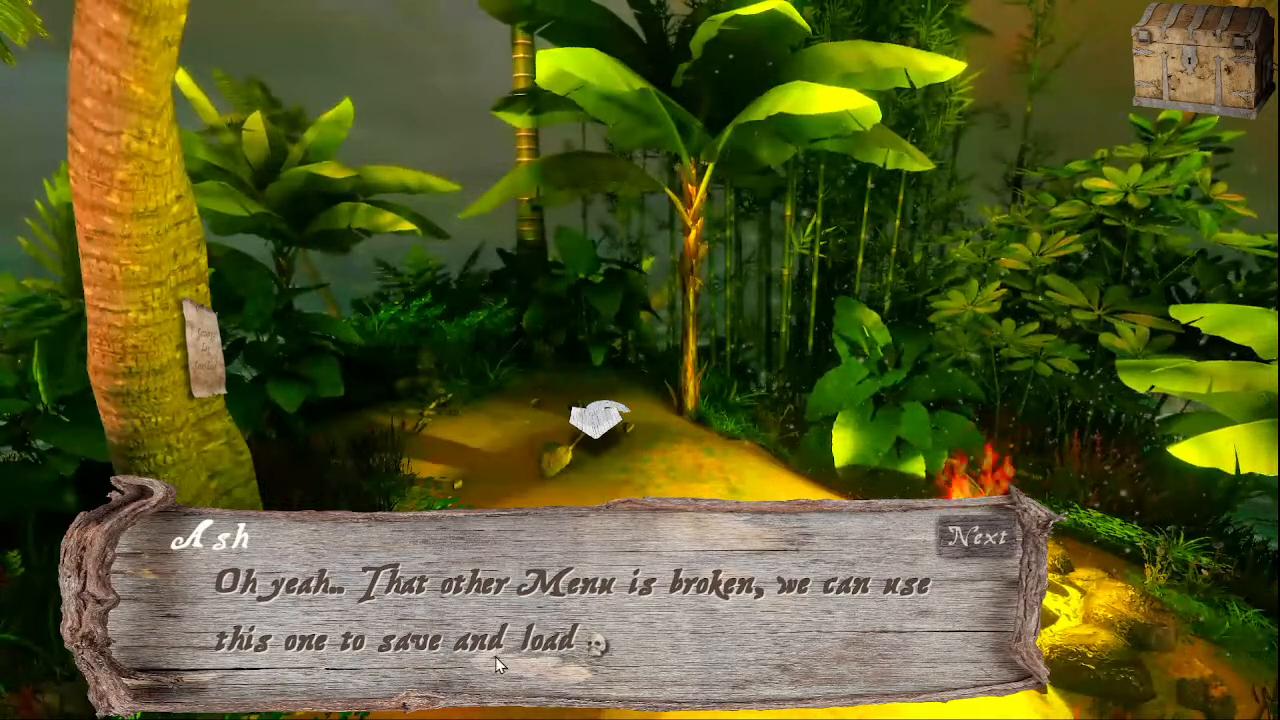
{"action": "left_click", "coordinate": [971, 546]}
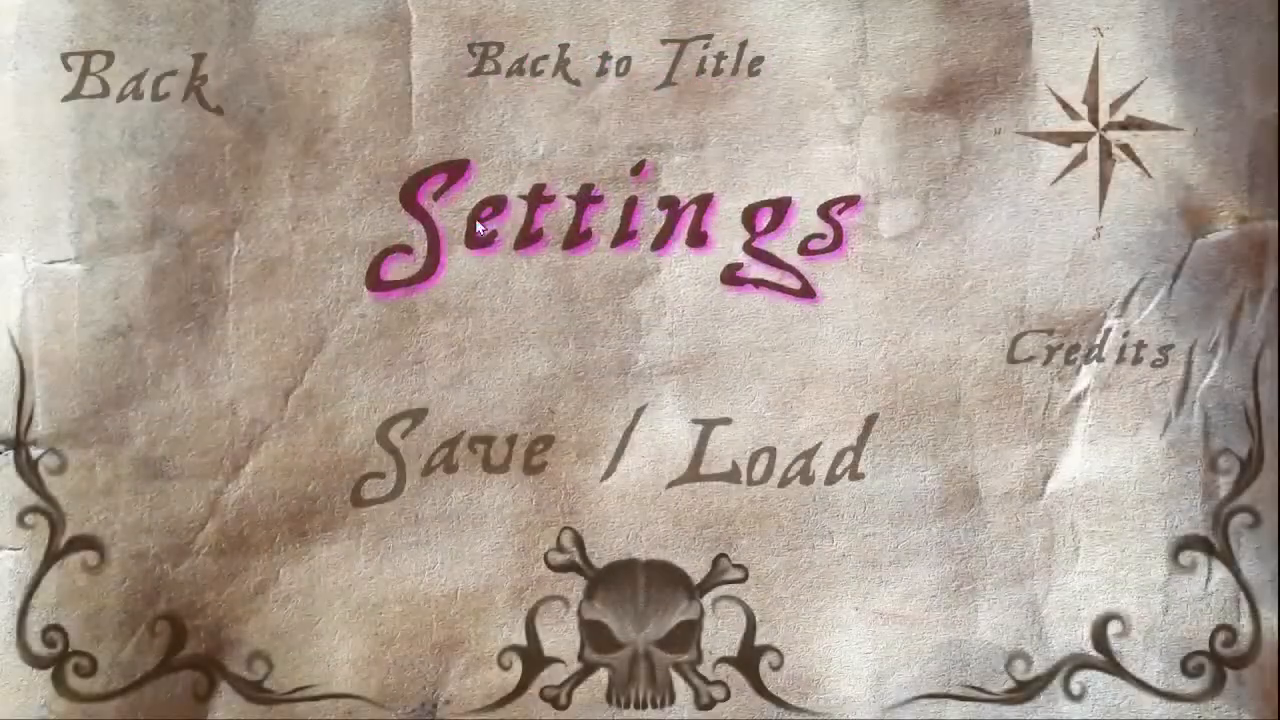
- Test the Settings and Credits entries of the parchment menu and go back to the campfire
{"action": "left_click", "coordinate": [495, 264]}
{"action": "left_click", "coordinate": [1090, 350]}
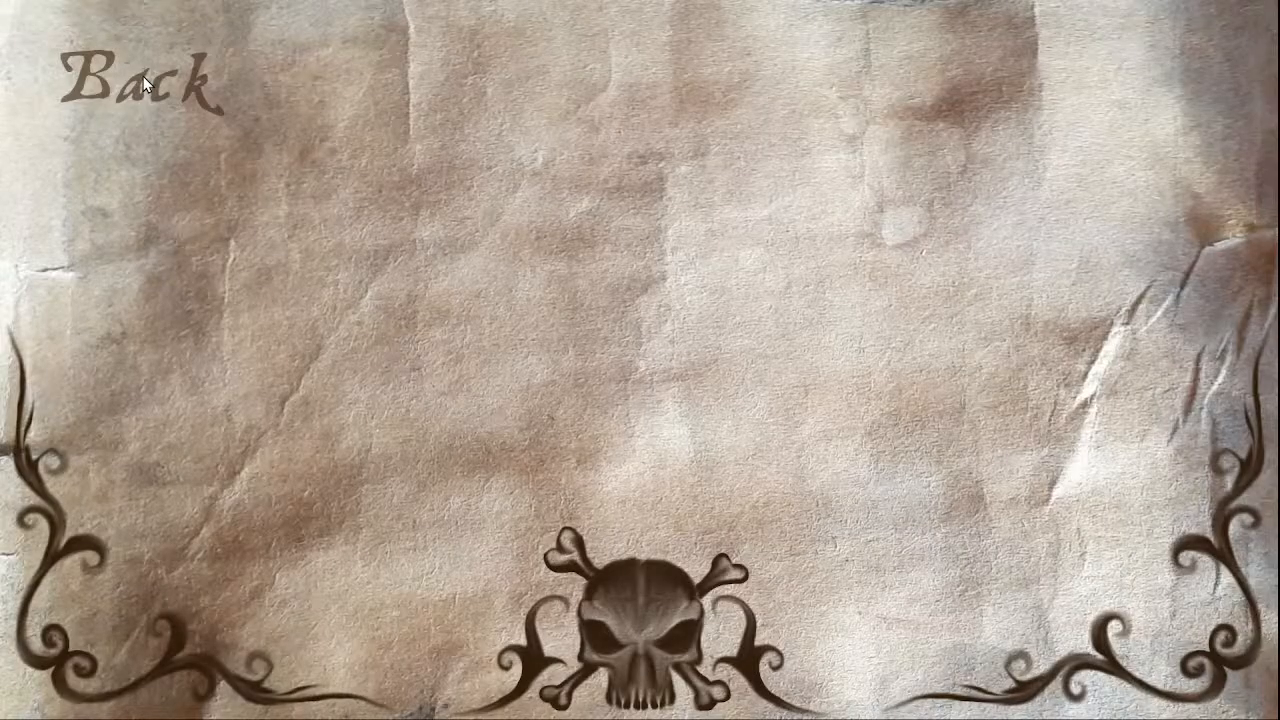
{"action": "left_click", "coordinate": [143, 83]}
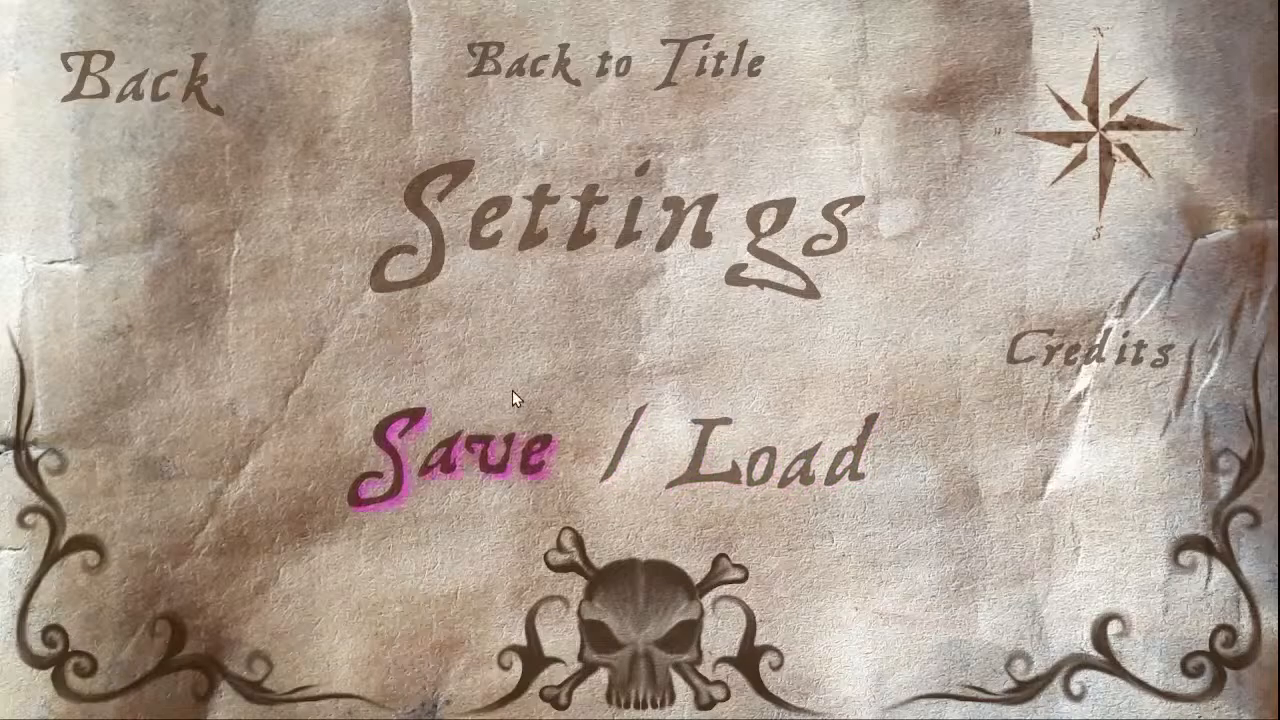
{"action": "left_click", "coordinate": [163, 104]}
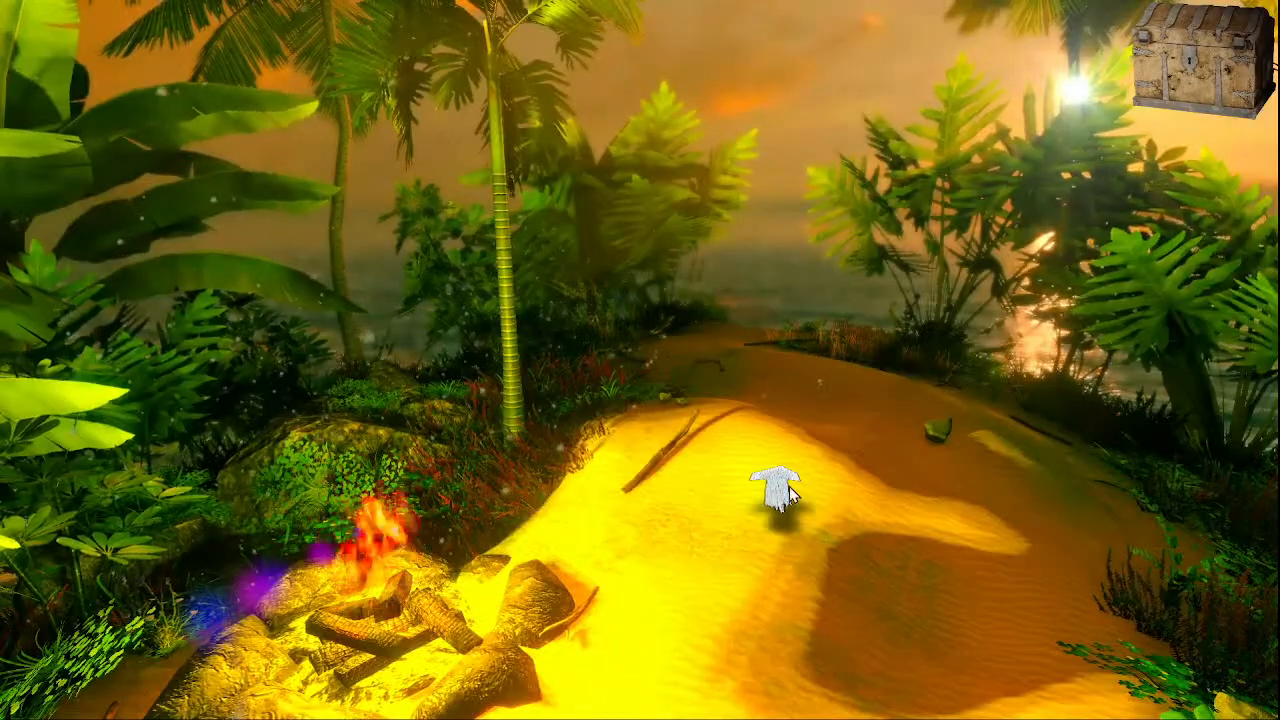
- Walk one stop along the shore path and back, and examine the note on the palm trunk again
{"action": "left_click", "coordinate": [788, 495]}
{"action": "left_click", "coordinate": [646, 660]}
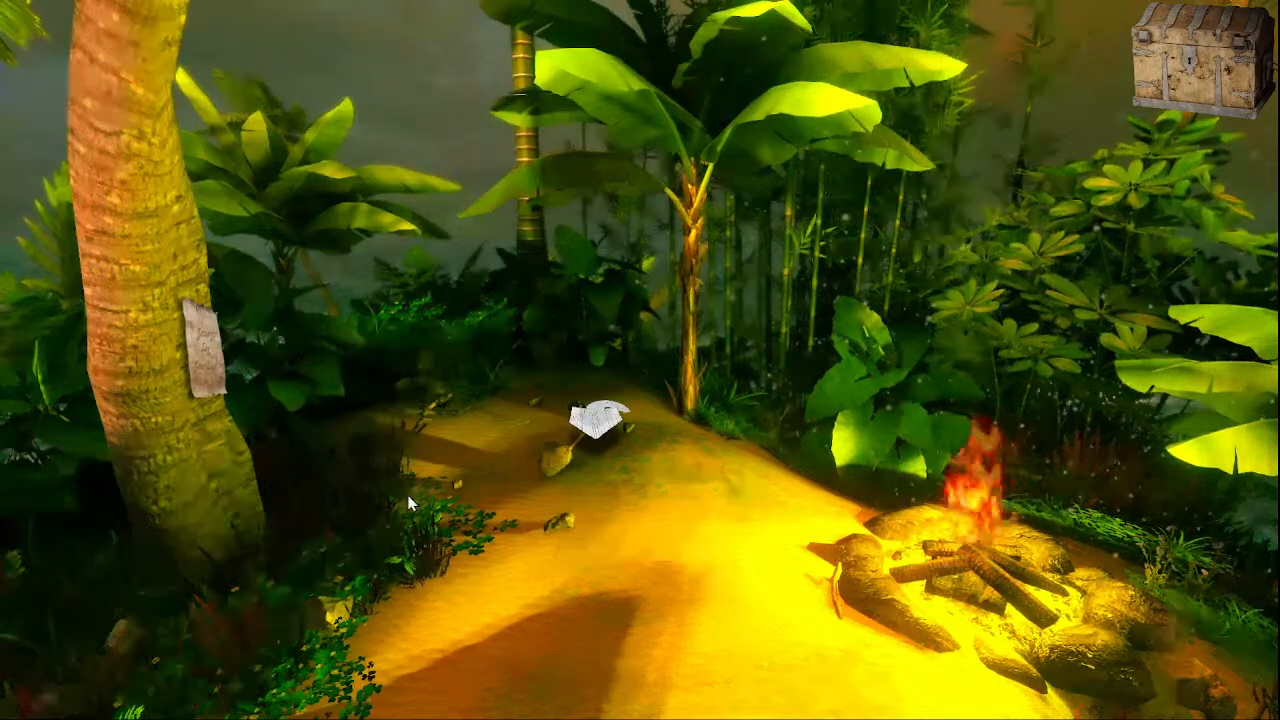
{"action": "left_click", "coordinate": [208, 368]}
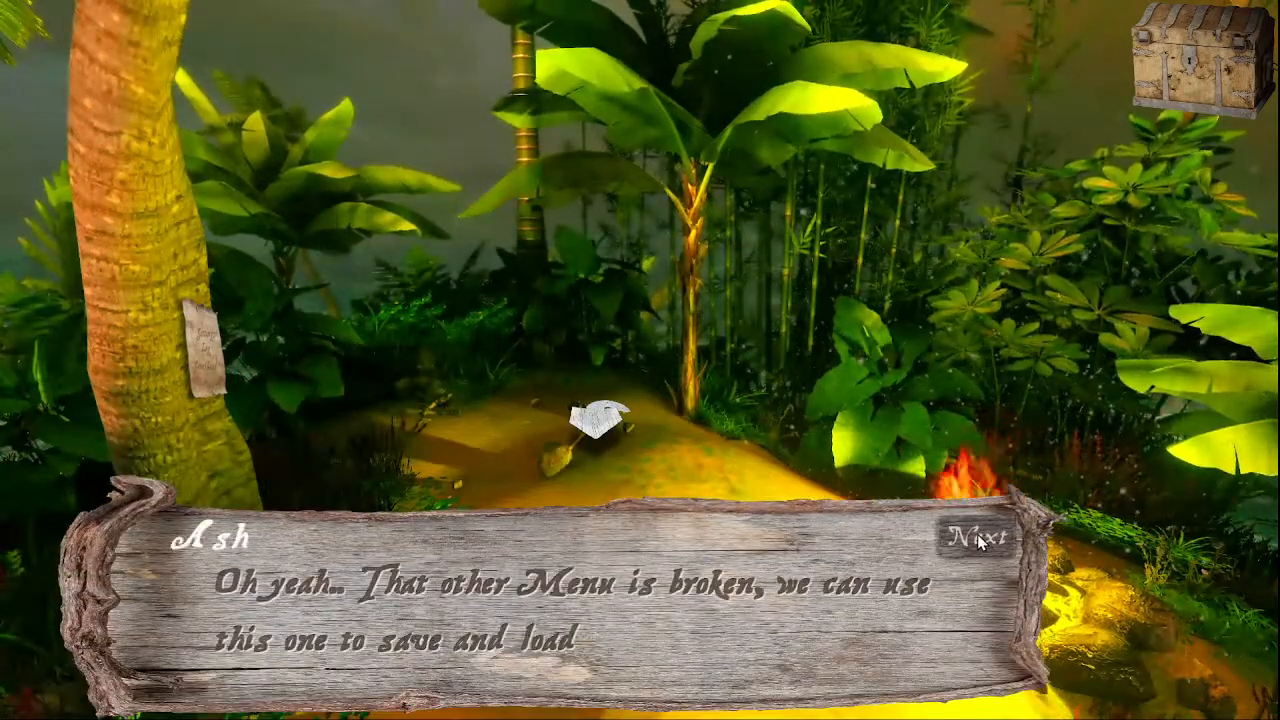
- Advance Ash's line about the broken menu, choose Save / Load on the parchment menu, and open the Save Game screen
{"action": "left_click", "coordinate": [978, 537]}
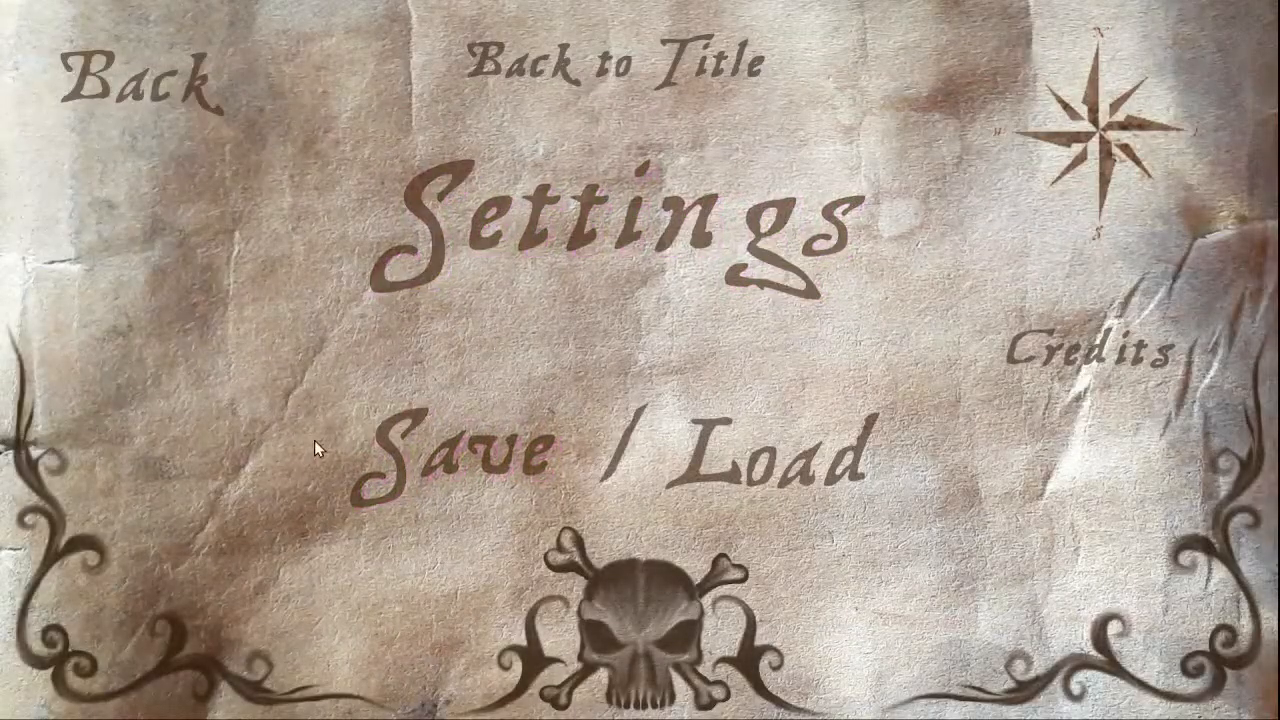
{"action": "left_click", "coordinate": [461, 459]}
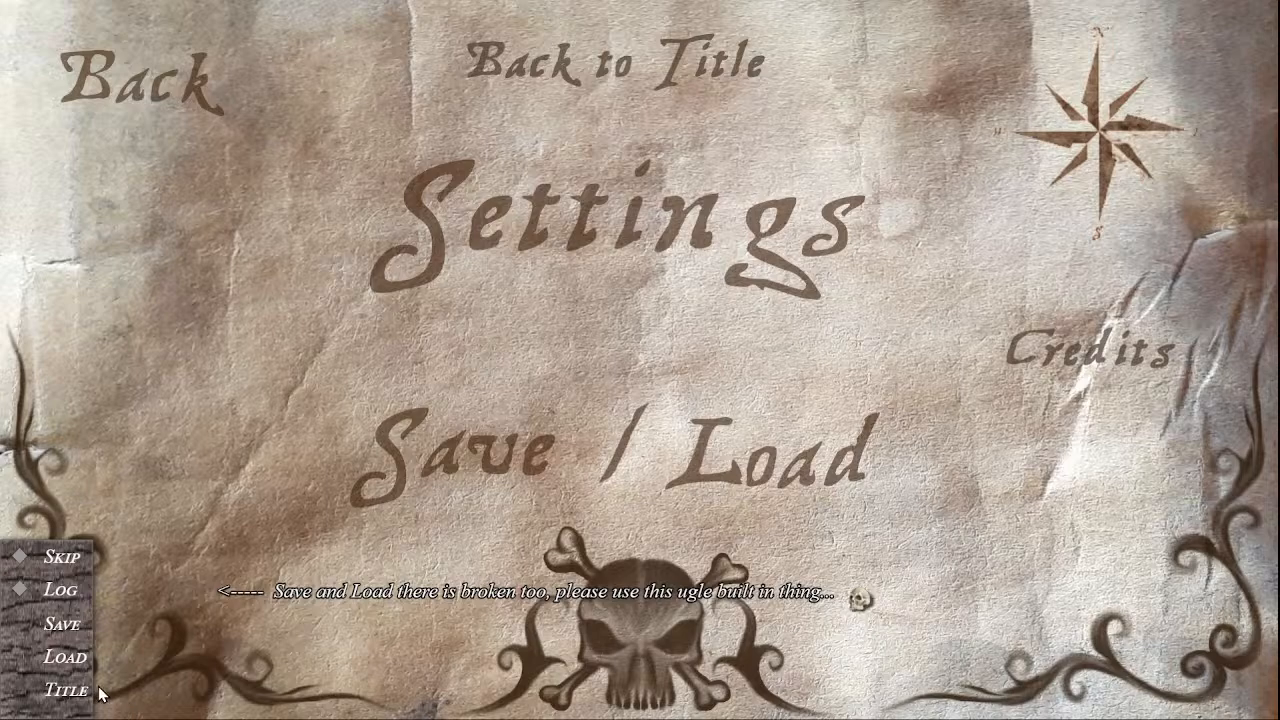
{"action": "left_click", "coordinate": [73, 627]}
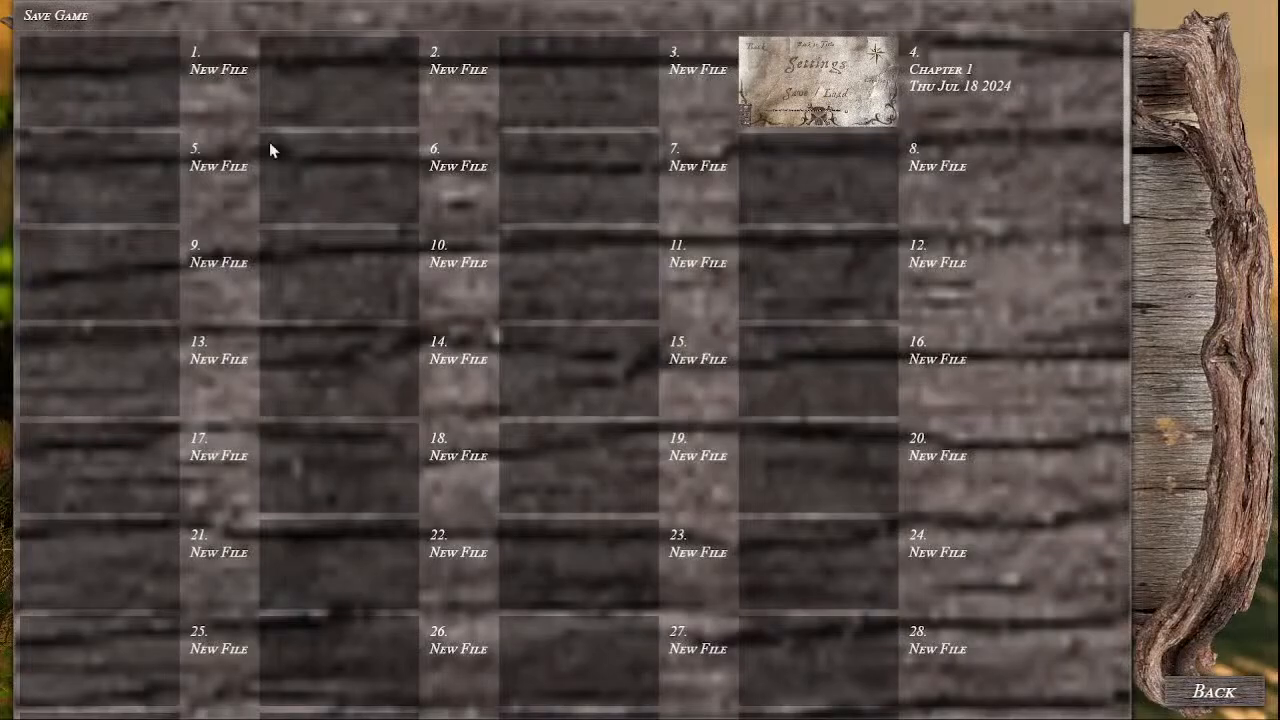
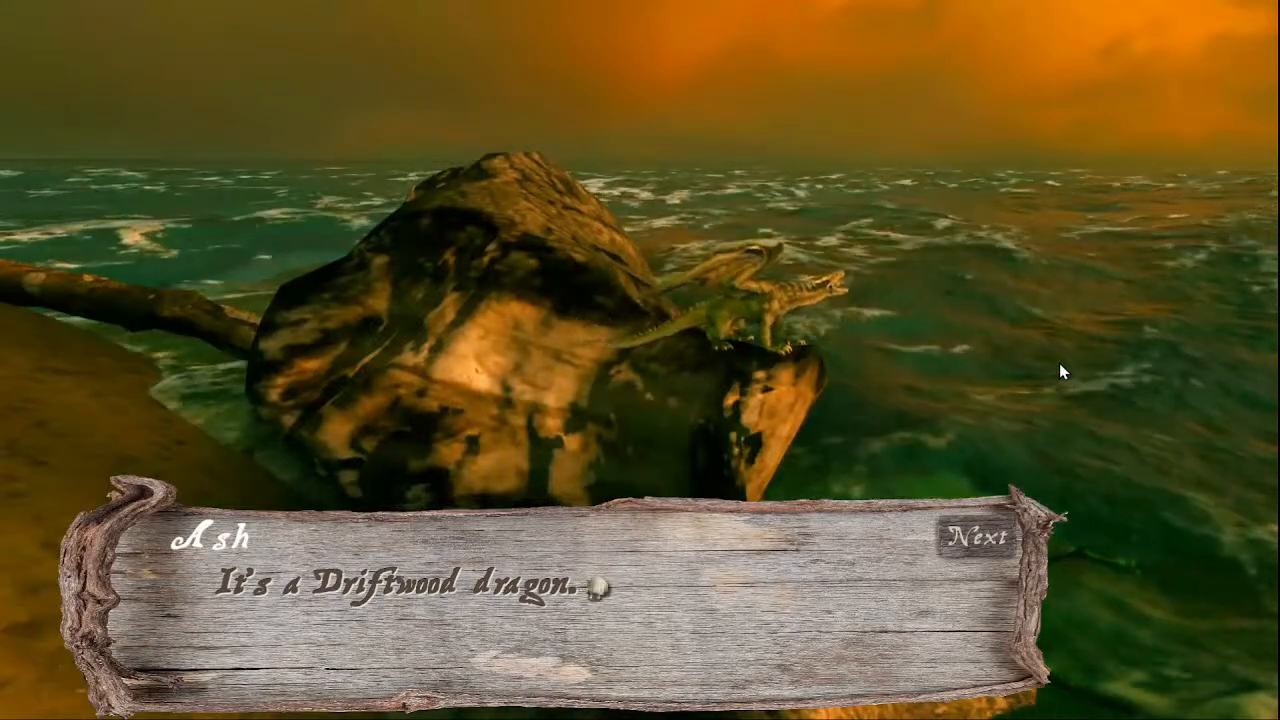
- Finish the driftwood dragon dialogue, leave the cannon for the beach, and walk uphill to the jungle path
{"action": "left_click", "coordinate": [988, 536]}
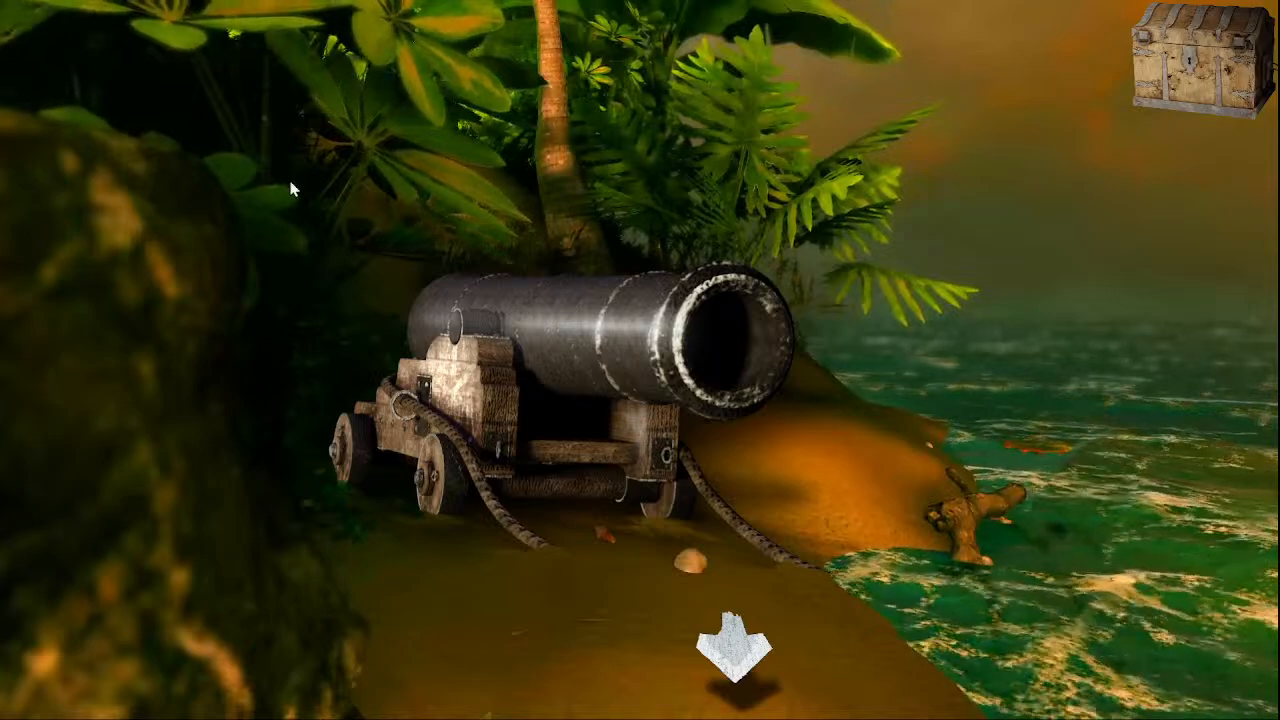
{"action": "left_click", "coordinate": [724, 662]}
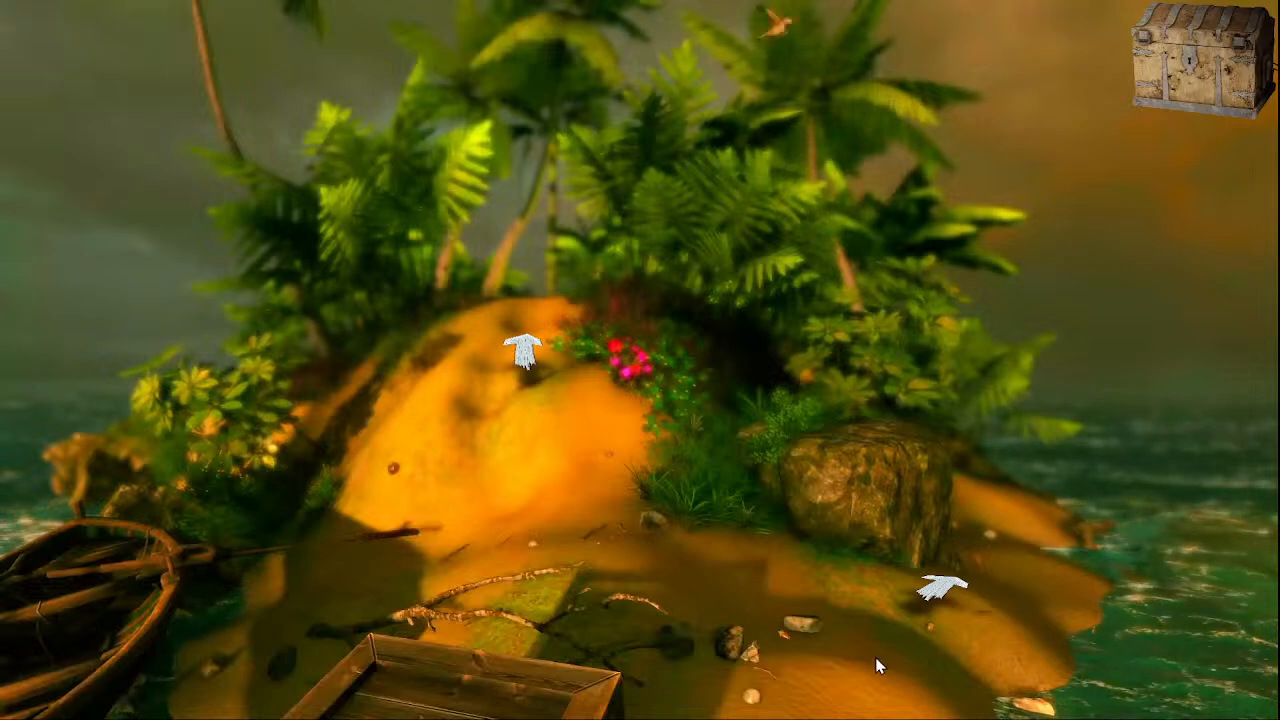
{"action": "left_click", "coordinate": [522, 350]}
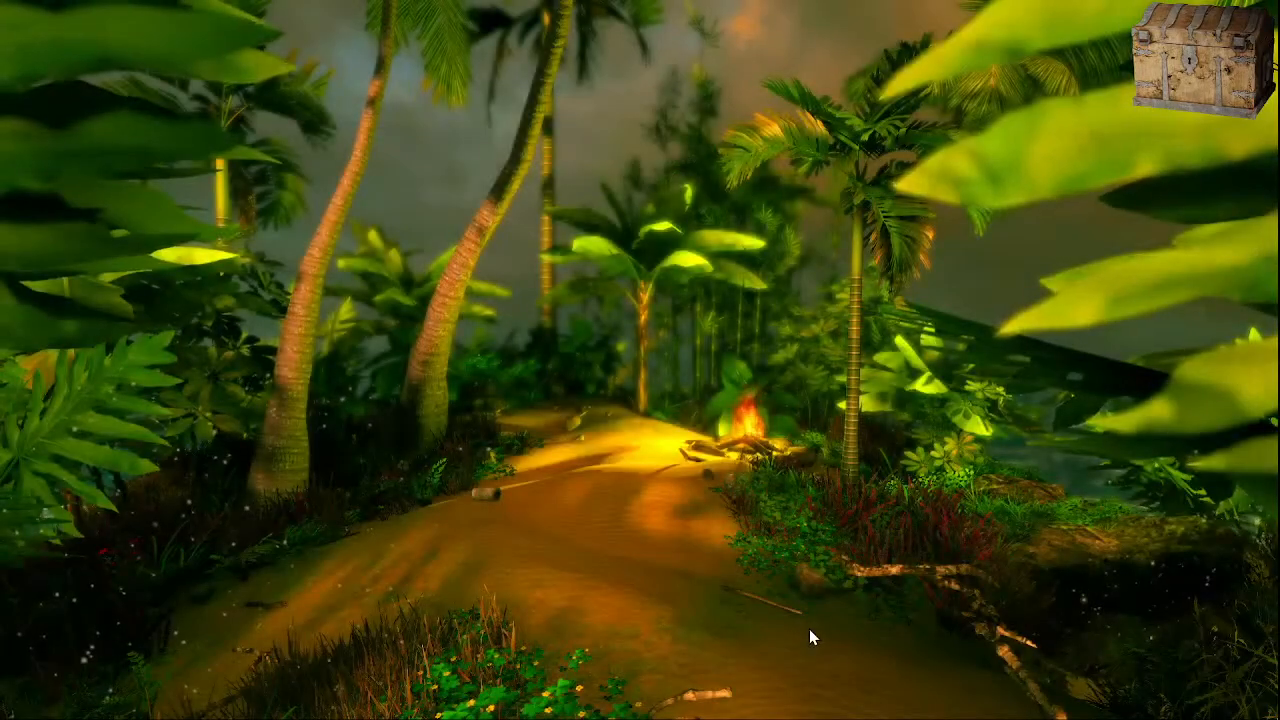
- Test opening and closing the trunk inventory repeatedly from the jungle path
{"action": "left_click", "coordinate": [1195, 58]}
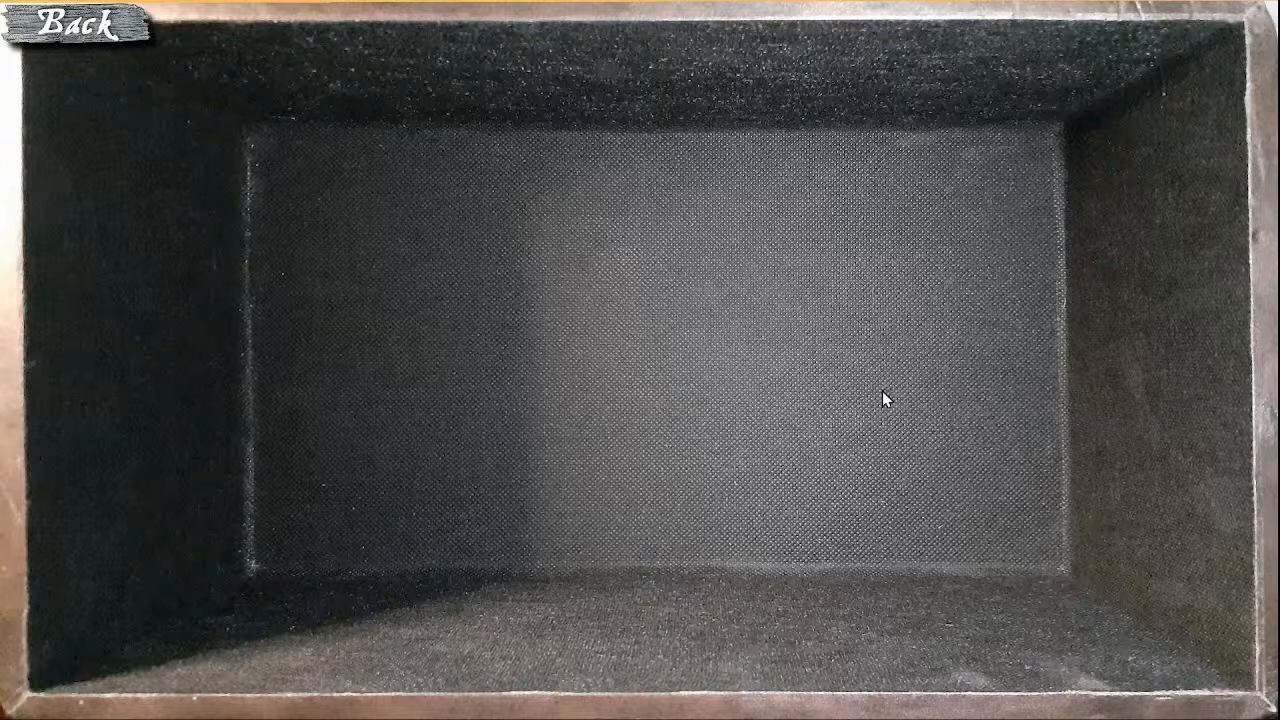
{"action": "left_click", "coordinate": [78, 24]}
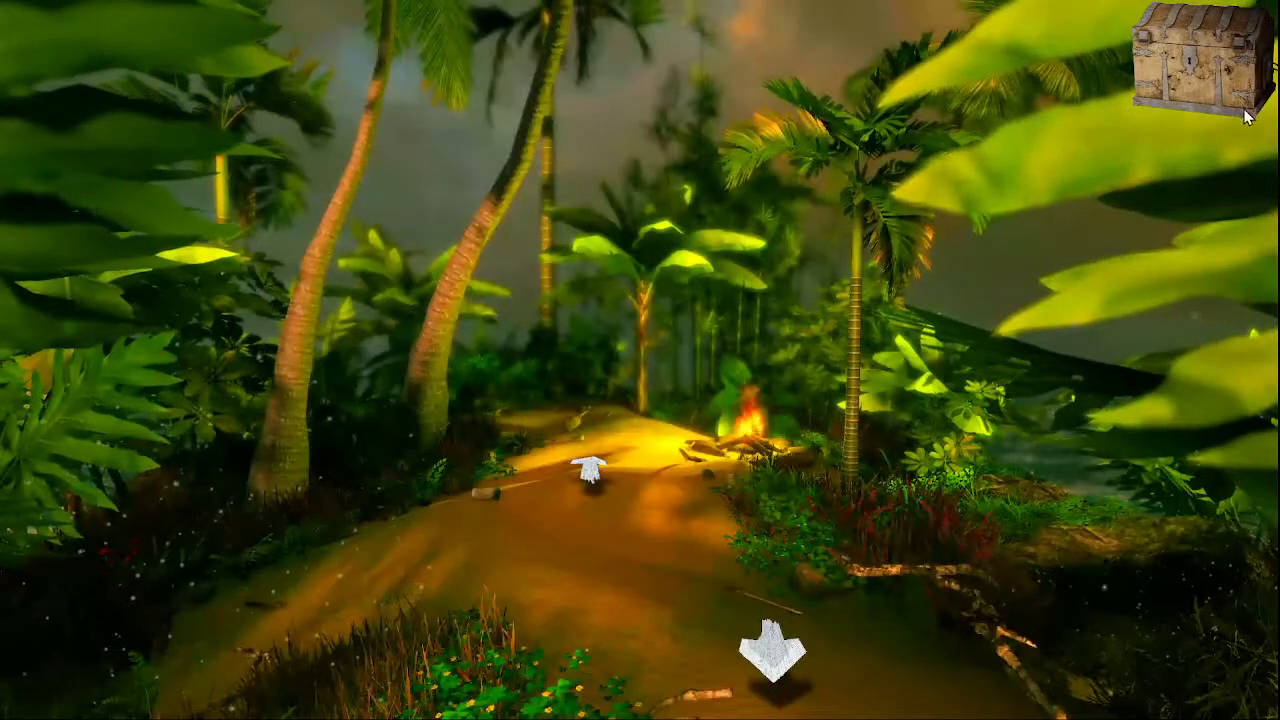
{"action": "left_click", "coordinate": [1192, 46]}
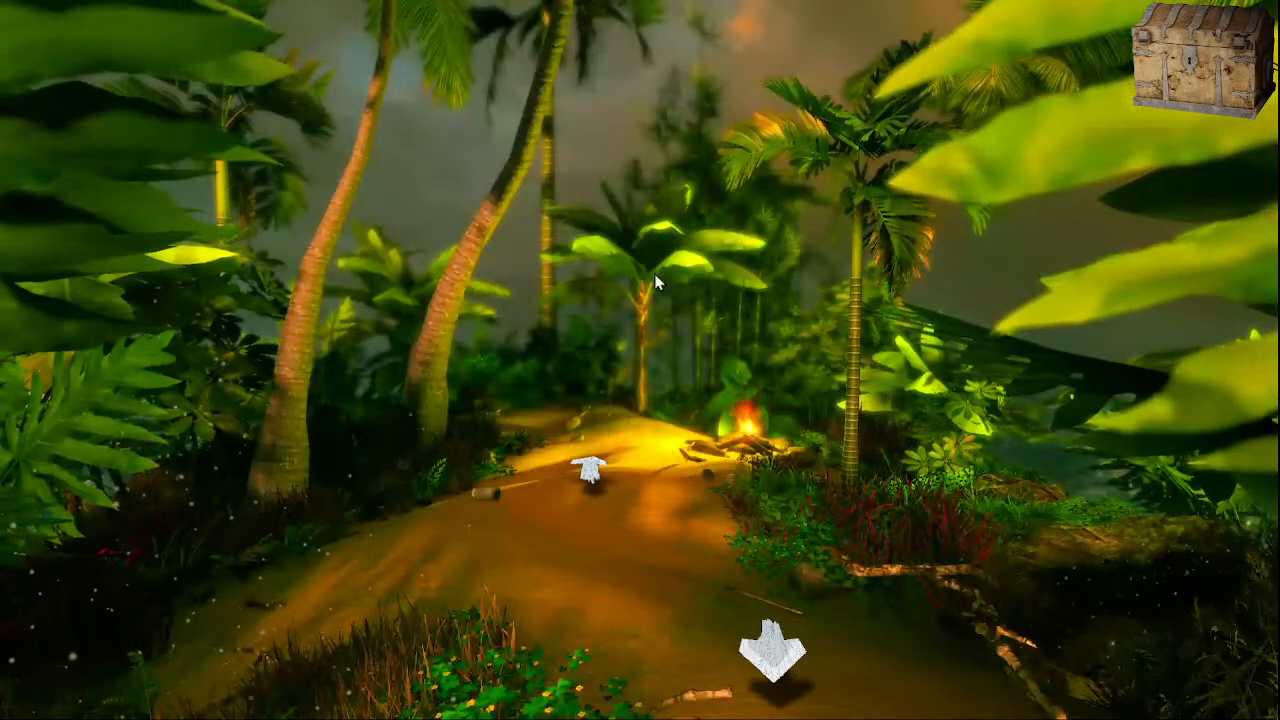
{"action": "left_click", "coordinate": [1224, 38]}
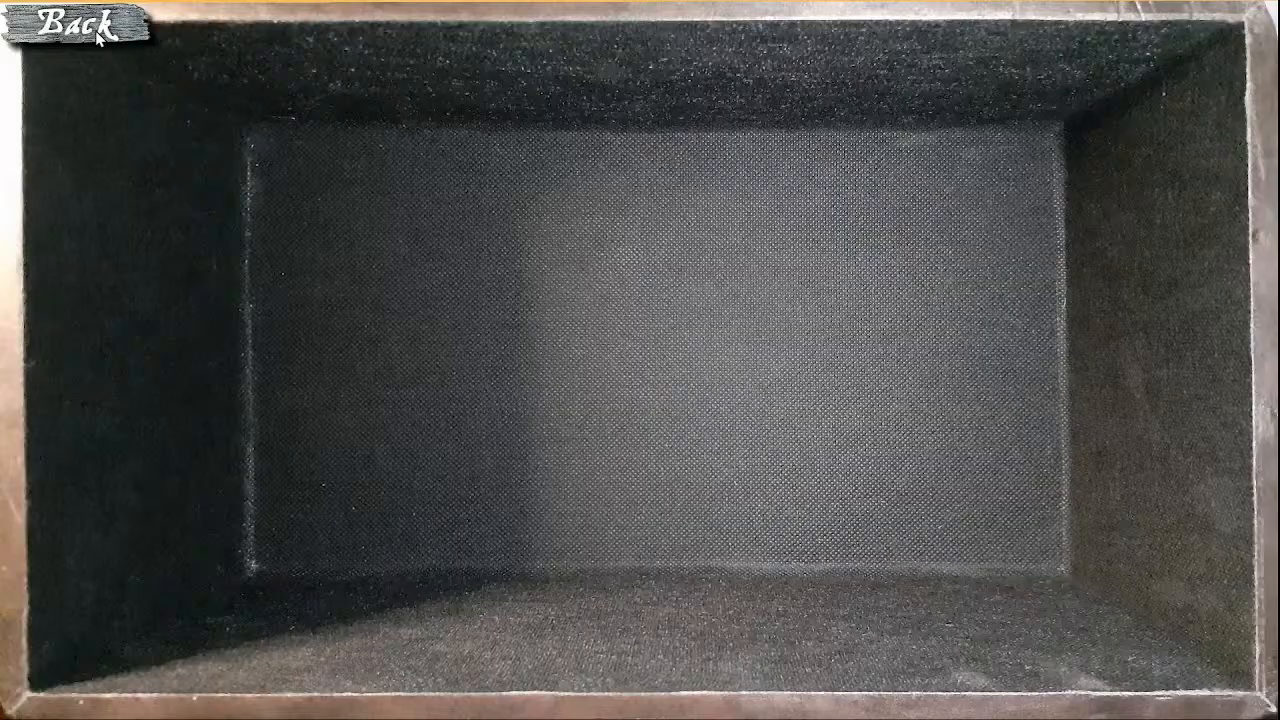
{"action": "right_click", "coordinate": [1046, 410]}
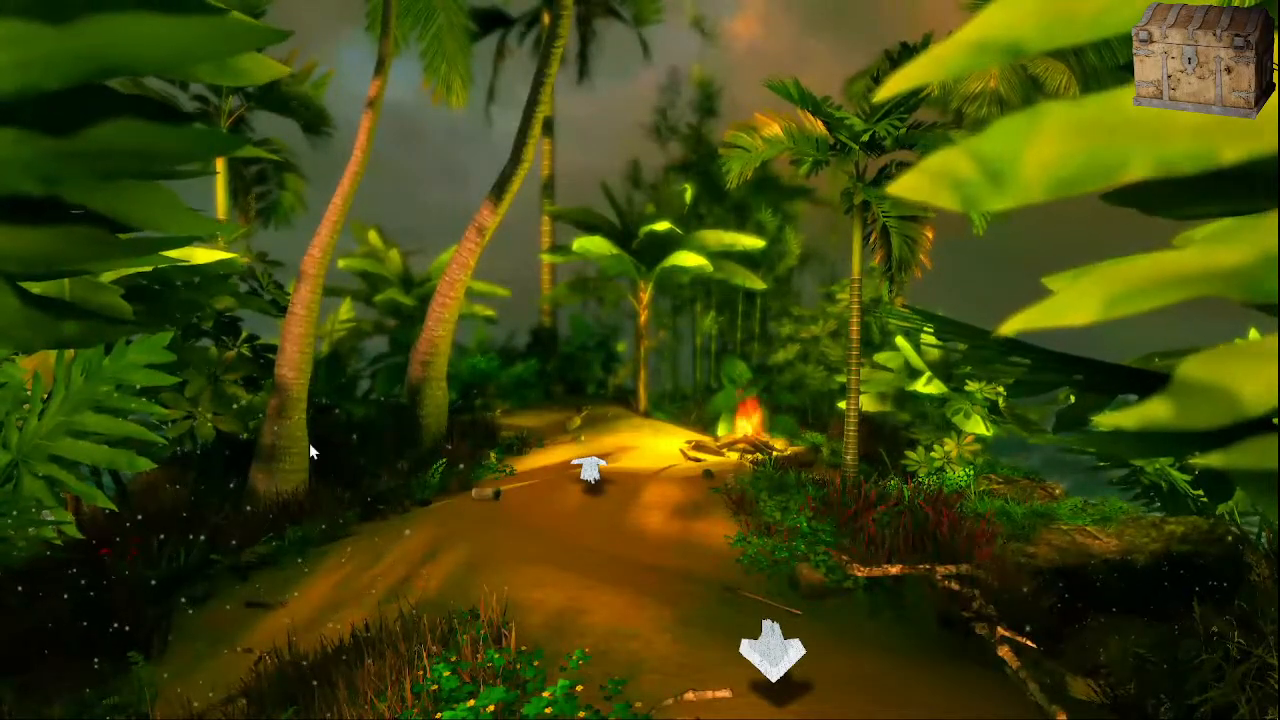
- Walk past the campfire to the overlook above the rowboat, and end the playtest
{"action": "left_click", "coordinate": [595, 477]}
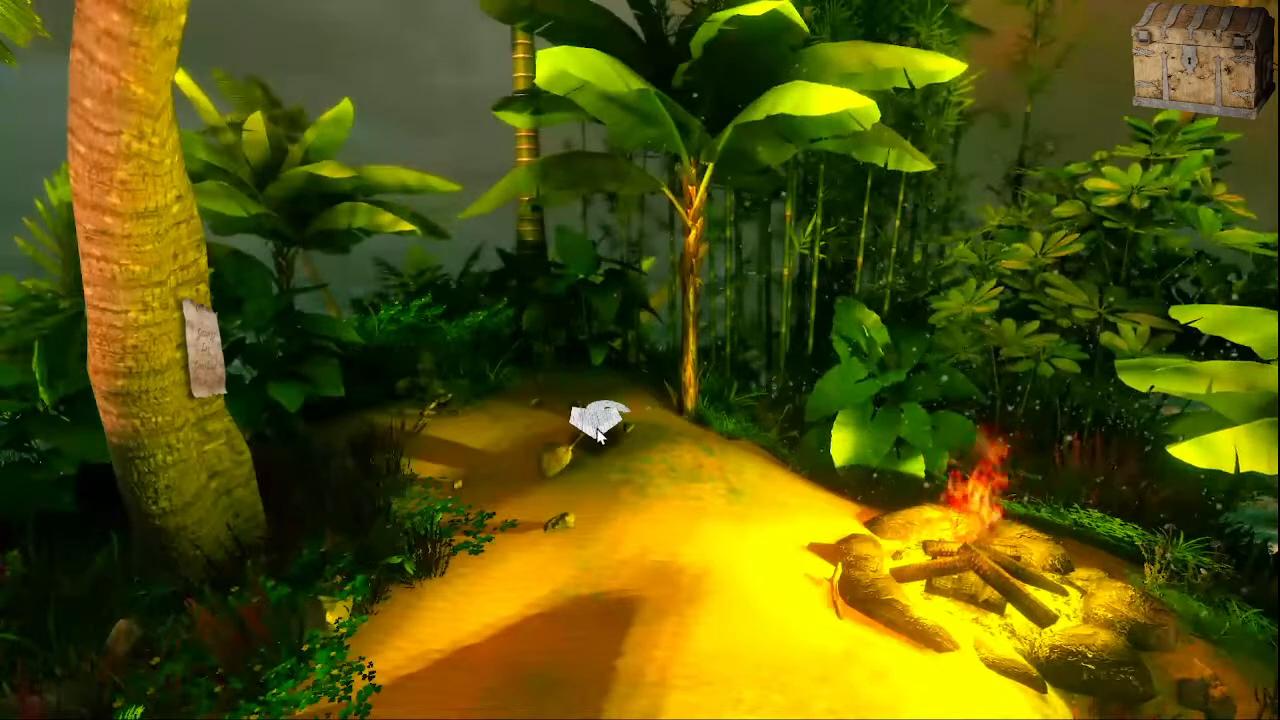
{"action": "left_click", "coordinate": [604, 426]}
{"action": "left_click", "coordinate": [774, 490]}
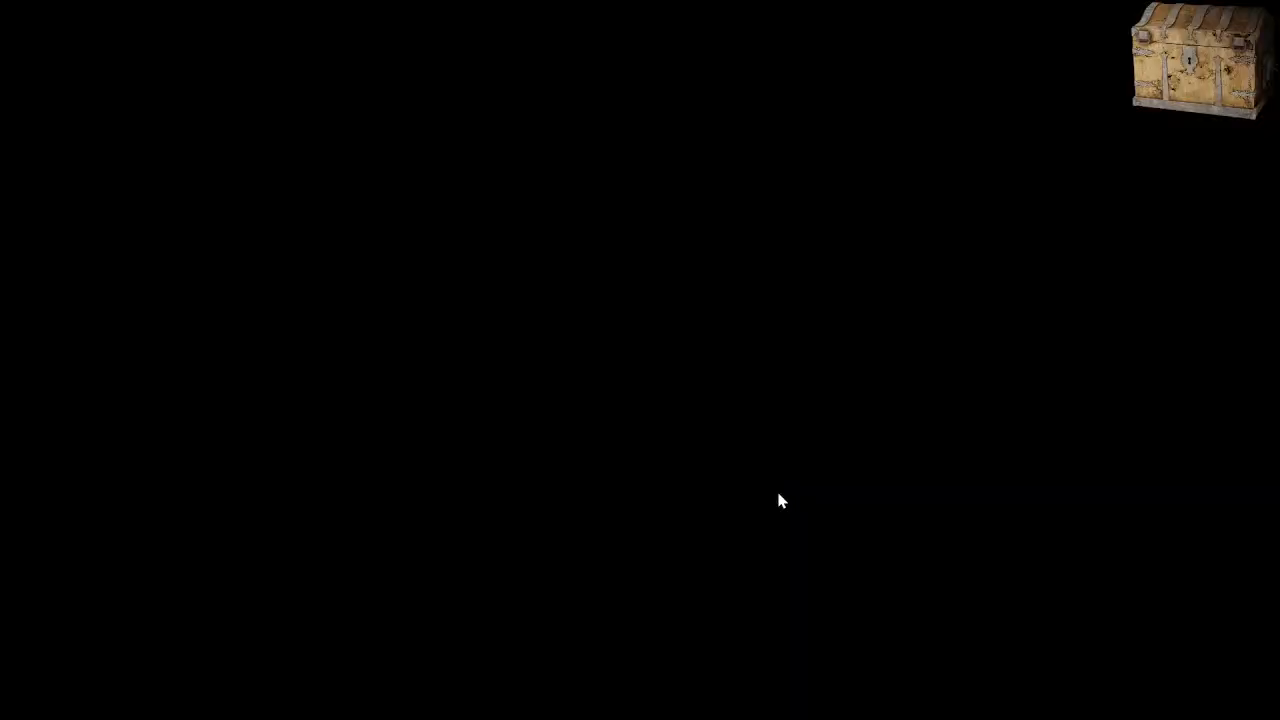
{"action": "left_click", "coordinate": [641, 473]}
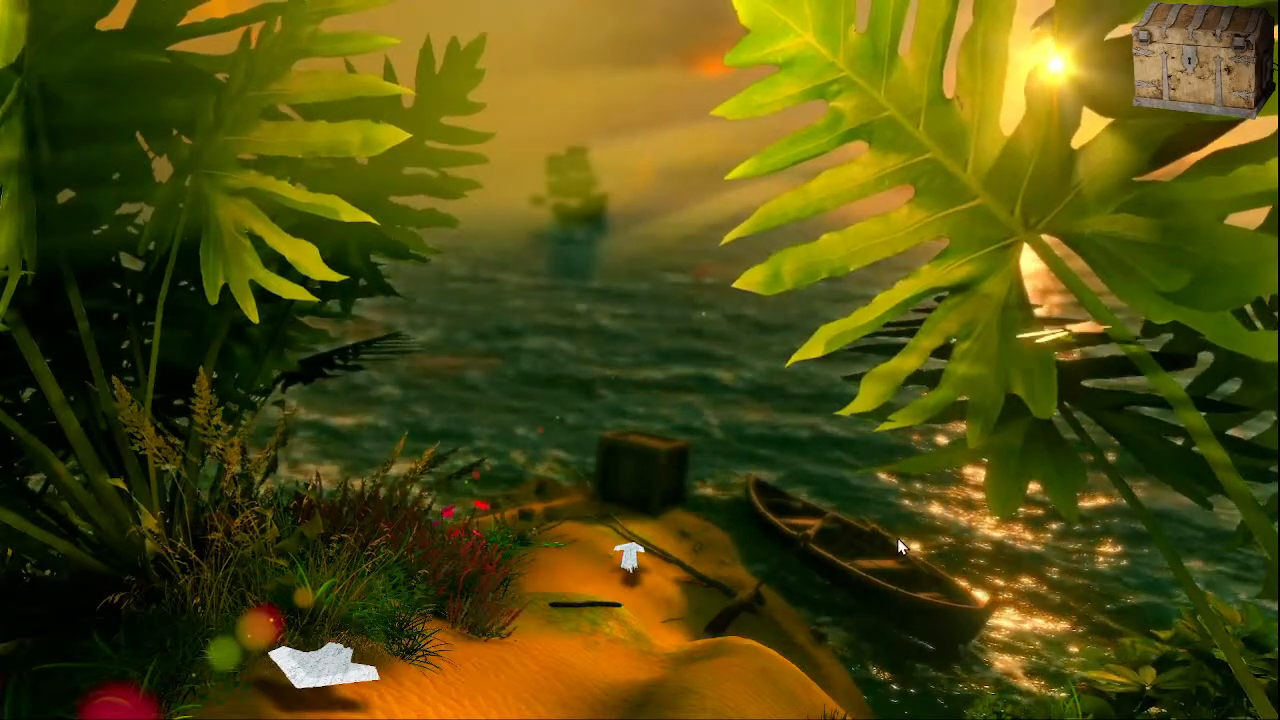
{"action": "key", "text": "alt+F4"}
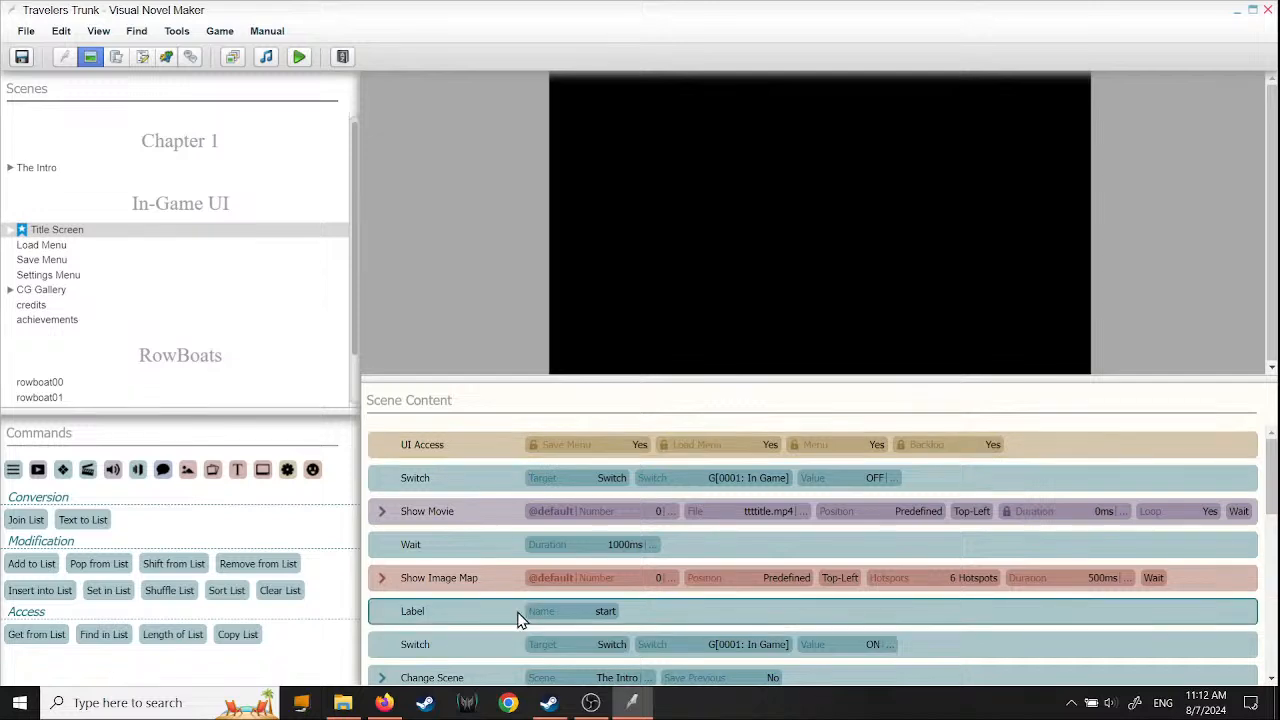
- Look at the project's Main script and database, and view the ClearVideoBG common event in the TTT folder
{"action": "left_click", "coordinate": [142, 57]}
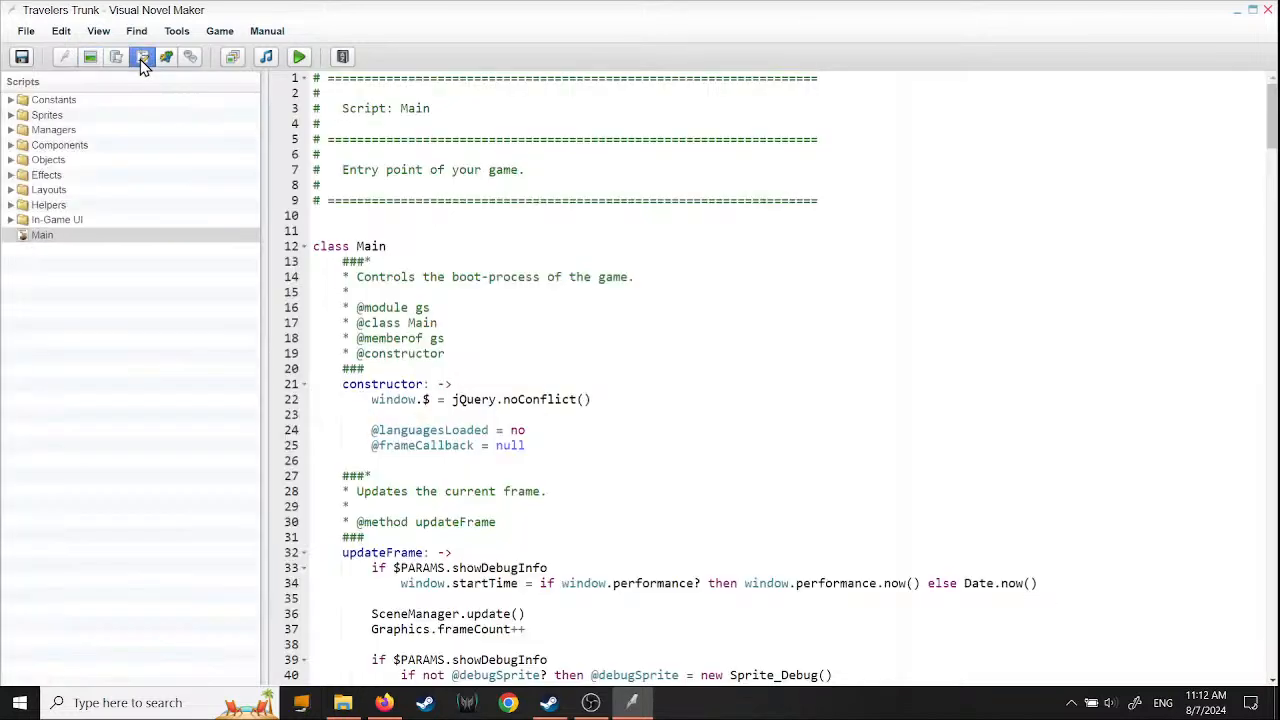
{"action": "left_click", "coordinate": [118, 58]}
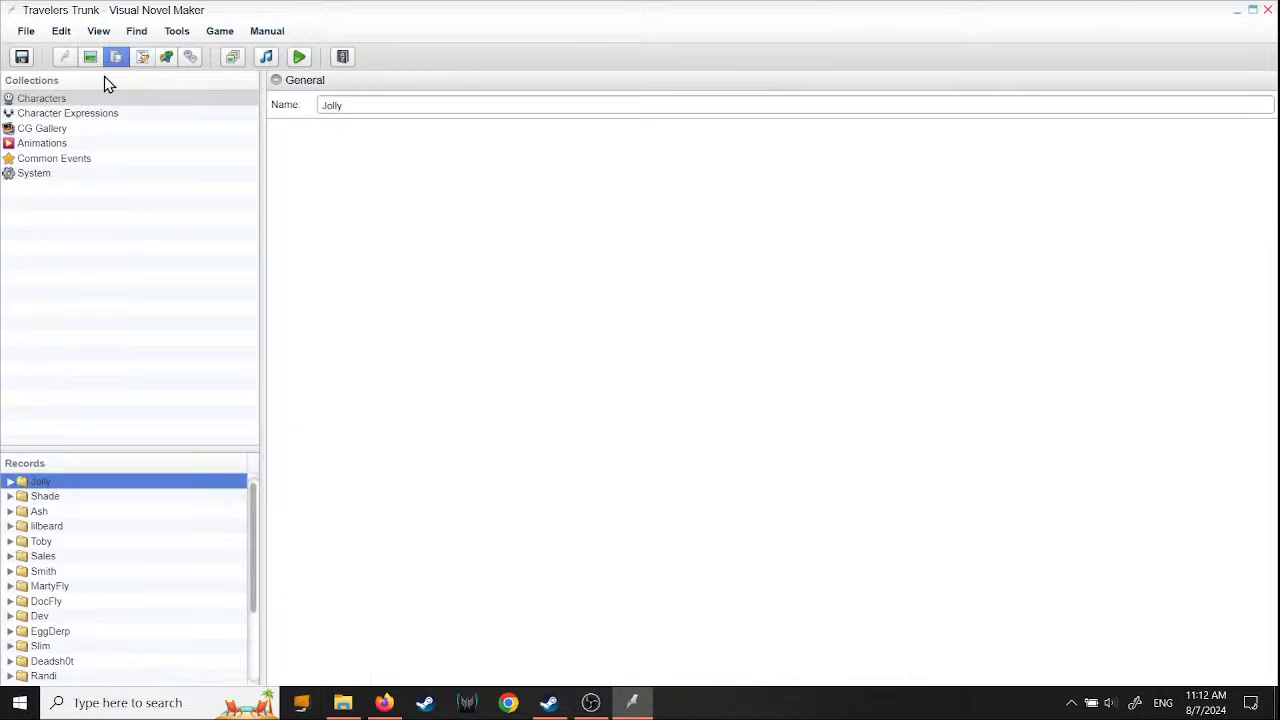
{"action": "left_click", "coordinate": [40, 160]}
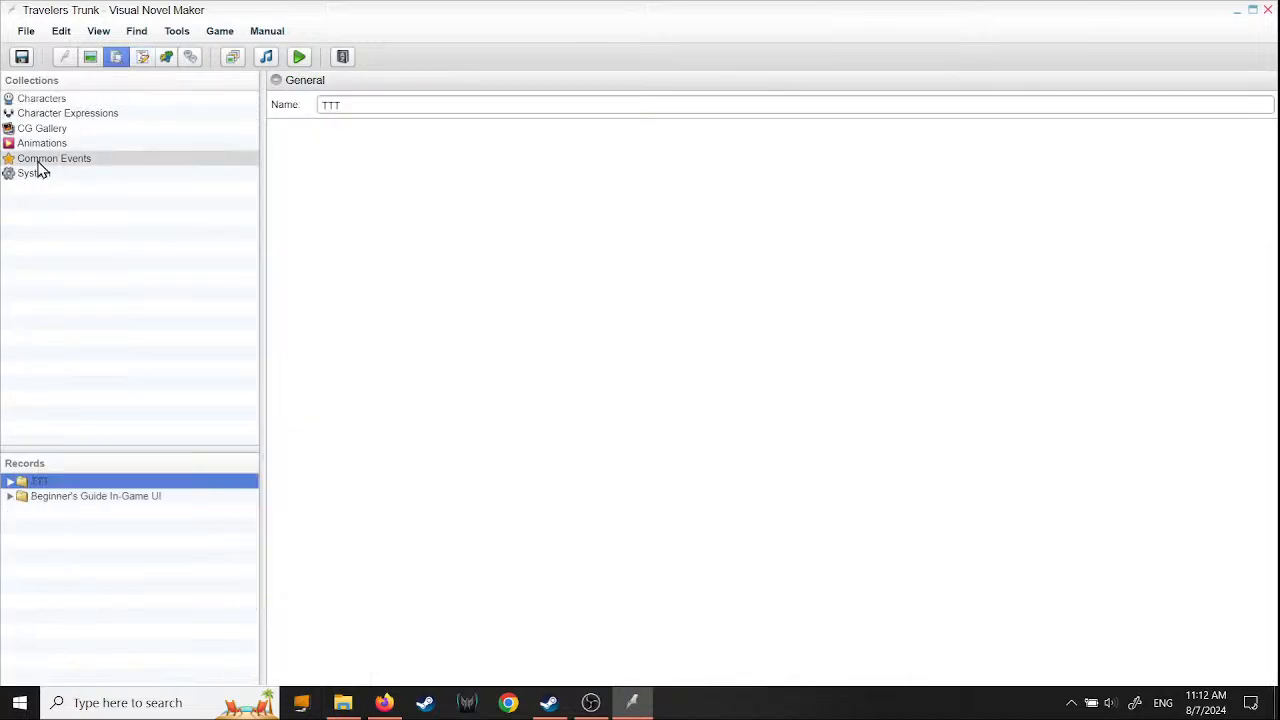
{"action": "left_click", "coordinate": [10, 483]}
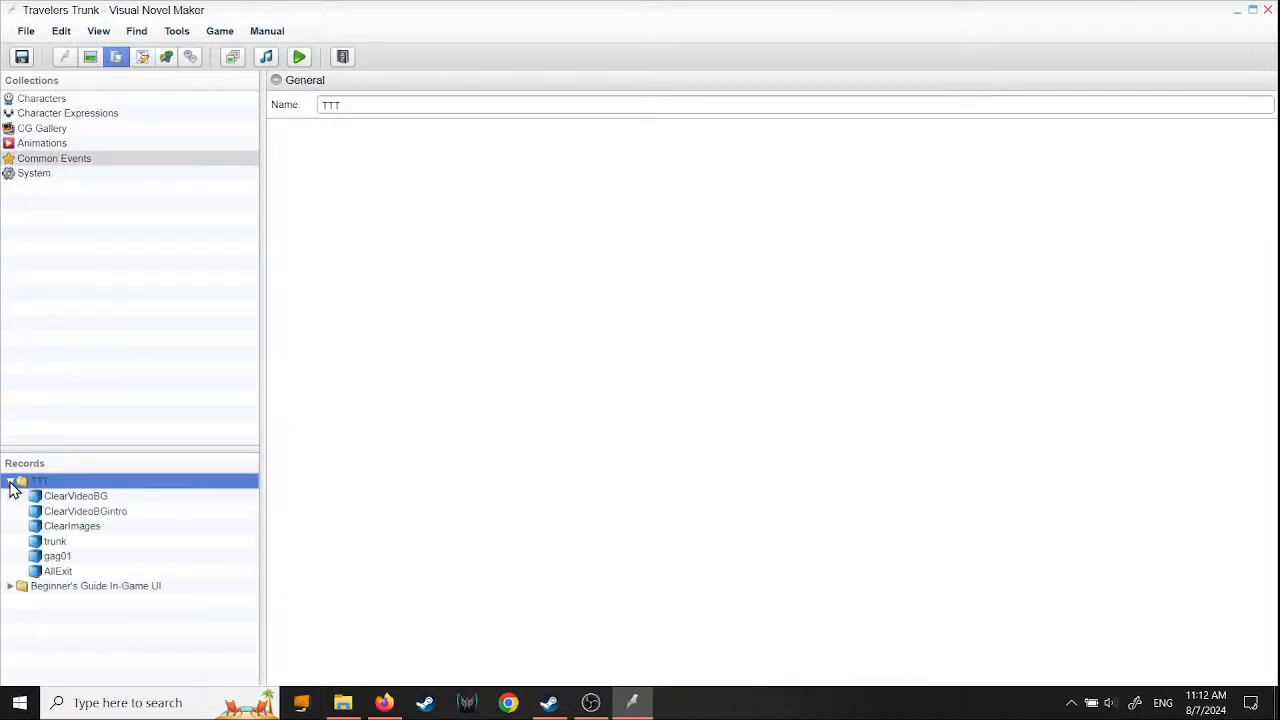
{"action": "left_click", "coordinate": [76, 497]}
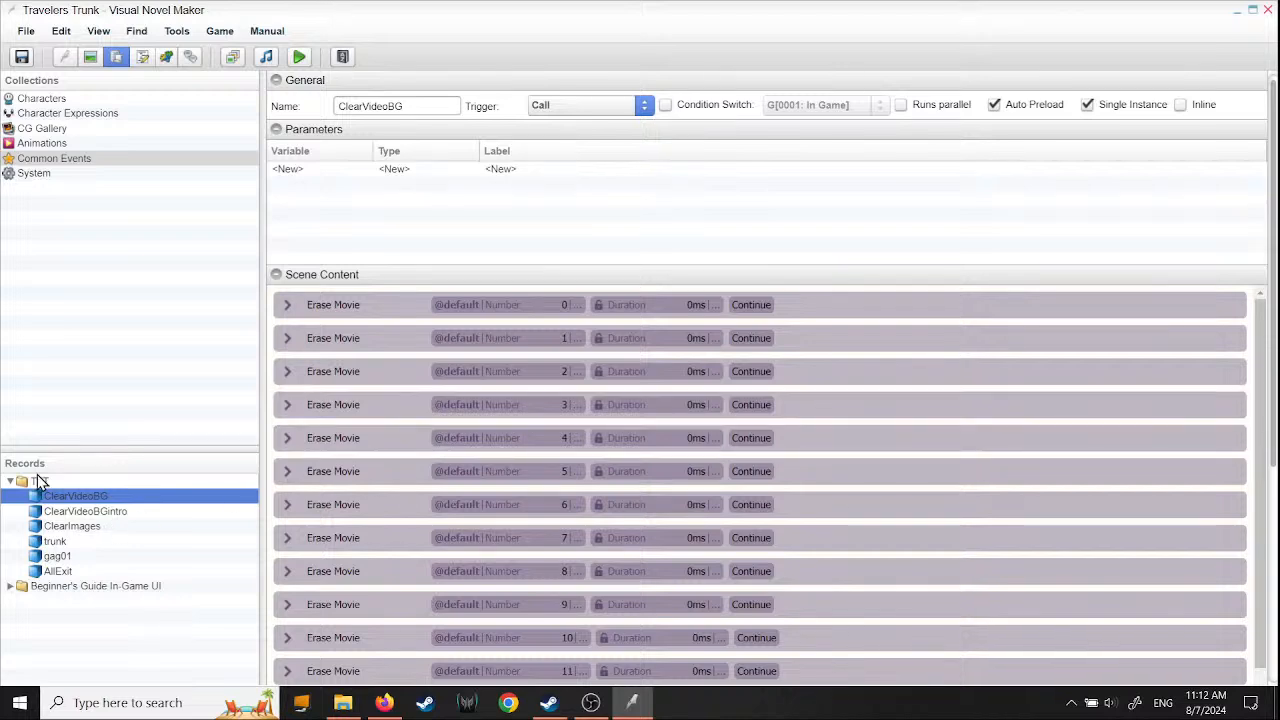
- Examine the remaining TTT common events, reading through the commands of trunk and those of AllExit
{"action": "key", "text": "Down"}
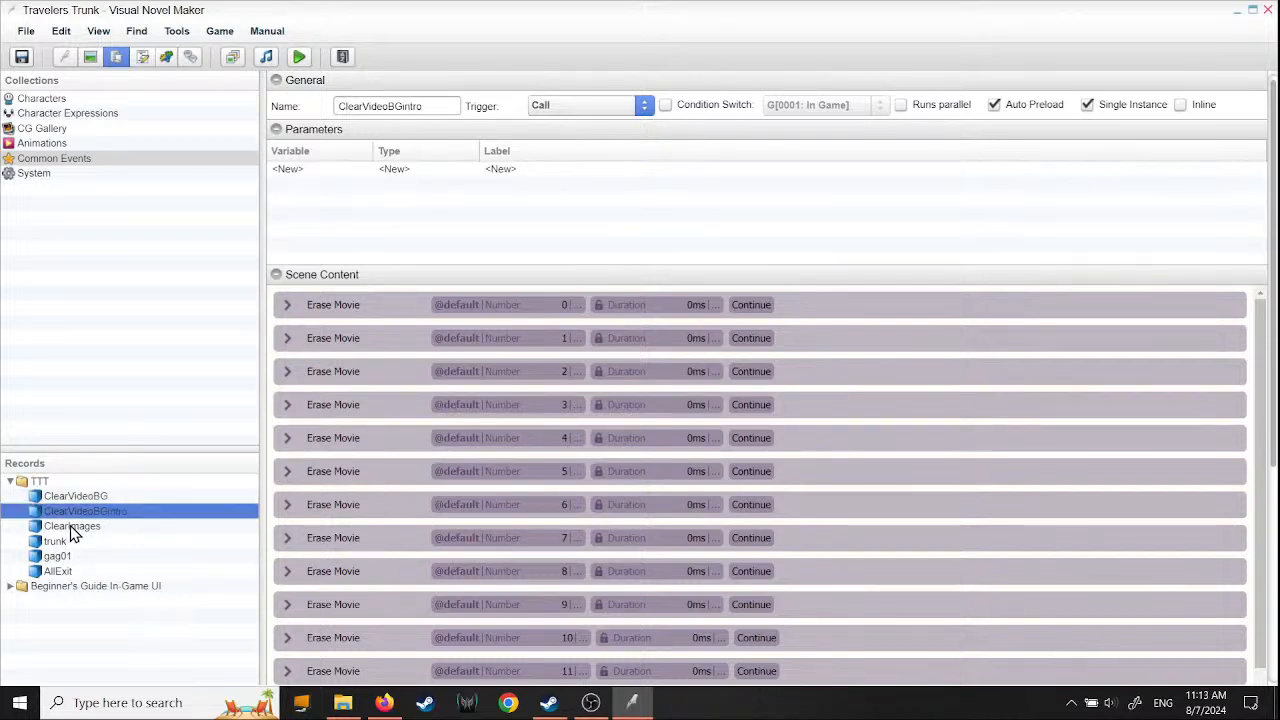
{"action": "key", "text": "Down"}
{"action": "key", "text": "Down"}
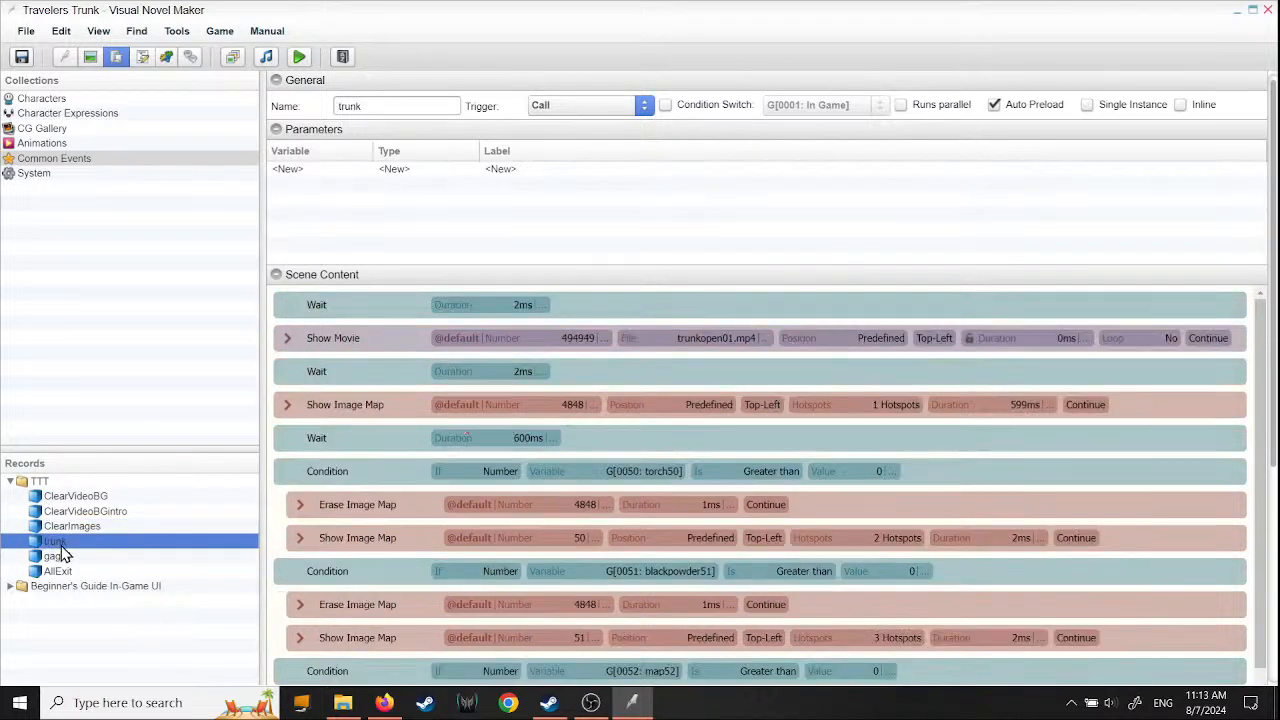
{"action": "scroll", "coordinate": [635, 438], "scroll_direction": "down", "scroll_amount": 5}
{"action": "scroll", "coordinate": [635, 438], "scroll_direction": "down", "scroll_amount": 20}
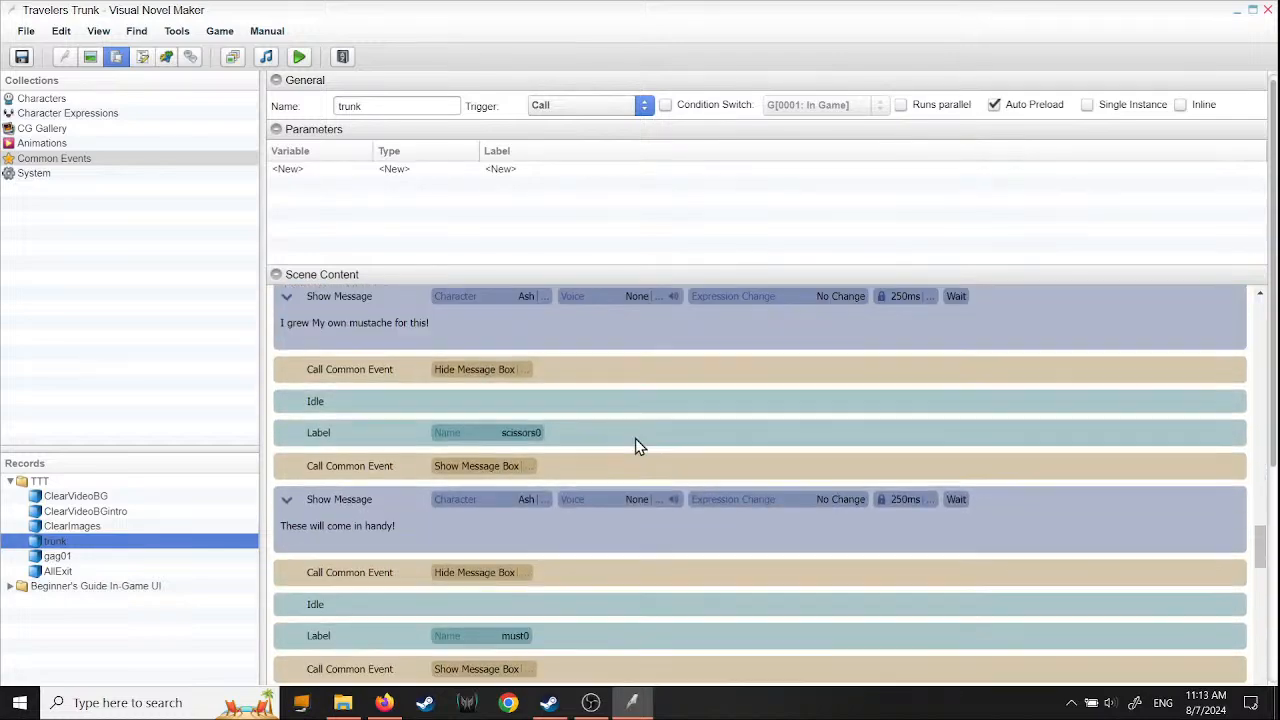
{"action": "scroll", "coordinate": [644, 435], "scroll_direction": "up", "scroll_amount": 15}
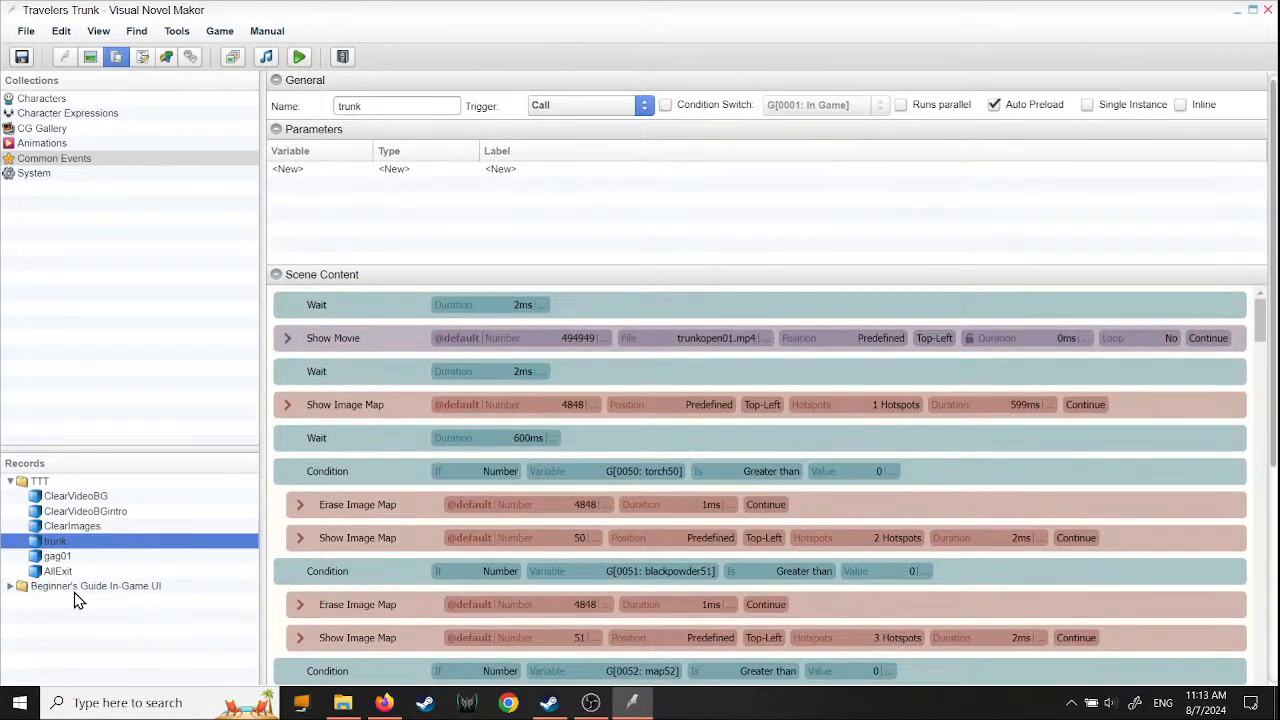
{"action": "left_click", "coordinate": [57, 571]}
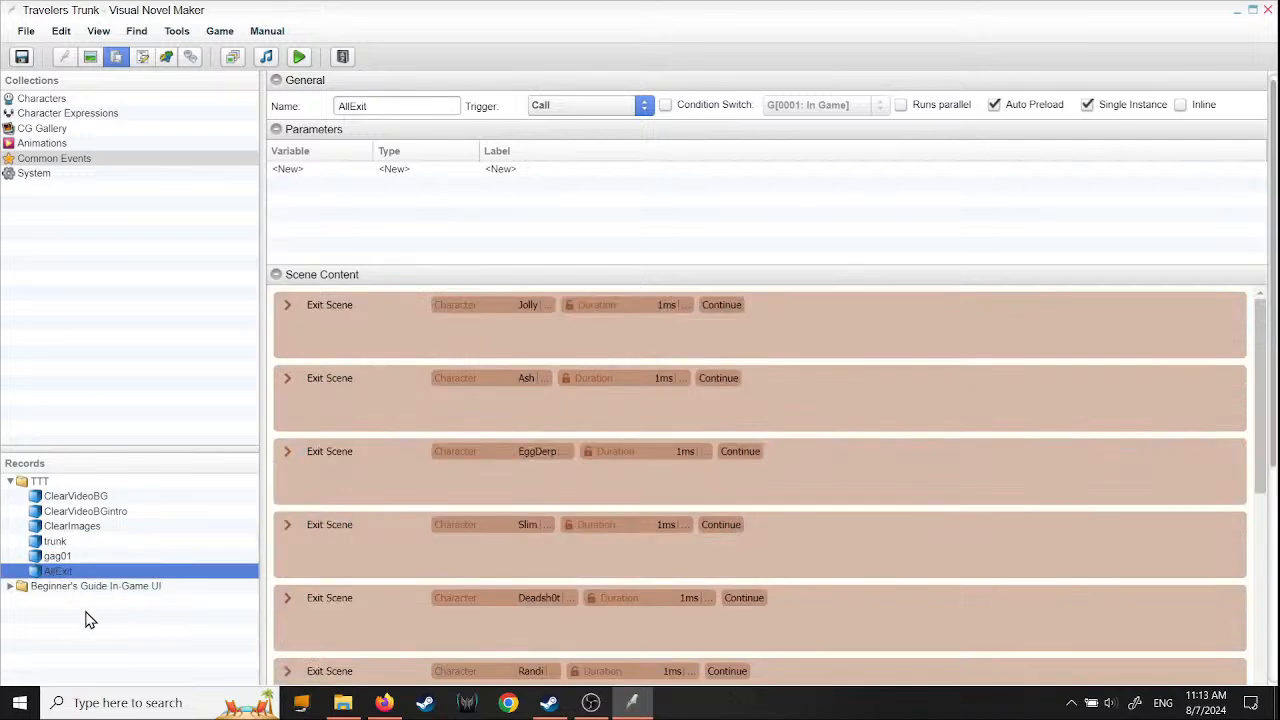
- Return to the project list and open the project Out
{"action": "left_click", "coordinate": [66, 57]}
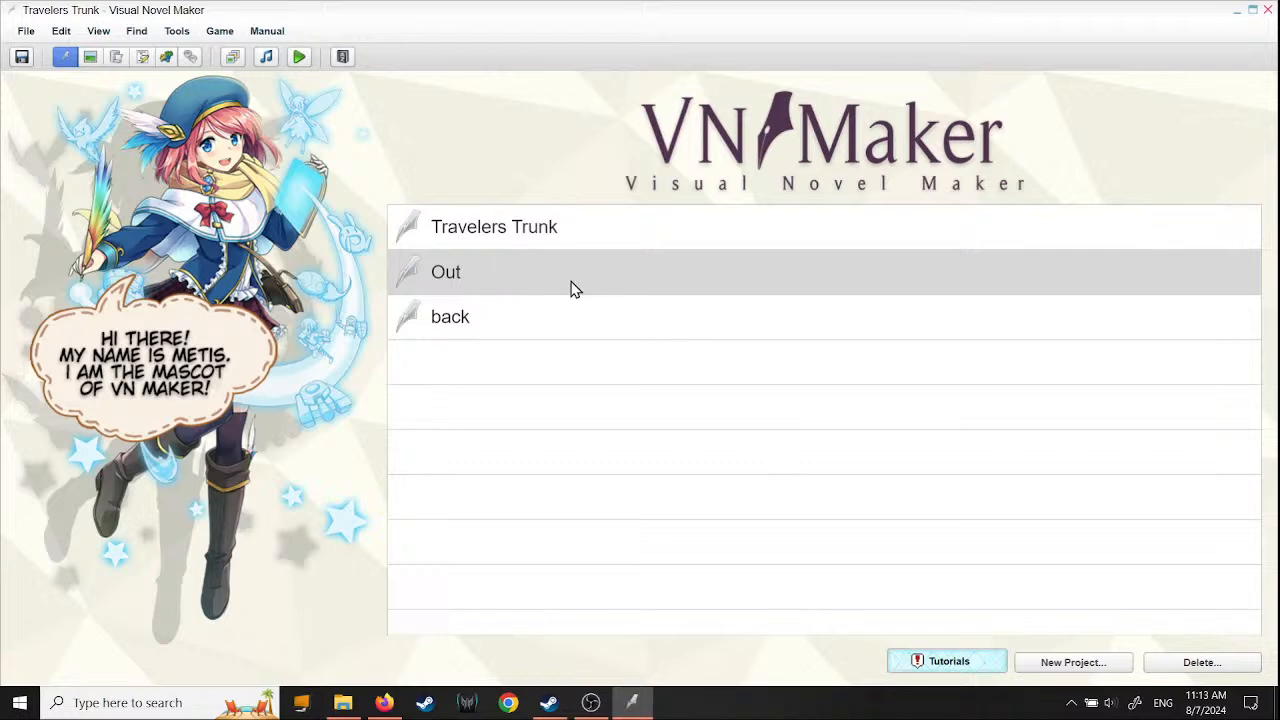
{"action": "left_click", "coordinate": [538, 287]}
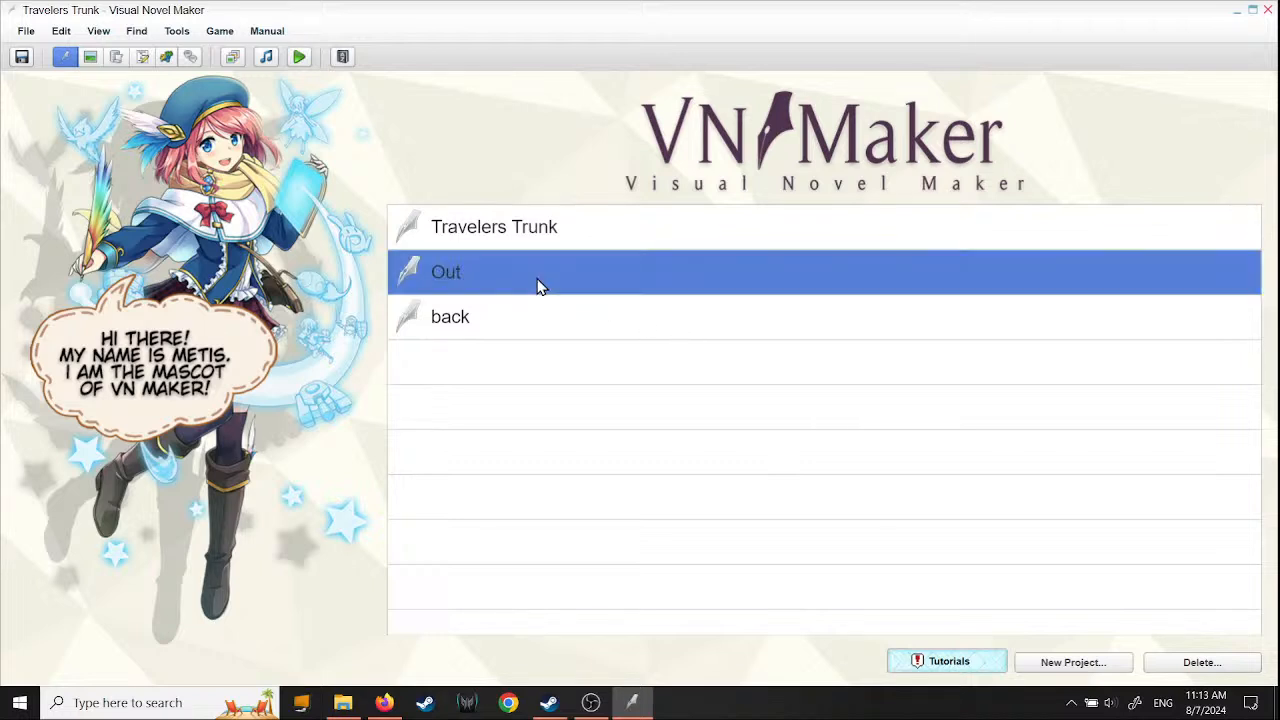
{"action": "double_click", "coordinate": [458, 273]}
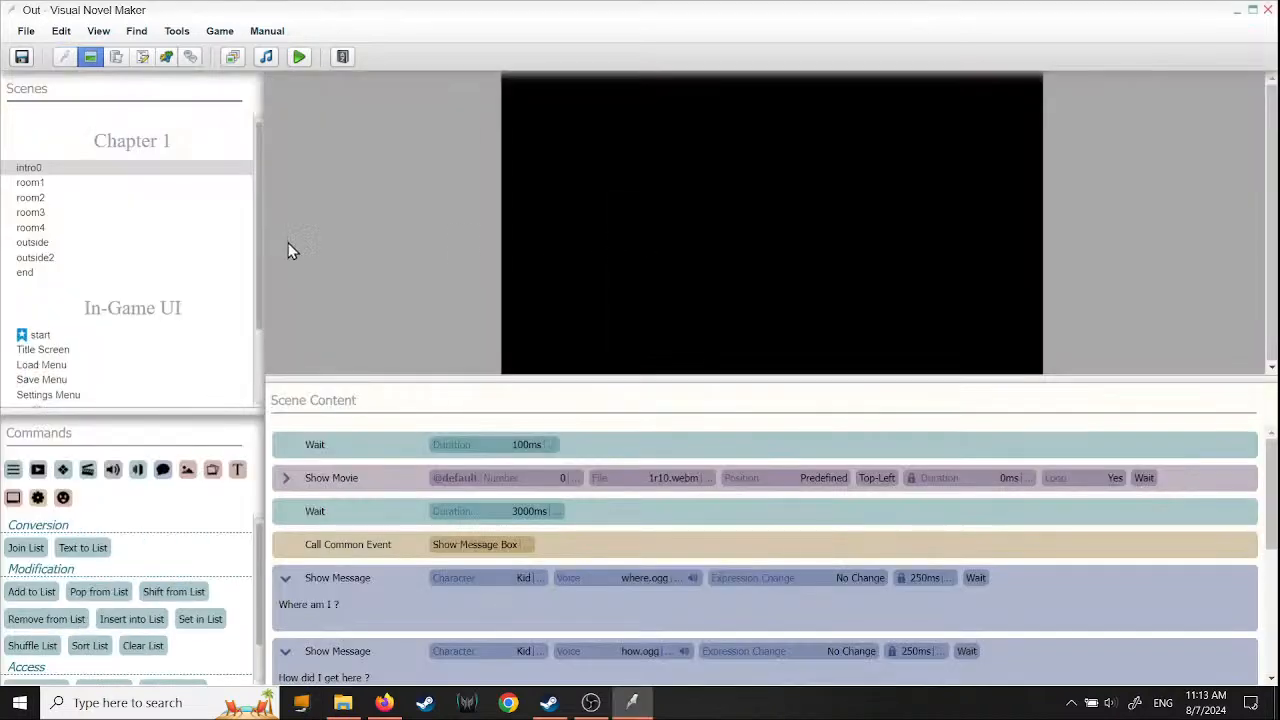
- Examine the commands of the start and Title Screen scenes, and look through the remaining In-Game UI scenes
{"action": "left_click", "coordinate": [36, 338]}
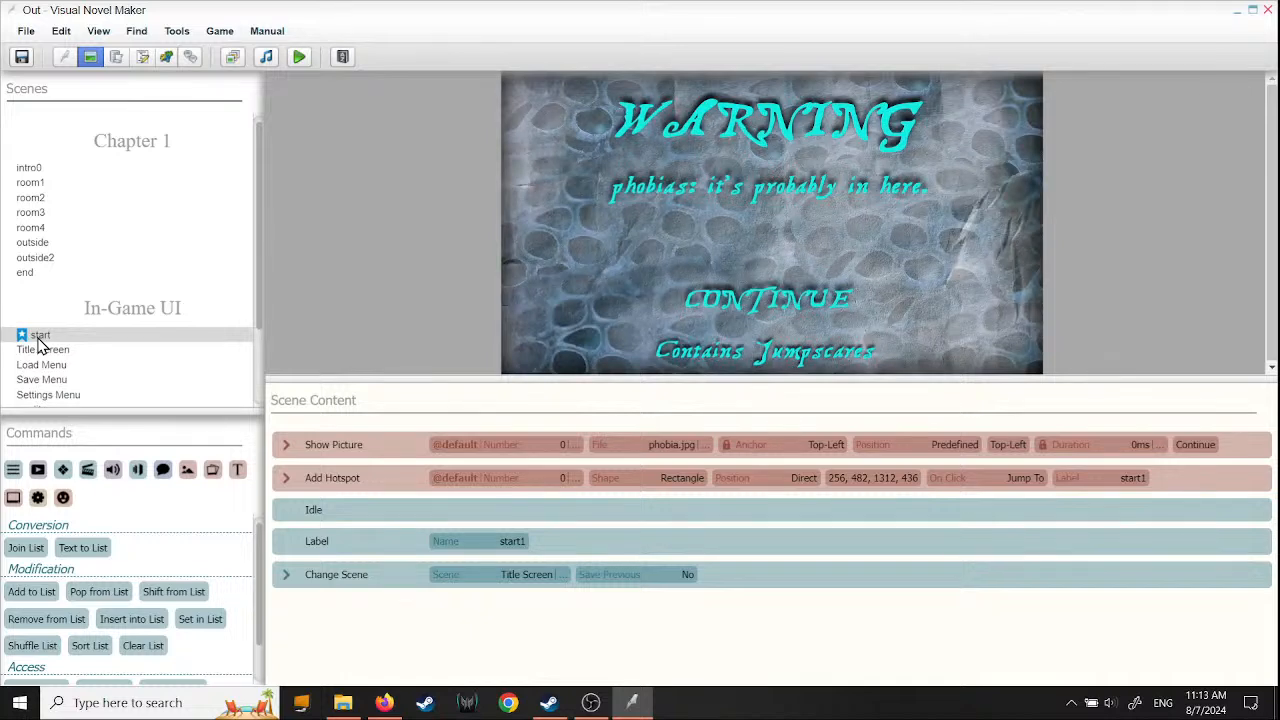
{"action": "left_click", "coordinate": [55, 354]}
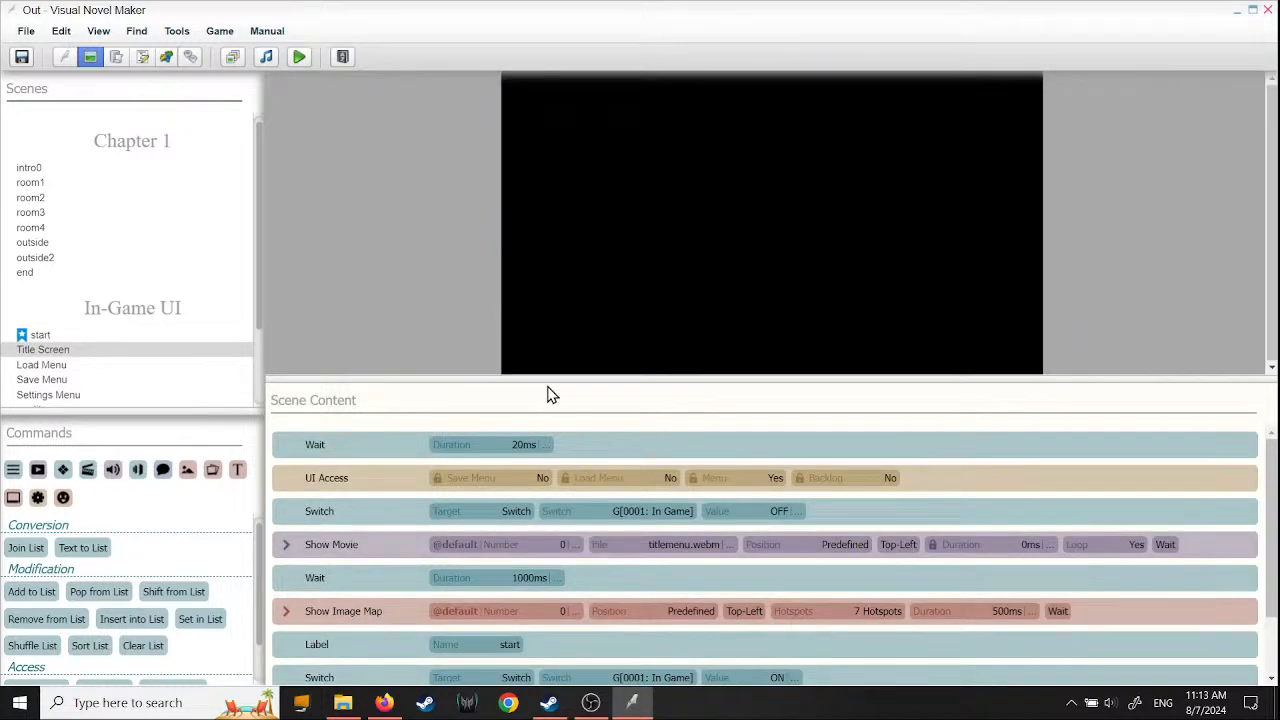
{"action": "left_click_drag", "start_coordinate": [549, 387], "coordinate": [552, 212]}
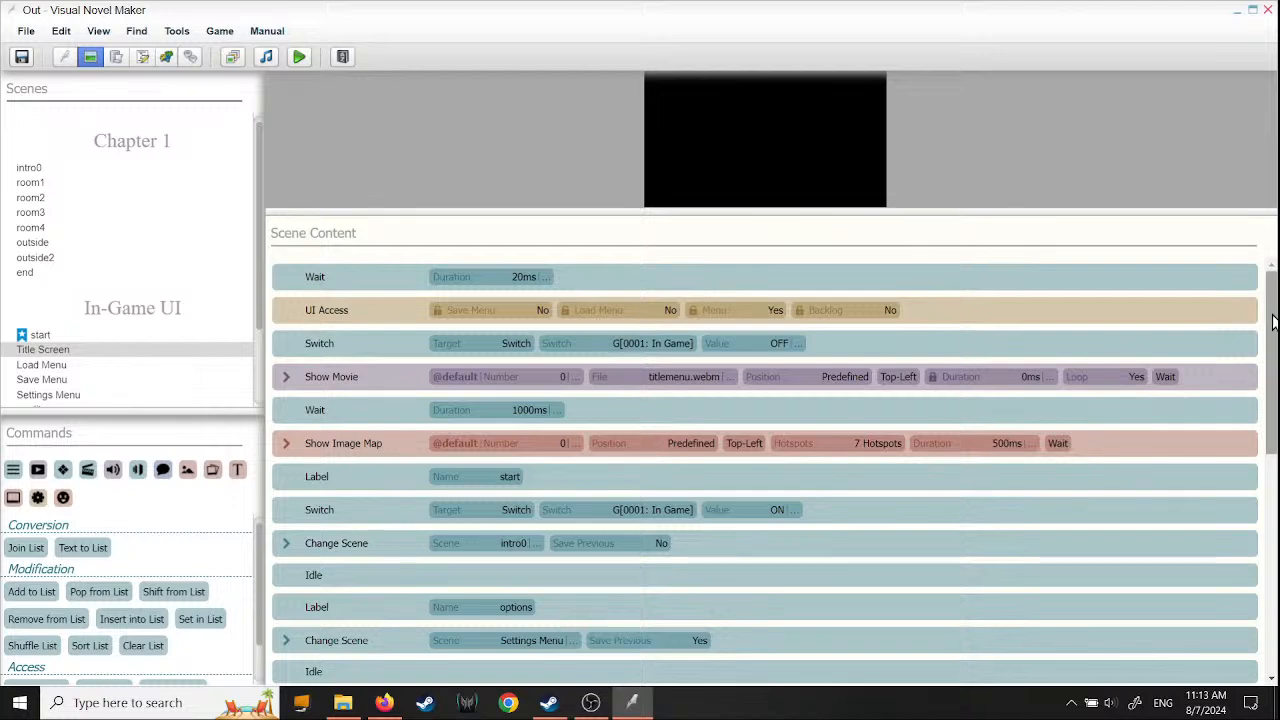
{"action": "left_click_drag", "start_coordinate": [1272, 321], "coordinate": [1268, 614]}
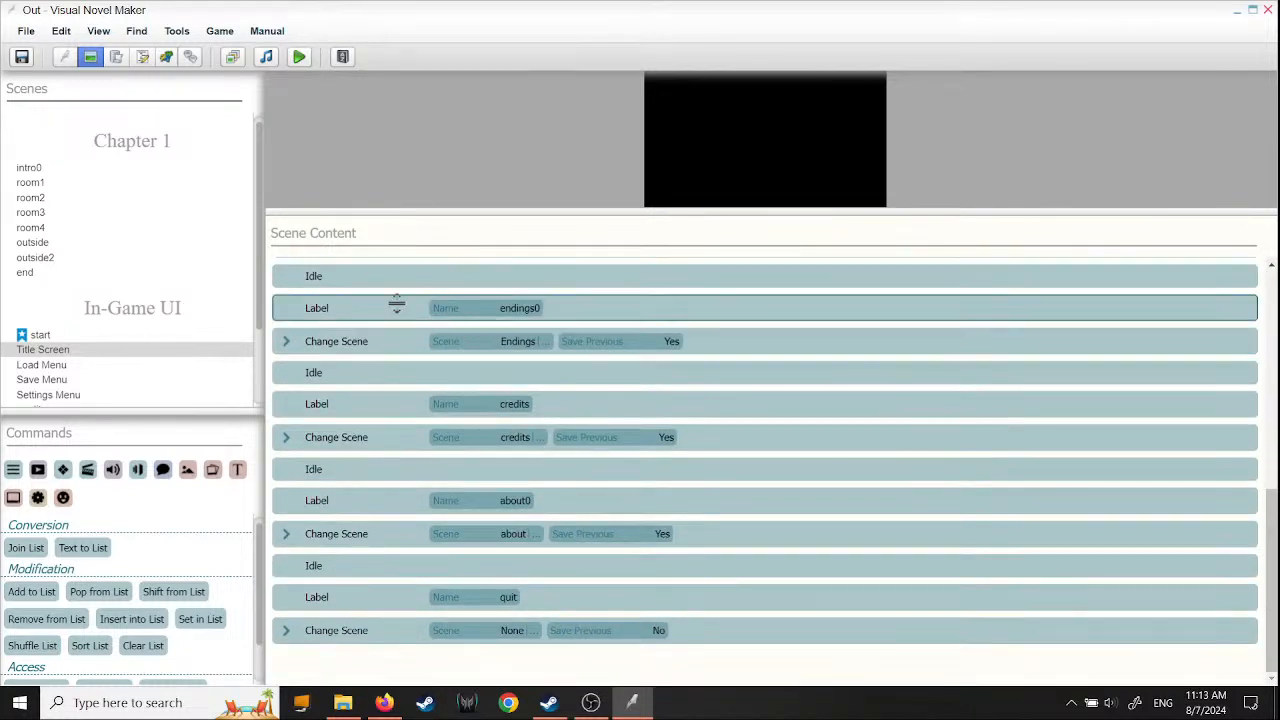
{"action": "left_click_drag", "start_coordinate": [1271, 543], "coordinate": [1262, 305]}
{"action": "left_click_drag", "start_coordinate": [626, 213], "coordinate": [635, 397]}
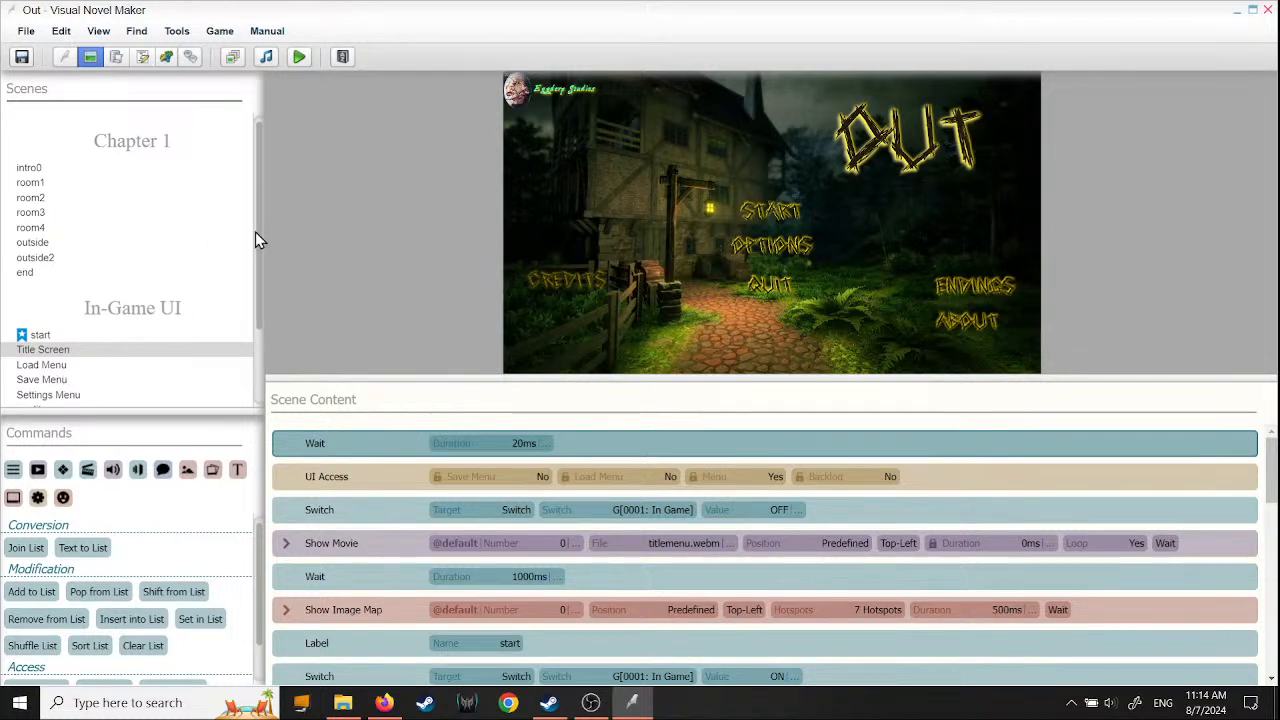
{"action": "left_click_drag", "start_coordinate": [255, 240], "coordinate": [258, 338]}
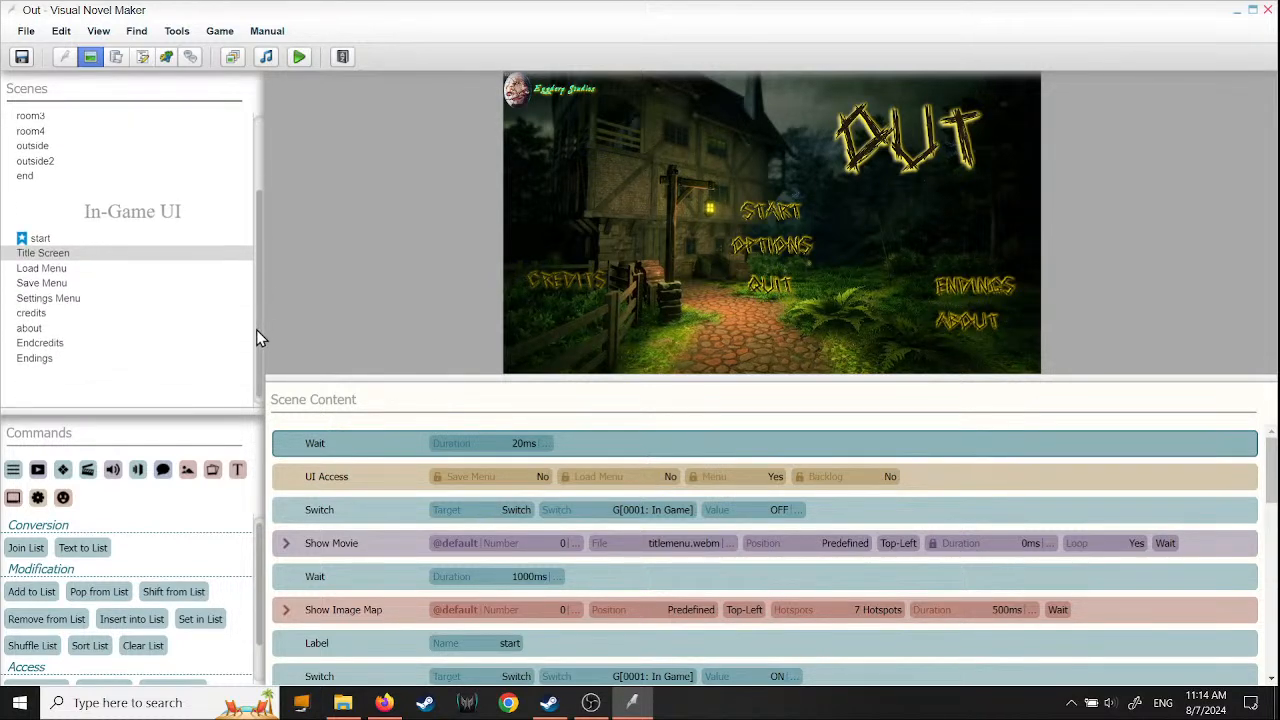
- View the about scene in an enlarged preview, and close Visual Novel Maker
{"action": "left_click", "coordinate": [29, 330]}
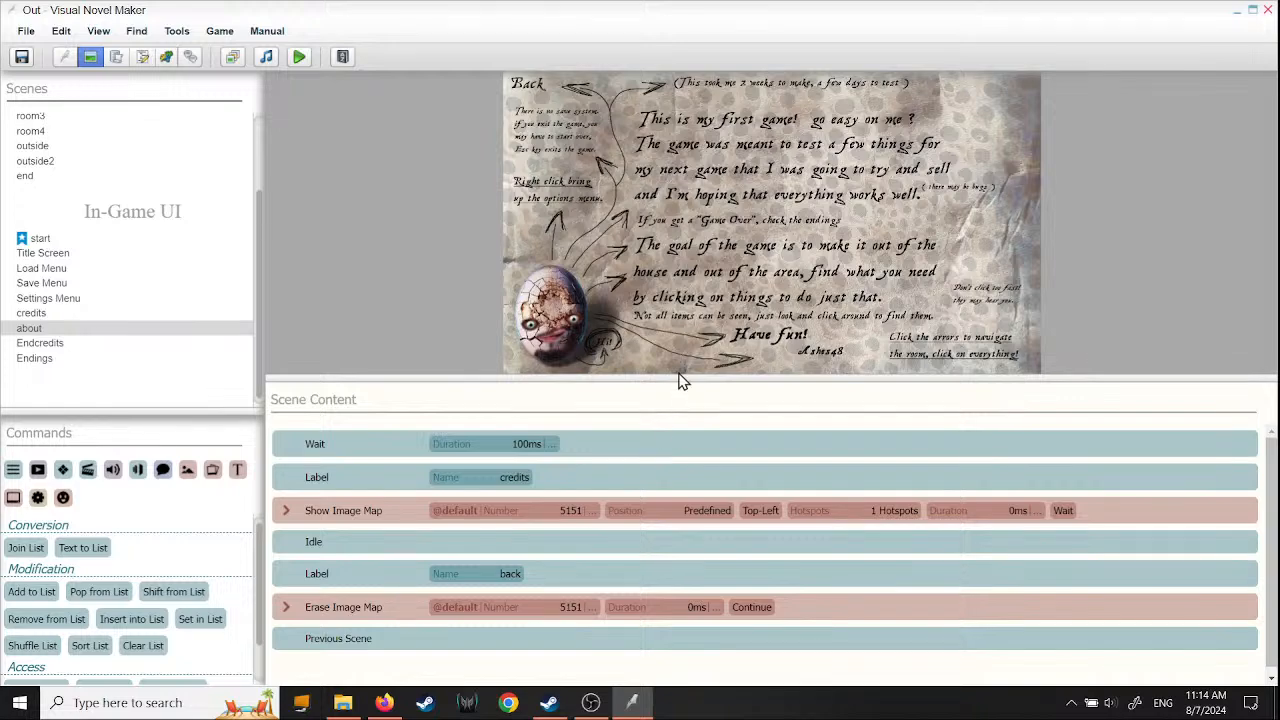
{"action": "left_click_drag", "start_coordinate": [676, 381], "coordinate": [699, 608]}
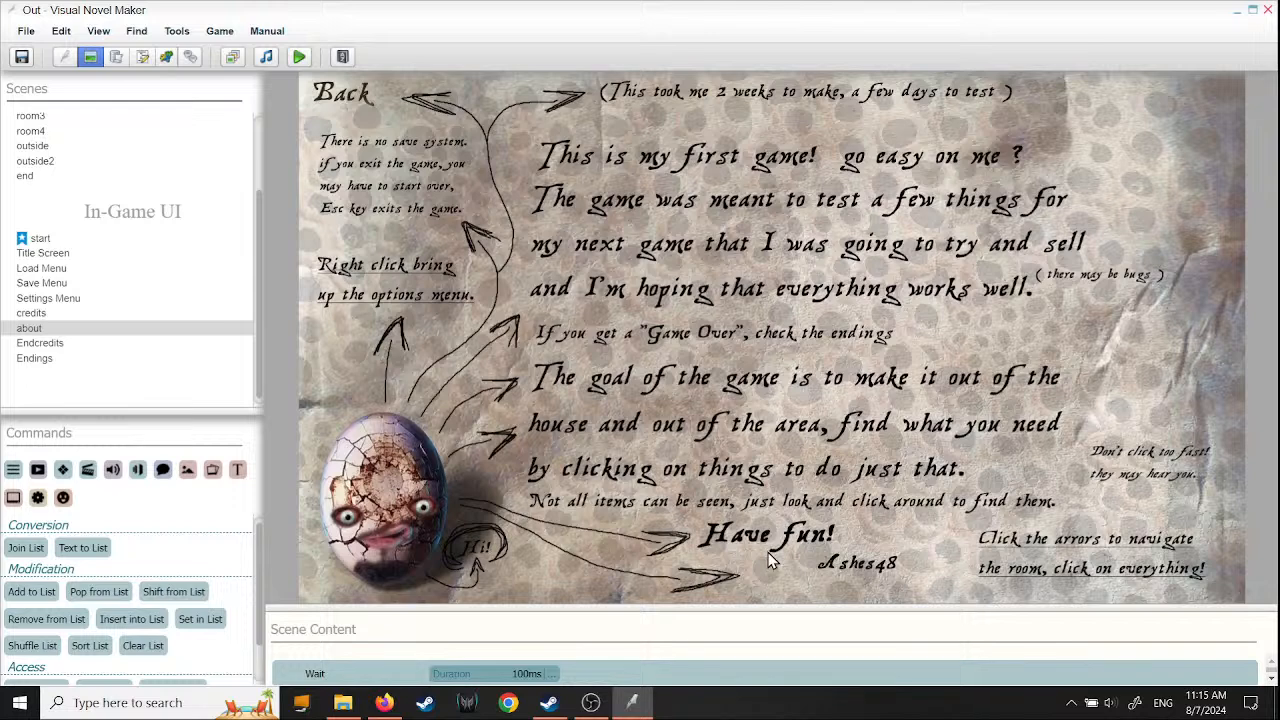
{"action": "left_click", "coordinate": [1270, 12]}
{"action": "left_click", "coordinate": [665, 402]}
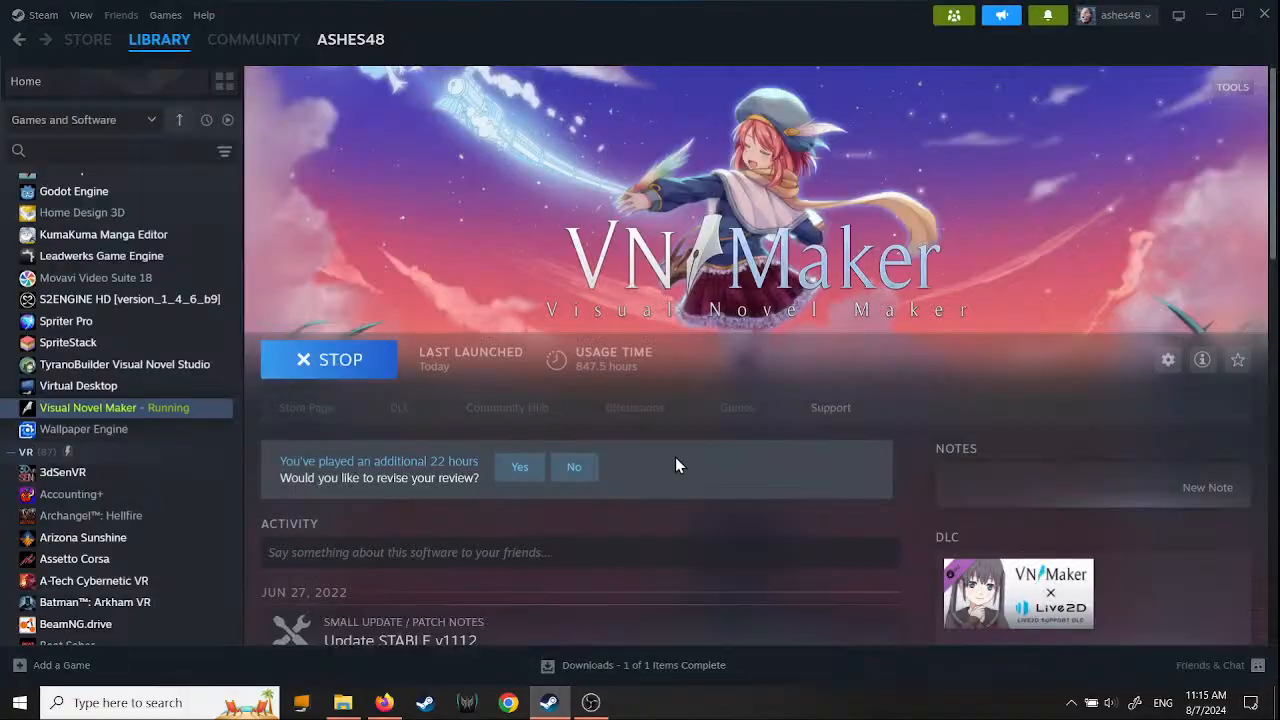
- Look over the recent games on the Steam library home and view the page of PILGRIM
{"action": "left_click", "coordinate": [155, 47]}
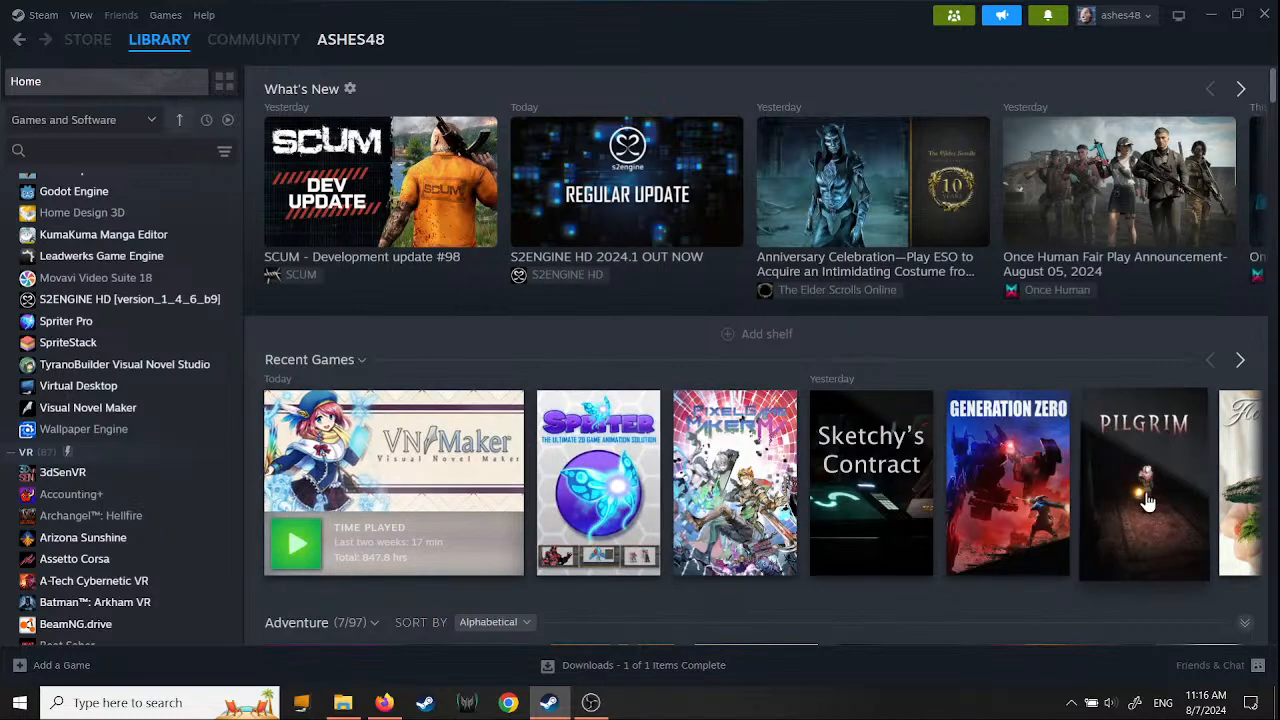
{"action": "left_click", "coordinate": [1146, 490]}
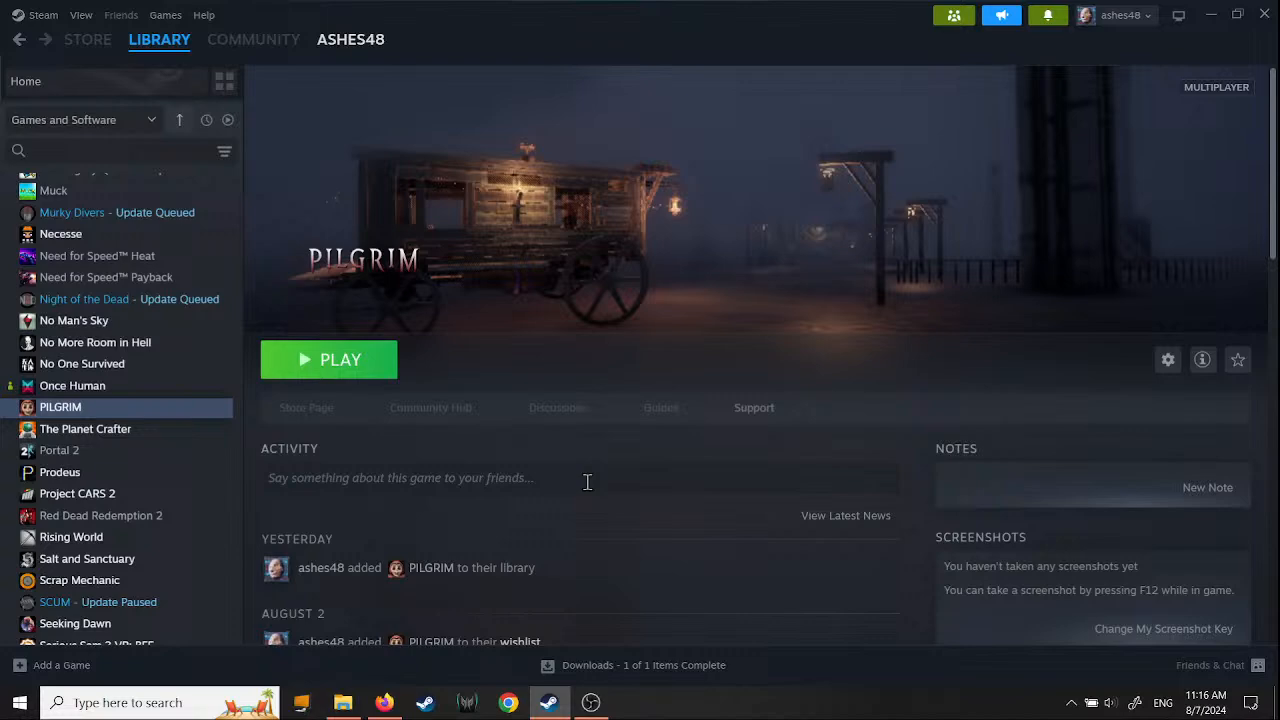
- Launch Pixel Game Maker MV from the recent games in the Steam library and open the project Find them
{"action": "mouse_move", "coordinate": [199, 52]}
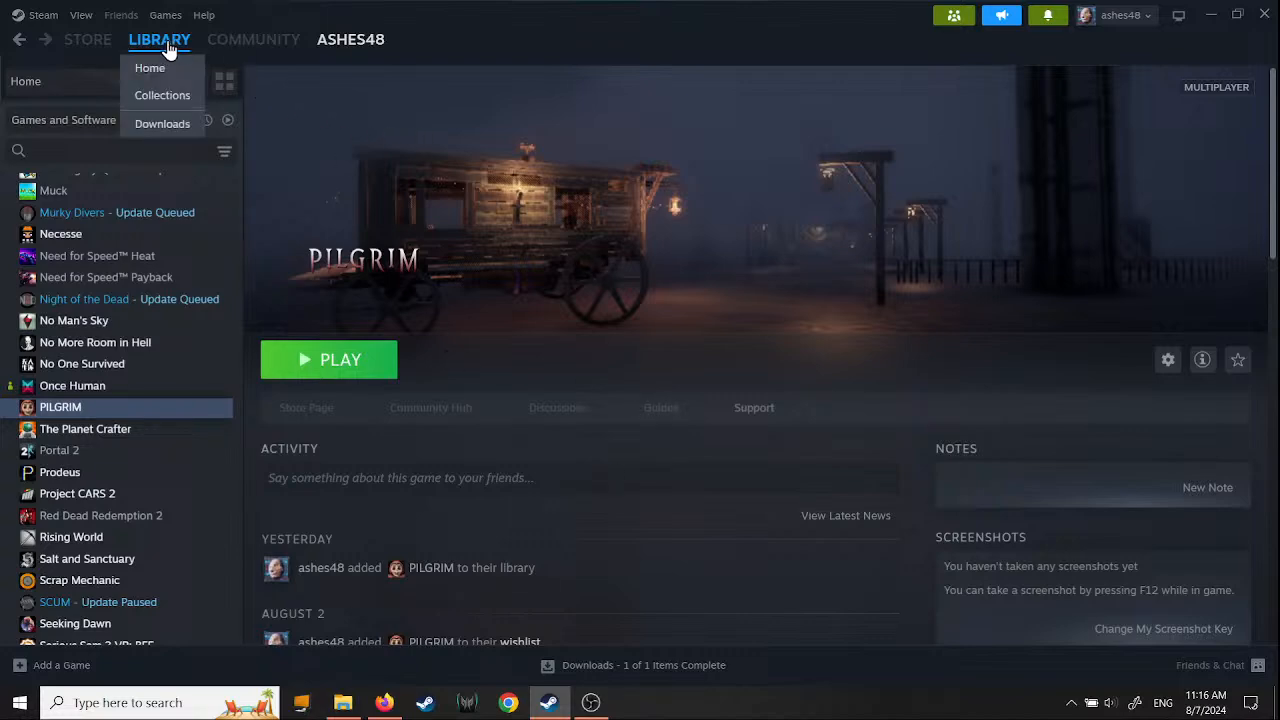
{"action": "left_click", "coordinate": [168, 50]}
{"action": "left_click", "coordinate": [717, 482]}
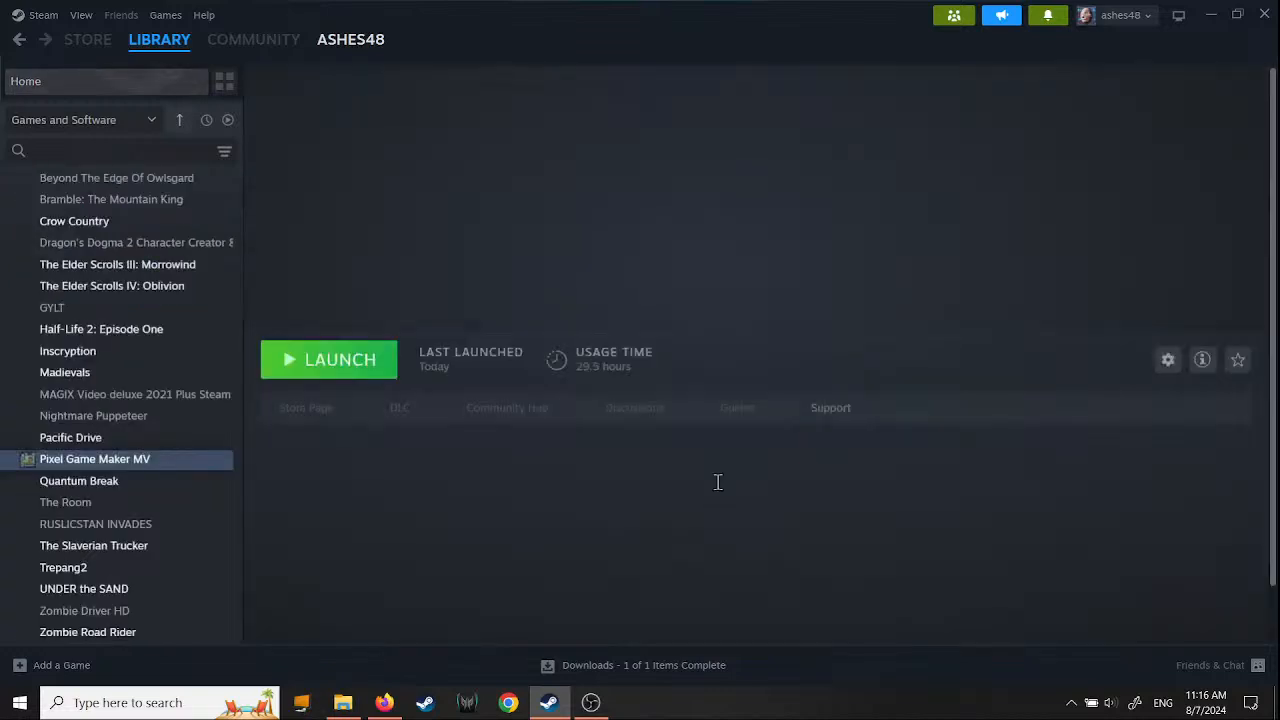
{"action": "left_click", "coordinate": [340, 359]}
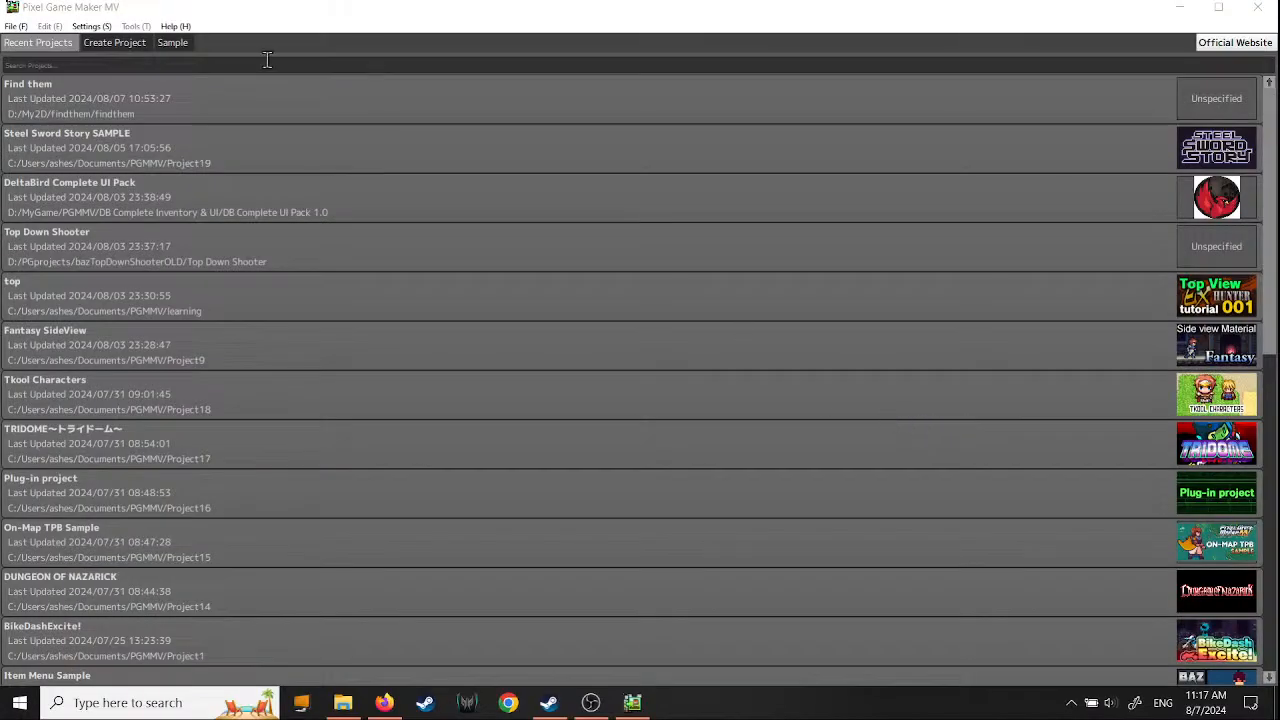
{"action": "double_click", "coordinate": [54, 98]}
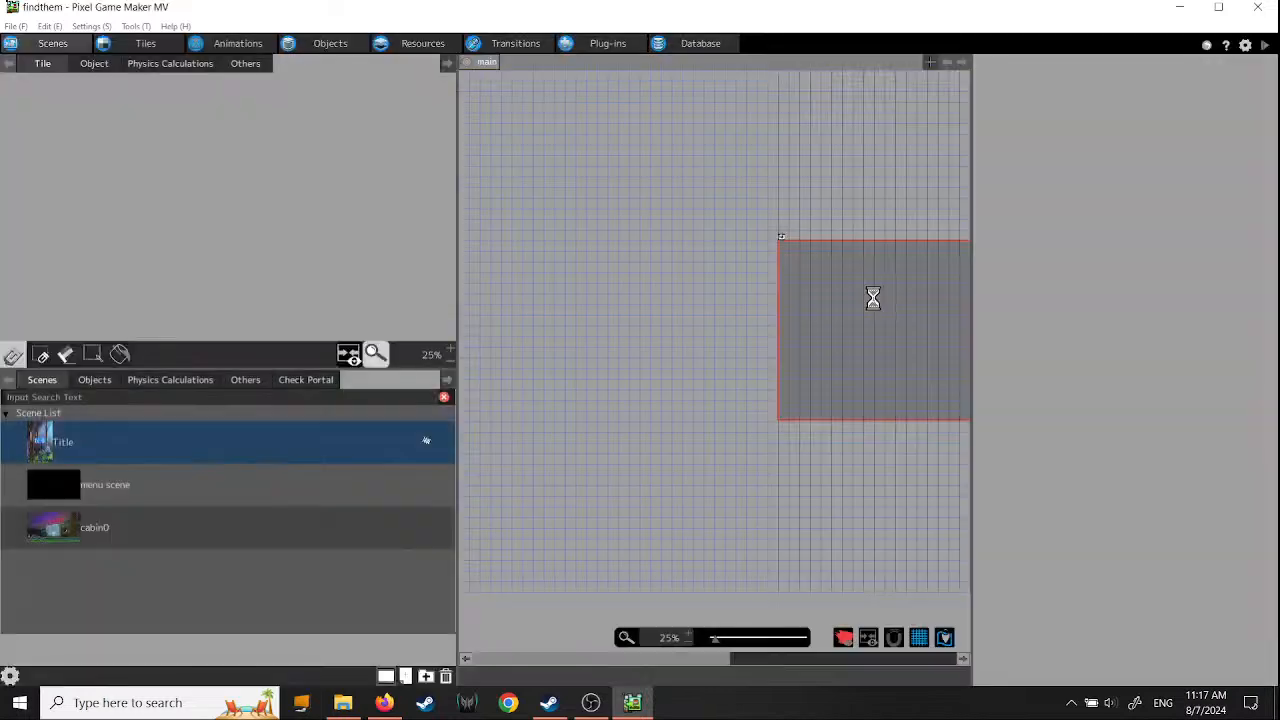